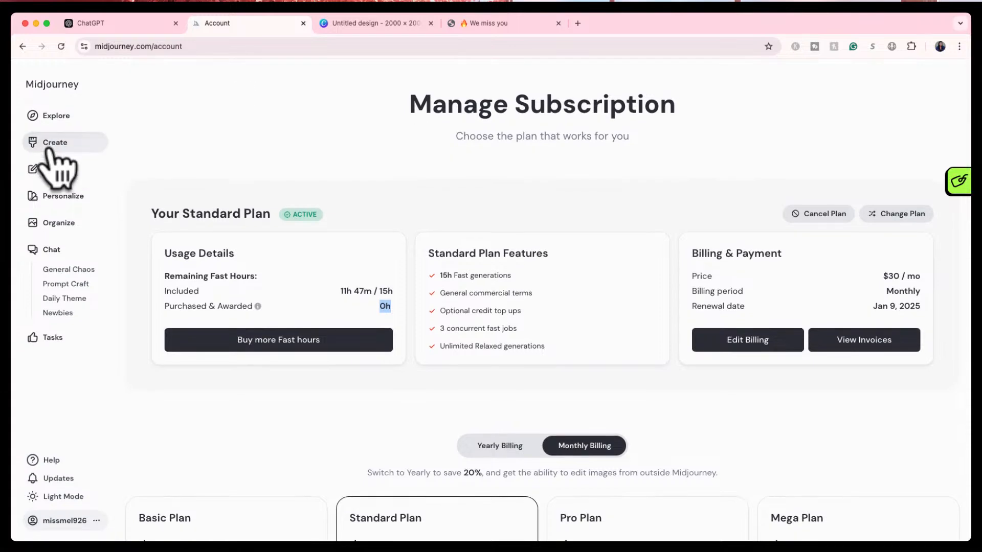
- Open the Create page and display the image generation settings
click(50, 146)
click(787, 84)
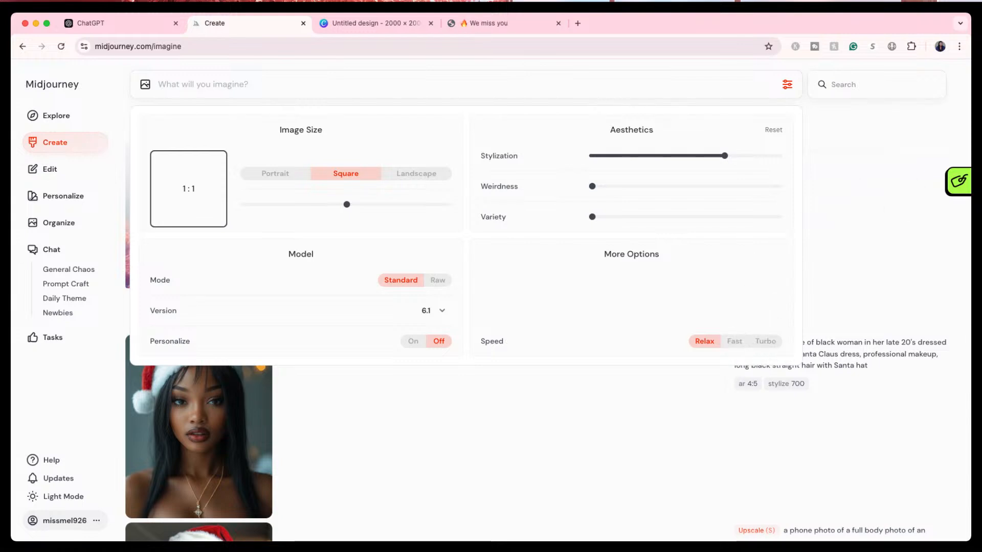
- Open the subscription management page and compare the prices and features of the Basic, Standard, Pro and Mega plans
click(63, 518)
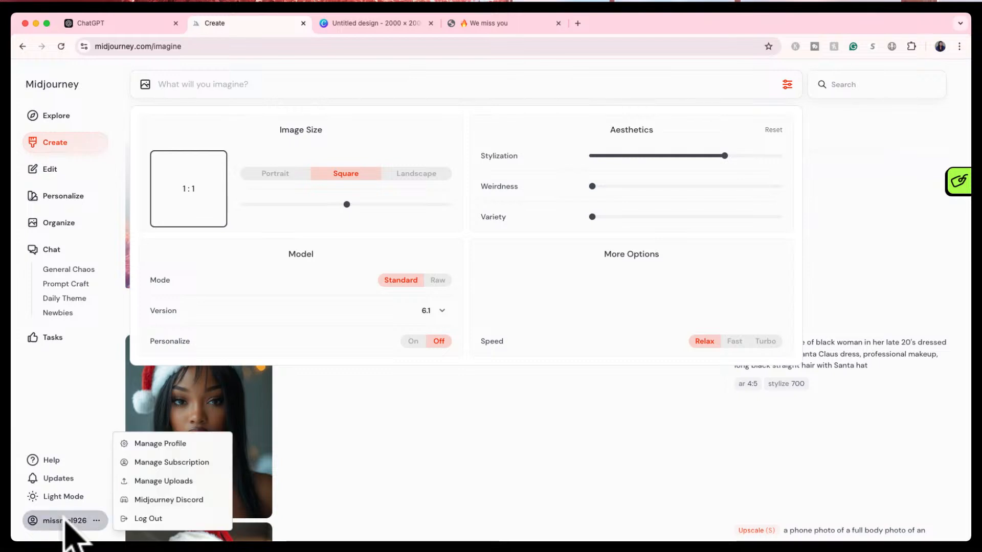
click(143, 463)
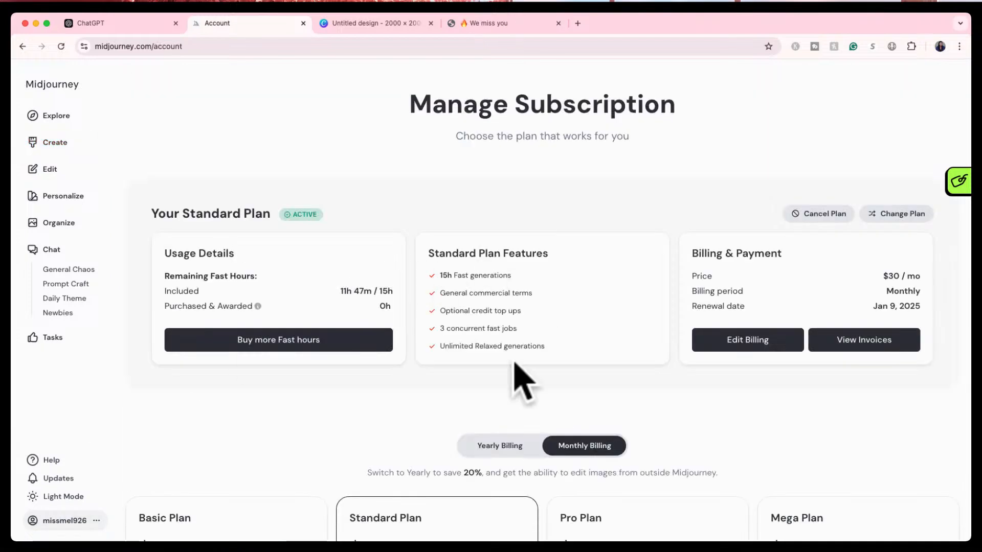
scroll(515, 371, down, 6)
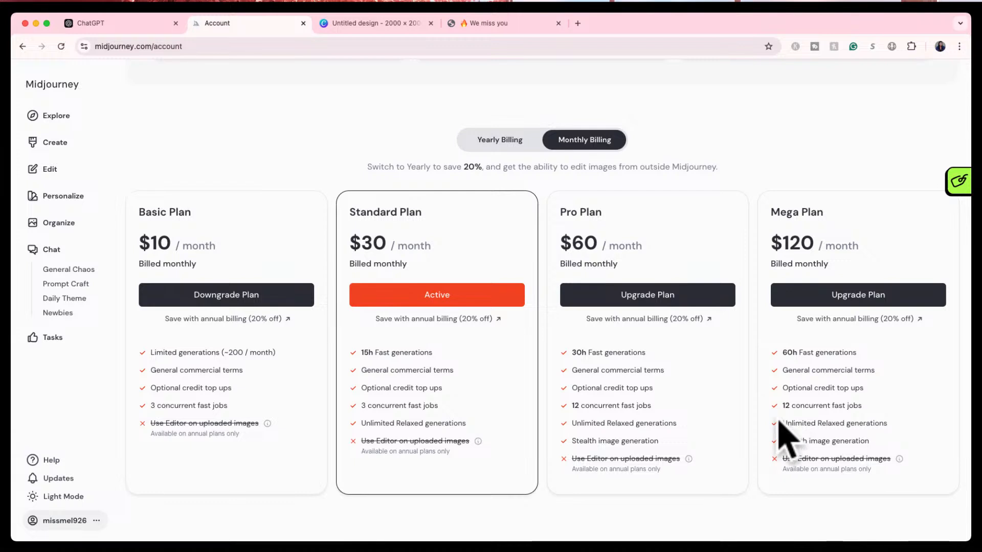
scroll(784, 440, down, 1)
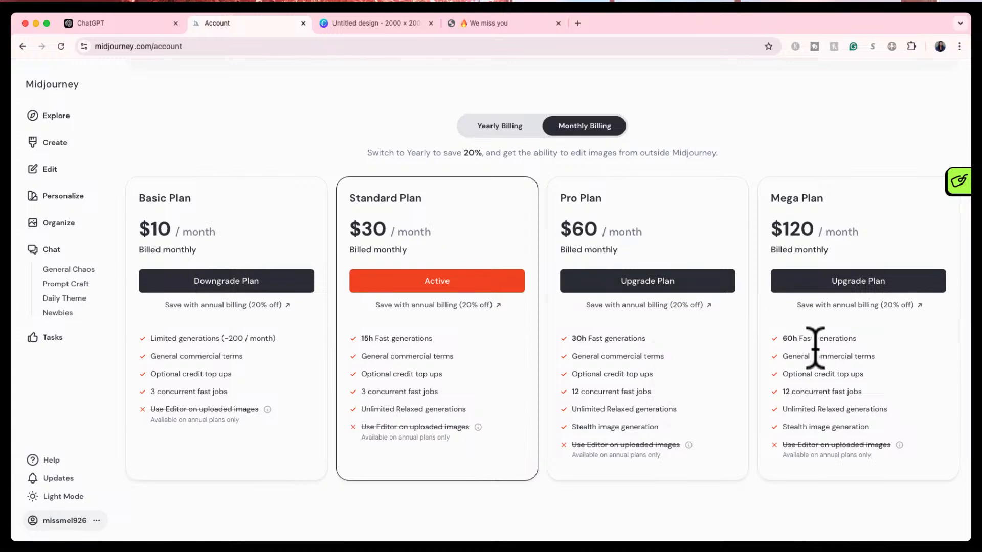
scroll(669, 175, up, 2)
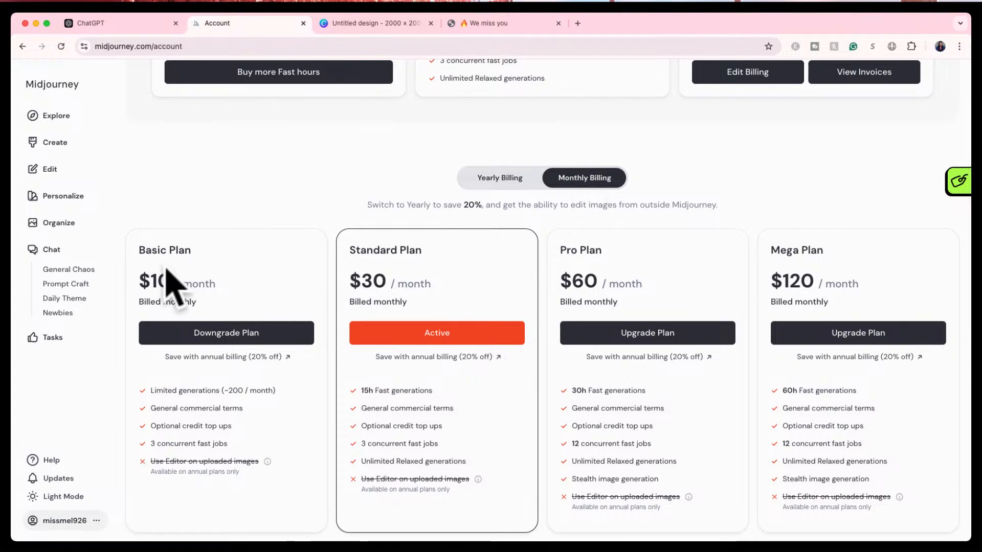
scroll(183, 256, up, 1)
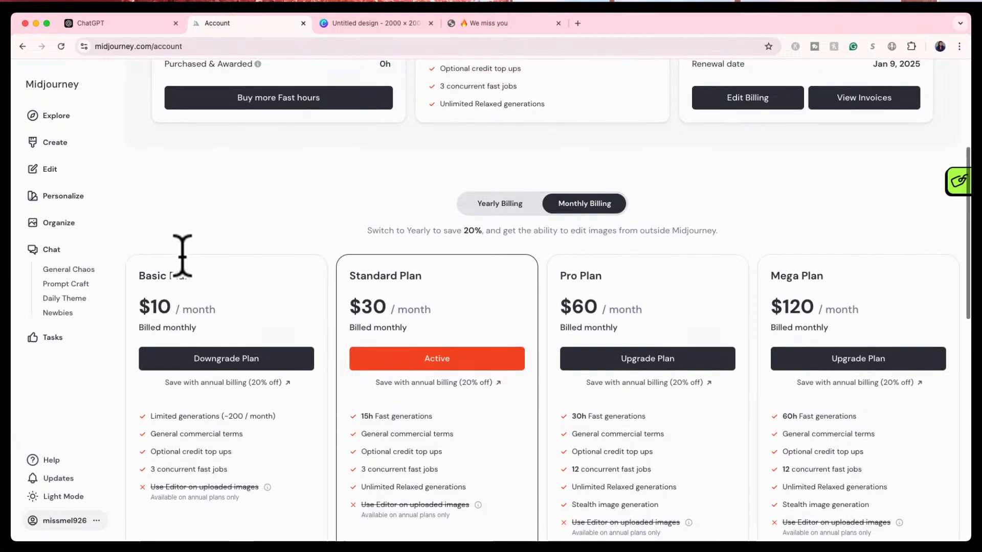
scroll(189, 271, down, 2)
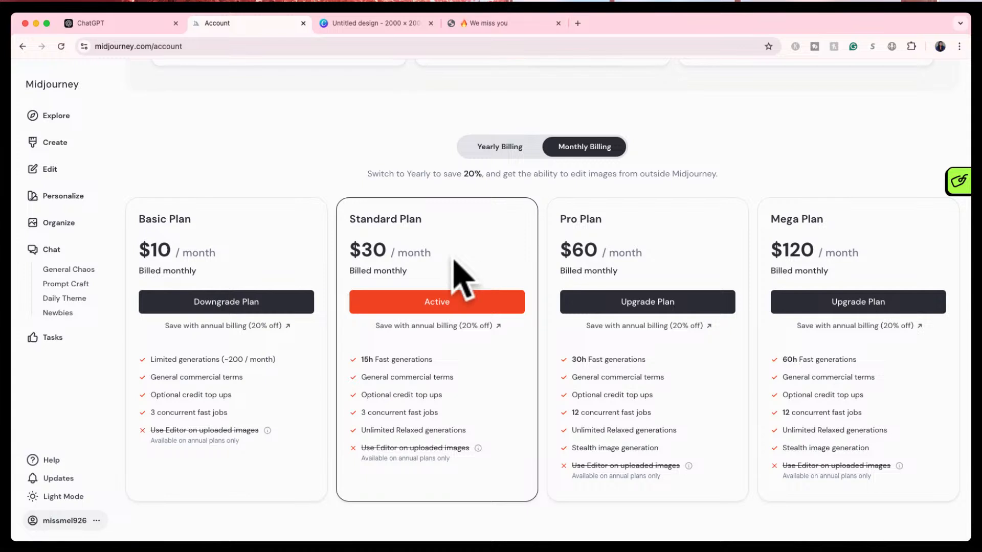
- View the plan prices with yearly billing, and switch back to monthly billing
click(499, 149)
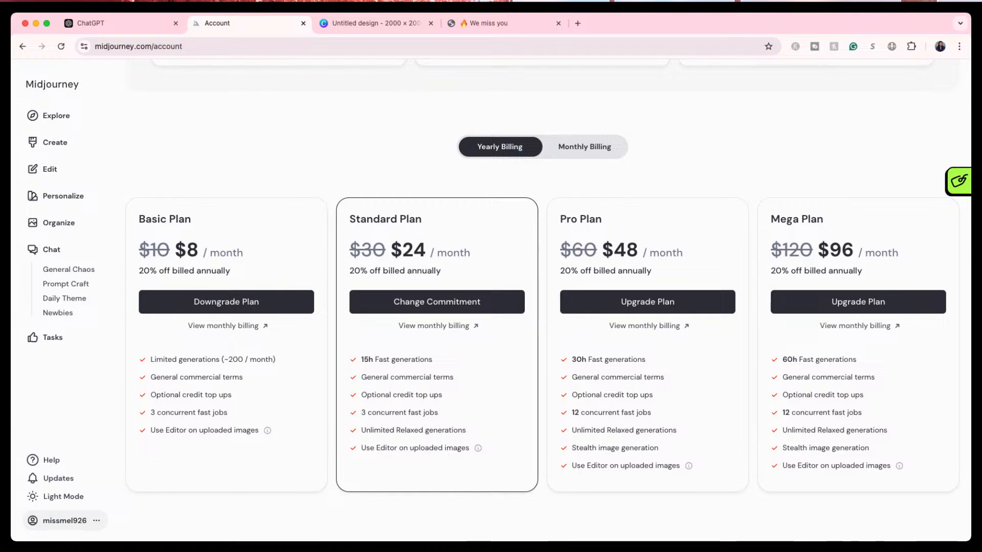
click(588, 148)
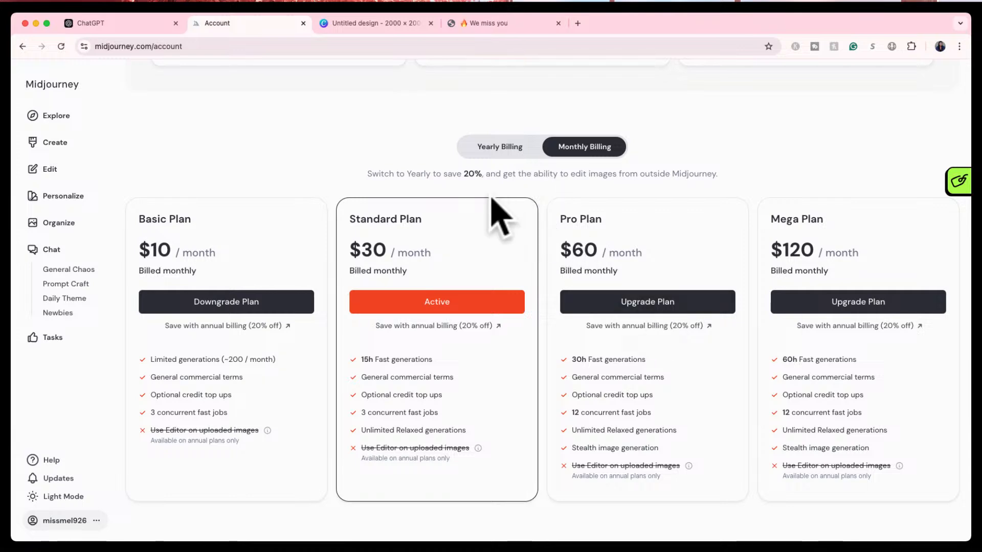
scroll(500, 212, up, 3)
scroll(499, 212, up, 3)
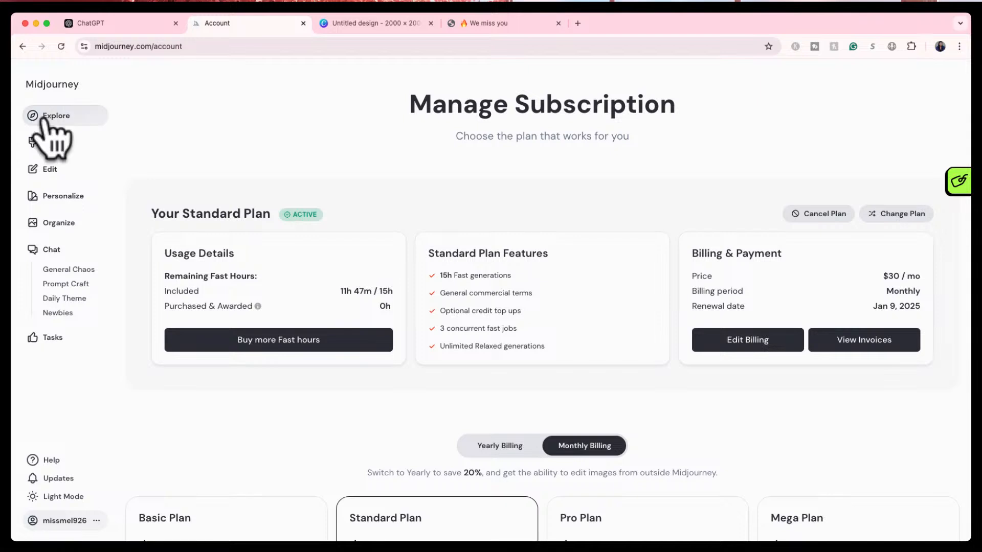
- Look at the Explore gallery and the latest updates, and open the Profiles and Moodboards announcement's personalize link in a new tab
click(47, 117)
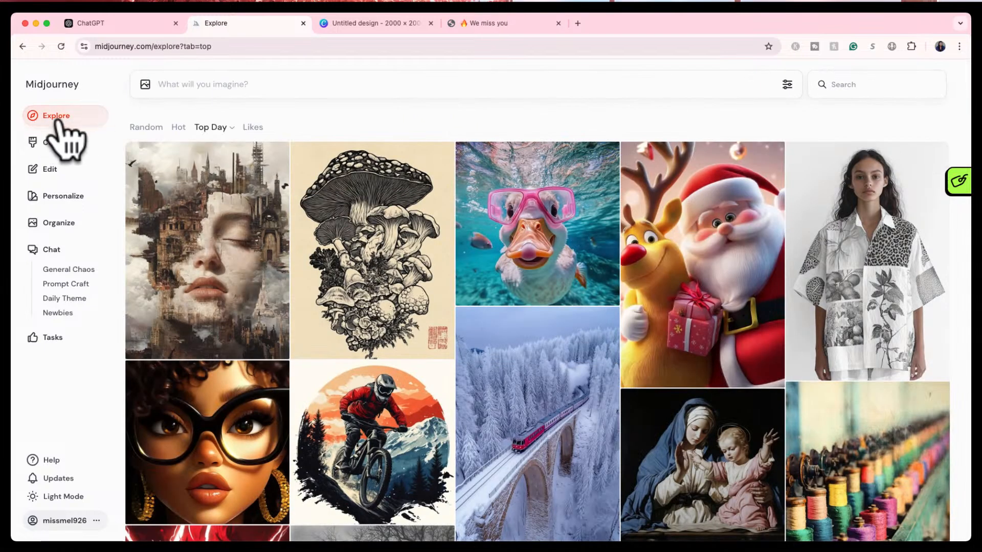
click(47, 481)
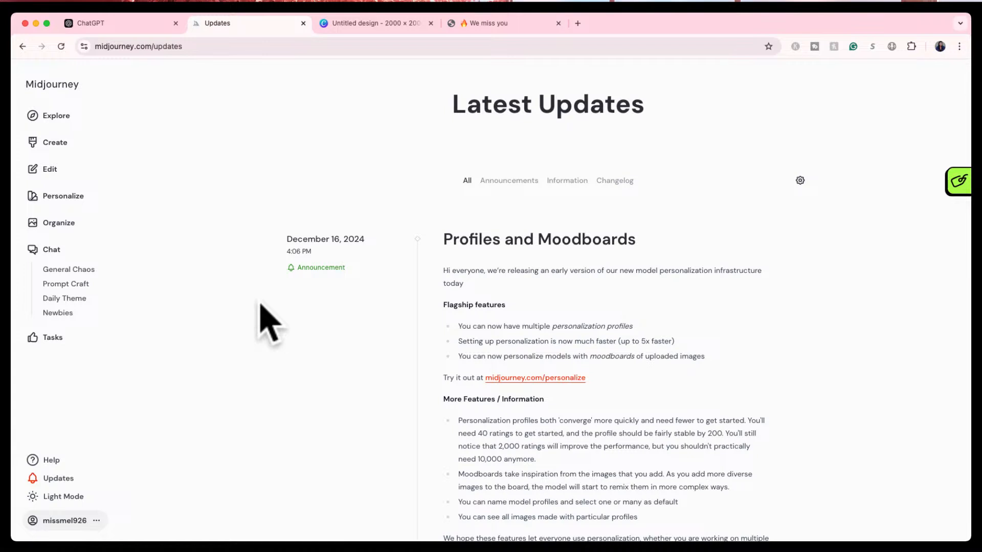
scroll(530, 360, down, 2)
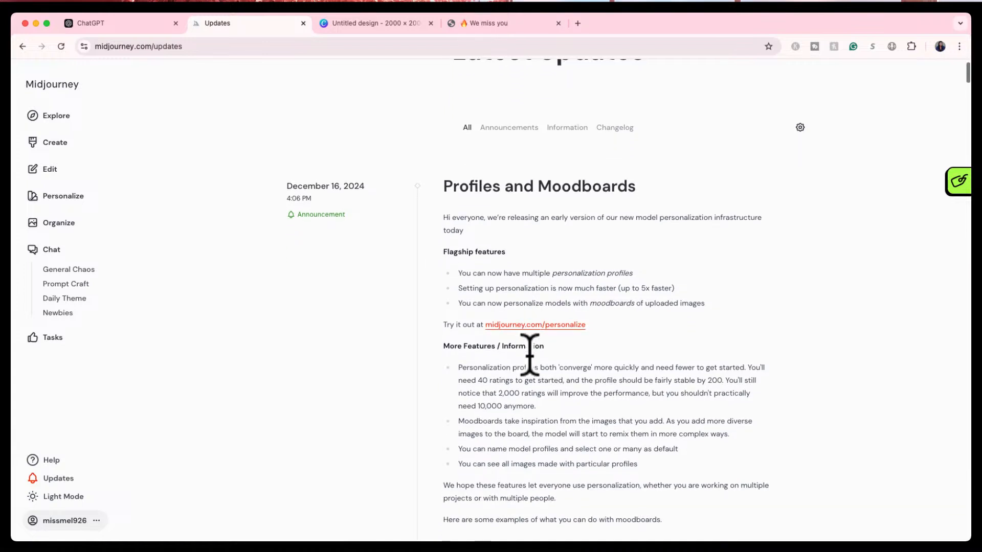
super+click(527, 327)
click(358, 23)
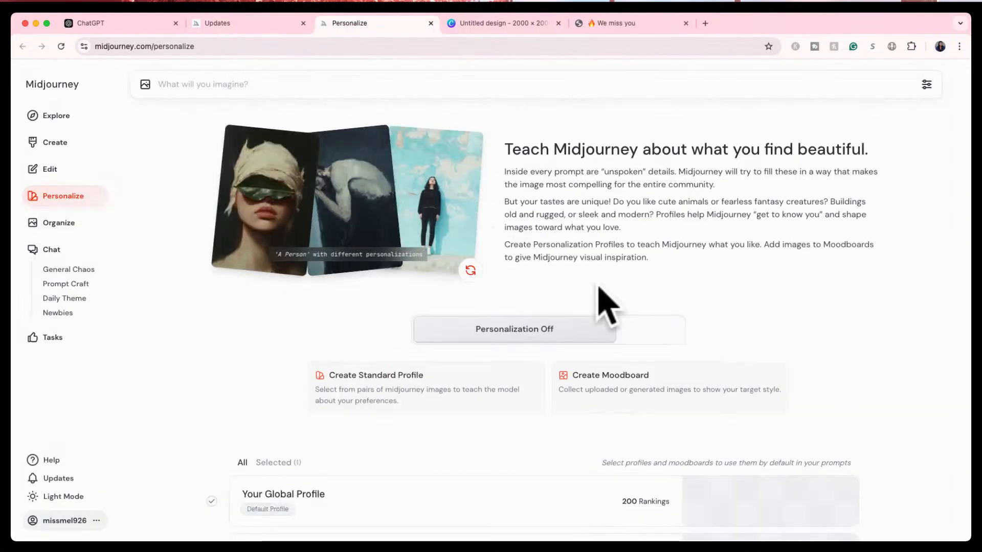
- Create a new empty moodboard and return to the personalization overview
scroll(603, 333, down, 2)
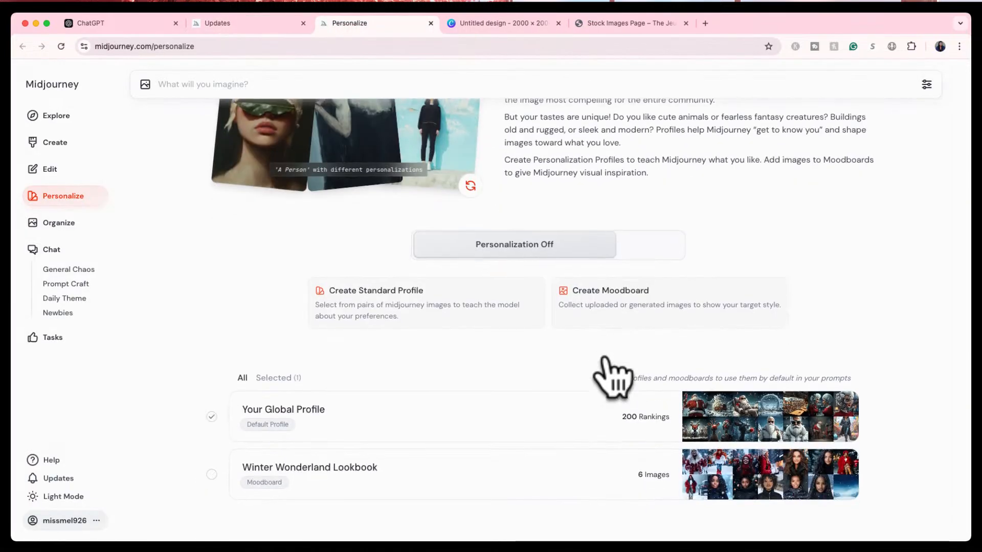
click(620, 310)
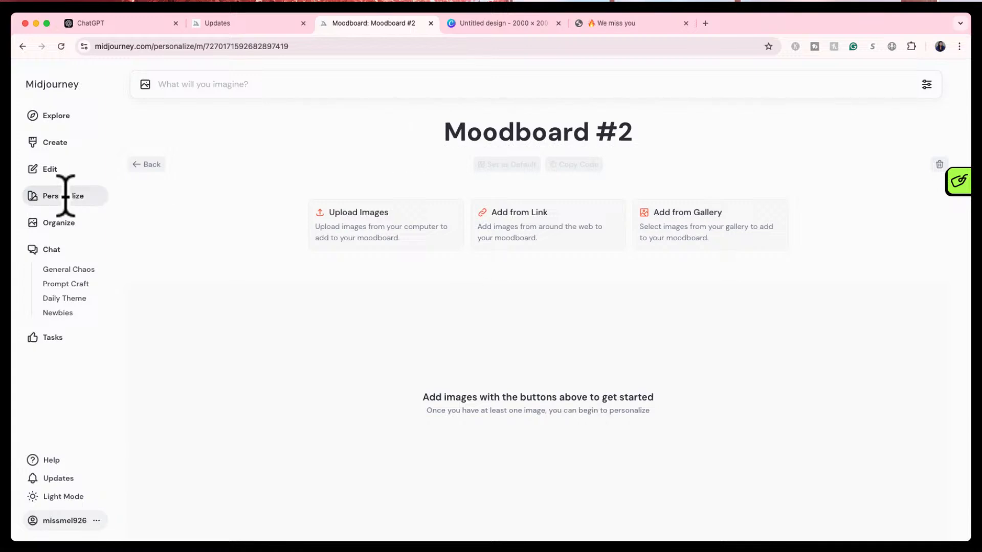
click(133, 167)
- Open the Winter Wonderland Lookbook moodboard and review its images
scroll(340, 439, down, 3)
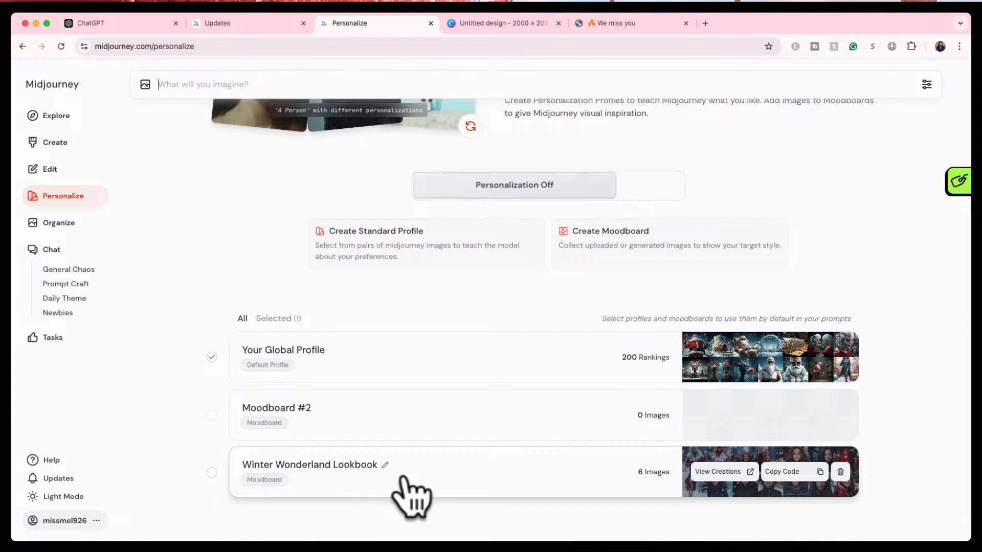
click(575, 487)
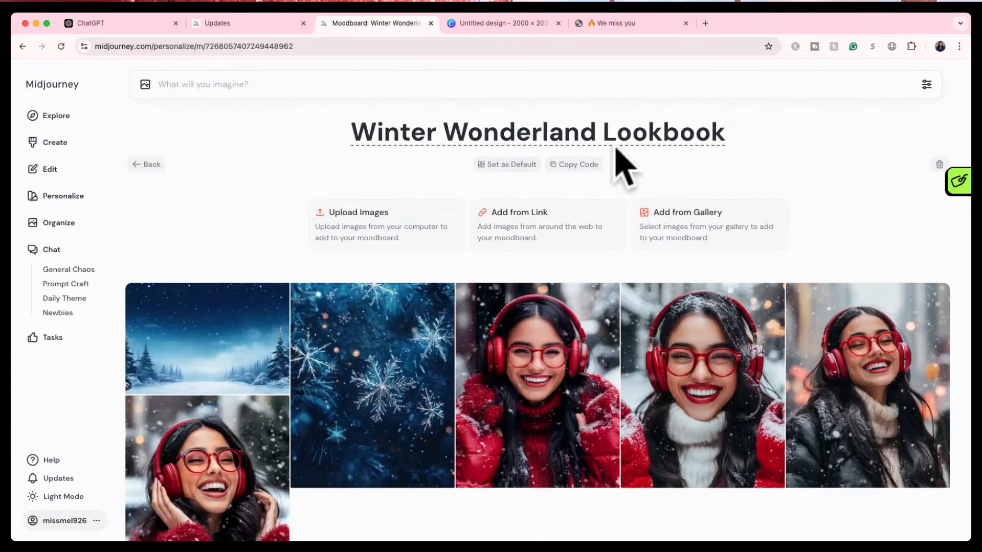
mouse_move(530, 410)
scroll(536, 428, down, 3)
scroll(537, 428, up, 2)
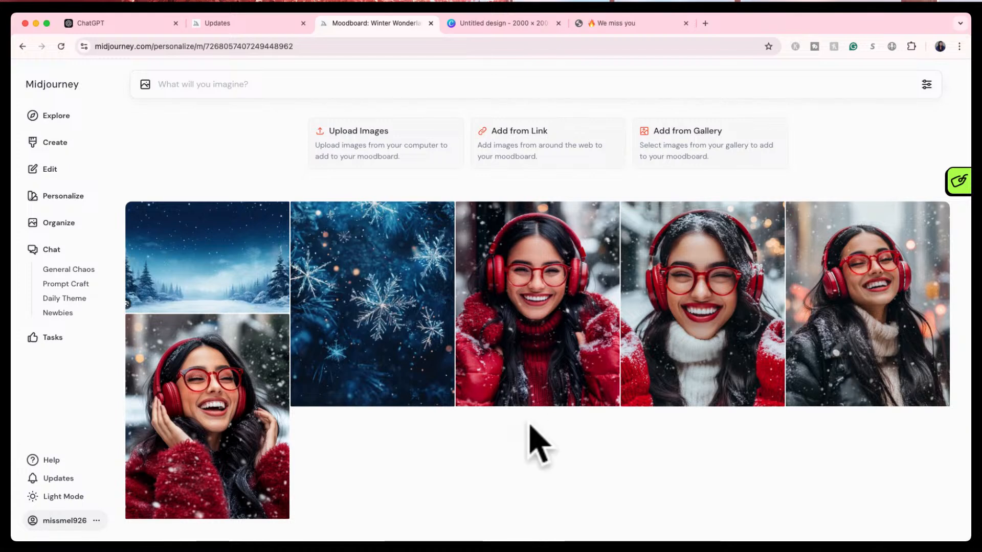
scroll(570, 307, up, 2)
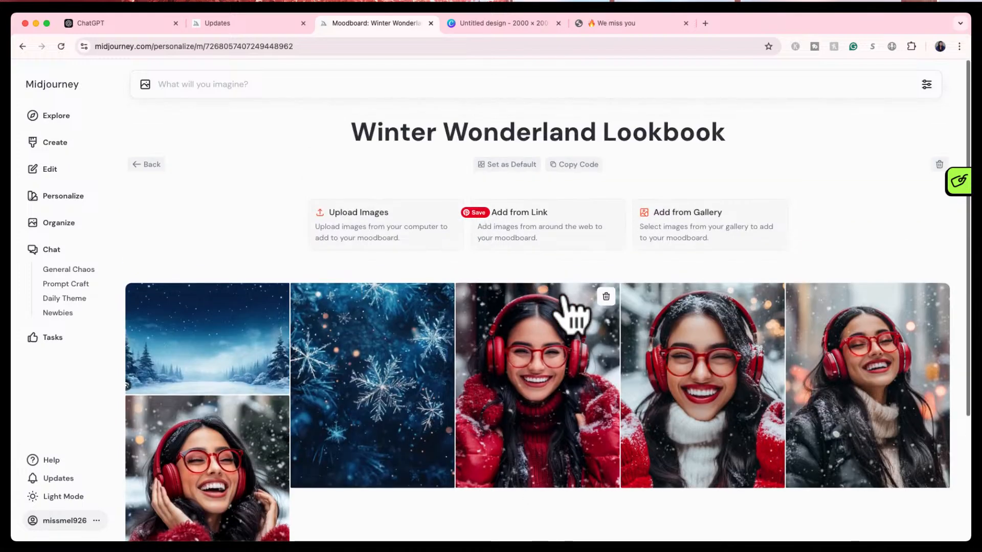
- Copy the Winter Wonderland Lookbook moodboard's code and paste it into the image prompt
click(575, 164)
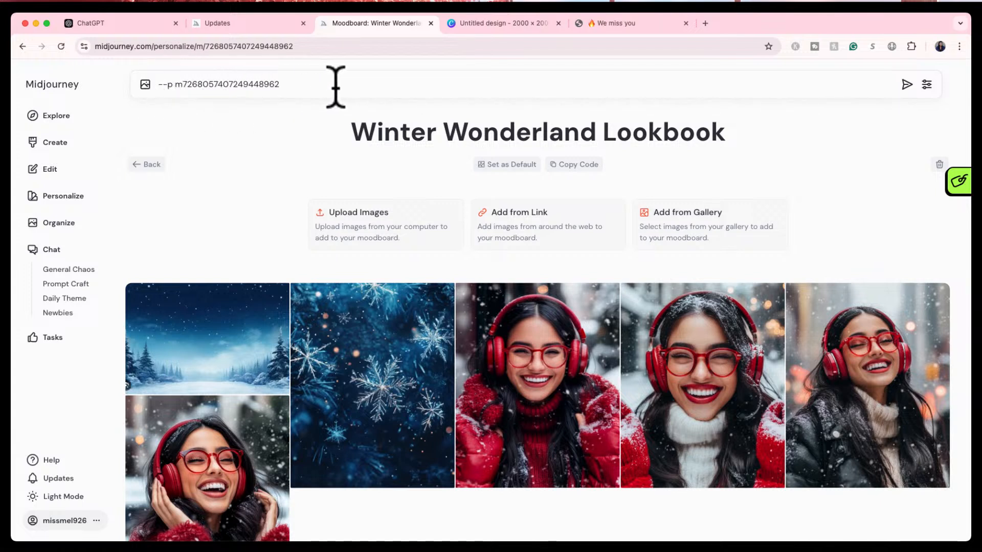
scroll(294, 368, down, 2)
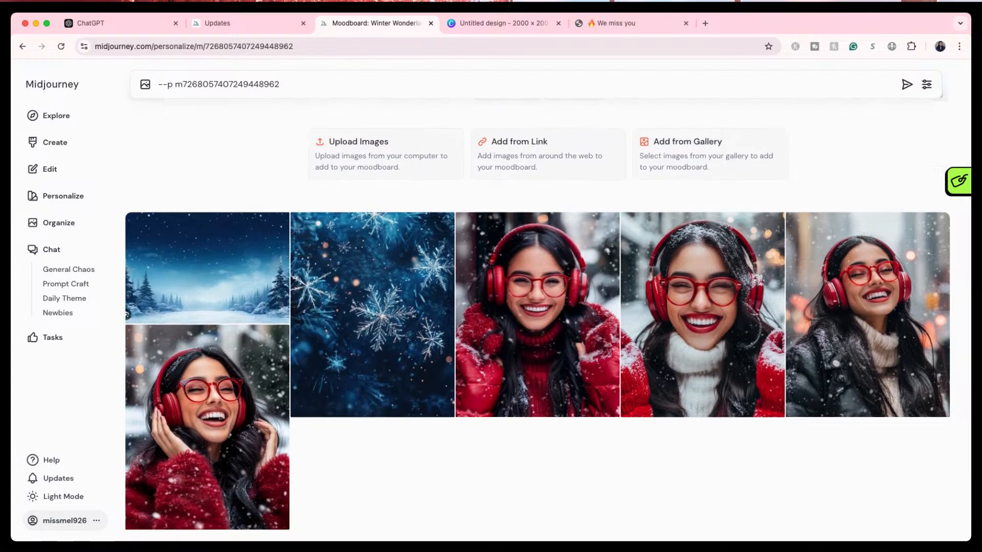
scroll(383, 285, up, 2)
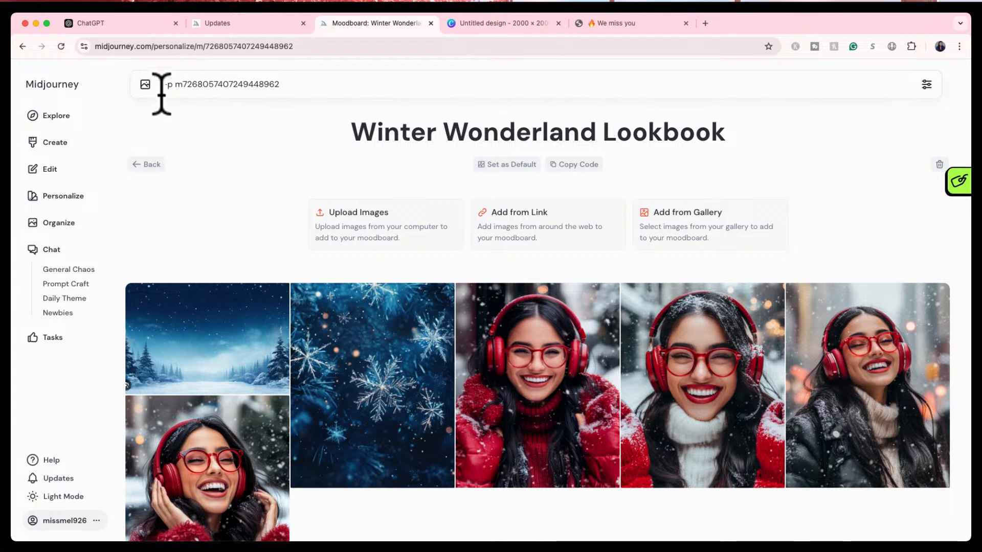
- Put "an african american black woman in the snow" before the moodboard code in the prompt and submit it
text(an african americ)
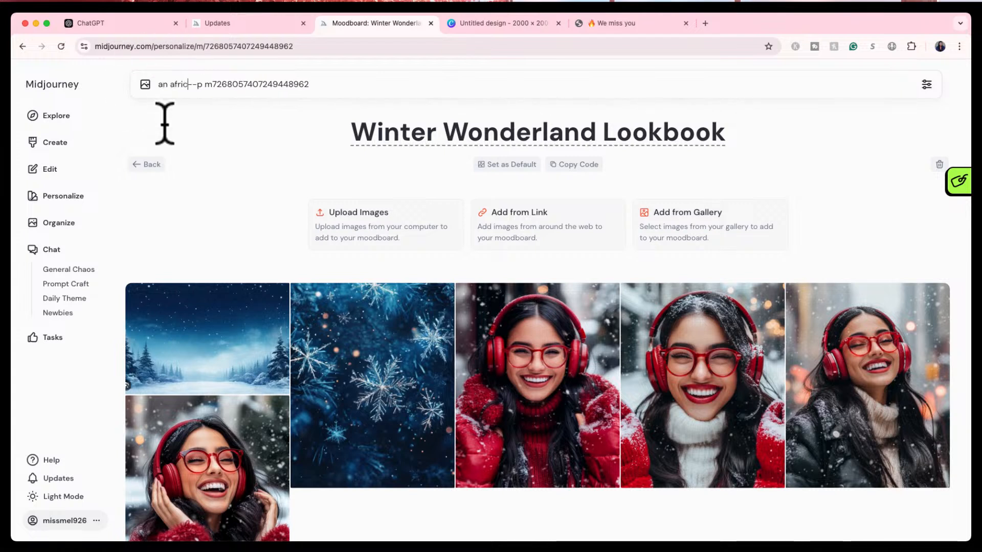
text(an black woman )
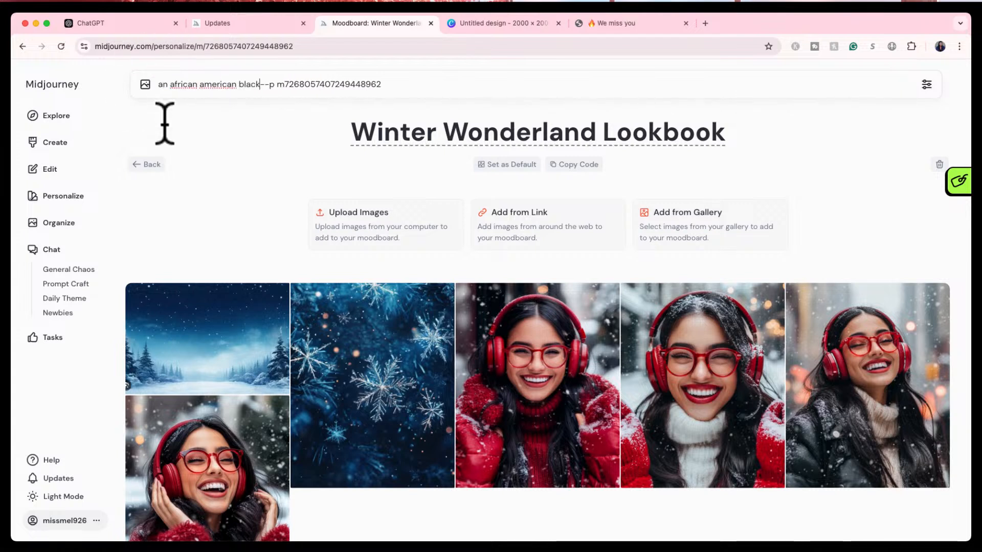
text(in the snow)
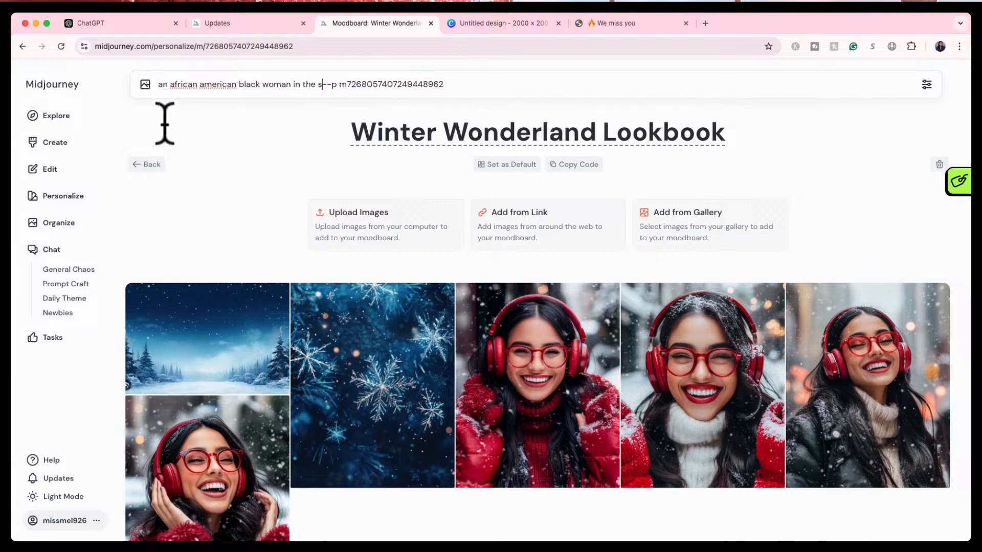
scroll(509, 356, down, 5)
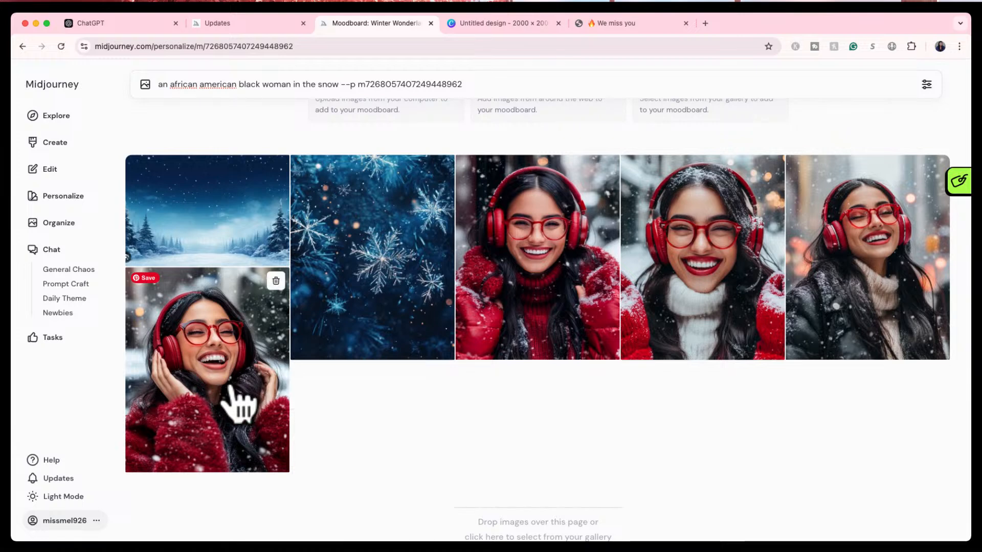
scroll(237, 404, up, 5)
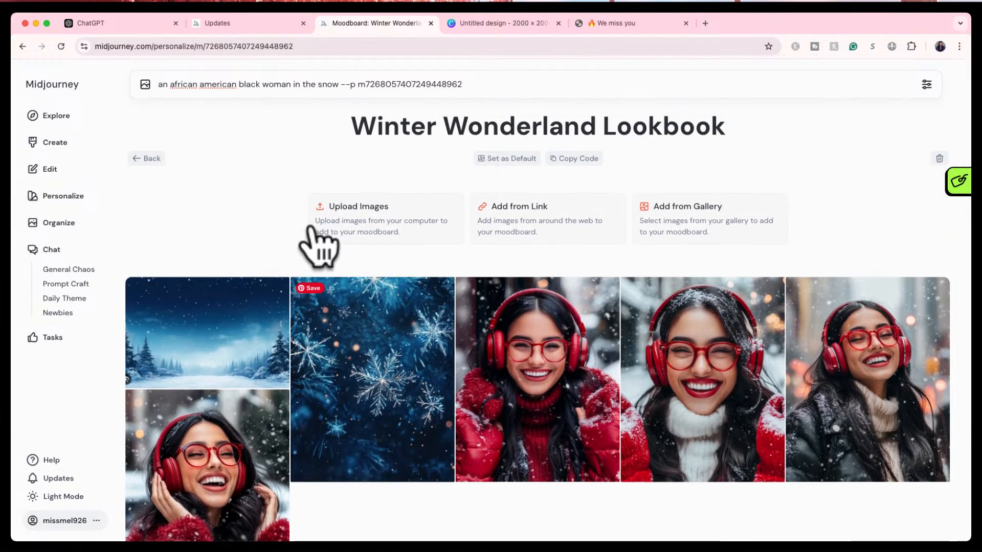
click(492, 81)
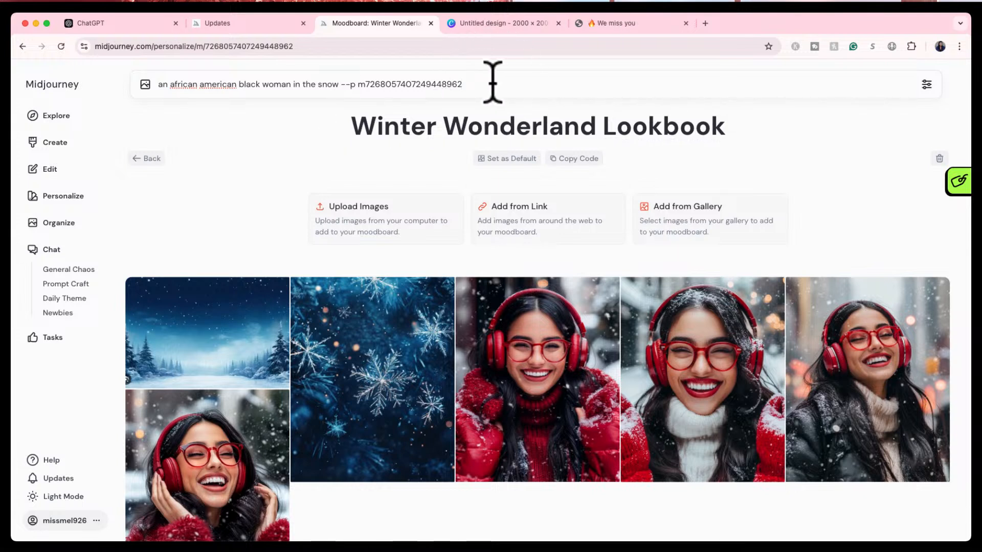
key(Return)
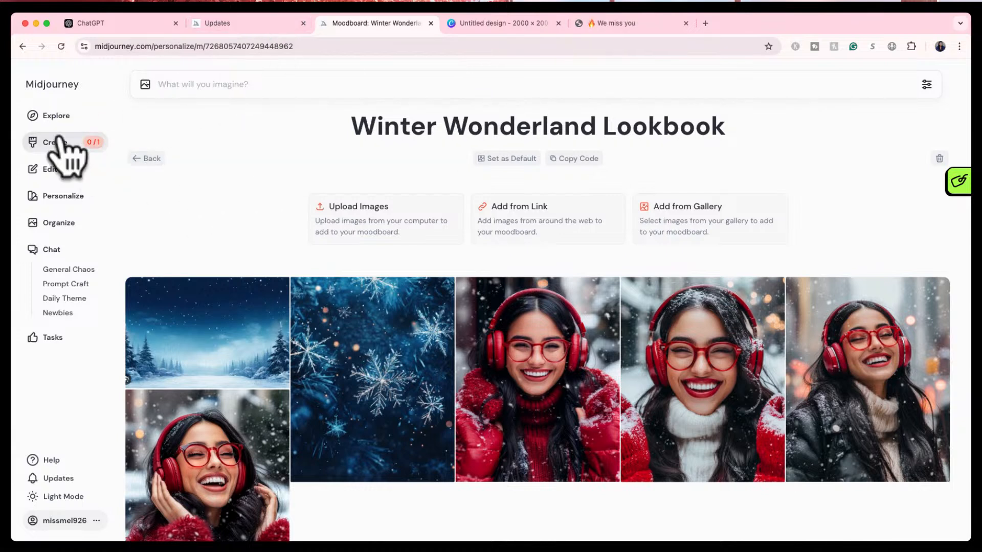
- Open the latest updates and read through the moodboard examples and the Patchwork Research Preview announcement
click(54, 480)
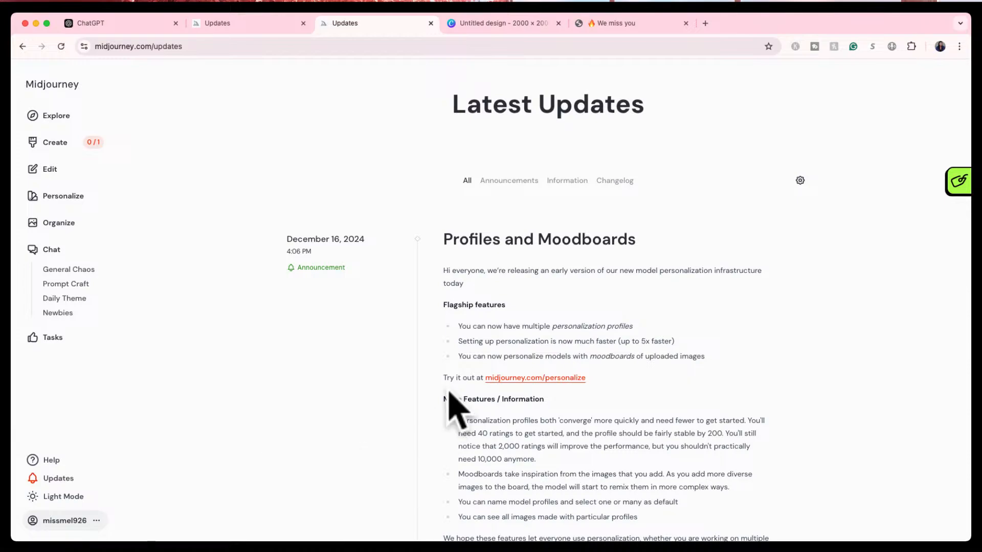
scroll(454, 404, down, 8)
scroll(447, 391, down, 10)
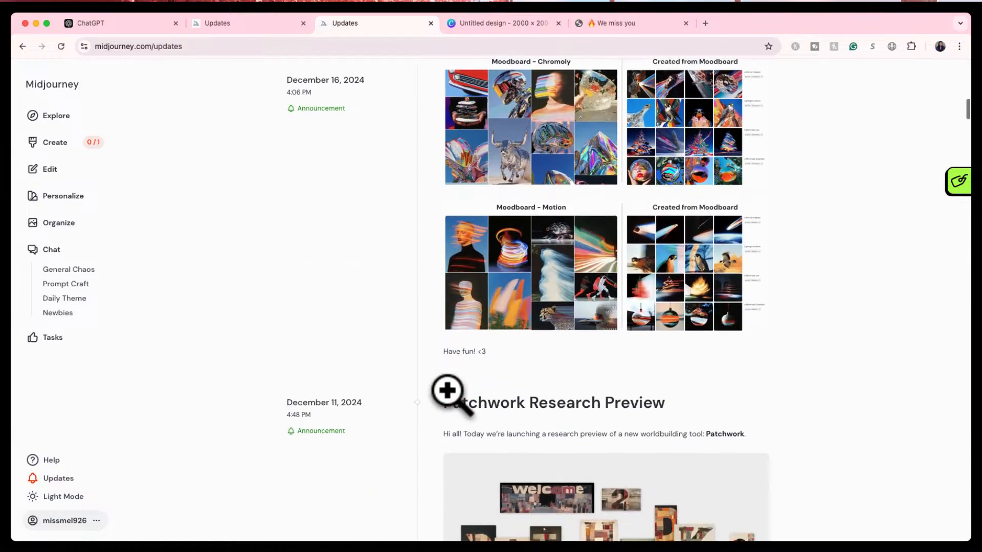
scroll(447, 391, down, 3)
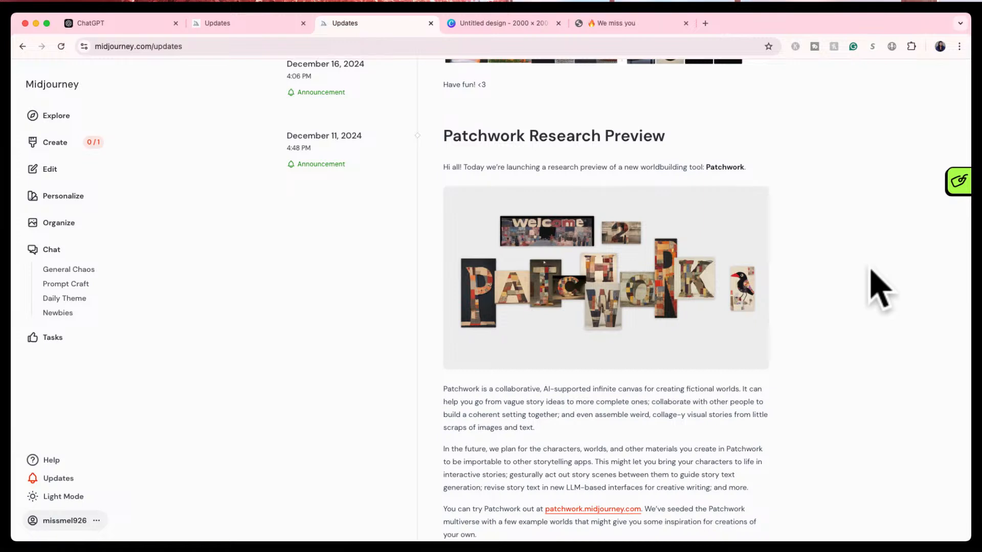
scroll(879, 291, down, 3)
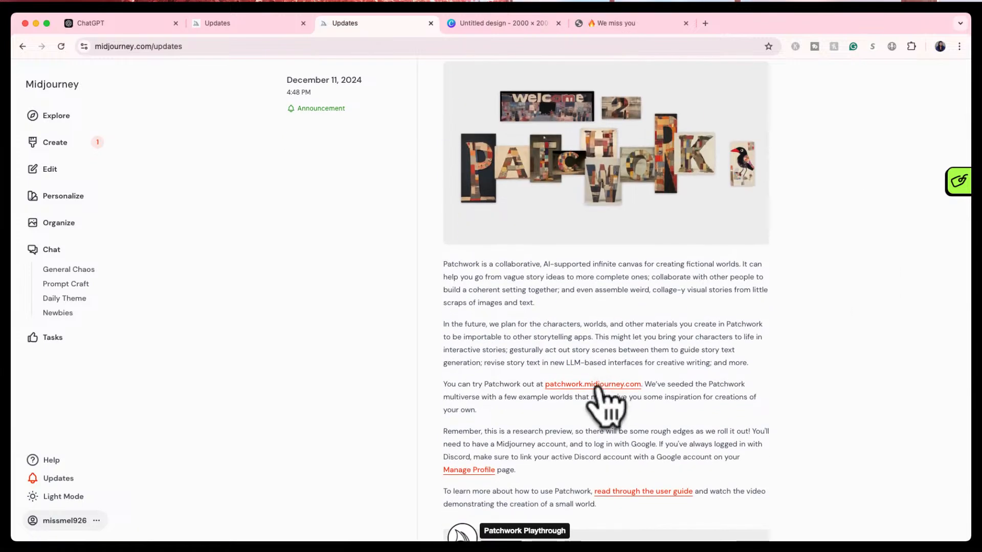
- Open the Patchwork site linked in the announcement and log in with Google
double_click(605, 388)
drag(606, 388, 483, 23)
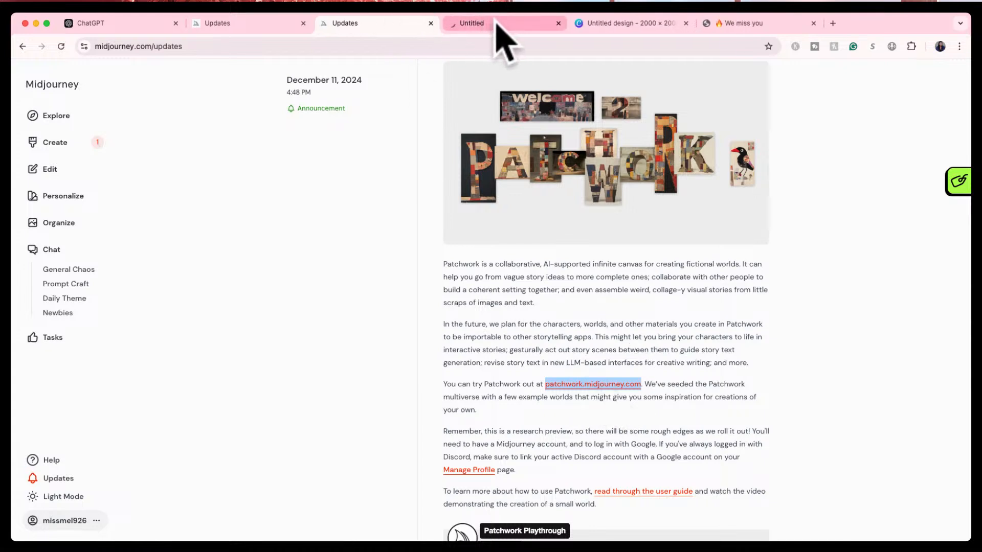
click(497, 26)
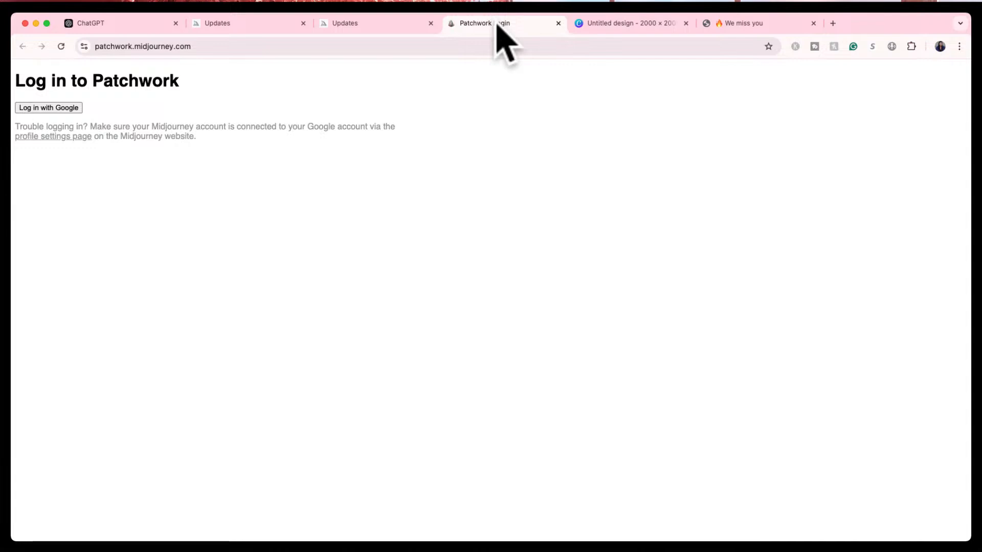
click(43, 108)
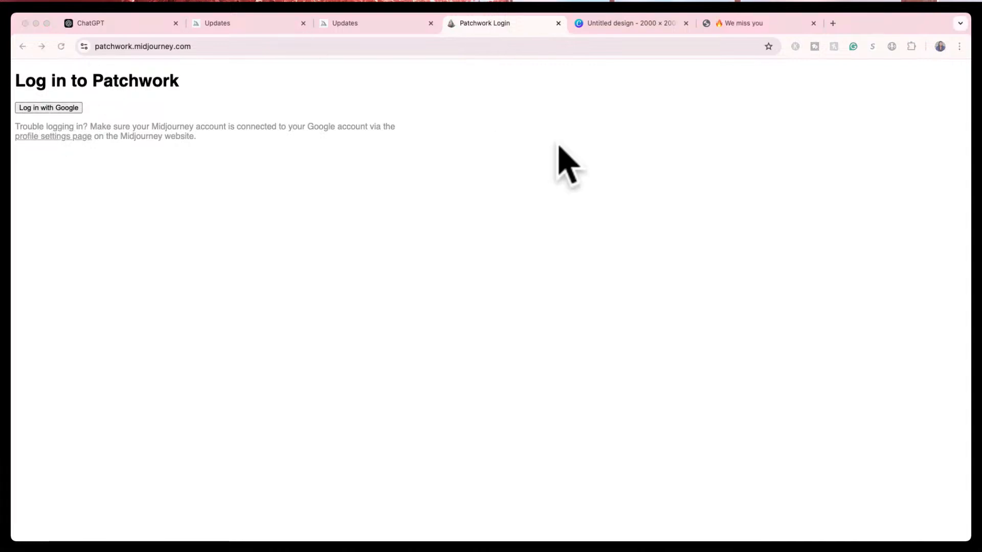
click(897, 204)
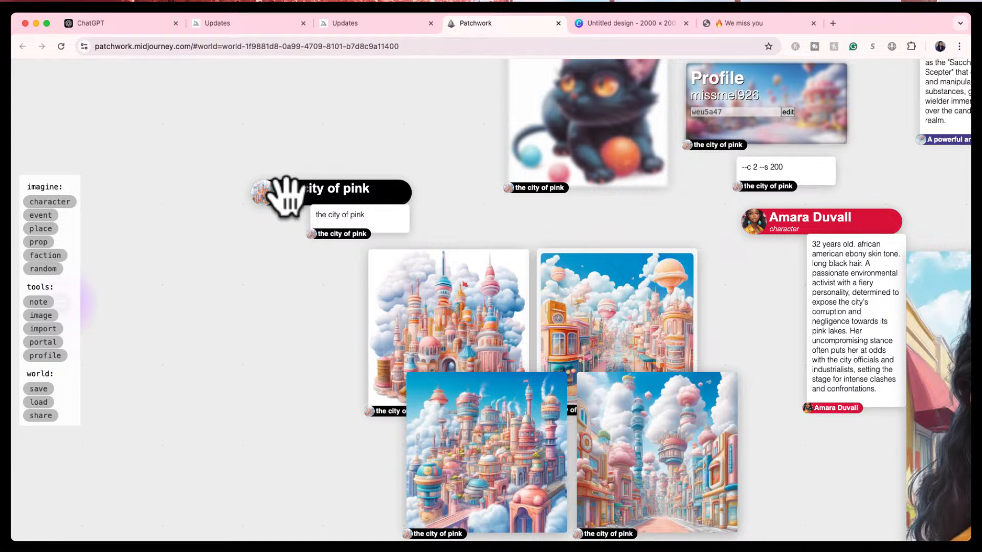
- Examine "the city of pink" world, including its city images, style reference, profile, parameter note and first character card
click(449, 172)
drag(442, 156, 337, 241)
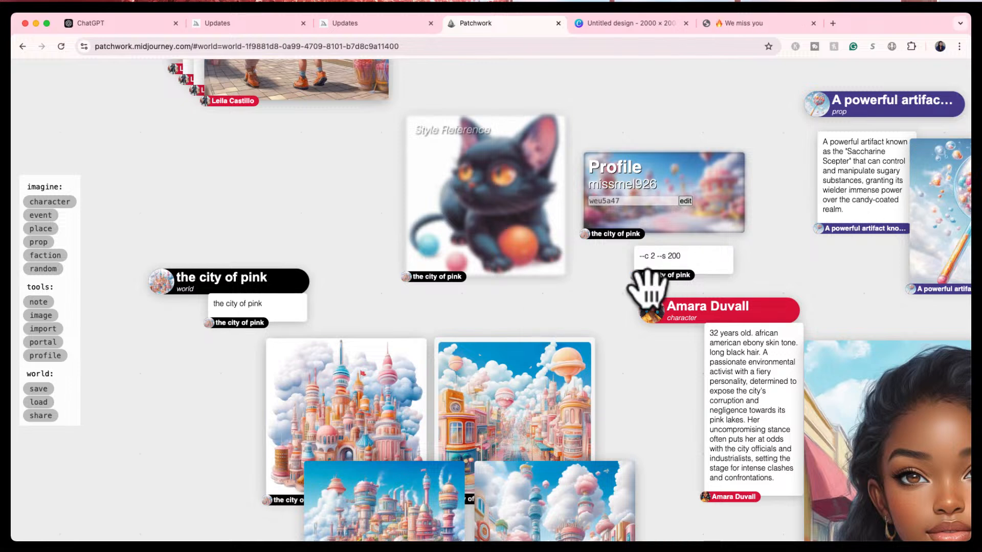
drag(583, 305, 539, 247)
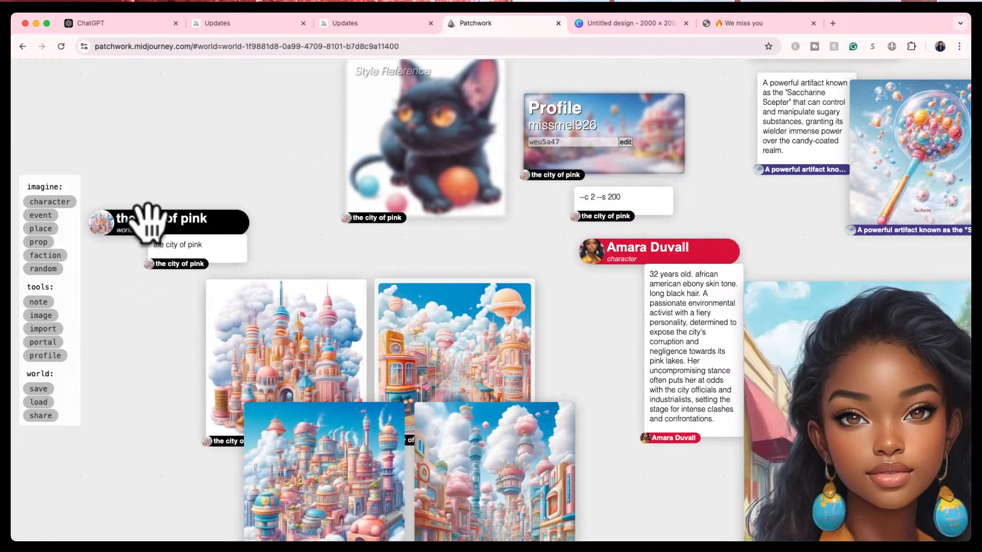
drag(147, 344, 170, 225)
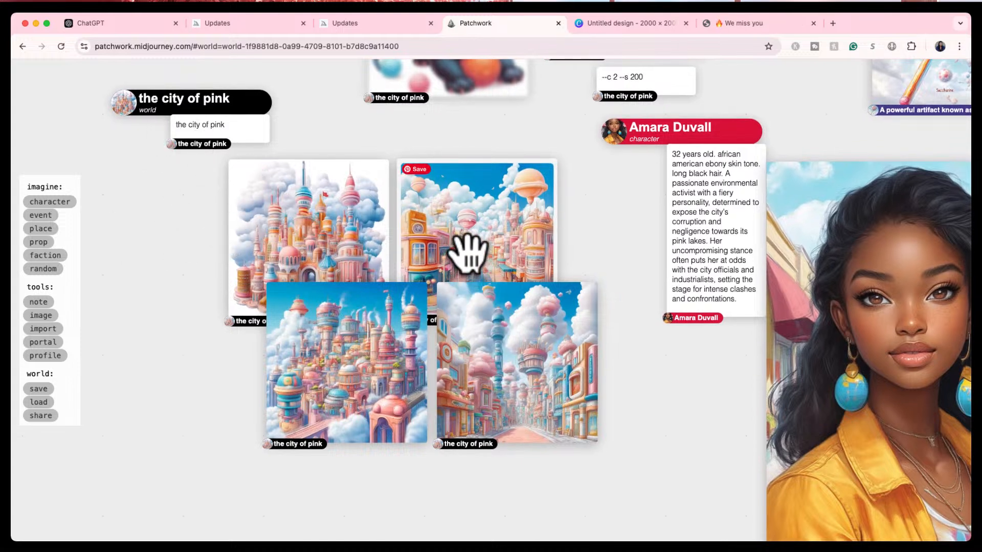
drag(604, 257, 443, 358)
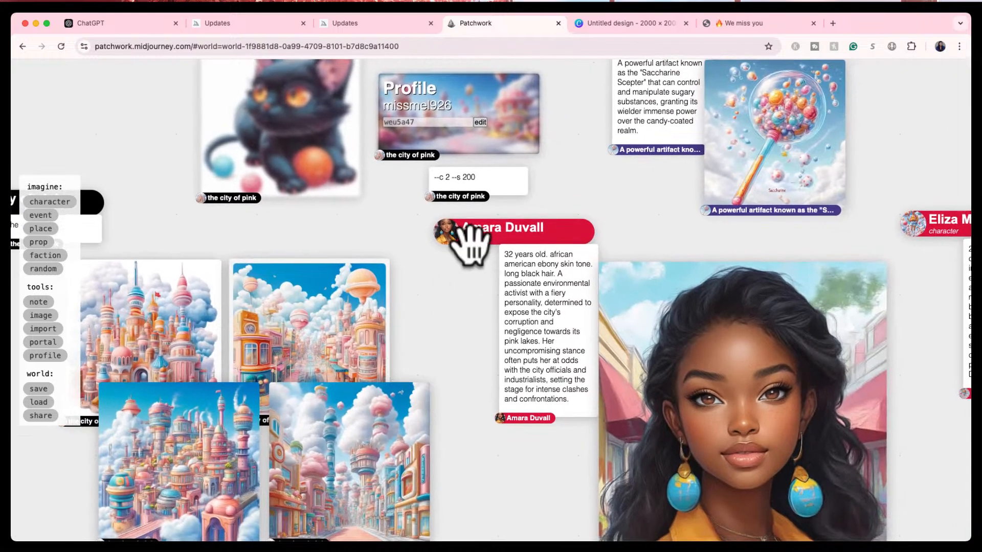
drag(470, 311, 455, 291)
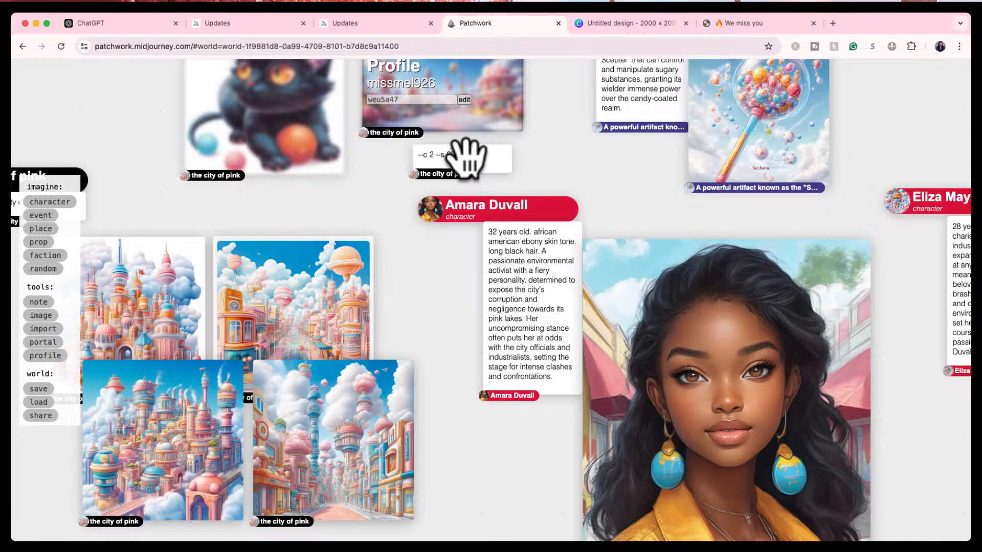
drag(596, 154, 545, 156)
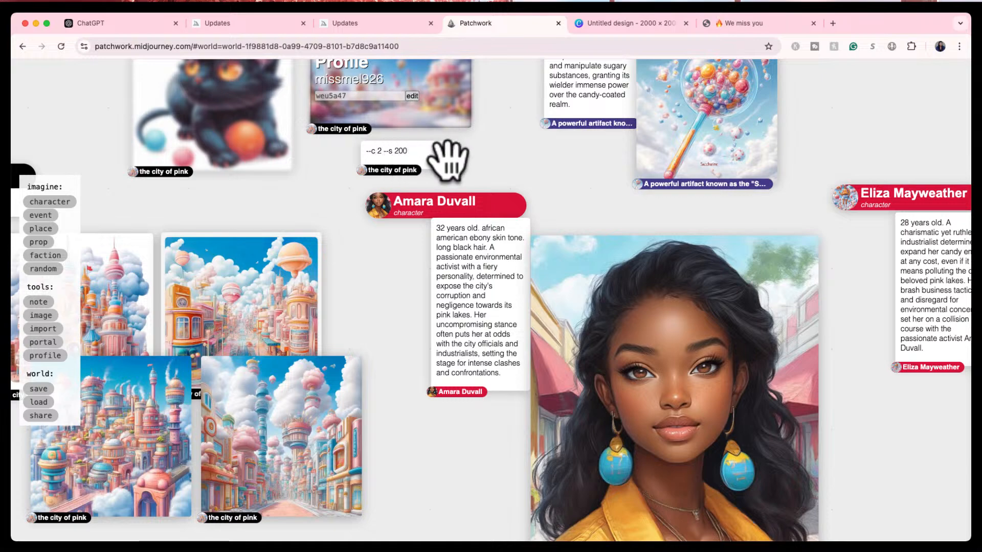
drag(517, 190, 382, 136)
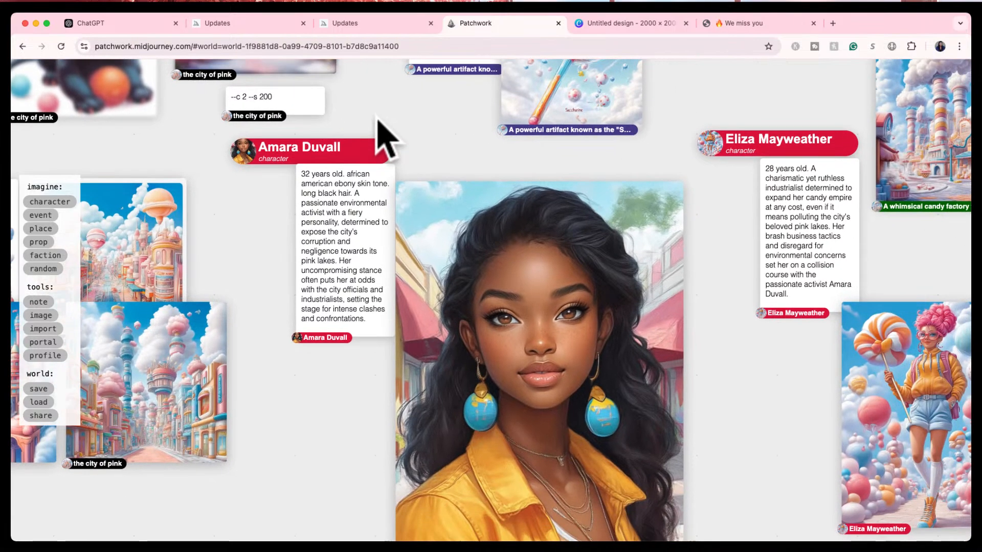
- Review the powerful artifact prop, the second character and the whimsical candy factory place, and view the whole Patchwork world
drag(460, 131, 401, 317)
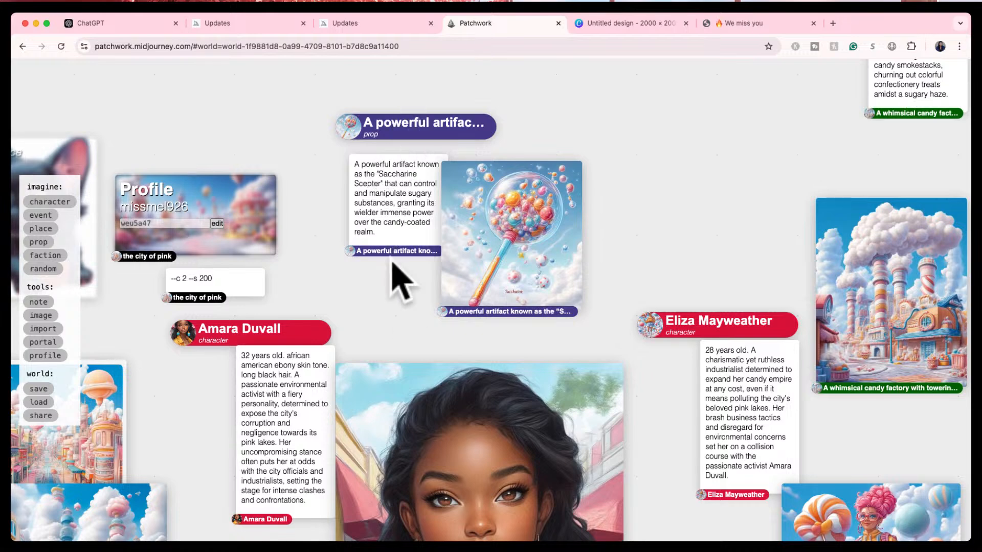
drag(434, 345, 429, 234)
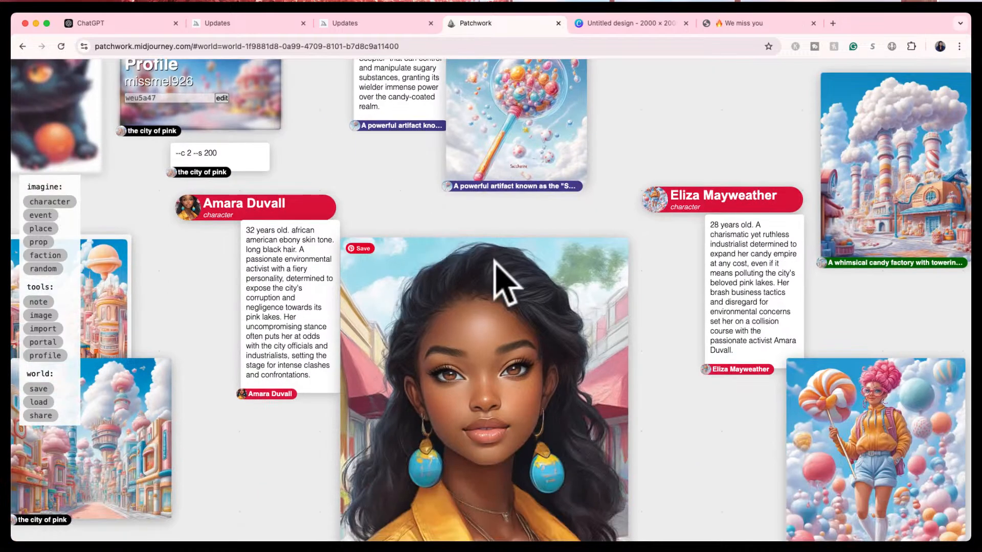
drag(651, 256, 368, 179)
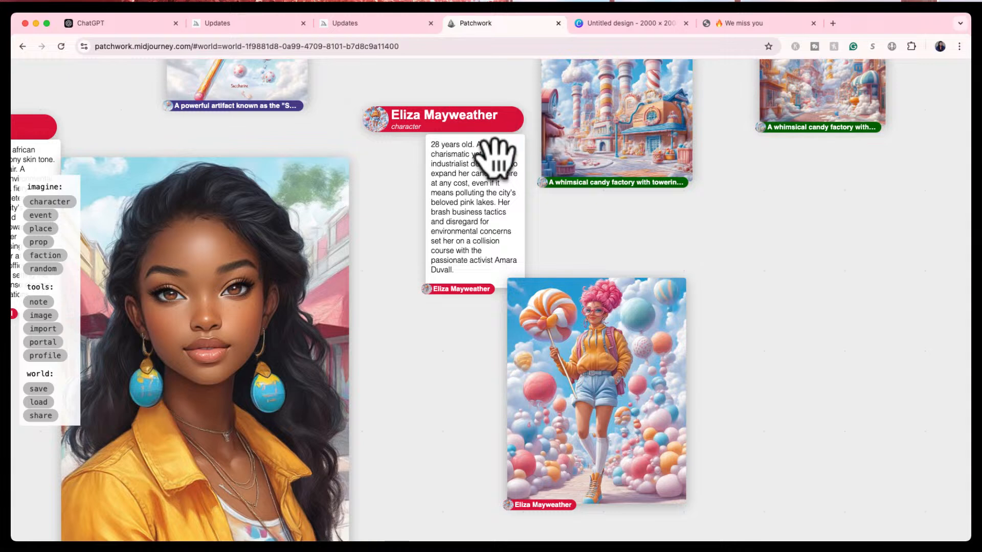
drag(533, 236, 554, 307)
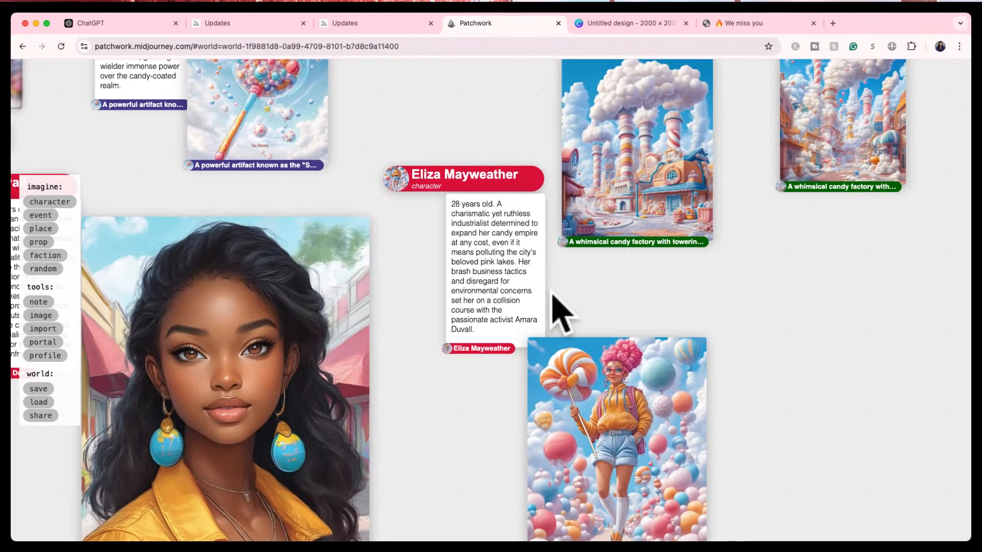
drag(362, 241, 399, 240)
drag(387, 184, 154, 191)
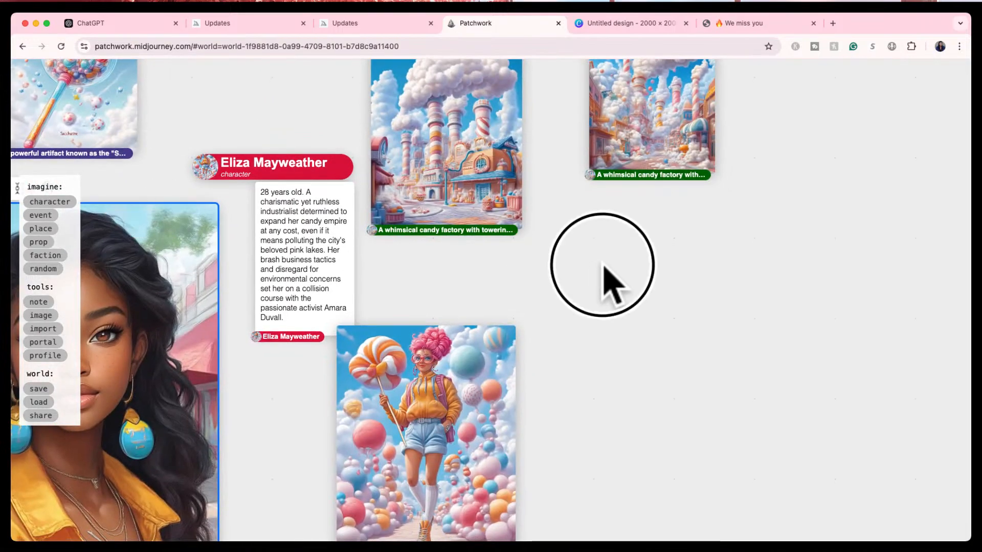
drag(600, 262, 556, 526)
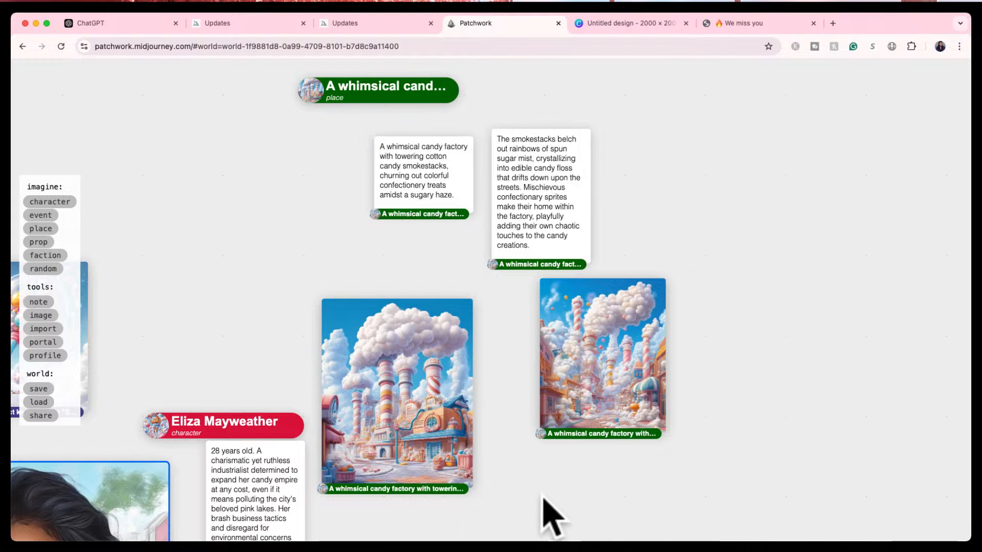
drag(543, 502, 554, 86)
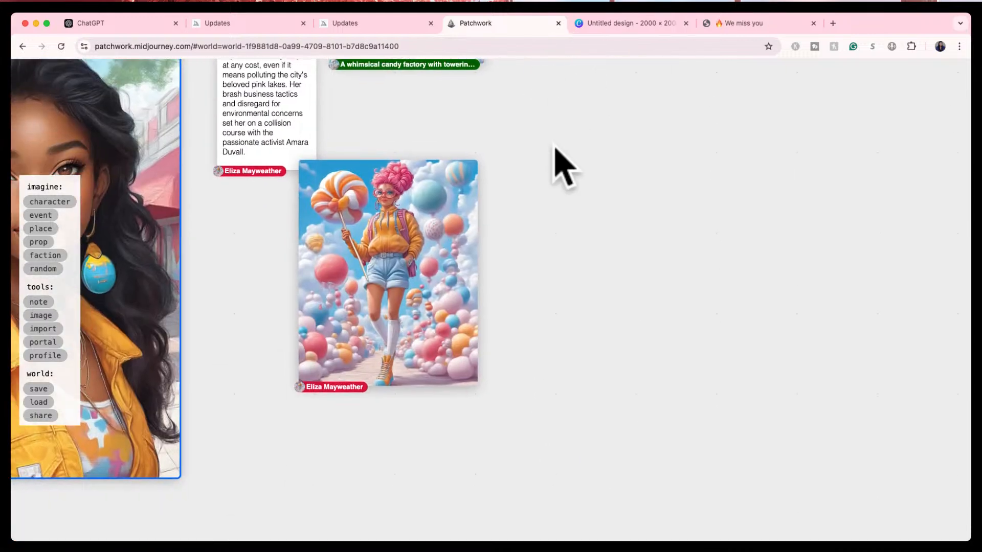
scroll(549, 179, down, 5)
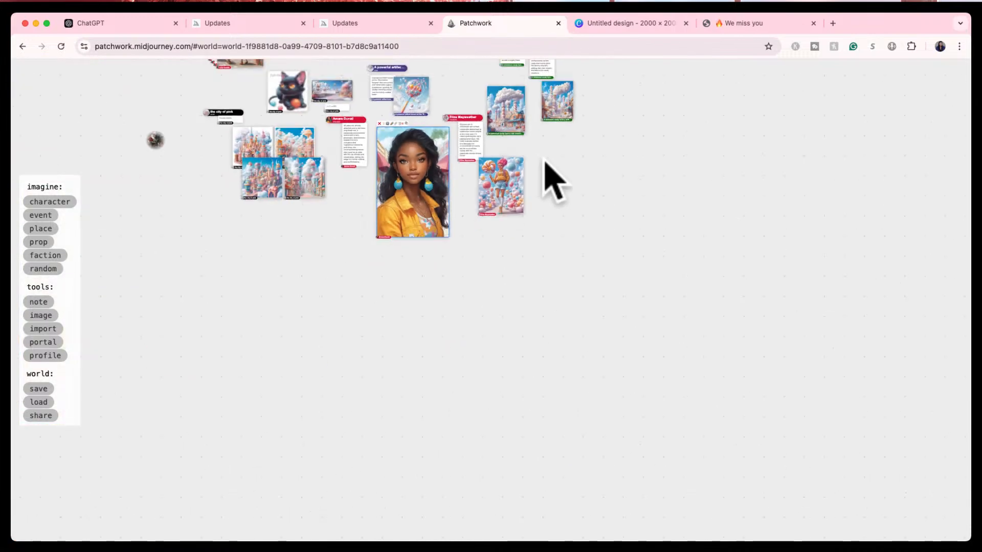
drag(604, 219, 643, 330)
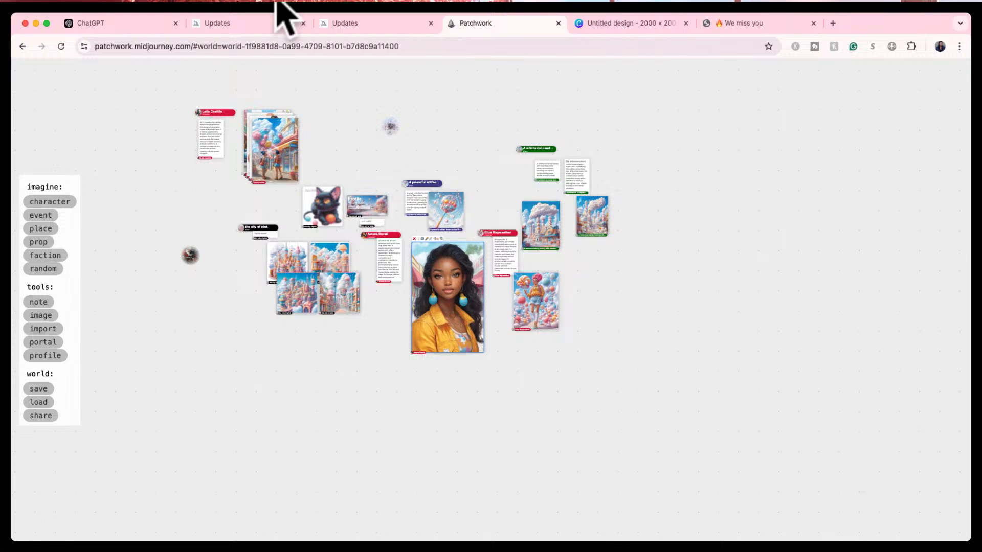
- Close Patchwork and open Midjourney's Explore gallery of the day's top images
click(557, 23)
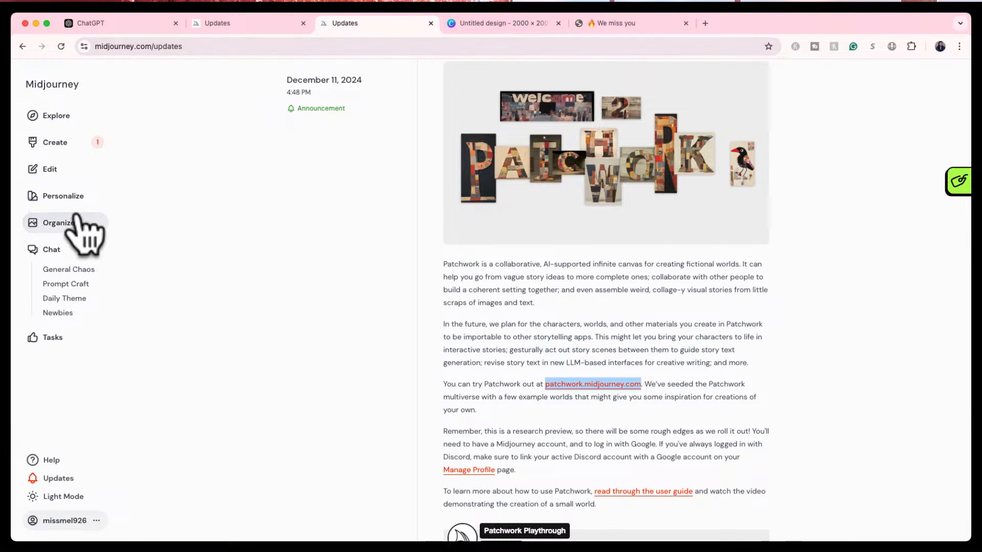
click(60, 118)
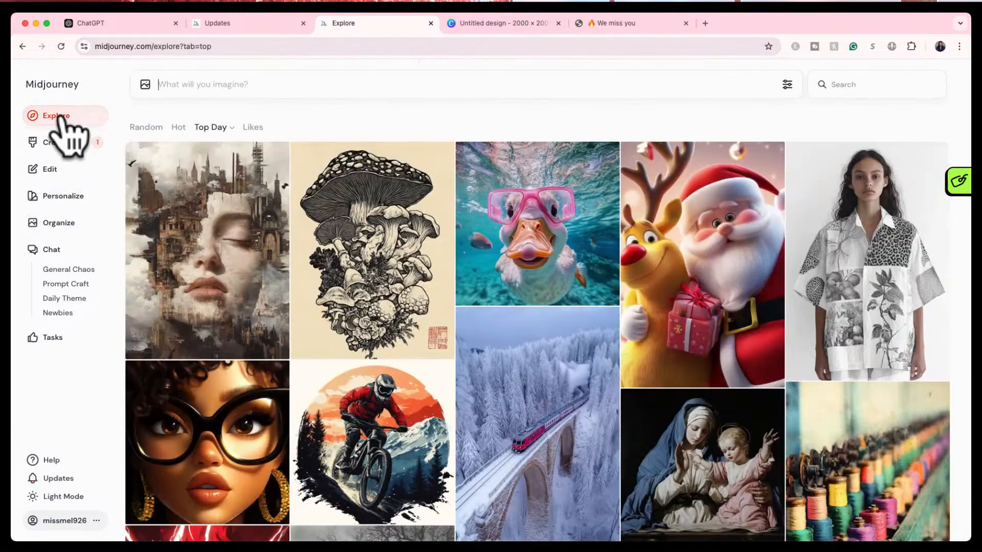
click(385, 84)
scroll(607, 310, down, 2)
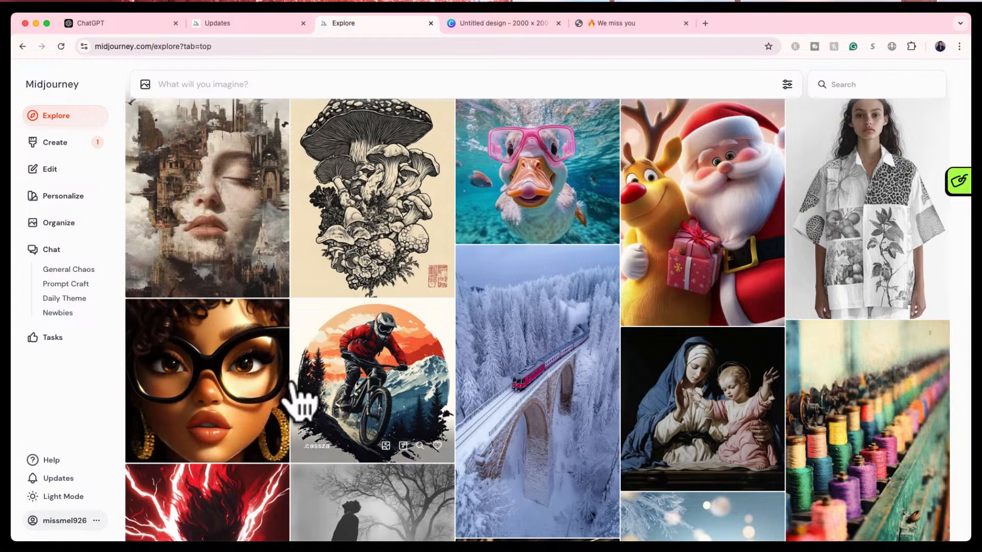
- Like the cartoon portrait of the woman with large black glasses and open it to view its prompt
mouse_move(256, 448)
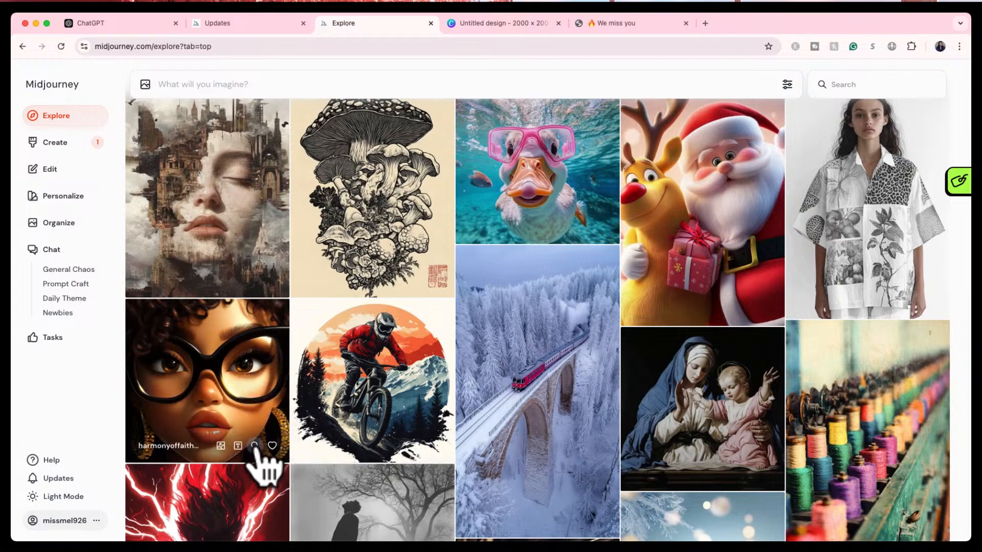
click(272, 445)
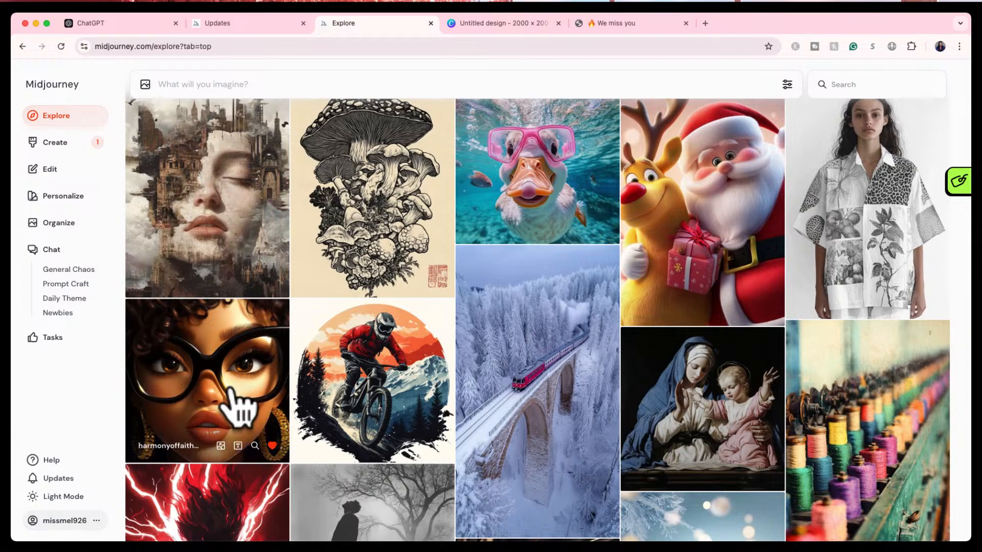
click(271, 353)
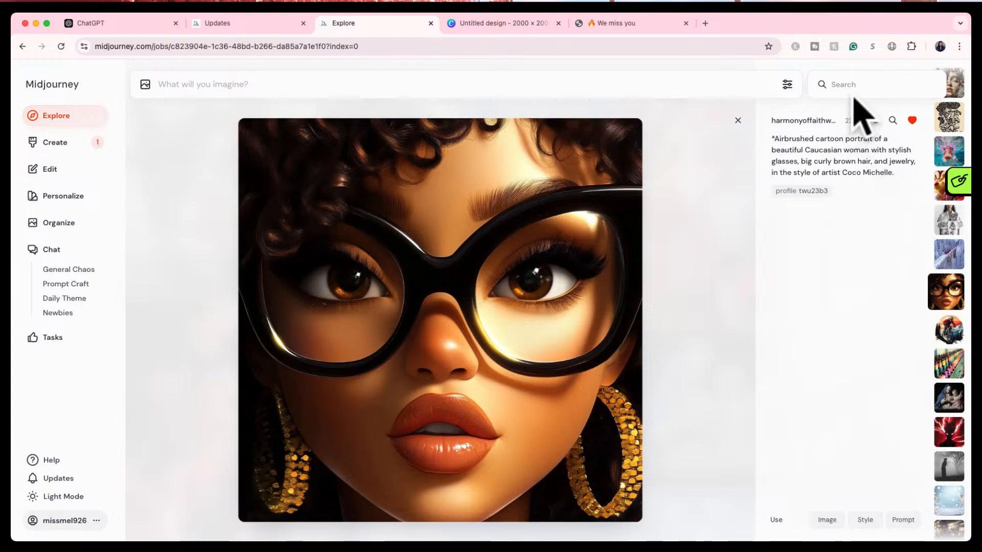
drag(969, 13, 965, 19)
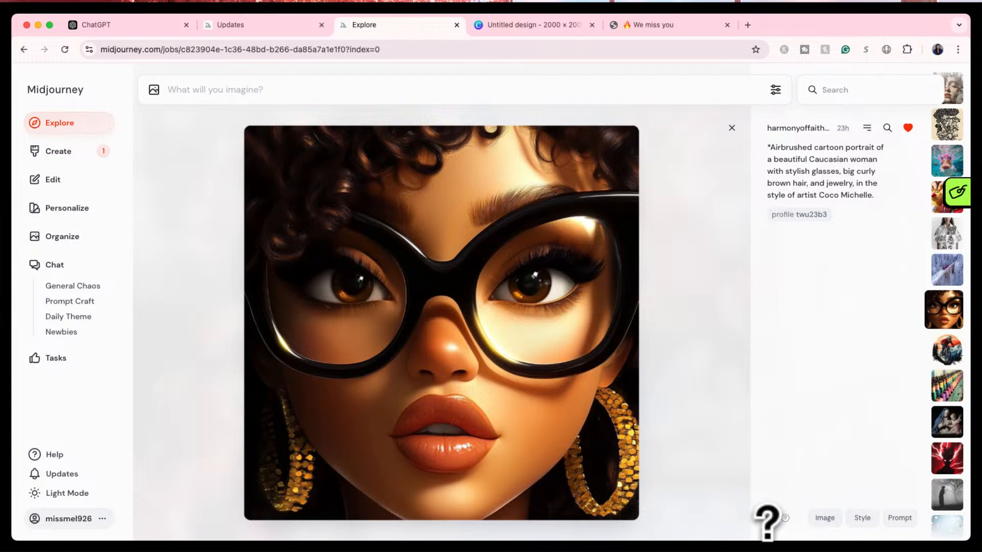
- Reuse the glasses portrait's prompt with its leading asterisk removed, and submit it for generation
click(900, 518)
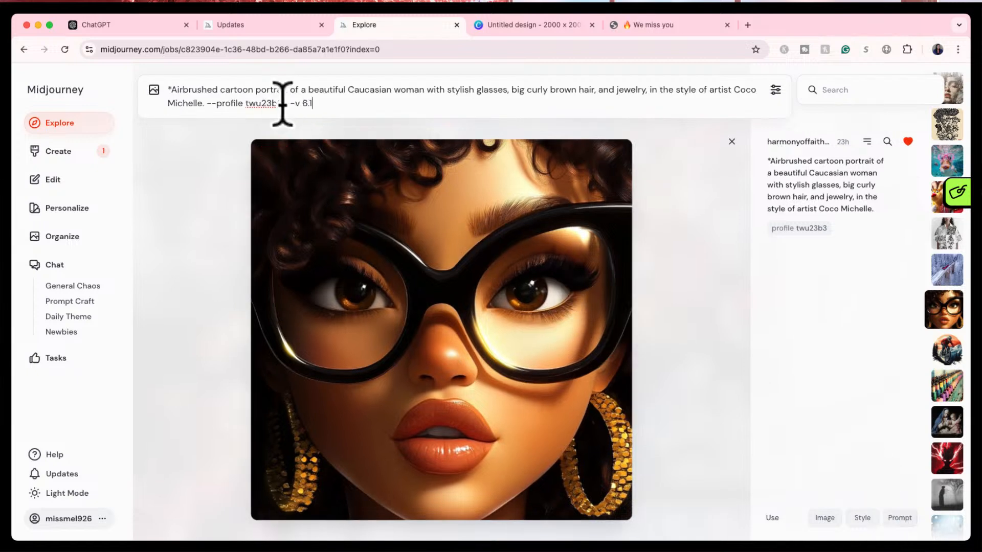
click(169, 92)
key(Delete)
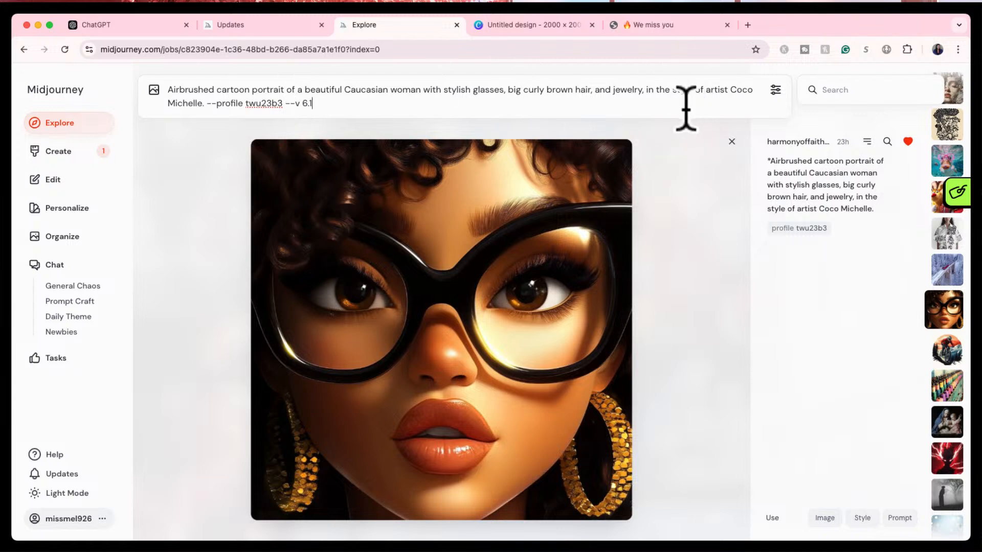
key(Return)
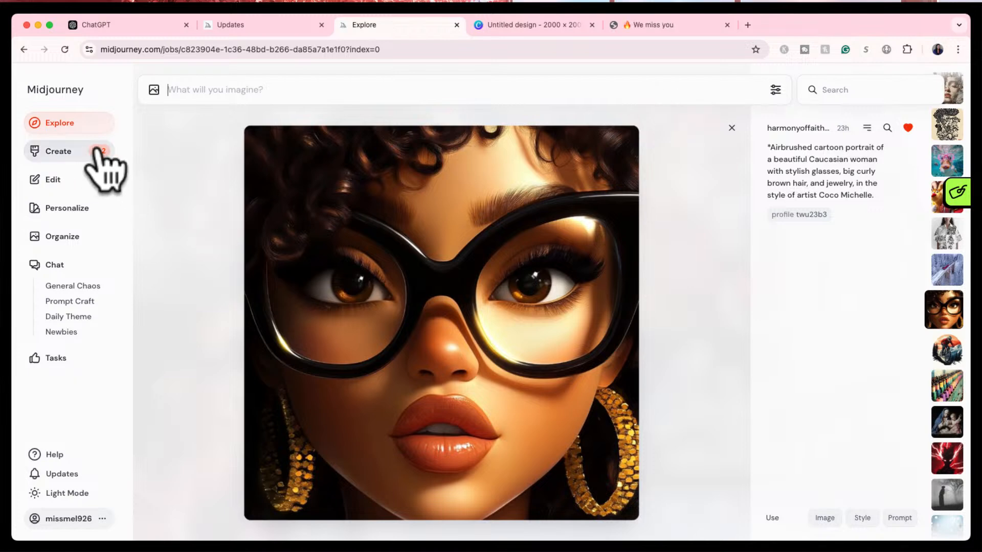
- Return to the Explore gallery and open the subway portrait of two women to read its prompt
click(732, 128)
scroll(613, 450, down, 7)
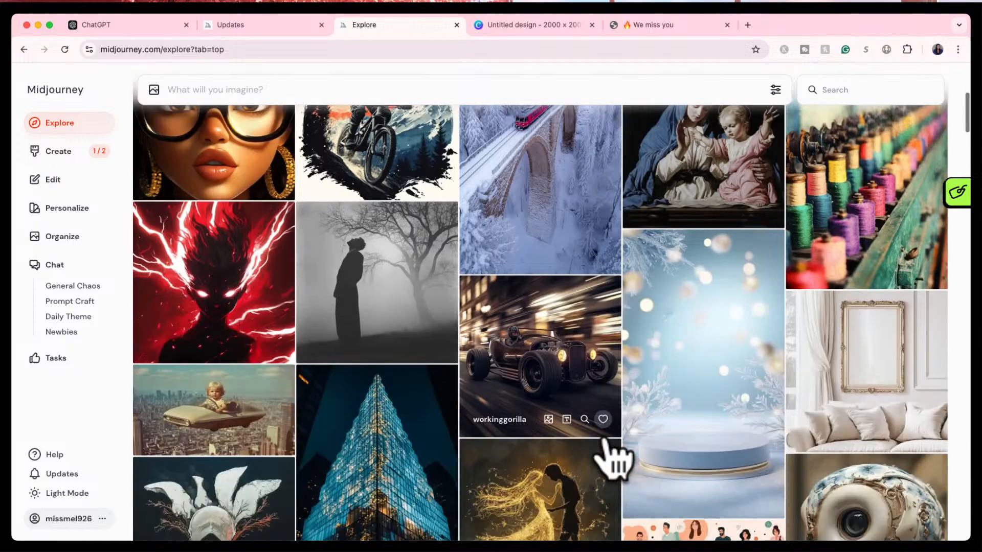
scroll(614, 458, down, 5)
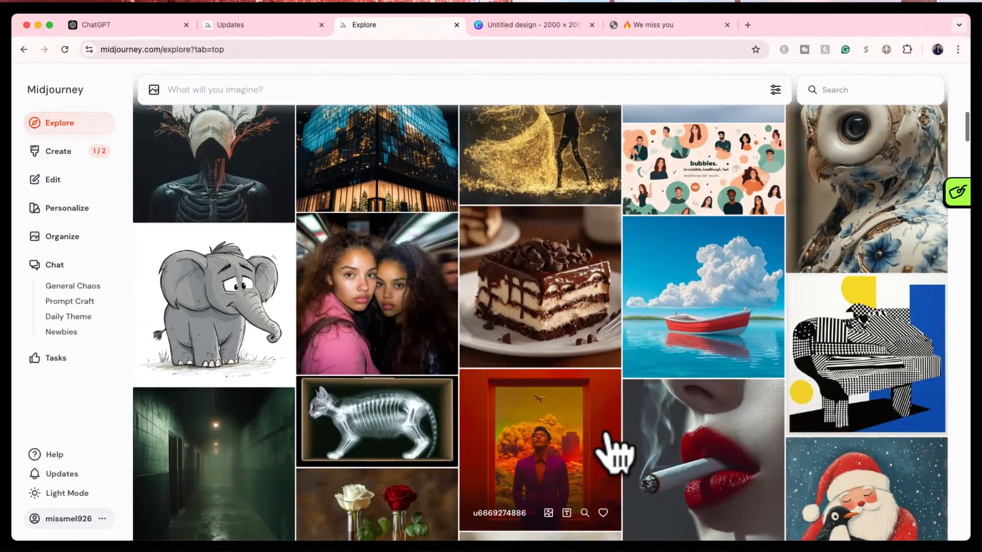
scroll(618, 446, down, 1)
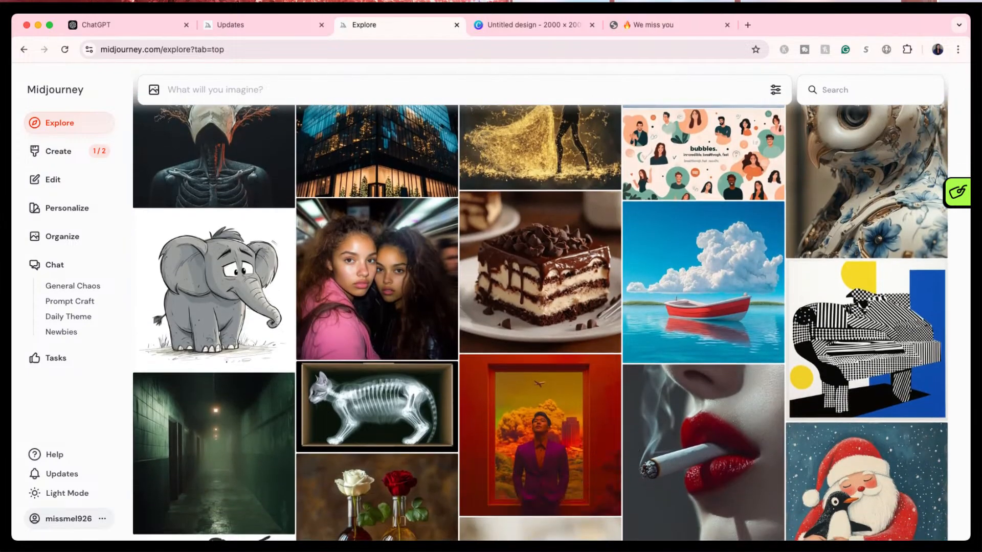
click(398, 266)
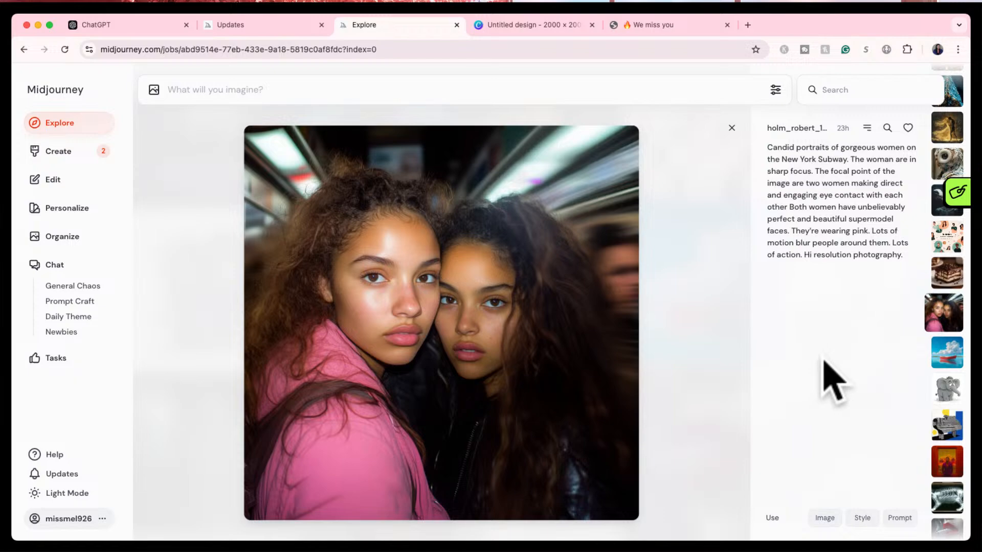
- Close the subway portrait and browse further through the Explore gallery
click(731, 128)
scroll(563, 449, down, 5)
scroll(554, 435, down, 8)
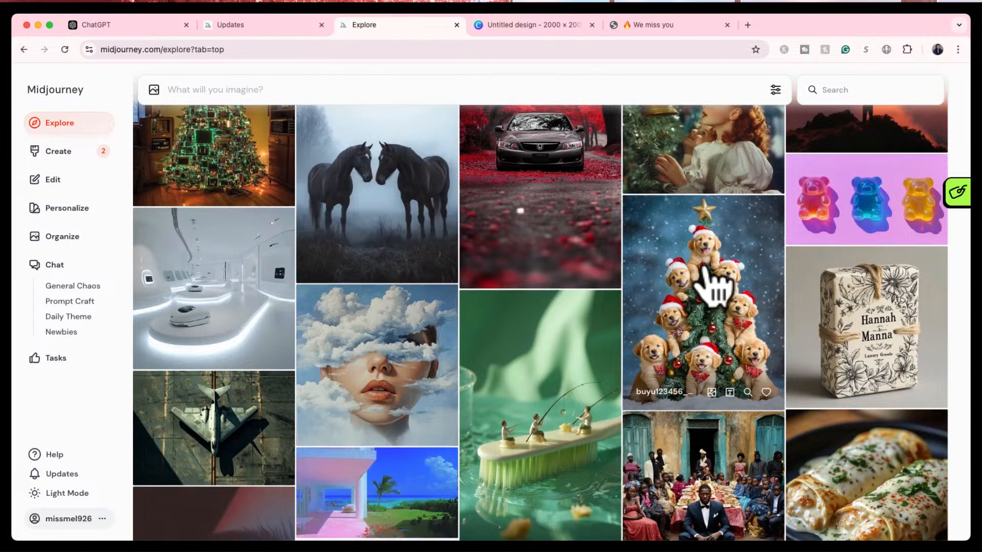
- Open the golden retriever puppy Christmas tree image to read its prompt, close it, and continue browsing the gallery
click(700, 276)
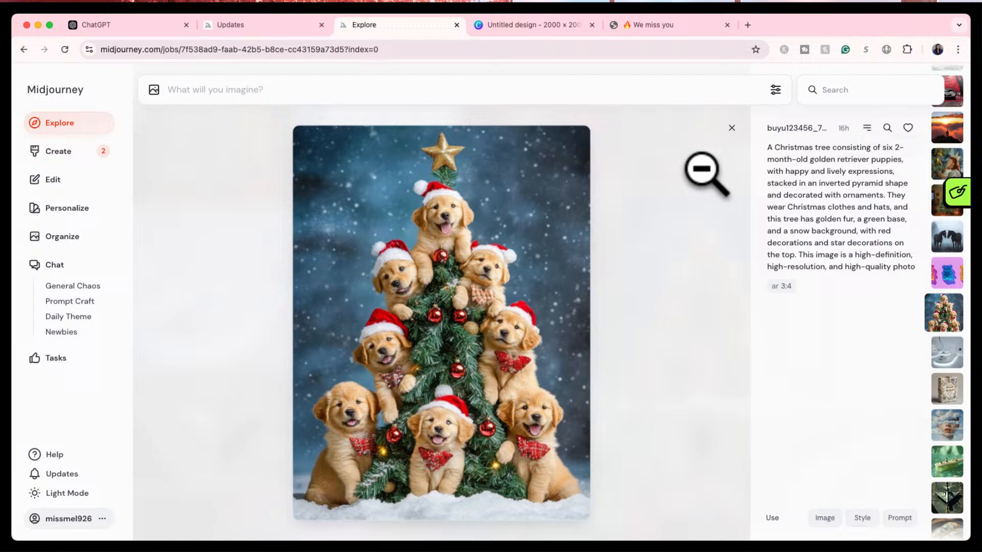
click(731, 128)
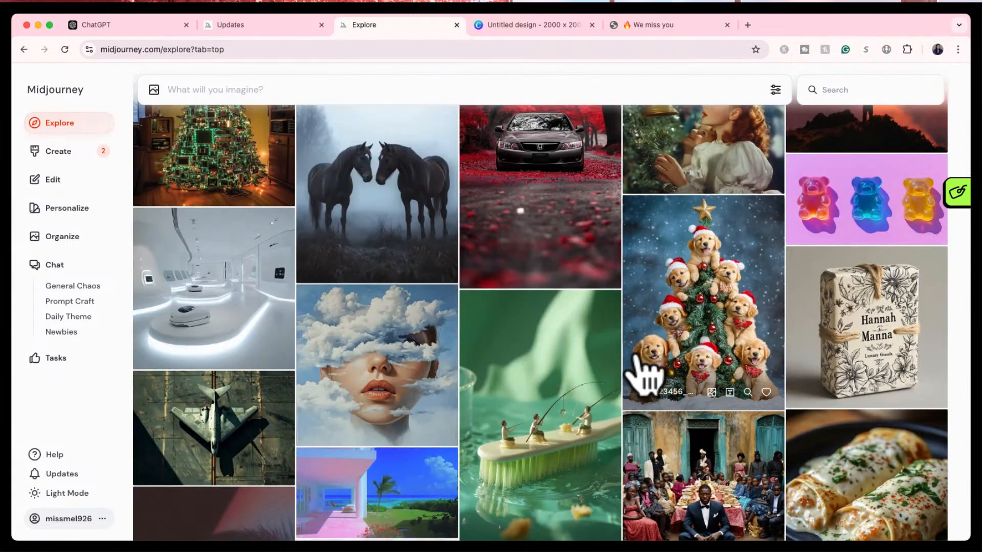
scroll(645, 376, down, 3)
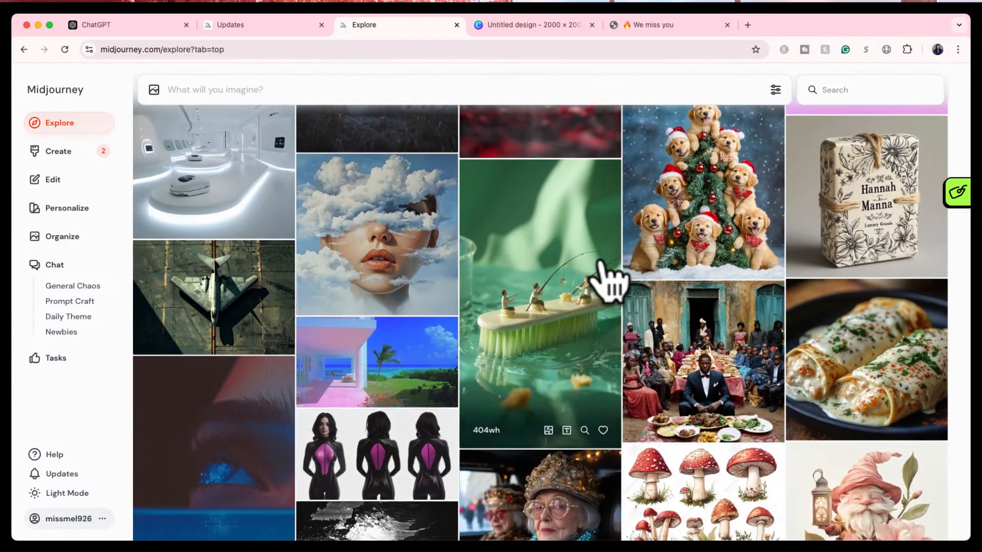
scroll(554, 267, down, 3)
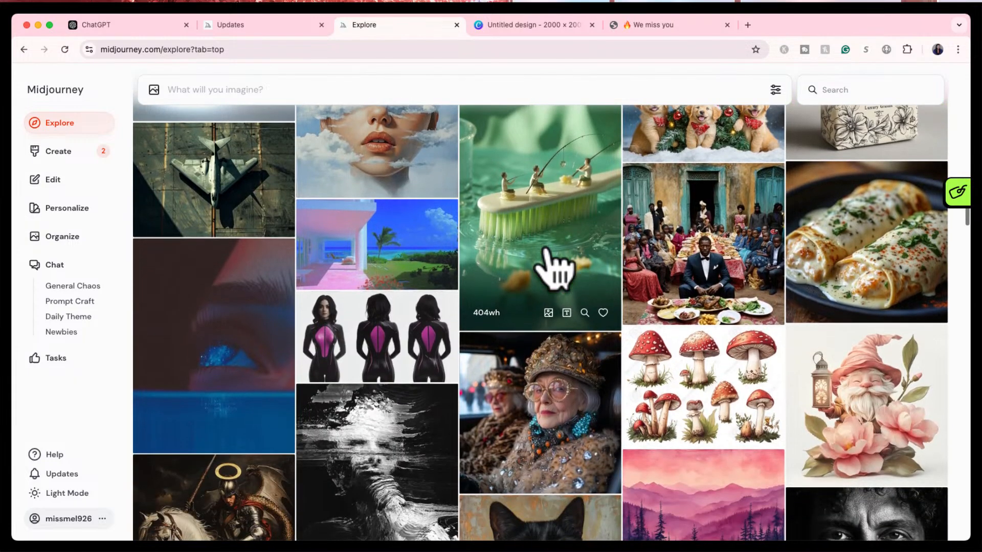
- Search the Explore gallery for "business woman" and look through the matching images
scroll(555, 265, up, 5)
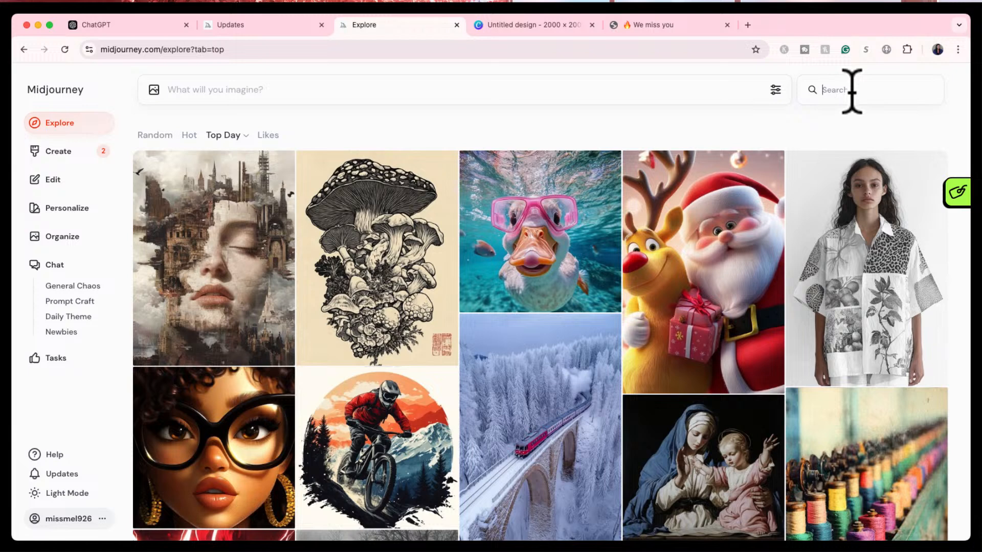
text(business woman)
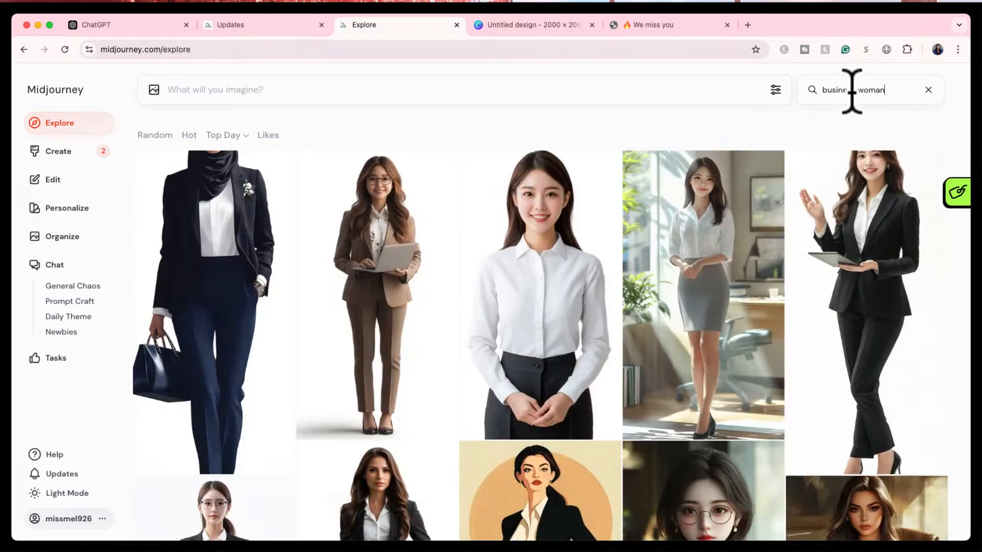
scroll(664, 322, down, 3)
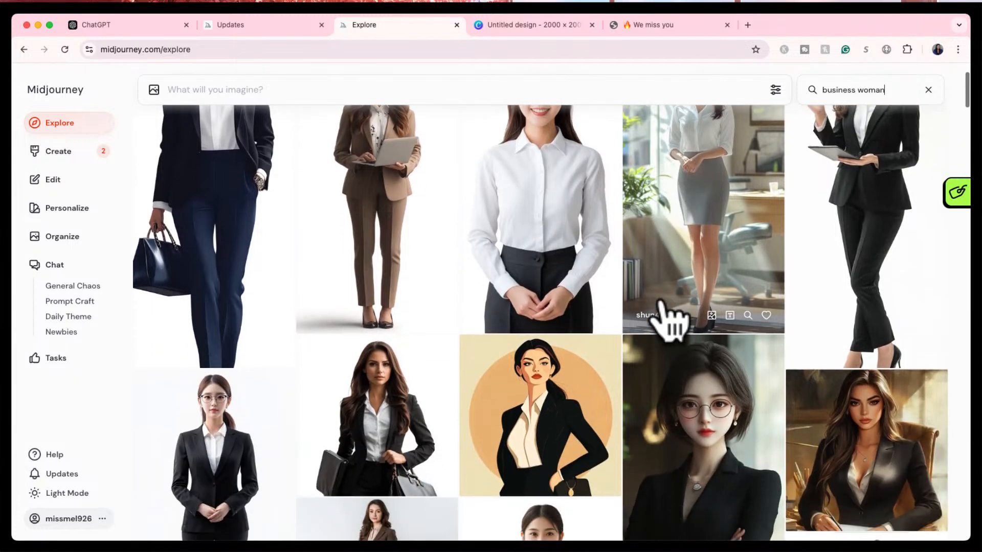
scroll(664, 321, down, 5)
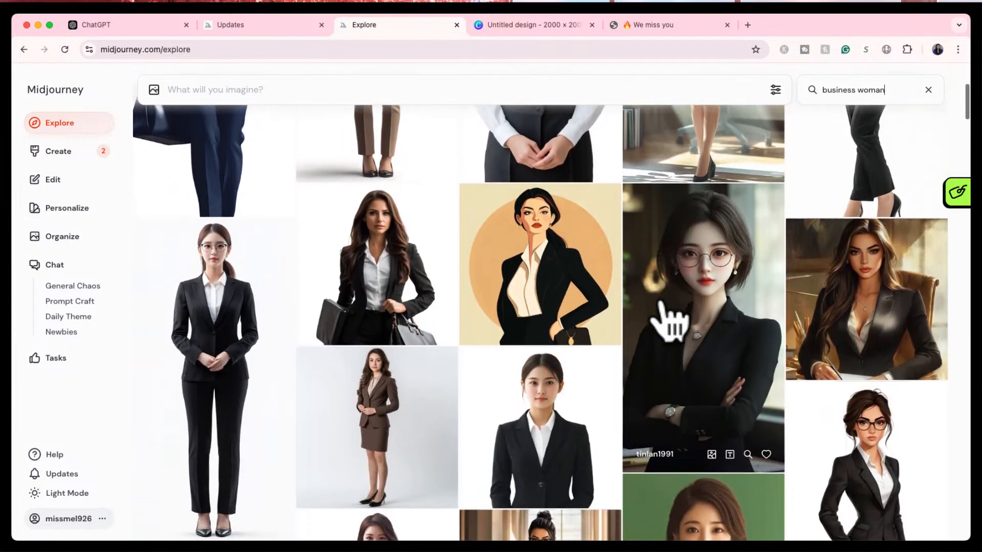
scroll(664, 321, down, 8)
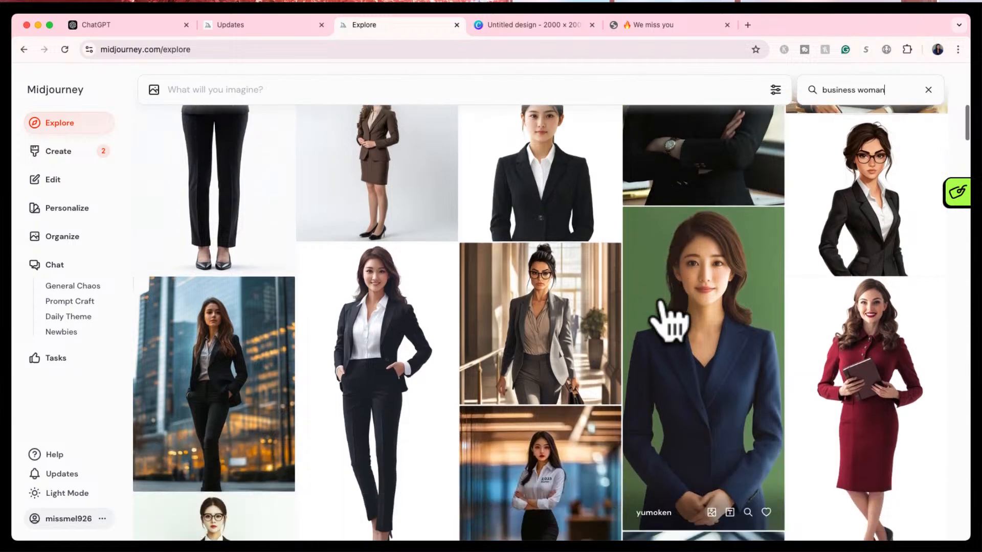
scroll(664, 321, down, 9)
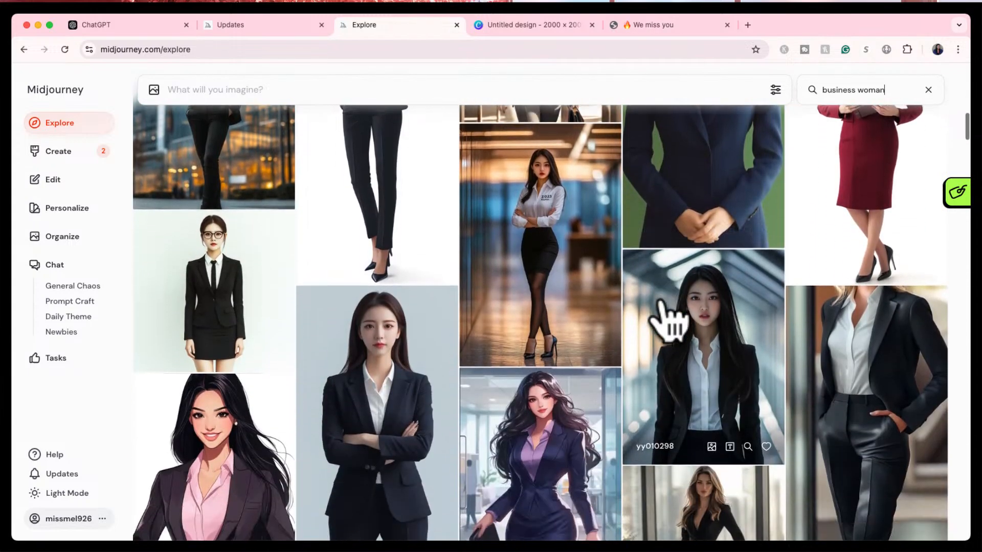
scroll(664, 321, down, 8)
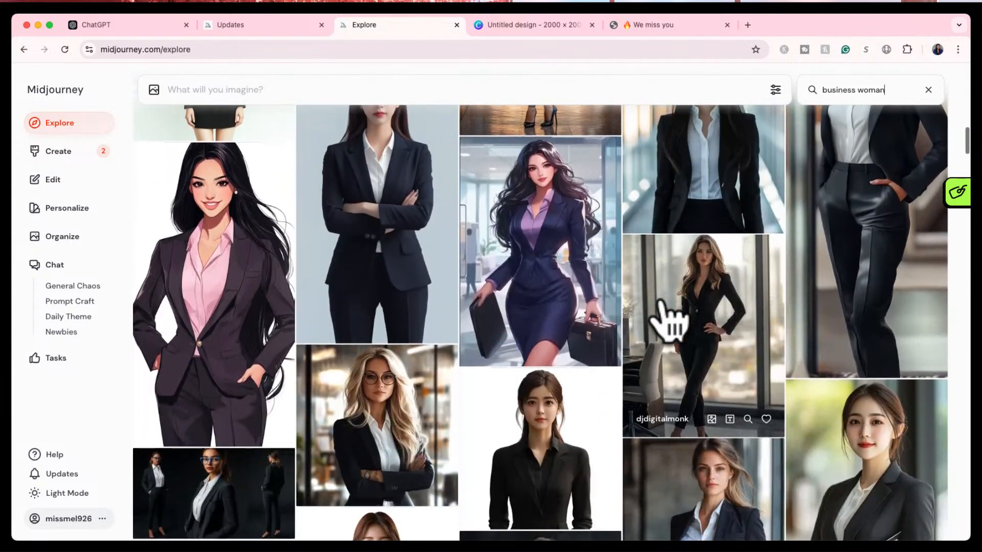
scroll(664, 321, down, 8)
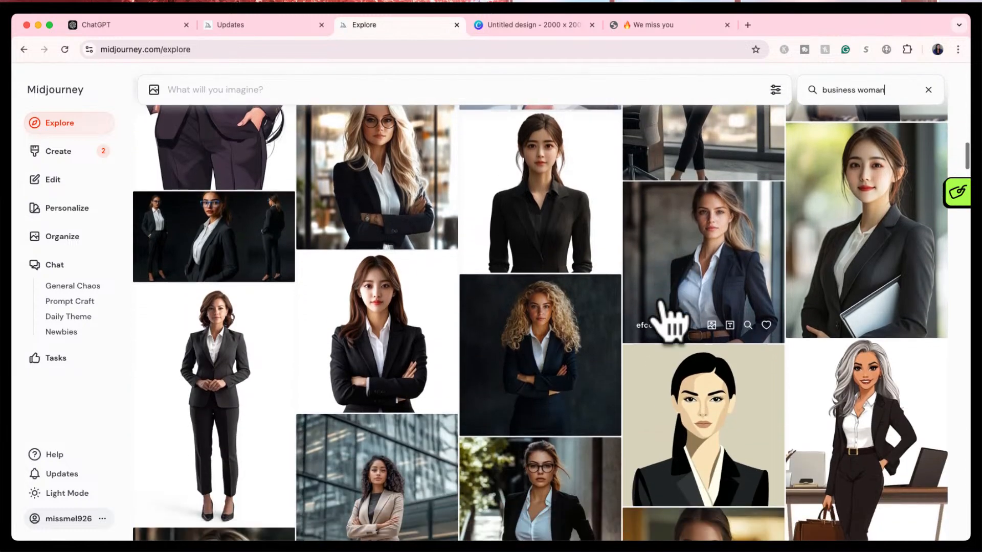
scroll(665, 321, down, 9)
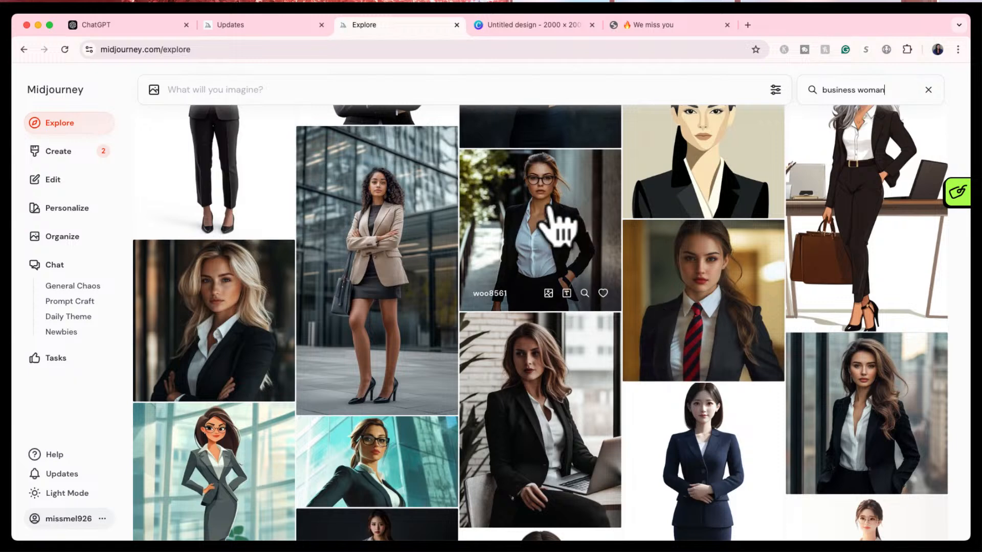
- Find the image of a woman in a dark blazer walking down a city street and open it to read its prompt
scroll(531, 227, up, 3)
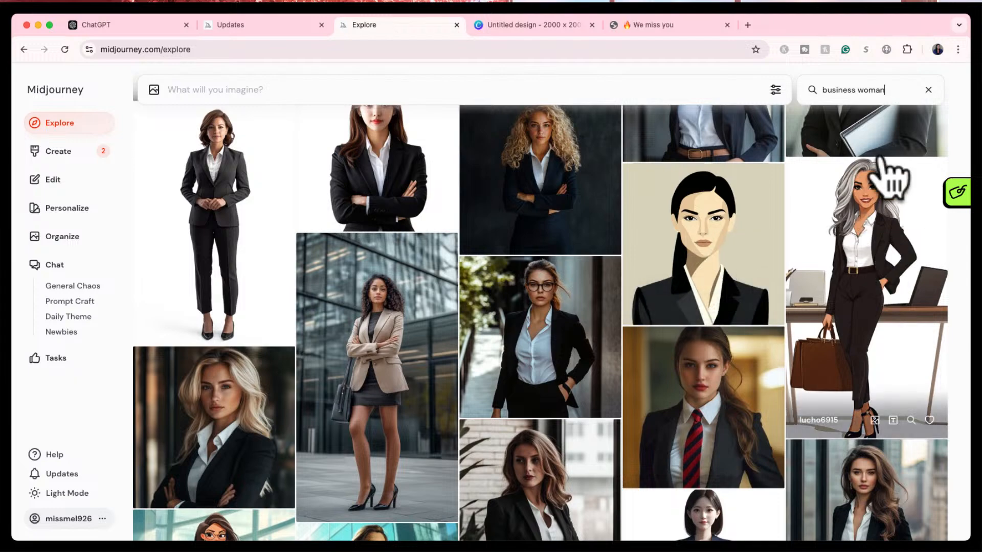
scroll(833, 339, down, 10)
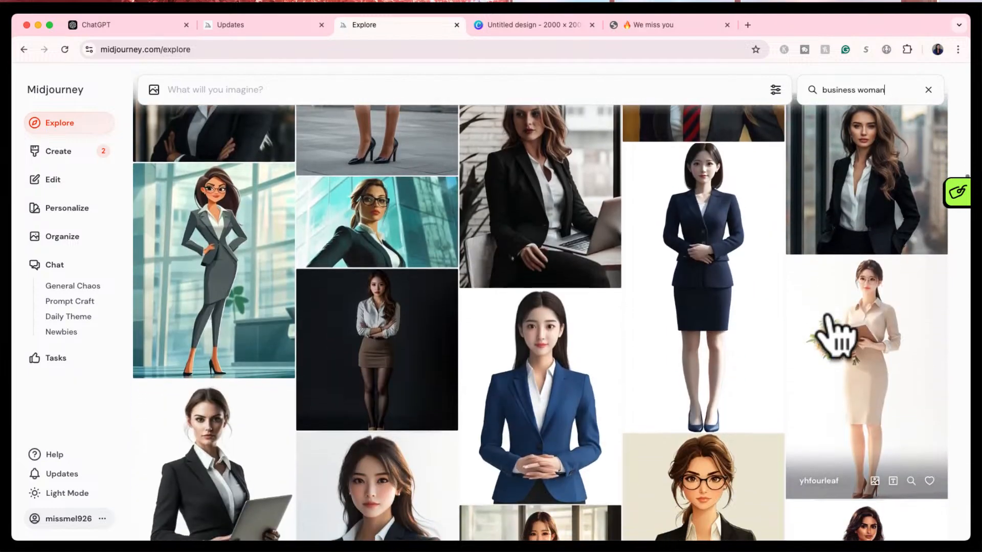
scroll(835, 339, down, 10)
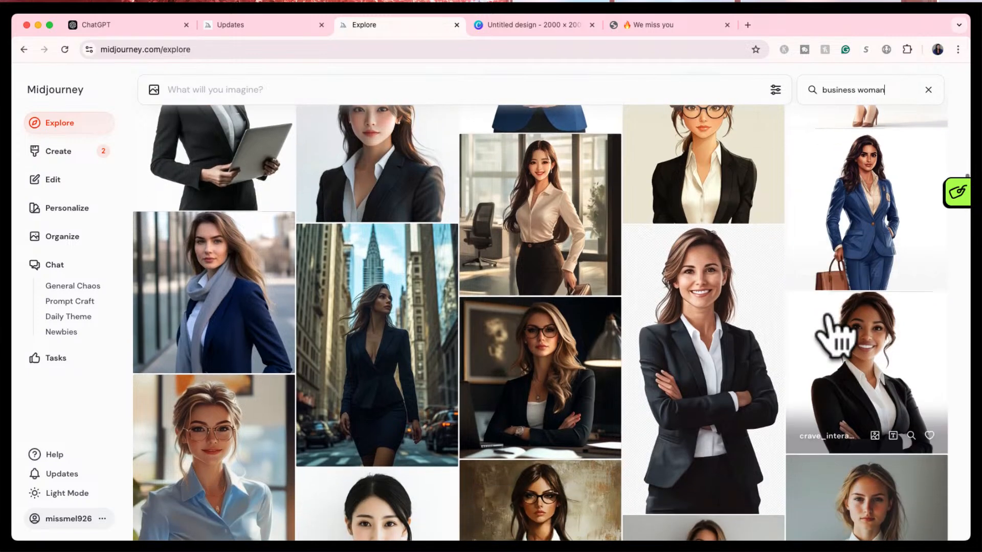
scroll(834, 338, down, 3)
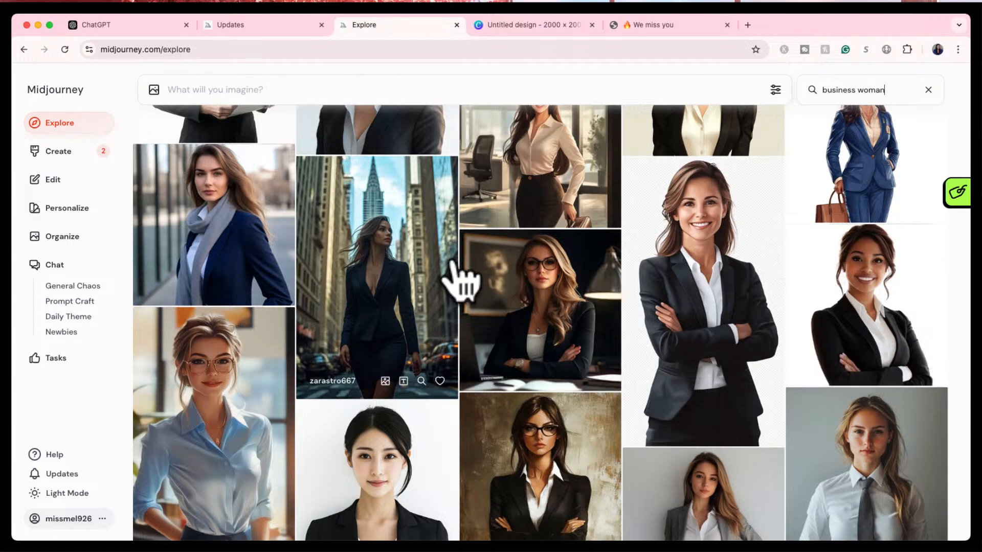
click(384, 266)
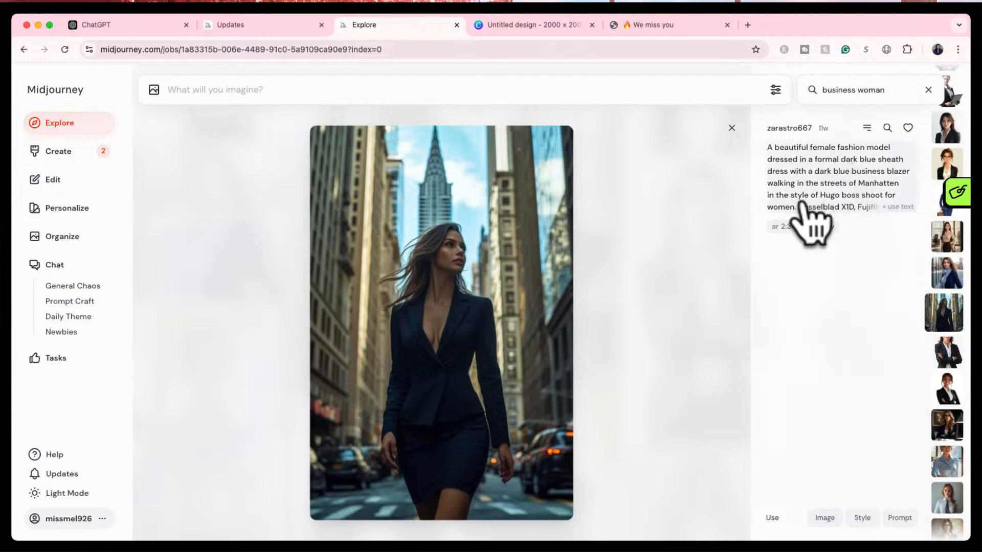
drag(810, 220, 799, 358)
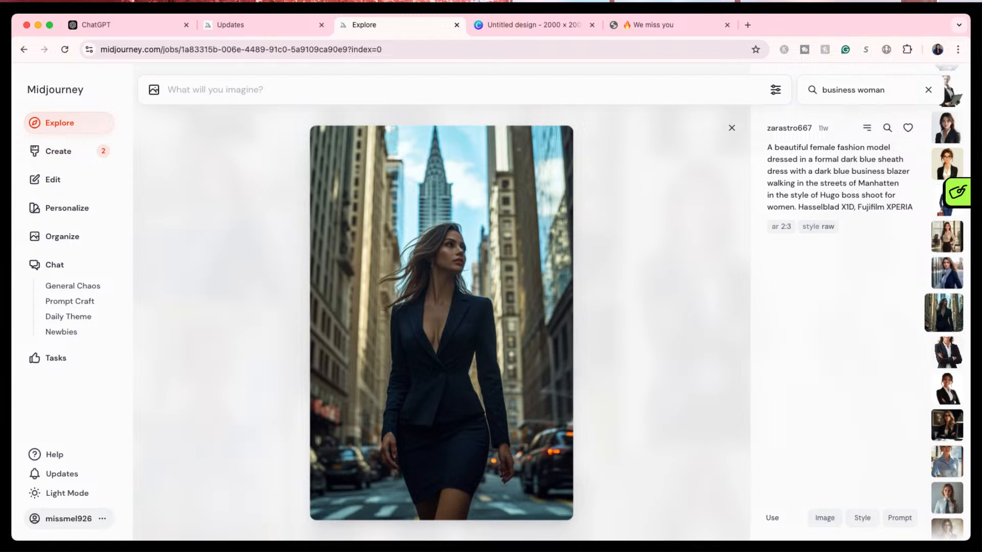
- Go to the Create page and view all four woman-in-the-snow images at full size, then close the viewer
click(53, 151)
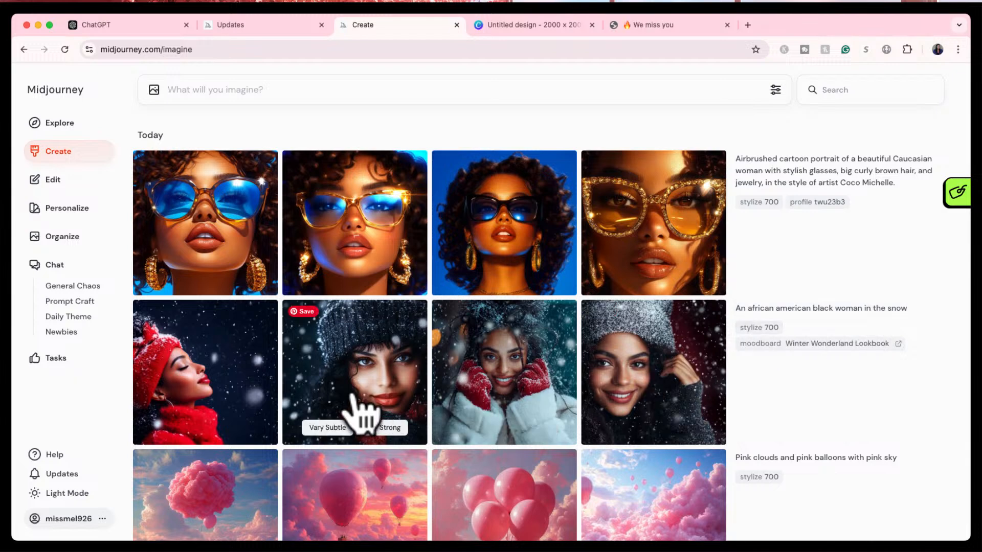
mouse_move(217, 406)
click(210, 388)
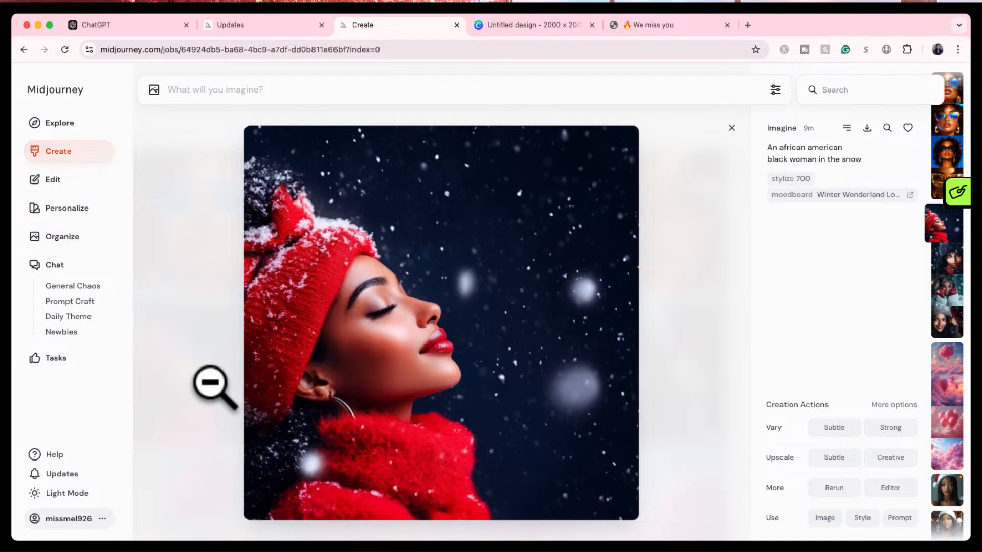
key(Right)
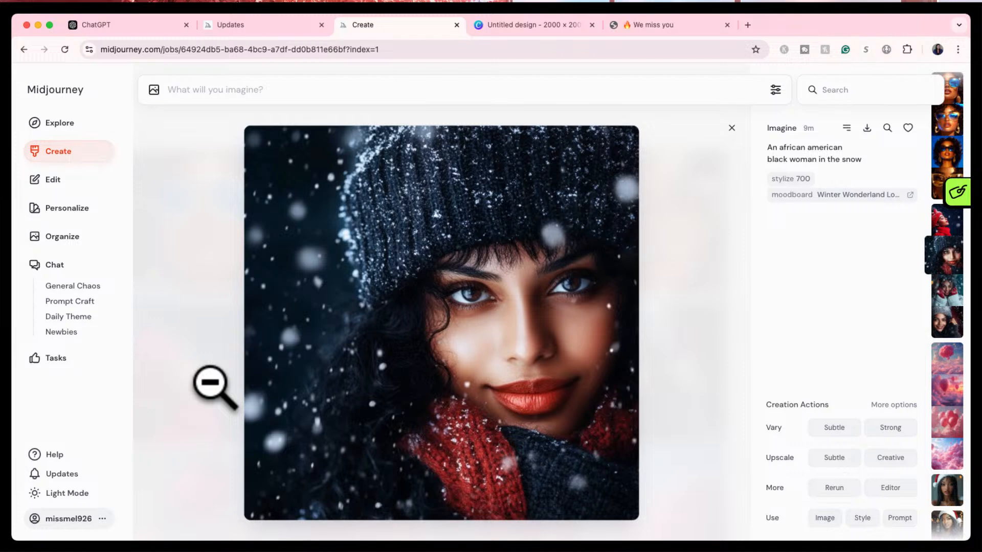
key(Right)
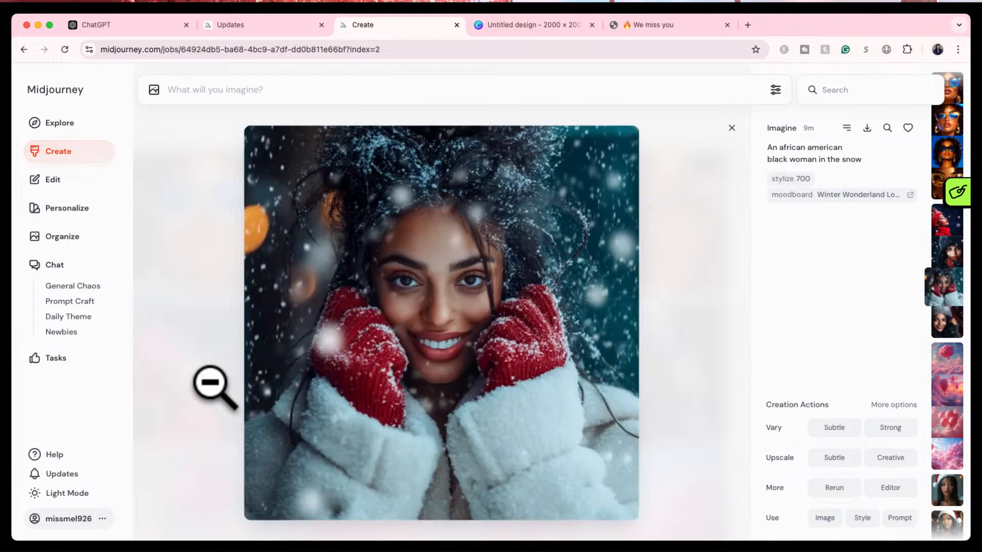
key(Right)
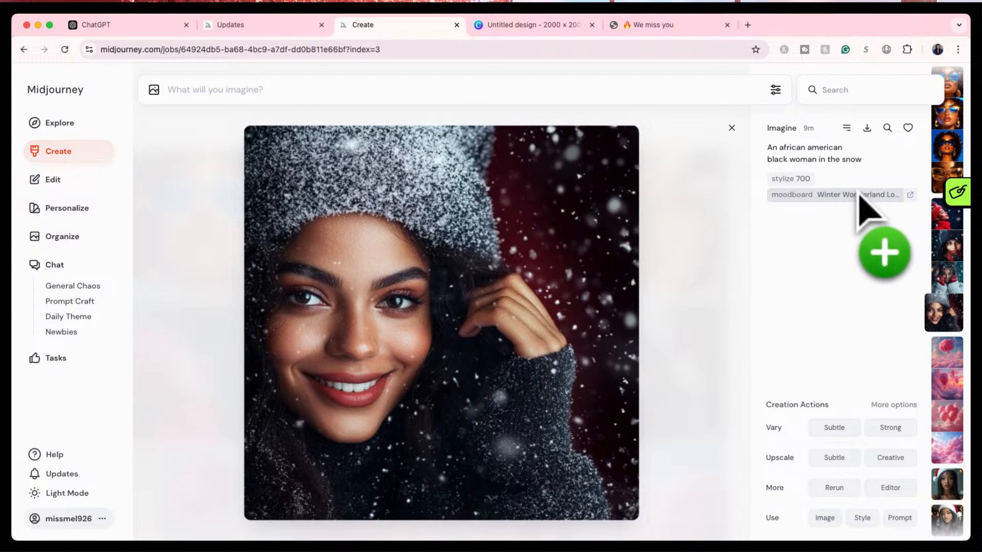
click(732, 128)
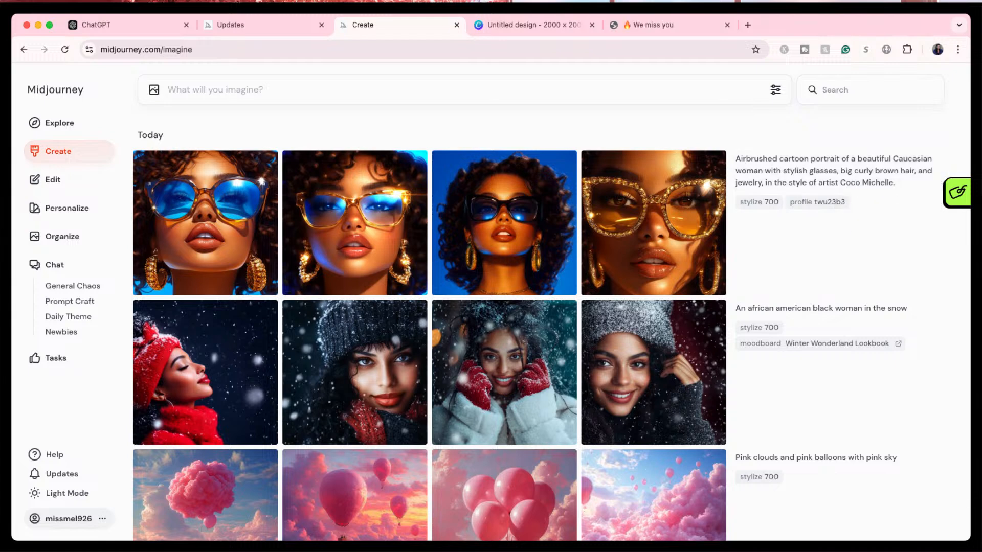
- Open the first airbrushed glasses portrait, view all four variations at full size, and return to the first one
click(236, 251)
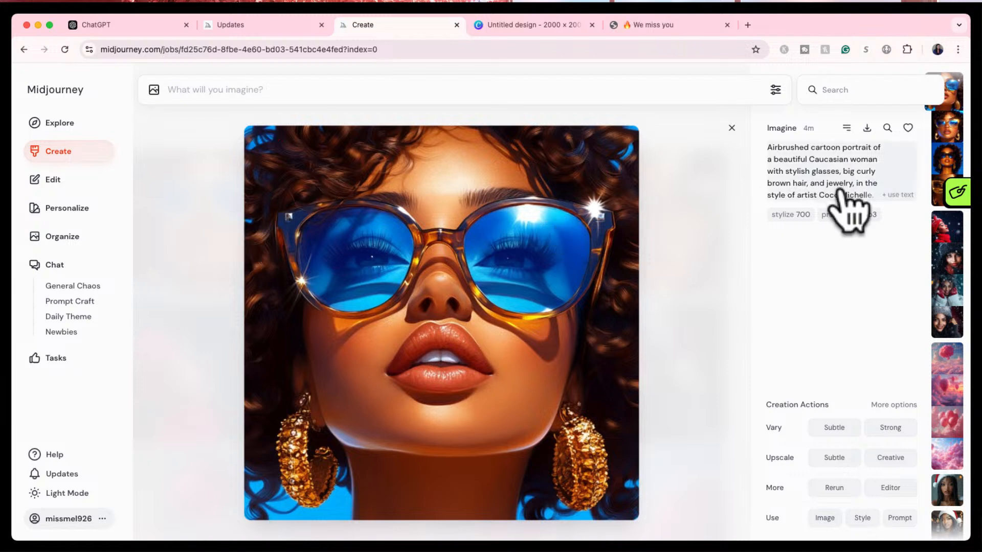
key(Right)
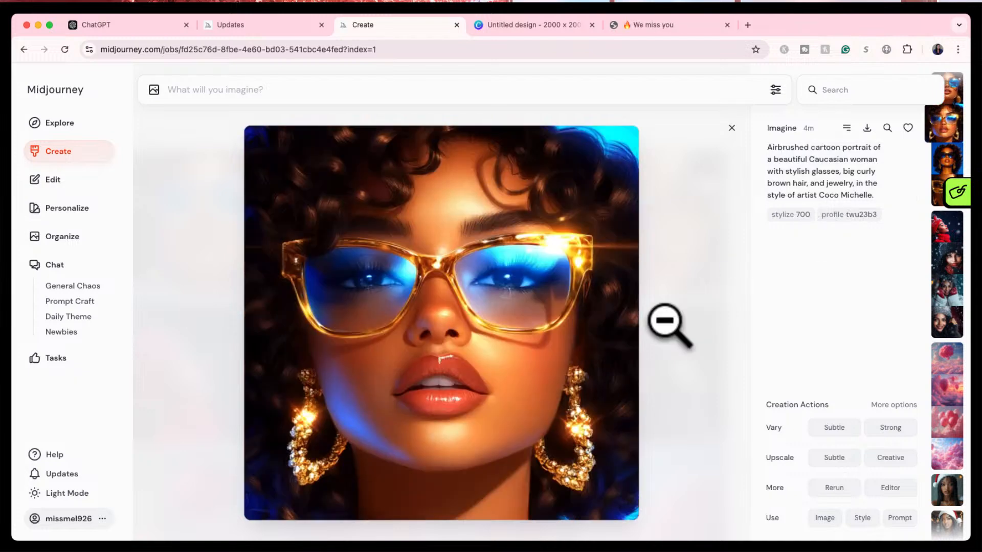
key(Right)
key(Right)
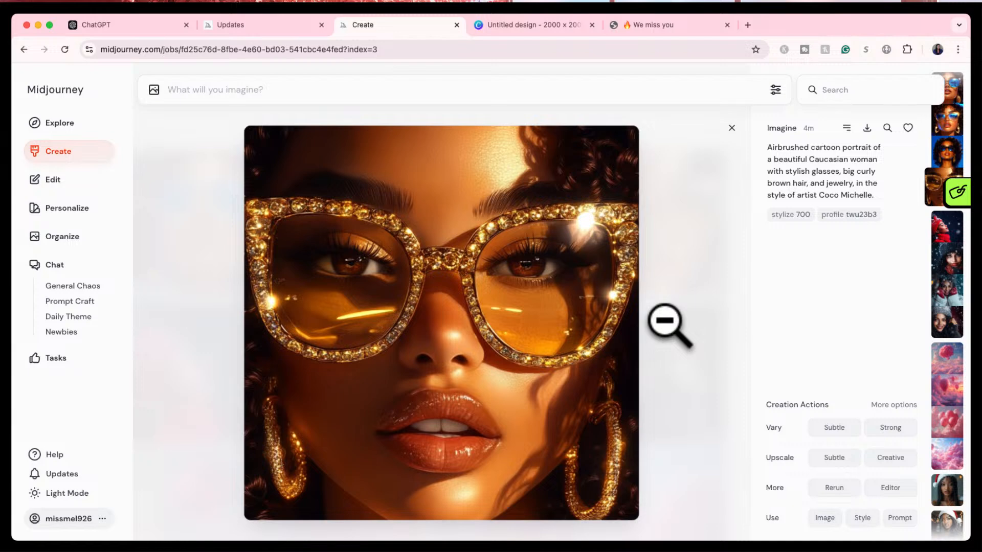
key(Left)
key(Left)
key(Left)
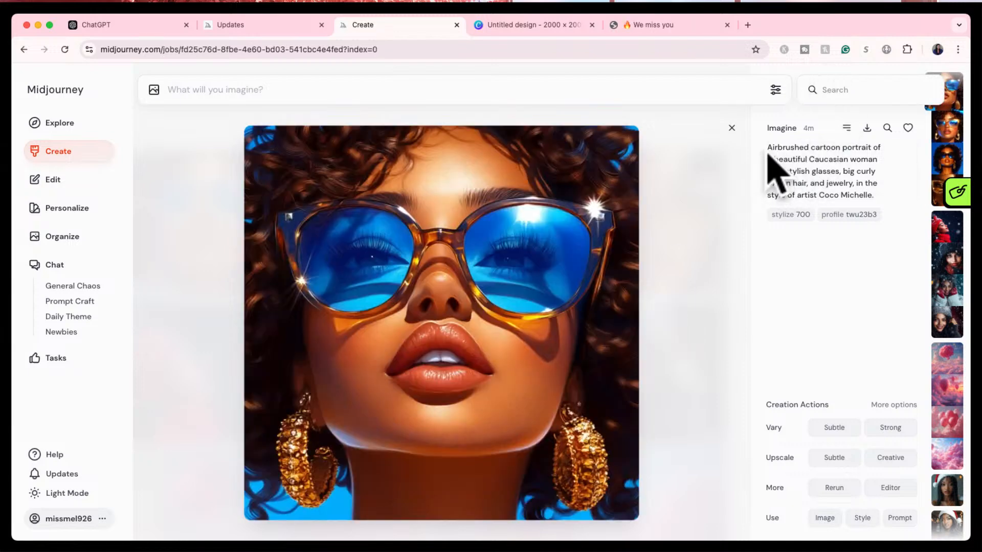
- Open a new browser tab and search Google for "coco michelle artist"
click(747, 25)
text(coco mic)
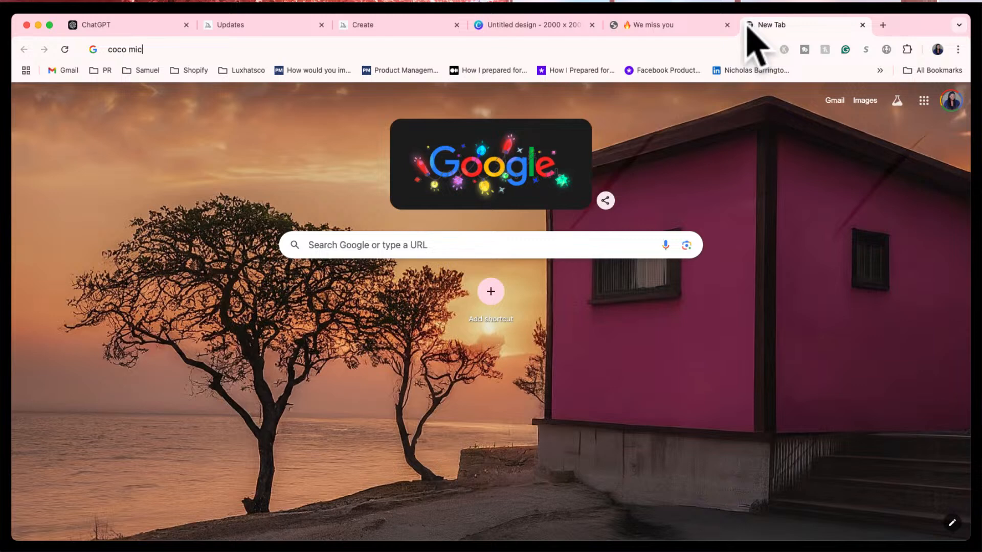
text(helle artist)
key(Return)
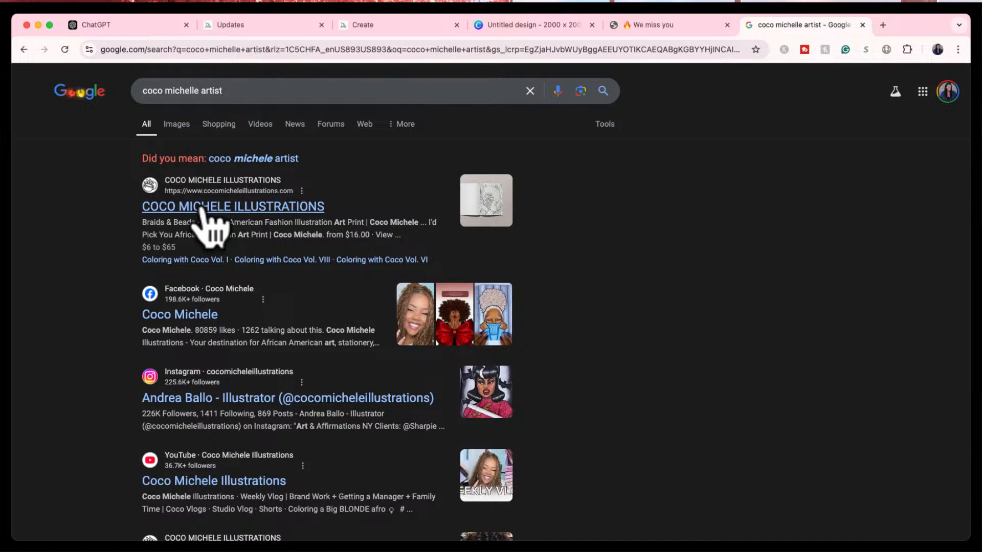
- Switch to the image results for the artist and examine the illustration style of the artwork
click(176, 123)
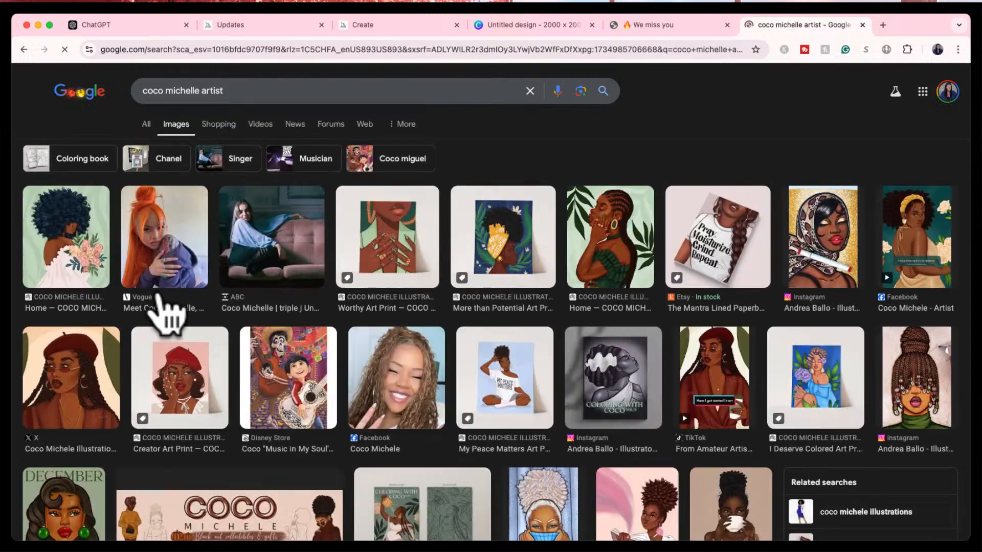
scroll(362, 358, down, 2)
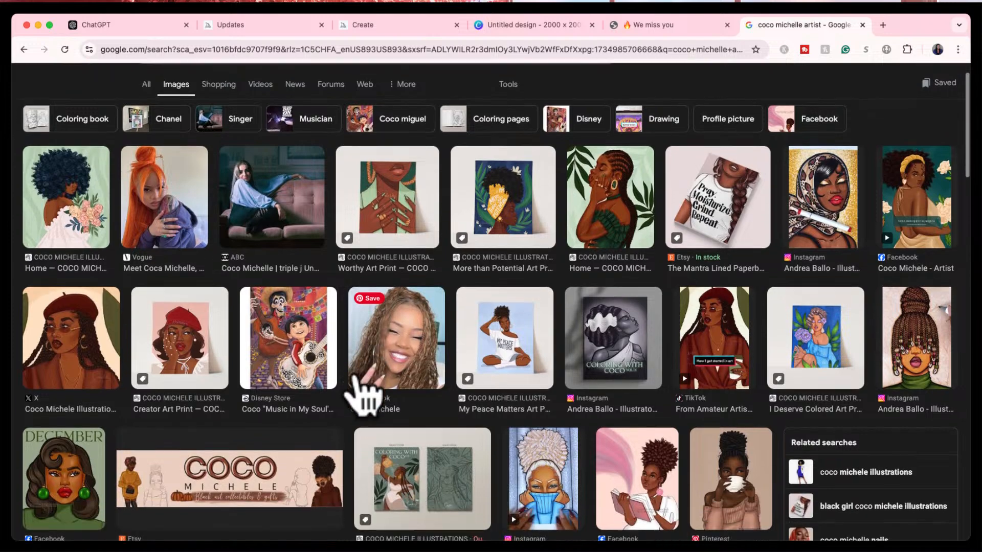
scroll(358, 381, down, 2)
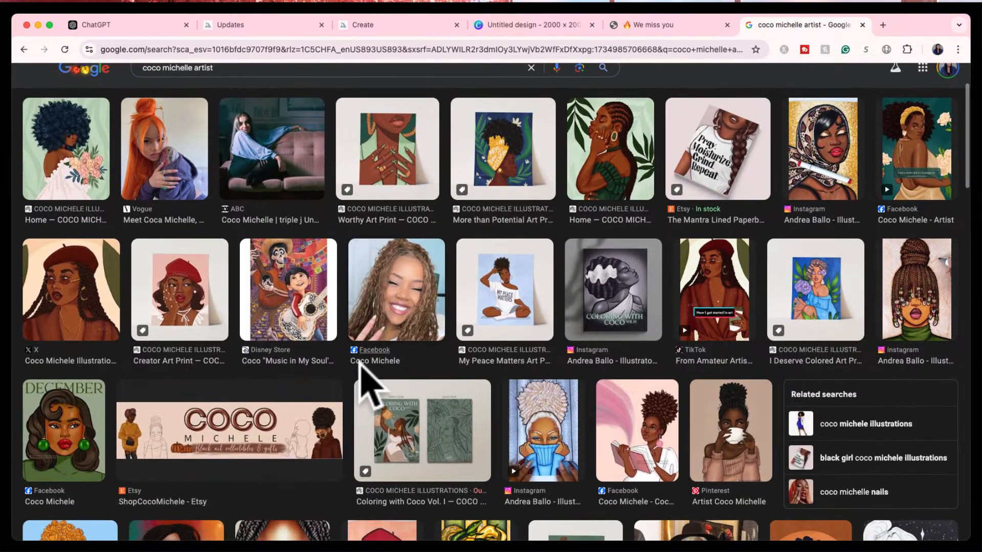
scroll(363, 384, down, 10)
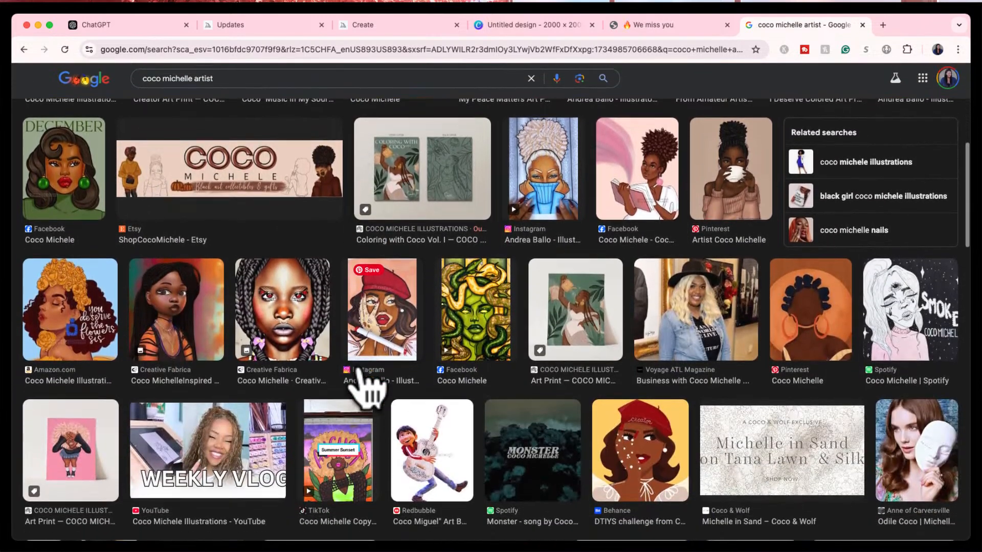
- Examine more of the artist's illustrations further down the image results and return to the start of the results
scroll(366, 391, down, 3)
scroll(366, 391, down, 4)
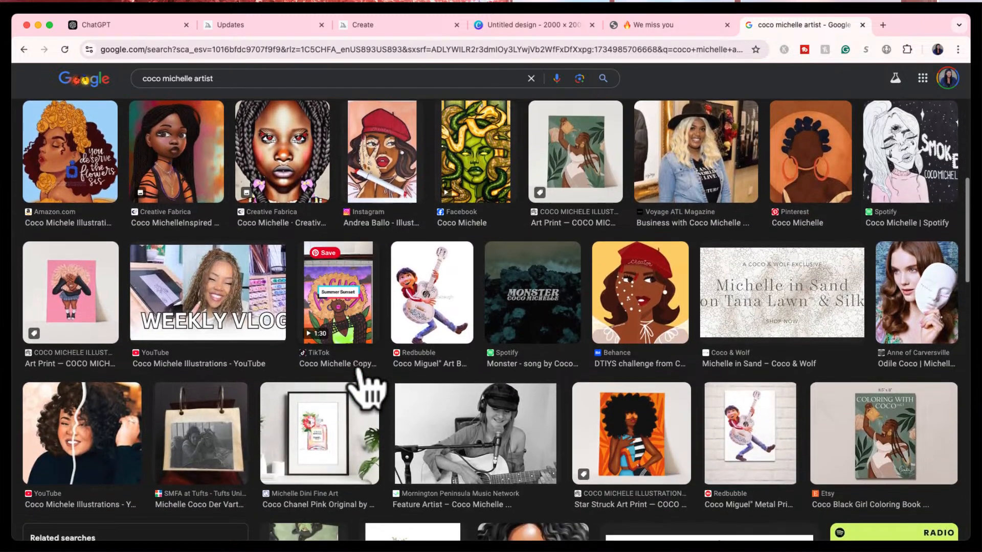
scroll(363, 391, down, 9)
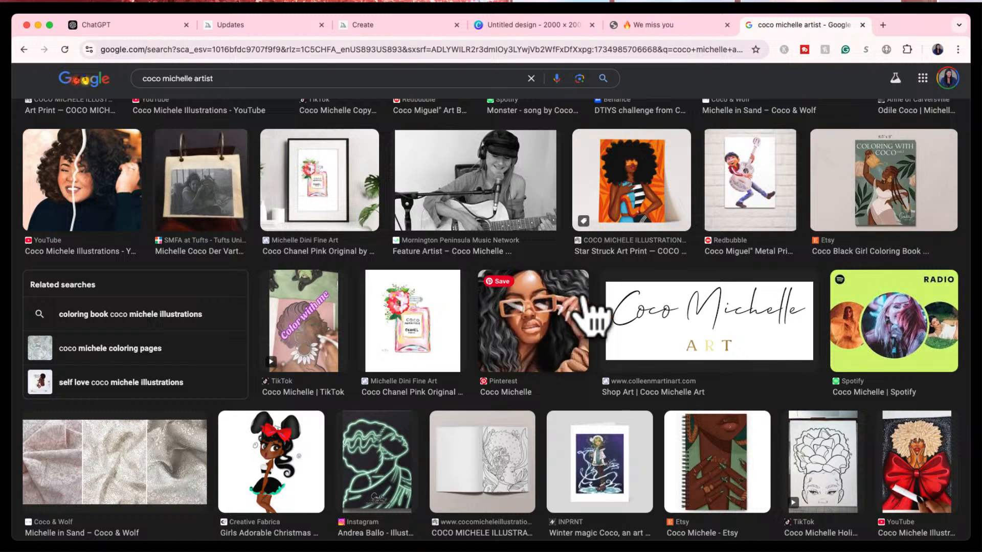
scroll(560, 368, down, 3)
scroll(555, 358, down, 12)
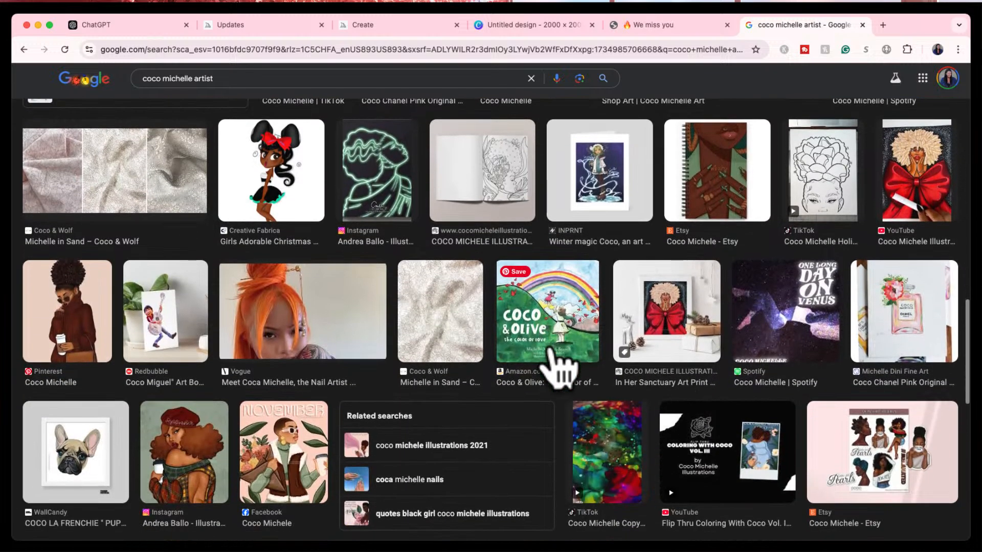
scroll(554, 342, down, 4)
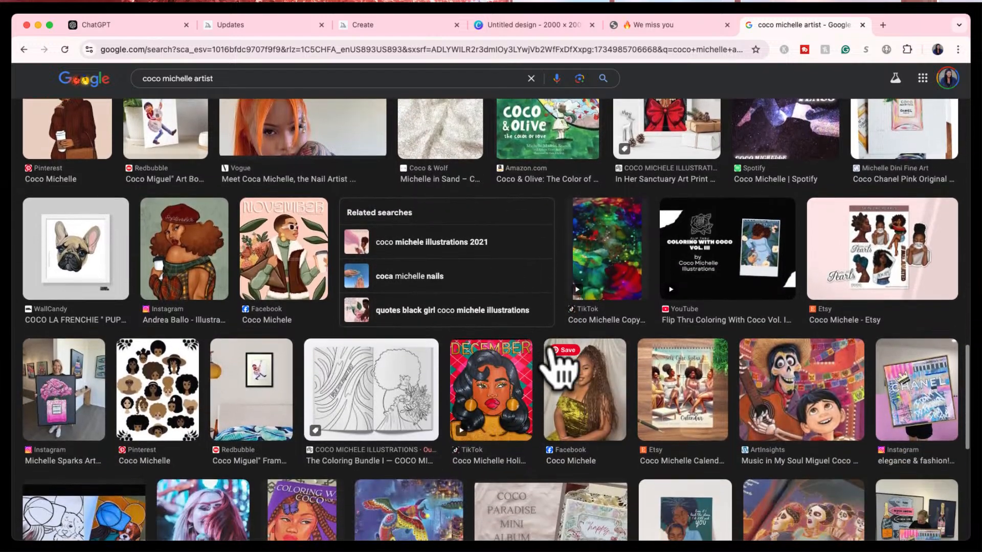
scroll(554, 348, up, 15)
scroll(560, 368, up, 10)
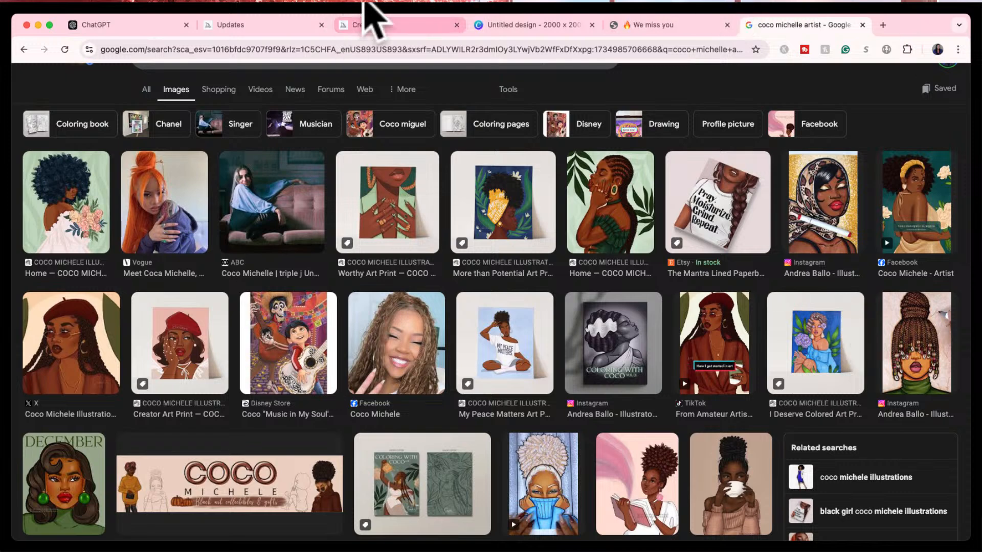
- Return to Midjourney's Create page and close the enlarged glasses portrait
click(412, 26)
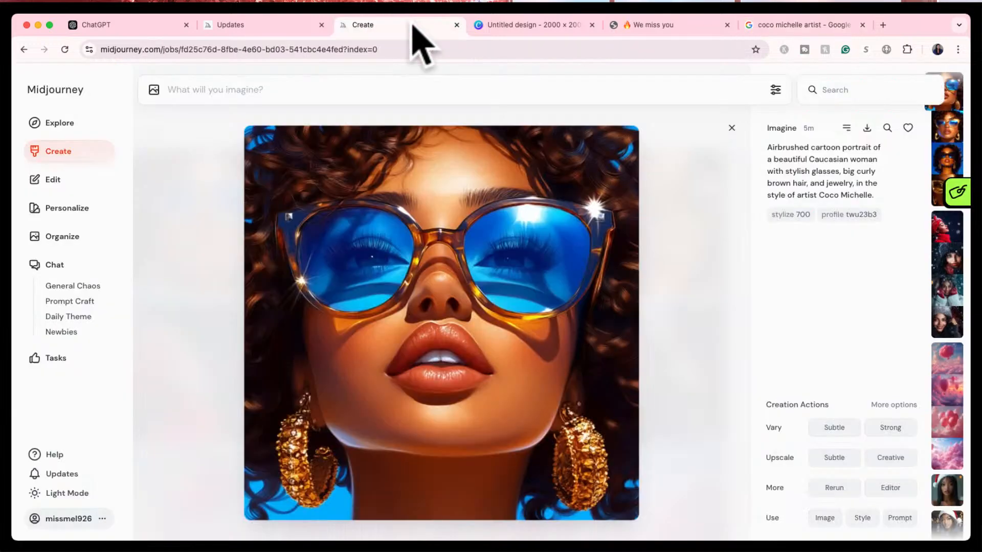
click(737, 130)
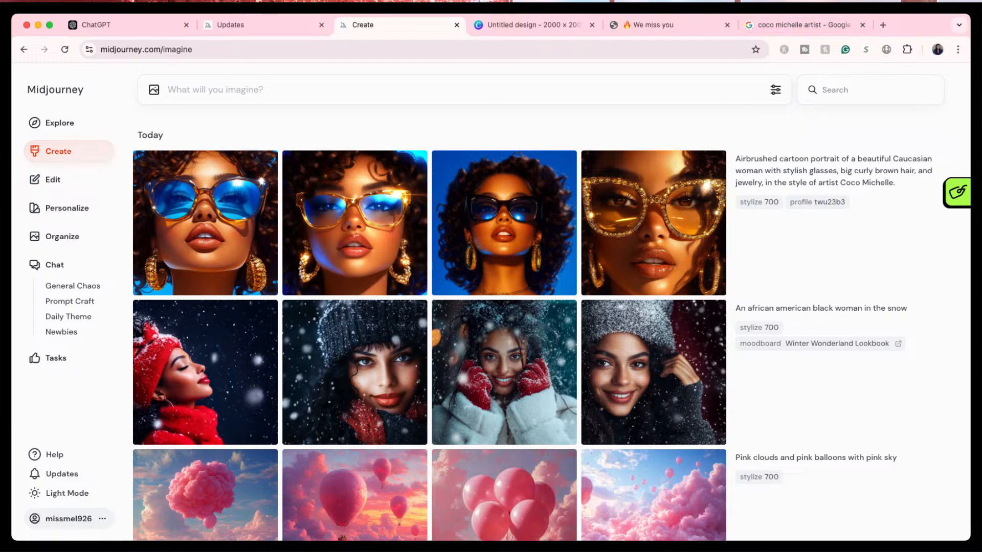
- Load fashionnova.com in the browser tab that holds the artist image results
click(115, 24)
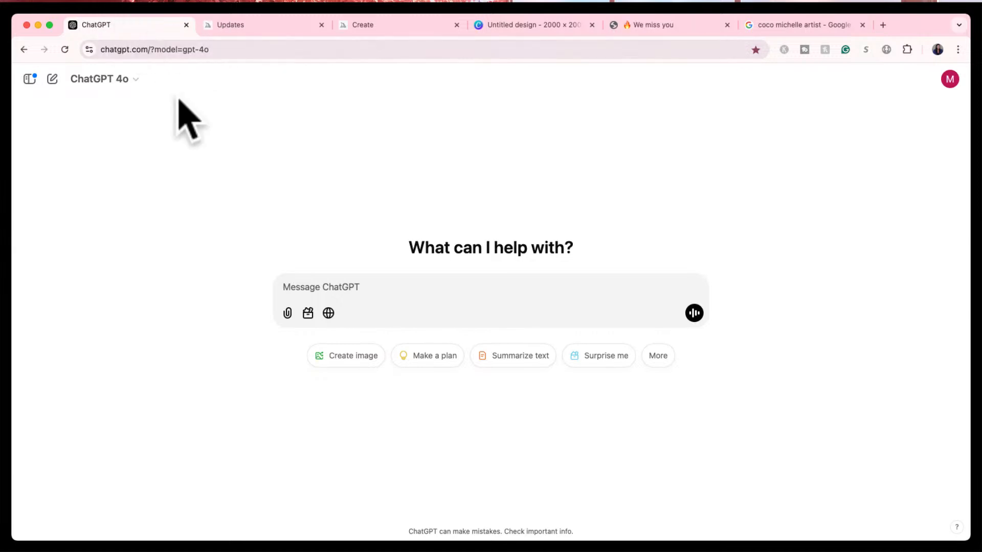
click(801, 24)
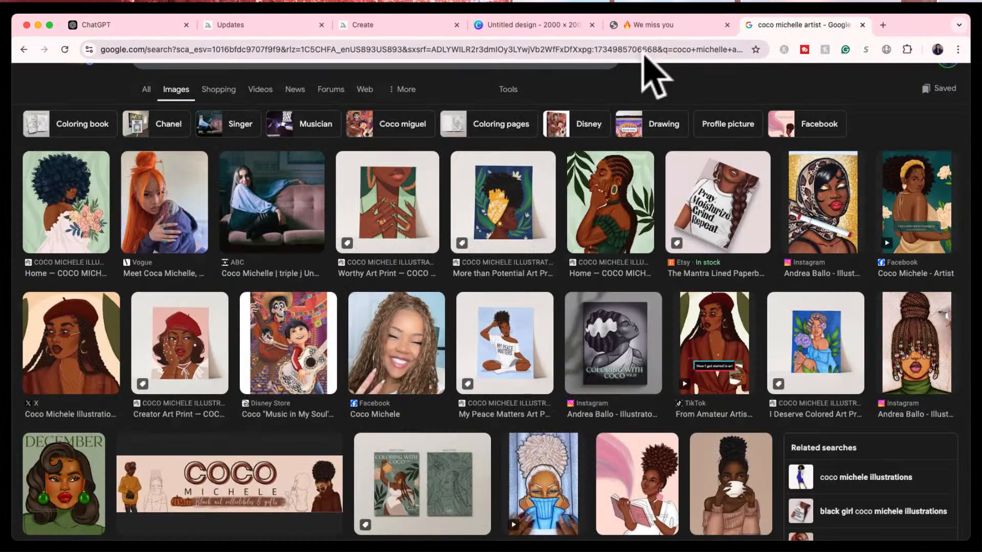
click(624, 49)
text(f)
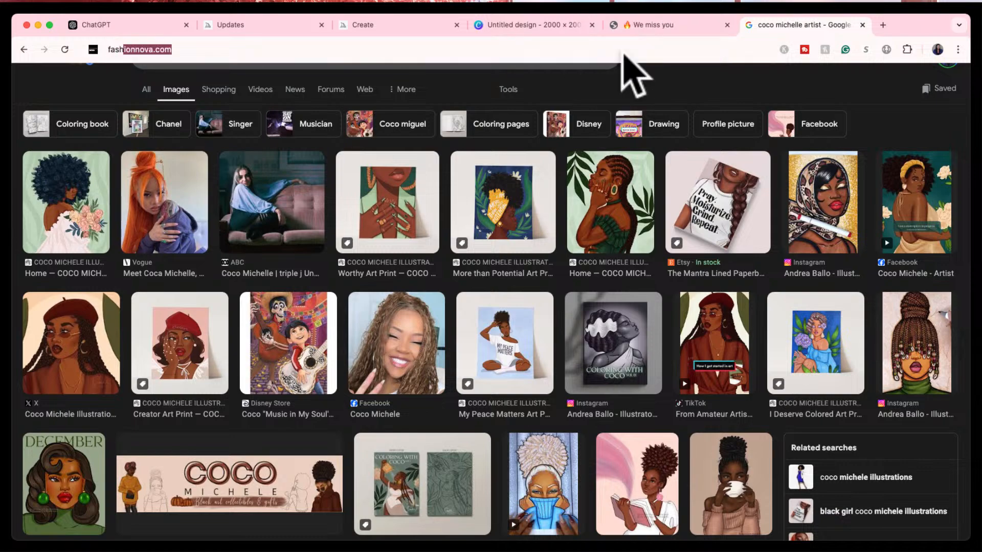
text(ashion)
key(Return)
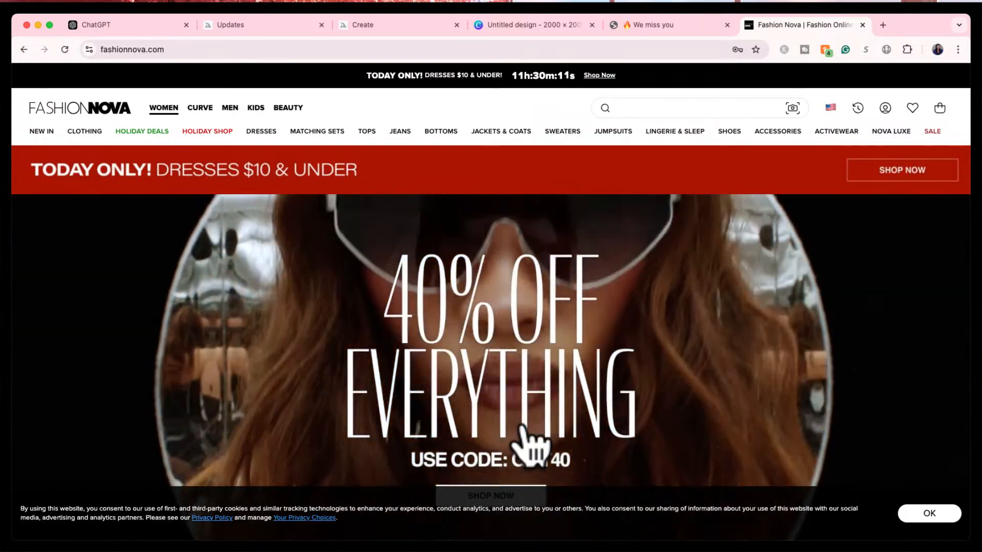
- Dismiss the mystery offer pop-up and look through the clothing categories on the Fashion Nova home page
scroll(526, 446, down, 5)
click(622, 169)
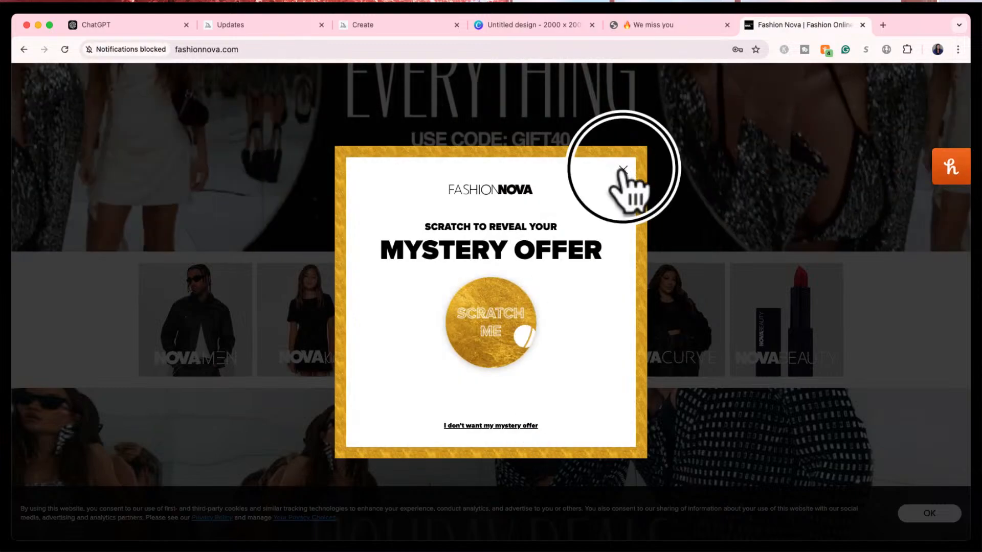
scroll(529, 405, down, 3)
scroll(534, 404, down, 15)
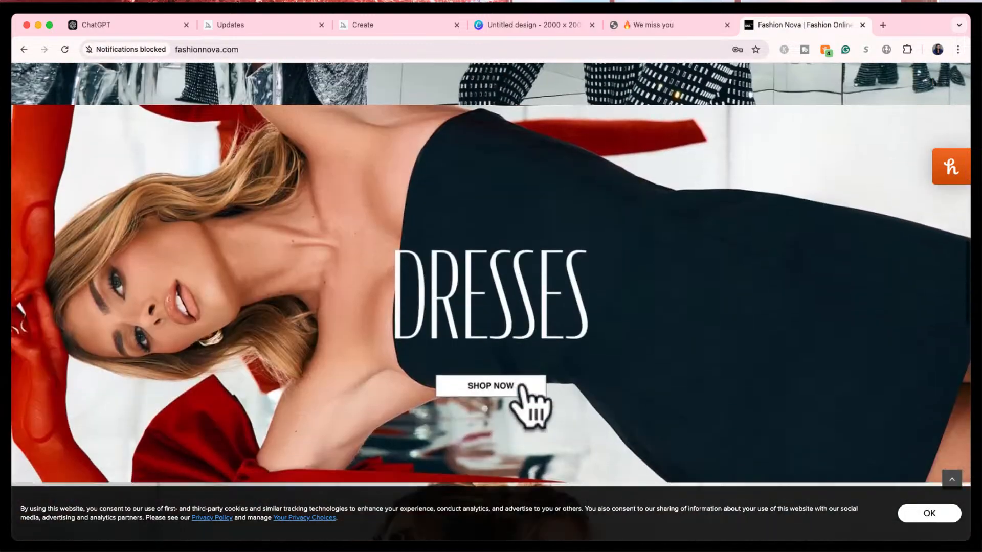
scroll(529, 407, down, 6)
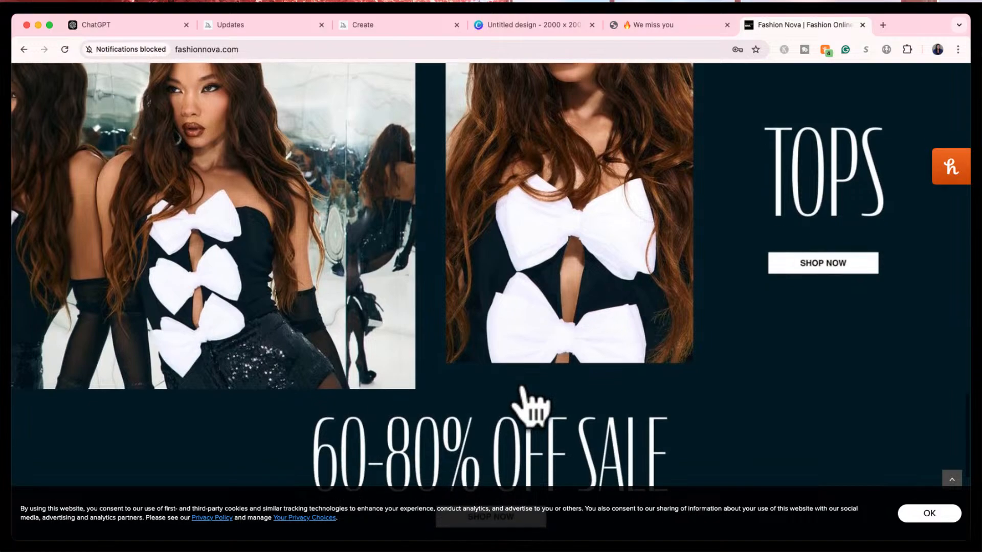
scroll(529, 404, up, 2)
scroll(526, 404, up, 18)
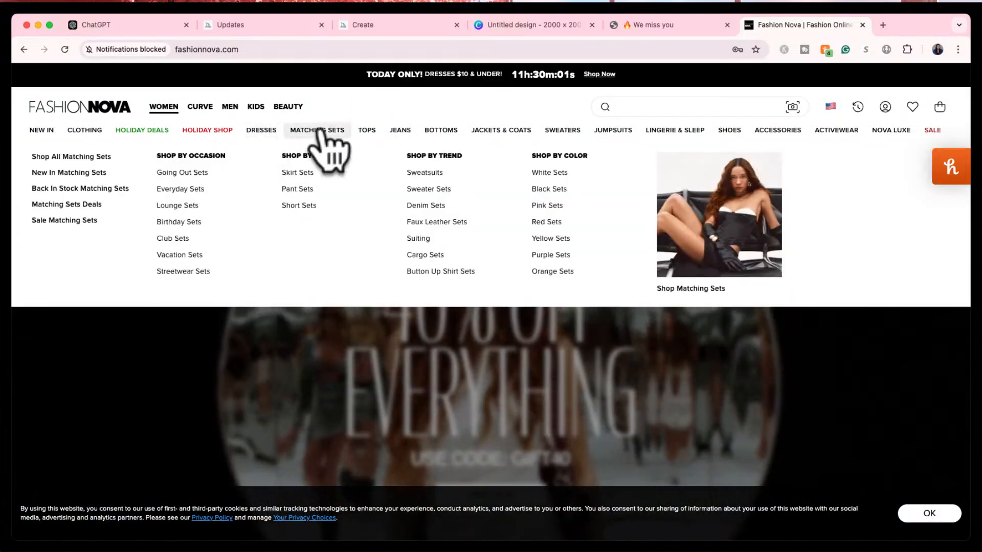
- Browse the Matching Sets collection and open the Leighton Velvet Plisse Pant Set - Navy product page
click(323, 134)
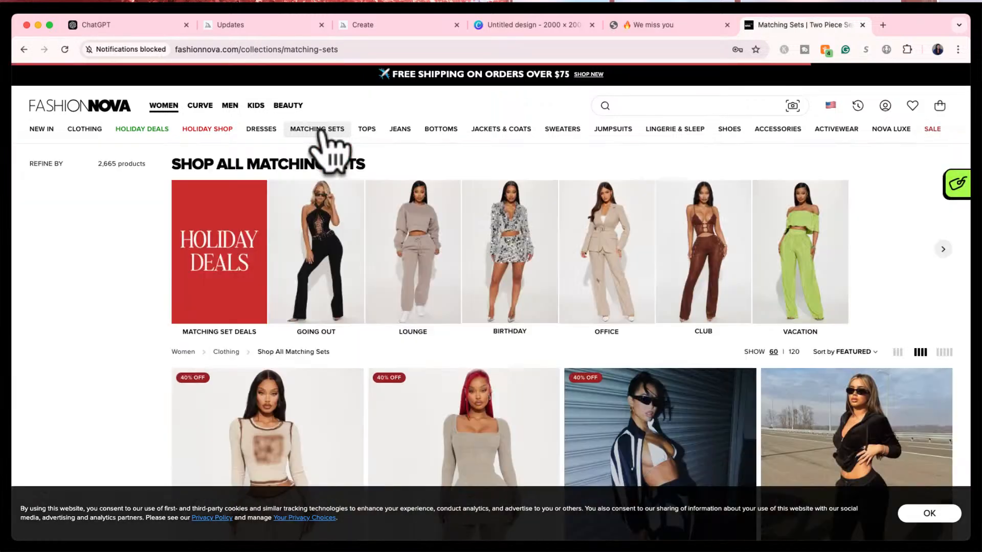
scroll(381, 360, down, 5)
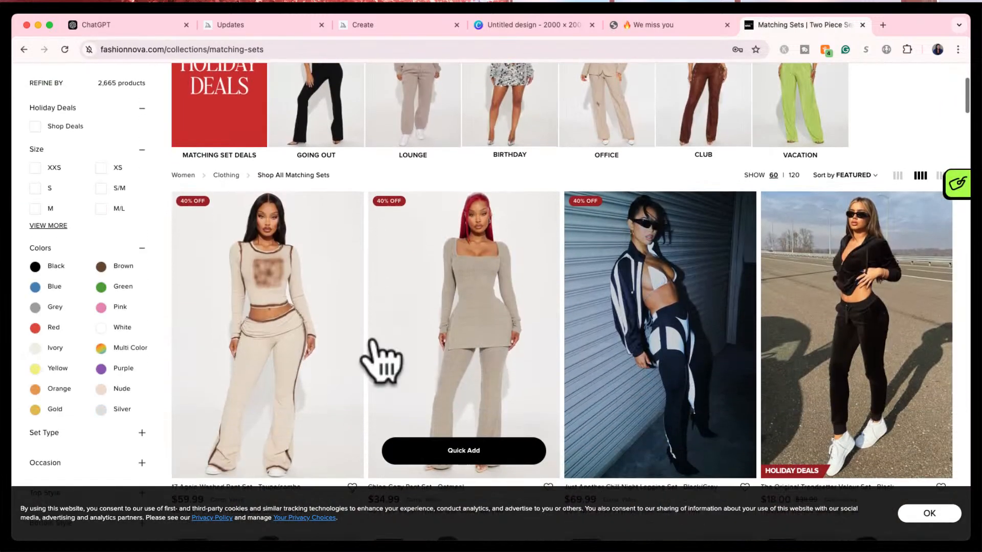
scroll(381, 360, down, 6)
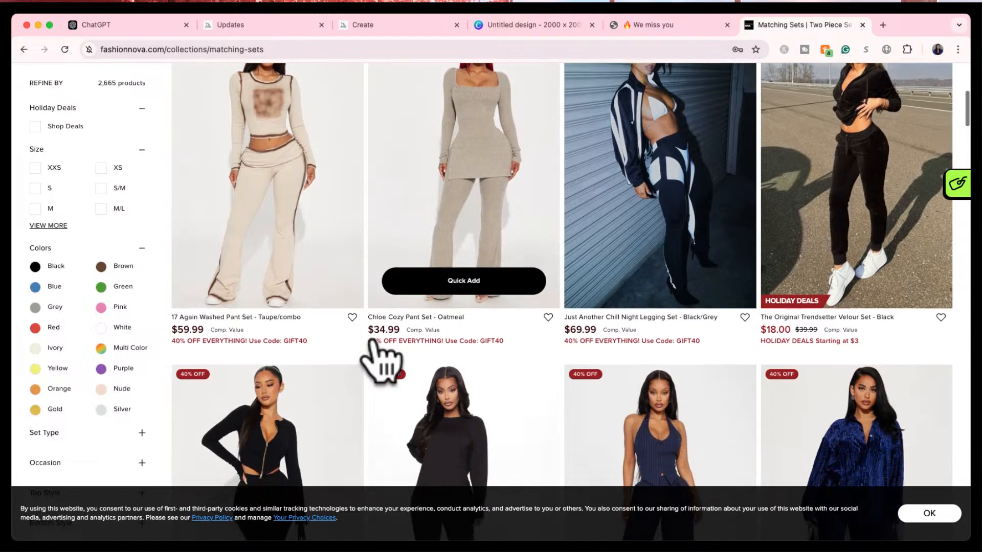
scroll(382, 361, down, 1)
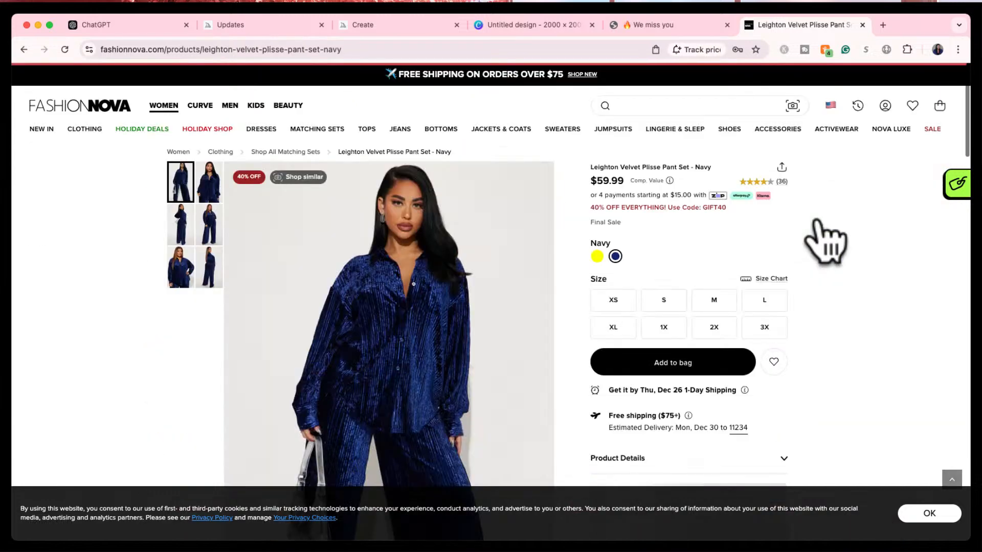
- Accept the cookie notice and enlarge the first photo of the navy velvet pant set
scroll(561, 430, down, 3)
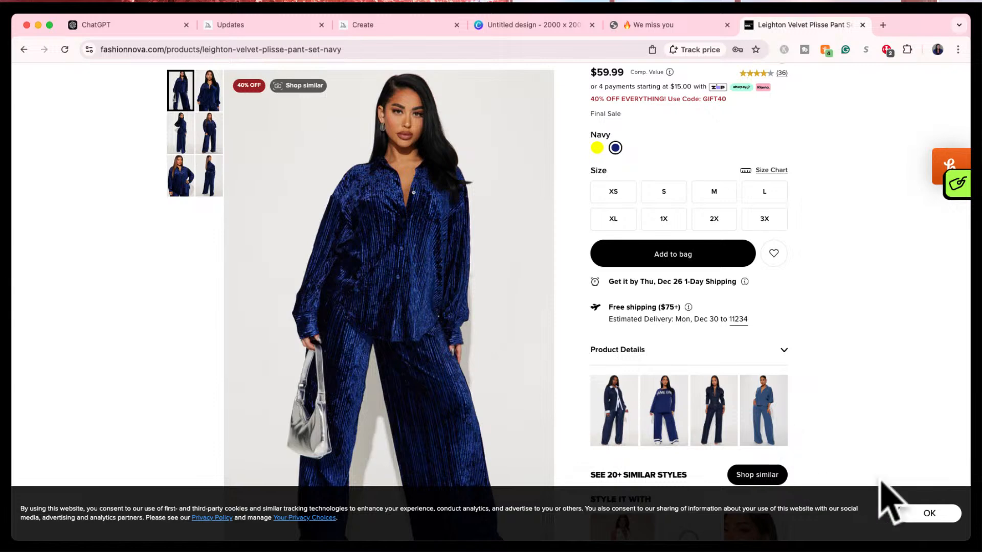
click(928, 514)
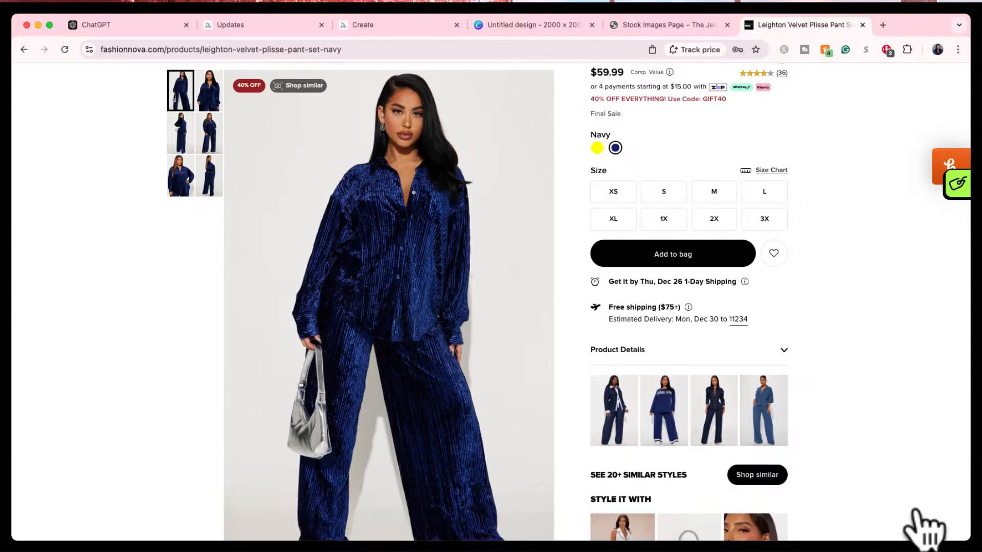
scroll(527, 423, down, 3)
click(523, 421)
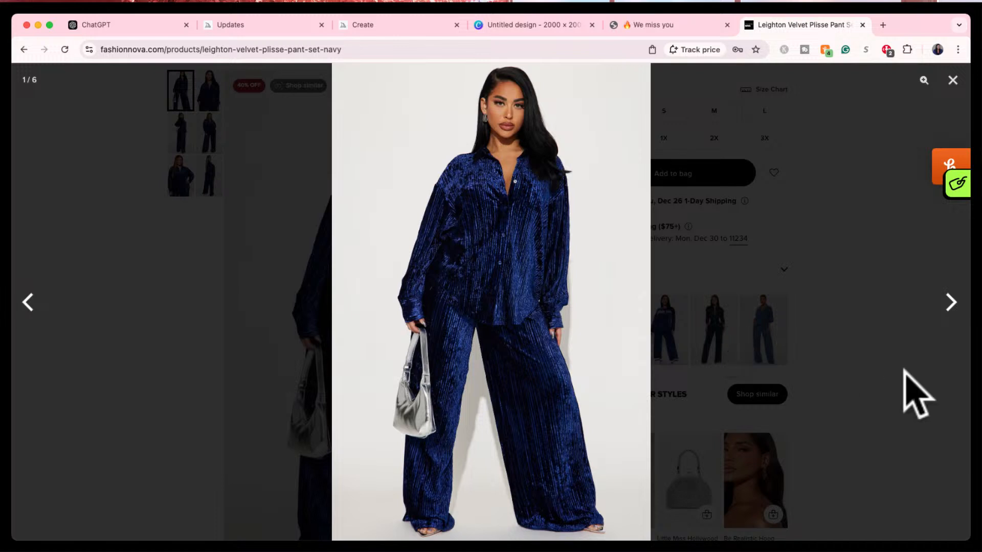
- Capture a screenshot of just the enlarged photo of the model in the navy velvet set
key(super+shift+4)
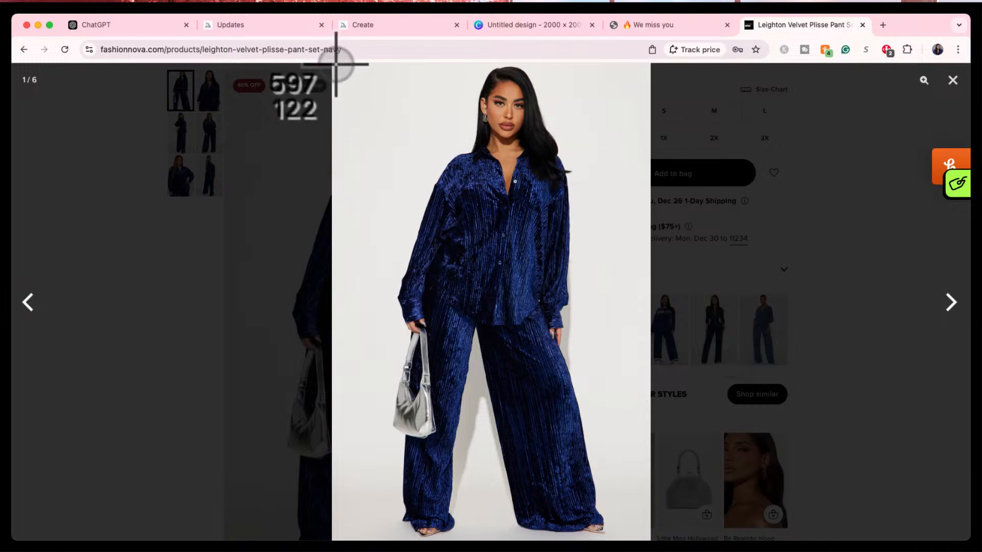
click(478, 271)
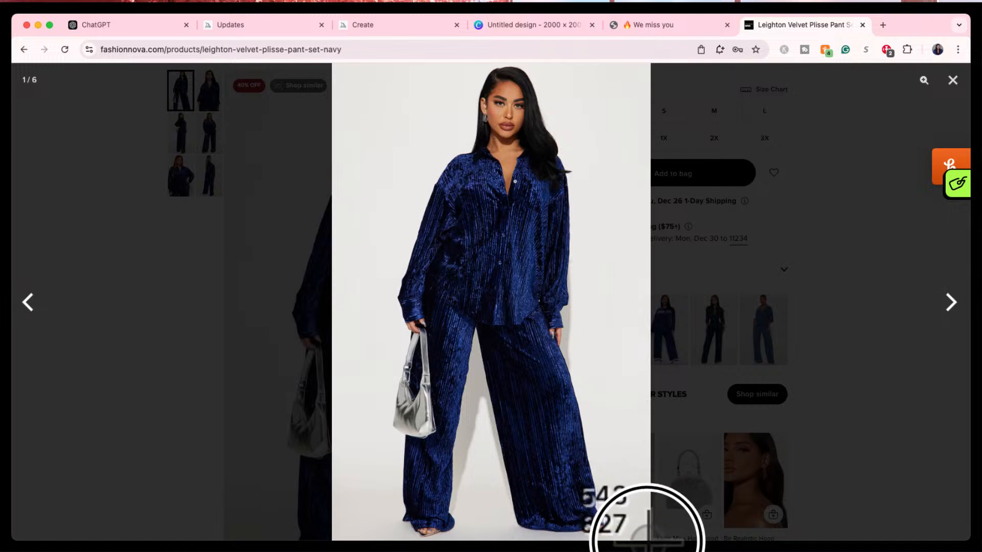
drag(650, 541, 650, 540)
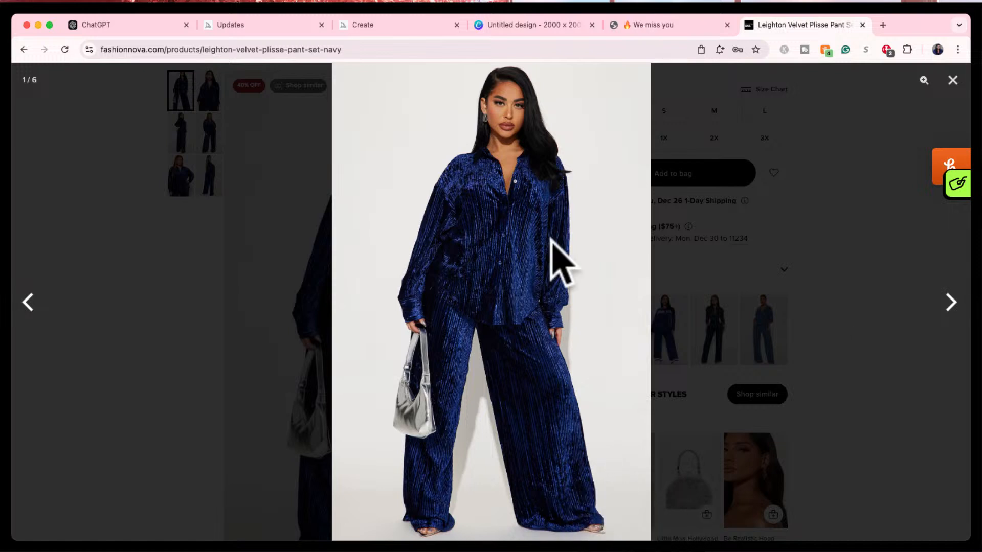
- Switch to ChatGPT, attach the outfit screenshot, and send "create a midjourney prompt for me based on this image"
click(125, 29)
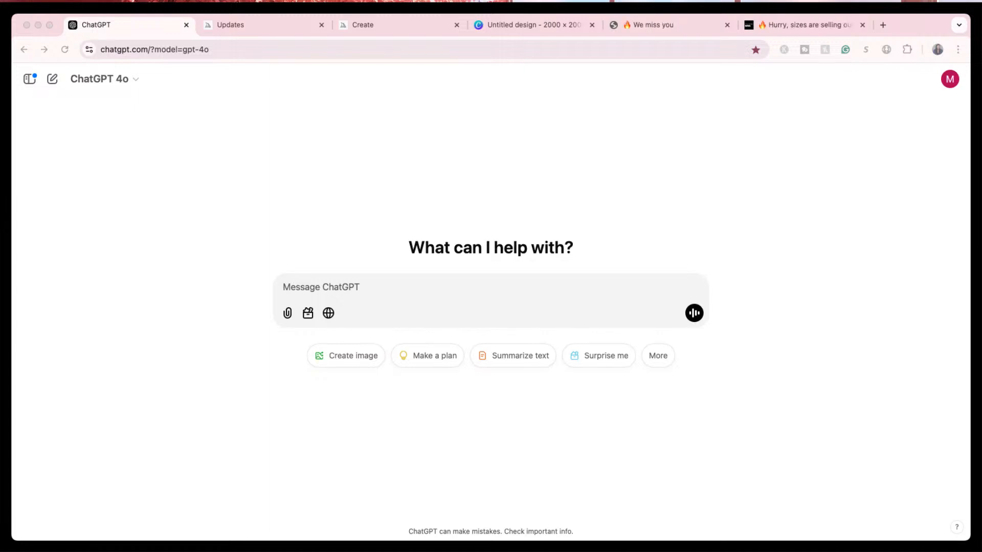
drag(811, 406, 624, 295)
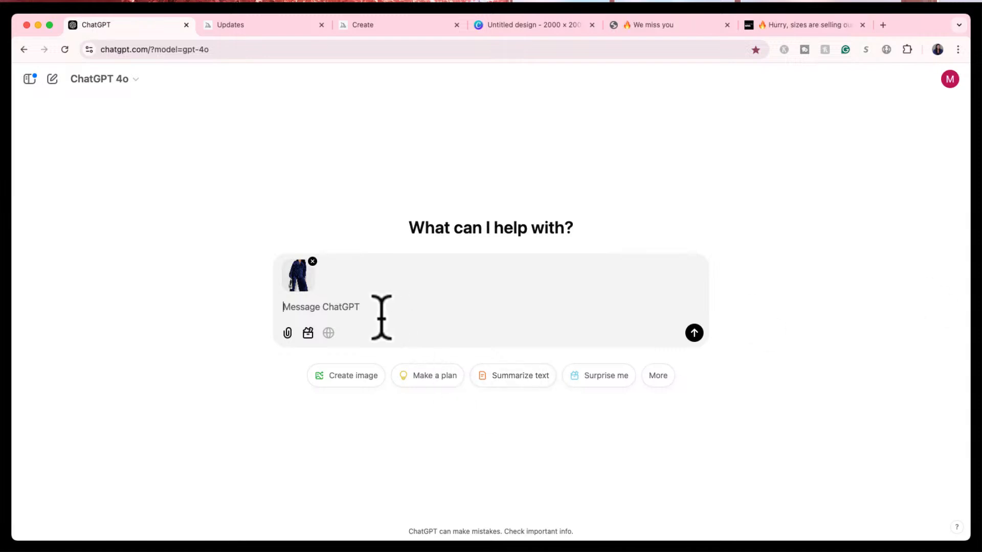
text(crea)
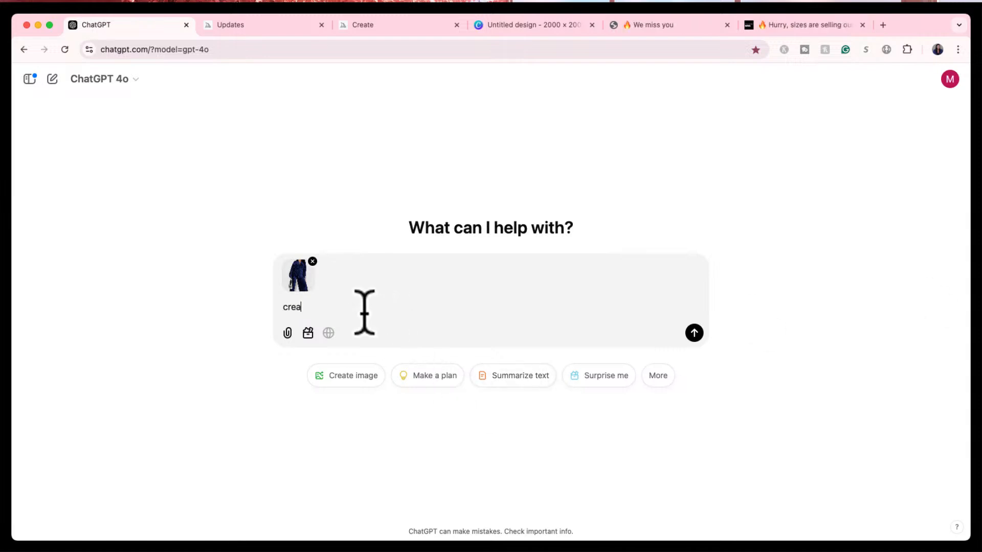
text(te a midjourney prompt for me)
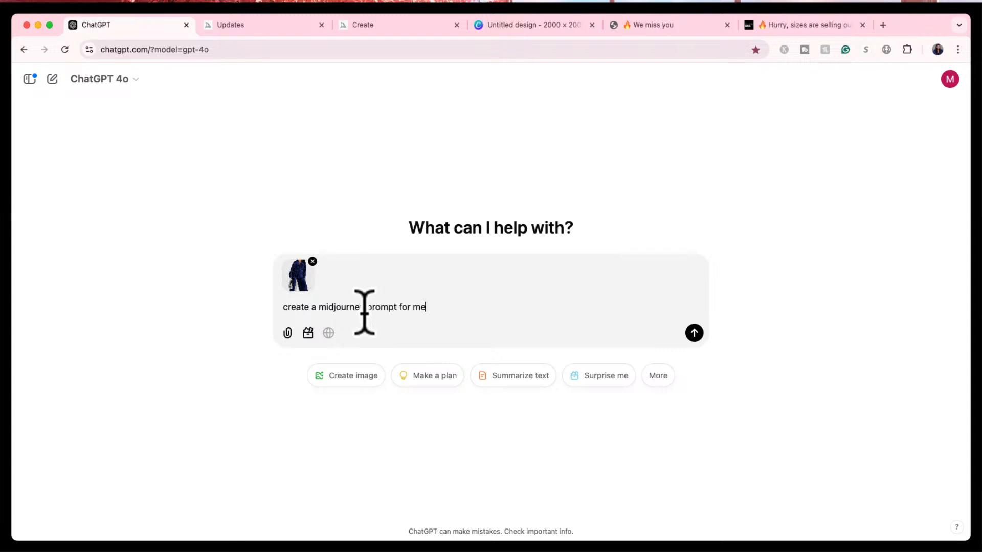
text( based on this image)
key(Return)
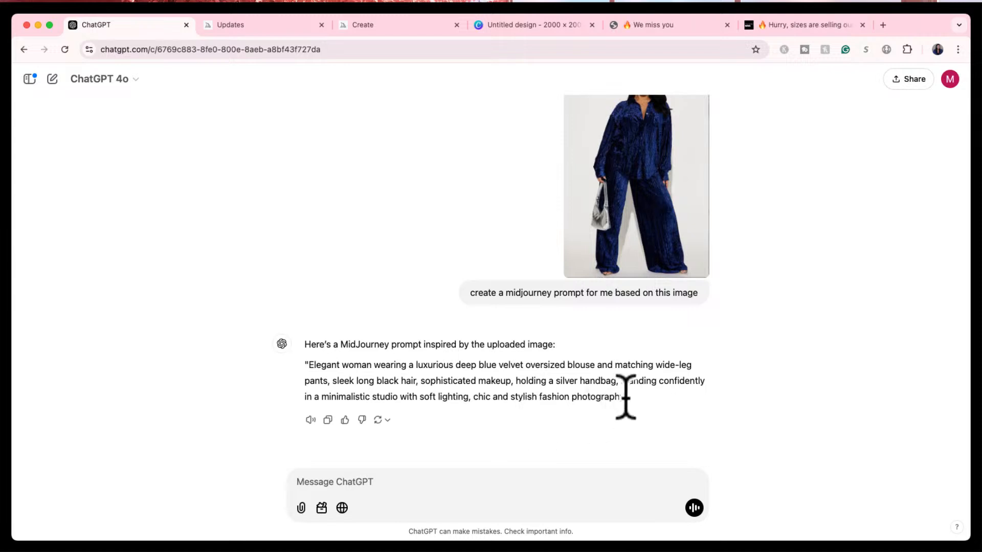
- Copy the generated prompt text without its quotation marks and paste it into Midjourney's prompt field on the Create page
drag(625, 398, 308, 366)
key(super+c)
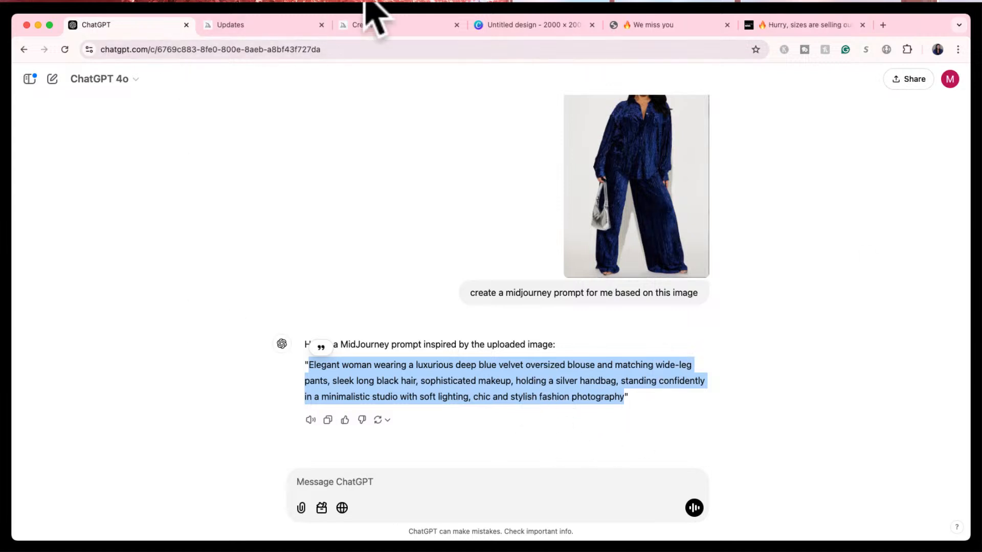
click(380, 24)
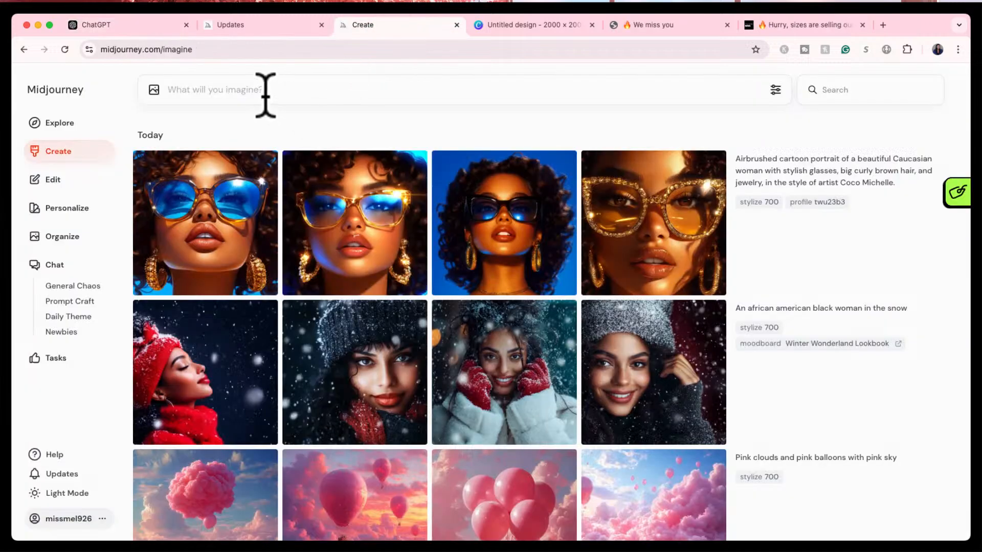
click(264, 92)
key(super+v)
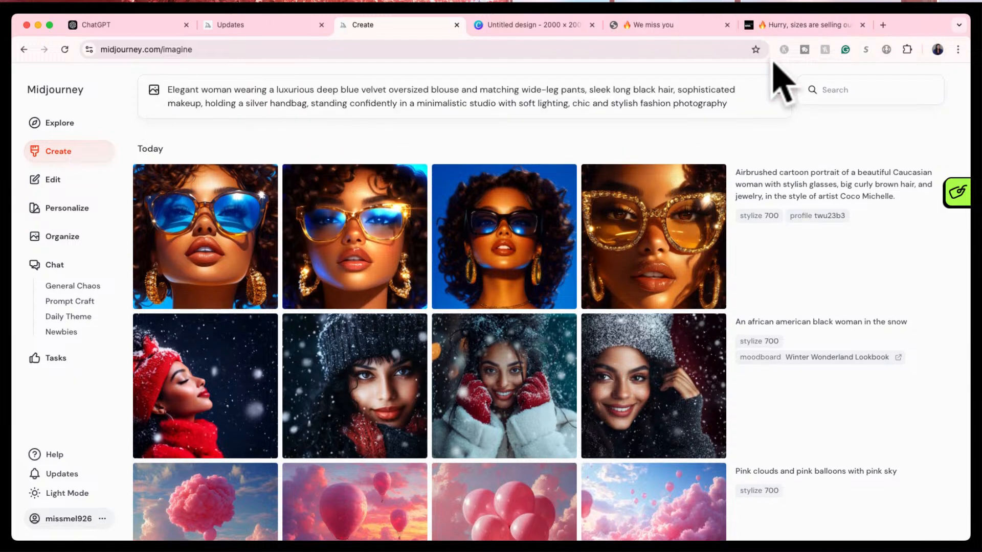
- Set the image size for the new prompt to Portrait with a 3:4 ratio
click(776, 89)
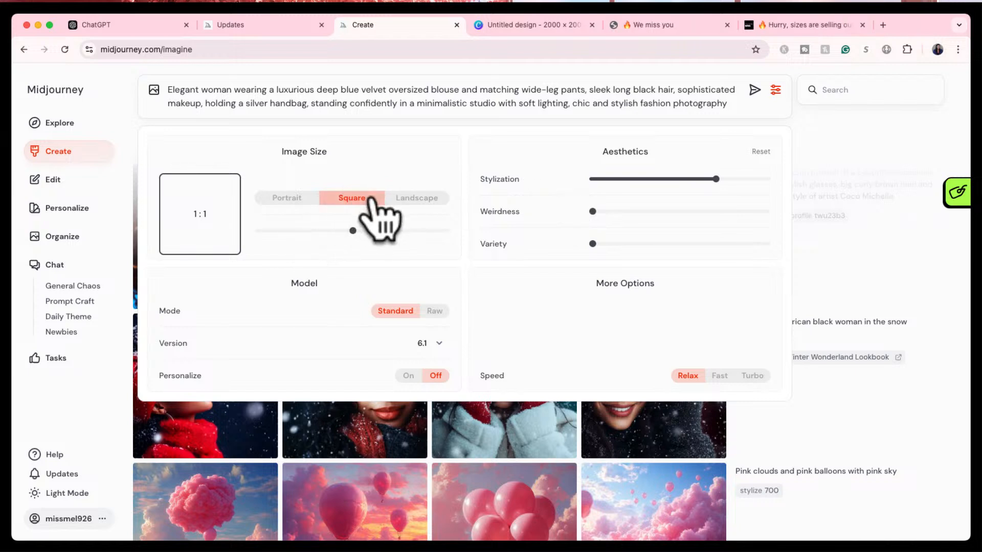
click(304, 200)
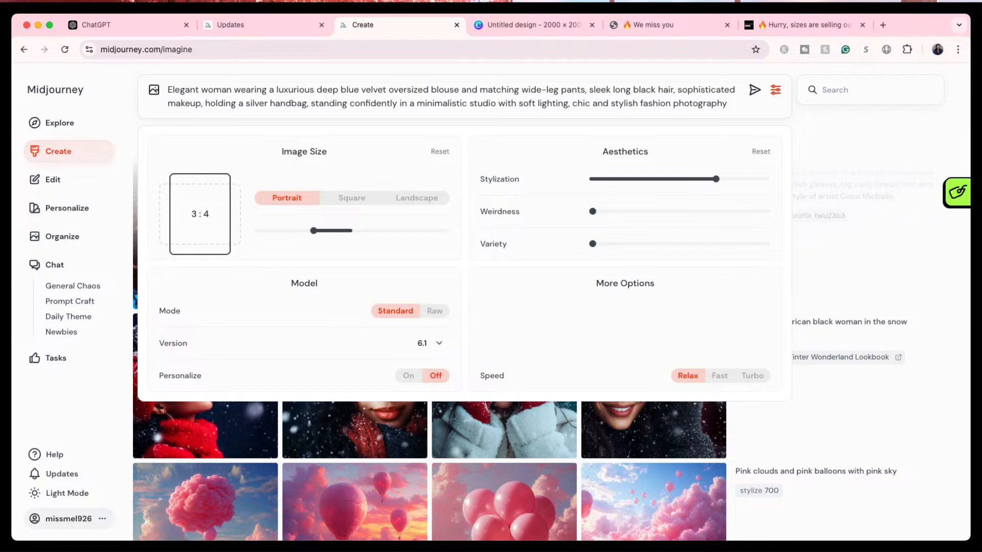
- Change the image ratio to 4:5 and submit the velvet outfit prompt to generate images
click(194, 213)
text(4)
key(End)
key(BackSpace)
text(5)
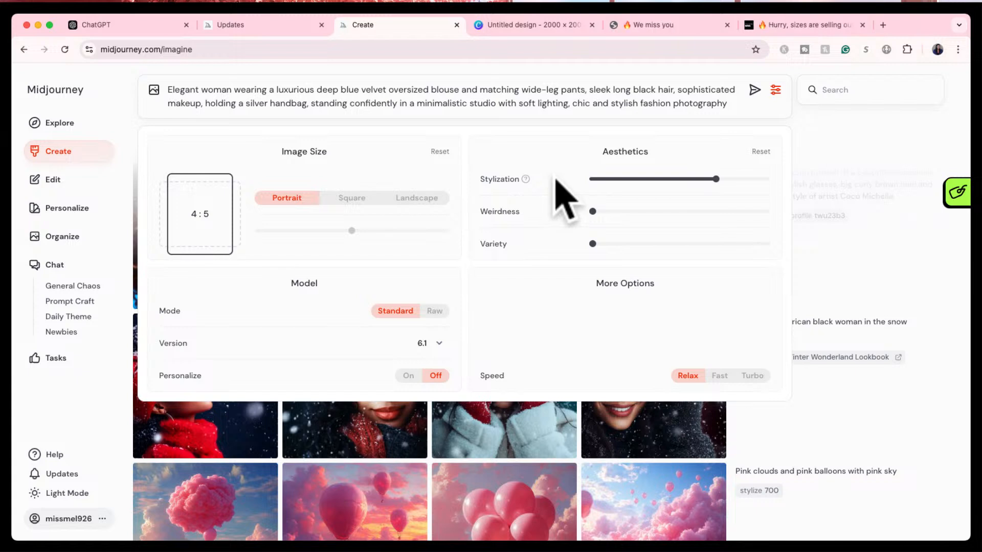
mouse_move(634, 182)
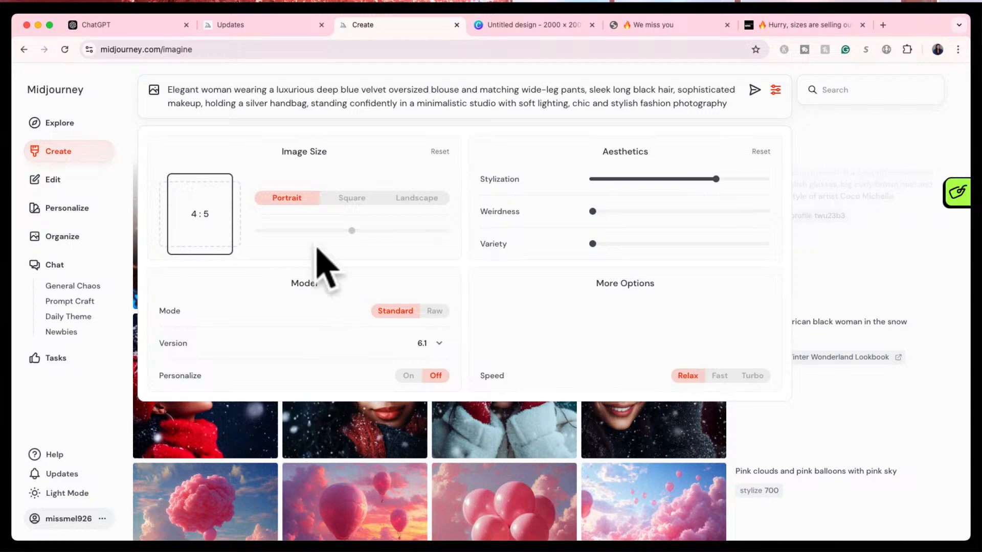
click(775, 89)
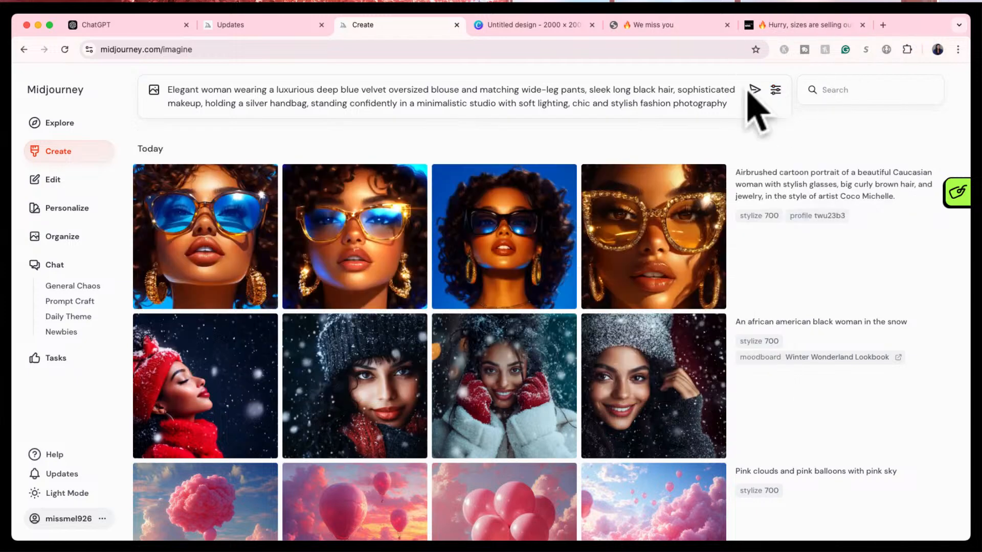
click(753, 90)
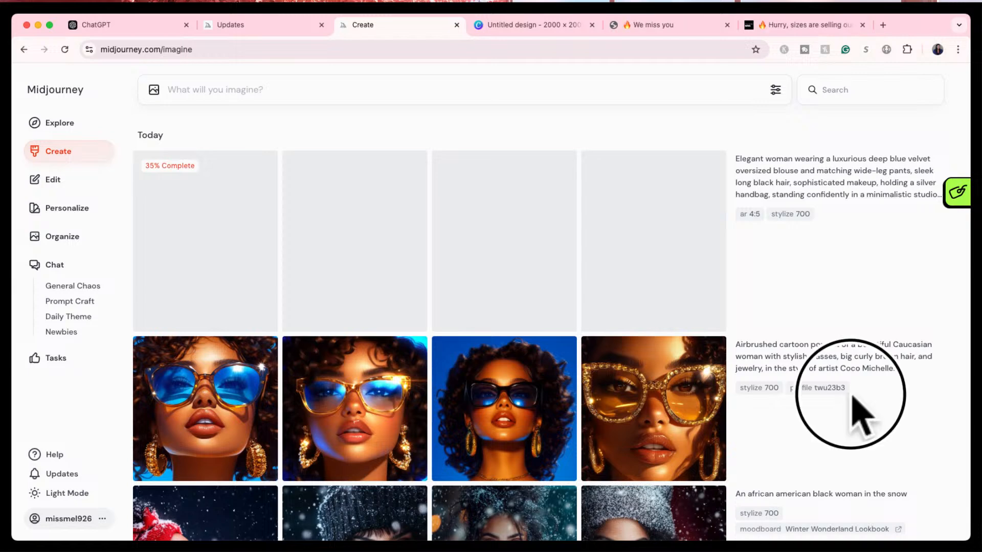
- Resubmit the same velvet outfit prompt with the outfit screenshot attached as a style reference
drag(850, 405, 356, 134)
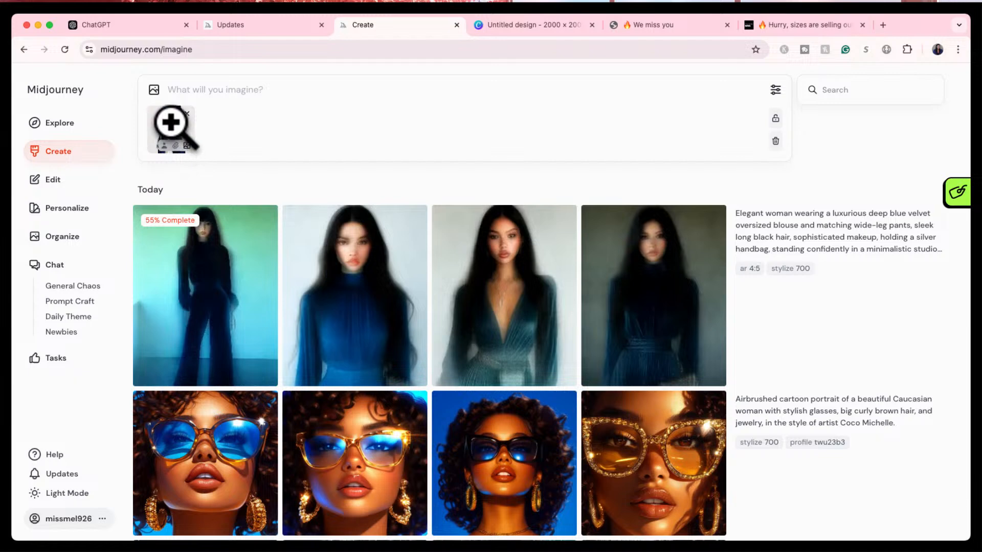
click(175, 145)
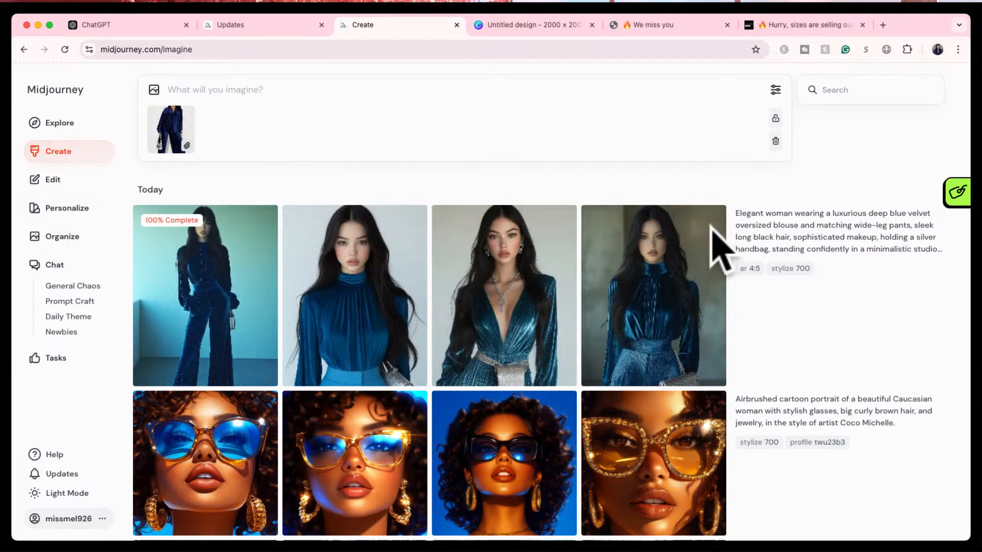
mouse_move(767, 234)
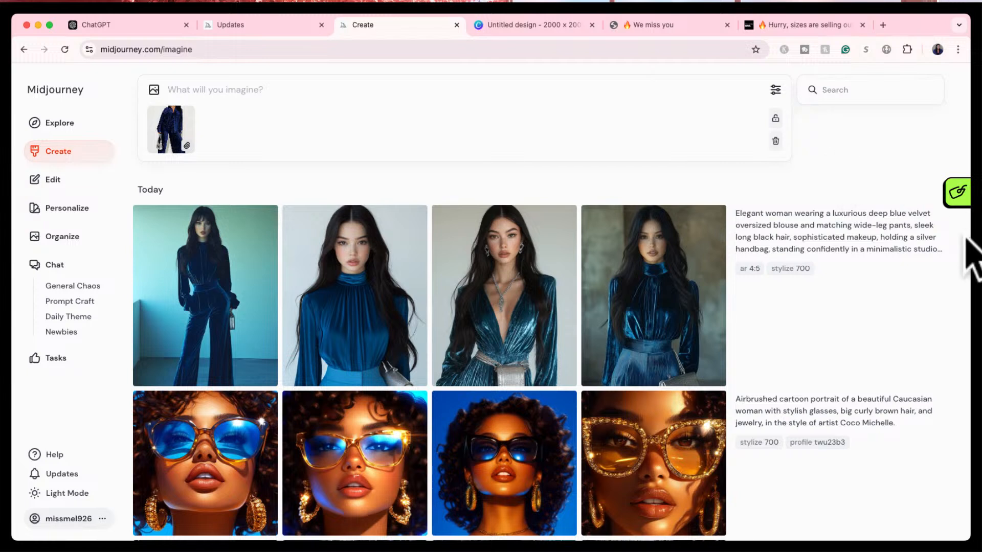
click(924, 249)
mouse_move(187, 132)
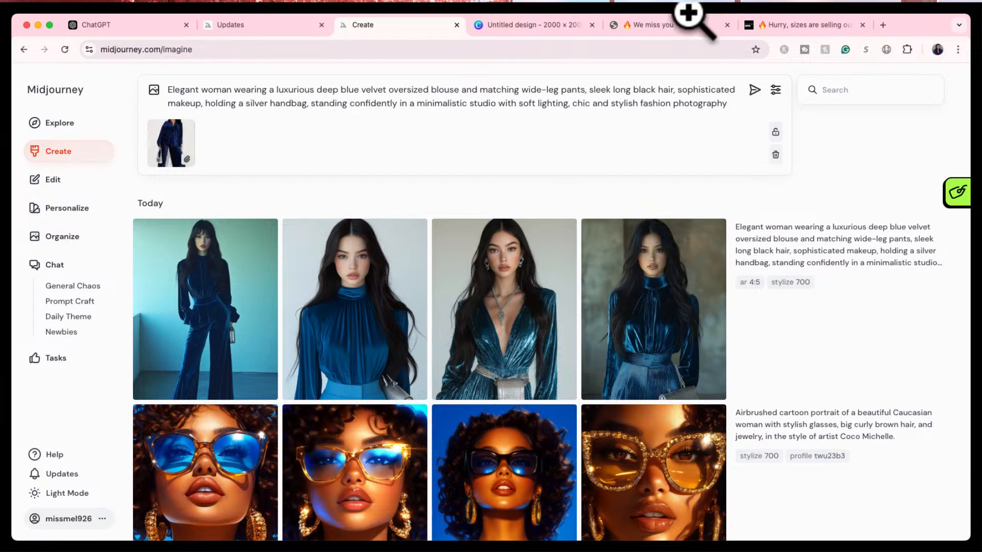
click(755, 90)
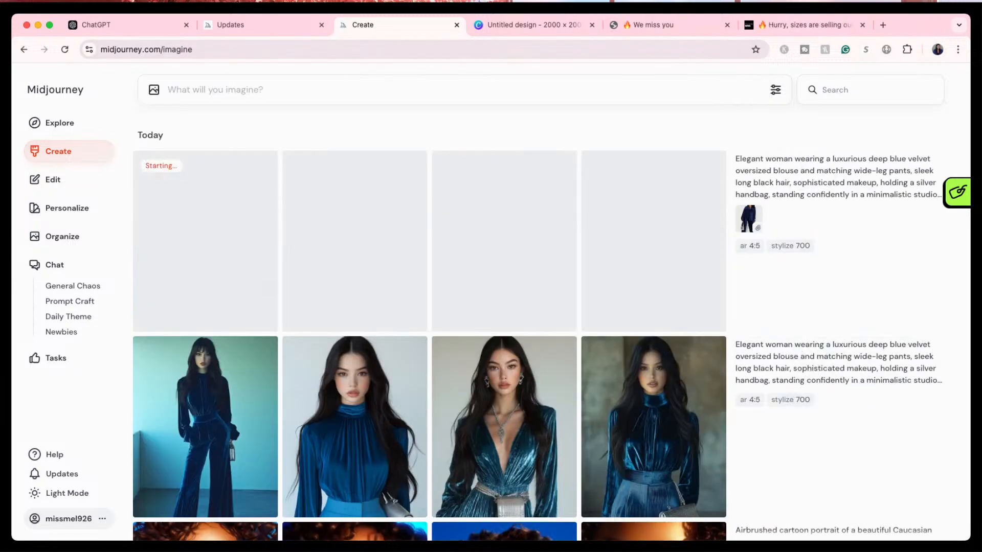
- Enlarge and examine each of the four velvet outfit images generated without the reference photo
mouse_move(667, 456)
scroll(667, 460, down, 3)
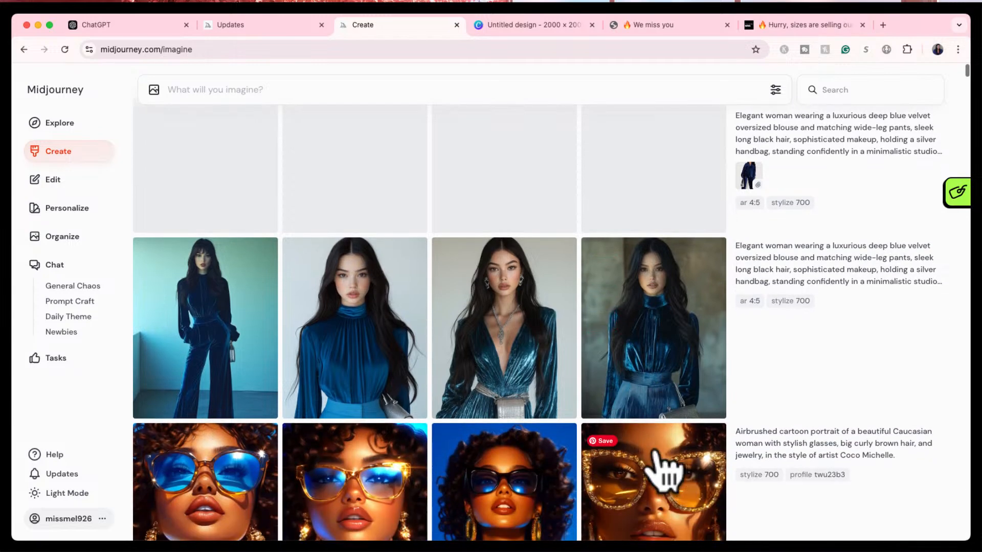
click(215, 303)
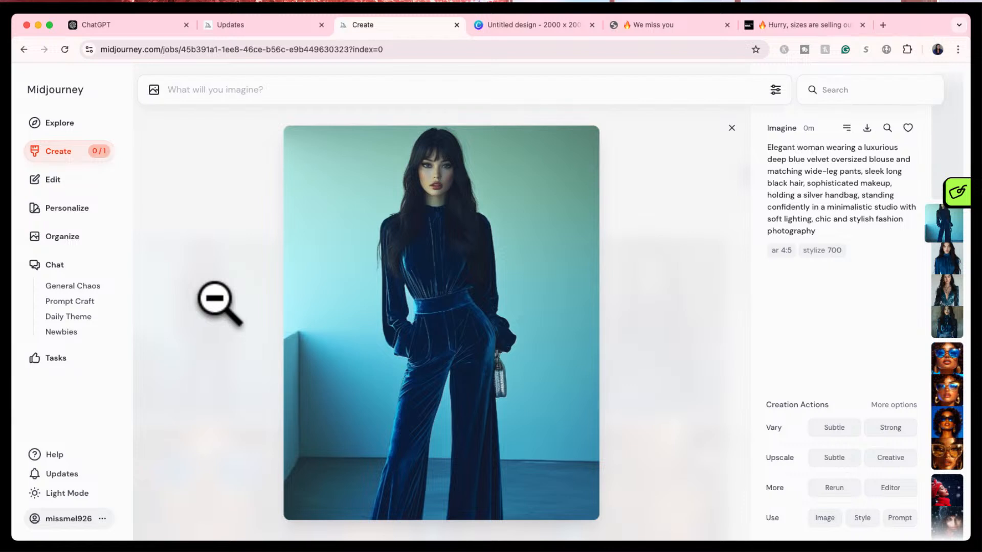
key(Right)
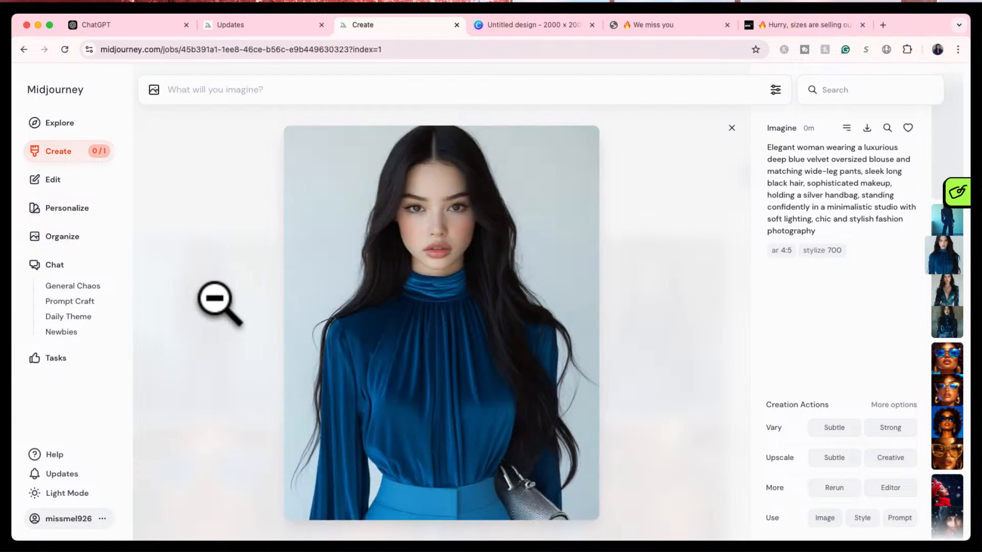
key(Right)
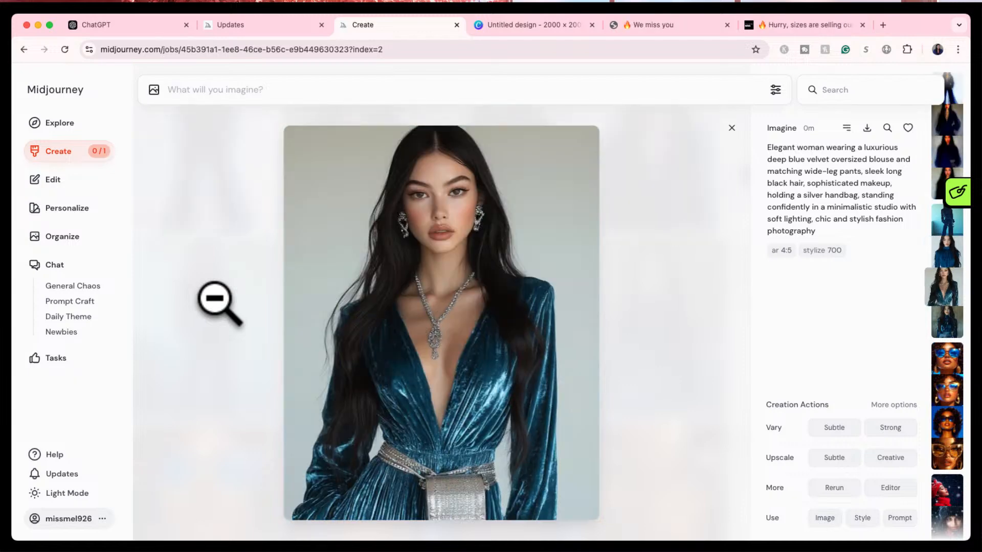
key(Right)
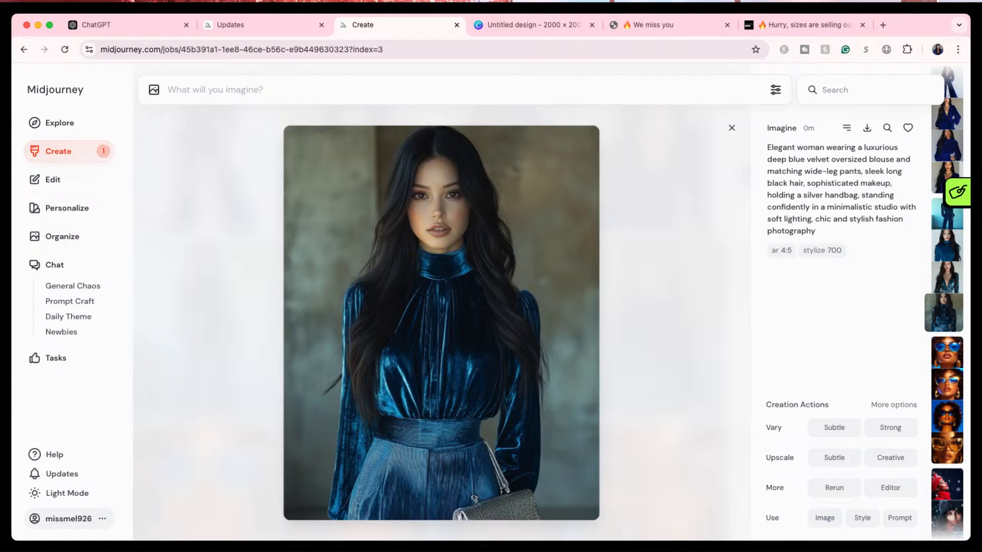
click(731, 129)
- Add the newest job's reference photo to the prompt bar again and view it enlarged
scroll(626, 233, up, 3)
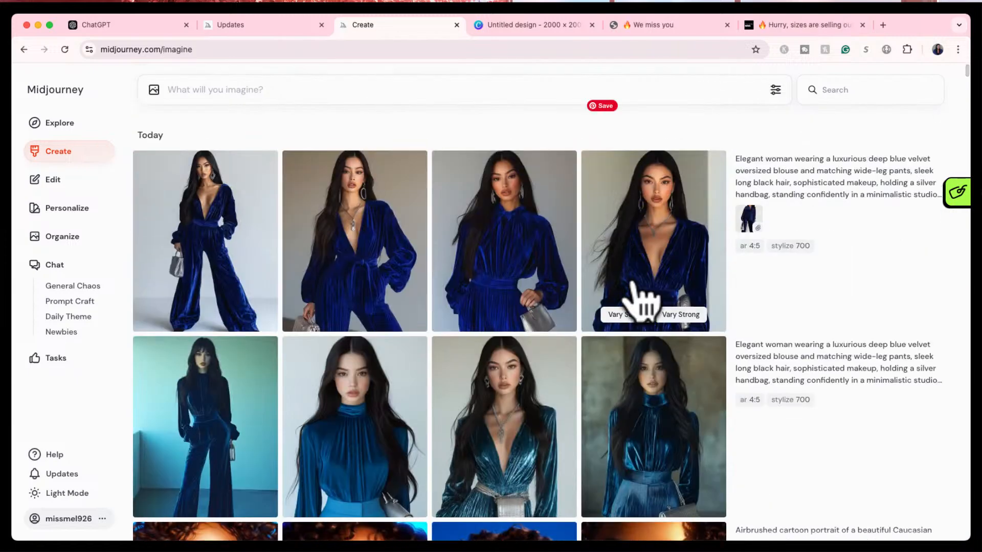
drag(748, 215, 750, 226)
click(170, 132)
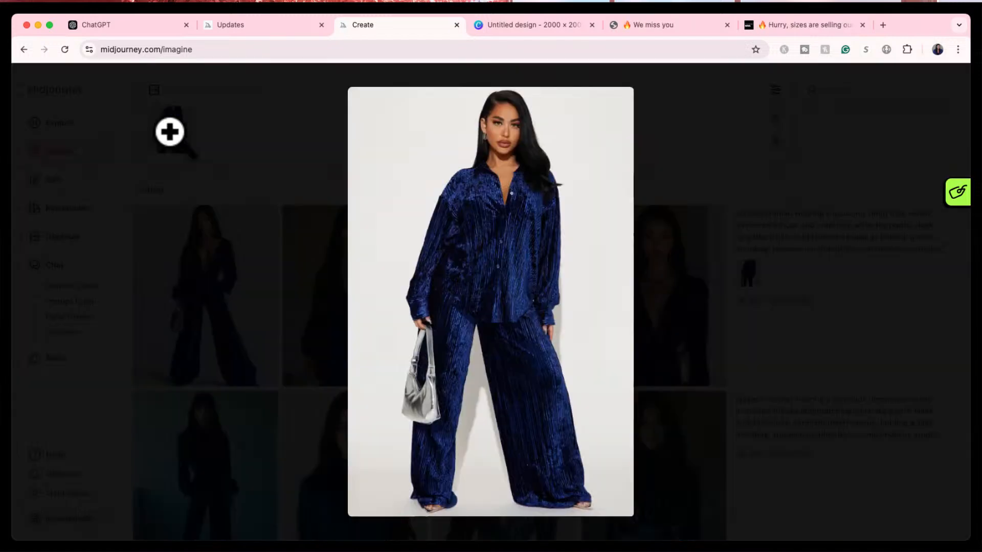
click(279, 177)
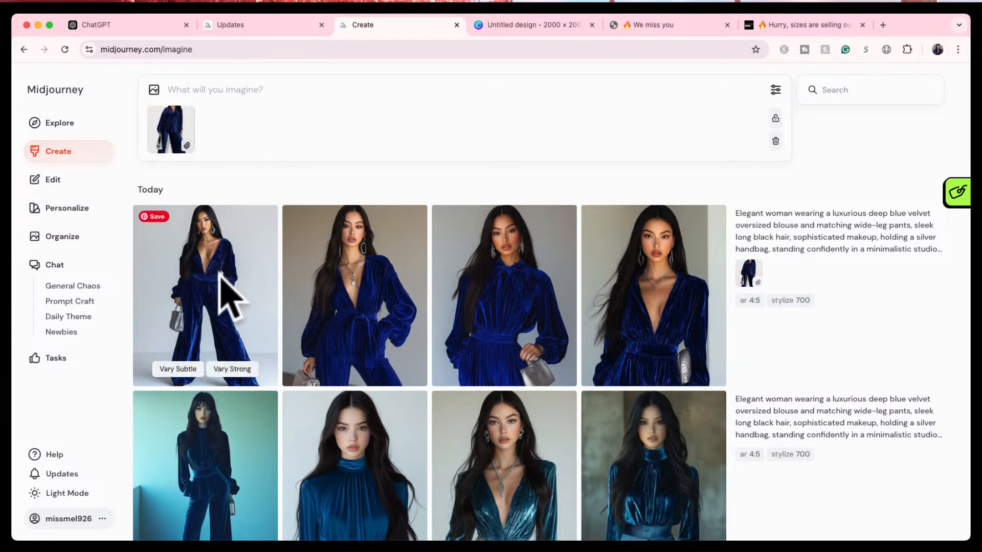
- Enlarge and examine the four images generated with the outfit reference photo
click(225, 295)
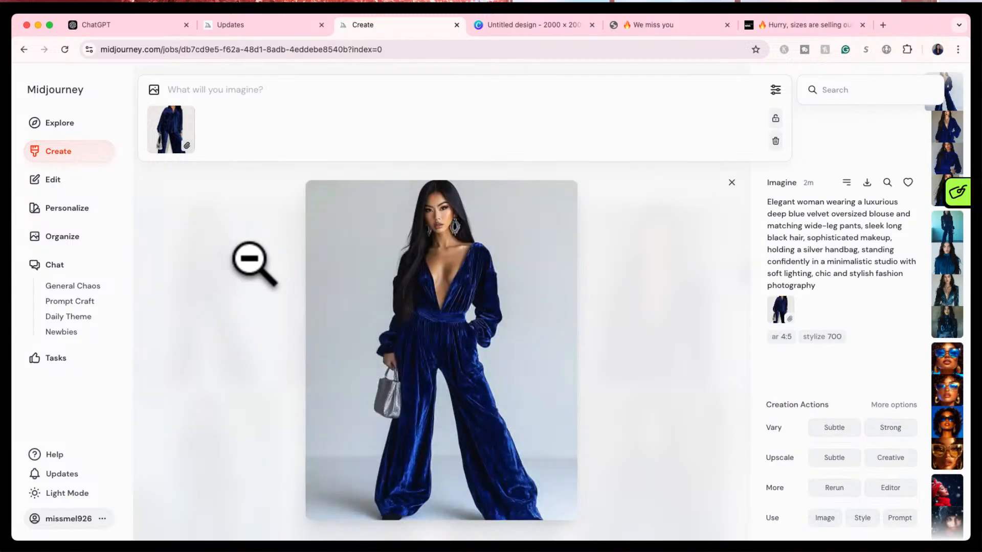
key(Down)
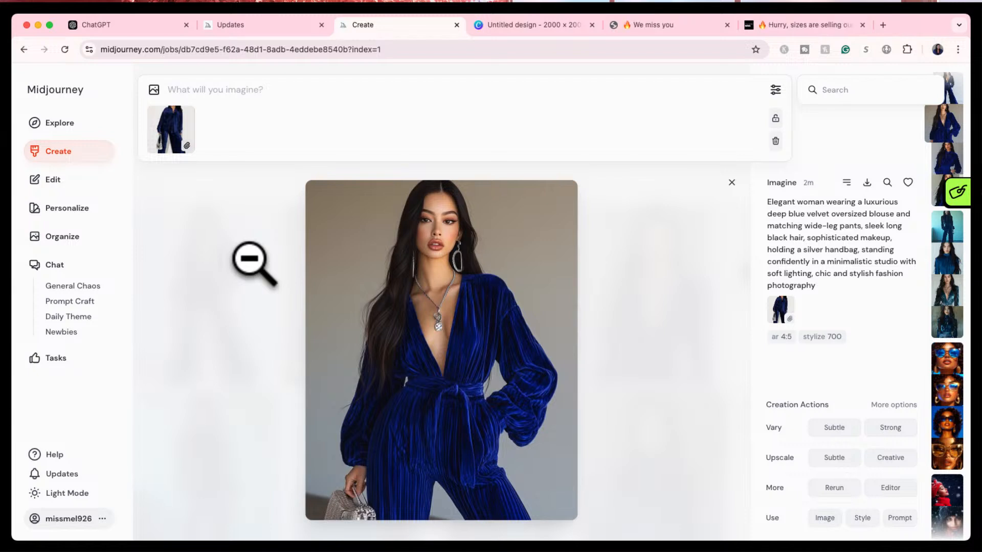
key(Down)
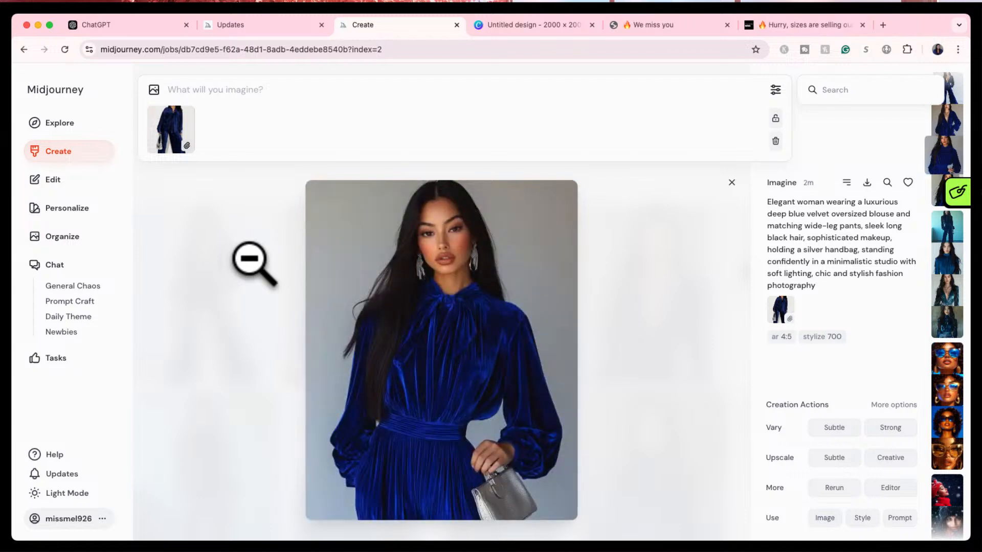
key(Down)
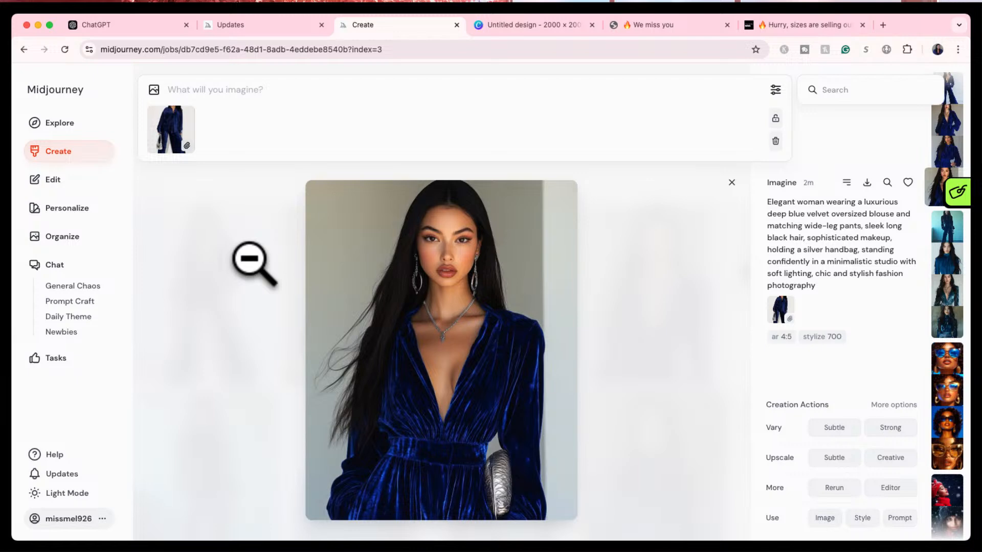
key(Up)
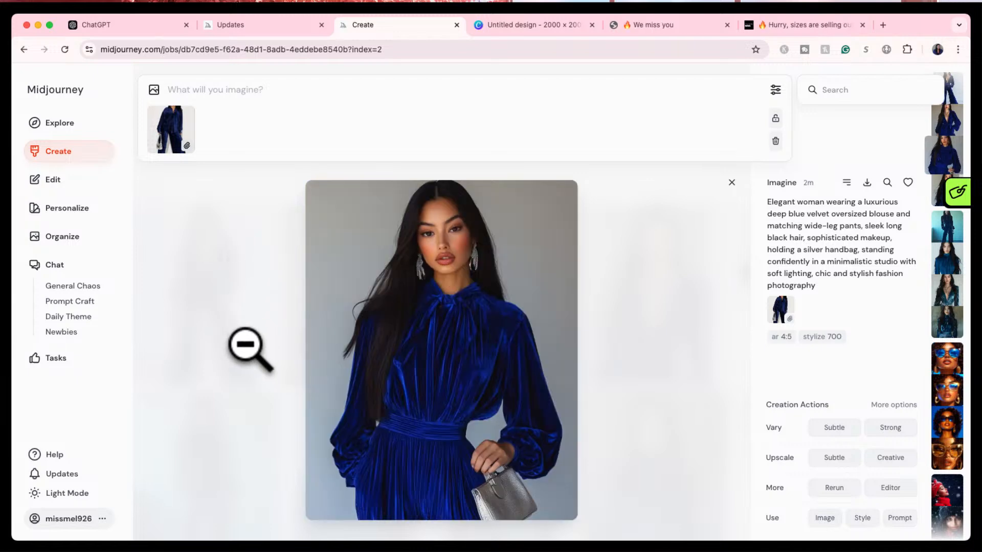
- Switch to the Fashion Nova page, browse similar styles, and open the Shine Moment Sequin Pant Set - Navy/combo product
click(801, 27)
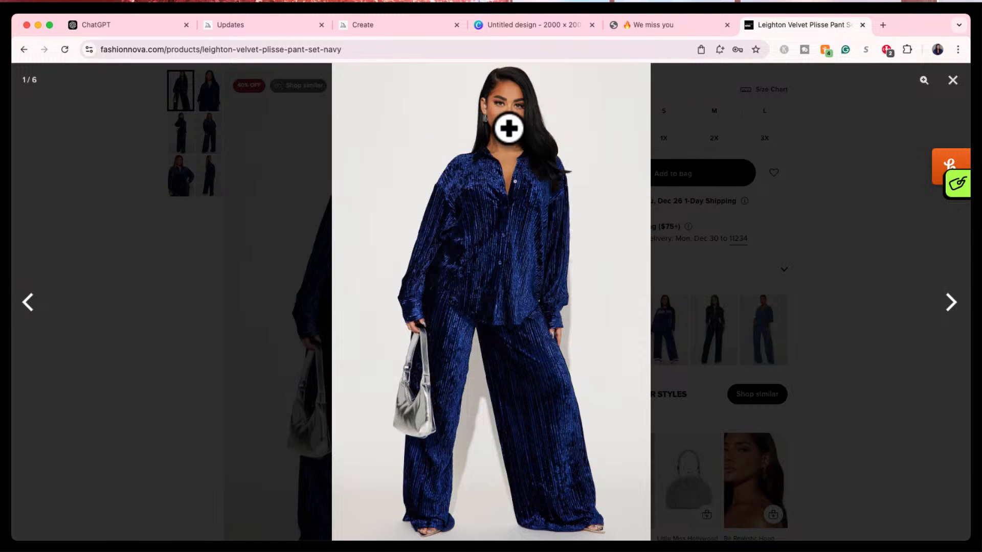
click(842, 259)
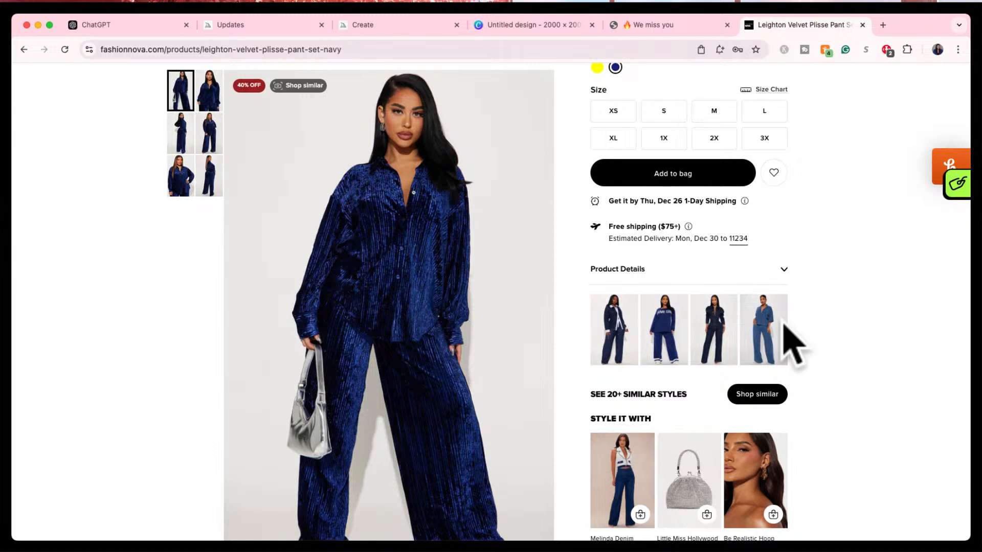
click(607, 348)
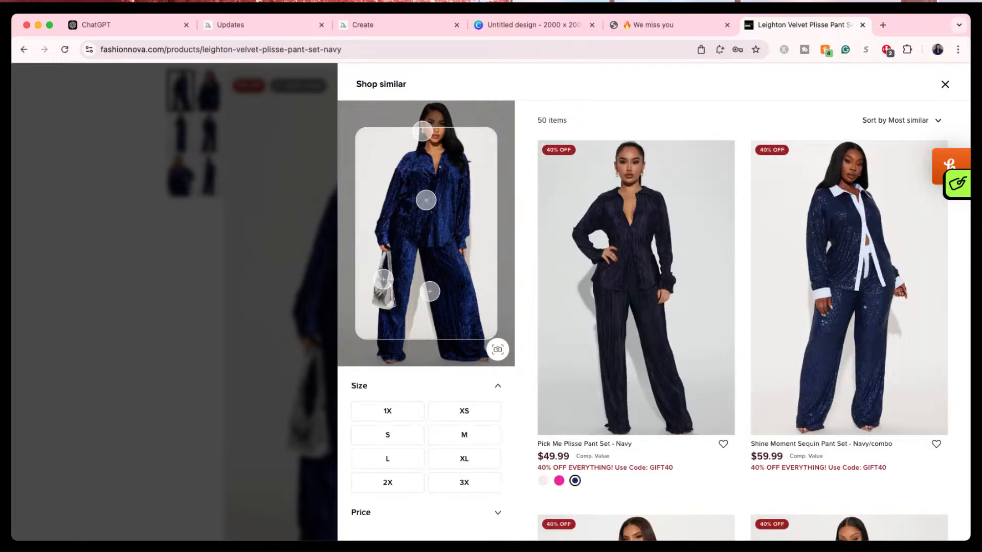
mouse_move(844, 361)
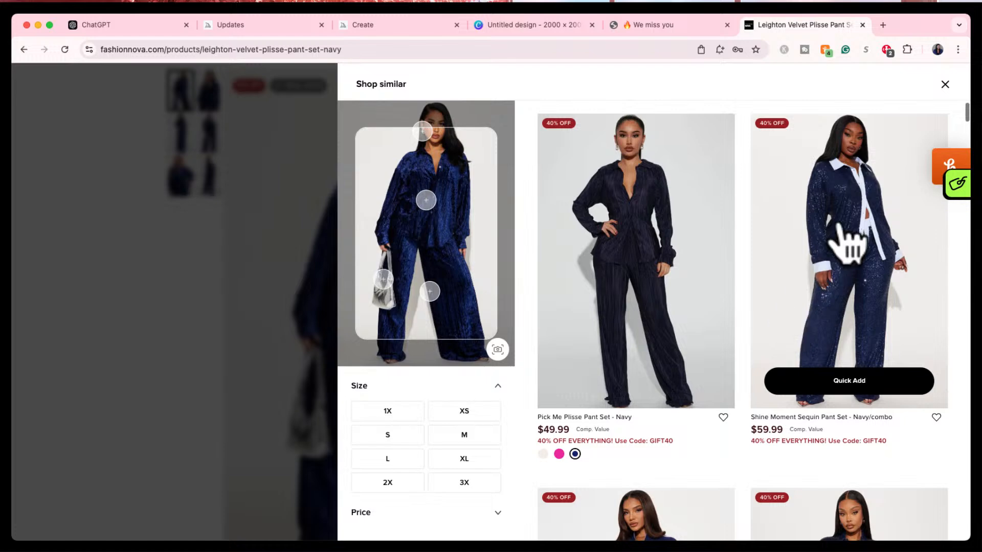
click(846, 240)
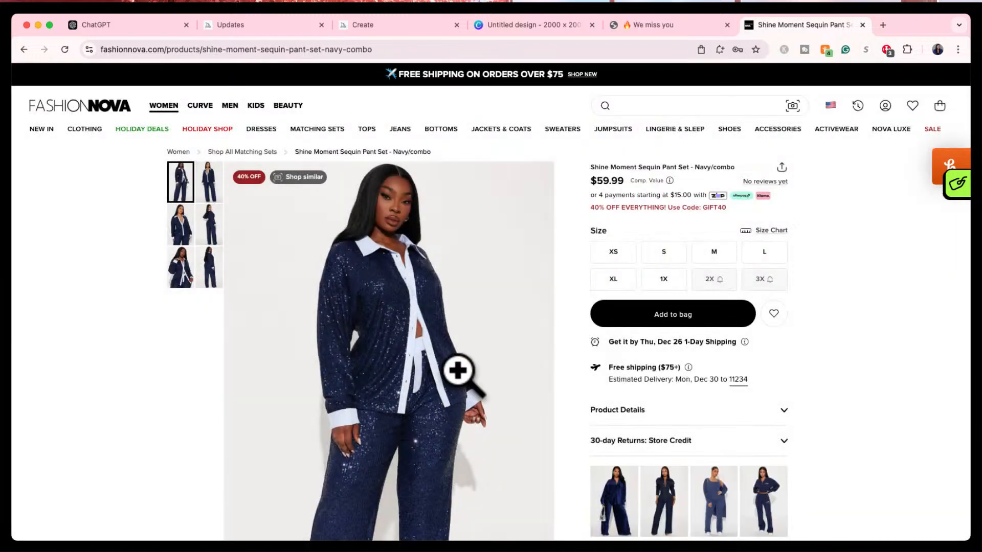
- Enlarge the main photo of the navy sequin pant set and capture a screenshot of just that photo
click(460, 373)
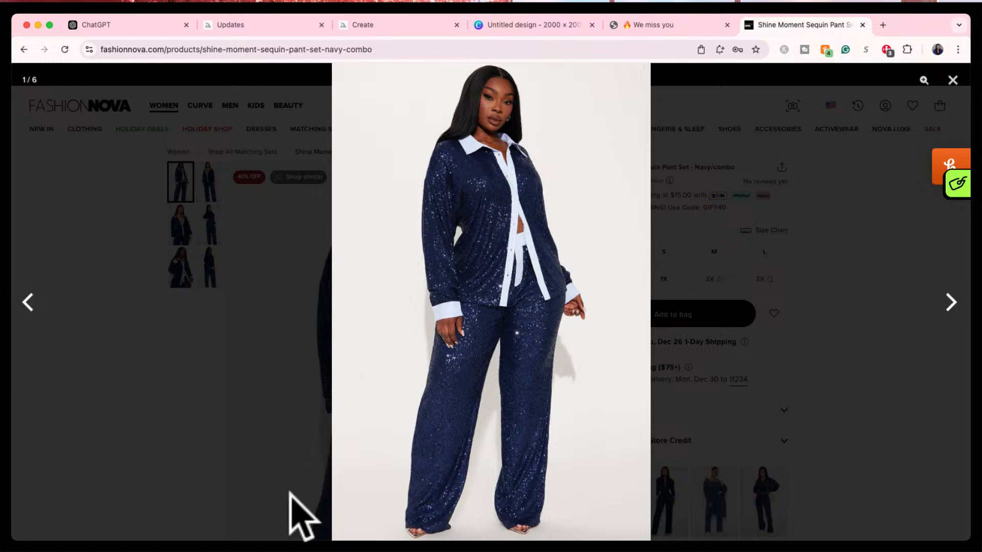
key(super+shift+4)
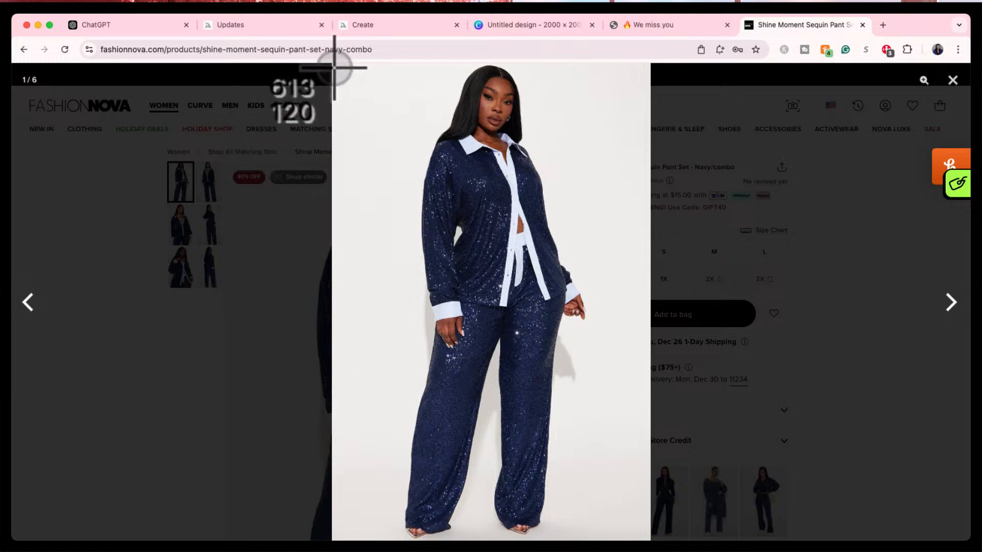
drag(357, 91, 650, 537)
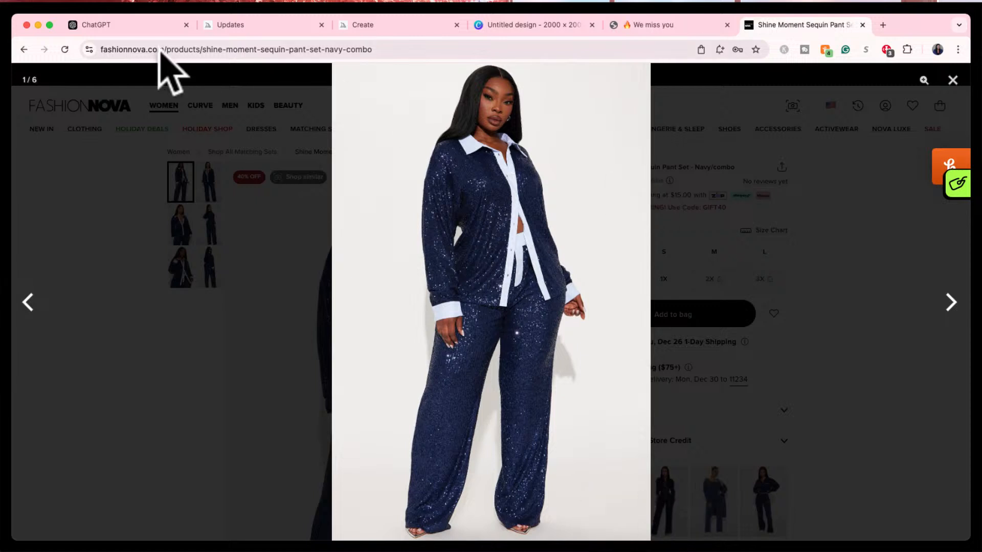
- Switch to ChatGPT, attach the sequin outfit screenshot, and send "create a midjourney prompt for me based on this image"
click(143, 32)
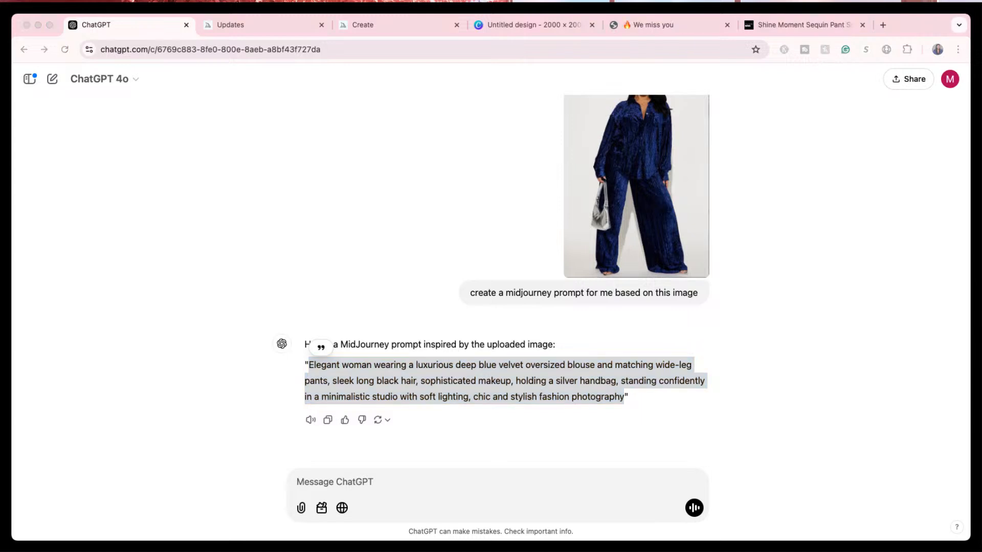
drag(900, 415, 574, 501)
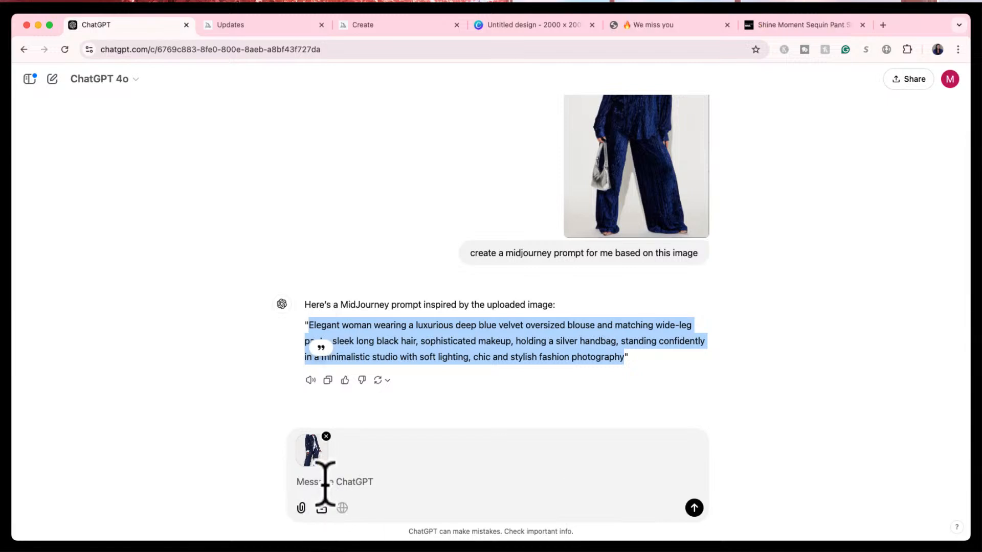
click(326, 483)
text(cre)
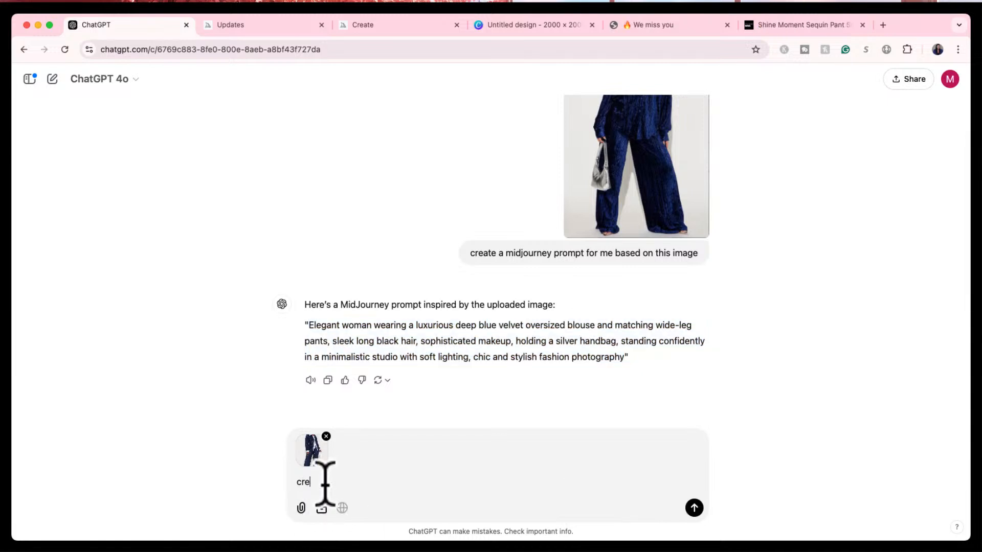
text(ate midjourney prot)
key(BackSpace)
key(BackSpace)
text(mpt for me based on this)
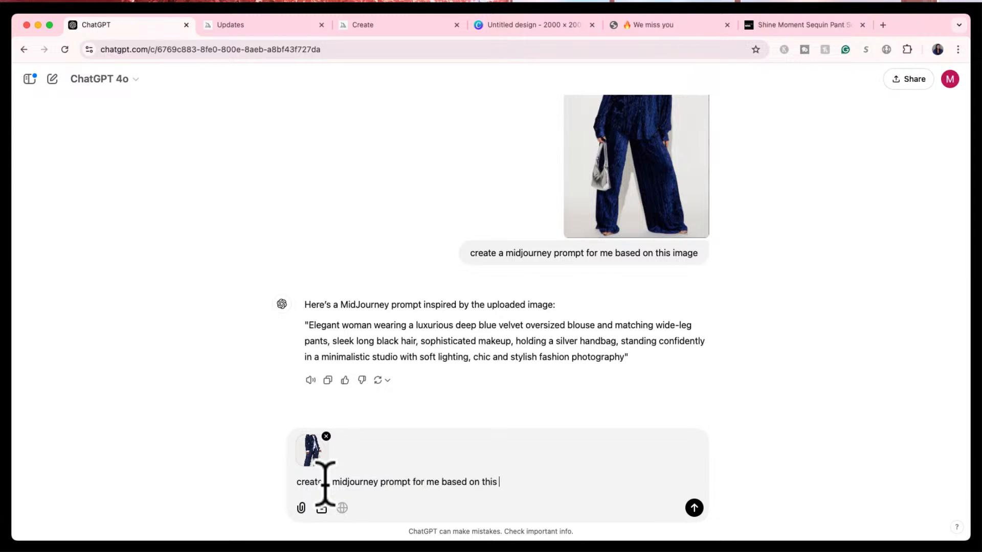
text( image)
key(Return)
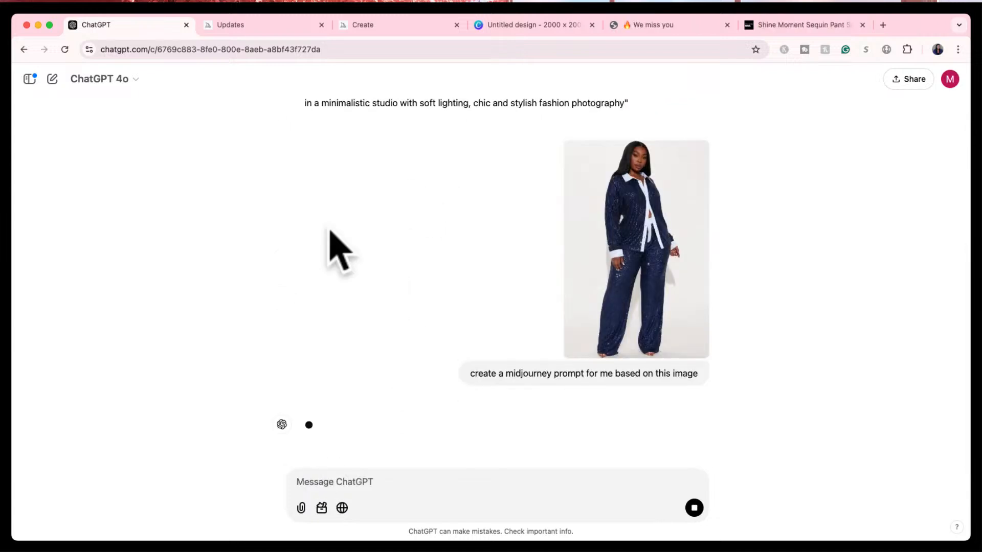
- Switch to Midjourney and replace the velvet outfit reference in the prompt bar with the navy sequin outfit screenshot as style reference
click(391, 26)
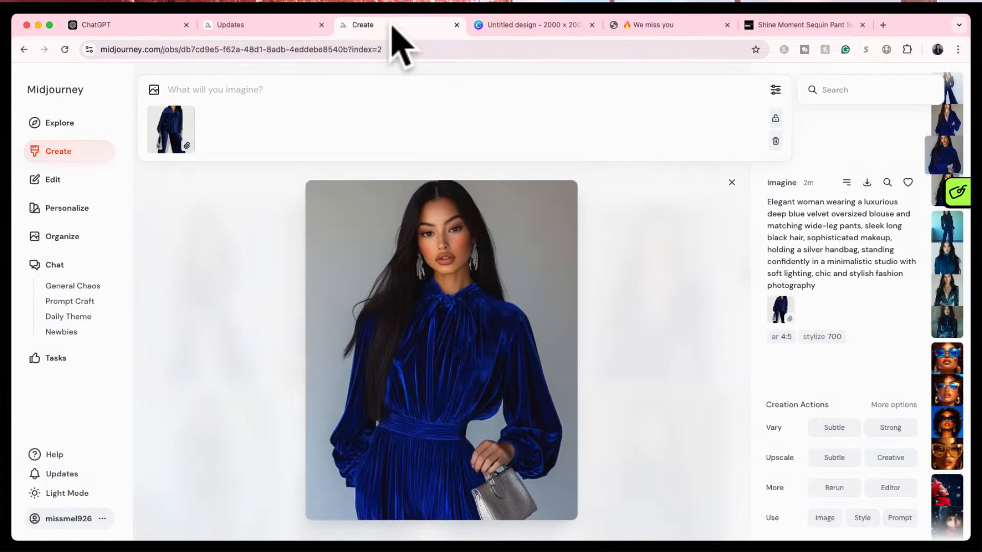
click(189, 112)
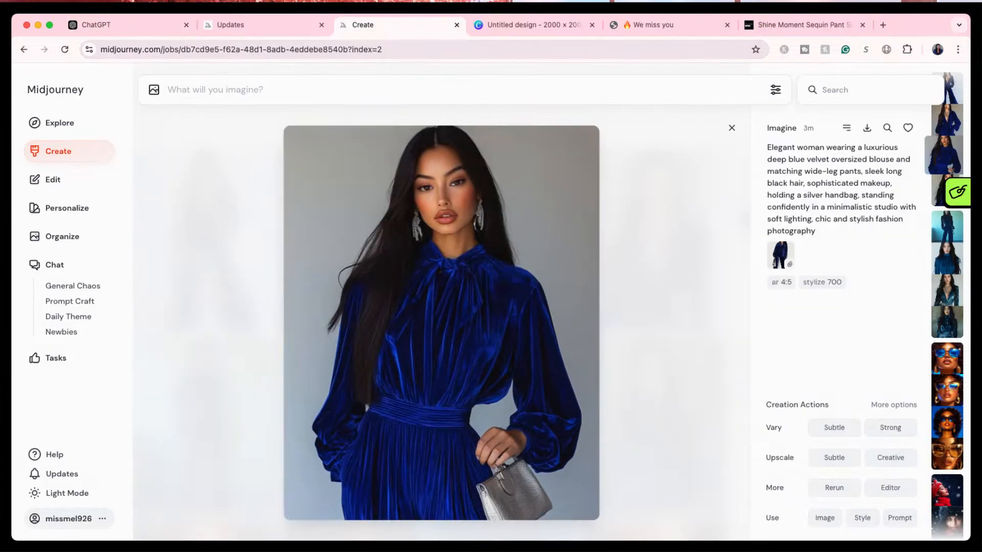
drag(945, 274, 335, 148)
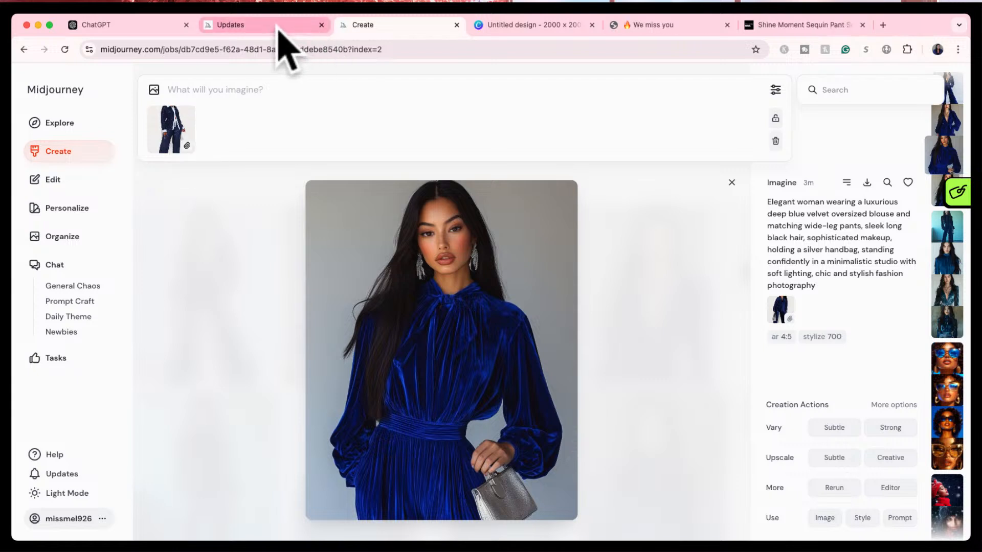
- Switch to ChatGPT and copy the generated "Confident Black woman wearing a chic navy blue sequin outfit" prompt without its quotation marks
click(132, 25)
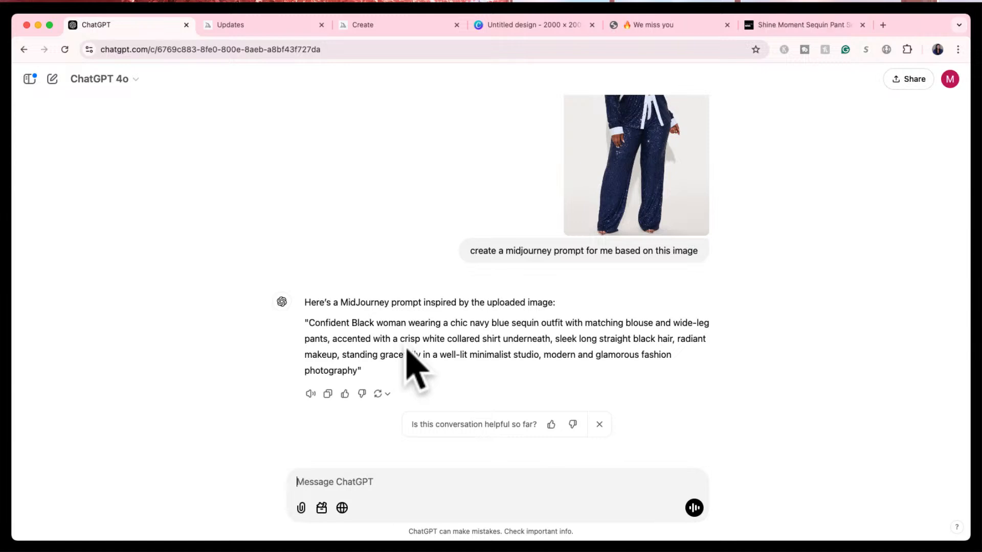
scroll(421, 316, up, 2)
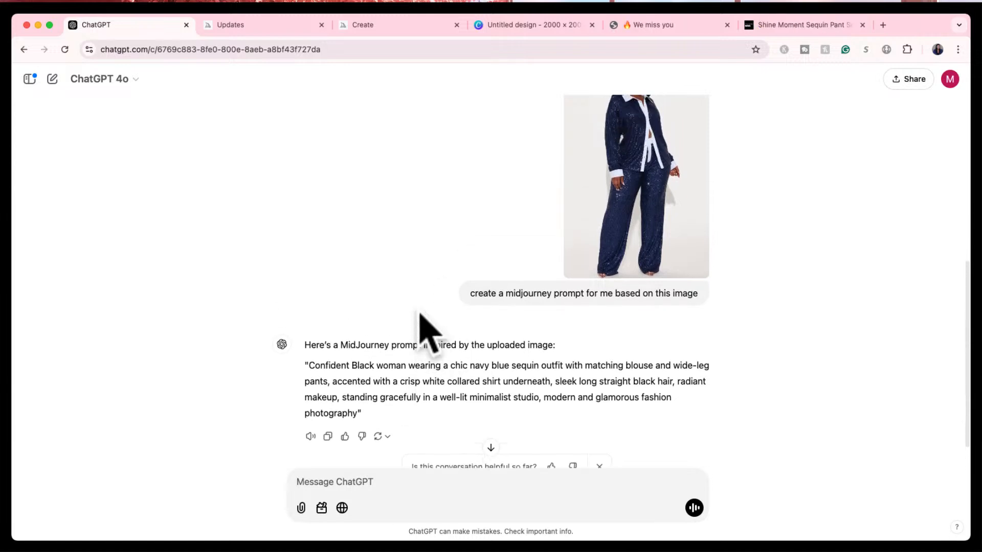
scroll(421, 314, up, 1)
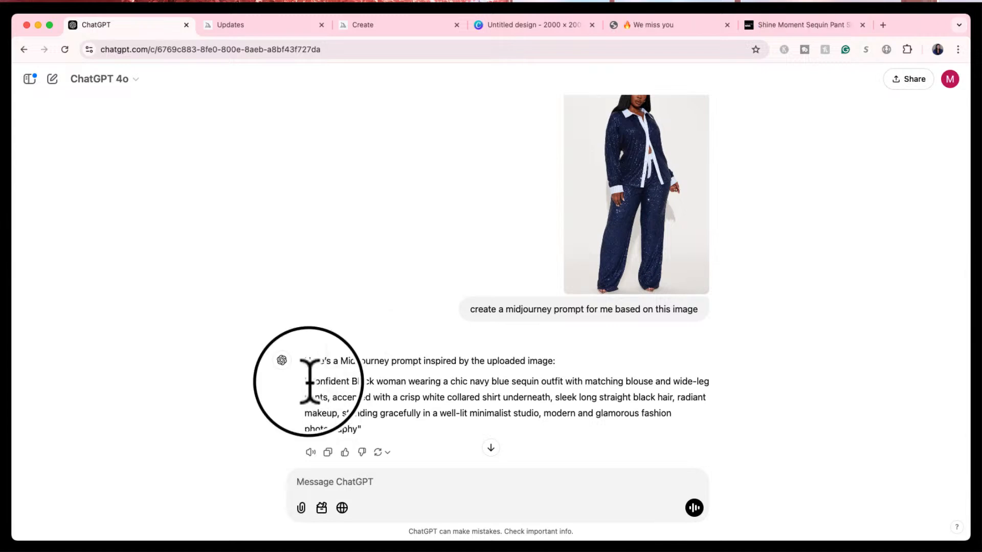
drag(309, 380, 352, 428)
key(super+c)
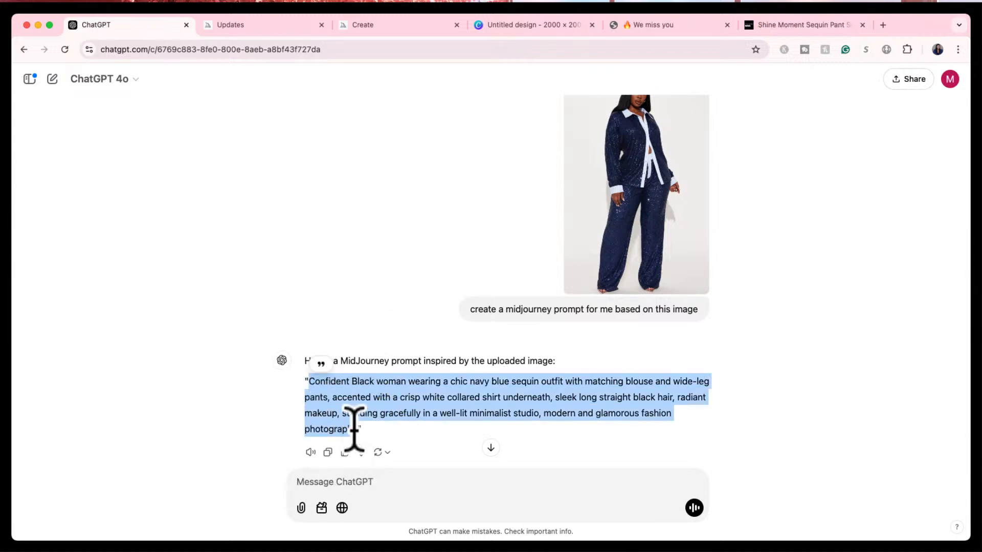
- Switch to Midjourney, paste the copied sequin outfit prompt beside the reference photo, and generate the images
click(394, 24)
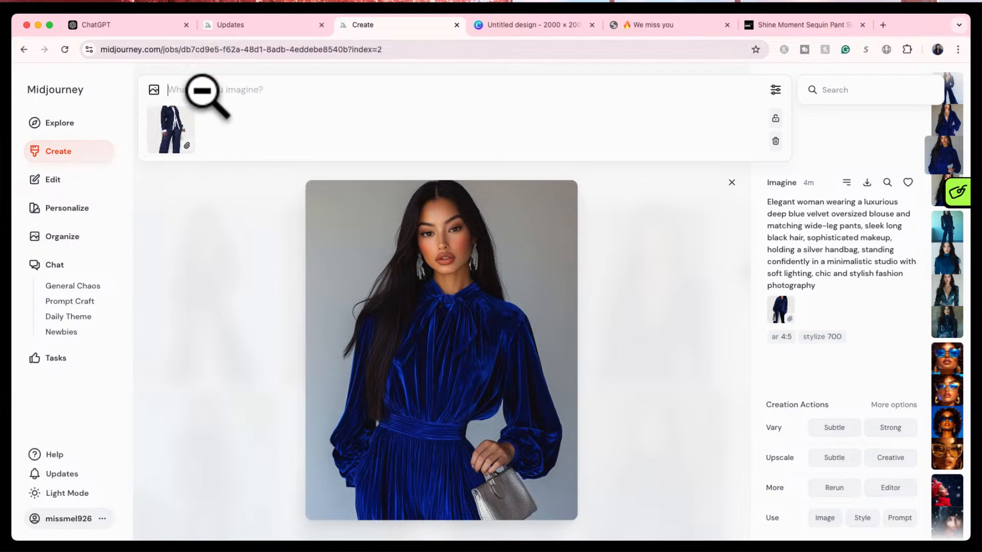
key(super+v)
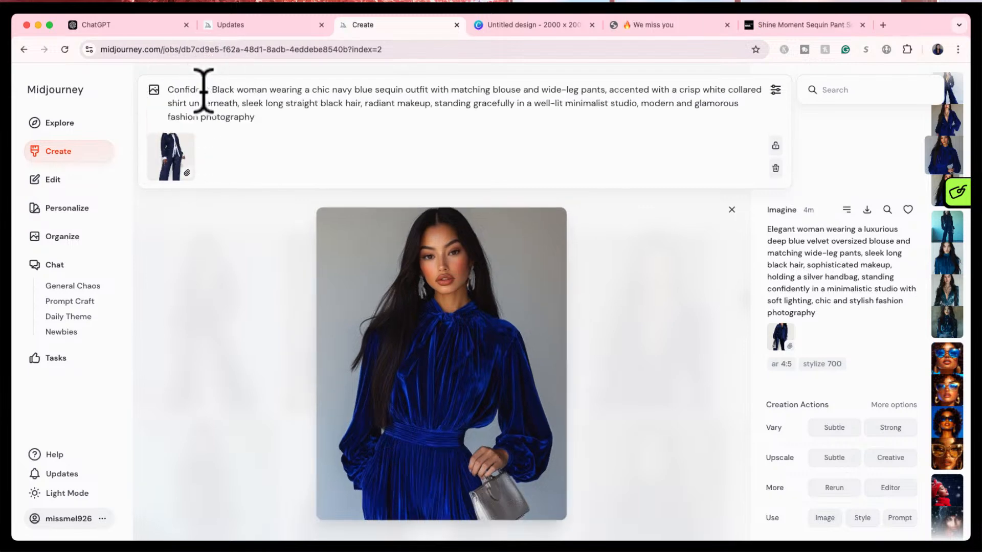
key(Return)
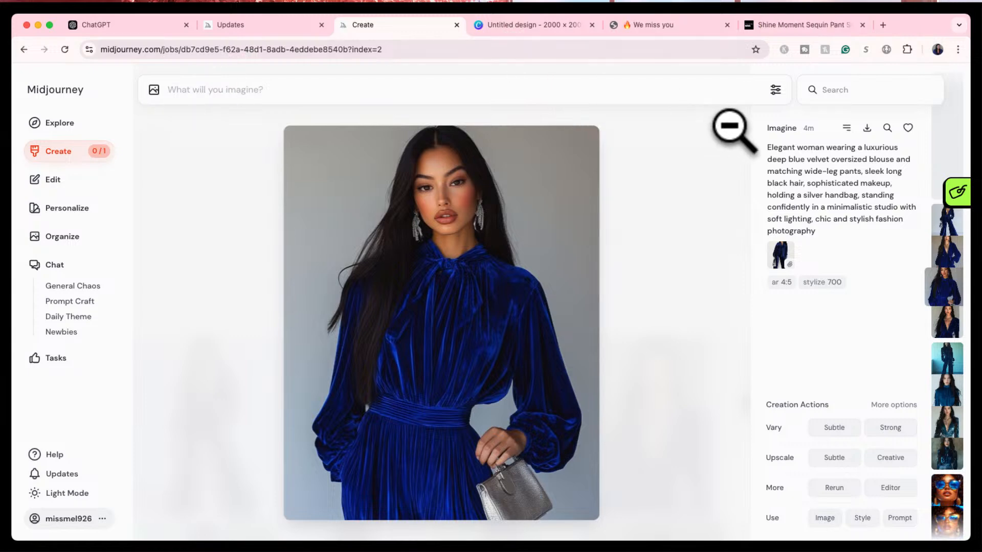
- Close the enlarged velvet outfit image and view the fourth image of the new sequin set enlarged
click(734, 130)
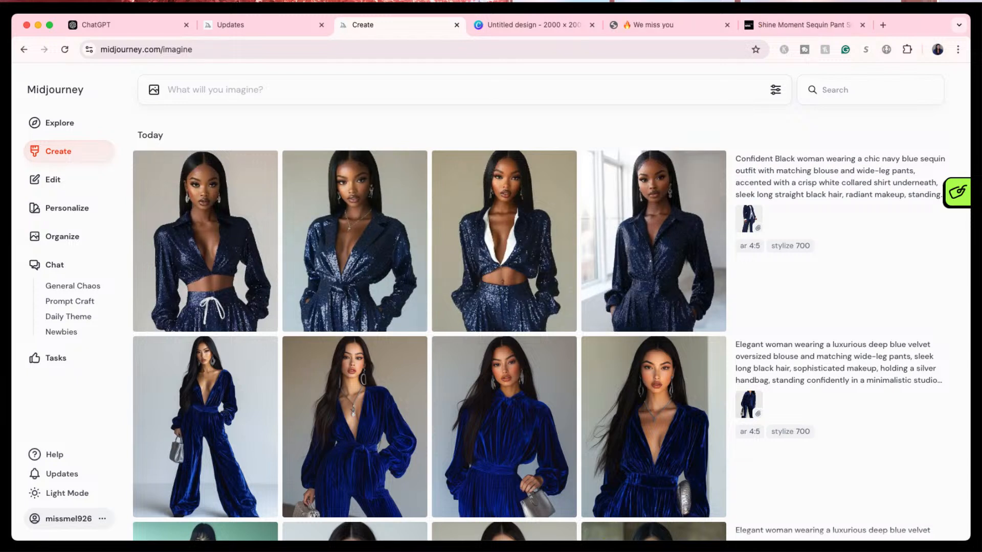
click(660, 239)
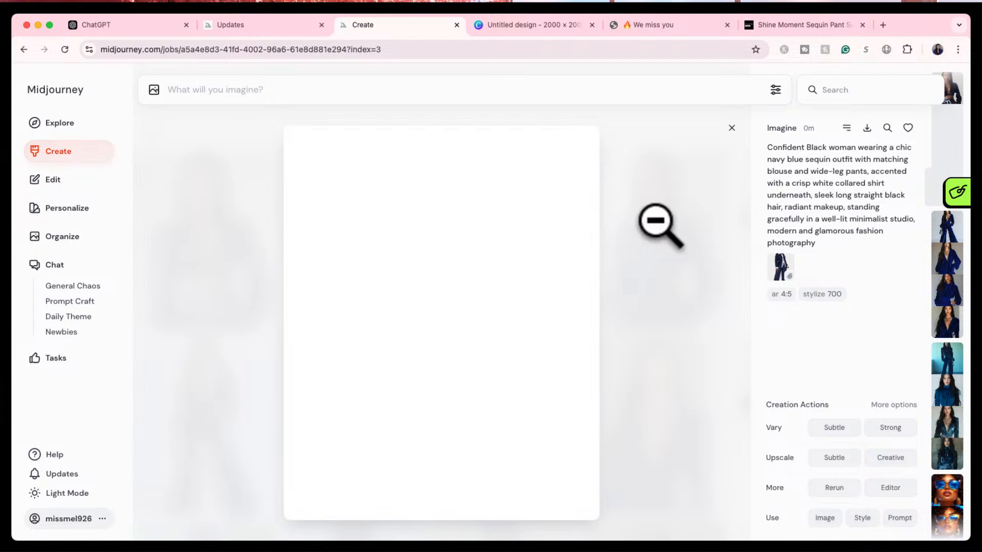
click(733, 126)
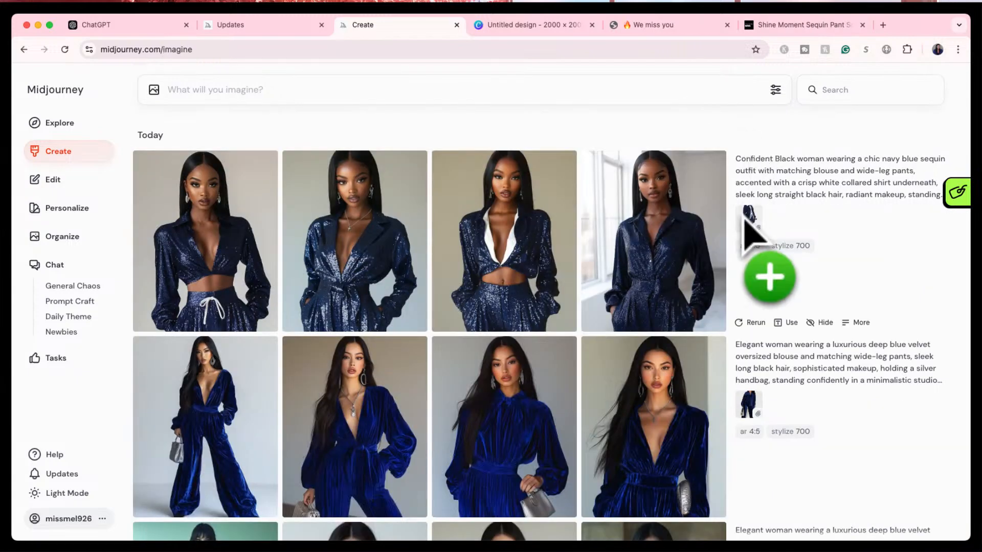
- Reuse the sequin outfit photo as both character and style reference with the newest job's prompt text, and generate the images
drag(749, 228, 752, 239)
click(171, 128)
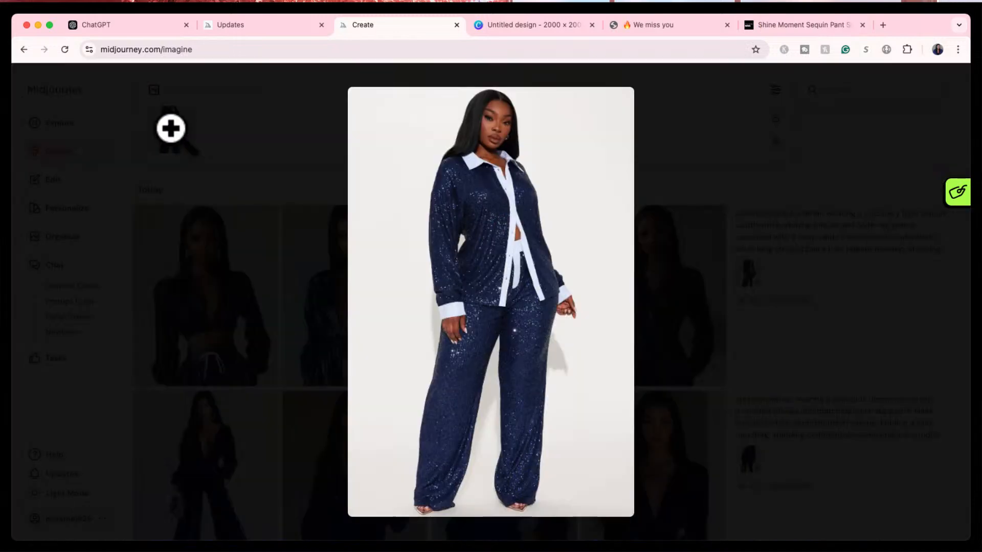
click(656, 107)
mouse_move(175, 149)
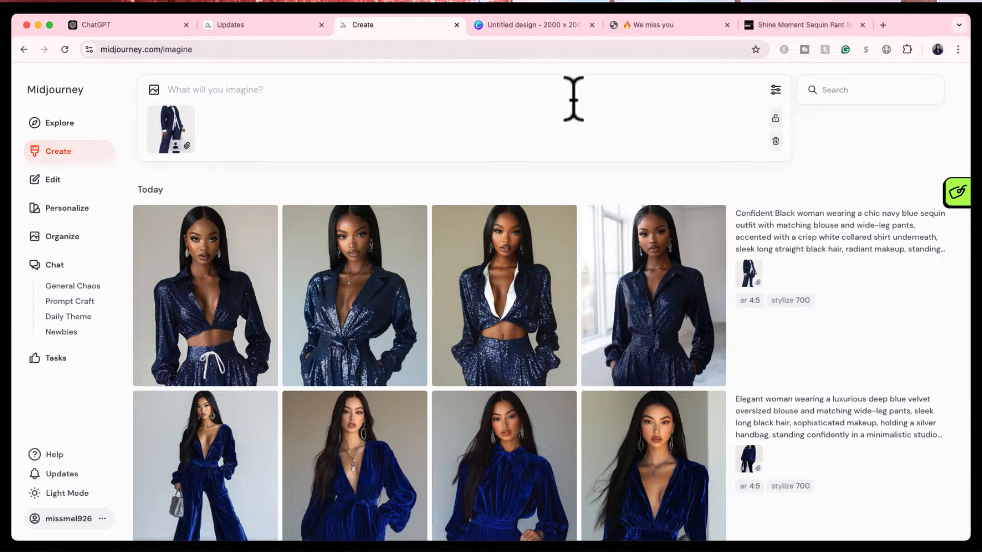
click(920, 248)
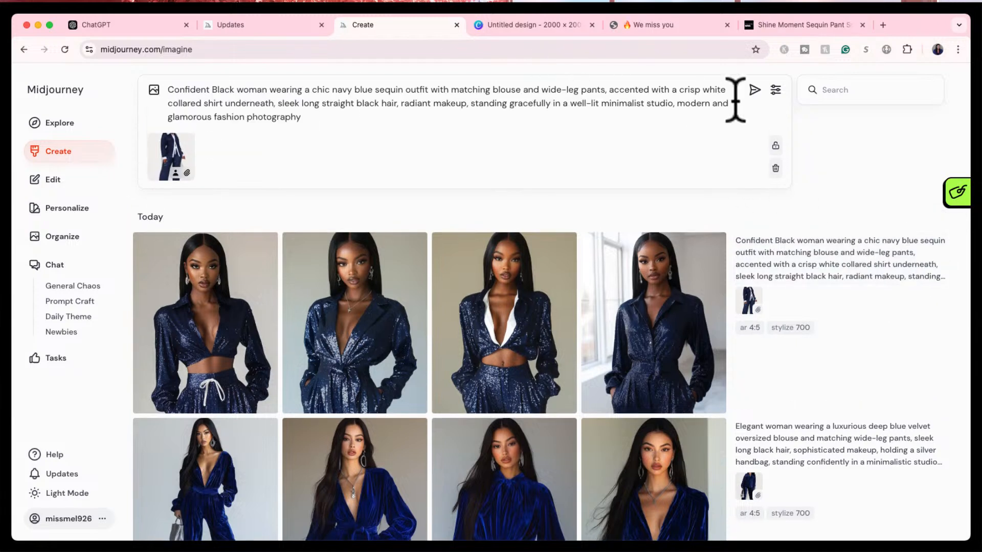
key(Return)
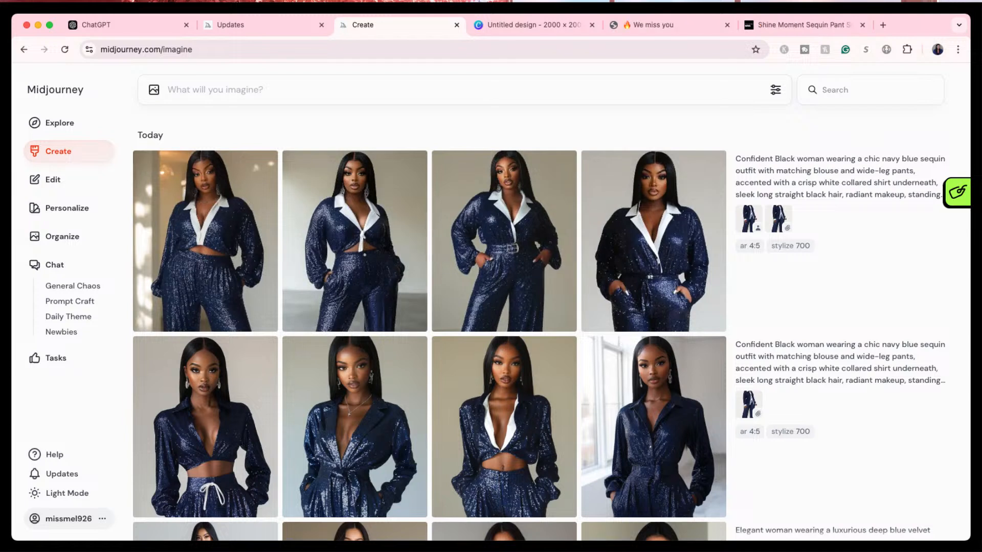
- Add the newest job's character reference photo to the prompt bar and view it enlarged
click(748, 219)
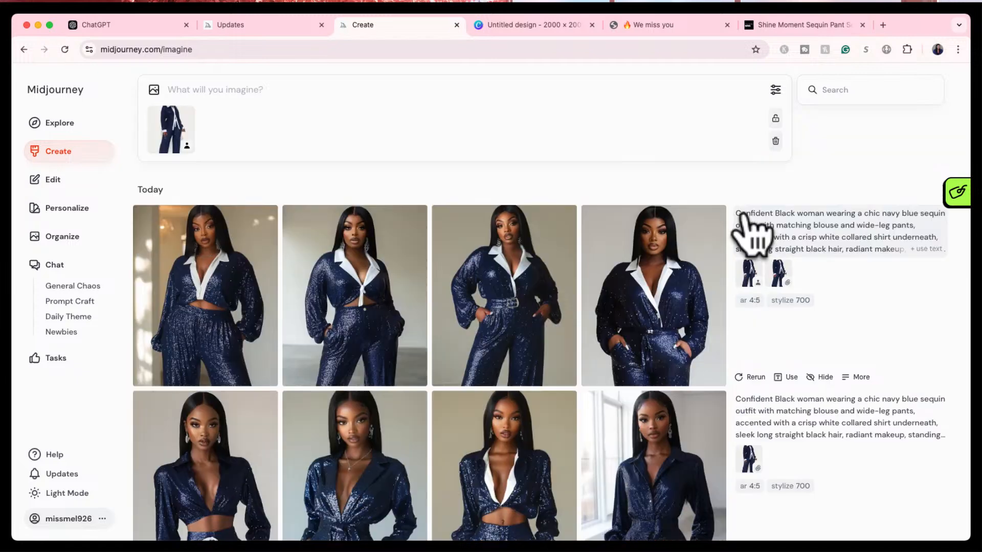
click(170, 128)
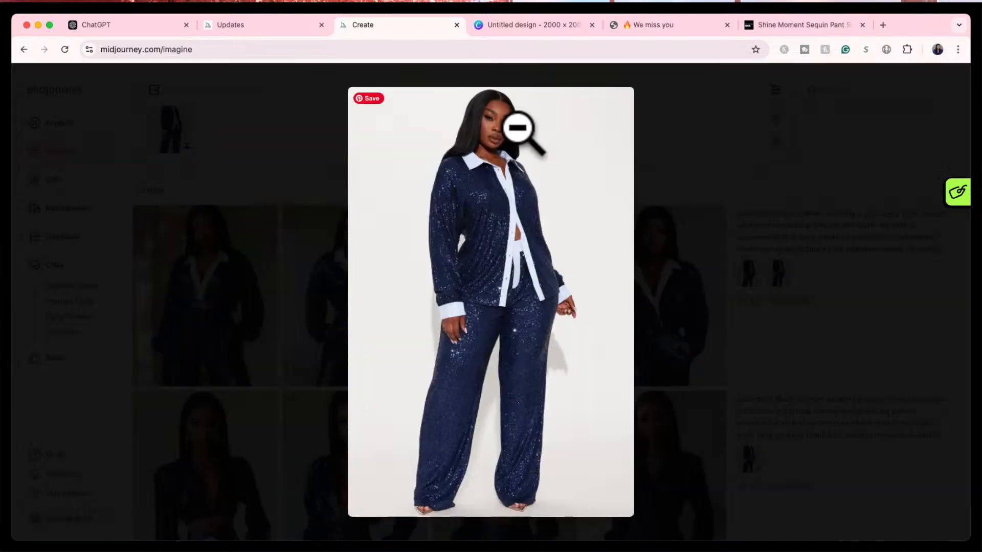
click(283, 170)
- Enlarge and examine the first three images generated with both the character and style references
click(211, 264)
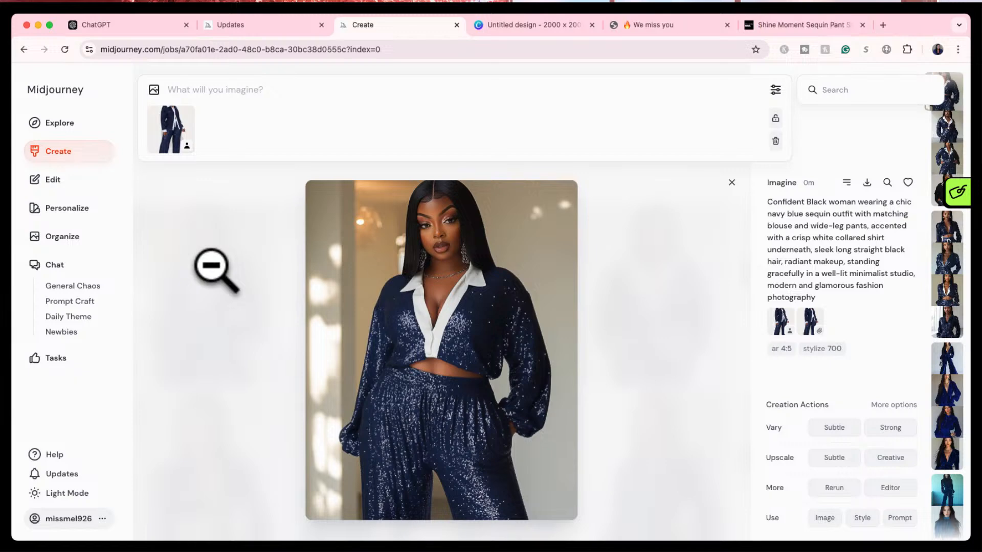
key(Right)
key(Right)
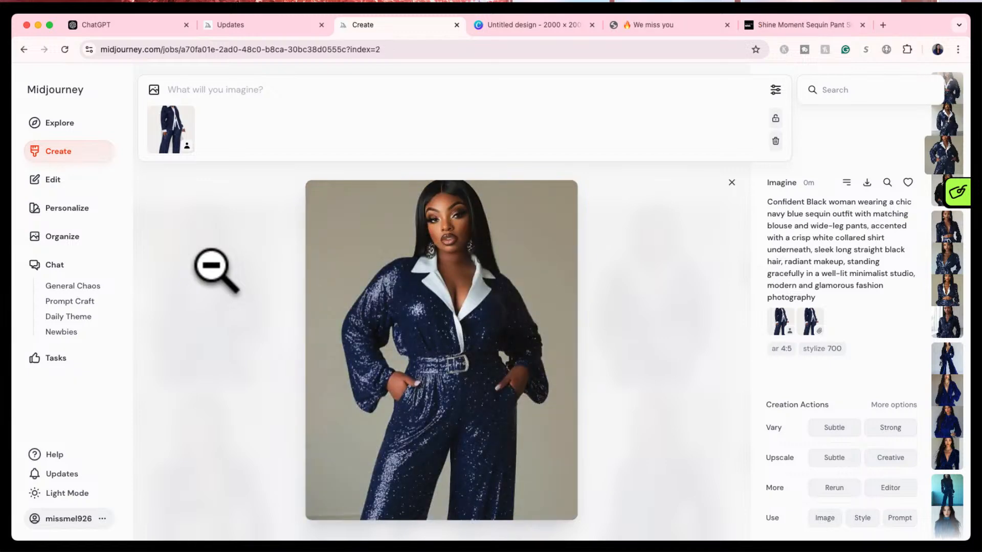
click(731, 183)
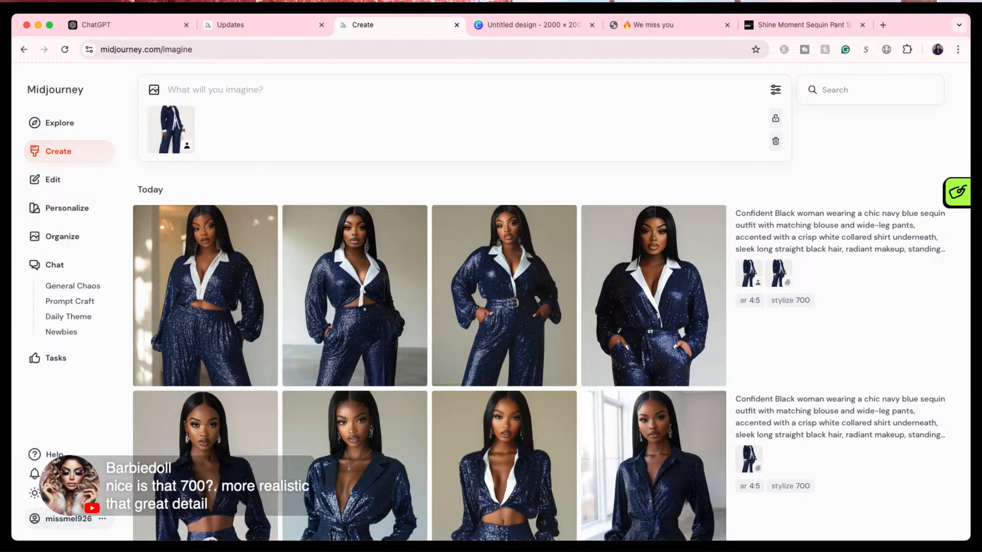
- Set the image stylization to 100 and the model mode to Raw
click(776, 90)
click(606, 222)
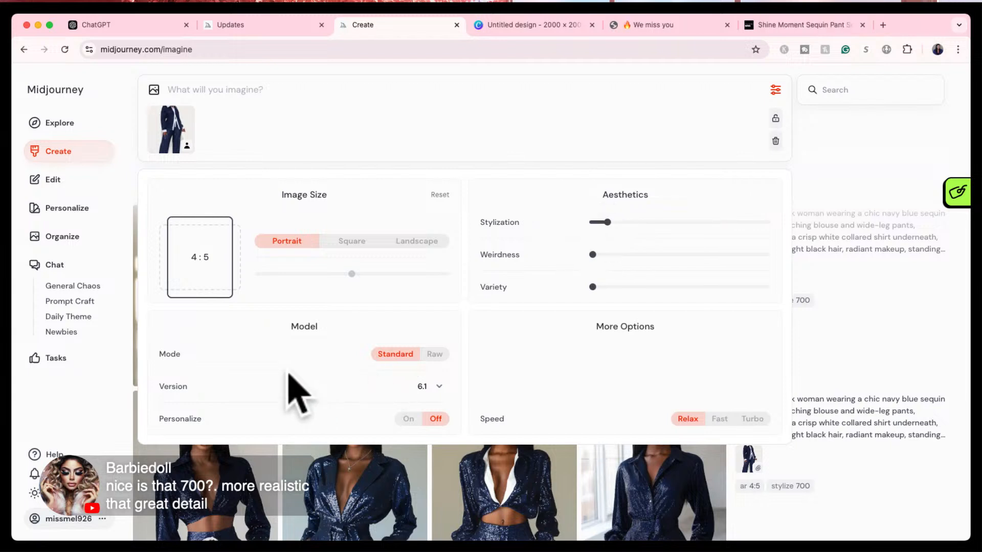
click(435, 354)
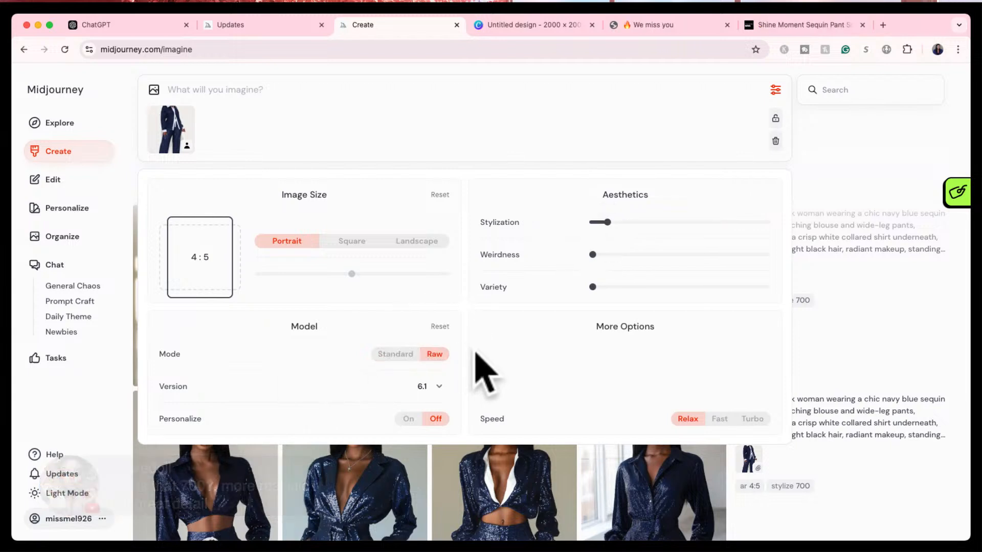
- Set the outfit photo as both character and style reference, reuse the newest job's prompt text, and generate the Raw mode images
mouse_move(176, 148)
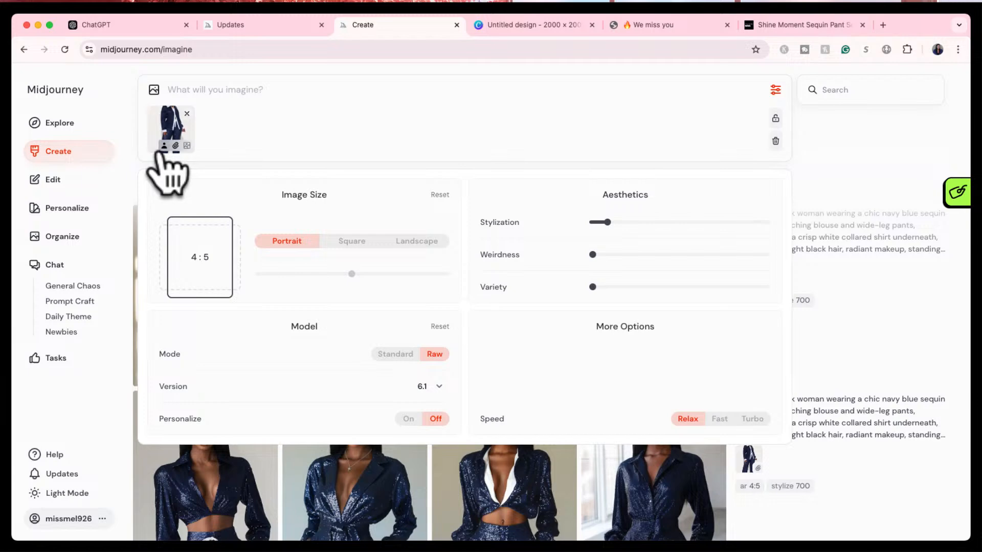
click(772, 88)
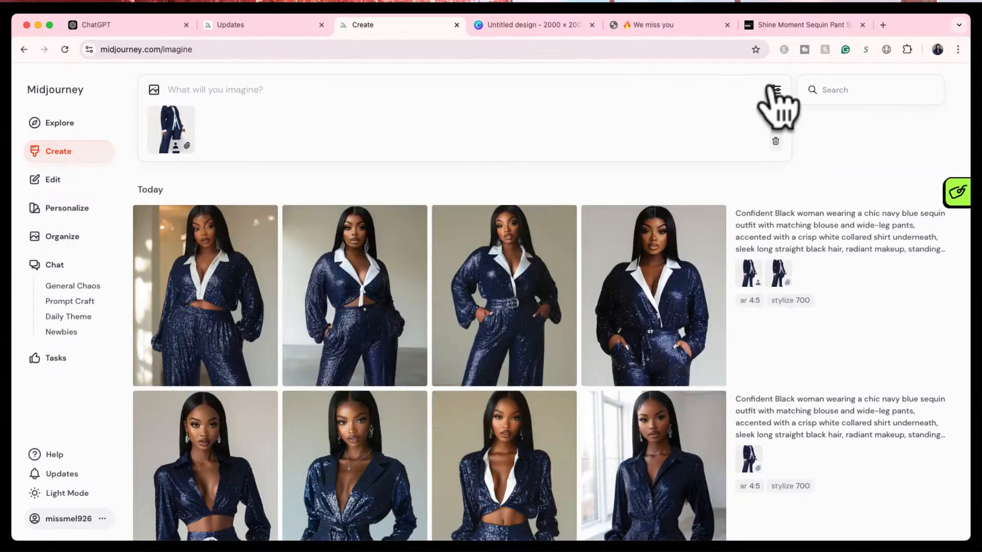
click(932, 258)
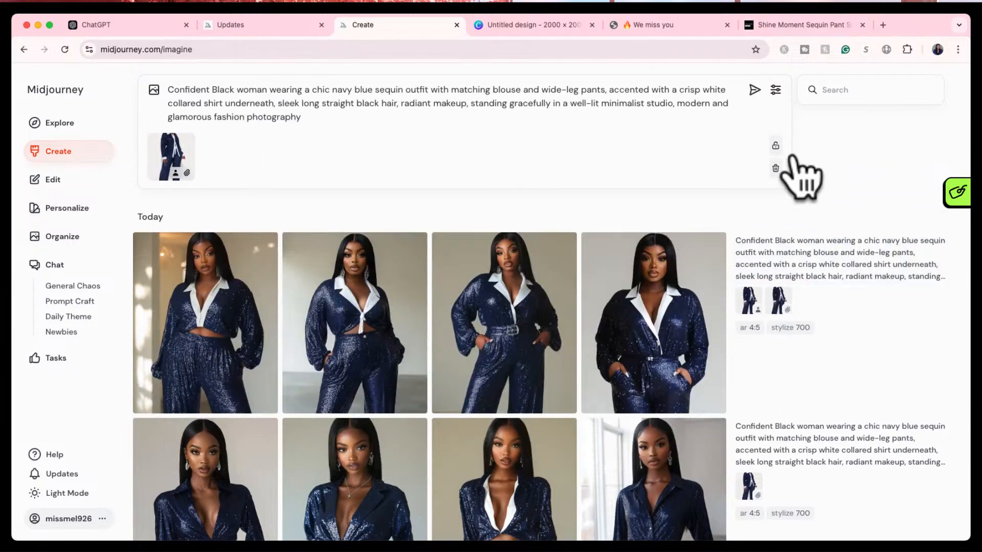
click(755, 89)
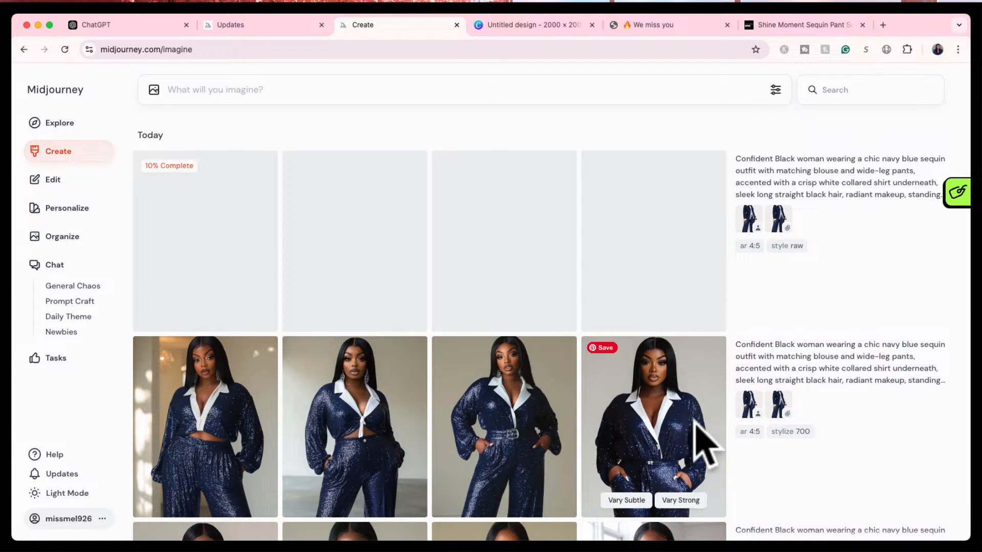
- Review the mode and stylization values in the image settings while the Raw job is generating
scroll(695, 421, down, 1)
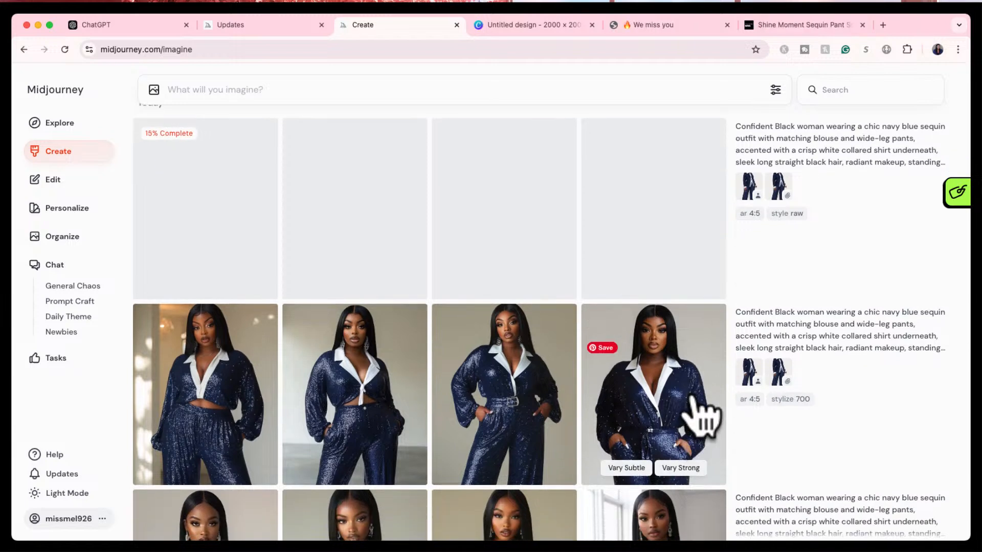
scroll(706, 419, up, 1)
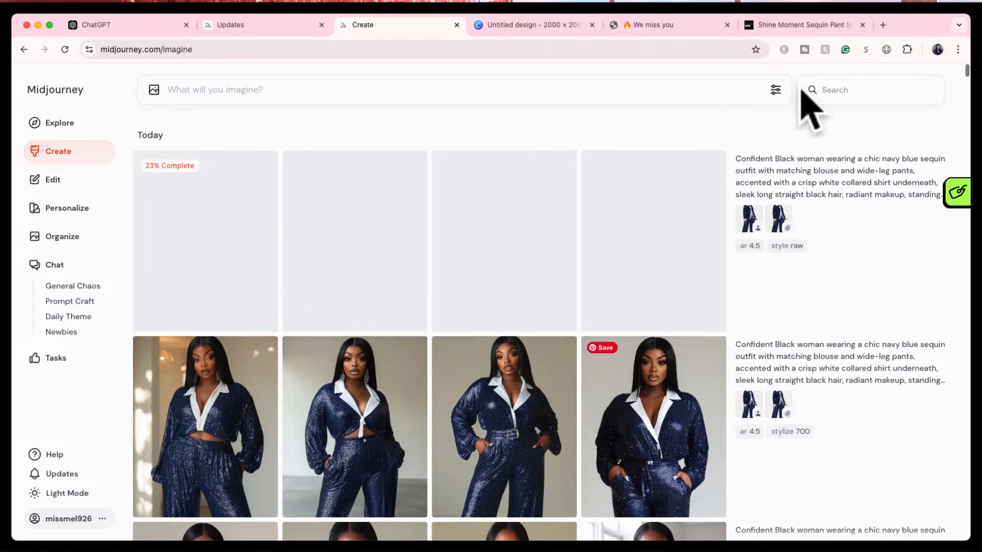
click(776, 90)
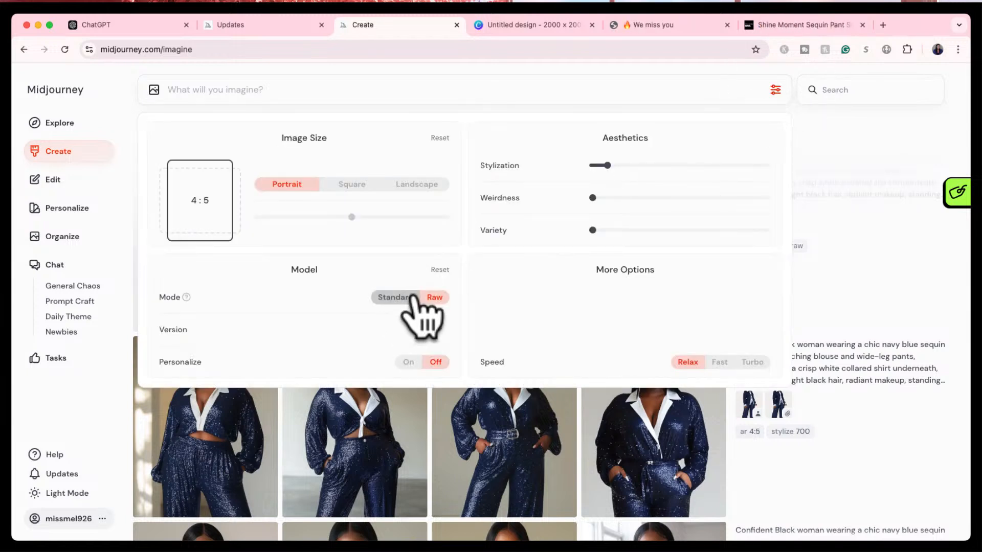
mouse_move(606, 165)
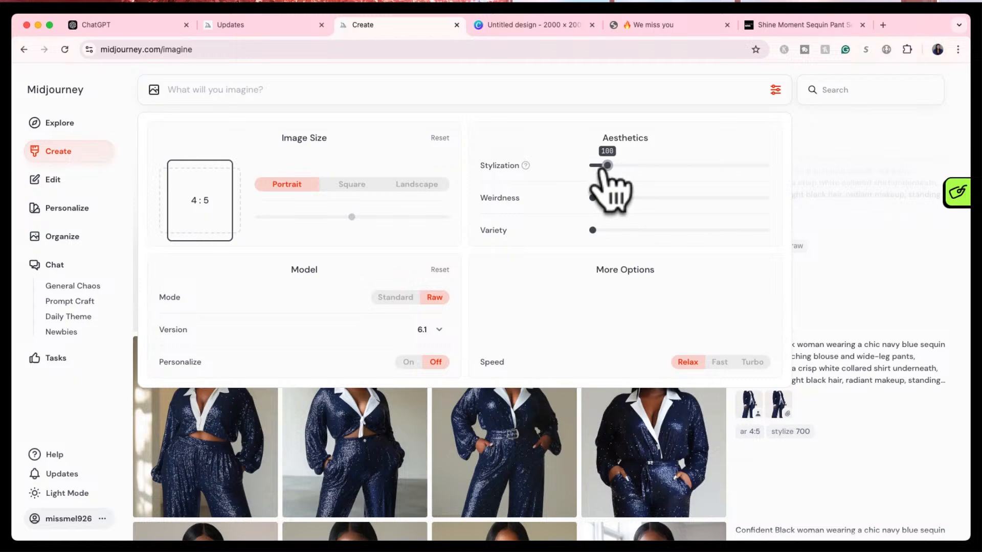
click(775, 90)
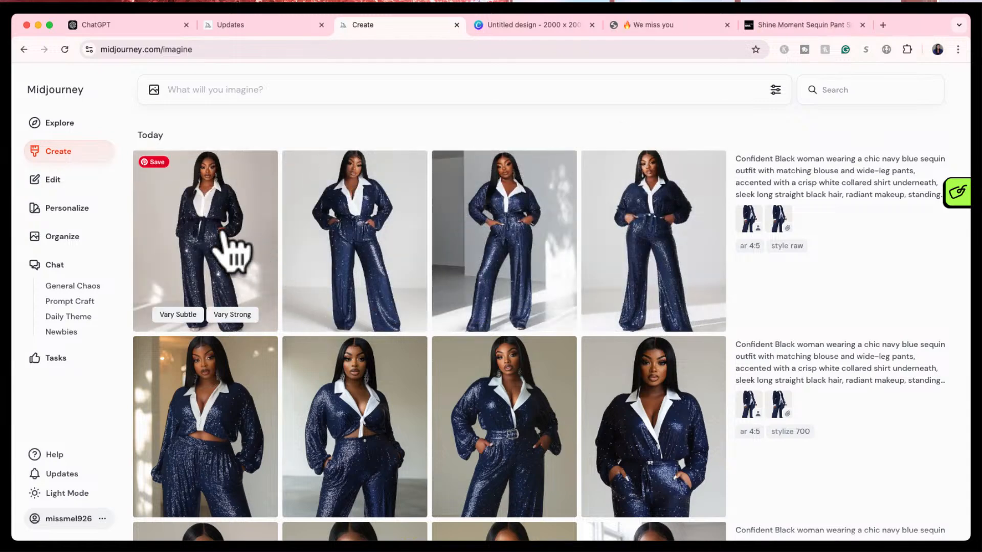
- Enlarge and examine the first three sequin outfit images generated in Raw mode
click(225, 242)
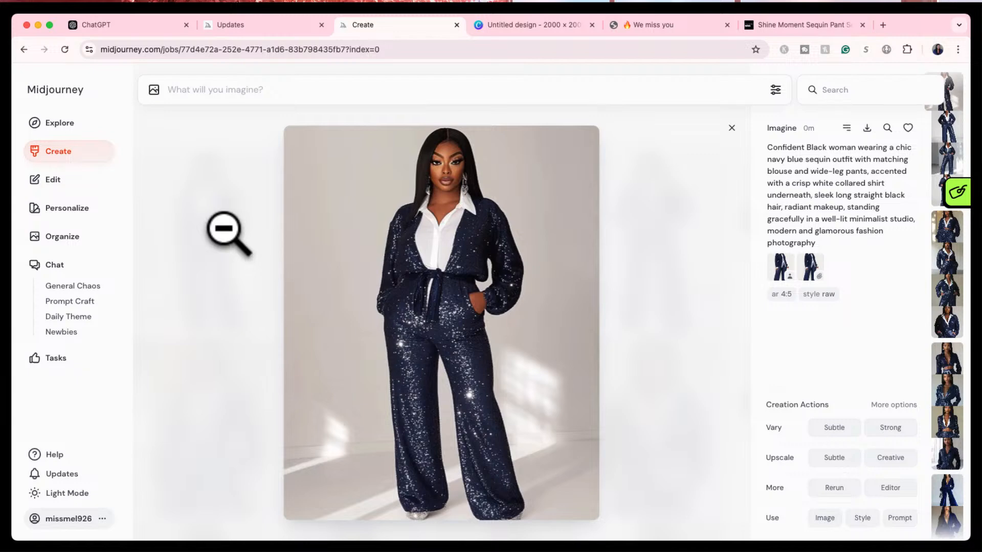
key(Right)
key(Right)
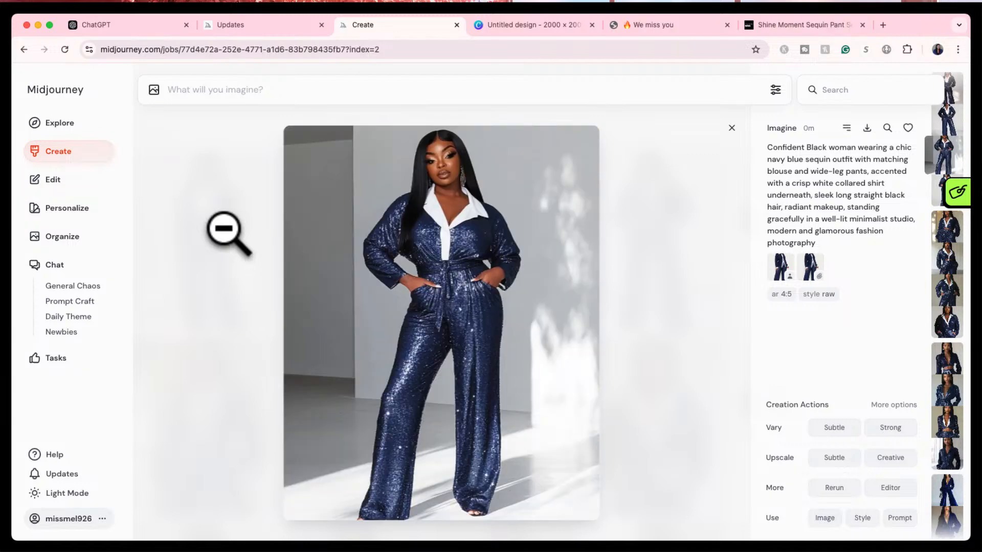
- Examine the fourth Raw mode image and the third image of the stylize 700 job at full size
key(Right)
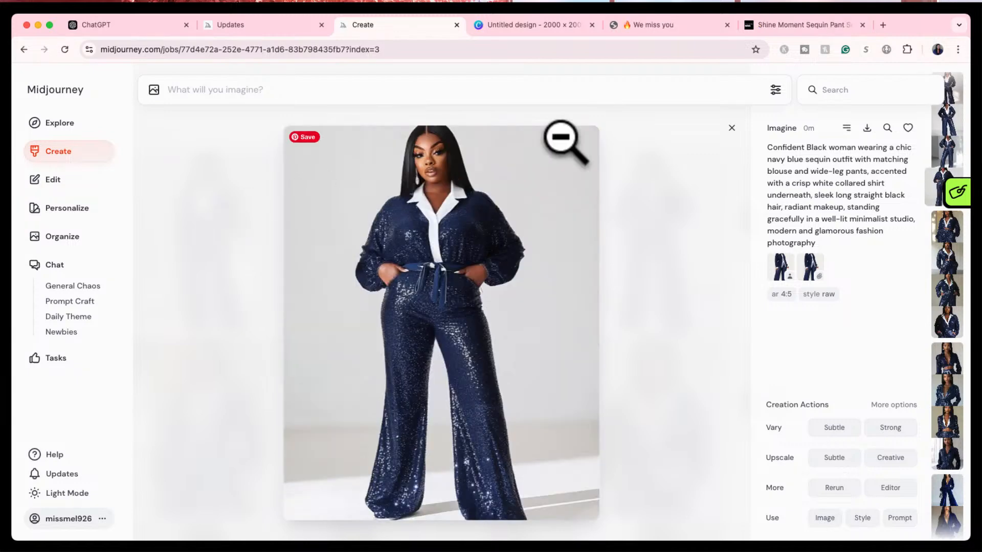
click(731, 128)
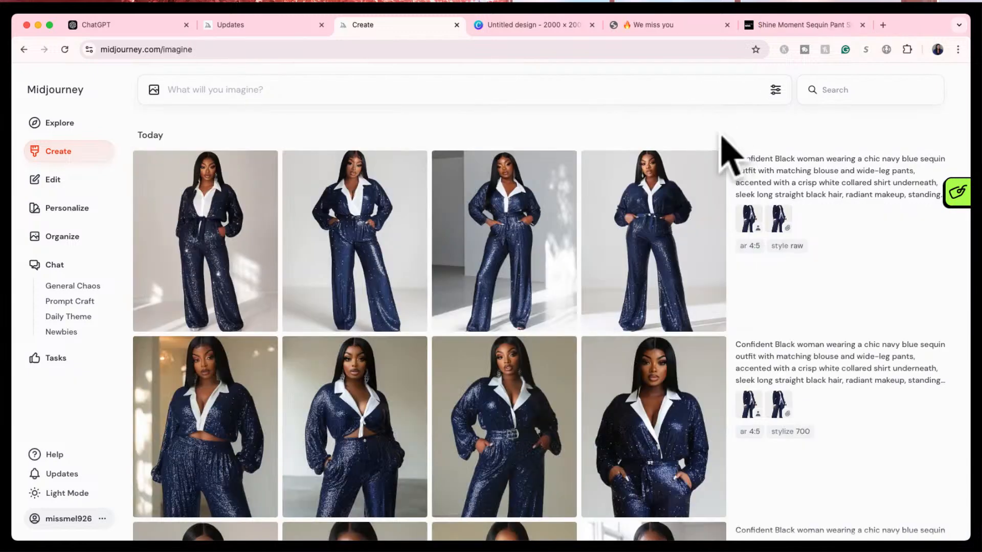
click(521, 399)
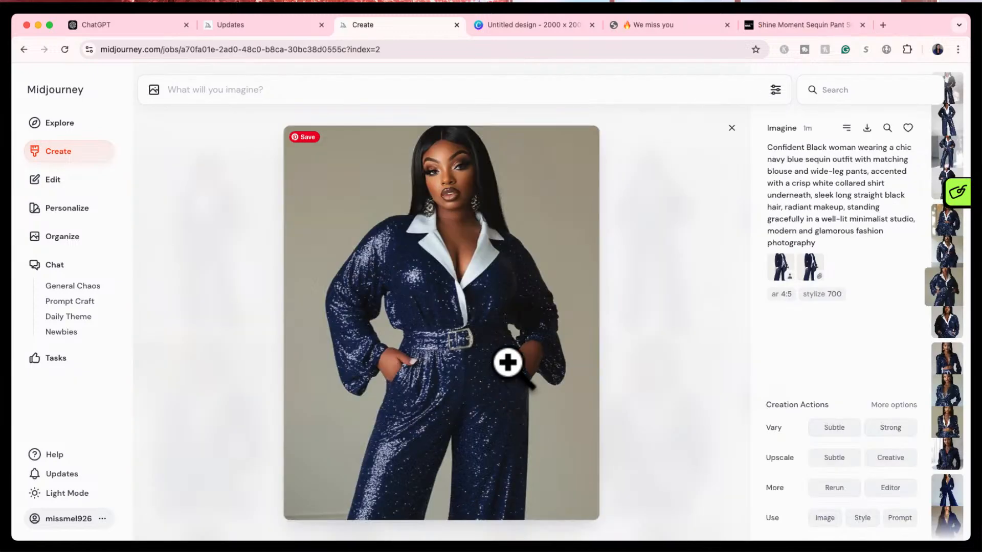
click(731, 128)
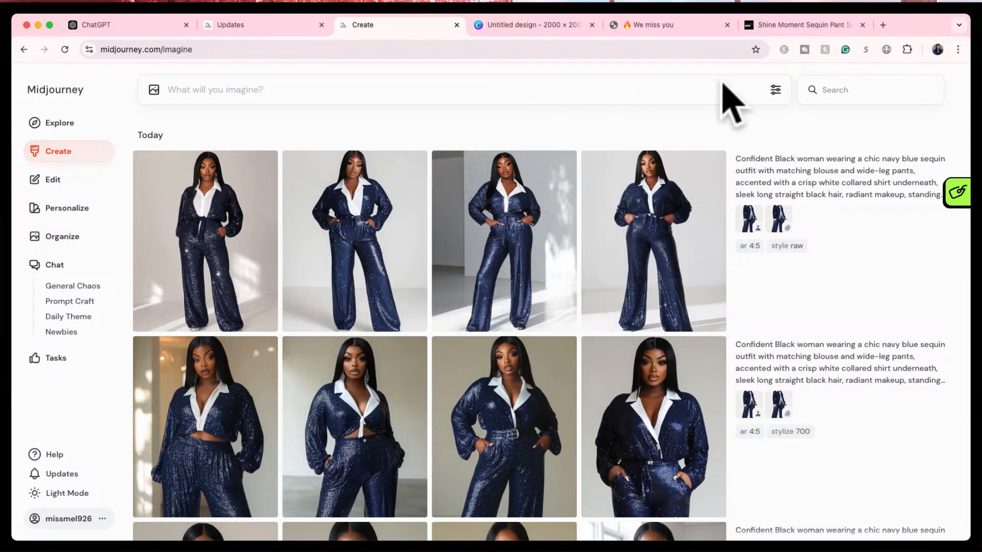
- Set the image stylization to 700 in the image settings
click(775, 89)
drag(676, 166, 712, 165)
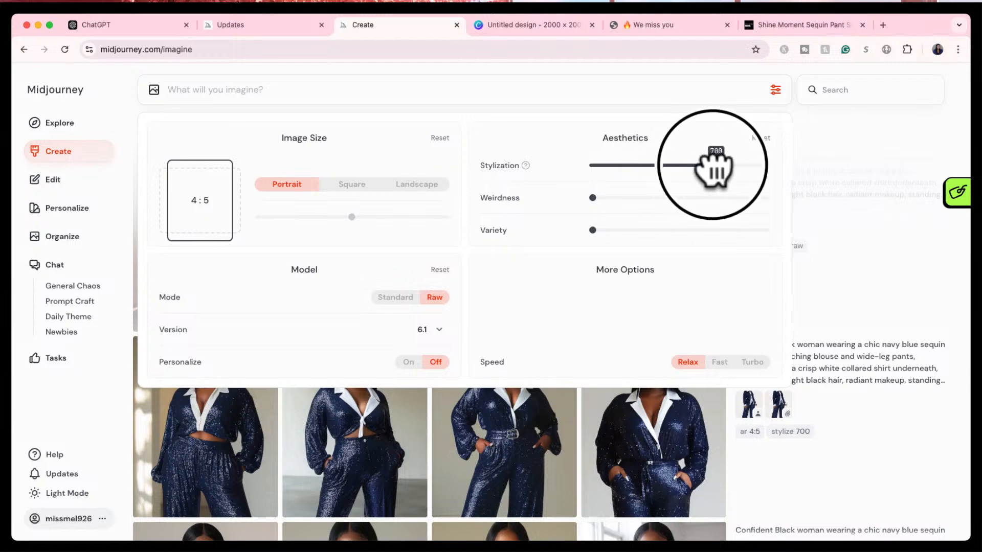
click(775, 90)
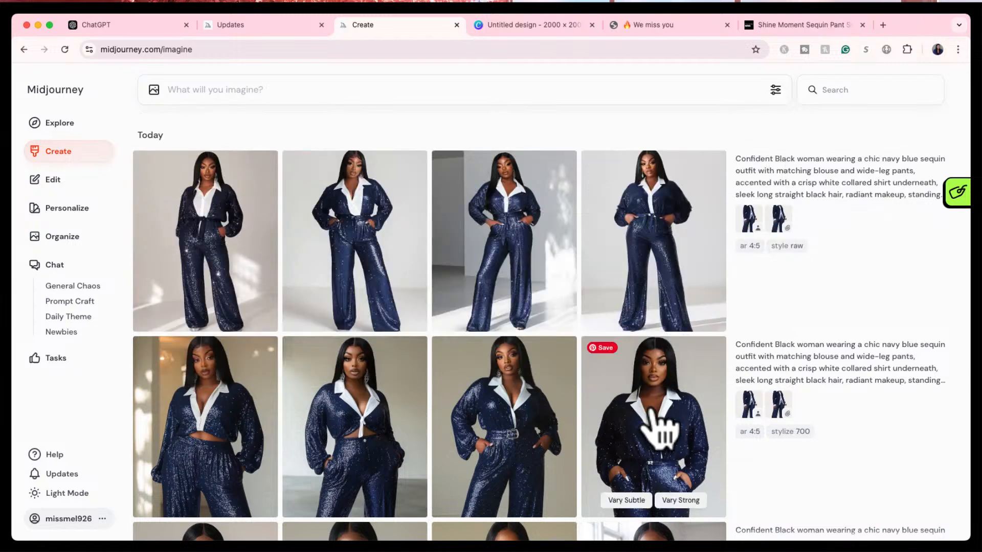
- Reuse the newest job's prompt text and its outfit photo as both character and style reference
click(902, 198)
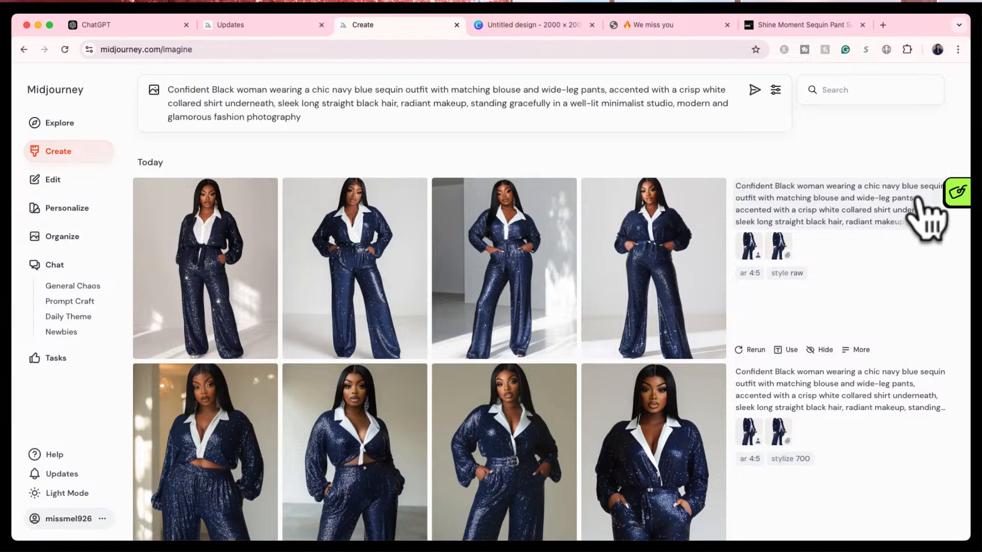
click(751, 245)
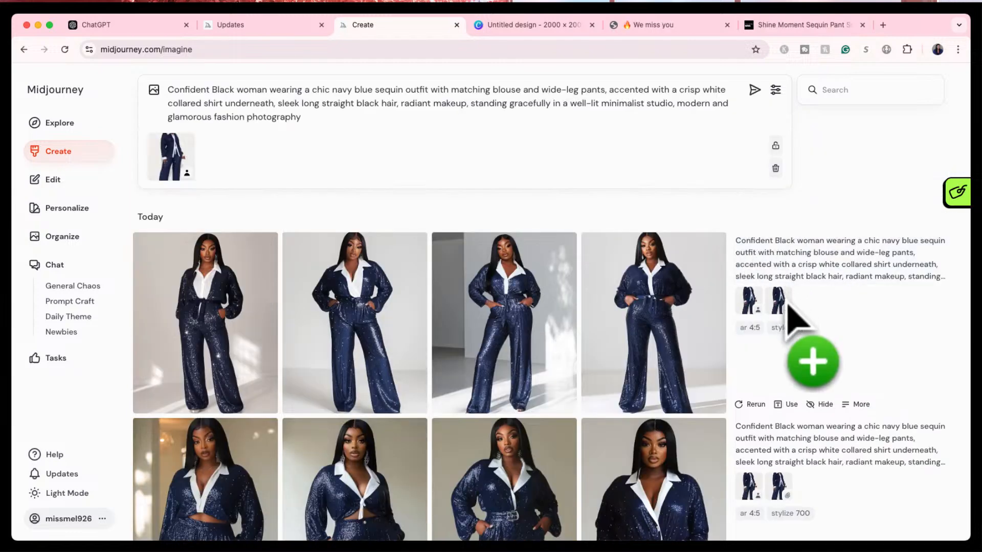
click(782, 302)
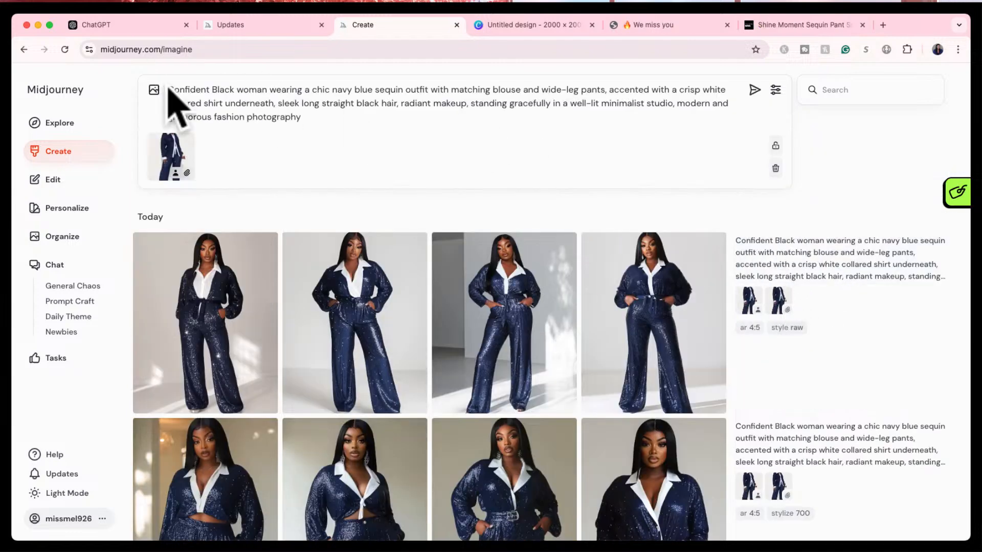
- Start the prompt with "photo realistic photo", end it with "editorial photography canon 5d mark iv, very focused image", and generate the images
click(170, 93)
text(photo realis)
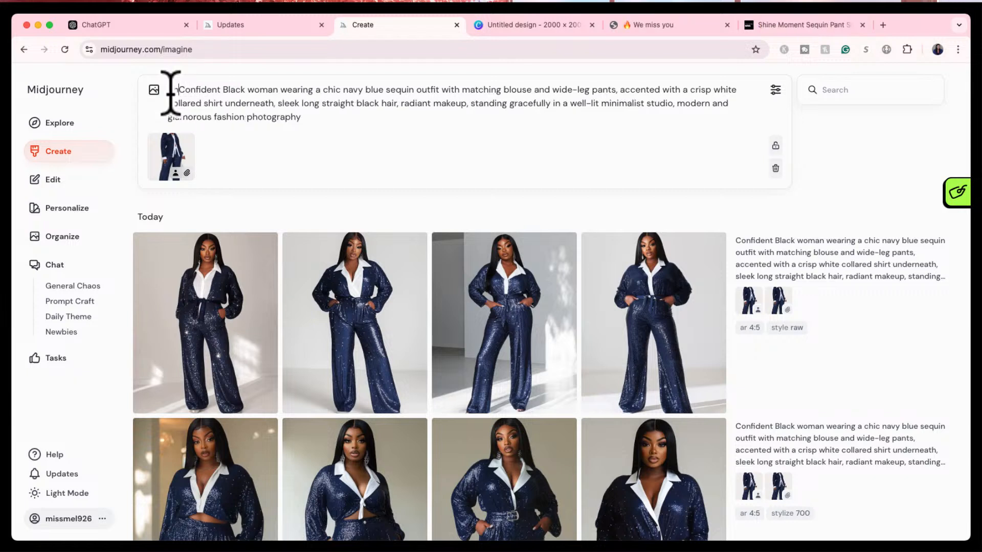
text(tic )
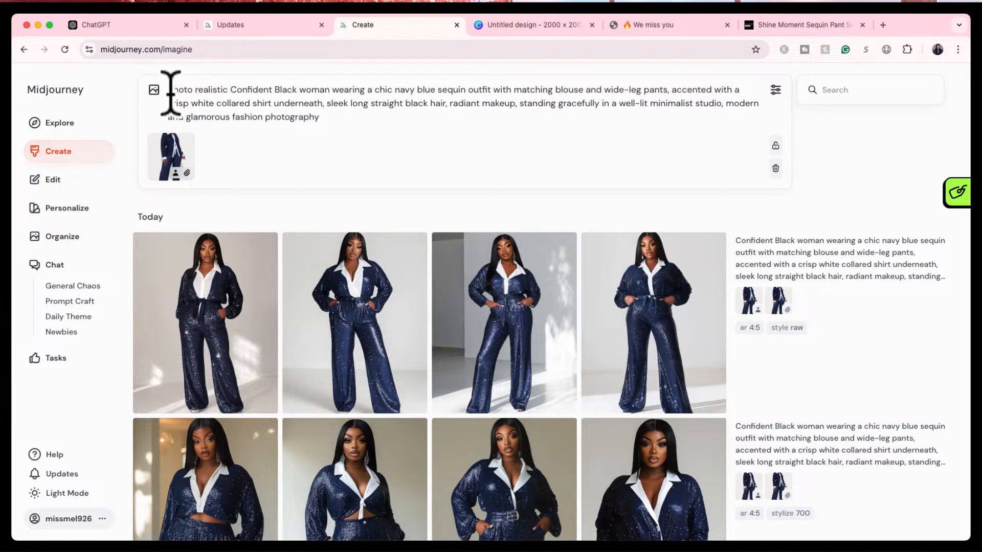
text(photo)
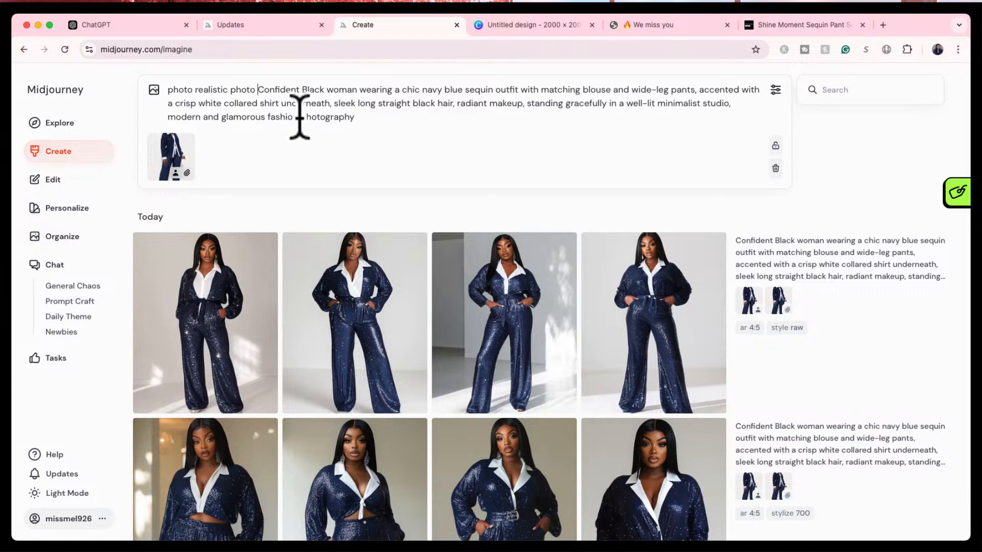
click(380, 121)
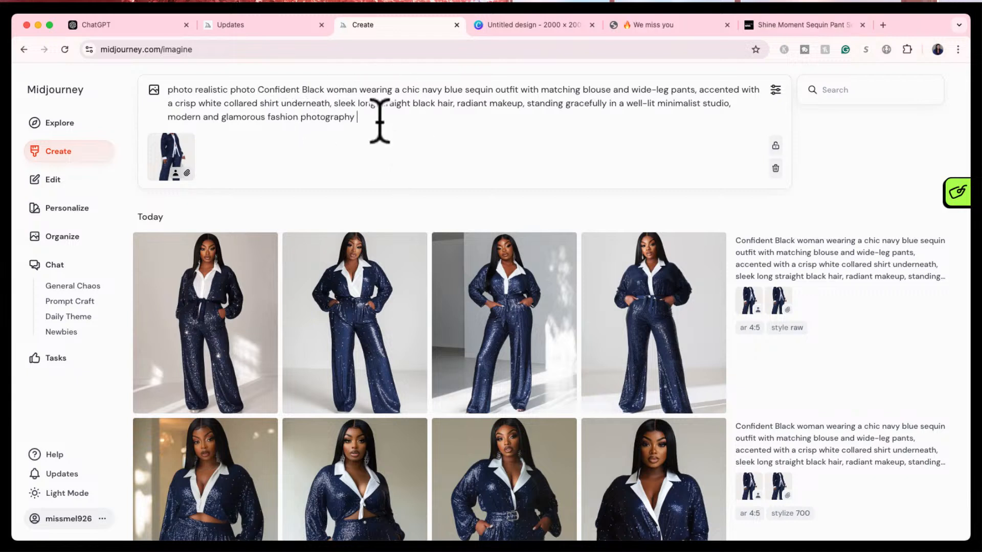
text(editorial photography canon 5d mark iv, ve)
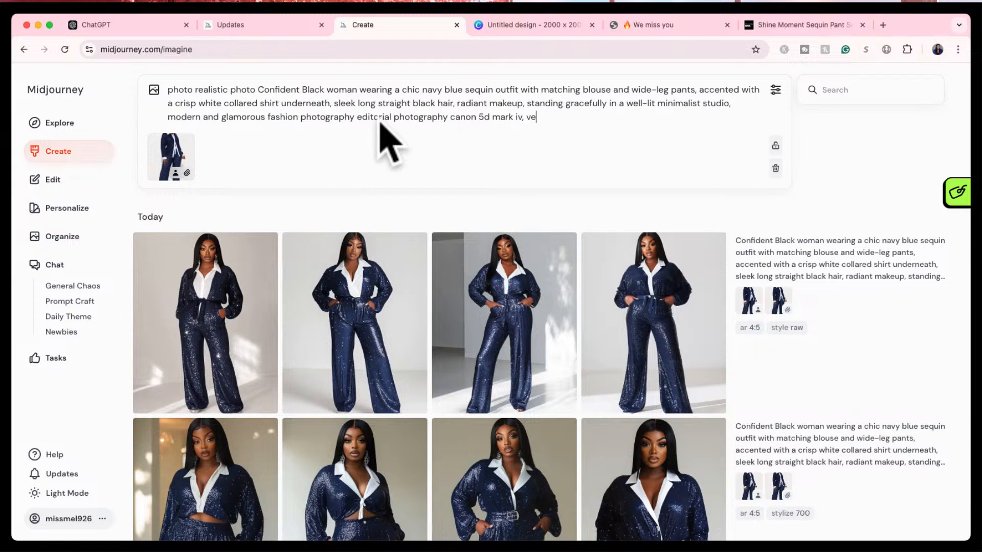
text(sed image)
key(Return)
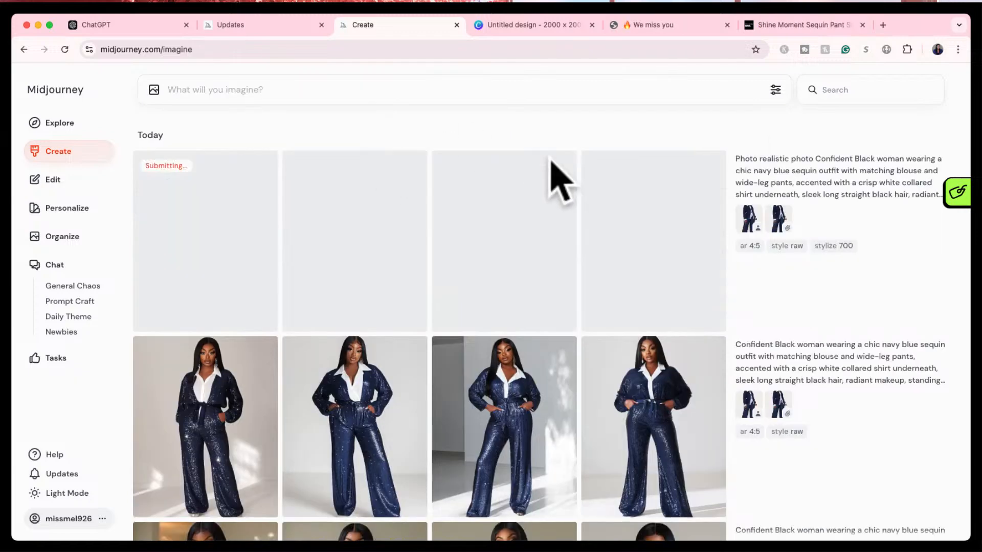
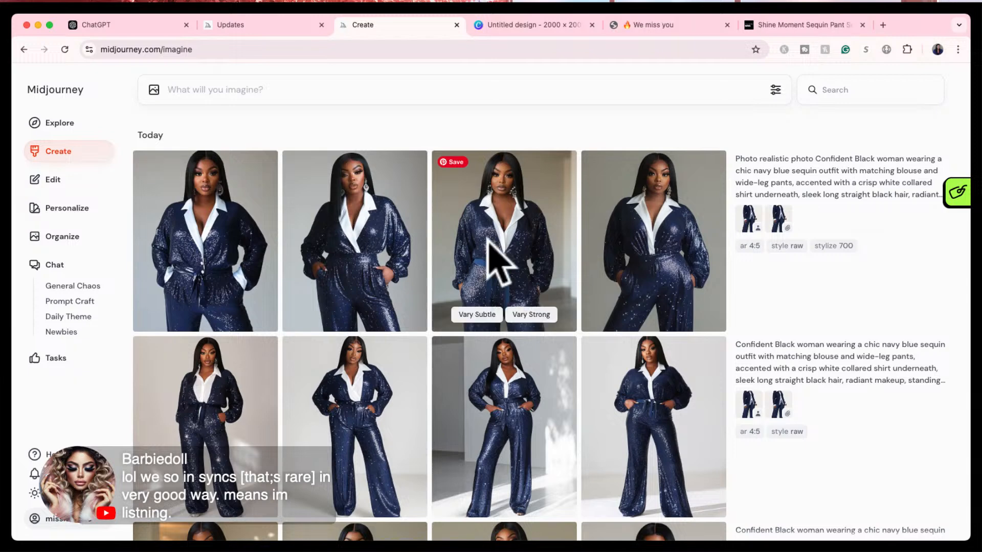
- Enlarge and examine the third and fourth images of the new photo realistic job
click(526, 258)
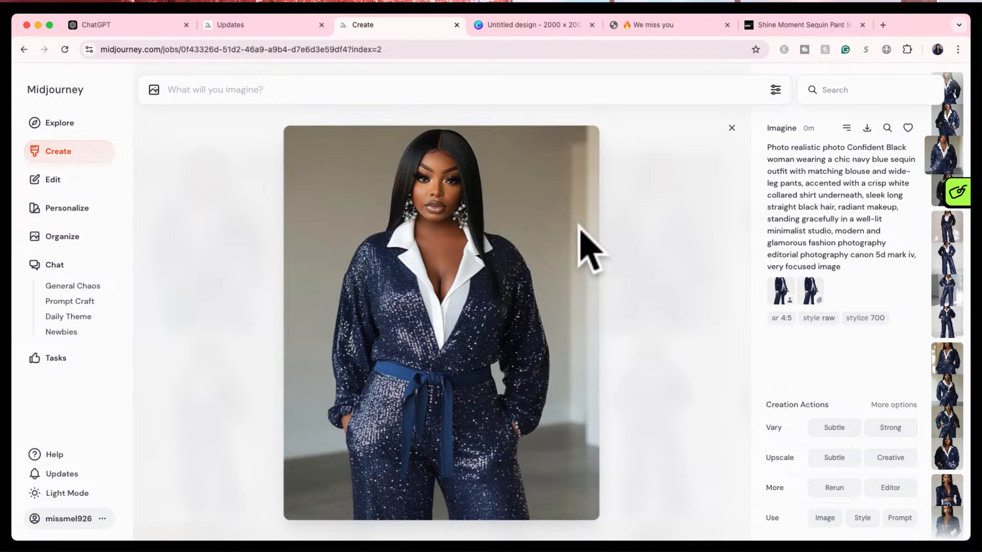
key(Right)
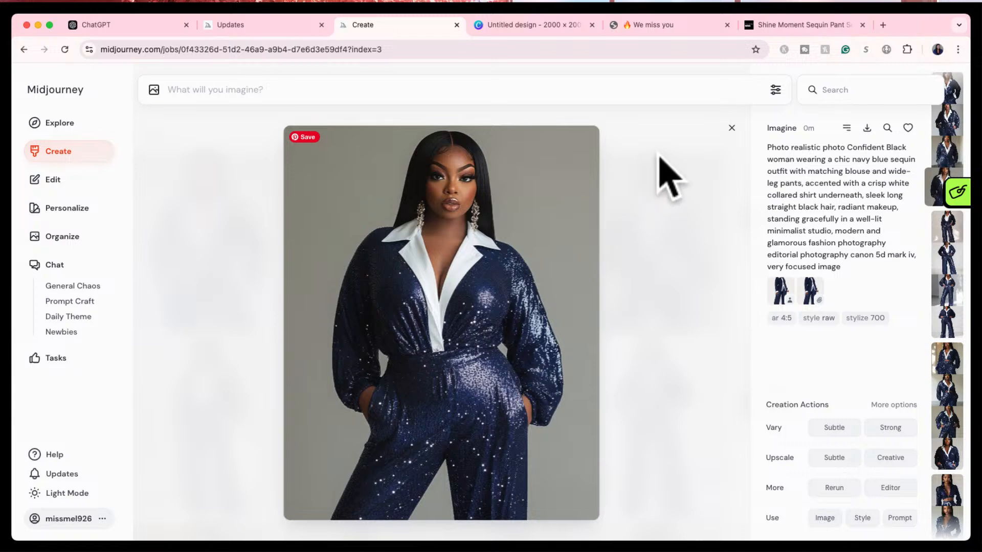
click(731, 127)
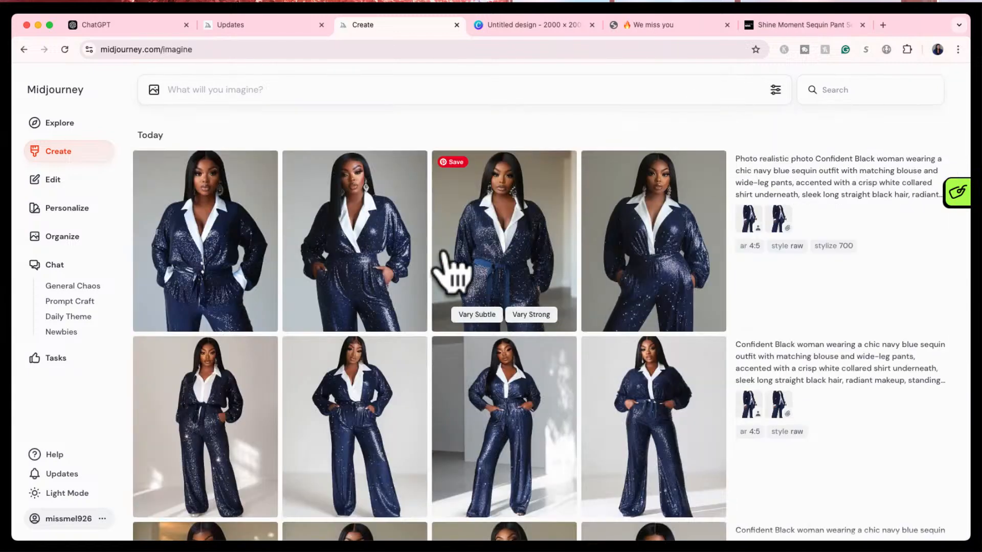
- Reuse the photo realistic job's prompt and its outfit photo as character and style reference, adding "ultra" at the start of the prompt
drag(749, 218, 780, 245)
click(780, 276)
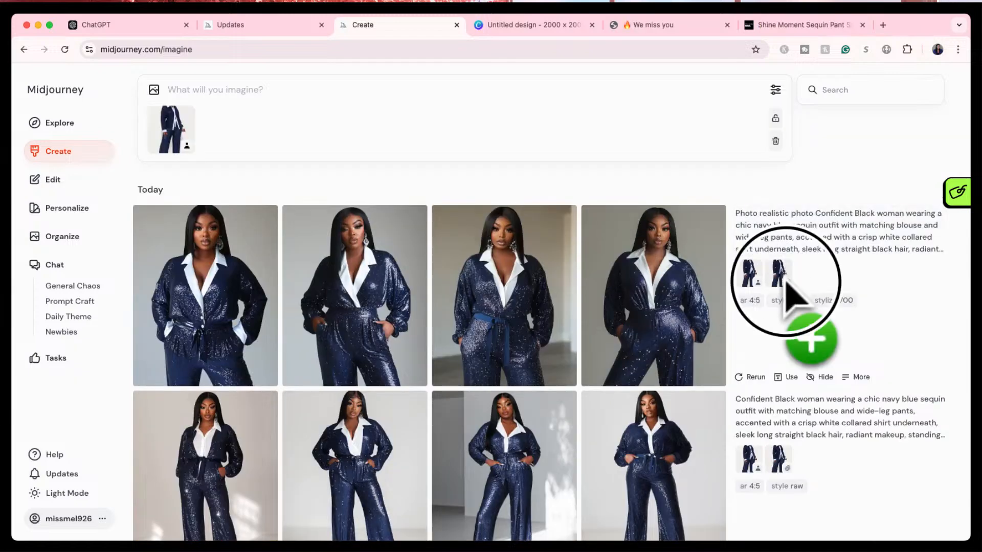
click(859, 240)
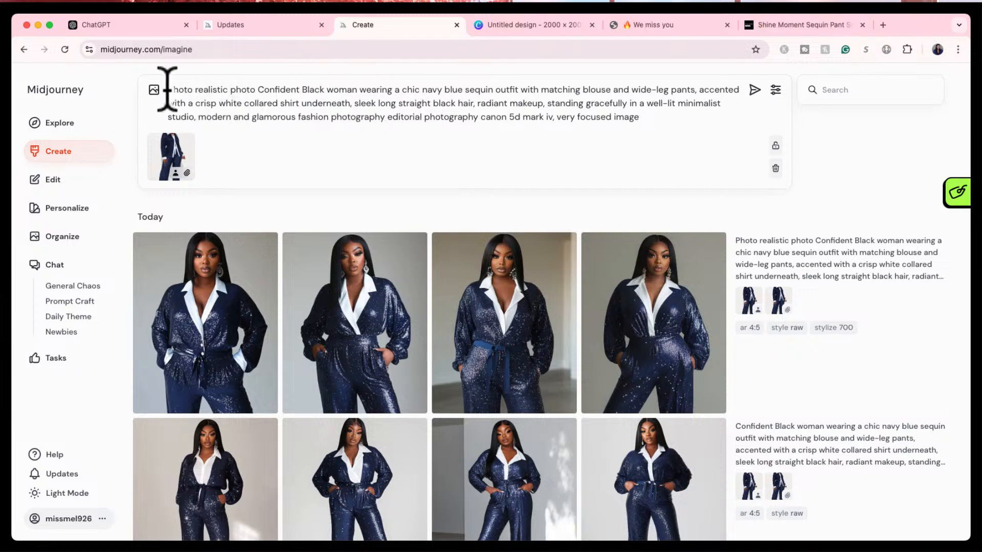
click(170, 98)
text(4k )
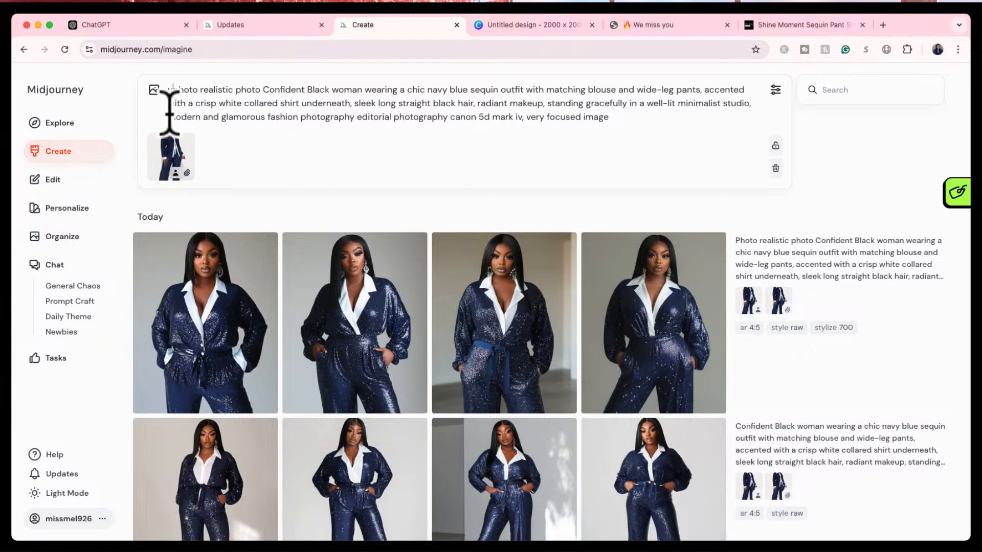
text(a)
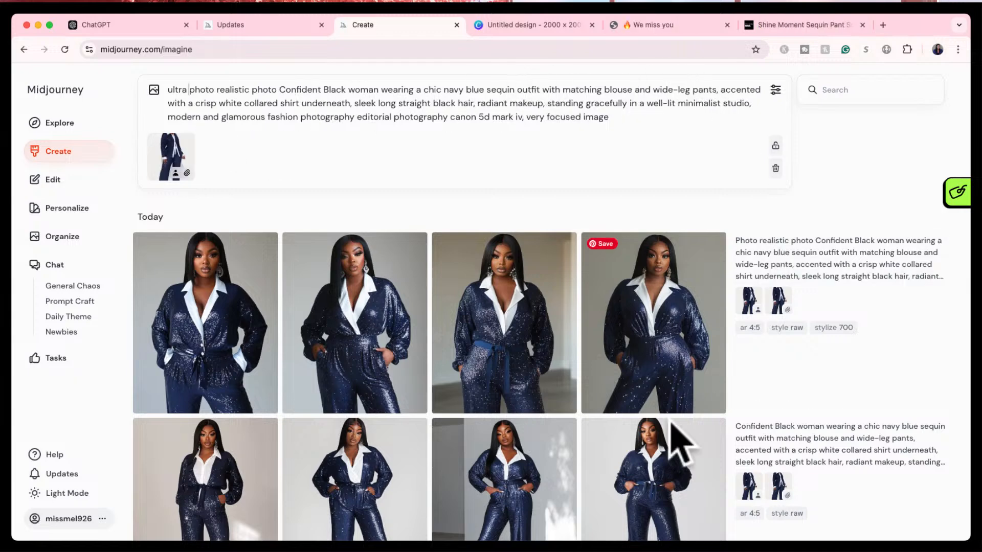
- Find the 20 Dec 2024 Santa hat jobs and add the black-haired woman against the brick wall as a second character reference
scroll(668, 434, down, 12)
scroll(665, 429, down, 6)
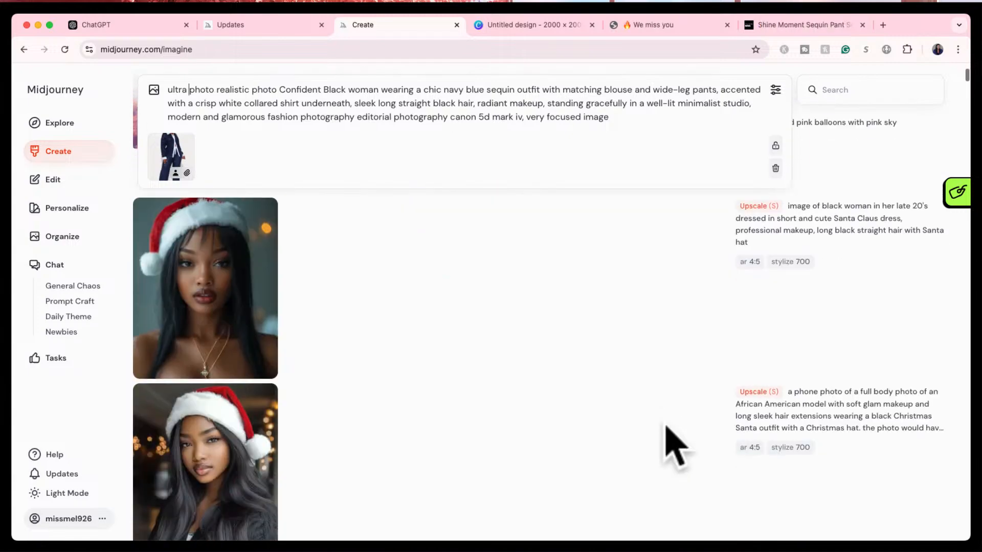
scroll(675, 447, down, 6)
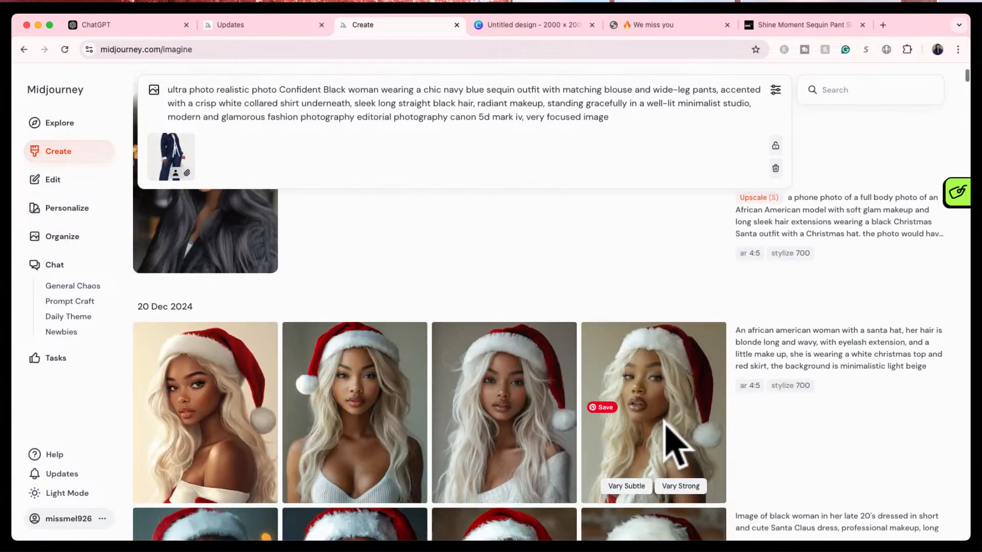
scroll(674, 445, down, 4)
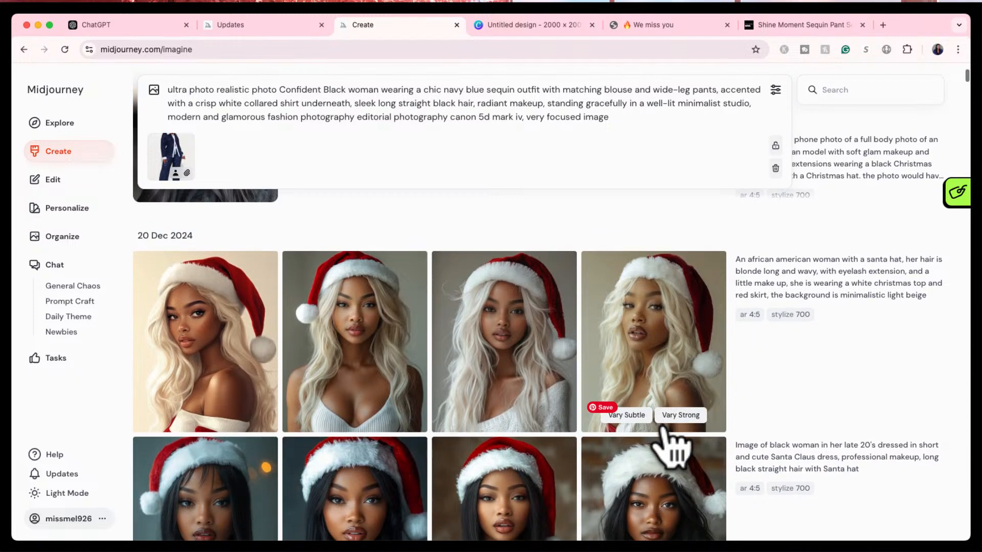
scroll(669, 447, down, 1)
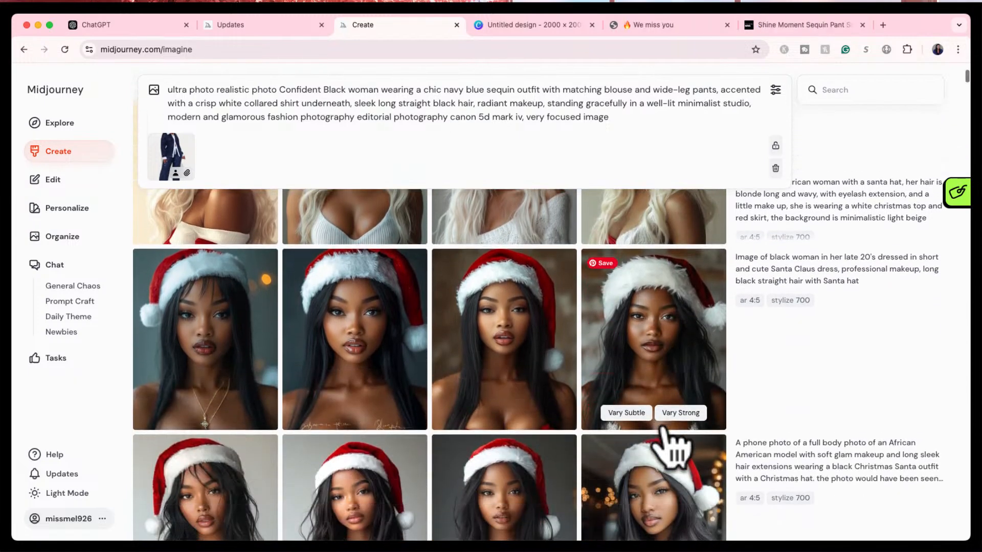
click(671, 327)
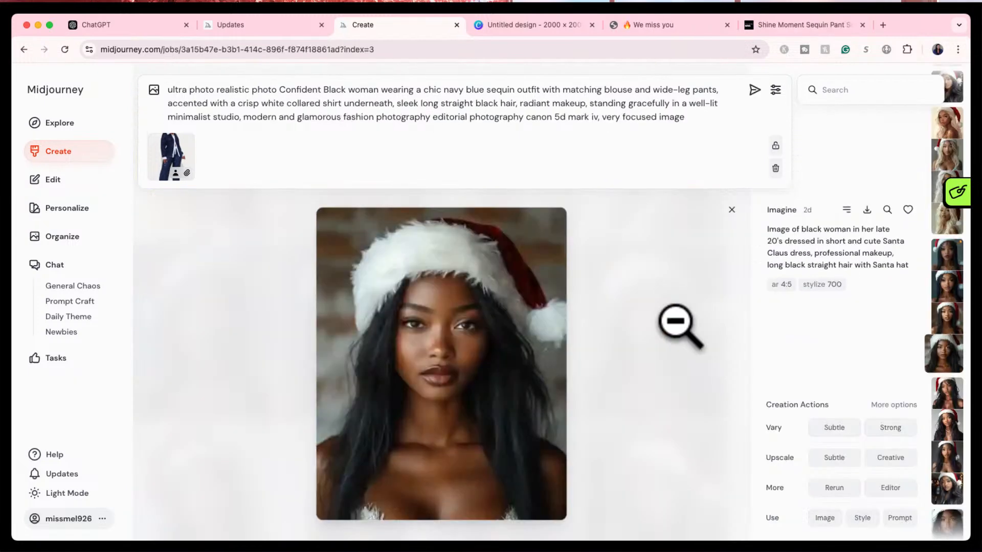
click(824, 519)
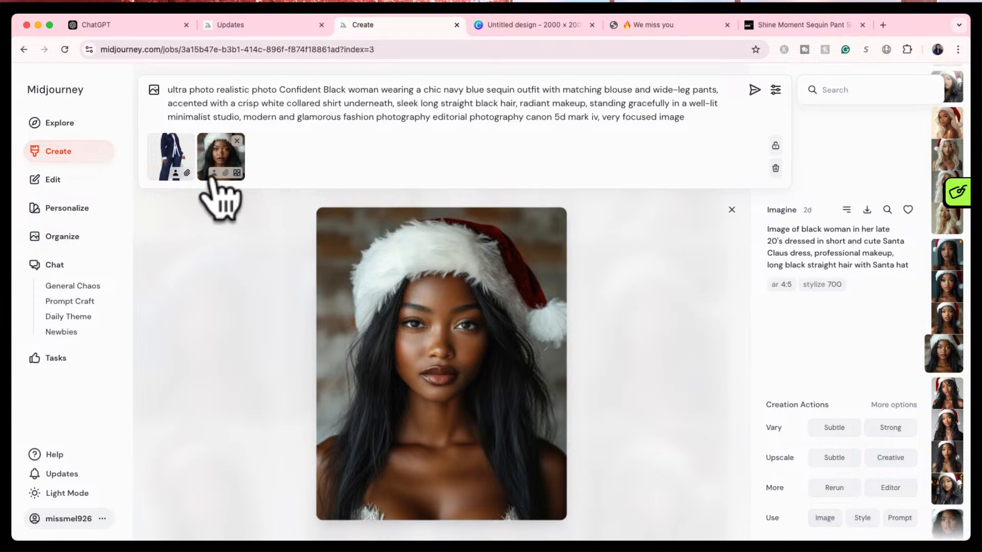
- Generate the images from the ultra photo realistic prompt and return to the newest job in the creation feed
click(755, 90)
click(731, 127)
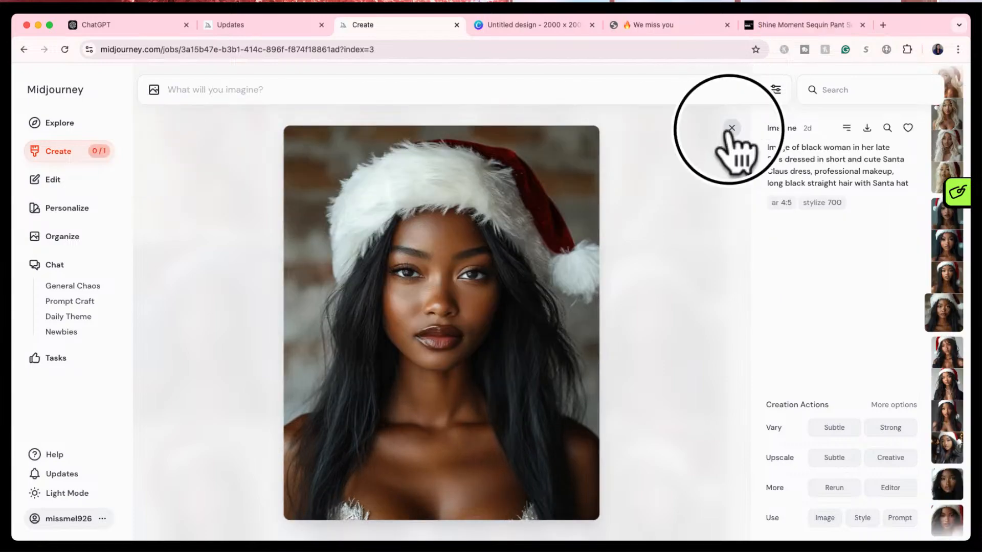
scroll(525, 231, down, 5)
scroll(526, 240, up, 5)
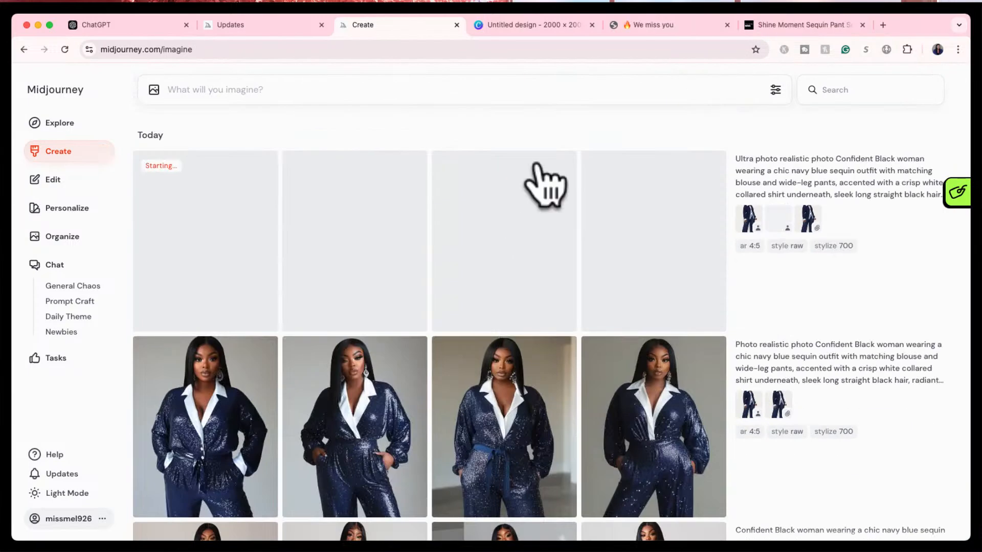
- Enlarge and examine the images generated with the added Santa hat portrait reference
mouse_move(767, 237)
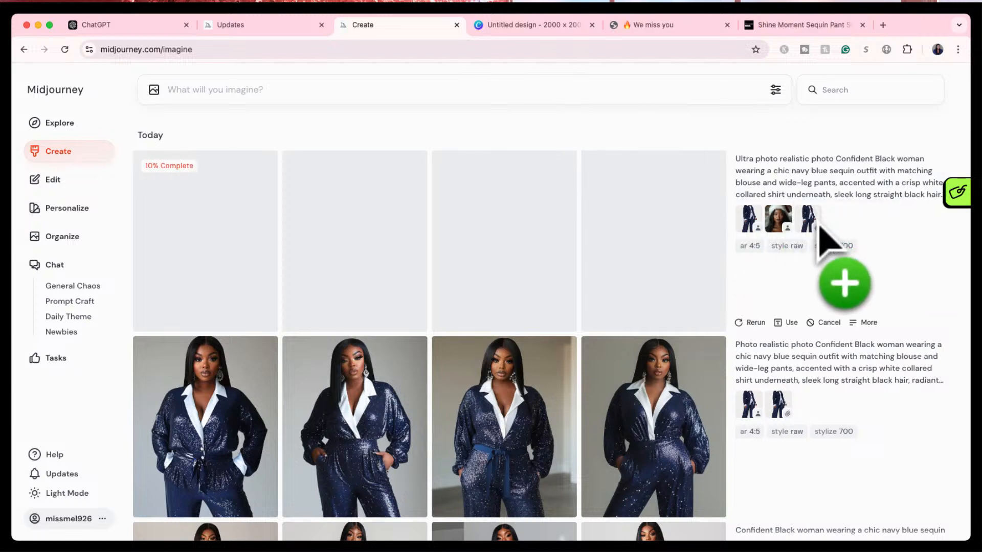
mouse_move(751, 171)
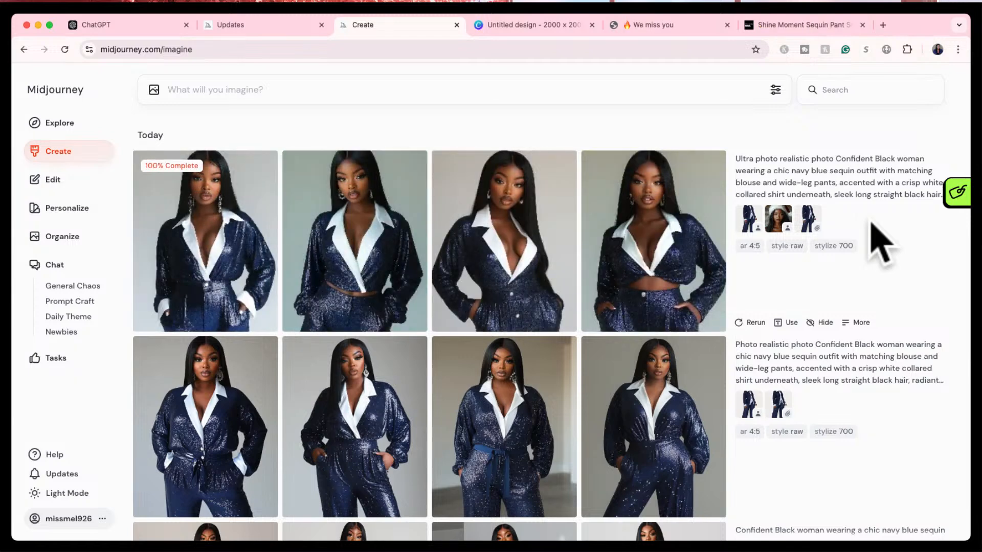
click(249, 233)
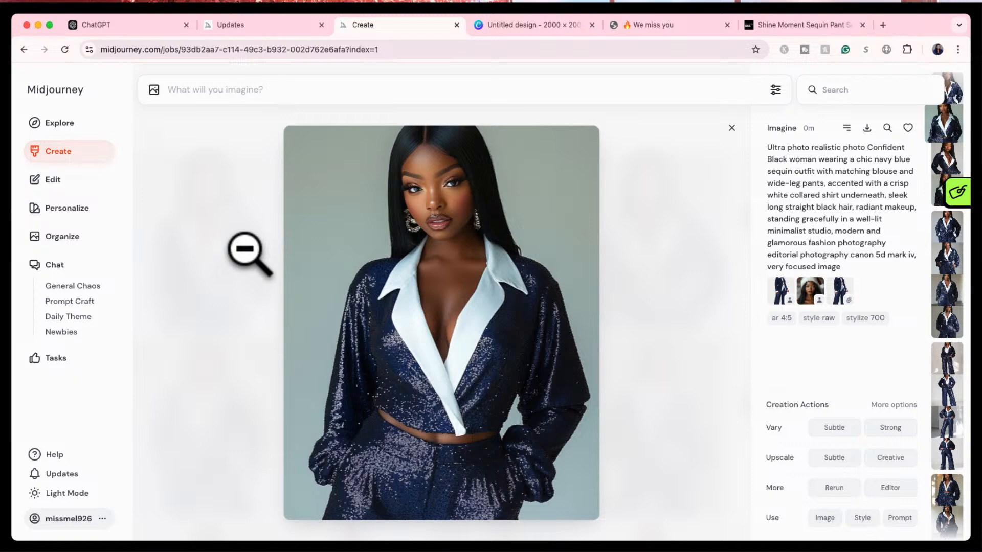
key(Right)
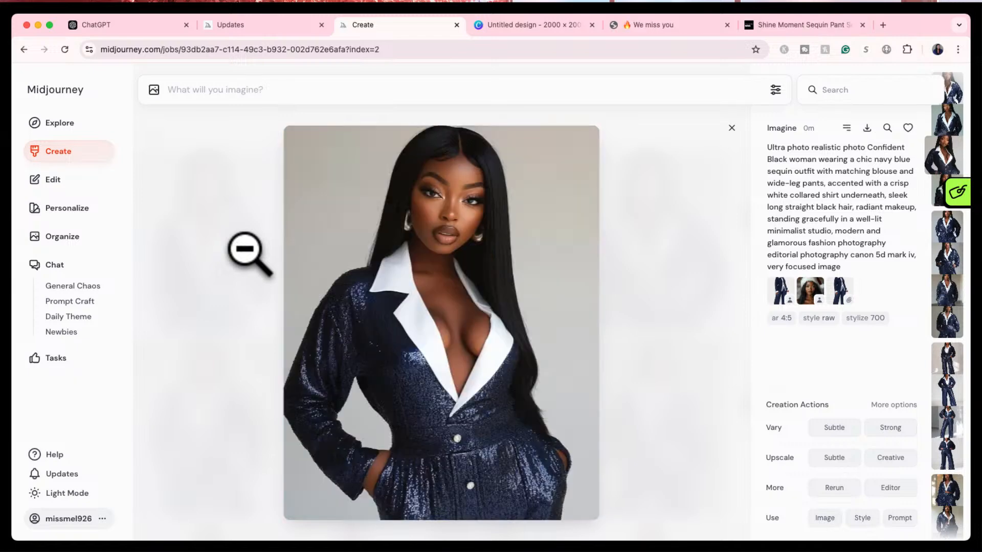
- Close the enlarged image and reuse the ultra photo realistic prompt, inserting "portrait photography" before "fashion photography"
key(Right)
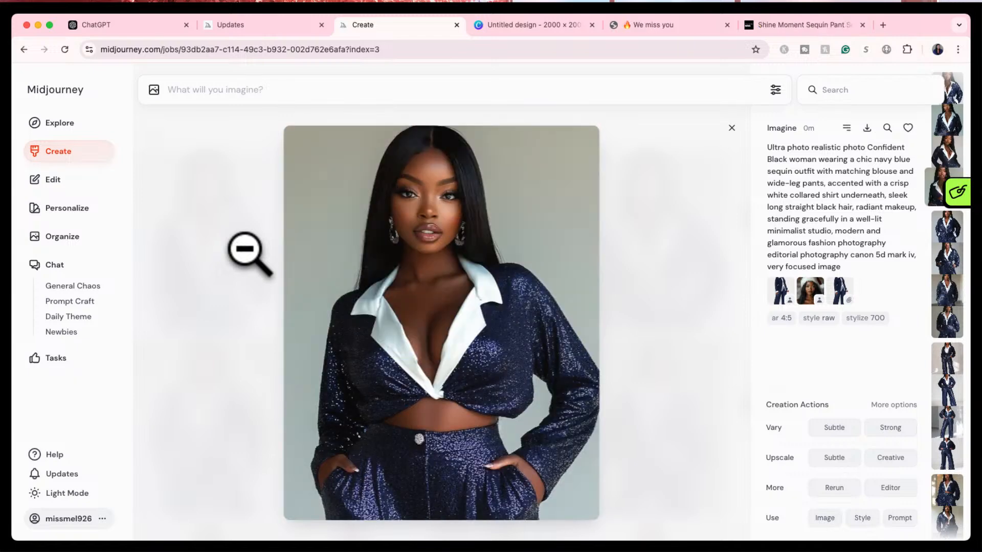
click(731, 128)
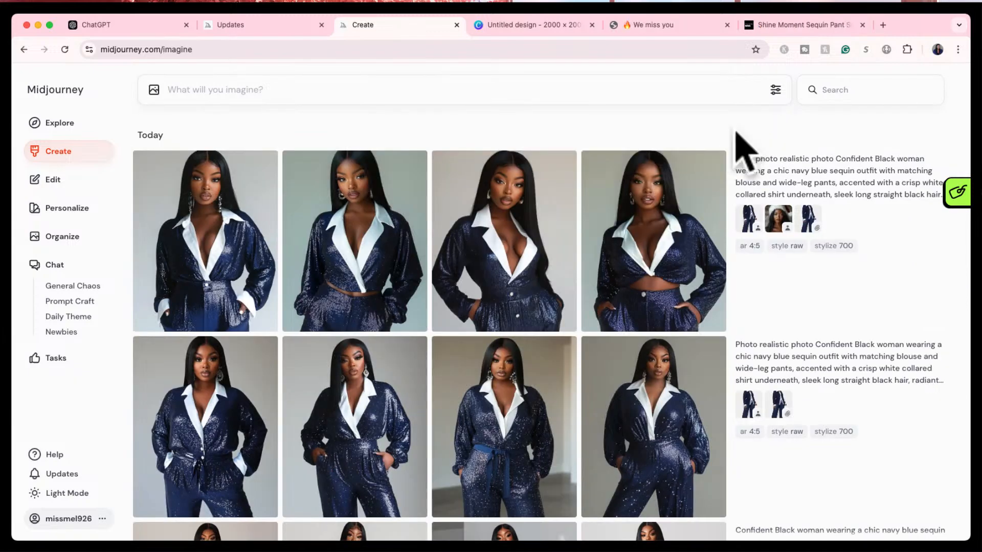
click(946, 194)
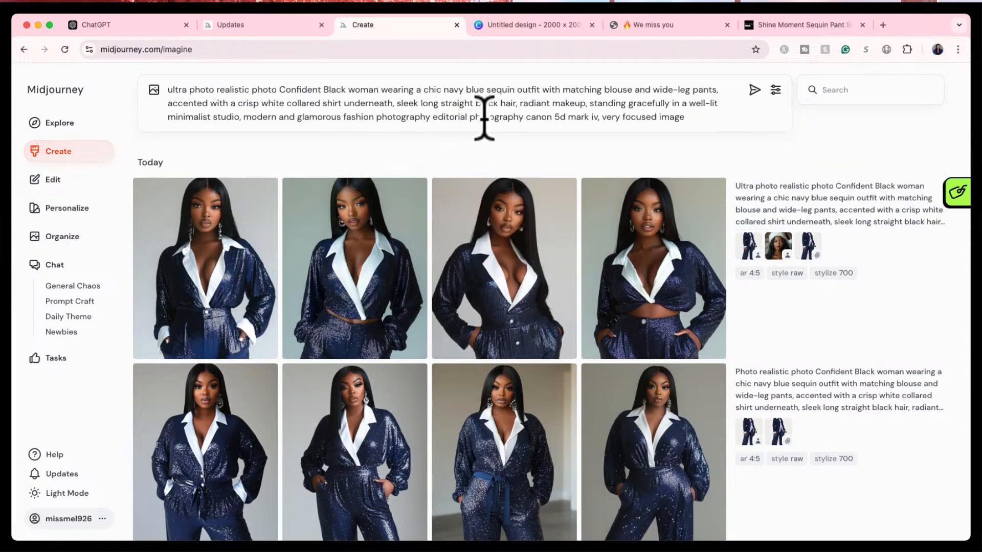
click(344, 117)
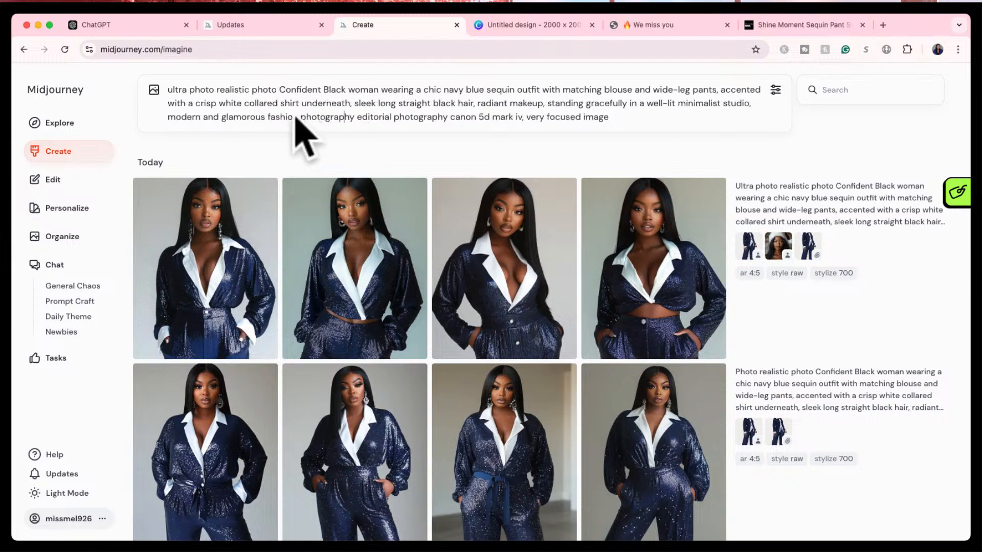
text(p)
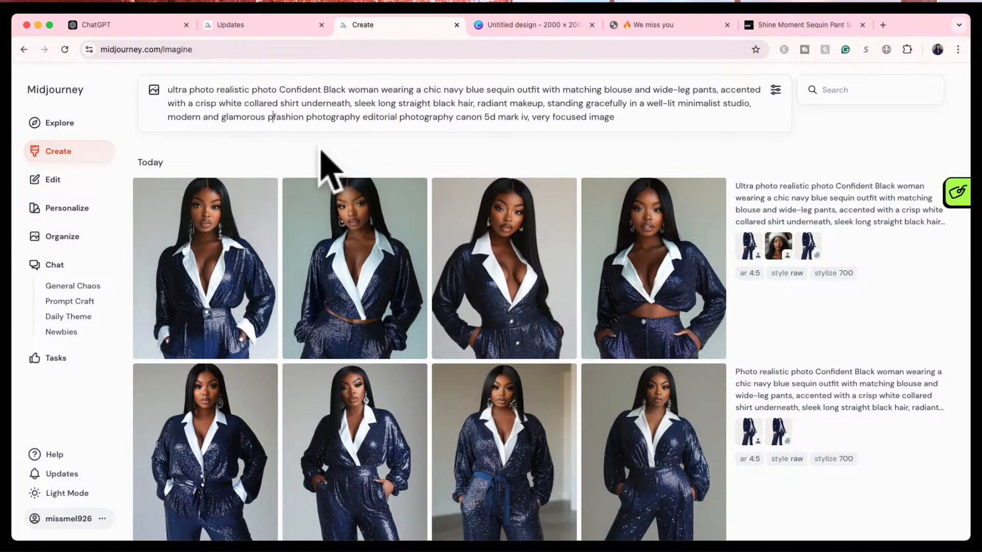
text(ortrait phot)
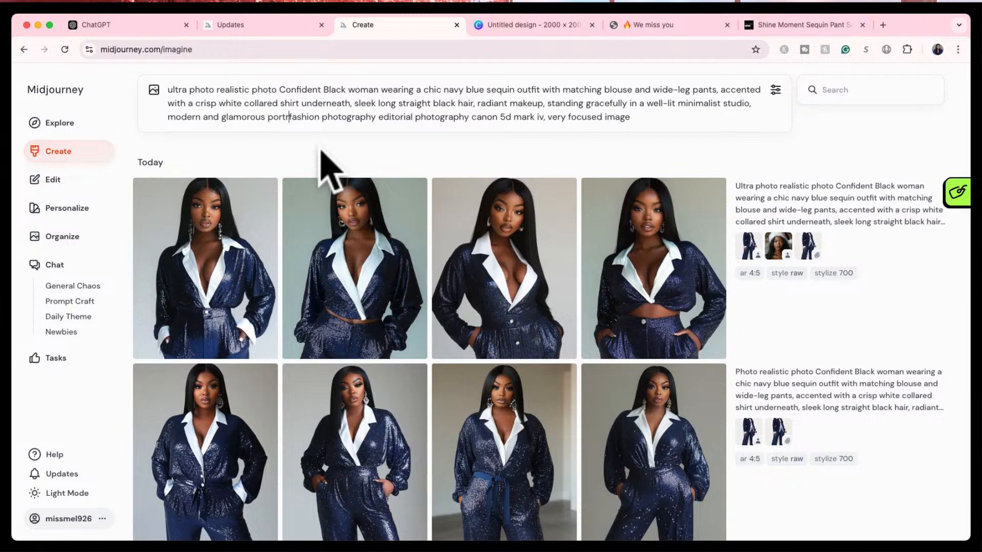
text(ography)
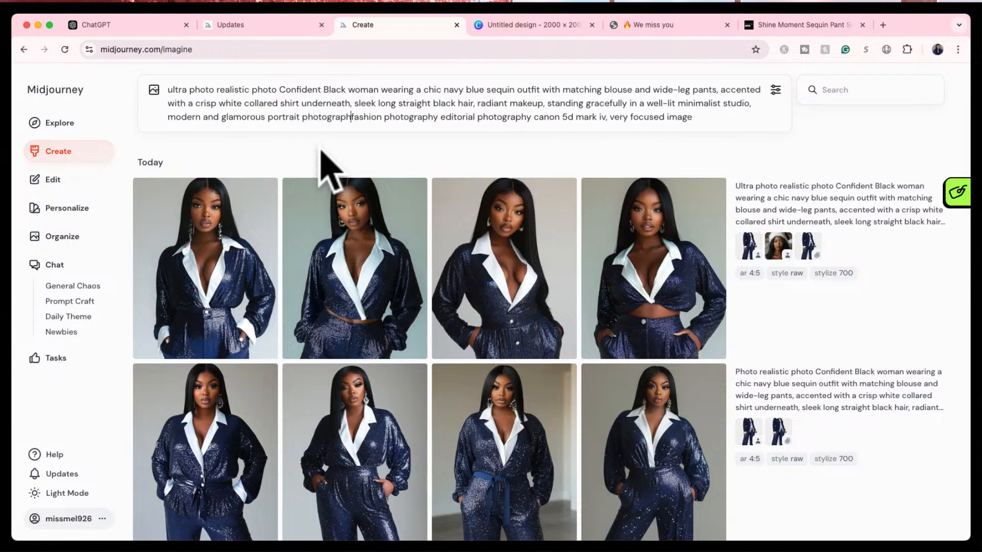
click(713, 116)
- Add the outfit photo as character and style reference plus the Santa hat portrait as character reference, and generate the images
click(774, 90)
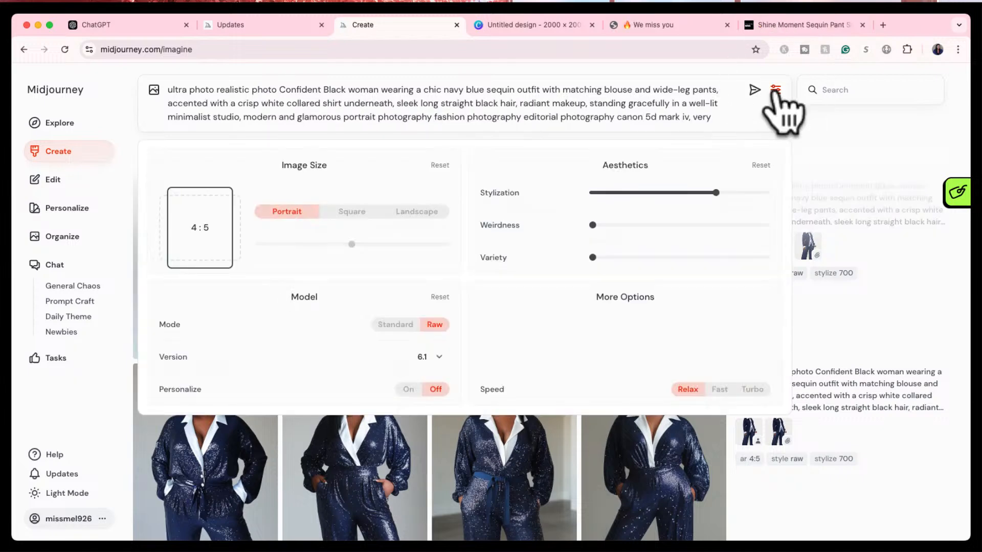
click(774, 91)
drag(778, 245, 760, 156)
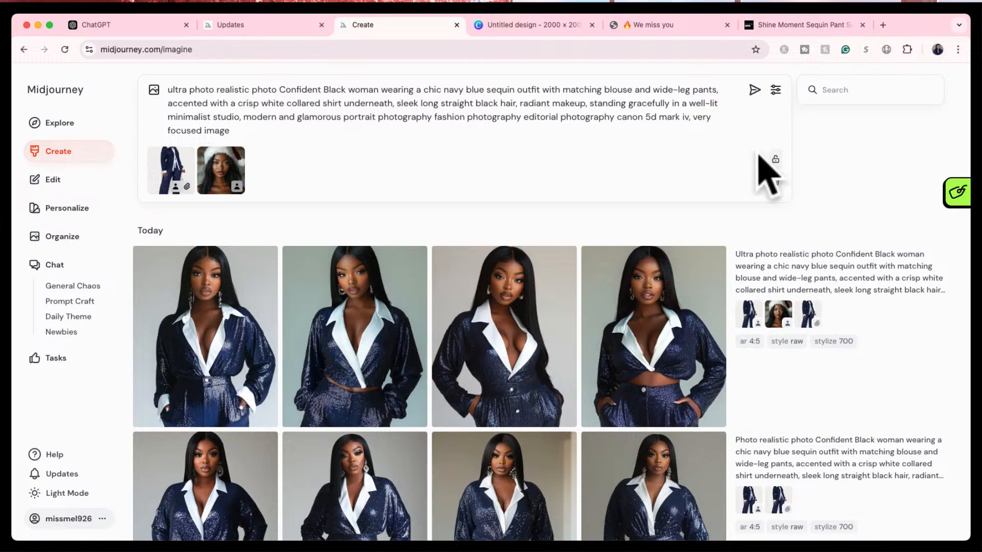
click(752, 91)
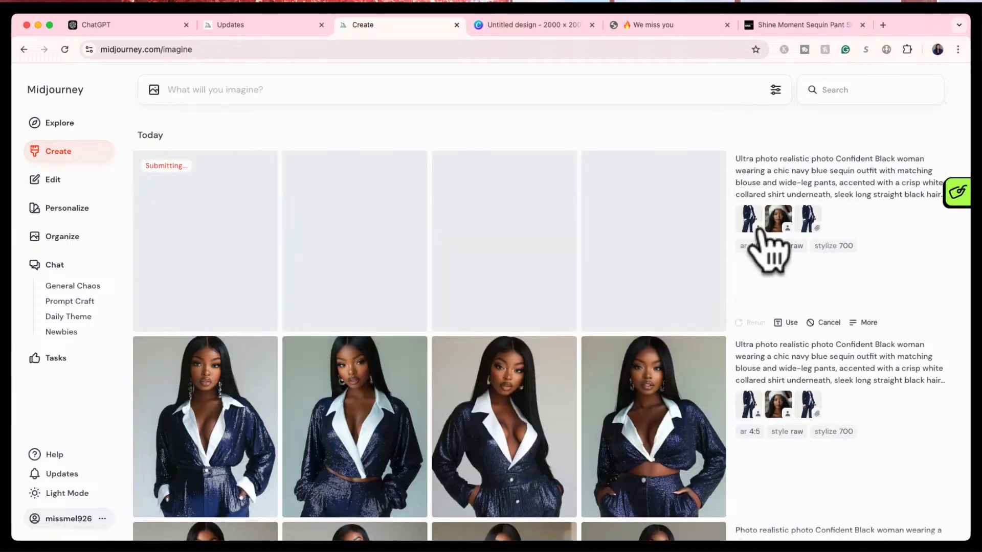
- Generate the portrait photography prompt again with only the Santa hat portrait as character reference and the outfit photo as style reference
click(926, 194)
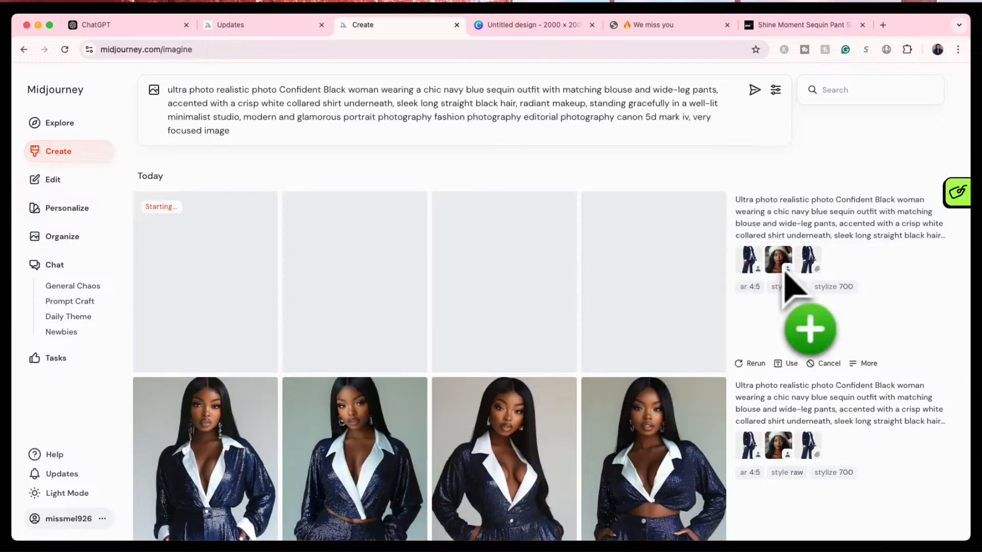
click(778, 258)
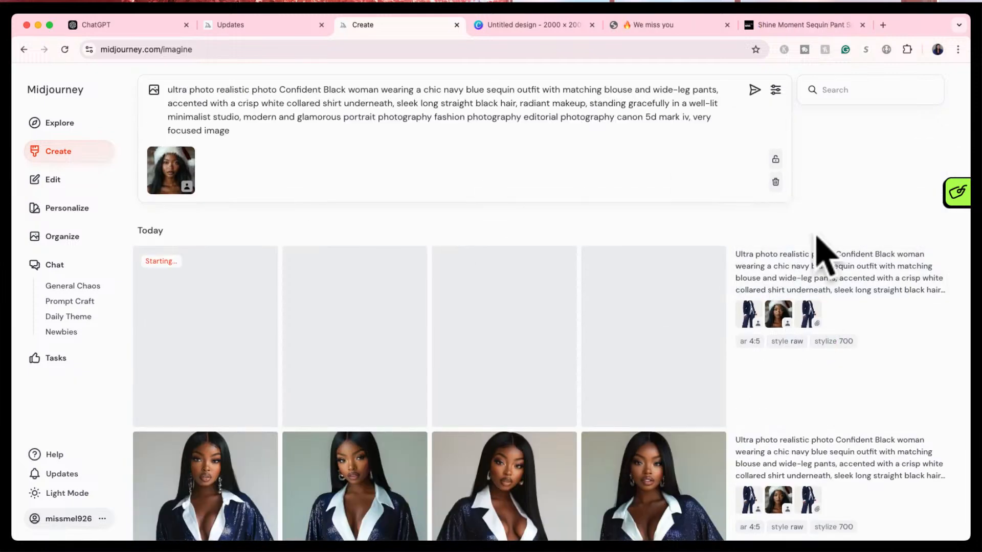
drag(810, 318, 762, 149)
click(754, 91)
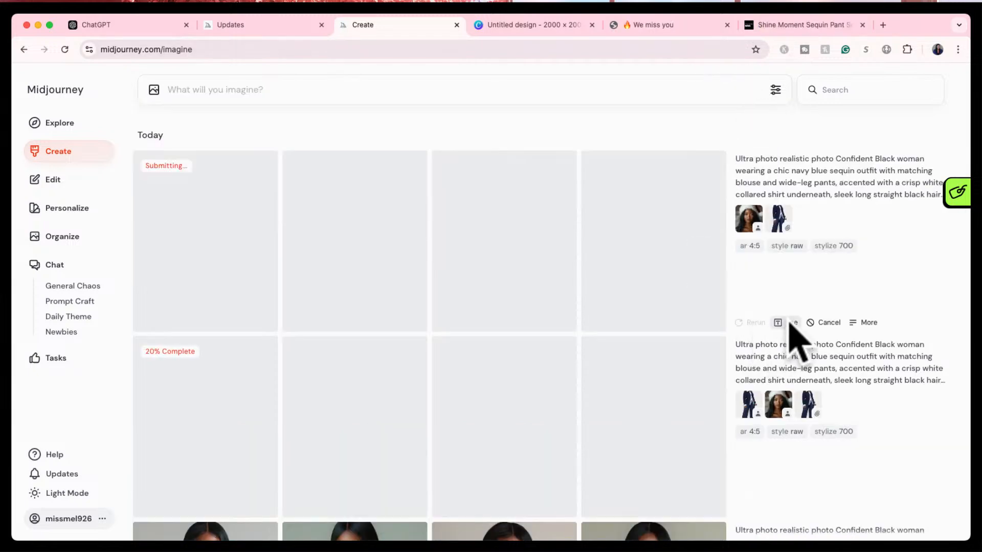
mouse_move(852, 321)
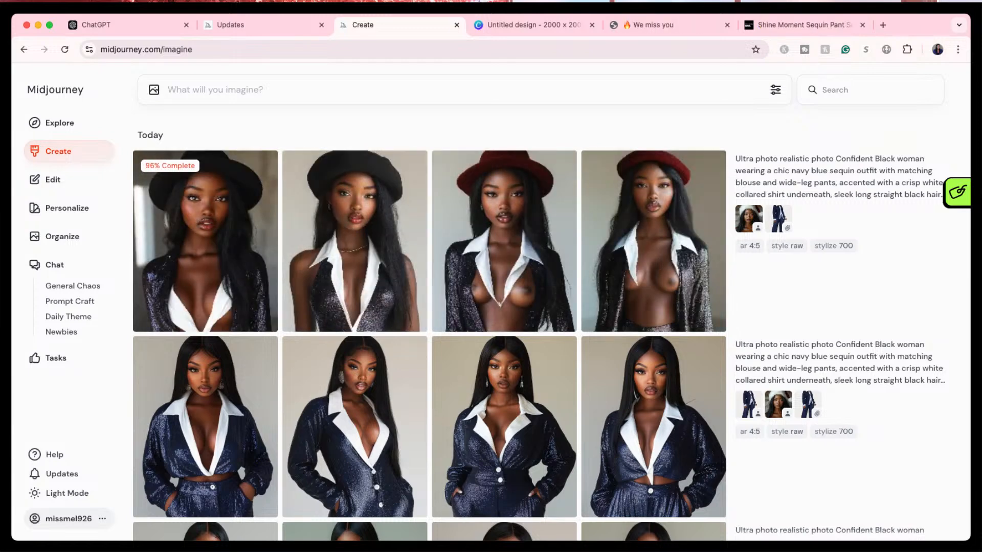
- Compare the newest jobs in the feed and hide the one made with only the Santa hat character reference
scroll(620, 320, down, 5)
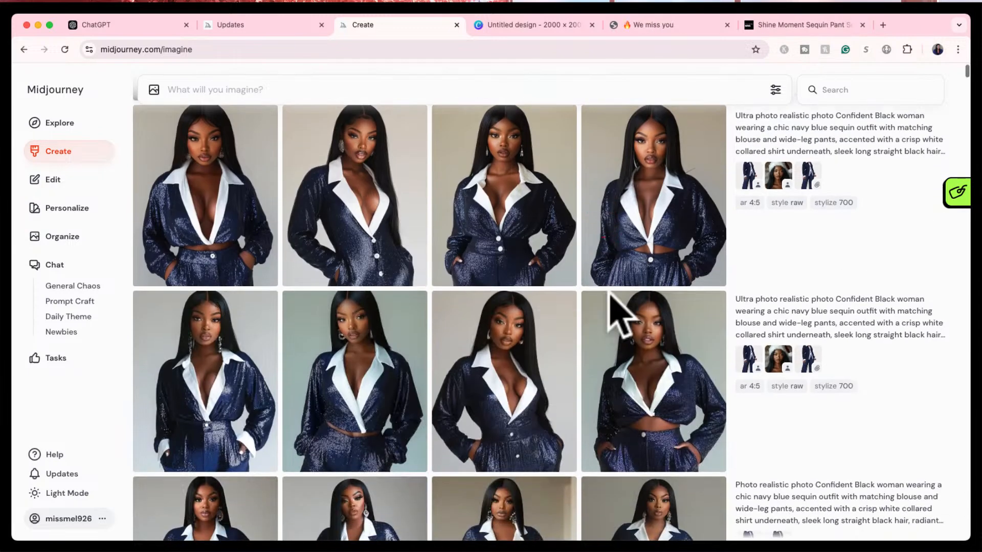
scroll(620, 317, up, 2)
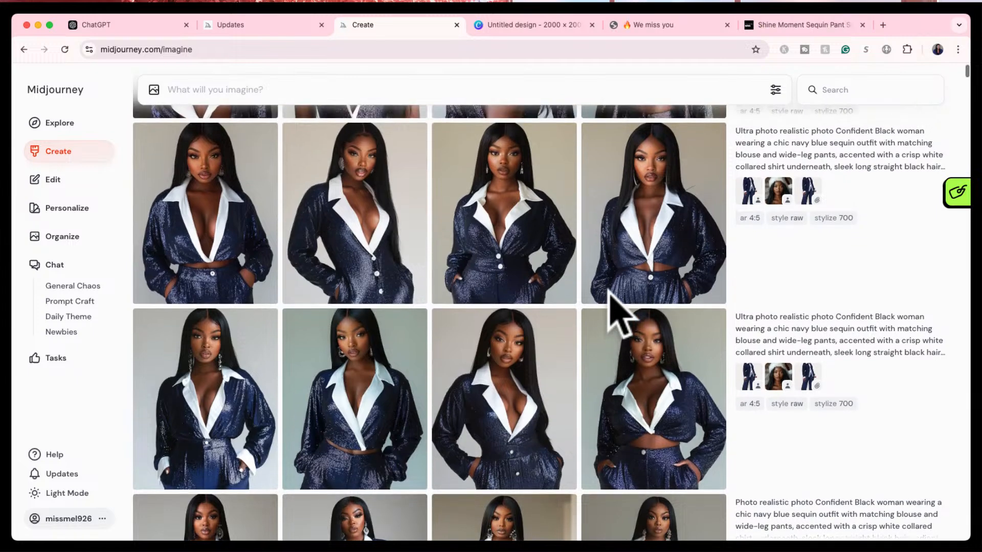
click(824, 119)
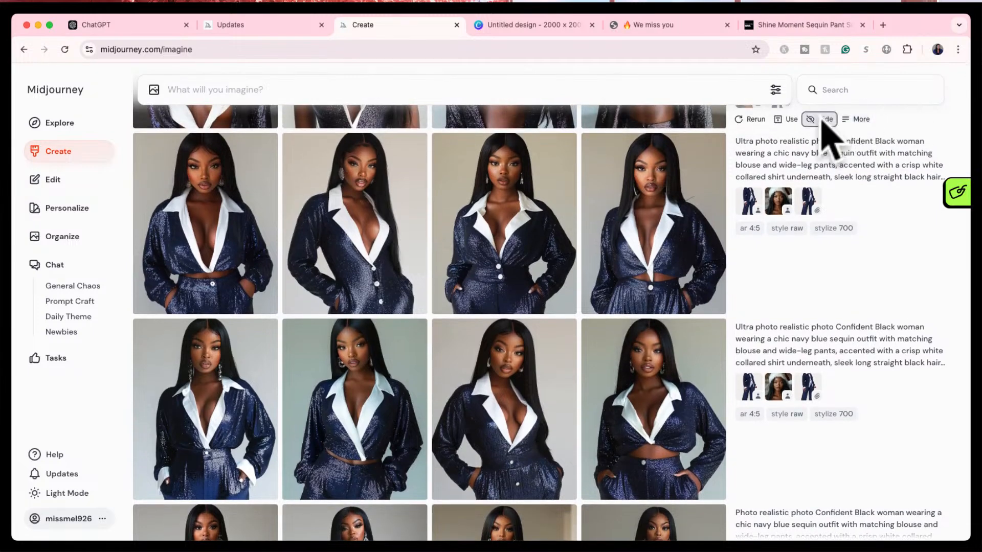
scroll(674, 214, up, 1)
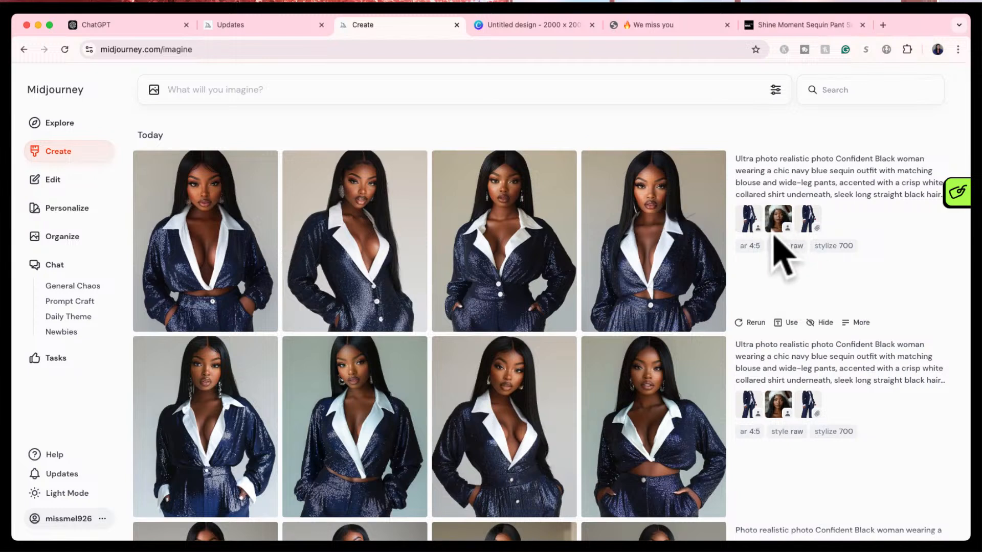
- Enlarge the Santa hat portrait reference to examine the face, and clear the prompt and reference again
mouse_move(778, 229)
mouse_down()
mouse_move(780, 214)
mouse_move(786, 229)
mouse_move(746, 231)
mouse_move(777, 225)
mouse_up()
click(173, 127)
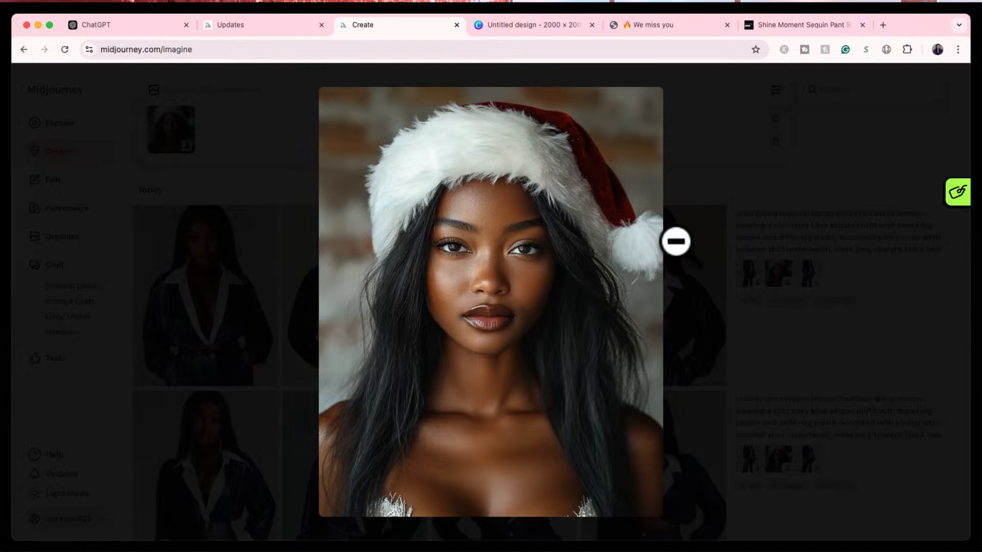
click(695, 205)
click(774, 142)
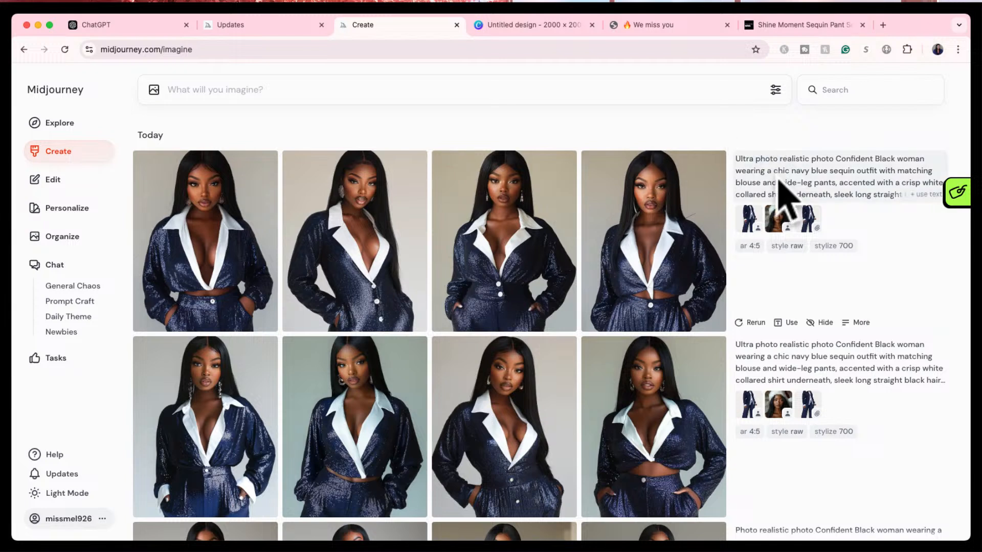
mouse_move(767, 219)
mouse_down()
mouse_move(778, 219)
mouse_move(772, 206)
mouse_move(776, 216)
mouse_up()
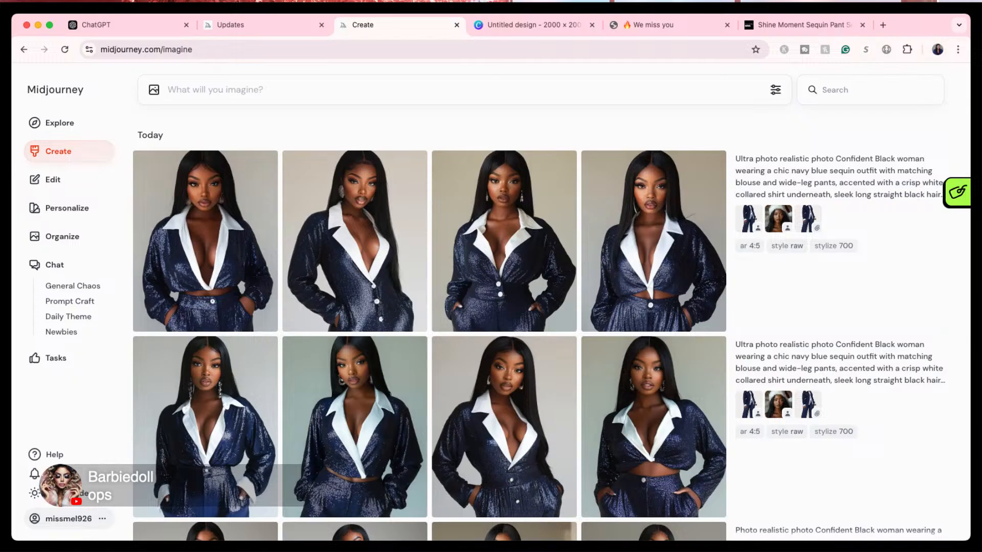
- Find the "Pink clouds and pink balloons with pink sky" job and try searching for images similar to its fourth image
scroll(430, 317, down, 15)
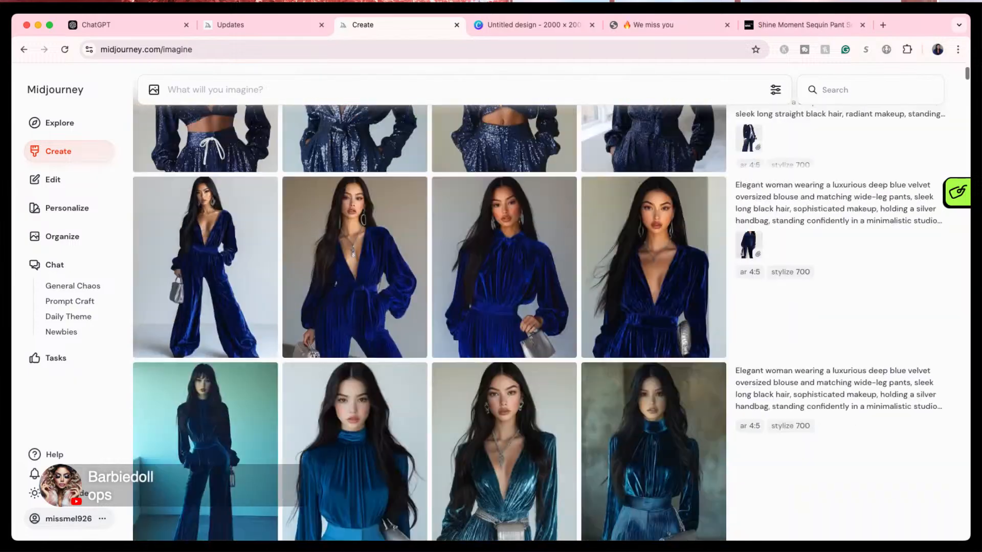
scroll(429, 317, down, 3)
scroll(429, 317, up, 20)
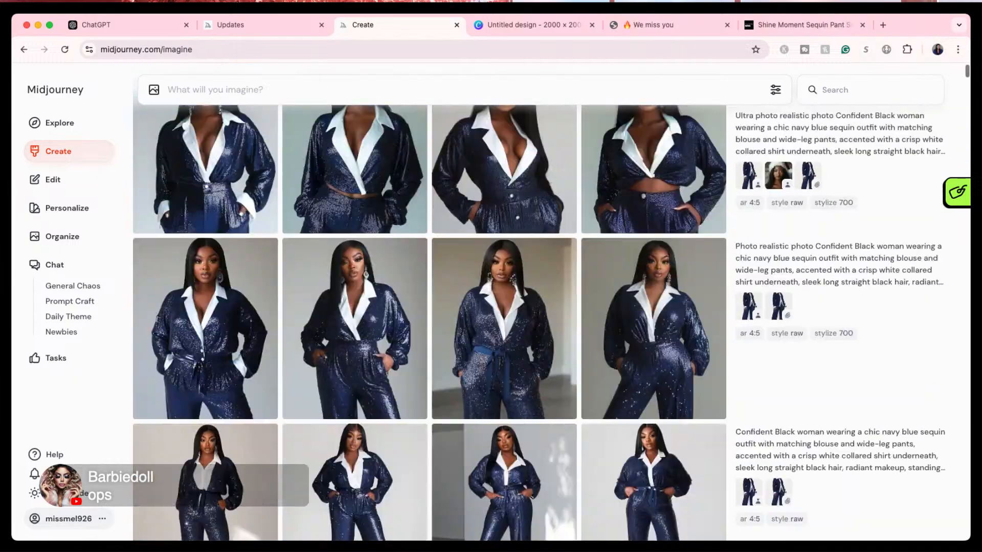
scroll(550, 302, down, 10)
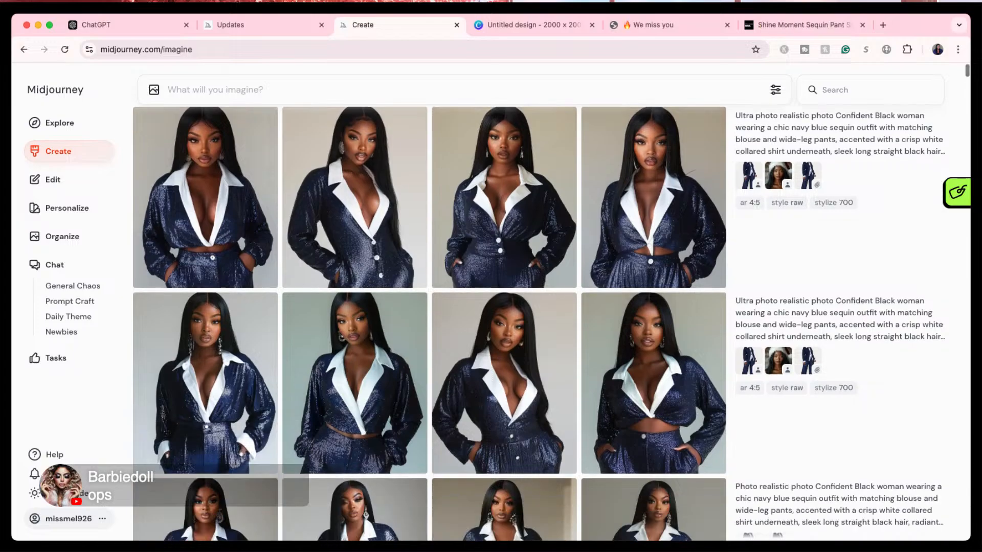
scroll(538, 322, down, 15)
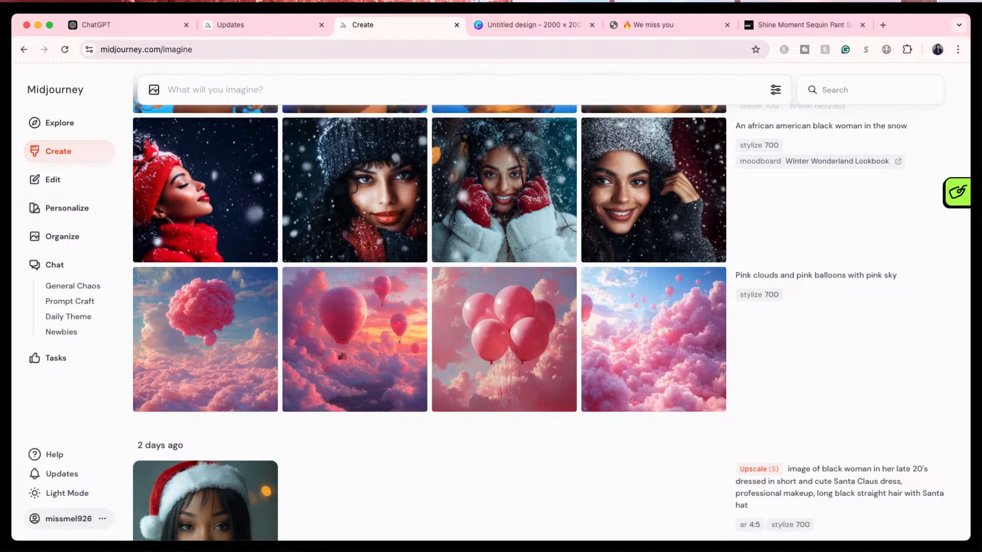
click(631, 370)
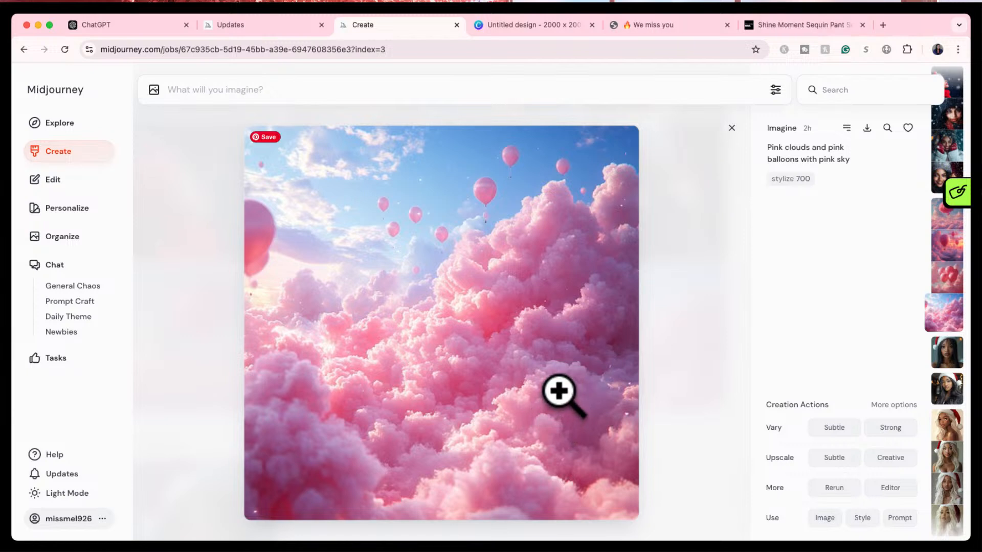
click(887, 128)
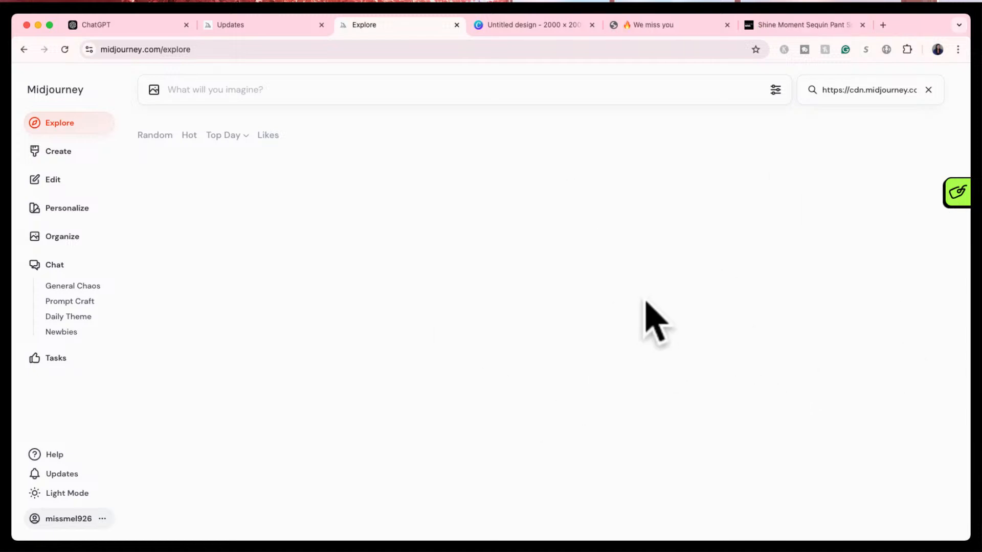
- Reload the creation feed and repeat the similar-image search from the fourth pink clouds image, browsing the matches
click(60, 151)
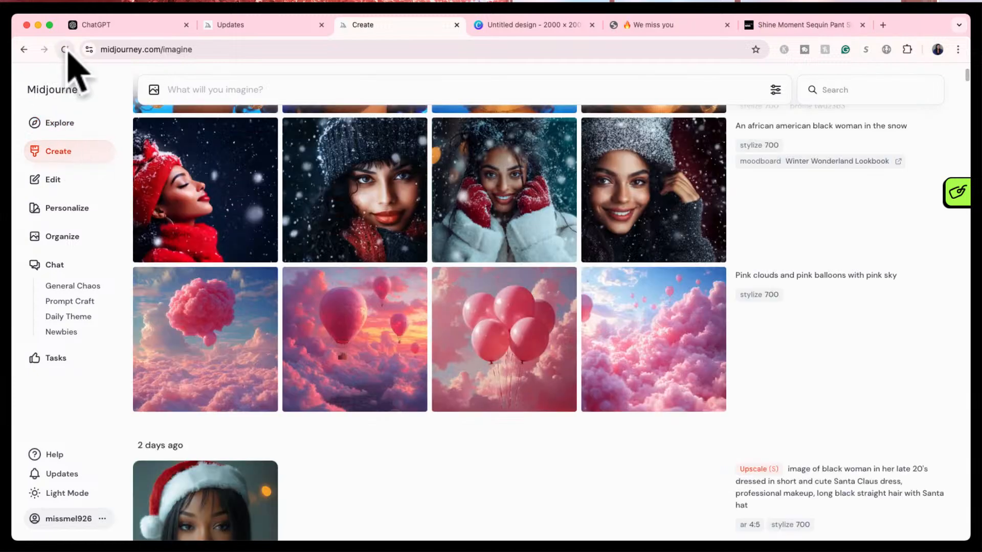
click(65, 49)
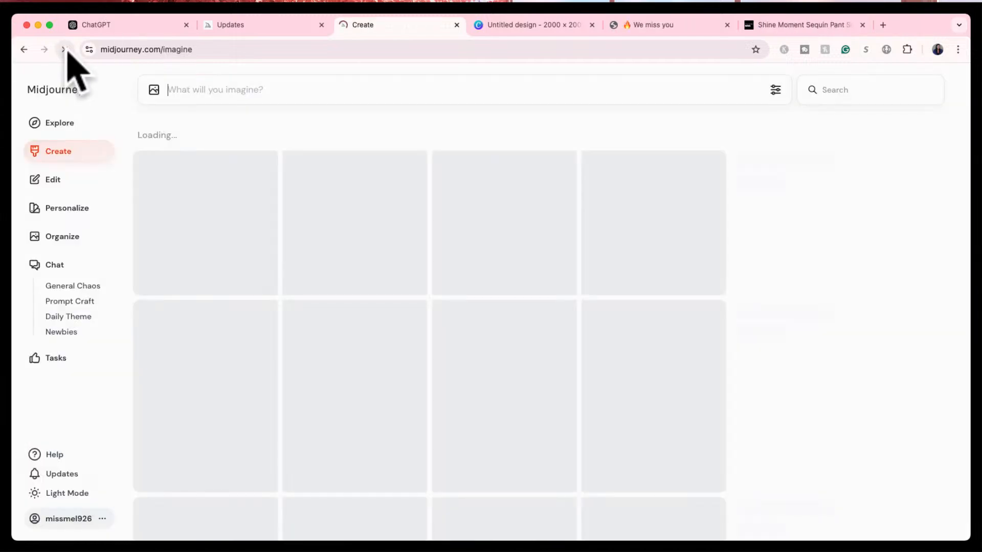
scroll(460, 292, down, 10)
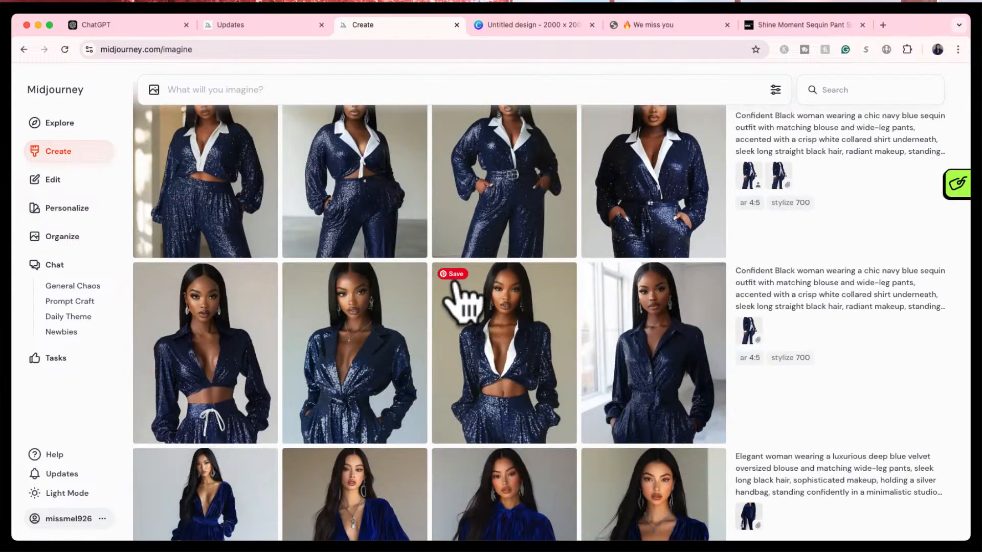
scroll(444, 419, down, 15)
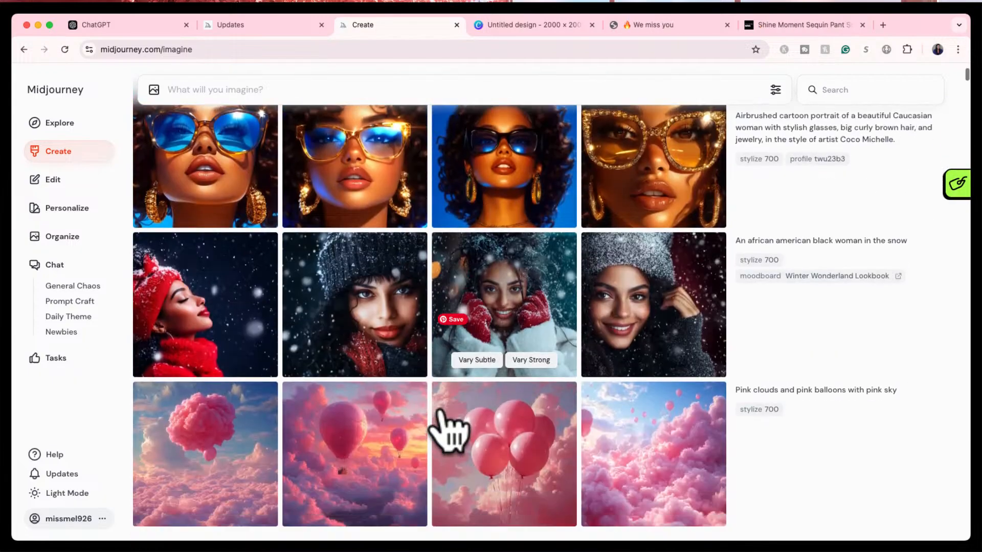
scroll(448, 432, down, 2)
click(673, 416)
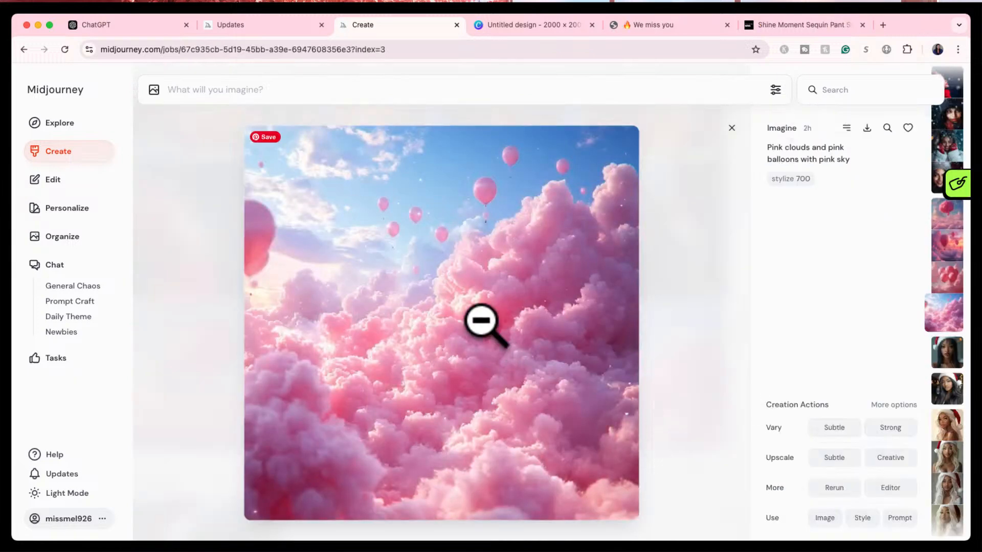
click(887, 128)
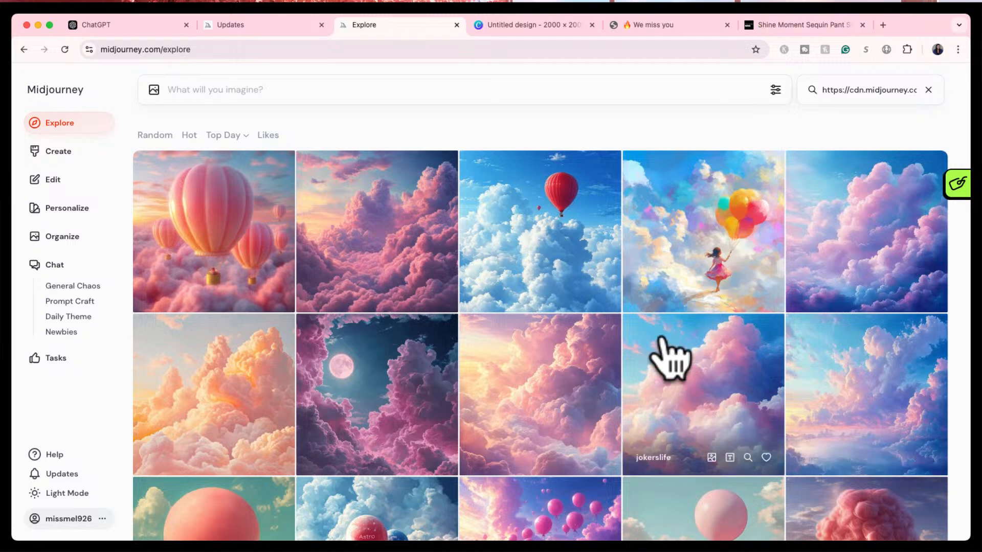
scroll(668, 355, down, 1)
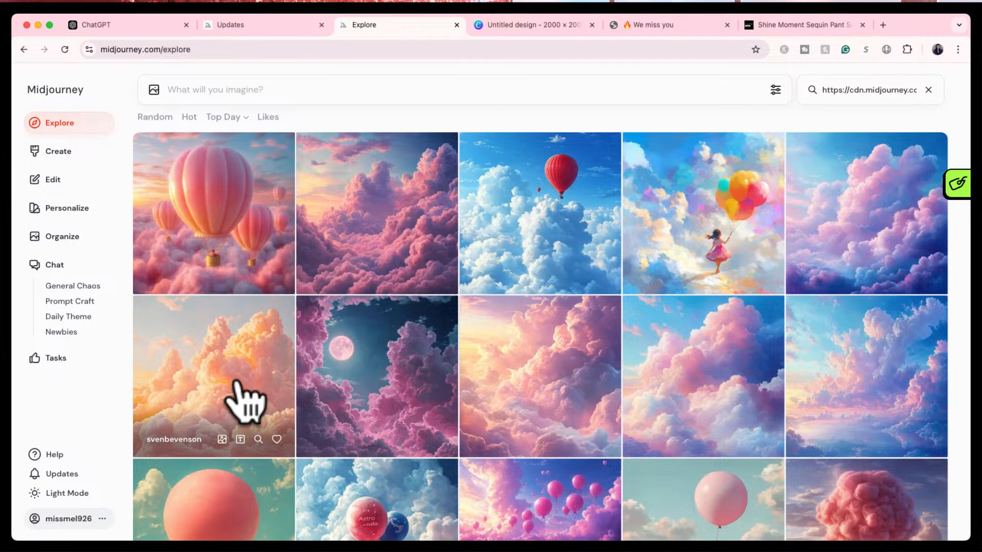
scroll(373, 373, down, 5)
scroll(375, 388, down, 4)
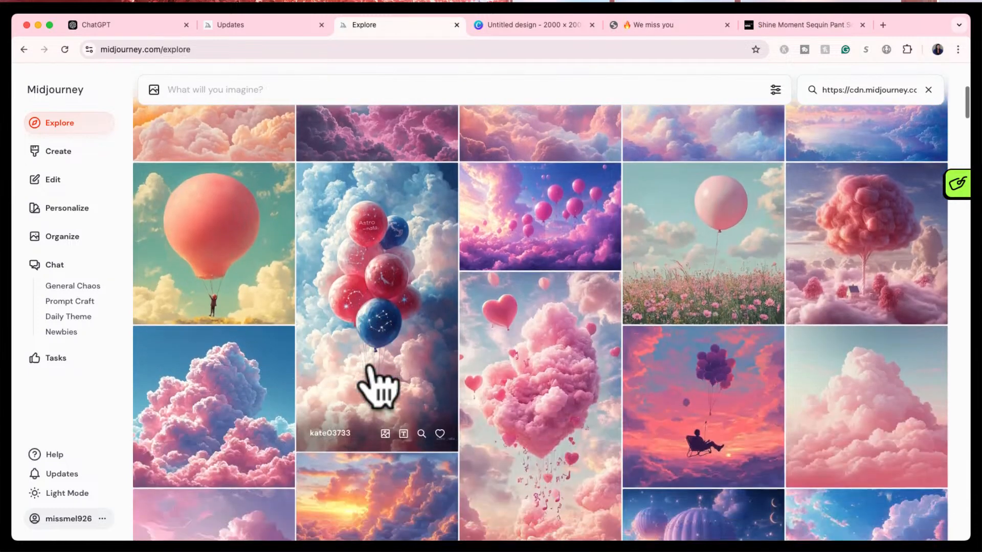
- Use the pink cotton candy tree image as an image prompt with "a pink cotton candy world in the sky mixed with the clouds and balloons"
click(873, 261)
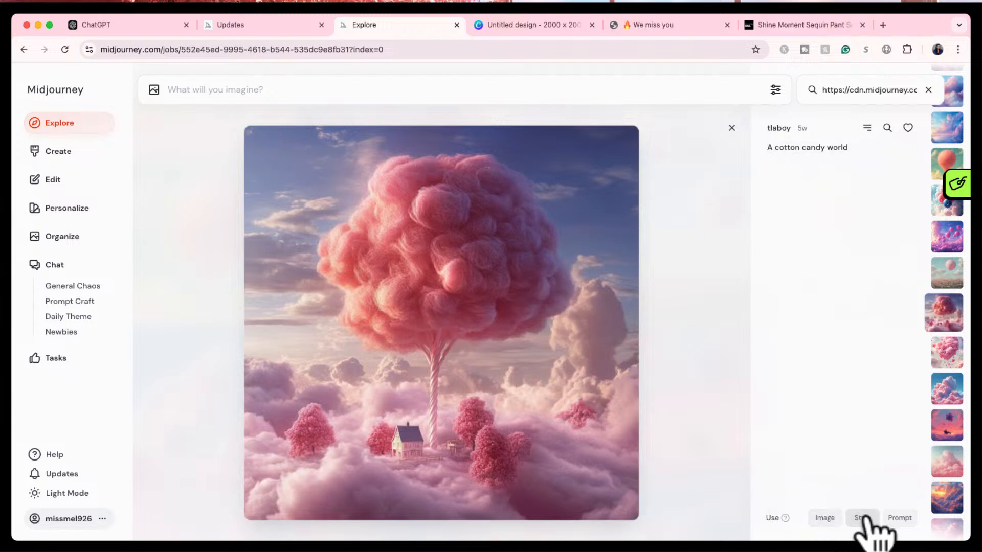
click(824, 518)
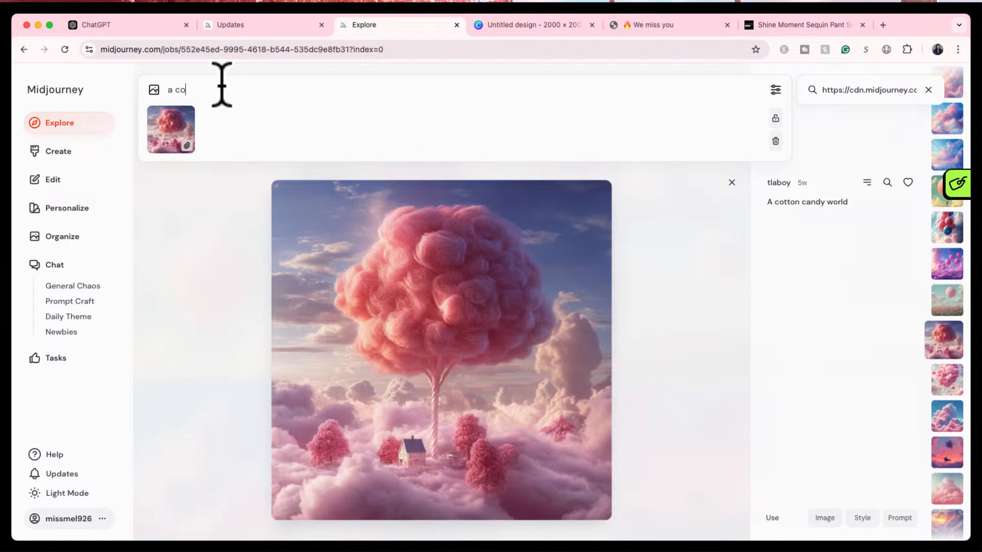
text(tton candy)
key(BackSpace)
key(BackSpace)
key(BackSpace)
key(BackSpace)
key(BackSpace)
key(BackSpace)
key(BackSpace)
text(pink cotton candy world in the sk)
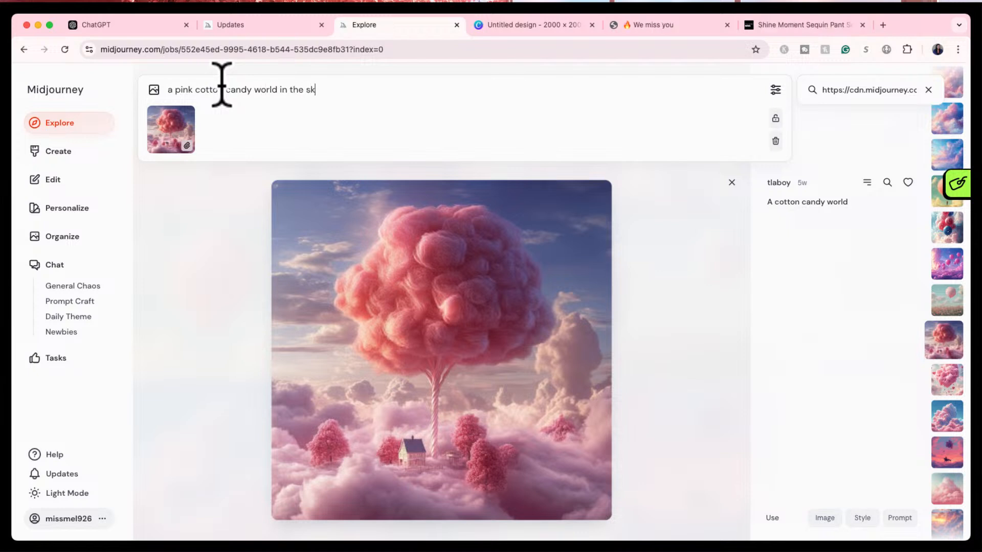
text(y mixed with the cloudsa)
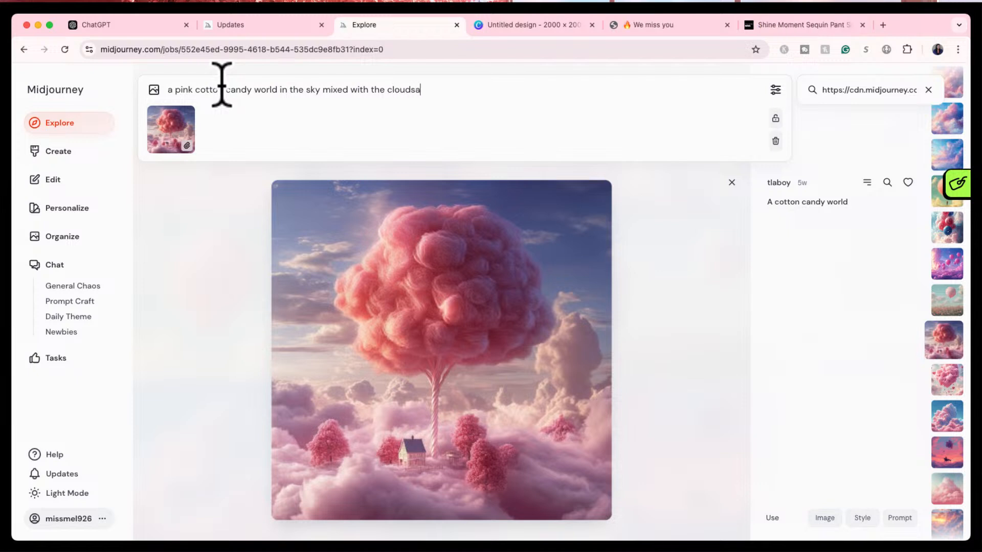
text(nd baloons)
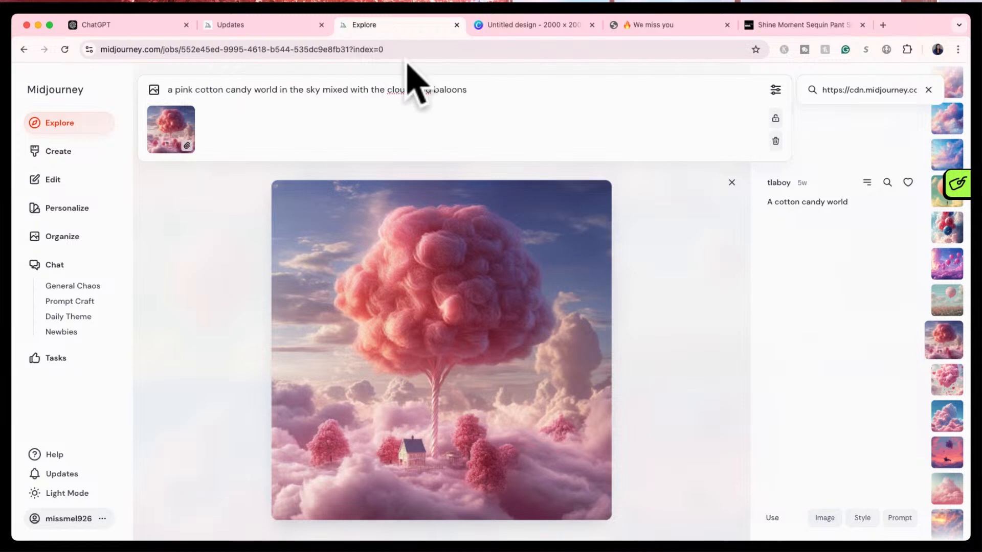
click(415, 90)
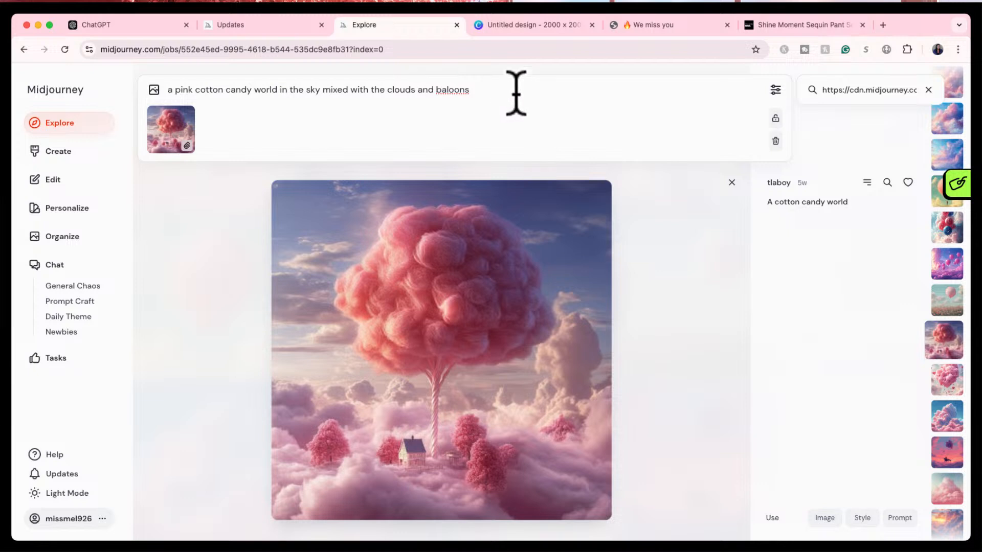
click(450, 90)
text(lo)
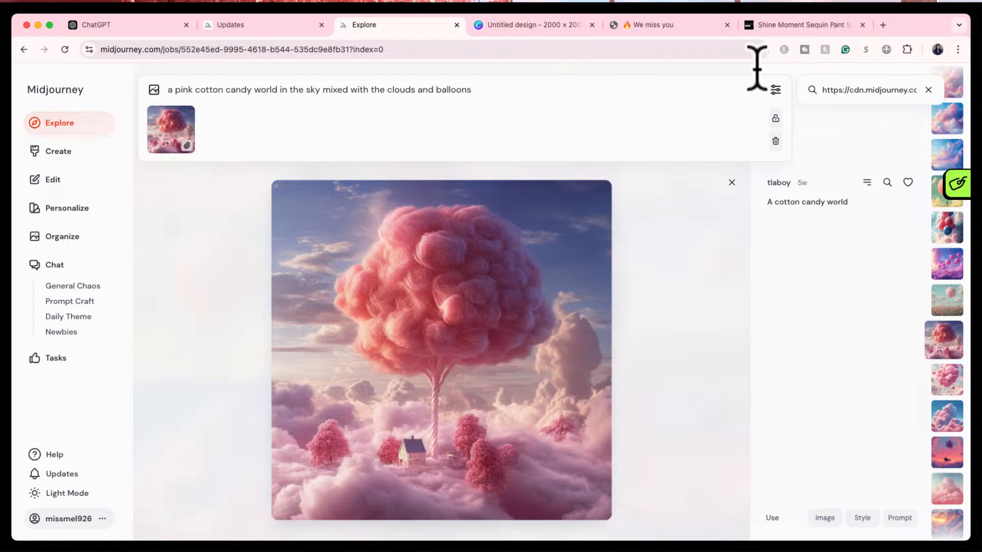
- Set the image size to Square 1:1 and the mode to Standard, and submit the cotton candy world prompt
click(775, 90)
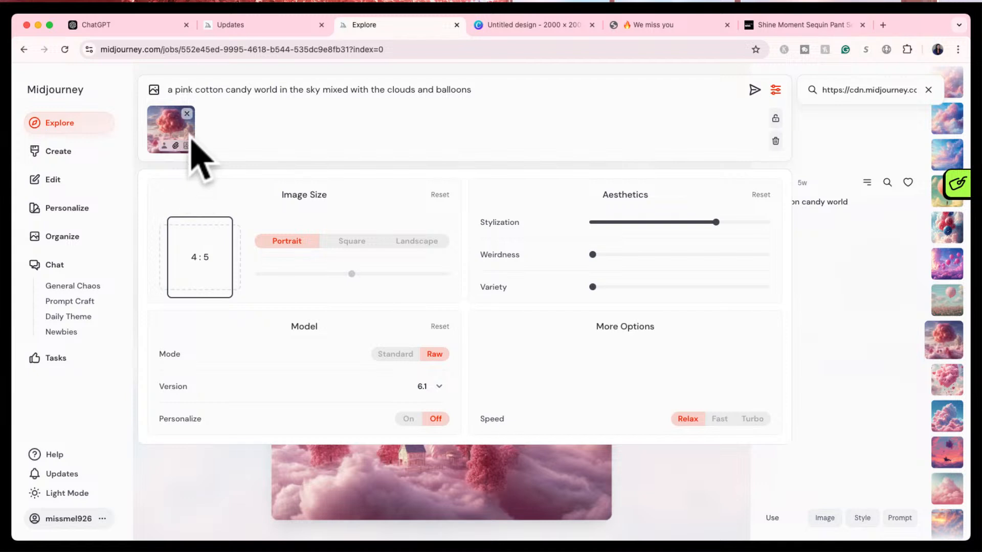
click(352, 241)
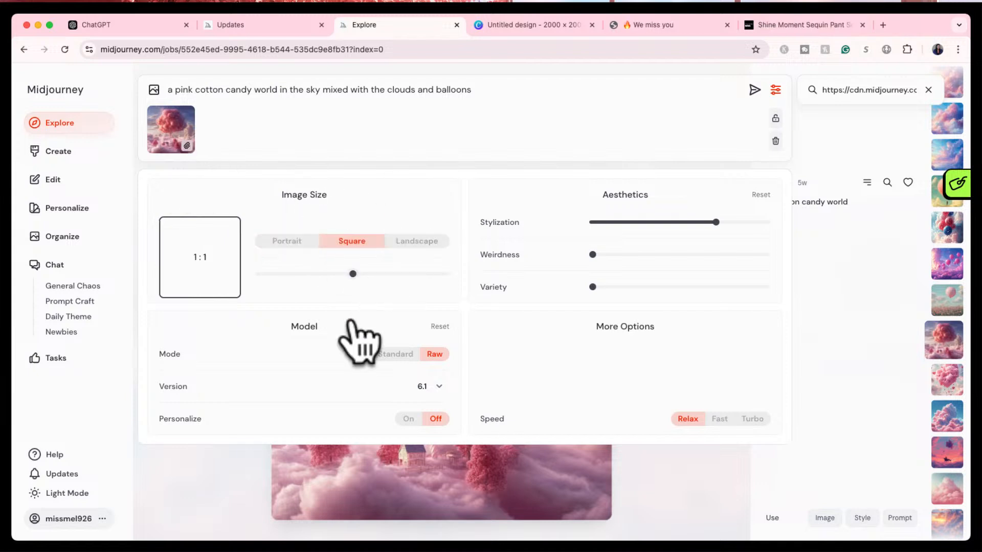
click(391, 354)
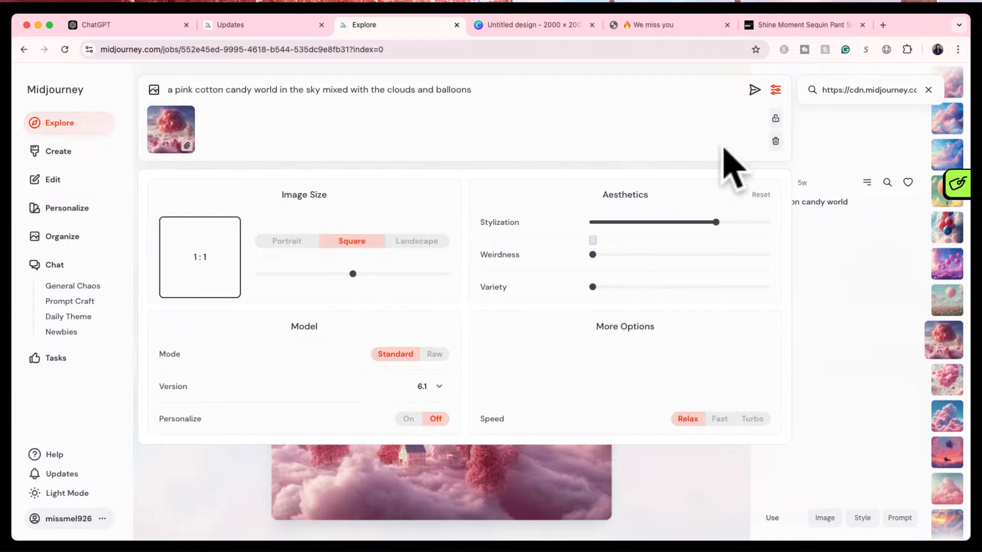
mouse_move(713, 222)
click(755, 90)
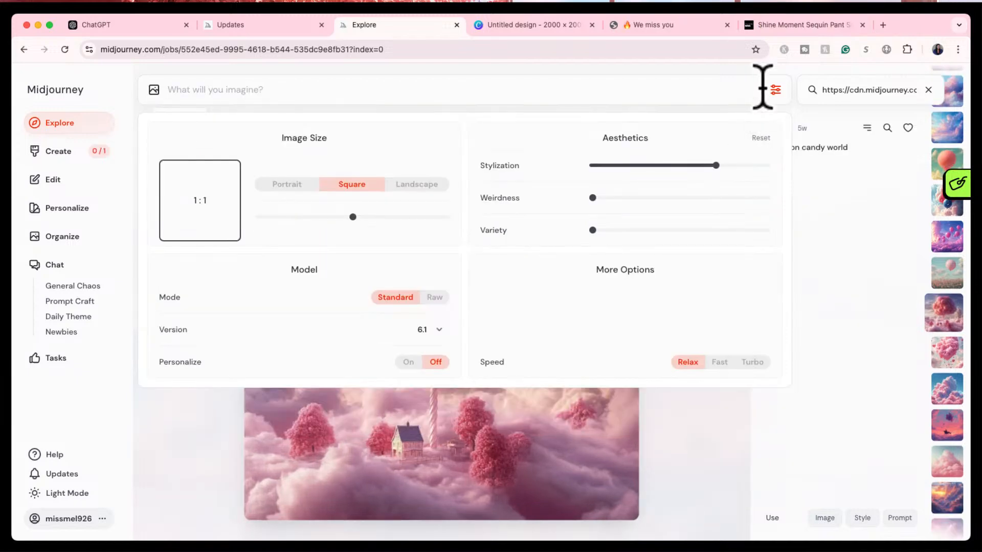
click(775, 90)
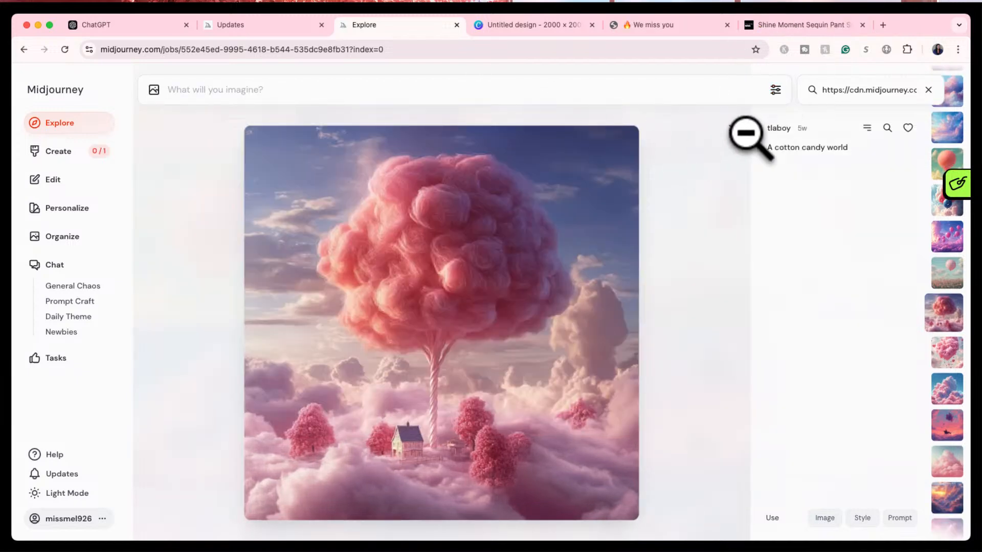
- Browse more of the similar cloud images and view the one with pastel hot air balloons among stars and crescent moons
click(731, 129)
scroll(577, 414, down, 10)
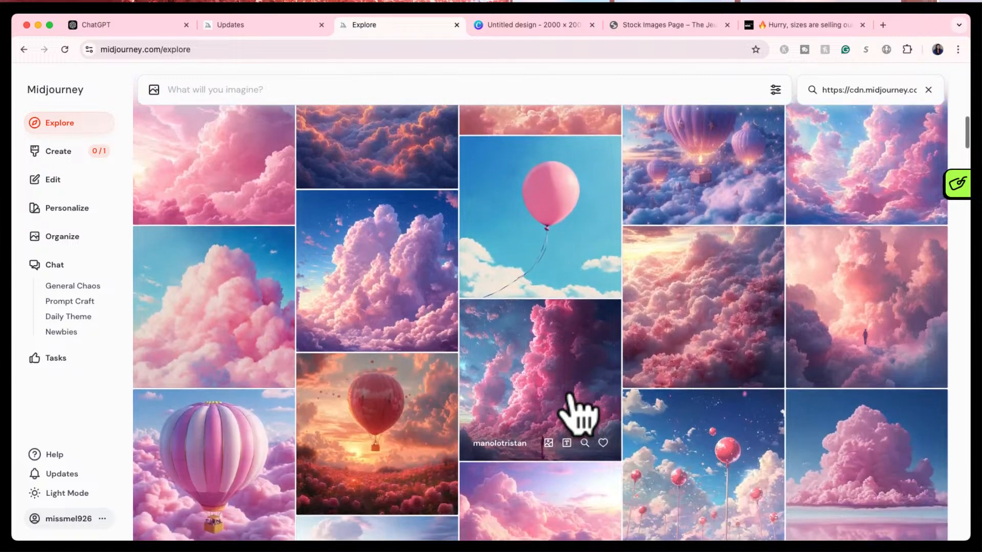
scroll(636, 307, up, 2)
click(711, 232)
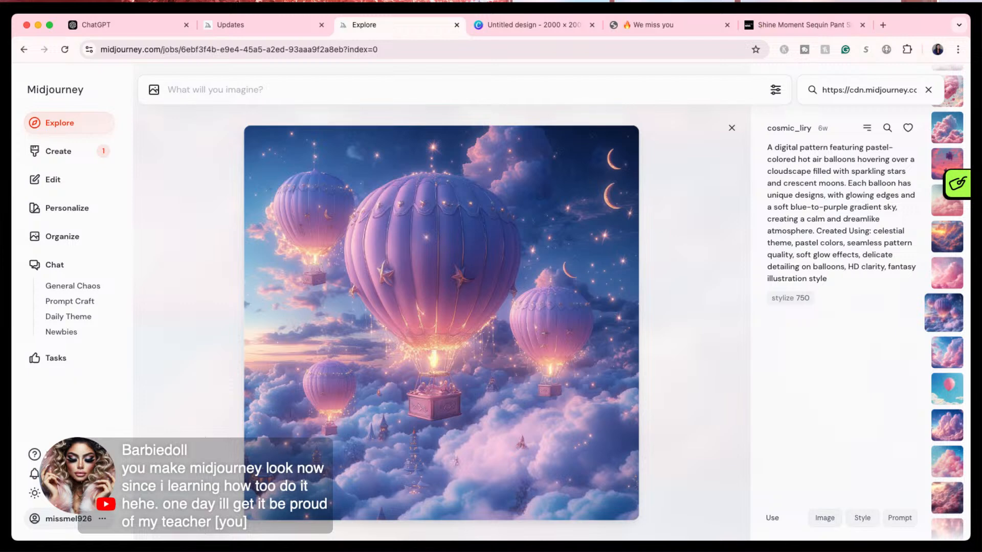
- Review the finished cotton candy world images in the creation feed, enlarging the fourth one
click(62, 153)
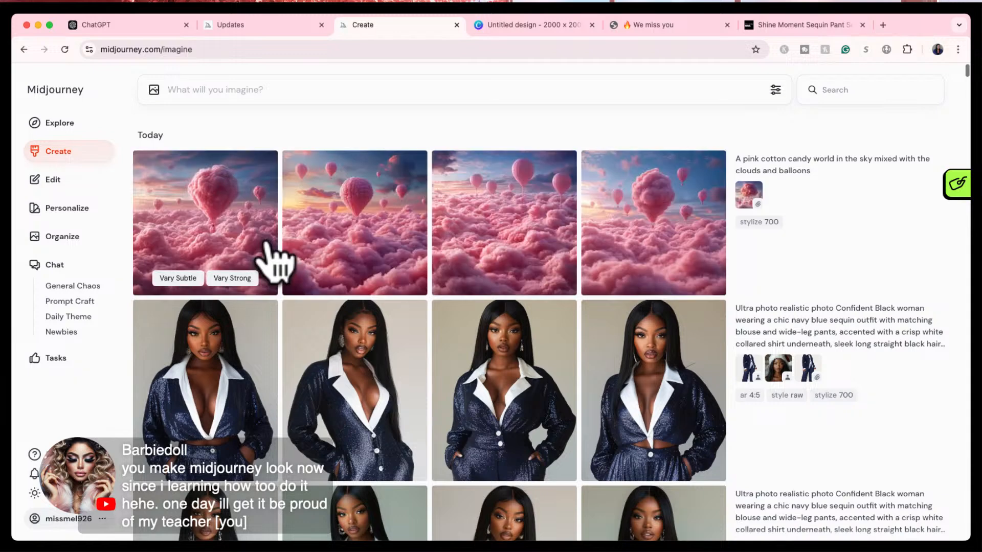
click(608, 241)
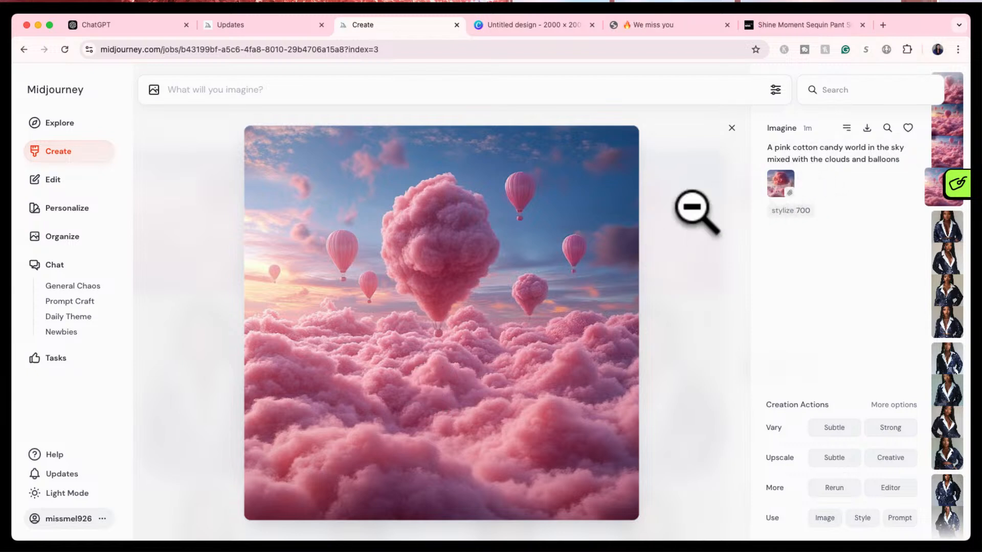
click(731, 128)
drag(722, 219, 748, 190)
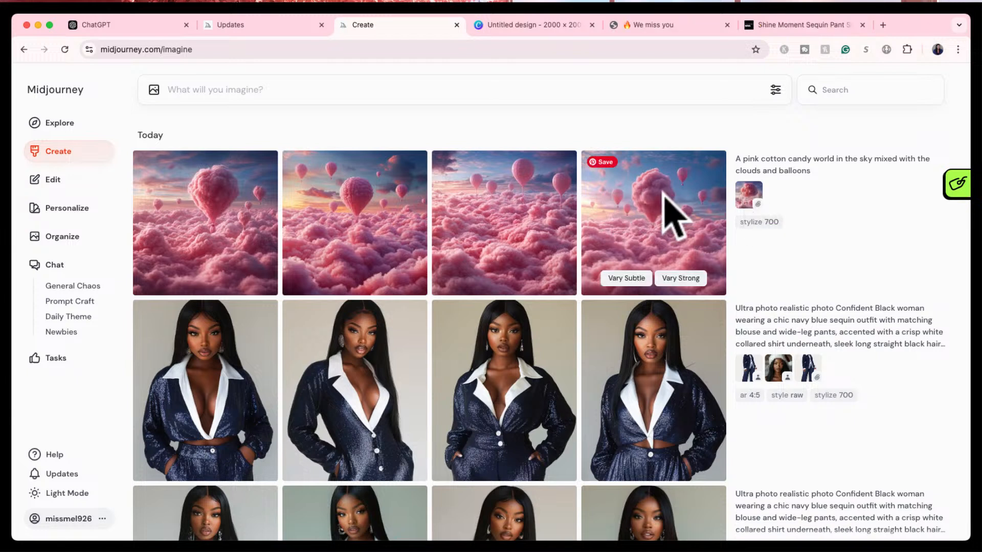
drag(665, 198, 777, 204)
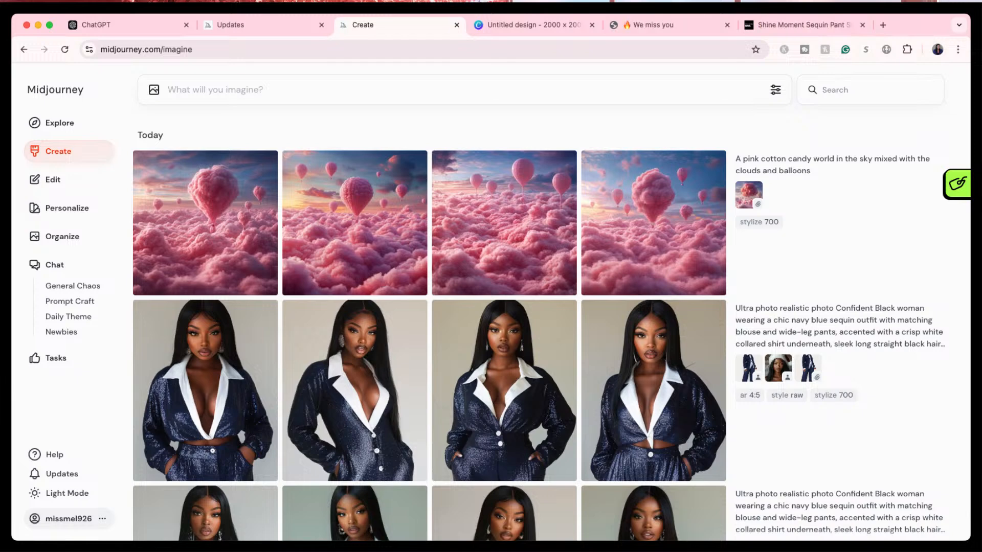
- Switch to The Jeune Creation store and review its branding services and the MidJourney Mastery 1:1 class details and price
click(664, 24)
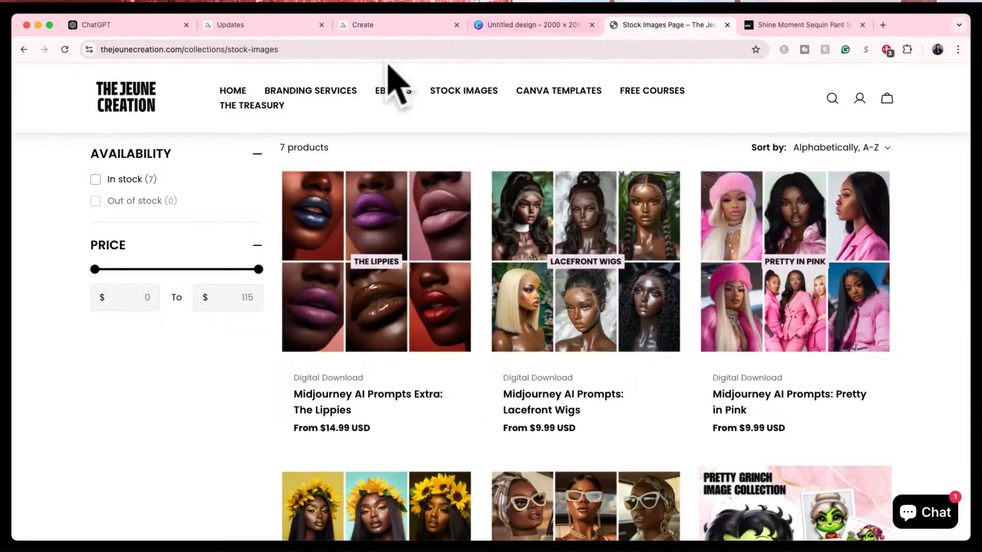
click(327, 92)
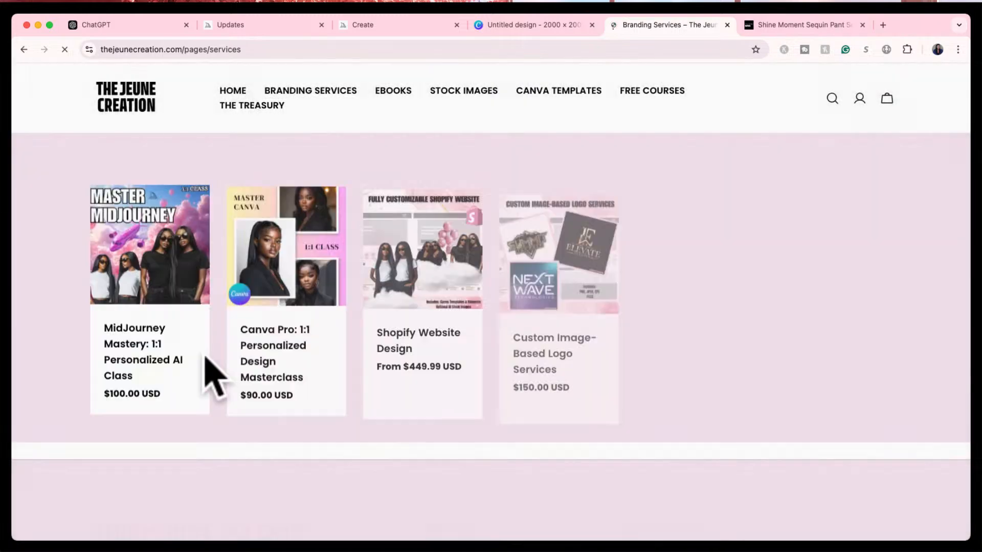
click(135, 353)
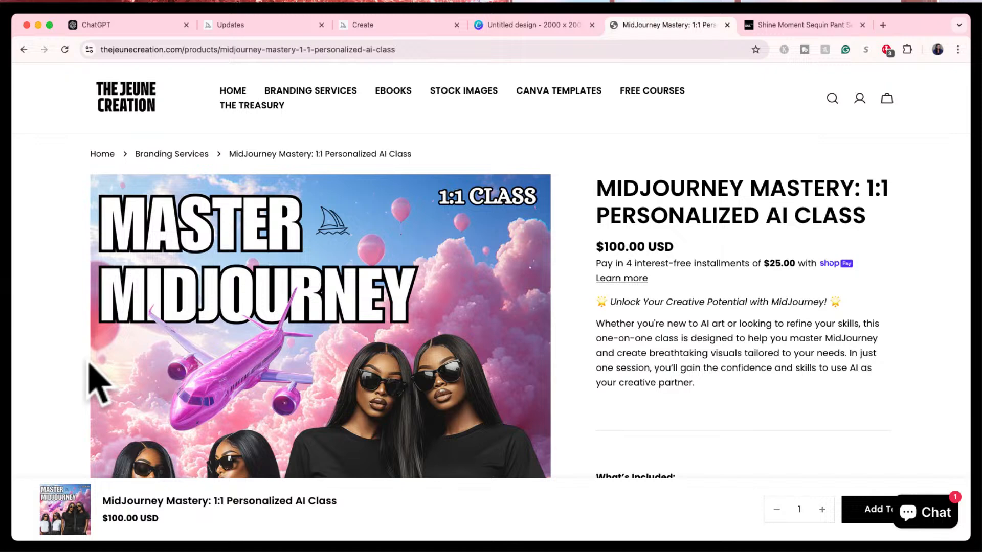
scroll(95, 383, down, 3)
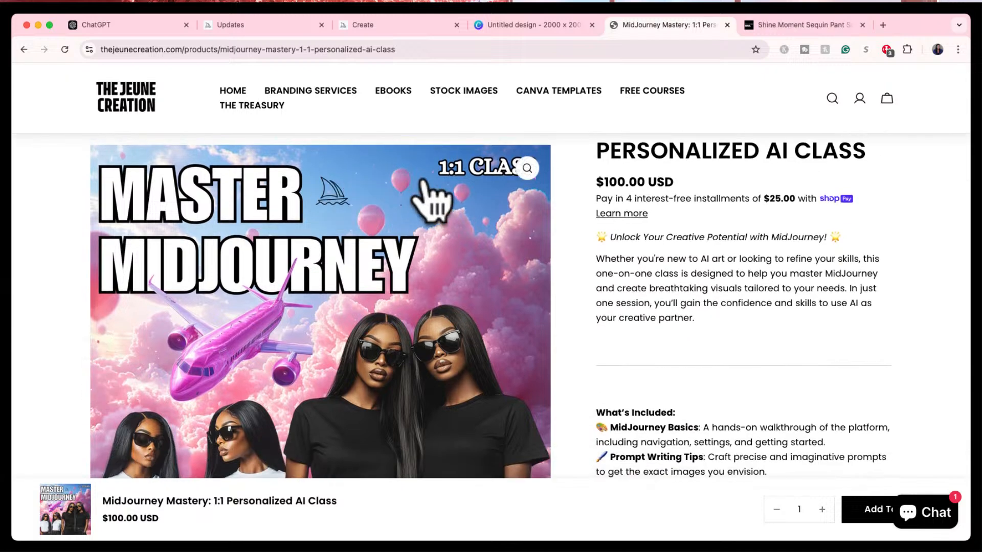
scroll(440, 256, up, 3)
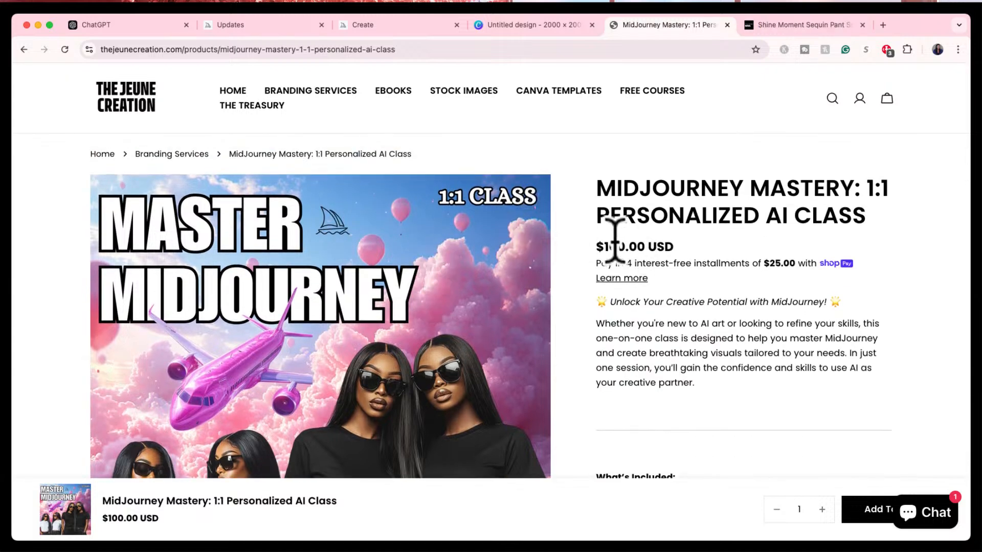
drag(605, 246, 675, 246)
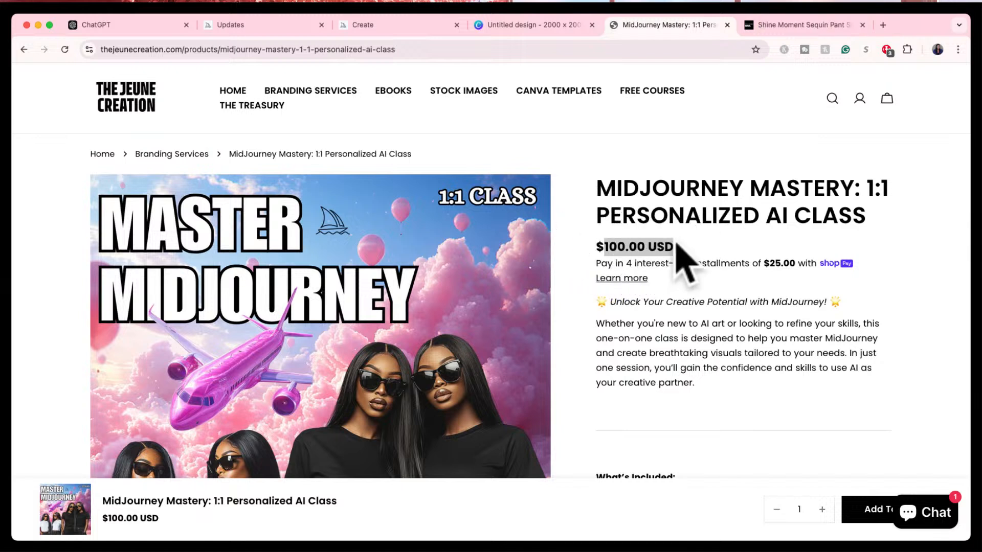
click(682, 260)
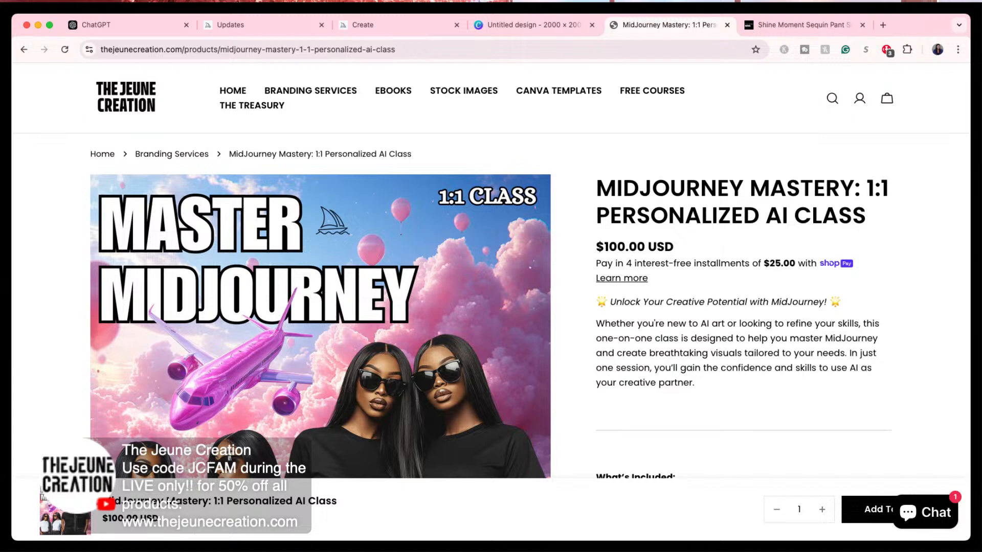
click(317, 94)
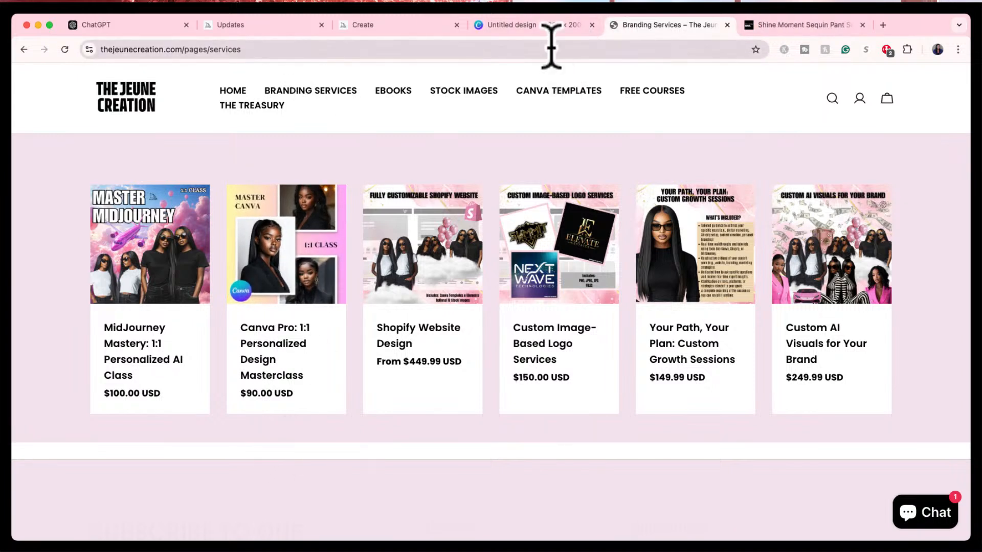
- Return to the Midjourney creation feed, open the first image of the airbrushed cartoon portrait with glasses, and reuse its prompt
click(401, 25)
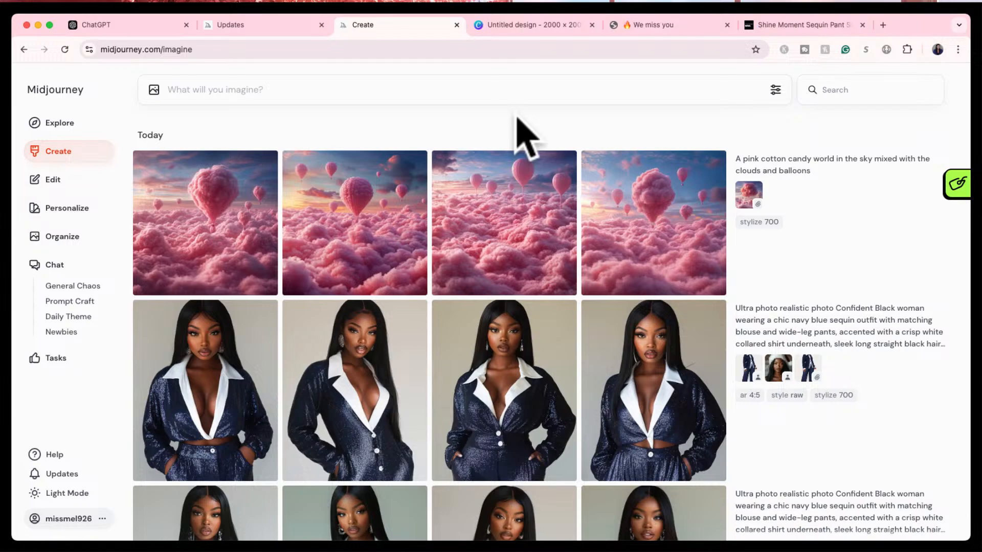
scroll(455, 415, down, 15)
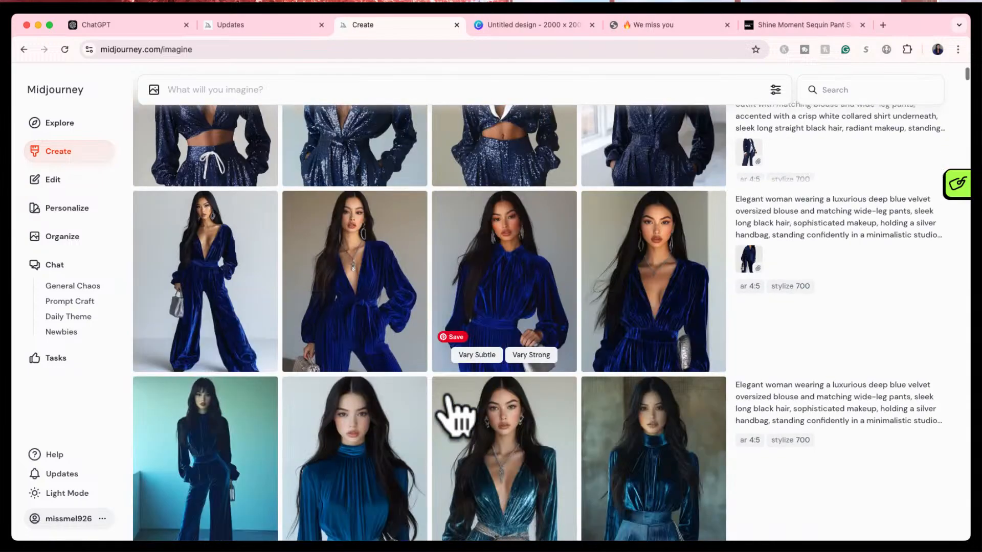
scroll(455, 415, down, 5)
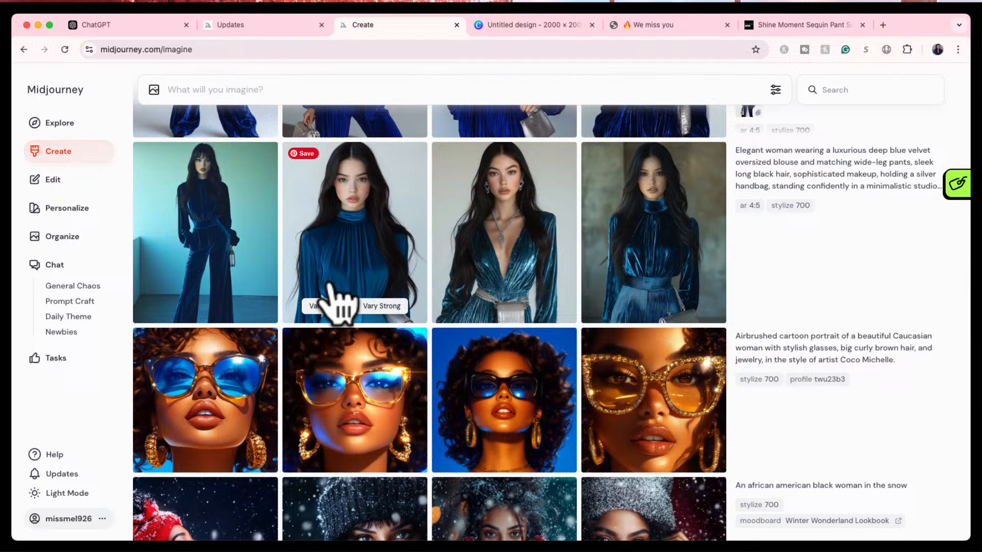
click(209, 403)
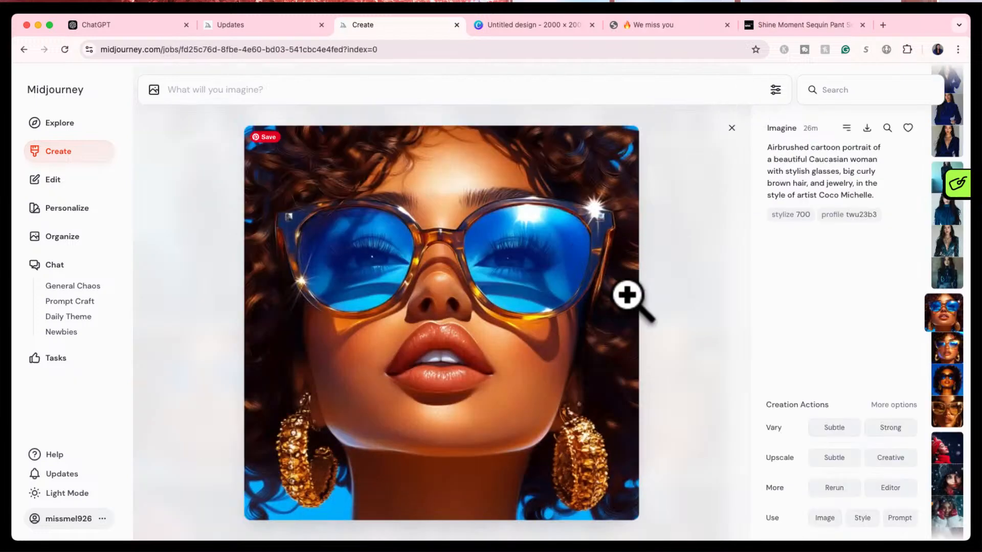
click(894, 200)
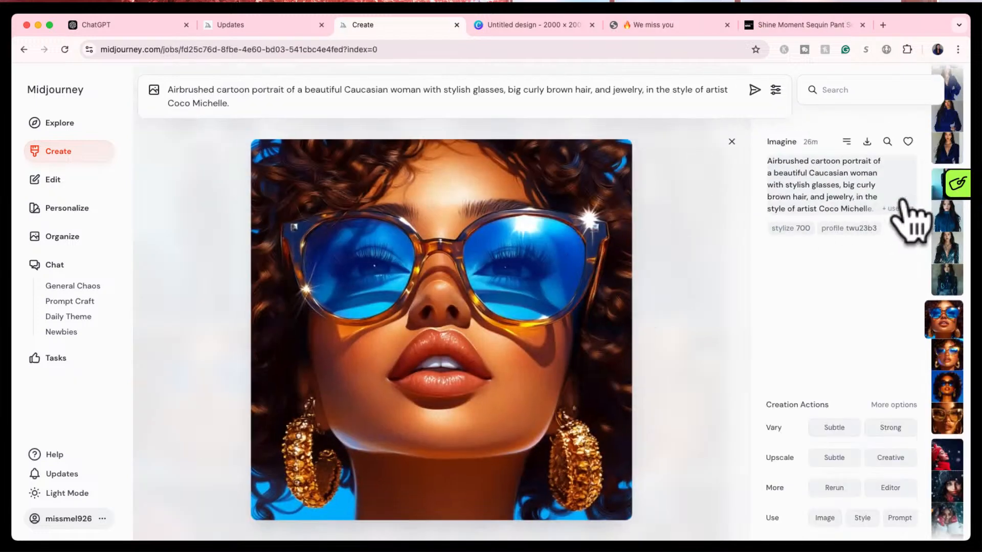
- Remove "cartoon" from the reused portrait prompt and replace "Caucasian" with "african american"
double_click(237, 95)
key(BackSpace)
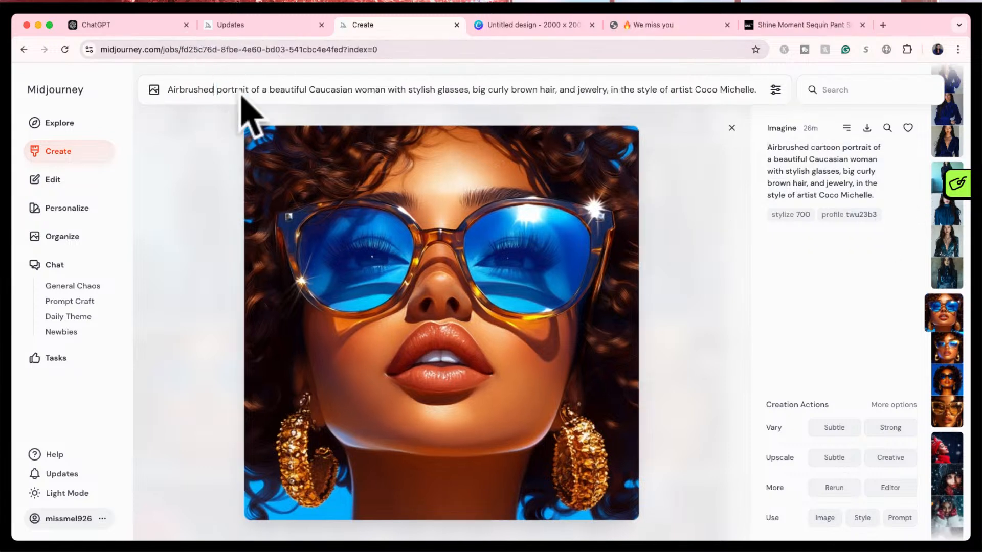
double_click(340, 90)
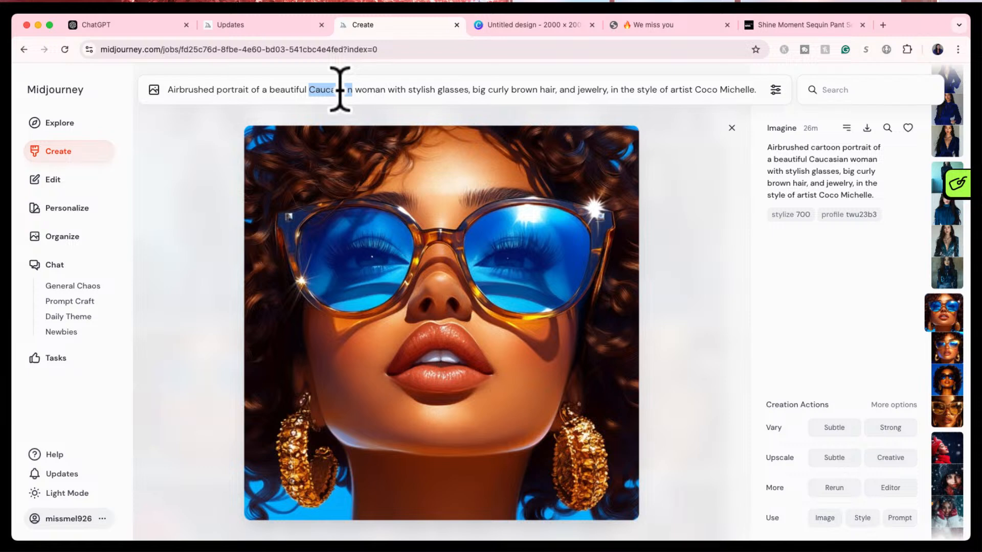
text(african am)
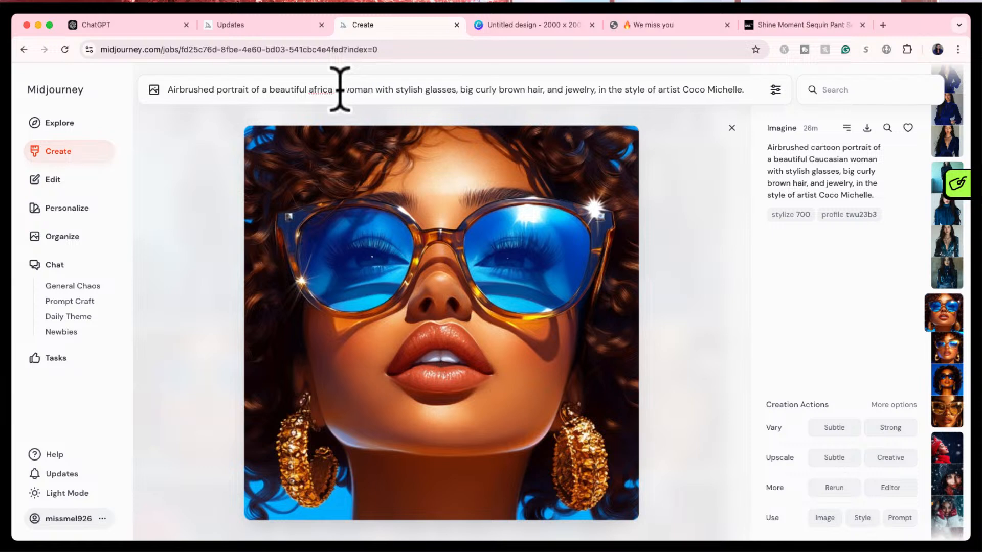
text(erican woman)
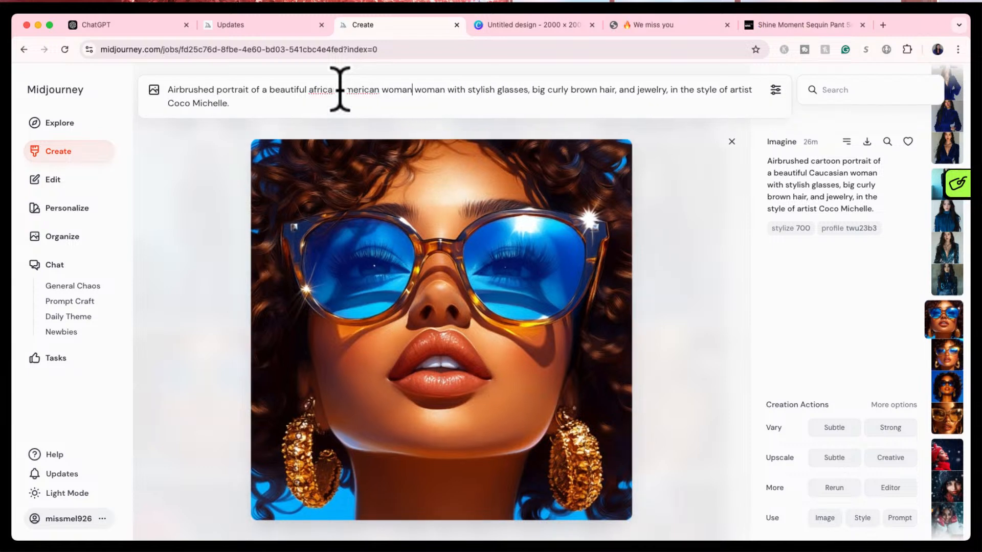
key(BackSpace)
key(BackSpace)
key(BackSpace)
key(BackSpace)
key(BackSpace)
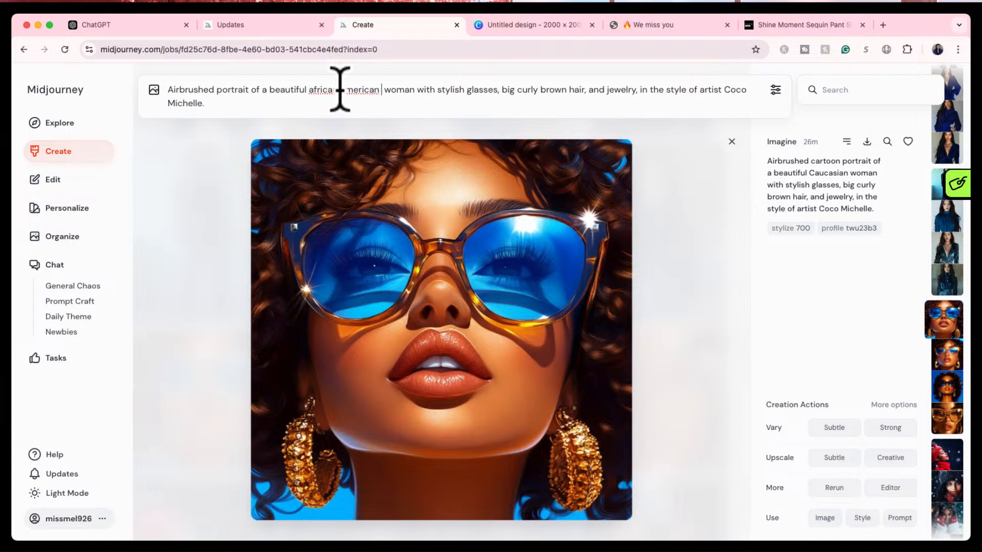
key(BackSpace)
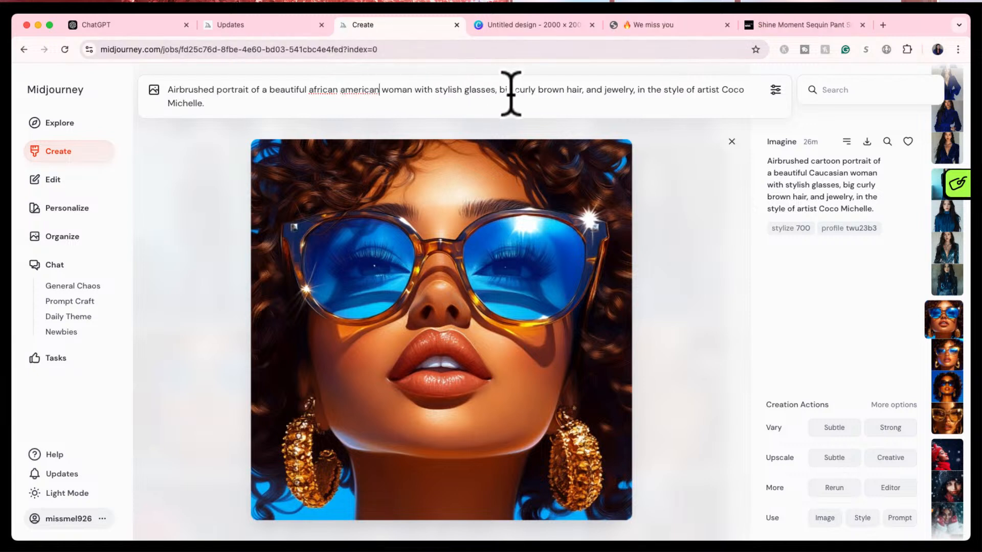
- Change the hair color in the portrait prompt from brown to "black and blonde"
double_click(557, 91)
text(black)
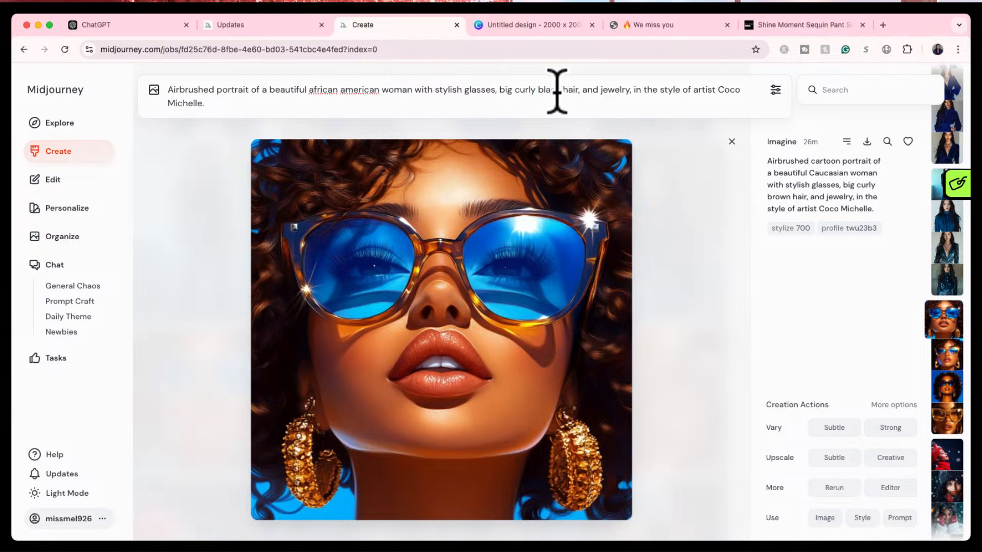
text( and blonde)
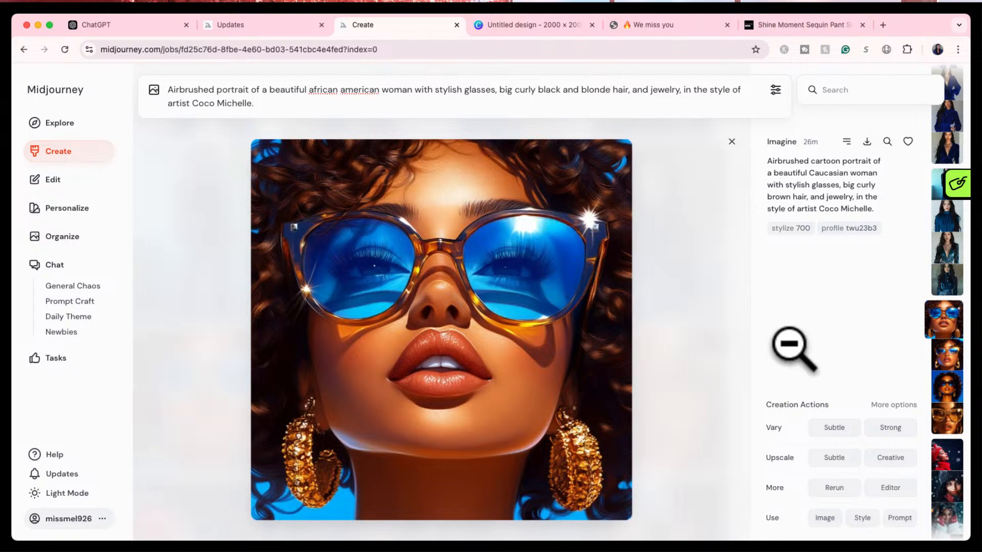
- Add the open portrait as a style reference, generate the images from the edited prompt, and return to the creation feed
click(862, 518)
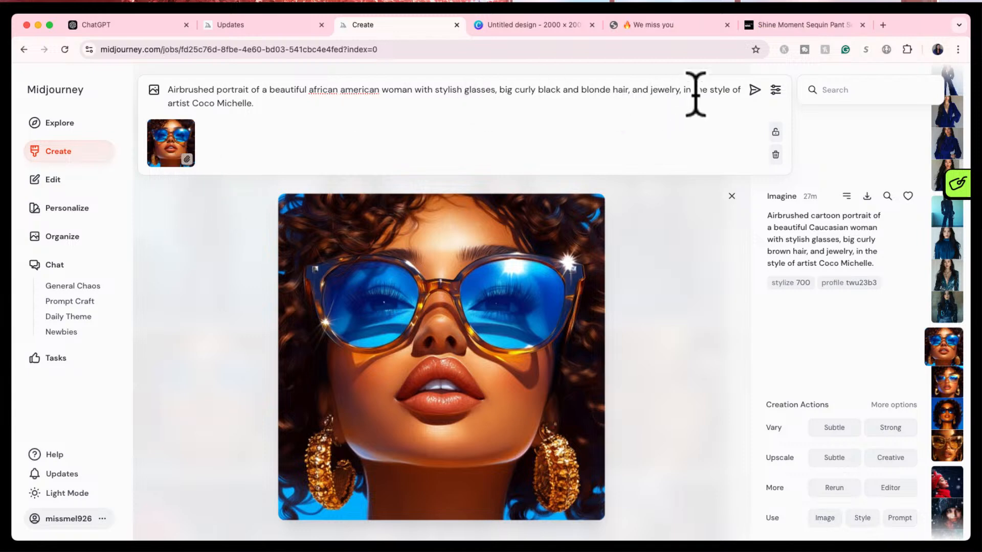
click(755, 91)
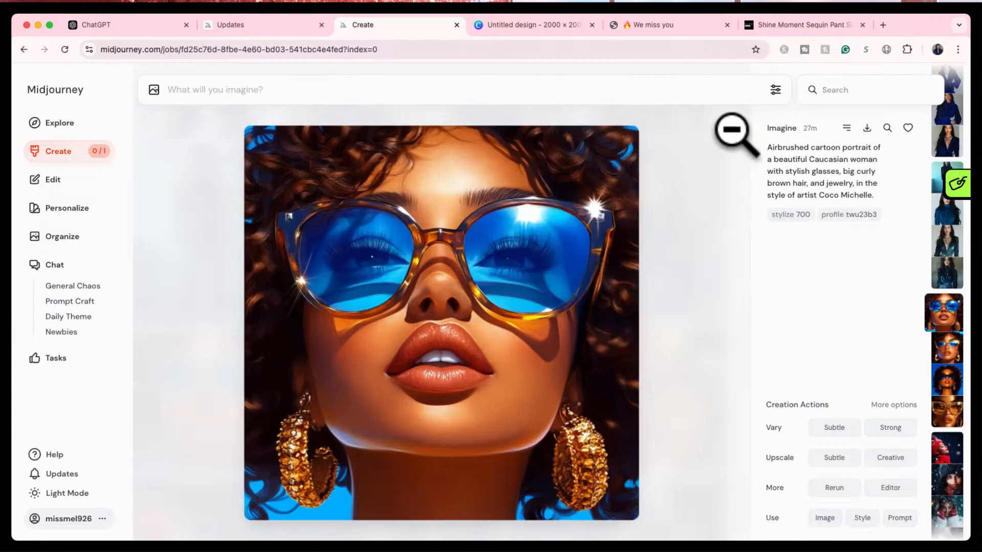
click(732, 130)
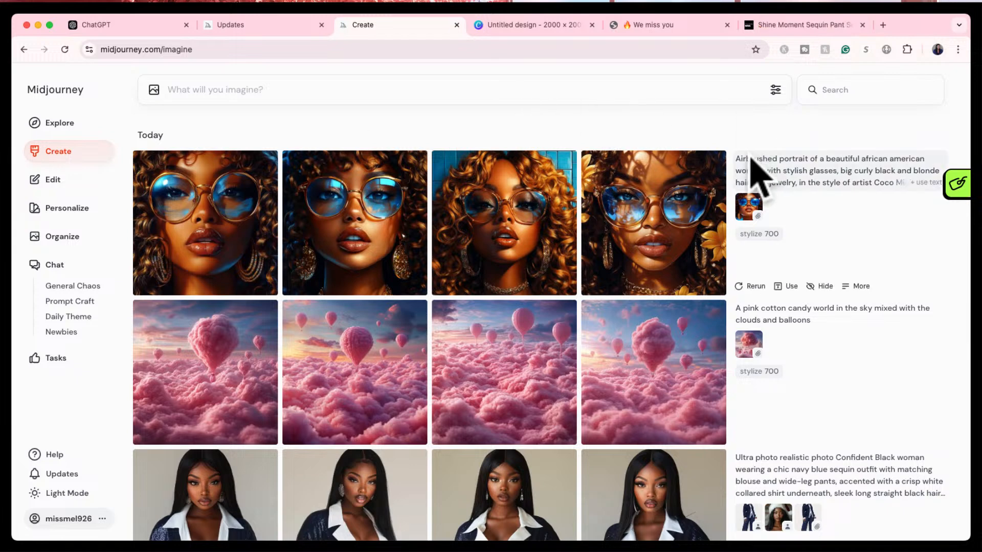
- Review the newly generated african american portraits enlarged, starting from the fourth one
click(659, 234)
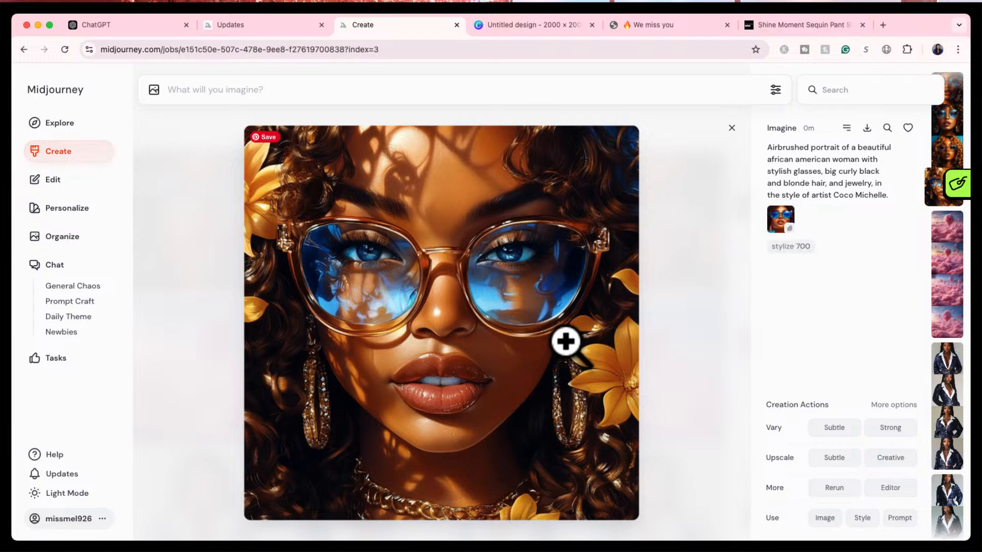
key(Left)
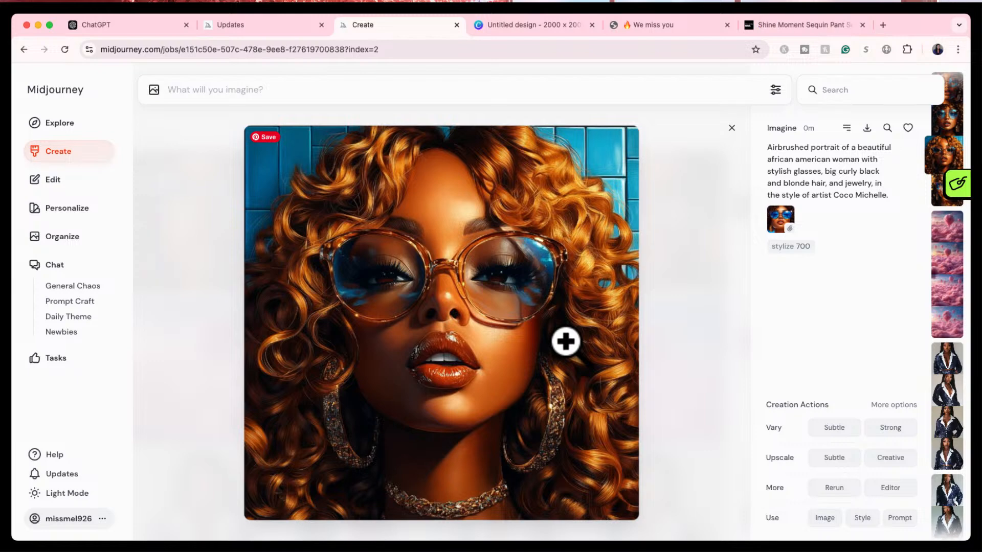
key(Left)
key(Left)
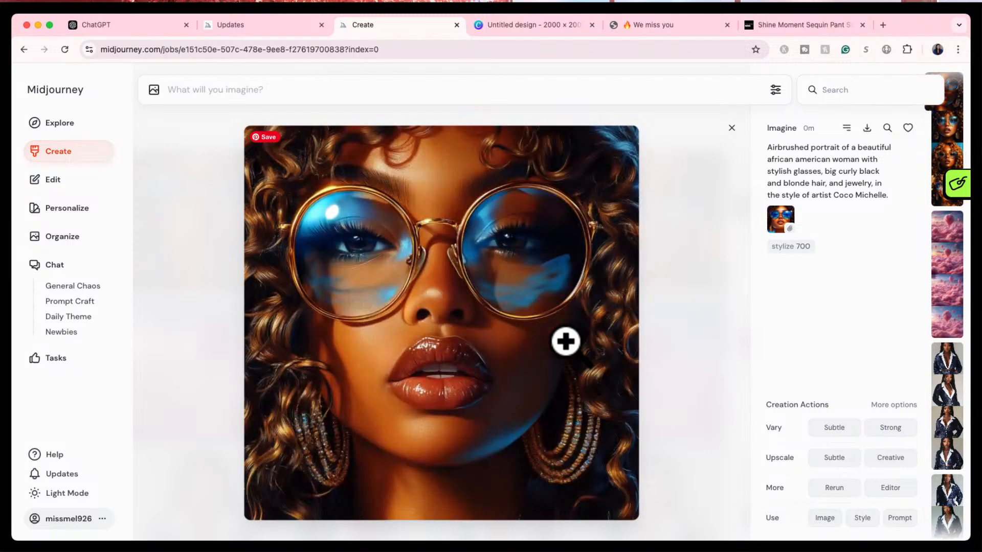
key(Right)
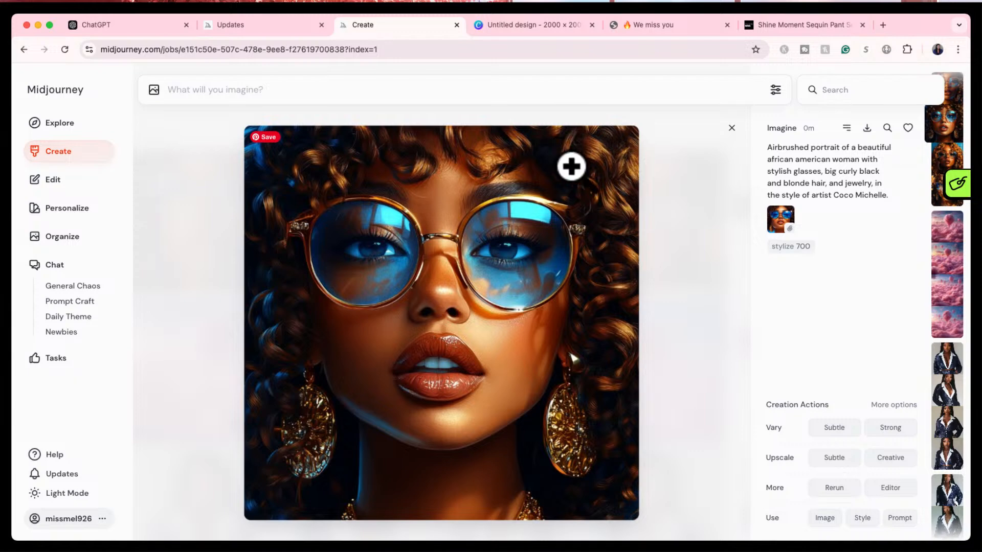
click(732, 128)
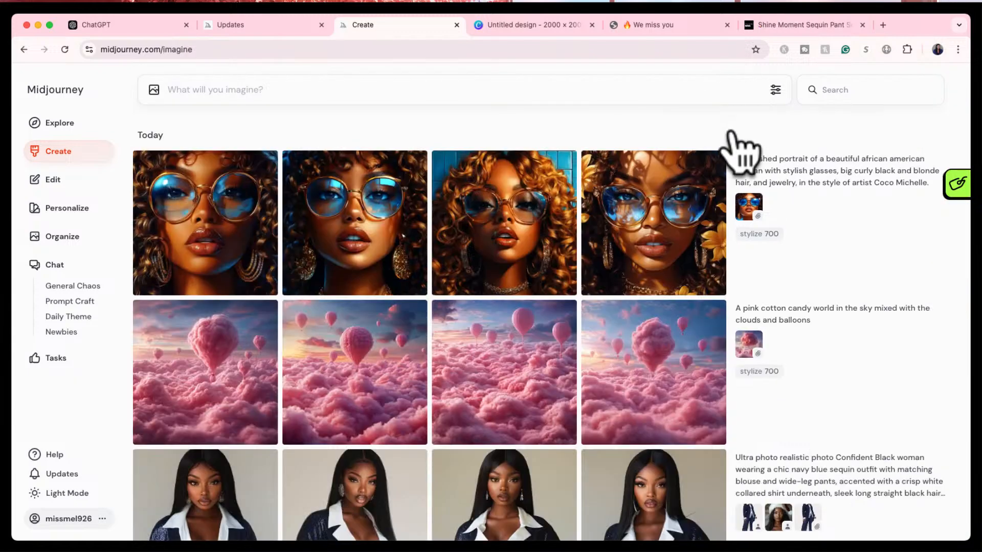
click(670, 212)
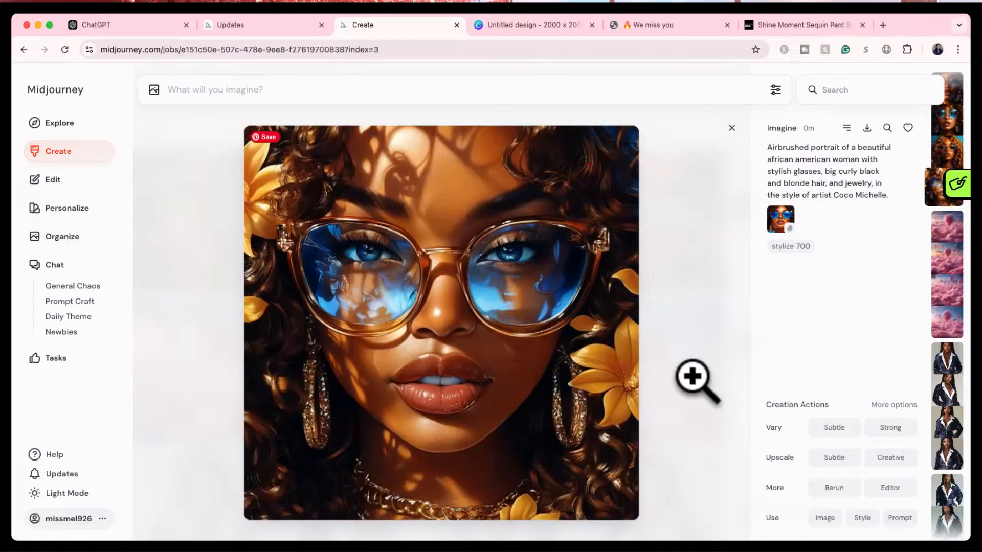
key(Right)
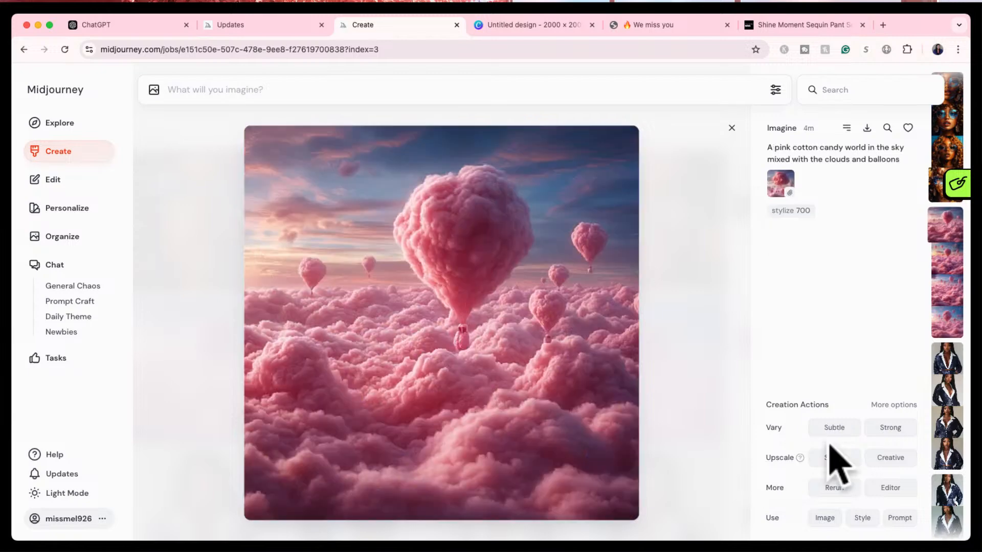
click(731, 129)
- Reopen the fourth portrait and add the Zoom, Pan and Remix controls to its creation actions
click(621, 229)
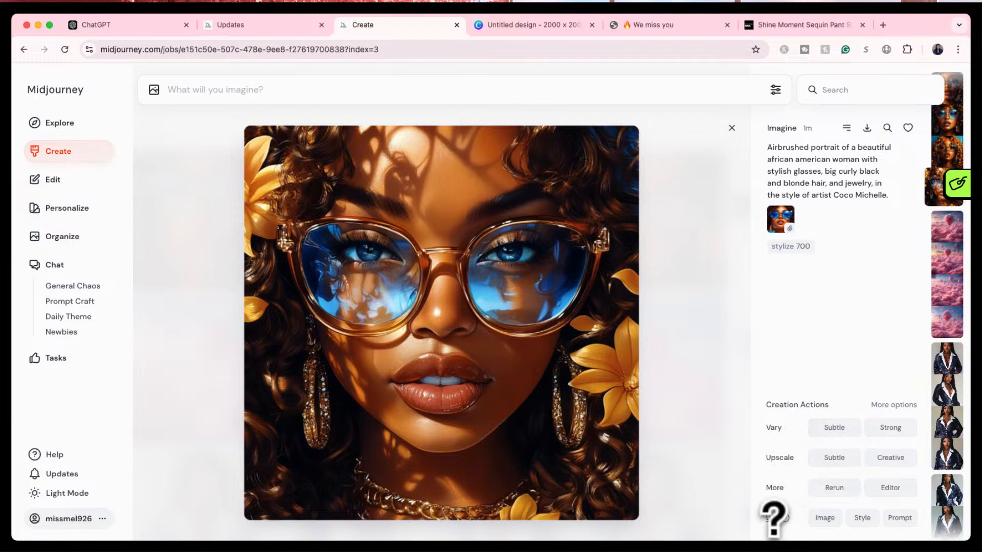
mouse_move(775, 517)
click(892, 404)
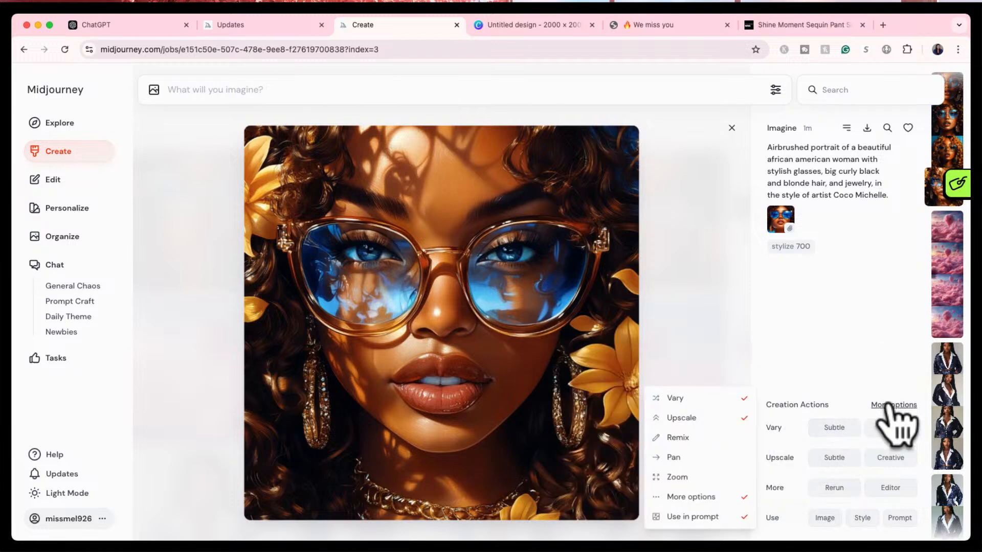
click(732, 476)
click(738, 457)
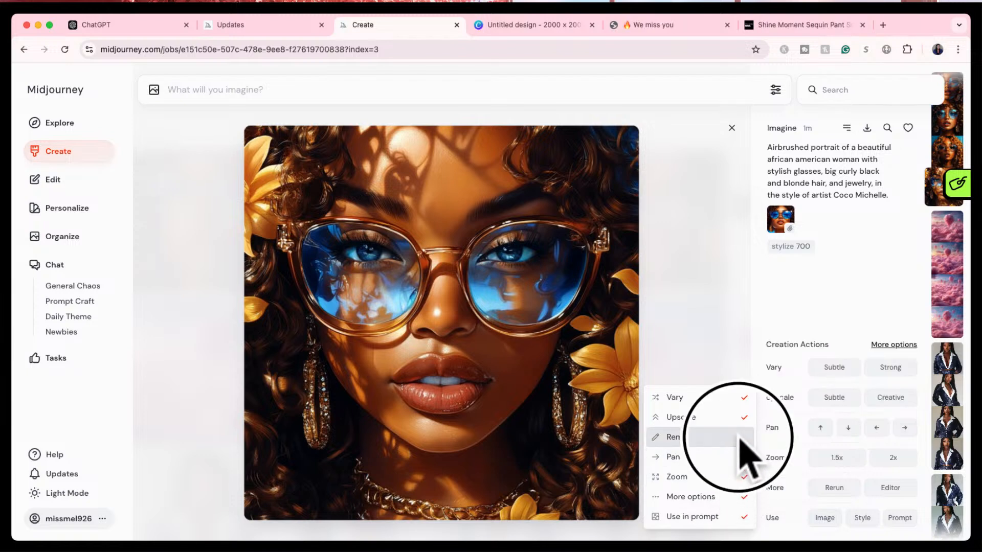
click(739, 437)
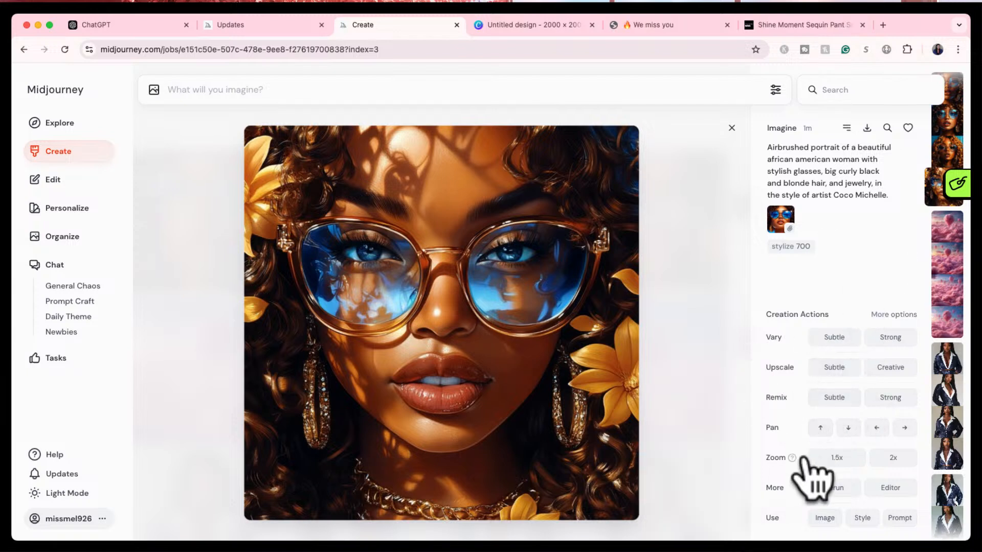
- Generate a 2x zoomed-out version of the fourth portrait and return to the creation feed
click(889, 458)
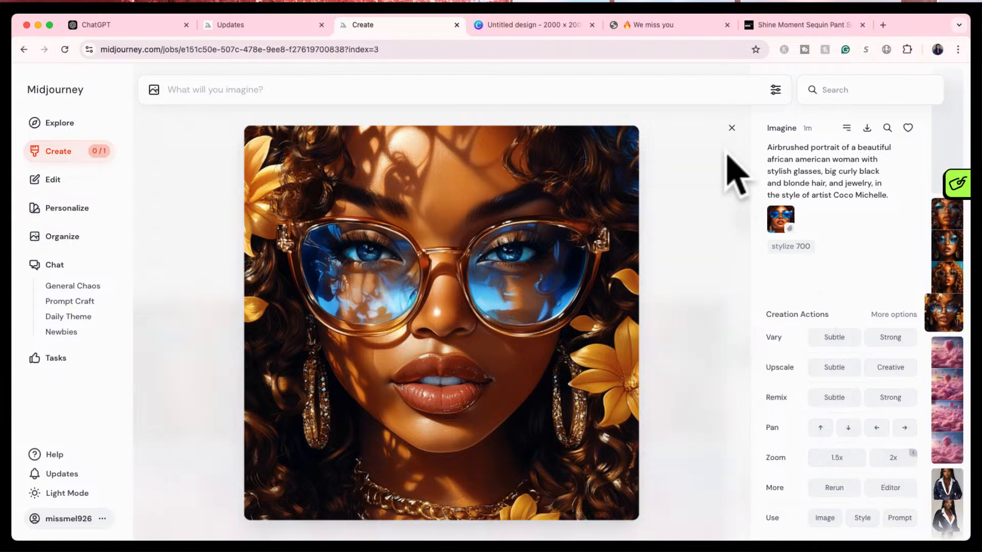
click(732, 128)
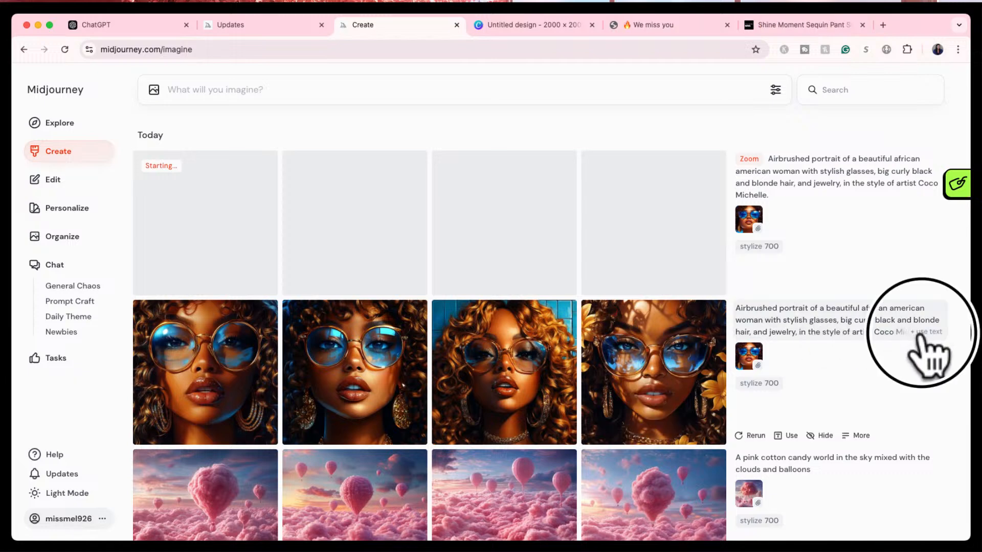
- Reuse the african american portrait's prompt and style reference, replacing "african american" with "Latina"
click(920, 333)
click(753, 377)
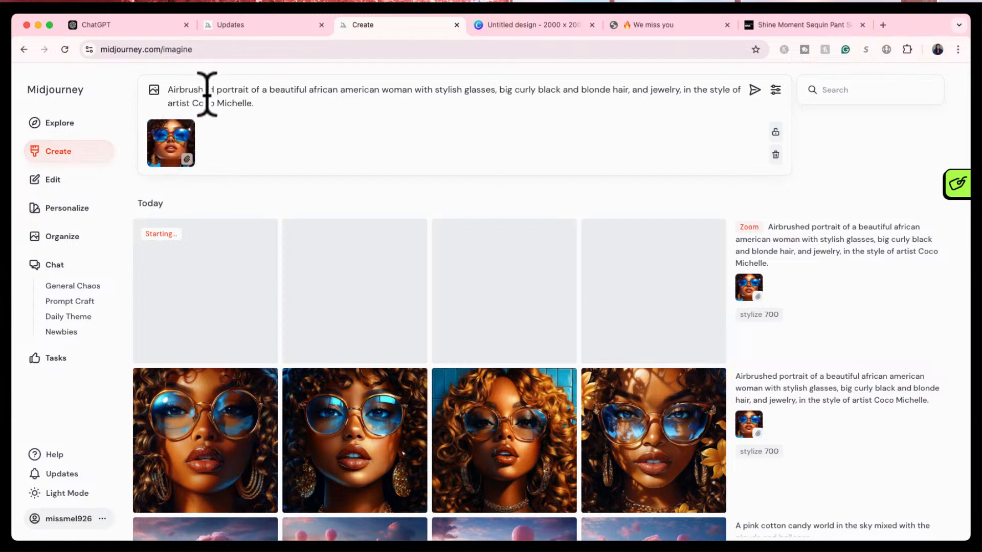
click(291, 93)
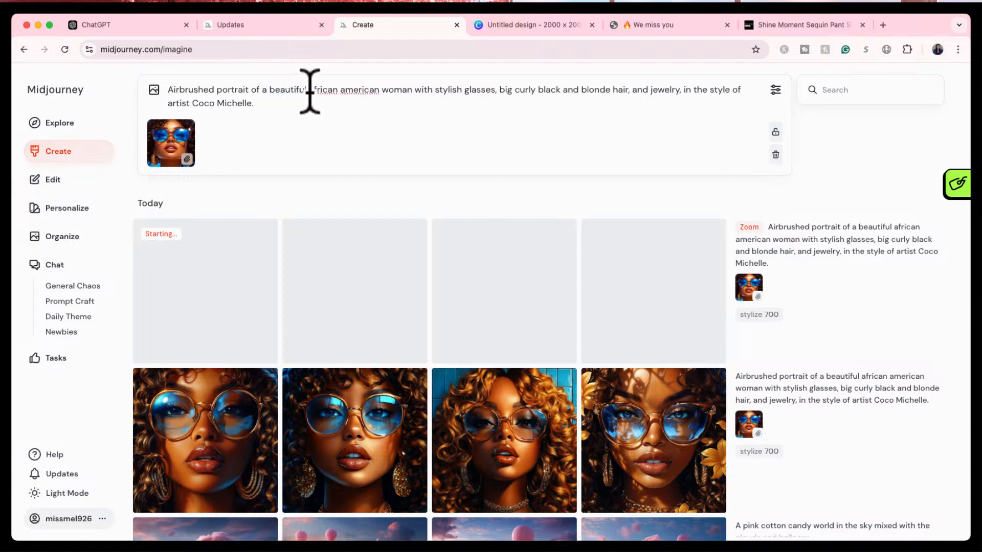
drag(310, 91, 380, 90)
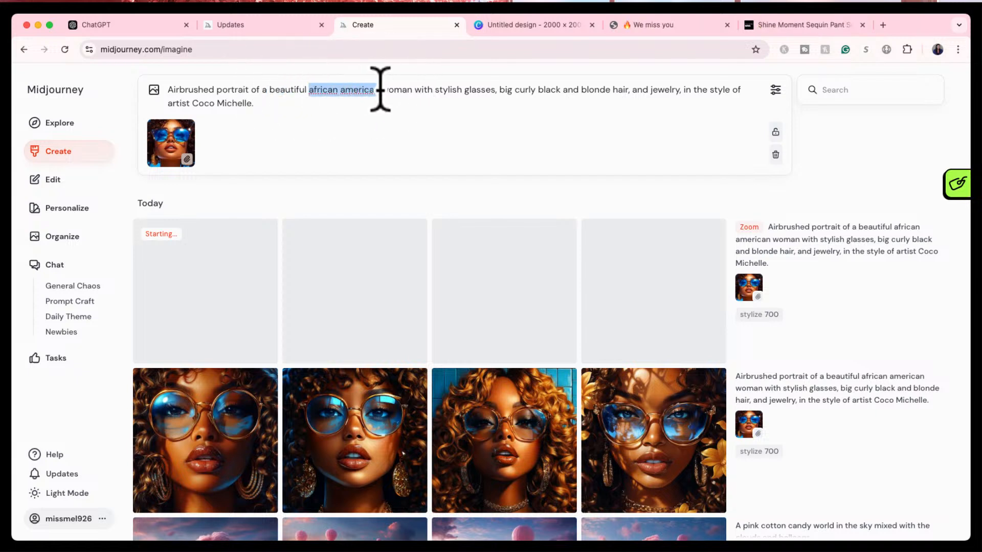
text(Latina)
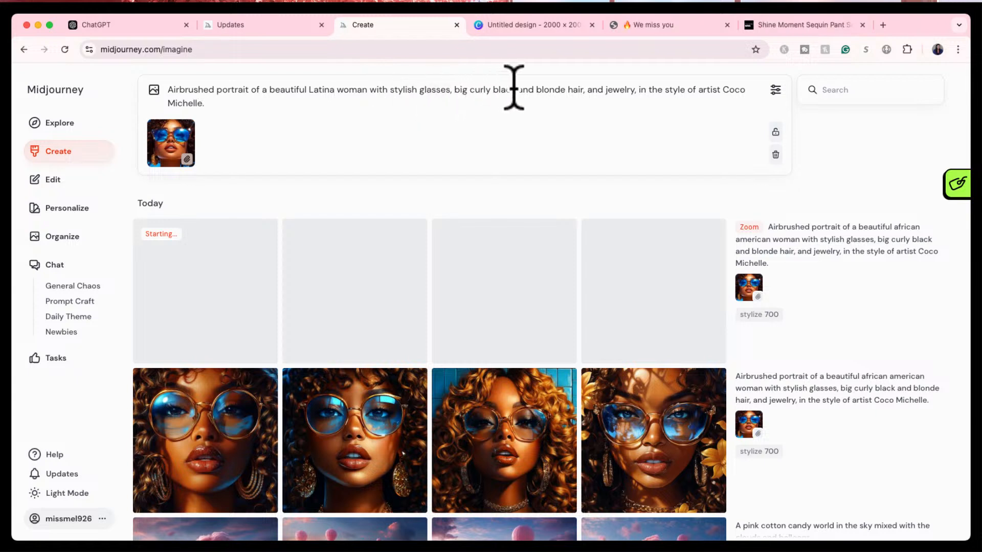
- Change the hair color in the Latina portrait prompt to "red", removing "and blonde"
text(re)
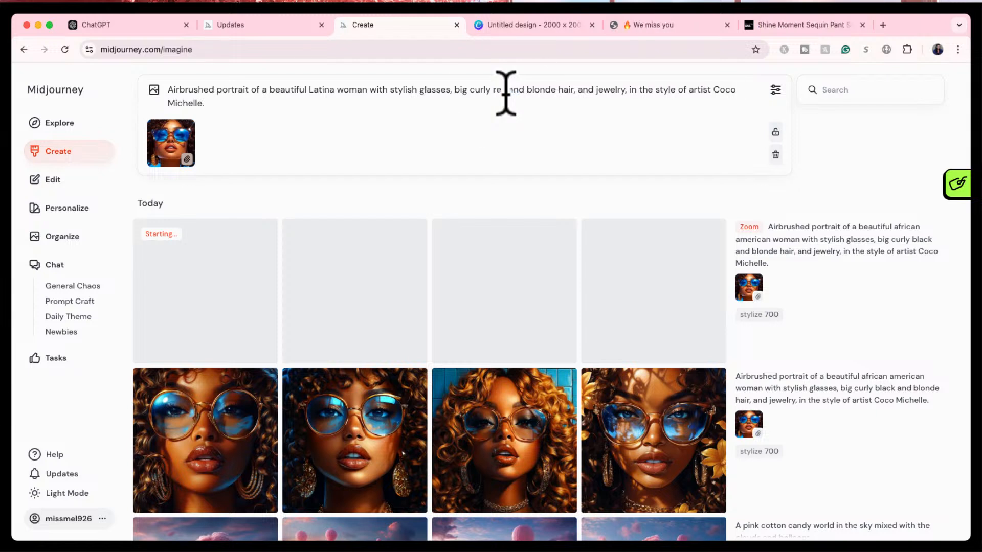
text(s)
key(BackSpace)
text(d)
drag(509, 89, 554, 87)
key(BackSpace)
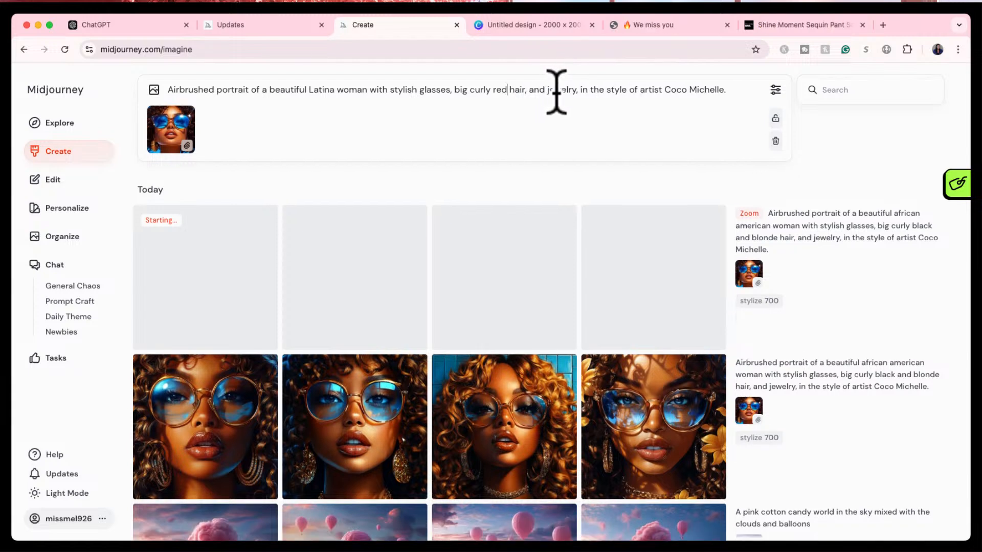
- Specify gold jewelry in the prompt and generate the Latina portrait images
click(545, 89)
text(gol )
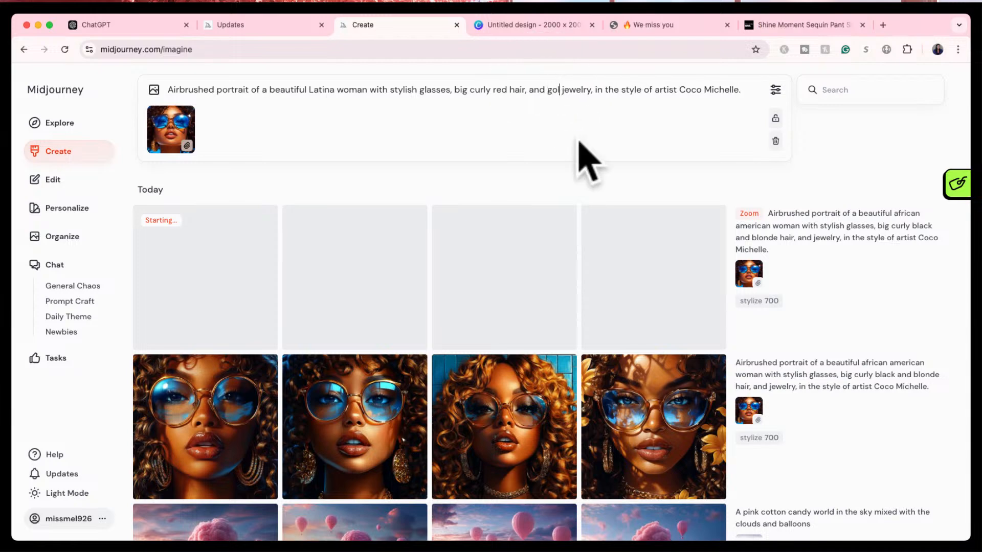
text(d)
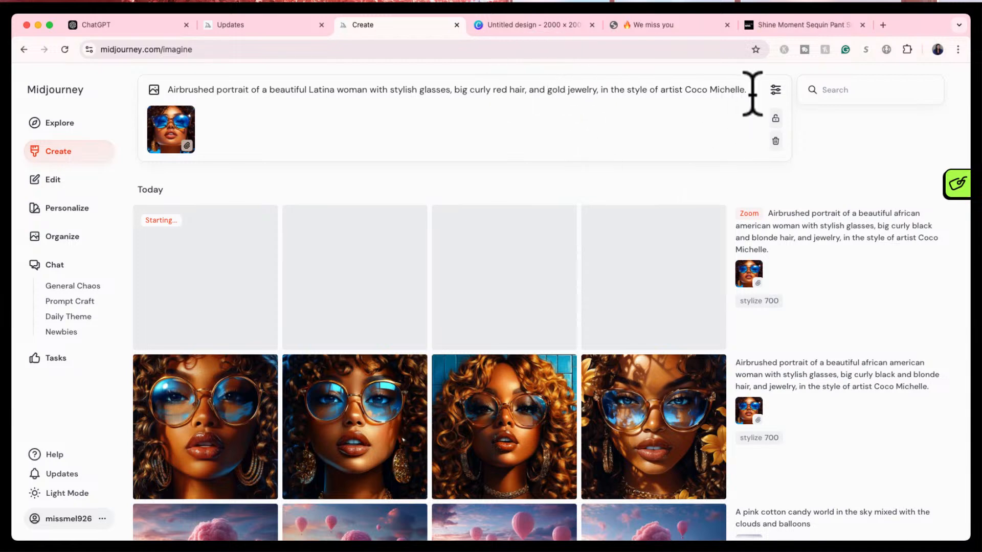
key(Return)
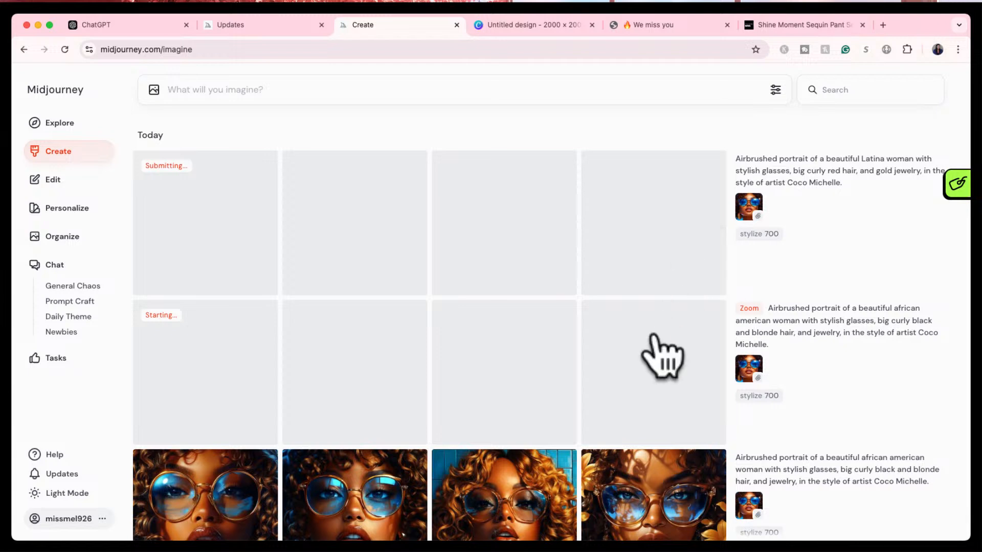
scroll(662, 357, down, 1)
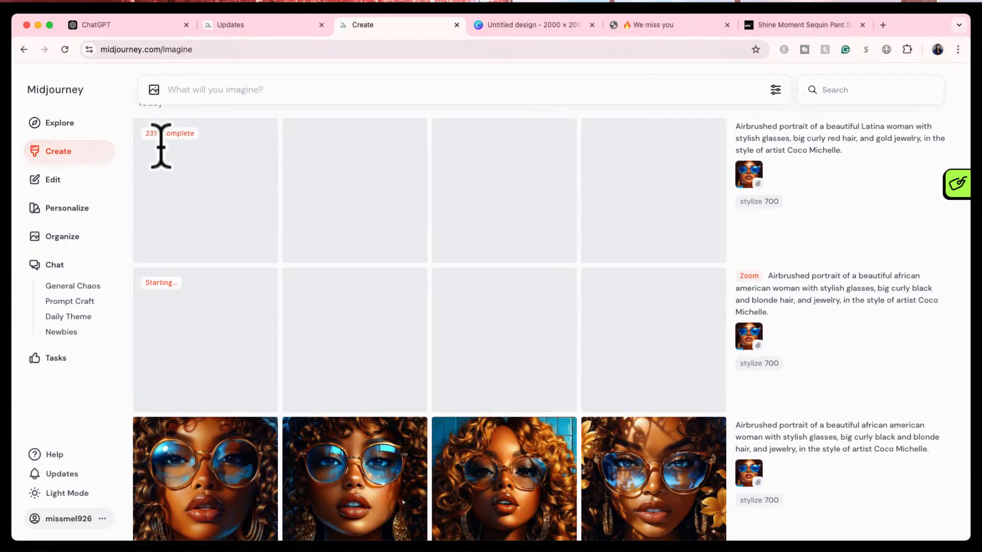
mouse_move(813, 143)
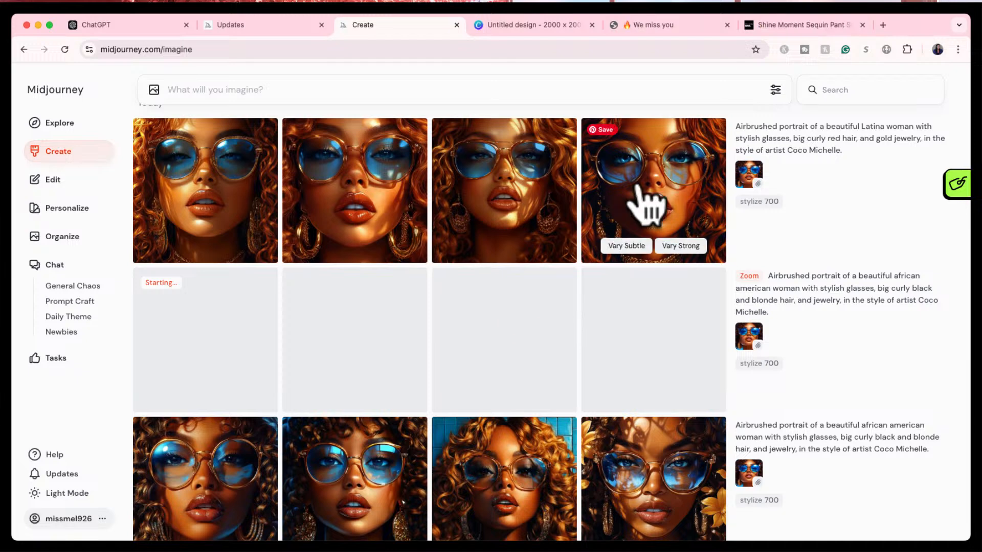
- Reuse the style reference image and prompt text from the Latina portrait in a new prompt
scroll(592, 237, down, 3)
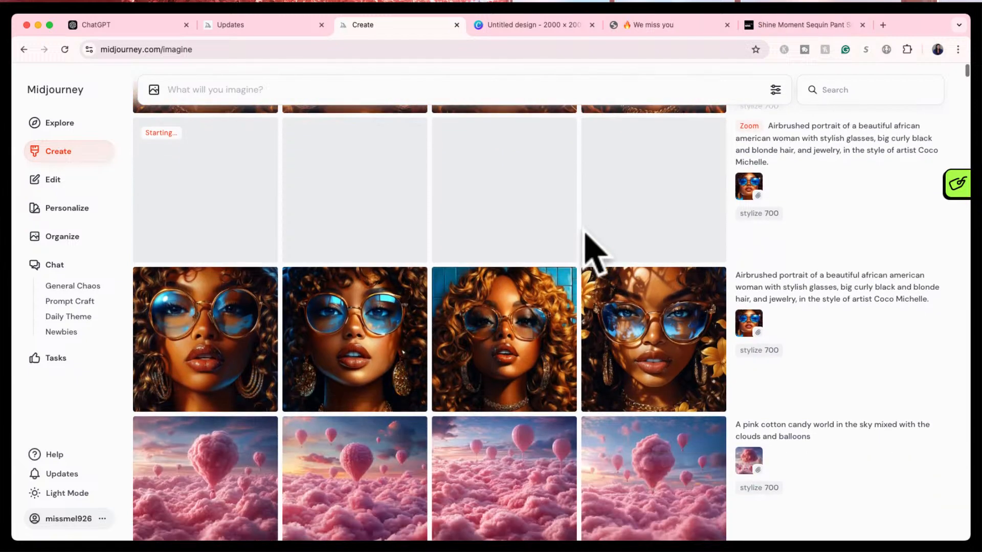
scroll(581, 374, up, 4)
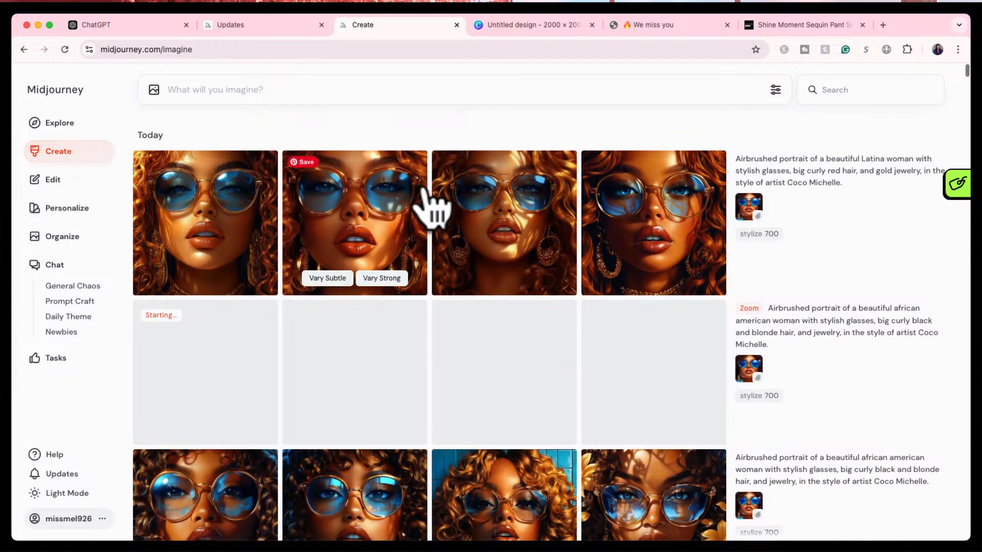
click(756, 212)
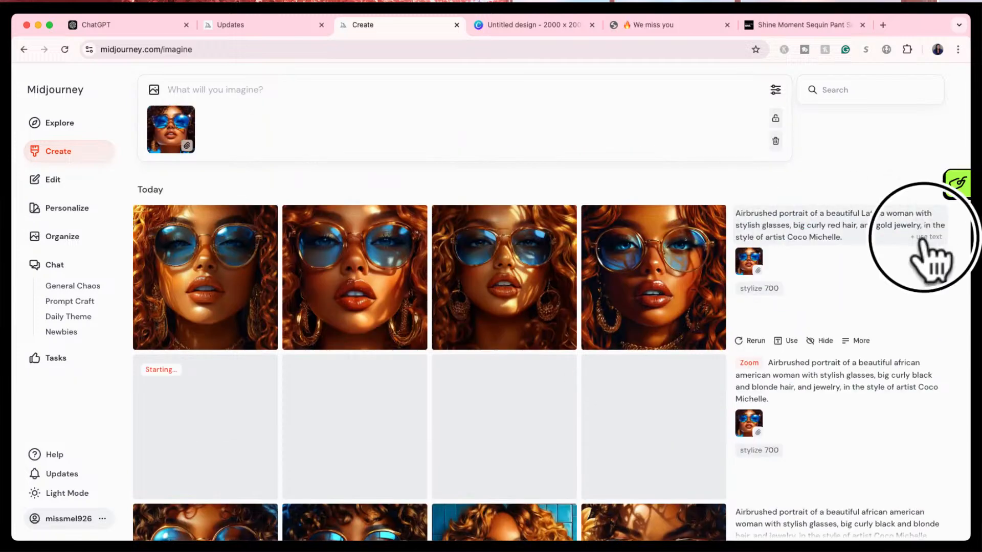
click(924, 238)
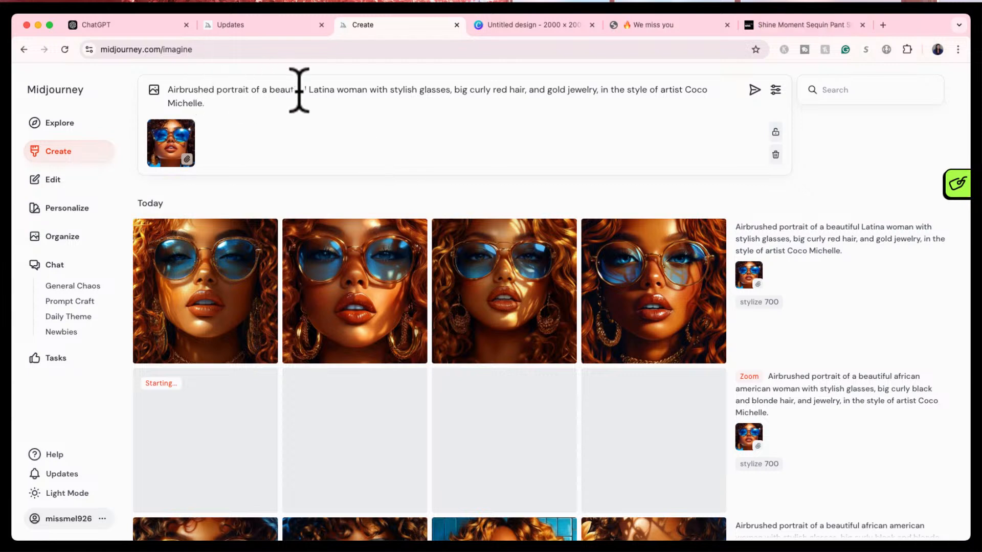
- Replace "Latina" with "Asian" in the reused portrait prompt
click(318, 90)
text(as)
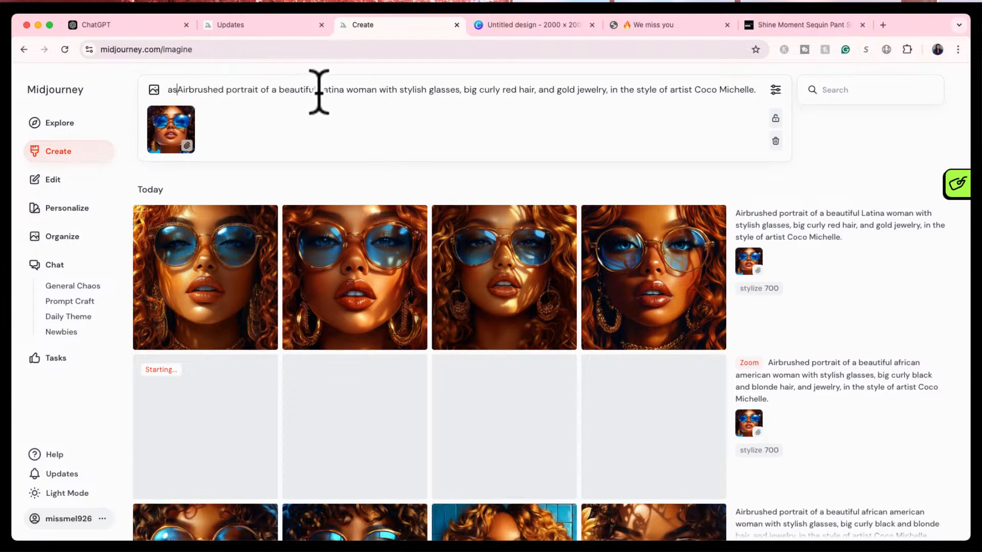
text(ia)
key(BackSpace)
key(BackSpace)
key(BackSpace)
key(BackSpace)
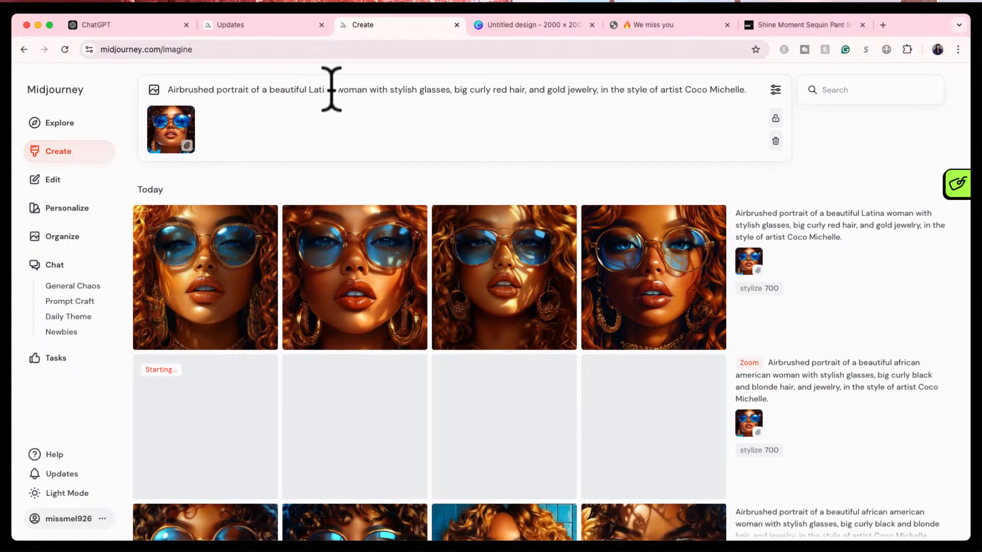
double_click(324, 91)
text(As)
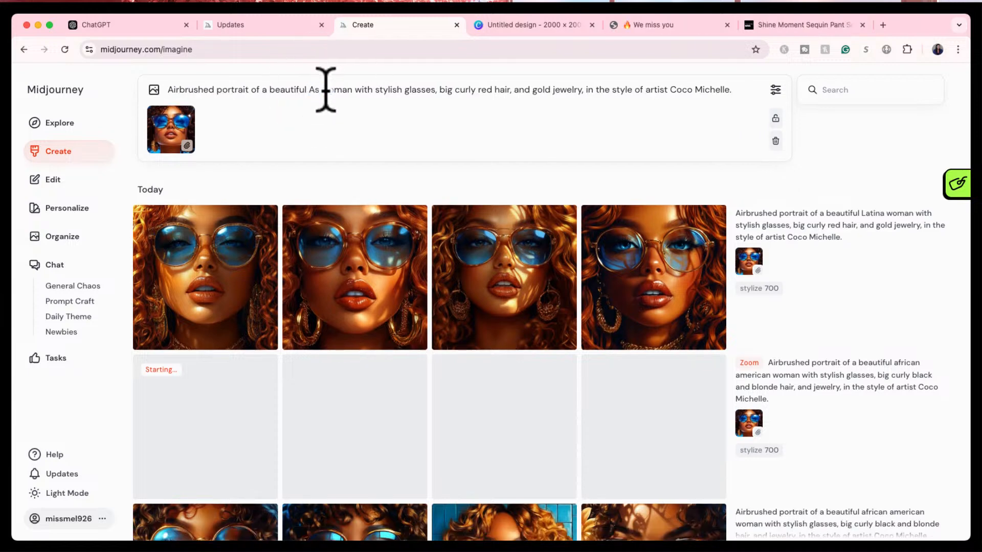
text(ian)
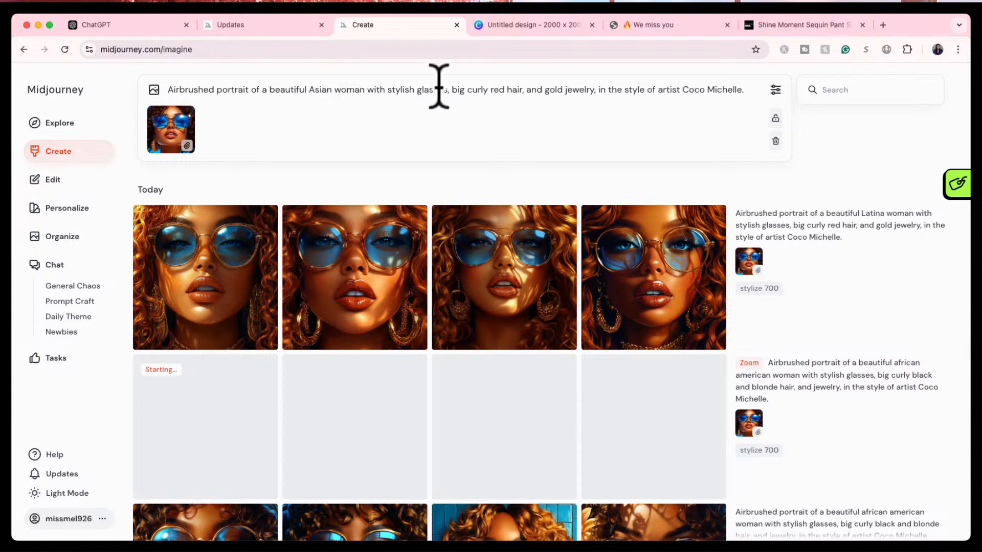
- Change the hair color in the Asian portrait prompt to "black" and generate the images
double_click(498, 90)
text(black)
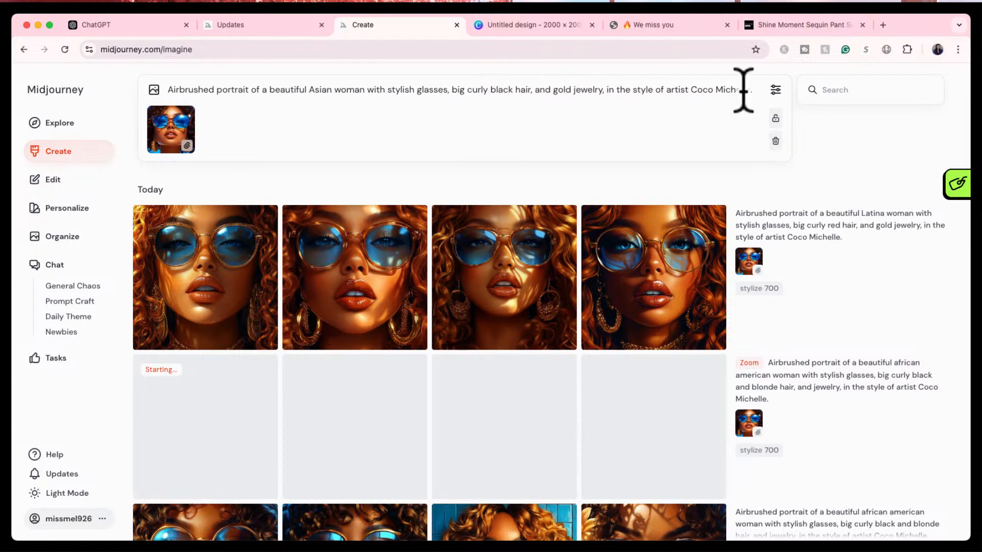
key(Return)
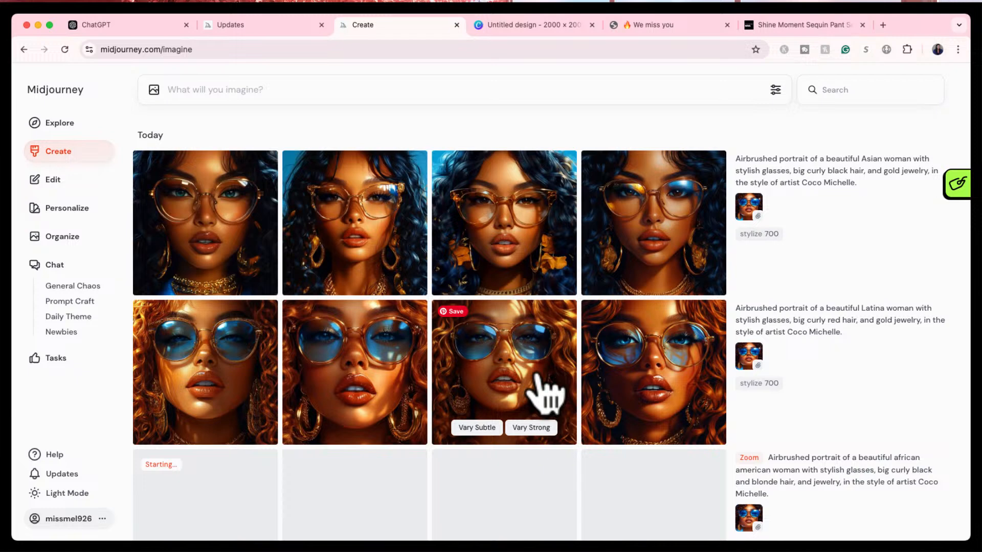
- Cancel the pending Zoom job of the african american portrait
scroll(542, 391, down, 5)
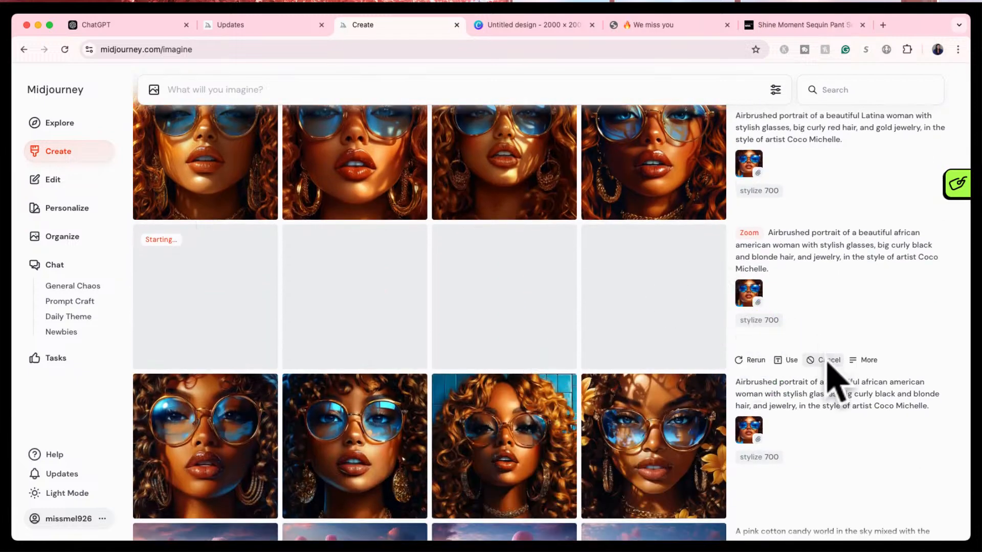
click(825, 360)
scroll(657, 230, up, 3)
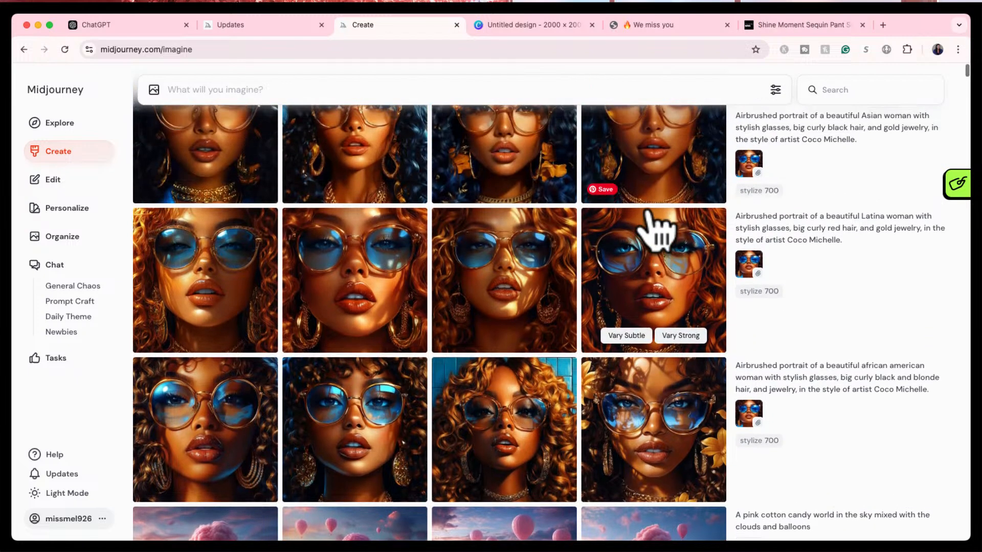
- Reuse the Asian portrait's prompt and style reference, replace "Asian" with "Mexican", and generate the images
scroll(657, 230, up, 2)
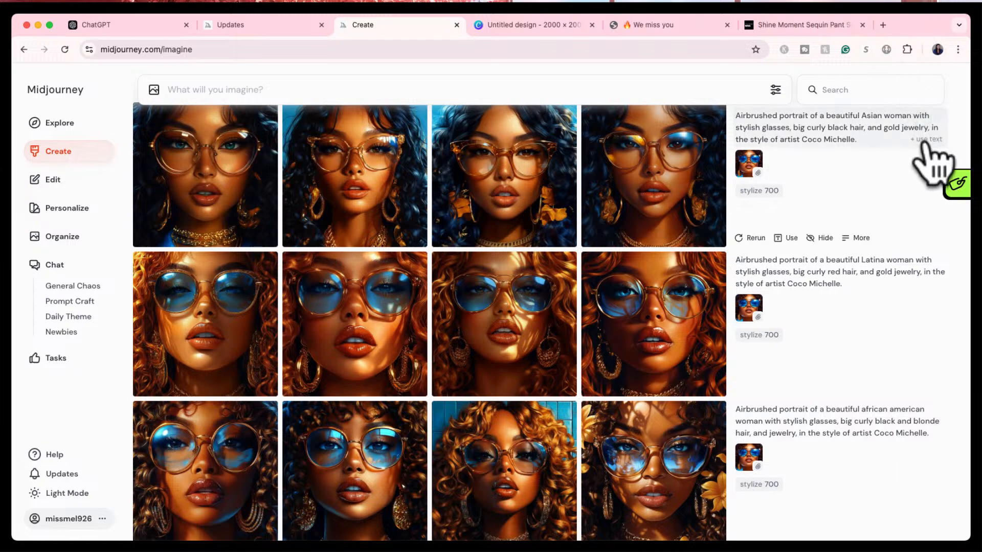
click(922, 142)
click(757, 190)
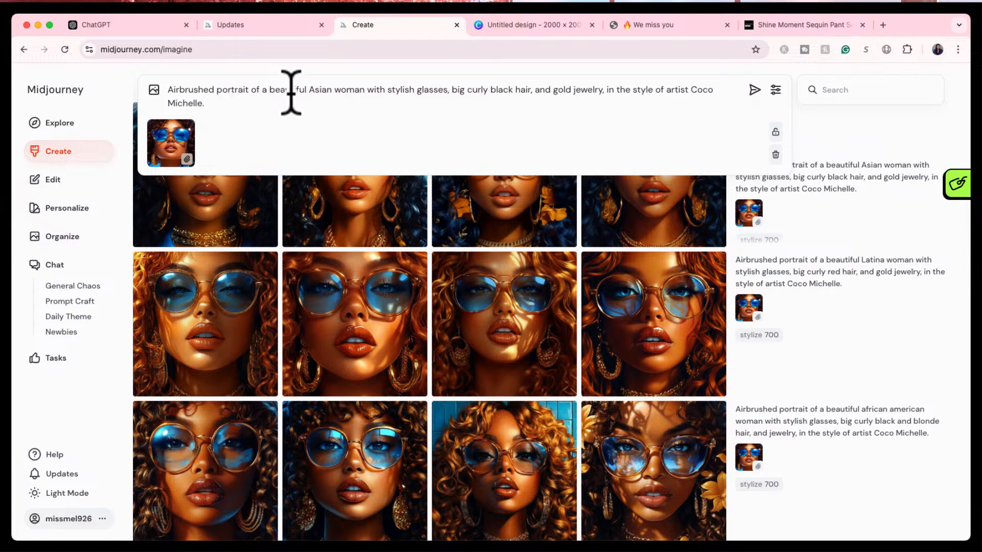
double_click(322, 90)
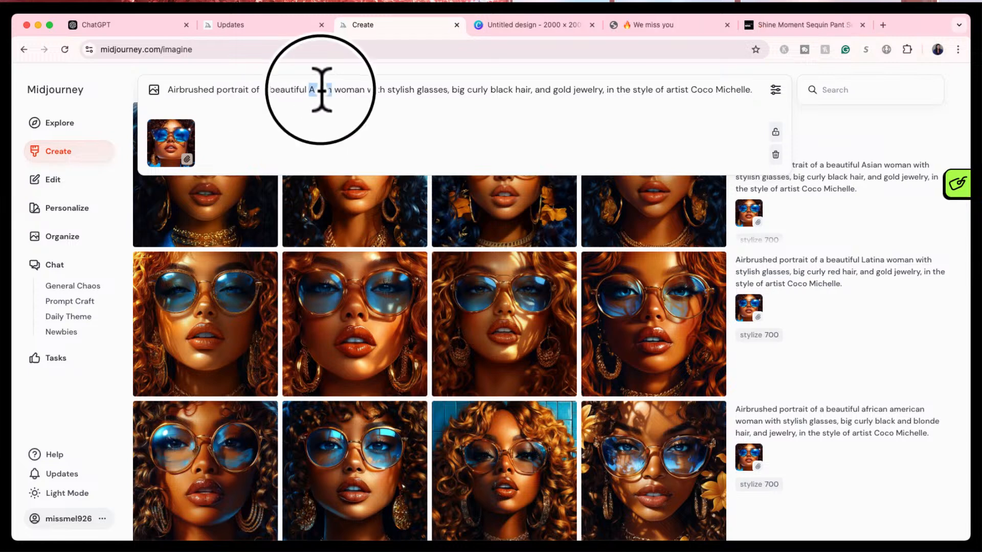
text(Mexican)
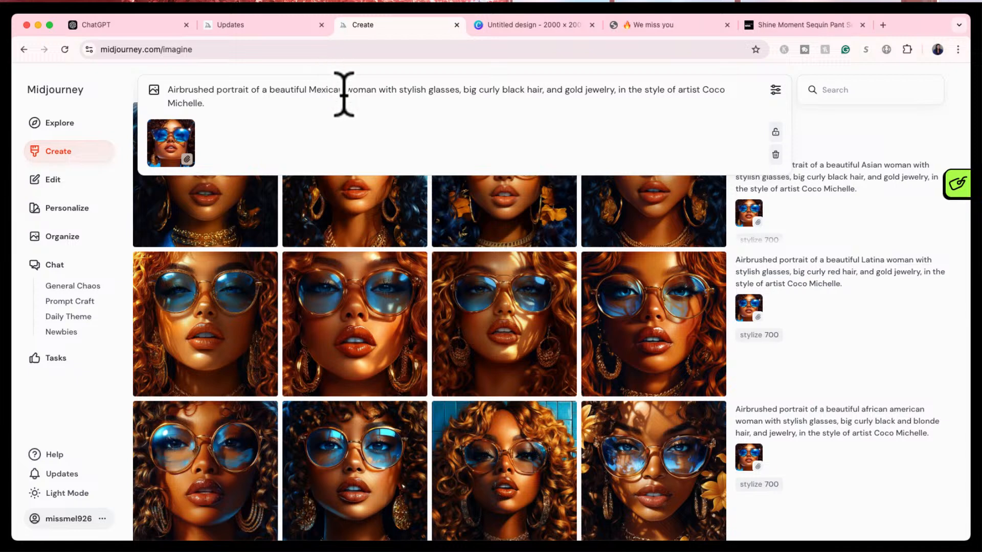
key(Return)
scroll(552, 337, down, 2)
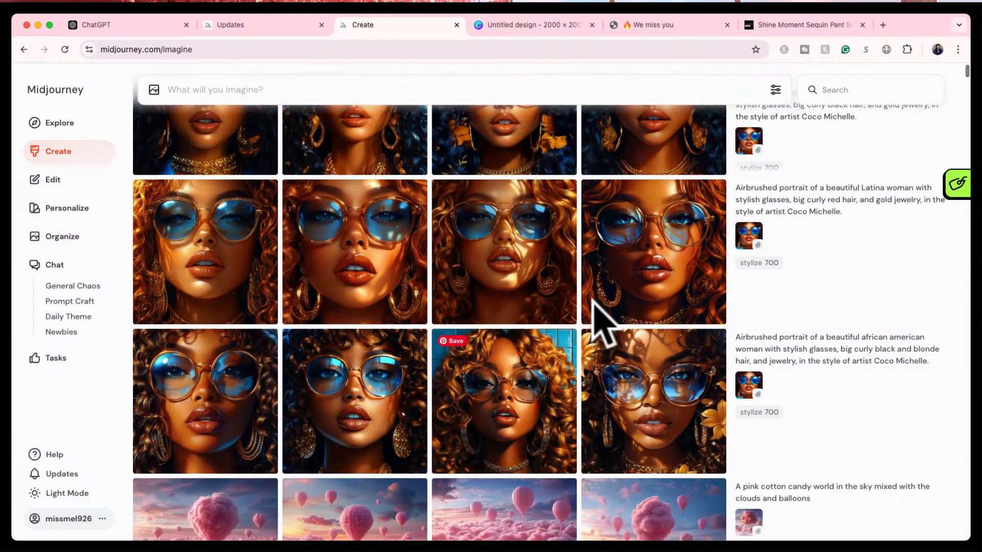
- Generate images from the african american woman portrait prompt, replacing "african american" with "Caribbean" and attaching the reference image from an earlier prompt
click(926, 361)
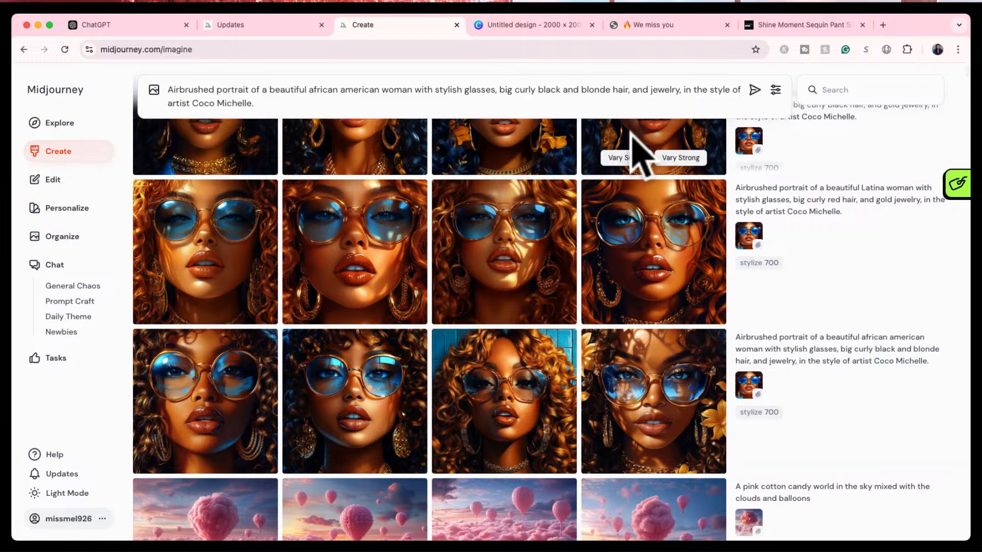
drag(309, 89, 379, 87)
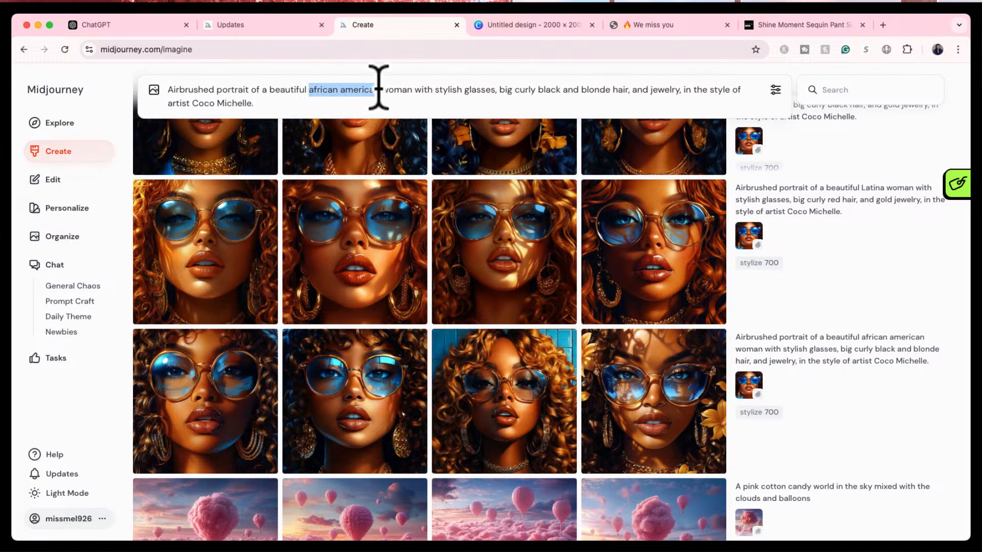
text(Caribbean)
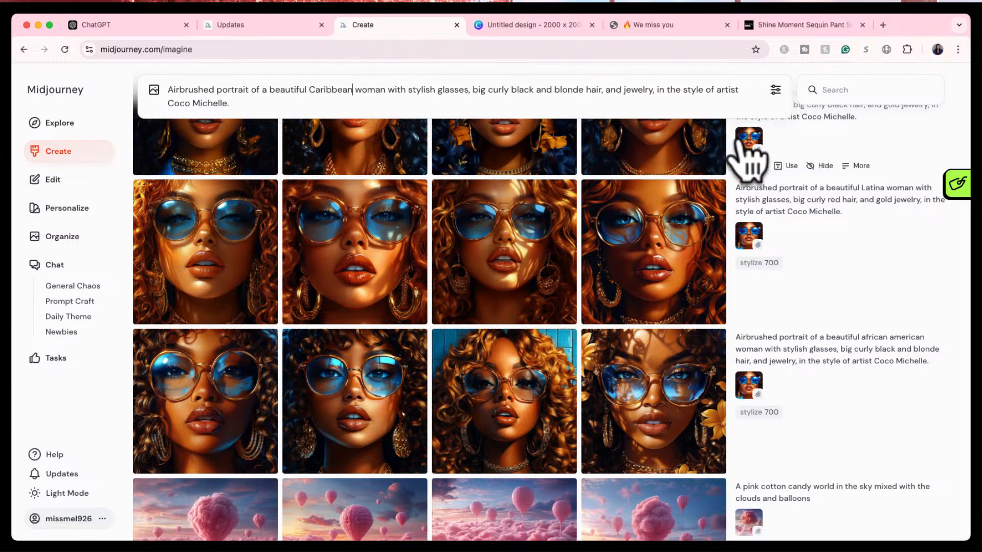
drag(749, 146, 606, 123)
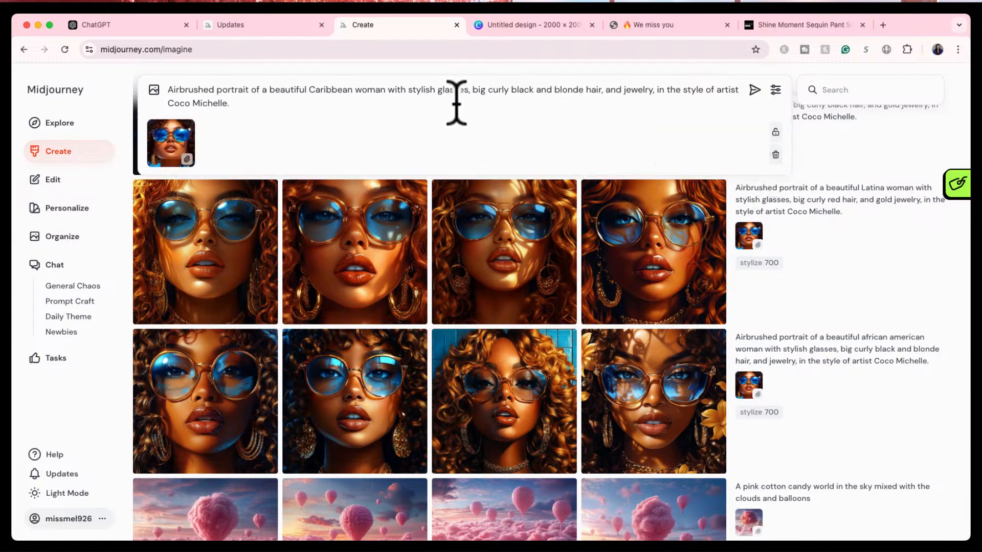
key(Return)
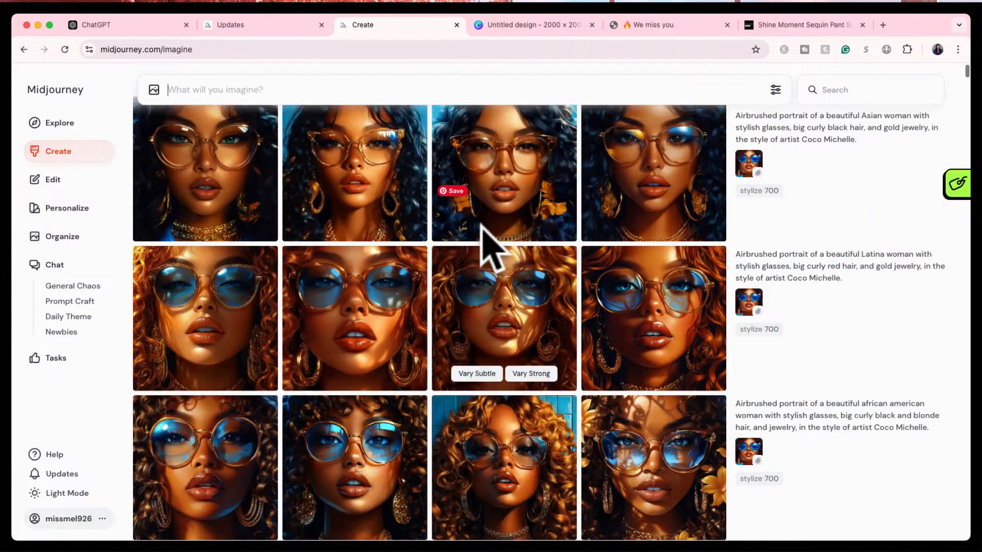
- Compare the Caribbean, Mexican, Asian and Latina portrait sets with the zoomed-out african american portraits among the creations
scroll(488, 250, down, 1)
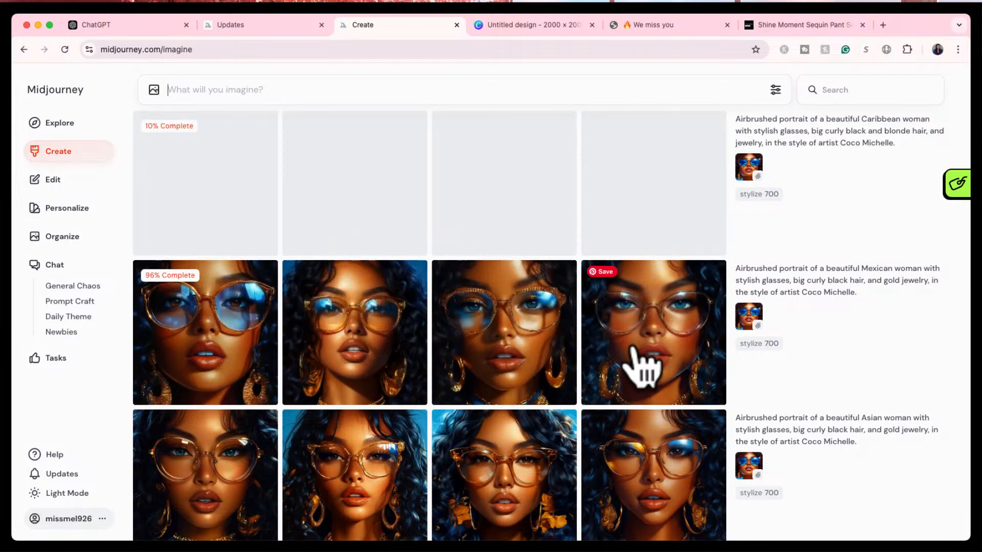
scroll(672, 373, down, 3)
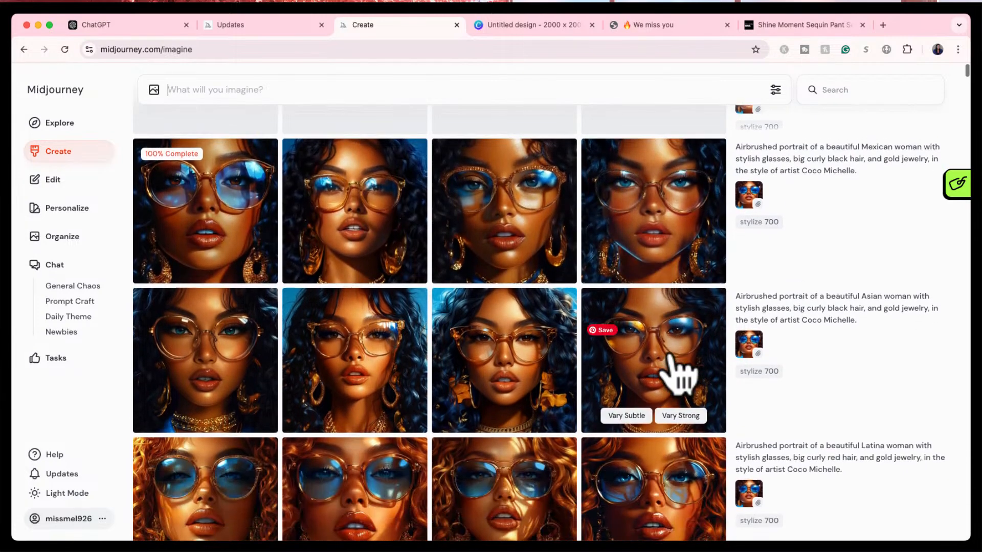
scroll(677, 376, down, 1)
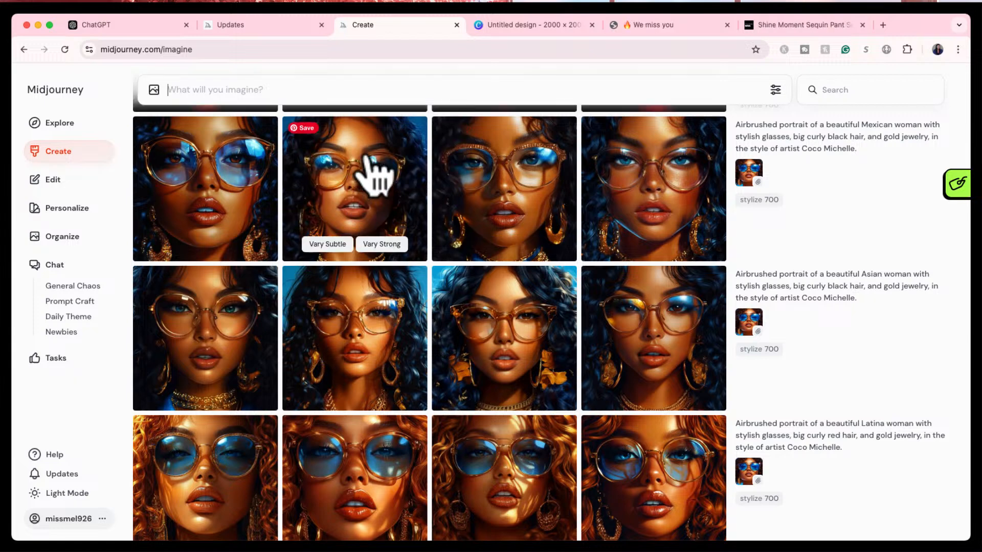
scroll(435, 204, up, 4)
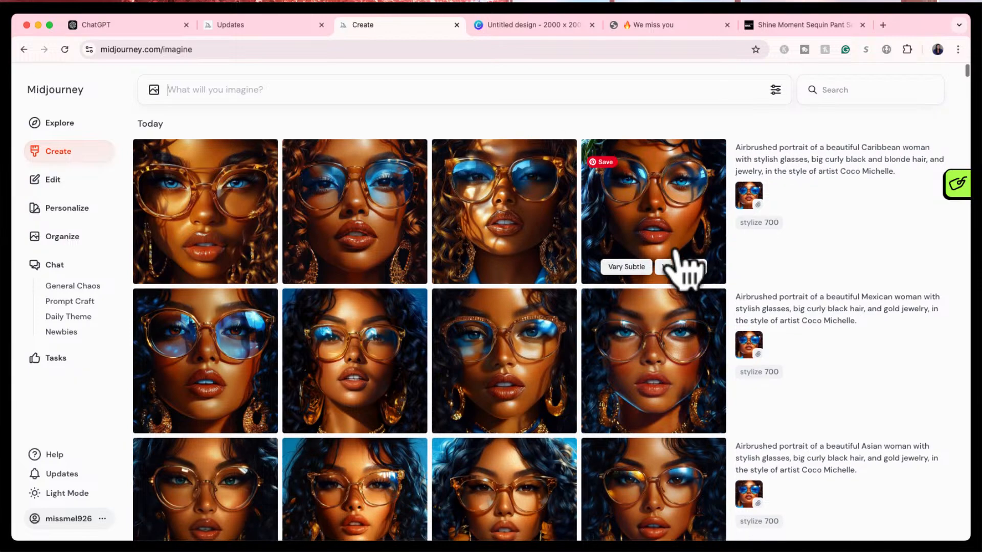
scroll(685, 269, down, 6)
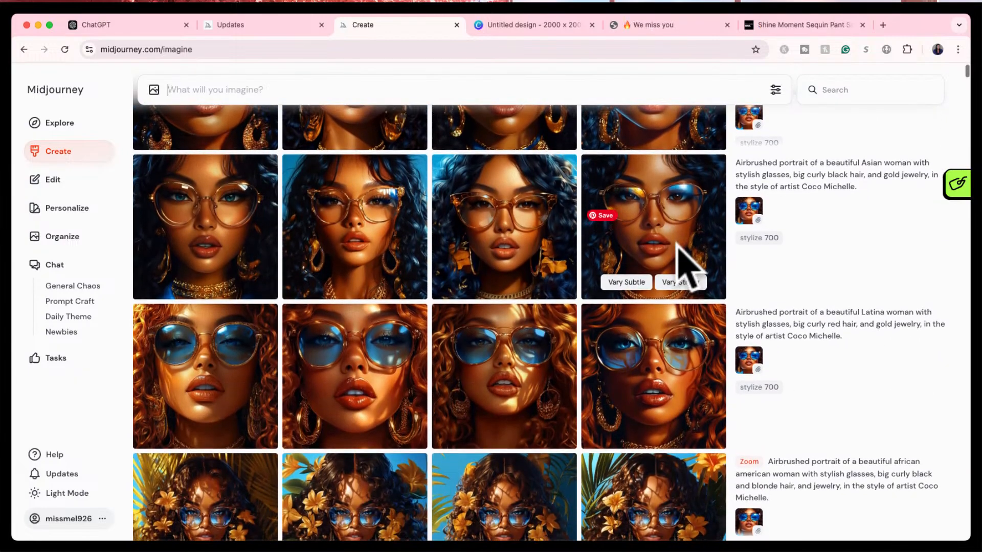
scroll(678, 246, up, 2)
scroll(687, 268, down, 5)
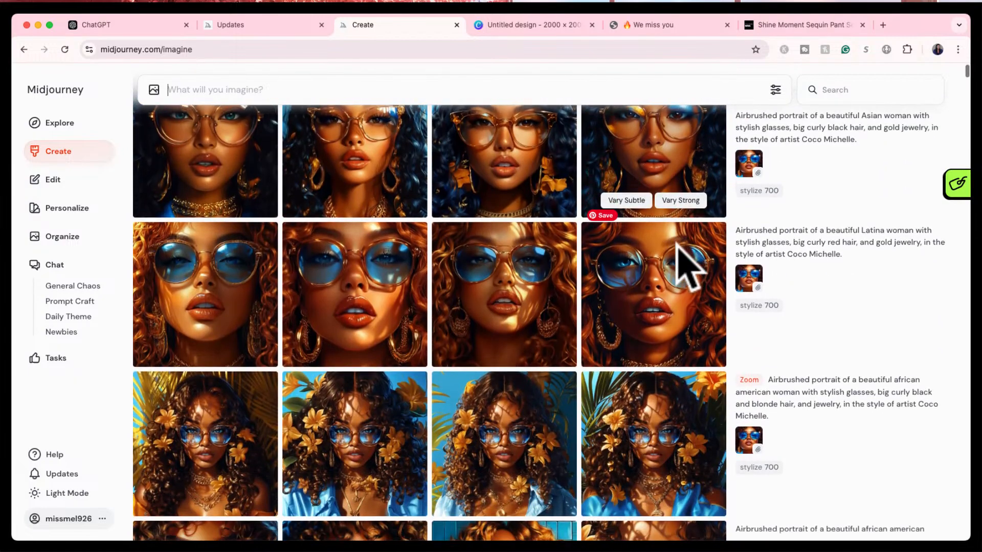
scroll(678, 247, down, 1)
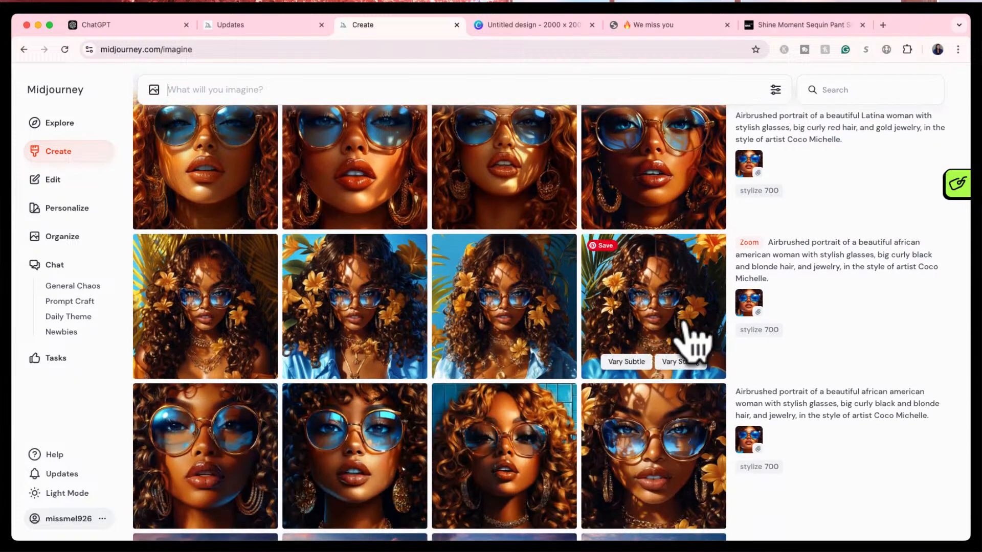
- View the zoomed-out african american portraits with yellow flowers at full size, from the fourth variation back to the first, and inspect the fourth again
click(684, 296)
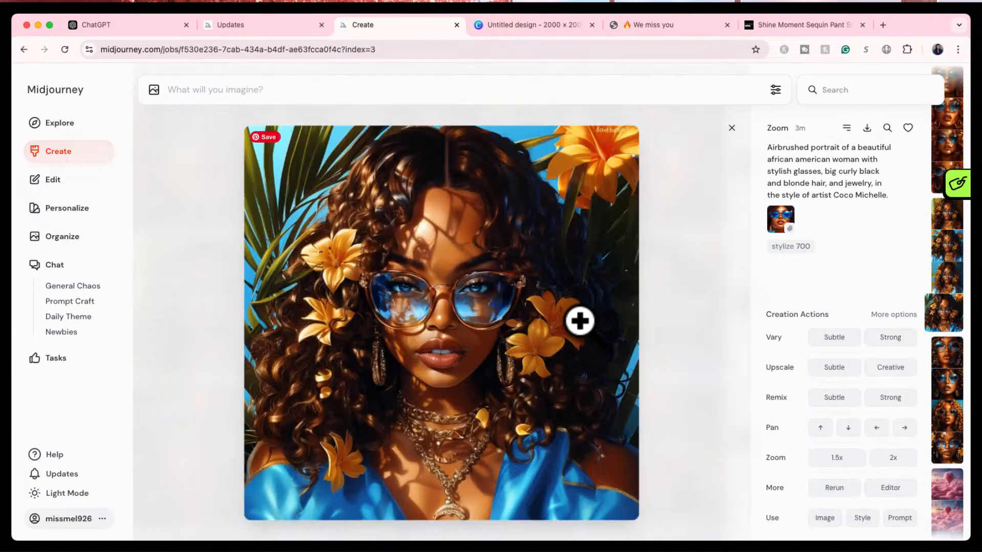
key(Left)
key(Left)
key(Left)
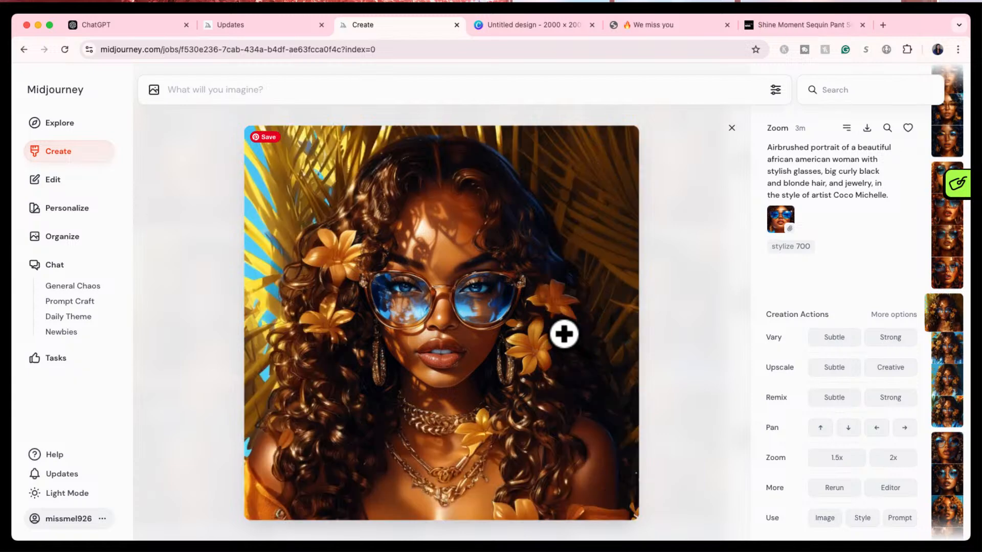
click(732, 128)
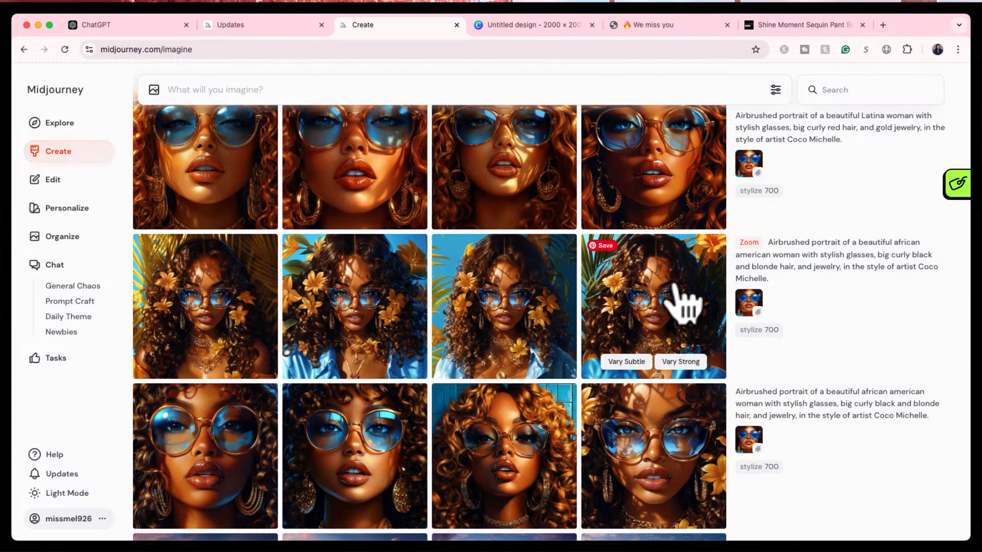
click(683, 302)
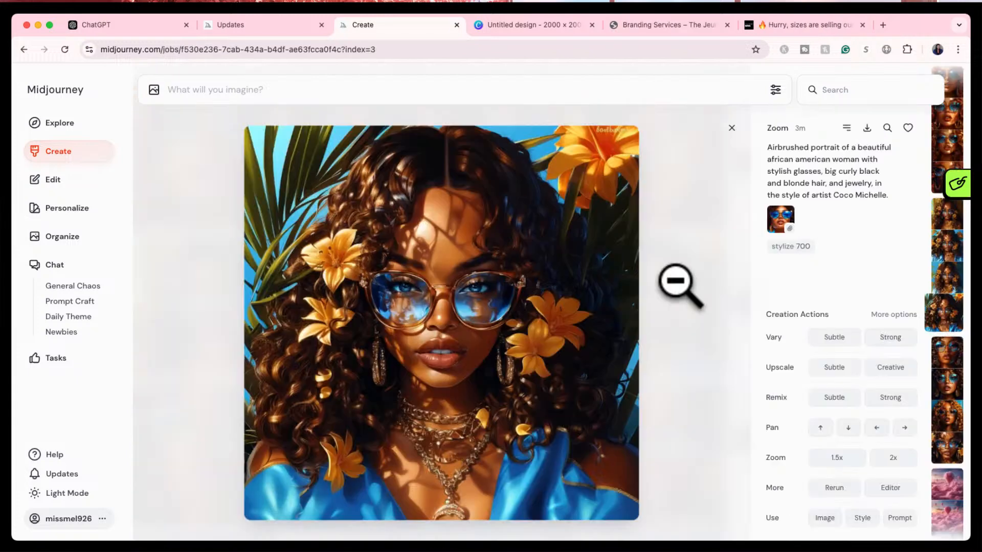
click(731, 128)
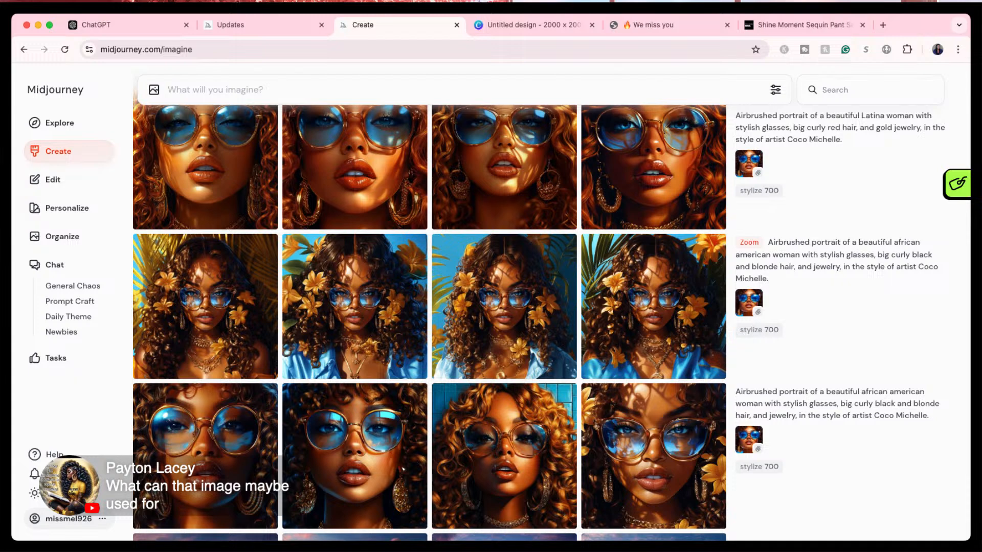
- Return to the newest creations and inspect the third Caribbean woman portrait at full size
scroll(429, 317, up, 10)
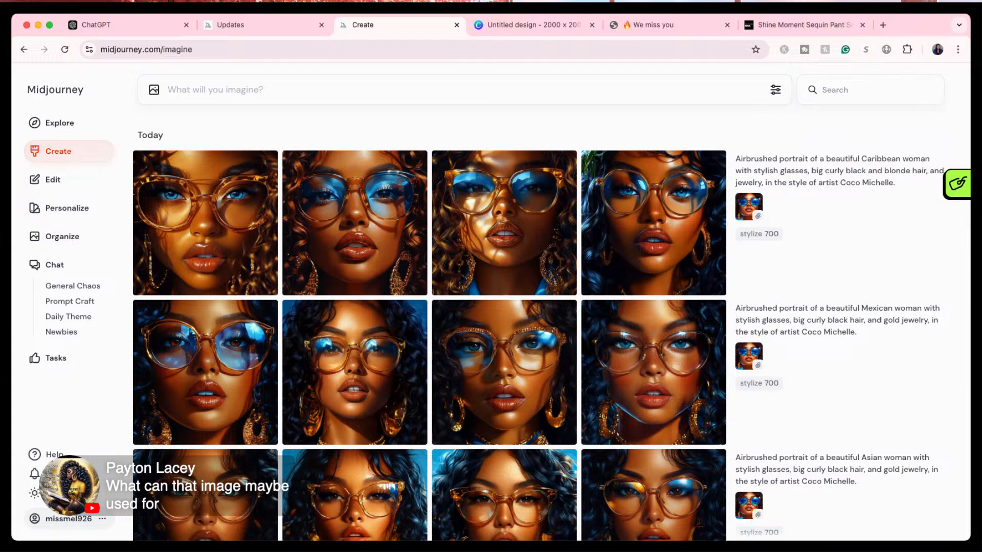
scroll(503, 301, down, 1)
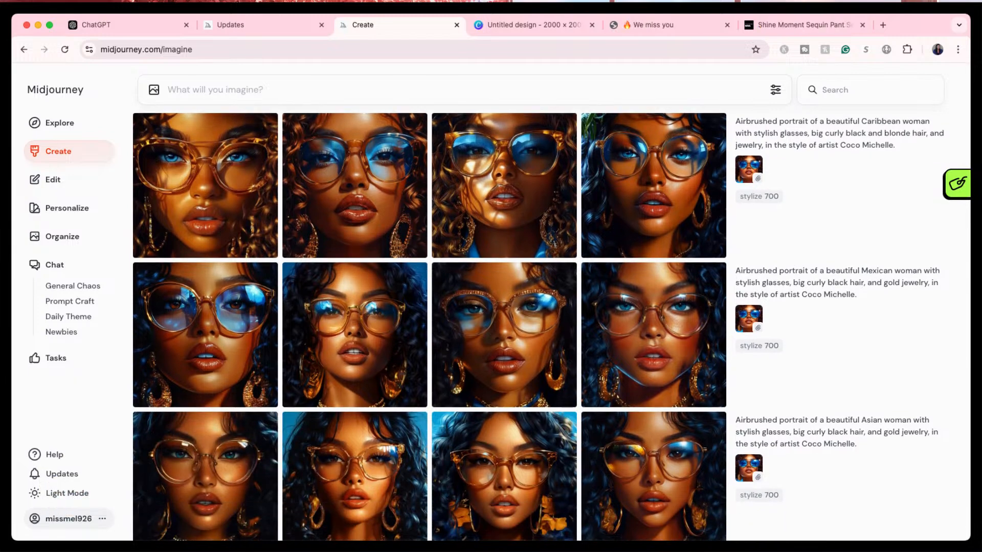
scroll(503, 301, up, 1)
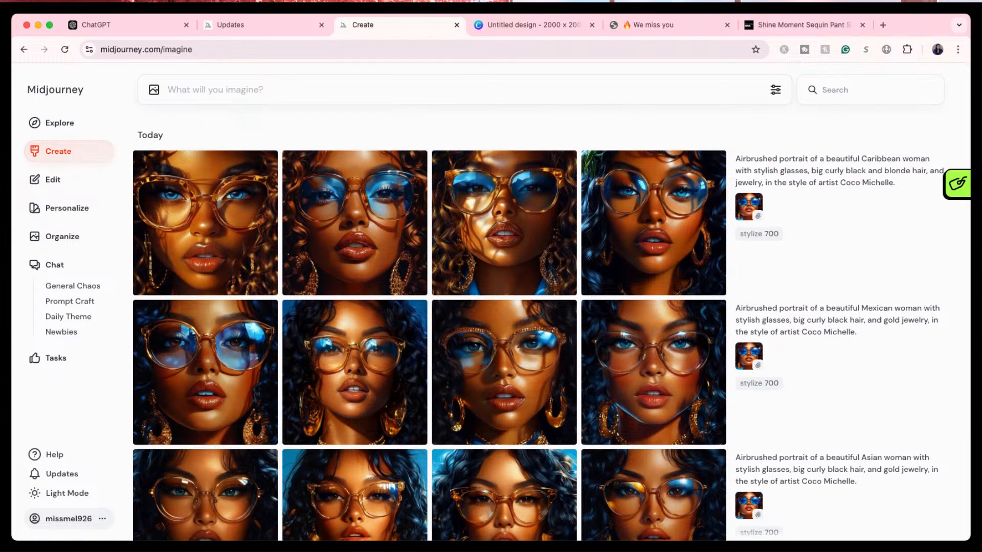
mouse_move(495, 244)
click(504, 260)
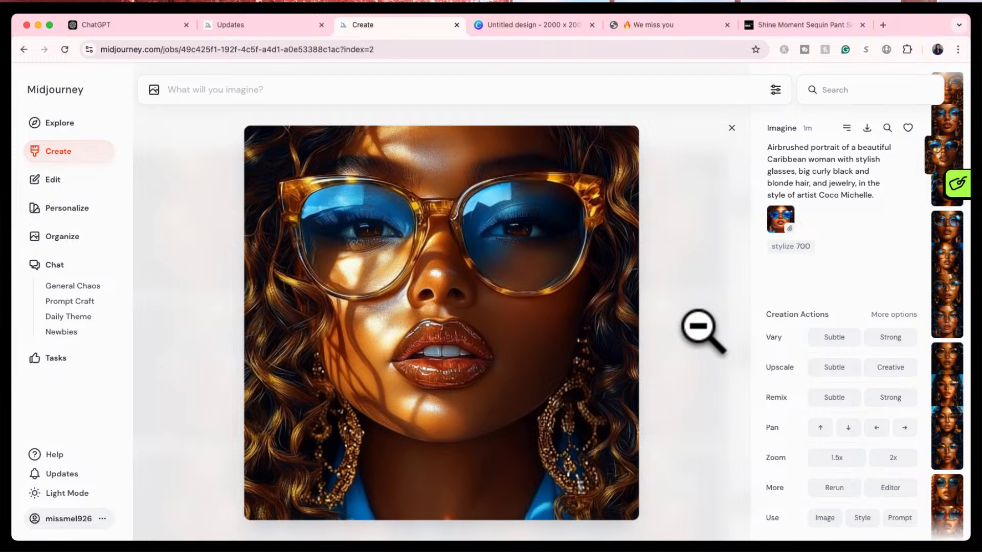
click(732, 127)
- Open the fourth pink cotton candy sky image with balloons at full size
scroll(515, 422, down, 7)
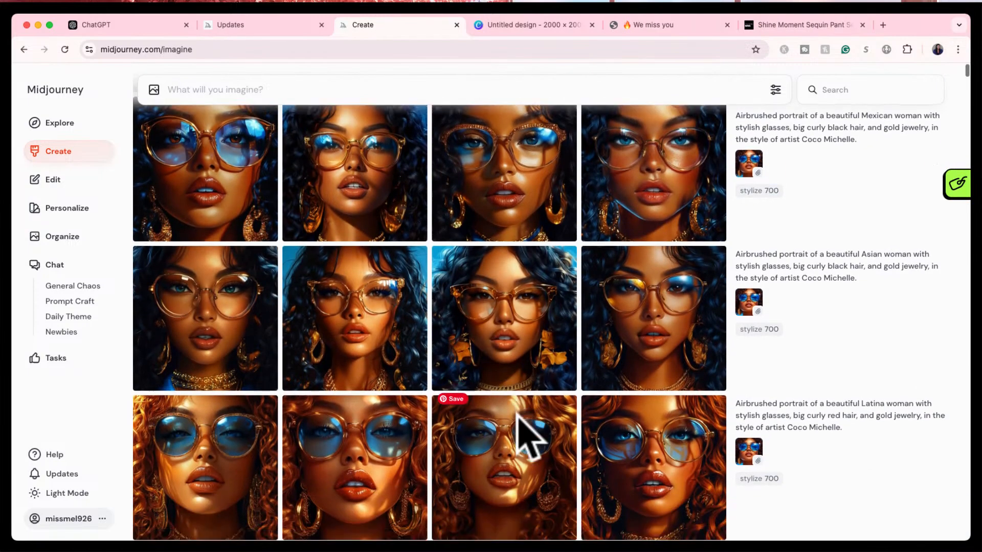
scroll(515, 422, down, 7)
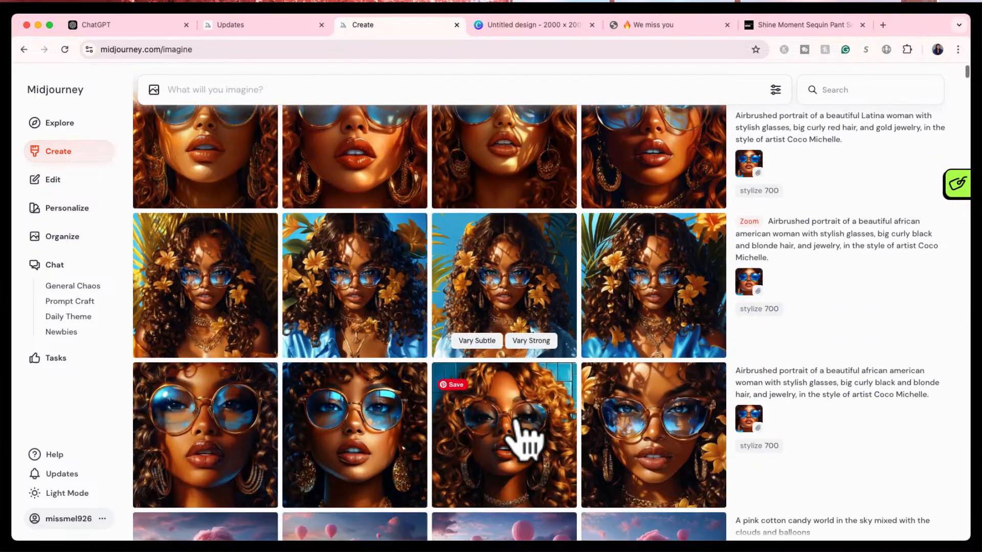
click(657, 253)
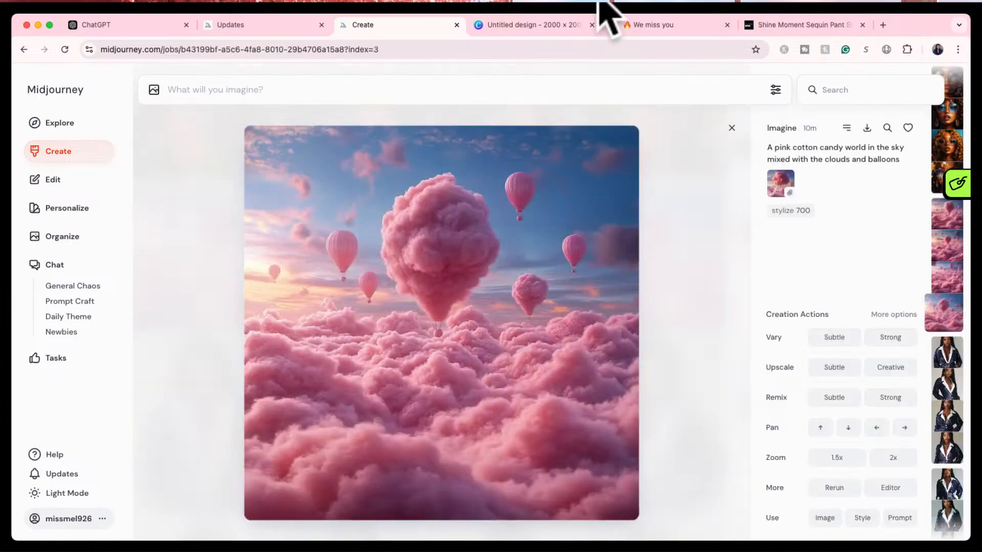
- Switch to The Jeune Creation site and review the MidJourney Mastery: 1:1 Personalized AI Class page, including its cover artwork, contents and pricing
click(658, 30)
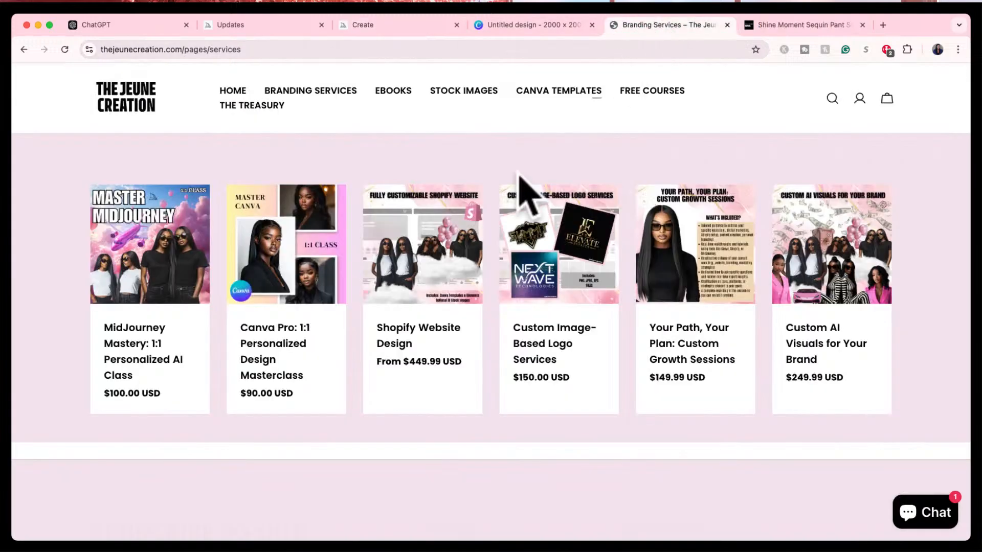
click(200, 266)
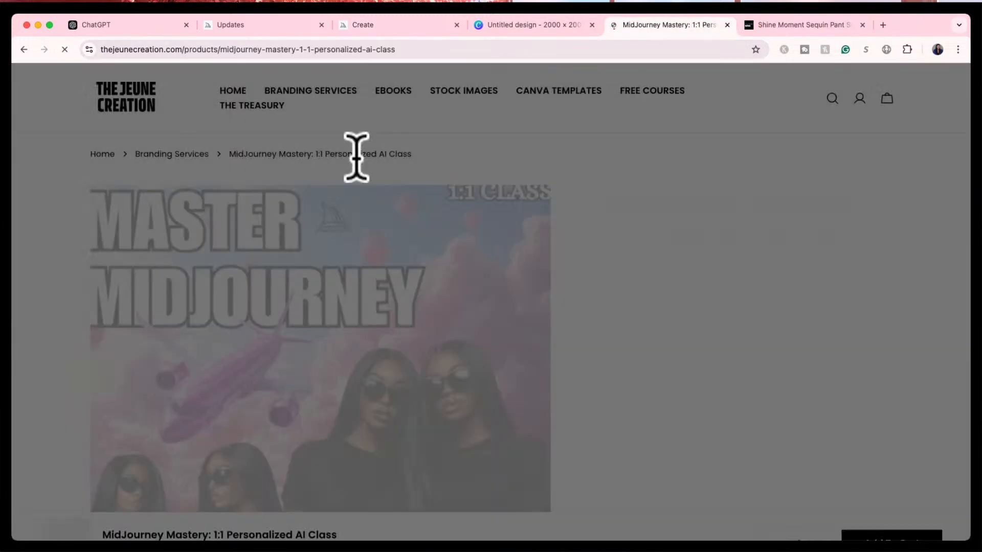
scroll(318, 336, down, 3)
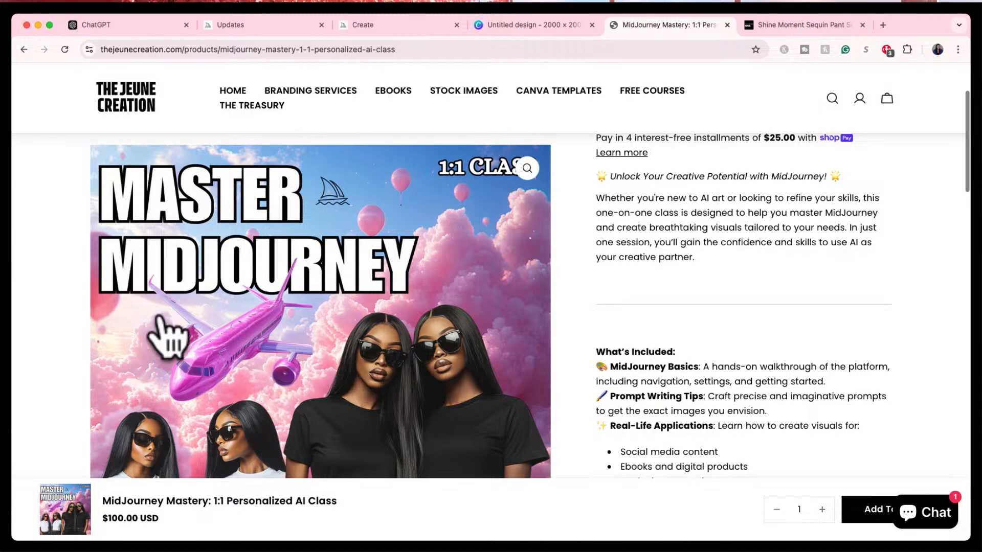
scroll(79, 394, down, 2)
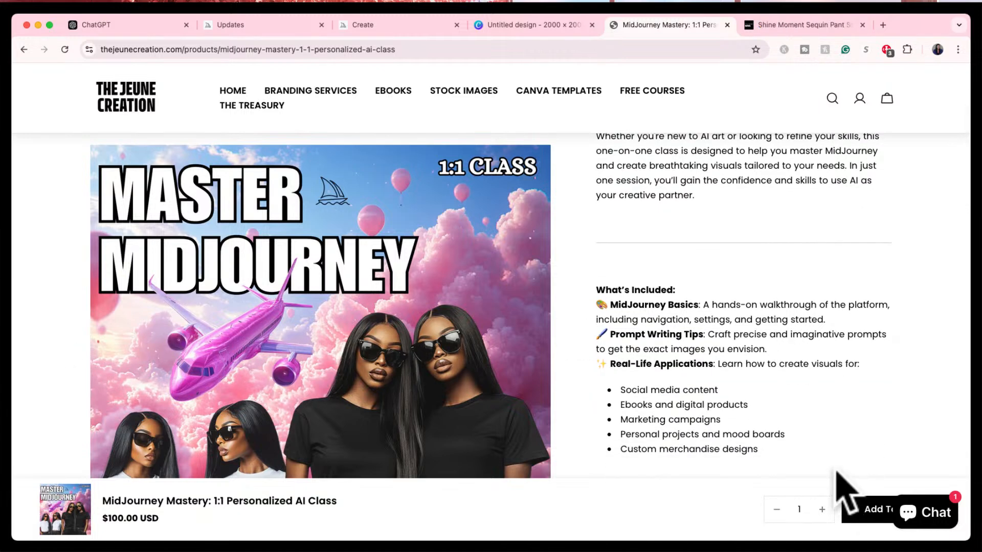
scroll(843, 487, down, 8)
scroll(389, 398, down, 5)
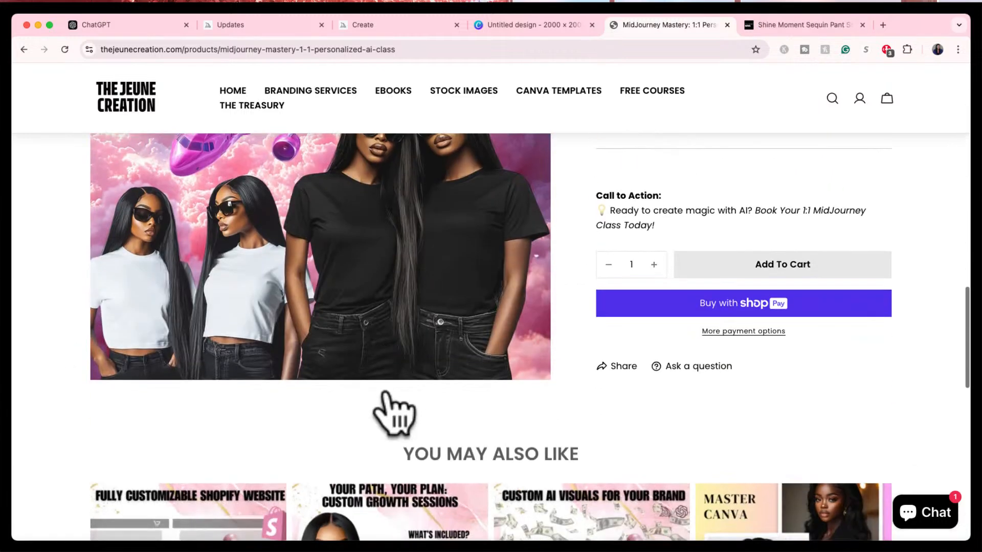
scroll(389, 407, up, 4)
scroll(385, 395, up, 2)
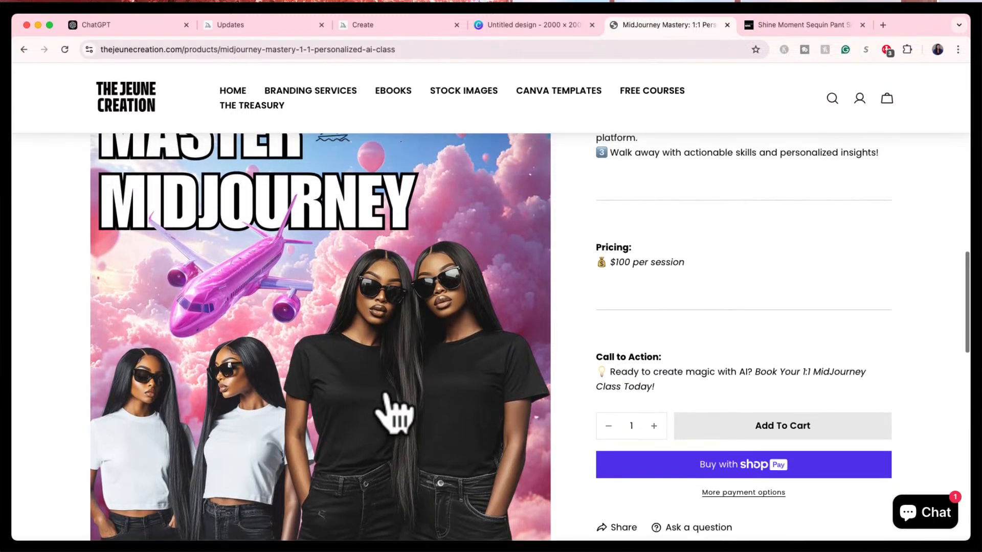
scroll(384, 395, down, 1)
scroll(385, 395, up, 2)
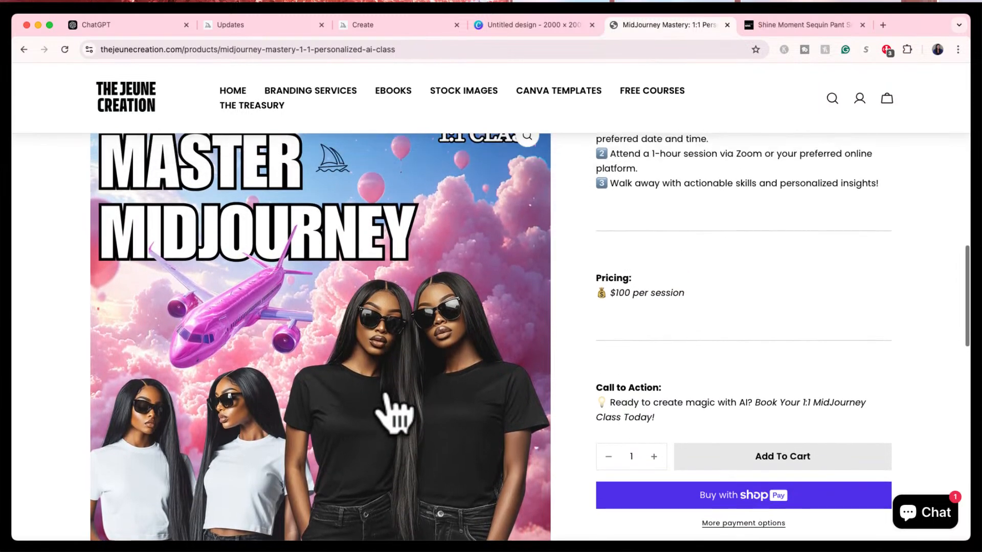
scroll(394, 414, down, 2)
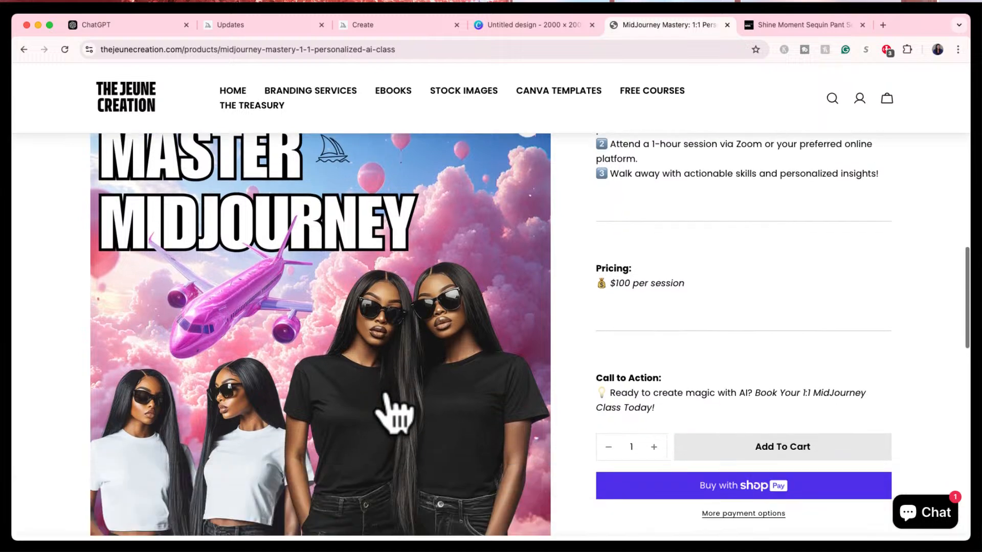
- Return to Midjourney, close the enlarged balloon image and look at the navy blue sequin outfit portraits among the creations
click(385, 25)
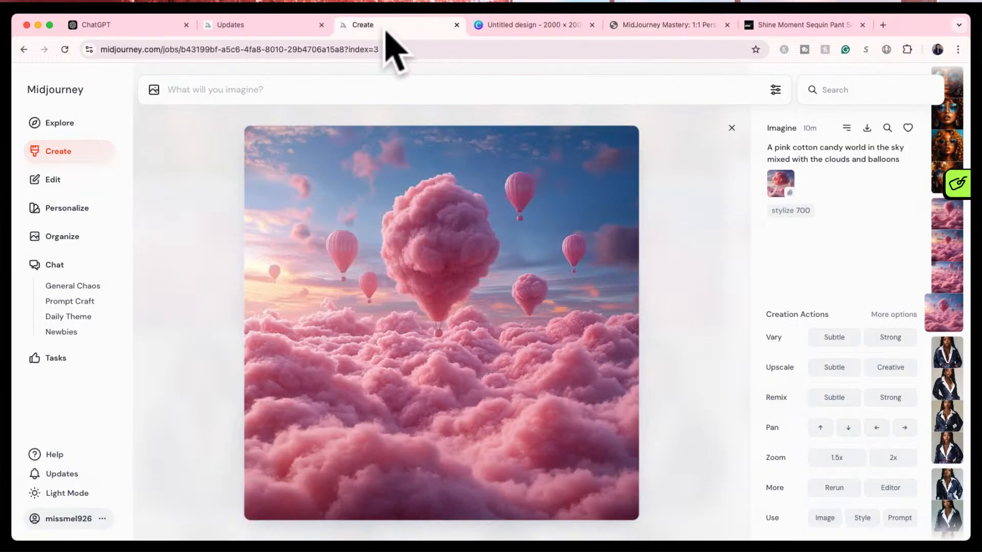
click(730, 127)
mouse_move(548, 472)
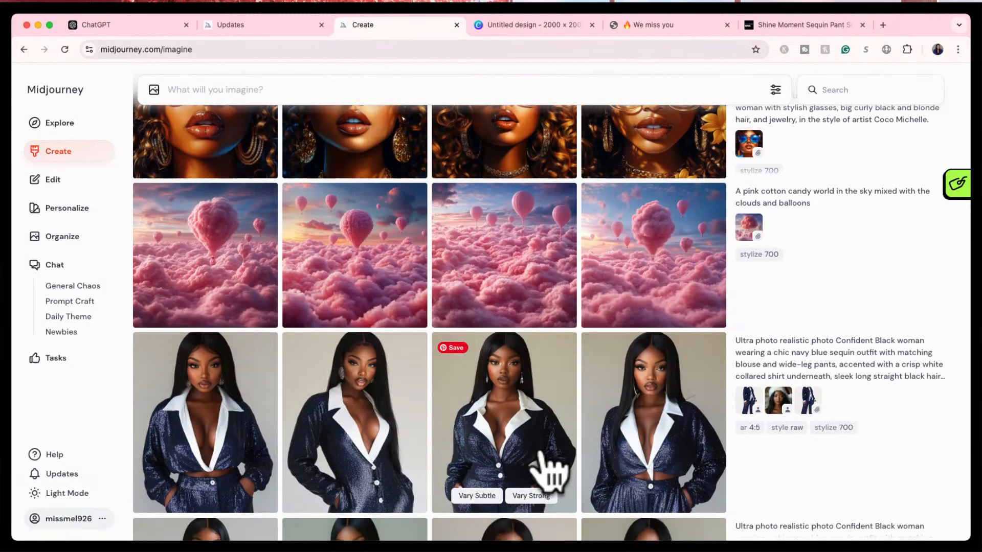
scroll(549, 467, down, 3)
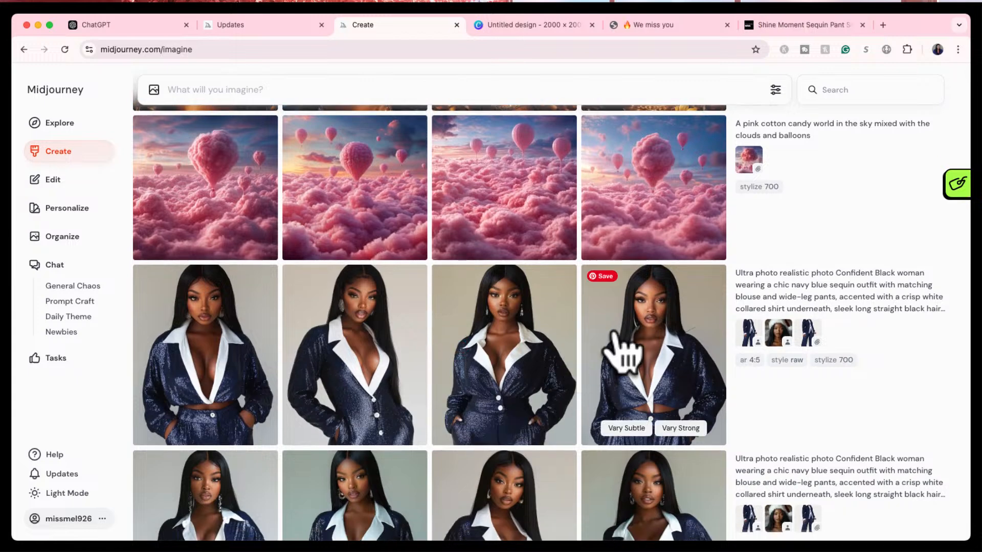
- Add the navy sequin pantsuit image from the portrait prompt as a reference in the prompt bar and view it at full size
drag(748, 334, 186, 164)
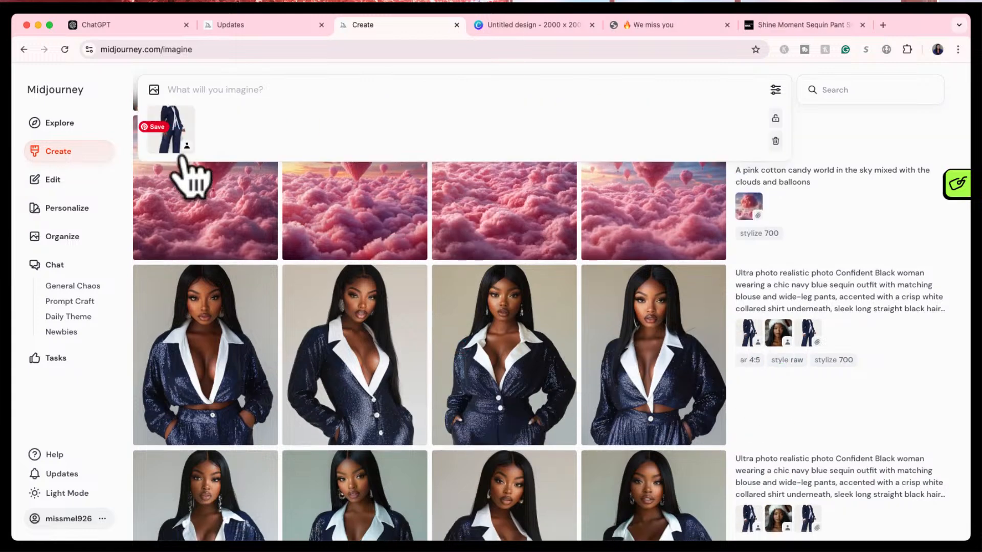
click(171, 139)
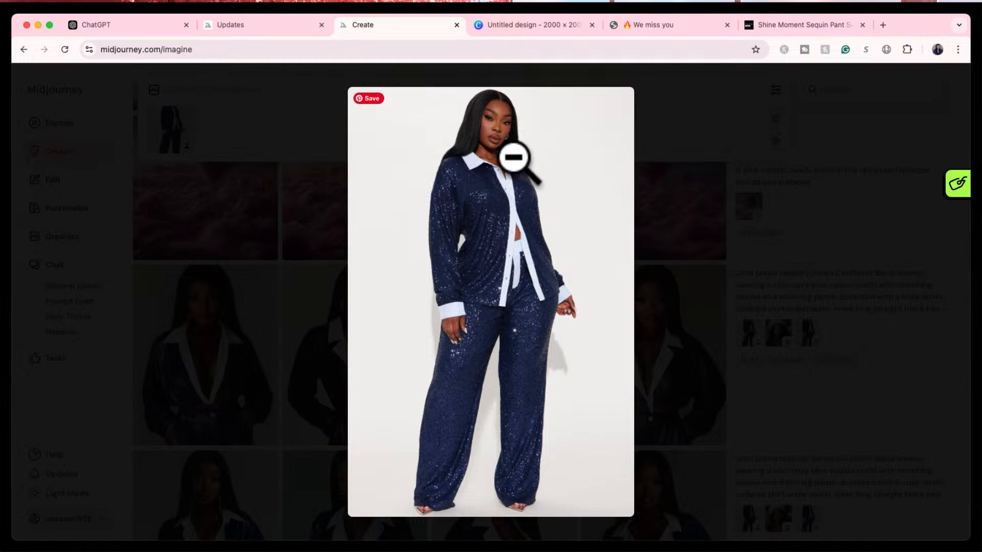
click(694, 131)
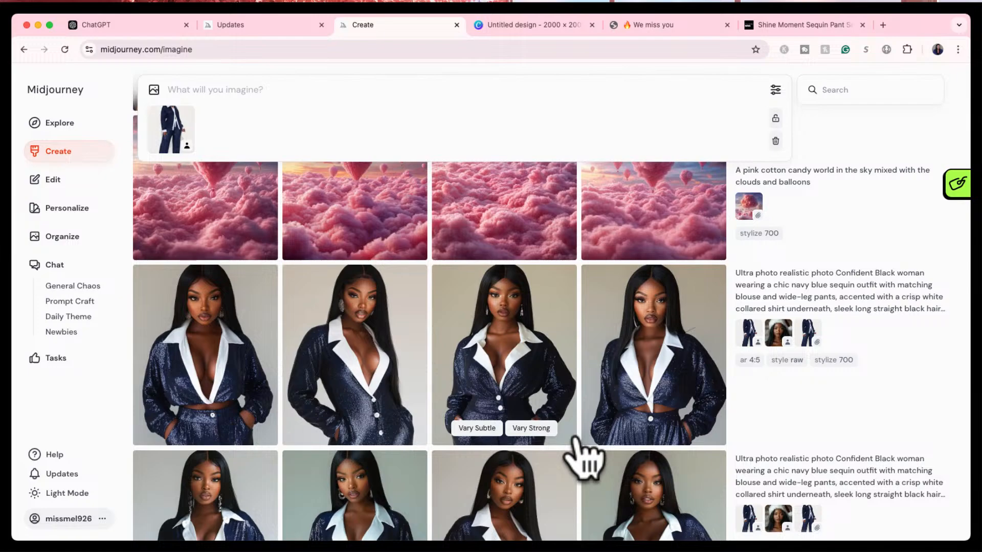
- Browse the older creations from the navy sequin outfits down to the Santa hat portraits from 20 Dec 2024 and their prompts
scroll(578, 444, down, 10)
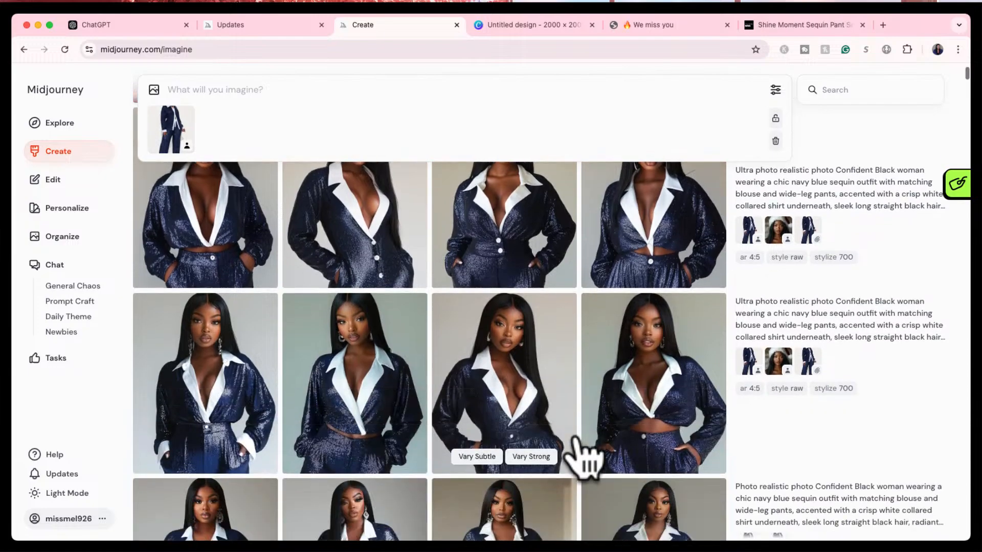
scroll(583, 455, down, 15)
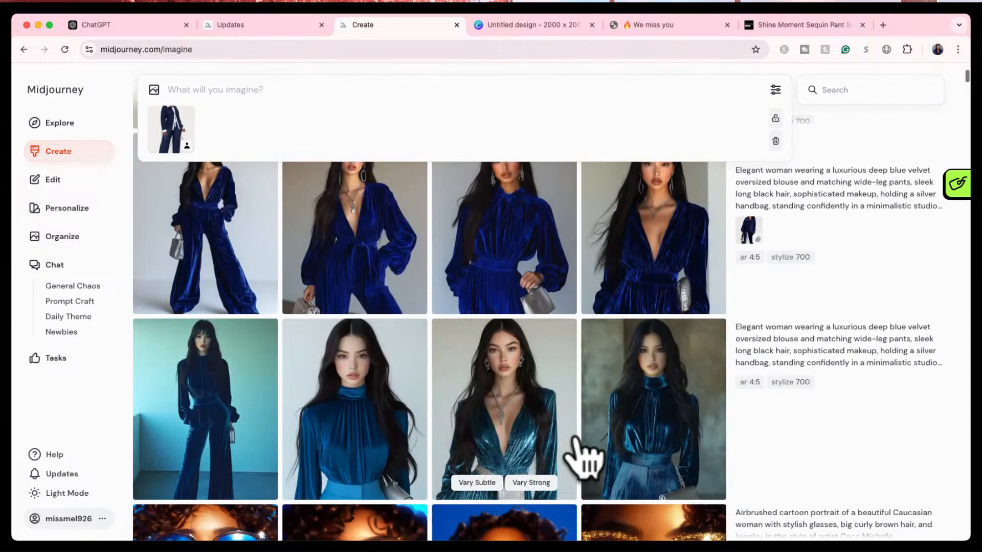
scroll(582, 455, down, 5)
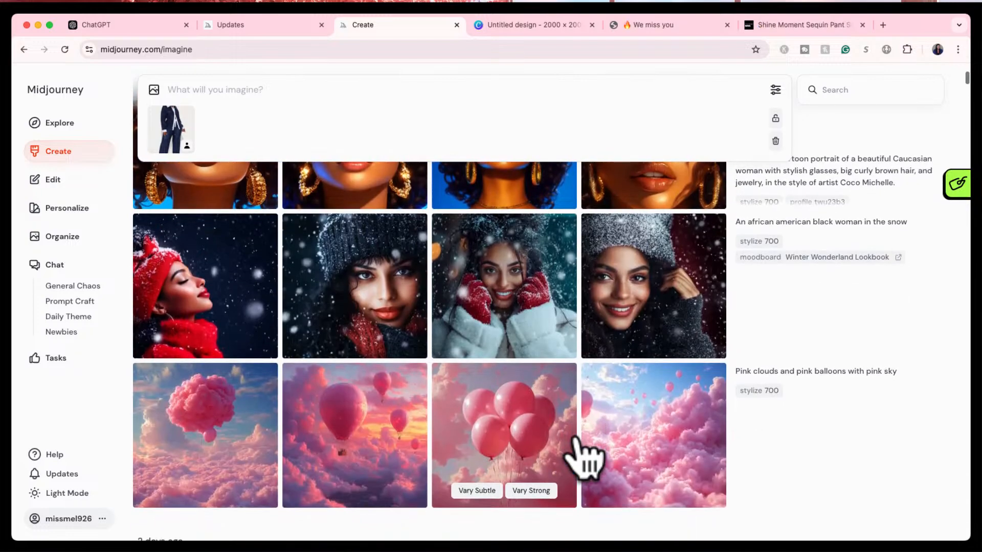
scroll(574, 438, down, 9)
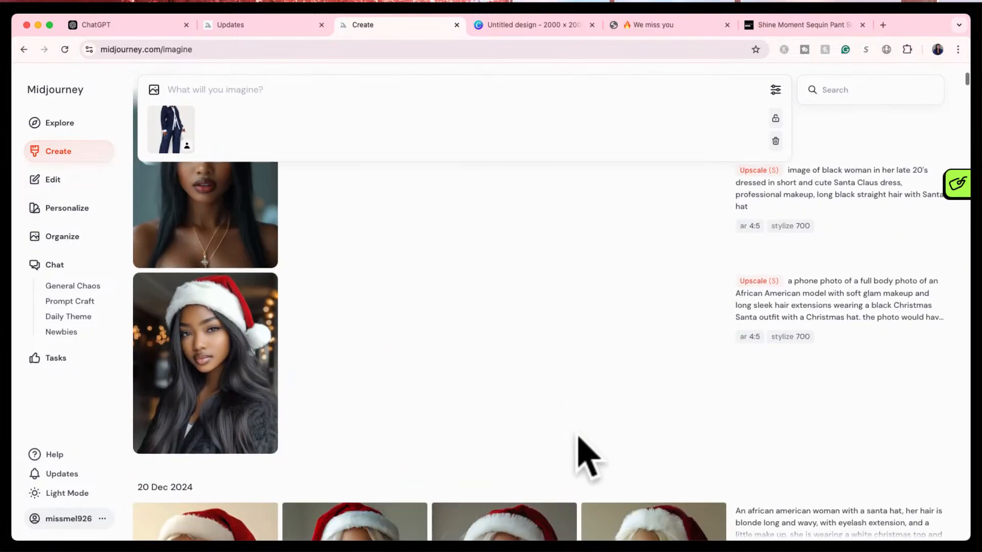
scroll(583, 453, down, 2)
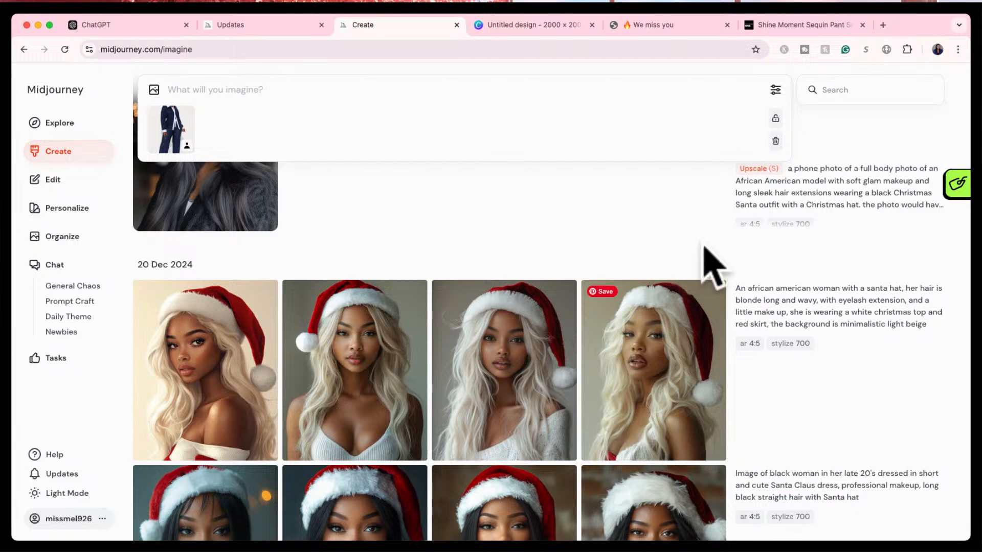
scroll(322, 509, down, 3)
scroll(322, 508, down, 3)
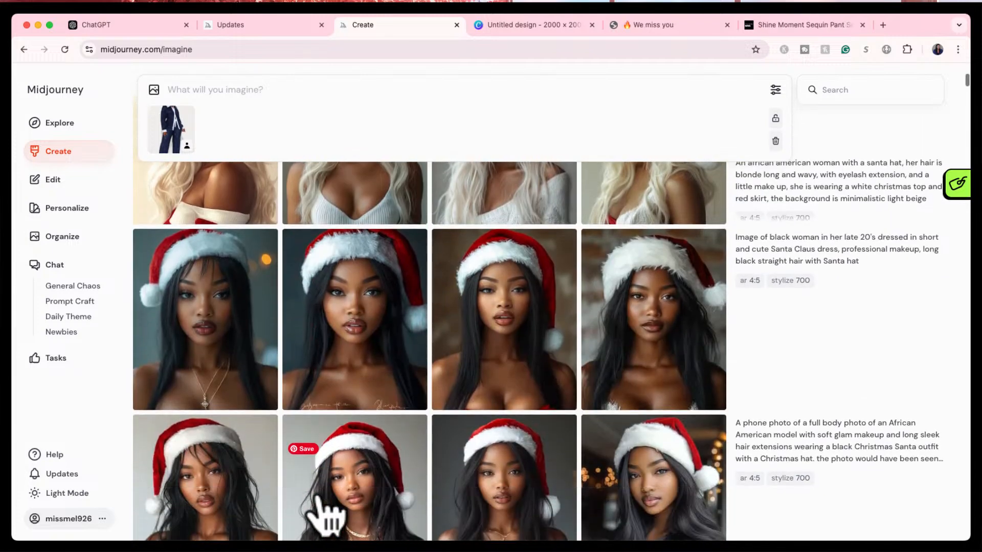
scroll(321, 503, down, 6)
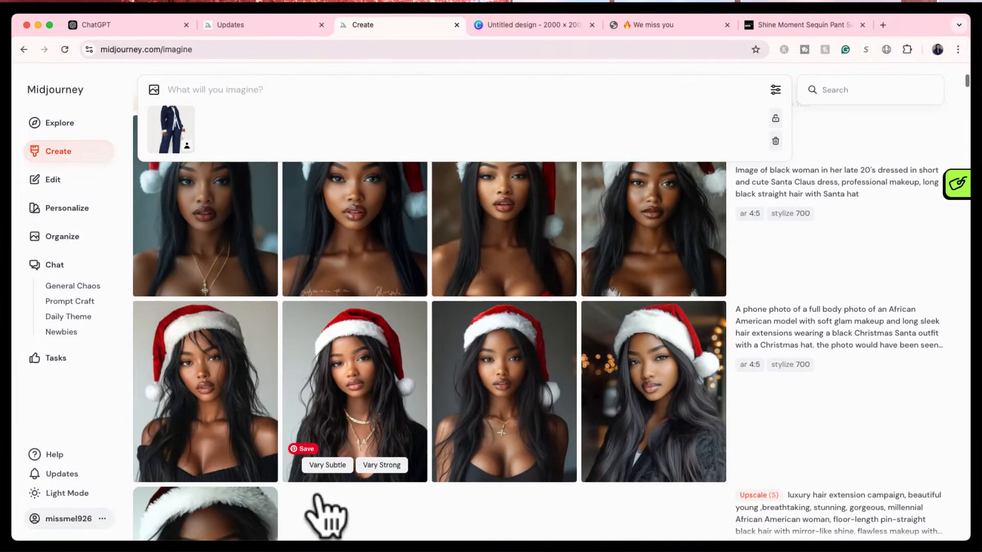
scroll(321, 496, down, 5)
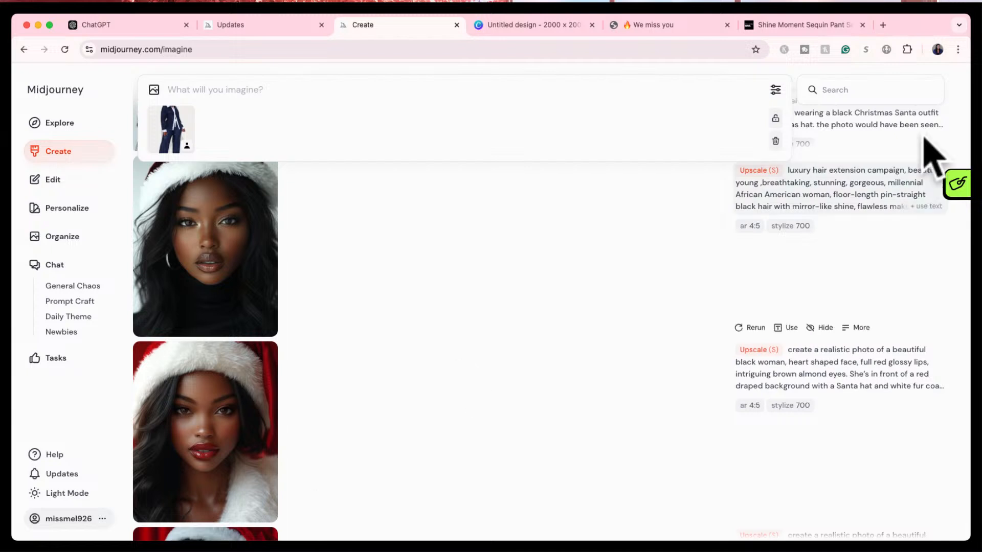
mouse_move(751, 377)
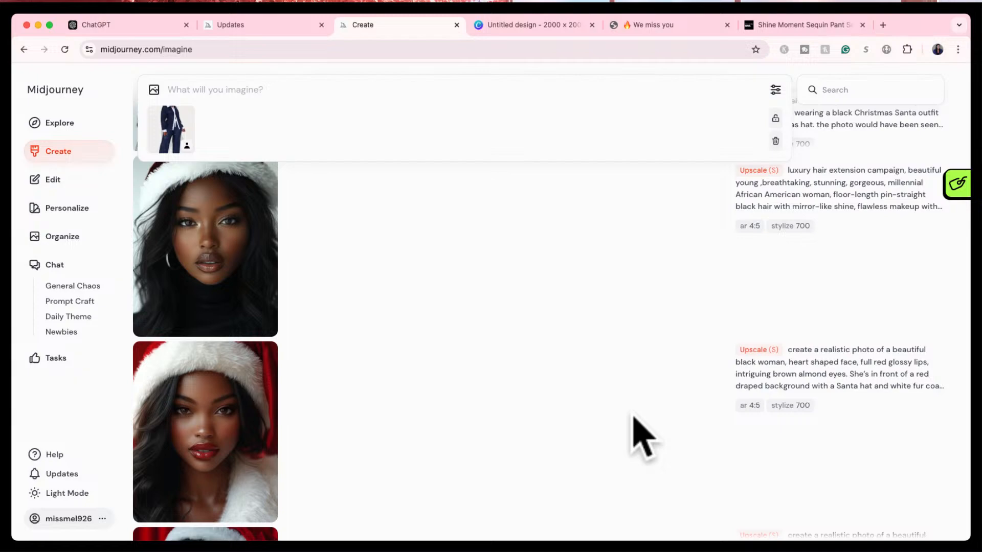
- Look through the Christmas sweater and holiday dress portraits further down the creations, and return to the newest images
scroll(634, 419, down, 6)
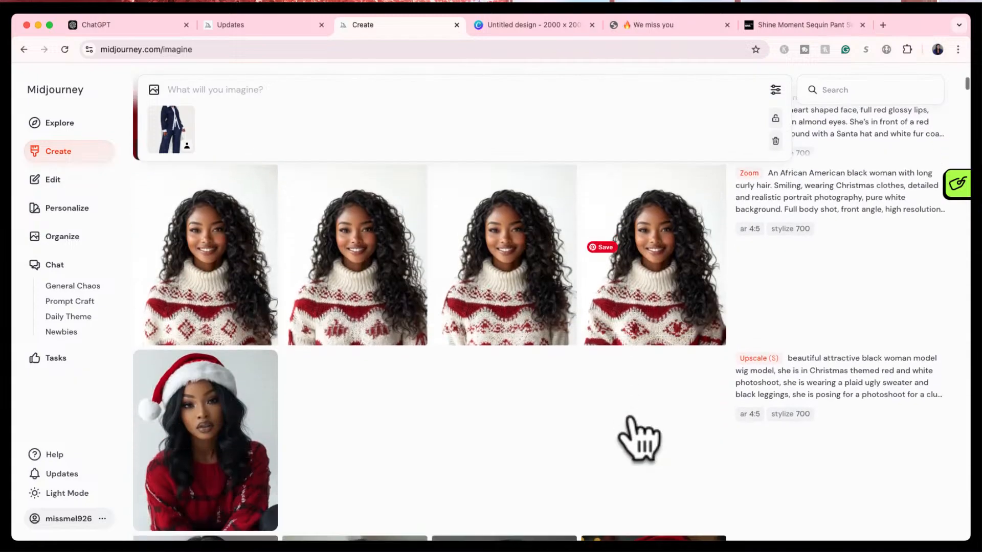
scroll(639, 439, down, 15)
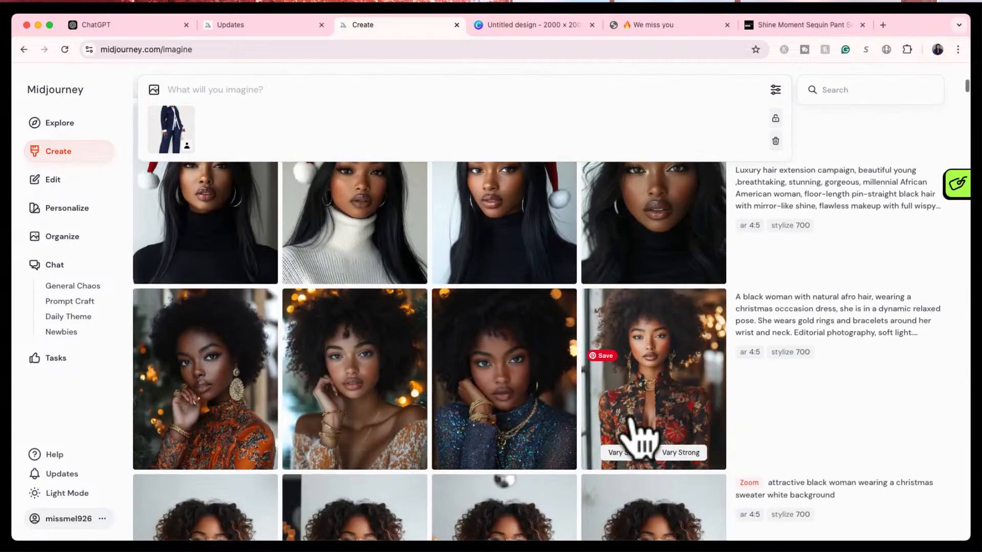
scroll(638, 430, down, 10)
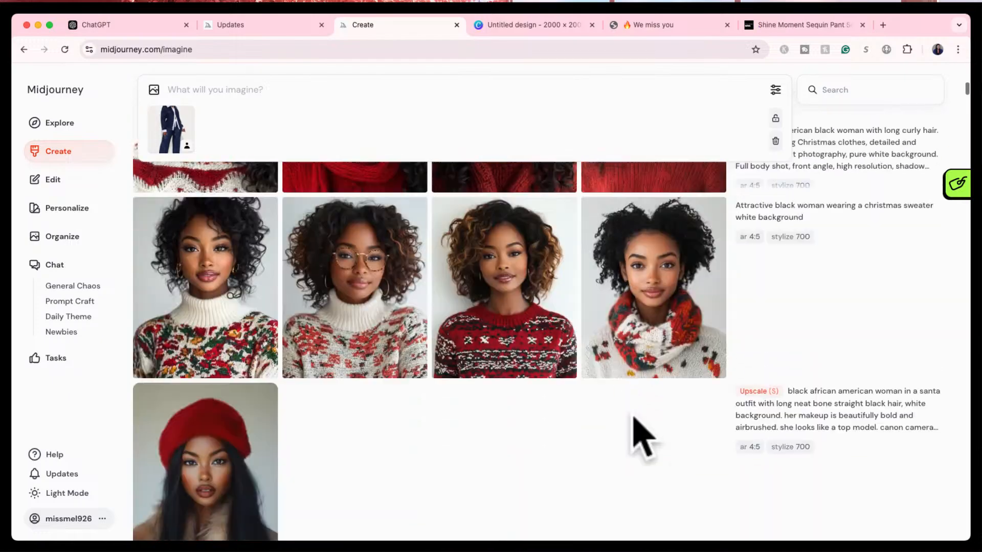
scroll(634, 418, down, 15)
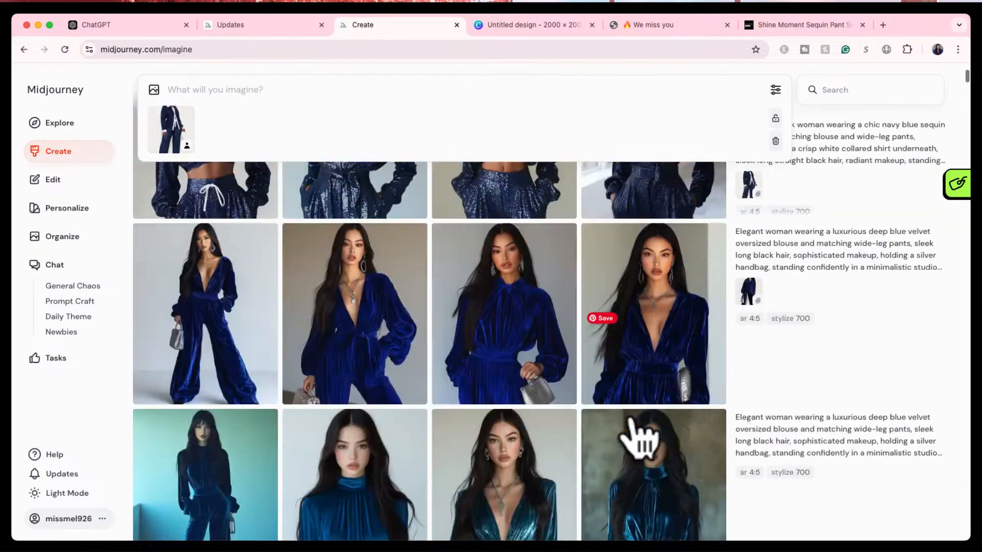
scroll(639, 439, up, 20)
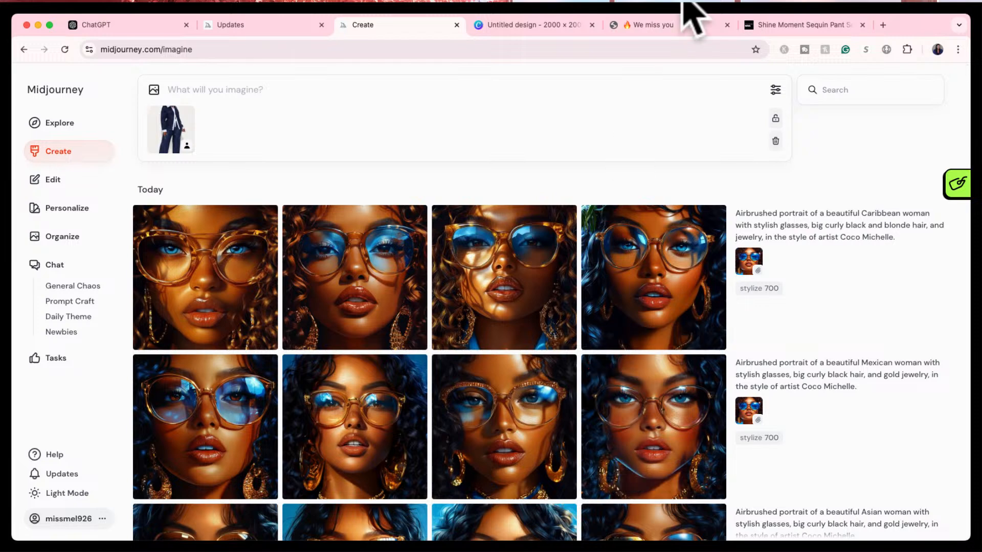
- Switch to The Jeune Creation site and open its Stock Images collection
click(643, 24)
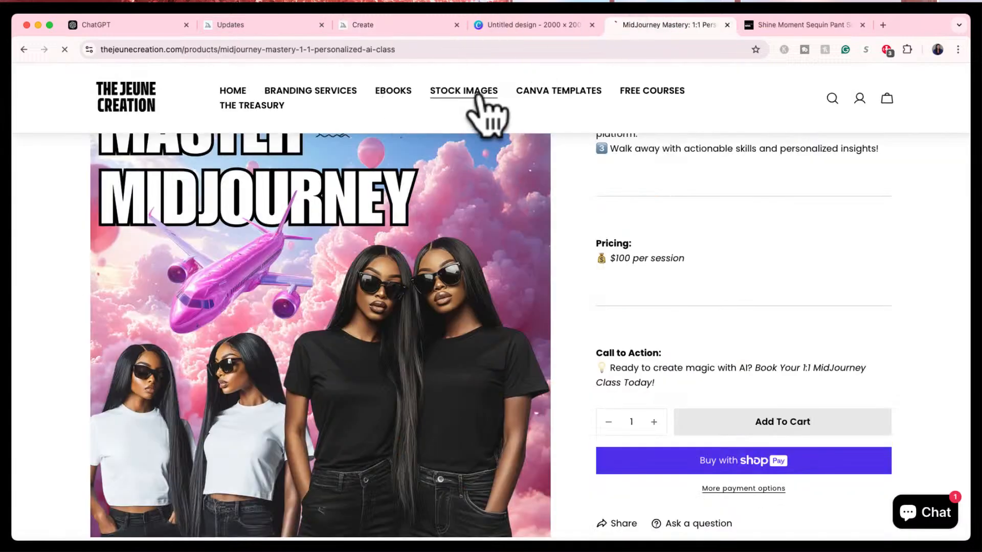
click(477, 97)
scroll(571, 437, down, 1)
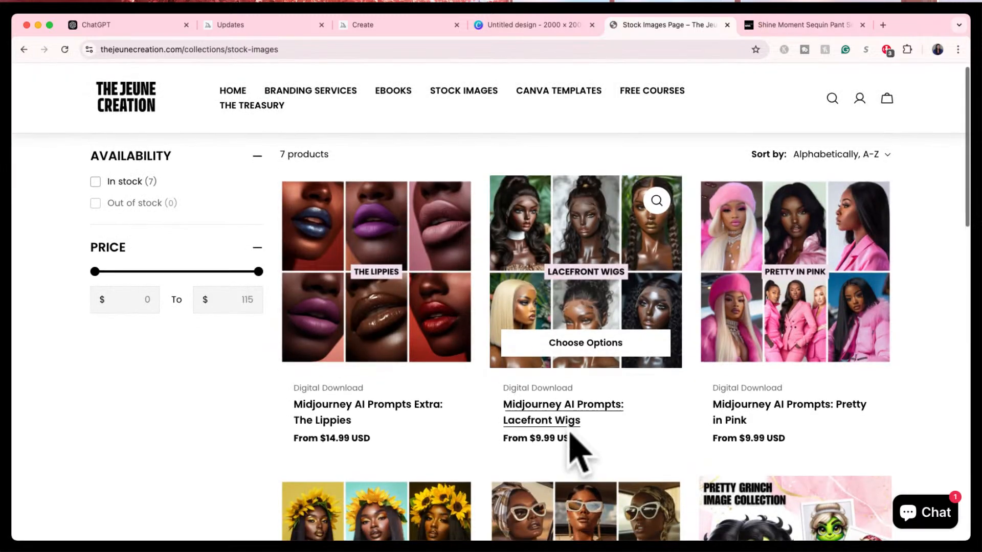
- Review the Midjourney AI Prompts: Lacefront Wigs product page, including its sample images, usage terms and license options, and return to the collection
click(590, 200)
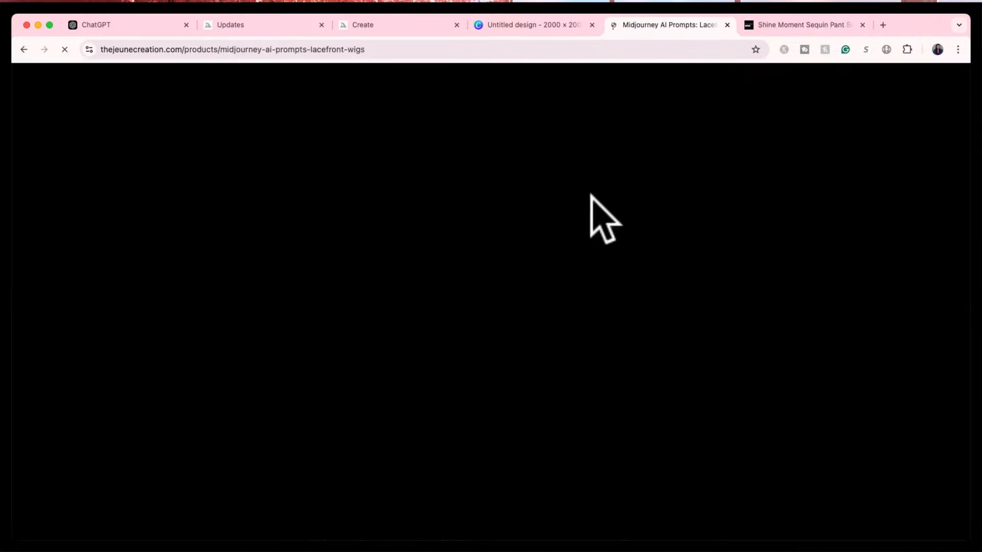
scroll(471, 400, down, 2)
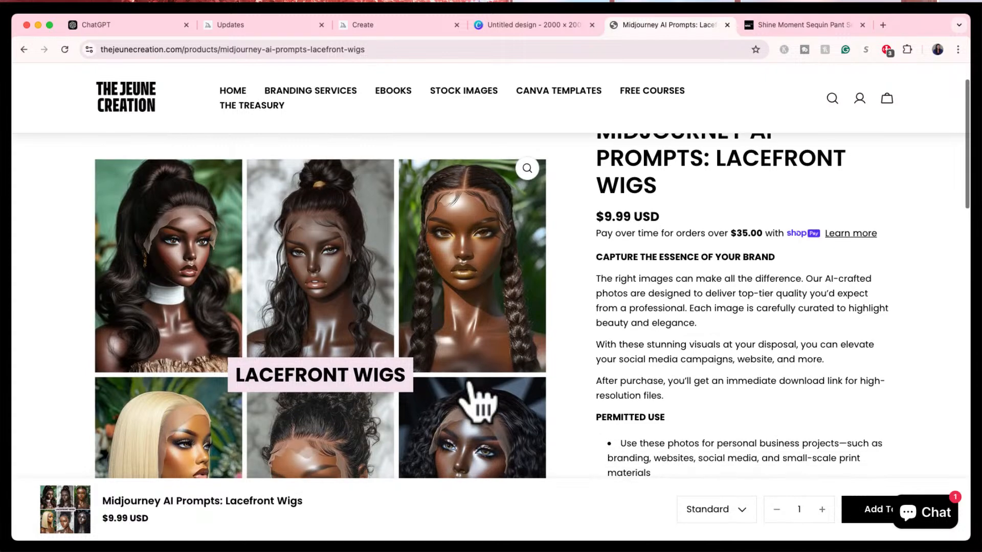
scroll(471, 401, up, 2)
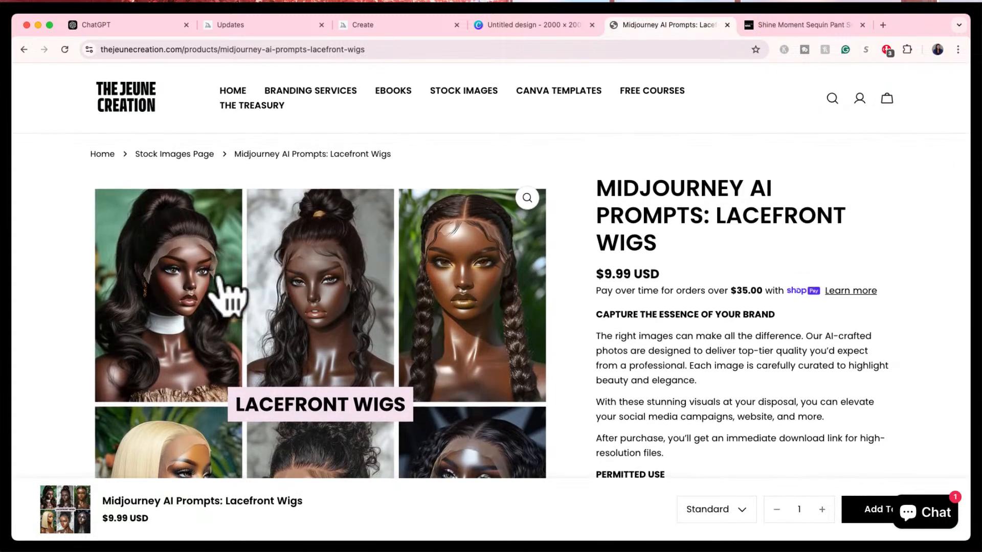
scroll(58, 390, down, 1)
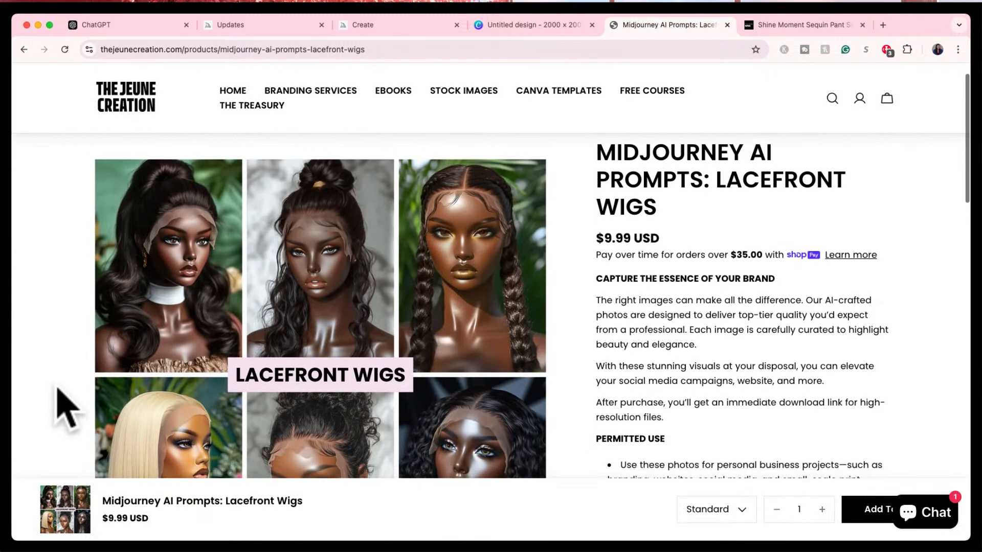
scroll(66, 407, down, 1)
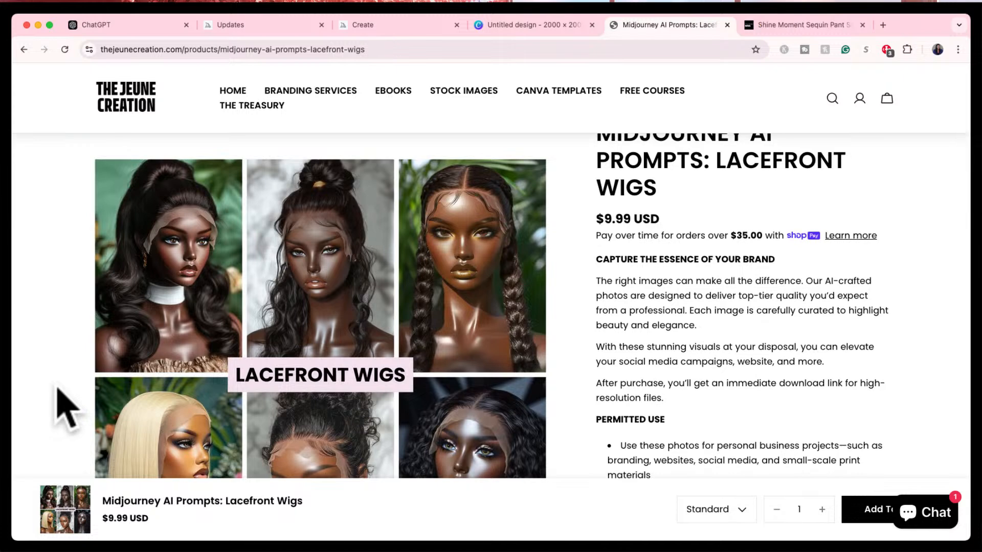
scroll(143, 346, down, 3)
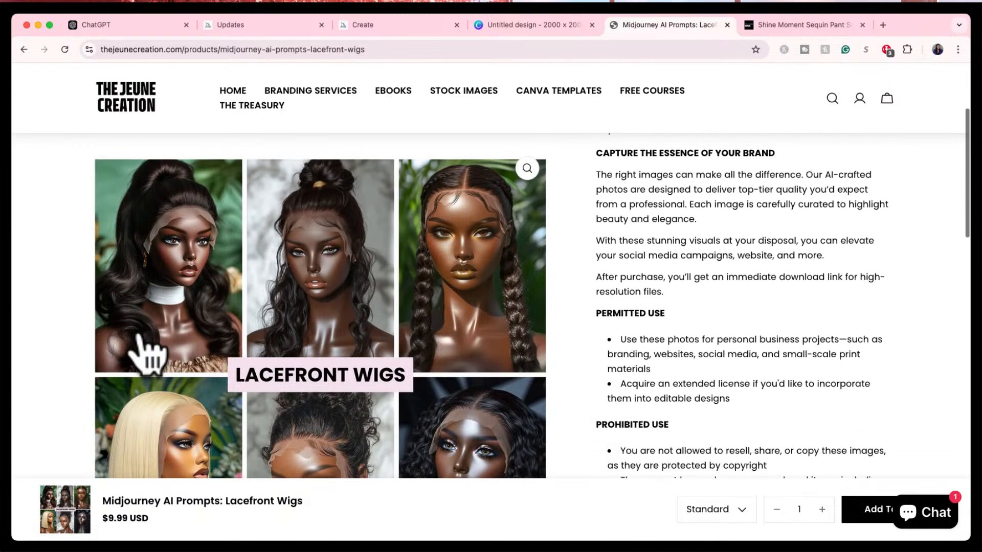
scroll(145, 353, down, 6)
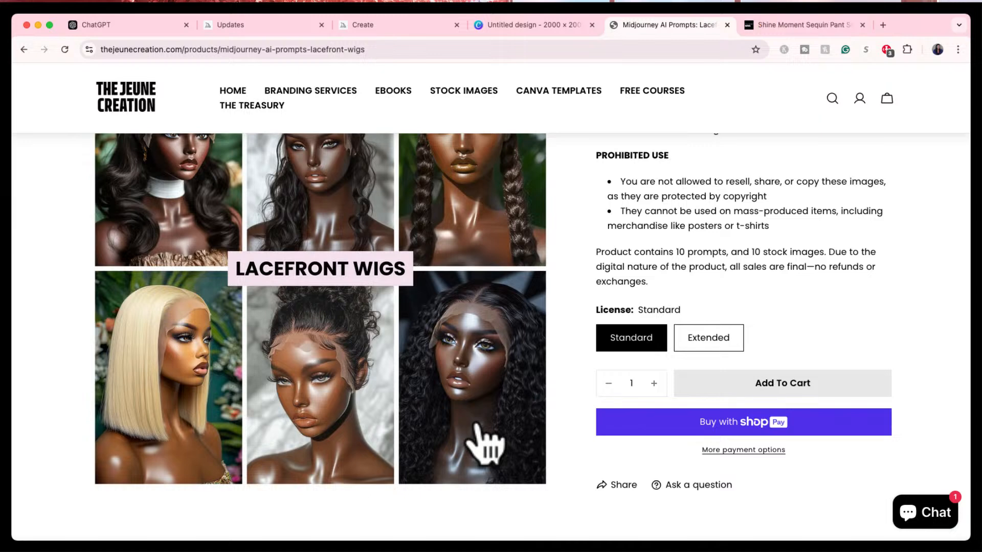
scroll(483, 444, up, 4)
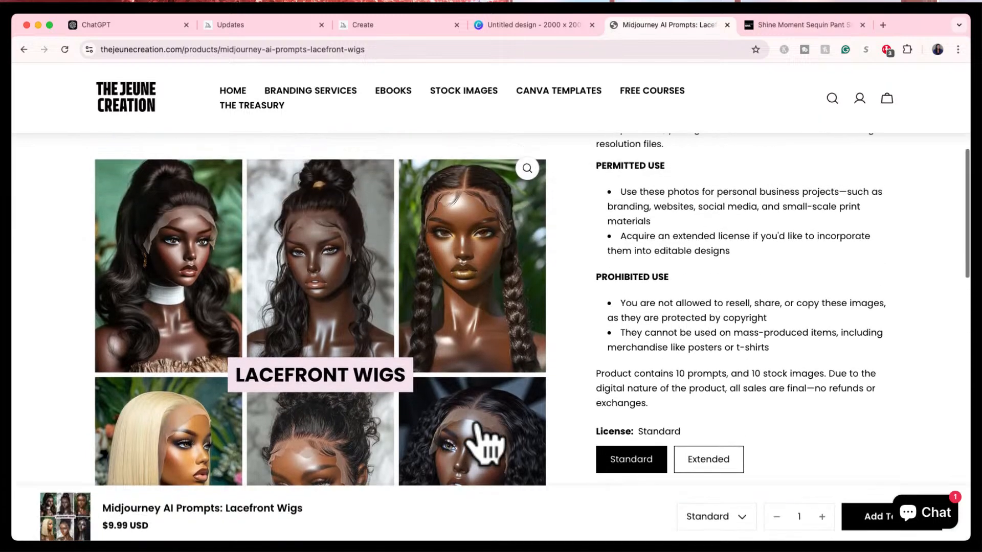
scroll(483, 444, up, 1)
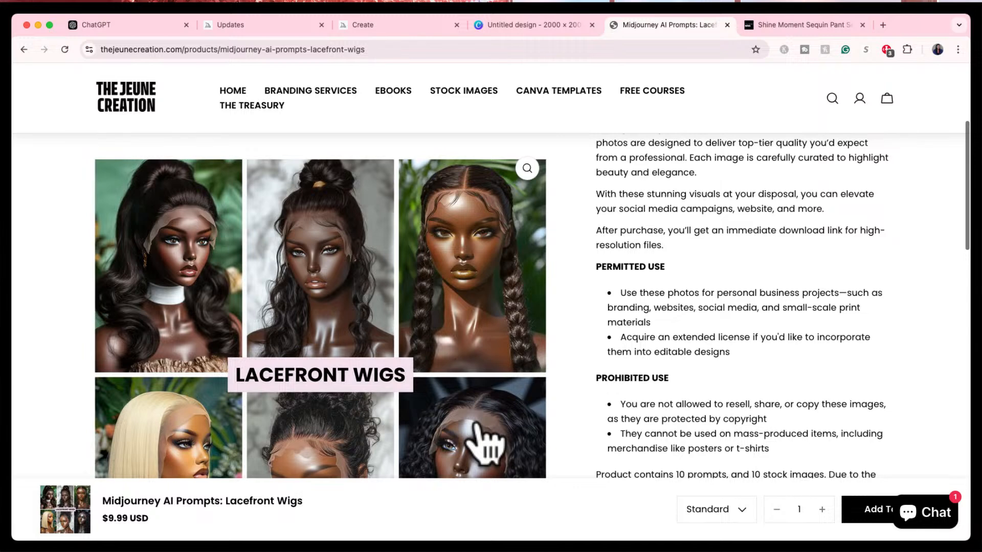
scroll(483, 322, up, 3)
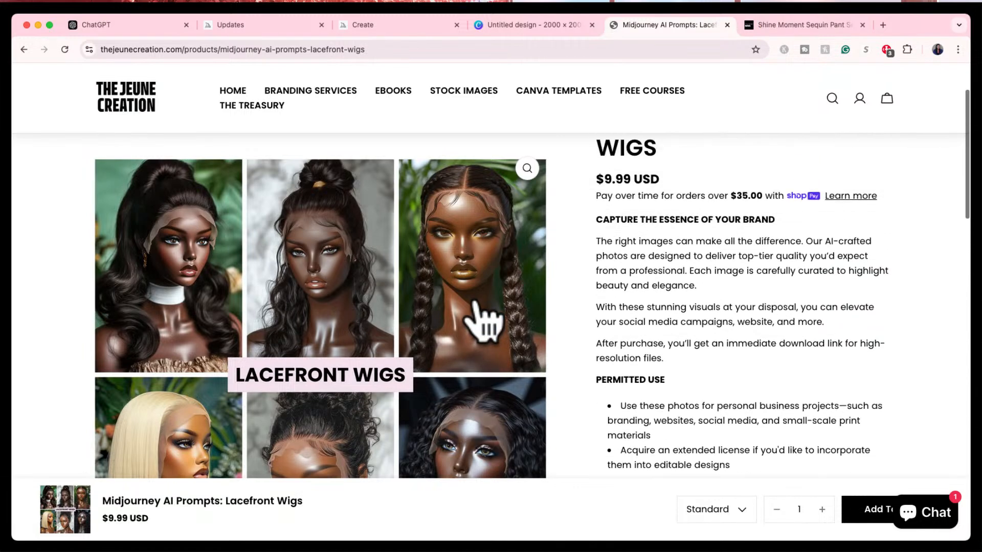
scroll(475, 307, up, 3)
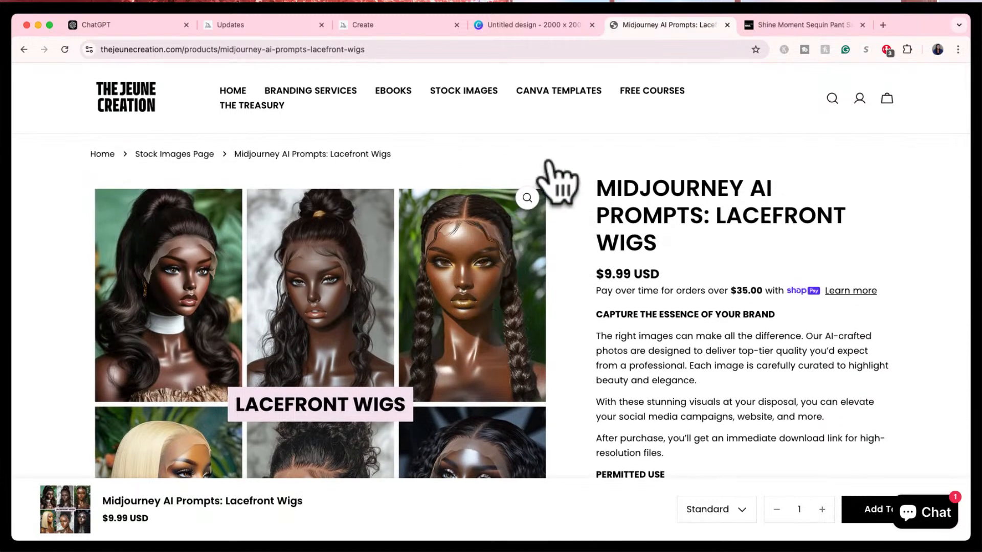
scroll(565, 205, down, 1)
scroll(565, 208, up, 1)
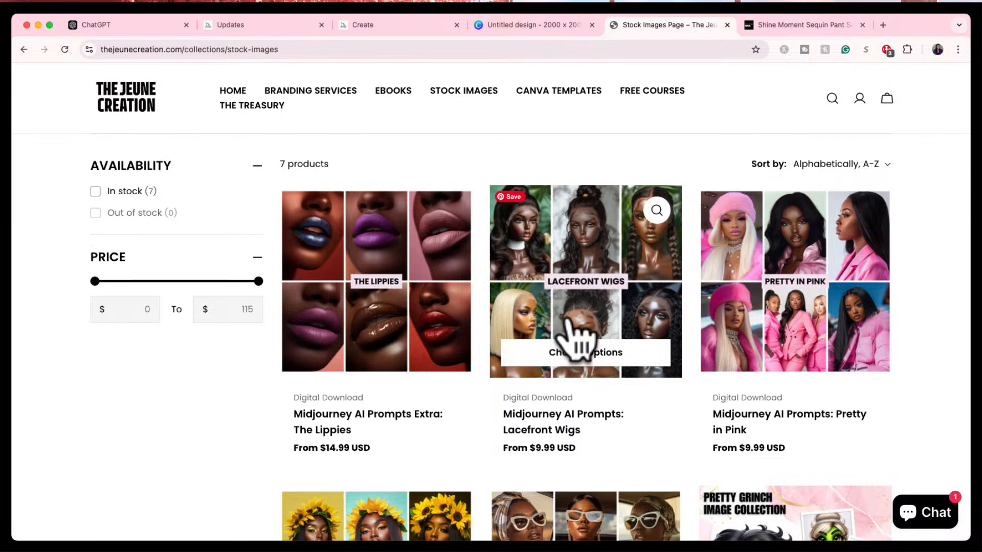
- Open the Midjourney AI Prompts Extra: The Lippies product and examine its lip images, usage terms and license options
click(386, 321)
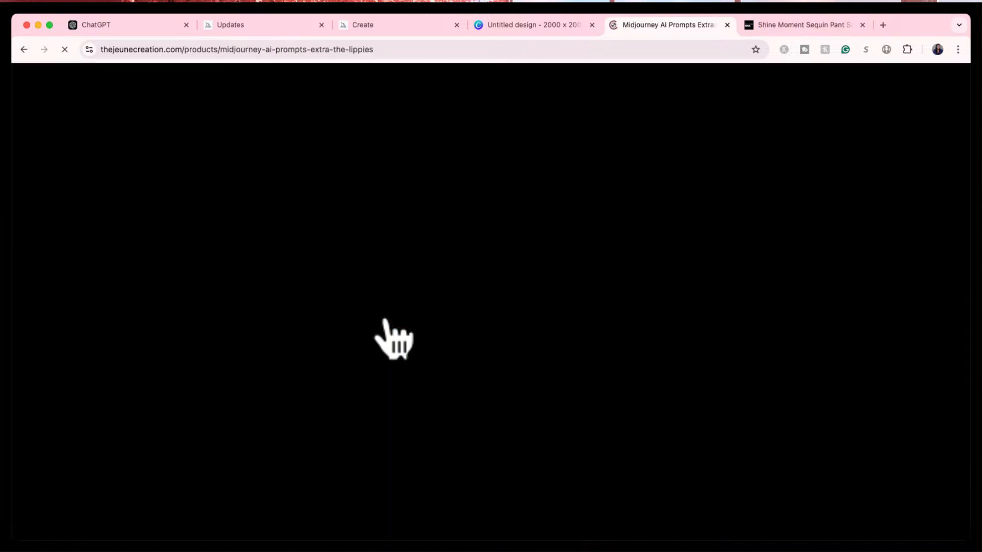
scroll(387, 335, down, 5)
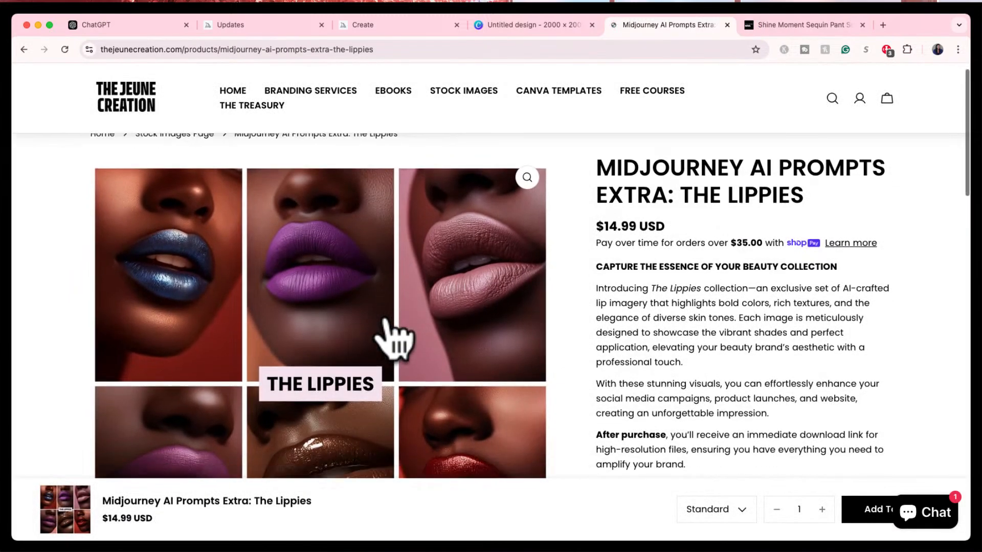
scroll(393, 335, down, 3)
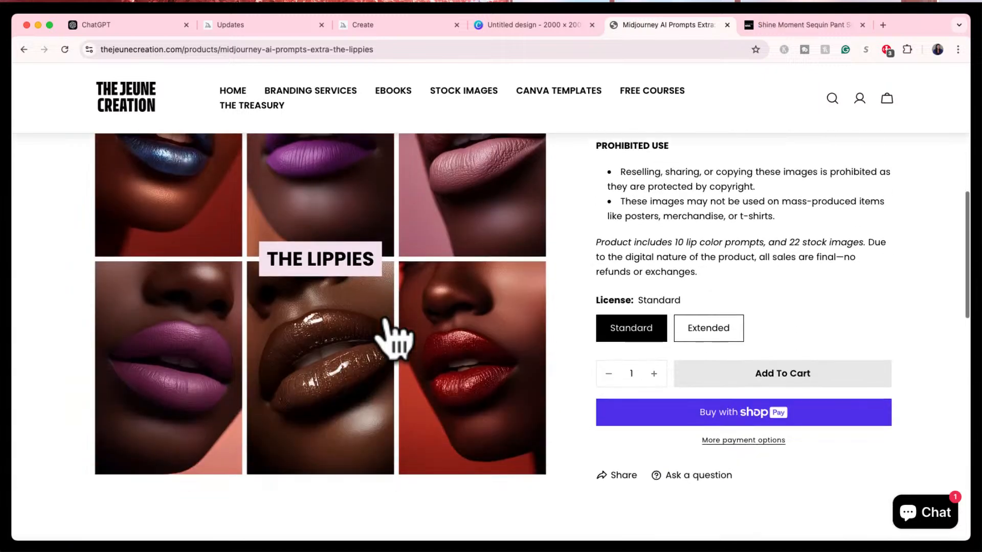
scroll(394, 335, up, 2)
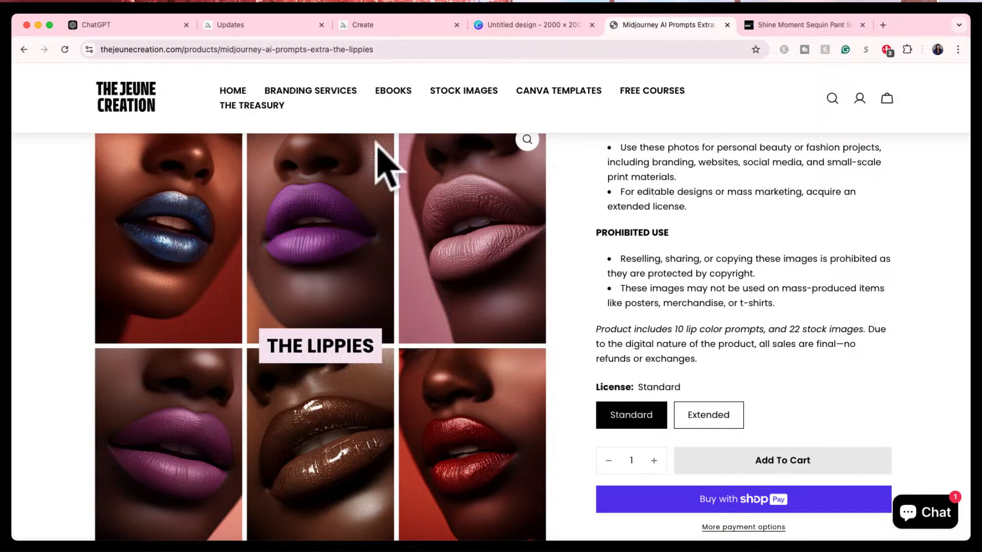
- Return to the Stock Images collection and look through its products down to The Boss Babe Ebook Cover Image Collection
click(466, 92)
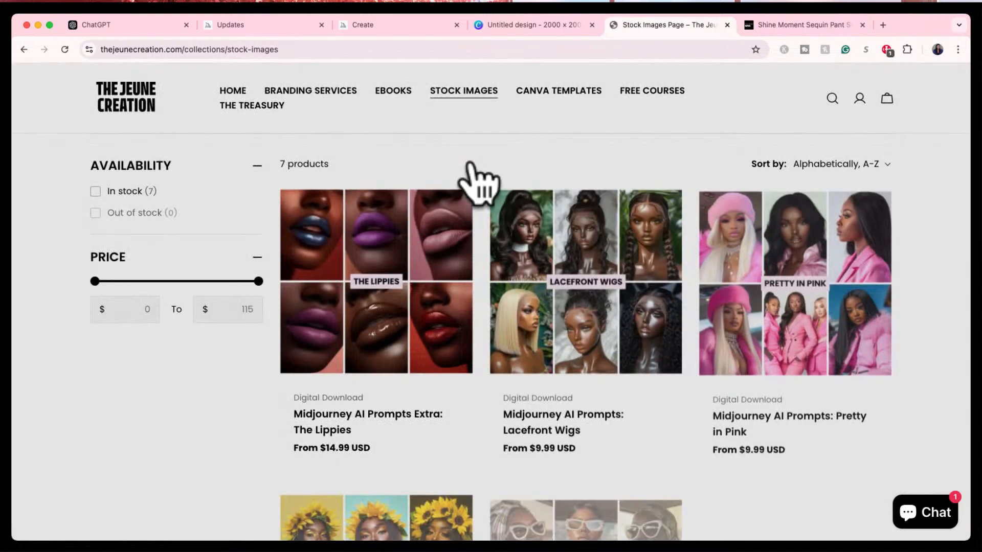
scroll(482, 329, down, 6)
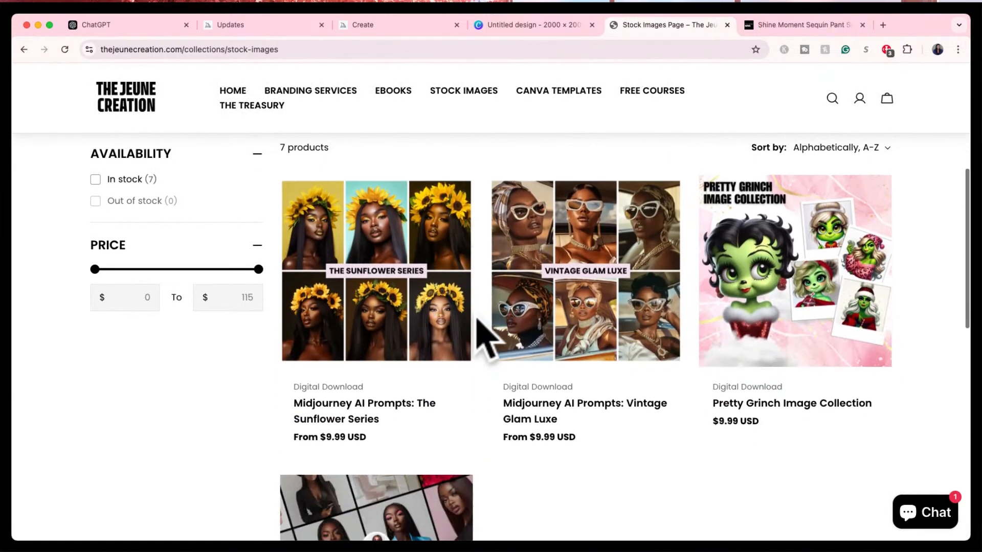
scroll(487, 338, down, 4)
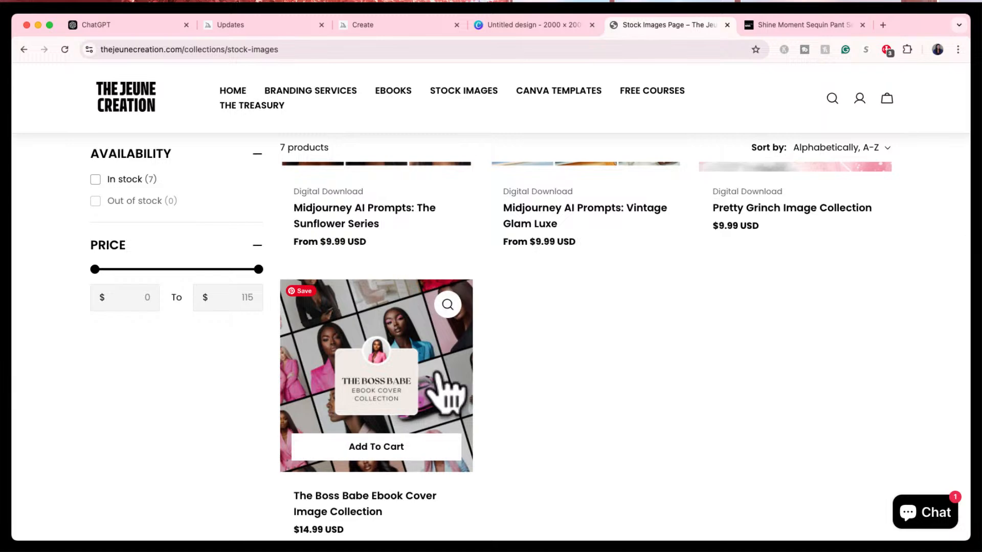
- Switch to Midjourney's Create page, remove the outfit reference image from the prompt, and hide the zoomed portrait set with blonde and black curls
click(415, 23)
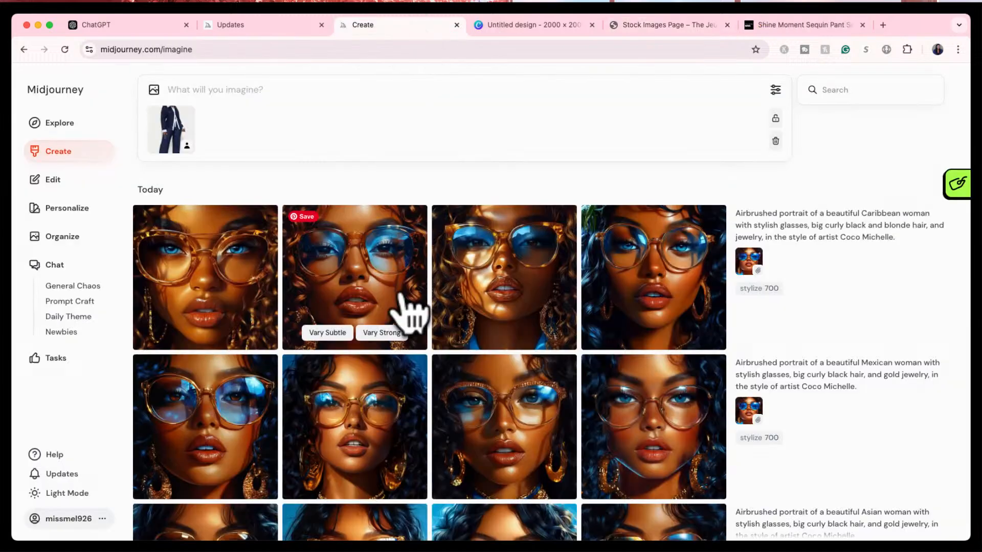
click(185, 115)
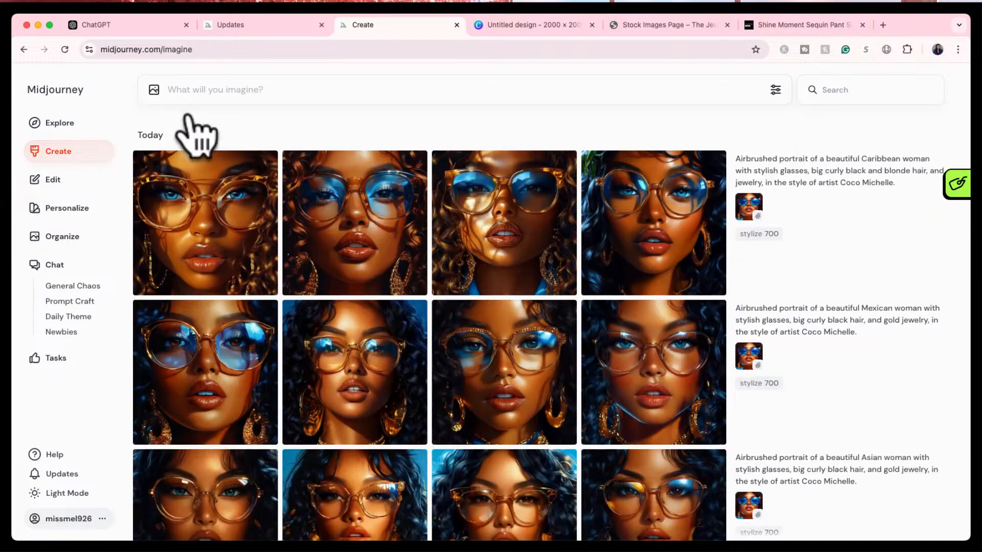
scroll(368, 274, down, 10)
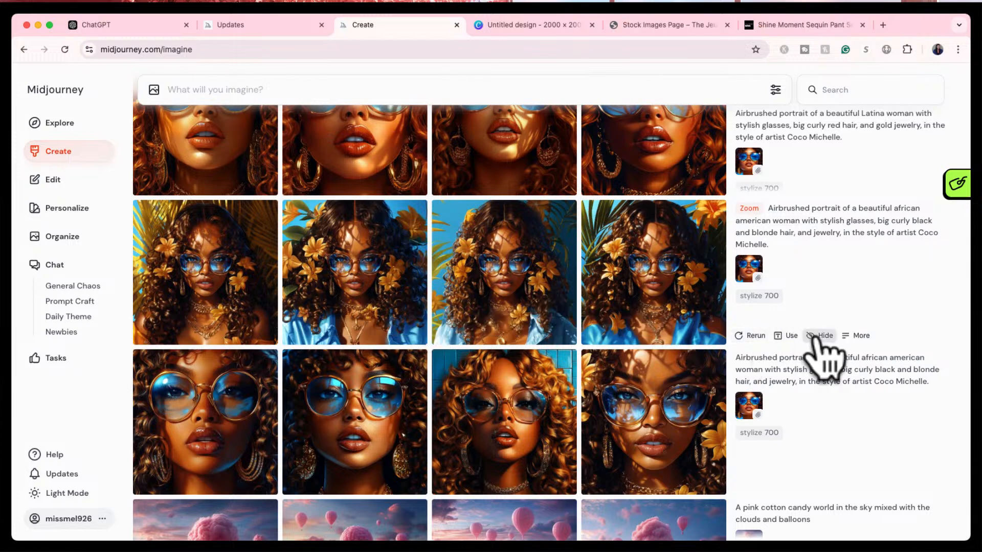
click(818, 338)
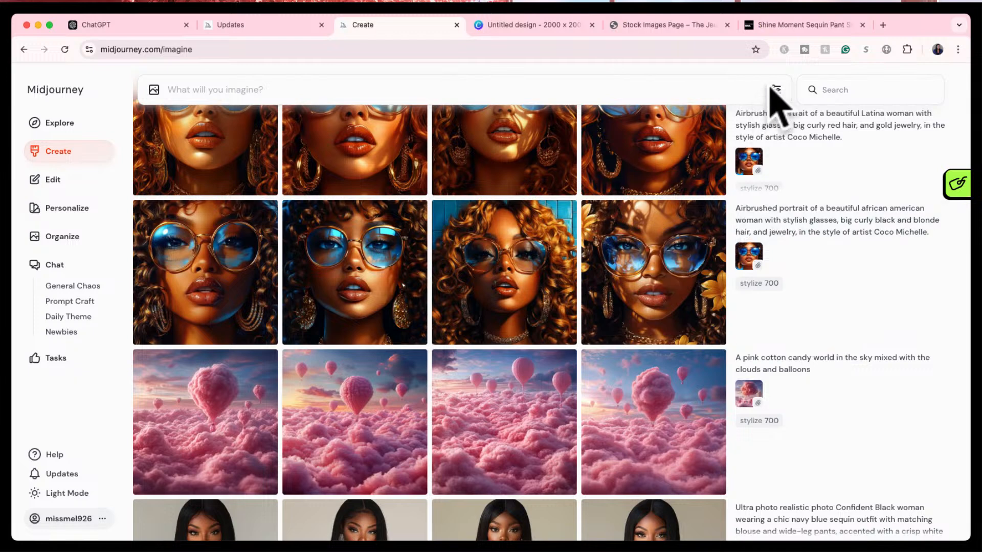
- Set the generation speed to Fast and the image size to a 4:5 portrait ratio
click(773, 89)
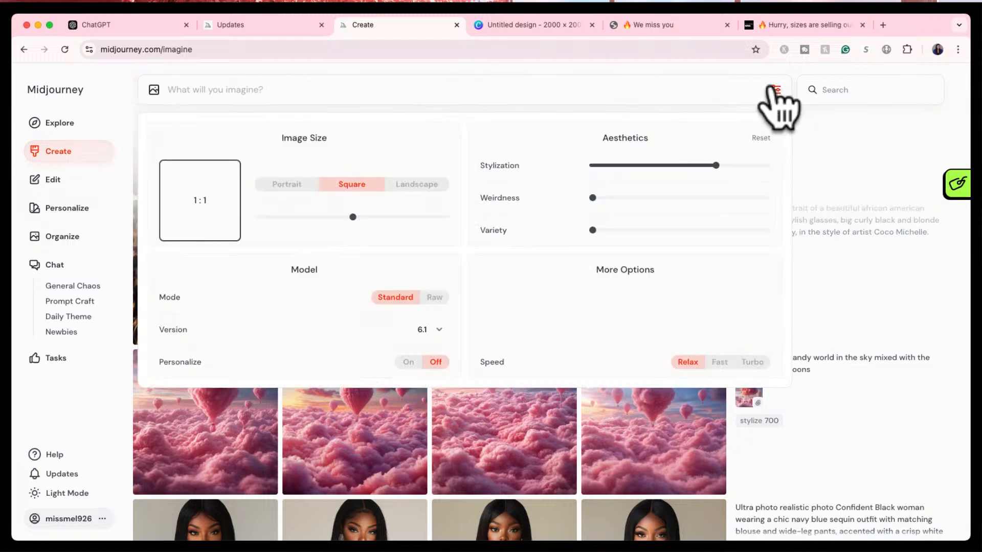
click(718, 361)
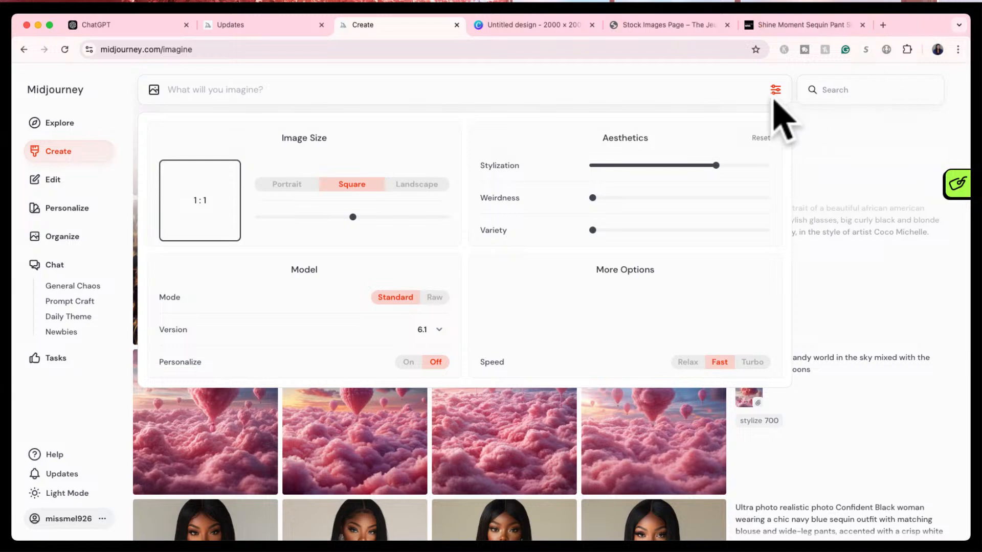
click(285, 185)
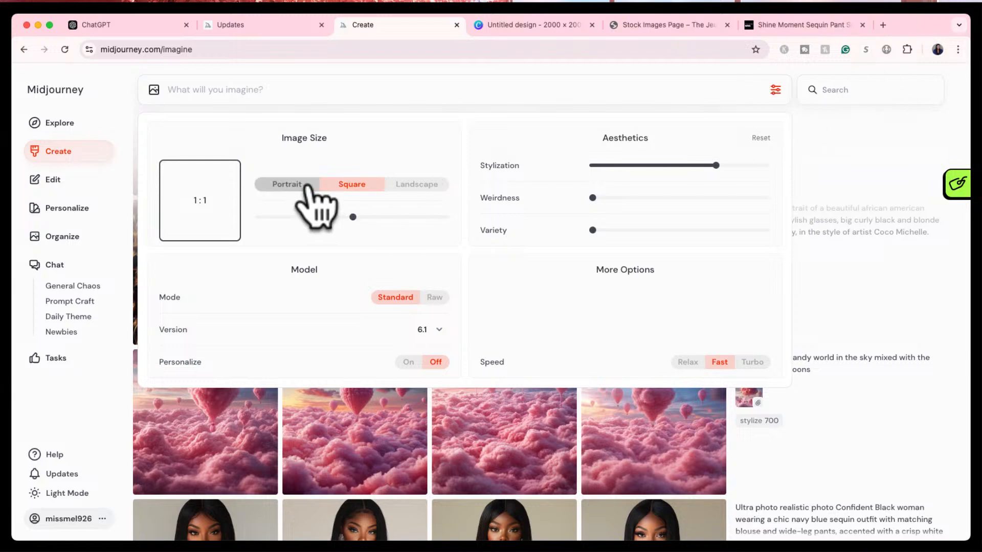
double_click(196, 200)
text(4)
key(Tab)
text(5)
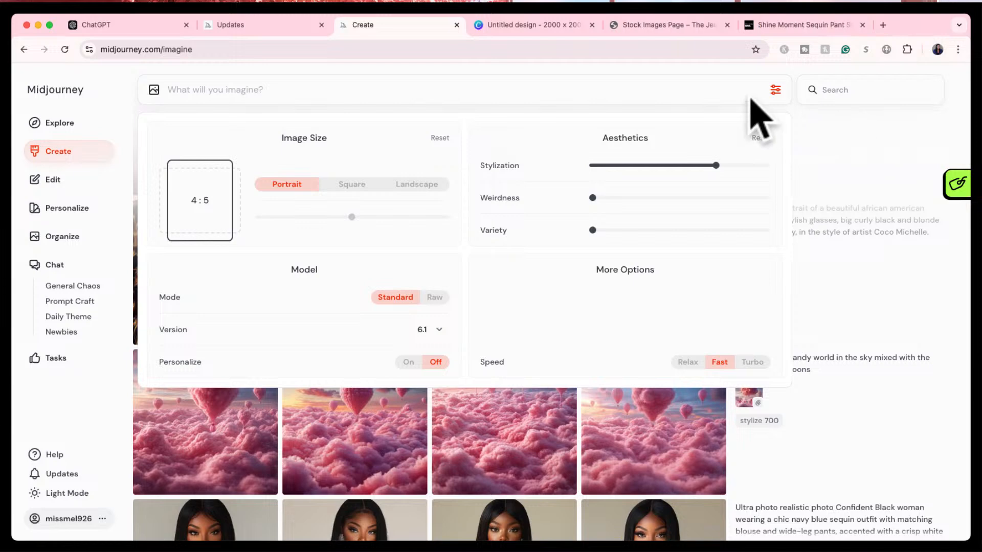
click(774, 90)
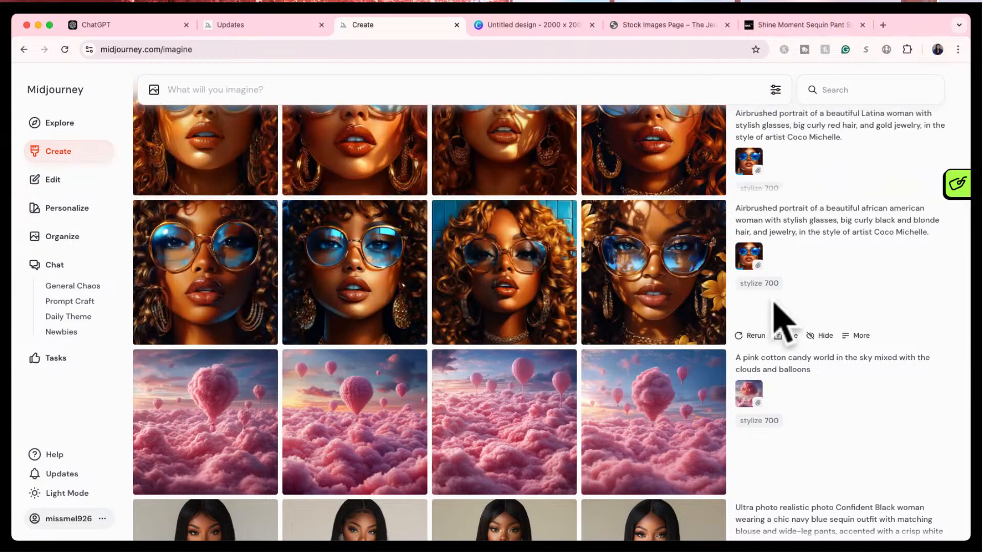
- Extend the fourth African American portrait, with blue glasses and yellow flowers, upward using Pan, and return to the creations
scroll(815, 391, down, 2)
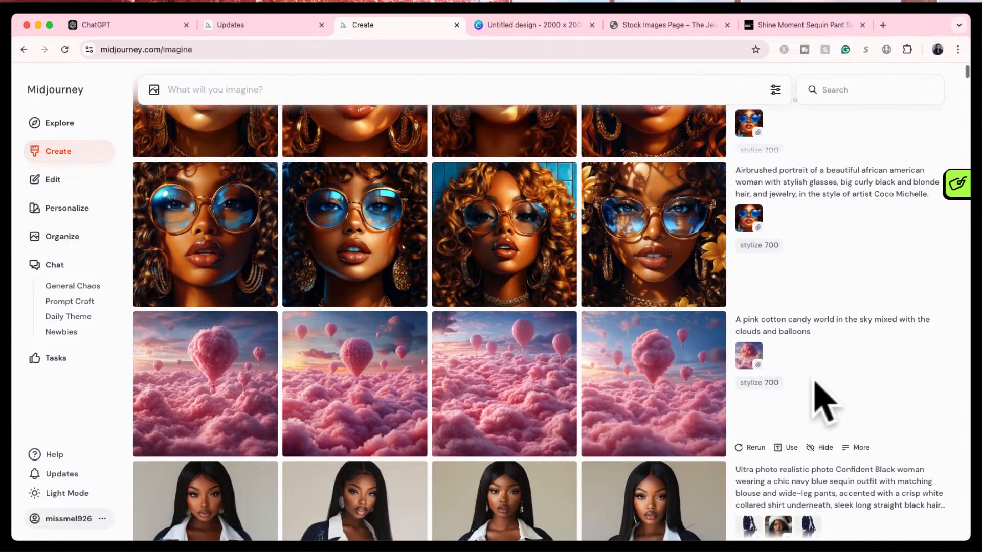
scroll(821, 400, down, 2)
scroll(817, 401, up, 3)
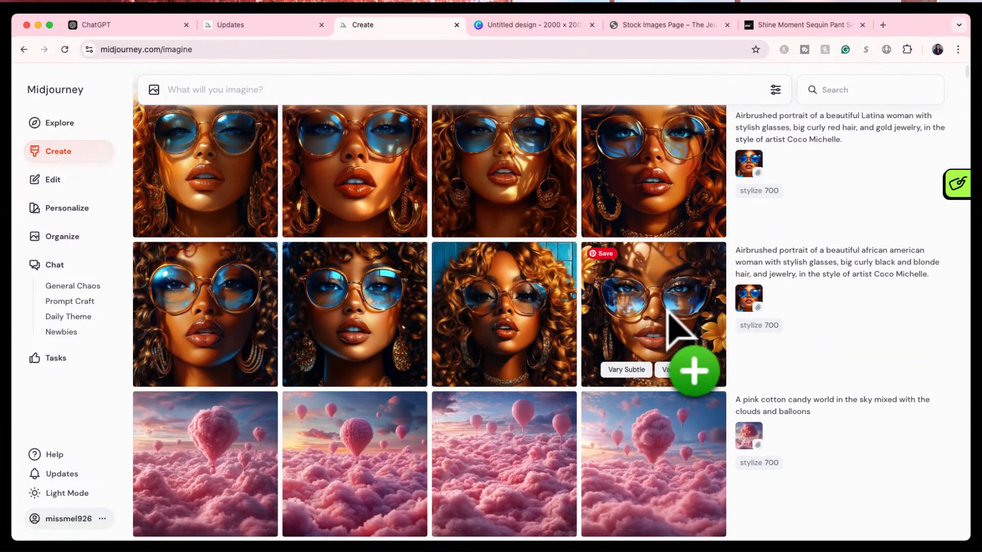
click(670, 314)
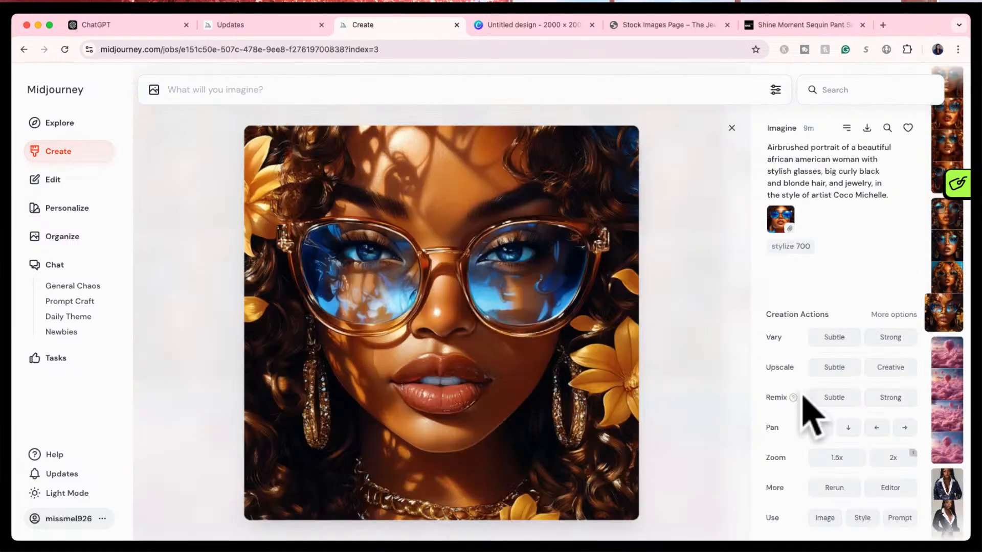
mouse_move(779, 428)
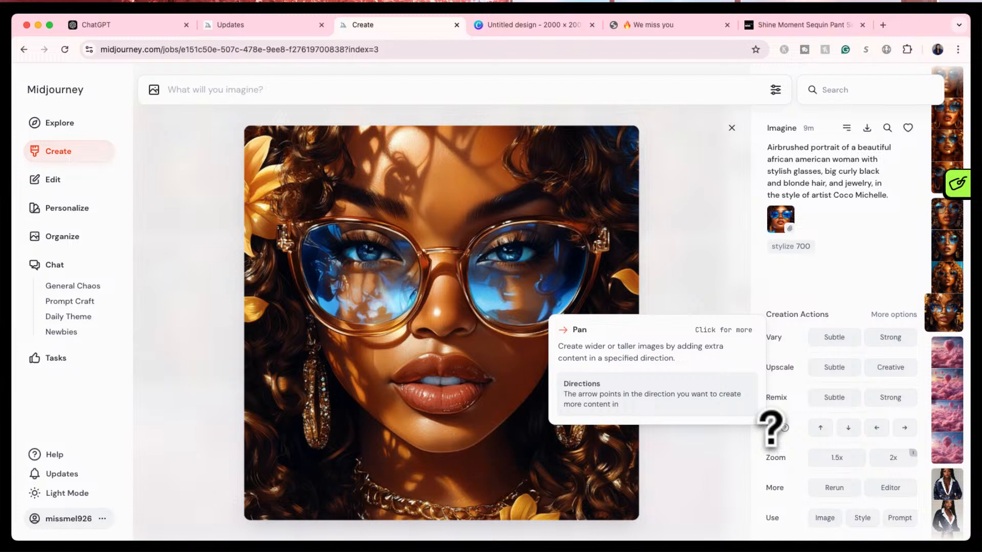
click(820, 428)
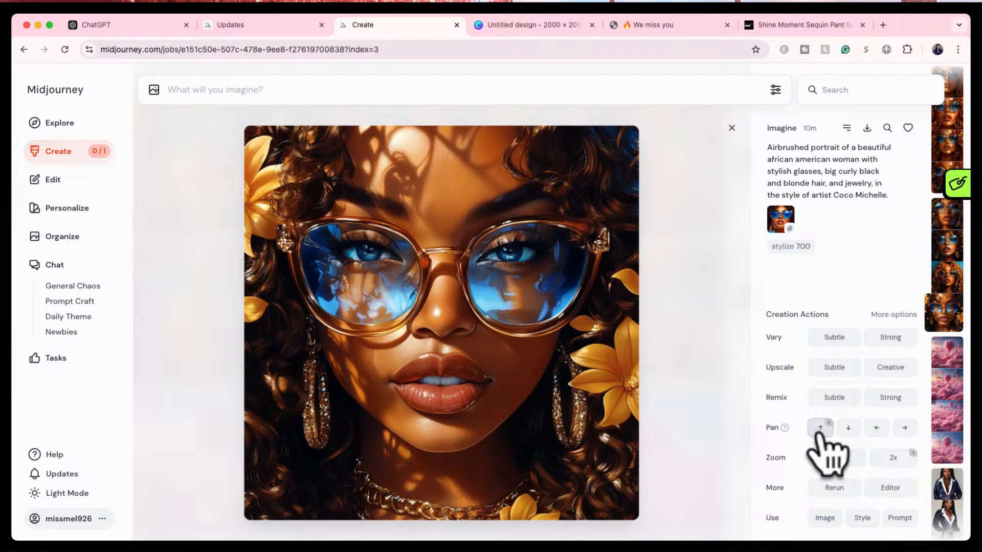
click(731, 128)
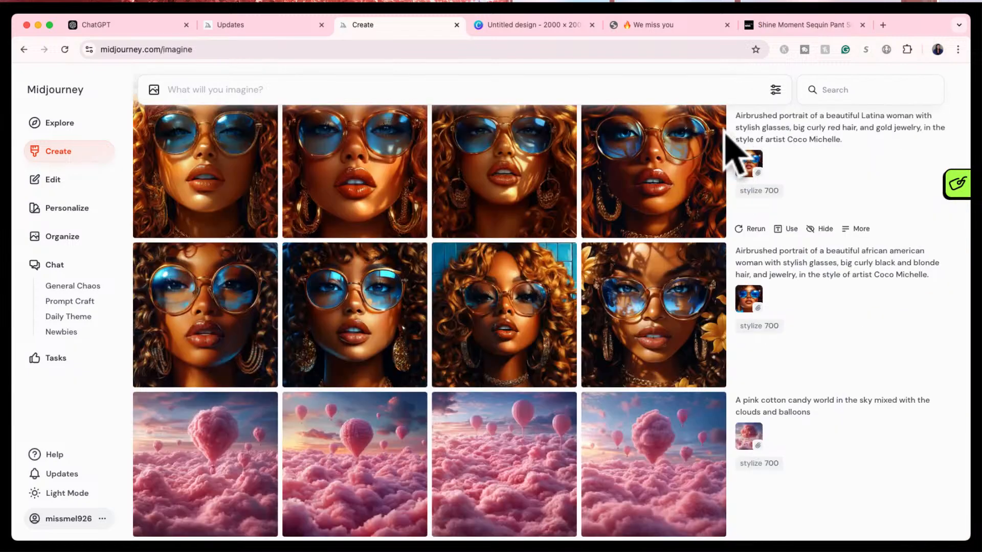
- Examine the fourth panned portrait at full size and look over the Asian and Latina portrait sets below it
scroll(475, 259, up, 15)
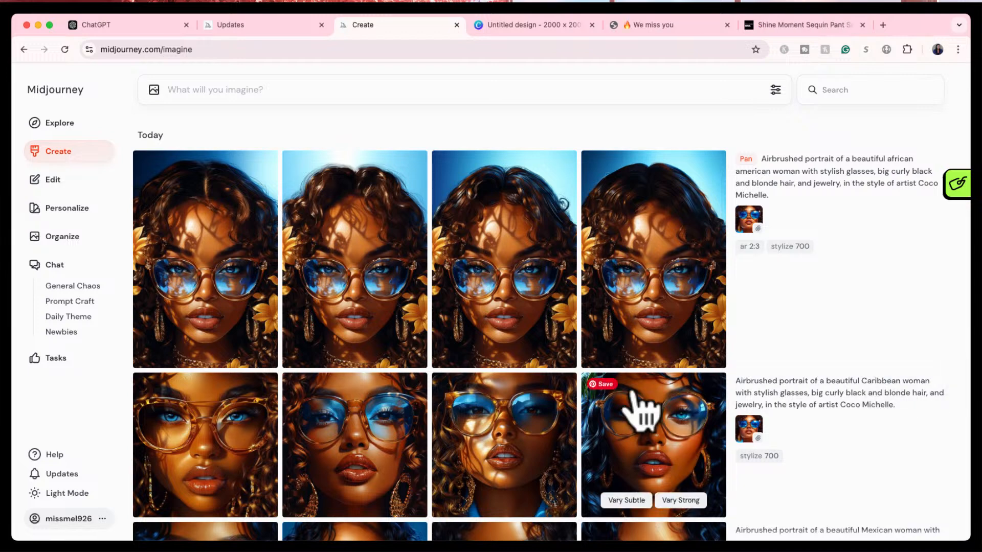
click(665, 233)
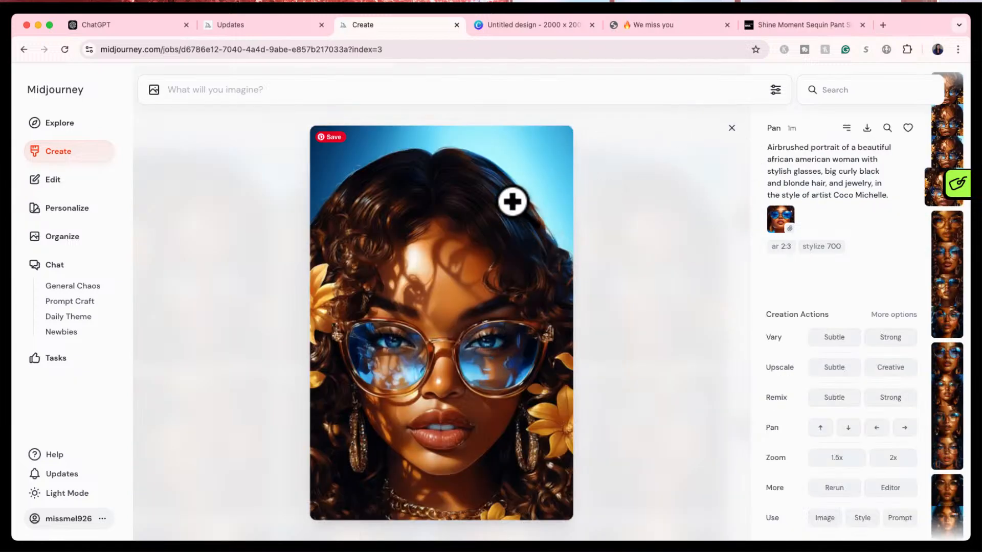
click(723, 131)
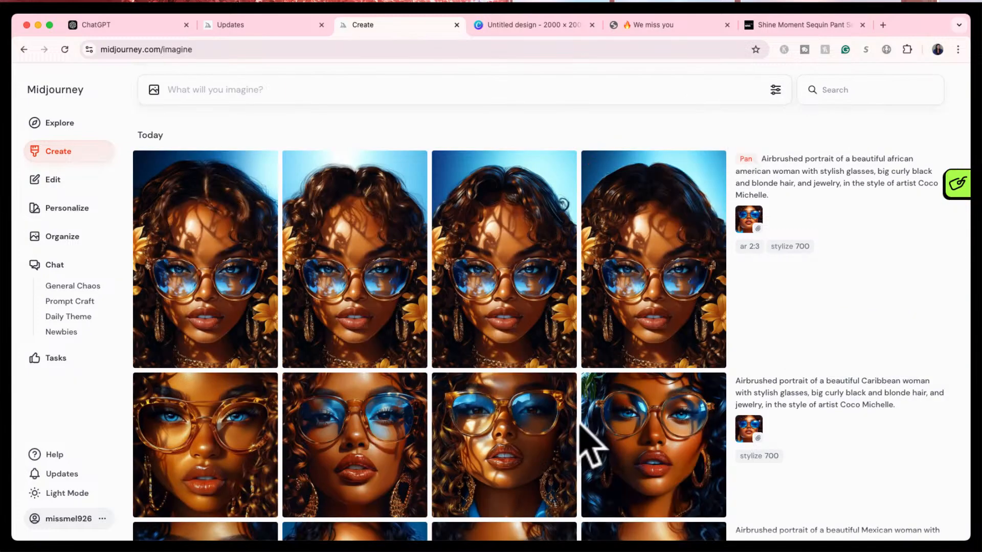
scroll(588, 435, down, 5)
scroll(588, 440, down, 4)
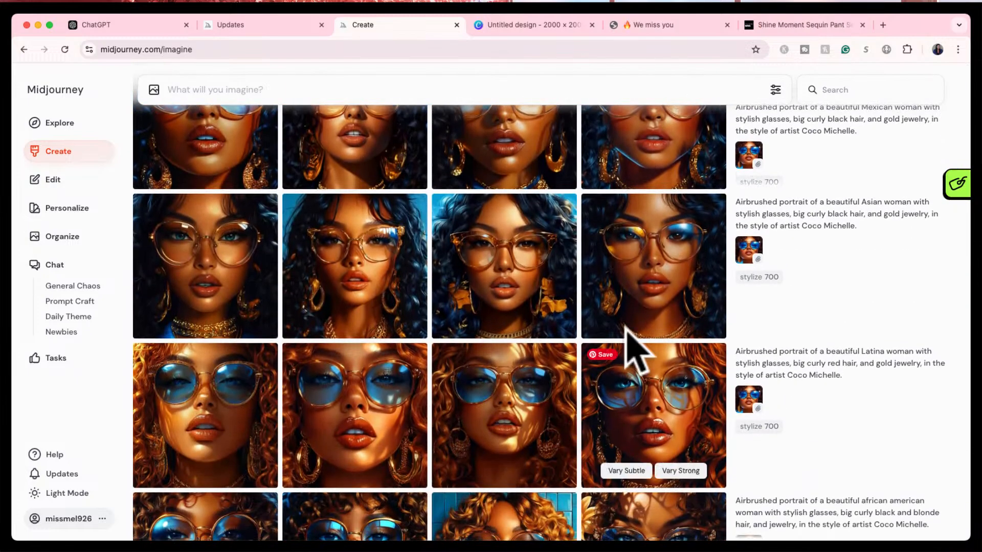
mouse_move(690, 279)
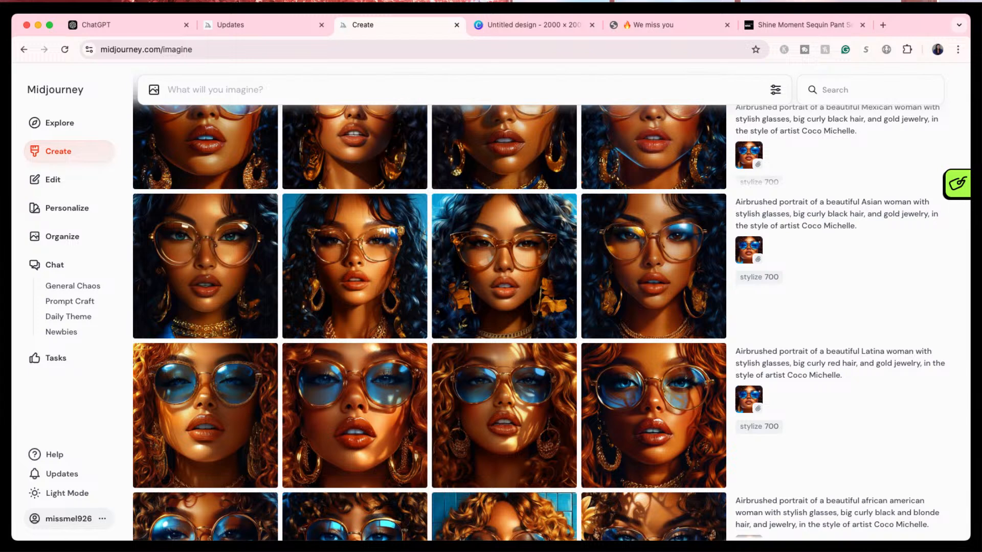
- View Midjourney's Explore page, switch to The Jeune Creation's Stock Images collection, and review how its image and prompt products are packaged
click(52, 124)
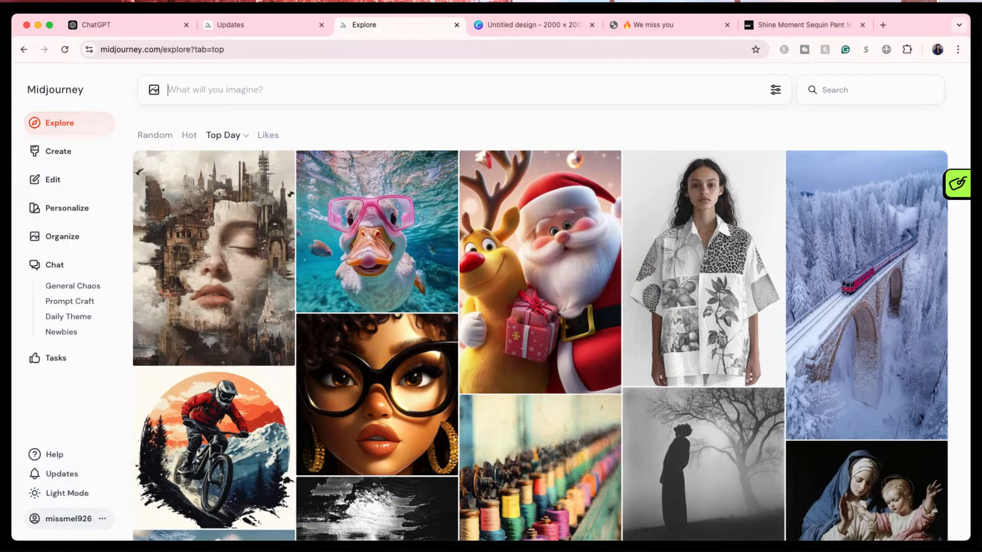
click(661, 26)
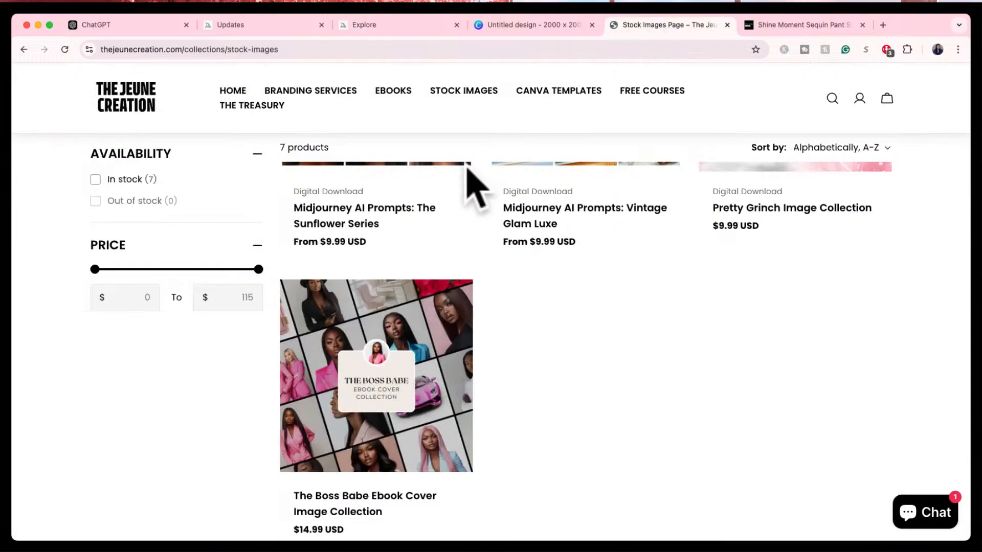
scroll(537, 312, up, 5)
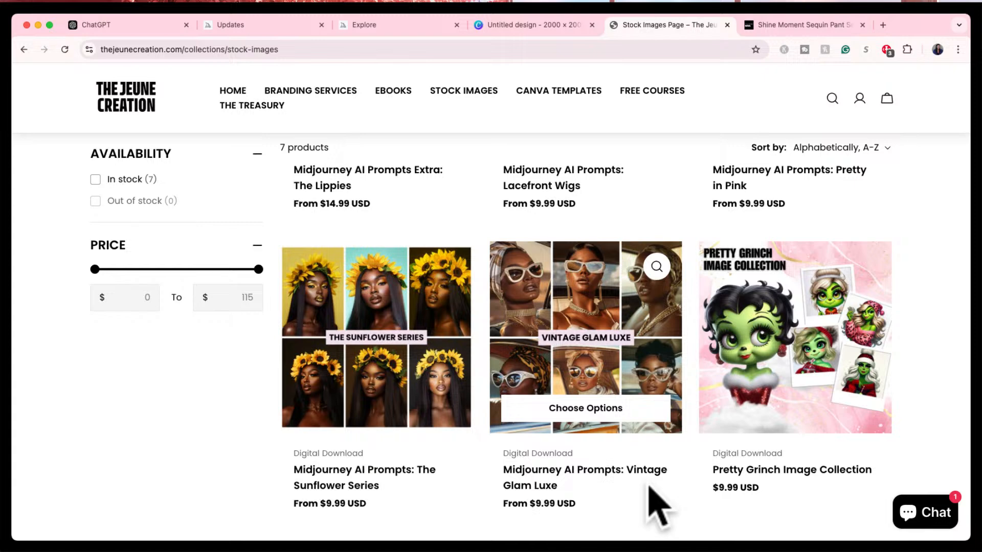
scroll(545, 317, up, 5)
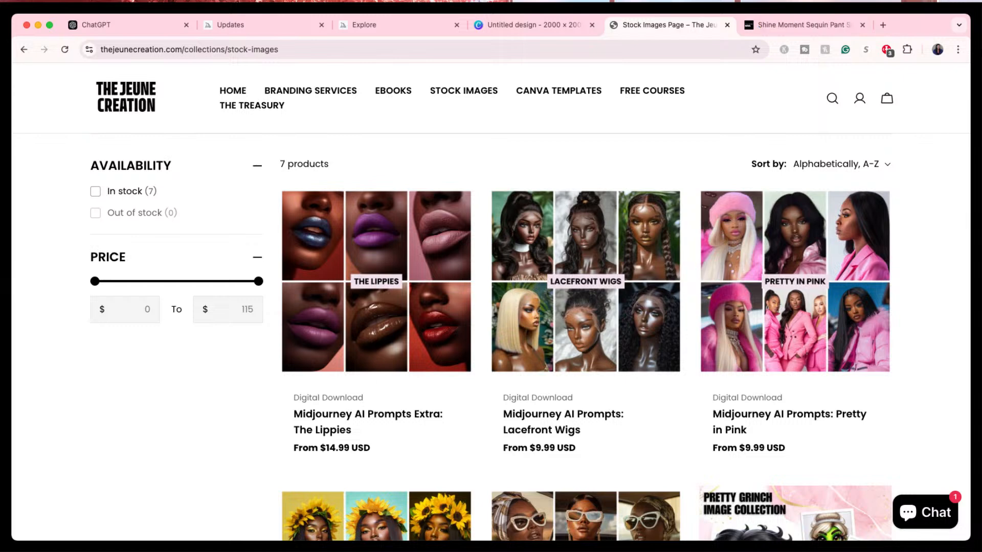
scroll(586, 339, down, 5)
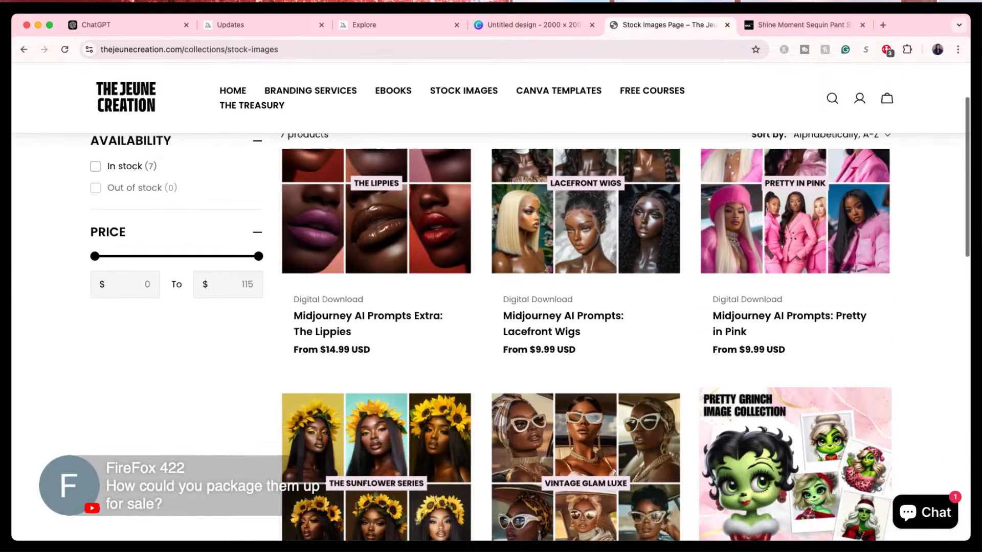
scroll(586, 339, down, 2)
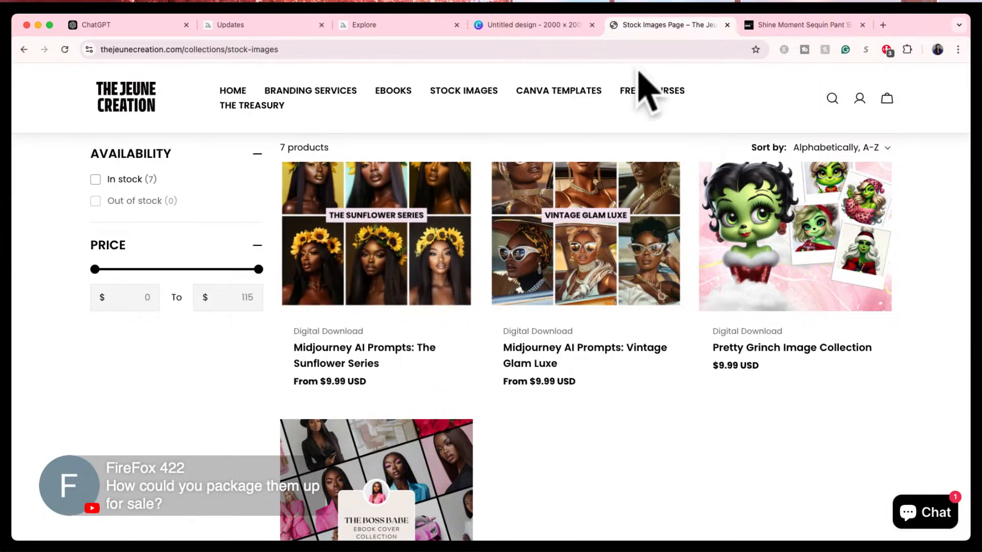
- Go back to Midjourney's Create page and download the second red-haired Latina portrait with stylish glasses
click(416, 25)
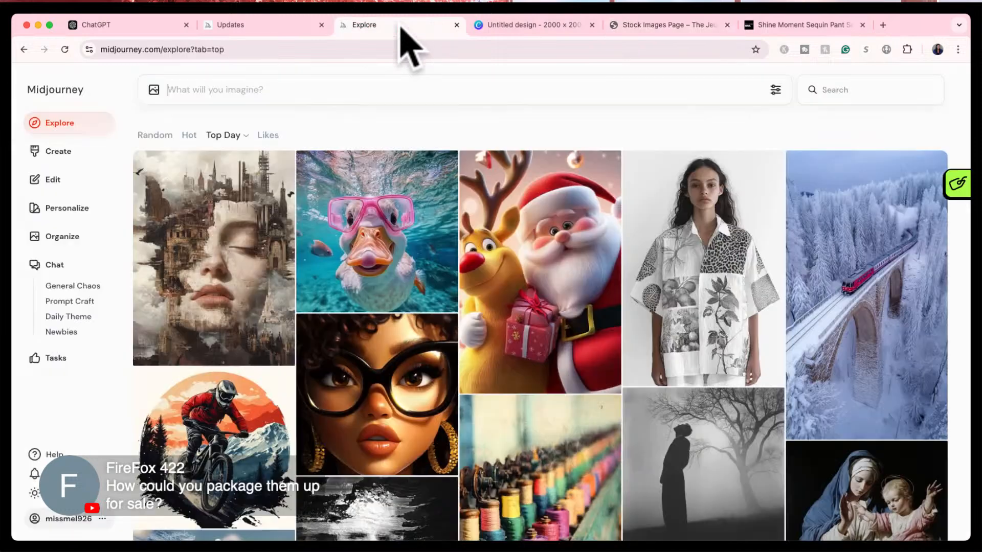
click(70, 152)
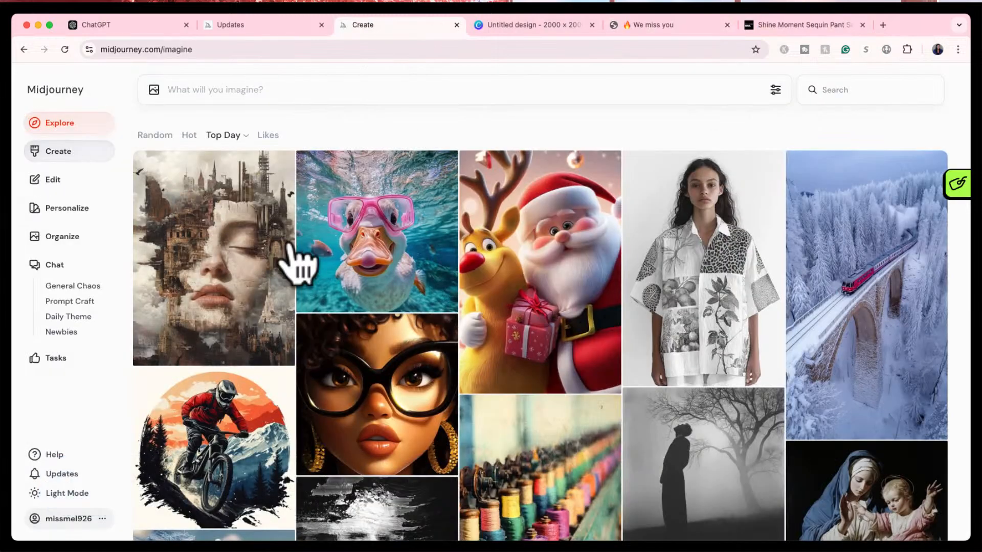
scroll(445, 327, down, 1)
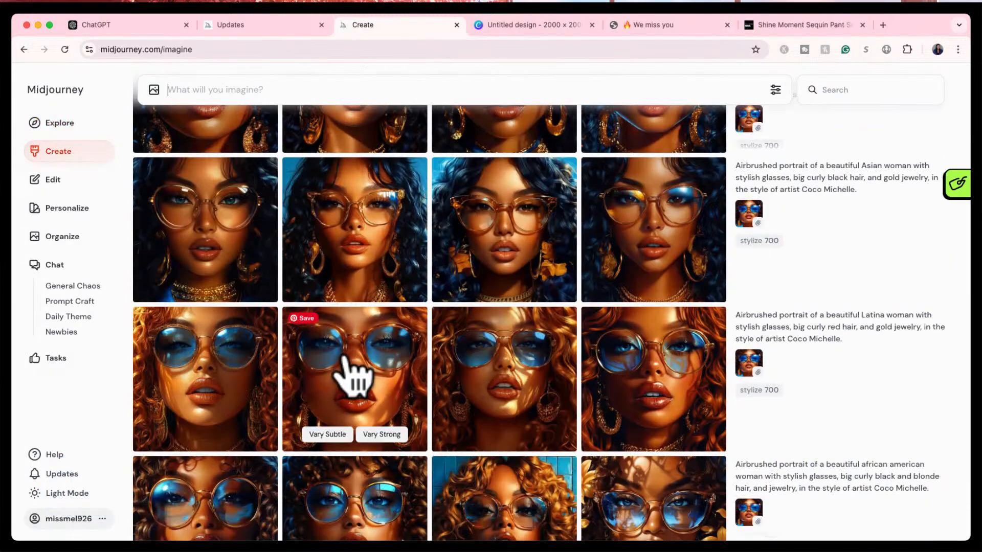
click(350, 377)
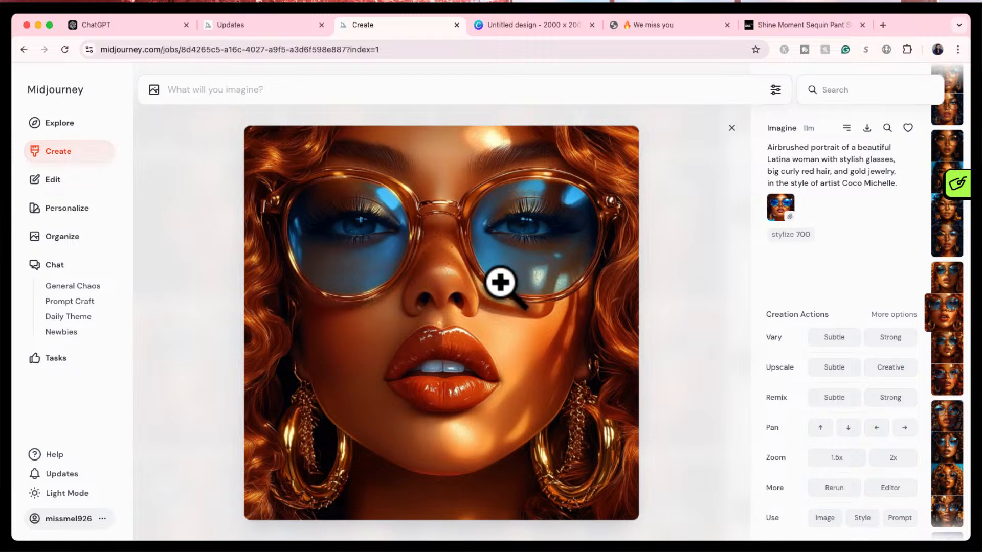
click(865, 129)
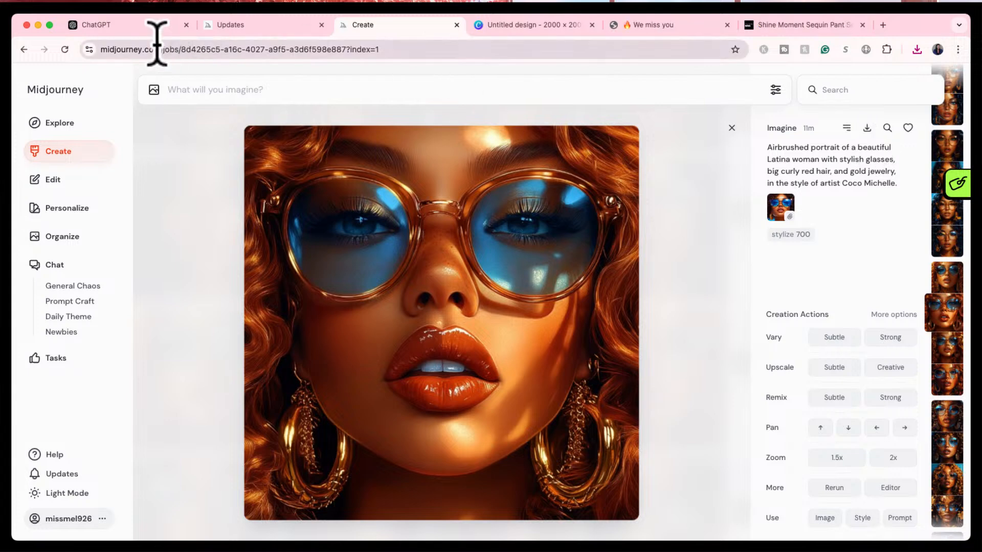
- Switch to ChatGPT and attach the downloaded red-haired Latina portrait to a new message
click(122, 29)
click(272, 321)
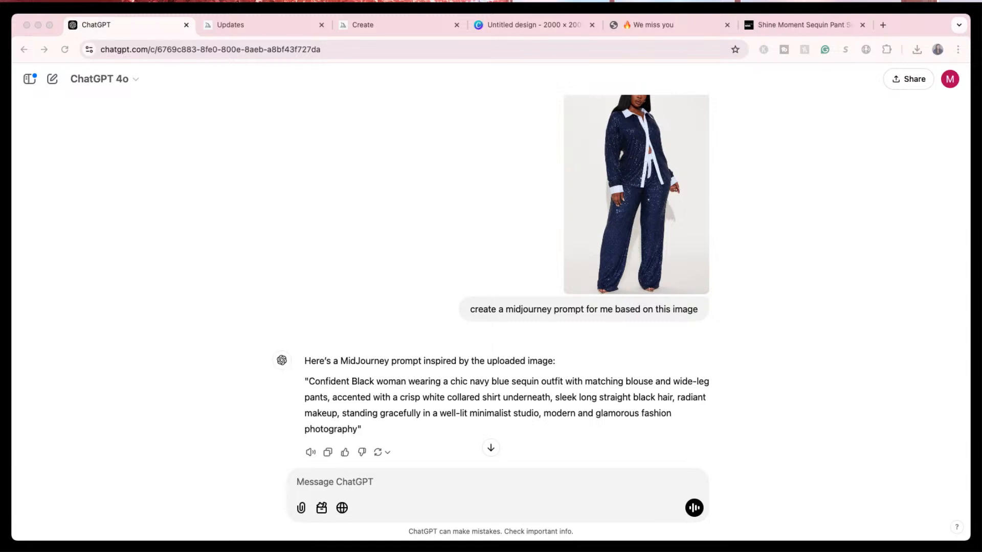
drag(550, 549, 520, 508)
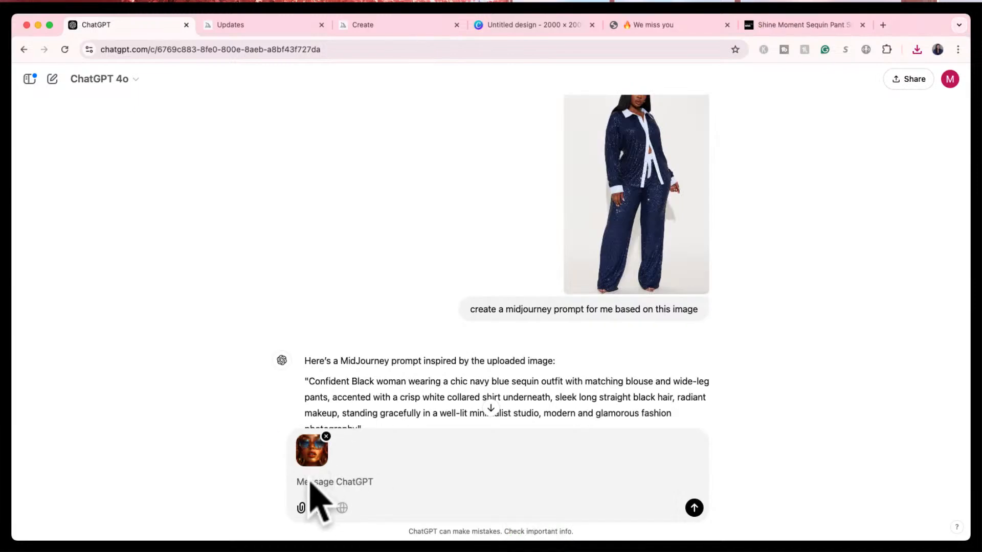
- Ask for a list of different Midjourney prompts and variations in relation to the image, covering different races, hair styles and glasses colors
text(create a list of different midjou)
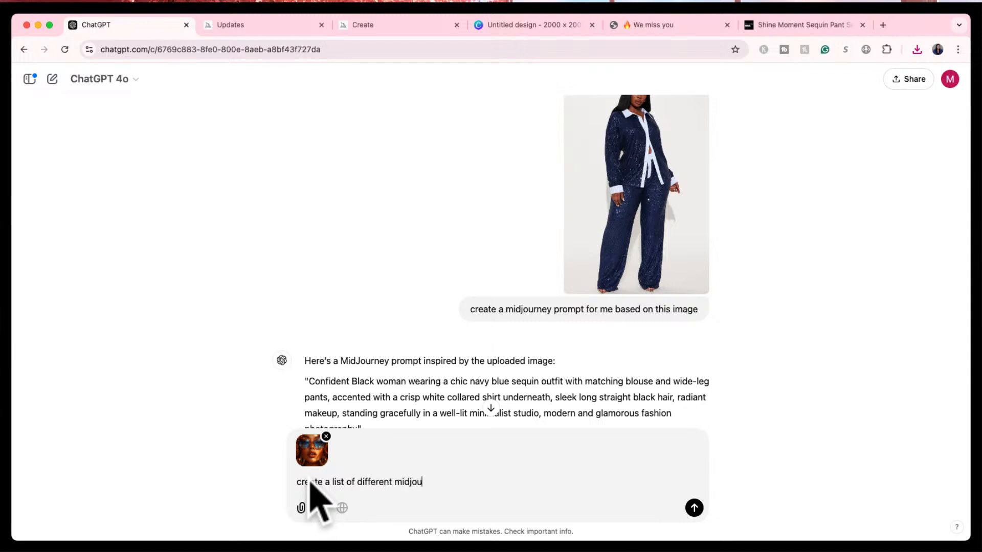
text(rney promt)
text(ts and va)
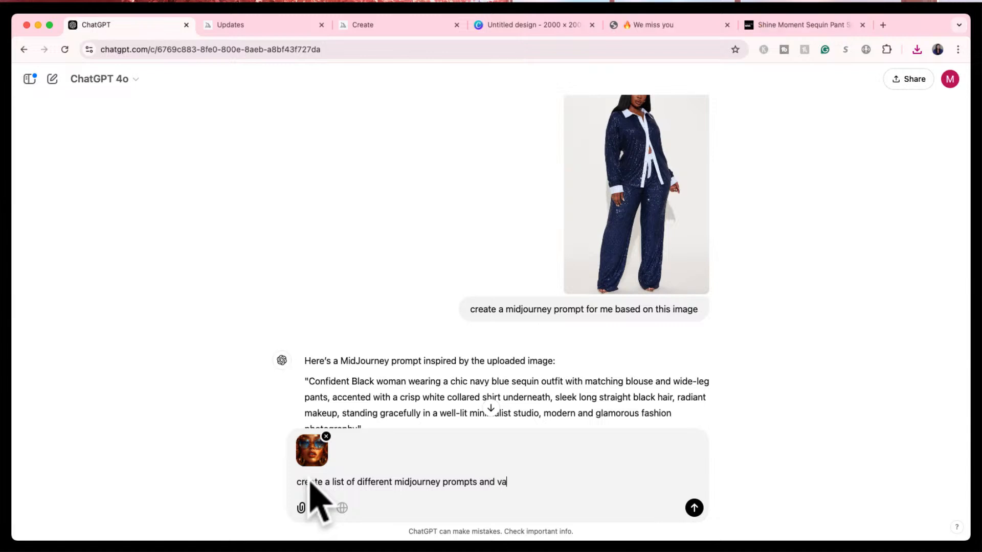
text(riations in relation to this ima)
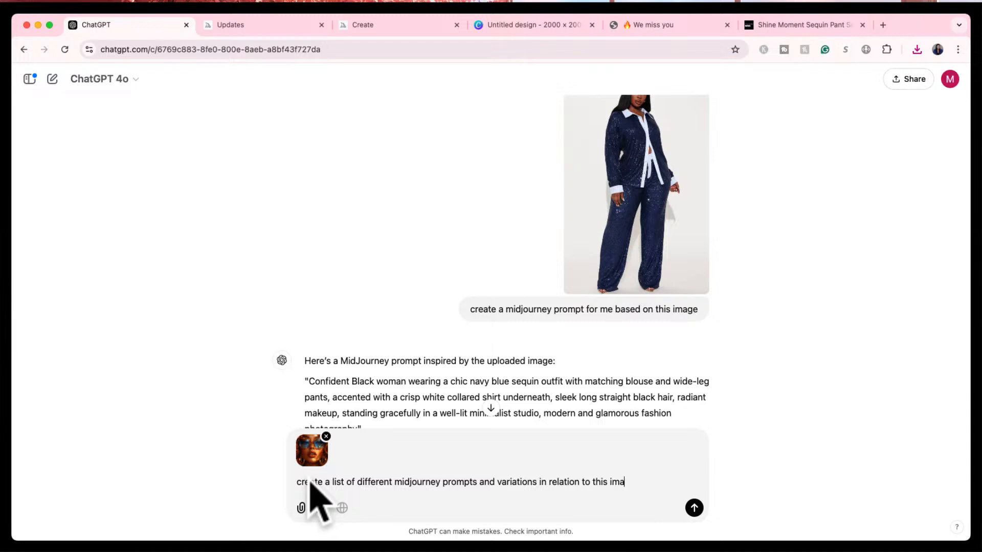
text(ge. i want prompts for )
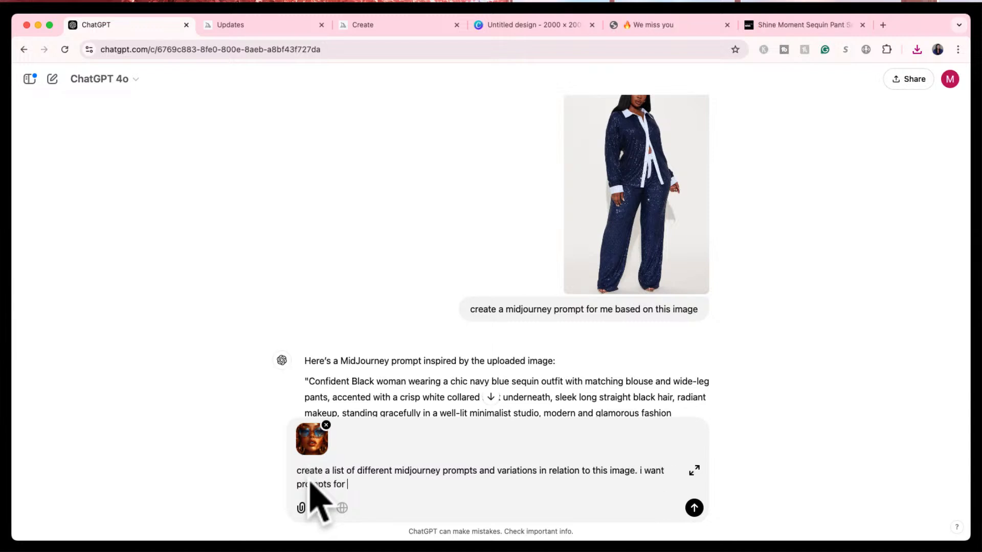
text(different races, differen)
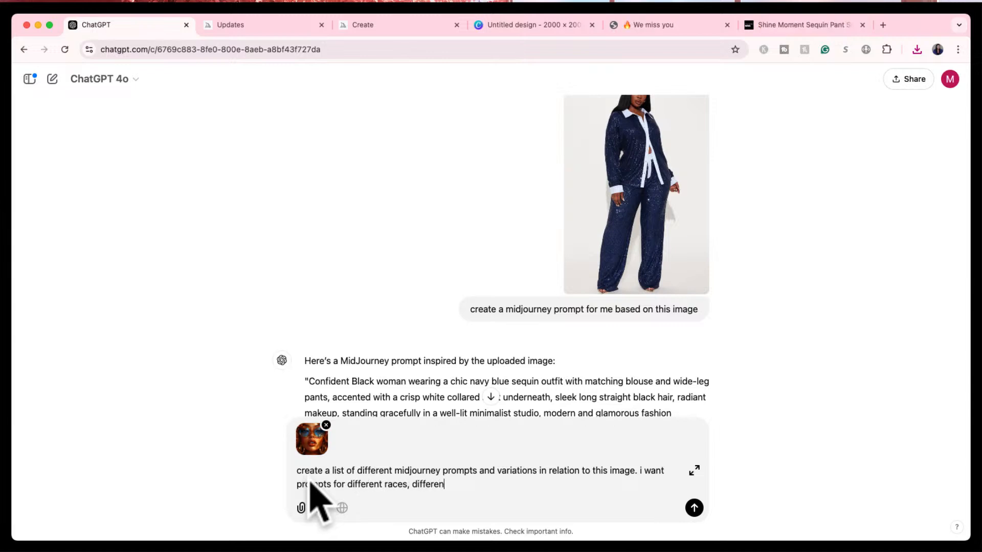
text(t hair styles, different glasses)
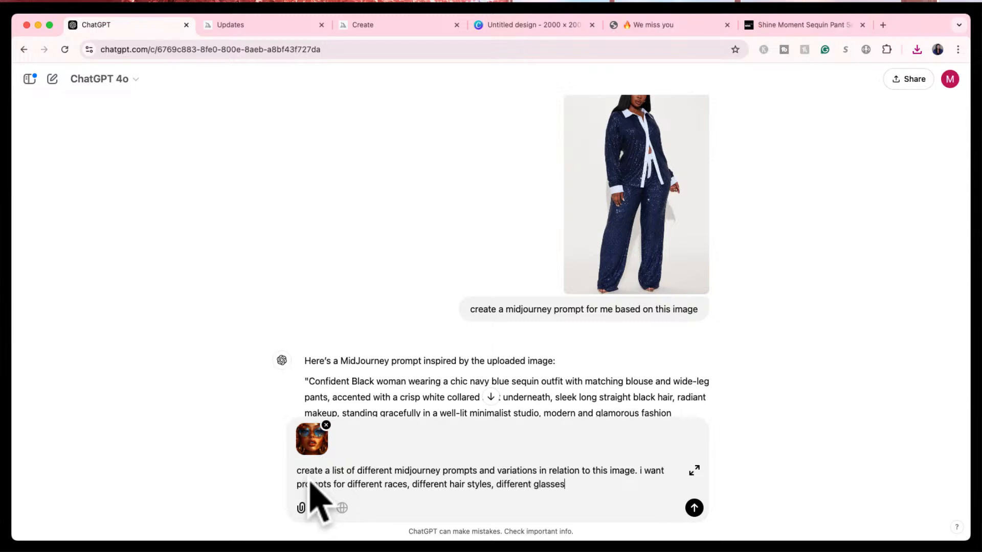
text( colors)
key(Return)
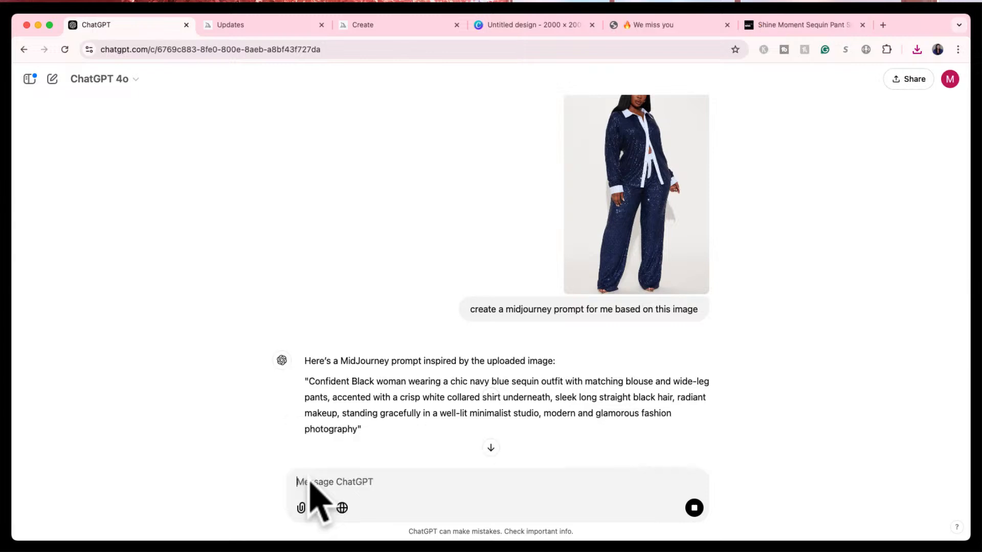
- Review the generated base prompt, the race variations and the hair style variations
click(490, 448)
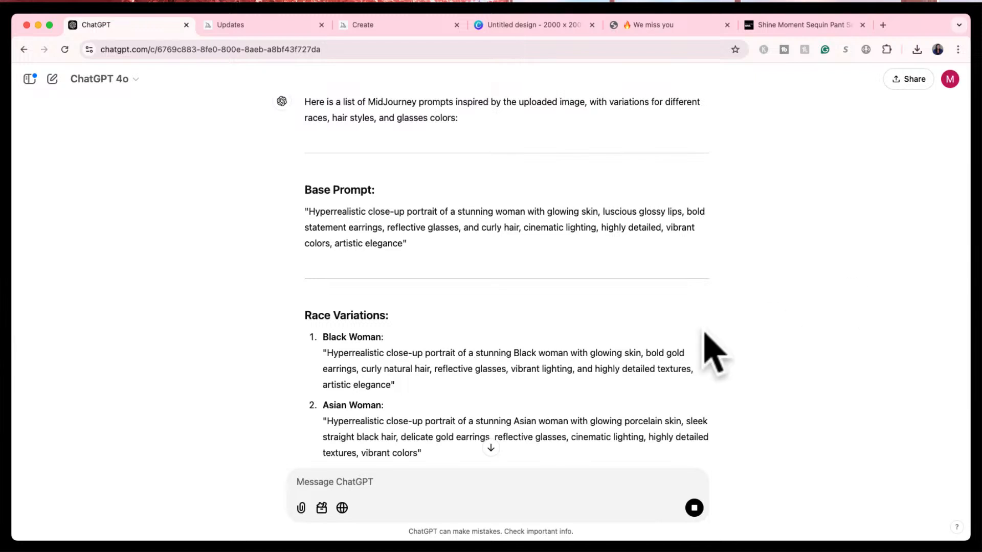
scroll(563, 412, down, 2)
scroll(557, 411, down, 2)
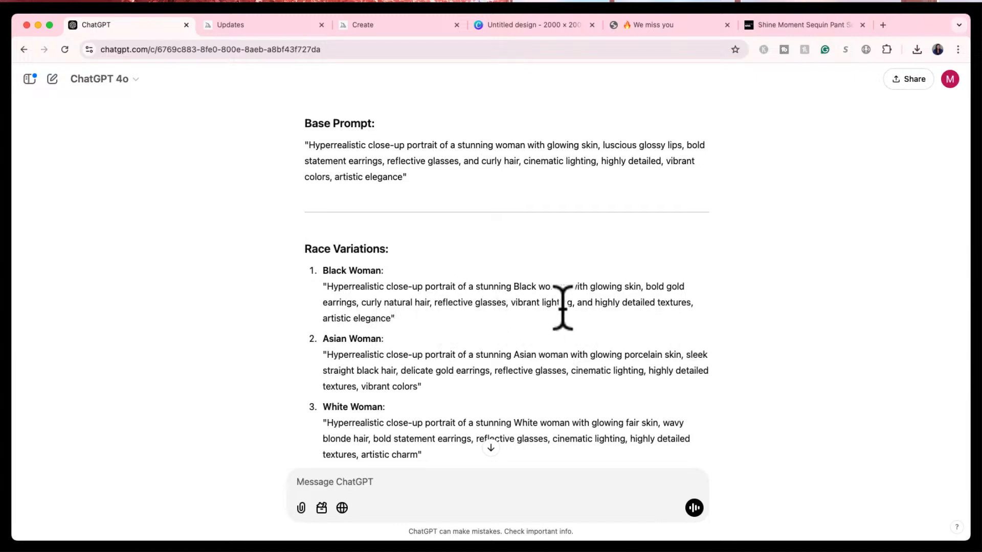
scroll(394, 377, down, 3)
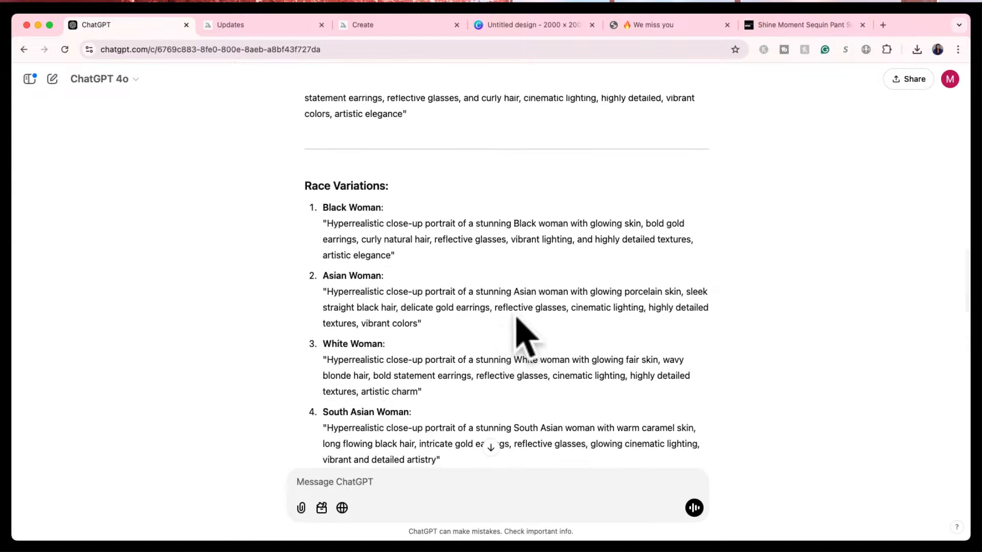
scroll(519, 365, down, 3)
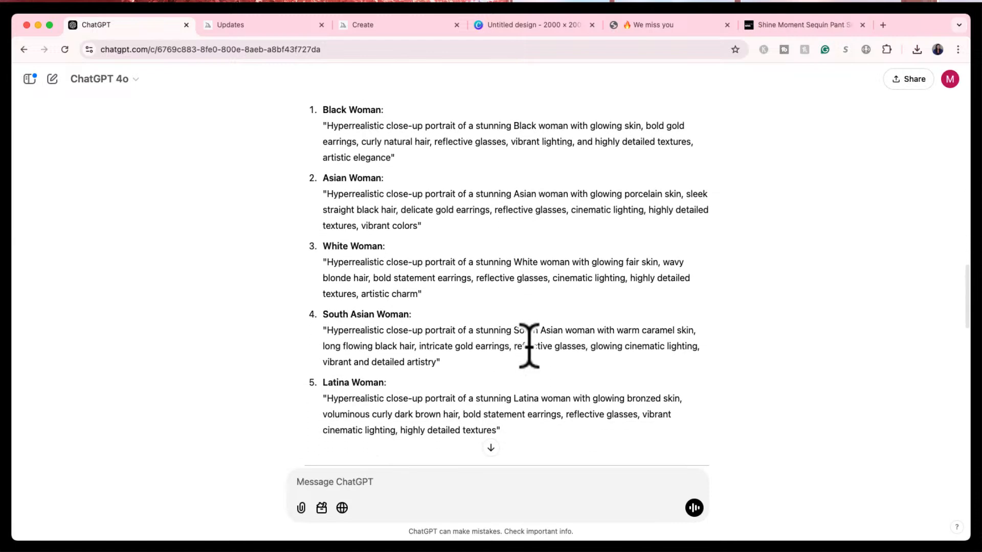
scroll(504, 405, down, 5)
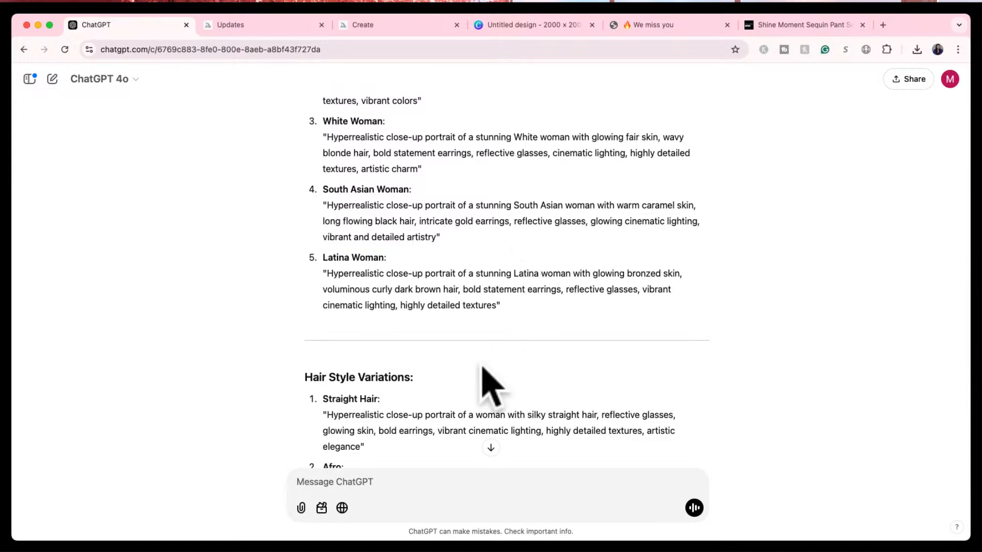
scroll(487, 383, down, 5)
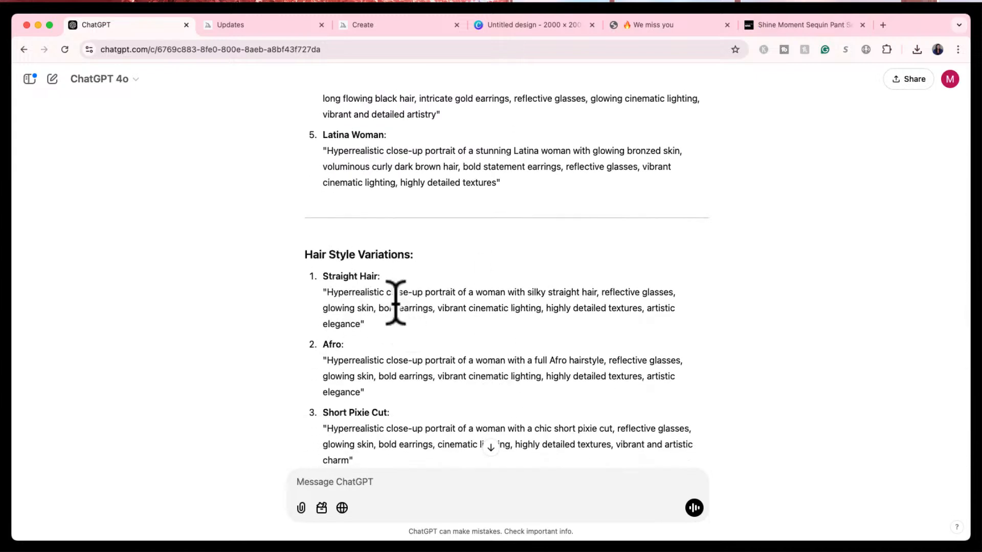
scroll(432, 373, down, 2)
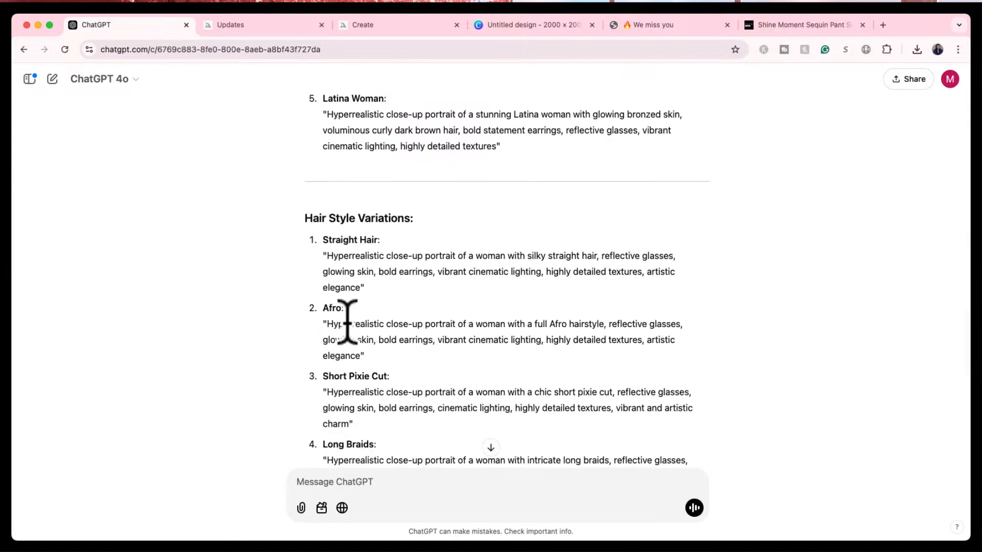
- Copy the Afro hair style prompt text and paste it into the prompt field on Midjourney's Create page
drag(328, 324, 360, 357)
key(super+c)
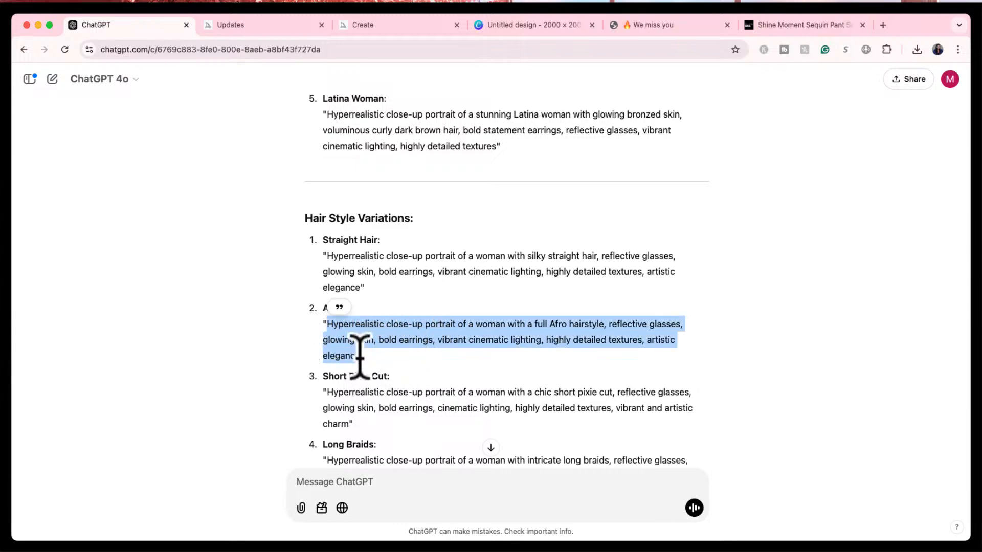
click(396, 25)
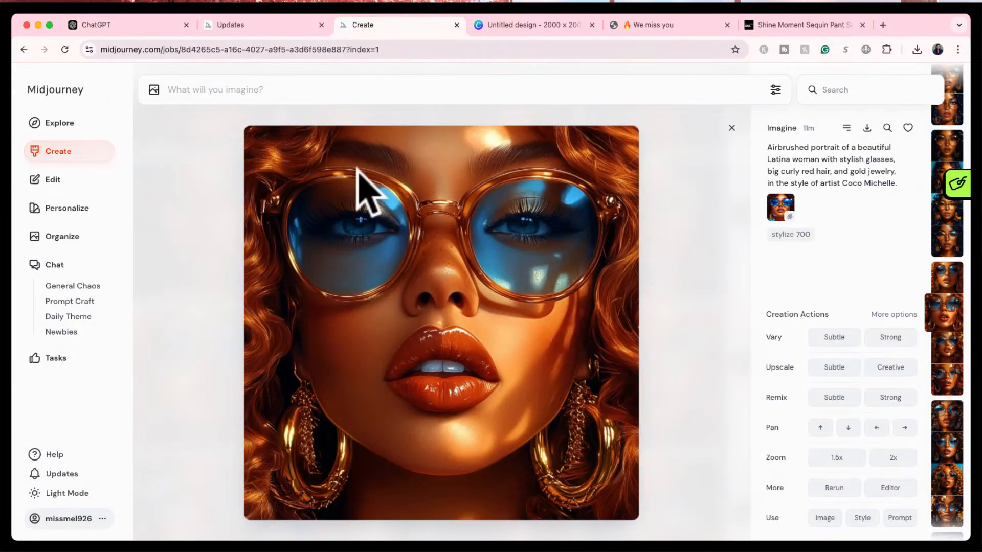
click(731, 129)
scroll(639, 215, up, 3)
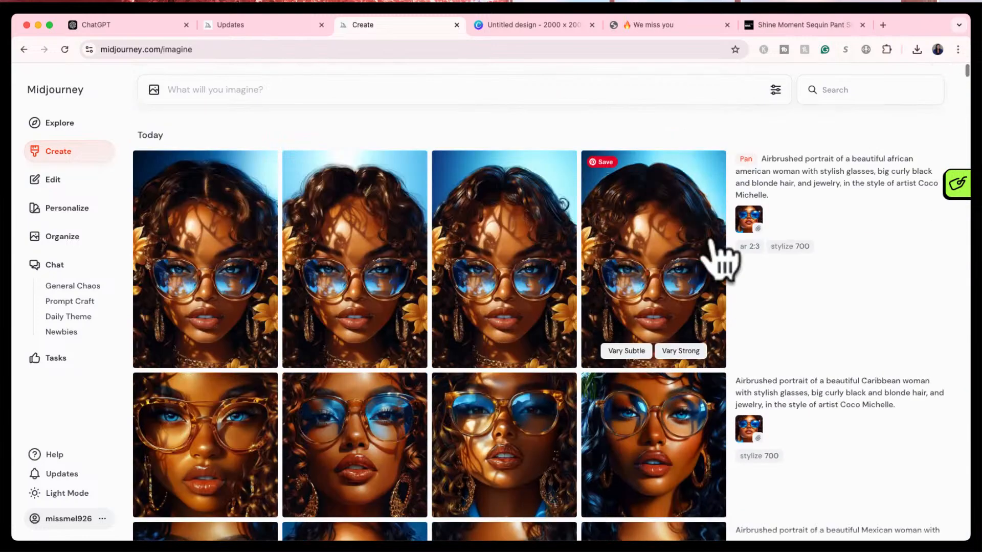
scroll(831, 381, down, 4)
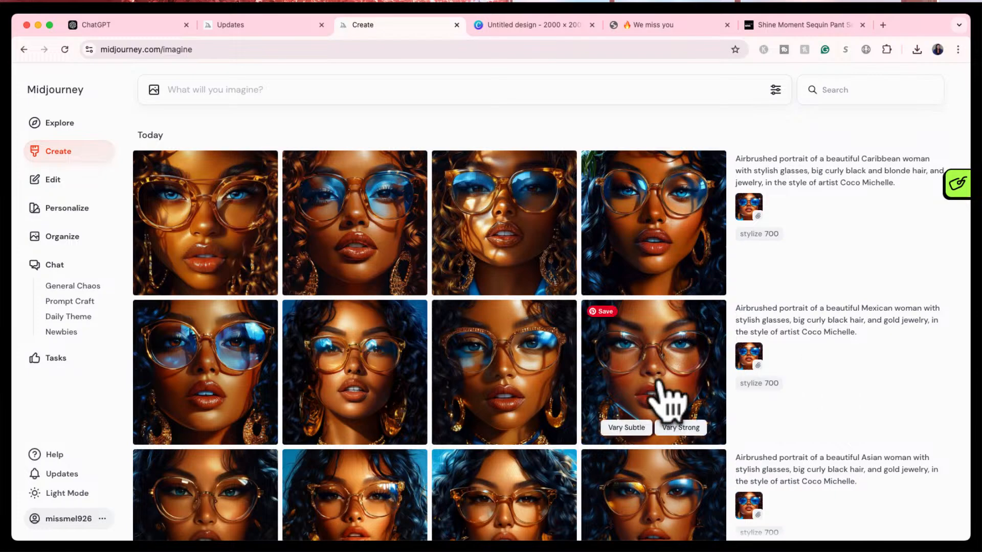
scroll(660, 383, down, 6)
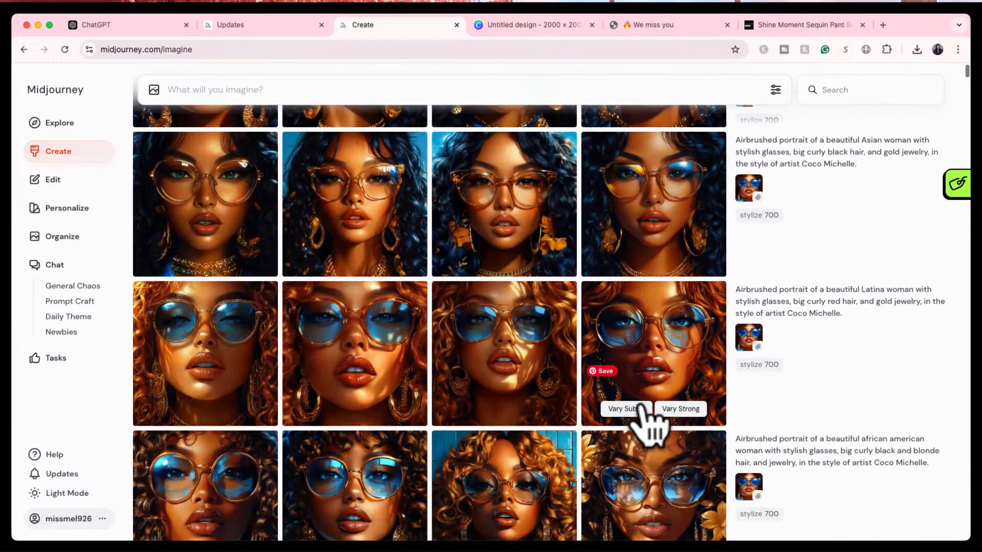
scroll(645, 417, up, 6)
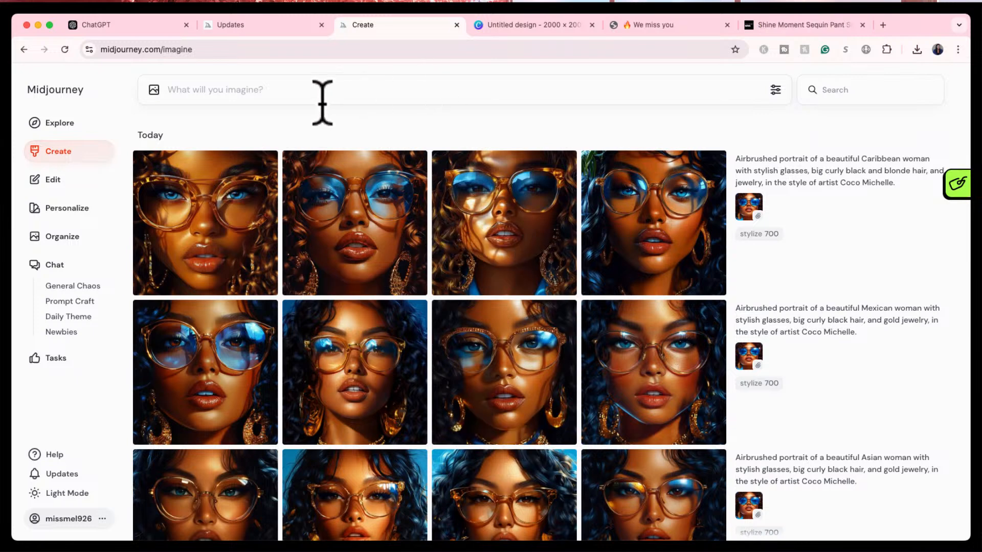
click(303, 91)
key(super+v)
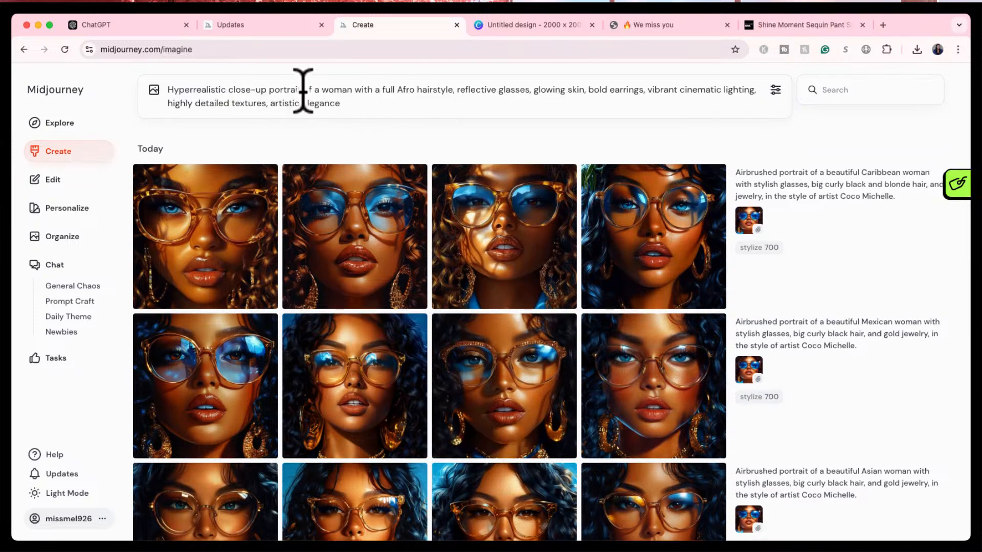
- Add the Caribbean portrait set's reference image to the prompt, set the image size to Portrait 4:5, and generate the images
drag(748, 220, 926, 3)
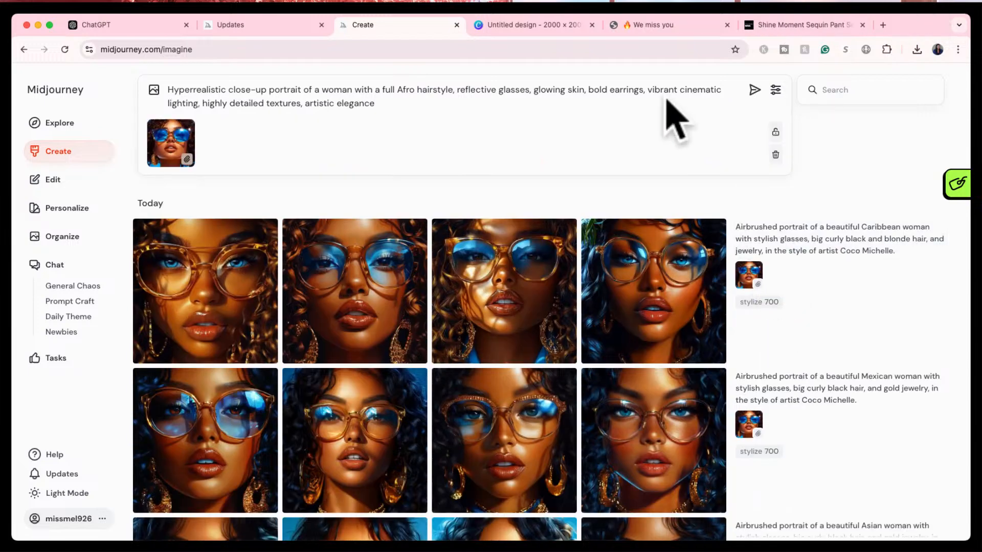
click(774, 90)
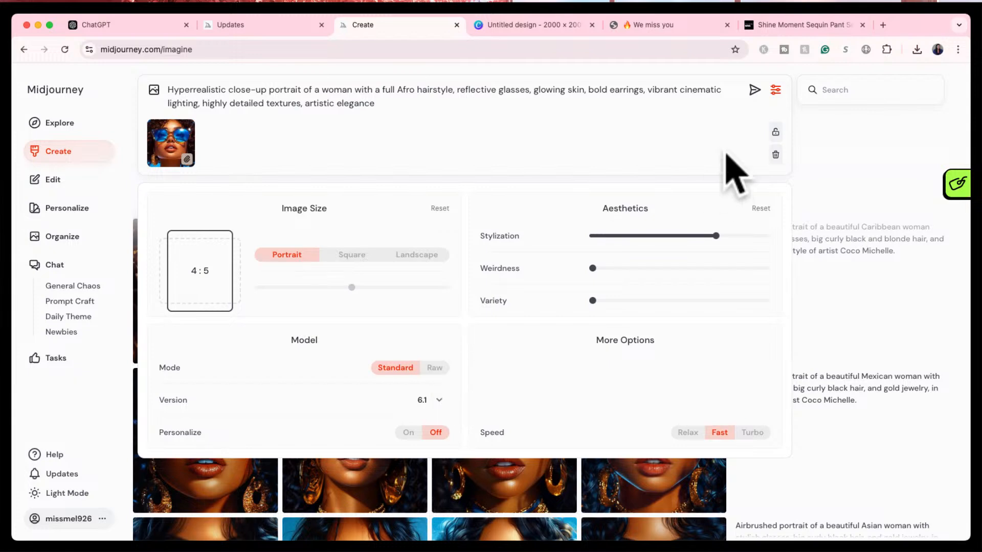
click(755, 90)
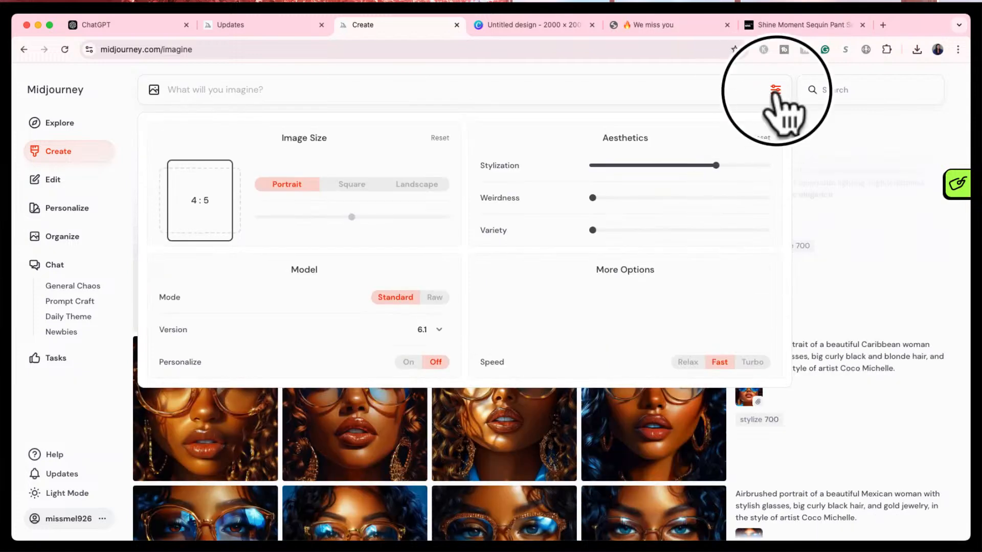
click(774, 91)
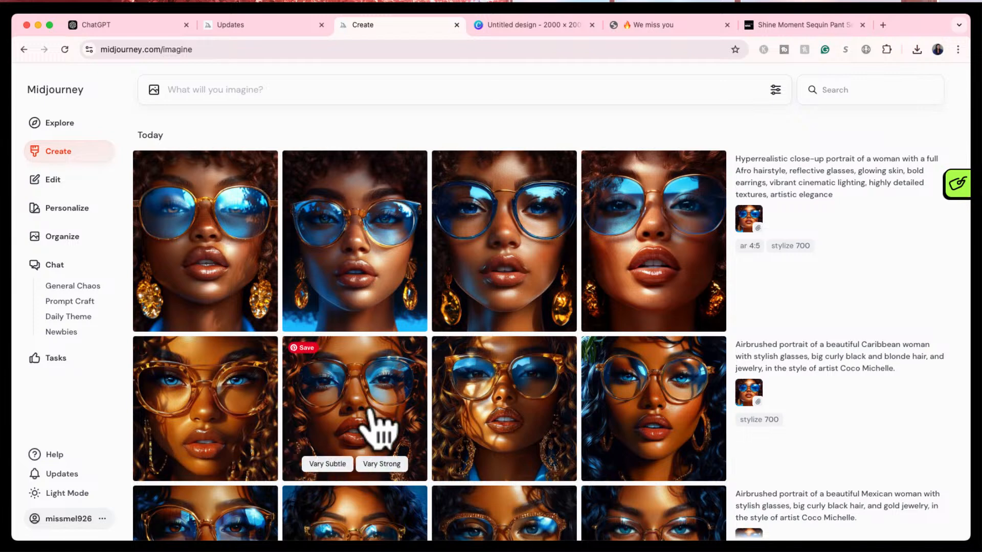
- View the second Afro portrait and the second Caribbean portrait at full size, returning to the creations after each
scroll(376, 427, down, 2)
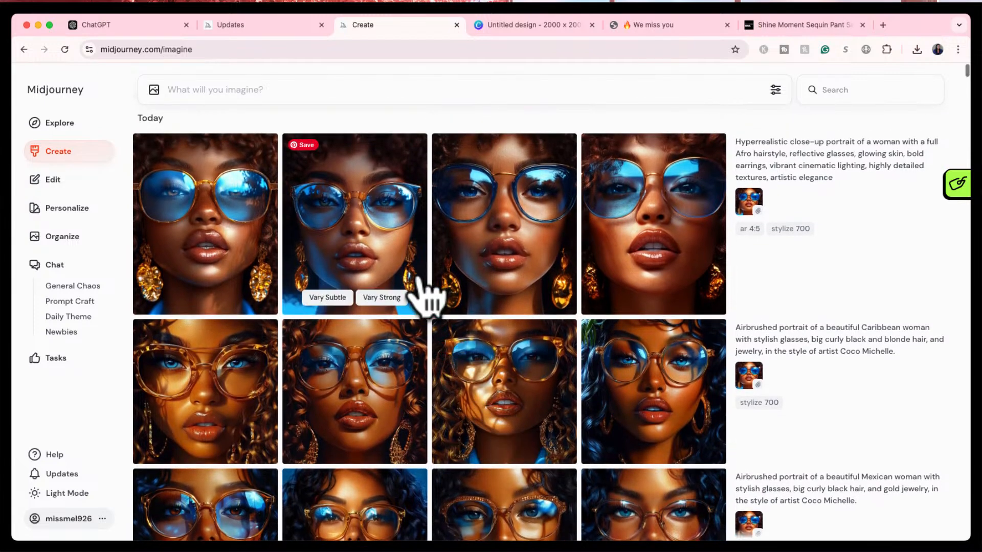
click(385, 254)
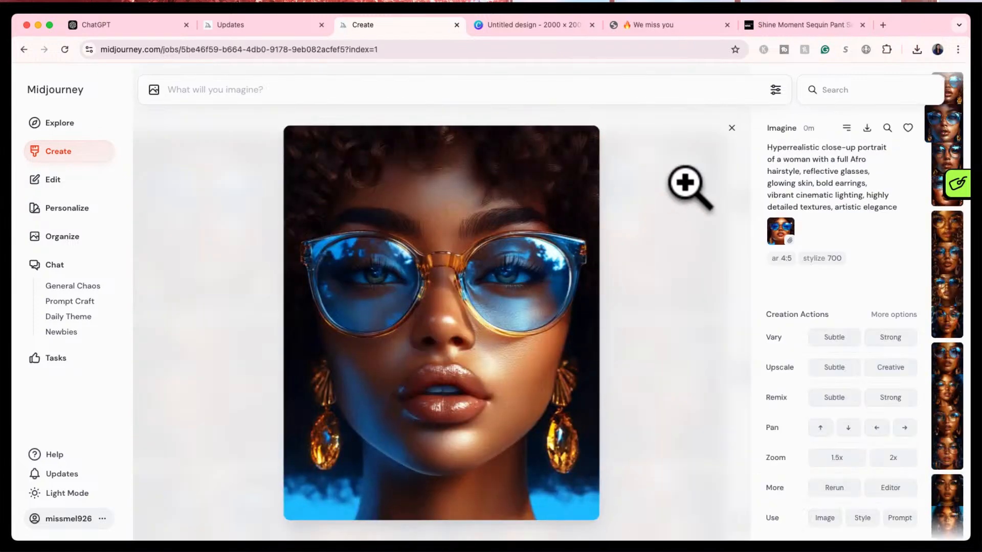
click(732, 128)
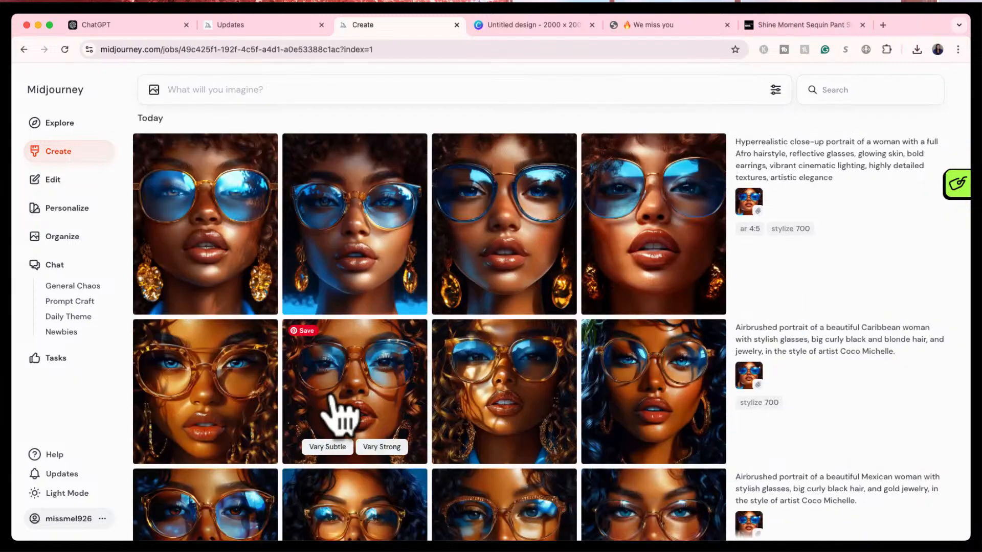
click(332, 402)
click(731, 127)
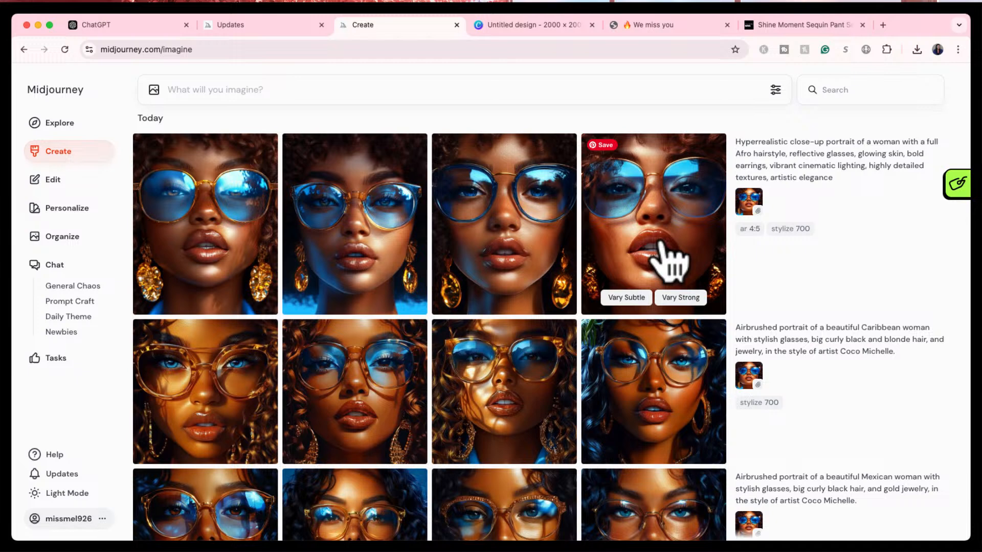
- Upscale the first Afro portrait with the Subtle option and return to the creations
click(256, 256)
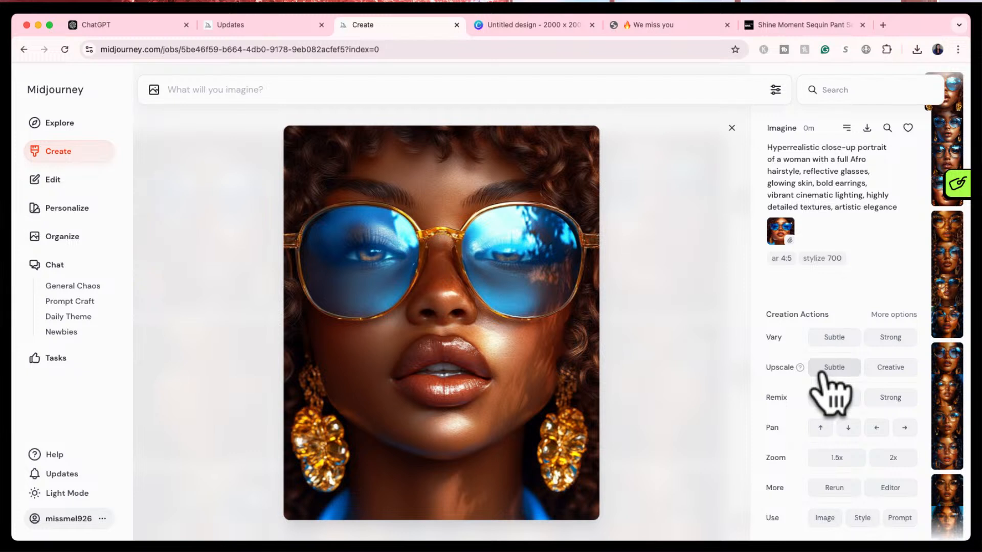
mouse_move(799, 367)
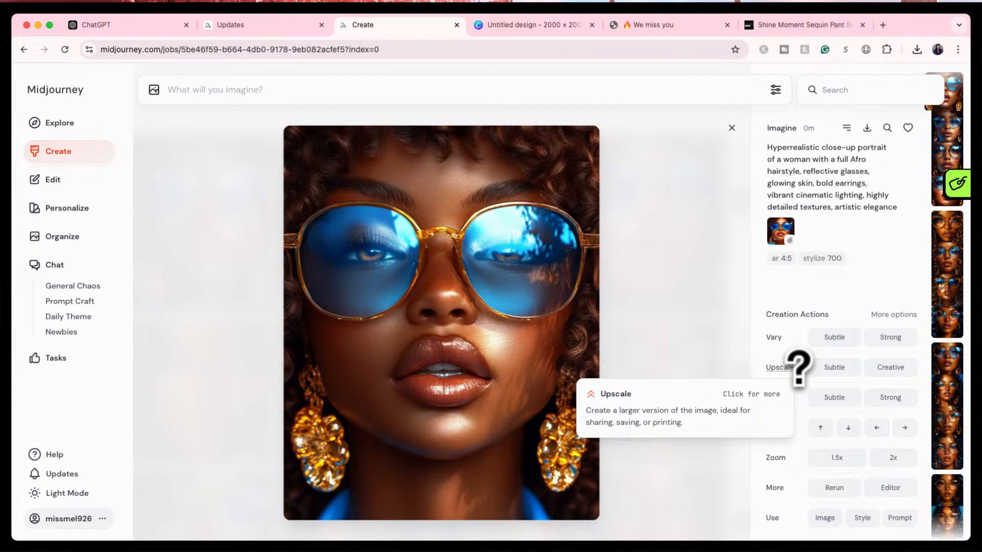
click(833, 368)
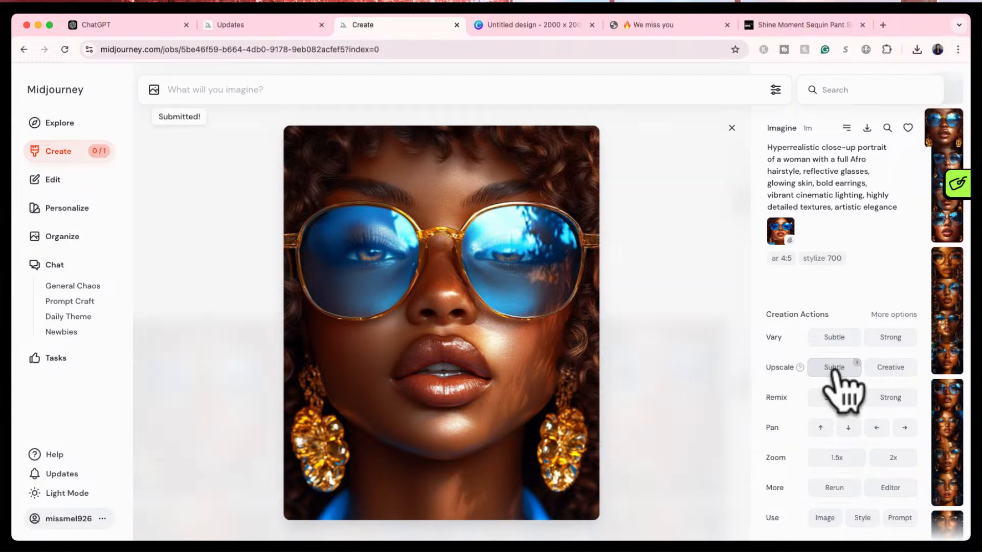
click(731, 128)
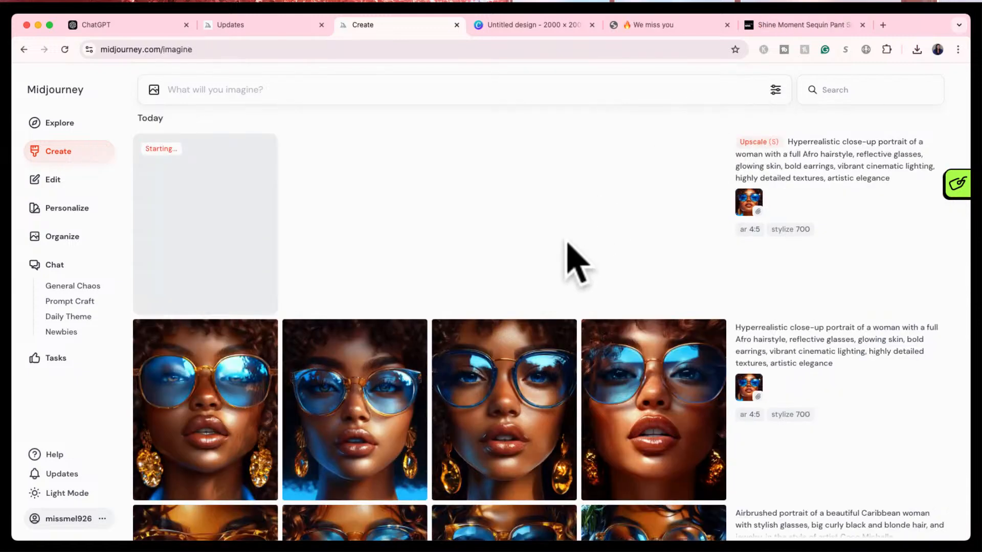
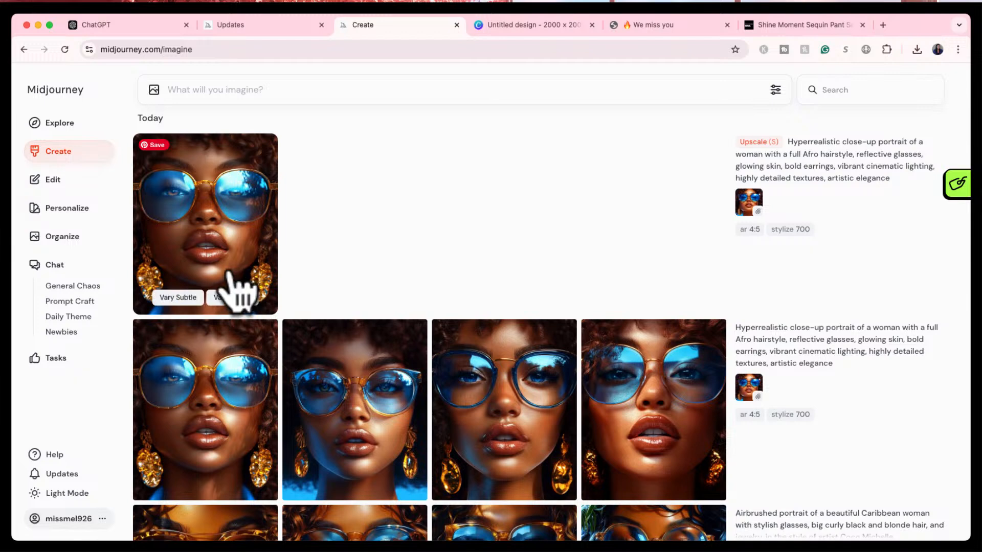
- Open the upscaled Afro portrait at full size and examine the detail of its lips, glasses, eyes, hair and earring
click(237, 289)
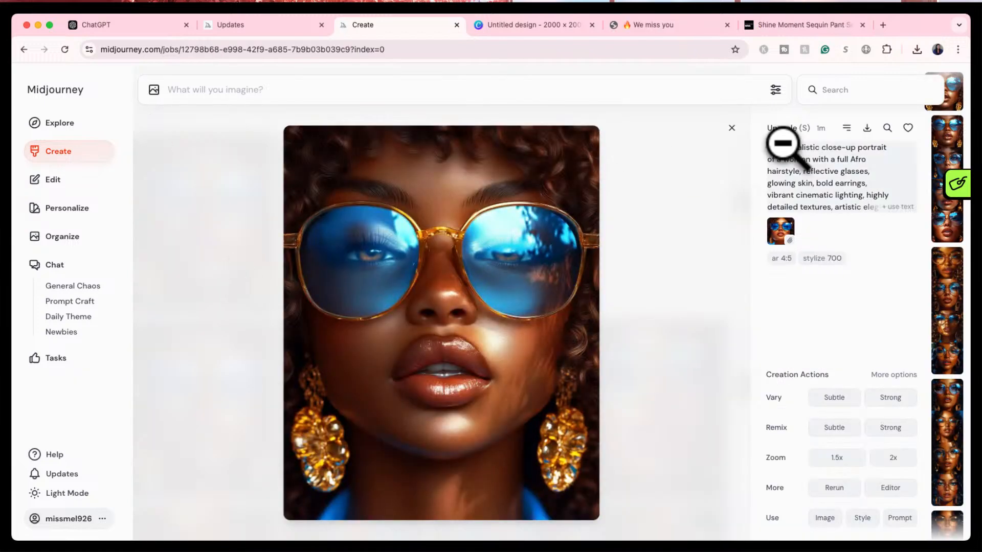
click(520, 364)
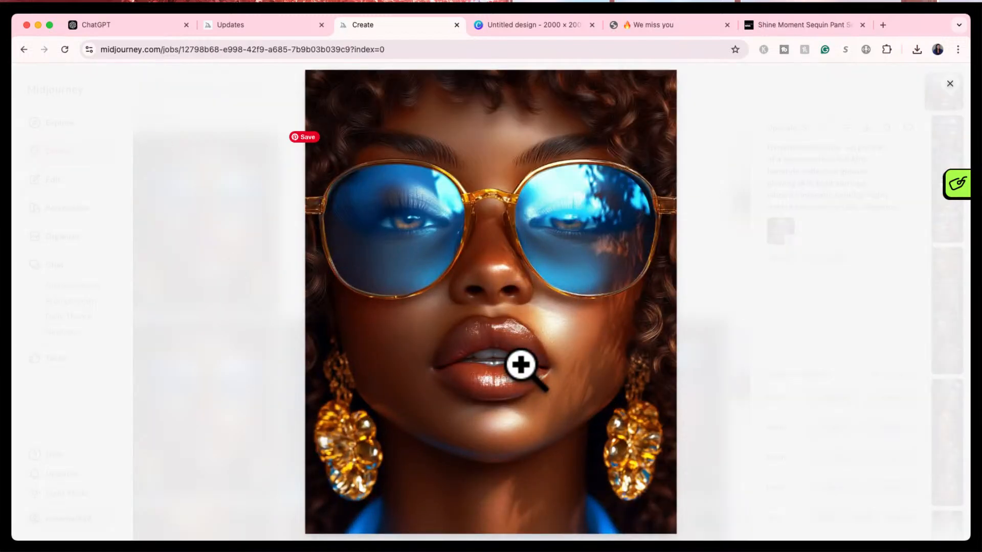
scroll(520, 365, up, 5)
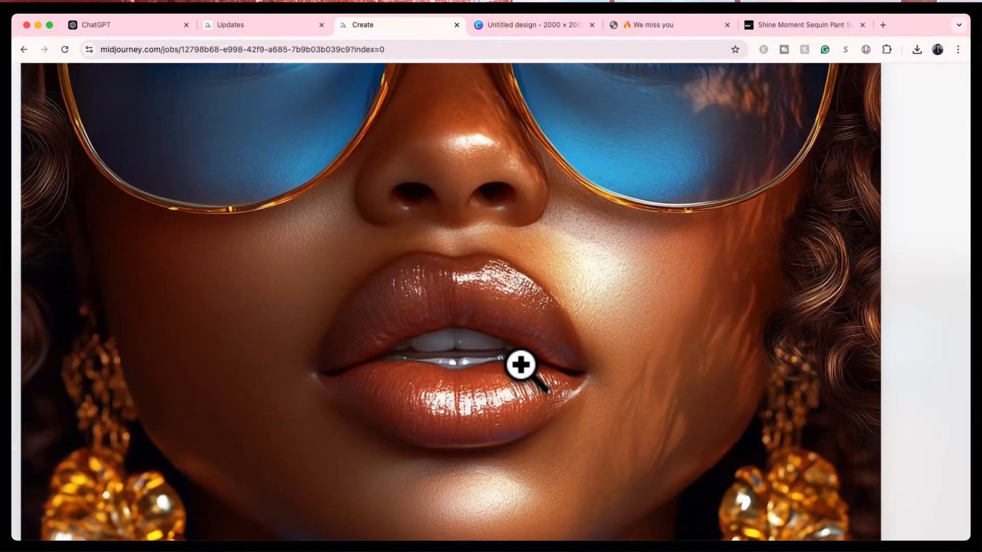
scroll(520, 364, up, 2)
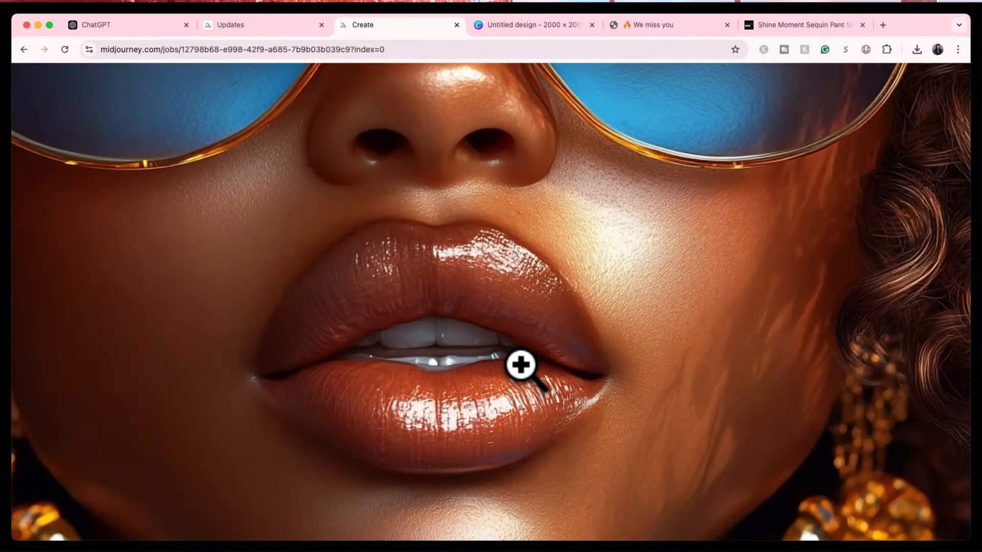
scroll(520, 365, up, 5)
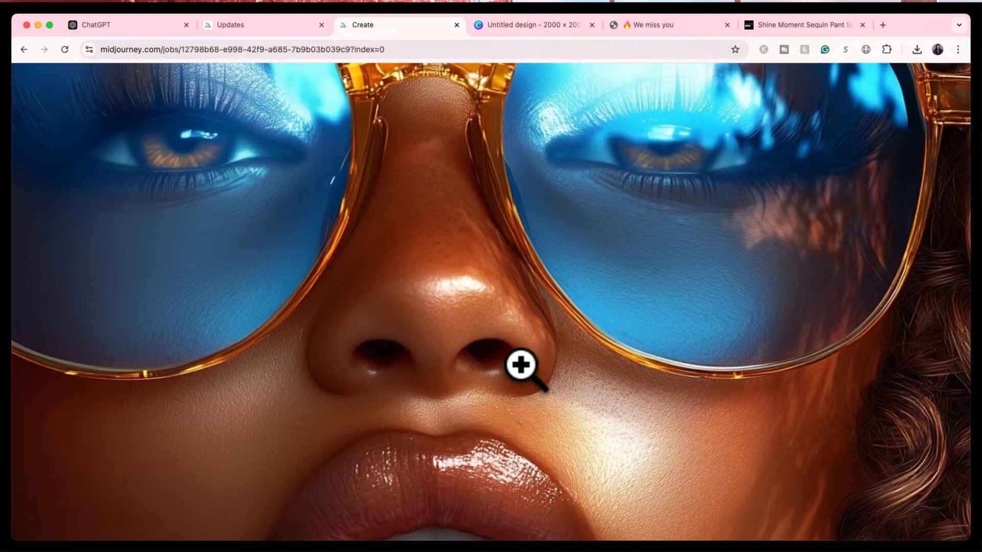
scroll(520, 364, up, 3)
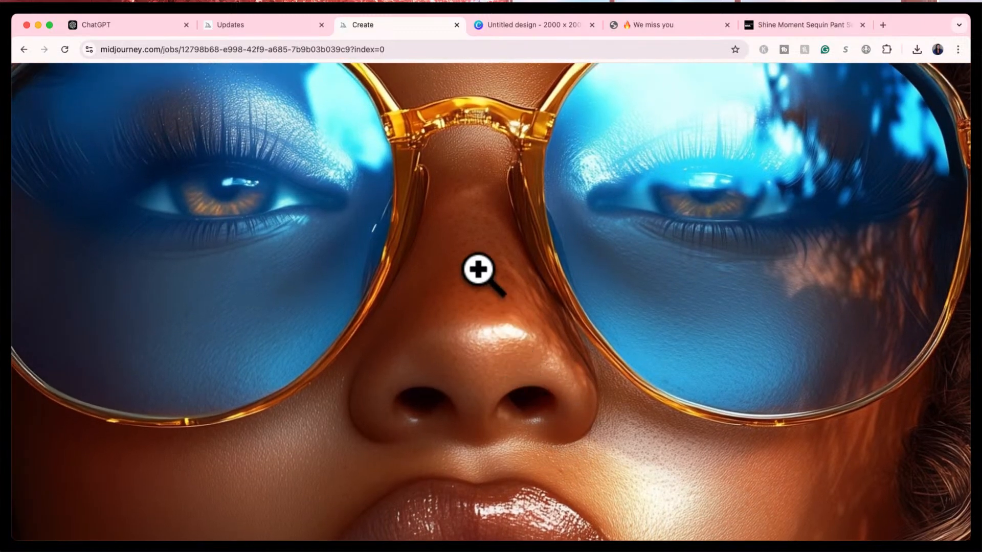
scroll(478, 271, up, 4)
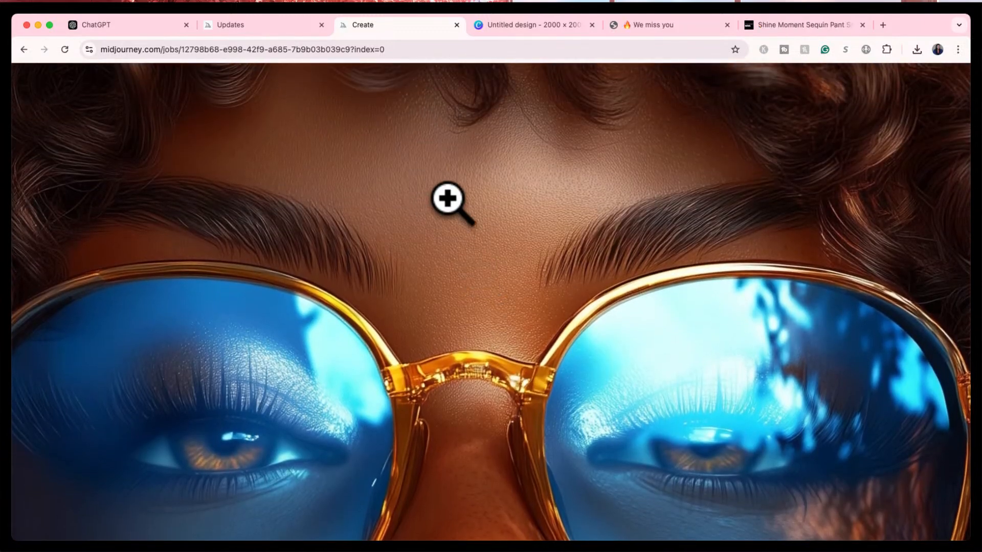
scroll(450, 202, up, 2)
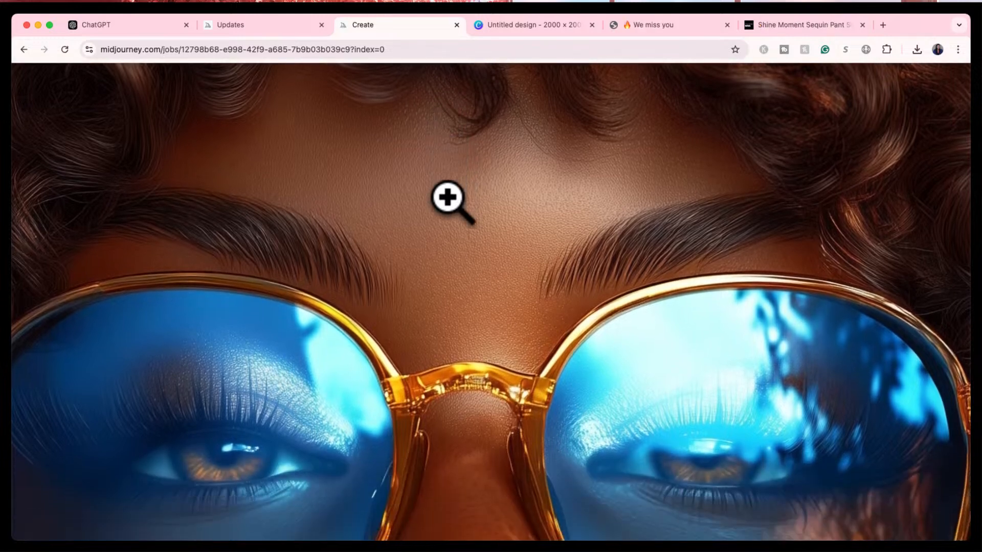
scroll(450, 201, down, 5)
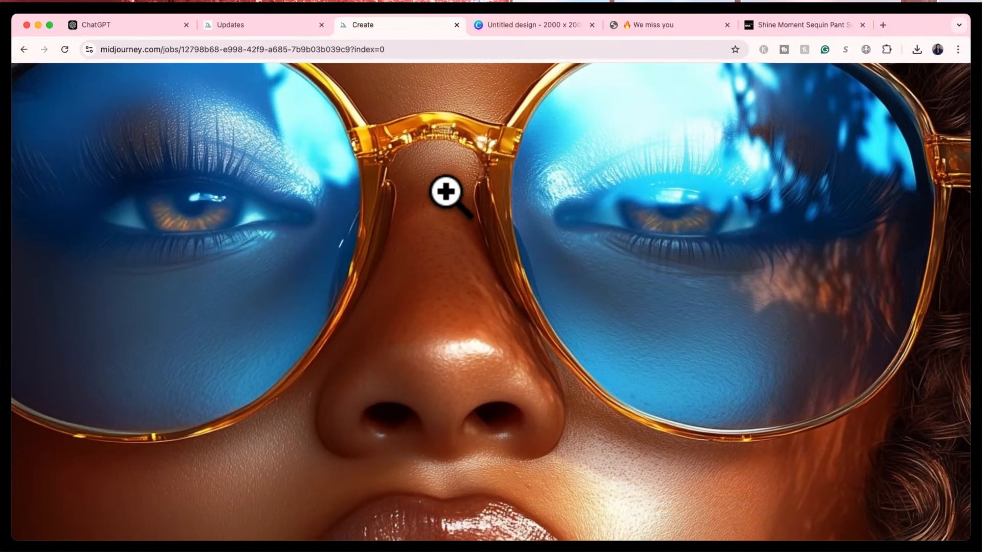
scroll(445, 193, down, 4)
scroll(446, 193, down, 5)
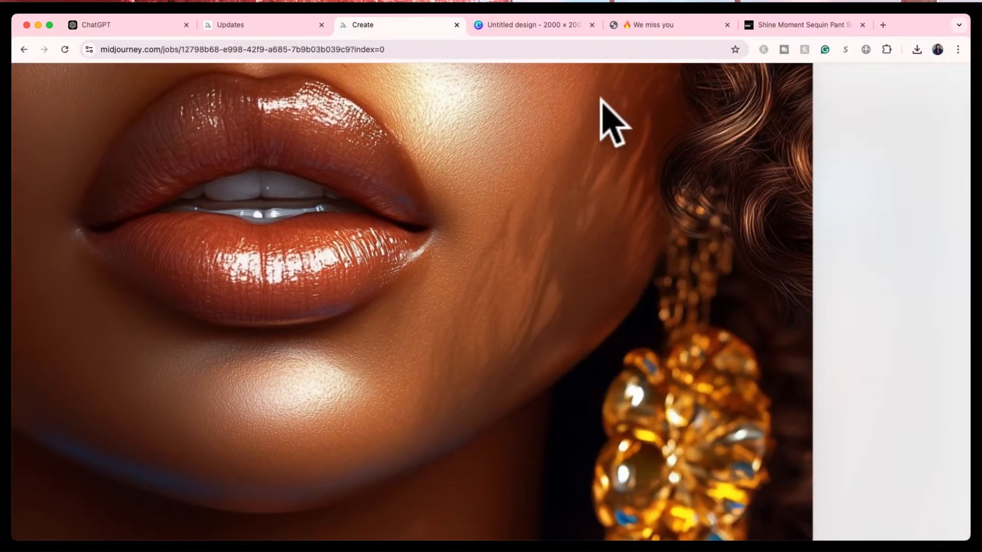
scroll(563, 240, down, 5)
- Leave the enlarged portrait view and return to the Create page's list of creations
key(Left)
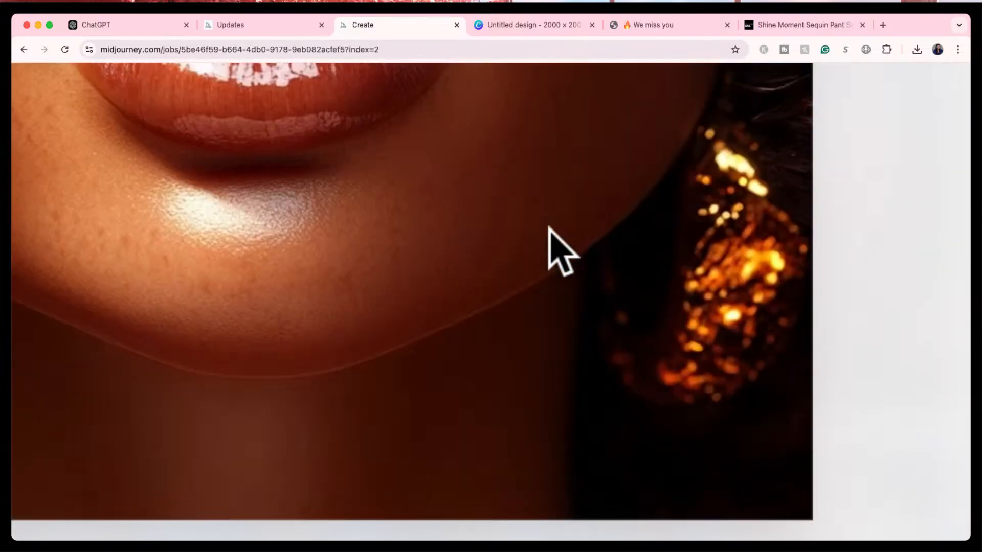
scroll(548, 228, down, 3)
click(563, 250)
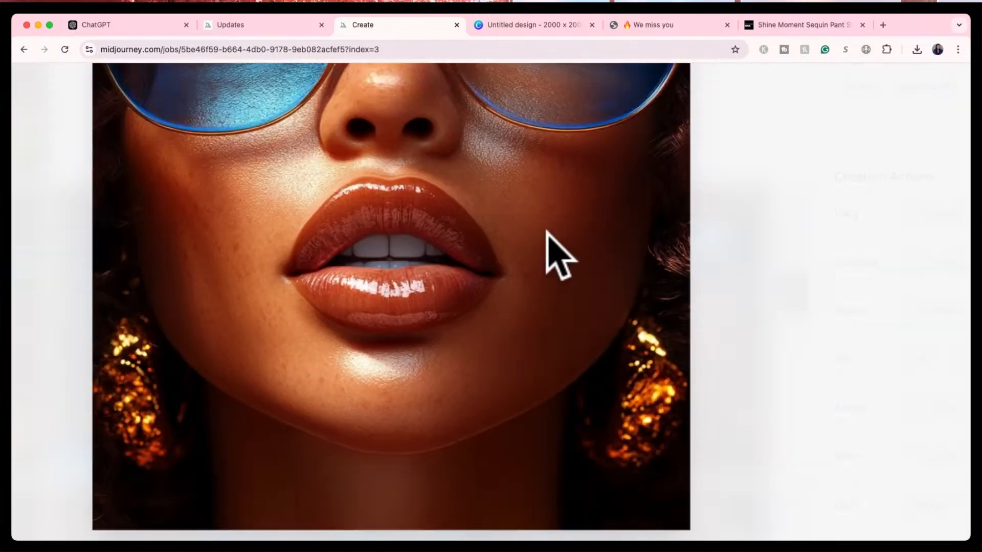
click(657, 192)
click(733, 153)
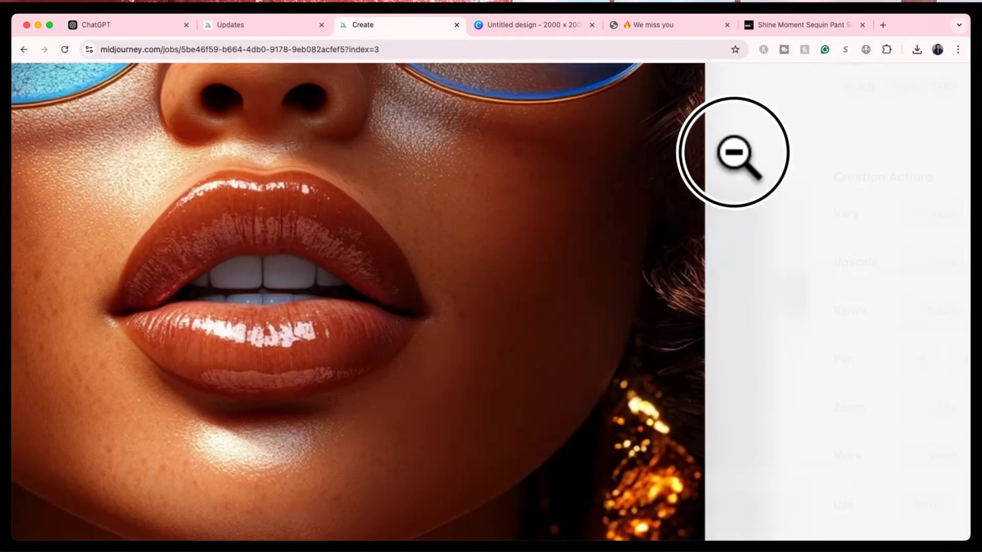
key(Left)
scroll(642, 184, up, 5)
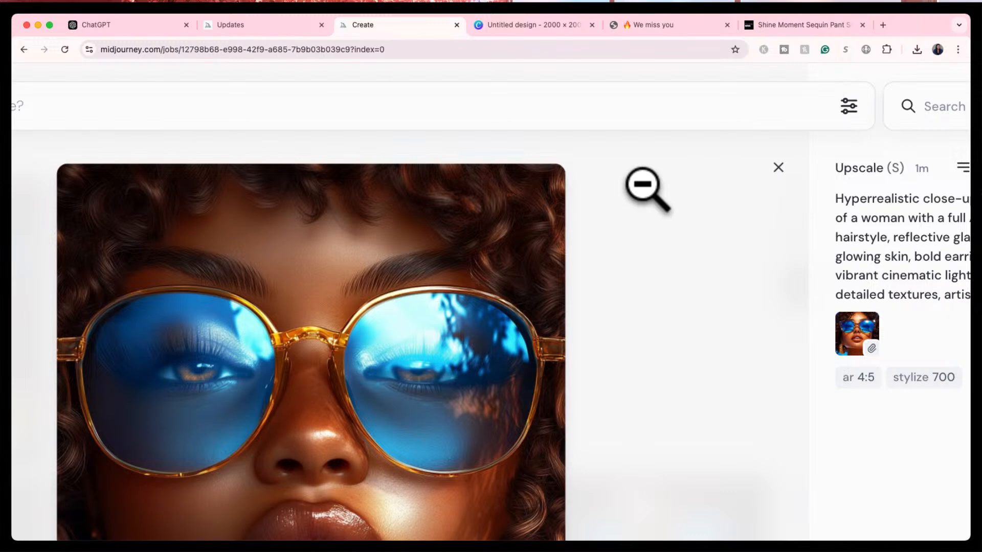
click(779, 166)
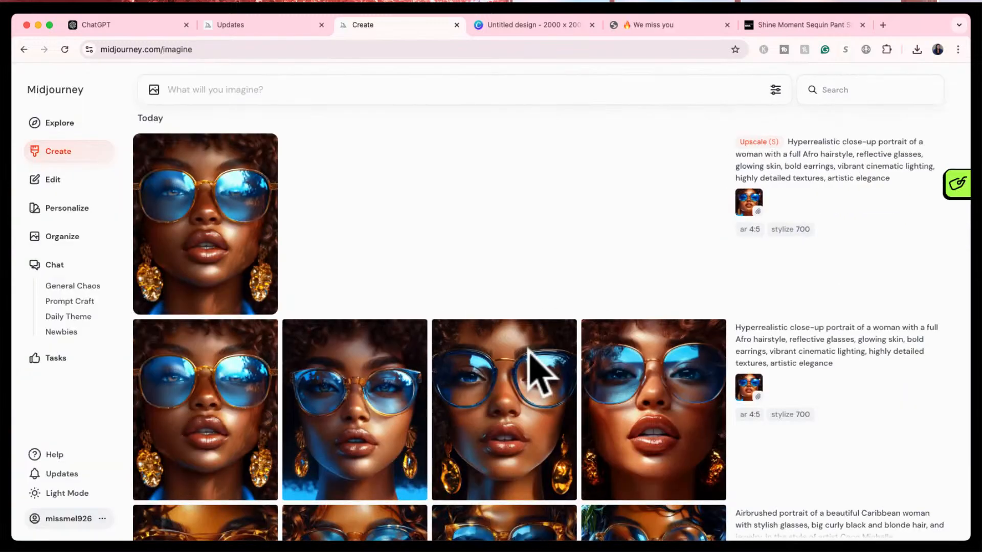
- Switch to the blank 2000 × 2000 px design in Canva, paste the copied portrait, and enlarge it to fill the page
scroll(491, 272, up, 1)
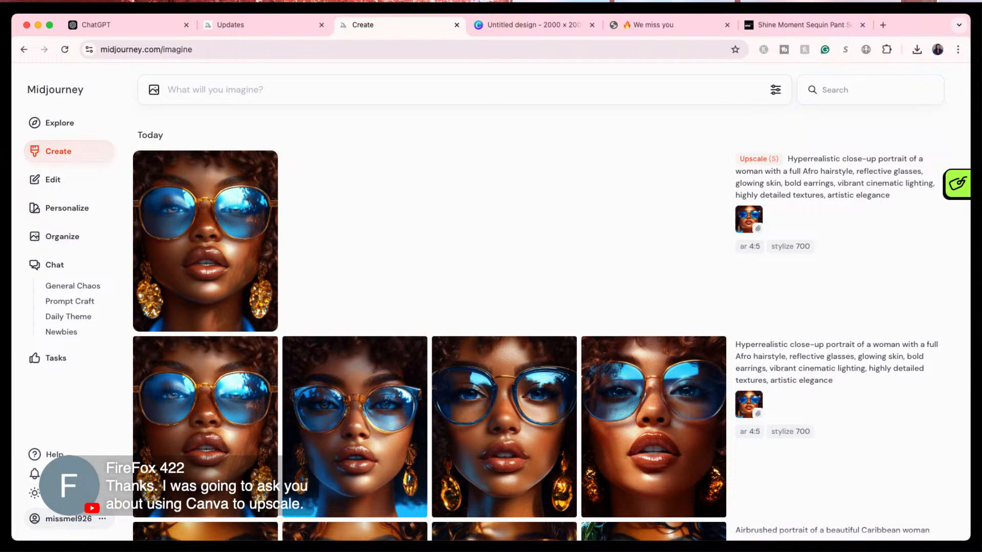
click(522, 24)
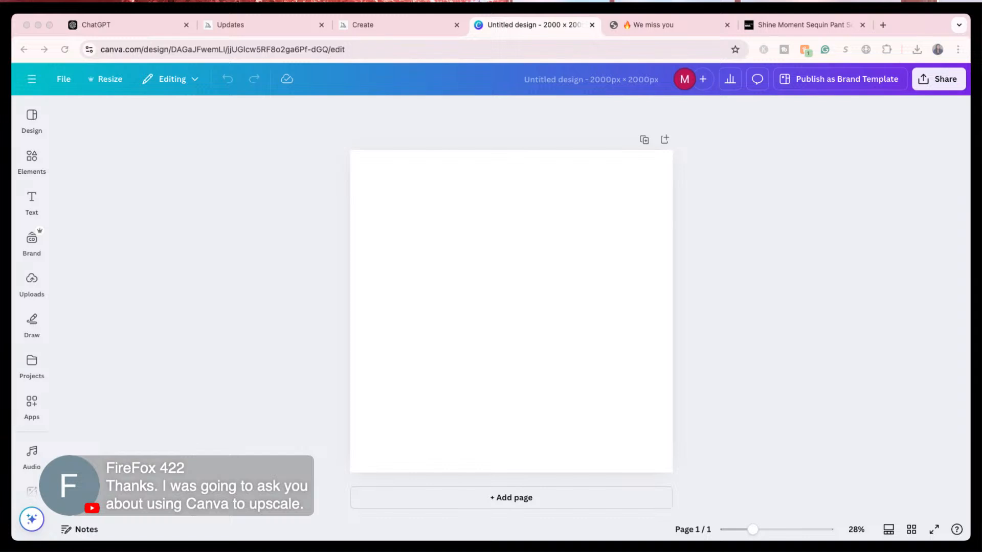
click(546, 391)
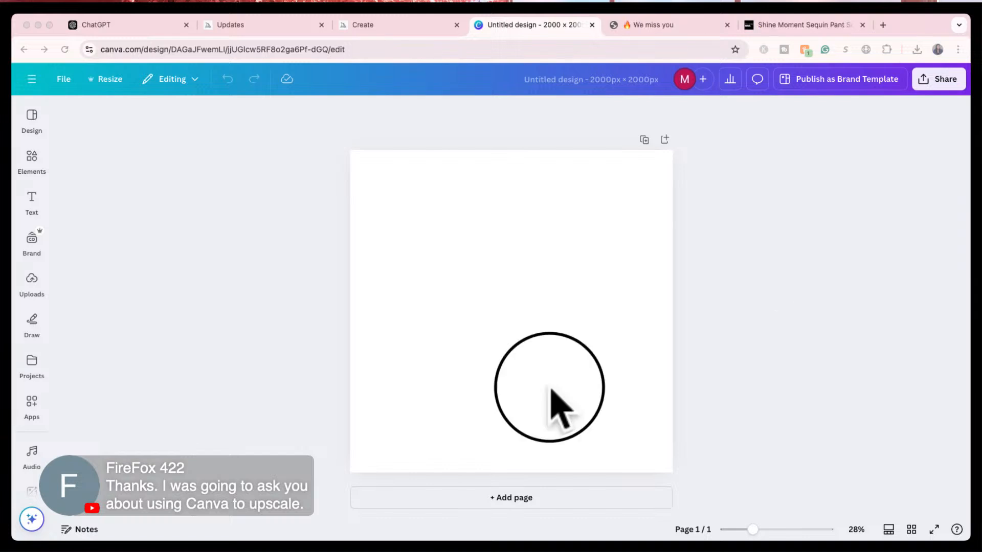
key(super+v)
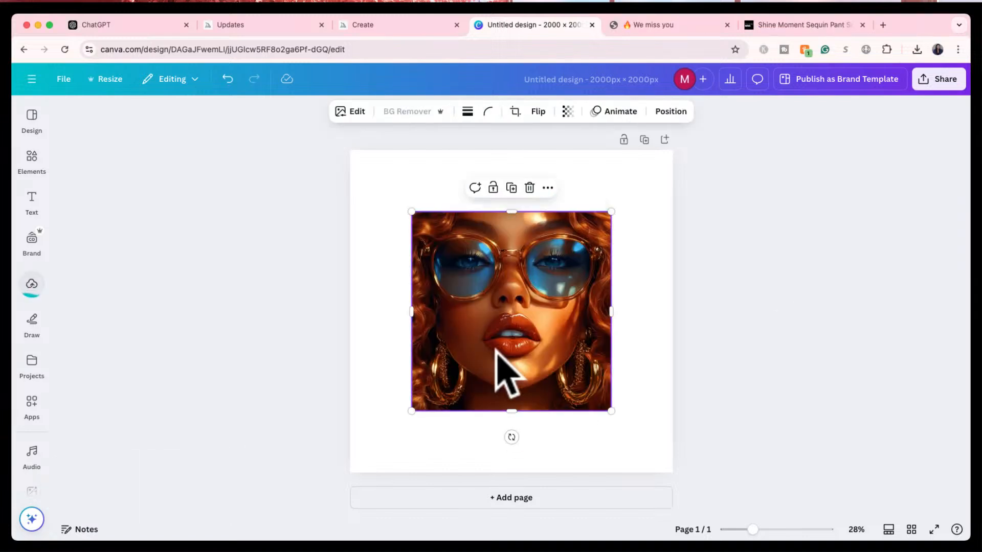
drag(480, 304, 423, 239)
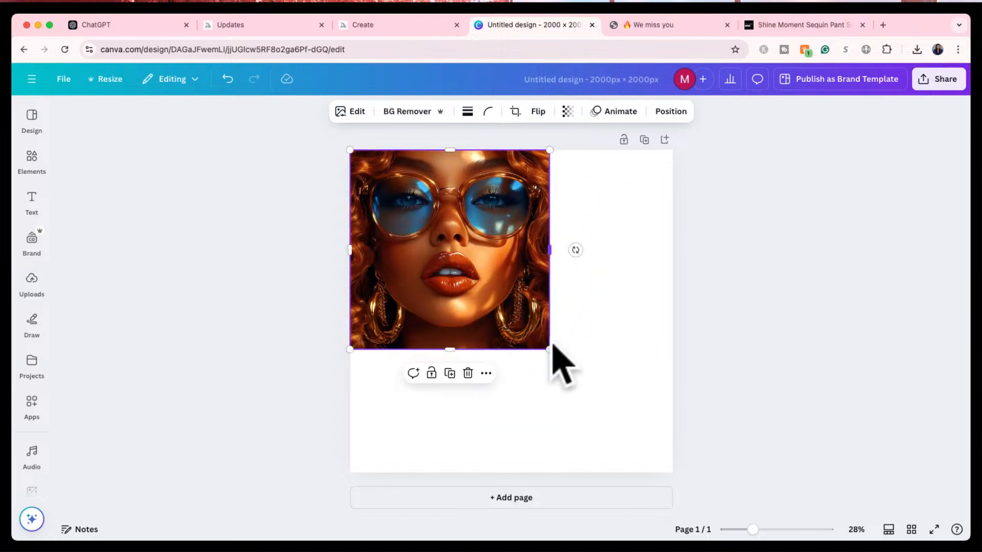
drag(549, 349, 673, 473)
click(734, 243)
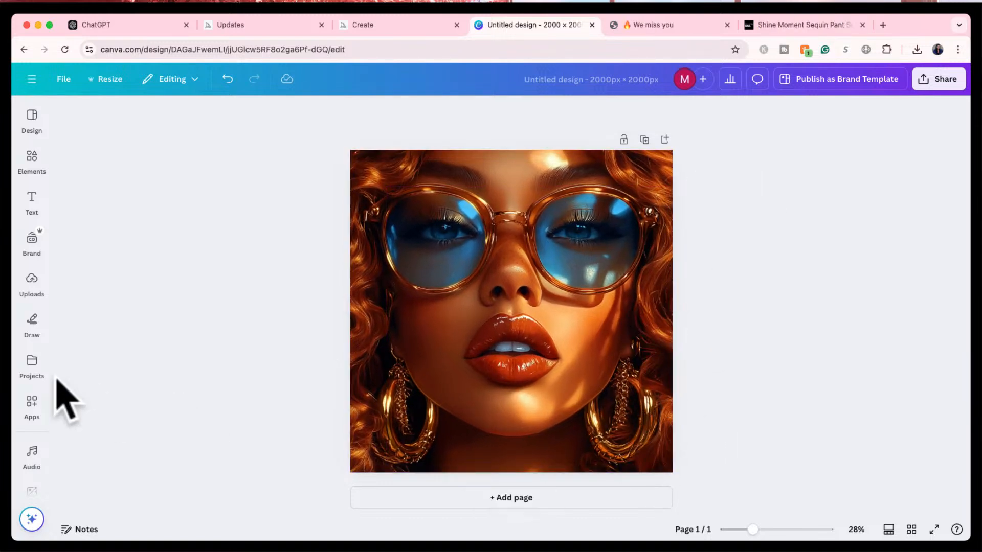
- Search the Canva apps for "upscale" and open the Image Upscaler app
click(32, 404)
scroll(38, 388, down, 5)
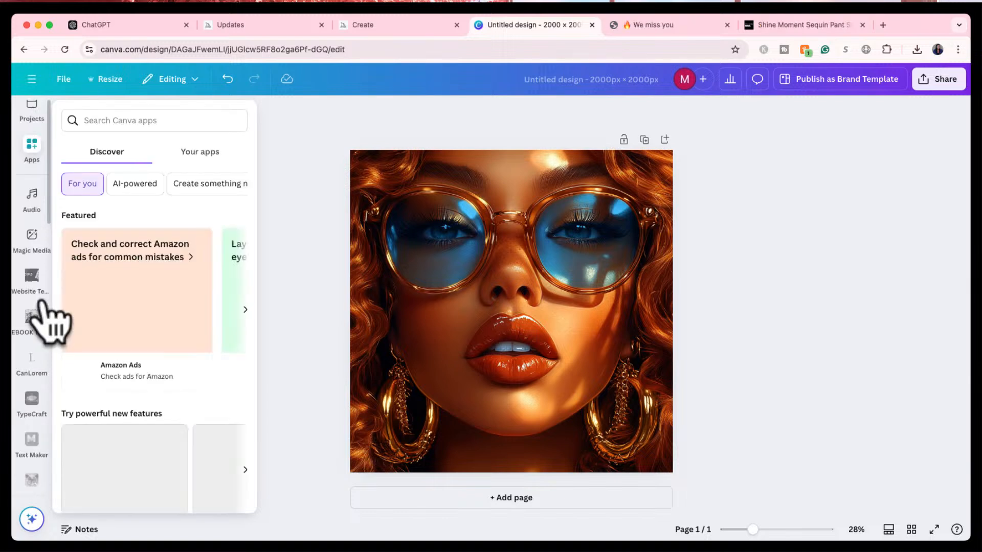
scroll(28, 240, up, 5)
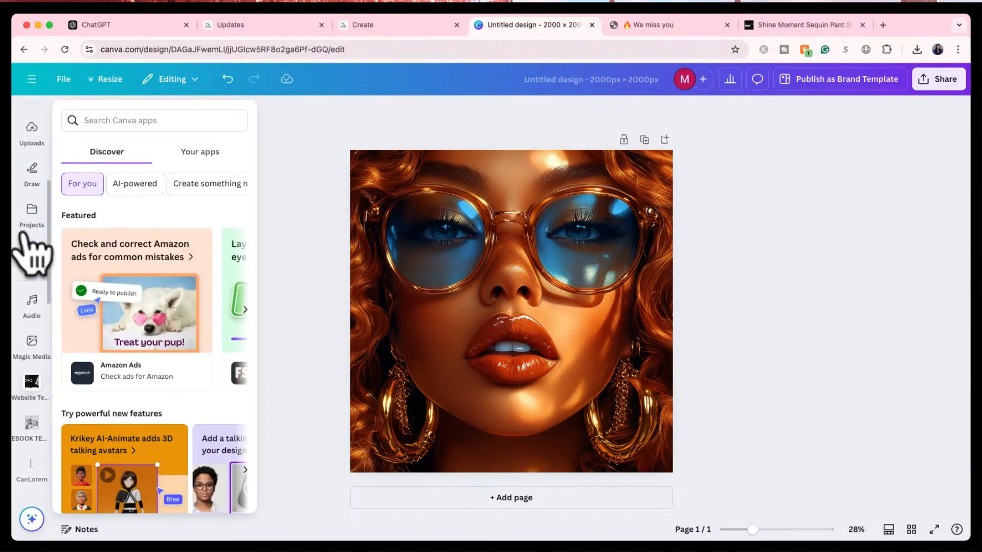
click(28, 131)
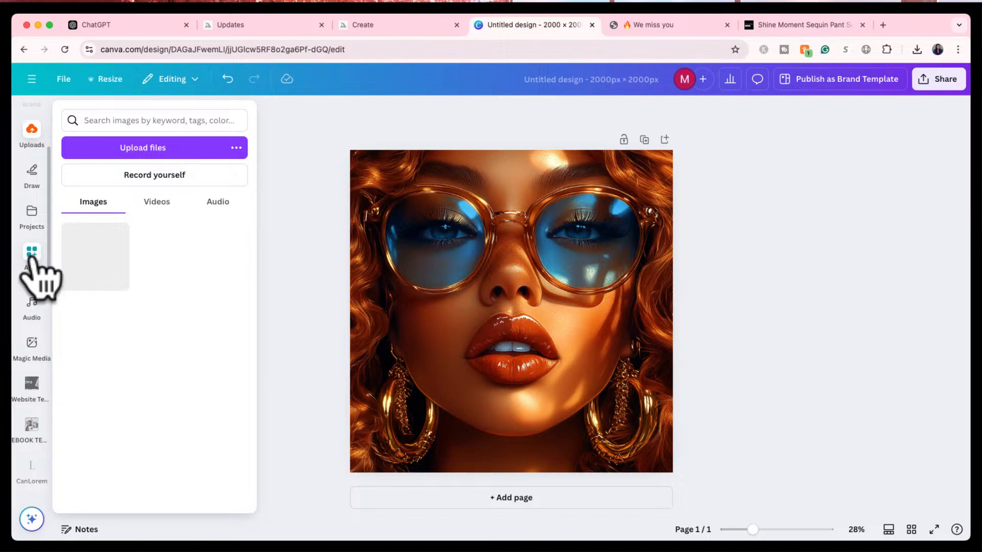
click(30, 254)
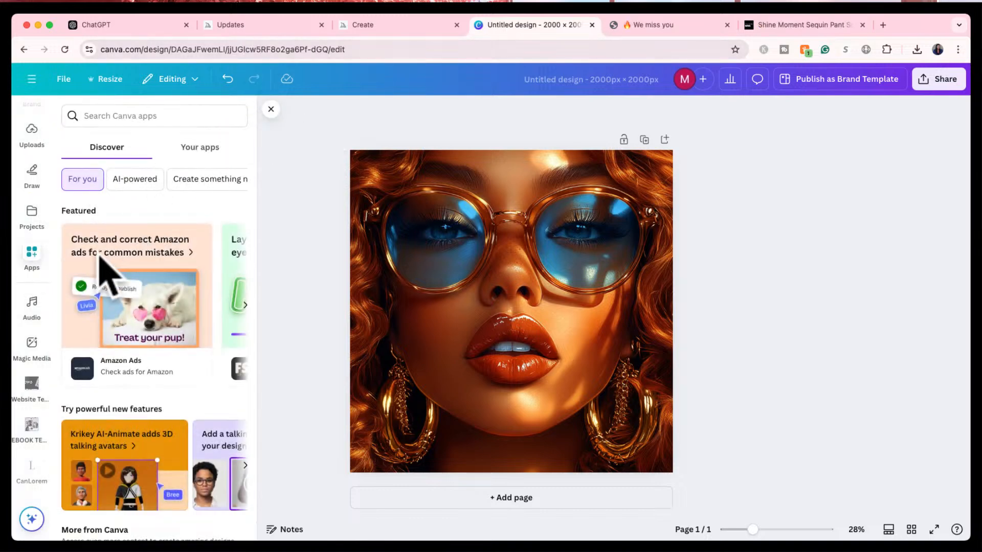
click(147, 116)
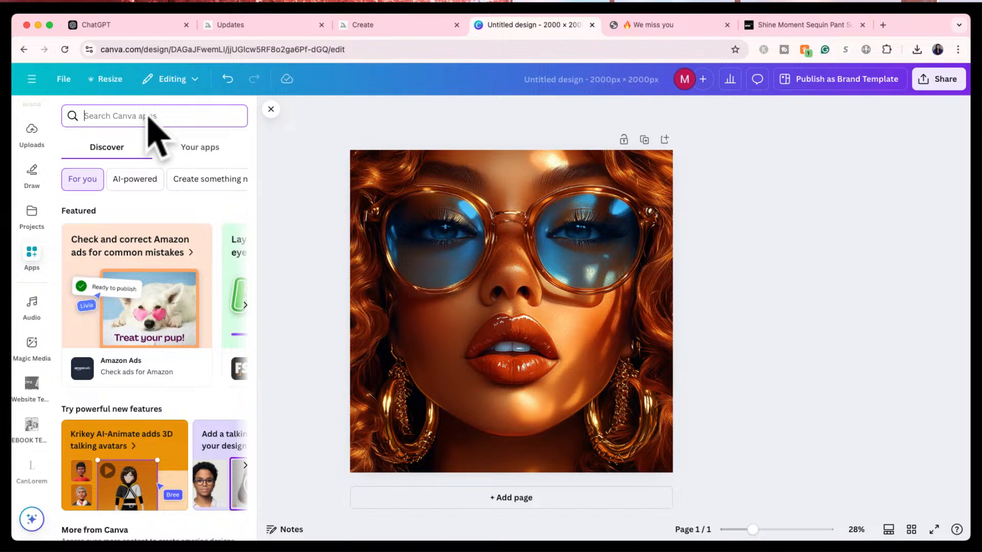
text(upsc)
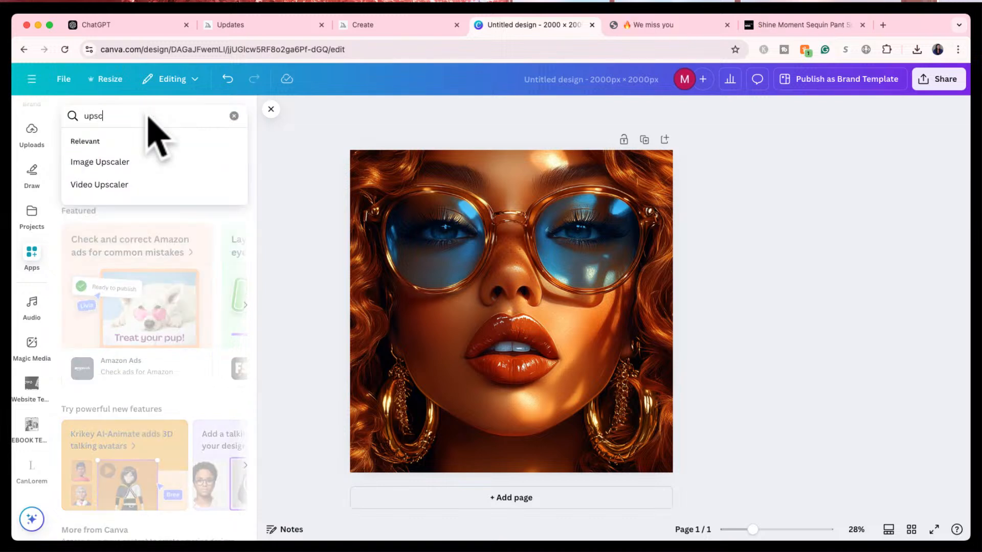
text(ale)
key(Return)
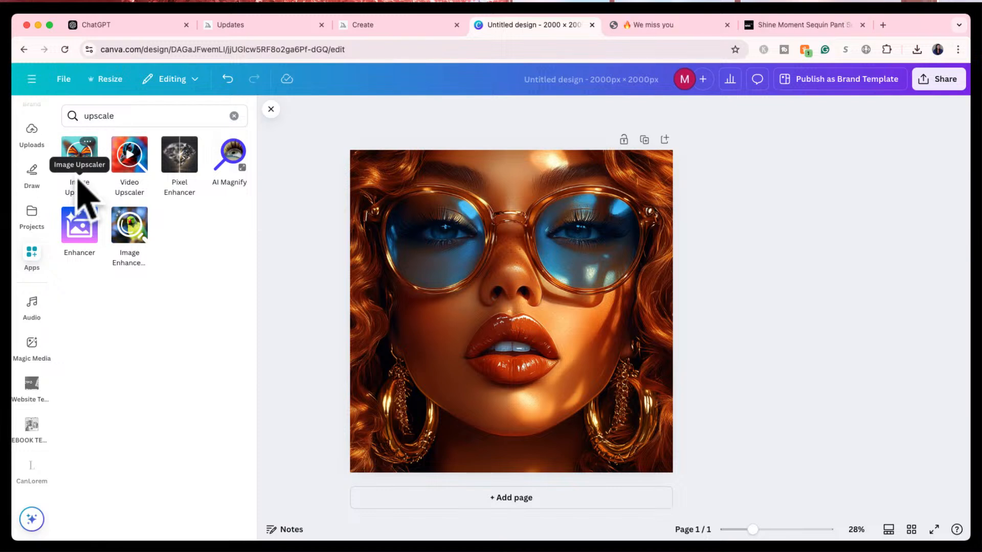
click(71, 161)
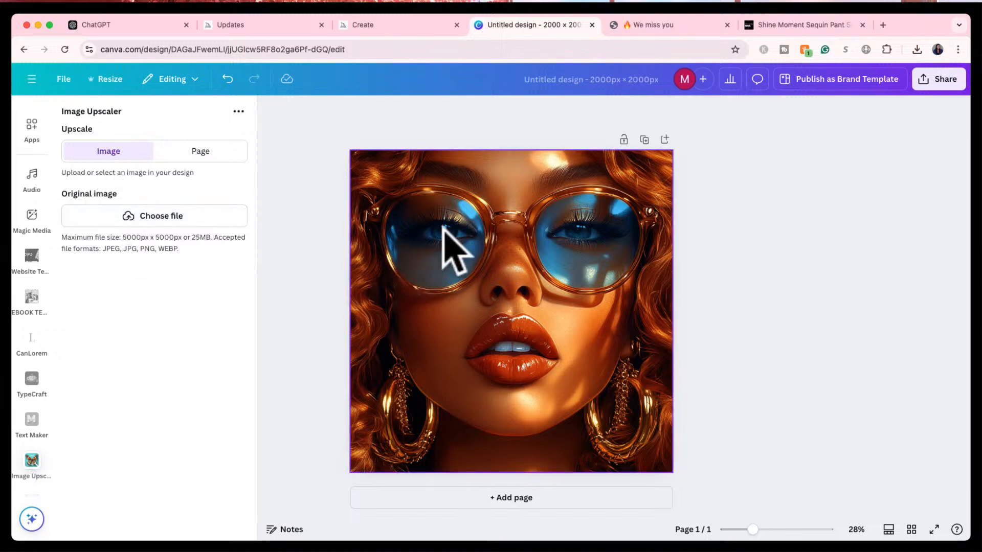
- Upscale the portrait on the page at 2x and replace the original in the design with the enhanced image
click(469, 233)
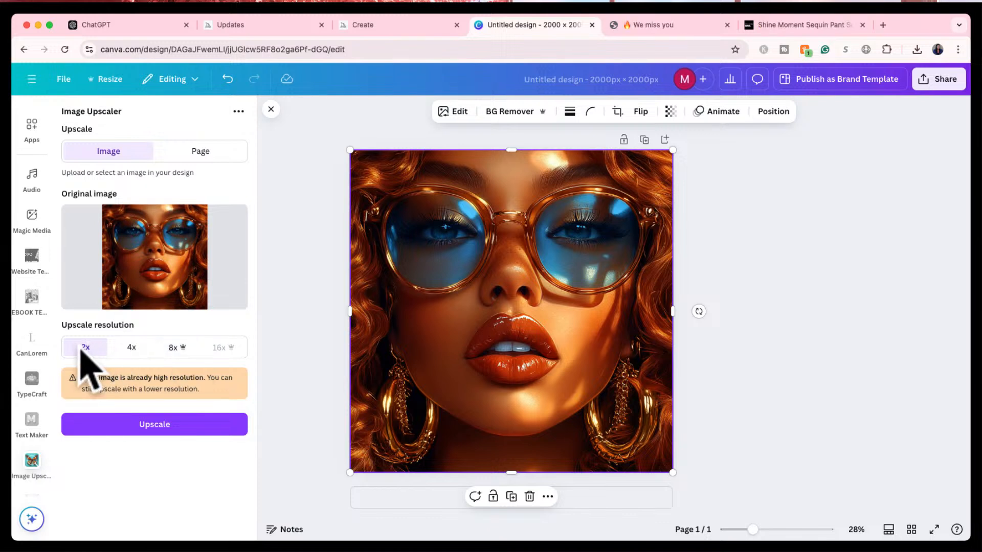
click(150, 430)
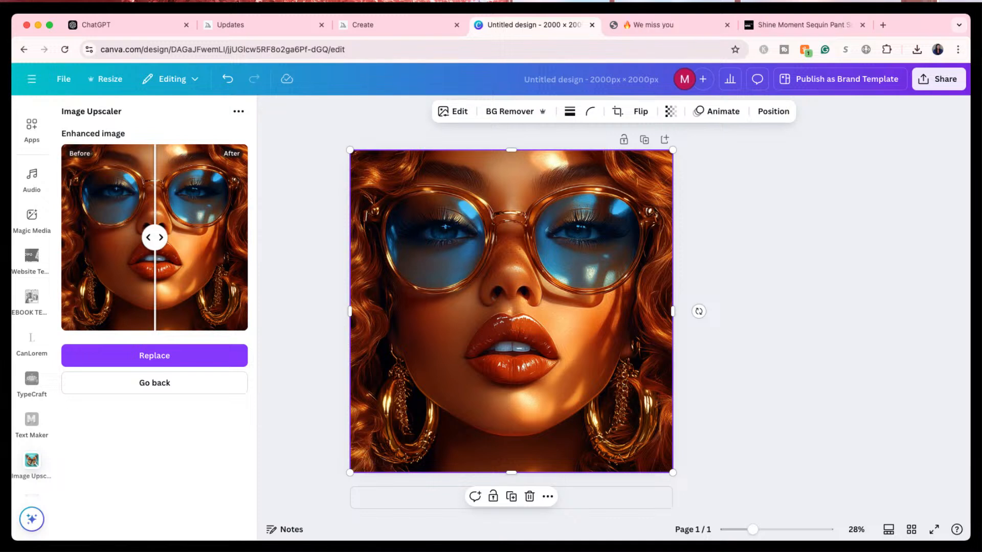
click(155, 356)
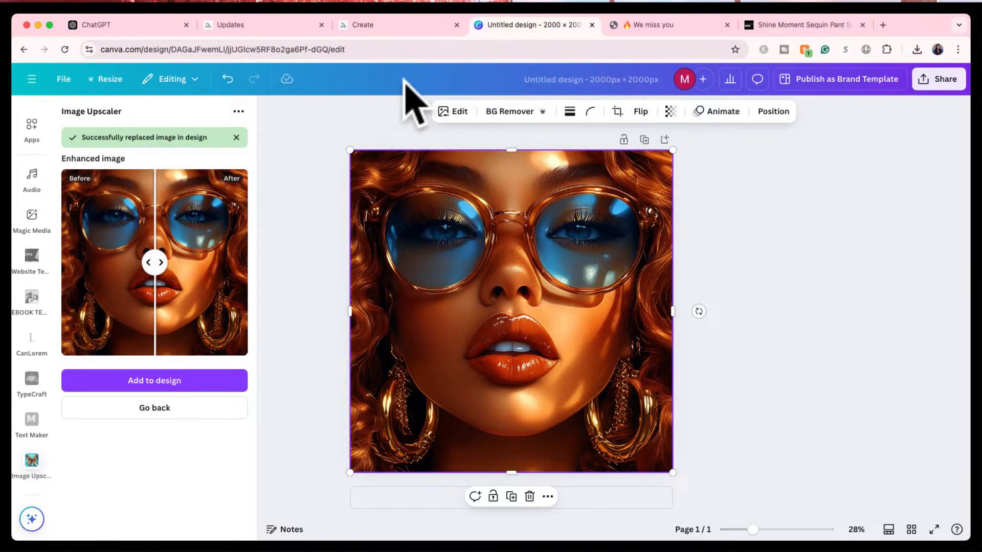
click(735, 236)
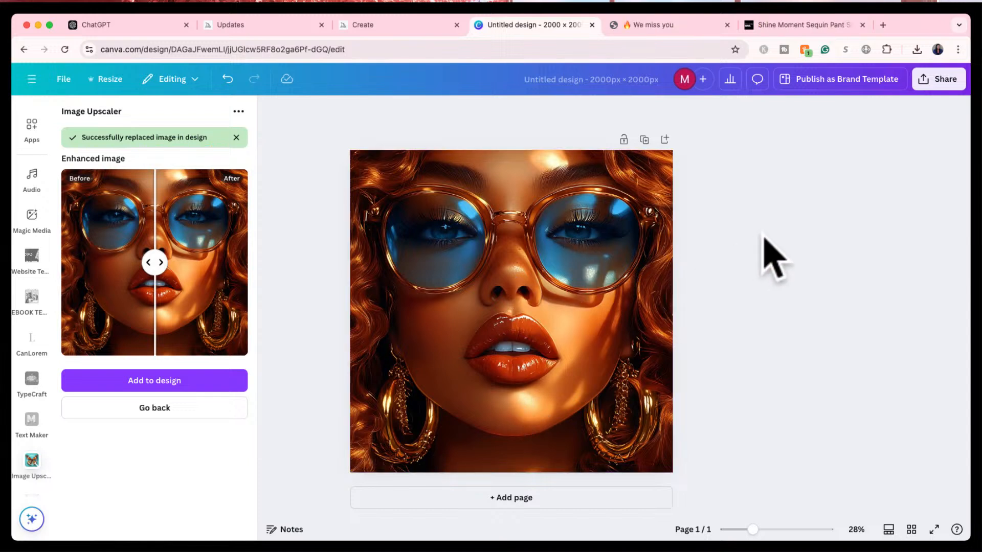
- Open the download options for the upscaled portrait design, review the PNG settings, and dismiss them
click(933, 87)
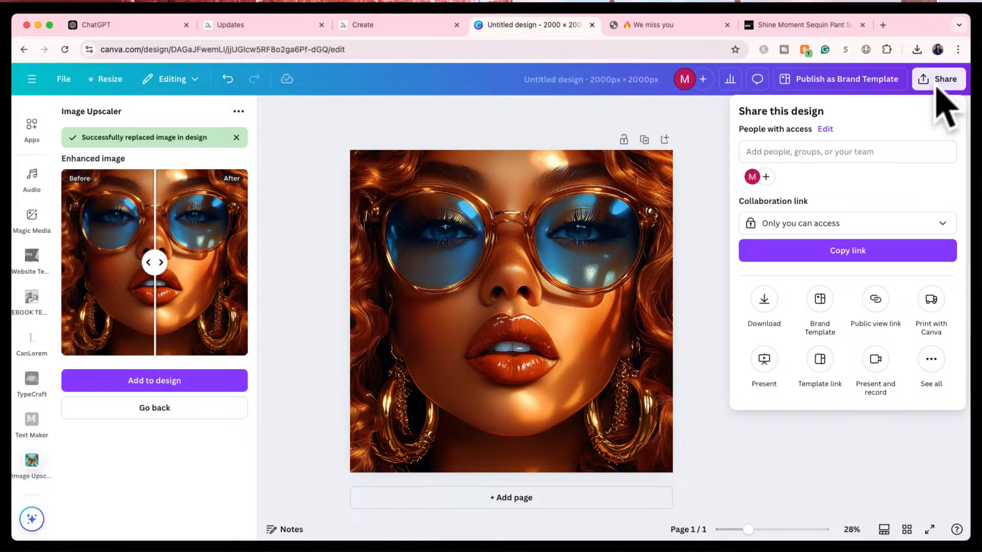
click(762, 303)
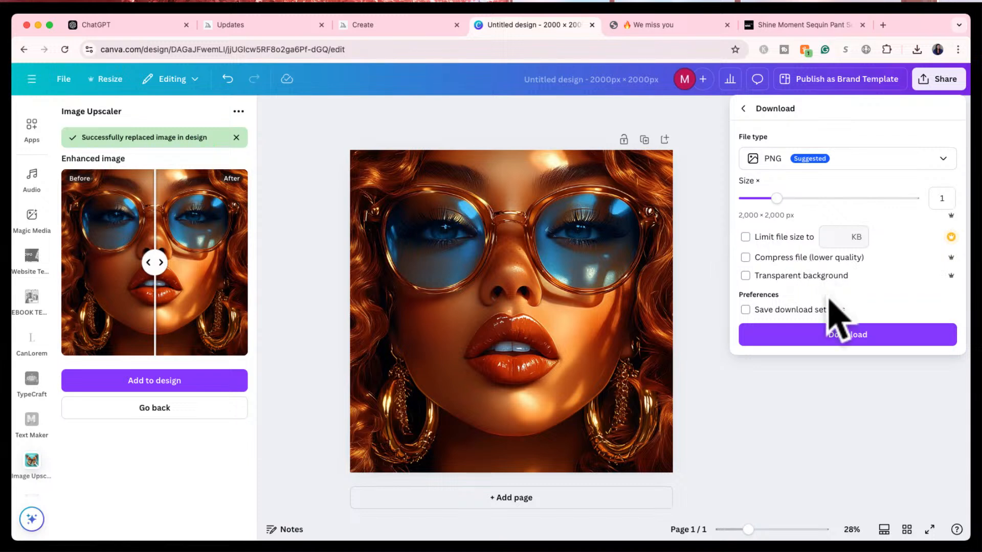
click(710, 360)
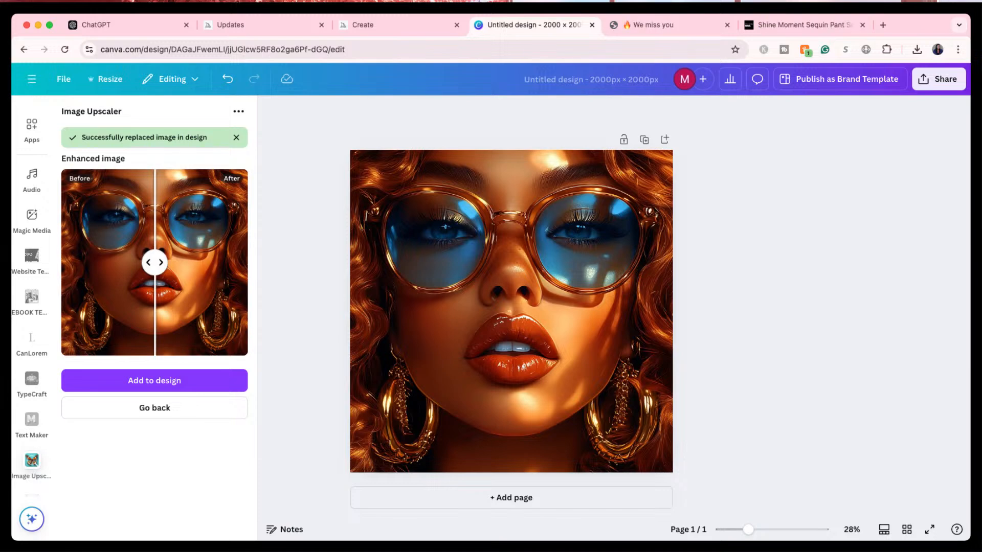
- Switch to The Jeune Creation store, view its Branding Services and Stock Images pages, and return to the Canva design
click(662, 27)
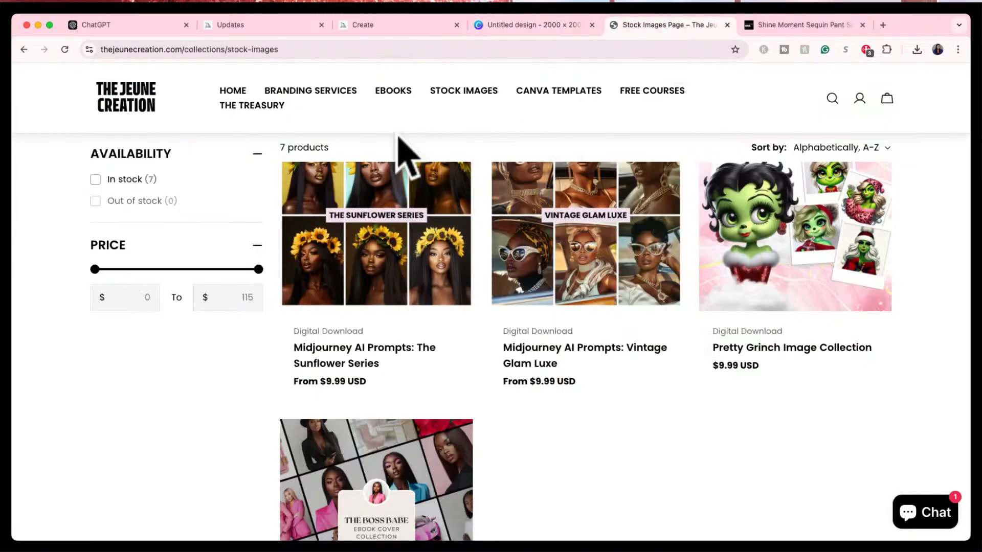
click(339, 93)
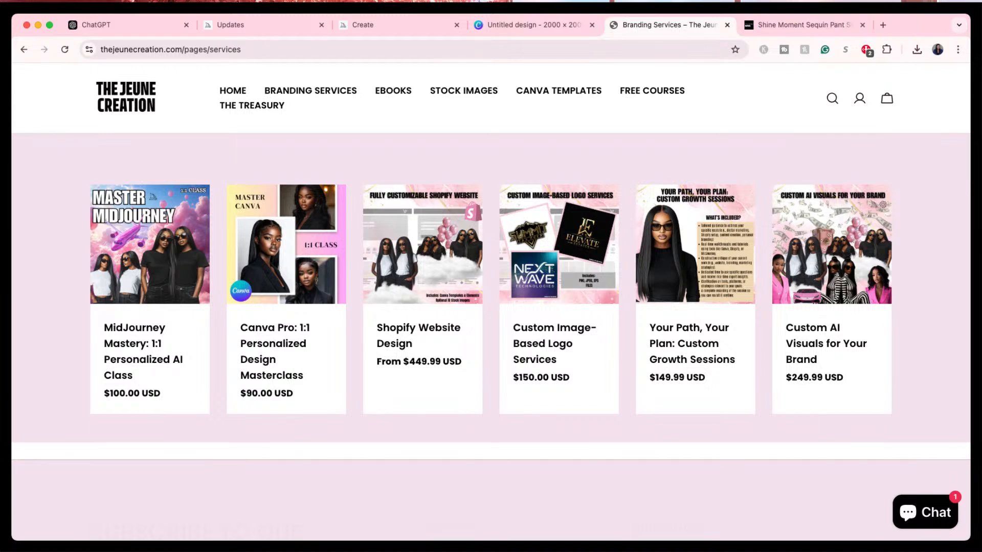
click(465, 92)
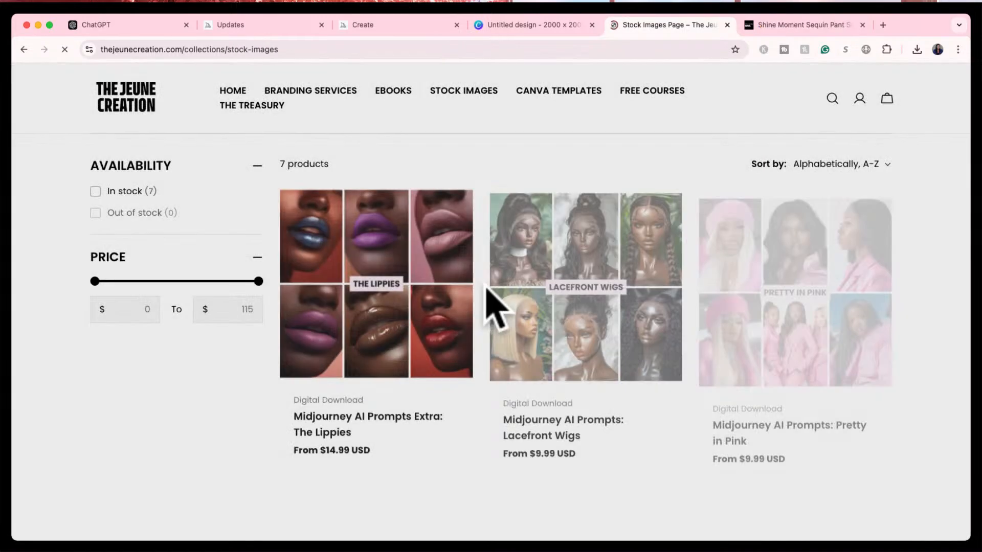
scroll(484, 347, down, 5)
scroll(481, 353, up, 5)
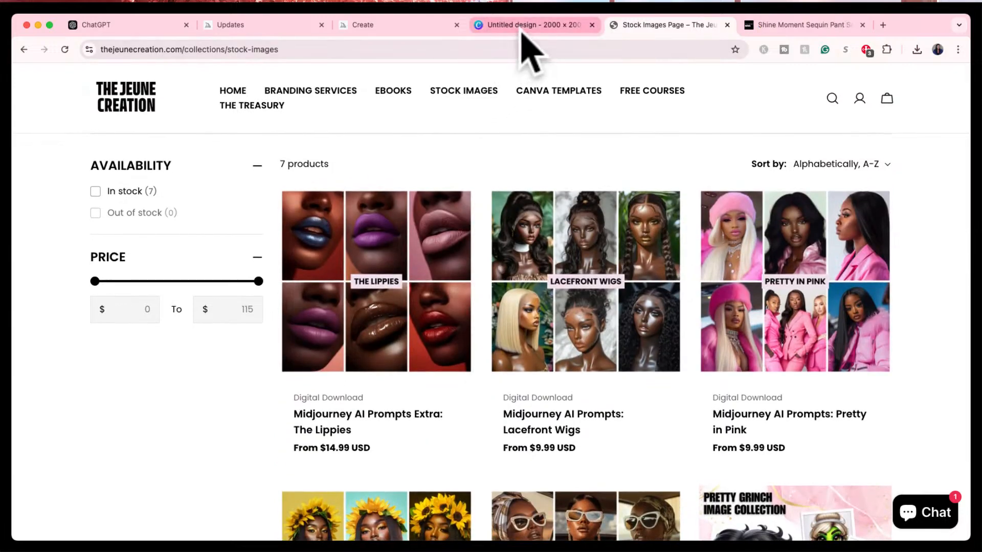
click(386, 26)
click(524, 25)
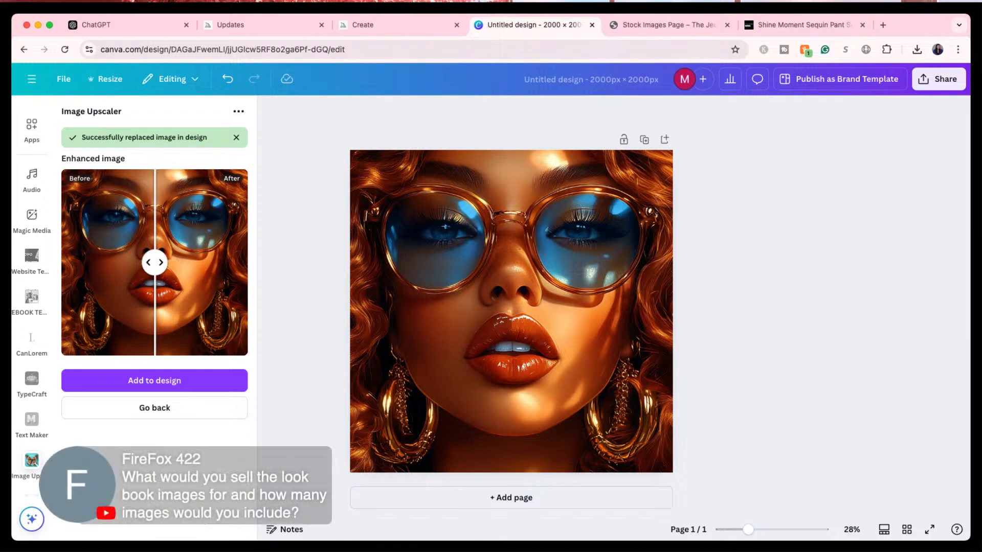
- Go back to The Jeune Creation store's home page and open its Stock Images collection
click(675, 25)
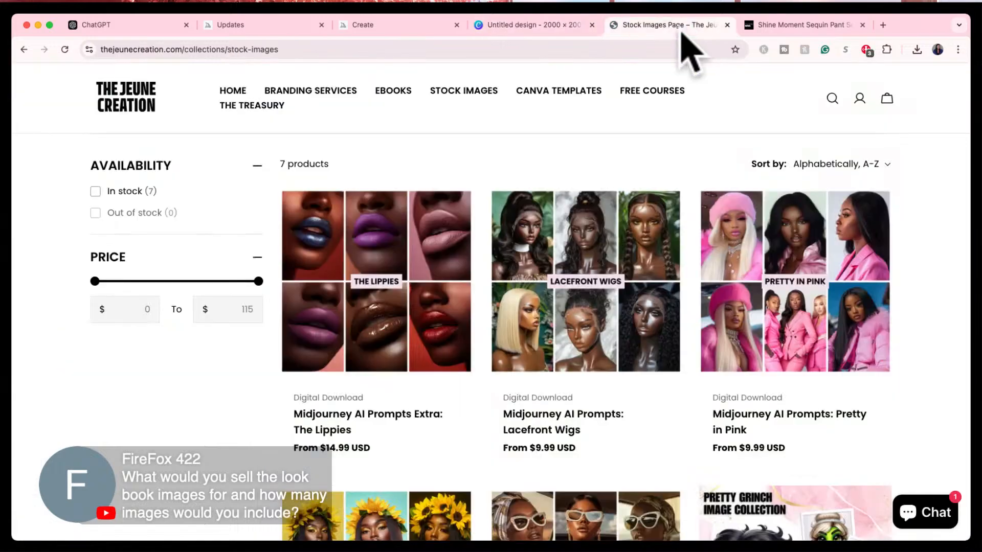
click(136, 102)
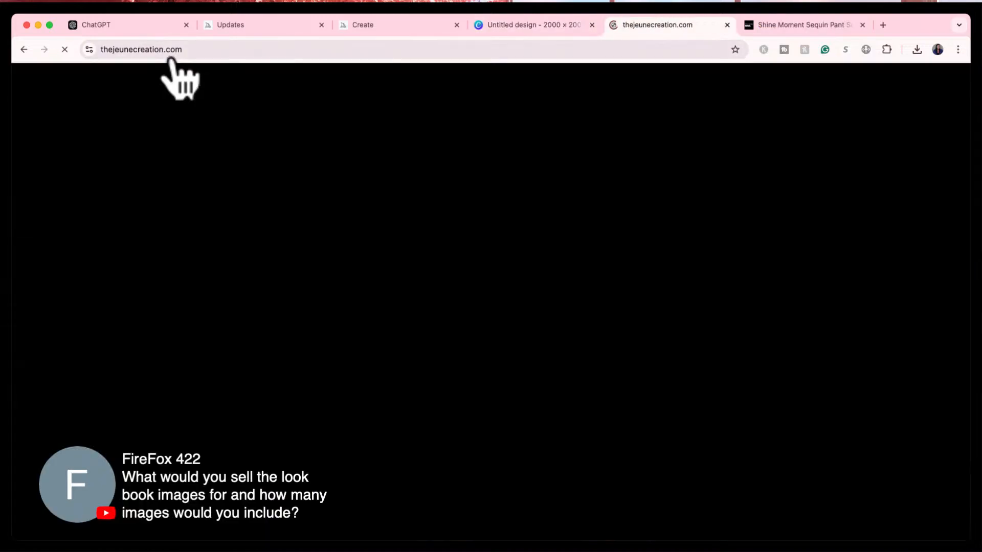
click(176, 50)
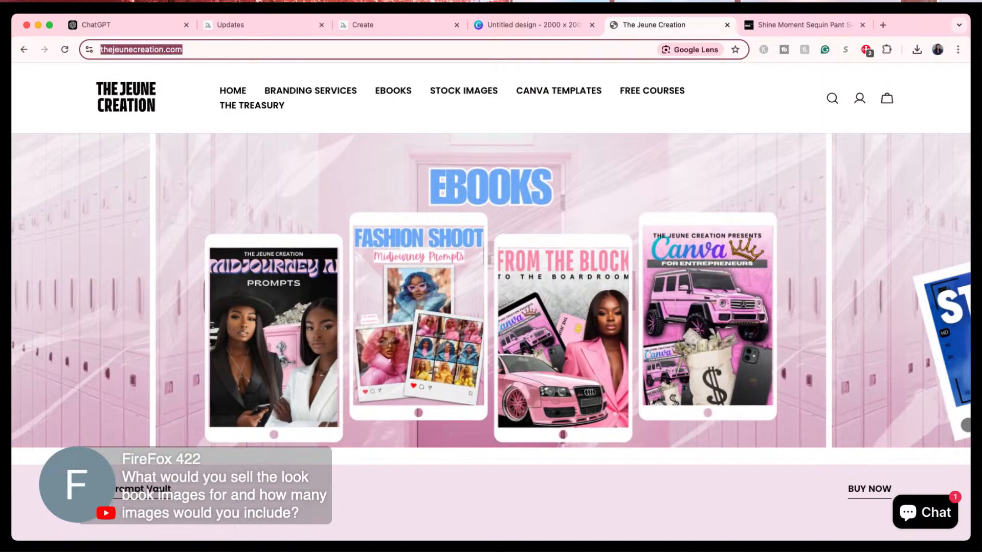
click(465, 91)
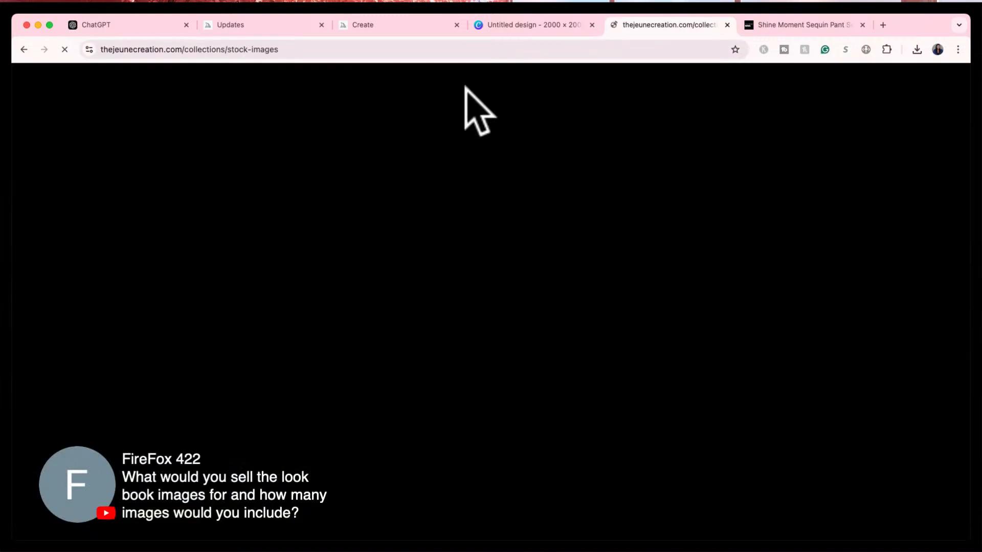
scroll(449, 412, down, 3)
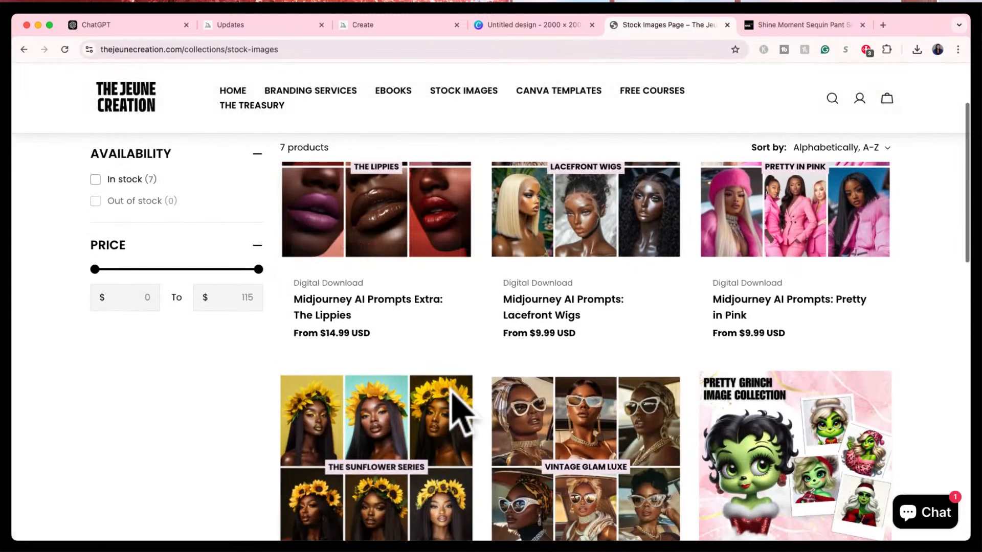
- Open the Midjourney AI Prompts Extra: The Lippies product and examine its price, usage terms, and included prompts and stock images
click(337, 326)
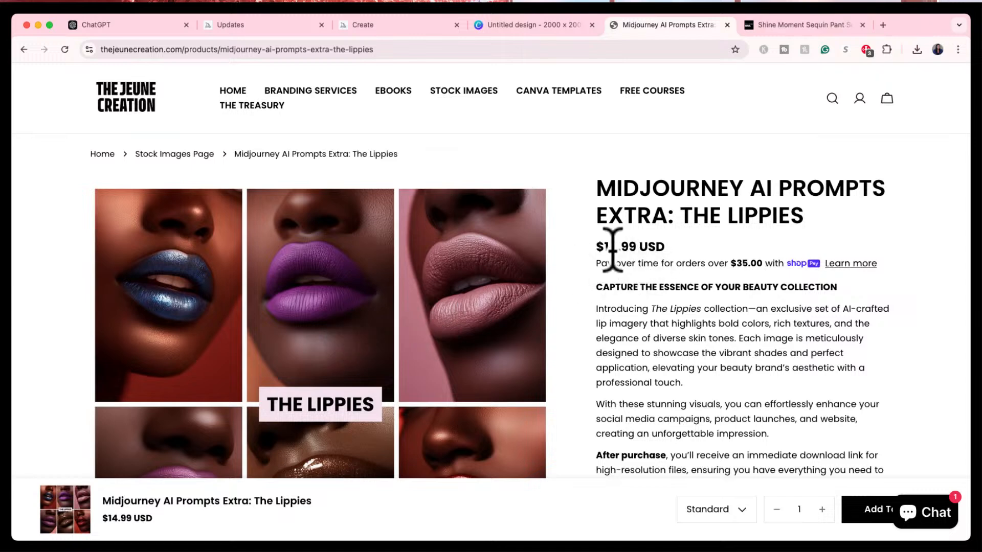
scroll(597, 370, down, 6)
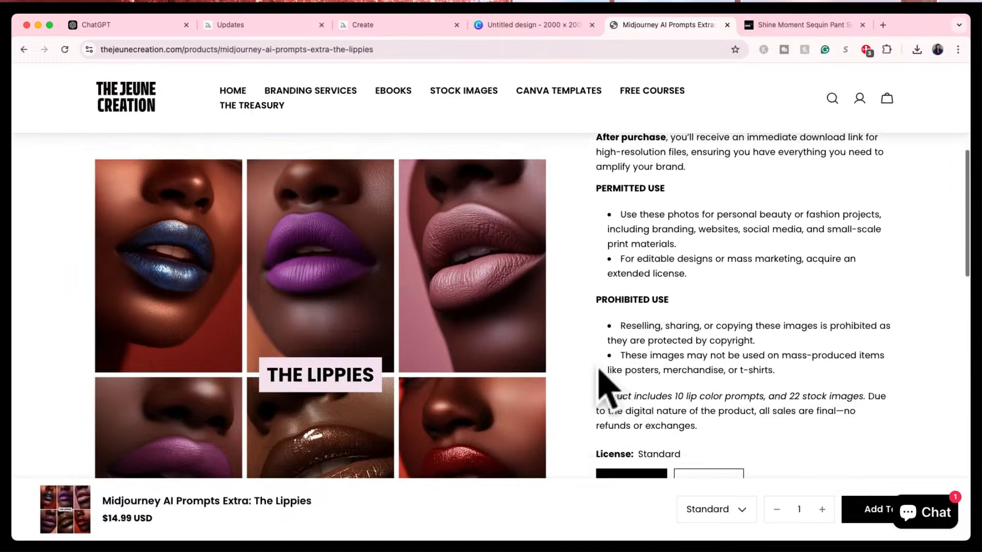
scroll(603, 386, down, 2)
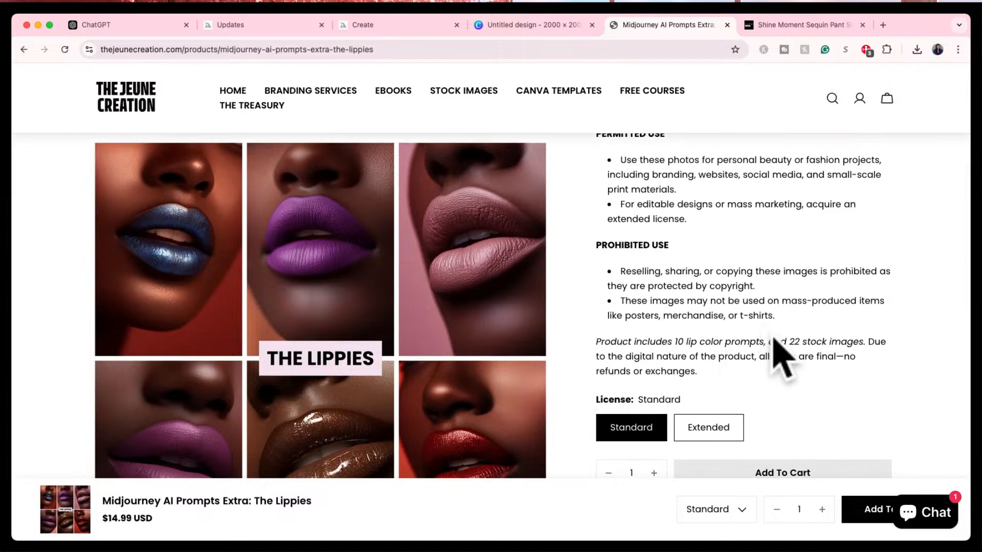
double_click(794, 341)
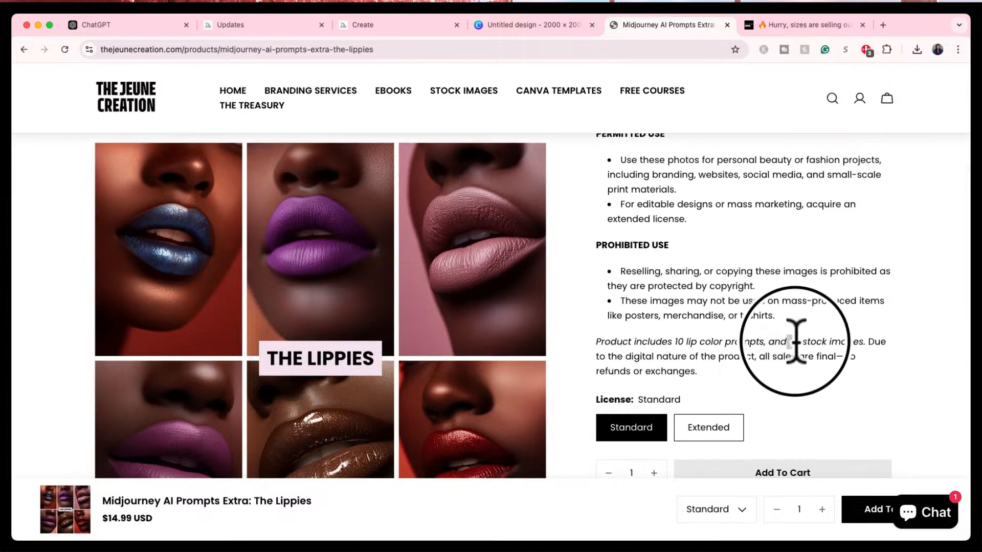
double_click(678, 342)
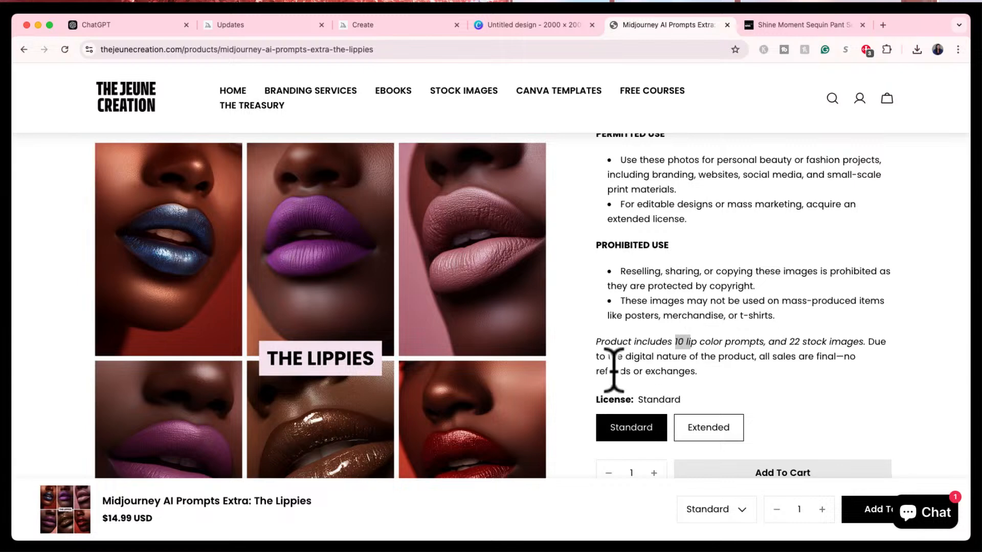
scroll(613, 369, up, 10)
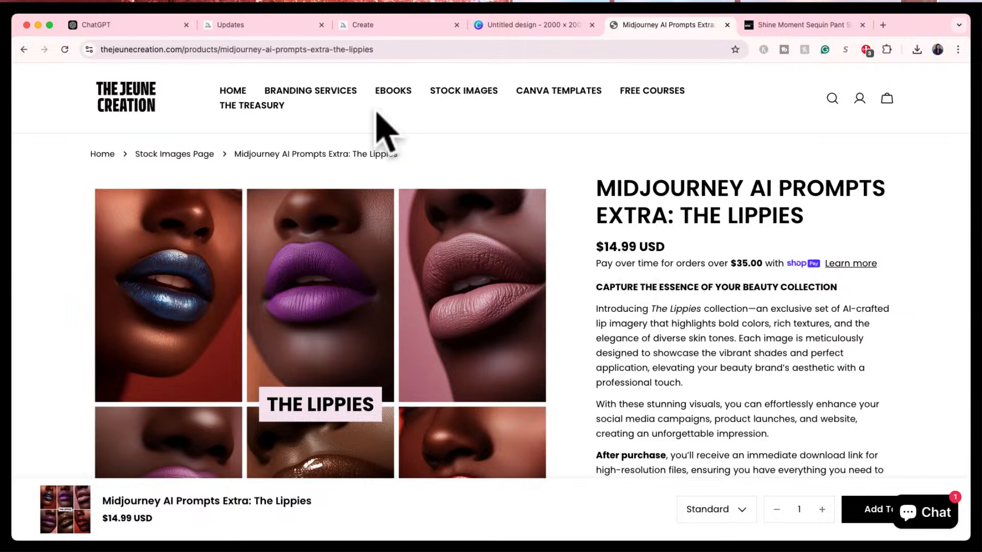
- Browse the Stock Images collection, open the Pretty Grinch Image Collection, and highlight the number of images in its description
click(444, 95)
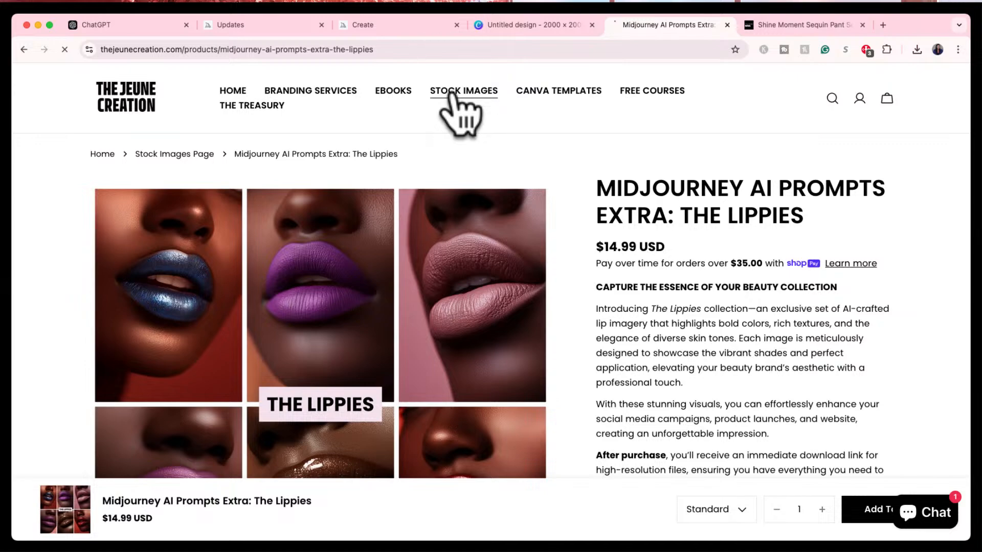
scroll(515, 365, down, 5)
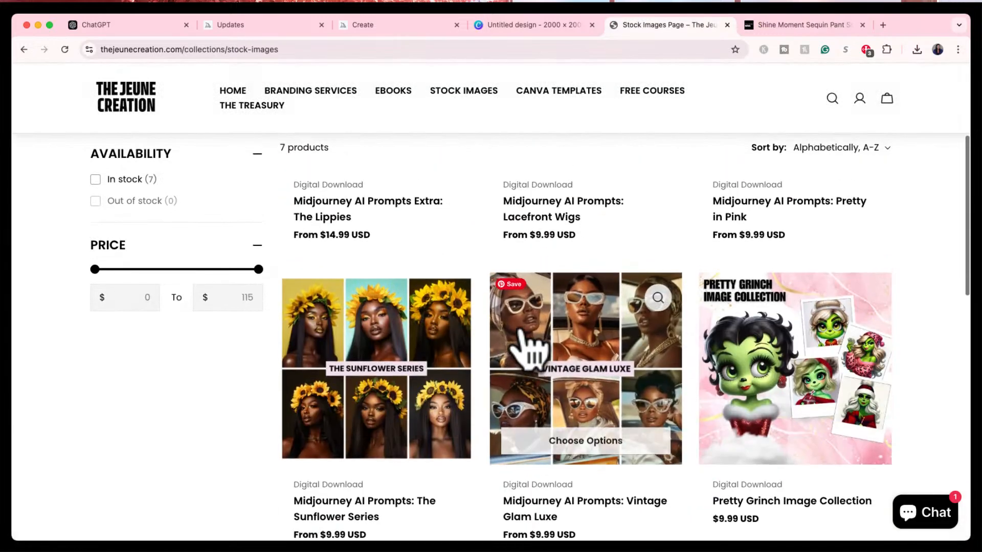
scroll(526, 342, down, 3)
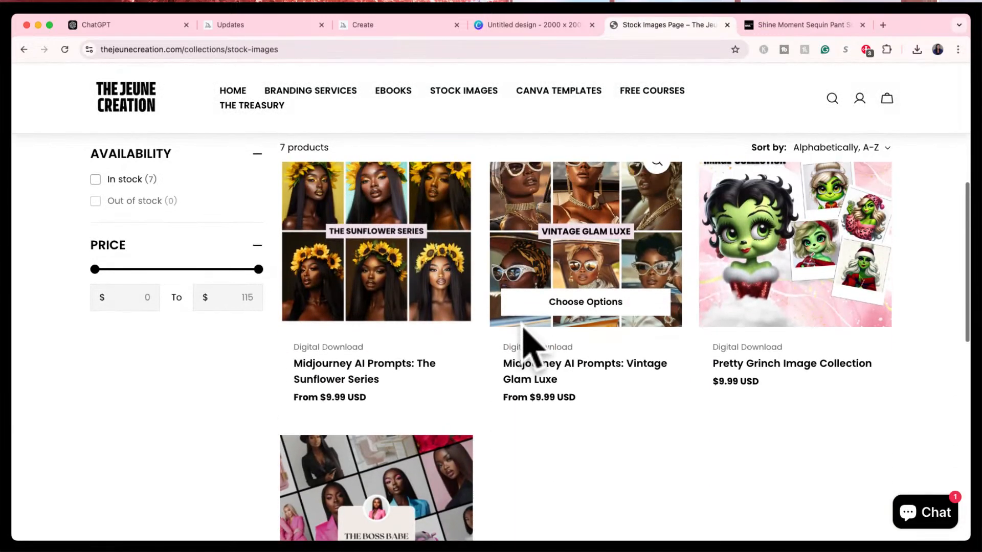
scroll(527, 342, up, 5)
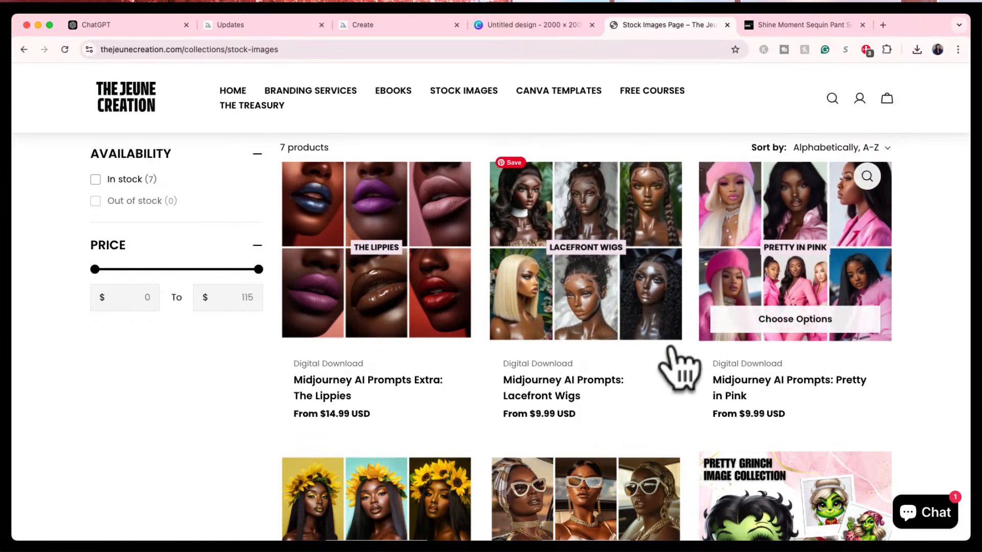
scroll(683, 378, down, 5)
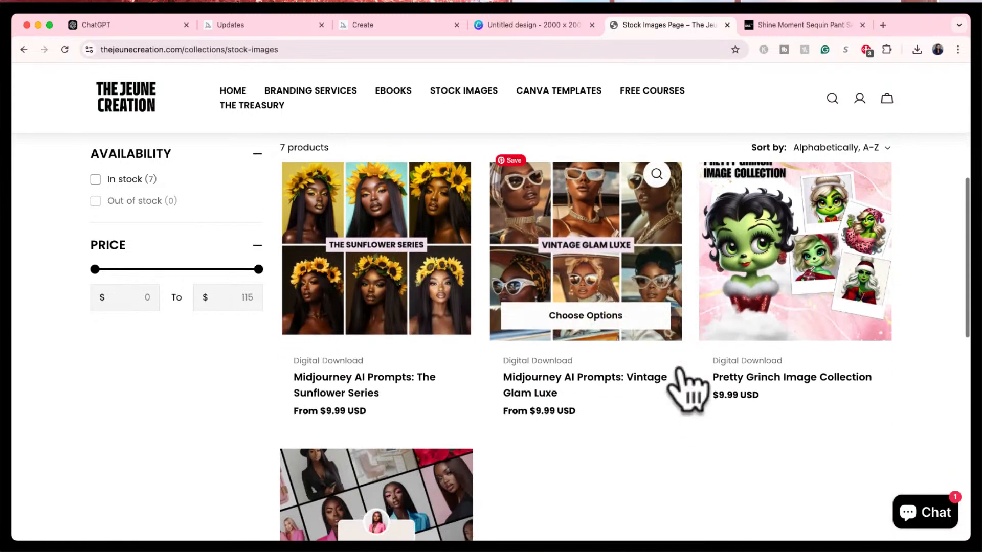
scroll(685, 384, down, 2)
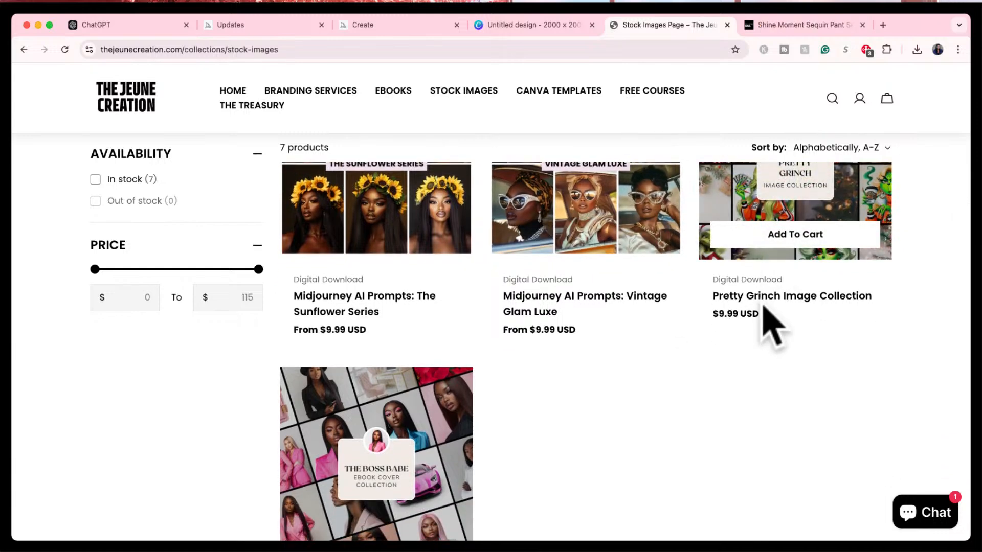
click(769, 302)
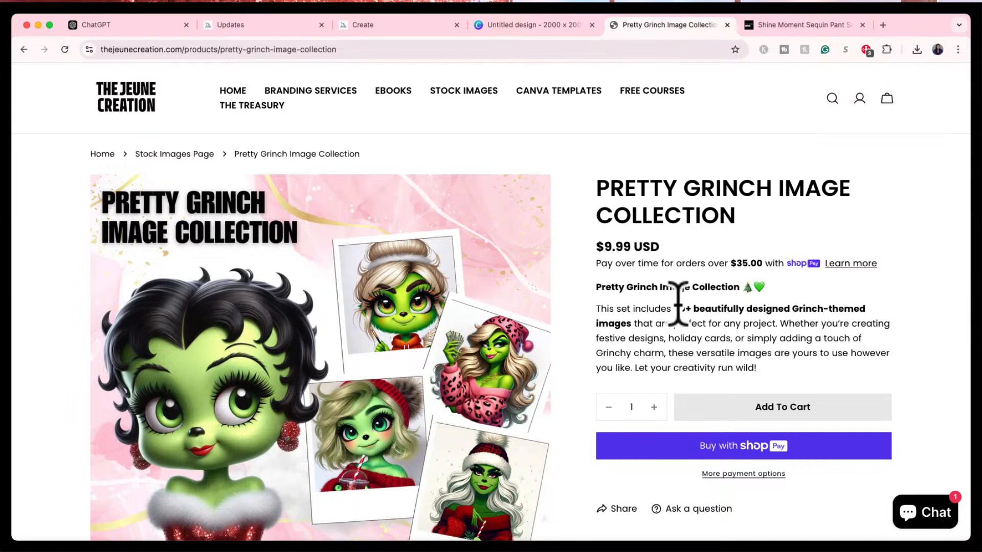
drag(674, 308, 690, 308)
scroll(455, 409, down, 1)
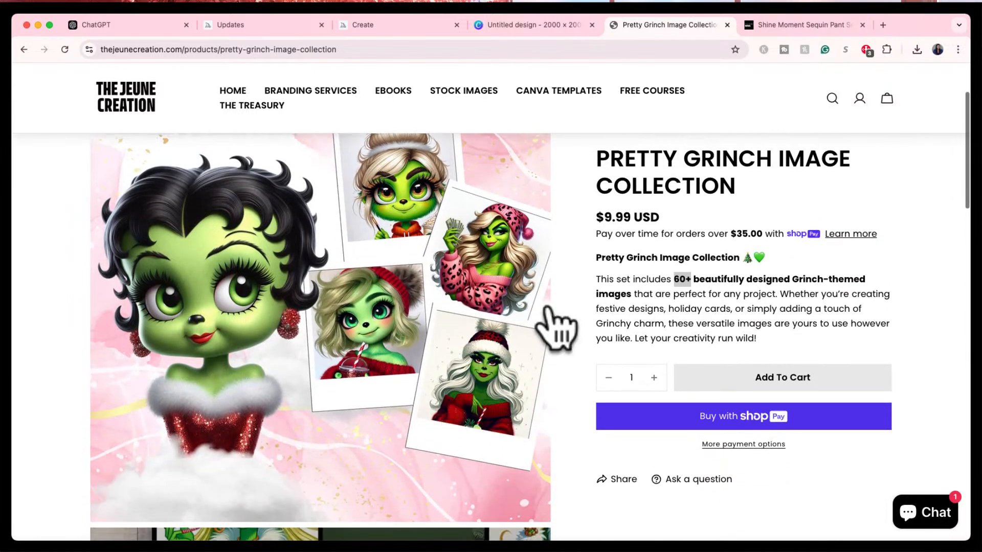
- Return to the Stock Images collection, open The Boss Babe Ebook Cover Image Collection, and highlight its image count in the description
click(472, 92)
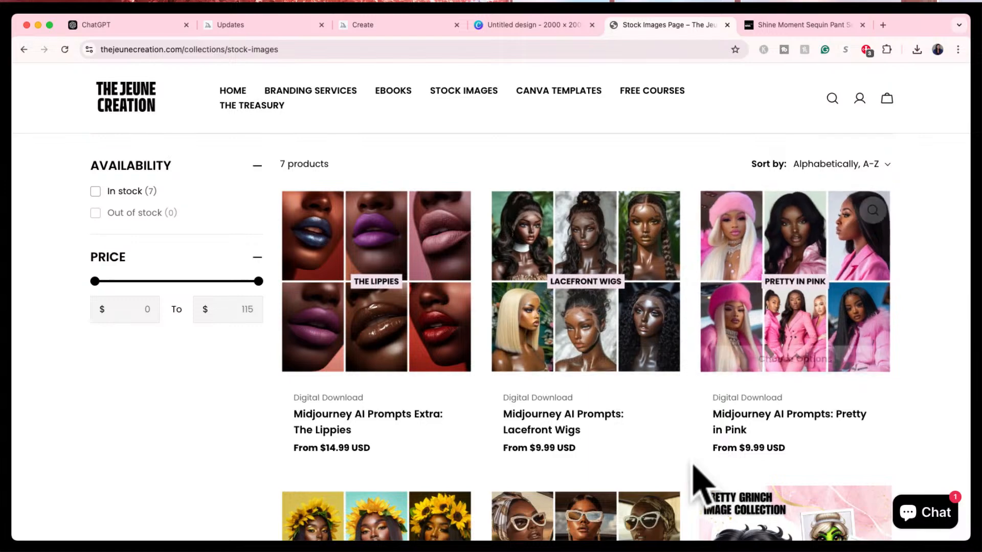
scroll(701, 477, down, 10)
scroll(701, 478, down, 2)
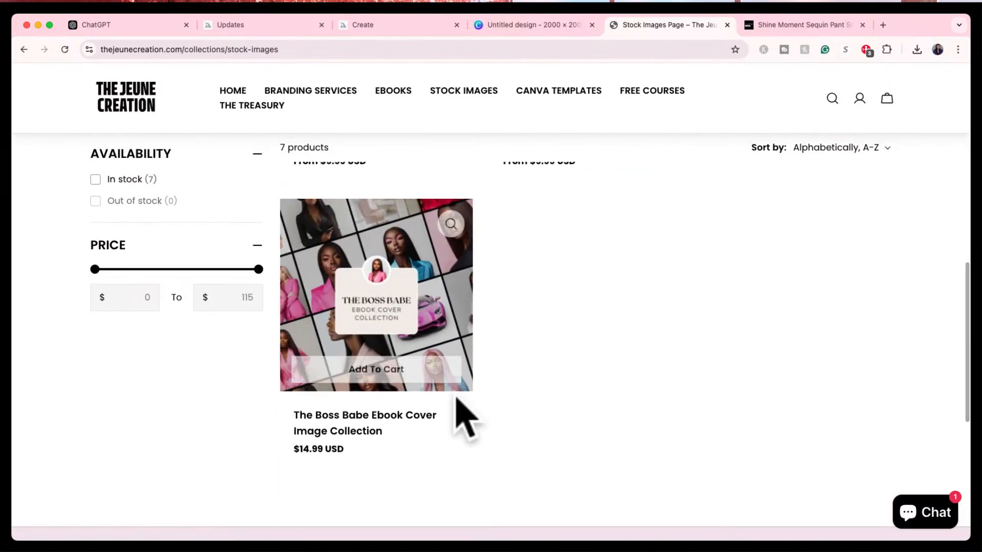
click(365, 419)
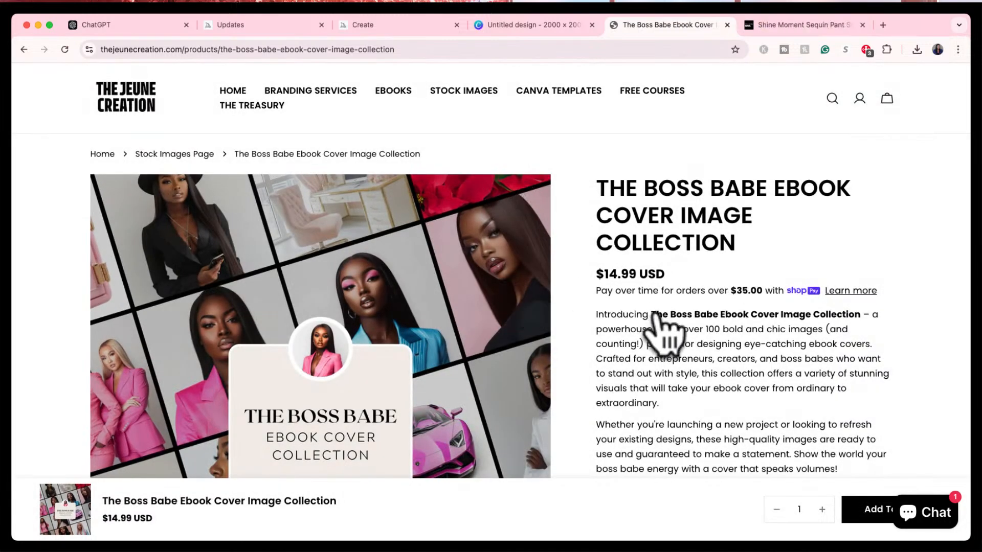
drag(681, 331, 751, 333)
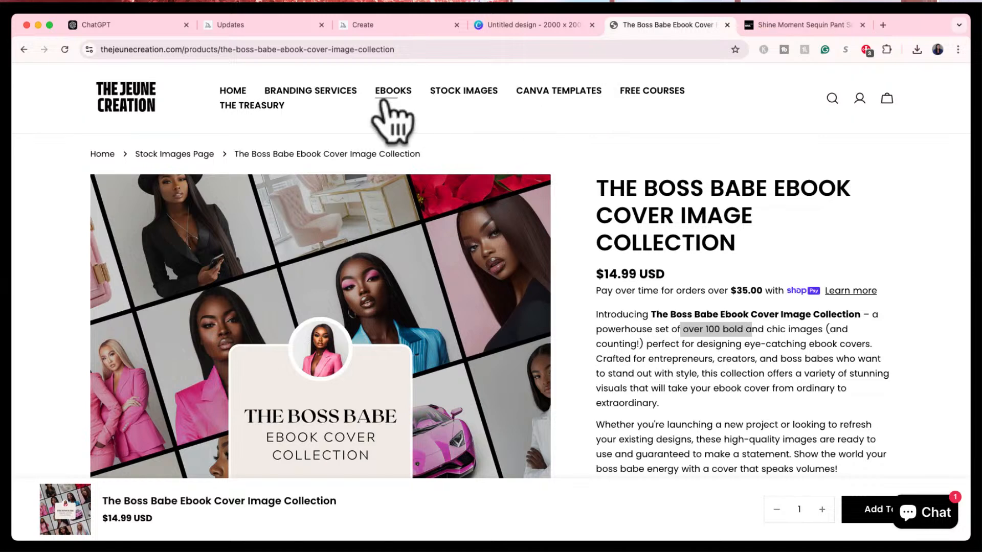
- Switch back to Midjourney's Create page, checking the ChatGPT prompts on the way, and close the Updates page
click(402, 30)
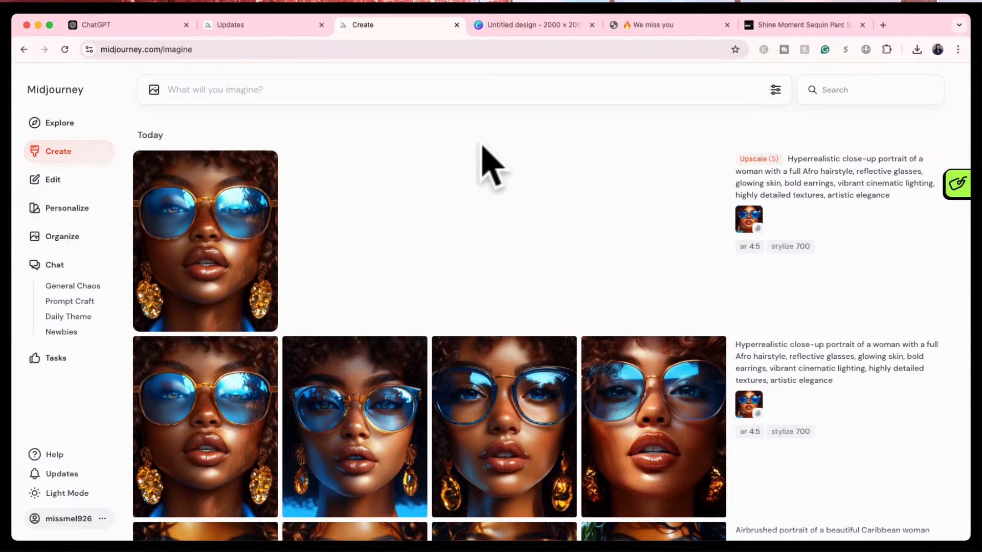
click(146, 26)
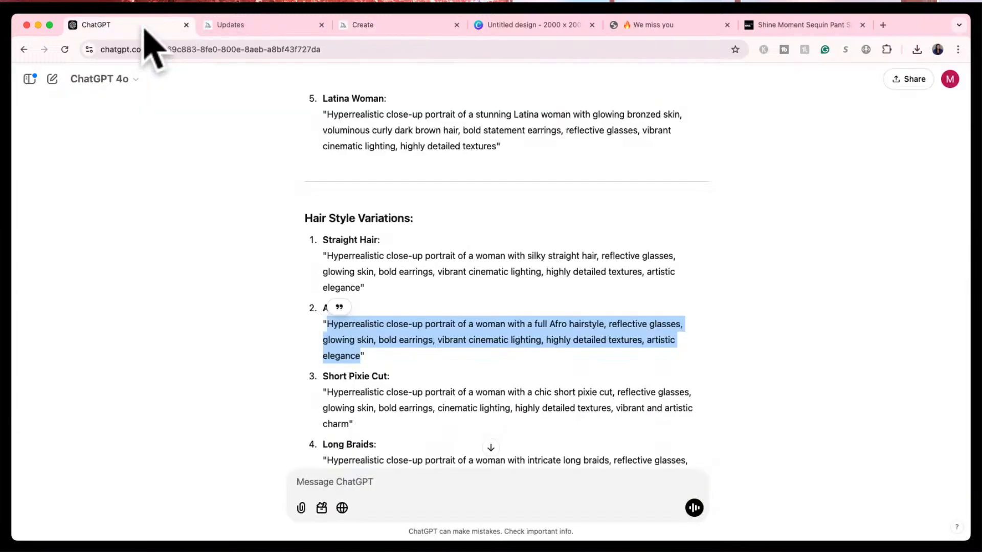
click(277, 26)
click(385, 27)
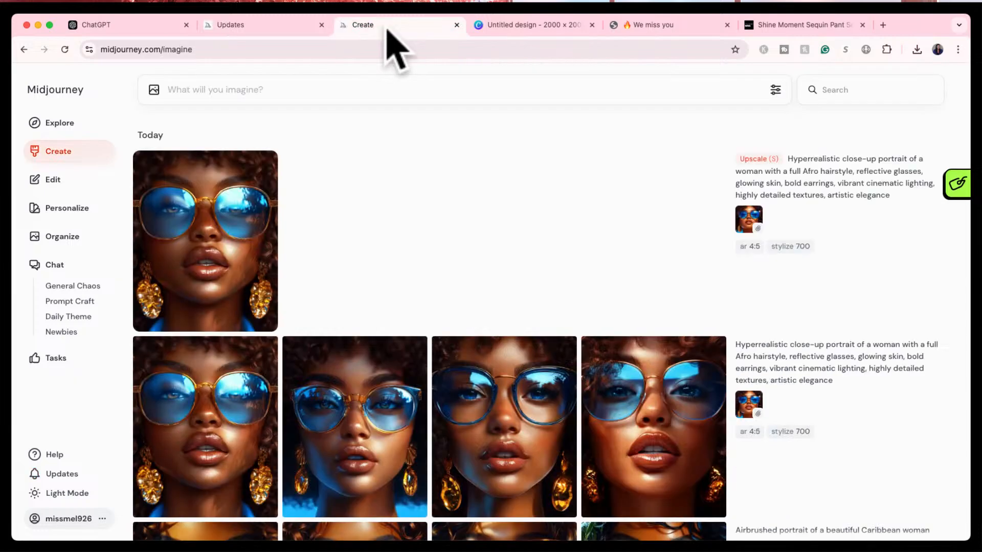
click(321, 25)
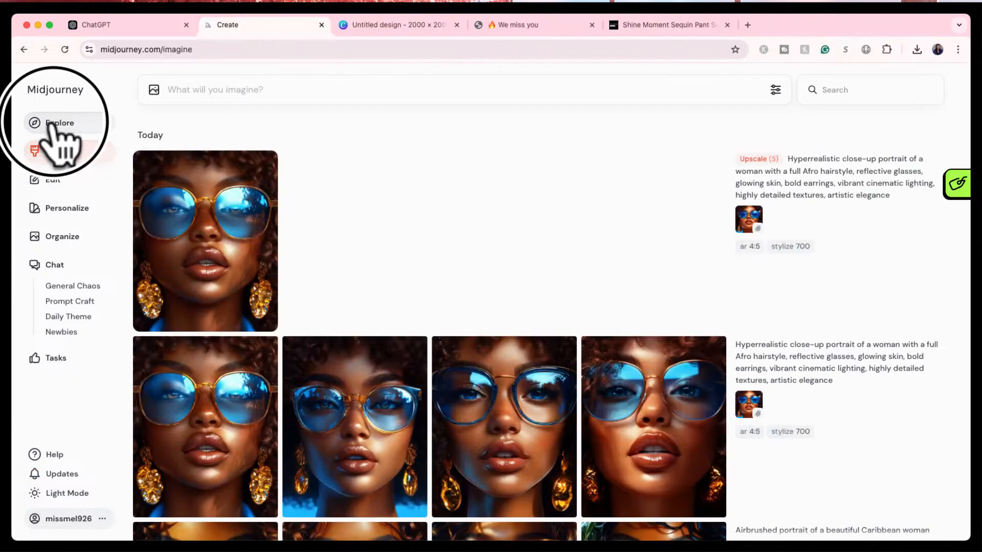
- Open Midjourney's Explore page and browse the community's top images of the day
click(54, 123)
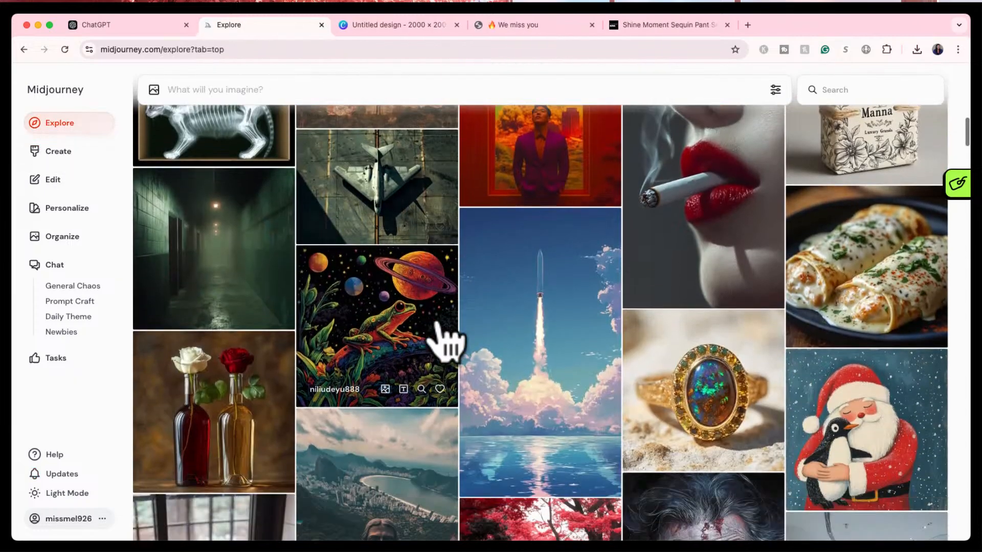
scroll(445, 340, down, 10)
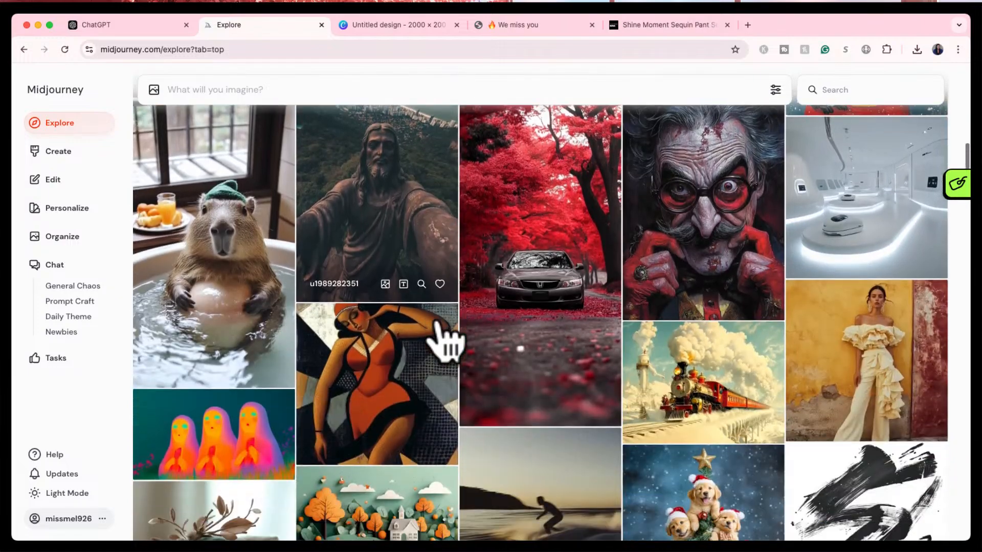
scroll(445, 340, down, 10)
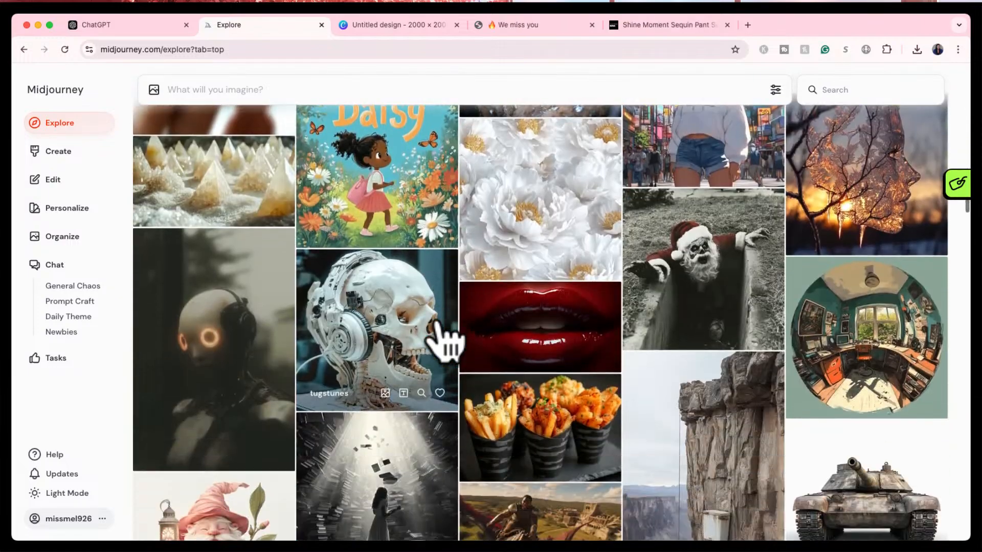
scroll(445, 340, down, 6)
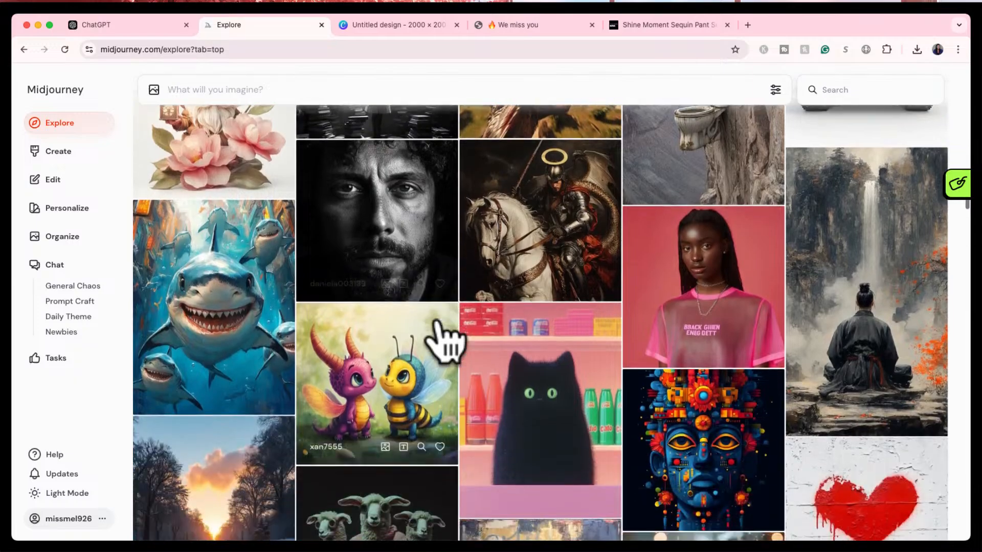
scroll(445, 340, down, 10)
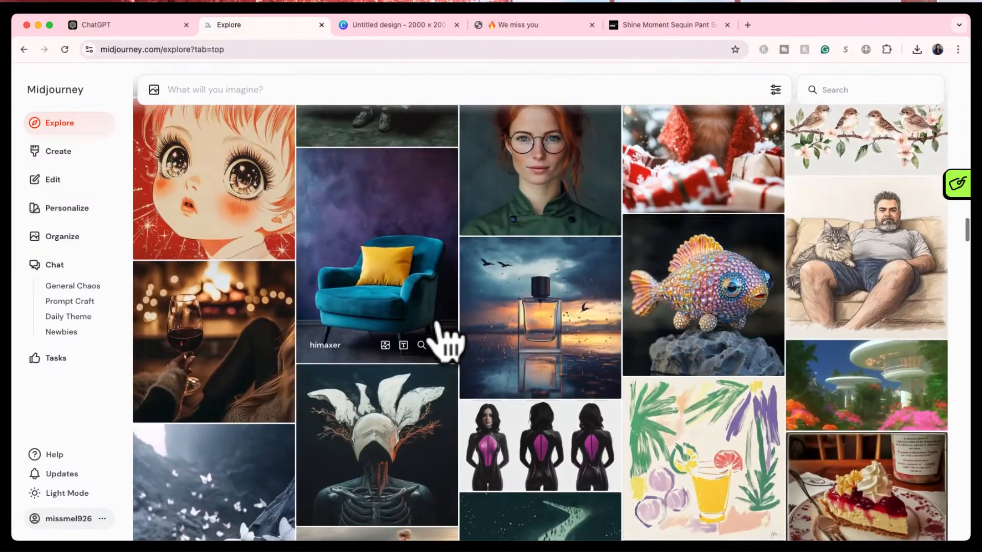
scroll(445, 340, up, 15)
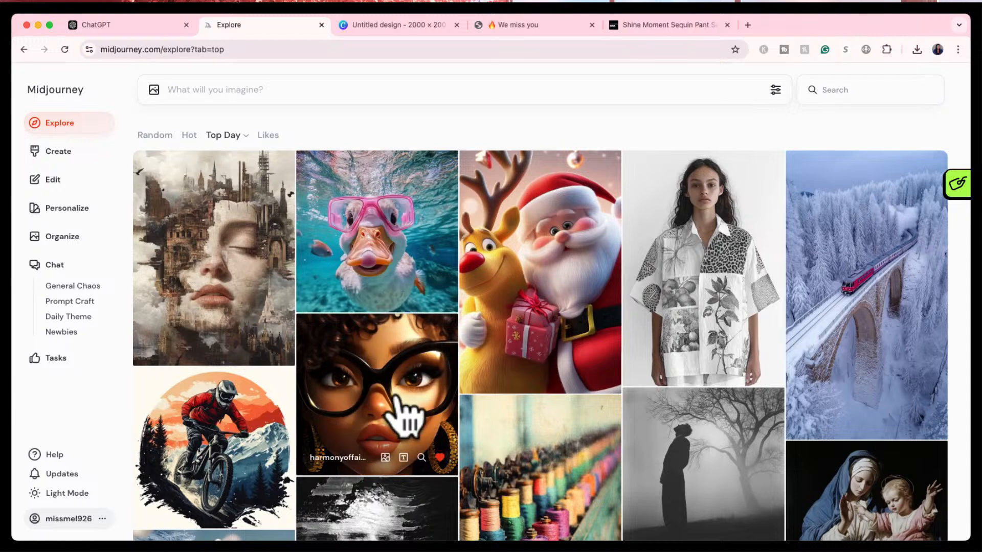
- Show random community images, open the SpongeBob blend image, and highlight the actor's name in its prompt
click(152, 135)
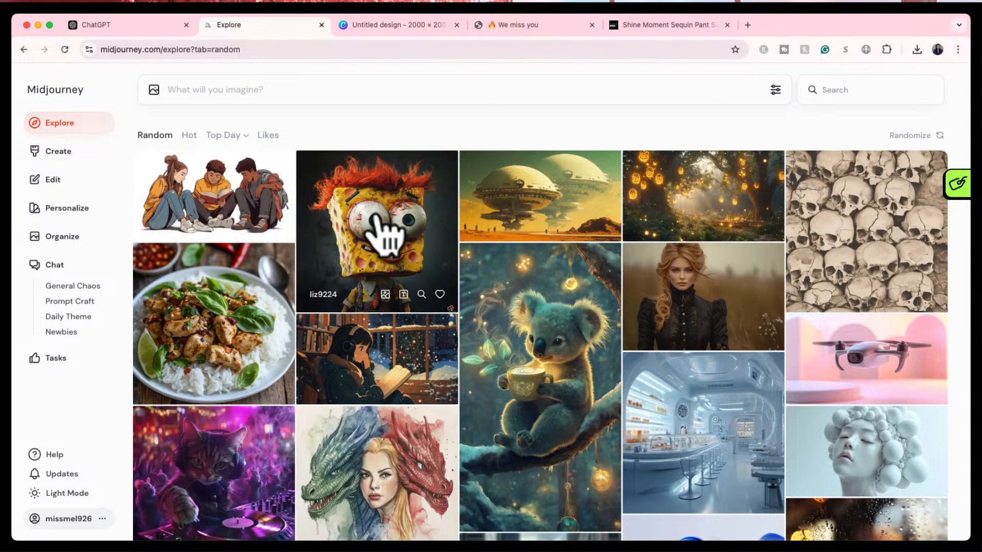
click(385, 234)
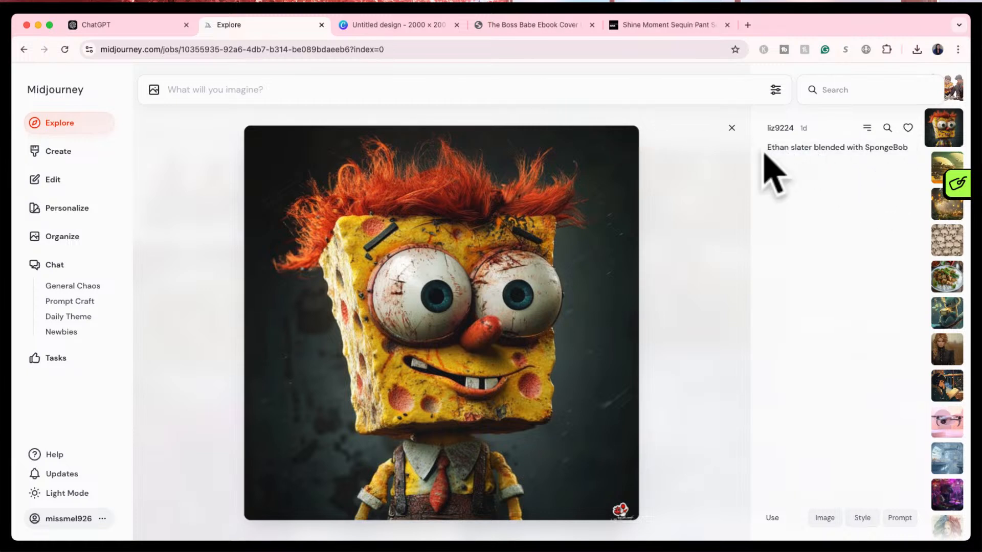
drag(771, 171, 813, 154)
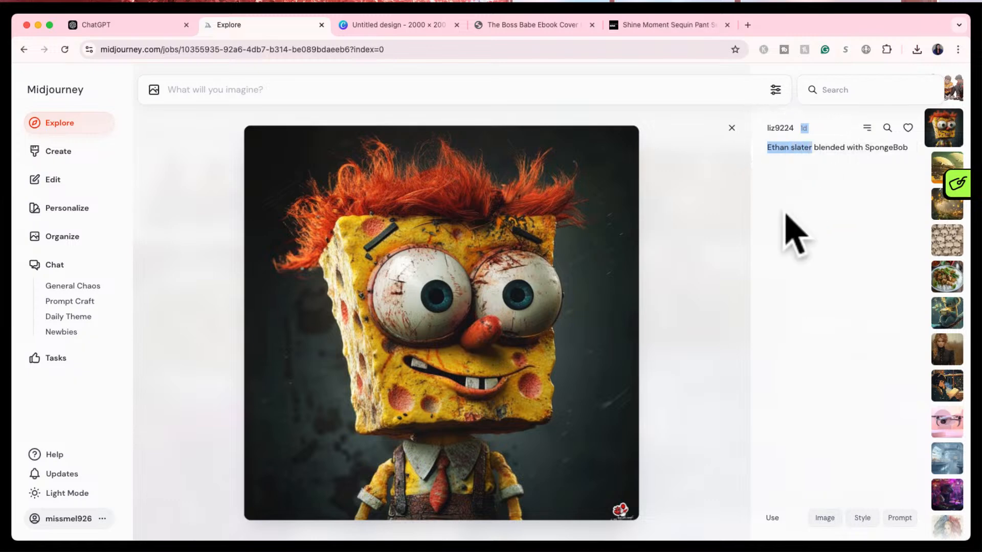
- Switch to the Fashion Nova page, search Google for "ethan slater" in its place, and show the image results
click(684, 25)
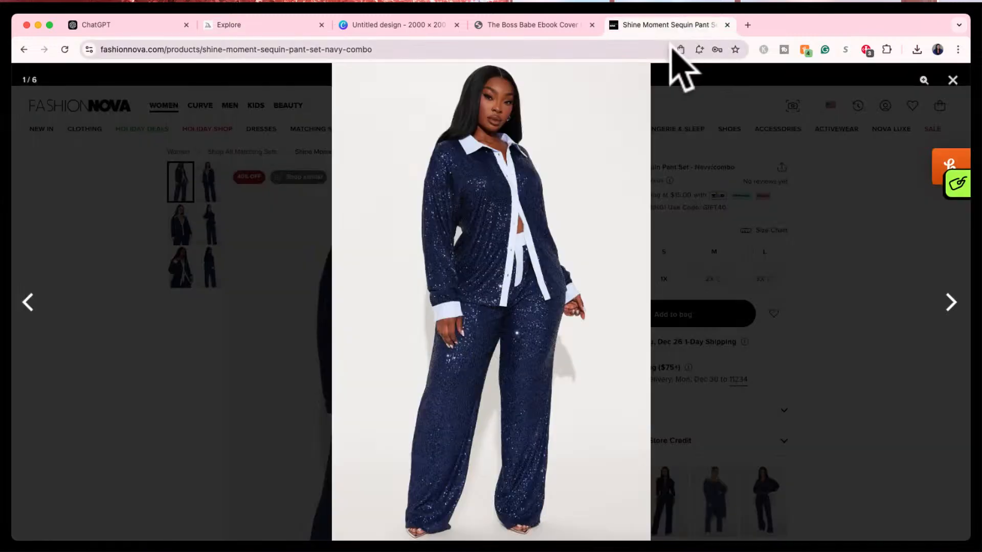
text(ethan)
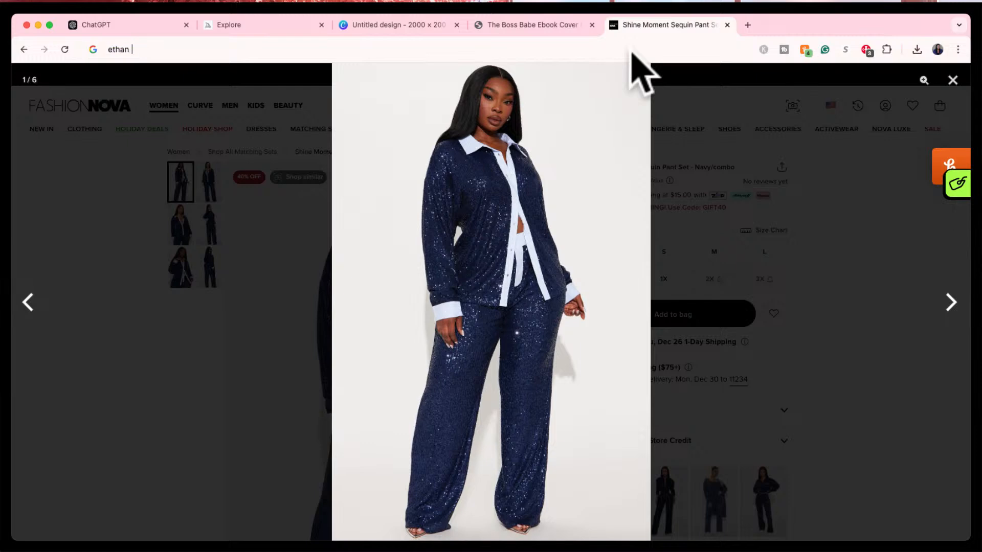
text( sla)
key(Return)
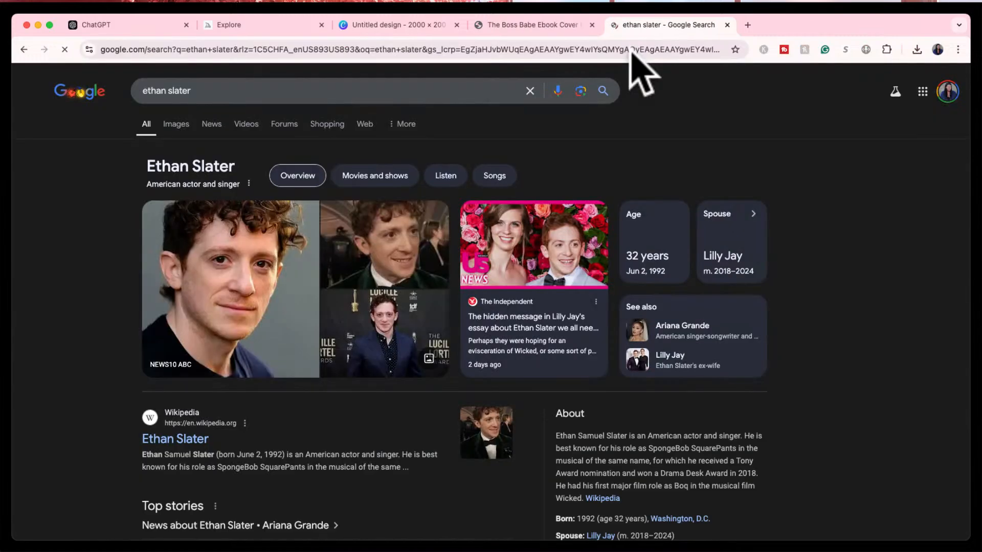
click(176, 124)
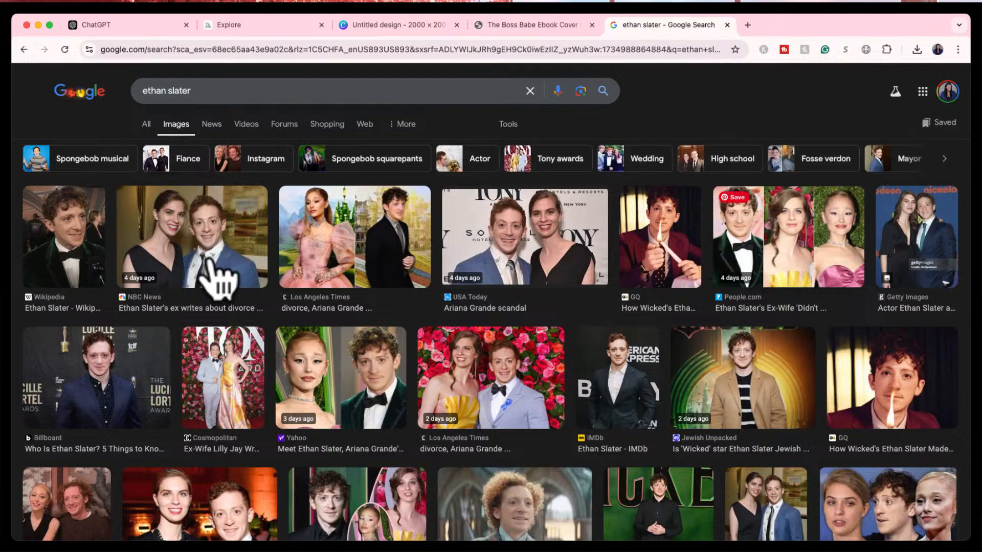
- Place the Google results tab beside Midjourney's Explore tab and compare the actor's photos with the SpongeBob blend image
click(532, 26)
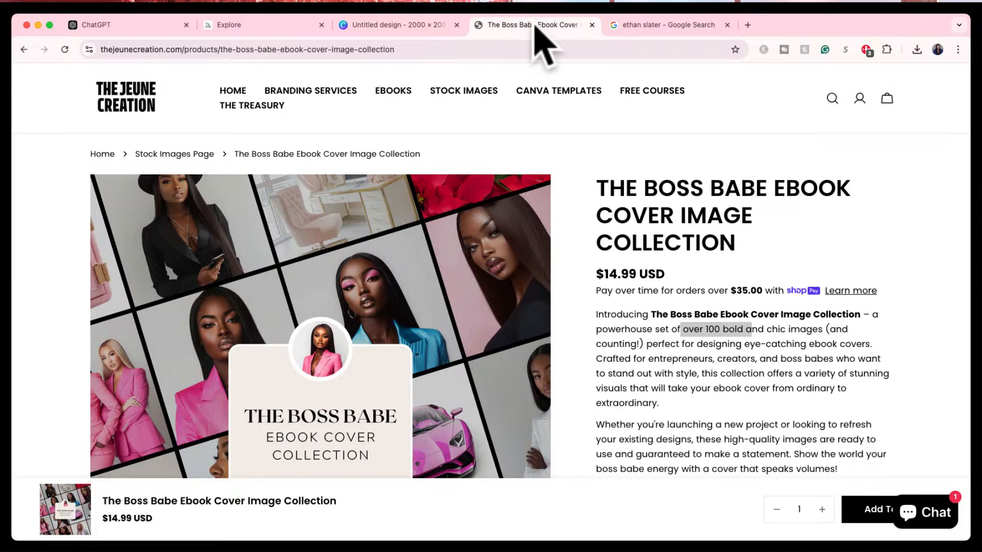
click(240, 25)
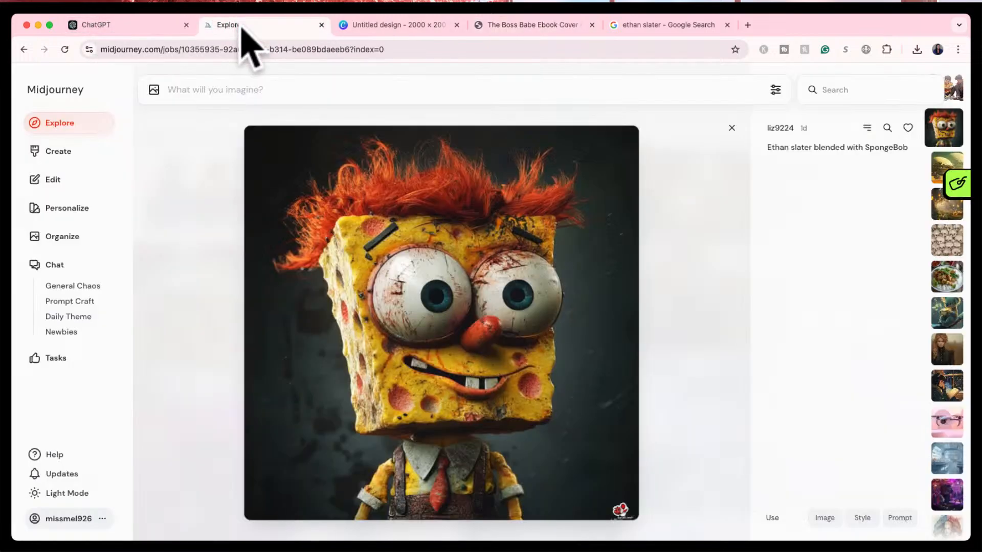
drag(650, 26, 409, 29)
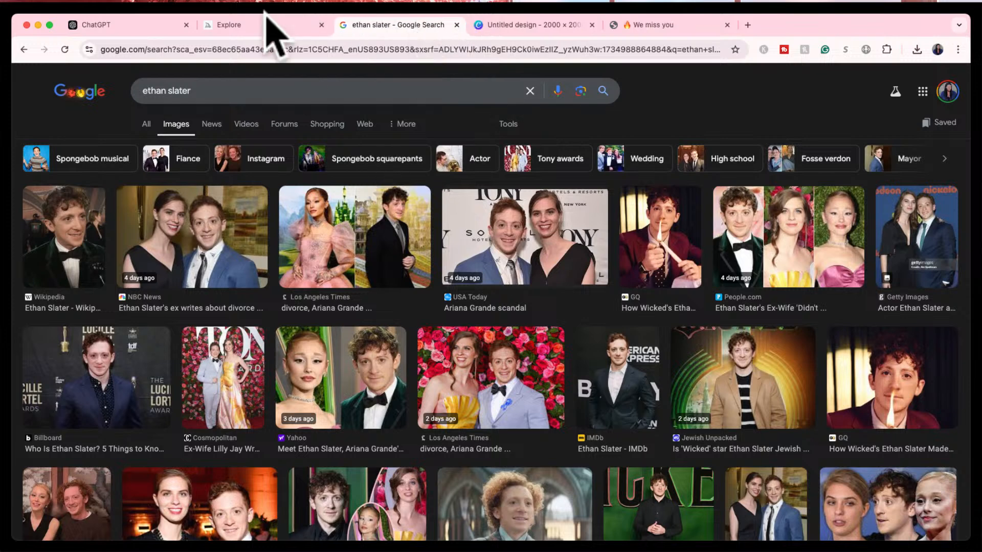
click(265, 25)
click(407, 27)
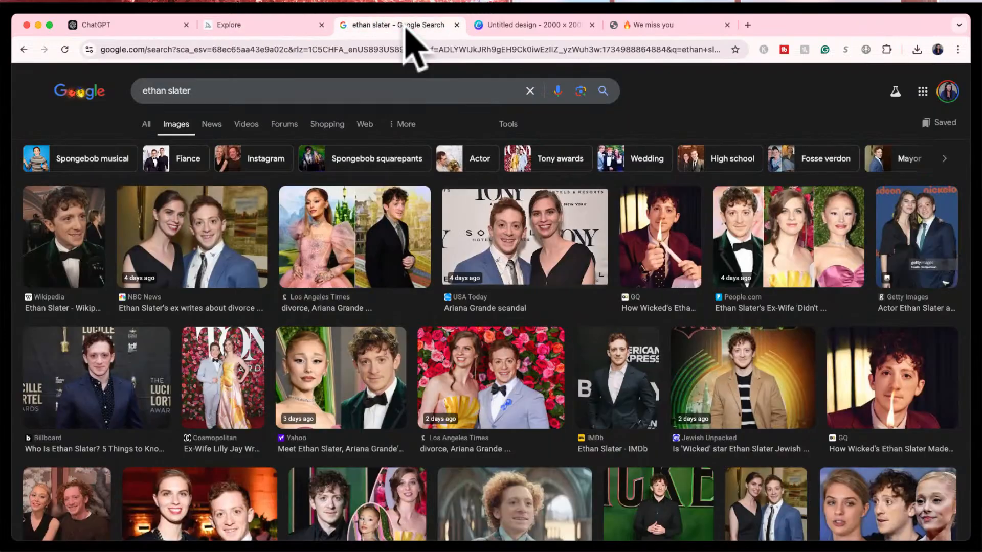
click(228, 26)
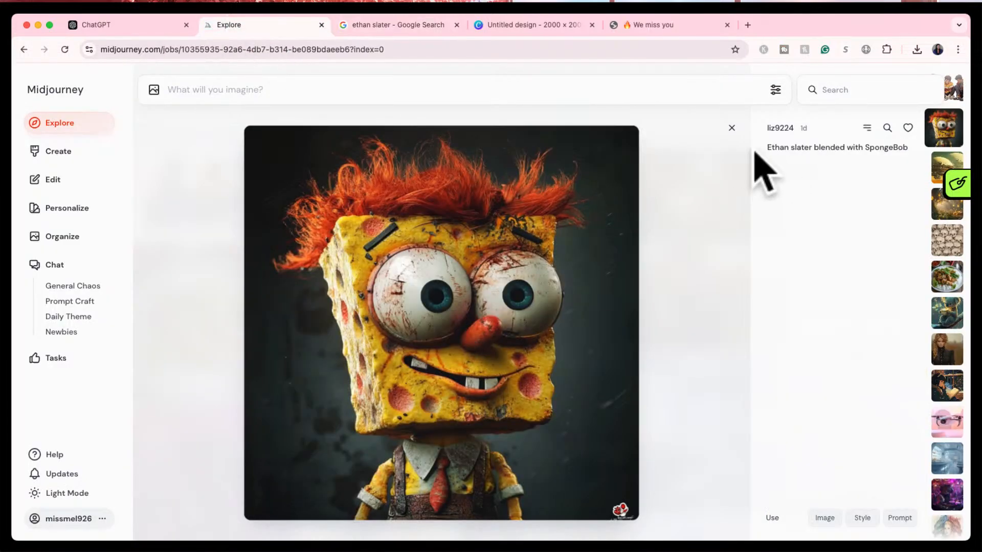
- Close the SpongeBob image, open the pastel pink drone image to examine its prompt, and return to the random gallery
click(731, 128)
scroll(596, 401, down, 5)
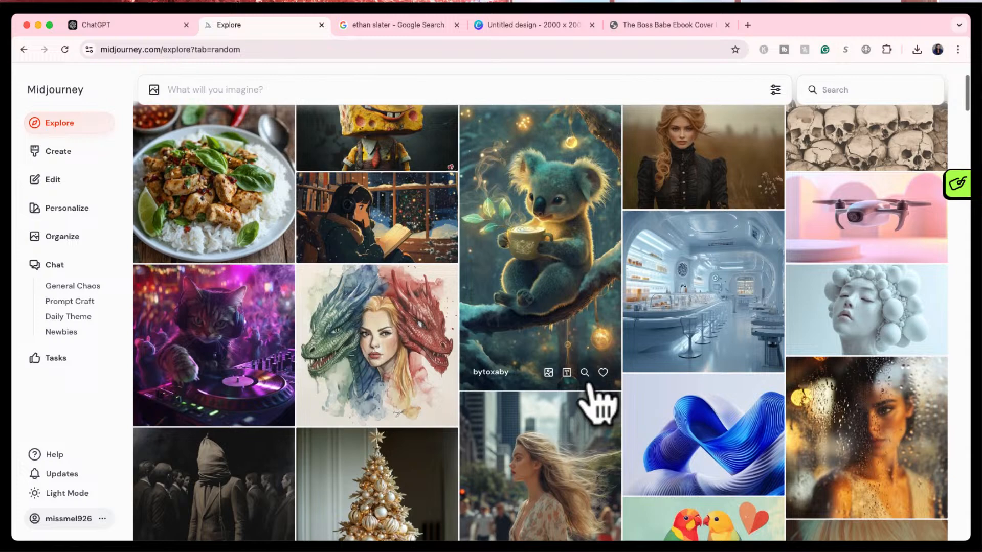
scroll(596, 401, up, 5)
click(794, 345)
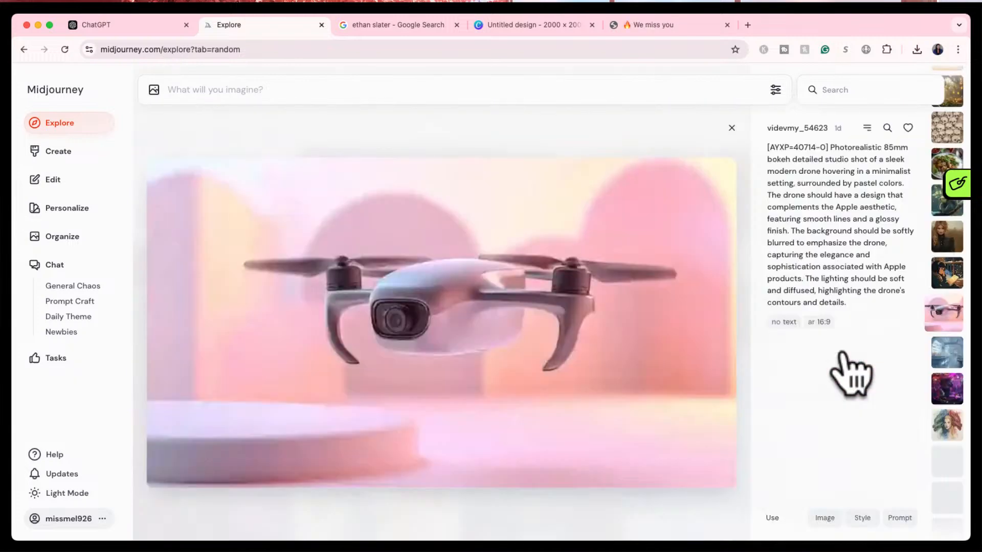
mouse_move(866, 166)
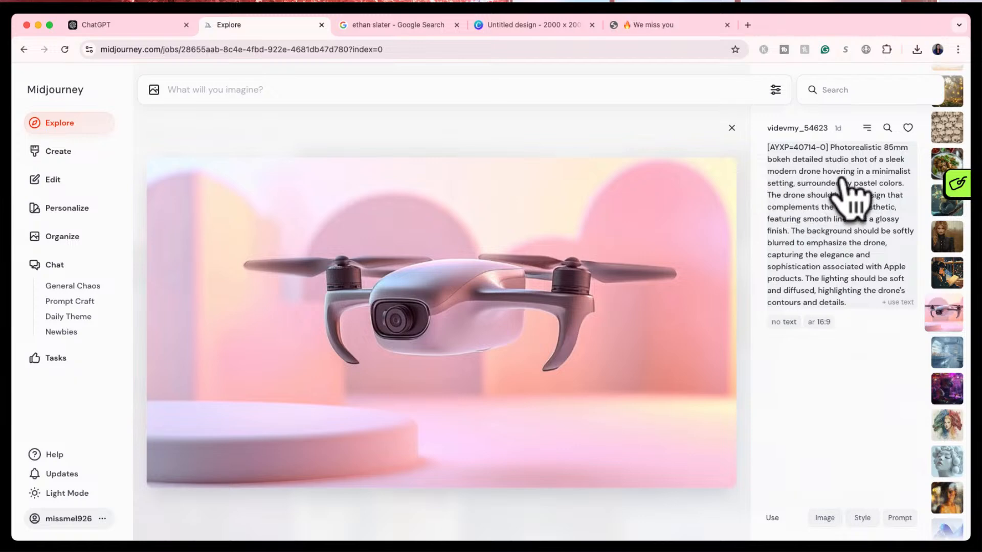
click(731, 129)
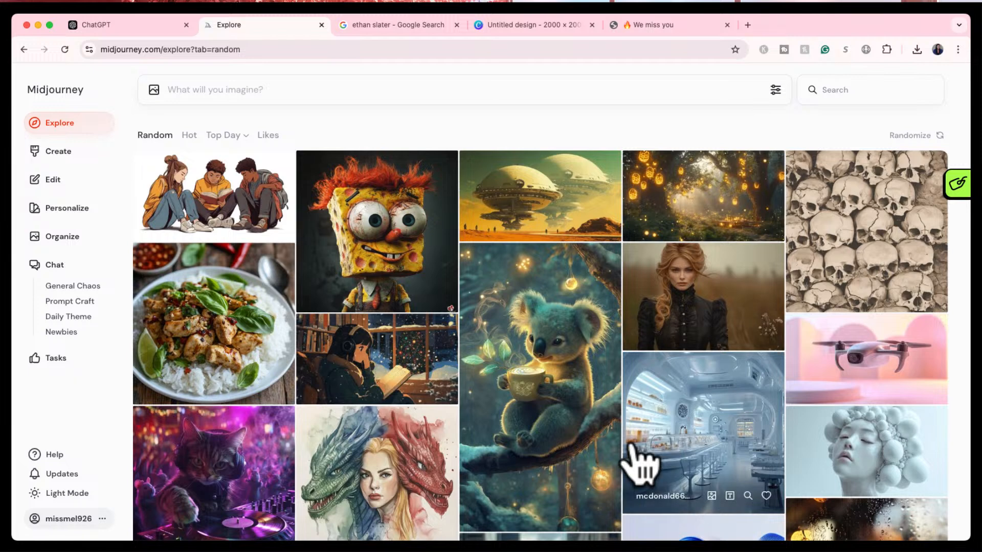
- Switch to ChatGPT and ask it to "give me a list of 5 different types of organic soap bars"
mouse_move(951, 176)
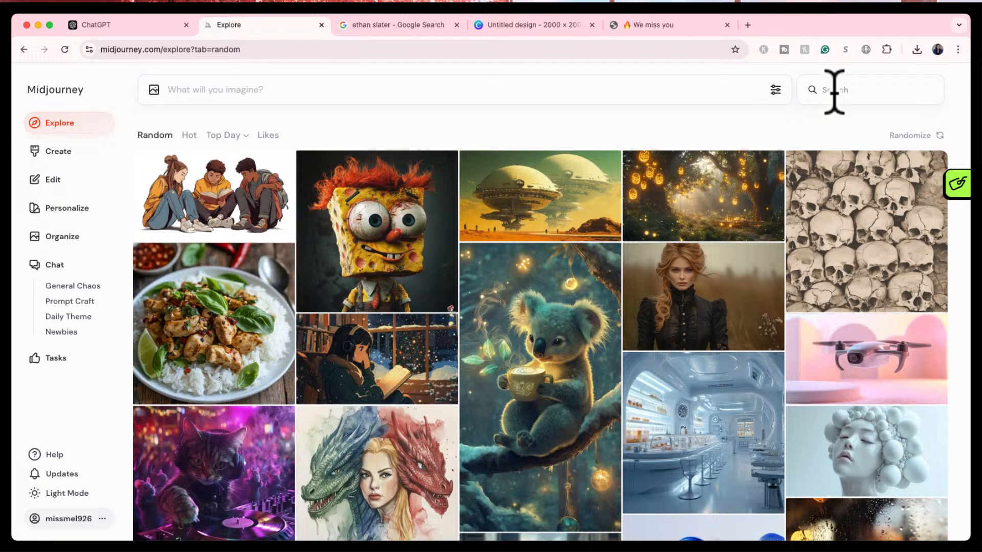
click(134, 24)
click(491, 448)
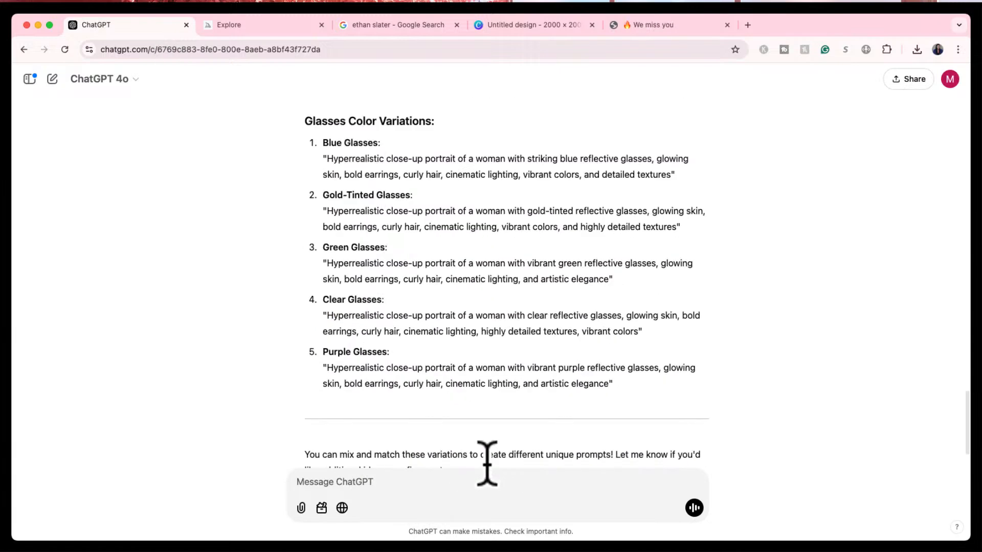
click(479, 481)
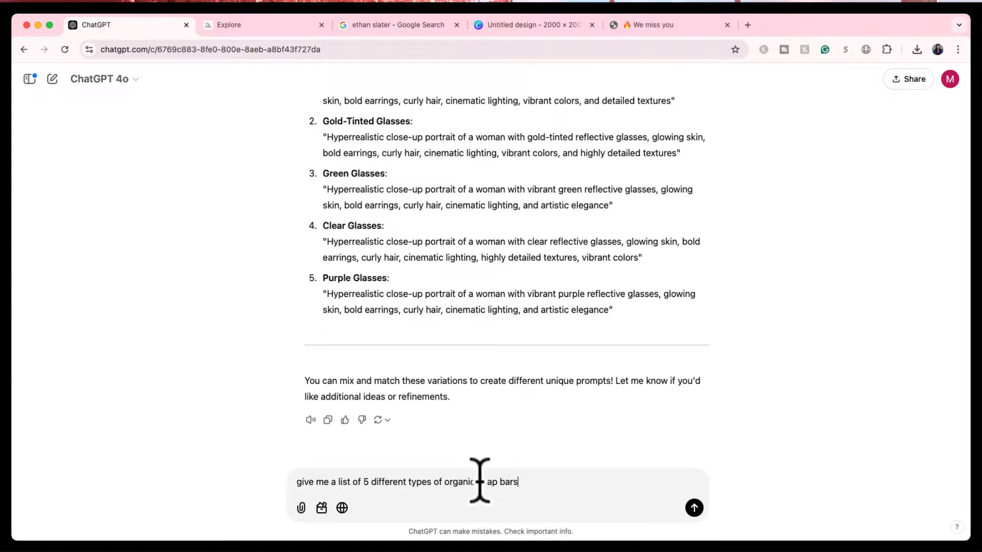
key(Return)
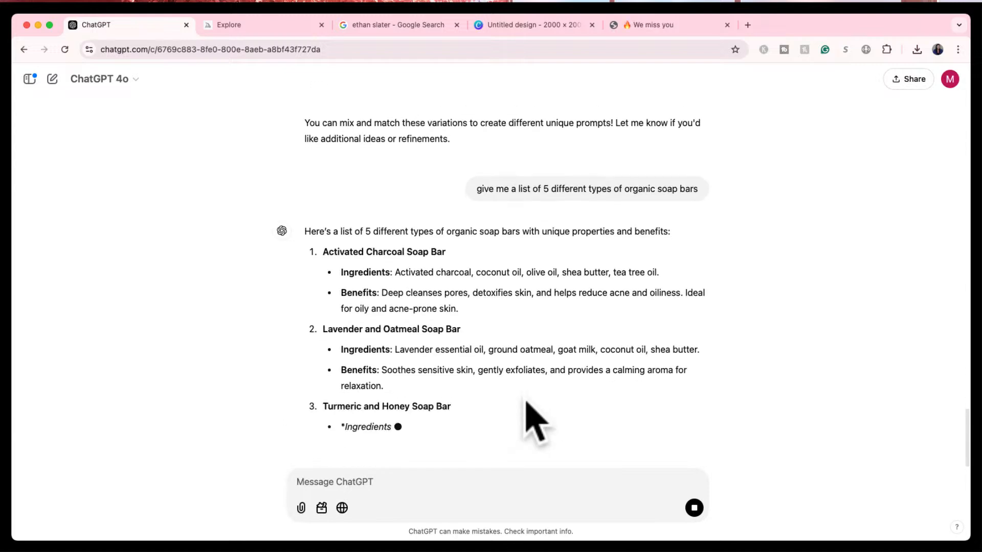
- Read through ChatGPT's organic soap bar list, examining each bar's ingredients and benefits
scroll(540, 272, up, 1)
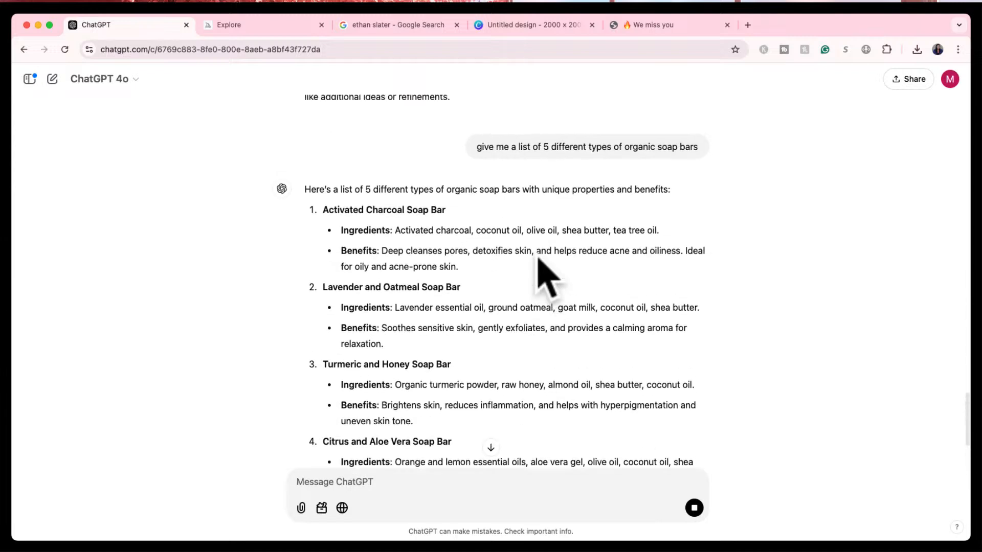
scroll(433, 344, down, 2)
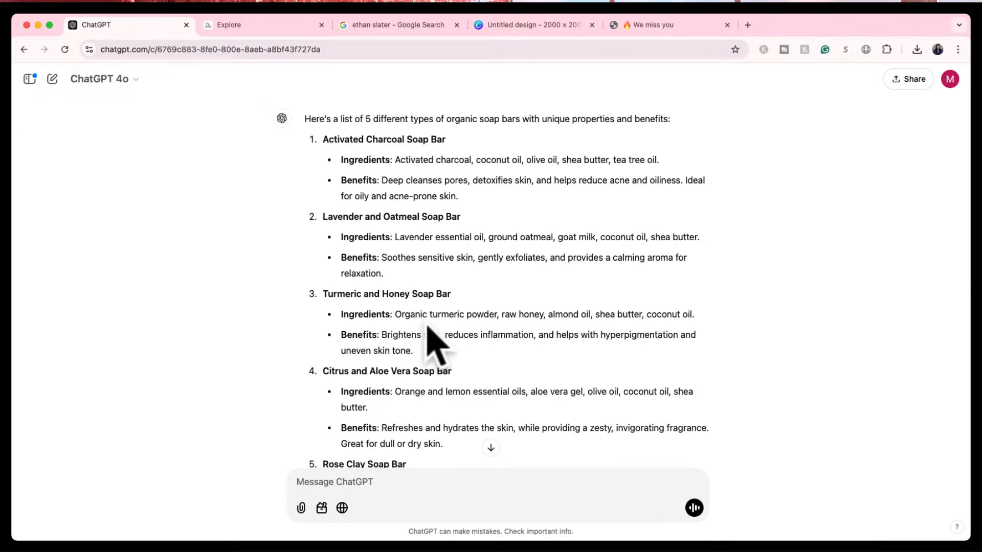
scroll(429, 330, down, 3)
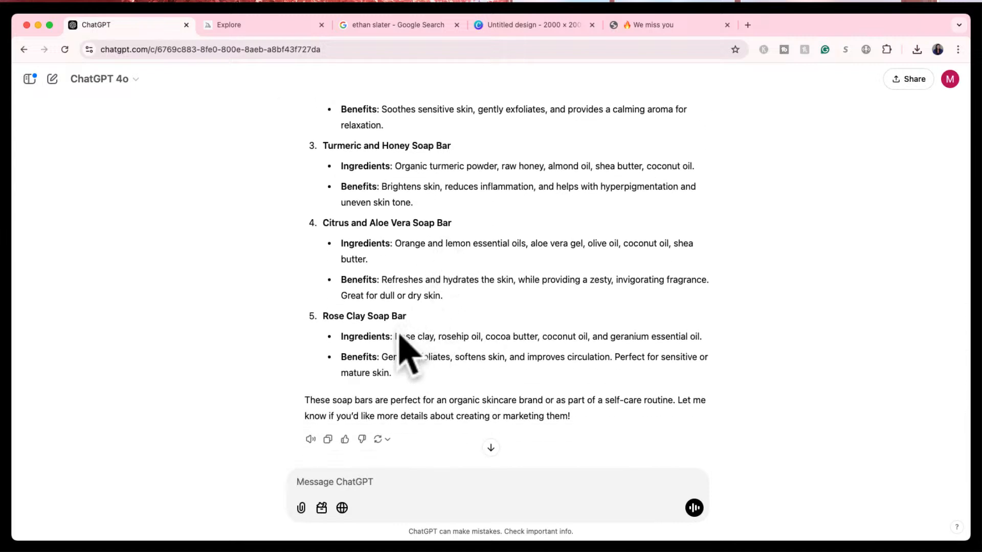
scroll(401, 336, down, 1)
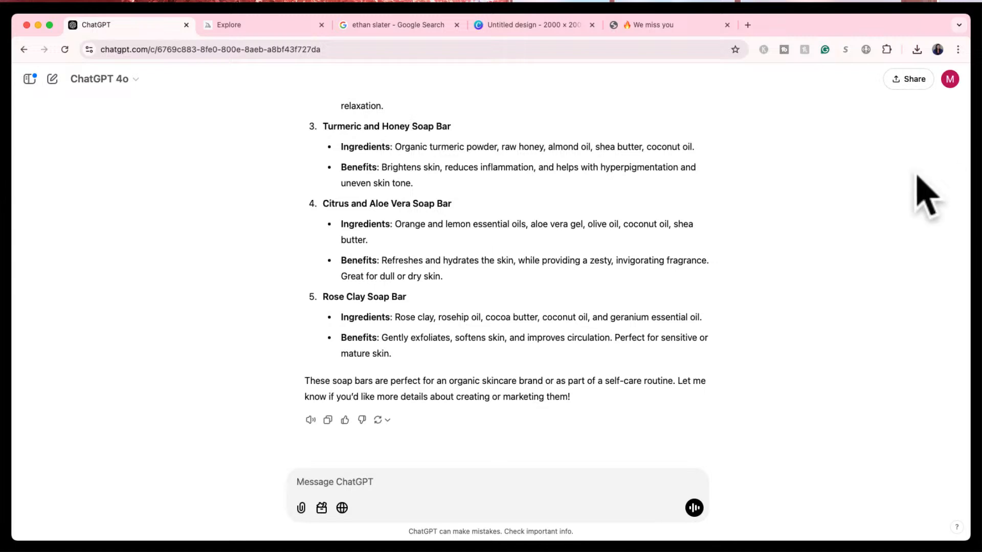
scroll(695, 282, up, 5)
scroll(693, 276, up, 2)
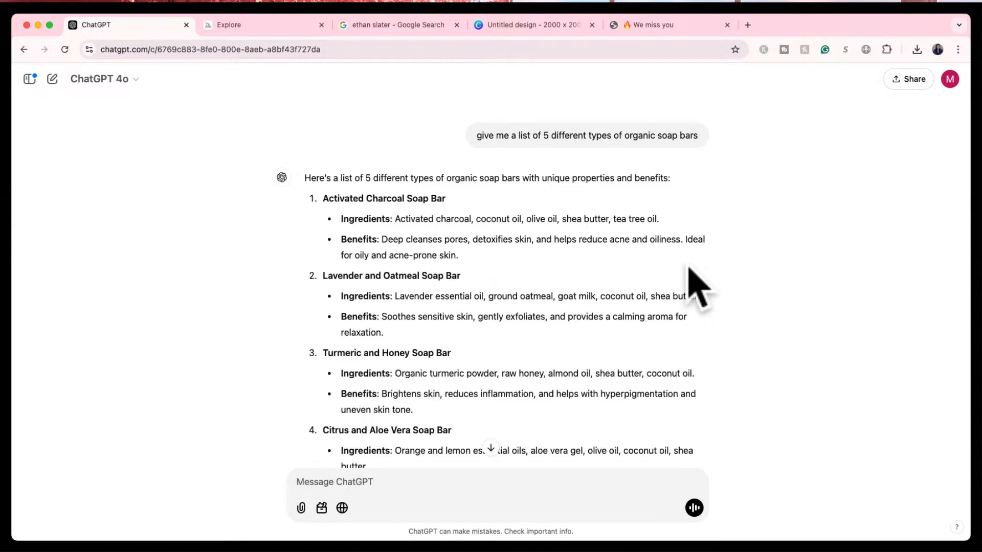
scroll(695, 284, down, 3)
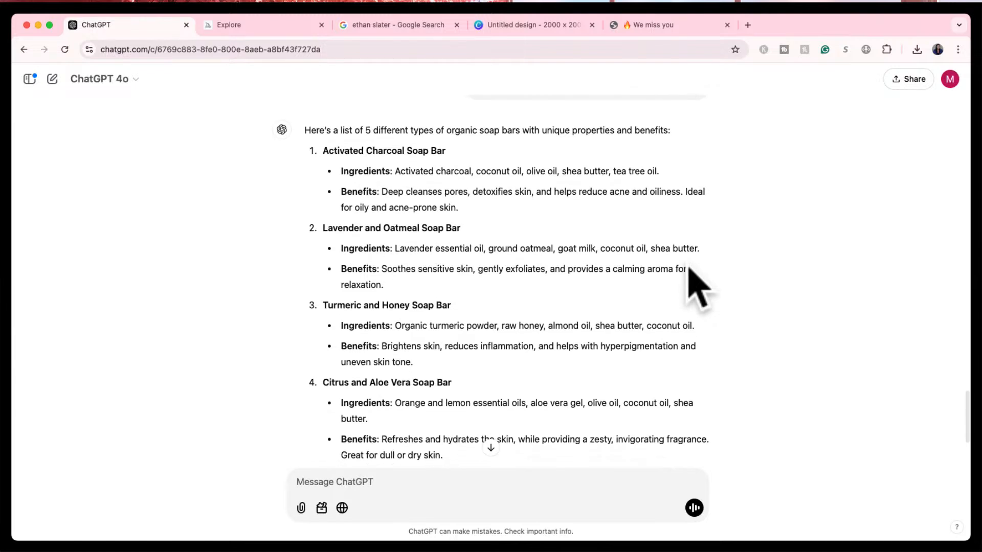
scroll(695, 284, down, 1)
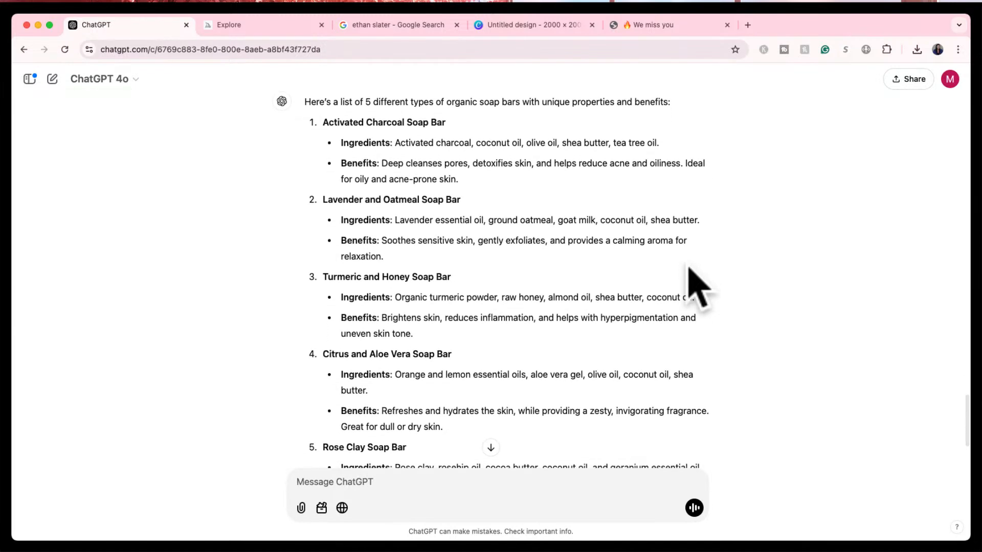
scroll(696, 284, down, 1)
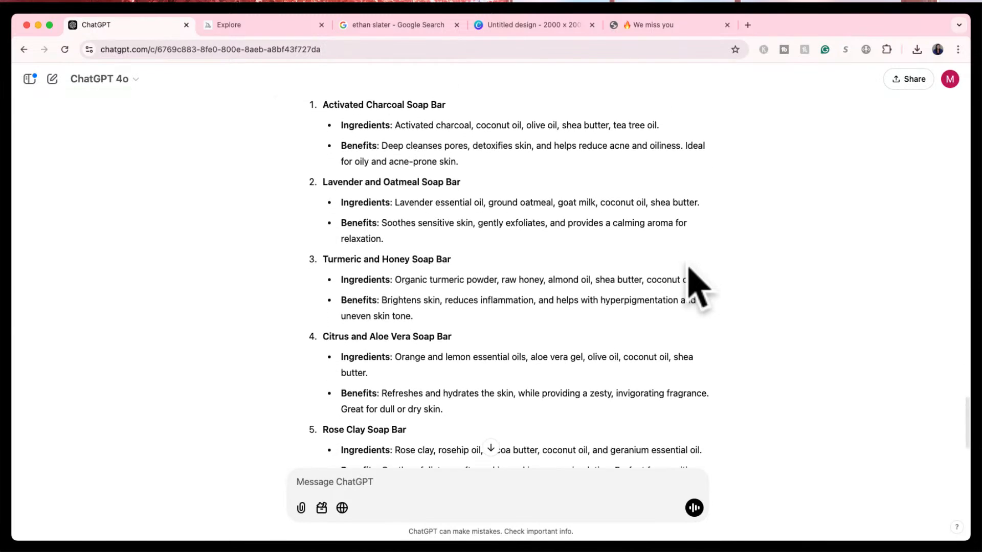
scroll(698, 286, down, 3)
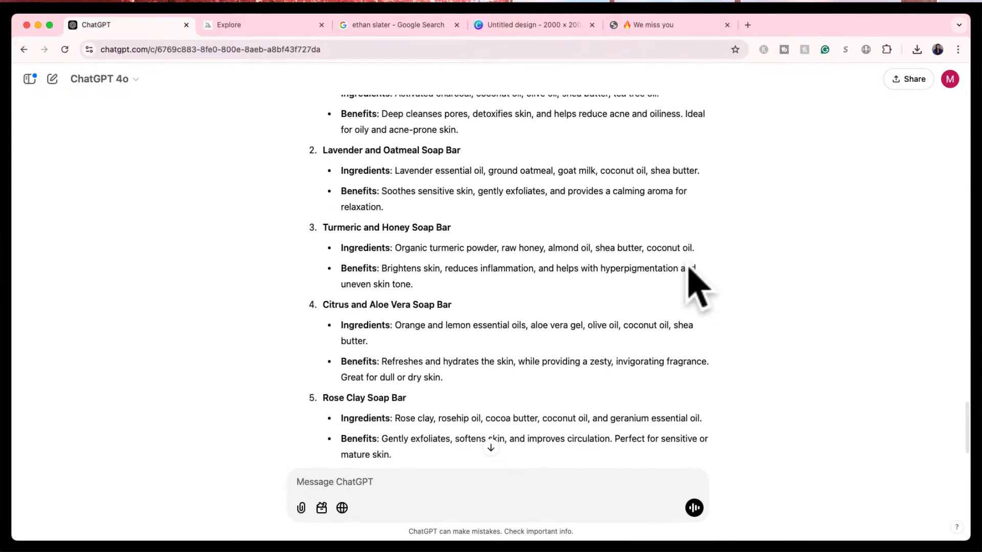
- Copy the heading "Lavender and Oatmeal Soap Bar" from ChatGPT's list and switch to Midjourney's Create page
scroll(697, 282, up, 2)
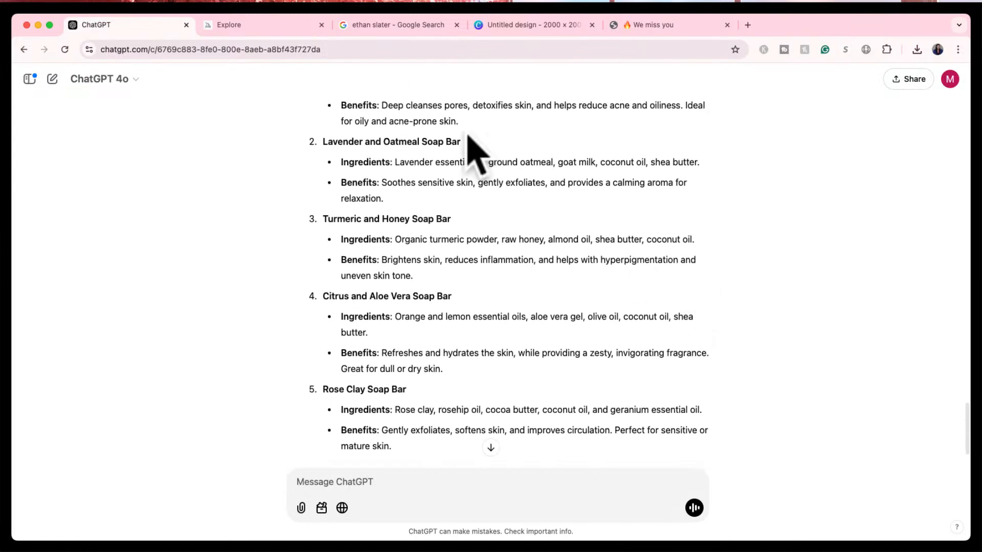
drag(323, 143, 456, 154)
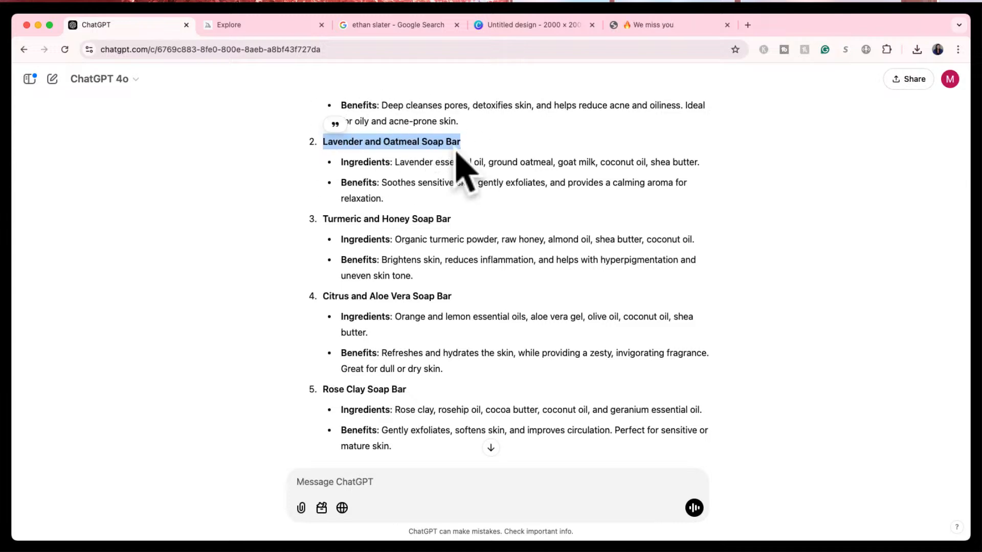
click(281, 26)
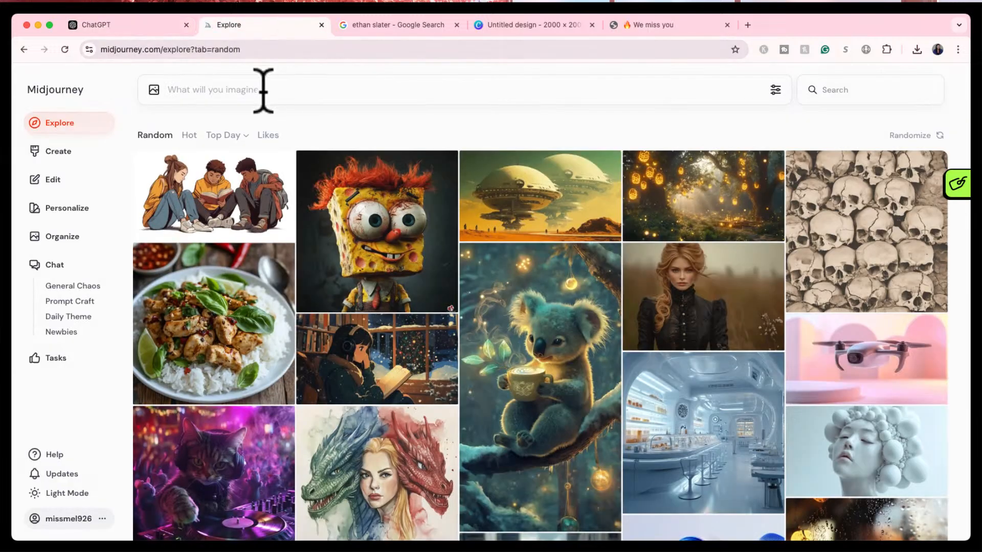
click(72, 151)
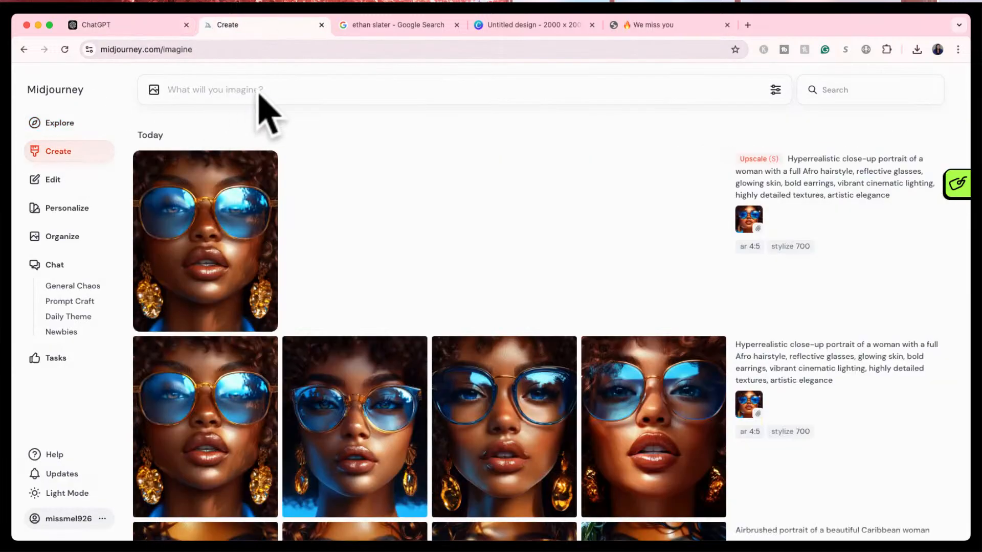
- Set the image size to Square (1:1) and enter "Lavender and Oatmeal Soap Bar" as the image prompt
click(775, 89)
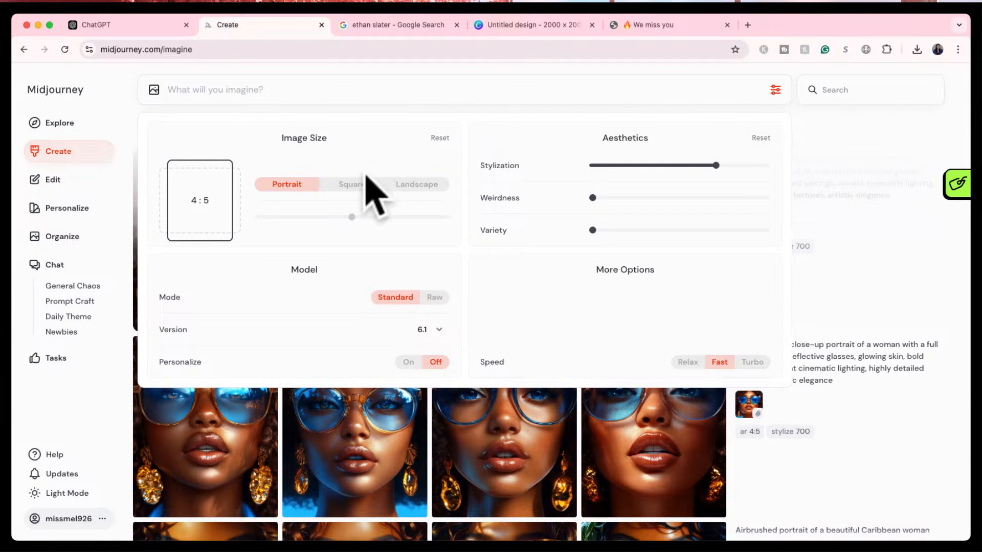
click(352, 185)
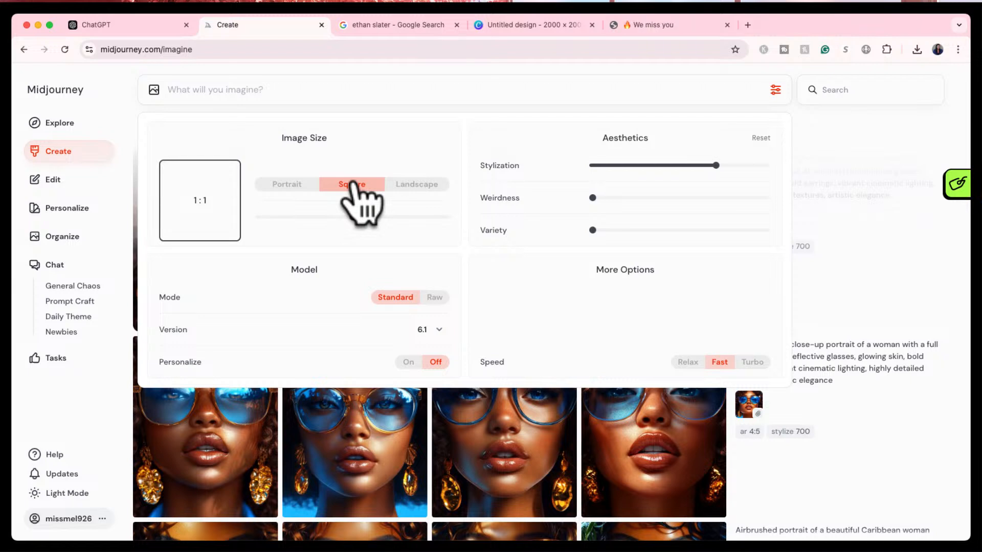
click(282, 96)
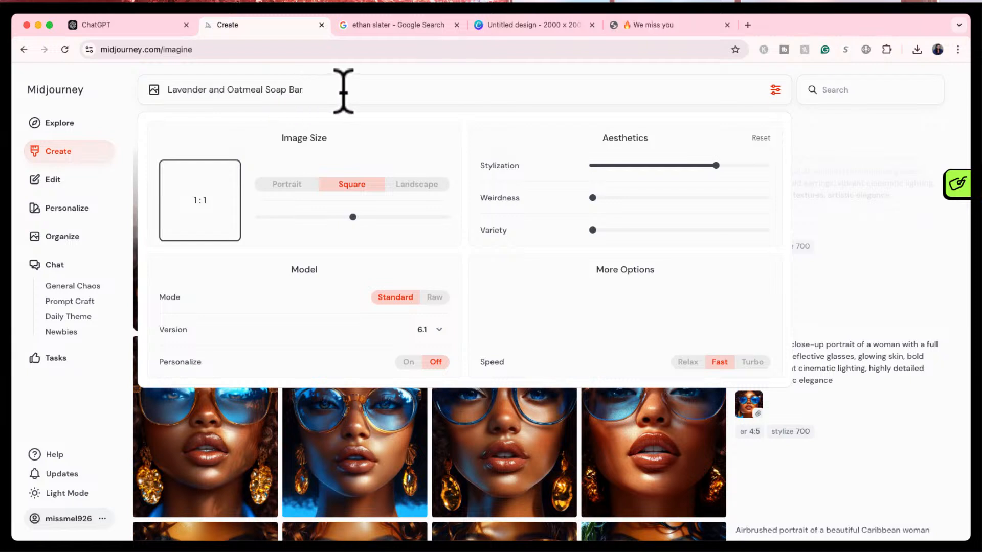
- Set Stylization to 200 and generate the Lavender and Oatmeal Soap Bar images
click(775, 90)
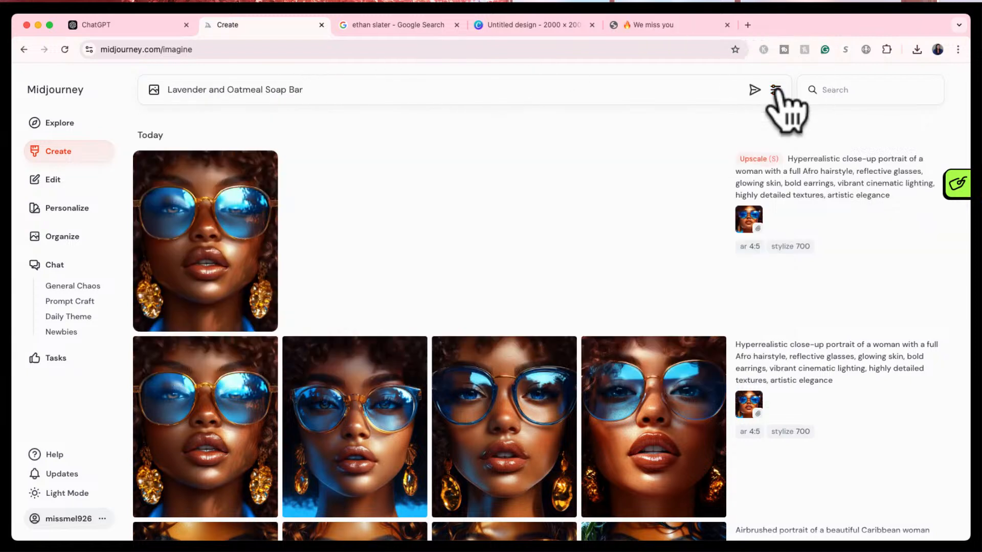
click(776, 90)
click(609, 165)
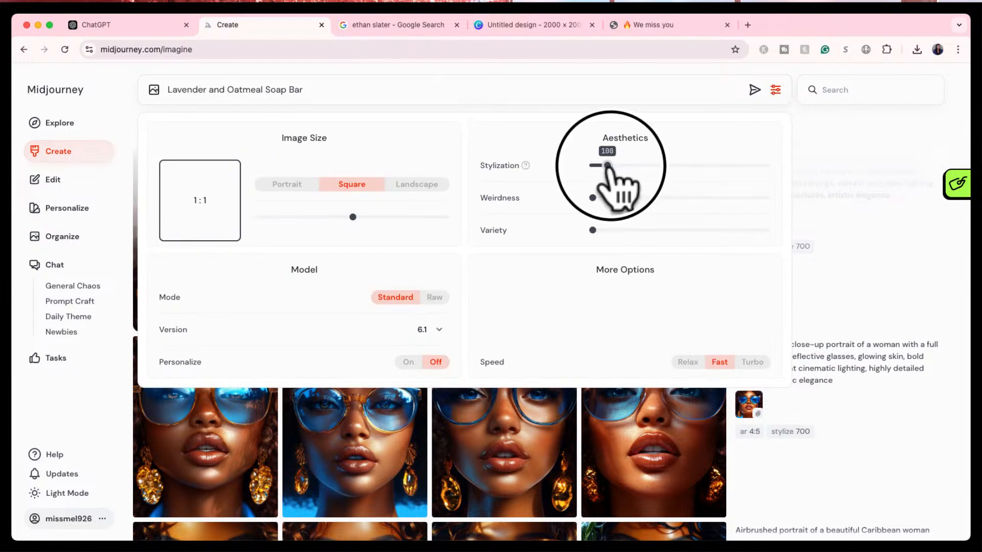
drag(608, 165, 626, 165)
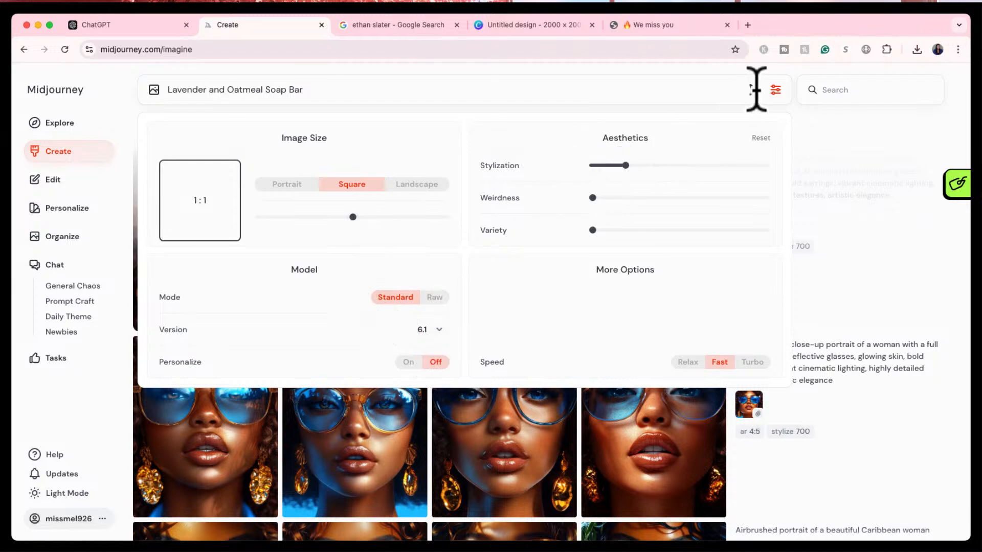
key(Return)
click(773, 90)
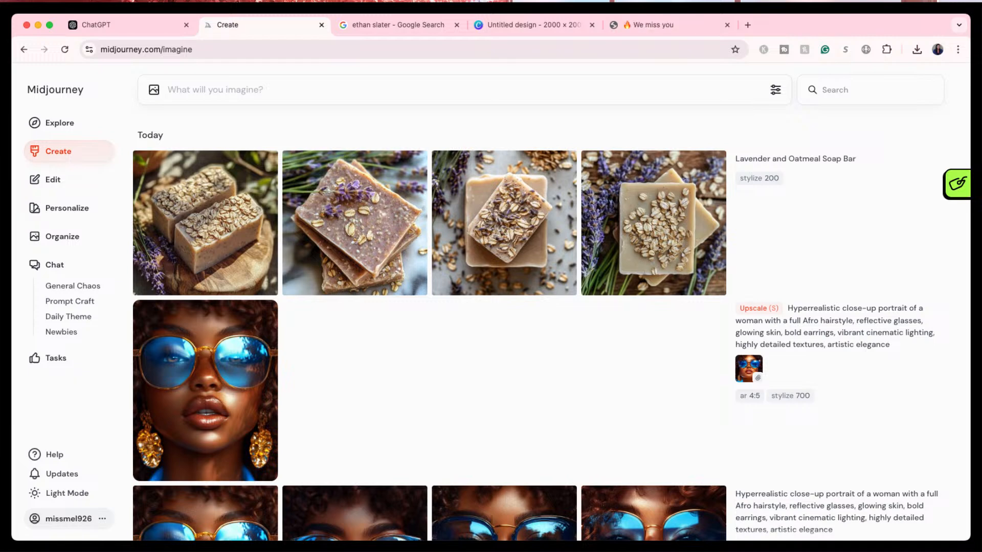
- Examine the second and fourth generated soap bar images, enlarge the fourth to check its detail, and close it
click(394, 256)
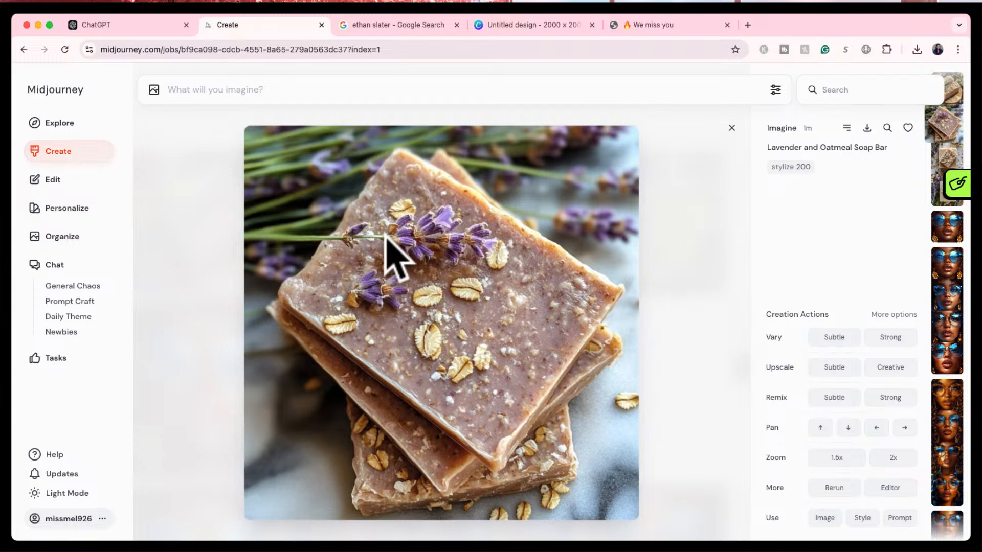
click(733, 134)
click(691, 265)
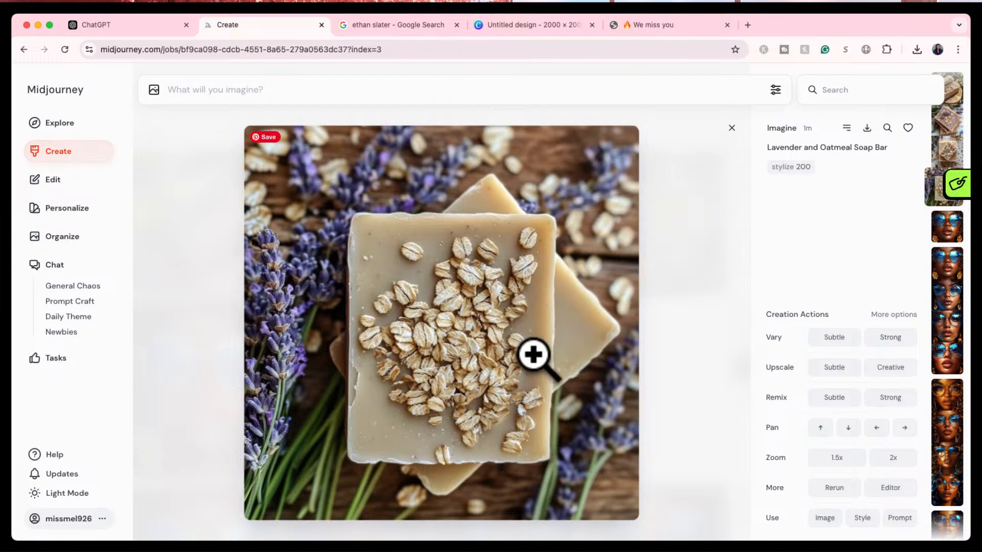
click(350, 396)
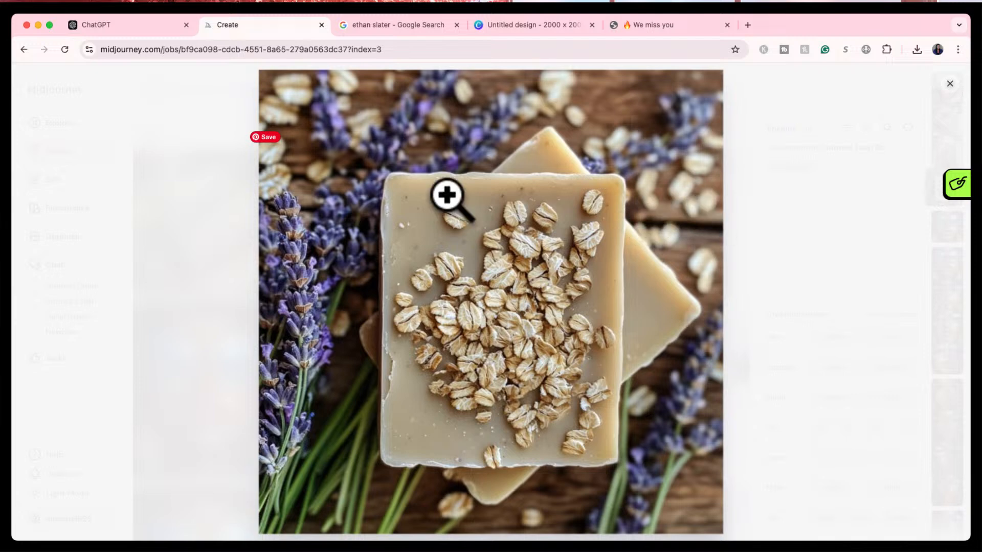
click(214, 187)
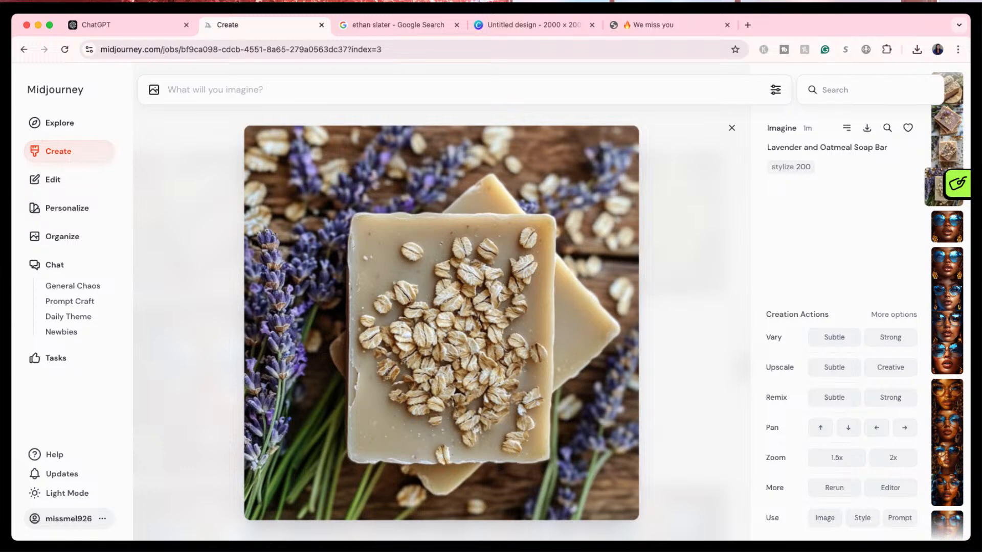
click(731, 129)
- Switch to ChatGPT and ask for 5 digital and 5 physical business ideas, popular for 2024 and growing in 2025, to sell on a Shopify website
click(144, 27)
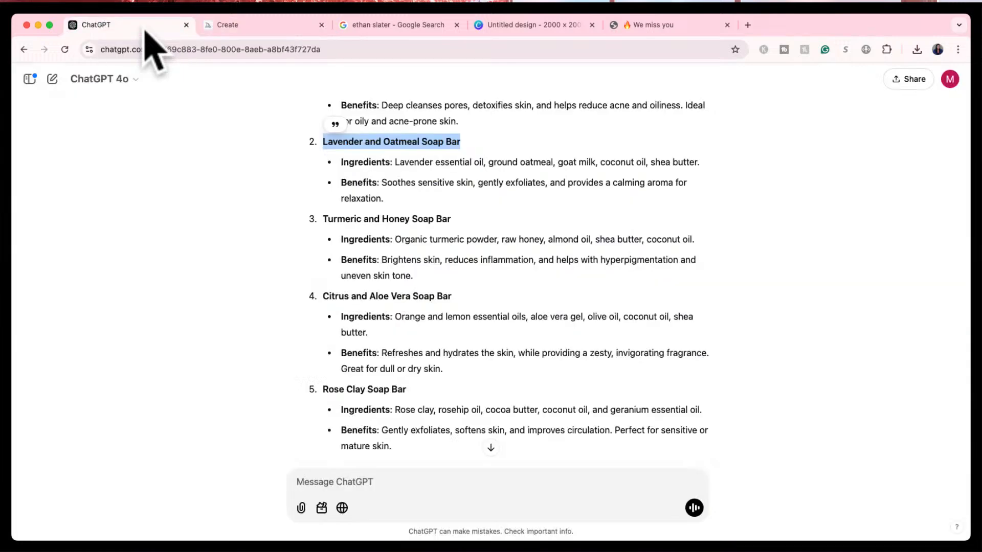
click(352, 483)
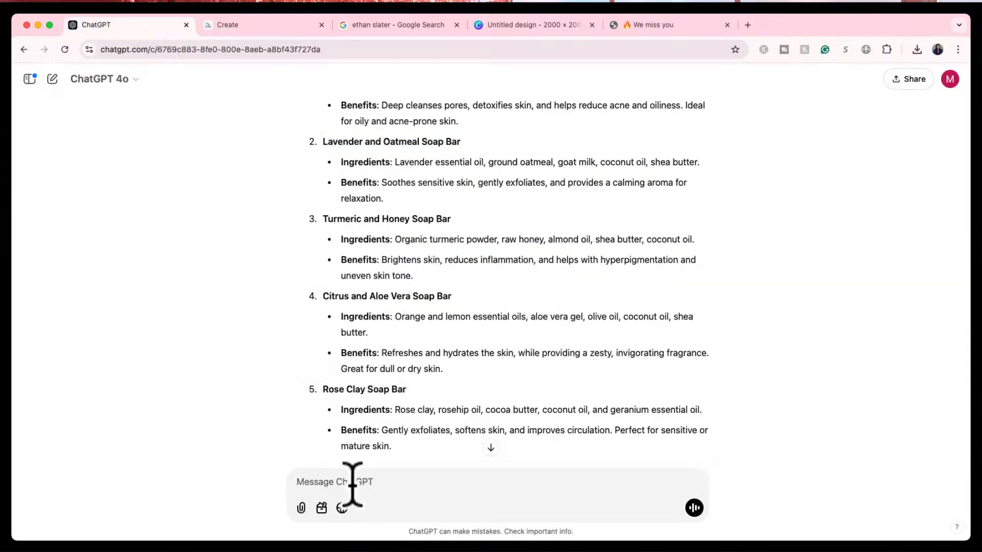
text(give me some business ideas)
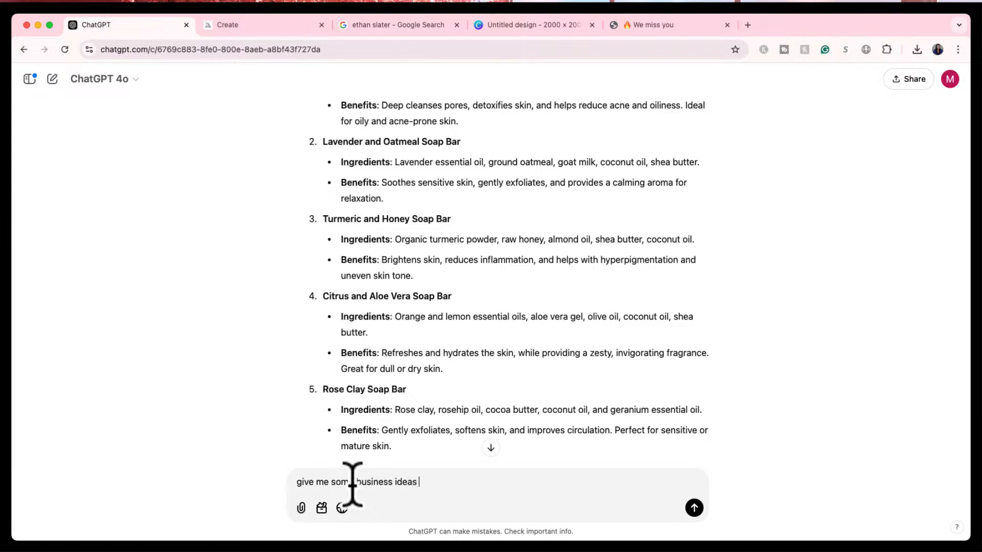
text( that are really popular for )
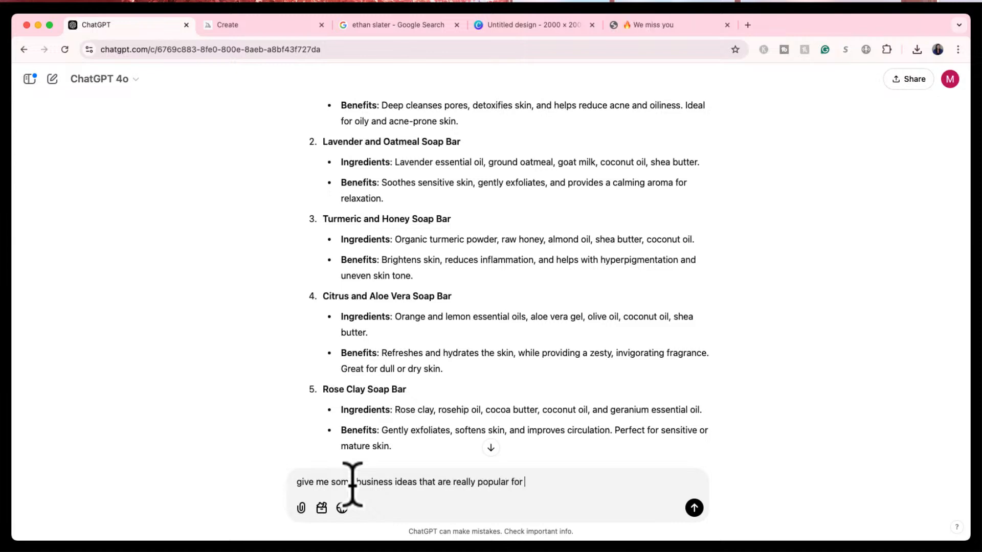
text(2024 and will continue to grow in)
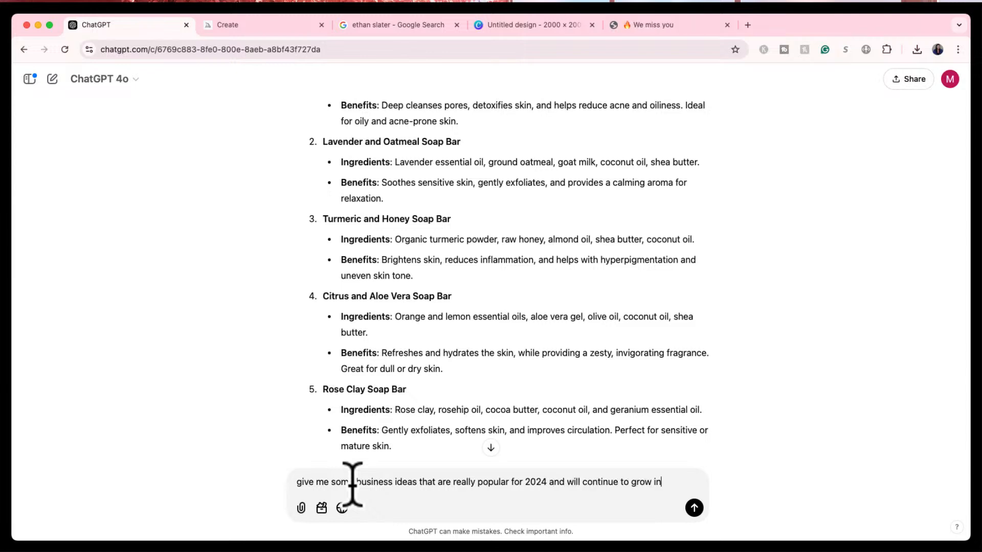
text( 2025 tha)
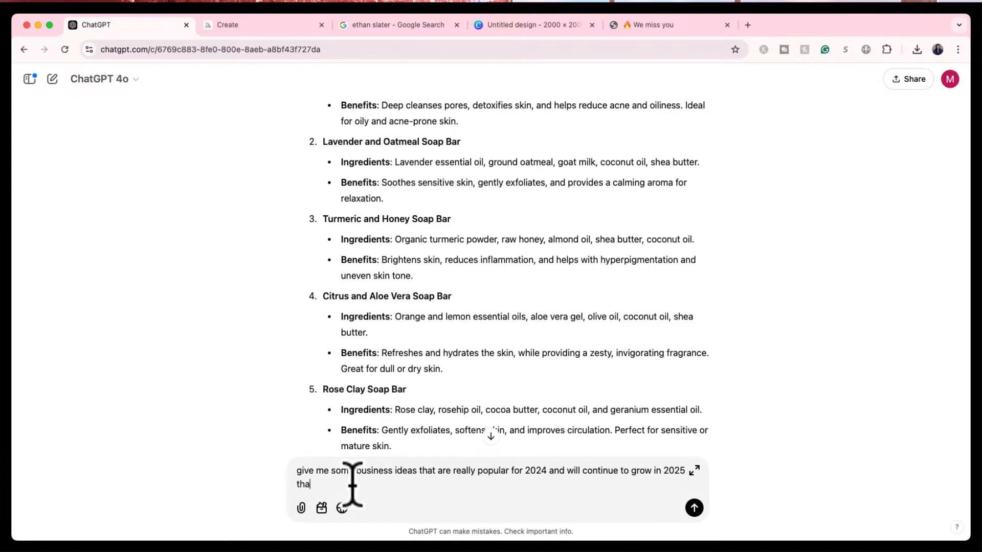
text(t i can sell in a shopify webs)
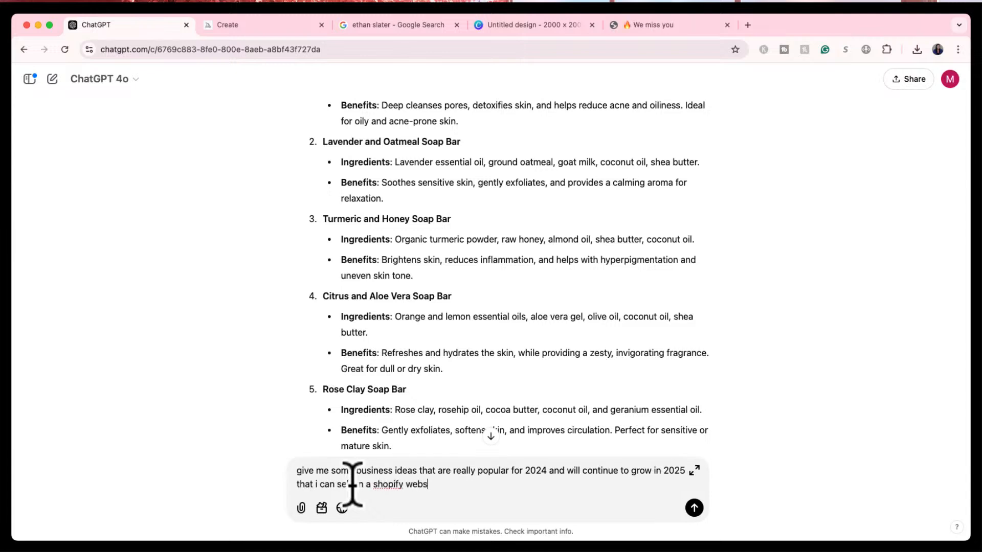
text(ite. it can be digital products and phy)
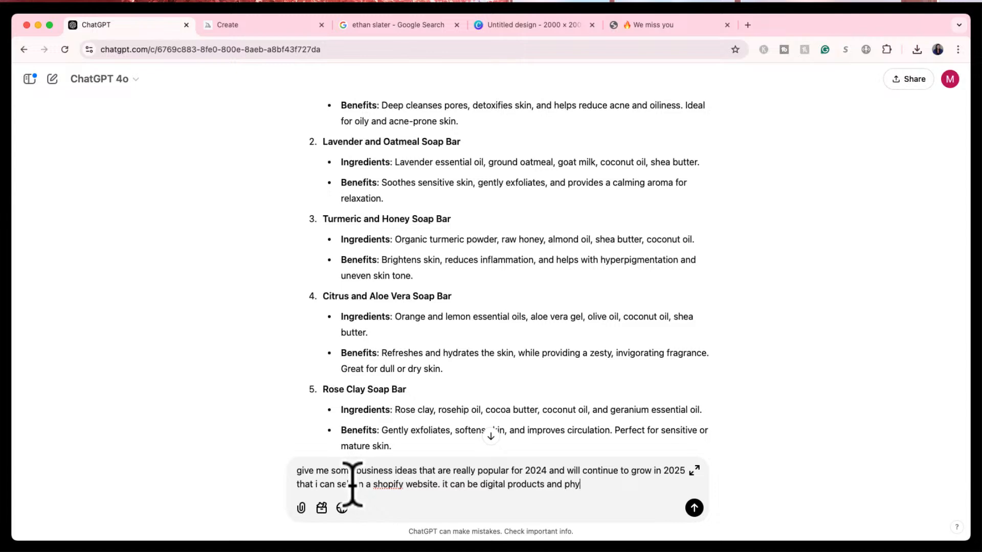
text(sical products. give me a list o)
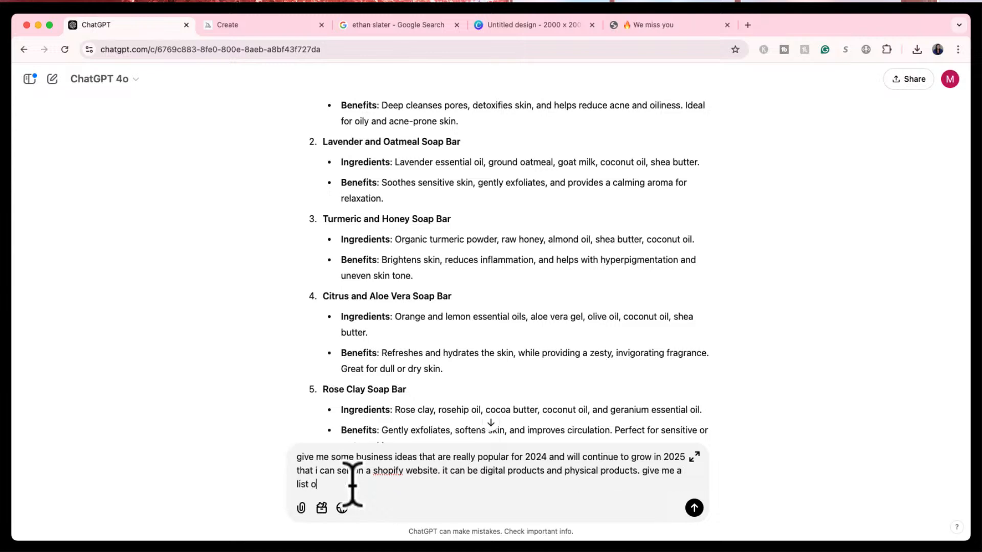
text(f 5 digital and 5 physical)
key(Return)
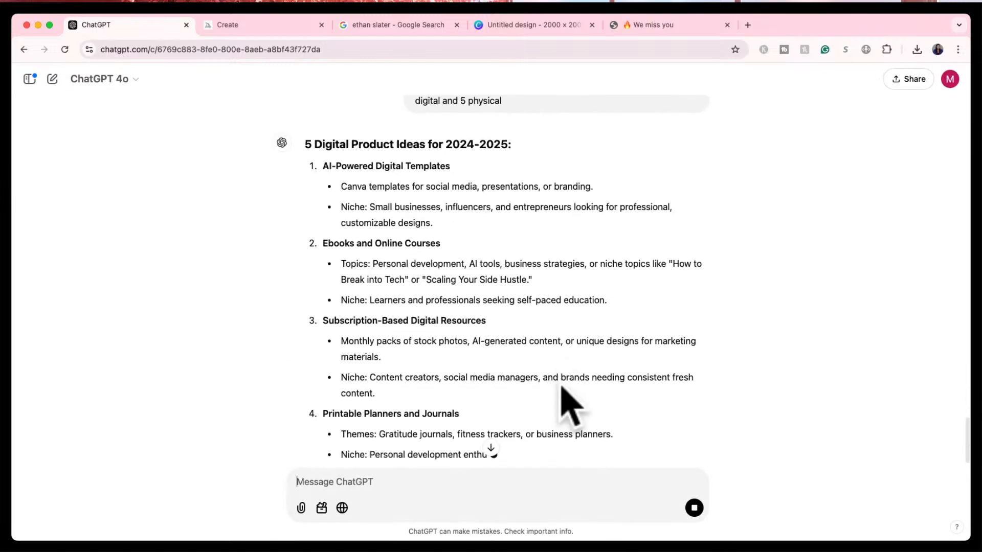
- Examine the five digital product ideas, including the monthly stock photo packs under Subscription-Based Digital Resources
scroll(570, 403, up, 3)
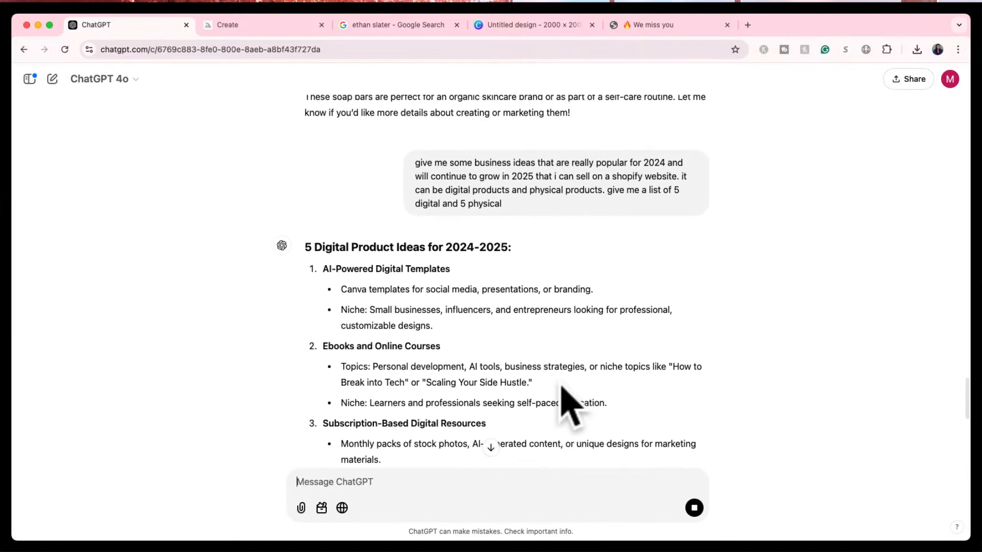
scroll(570, 404, up, 1)
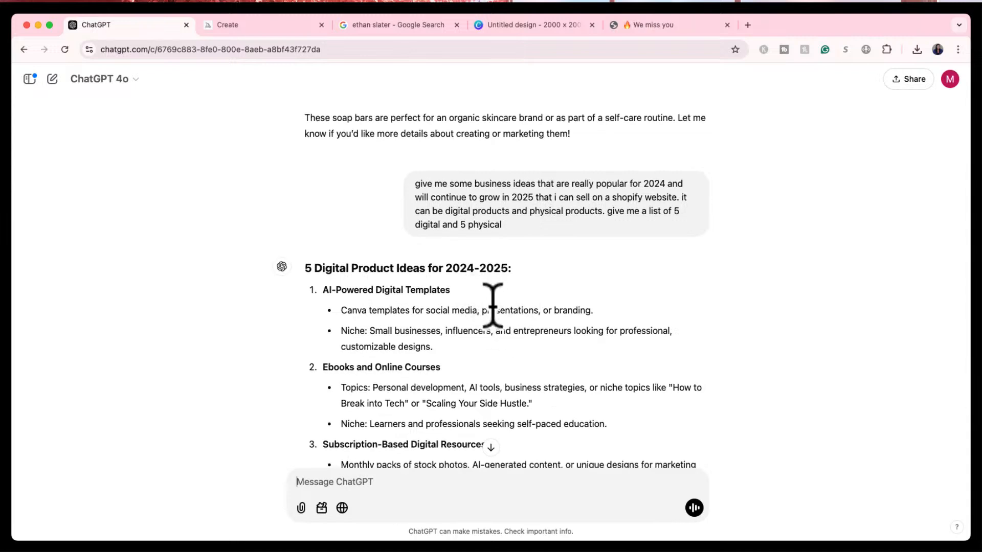
scroll(492, 305, down, 3)
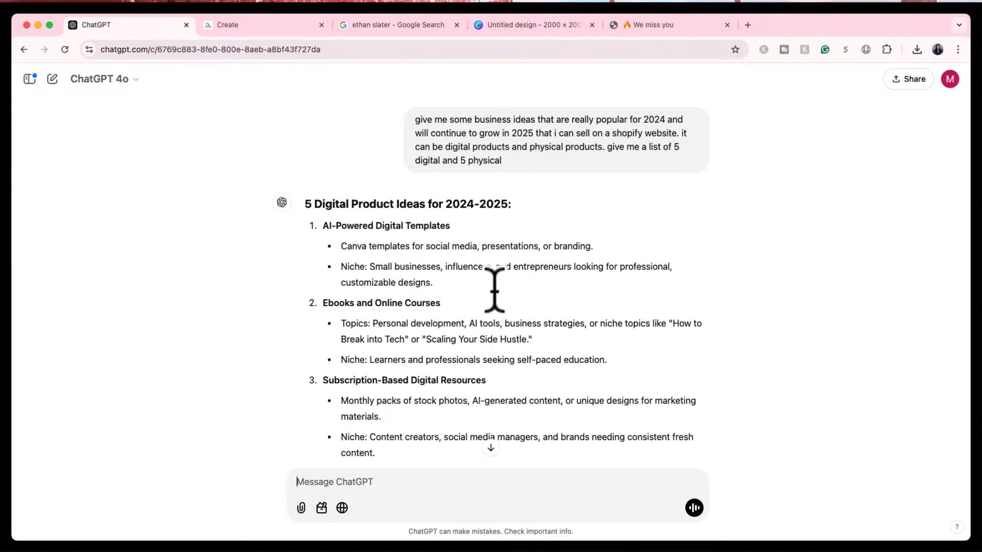
scroll(497, 289, down, 2)
scroll(495, 292, down, 1)
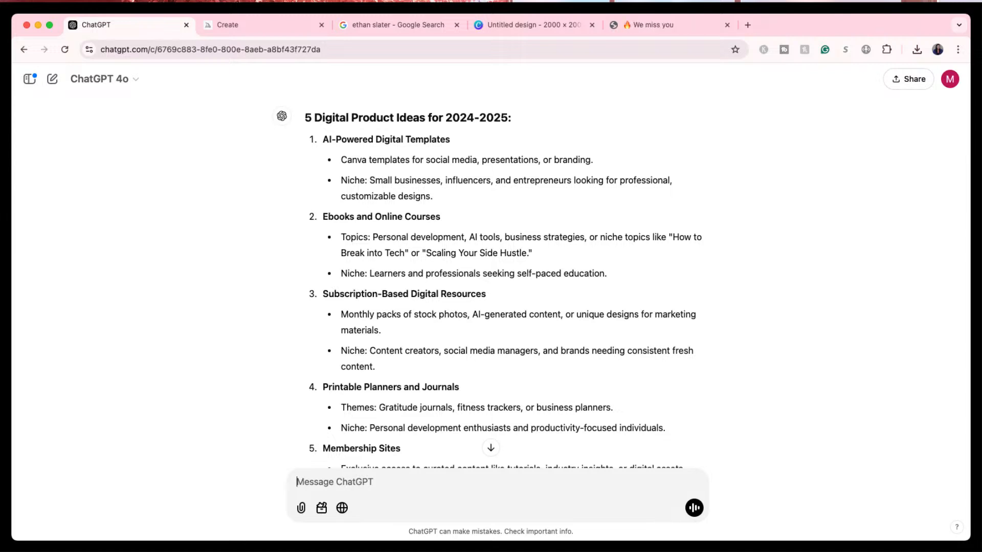
scroll(491, 286, down, 1)
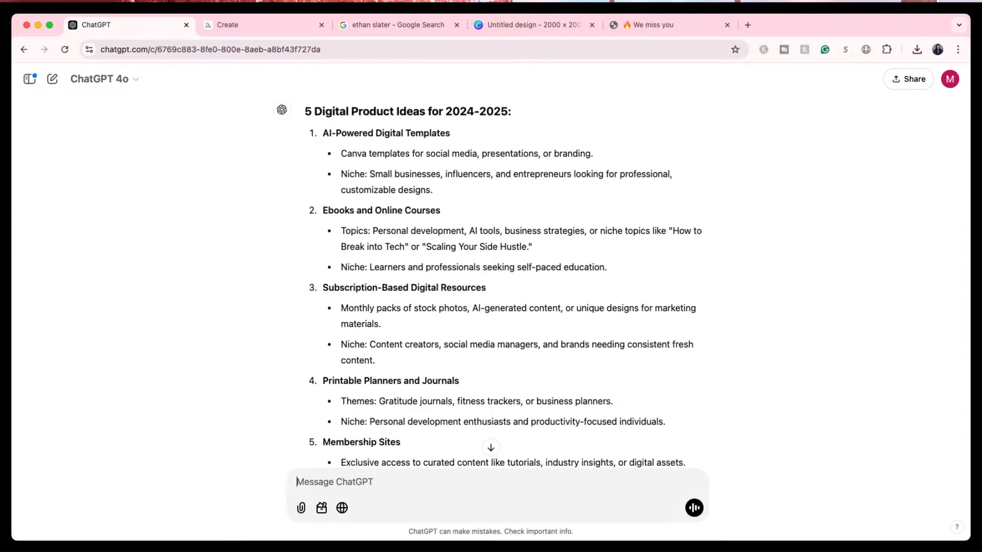
scroll(491, 286, down, 3)
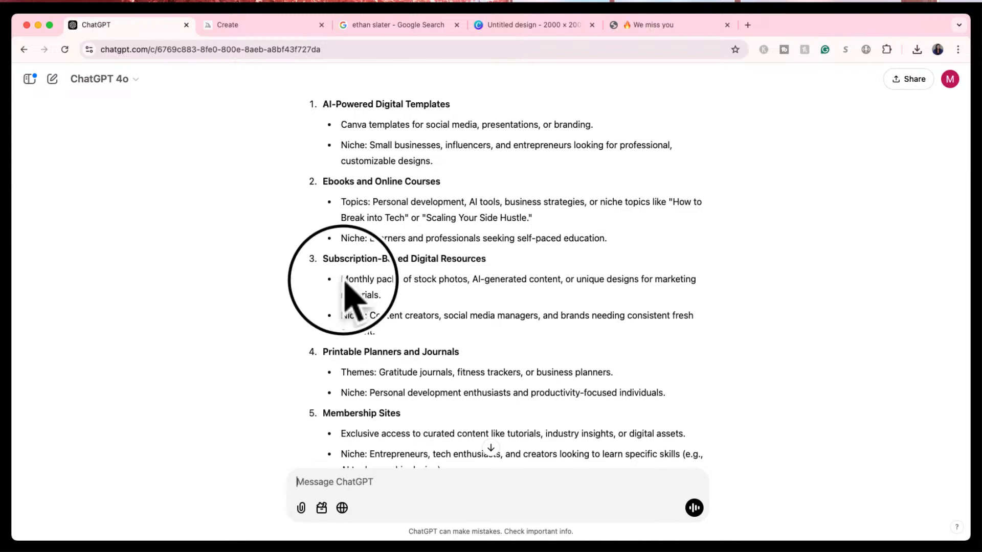
drag(342, 279, 465, 295)
click(461, 314)
scroll(460, 312, down, 3)
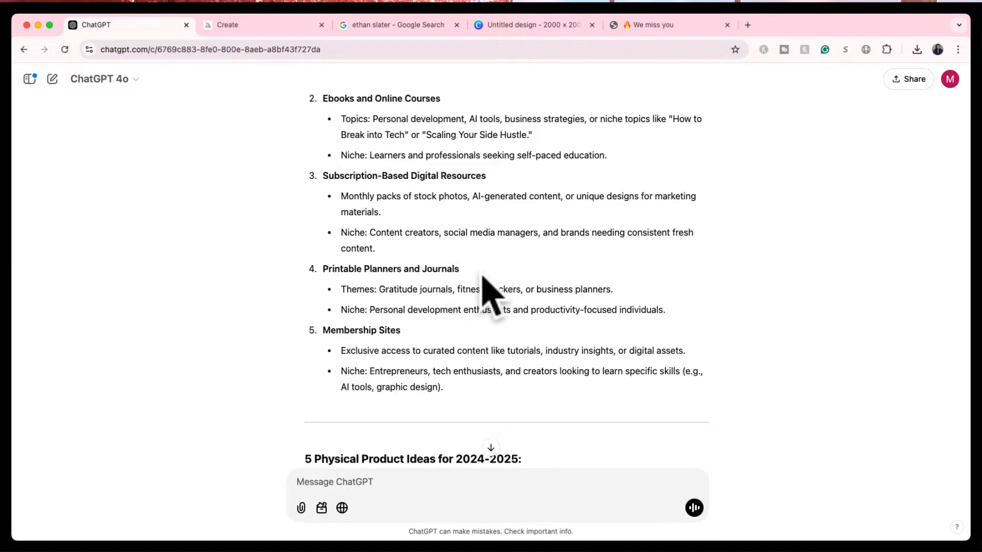
scroll(460, 352, up, 1)
scroll(460, 352, up, 6)
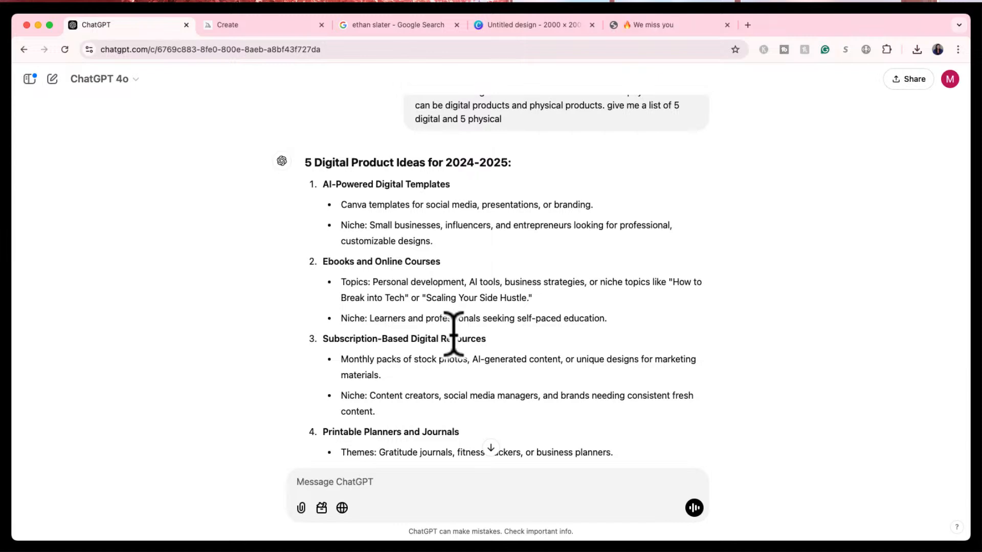
scroll(453, 334, up, 1)
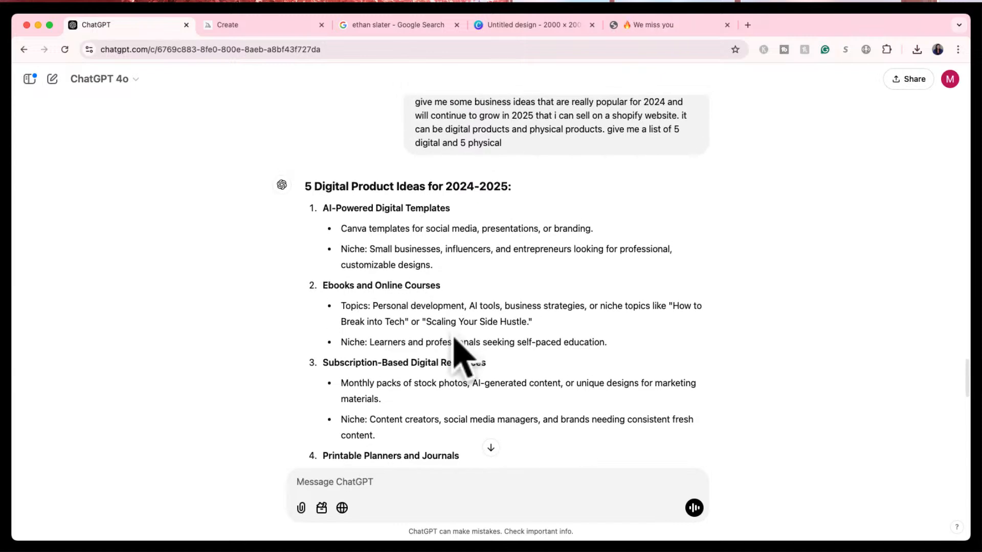
- Examine the five physical product ideas for 2024-2025 and the Pro Tip that follows them
scroll(453, 339, down, 10)
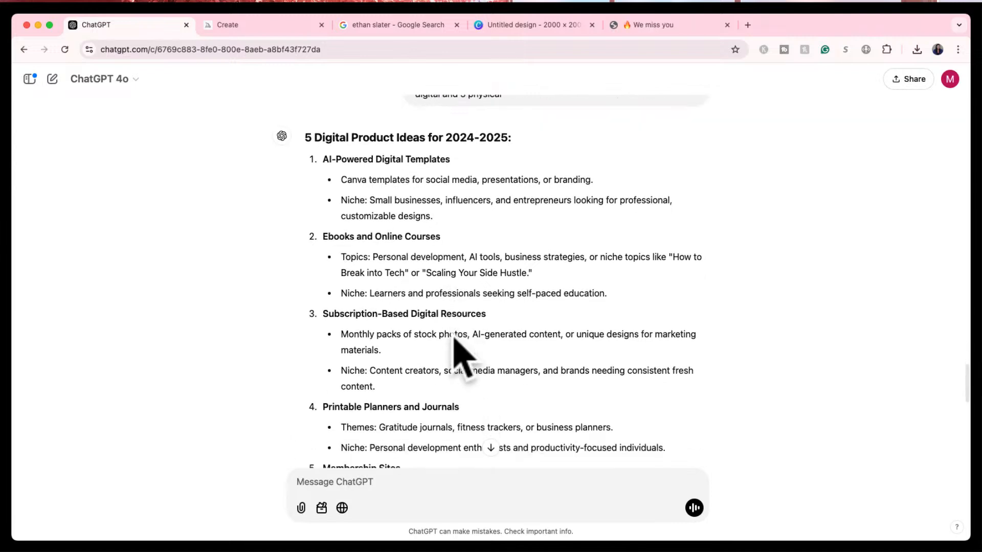
scroll(463, 356, down, 8)
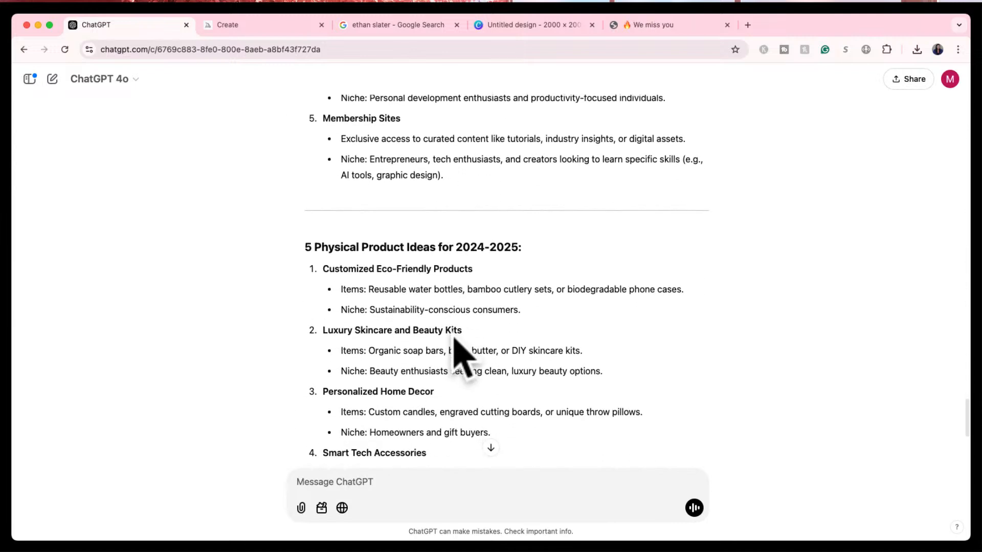
scroll(454, 339, down, 1)
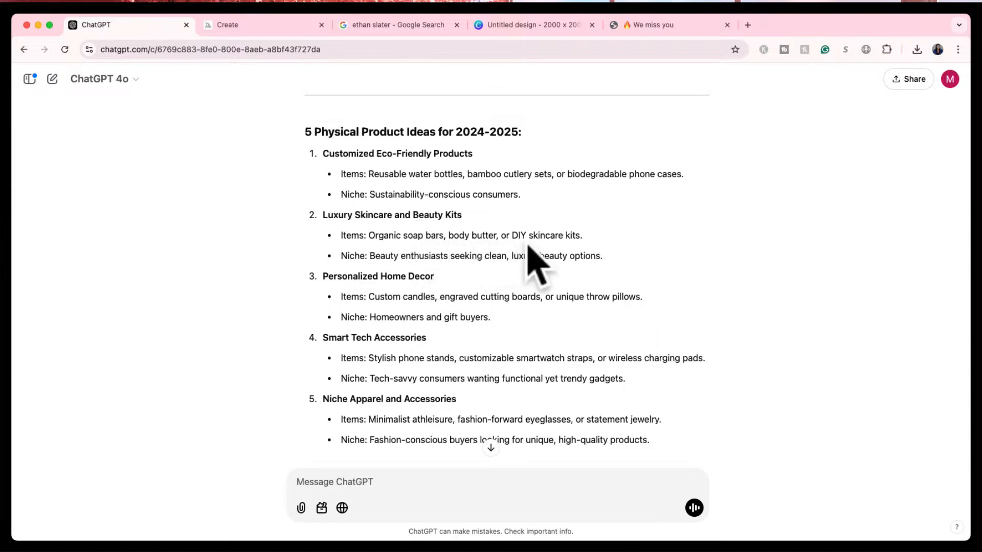
scroll(509, 283, down, 1)
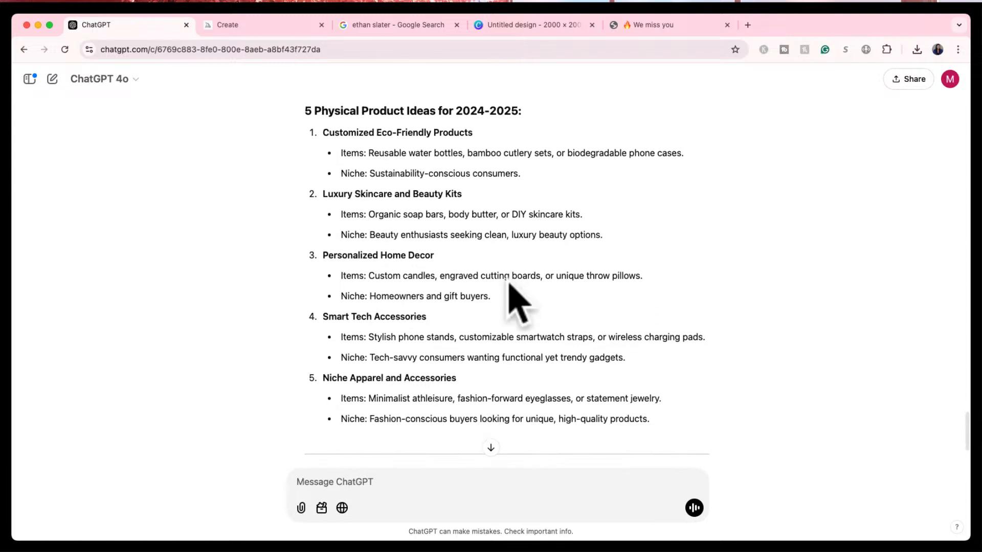
scroll(508, 282, down, 1)
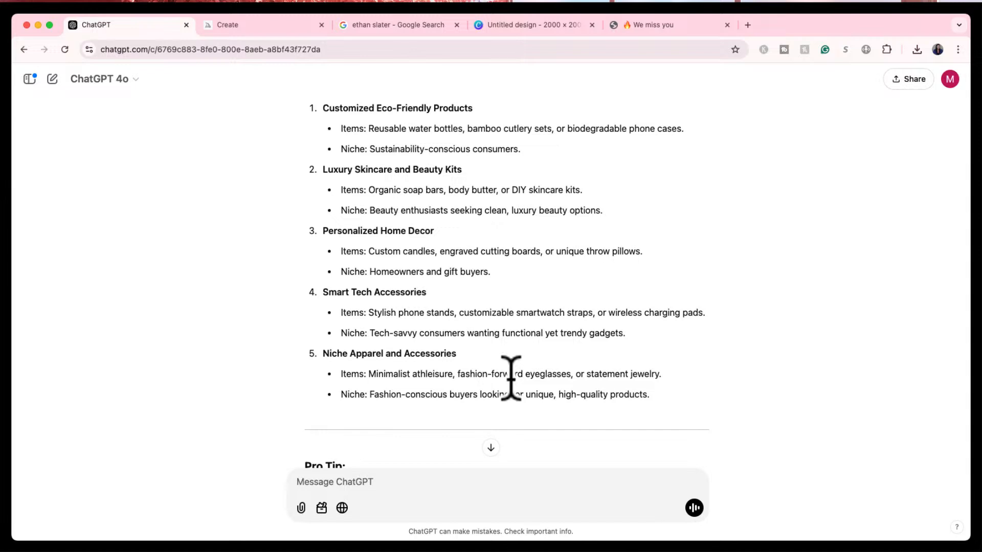
scroll(562, 384, down, 5)
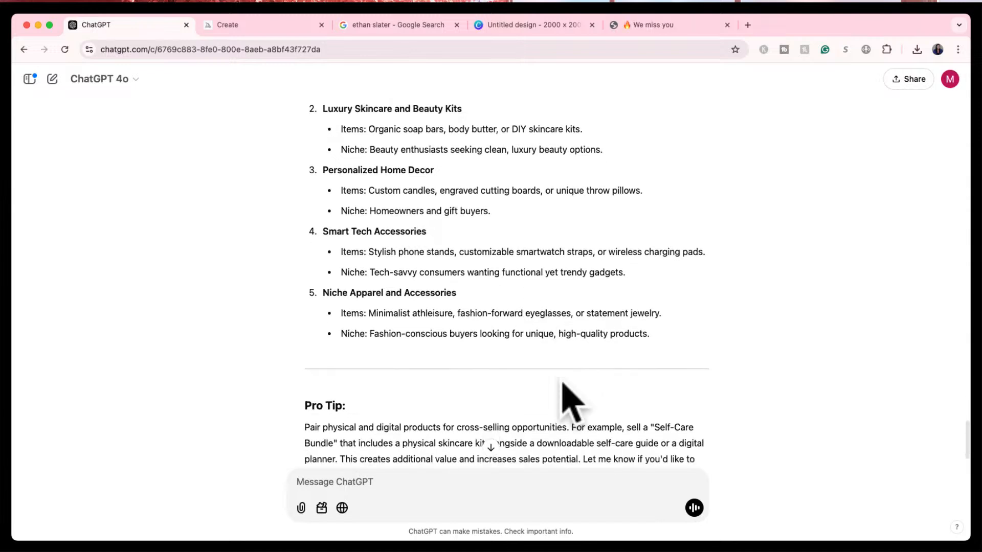
scroll(562, 381, up, 7)
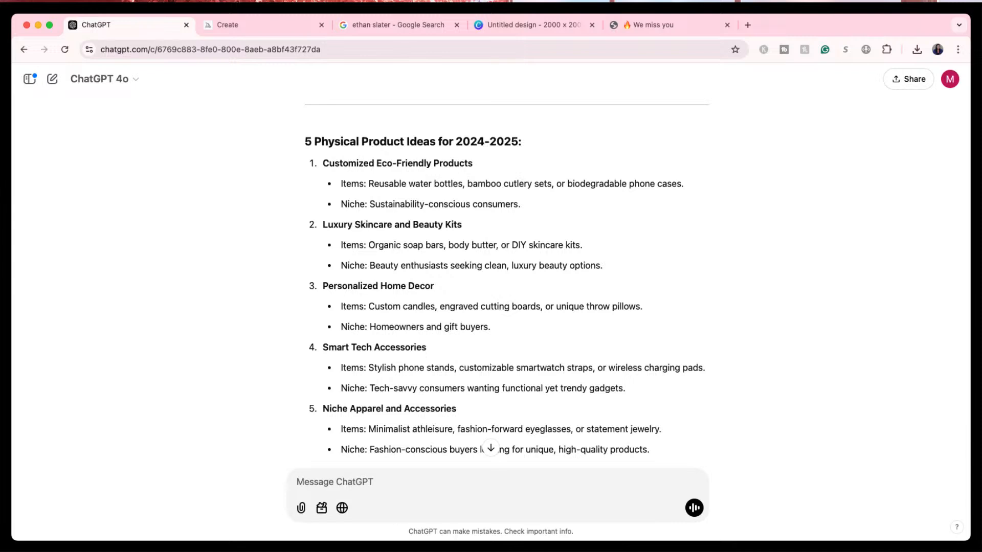
- Highlight the word "Ebooks" in the second digital product idea and switch to the Canva design
scroll(508, 285, up, 5)
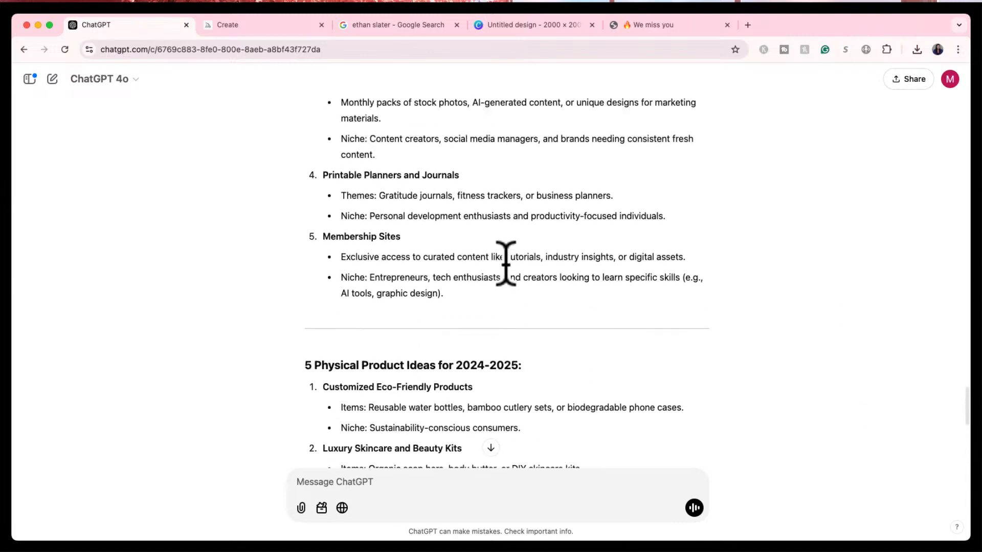
scroll(506, 266, up, 4)
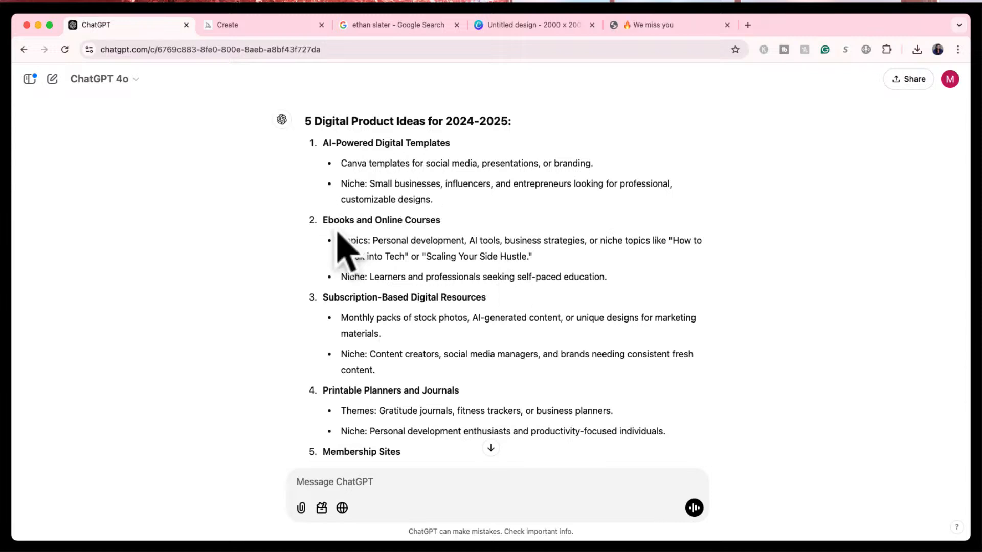
double_click(330, 221)
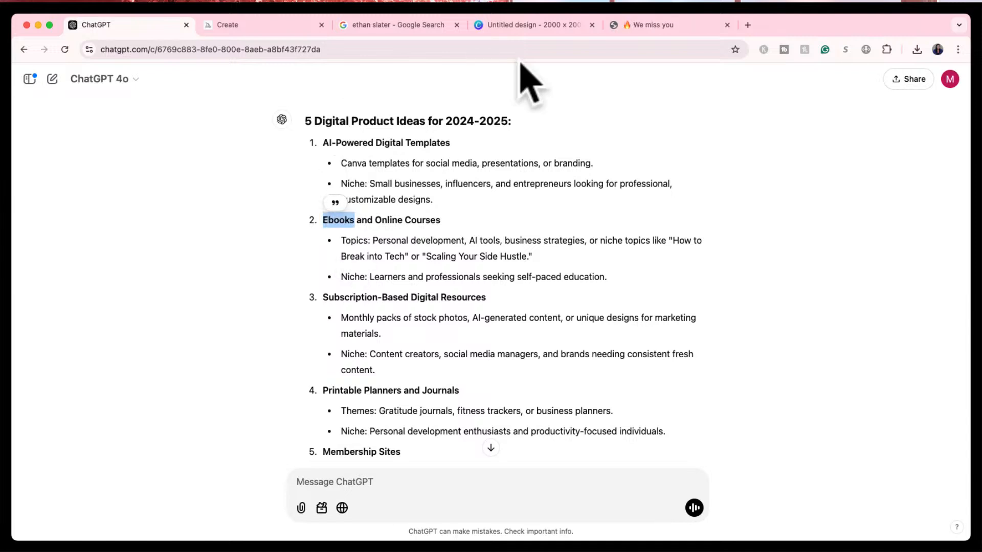
click(533, 26)
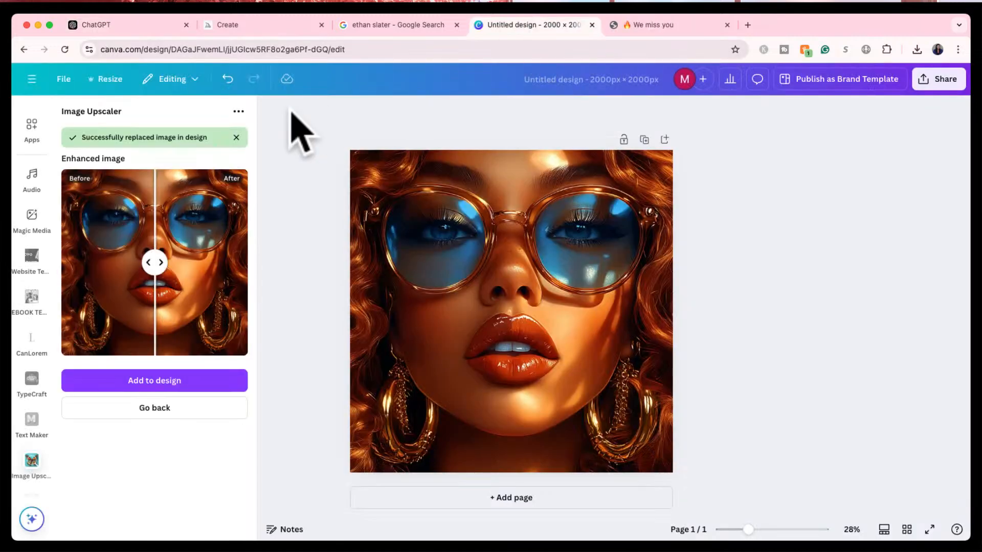
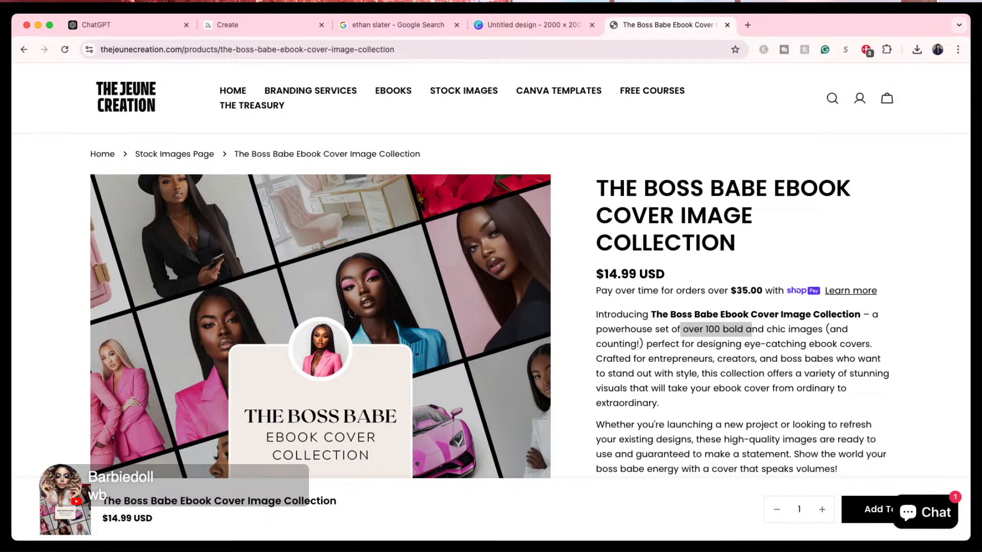
- Clear the text selection and look over The Boss Babe Ebook Cover Image Collection product page
click(697, 333)
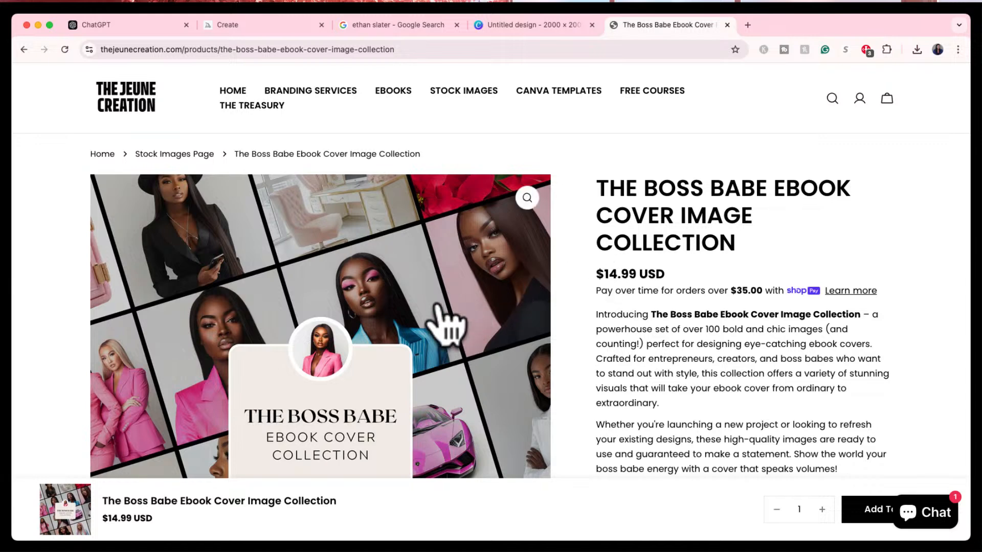
scroll(444, 325, down, 2)
scroll(445, 325, down, 2)
scroll(444, 325, up, 4)
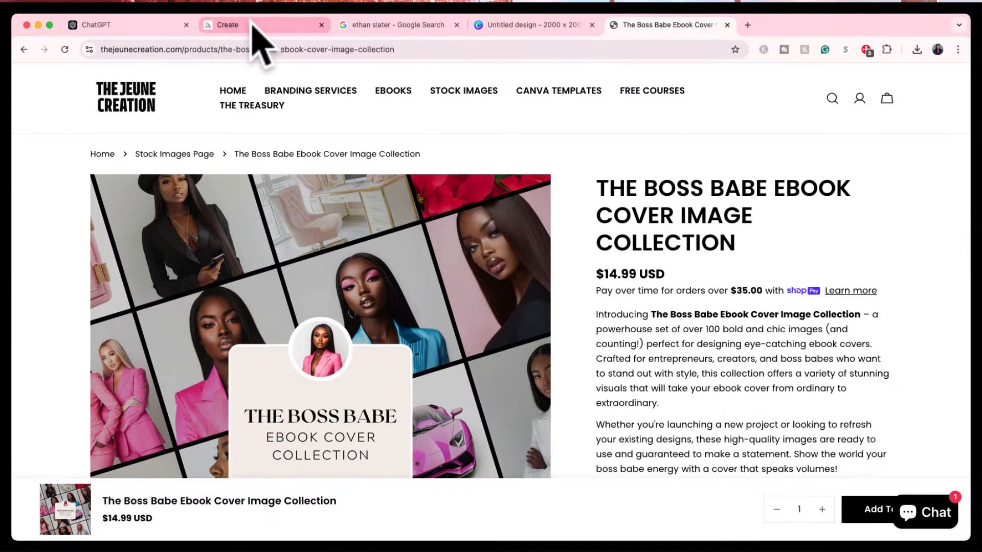
- Switch to the Canva design, resize it to a custom 4 × 5 in, and delete the portrait image from the page
click(530, 26)
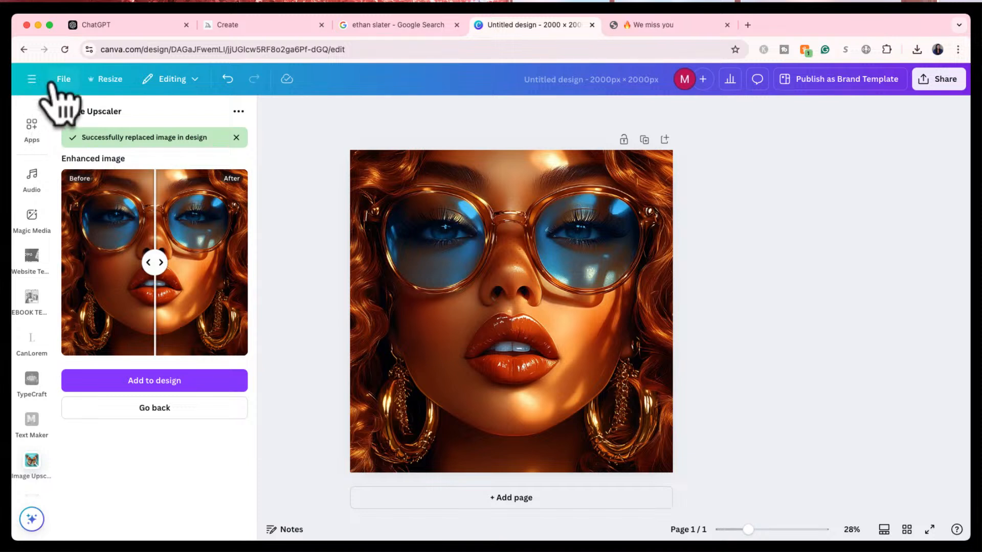
click(110, 79)
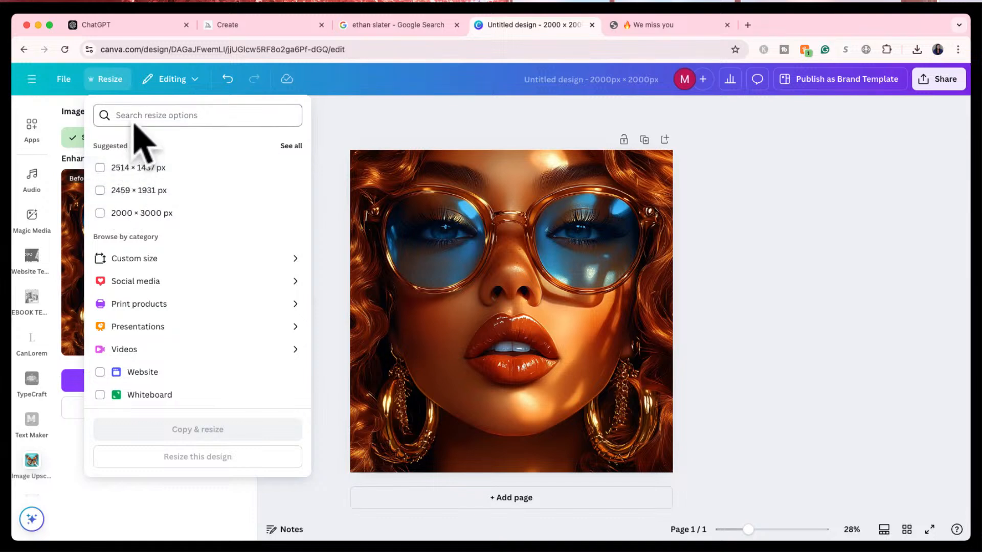
click(190, 259)
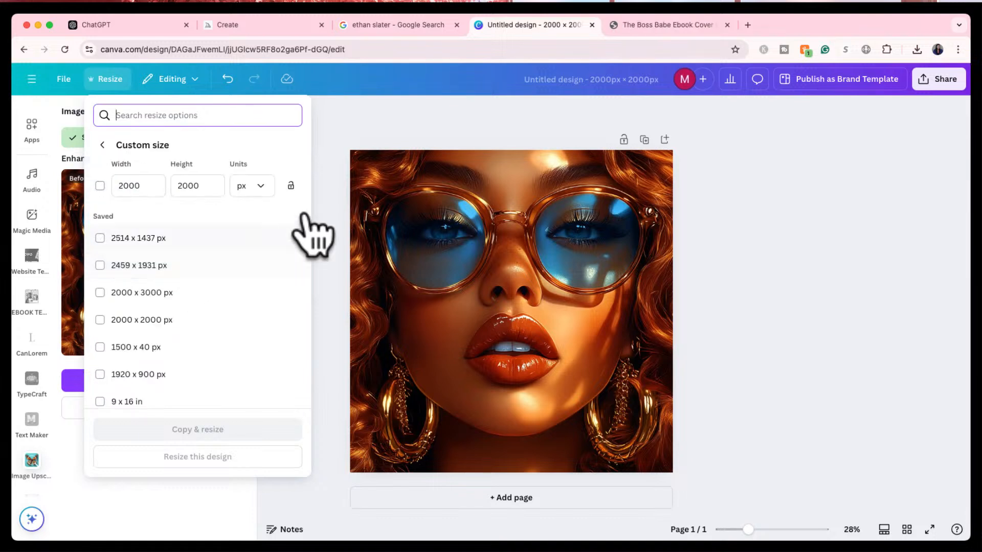
click(251, 187)
click(254, 240)
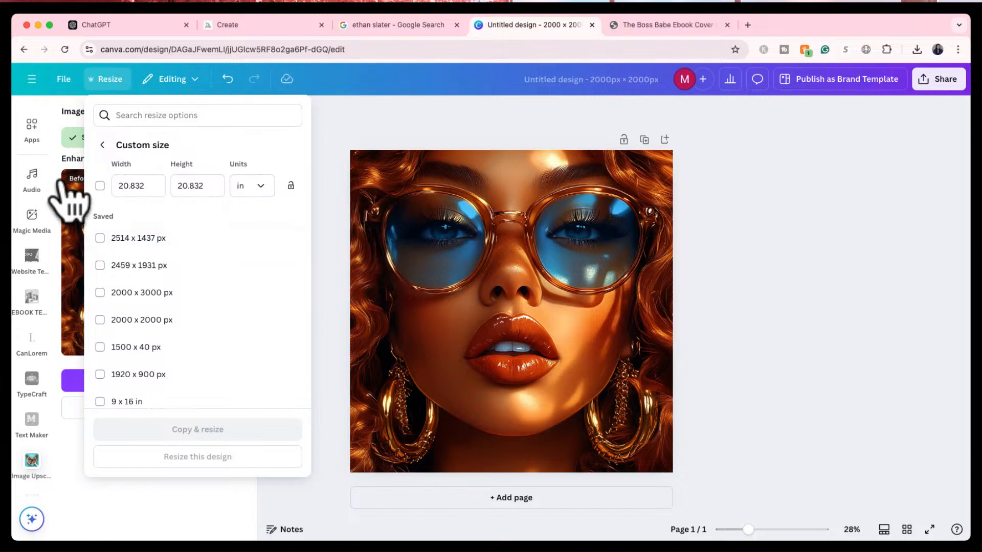
click(137, 185)
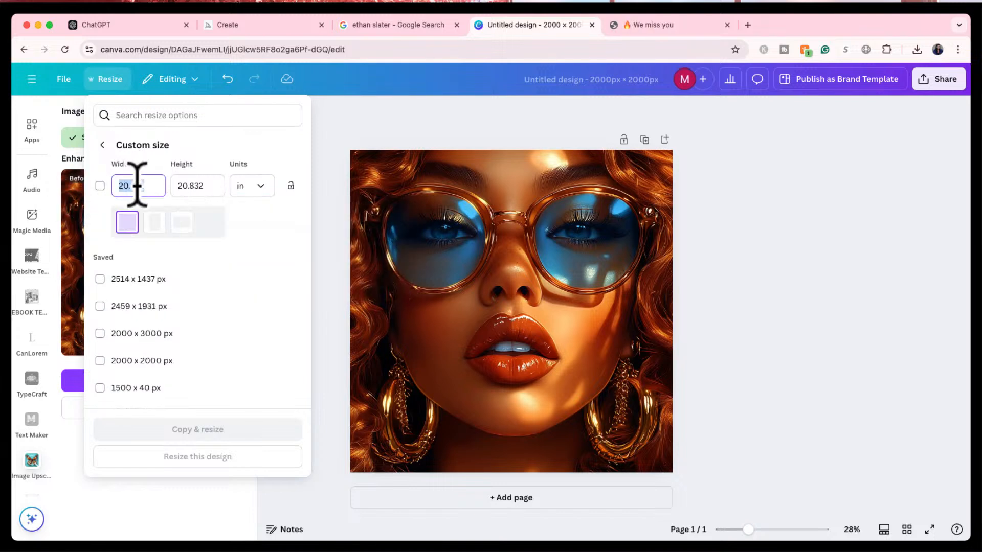
text(4)
key(Tab)
text(5)
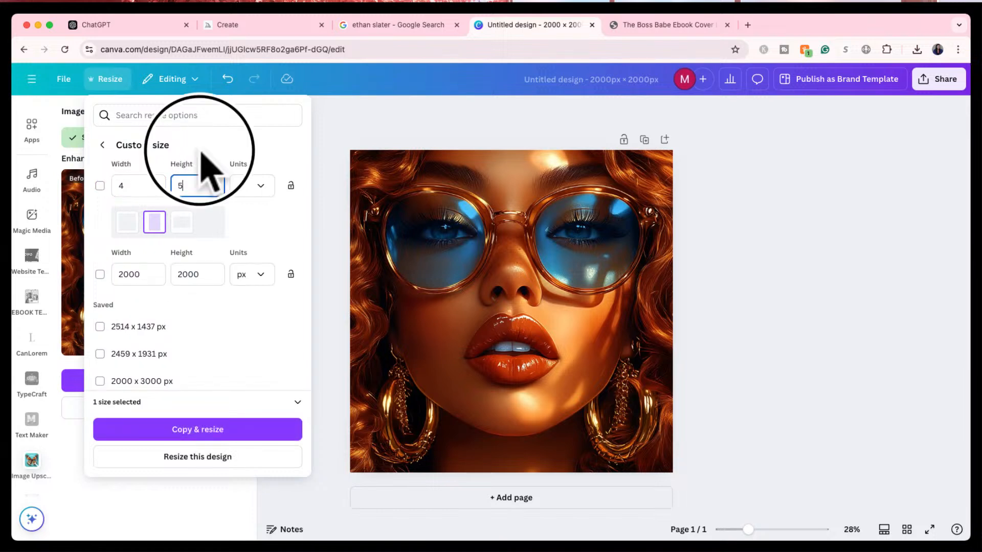
click(197, 456)
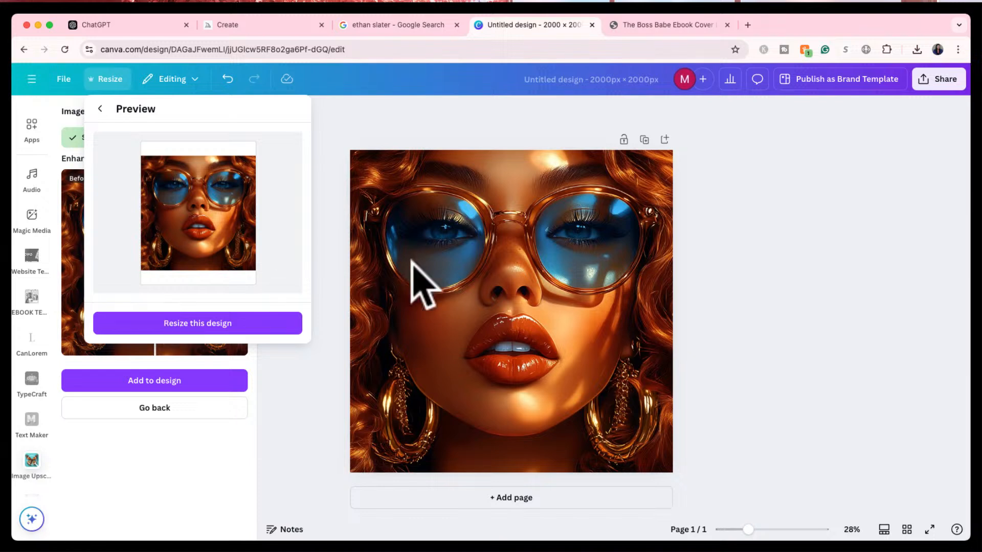
click(265, 324)
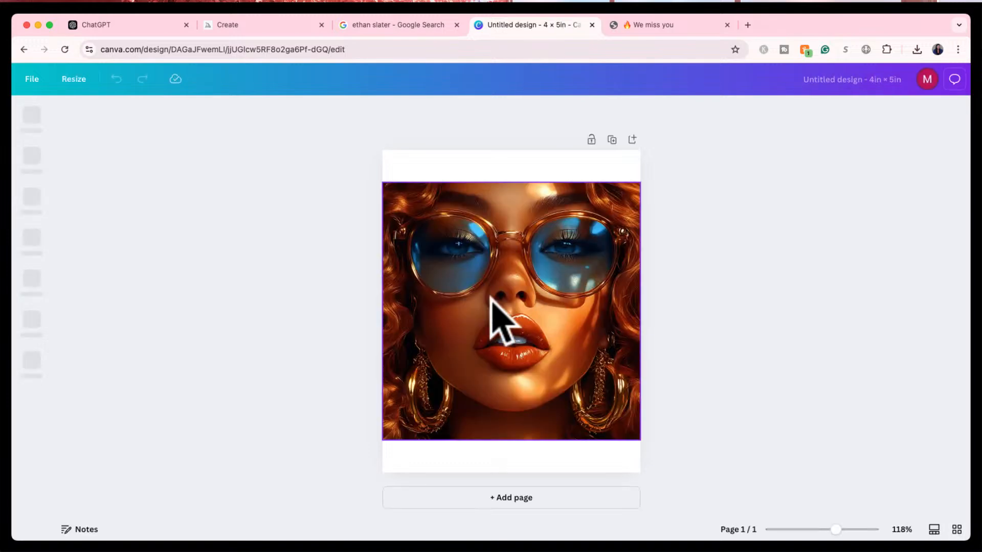
key(Delete)
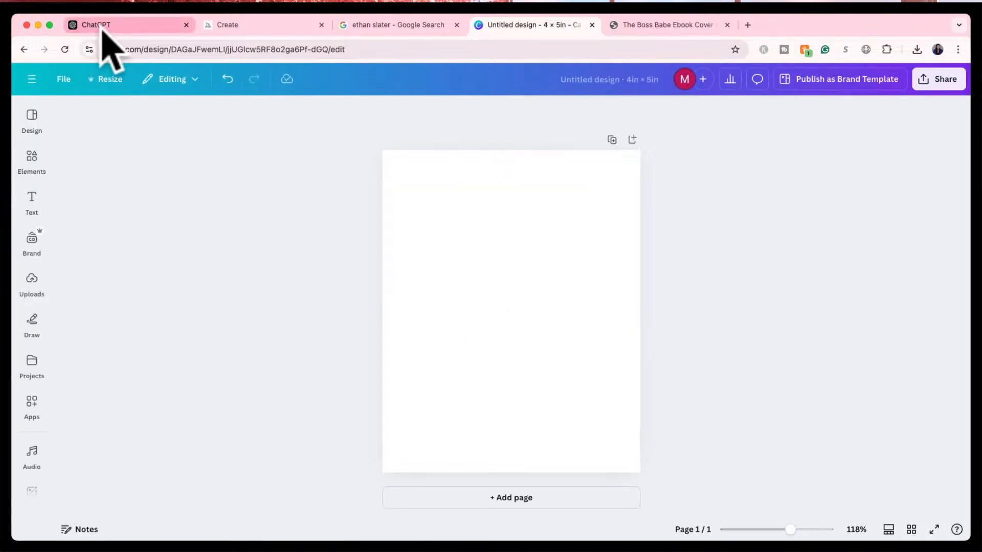
- Switch to ChatGPT and send the request "give me 5 examples of a unique ebook title that is Boss Babe themed"
click(103, 25)
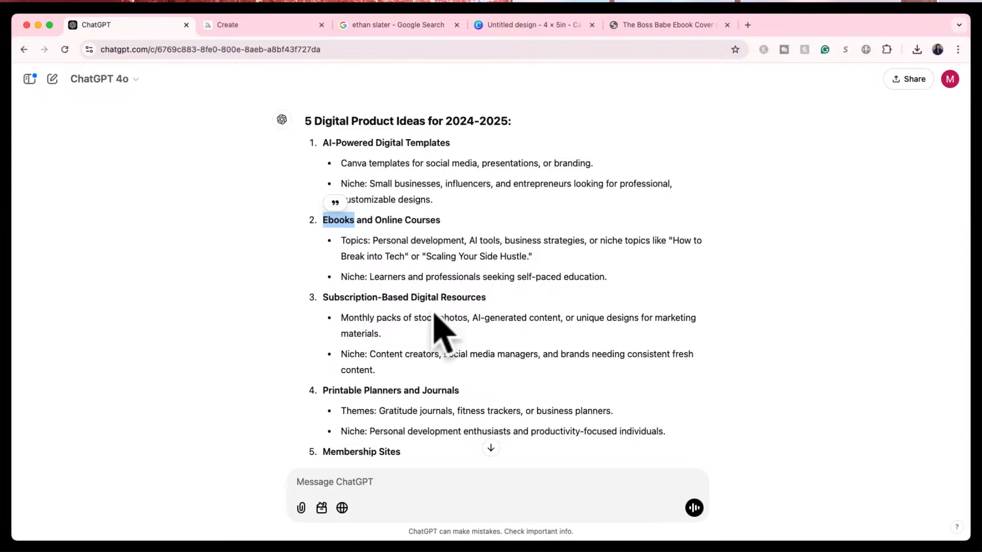
click(477, 481)
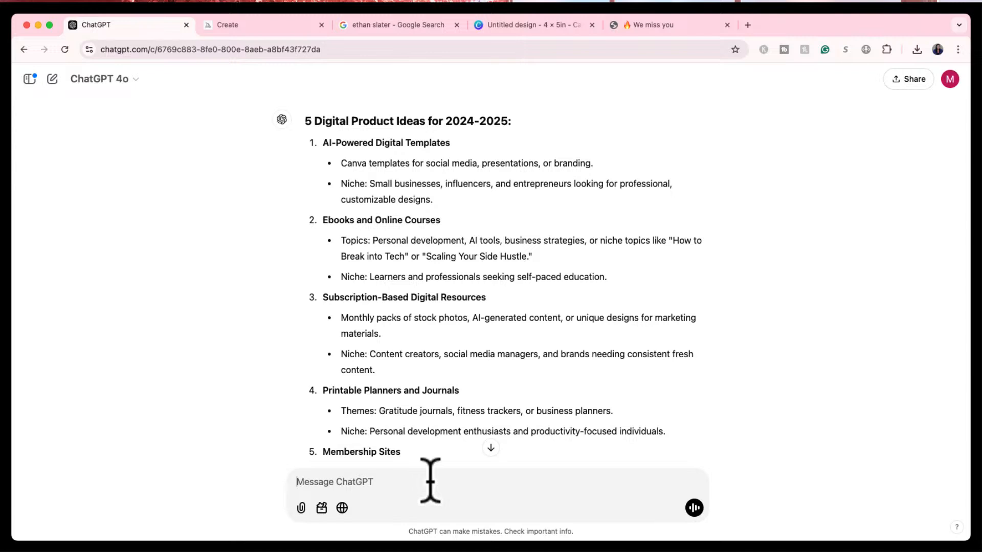
text(give me )
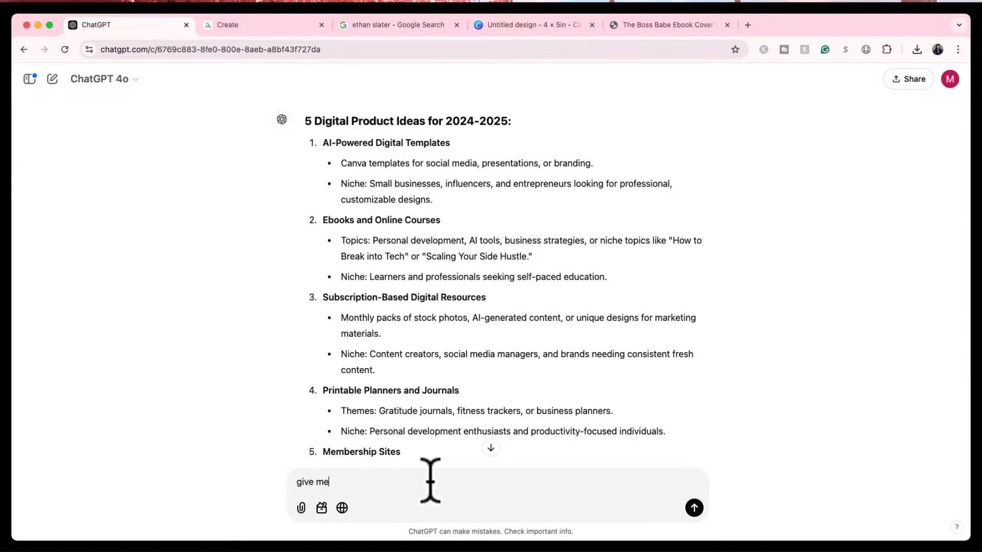
text(5 exam)
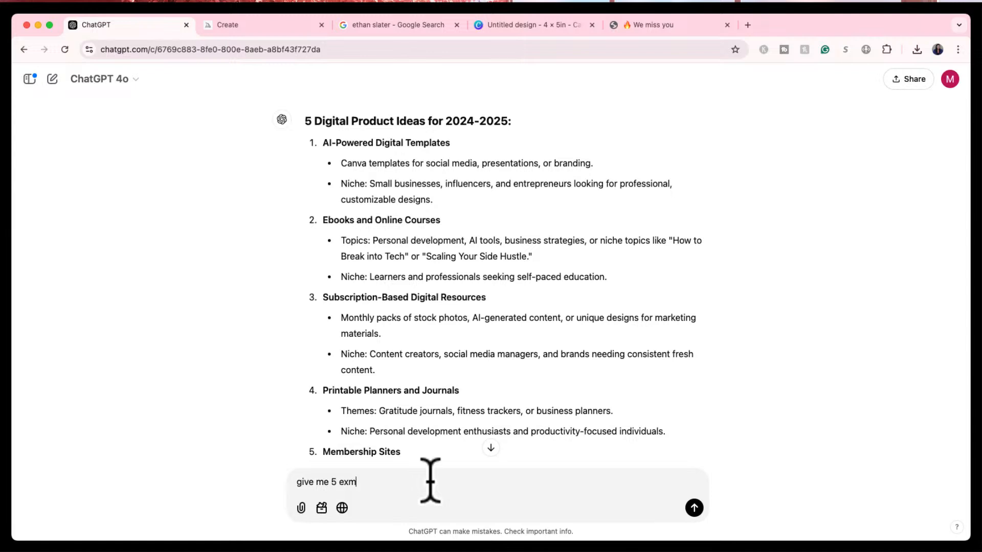
key(BackSpace)
text(amples of a )
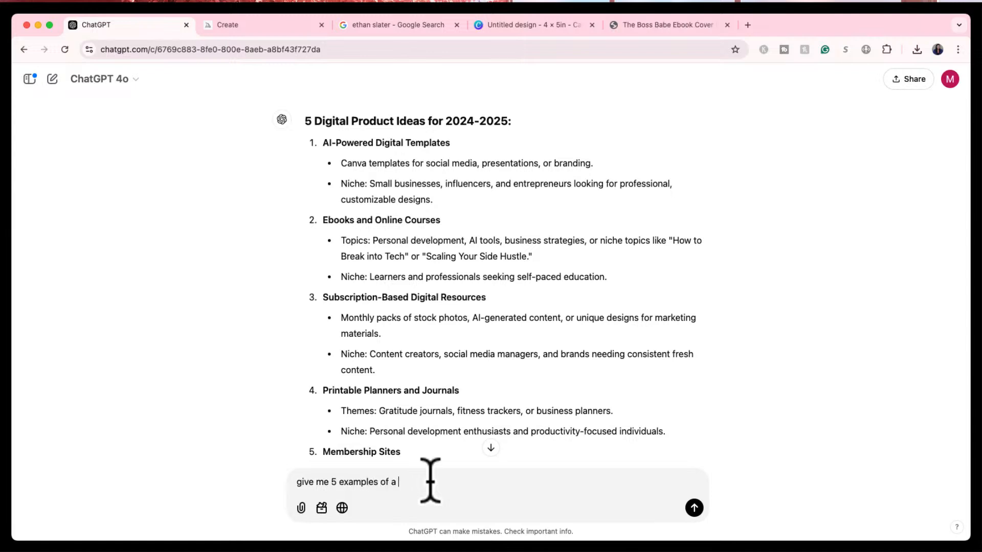
text(unique ebook t)
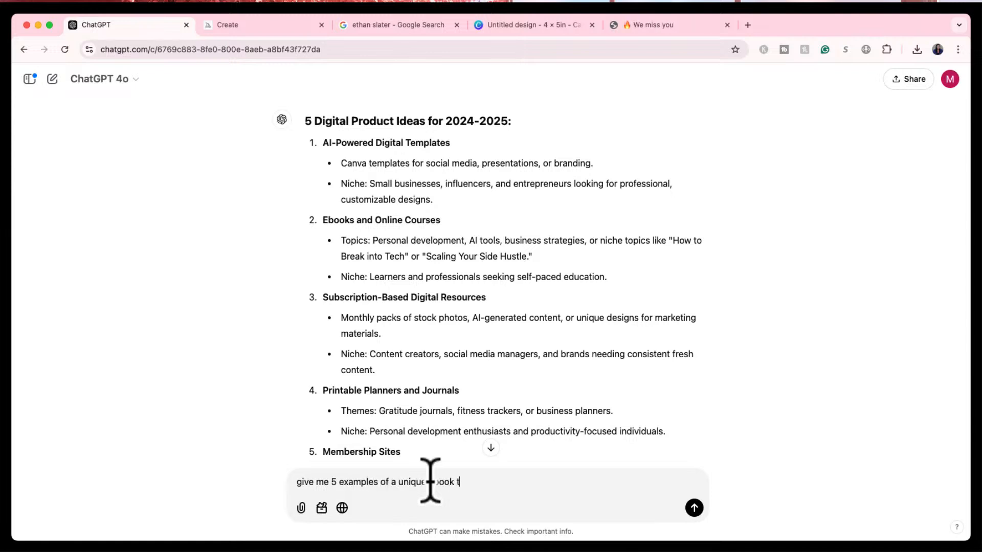
text(itle tha )
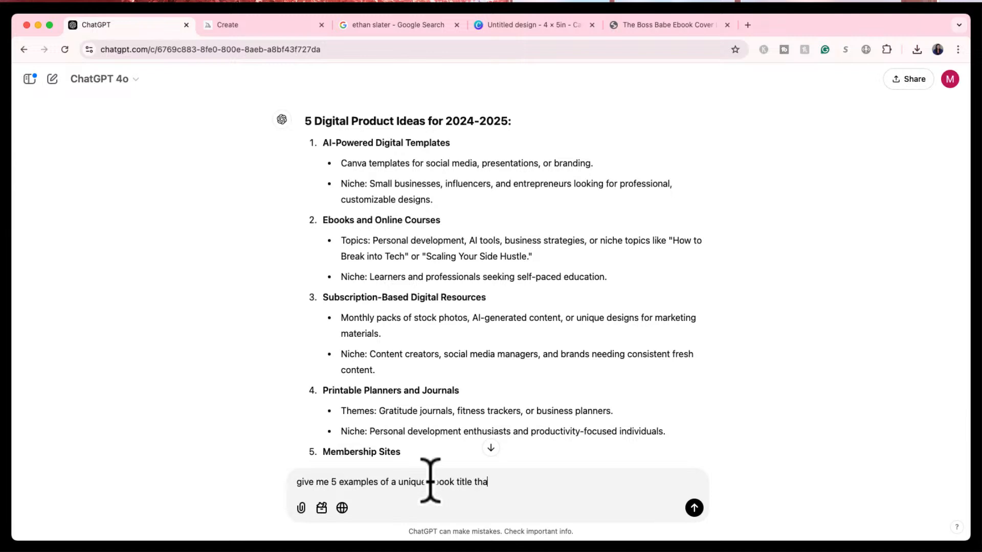
text(t is Bos)
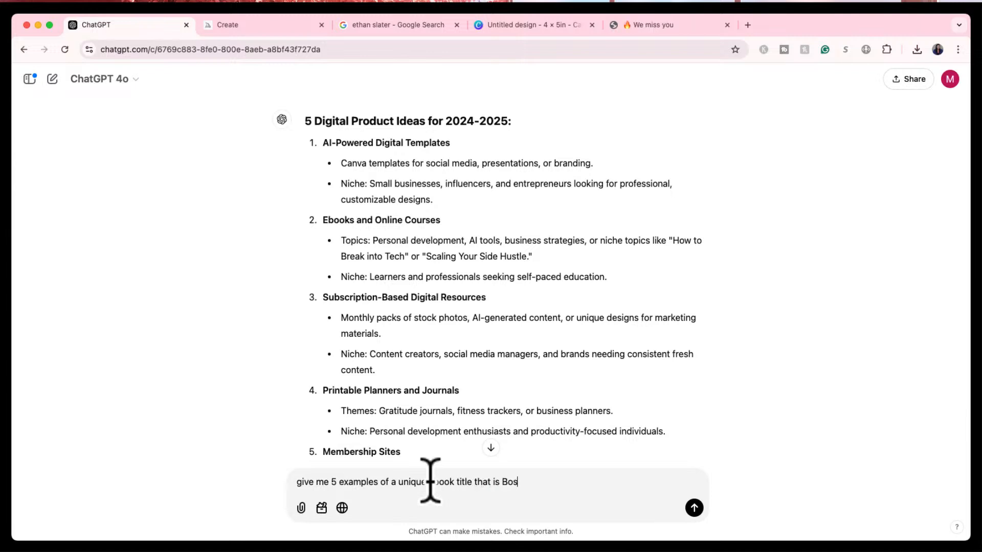
text(s Babe themed)
key(Return)
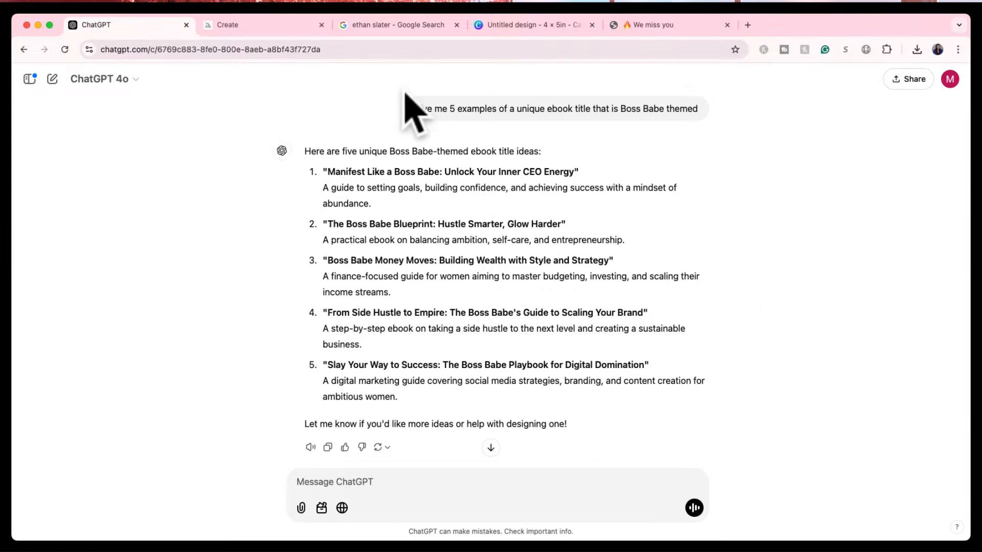
- Send "ideas on prompts i can create for this in midjourney to design my ebook:" followed by the copied first title idea and its description
drag(373, 201, 322, 176)
key(super+c)
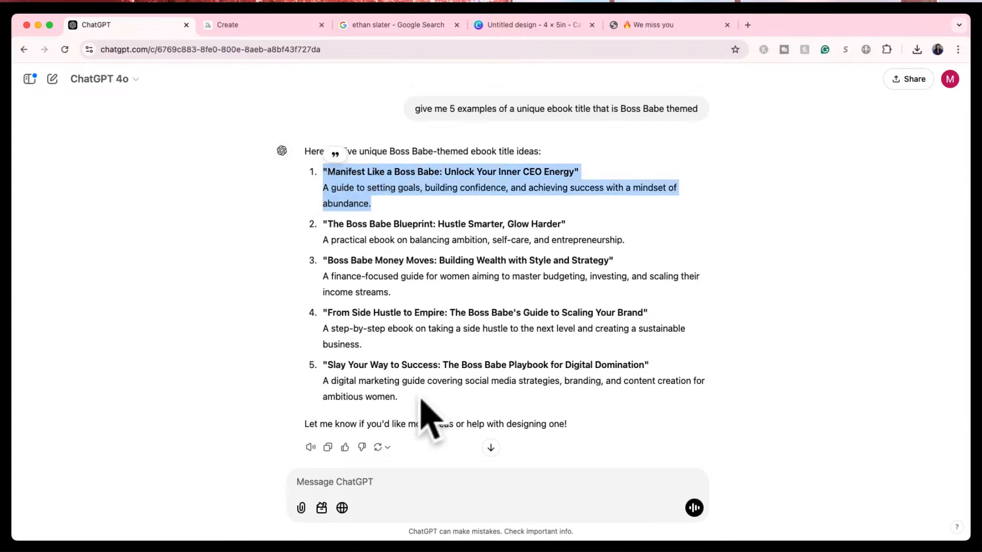
click(438, 483)
text(id)
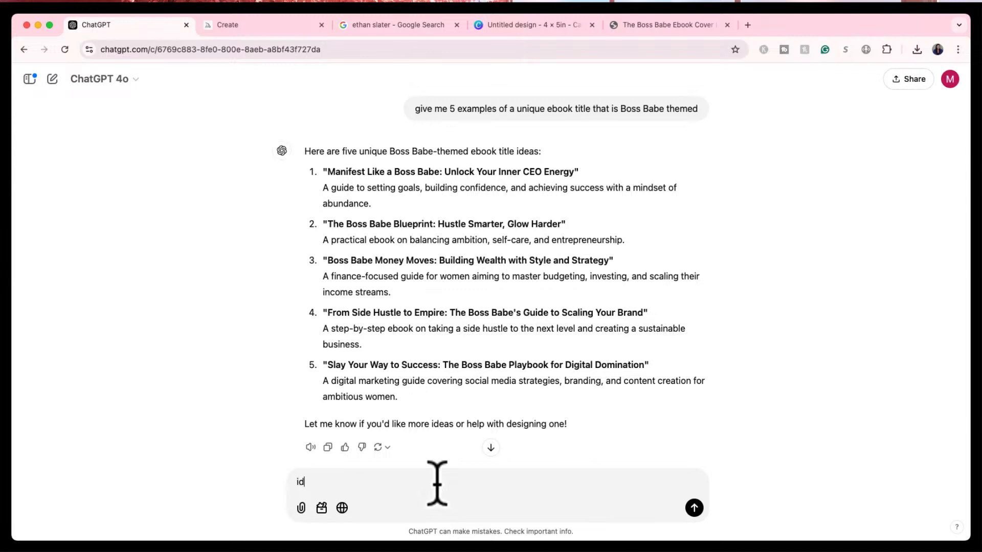
text(eas on prom)
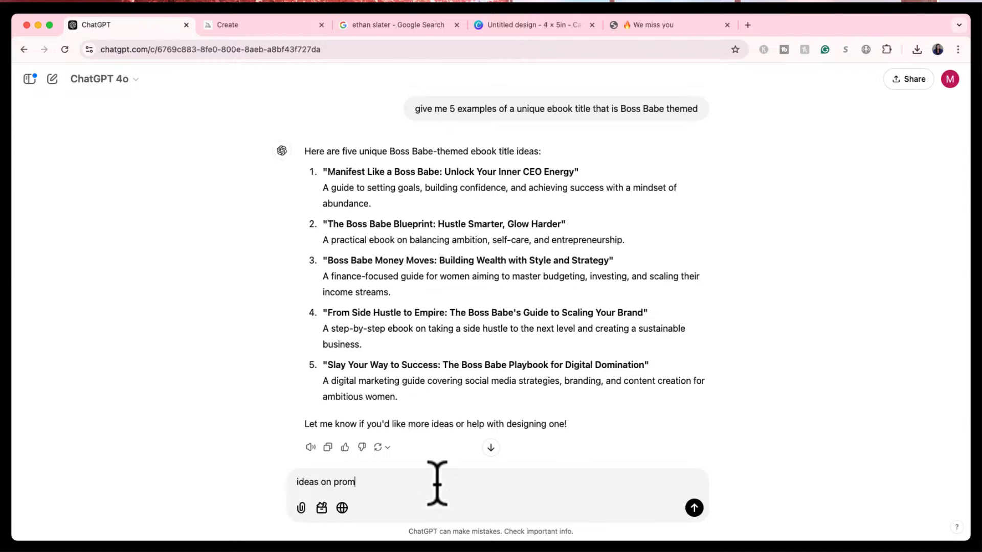
text(pts i can cre)
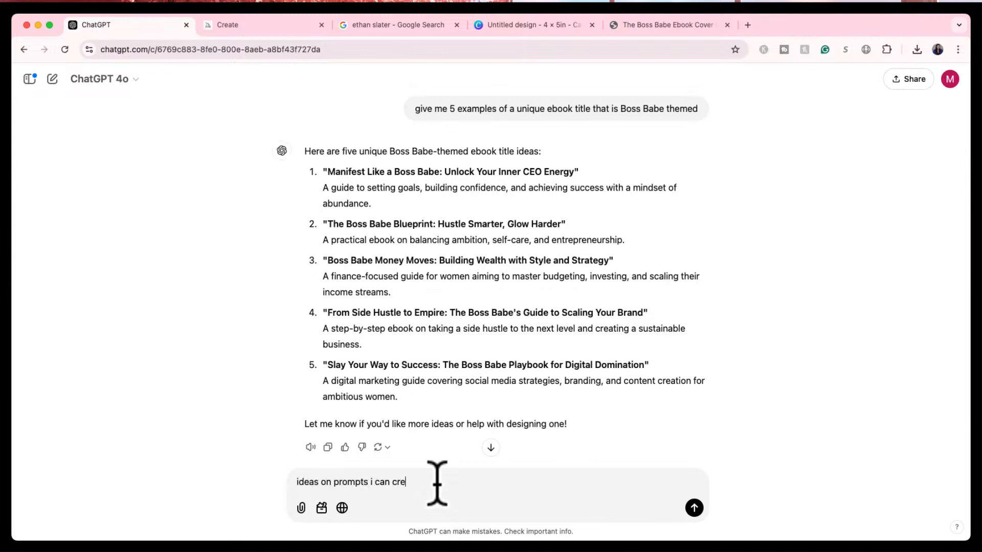
text(ate for this in mid)
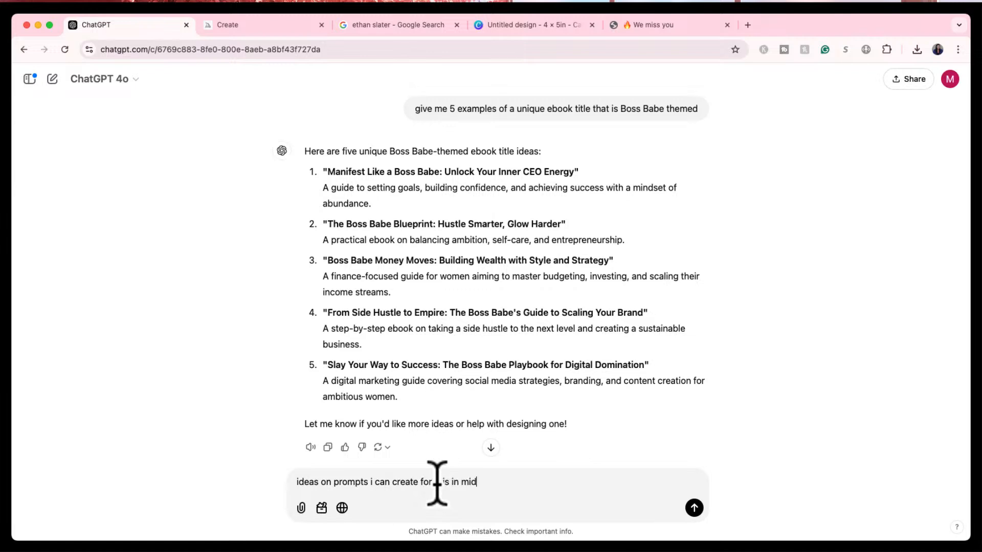
text(journey to desig)
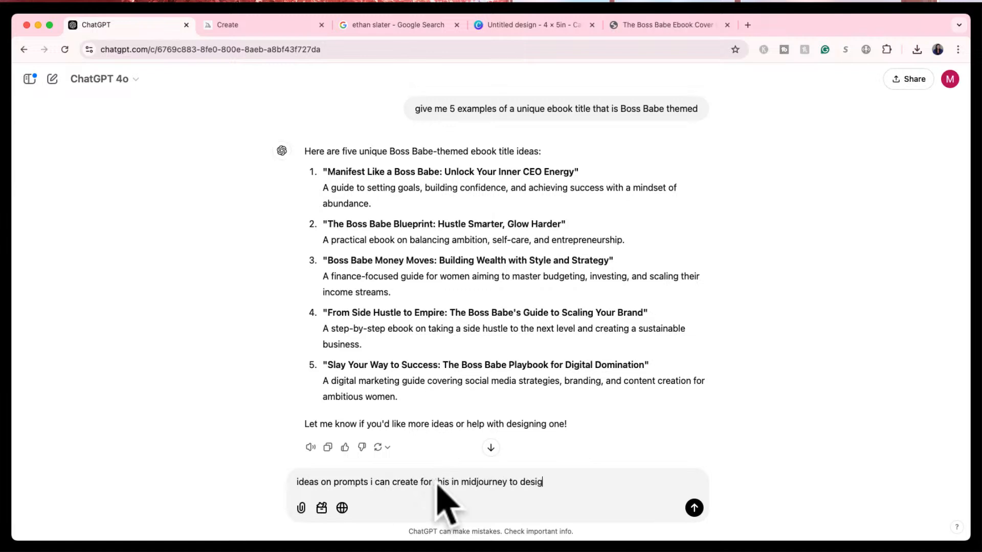
text(n y myeb)
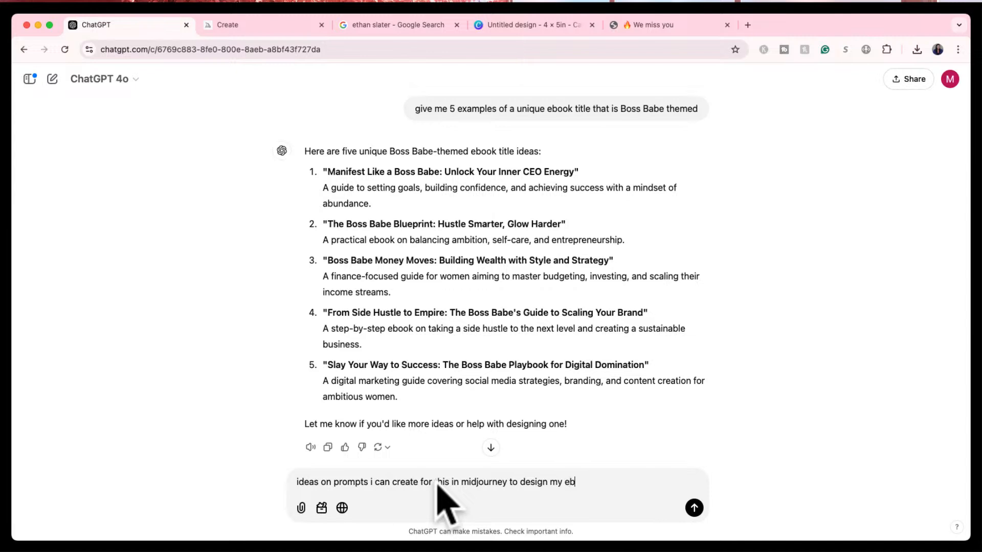
text(ook:)
key(shift+Return)
key(shift+Return)
key(super+v)
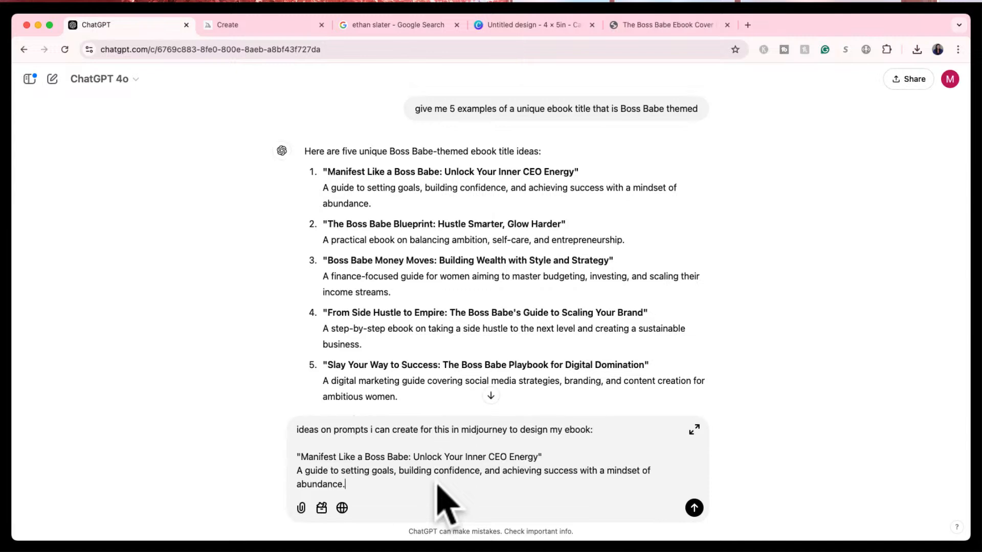
key(Return)
- Review the five prompt ideas and send a follow-up asking for the woman by herself with no items
click(490, 448)
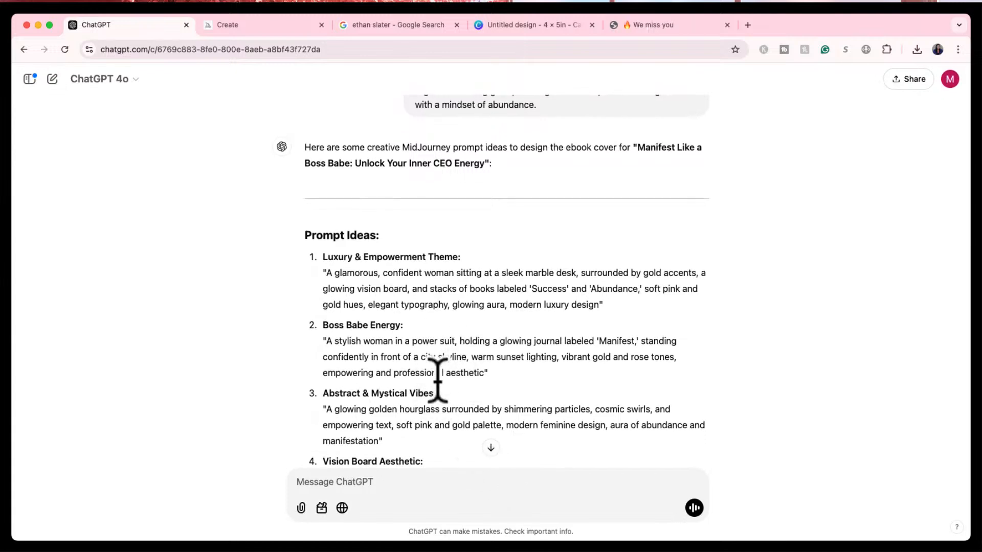
click(491, 447)
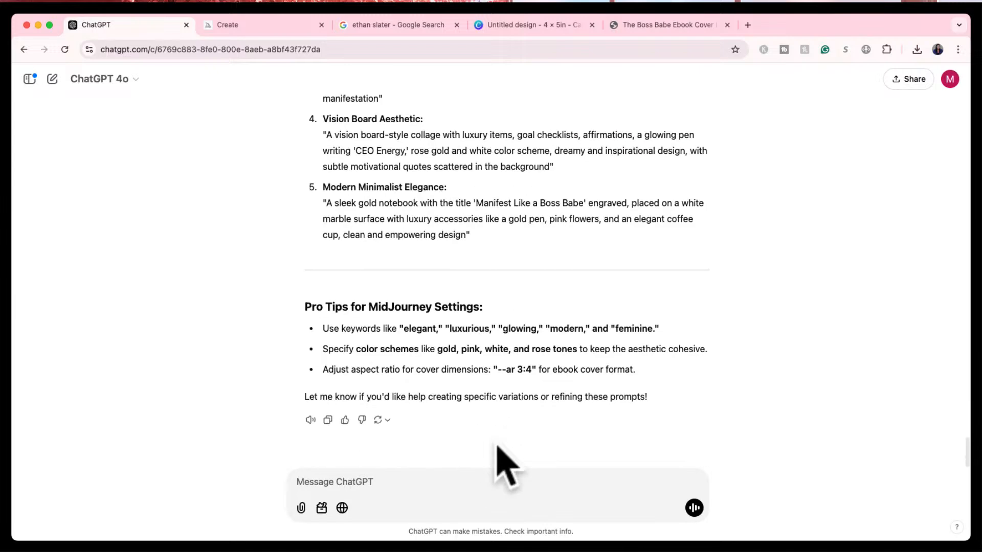
scroll(440, 368, up, 3)
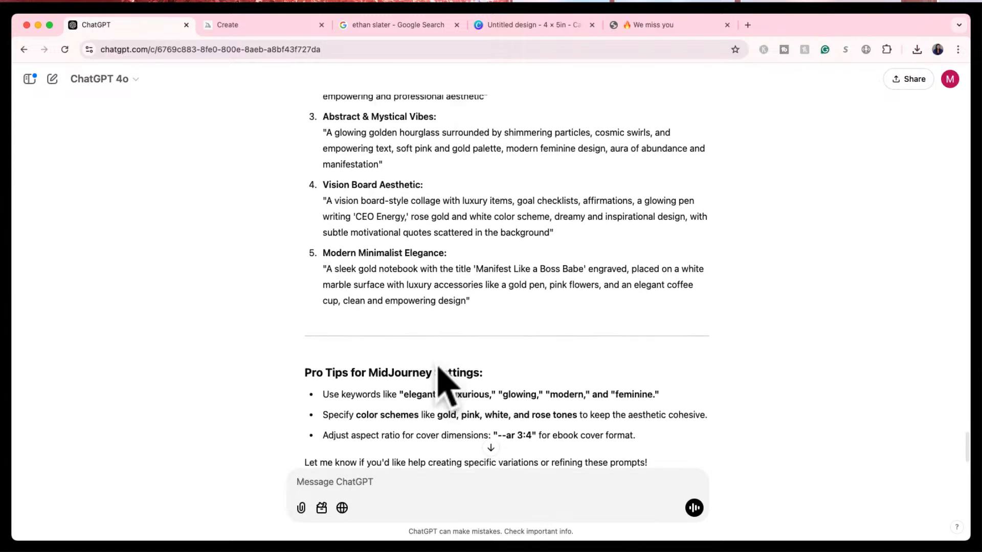
scroll(439, 366, up, 3)
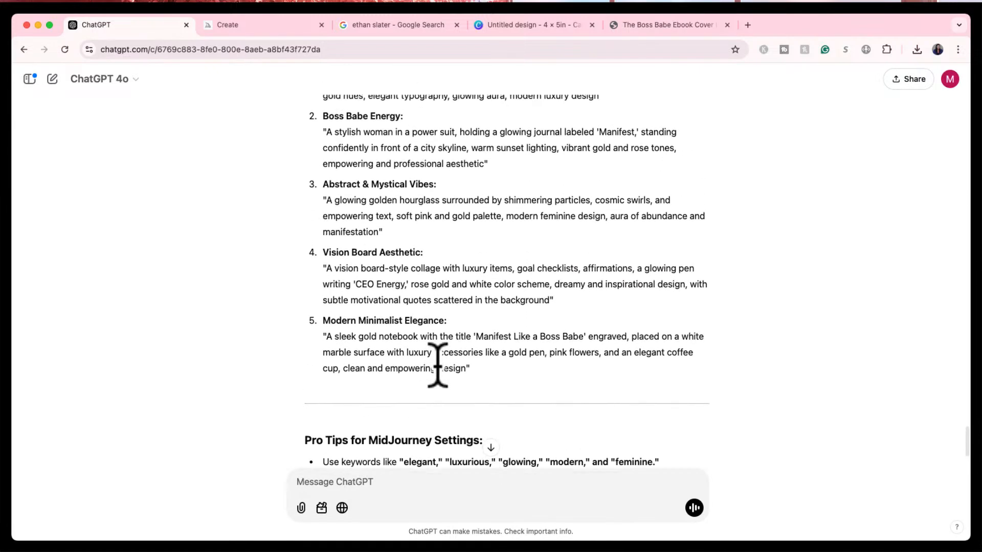
scroll(438, 366, up, 3)
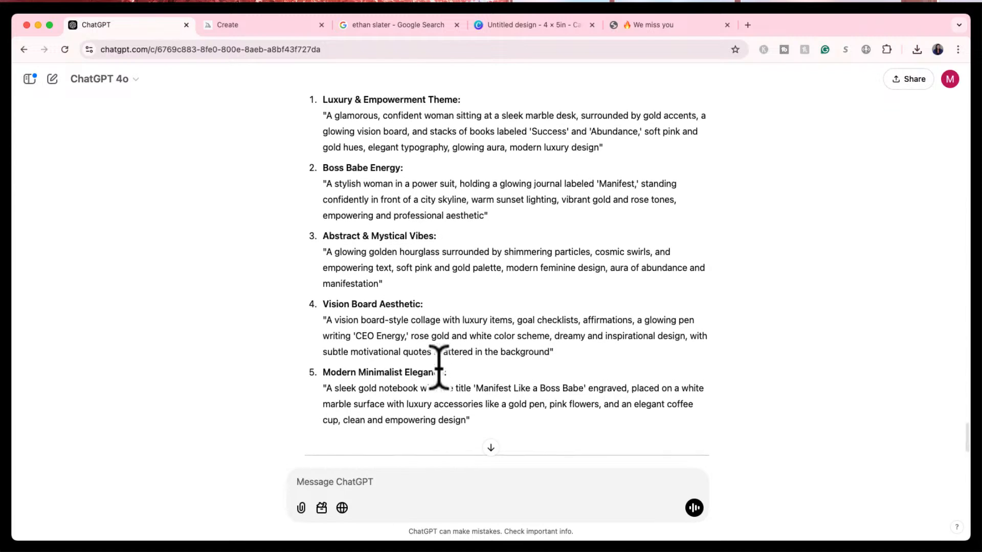
scroll(441, 370, up, 2)
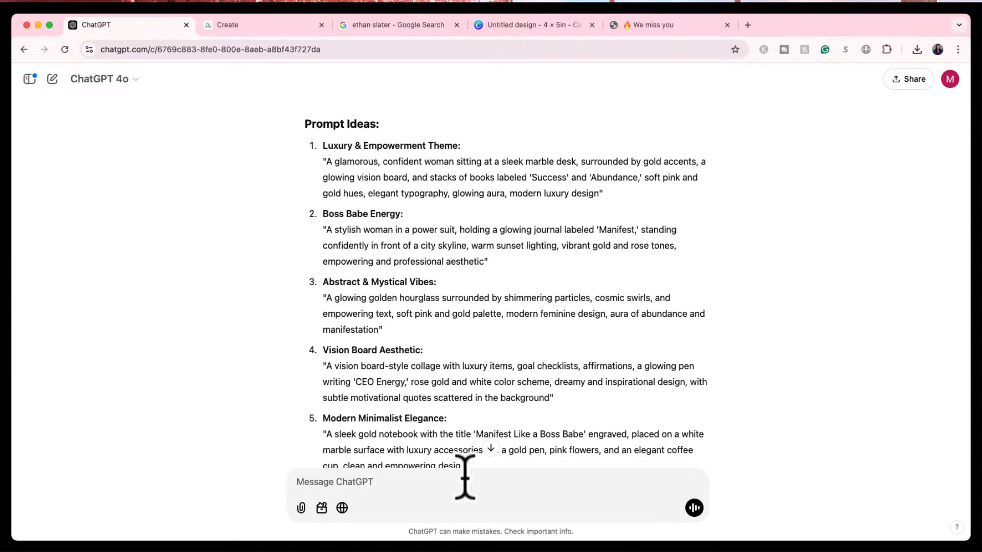
text(we want the woman)
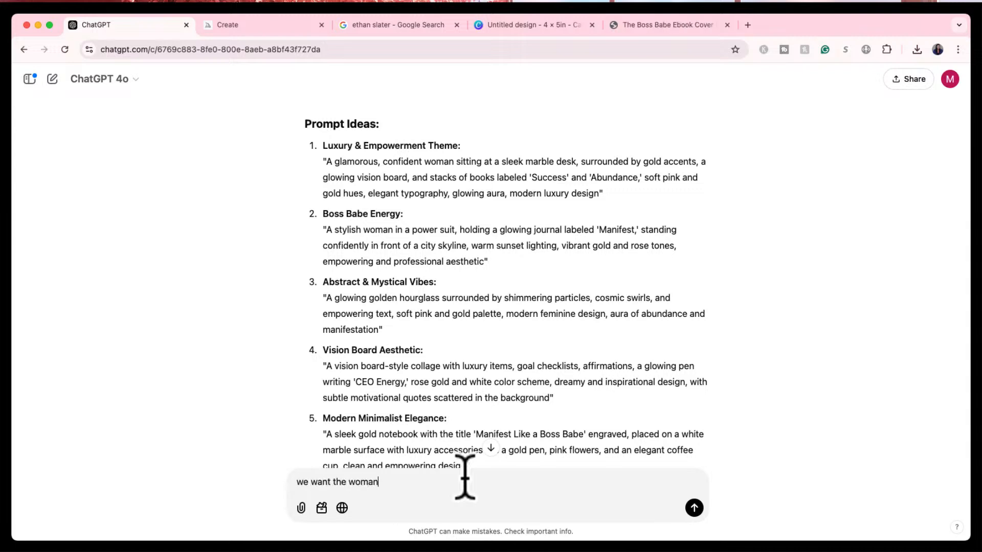
text( by her =s)
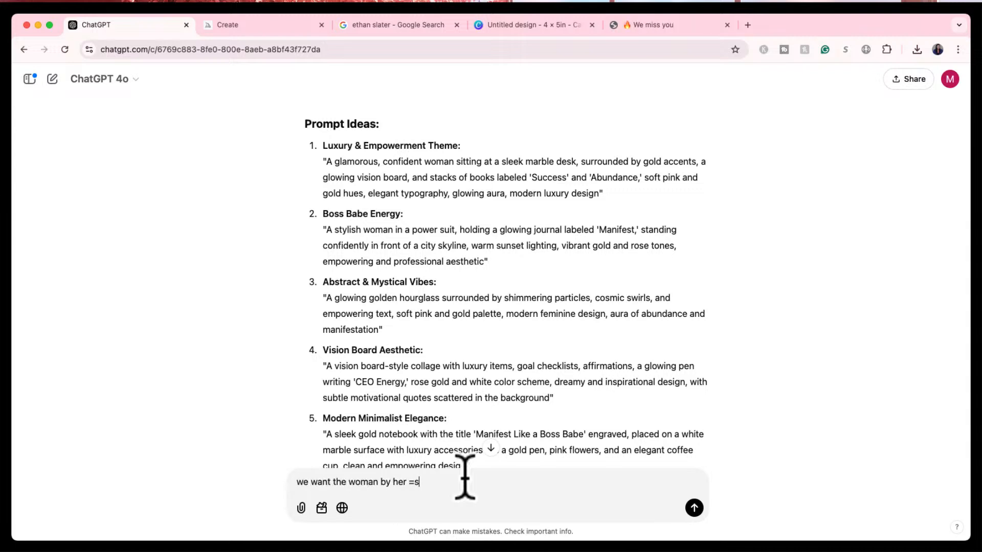
text(elf no )
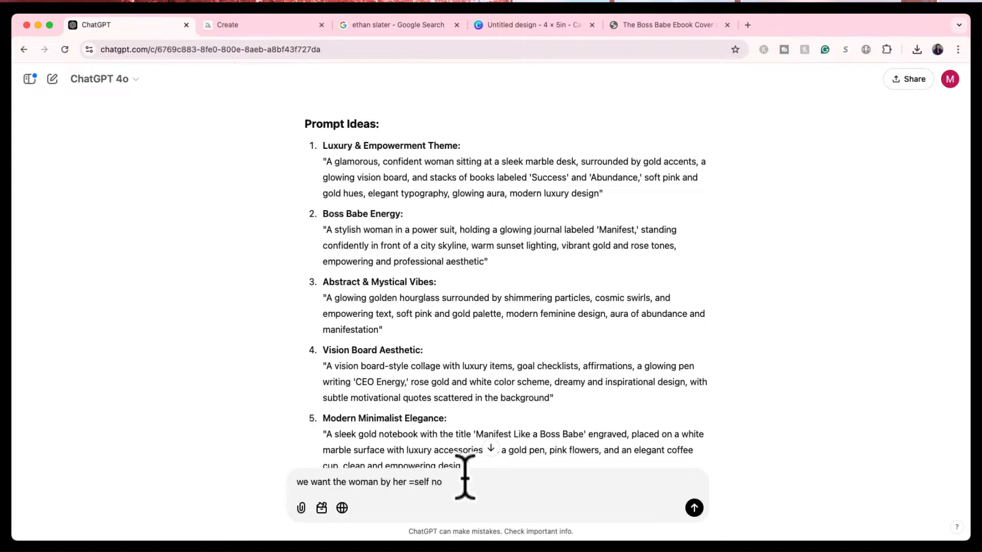
text(item)
key(Return)
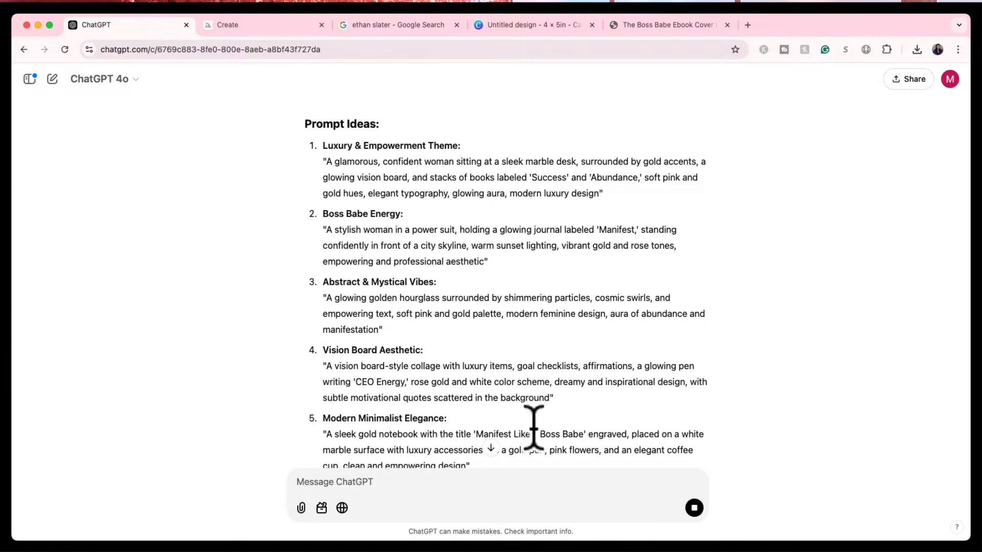
- Copy the "Confident and Radiant Boss Babe" prompt text without its quotation marks and paste it into the Midjourney image prompt
click(491, 448)
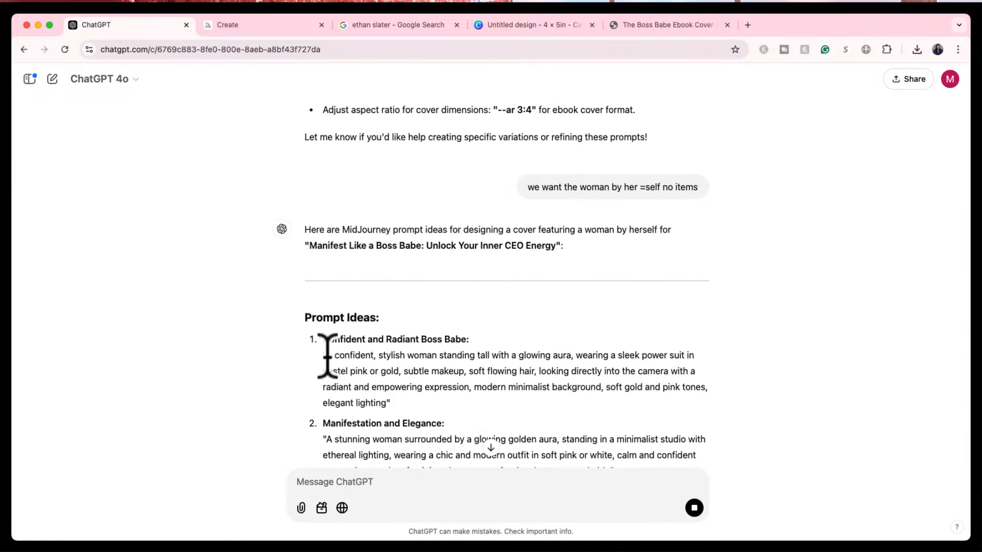
click(327, 355)
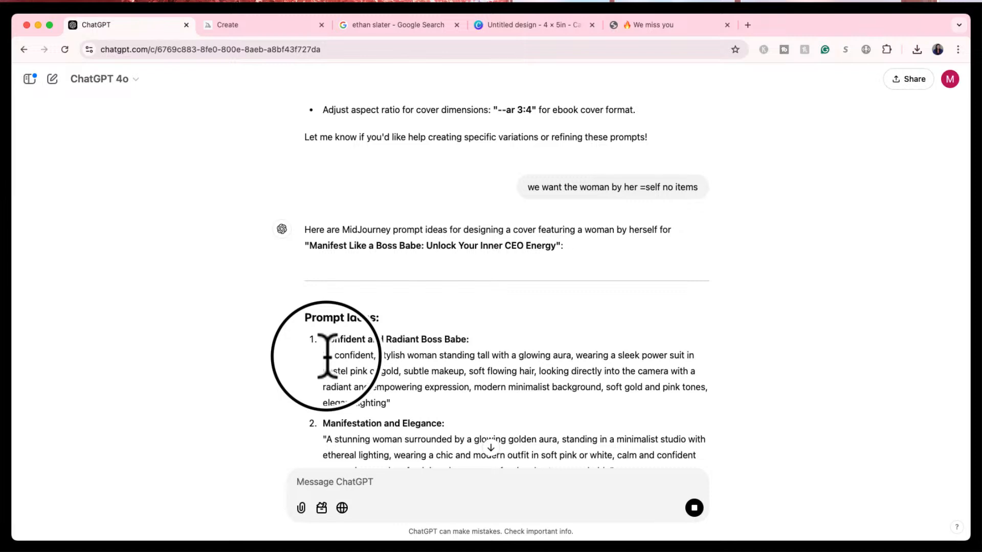
drag(327, 355, 382, 404)
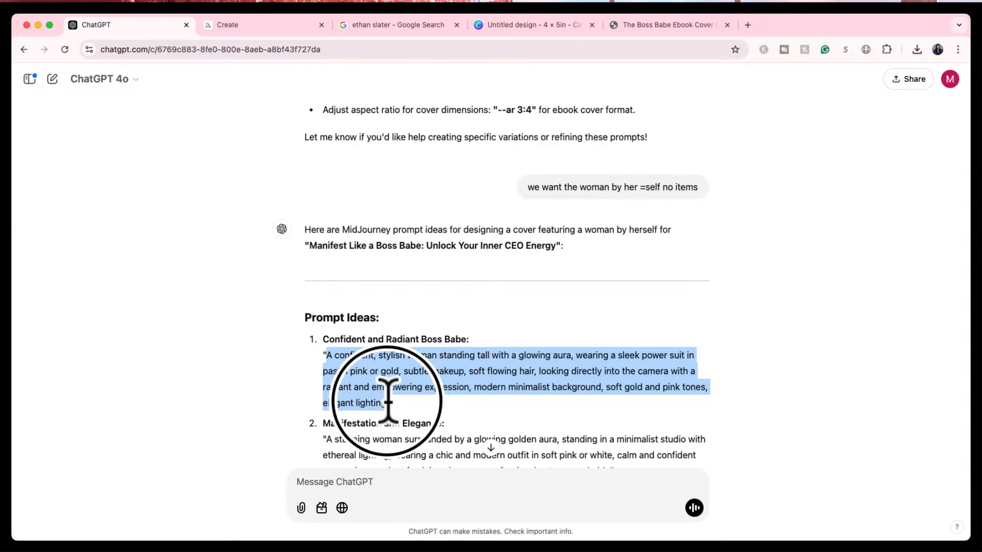
drag(388, 402, 388, 399)
key(super+c)
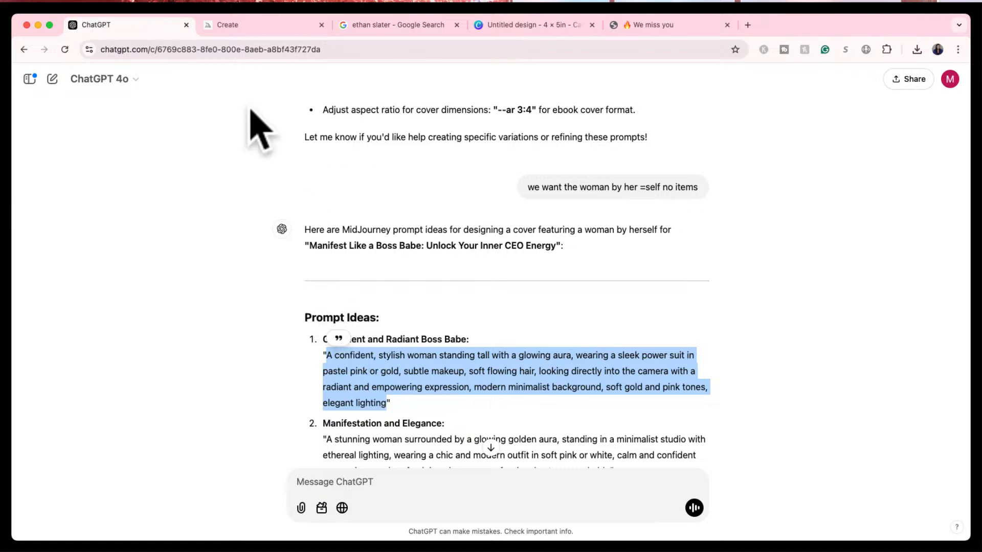
click(240, 25)
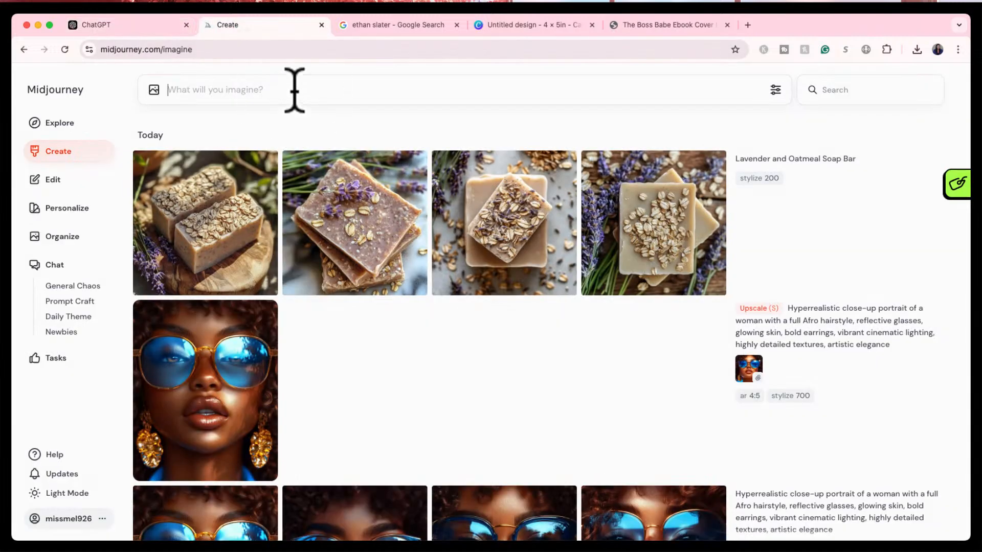
key(super+v)
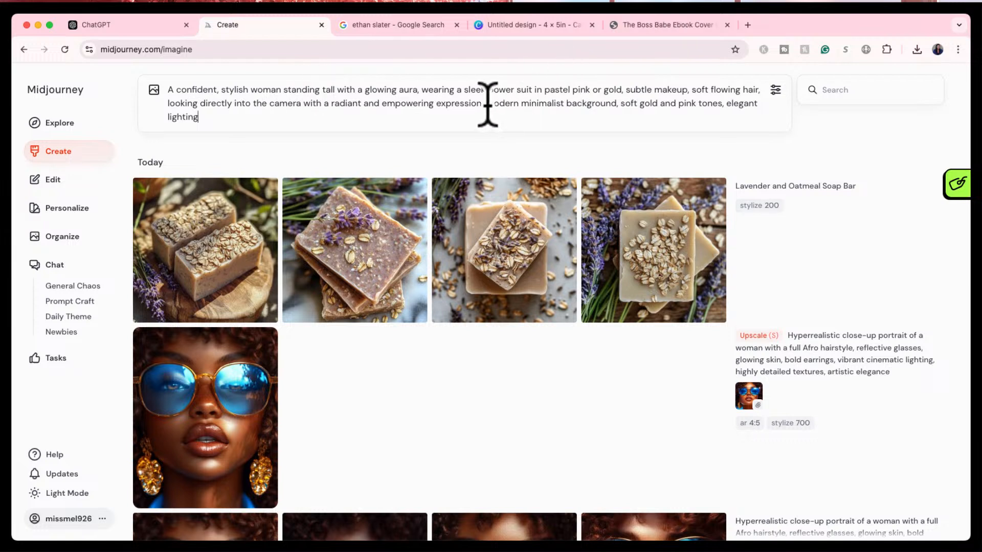
- Replace "modern minimalist" with "white" in the prompt and remove everything after "white background", ending it with a period
drag(486, 103, 566, 102)
text(white)
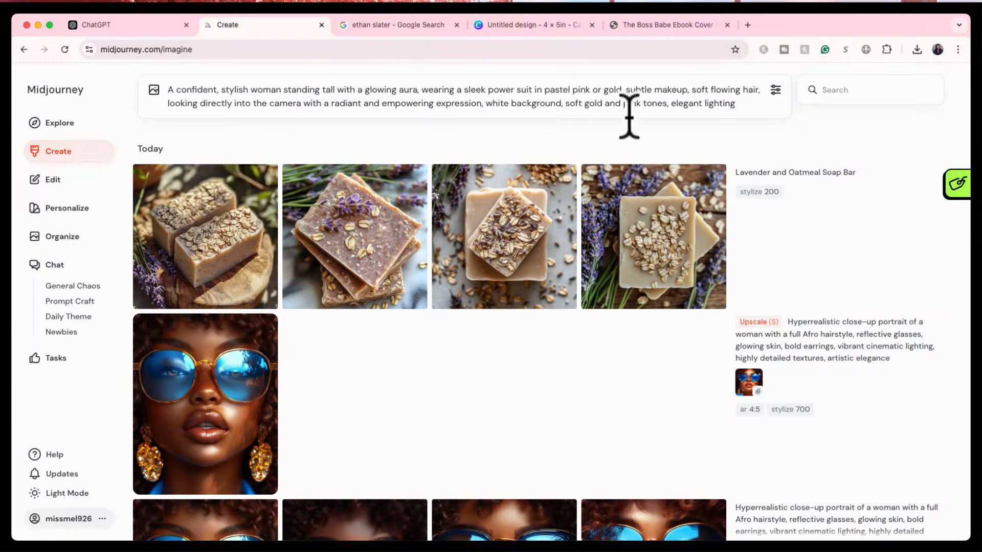
click(565, 103)
key(super+shift+Right)
text(.)
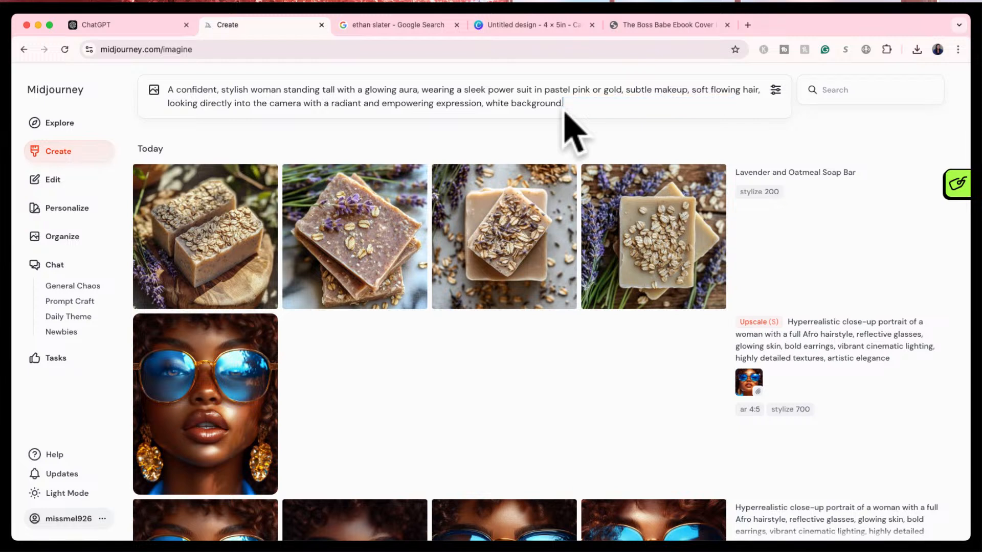
- Insert "black african american ebony skintone" before "woman" in the image prompt
click(253, 97)
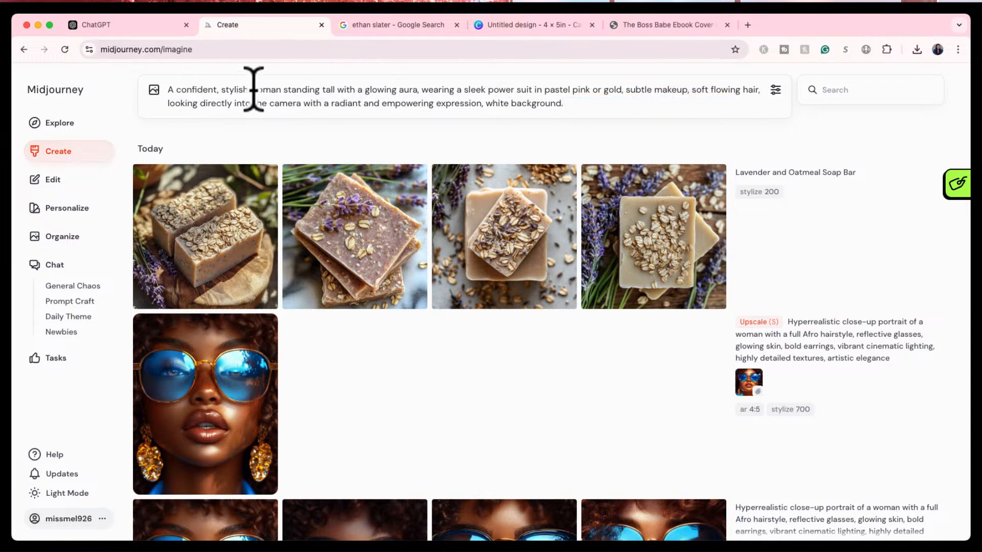
text(black a)
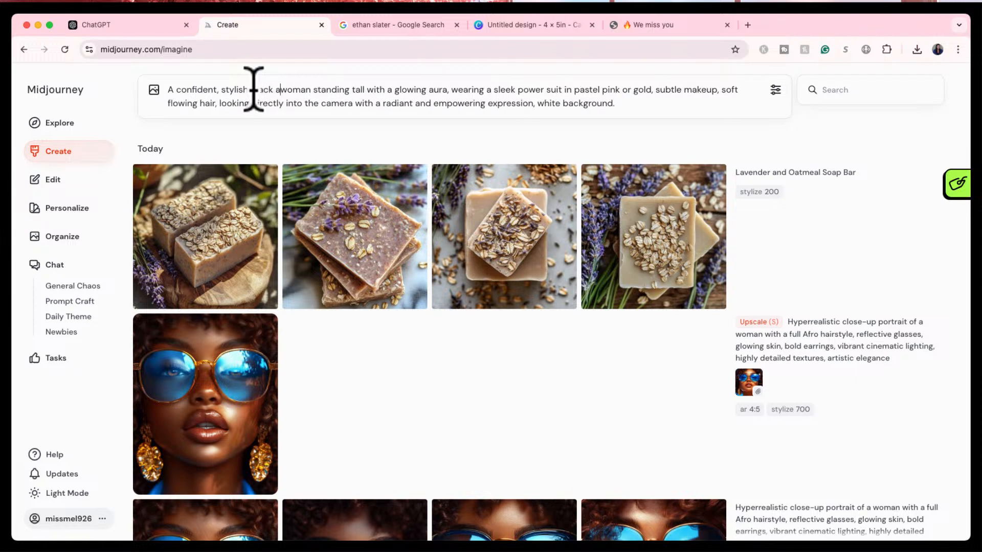
text(frican america)
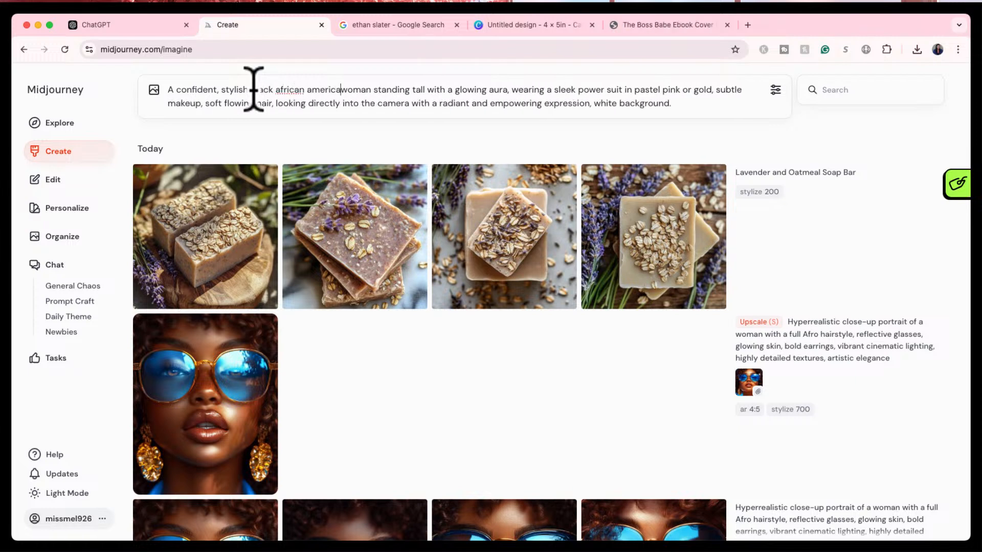
text(n )
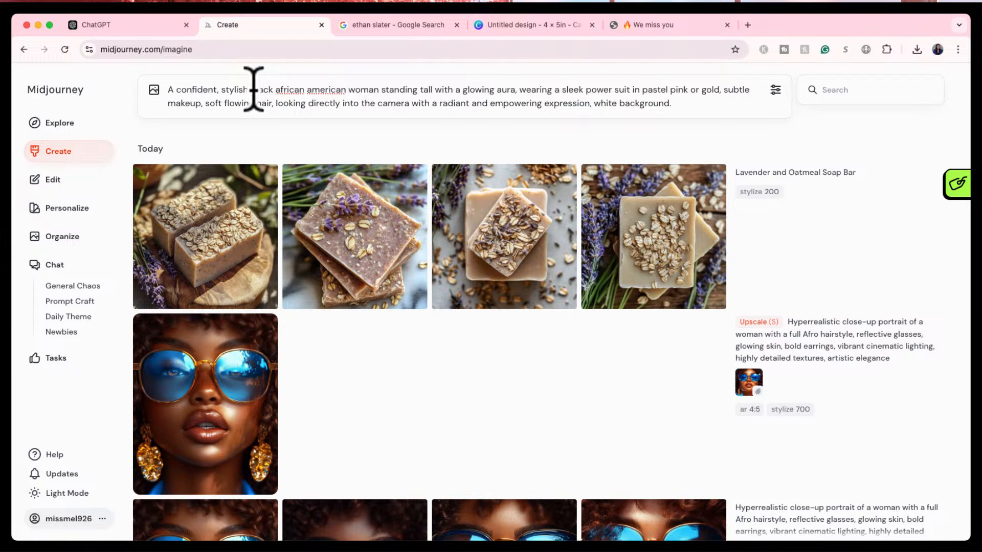
text(ebony skin)
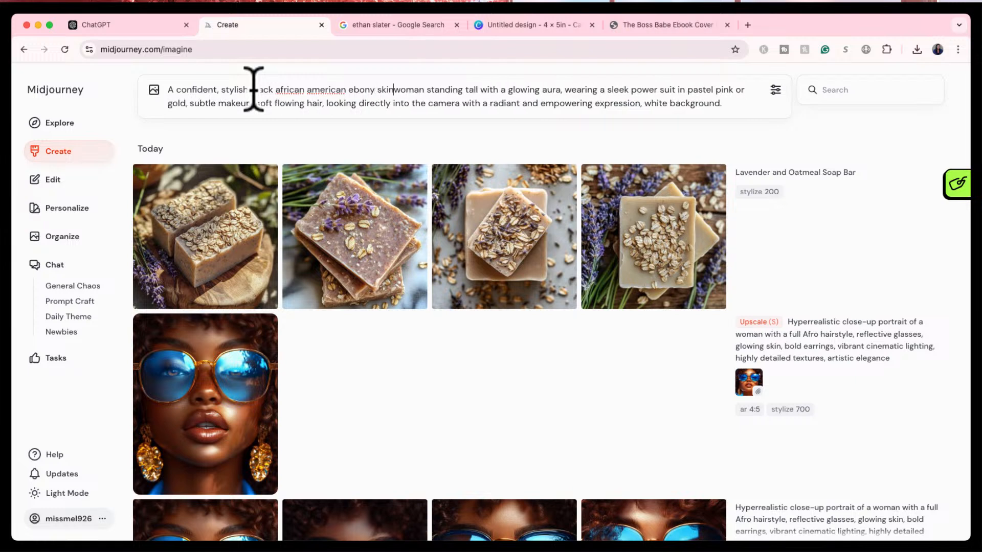
text(tone)
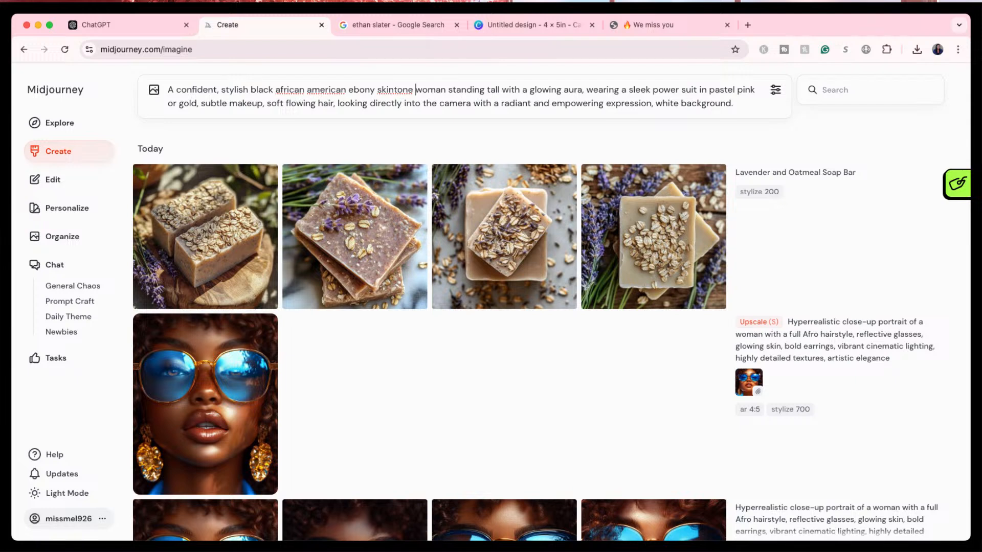
- Set stylization to 700 and the image size to portrait 3:4, submit the prompt, and close the settings
mouse_move(844, 179)
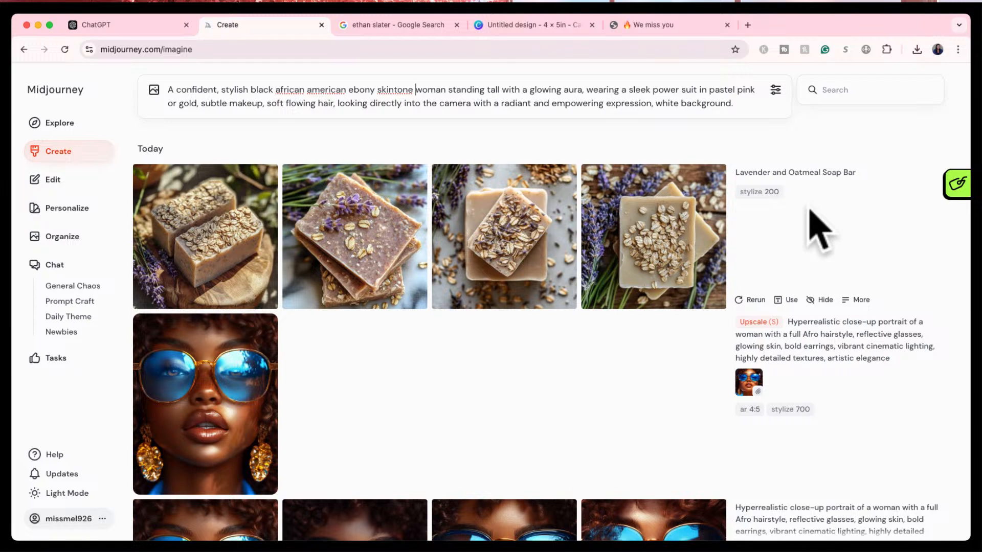
click(775, 91)
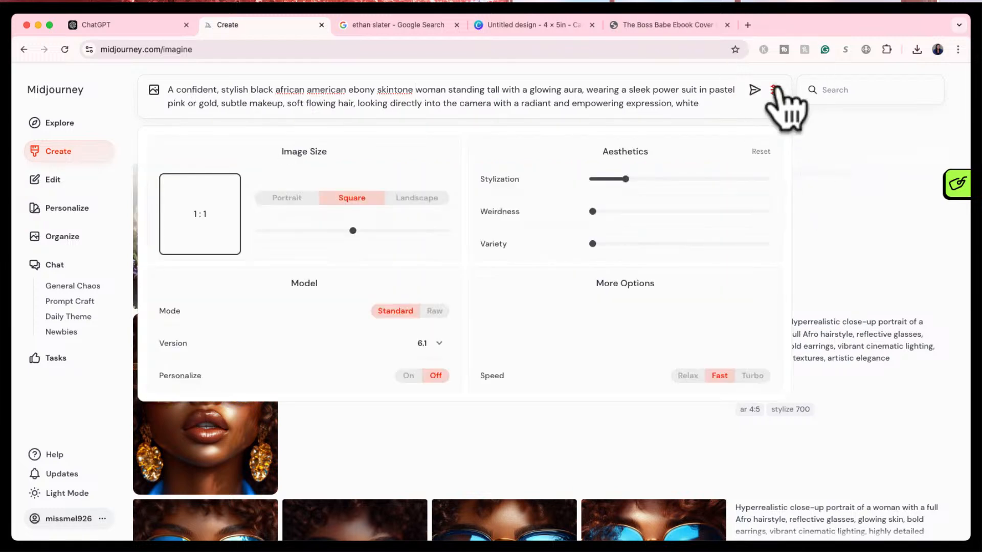
drag(625, 179, 715, 179)
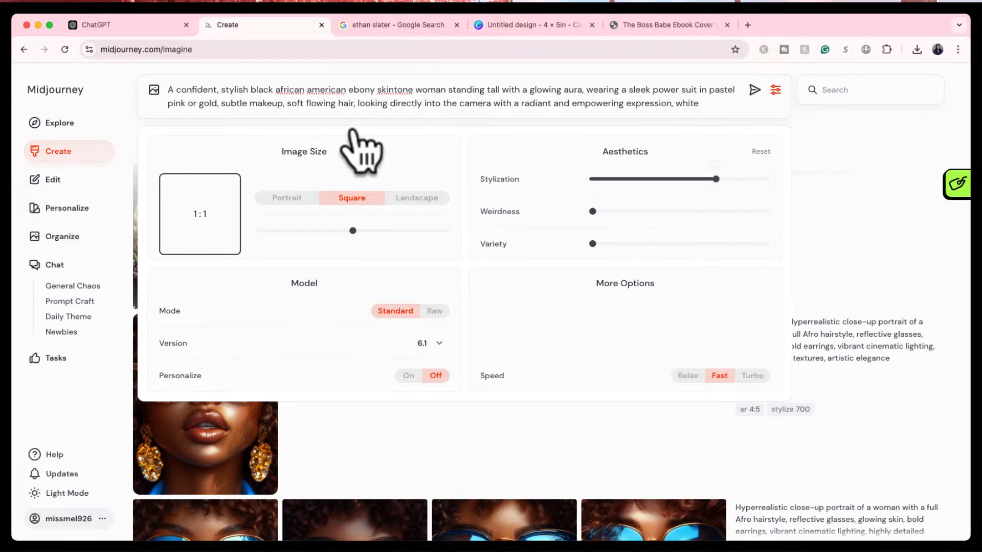
click(286, 200)
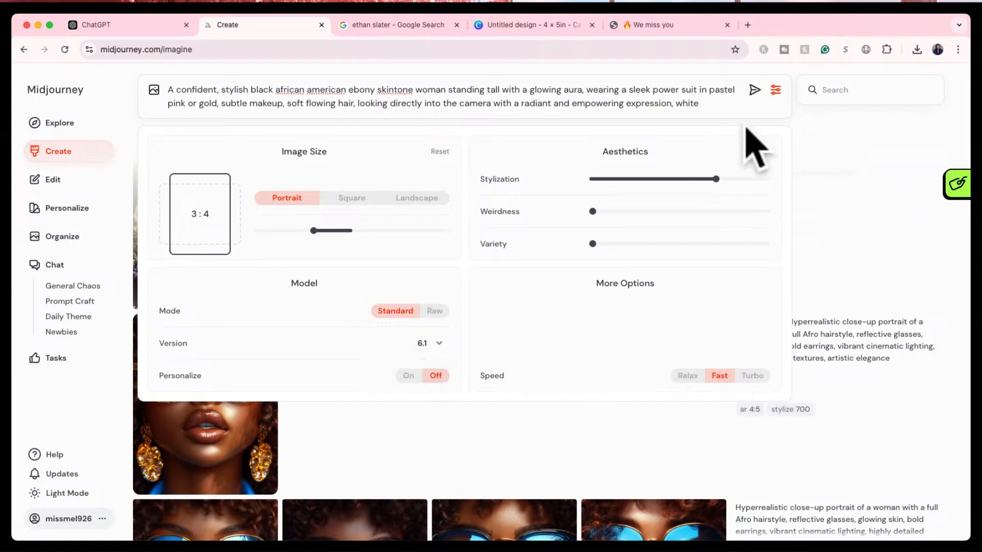
click(754, 90)
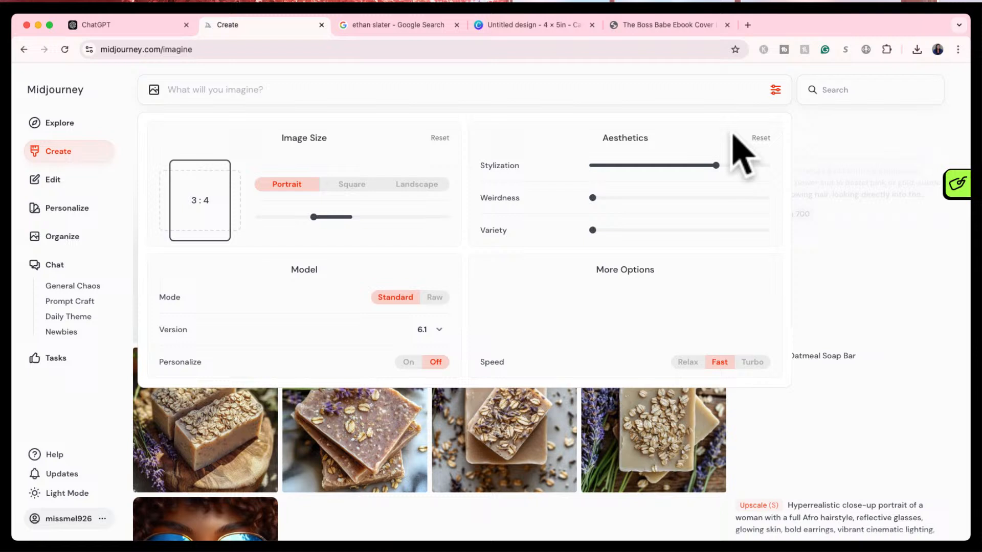
click(775, 89)
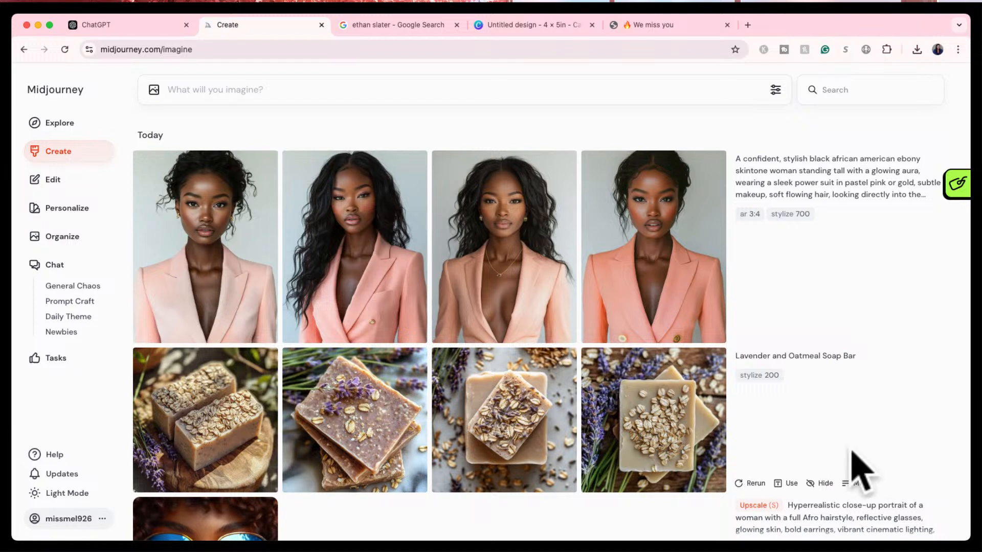
- Reuse the power-suit woman prompt and replace "soft flowing" with "long straight black hair"
click(926, 197)
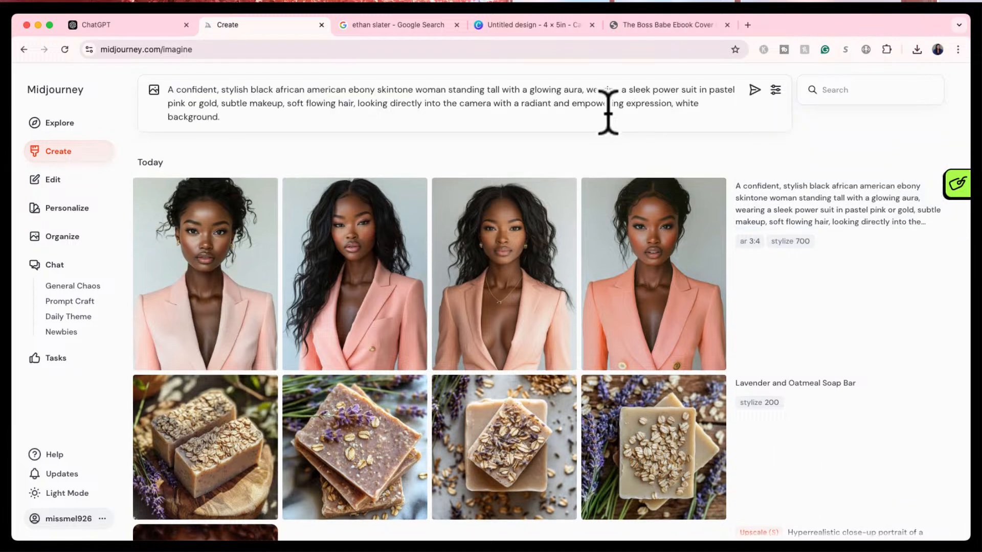
click(292, 105)
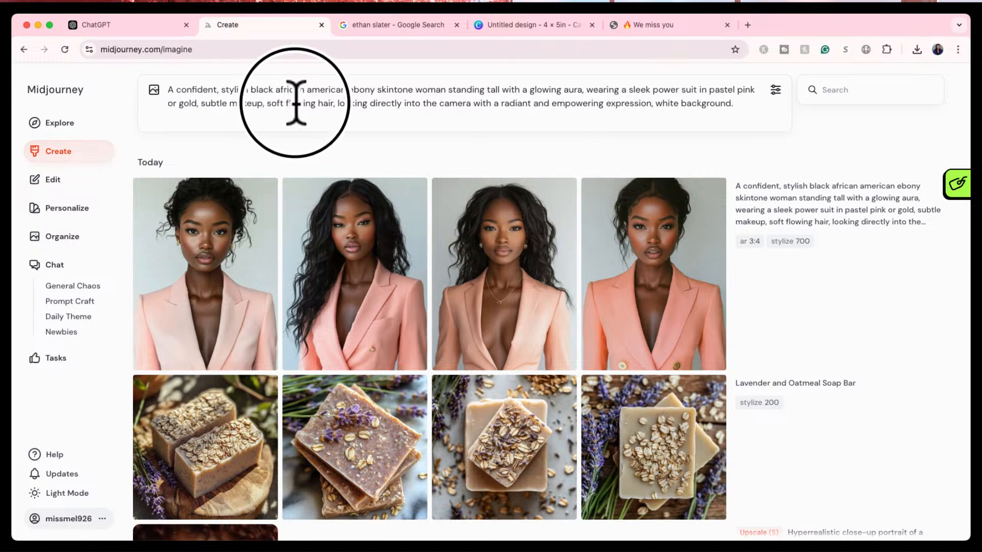
click(316, 100)
drag(316, 101, 267, 103)
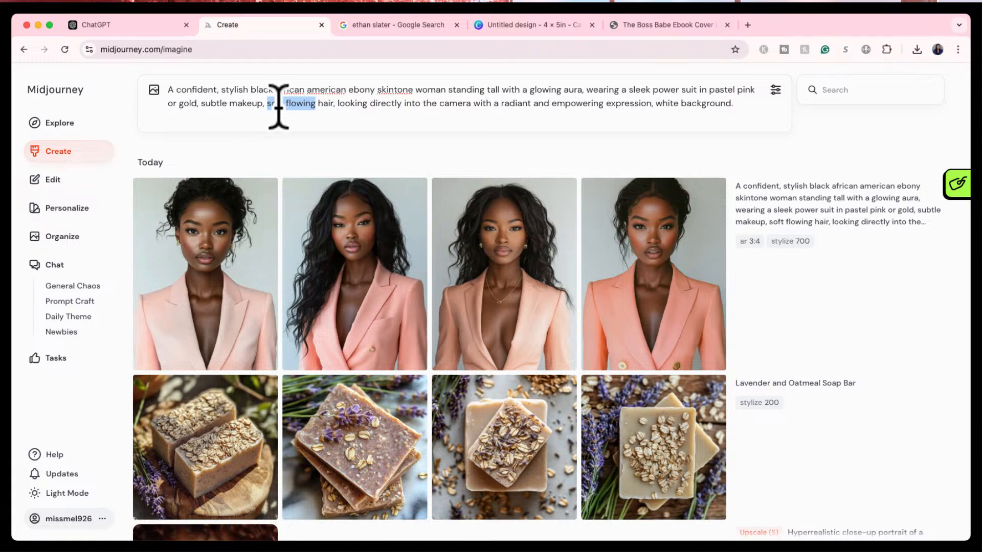
text(long)
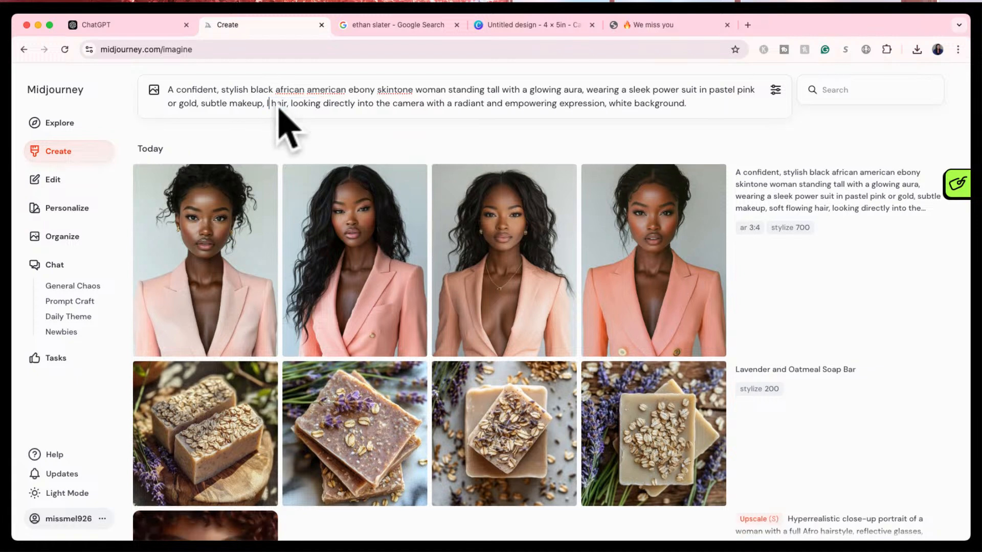
text( straight bl)
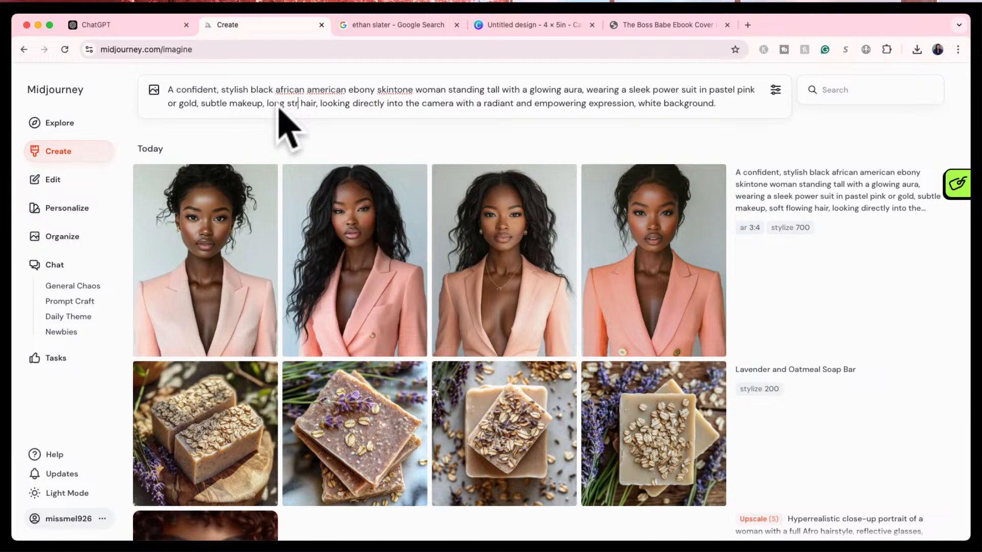
text(ack hair)
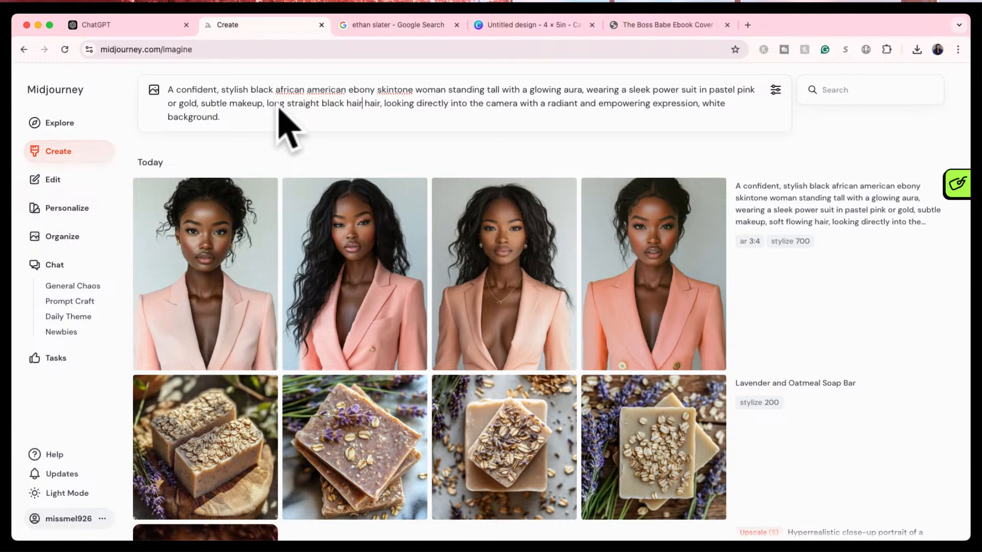
- Remove the duplicated "hair" from the prompt and submit it to generate a new set of images
click(775, 90)
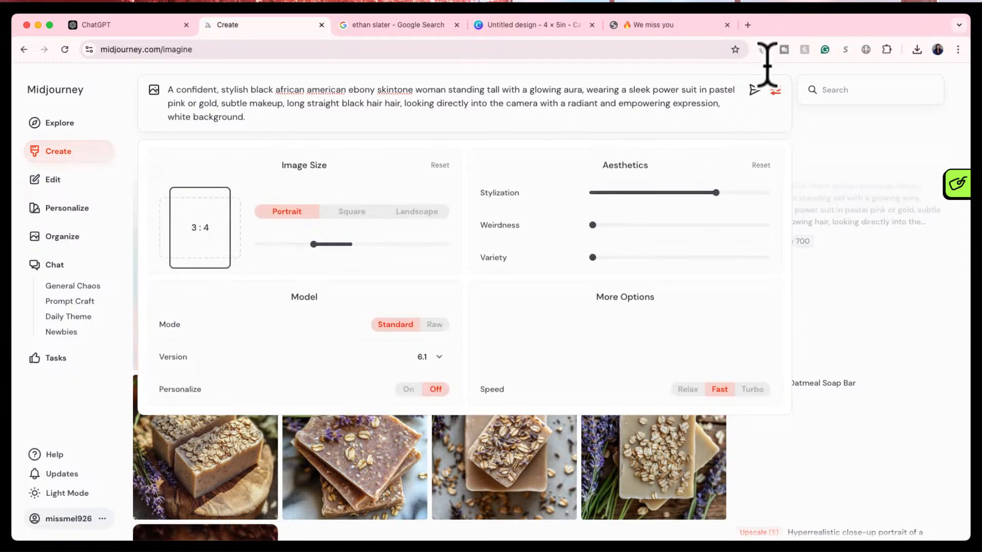
click(775, 90)
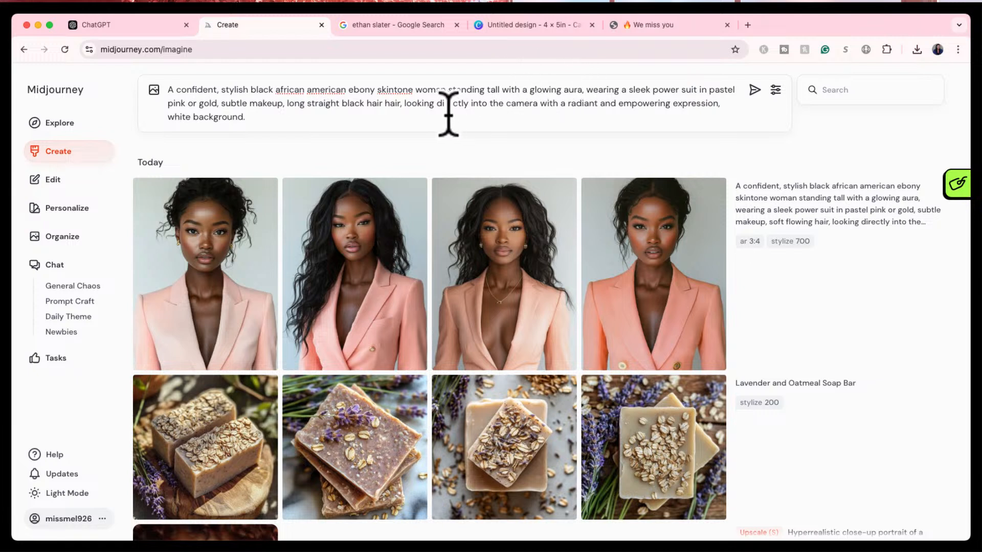
click(376, 103)
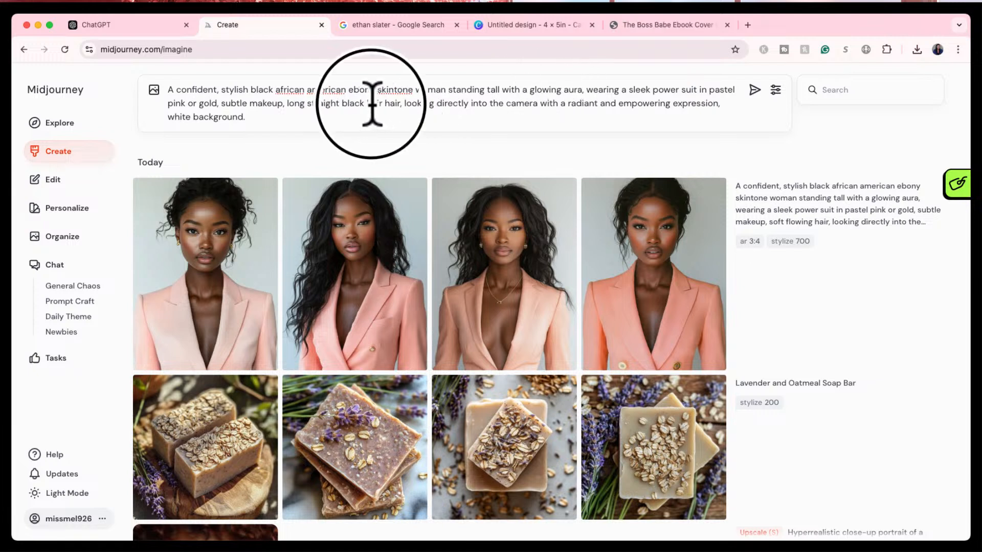
key(Delete)
key(Delete)
key(Delete)
key(Delete)
key(Delete)
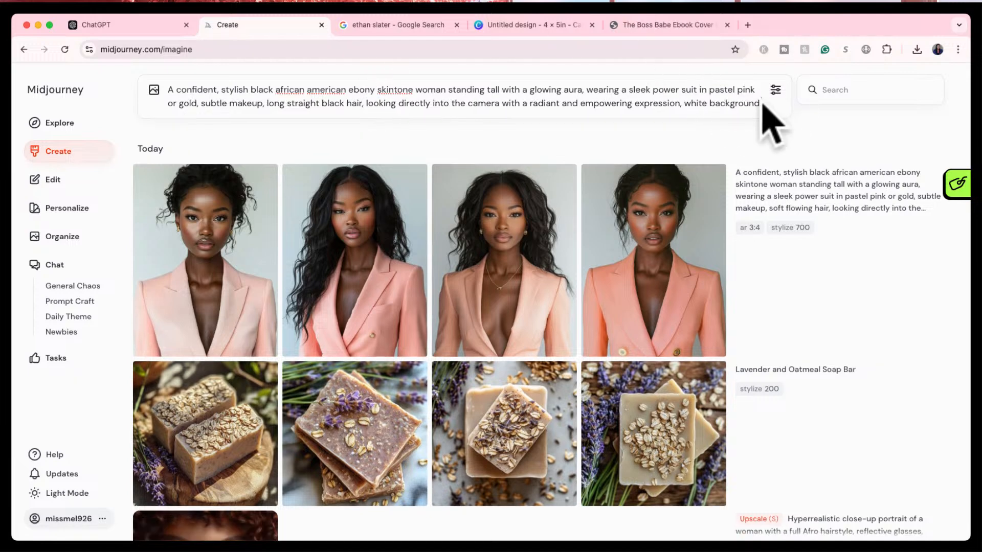
key(Return)
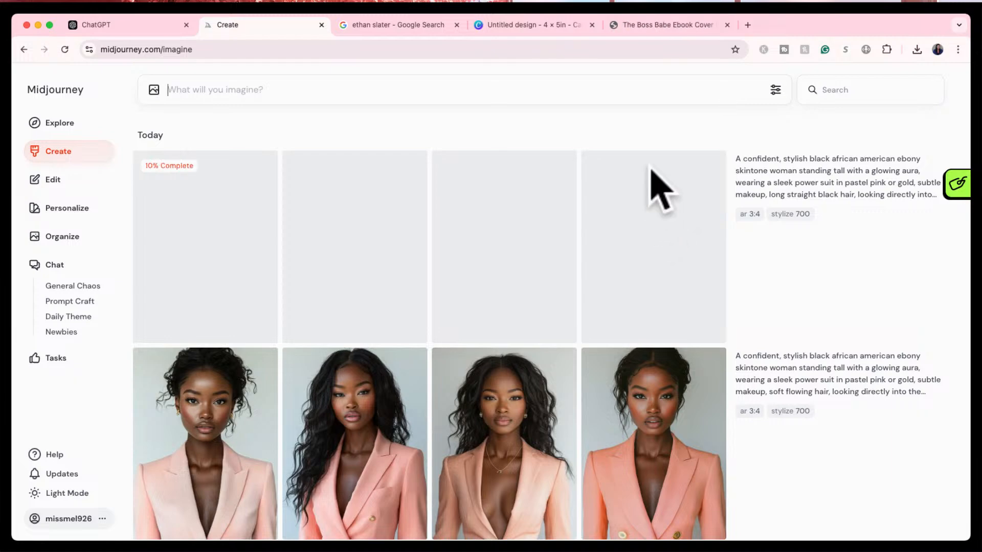
- Look back through the earlier creations and their prompts for images of women with long straight black hair
scroll(658, 332, down, 10)
scroll(660, 335, down, 15)
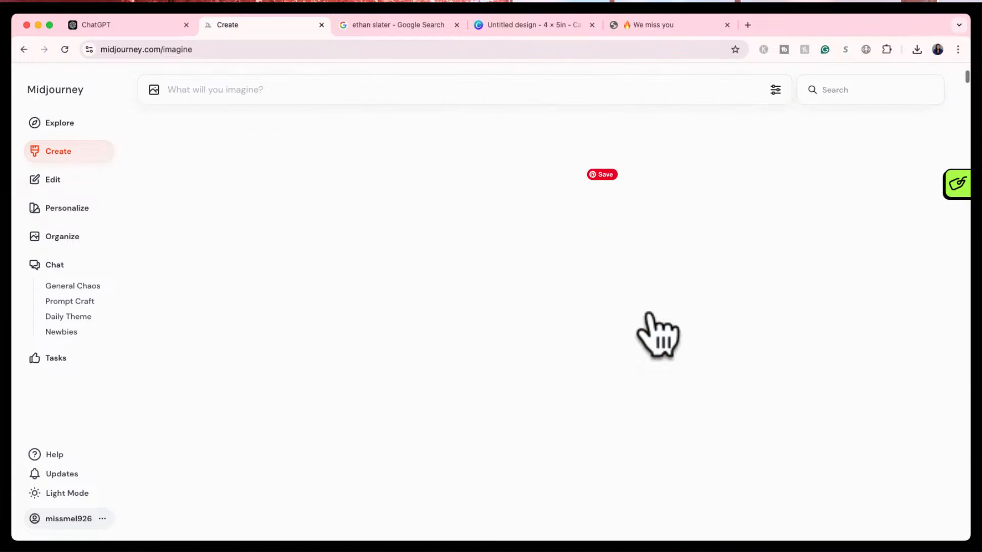
scroll(652, 327, down, 15)
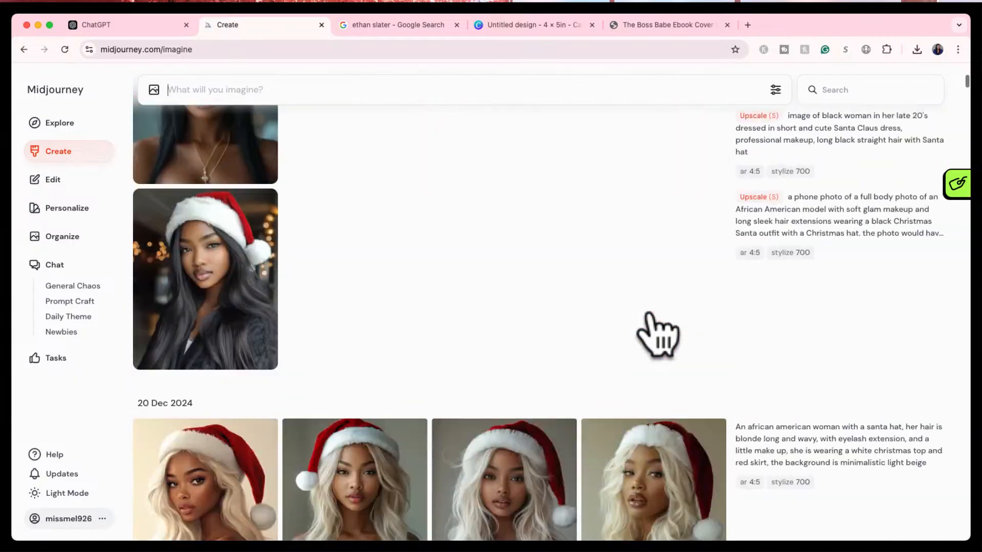
scroll(659, 332, down, 5)
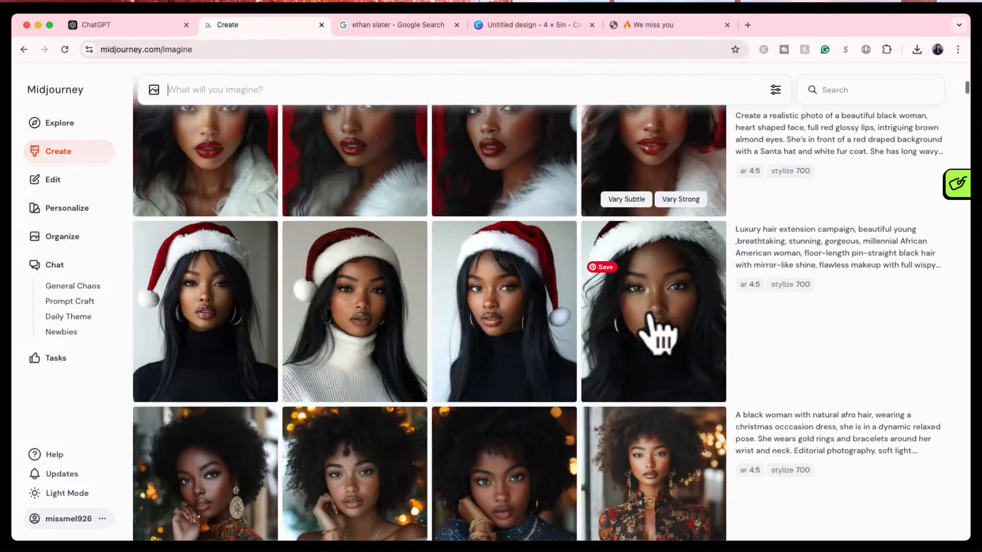
scroll(647, 327, up, 3)
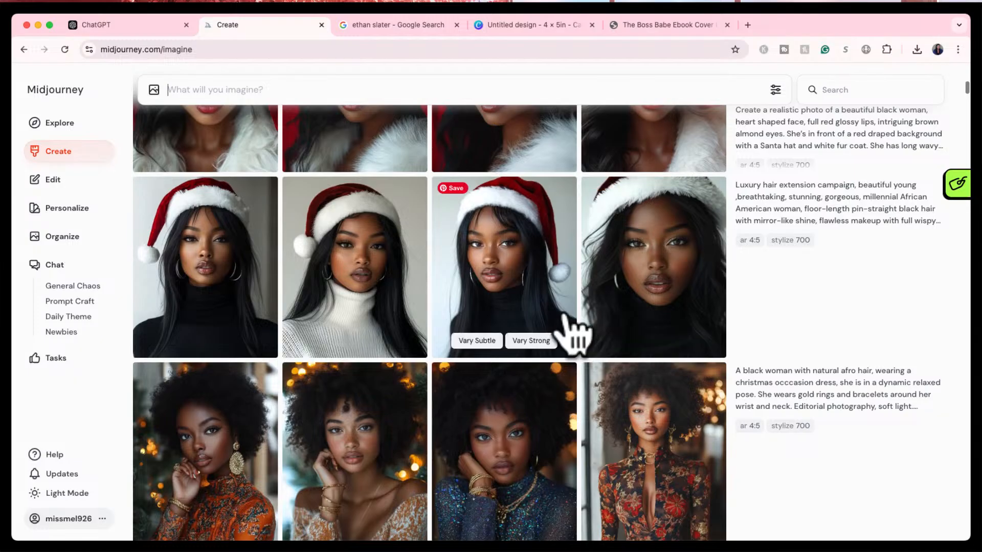
scroll(645, 324, down, 15)
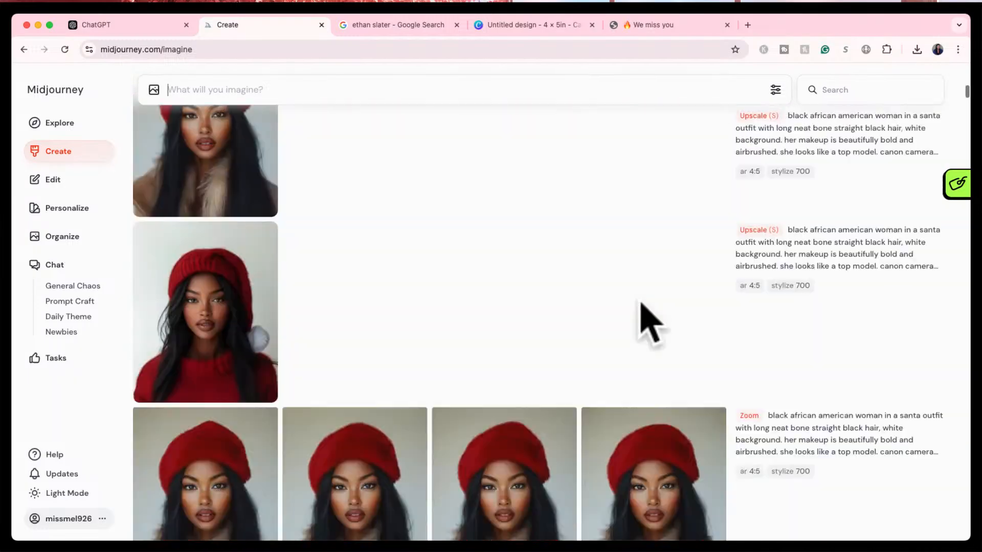
- Look through the earlier image generations and view the second straight-haired portrait in the coral power suit at full size
scroll(641, 314, down, 20)
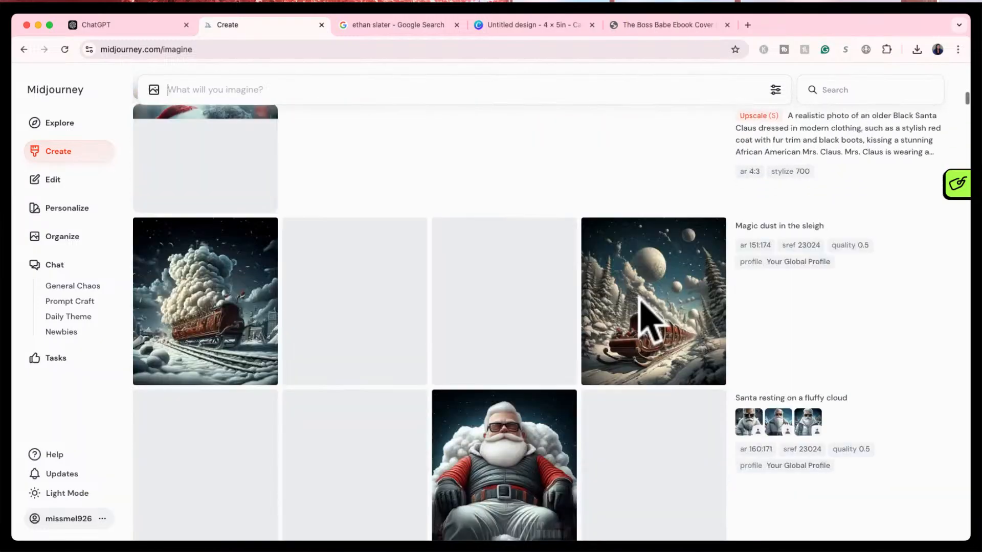
scroll(641, 314, down, 20)
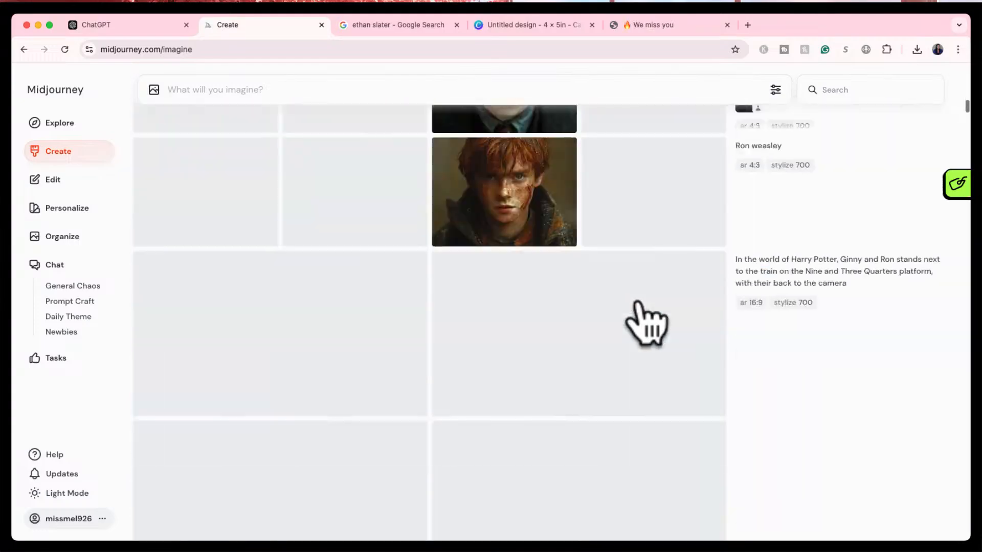
scroll(645, 324, down, 20)
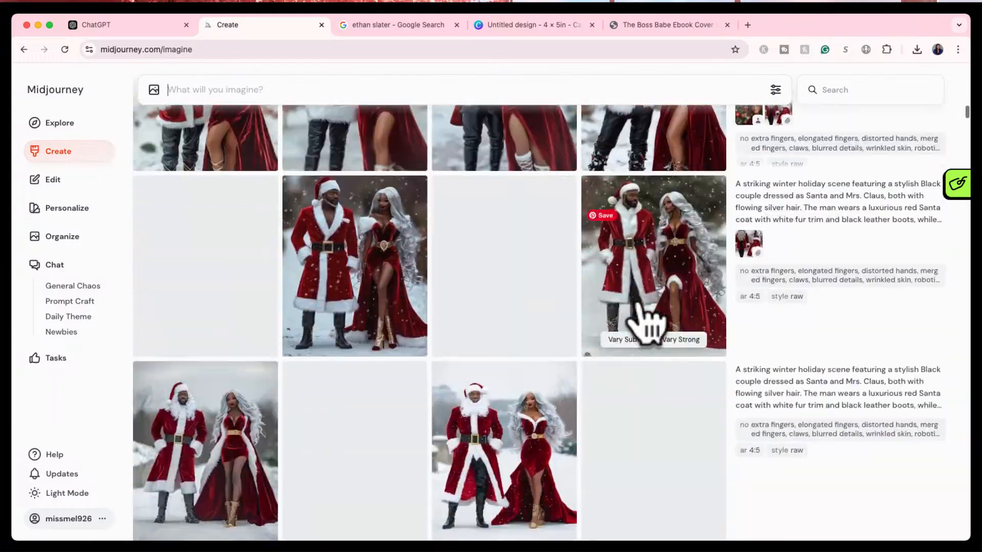
scroll(645, 325, down, 20)
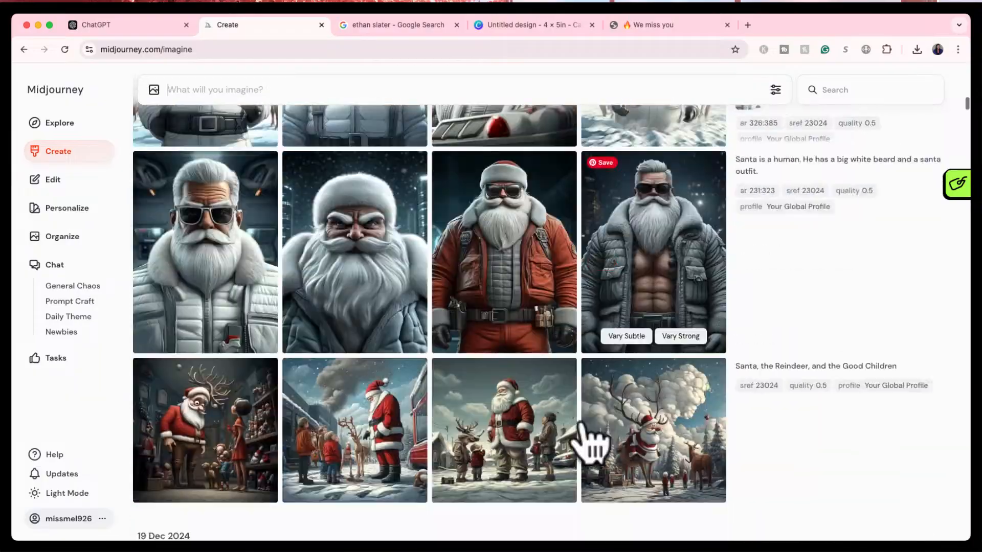
scroll(592, 442, down, 20)
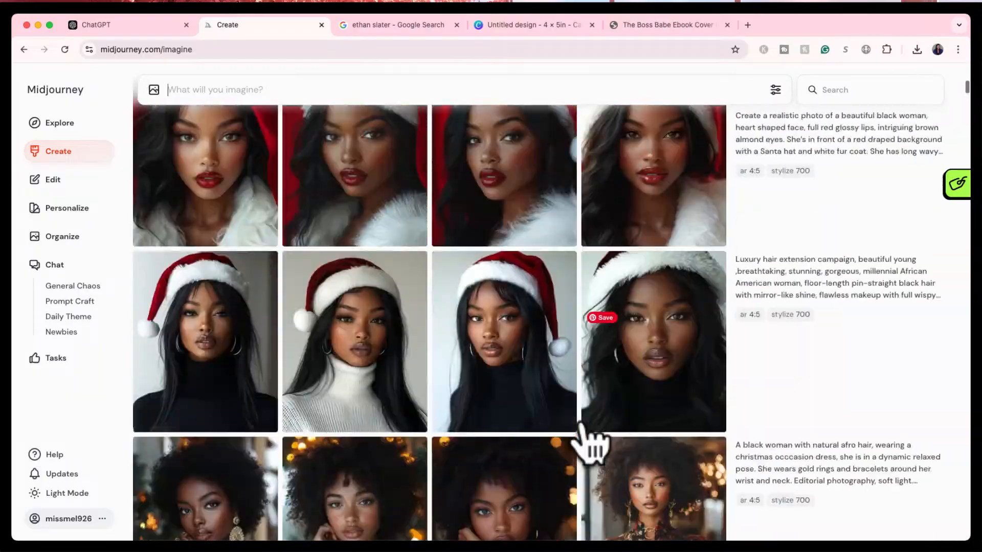
scroll(585, 423, up, 20)
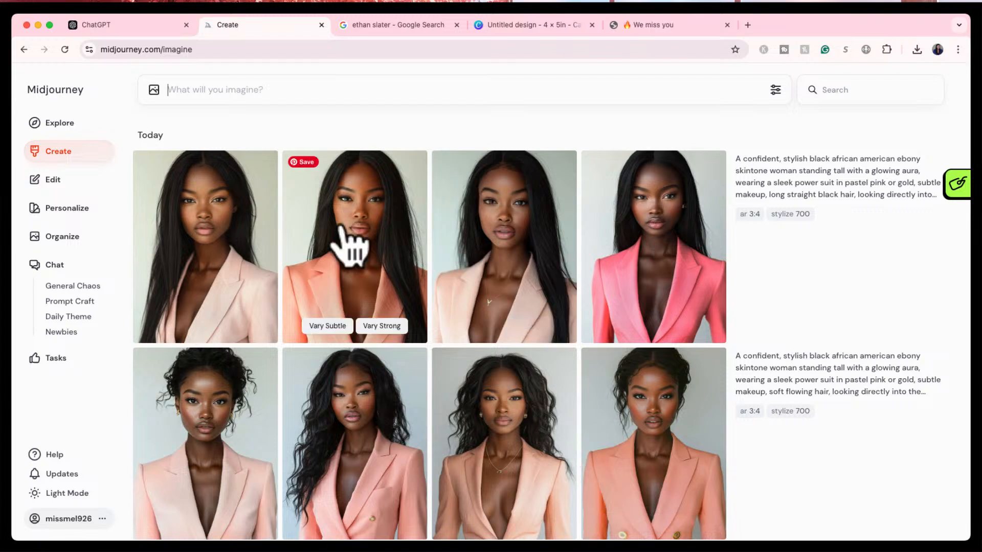
click(333, 231)
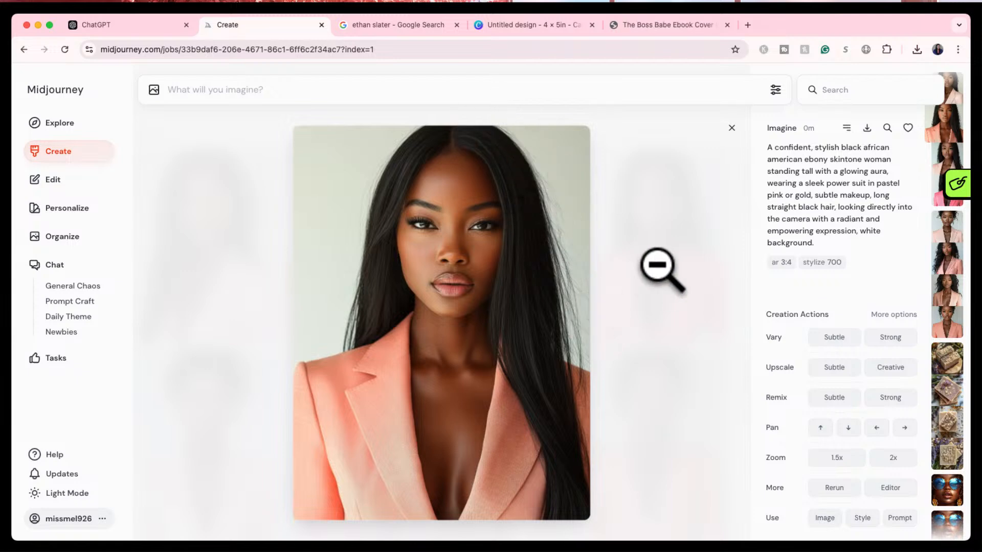
click(732, 128)
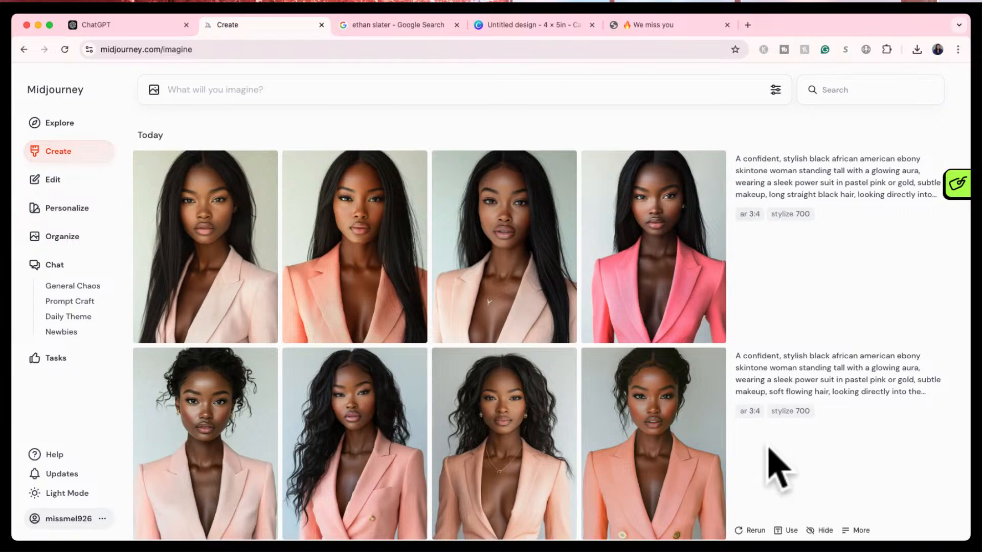
- Add the third portrait from the "beautiful Mexican woman with stylish glasses" generation to the prompt as a character reference
scroll(701, 274, down, 15)
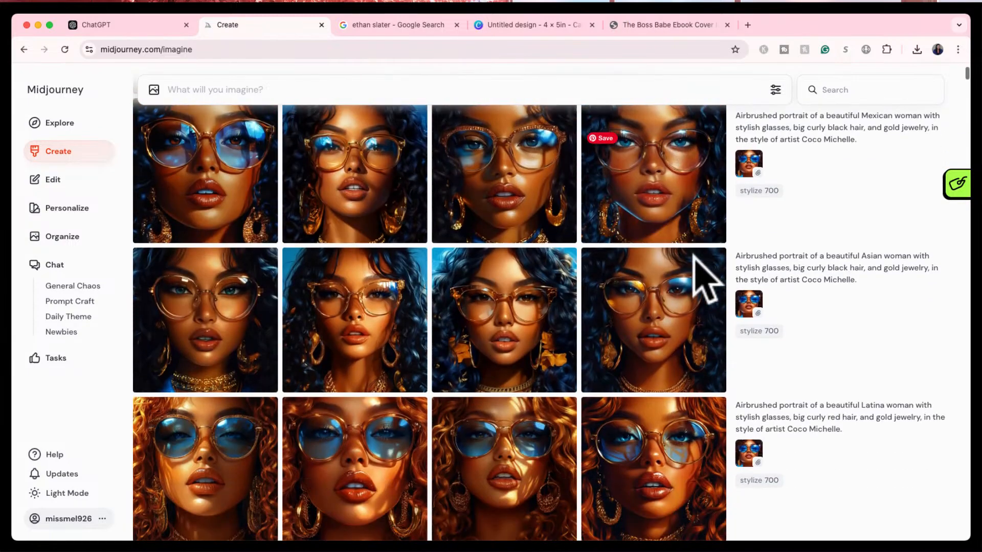
scroll(694, 256, up, 4)
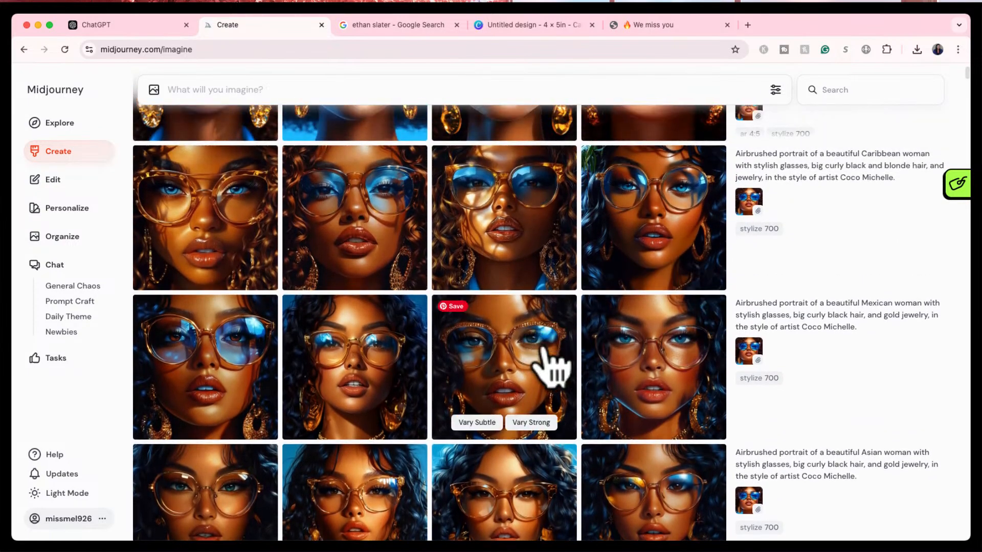
click(524, 372)
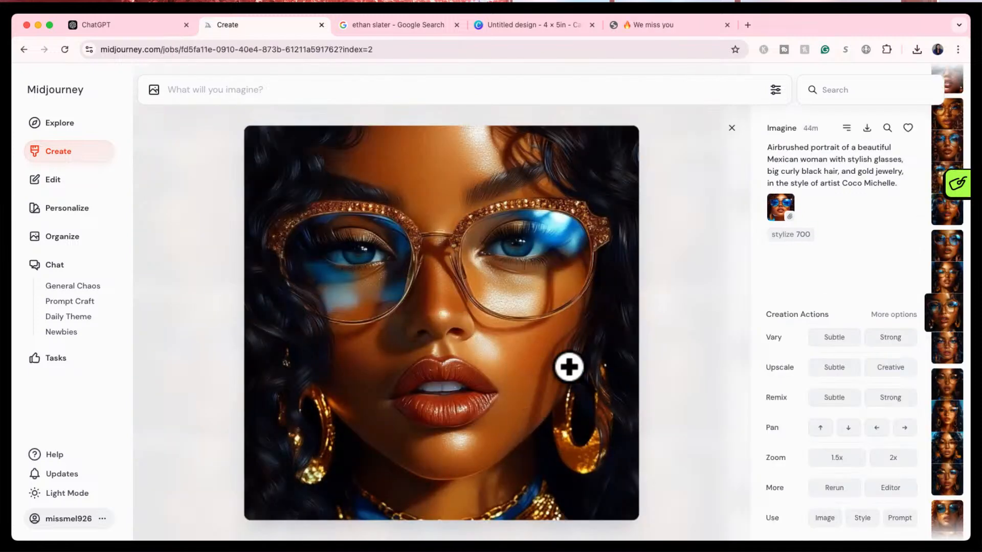
click(841, 517)
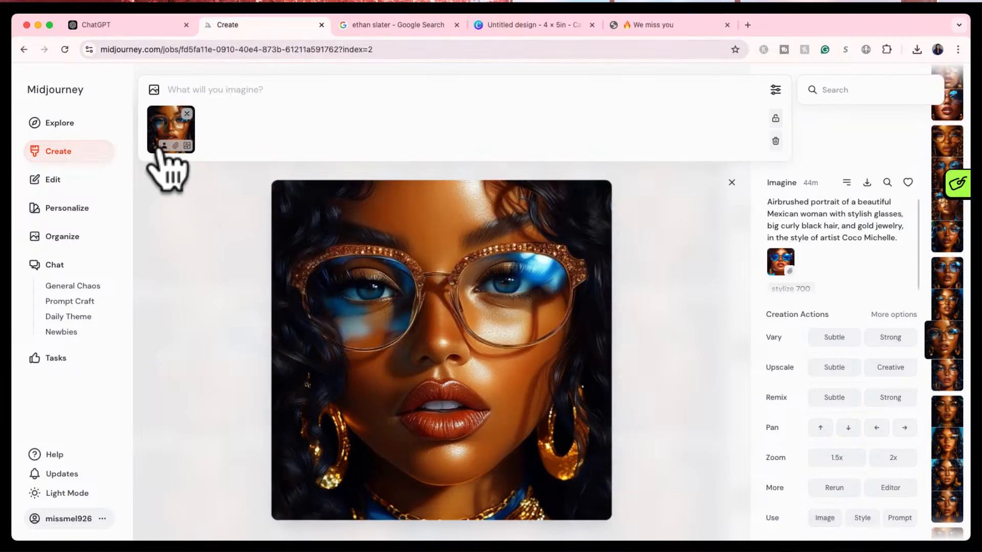
click(732, 183)
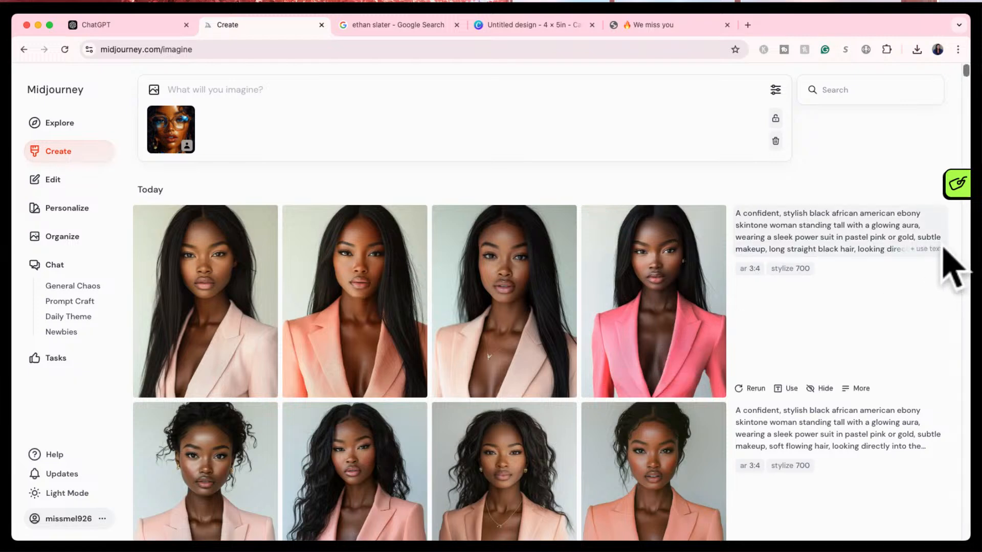
- Reuse the newest straight-haired power suit prompt, add that row's third portrait as a style reference, and submit the generation
click(941, 249)
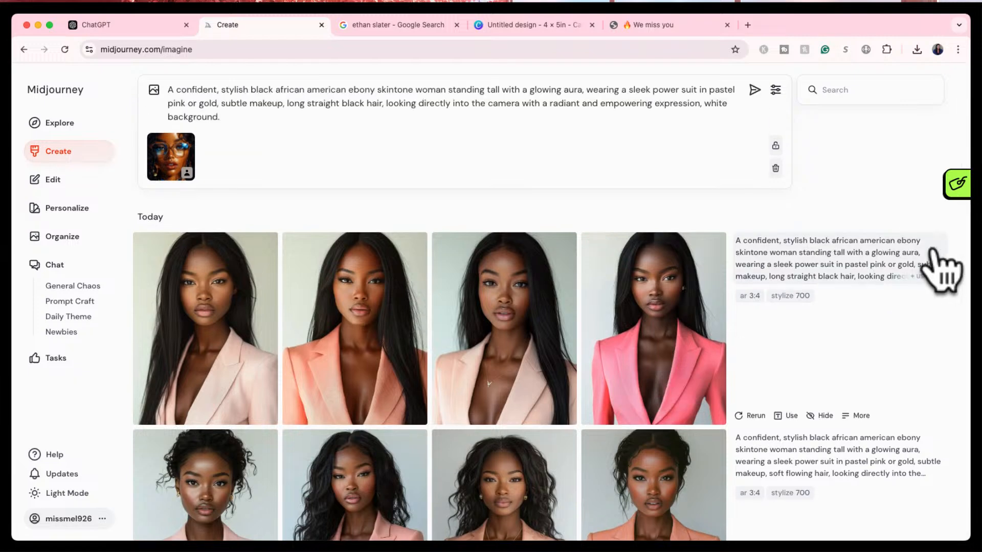
mouse_move(668, 296)
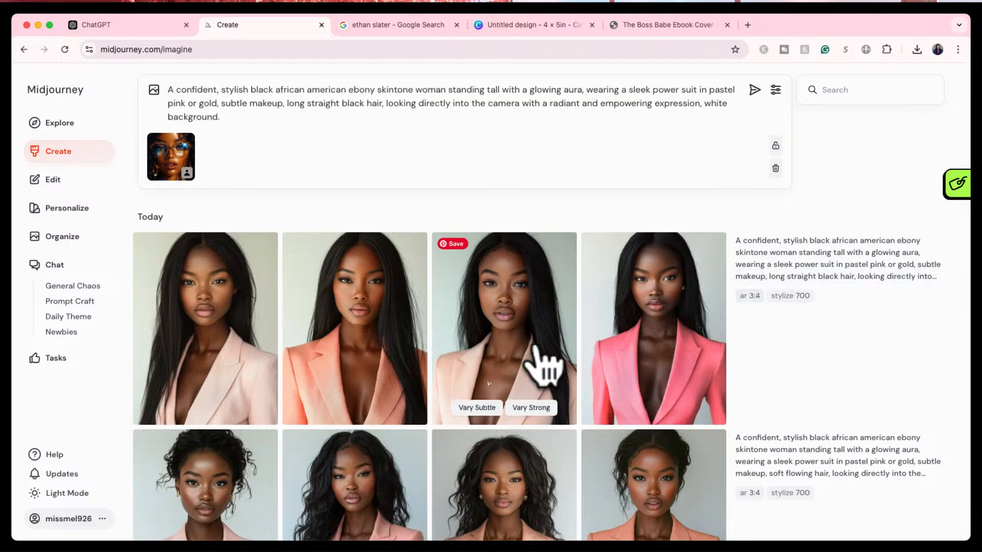
click(506, 347)
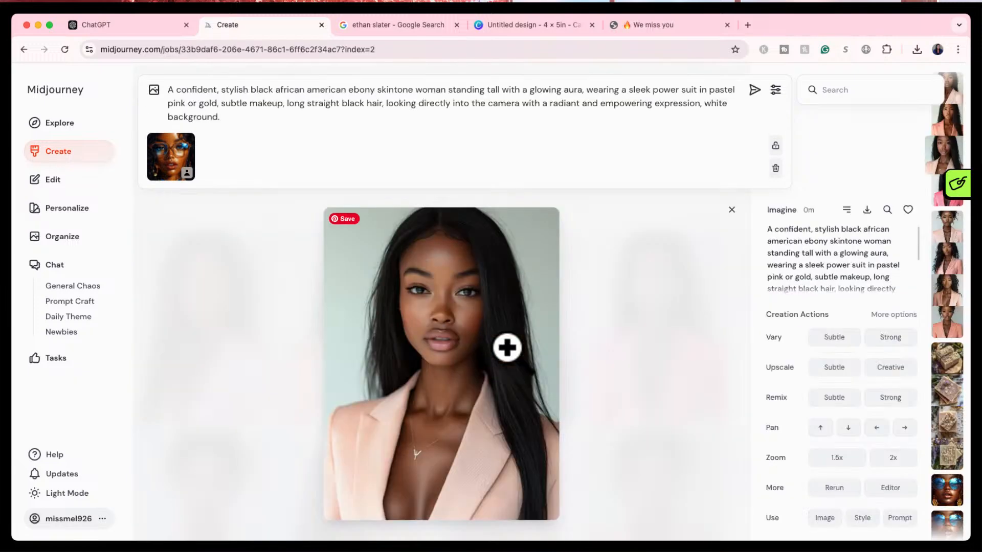
click(862, 517)
click(754, 90)
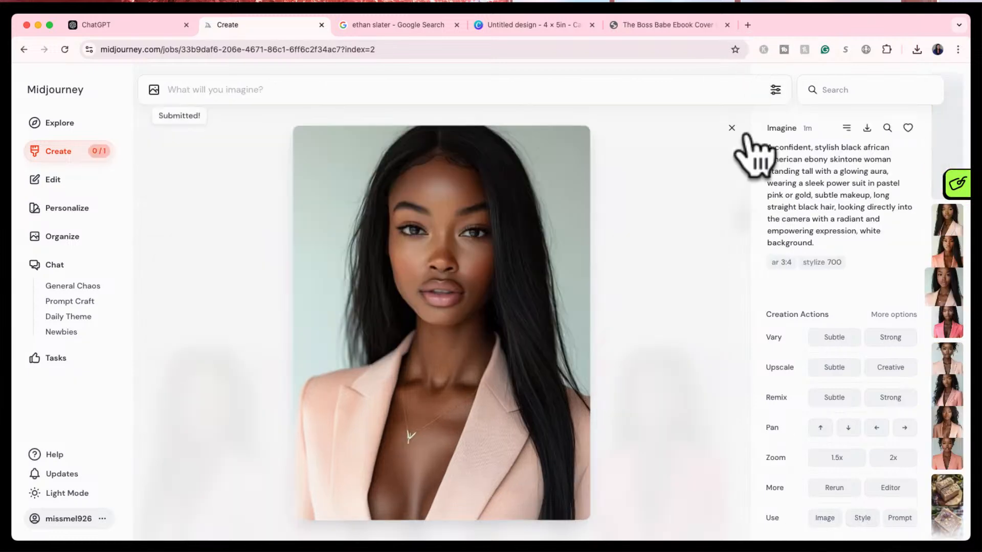
click(739, 138)
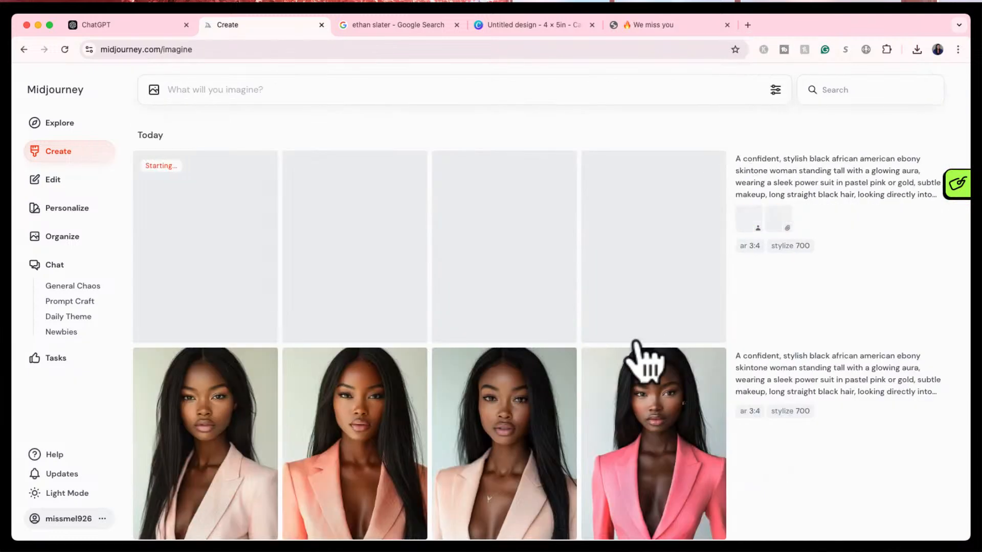
- Zoom out the third new portrait, with gold glasses and a blue blazer, by 2x
mouse_move(756, 276)
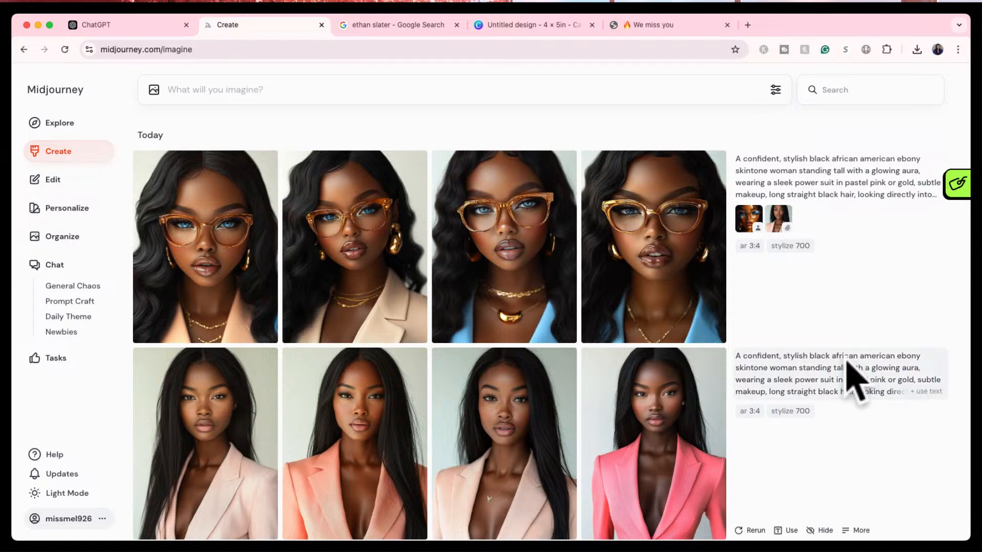
drag(850, 373, 526, 263)
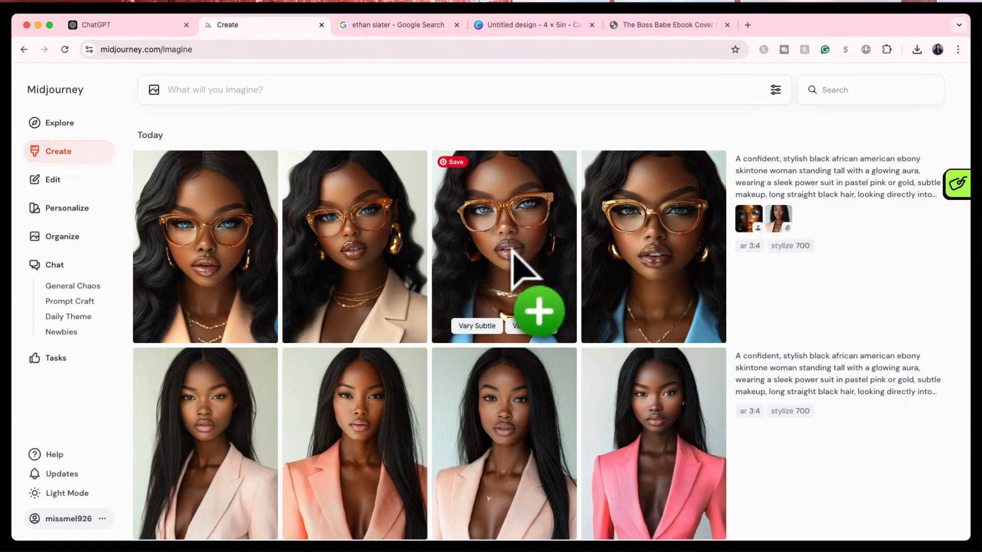
click(524, 271)
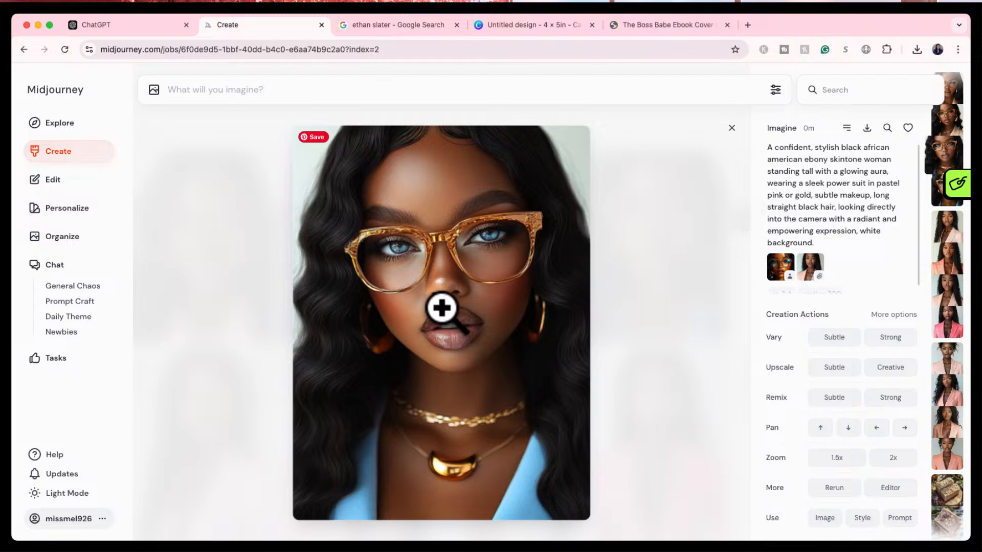
click(889, 457)
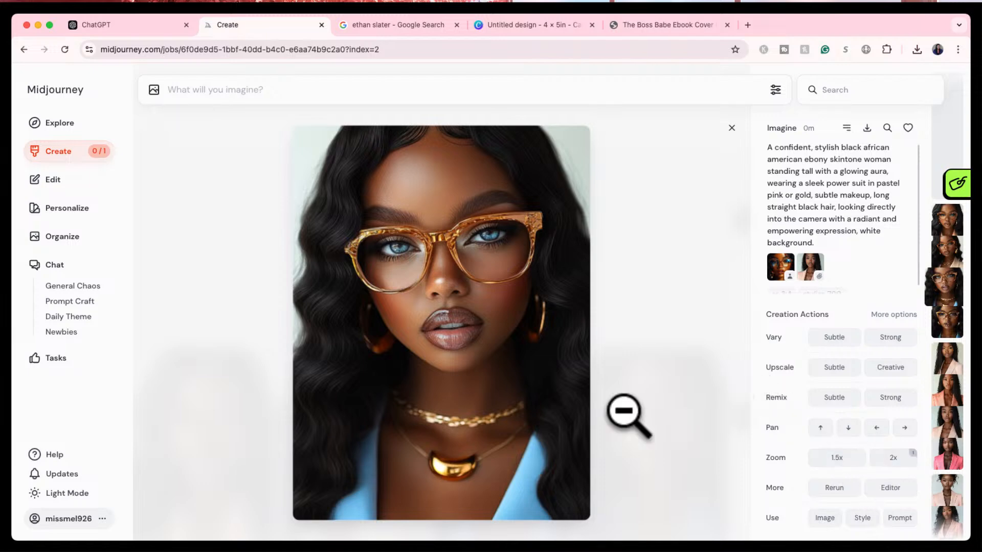
click(732, 128)
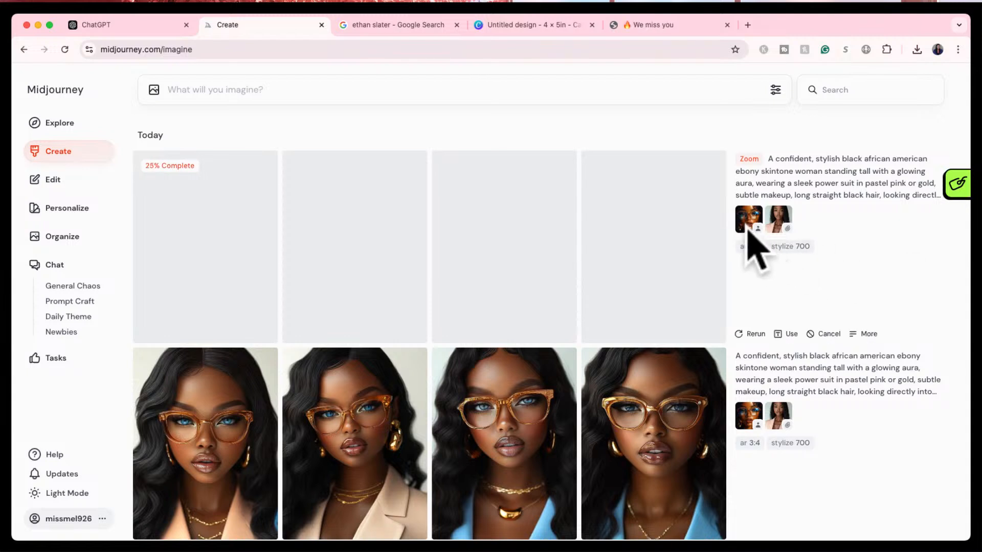
- Compare the zoomed-out blue blazer portraits at full size, starting with the second one
drag(748, 221, 796, 230)
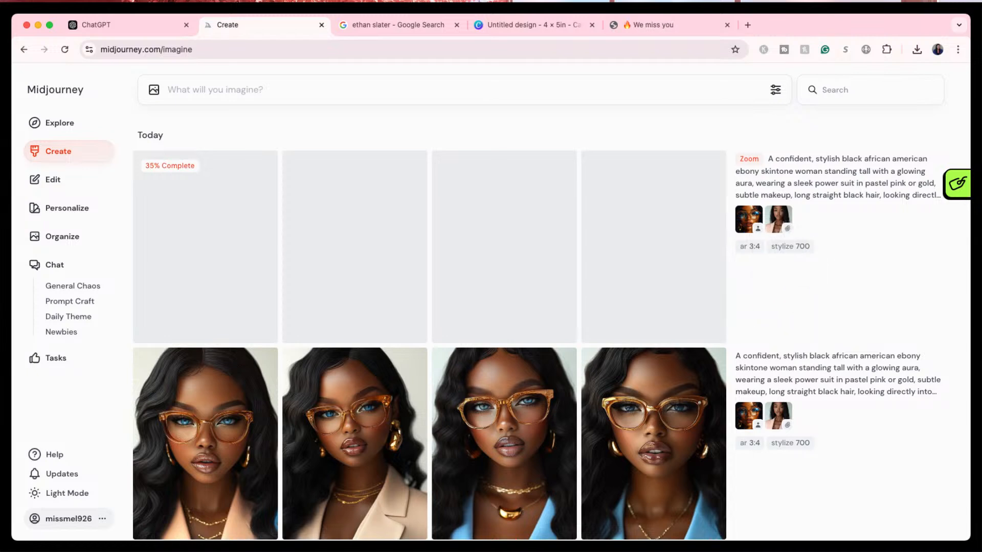
mouse_move(639, 458)
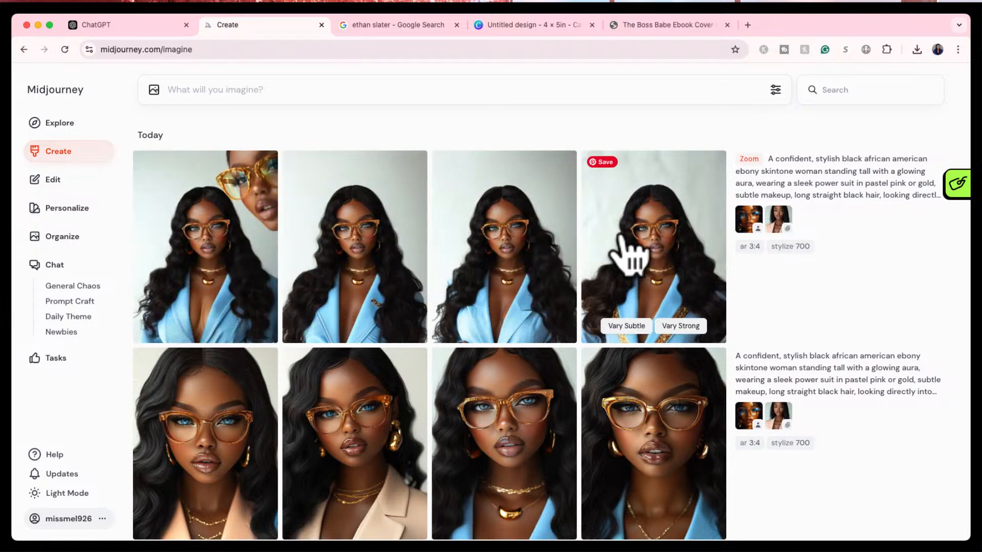
click(388, 290)
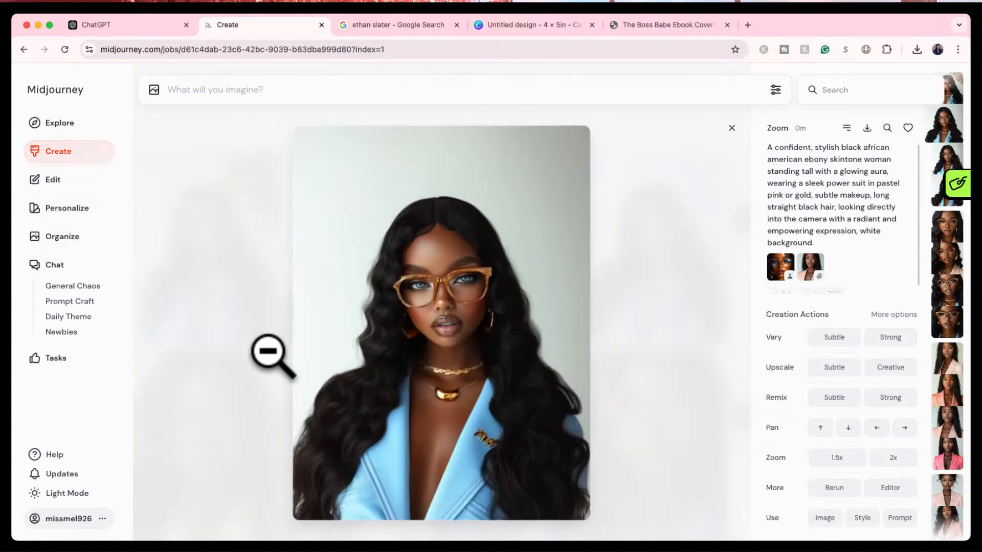
key(Right)
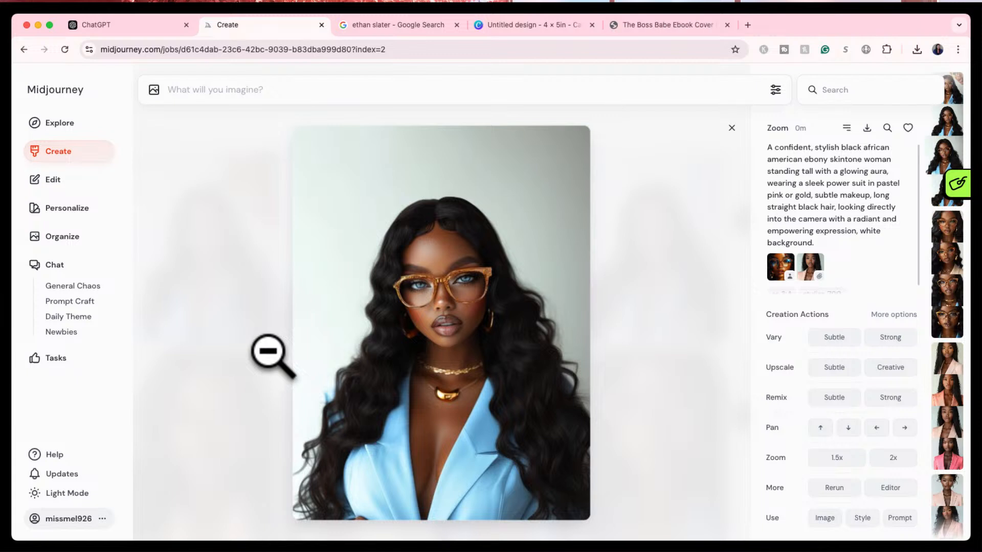
key(Right)
key(Left)
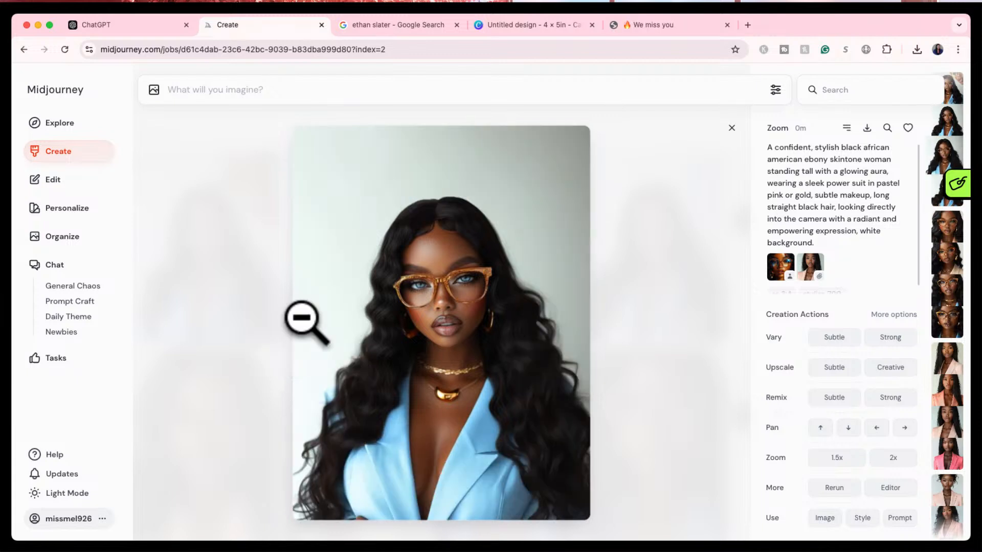
click(735, 136)
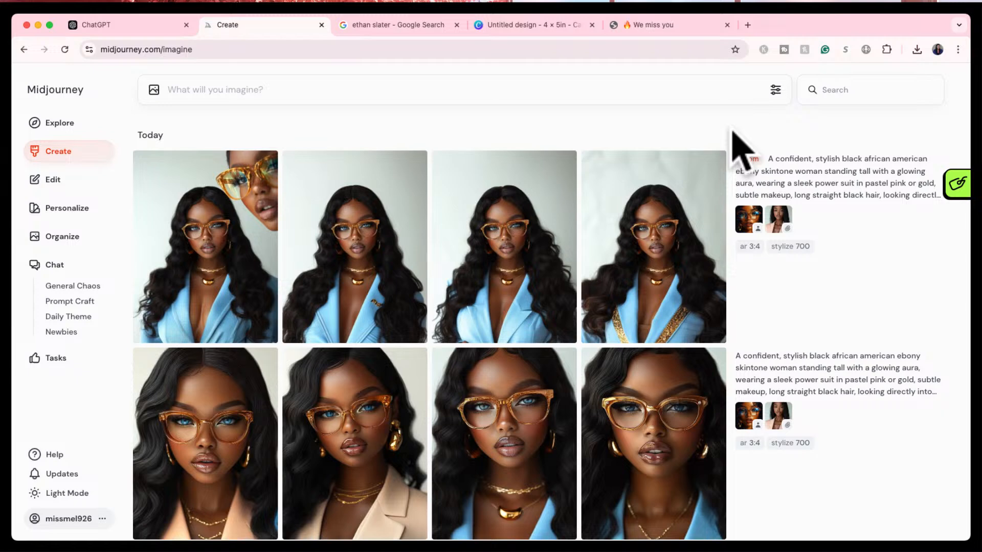
- Browse the older generations below the power suit portraits for further character and style reference examples
scroll(574, 389, down, 6)
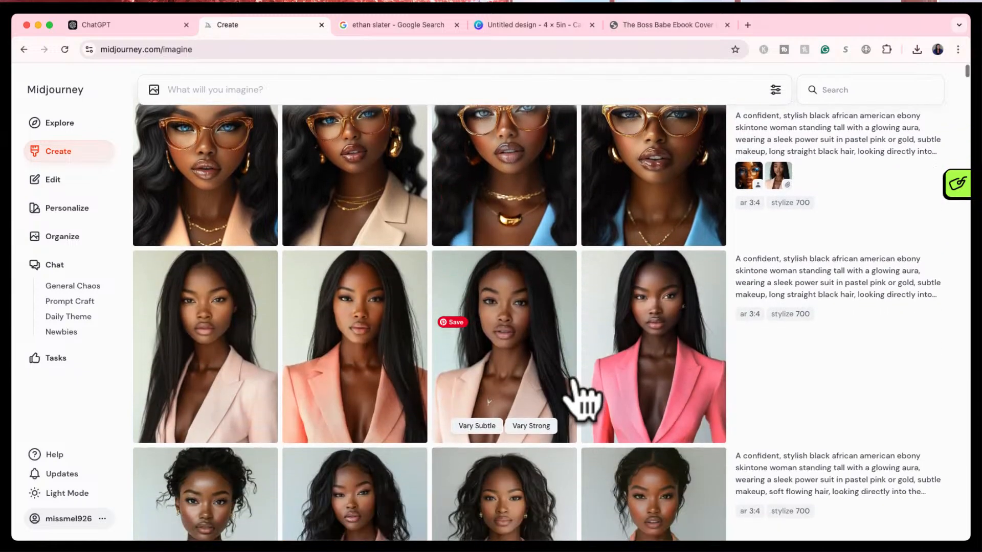
scroll(583, 404, down, 1)
scroll(582, 398, down, 1)
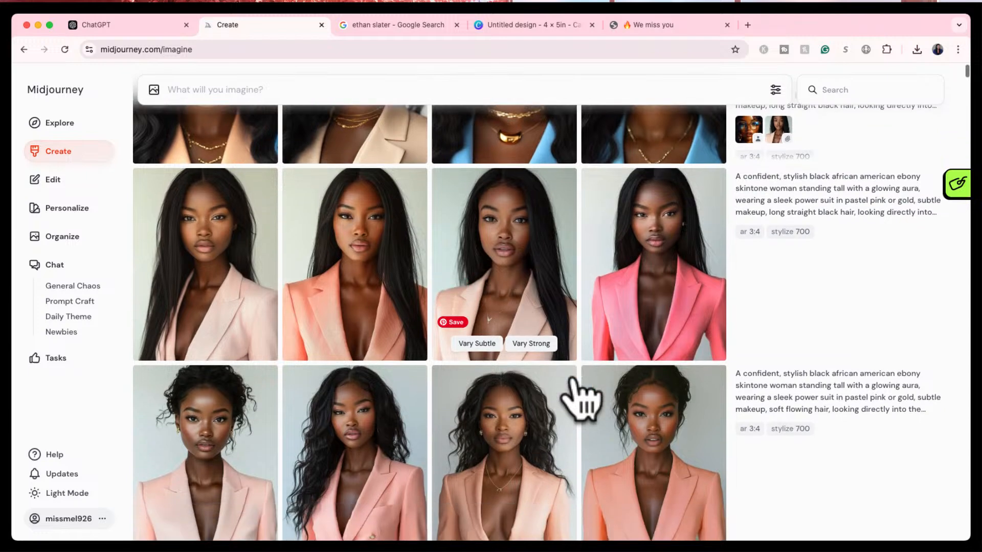
scroll(580, 396, down, 4)
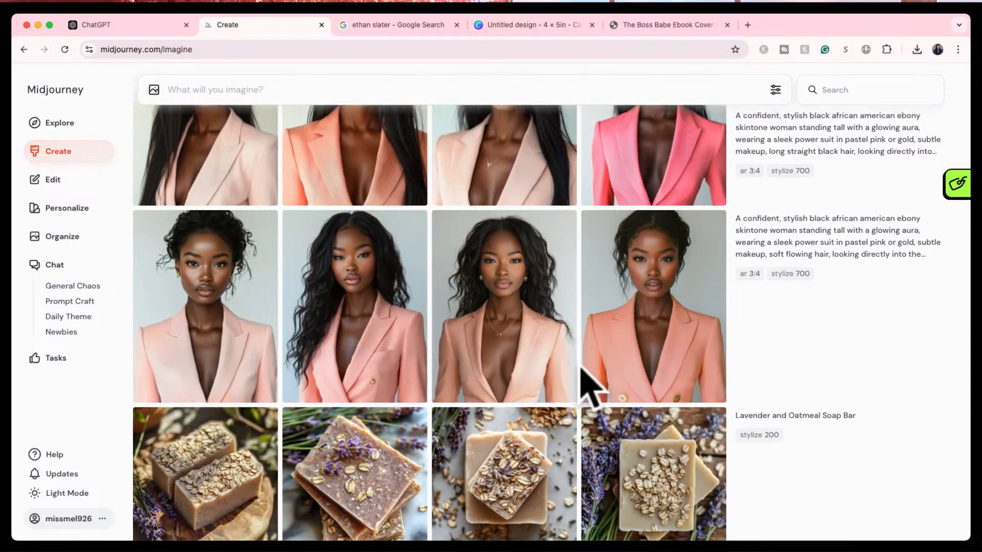
scroll(588, 388, down, 6)
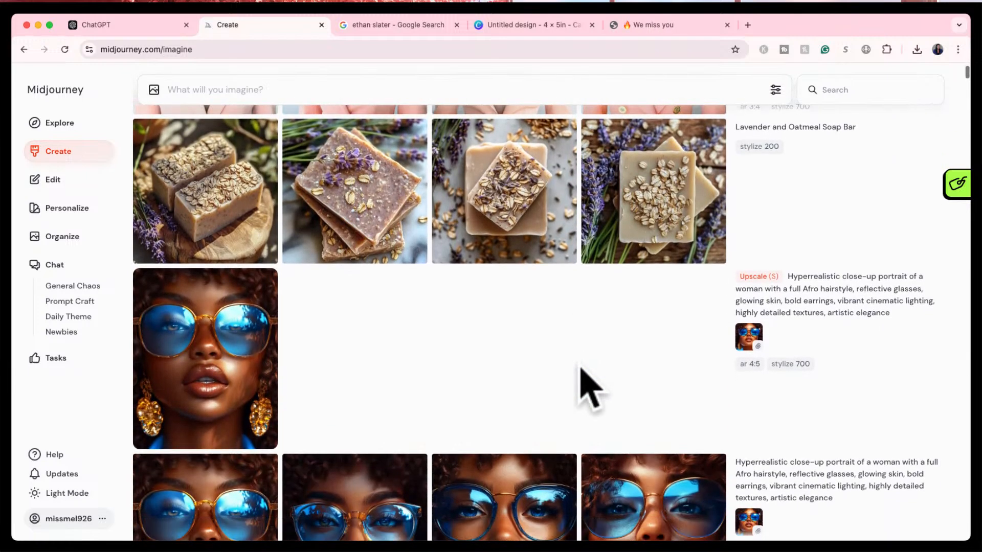
scroll(588, 388, down, 5)
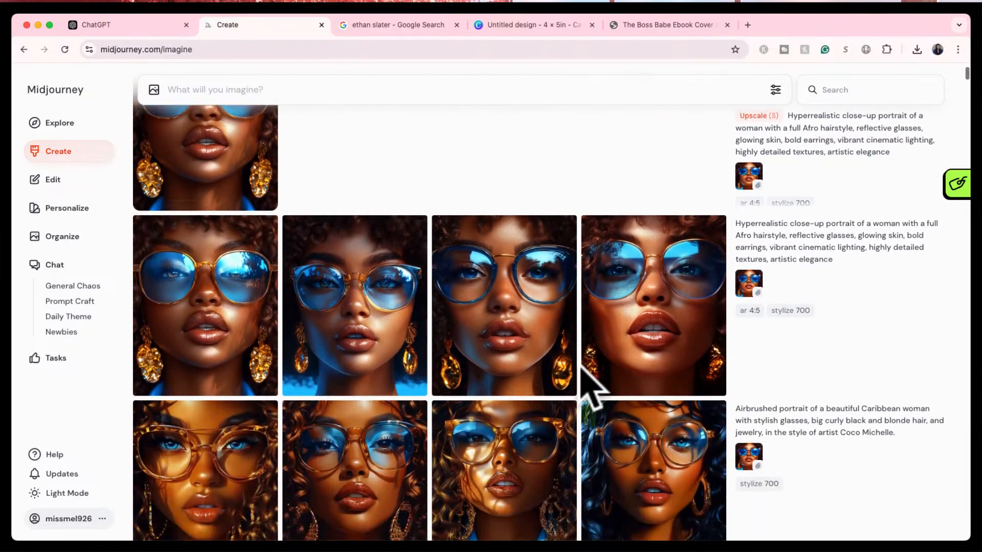
scroll(582, 367, down, 20)
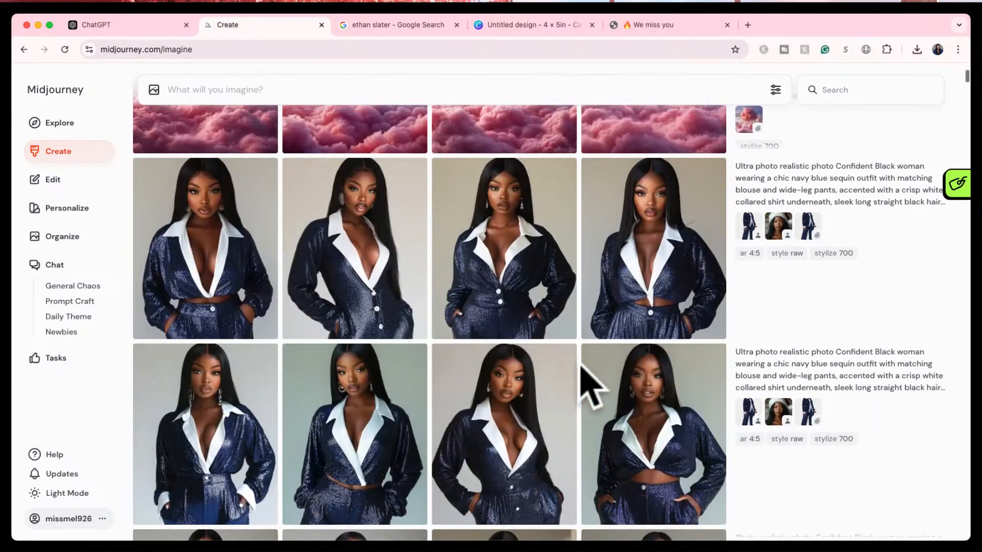
- Open the second gold-glasses portrait, with the beige blazer, and search for similar community images
scroll(592, 389, up, 10)
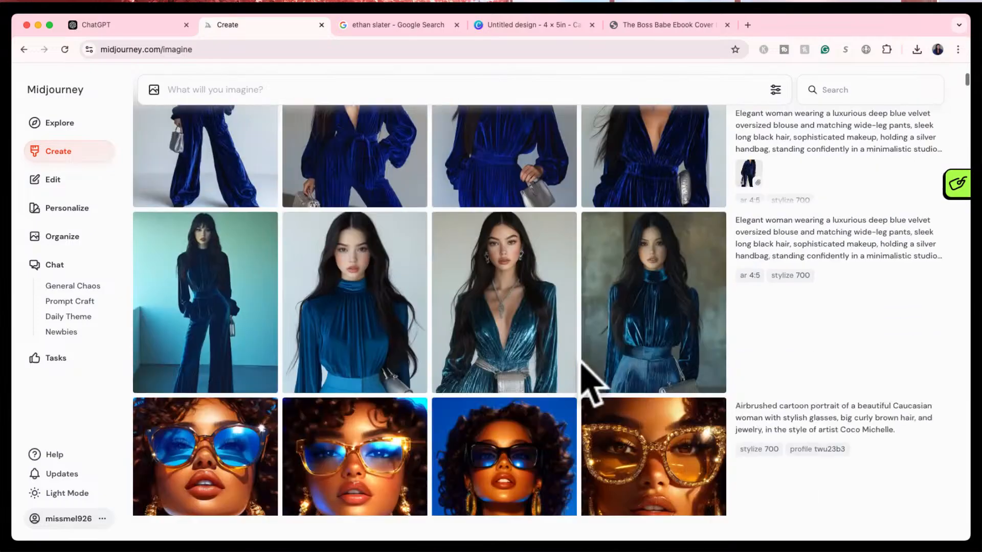
scroll(592, 388, down, 10)
scroll(588, 379, up, 15)
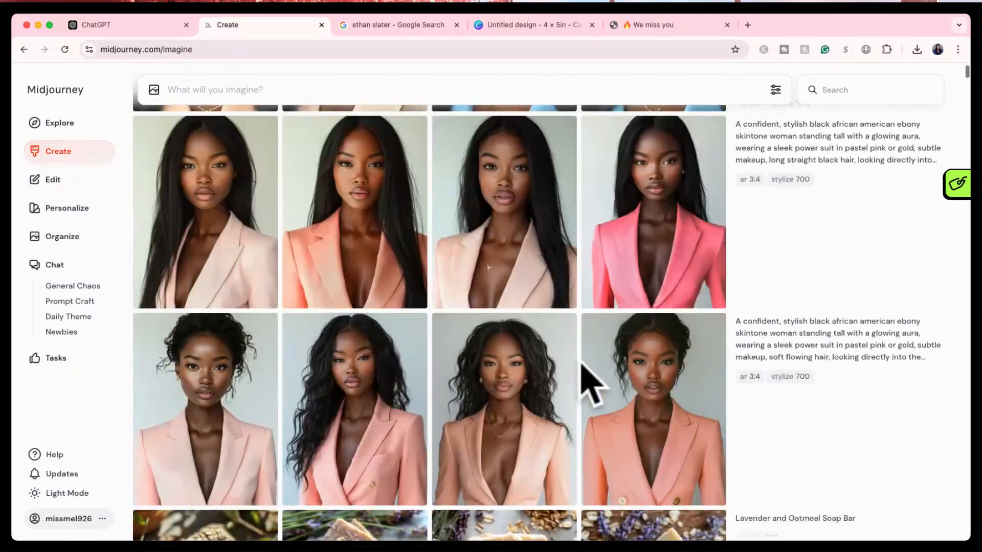
scroll(588, 381, up, 10)
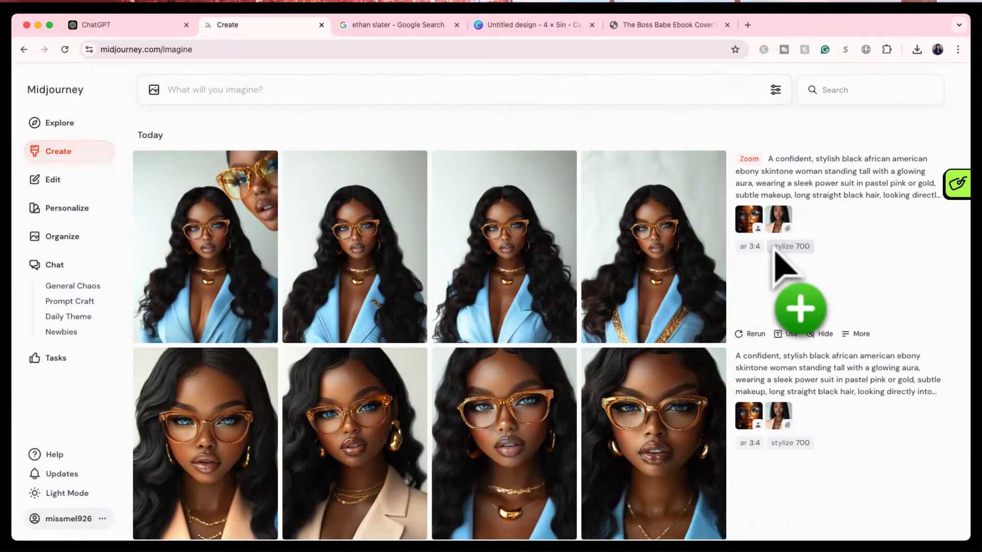
scroll(353, 358, down, 1)
click(384, 394)
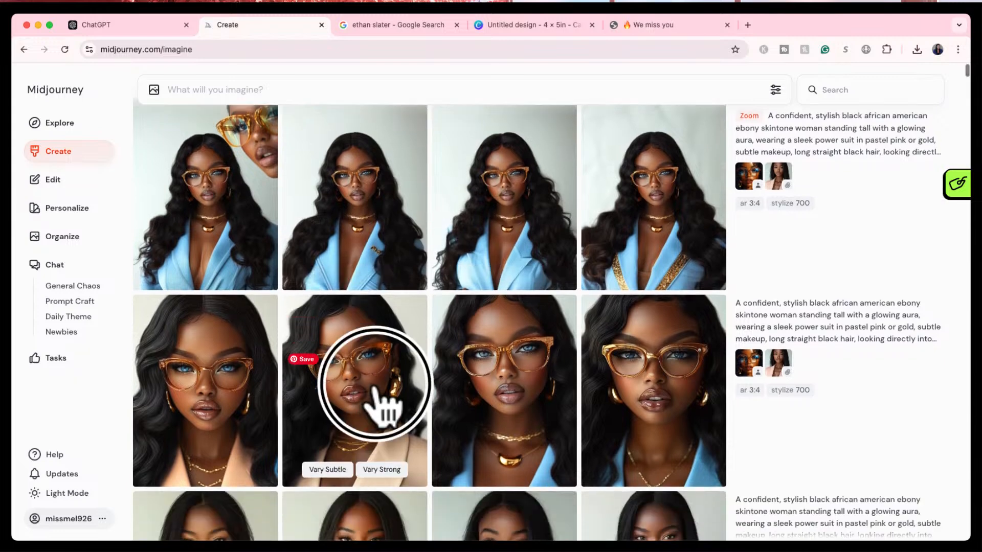
click(887, 129)
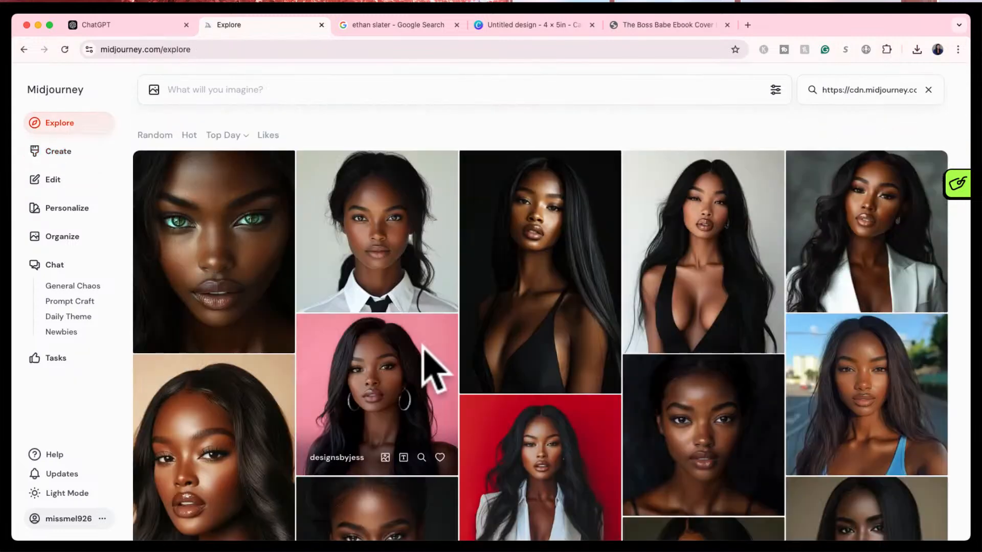
- Browse the similar community portraits for a usable face, inspecting the woman against the red background at full size
scroll(662, 471, up, 1)
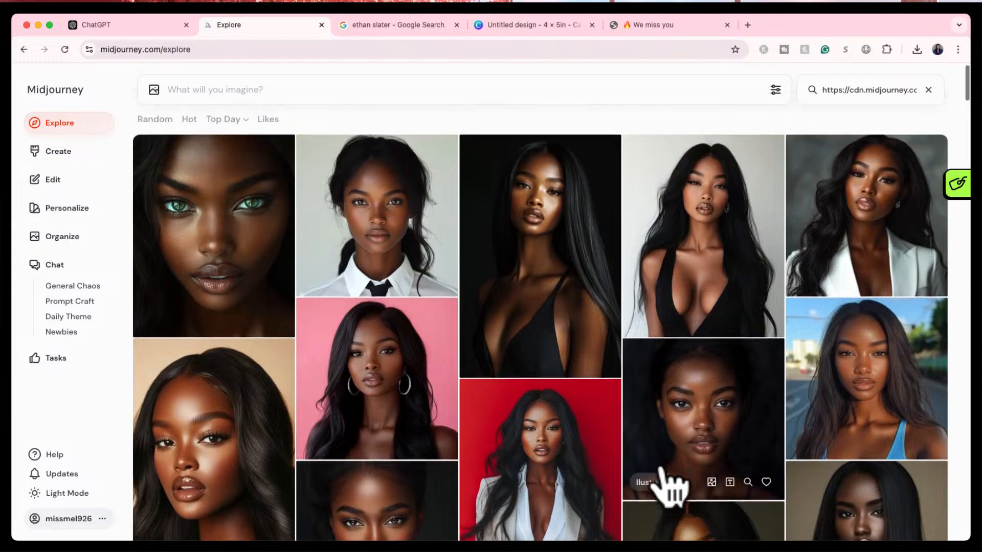
scroll(662, 470, down, 2)
scroll(667, 485, down, 3)
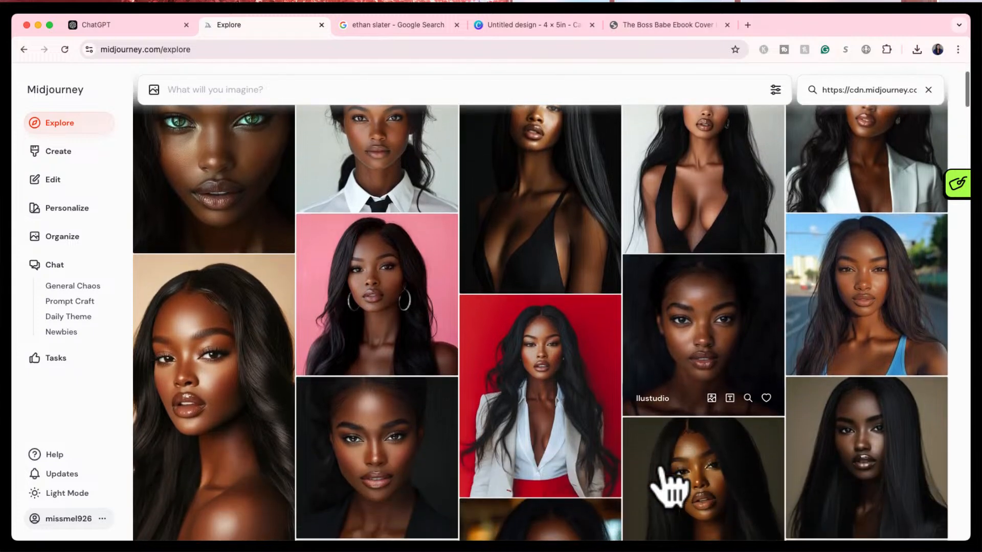
click(529, 368)
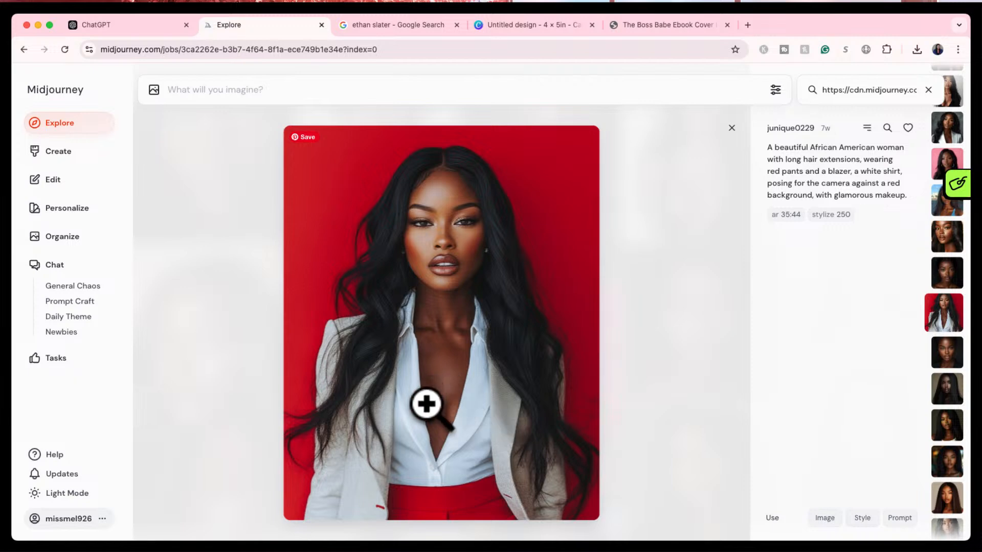
click(739, 143)
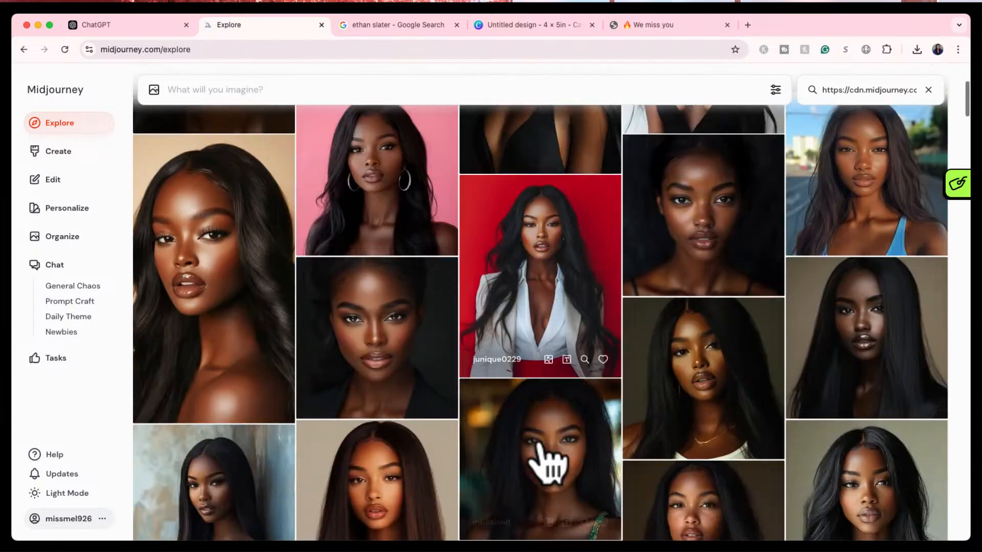
scroll(538, 446, down, 3)
scroll(539, 445, up, 2)
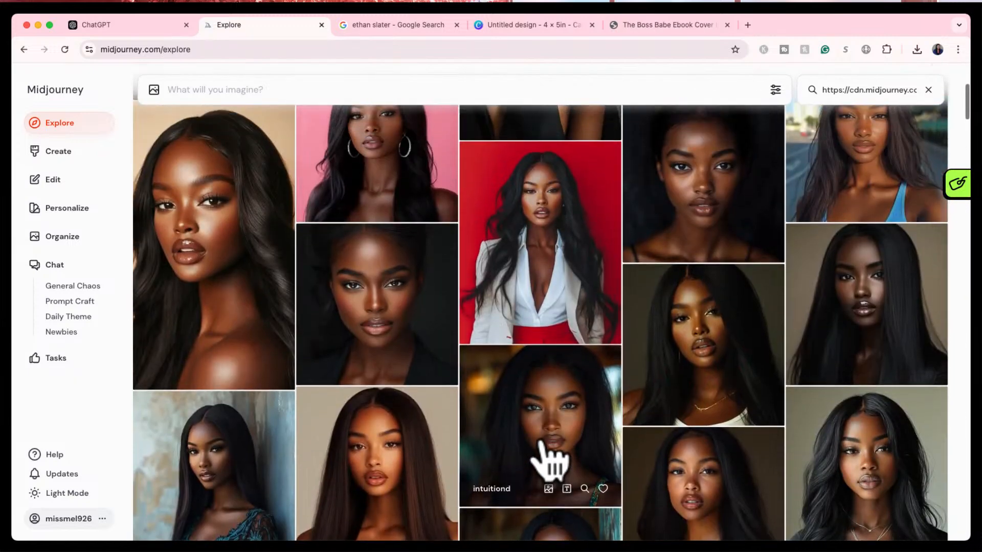
scroll(540, 444, down, 5)
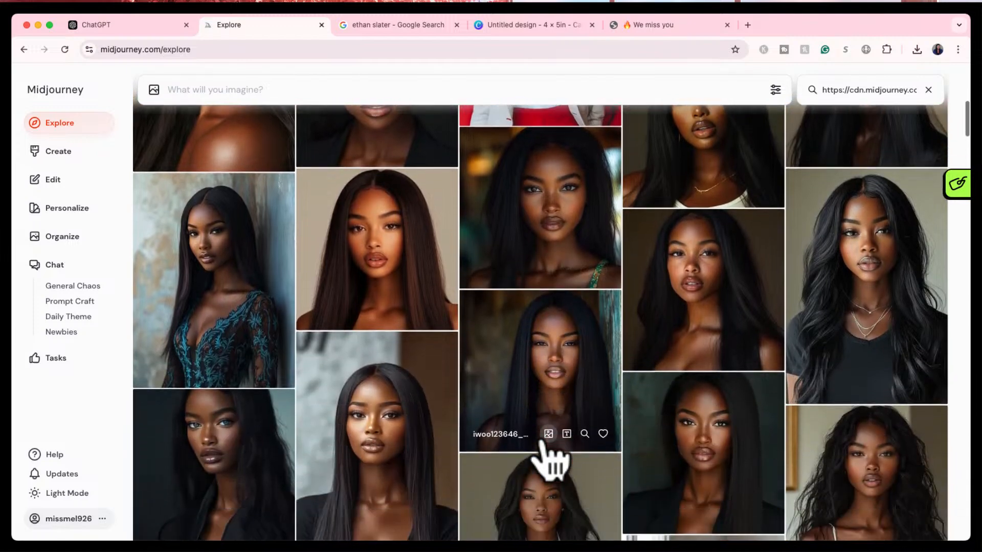
scroll(541, 444, down, 5)
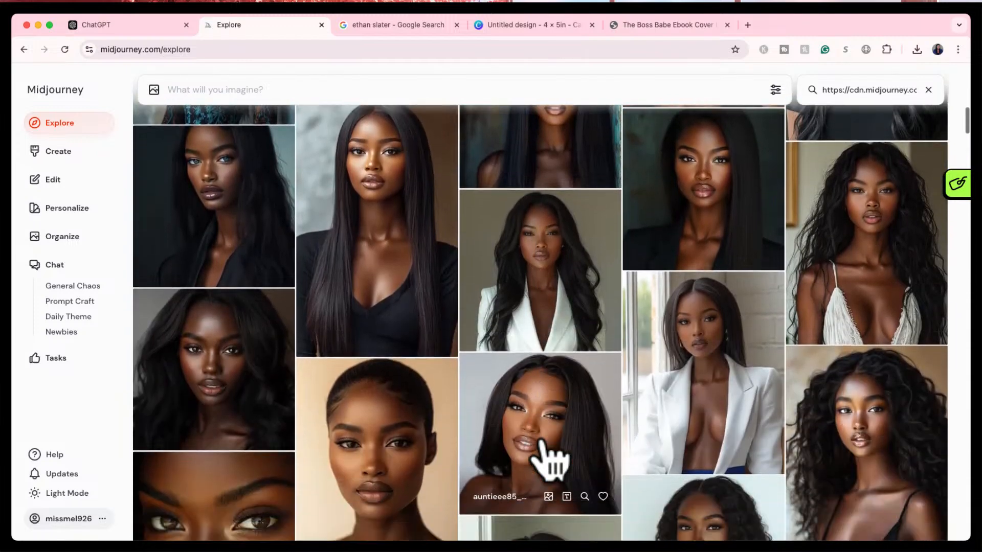
scroll(540, 444, down, 5)
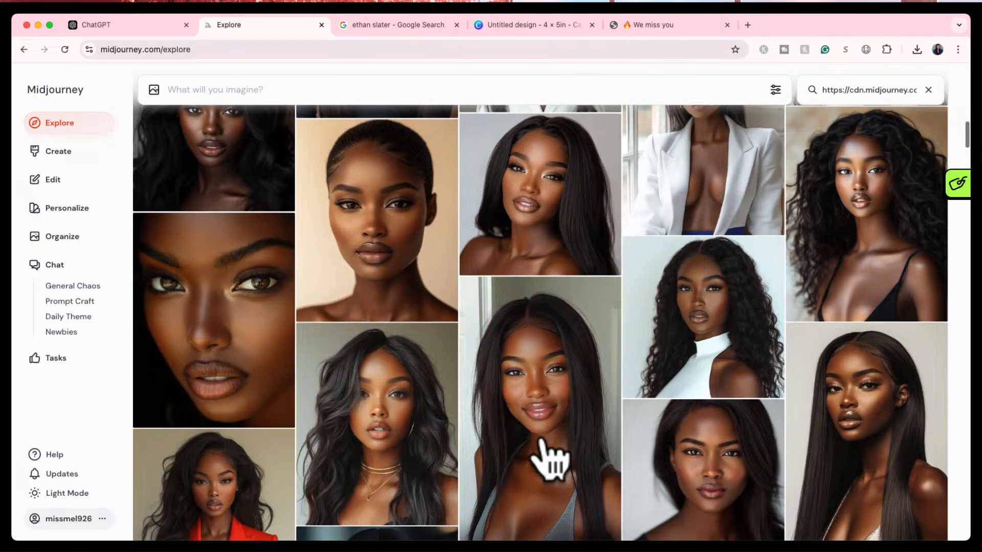
- Add the close-up portrait of the woman with slicked-back hair to the prompt as a character reference
click(404, 232)
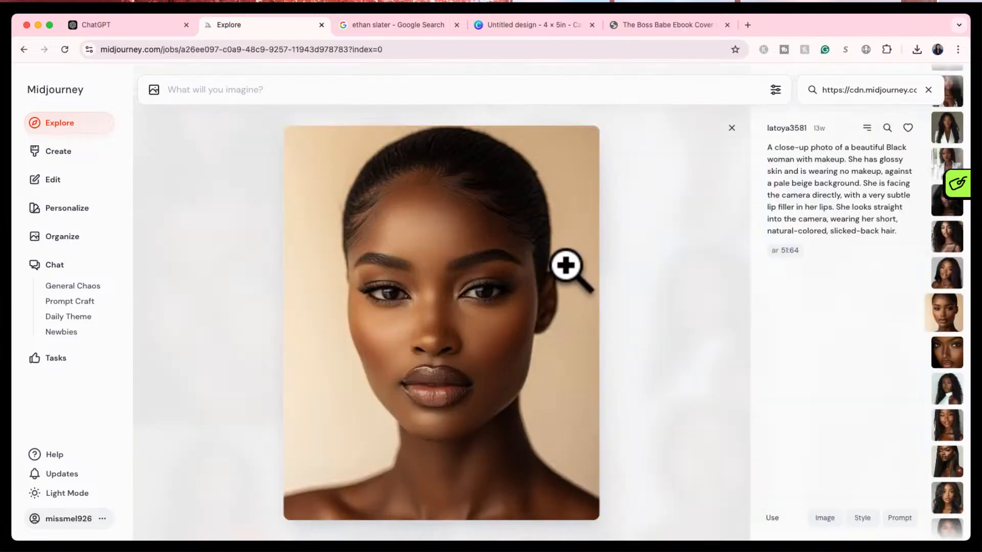
click(824, 517)
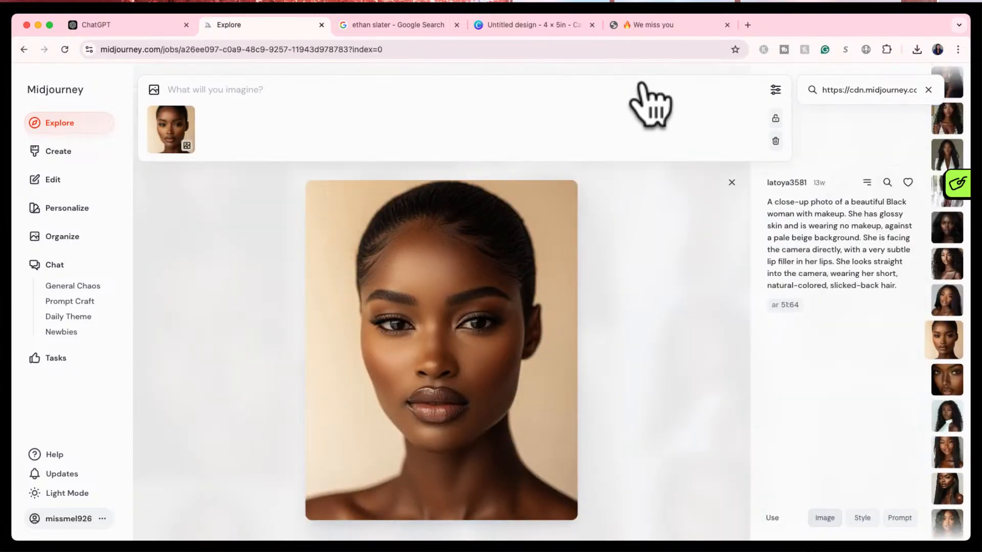
click(185, 146)
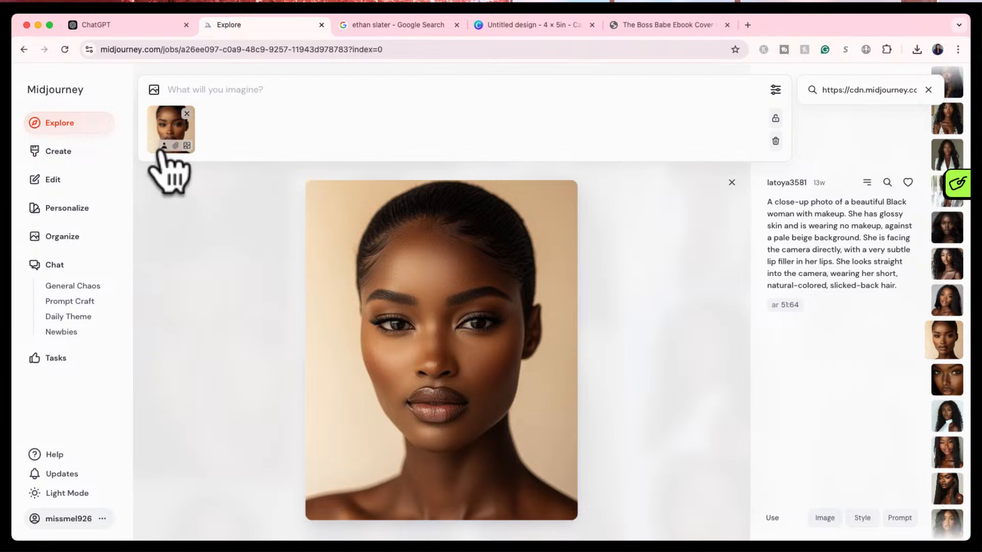
- Add the newest creation's pink blazer style reference and glasses character reference, reuse its straight-haired power suit prompt, and submit the generation
click(57, 151)
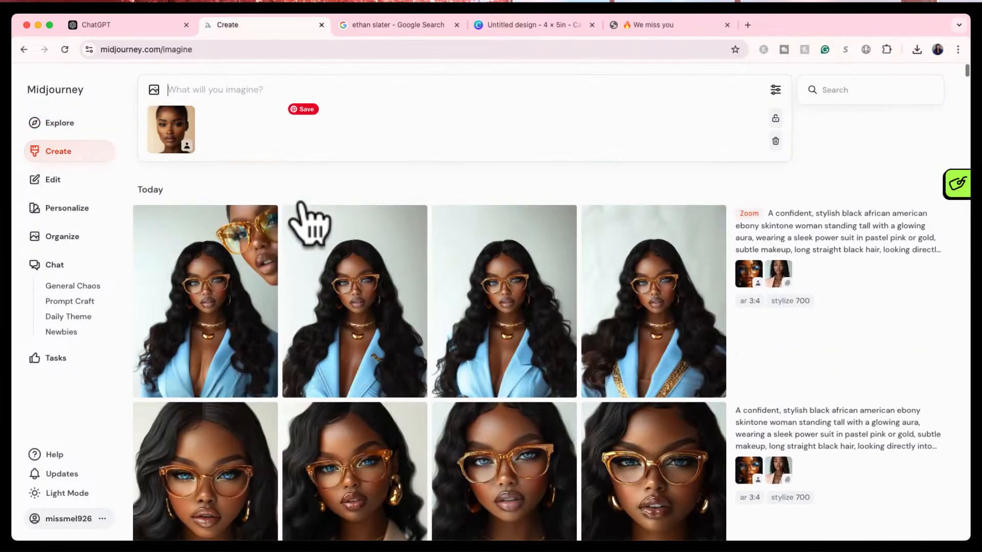
click(786, 281)
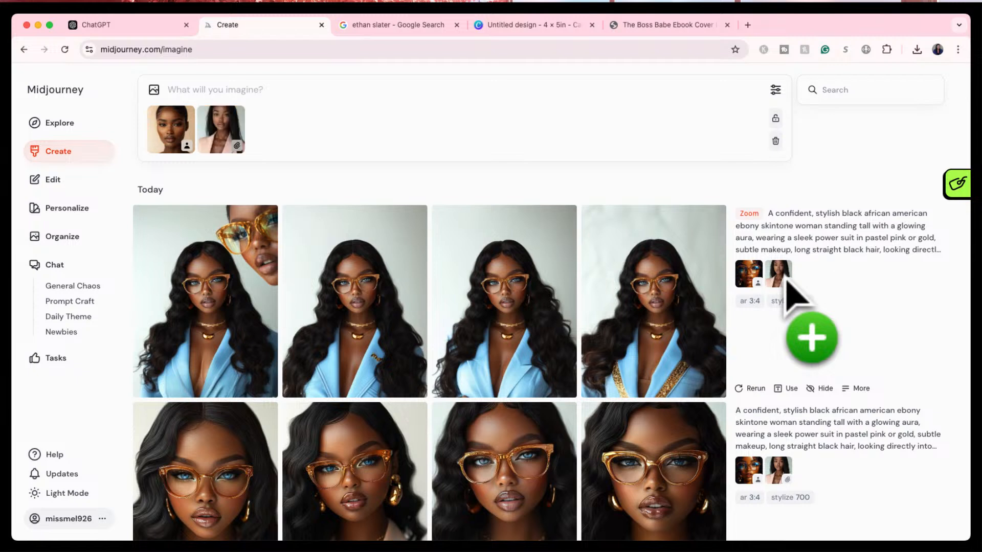
click(748, 274)
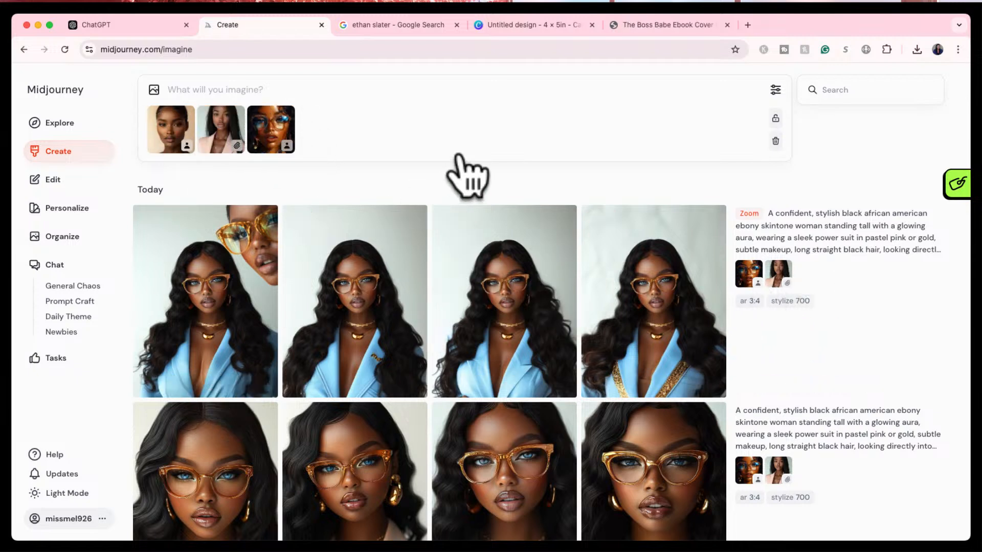
click(925, 249)
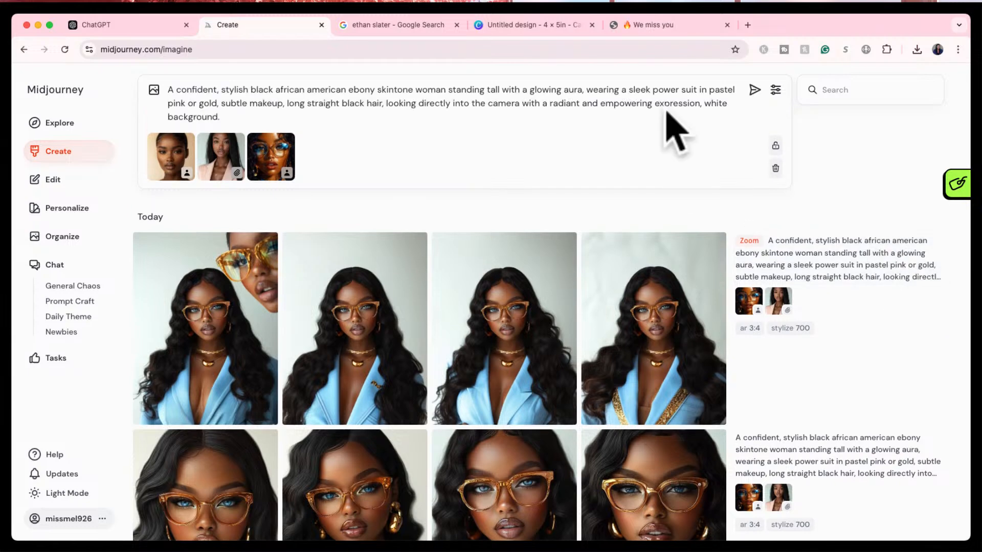
click(754, 90)
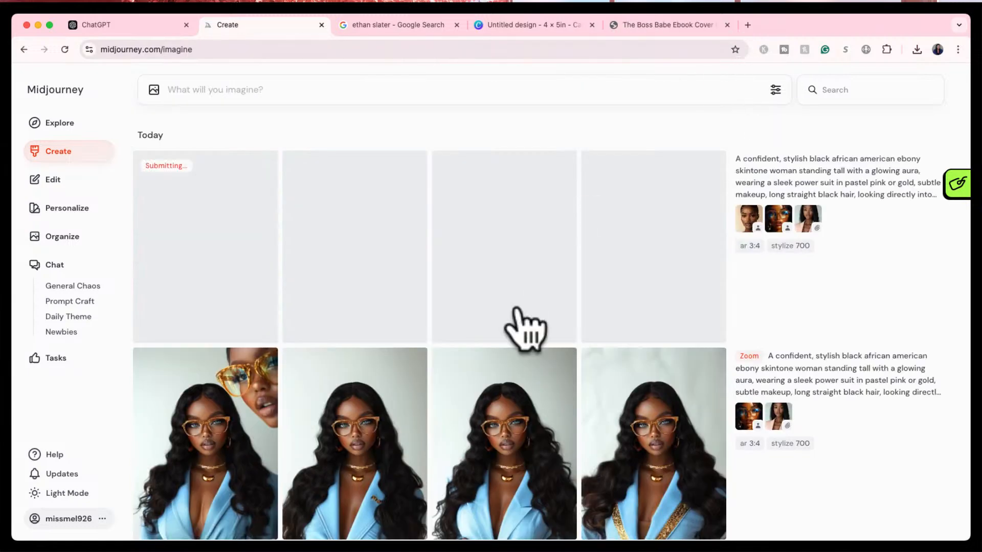
drag(748, 225, 688, 297)
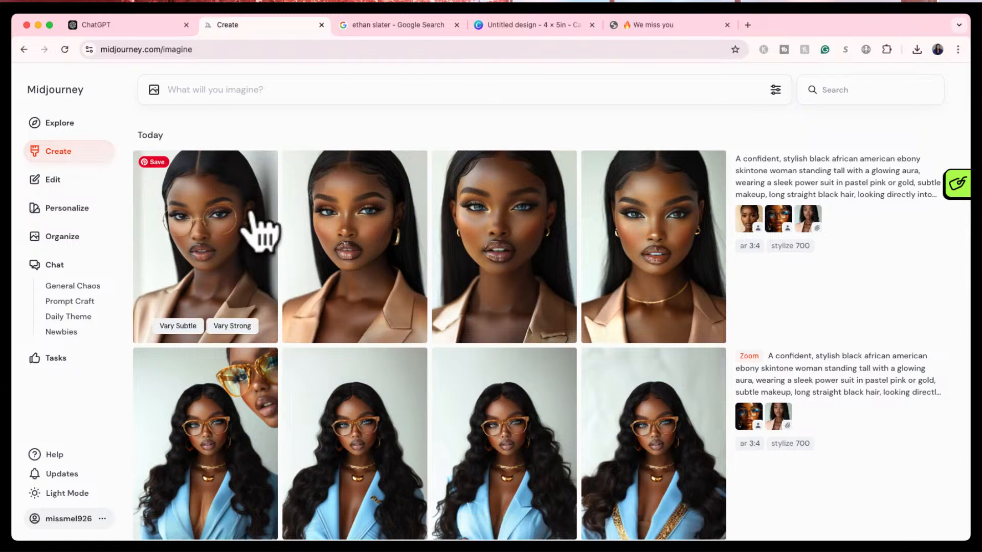
- Compare the new tan blazer portraits at full size, starting with the first one wearing round glasses
click(219, 227)
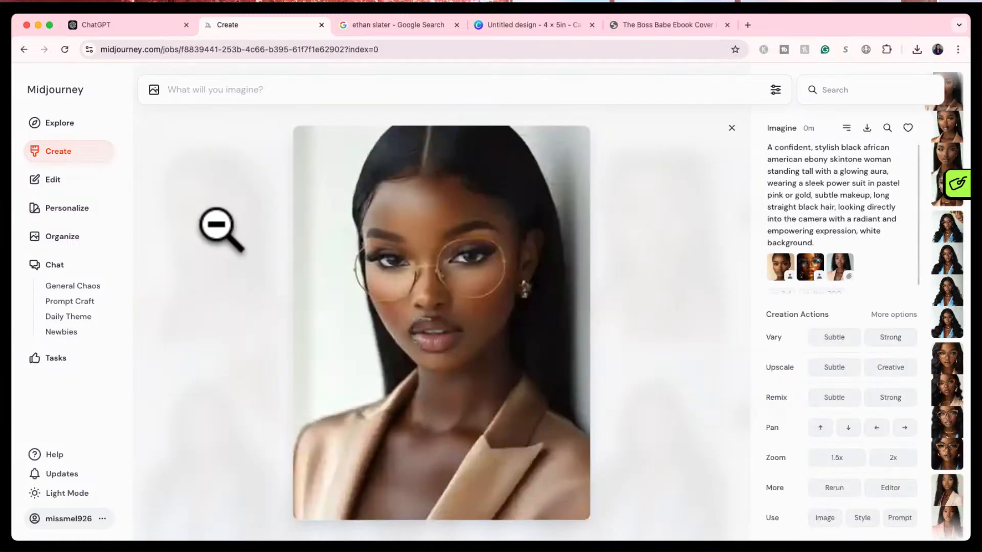
key(Right)
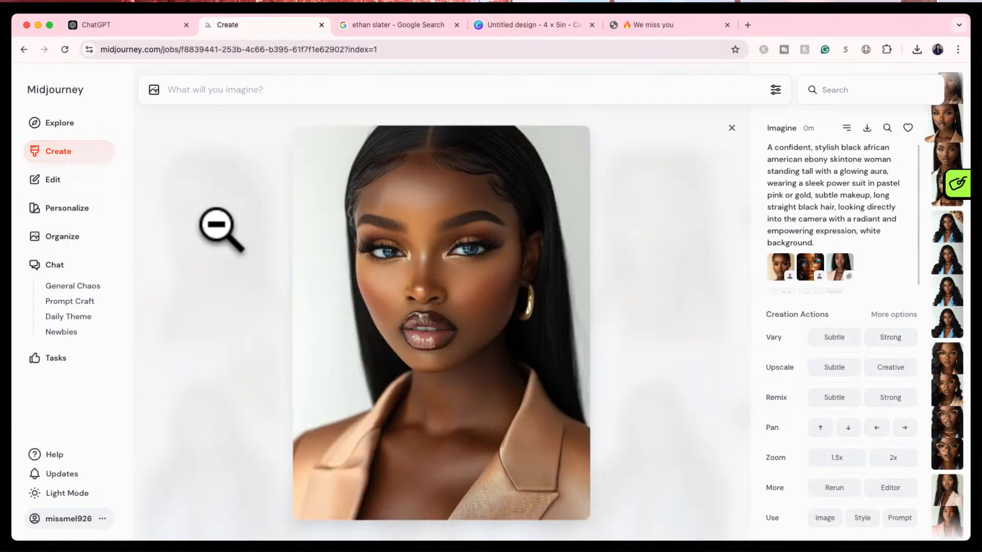
key(Right)
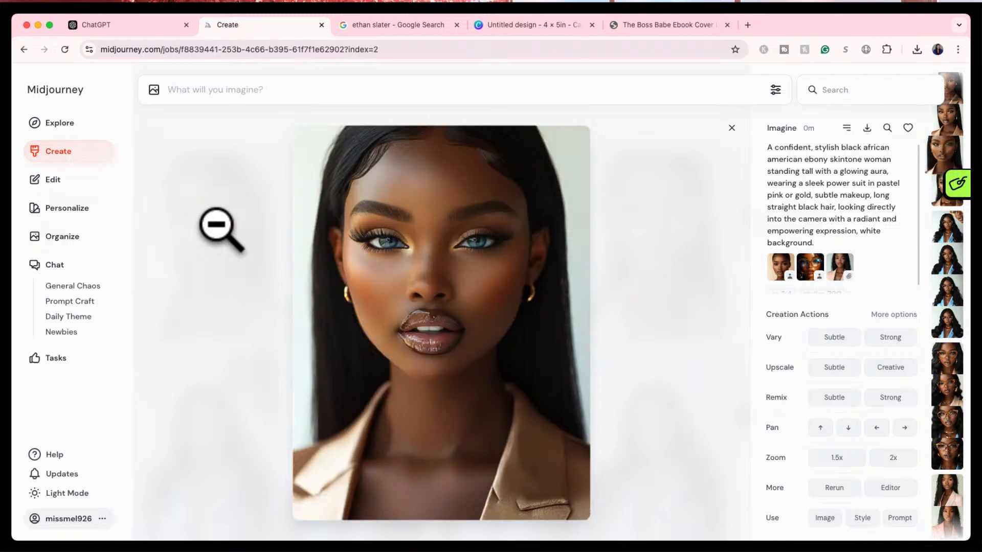
key(Right)
key(Left)
key(Right)
key(Left)
key(Right)
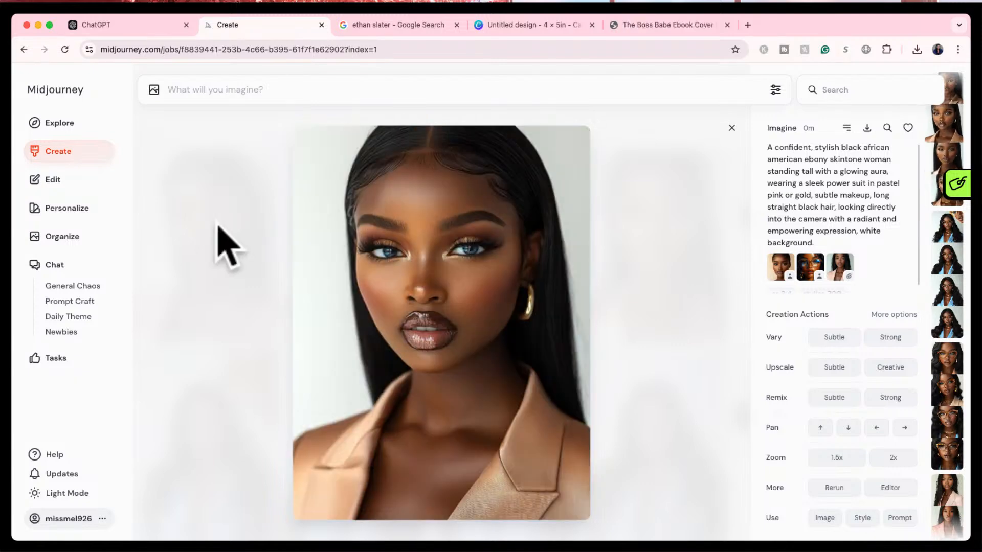
key(Left)
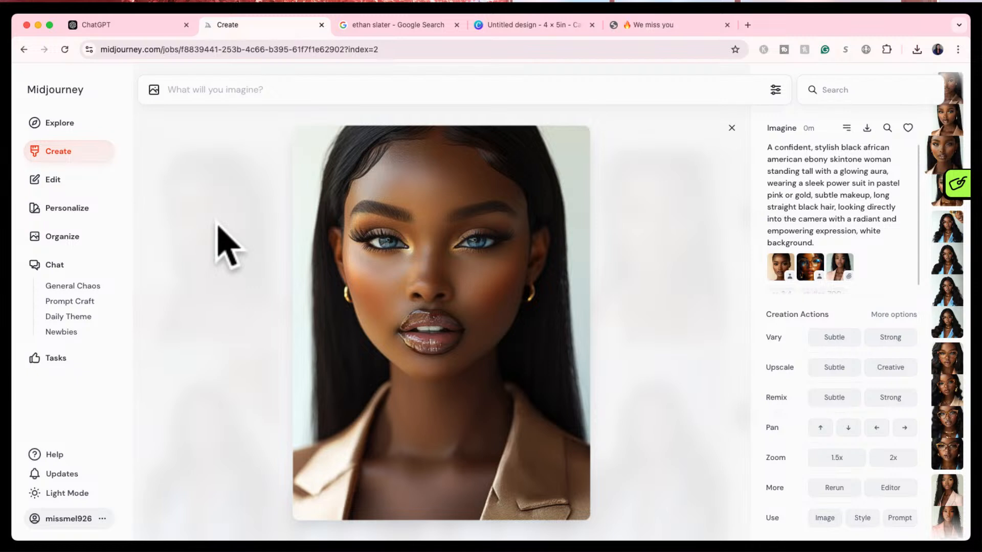
key(Left)
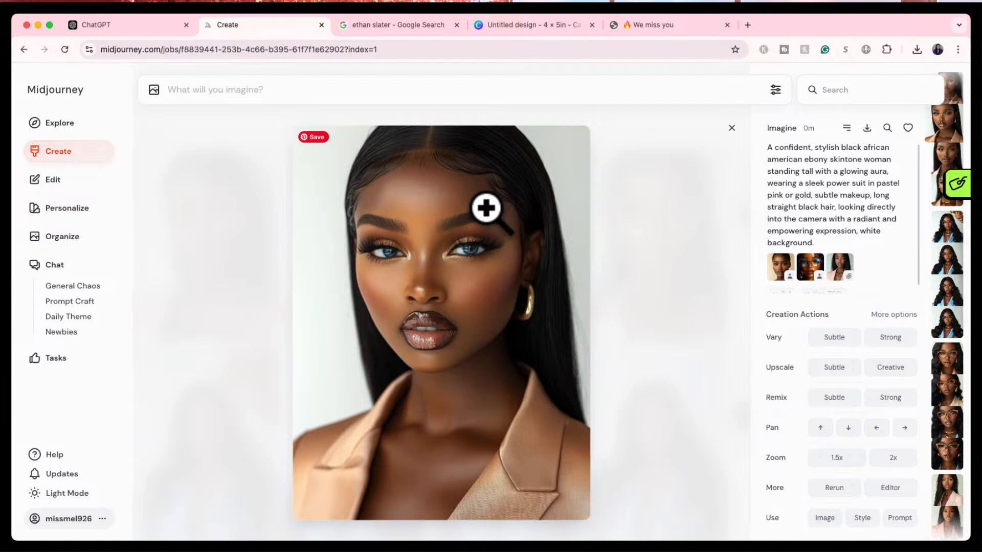
key(Left)
- Zoom out the second tan blazer portrait by 1.5x and return to the creations list
key(Right)
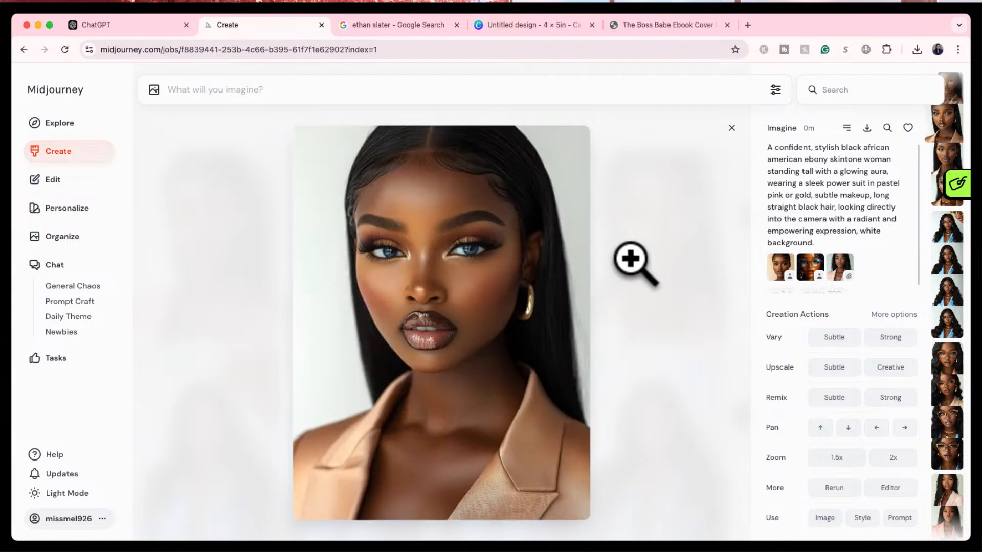
click(836, 458)
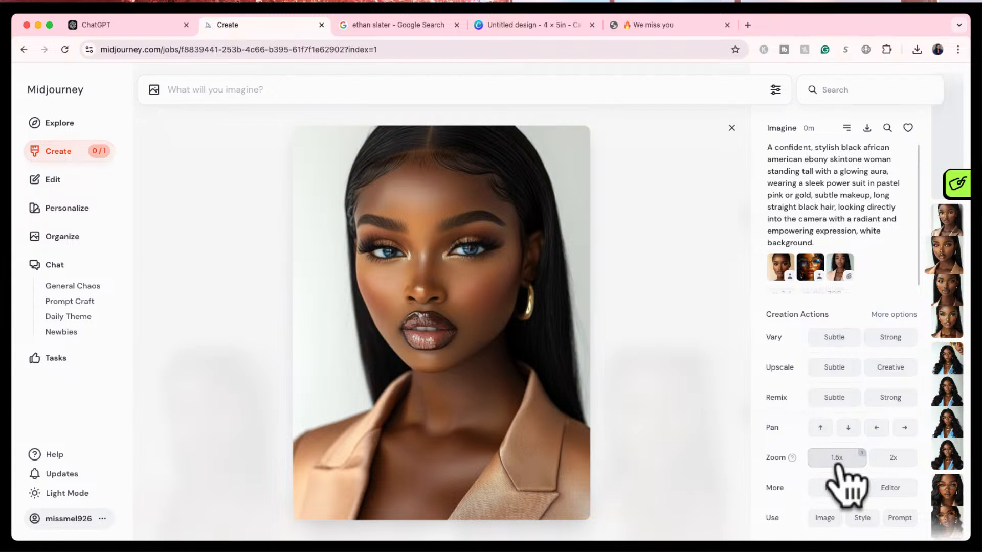
click(732, 128)
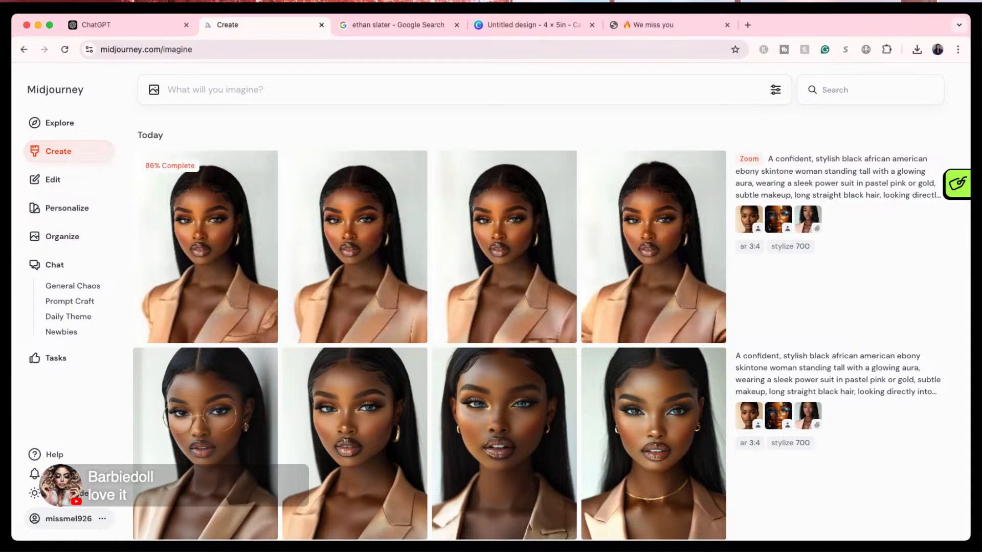
scroll(536, 321, down, 10)
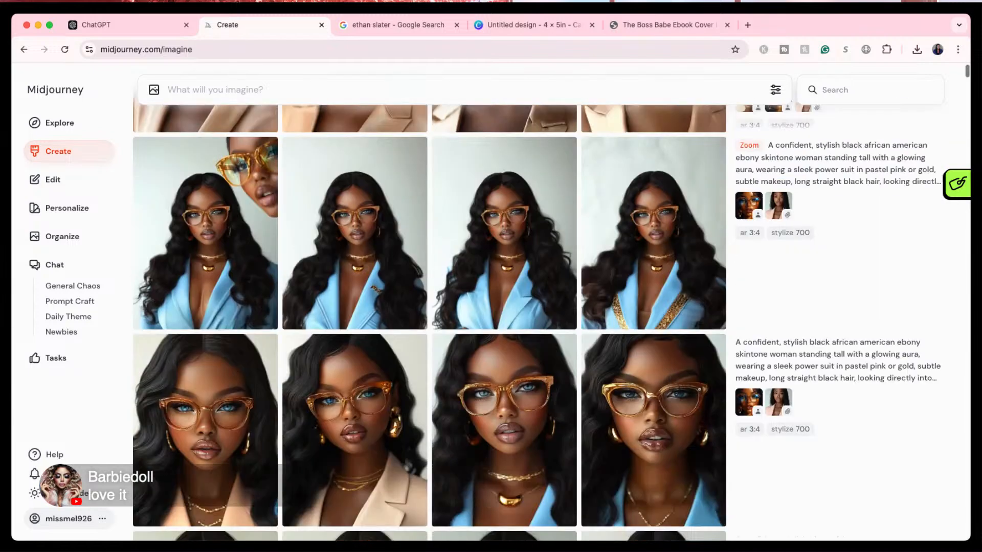
scroll(536, 320, down, 2)
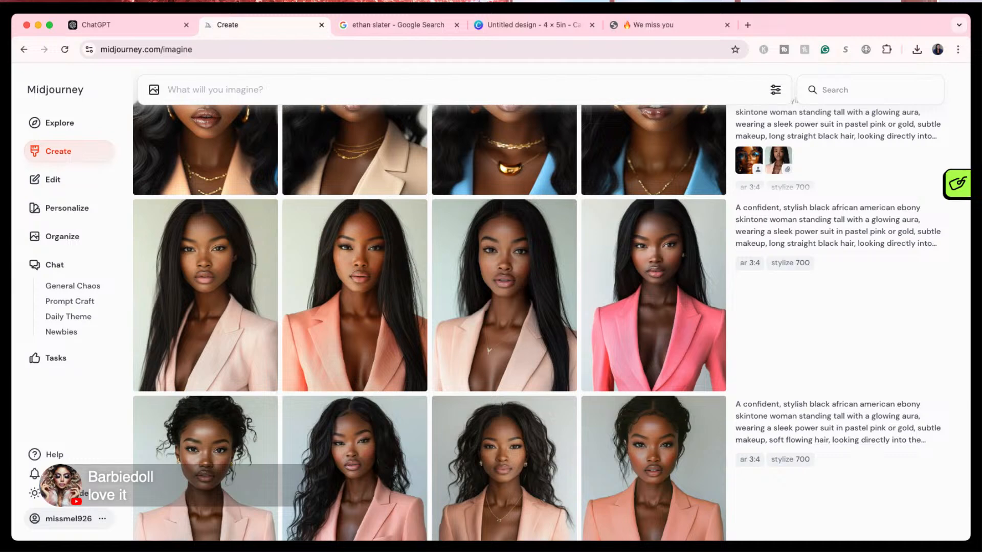
scroll(535, 321, up, 4)
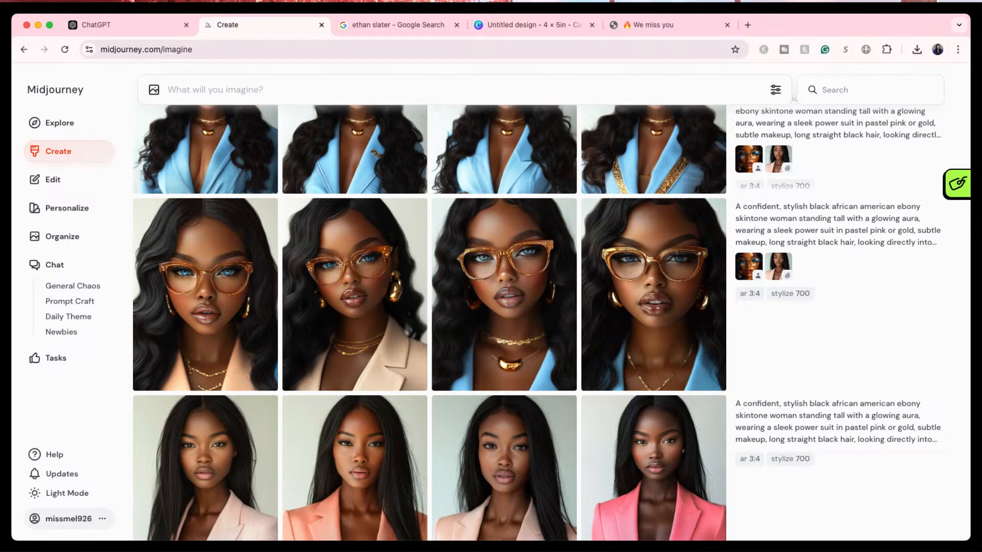
scroll(550, 322, up, 2)
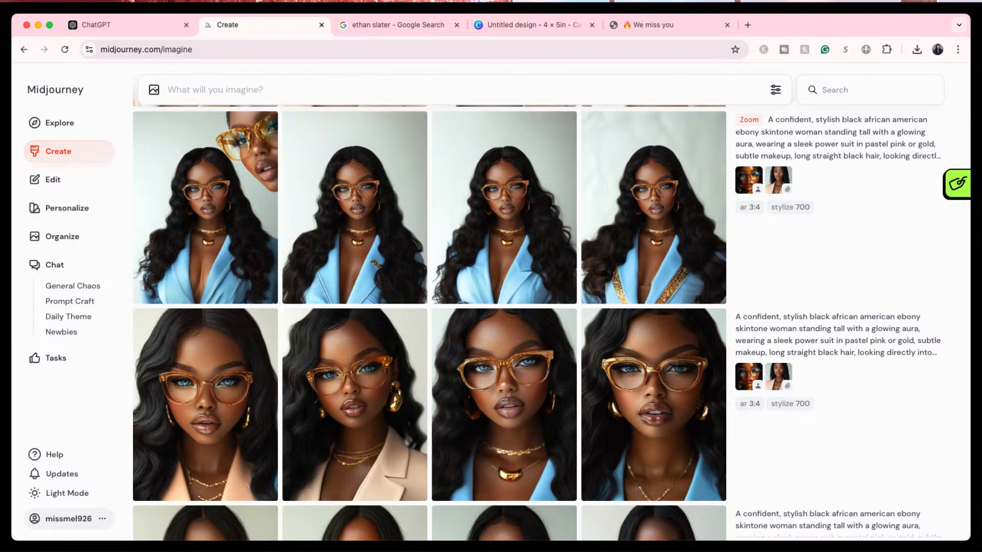
- Compare the newest zoomed-out tan blazer portraits at full size and download the second one
scroll(550, 302, up, 3)
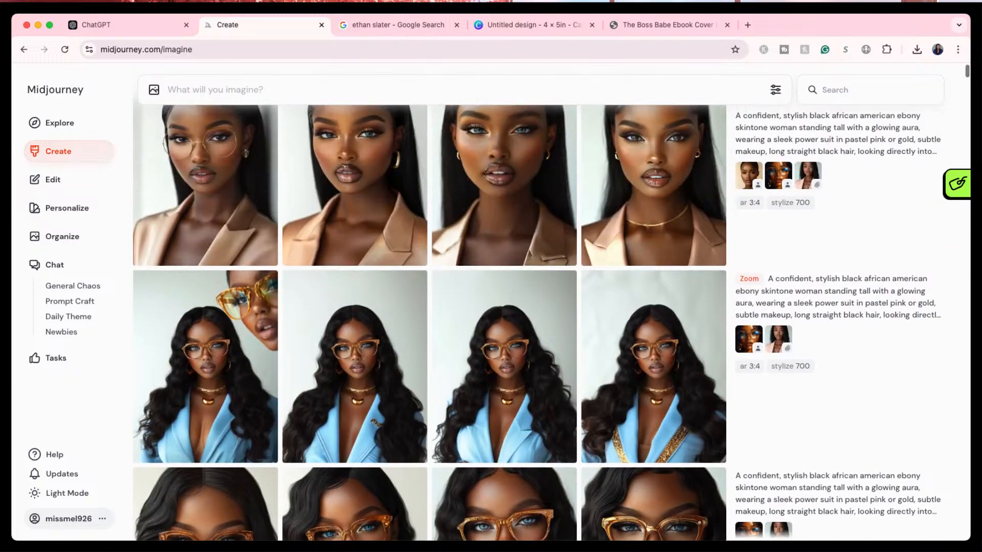
scroll(536, 323, up, 3)
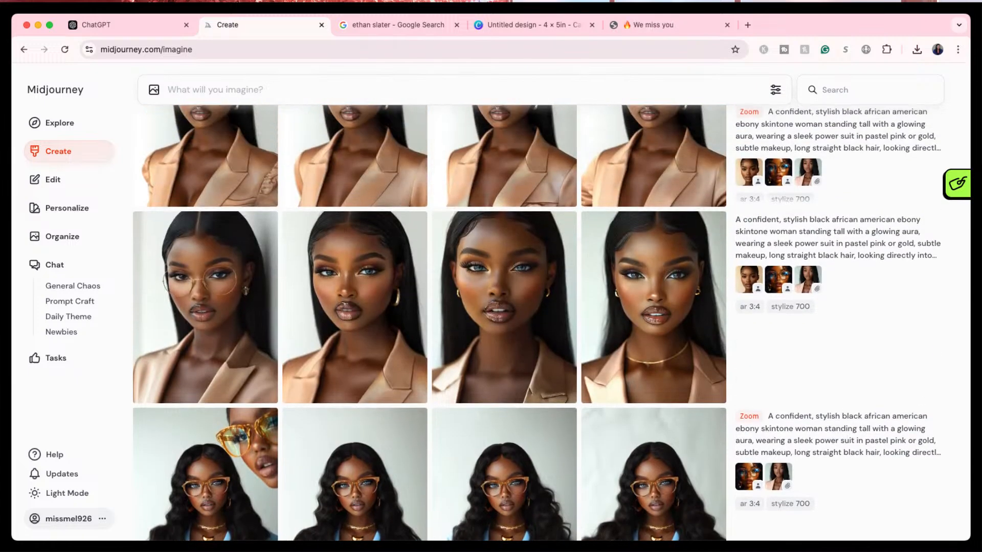
scroll(551, 323, up, 2)
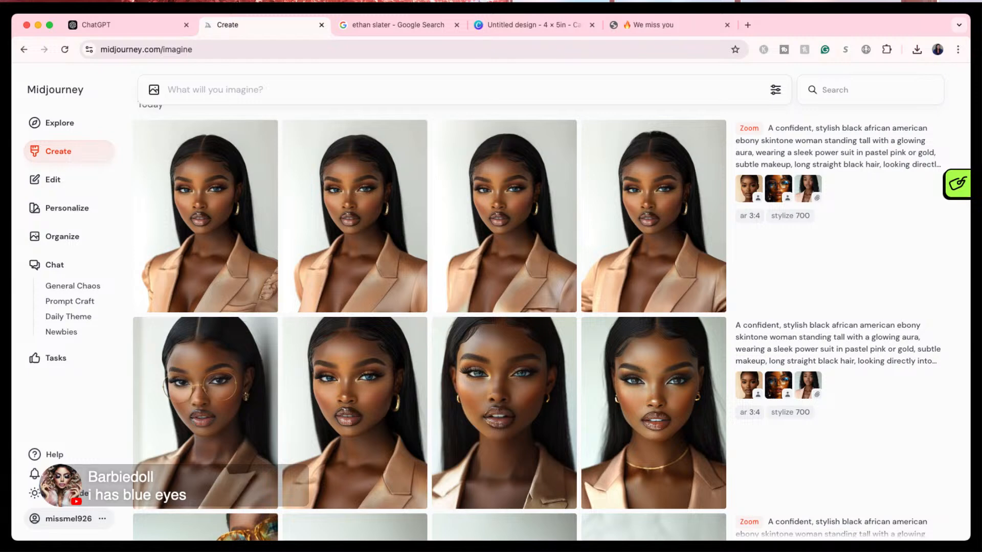
click(224, 231)
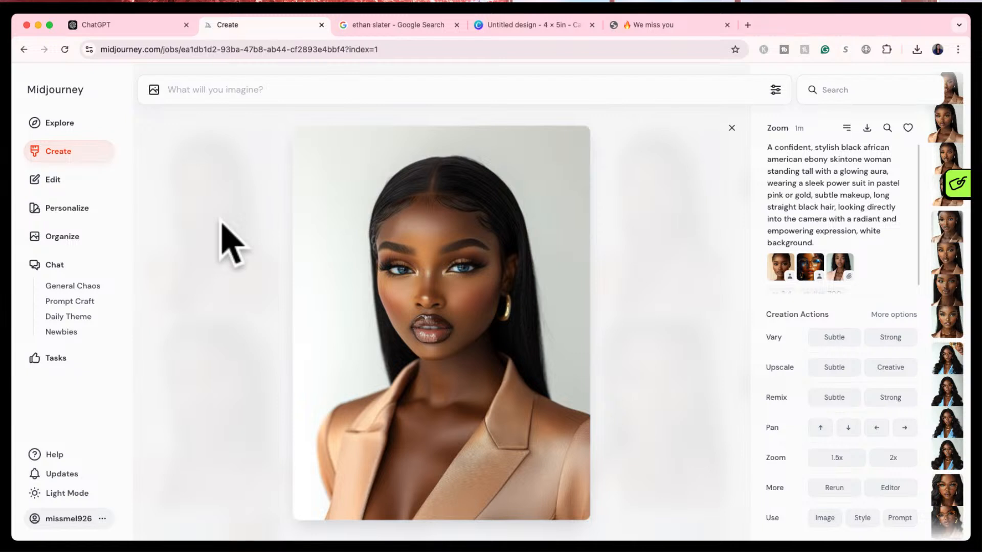
key(Right)
key(Left)
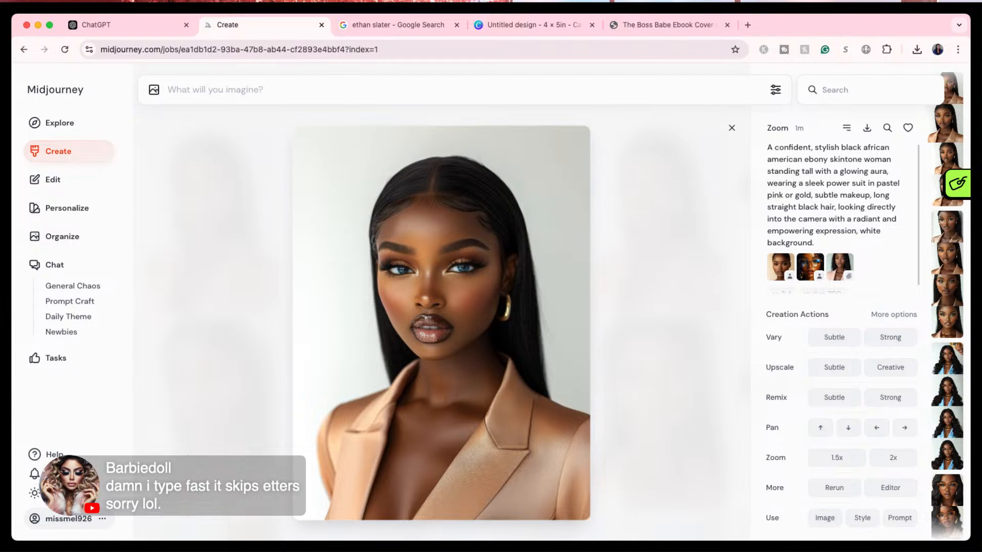
click(867, 129)
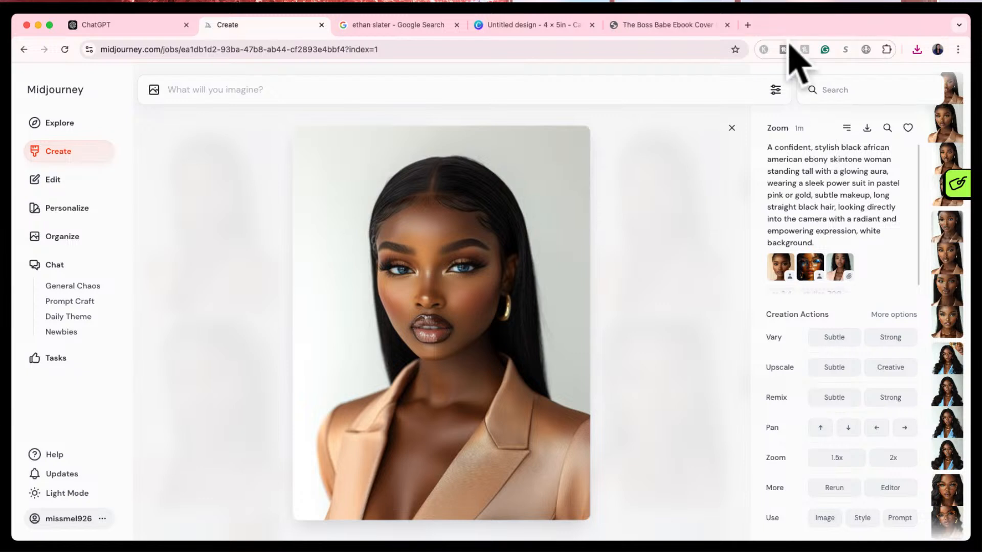
- Switch to the blank 4 × 5 in Canva design, place the downloaded tan blazer portrait and enlarge it to cover the whole page
click(555, 25)
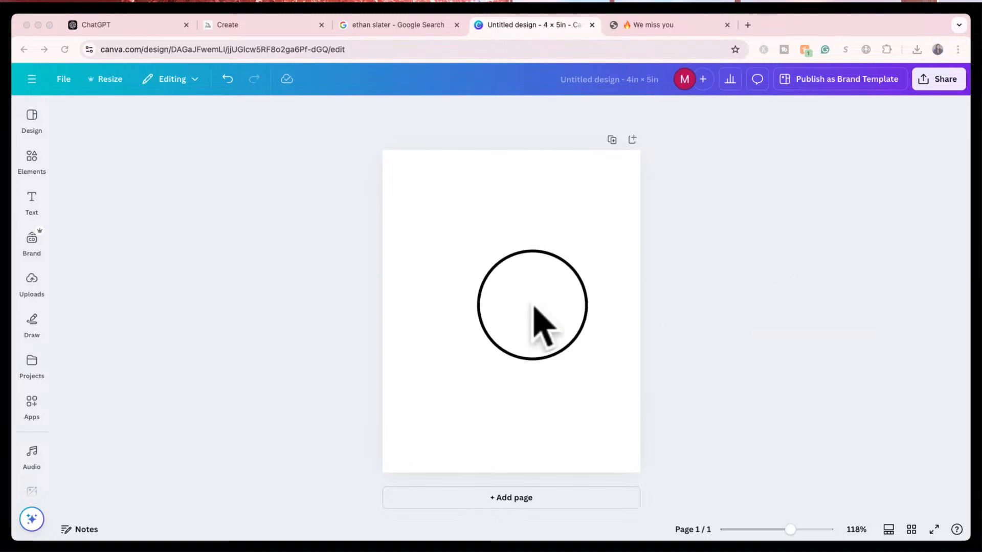
drag(532, 317, 446, 259)
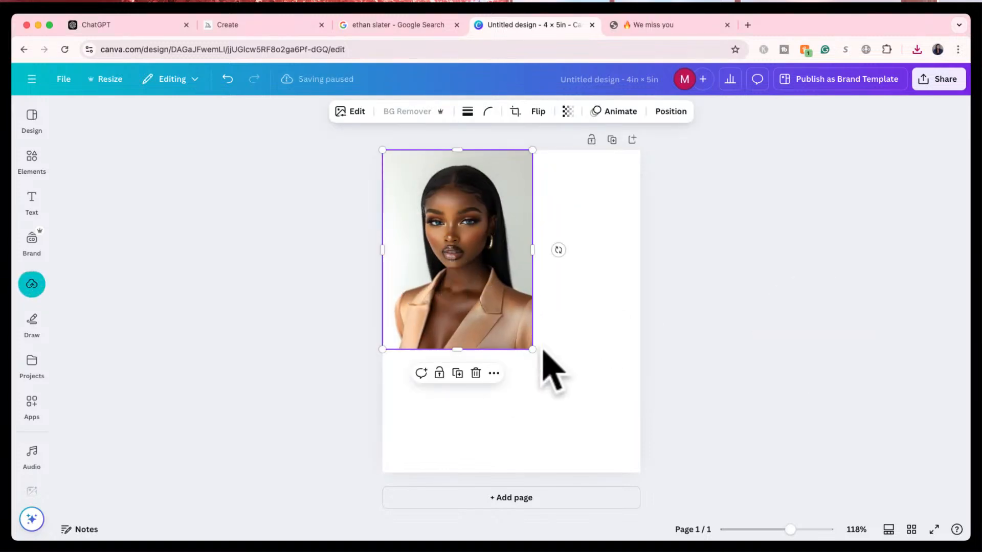
drag(532, 349, 640, 493)
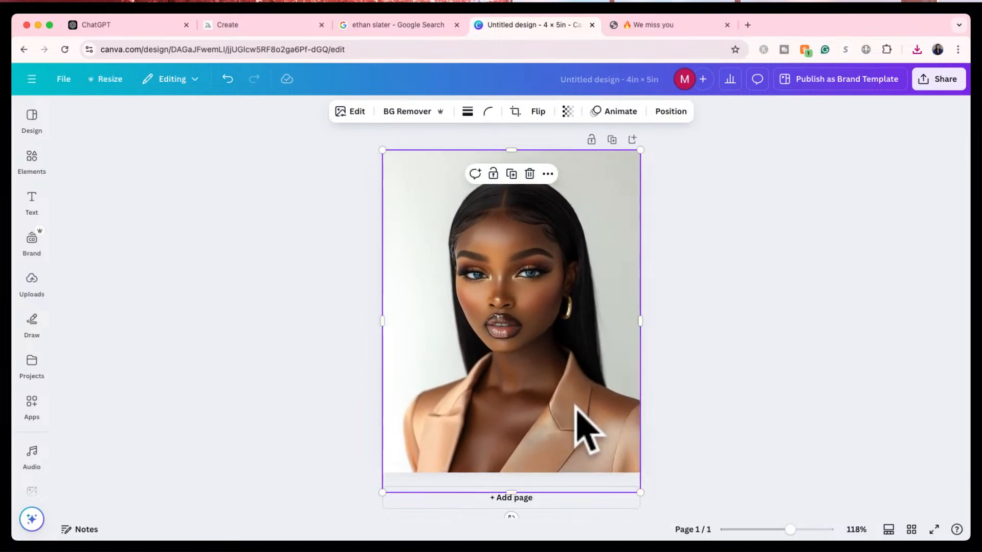
drag(574, 406, 576, 396)
click(674, 377)
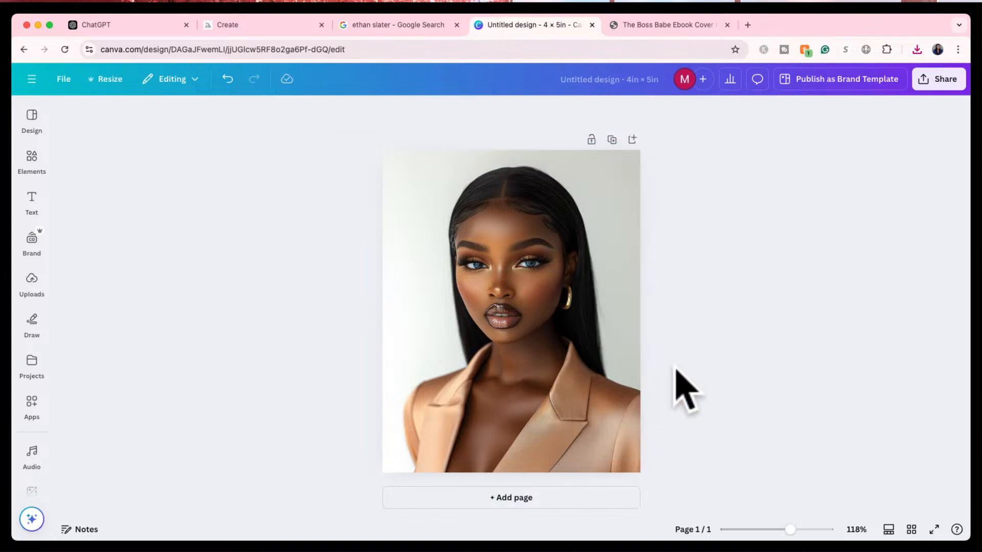
- Upscale the portrait by 2x with the Image Upscaler app and replace the original in the design
click(565, 346)
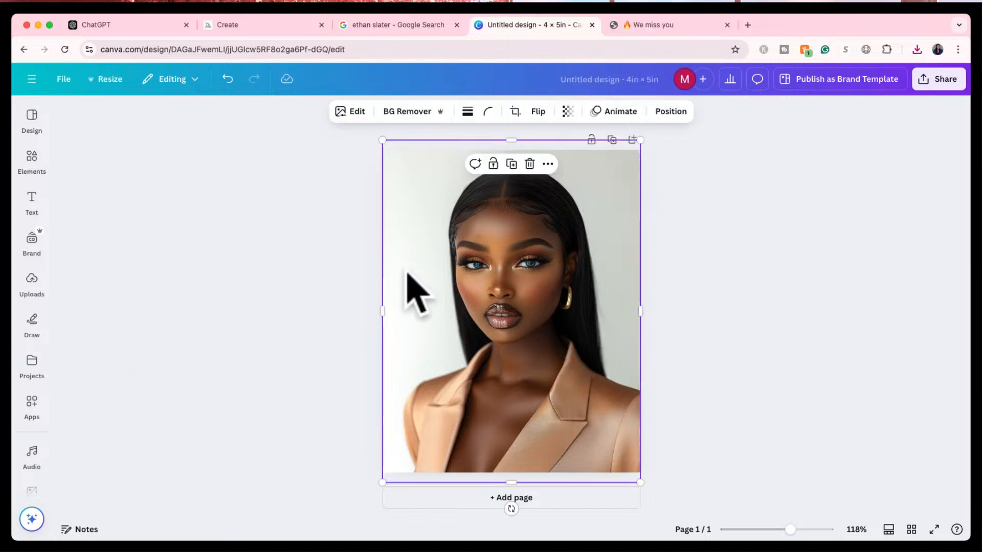
click(34, 369)
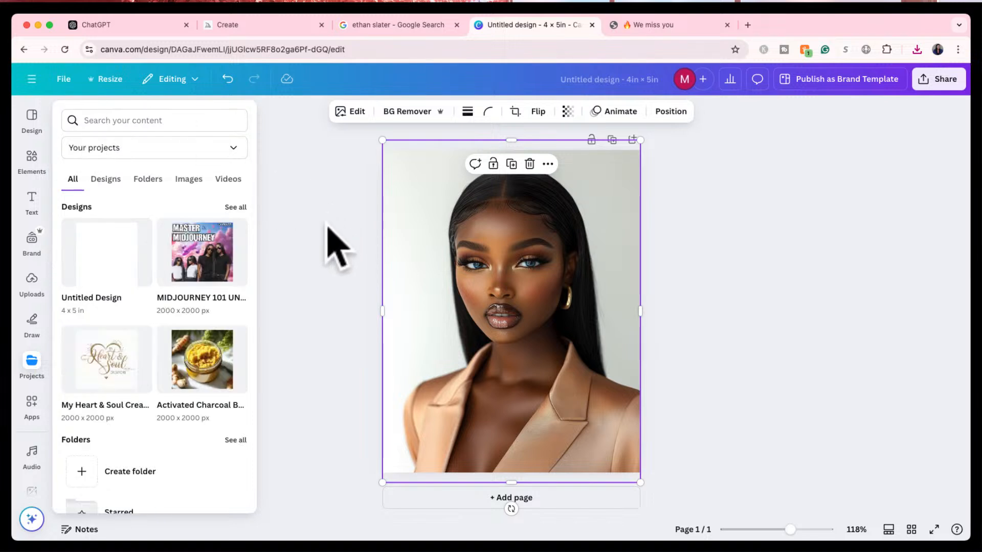
click(28, 278)
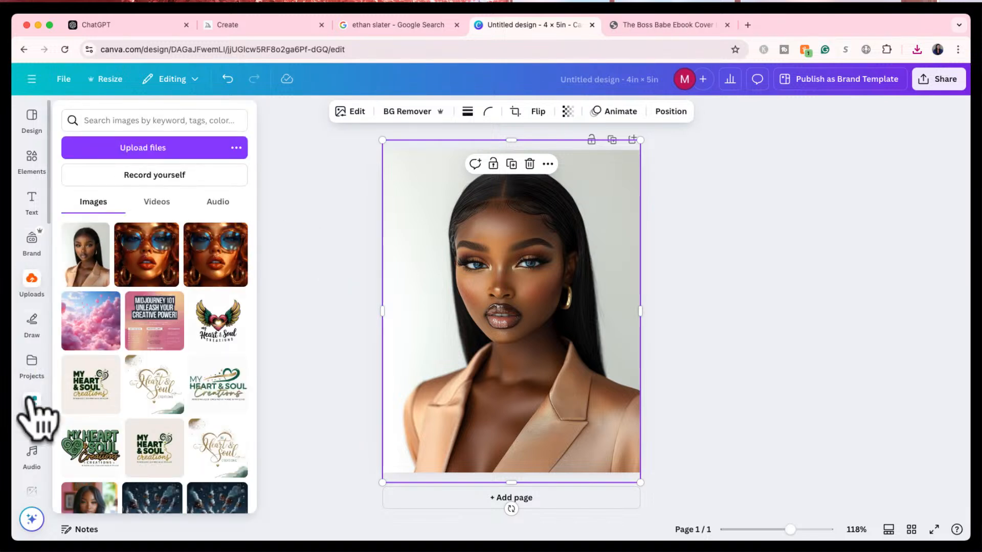
click(32, 404)
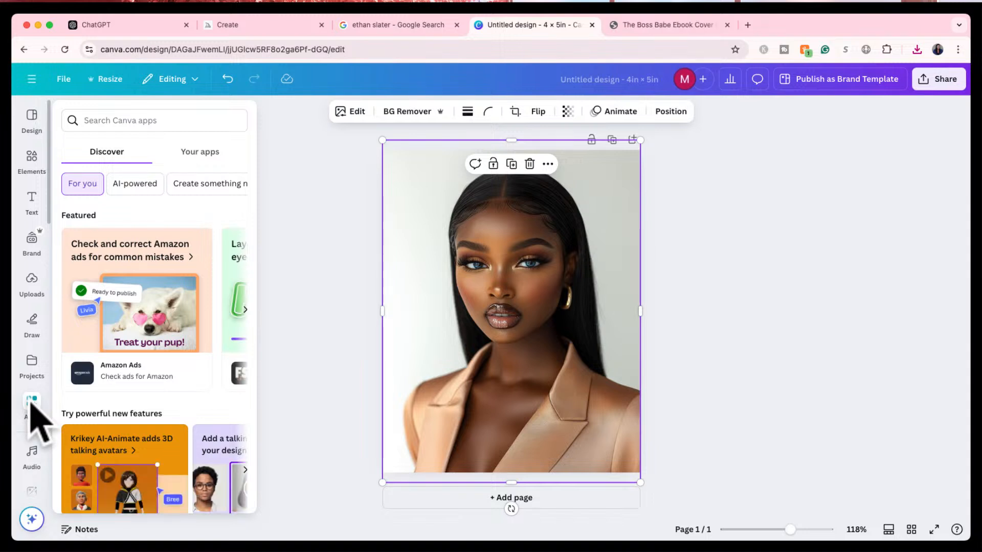
scroll(32, 409, down, 5)
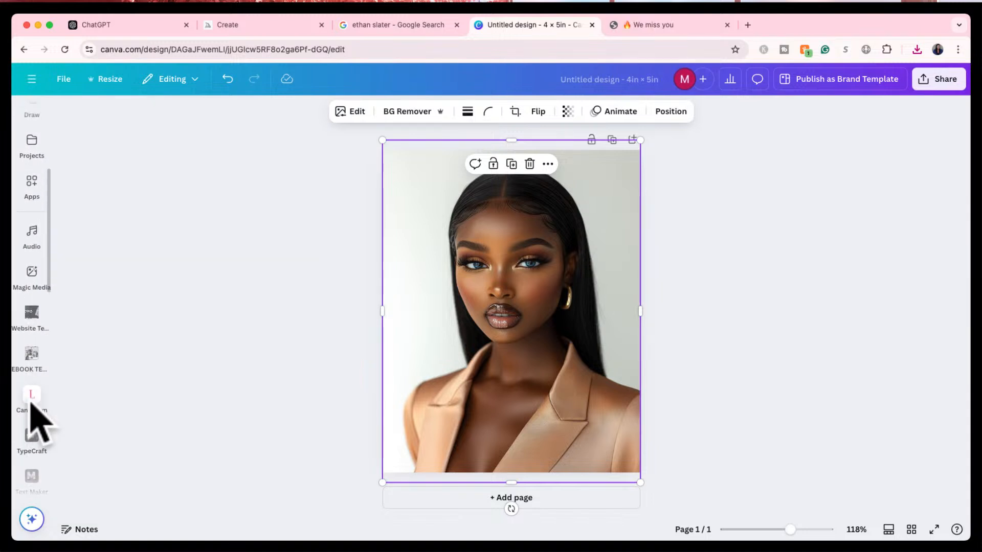
scroll(31, 407, down, 3)
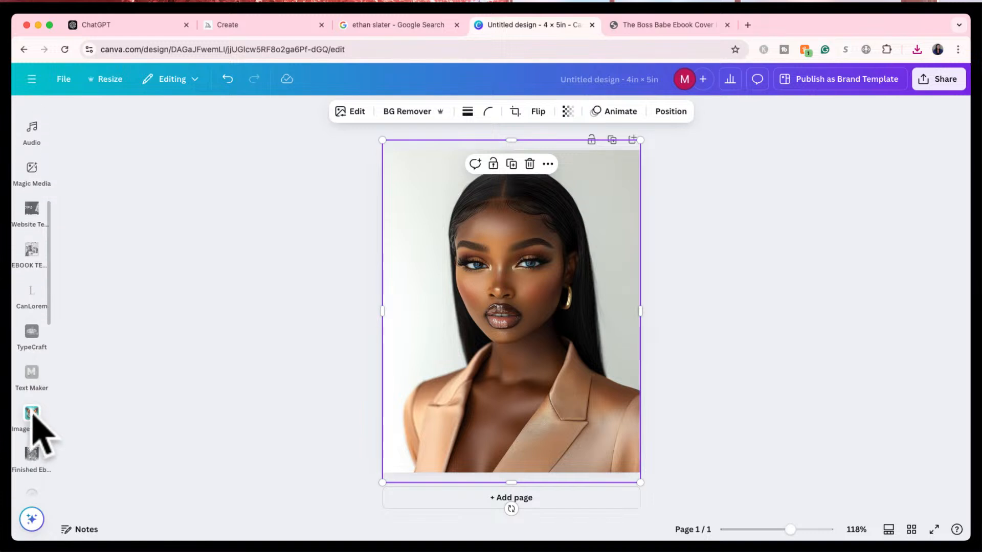
click(31, 413)
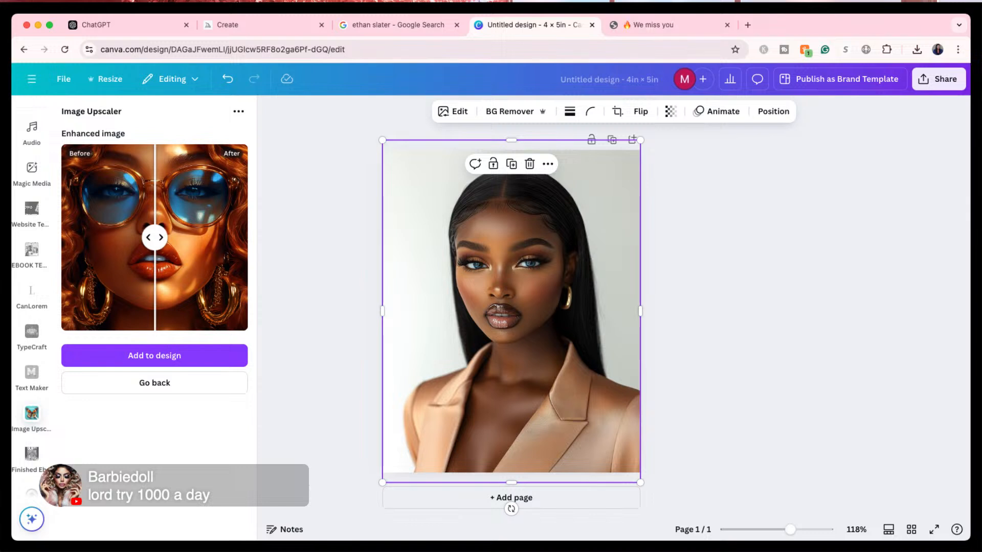
click(138, 386)
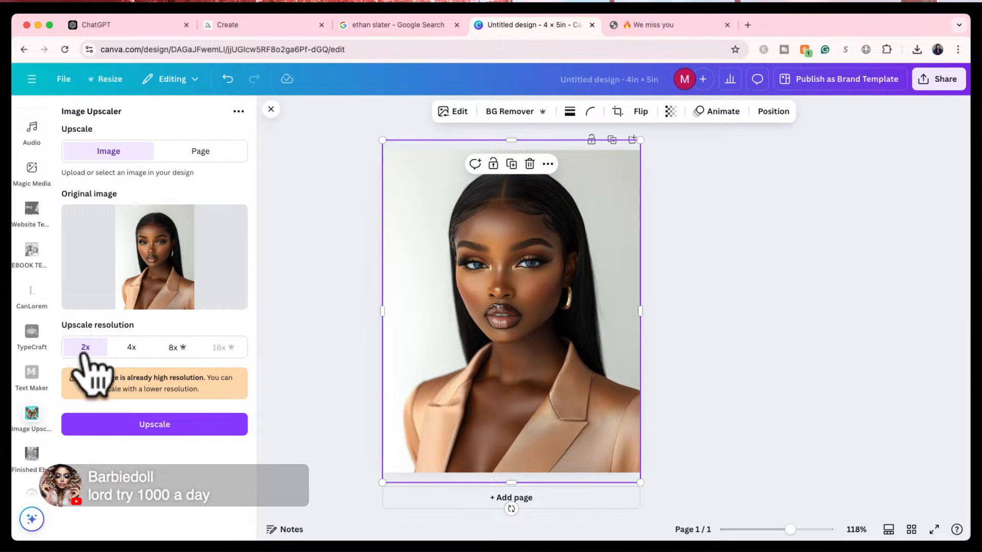
click(137, 417)
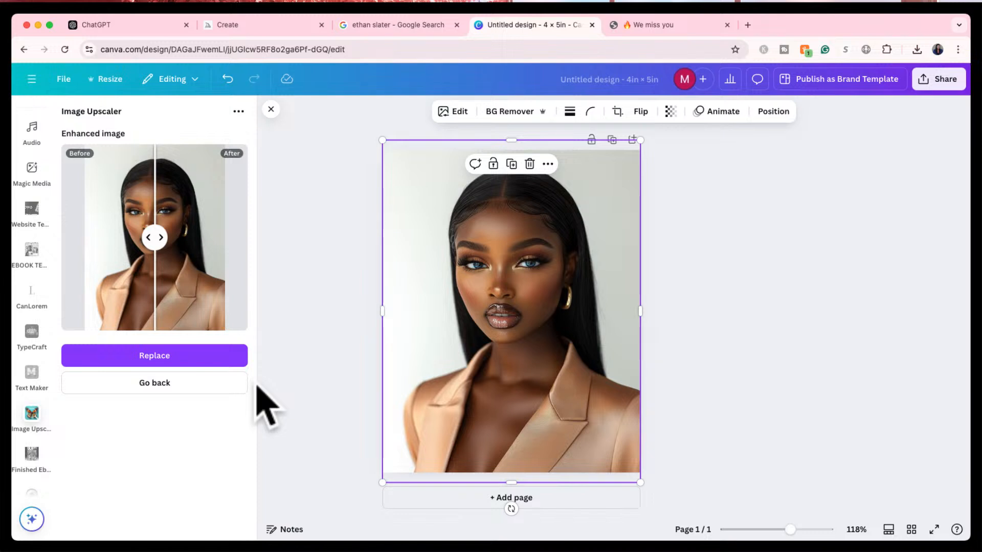
click(134, 357)
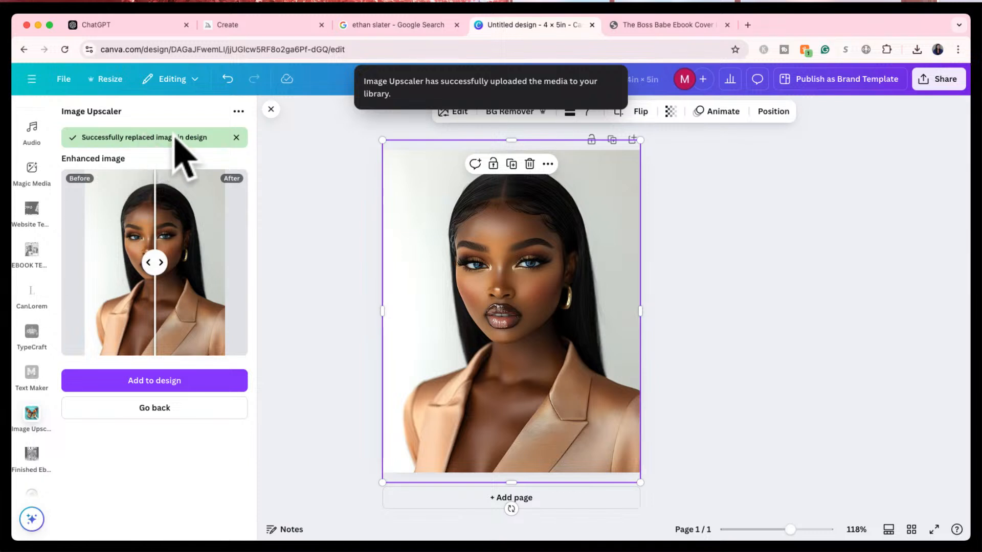
- Check the design's sharing options, dismiss them and close the Image Upscaler
click(309, 261)
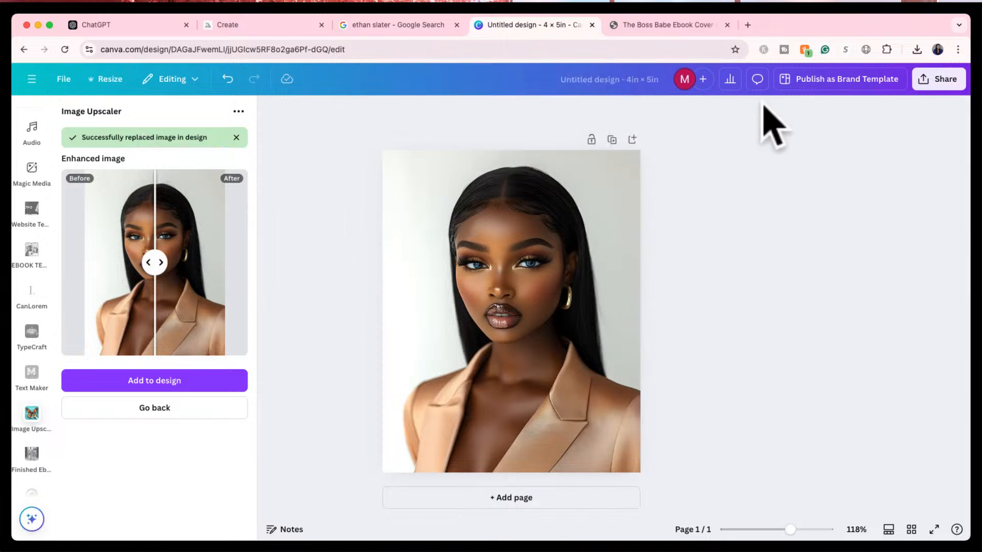
click(938, 80)
click(694, 456)
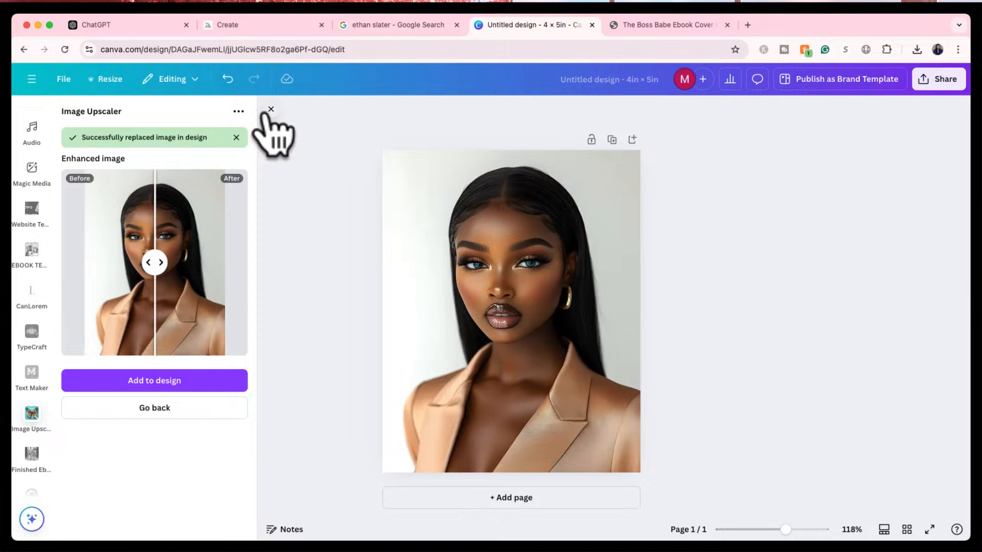
click(271, 109)
- Try removing the background behind the woman in the upscaled portrait with BG Remover
click(472, 225)
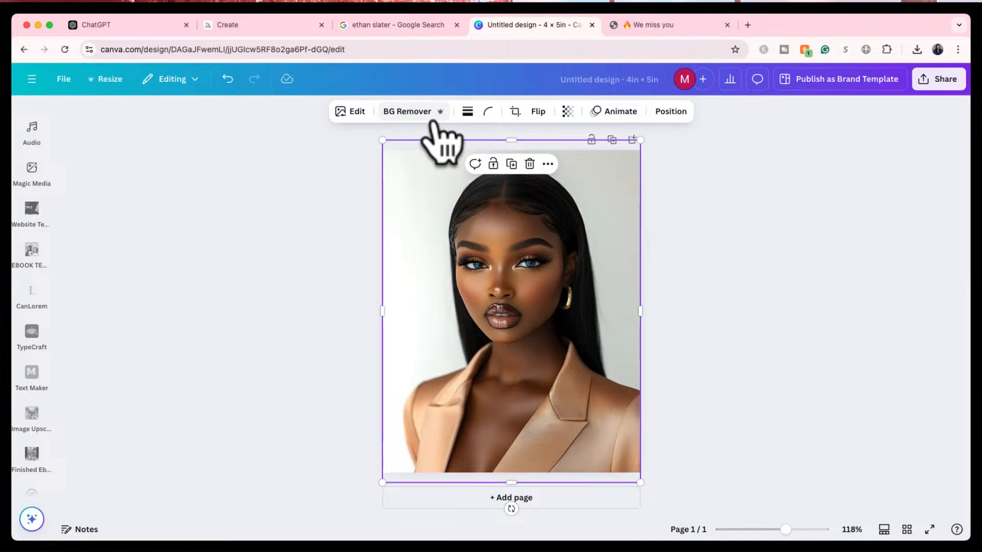
click(349, 116)
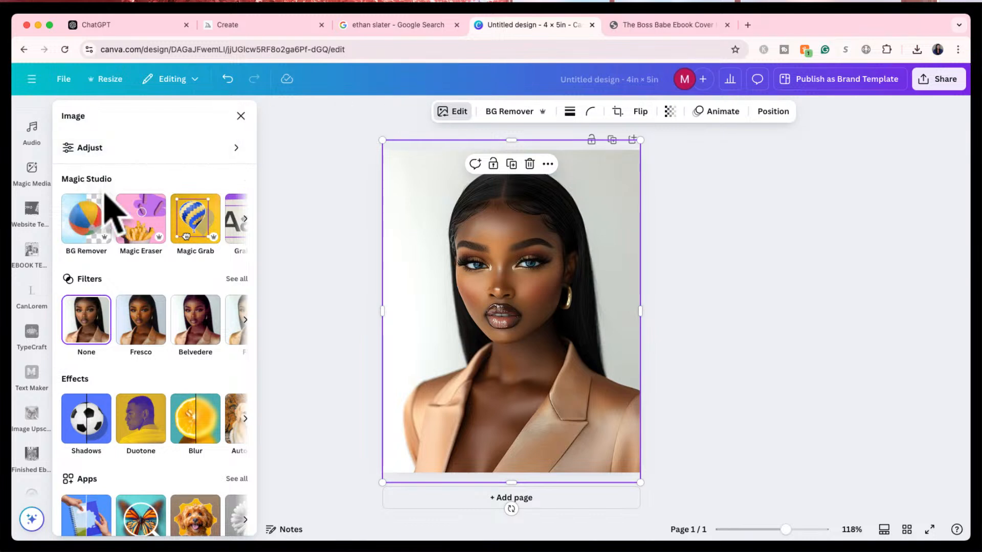
click(84, 237)
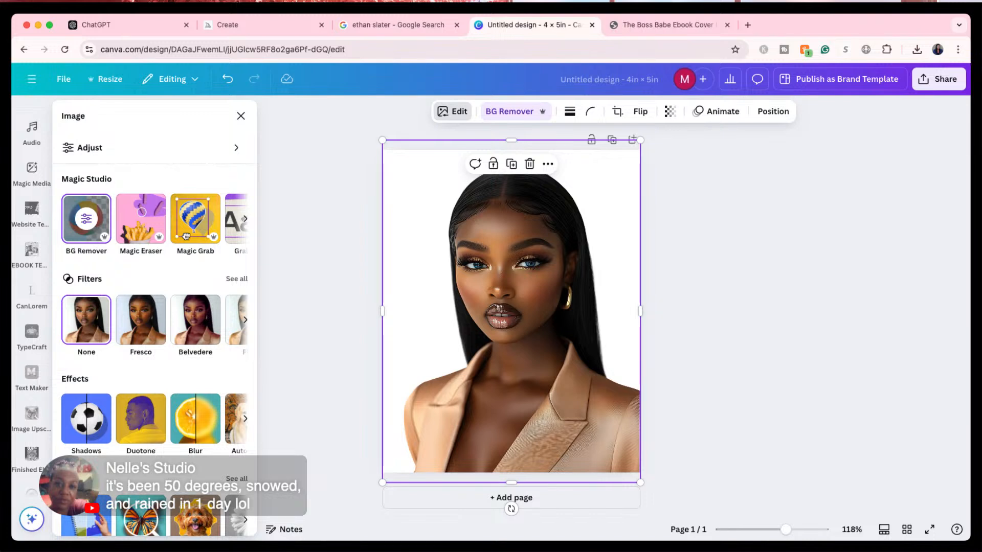
click(330, 329)
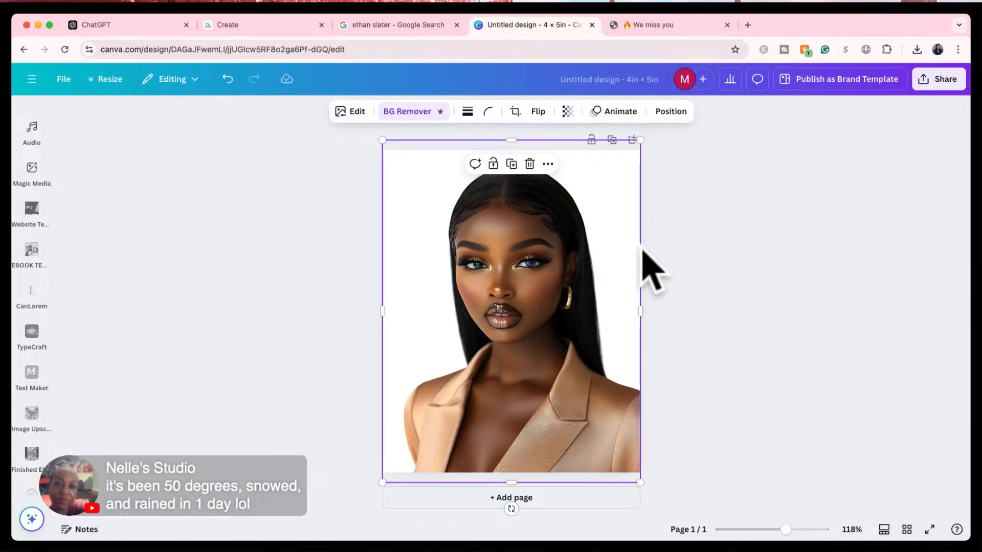
click(732, 217)
click(463, 219)
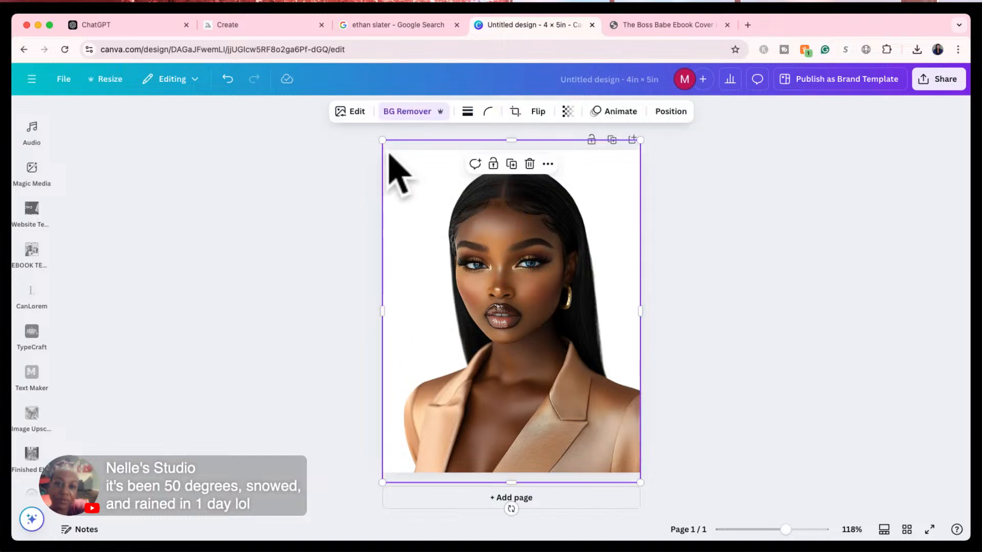
- Shrink the cut-out portrait and reposition it near the middle of the page
drag(387, 148, 505, 225)
click(739, 322)
drag(592, 405, 524, 368)
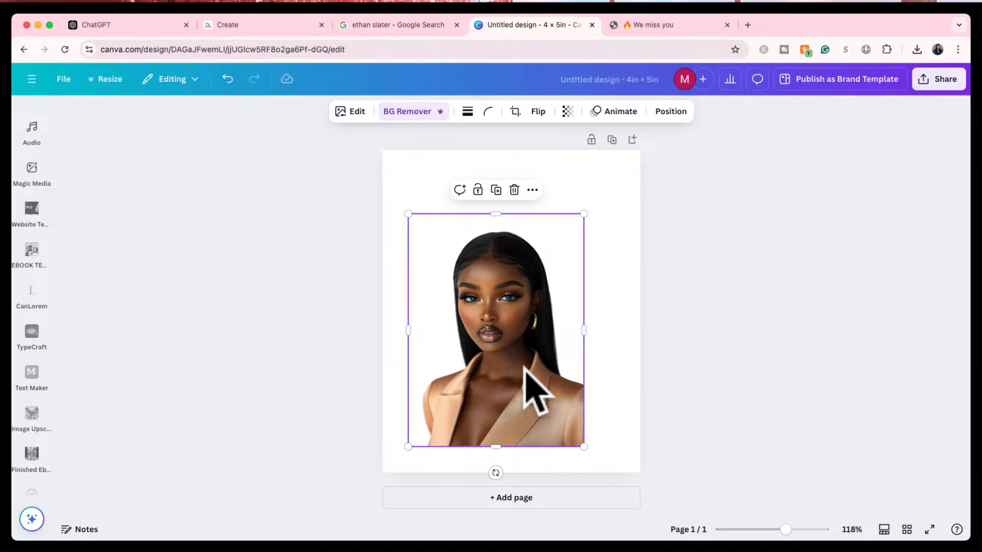
- Undo the cut-out portrait's repositioning, resizing and background removal
key(super+z)
key(super+z)
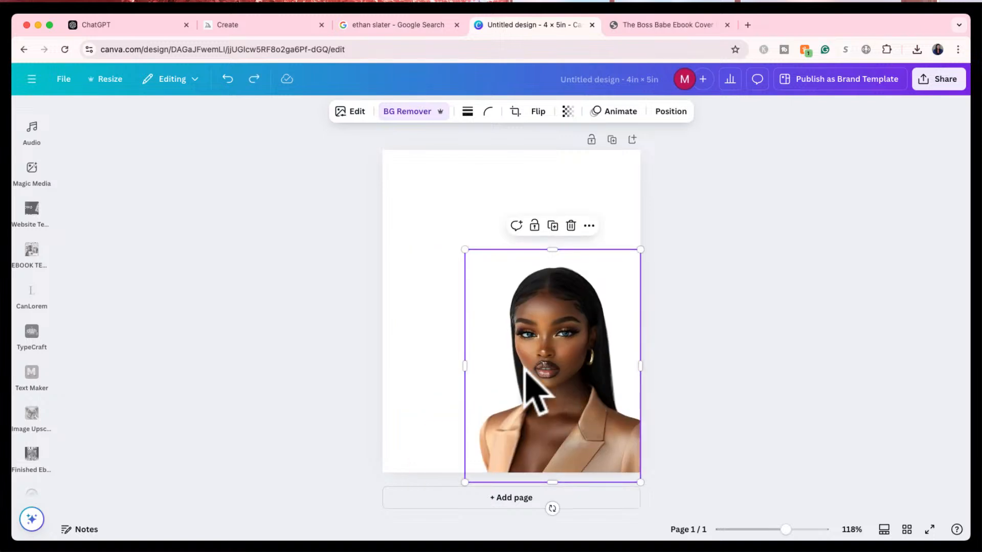
key(super+z)
key(super+z)
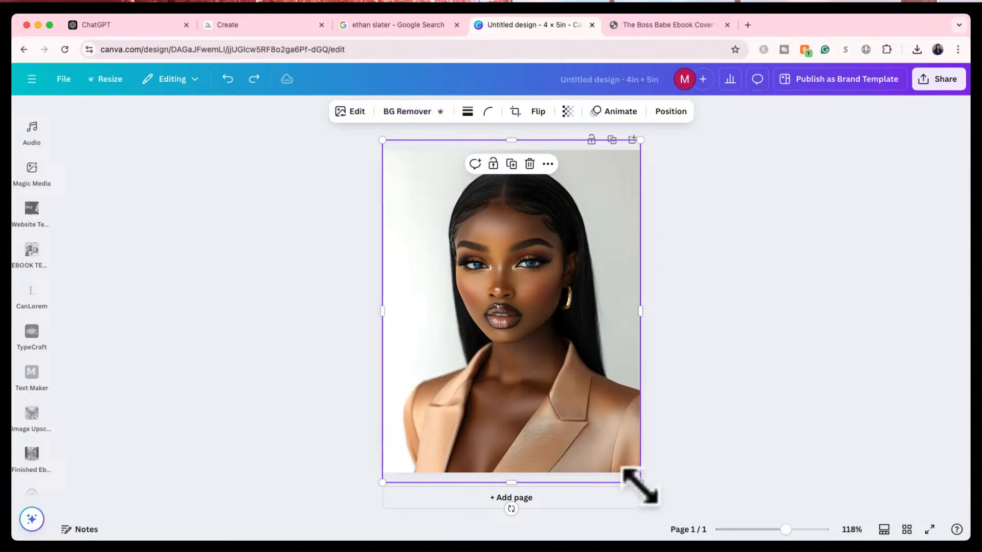
- Shrink the full-page portrait to about two thirds of the page width and place it near the page's upper-left corner
drag(640, 482, 554, 400)
mouse_move(493, 329)
mouse_down()
mouse_move(499, 344)
mouse_move(499, 332)
mouse_up()
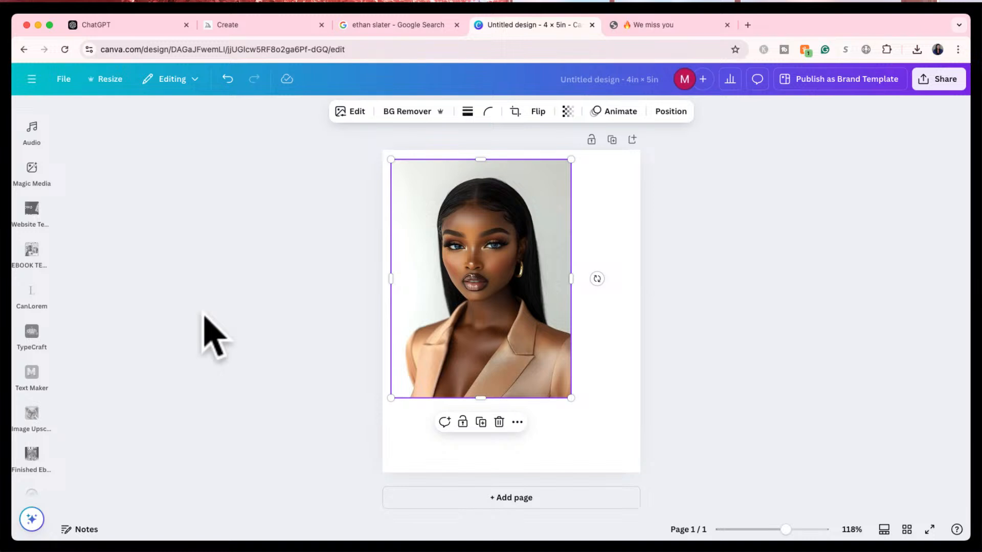
click(723, 241)
- Try extending the portrait slightly beyond its right edge with Magic Expand at Freeform size
click(494, 283)
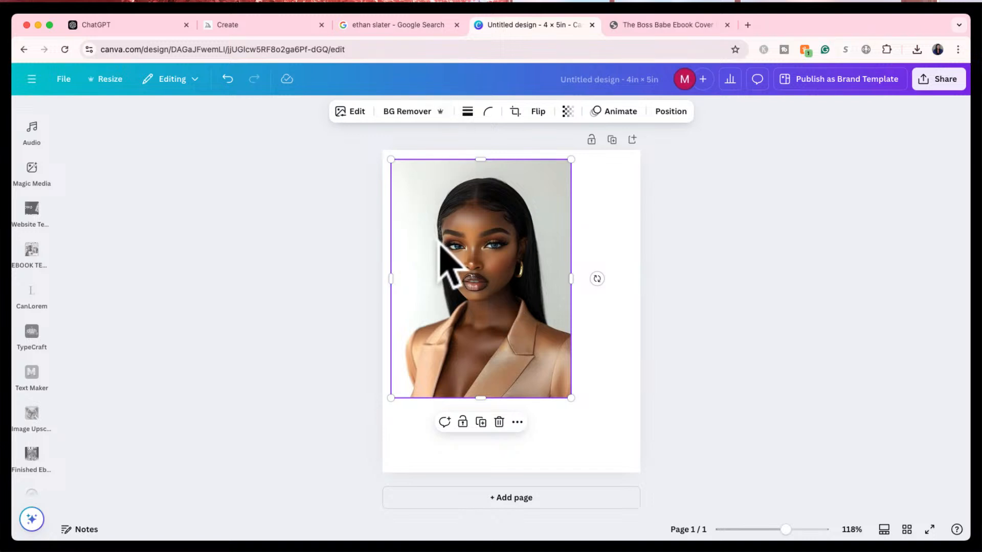
click(342, 111)
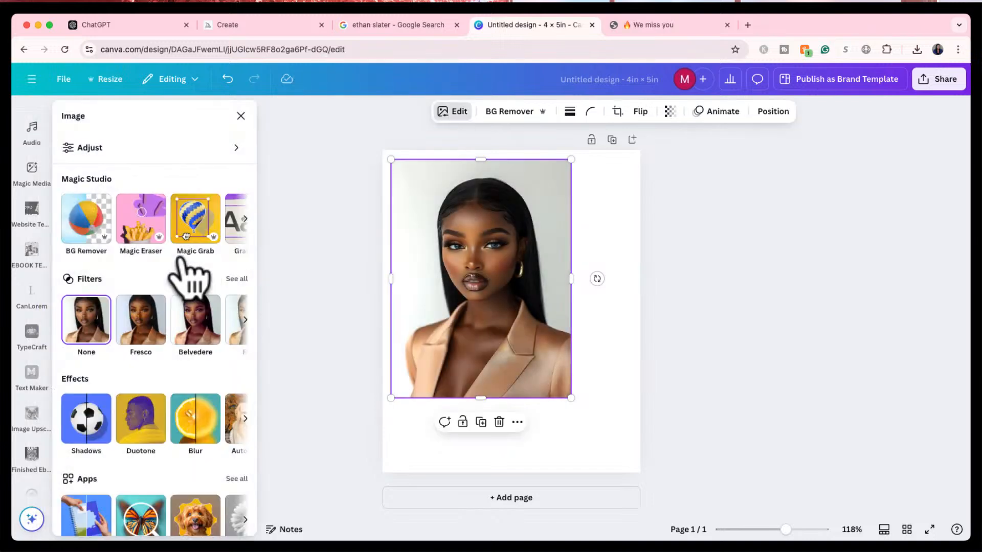
click(244, 220)
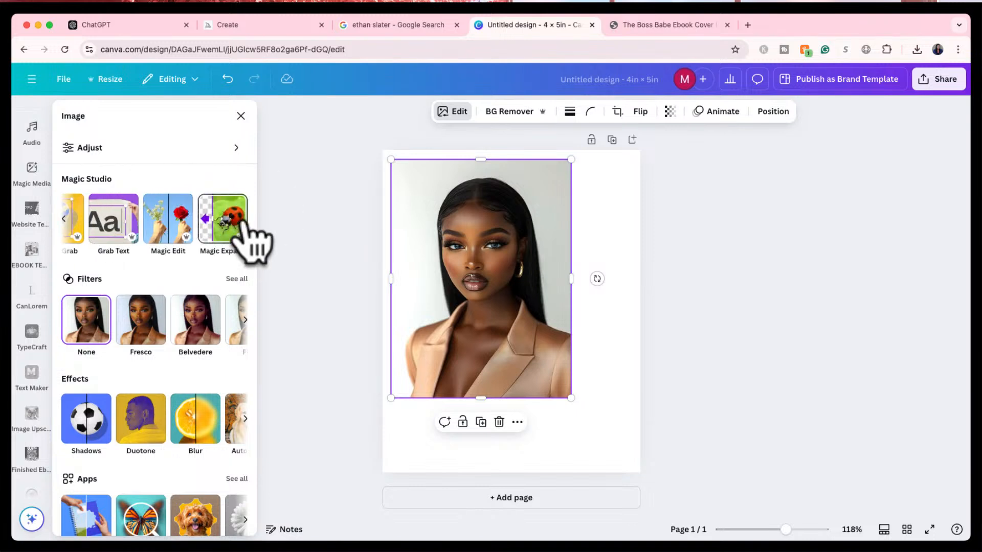
click(218, 229)
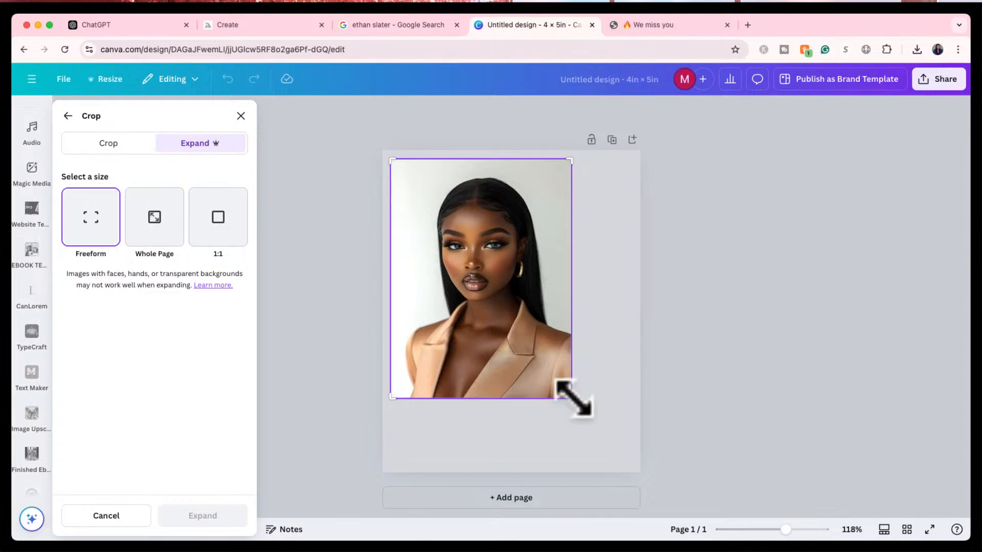
drag(573, 398, 596, 395)
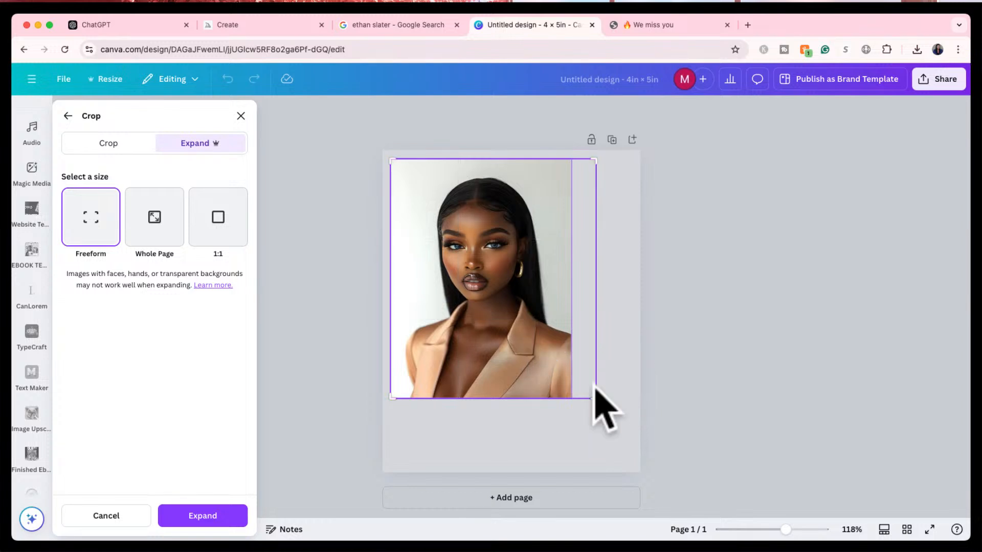
click(212, 517)
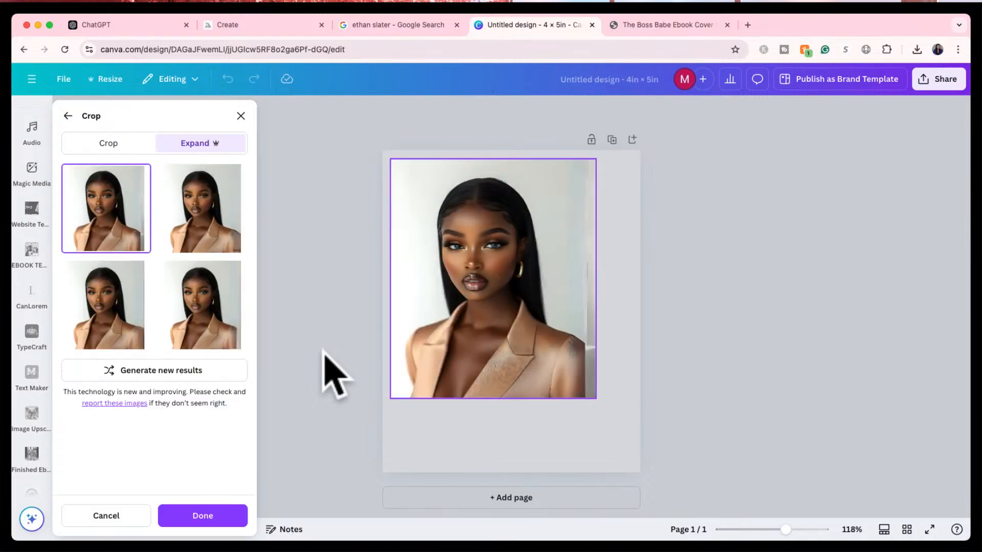
- Compare the right-side expansion variations on the portrait and generate a new set of results
click(123, 317)
click(184, 313)
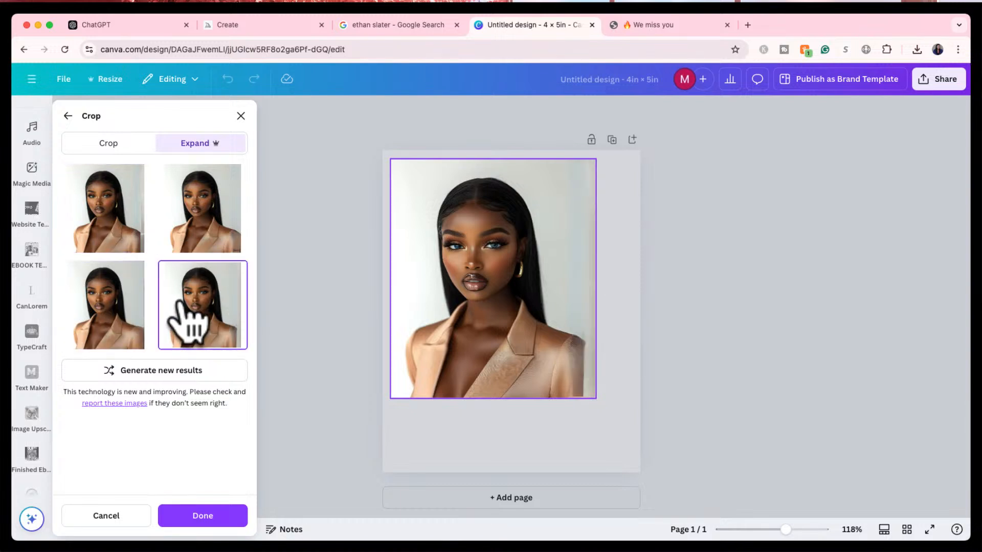
click(207, 242)
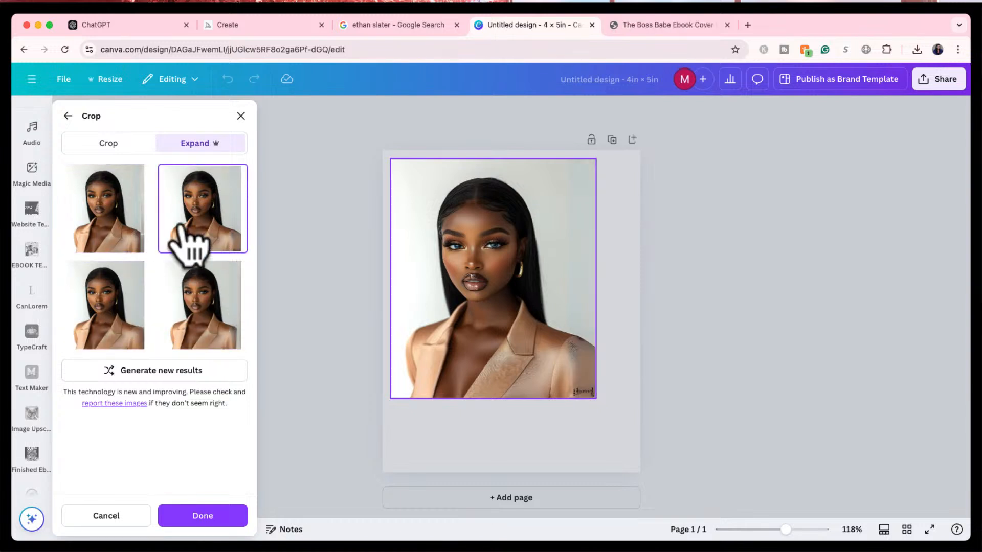
click(169, 370)
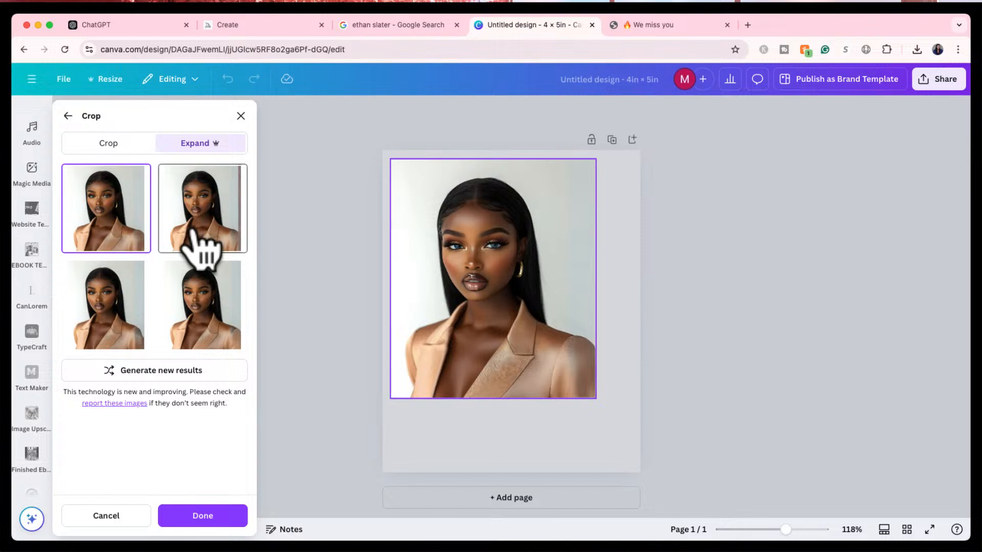
- Restart the Freeform expansion from the uncropped portrait, extending it slightly beyond both its right and bottom edges
click(112, 145)
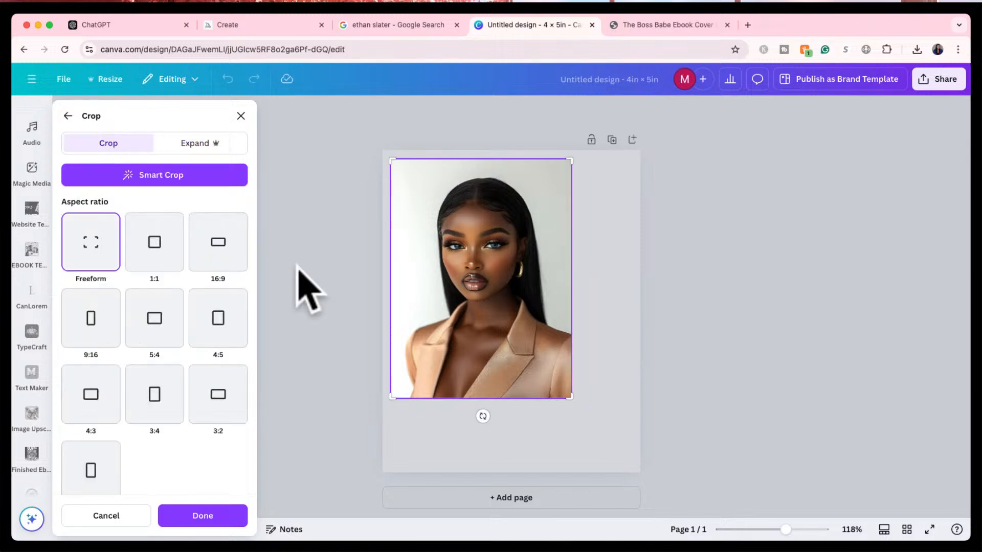
drag(569, 398, 572, 419)
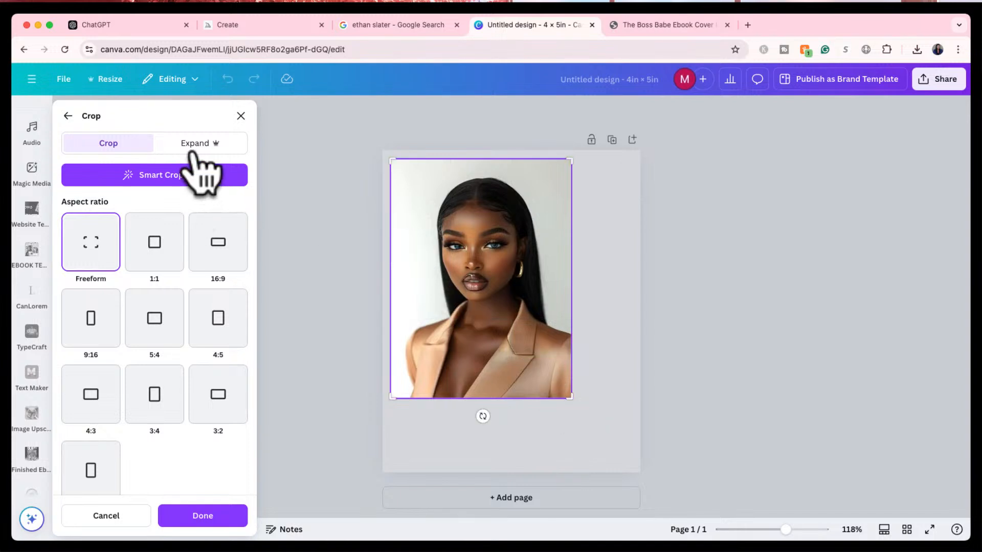
click(194, 149)
drag(571, 397, 593, 414)
click(217, 515)
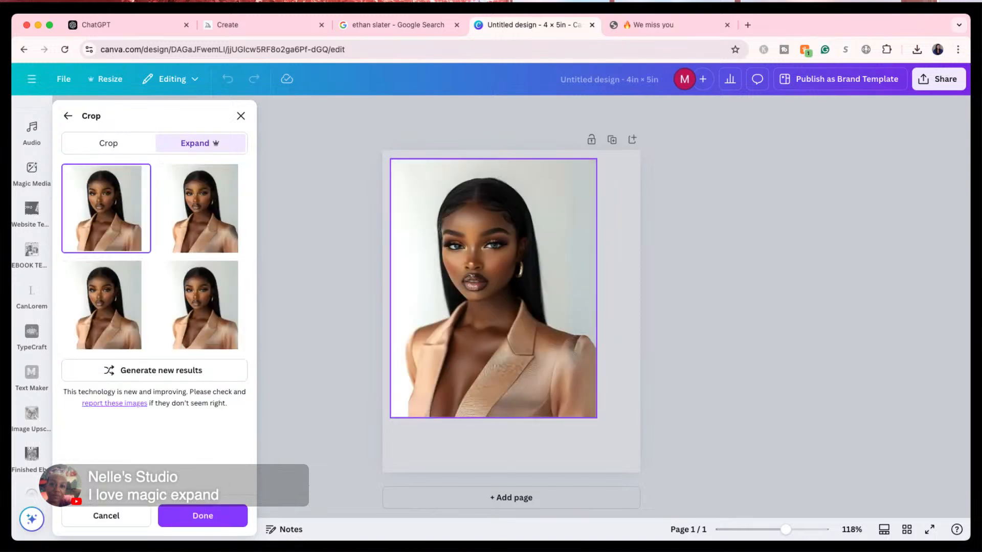
- Compare the variations extended to the right and bottom, and discard the expansion
click(109, 327)
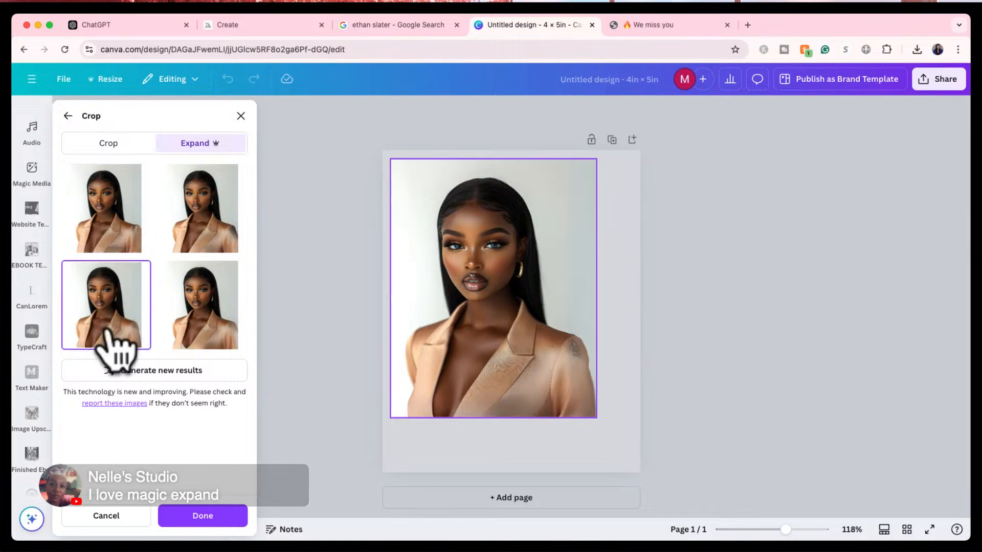
click(228, 251)
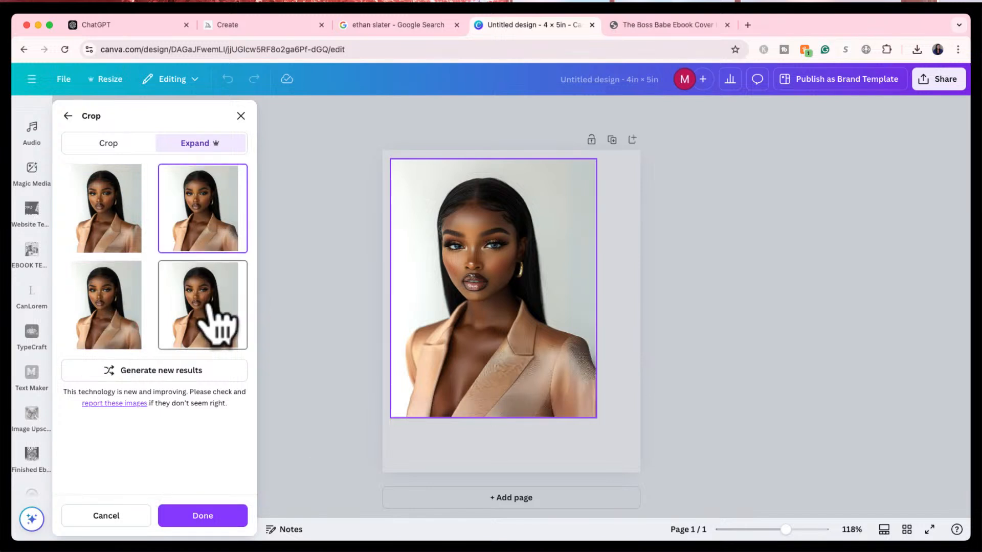
click(105, 327)
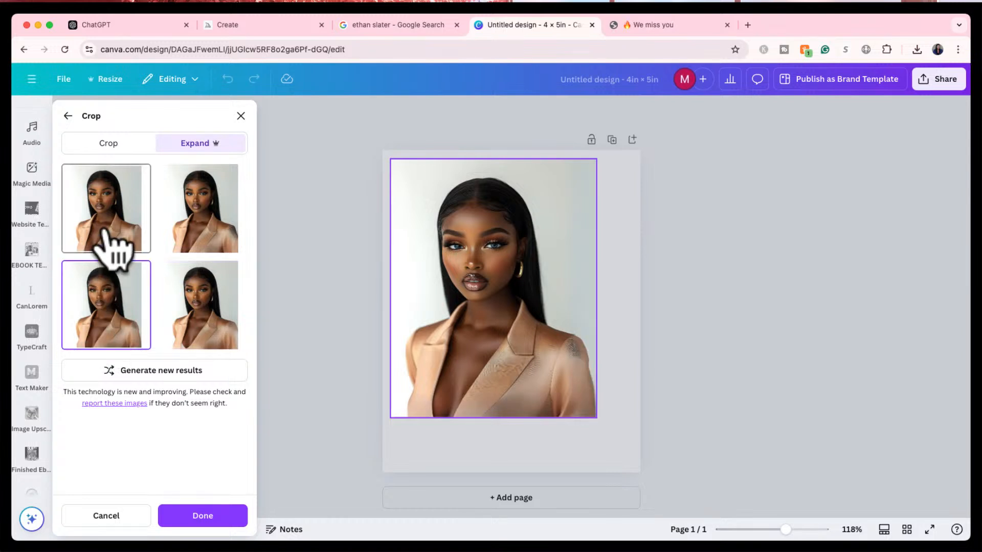
click(239, 116)
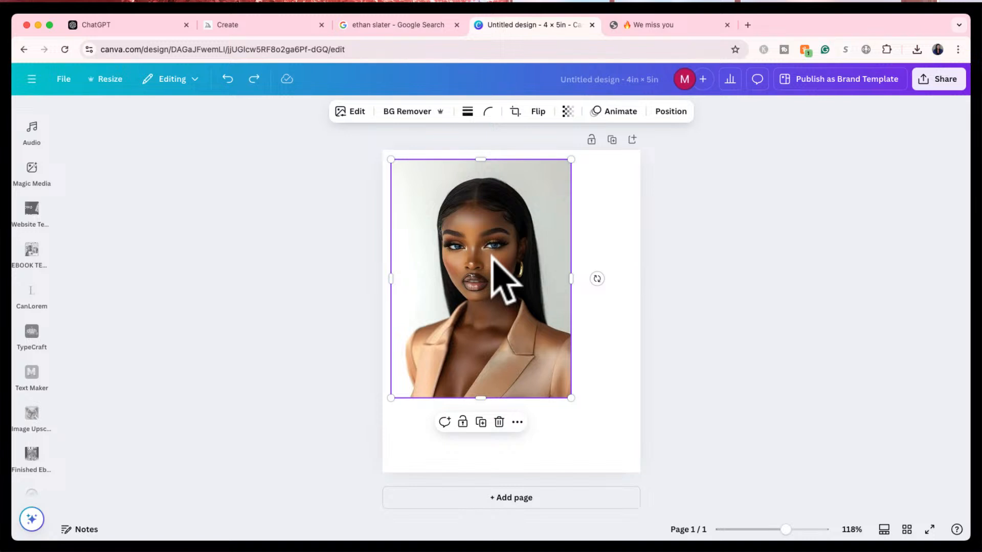
- Delete the portrait from the page and add the uploaded portrait of the woman in the tan blazer
drag(513, 269, 535, 306)
key(Delete)
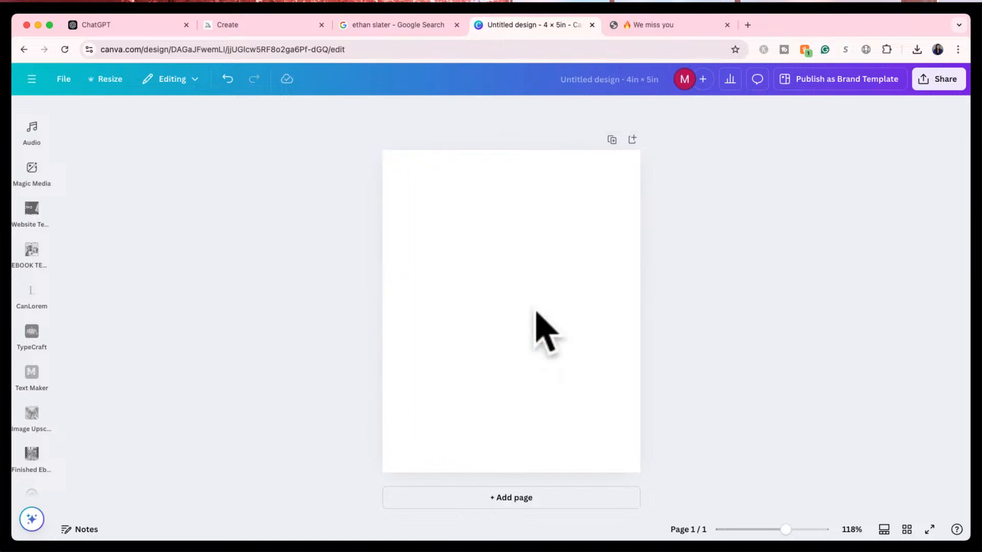
click(31, 221)
click(32, 217)
click(32, 280)
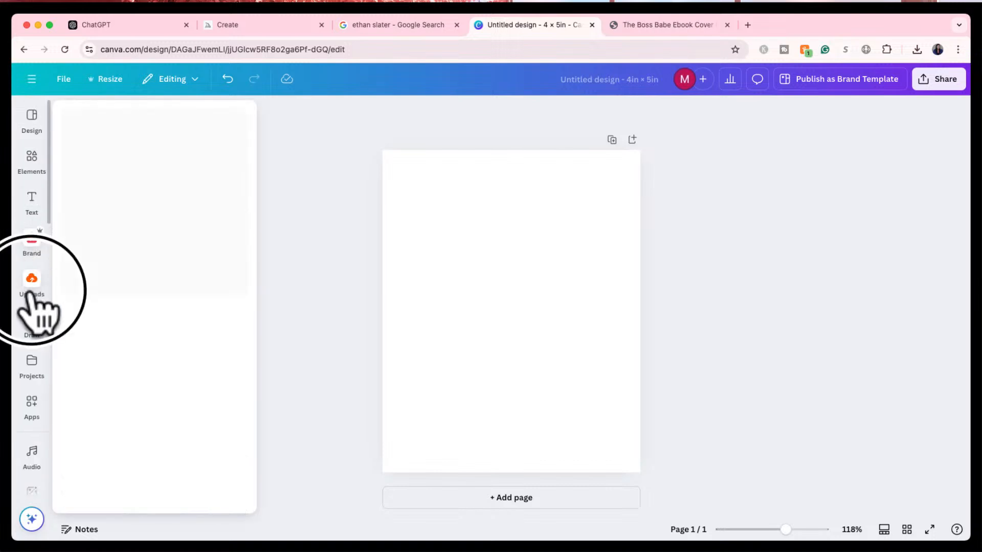
click(97, 268)
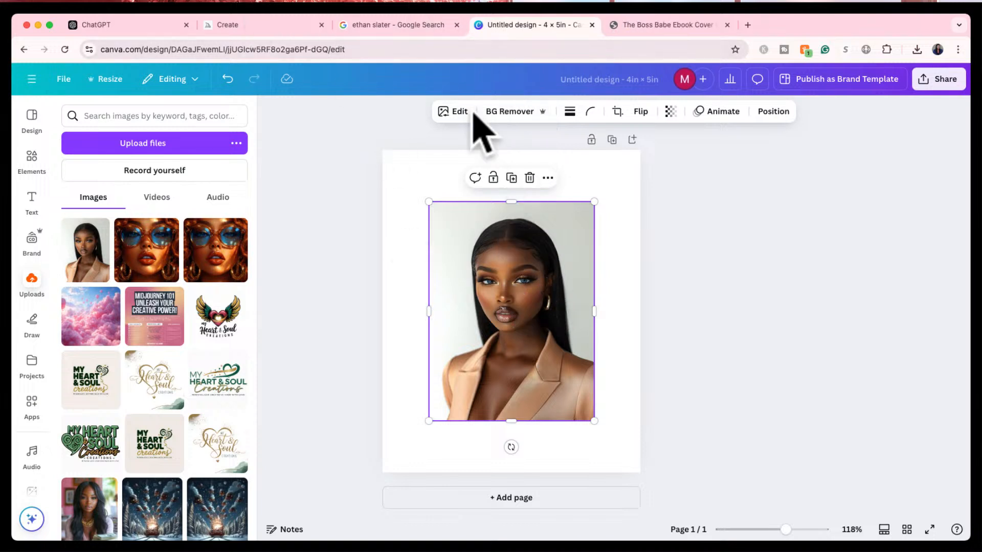
- Start a 2x upscale of the newly added portrait with the Image Upscaler app
scroll(41, 452, down, 5)
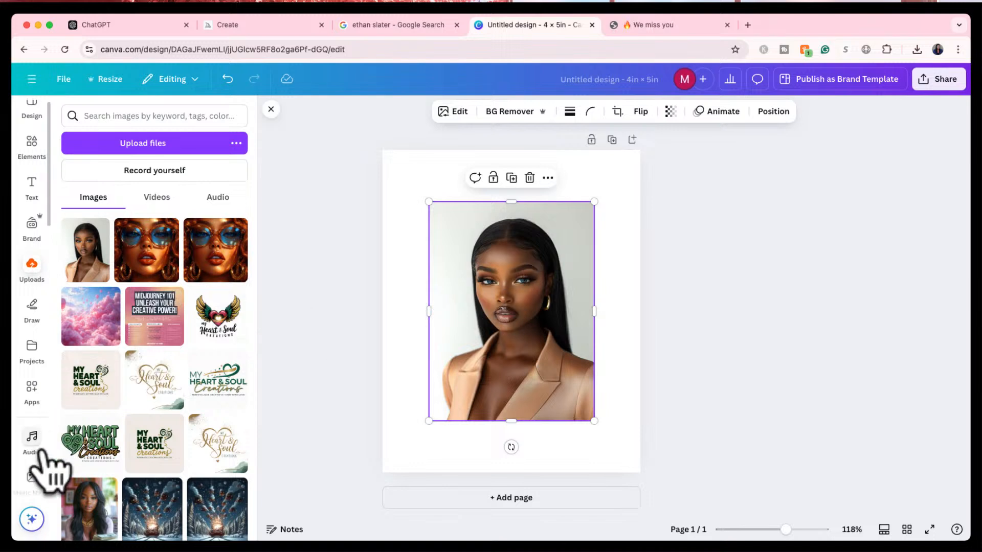
scroll(41, 453, down, 3)
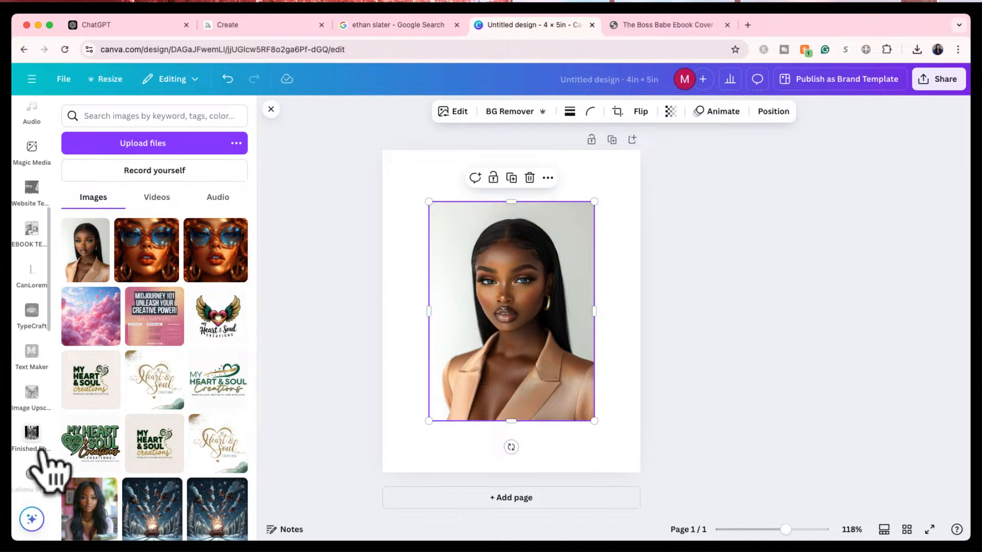
click(31, 404)
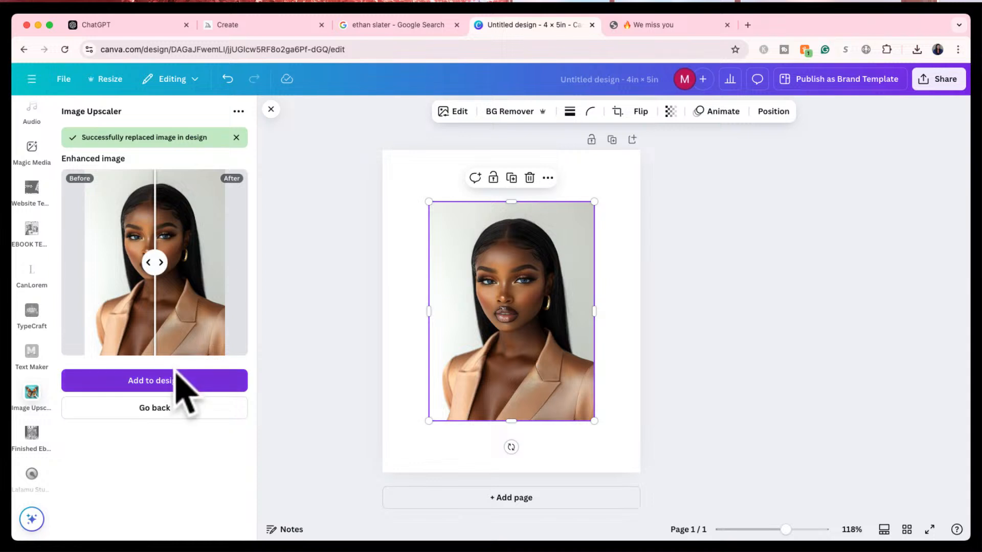
click(171, 411)
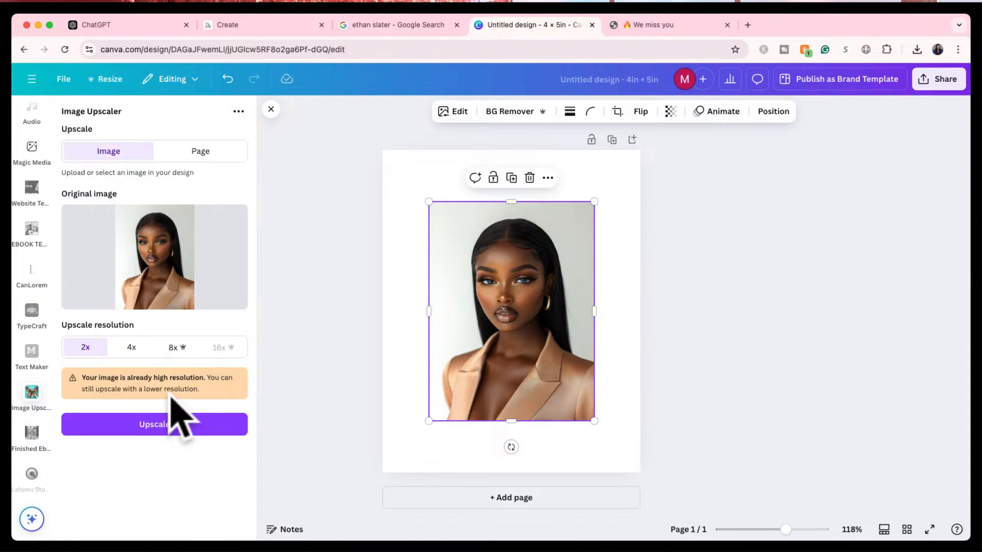
click(171, 424)
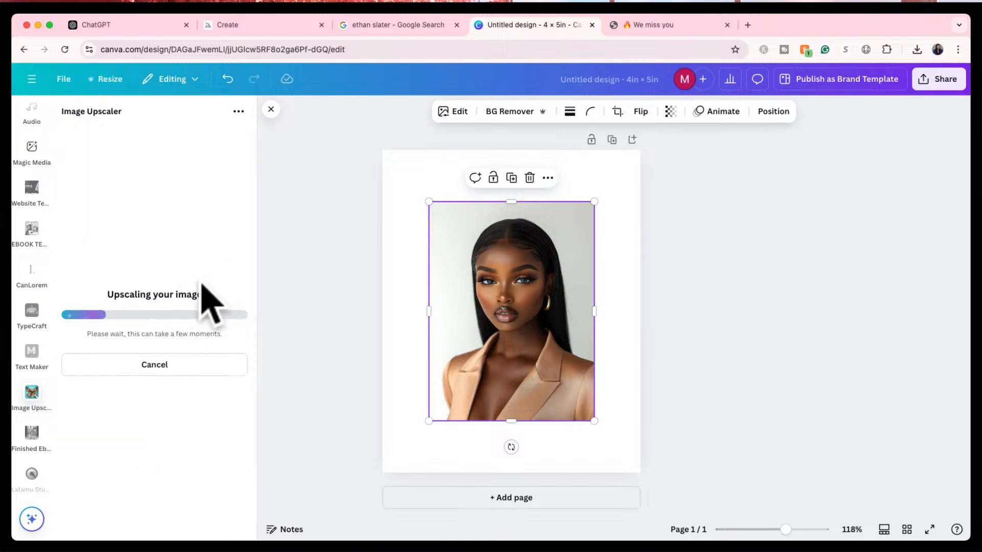
- Switch to Midjourney and generate a 1.5x zoom-out and a rightward pan of the open blazer portrait
click(263, 26)
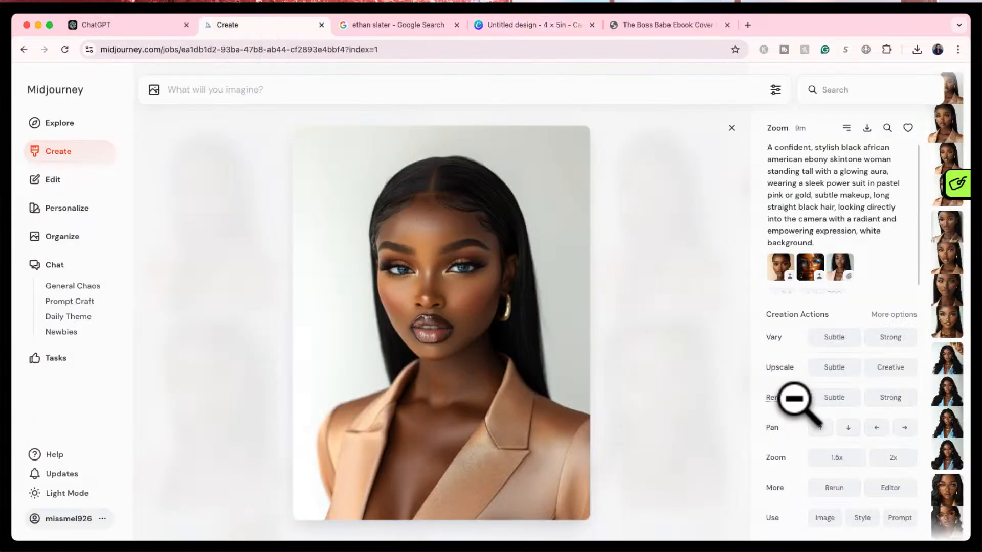
click(836, 465)
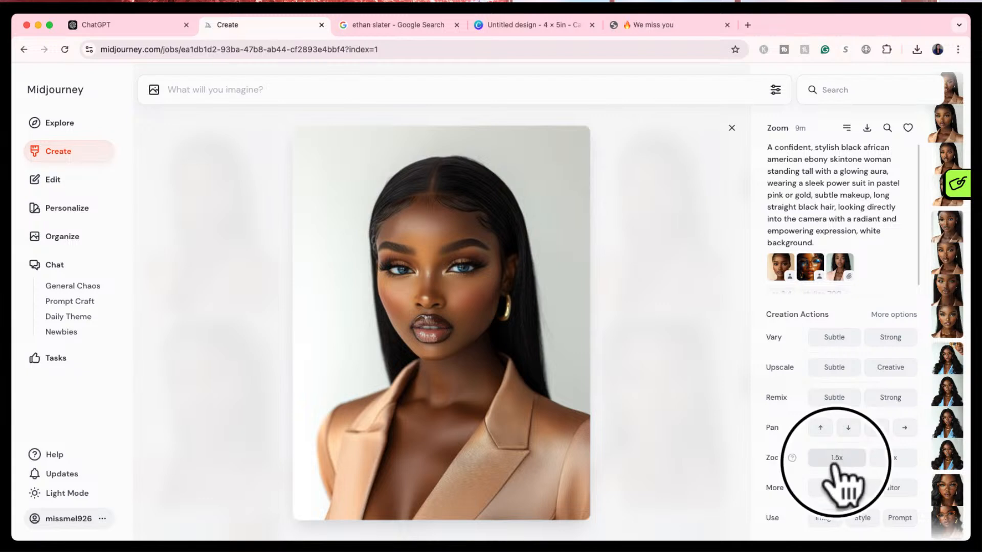
click(904, 430)
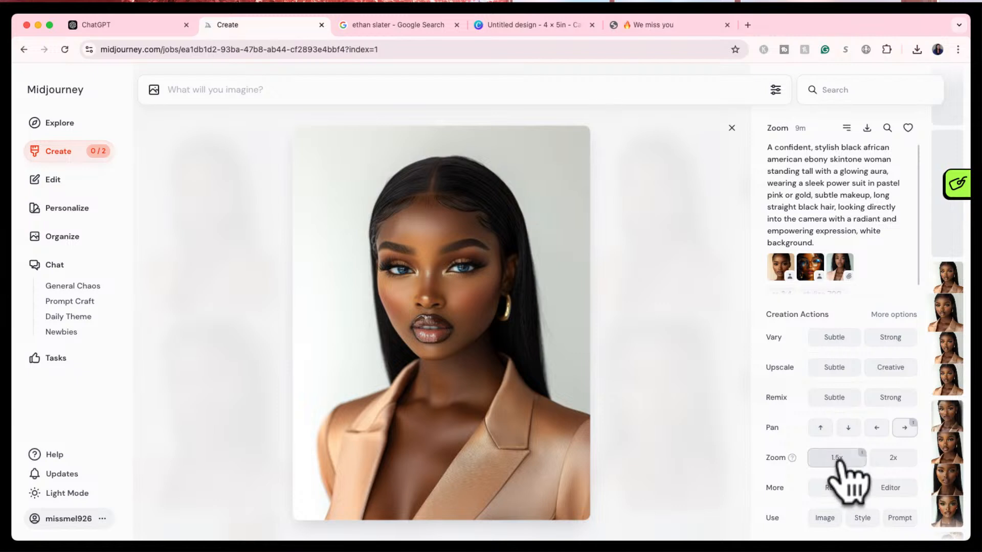
click(732, 128)
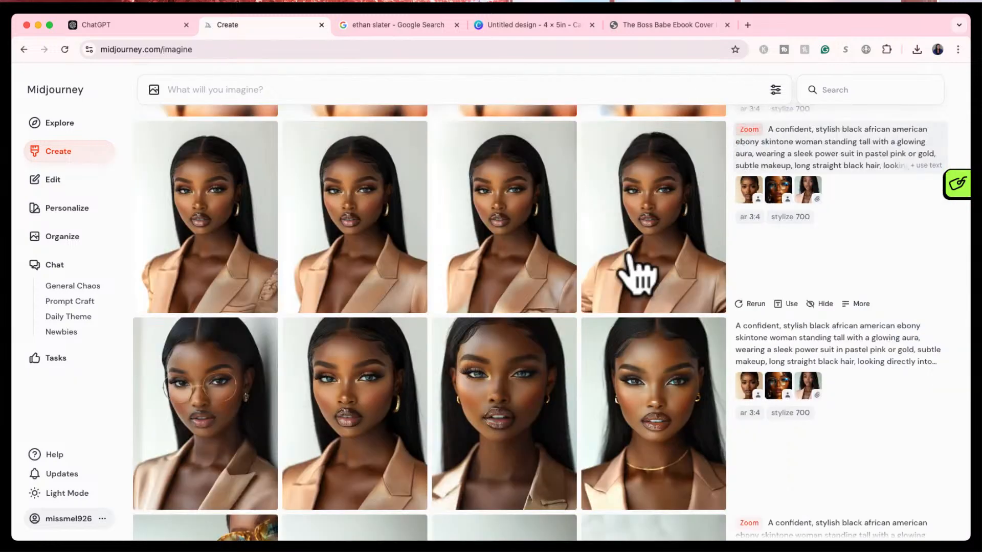
- Examine the new pan and zoom variations, viewing the fourth image of each set at full size
scroll(614, 327, up, 5)
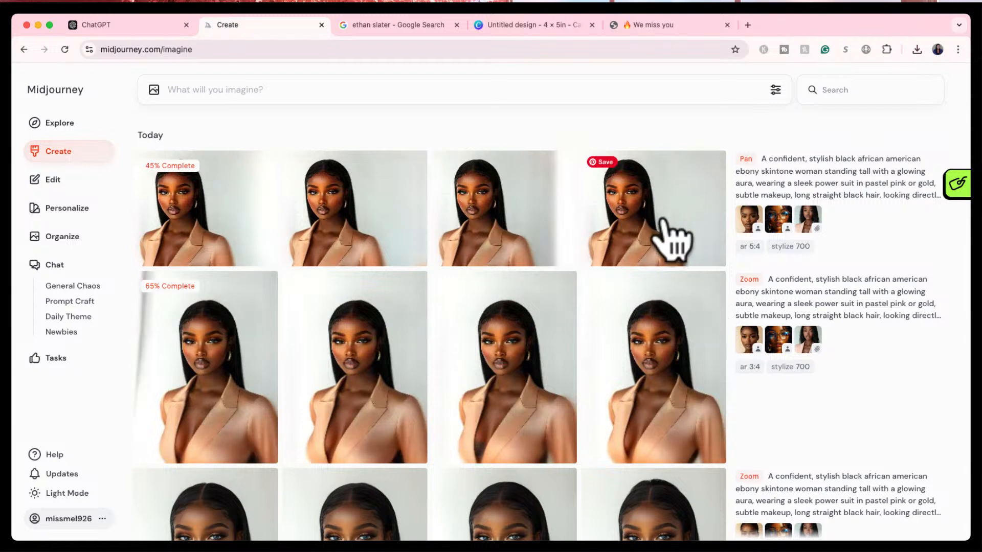
scroll(675, 368, down, 1)
scroll(664, 391, up, 1)
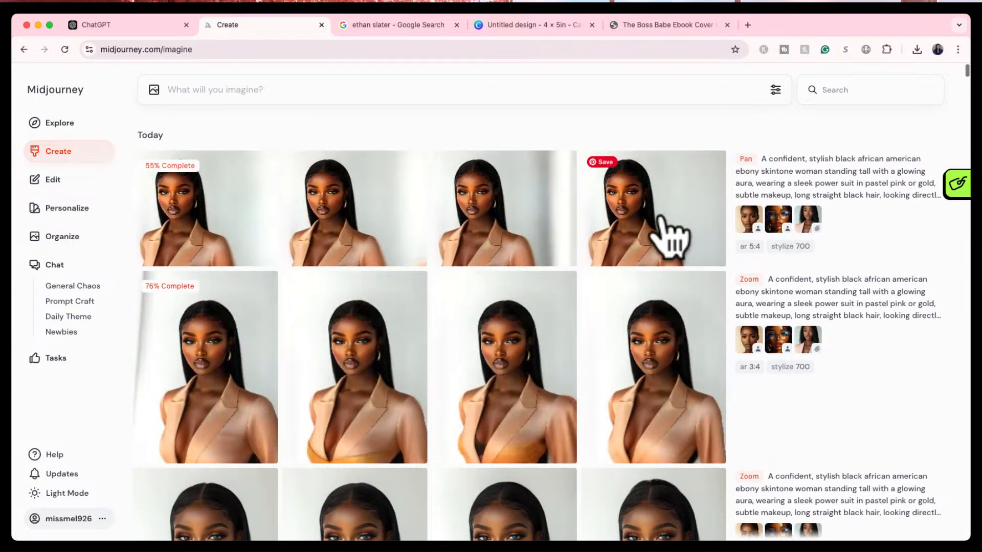
scroll(653, 362, down, 2)
scroll(645, 369, down, 1)
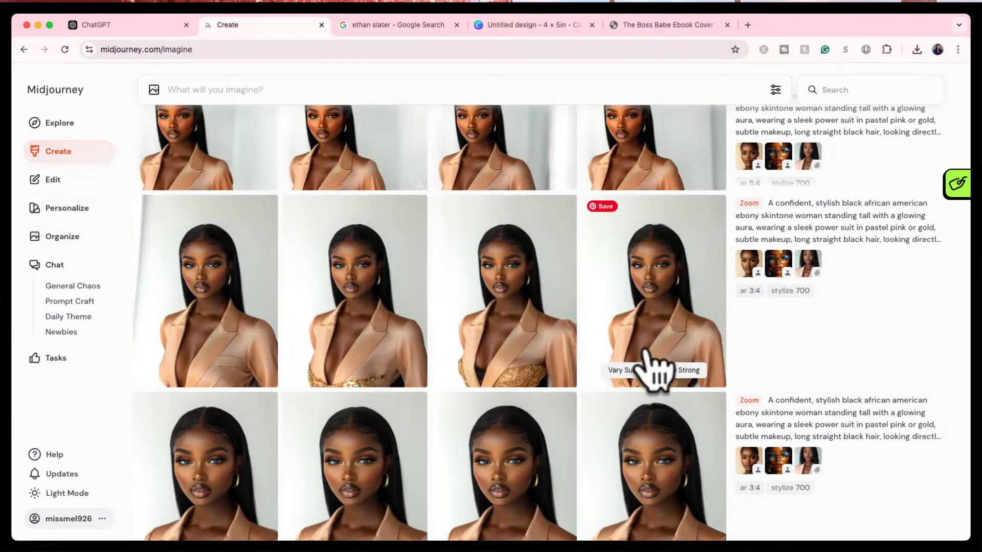
click(651, 361)
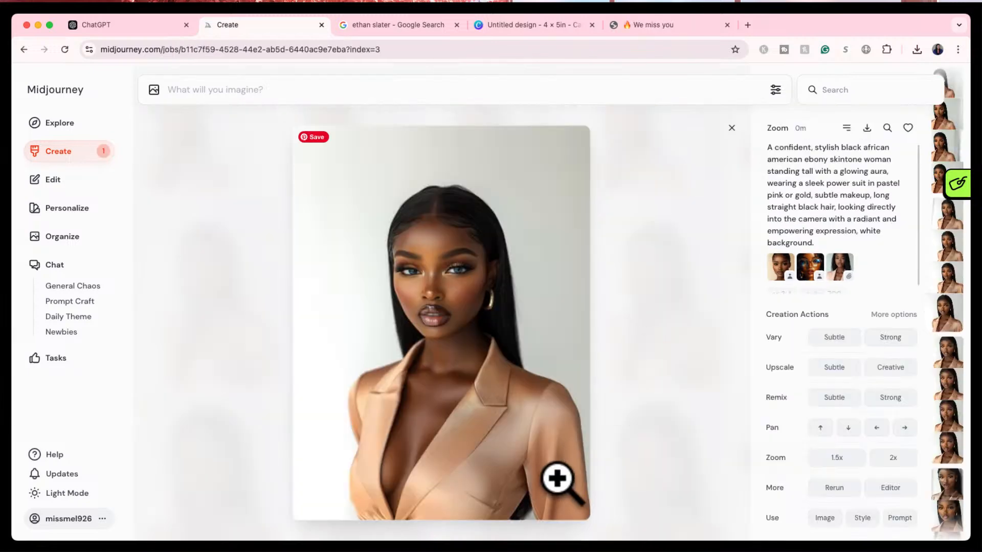
click(725, 140)
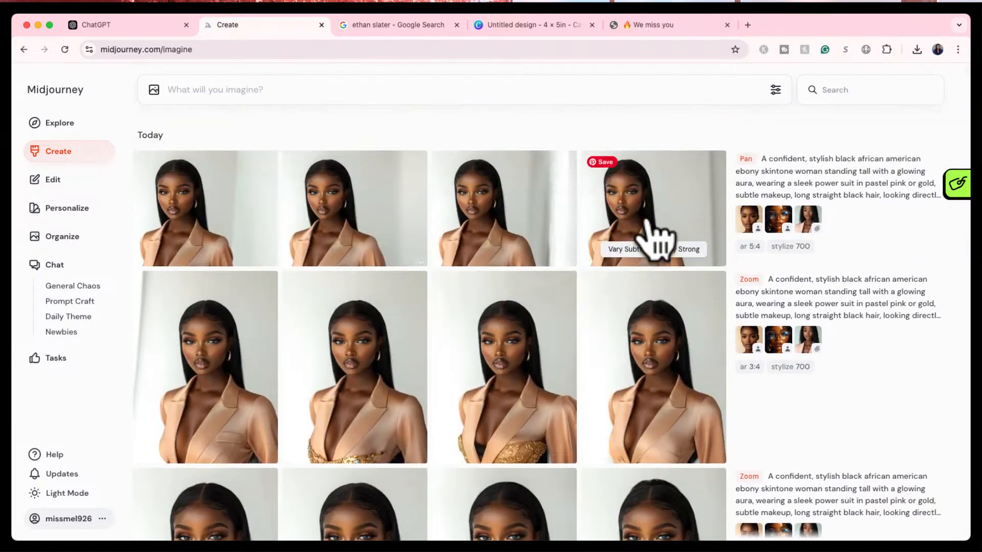
click(646, 220)
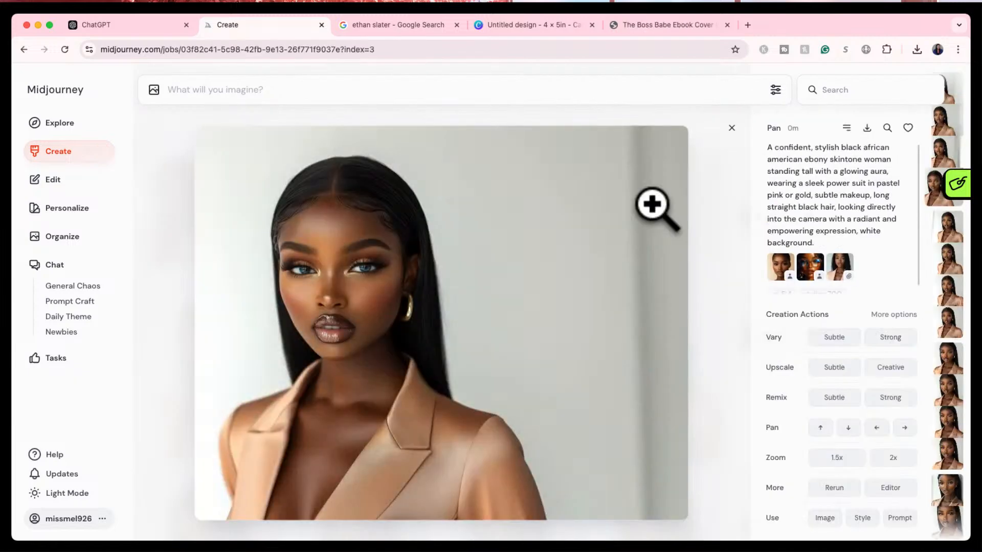
click(731, 127)
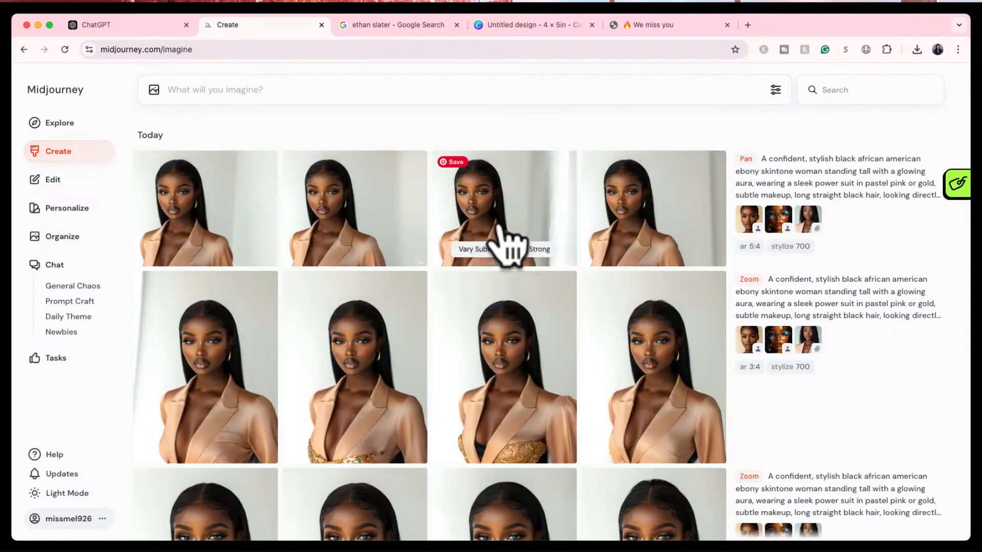
- Compare the second and fourth images of the new pan set at full size and download the fourth one
click(377, 215)
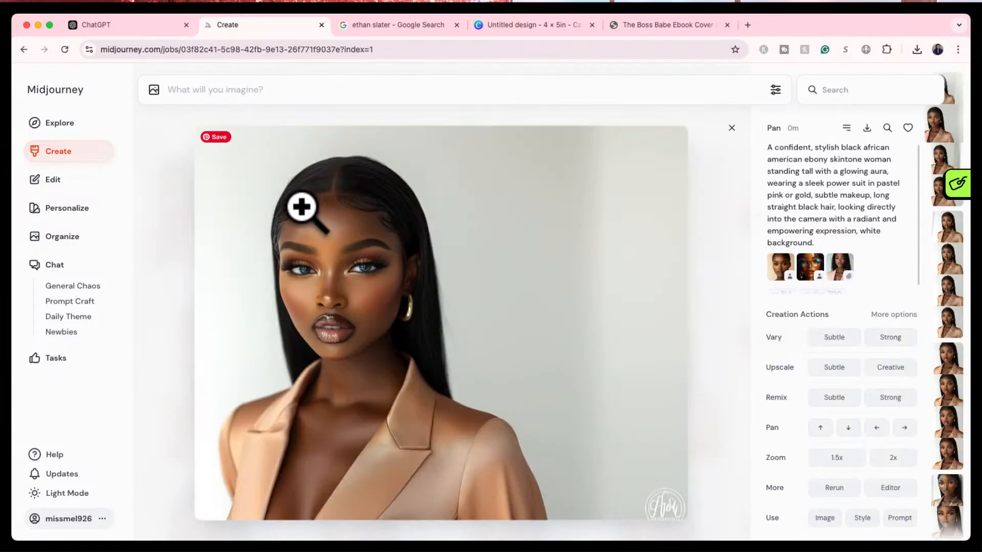
click(731, 128)
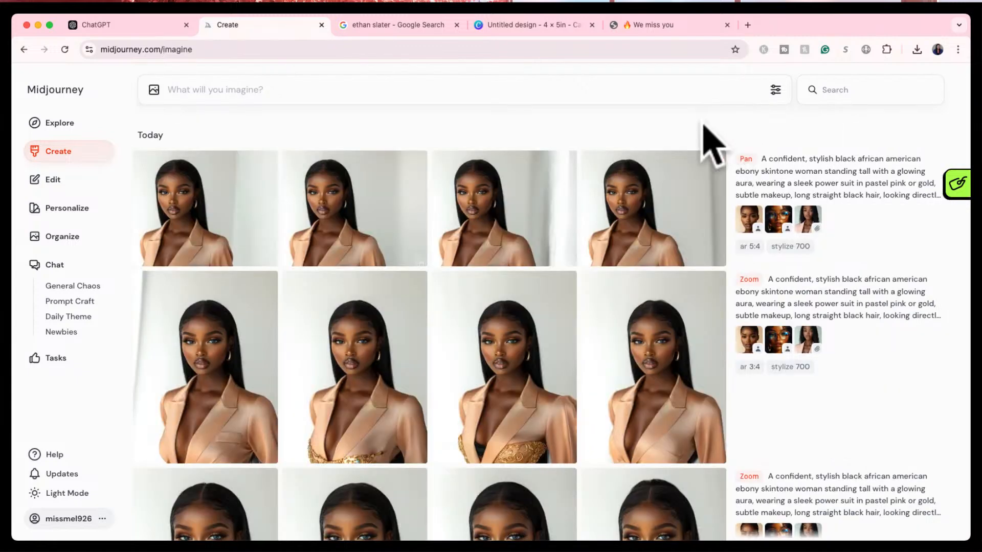
click(662, 198)
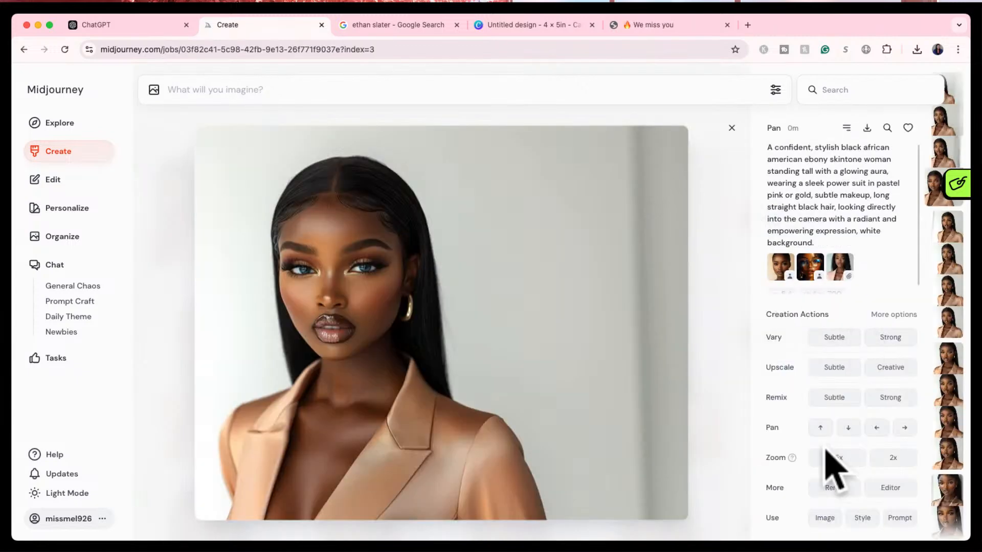
click(867, 128)
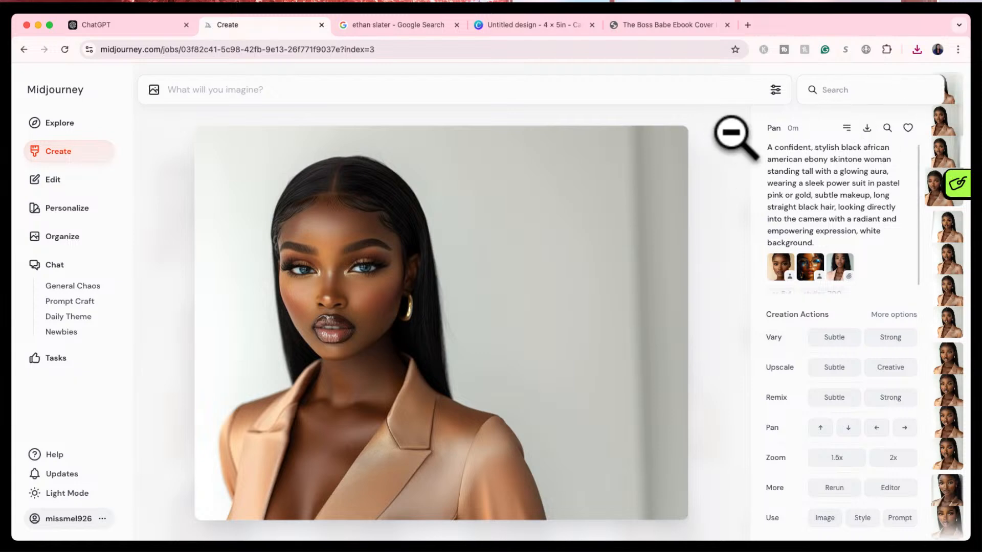
click(731, 133)
scroll(634, 409, down, 3)
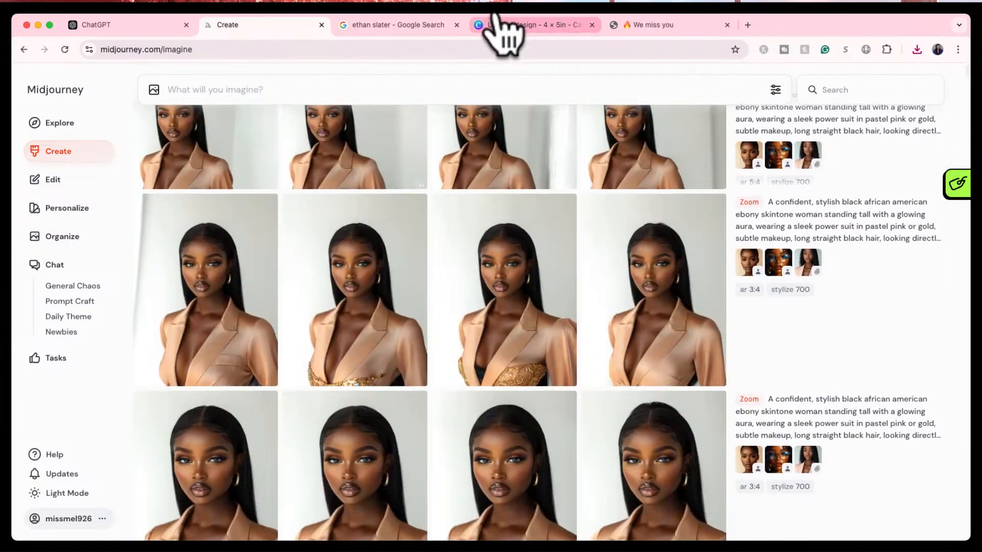
- Switch to the Canva design, delete the existing portrait and place the downloaded wide portrait on the page
click(519, 25)
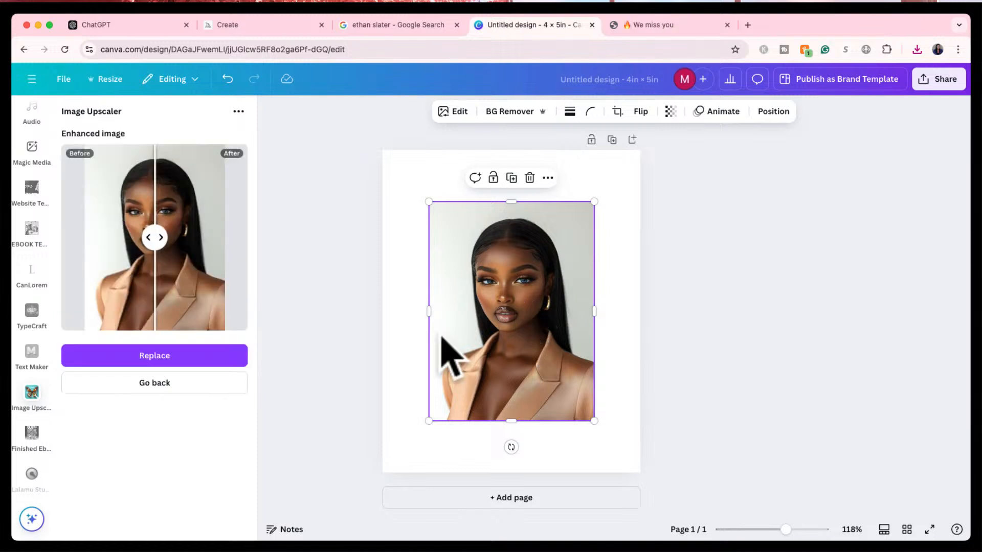
click(507, 286)
click(529, 178)
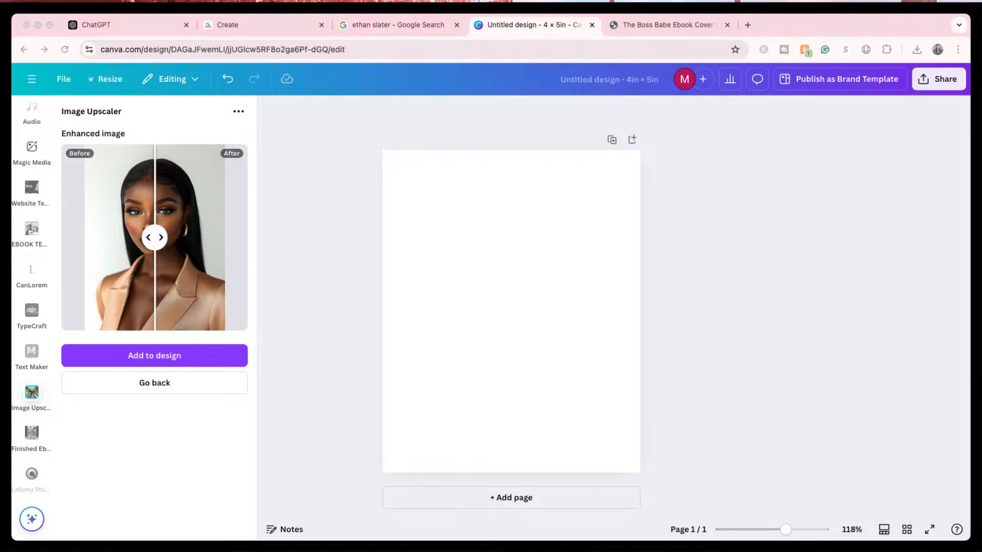
drag(929, 287, 561, 302)
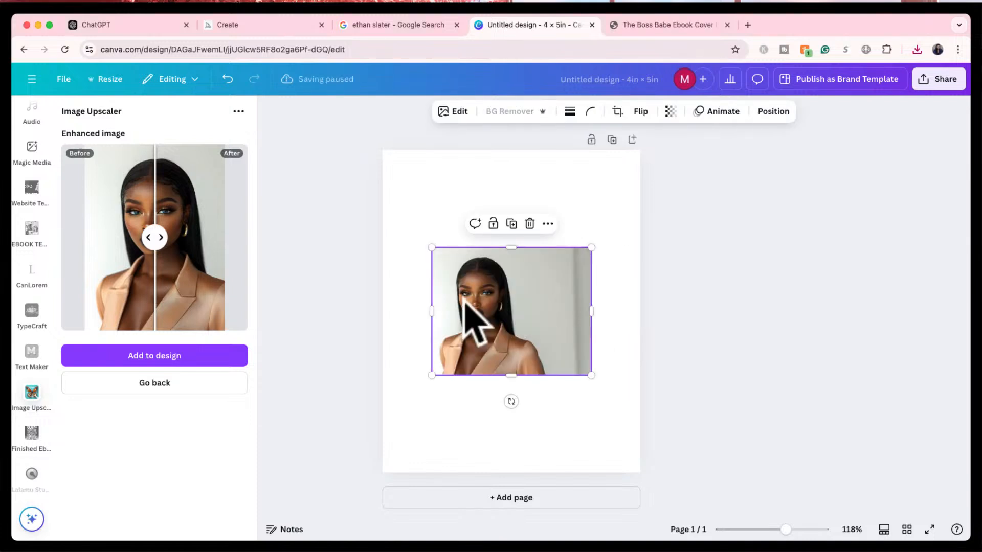
click(412, 417)
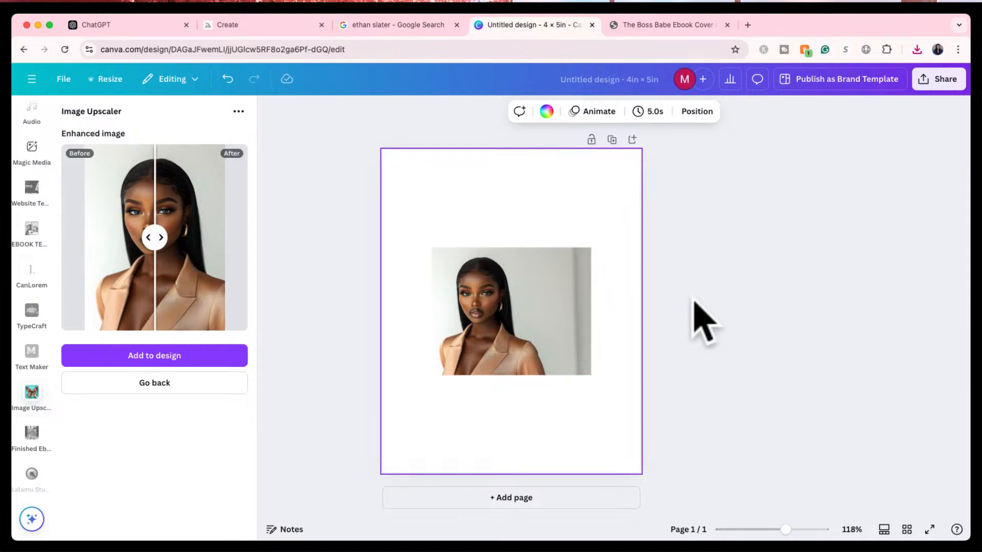
- Upscale the wide portrait 2x with Image Upscaler and replace the original in the design with the enhanced version
click(502, 311)
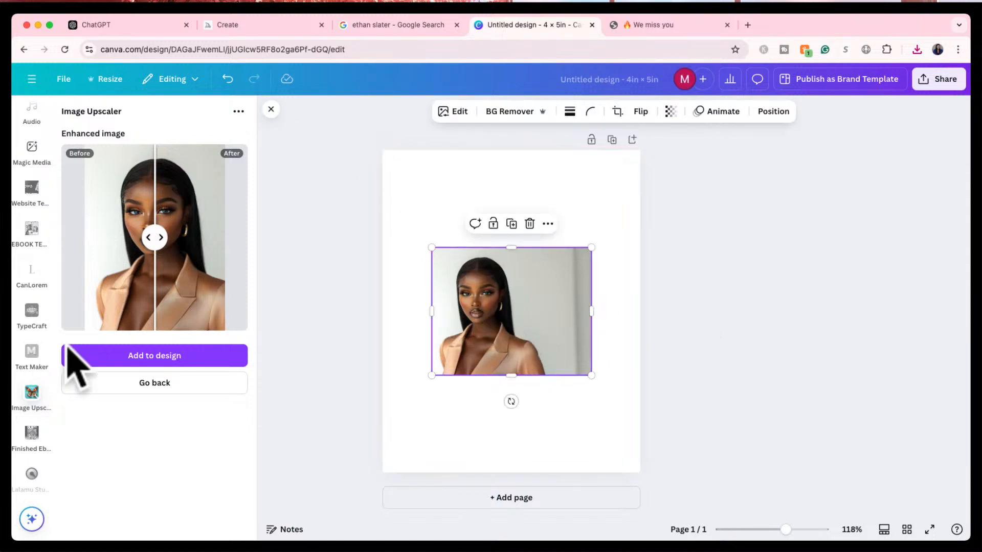
click(109, 384)
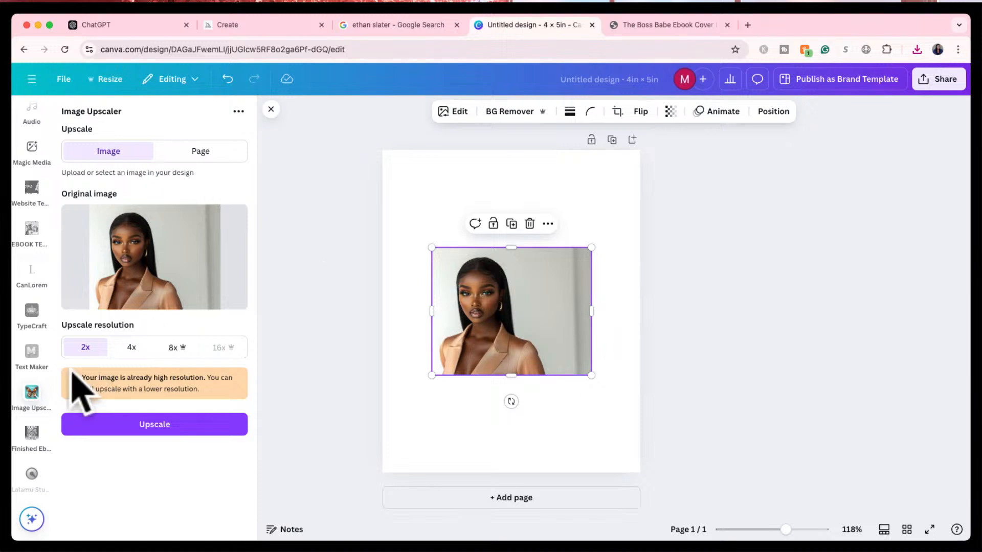
click(153, 425)
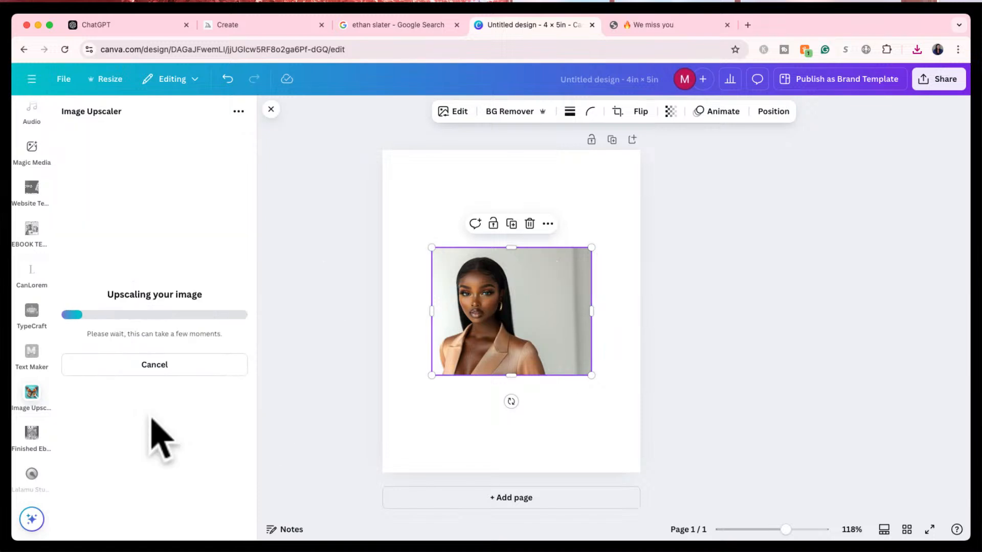
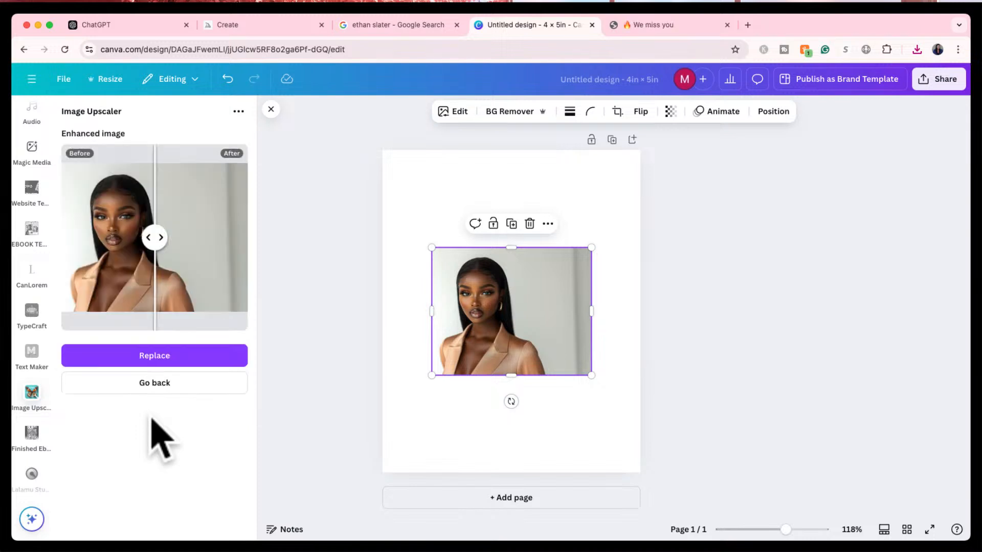
click(162, 357)
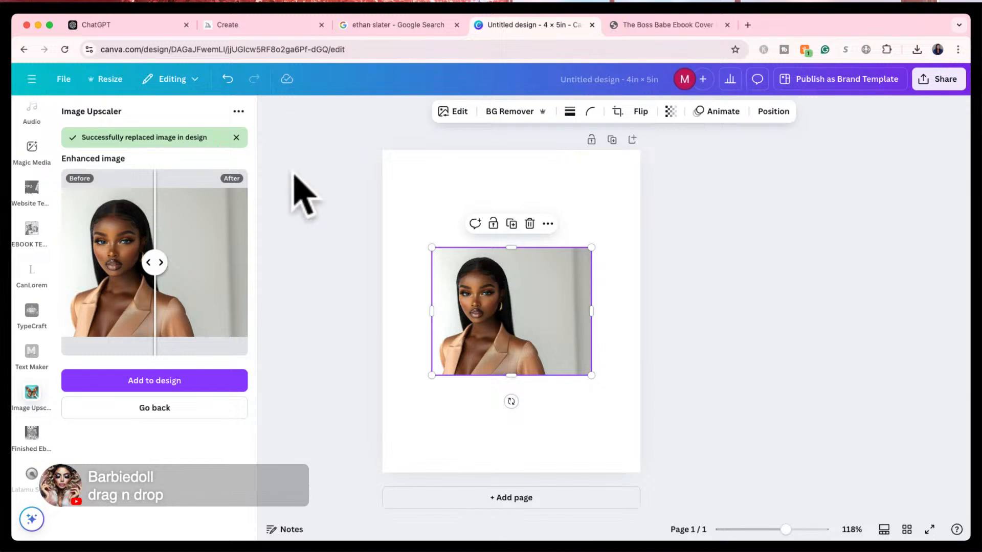
- Remove the portrait's background and crop off the empty area beside the woman's shoulder
click(495, 303)
click(509, 114)
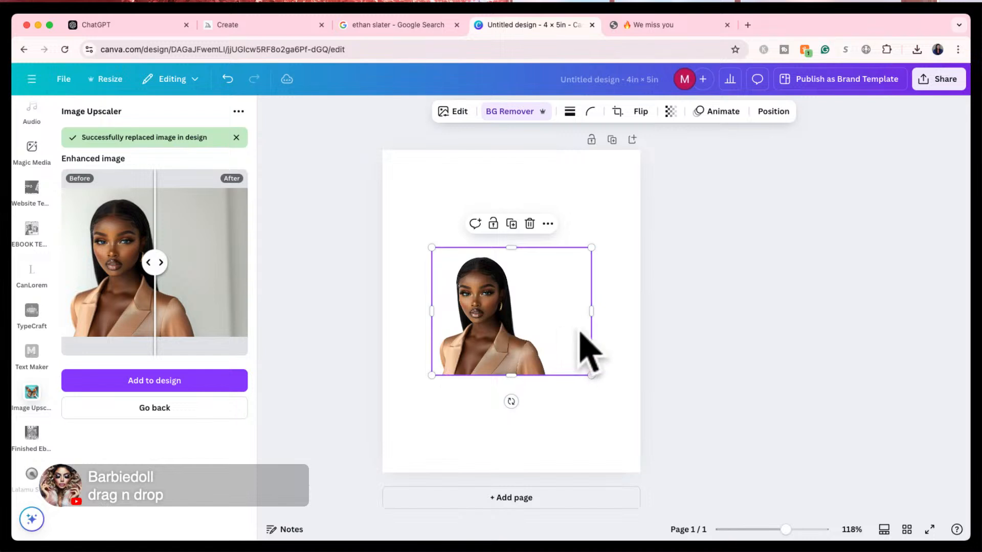
drag(591, 310, 499, 417)
- Enlarge the cutout portrait to nearly the page width and center it along the page's bottom edge
click(762, 284)
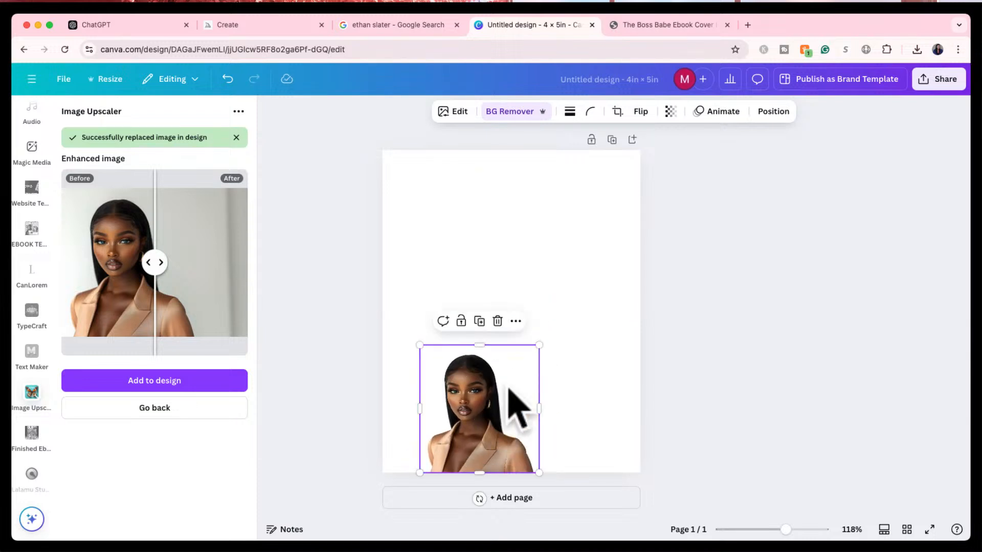
drag(539, 344, 573, 138)
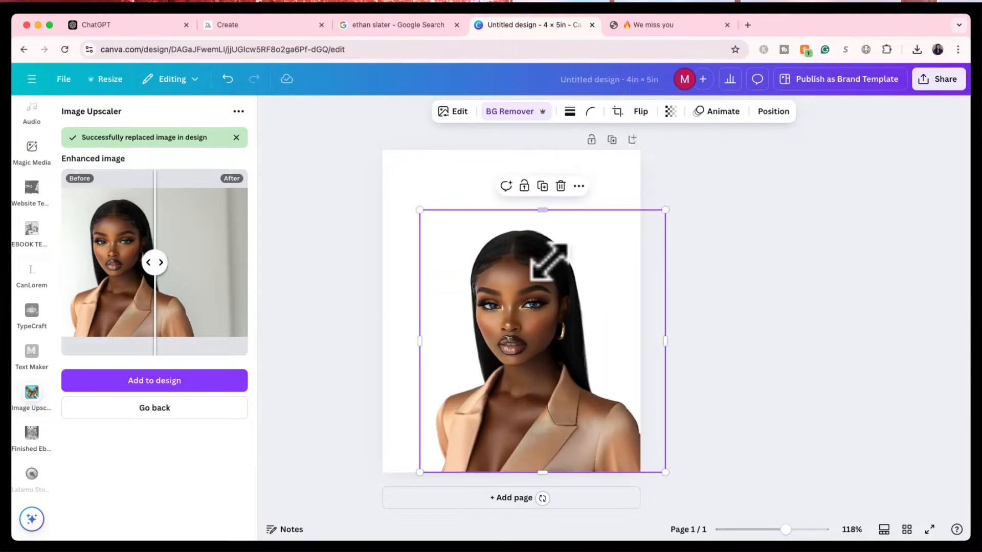
drag(548, 259, 519, 278)
- Examine the cutout's face and hair edges up close for detail and clean background removal
scroll(519, 281, up, 5)
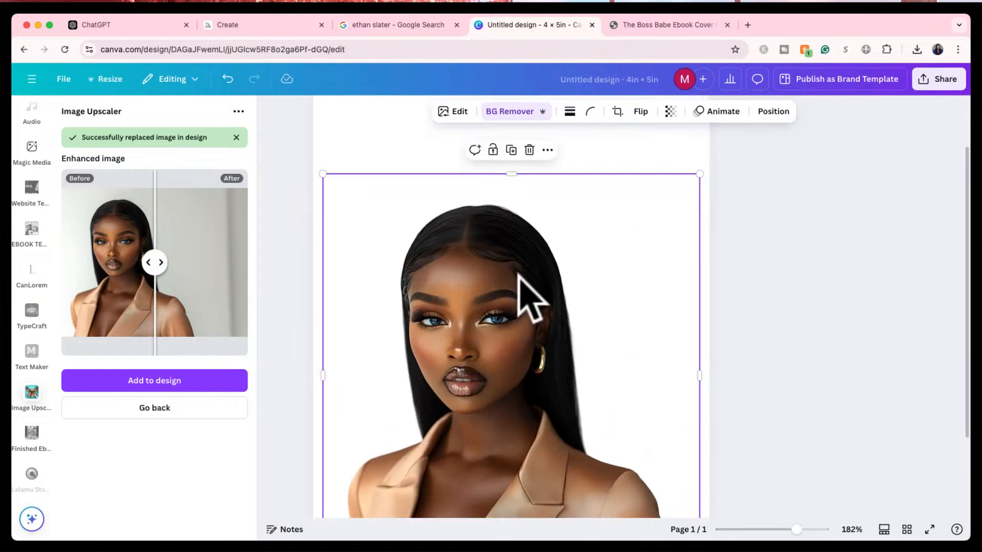
scroll(582, 205, up, 3)
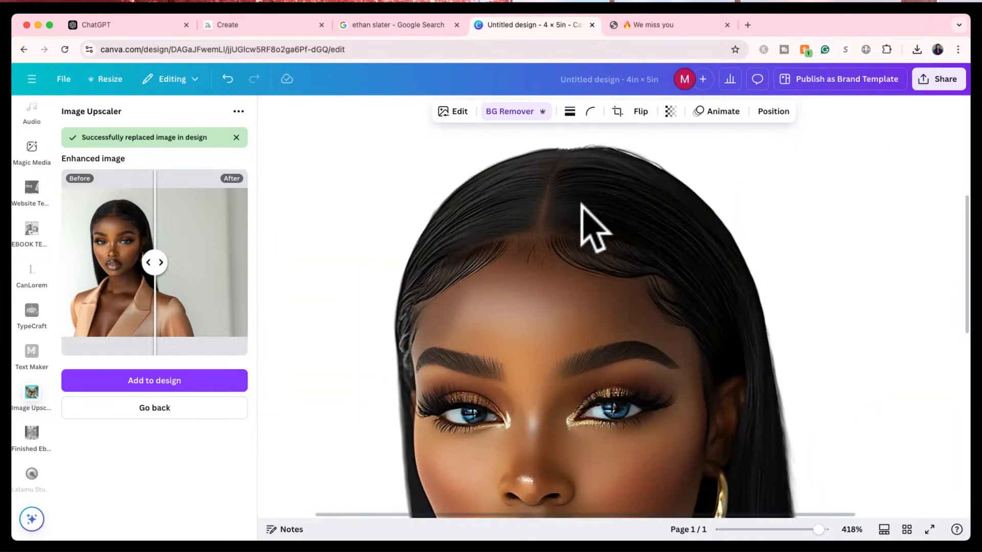
scroll(581, 194, down, 3)
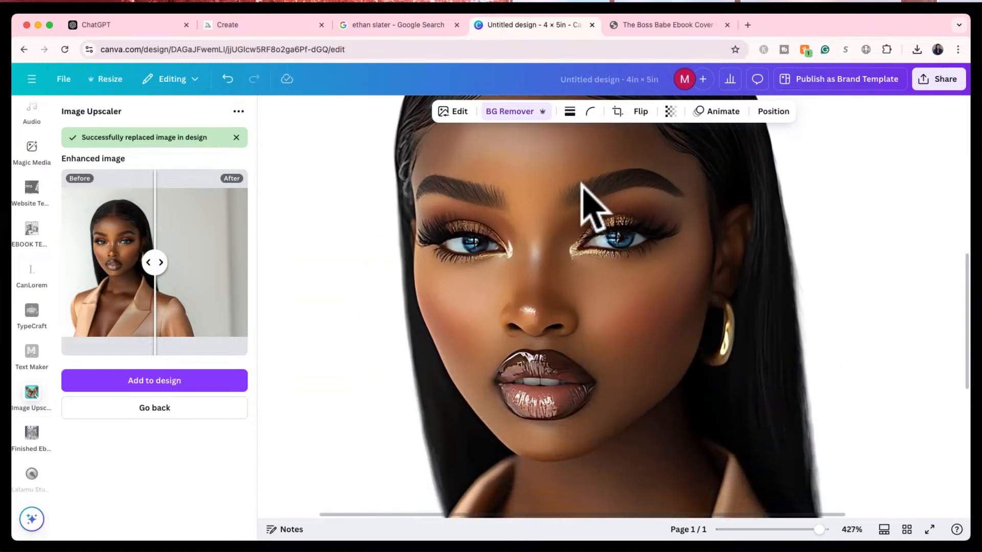
scroll(582, 183, up, 2)
scroll(556, 187, down, 8)
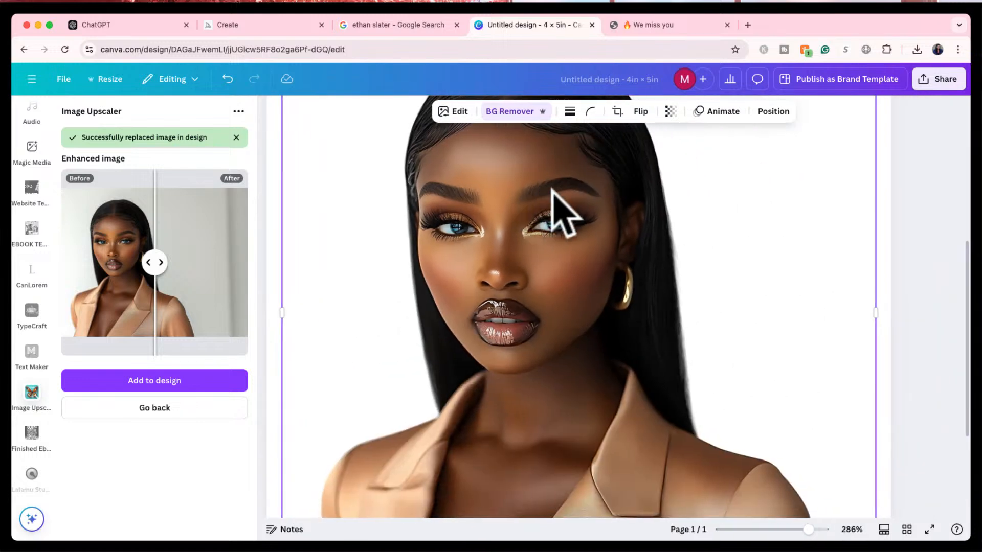
scroll(565, 213, down, 4)
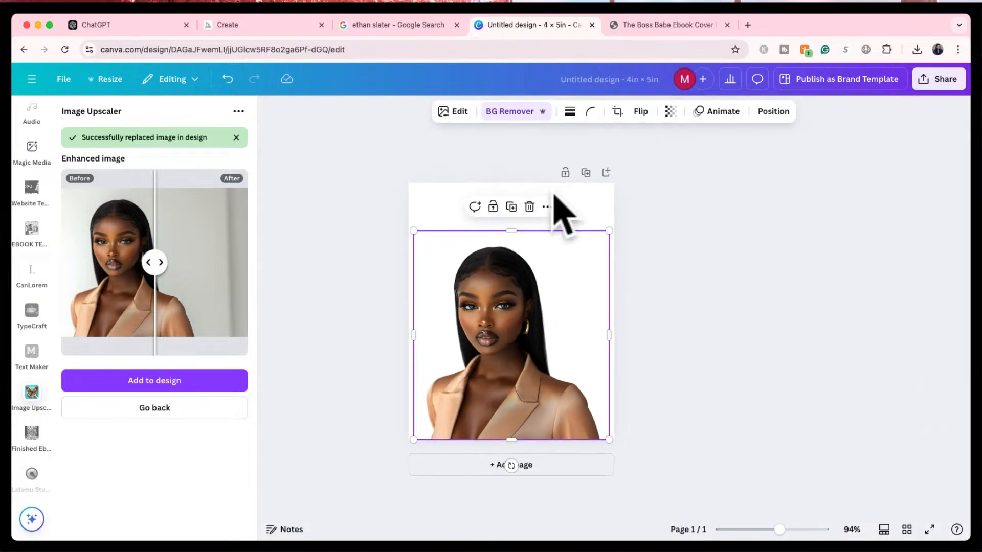
- Shift the portrait slightly so the woman's shoulder meets the page's right edge and her blazer the bottom edge
click(735, 201)
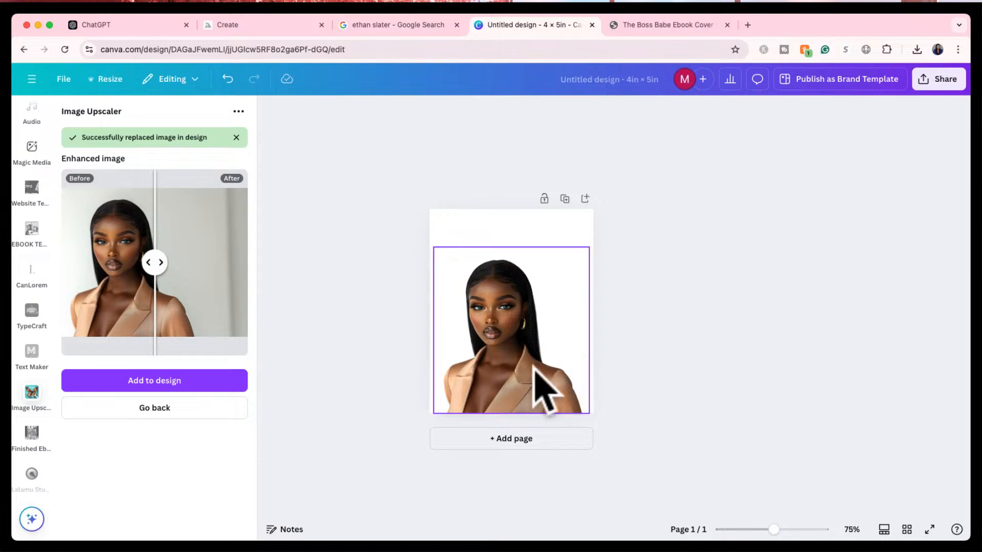
drag(535, 367, 540, 373)
click(697, 292)
scroll(697, 291, up, 5)
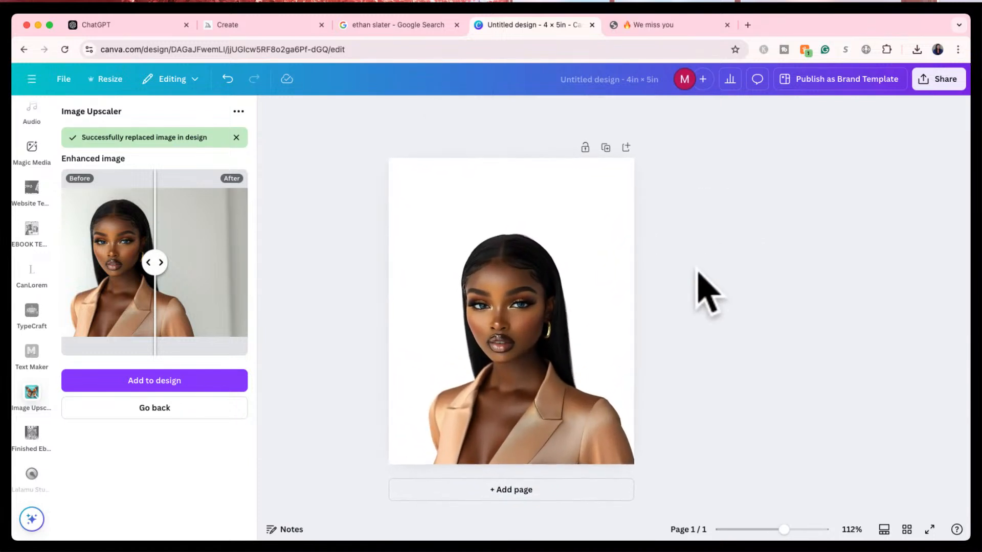
scroll(698, 273, up, 5)
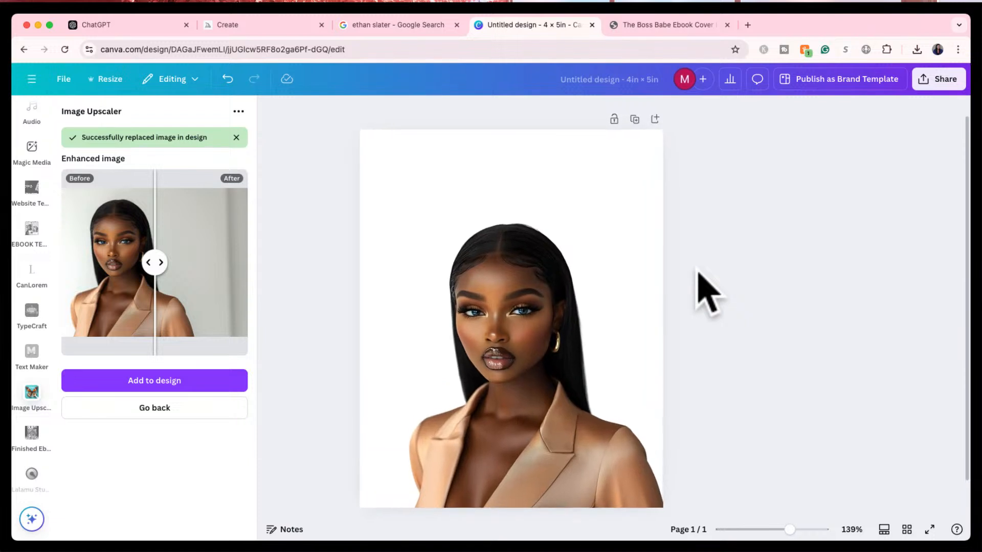
scroll(700, 282, up, 1)
click(642, 159)
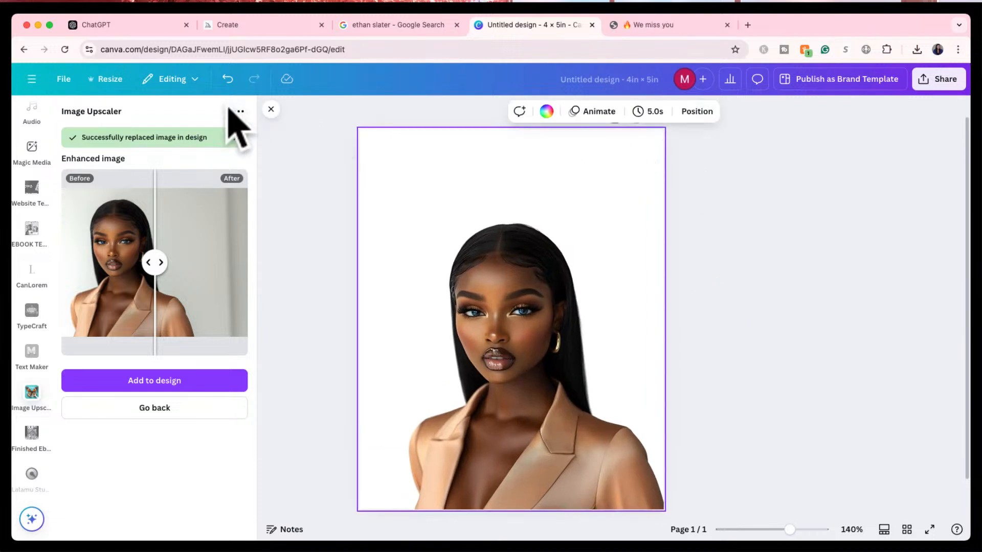
- Copy the title "Manifest Like a Boss Babe" from the ebook prompt in ChatGPT and return to the Canva design
click(135, 25)
scroll(362, 230, up, 8)
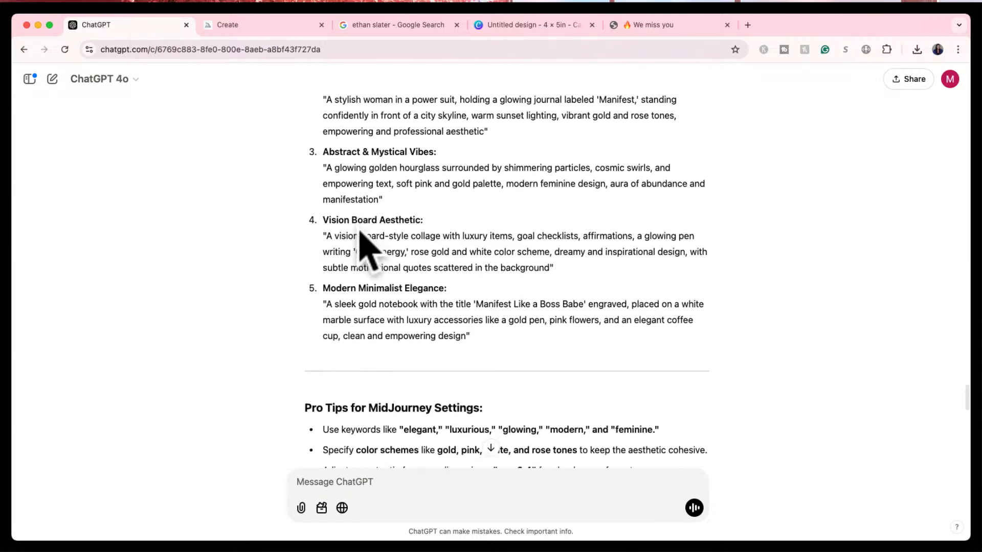
scroll(360, 233, down, 1)
scroll(360, 233, up, 8)
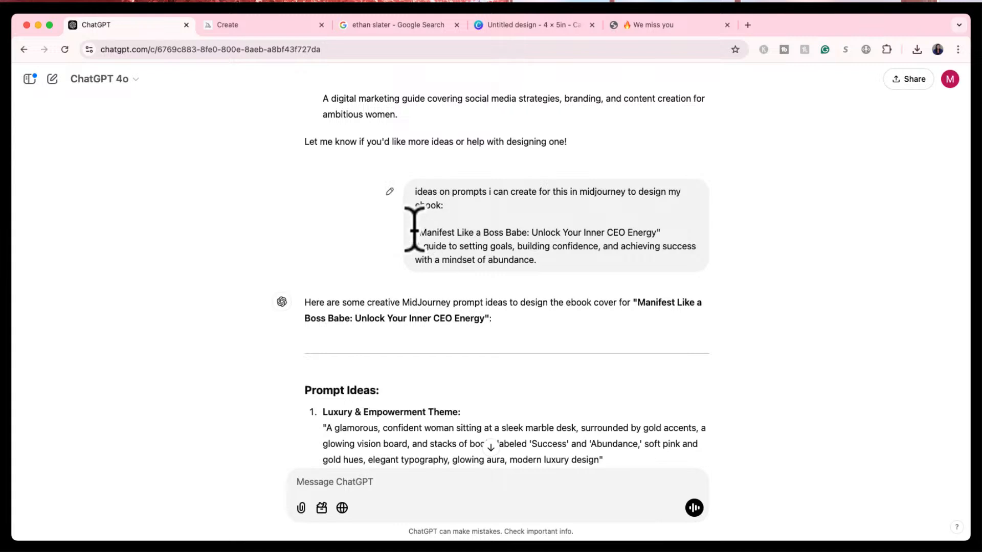
drag(416, 213, 529, 230)
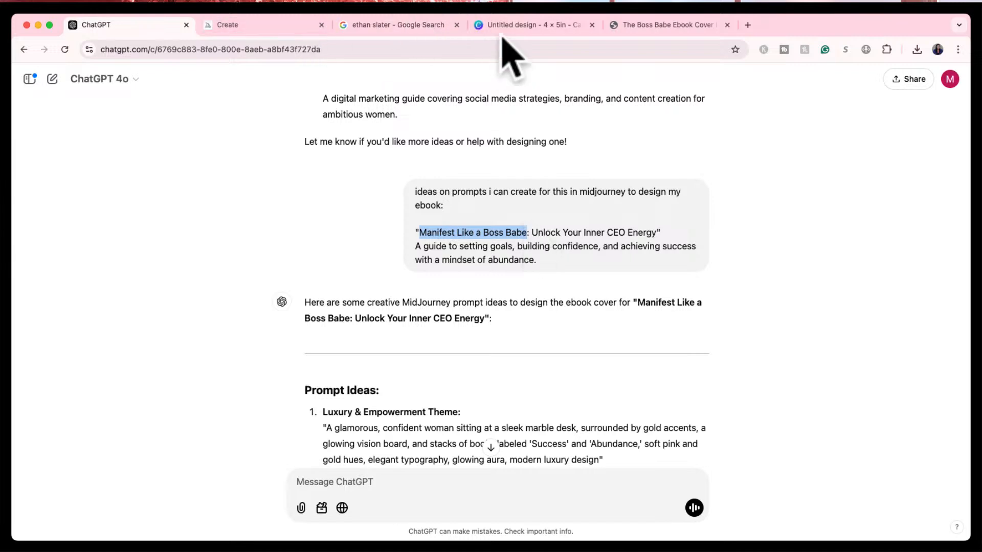
click(516, 24)
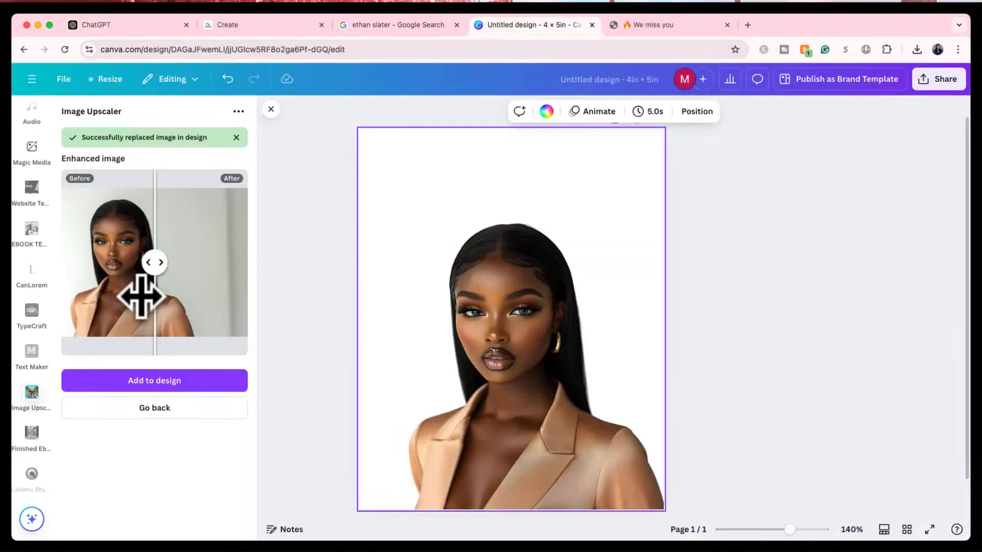
- Add the "Business Journal" font combination to the page and position it above the woman's head
scroll(41, 194, up, 5)
click(32, 204)
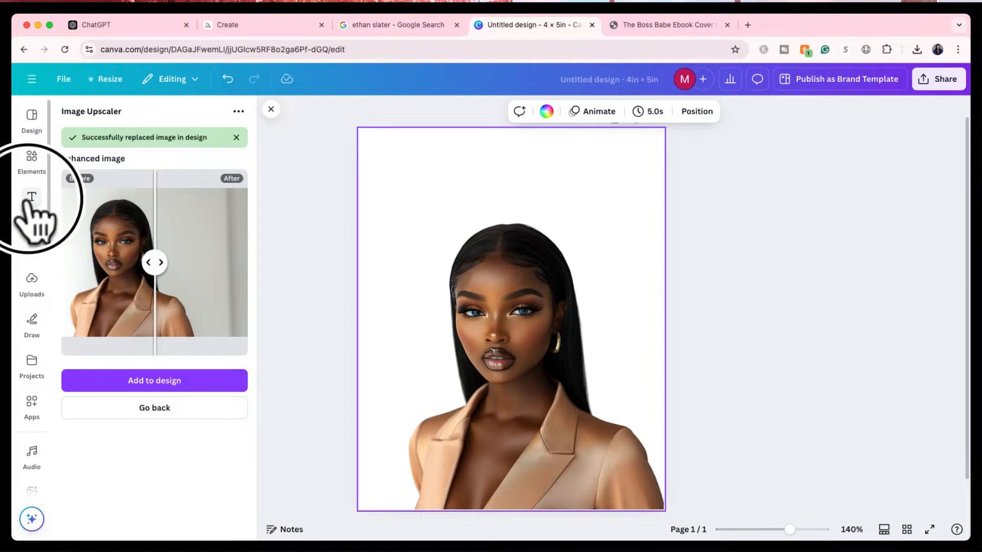
scroll(120, 396, down, 8)
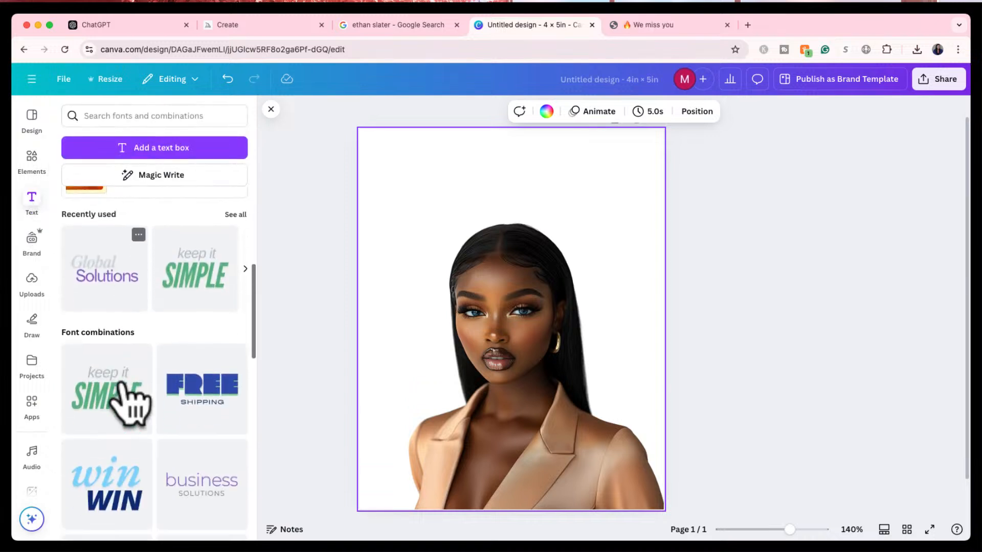
scroll(164, 462, down, 4)
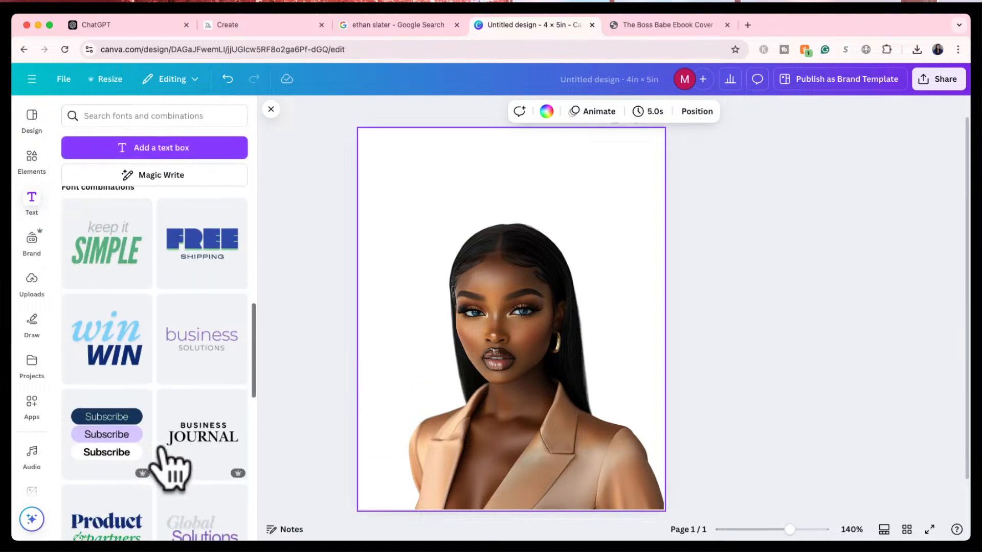
scroll(165, 447, down, 2)
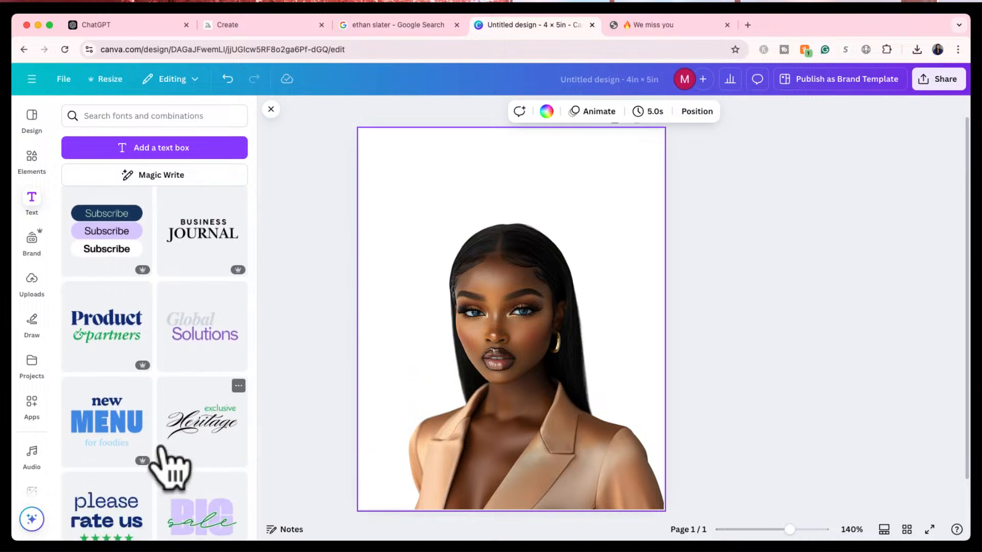
scroll(164, 471, up, 1)
drag(219, 259, 475, 239)
drag(532, 322, 517, 186)
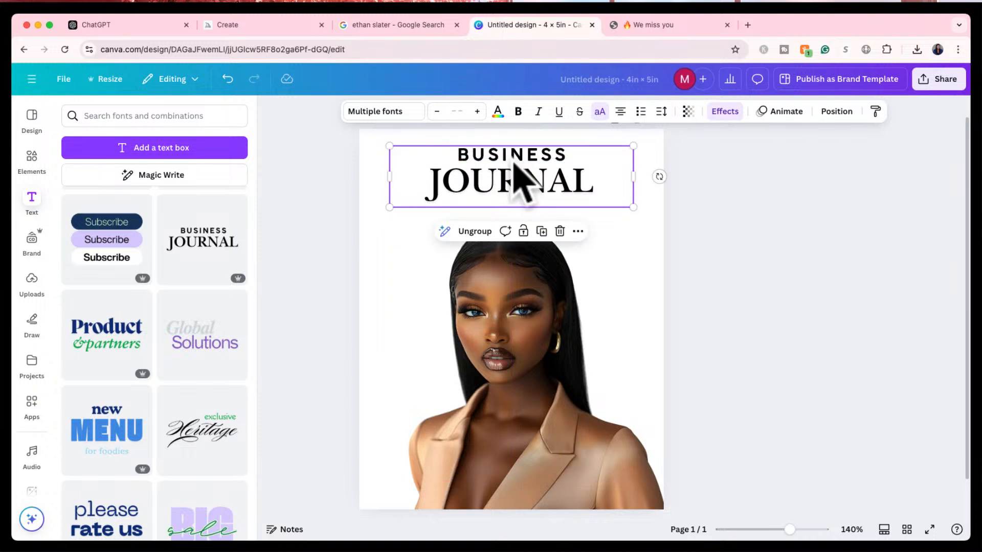
- Replace the word "BUSINESS" in the font combination with the copied title "Manifest Like a Boss Babe"
click(517, 160)
double_click(517, 158)
key(super+v)
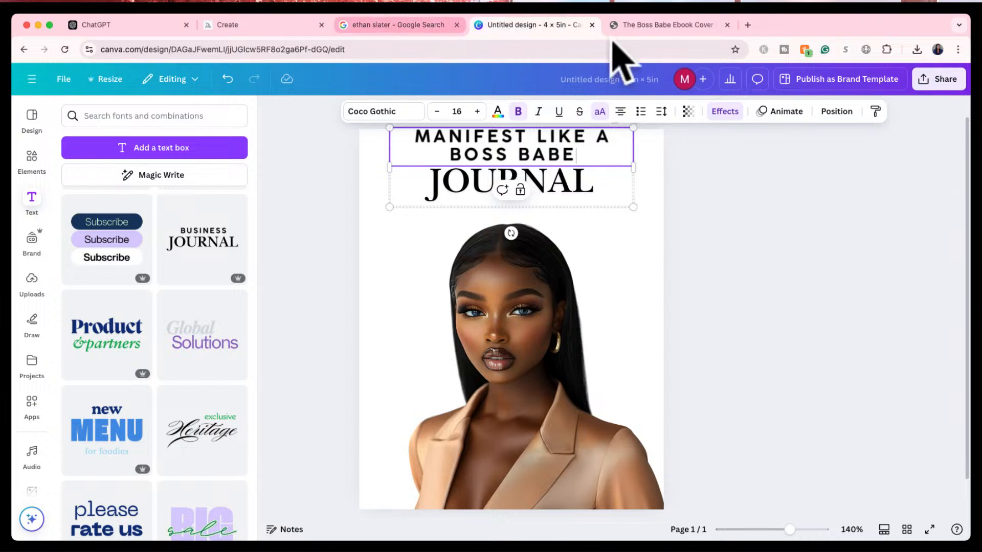
- Copy the subtitle "Unlock Your Inner CEO Energy" from ChatGPT and use it to replace "JOURNAL" in the Canva design
click(146, 25)
click(544, 232)
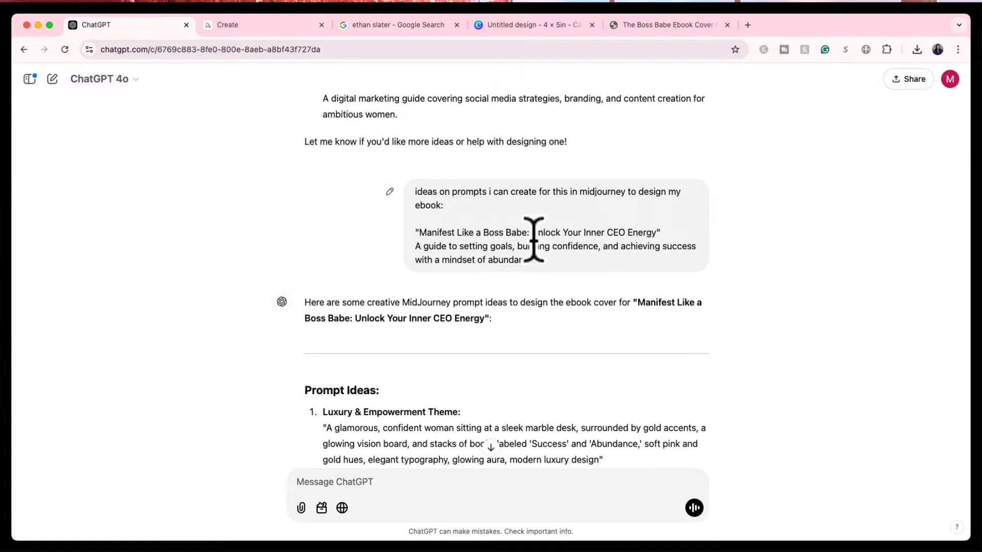
drag(532, 233, 658, 235)
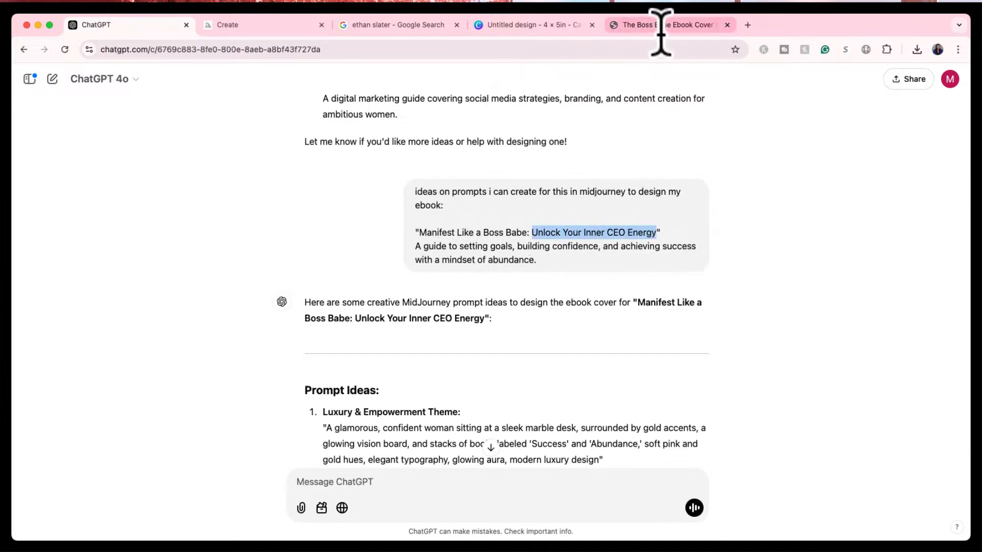
click(531, 25)
click(439, 183)
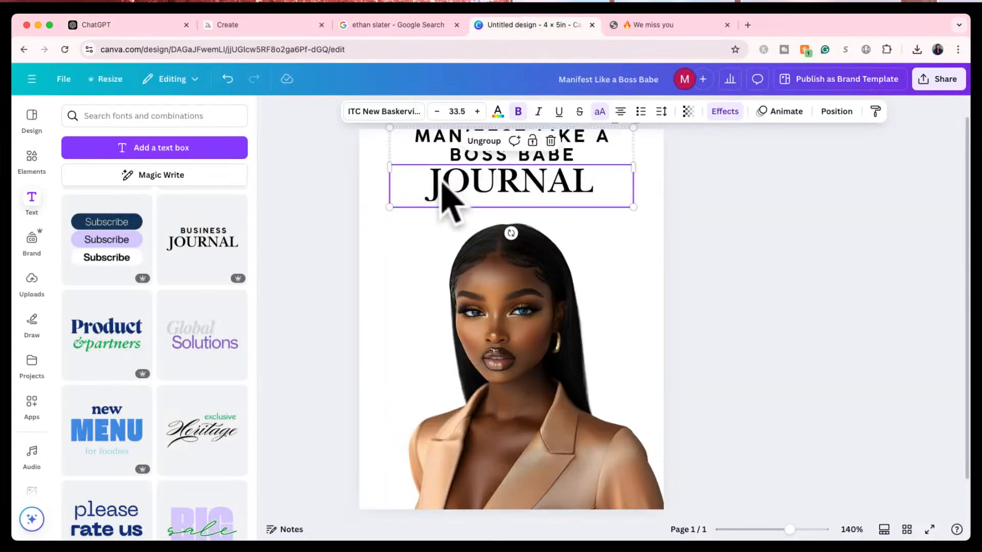
double_click(439, 181)
text(UNLOCK YOUR INNER CEO ENERGY)
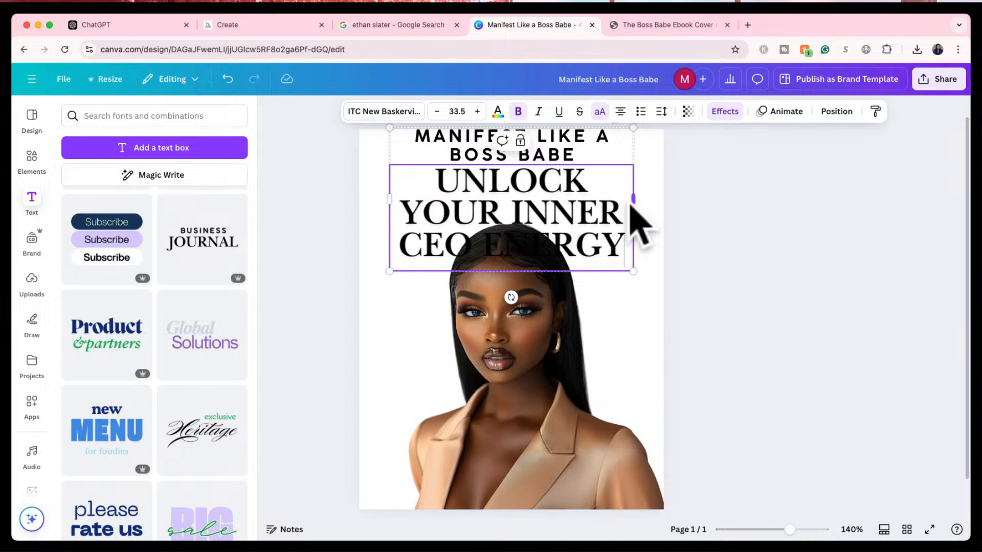
- Widen the text group to the full page width and reduce the subtitle's font size to 15.5
drag(639, 201, 662, 197)
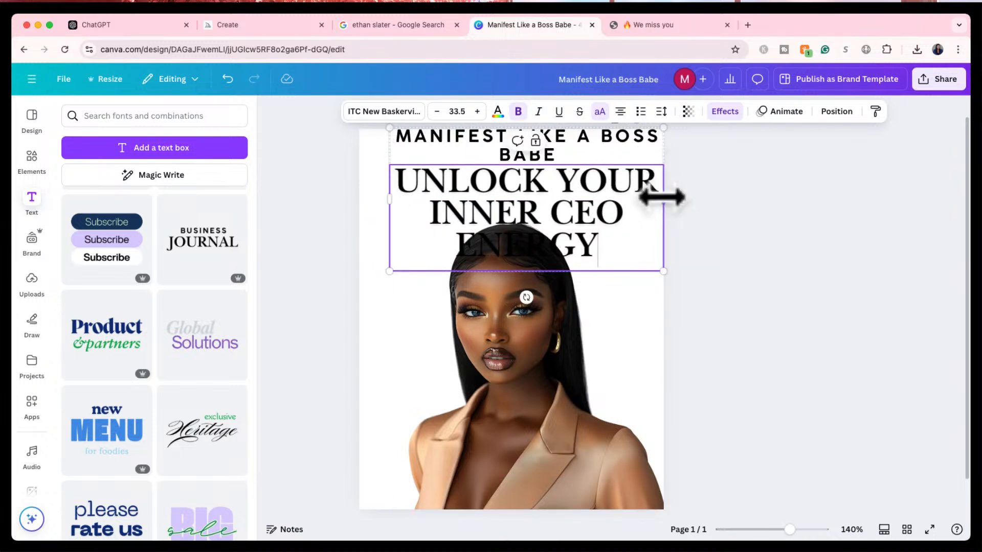
drag(390, 199, 360, 202)
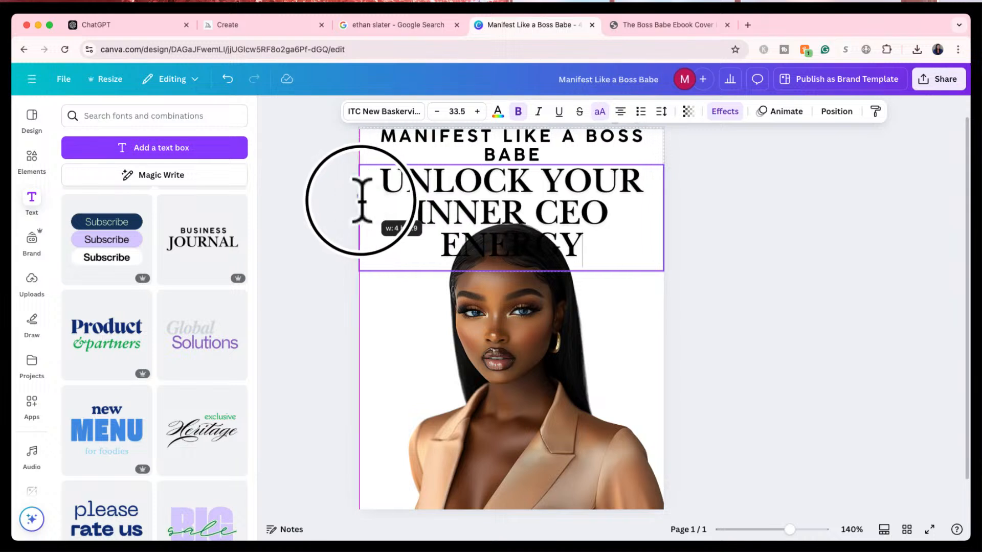
double_click(518, 190)
triple_click(520, 202)
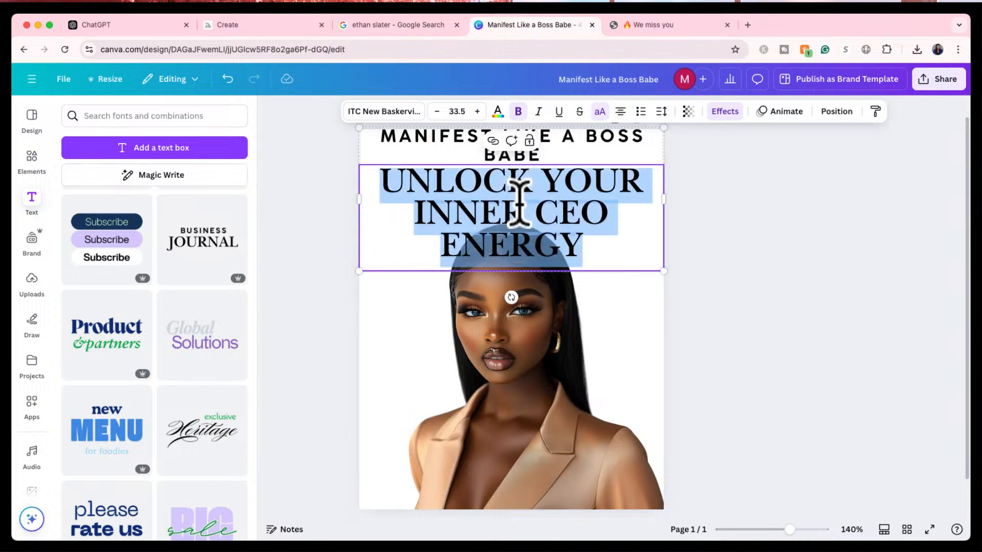
click(436, 111)
click(436, 112)
click(436, 111)
click(436, 112)
click(436, 111)
click(436, 111)
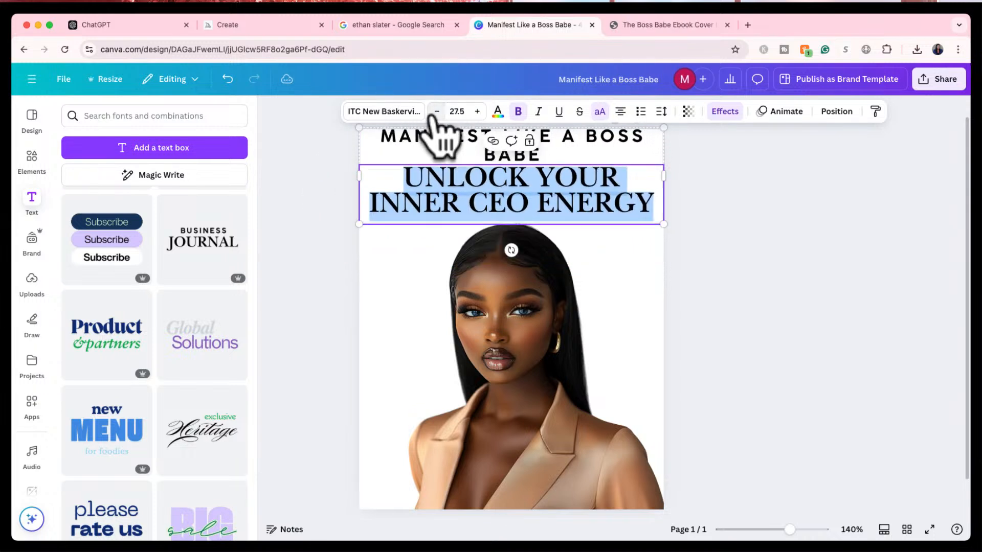
click(436, 112)
click(436, 112)
click(437, 112)
click(436, 111)
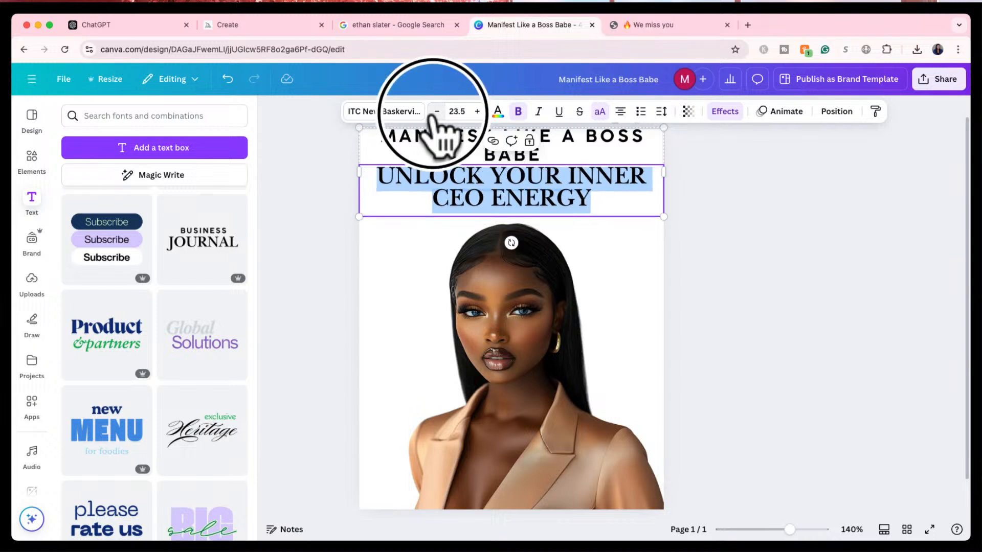
click(436, 112)
click(436, 111)
click(436, 111)
click(436, 111)
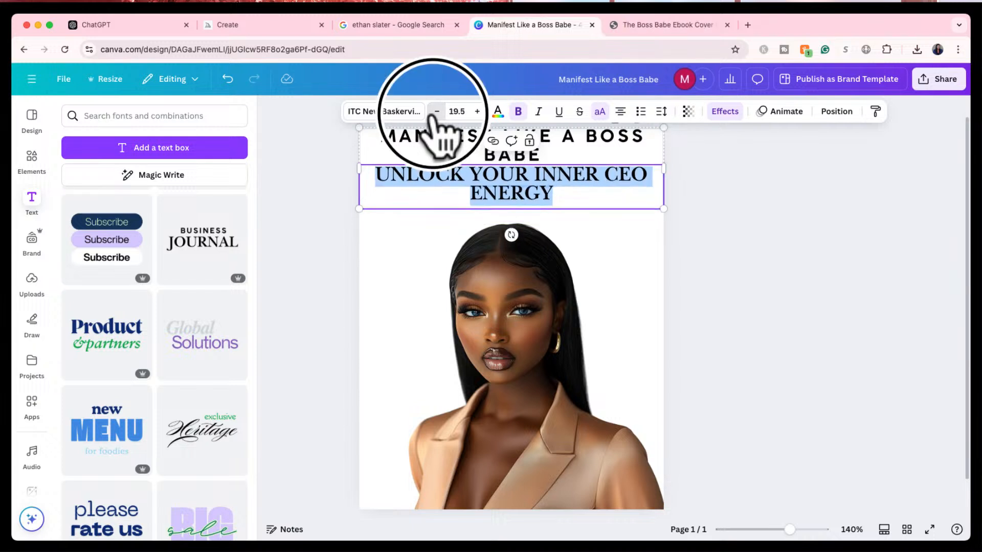
click(436, 111)
click(436, 112)
click(436, 111)
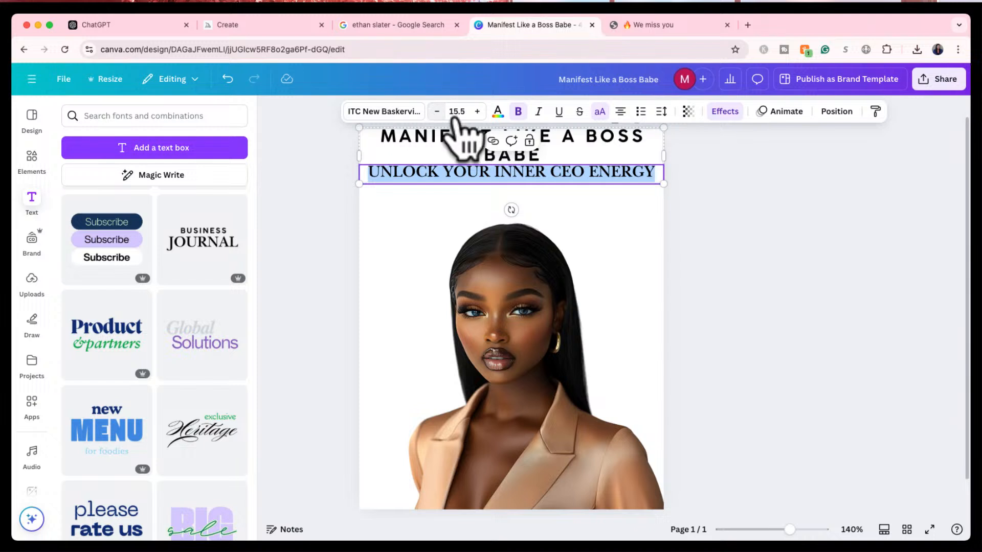
- Reduce the font size of "Manifest Like a Boss Babe" until it fits on one line
click(448, 146)
click(436, 111)
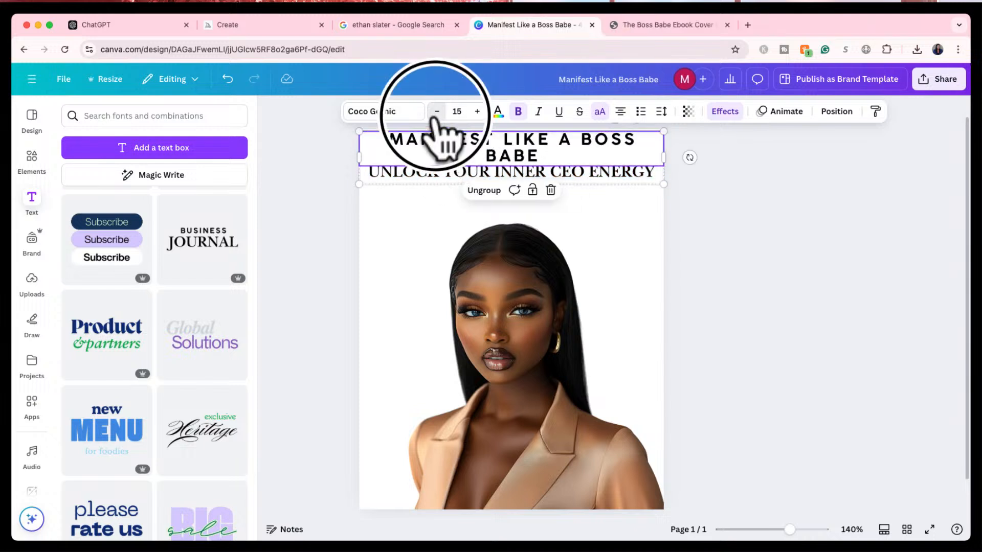
click(436, 111)
click(701, 266)
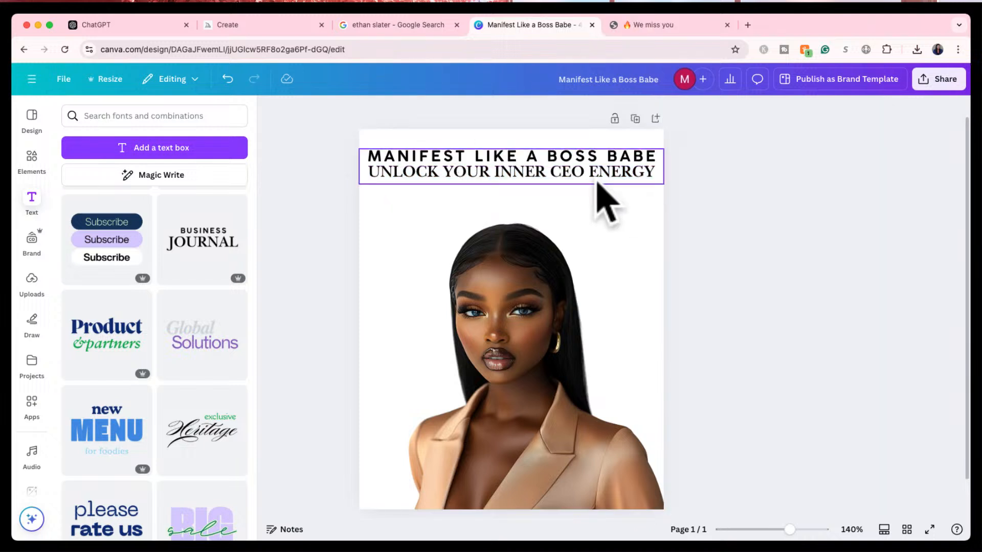
- Scale the title group down slightly and center it near the page's top edge with margins on both sides
click(567, 179)
drag(663, 148, 634, 152)
drag(541, 176, 543, 179)
click(693, 226)
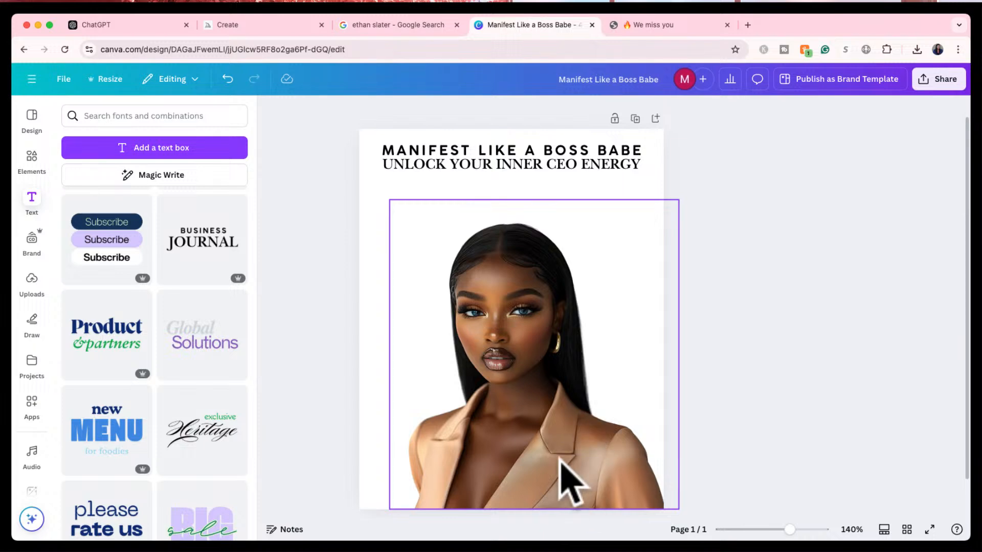
- Ask ChatGPT what color goes with beige and read through the suggested combinations
click(95, 25)
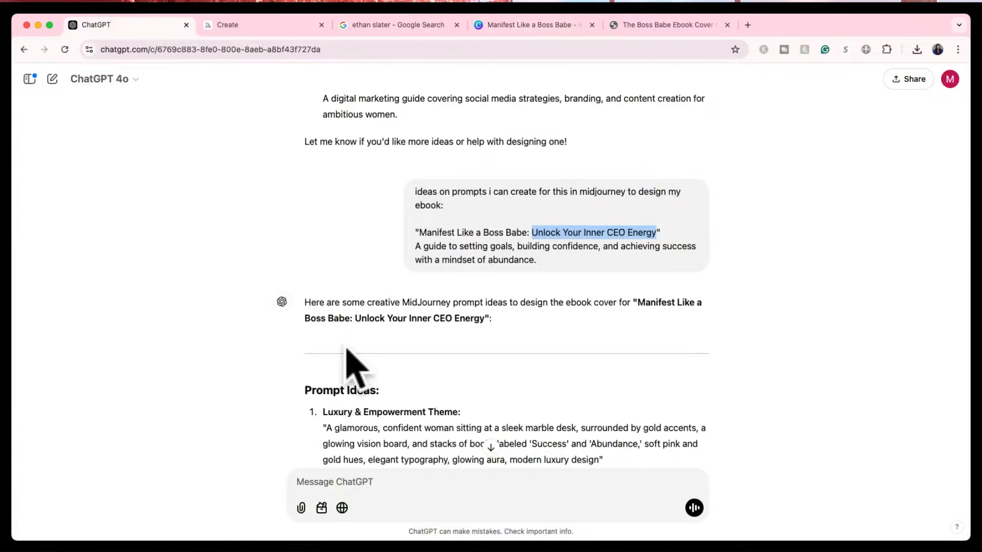
click(352, 492)
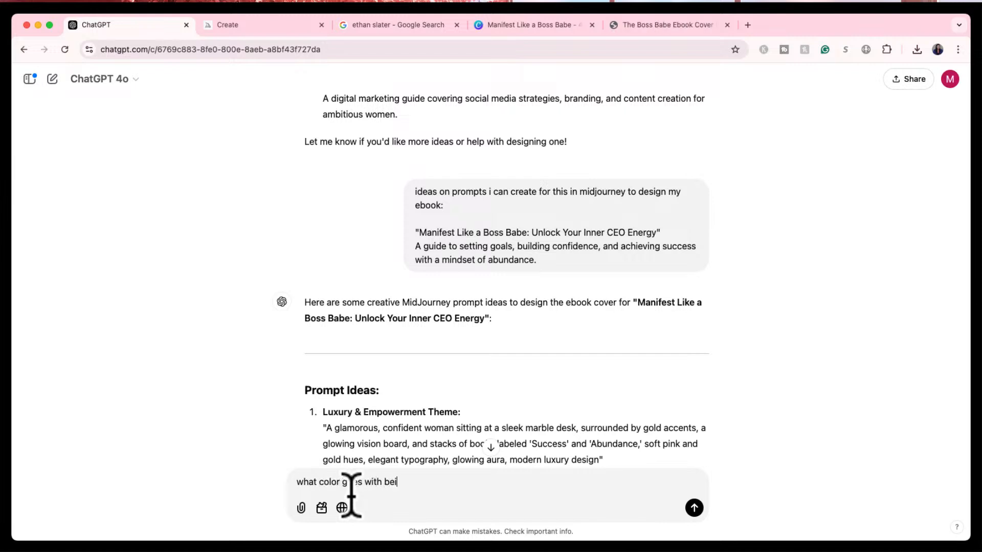
key(Return)
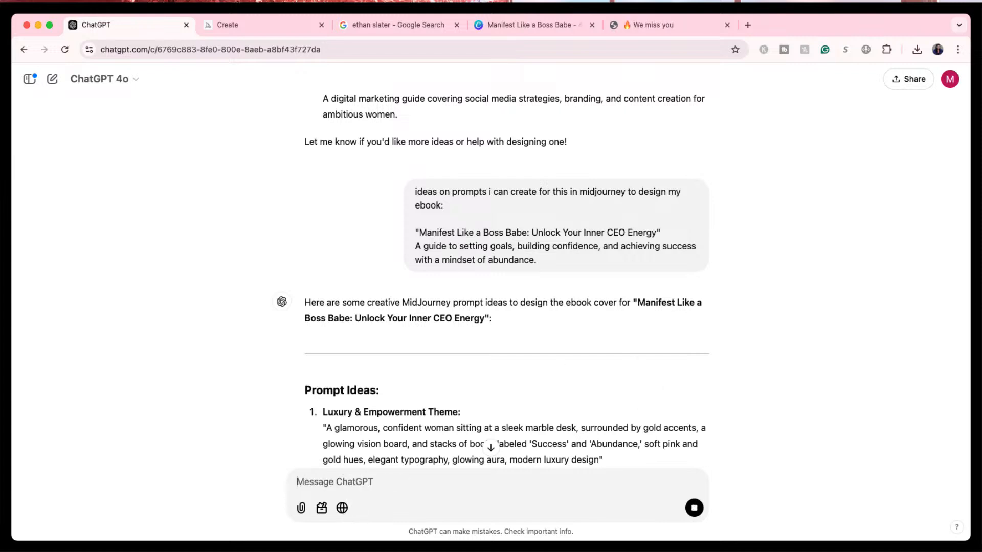
click(490, 448)
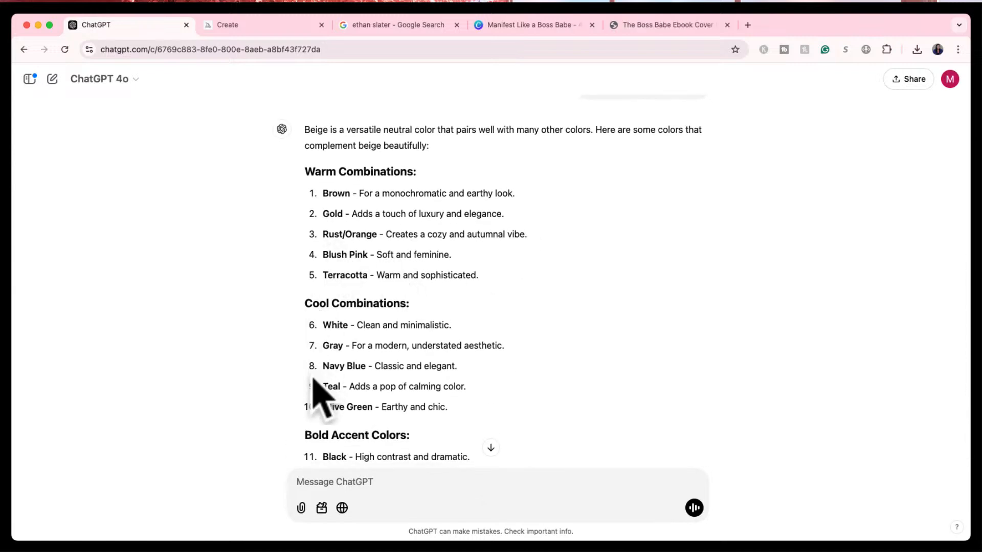
scroll(351, 343, down, 5)
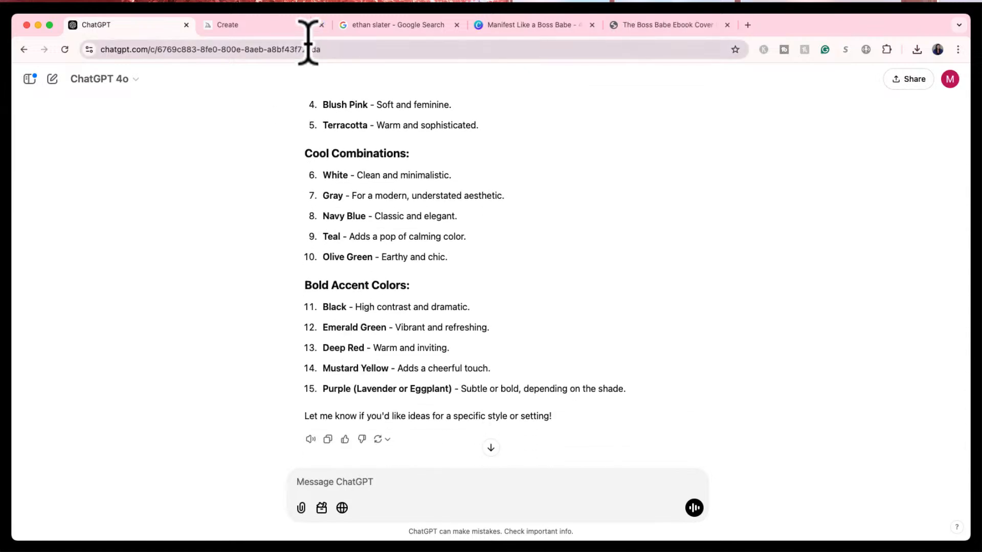
- Close the leftover Google image search and return to ChatGPT's list of colors that go with beige
click(283, 25)
click(378, 26)
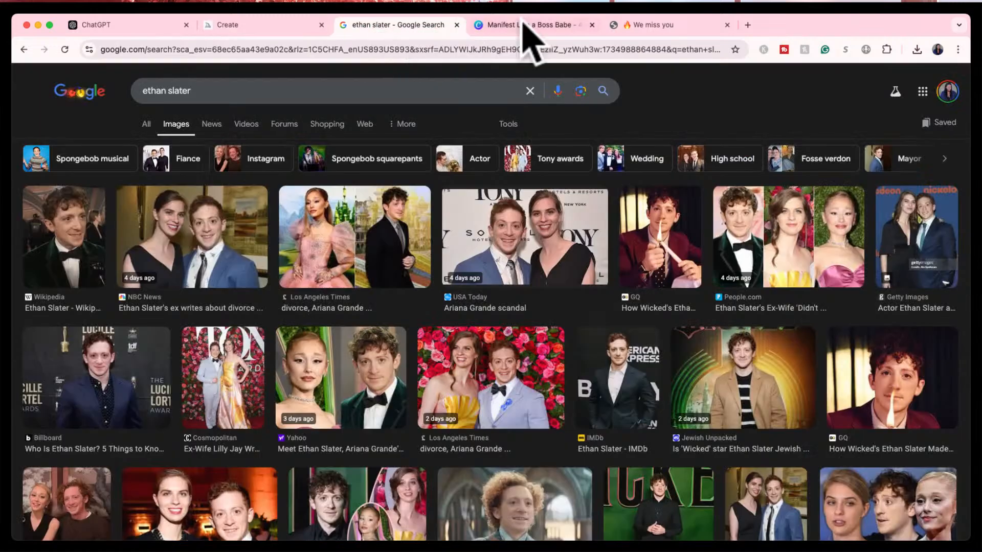
click(456, 25)
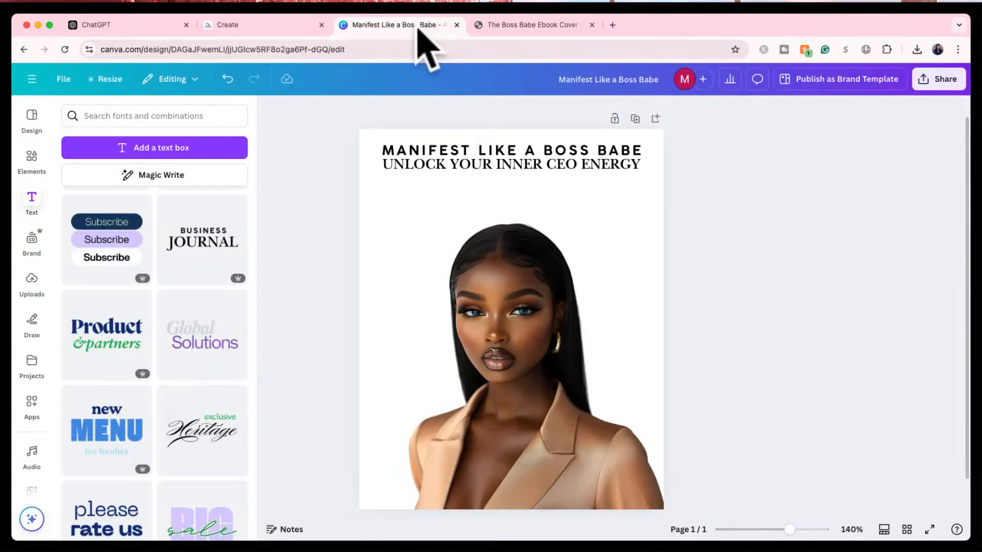
click(128, 25)
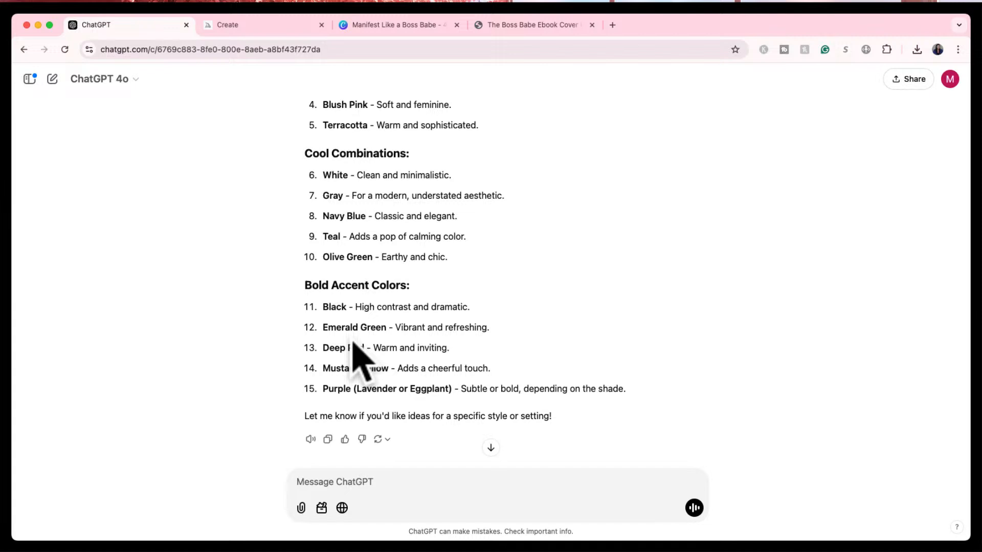
- Switch to Midjourney and set the image size ratio to 4:5
click(268, 25)
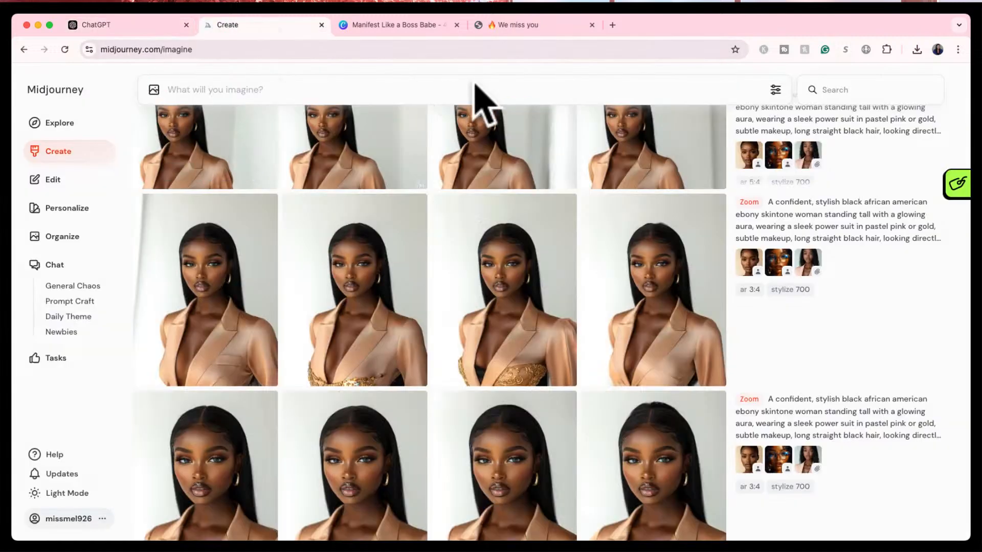
click(775, 90)
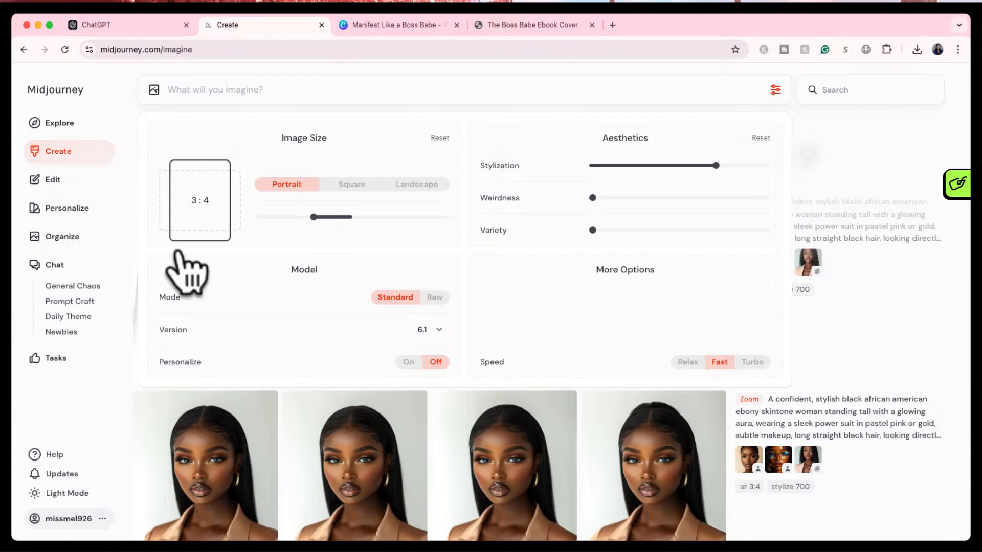
click(193, 202)
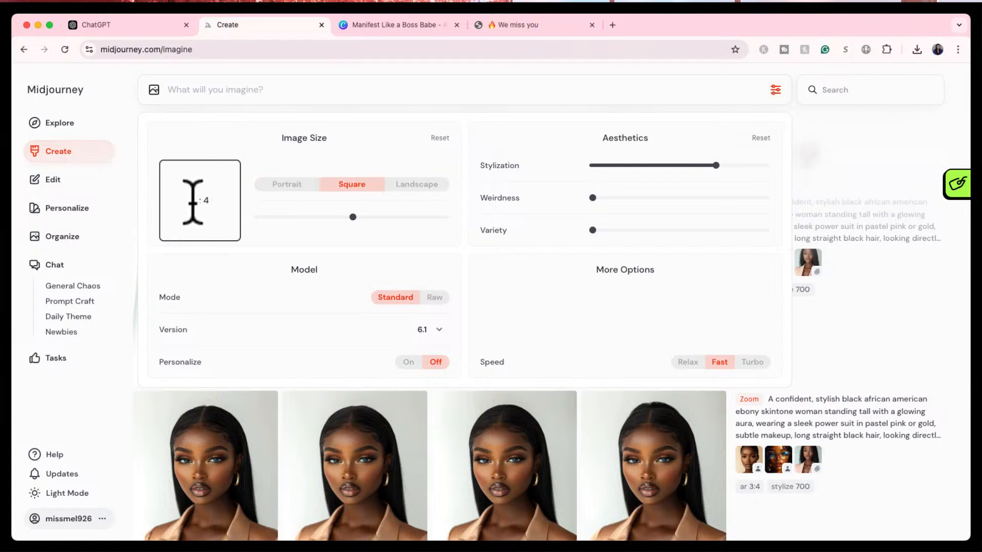
text(5)
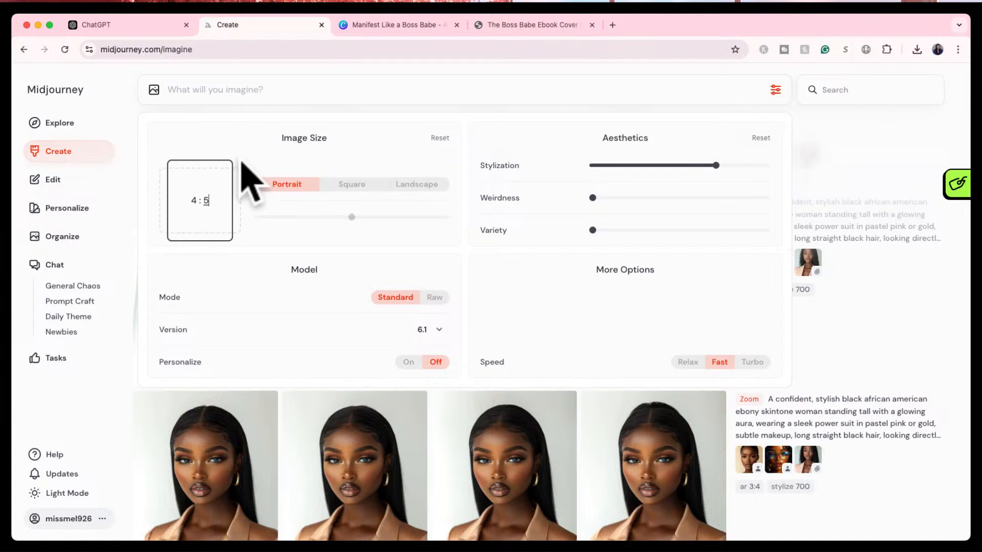
- Generate images from the prompts "cute blush pink background" and "cute blush pink background with minor designs"
click(237, 94)
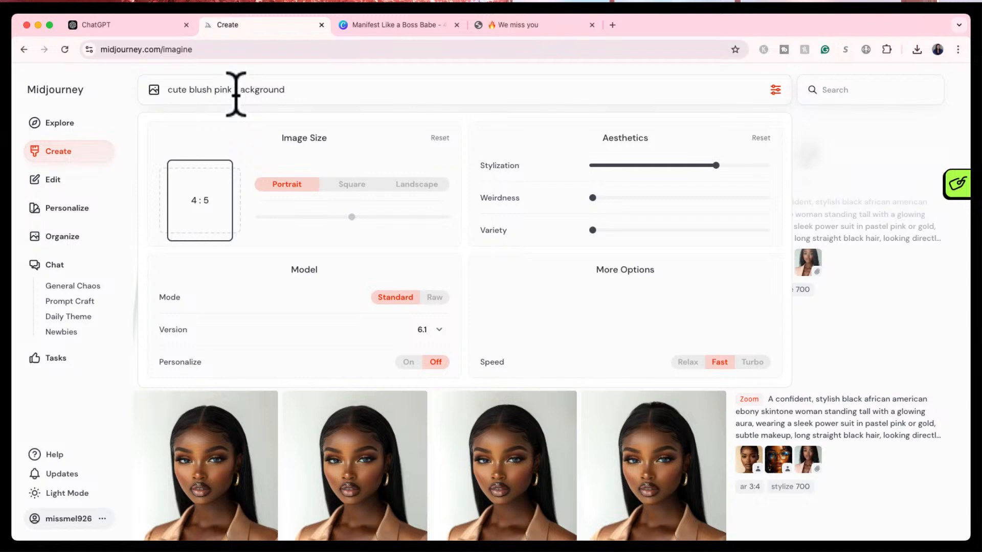
key(Return)
click(775, 90)
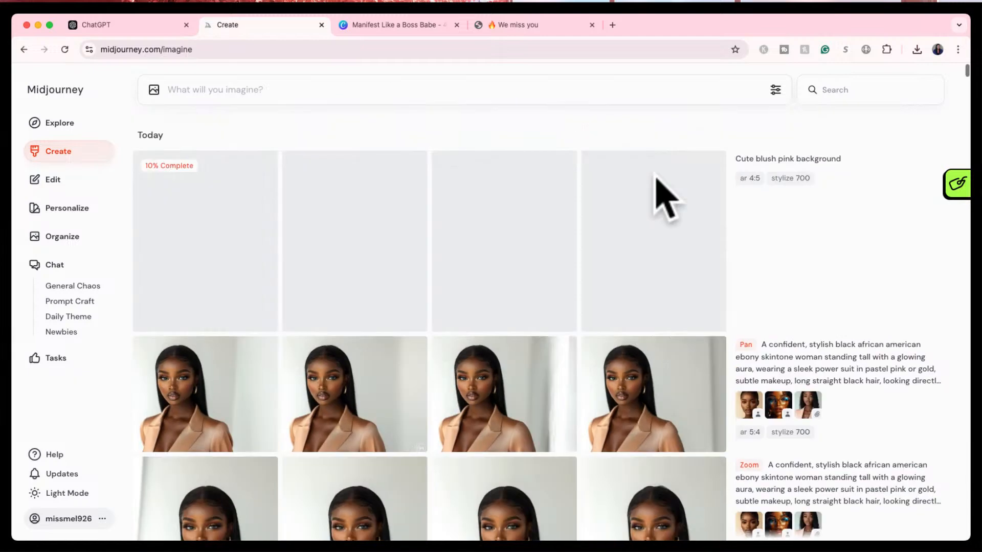
click(931, 160)
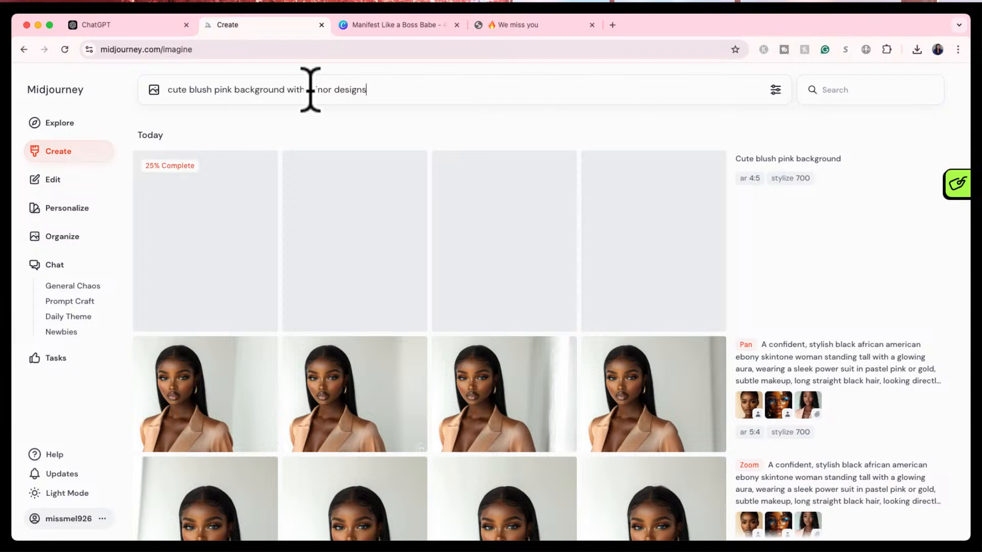
key(Return)
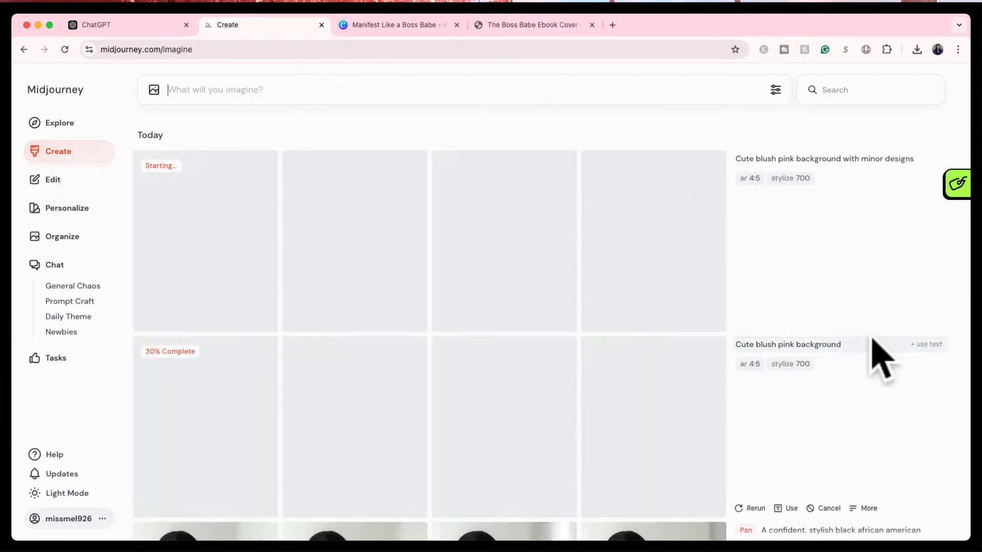
- Reuse the "cute blush pink background" prompt, append "boss babe vibe patterns", and generate another image set
click(926, 344)
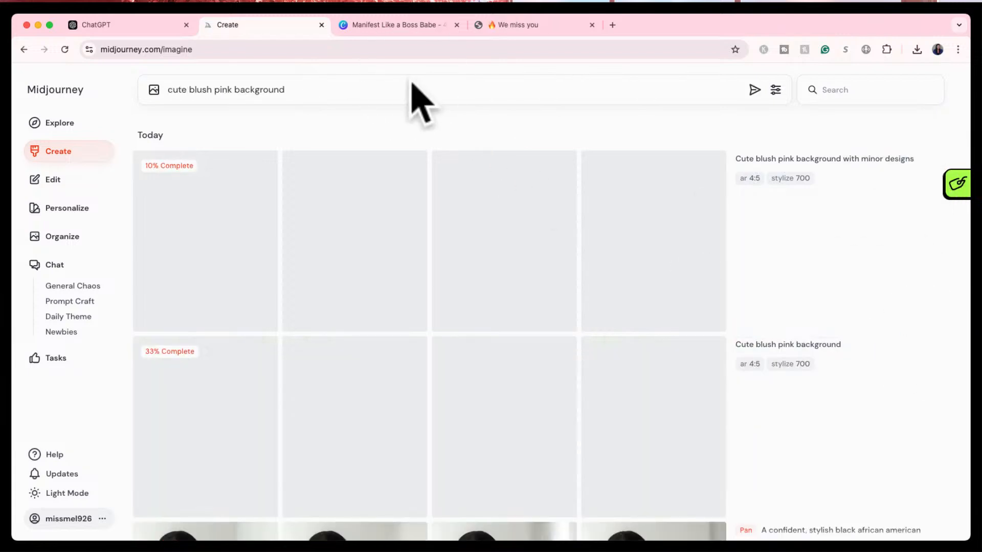
text(boss babe )
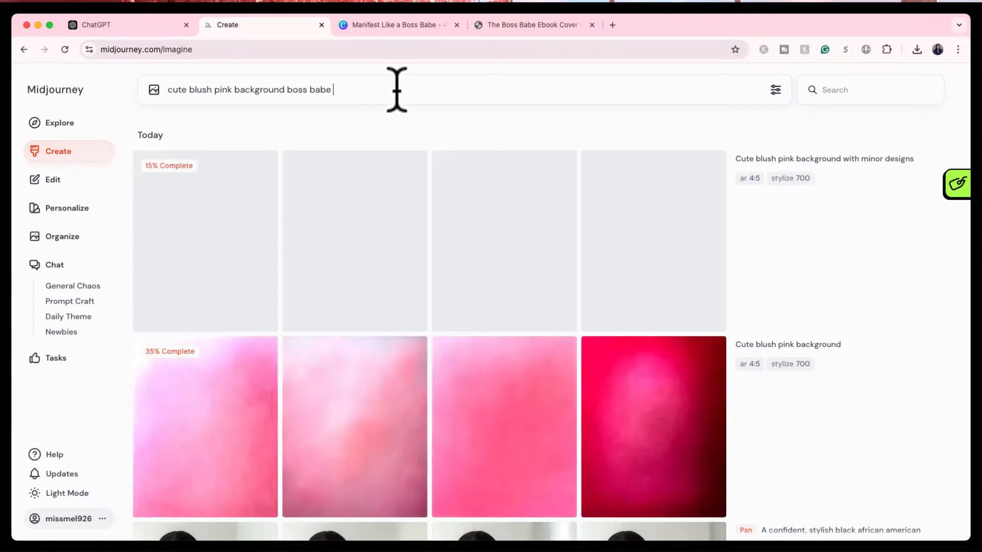
text(vibe patt)
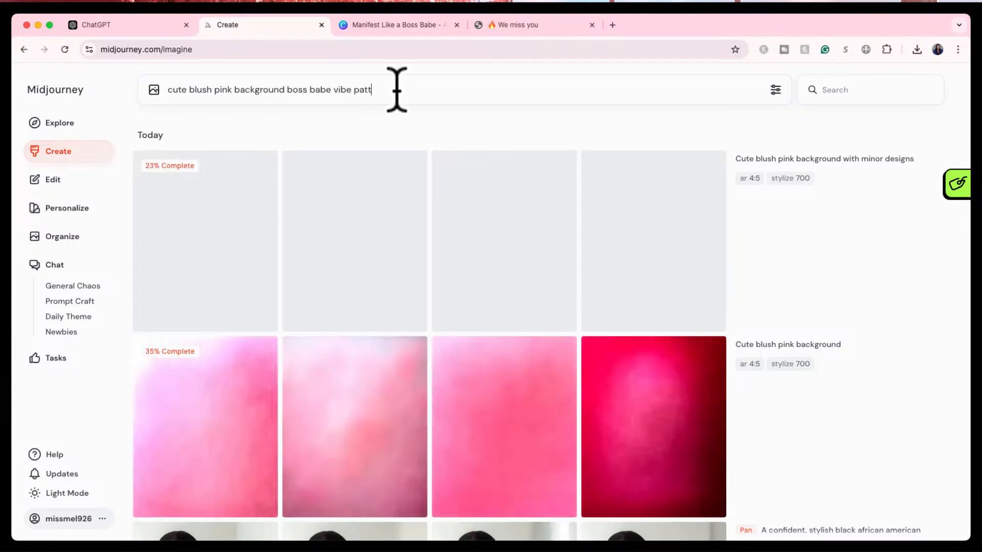
text(erns)
key(Return)
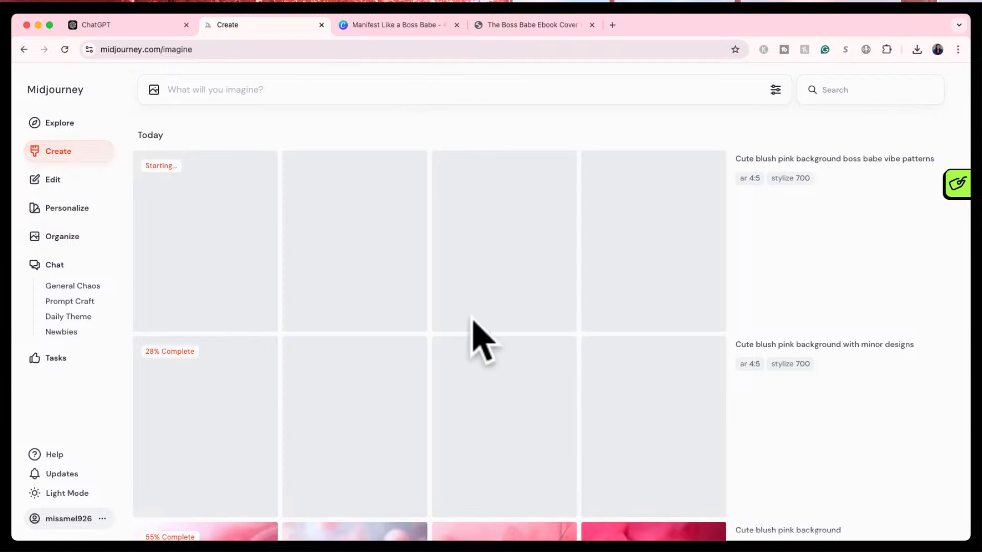
- Review the generated pink background sets, preview the draped pink fabric image with blossoms, and return to the image list
scroll(474, 335, down, 6)
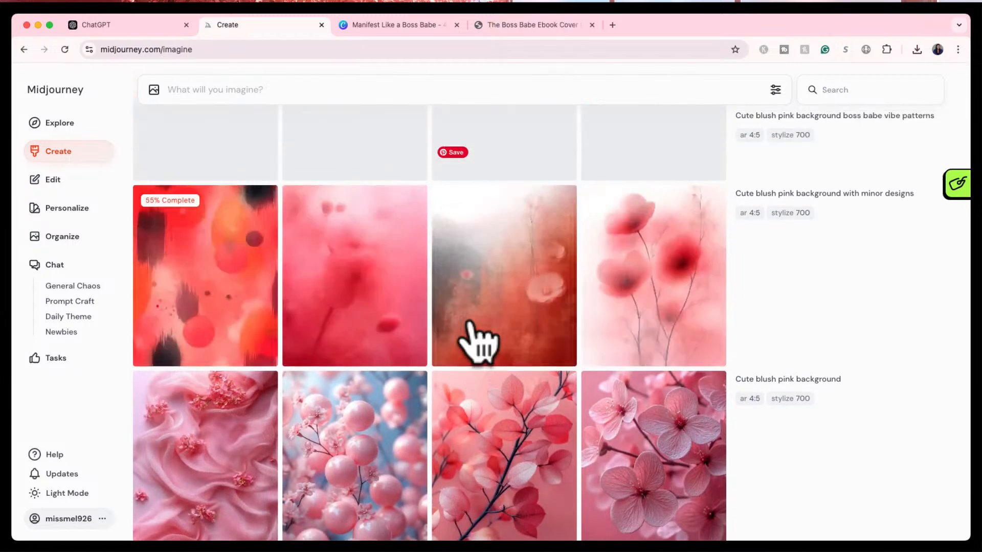
scroll(478, 342, up, 3)
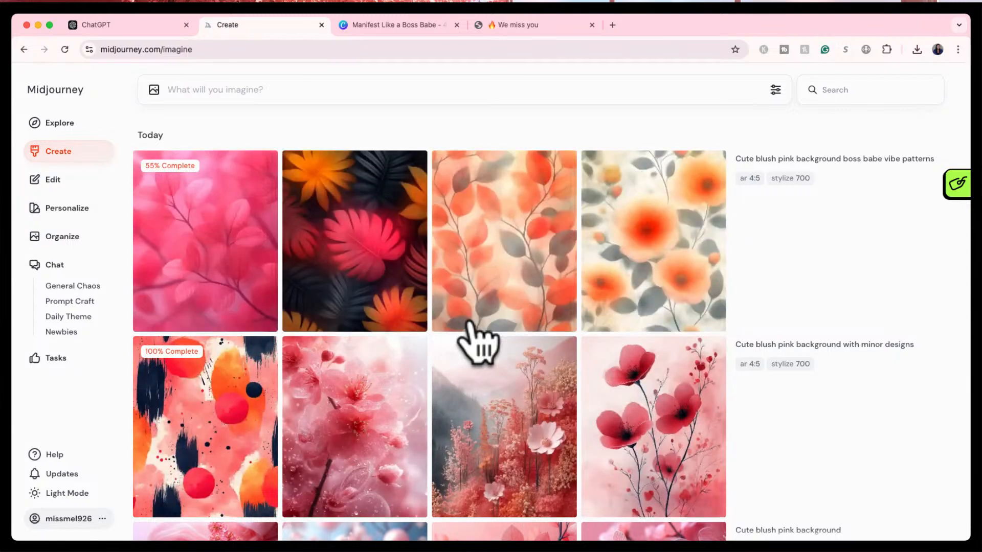
scroll(471, 344, down, 6)
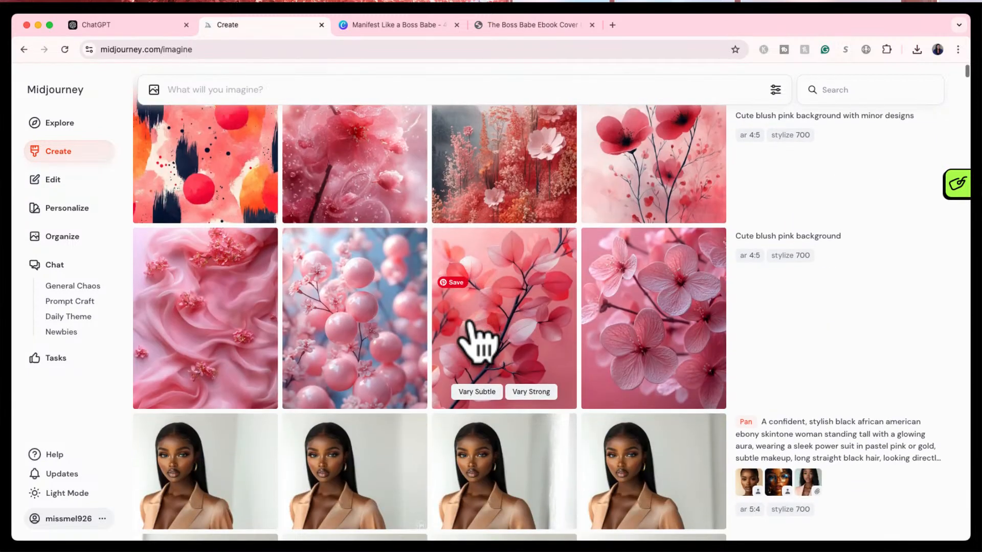
click(176, 325)
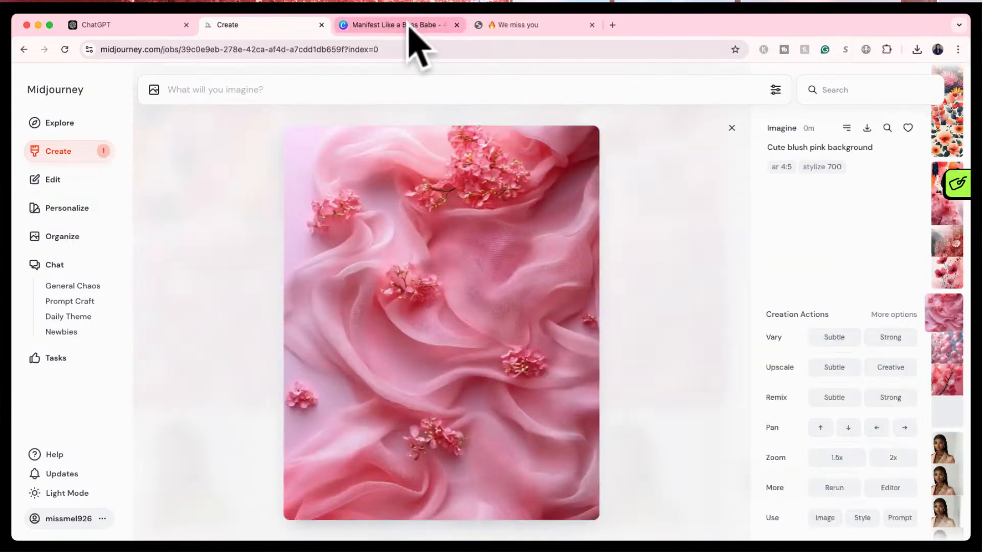
click(409, 26)
click(259, 27)
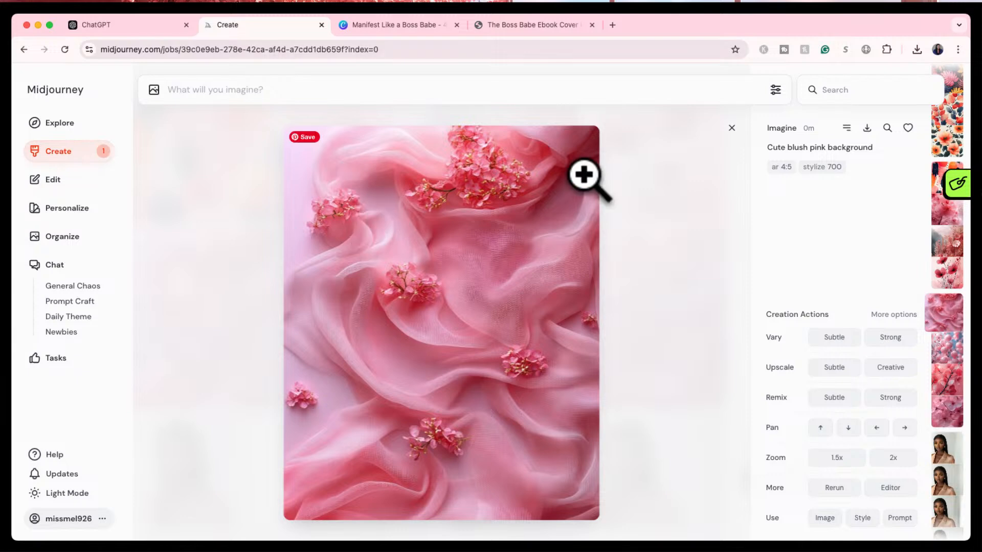
click(739, 136)
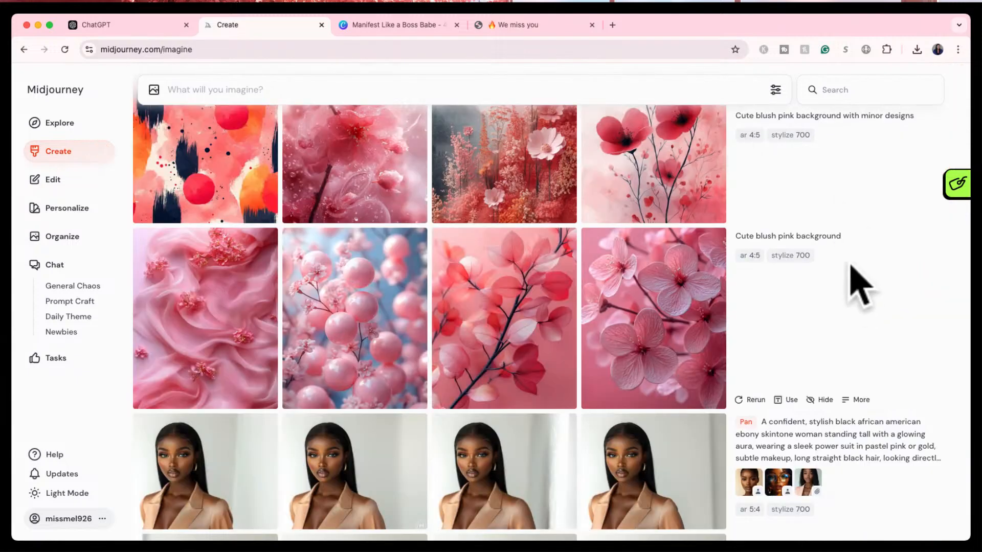
- Reuse the "cute blush pink background" prompt, change it to "cute plain style blush pink background", and generate images
click(925, 236)
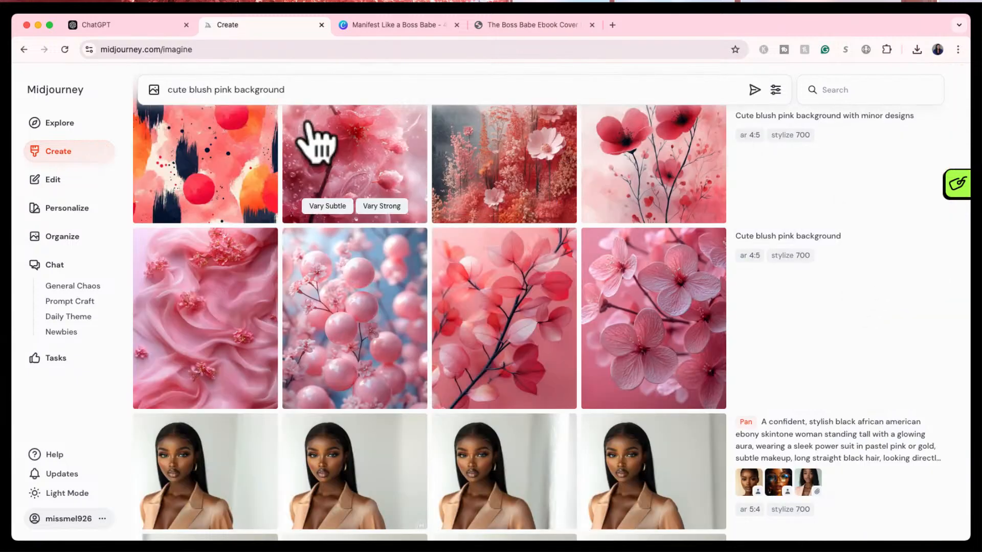
click(187, 89)
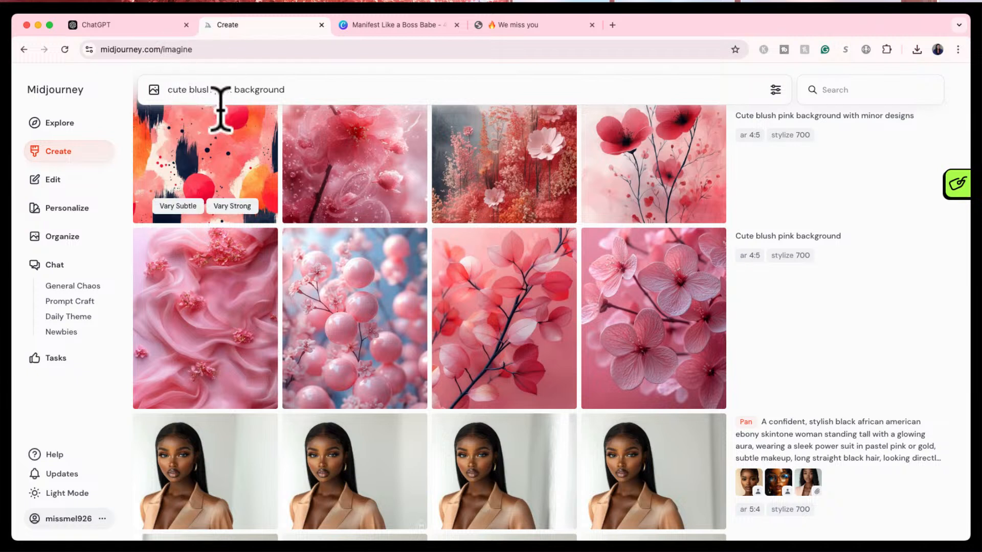
text(plain styl)
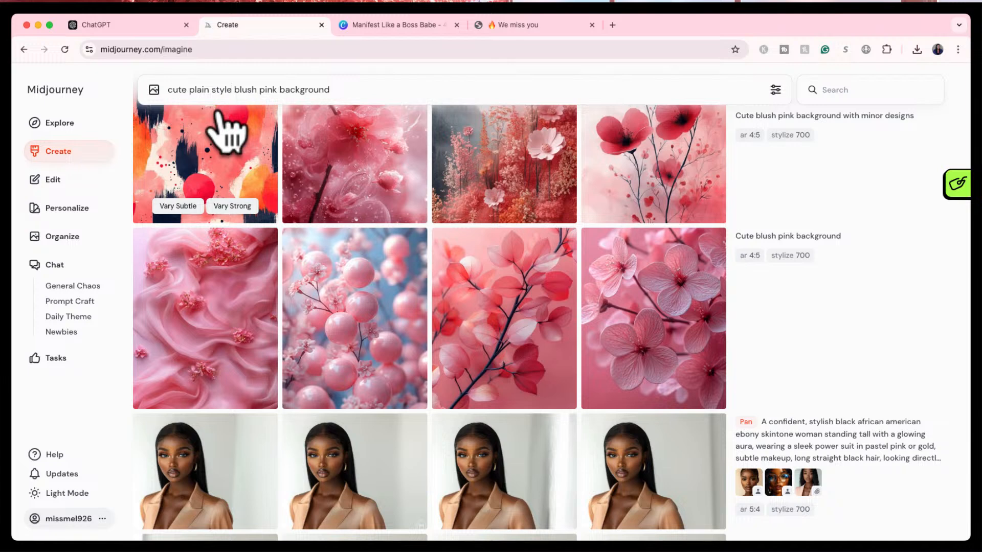
key(Return)
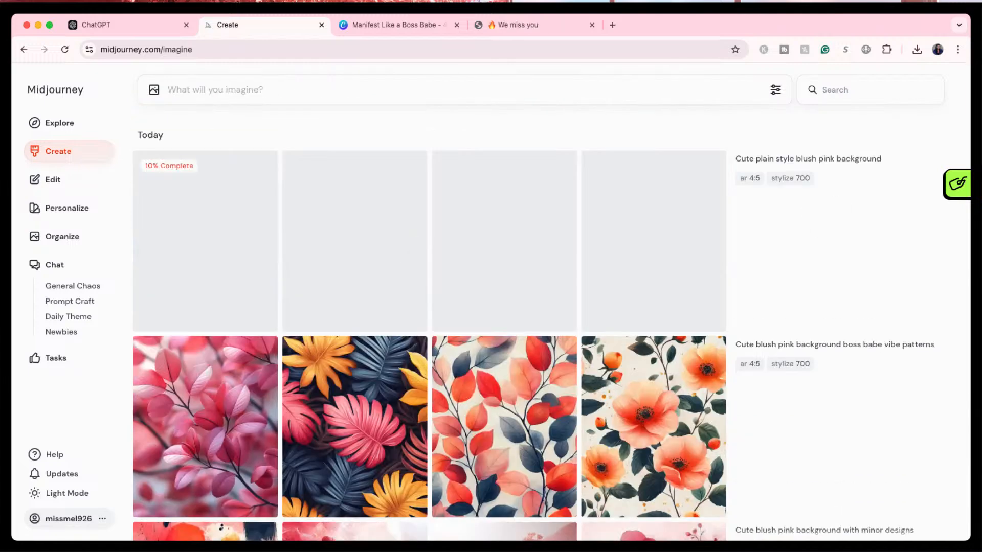
- Check the results against the Canva cover, and download the swirled pink satin image from the plain style set
mouse_move(835, 239)
mouse_move(885, 461)
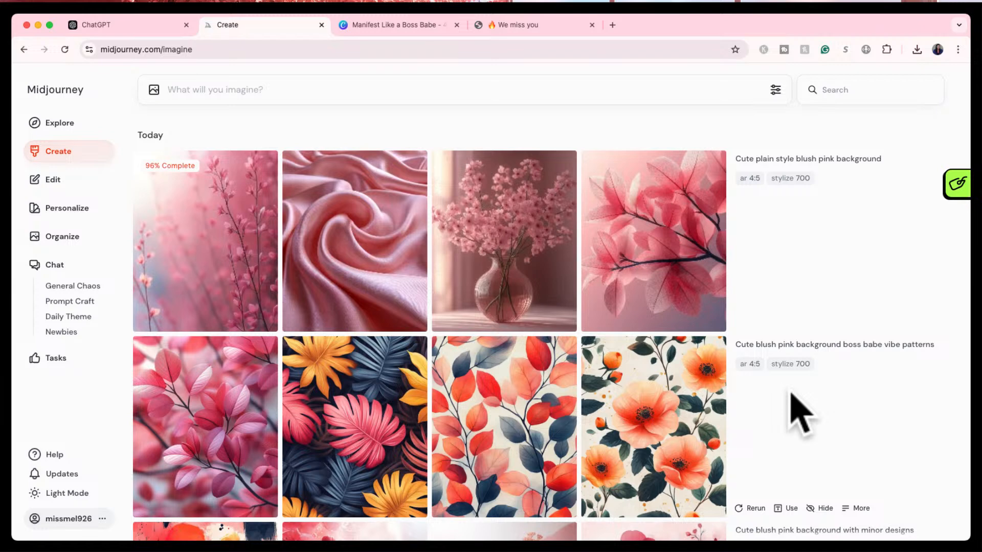
click(416, 27)
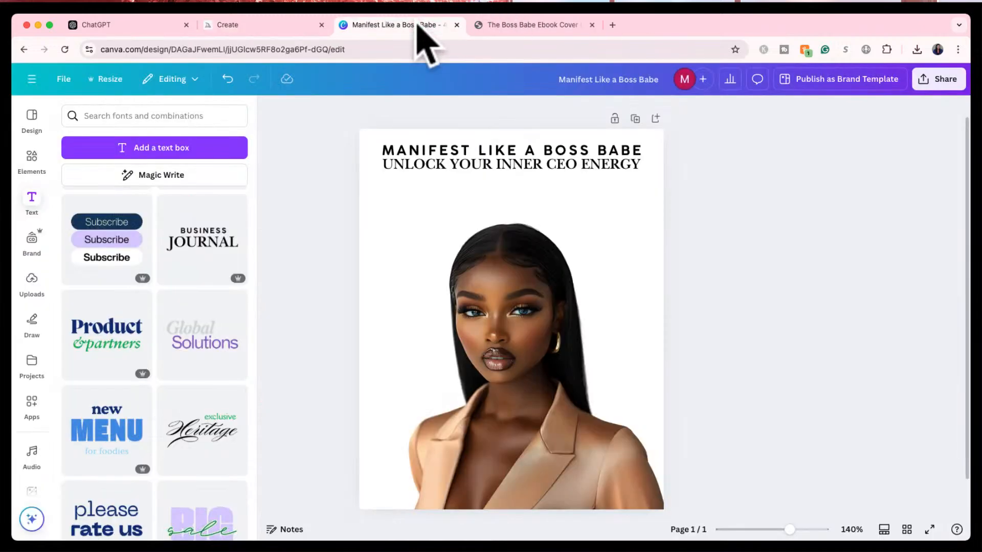
click(289, 25)
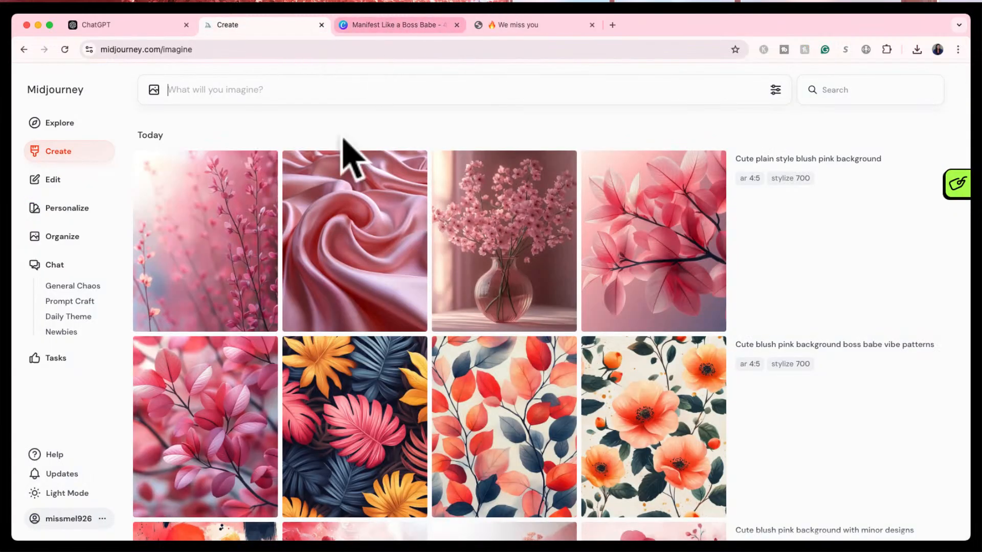
click(344, 239)
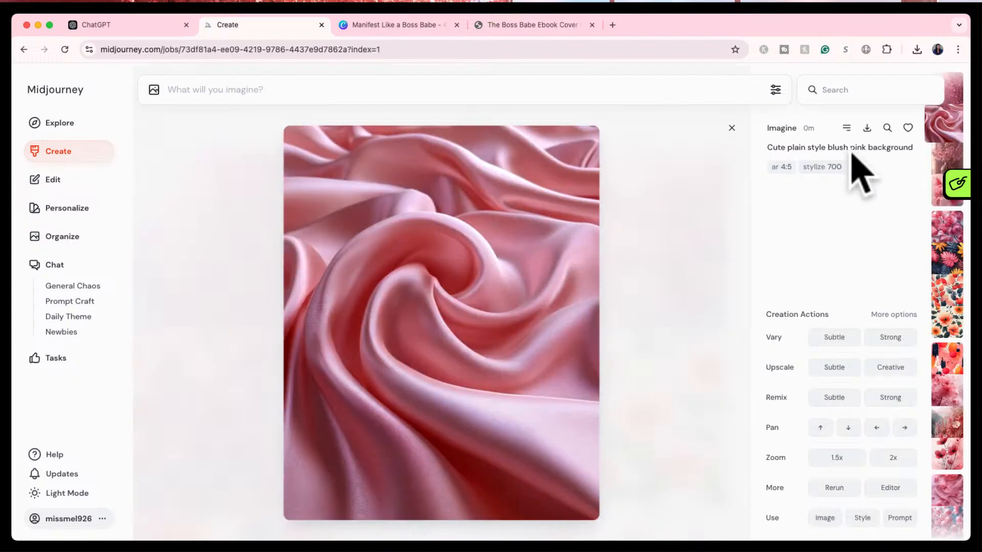
click(866, 130)
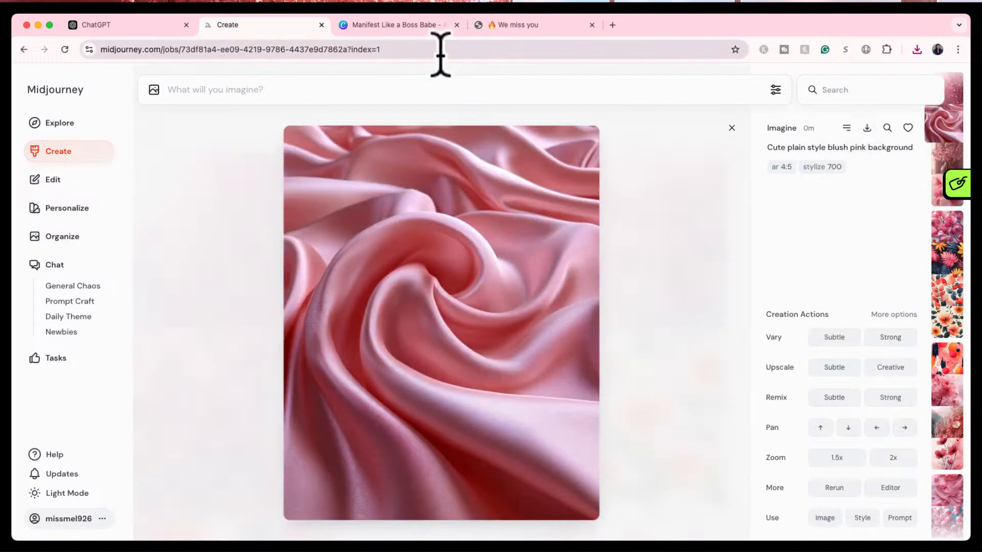
- Switch to Canva, add the downloaded pink satin image to the cover, and resize it to fill the whole page
click(458, 21)
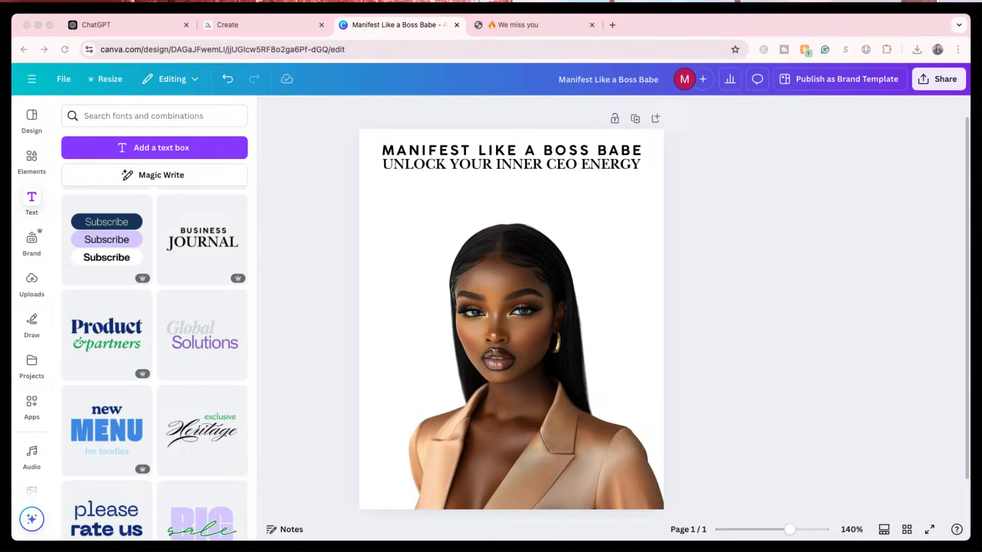
drag(748, 335, 617, 338)
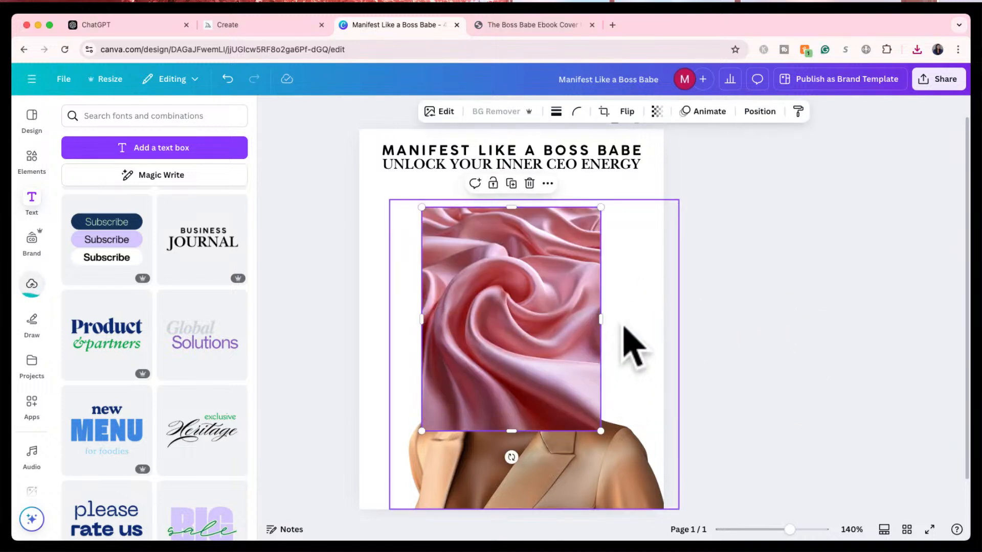
drag(553, 346, 492, 271)
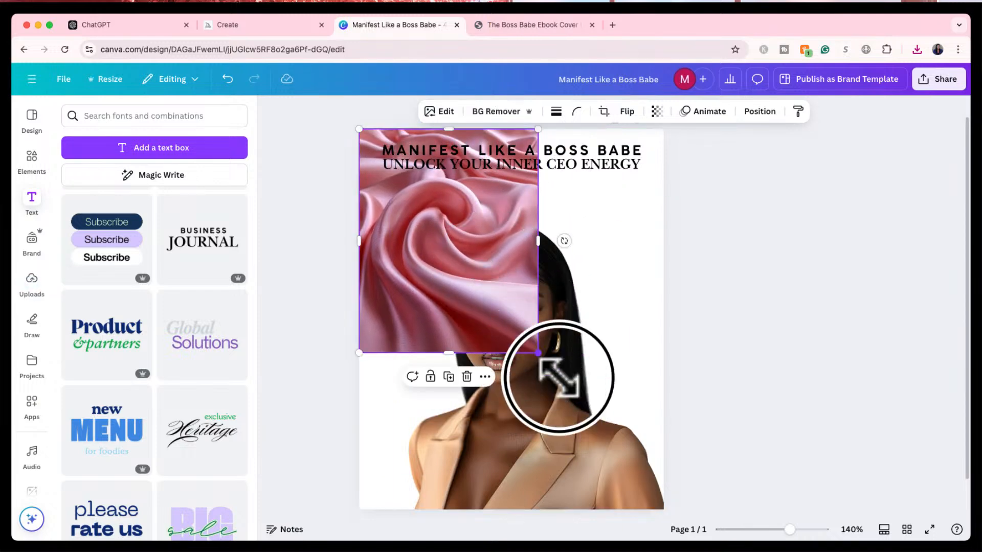
drag(538, 353, 663, 510)
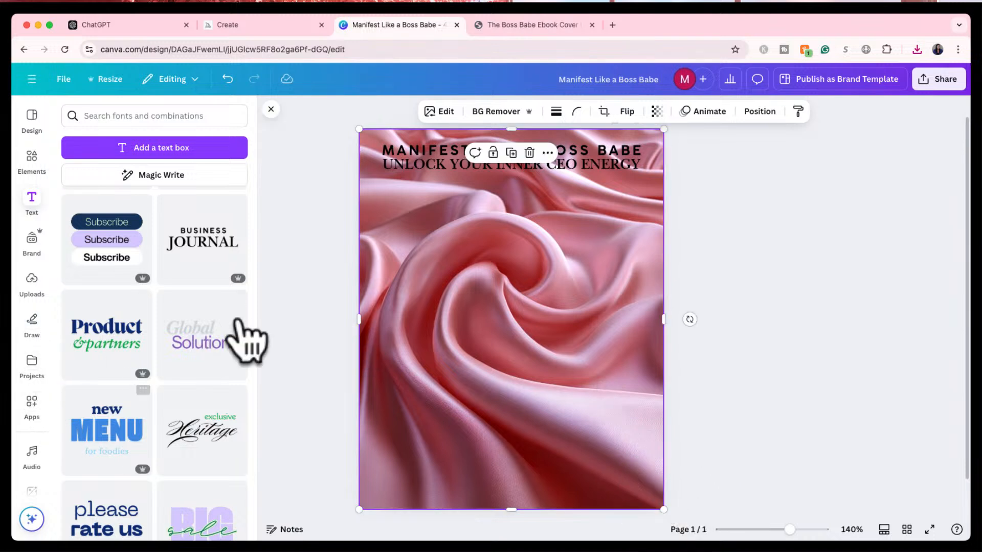
- Enhance the pink satin image with the Image Upscaler app and replace the original in the design
scroll(33, 450, down, 5)
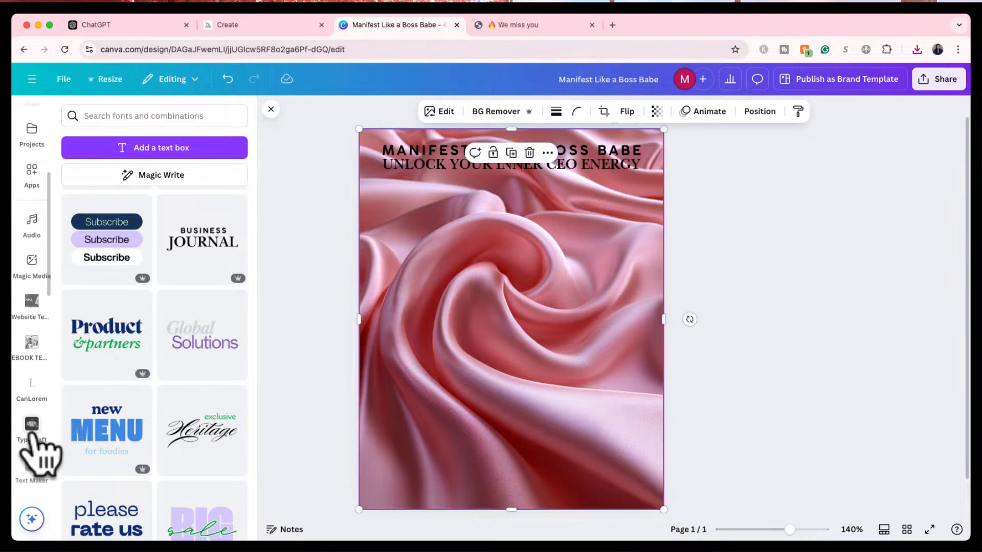
scroll(31, 437, down, 5)
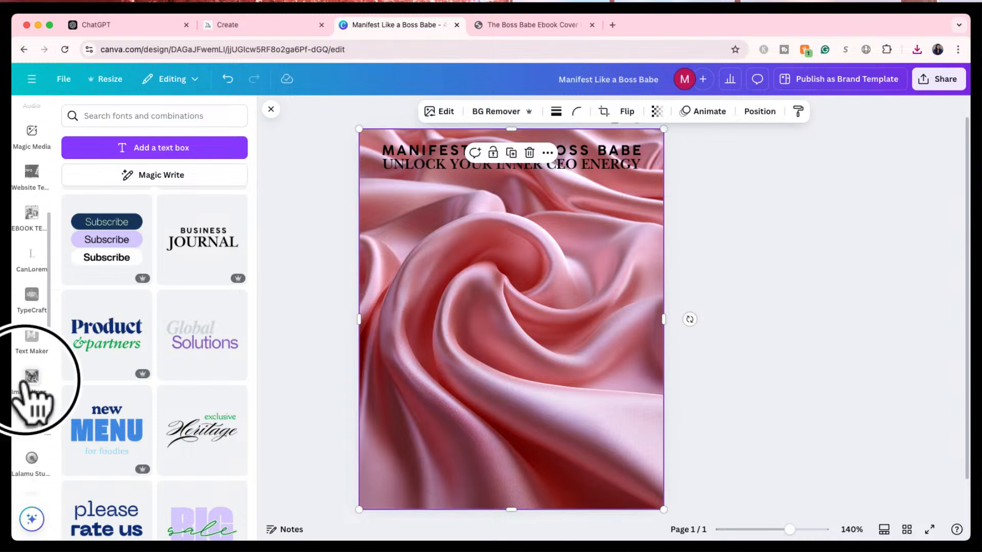
click(23, 379)
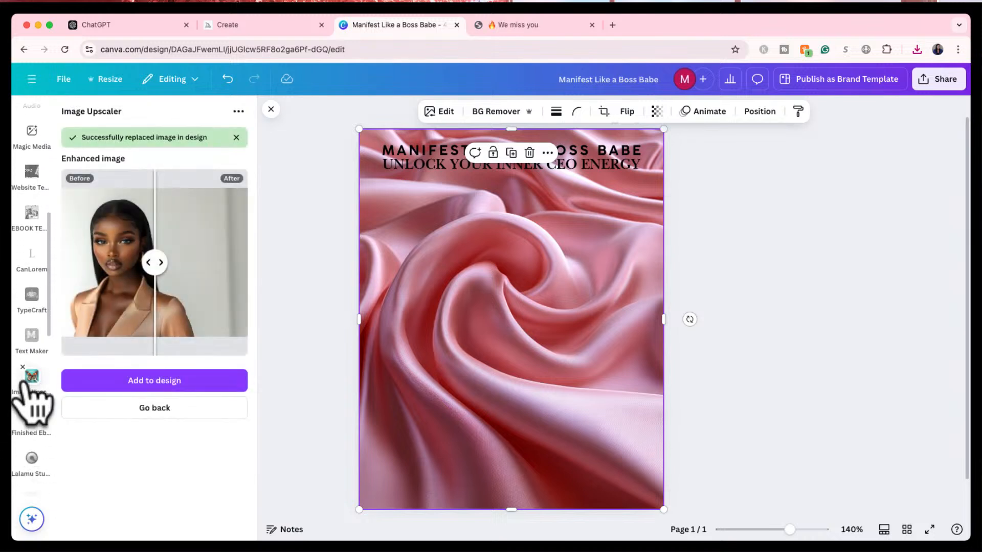
click(162, 409)
click(144, 422)
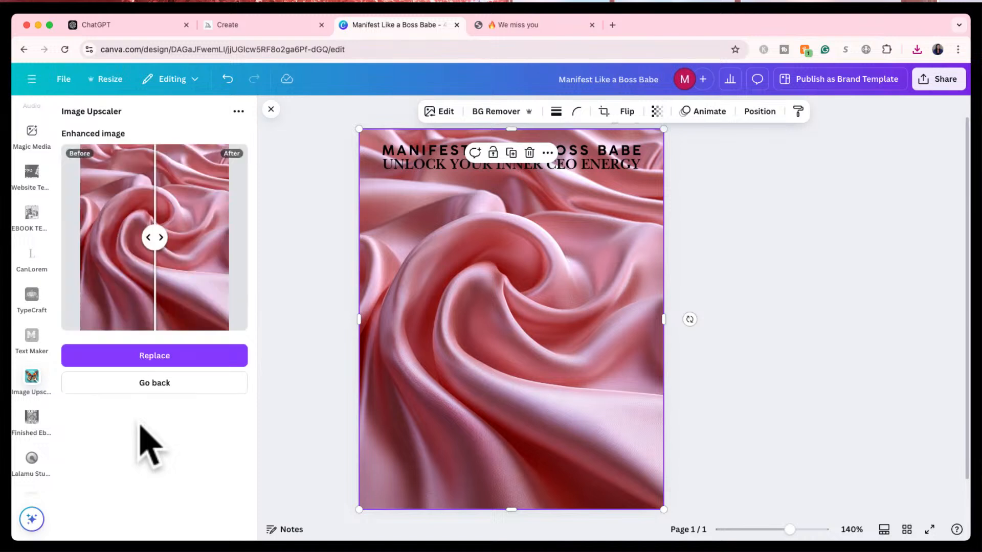
click(153, 352)
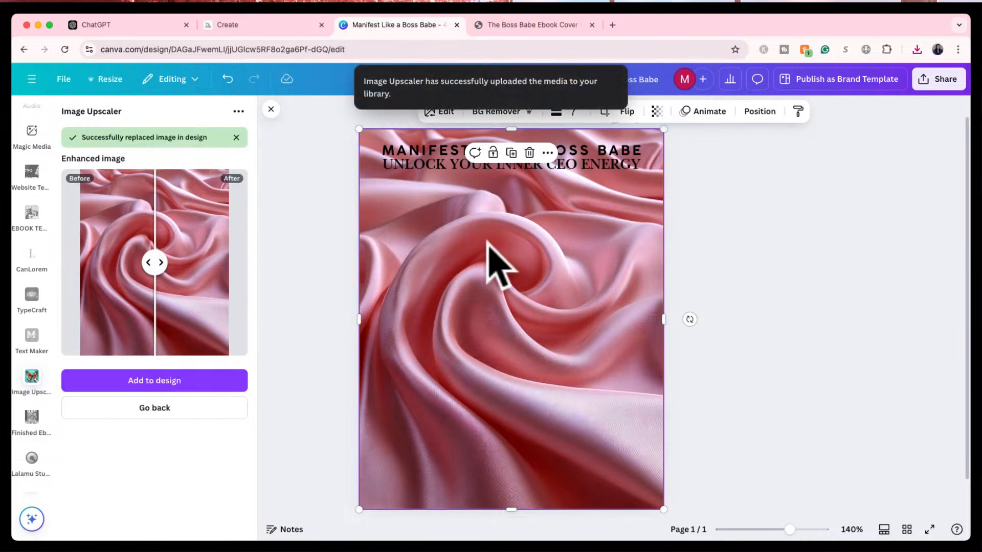
- Move the satin background layer behind the woman's portrait
click(759, 112)
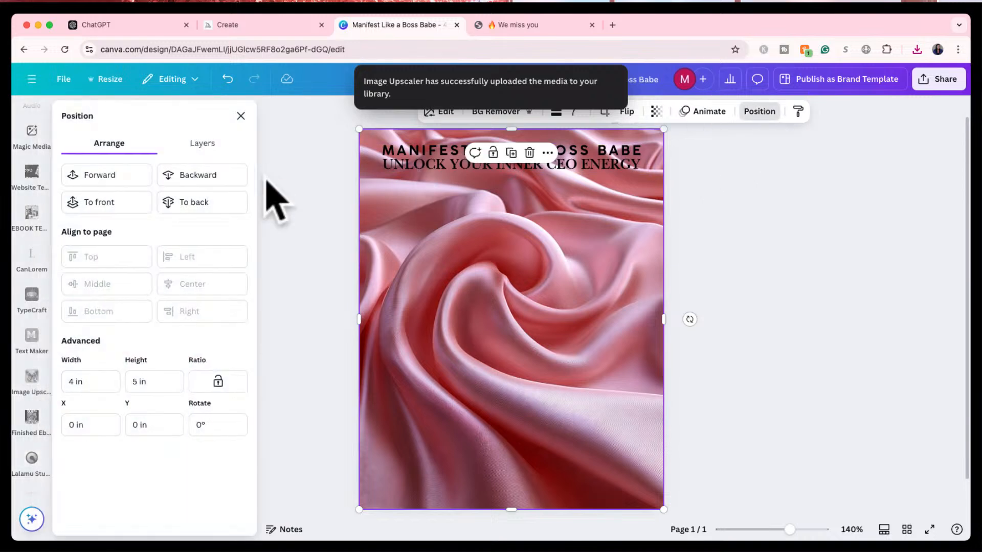
click(202, 144)
drag(193, 255, 267, 313)
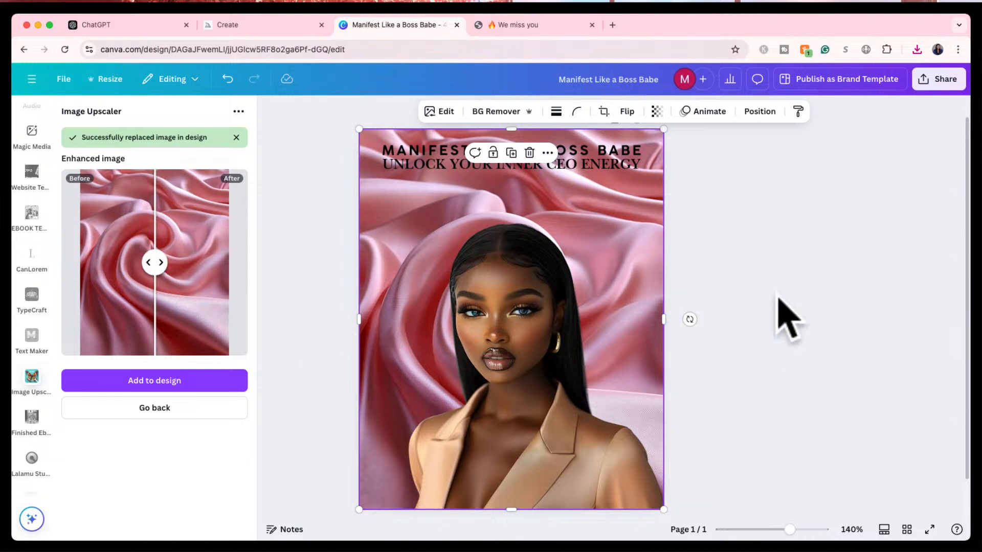
click(778, 300)
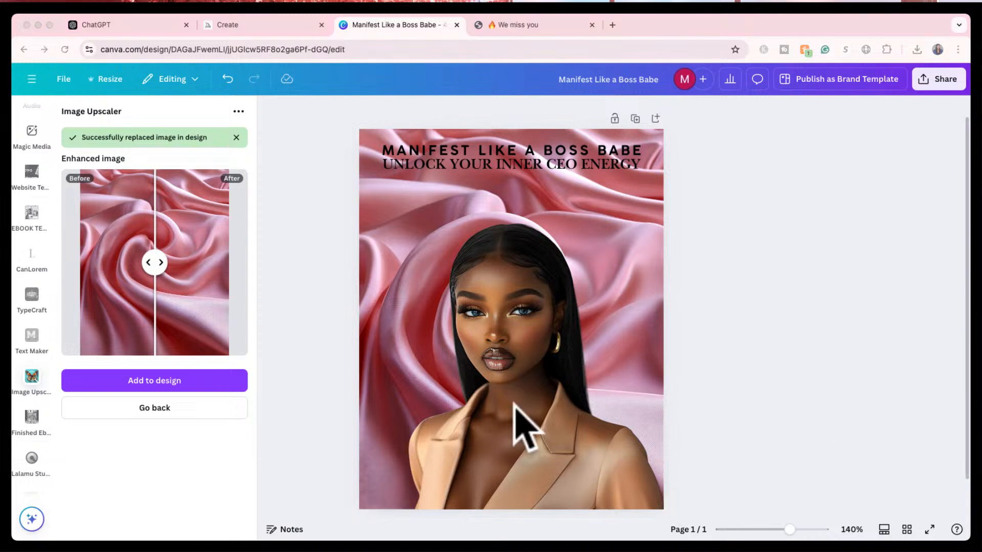
- Enlarge the woman's portrait and reposition it so it fills most of the cover below the subtitle
click(506, 351)
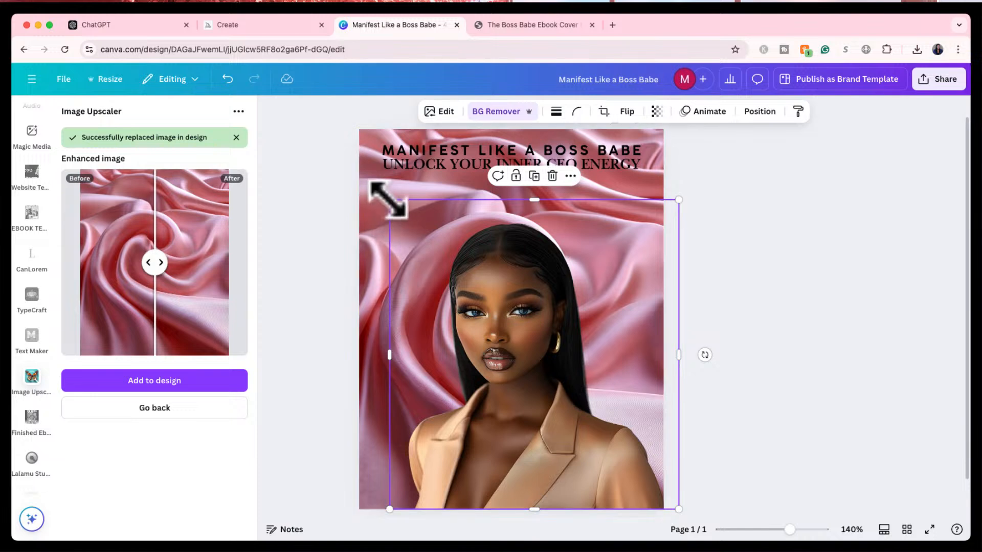
drag(388, 199, 361, 166)
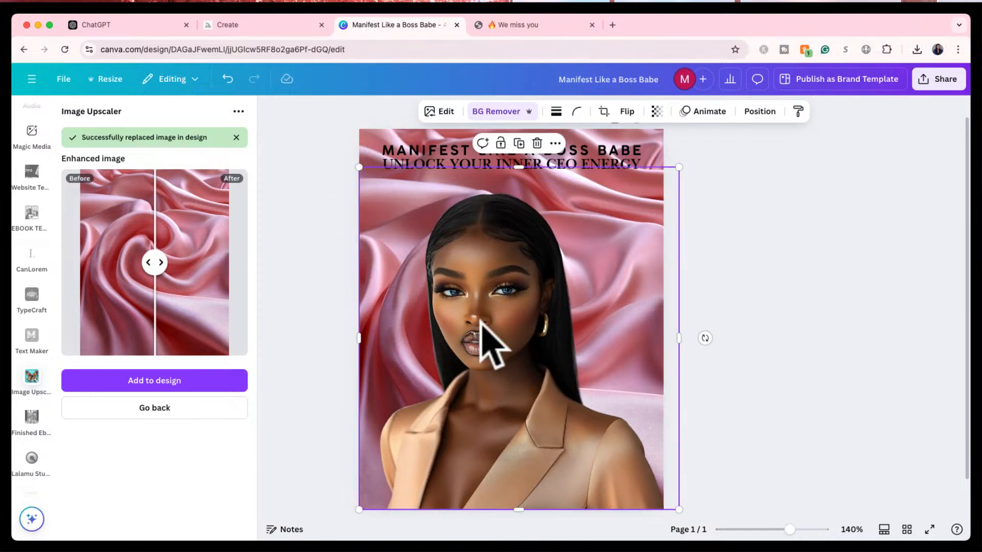
mouse_move(483, 327)
mouse_down()
mouse_move(492, 329)
mouse_move(428, 416)
mouse_move(474, 340)
mouse_move(495, 324)
mouse_up()
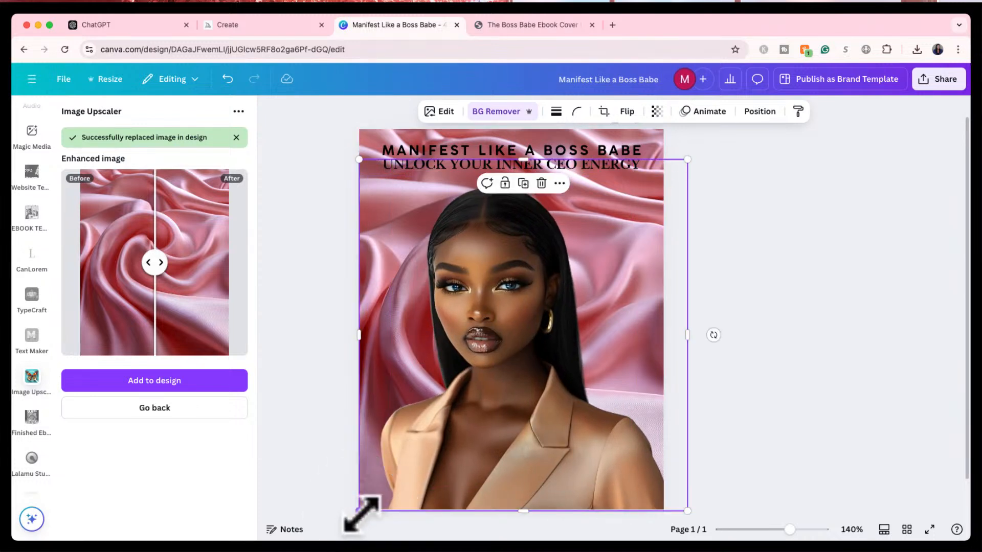
drag(504, 406, 514, 381)
click(758, 294)
- Crop the portrait's frame where it overhangs the right edge of the page
click(612, 327)
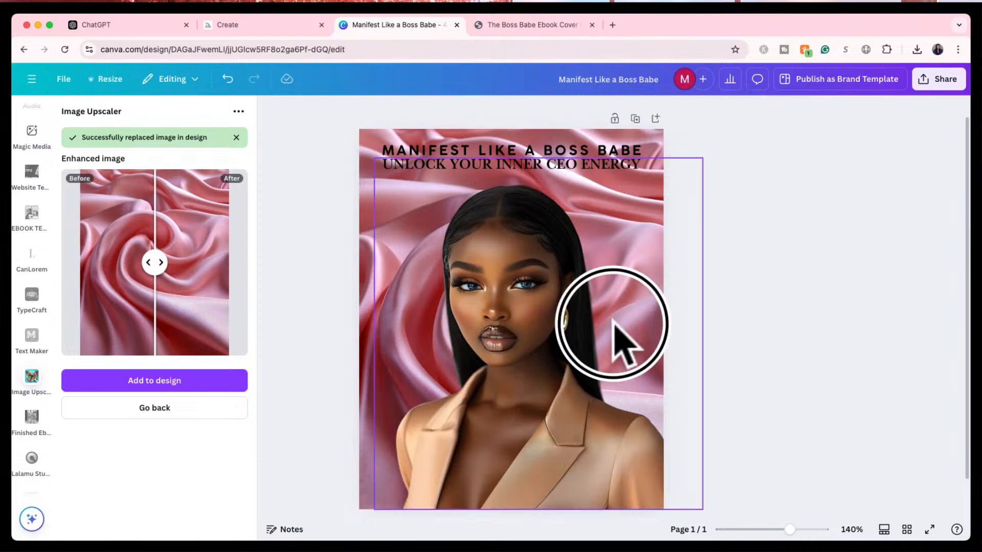
drag(703, 333, 666, 327)
click(758, 276)
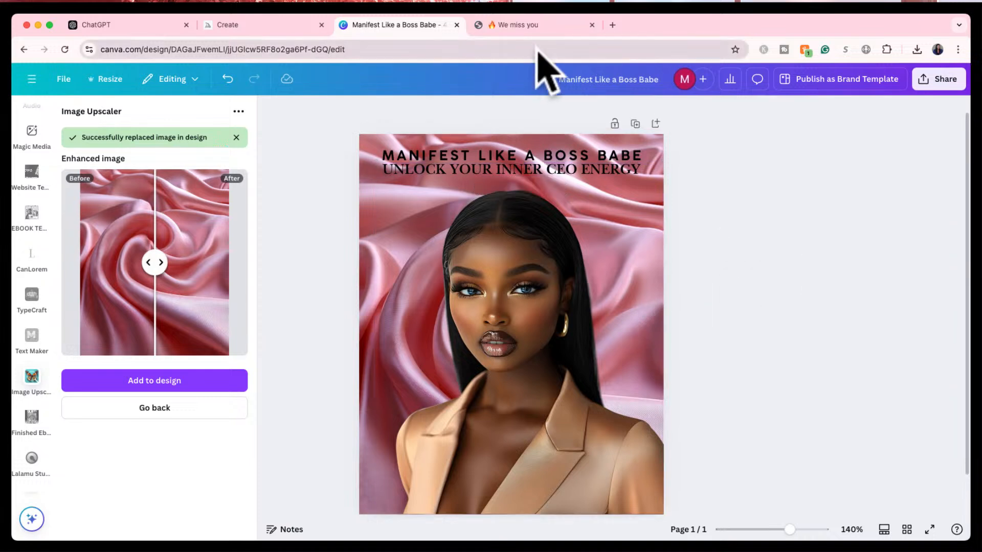
- Switch to Midjourney and search the Explore gallery for "blush pink background"
click(254, 24)
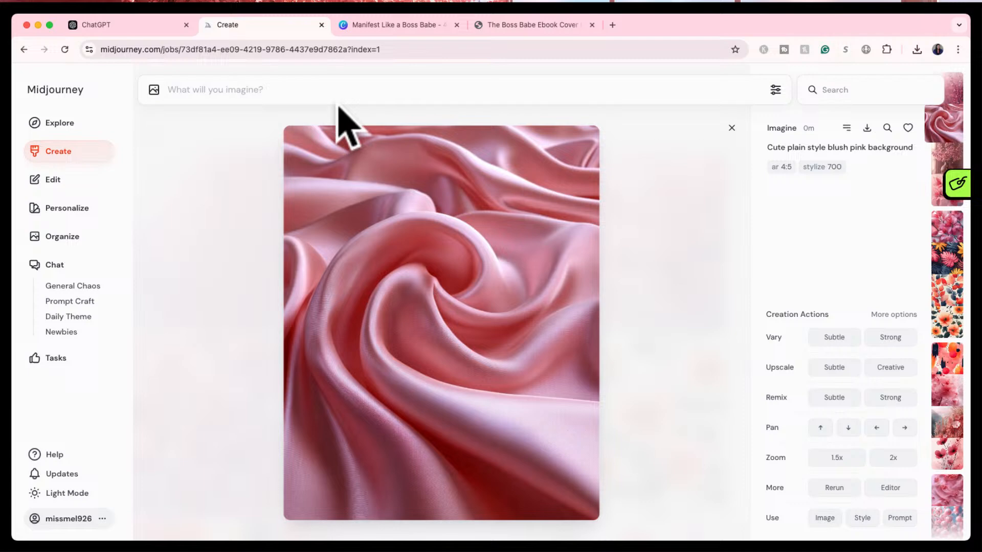
click(56, 124)
click(842, 90)
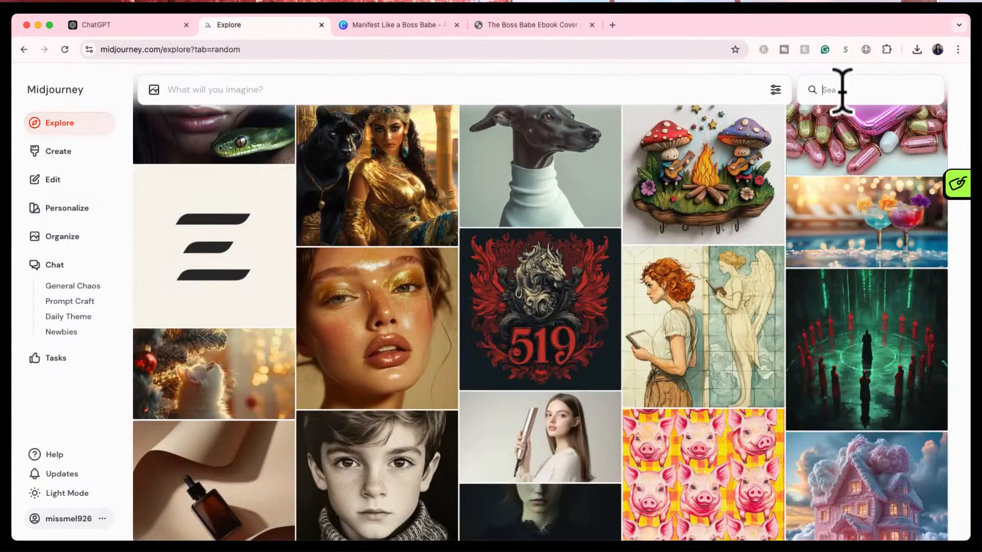
text(blush pin)
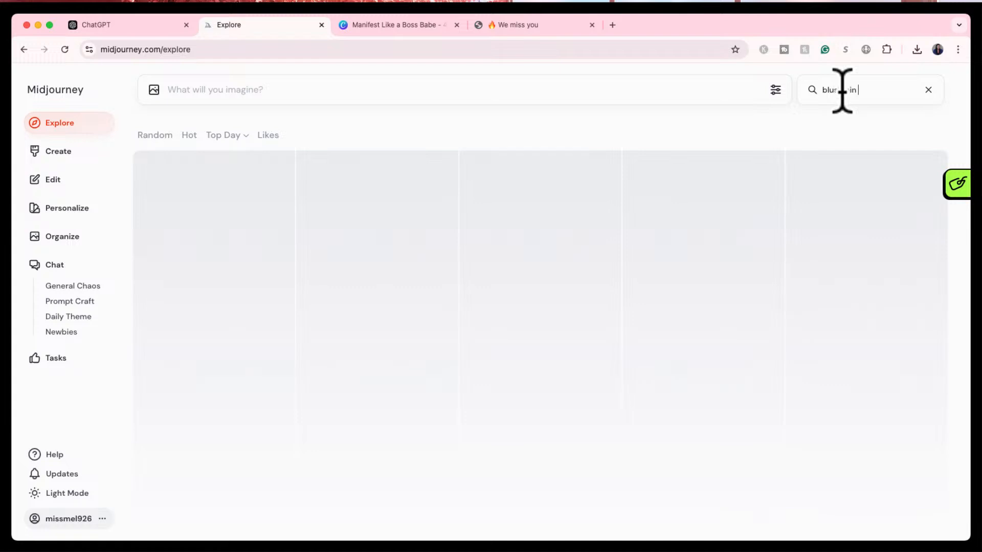
text(k background)
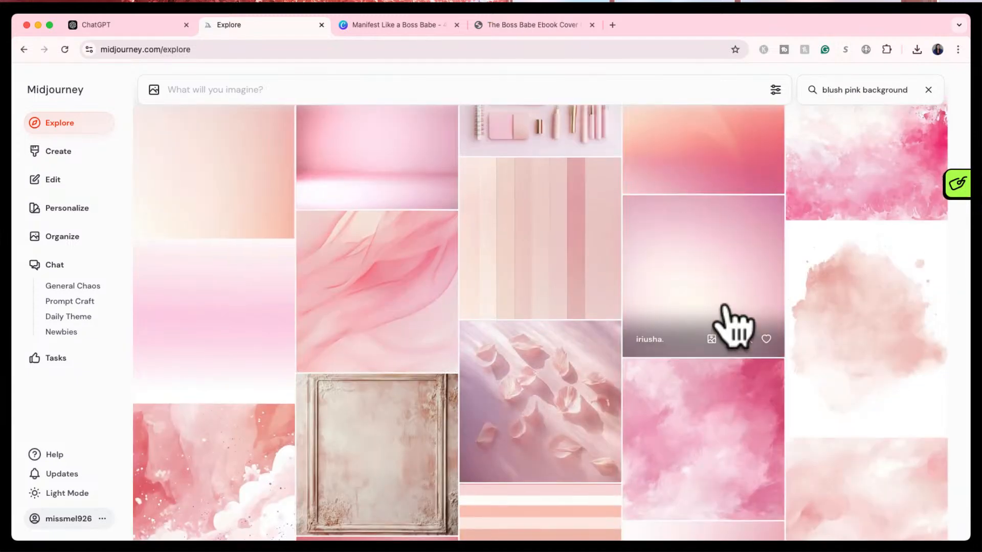
- Browse the blush pink search results and preview the glittery paper texture and the soft pink gradient as background candidates
scroll(735, 323, up, 2)
scroll(735, 323, down, 3)
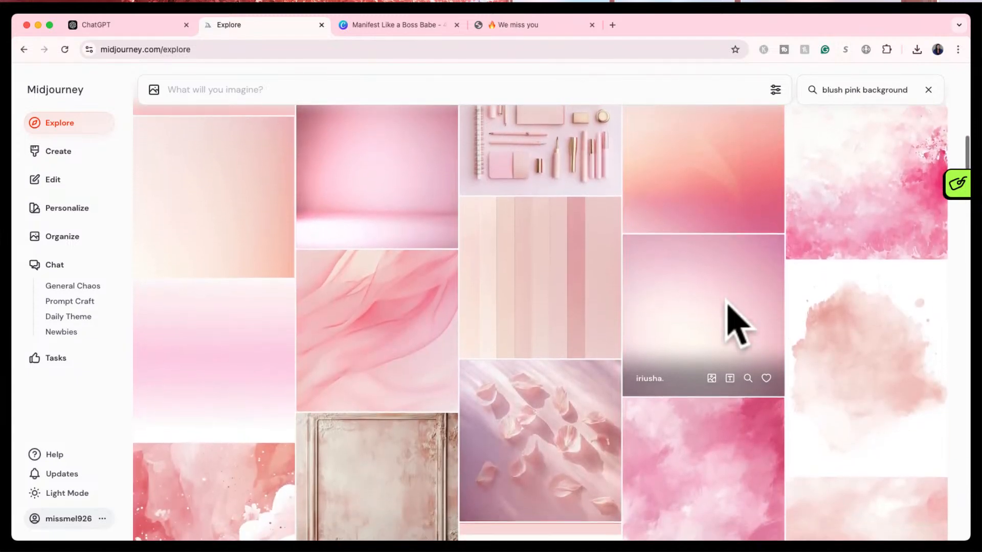
scroll(735, 323, up, 4)
scroll(735, 324, up, 5)
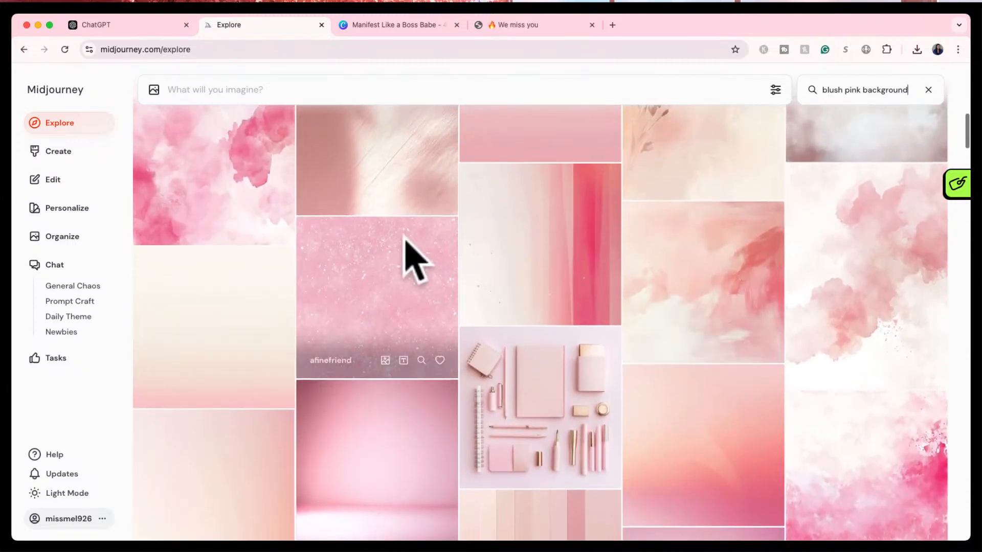
click(384, 275)
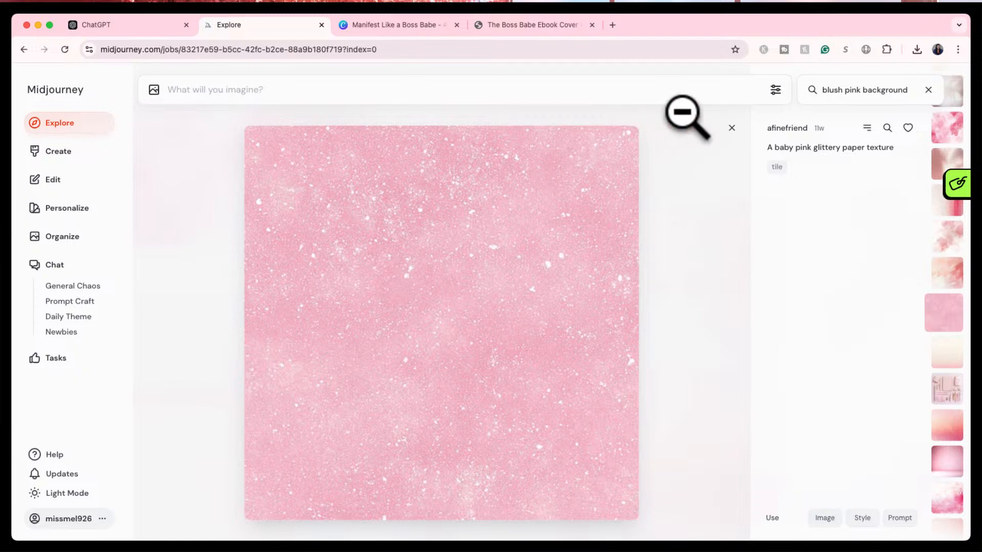
click(731, 128)
scroll(639, 328, up, 4)
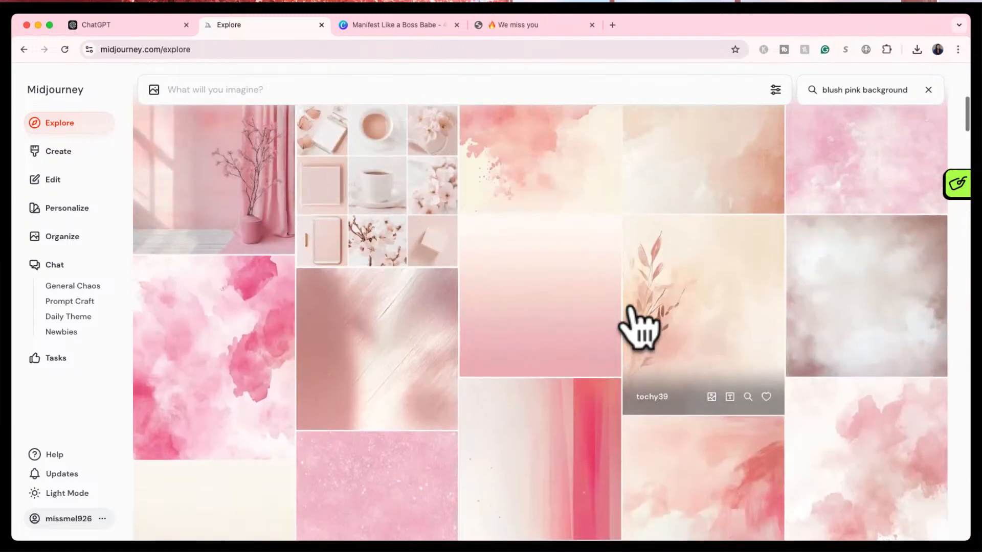
scroll(639, 328, up, 2)
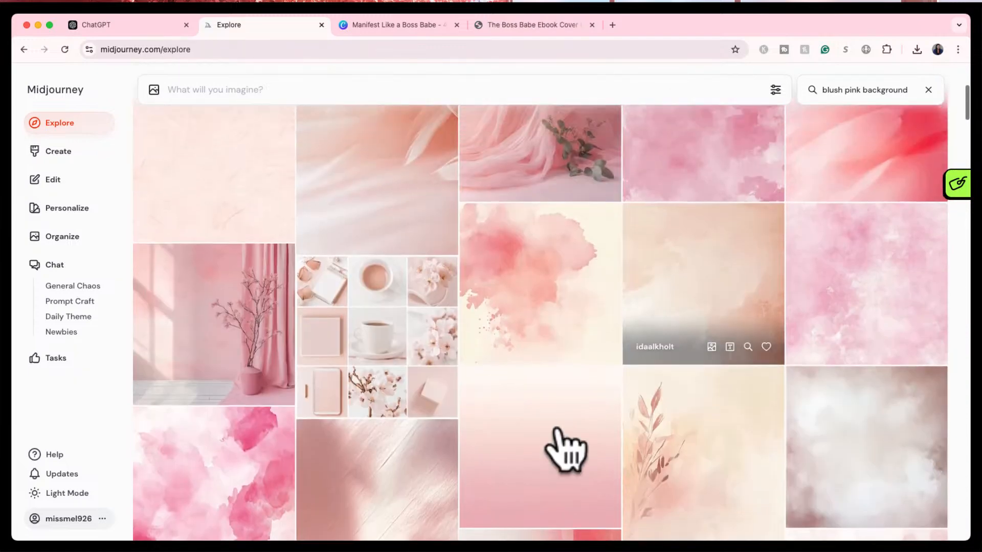
click(566, 449)
click(732, 127)
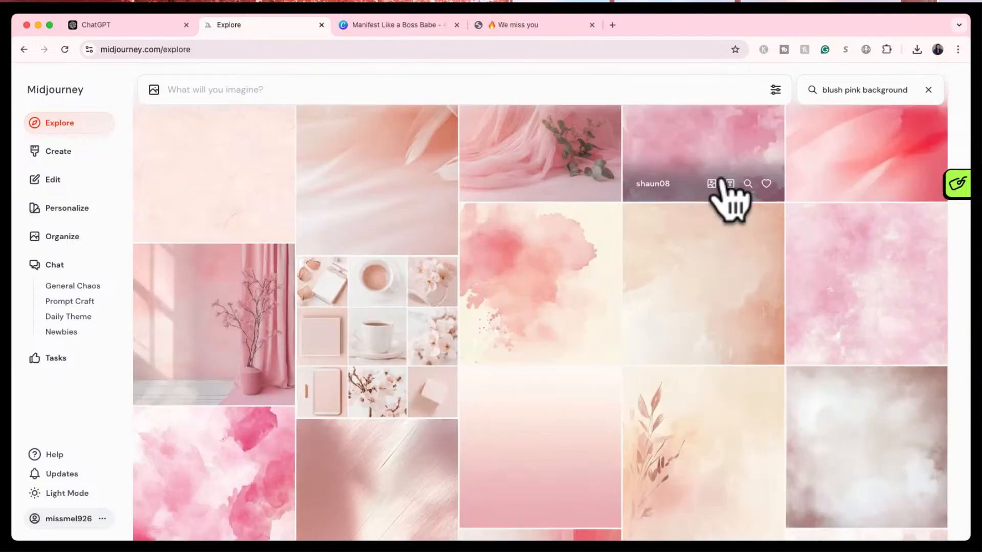
scroll(686, 387, up, 5)
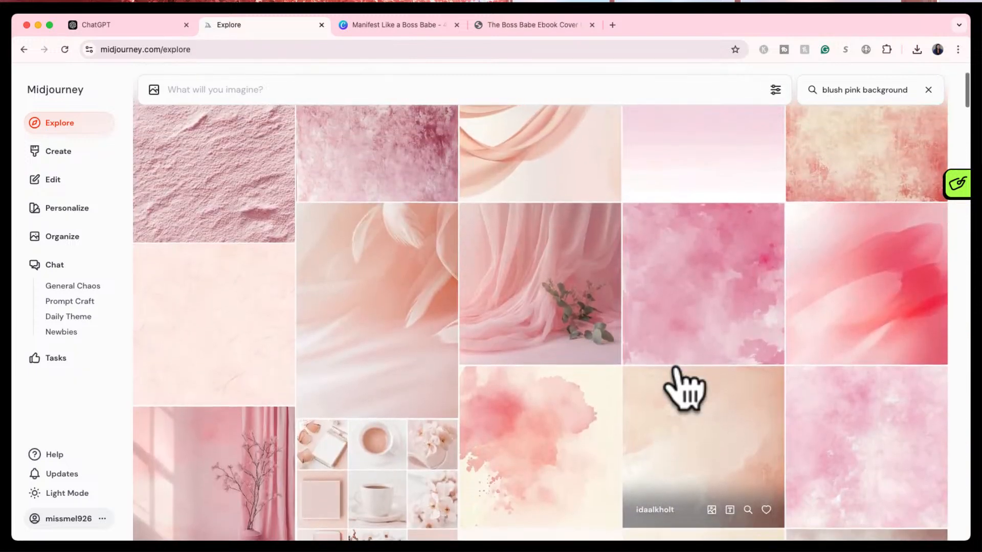
- Reuse the prompt of the seamless plain light pink background image and generate a new set from it at the 4:5 portrait ratio
click(245, 313)
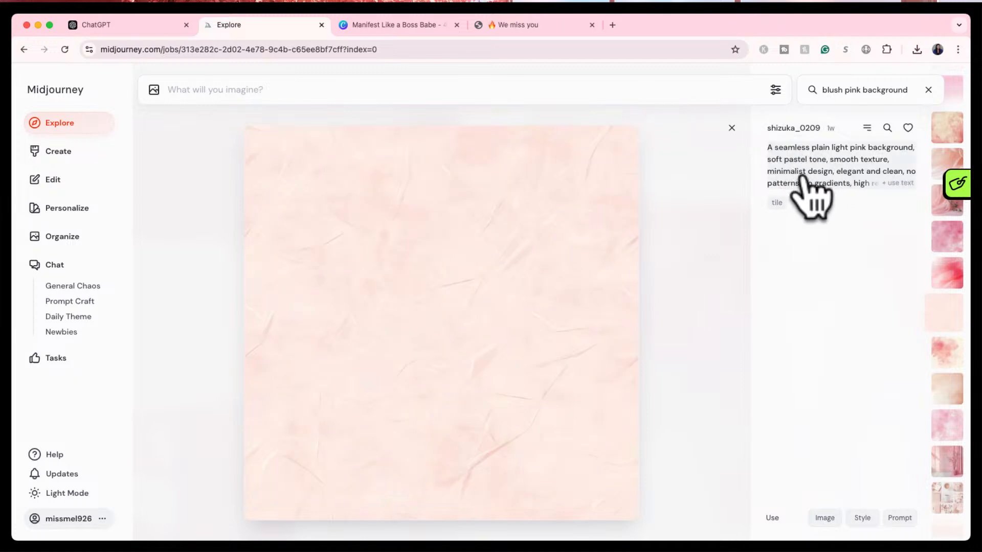
click(888, 185)
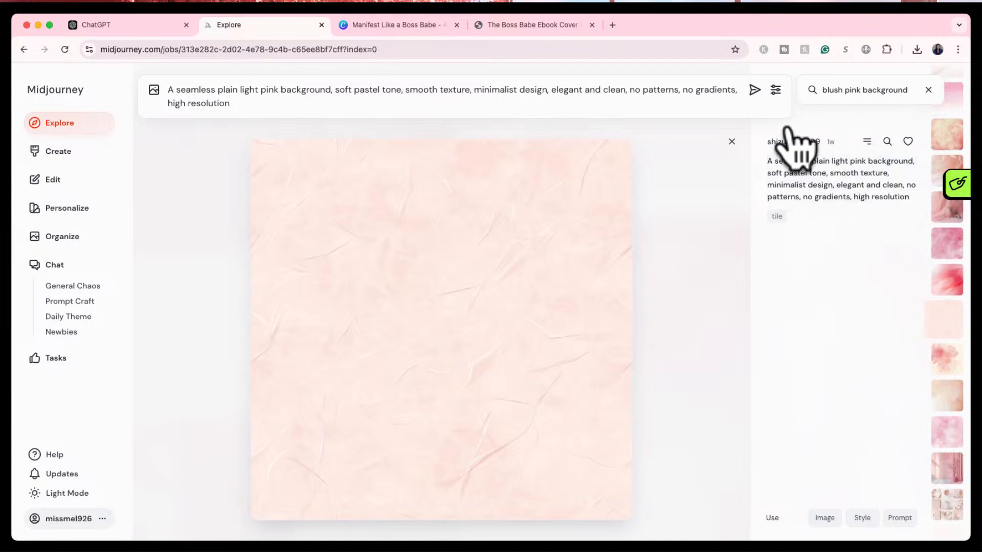
click(775, 91)
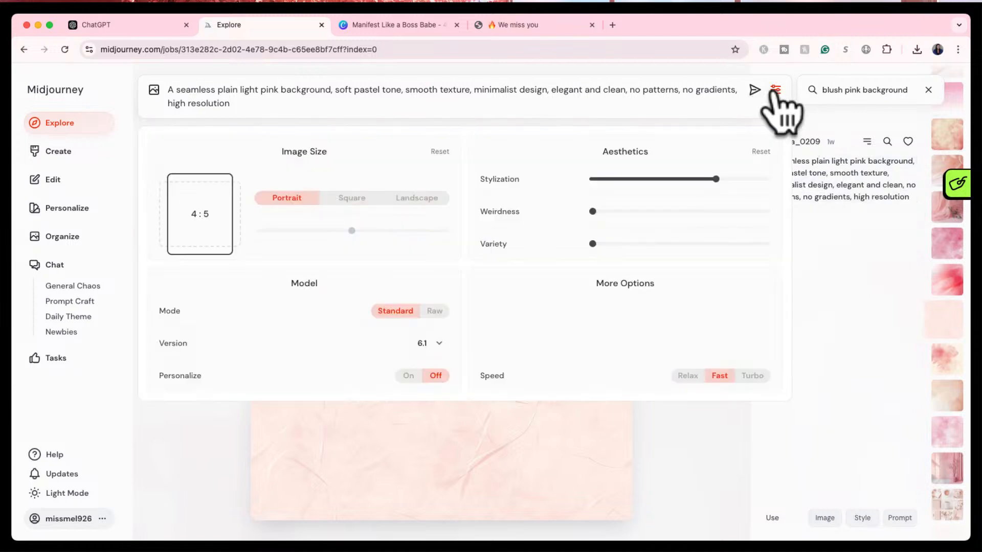
click(754, 91)
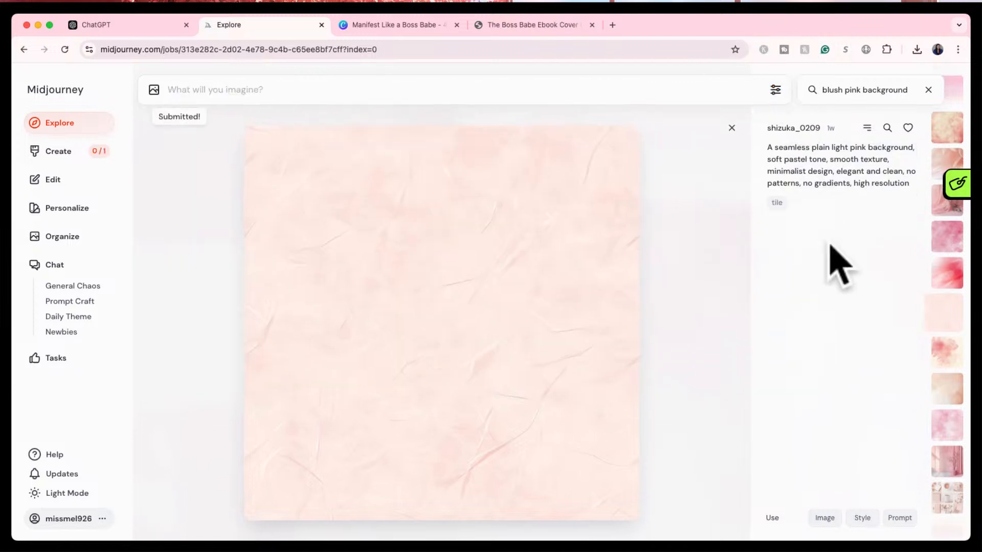
- Generate another set from the same light pink background prompt, adding the light pink image as a style reference
click(862, 518)
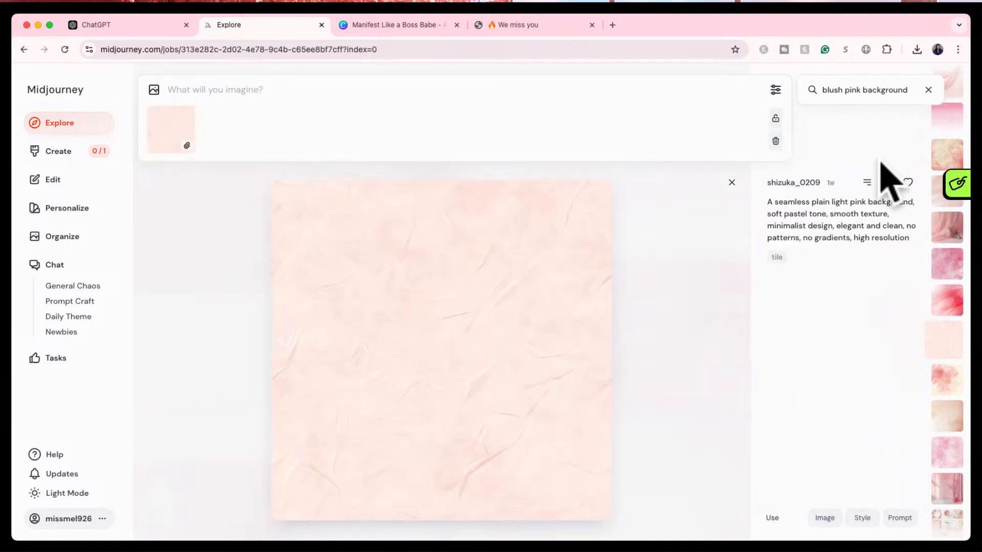
click(900, 239)
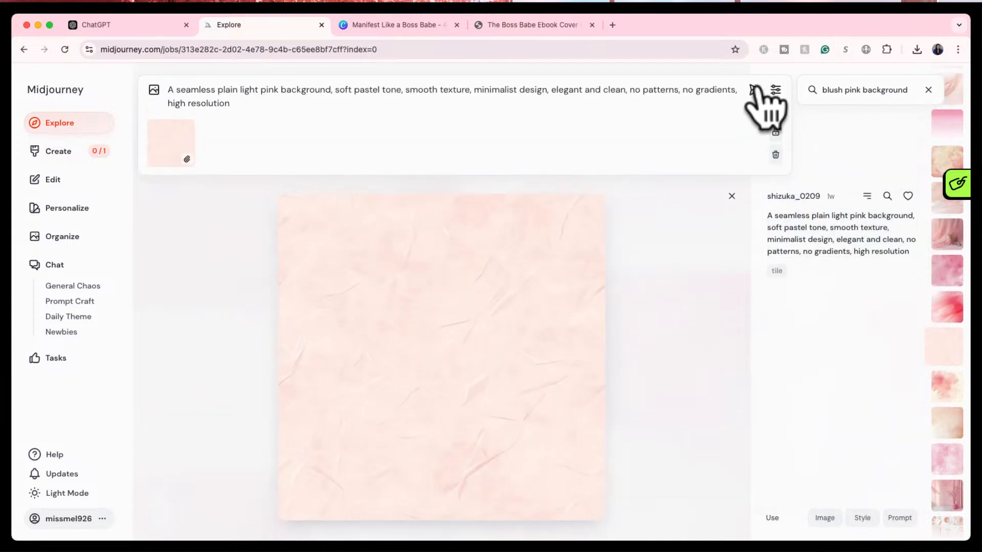
click(754, 91)
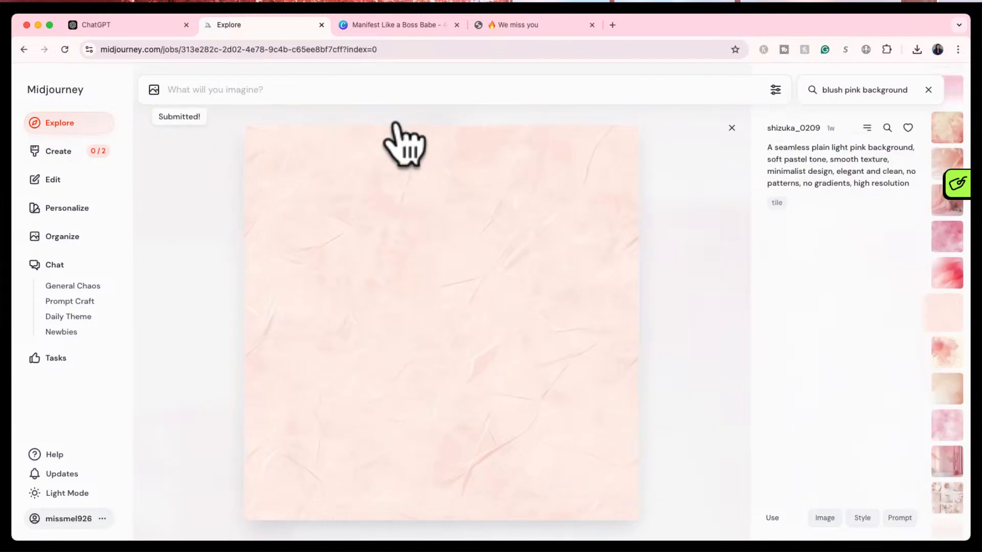
- Download the peach-pink marbled image and the plain pink gradient image from the newly generated backgrounds
click(90, 151)
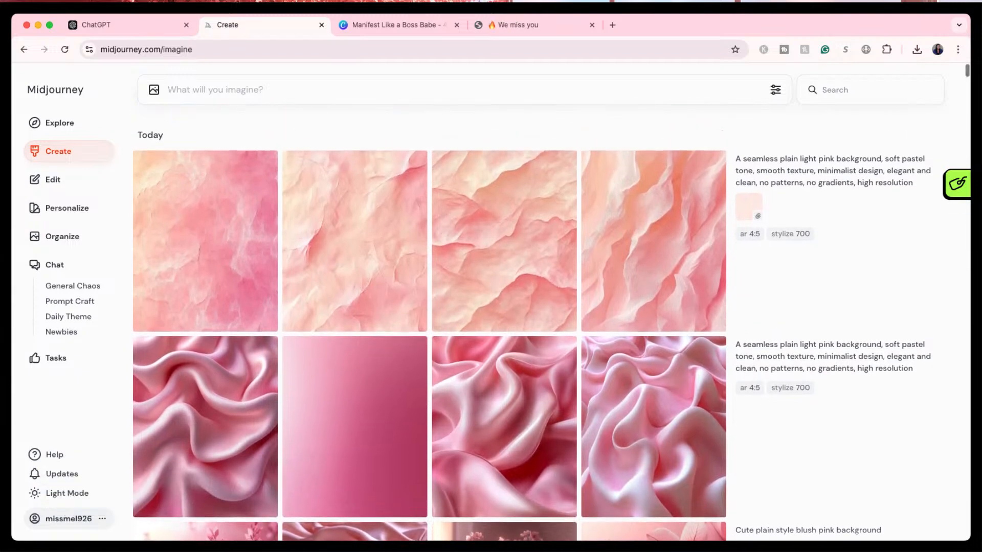
click(204, 247)
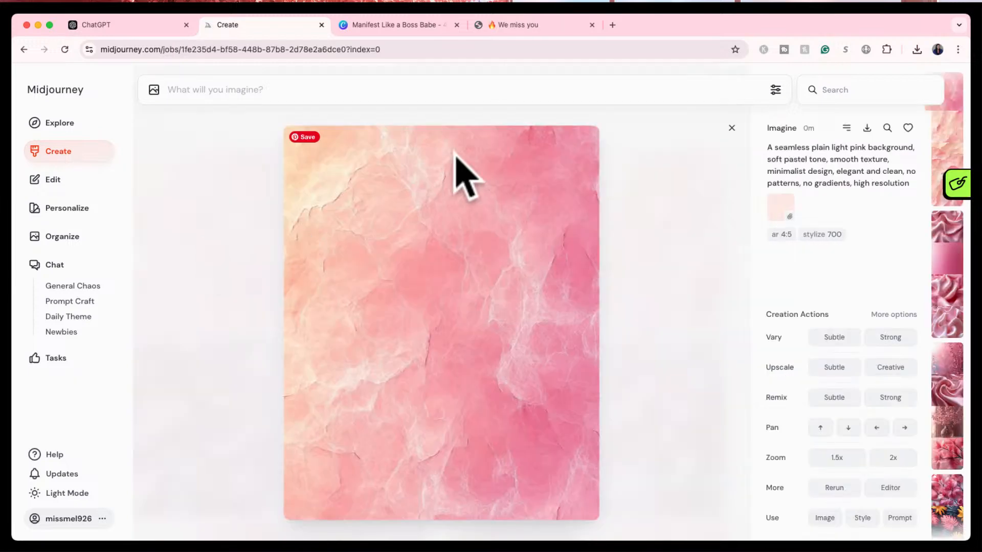
click(415, 27)
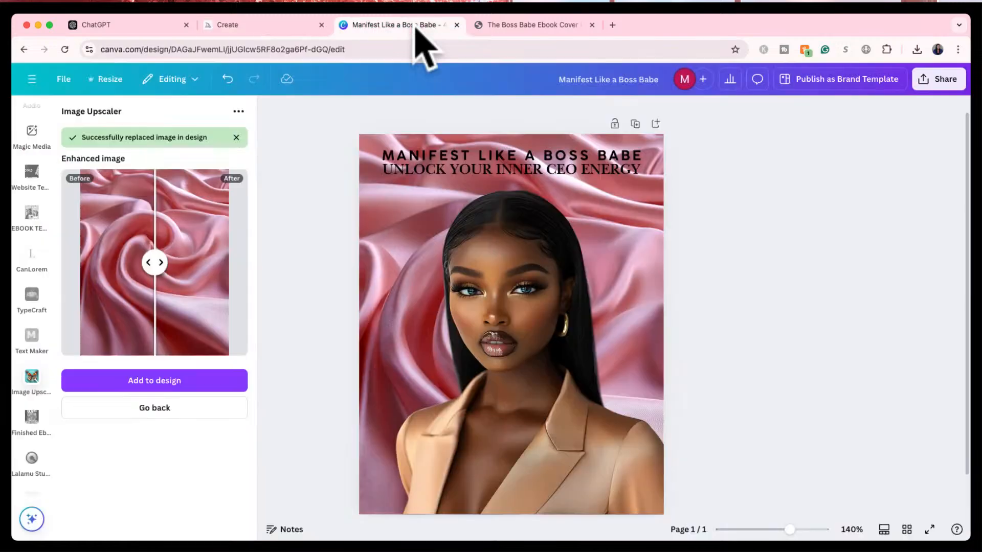
click(279, 26)
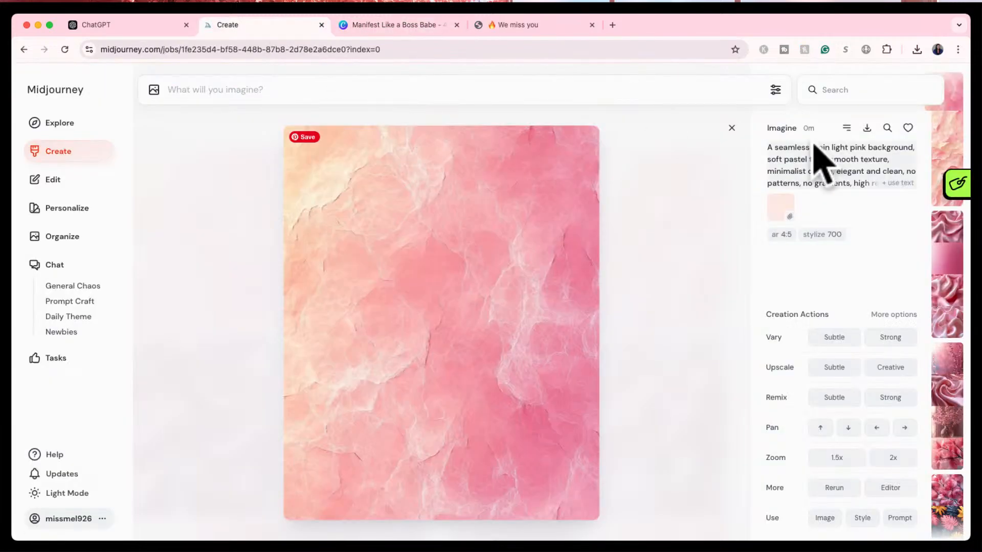
click(731, 132)
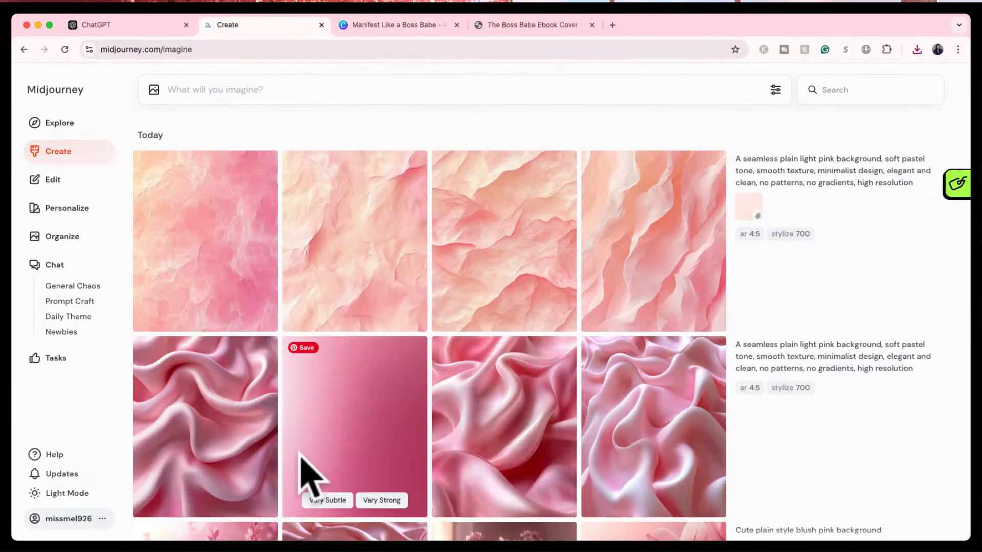
click(330, 440)
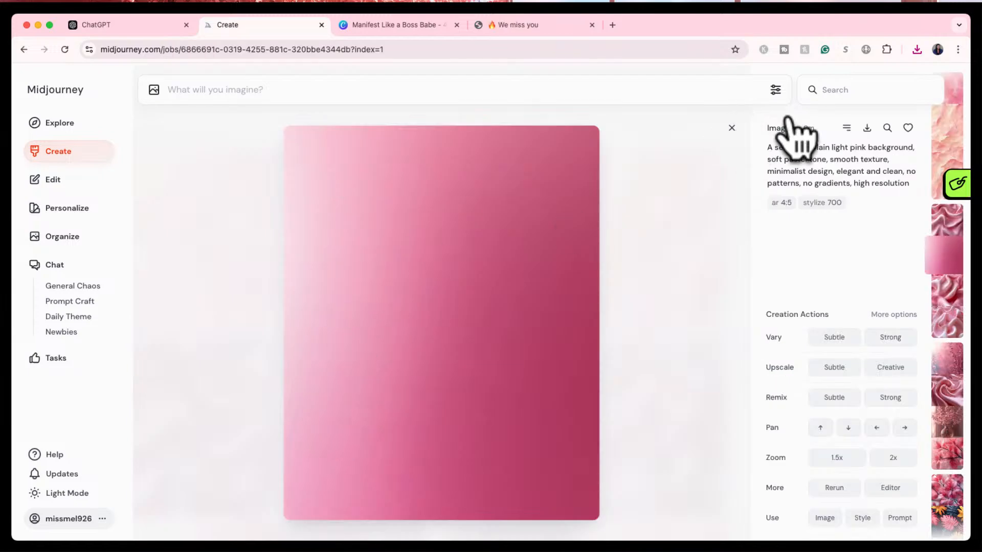
click(866, 127)
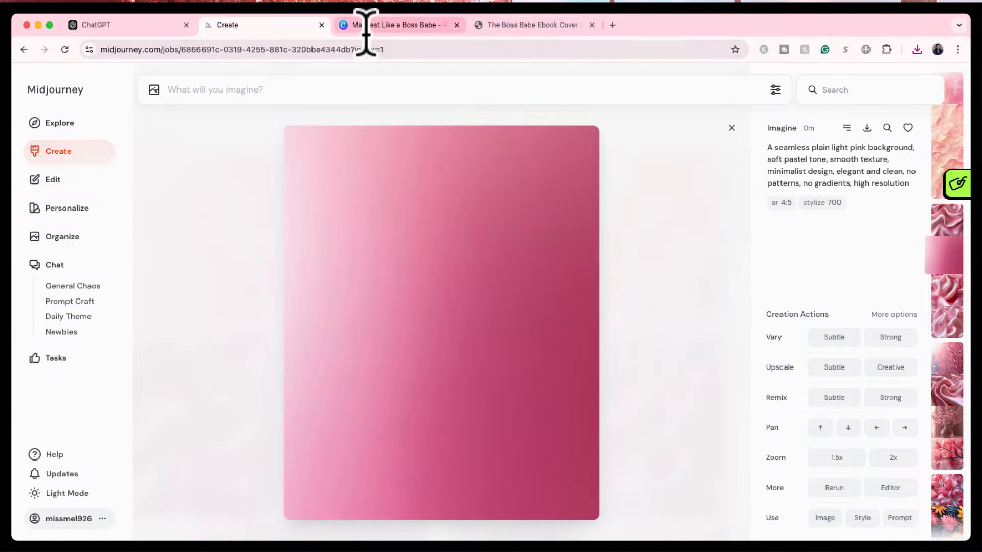
- Switch to the Canva cover design and delete the pink satin background
click(394, 31)
click(368, 247)
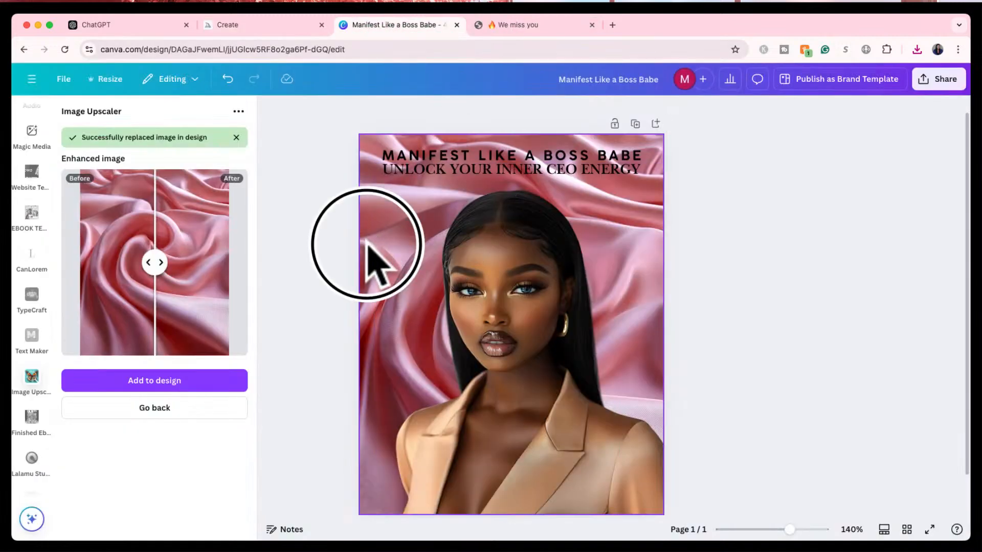
key(Delete)
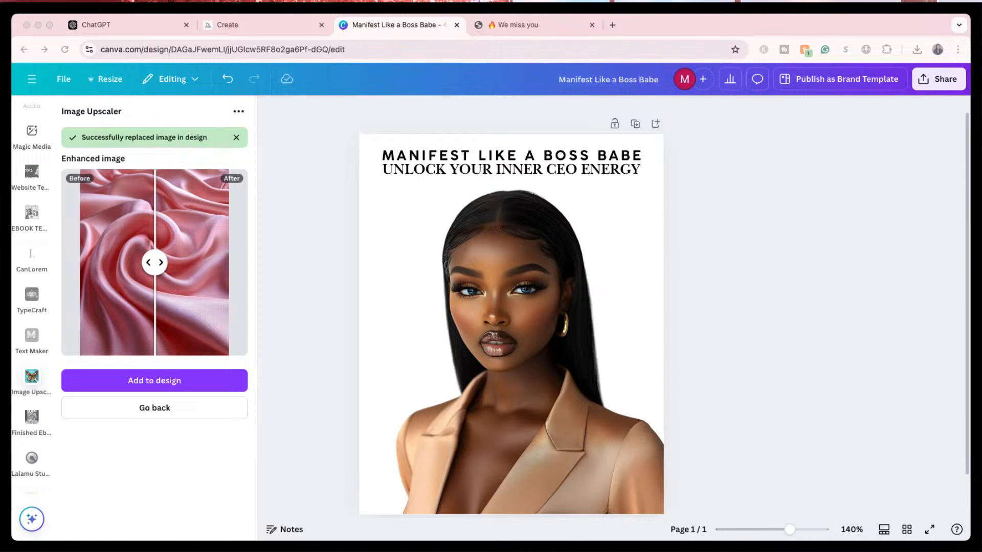
- Add the two downloaded backgrounds to the cover page and delete the marbled one, keeping the pink gradient
drag(895, 301, 639, 311)
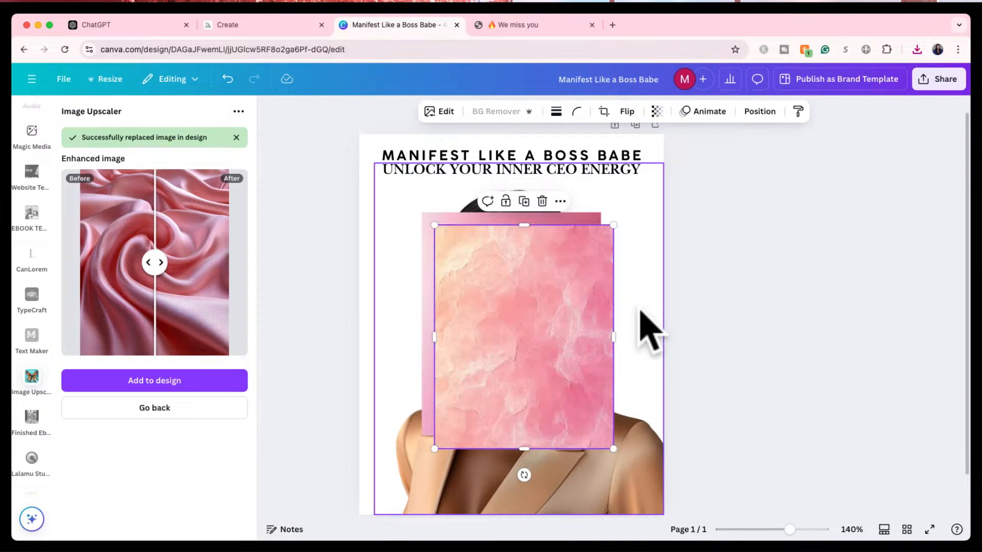
drag(574, 339, 614, 378)
key(Delete)
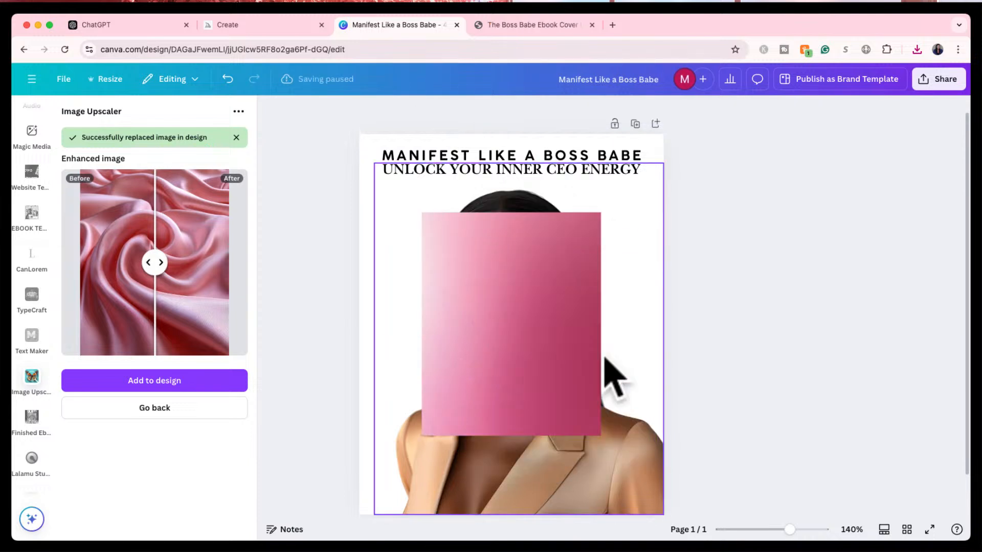
- Align the pink gradient image to the page's upper-left corner, enlarge it over the cover, and send it behind the woman's portrait
click(468, 317)
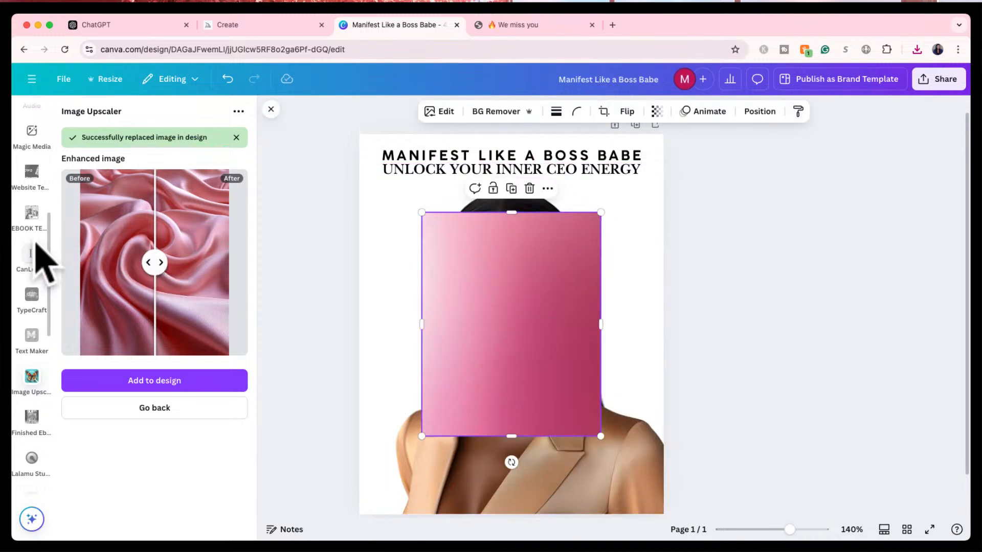
click(271, 109)
scroll(41, 291, up, 5)
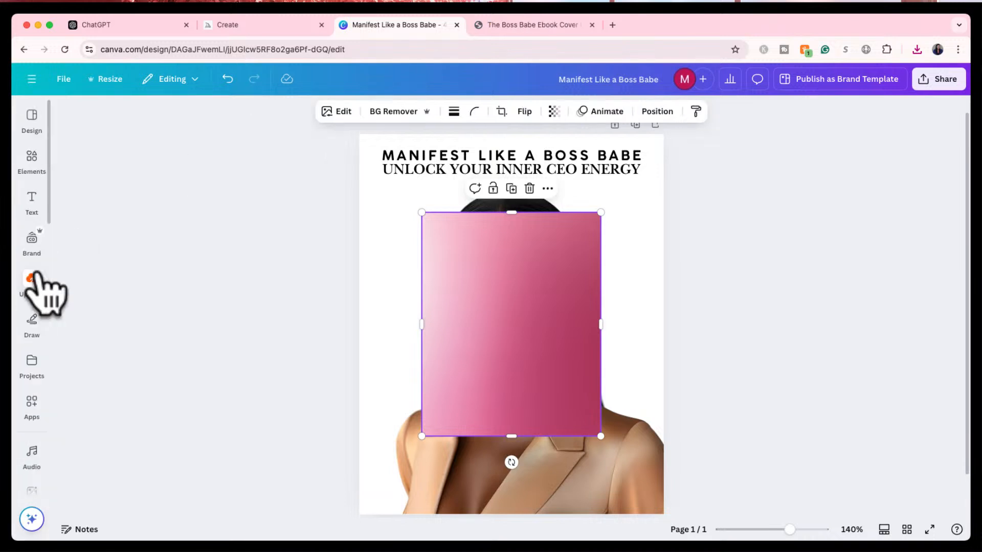
click(33, 282)
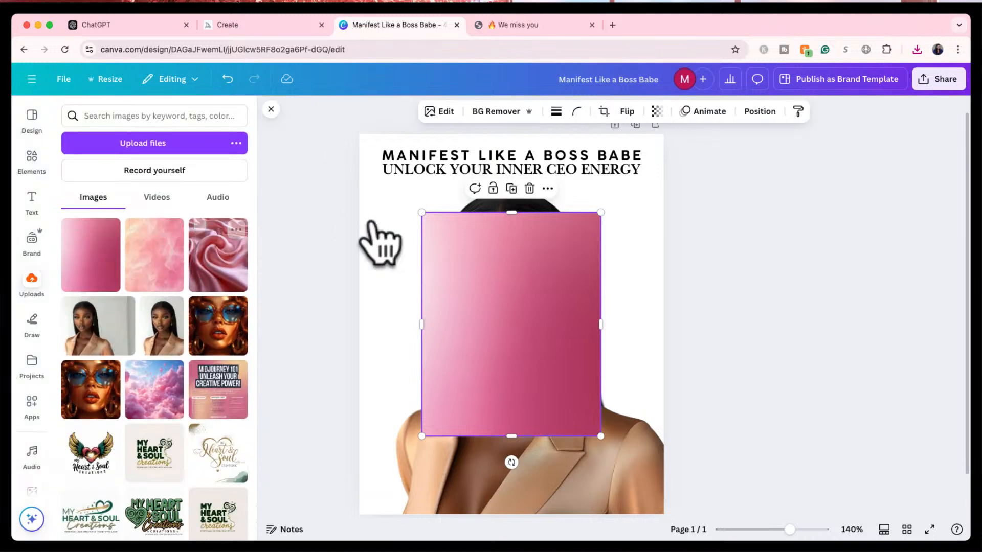
drag(451, 279, 390, 212)
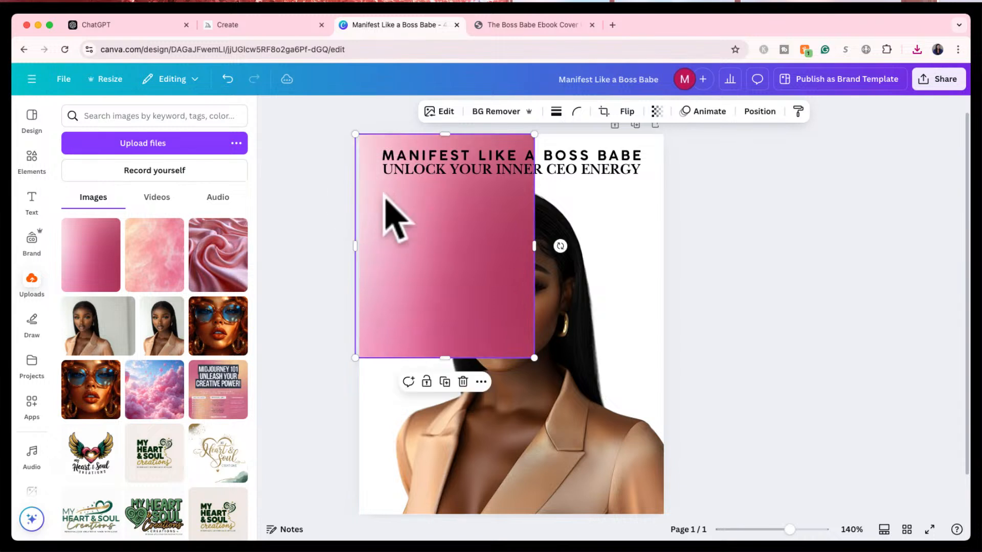
drag(536, 358, 642, 547)
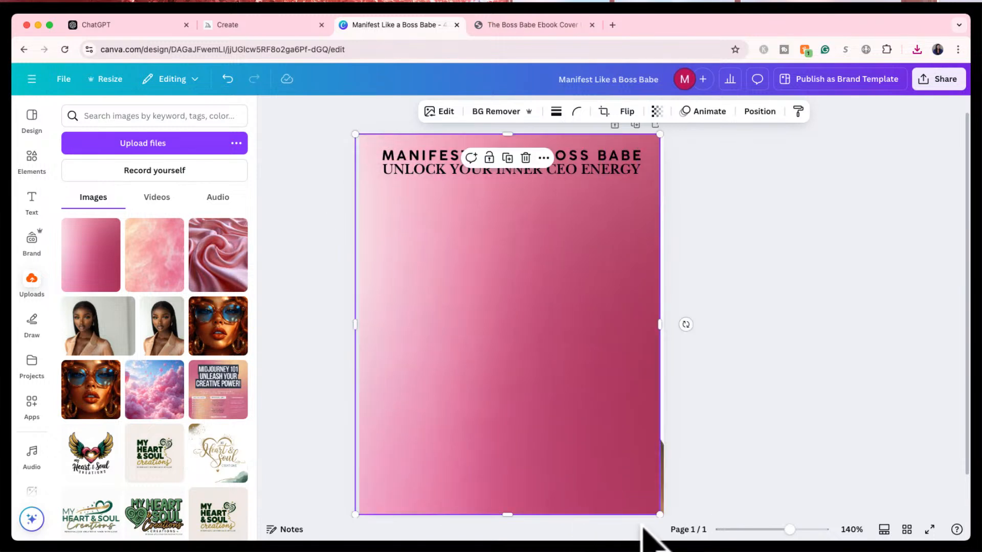
key(super+bracketleft)
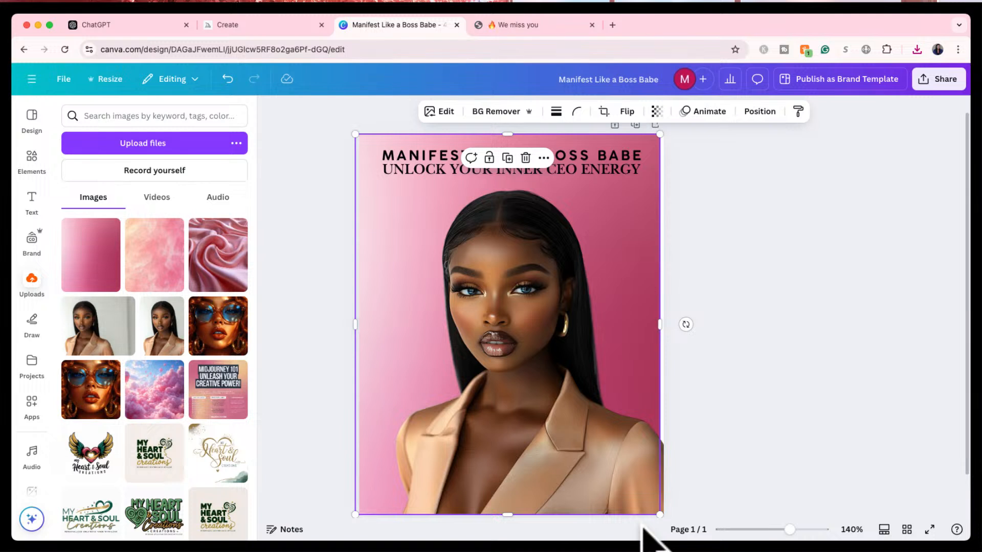
- Enlarge the pink gradient to reach the page's right edge and nudge the grouped title and subtitle slightly upward
drag(660, 134, 664, 132)
click(329, 332)
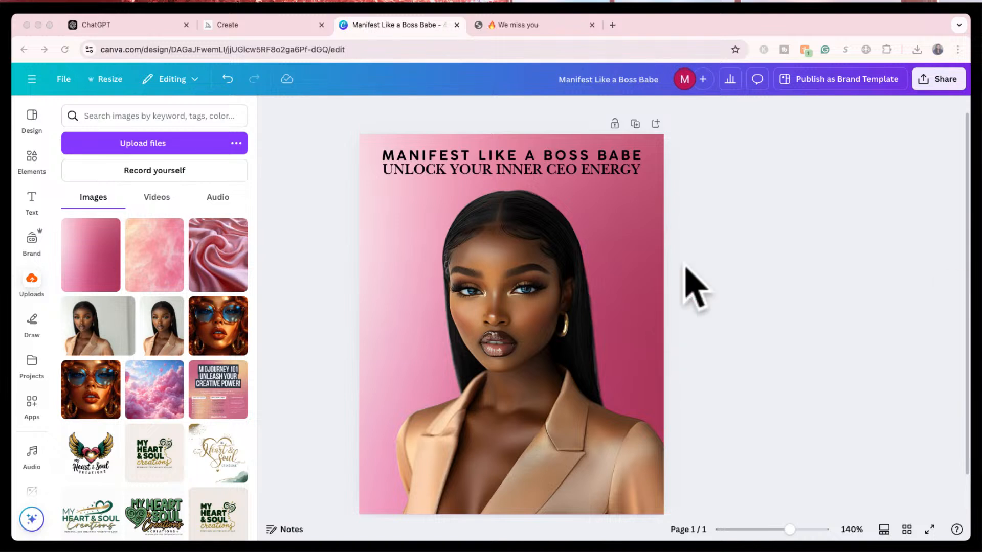
drag(541, 165, 541, 161)
click(516, 368)
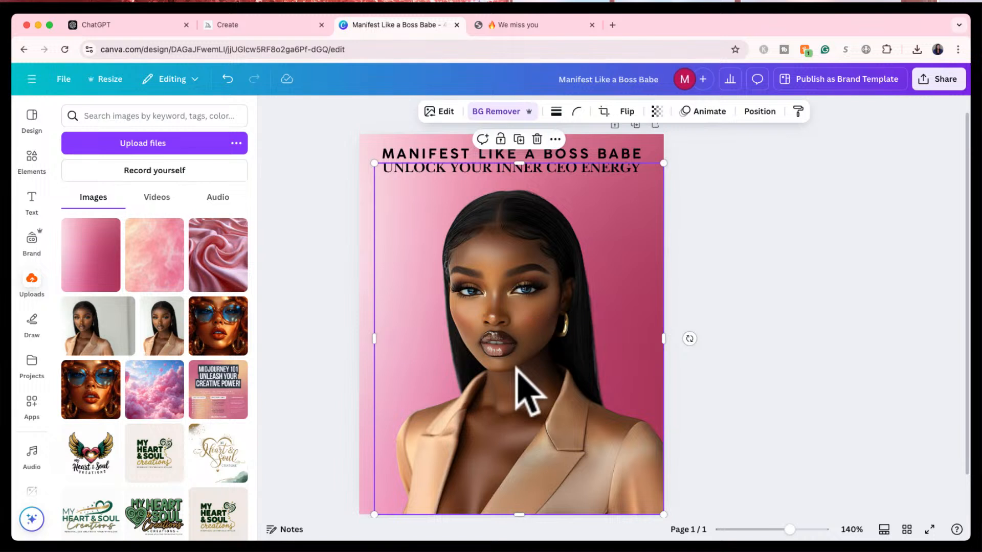
click(685, 293)
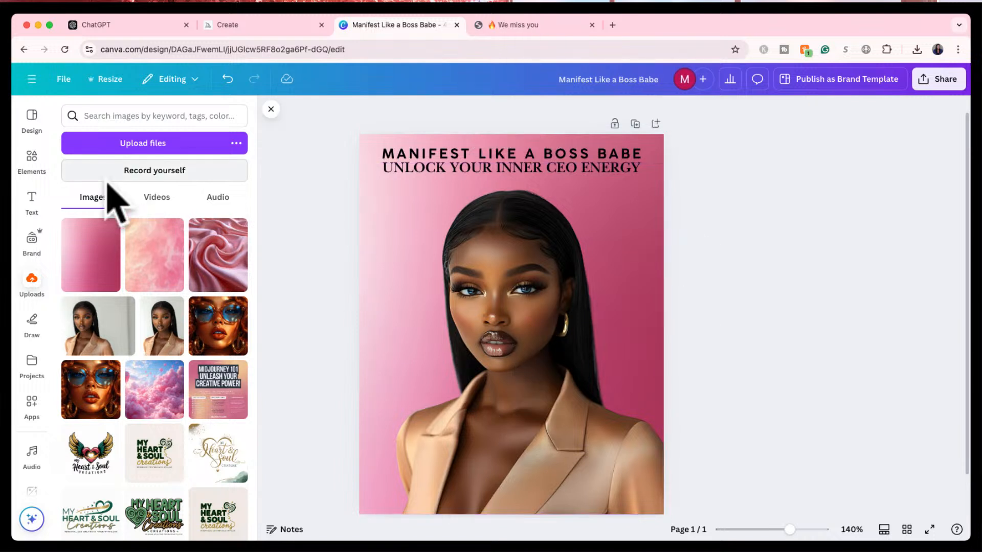
- Search the elements library for "design" and browse the full set of graphics
click(32, 160)
click(97, 117)
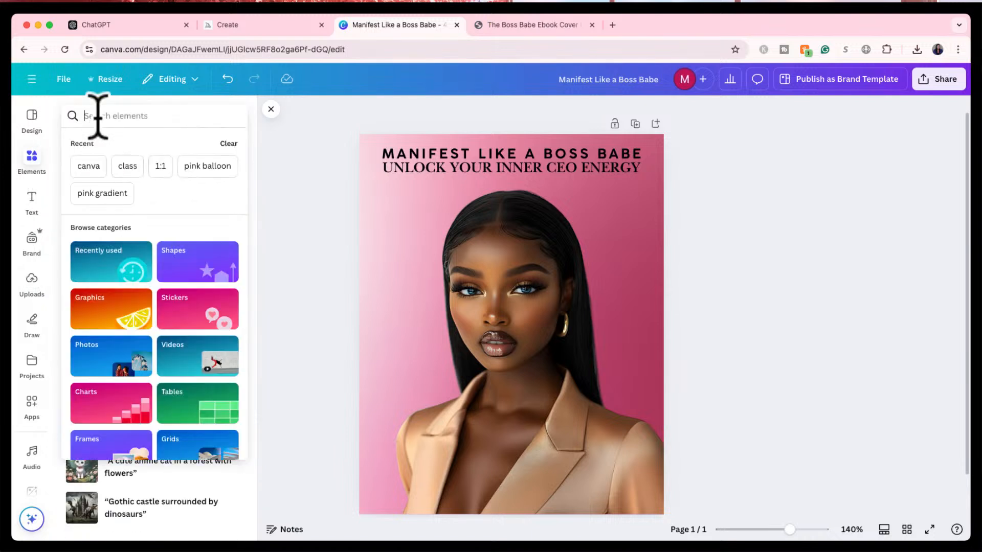
text(design)
key(Return)
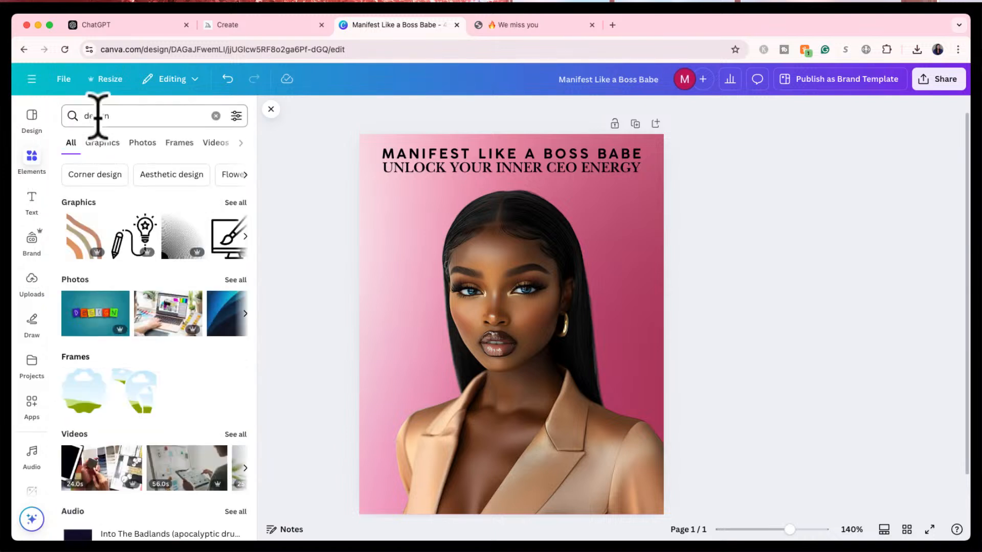
click(234, 204)
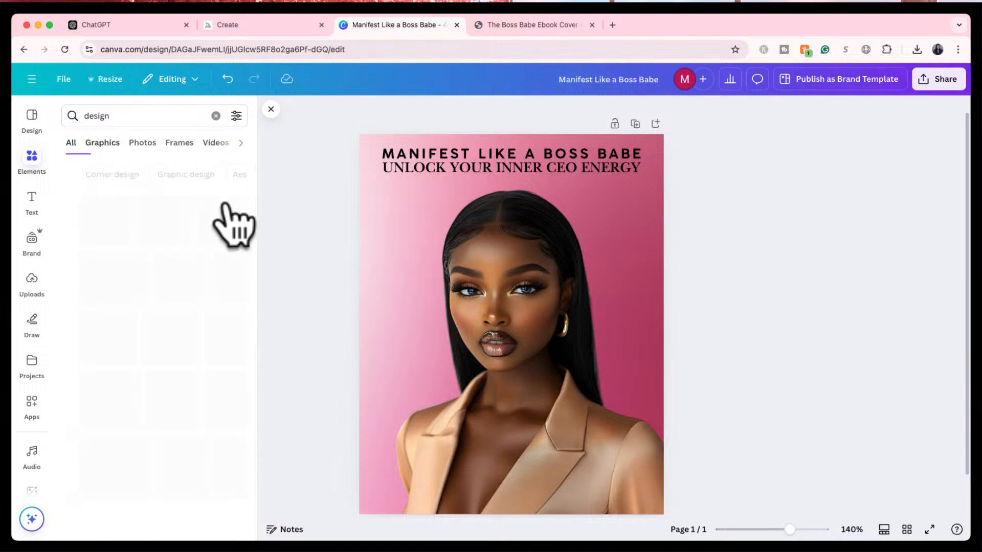
scroll(90, 371, down, 3)
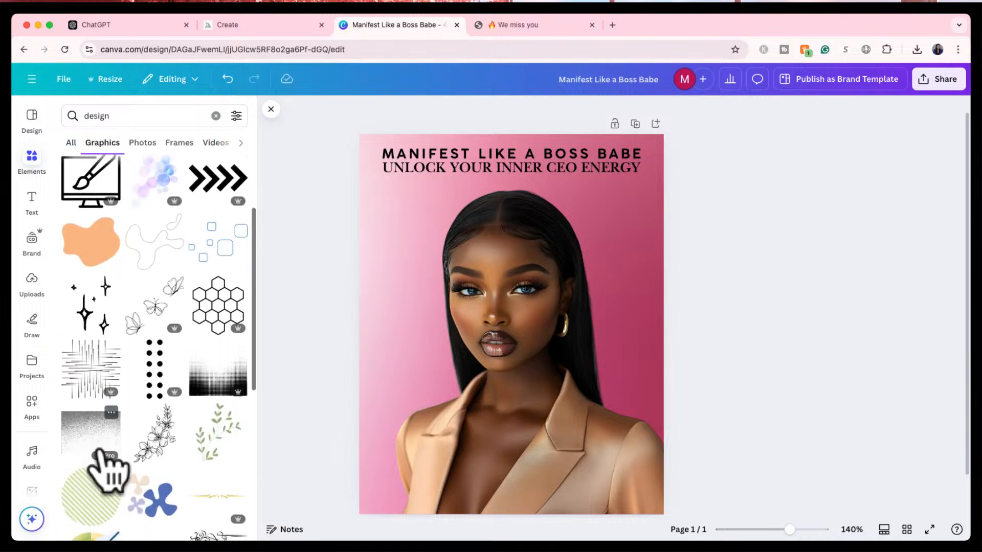
- Add the line-art butterflies graphic, place it beside the woman's hair at the cover's left edge, and rotate it slightly clockwise
click(136, 330)
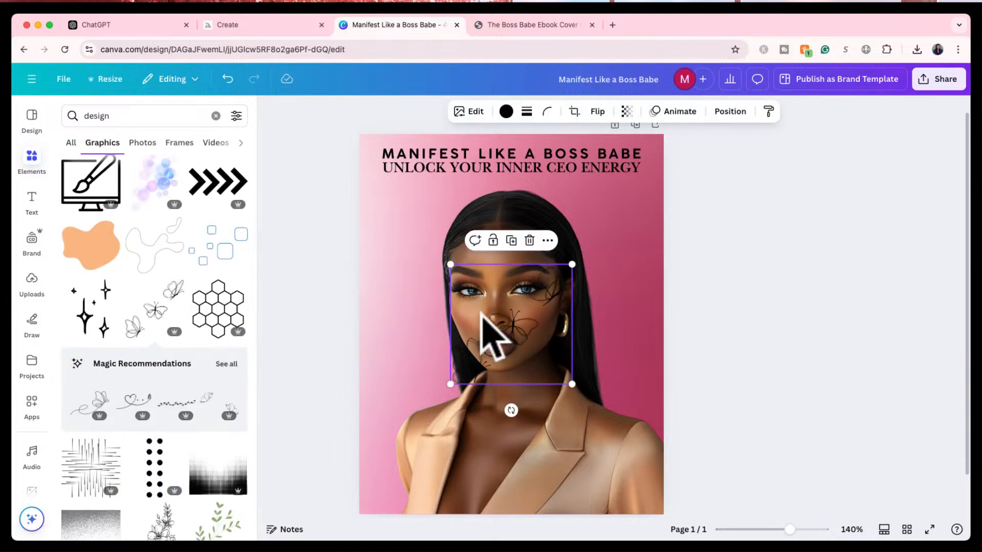
drag(486, 333, 363, 263)
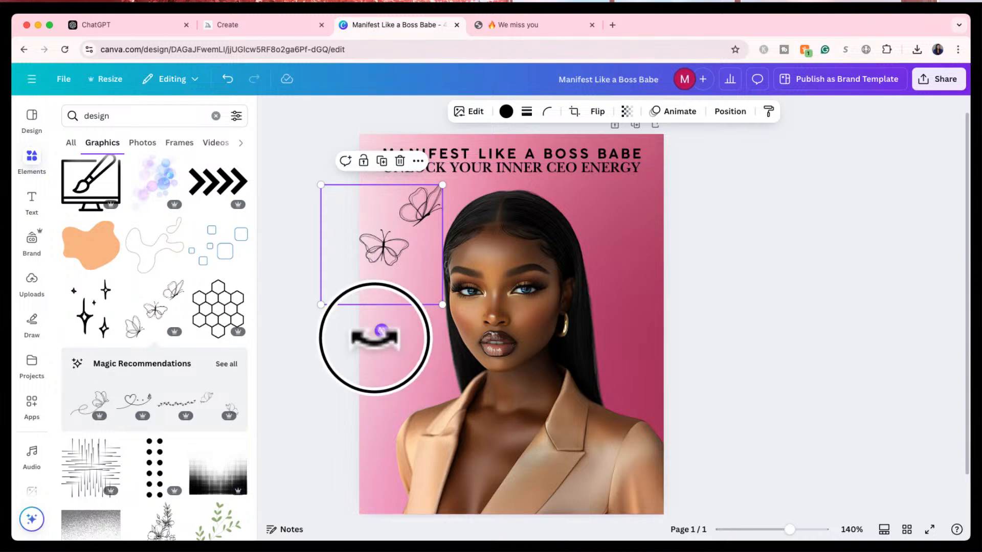
drag(372, 332, 371, 339)
click(296, 404)
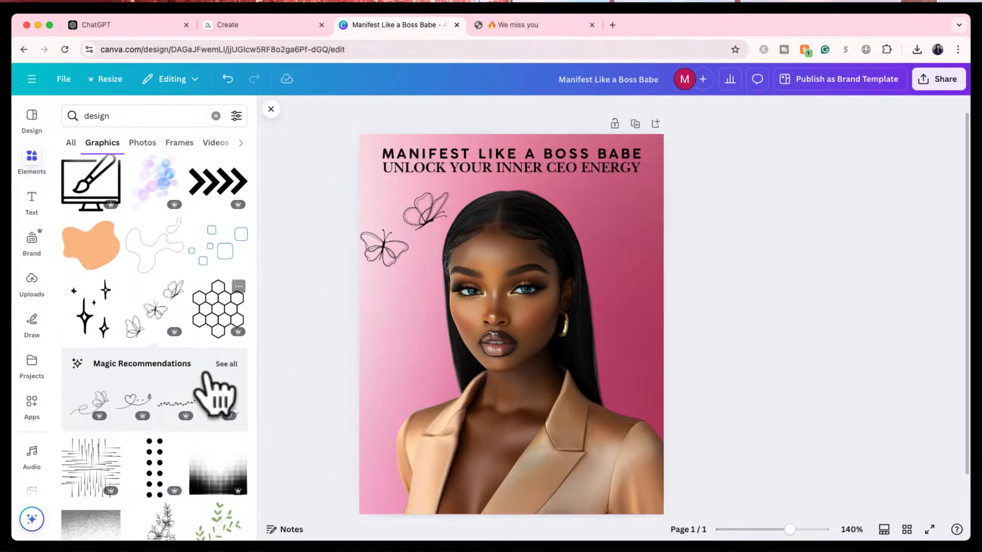
- Add the black hexagon pattern graphic, make it mostly transparent, and place it along the cover's right edge beside the woman's hair
scroll(196, 404, down, 1)
scroll(217, 325, up, 1)
click(225, 328)
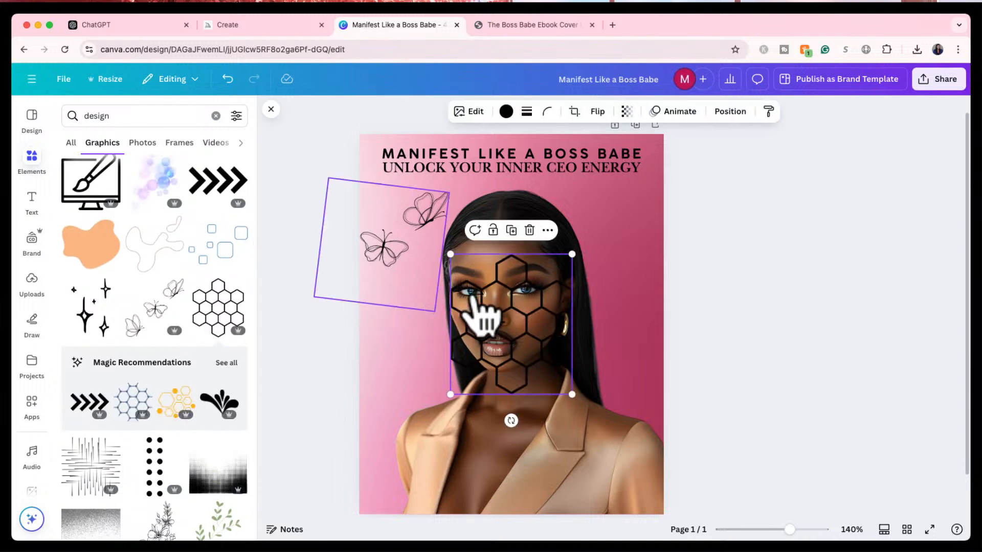
drag(537, 328, 680, 308)
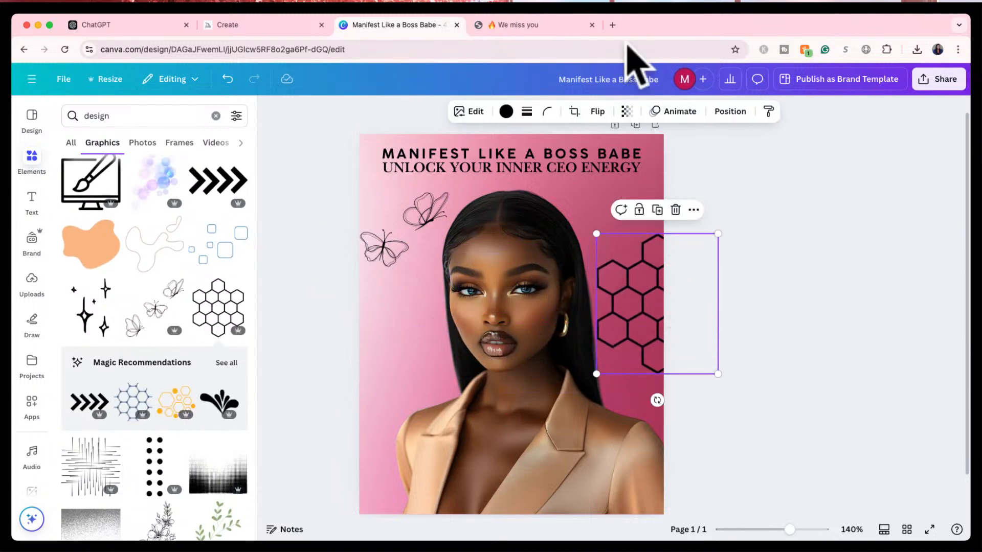
click(627, 111)
drag(639, 159, 582, 158)
click(651, 327)
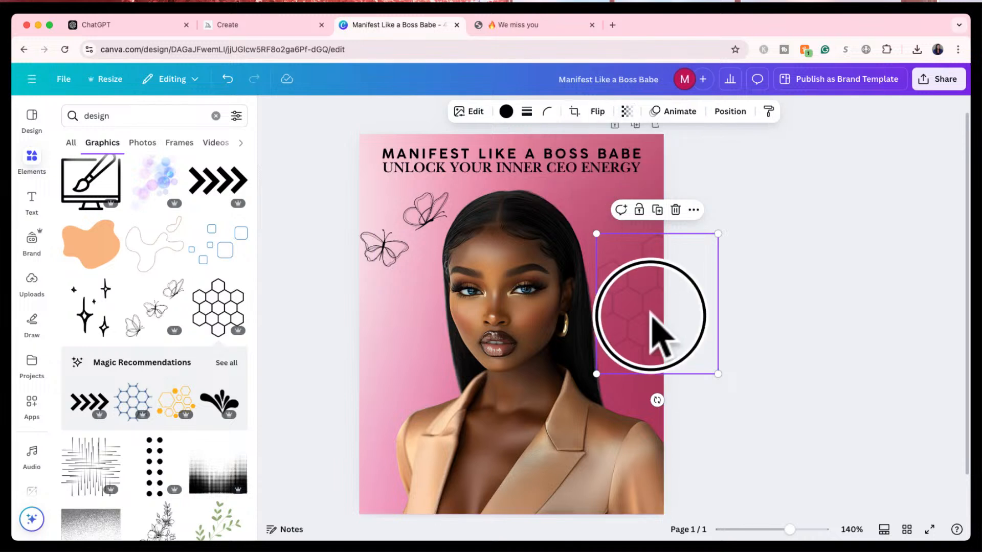
drag(651, 314, 655, 261)
- Delete the butterflies graphic from the cover
click(361, 236)
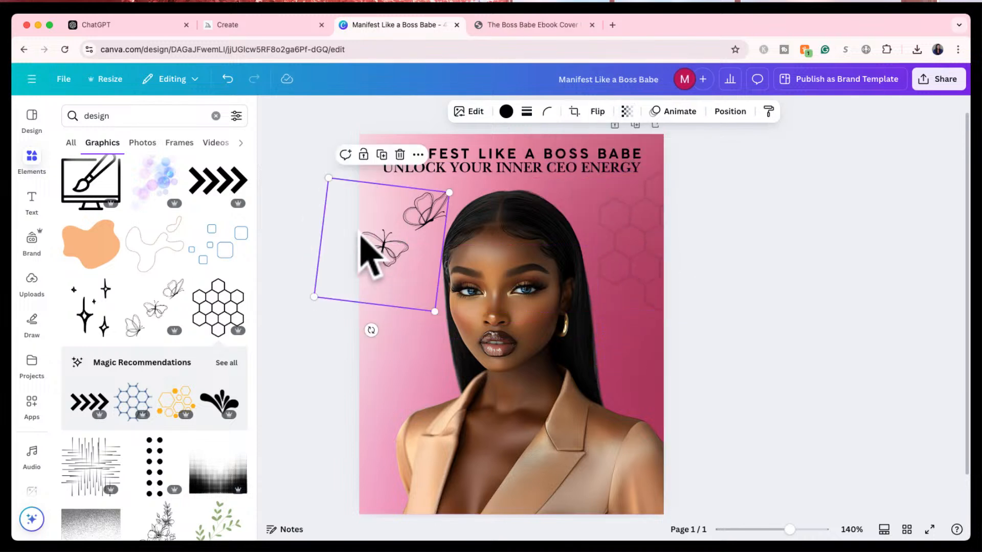
key(Escape)
- Duplicate the faint hexagon pattern and place the copy directly below the original, continuing it down to the woman's shoulder
click(647, 246)
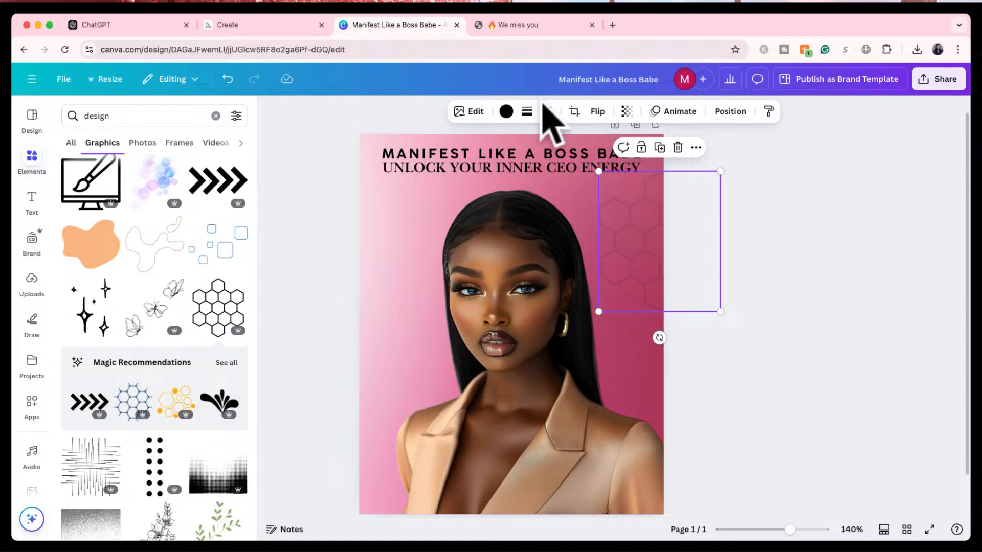
click(659, 147)
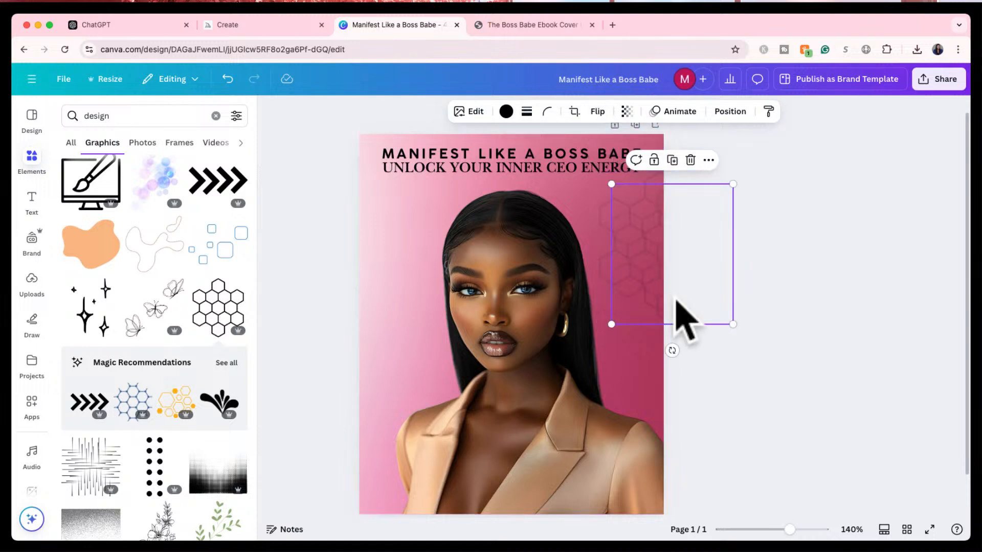
drag(652, 267, 608, 362)
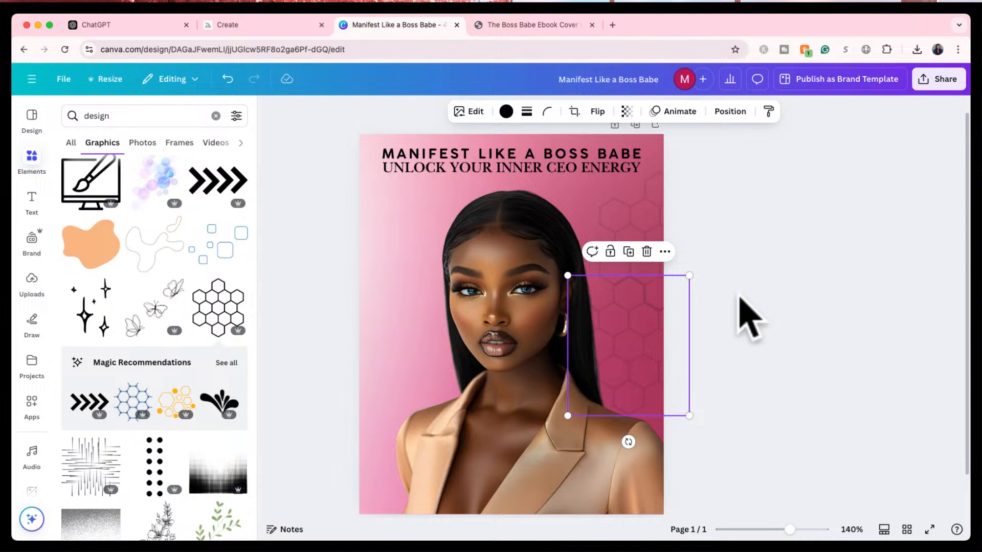
click(794, 219)
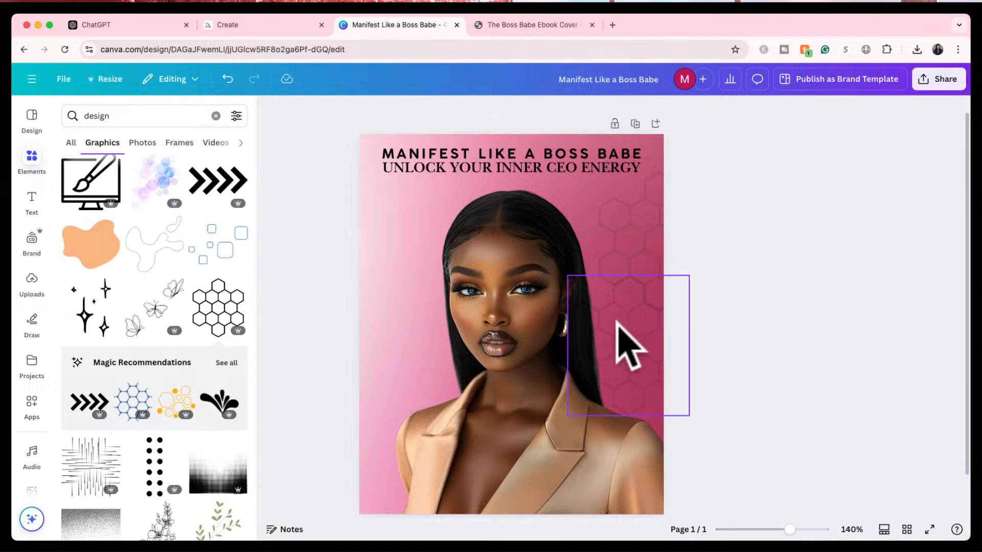
- Try extending the hexagon pattern with another copy over the jacket at the cover's lower-right corner, and remove that copy
click(629, 344)
drag(628, 391, 649, 481)
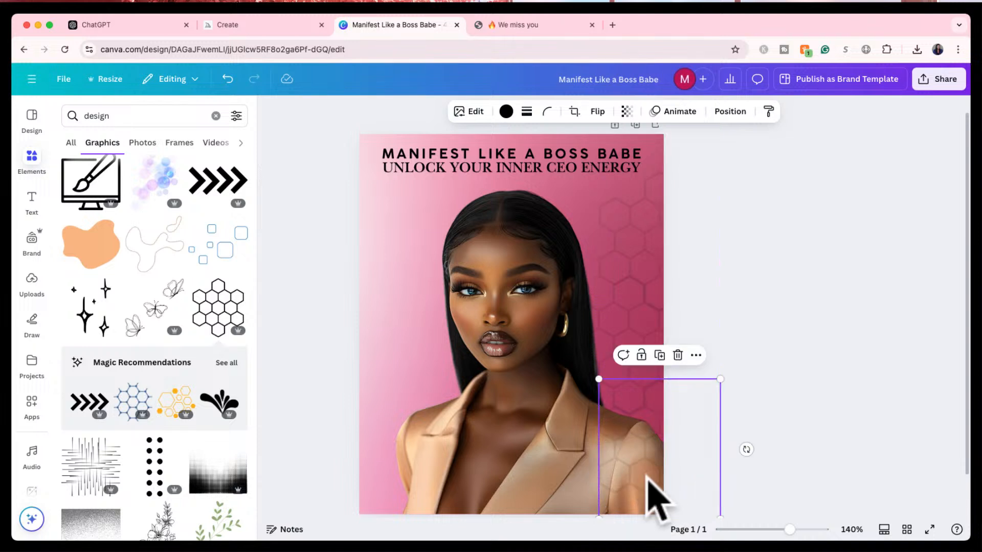
click(746, 272)
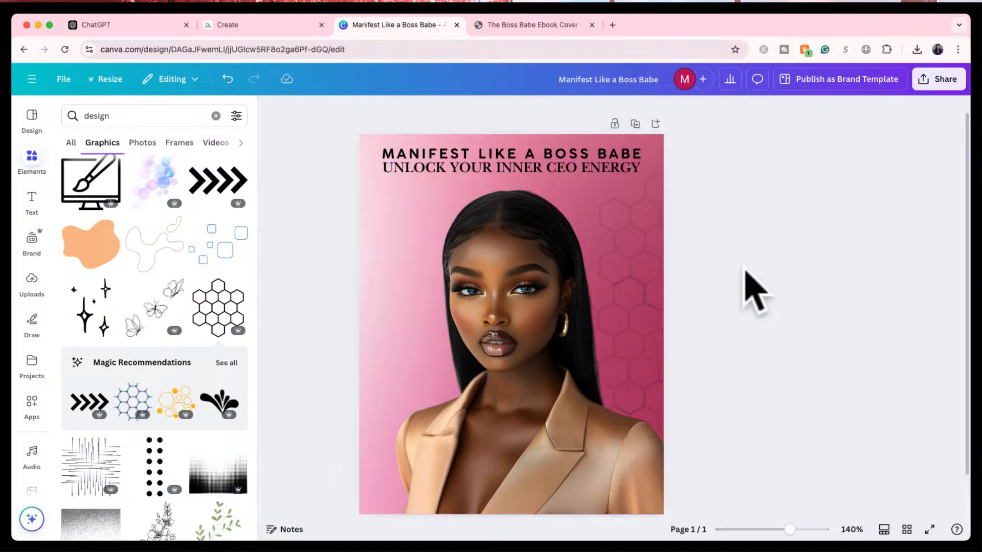
- Try extending the hexagon pattern with another copy in the cover's upper-right corner, and remove that copy
click(630, 235)
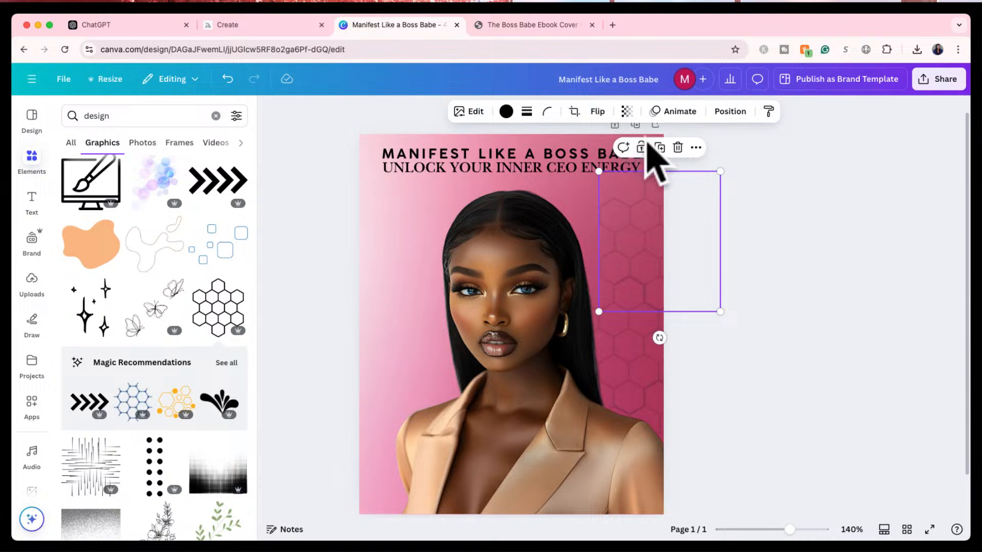
drag(641, 224, 653, 147)
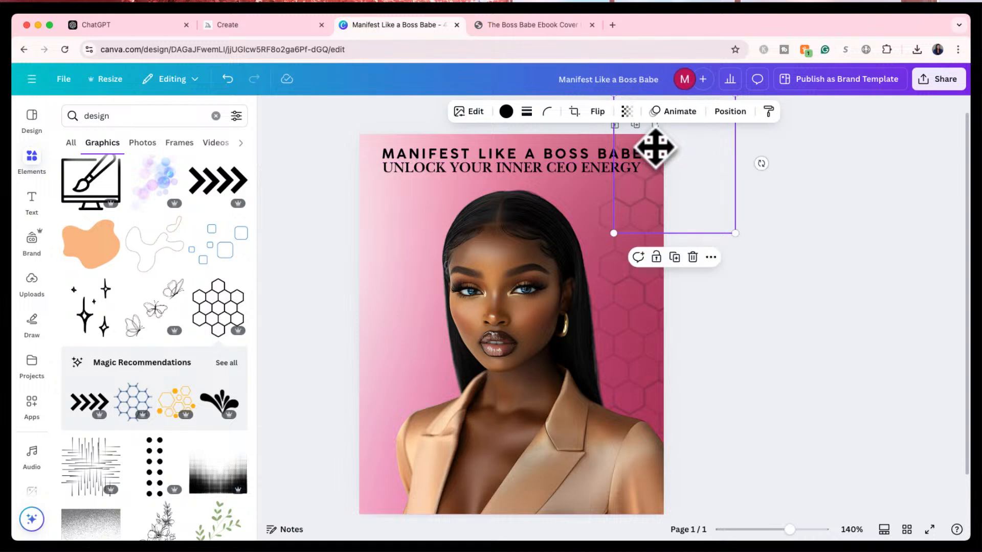
click(701, 316)
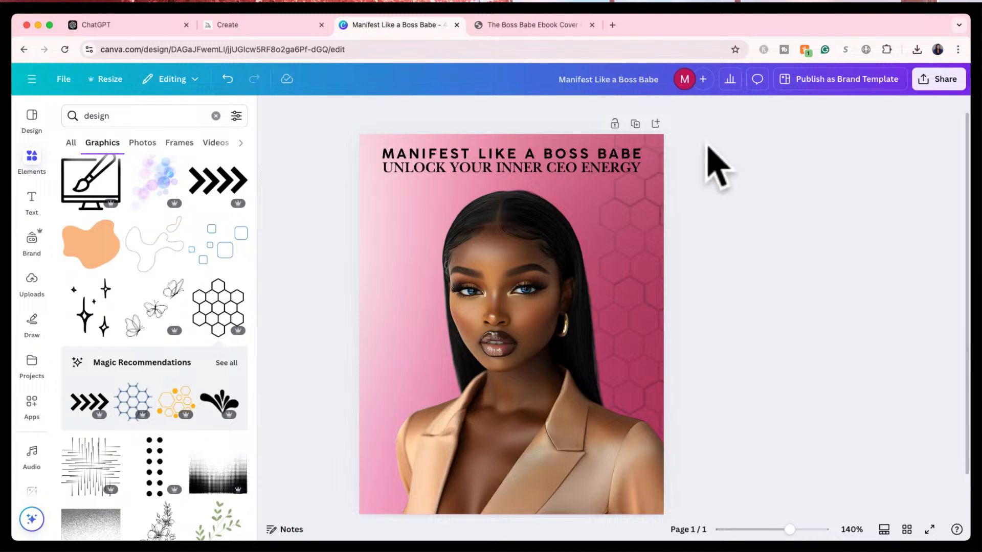
click(658, 163)
key(Escape)
click(723, 224)
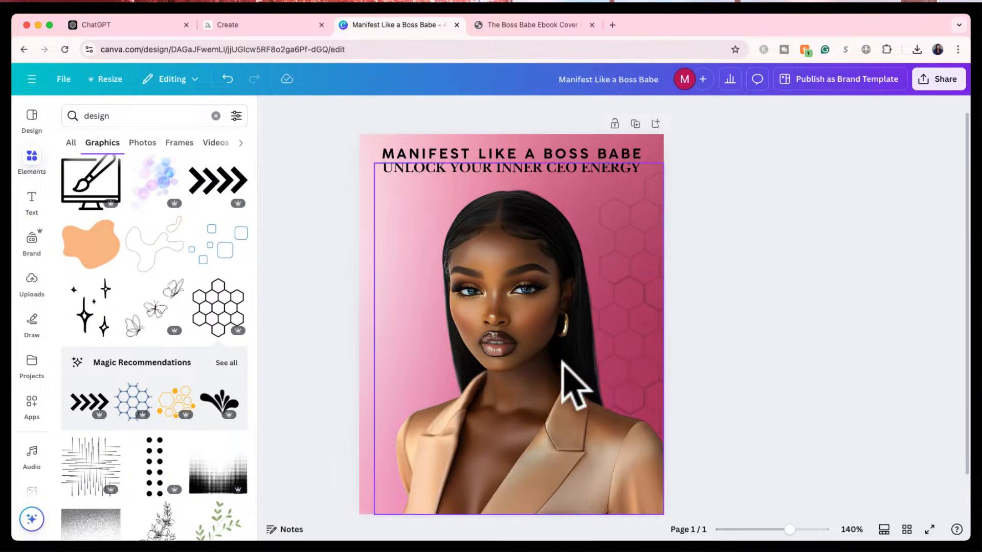
- Scale up the grouped title and subtitle until the title's font size is 14, and shift the group slightly up and right
click(523, 153)
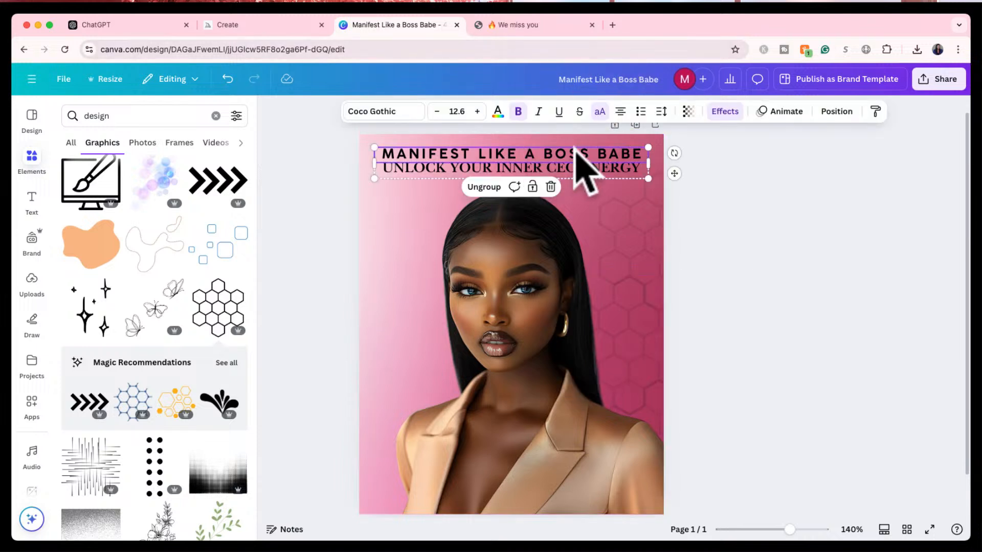
click(477, 111)
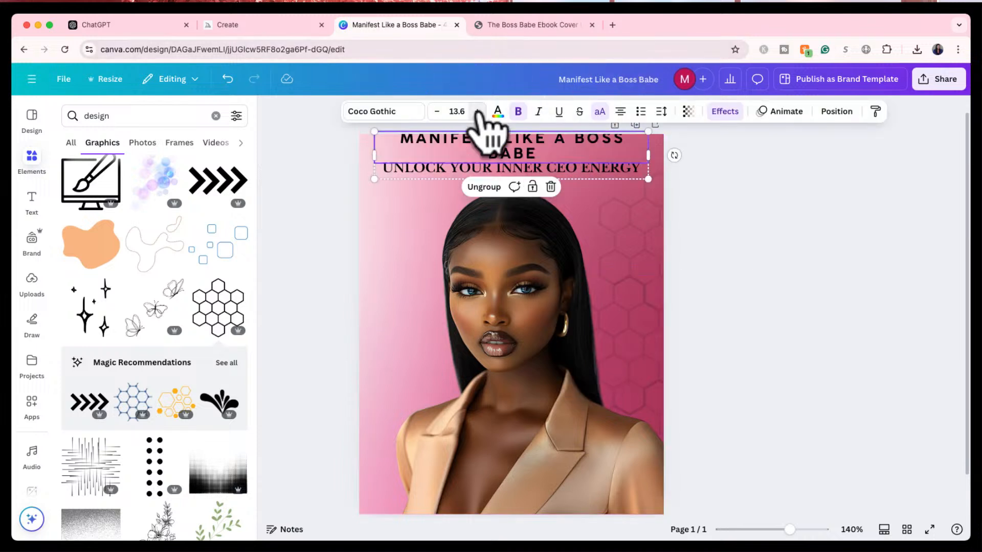
click(436, 111)
drag(649, 179, 661, 186)
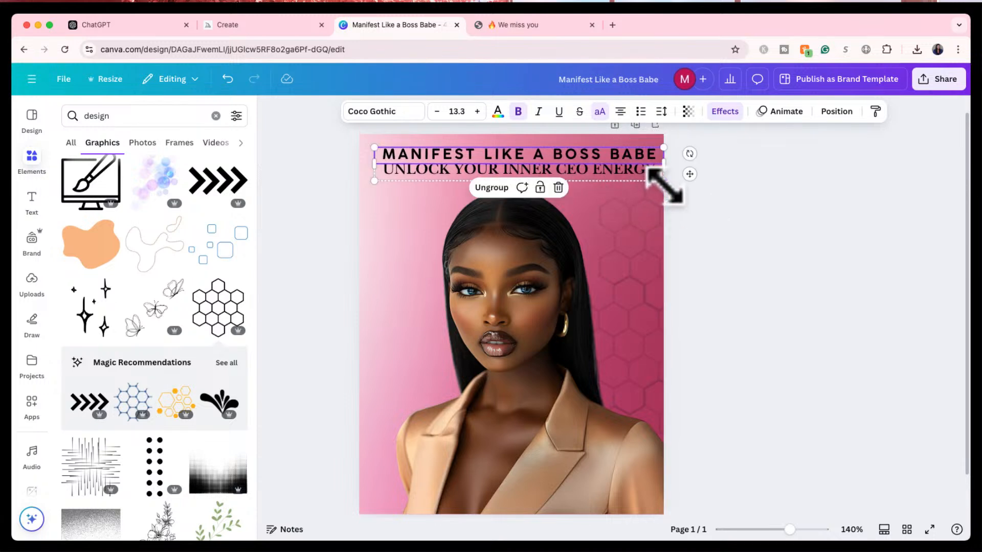
drag(373, 148, 353, 133)
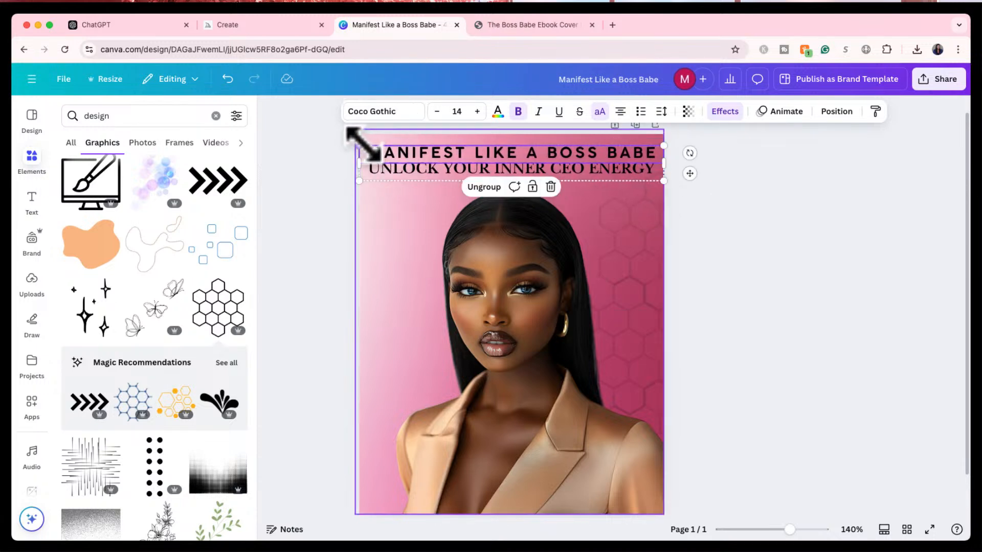
drag(508, 171, 507, 154)
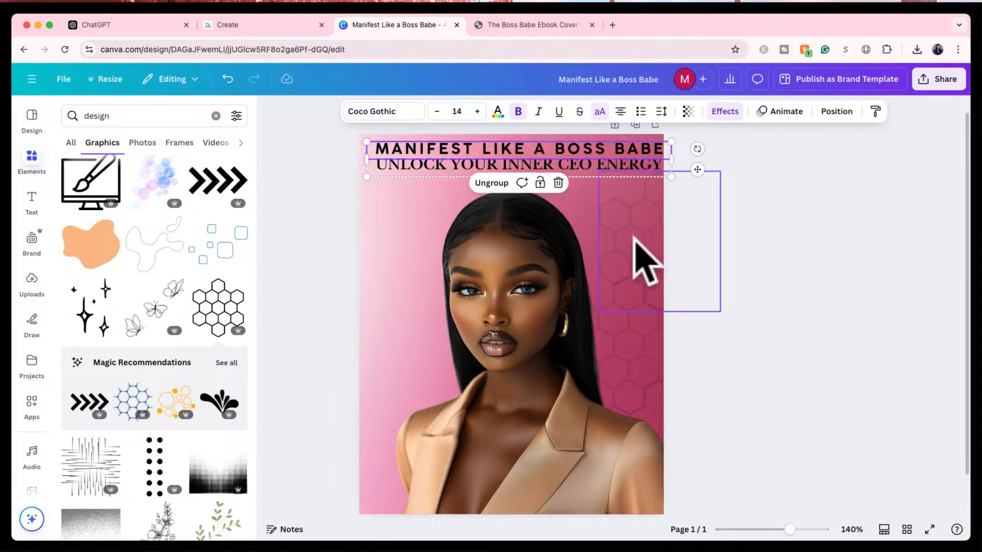
click(721, 261)
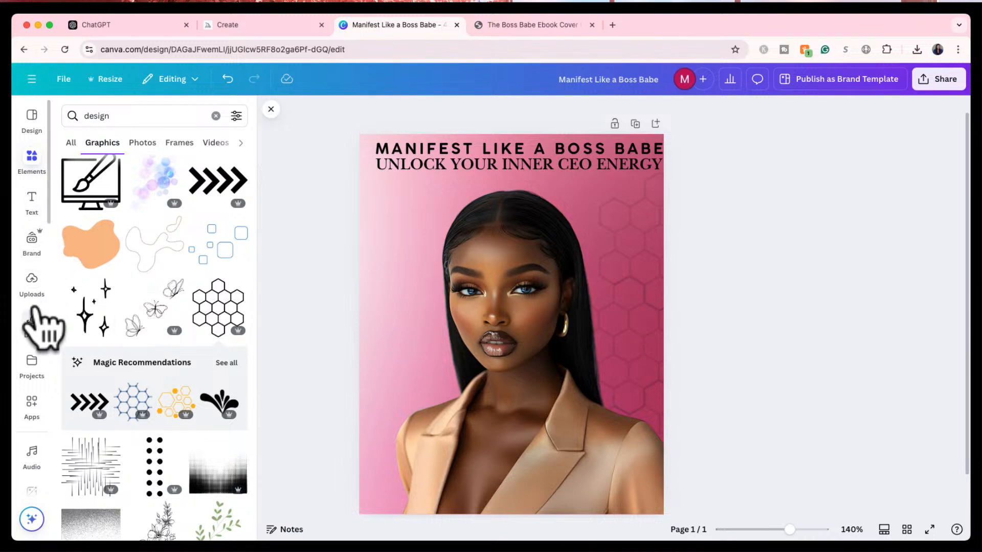
- Search the uploaded images for "car", look through the matching pictures, and clear the search
click(29, 283)
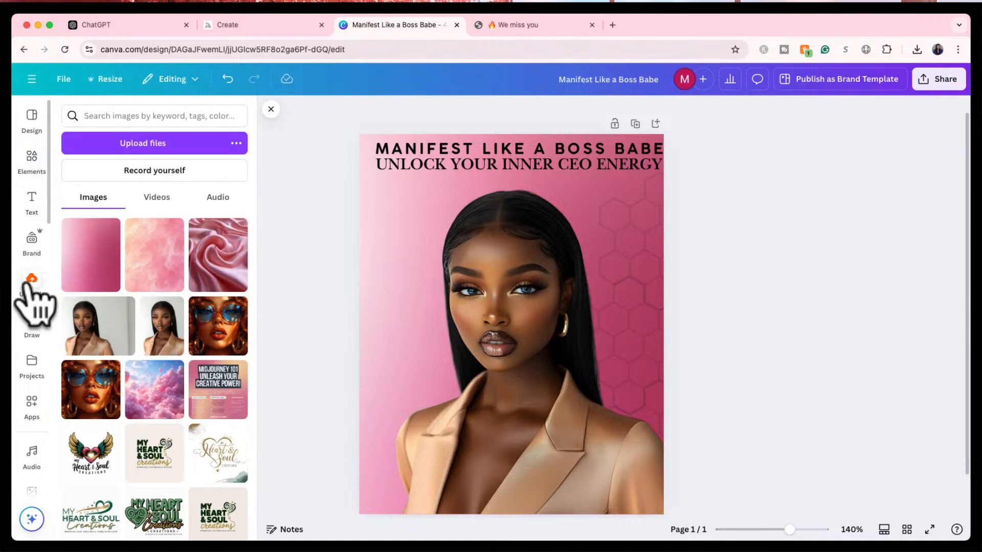
click(135, 116)
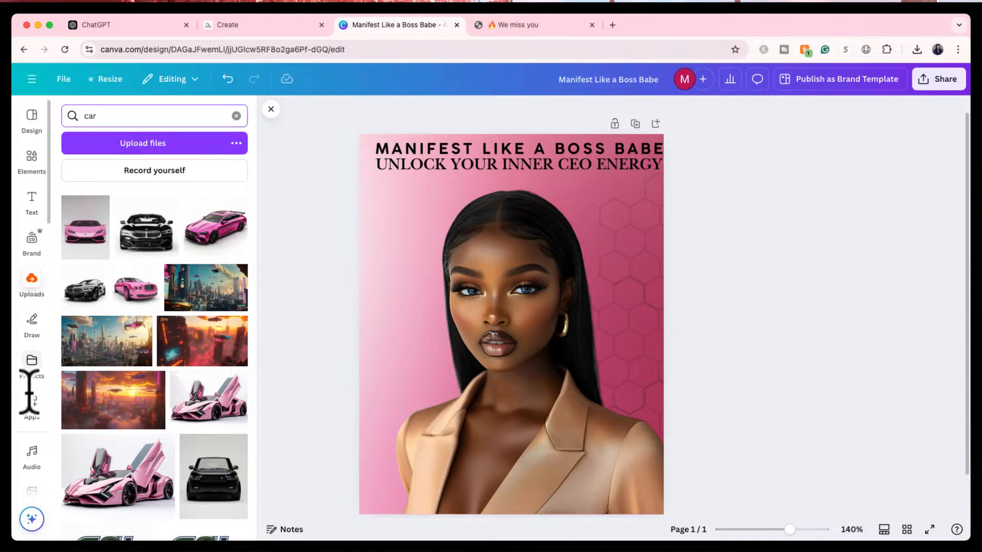
scroll(215, 498, down, 10)
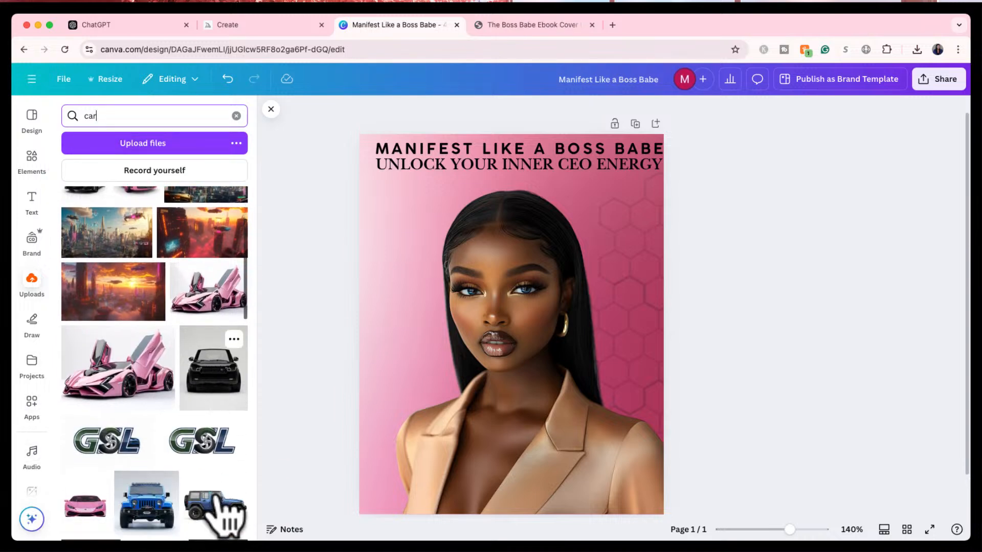
scroll(192, 475, down, 3)
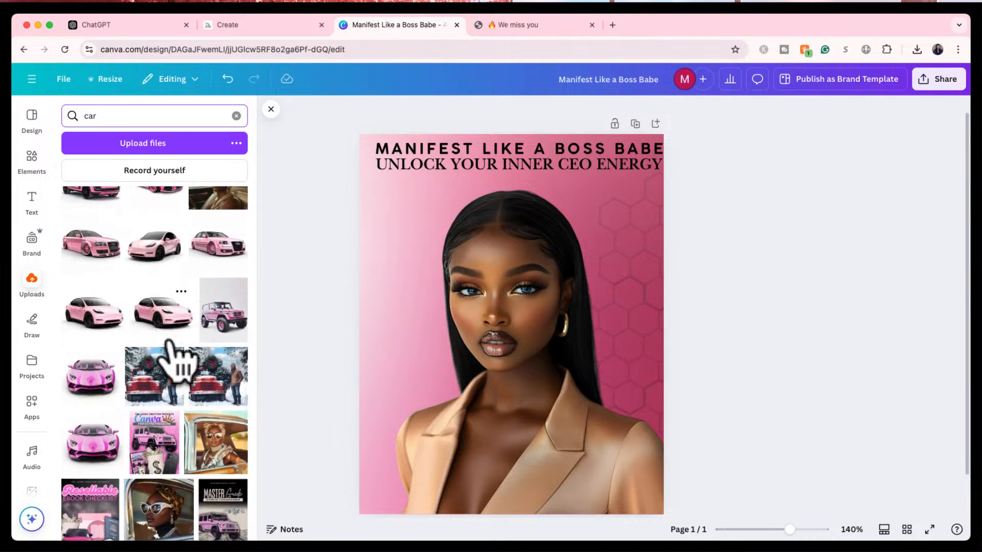
click(236, 117)
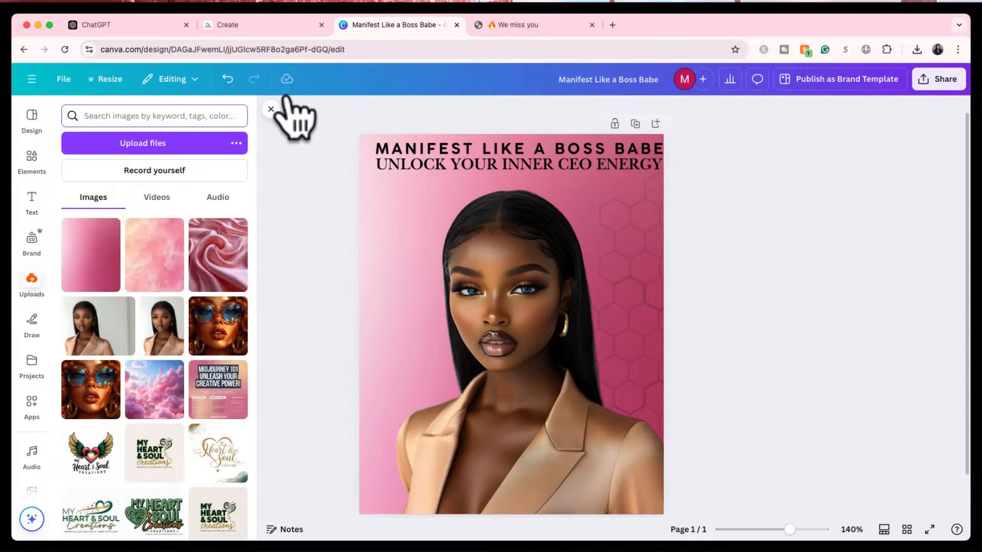
- Switch to ChatGPT, ask "what is the top sports car of the year 2024", and copy the name McLaren Artura from the answer
click(284, 23)
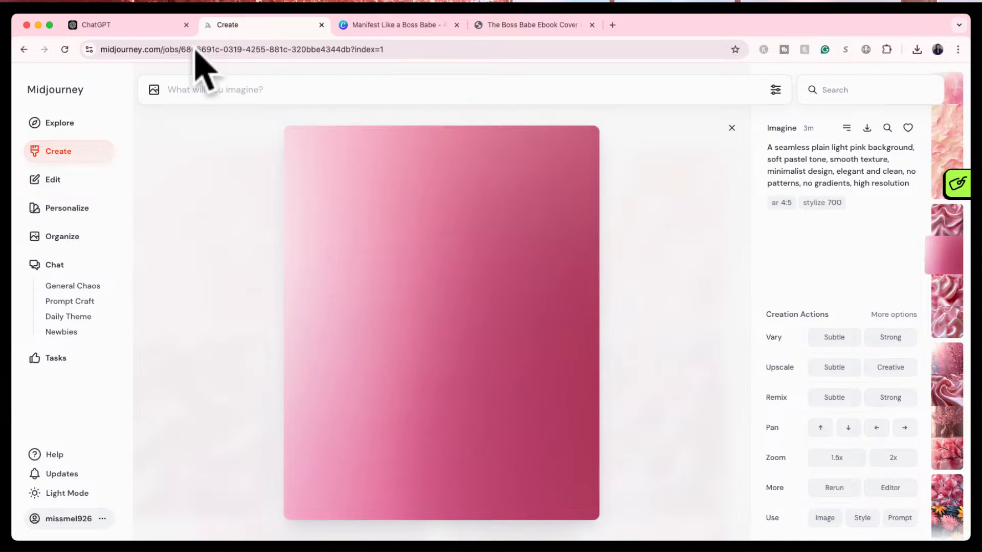
click(134, 24)
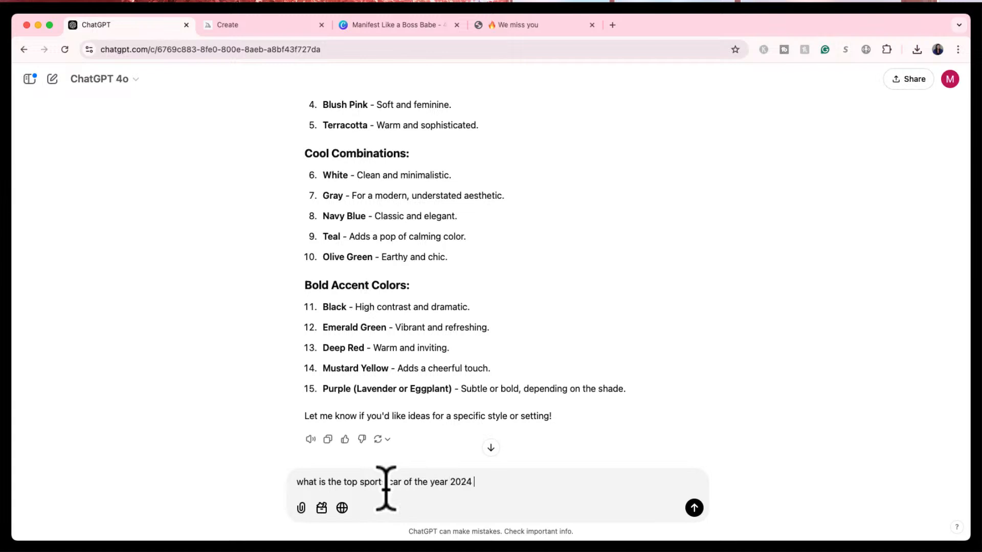
key(Return)
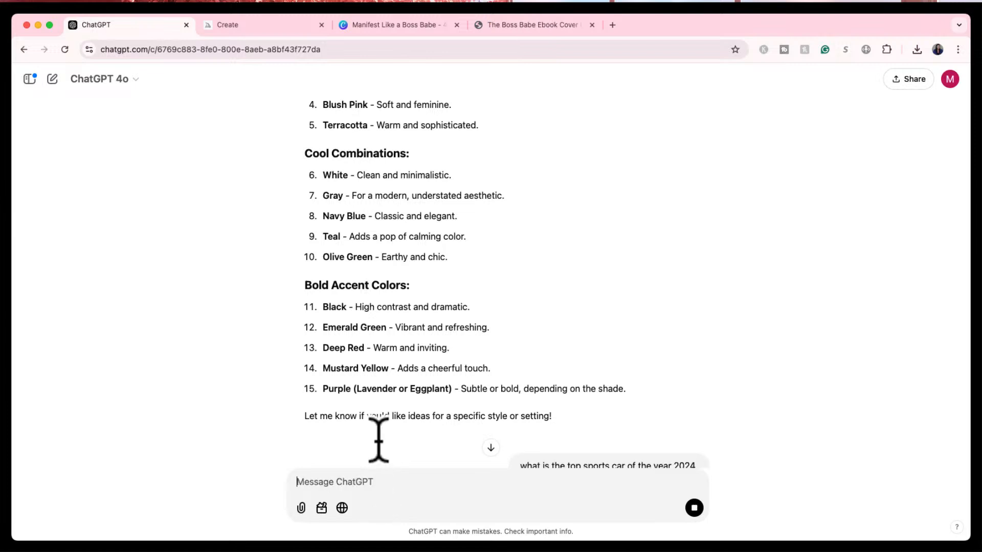
click(488, 449)
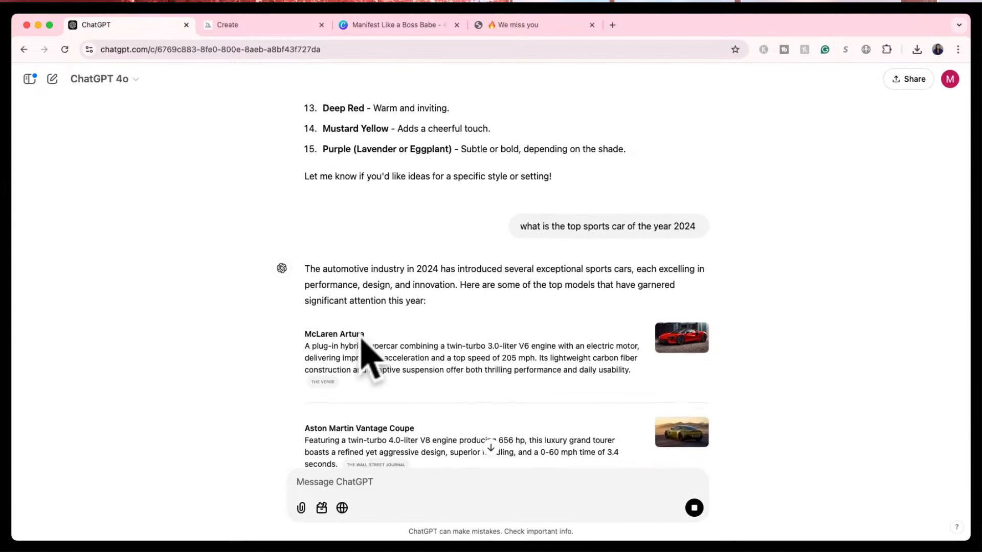
drag(306, 334, 381, 334)
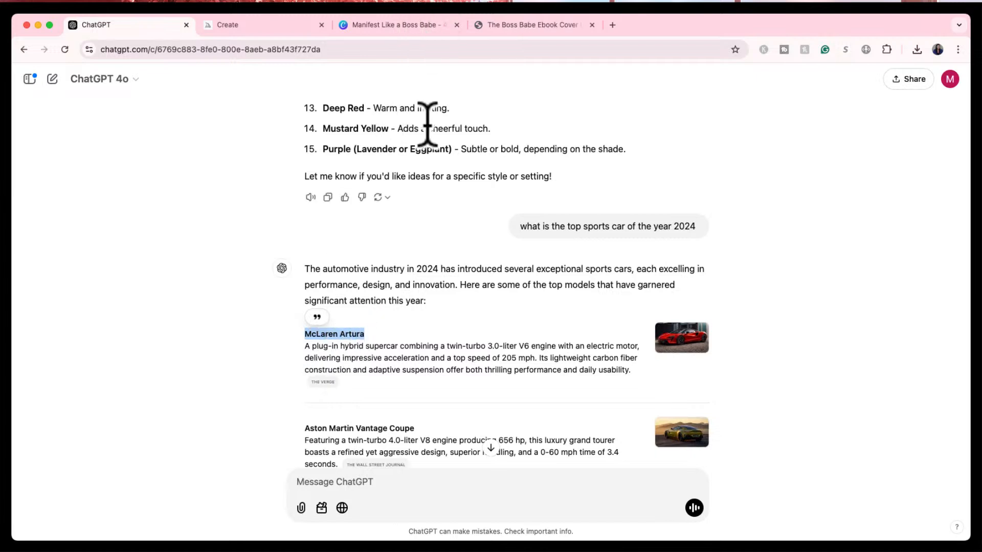
- Switch to Midjourney and generate images from the prompt "pink McLaren Artura white background"
click(291, 26)
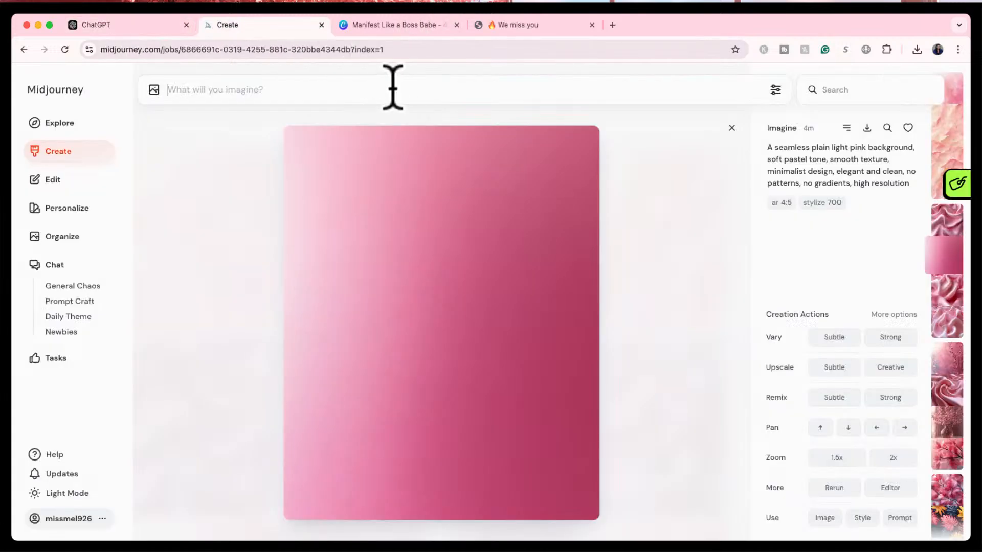
click(172, 90)
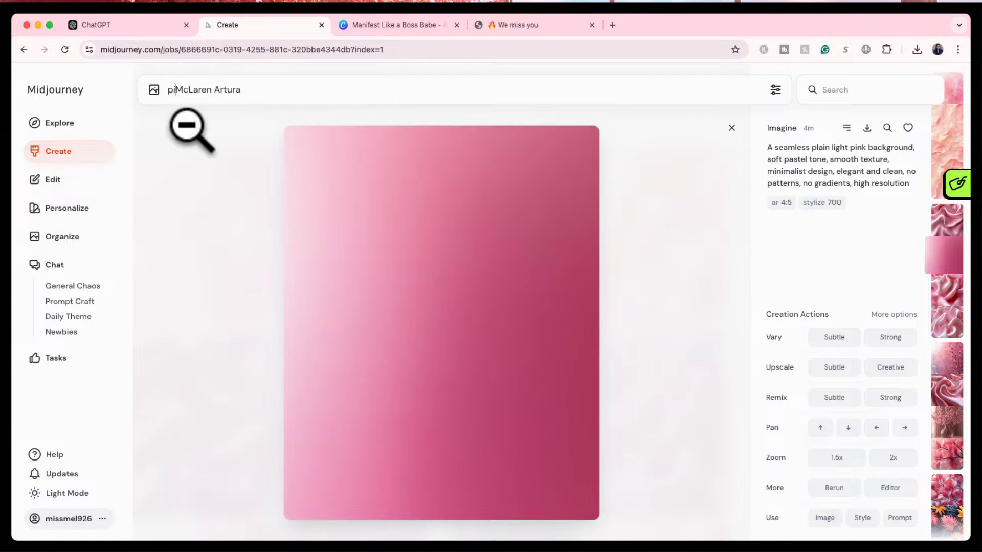
click(270, 92)
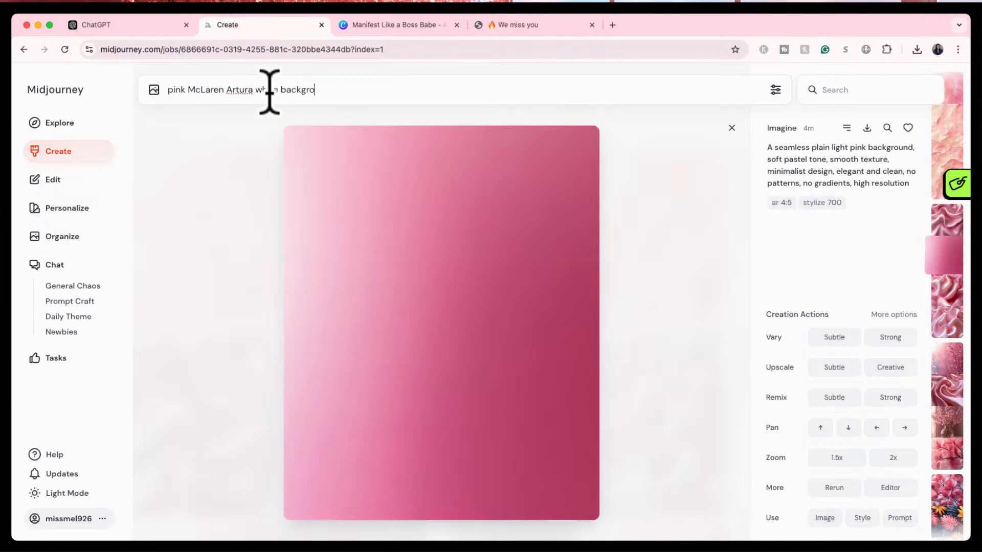
key(Return)
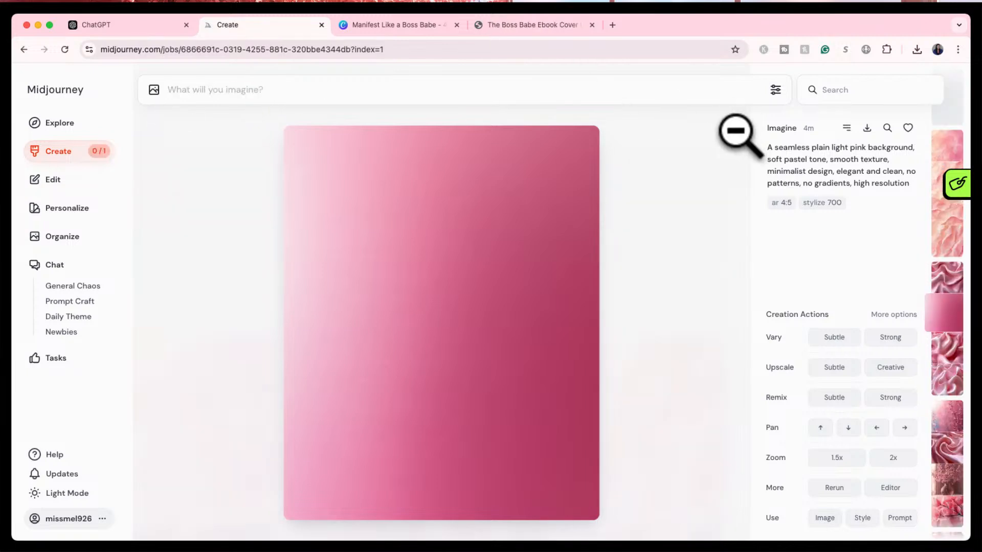
click(732, 128)
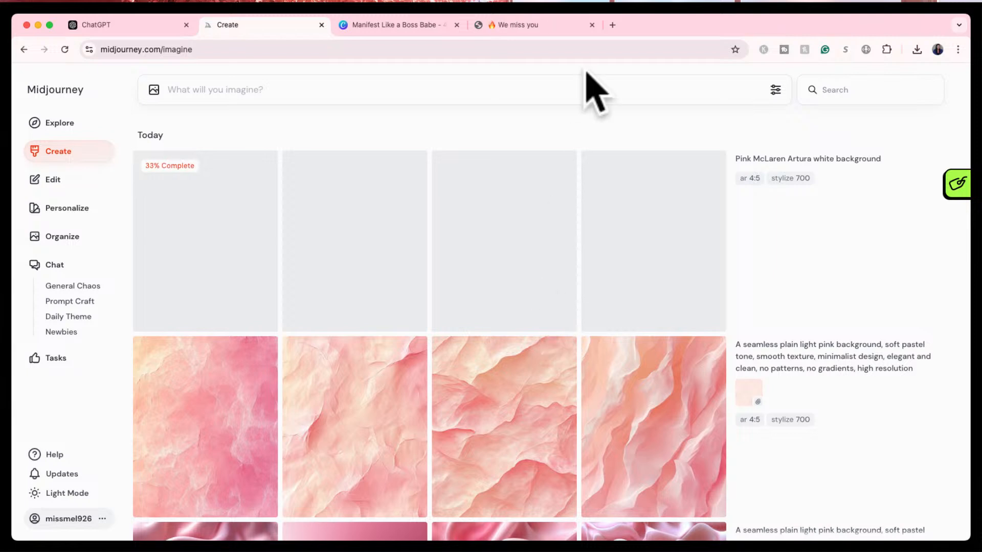
- Compare the generated cars with the Canva cover, and download the Midjourney image of the pink car in front of the glass building
click(398, 28)
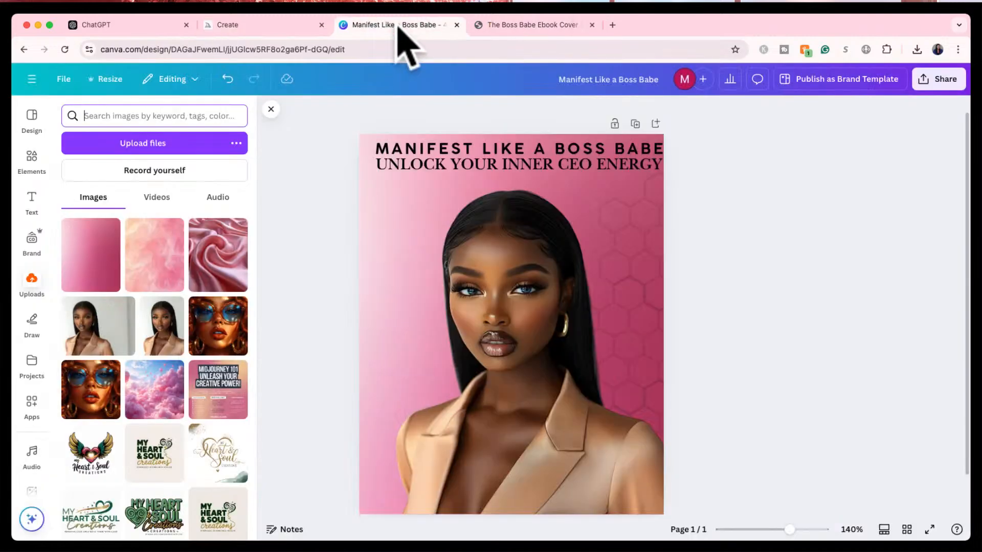
click(284, 25)
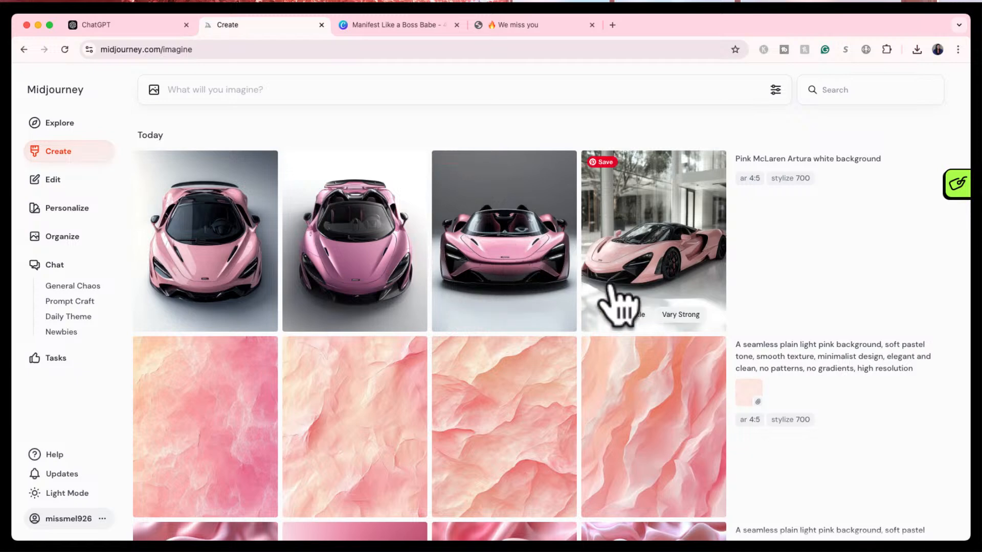
click(419, 31)
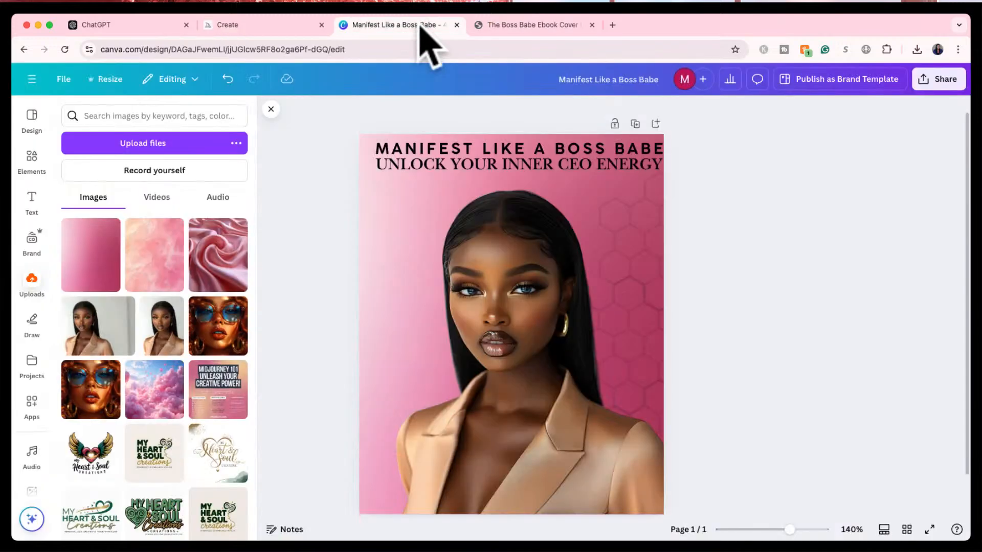
click(293, 28)
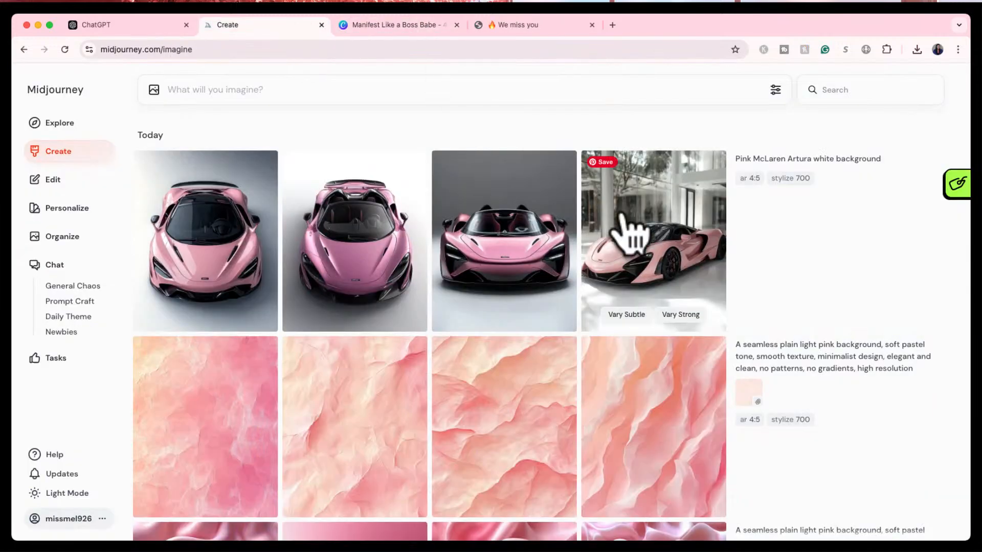
click(634, 233)
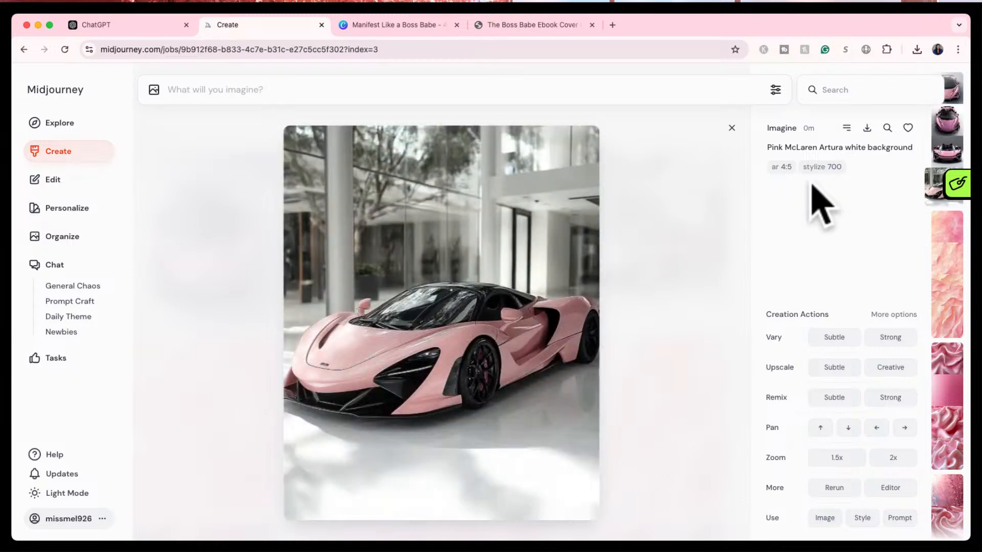
click(867, 128)
- Generate another set of images from the prompt "faint view of nyc skyline"
click(415, 95)
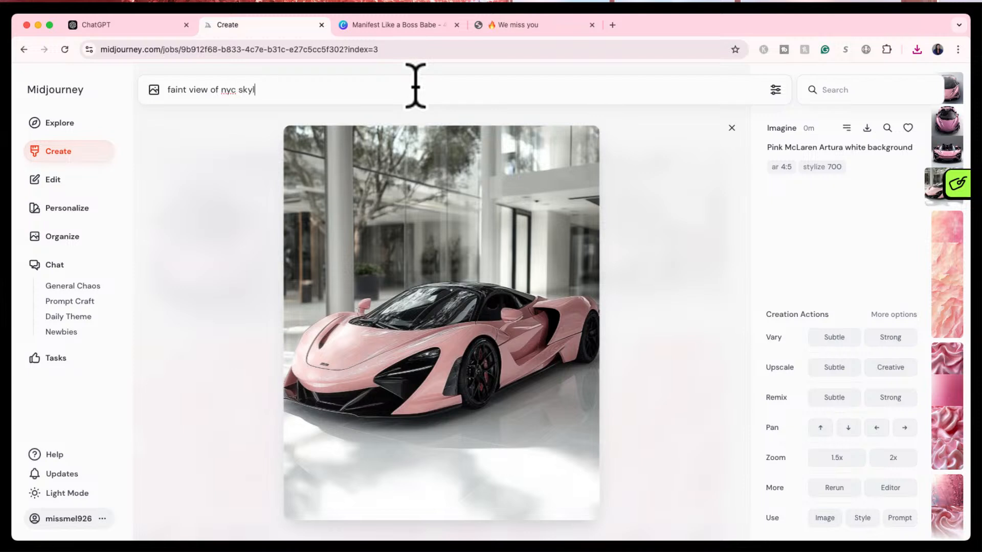
key(Return)
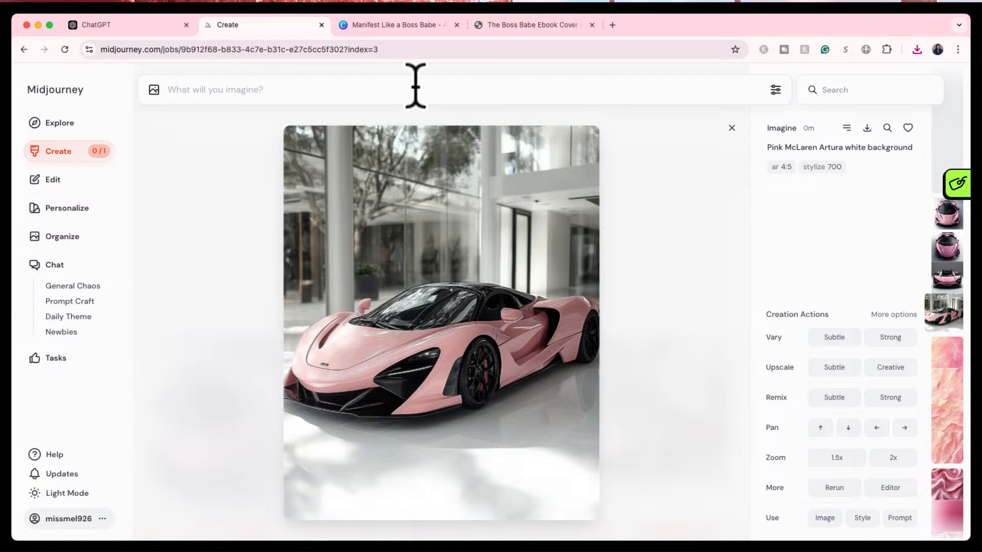
click(81, 151)
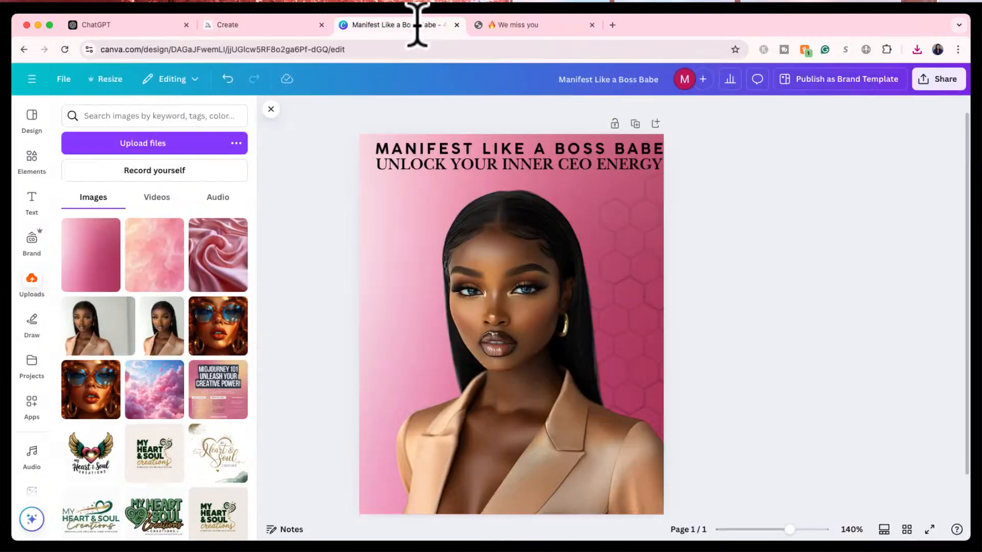
- Switch to Canva, add the downloaded pink car picture, remove its background, and place the car in the cover's lower-right corner
click(416, 25)
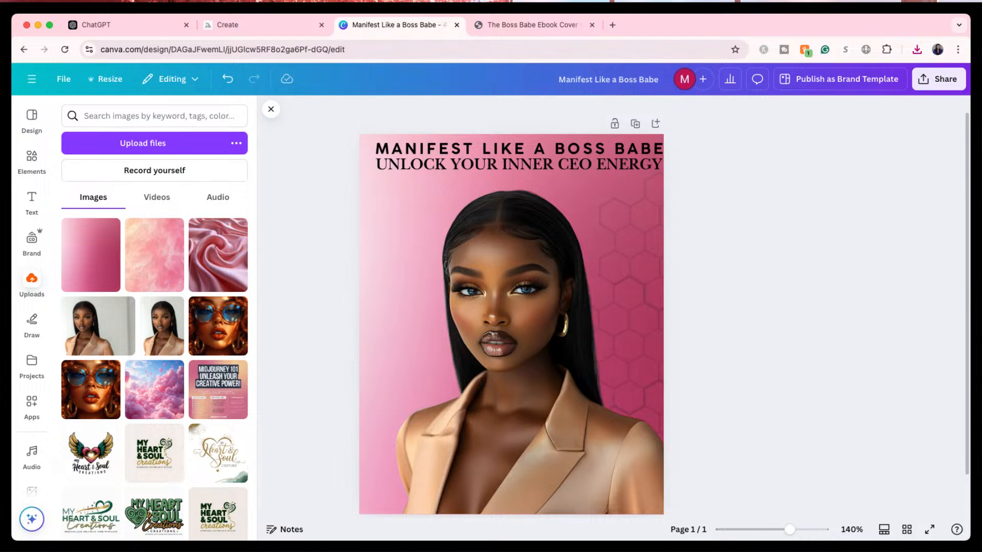
drag(725, 465, 618, 376)
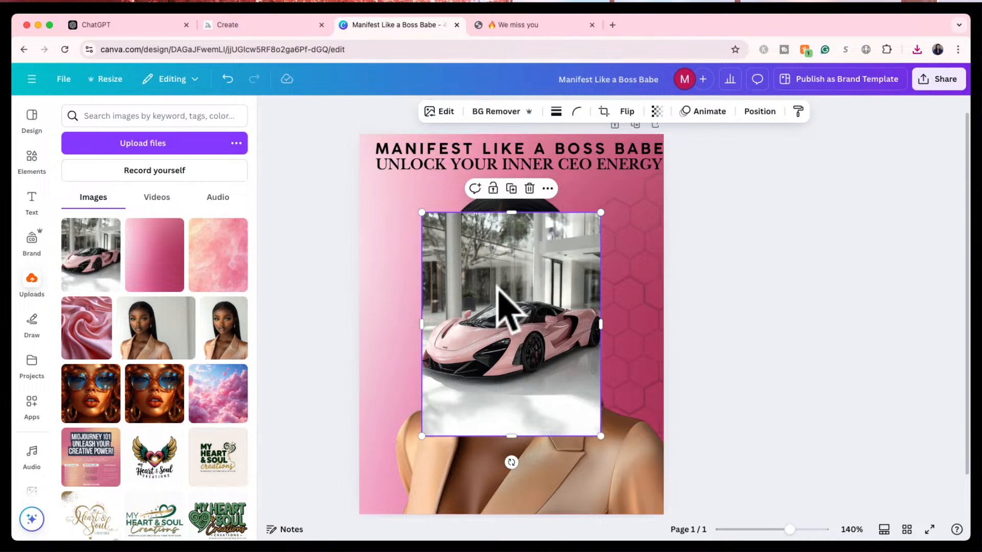
click(499, 111)
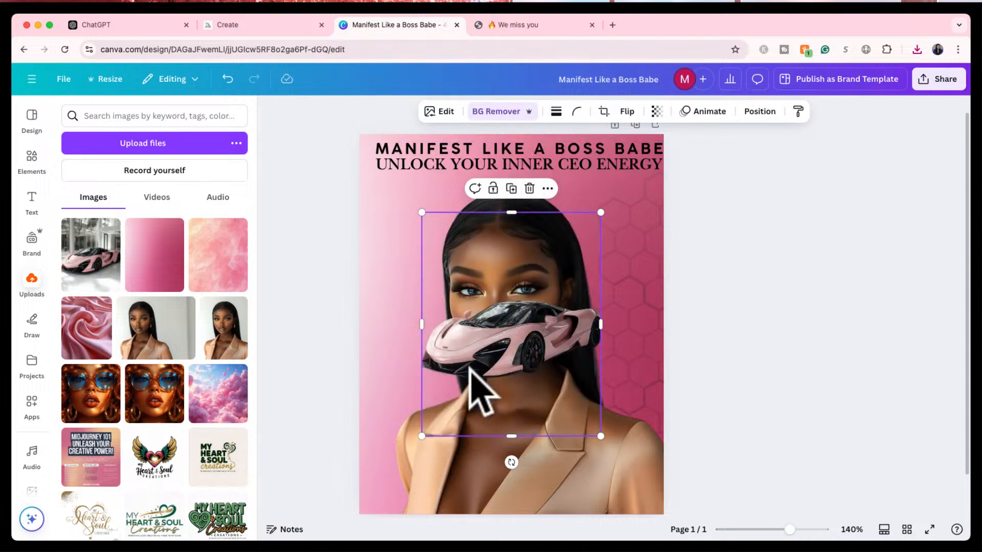
drag(500, 338, 618, 480)
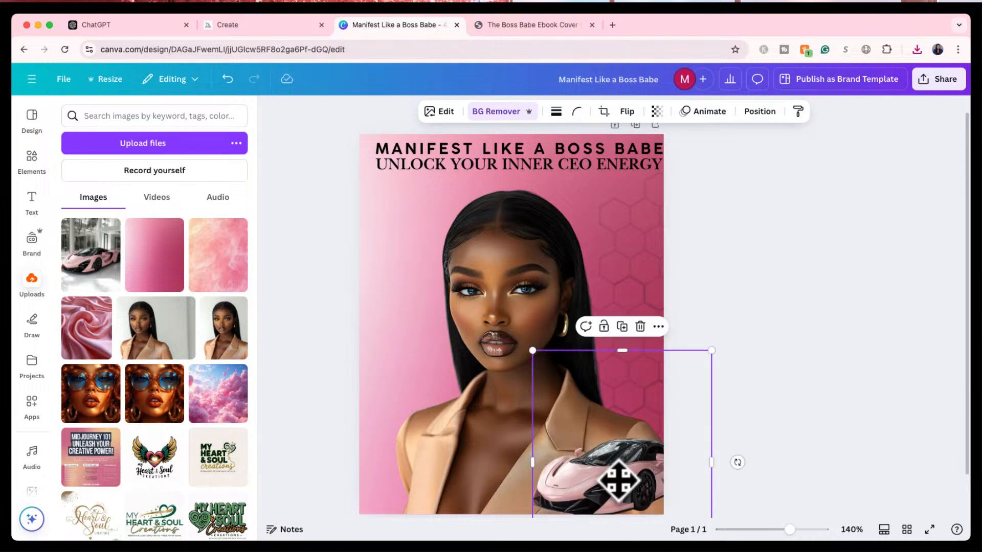
click(736, 217)
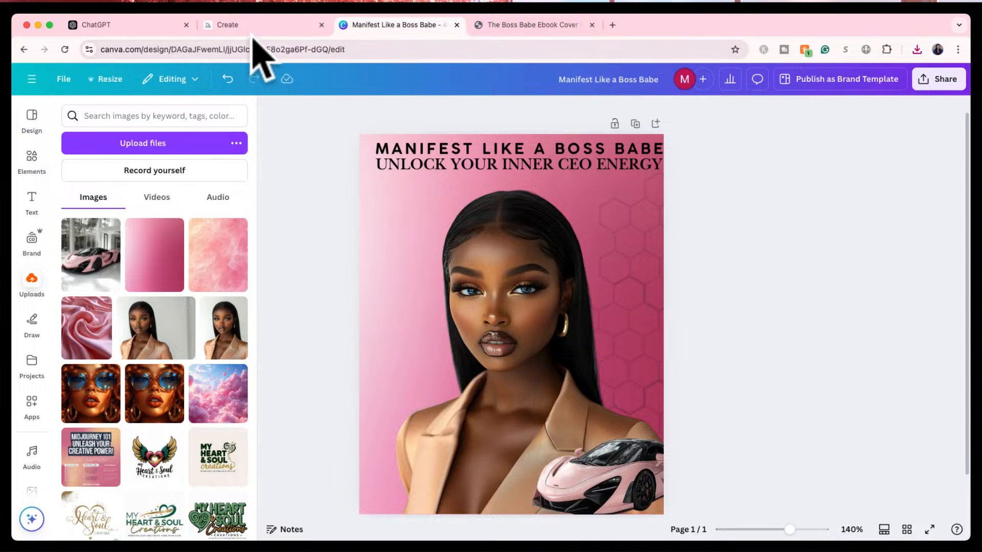
- Switch to Midjourney and generate landscape 4:3 images from the prompt "faint silhouette view of nyc skyline. white background"
click(250, 26)
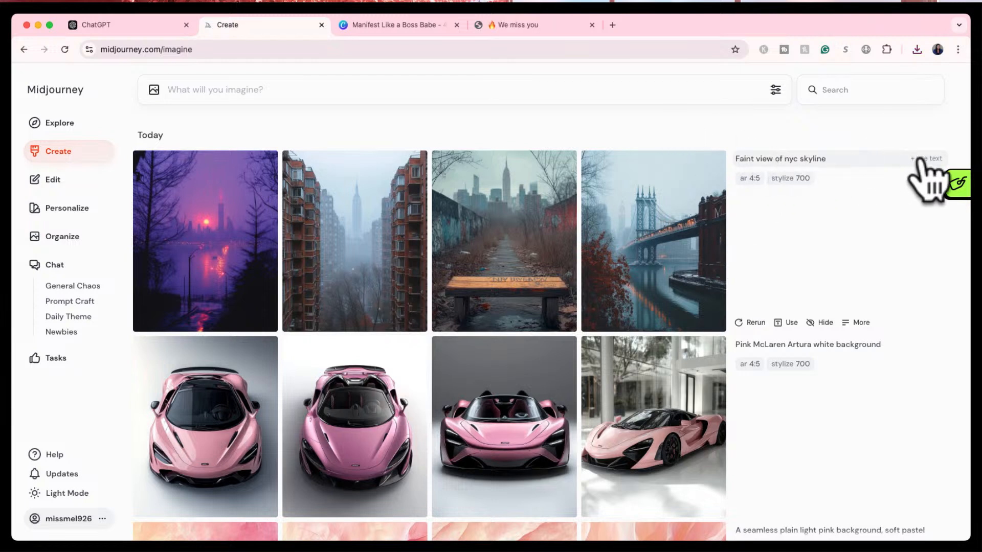
click(923, 159)
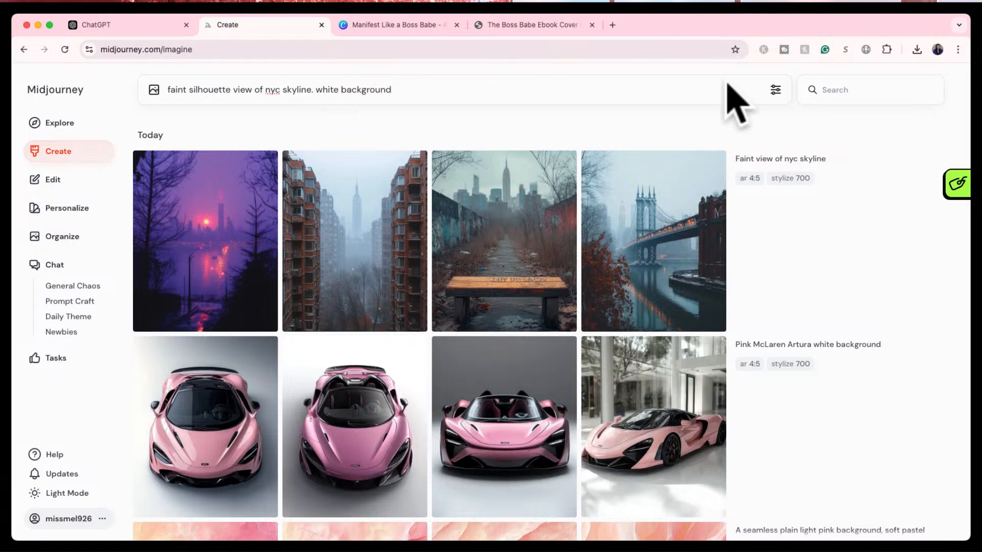
click(774, 91)
click(416, 185)
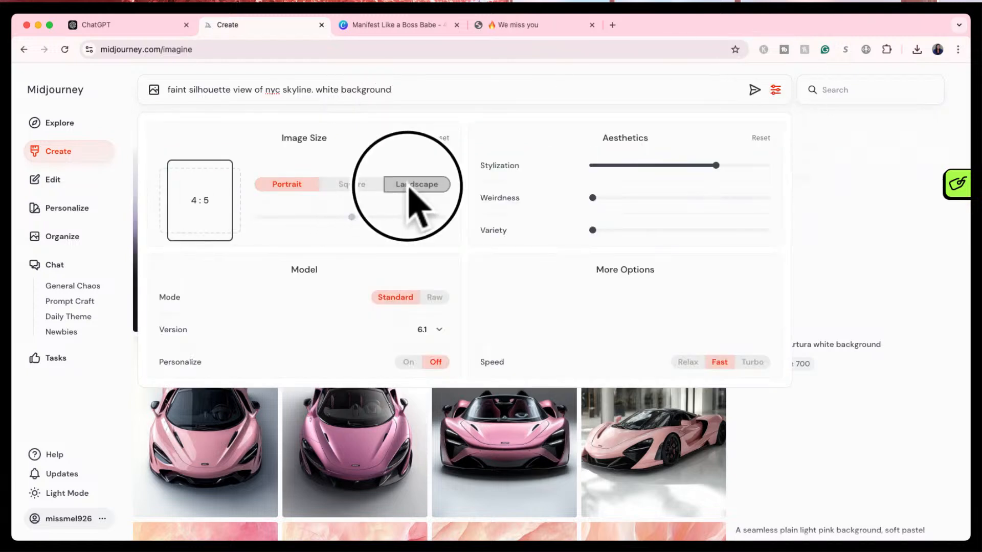
click(755, 90)
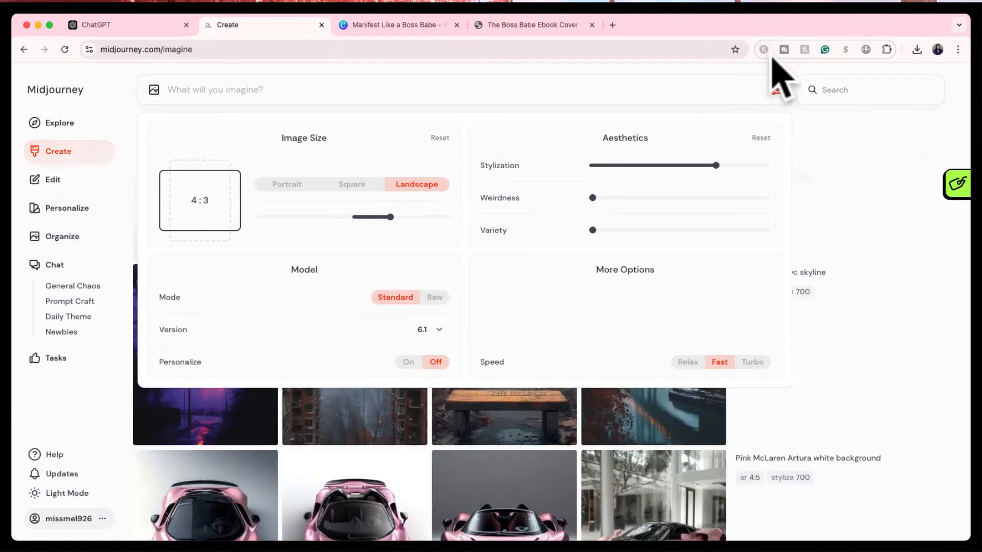
click(775, 91)
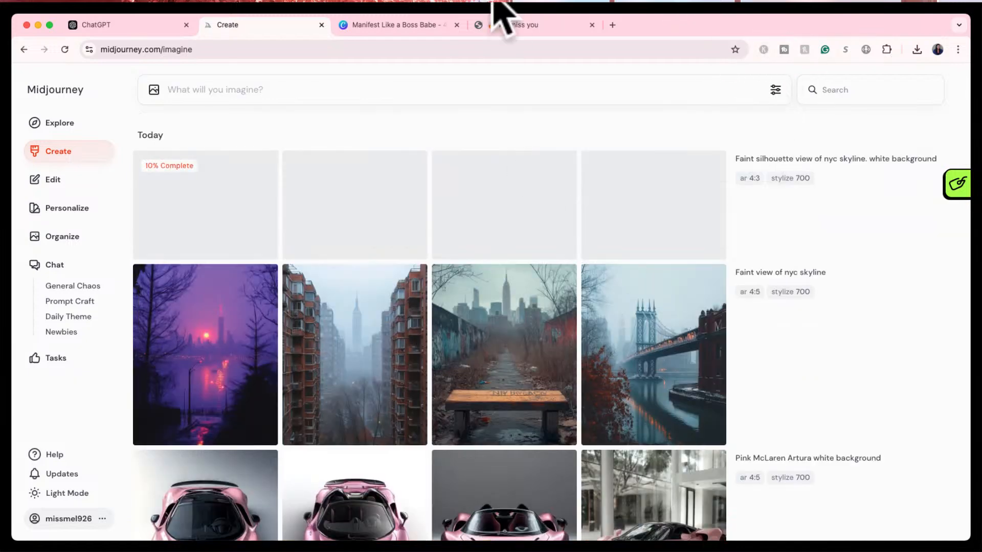
- Switch to Canva, shift the pink car slightly down and right, and delete it from the cover
click(394, 25)
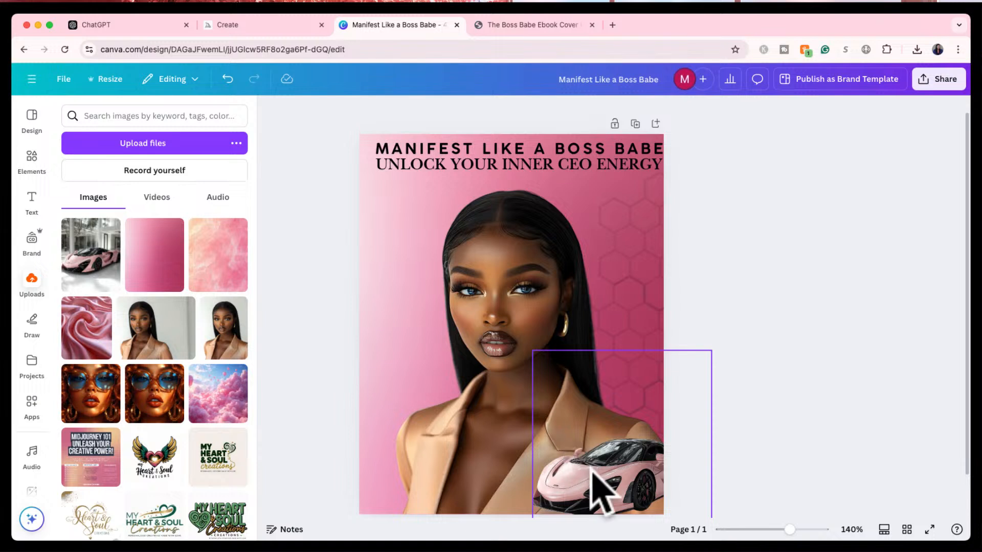
mouse_move(613, 500)
mouse_down()
mouse_move(607, 397)
mouse_move(591, 383)
mouse_move(621, 492)
mouse_up()
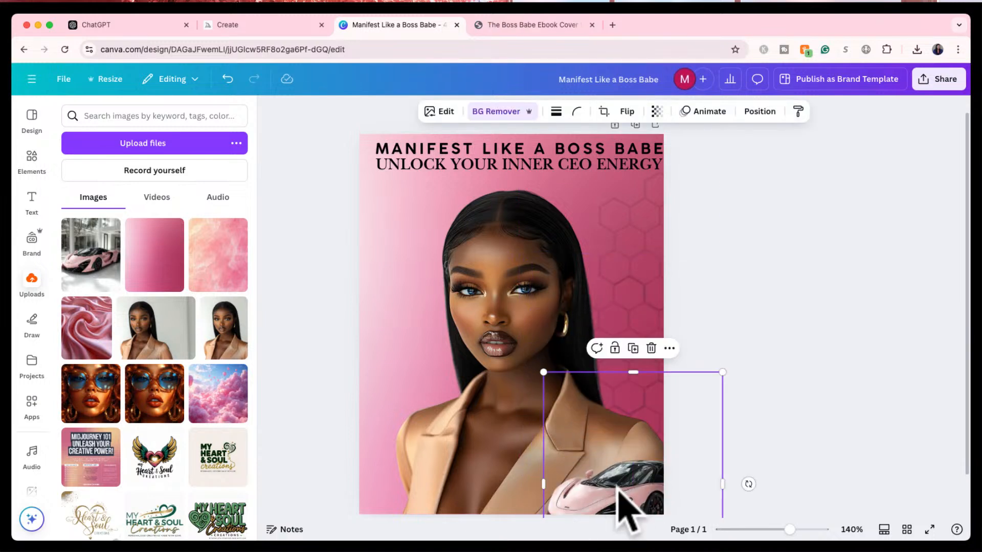
key(Delete)
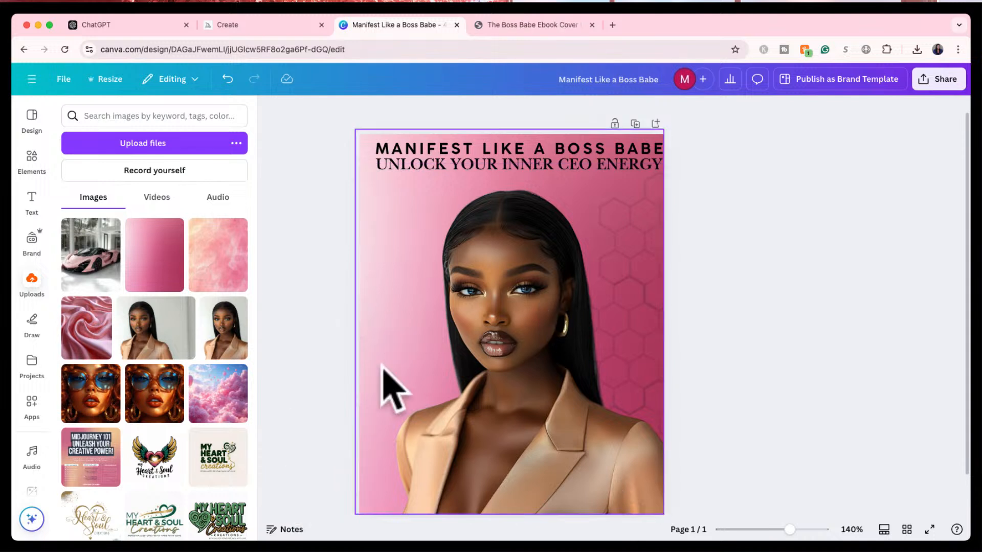
- Try moving the upper hexagon pattern down beside the portrait, and undo the move
click(639, 206)
drag(639, 206, 631, 304)
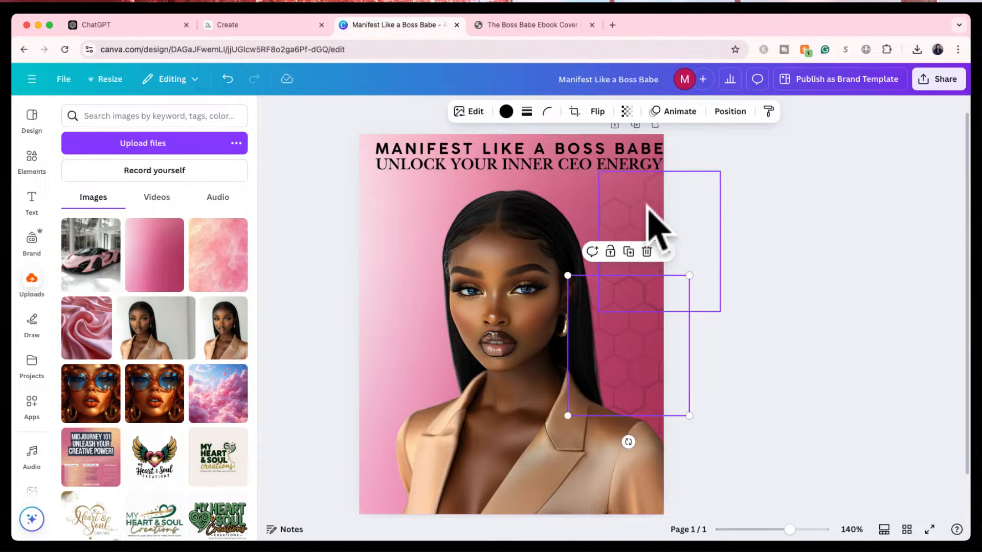
key(super+z)
click(778, 183)
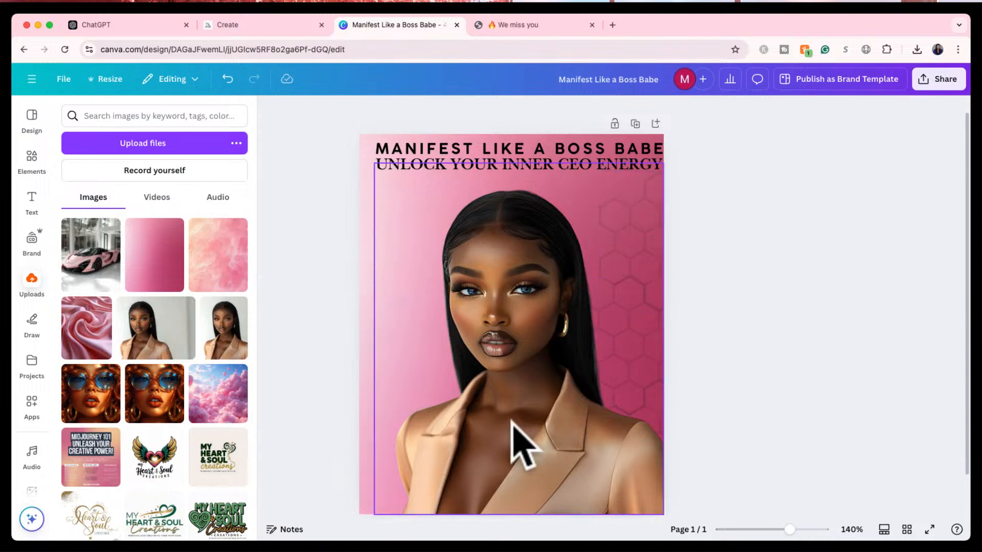
- Move the woman's cutout portrait right so that its shoulder runs off the cover's right edge
drag(511, 421, 556, 421)
click(593, 338)
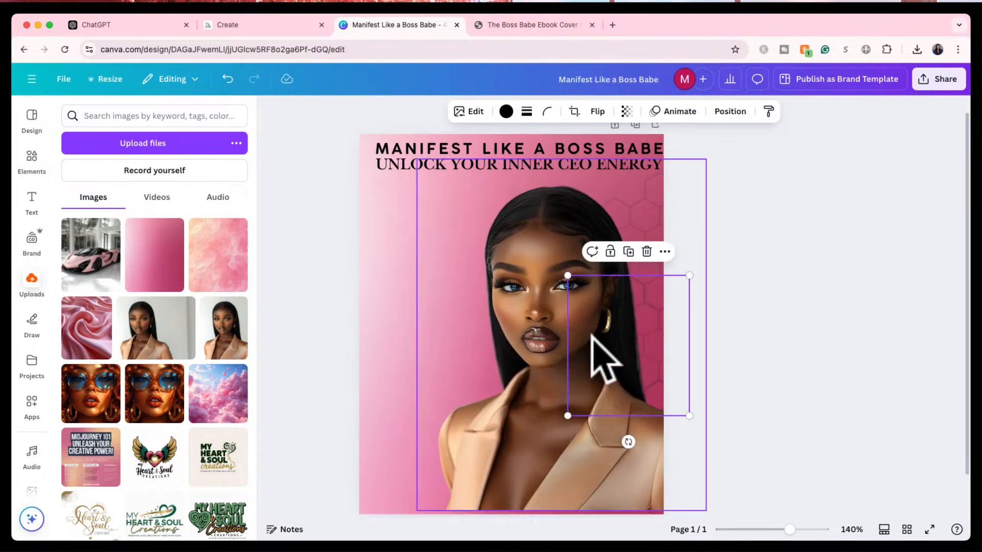
click(711, 347)
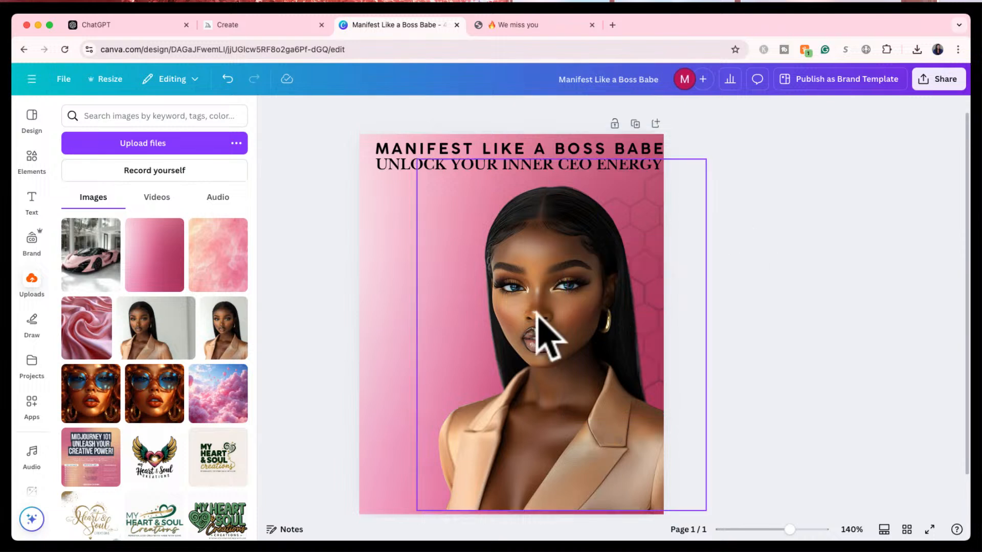
- Nudge the woman's cutout portrait slightly left on the cover
click(538, 318)
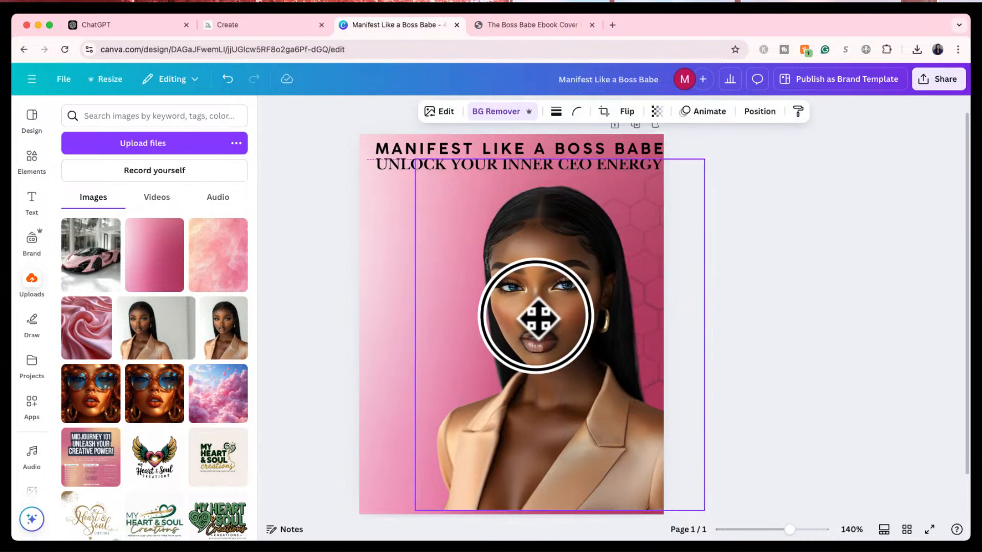
click(780, 207)
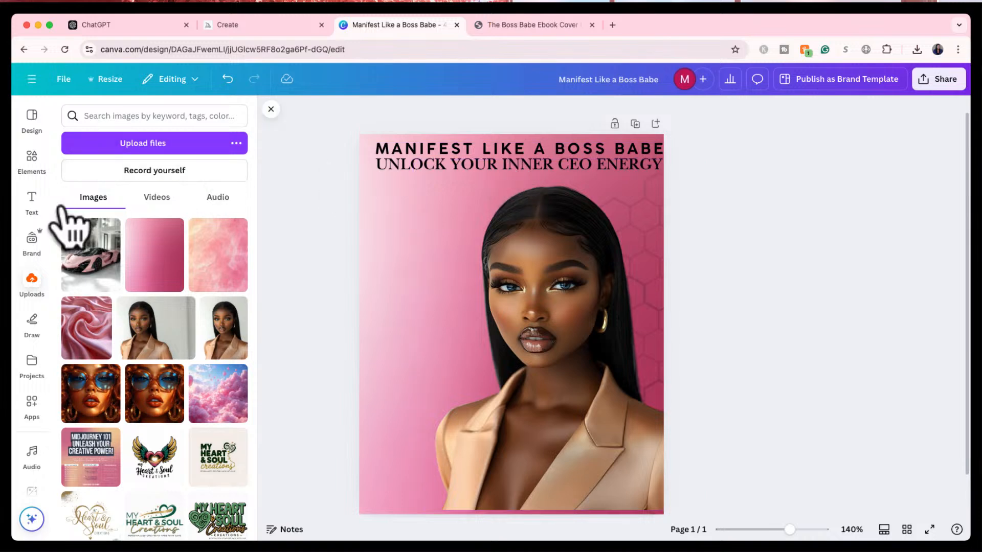
- Switch to Midjourney and download the second and third skyline images, the dark blue and the black silhouette on white
click(272, 24)
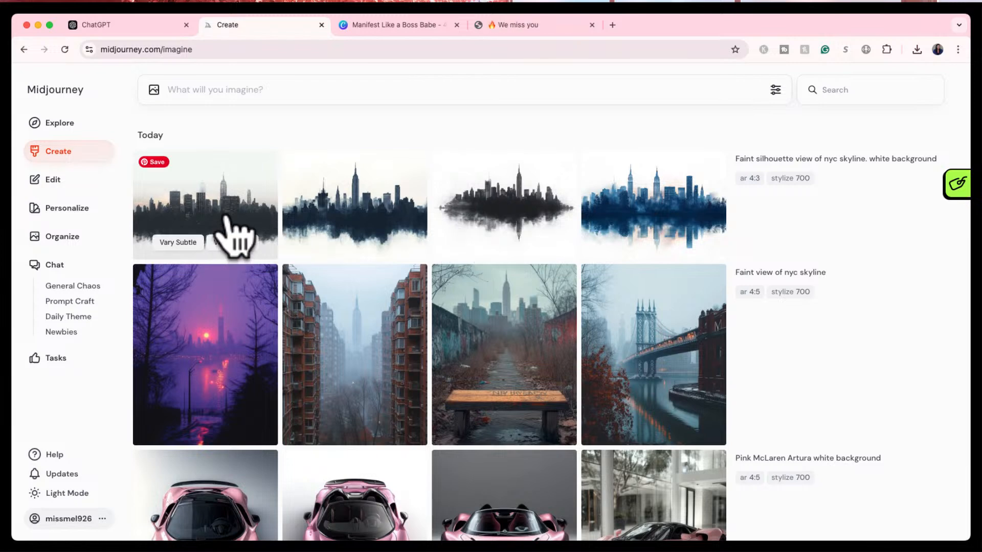
click(389, 222)
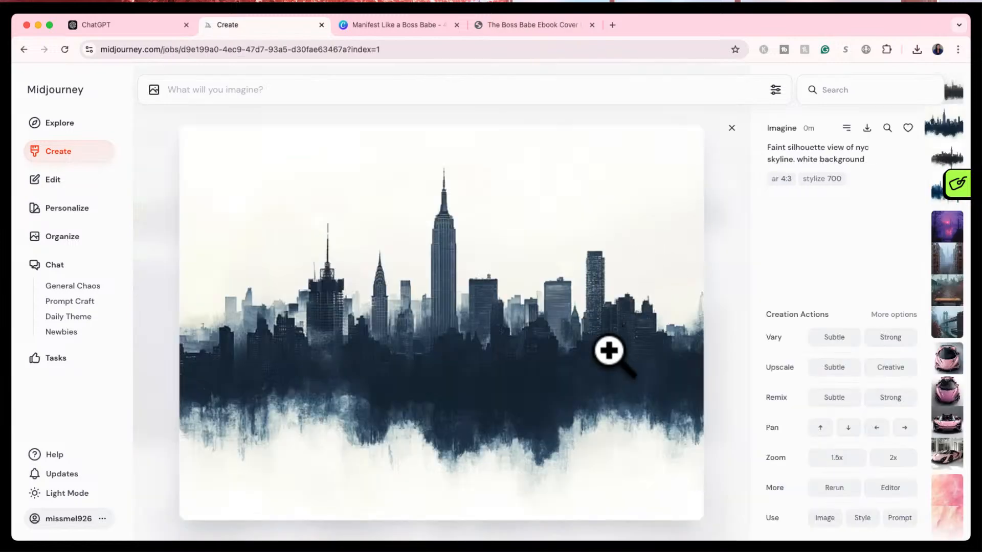
click(731, 127)
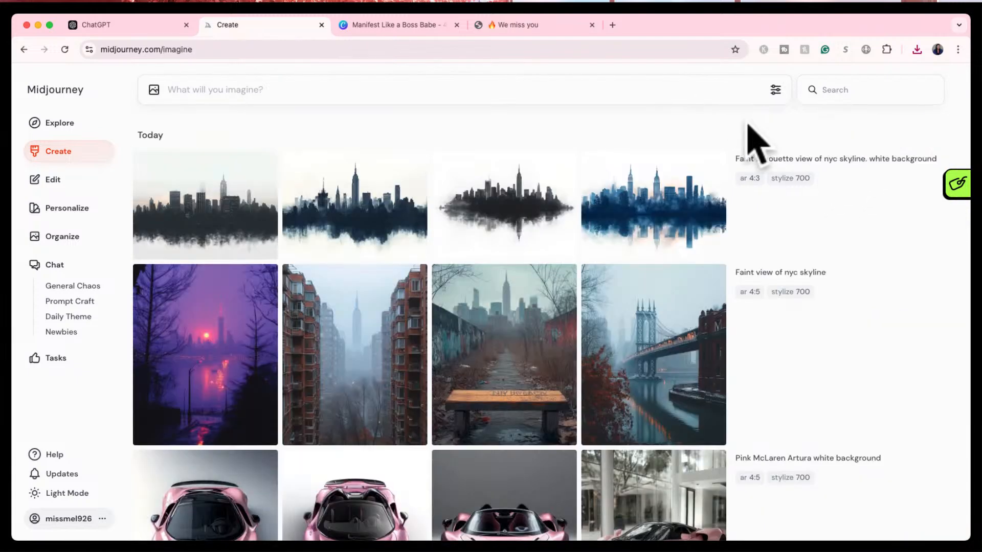
click(537, 198)
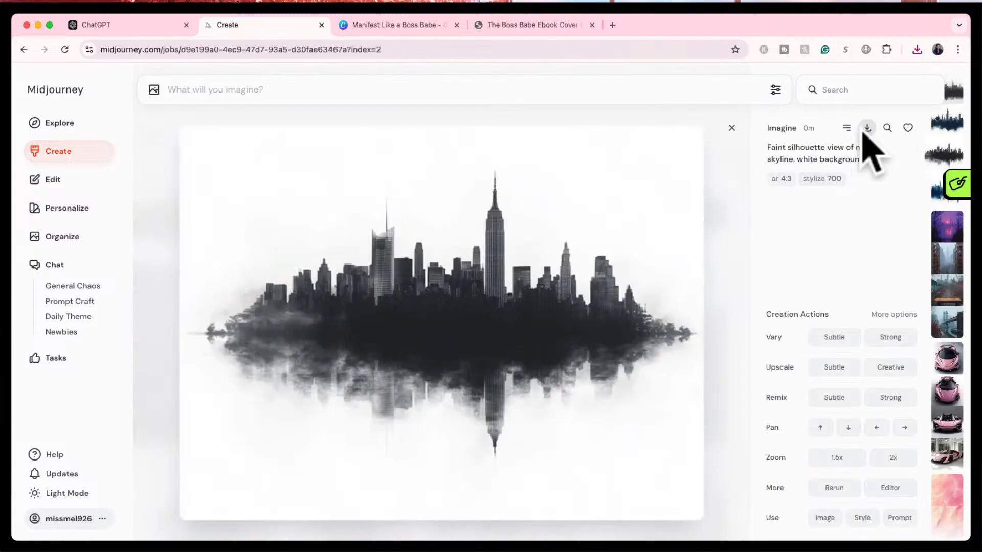
- Switch to Canva, add both downloaded skyline images to the cover, and delete the dark blue one
click(383, 26)
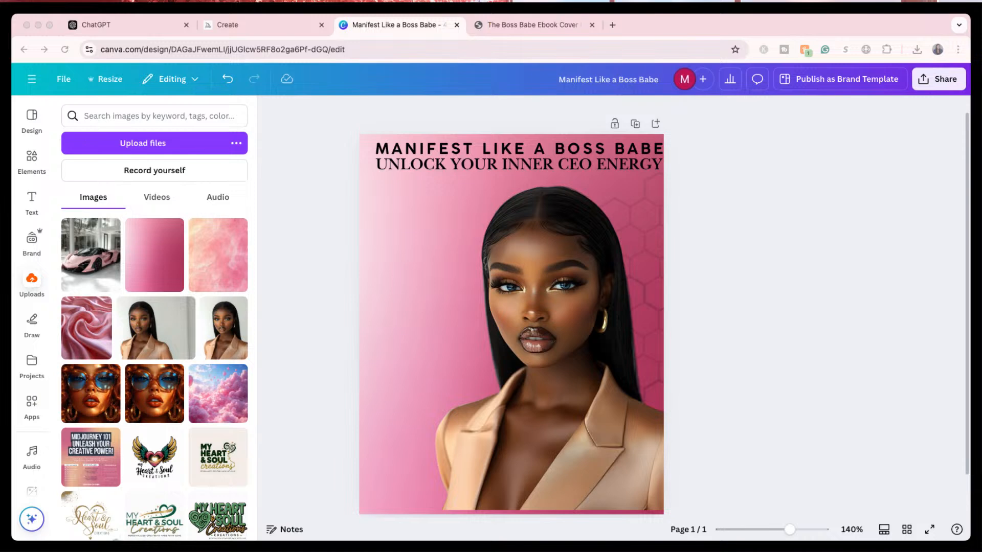
drag(979, 449, 567, 391)
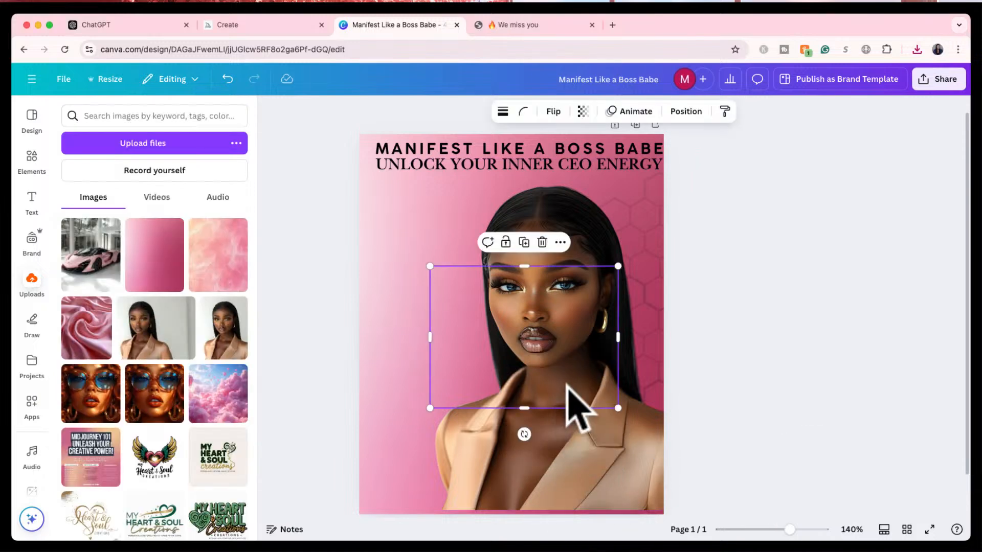
drag(529, 362, 560, 496)
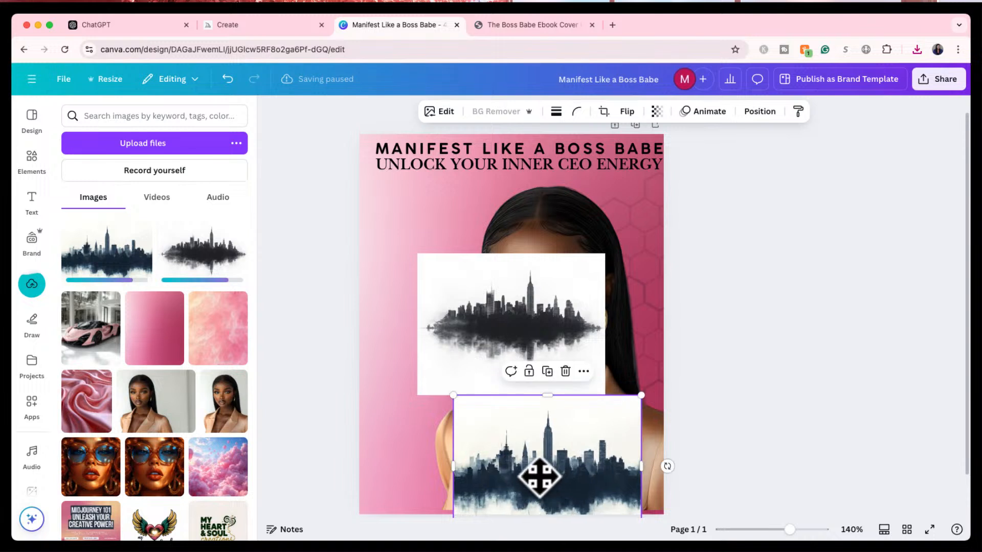
key(Delete)
- Move the black skyline image up and left on the cover, and replace it with a version enhanced by Image Upscaler
click(467, 296)
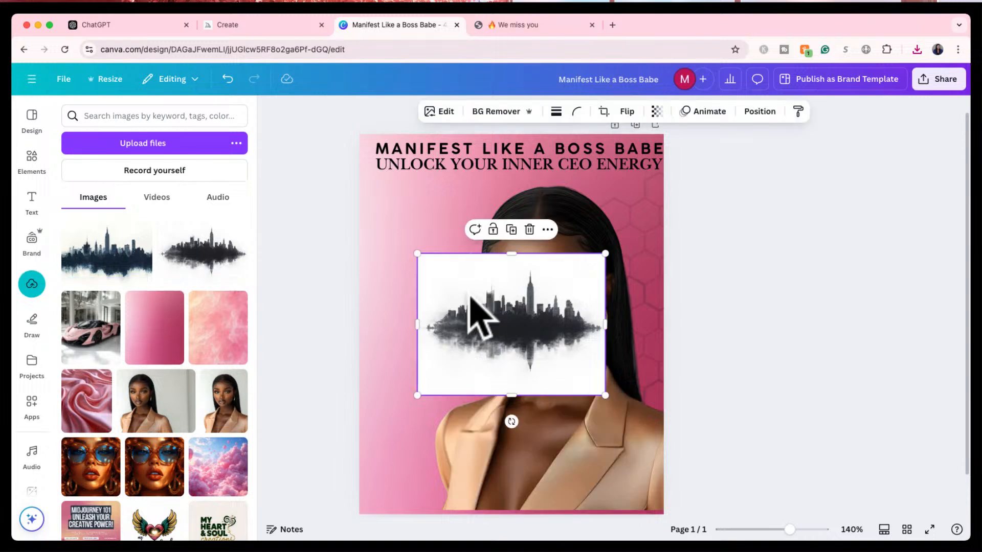
drag(467, 296, 438, 278)
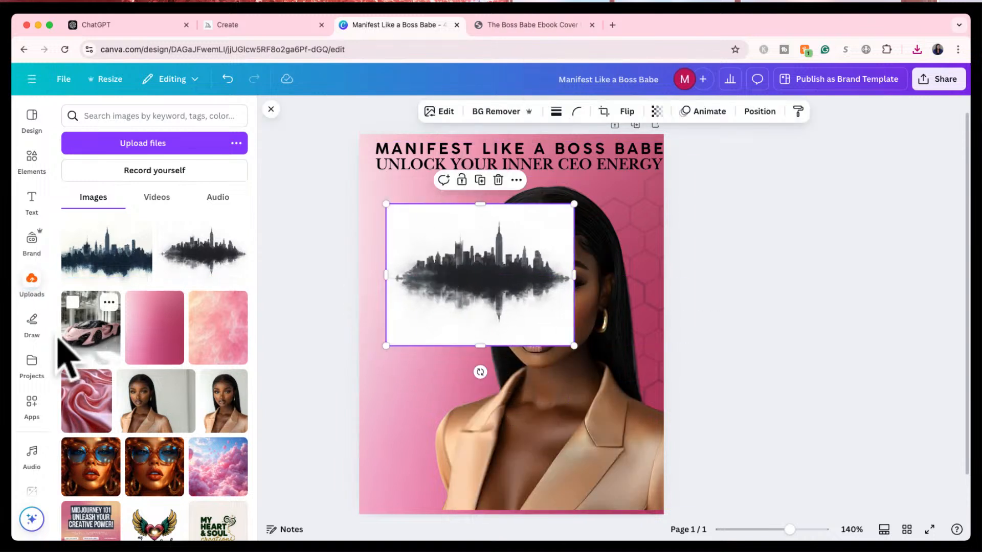
scroll(30, 443, down, 10)
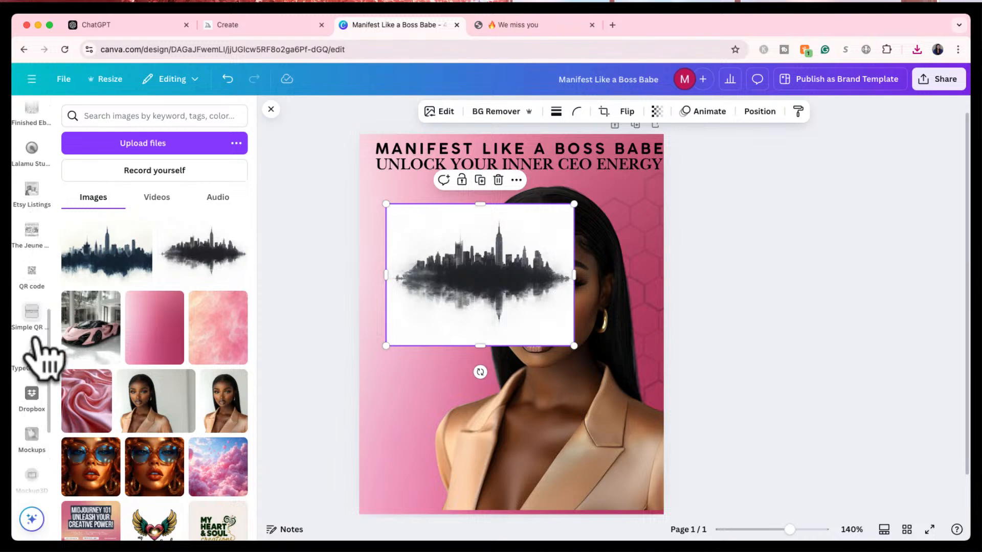
scroll(36, 340, down, 5)
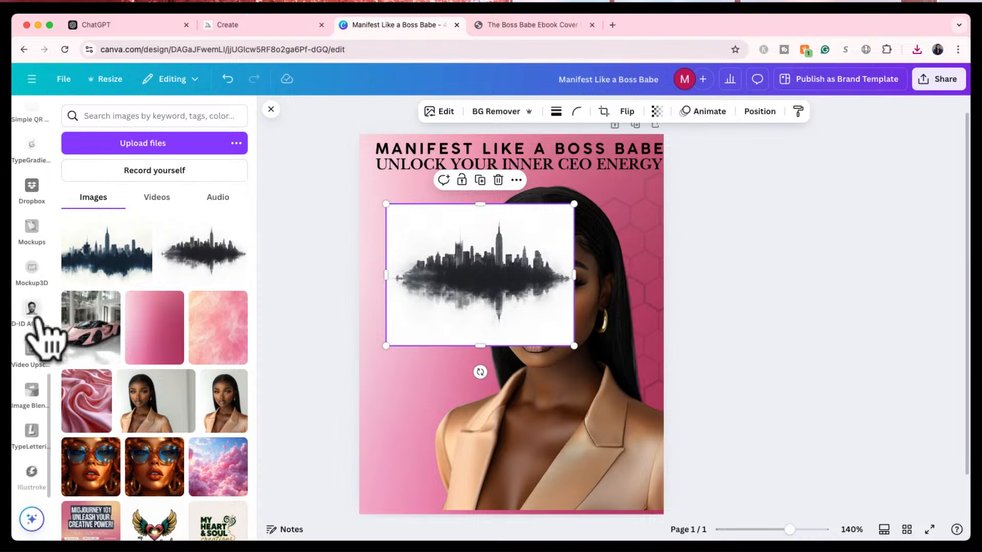
scroll(35, 317, up, 6)
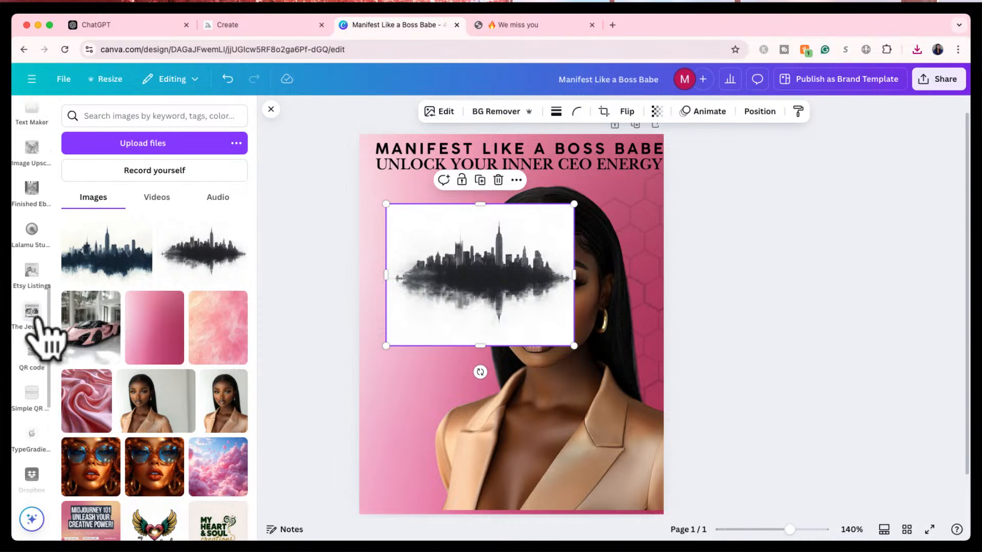
click(31, 296)
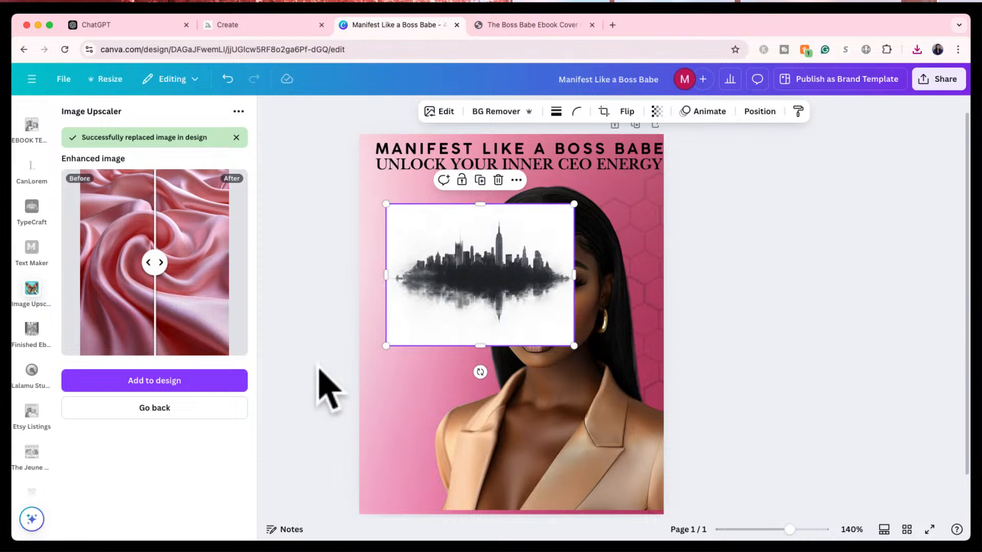
click(134, 409)
click(161, 429)
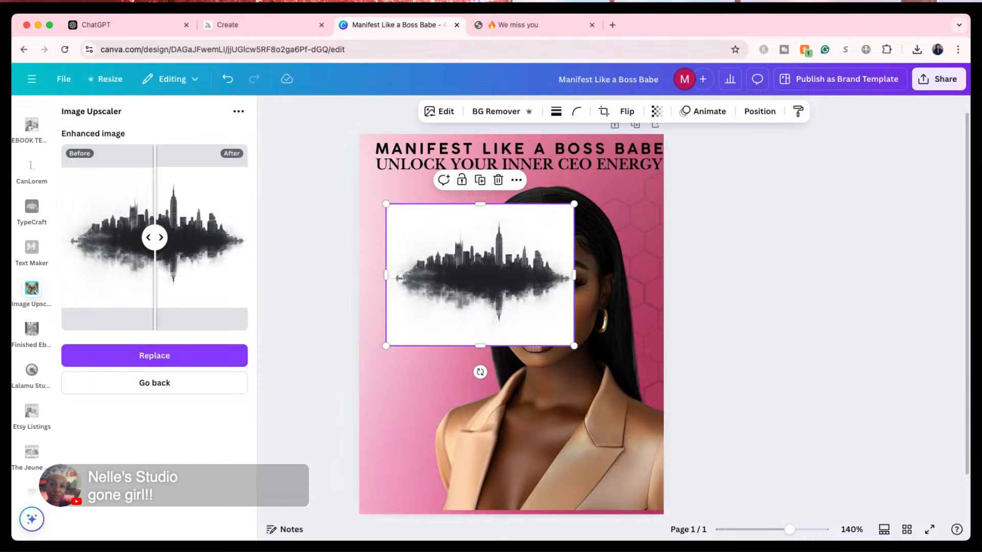
click(135, 358)
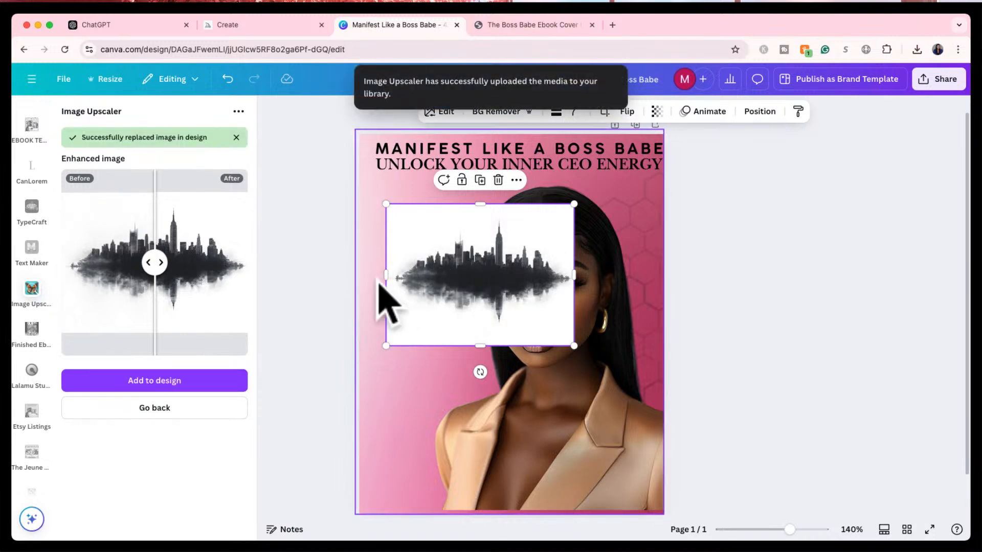
- Remove the skyline image's background and enlarge it across the cover's full width along the bottom edge, in front of the portrait
click(457, 280)
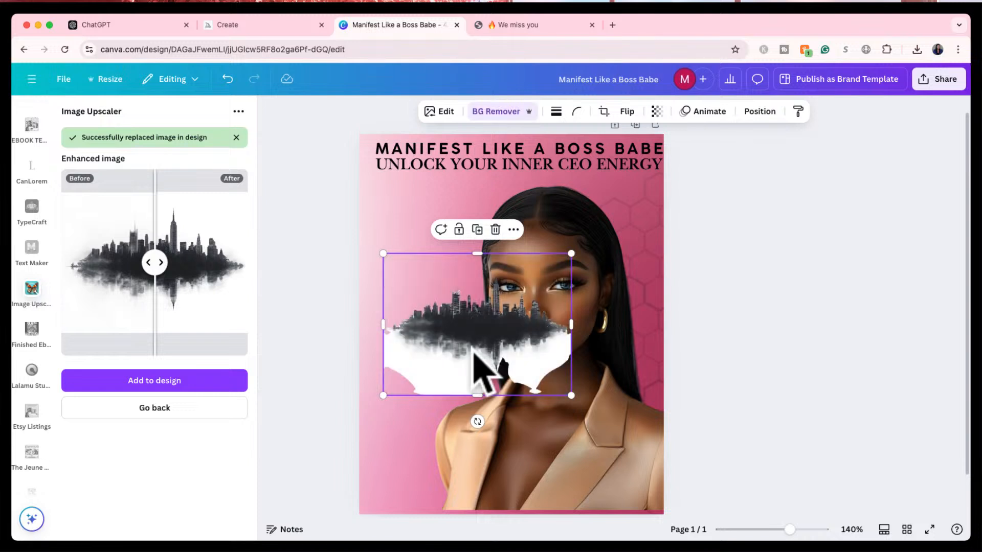
drag(383, 395, 271, 545)
drag(500, 390, 590, 487)
click(737, 340)
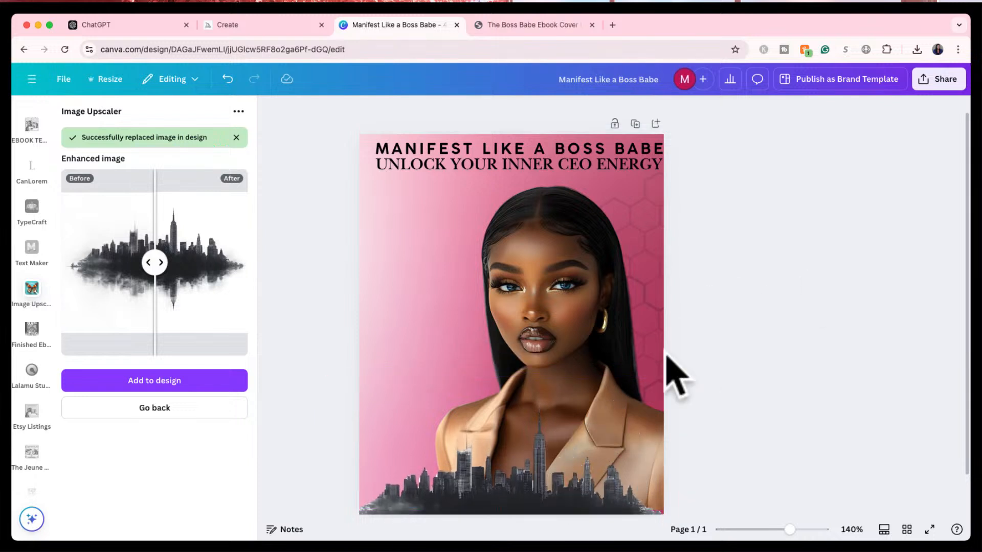
click(560, 483)
drag(560, 483, 565, 486)
click(758, 261)
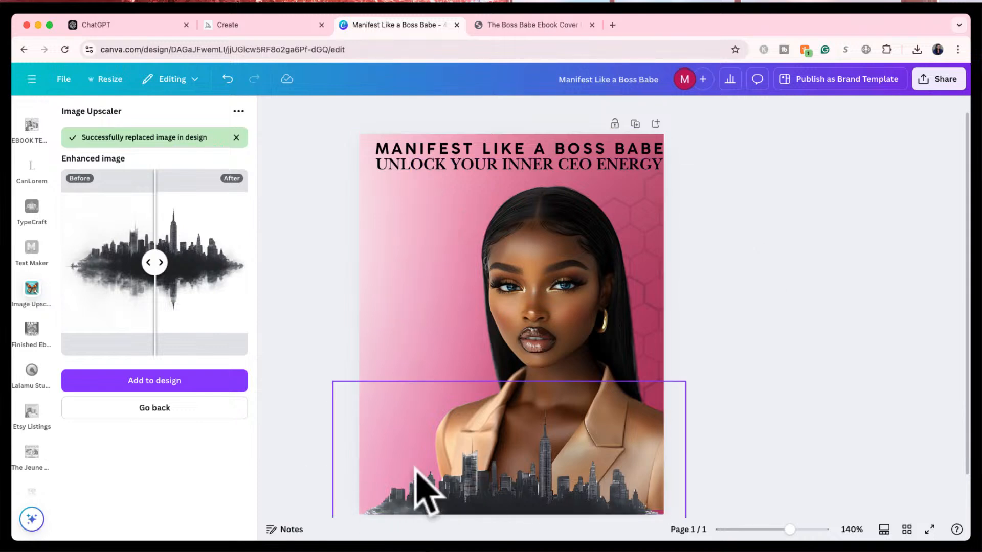
- Switch to Midjourney and search for images similar to the black skyline silhouette
click(269, 23)
click(888, 128)
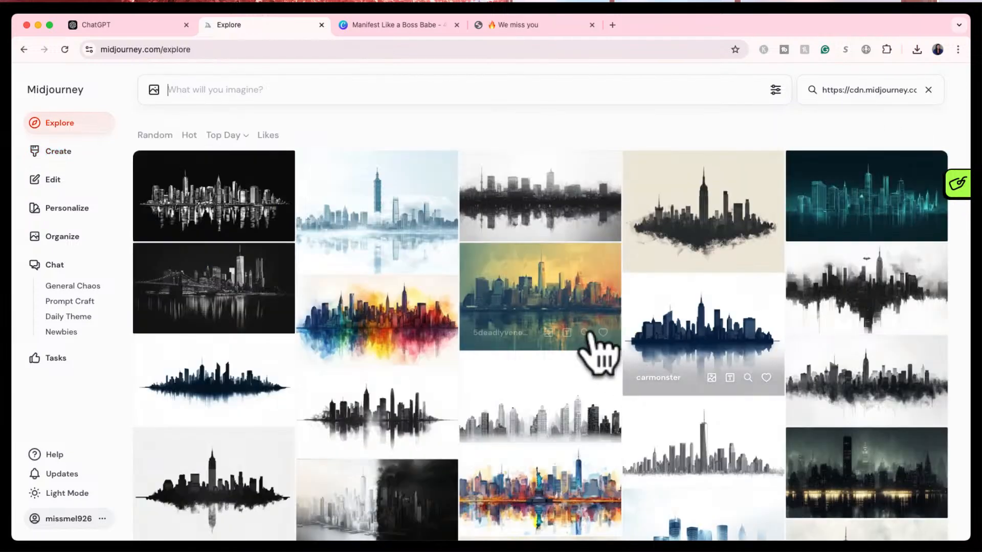
- Examine the skyline results, previewing the gray skyscraper outline draft and the black, gray, white and blue watercolor New York skyline
scroll(424, 333, down, 2)
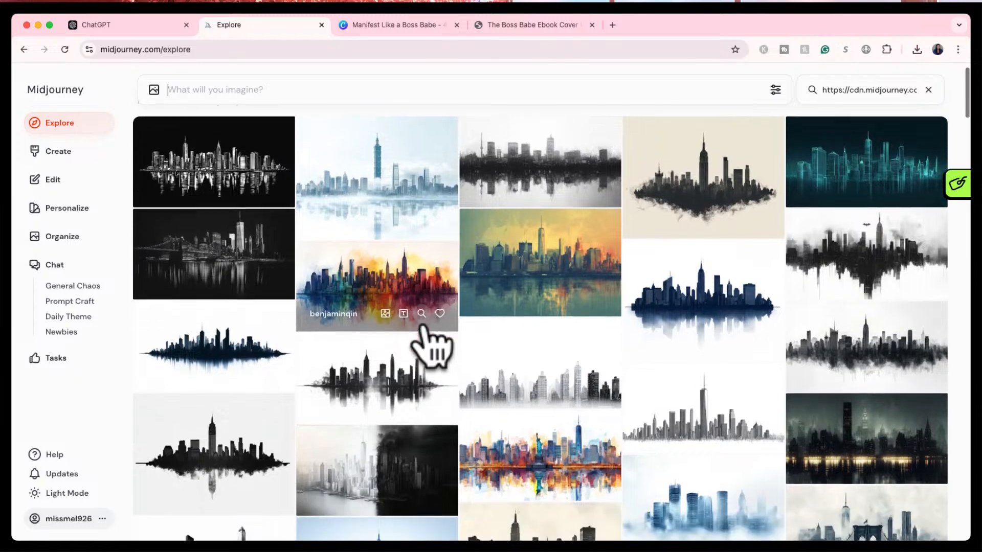
scroll(432, 345, down, 1)
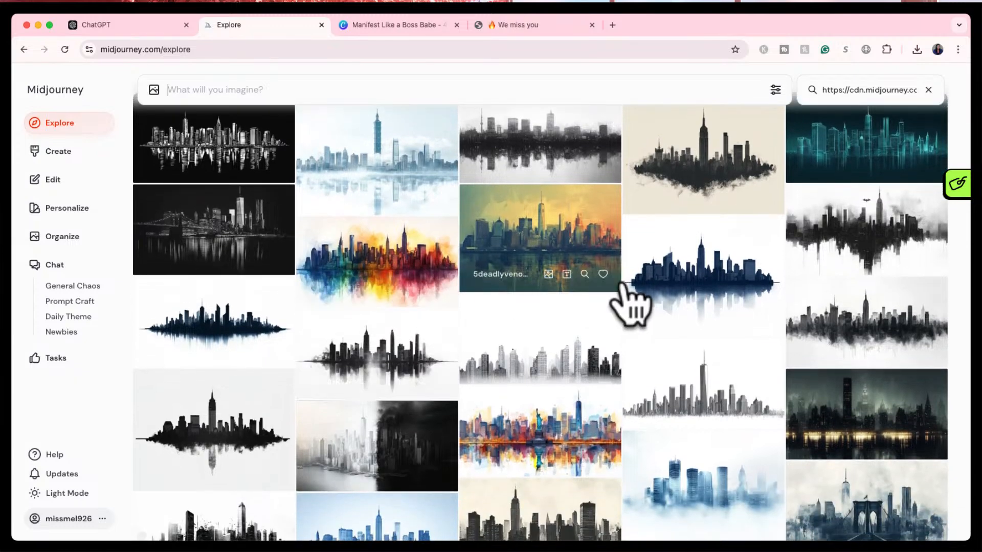
scroll(630, 416, down, 3)
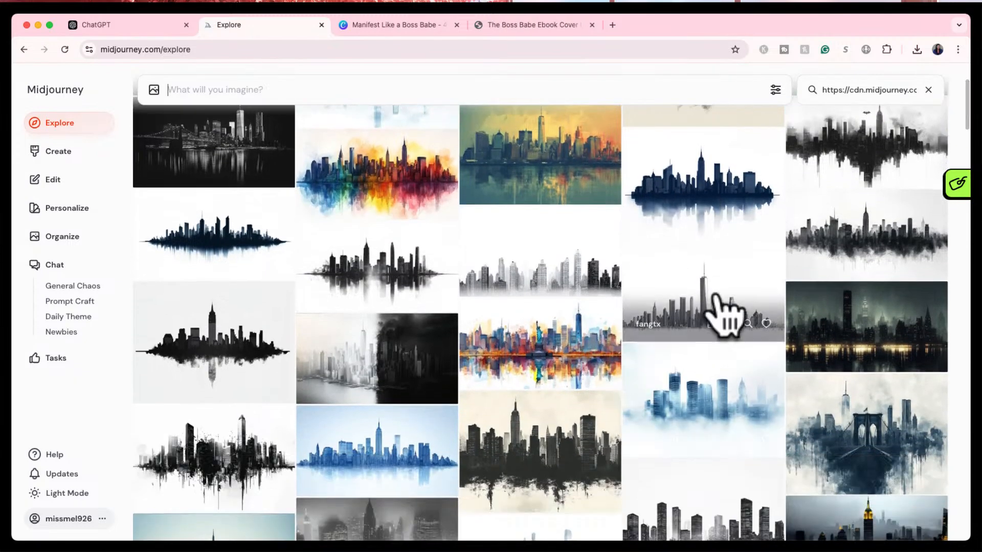
click(726, 317)
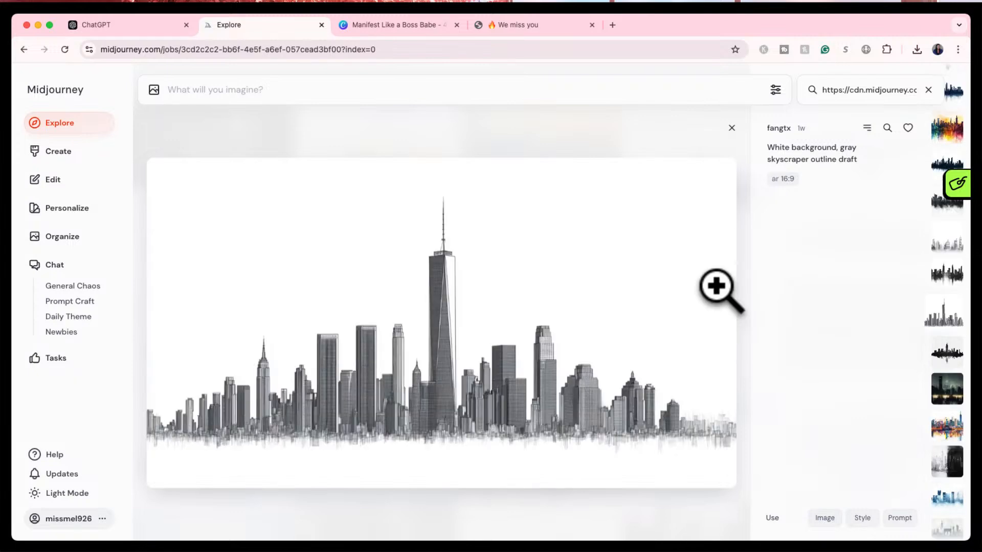
click(732, 128)
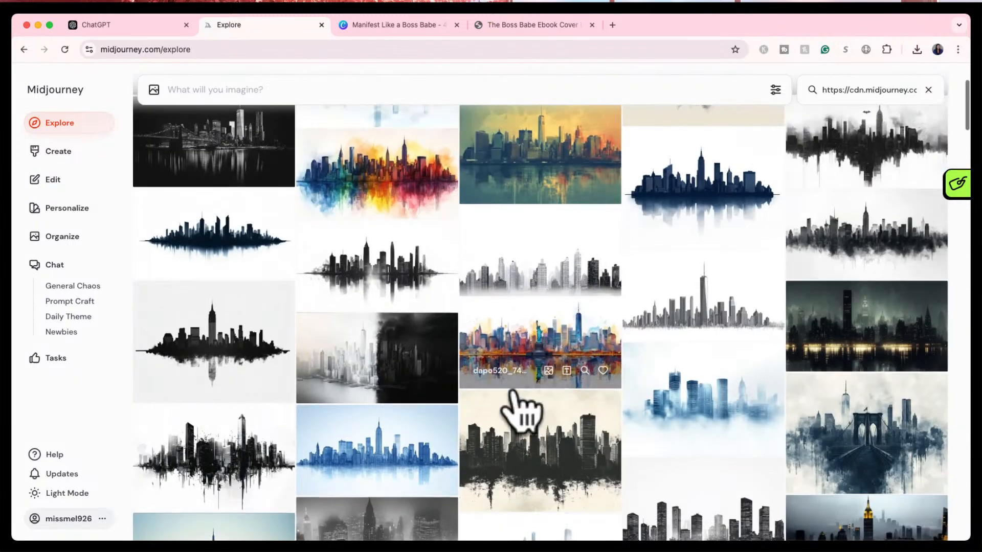
scroll(514, 409, down, 7)
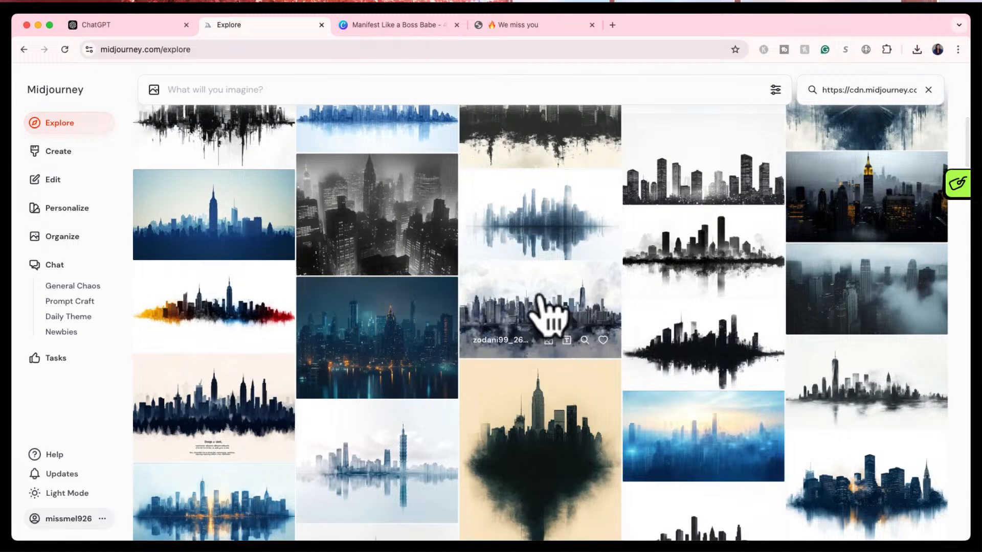
click(547, 312)
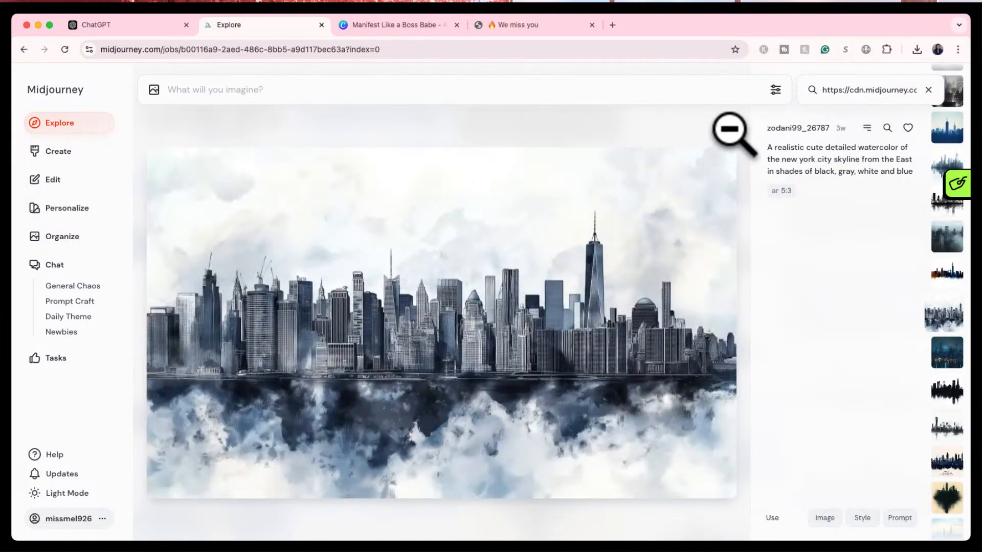
click(732, 128)
- Look further through the similar skyline images for a detailed city skyline on a white background
scroll(619, 382, down, 5)
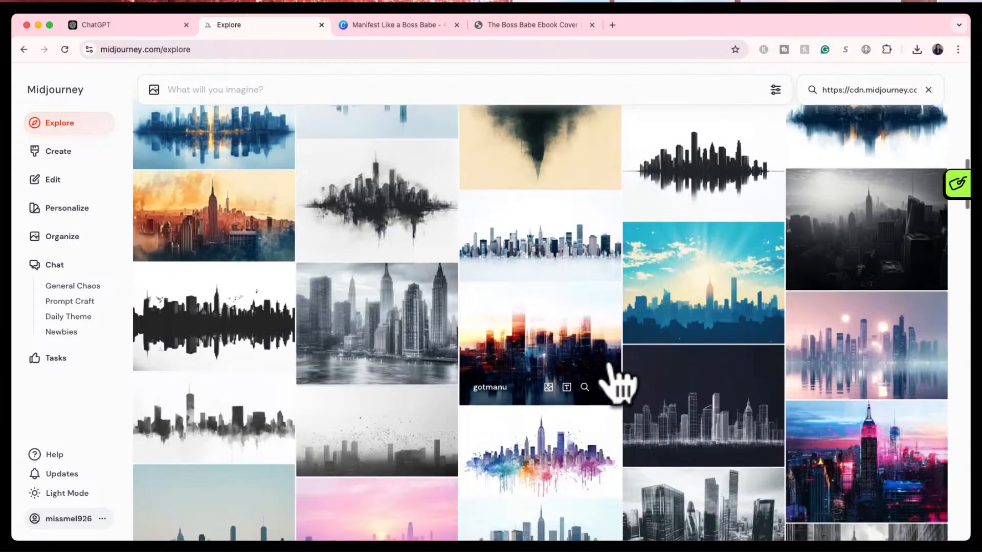
scroll(618, 383, down, 5)
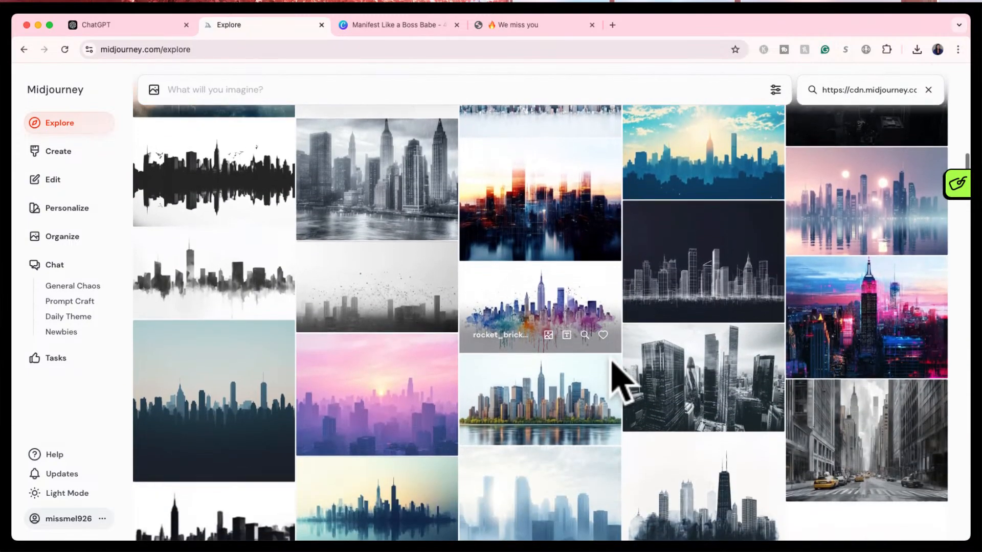
scroll(618, 382, down, 3)
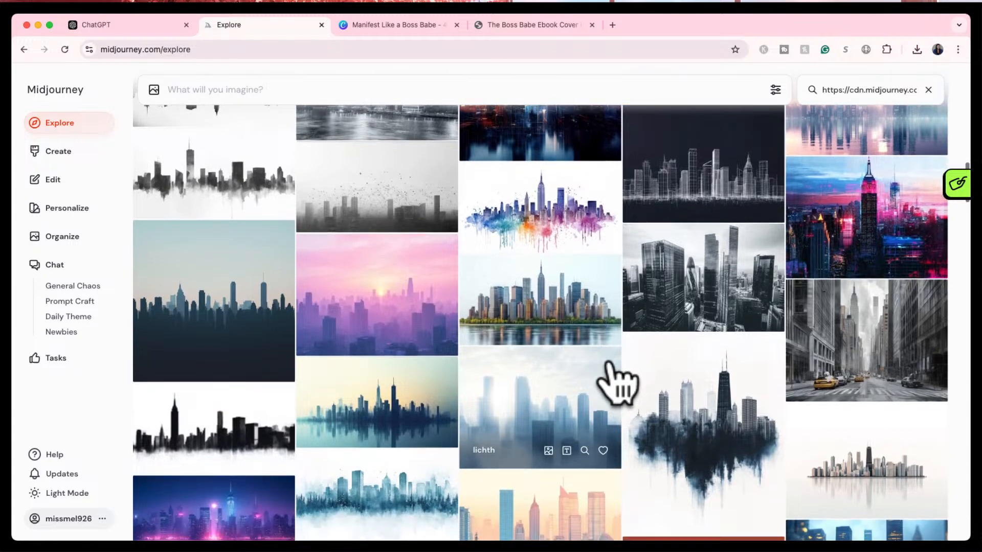
scroll(619, 382, down, 1)
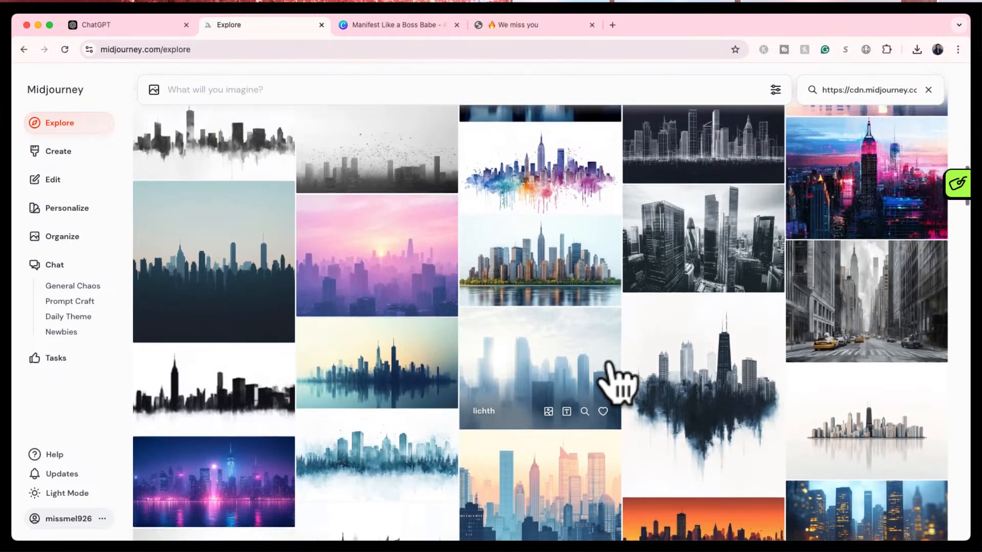
scroll(619, 383, down, 2)
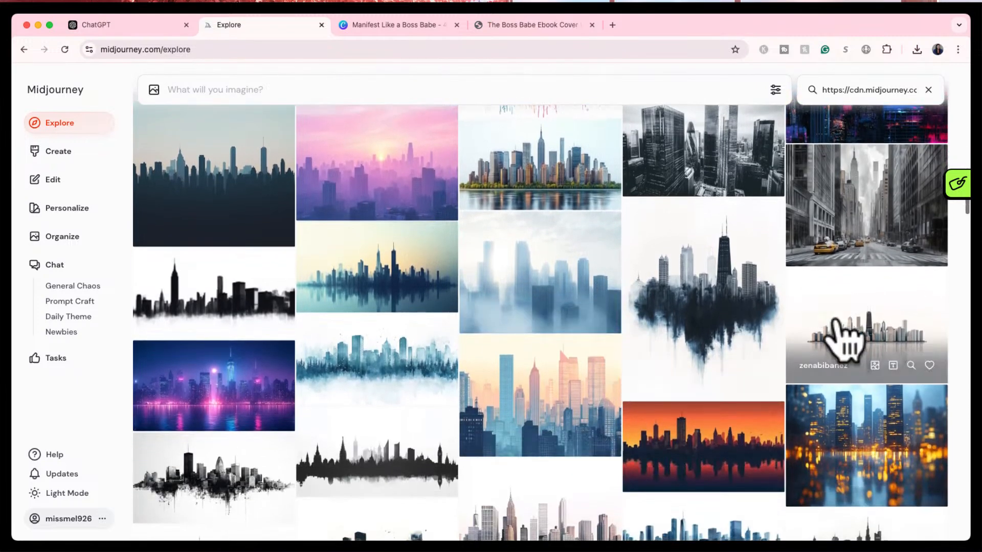
scroll(762, 450, down, 10)
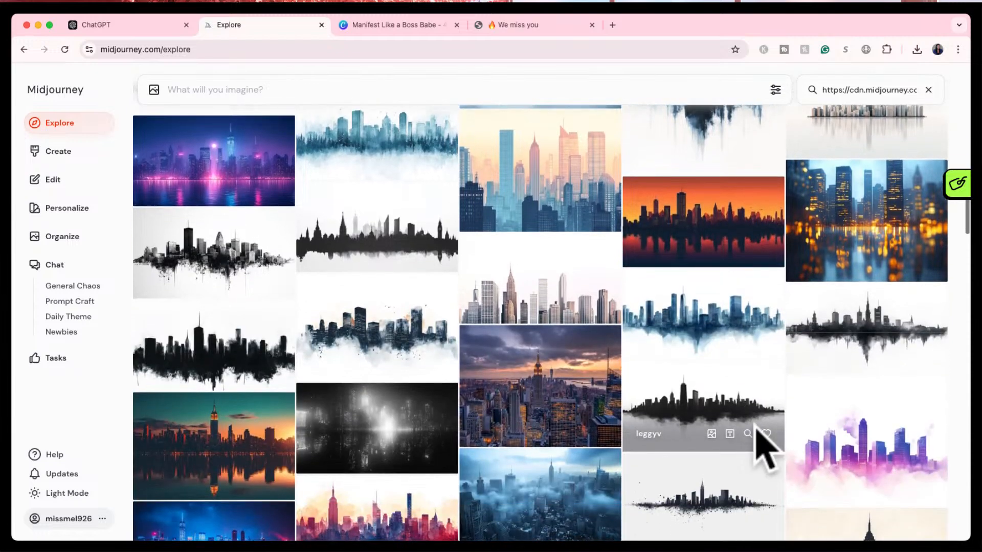
scroll(764, 448, down, 3)
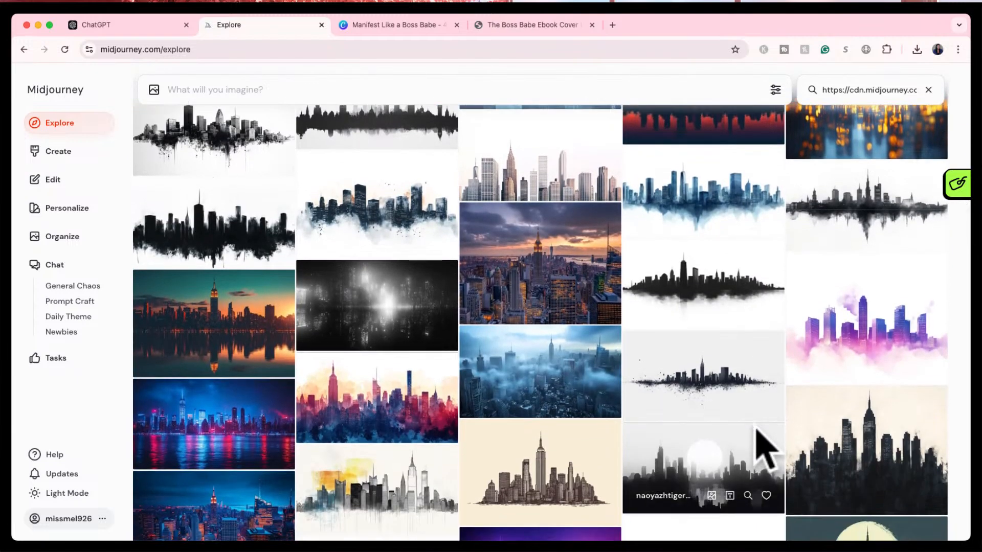
scroll(764, 450, down, 3)
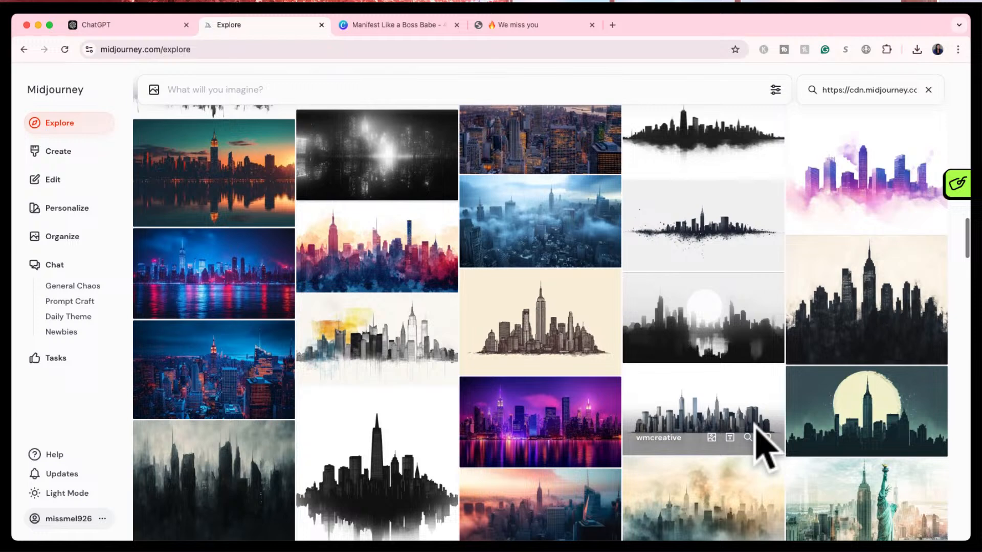
- Reuse the prompt of the "New york city skyline render. White background" image to generate new images
click(726, 412)
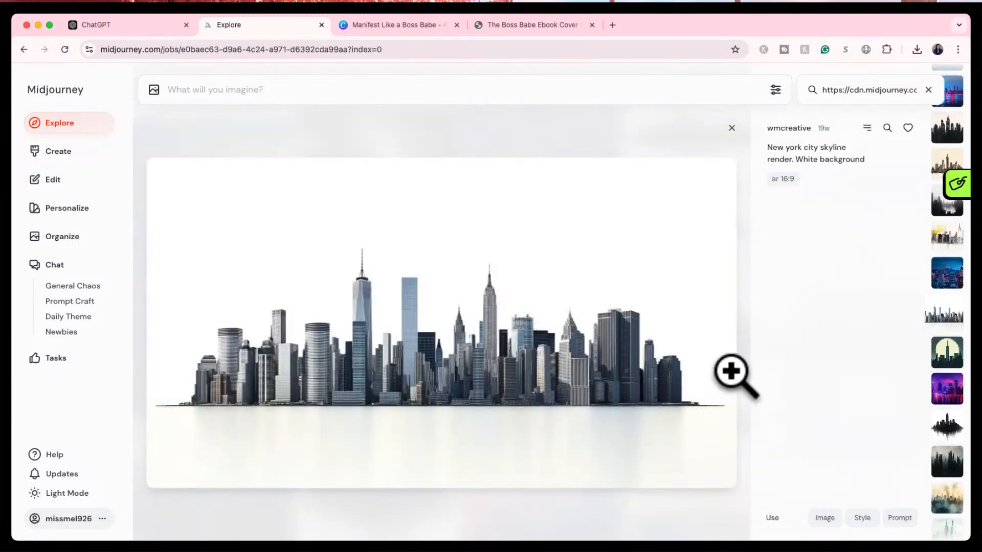
click(898, 519)
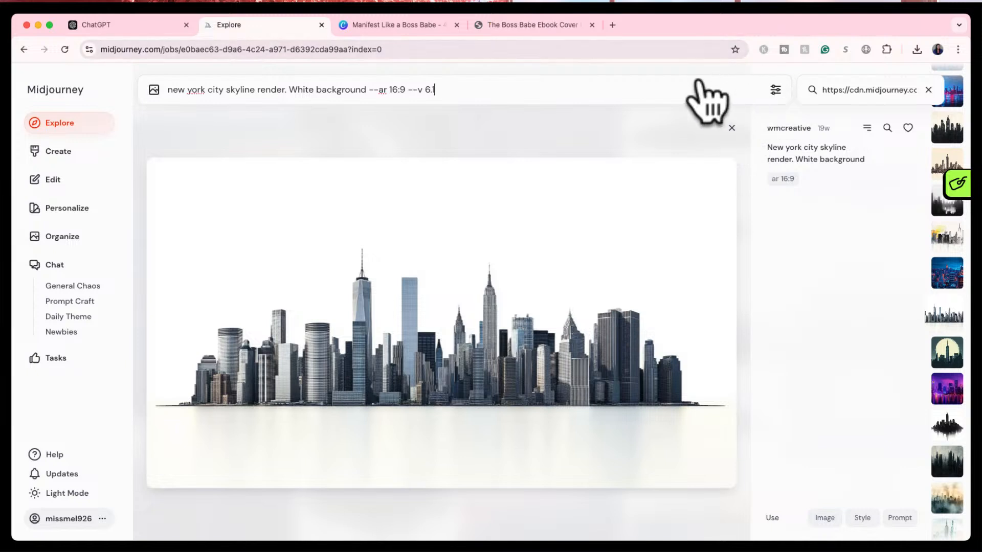
key(Return)
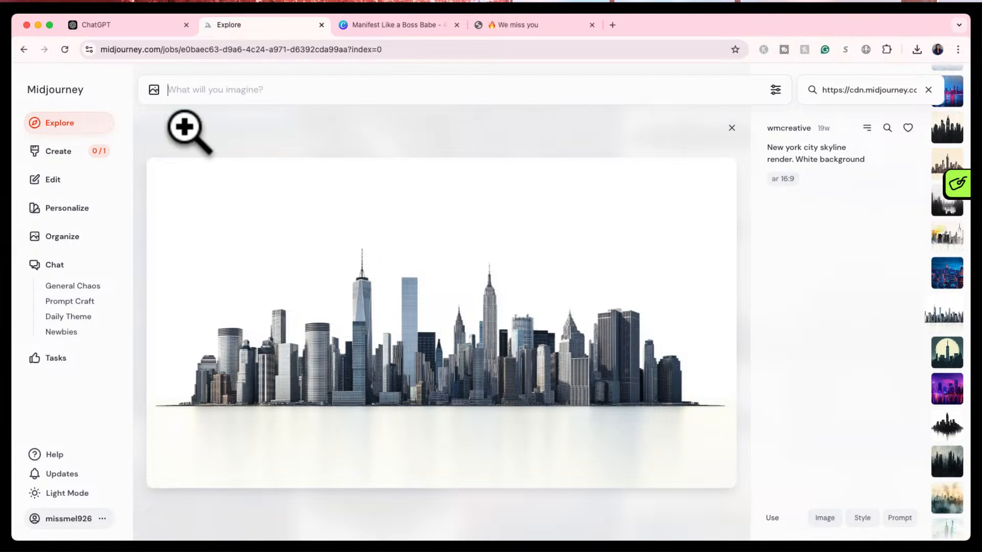
- Open the newly generated skyline with green trees along the waterfront and download it
click(72, 151)
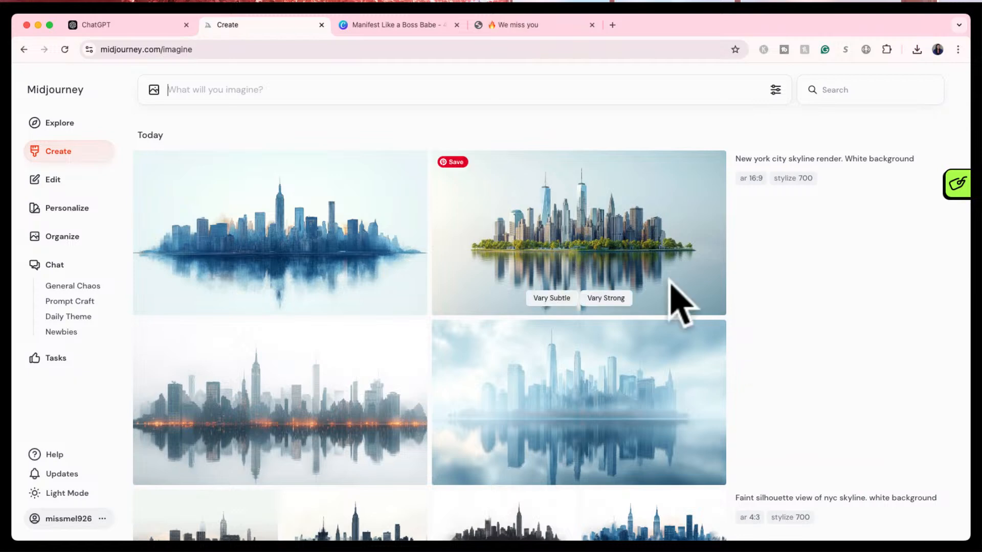
click(653, 258)
click(866, 128)
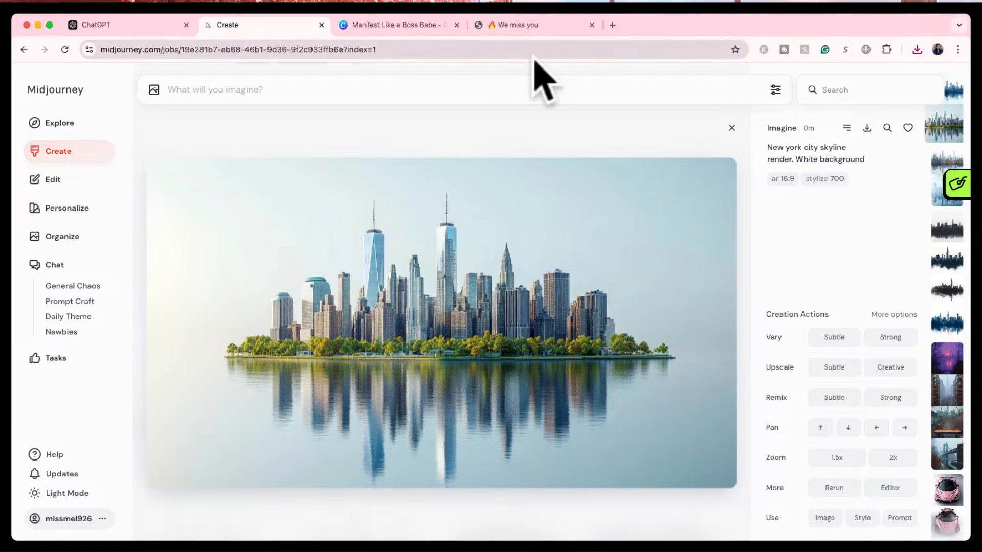
- Switch to the Canva cover design and delete the dark skyline image at the base of the cover
click(387, 26)
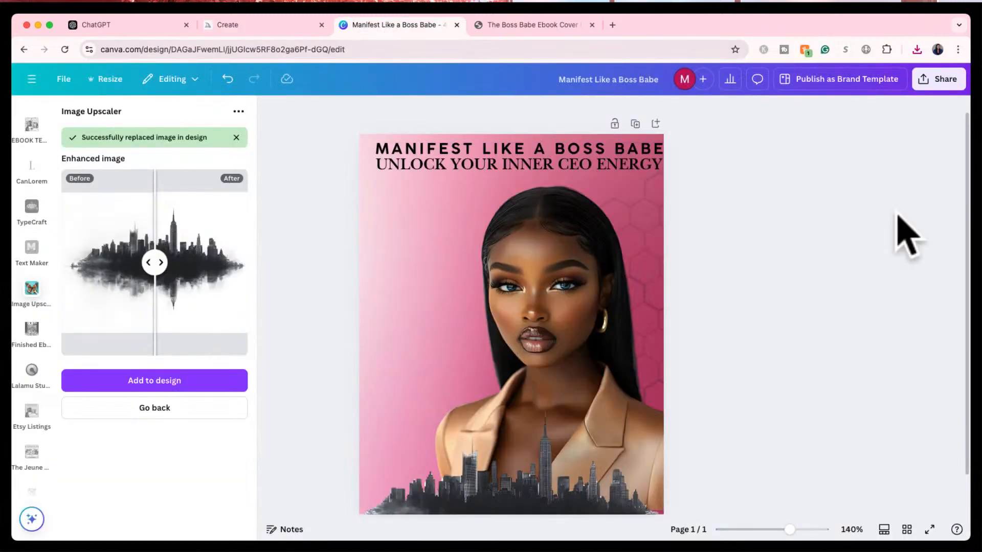
click(512, 494)
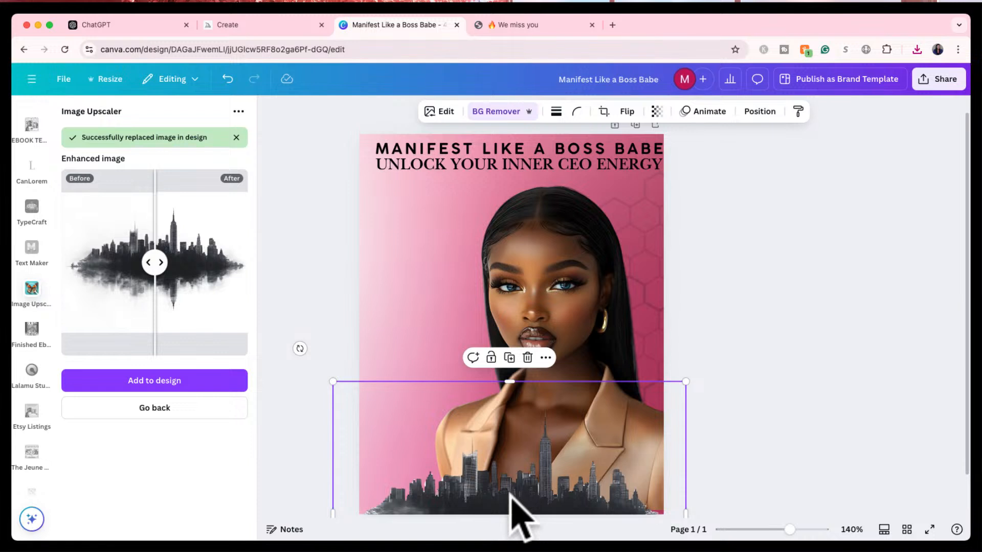
key(Delete)
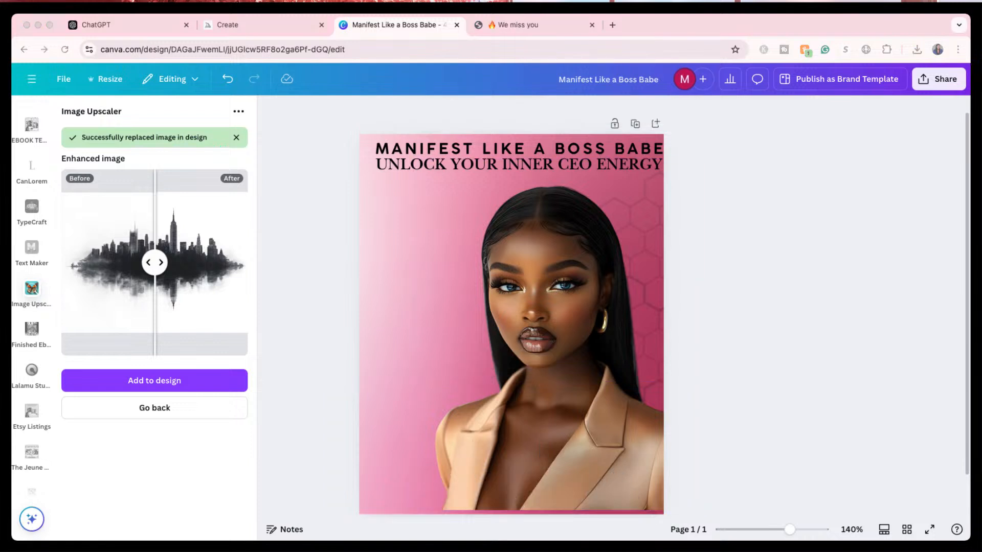
- Add the downloaded skyline image to the cover and enlarge it so it spans beyond both sides of the page
drag(517, 427, 520, 425)
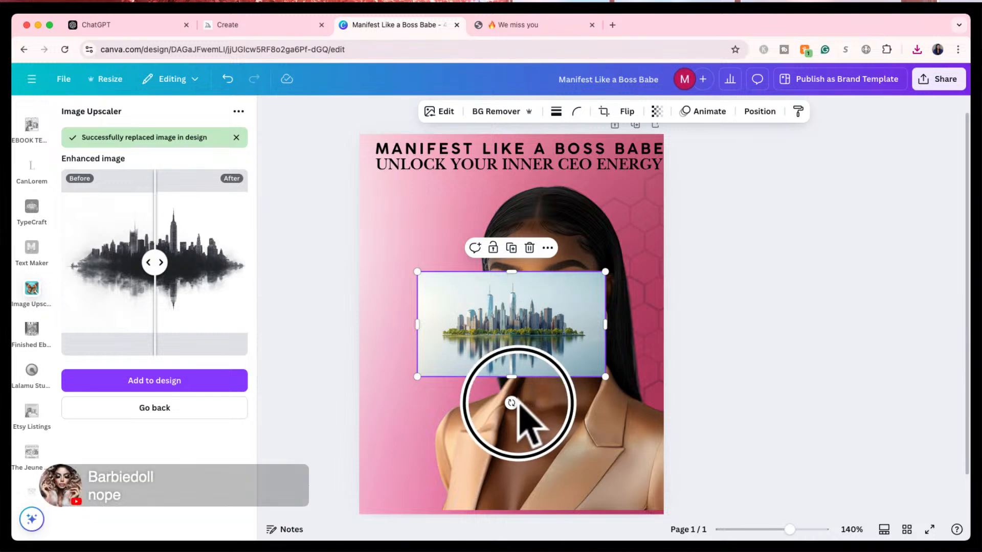
drag(509, 341, 482, 441)
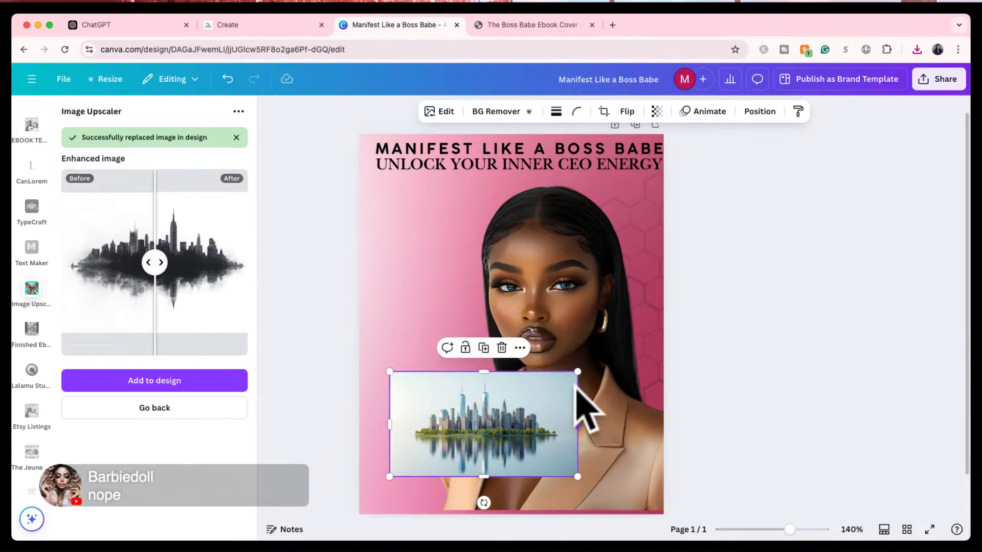
drag(577, 372, 805, 244)
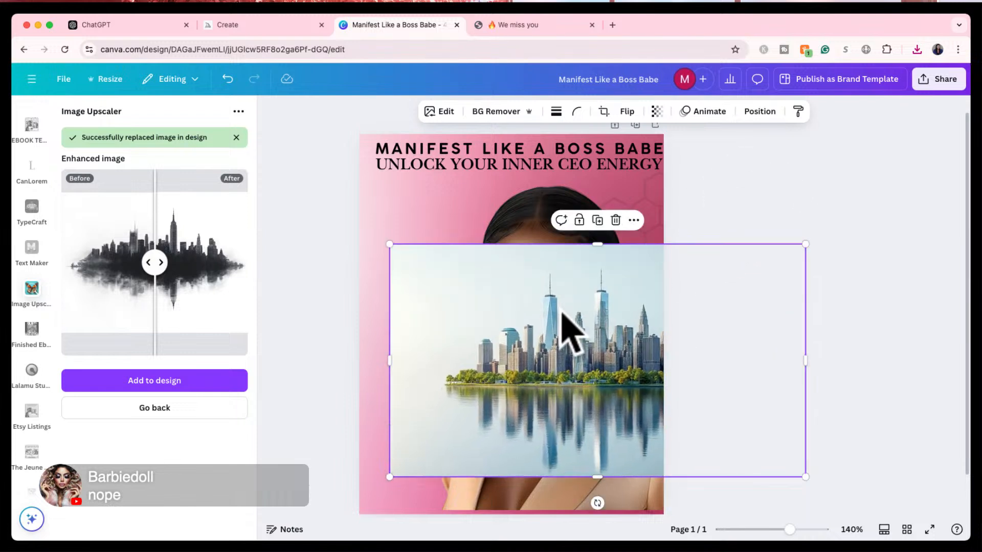
drag(561, 313, 492, 333)
- Remove the skyline image's background and fit it, slightly enlarged, along the cover's lower edge
click(496, 114)
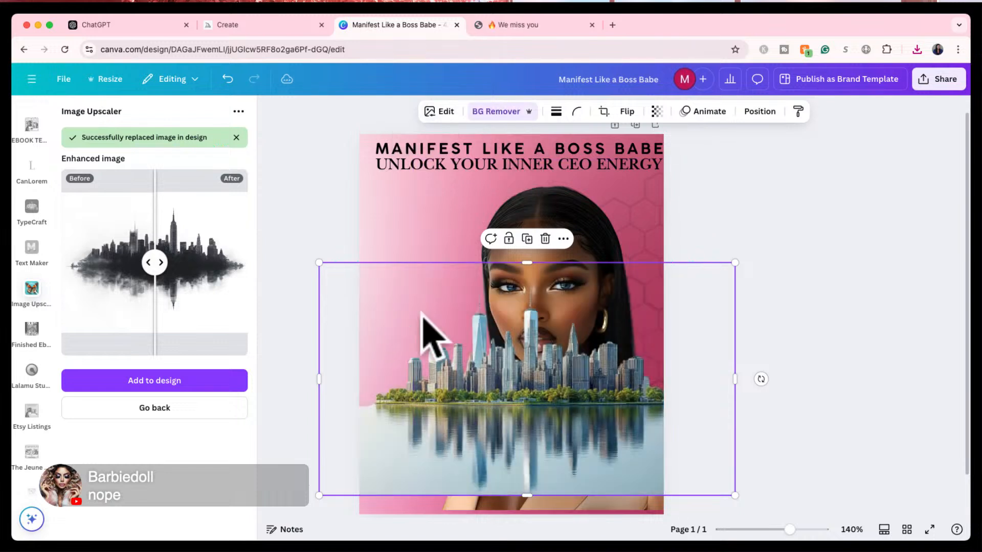
click(497, 346)
drag(497, 347, 479, 464)
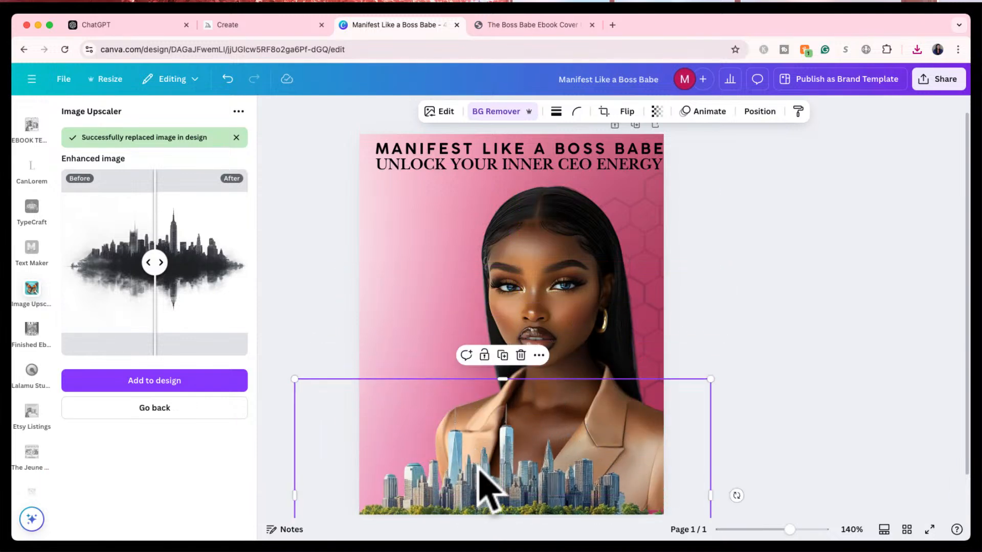
click(711, 379)
drag(710, 379, 739, 362)
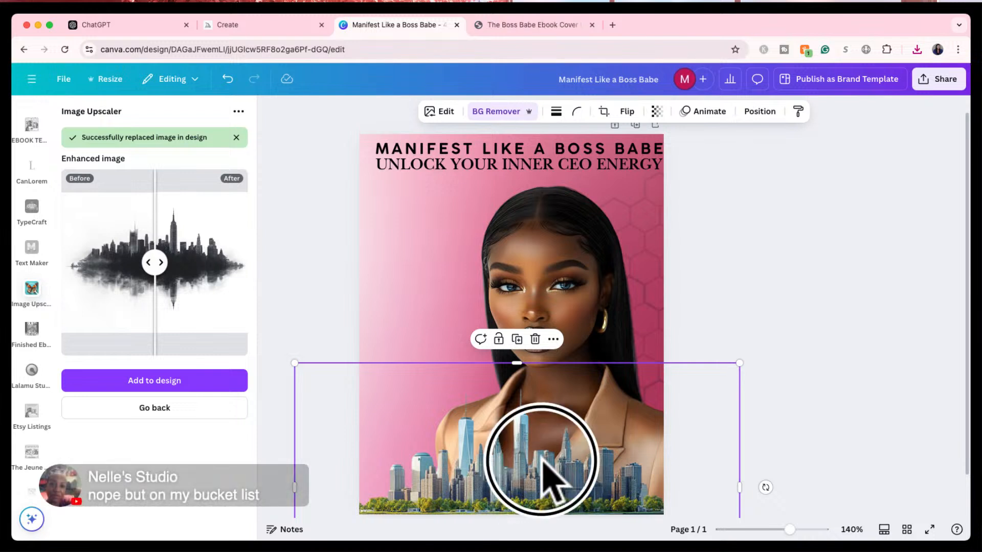
- Try the skyline higher on the cover, and undo its changes back to before the background removal
drag(543, 455, 549, 335)
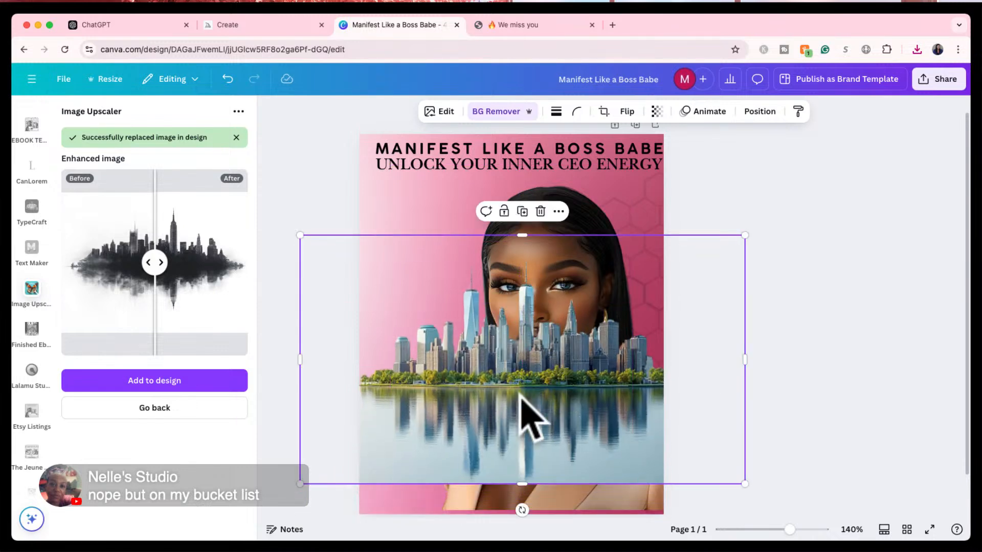
key(super+z)
drag(537, 470, 544, 360)
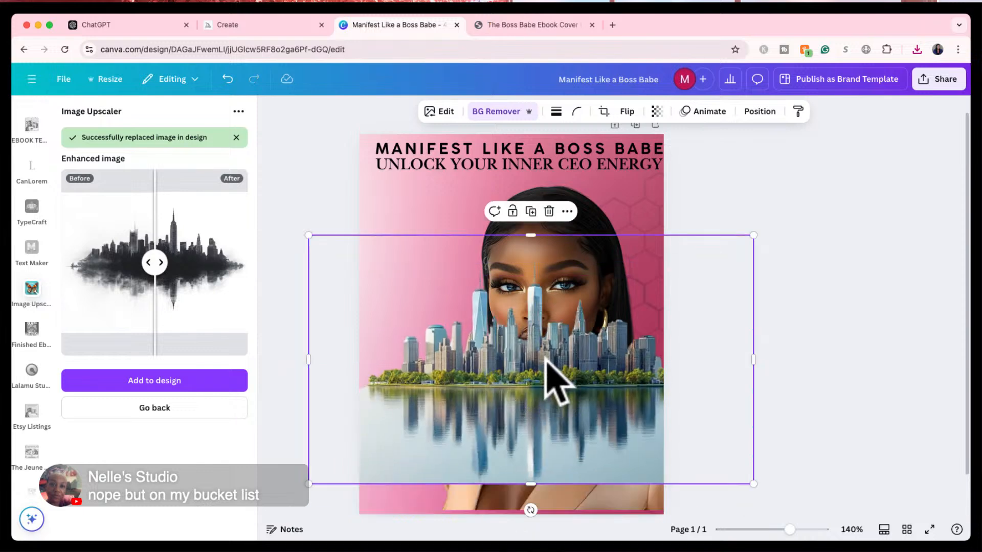
key(super+z)
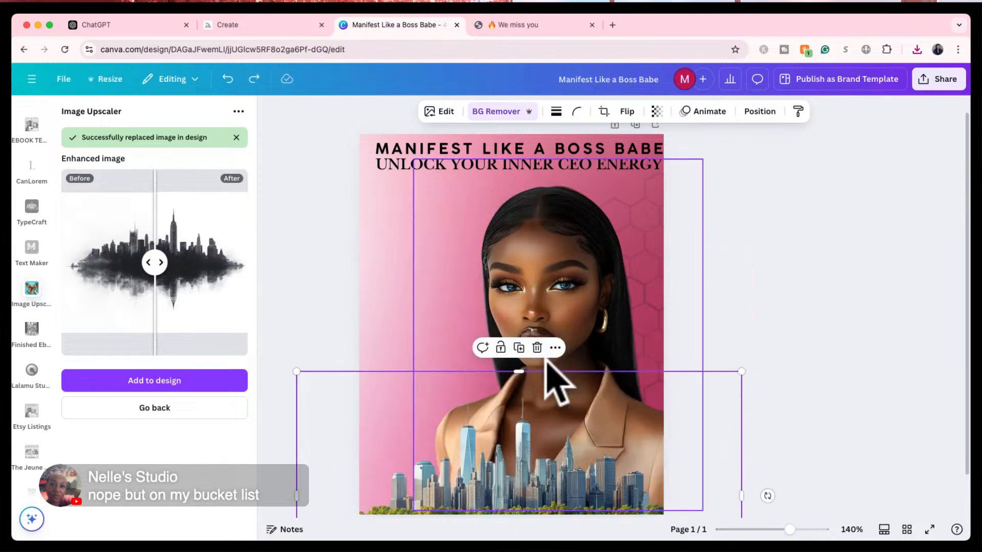
key(super+shift+z)
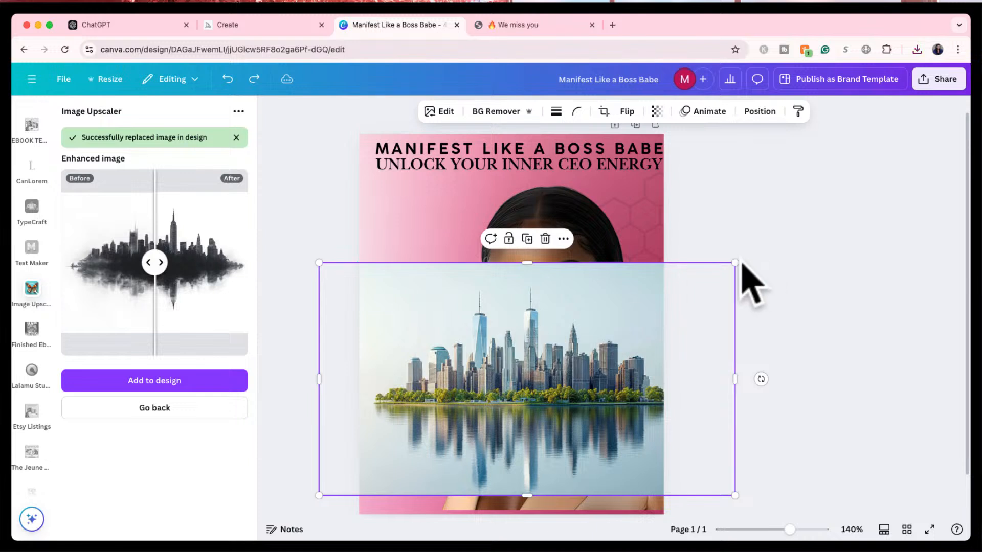
- Shrink the skyline image to about the cover's width and upscale it at 2x resolution with Image Upscaler
drag(722, 269, 625, 339)
drag(504, 416, 558, 367)
click(171, 409)
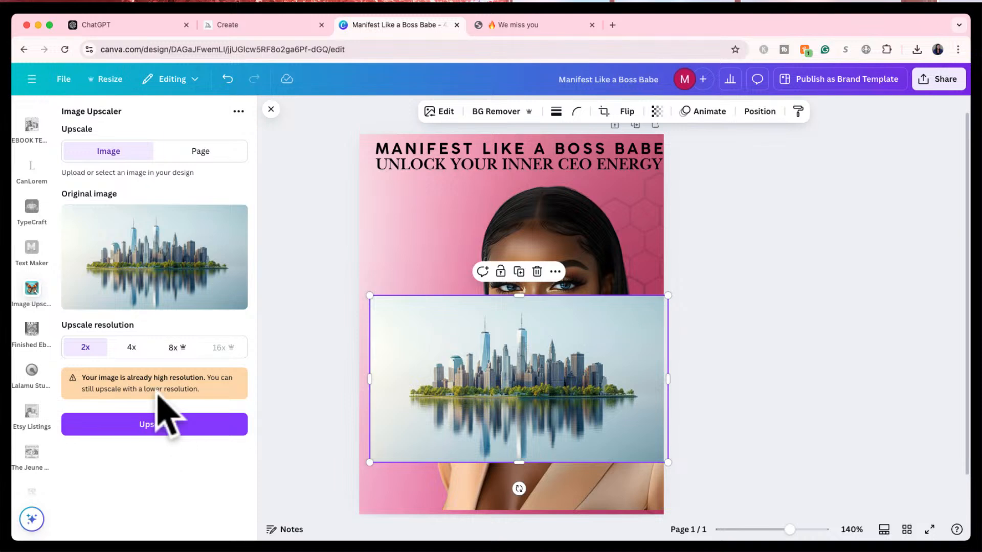
click(134, 426)
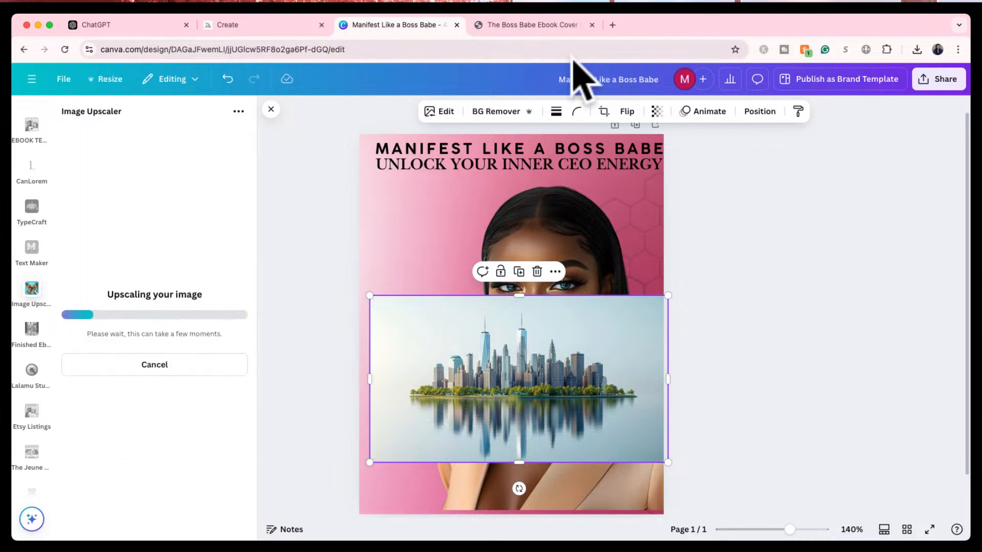
- Search Google for "new castle to london" in a new browser tab and return to the cover design
click(612, 25)
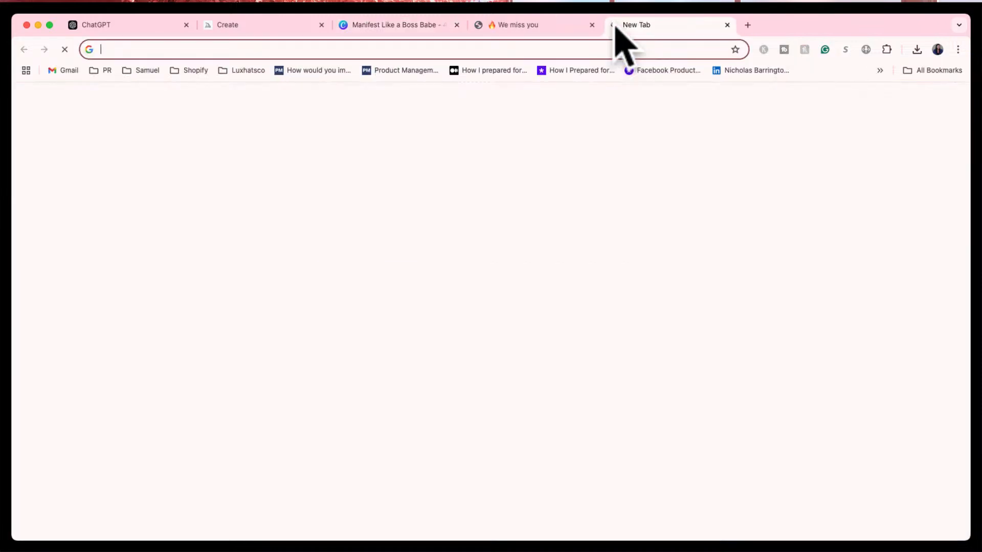
text(new castl)
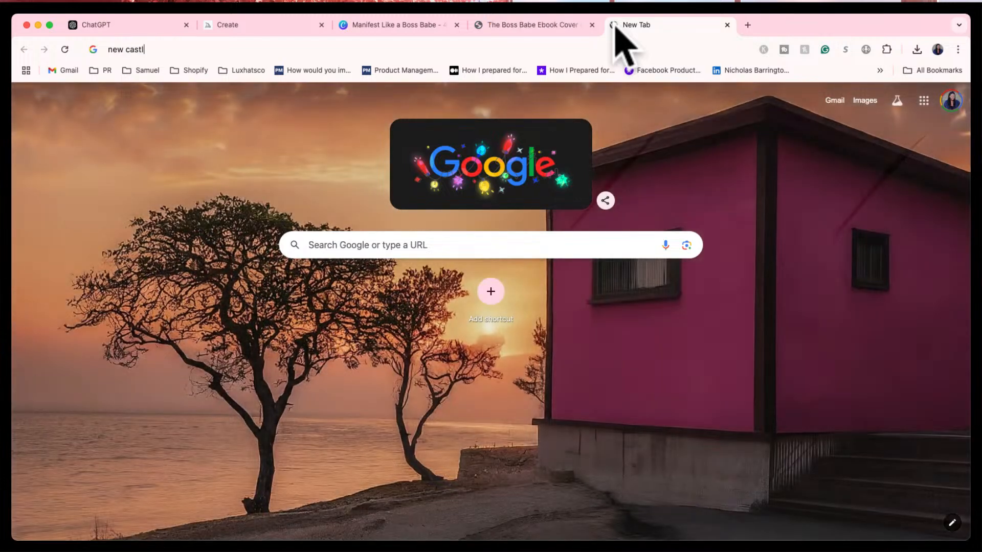
text(e to london)
key(Return)
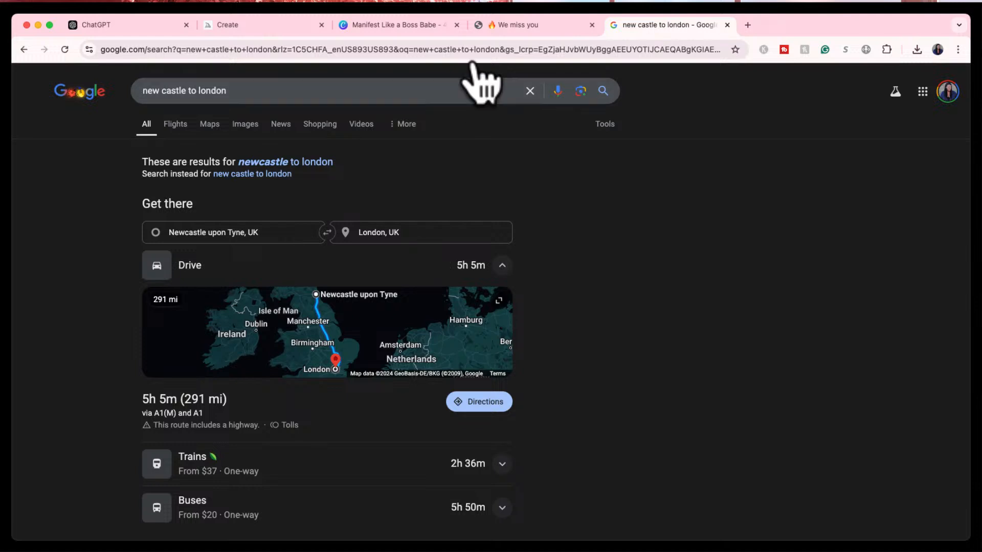
click(399, 26)
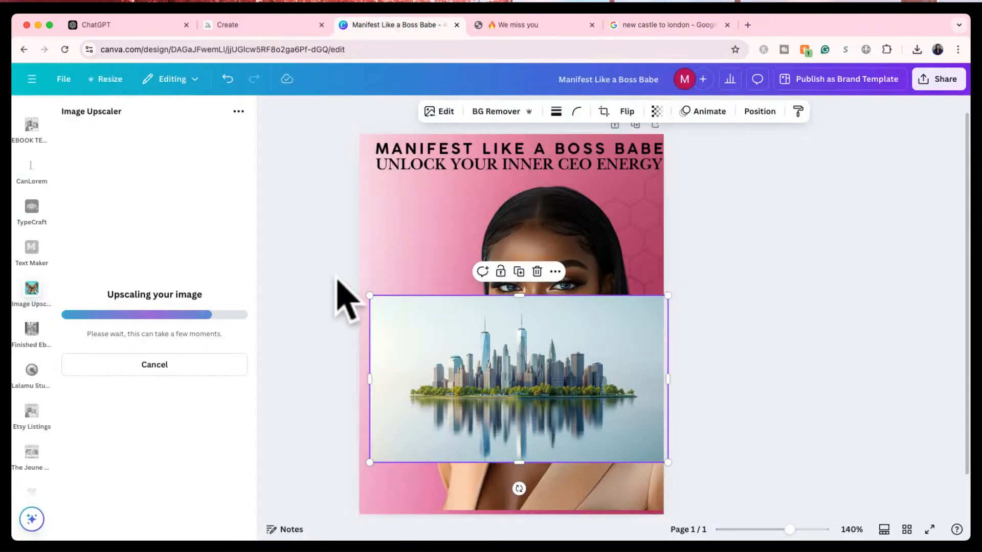
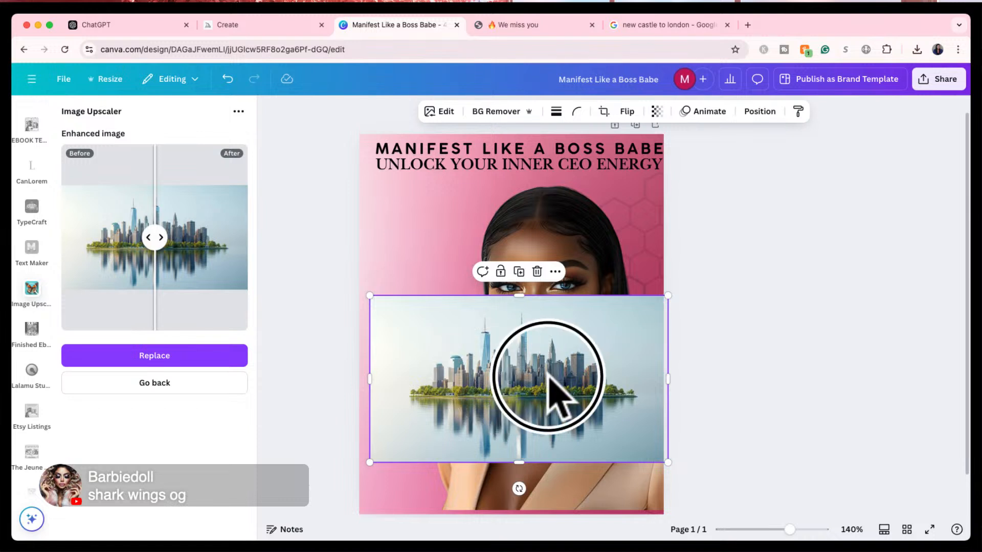
- Remove the skyline image's background, enlarge it beyond both sides of the page and place it along the cover's lower edge
drag(559, 394, 540, 379)
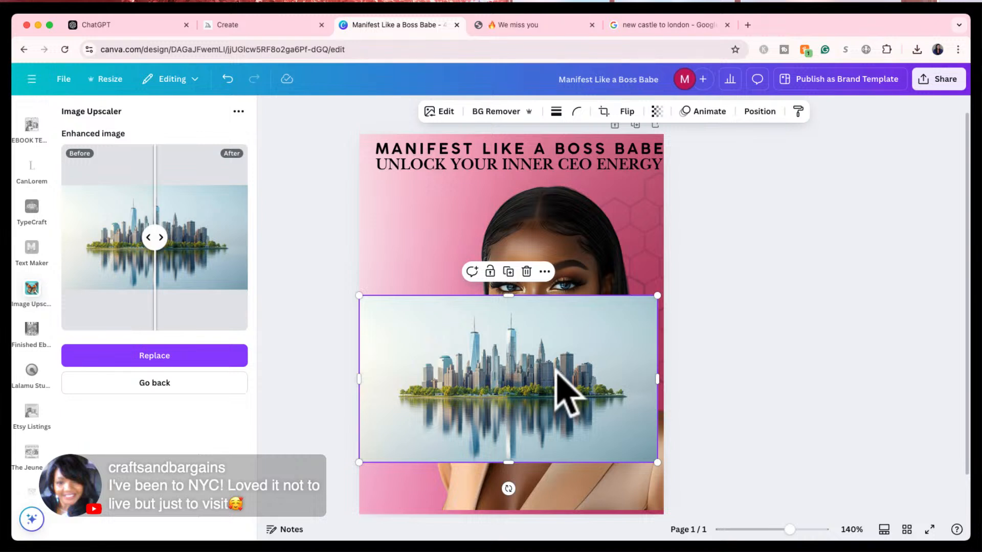
drag(519, 360, 527, 354)
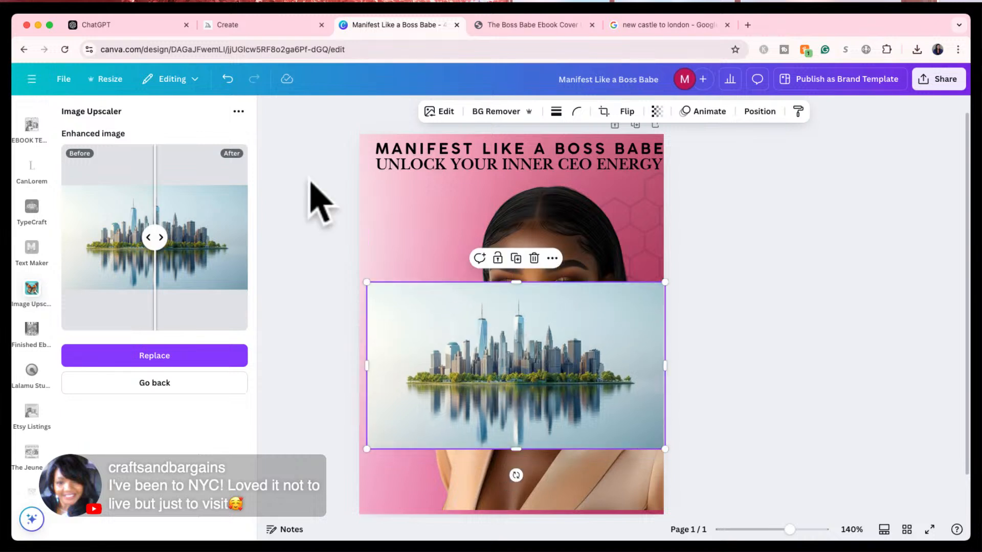
click(497, 112)
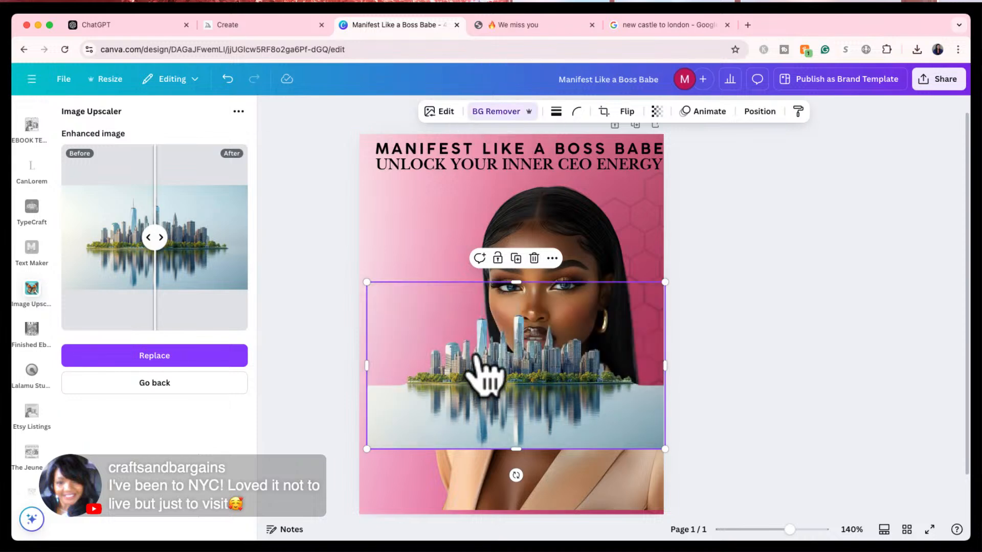
drag(483, 368, 500, 478)
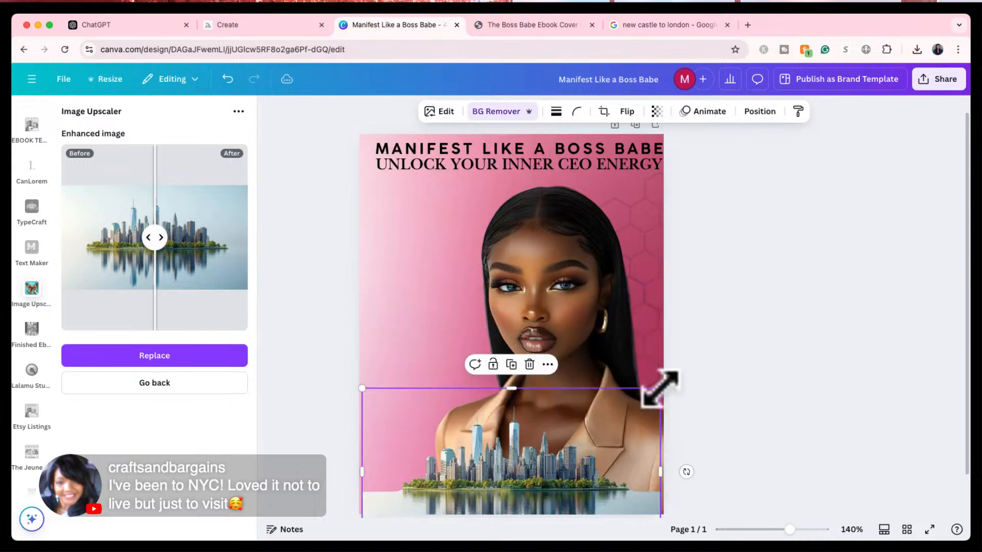
drag(660, 388, 751, 298)
drag(603, 420, 538, 459)
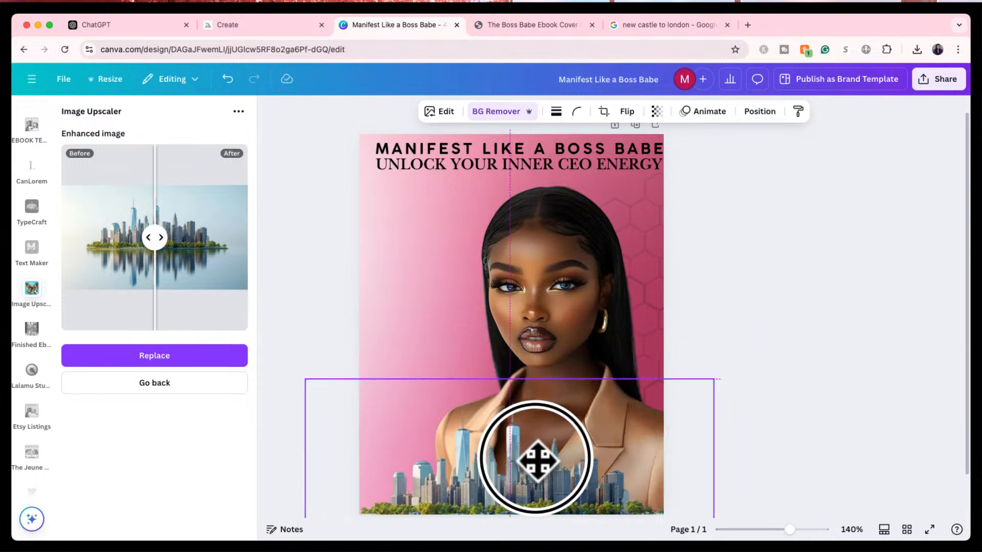
click(773, 308)
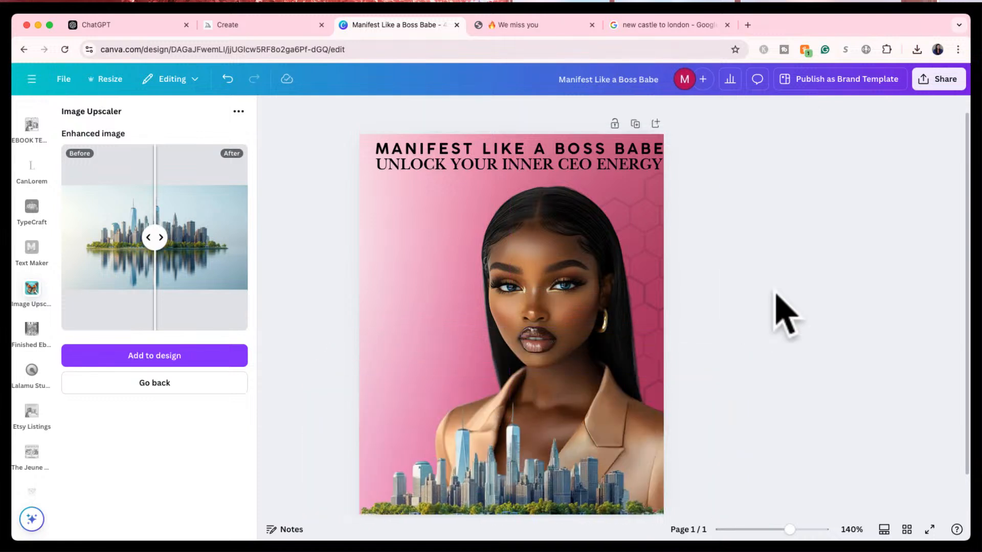
- Nudge the woman's portrait slightly down and shift the skyline slightly left along the cover's lower edge
click(578, 465)
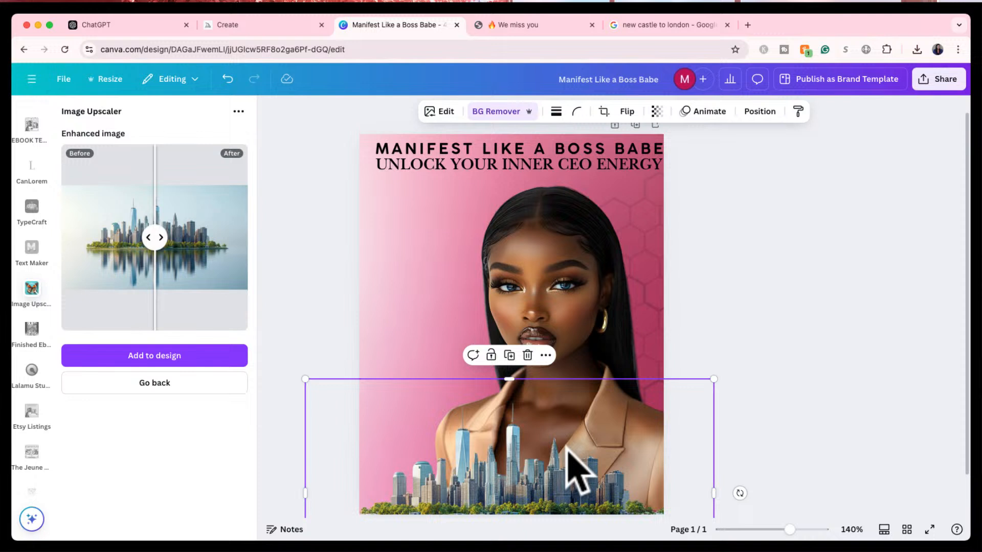
click(733, 337)
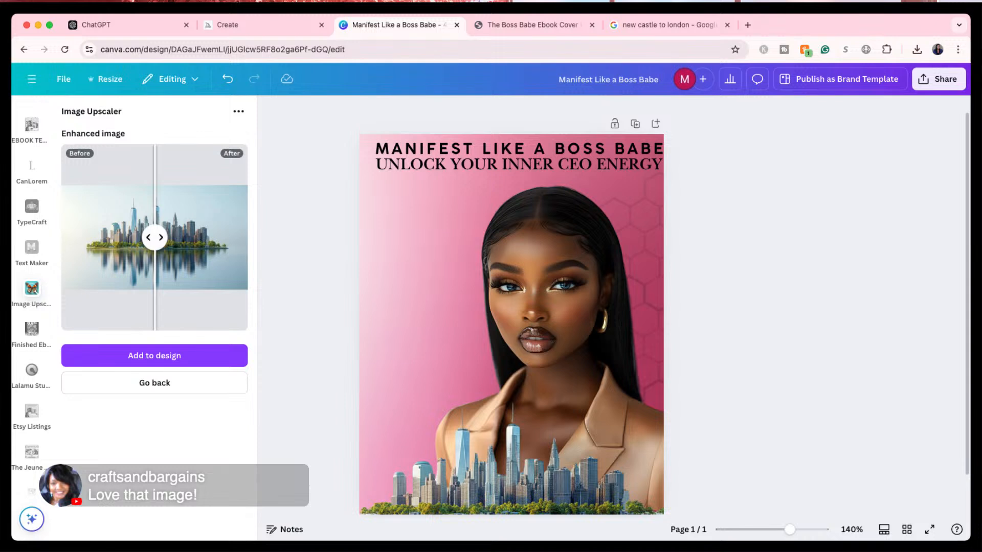
click(522, 460)
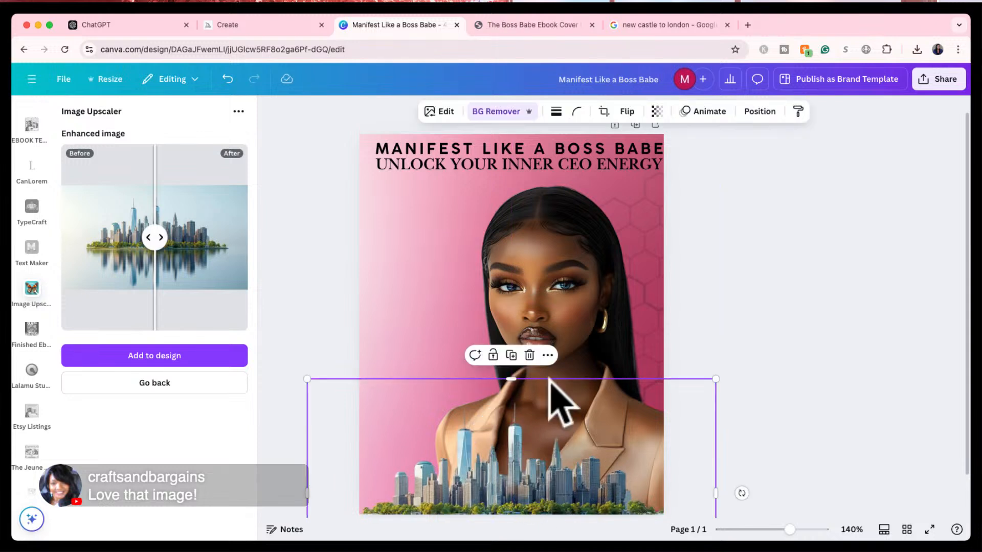
click(587, 313)
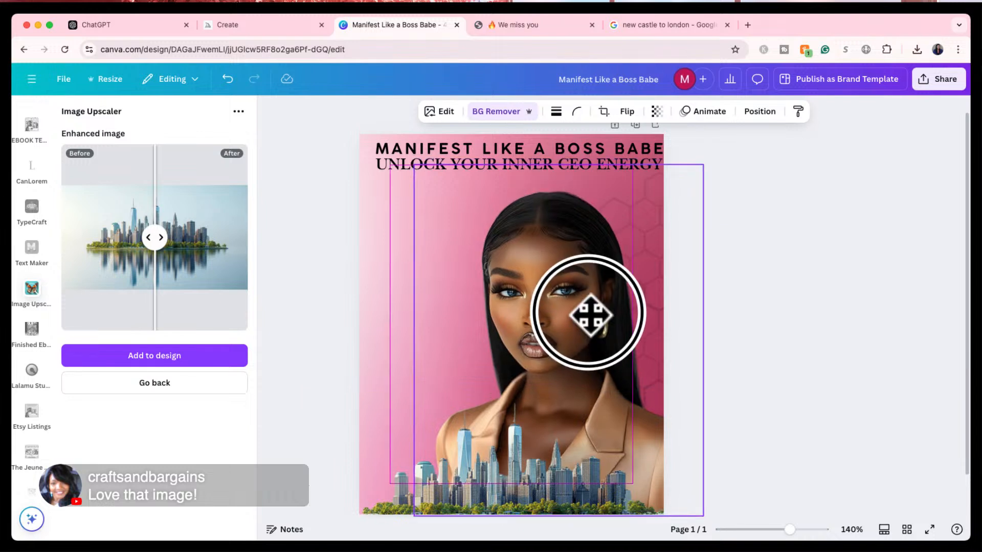
click(392, 502)
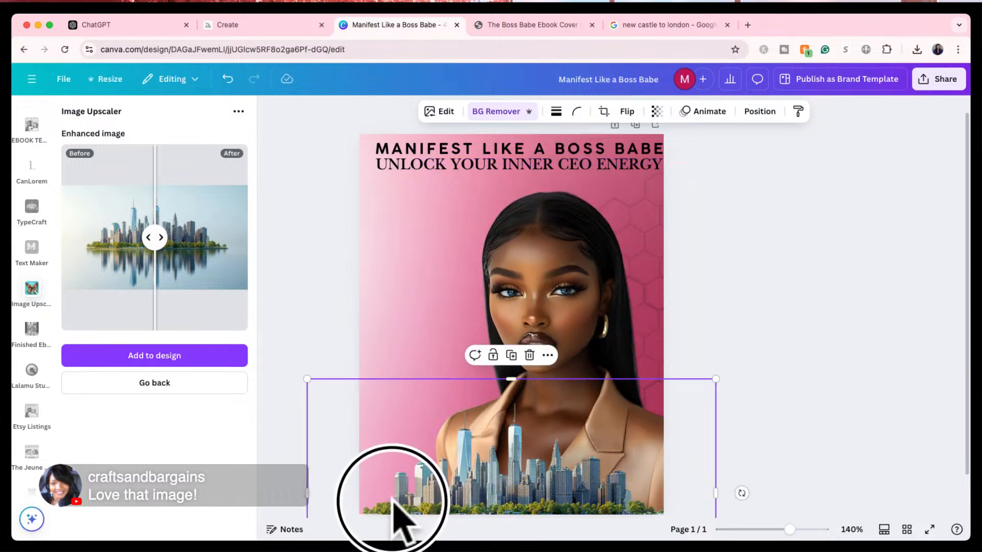
click(735, 271)
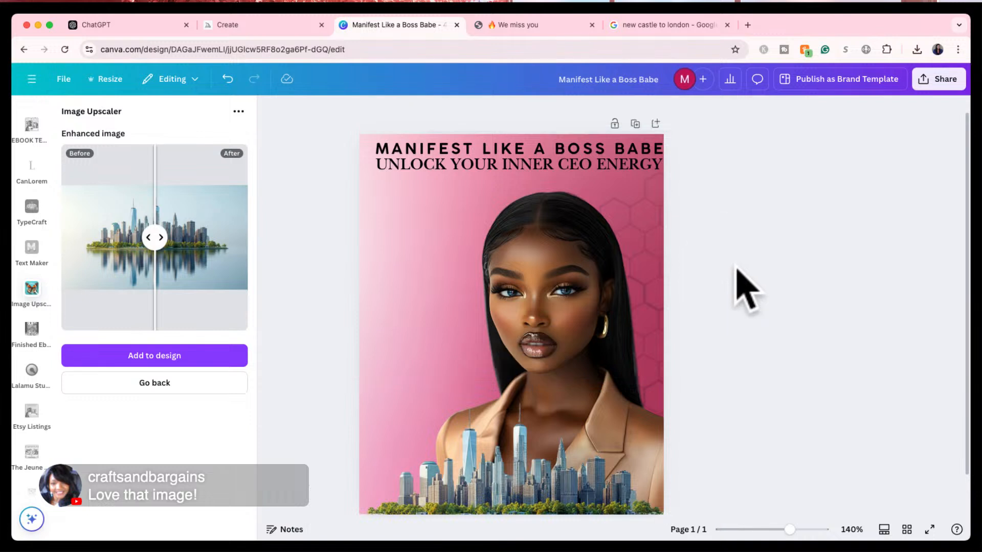
mouse_move(546, 481)
mouse_down()
mouse_move(537, 471)
mouse_move(528, 478)
mouse_up()
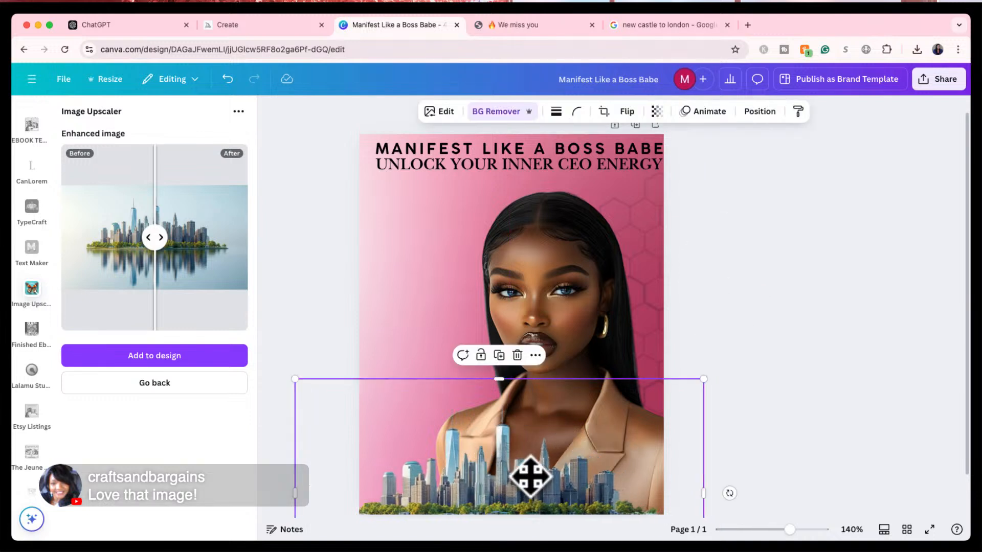
click(735, 322)
- Enlarge the woman's portrait slightly and move it a little right and down on the cover
scroll(735, 325, down, 2)
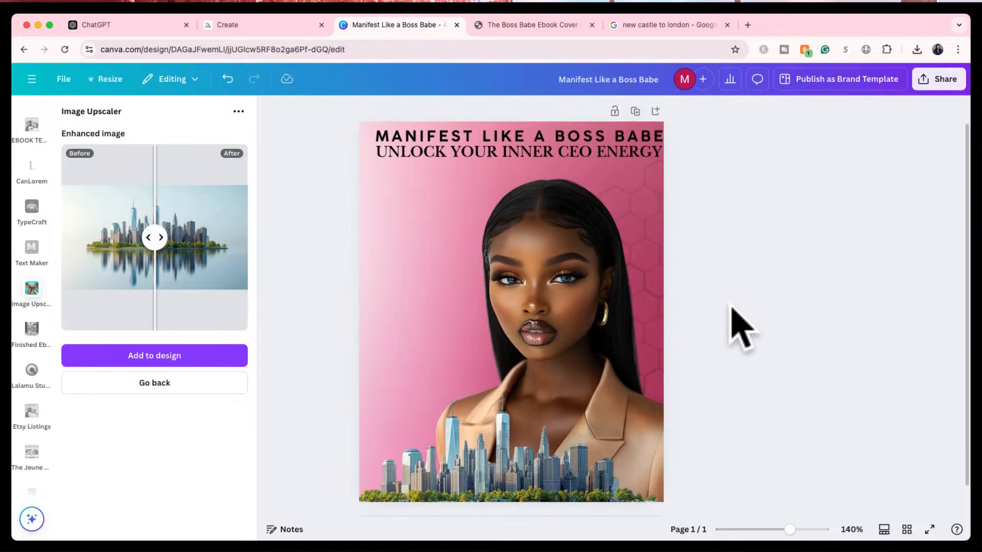
scroll(736, 325, up, 1)
click(566, 300)
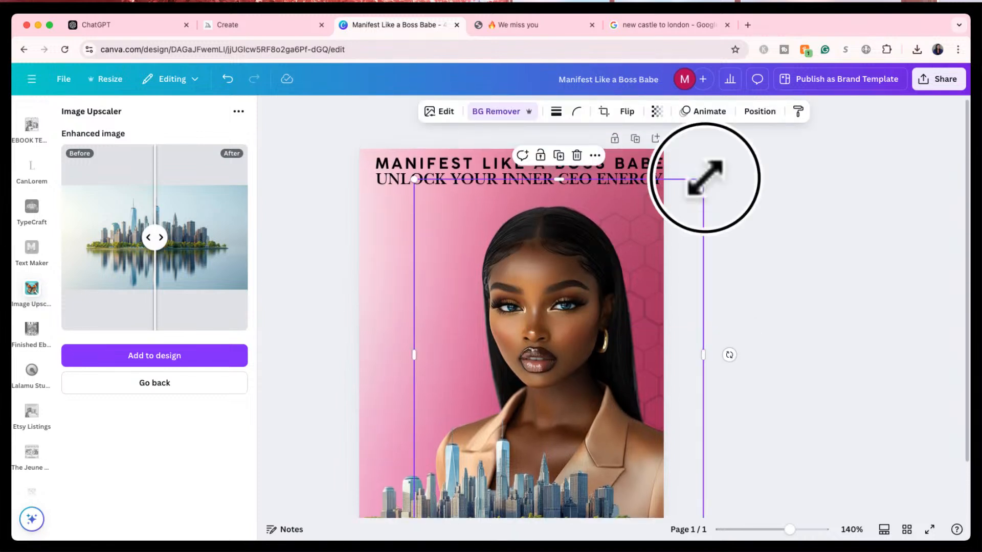
drag(703, 179, 745, 158)
scroll(705, 266, down, 1)
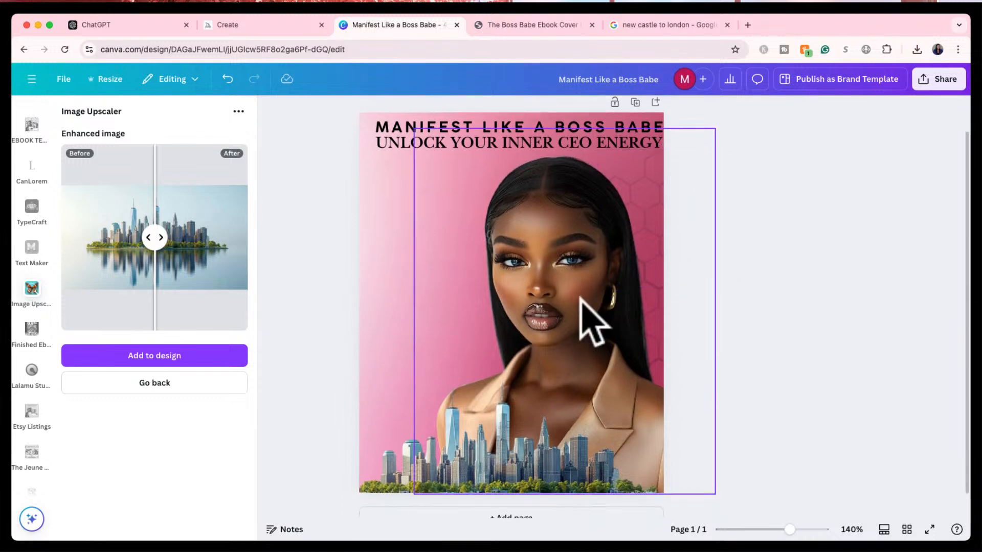
drag(587, 306, 597, 310)
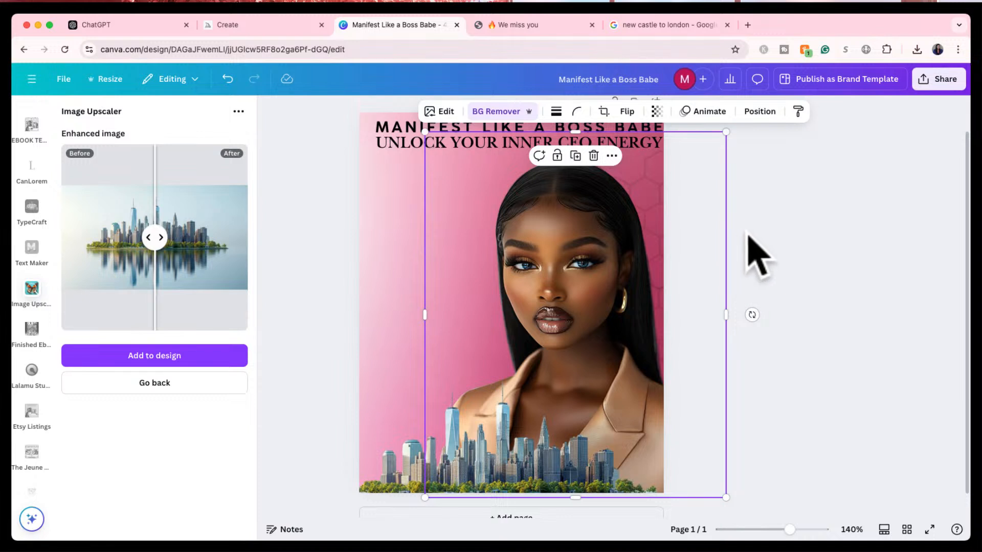
click(751, 251)
- Shift the woman's portrait further right until her hair reaches the cover's right edge
click(632, 251)
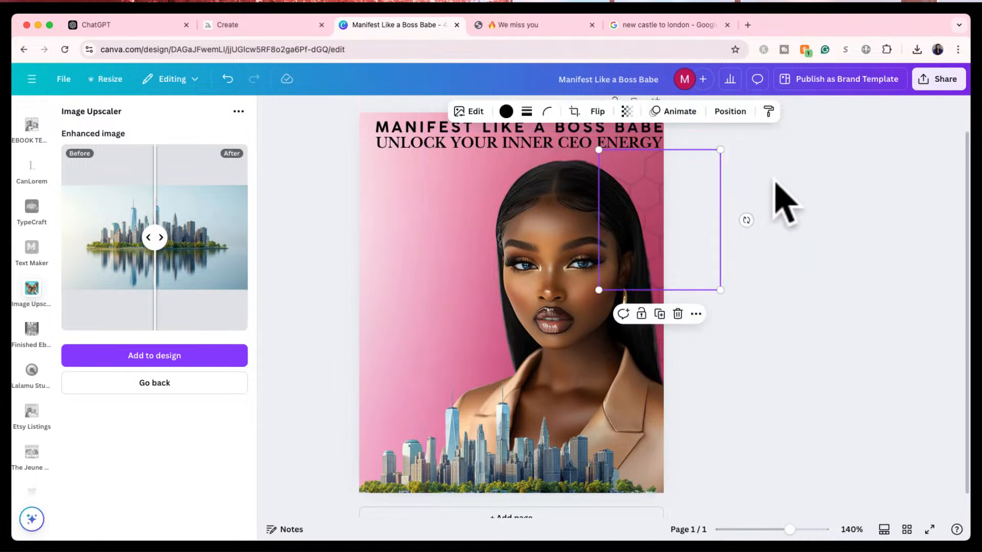
click(782, 201)
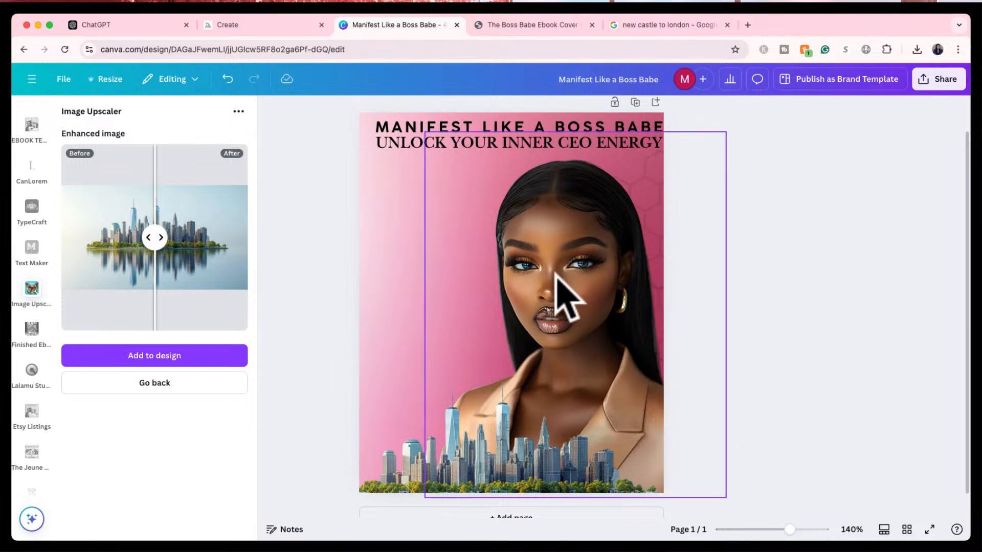
drag(554, 272, 562, 272)
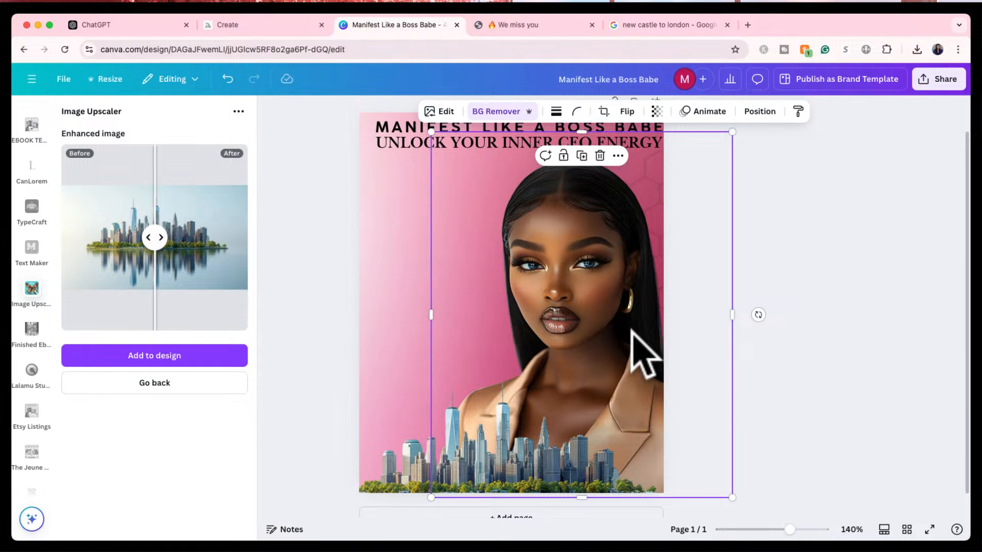
drag(577, 308, 583, 307)
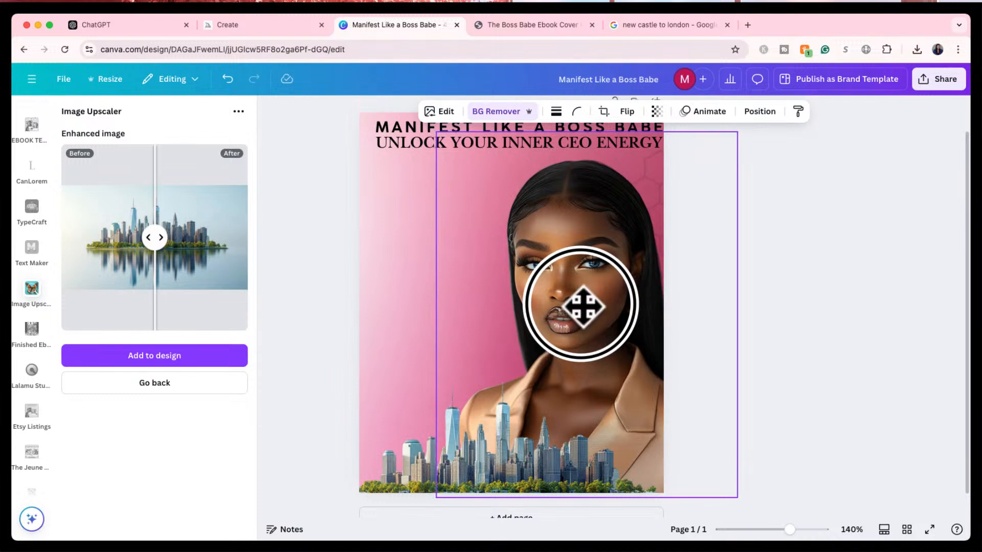
click(823, 275)
scroll(809, 276, up, 1)
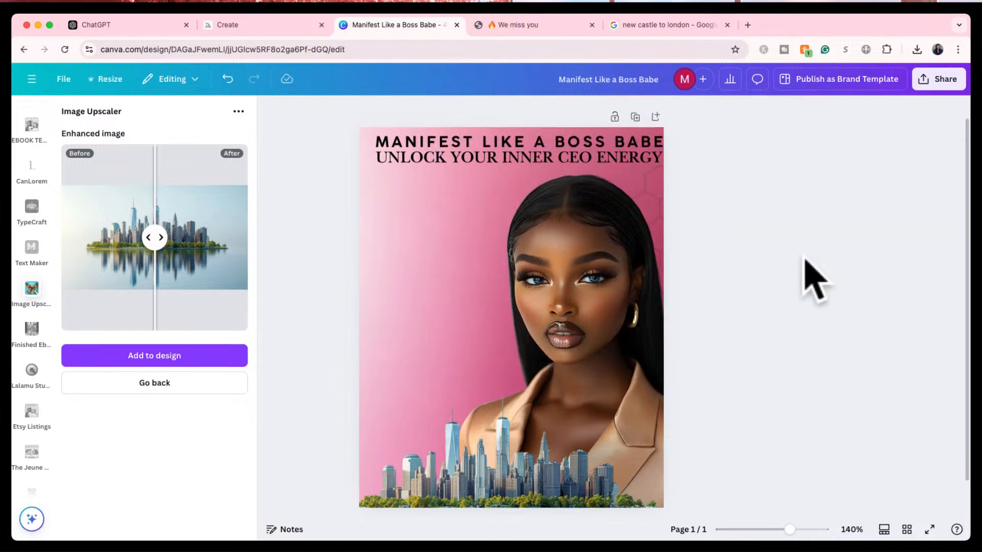
- Look through the uploaded images for another picture to put on the cover
scroll(39, 225, up, 5)
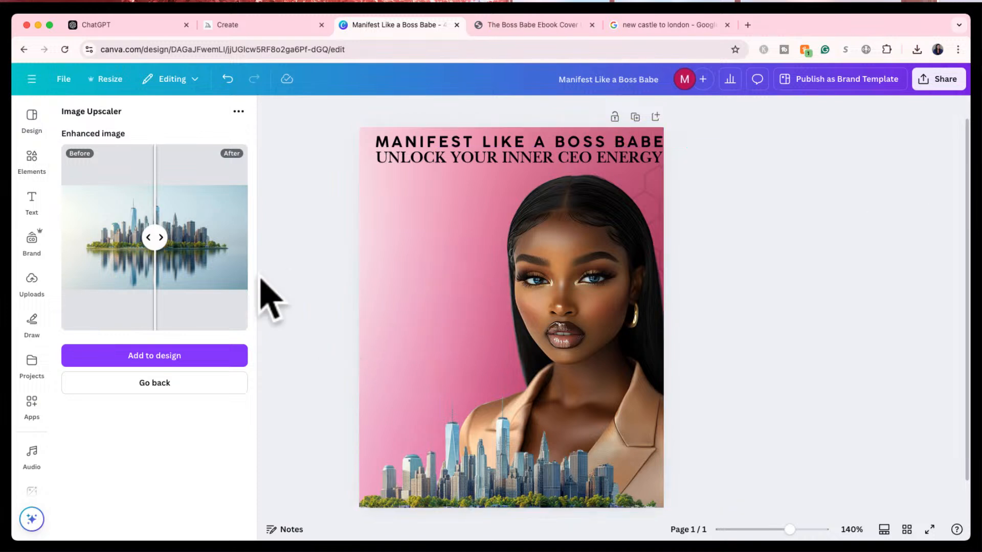
click(31, 287)
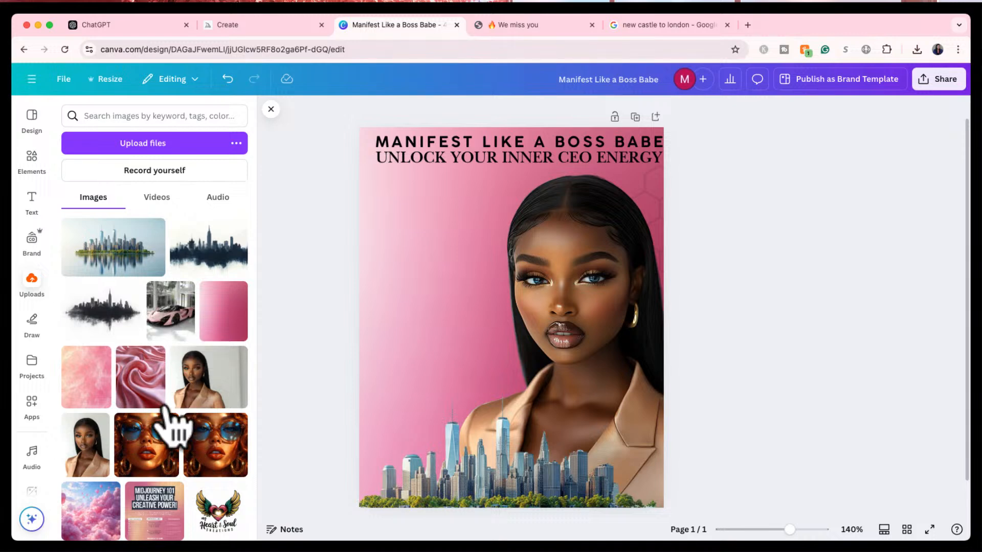
scroll(170, 418, down, 15)
scroll(171, 418, down, 10)
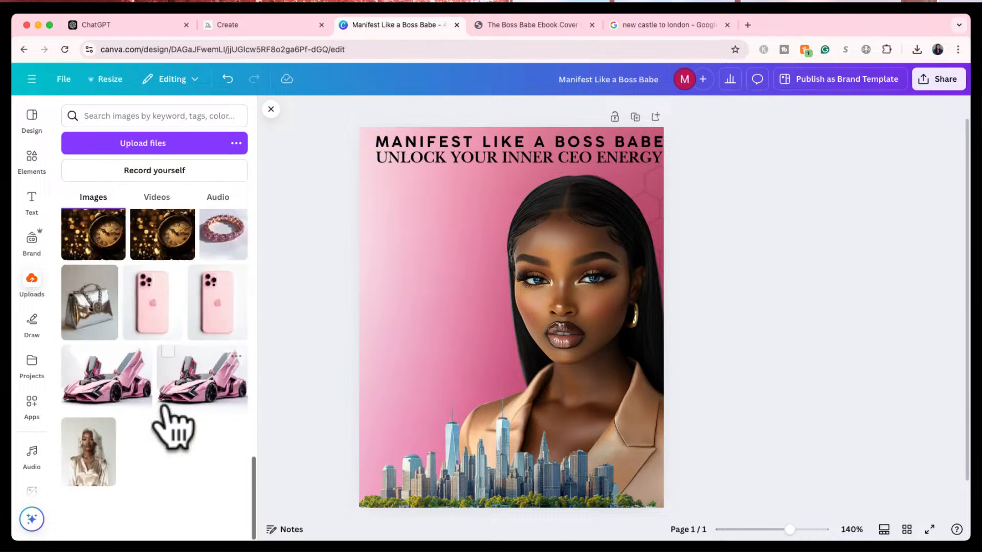
scroll(173, 424, up, 1)
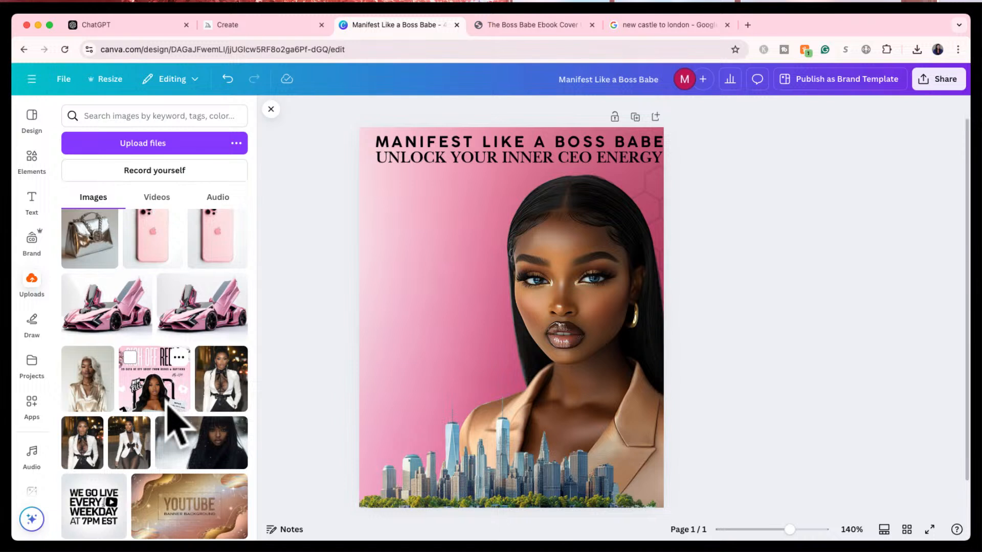
scroll(173, 424, down, 1)
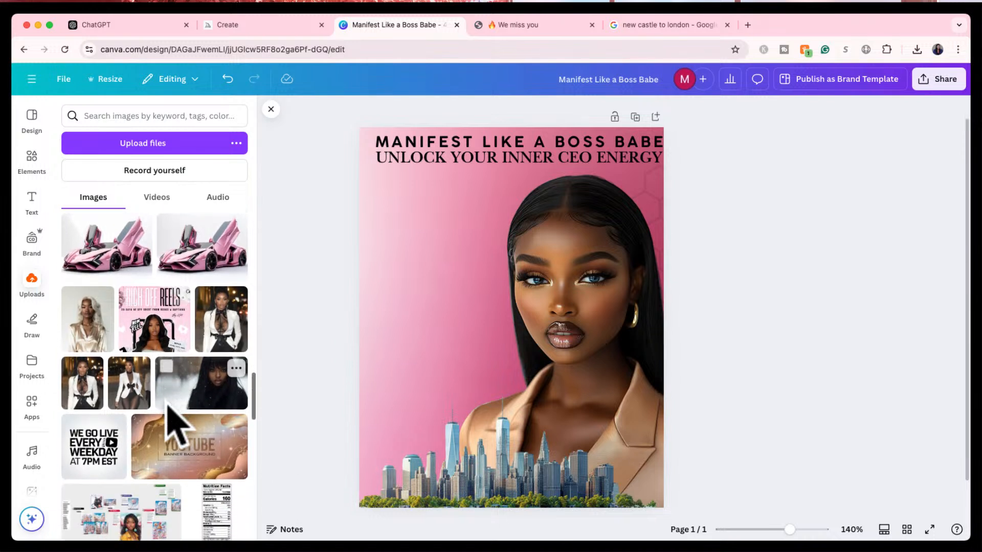
scroll(169, 406, down, 2)
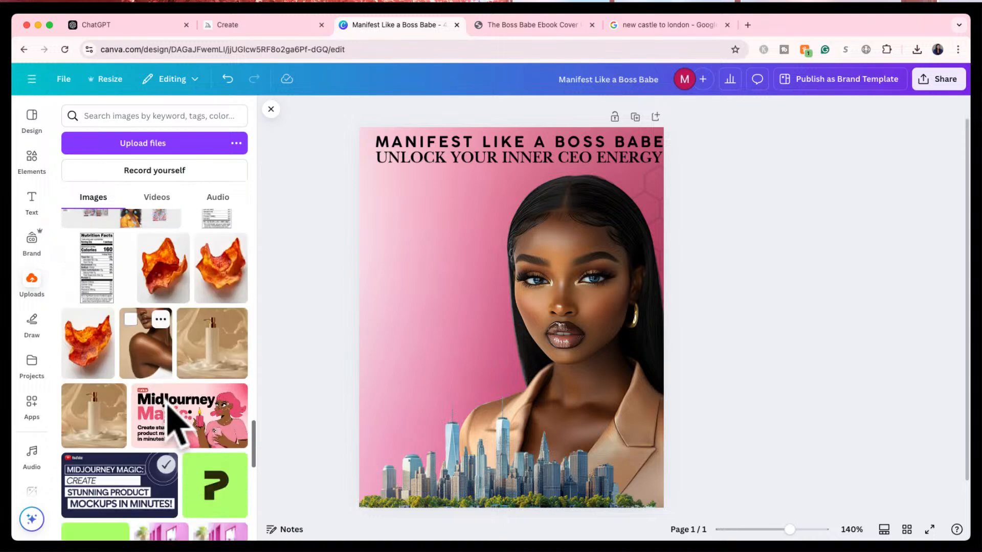
scroll(172, 424, down, 5)
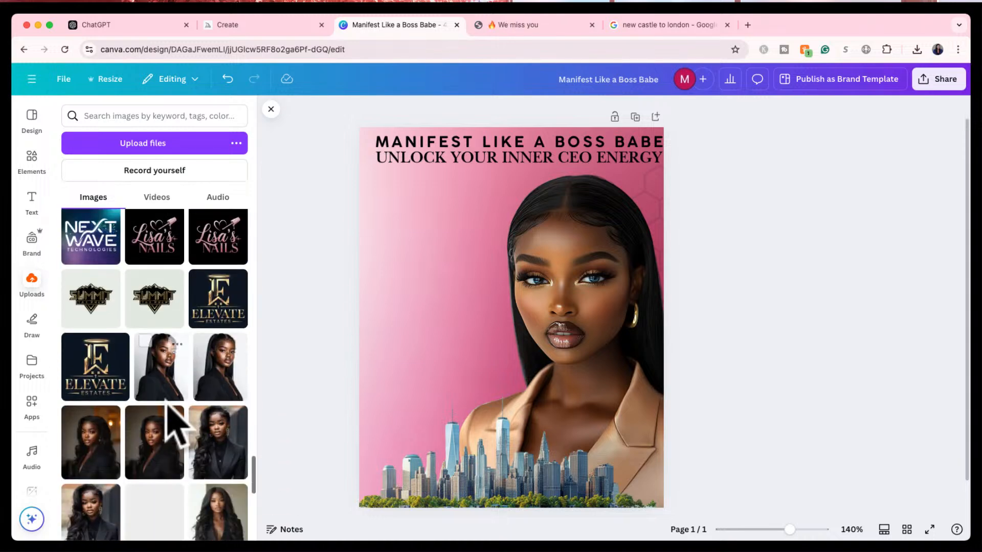
scroll(174, 427, down, 5)
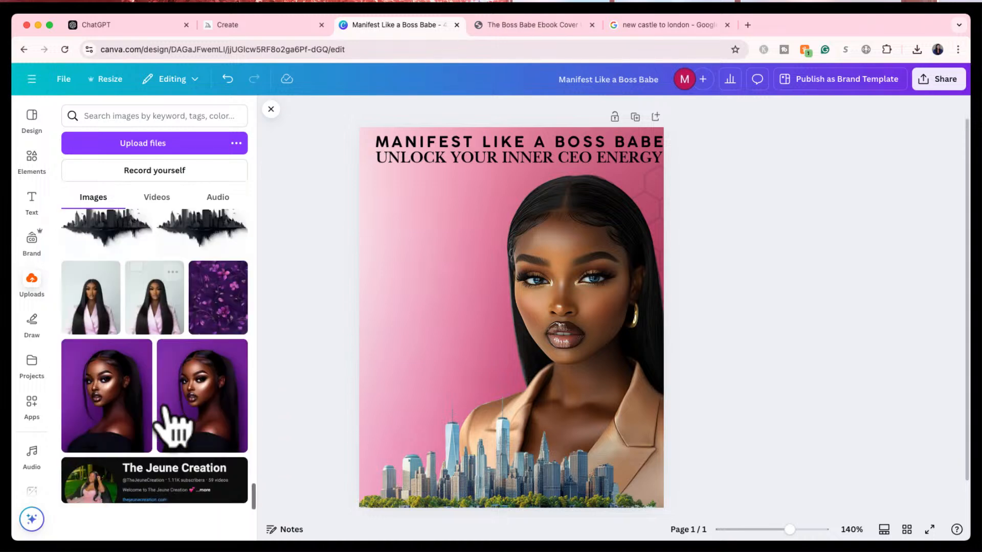
scroll(169, 408, down, 4)
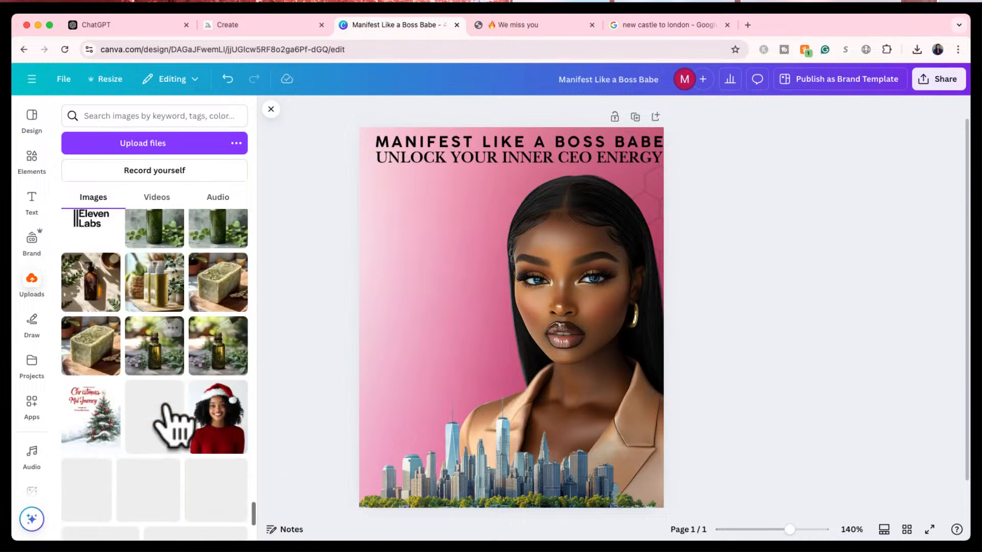
scroll(174, 427, down, 5)
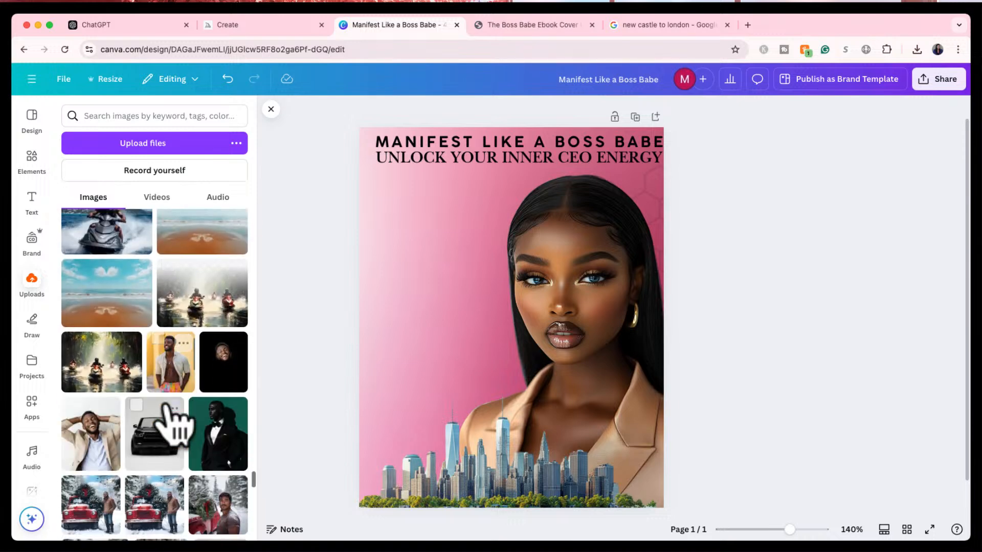
scroll(168, 419, up, 4)
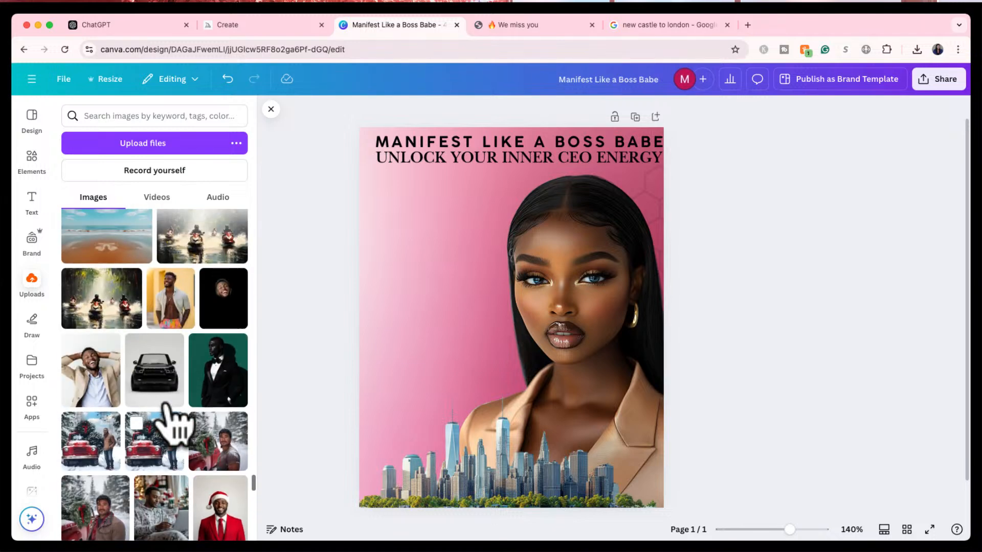
- Try the black front-facing car image, with its background removed, behind the skyline in the cover's lower-left area
click(154, 384)
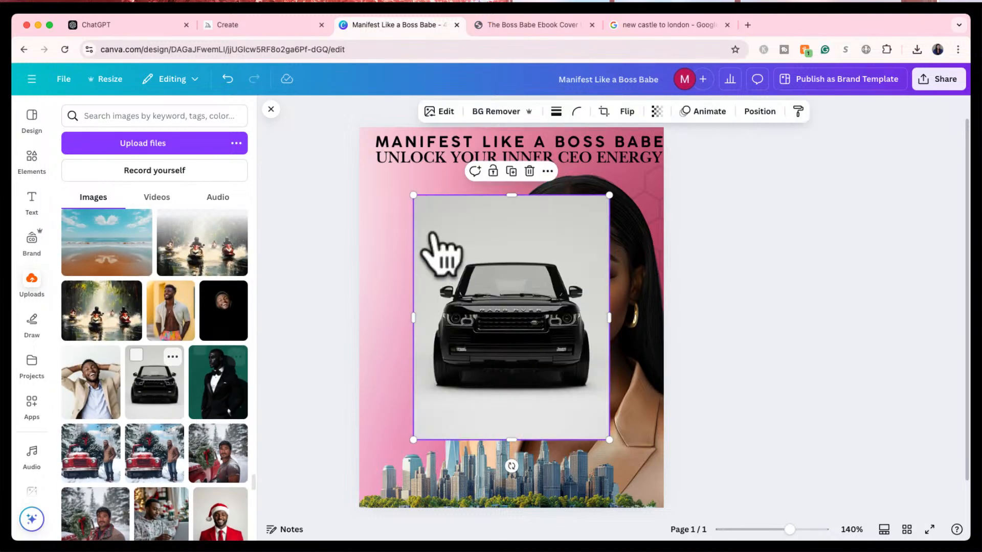
click(497, 113)
click(515, 302)
drag(515, 302, 444, 421)
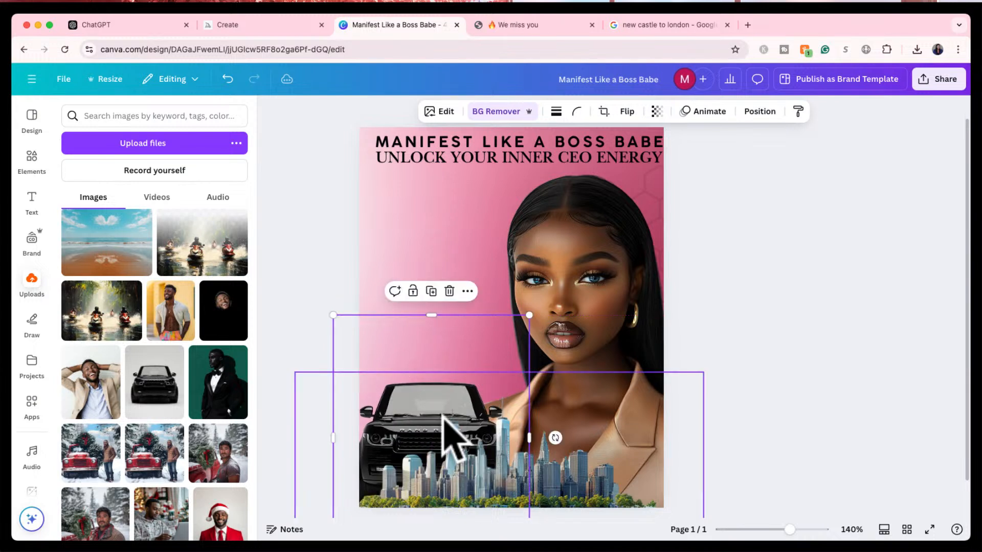
drag(431, 351, 401, 364)
key(Delete)
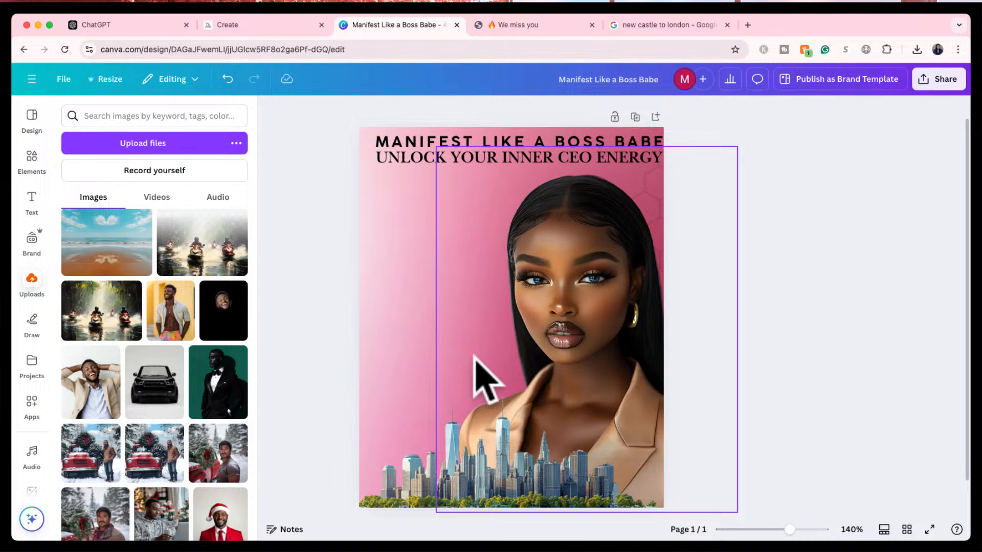
- Duplicate the woman's portrait, flip the copy horizontally and place it on the cover's left half, mirroring the original
click(565, 318)
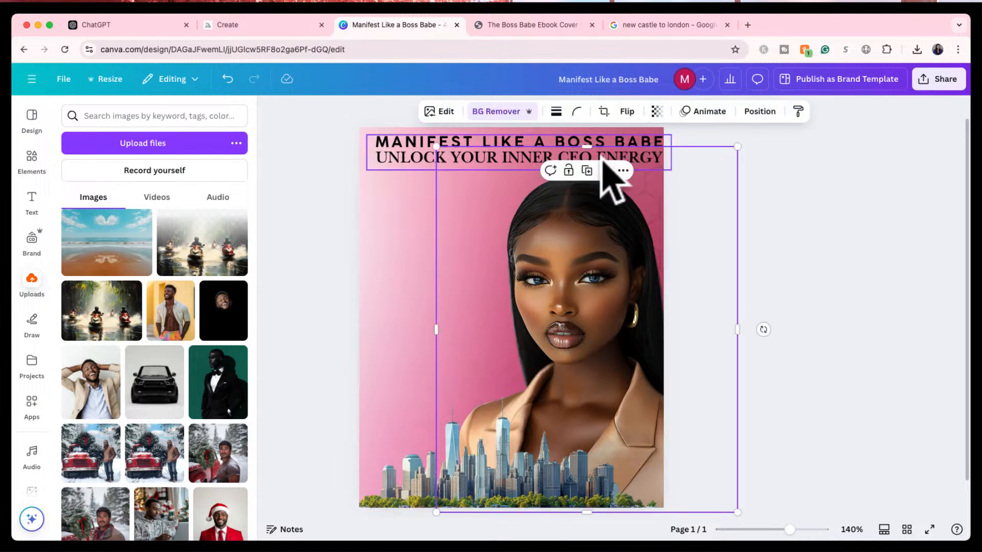
drag(595, 322, 446, 299)
click(627, 111)
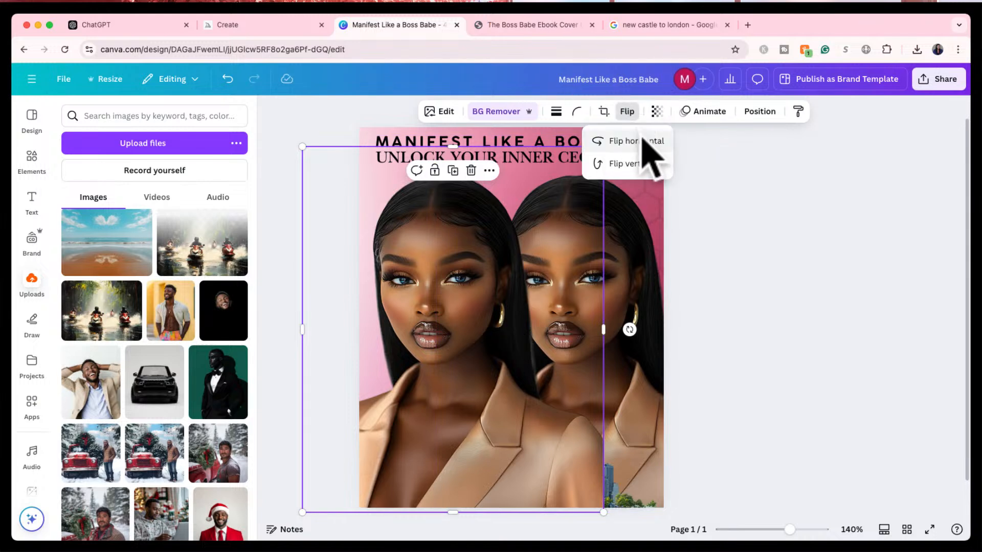
click(643, 141)
drag(467, 377, 446, 368)
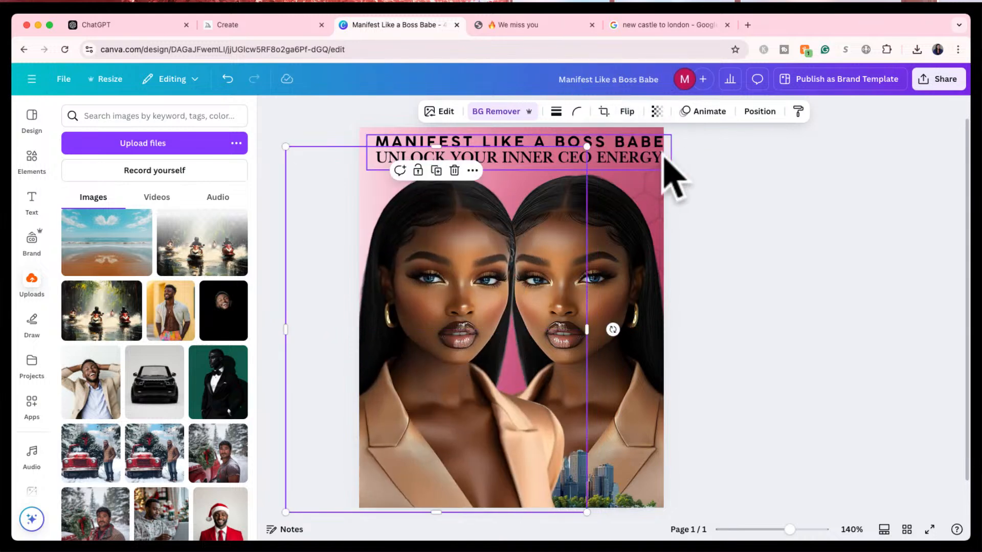
- Make the flipped portrait strongly transparent and shift it slightly further left on the cover
click(657, 111)
drag(680, 158, 627, 158)
click(741, 228)
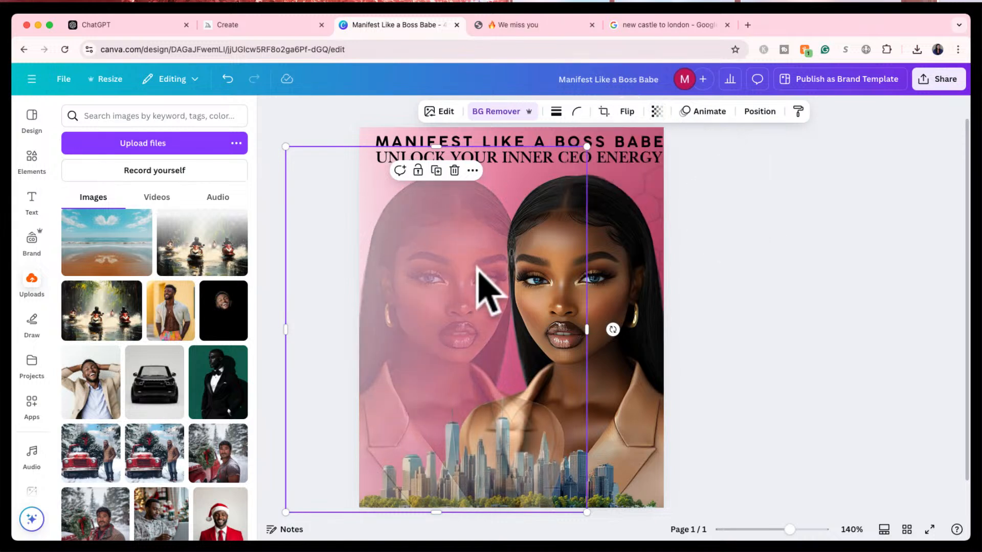
drag(444, 284, 434, 289)
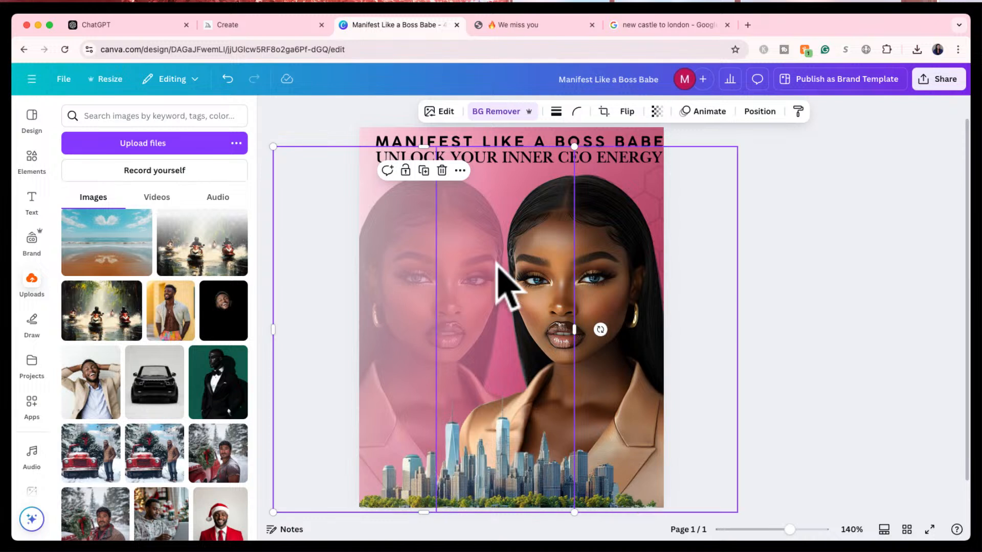
click(736, 256)
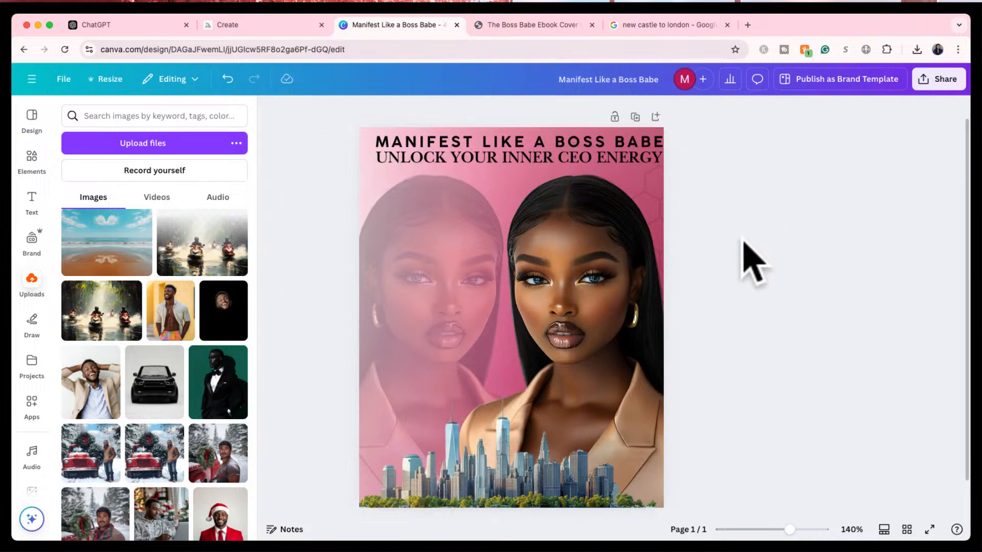
- Shrink the faded portrait copy and reposition it in the cover's lower-left area behind the skyline
drag(398, 259, 390, 298)
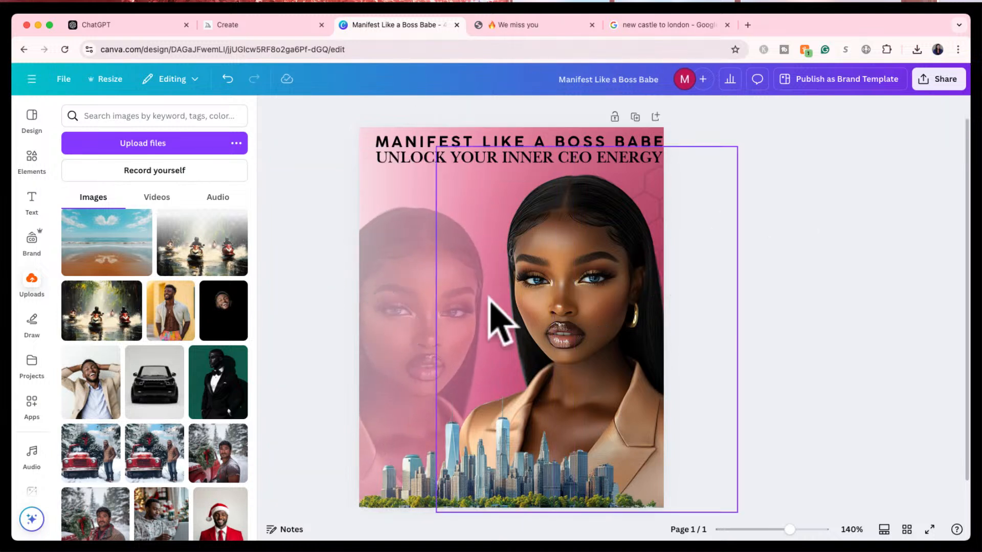
click(421, 319)
drag(552, 180, 509, 244)
drag(416, 394, 417, 377)
click(741, 302)
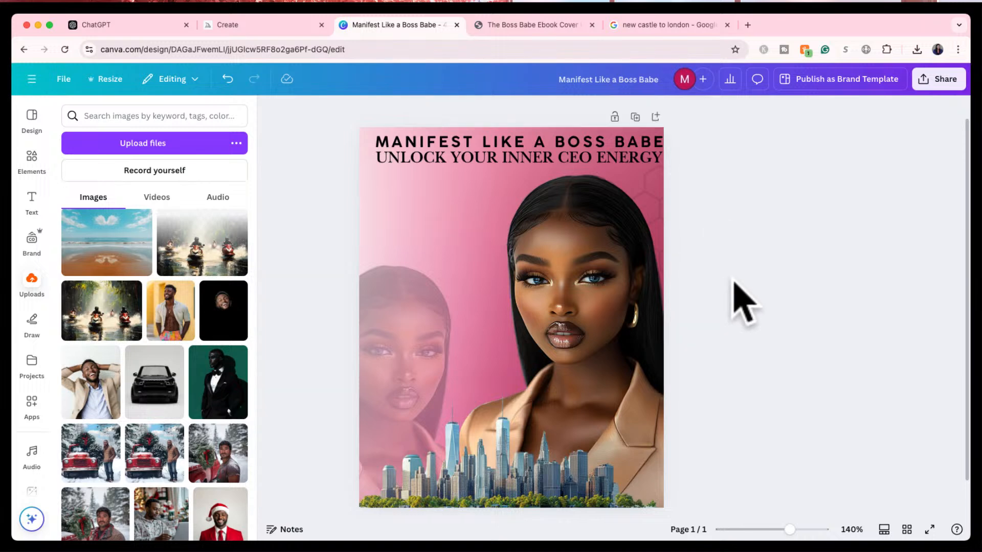
drag(397, 329, 416, 322)
click(760, 205)
- Switch to the Google search page and search for "london shopping centers"
click(708, 24)
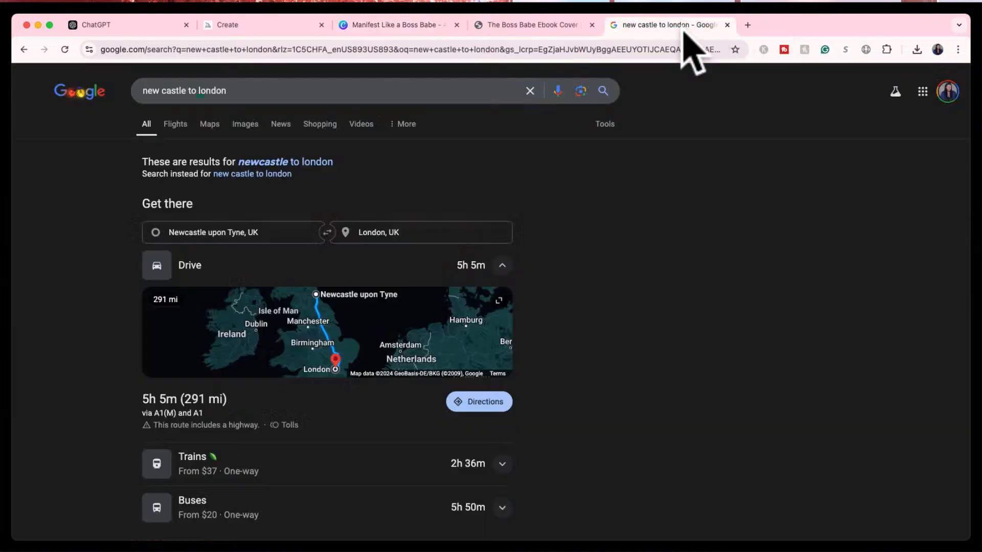
click(673, 50)
text(london sh)
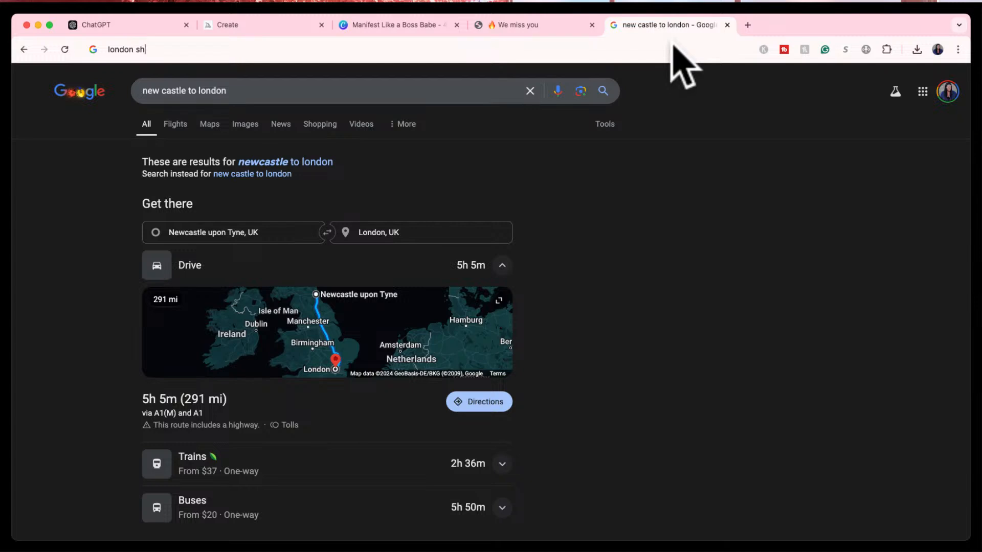
text(opping center)
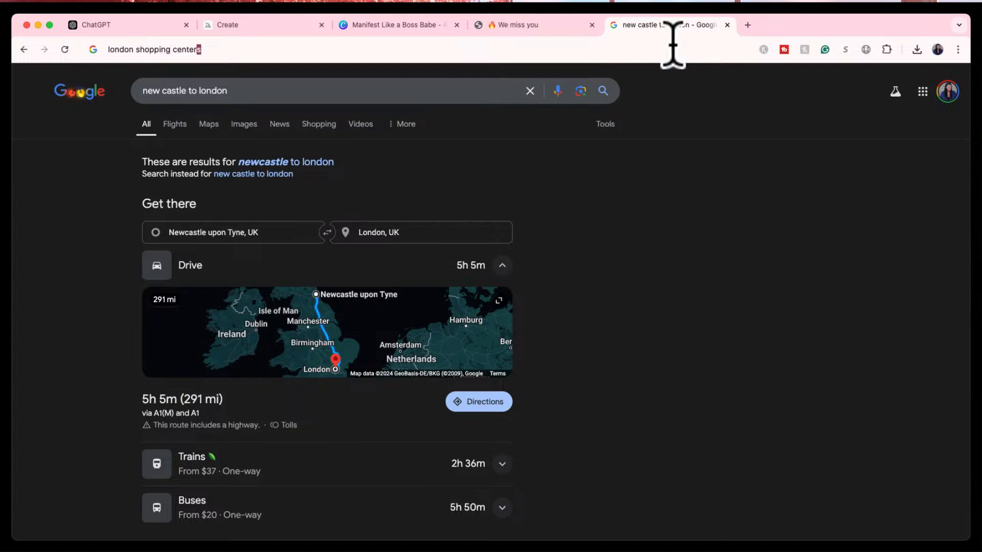
key(Return)
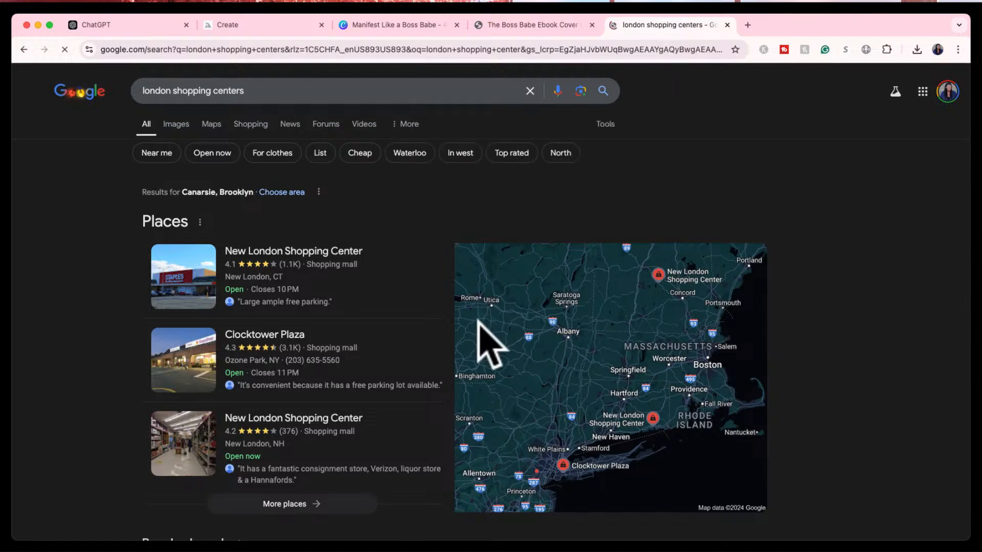
- Read the answers on London's most popular shopping centre and best shopping area, and view the Boss Babe Ebook Cover collection page
scroll(478, 329, down, 4)
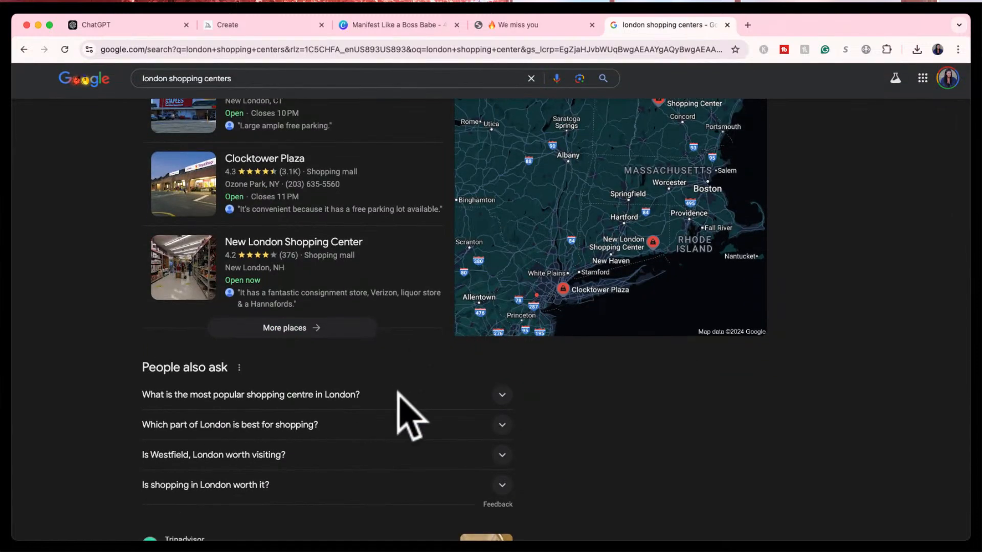
click(398, 397)
scroll(407, 416, down, 5)
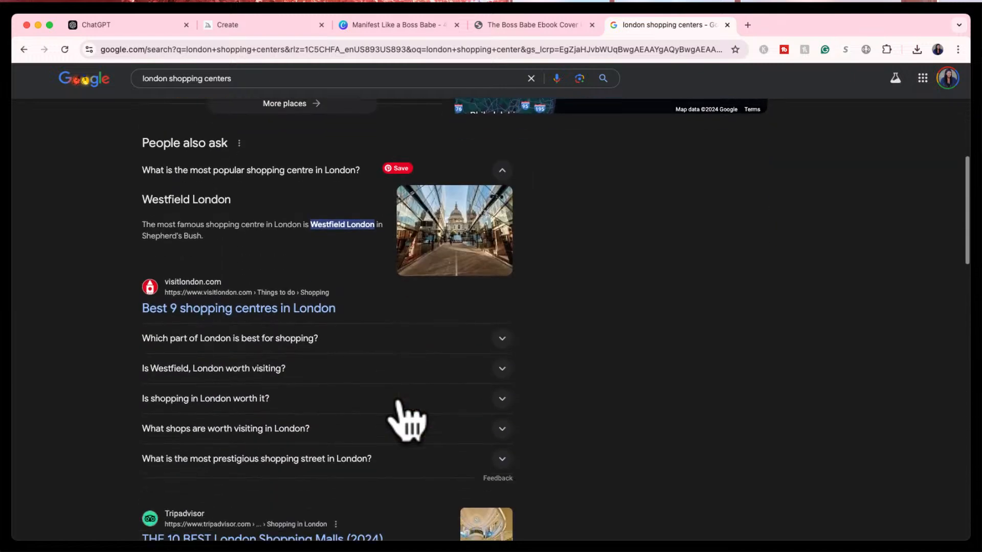
click(422, 302)
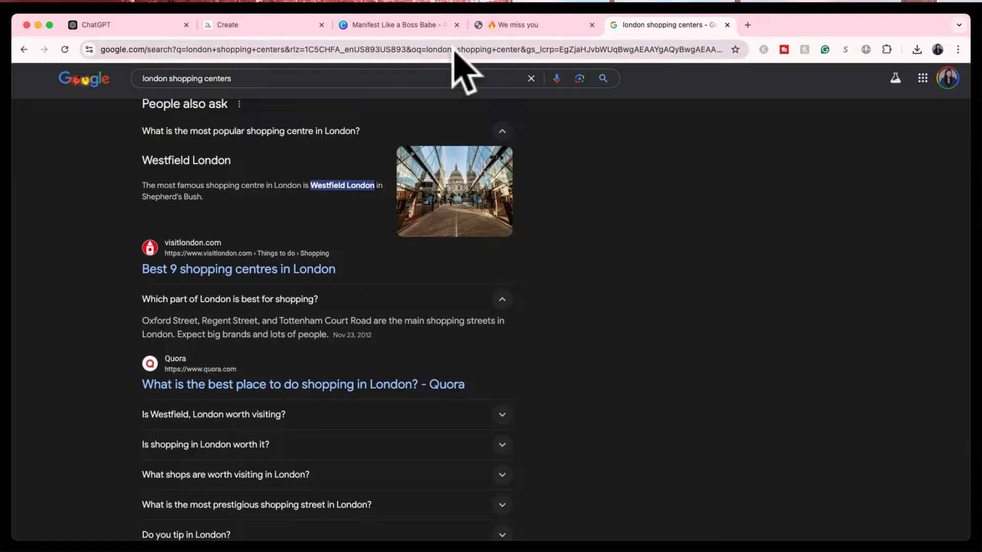
click(521, 29)
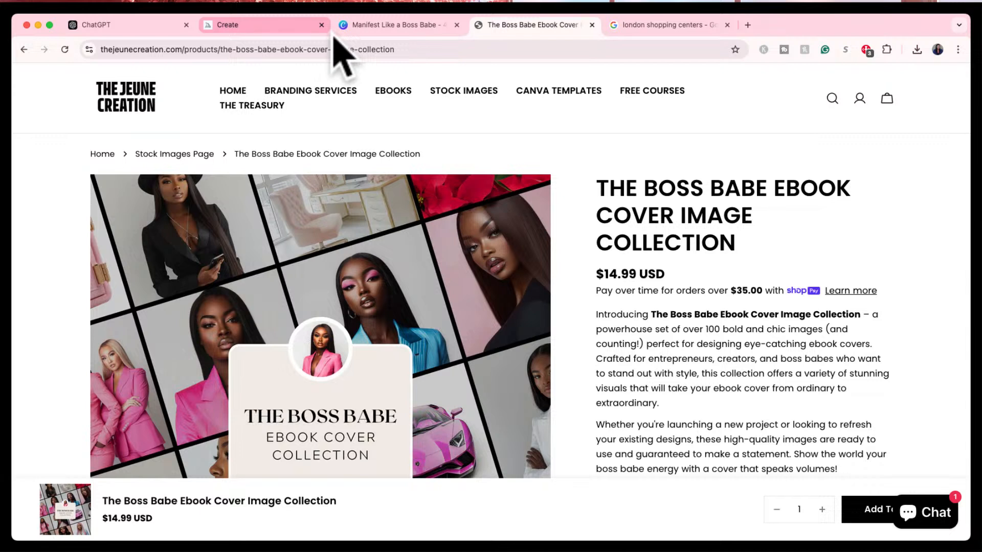
- Switch back to the Canva cover and move the faded portrait copy higher beside the main portrait
click(412, 23)
drag(425, 330, 394, 267)
click(766, 240)
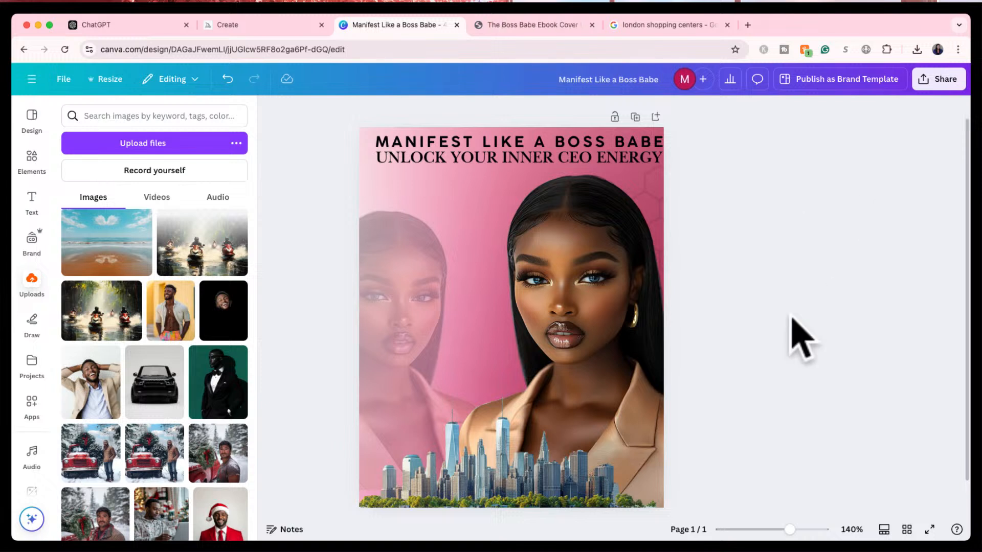
drag(394, 293, 399, 305)
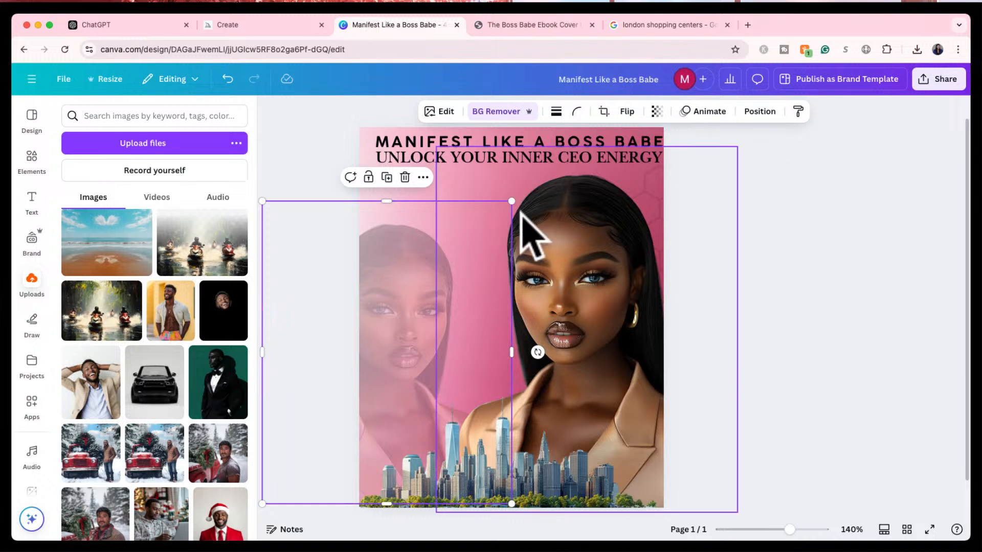
click(320, 135)
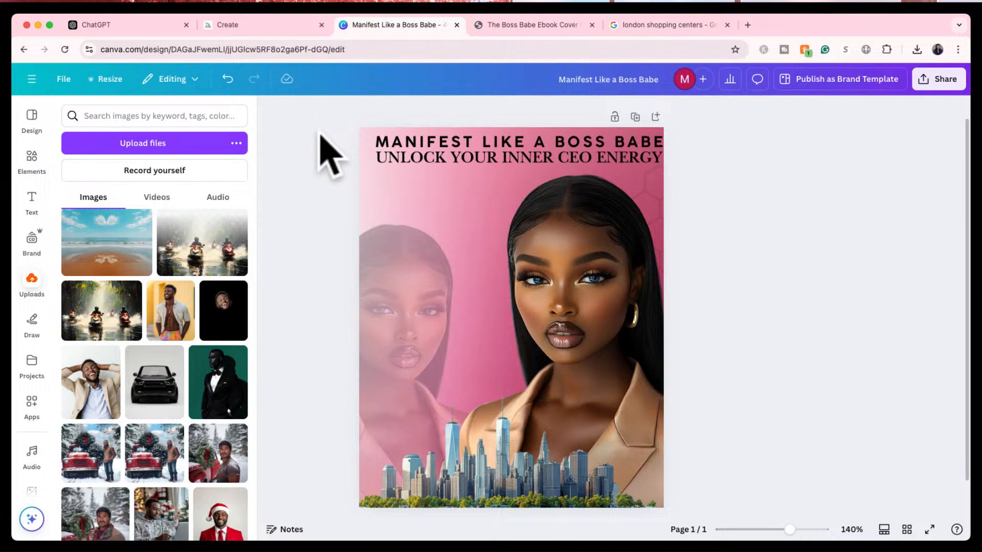
- Switch to Midjourney and like the pink and gold marble pattern image from the Explore gallery
click(281, 26)
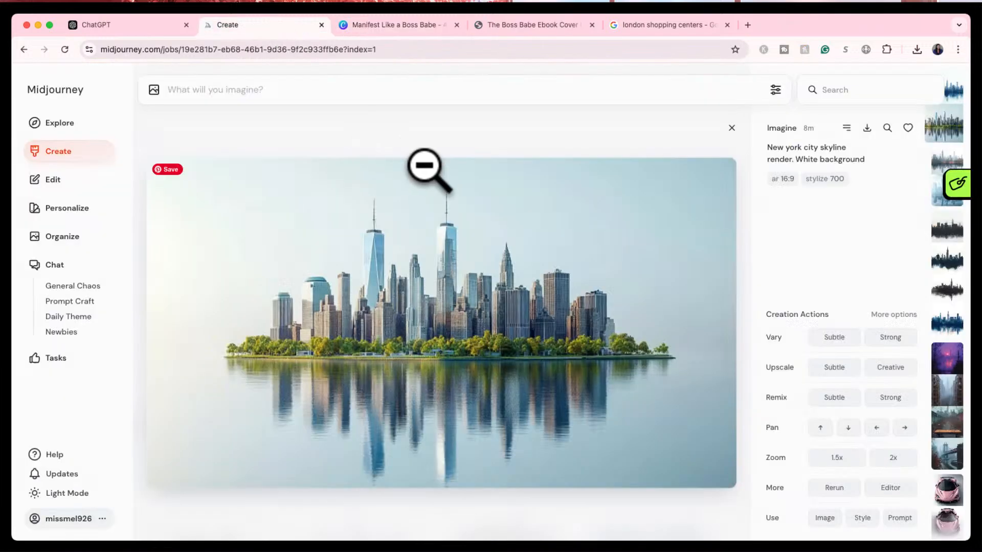
click(731, 128)
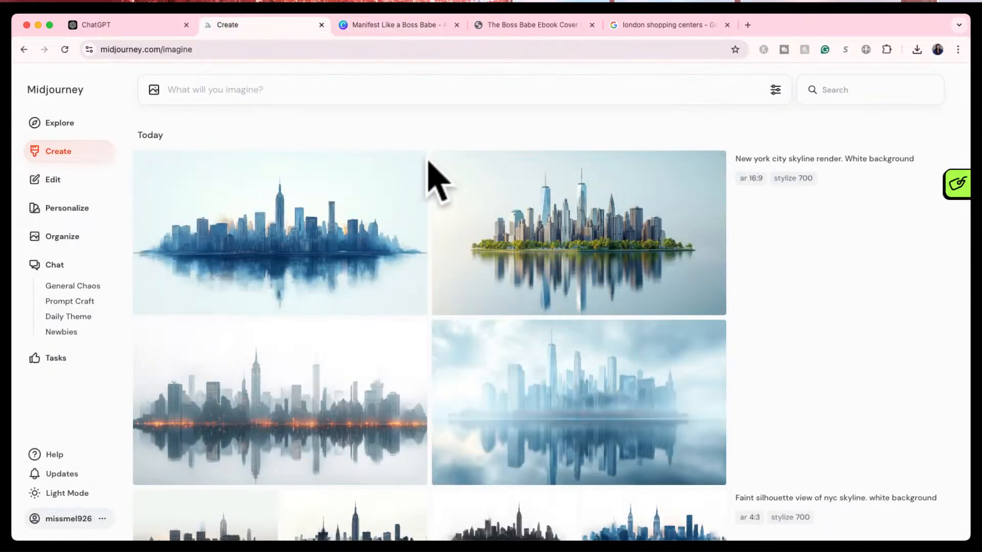
click(72, 125)
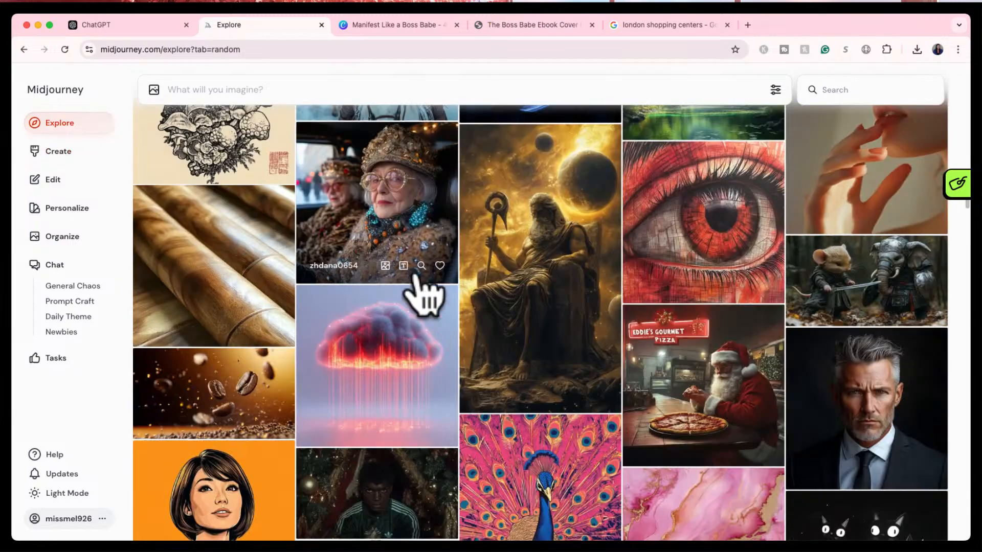
scroll(420, 296, down, 6)
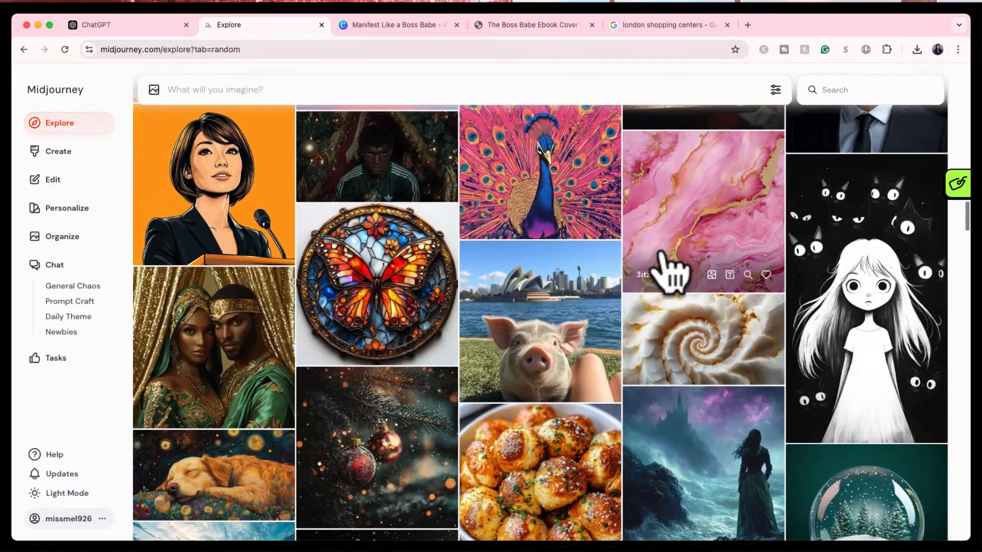
click(660, 252)
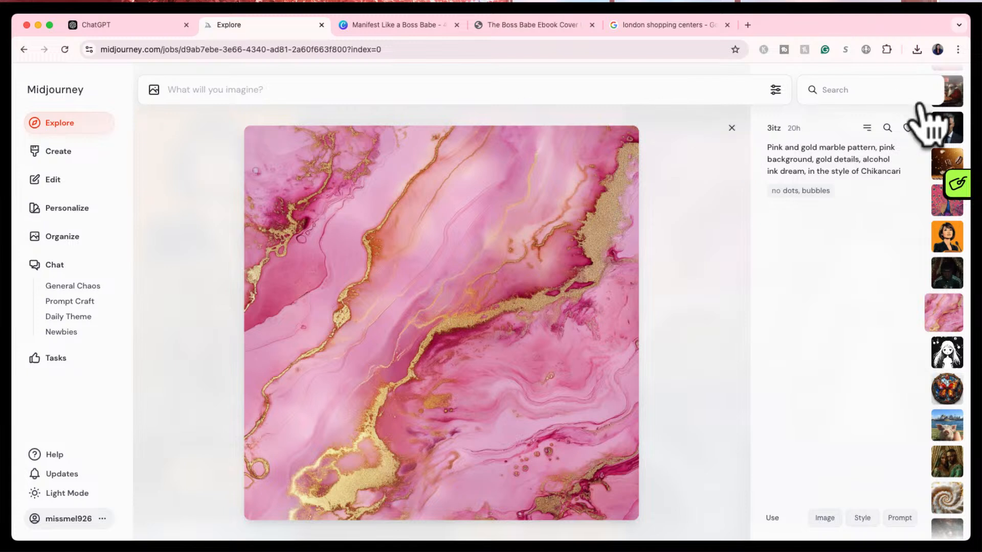
click(907, 128)
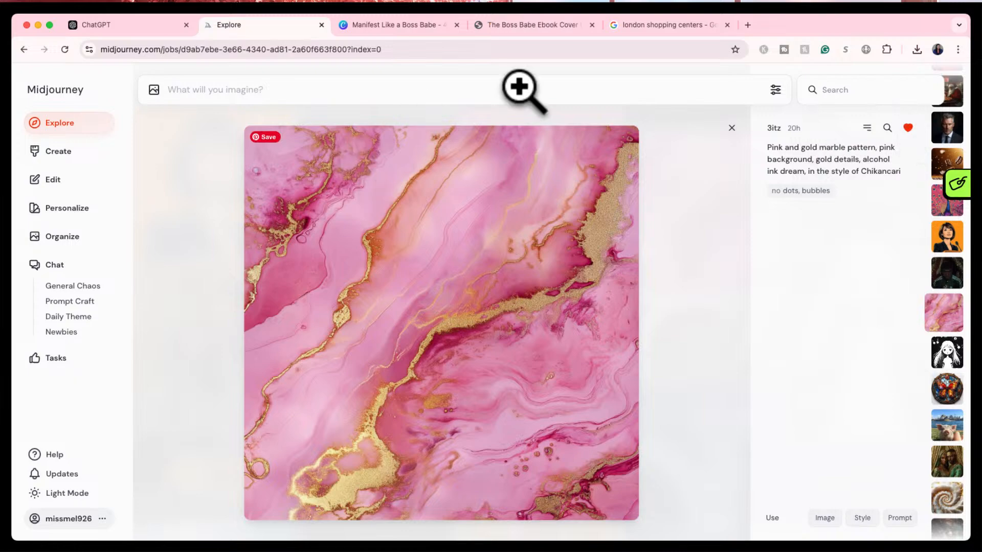
click(729, 124)
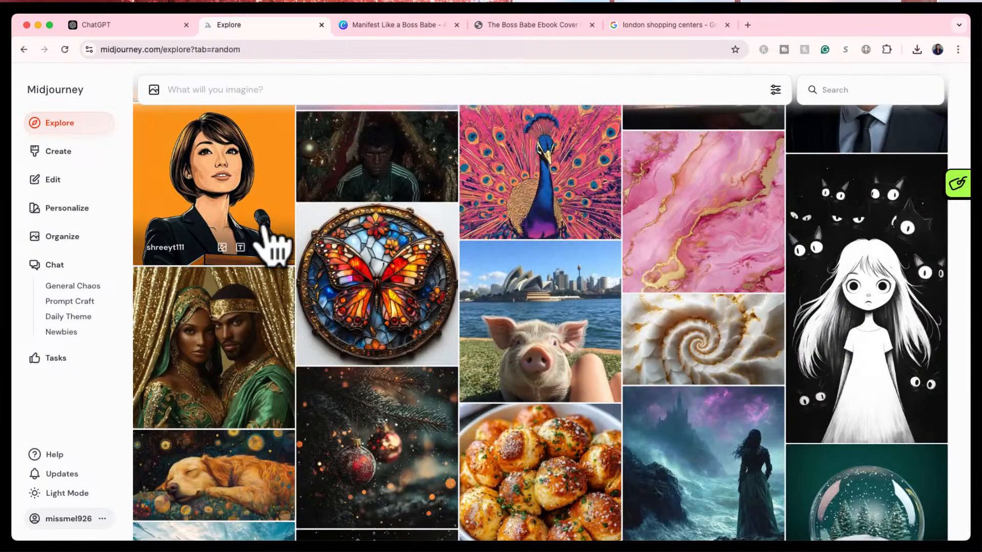
- Browse further through the Explore gallery and load a fresh set of random images
scroll(269, 240, down, 10)
scroll(269, 243, up, 7)
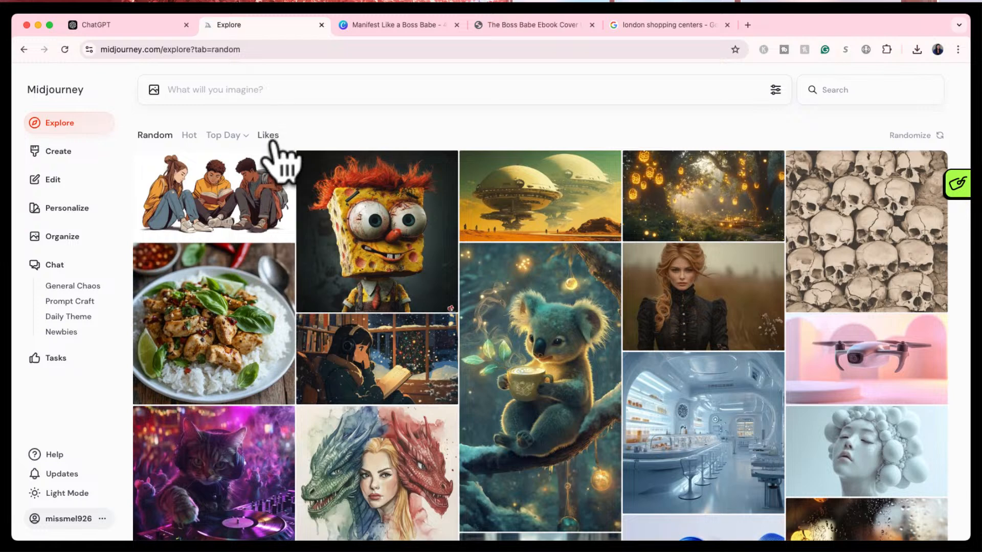
click(156, 138)
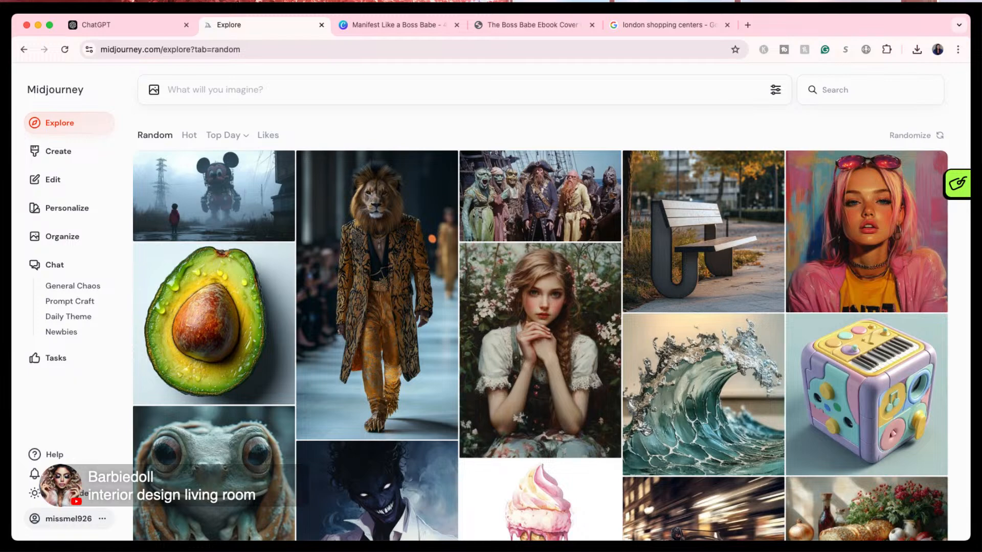
- Switch to ChatGPT and draft the message "design a luxurious living room with large windows, large drapes, marvelous christmas themed high ceilings gold changeliers, luxury aesthetic"
click(118, 24)
click(491, 448)
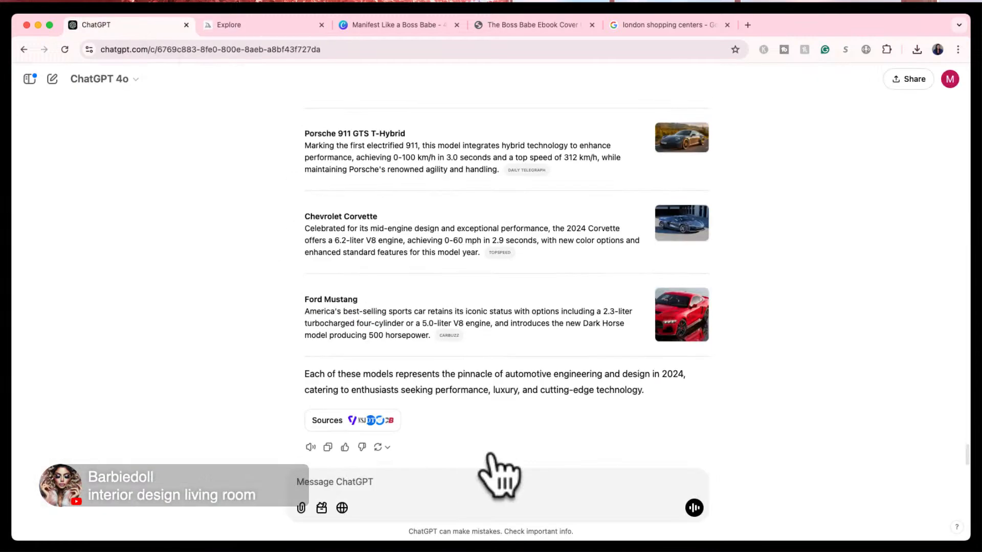
click(441, 488)
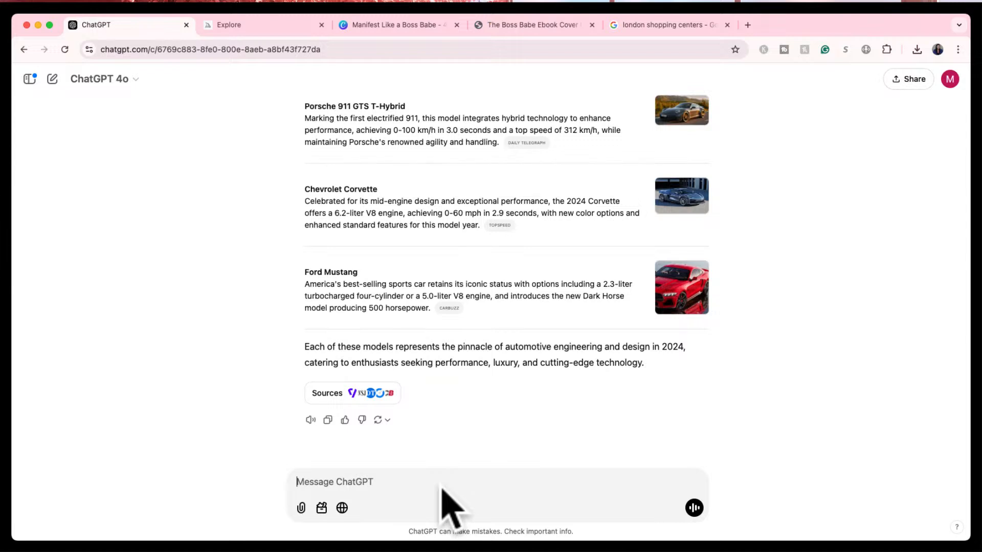
text(design a lu)
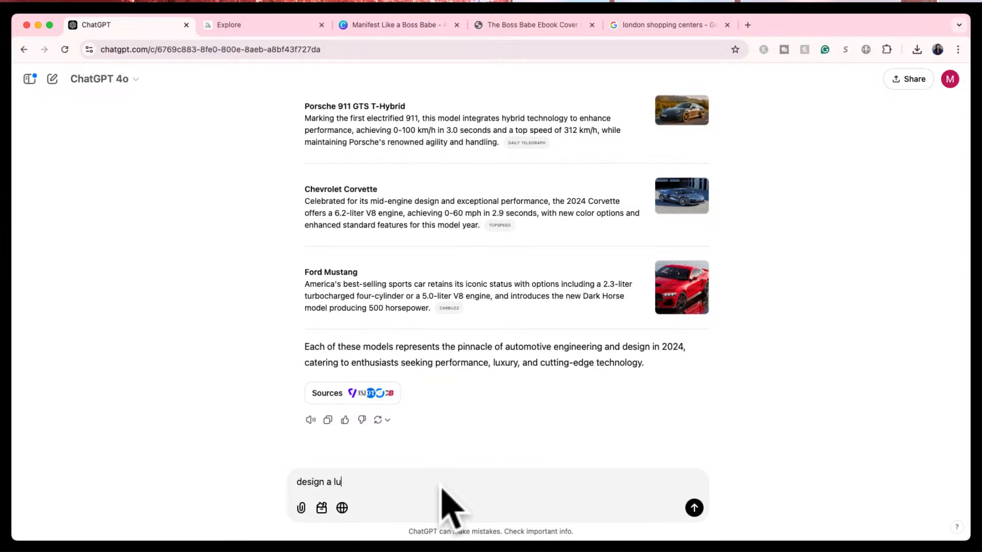
text(xurious living room wih la)
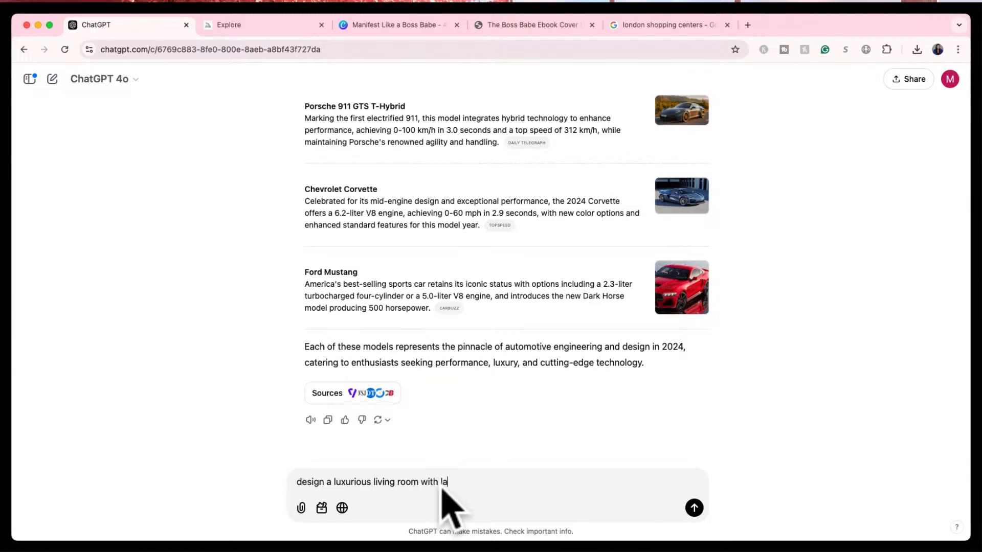
text(rge windows, large drapes, )
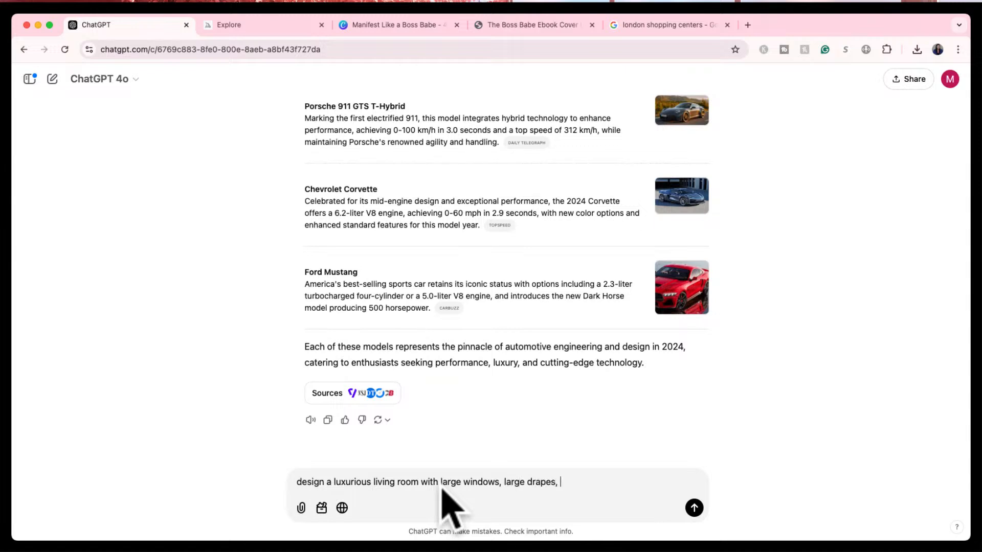
text(marvelous christmas themed )
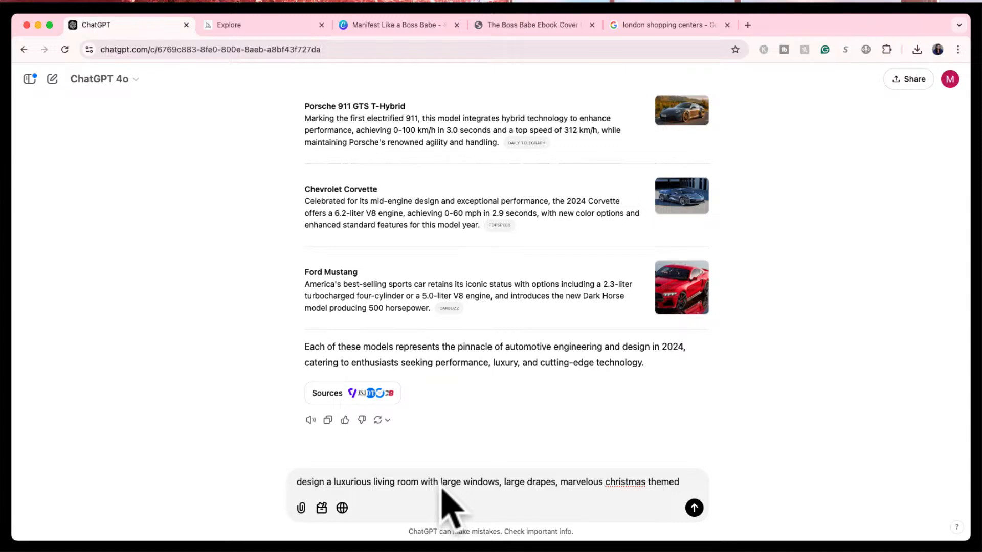
text(high c)
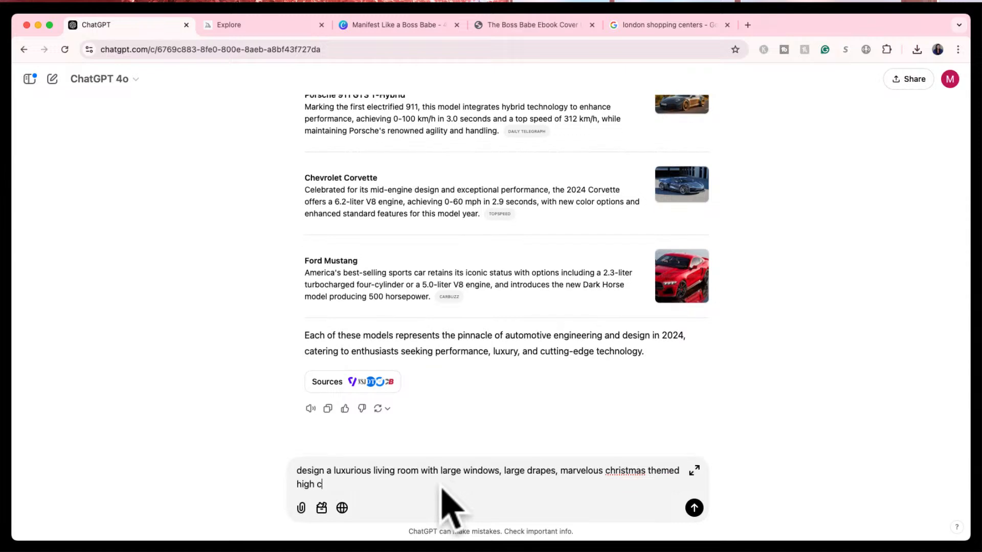
text(eilings gold changeliers)
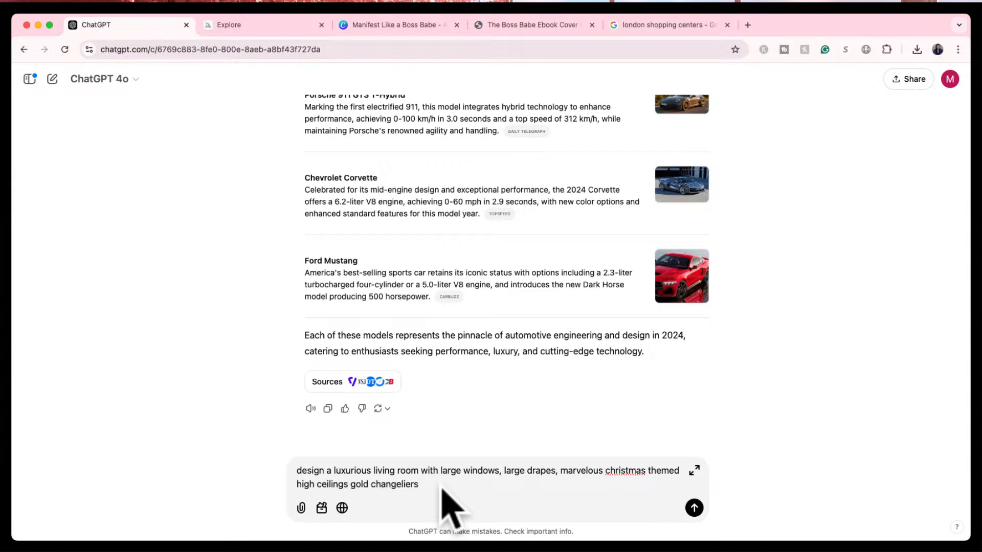
text(, luxury aesthetic)
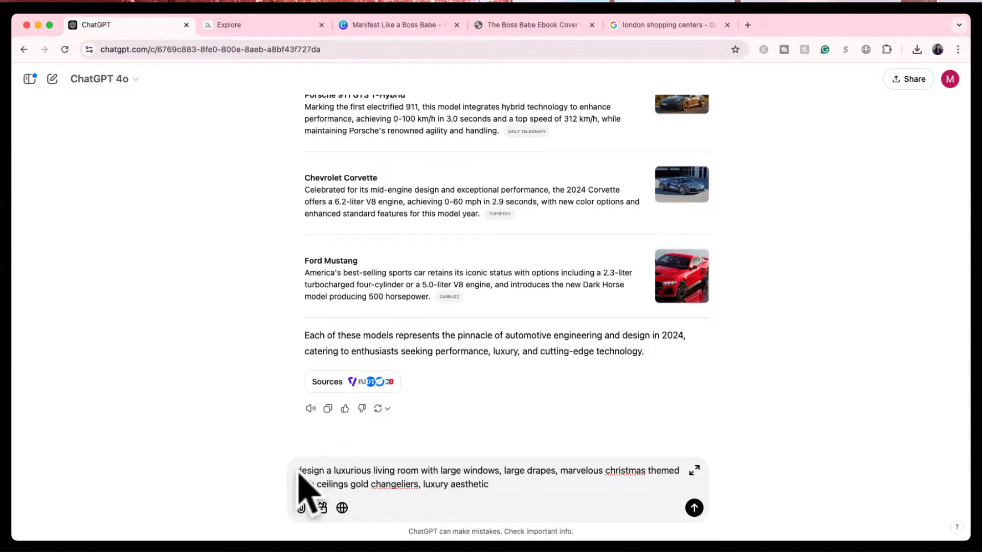
- Replace the word "design" at the start of the message with "wirte midjourney promt for" and send it
text(virte mi)
text(djourney promt )
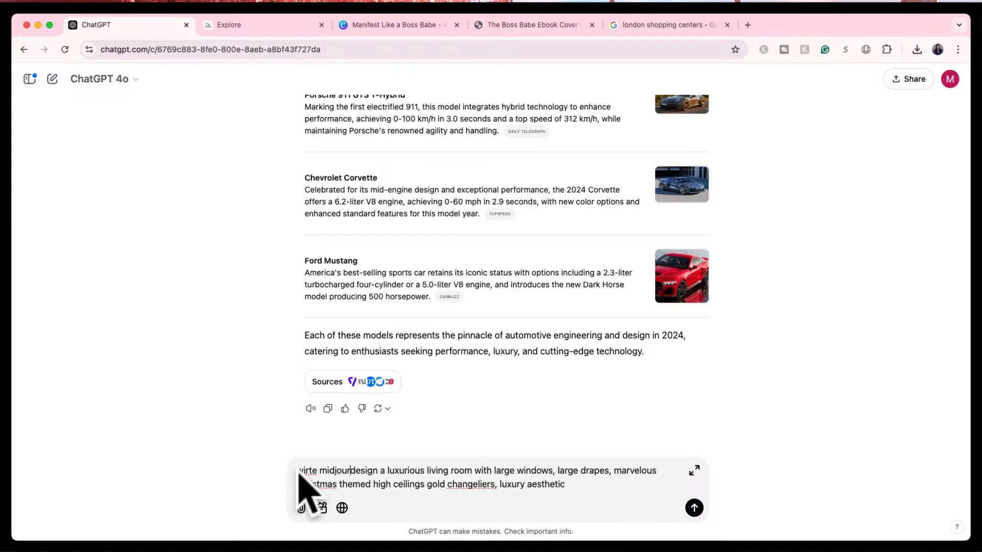
text(for)
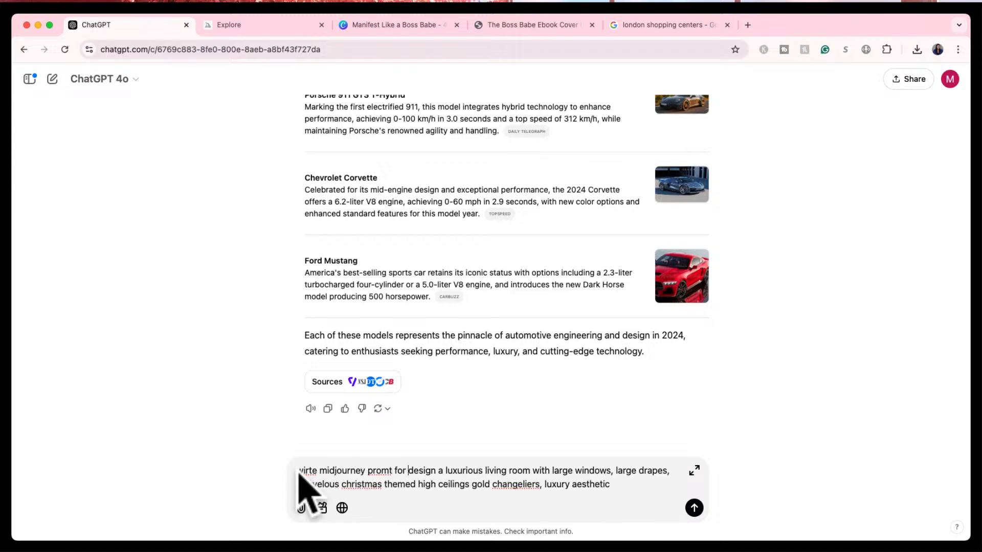
double_click(421, 471)
key(BackSpace)
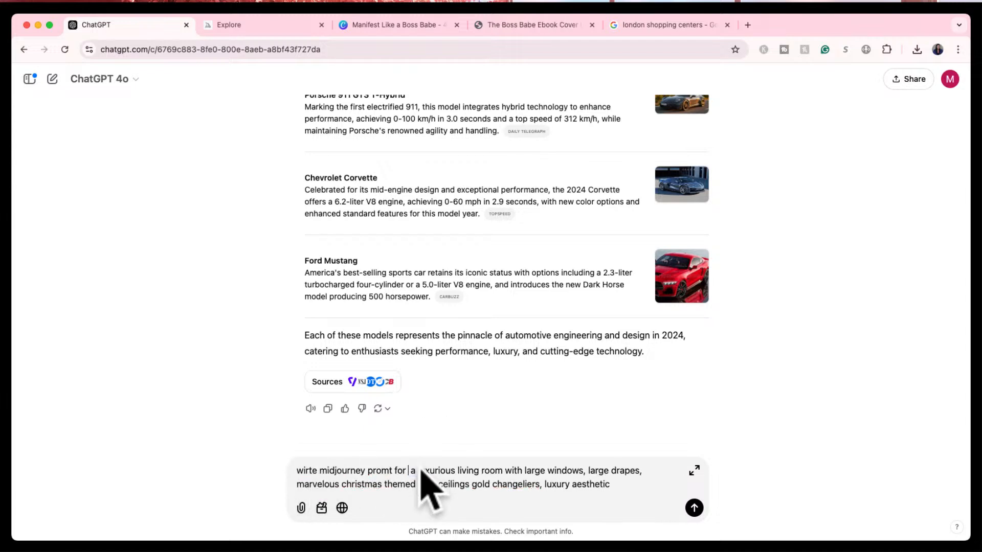
key(Return)
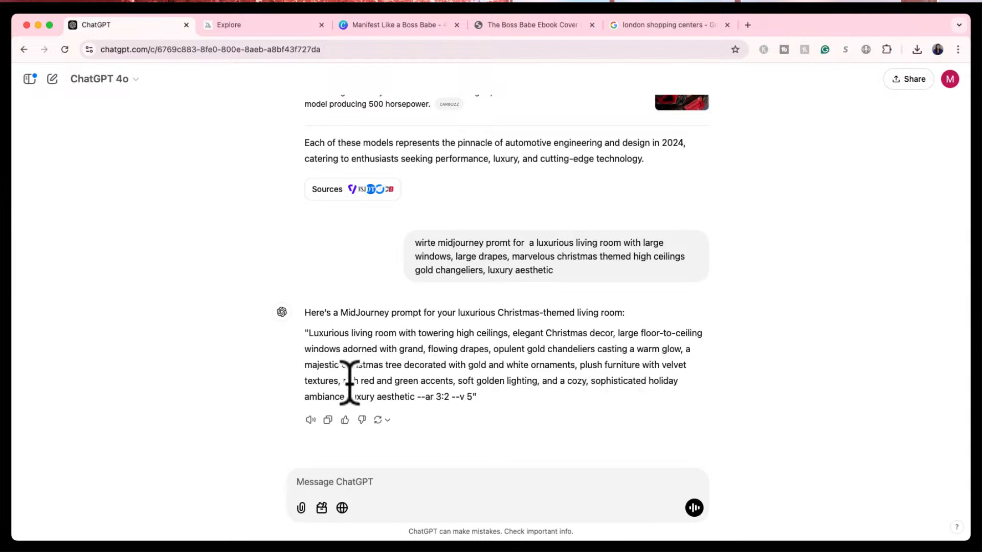
- Copy the generated living room prompt without its --ar and --v parameters and switch to Midjourney
drag(310, 332, 415, 398)
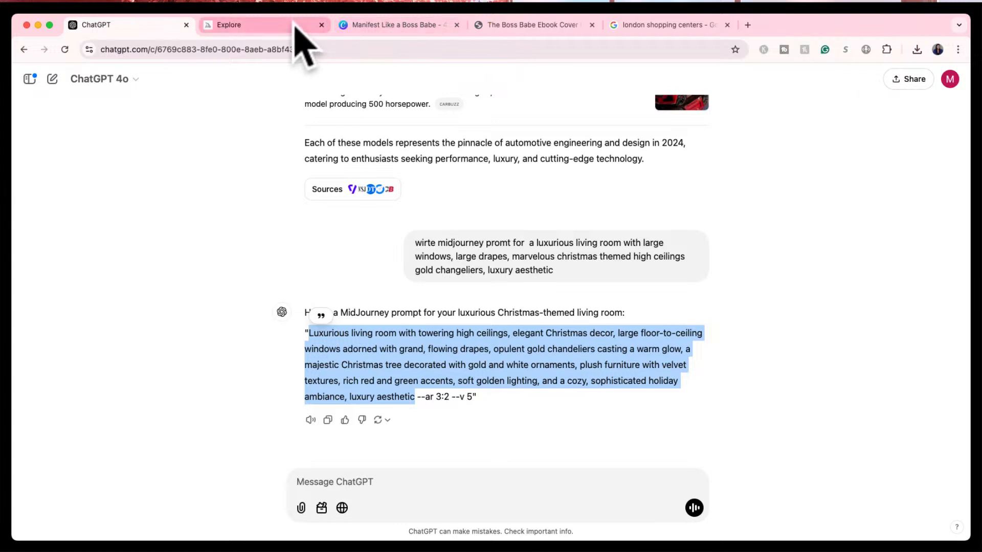
click(316, 31)
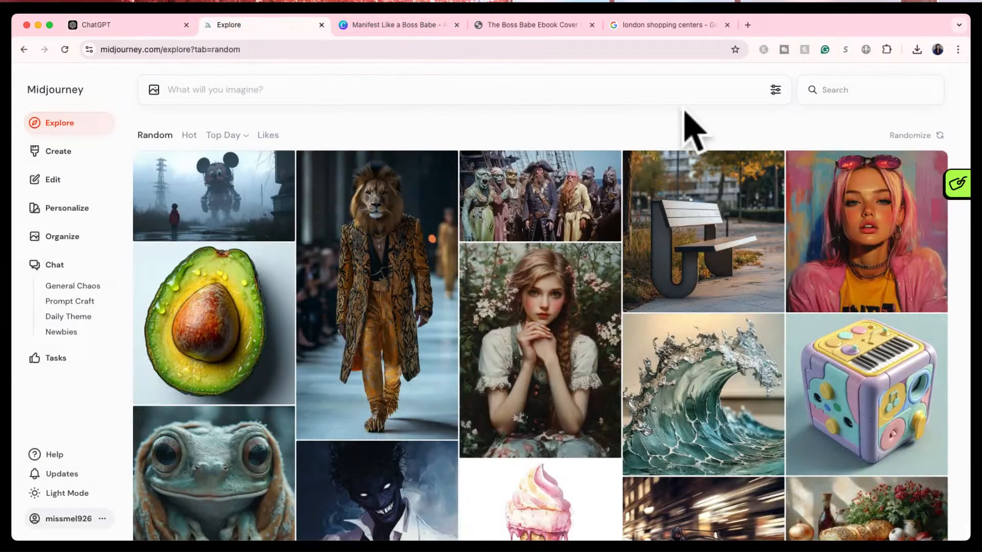
click(165, 28)
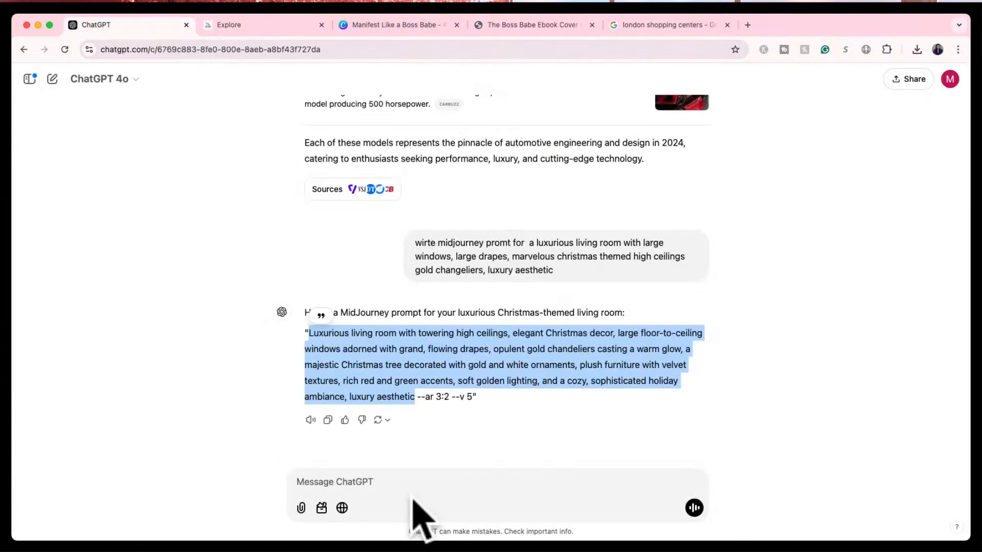
click(291, 29)
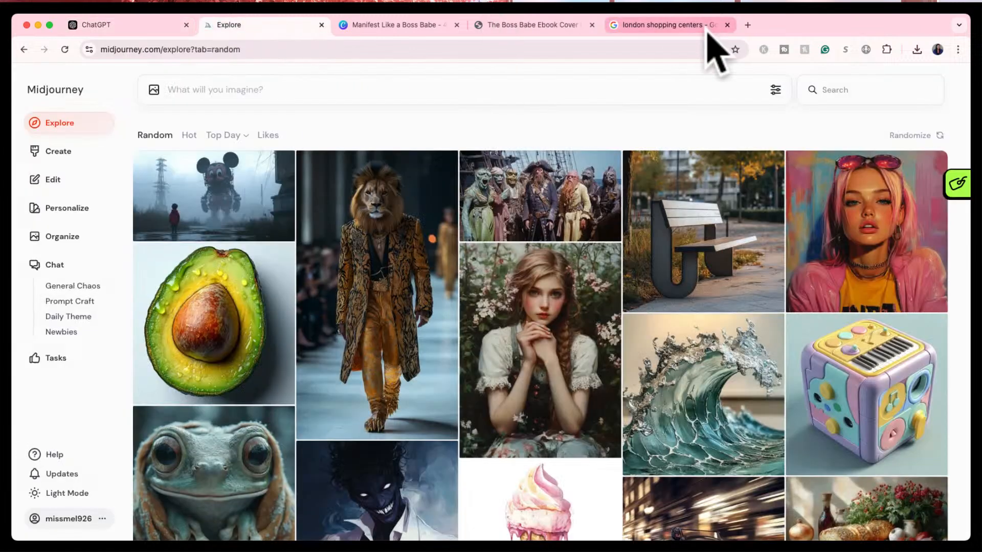
- Generate images from the copied living room prompt at a 3:2 image size and open the Create page
click(775, 90)
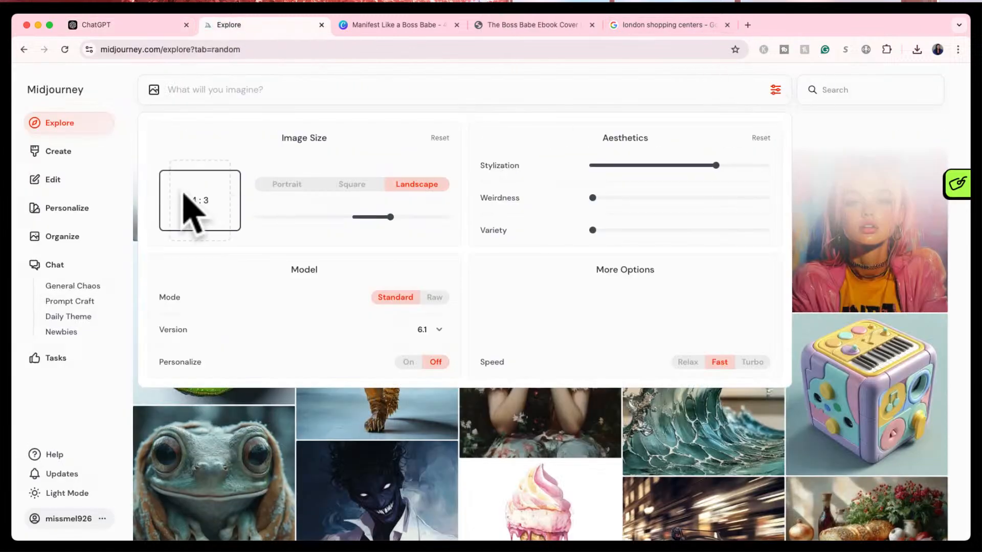
key(BackSpace)
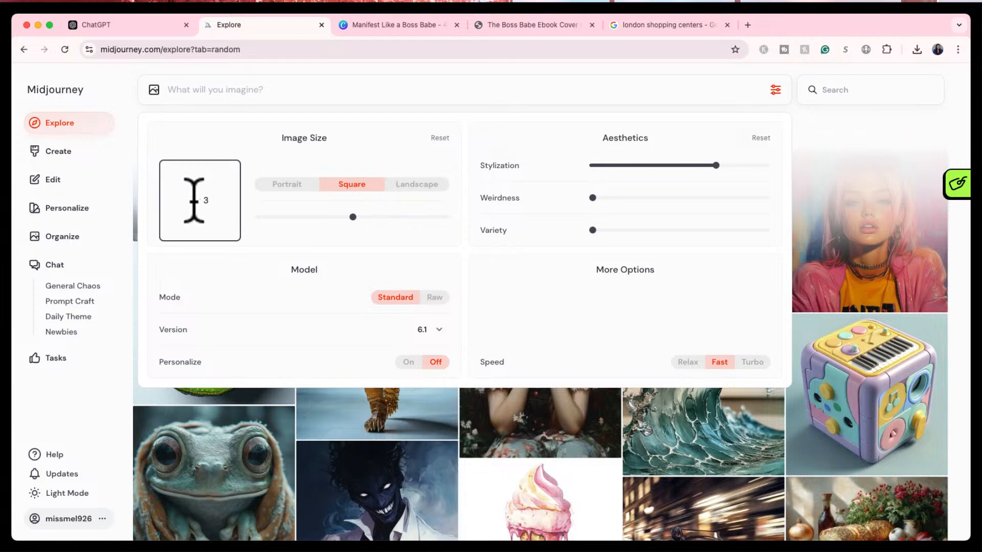
text(2)
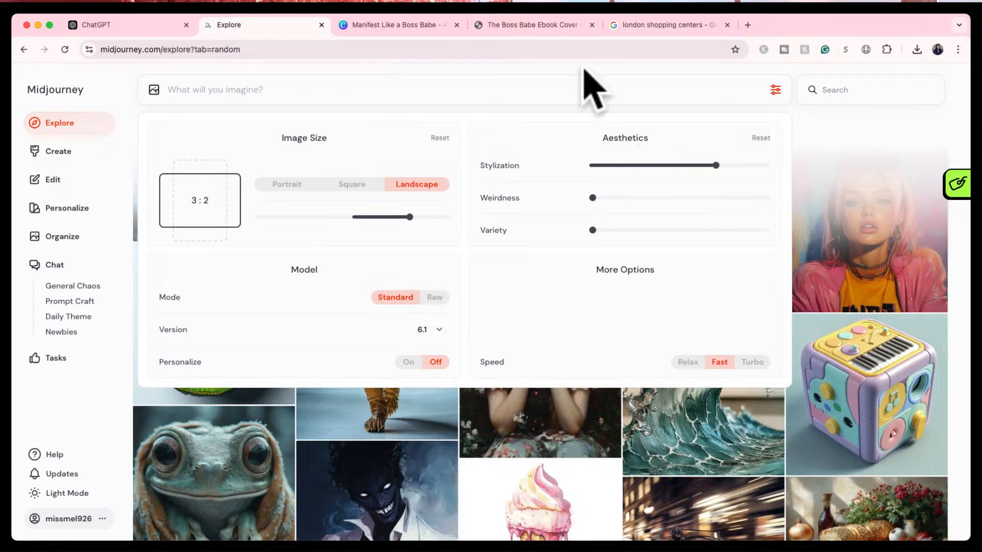
click(540, 85)
key(super+v)
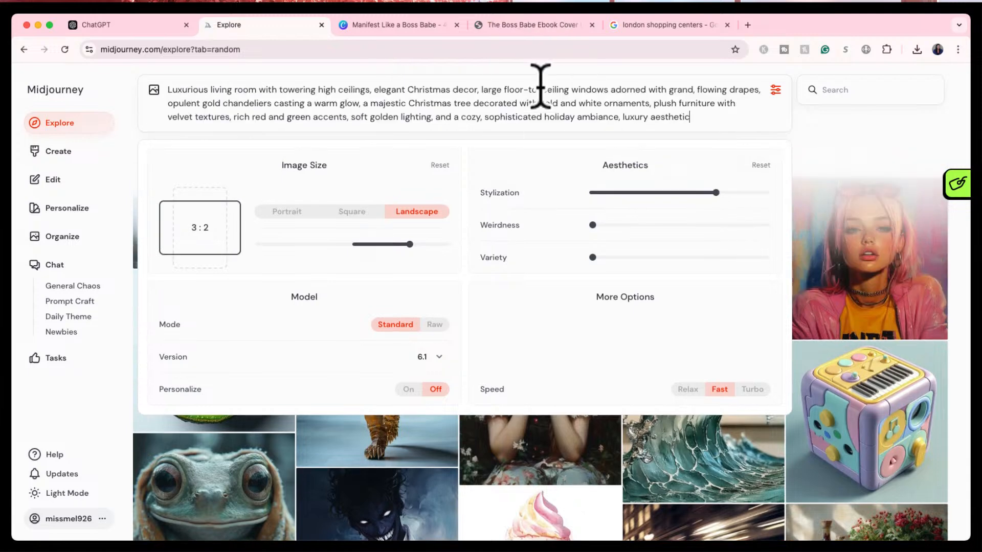
key(Return)
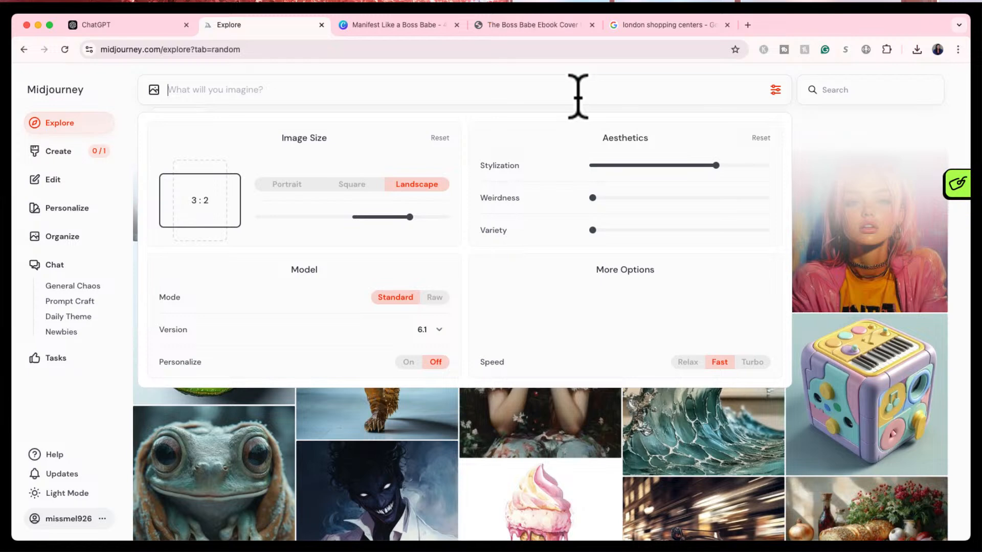
click(776, 91)
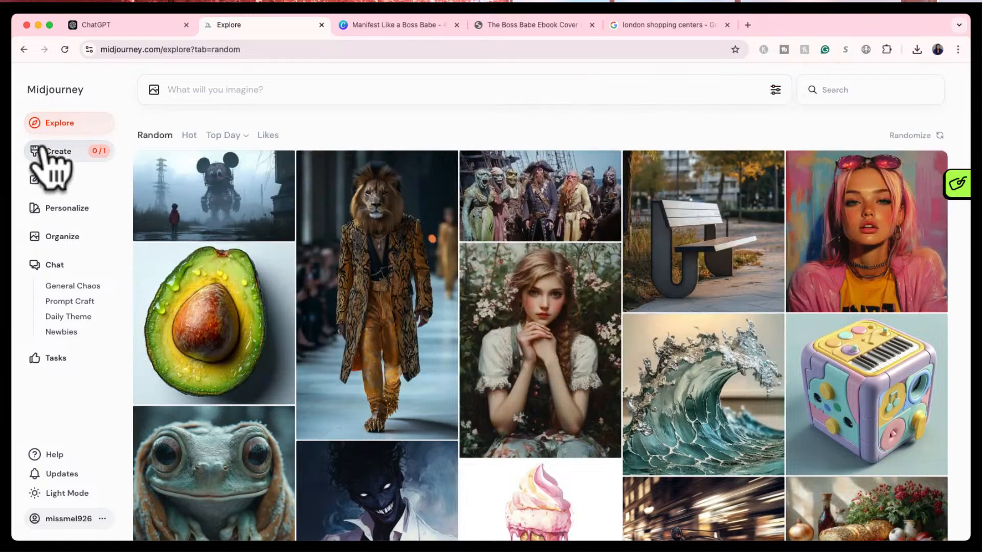
click(45, 151)
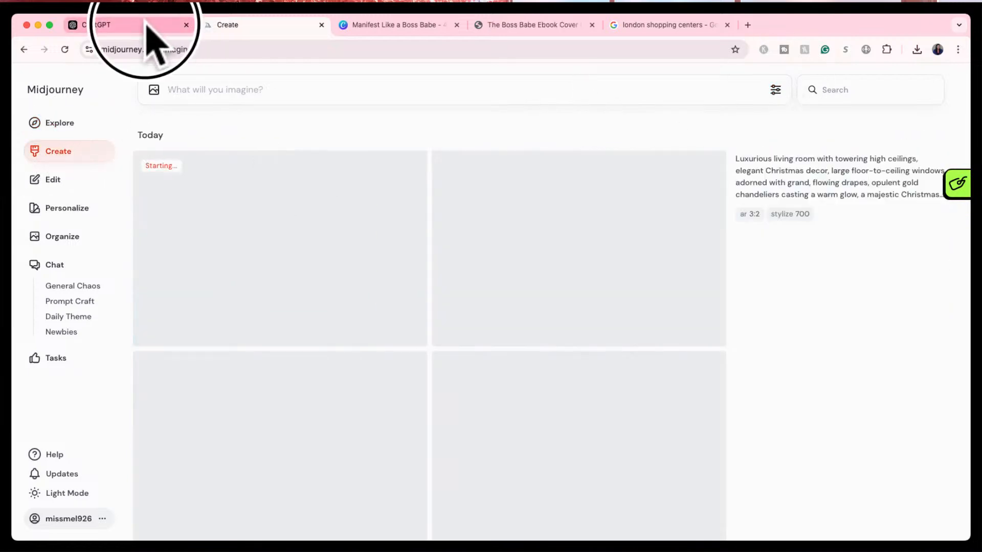
- Switch to ChatGPT and send the message "midjourney prompt for luxurious living room that is white and grey marble aesthetic"
click(146, 24)
click(404, 478)
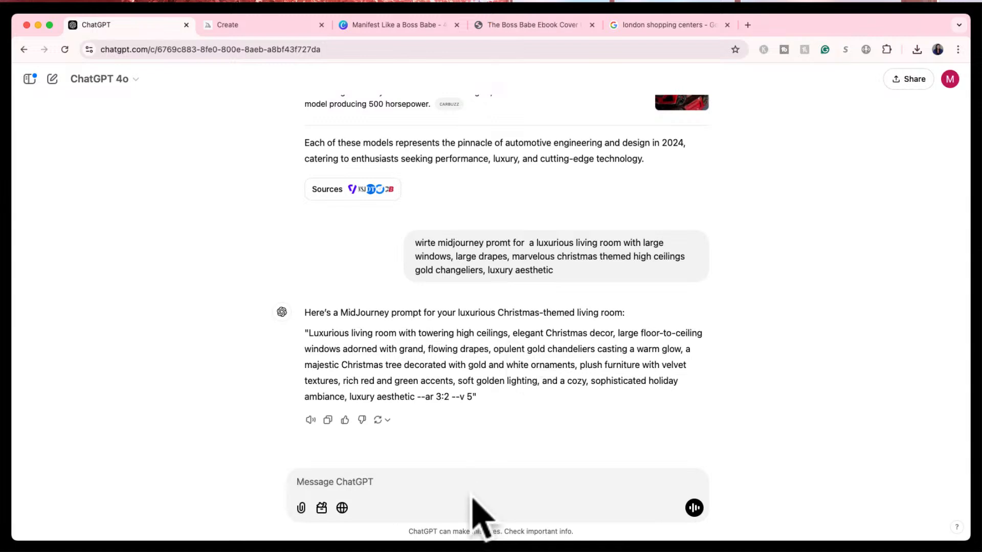
text(midjourne)
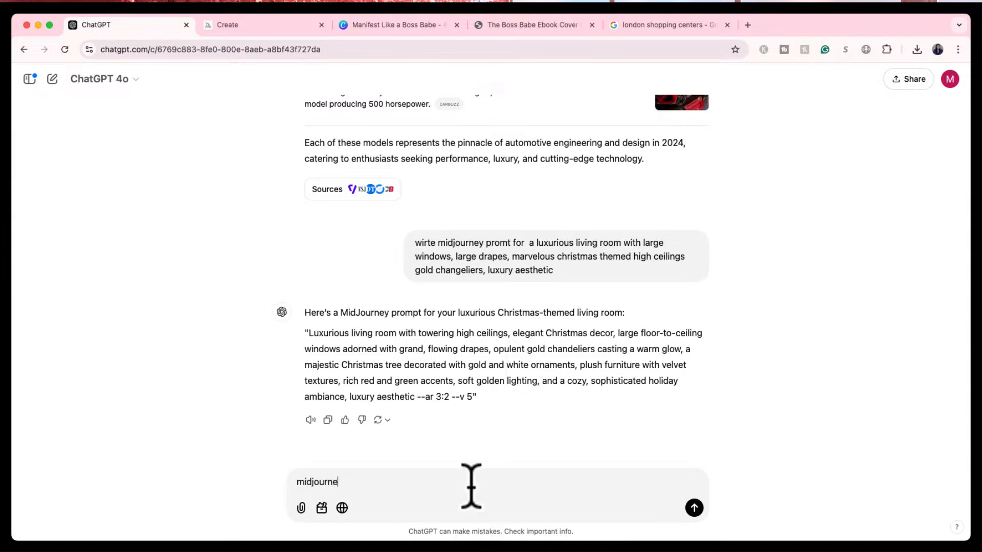
text(y promt ot)
key(BackSpace)
text(pt for luxurious living room )
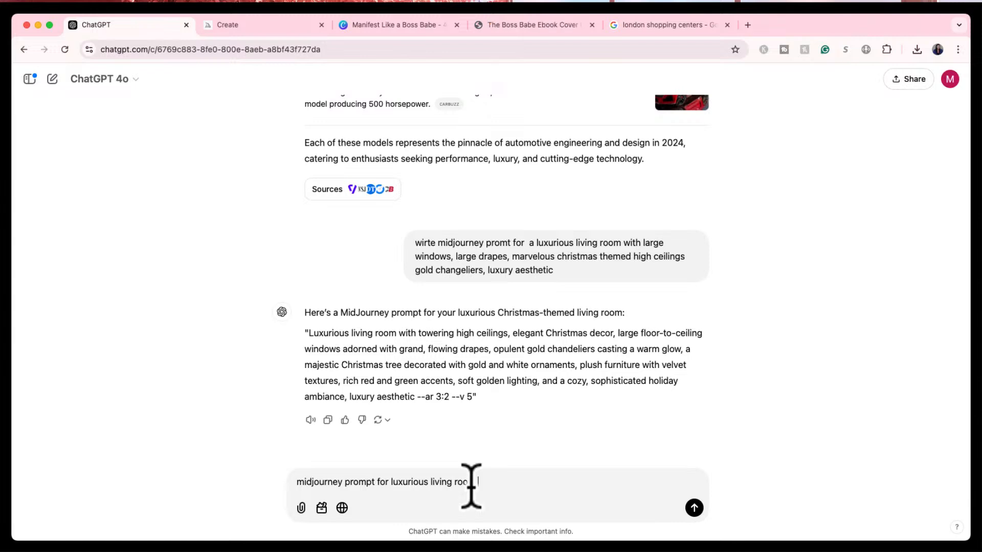
text(that is white and grey a)
text(a)
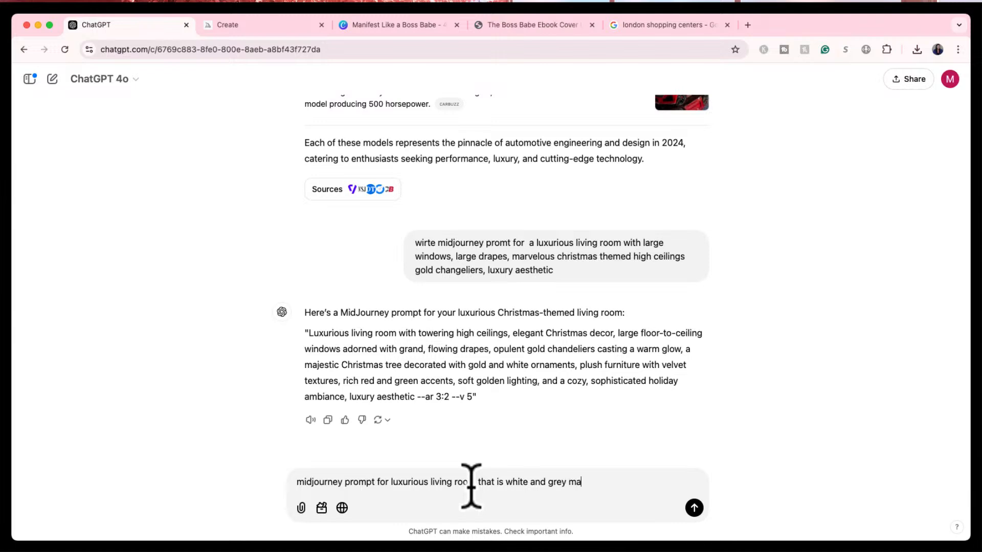
text(reble)
key(BackSpace)
text(ble aesthetic)
key(Return)
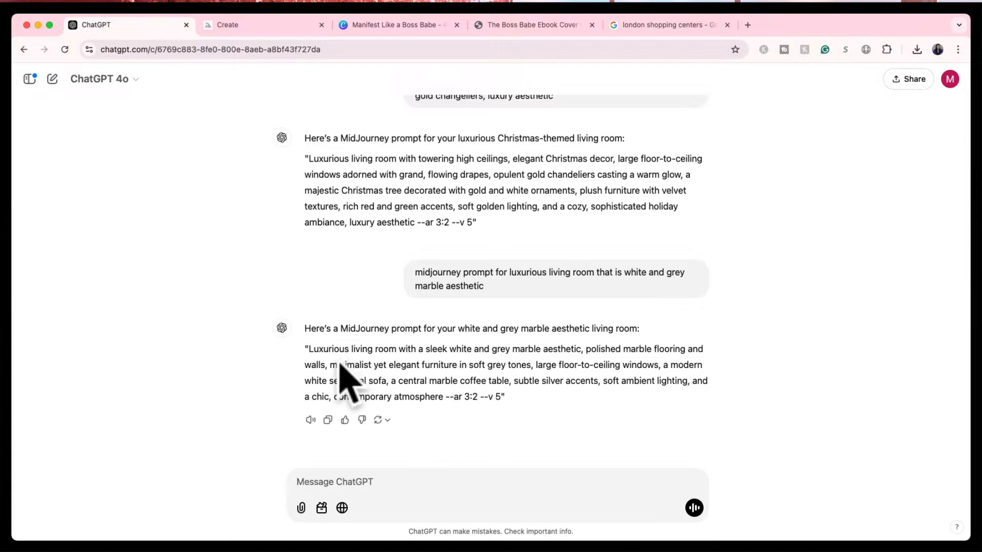
- Copy the generated marble living room prompt including --ar 3:2 --v 5 and generate images from it in Midjourney
drag(309, 349, 501, 398)
key(super+c)
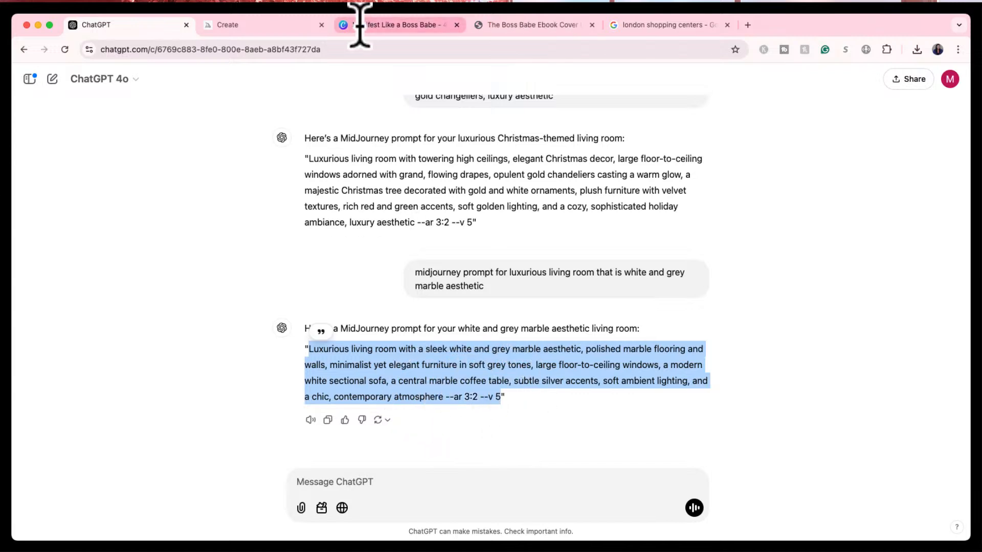
click(259, 27)
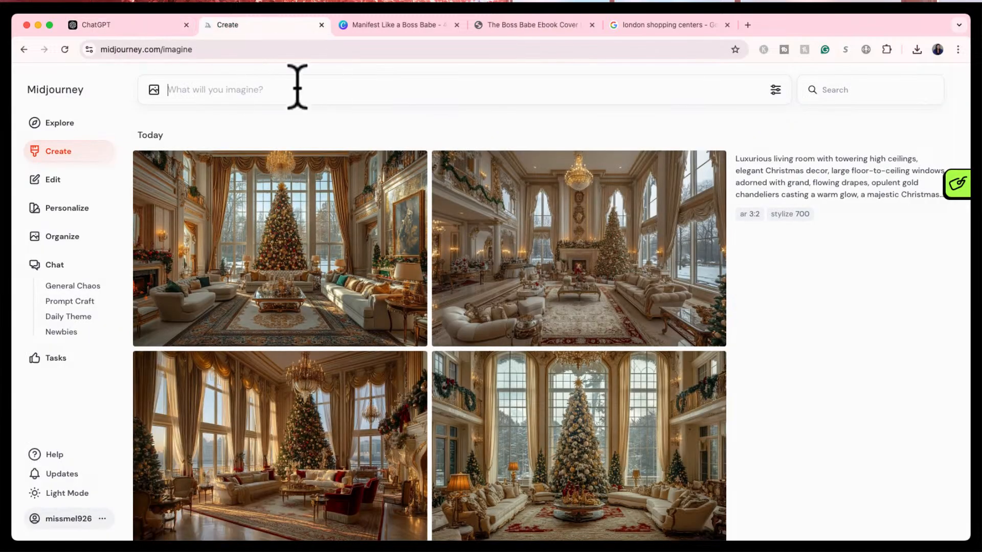
click(297, 87)
key(super+v)
key(Return)
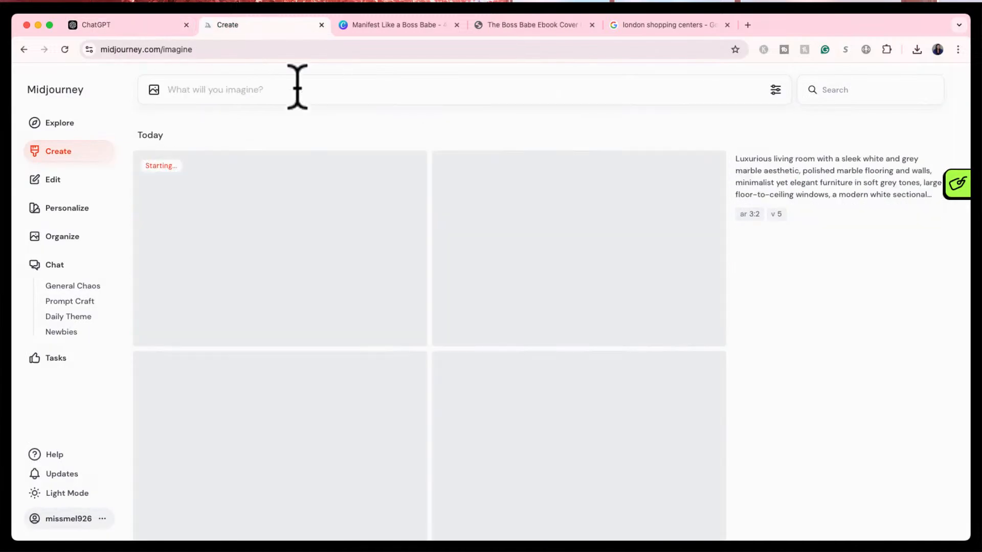
- Examine the first two Christmas living room images at full size and return to the Create page
scroll(357, 266, down, 2)
scroll(363, 286, up, 7)
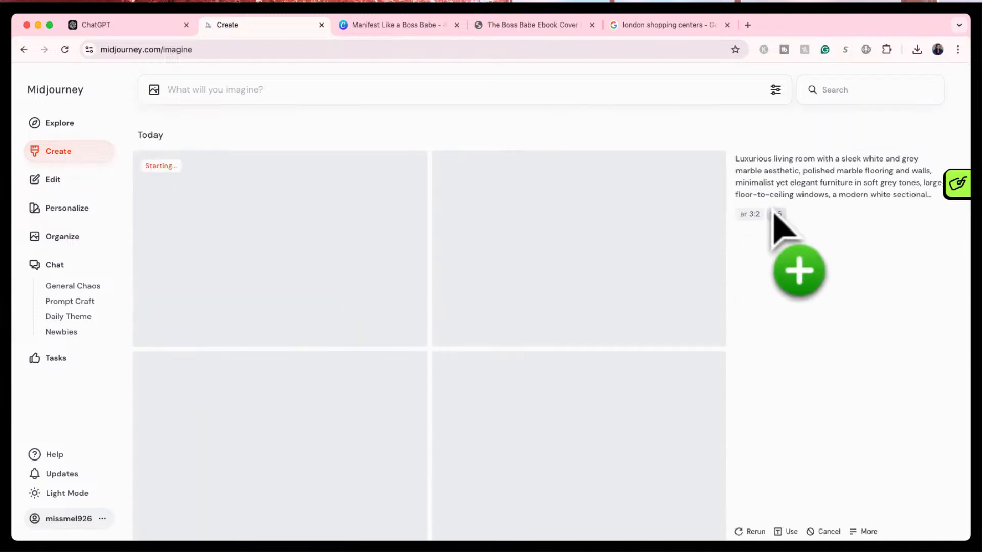
scroll(591, 389, down, 8)
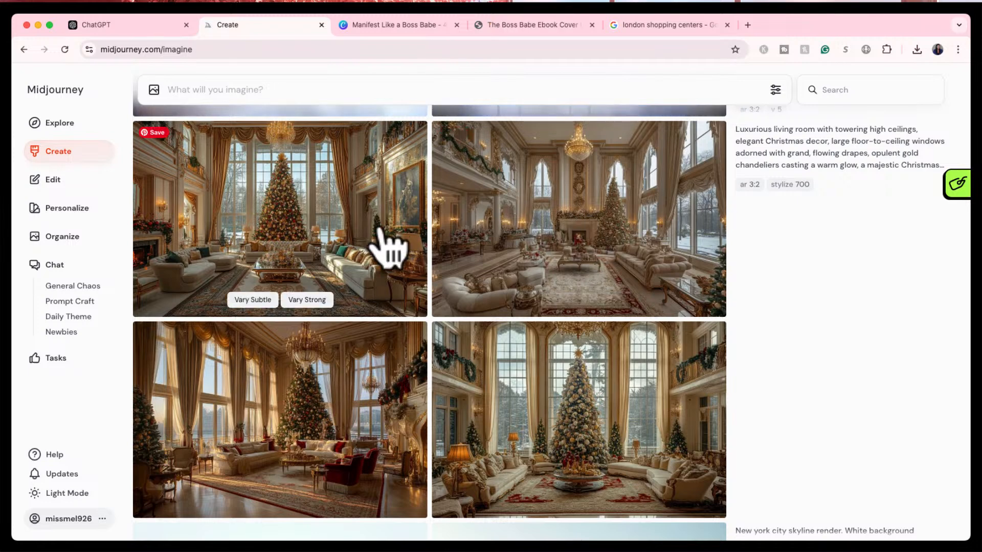
click(344, 237)
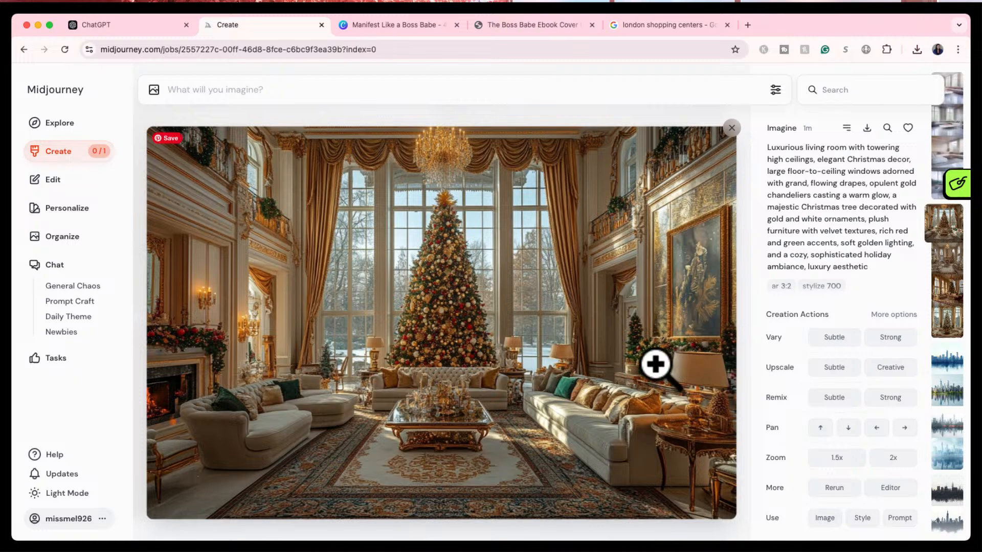
key(Right)
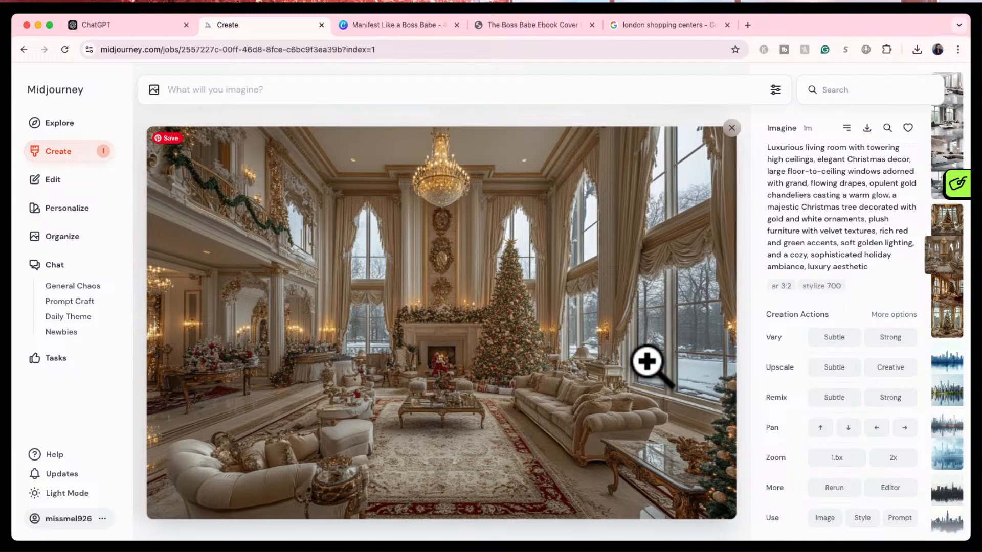
click(731, 128)
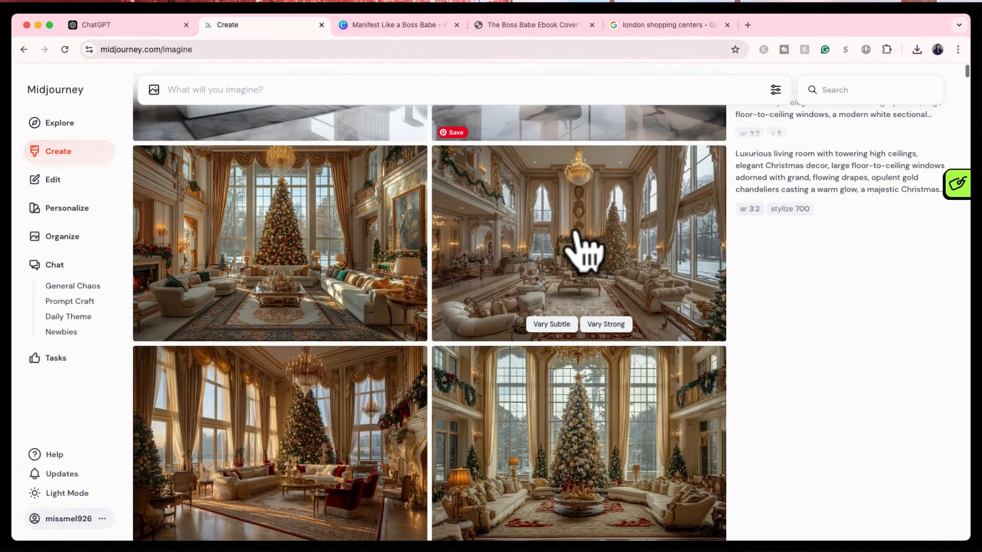
- Examine the second version 5 marble living room image at full size and close it
scroll(583, 250, up, 5)
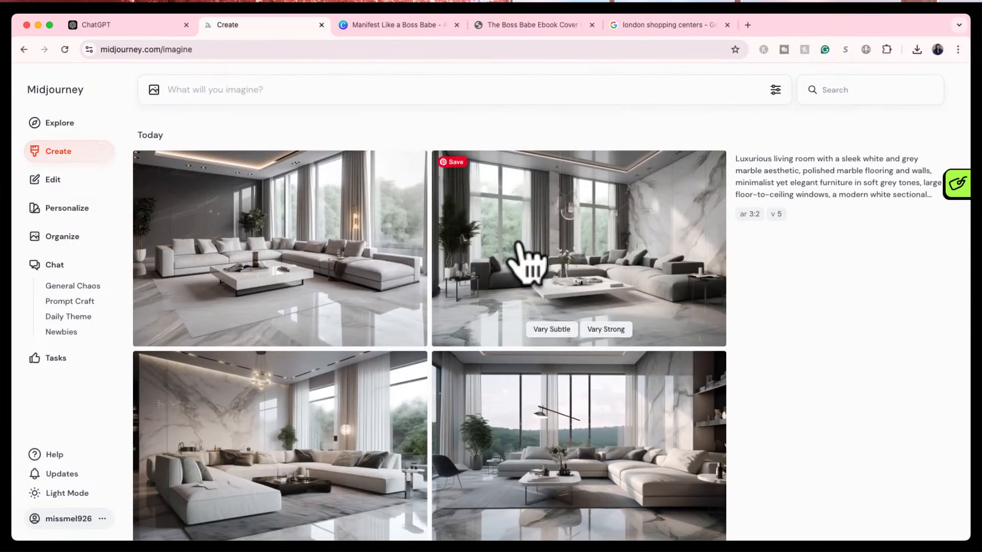
click(565, 258)
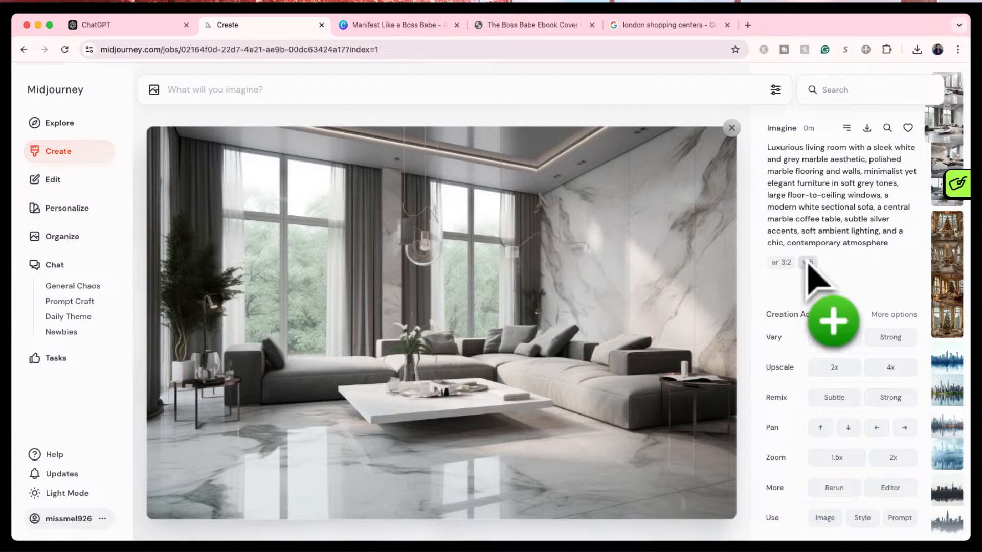
click(733, 127)
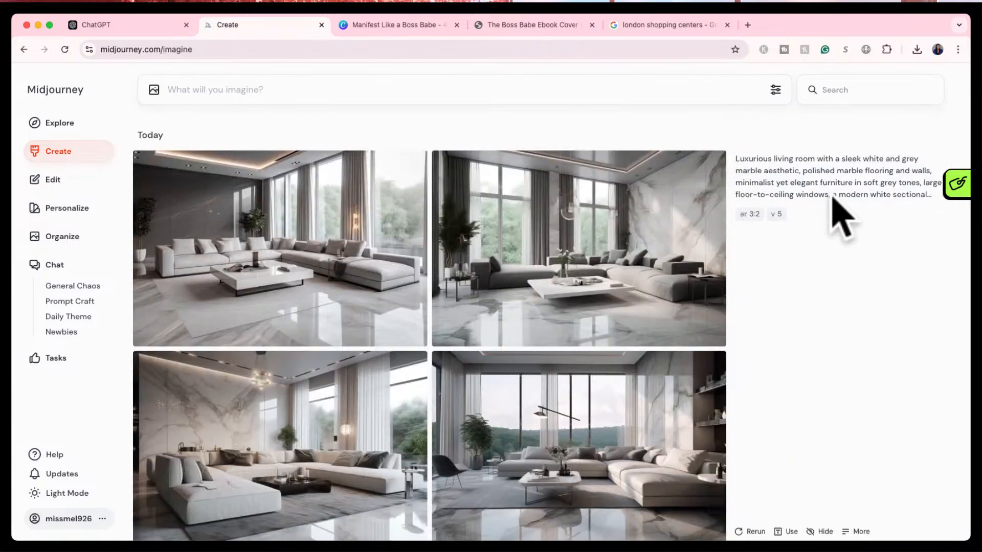
- Reuse the marble living room prompt with --ar 3:2 but without the version 5 parameter and generate new images
click(853, 225)
click(749, 241)
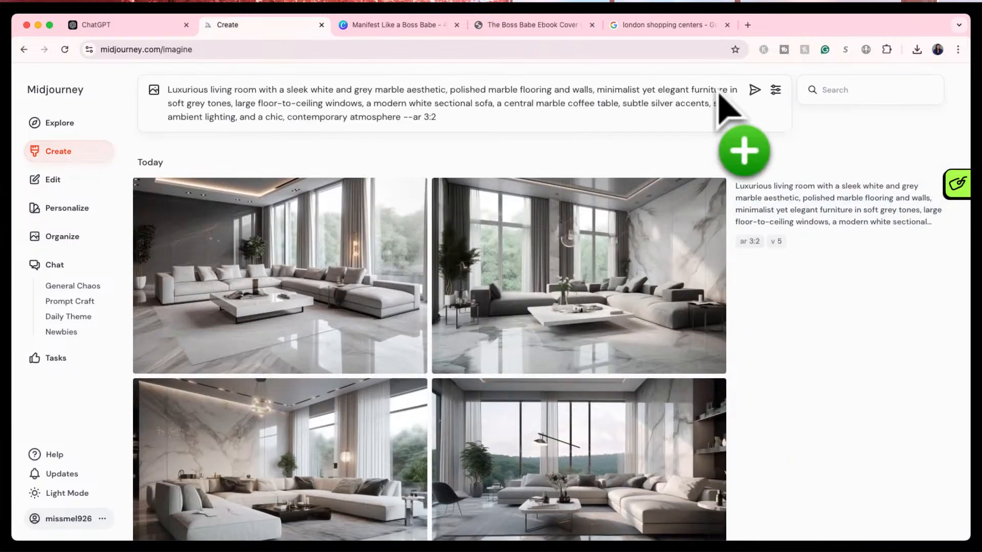
click(754, 90)
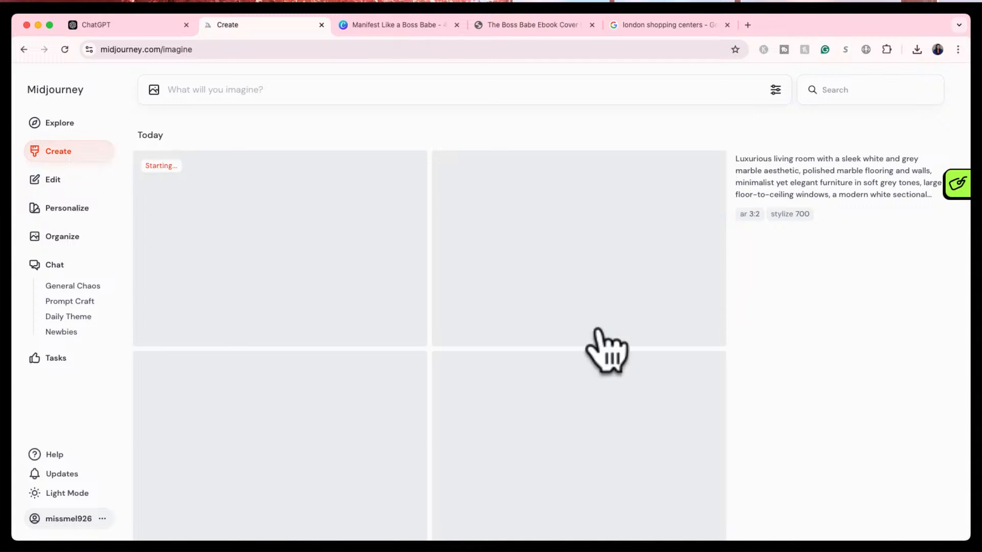
scroll(599, 332, down, 2)
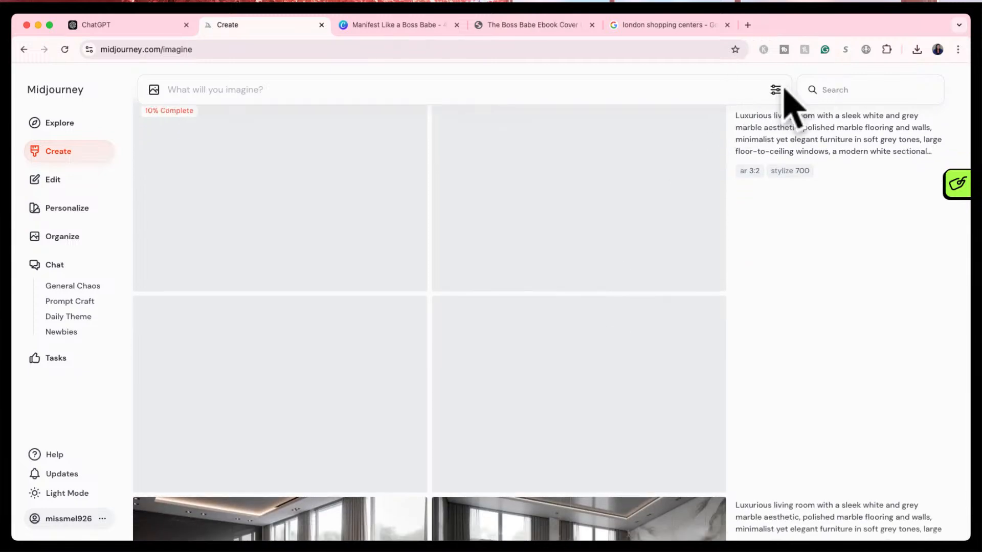
- Check the available model versions in the image generation settings and close the settings unchanged
click(774, 89)
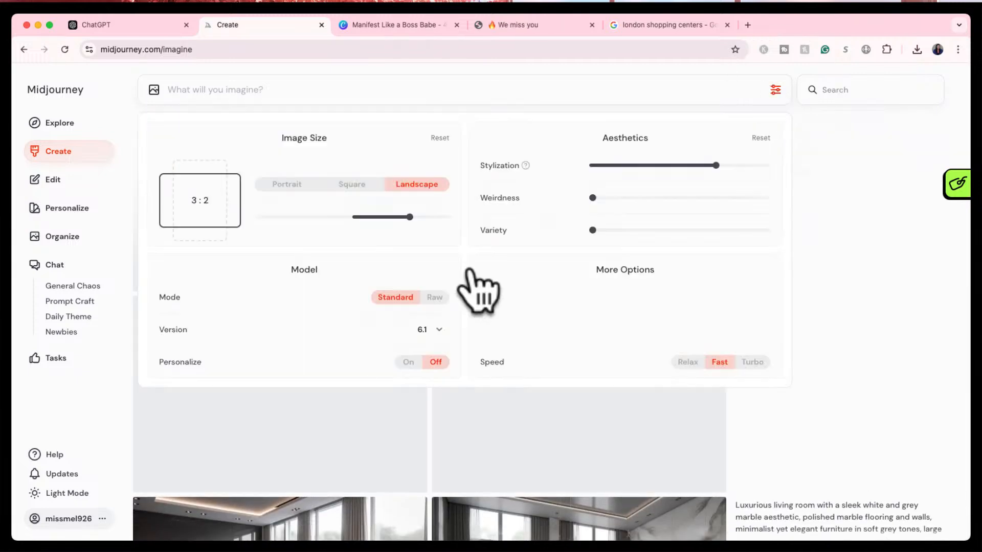
click(439, 331)
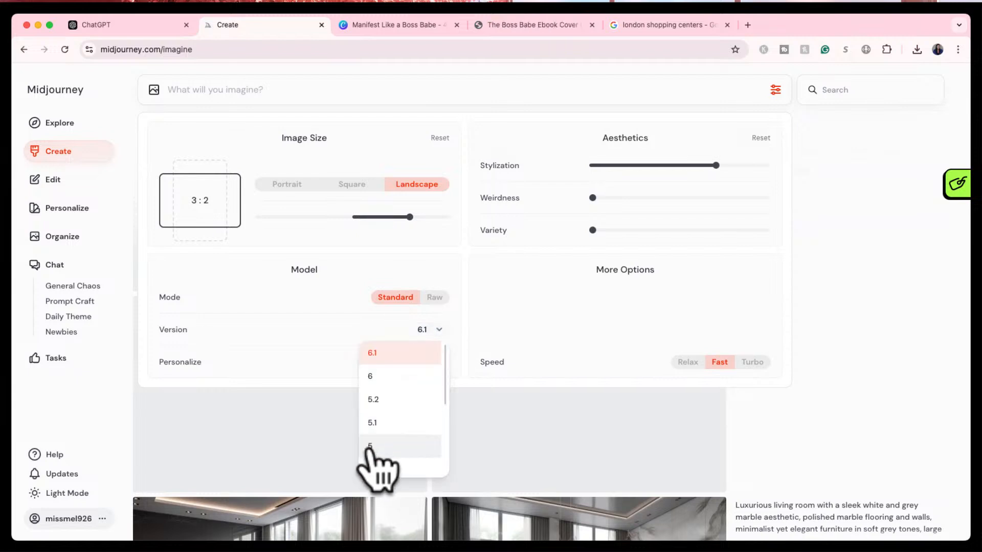
click(437, 330)
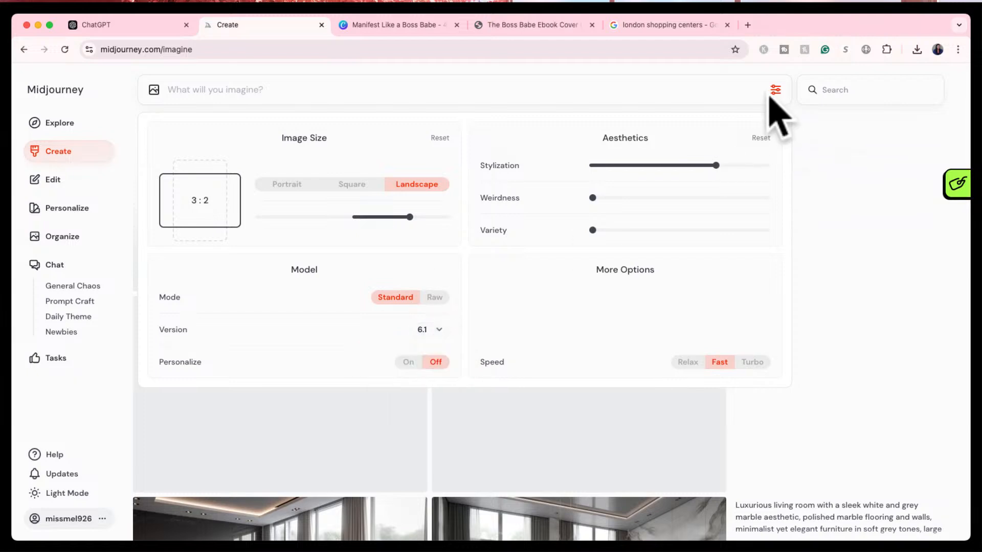
click(774, 90)
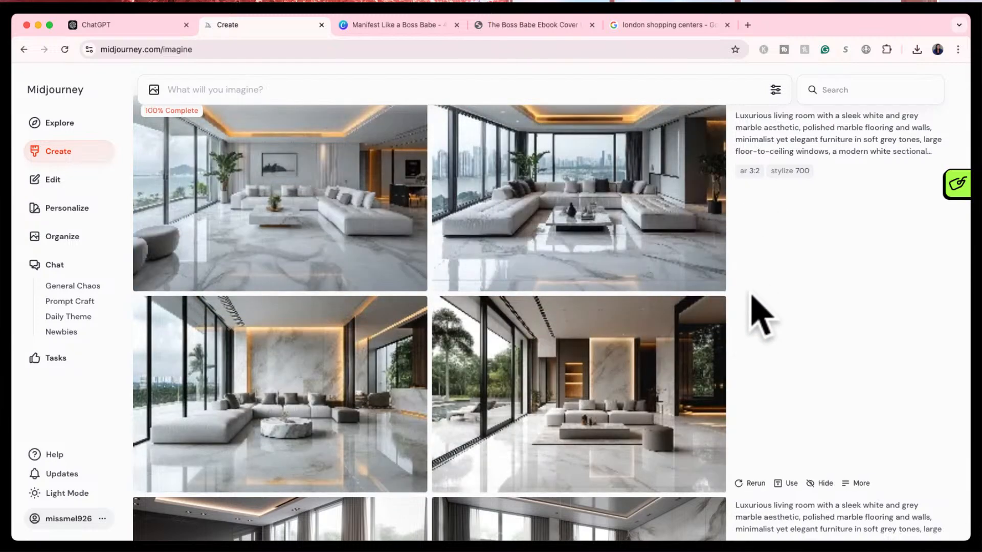
- Compare the new marble living room images with the version 5 set, enlarging the first version 5 image
scroll(723, 350, down, 3)
scroll(723, 351, down, 2)
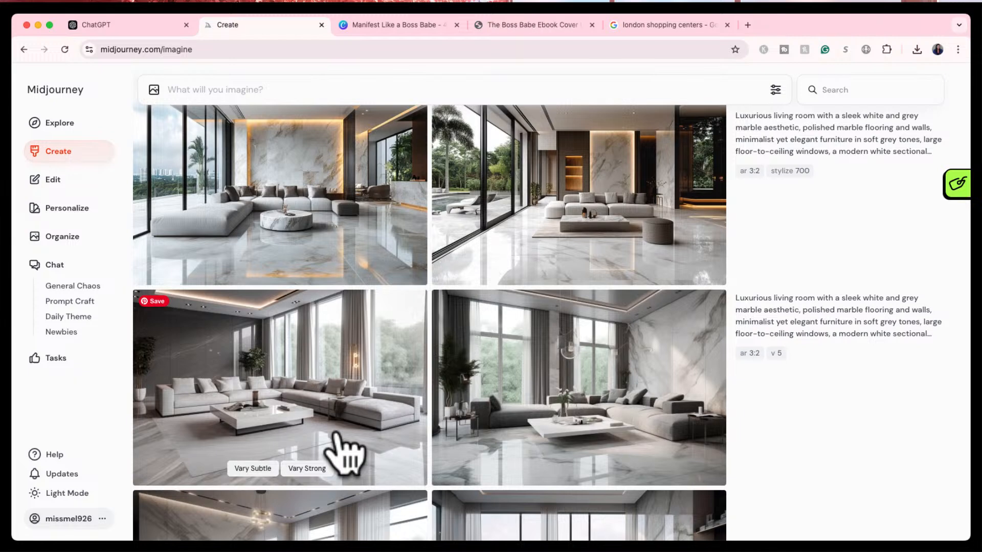
drag(338, 450, 979, 358)
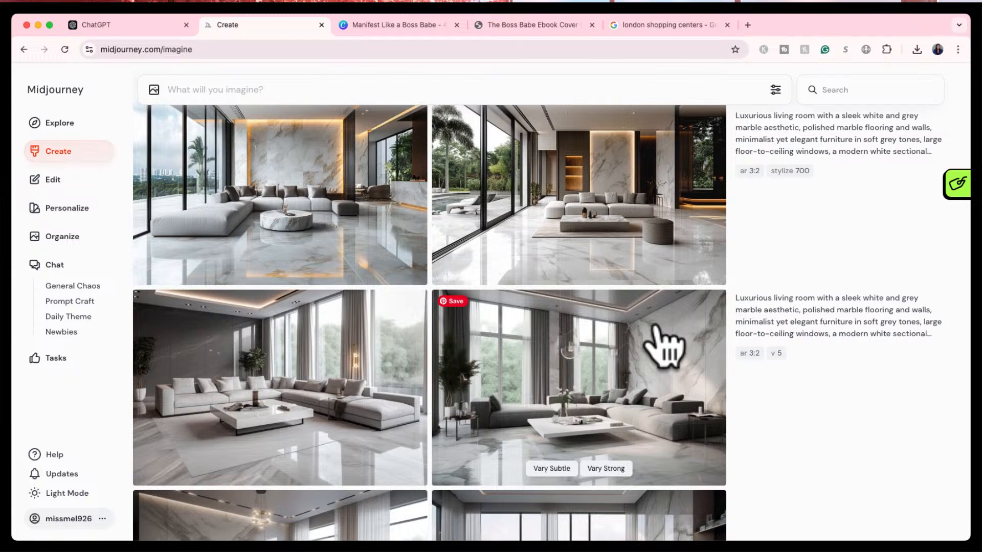
click(360, 427)
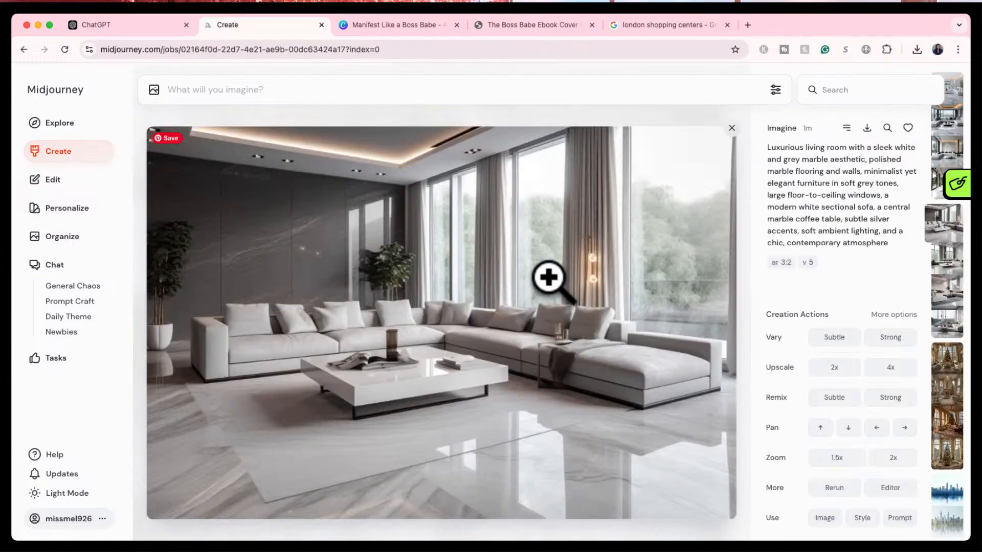
click(736, 130)
scroll(563, 377, up, 1)
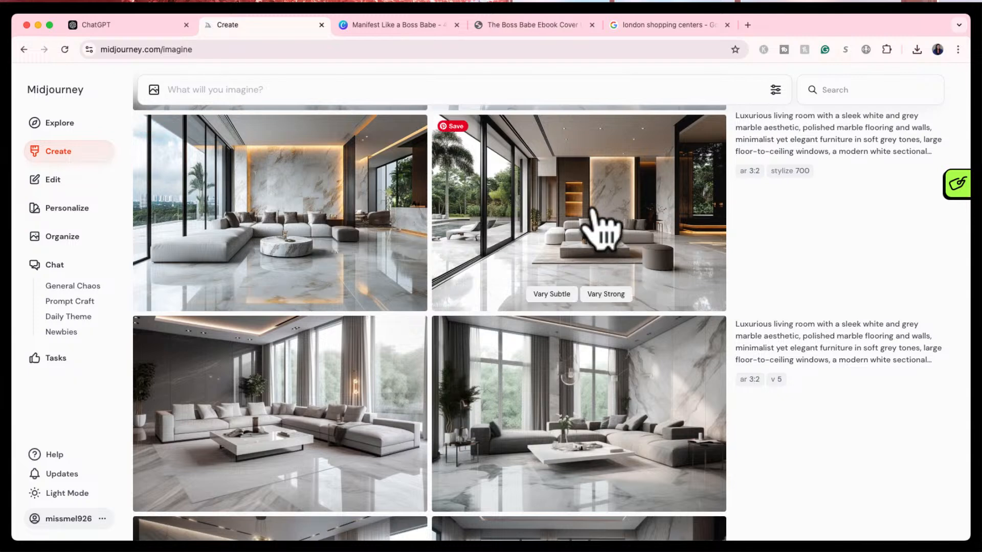
- Review both marble living room sets and open the second Christmas living room image at full size
scroll(601, 227, up, 4)
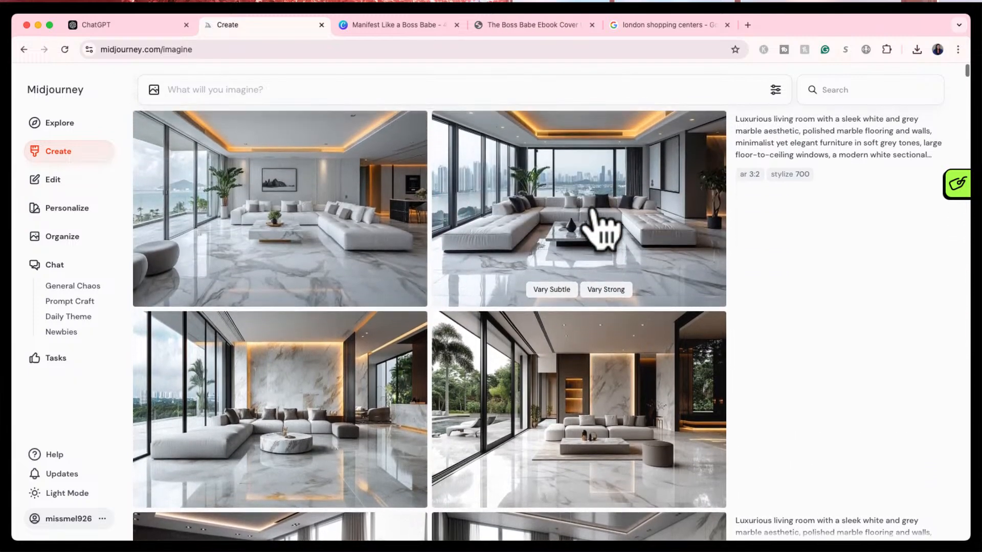
scroll(593, 210, up, 1)
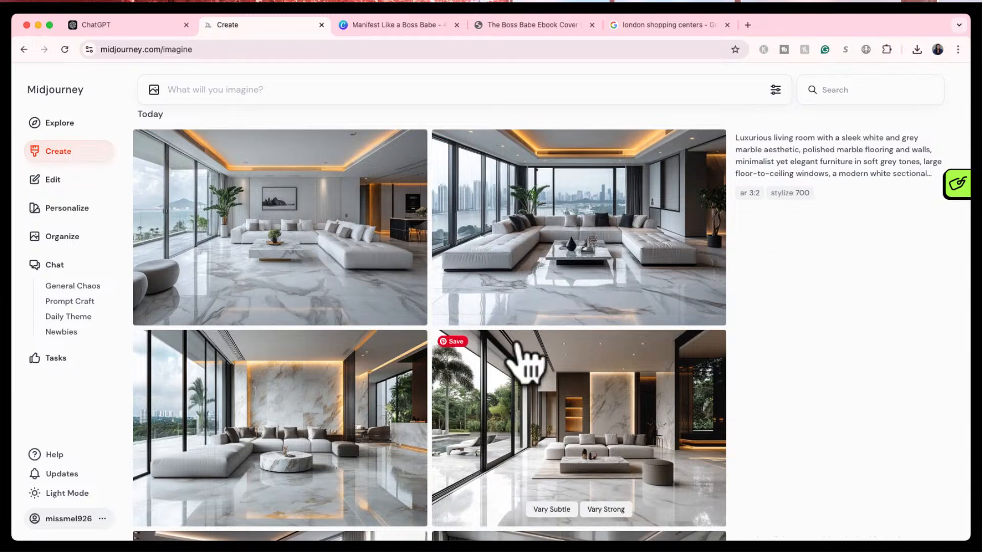
scroll(516, 353, down, 3)
scroll(524, 363, up, 3)
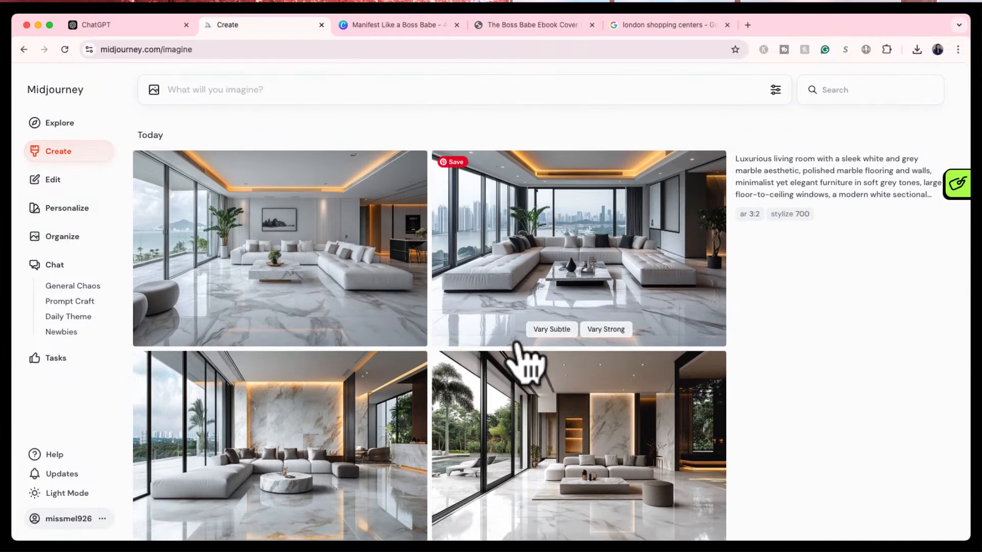
scroll(434, 348, down, 2)
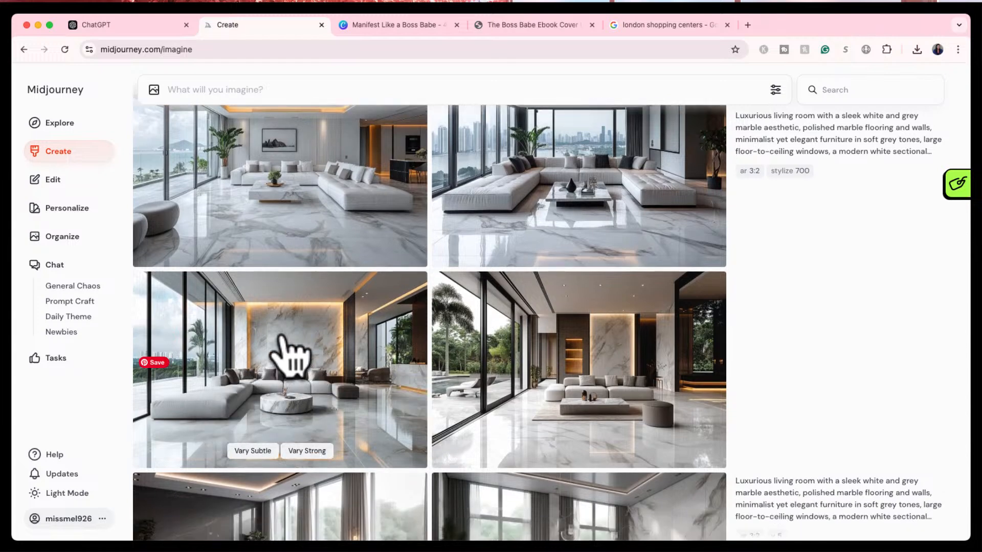
scroll(496, 378, down, 5)
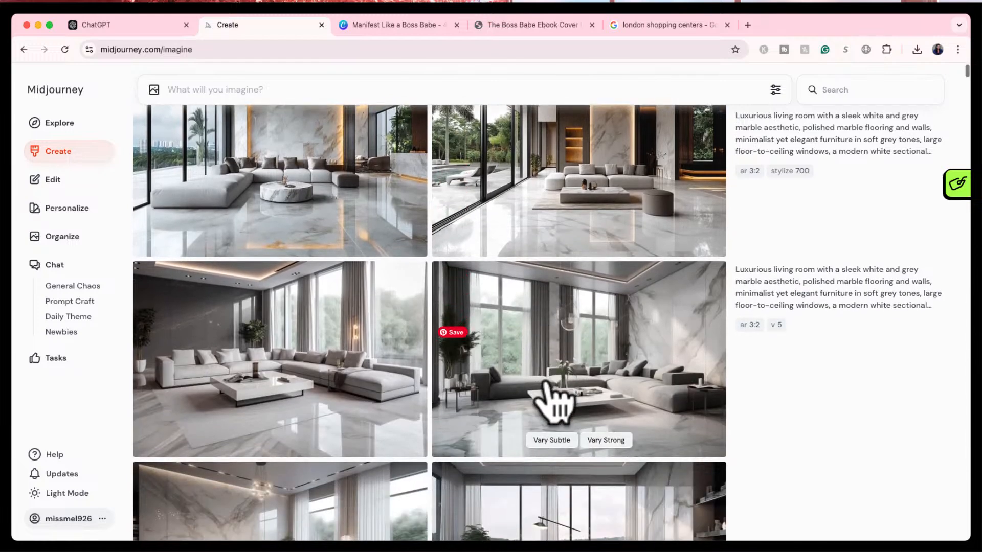
scroll(593, 369, down, 6)
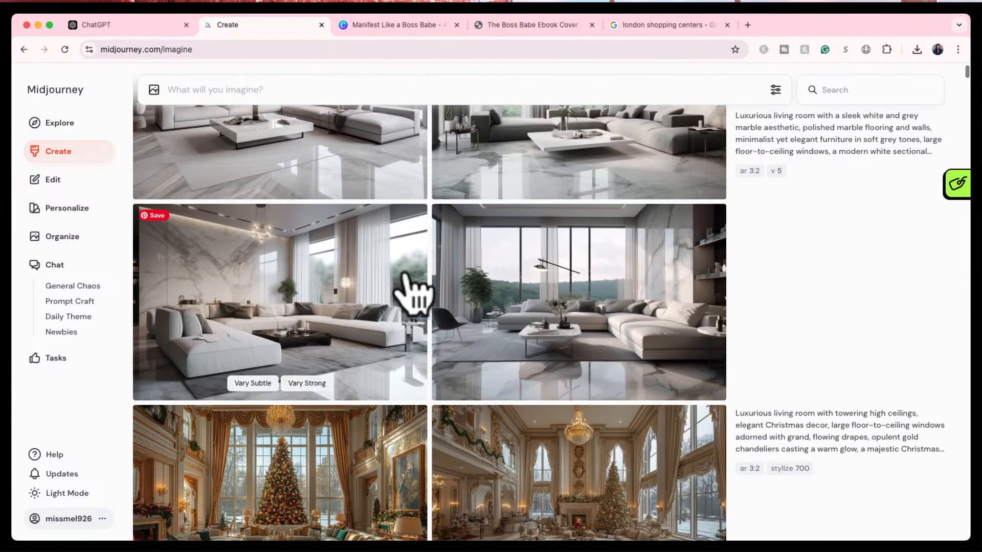
scroll(424, 319, down, 4)
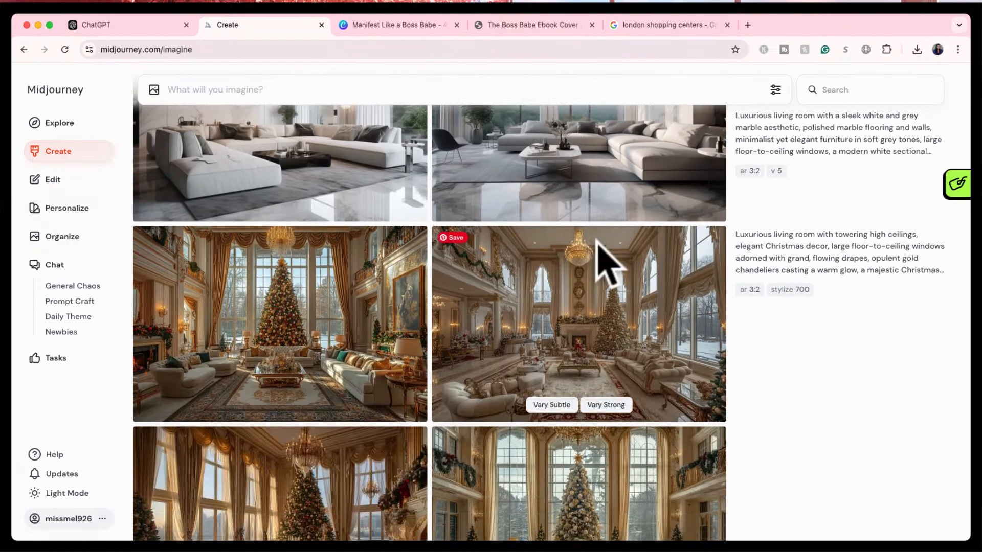
click(524, 289)
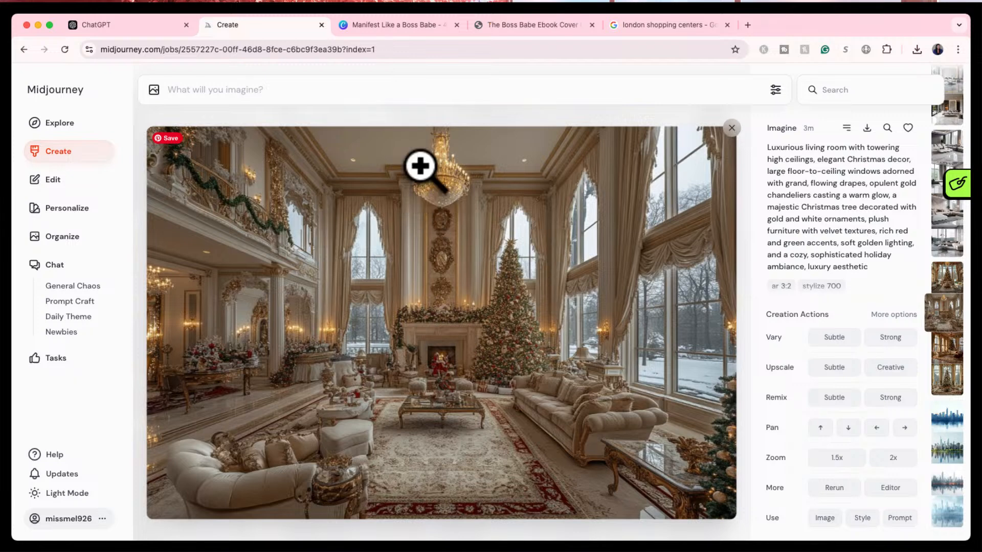
- Close the enlarged Christmas living room image and look over the marble and Christmas living room sets again
click(490, 131)
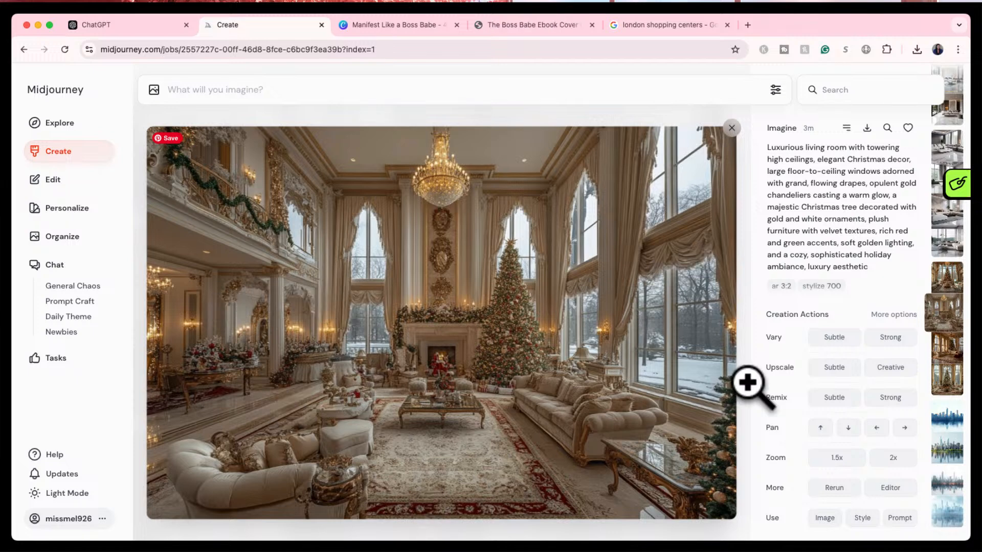
click(732, 128)
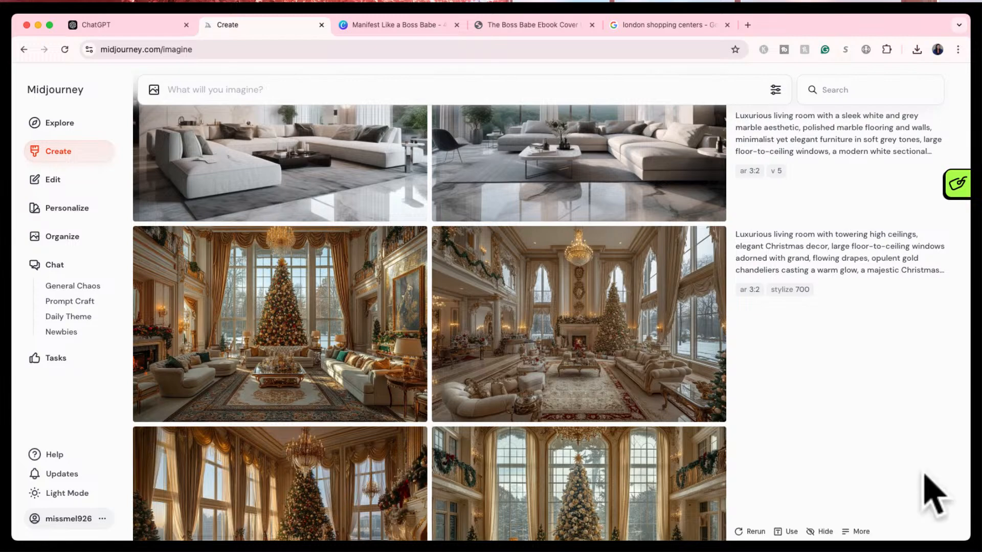
scroll(629, 404, up, 8)
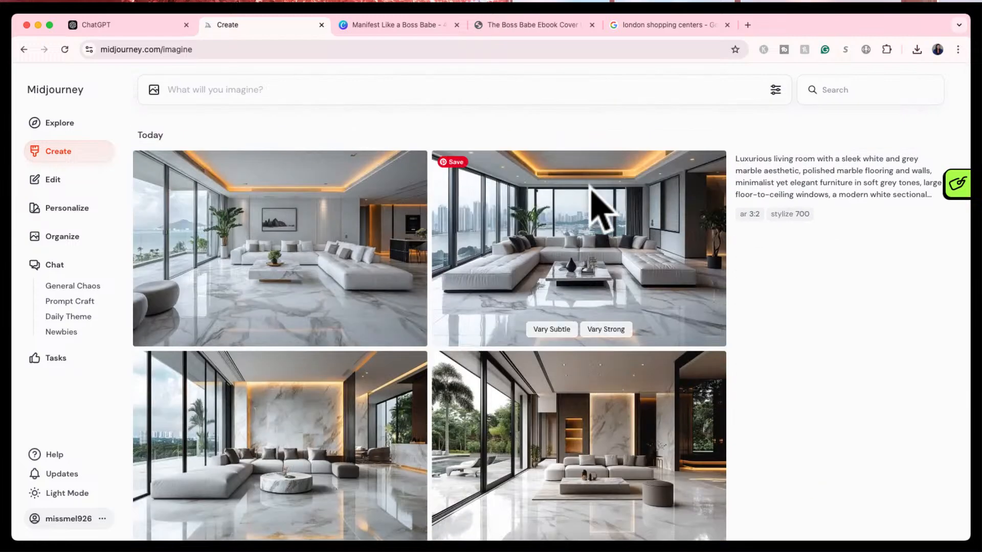
scroll(565, 491, down, 7)
scroll(566, 490, down, 6)
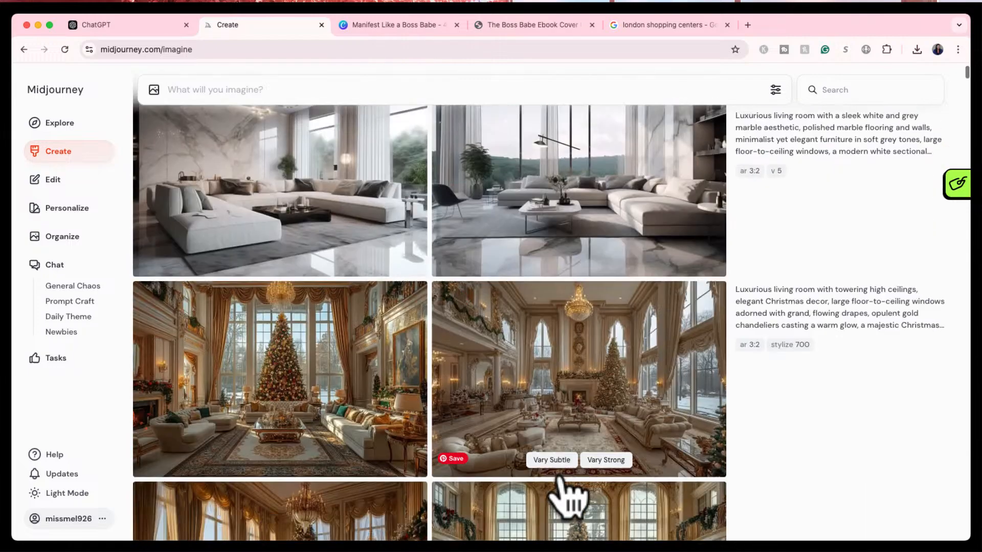
- Open the second Christmas living room image and search for community images similar to it
click(584, 313)
click(875, 128)
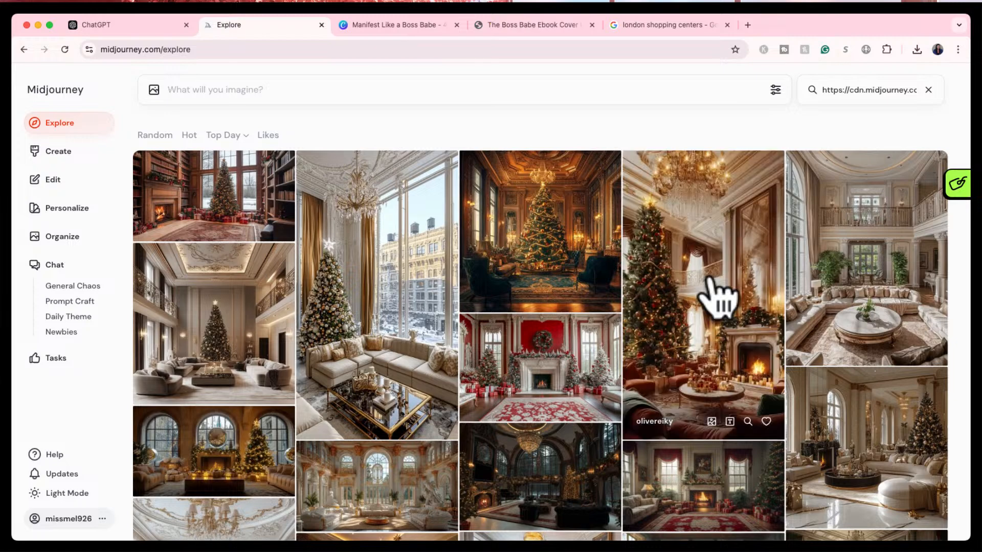
scroll(685, 371, down, 1)
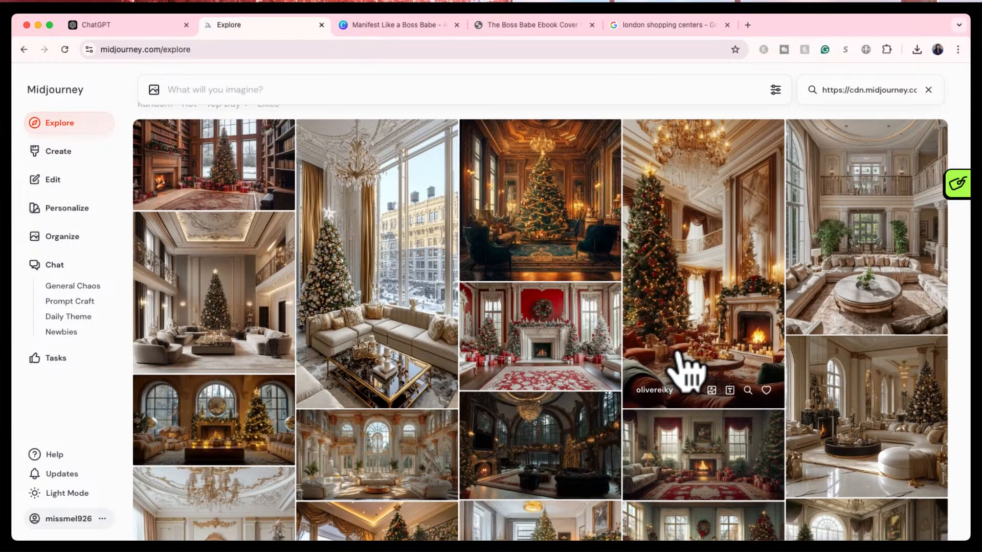
scroll(685, 369, down, 1)
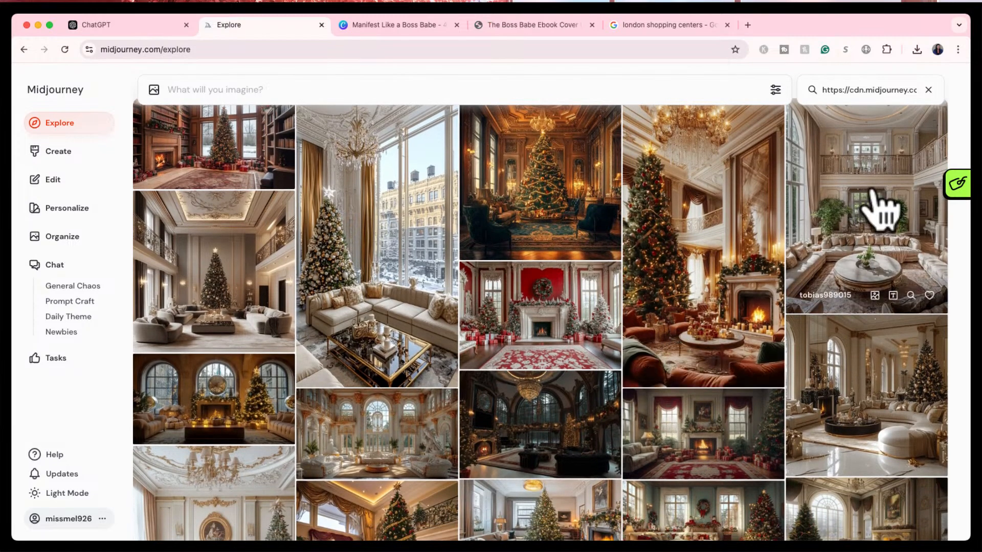
- Examine the prompts of the French-style villa with the round coffee table and the Italian villa Christmas tree among the similar images
click(879, 210)
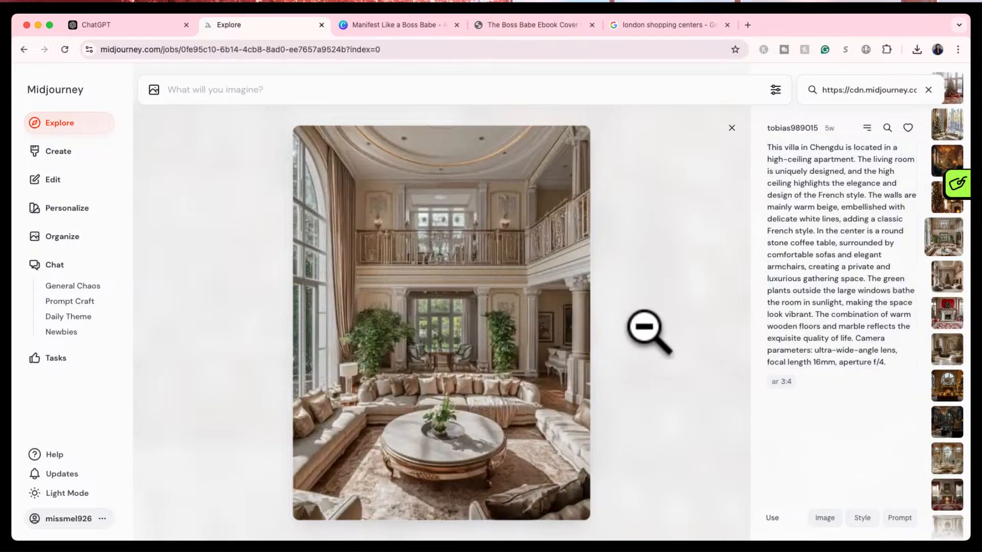
click(732, 128)
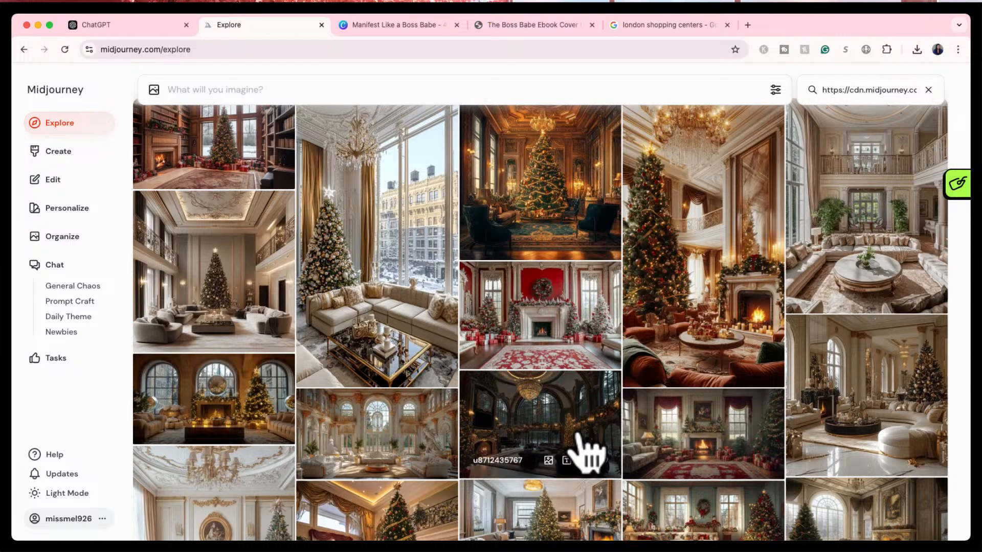
scroll(620, 324, down, 10)
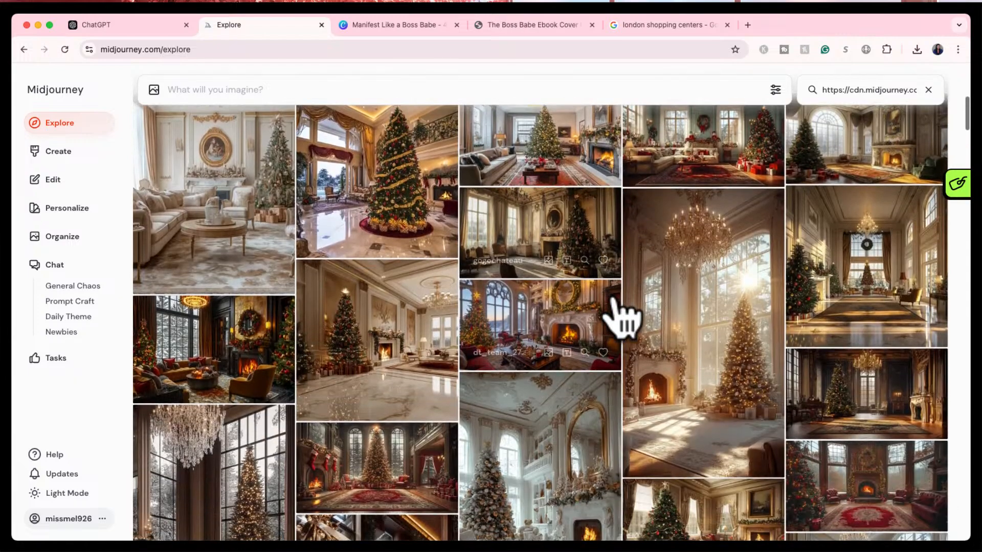
click(401, 199)
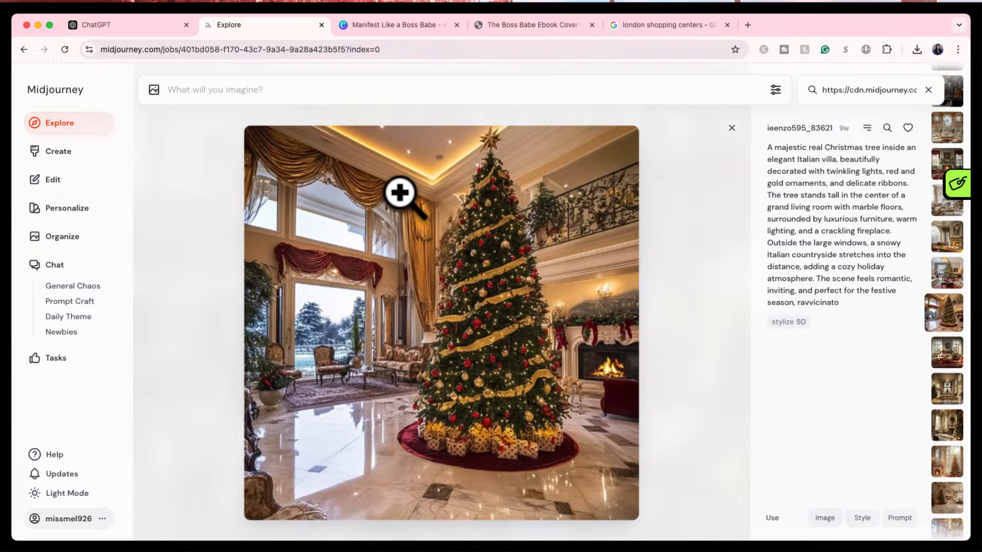
click(726, 129)
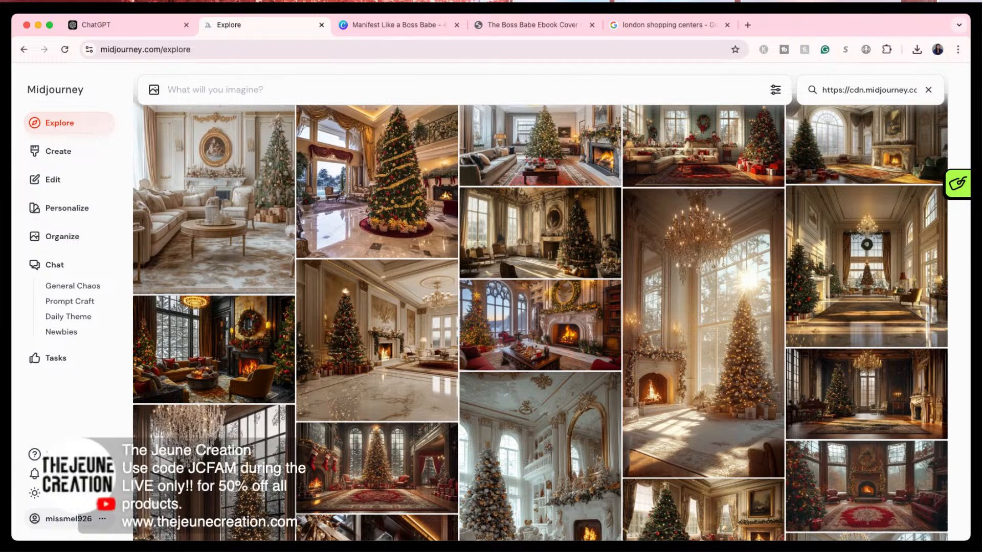
- Switch to The Jeune Creation store, open its home page and view the Branding Services page
click(549, 29)
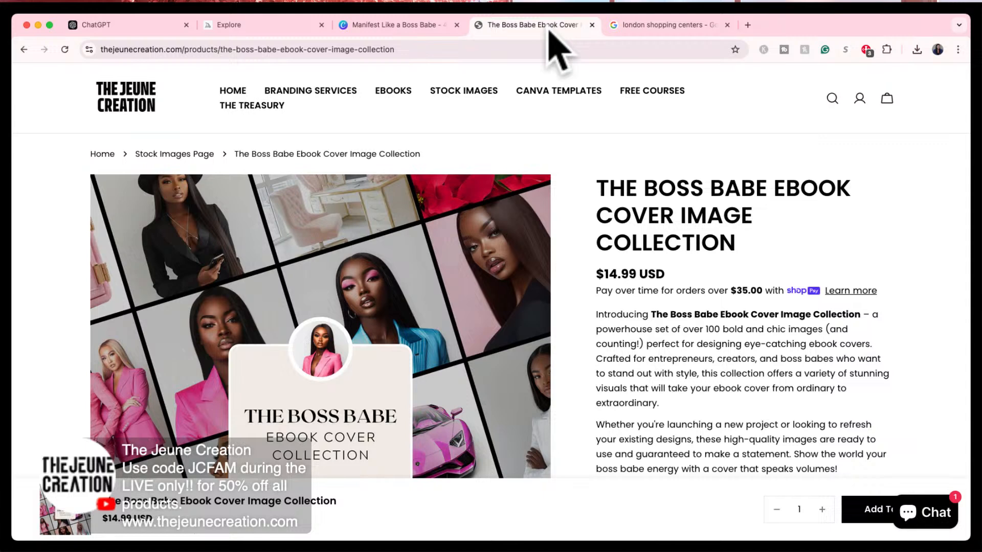
click(149, 99)
click(197, 48)
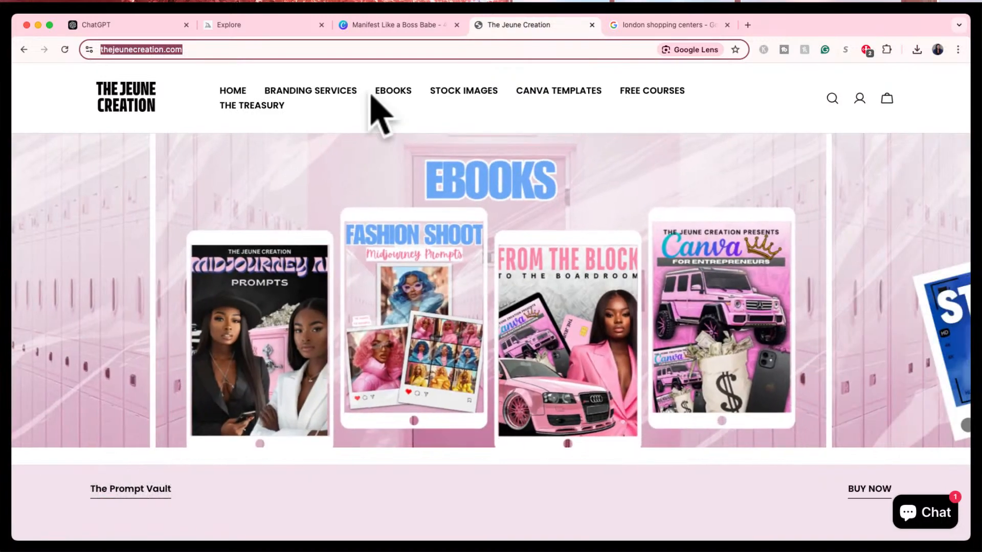
click(339, 90)
click(338, 90)
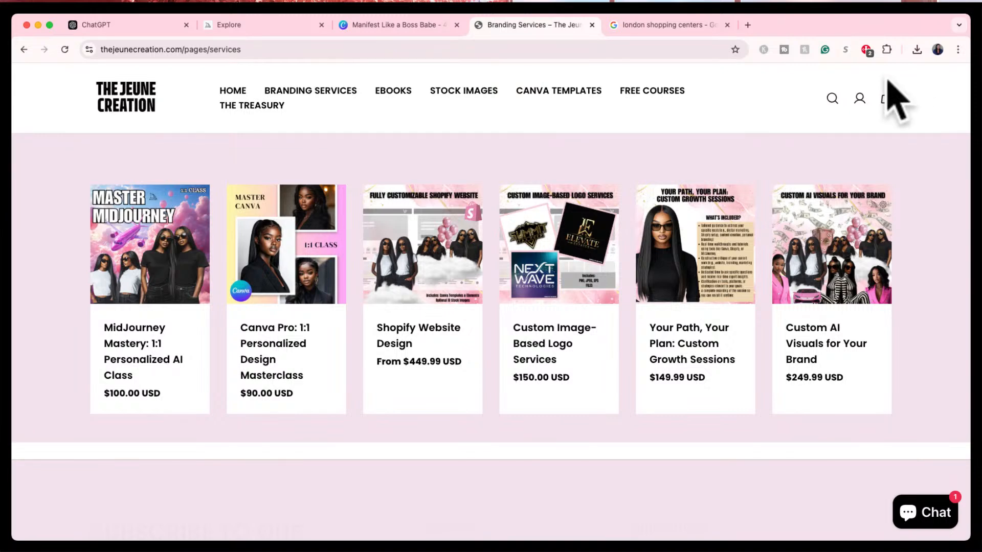
- Return to Midjourney and go from the similar-image results back to the gallery of created images
click(279, 30)
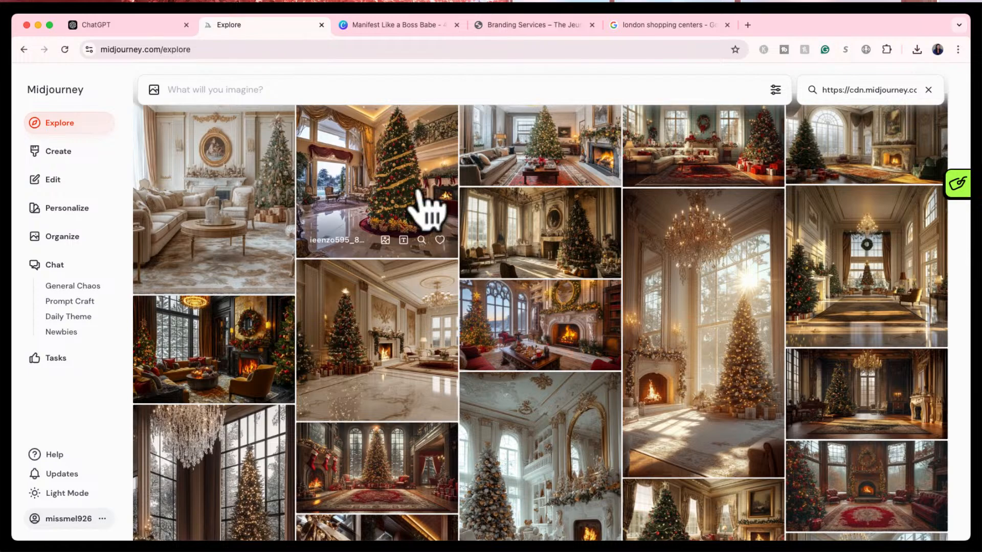
scroll(477, 145, up, 5)
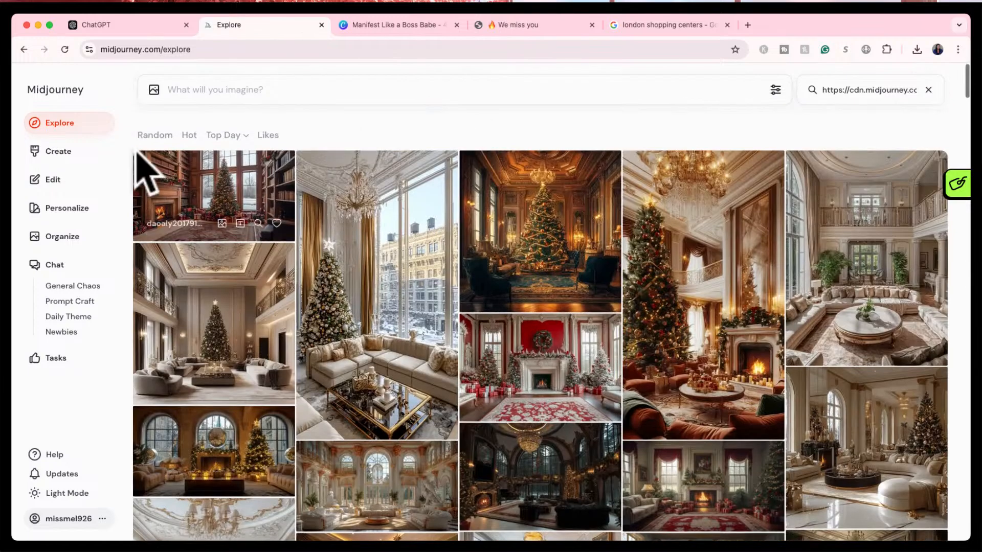
click(57, 154)
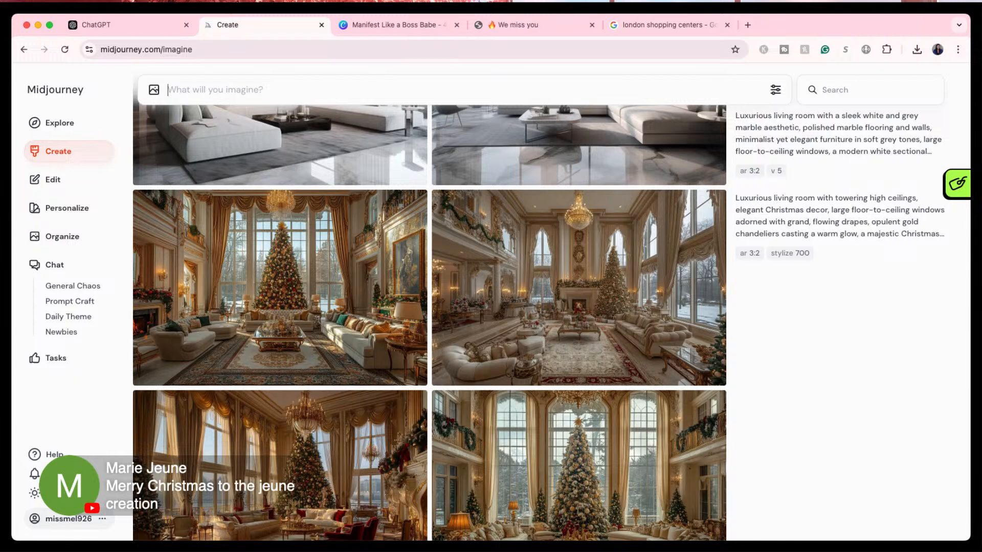
click(51, 122)
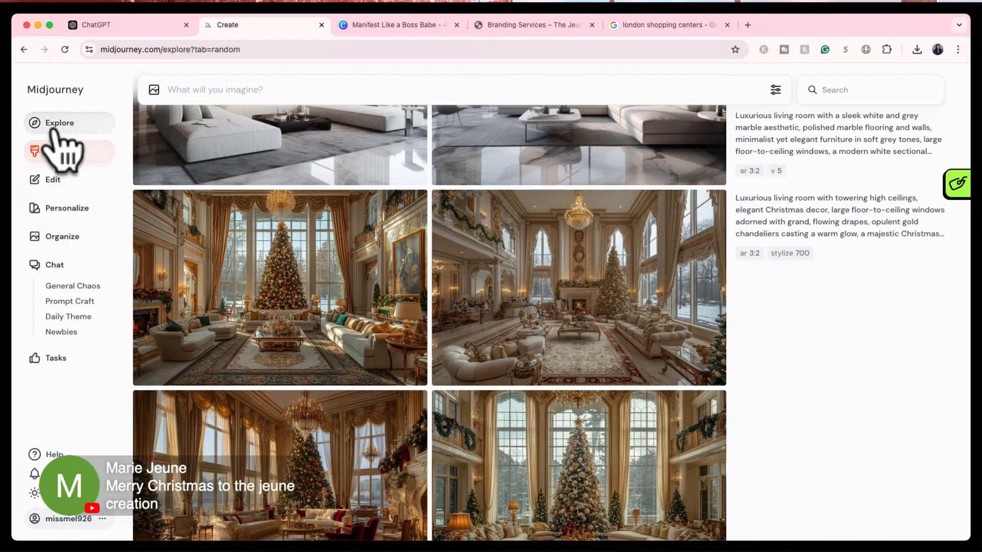
click(47, 152)
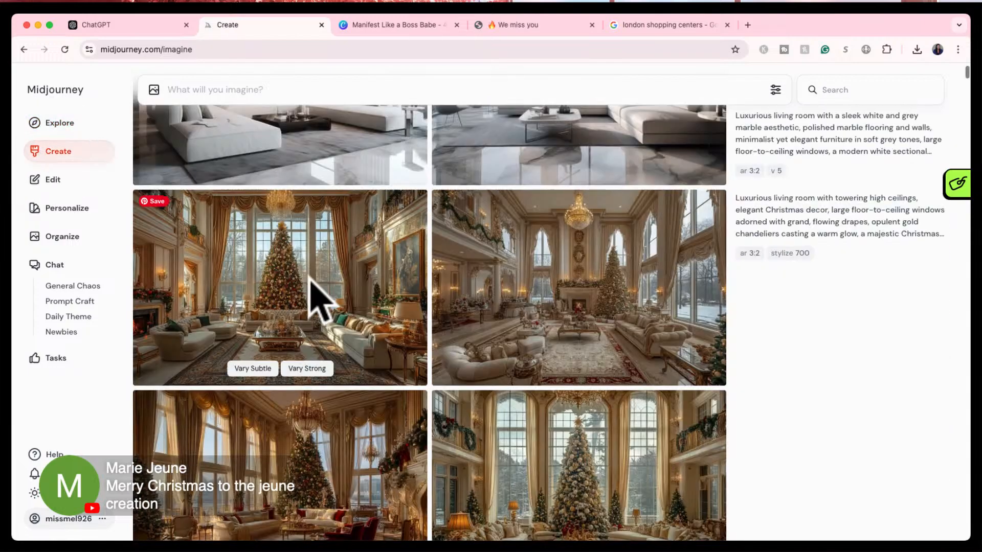
- Browse the older creations back to the Donald Trump and Barack Obama portraits from 19 Dec 2024
scroll(445, 450, down, 10)
scroll(444, 452, down, 15)
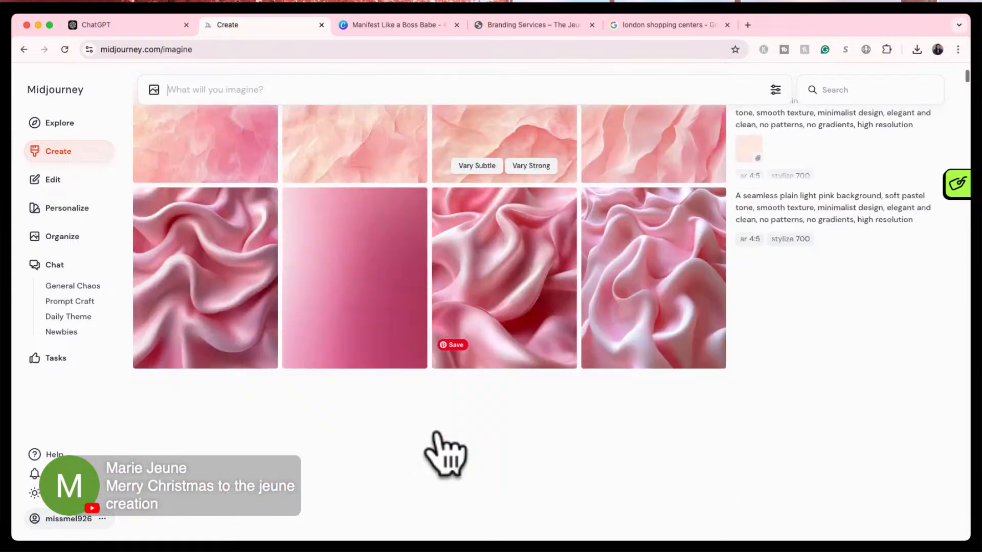
scroll(440, 445, down, 15)
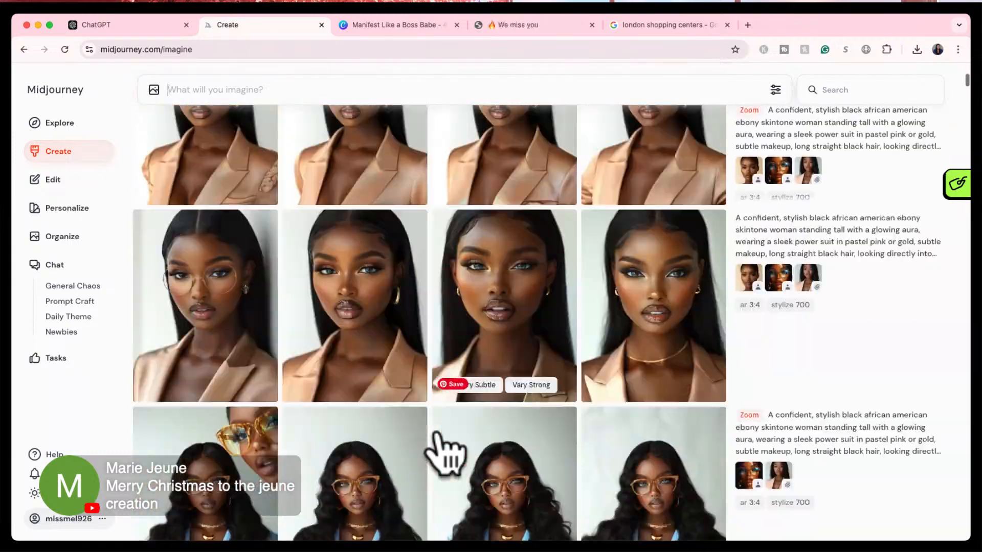
scroll(439, 433, down, 15)
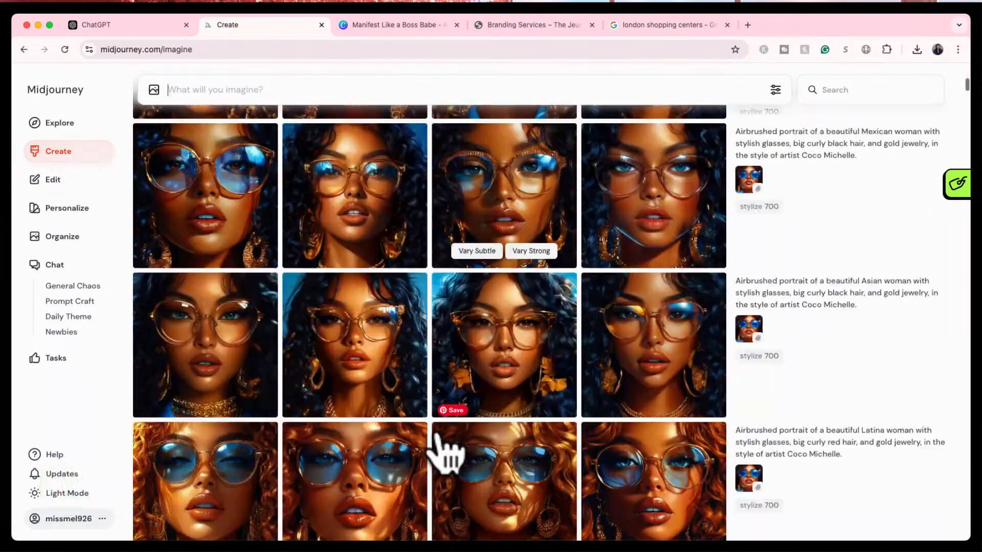
scroll(445, 452, down, 15)
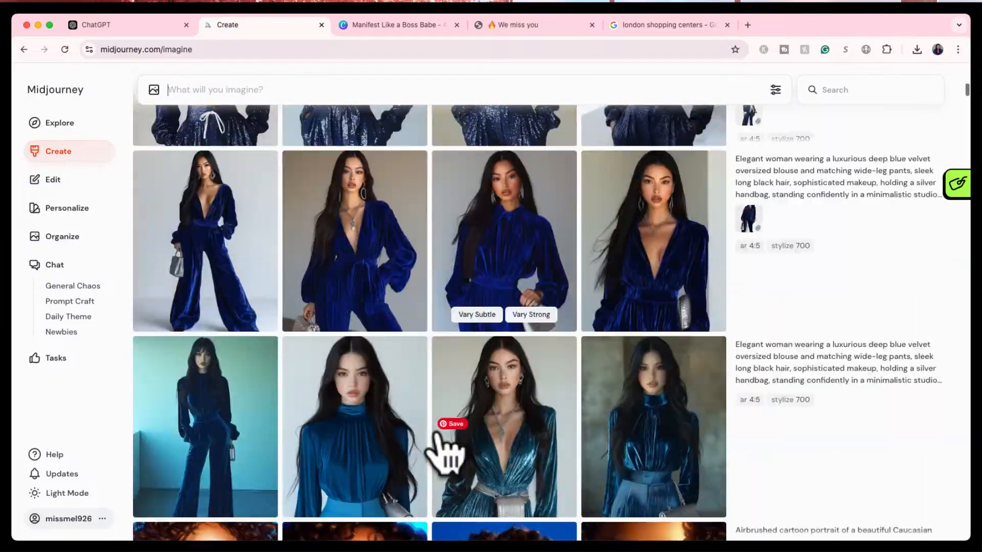
scroll(449, 453, down, 15)
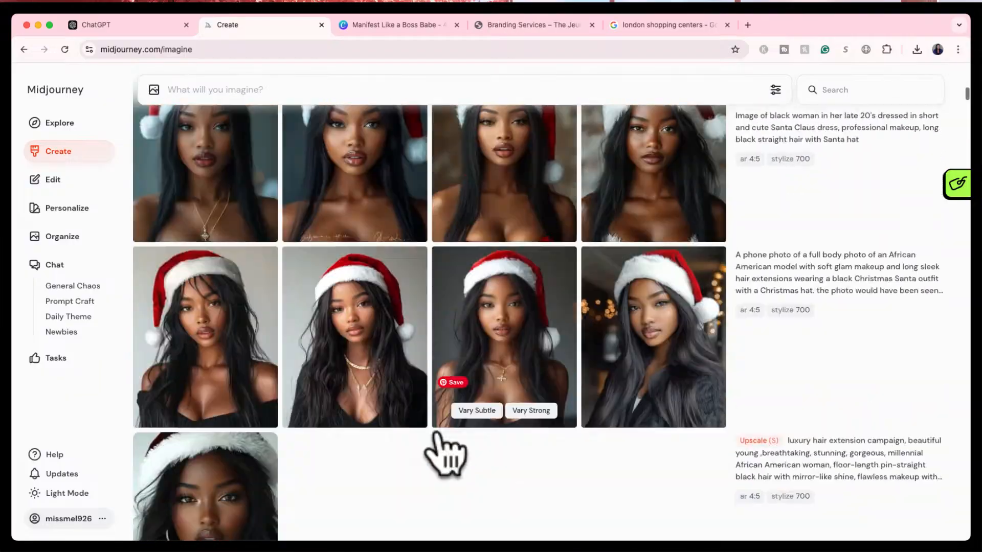
scroll(447, 454, down, 15)
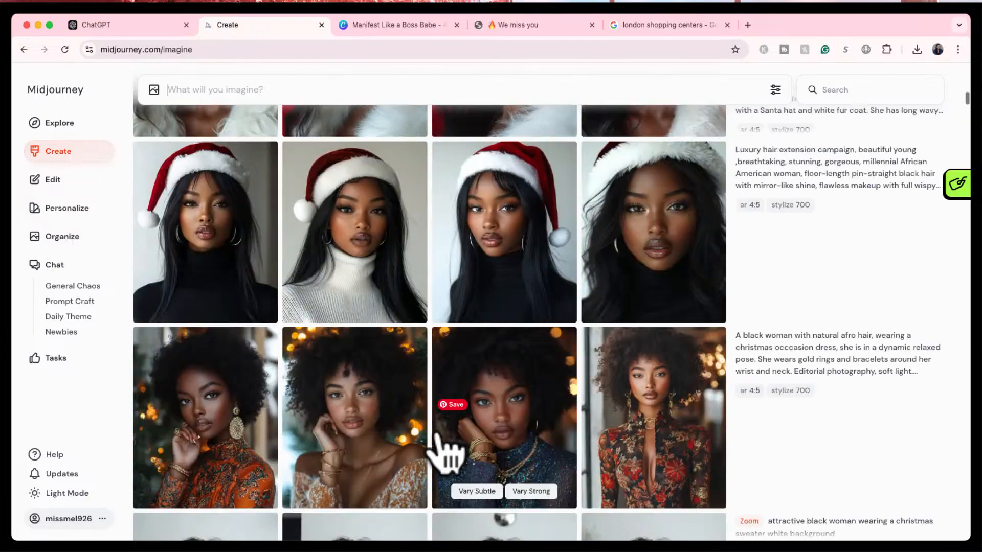
scroll(448, 454, down, 15)
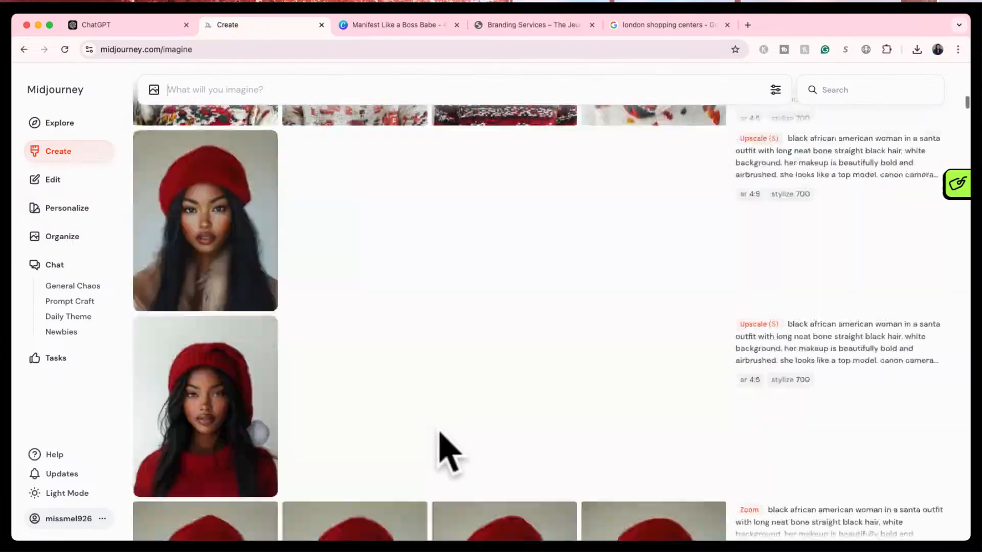
scroll(447, 453, down, 15)
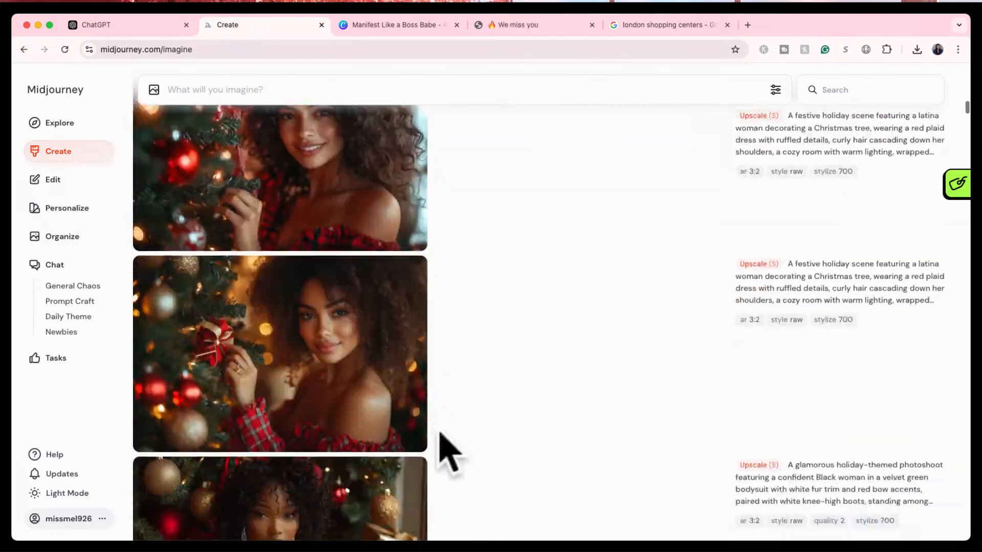
scroll(448, 454, down, 15)
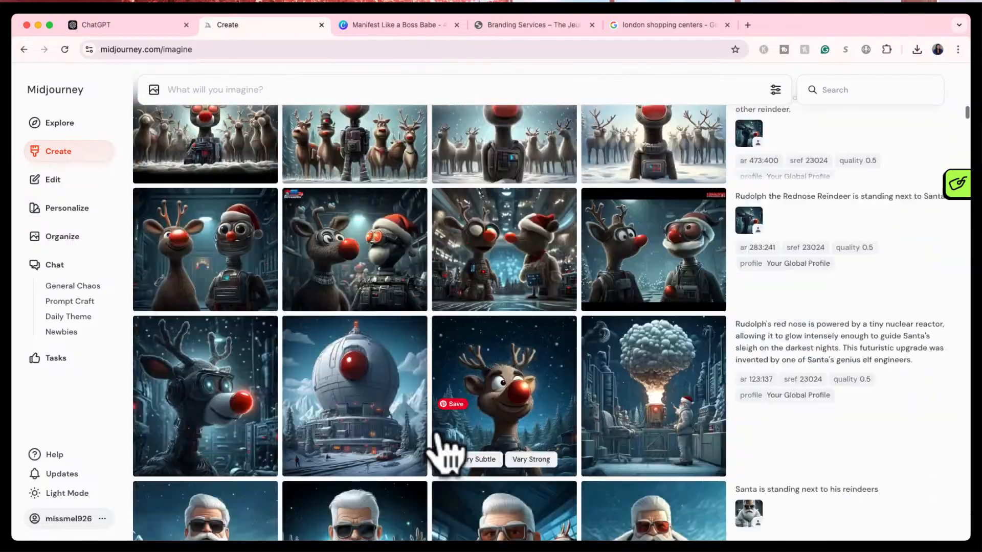
scroll(438, 450, down, 2)
scroll(438, 450, up, 5)
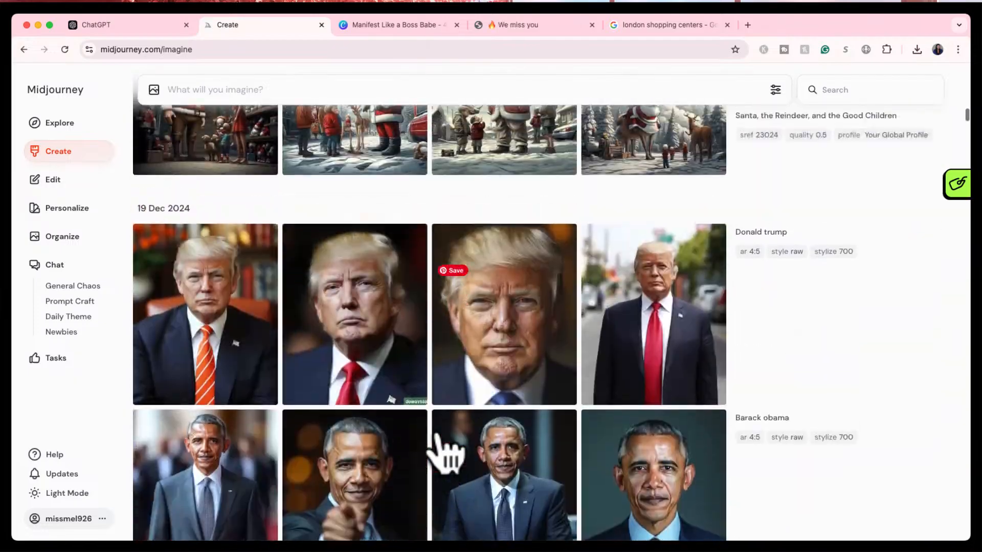
- View the second, first and fourth Donald Trump portraits at full size to check their realism and prompt
click(352, 305)
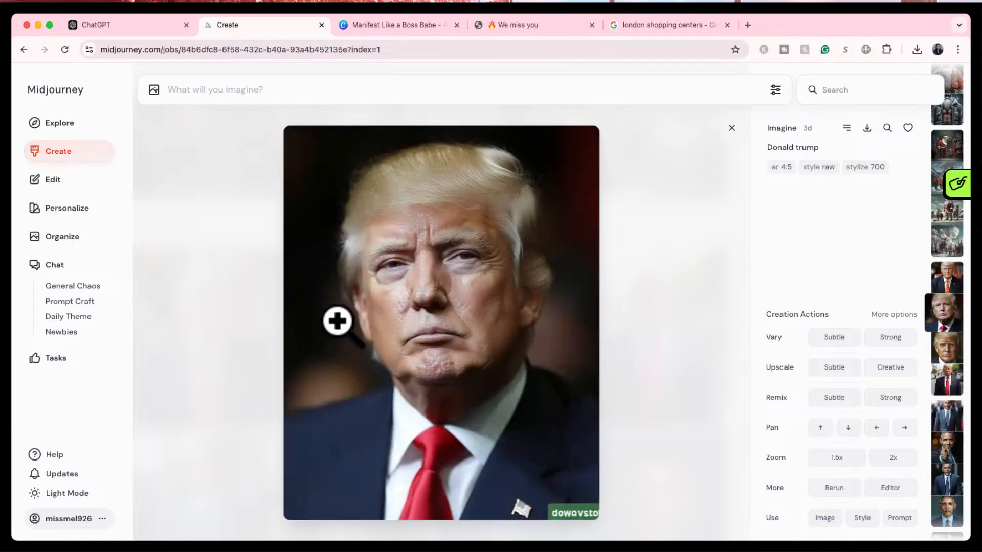
key(Left)
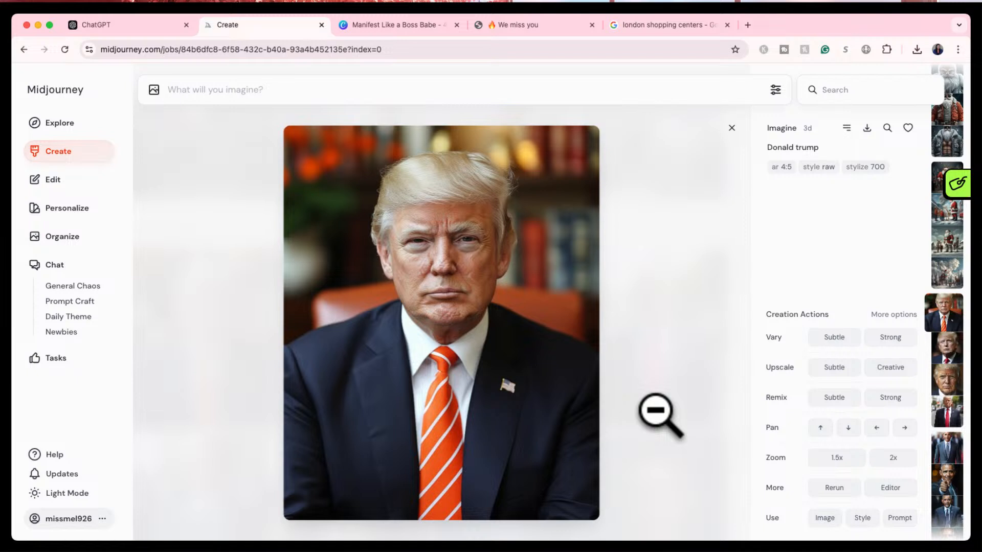
mouse_move(772, 149)
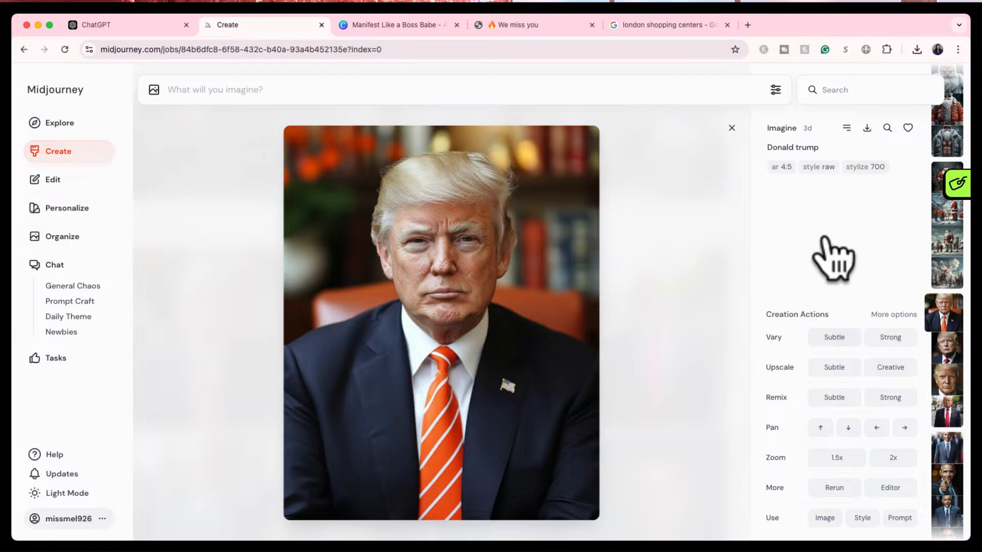
click(731, 128)
scroll(605, 435, down, 1)
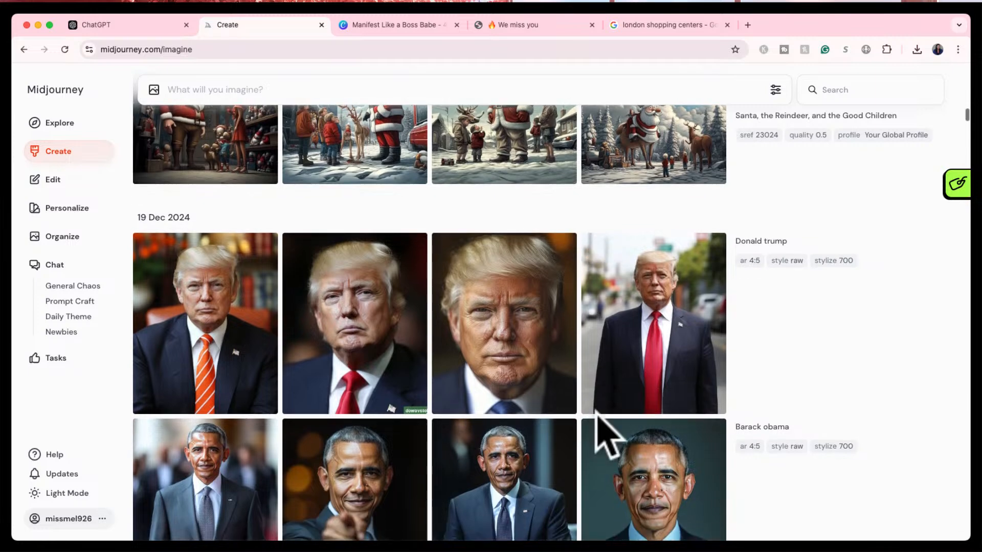
click(658, 301)
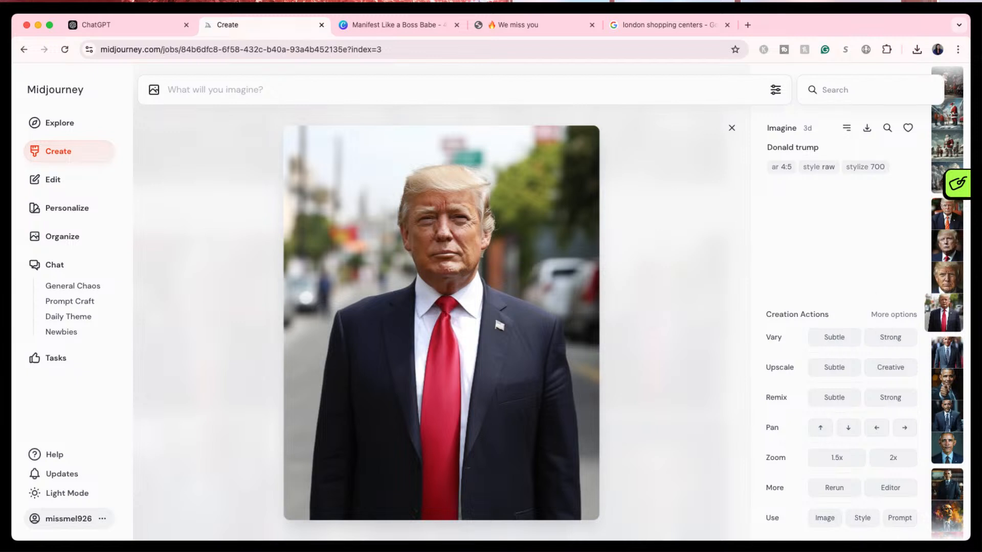
- Close the Donald Trump portrait and view the Barack Obama portraits at full size, from the fourth back to the first
click(732, 128)
scroll(503, 409, down, 2)
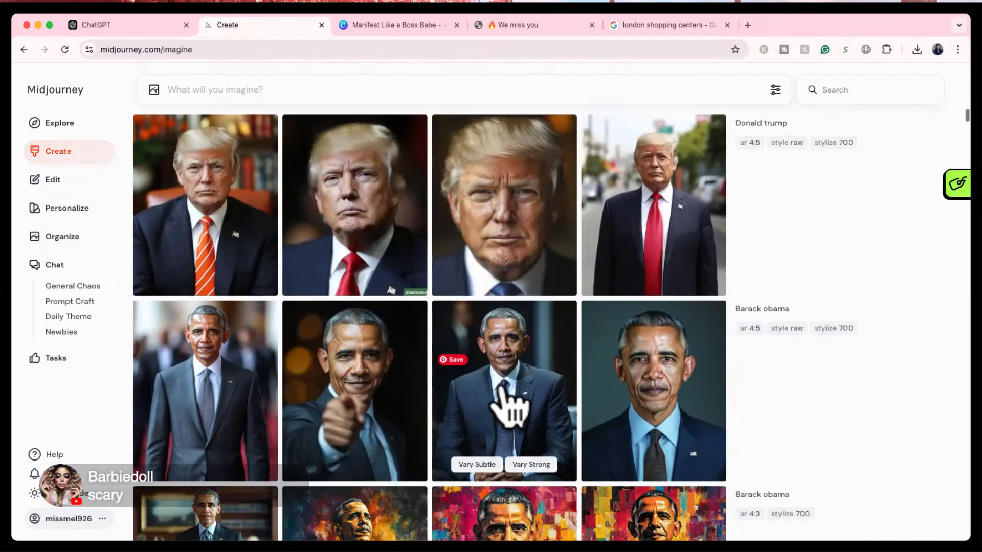
click(640, 366)
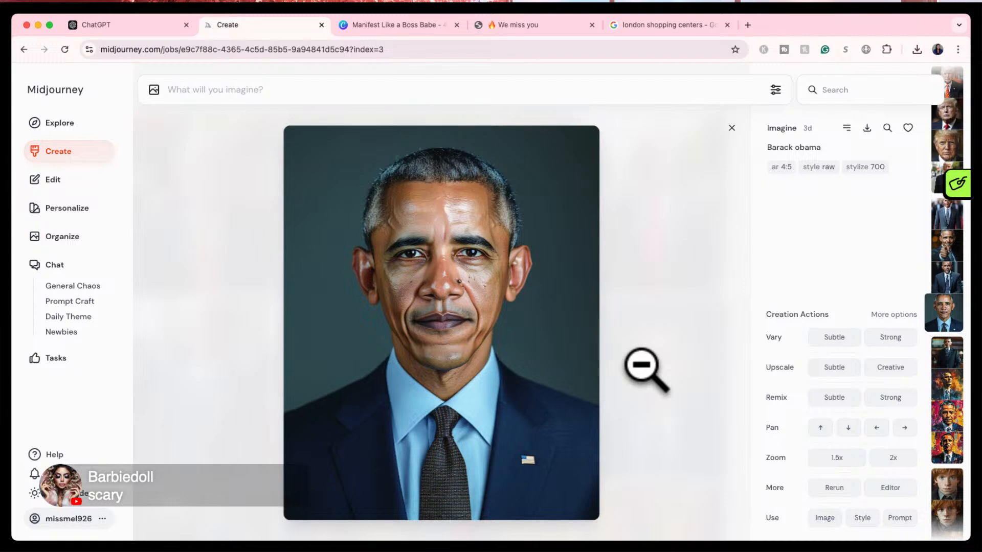
key(Left)
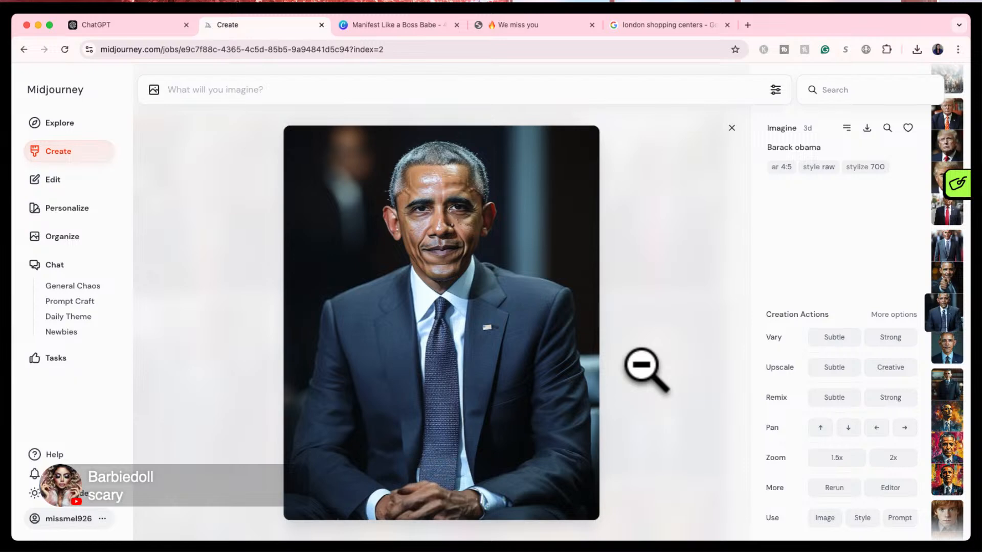
key(Left)
key(Left)
key(Left)
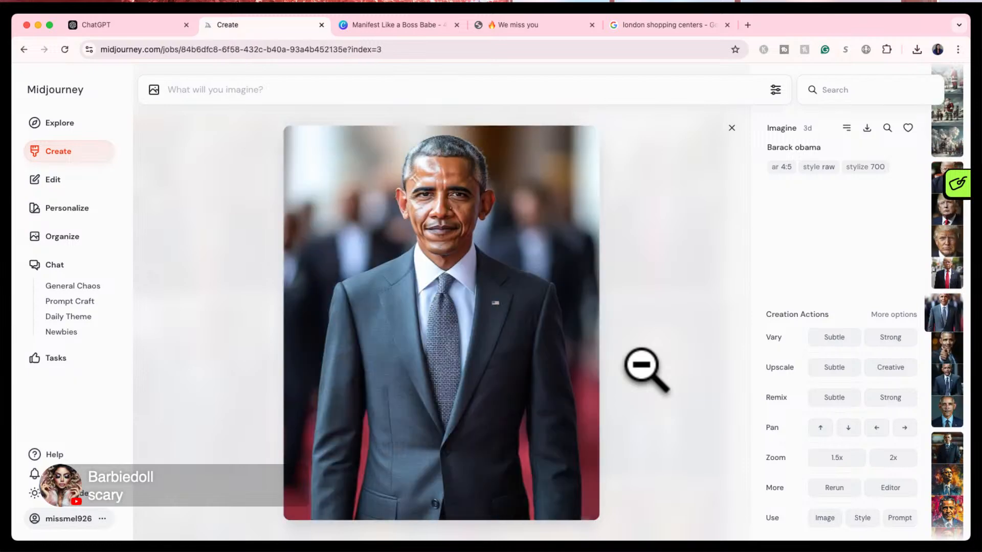
- View the four Donald Trump portraits at full size from last to first, and return to the gallery
key(Left)
key(Right)
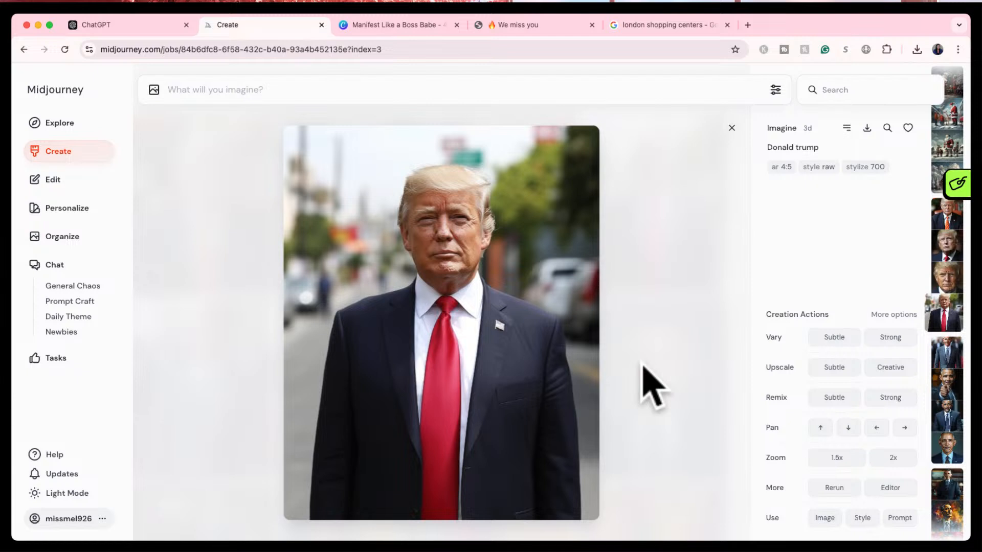
key(Left)
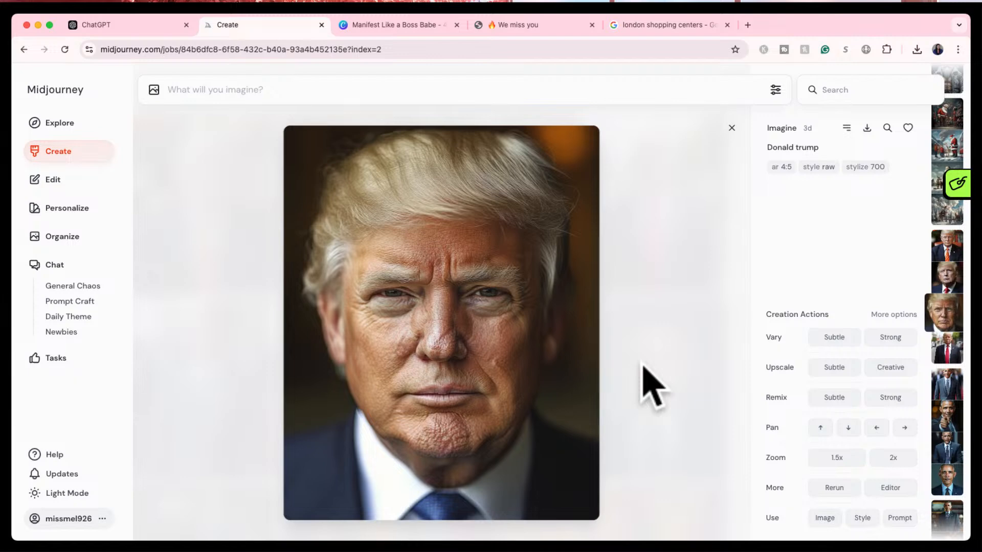
key(Left)
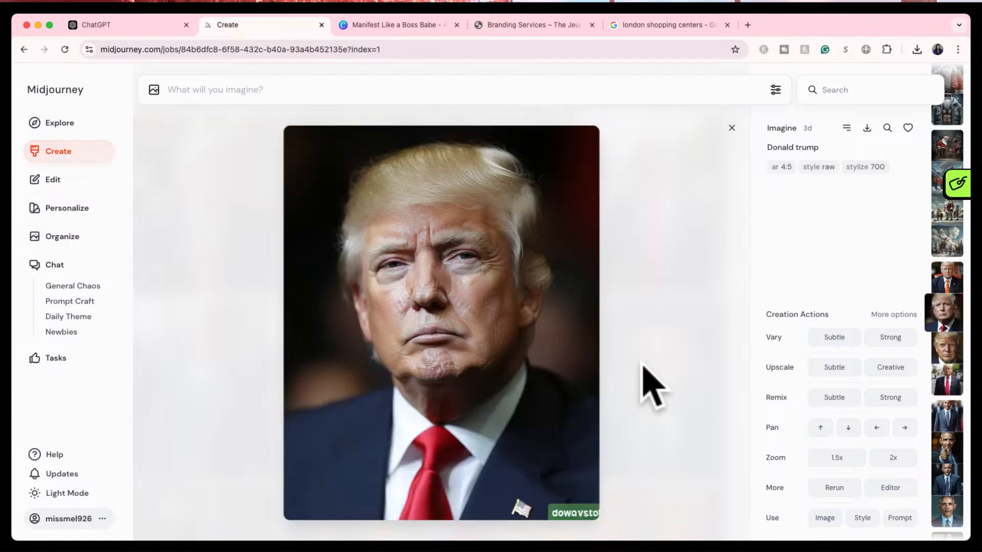
key(Left)
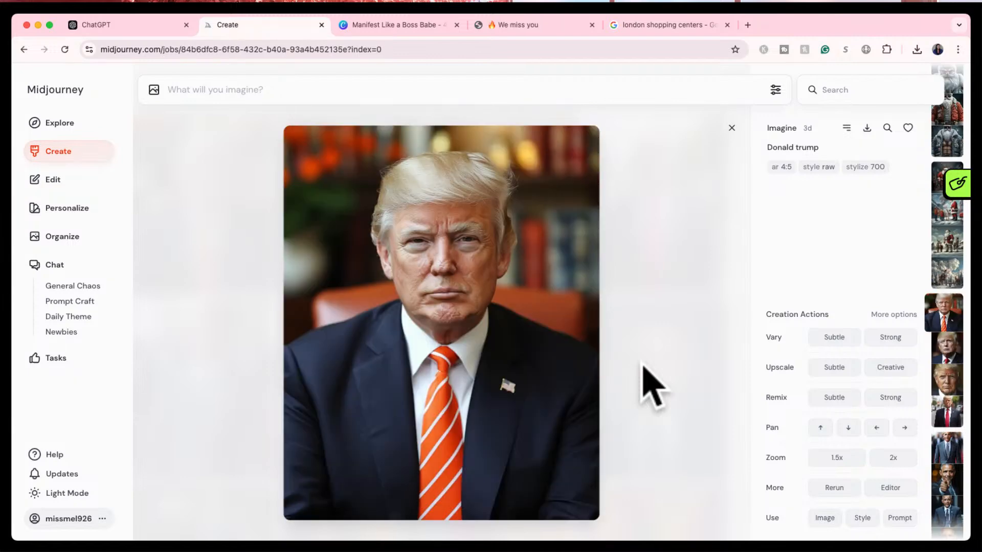
click(731, 128)
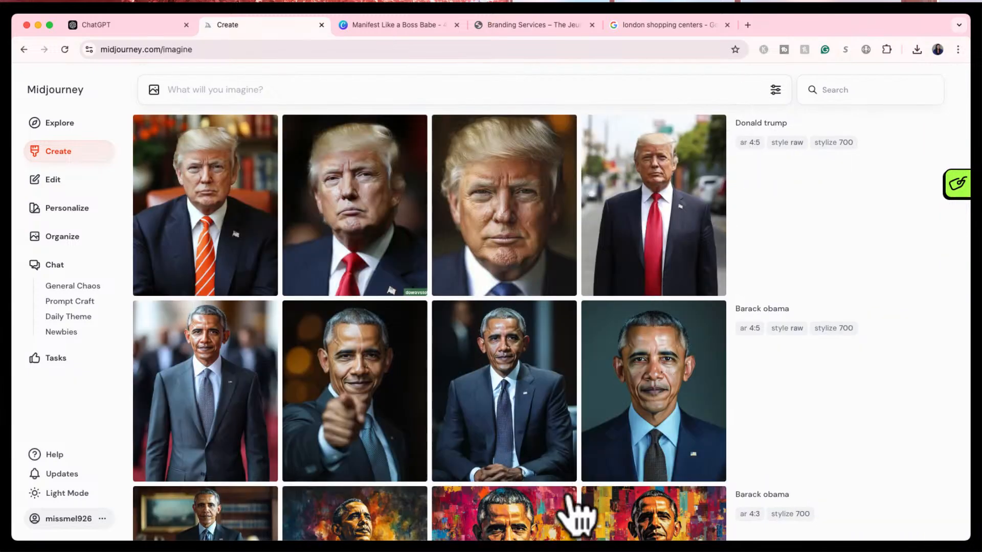
- Switch to Google, search for "kai cenat" and browse the image results
click(645, 28)
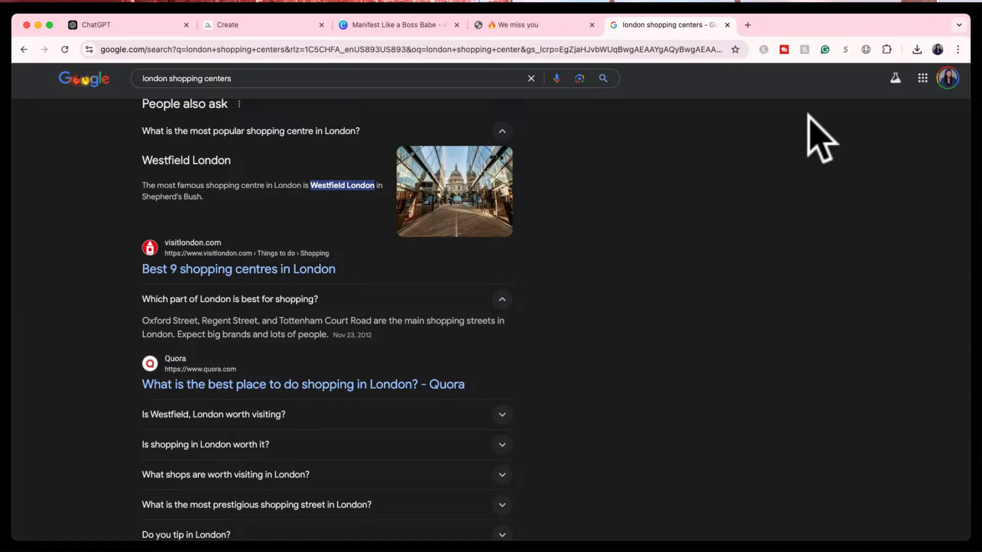
click(496, 82)
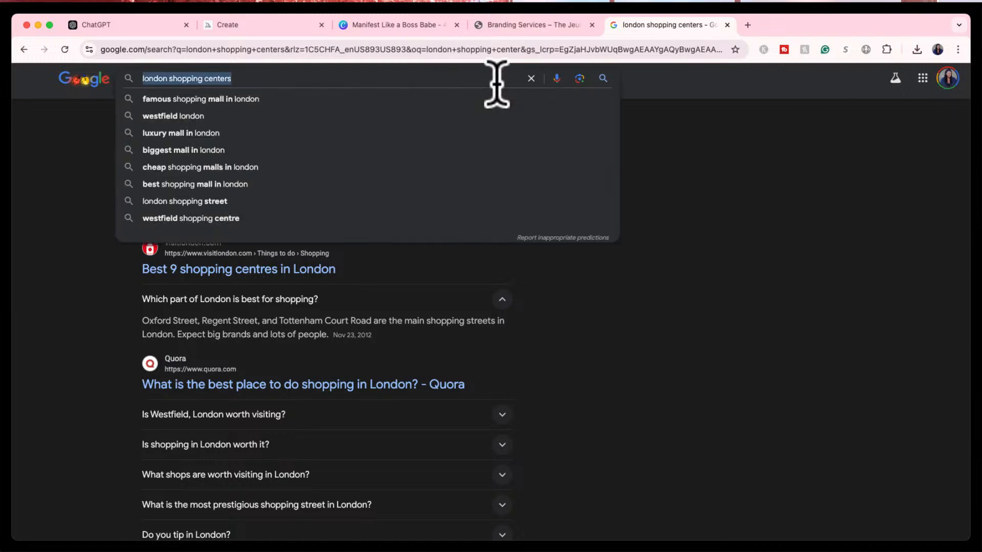
text(kai cena)
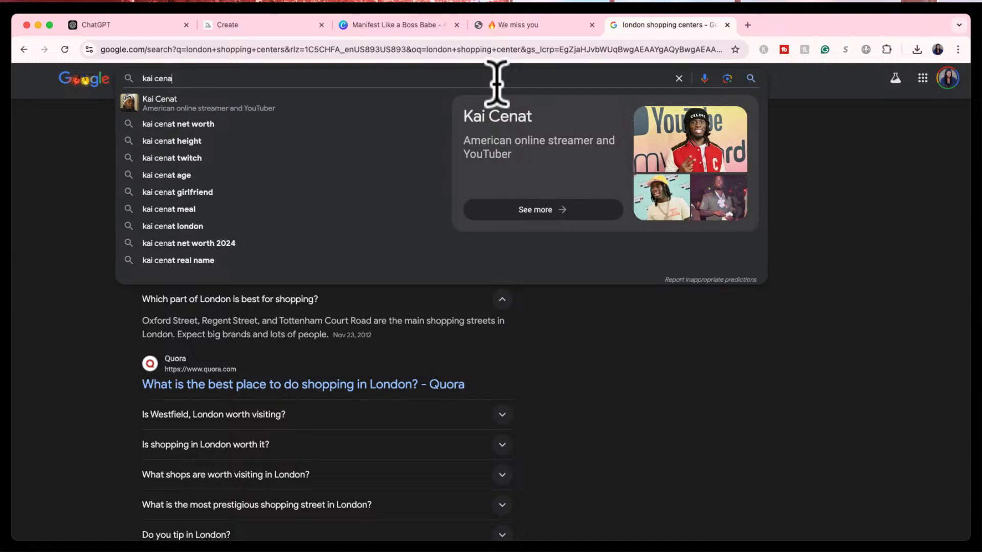
text(t)
key(Return)
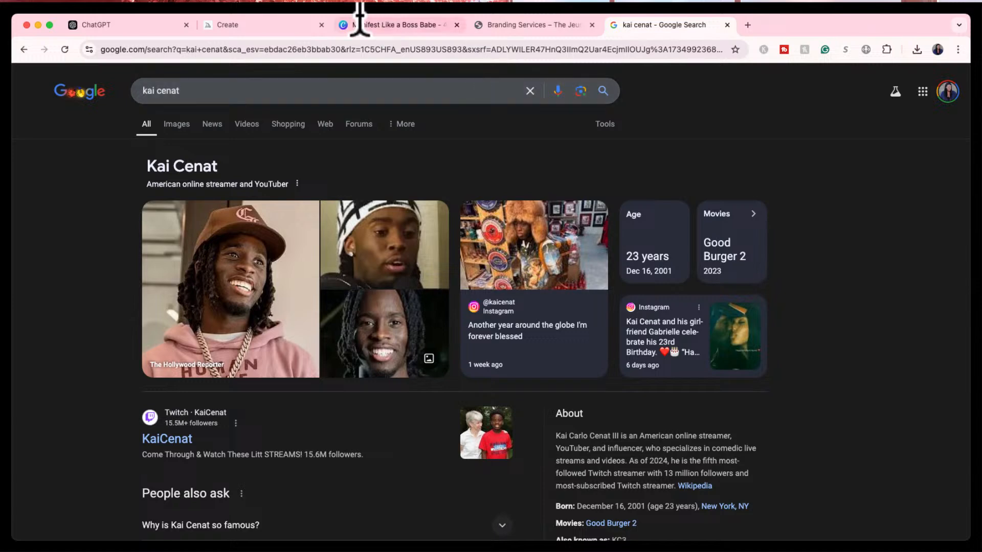
click(183, 122)
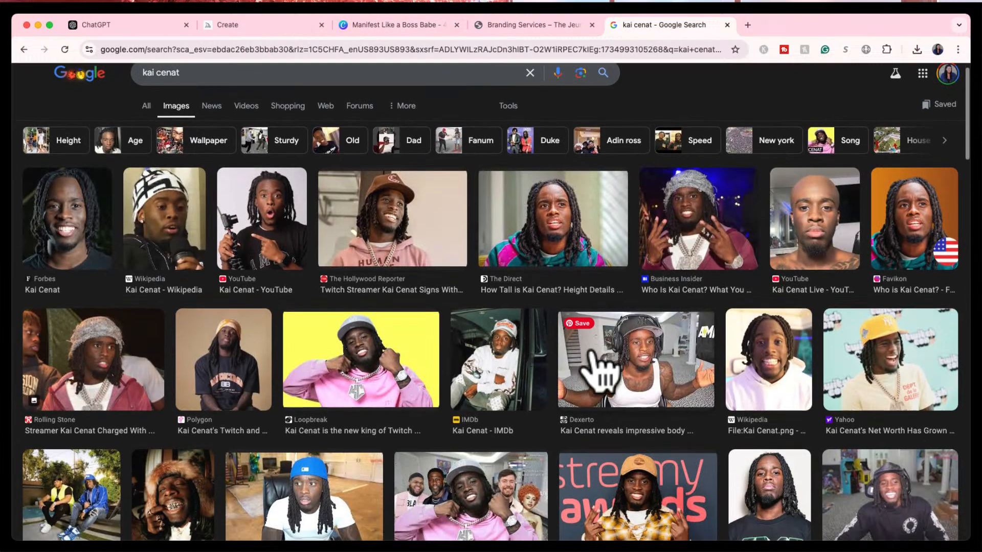
scroll(589, 353, down, 3)
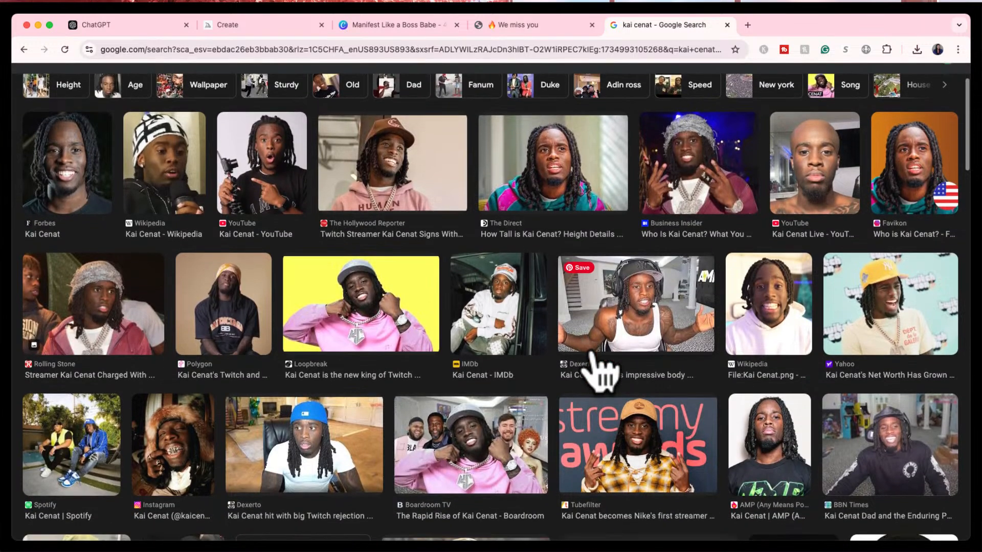
- Preview The Direct and Forbes portraits of Kai Cenat, and capture a screenshot of the Forbes portrait
click(575, 179)
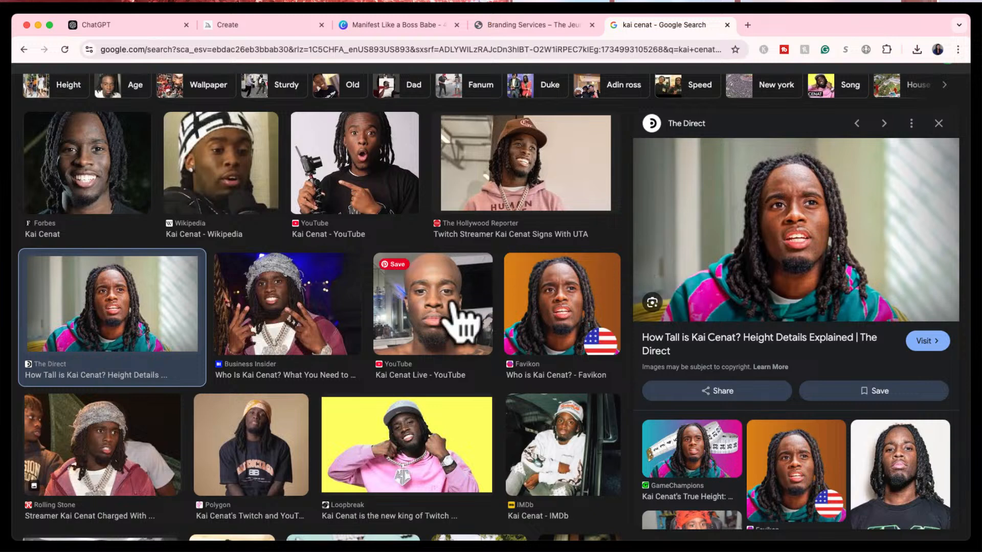
scroll(454, 317, up, 2)
scroll(462, 320, up, 1)
click(114, 262)
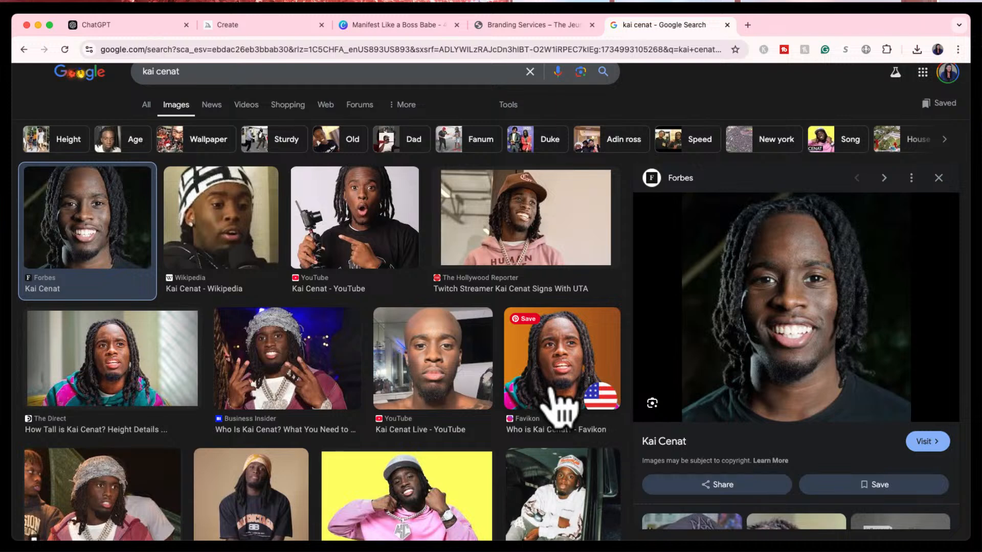
key(super+shift+4)
click(790, 270)
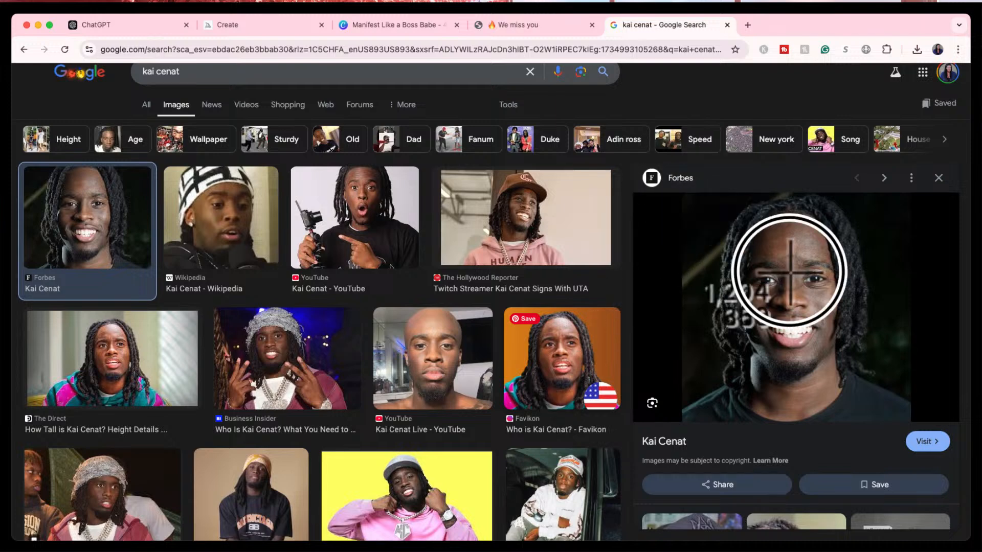
drag(790, 271, 912, 423)
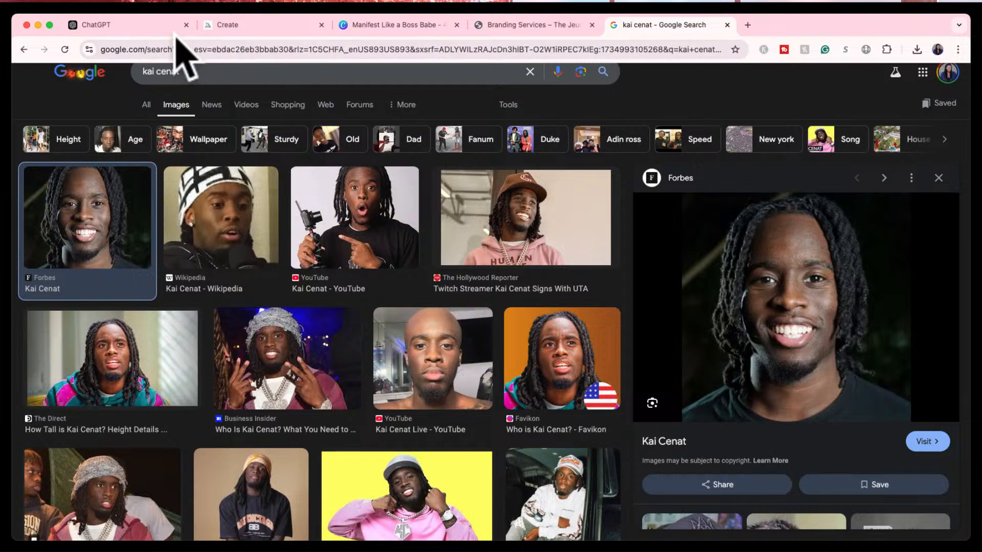
- Return to Midjourney's newest creations and add the captured portrait to the prompt as a character reference
click(244, 30)
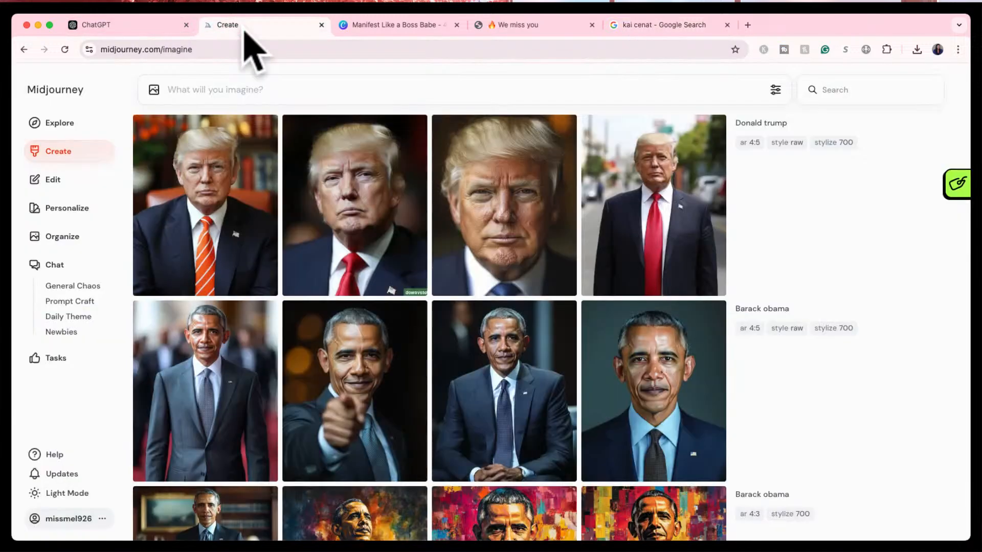
click(72, 152)
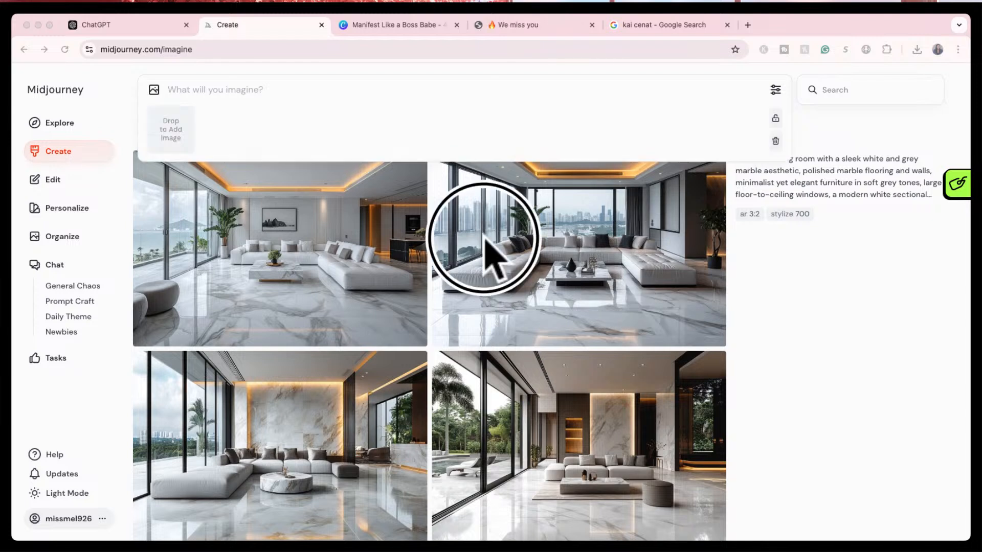
drag(493, 252, 301, 136)
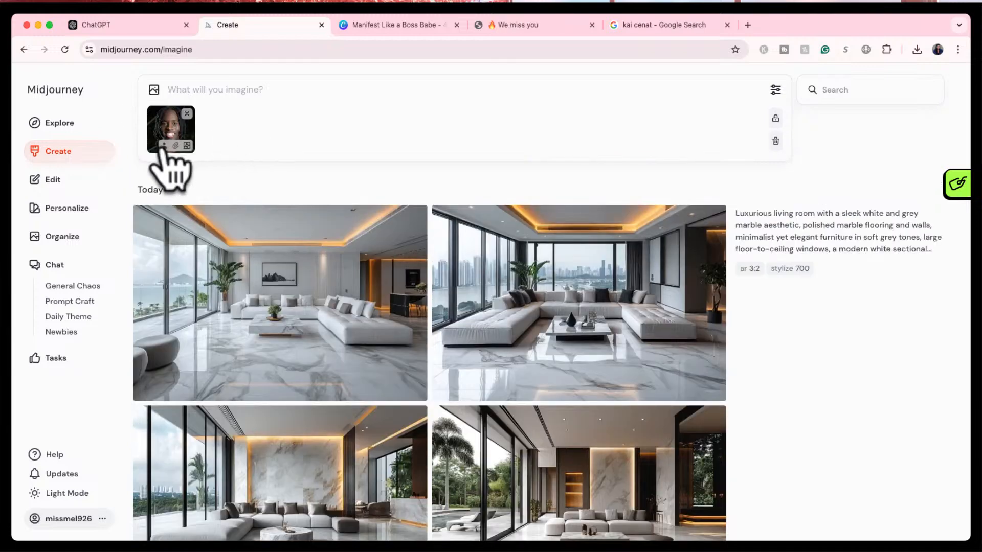
click(163, 146)
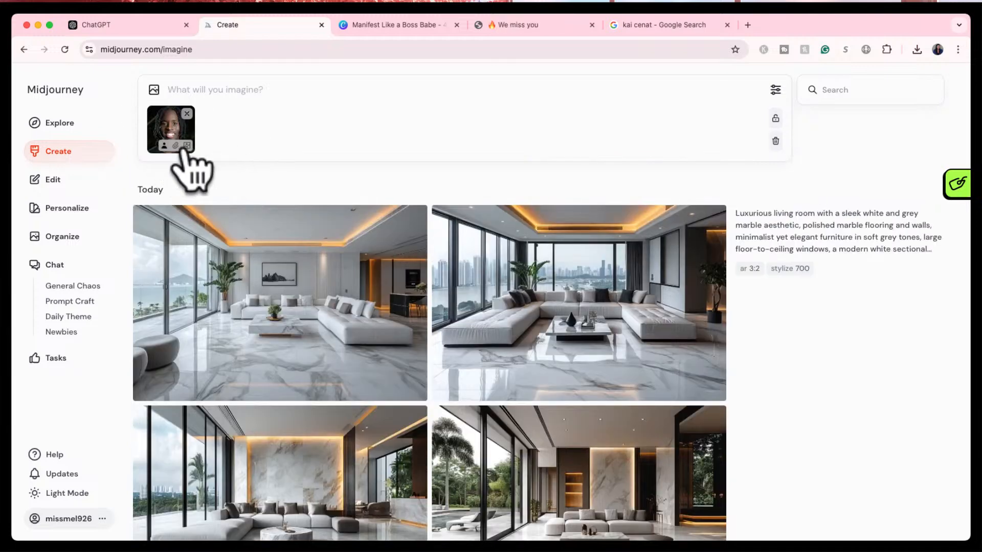
- Generate images from the prompt "image of a black man with dreads" with the portrait reference
click(199, 91)
text(image ofa black man with)
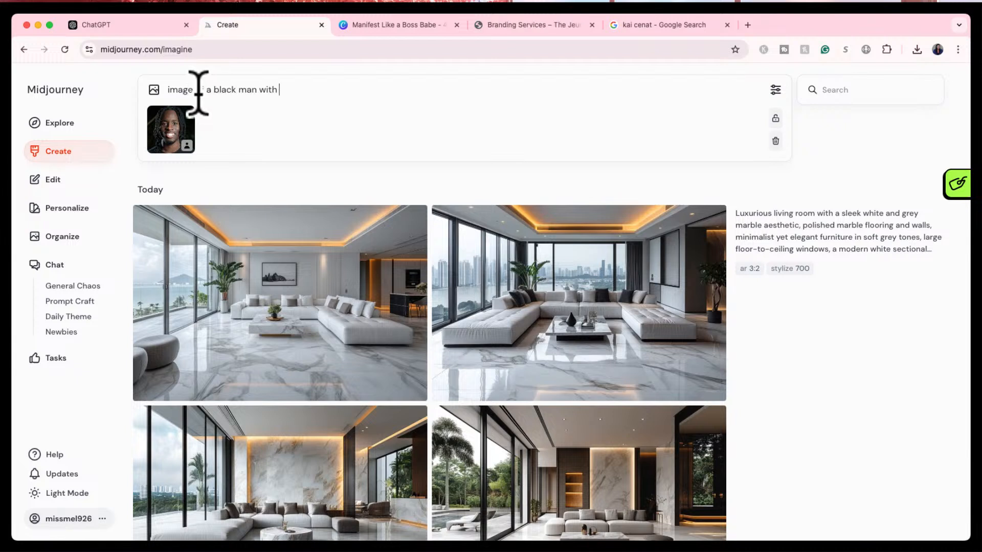
text( dreads)
key(Return)
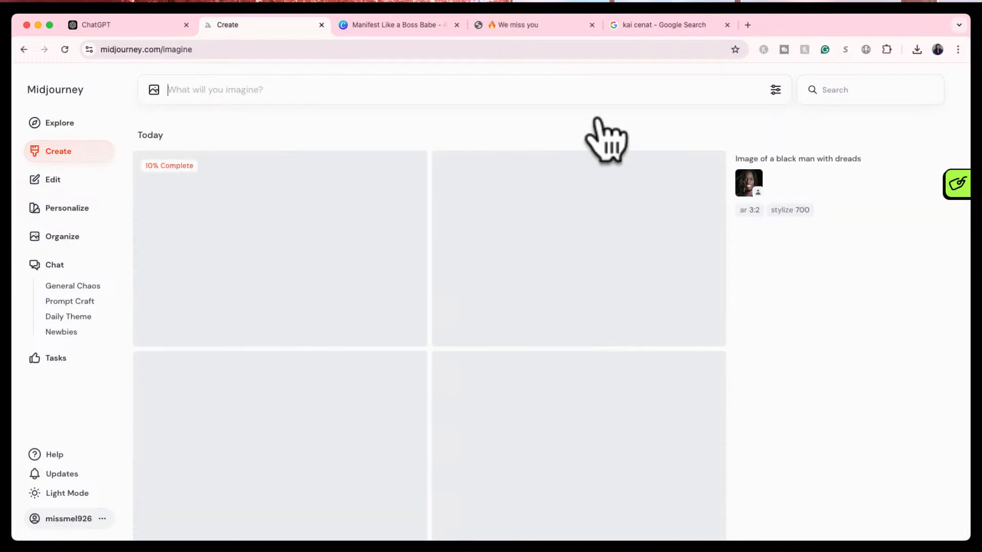
- Reuse the portrait as character reference and generate another set with the prompt "kai cenat"
drag(748, 182, 681, 155)
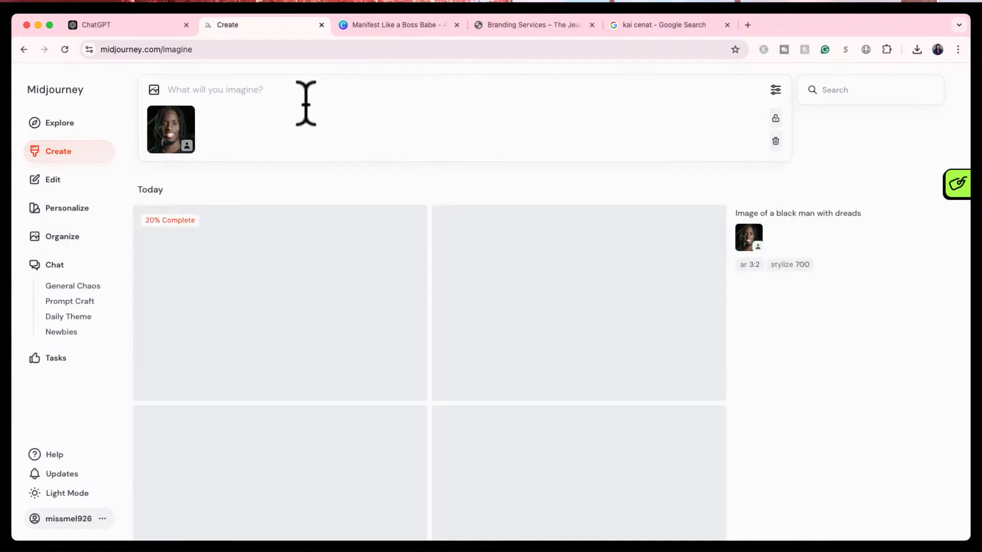
text(kai cenat)
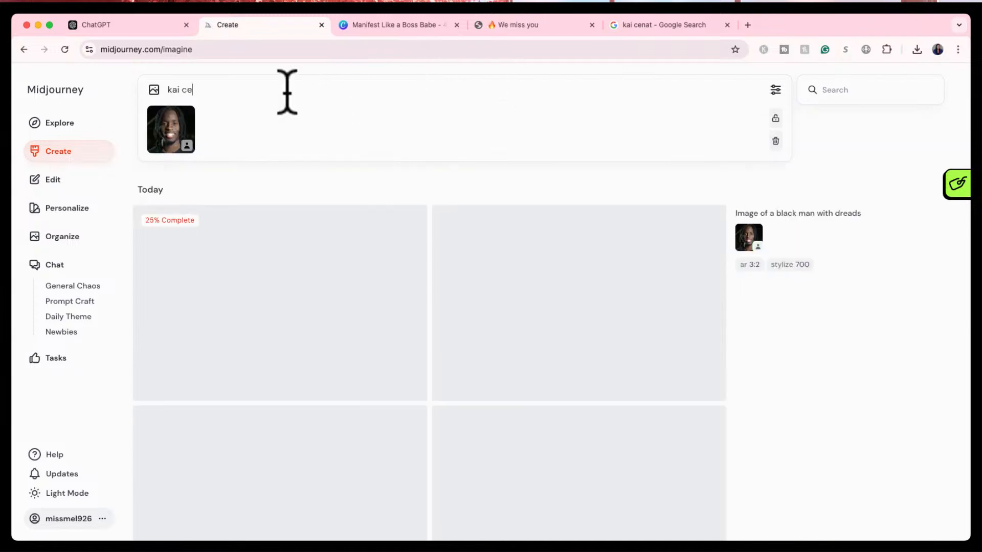
key(Return)
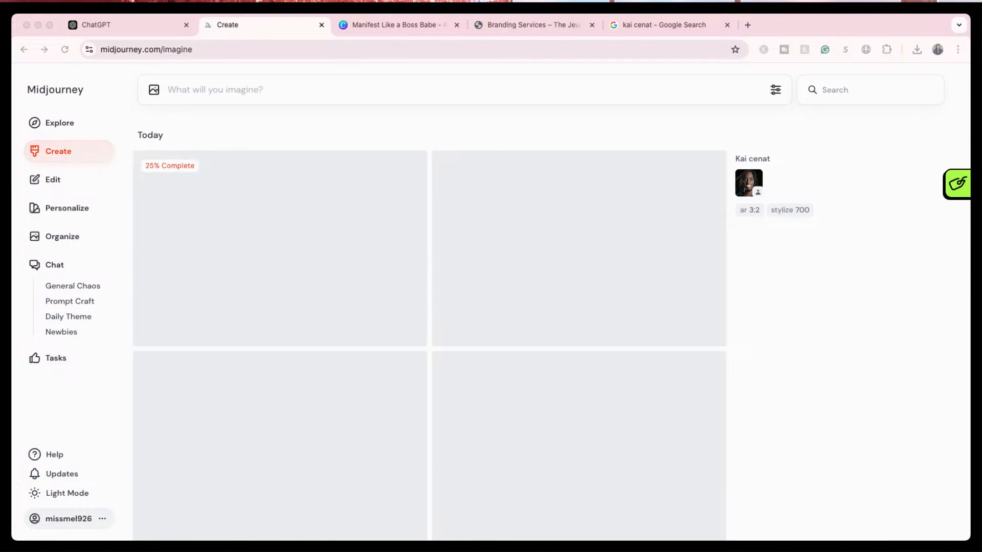
- Compare the "Kai cenat" results with the "Image of a black man with dreads" results for likeness to the reference
scroll(635, 355, down, 2)
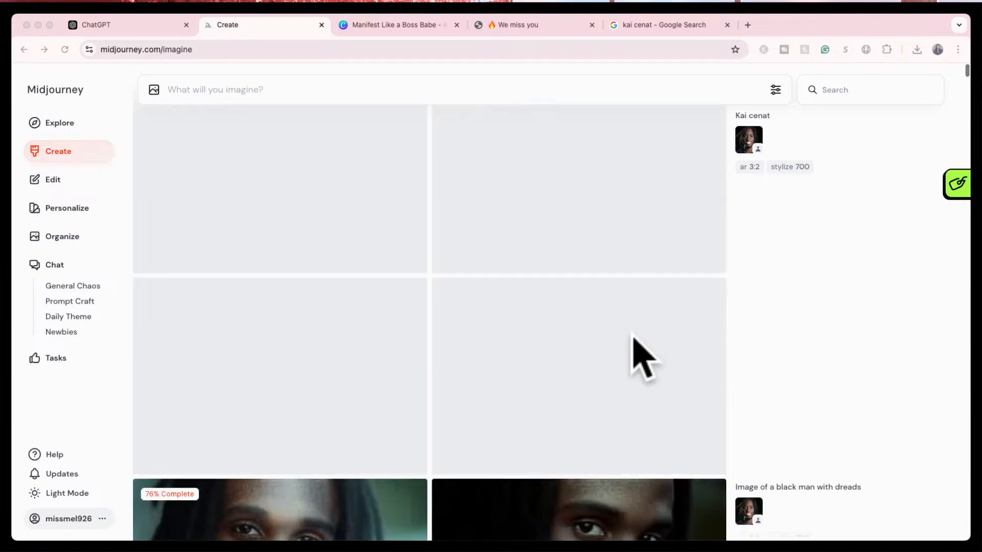
scroll(632, 334, down, 5)
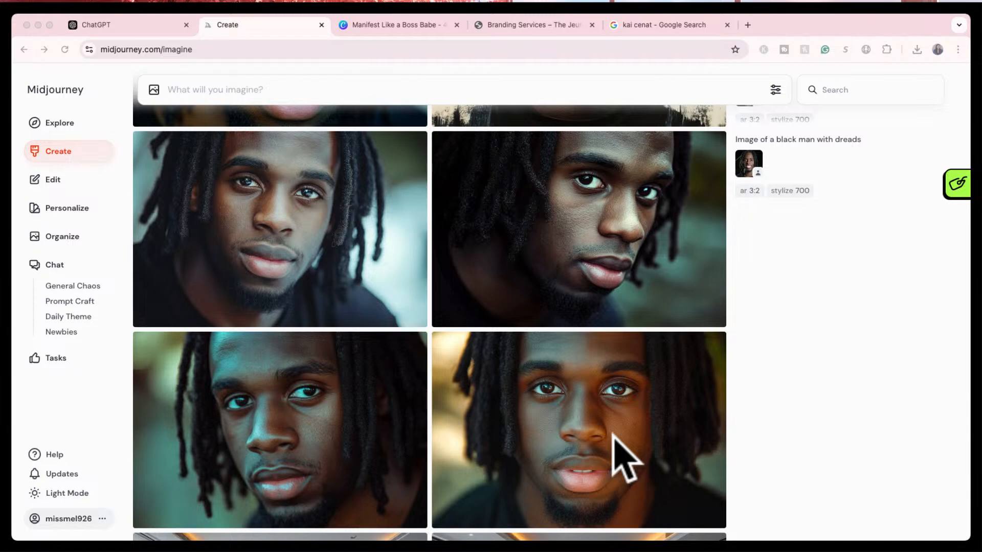
scroll(581, 317, up, 6)
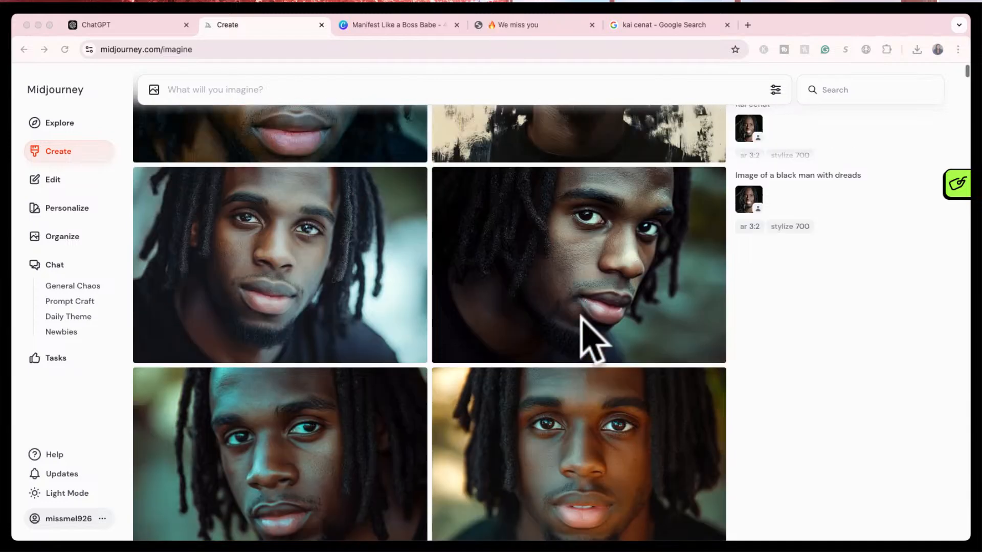
scroll(593, 340, up, 3)
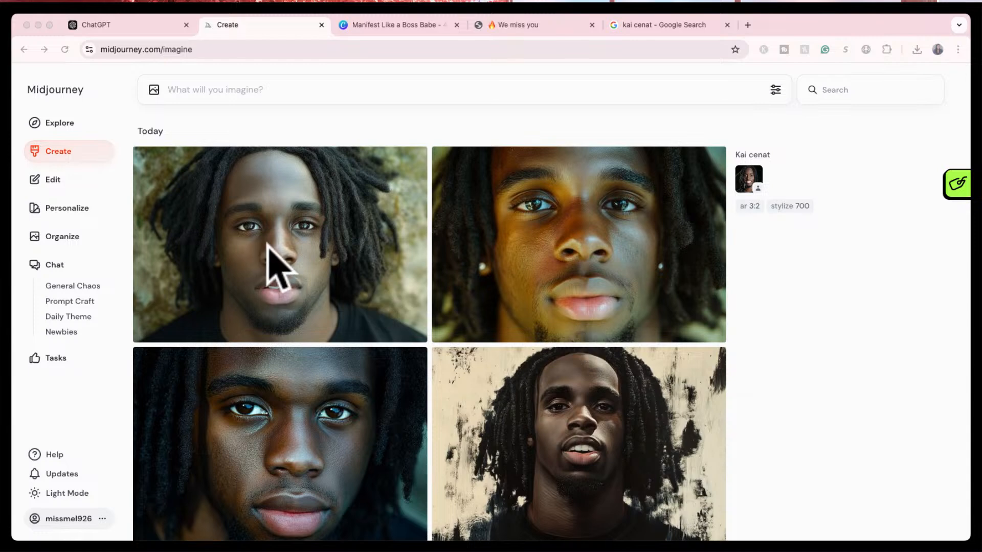
scroll(332, 280, down, 7)
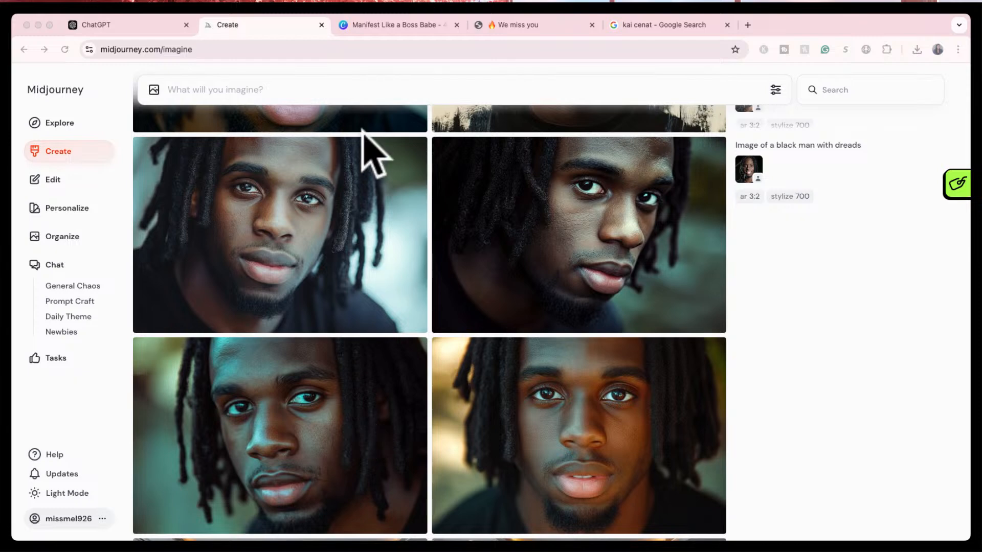
scroll(373, 154, up, 8)
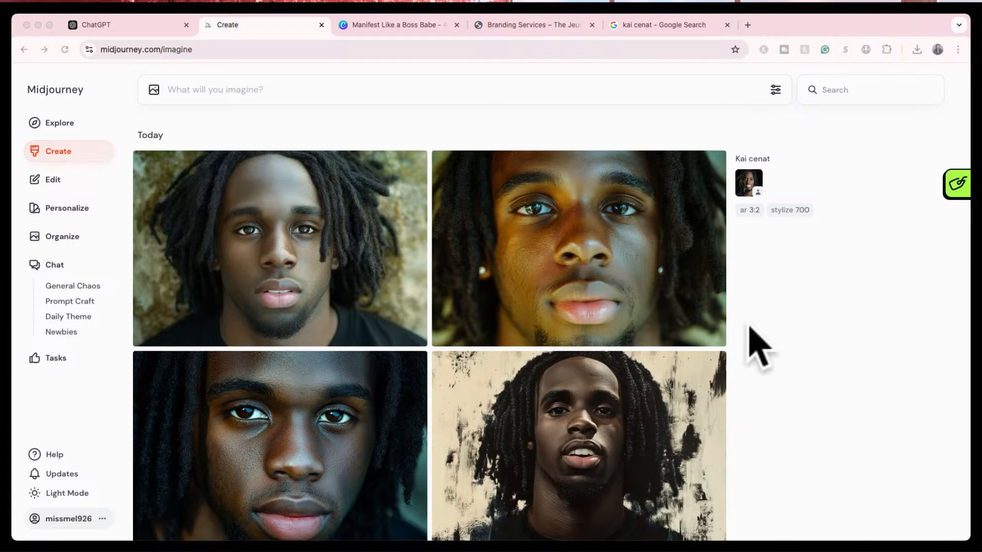
scroll(751, 337, down, 7)
scroll(752, 340, down, 2)
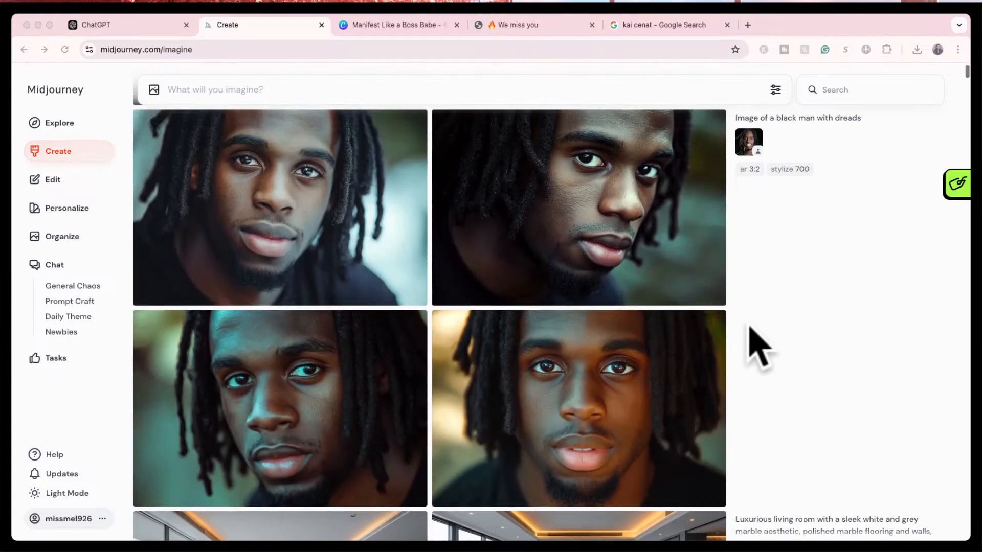
- Reuse the portrait as character reference and generate images from the prompt "pixar animation black man with dreads he is smiling"
click(760, 163)
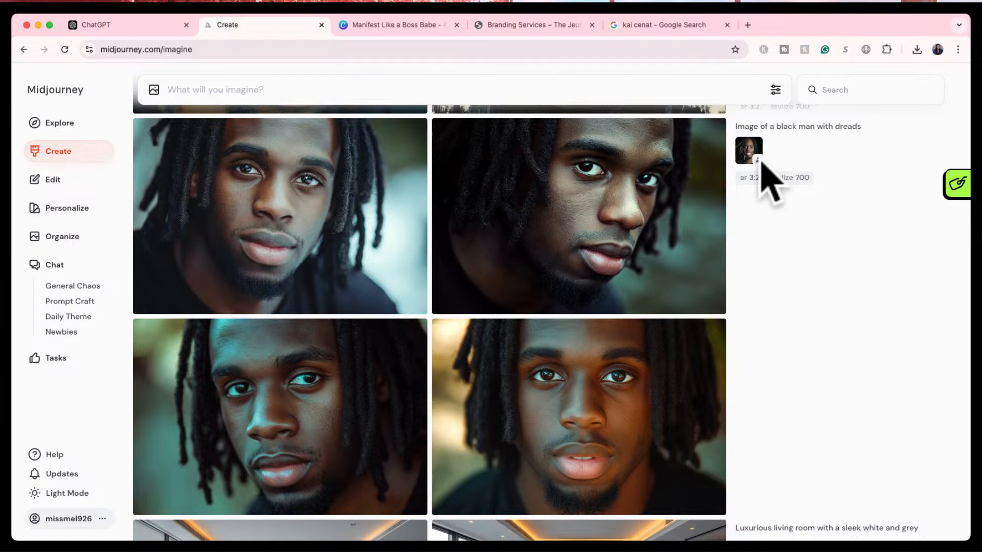
drag(751, 162, 741, 115)
drag(760, 161, 756, 158)
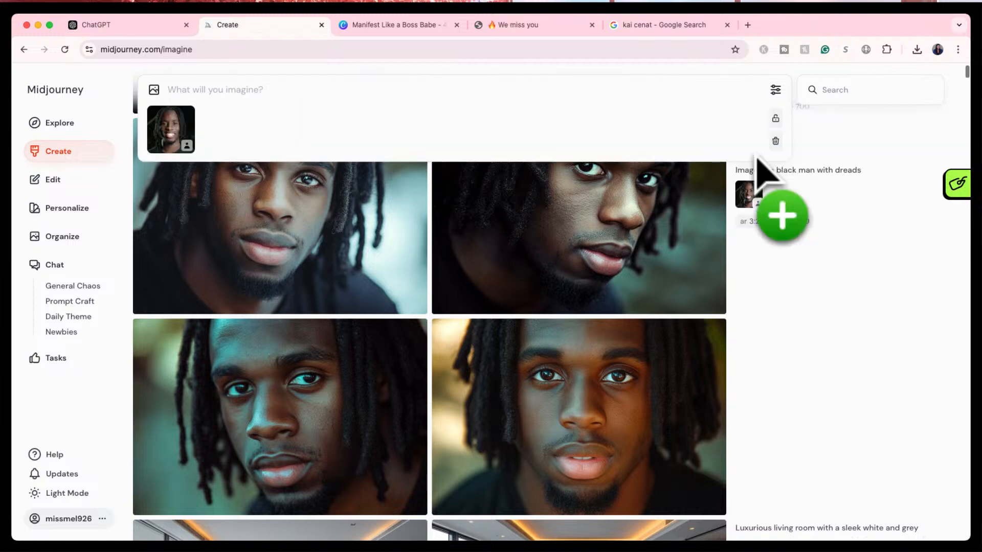
click(232, 92)
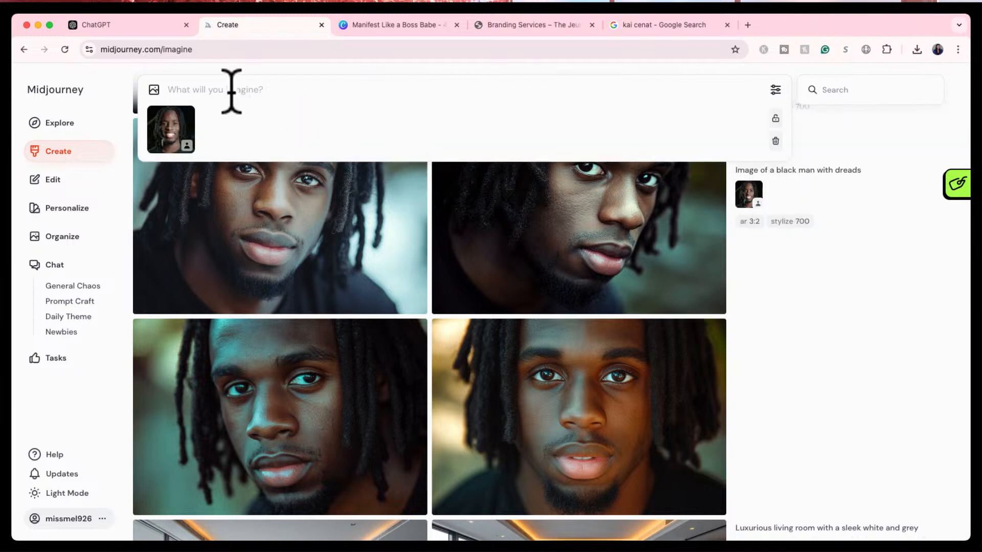
text(pixar an)
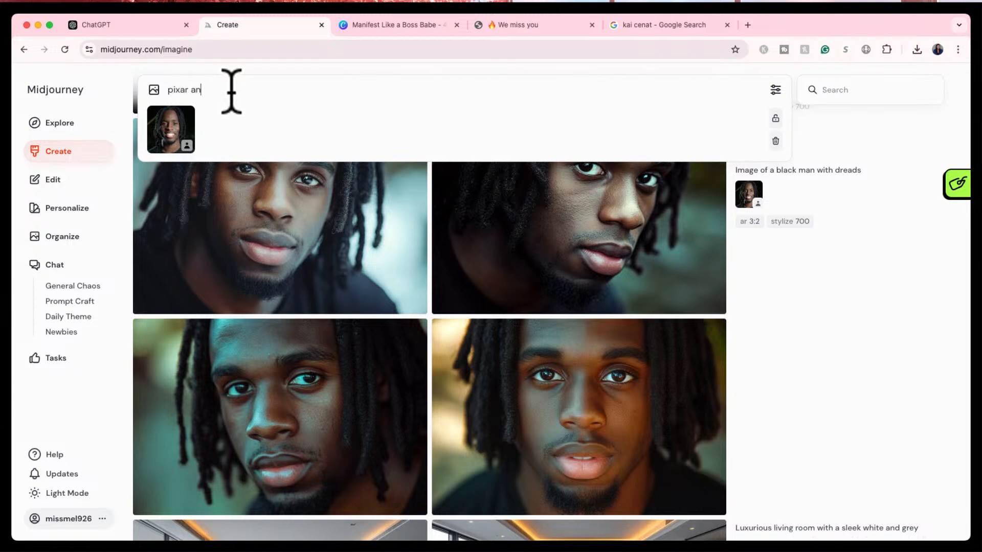
text(imation black man with dre)
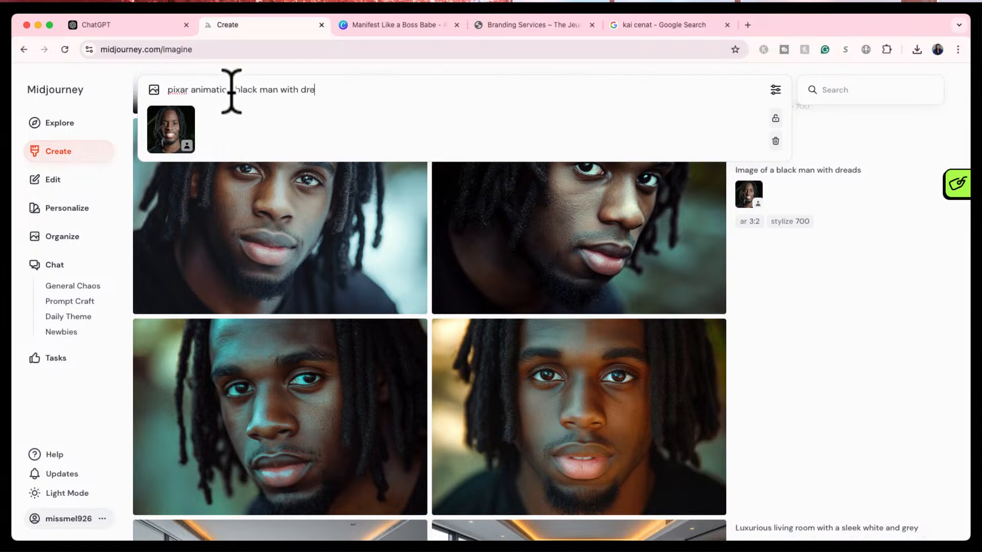
text(ads he is smiling)
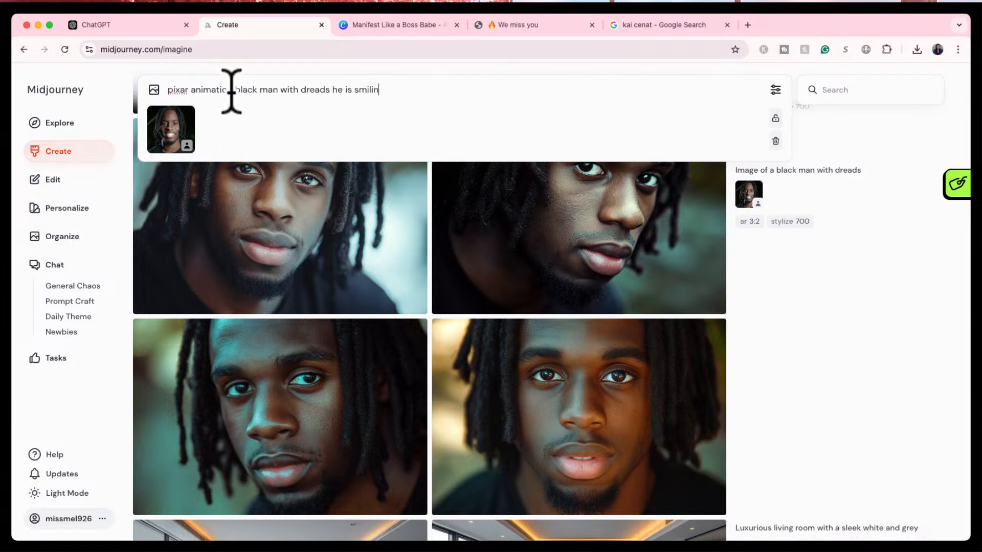
key(Return)
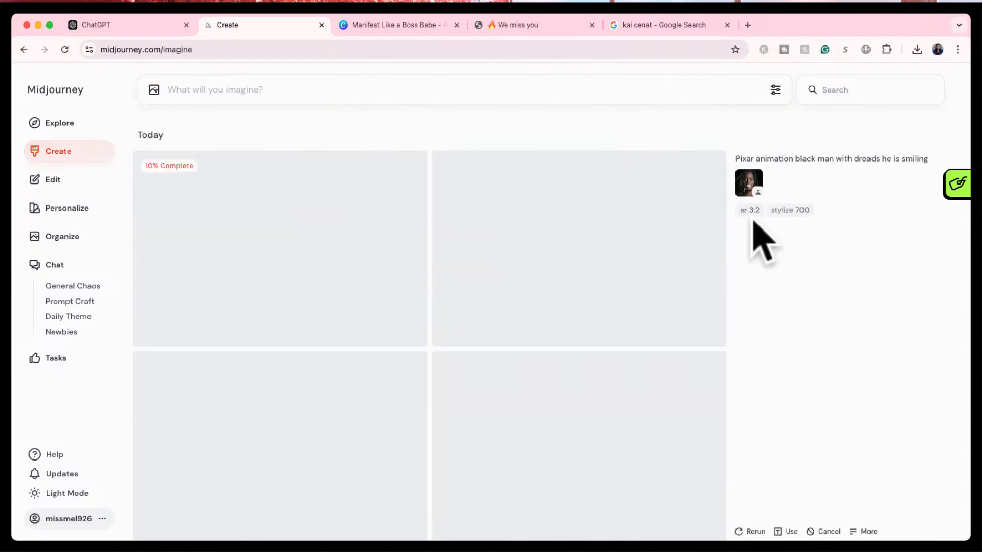
- Set the image size for new generations to portrait with a 4:5 aspect ratio
click(775, 90)
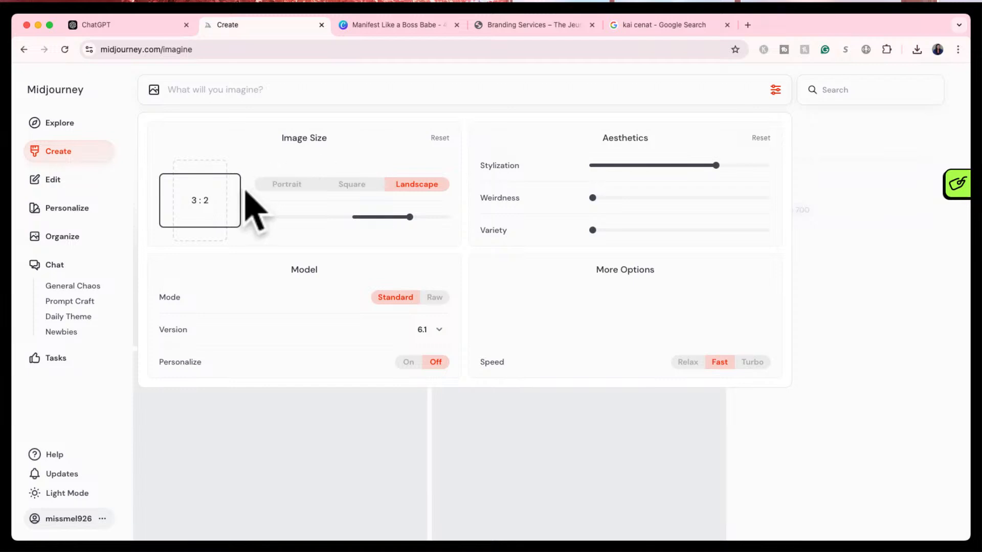
click(284, 186)
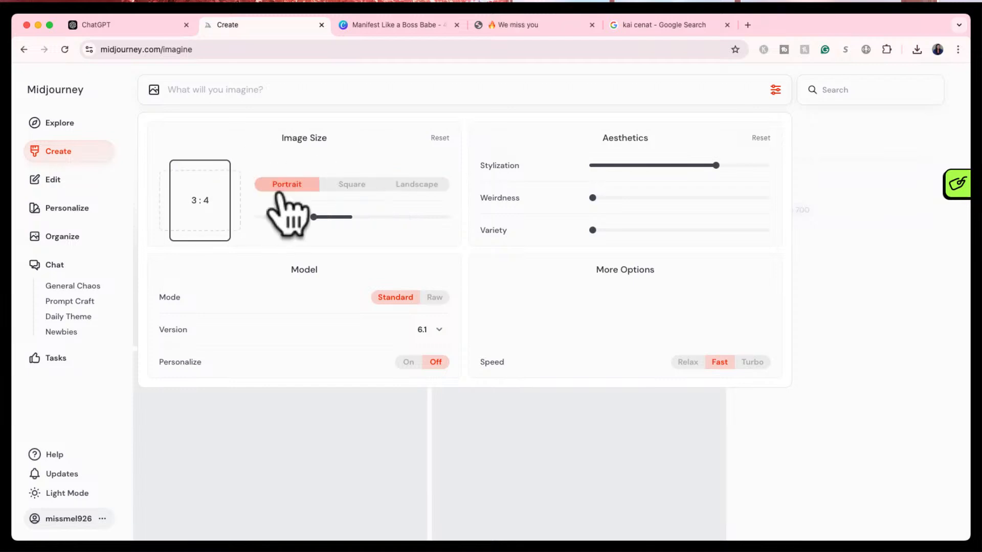
double_click(194, 205)
text(4)
key(Tab)
text(5)
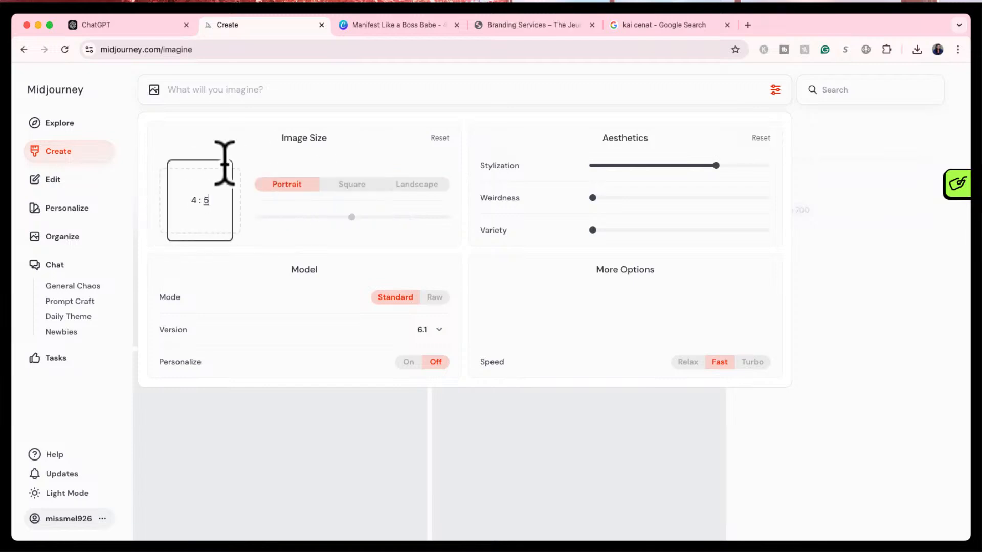
click(775, 90)
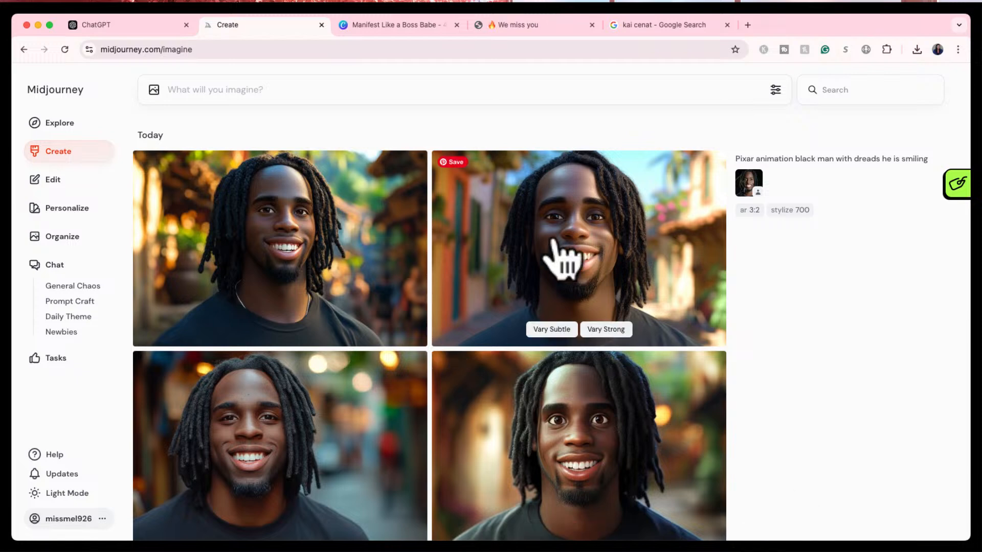
- Switch to the Google results for Kai Cenat and search for "the incredibles" instead
click(664, 25)
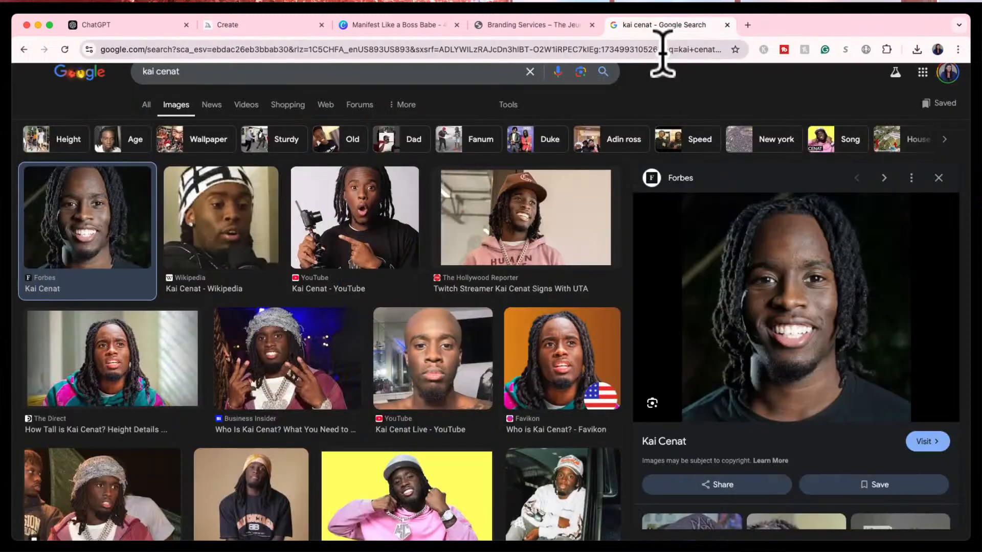
click(663, 50)
text(h)
text(the in)
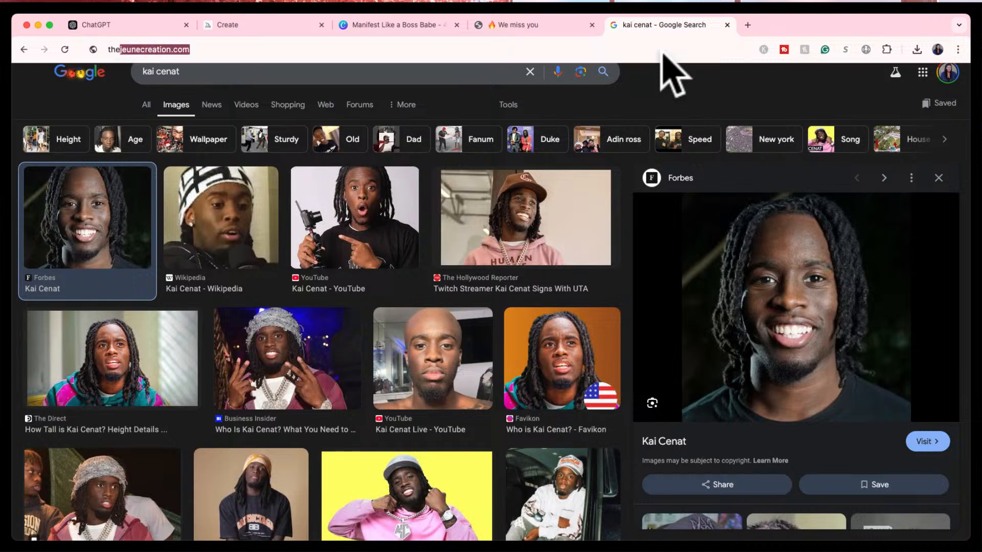
text(cred)
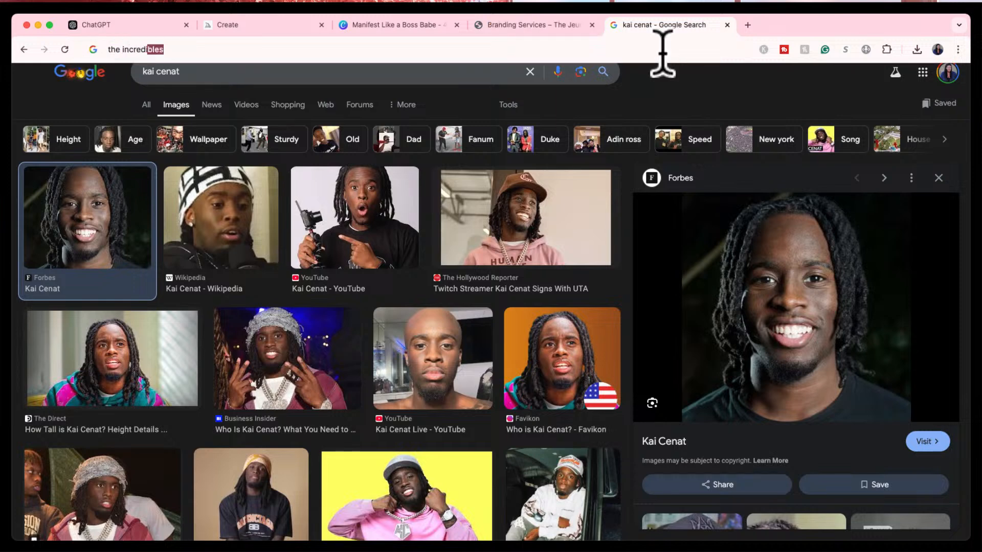
text(ibles)
key(Return)
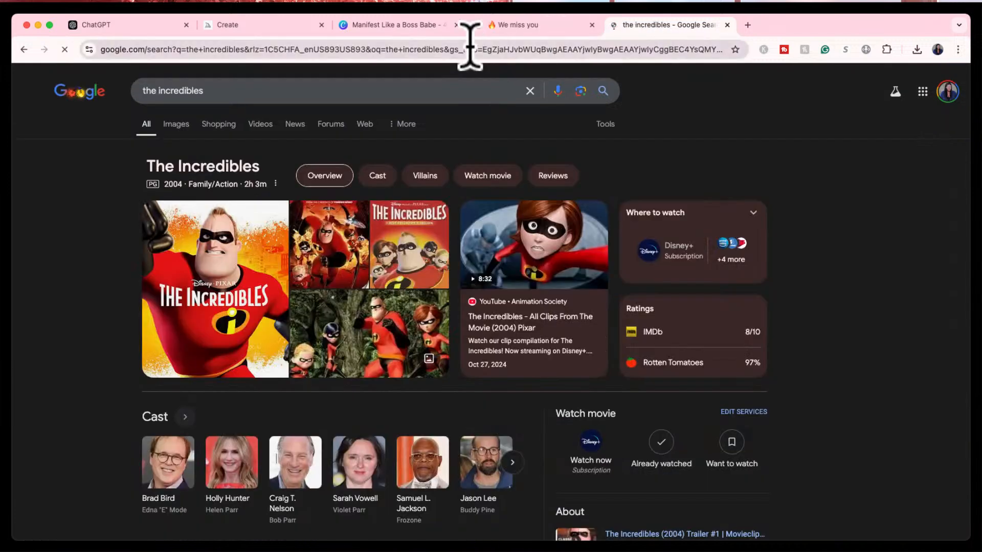
- Switch to ChatGPT and send the message "pixar animation characters" in the existing conversation
click(169, 28)
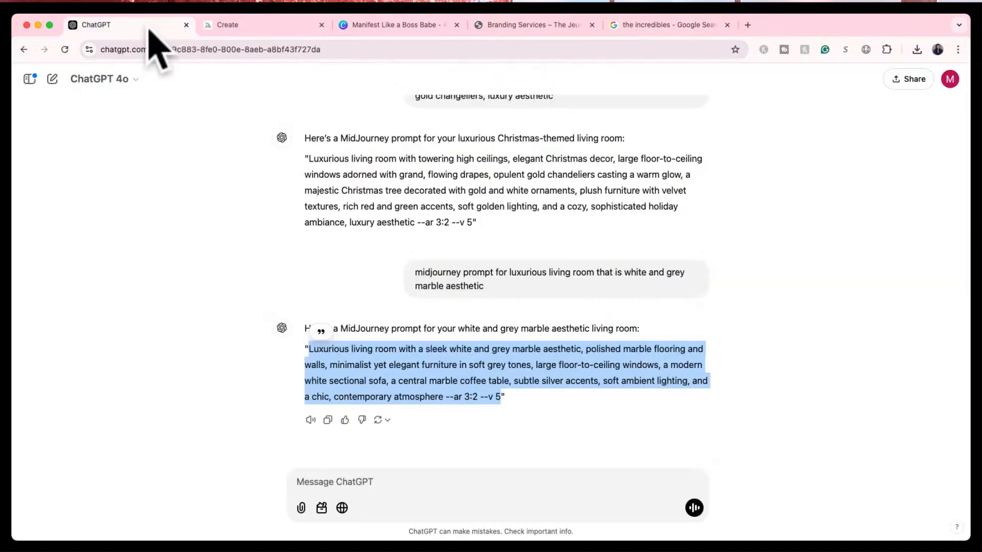
click(342, 485)
text(pixar animation c)
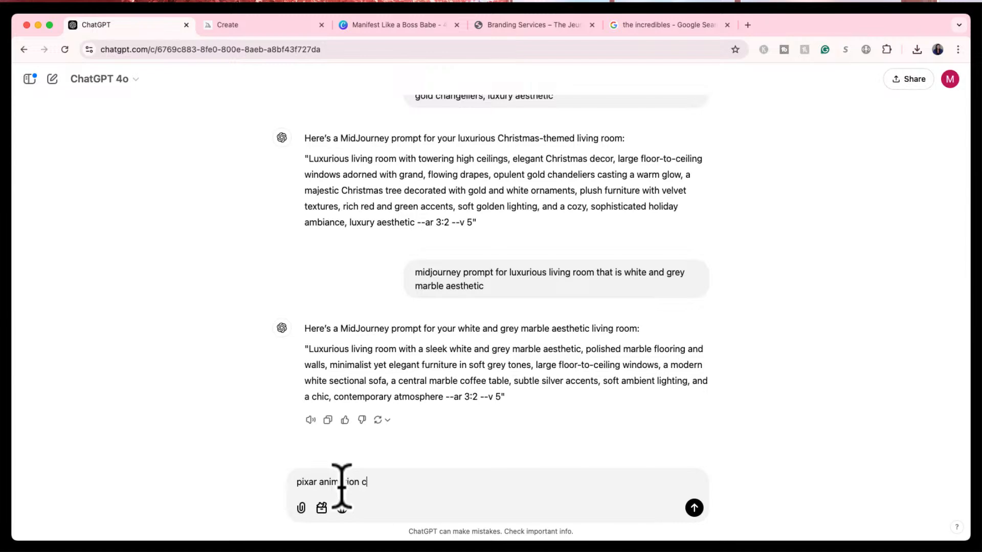
text(ac)
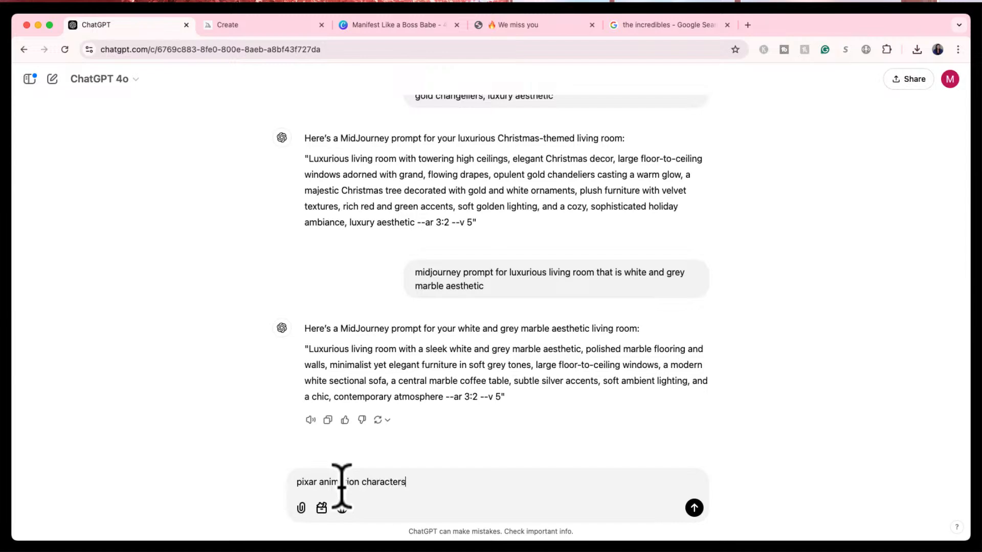
text(ters)
key(Return)
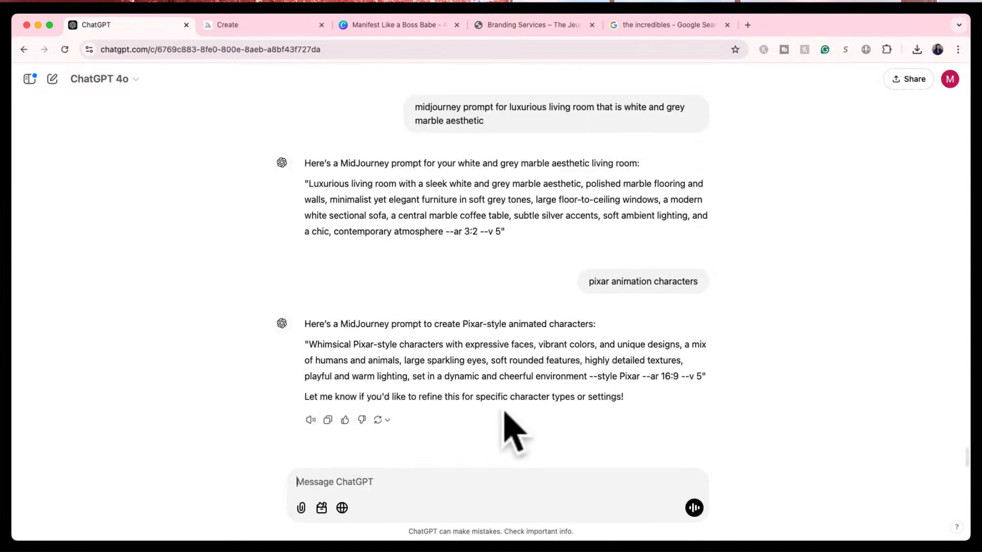
- Start a new chat and ask "give me a list of 5 black men who are pixar animation characters"
click(51, 80)
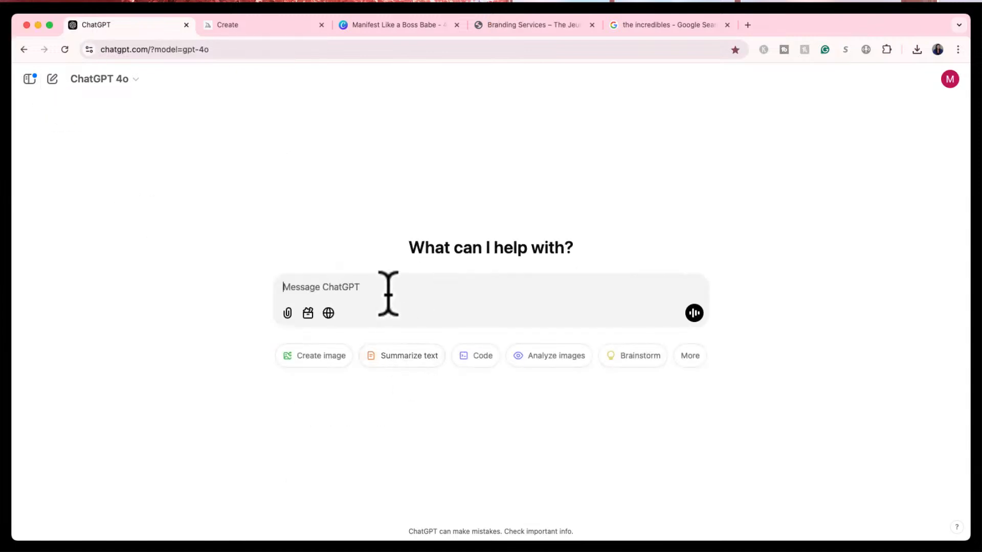
text(give me a list of 5)
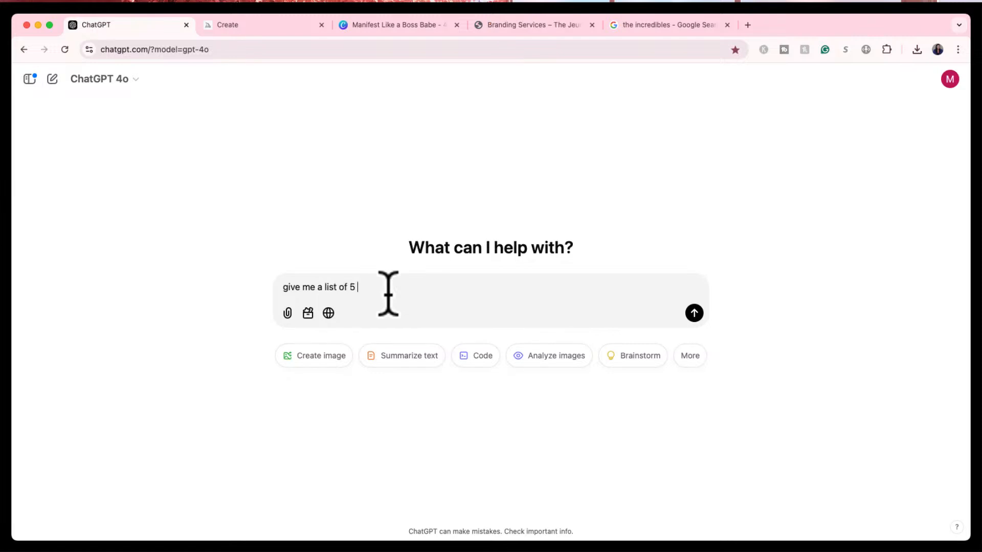
text( black men who)
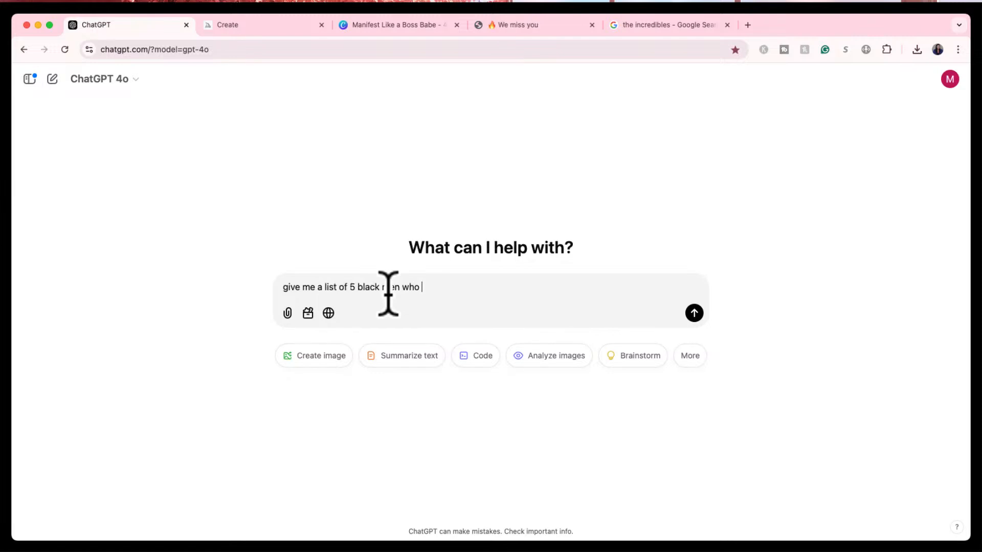
text( are pix)
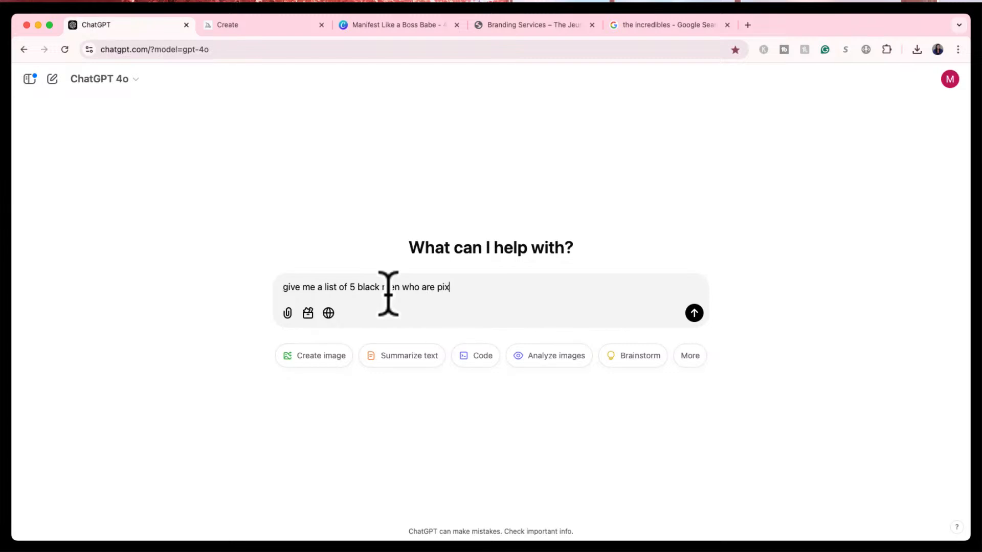
text(ar animat)
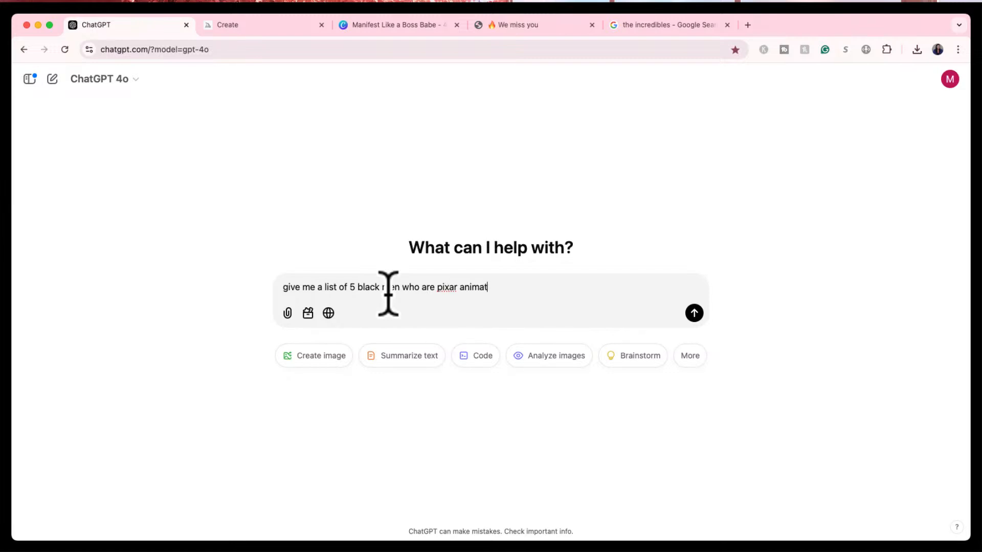
text(ion ch)
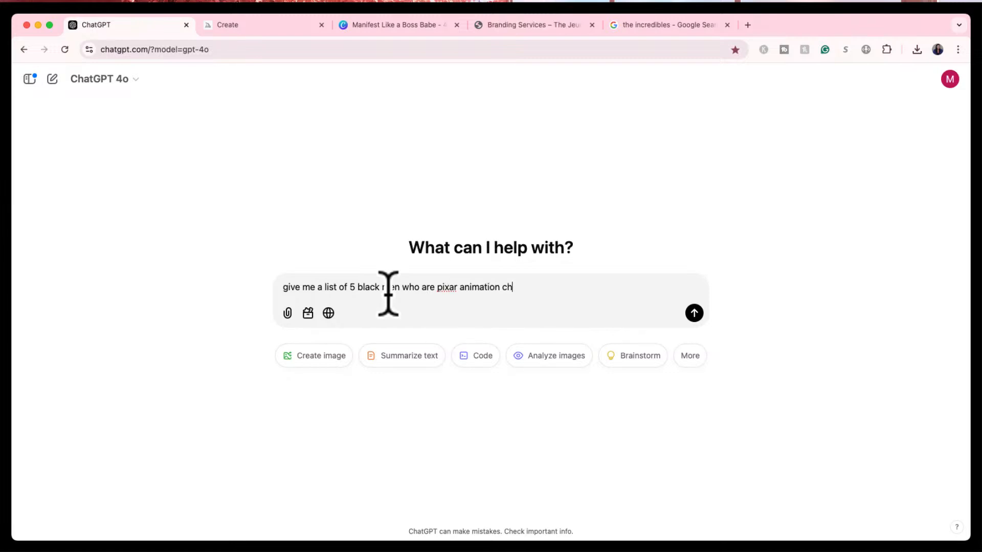
text(aracters)
key(Return)
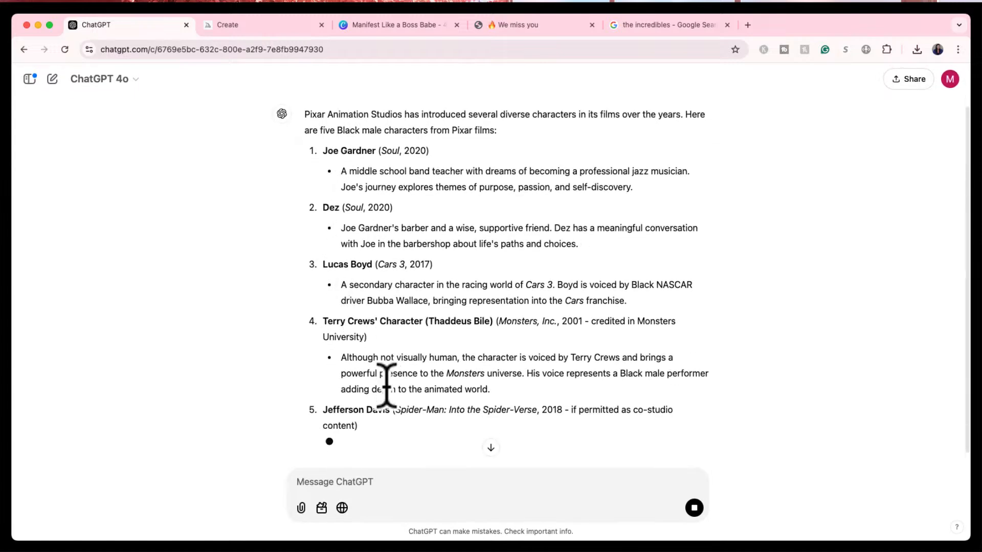
- Copy the character name "Joe Gardner" from ChatGPT's list and search Google Images for it
scroll(366, 302, up, 2)
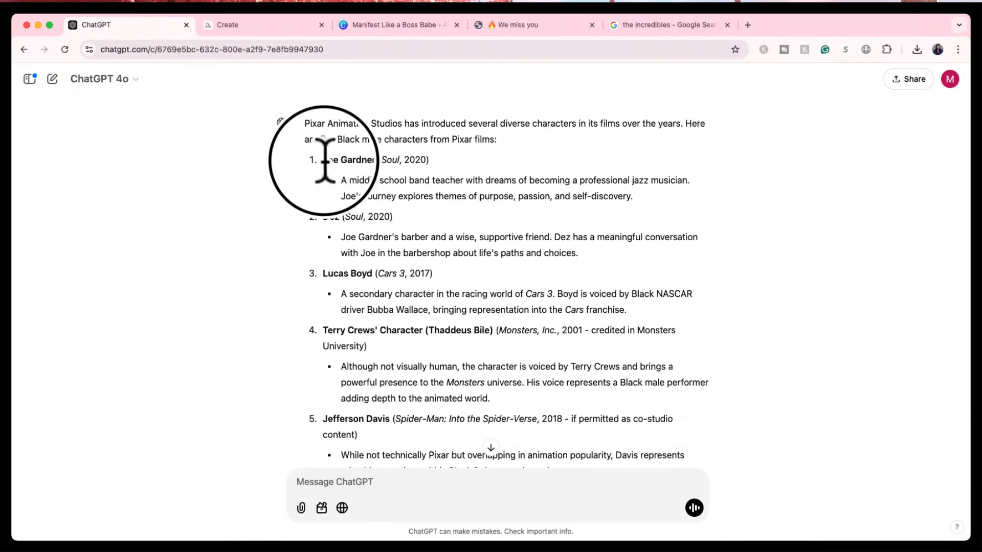
drag(325, 160, 377, 160)
key(super+c)
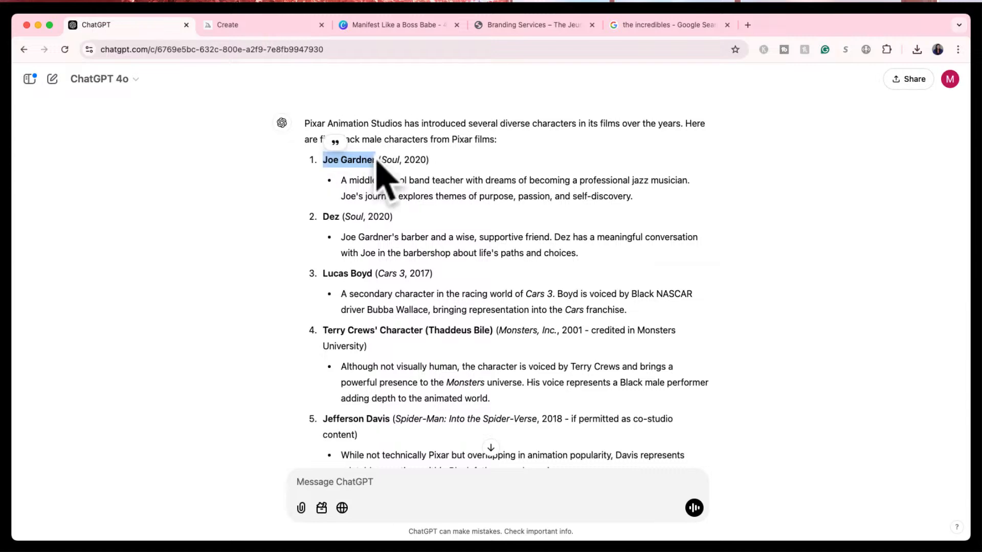
click(637, 25)
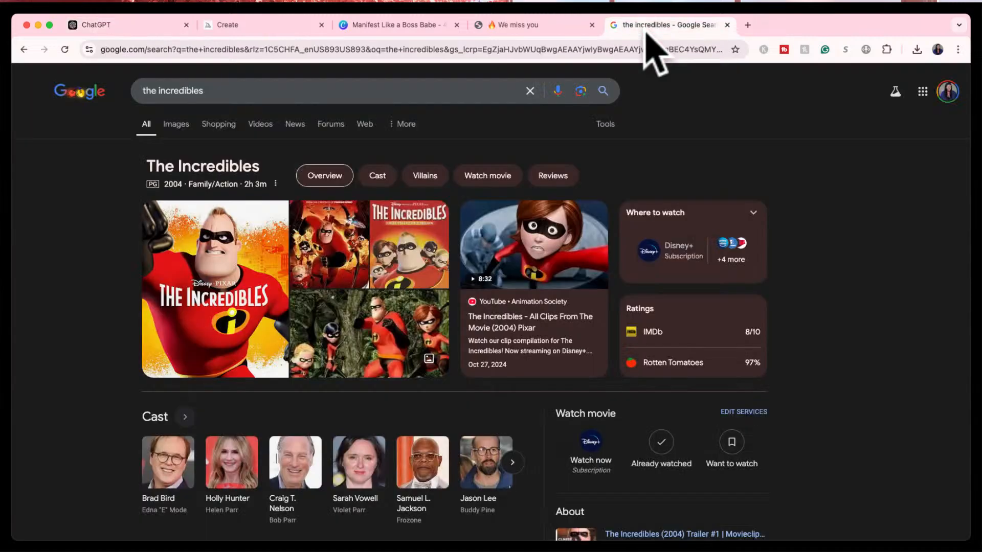
click(490, 91)
key(super+v)
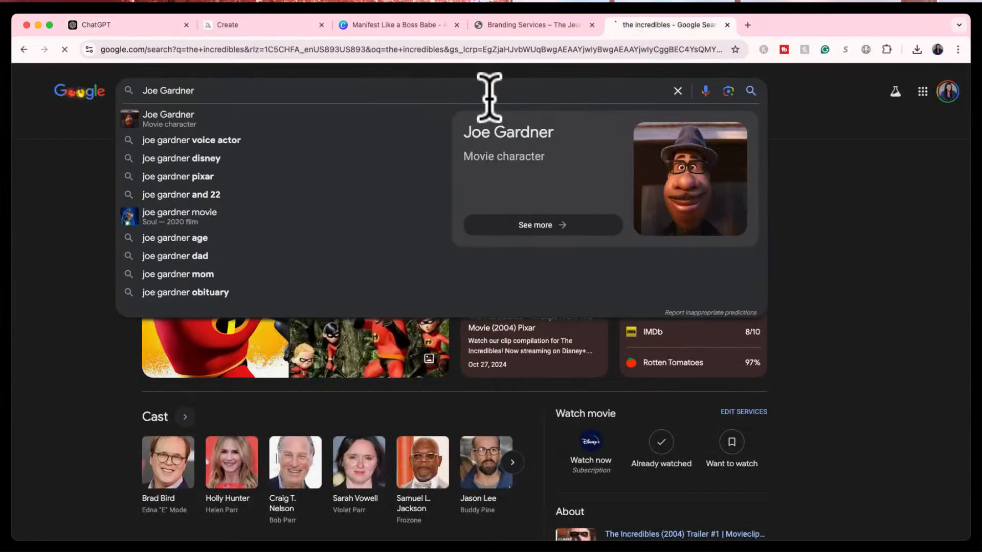
key(Return)
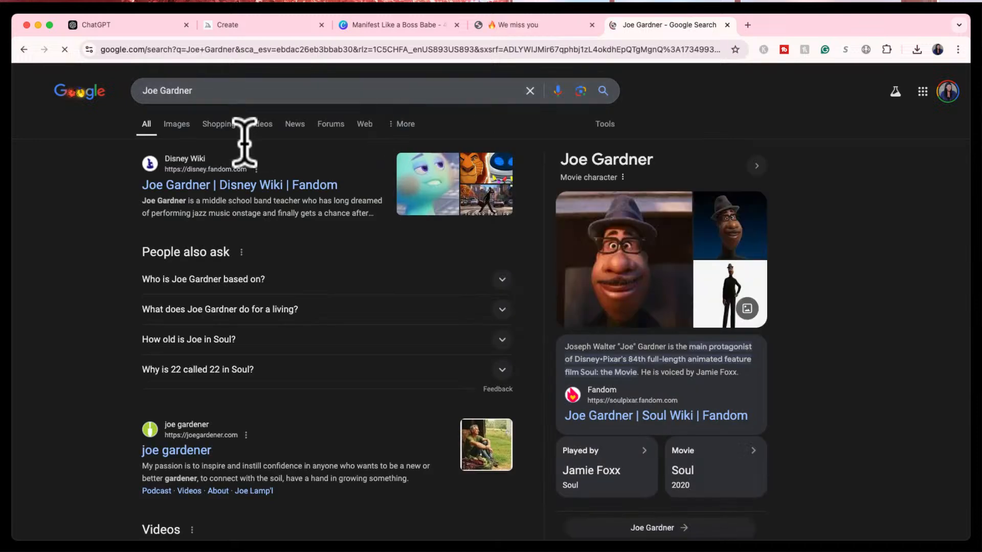
click(147, 123)
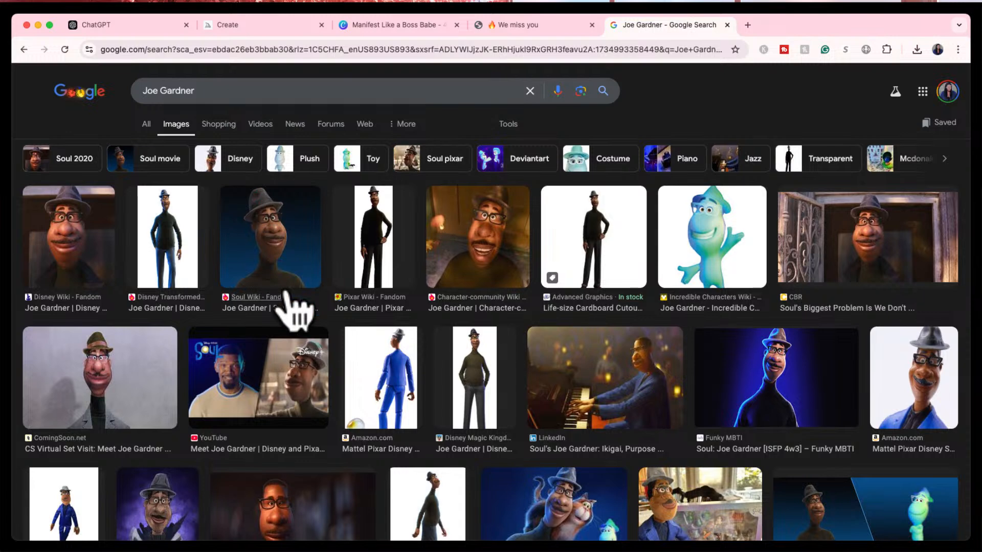
- Open the Disney Wiki image of Joe Gardner and capture a screenshot of the character's portrait
click(82, 251)
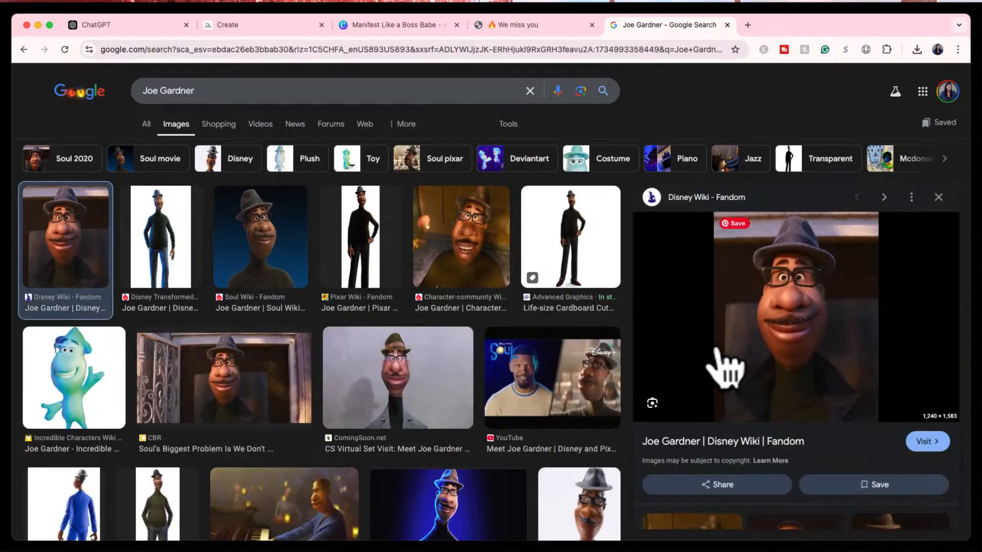
key(super+shift+4)
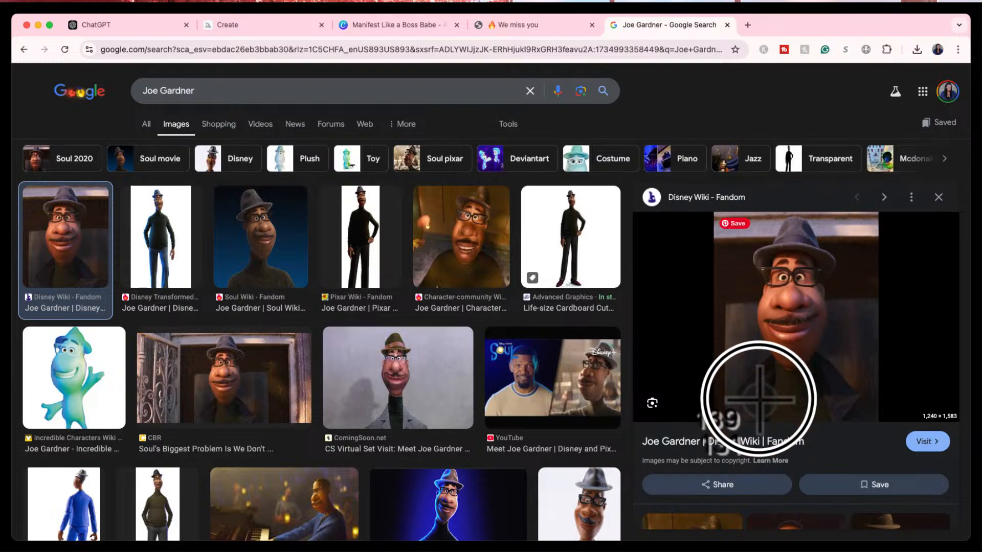
key(Escape)
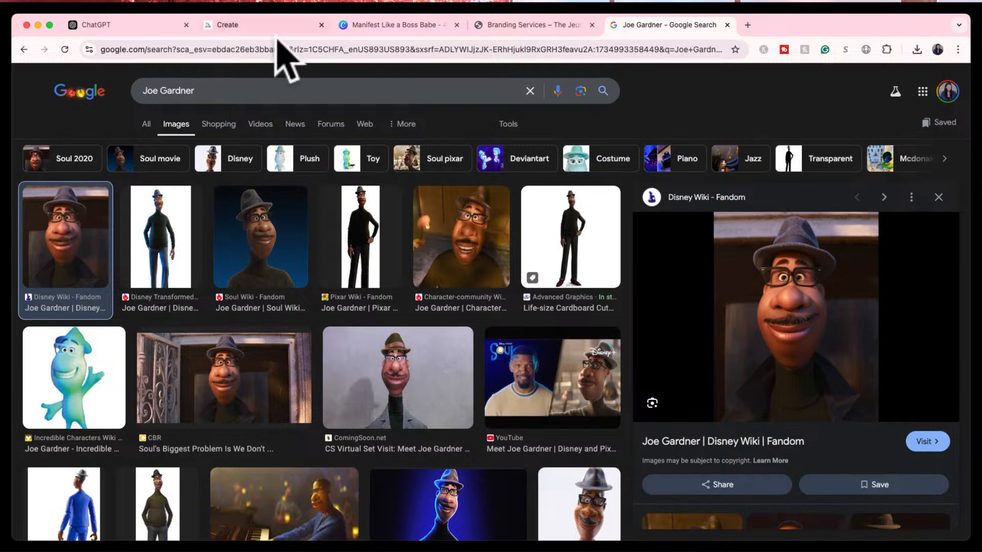
- Switch to Midjourney and add the Joe Gardner screenshot as a style reference and the earlier photo of the man as a character reference
click(243, 27)
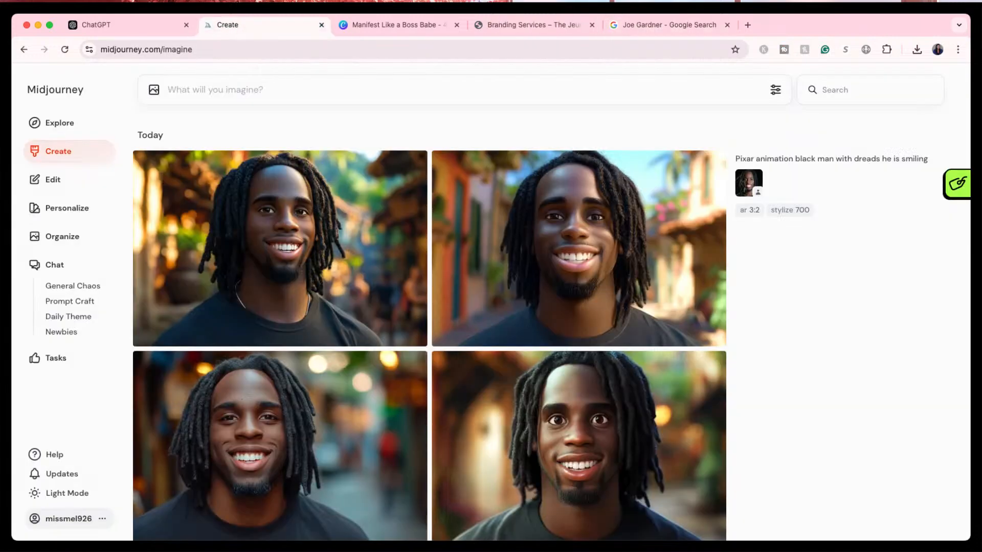
key(super+Tab)
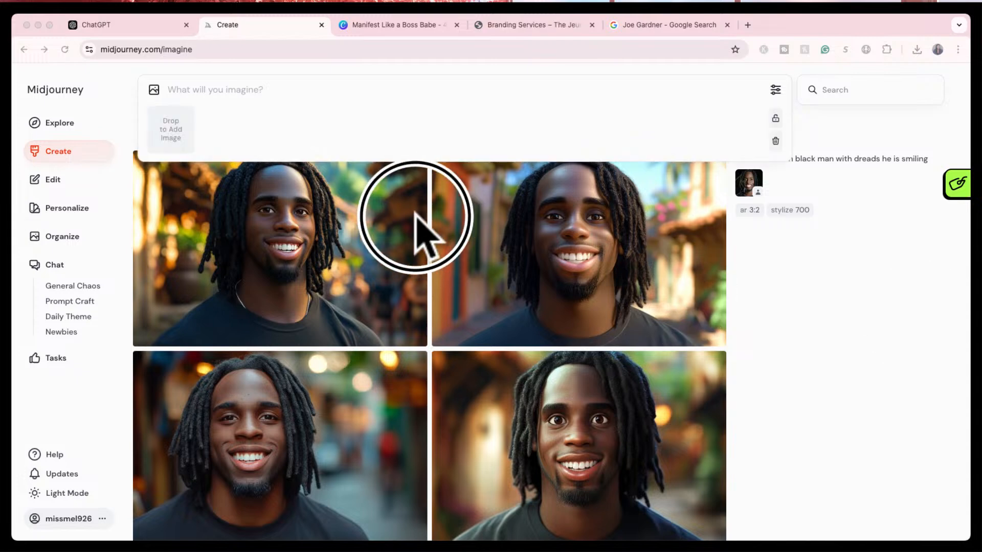
drag(414, 210, 431, 137)
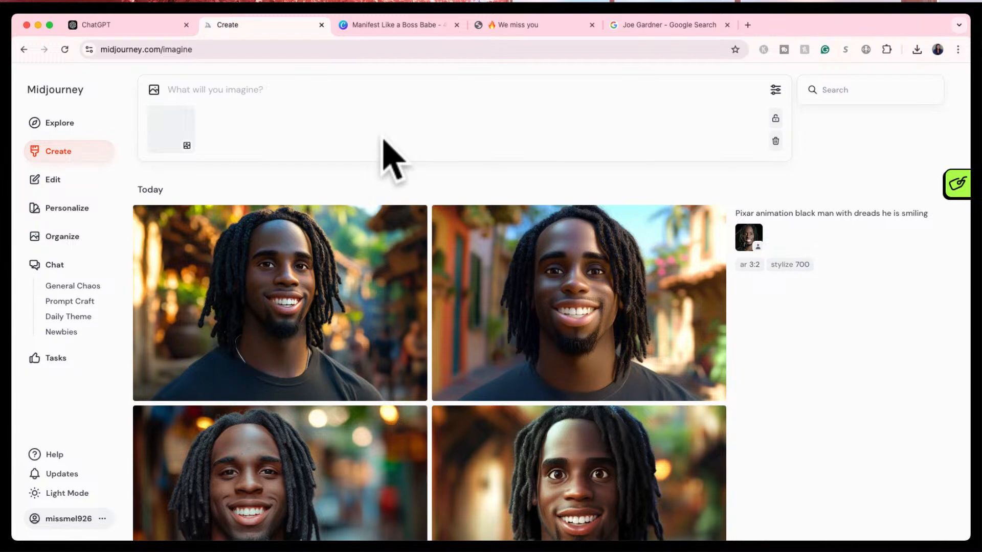
click(175, 146)
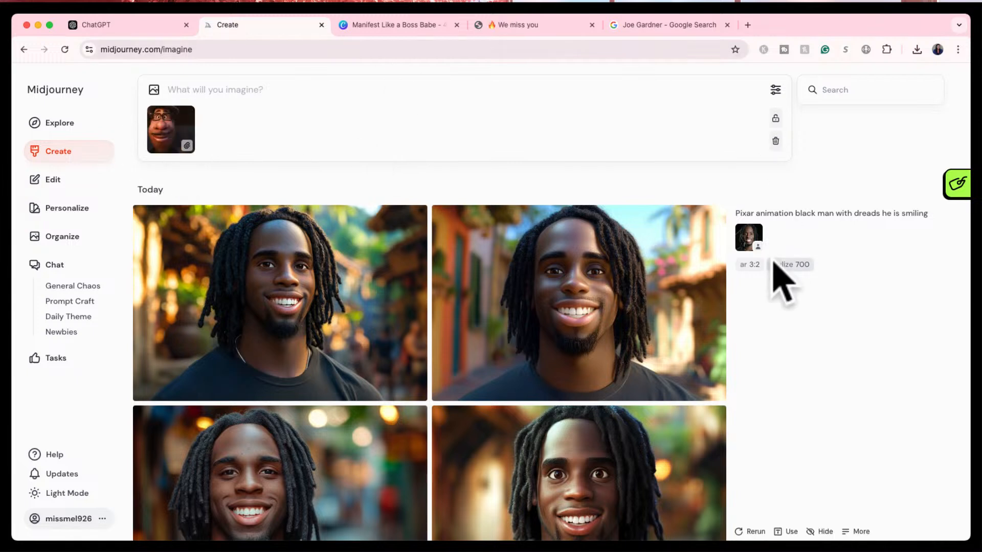
click(758, 244)
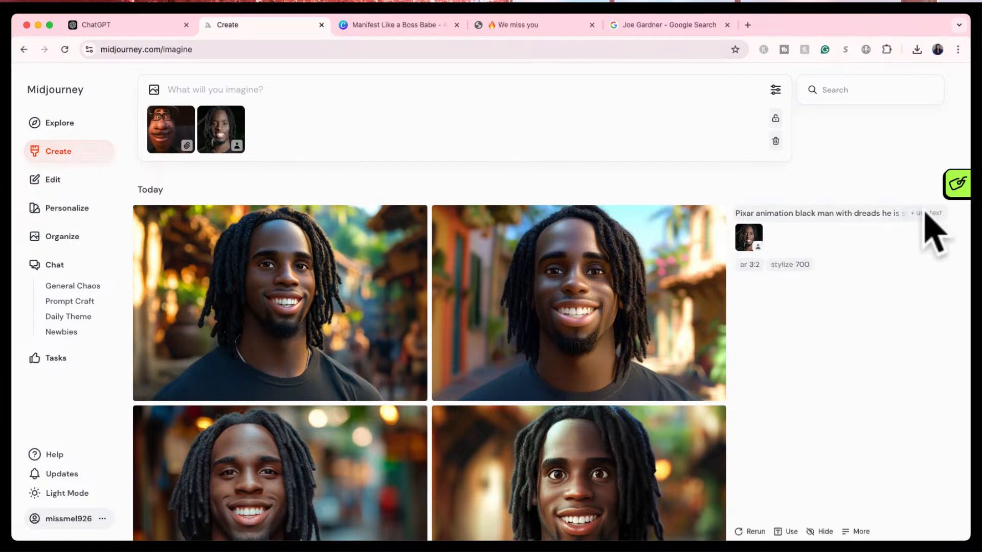
- Reuse the earlier prompt, reword it to "pixar animation of a black man with dreads. he is smiling and sitting in his gaming room", and generate images
click(926, 214)
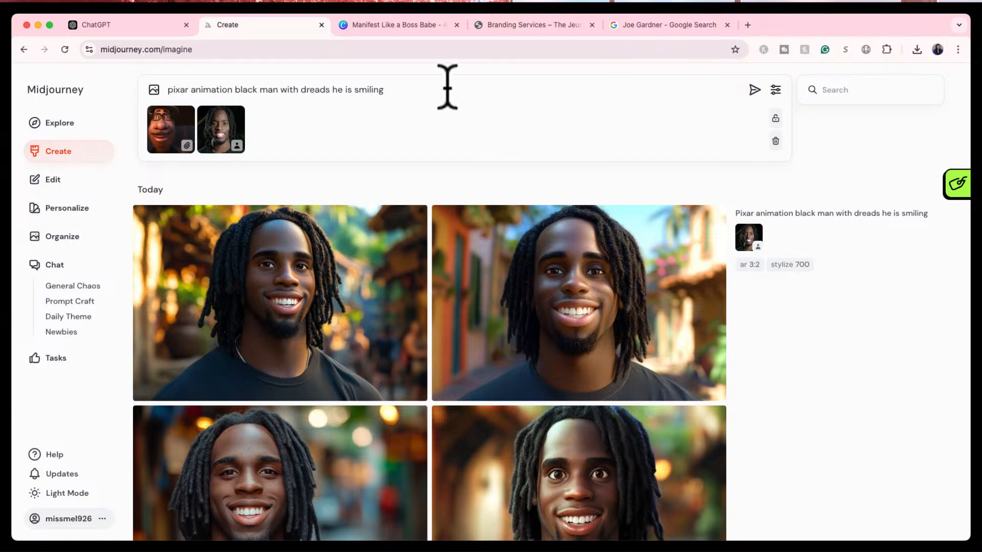
click(238, 91)
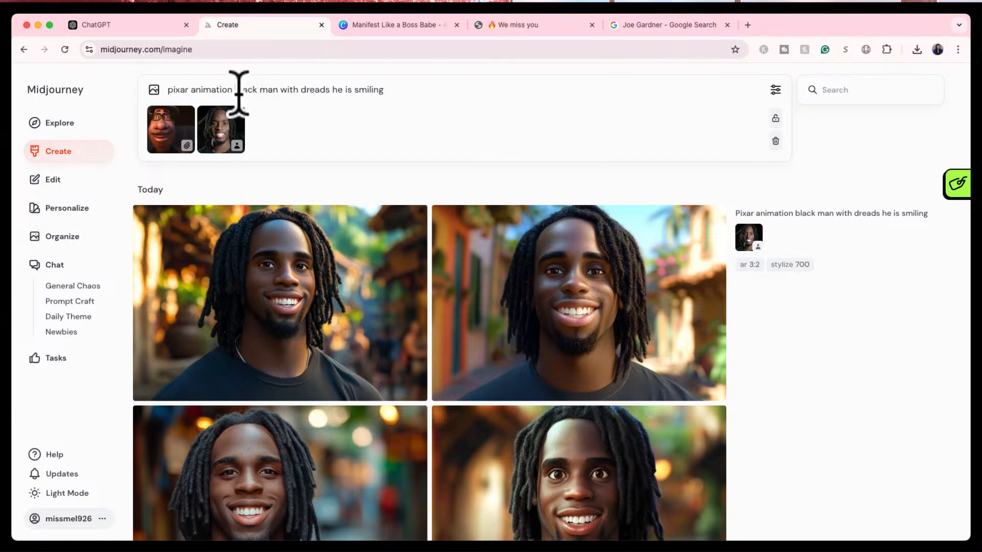
text(of a)
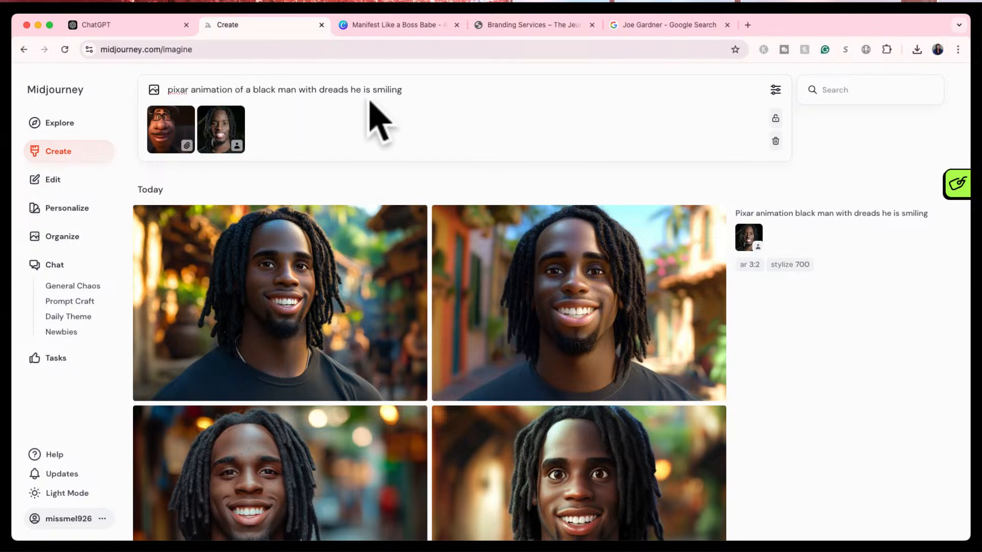
click(350, 89)
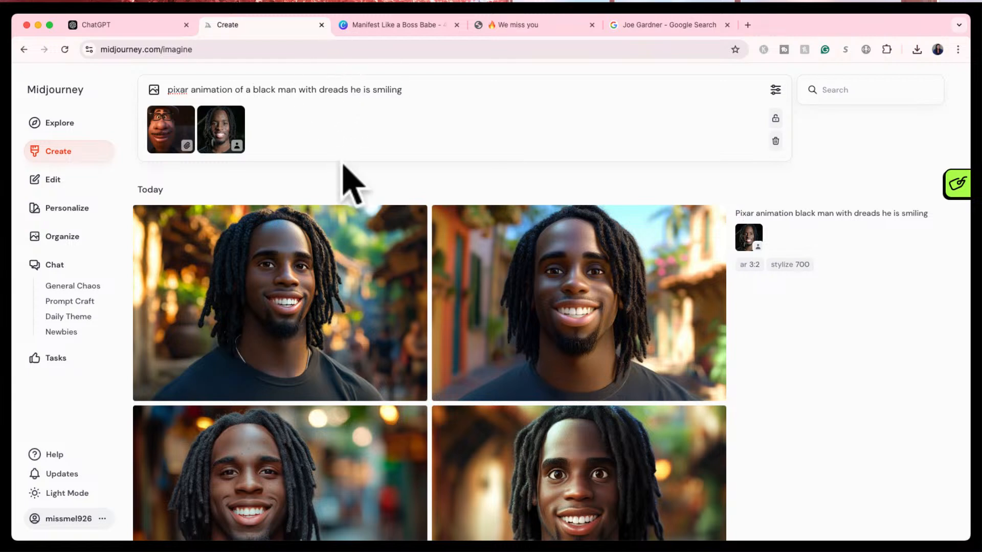
text(.)
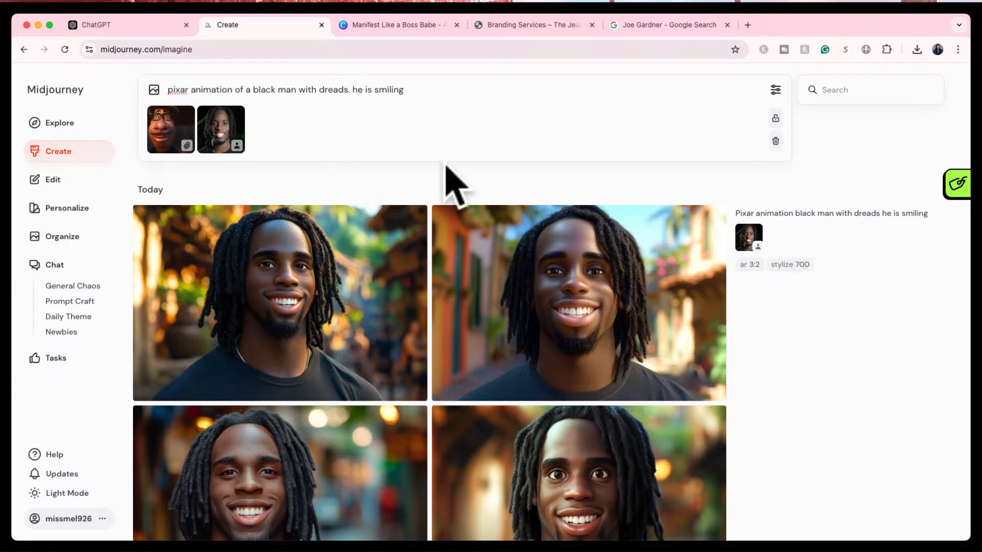
click(450, 90)
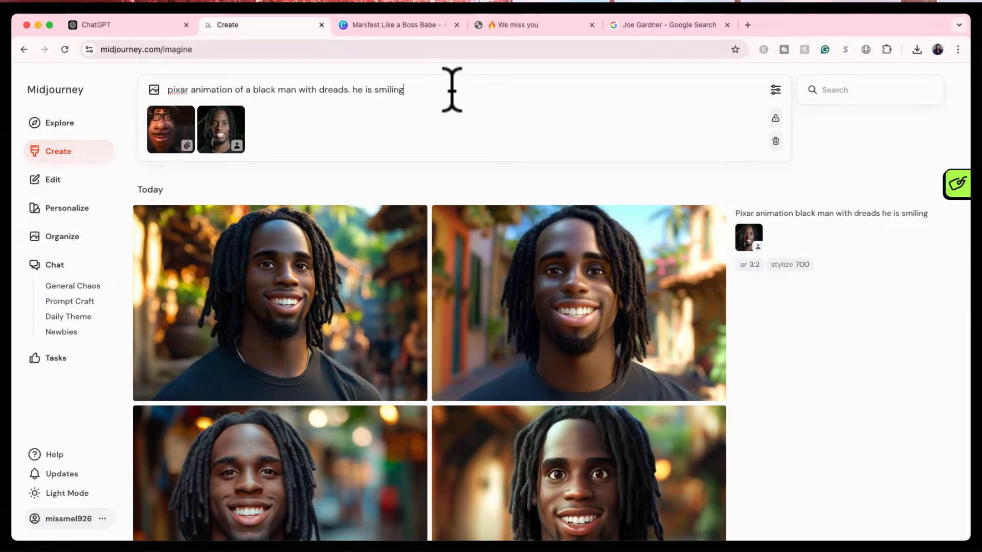
text(and sitting in his )
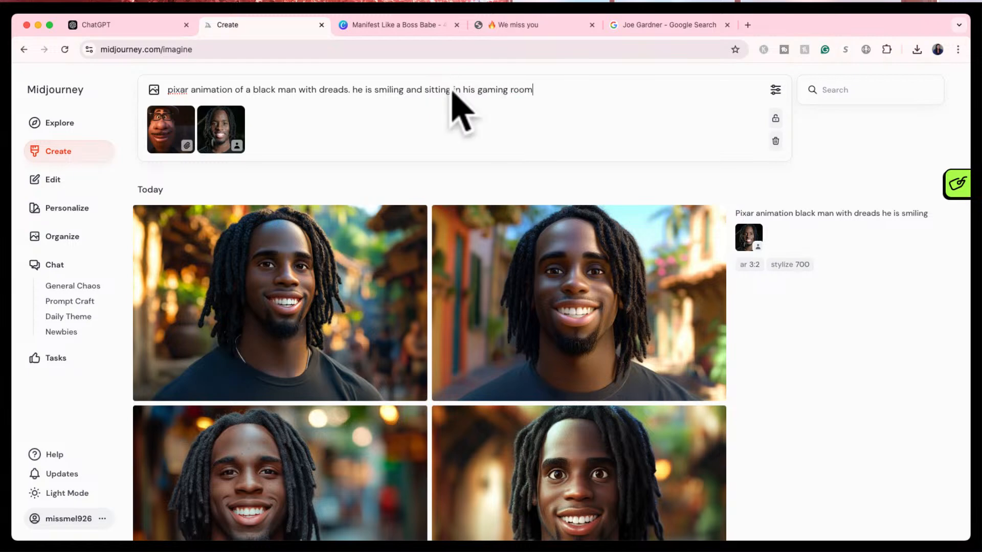
text(gaming room)
key(Return)
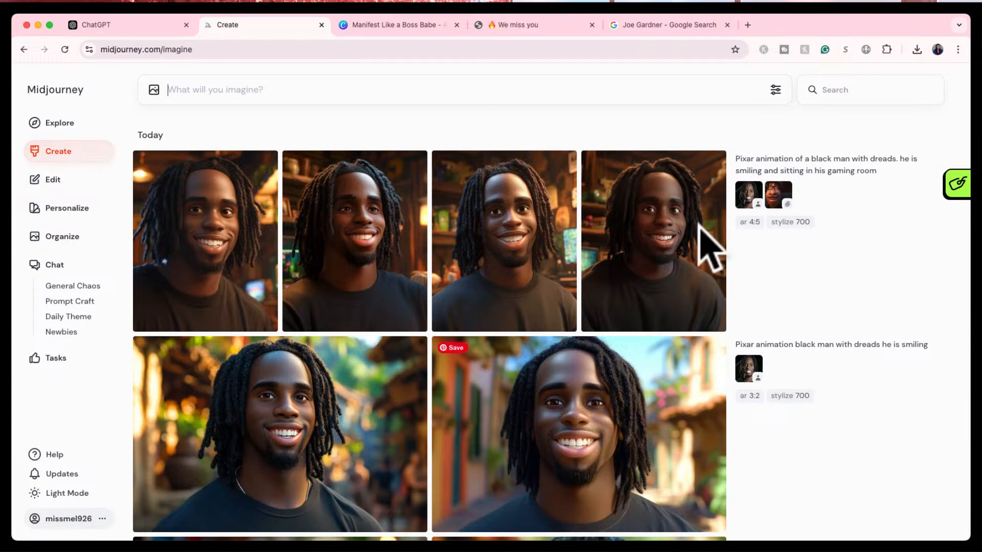
- Compare the enlarged reference photo with the first and third generated gaming-room portraits
click(752, 197)
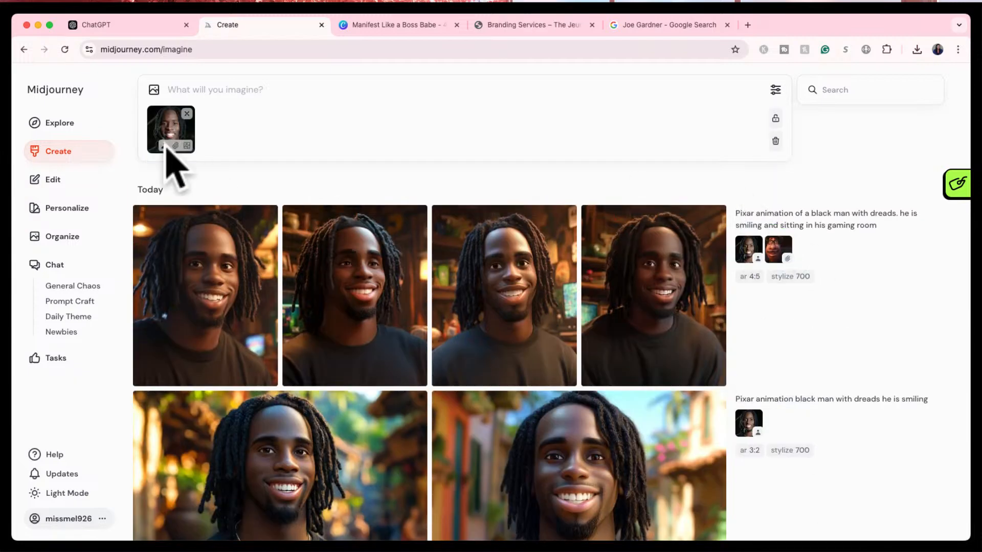
click(164, 124)
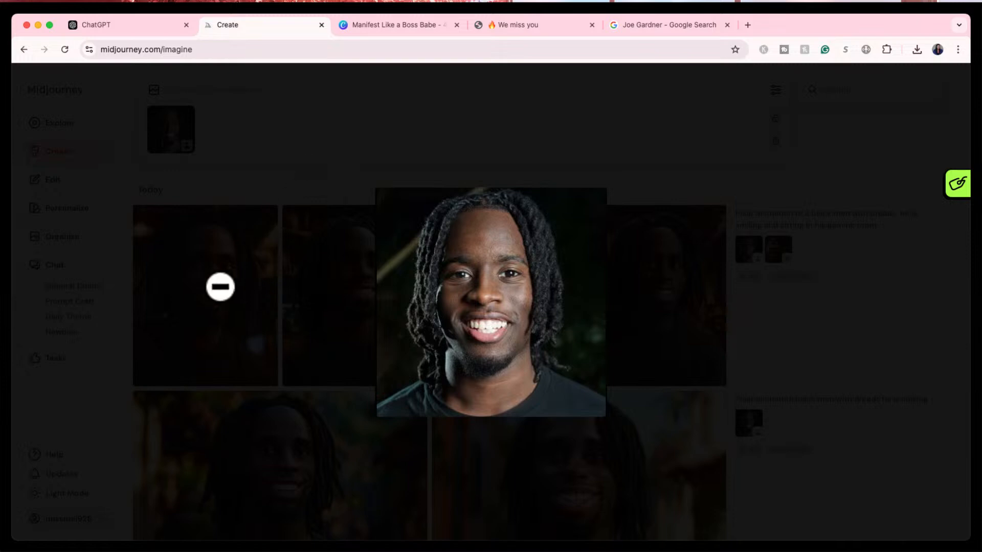
click(217, 321)
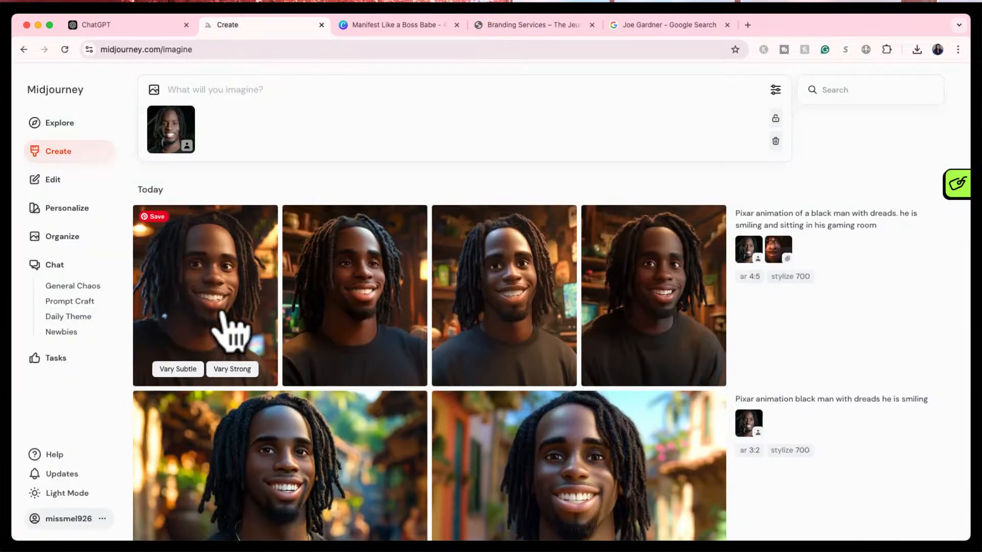
click(230, 322)
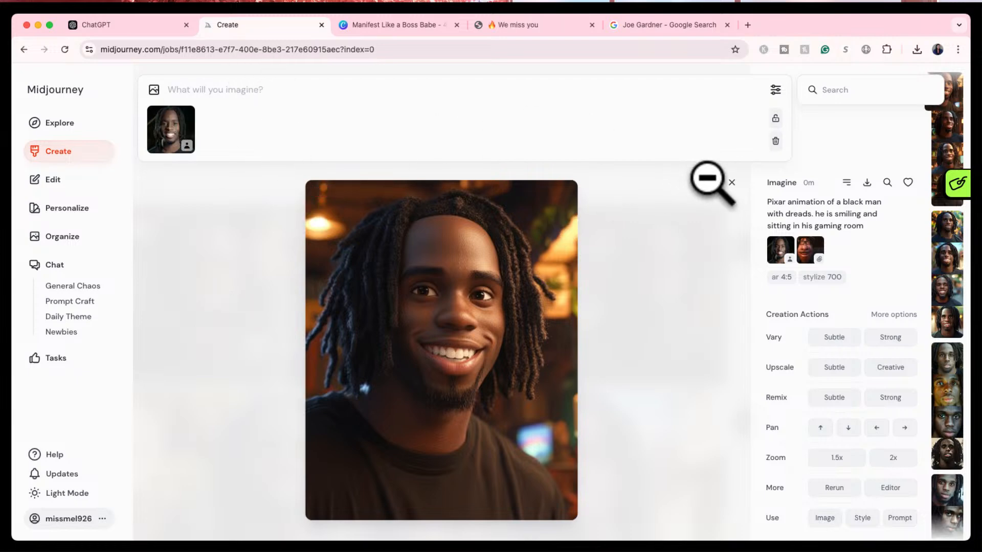
click(731, 182)
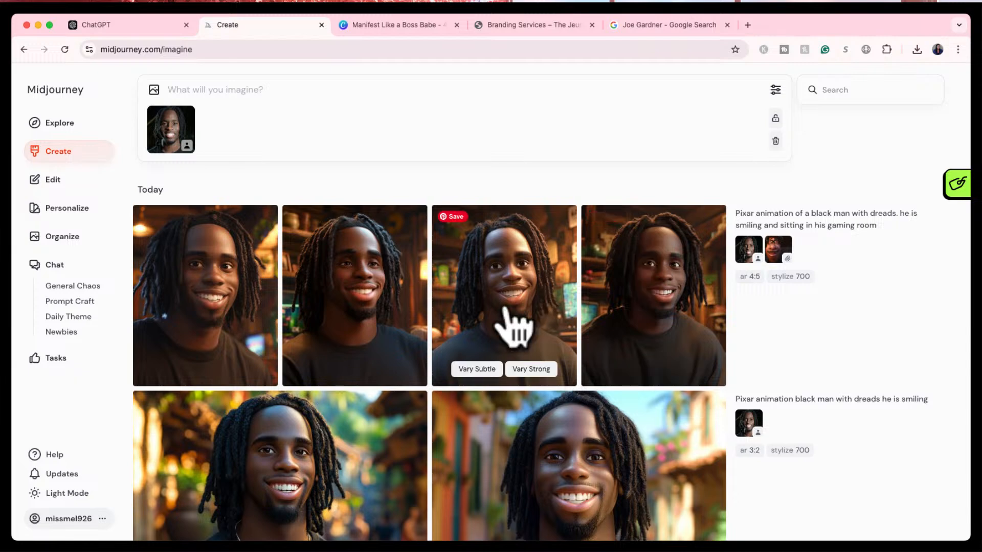
click(454, 313)
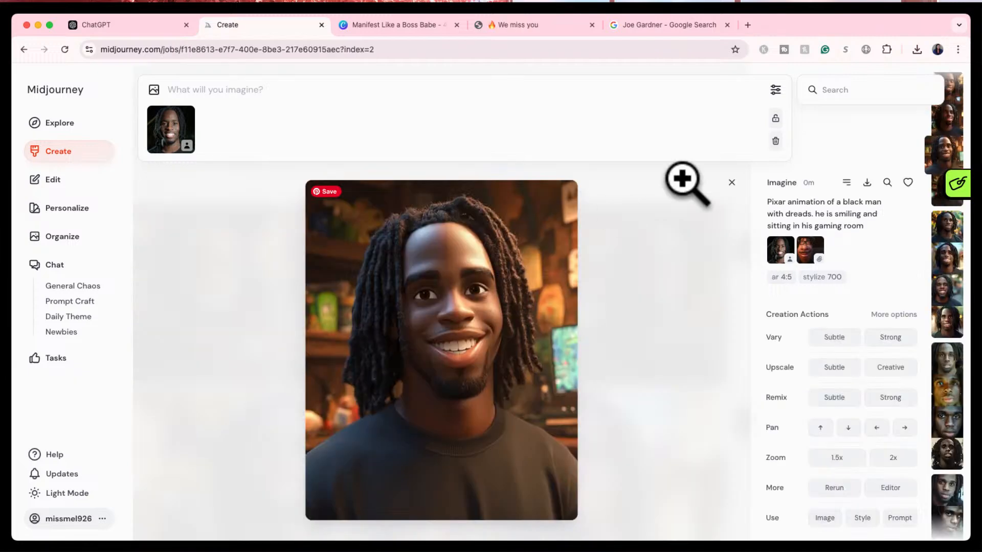
click(694, 267)
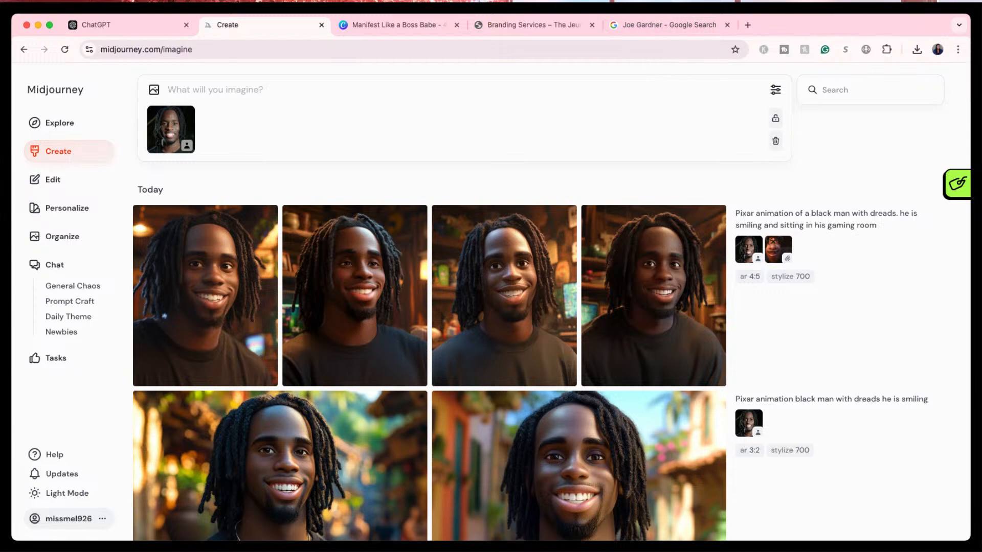
- Open Luma Dream Machine in a new browser tab and sign in with the Google account
click(747, 25)
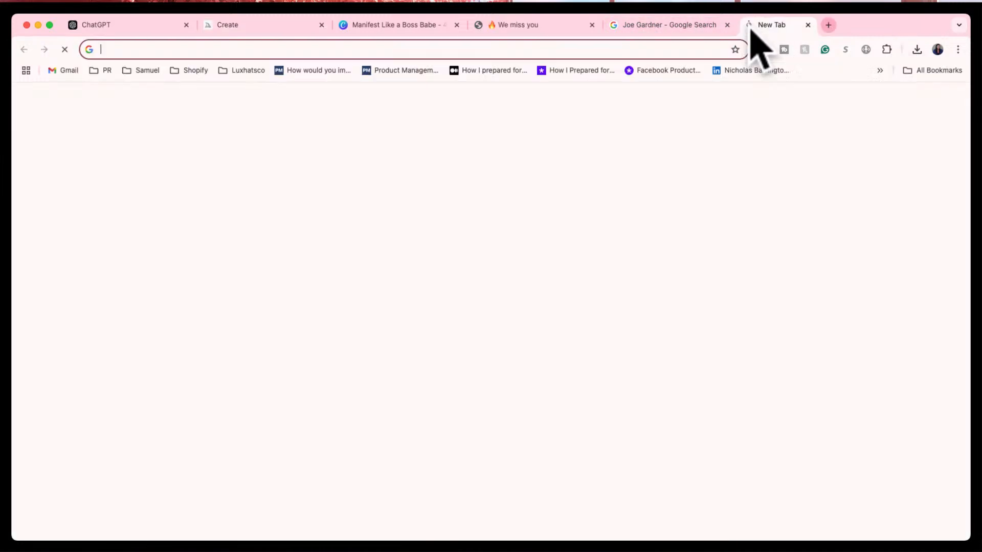
text(luma)
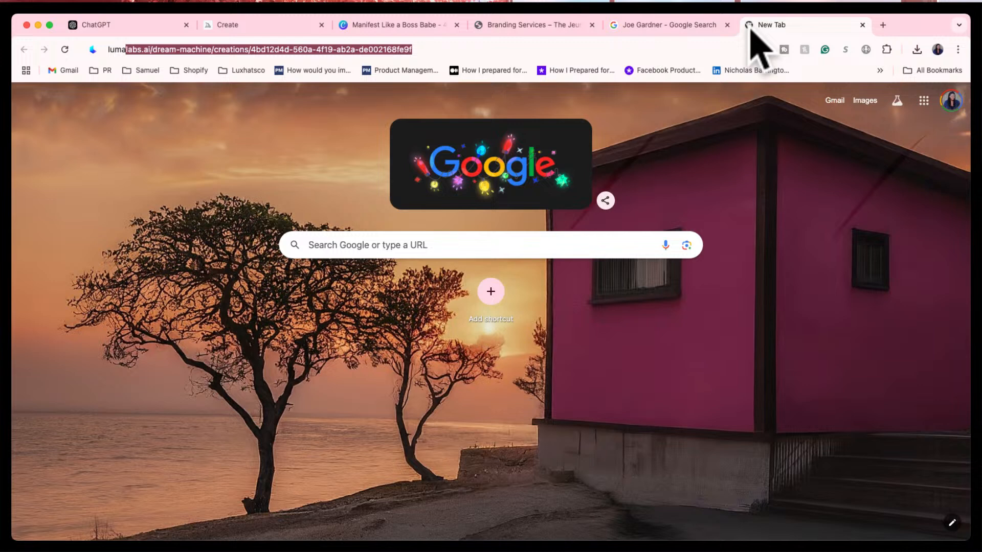
key(Return)
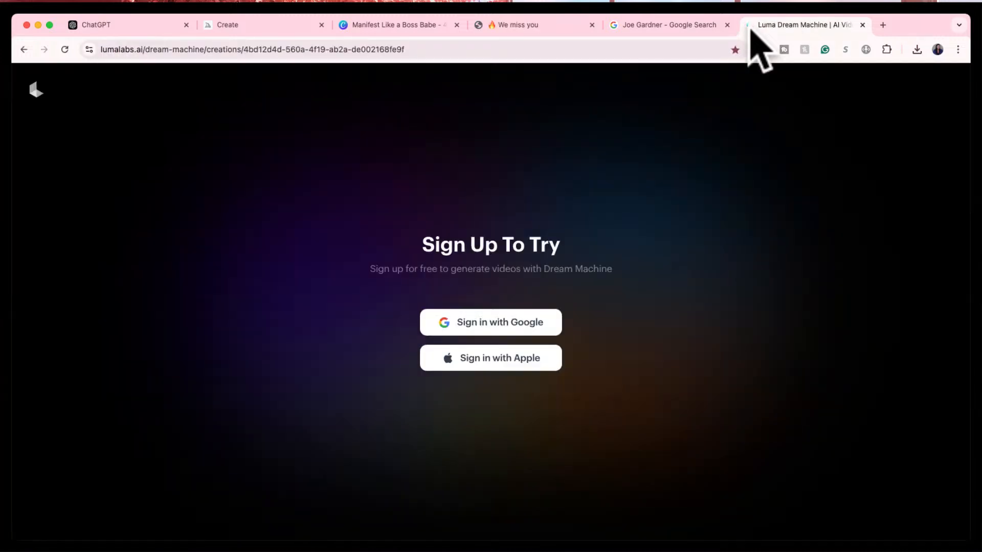
click(485, 321)
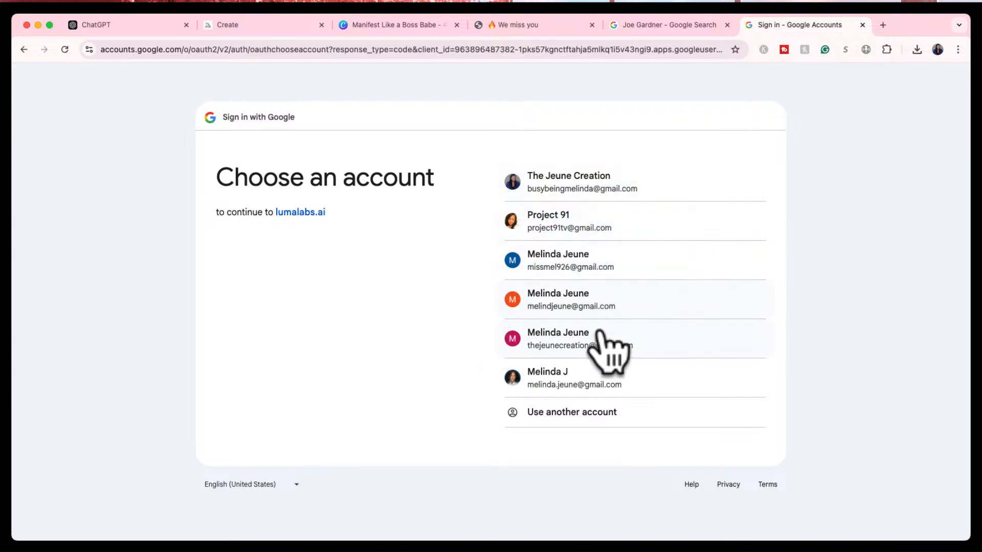
click(603, 339)
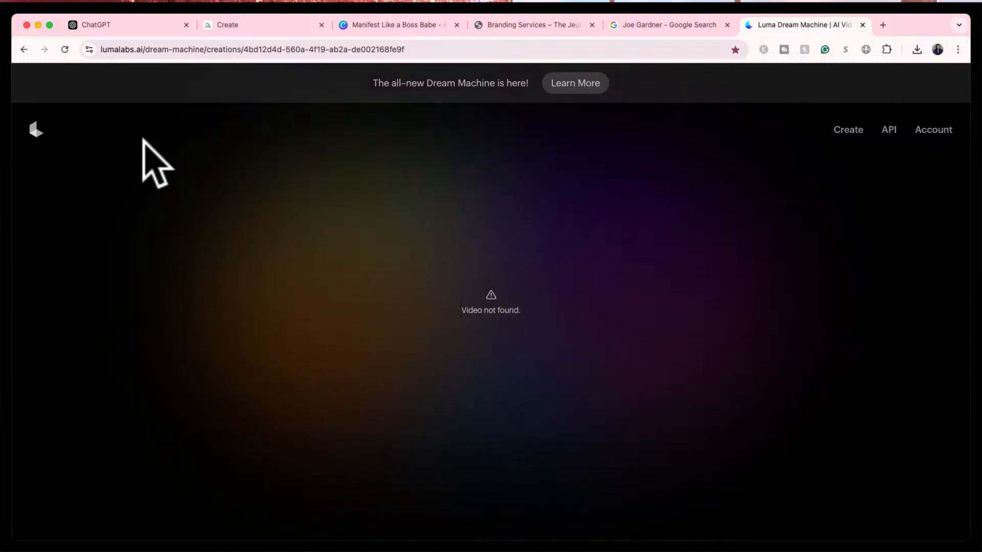
click(34, 130)
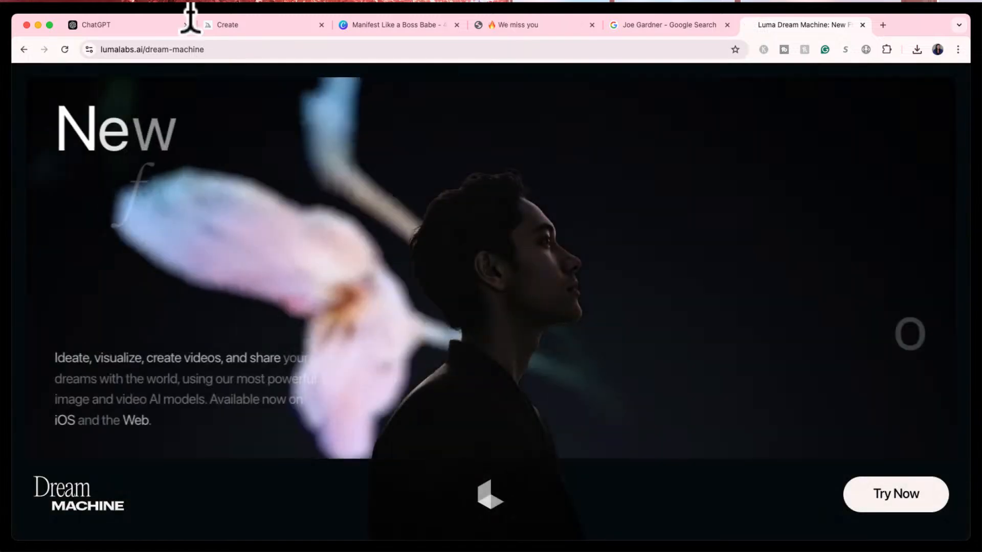
click(869, 494)
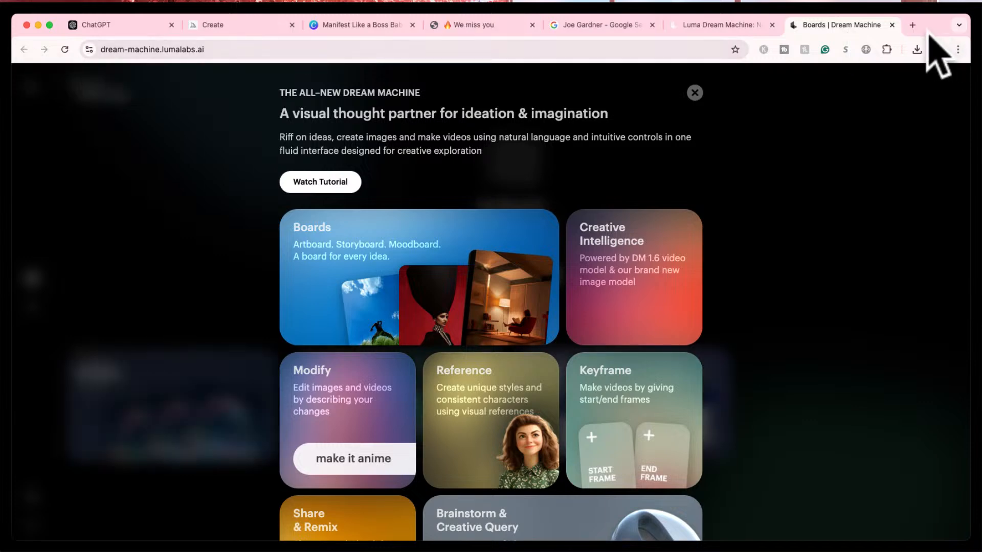
click(891, 24)
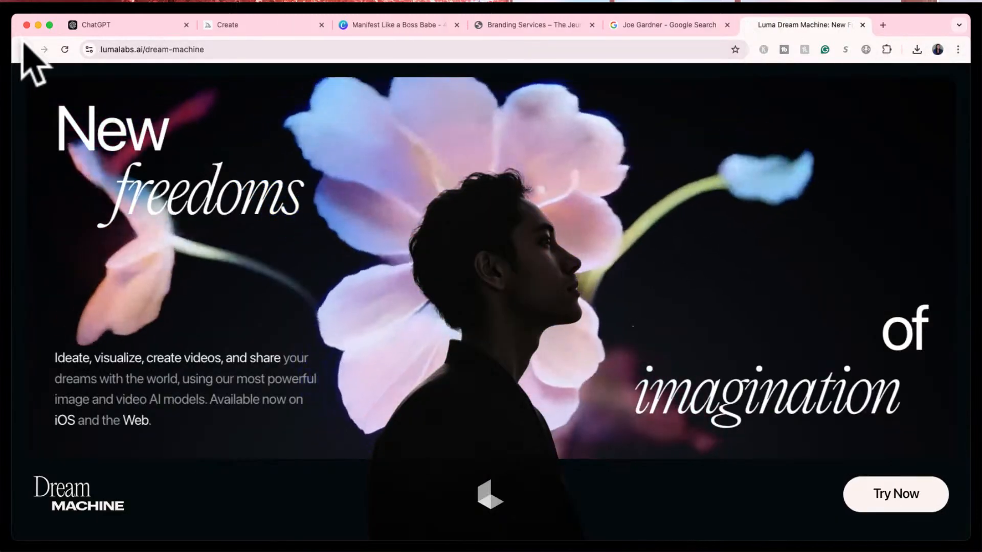
click(24, 49)
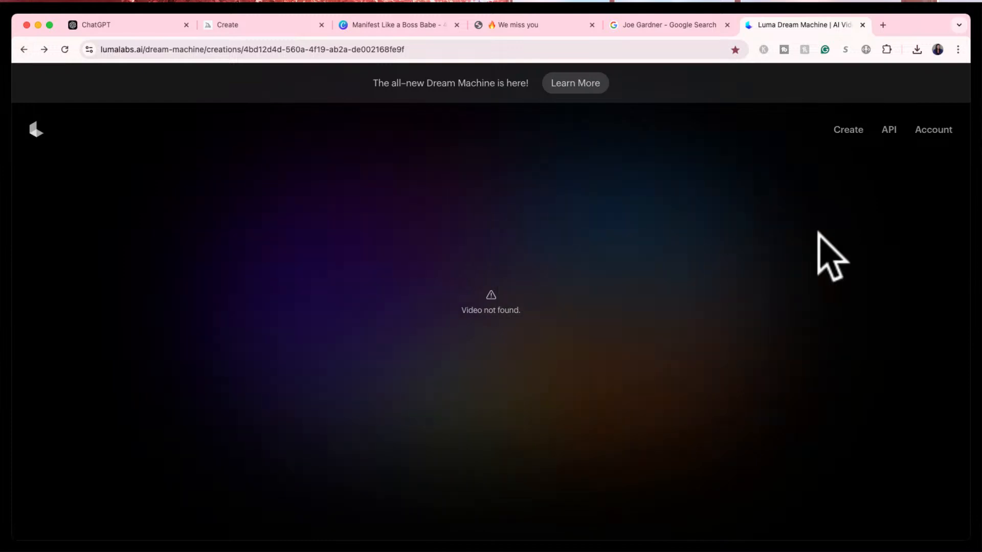
- Open the creations page in Luma Dream Machine and dismiss the introduction to the all-new version
click(848, 131)
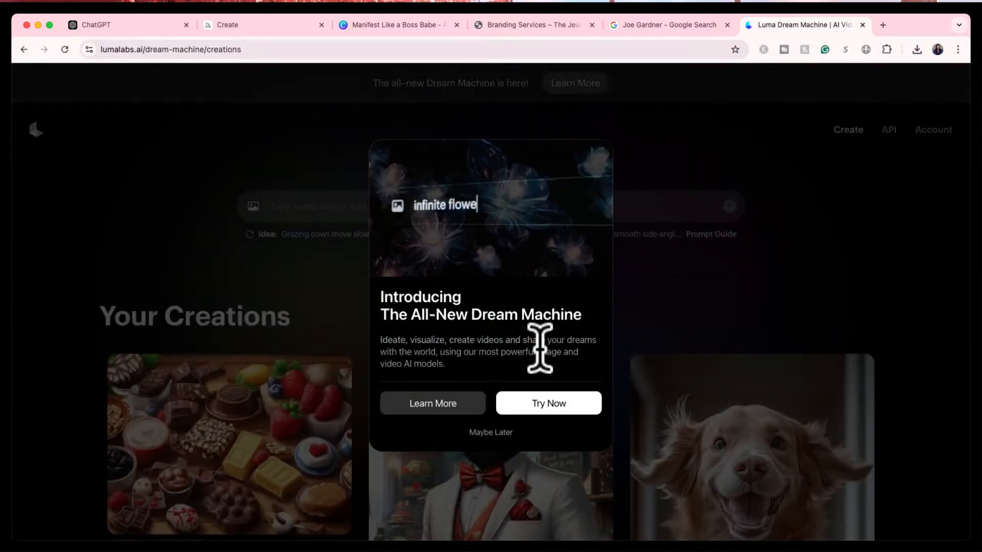
click(489, 433)
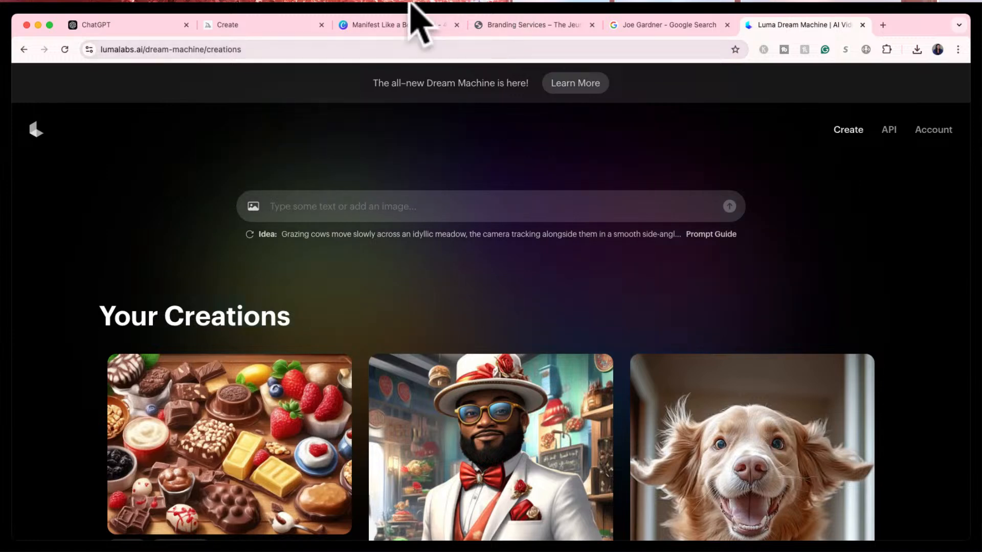
- Return to Midjourney, open the first gaming-room portrait and download it
click(398, 24)
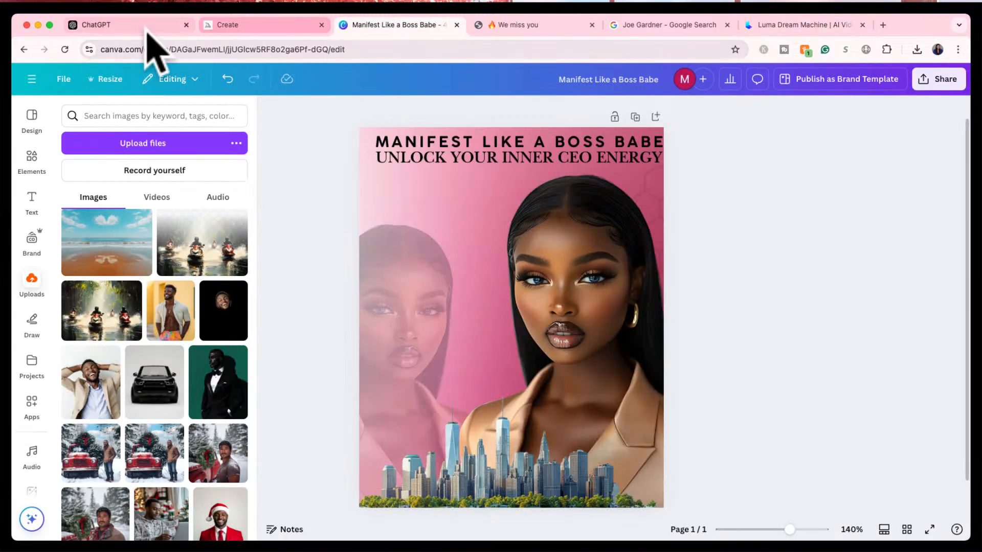
click(139, 26)
click(271, 26)
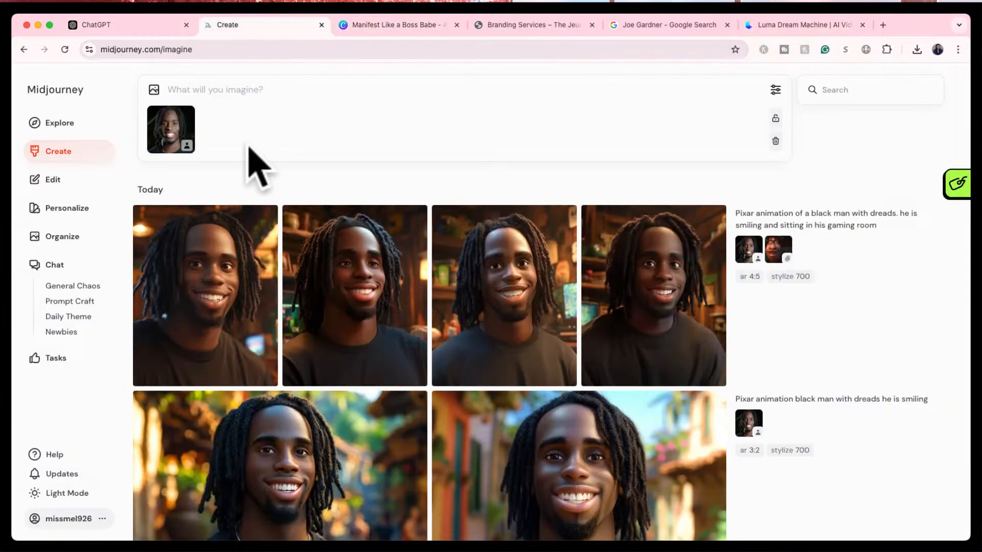
click(224, 289)
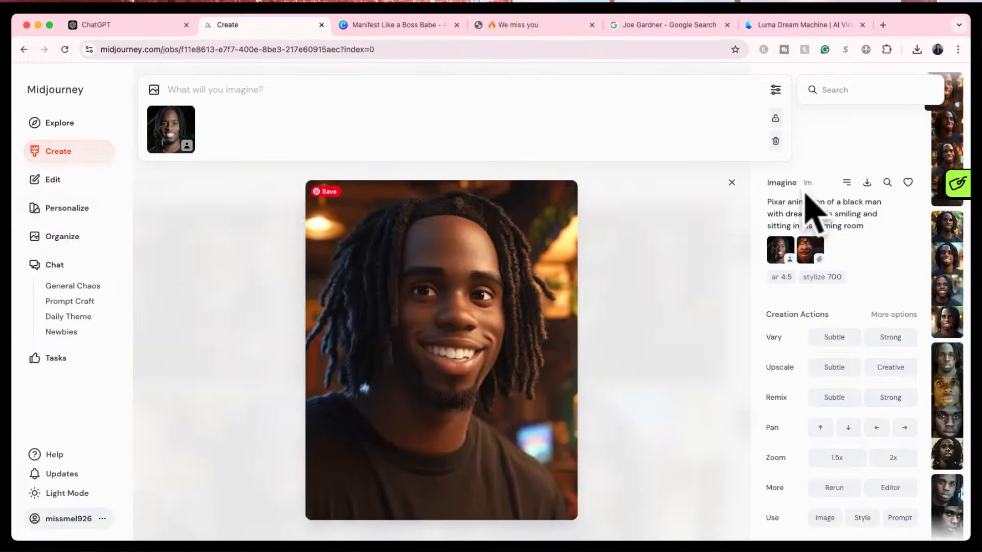
click(866, 183)
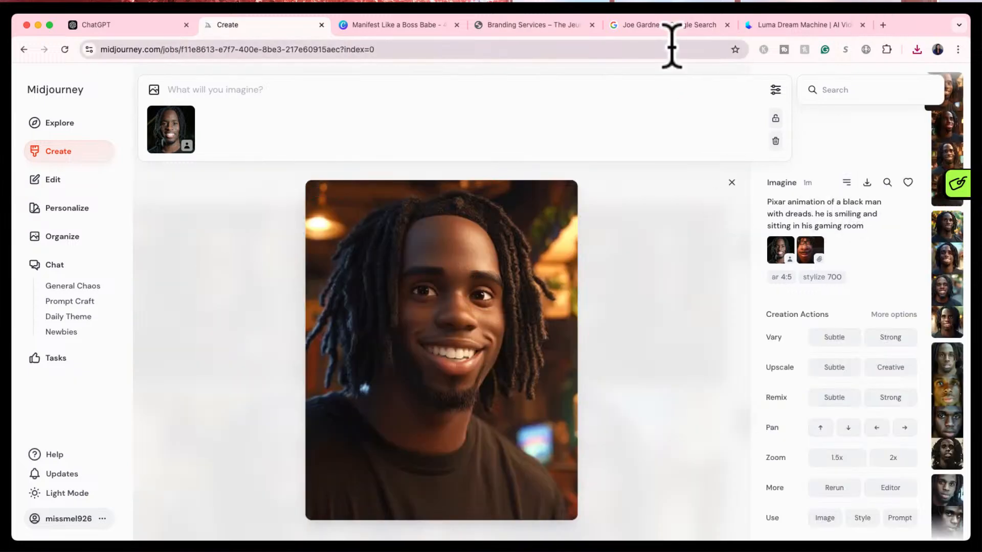
- Switch to Luma Dream Machine, add the downloaded gaming-room portrait as the start frame, and generate an animation without a prompt, keeping Loop off
click(767, 26)
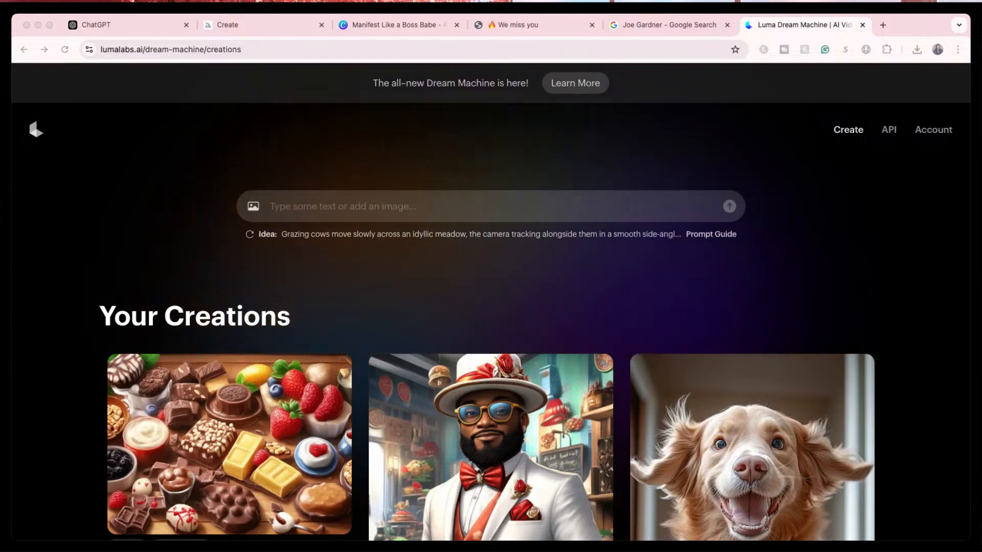
drag(297, 201, 287, 208)
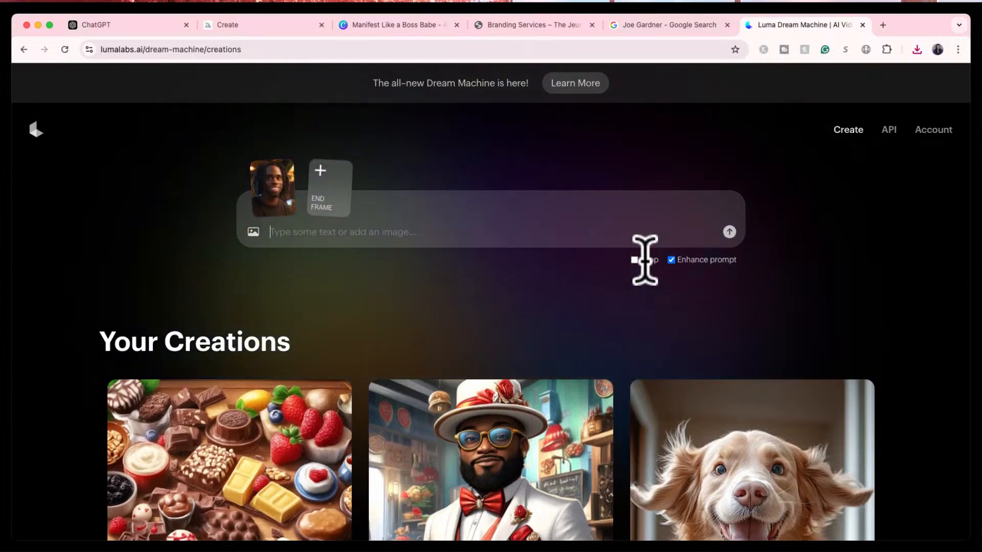
click(635, 259)
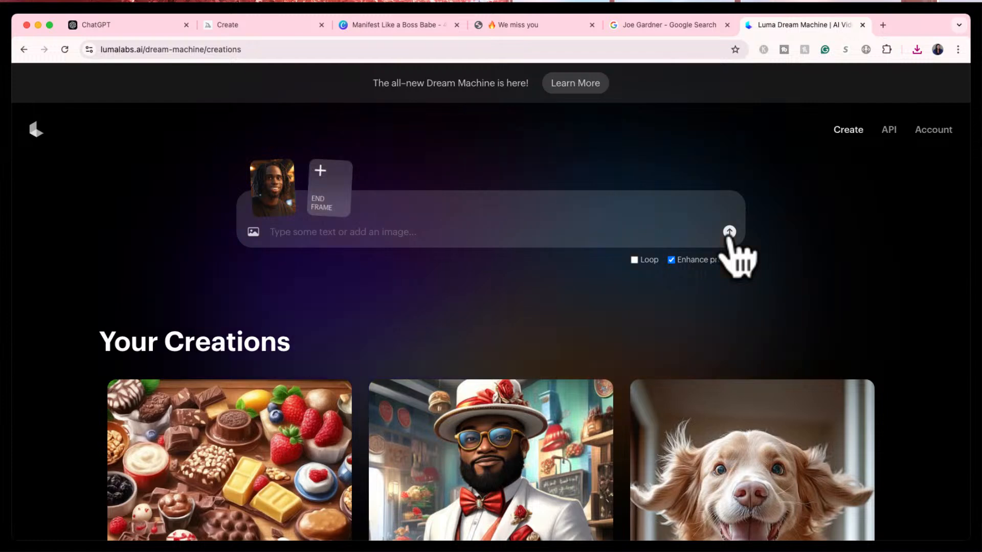
click(729, 233)
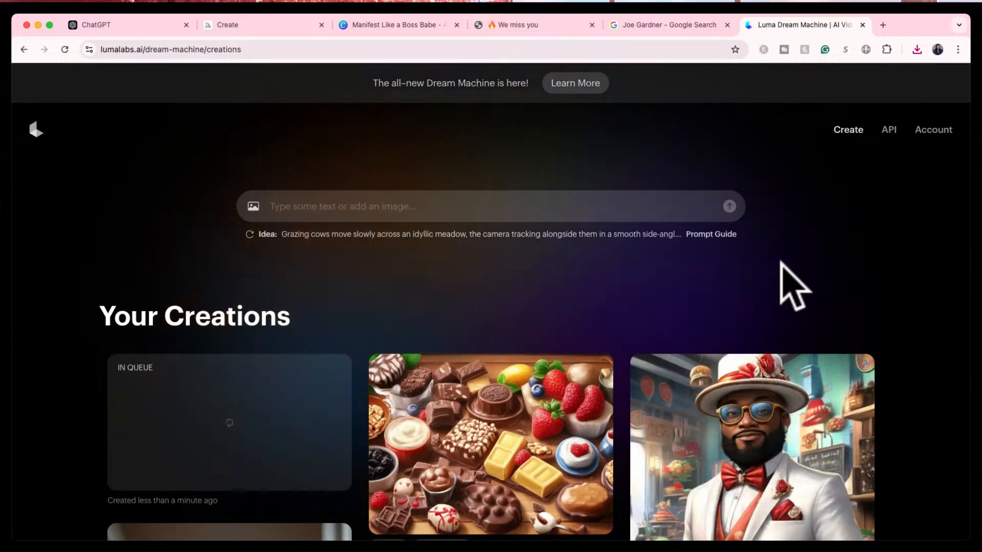
- Browse the earlier animated covers, product posters and characters in the creations list
scroll(929, 328, down, 4)
scroll(929, 328, down, 2)
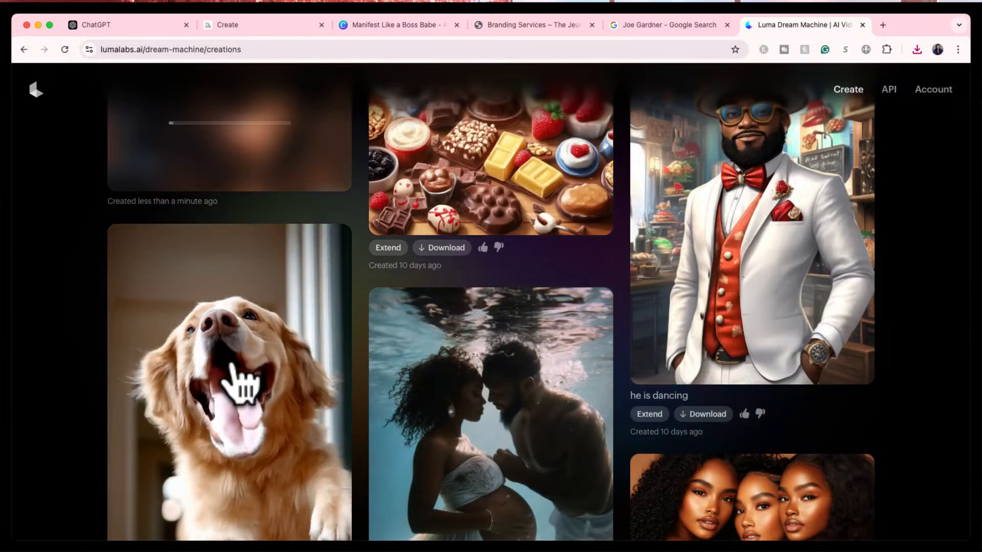
scroll(237, 390, down, 5)
scroll(234, 356, down, 5)
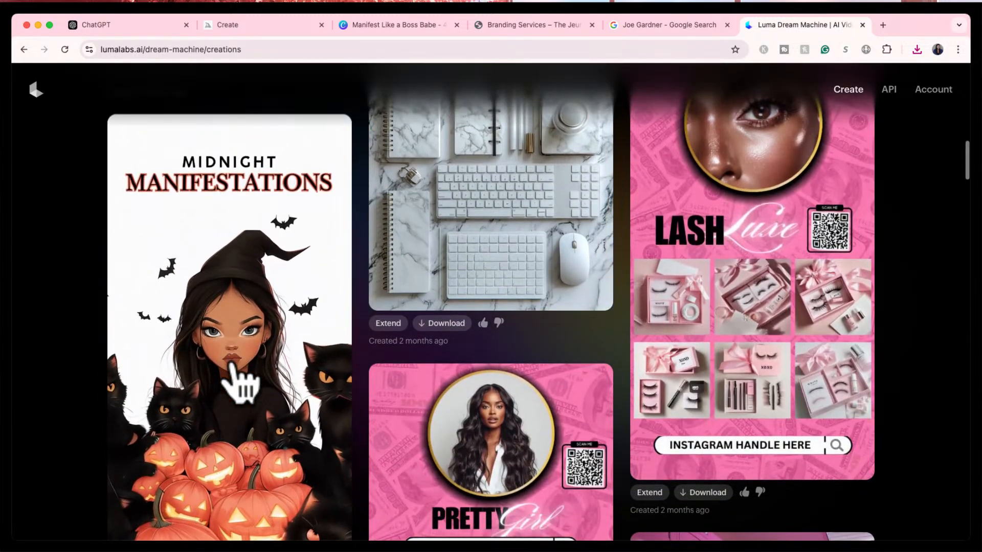
scroll(250, 348, up, 1)
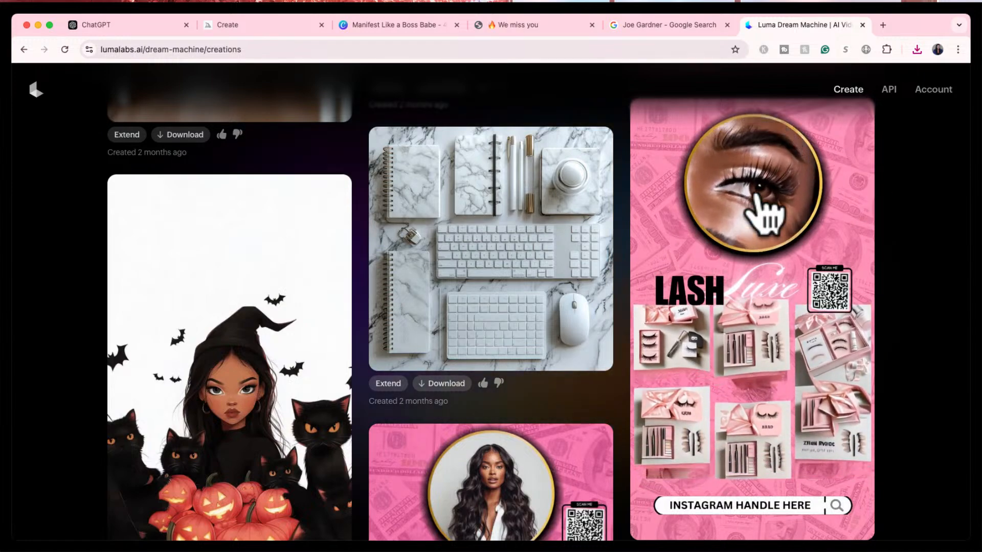
scroll(936, 283, down, 10)
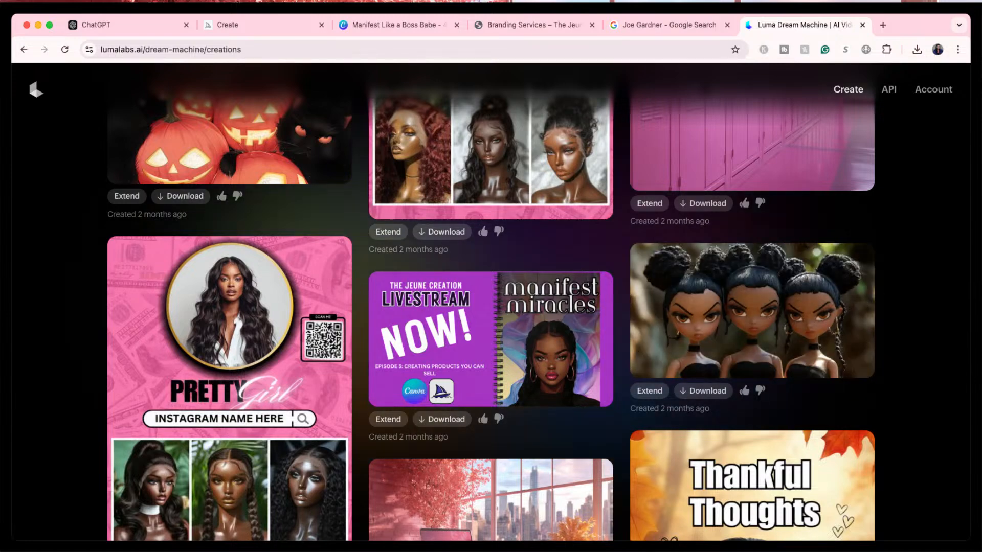
scroll(876, 208, up, 20)
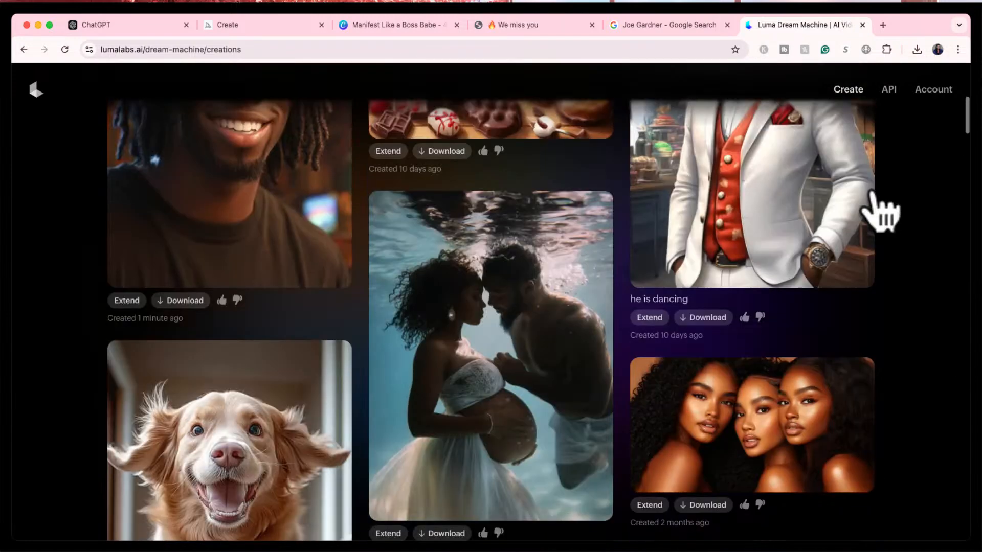
- Return to the newest creation and play the preview of the animated gaming-room portrait
scroll(876, 208, up, 6)
scroll(874, 207, down, 3)
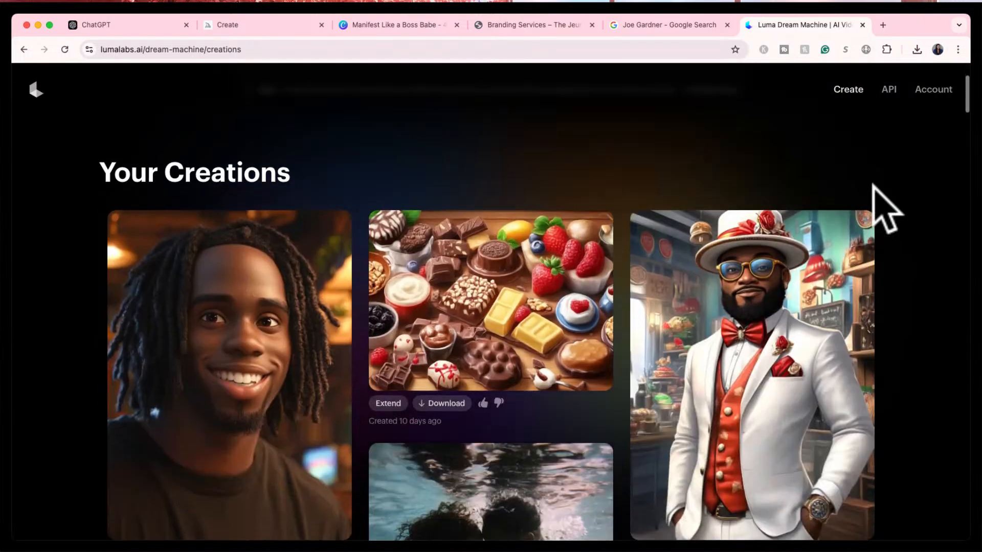
scroll(929, 327, down, 2)
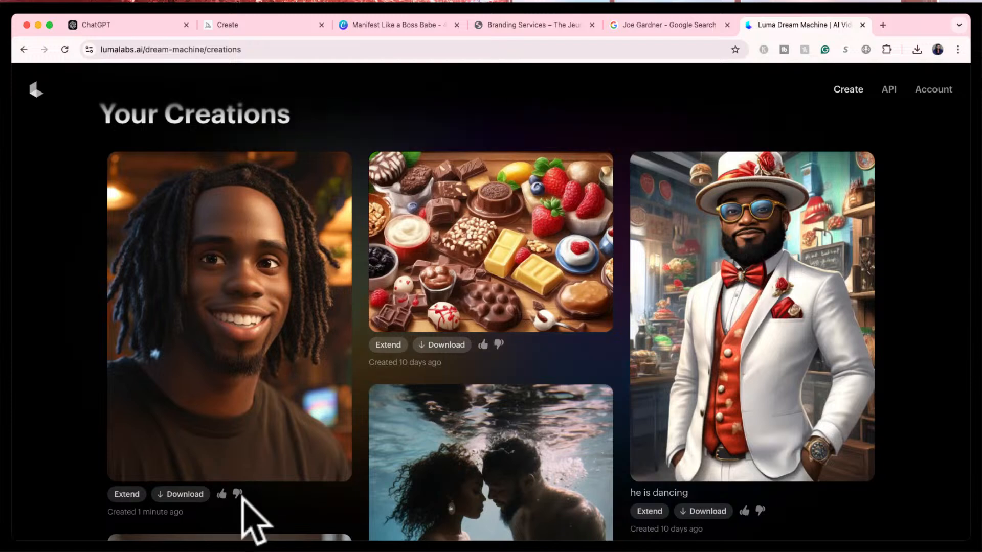
mouse_move(263, 456)
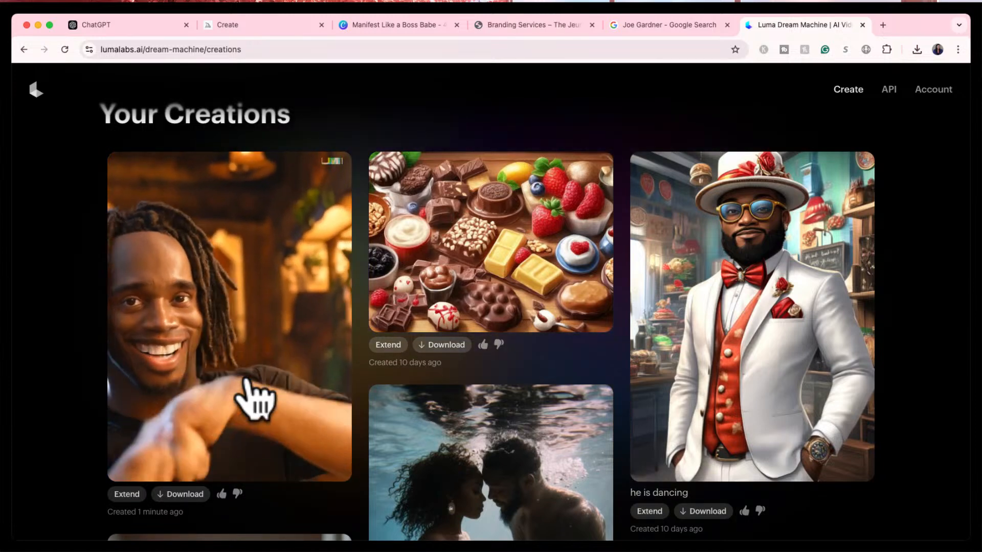
- Add the gaming-room portrait as the start frame again and generate an animation with the prompt "the character is blinking and smiling"
scroll(294, 300, up, 4)
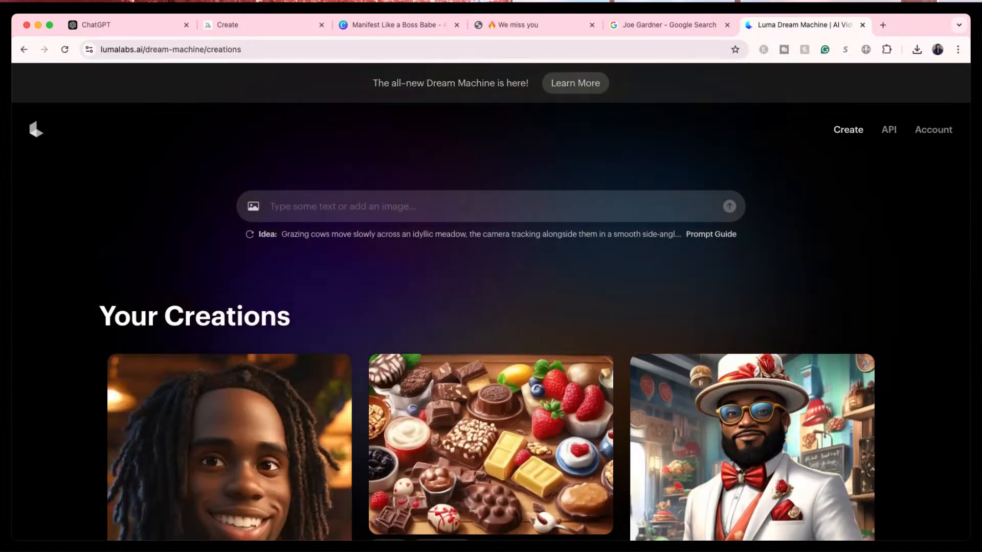
drag(734, 406, 255, 204)
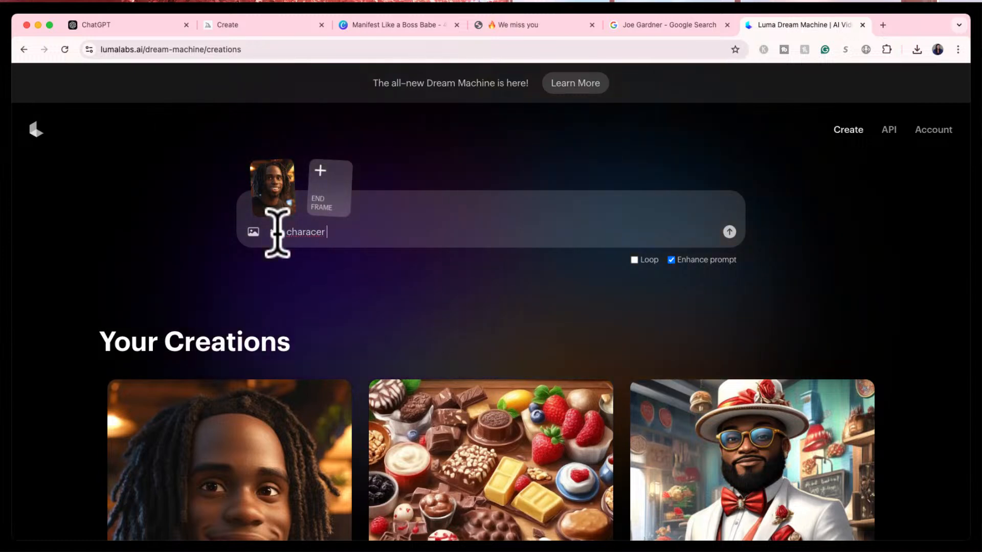
key(BackSpace)
key(BackSpace)
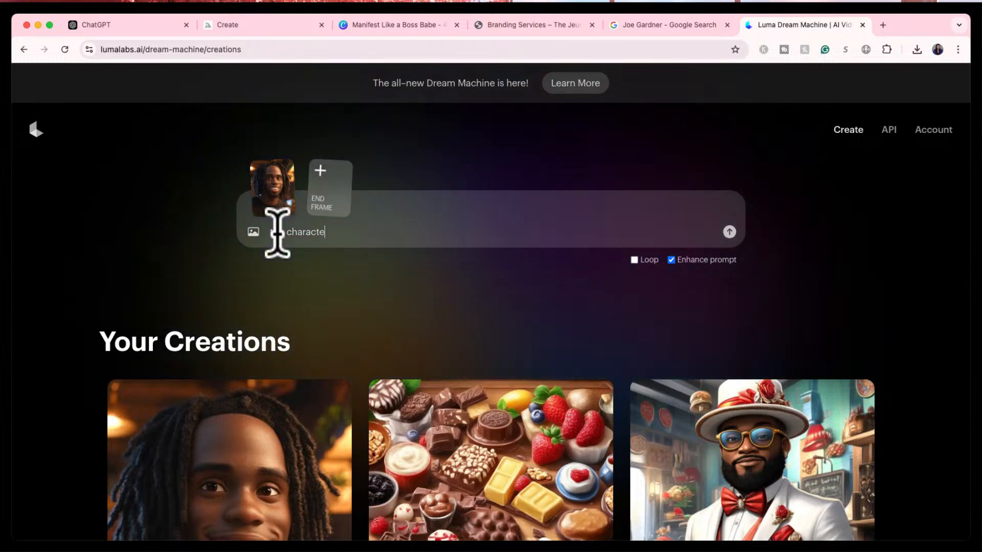
text(ter is blinking an)
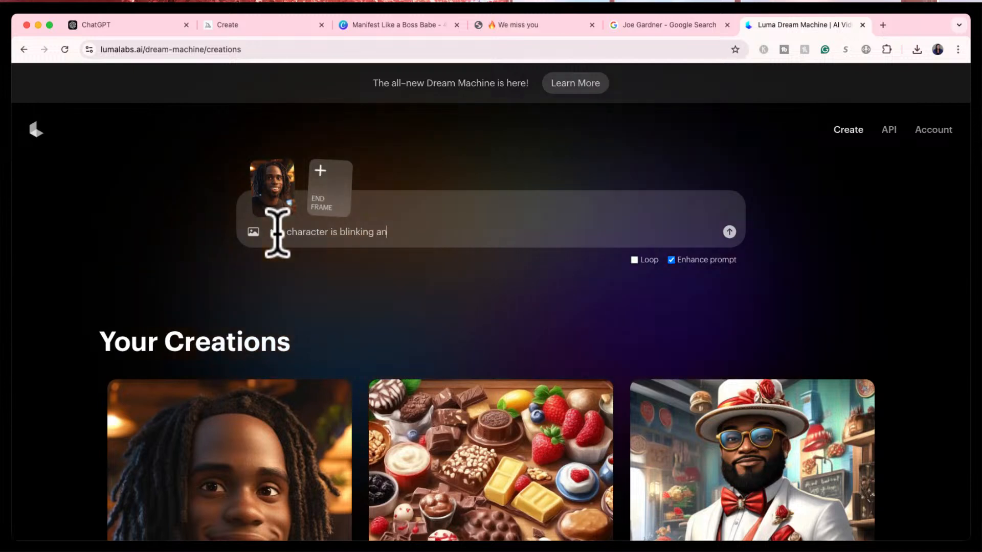
text(d smiling)
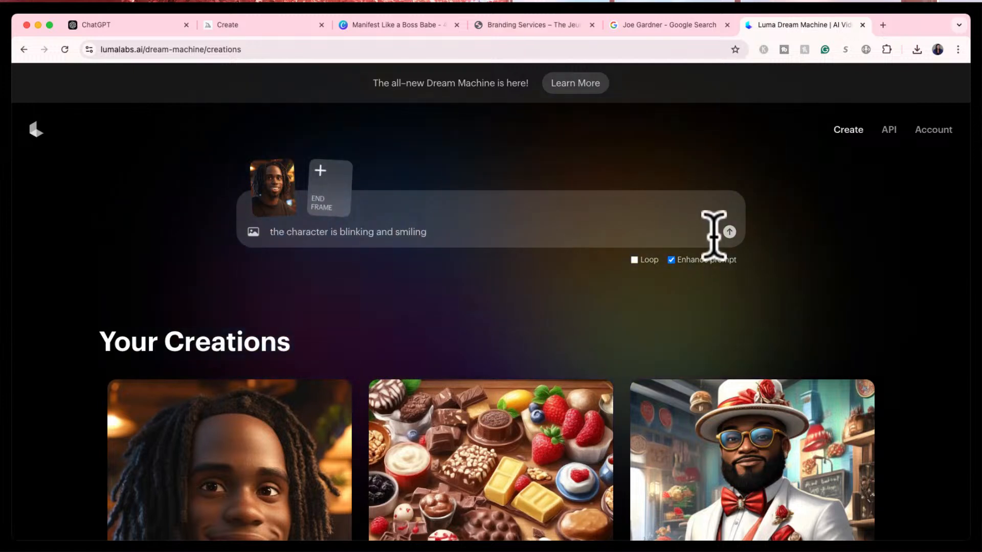
click(729, 231)
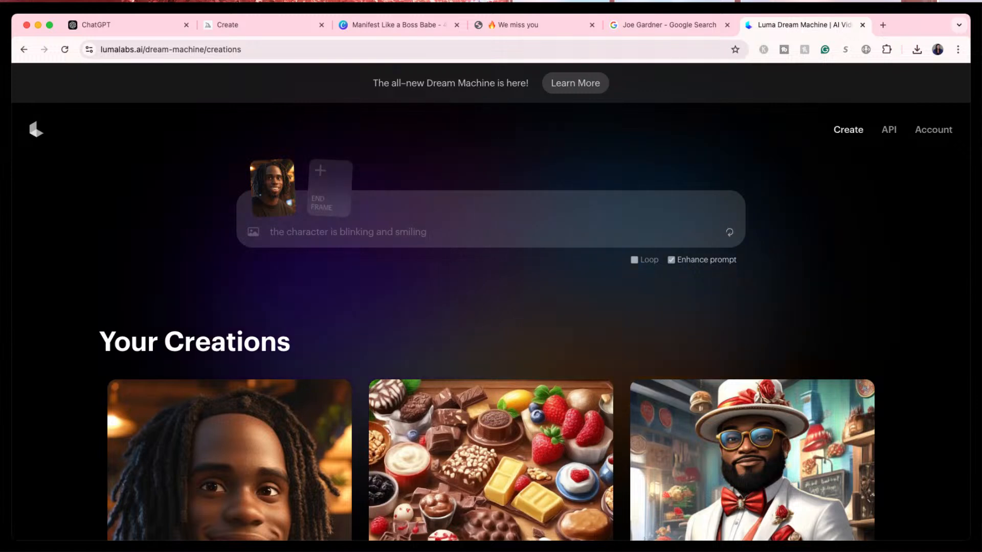
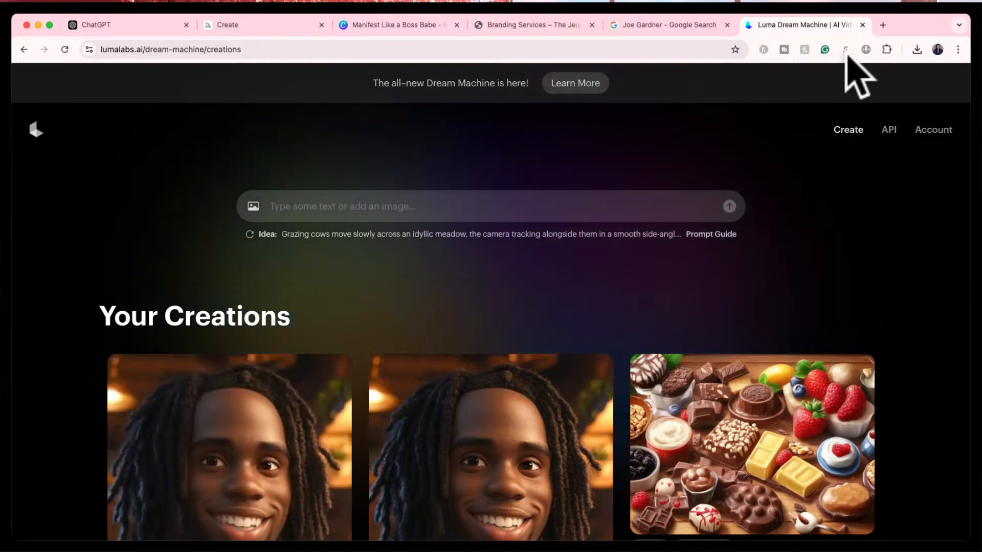
scroll(90, 424, down, 4)
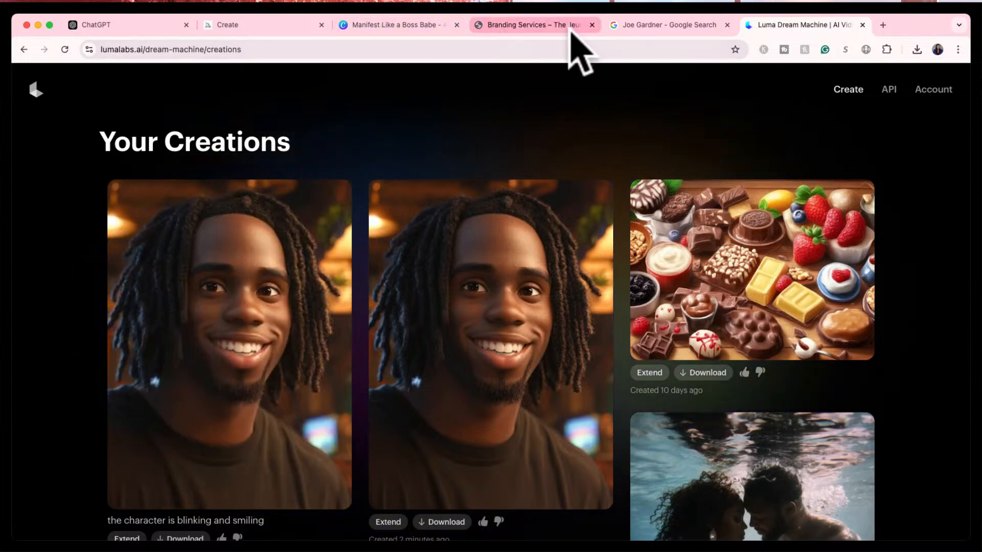
- Return to Midjourney, remove the character reference photo from the prompt and close the enlarged gaming-room portrait
click(263, 24)
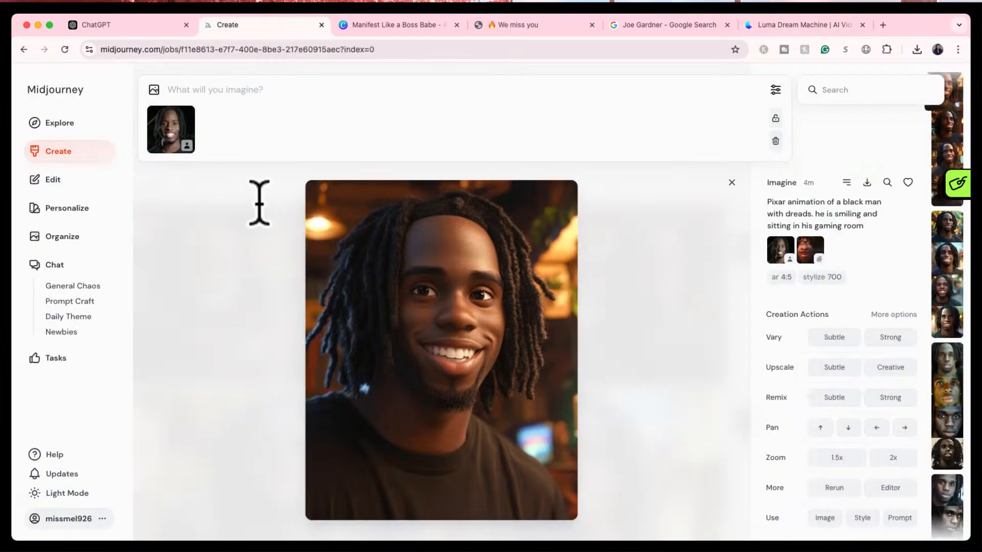
mouse_move(188, 117)
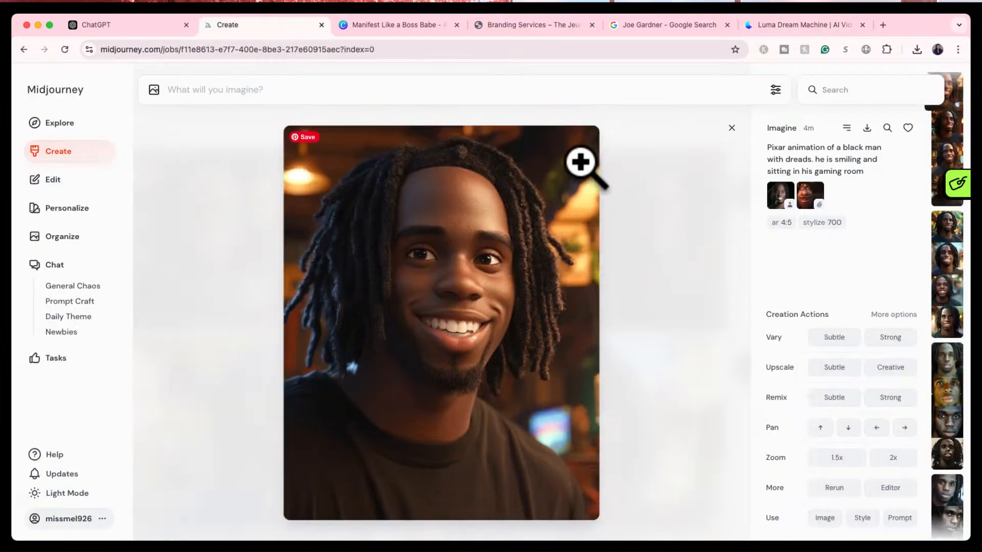
click(730, 126)
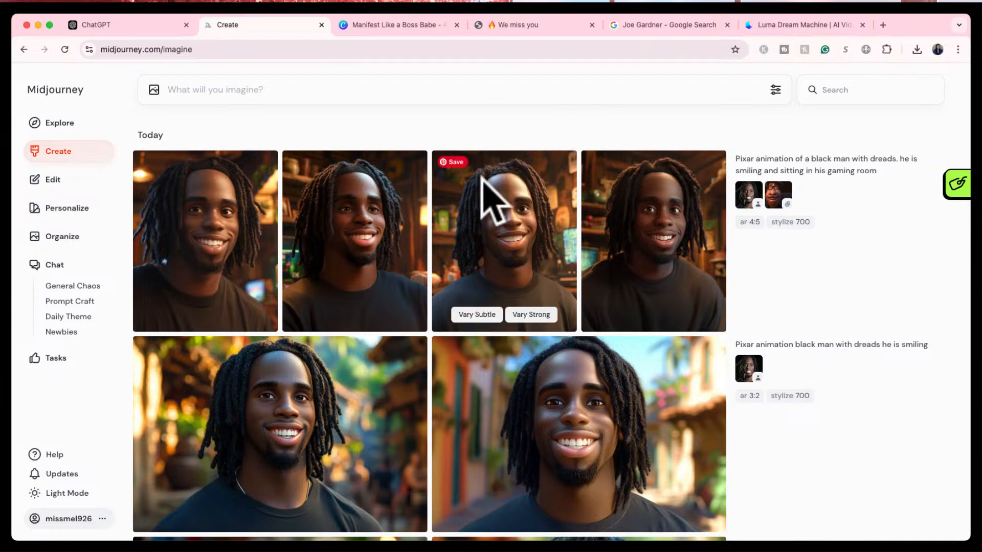
- Search Midjourney's Explore gallery for "boss babe"
click(51, 123)
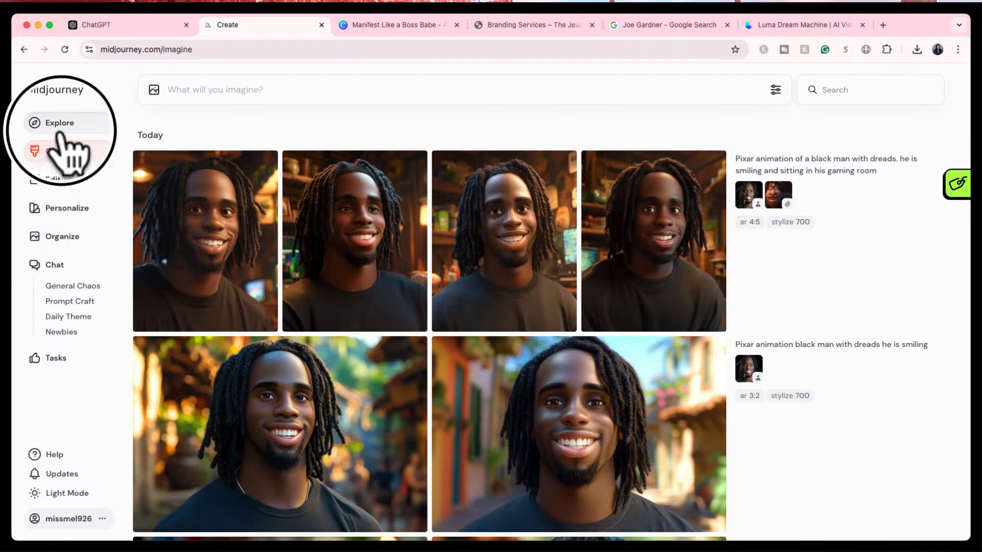
click(859, 90)
text(boss)
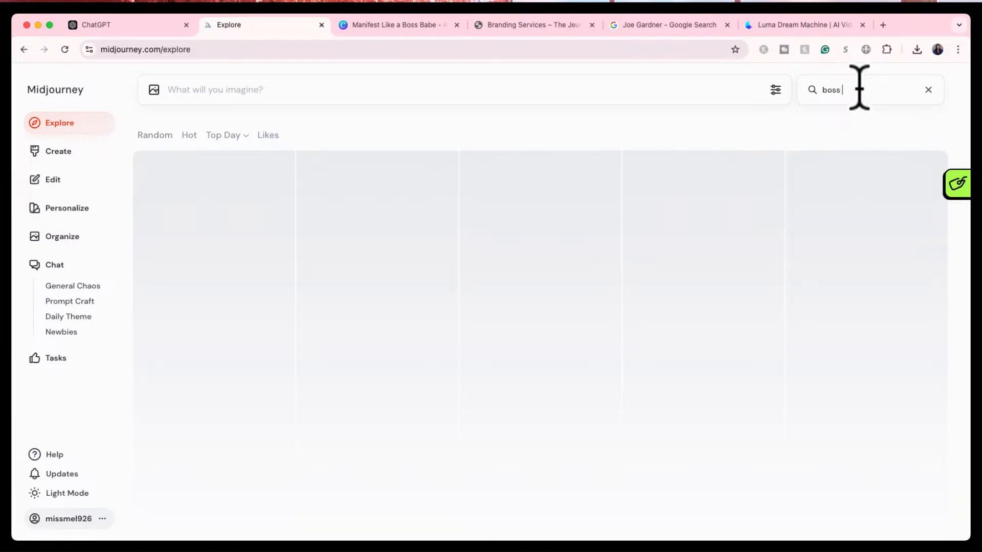
text( babe)
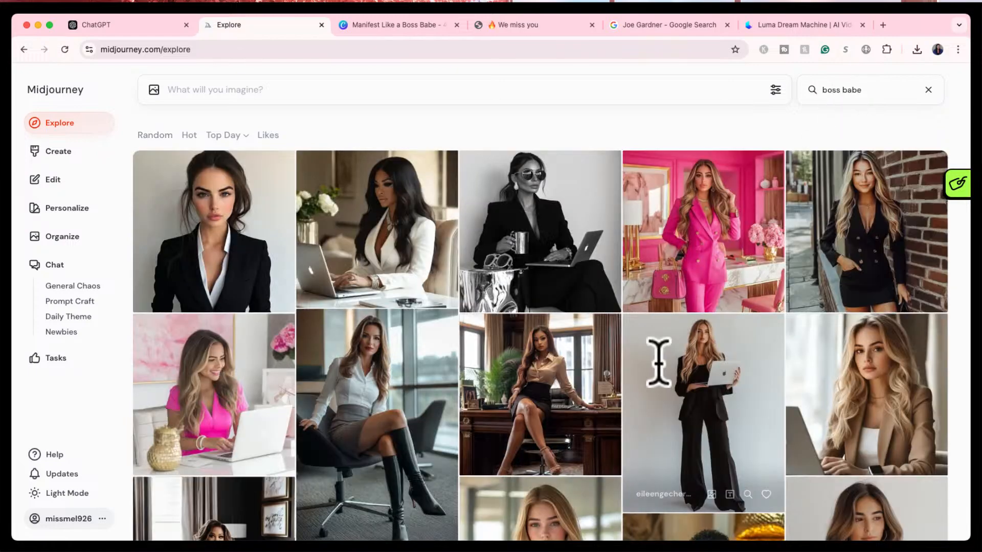
- Look through the "boss babe" images down to the end of the results for a suitable character style
scroll(656, 364, down, 2)
scroll(656, 364, down, 5)
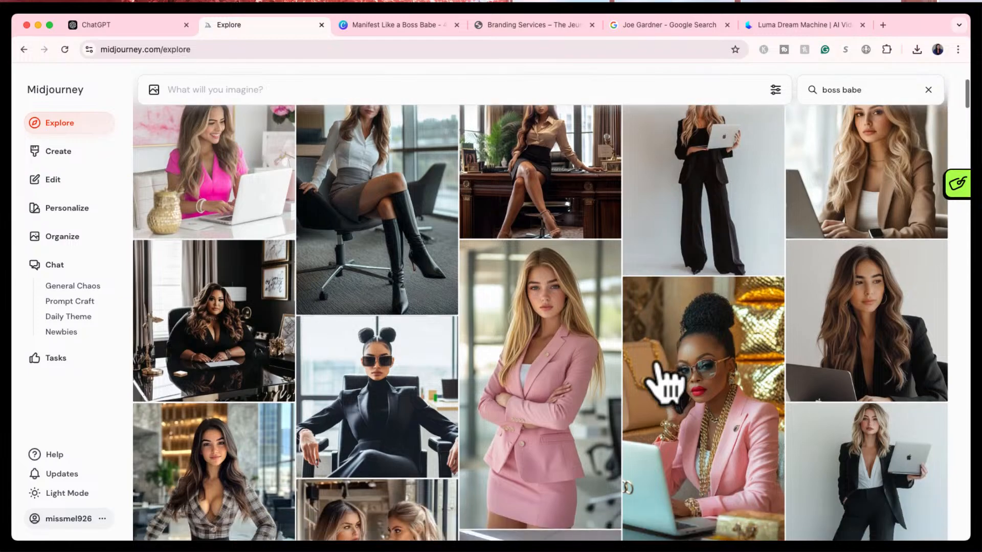
scroll(664, 383, down, 7)
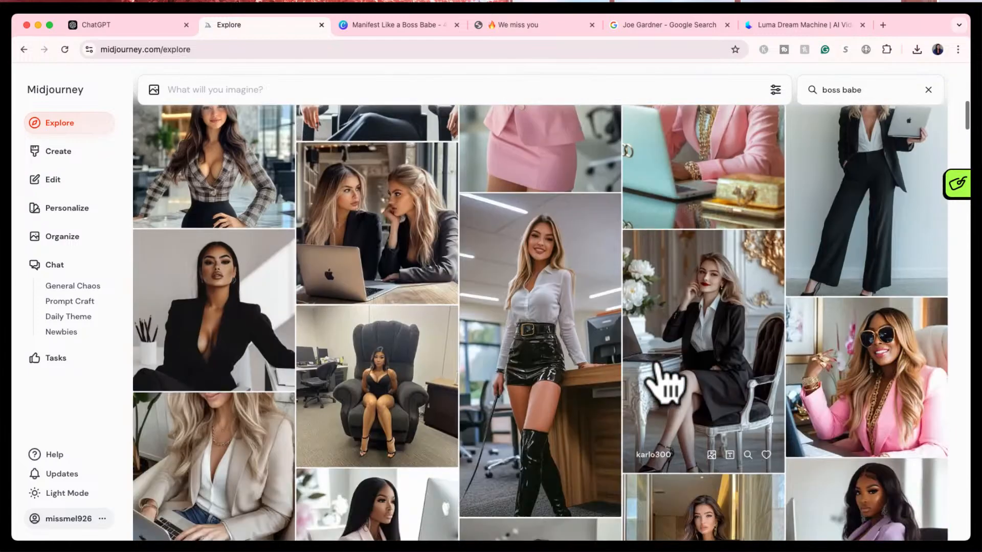
scroll(663, 384, down, 8)
scroll(660, 383, up, 6)
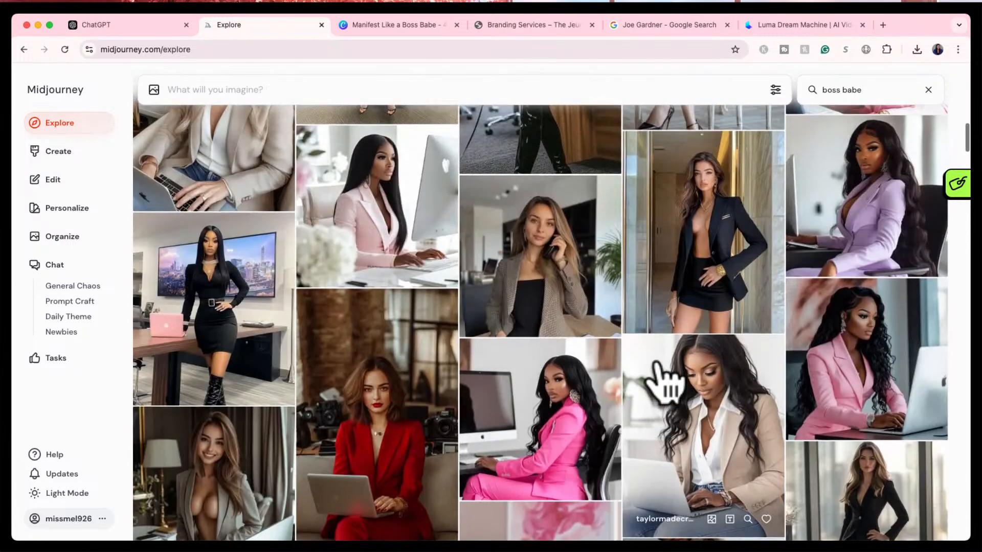
scroll(663, 383, up, 1)
scroll(663, 383, down, 8)
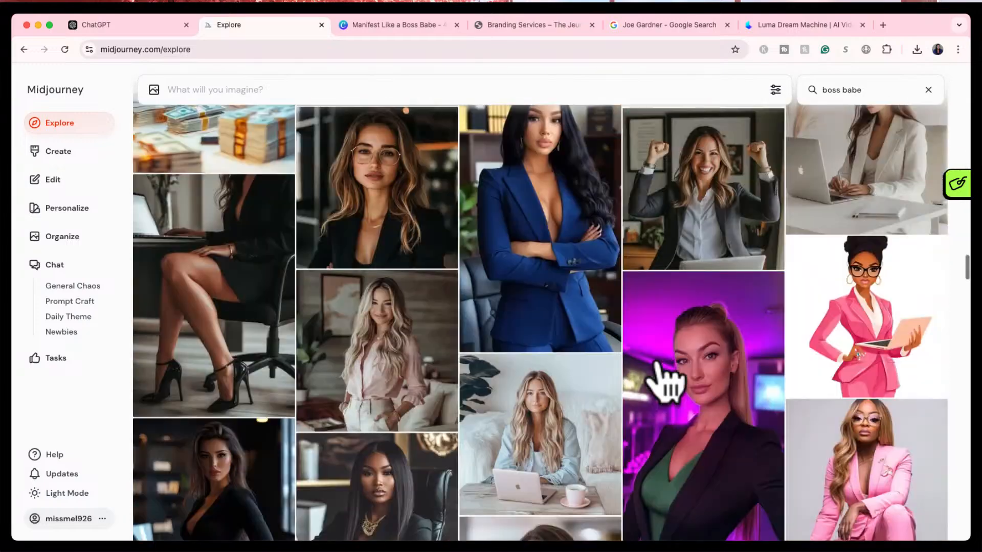
scroll(655, 362, down, 15)
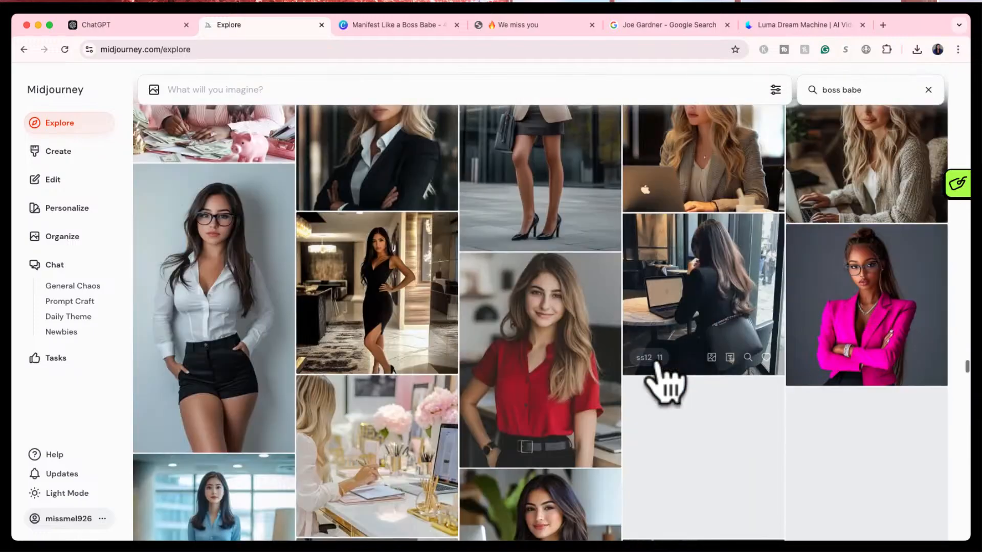
scroll(664, 381, down, 15)
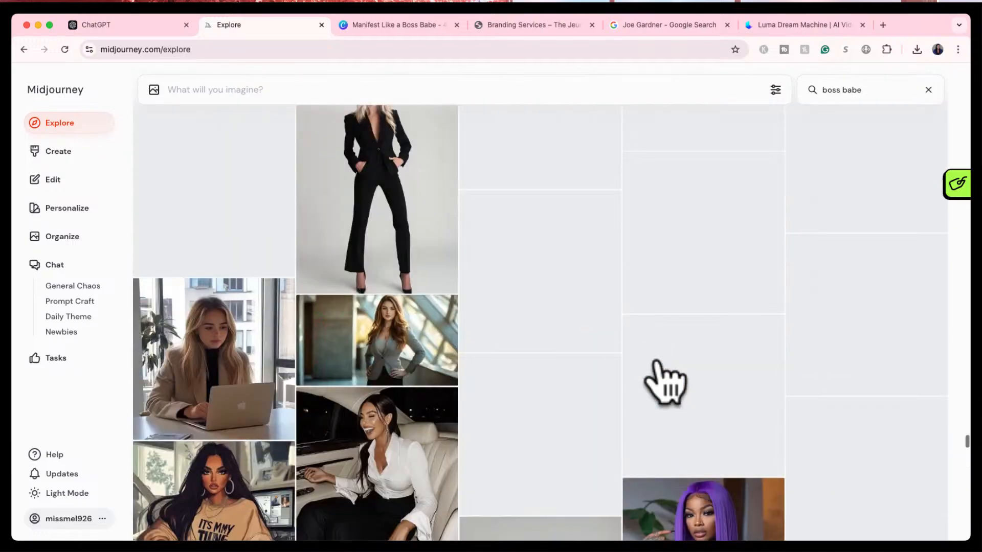
scroll(665, 381, down, 10)
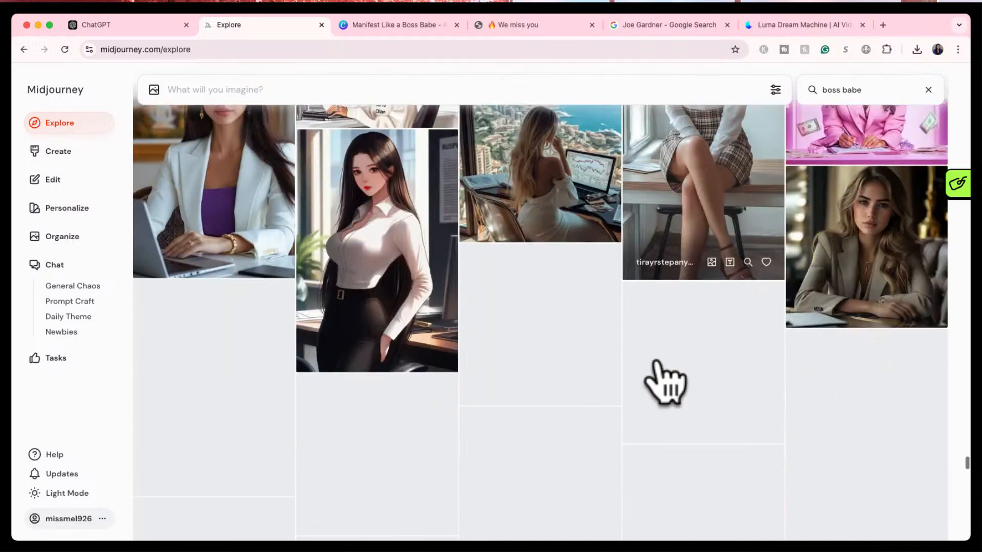
scroll(664, 381, down, 10)
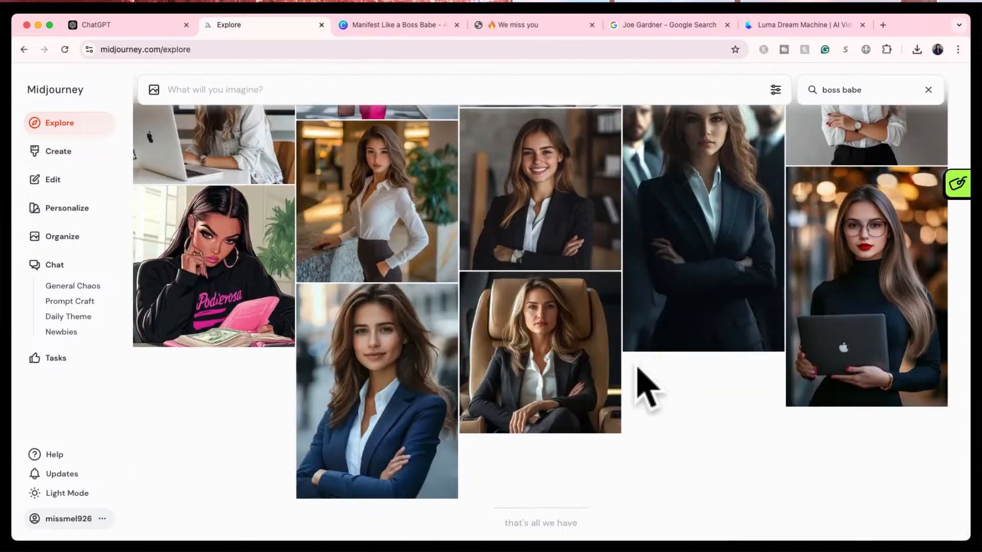
scroll(609, 366, up, 4)
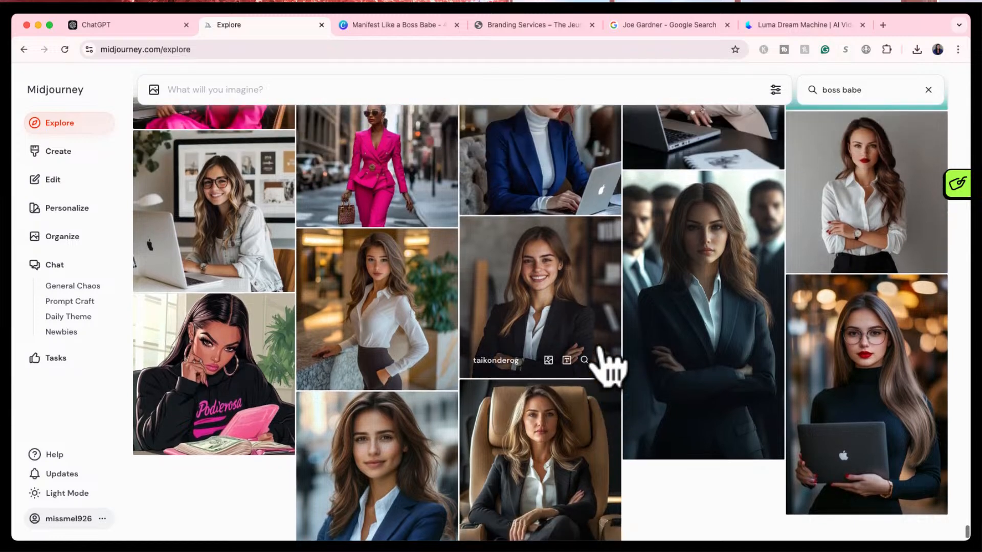
- View the image of the woman in the hot pink suit enlarged with its prompt, and return to the results
scroll(608, 366, up, 4)
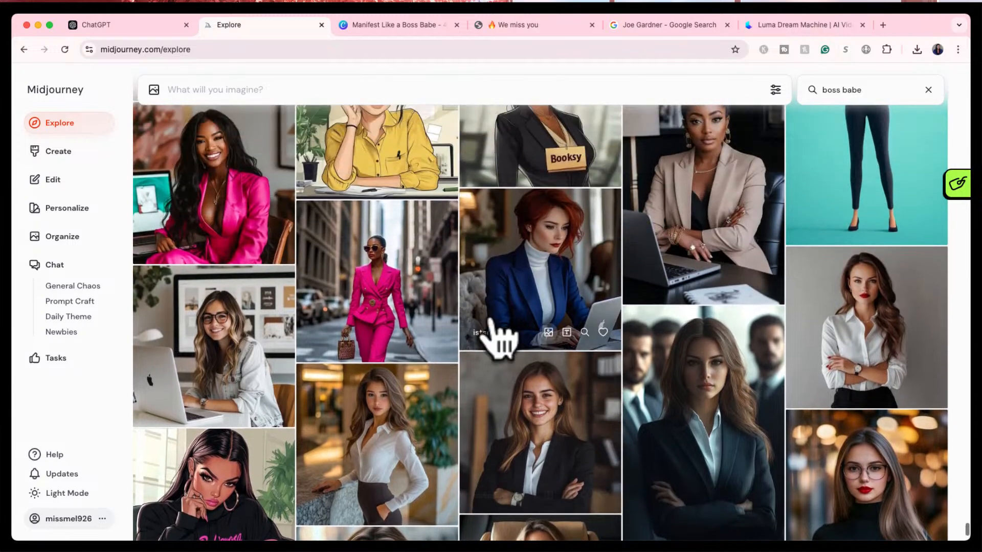
click(416, 294)
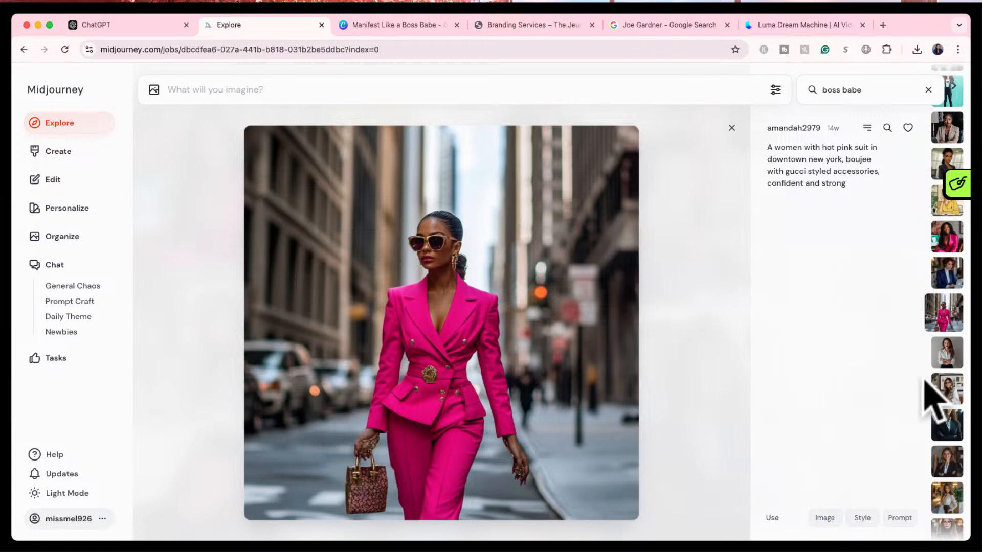
click(732, 129)
- Find the woman in the light gray pantsuit at the glass conference table and reuse her image's prompt text
scroll(534, 363, up, 5)
scroll(535, 366, up, 3)
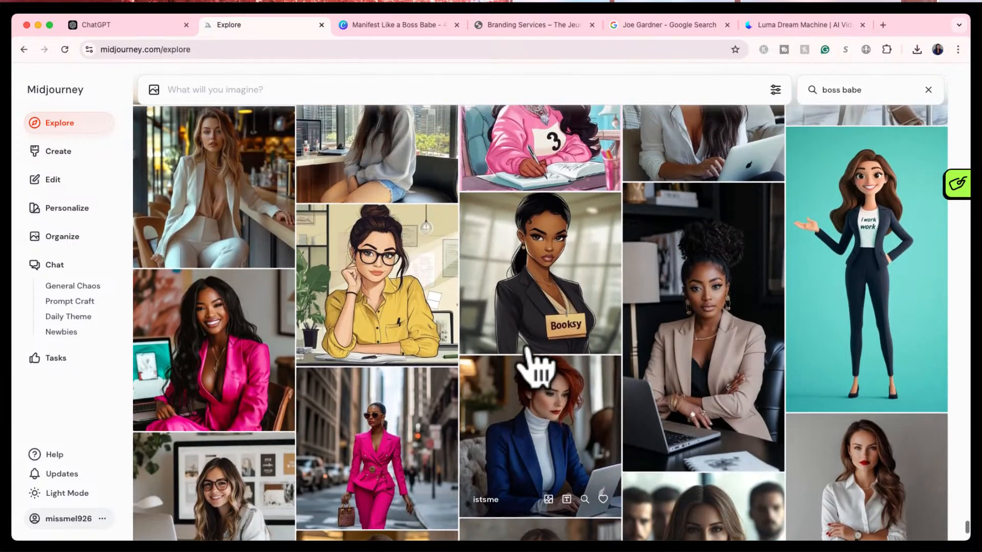
scroll(533, 367, up, 1)
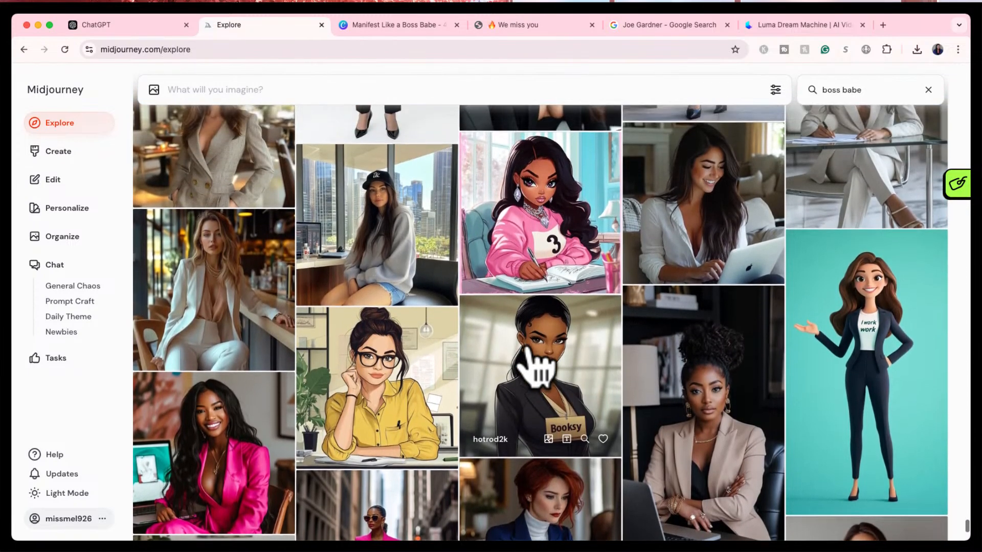
scroll(696, 402, up, 5)
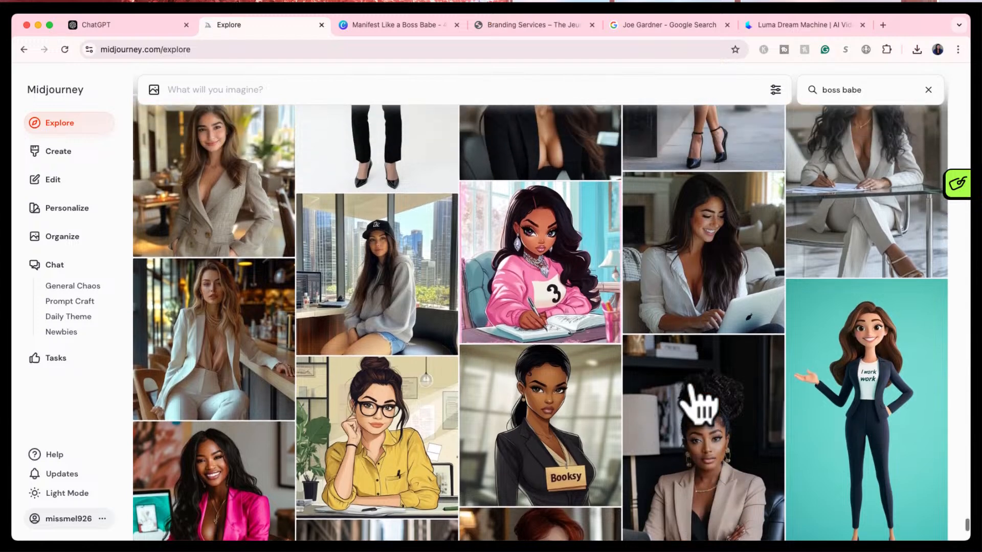
scroll(696, 402, up, 2)
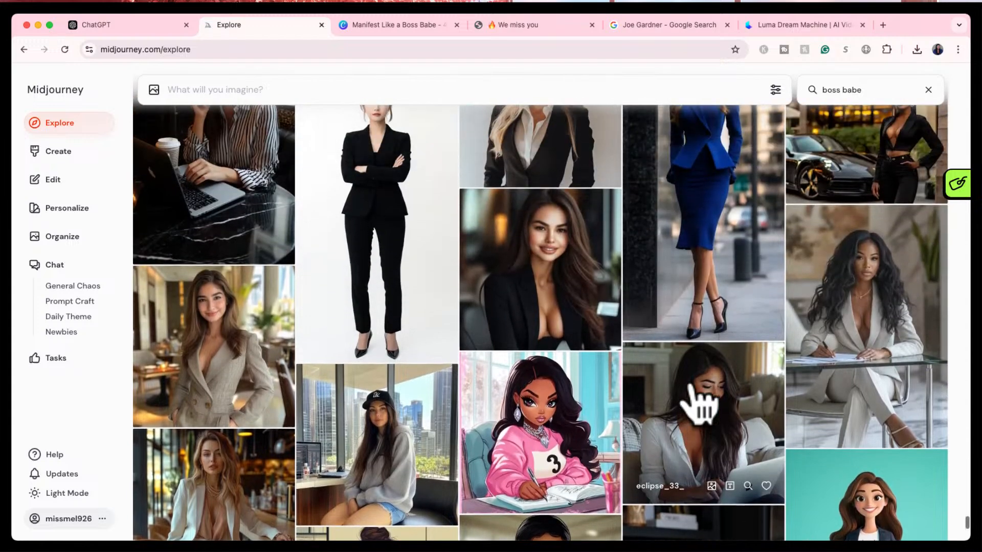
click(892, 323)
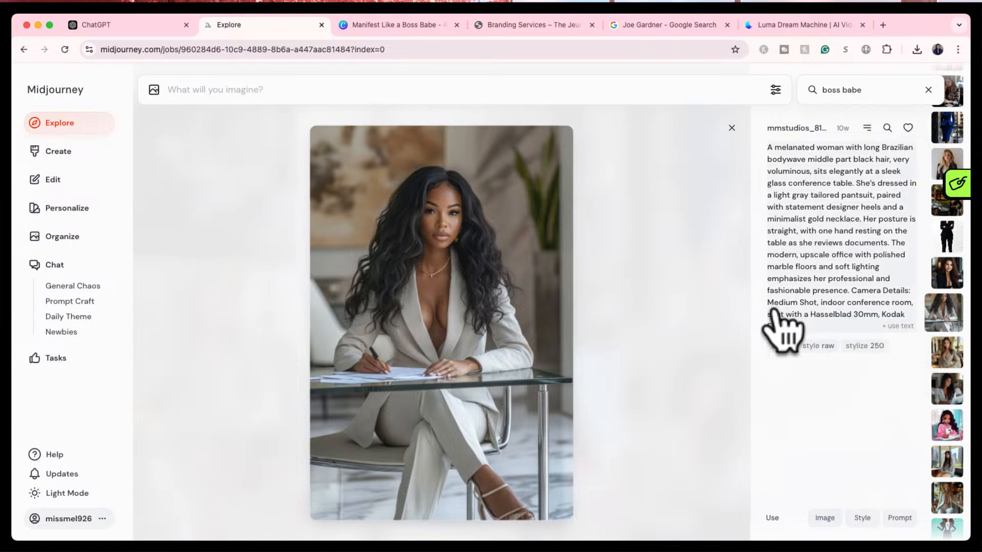
click(896, 340)
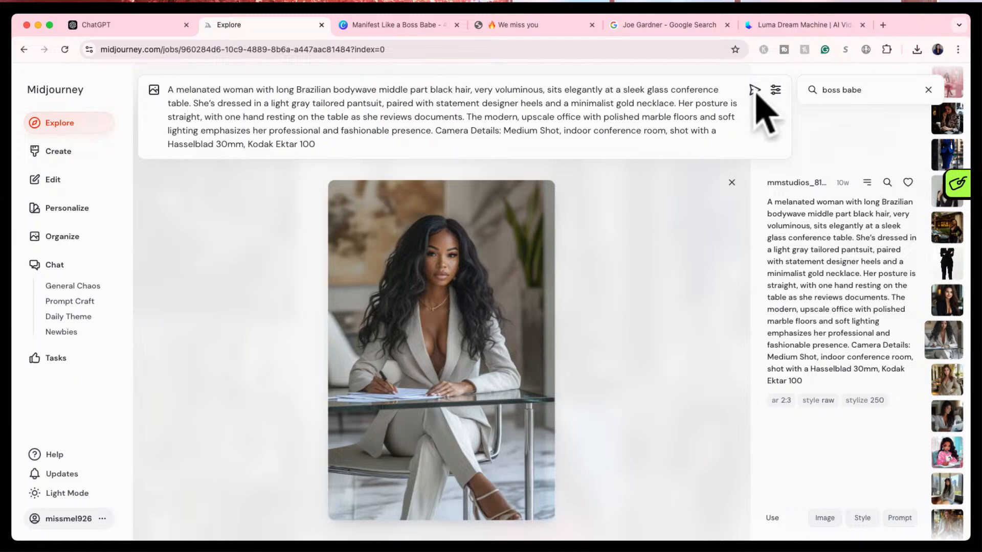
- Find the wide tan-blazer portrait among your own creations and add it to the prompt as a character reference
click(77, 151)
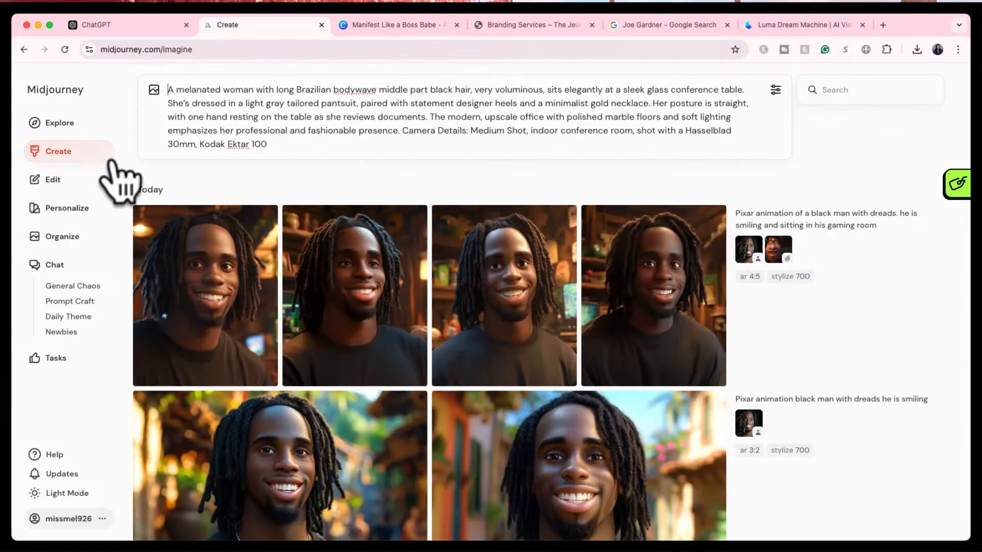
scroll(559, 417, down, 5)
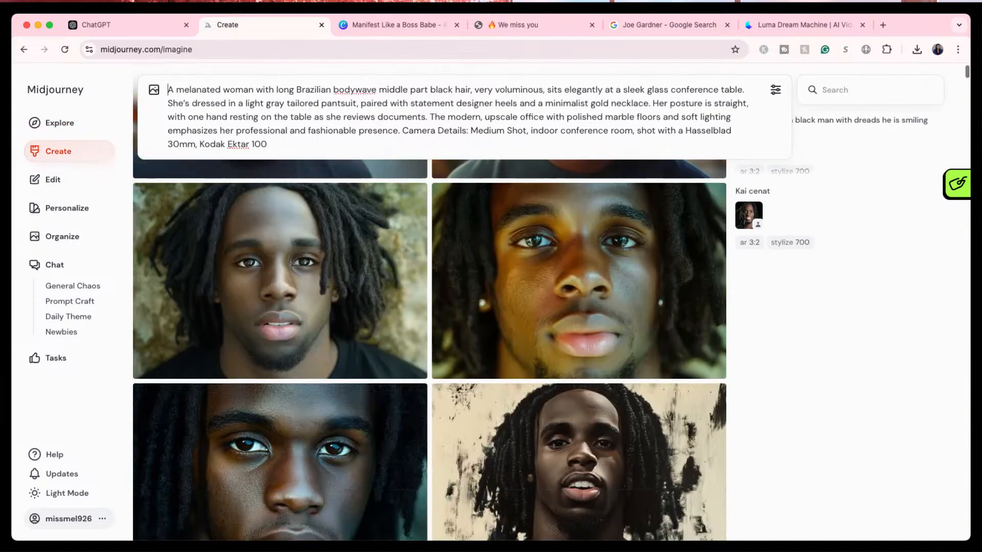
scroll(668, 432, down, 10)
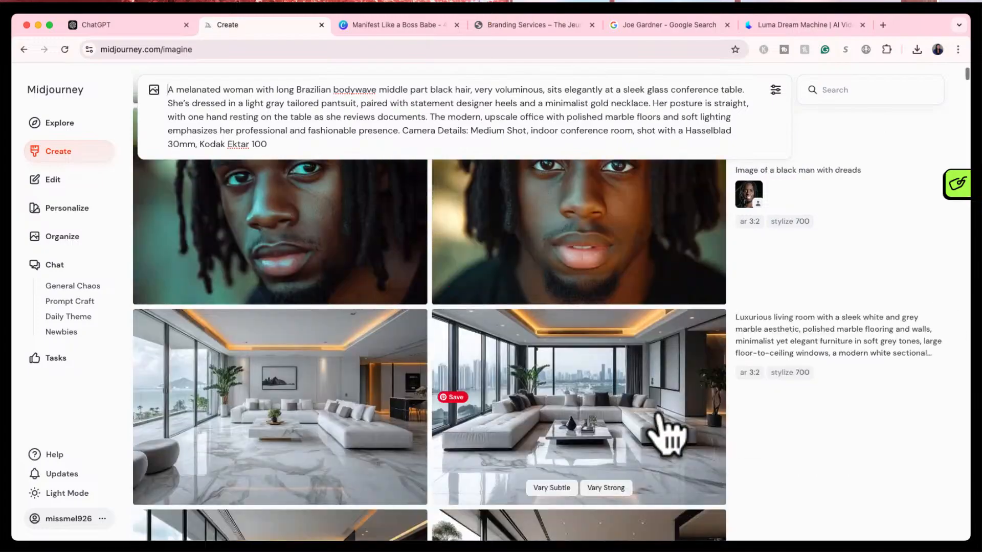
scroll(668, 431, down, 15)
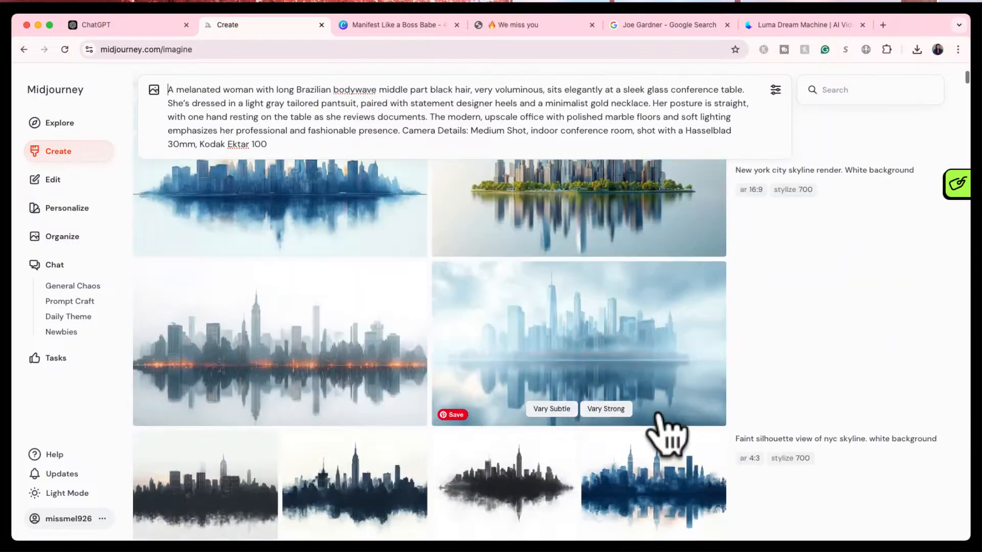
scroll(664, 430, down, 20)
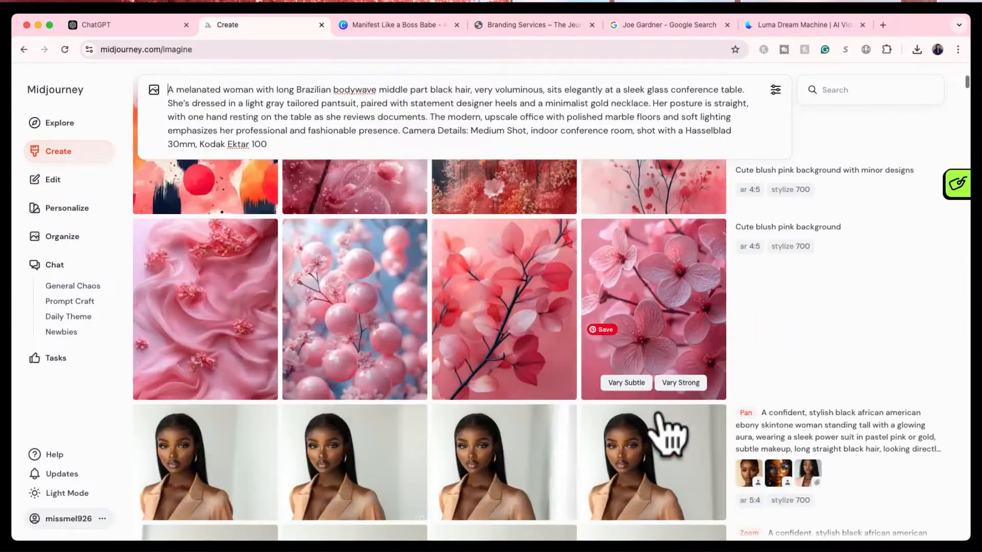
scroll(665, 432, up, 2)
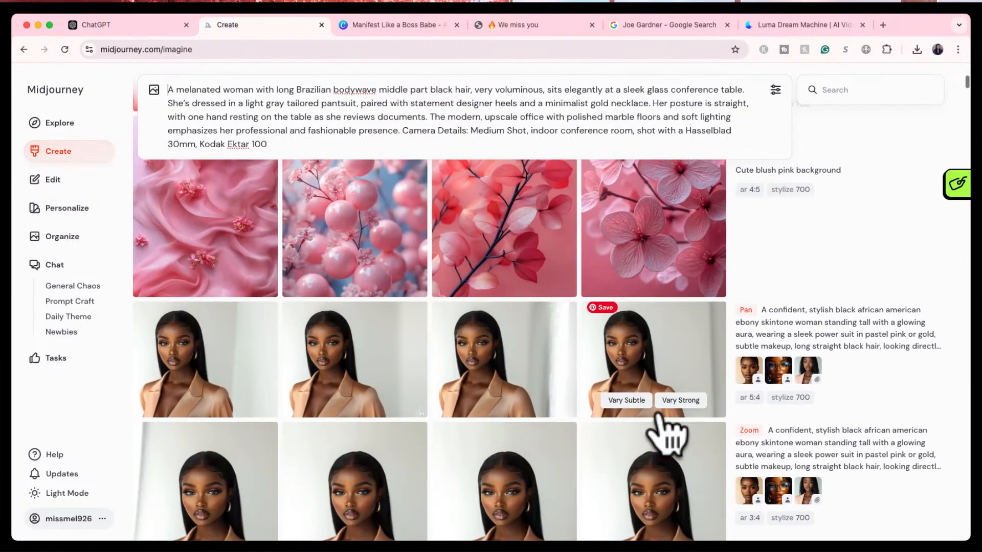
click(232, 372)
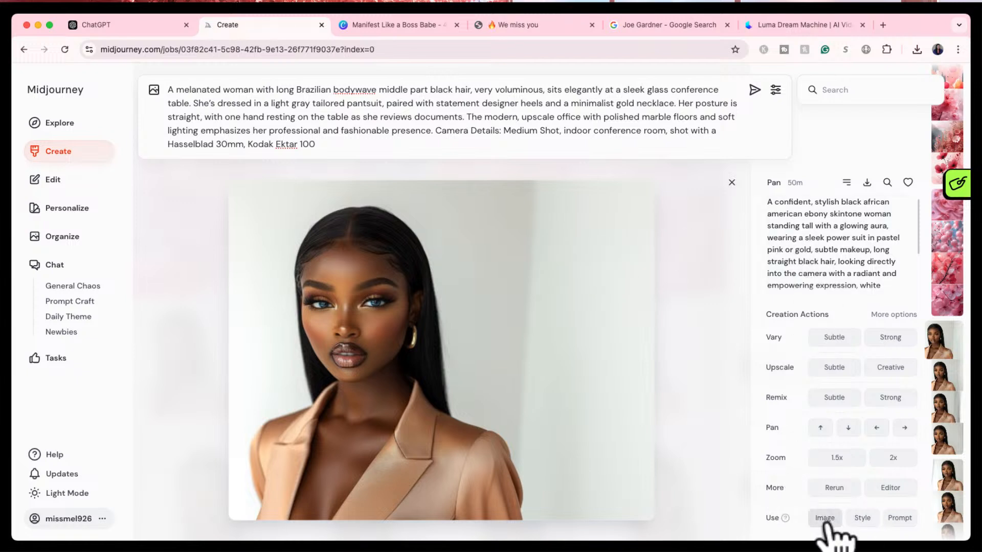
click(824, 518)
click(165, 190)
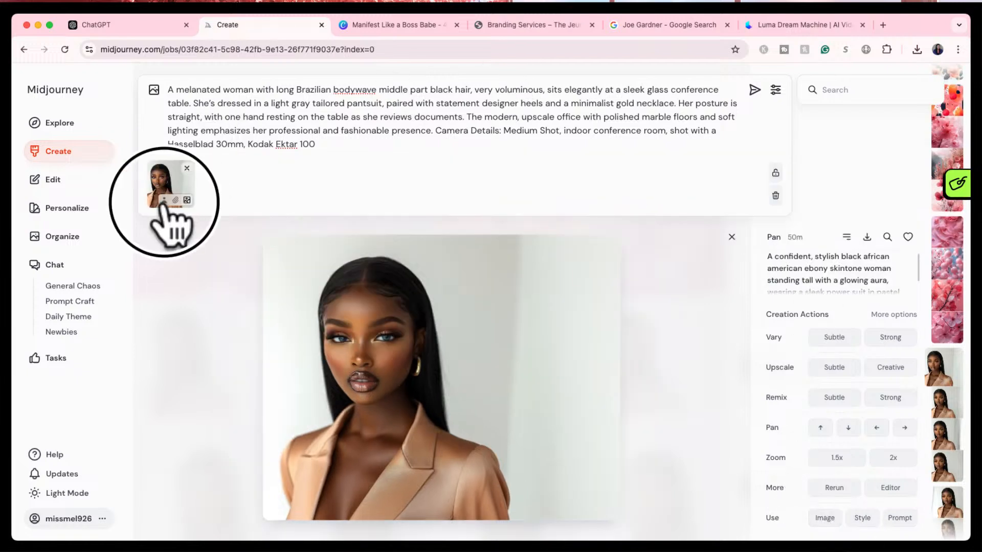
- Generate images from the conference-table prompt with the character reference, and inspect the third result enlarged
click(760, 88)
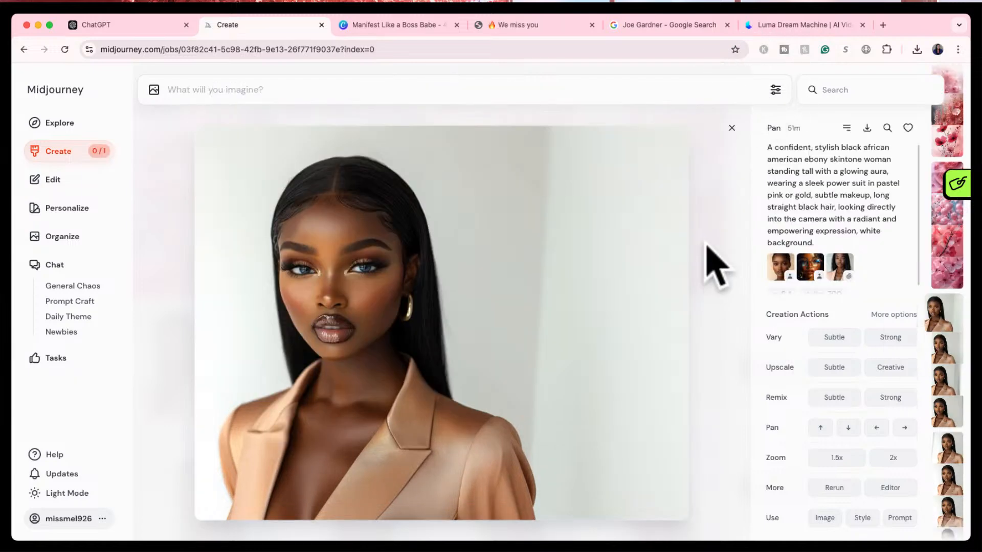
click(730, 124)
scroll(558, 285, down, 20)
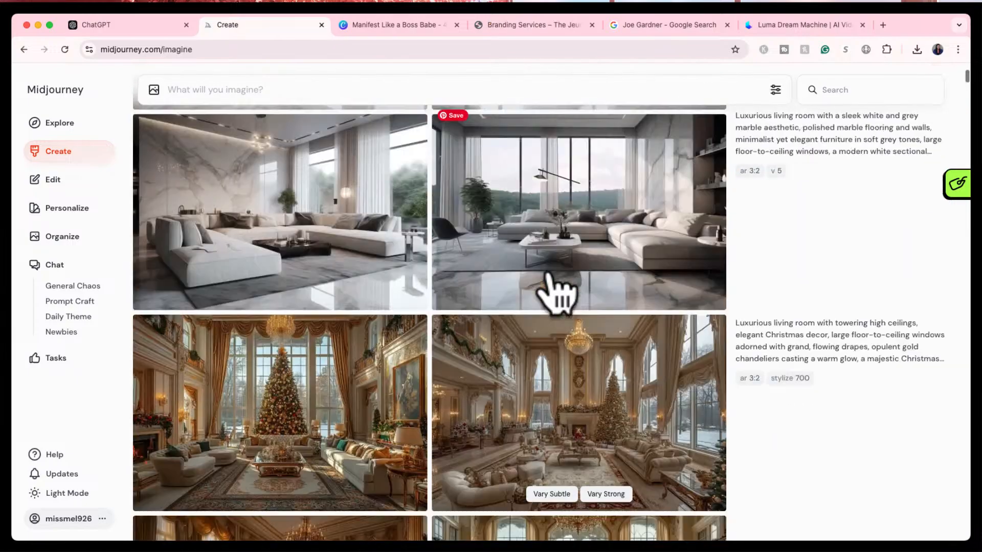
scroll(462, 332, up, 20)
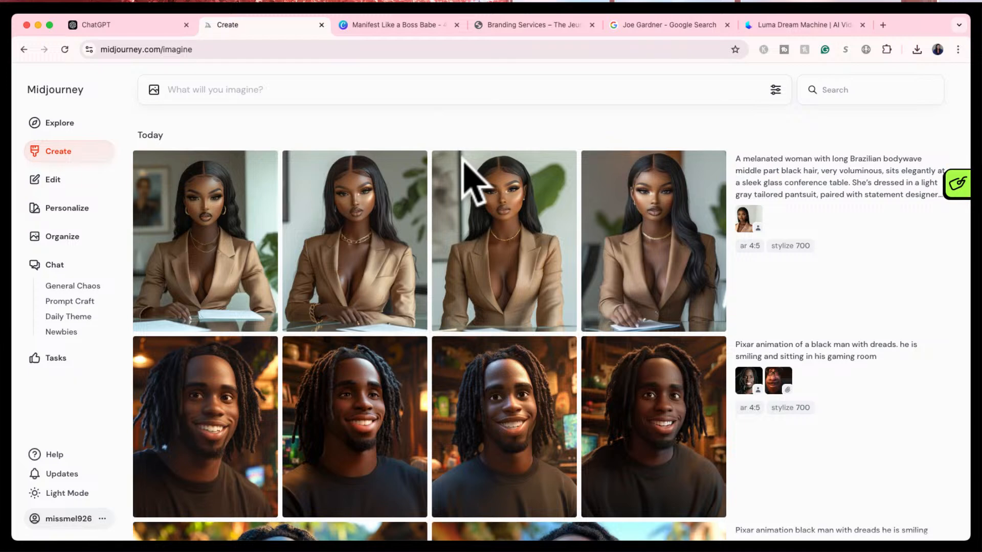
click(504, 211)
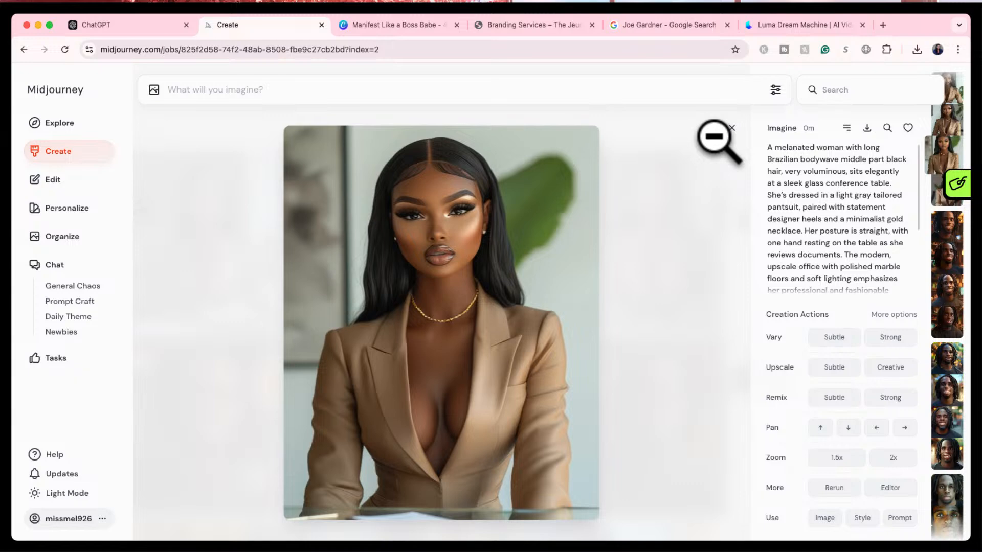
click(731, 129)
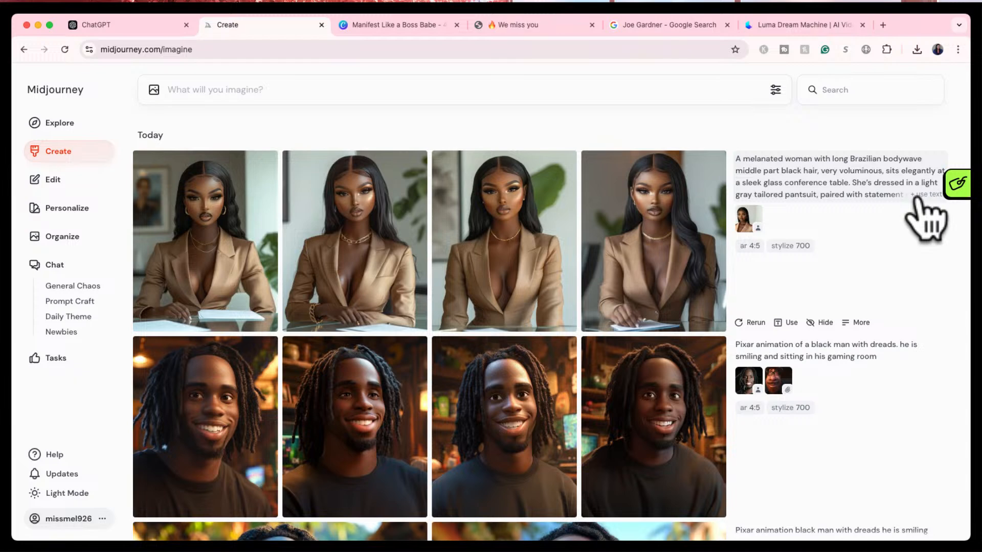
- Reload the new set's reference portrait and prompt text, and insert "mature" before "woman" in the prompt
drag(749, 219, 342, 145)
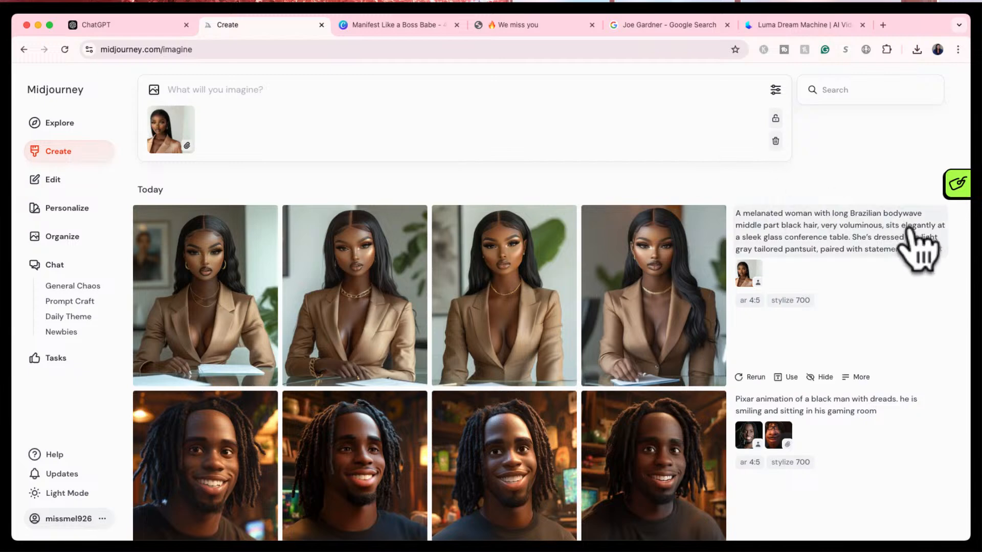
click(923, 251)
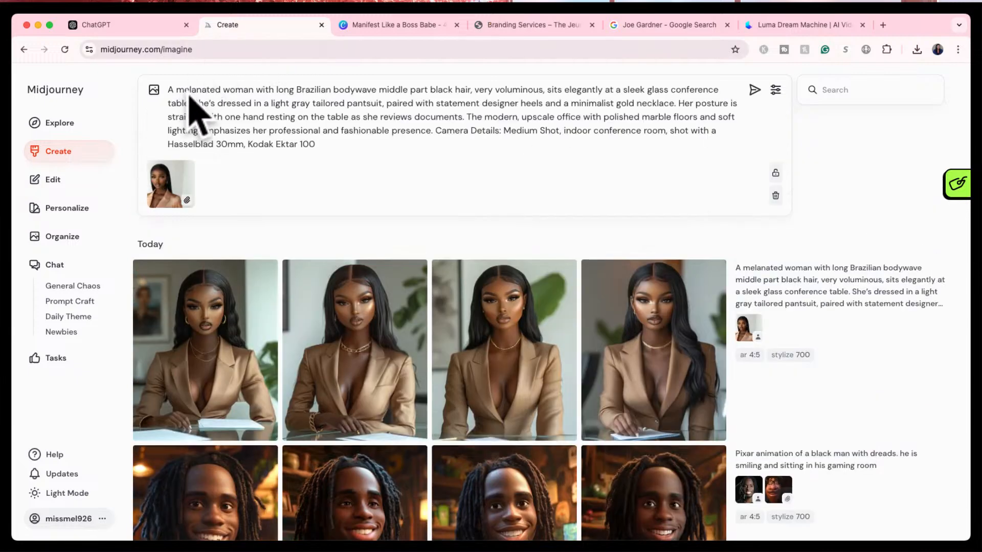
click(221, 89)
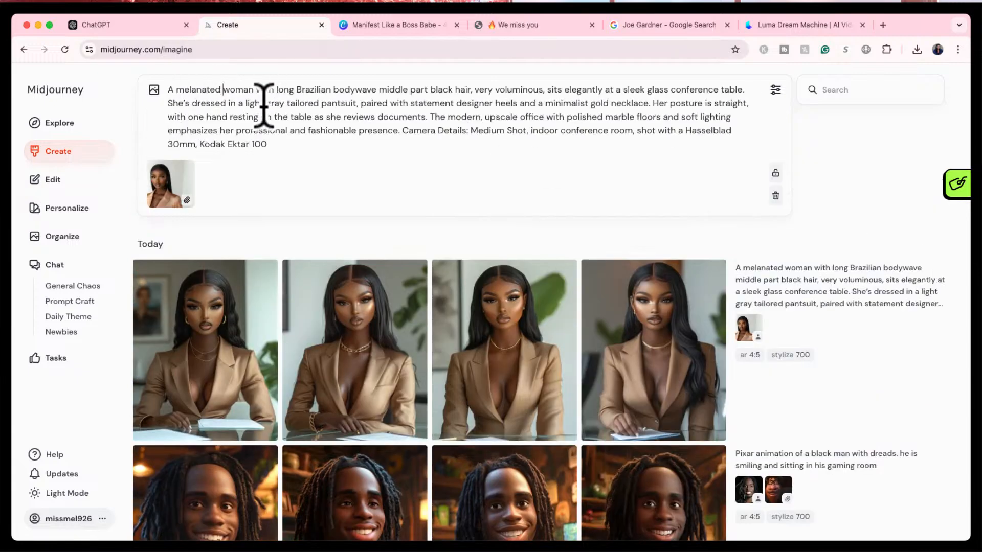
text(mature)
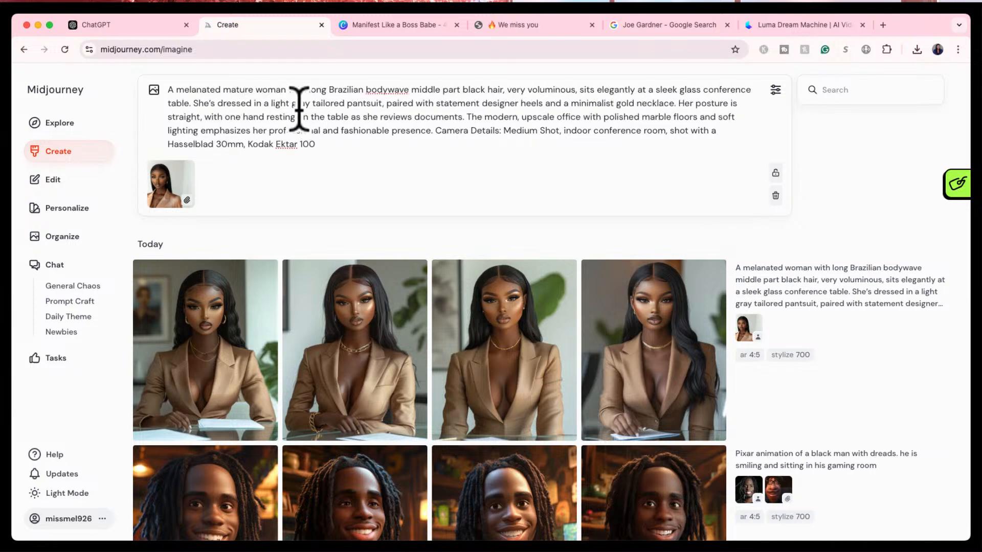
- Add "in her 60s" after "woman" in the conference-table prompt and generate the images
click(289, 90)
text(in her 60s)
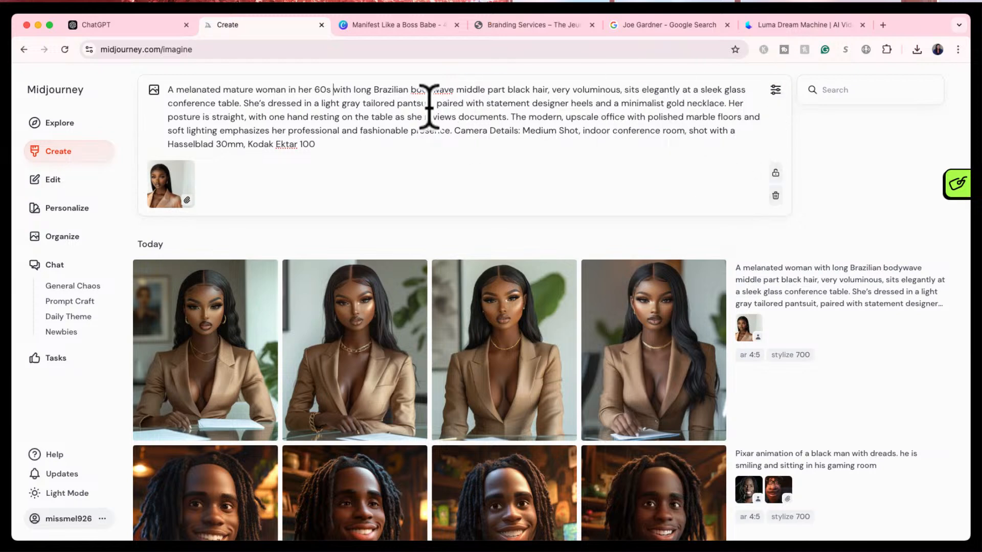
key(Return)
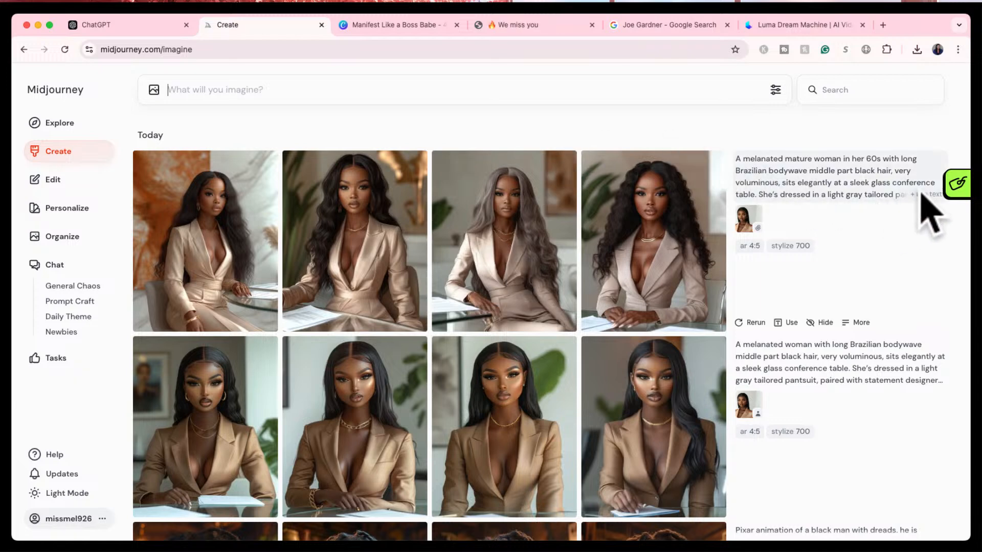
- Reuse the text of the "in her 60s" prompt without the reference image and generate a new set
click(922, 195)
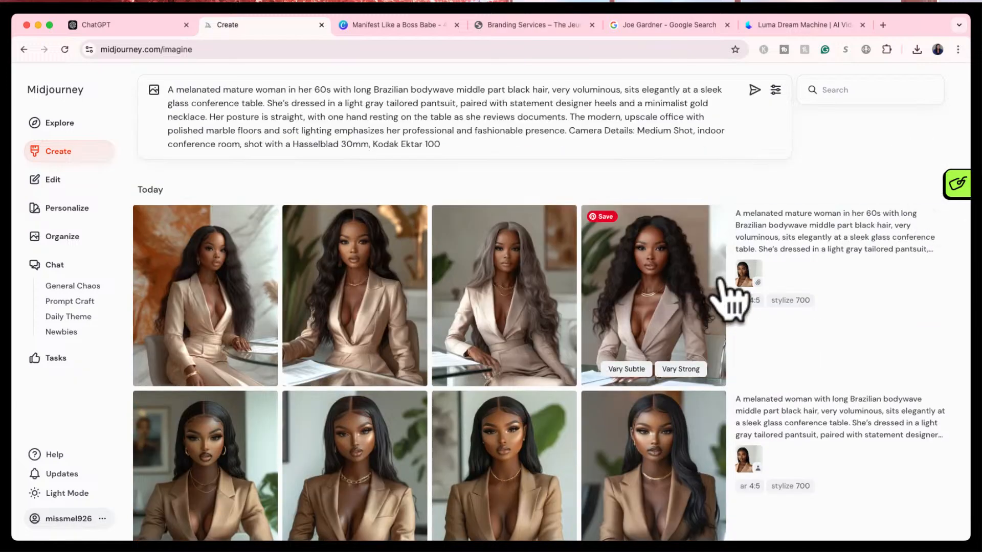
drag(718, 280, 741, 125)
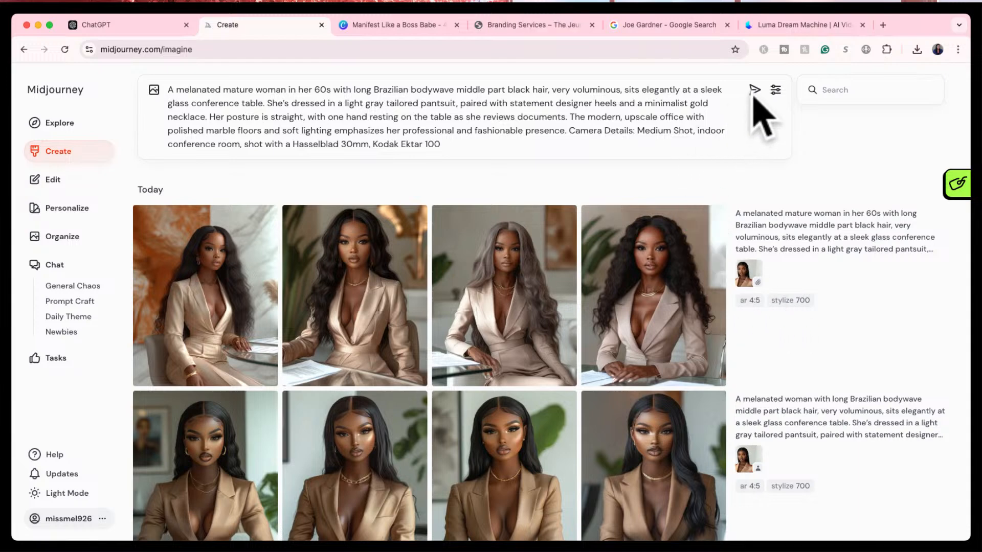
click(754, 90)
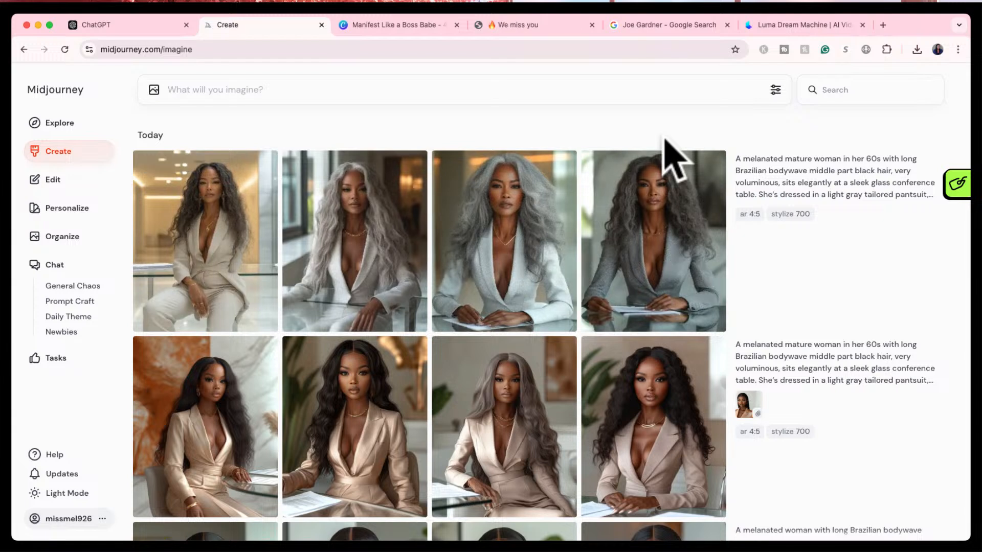
- Open the newest set's second portrait in the large view and move on to the third, with voluminous gray hair
mouse_move(846, 204)
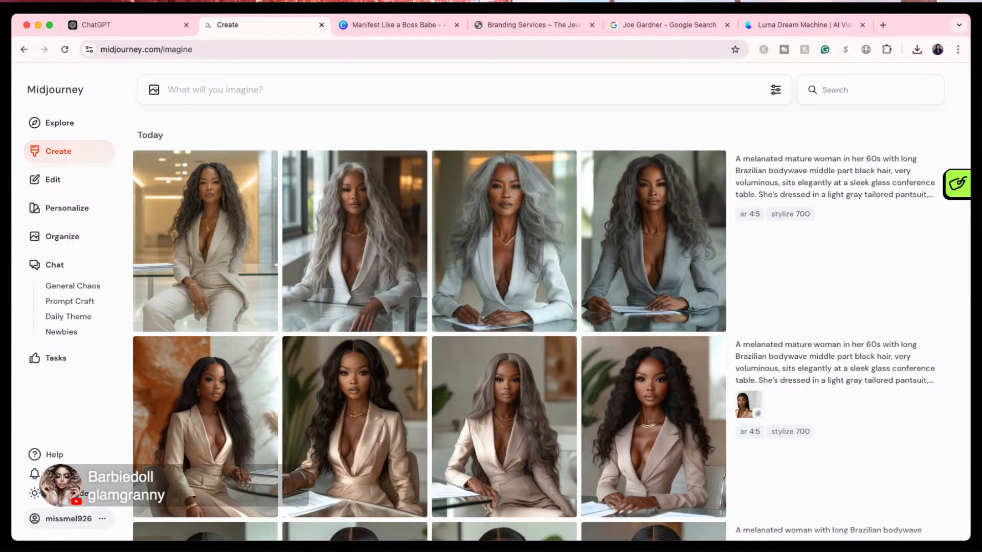
mouse_move(480, 235)
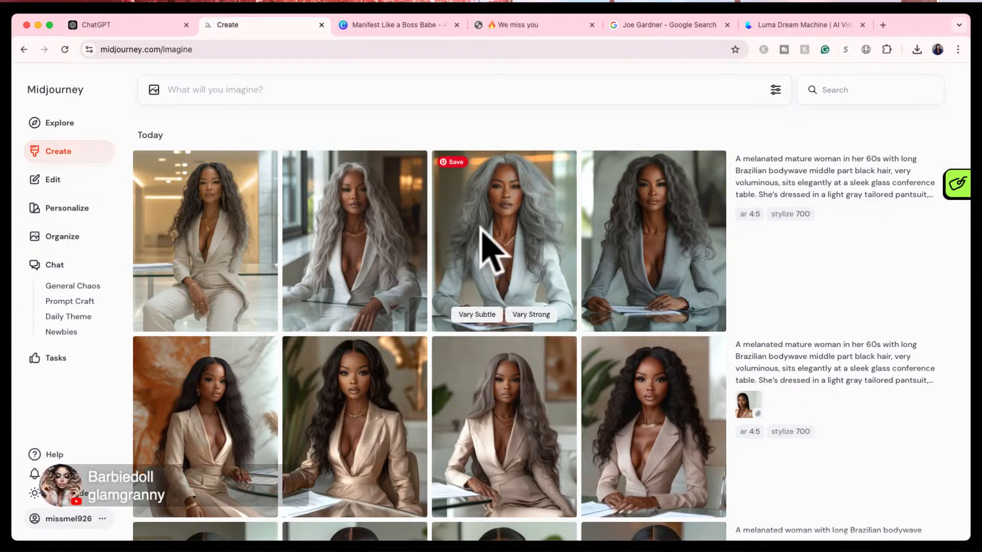
click(377, 222)
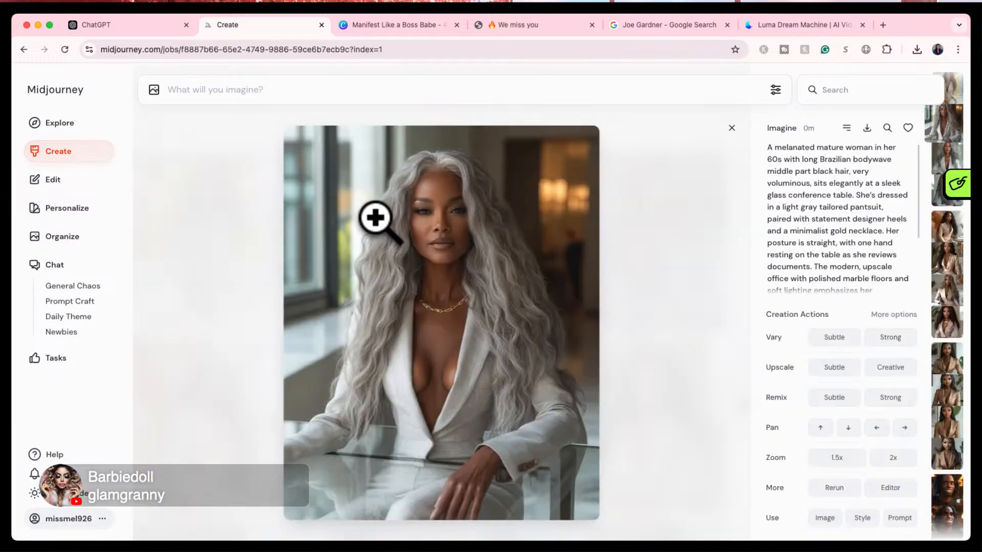
key(Right)
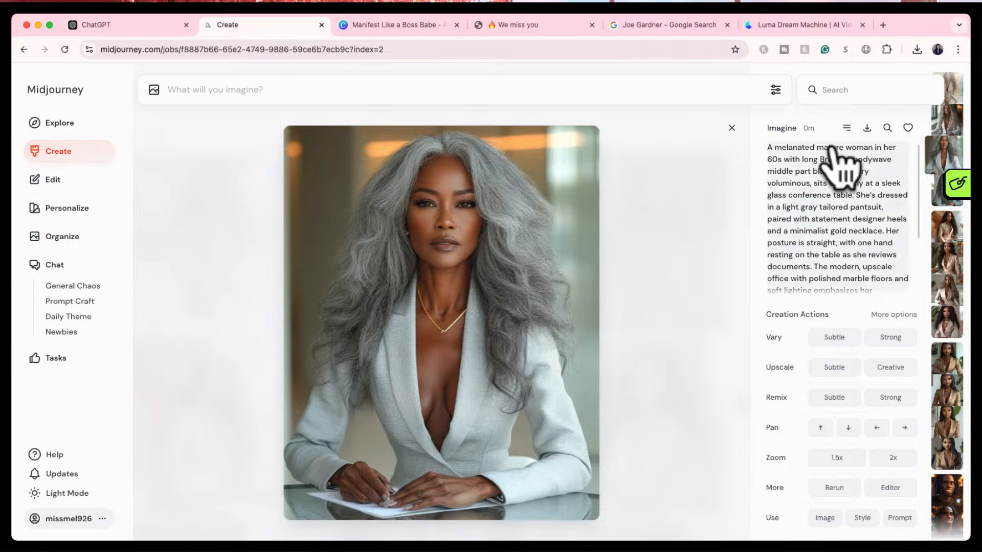
- Switch to the "Manifest Like a Boss Babe" design in Canva, add a second page and place the gray-haired woman's portrait on it
click(418, 27)
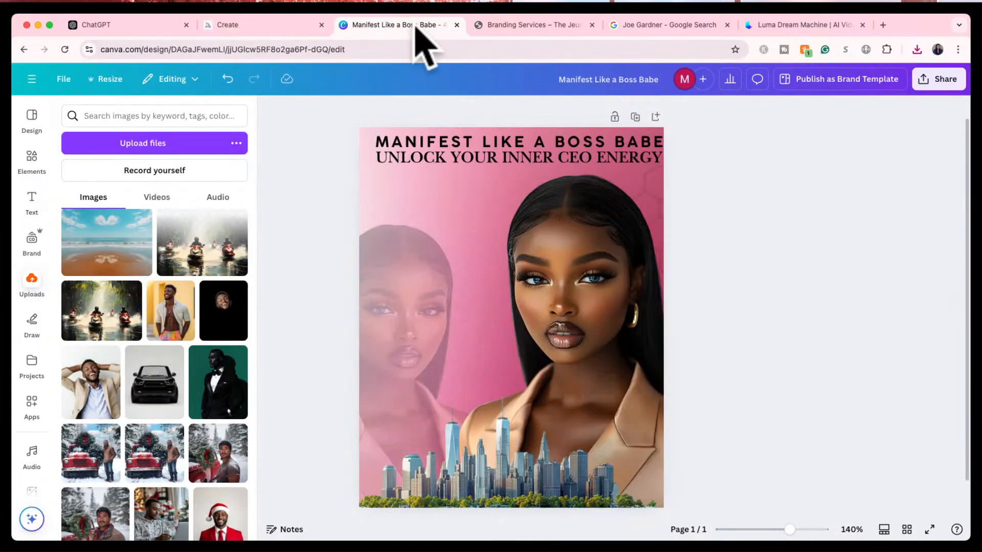
scroll(500, 449, down, 2)
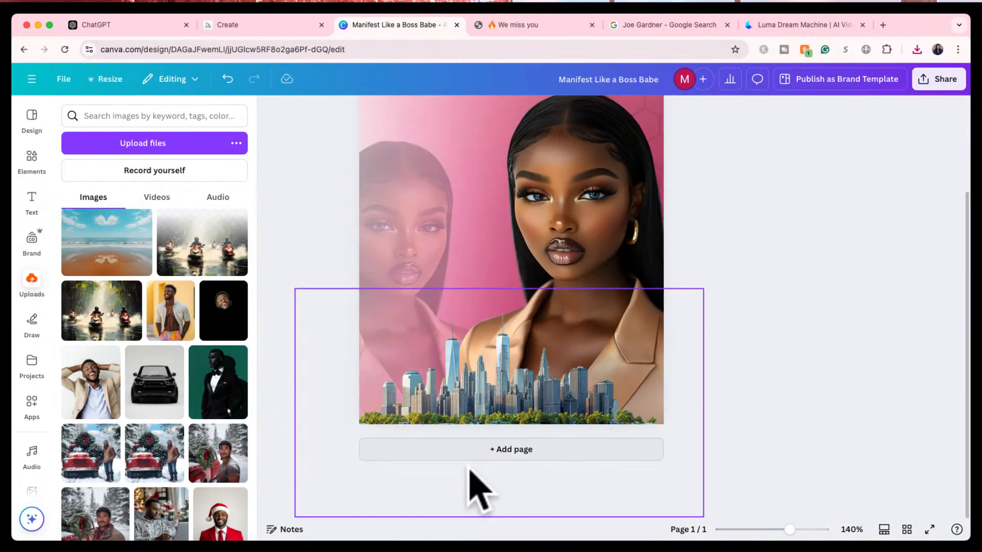
click(625, 502)
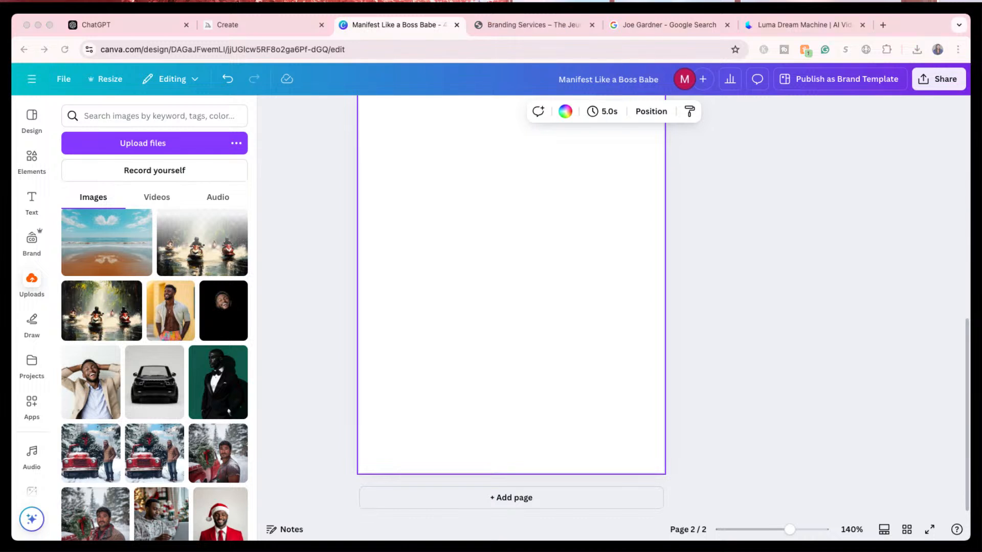
drag(974, 327, 631, 339)
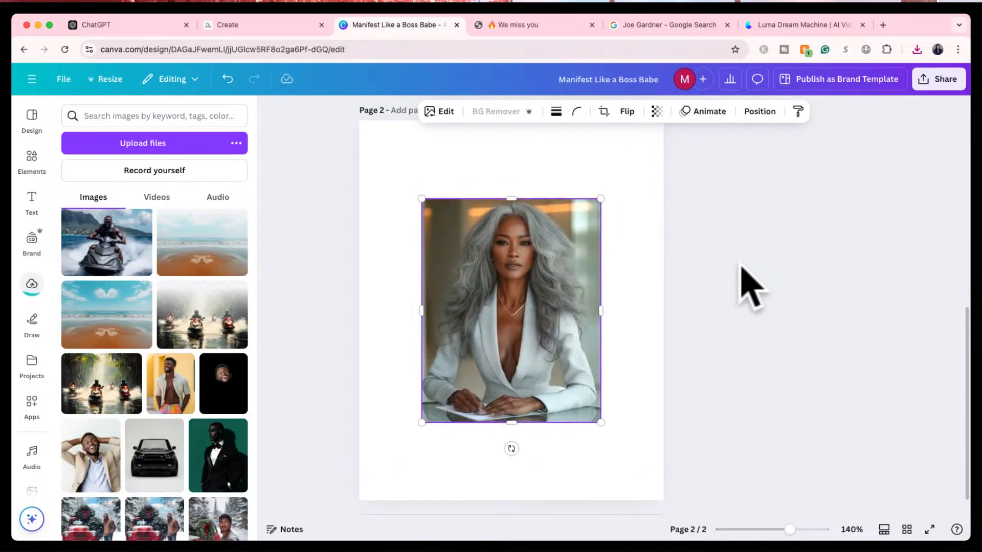
- Align the portrait with the upper-left corner of page 2 and enlarge it to cover the whole page
scroll(743, 285, up, 2)
drag(493, 401, 425, 314)
scroll(557, 368, down, 2)
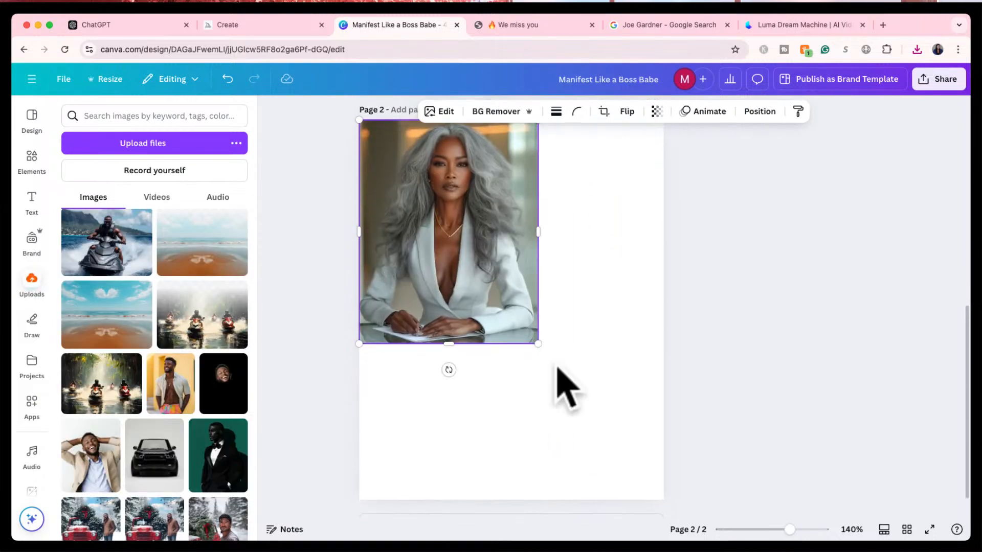
drag(538, 342, 683, 489)
click(698, 353)
scroll(707, 305, up, 1)
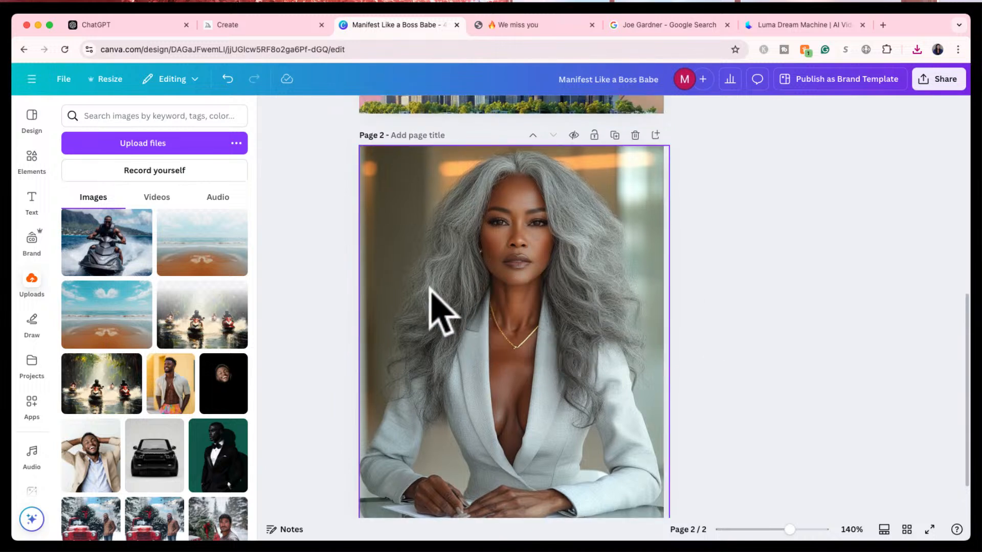
- Open the Image Upscaler app and upscale the gray-haired woman's portrait on page 2
scroll(31, 481, down, 5)
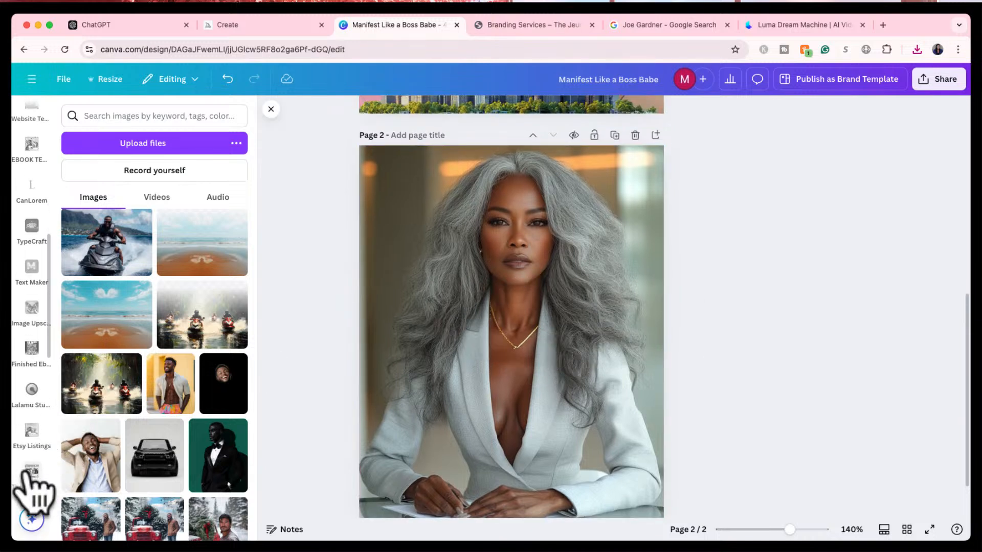
scroll(25, 478, up, 5)
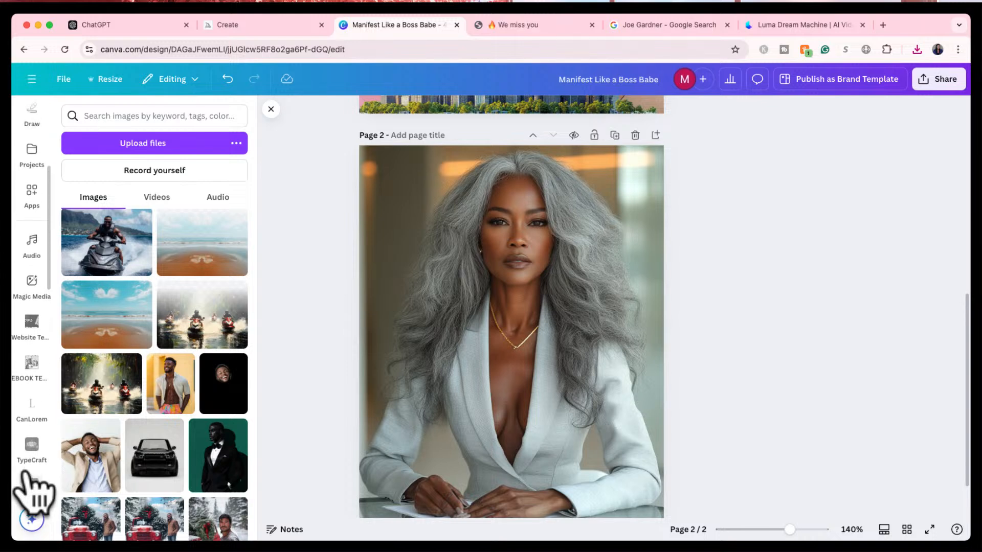
scroll(26, 483, down, 3)
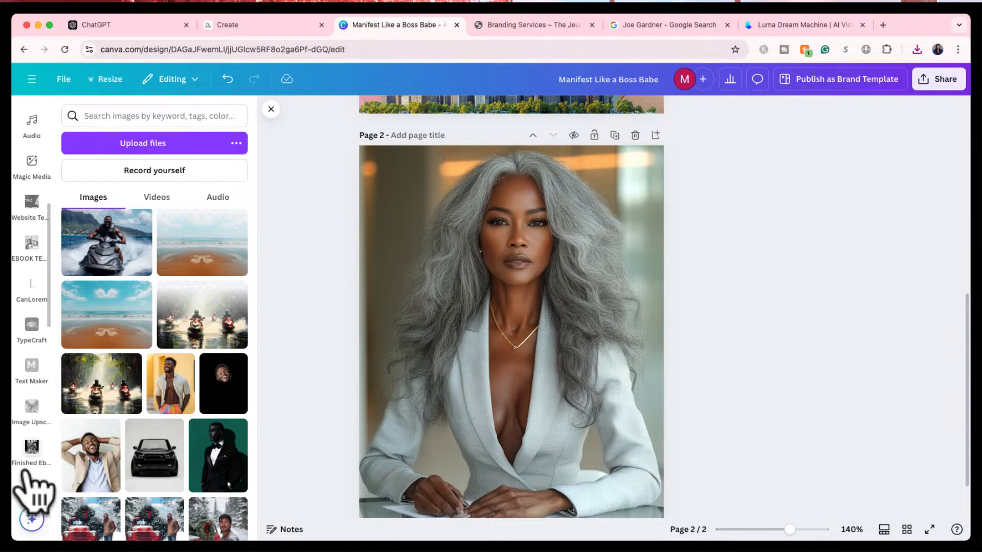
scroll(28, 478, down, 2)
click(30, 363)
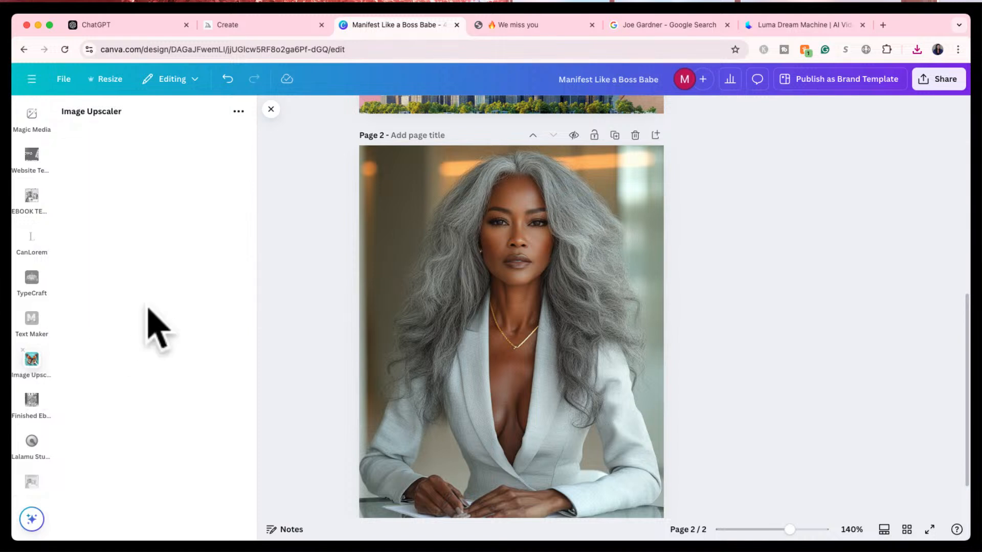
click(146, 384)
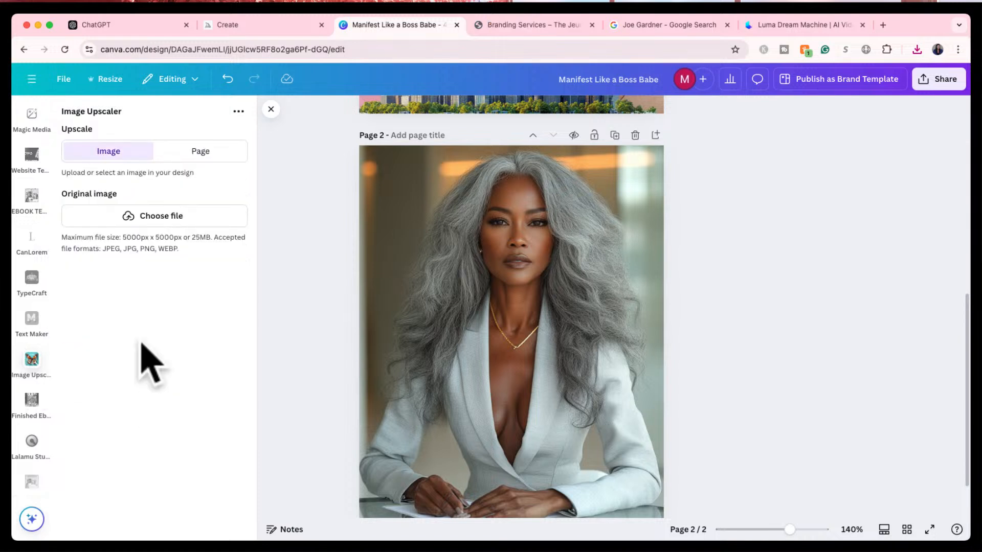
click(448, 240)
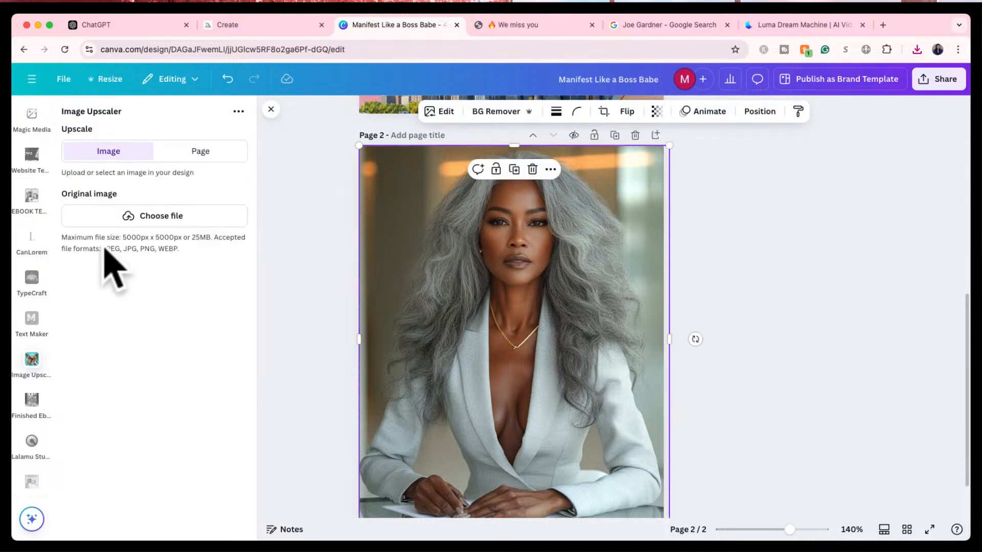
click(109, 449)
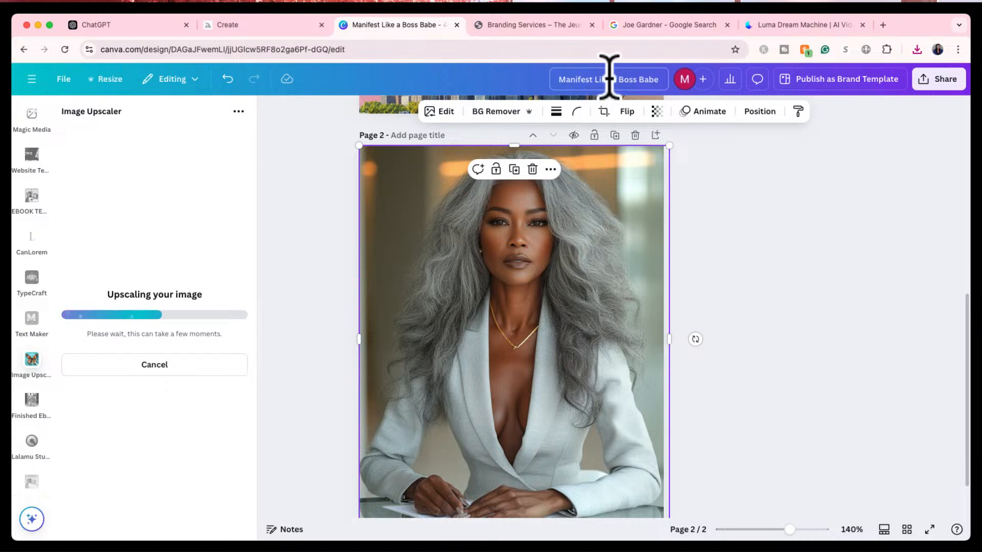
- Switch to the "Joe Gardner" search tab and load Pinterest in it
click(646, 26)
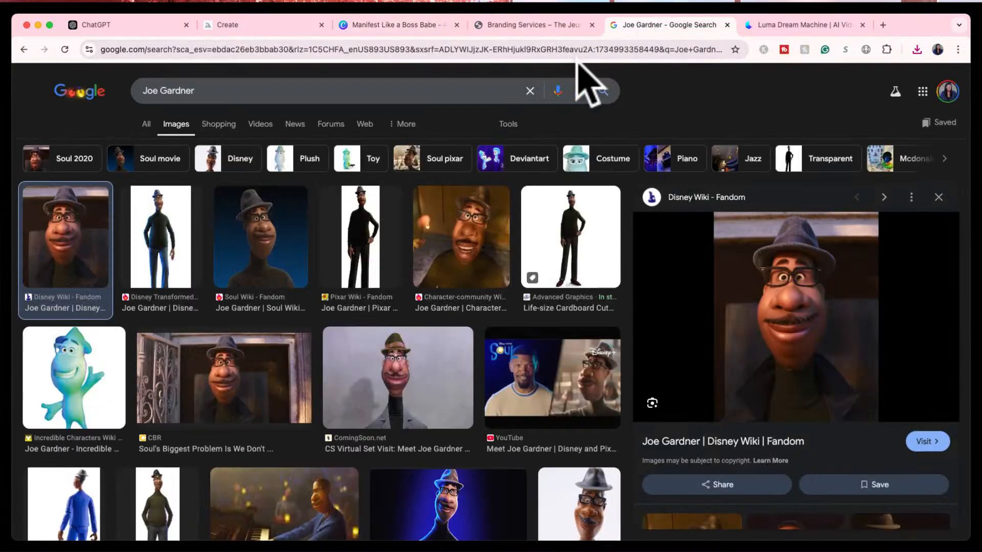
click(560, 50)
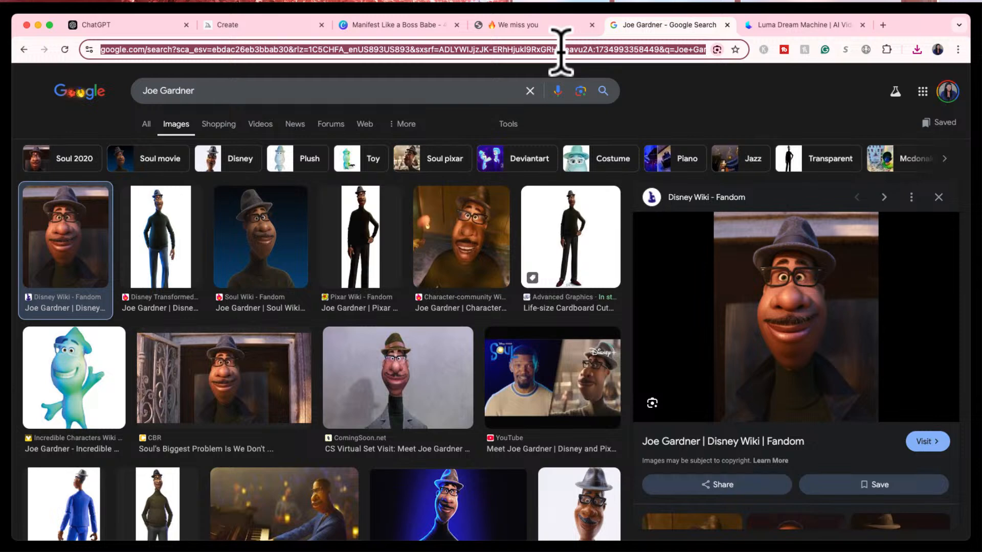
text(pint)
key(Return)
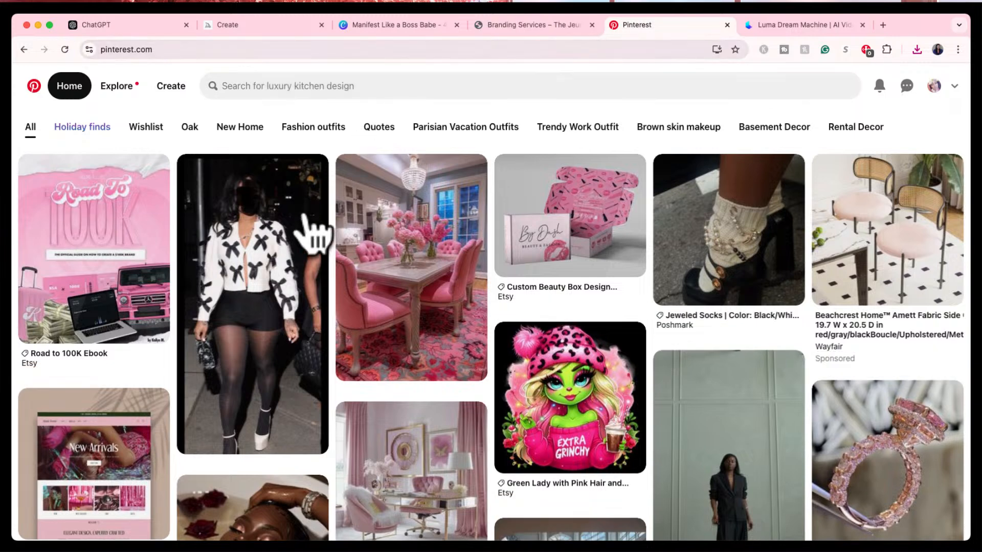
- Open the "Road to 100K Ebook" pin from the Pinterest home feed and duplicate its browser tab
mouse_move(306, 268)
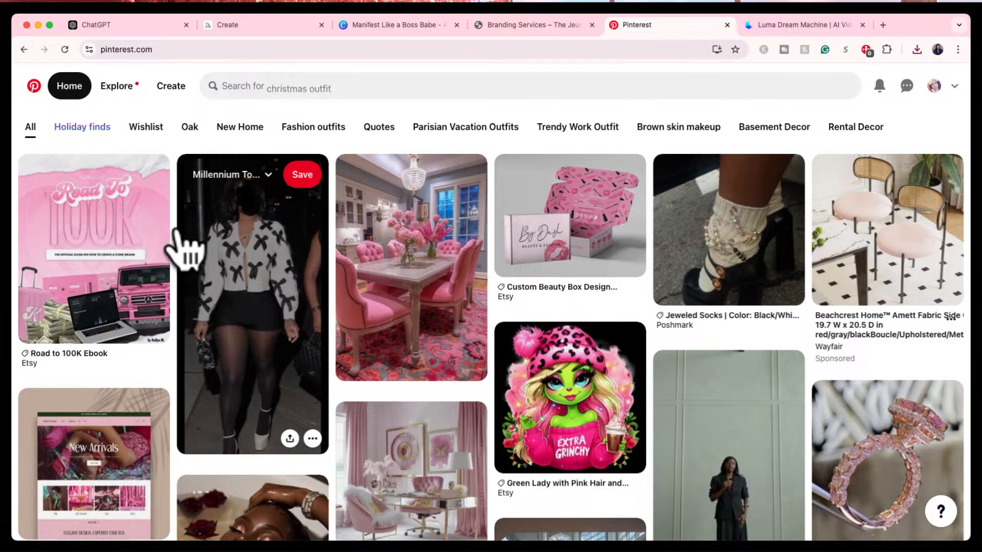
mouse_move(98, 219)
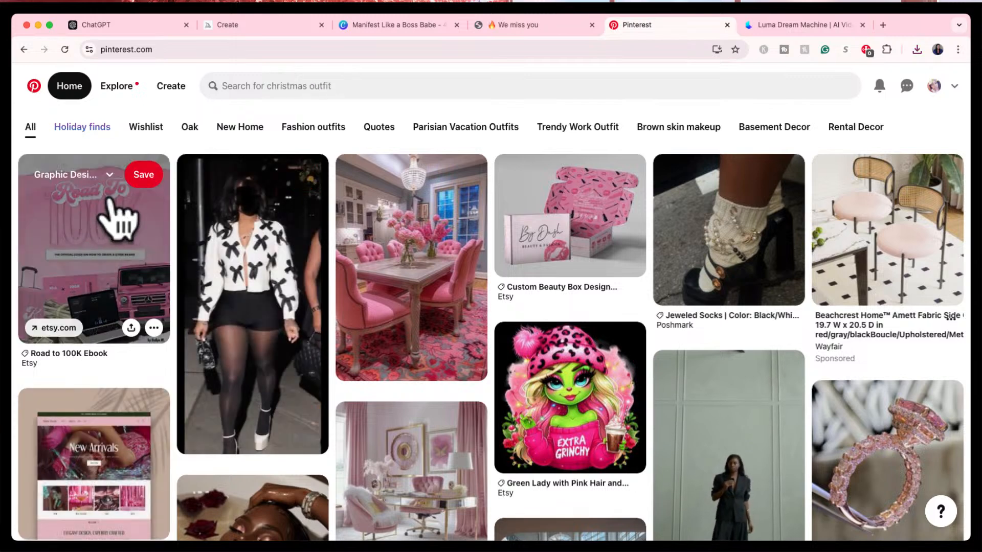
click(100, 238)
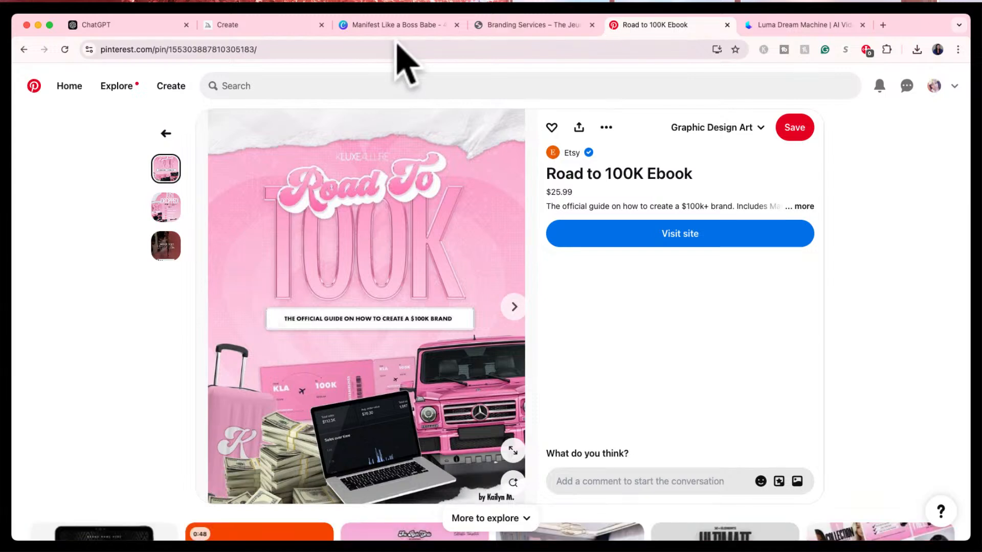
right_click(674, 29)
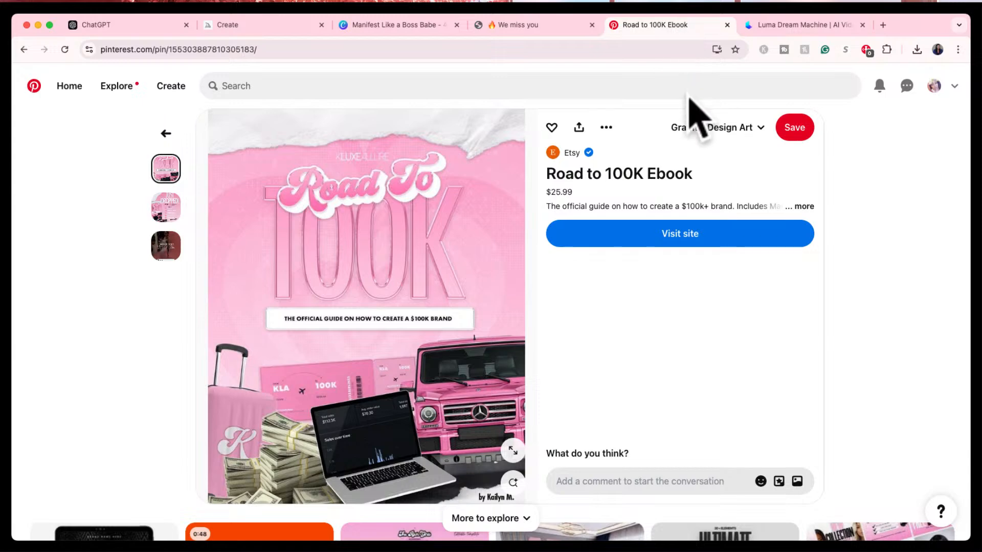
click(687, 106)
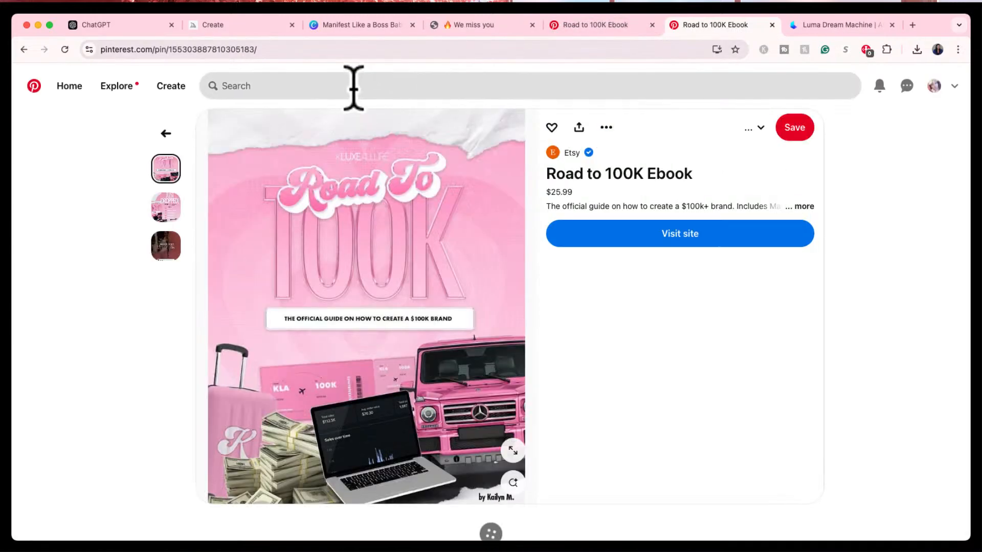
- Search Pinterest for "cute ebook" and browse the results for ebook cover designs
click(353, 87)
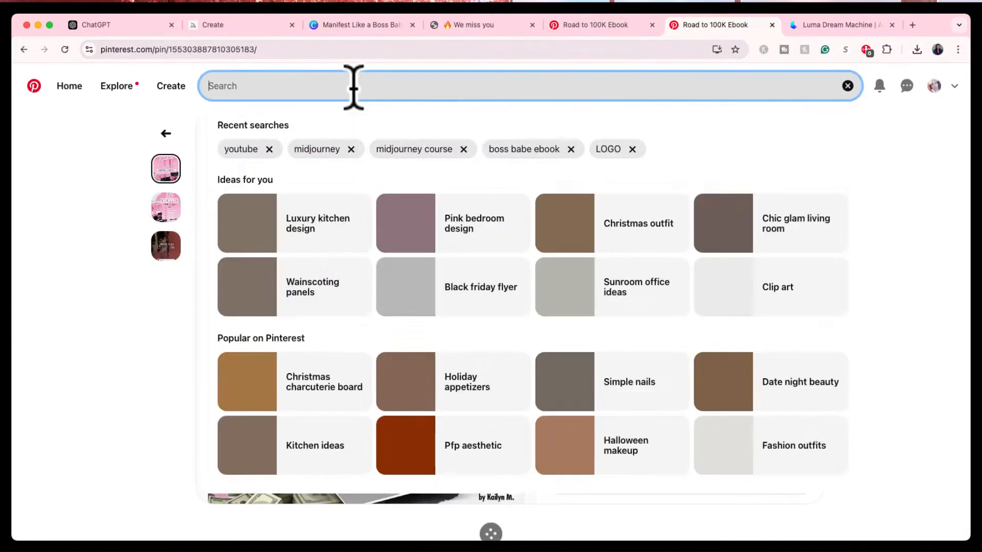
text(cute ebook)
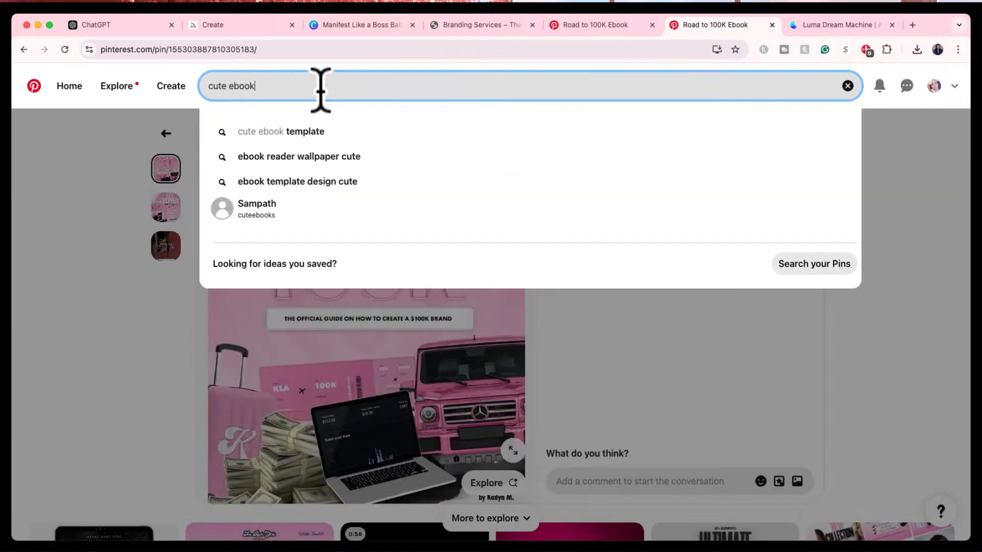
key(Return)
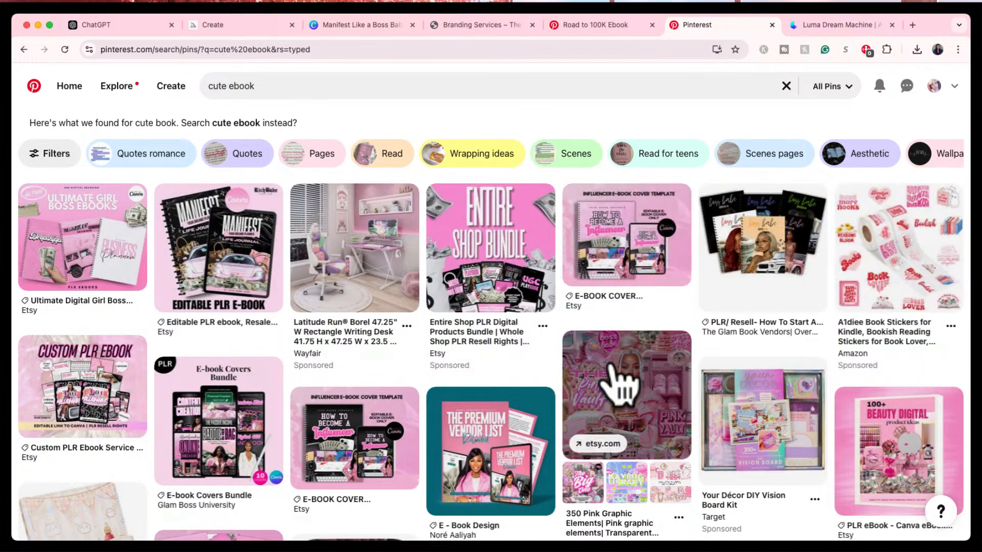
scroll(752, 307, down, 7)
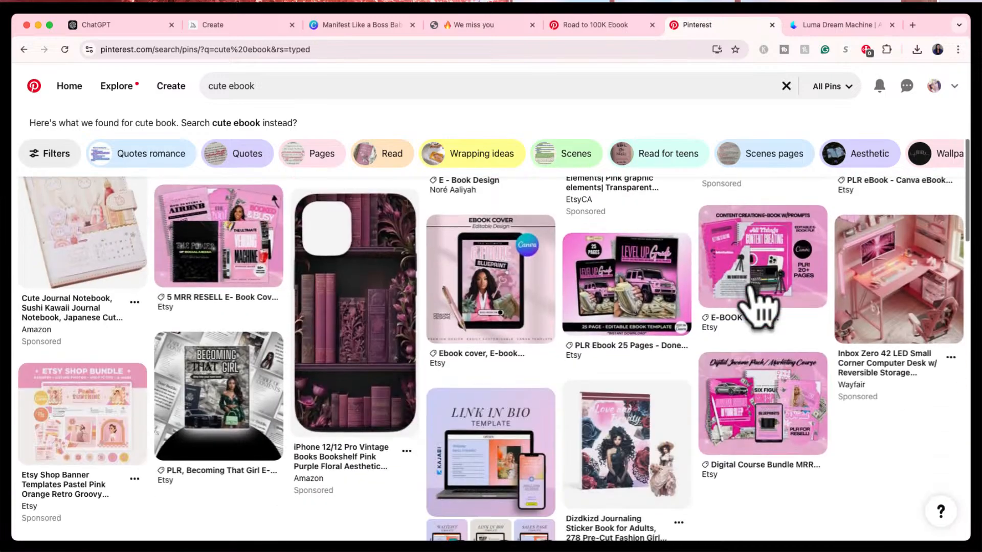
scroll(762, 312, down, 7)
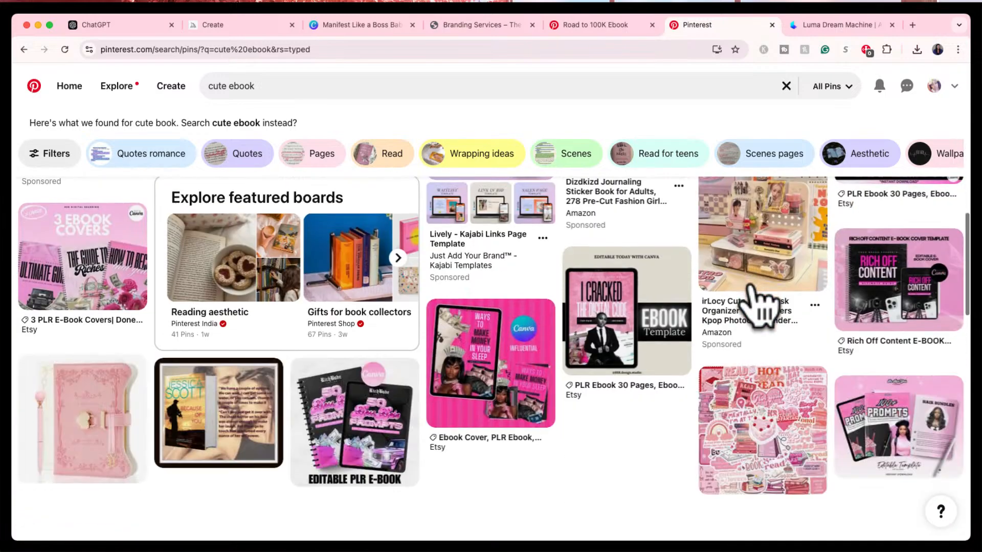
scroll(759, 304, down, 2)
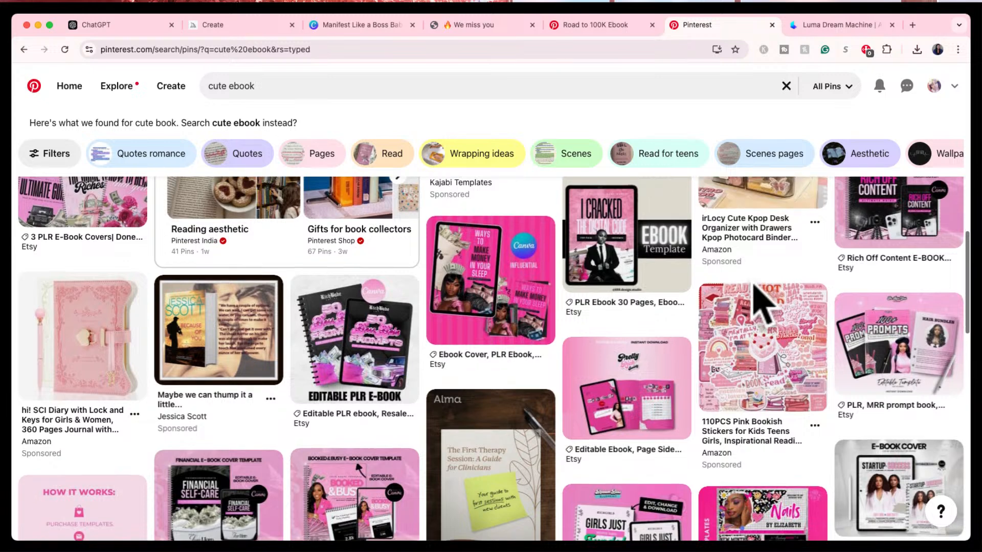
scroll(762, 302, down, 1)
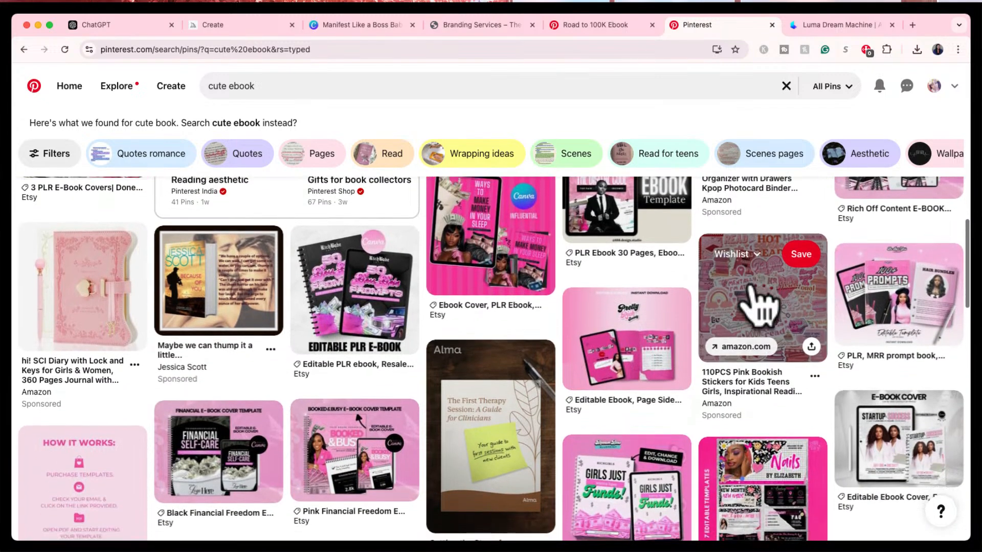
scroll(762, 307, down, 2)
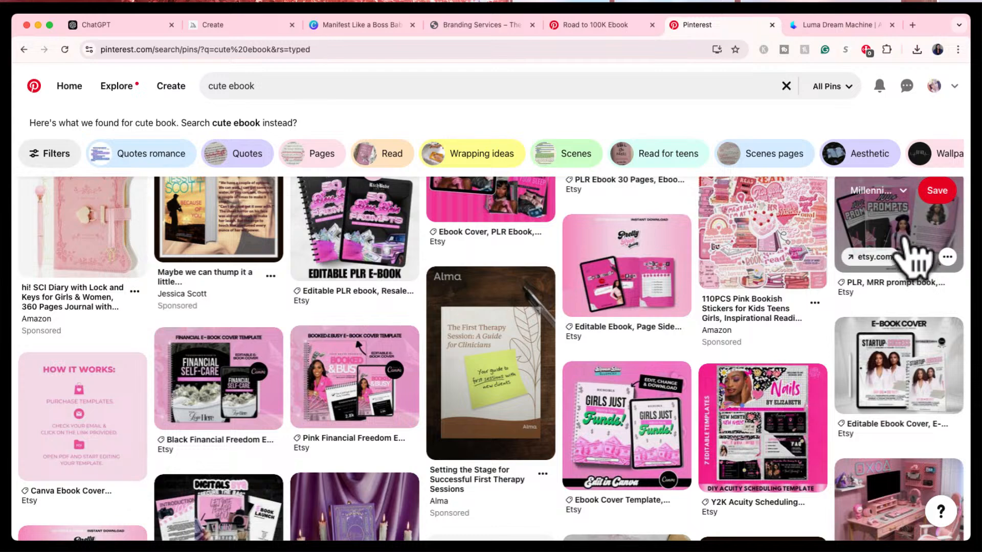
- Open the "PLR, MRR prompt book" pin, enlarge its image, and move its browser tab beside the Canva tab
click(909, 245)
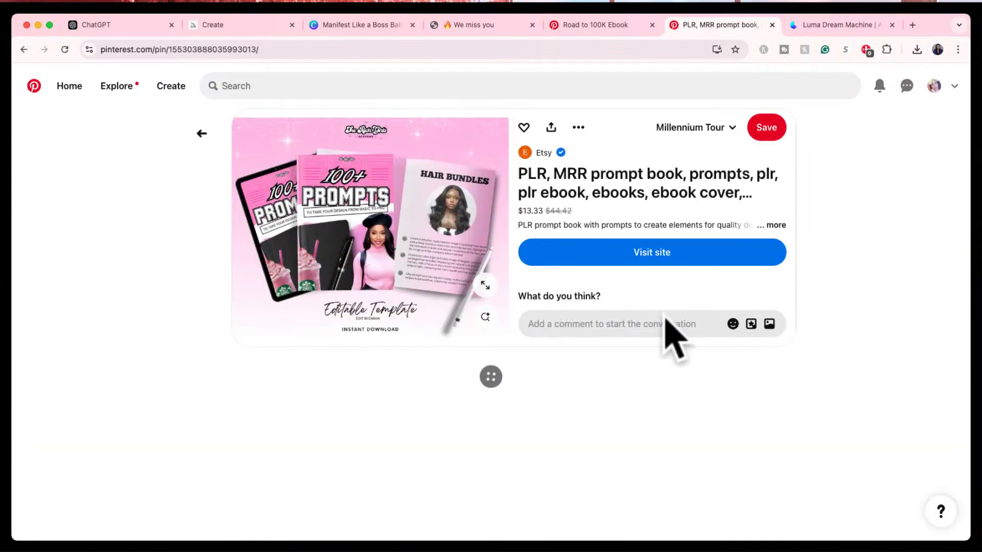
click(492, 309)
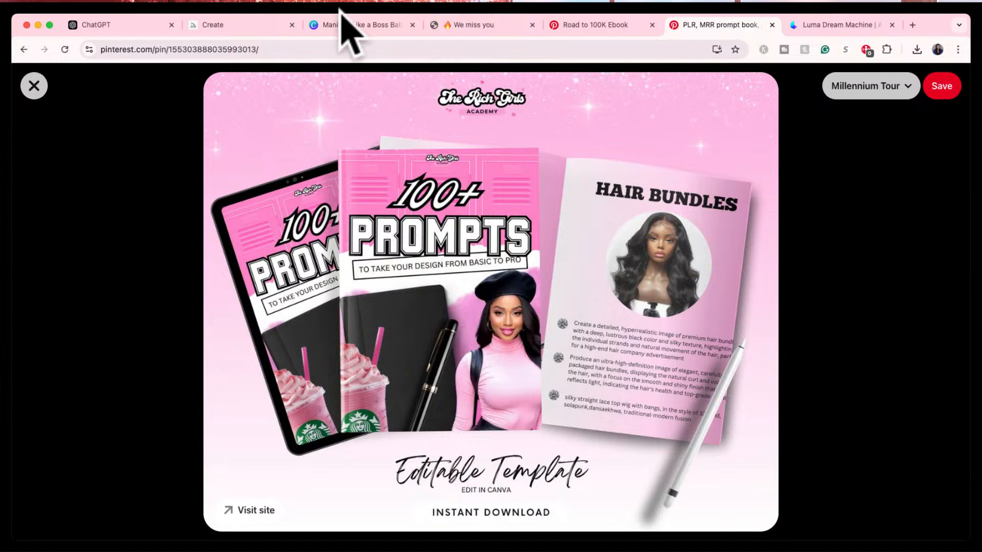
click(366, 24)
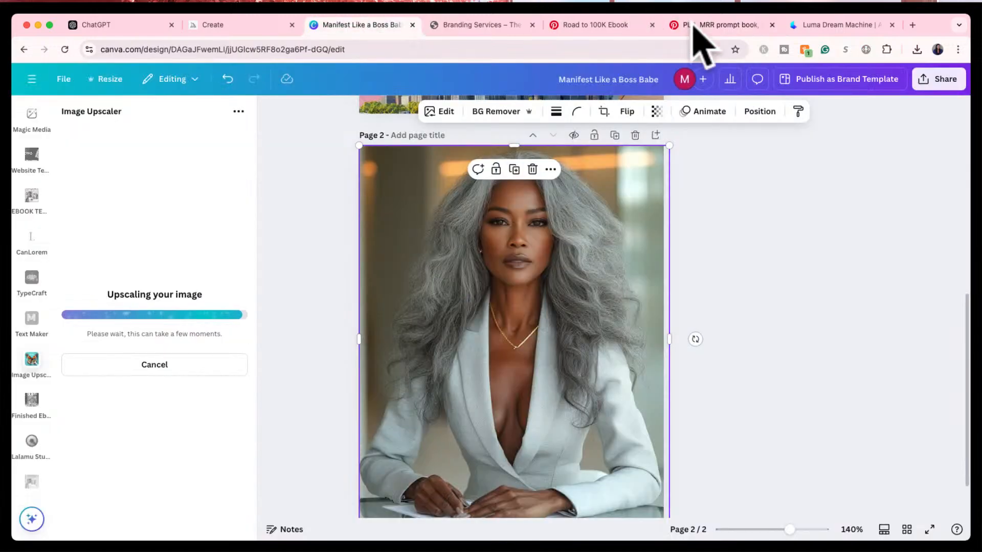
drag(701, 24, 434, 42)
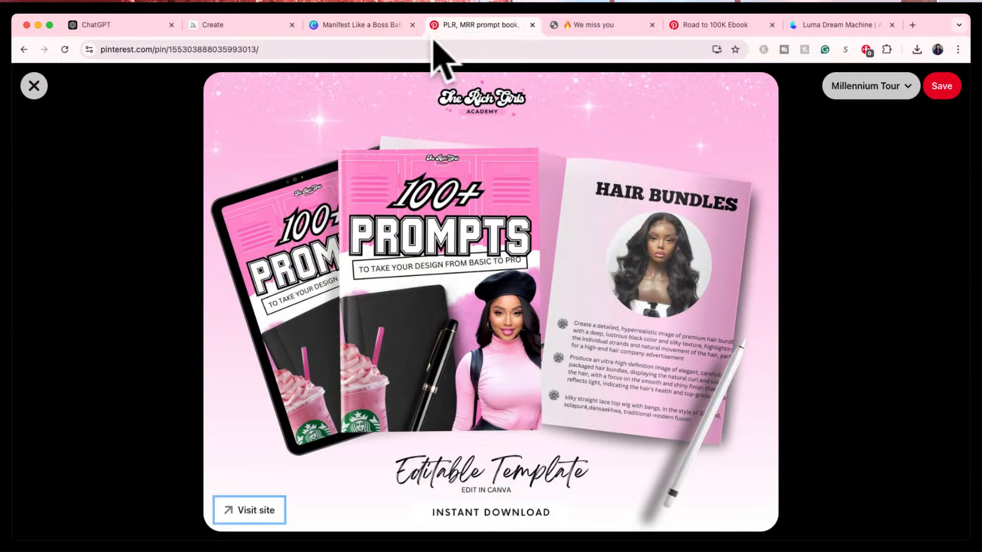
- Return to the Canva design and replace the portrait on page 2 with the upscaled image
click(378, 25)
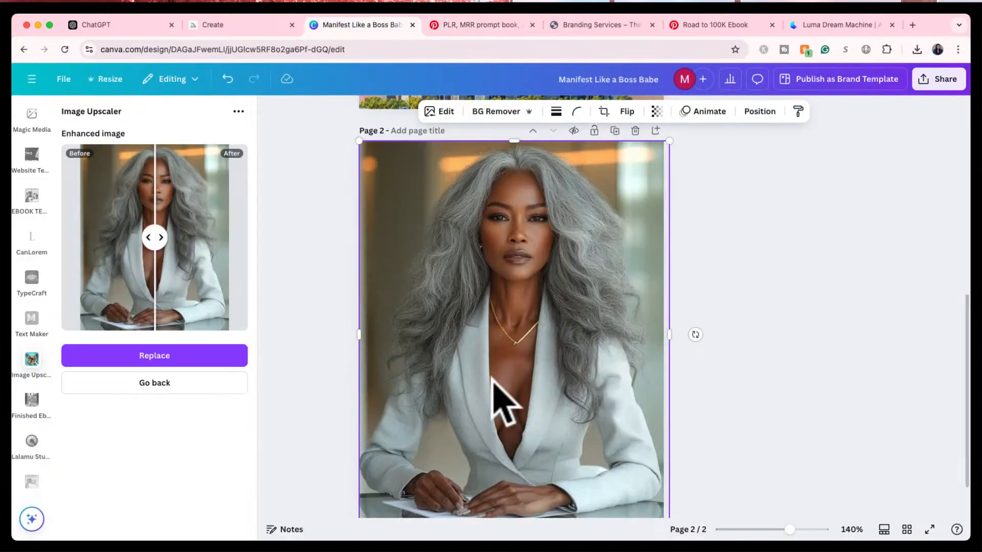
scroll(491, 379, down, 1)
scroll(492, 379, up, 2)
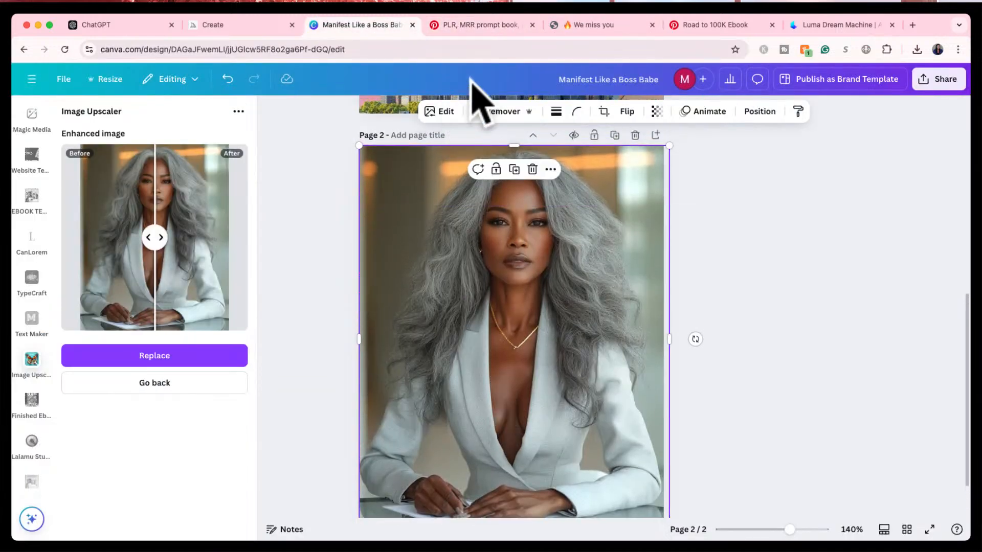
click(500, 26)
click(384, 29)
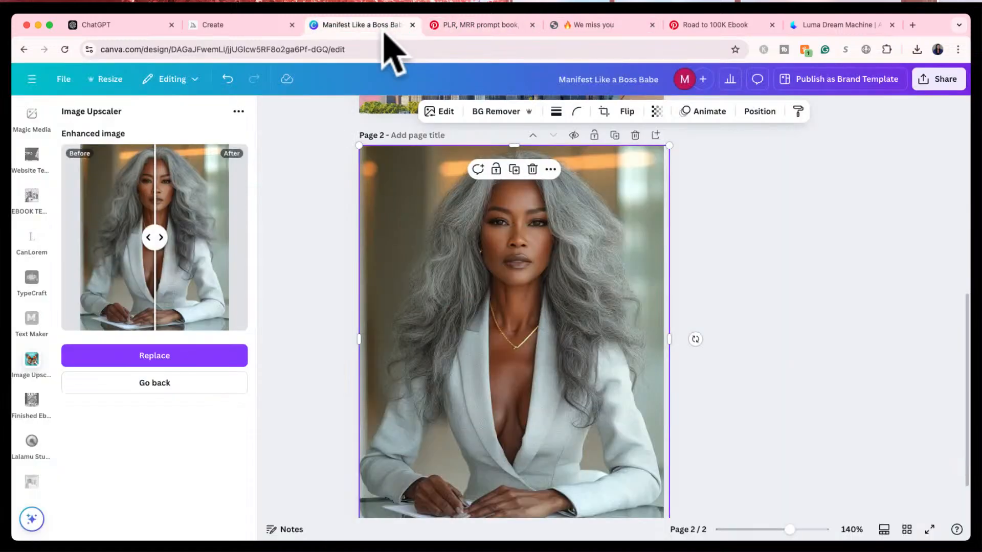
scroll(482, 373, down, 2)
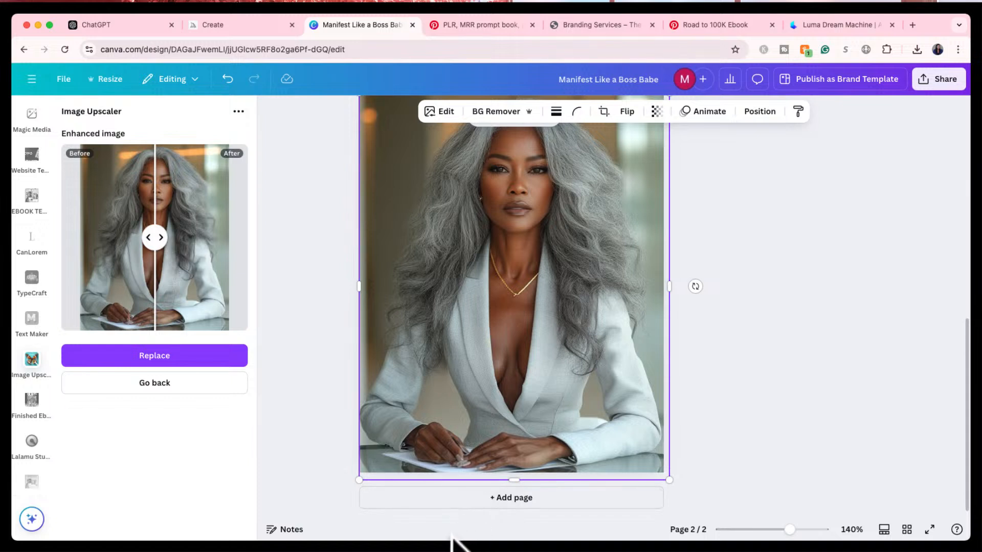
scroll(468, 409, up, 4)
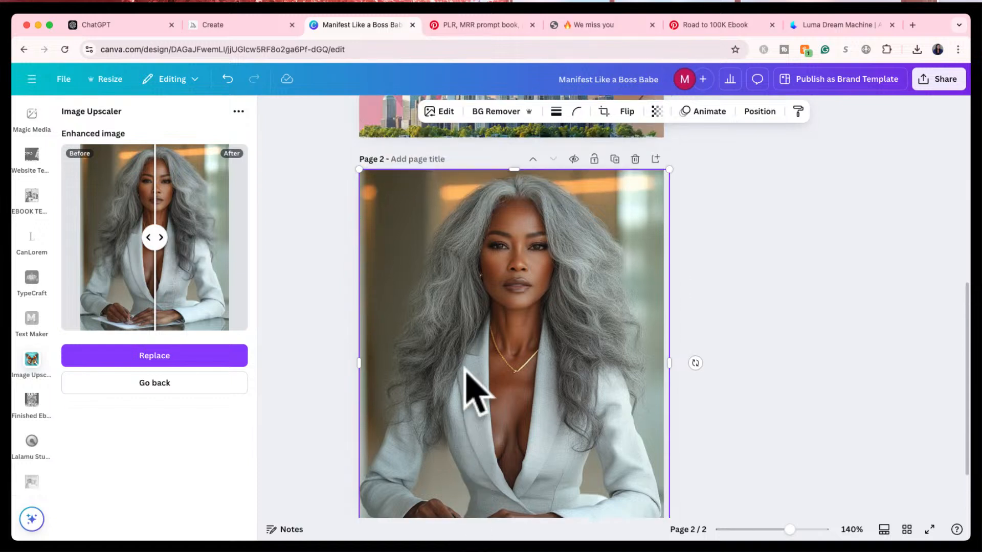
click(168, 354)
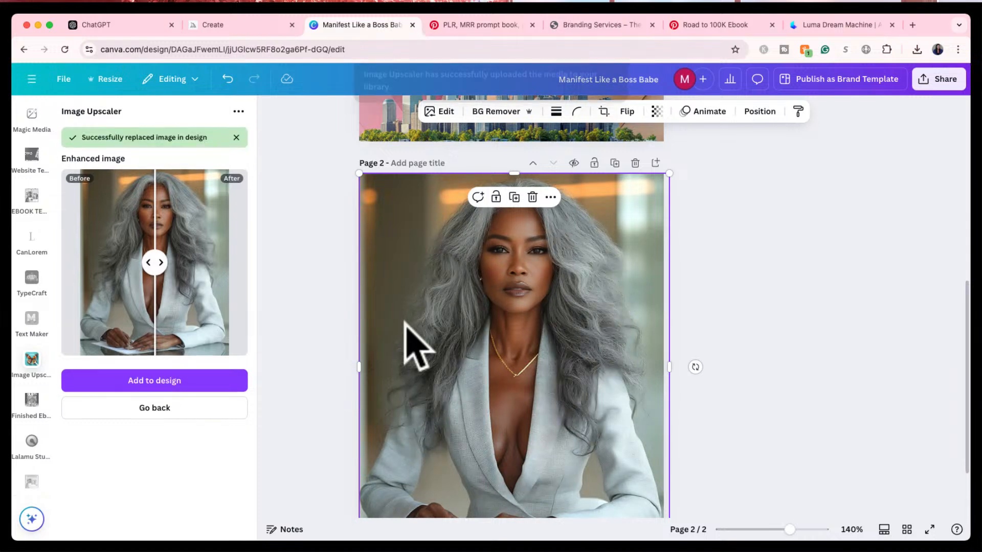
click(279, 364)
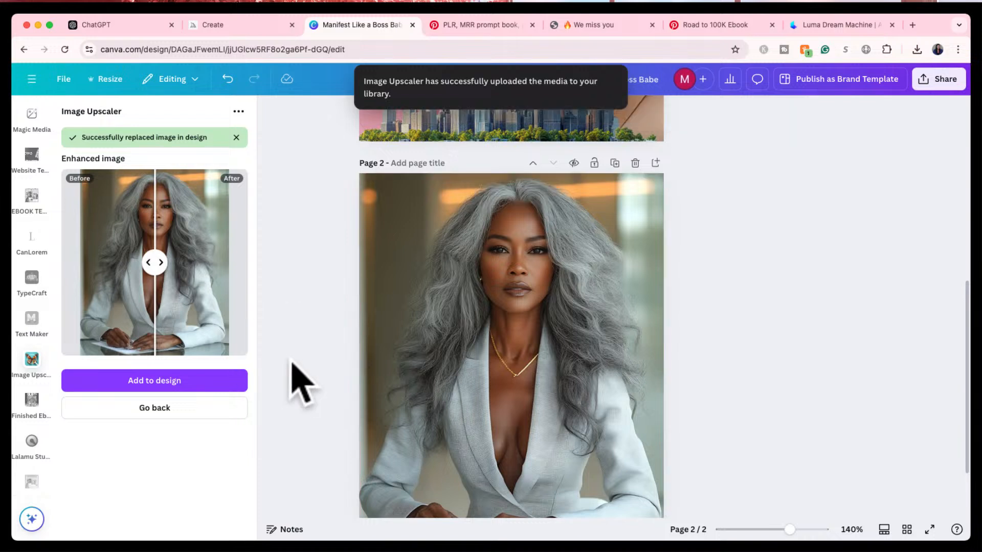
- Shrink the portrait to about a quarter of page 2's width and place it near the page's lower-left corner
click(611, 220)
drag(670, 175, 574, 533)
scroll(572, 396, down, 2)
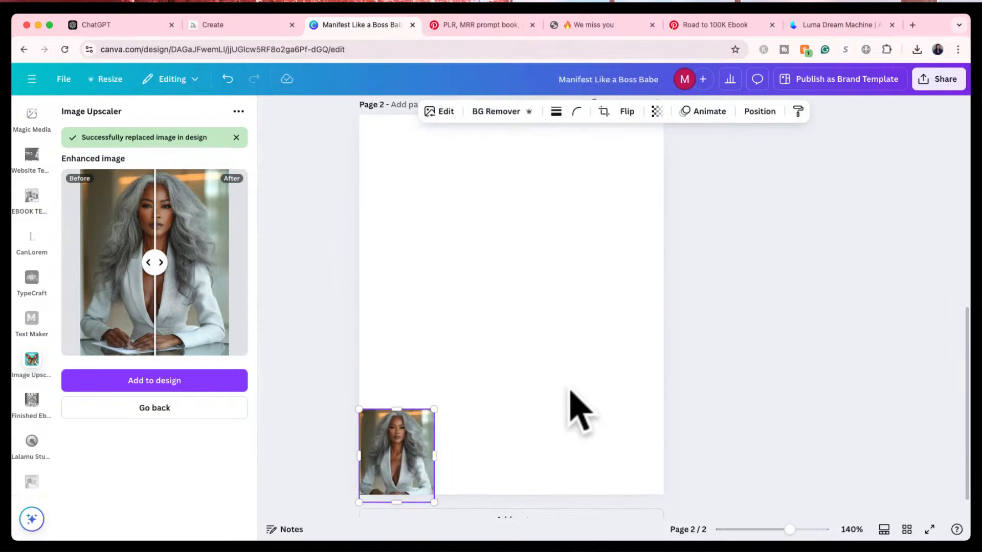
drag(406, 471, 430, 414)
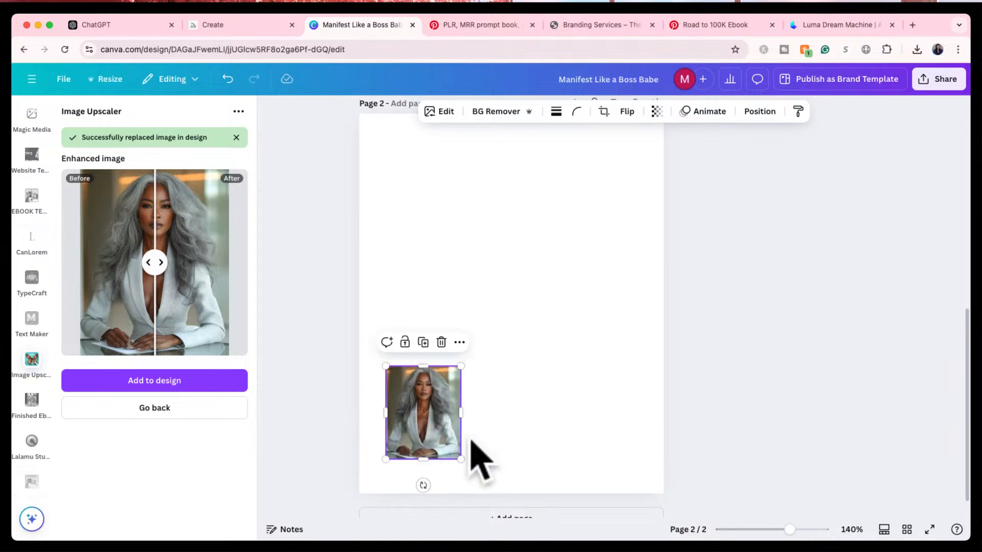
- Add a blank page 3 and move the small portrait from page 2 onto it
click(494, 500)
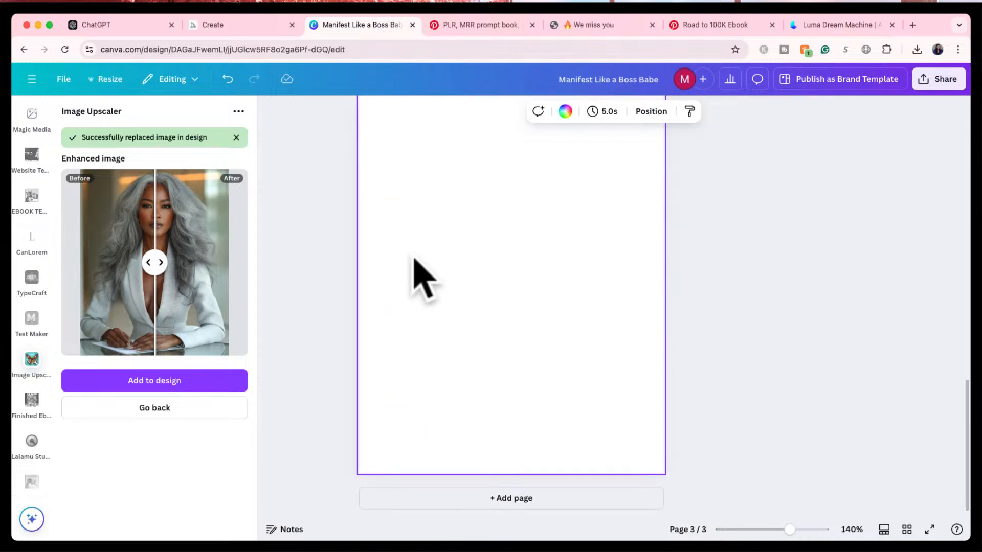
scroll(414, 266, up, 3)
drag(427, 121, 423, 382)
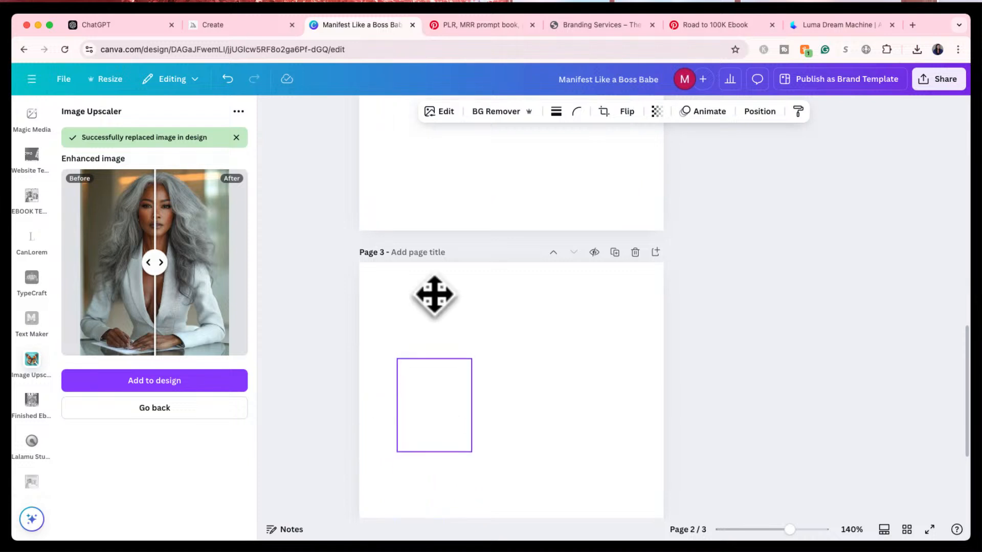
- Fill page 2's background with the default gray-to-white gradient
scroll(449, 424, up, 5)
click(467, 339)
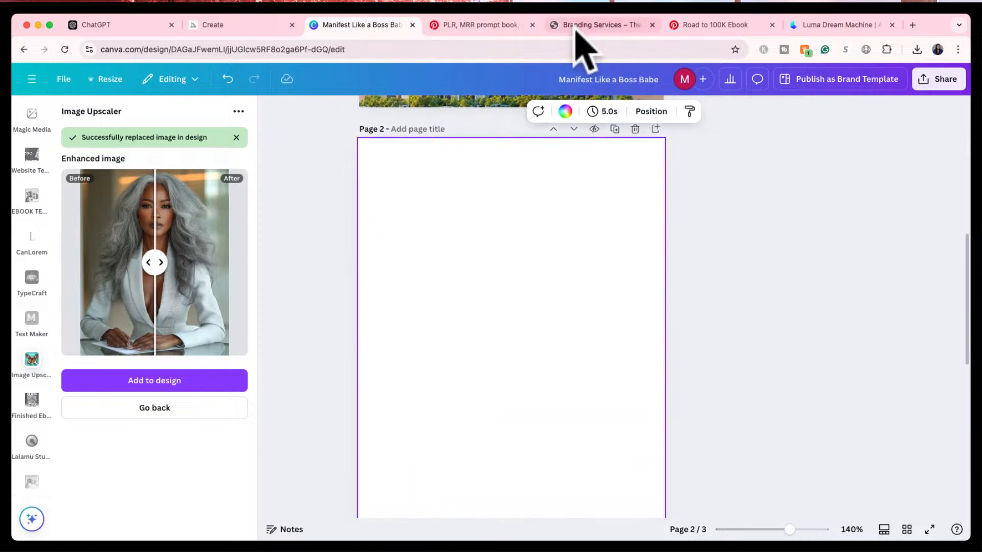
click(564, 111)
scroll(154, 511, down, 4)
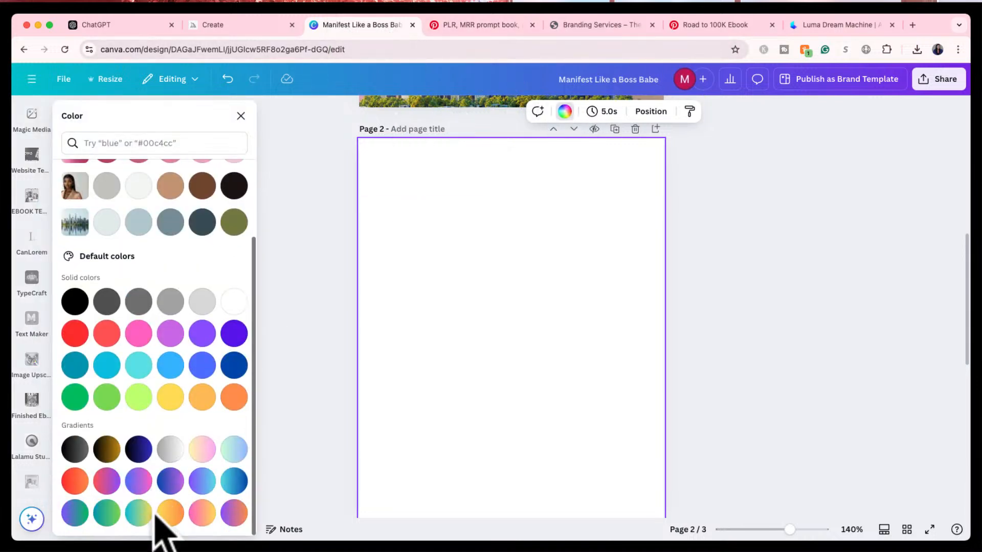
click(170, 450)
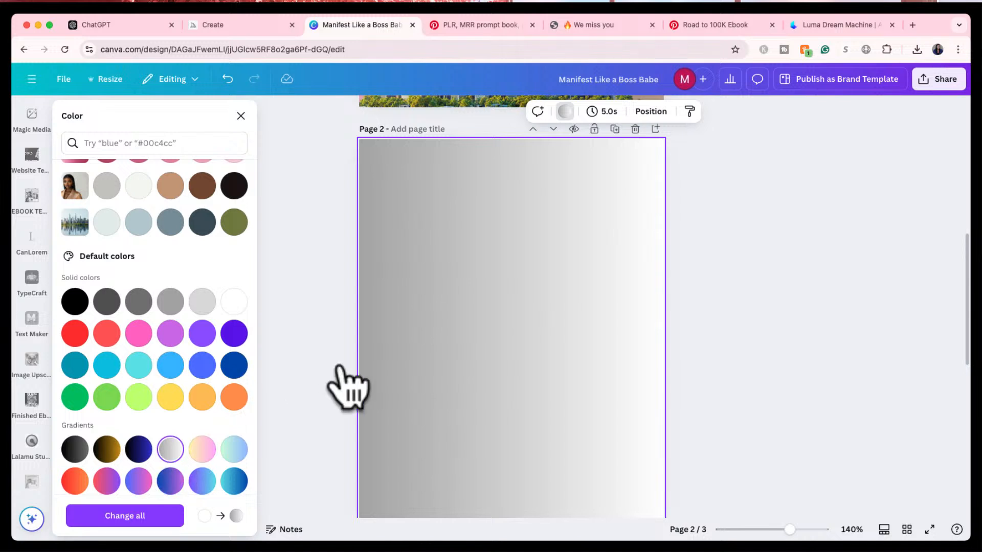
scroll(350, 384, down, 1)
scroll(306, 365, up, 1)
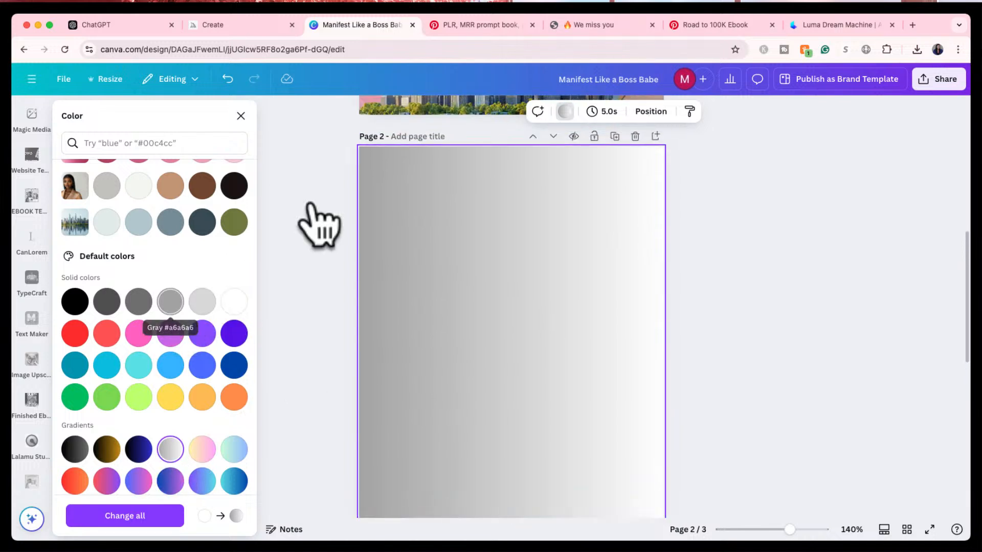
- Search Canva's elements for "grey background" and look through the photo, graphic and video results
scroll(46, 261, up, 5)
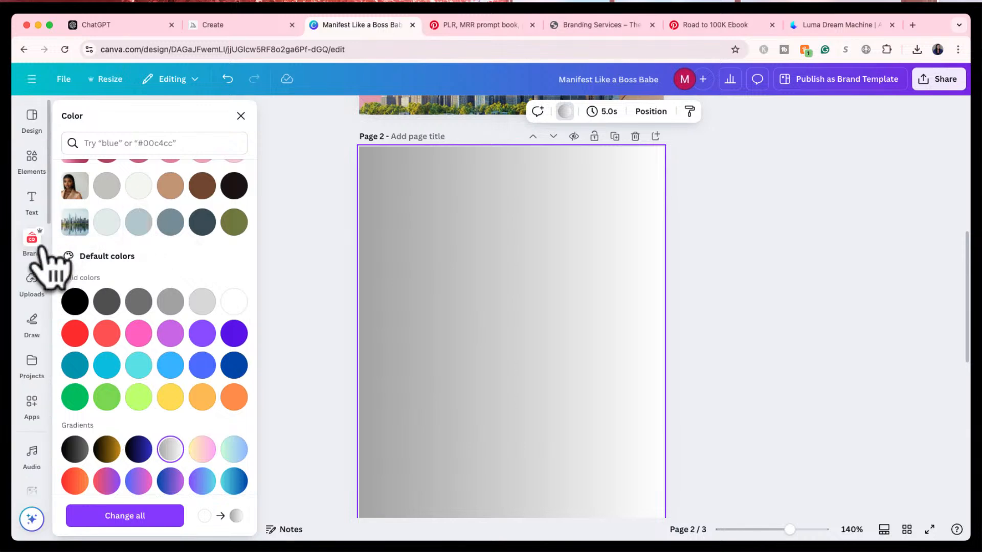
key(Escape)
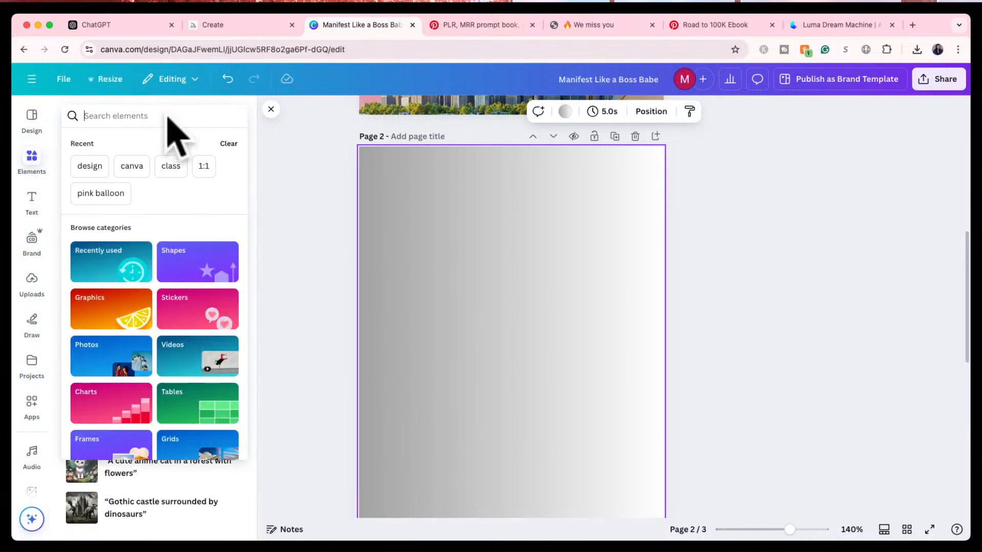
click(168, 116)
text(grey background)
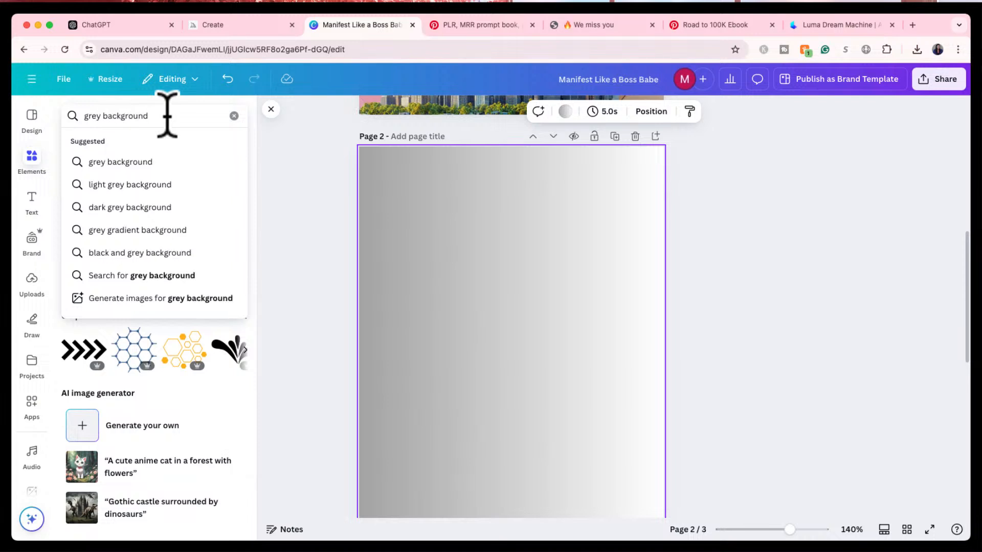
key(Return)
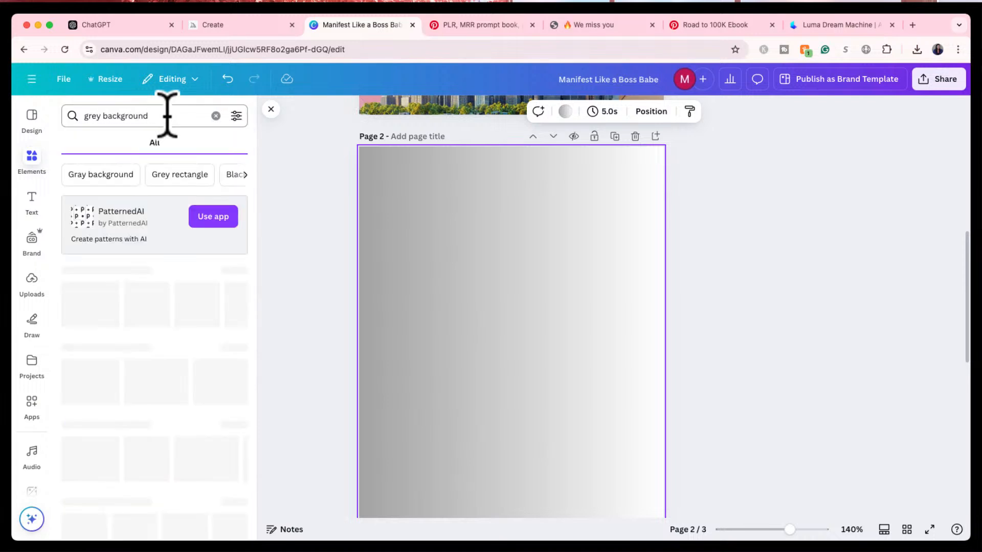
scroll(139, 391, down, 3)
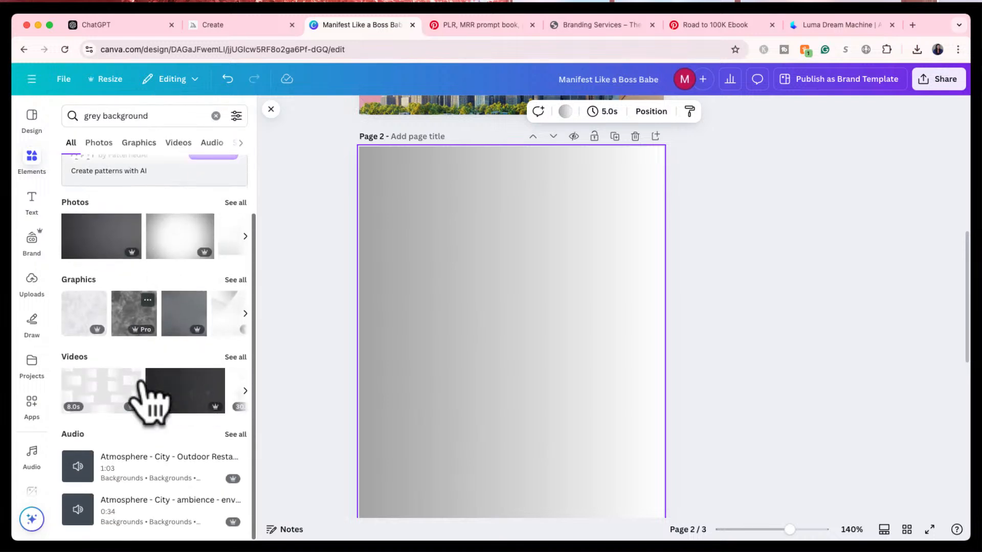
click(297, 381)
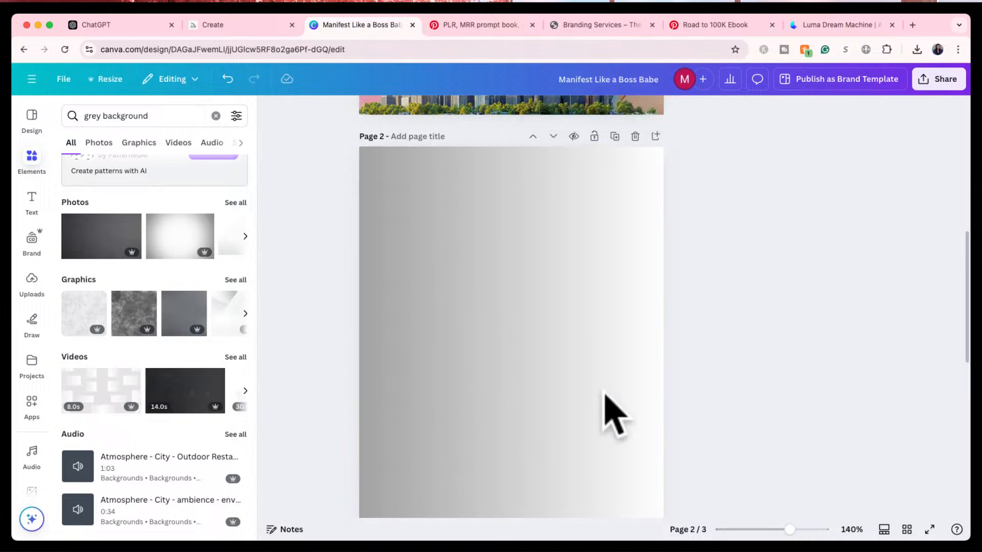
- Review the gradient on page 2 and switch to the Pinterest tab with the enlarged prompt book pin for reference
scroll(576, 427, down, 2)
click(537, 357)
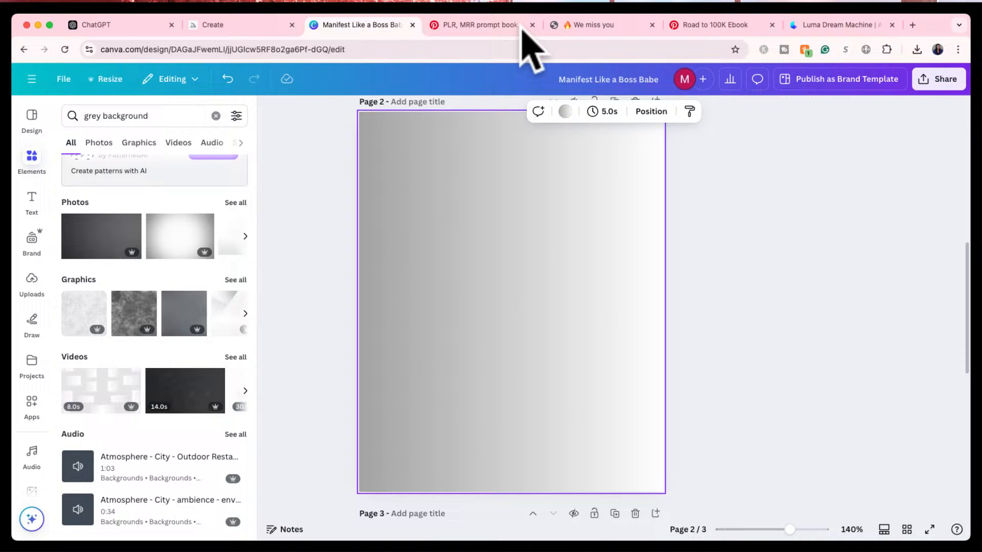
click(492, 26)
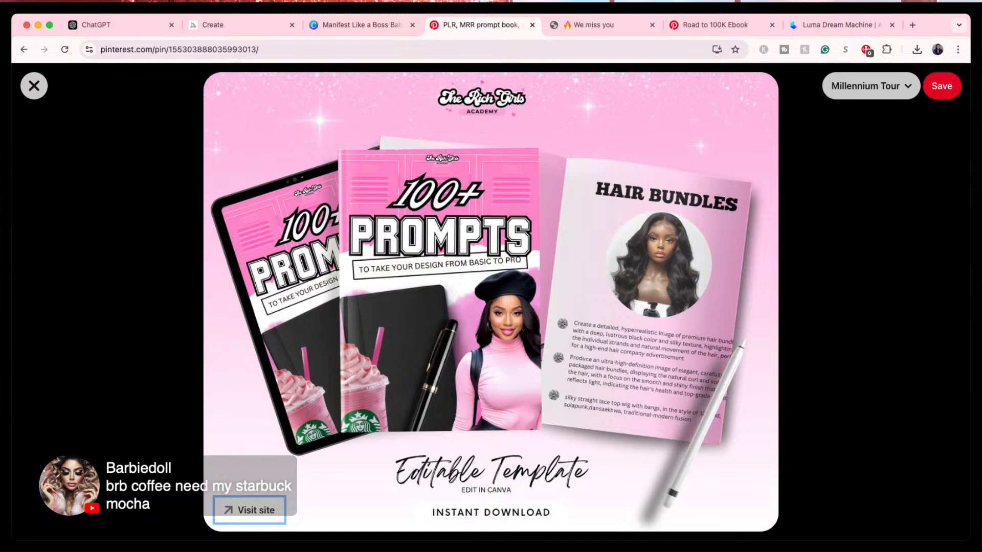
- Compare the gradient page in Canva with the Pinterest prompt book pin, and view the branding services website
click(356, 24)
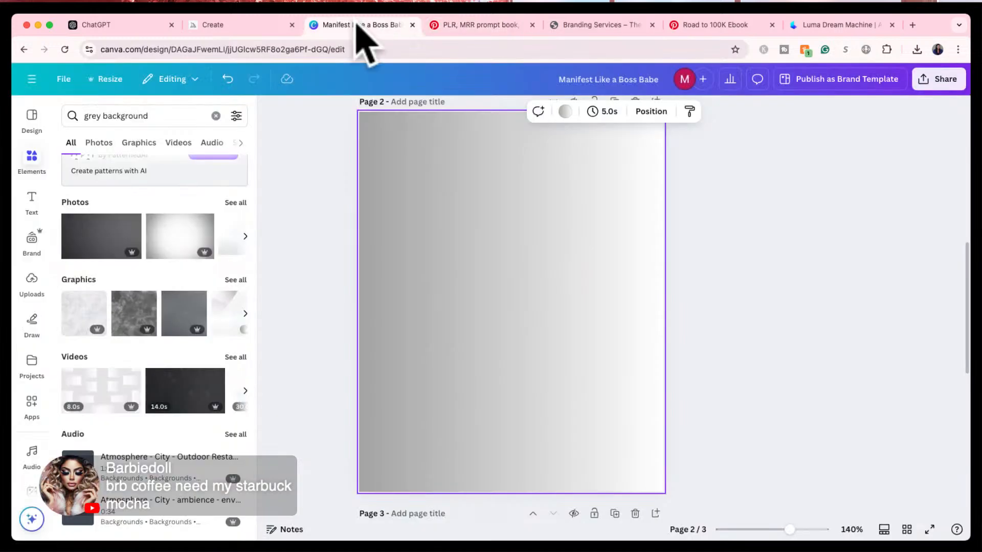
click(506, 24)
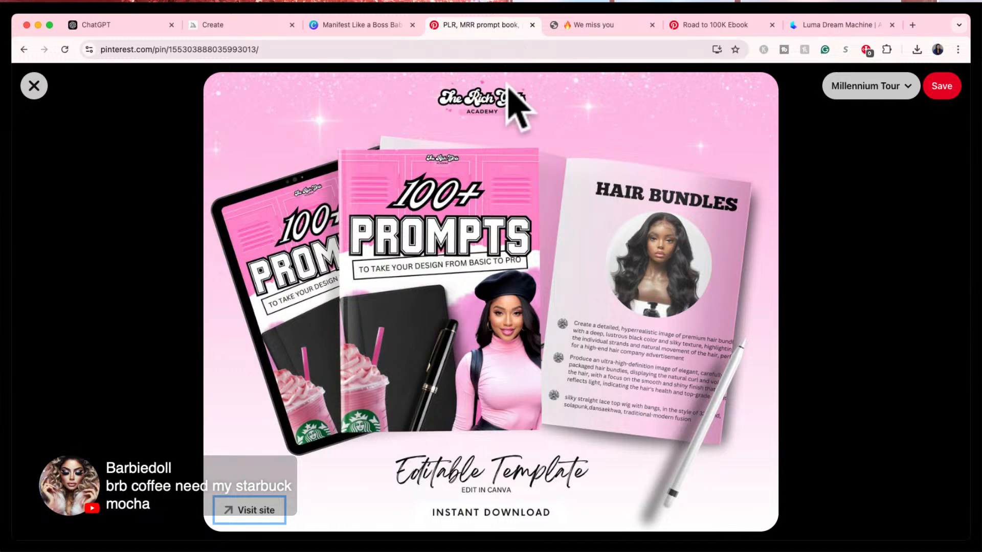
click(394, 26)
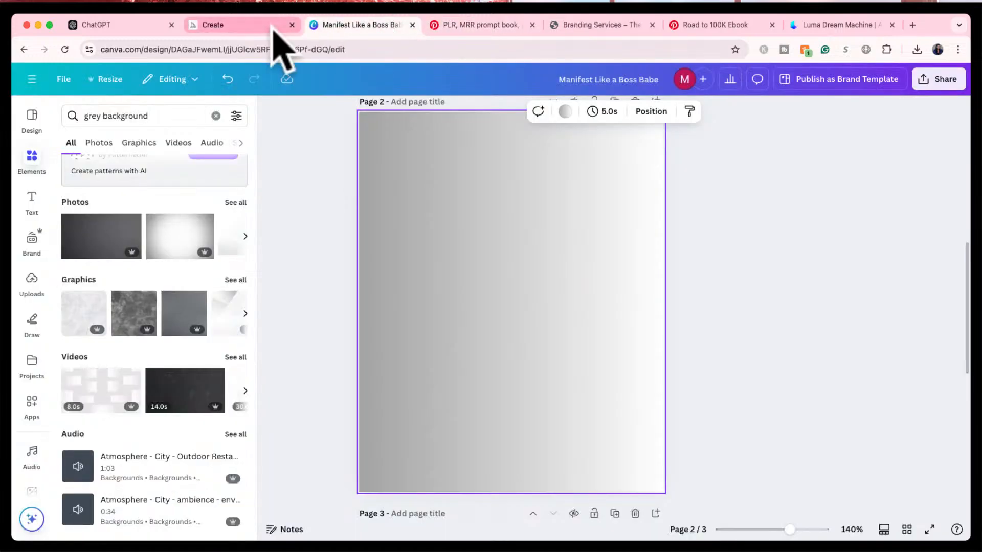
click(567, 25)
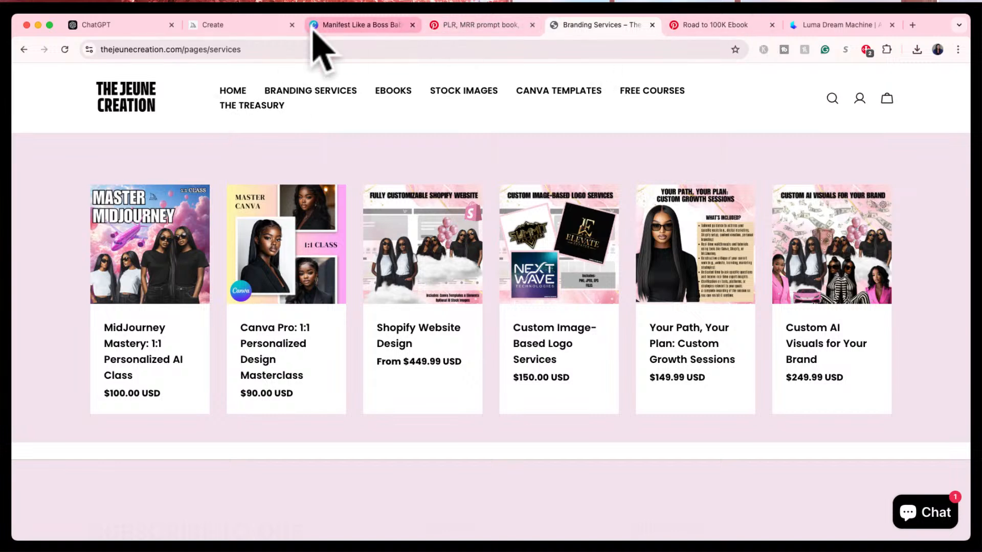
- Switch to Midjourney, close the enlarged portrait and generate images from the prompt "grey lockers"
click(226, 31)
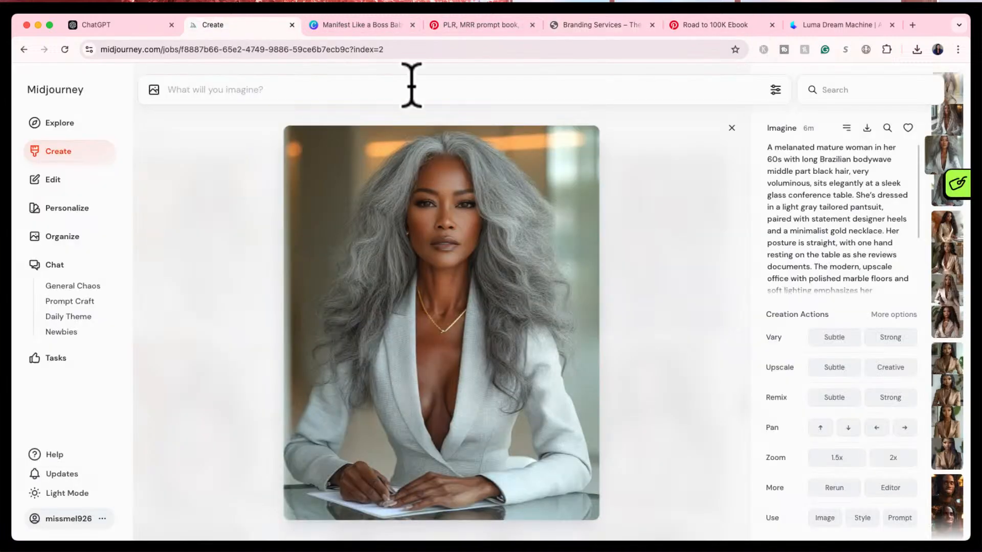
click(732, 127)
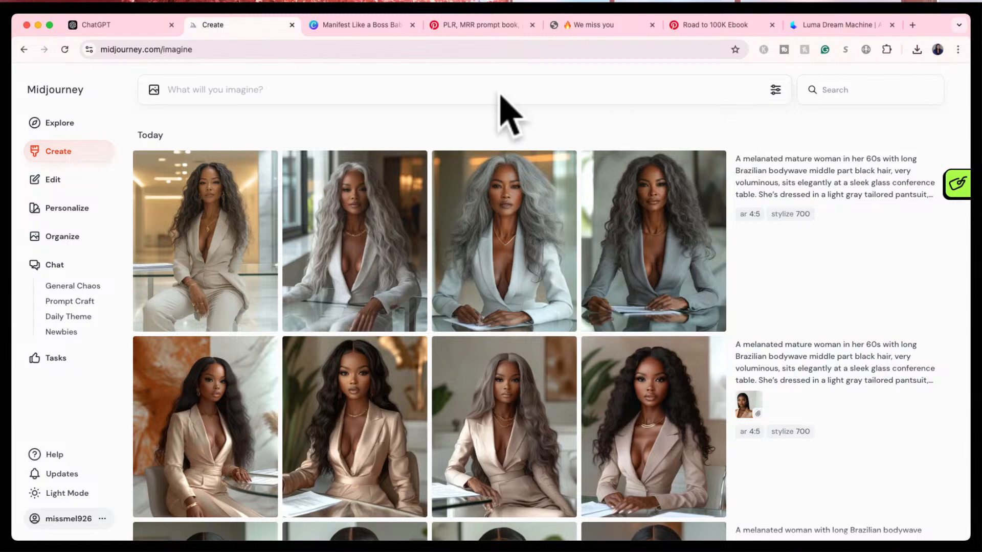
text(gr)
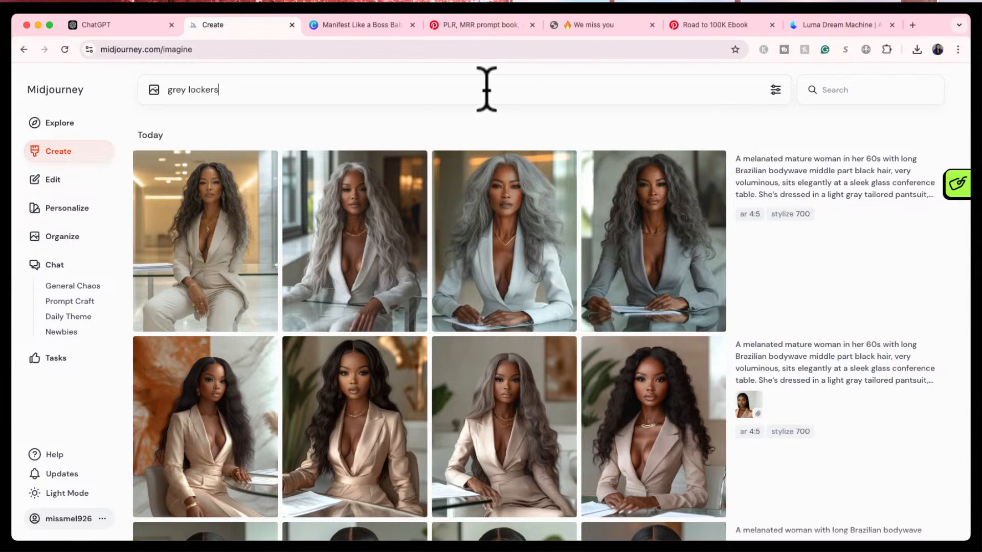
text(ey lockers)
key(Return)
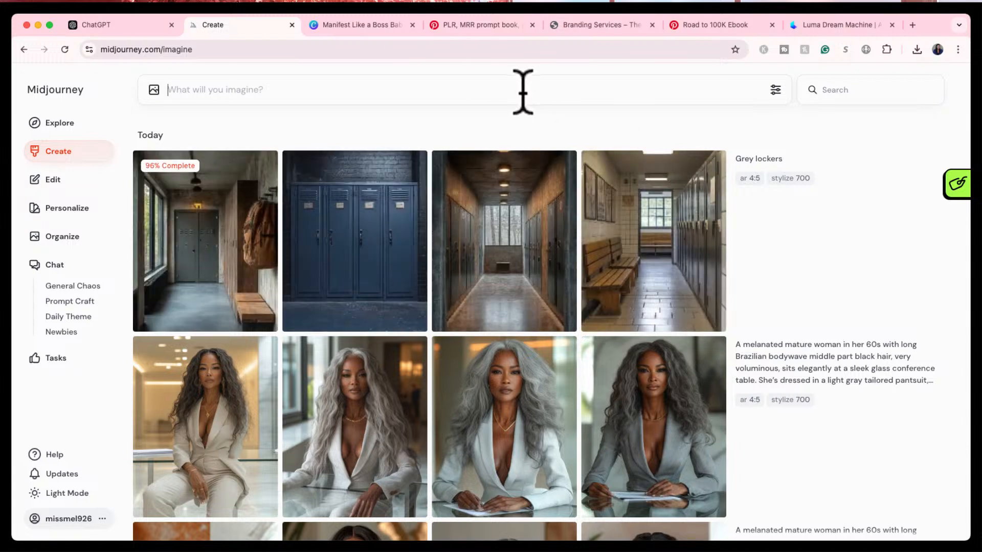
- Generate another set of images from the prompt "close up of grey lockers nice aesthetic full view"
text(close up )
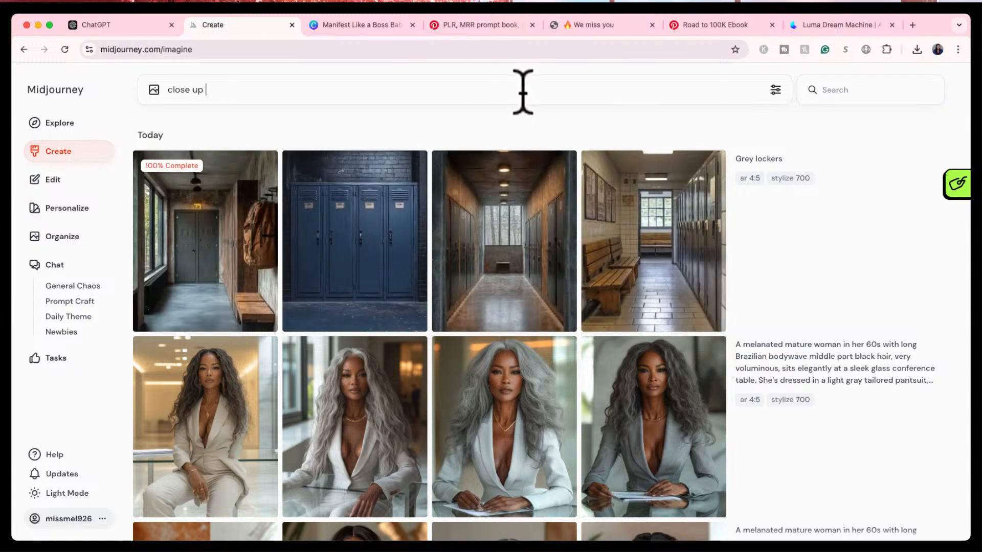
text(of grey lo)
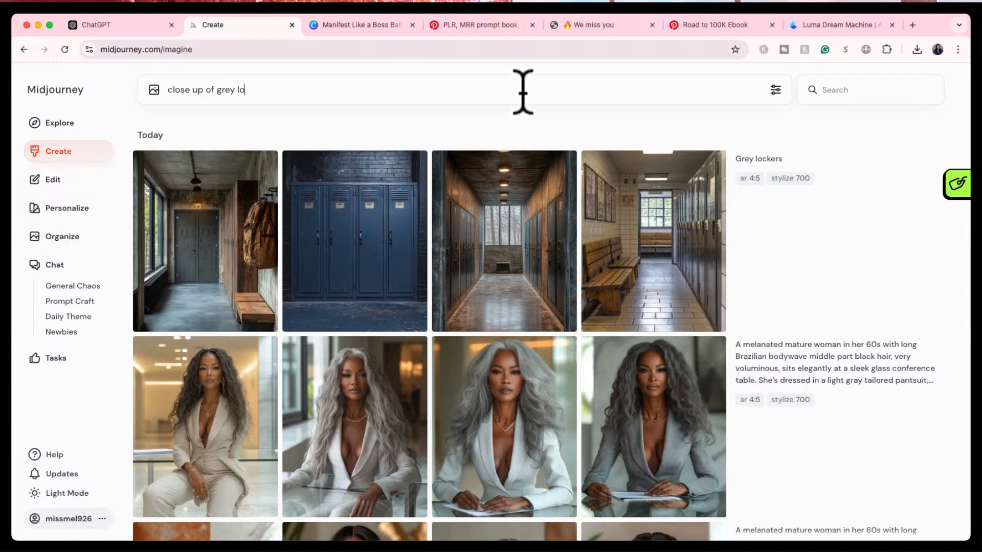
text(ckers nice aes)
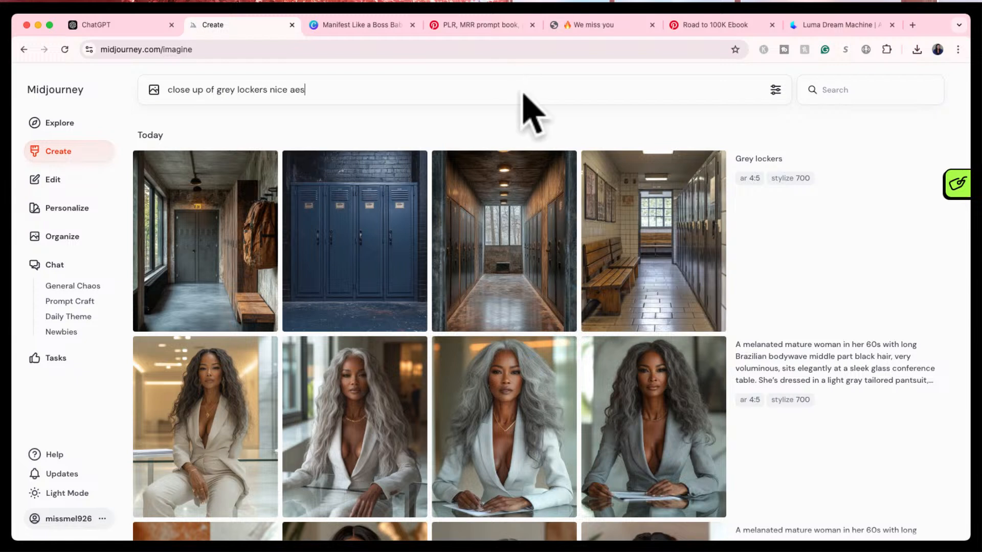
text(thetic full view)
key(Return)
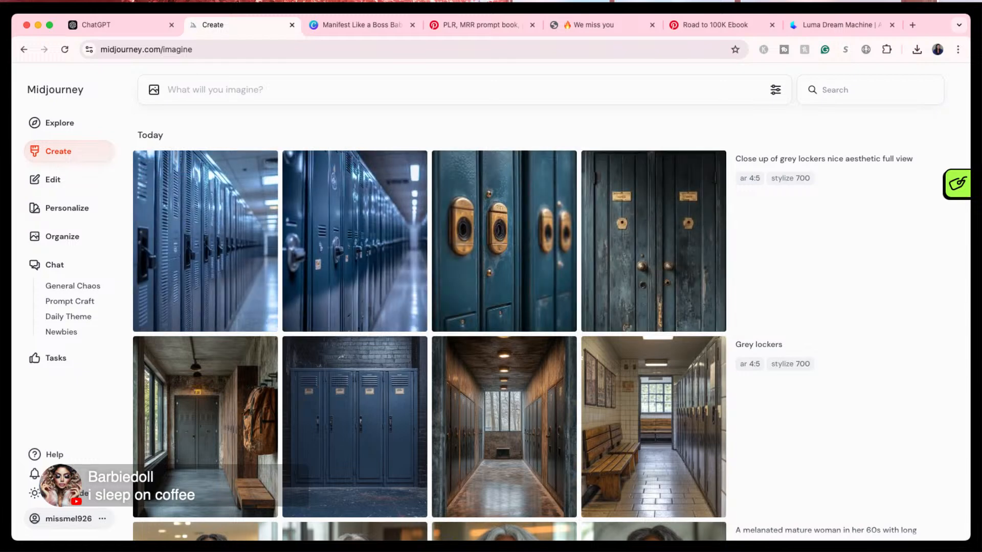
- Switch to the Luma Dream Machine tab, search Google for "lockers" and browse the image results
click(823, 25)
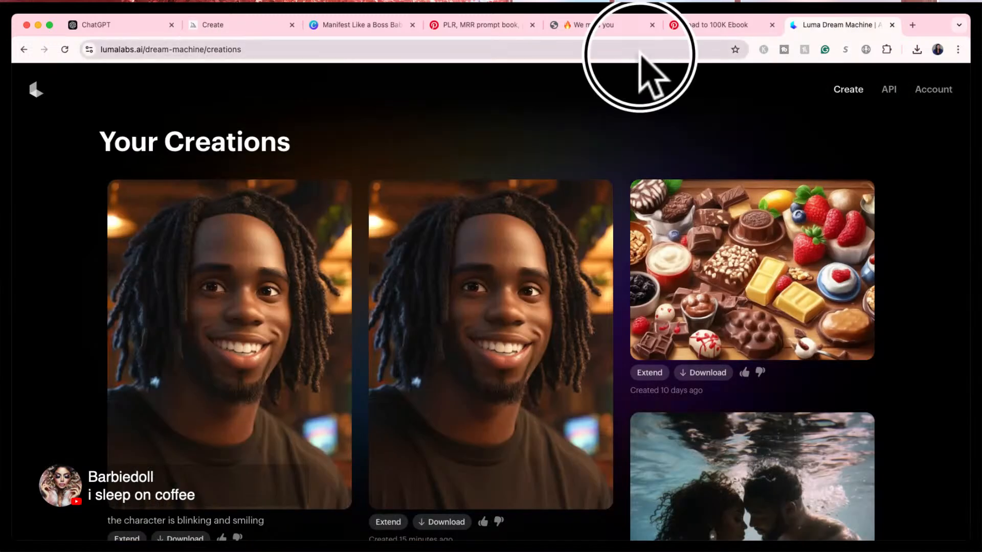
click(639, 49)
text(lockers)
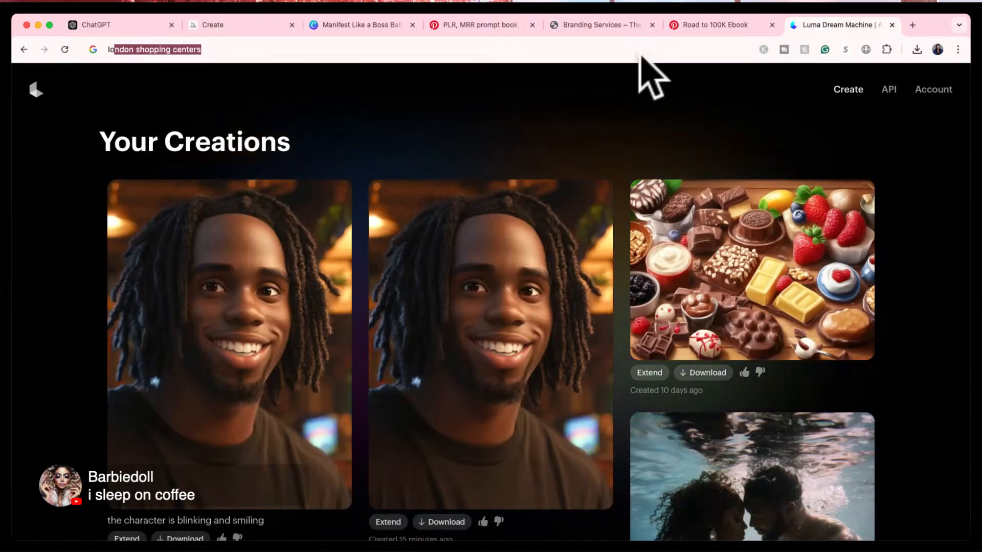
key(Return)
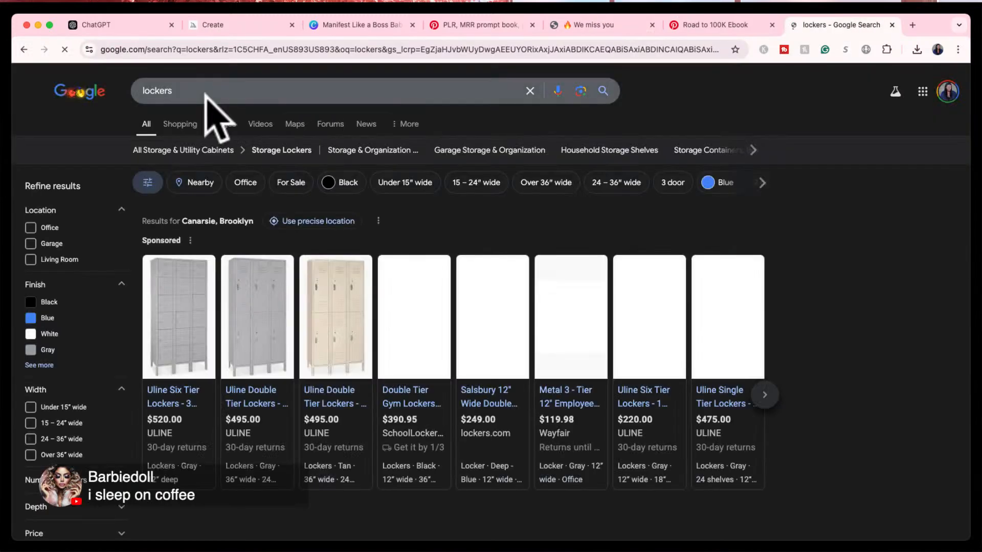
click(226, 122)
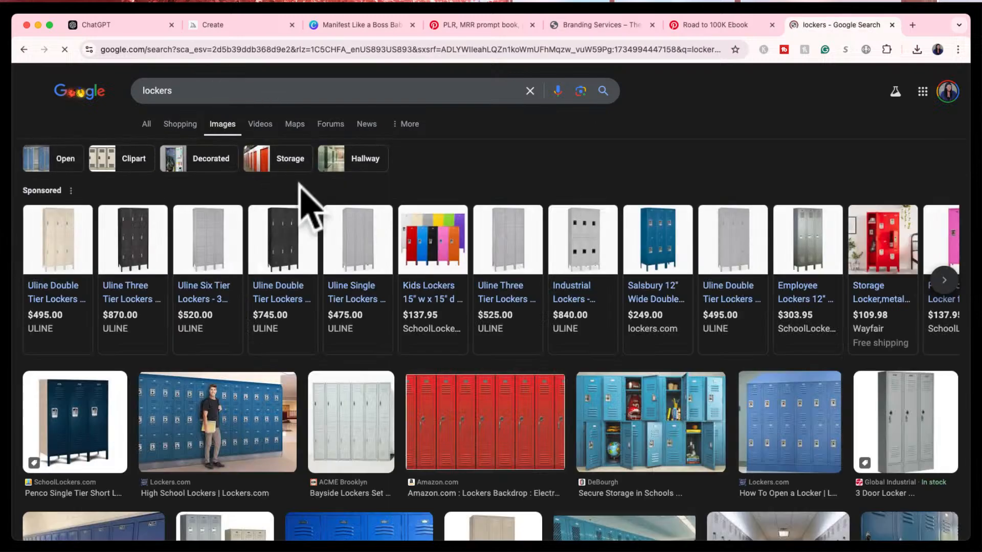
scroll(465, 435, down, 2)
scroll(462, 425, down, 2)
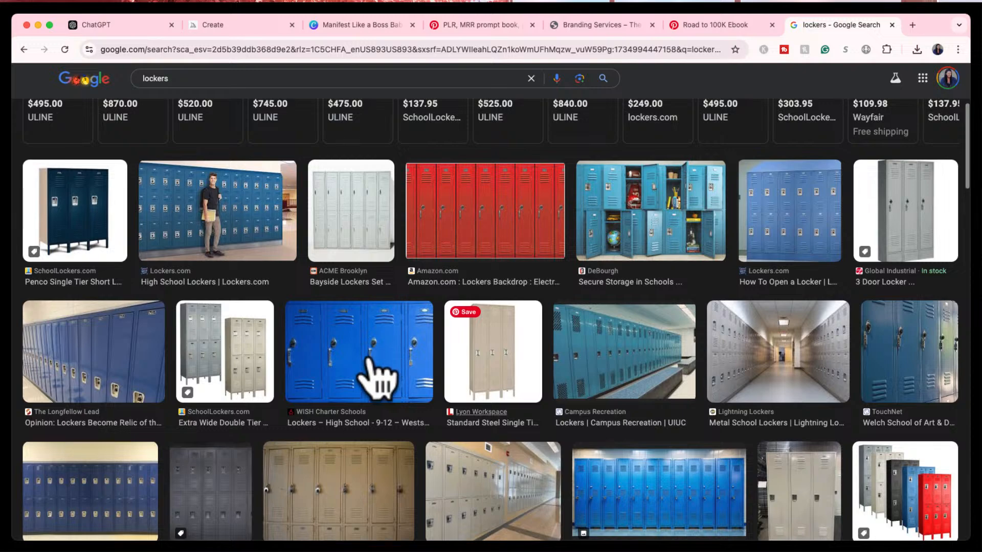
- Preview locker photos and capture a screenshot of part of the Adobe Stock image of blue school hallway lockers
click(377, 381)
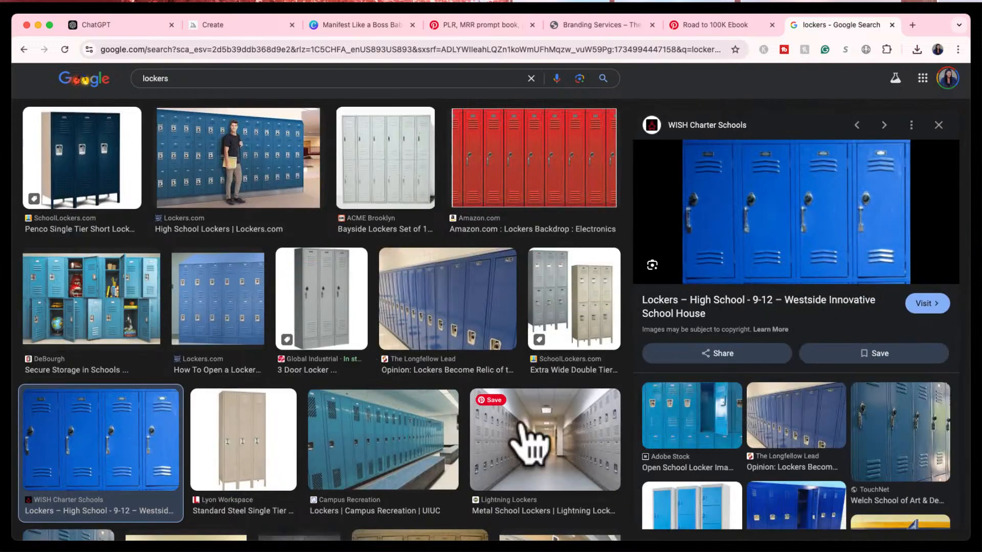
scroll(526, 450, down, 8)
scroll(532, 440, down, 2)
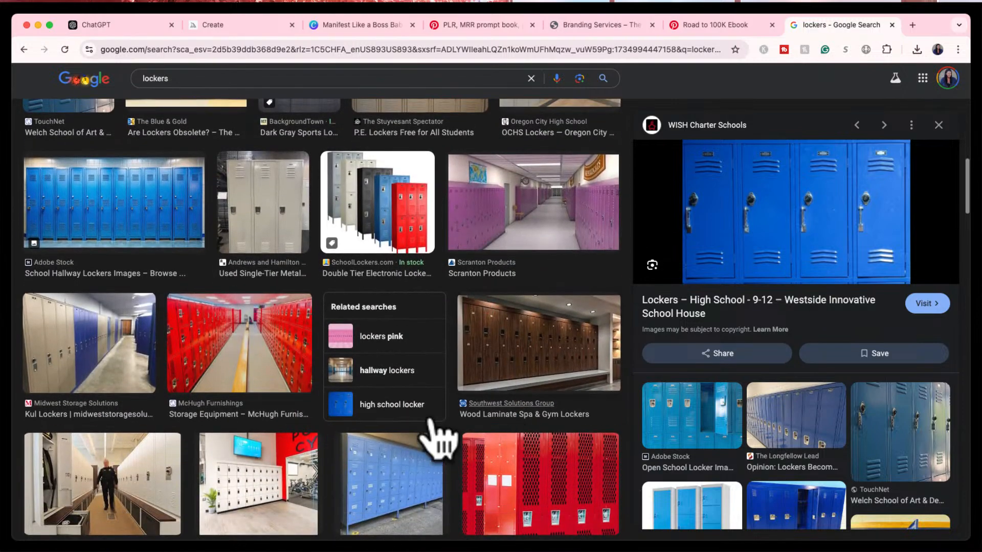
click(79, 214)
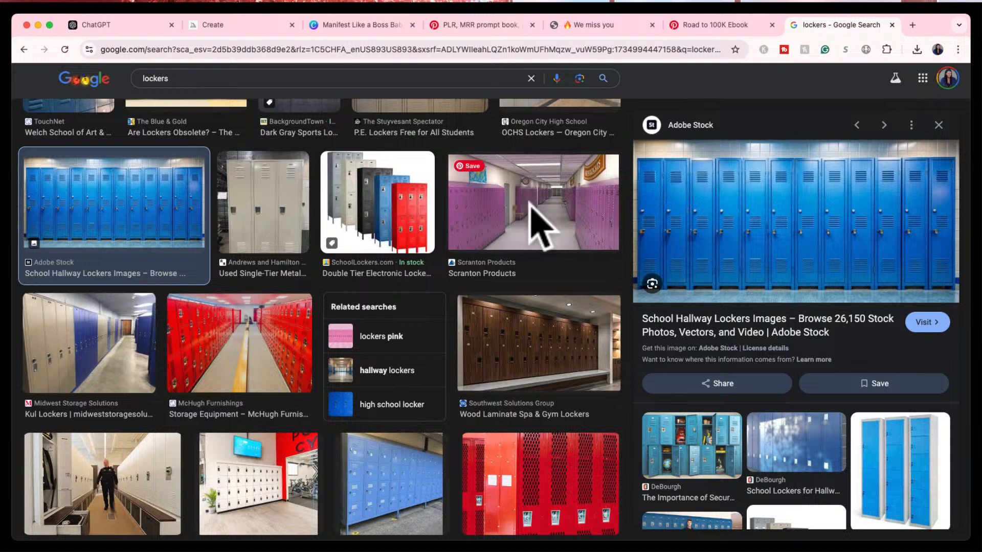
key(super+shift+4)
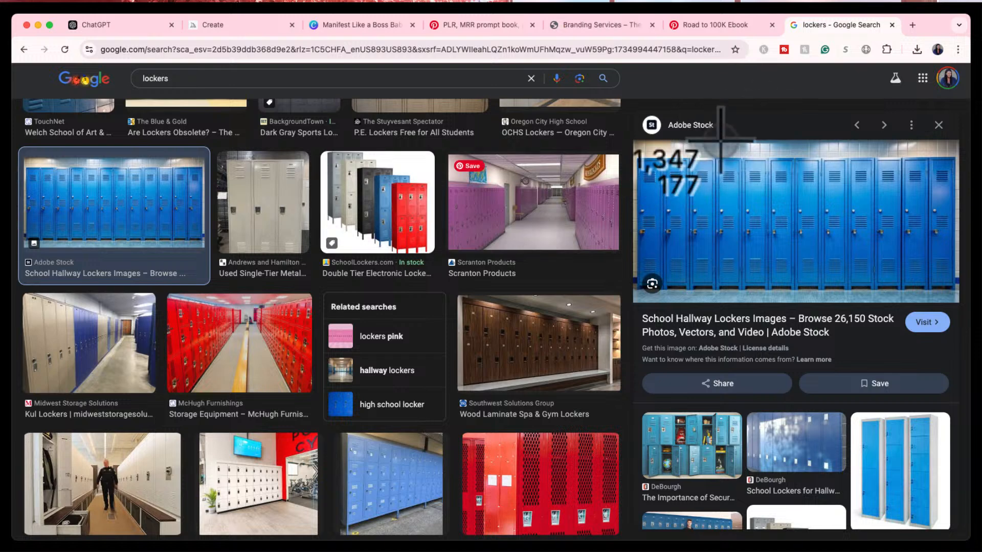
drag(720, 171, 904, 287)
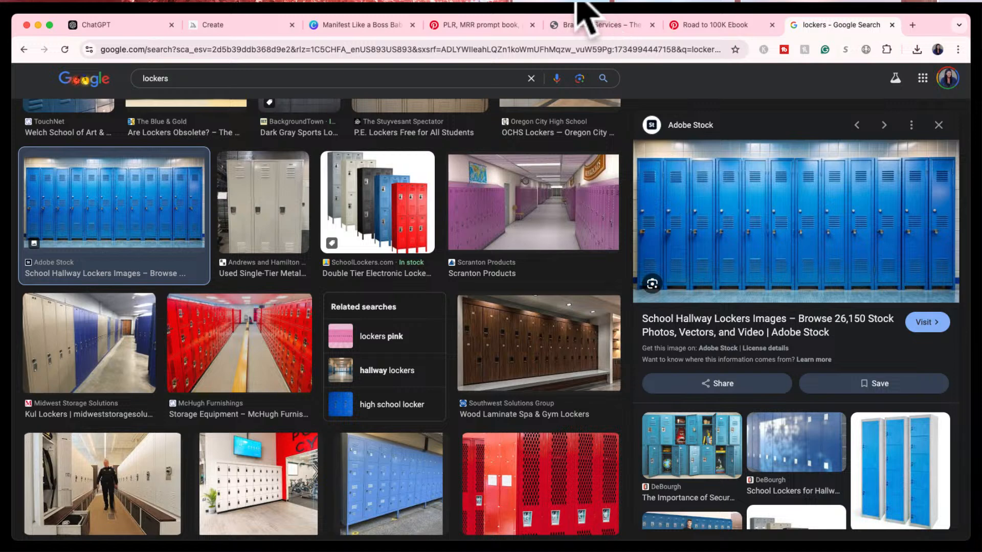
- Return to Midjourney, add the blue lockers screenshot to the prompt and set it as an image prompt
click(256, 26)
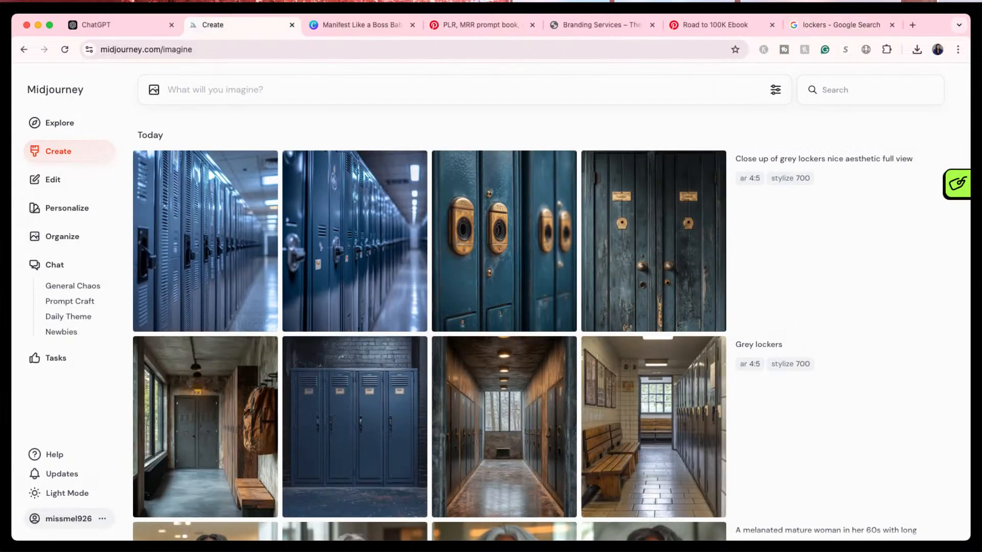
key(super+shift+4)
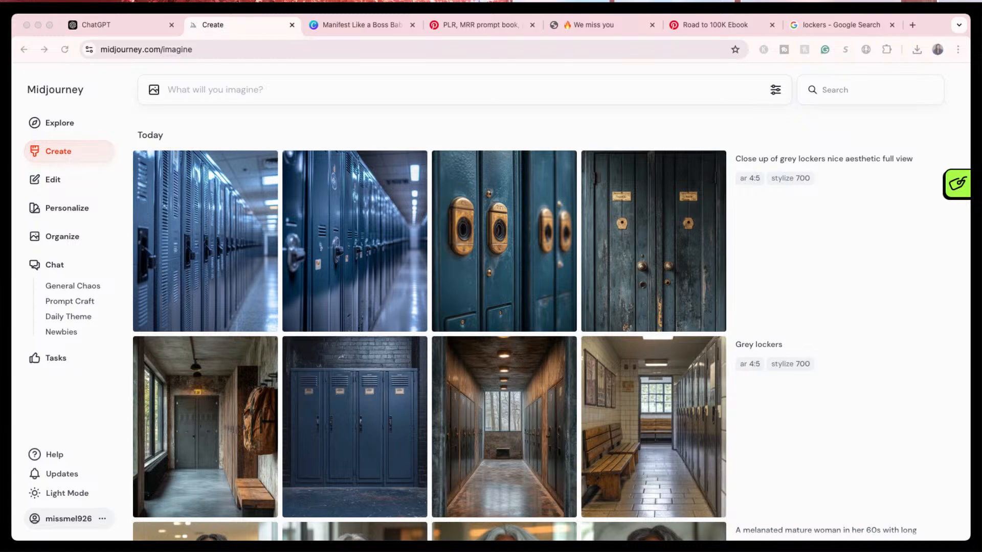
drag(635, 258, 619, 145)
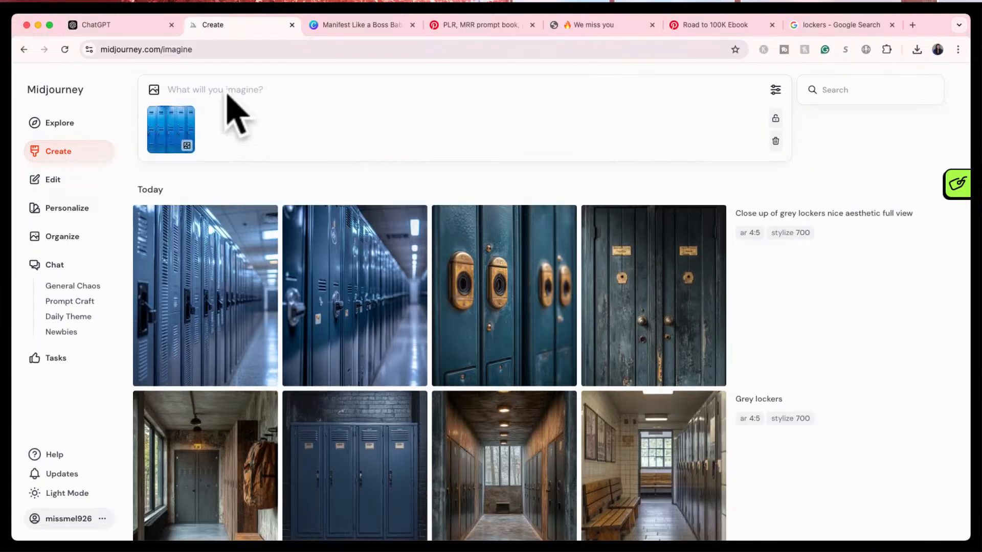
click(185, 145)
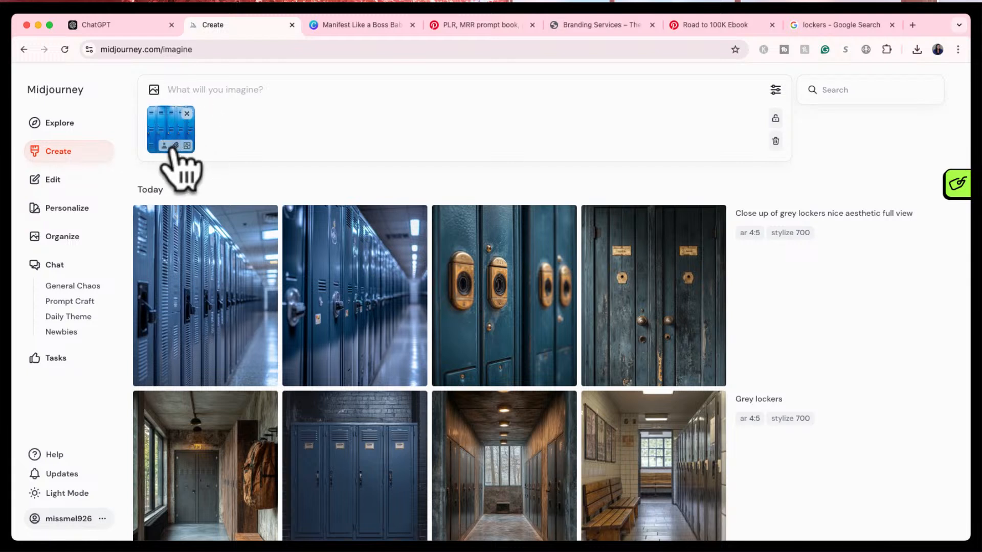
- Reuse the close-up lockers prompt without "full view" and generate images from "close up of grey lockers nice aesthetic" with the attached reference
click(192, 89)
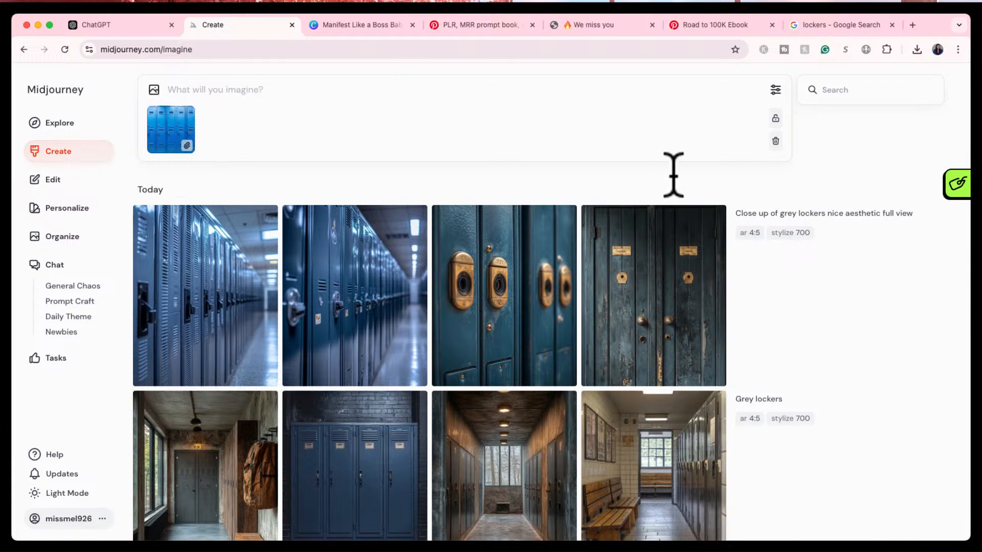
click(919, 216)
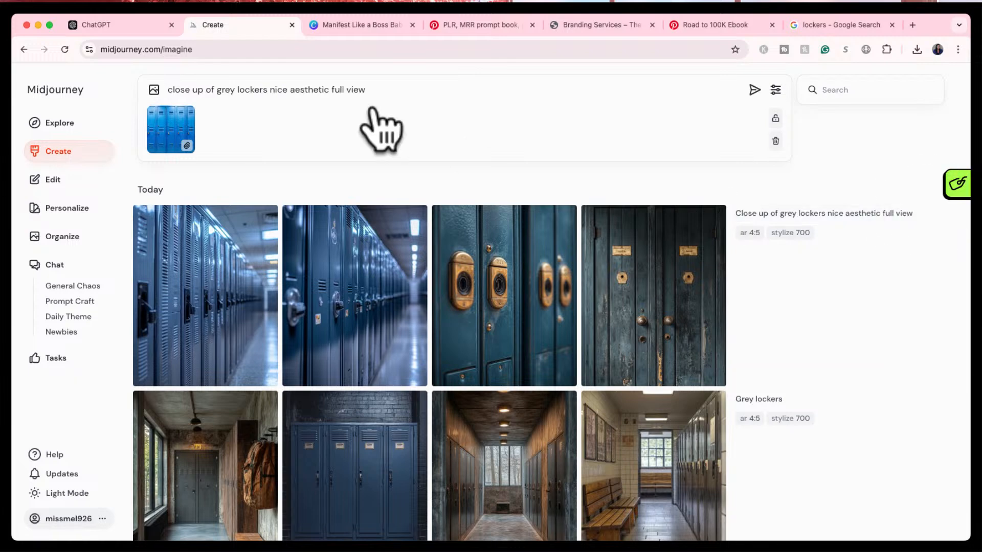
click(329, 91)
drag(330, 91, 388, 89)
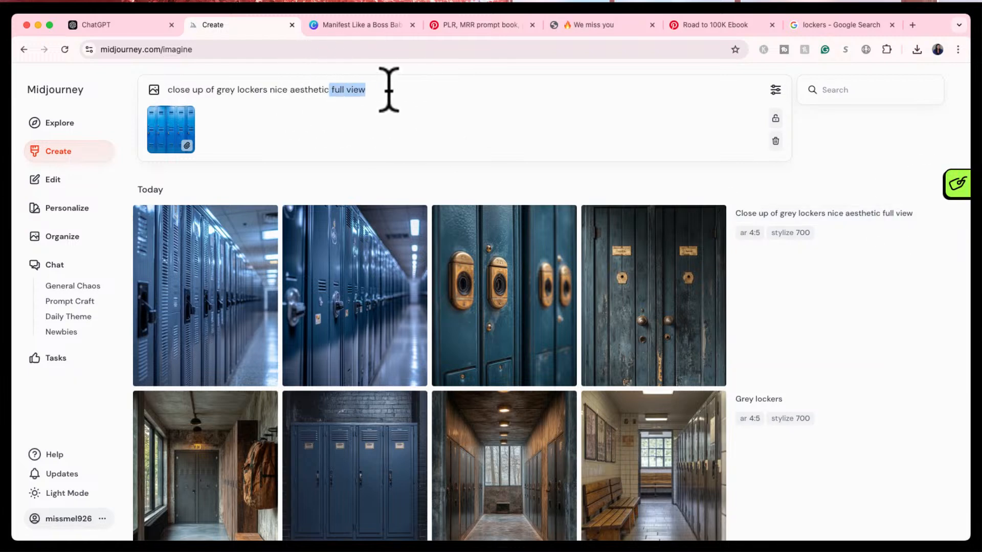
key(BackSpace)
key(Return)
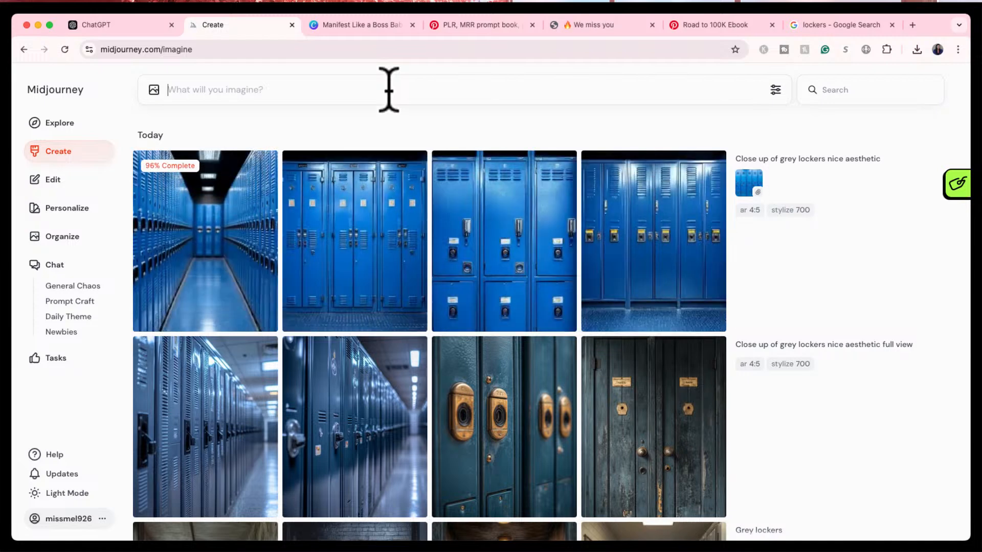
- Enlarge and download the third blue lockers image, check the Canva page, and return to Midjourney's results grid
mouse_move(508, 261)
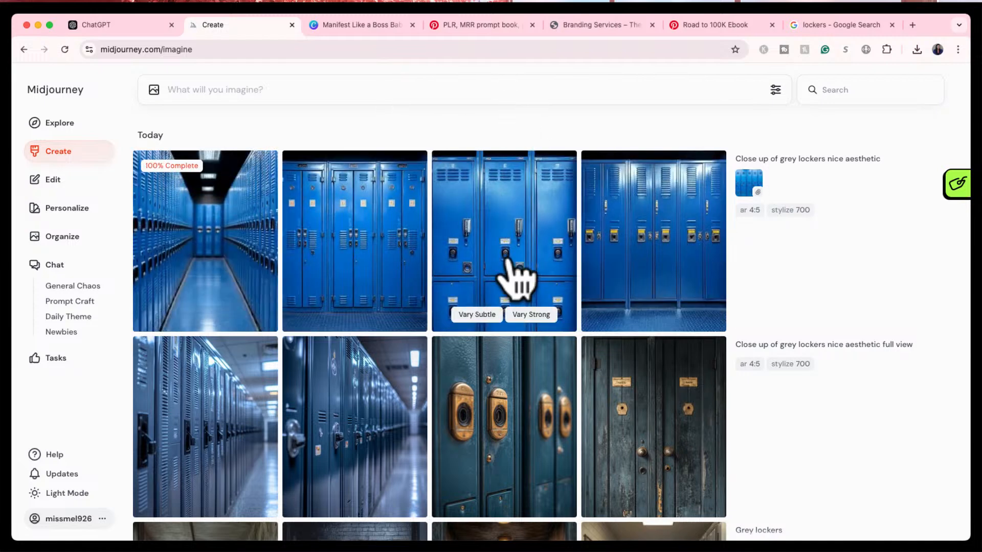
click(519, 223)
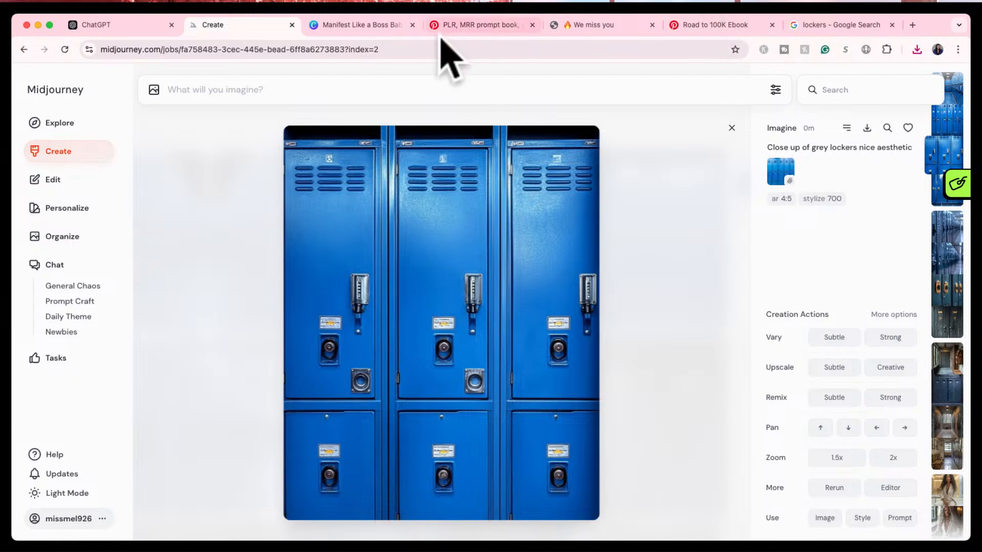
click(372, 26)
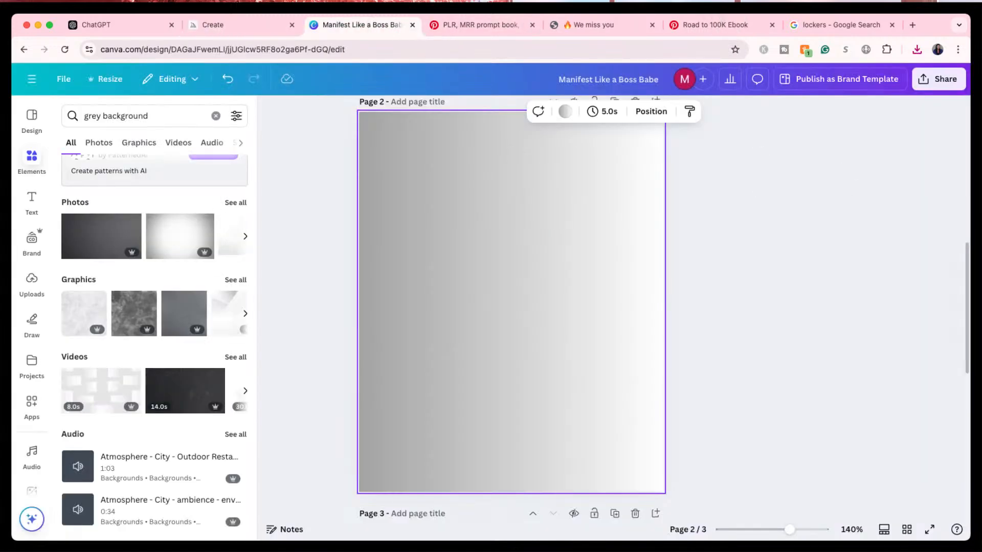
click(213, 26)
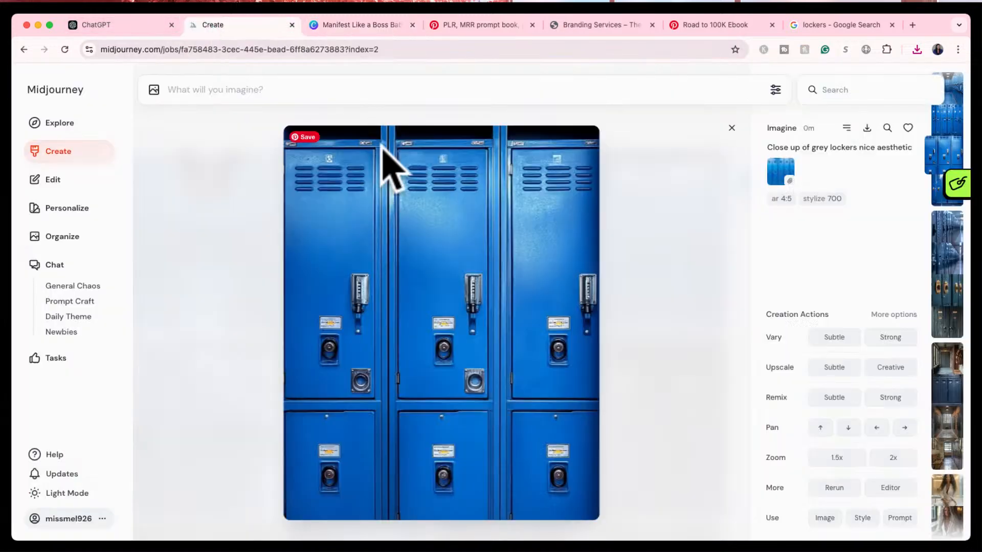
click(734, 130)
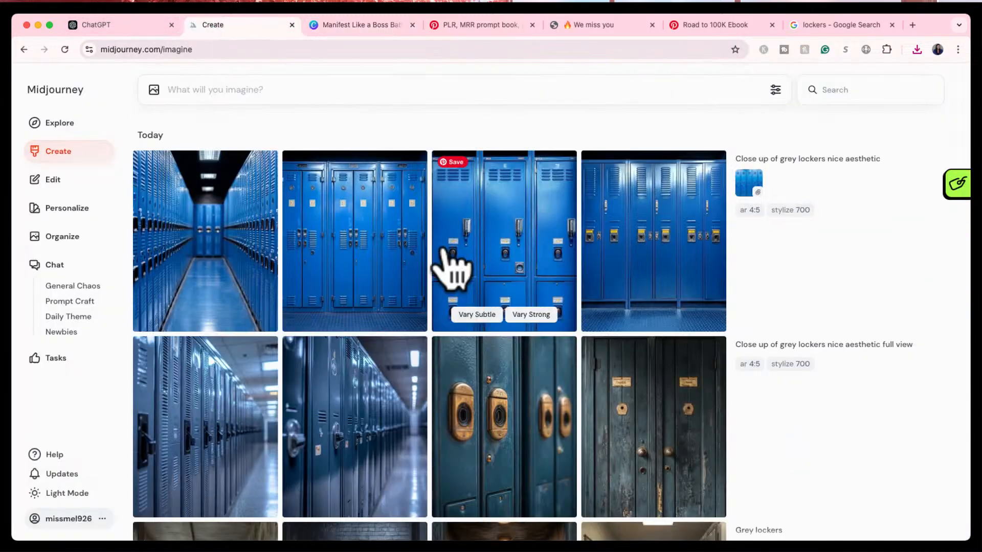
- Rerun the newest close-up grey lockers prompt and generate images from "color grey lockers" with the blue lockers picture as style reference
drag(749, 185, 747, 220)
click(746, 323)
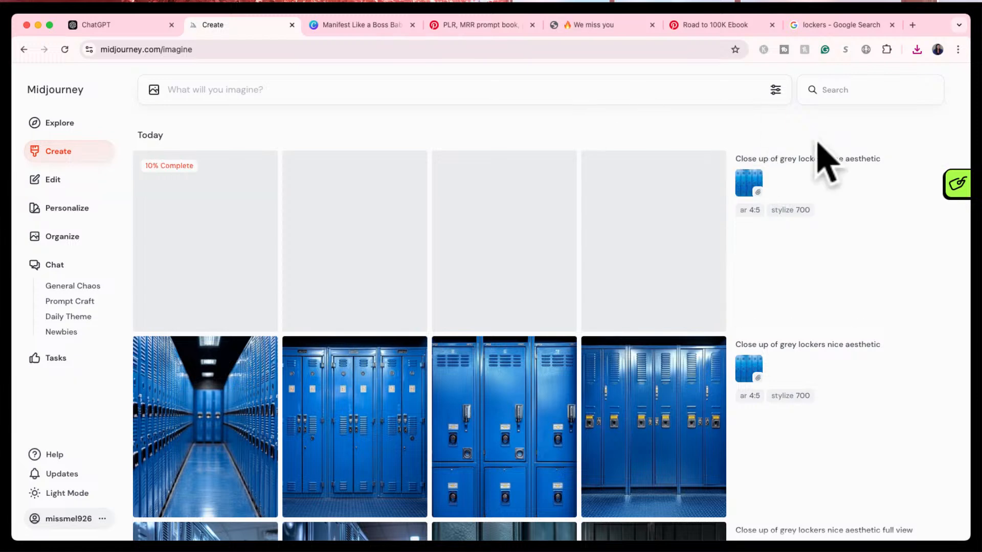
click(751, 188)
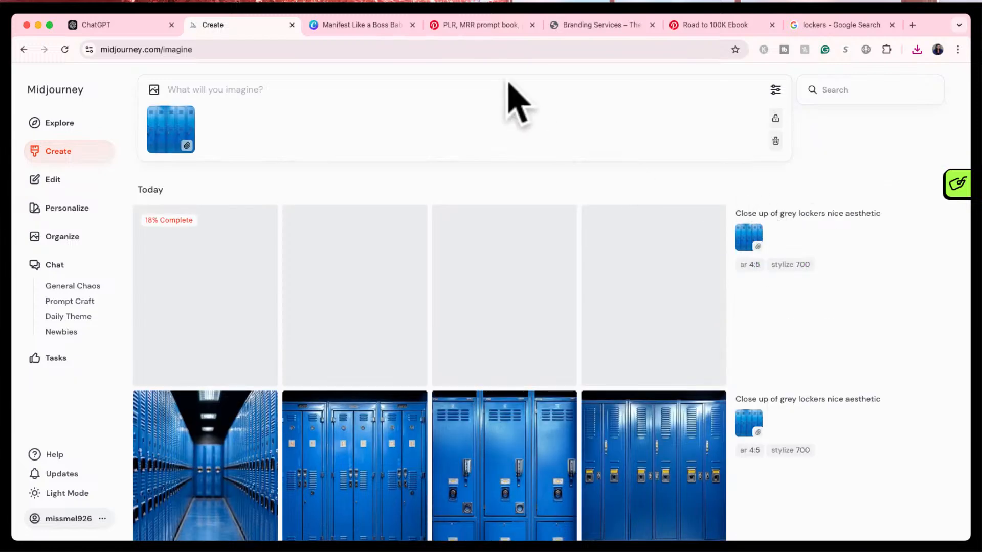
click(221, 89)
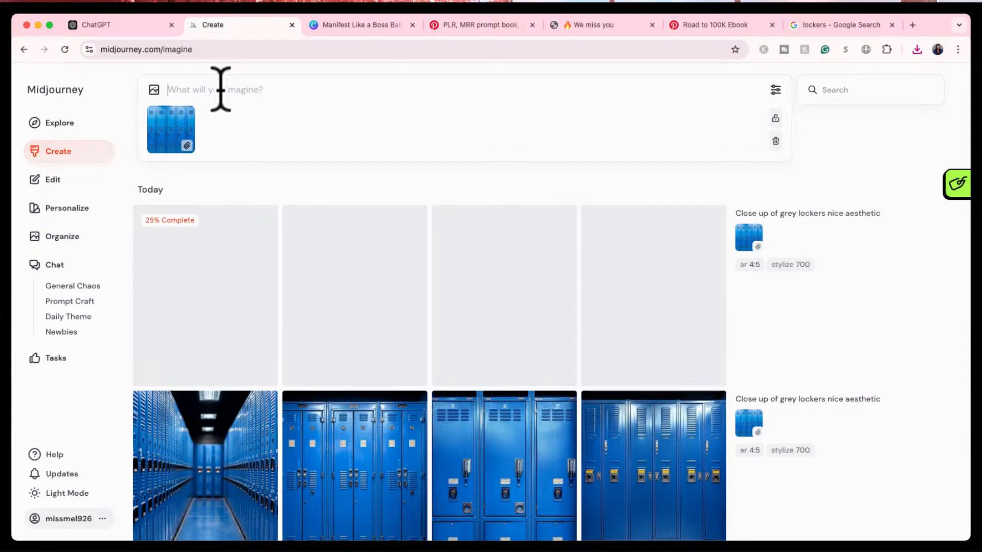
text(color gr)
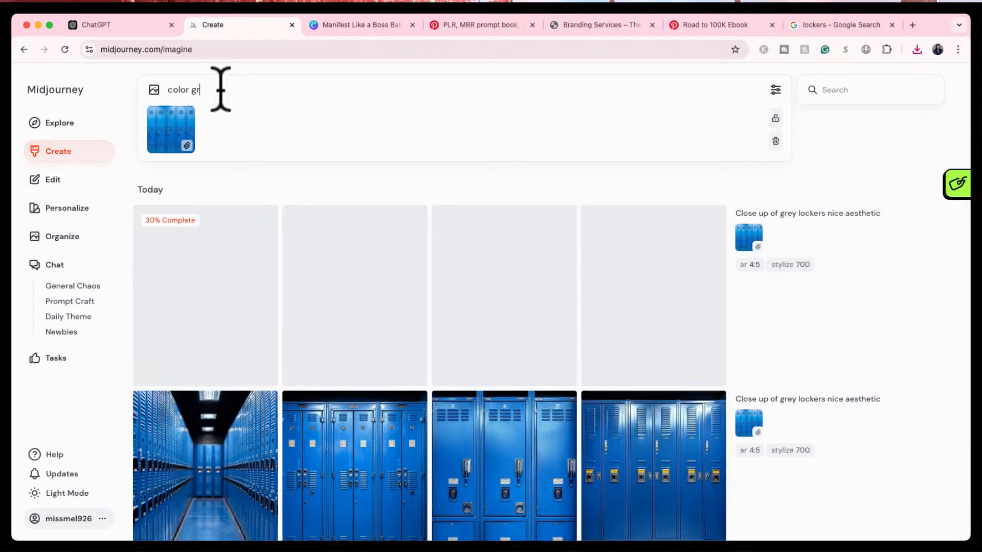
text(ey lockers)
key(Return)
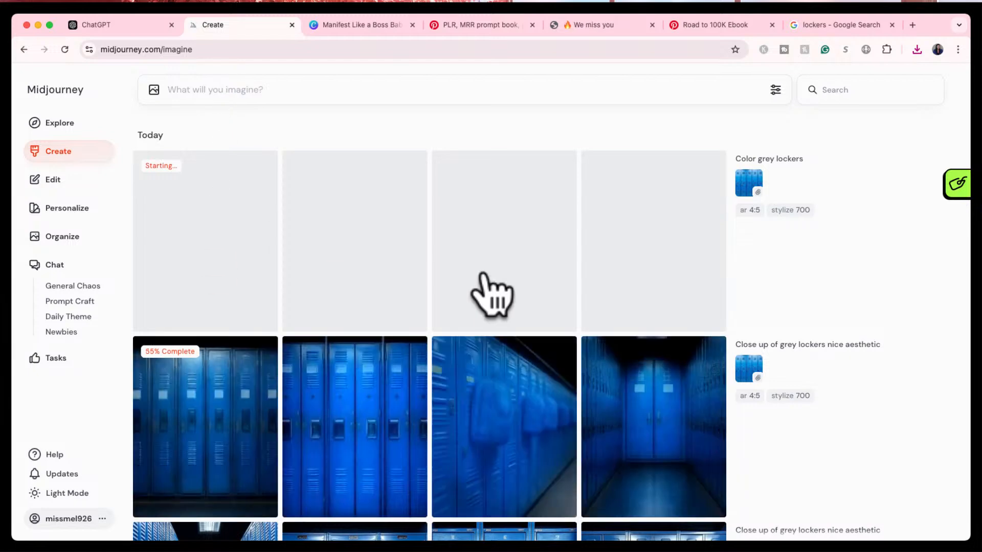
- Attach the blue lockers picture as an image prompt and generate images from the reused "Color grey lockers" text
drag(744, 199, 401, 192)
click(171, 146)
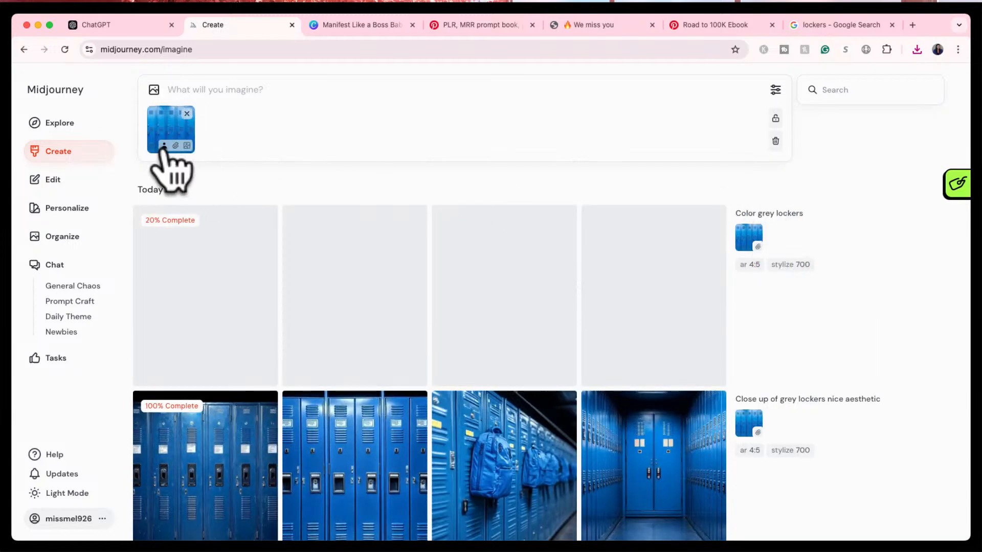
click(211, 92)
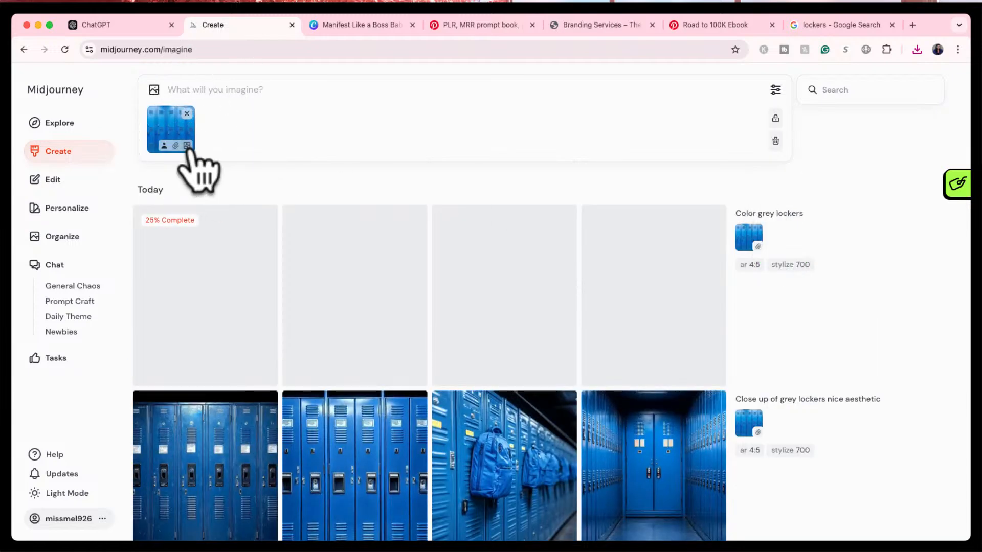
click(187, 146)
text(co)
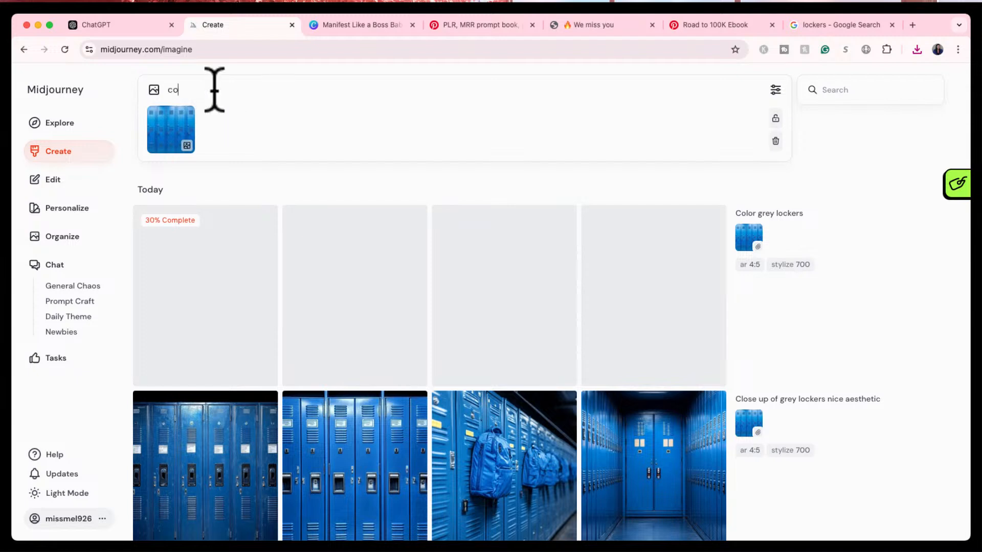
key(BackSpace)
mouse_move(848, 230)
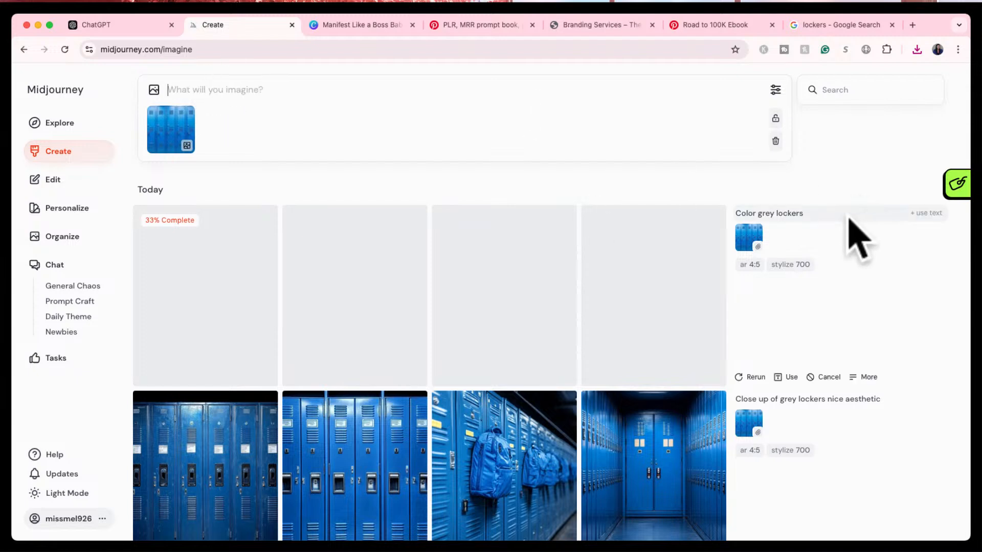
click(920, 213)
click(752, 91)
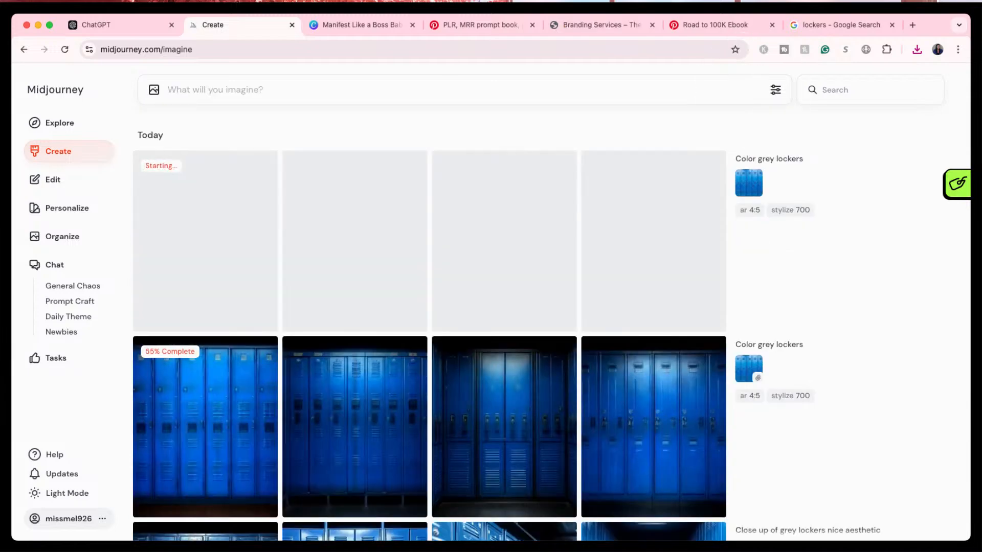
- Attach the blue lockers picture as a character reference and generate images from the reused "Color grey lockers" text
mouse_move(789, 319)
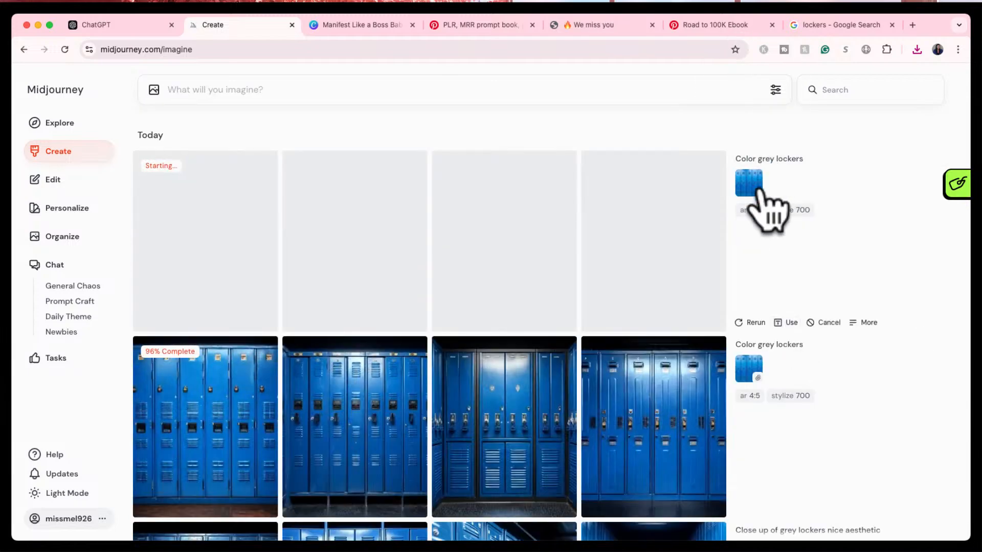
drag(750, 185, 759, 193)
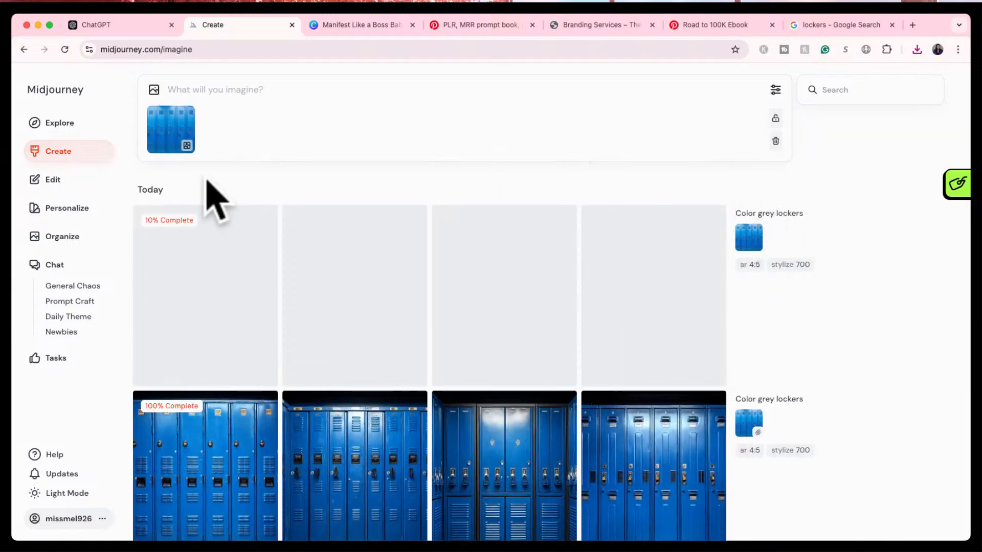
click(164, 145)
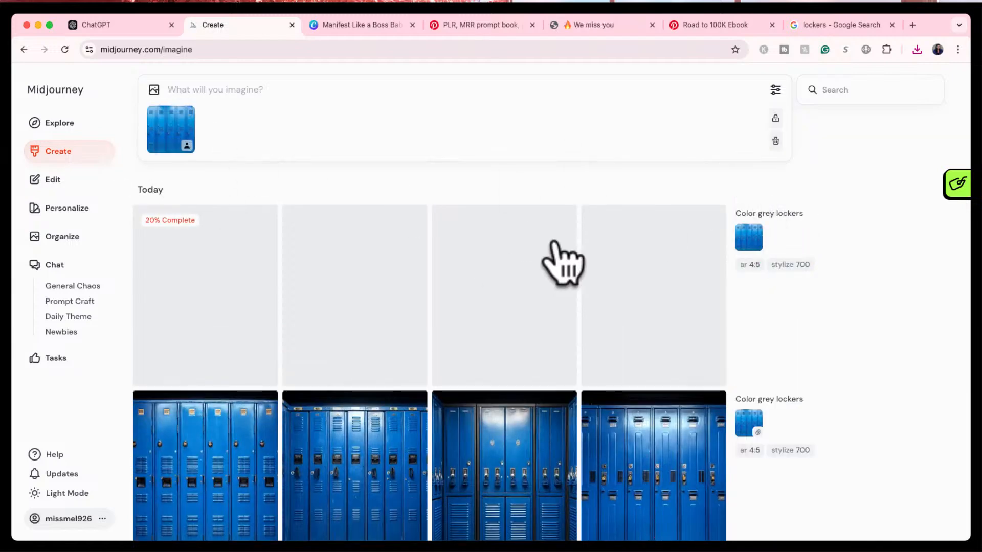
click(923, 214)
click(754, 89)
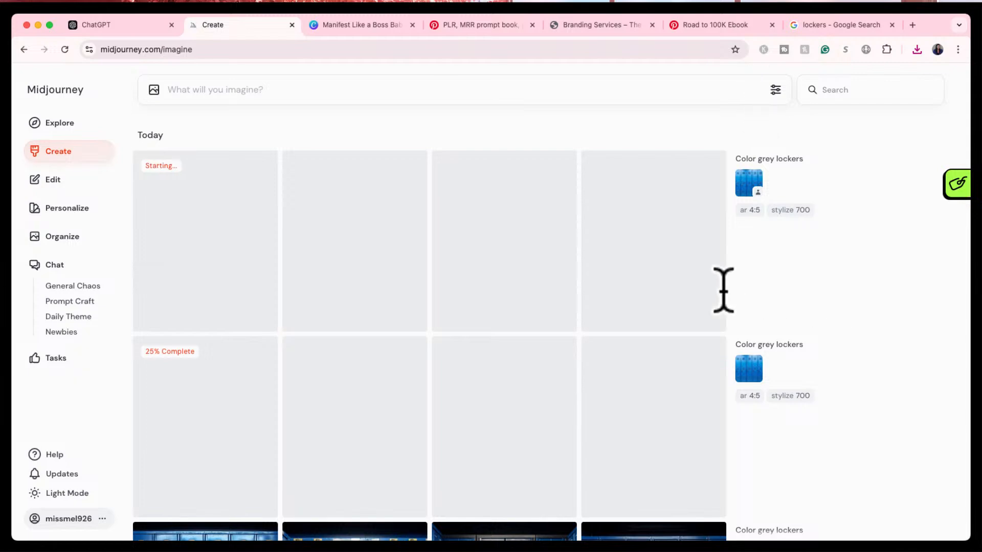
- Reuse only the "Color grey lockers" text and generate images without any reference picture
scroll(763, 424, down, 4)
scroll(762, 411, down, 8)
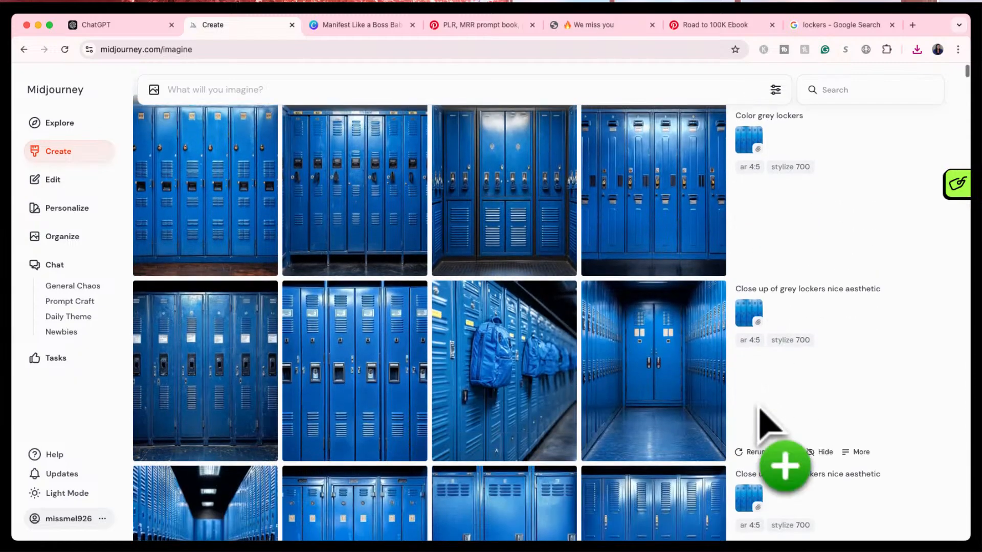
scroll(762, 412, up, 15)
scroll(769, 430, down, 2)
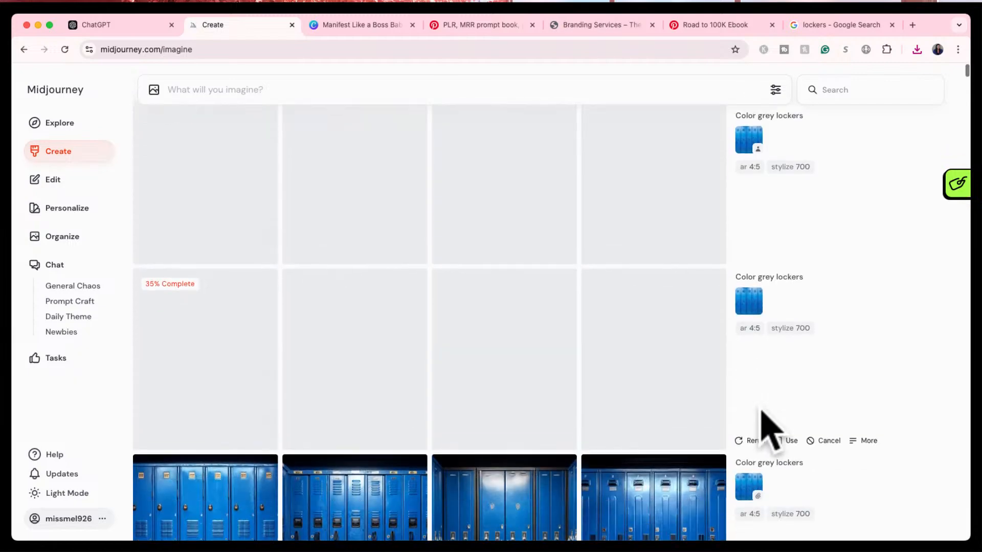
scroll(769, 430, up, 1)
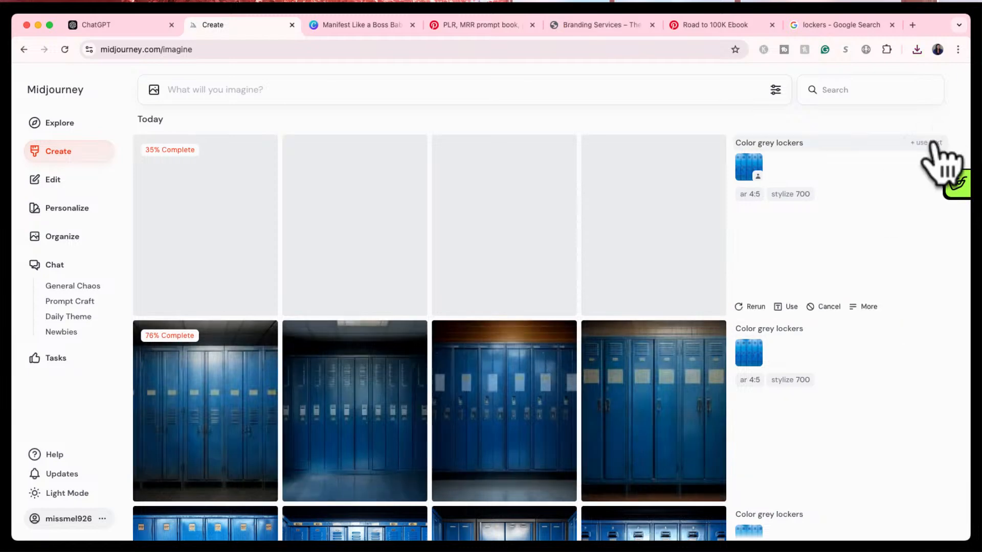
click(912, 143)
click(754, 91)
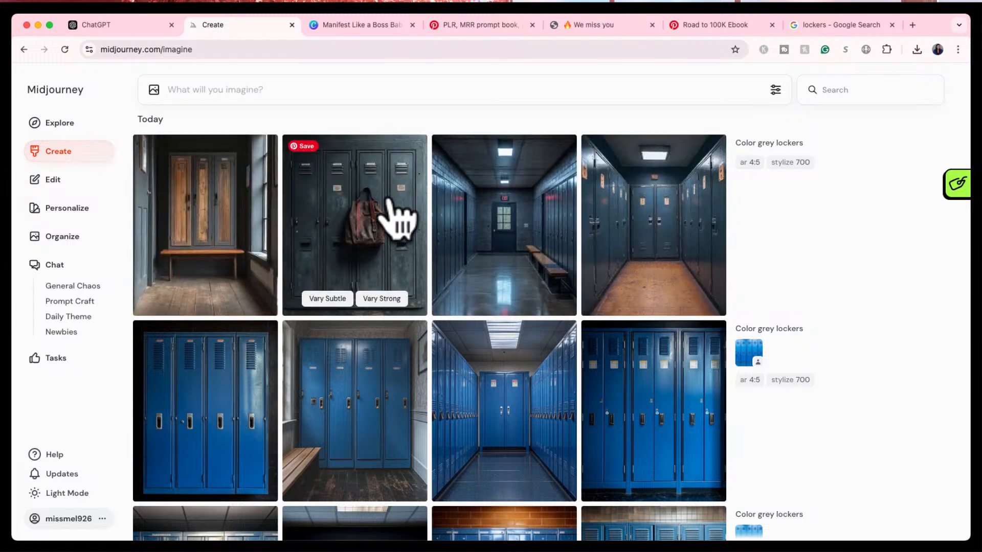
- Enlarge the second image of the rerun close-up lockers set and capture a screenshot of it
scroll(481, 333, down, 10)
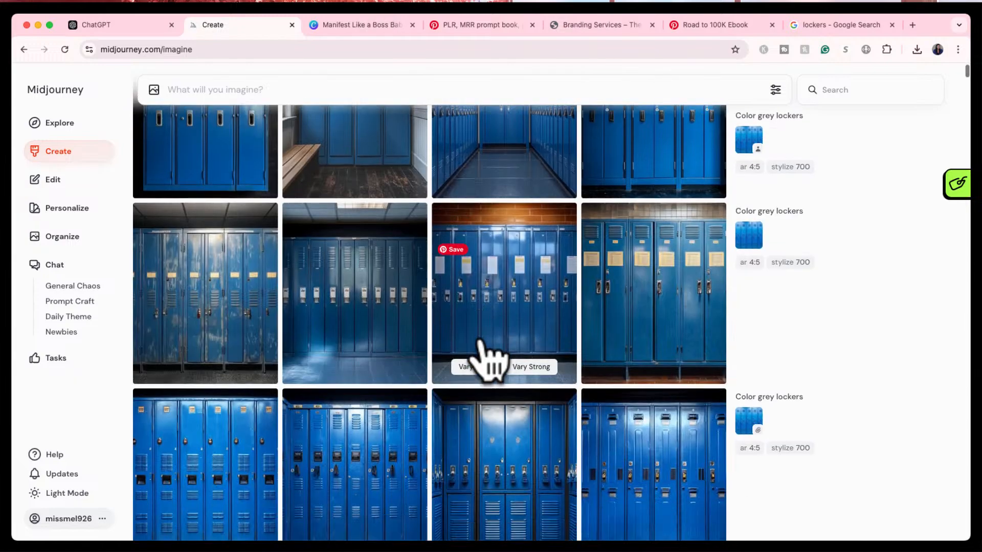
scroll(479, 342, down, 3)
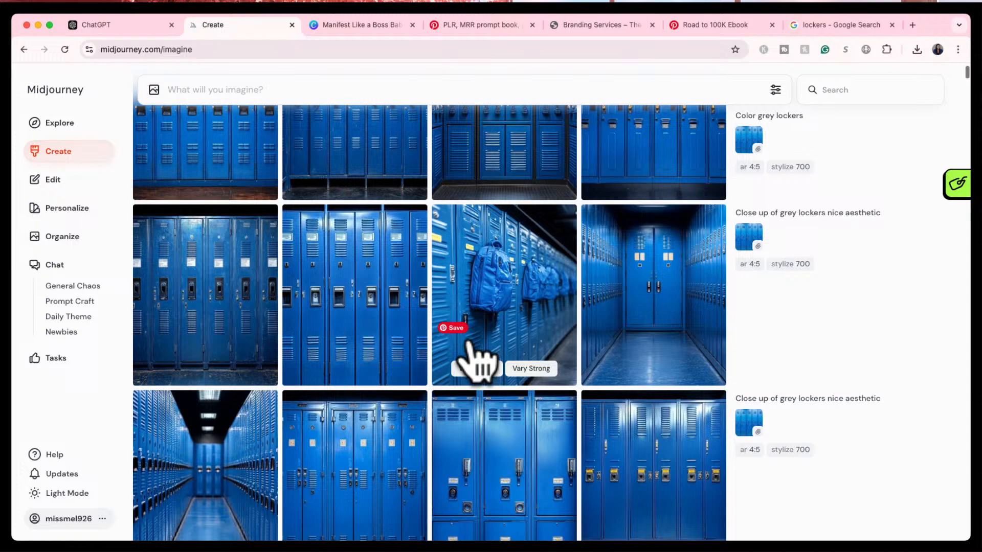
click(401, 360)
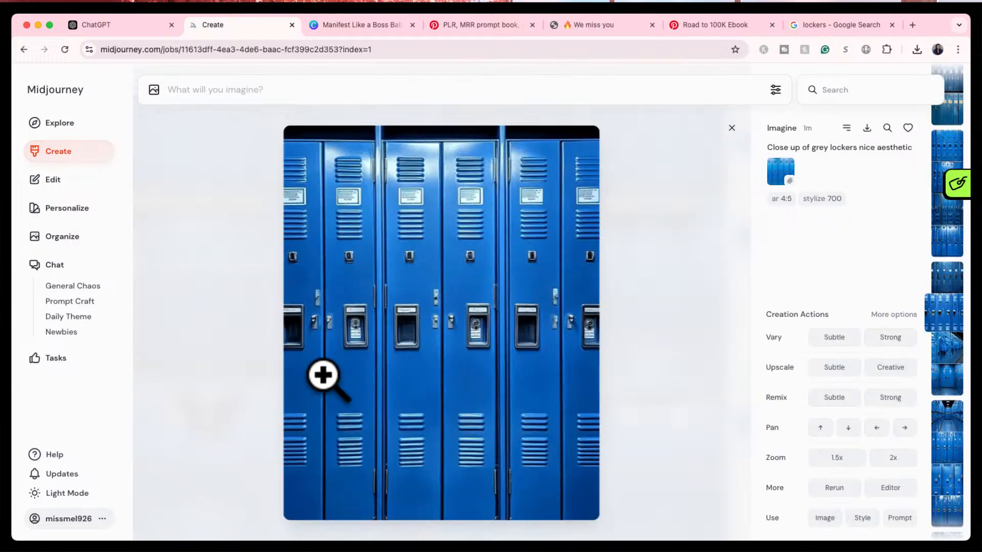
key(super+shift+4)
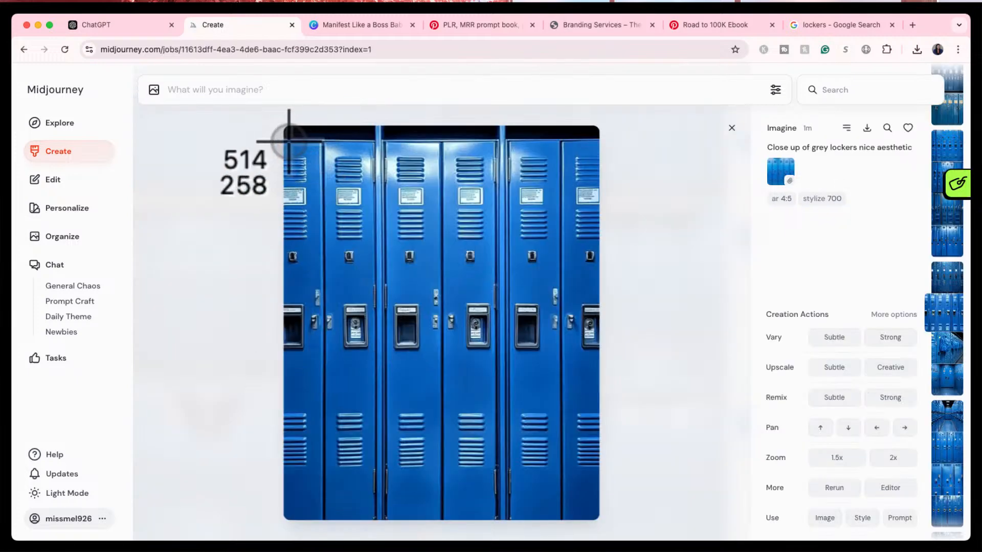
drag(308, 161, 115, 23)
- Switch to ChatGPT and attach the new lockers screenshot and the earlier blue lockers screenshot to a new message
click(115, 23)
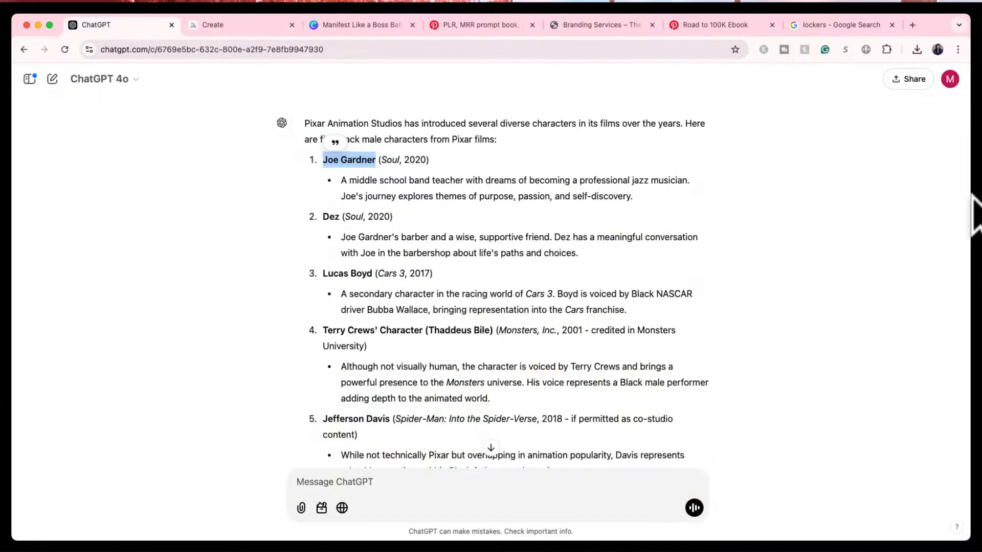
click(491, 448)
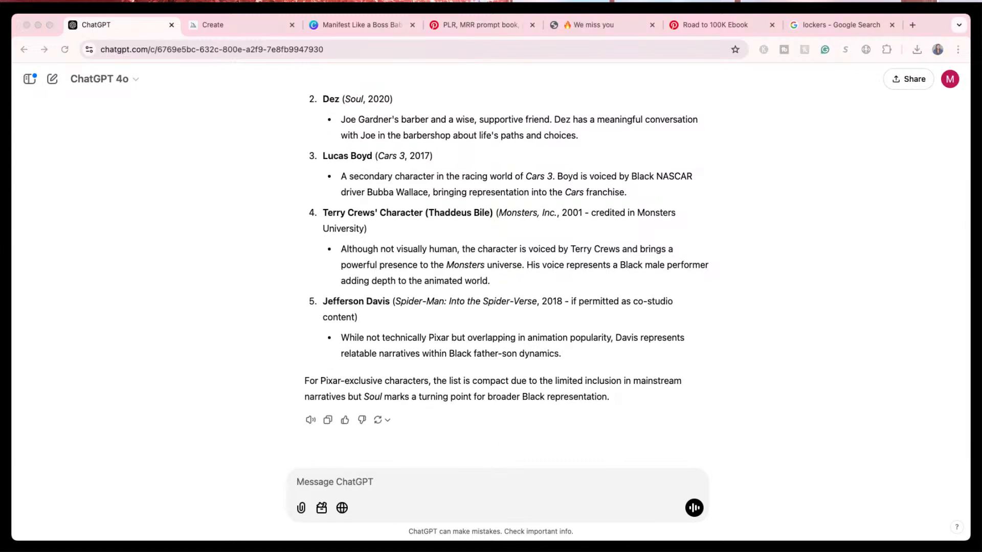
drag(864, 504, 464, 499)
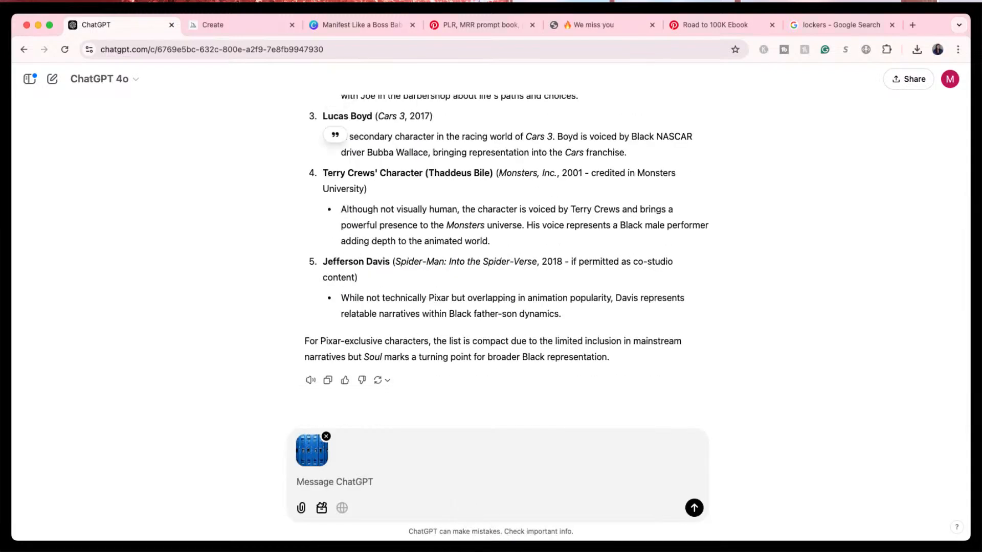
drag(517, 551, 504, 473)
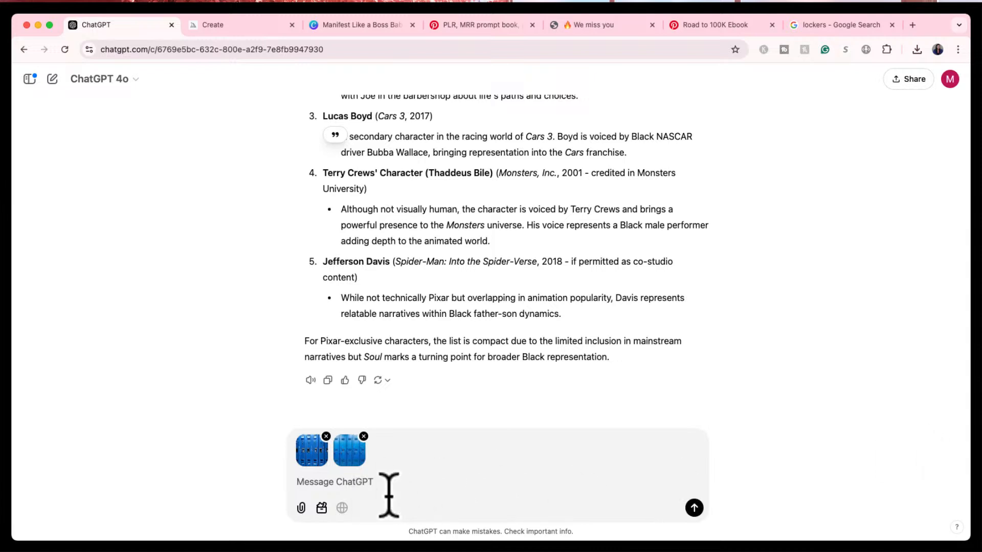
- Send the request "give me a midjourney prompt grey lockers similar to the close up style of these images"
click(361, 489)
text(giv)
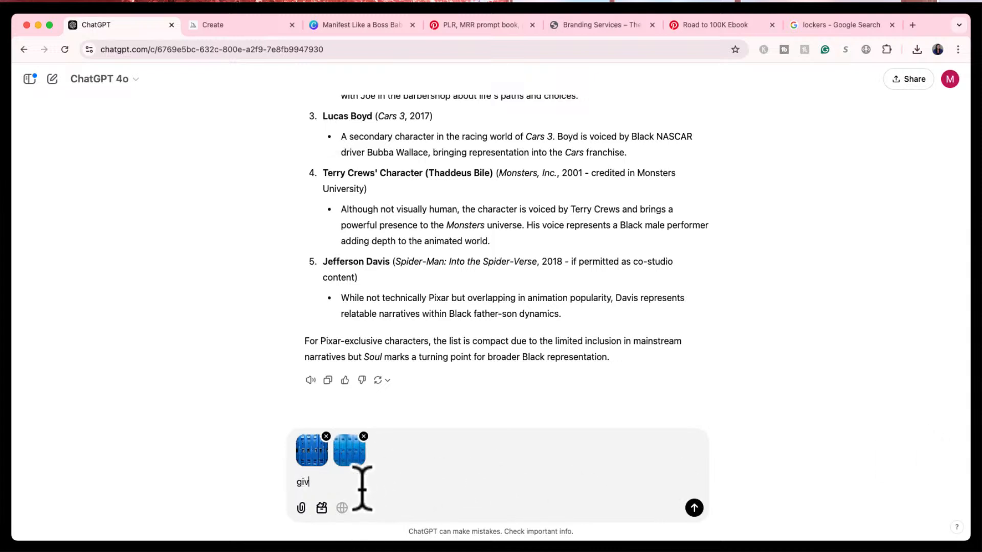
text(e me a prompt of)
click(336, 481)
text(midjourney prompt of)
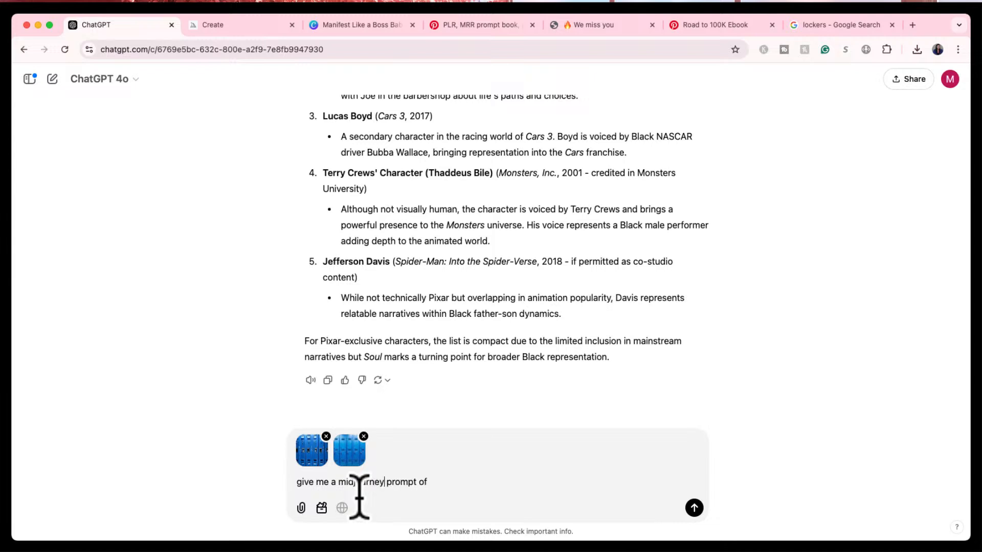
click(435, 481)
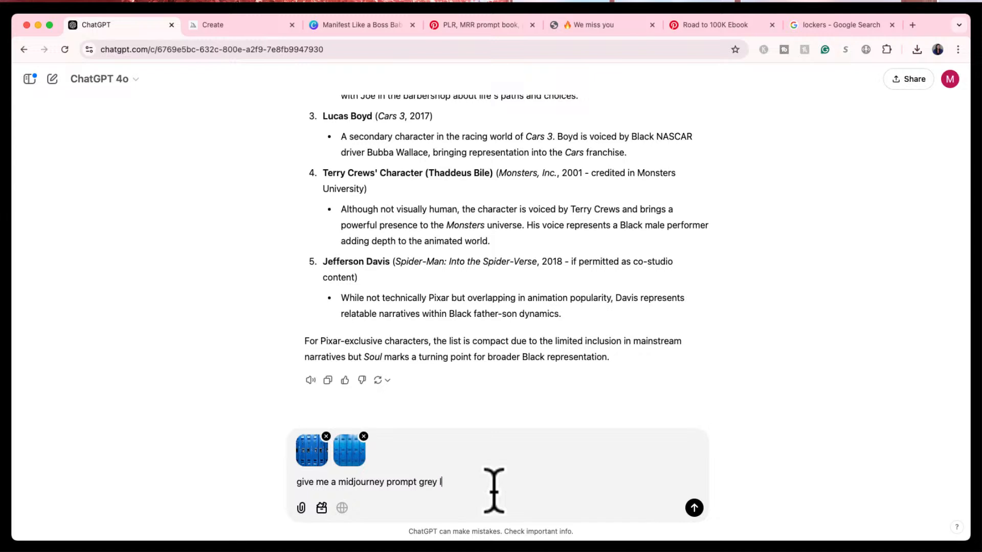
text(rs simil)
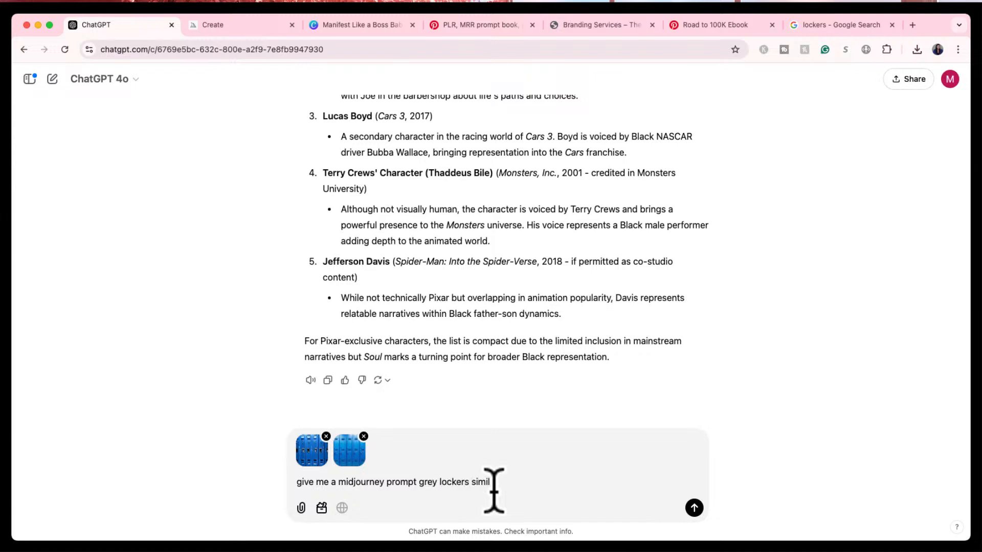
text(ar to the close)
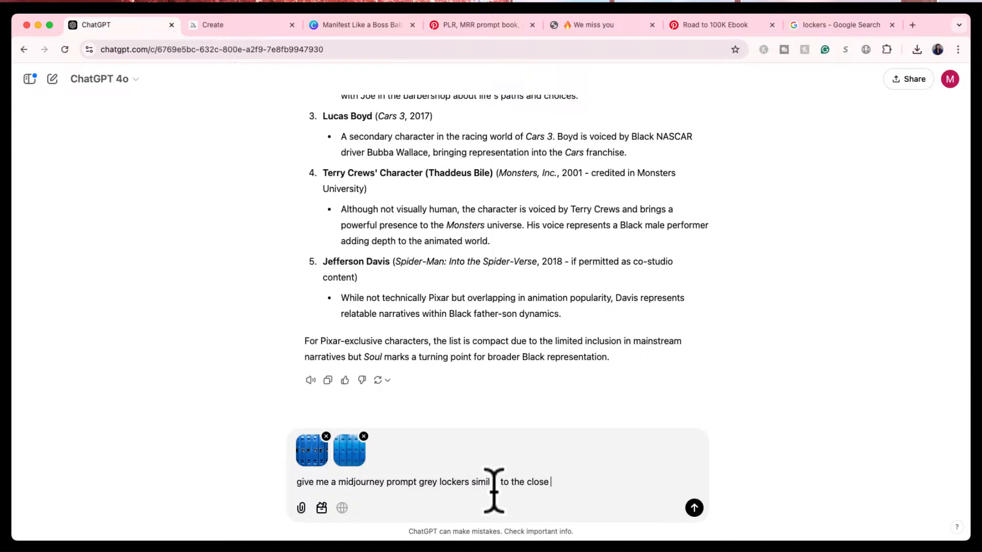
text( up style o)
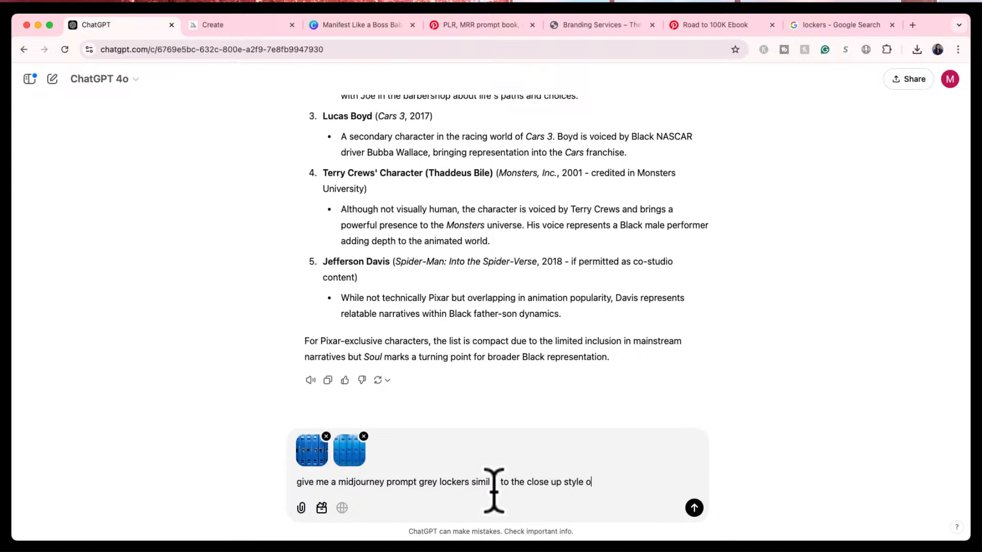
text(f these im)
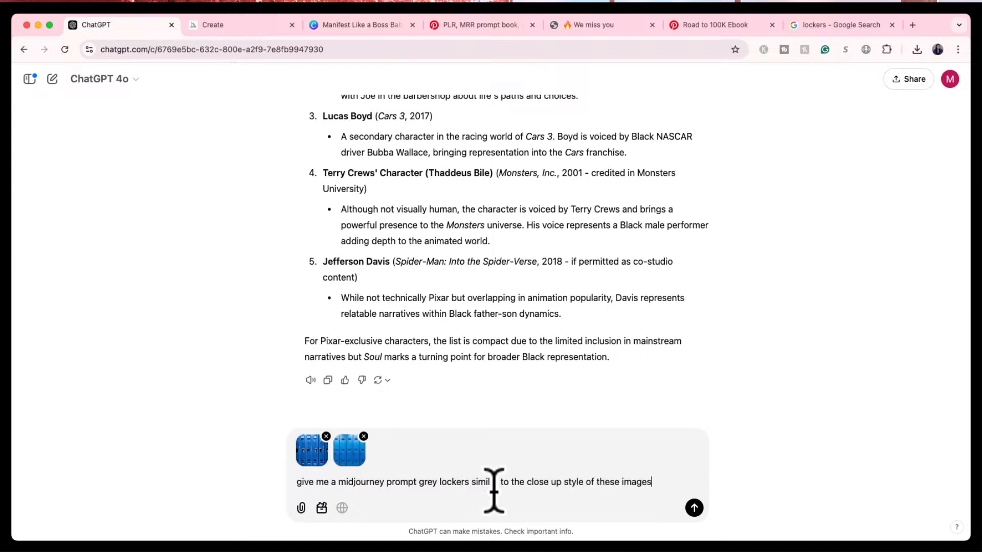
text(ages)
key(Return)
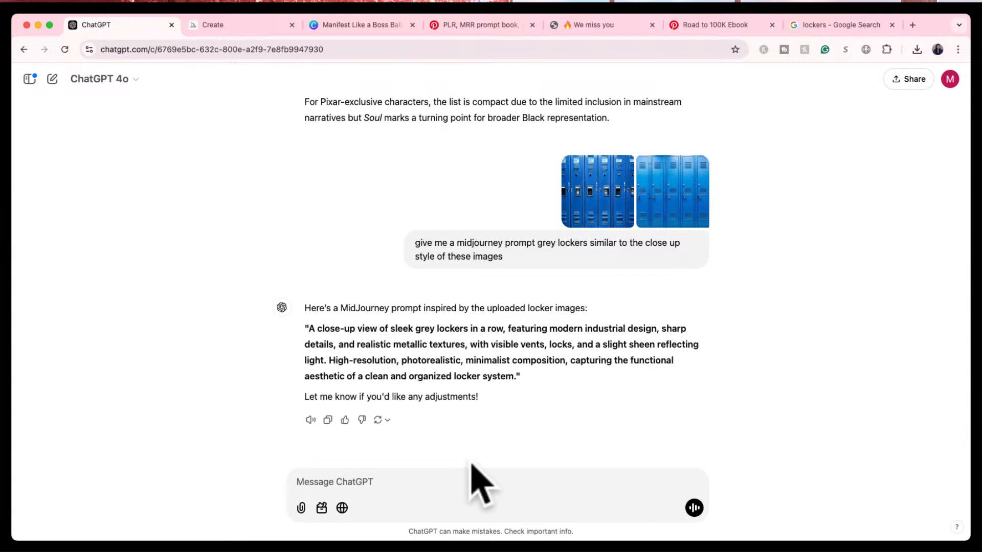
- Send ChatGPT the follow-up "i dont want it to look too photorealistic"
text(i)
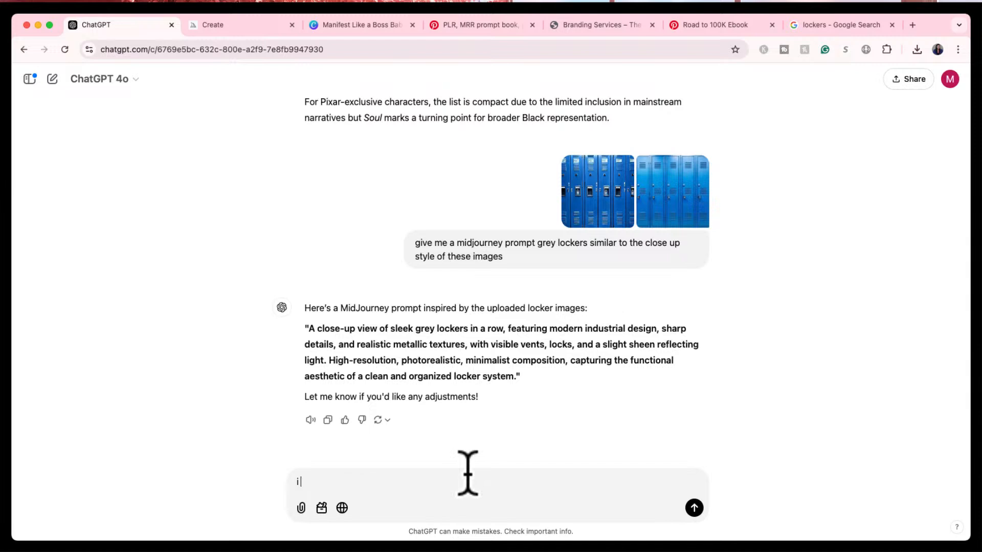
text( dont want it to lo)
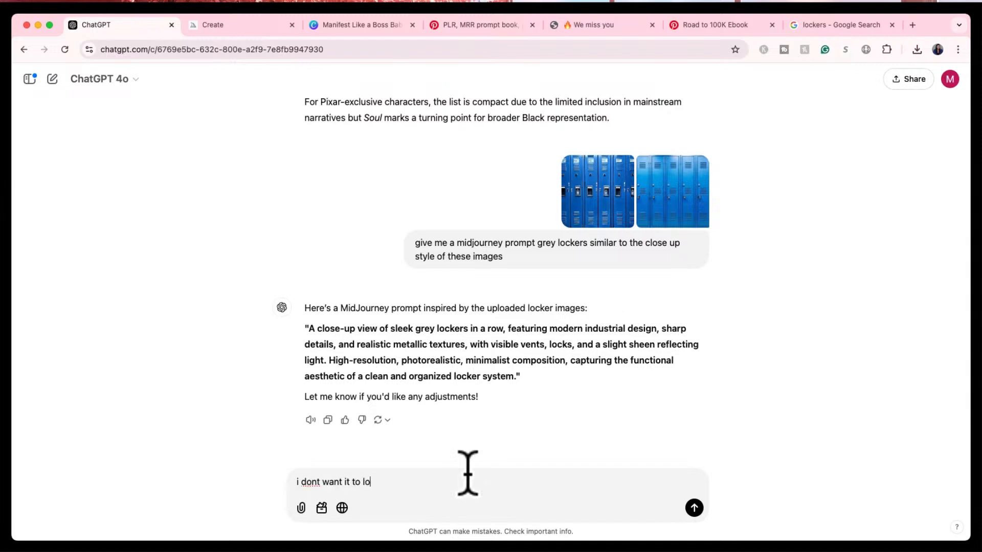
text(ok too photore)
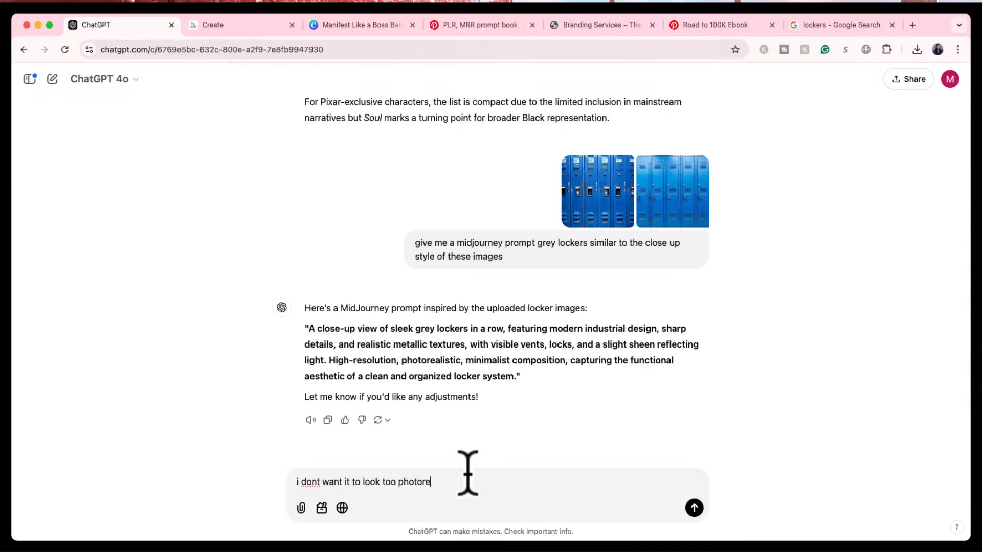
text(alistic)
key(Return)
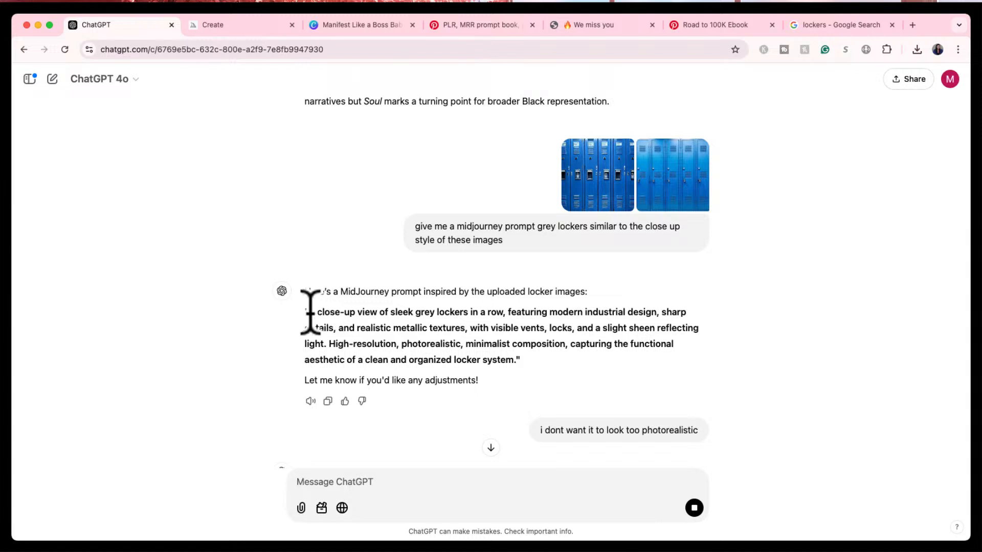
- Copy ChatGPT's first prompt, "A close-up view of sleek grey lockers in a row…", and paste it into Midjourney's image prompt
drag(307, 311, 517, 359)
key(super+c)
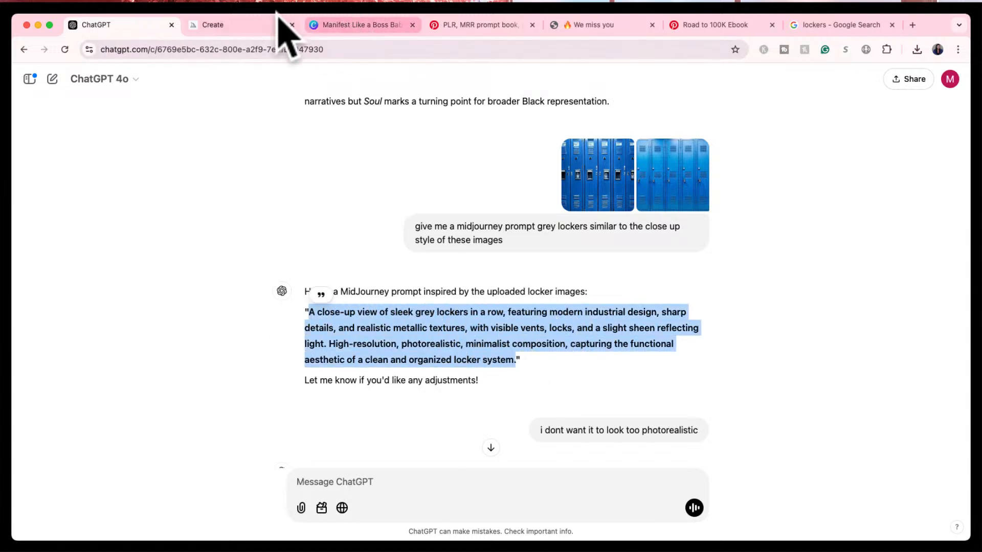
click(258, 26)
click(280, 91)
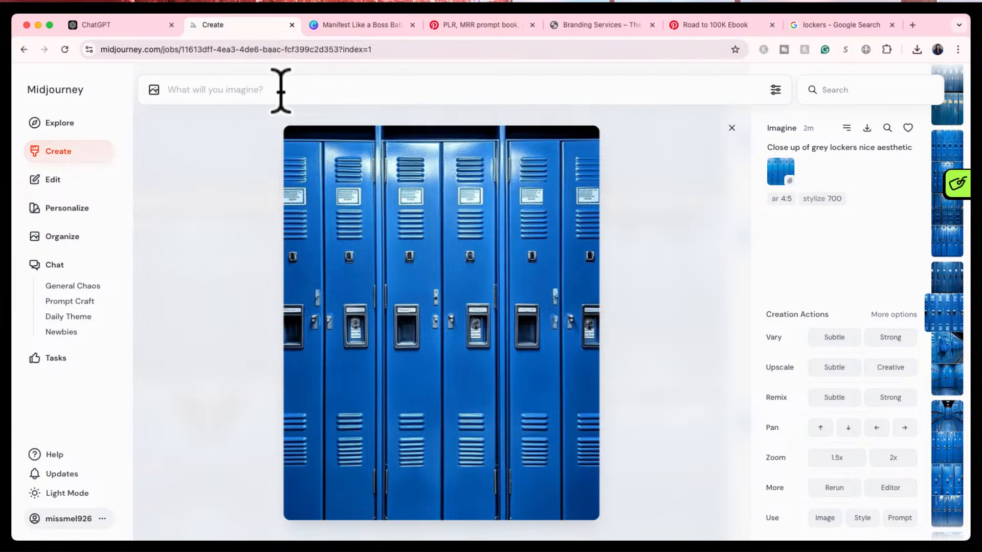
key(super+v)
- Set the image size to landscape 4:3, generate the close-up lockers images, and close the enlarged blue lockers image
click(775, 89)
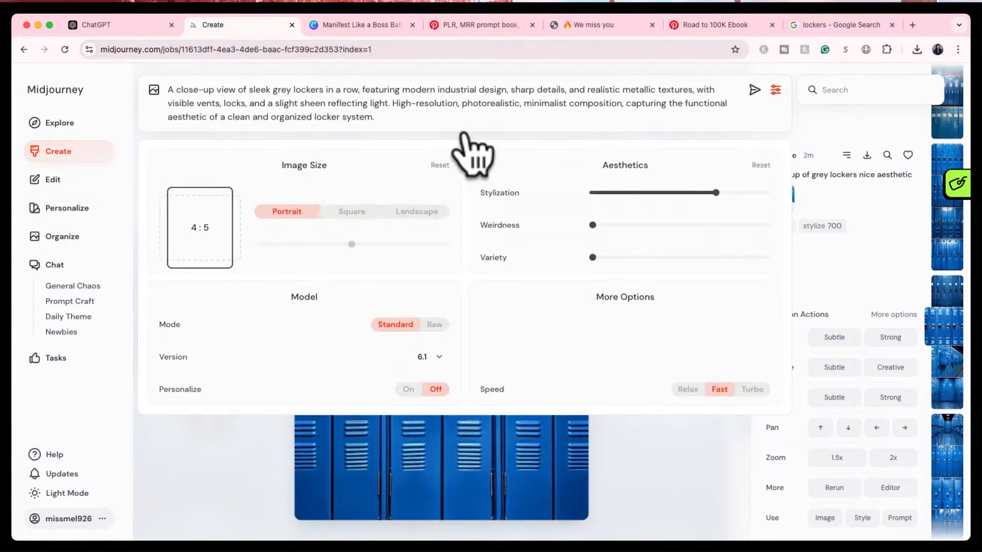
click(417, 211)
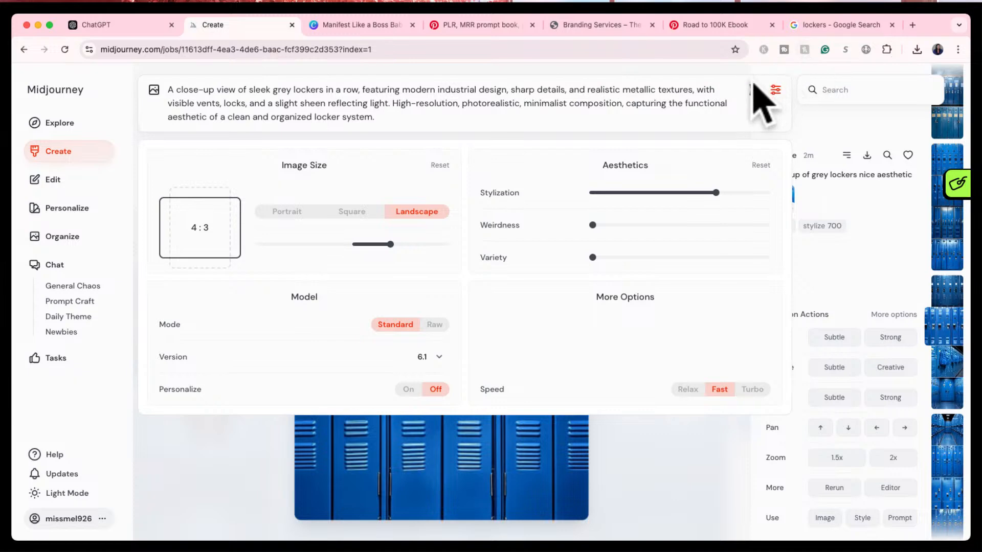
key(Return)
click(775, 91)
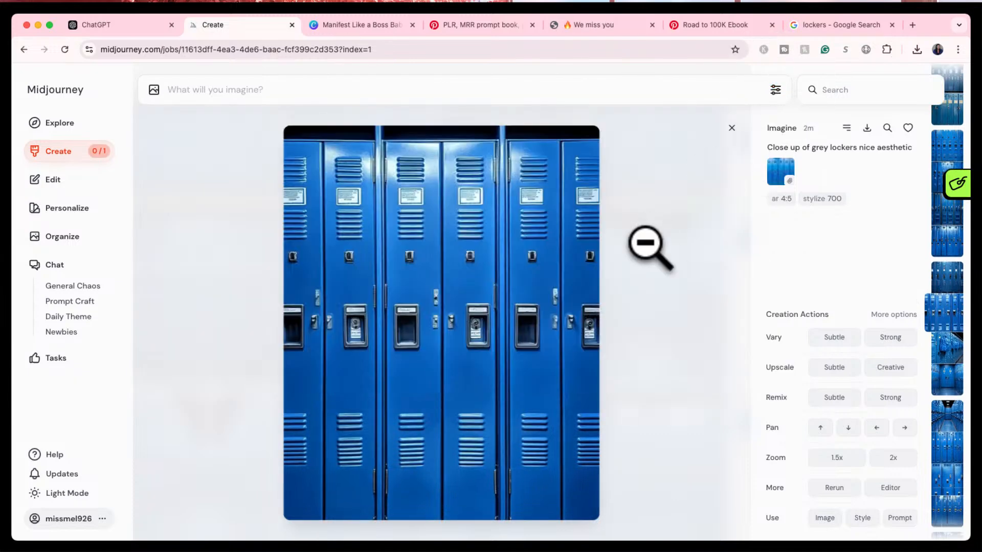
click(732, 128)
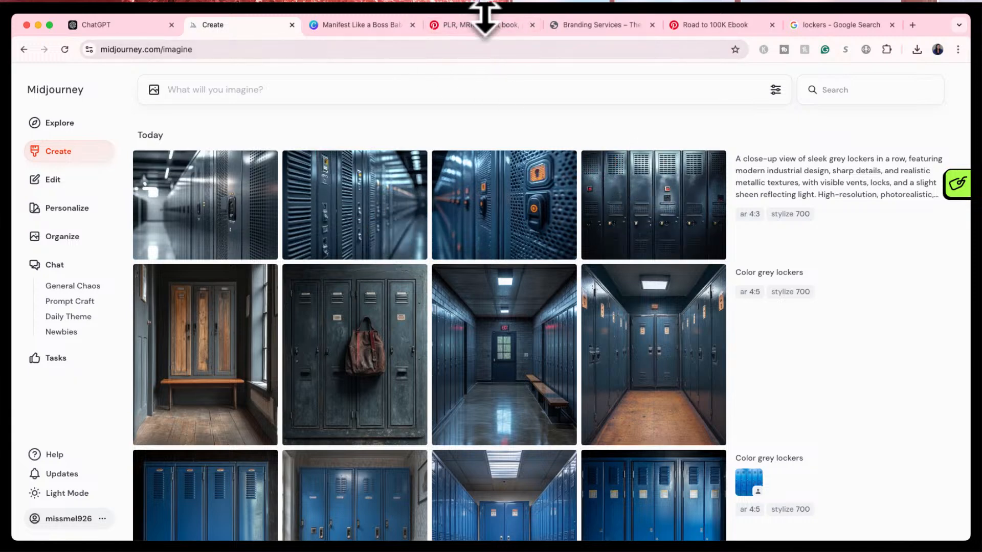
- Switch to ChatGPT and send "make sure the lockers are facing front i dont want to see a hallway just the cute grey lockers"
click(131, 27)
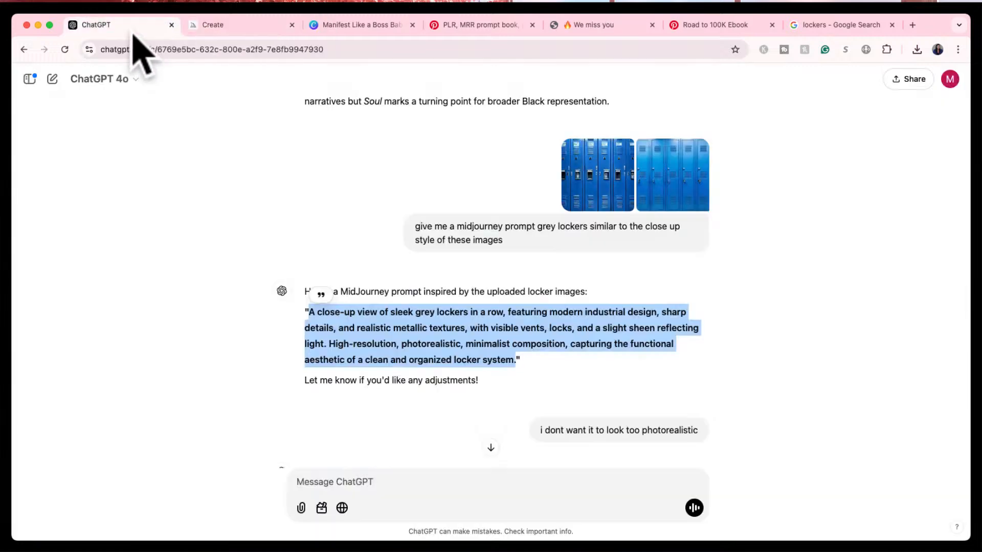
scroll(429, 394, down, 4)
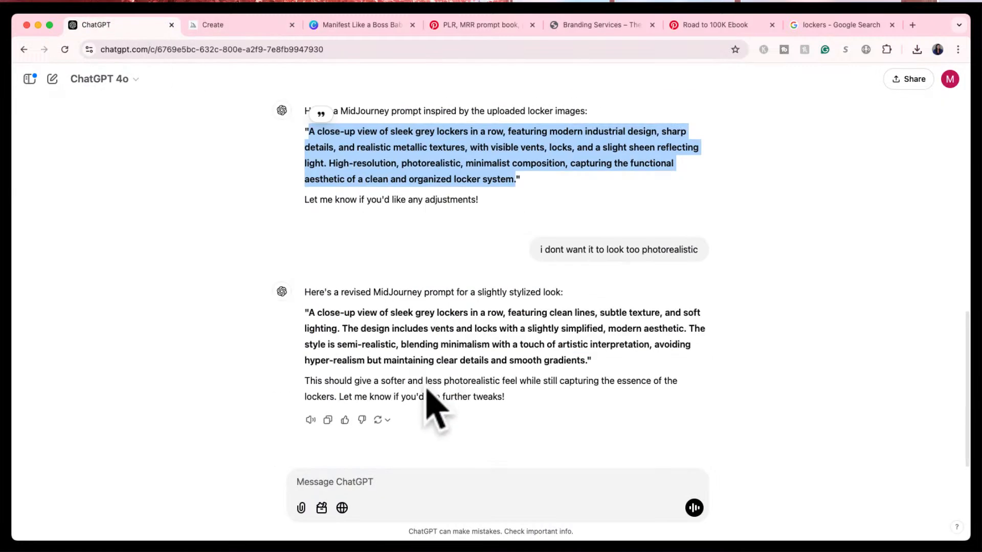
click(407, 478)
text(make sure)
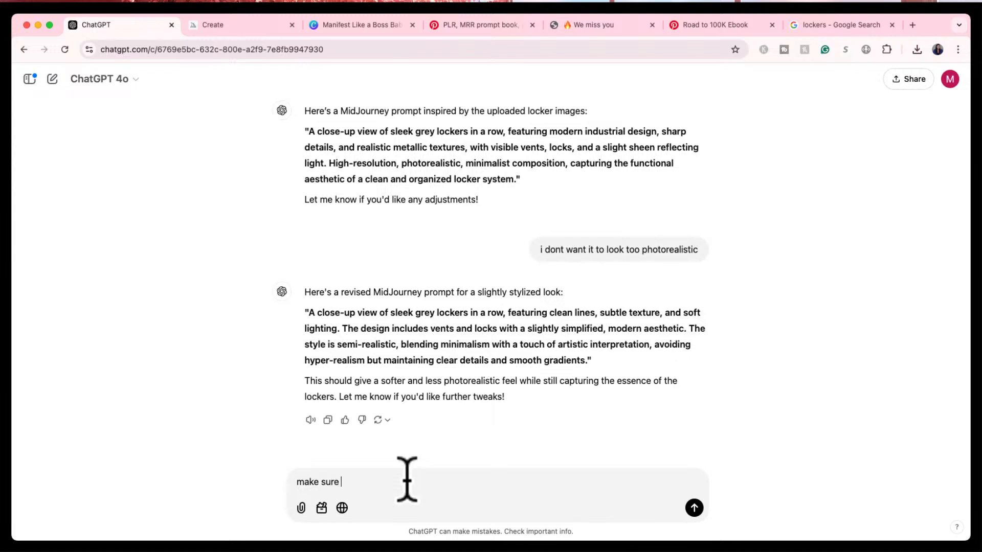
text( the lockers are)
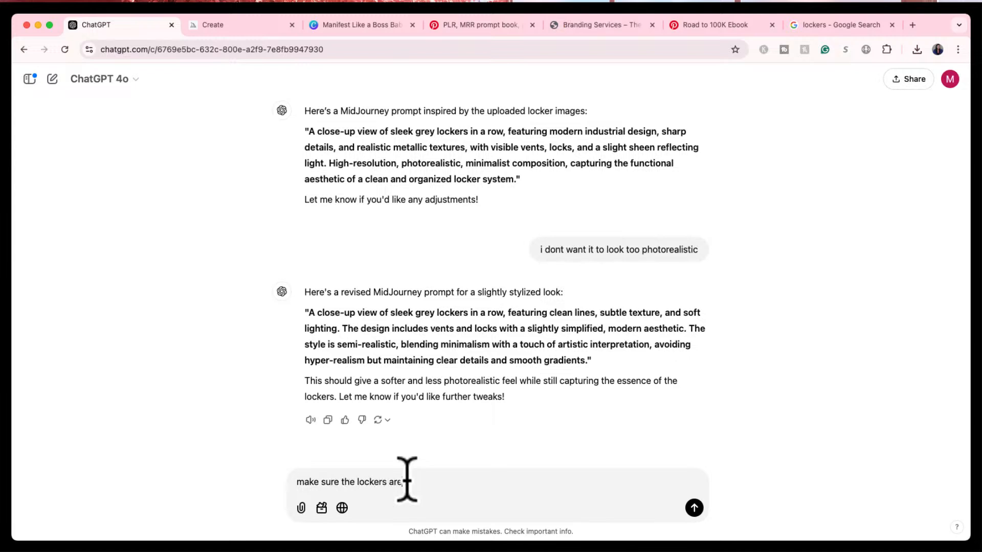
text( facing front i dont want to see a hallway just the cute gre)
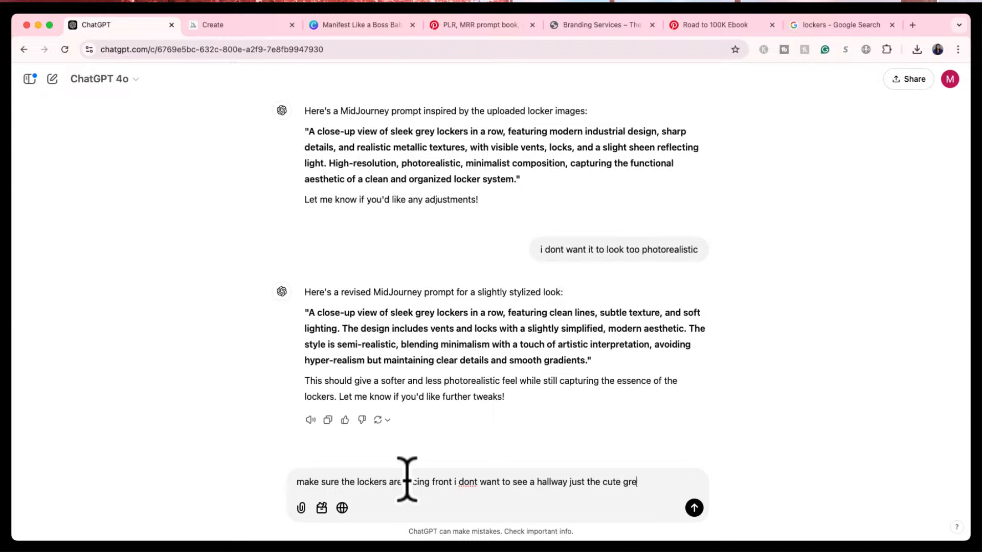
text(s)
key(Return)
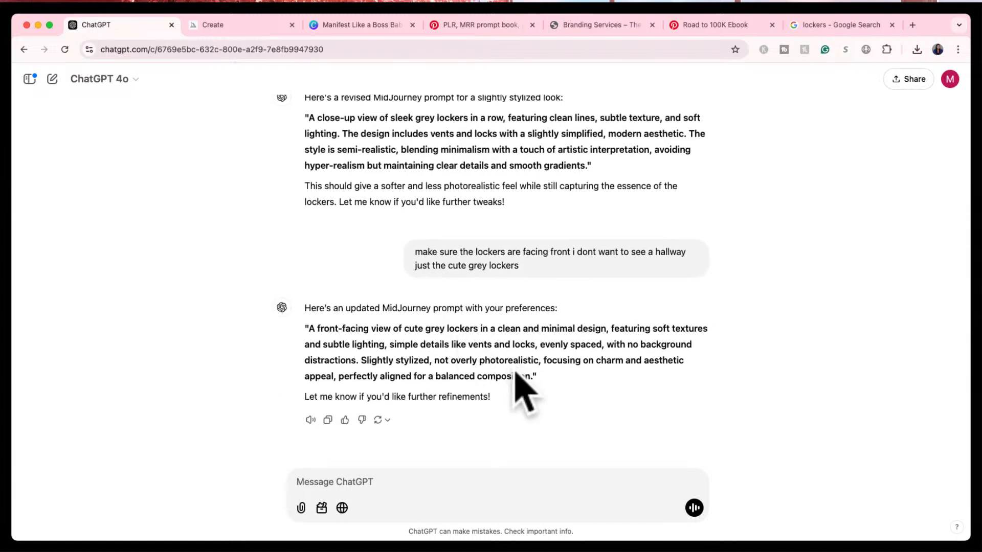
- Copy ChatGPT's "A front-facing view of cute grey lockers…" prompt and generate images from it in Midjourney
drag(308, 328, 534, 375)
key(super+c)
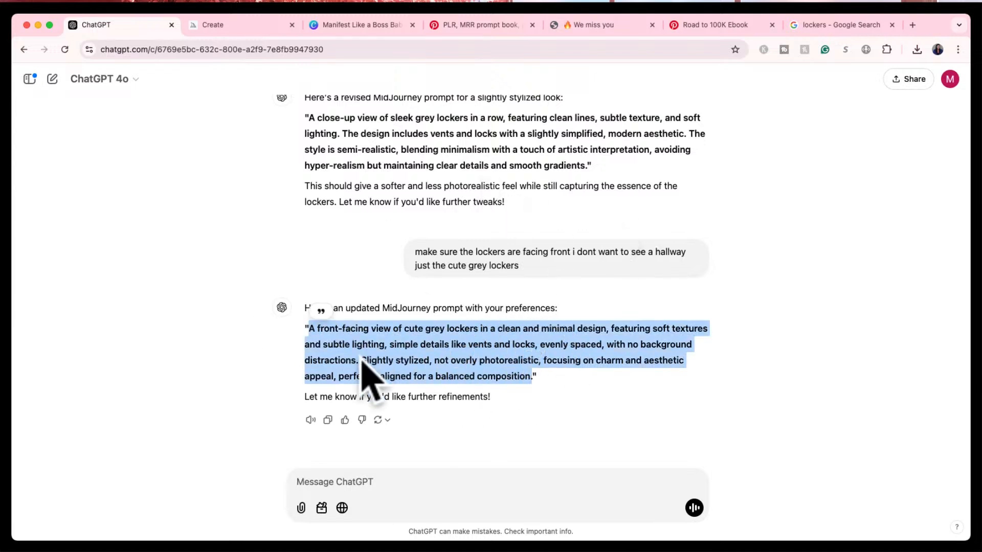
click(235, 25)
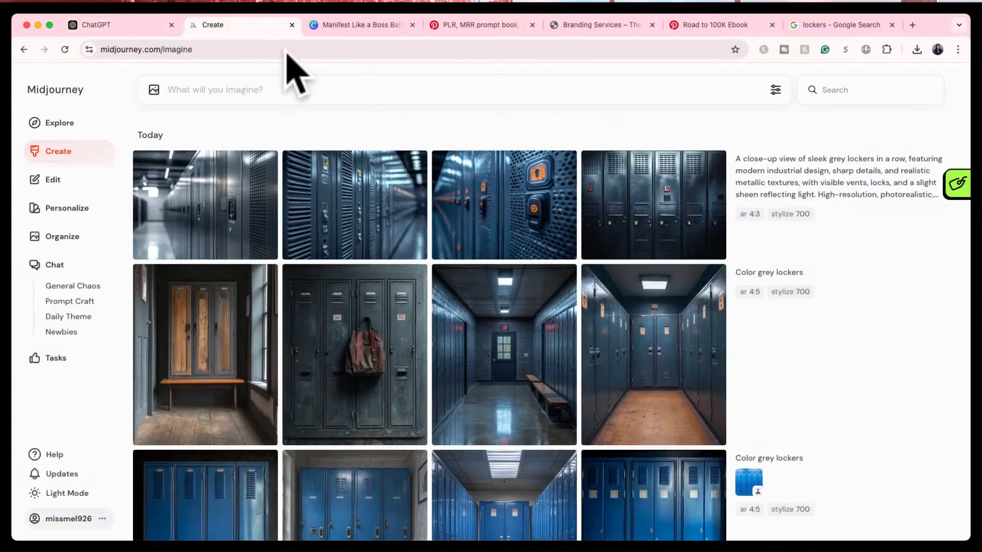
click(318, 88)
key(super+v)
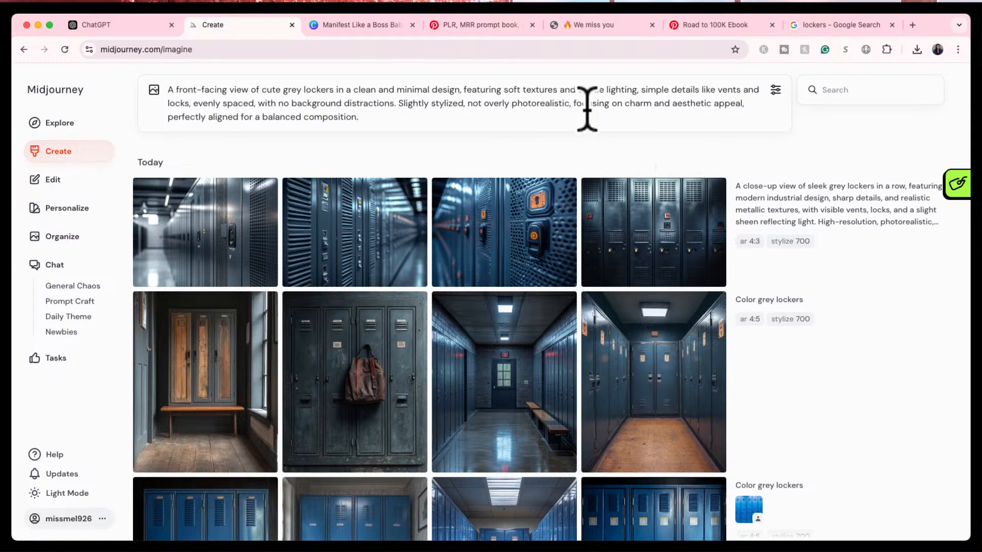
scroll(531, 353, down, 10)
scroll(532, 350, up, 10)
key(Return)
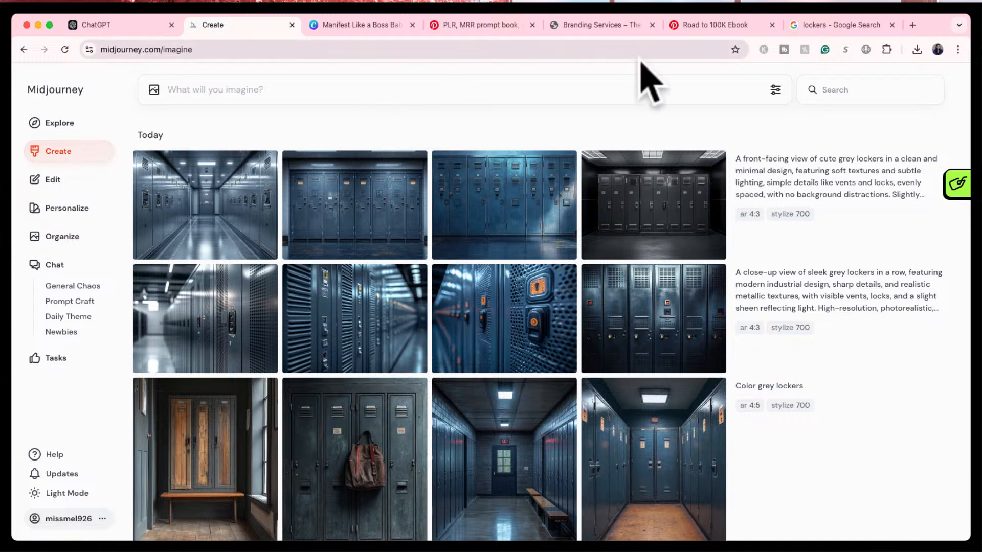
- Enlarge the fourth front-facing lockers image and review the Pinterest cover references and the Google lockers results
click(650, 210)
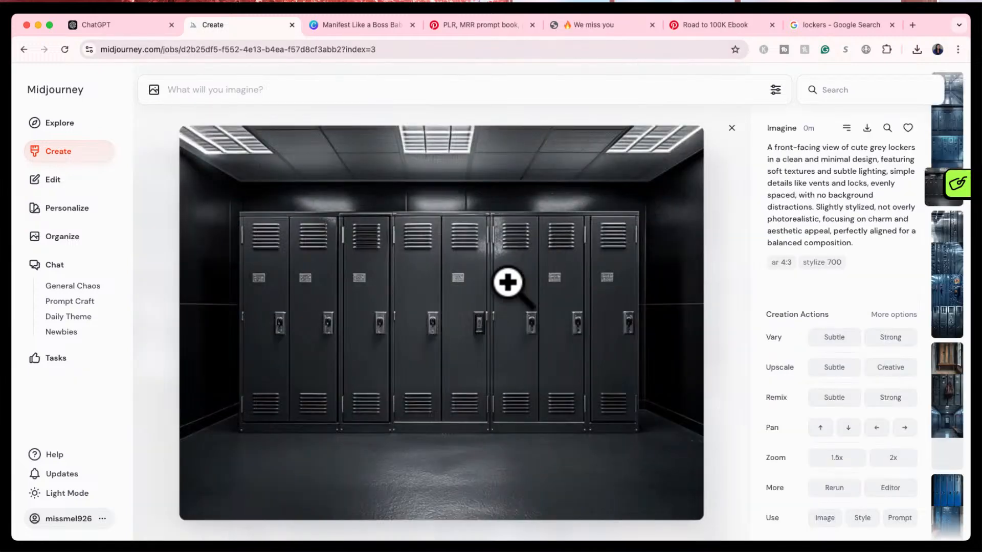
click(454, 319)
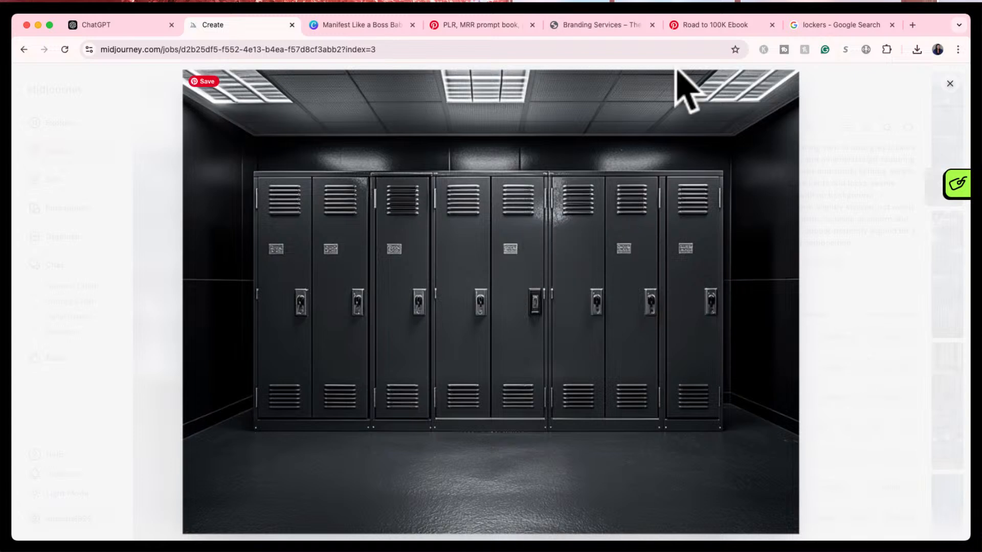
click(705, 26)
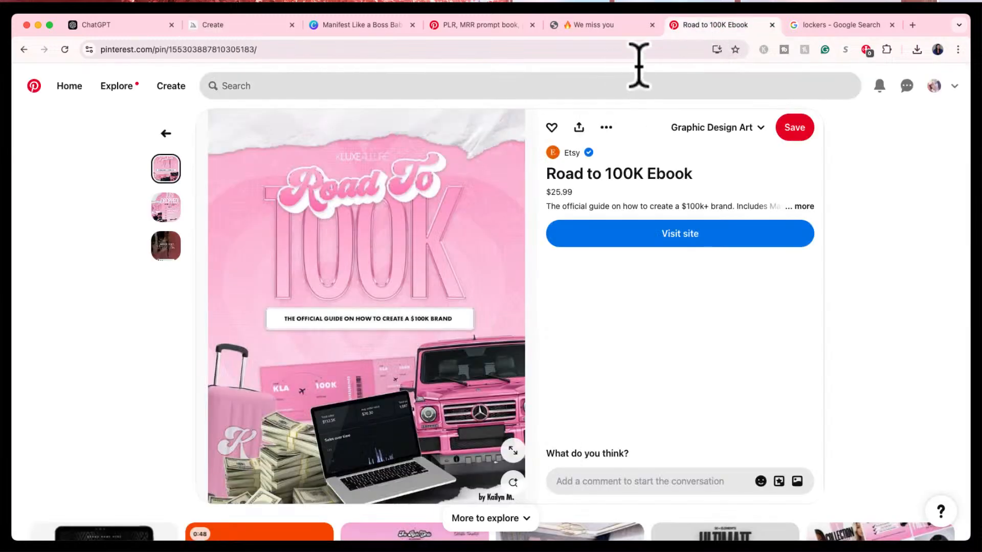
click(845, 28)
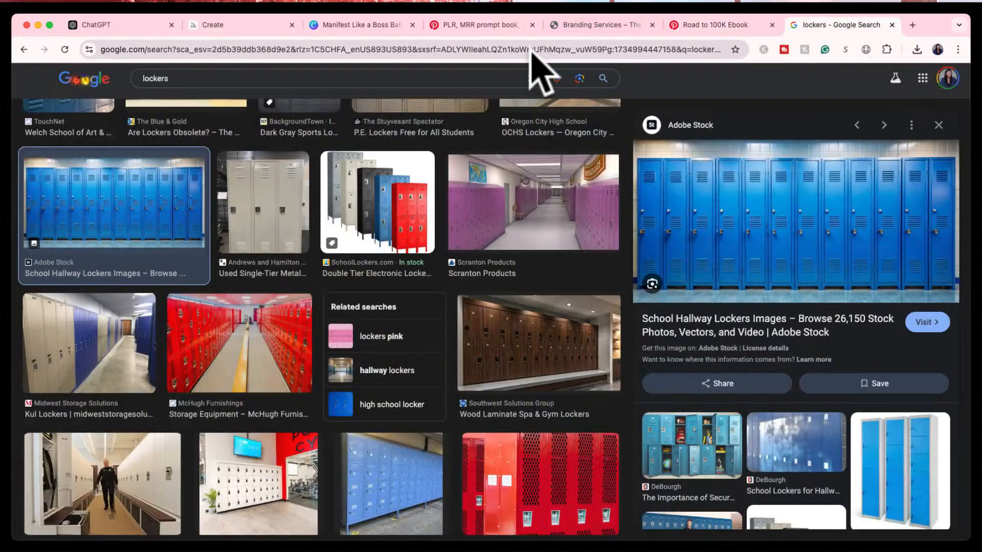
click(466, 25)
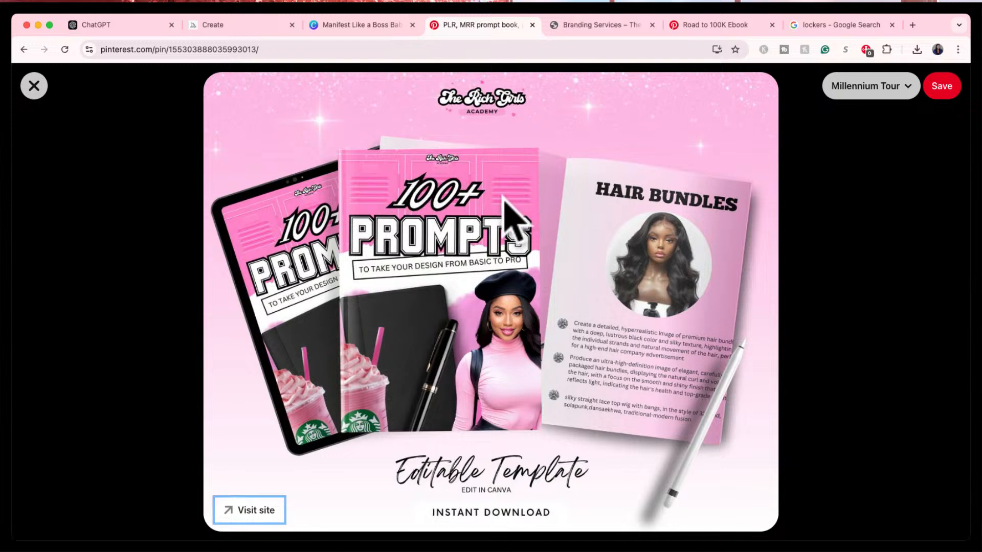
- Switch to the Canva design and search its elements for "lockers"
click(371, 23)
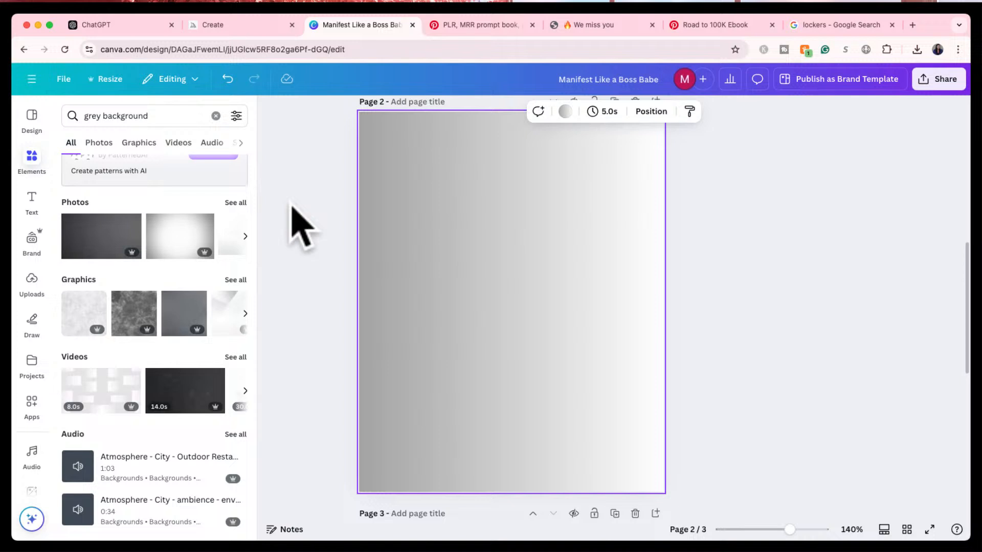
click(33, 166)
click(102, 121)
key(BackSpace)
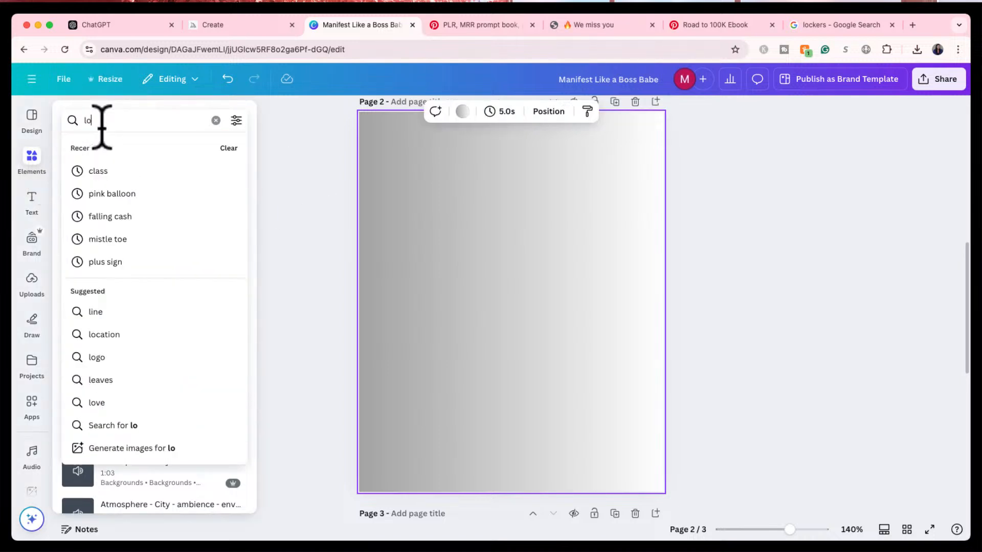
text(lockers)
key(Return)
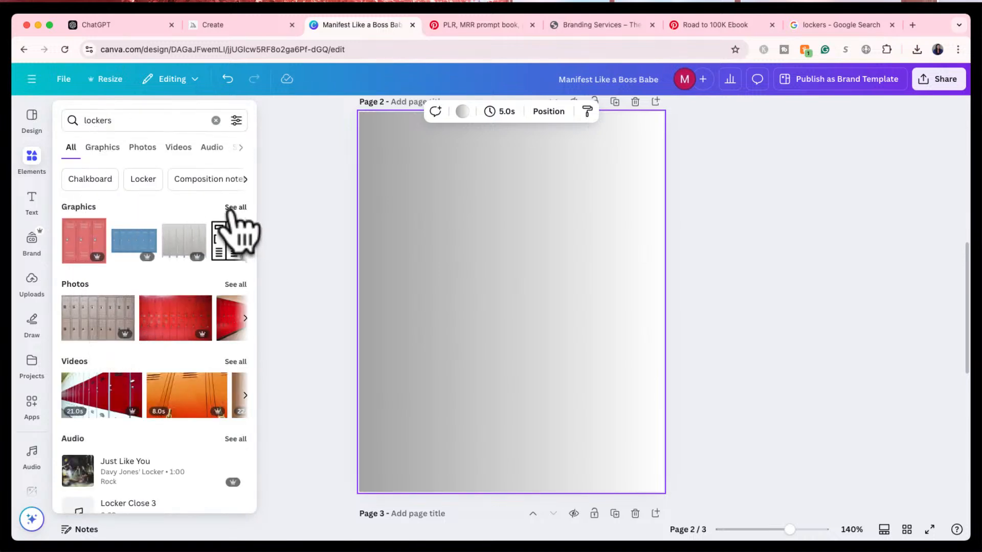
click(81, 248)
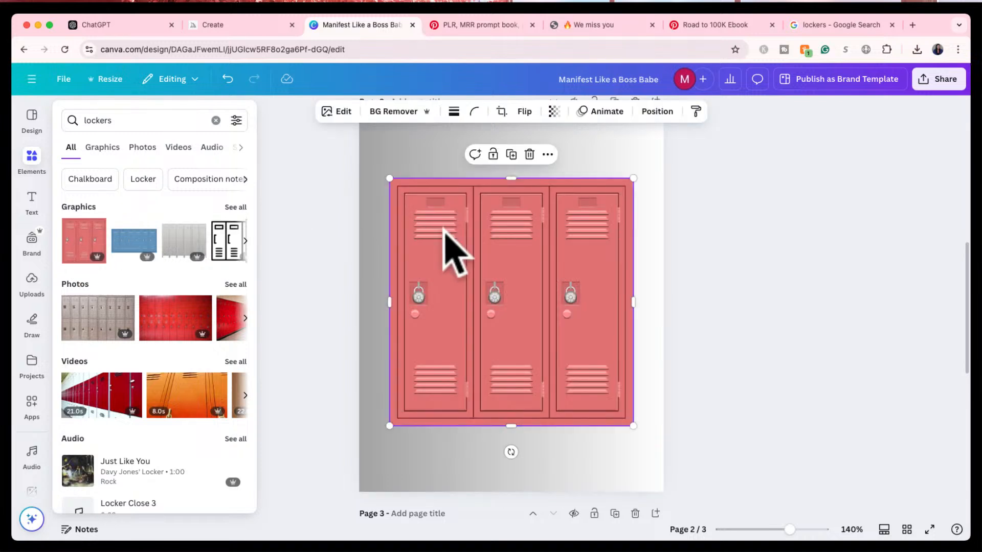
drag(445, 230, 434, 219)
key(Delete)
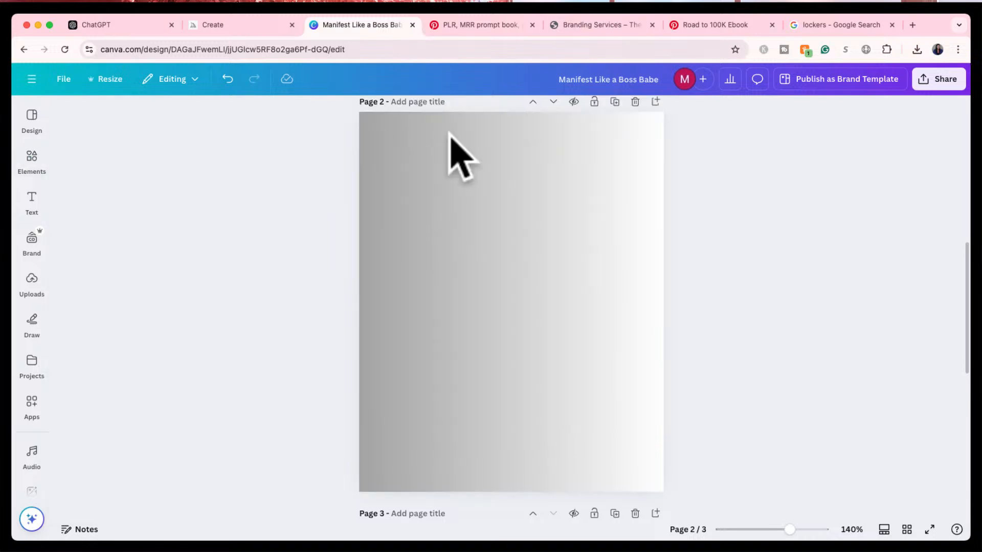
- Add the grey six-door lockers graphic from the "lockers" results to page 2 and enlarge it to span the page width
click(32, 158)
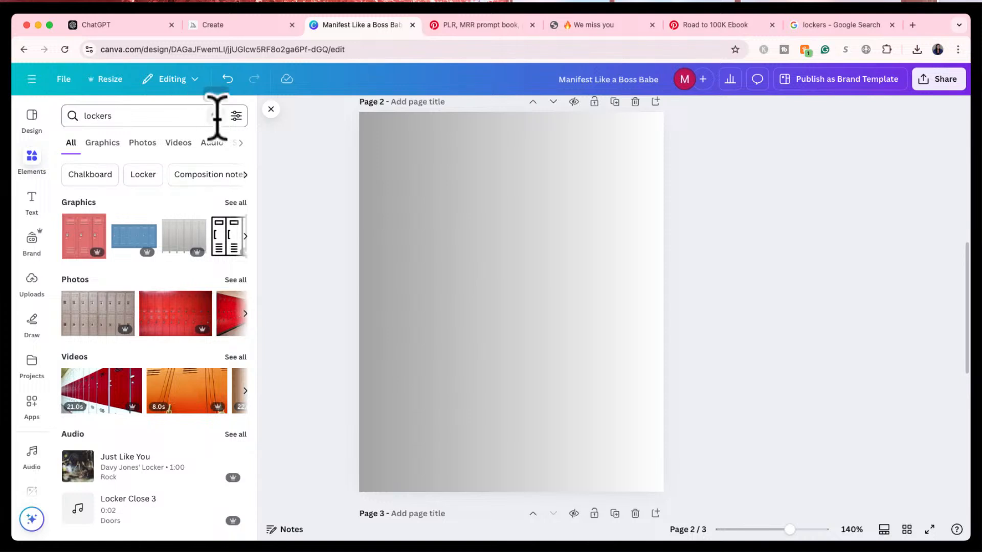
click(235, 203)
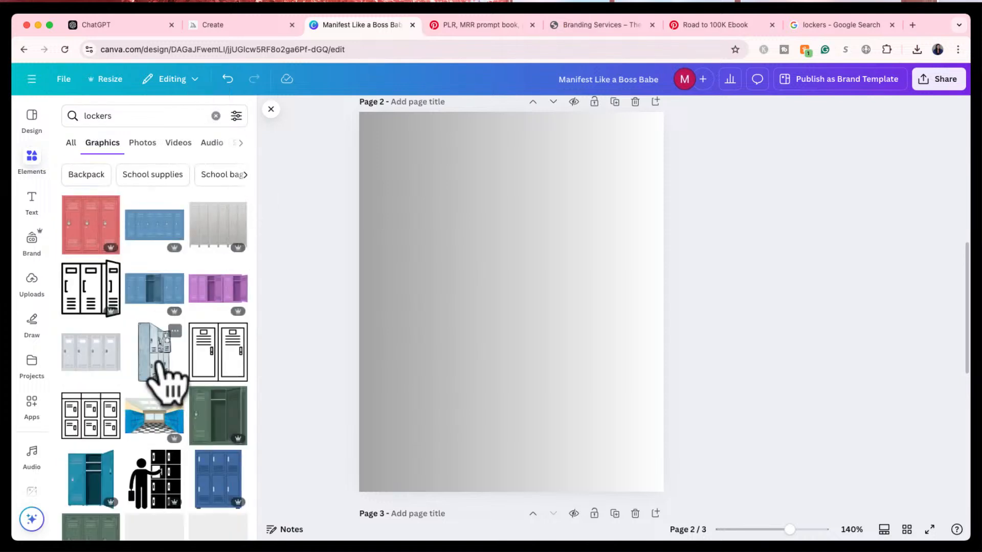
scroll(164, 388, down, 2)
scroll(164, 377, up, 2)
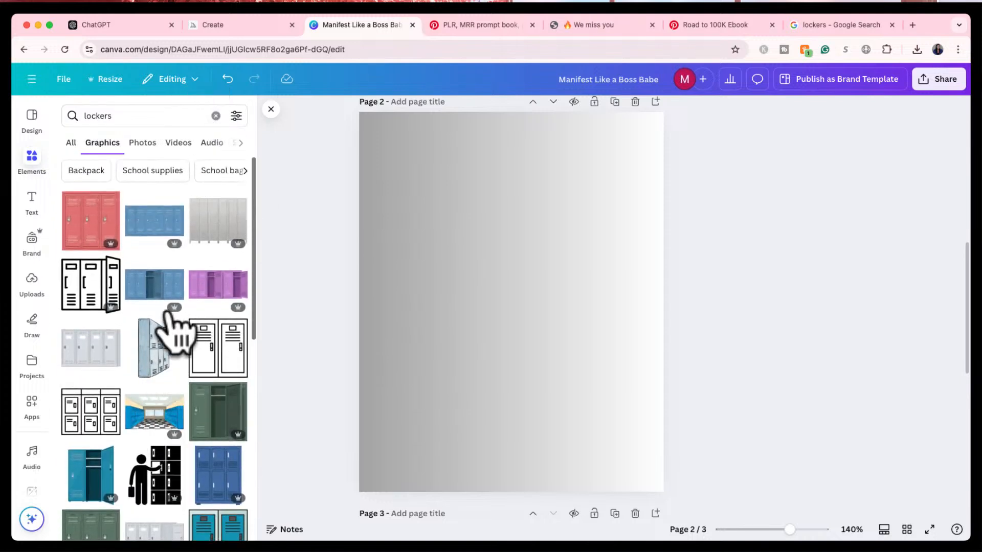
click(212, 229)
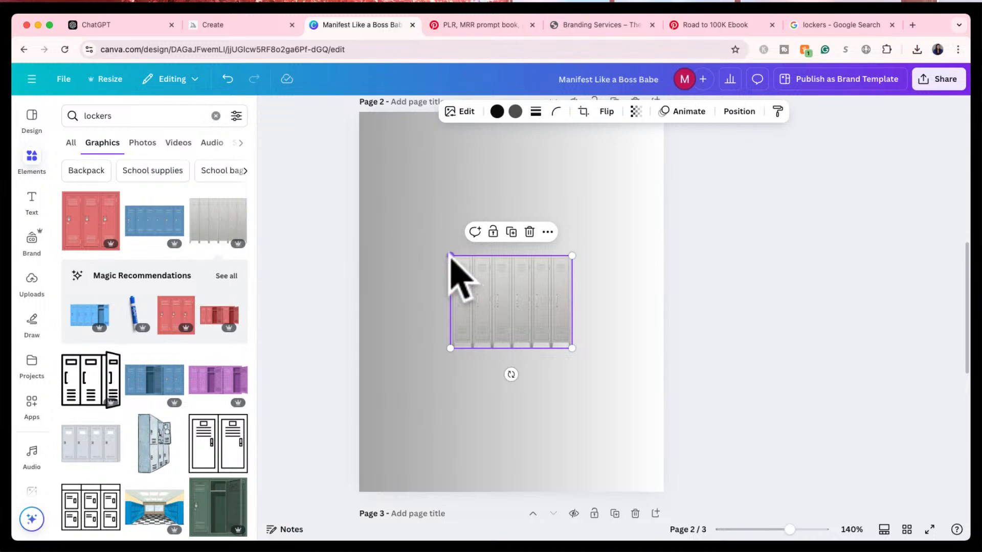
drag(450, 256, 349, 179)
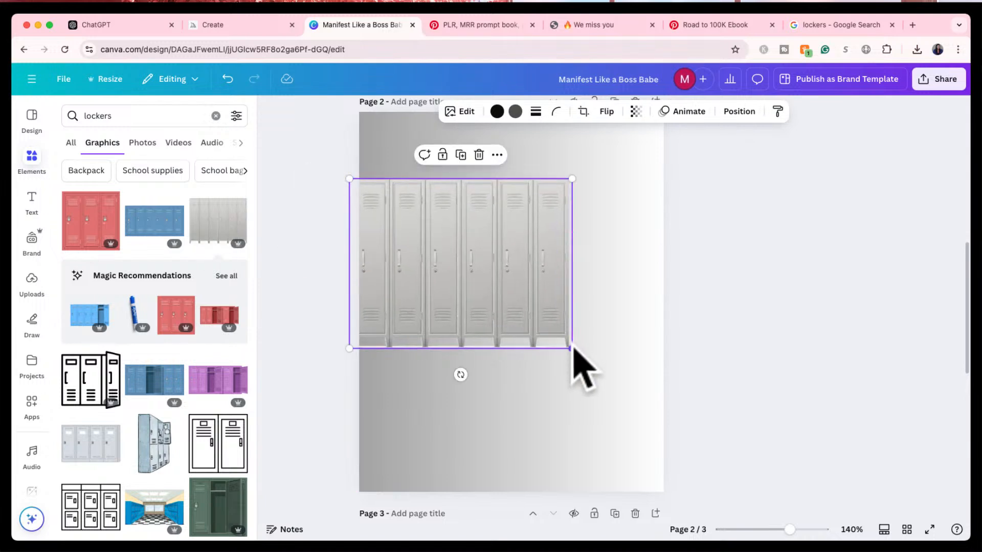
drag(572, 348, 667, 420)
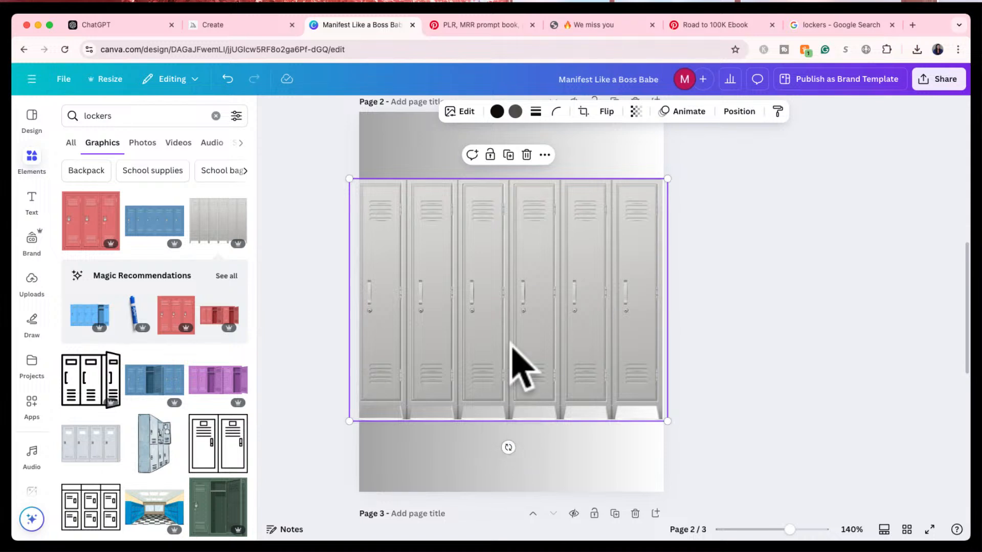
drag(519, 314, 524, 264)
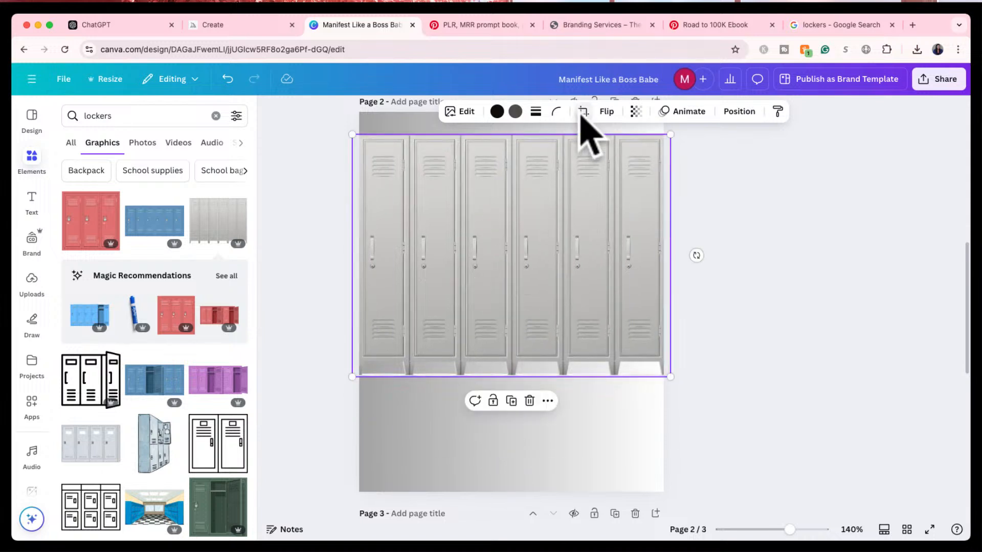
- Crop off the lower part of the lockers graphic below the handles and align it with the page's top edge
click(583, 112)
drag(668, 376, 690, 298)
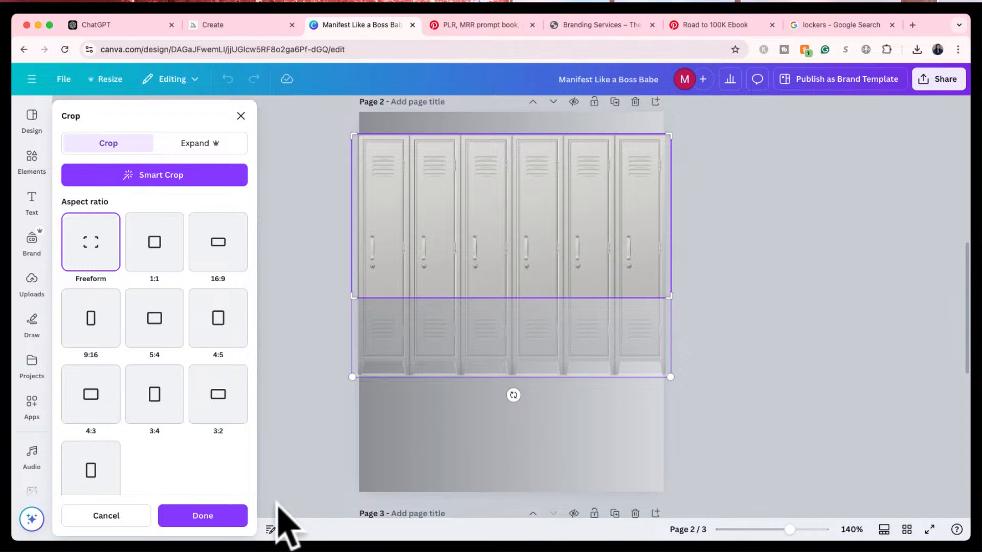
click(226, 517)
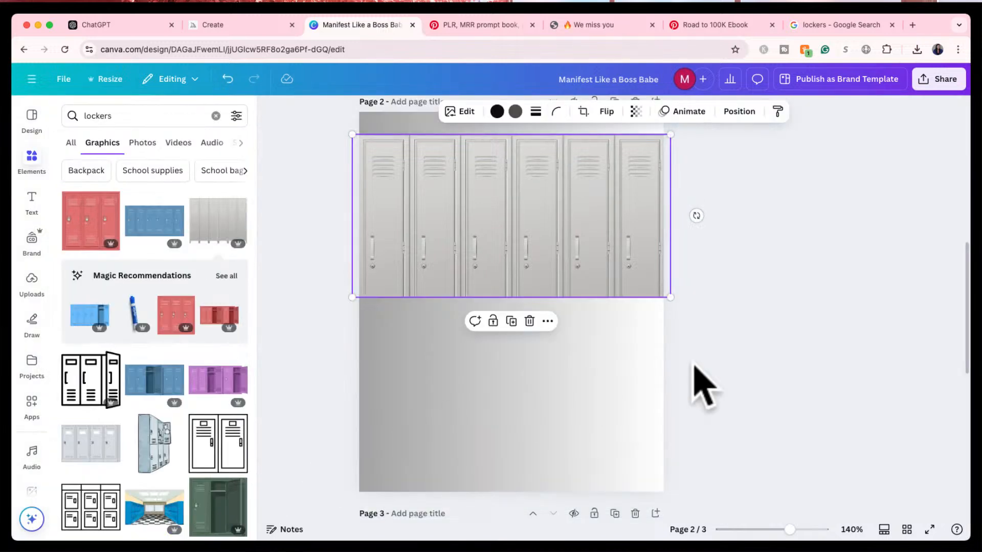
drag(516, 242, 520, 222)
click(691, 280)
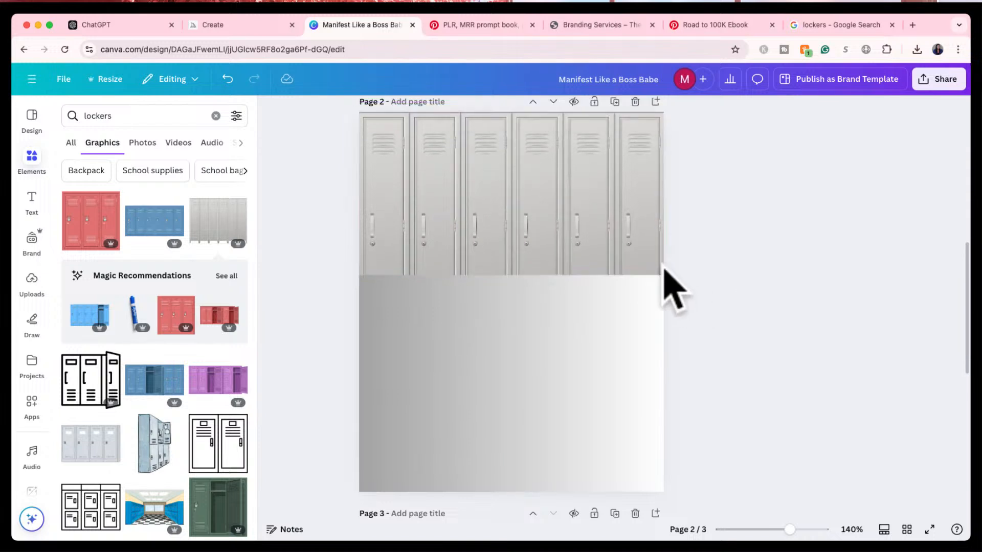
- Check the "100+ Prompts" cover on Pinterest, return to Canva and search the graphics for "torn paper"
click(487, 26)
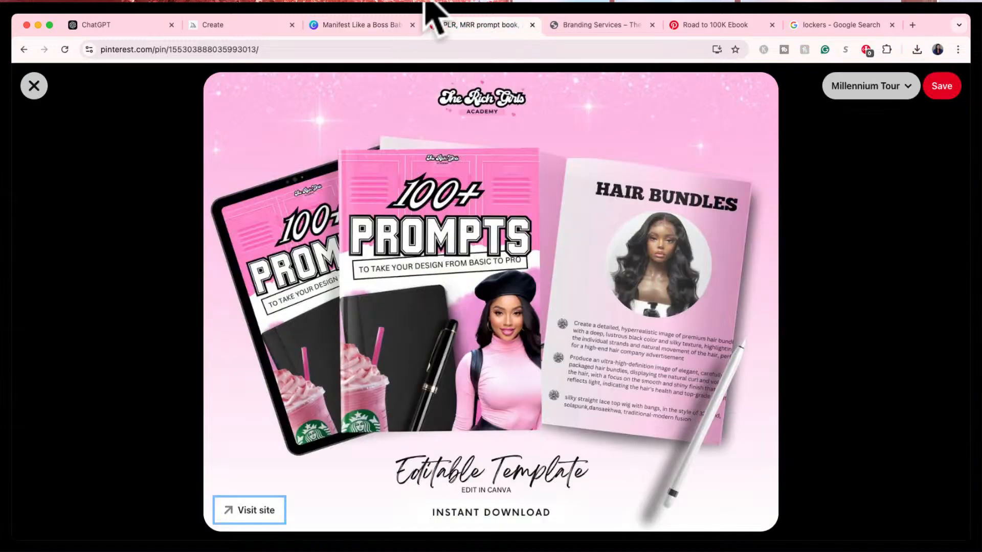
click(380, 25)
double_click(128, 115)
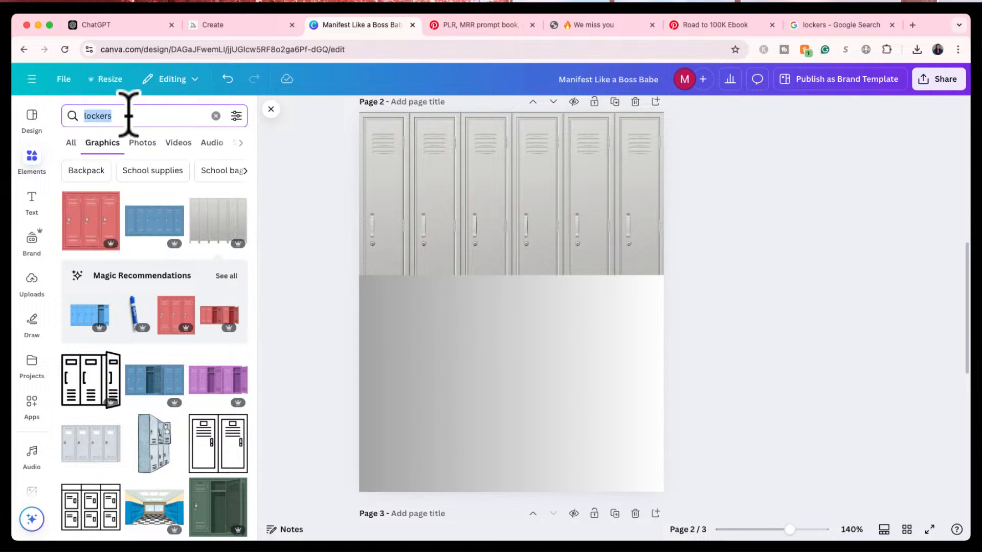
text(toen pape)
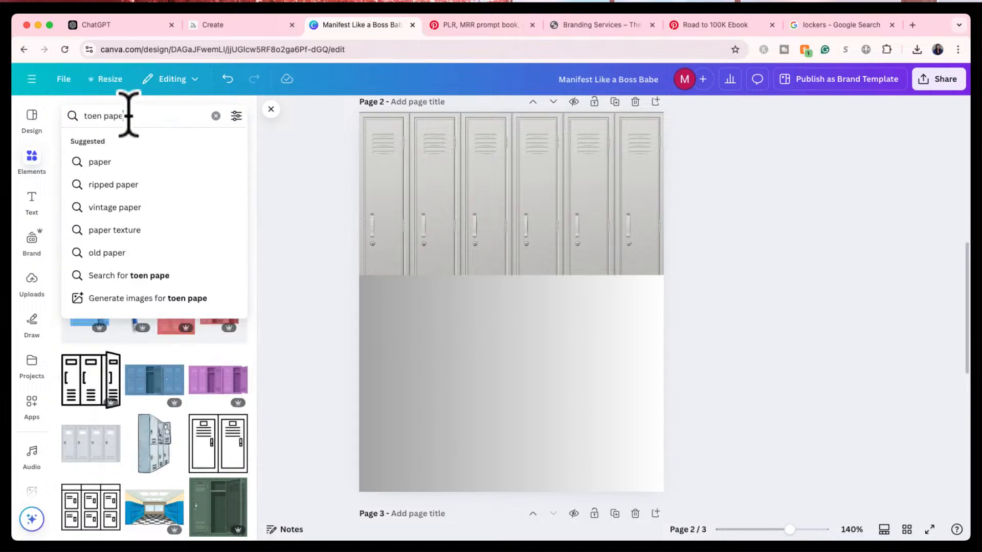
text(r)
key(Return)
double_click(96, 117)
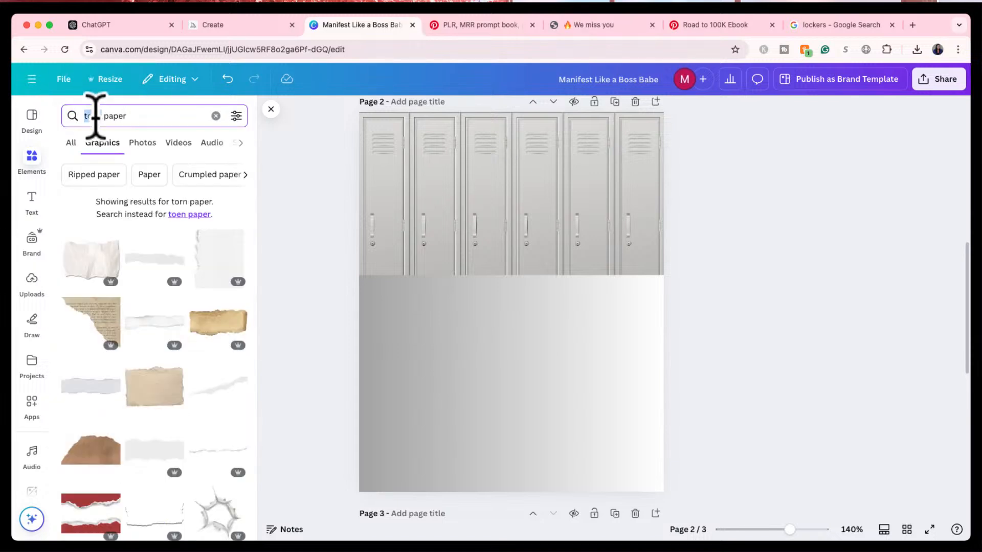
text(torn)
key(Return)
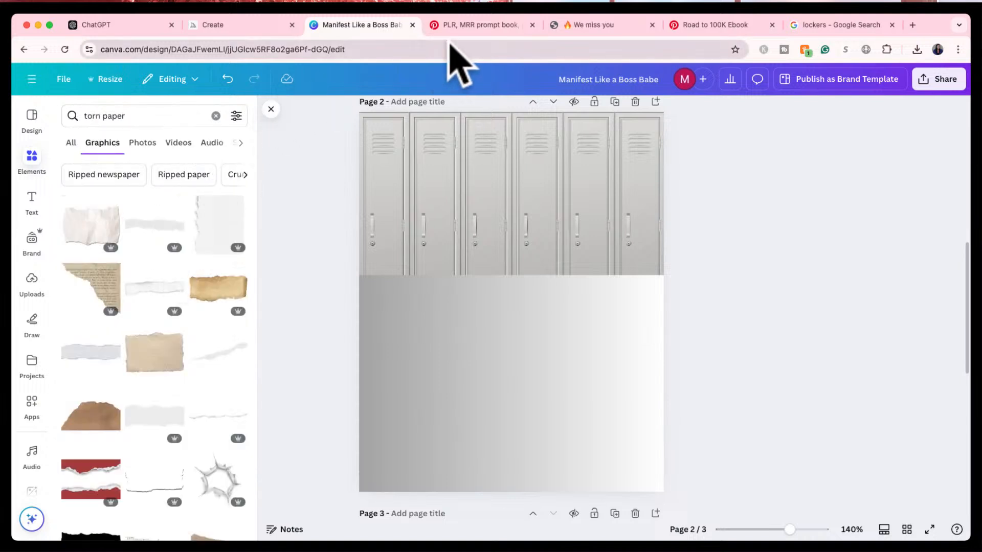
- Recheck the Pinterest cover reference and try a thin white torn-paper strip below the lockers on page 2
click(472, 26)
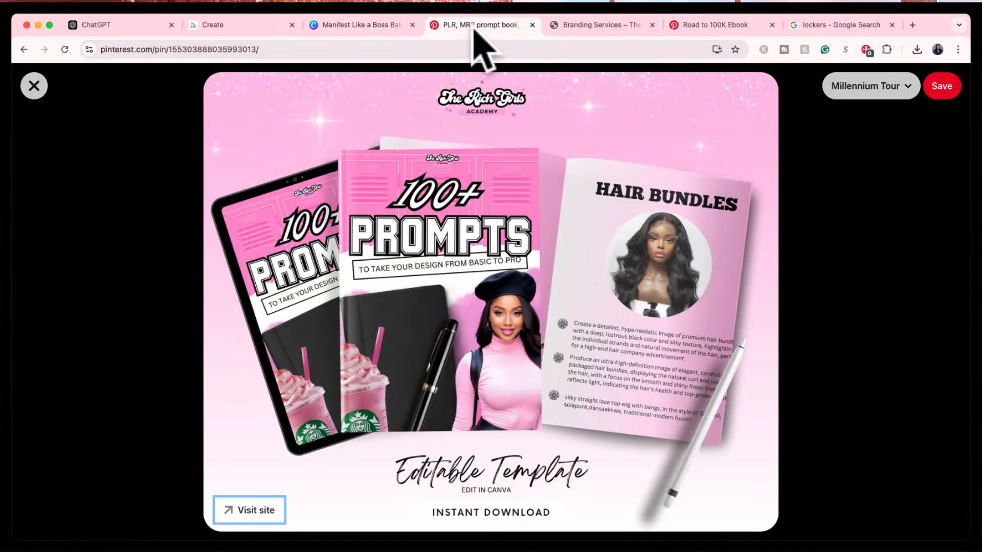
click(350, 30)
scroll(146, 462, down, 3)
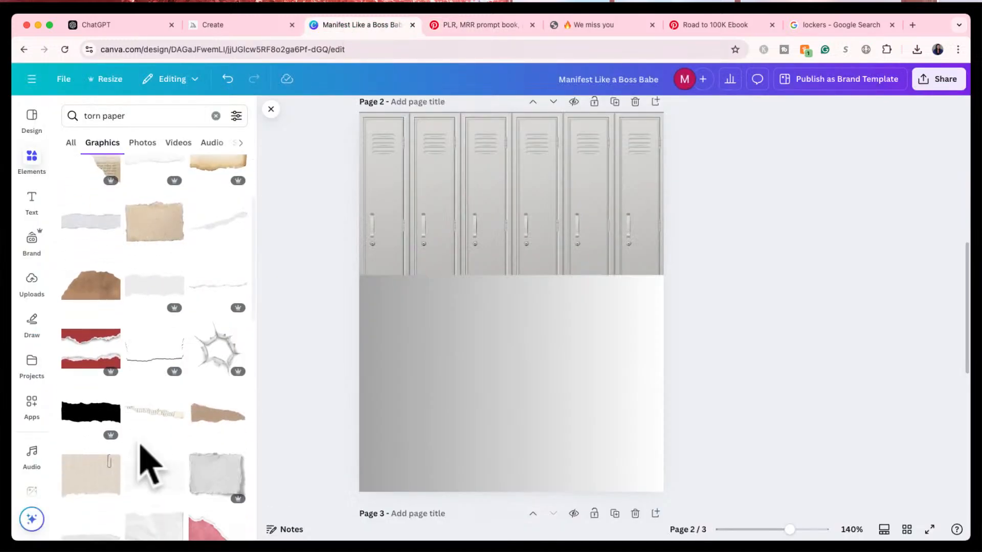
scroll(143, 460, down, 1)
click(223, 260)
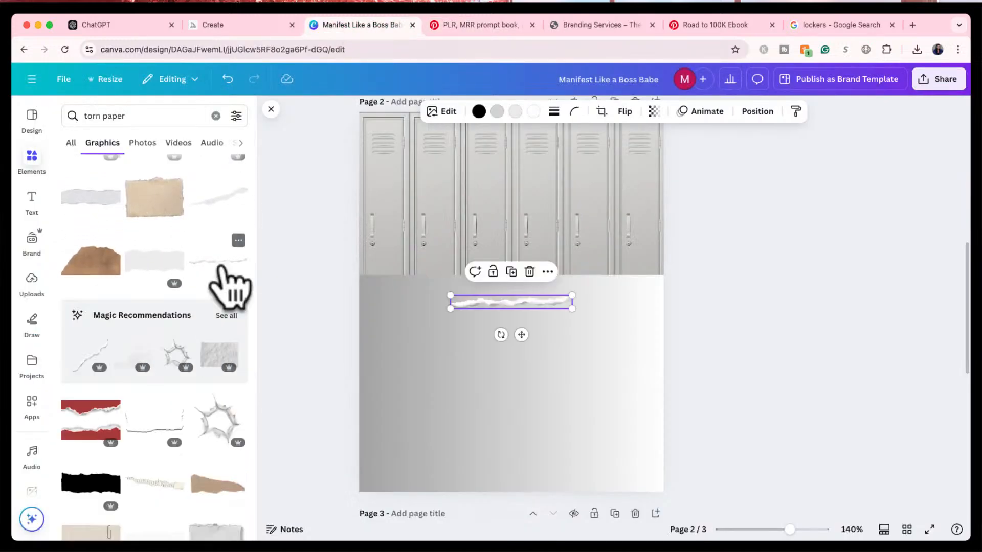
click(427, 300)
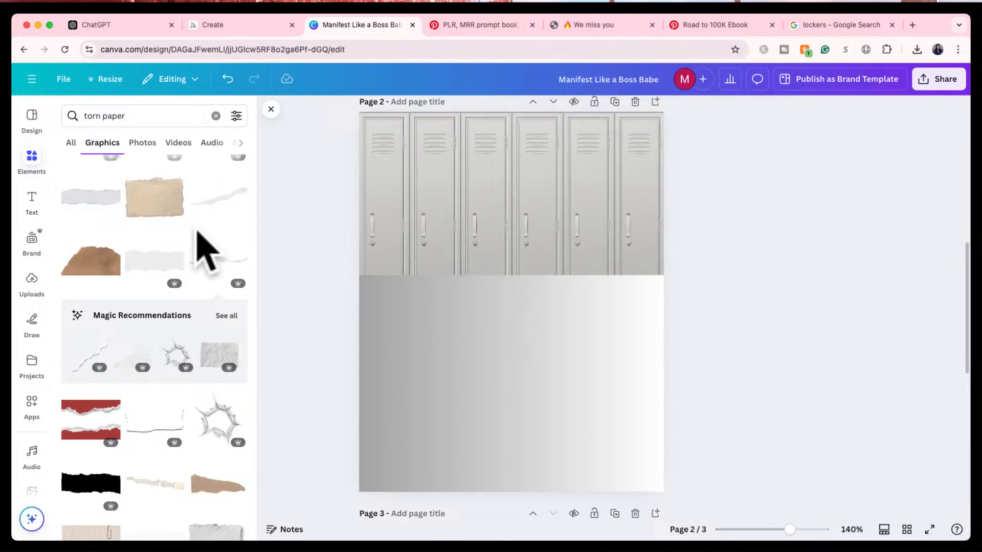
- Browse the torn-paper graphics and refine the search to "white torn paper"
scroll(198, 241, up, 5)
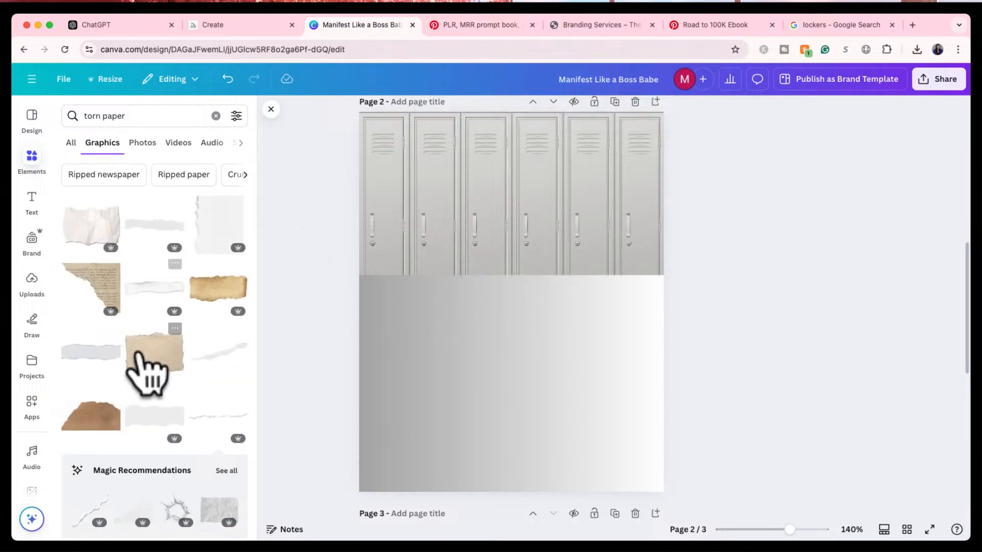
scroll(145, 374, down, 6)
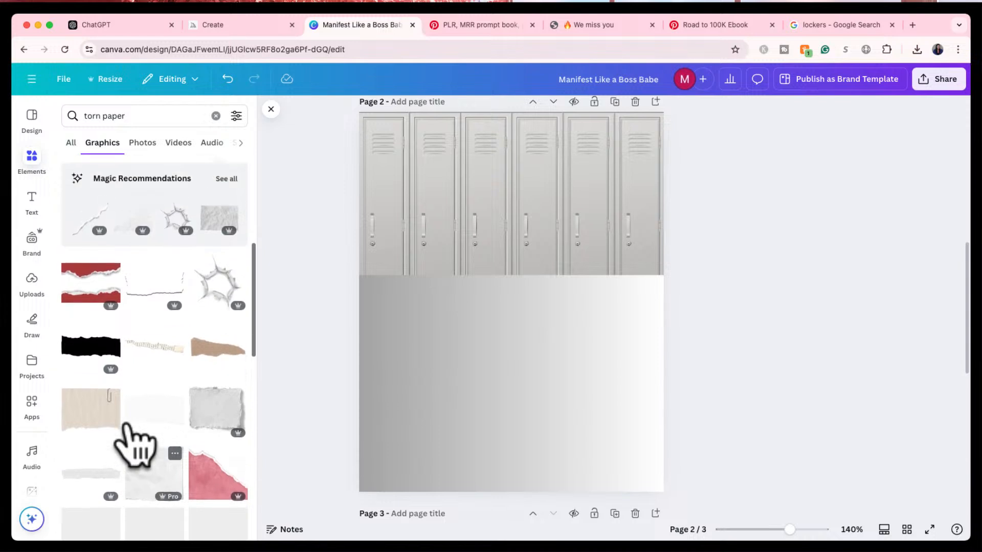
scroll(134, 445, down, 4)
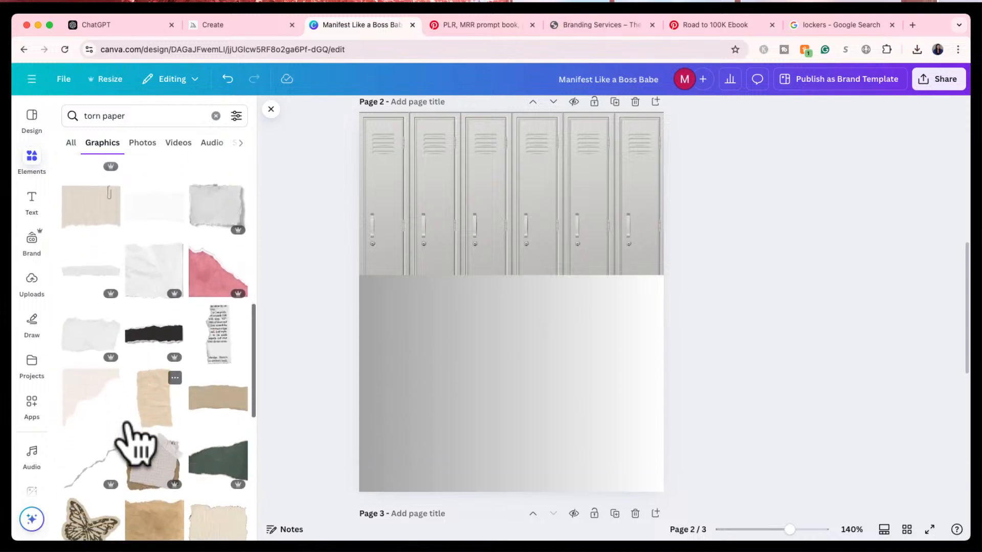
scroll(134, 444, down, 6)
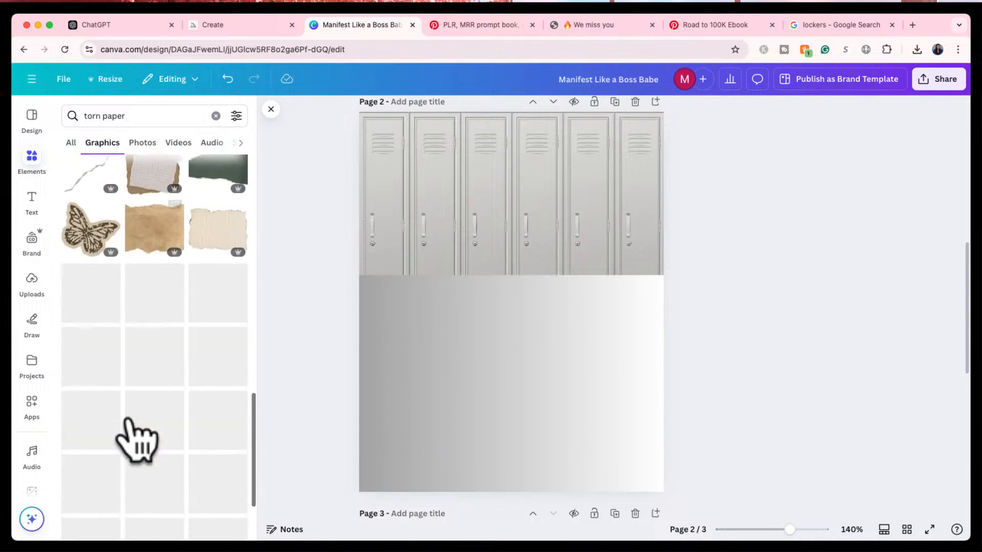
scroll(136, 439, down, 1)
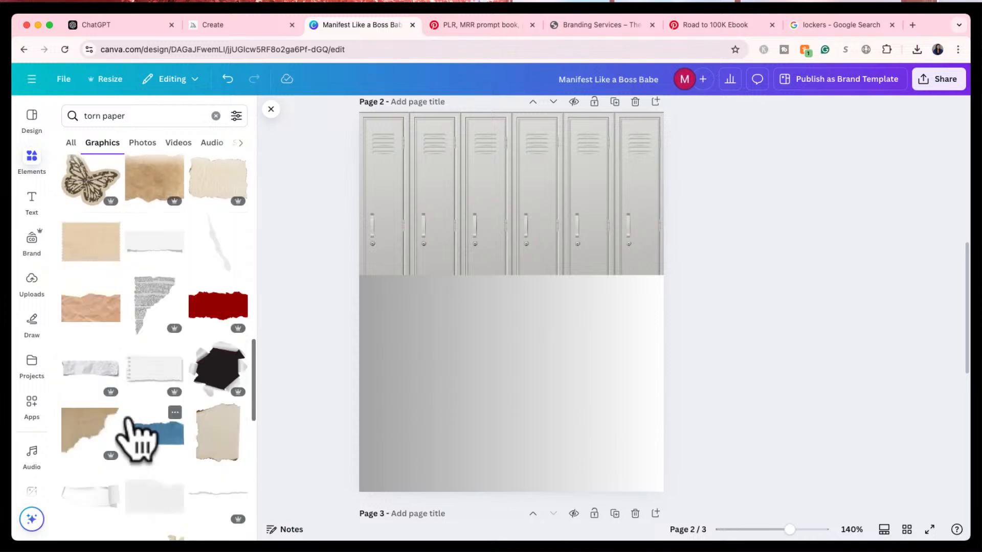
click(84, 118)
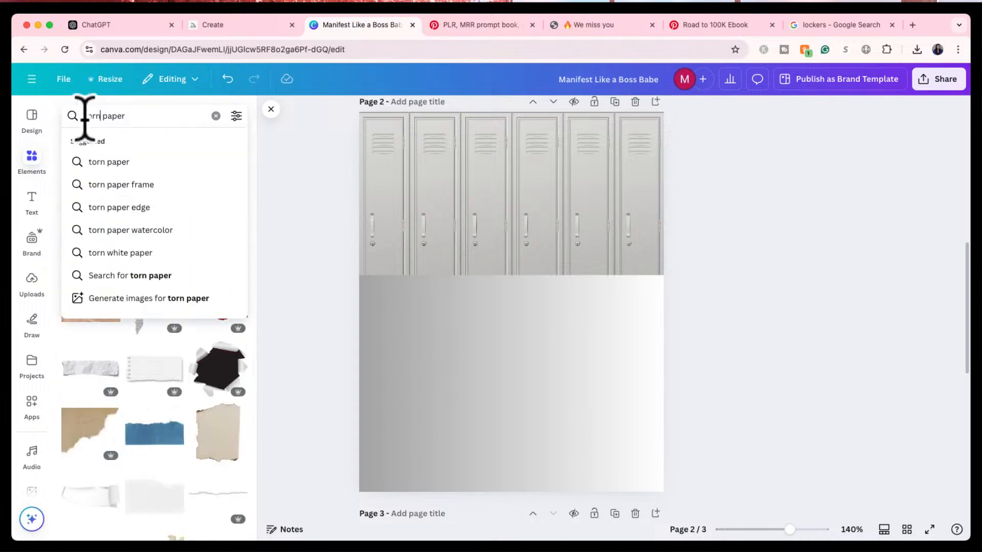
key(Escape)
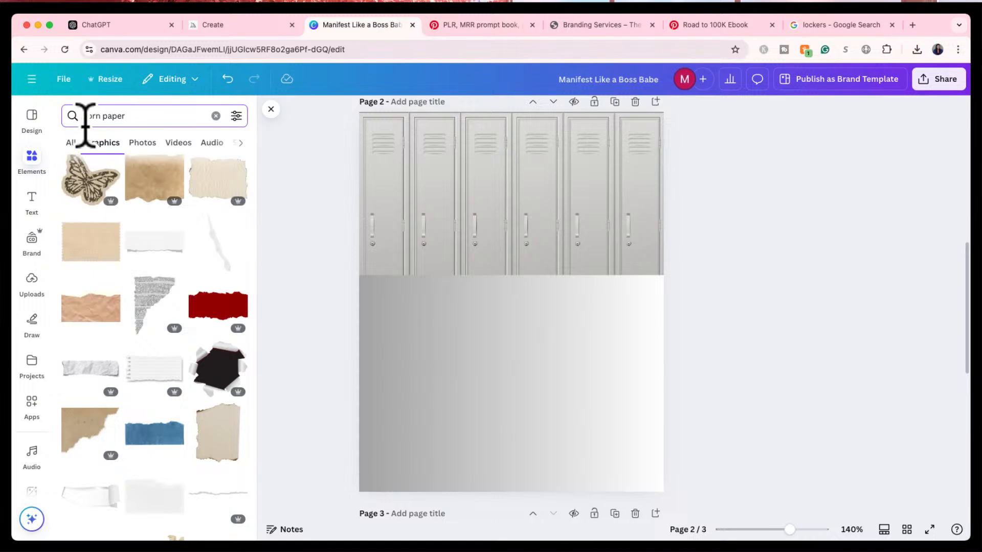
text(white)
key(Return)
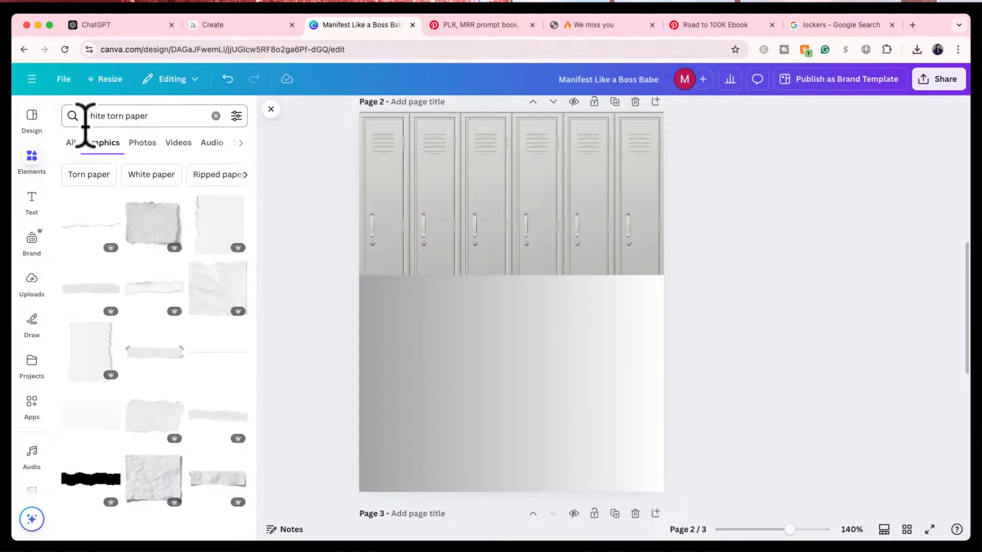
- Browse the "white torn paper" graphics and add the wide white strip with wavy, ragged edges to page 2
scroll(152, 376, down, 5)
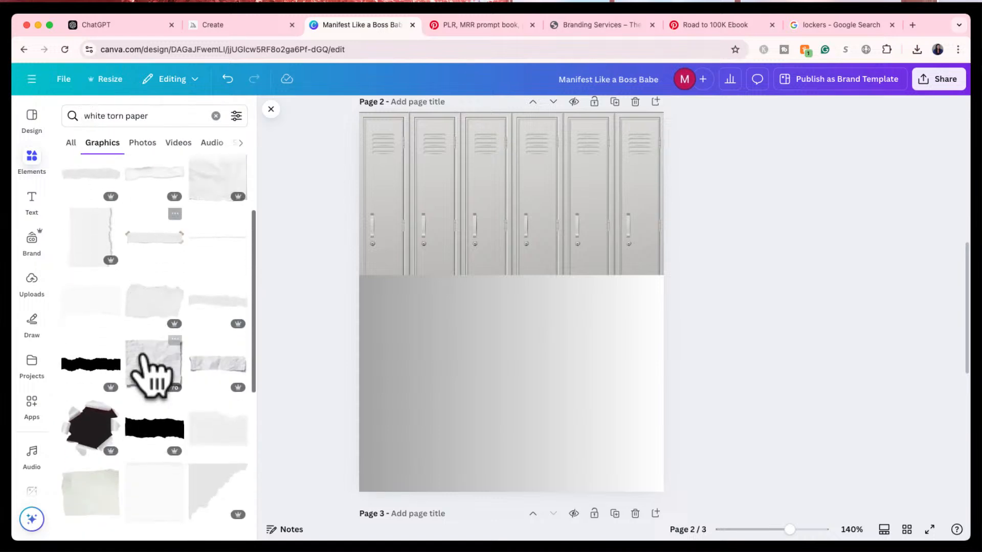
scroll(149, 376, down, 7)
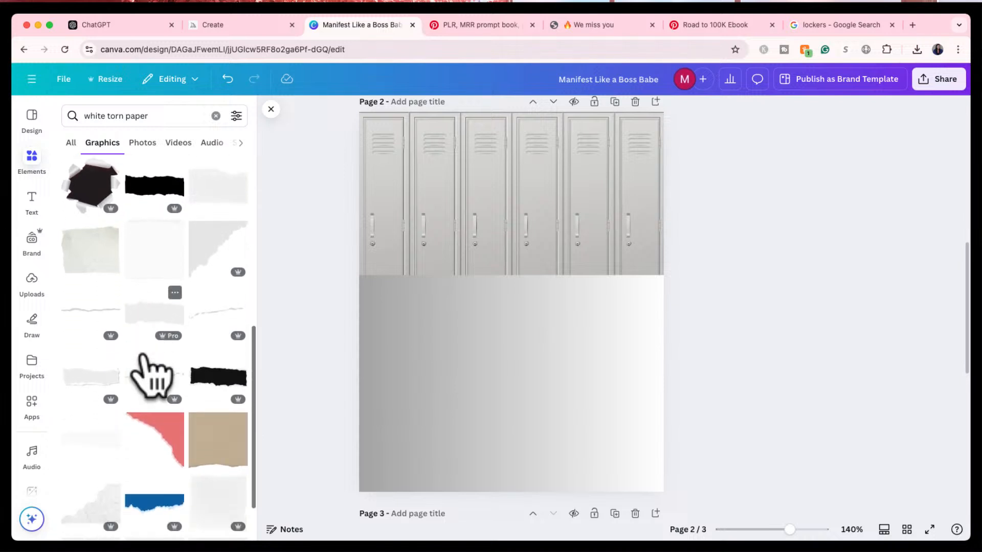
scroll(148, 376, down, 4)
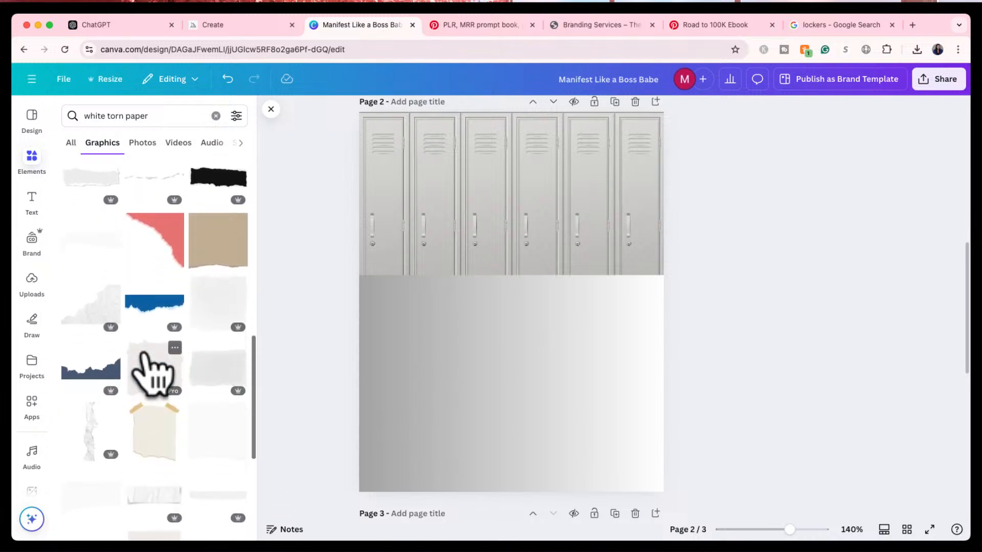
scroll(148, 376, down, 4)
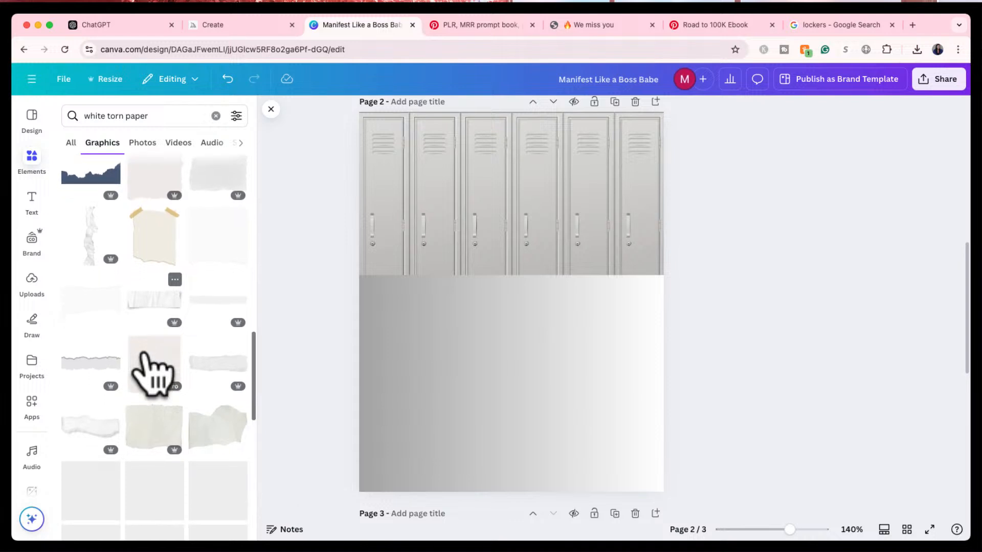
scroll(148, 376, down, 1)
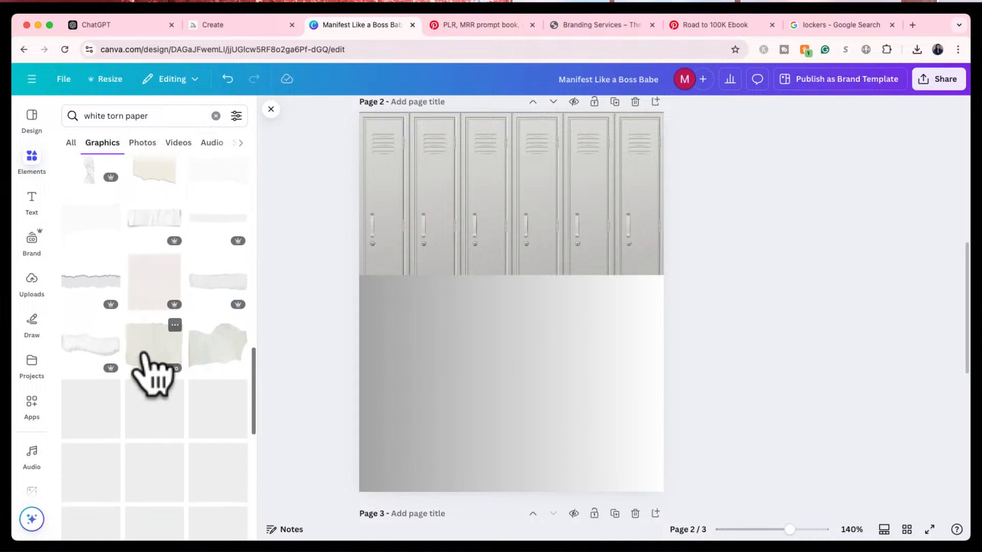
click(100, 358)
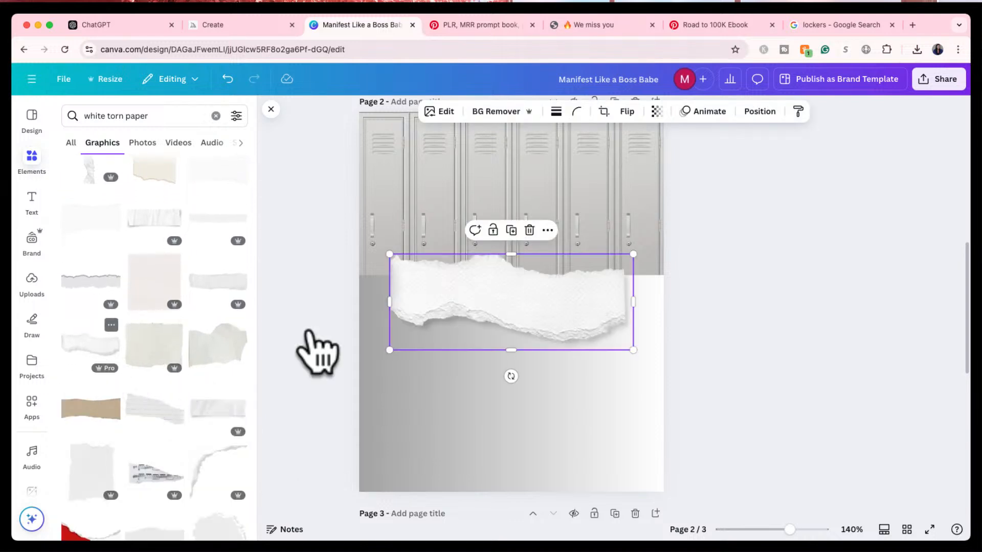
- Tilt the torn-paper strip slightly counterclockwise and enlarge it past both side edges of page 2
mouse_move(511, 377)
mouse_down()
mouse_move(536, 394)
mouse_move(526, 378)
mouse_up()
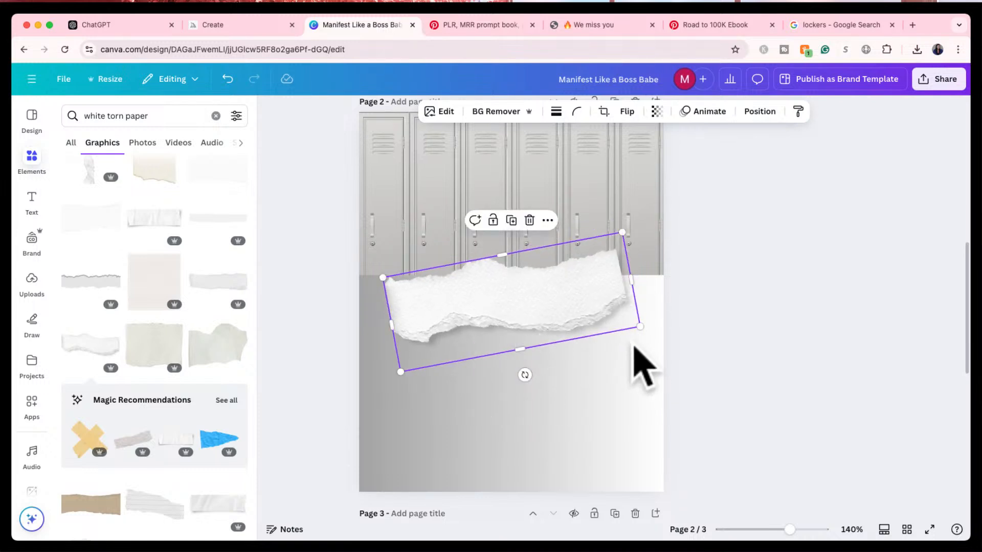
drag(639, 326, 705, 338)
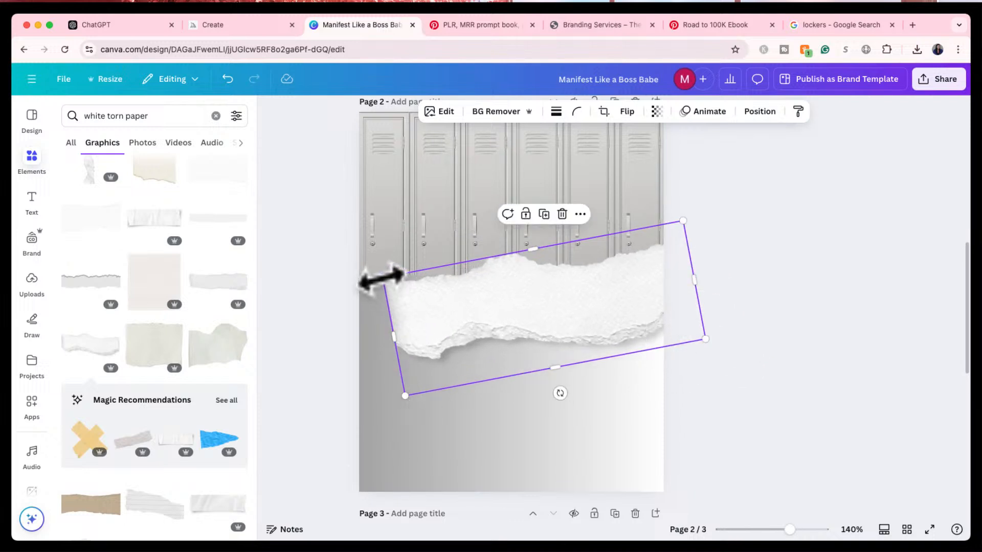
drag(382, 277, 274, 276)
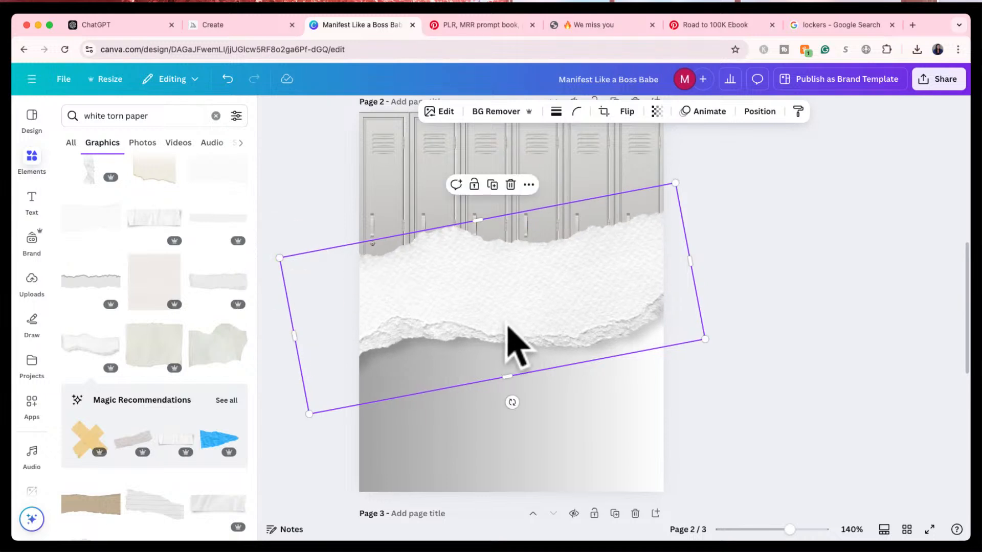
- Reduce the torn-paper strip's tilt and size slightly, keeping it across the full page width over the lockers' lower edge
drag(506, 325, 508, 313)
drag(507, 365, 506, 357)
drag(495, 256, 500, 265)
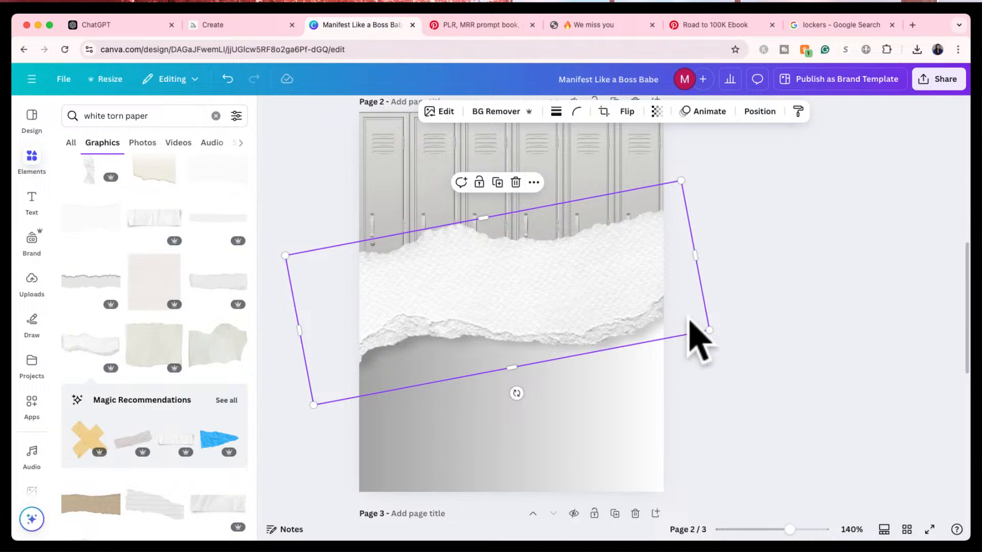
drag(708, 330, 696, 328)
drag(510, 386, 503, 391)
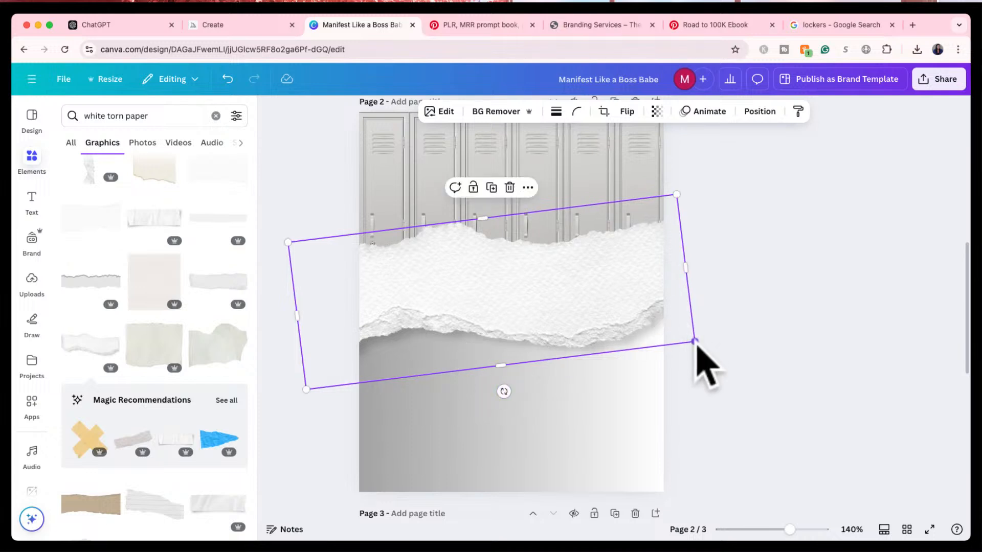
drag(693, 341, 686, 344)
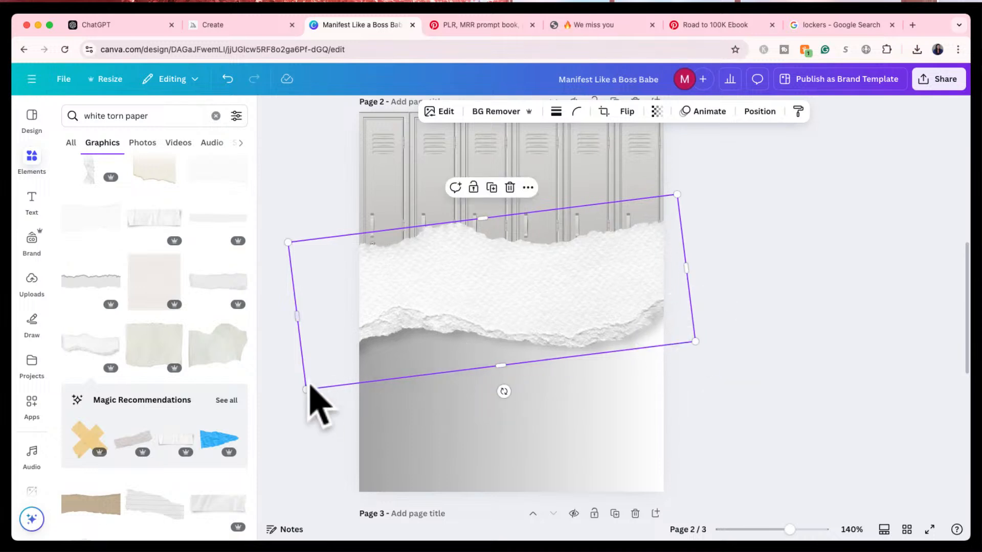
drag(305, 388, 352, 374)
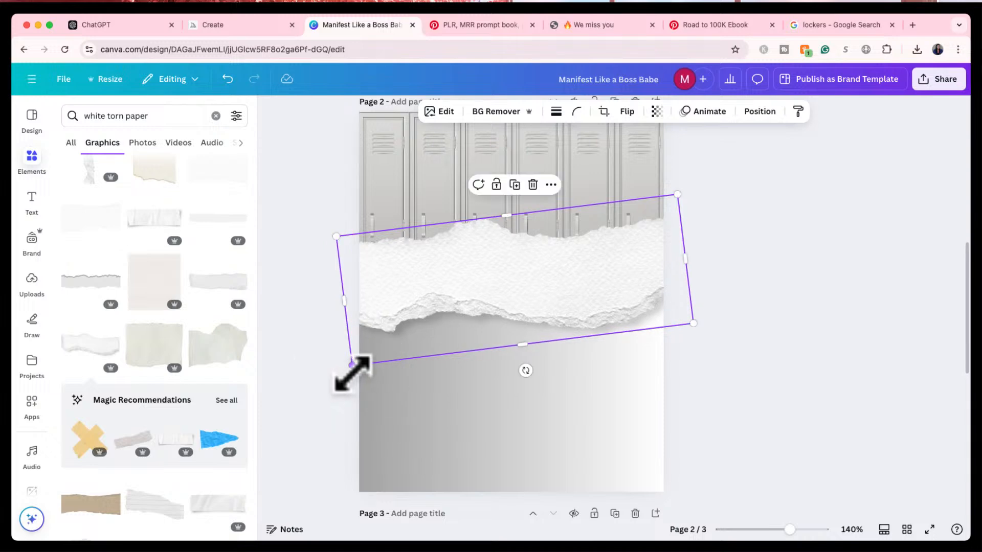
click(706, 271)
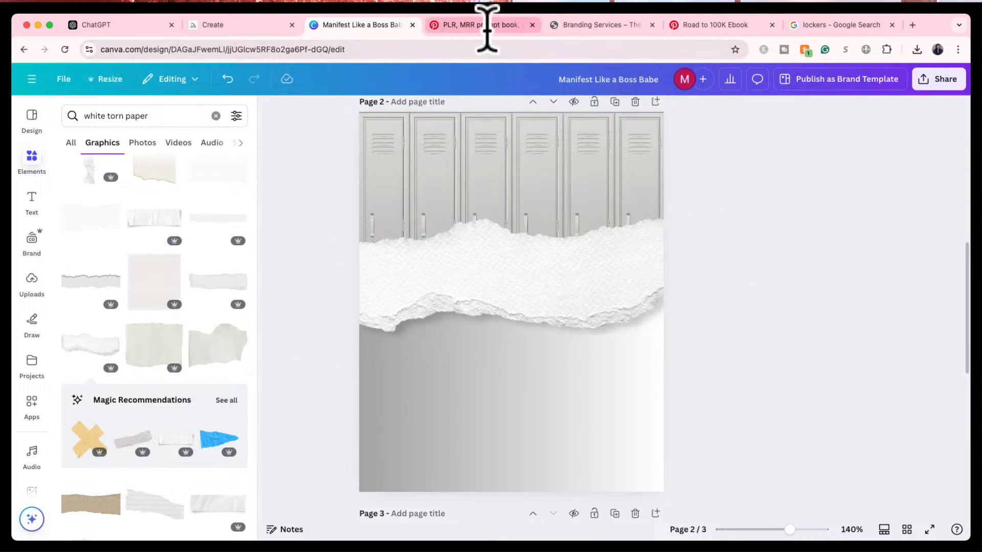
- Check the "100+ Prompts" cover on Pinterest, return to Canva, search for "black journal" and add the plain black journal photo
click(486, 26)
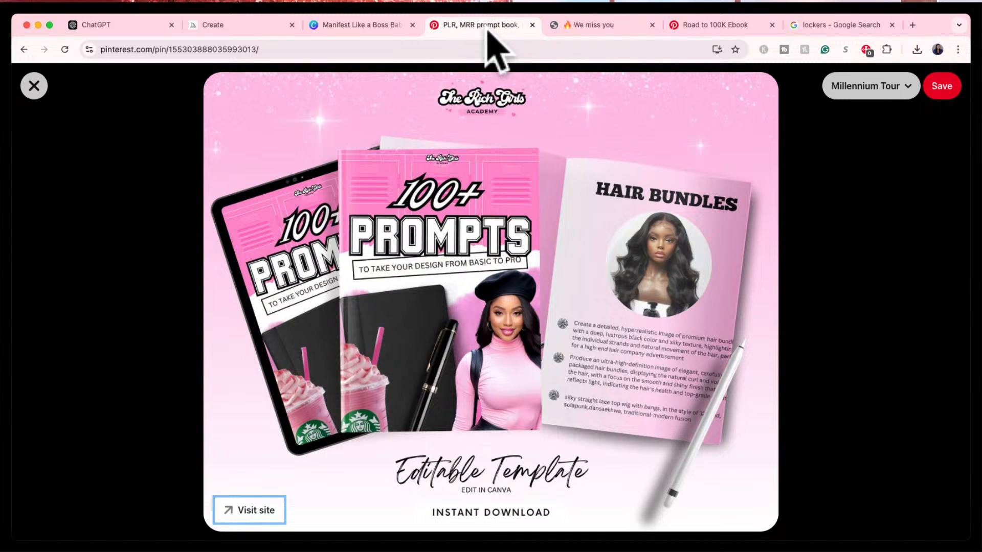
click(377, 26)
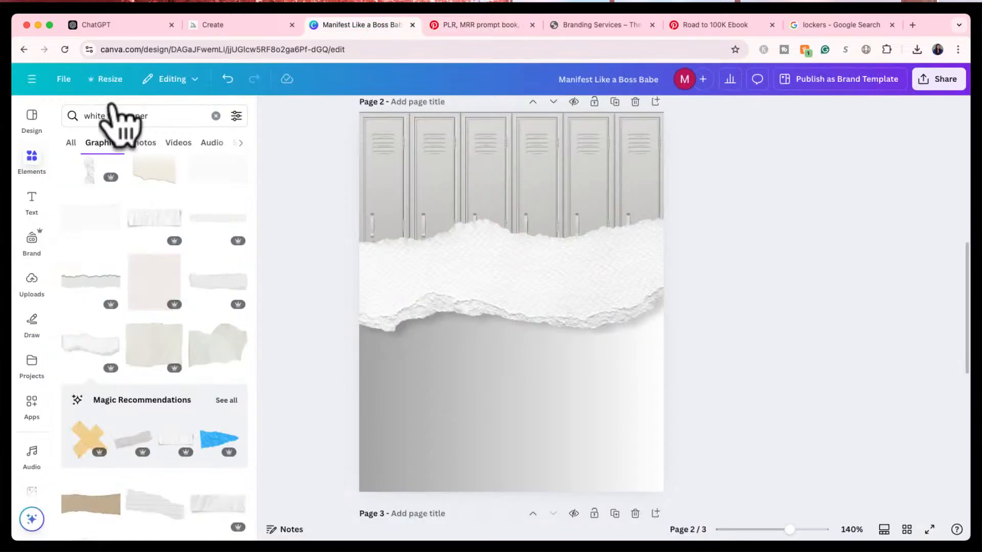
click(101, 115)
text(black journal)
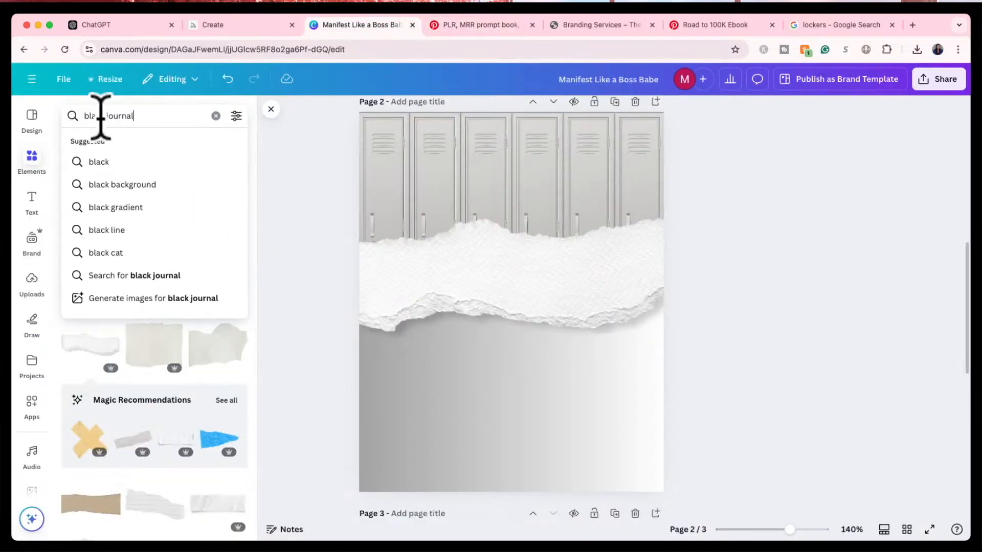
key(Return)
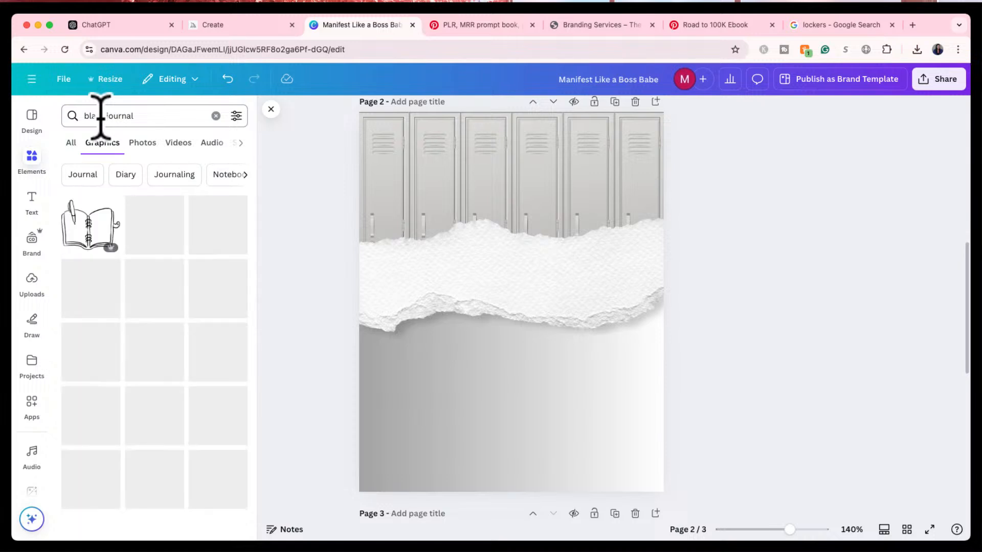
scroll(110, 353, down, 4)
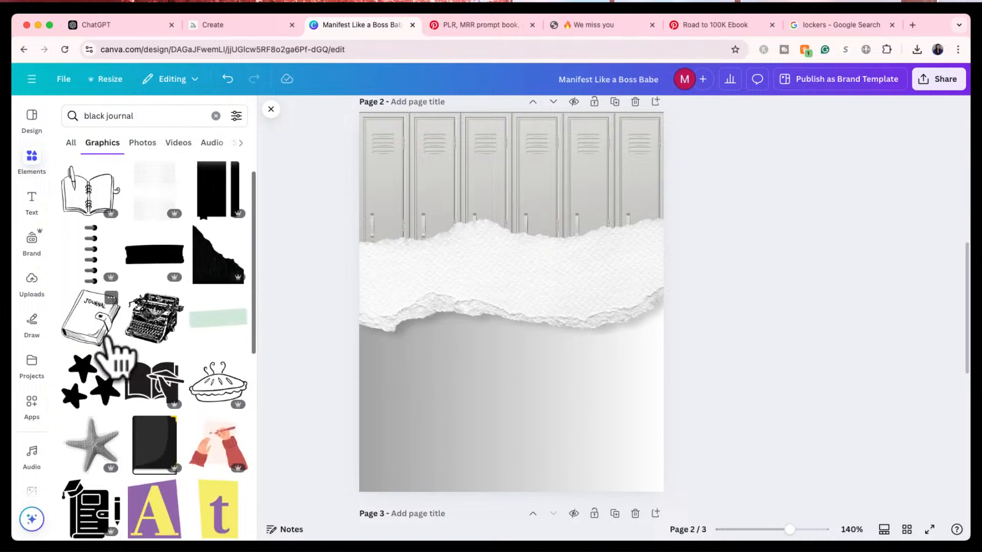
click(71, 143)
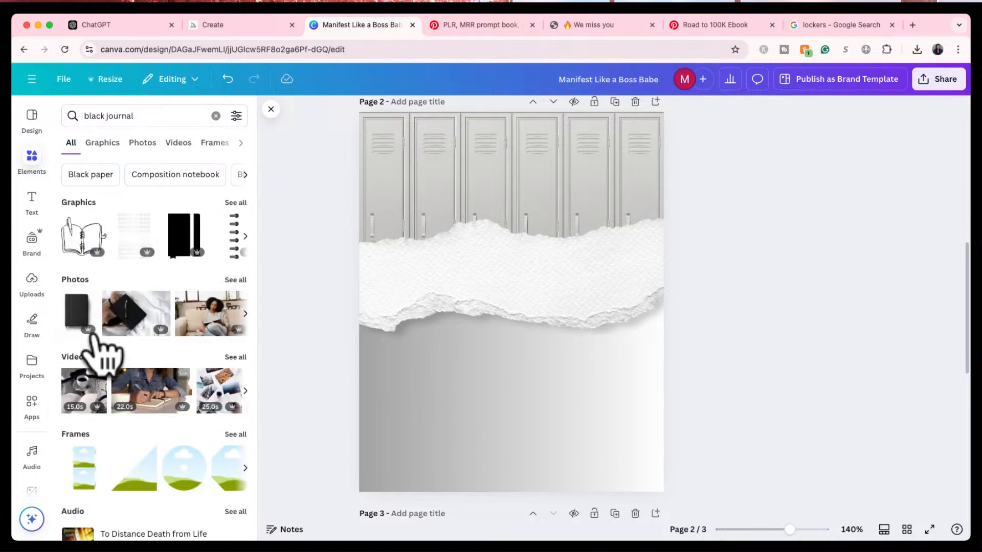
click(76, 314)
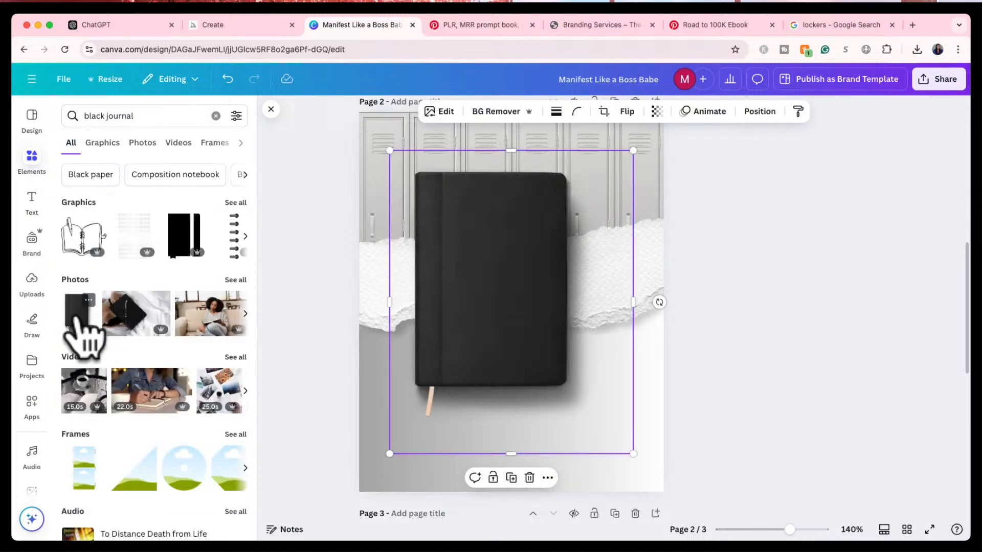
- Recheck the Pinterest cover, then shrink the black journal, tilt it counterclockwise and place it at page 2's left edge
click(473, 31)
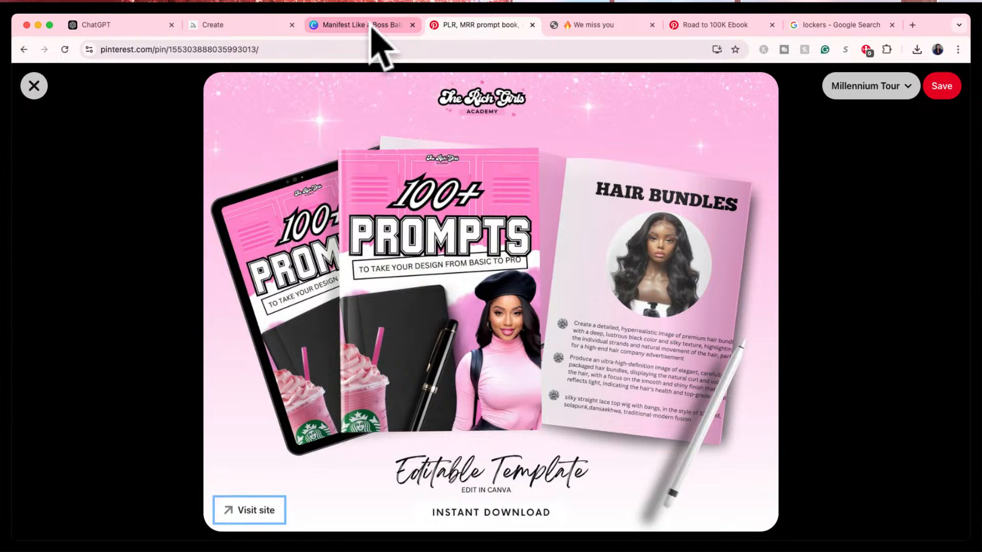
click(368, 26)
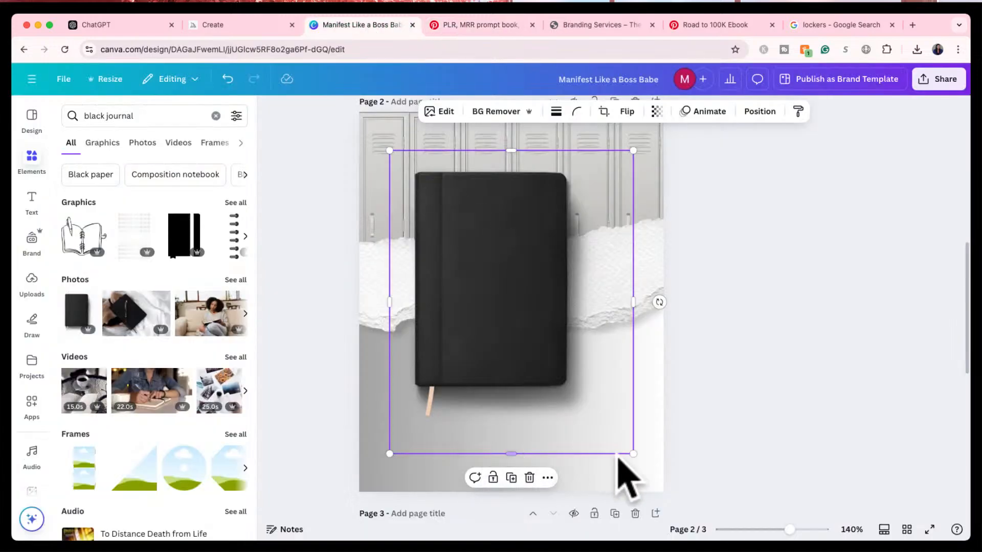
drag(633, 454, 562, 365)
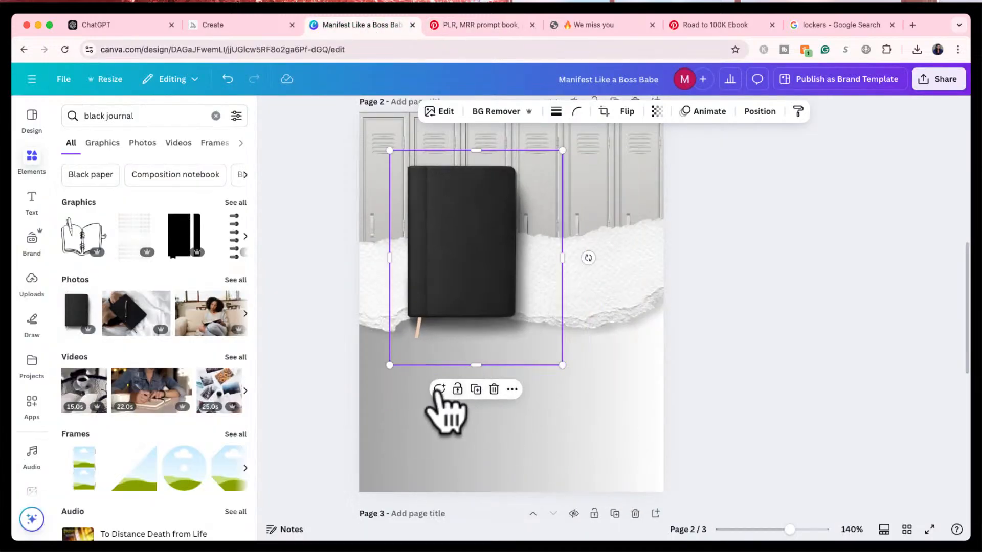
drag(588, 258, 445, 313)
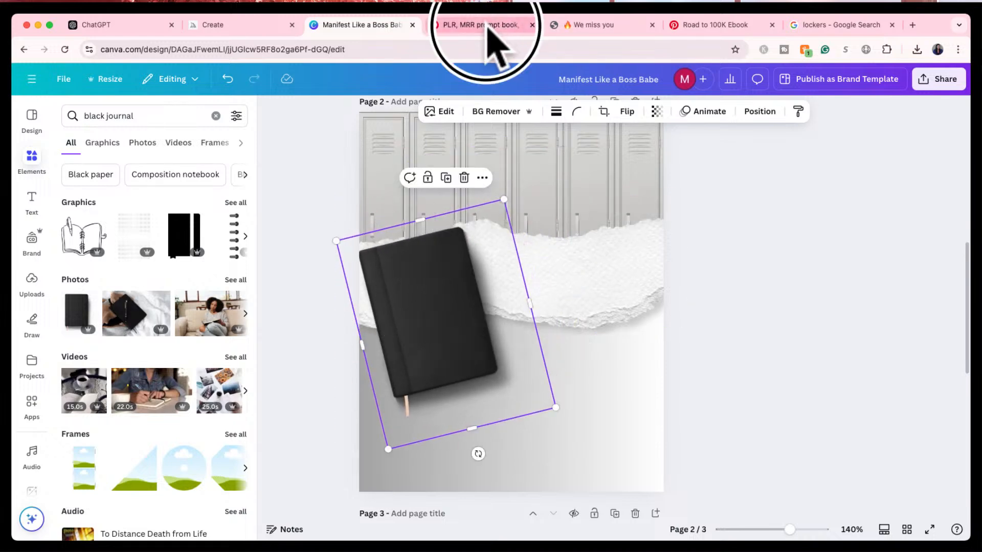
- Compare with the Pinterest cover, enlarge the journal until it runs off the page's bottom edge, and lower the torn-paper strip behind it
click(483, 25)
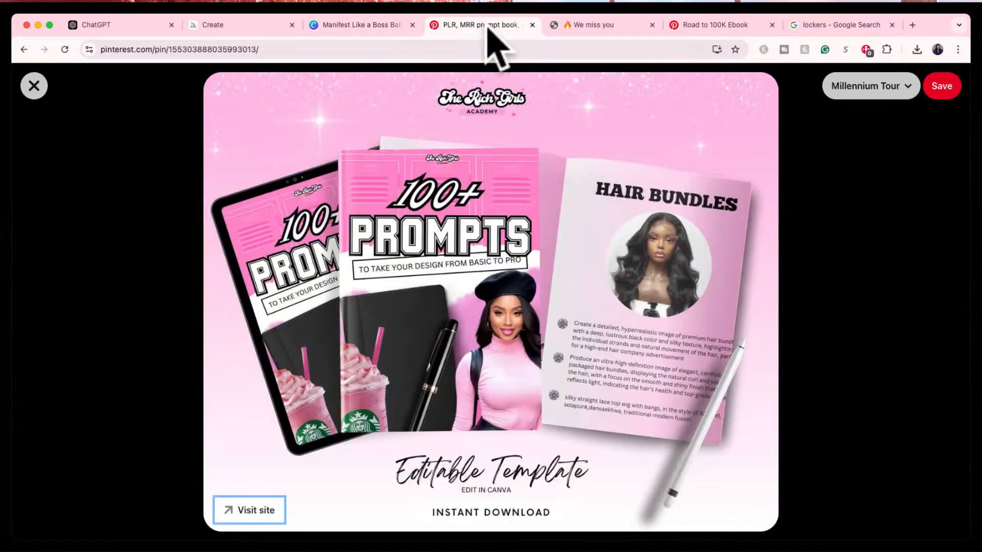
click(379, 36)
drag(555, 407, 639, 524)
drag(479, 348, 473, 388)
drag(600, 279, 602, 306)
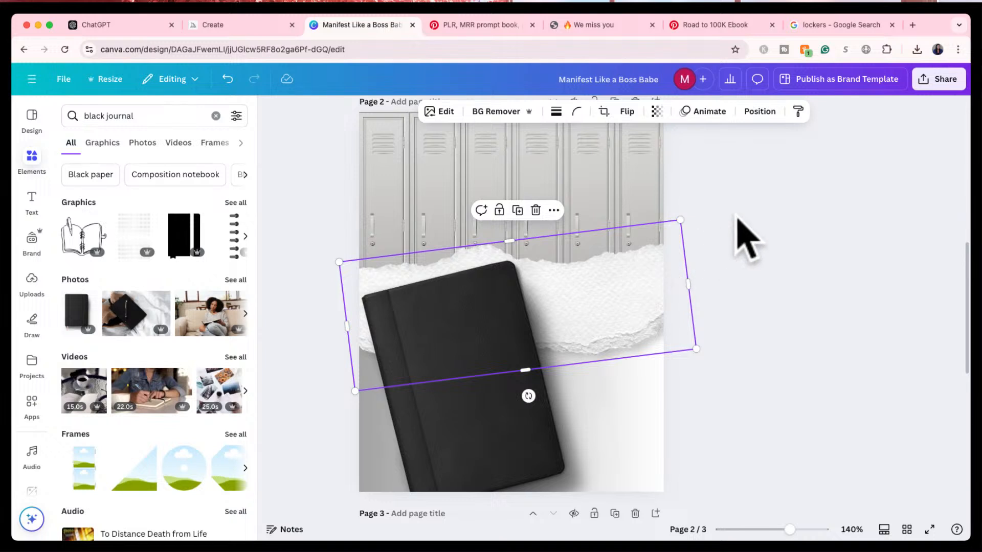
click(746, 238)
click(460, 366)
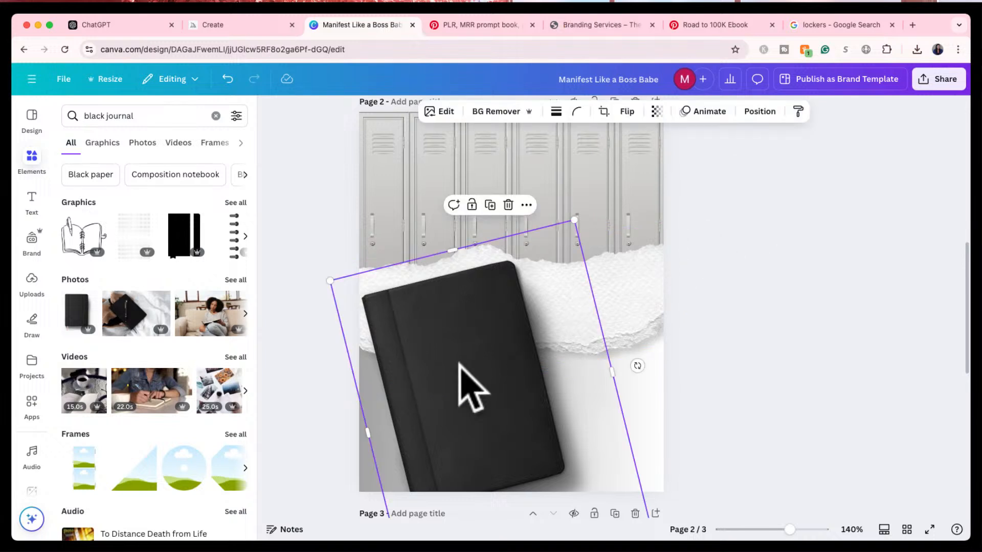
- Replace the element search with "starbuck coffee"
double_click(112, 115)
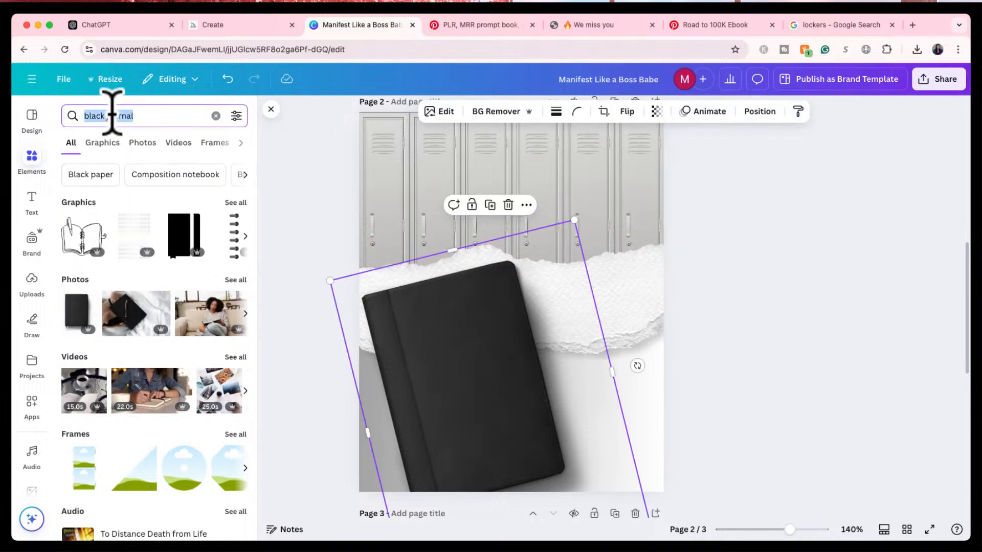
key(BackSpace)
text(starbu)
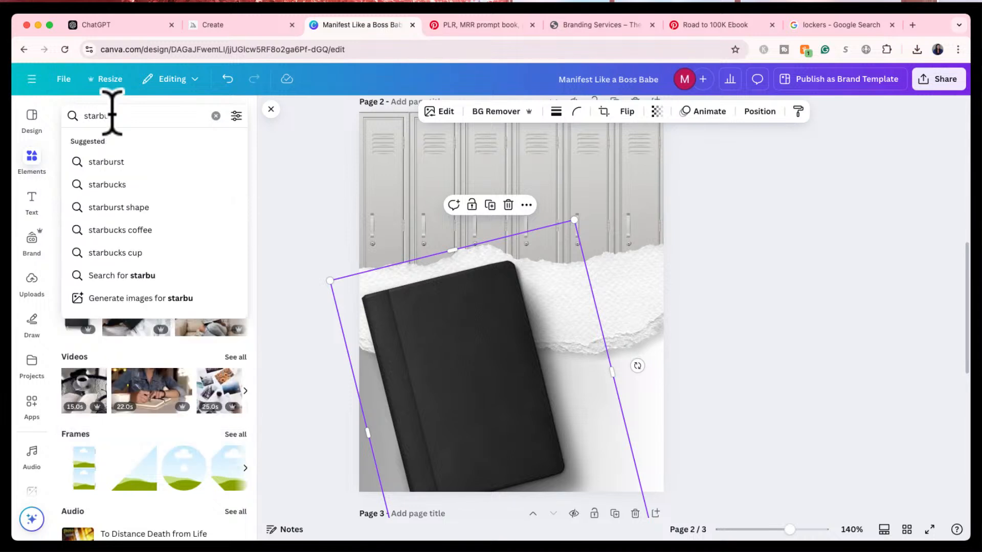
text(ck coffee)
key(Return)
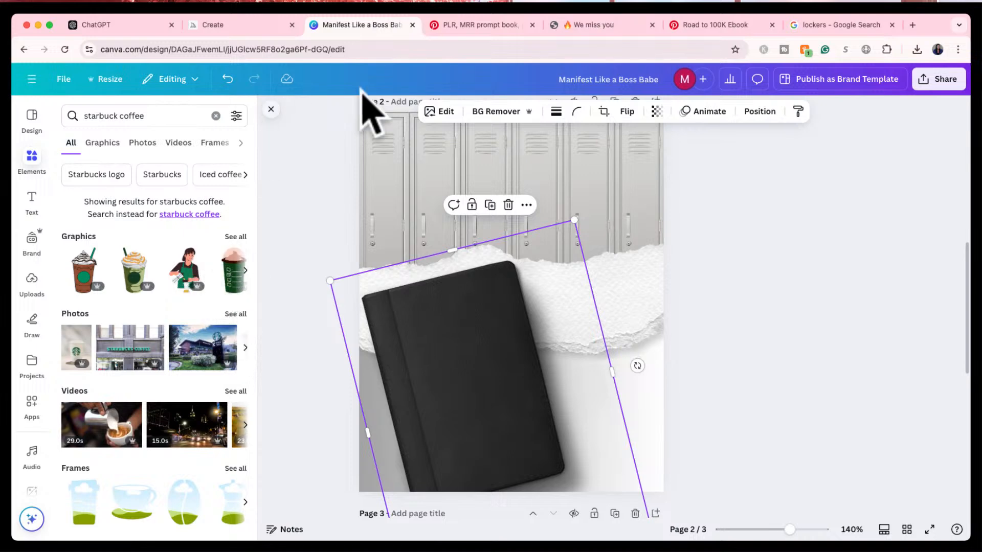
- Check the drink on the Pinterest "100+ Prompts" cover, then browse Canva's coffee photos and graphics for a similar cup
click(481, 25)
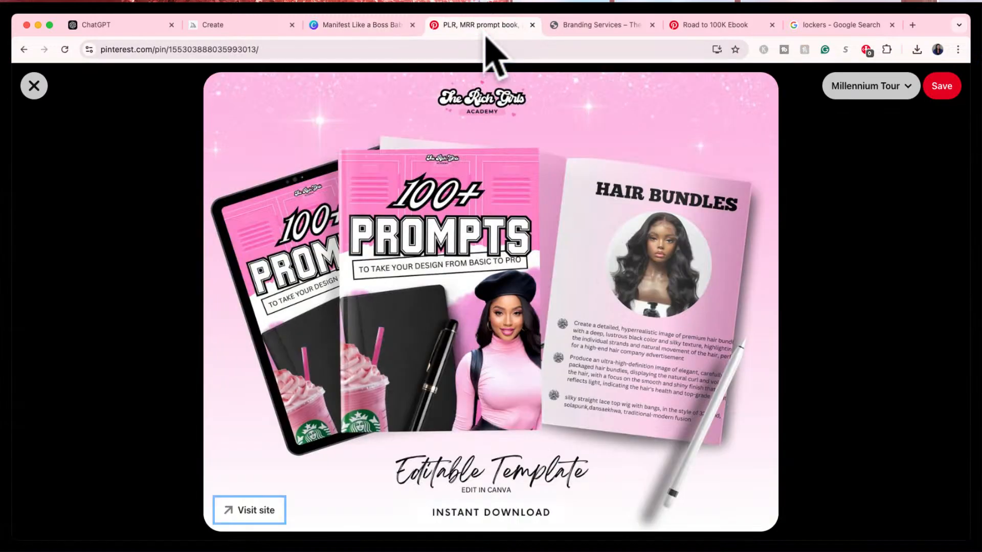
click(379, 26)
scroll(145, 370, down, 2)
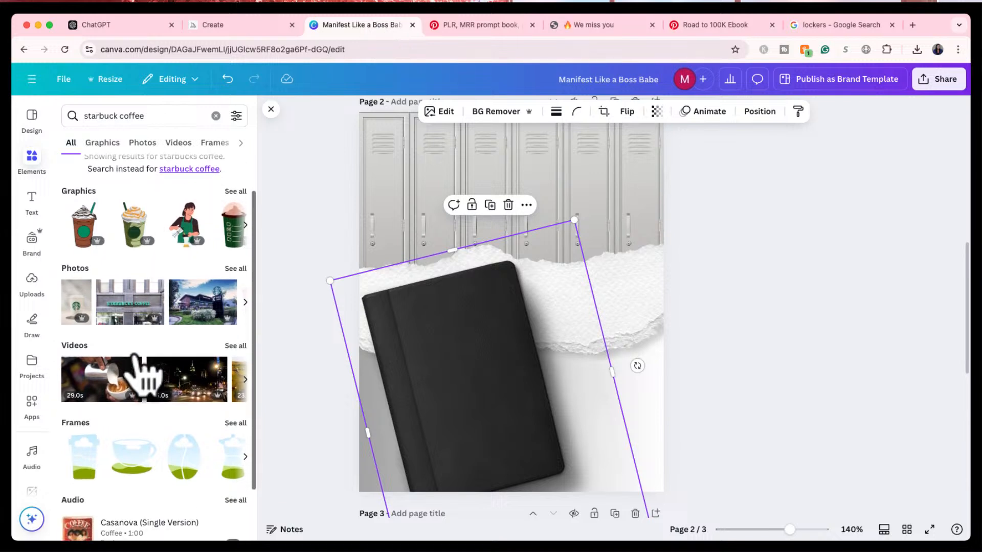
scroll(147, 339, up, 2)
click(245, 348)
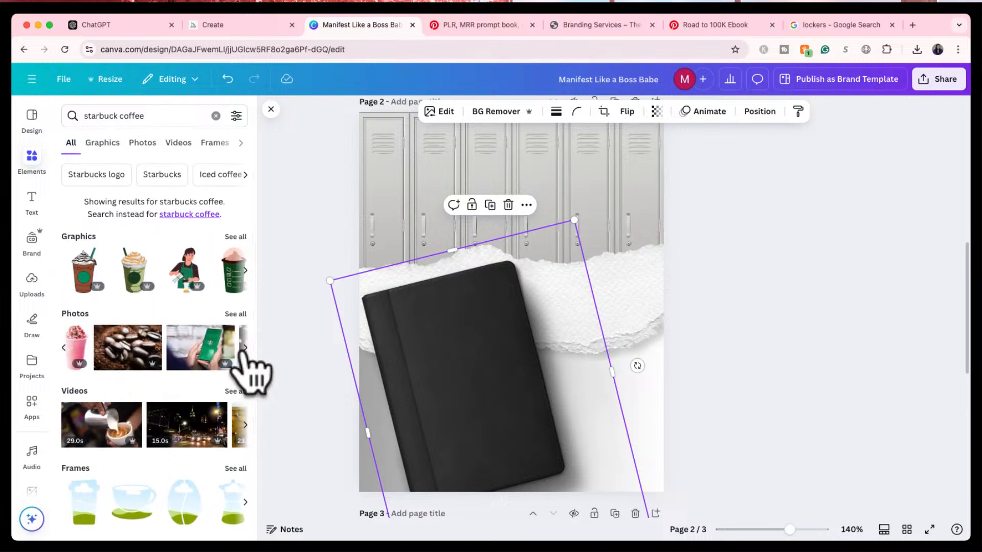
click(245, 348)
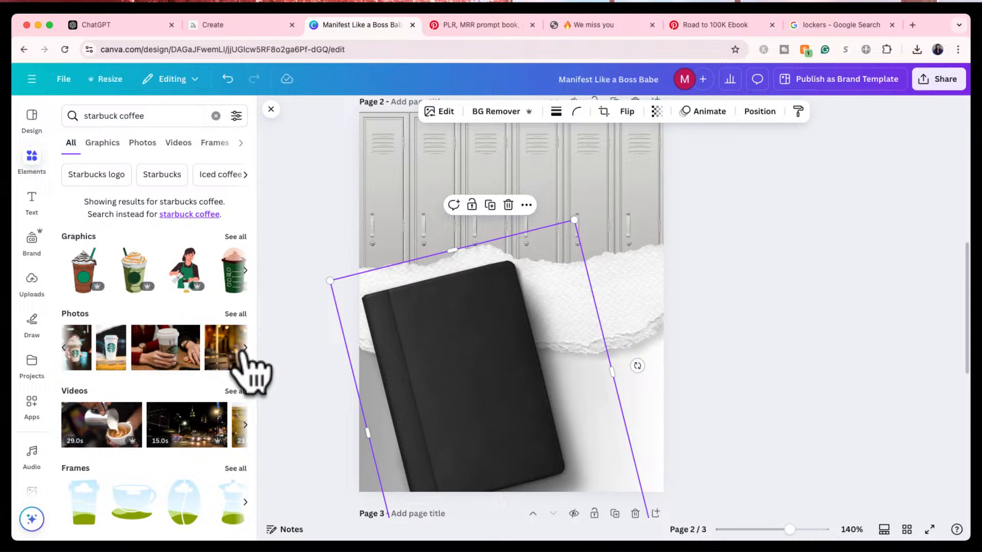
click(235, 236)
scroll(134, 383, down, 10)
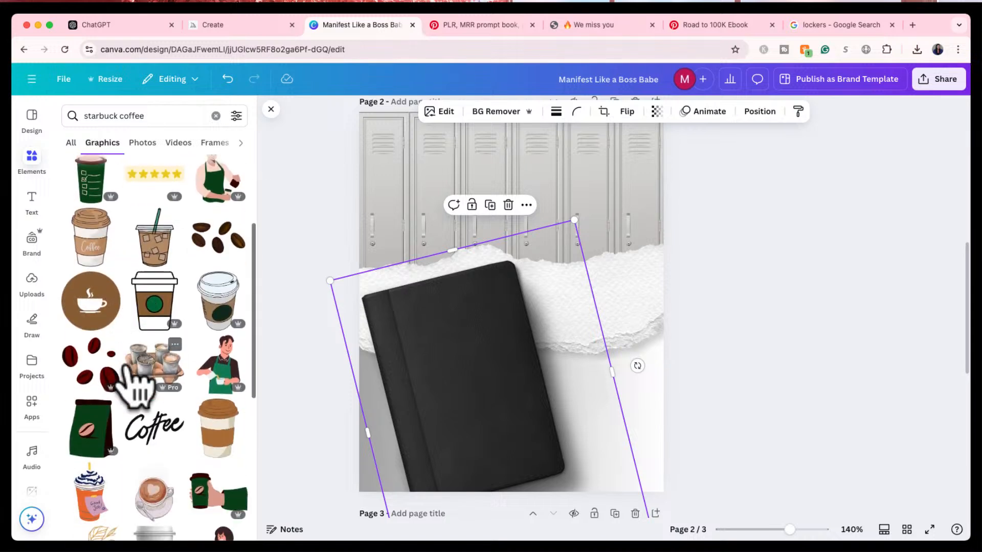
scroll(129, 374, down, 10)
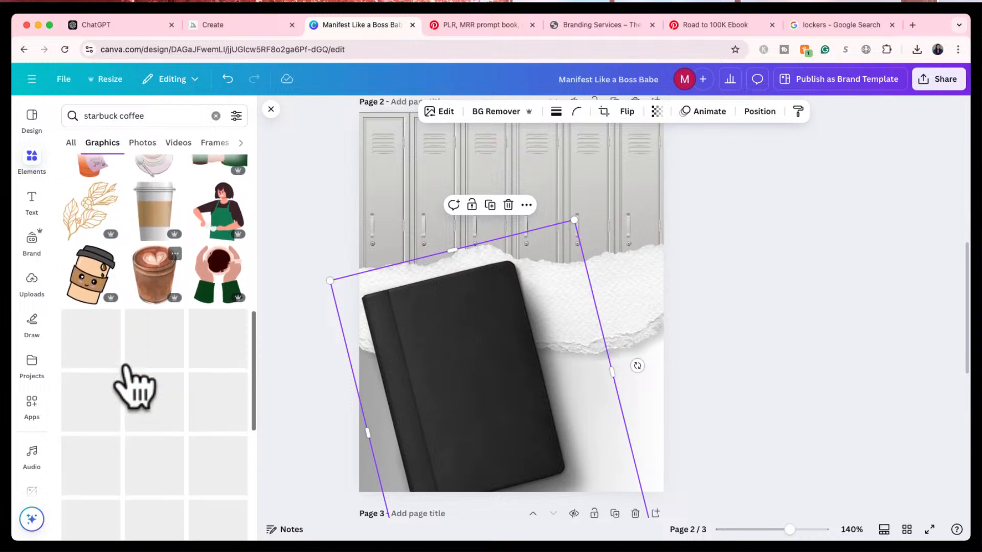
scroll(129, 365, up, 15)
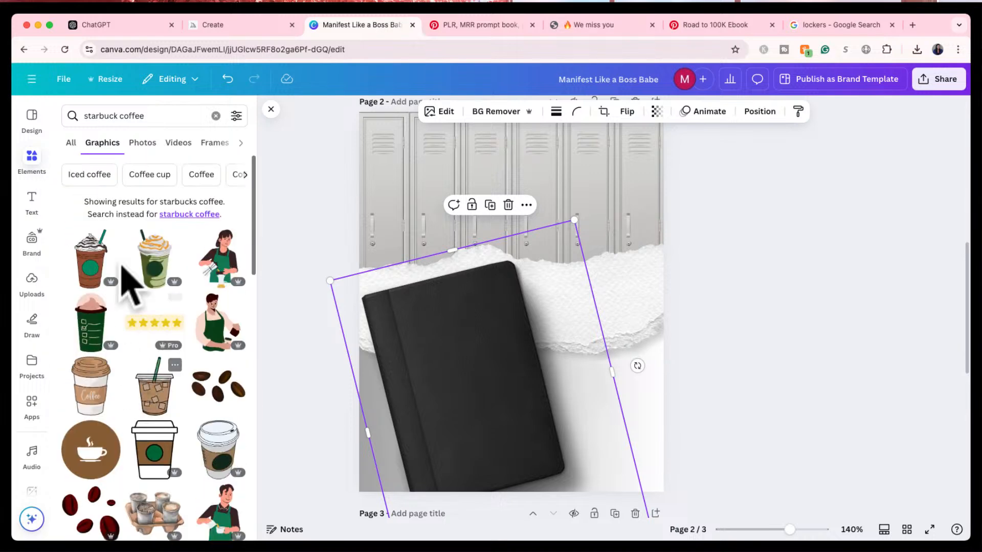
- Add the pink whipped-cream drink photo to page 2 and place it over the journal, tilted counterclockwise
click(140, 144)
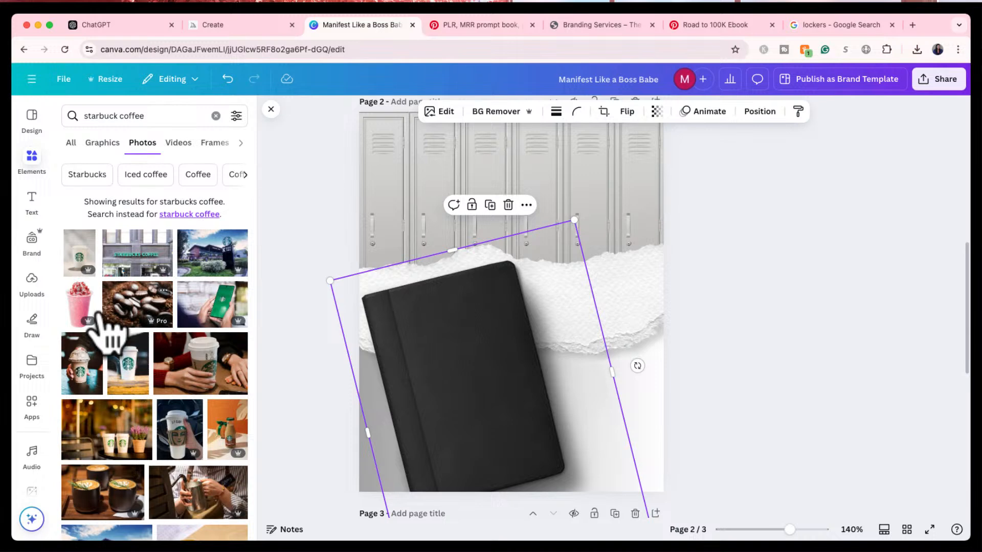
click(79, 311)
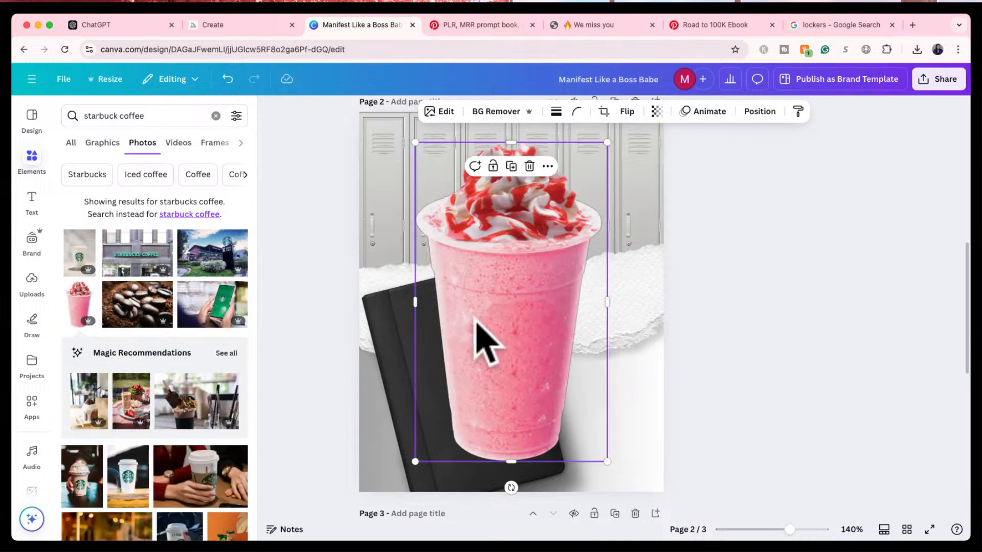
drag(482, 339, 450, 428)
drag(601, 391, 603, 348)
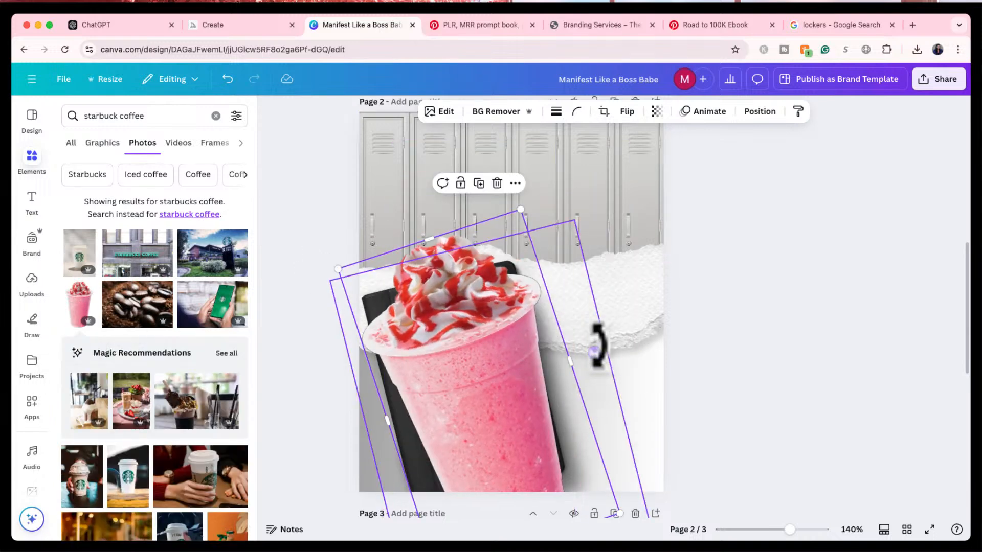
- Compare with the Pinterest cover and move the pink drink to page 2's left edge
click(494, 31)
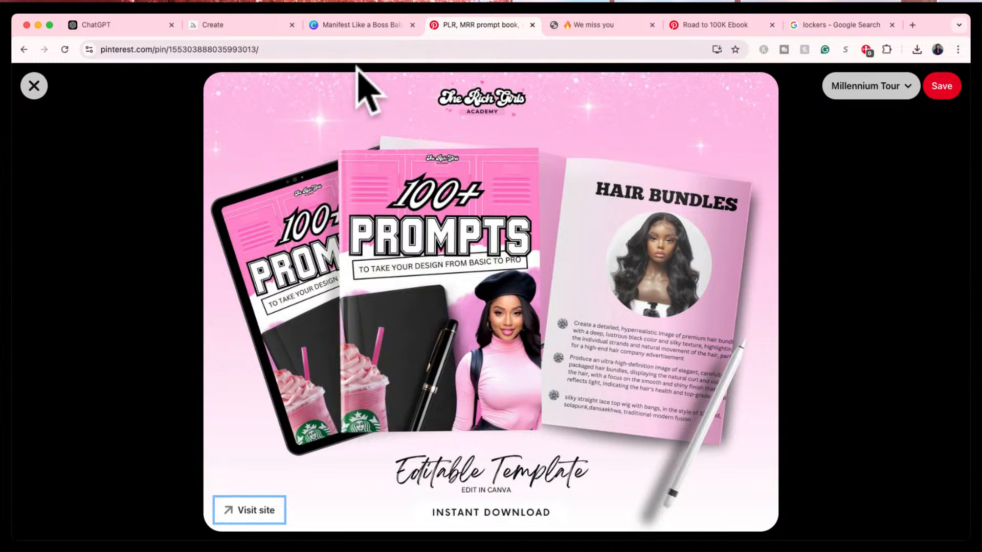
click(372, 26)
click(462, 338)
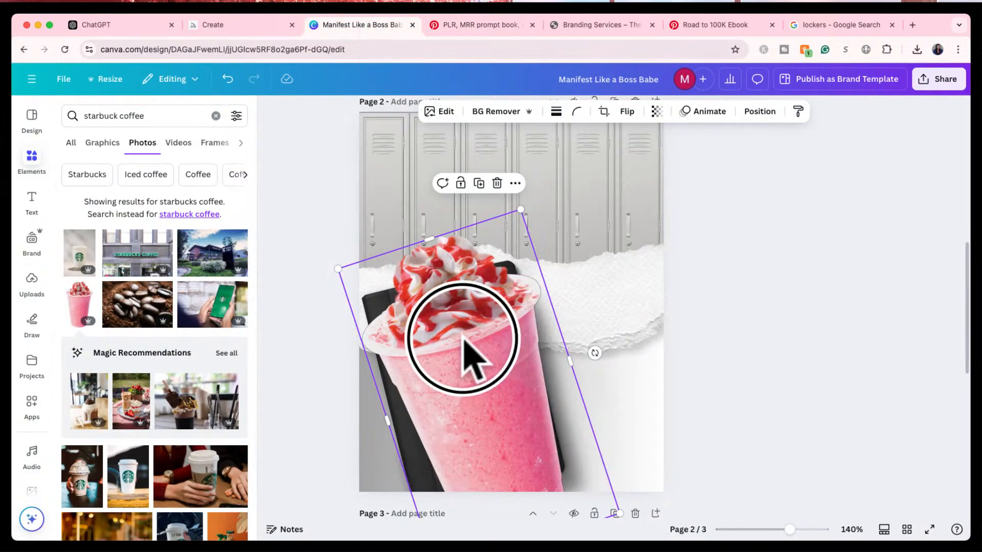
drag(463, 338, 412, 346)
- Recheck the Pinterest cover, then straighten and shrink the pink drink so it sits in page 2's lower-left corner
click(480, 26)
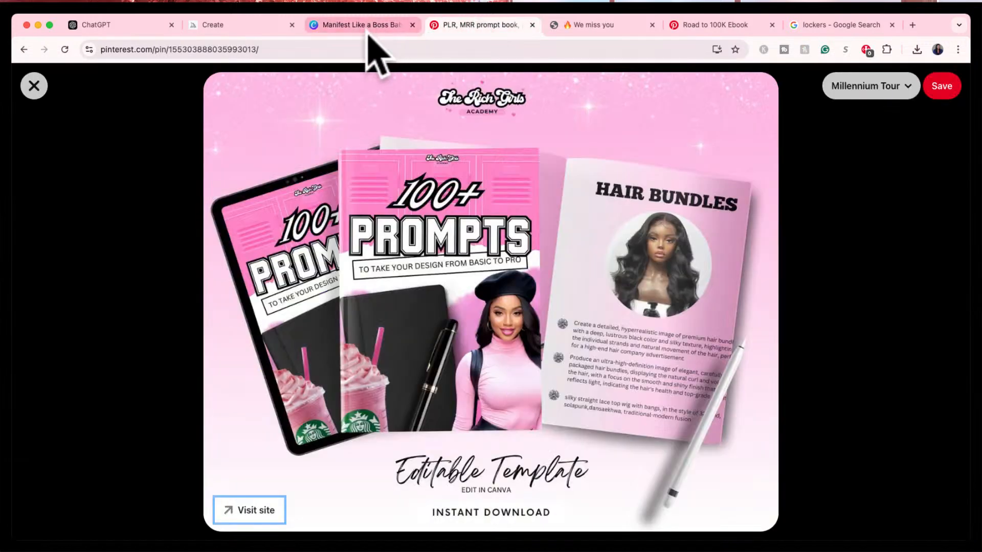
click(350, 26)
drag(525, 364, 529, 384)
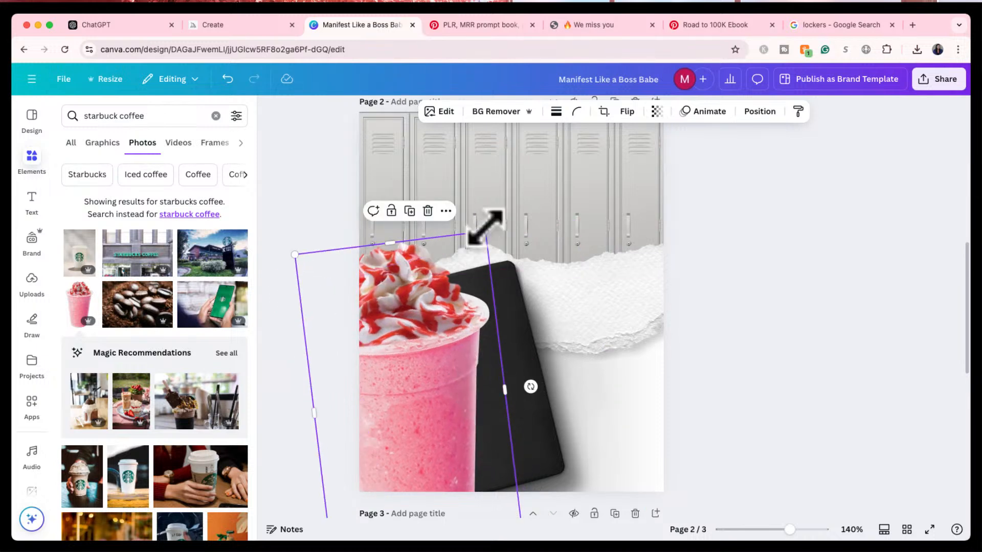
drag(481, 229, 436, 341)
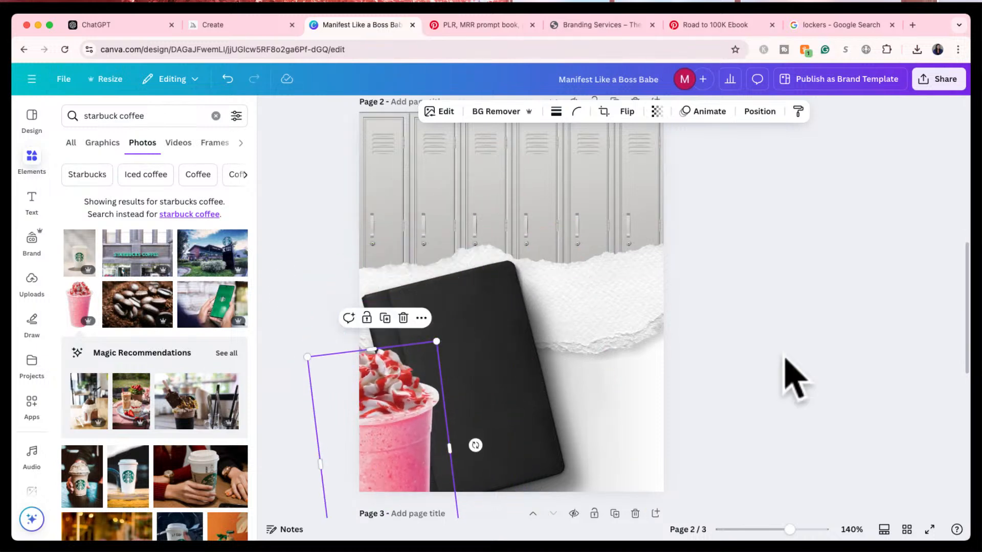
drag(405, 464, 405, 414)
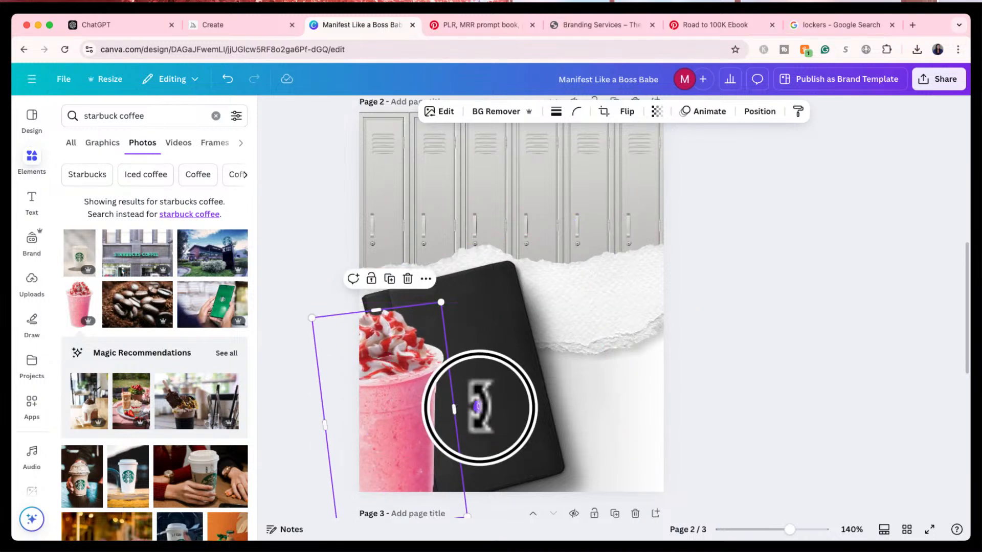
drag(477, 407, 480, 412)
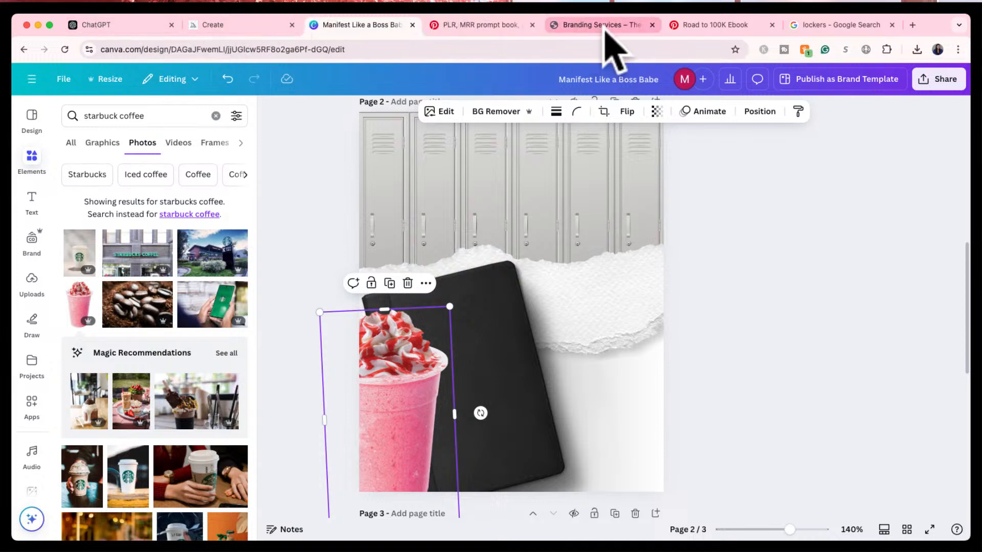
- Switch to Midjourney and generate portrait 3:4 images from the prompt "grey starbucks coffee with whipped cream. white background"
click(251, 26)
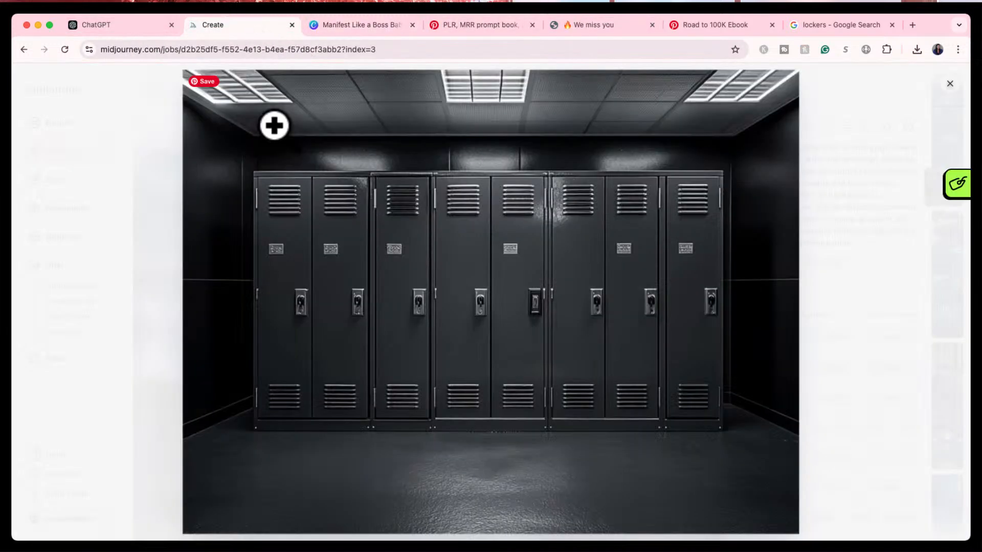
click(945, 88)
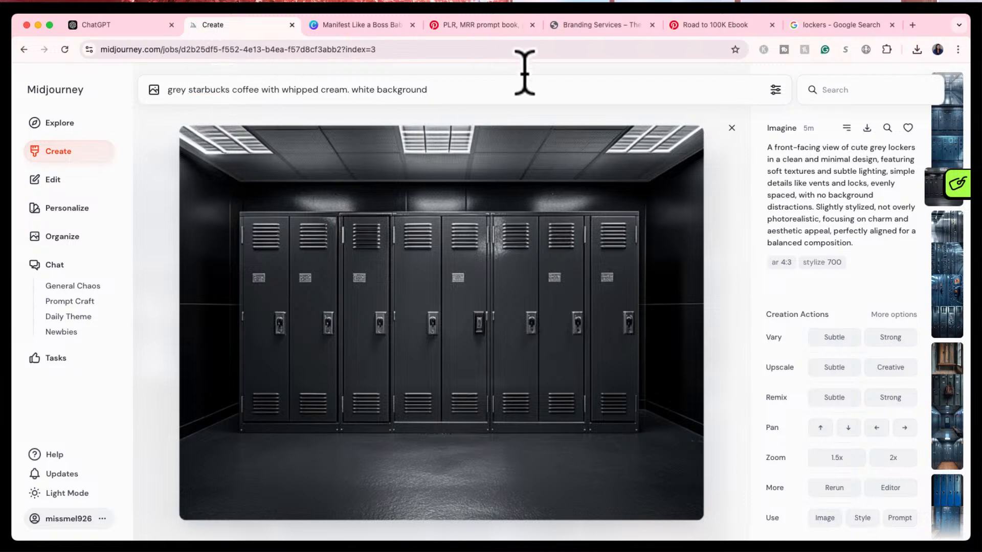
click(775, 89)
click(287, 185)
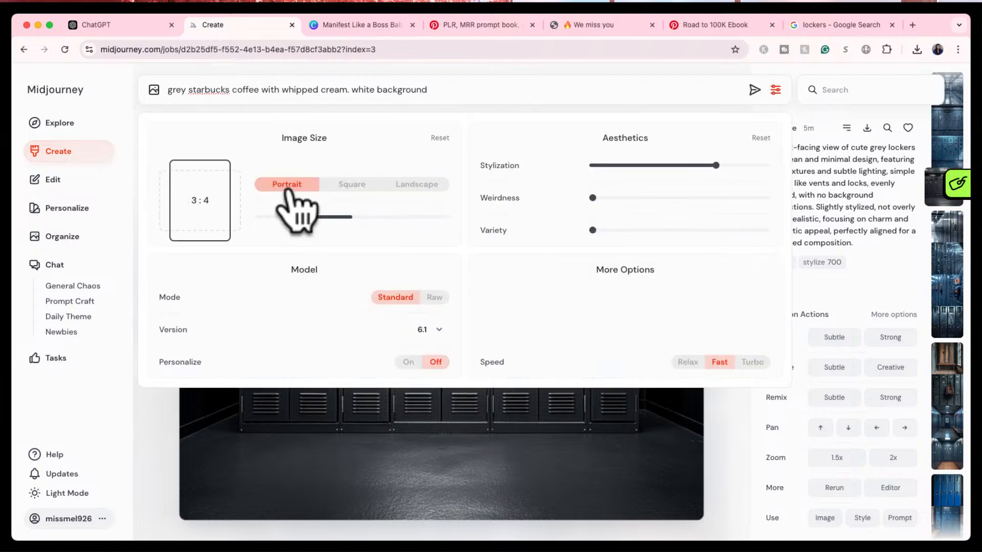
click(753, 90)
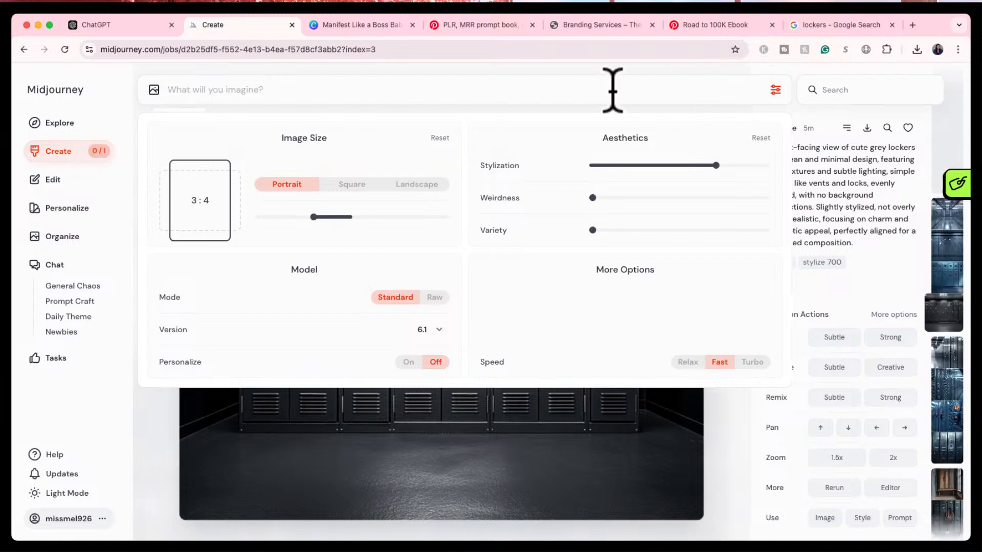
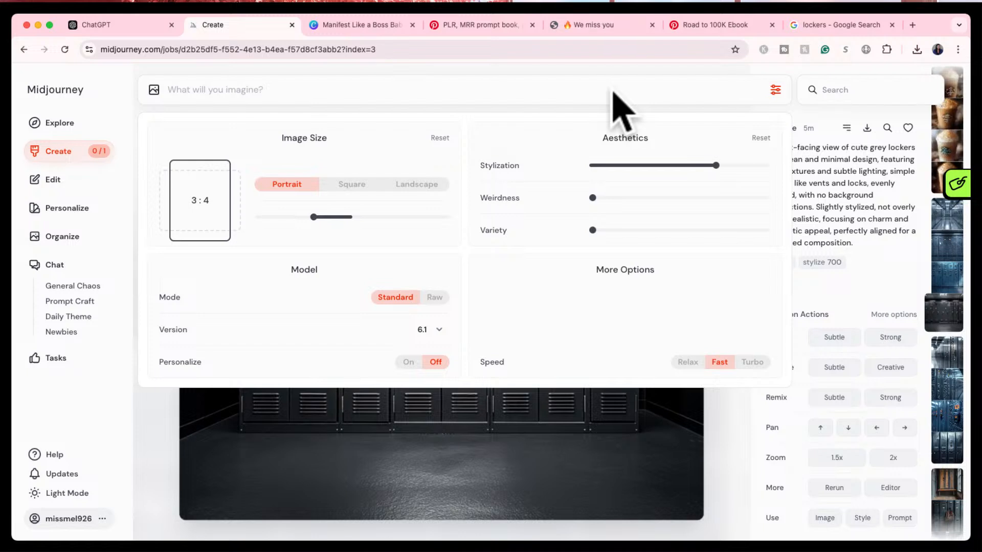
- Open the first generated Starbucks coffee image from the newest Midjourney results and download it
click(68, 153)
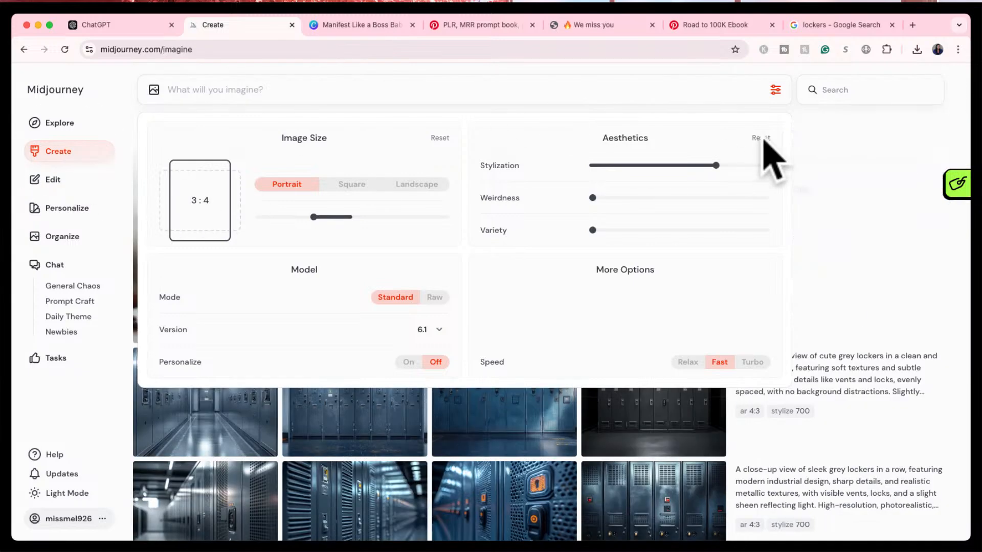
click(776, 91)
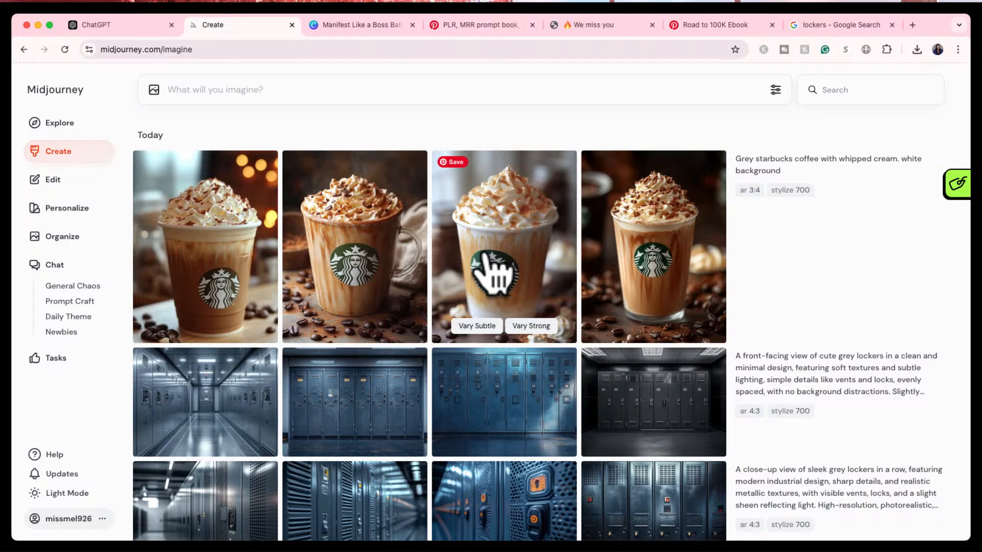
click(246, 286)
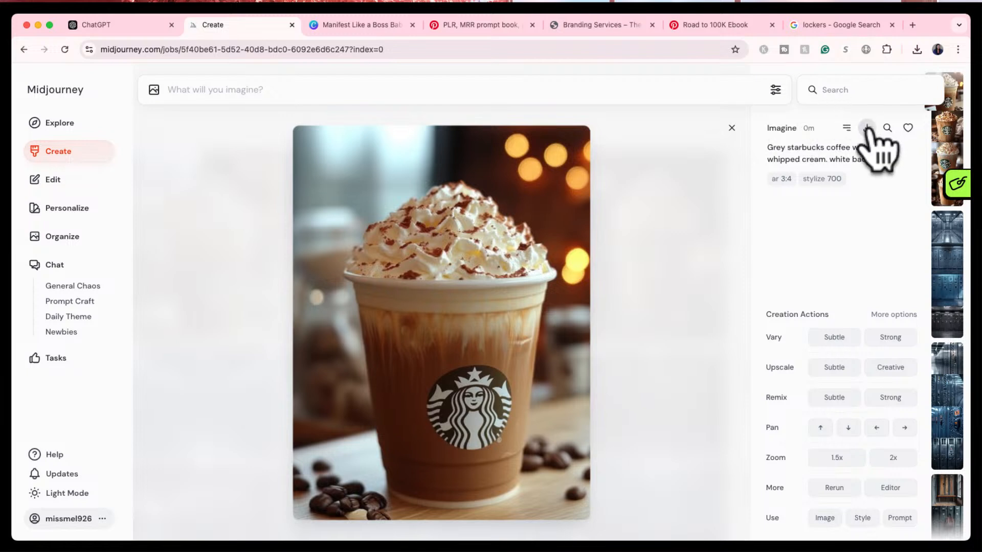
click(867, 128)
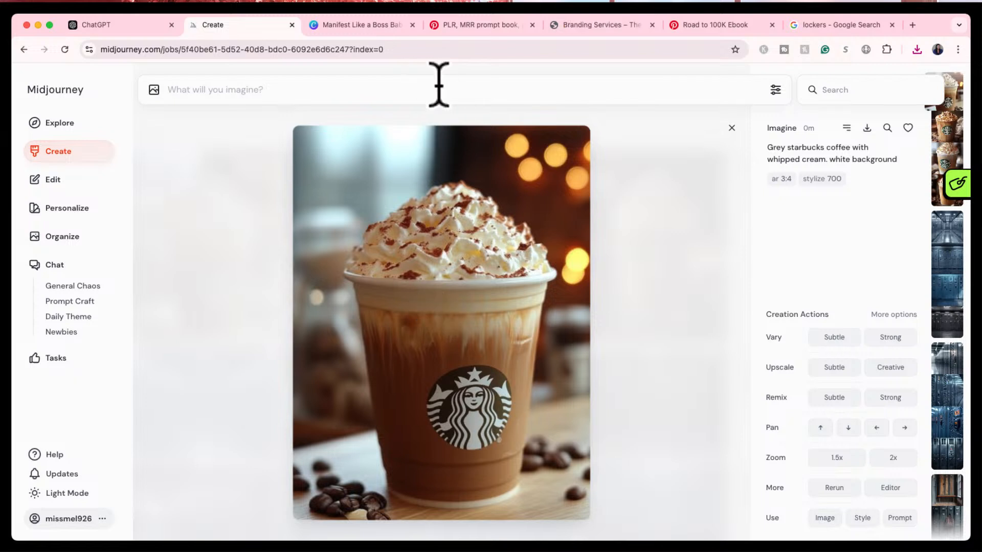
- Delete the pink drink from page 2 in Canva and check the Midjourney coffee image again
click(357, 26)
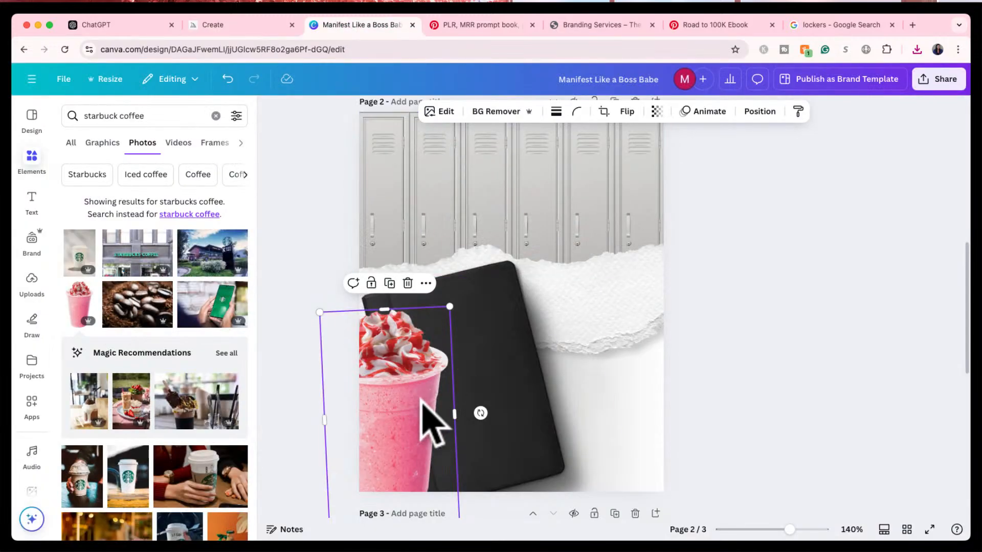
key(Delete)
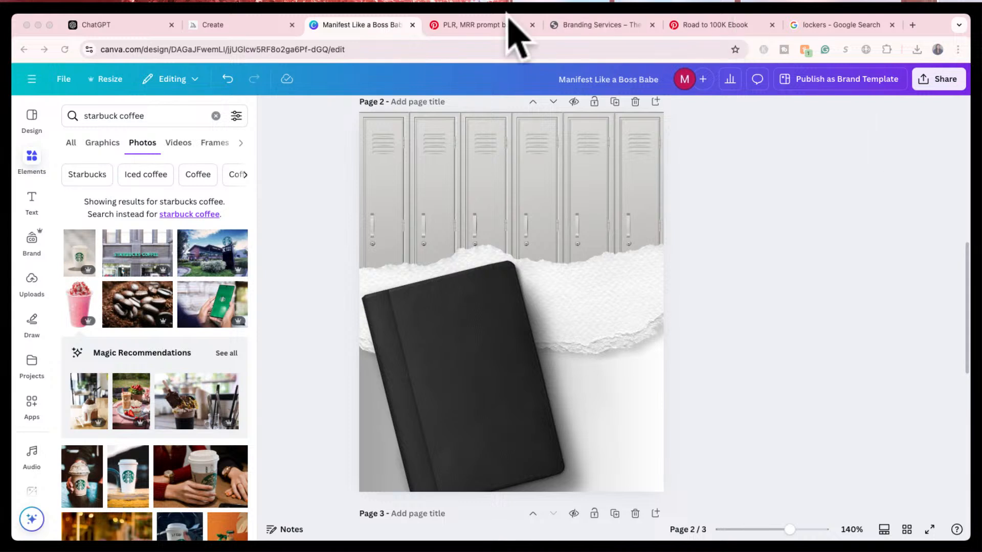
click(220, 25)
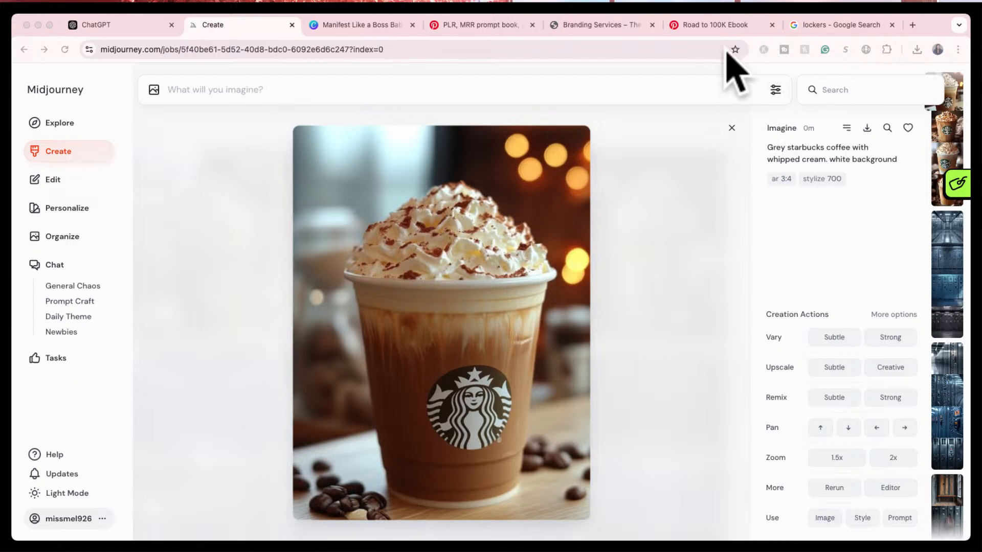
click(342, 25)
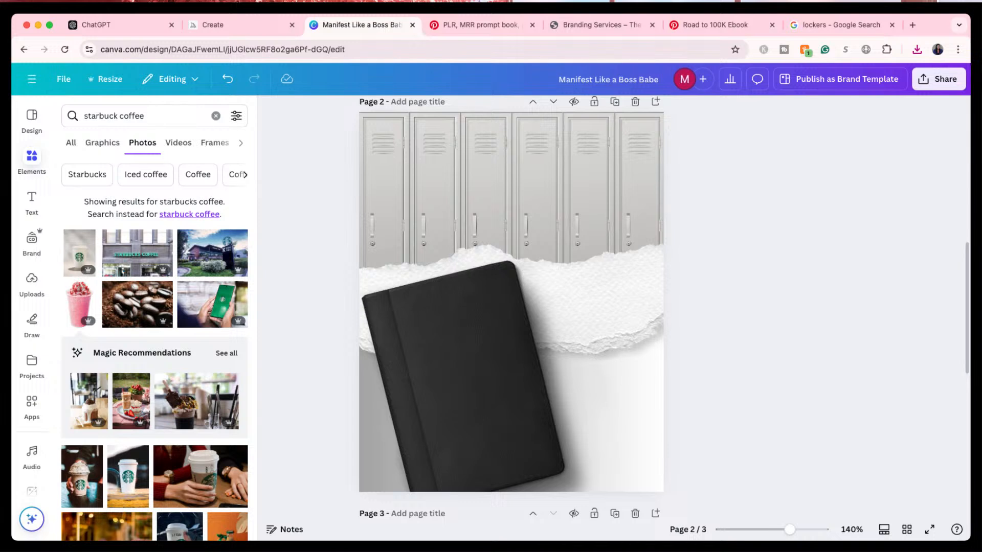
- Add the downloaded coffee image to page 2 and place it, with its background removed, in the lower-left corner over the journal
drag(450, 549, 445, 432)
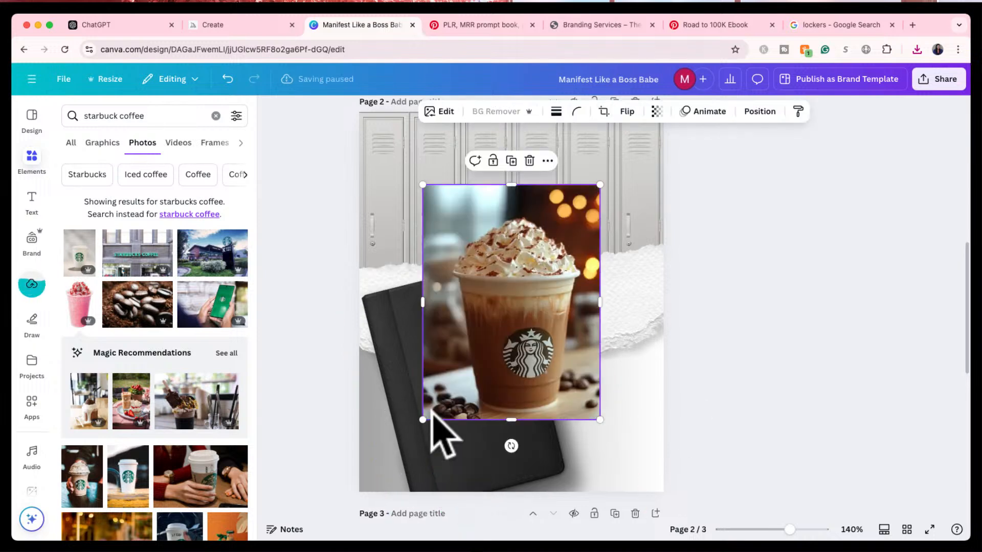
click(487, 111)
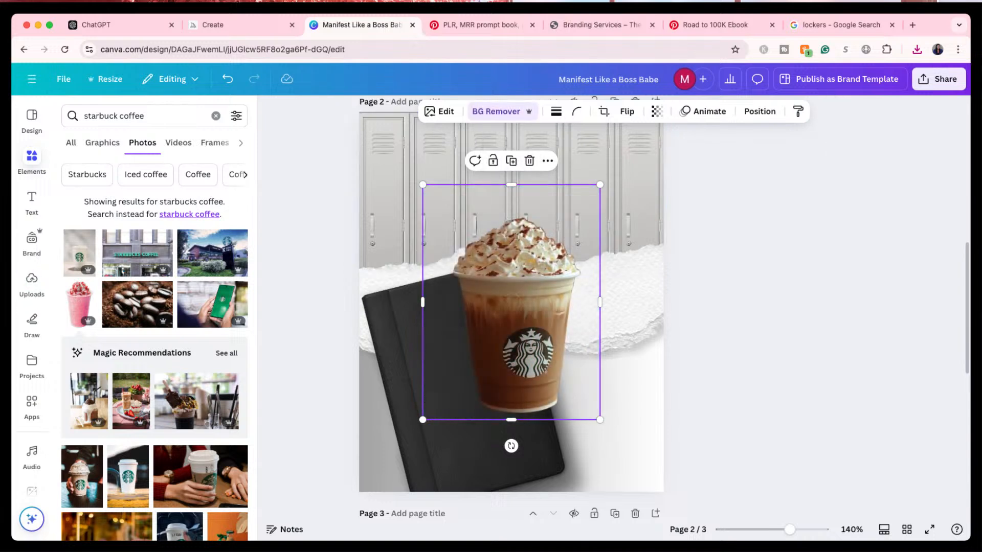
drag(541, 347, 384, 448)
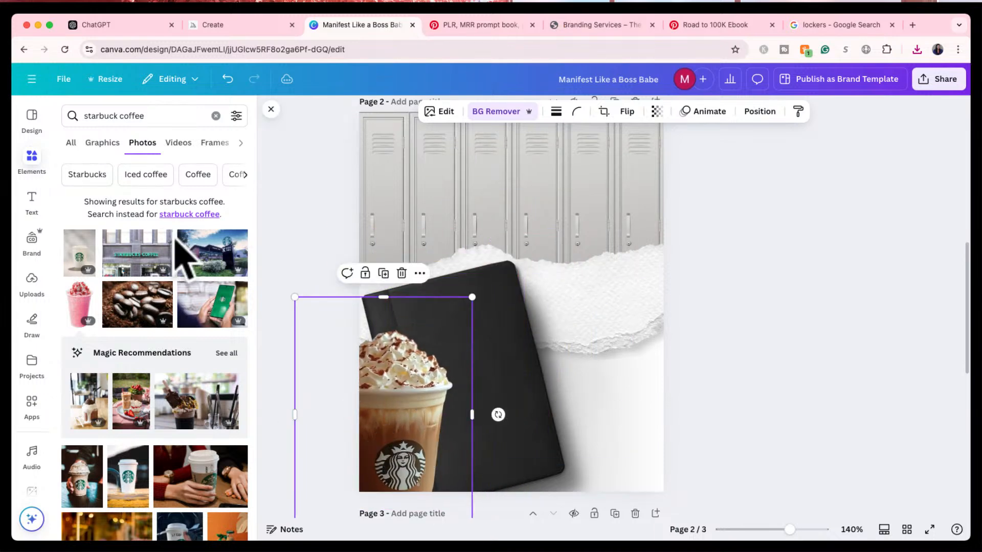
- Search the Canva elements for "grey straw"
click(107, 117)
text(gr)
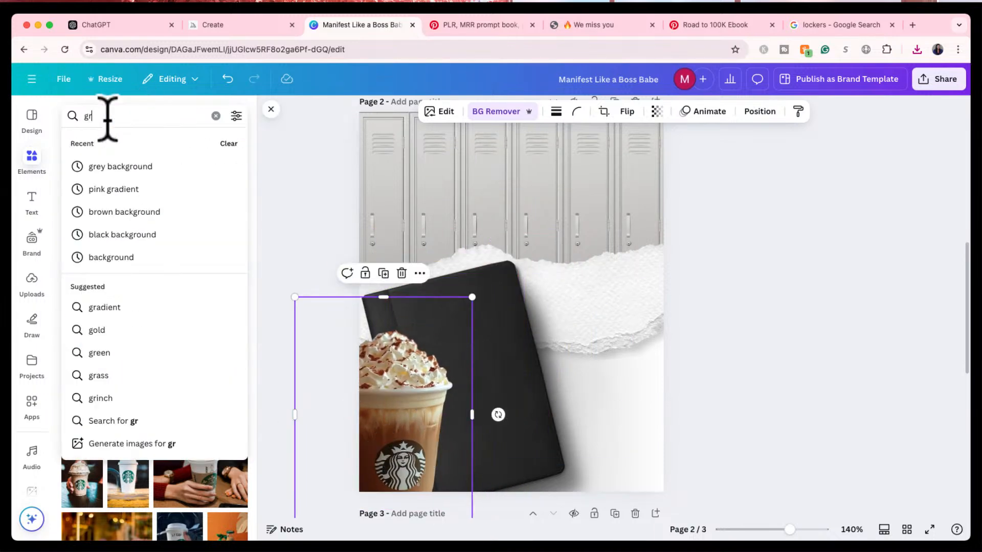
text(ey straw)
key(Return)
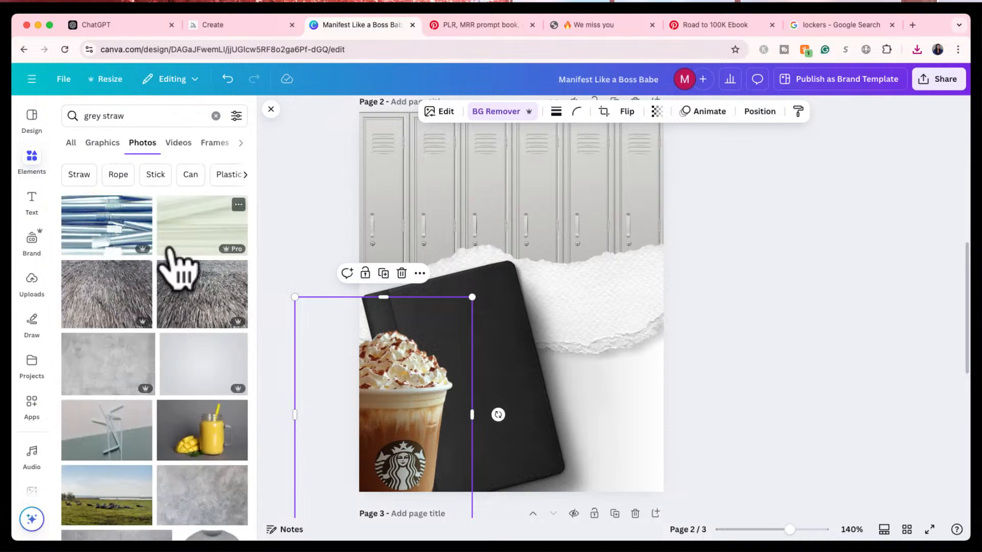
- Examine the photo and graphic results for "grey straw" for a straw that suits the coffee
scroll(145, 375, down, 10)
scroll(139, 358, up, 10)
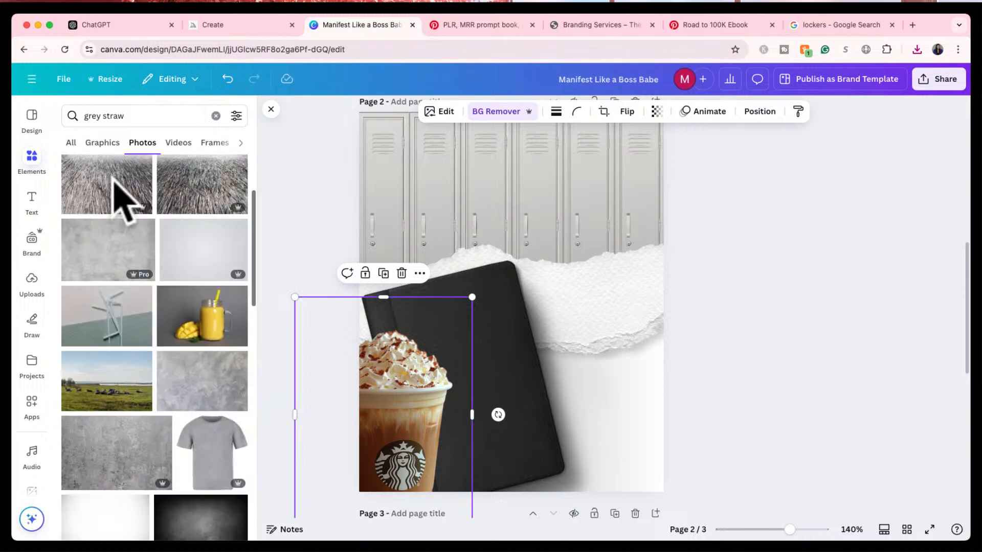
click(71, 143)
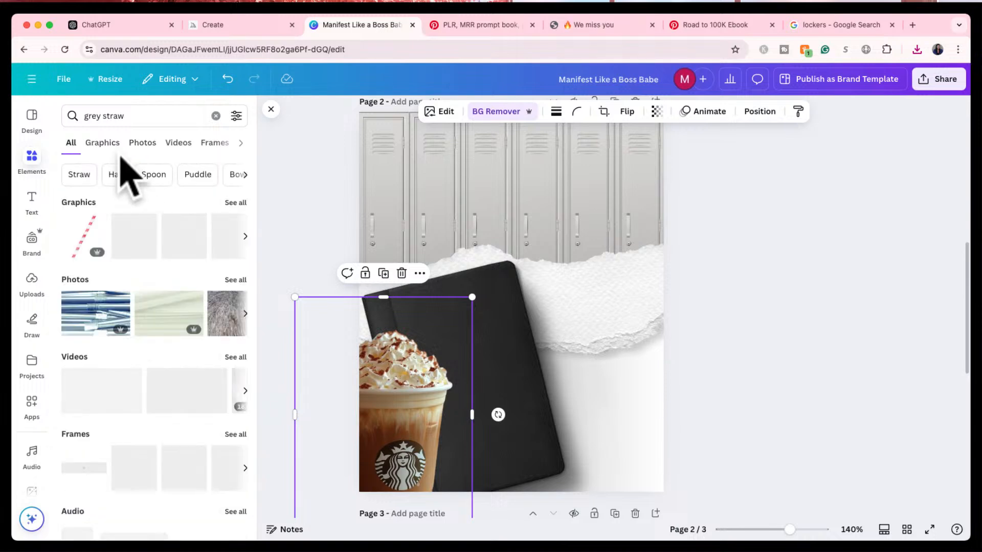
click(235, 203)
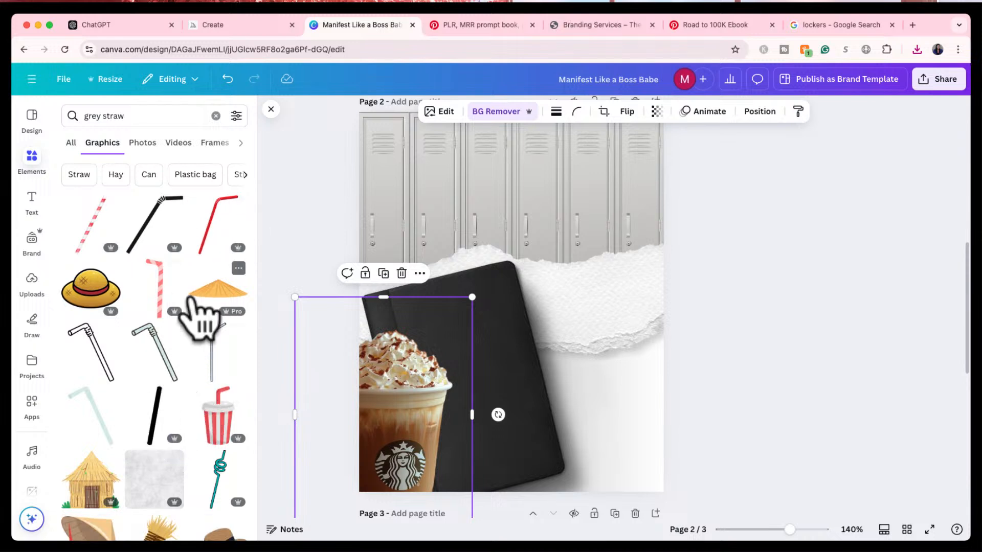
scroll(198, 317, down, 5)
scroll(204, 329, up, 5)
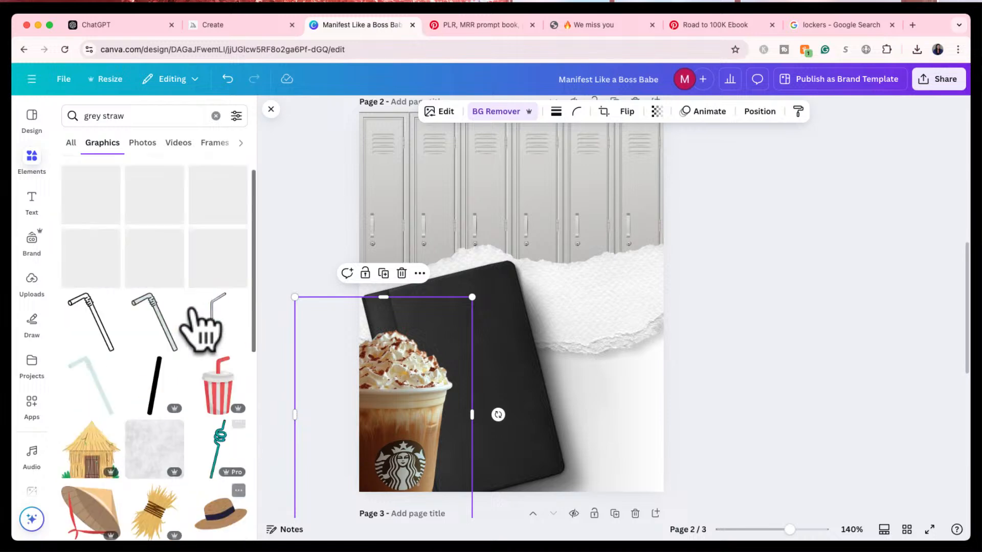
- Search the graphics for "straw" and add the straight black straw over the coffee cup on page 2
double_click(94, 116)
key(BackSpace)
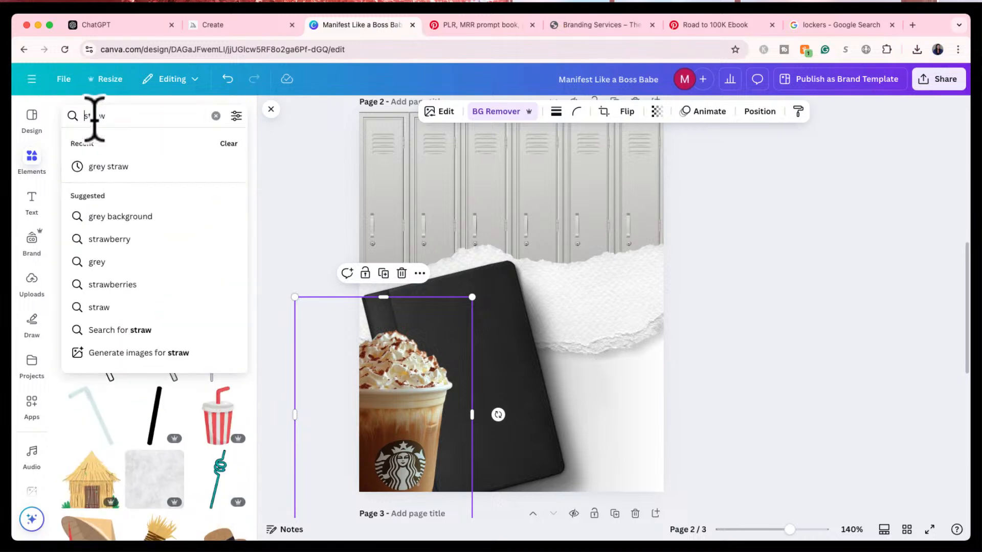
key(Return)
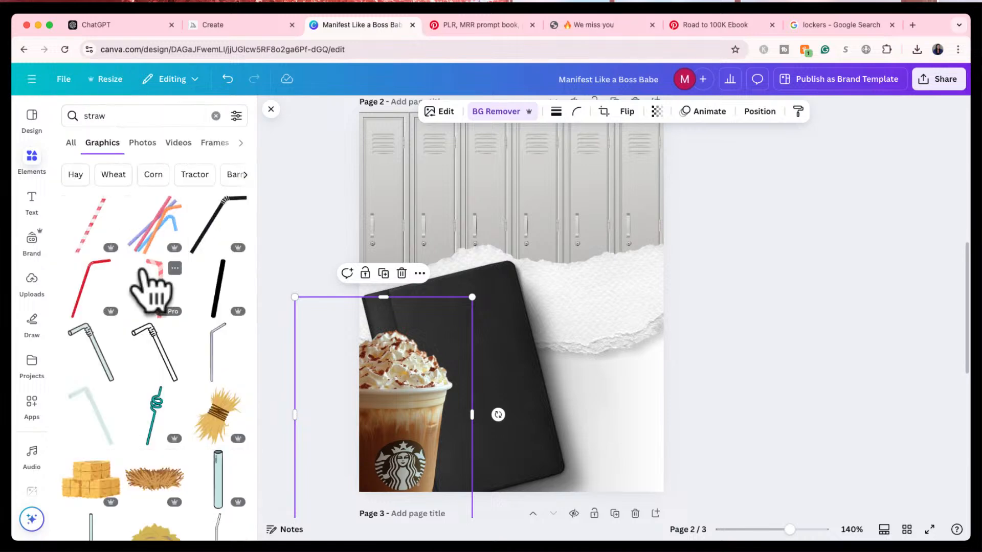
click(217, 300)
drag(528, 287, 457, 300)
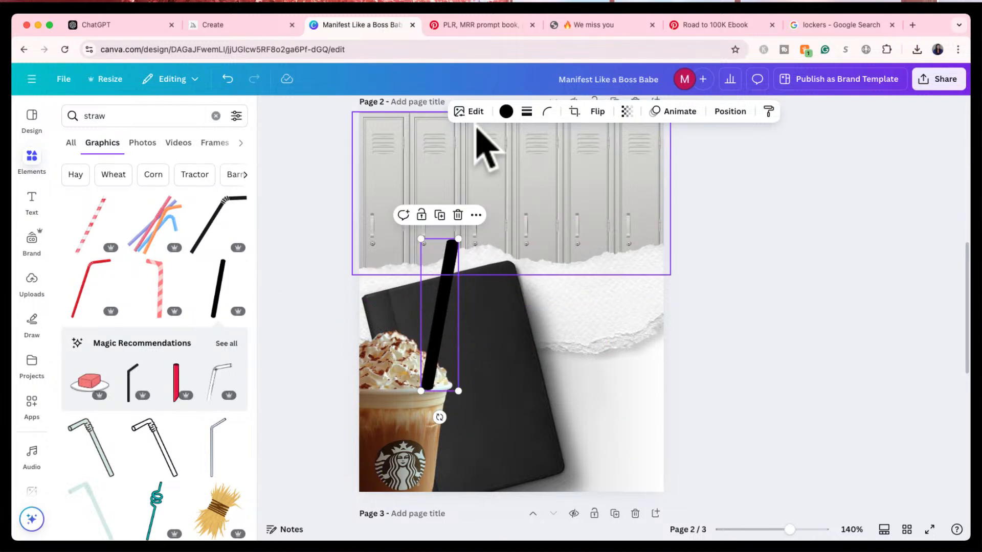
- Recolour the straight straw dark grey and set it into the whipped cream, layered behind the coffee image
click(505, 111)
click(170, 202)
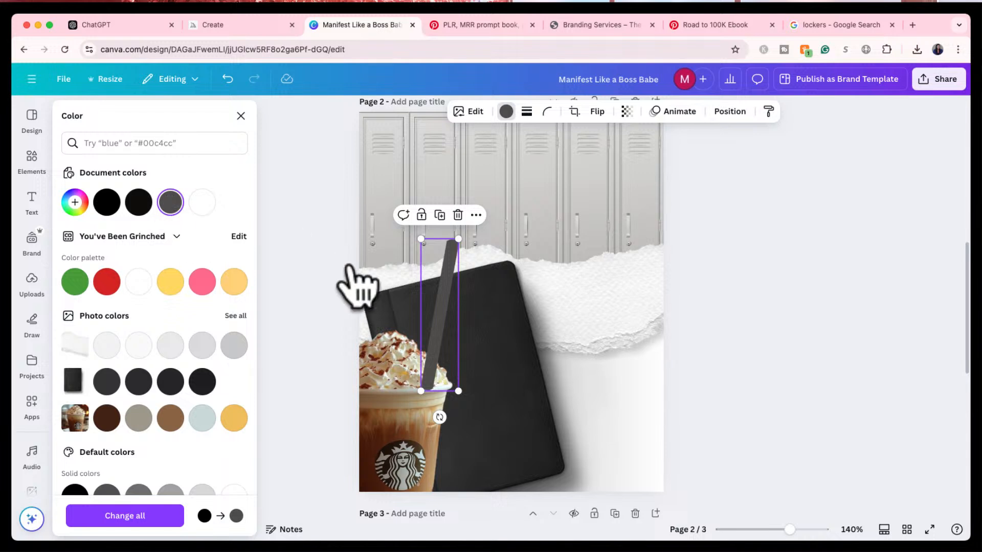
drag(447, 298, 430, 330)
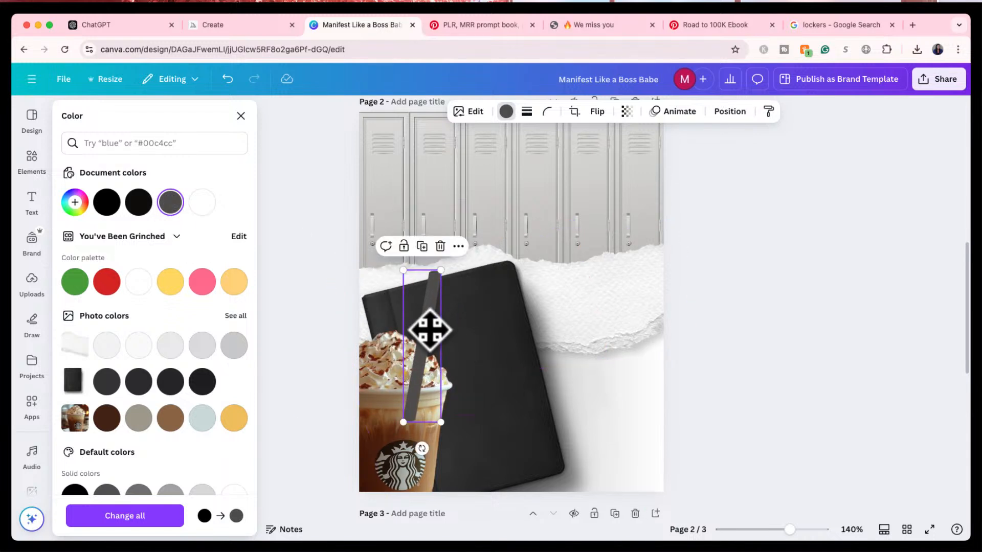
key(super+bracketleft)
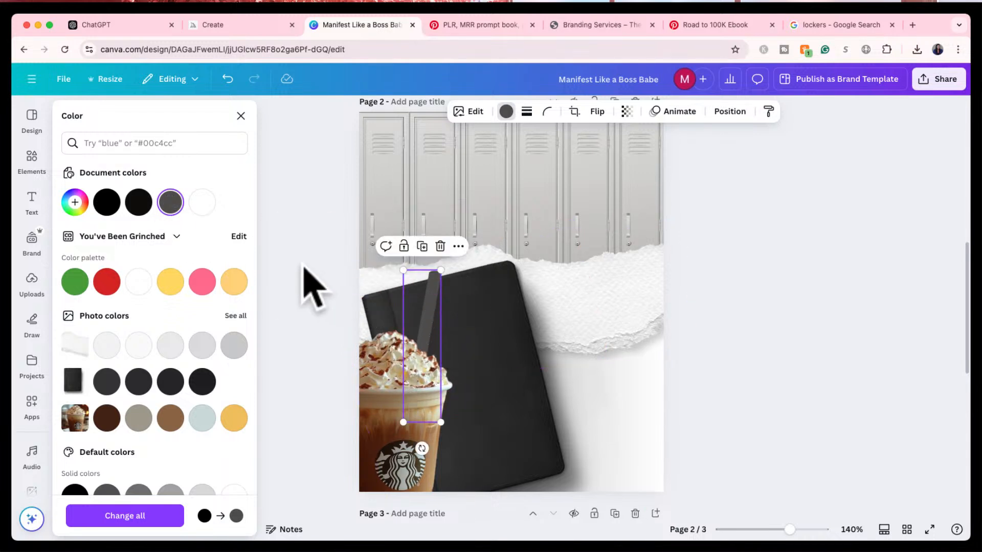
key(Escape)
key(Escape)
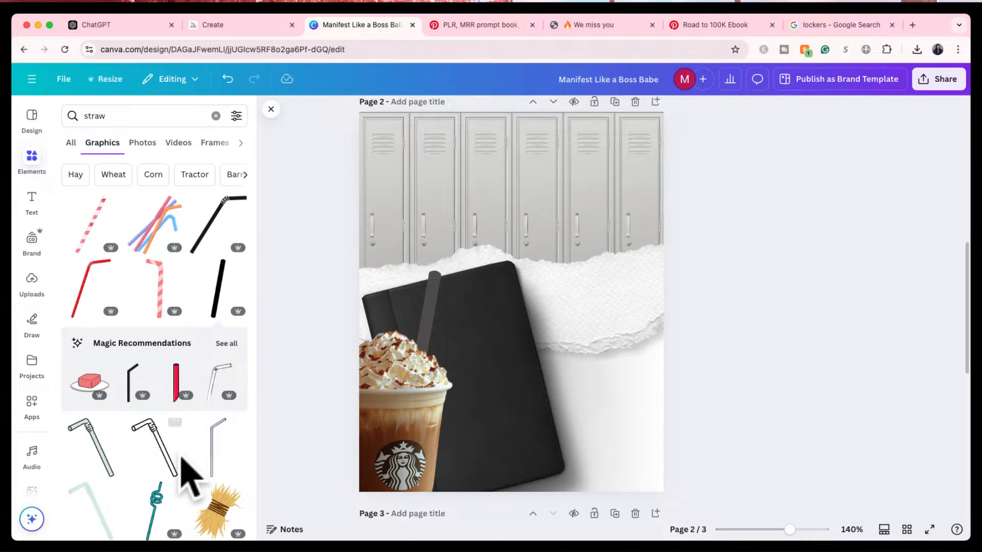
- Replace the straight straw with the bent black straw graphic and recolour it dark grey
scroll(194, 468, down, 8)
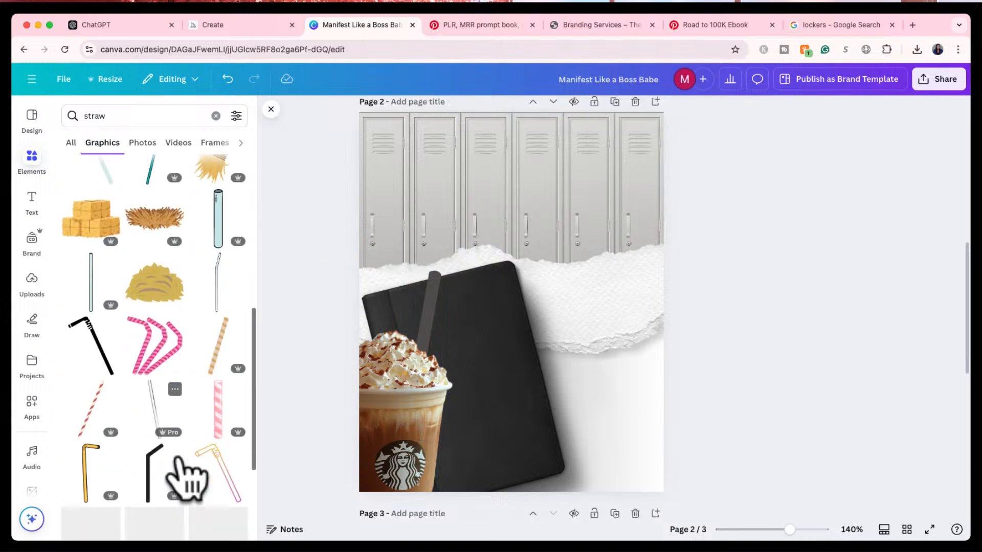
click(147, 473)
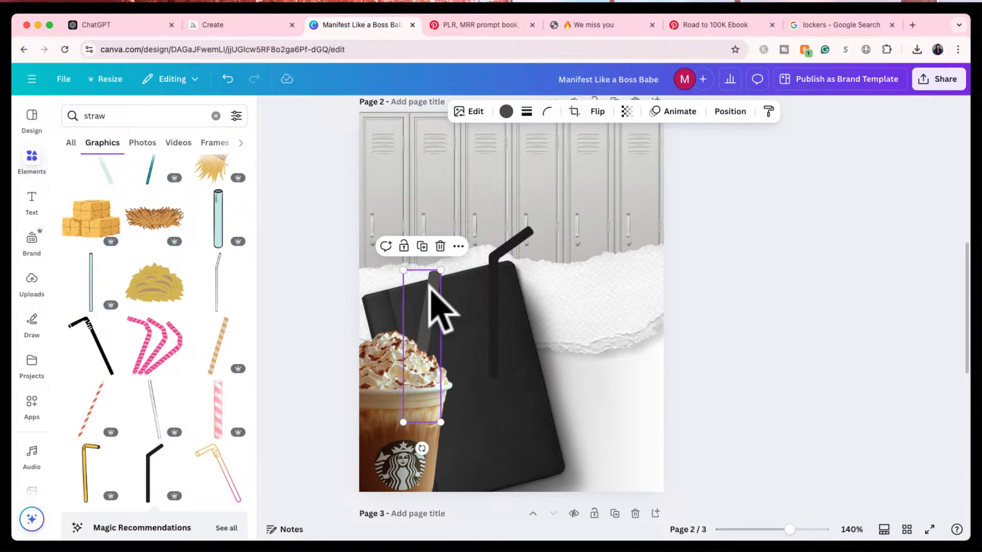
click(506, 111)
click(174, 346)
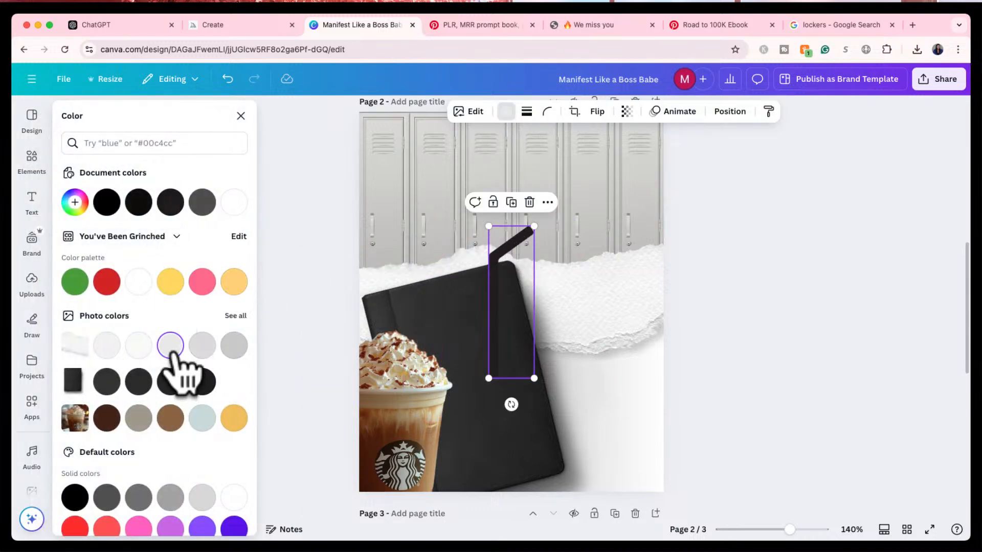
click(202, 346)
click(234, 346)
click(202, 202)
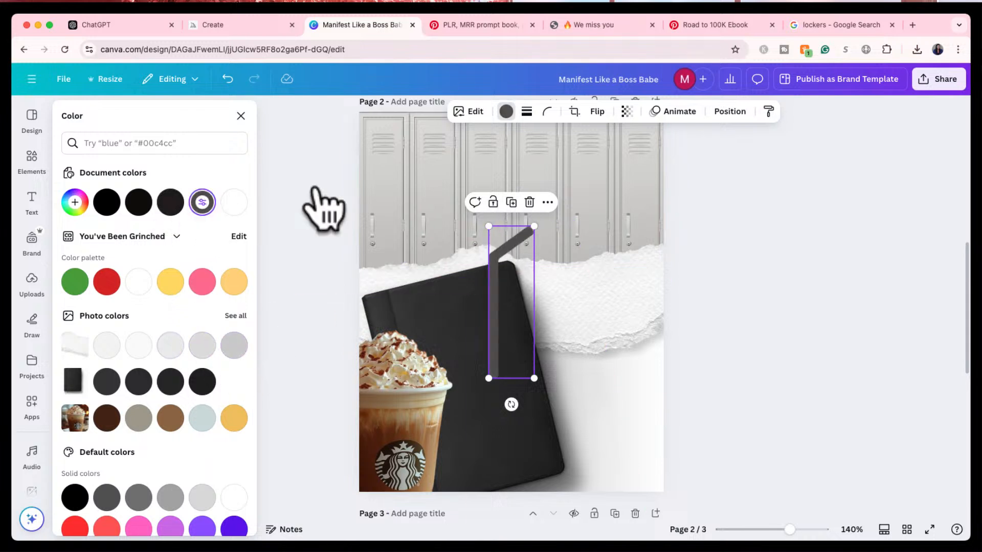
- Try the bent straw in the coffee, tilted and flipped horizontally, and delete it from page 2
drag(504, 292, 416, 292)
drag(431, 406, 400, 412)
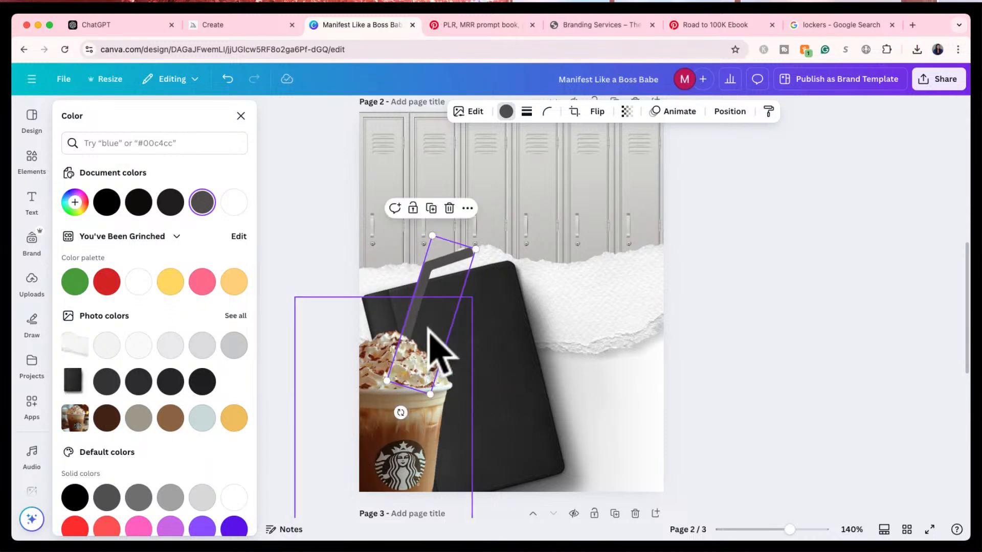
click(596, 111)
click(603, 141)
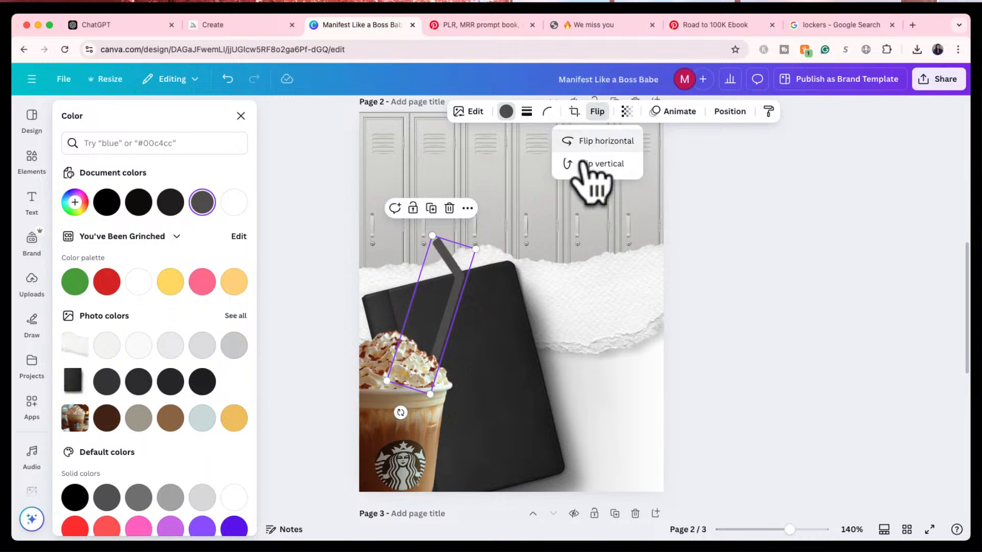
drag(454, 291, 445, 333)
key(Delete)
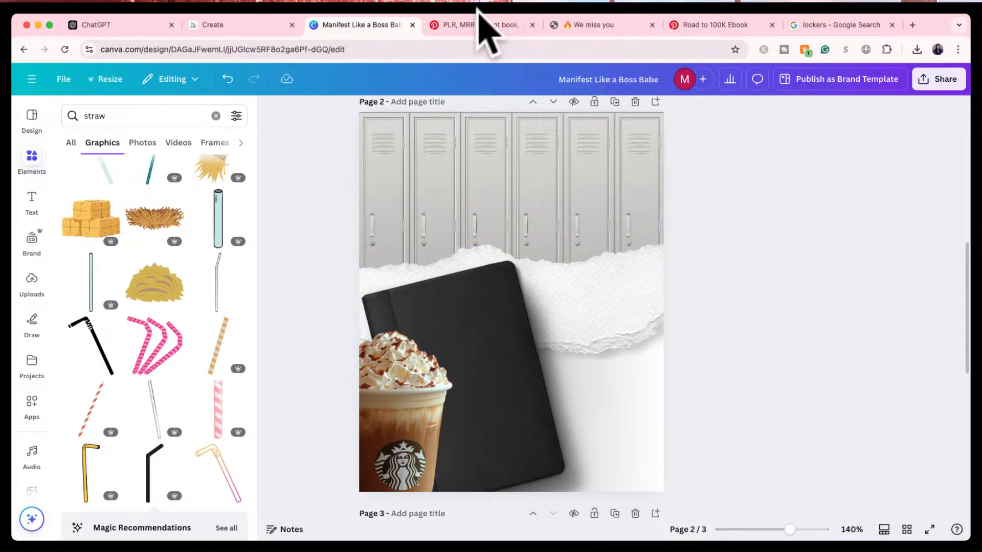
- Check the pen on the Pinterest reference cover and search the Canva graphics for "black pen"
click(474, 26)
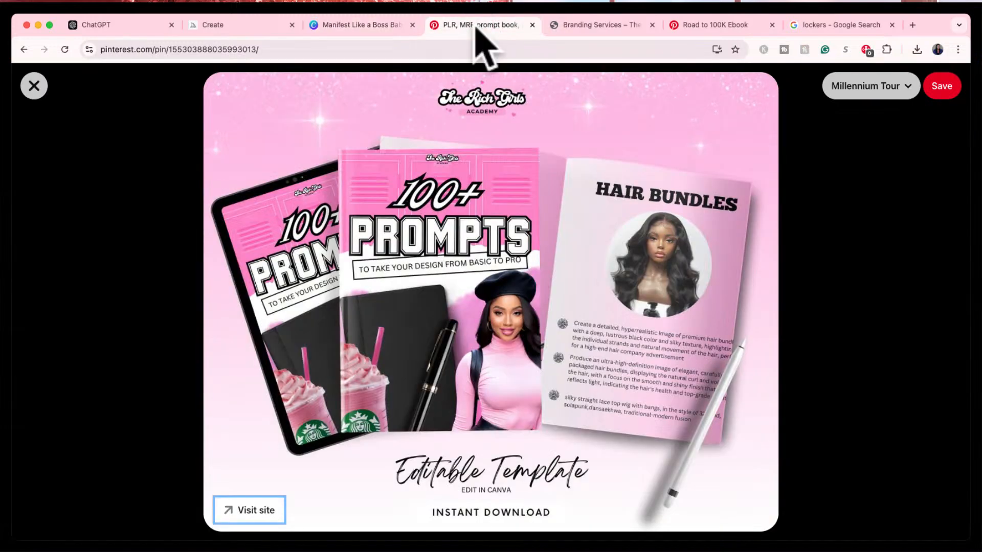
click(357, 25)
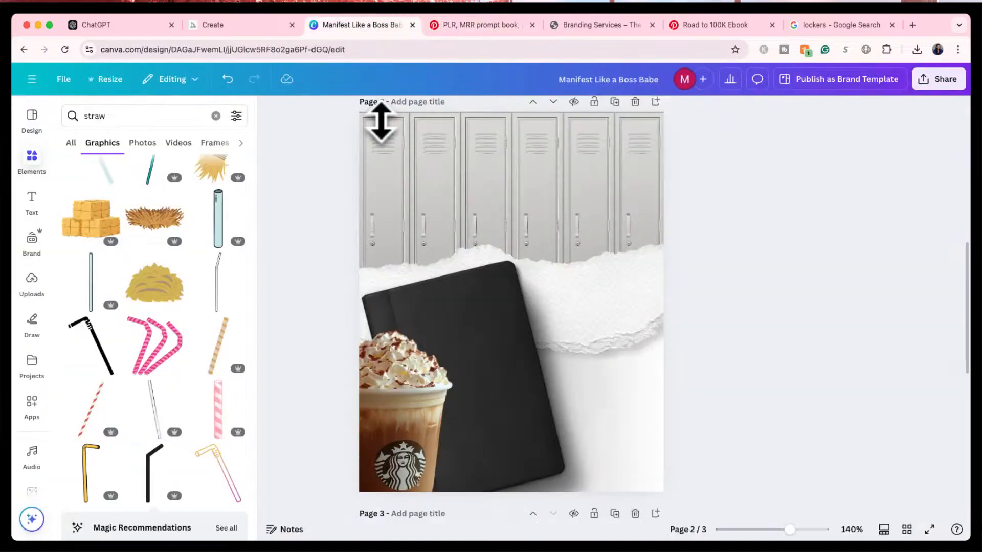
click(119, 115)
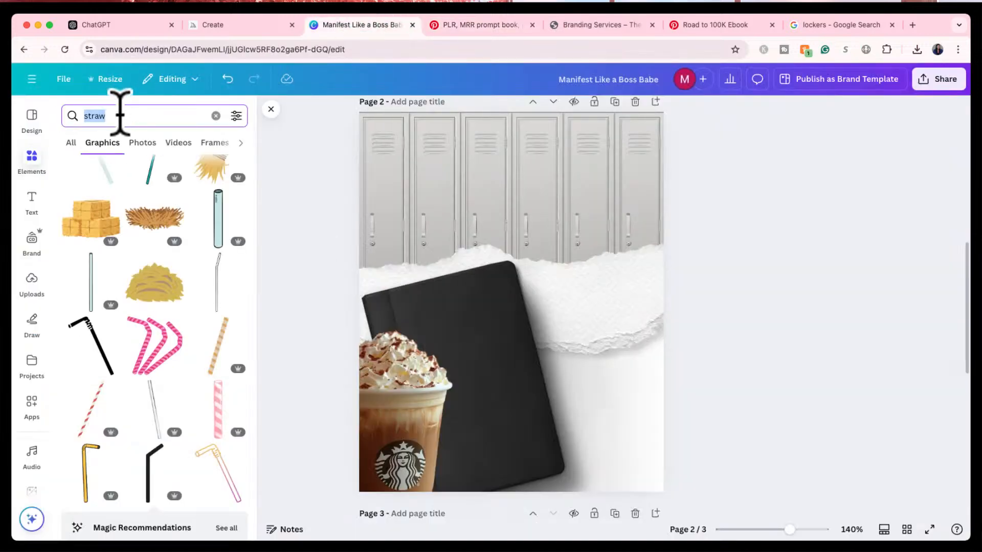
text(pen)
key(BackSpace)
key(BackSpace)
key(BackSpace)
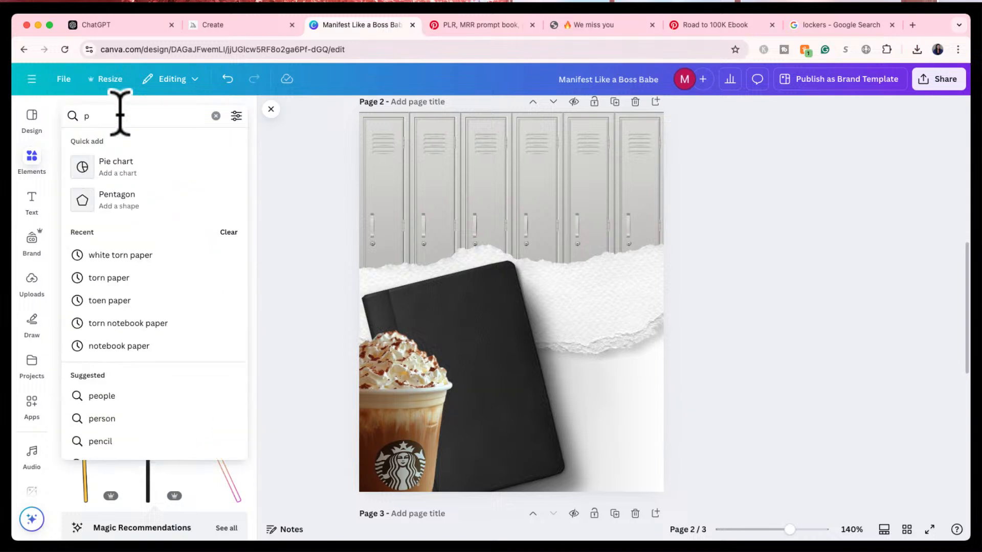
text(blackpe)
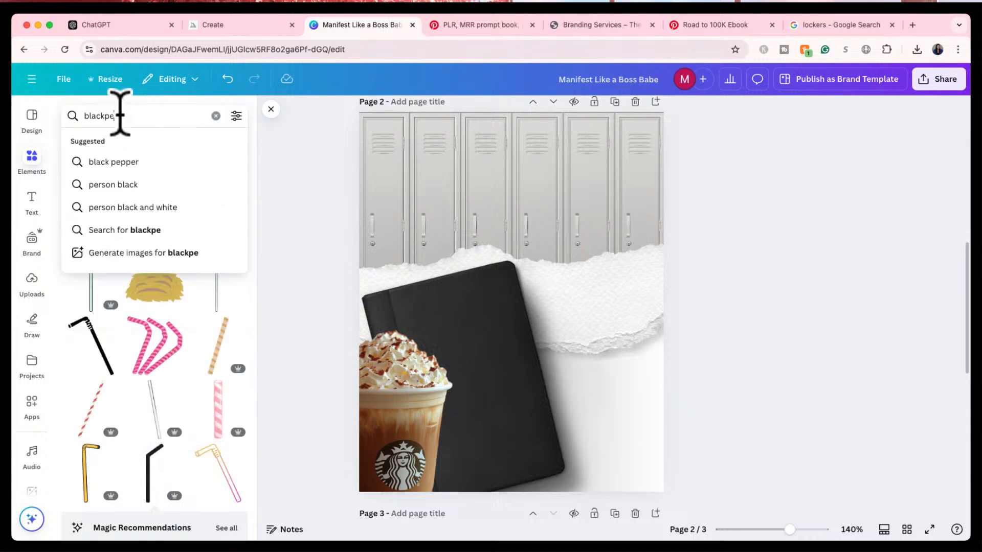
key(BackSpace)
key(BackSpace)
text(pen)
key(Return)
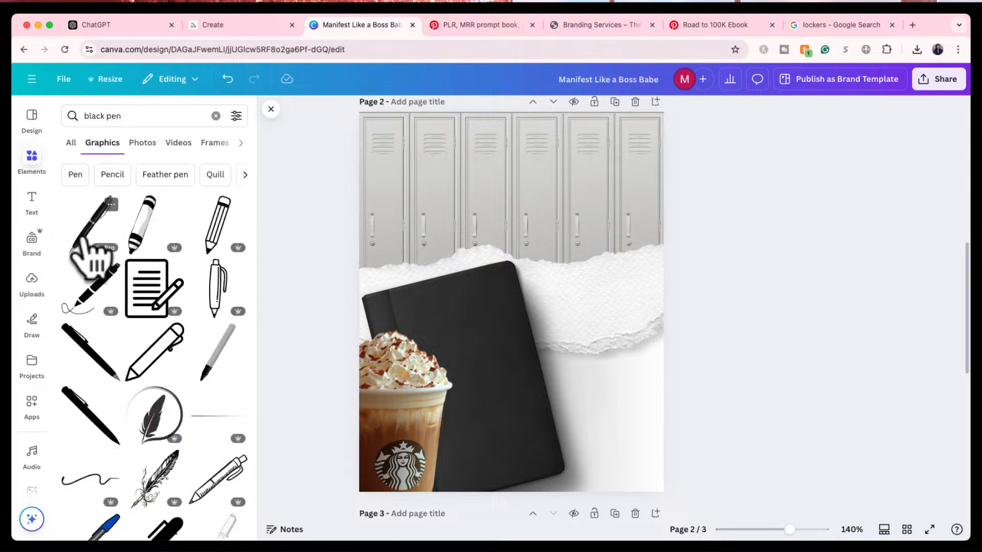
- Try the black and silver pen graphic tilted on the journal, compare it with the Pinterest reference, and delete it
click(90, 250)
drag(511, 327, 482, 385)
drag(481, 474, 501, 471)
click(482, 25)
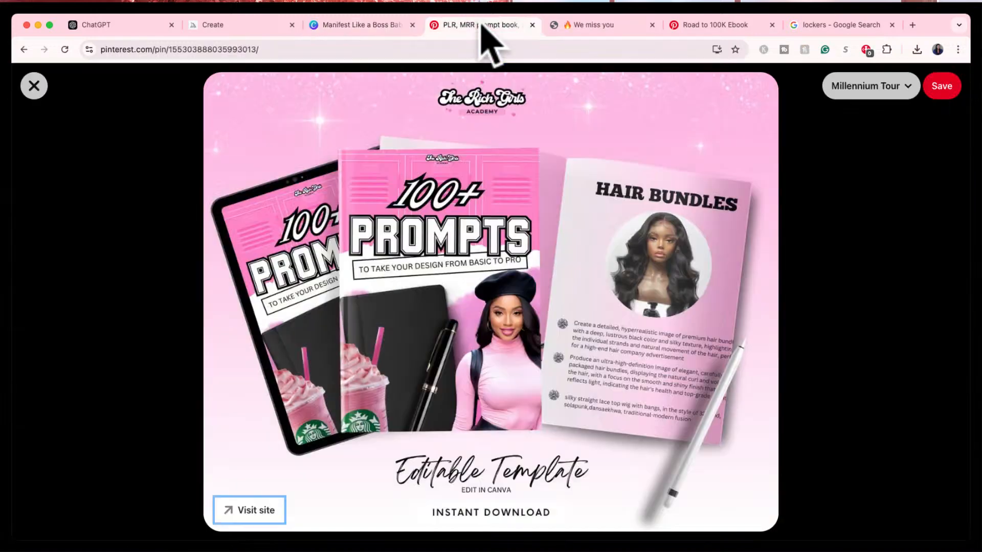
click(358, 26)
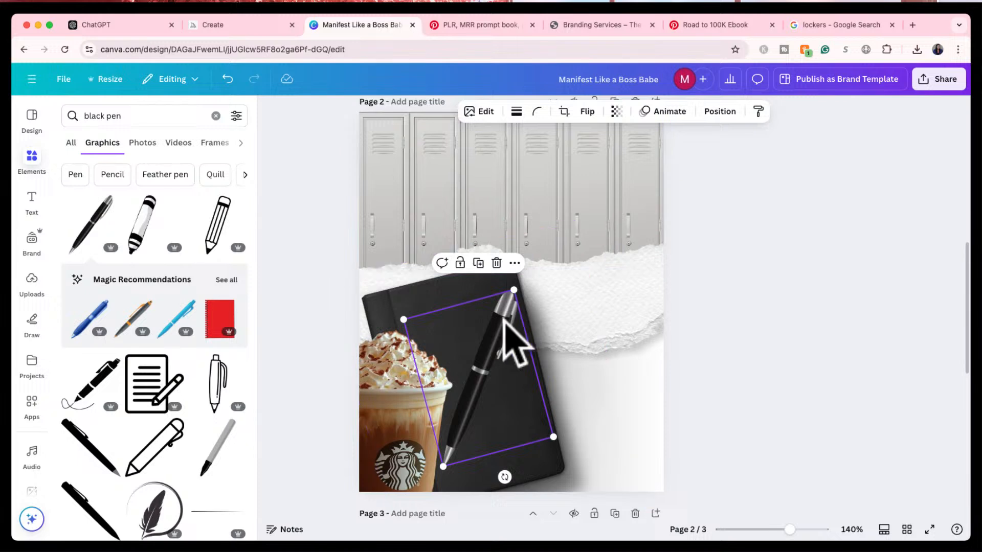
key(Delete)
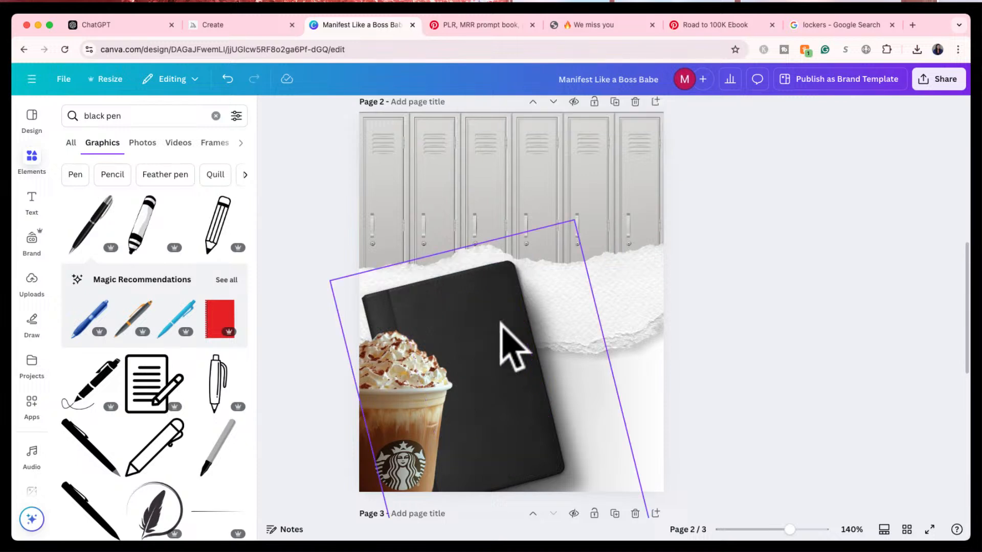
- Add the first black pen photo, rotate it steeply, shrink it and place it on the journal beside the coffee
click(145, 144)
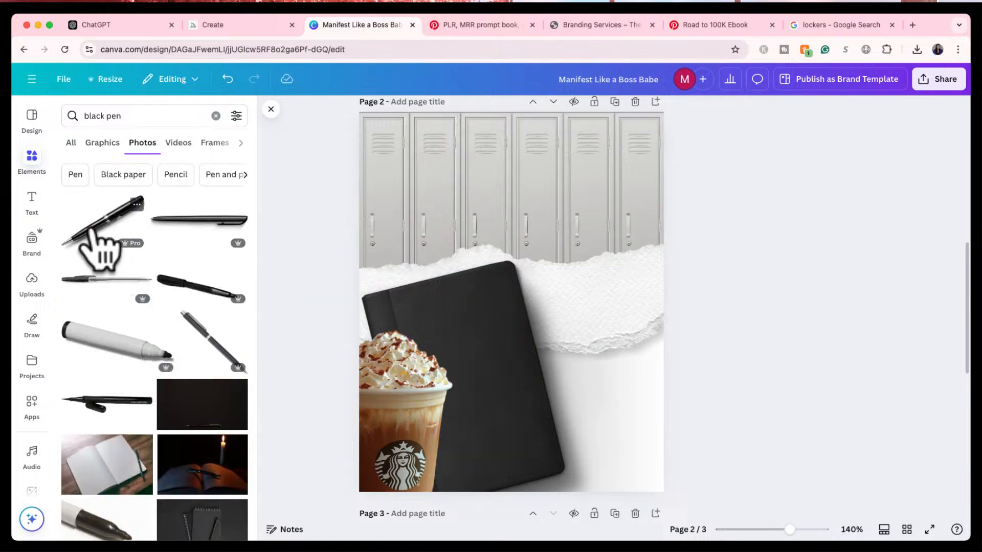
click(94, 224)
drag(511, 406, 591, 375)
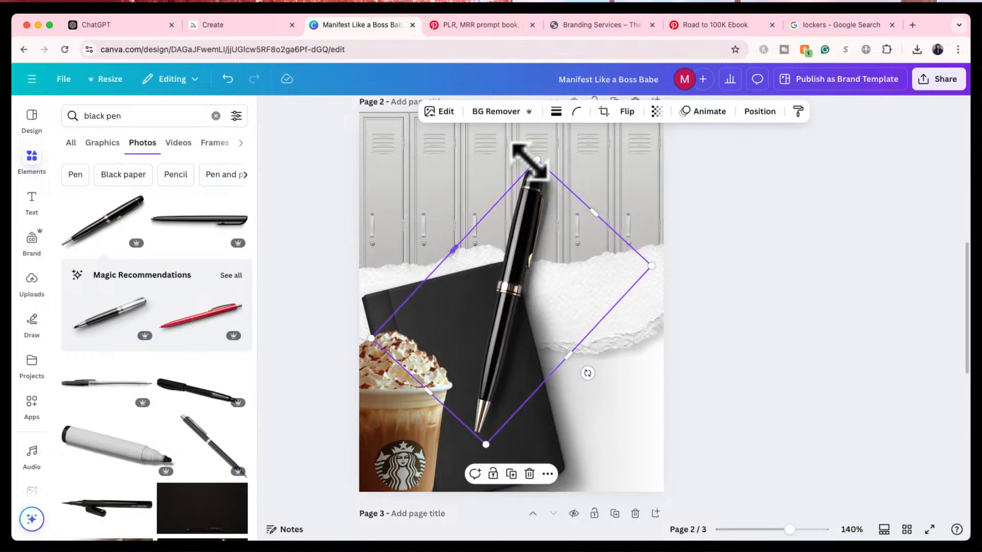
drag(536, 160, 520, 263)
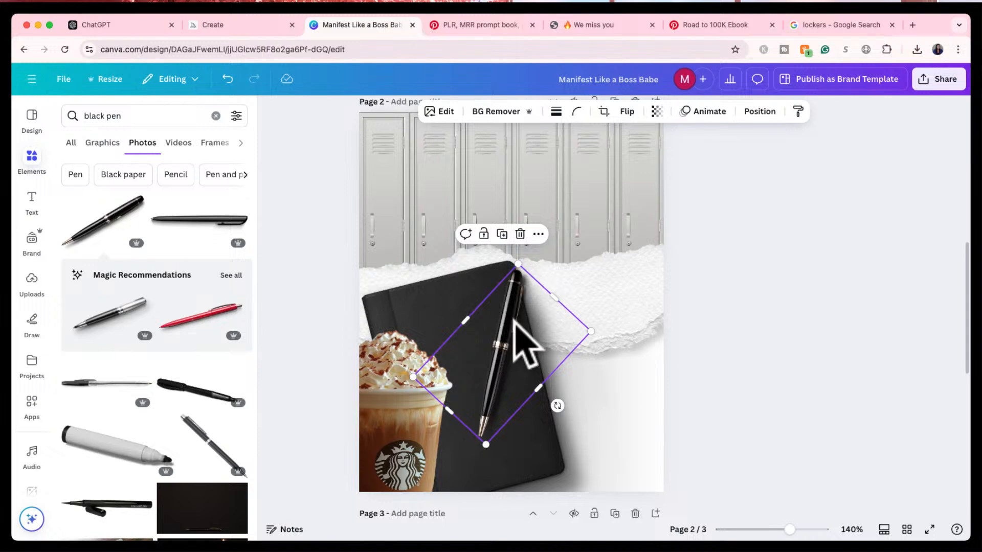
drag(514, 321, 475, 397)
- Delete the coffee image from page 2 and shift the pen toward the middle of the journal's lower half
click(389, 388)
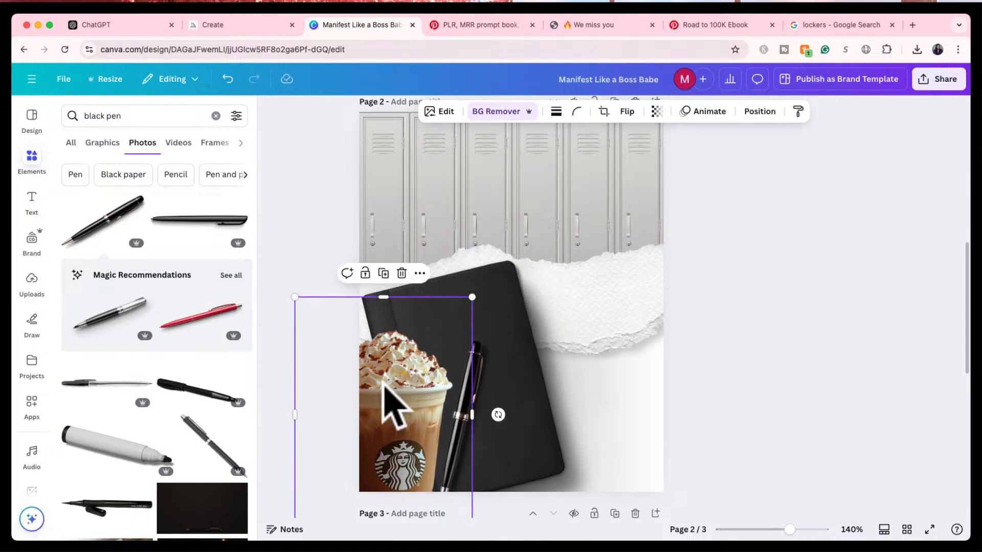
key(Delete)
click(475, 416)
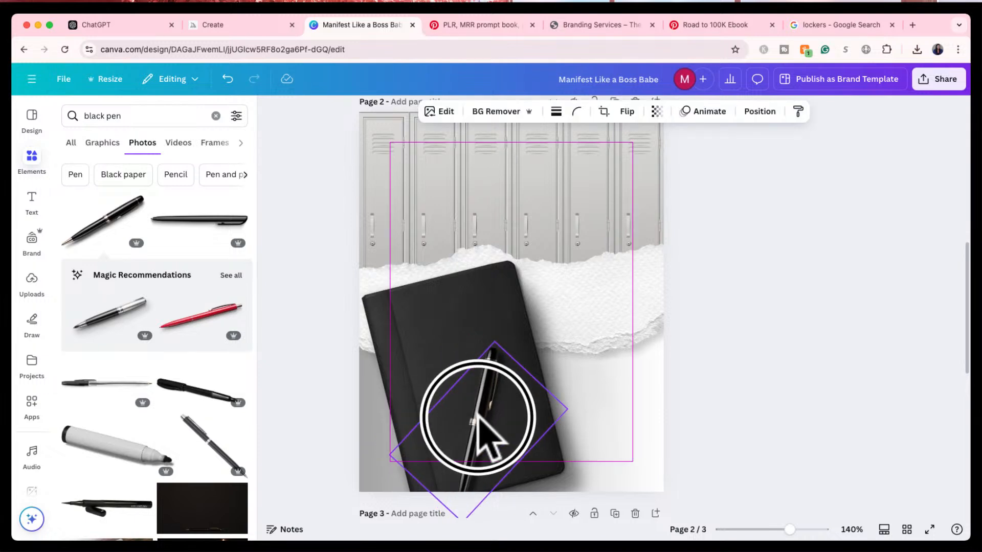
click(724, 276)
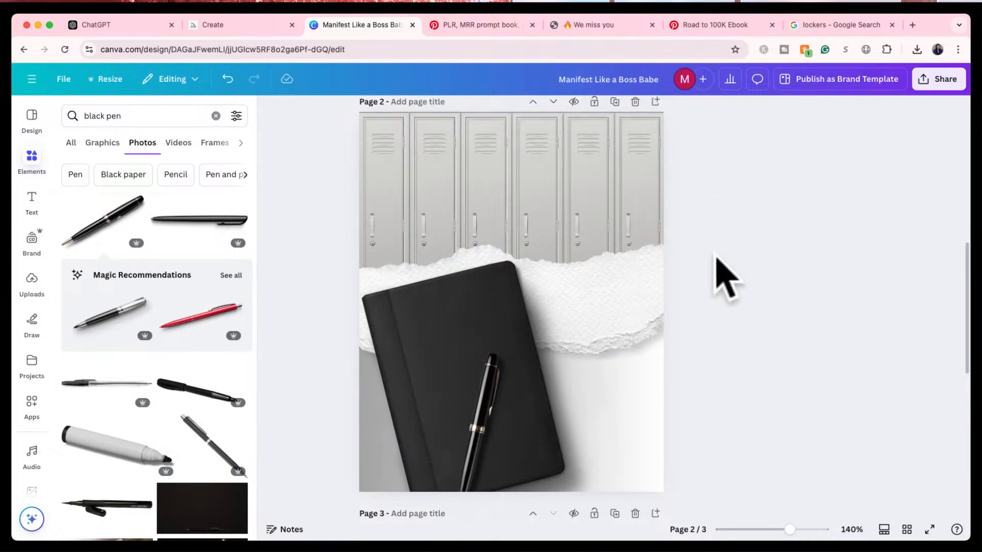
- Move the grey-haired woman's portrait from page 3 to the lower-right area of page 2, beside the journal
scroll(653, 390, down, 5)
click(433, 417)
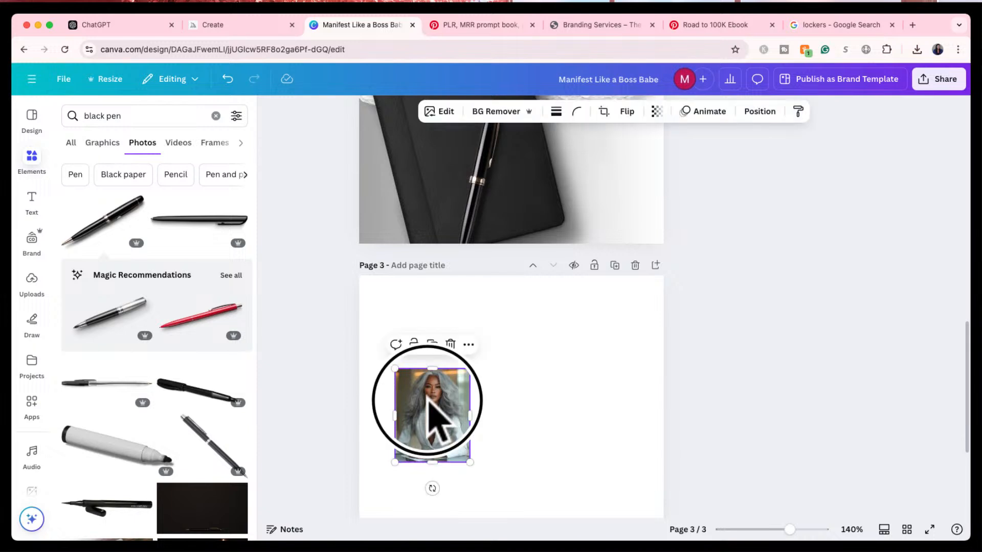
drag(433, 416, 598, 177)
scroll(780, 143, up, 4)
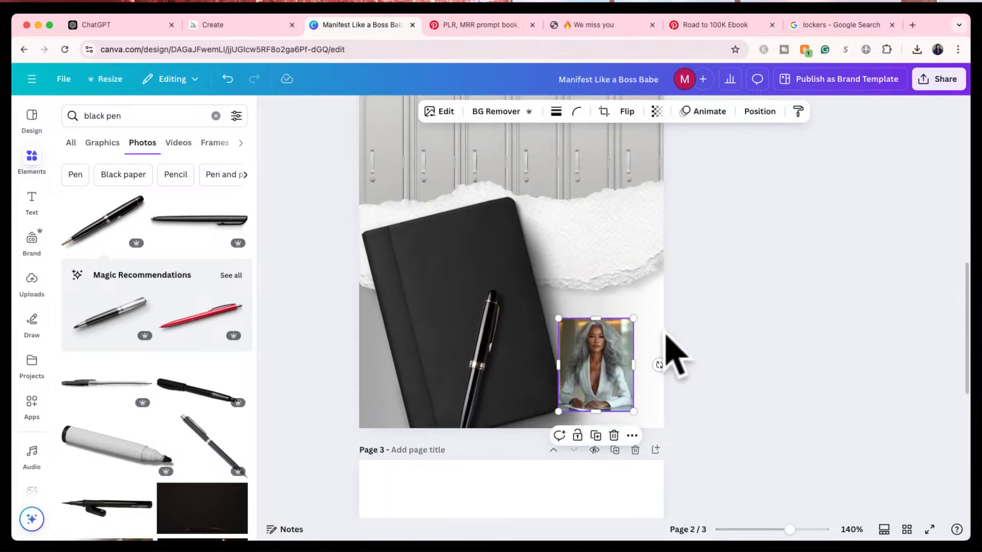
- Enlarge the woman's portrait on page 2, remove its background, and scale it up further toward the cover's lower-right area
drag(559, 317, 400, 161)
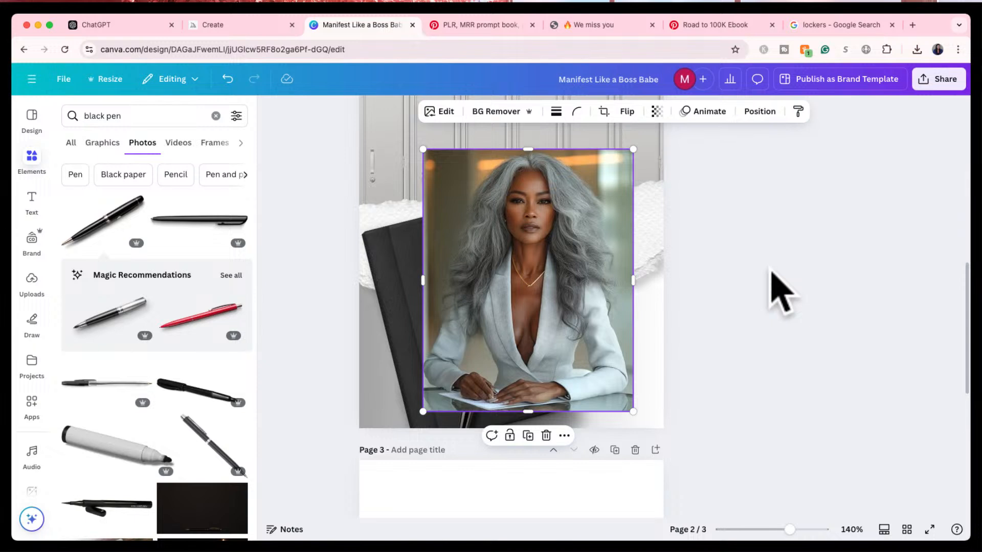
click(500, 112)
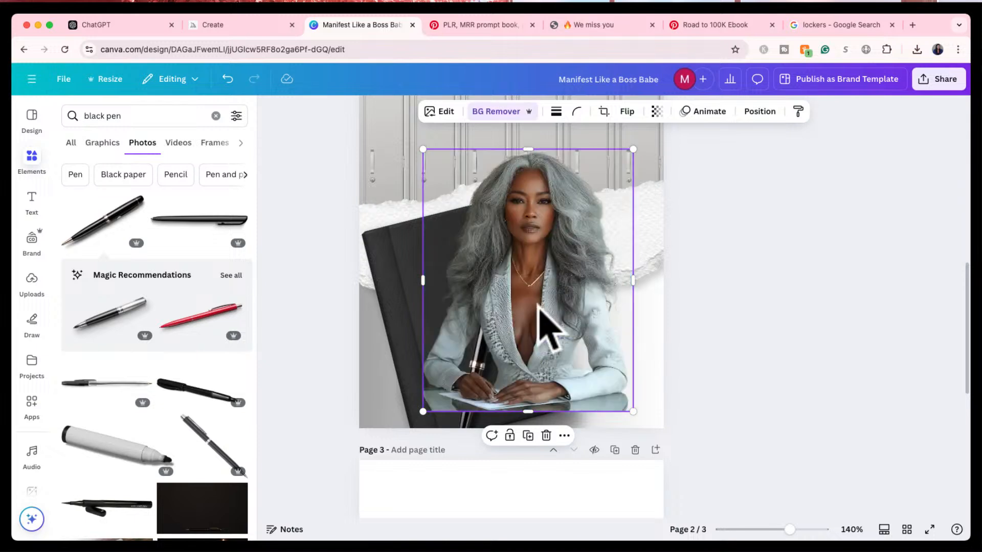
drag(538, 304, 592, 348)
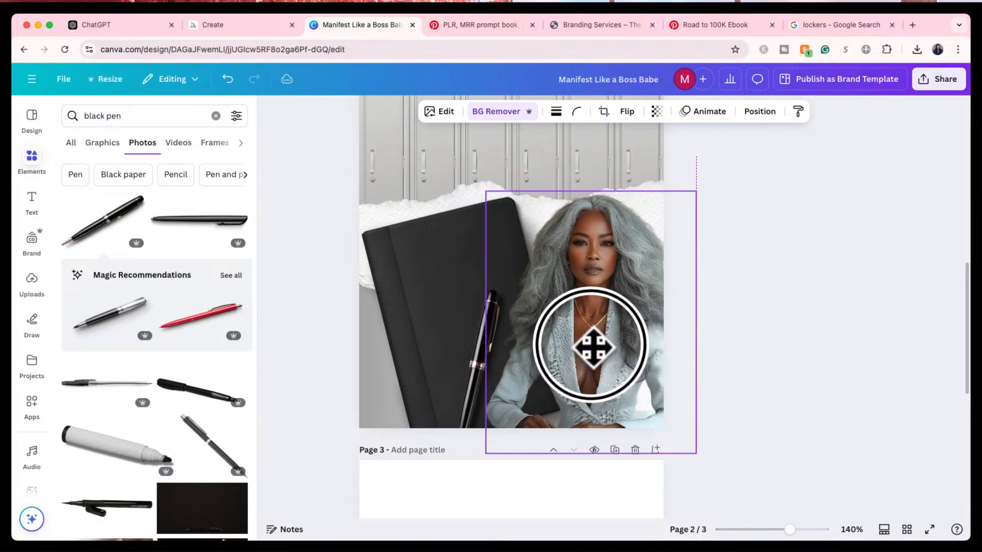
drag(486, 192, 436, 129)
scroll(826, 276, up, 3)
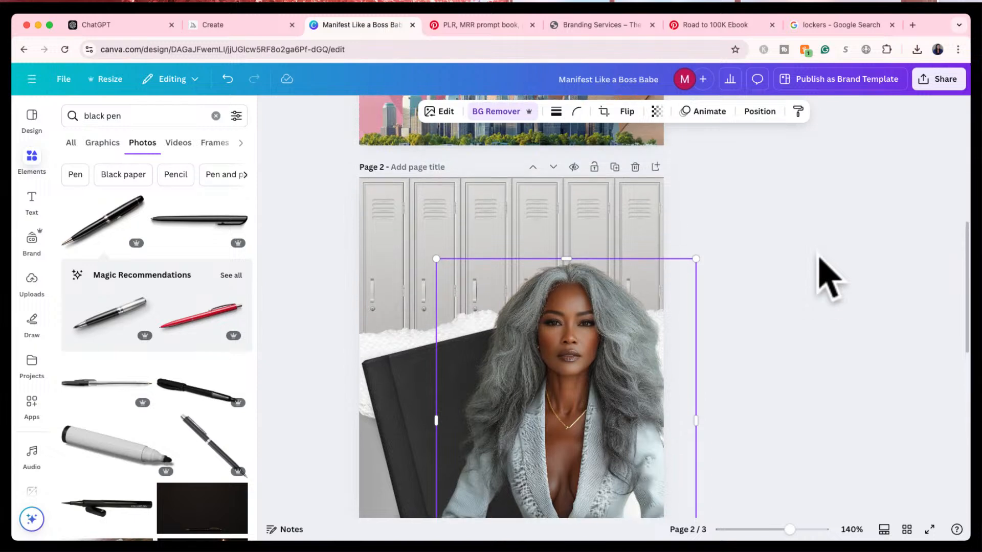
click(773, 221)
scroll(736, 263, down, 4)
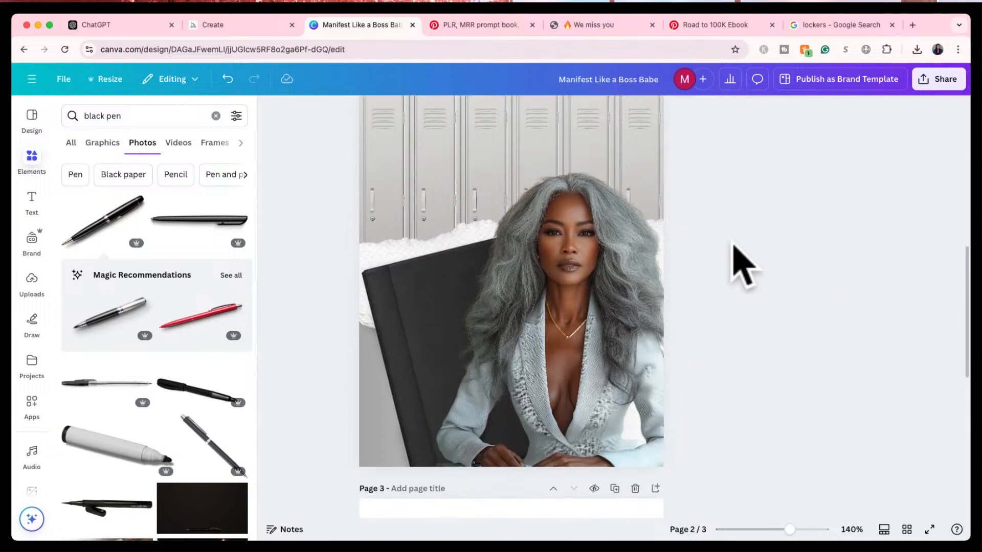
scroll(718, 219, up, 2)
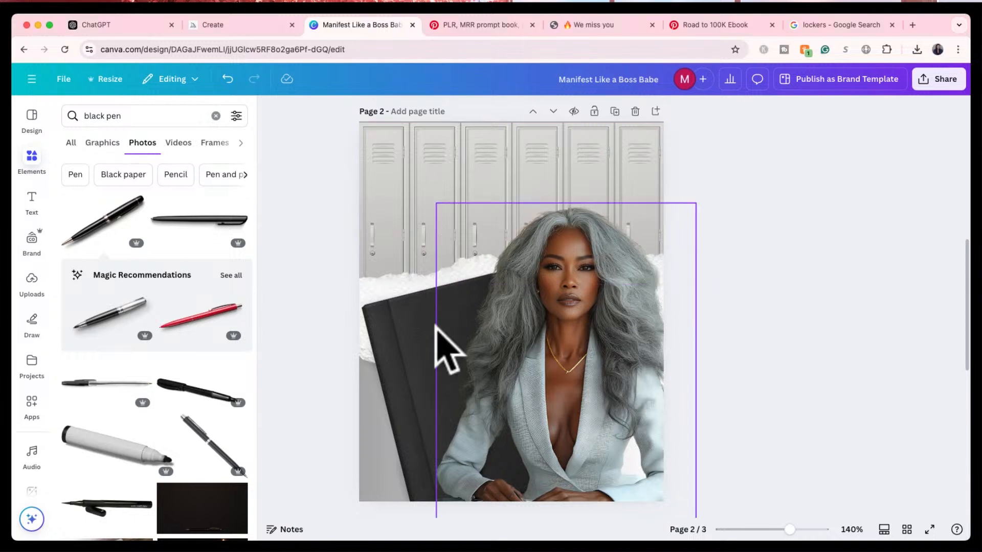
- Switch to Pinterest, close the enlarged prompt-book pin and look through the related pins for cover element ideas
click(407, 346)
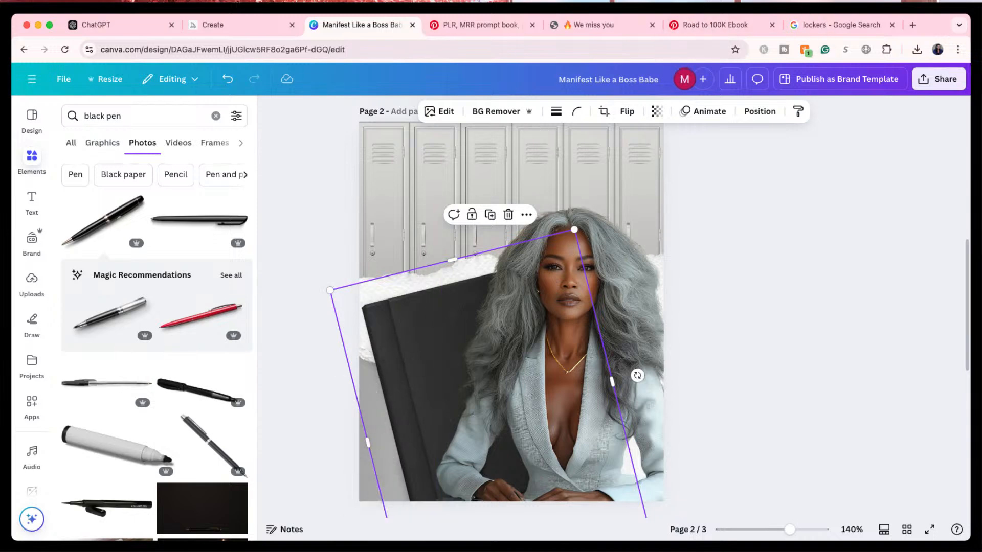
click(466, 24)
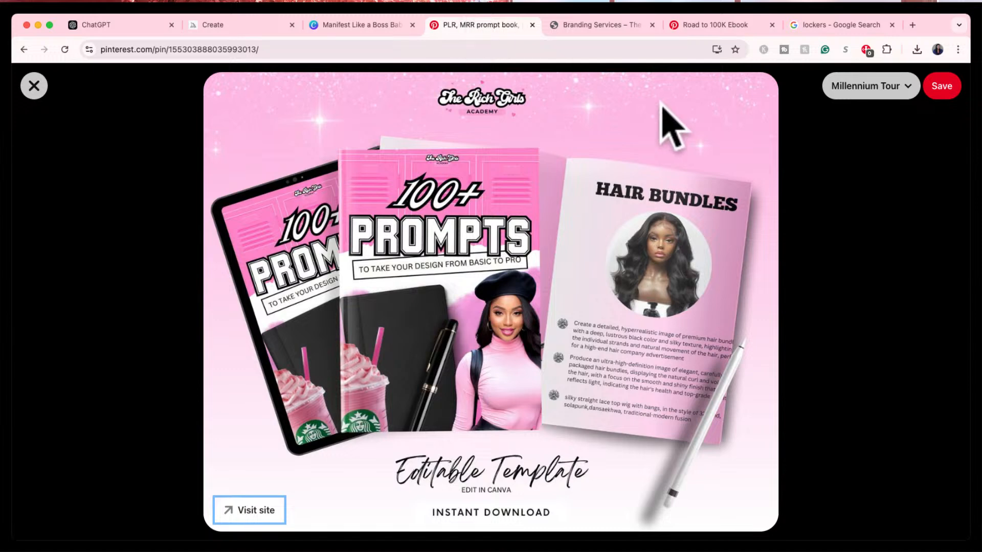
click(33, 86)
scroll(516, 432, down, 3)
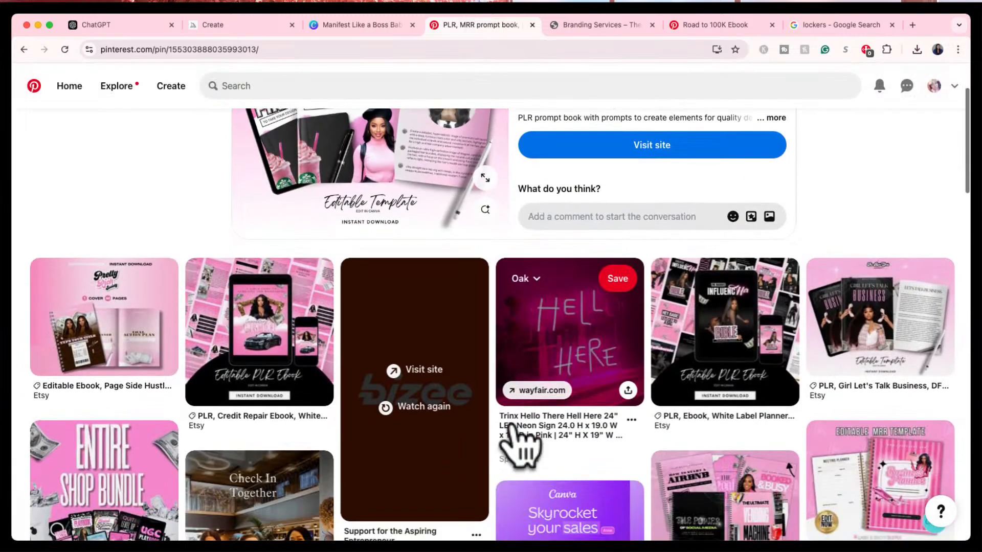
scroll(511, 429, down, 8)
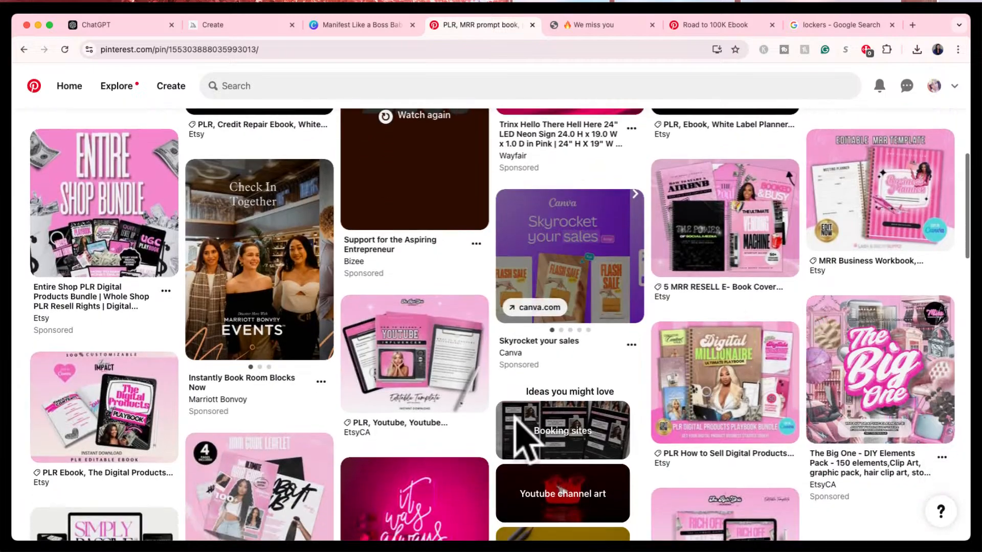
scroll(514, 430, down, 1)
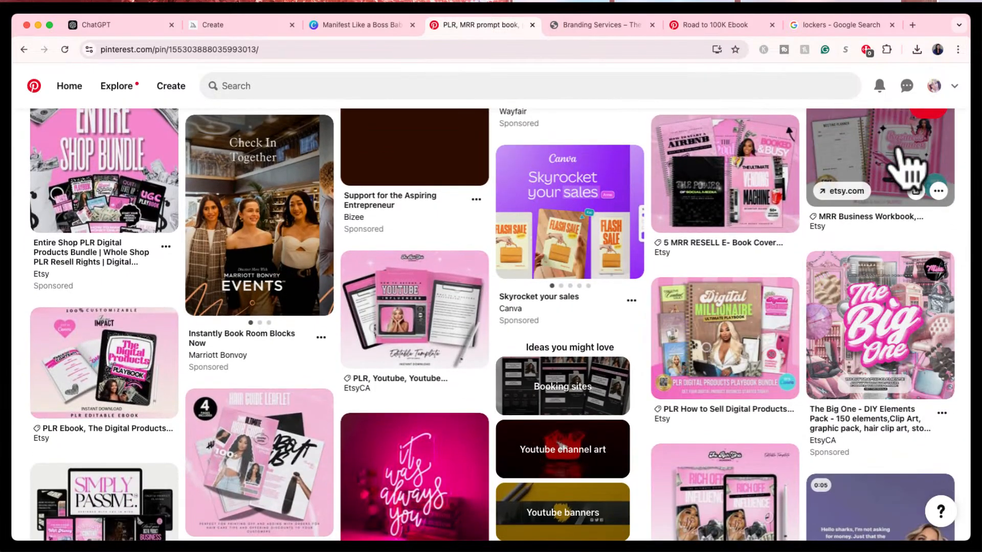
click(367, 25)
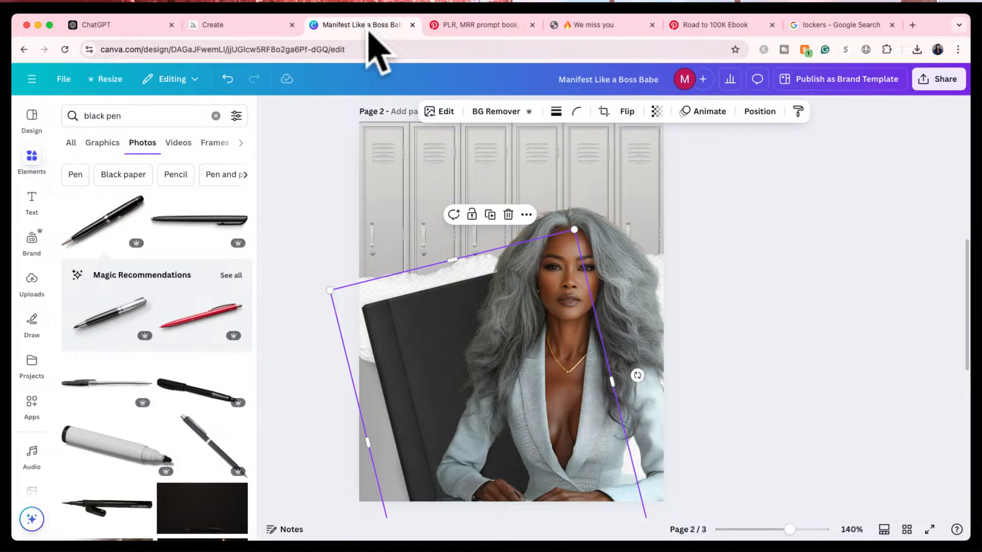
- Search all elements for "laptop", add the photo of the angled silver laptop with a black screen, and place it at page 2's lower left
scroll(323, 209, up, 2)
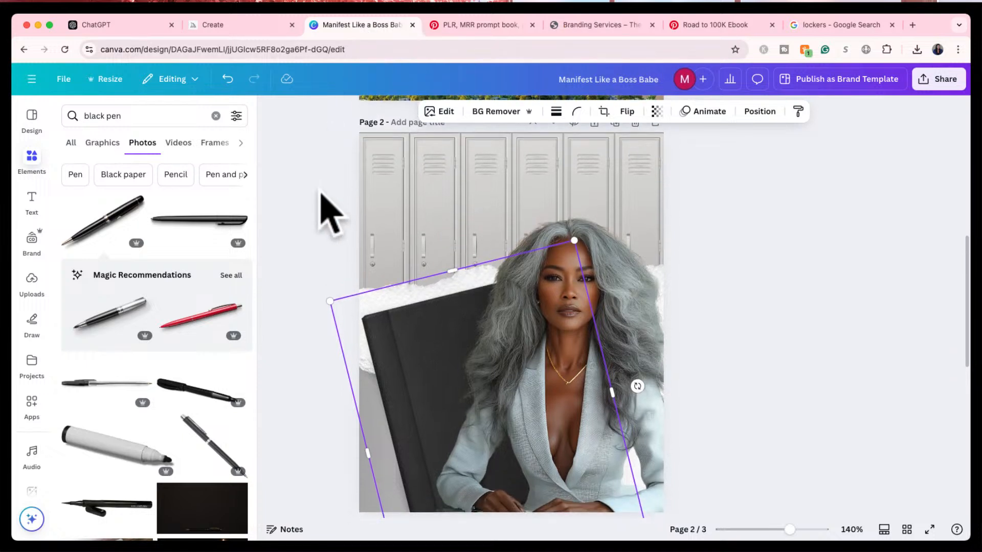
scroll(322, 210, down, 1)
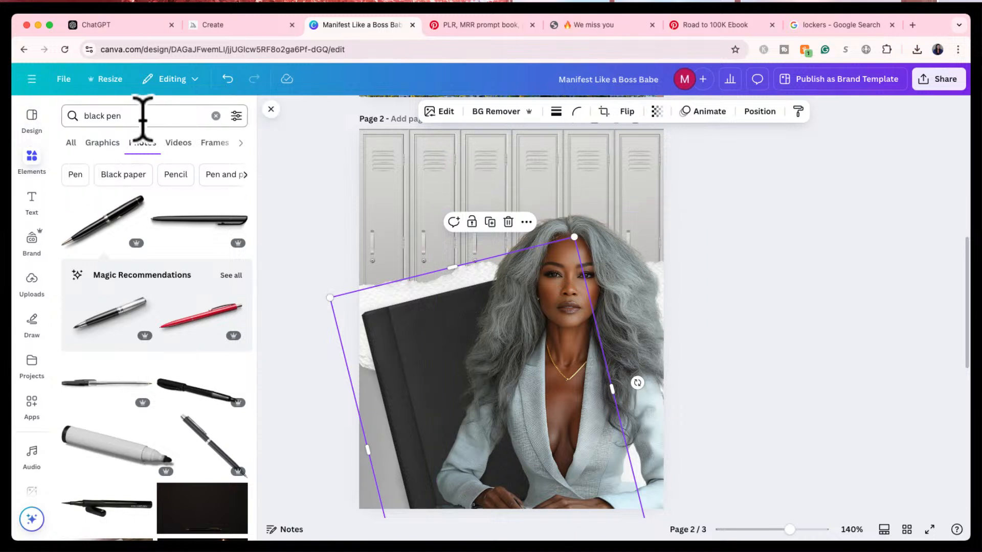
click(71, 143)
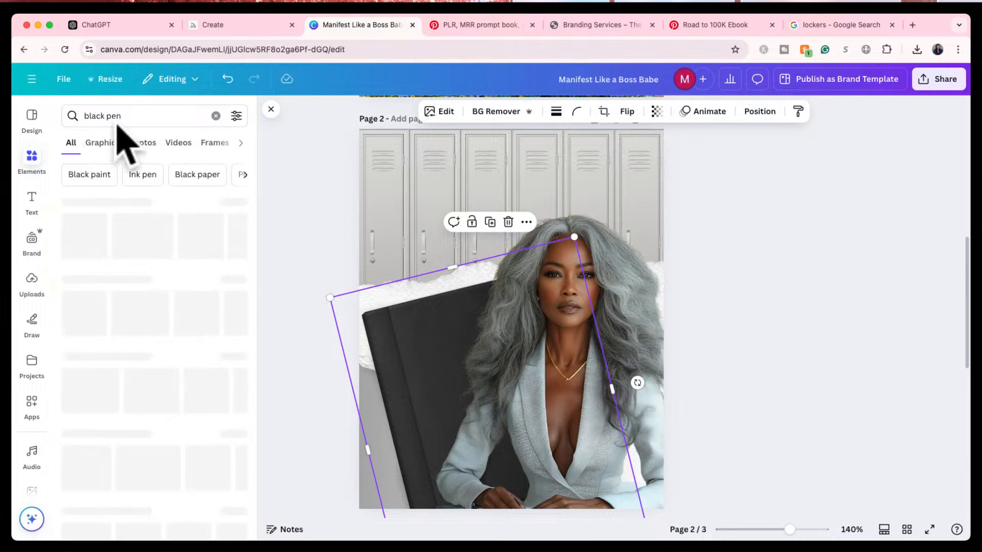
click(120, 117)
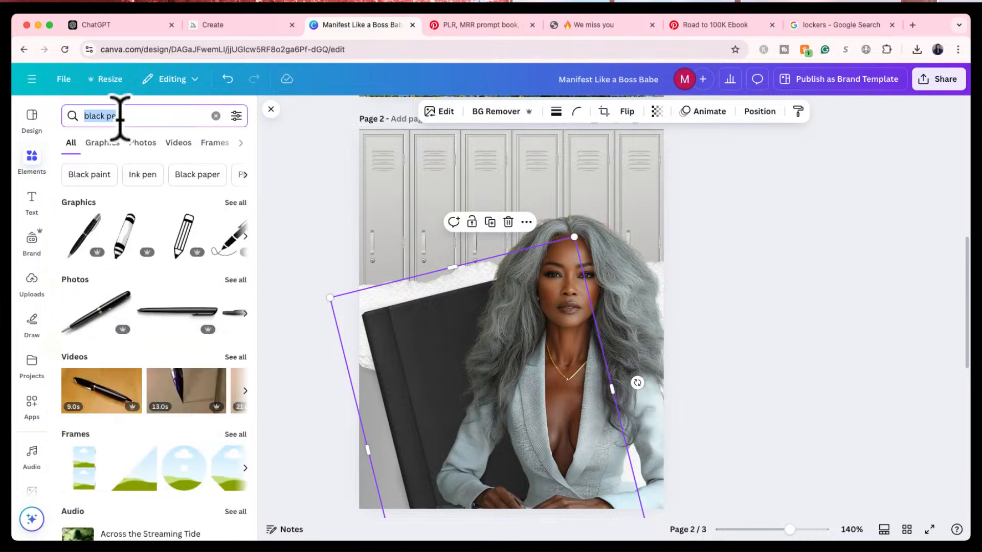
text(laptop)
key(Return)
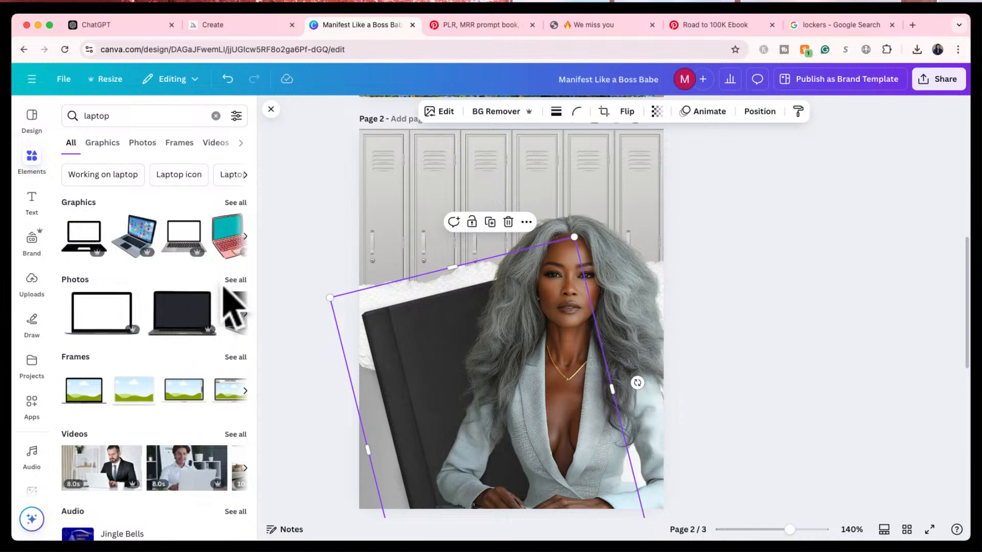
click(244, 314)
click(87, 330)
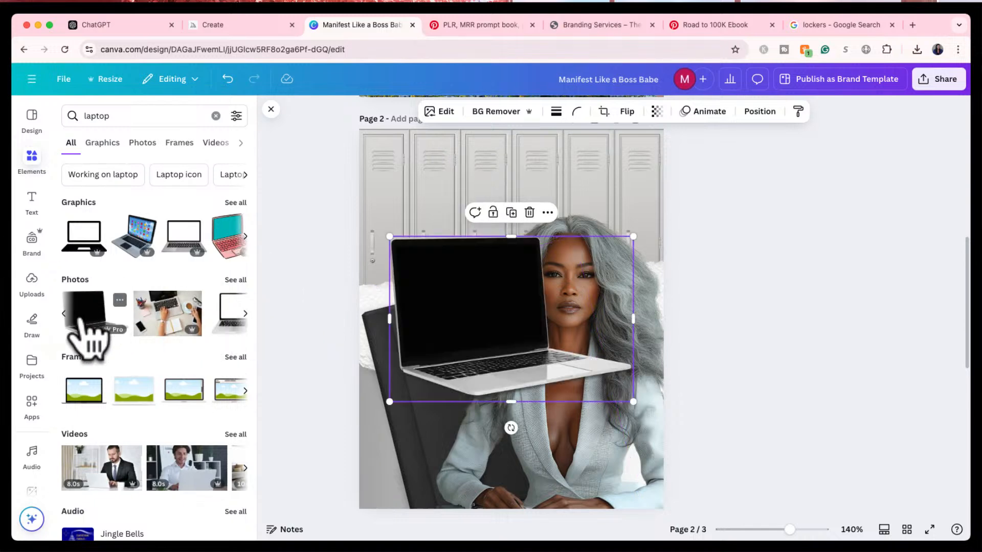
drag(508, 351, 444, 469)
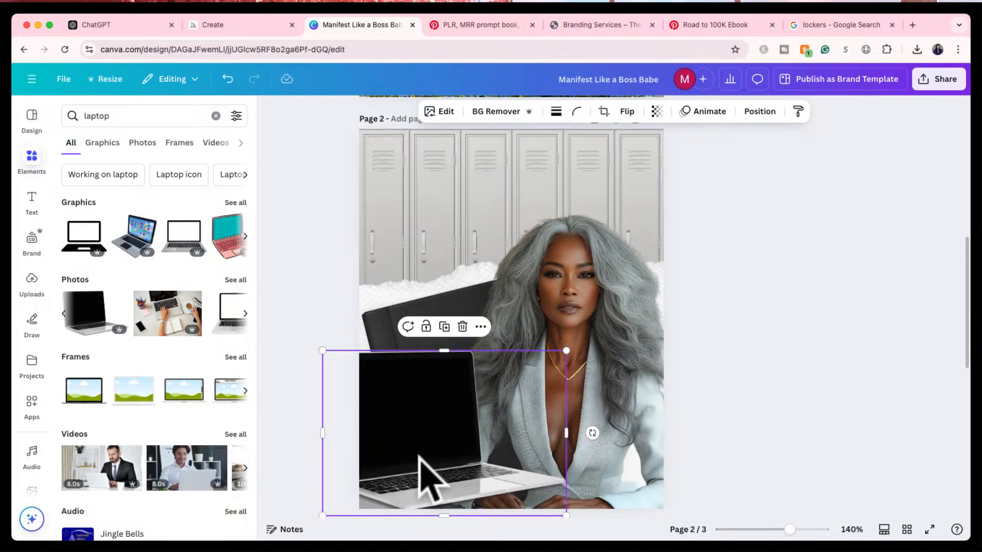
- Look through more laptop graphics and photos in the search results for alternatives
drag(176, 241, 405, 296)
key(Escape)
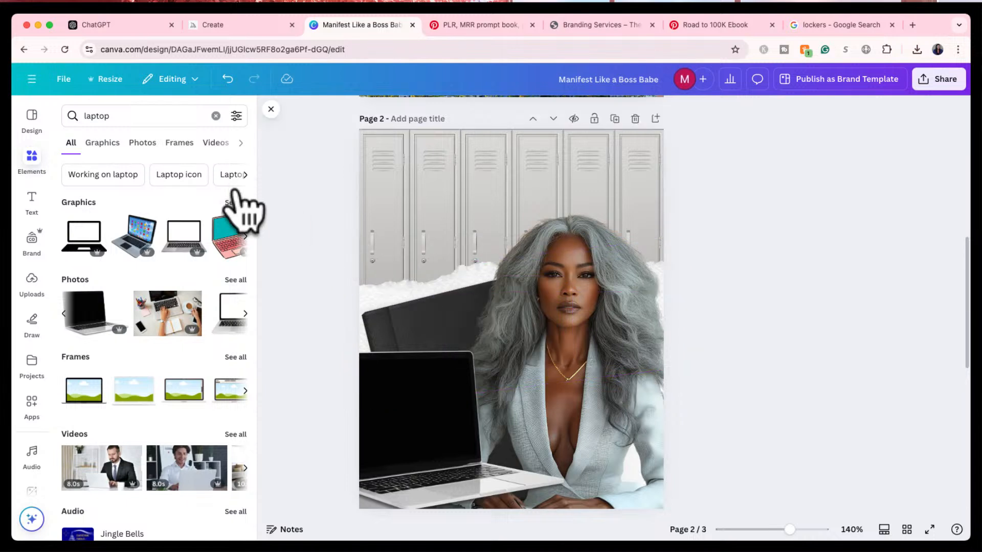
click(244, 236)
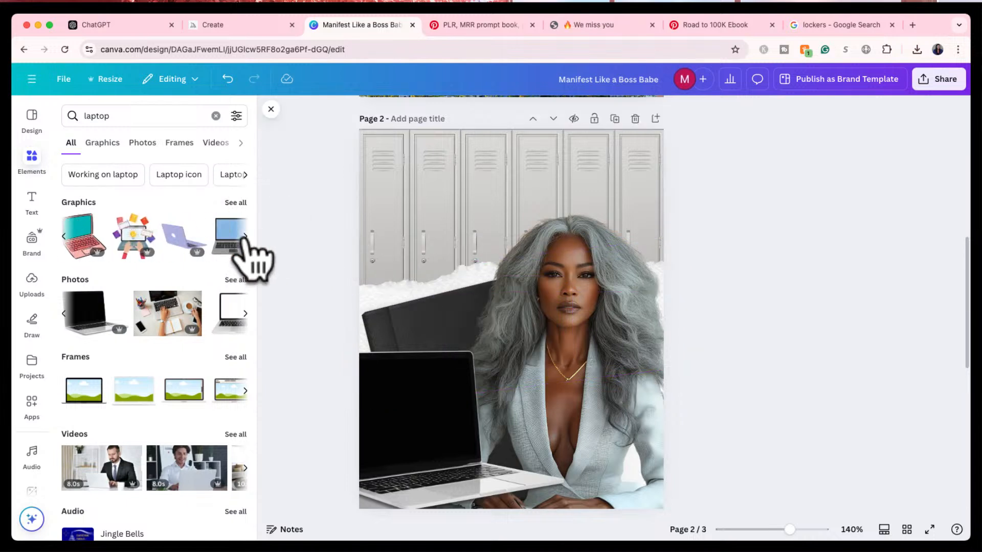
click(245, 236)
click(246, 313)
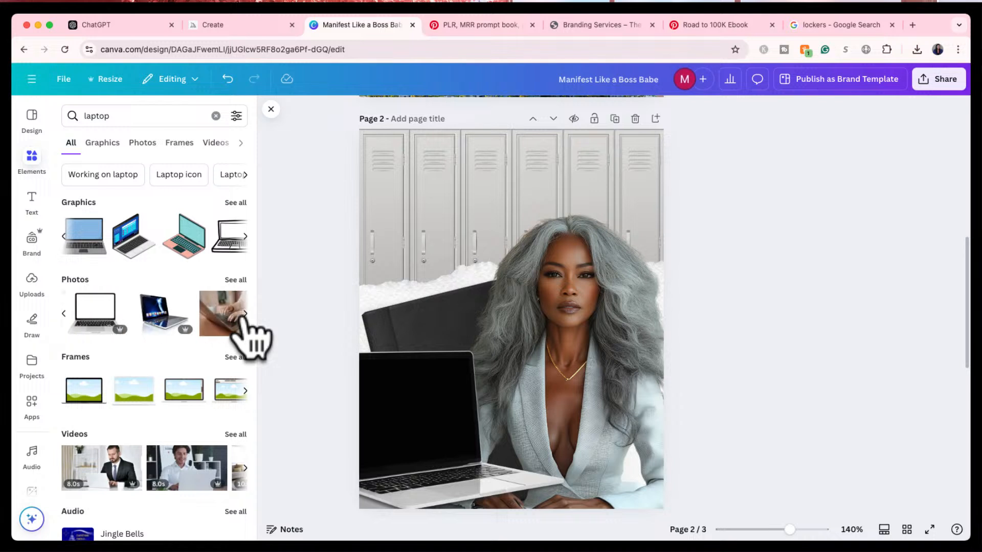
click(245, 313)
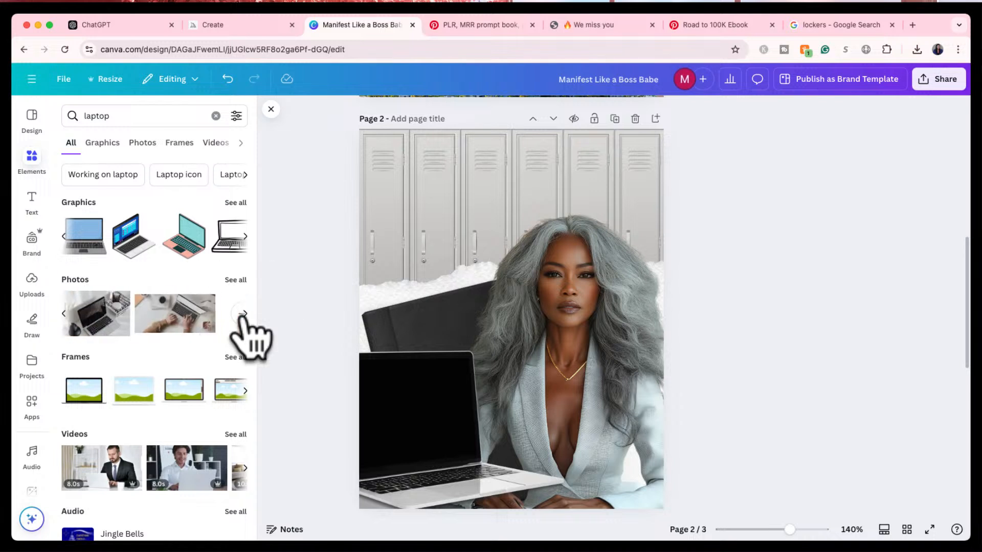
- Try the laptop behind the portrait, bring it back in front, and shift it slightly down and left
click(452, 443)
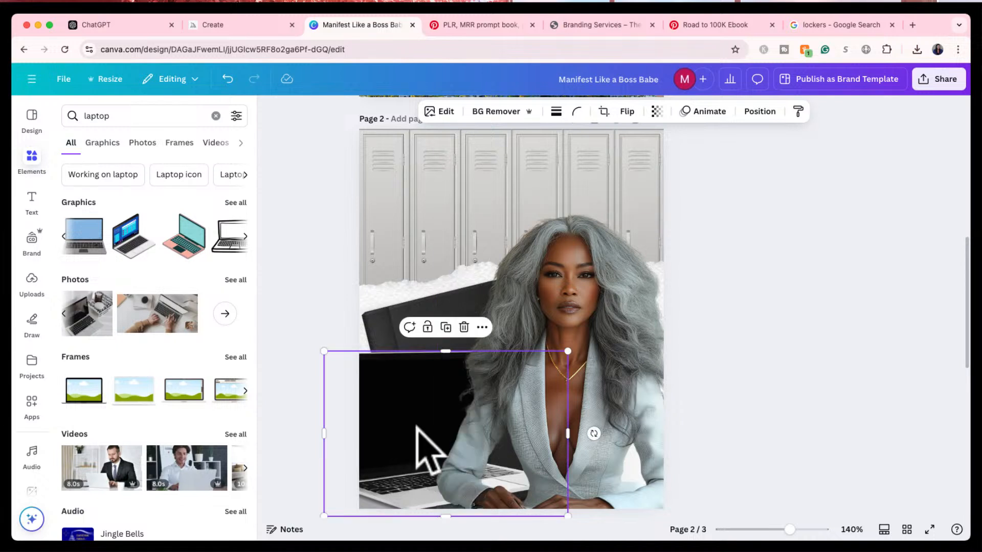
key(super+bracketright)
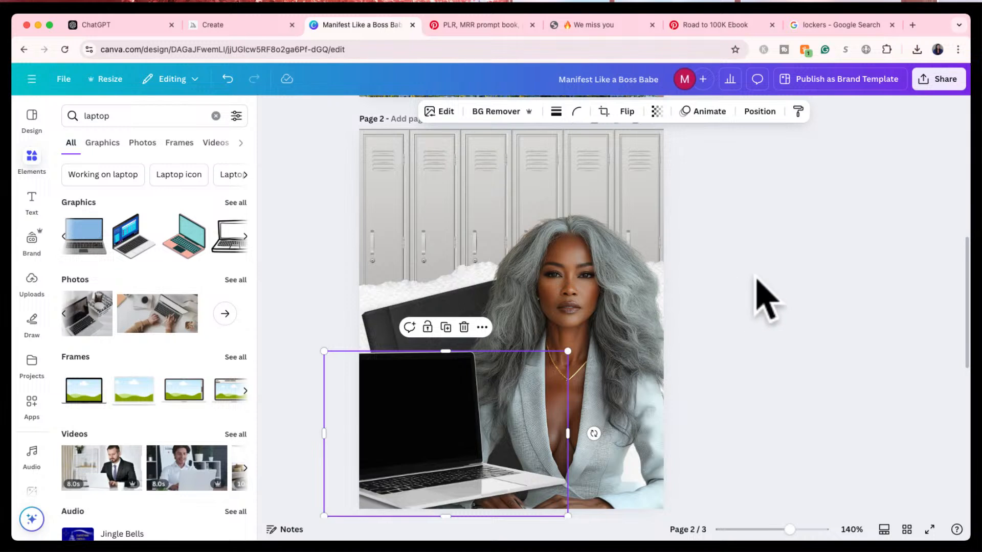
drag(477, 377, 422, 420)
click(758, 323)
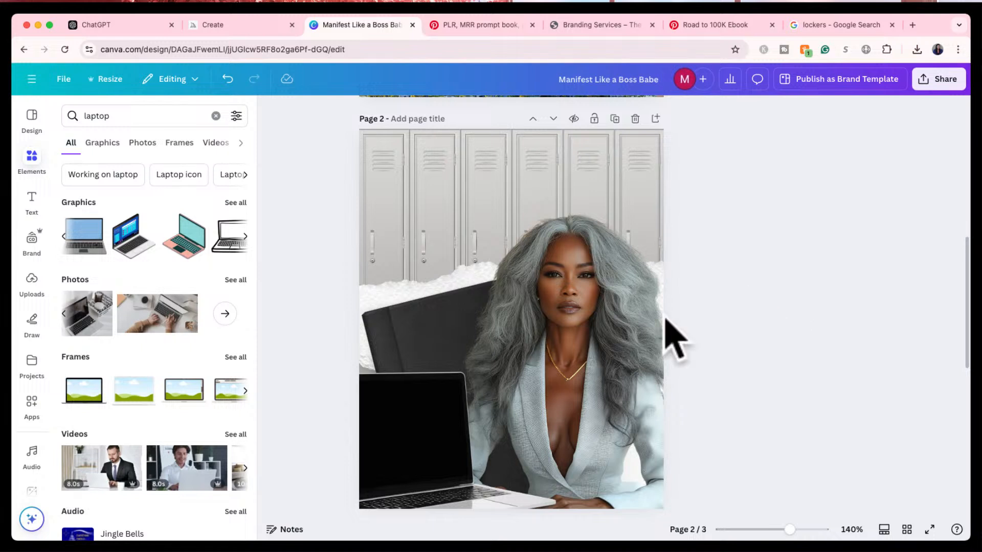
- Shift the portrait slightly right, layer the pen in front of it, and nudge the pen upward beside the laptop screen
drag(606, 323, 633, 328)
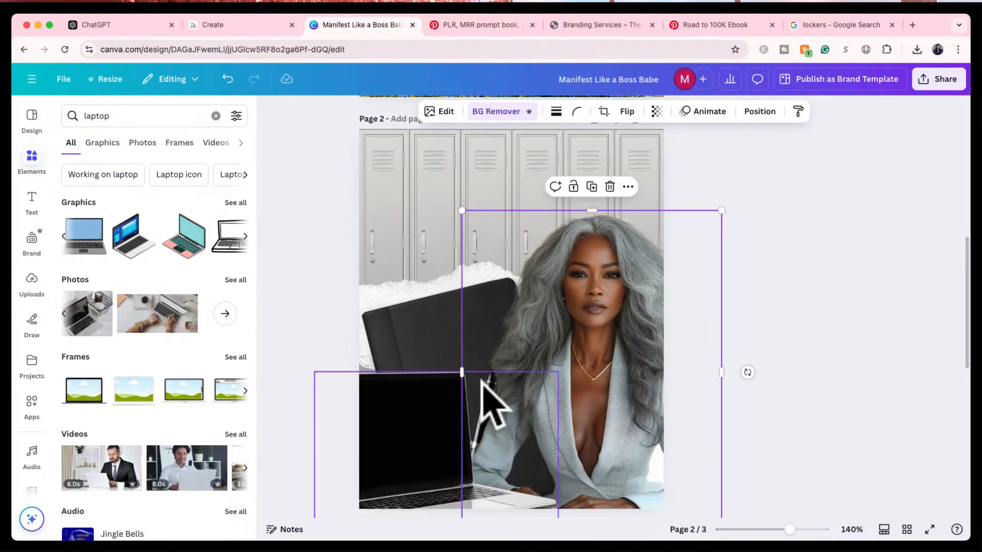
click(758, 112)
drag(175, 288, 182, 246)
click(759, 112)
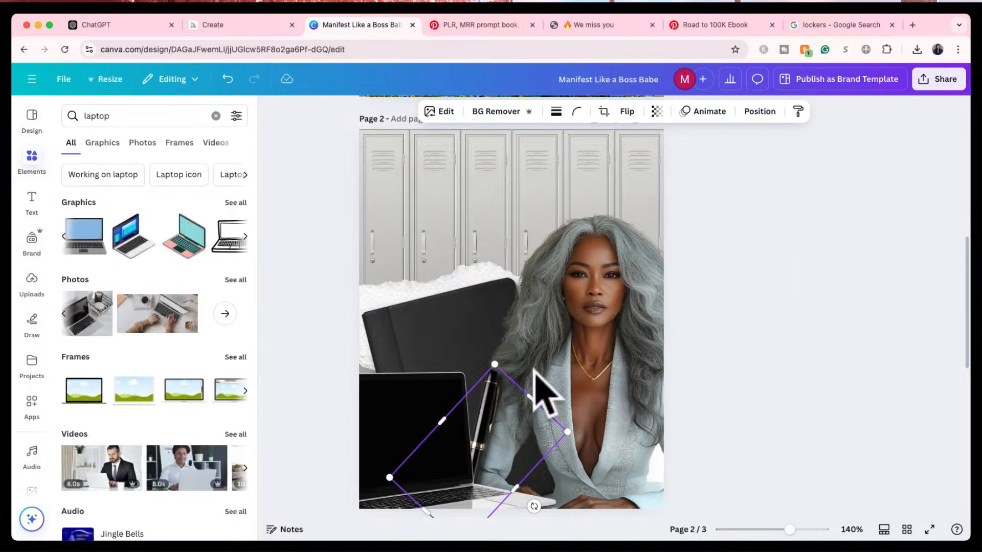
click(481, 414)
mouse_move(482, 413)
mouse_down()
mouse_move(478, 394)
mouse_move(487, 396)
mouse_up()
click(799, 288)
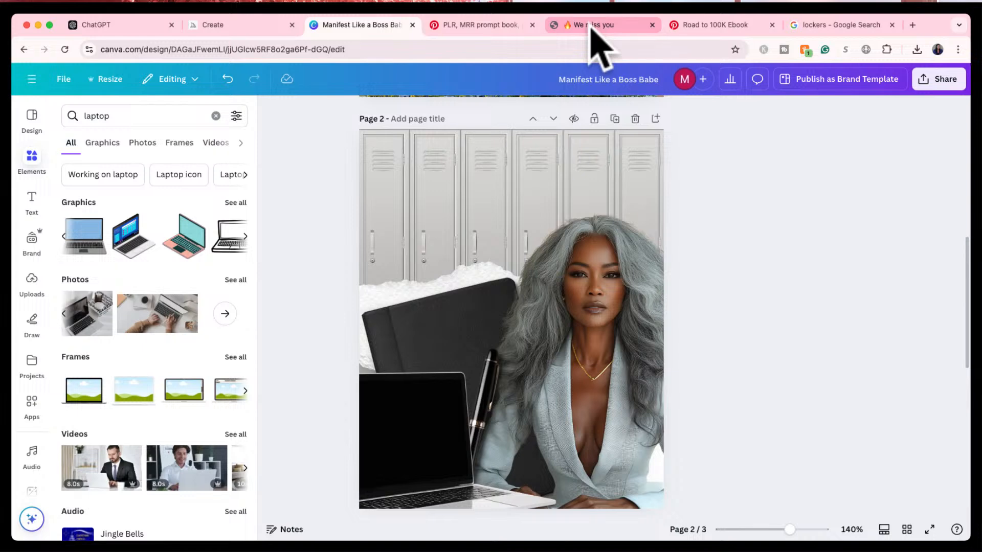
- Switch to ChatGPT and send the prompt "ebook title about mature women and being a boss babe running a business"
click(138, 26)
click(367, 478)
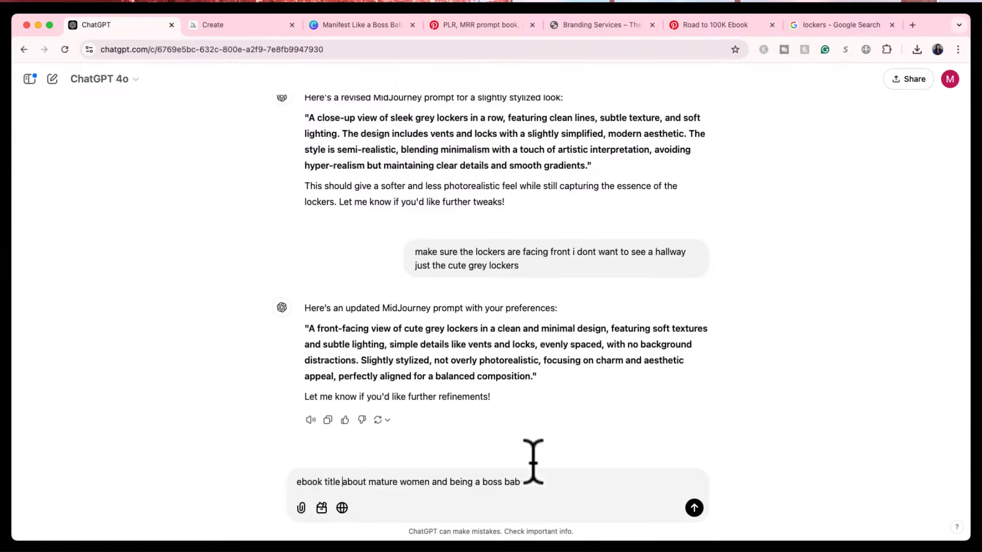
click(558, 472)
text(e running a business)
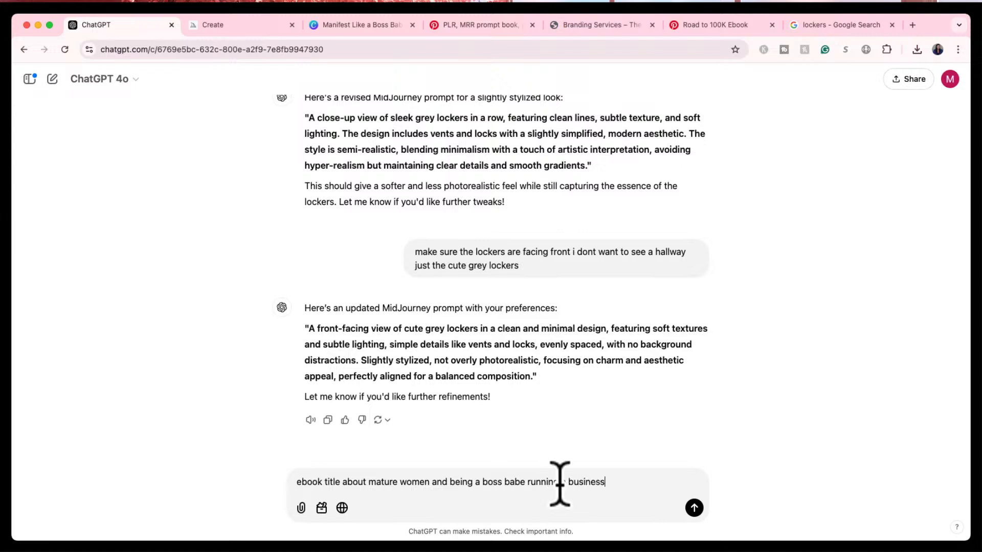
key(Return)
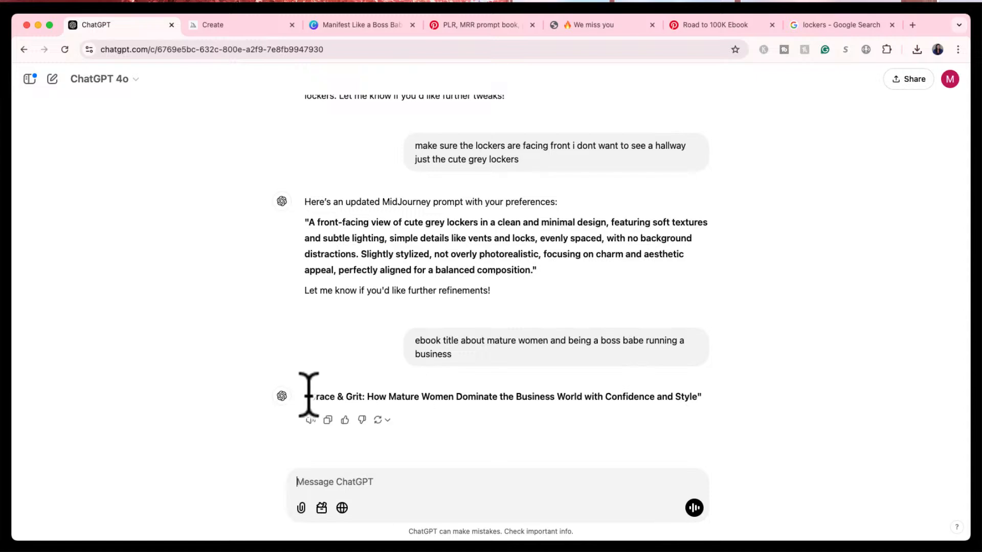
- Copy the generated title "Grace & Grit: How Mature Women Dominate the Business World with Confidence and Style" without its quotation marks
drag(308, 396, 365, 396)
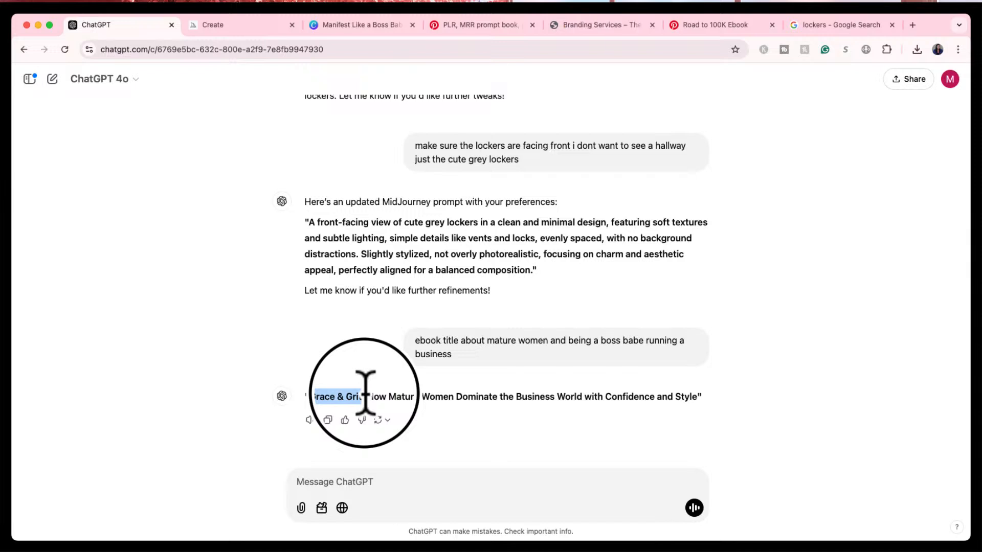
drag(365, 393, 366, 391)
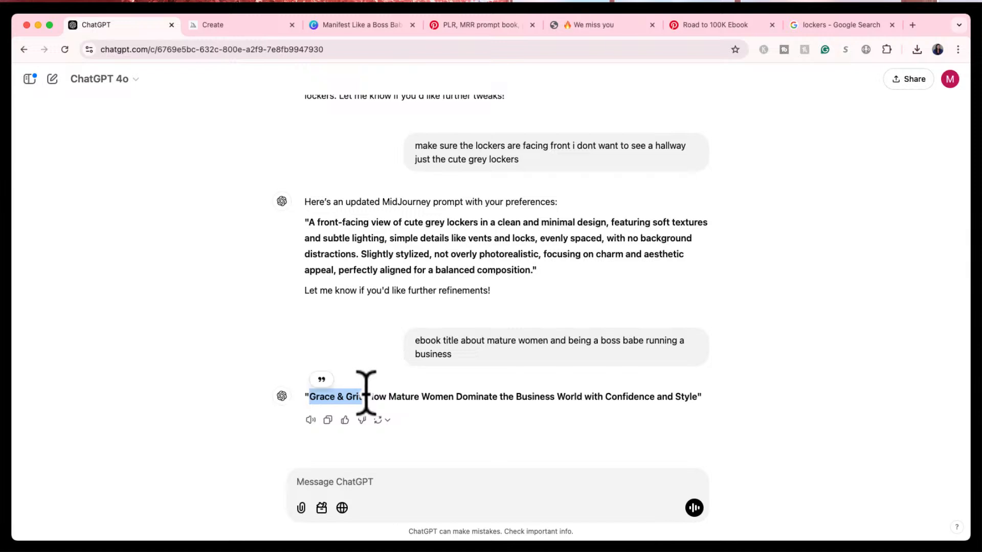
triple_click(379, 397)
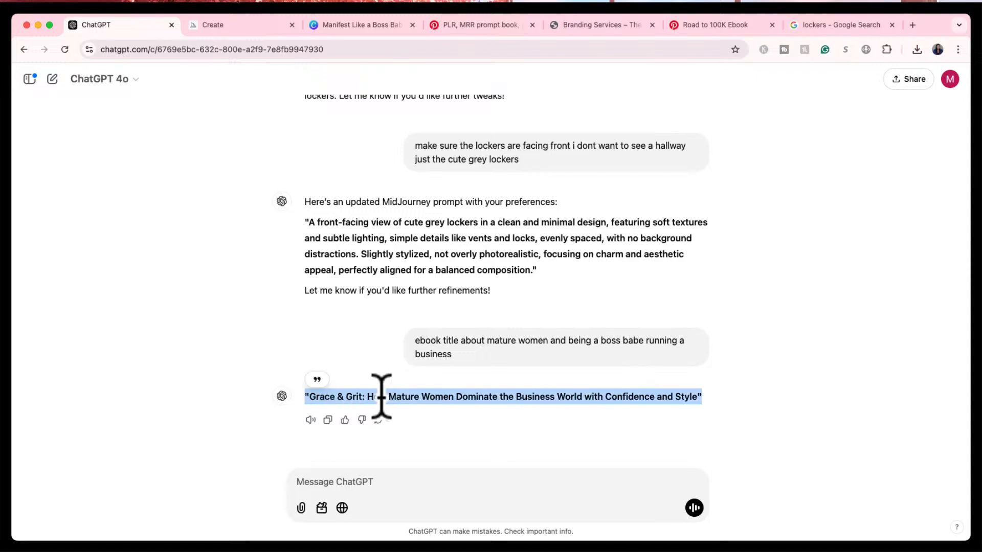
click(418, 411)
drag(311, 397, 697, 398)
key(super+c)
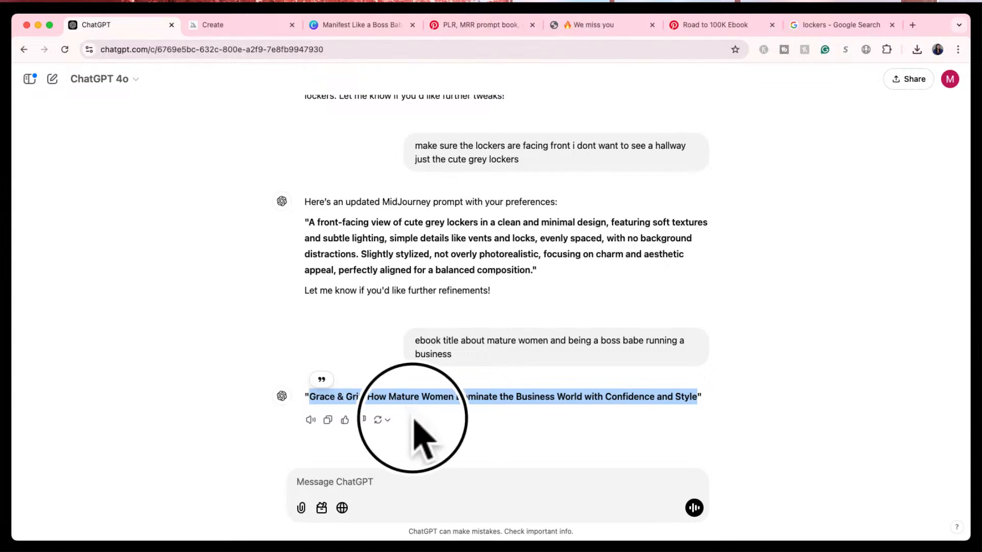
- Switch to Canva, add a heading over the lockers on page 2, paste the copied title into it and colour it black
click(378, 24)
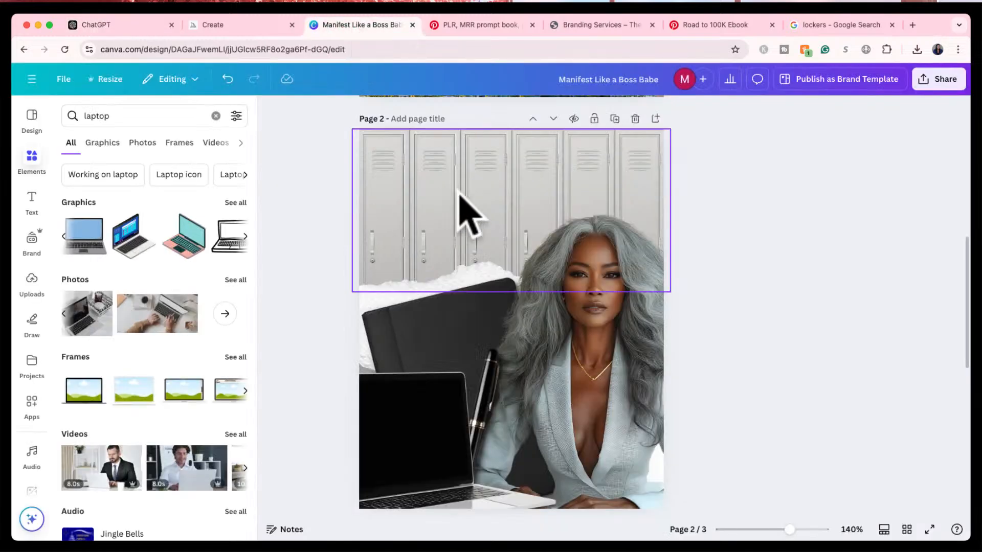
click(32, 202)
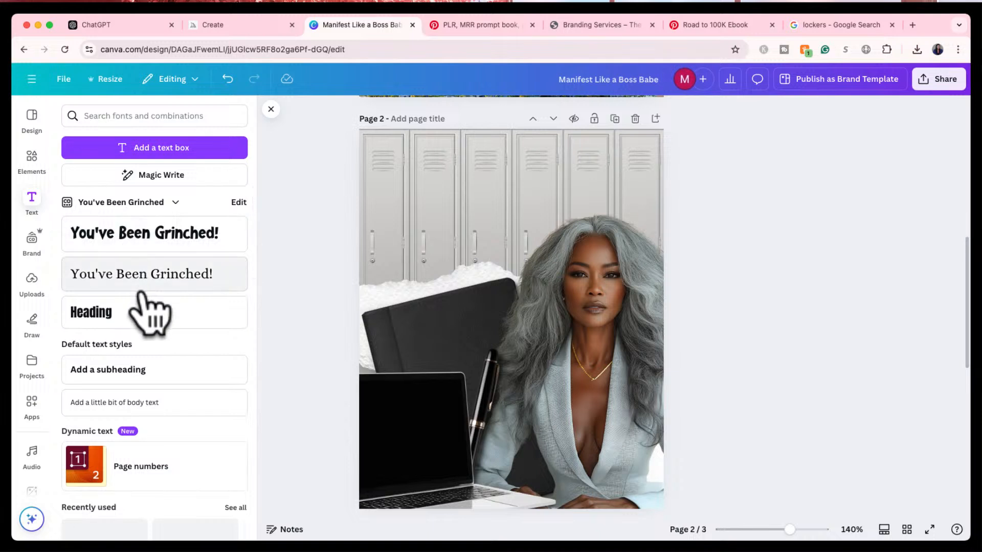
click(114, 313)
click(753, 159)
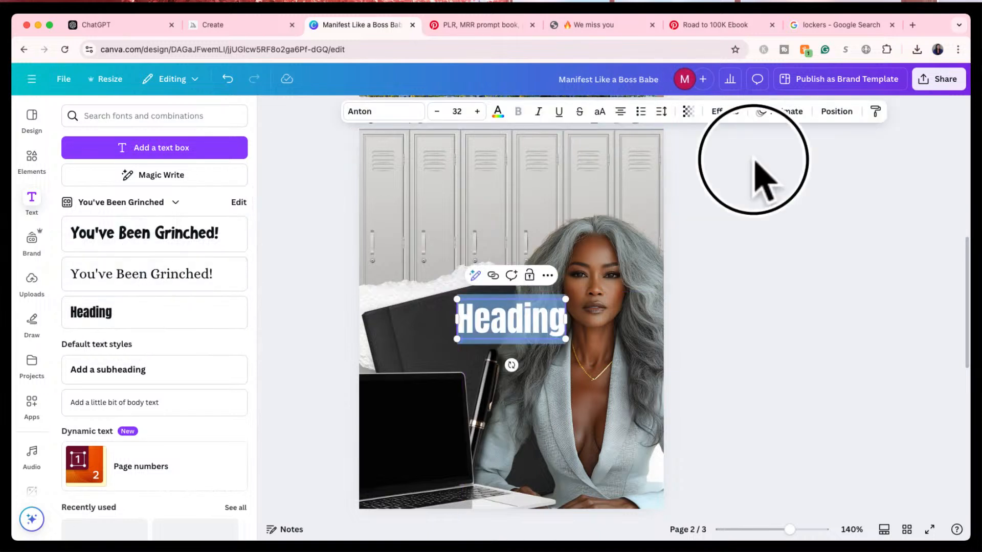
drag(508, 332, 480, 180)
click(481, 179)
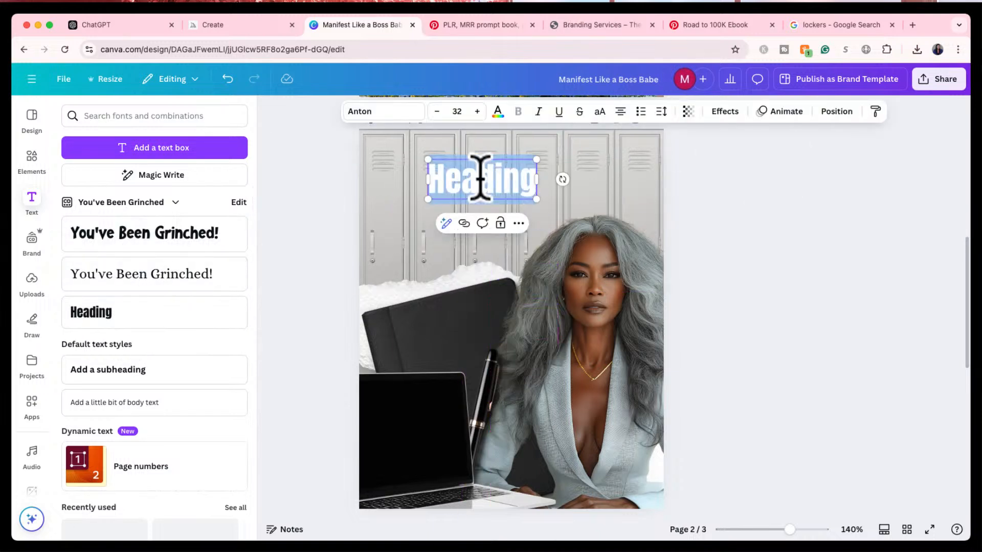
key(super+v)
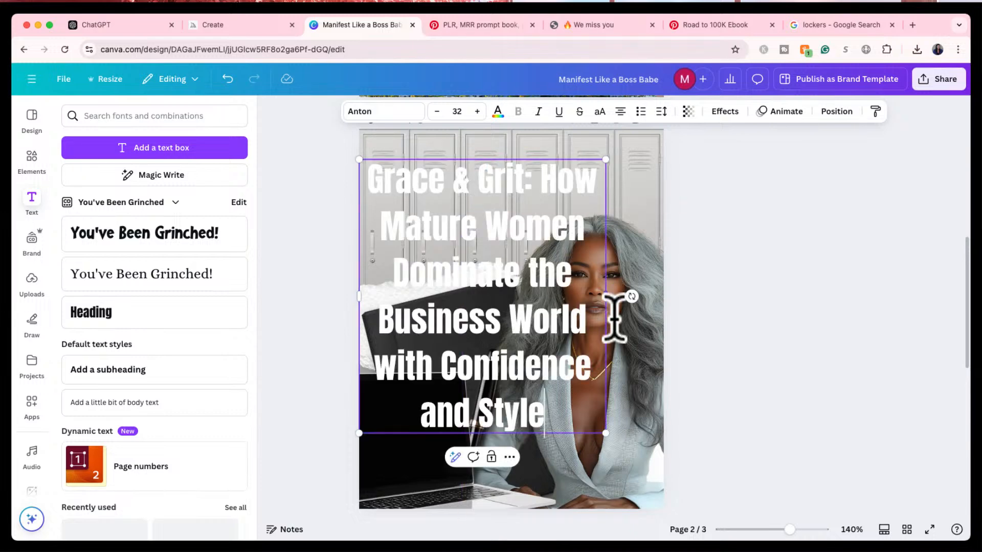
key(super+a)
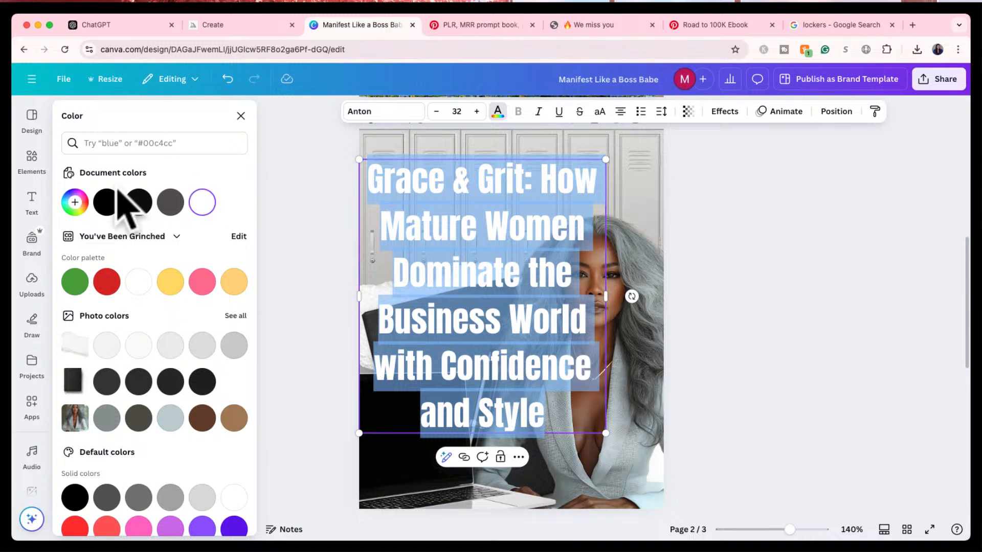
click(106, 203)
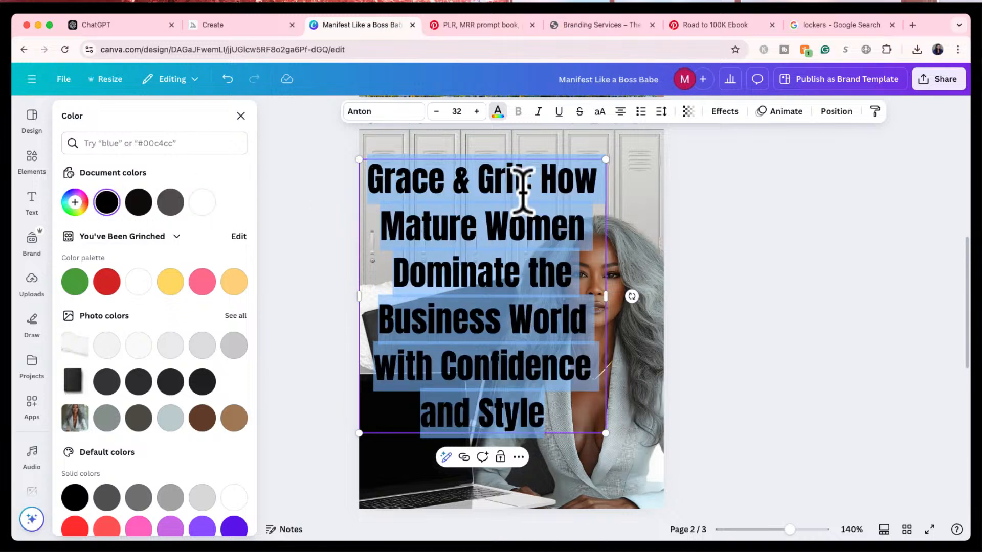
- Delete "How Mature Women" from the heading and cut the remaining subtitle text so only "Grace & Grit:" is left
drag(541, 179, 581, 230)
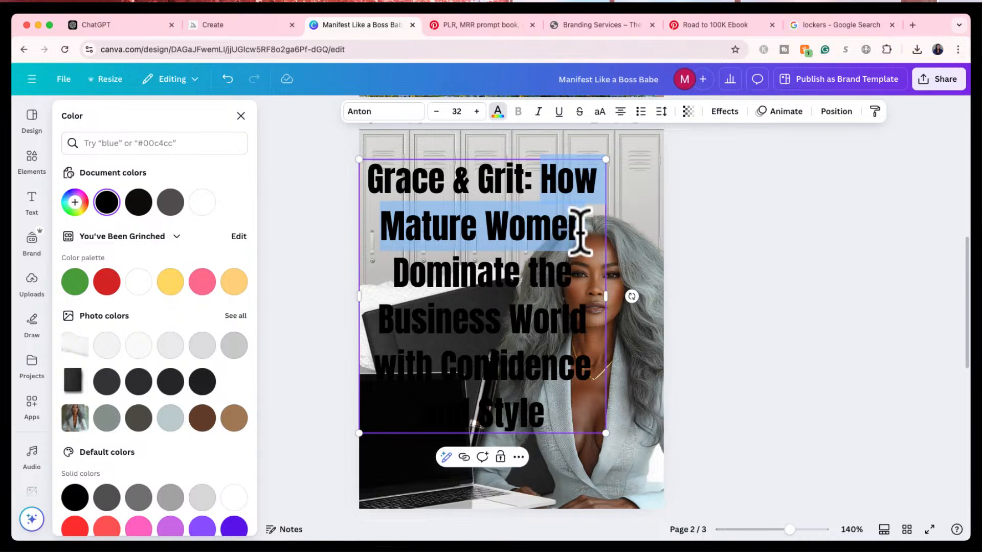
text(\\)
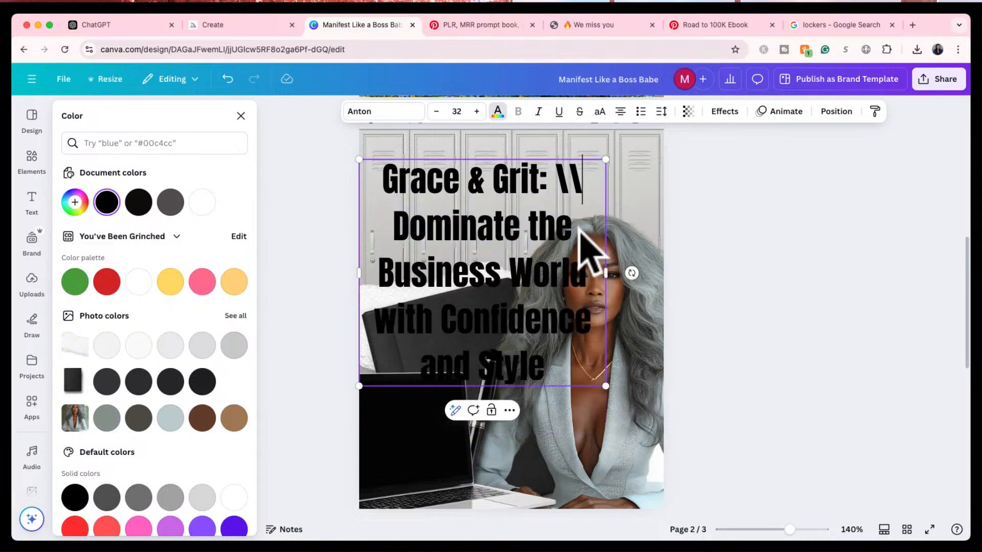
key(BackSpace)
key(BackSpace)
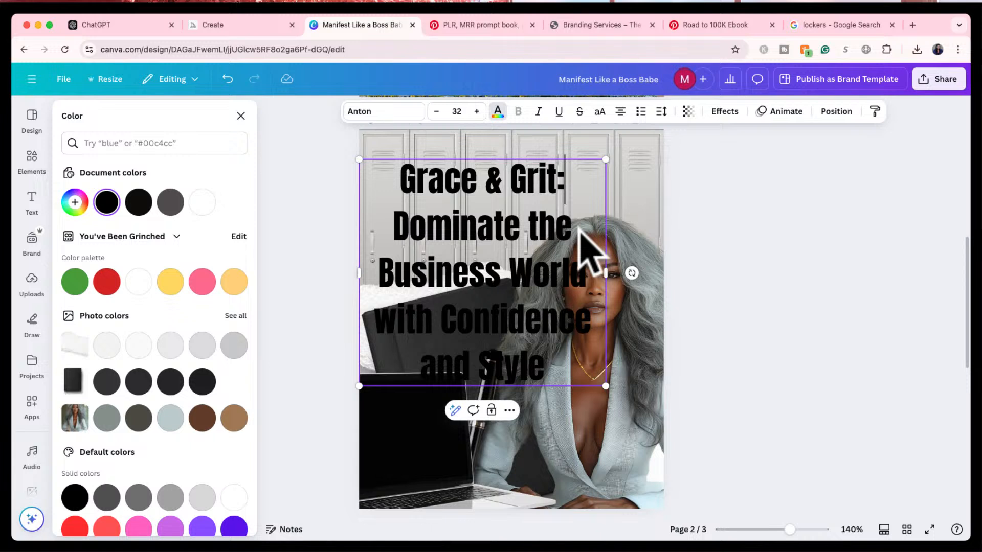
click(547, 364)
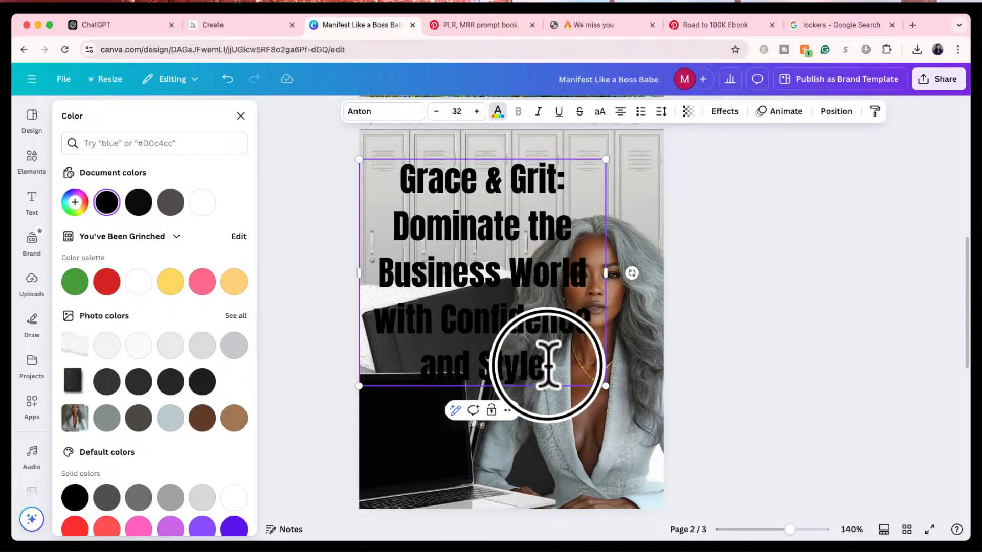
drag(548, 364, 402, 224)
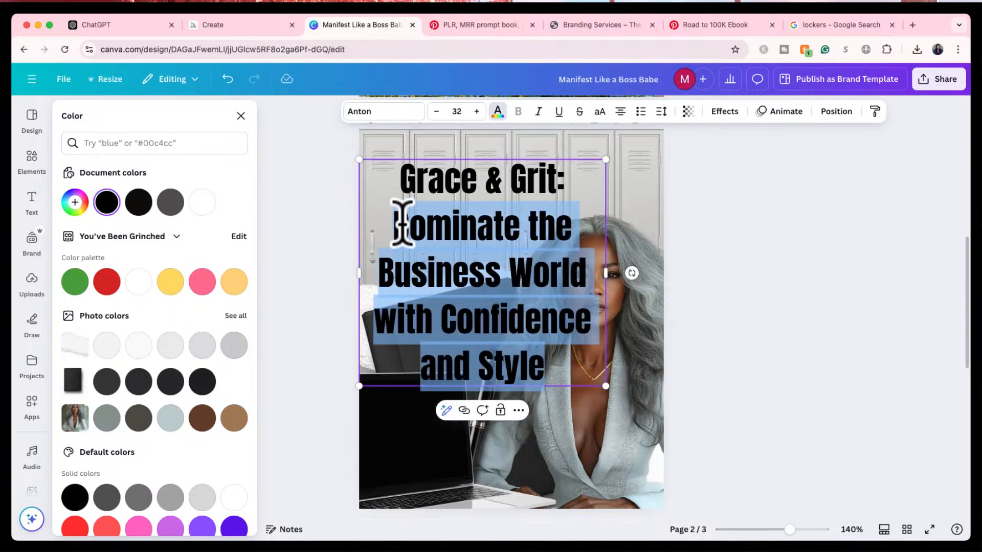
key(BackSpace)
key(Escape)
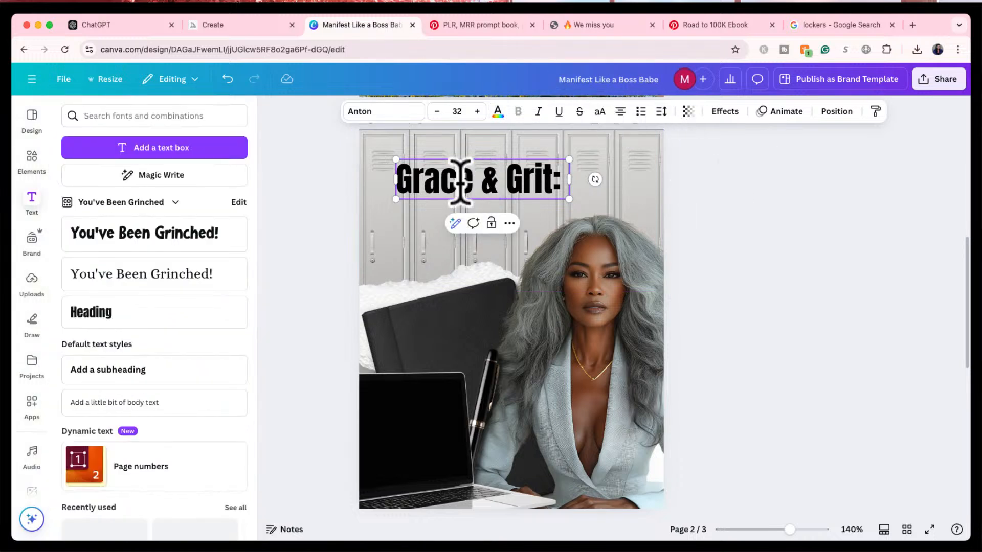
- Shrink the "Grace & Grit:" heading to size 21.1 and centre it near the top edge of the cover
click(324, 219)
drag(499, 198, 544, 182)
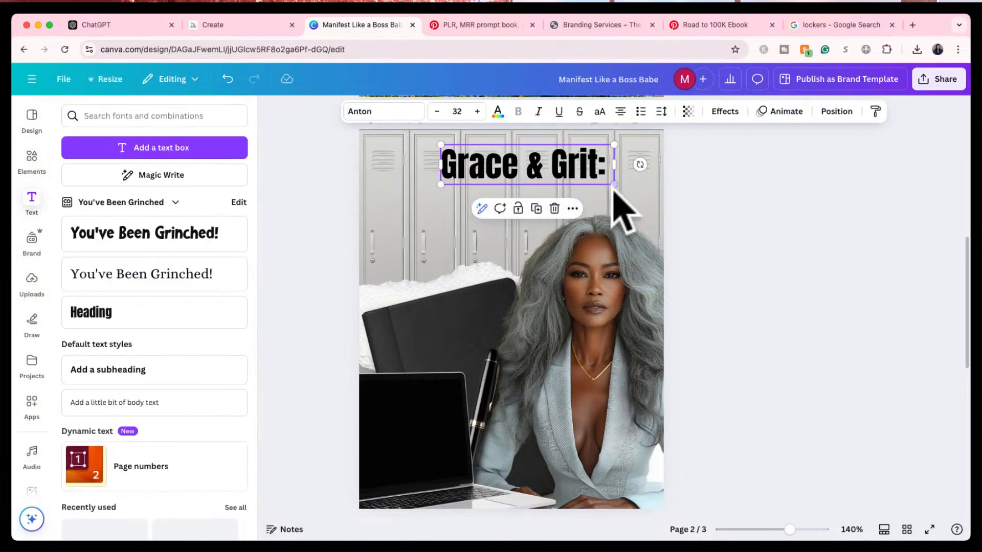
drag(614, 185, 552, 161)
drag(483, 149, 517, 146)
- Add a second heading below the title reading "Dominate the Business World with Confidence and Style"
drag(136, 327, 485, 219)
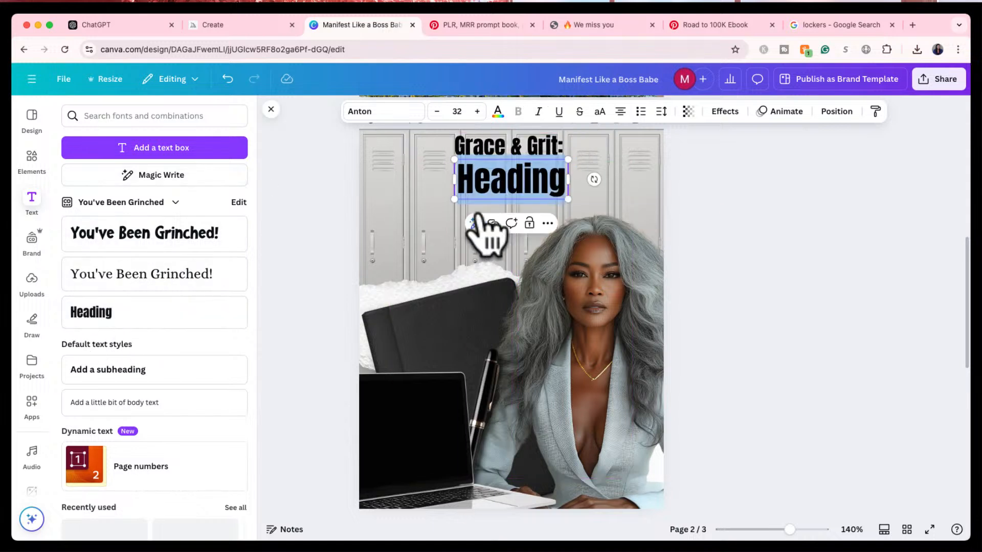
double_click(514, 176)
text(Dominate the Business World with Confidence and Style)
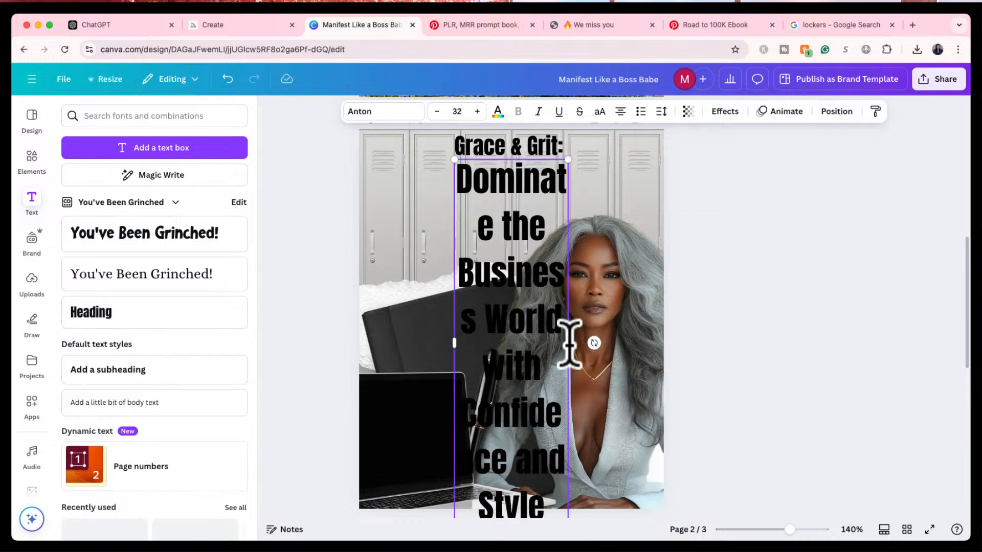
- Widen the subtitle box to two lines, shrink it to size 20.5 and centre it directly under "Grace & Grit:"
drag(568, 343, 793, 324)
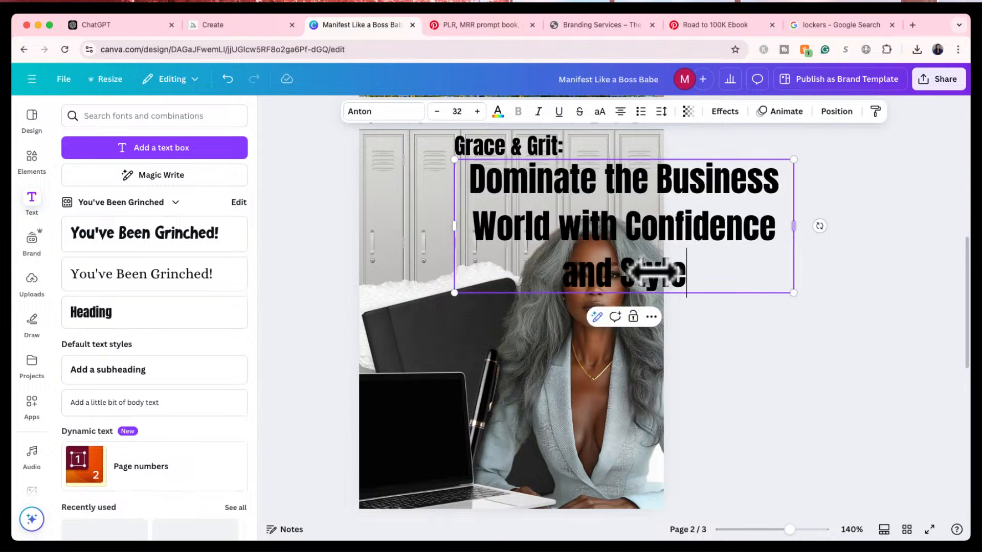
drag(451, 225, 345, 227)
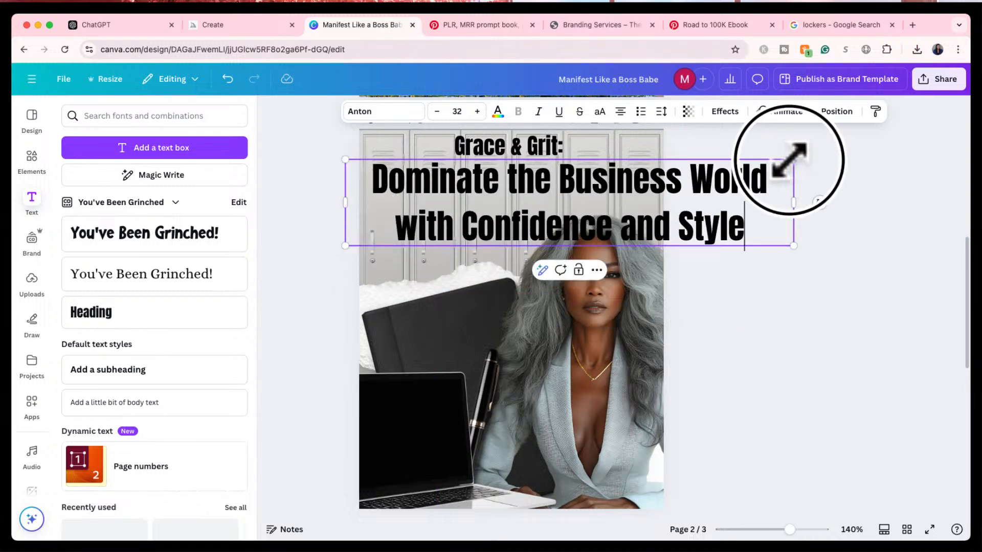
drag(790, 159, 633, 191)
click(843, 204)
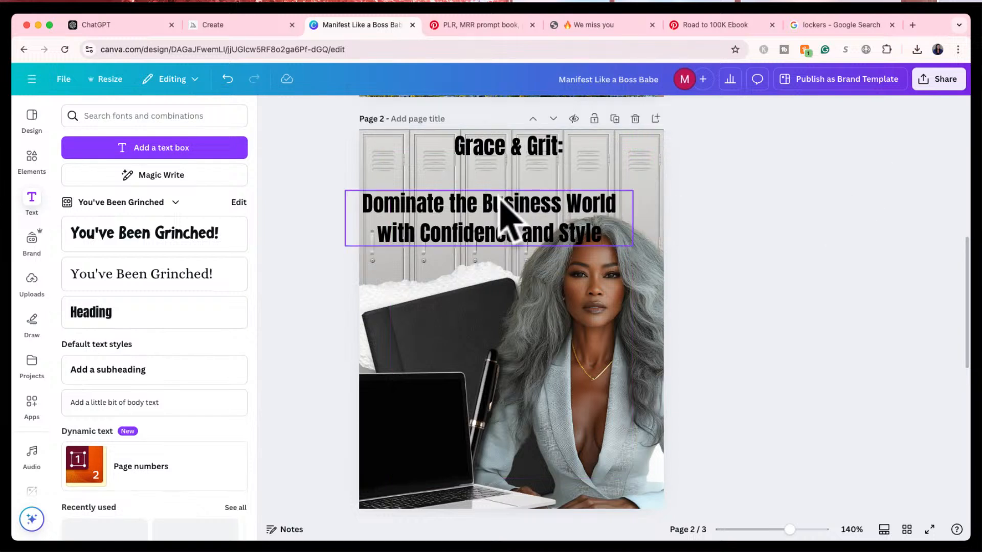
drag(502, 204, 532, 186)
- Change the font of the "Grace & Grit:" title to Lobster
click(523, 148)
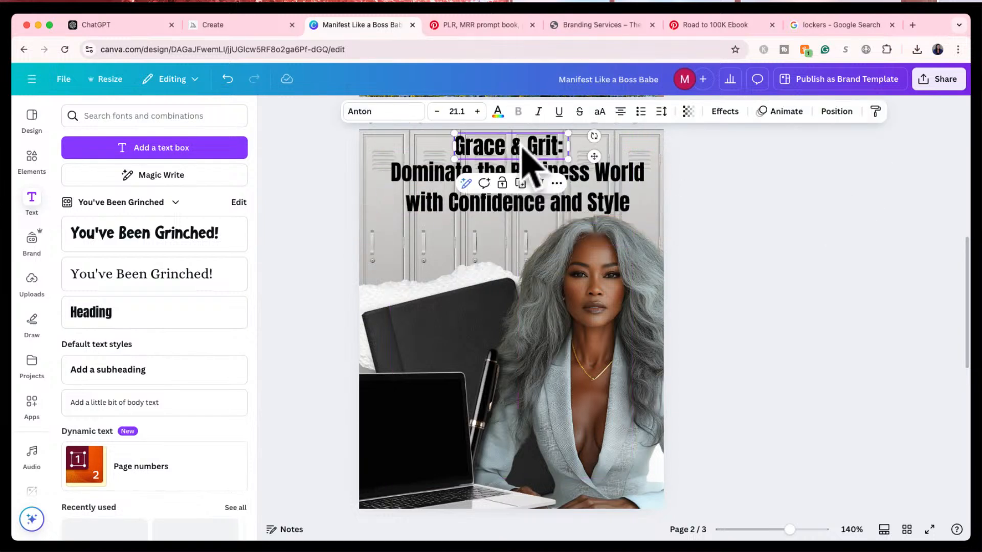
click(381, 112)
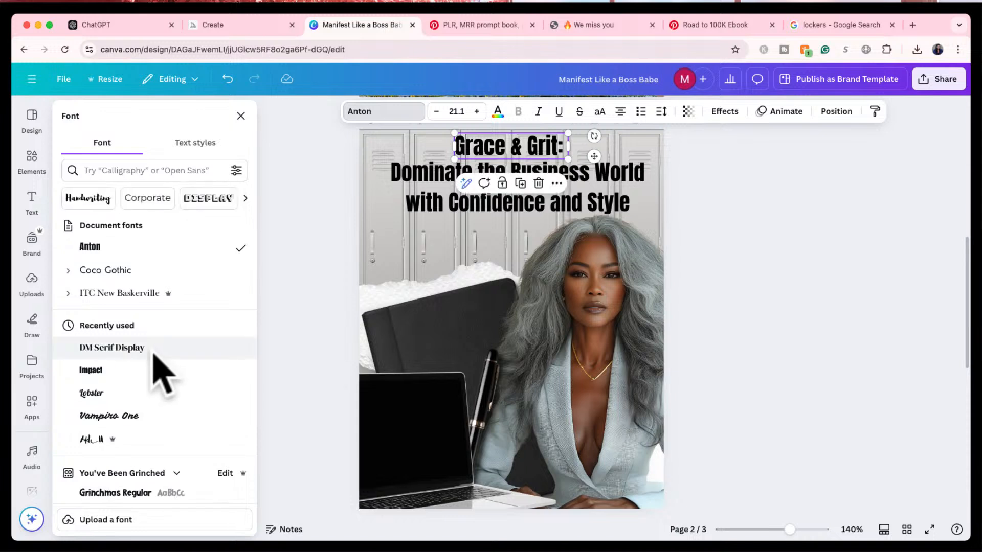
click(139, 394)
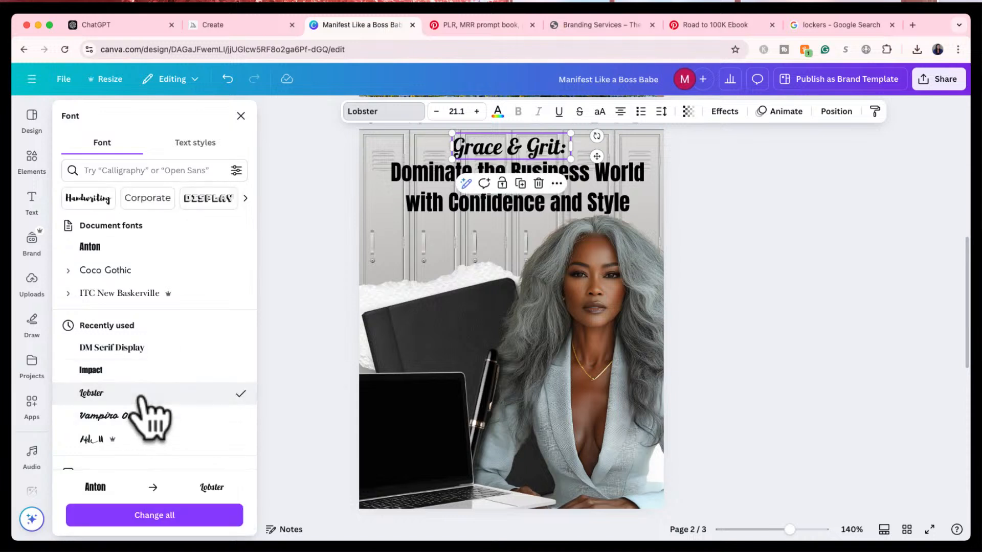
click(756, 219)
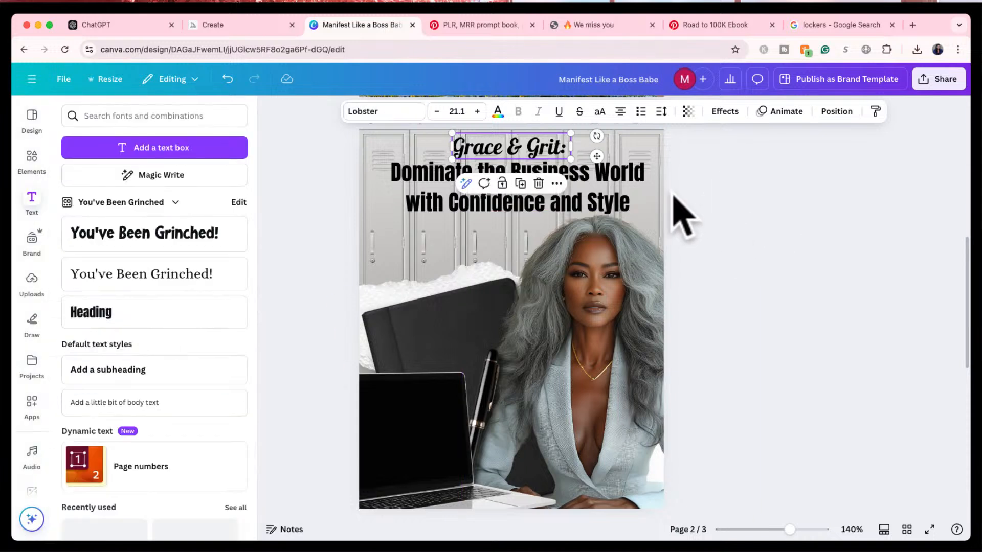
- Nudge the subtitle slightly down to leave a small gap beneath the "Grace & Grit:" title
click(545, 207)
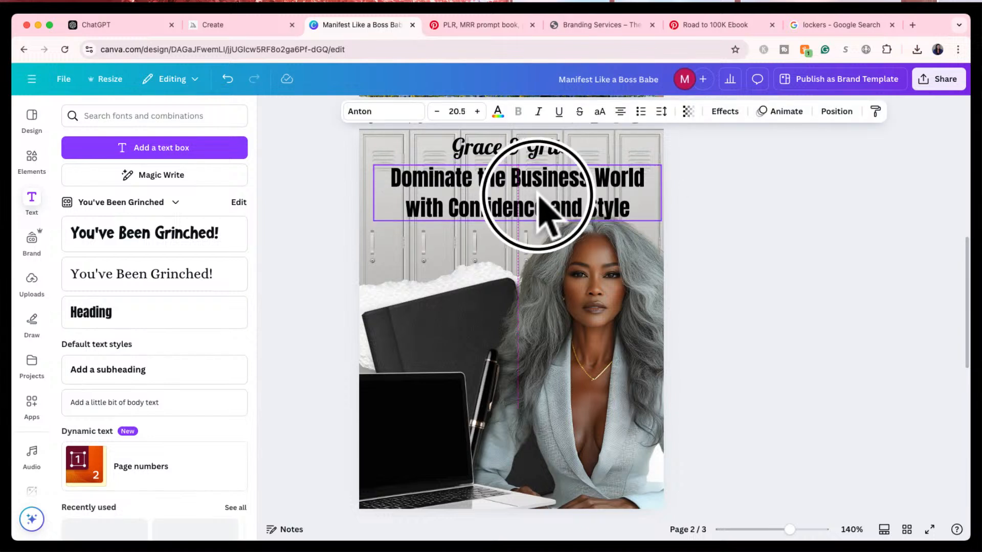
click(744, 191)
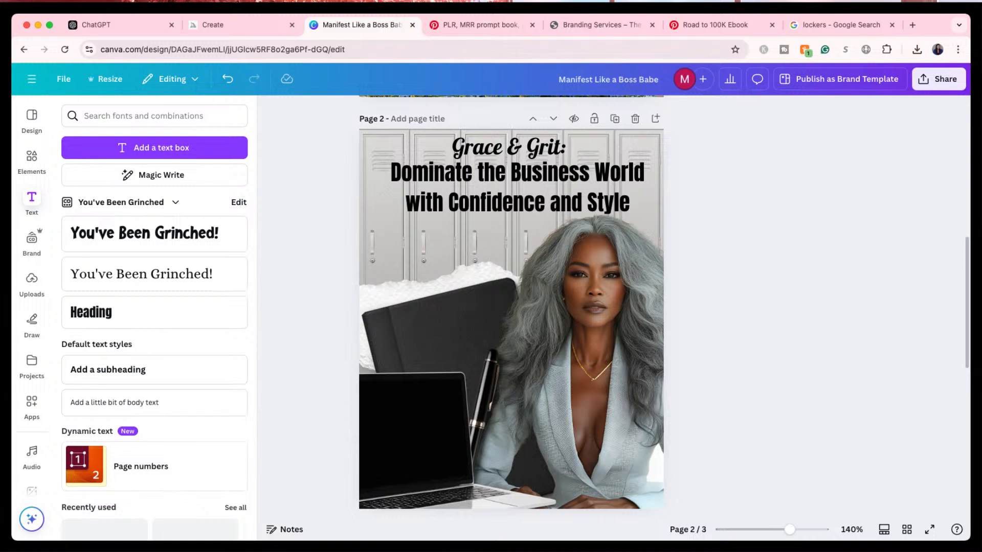
click(569, 184)
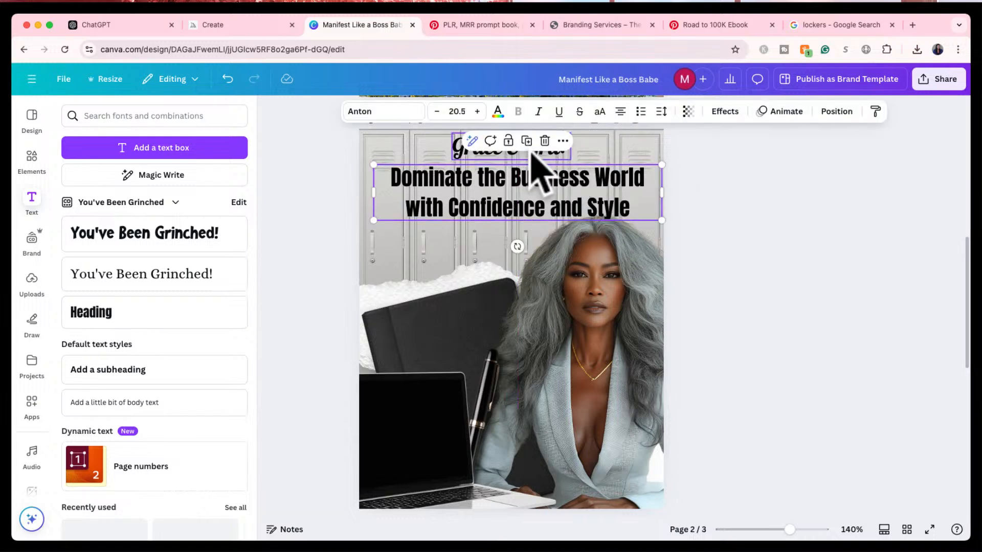
drag(532, 153, 533, 156)
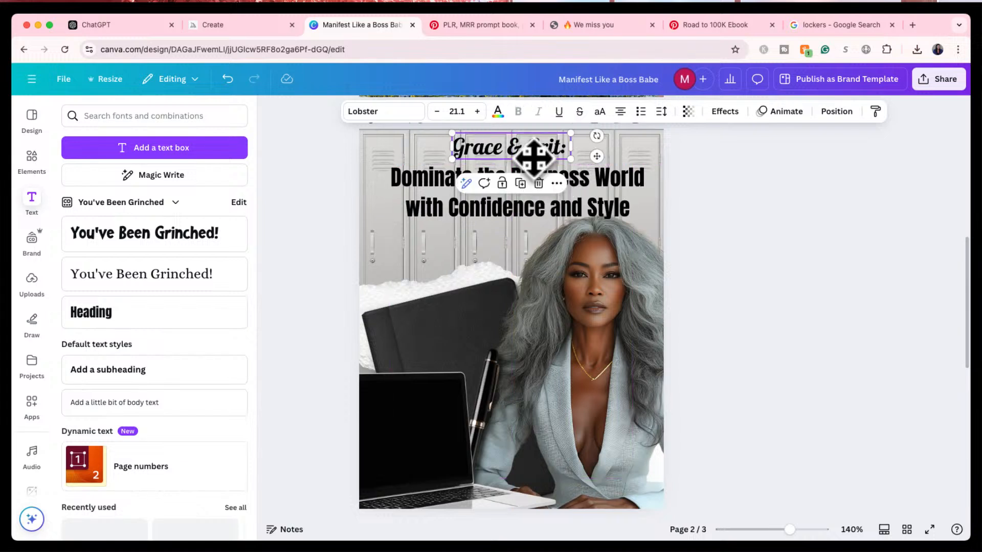
click(790, 194)
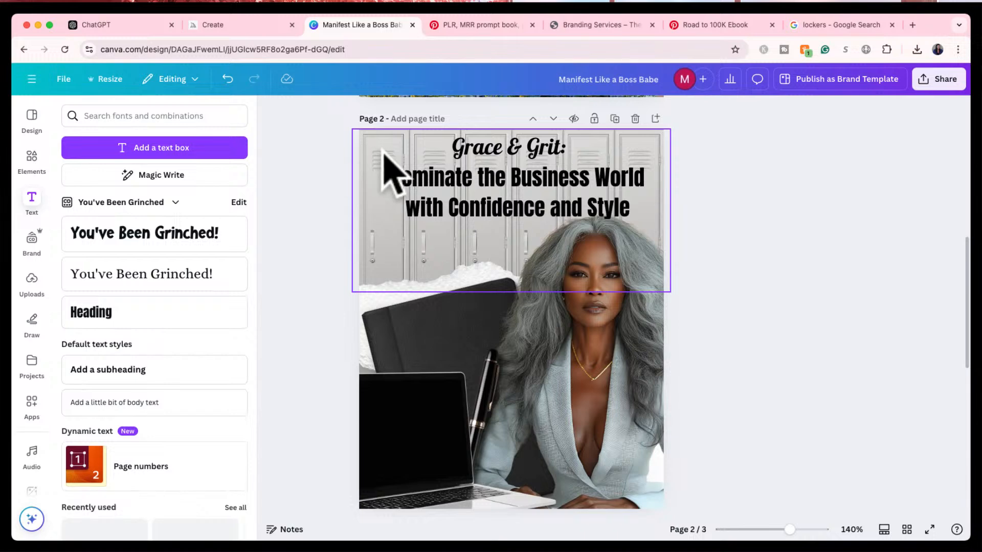
- Search the elements for "white fade" and add the first white gradient graphic to the cover
click(31, 158)
click(132, 116)
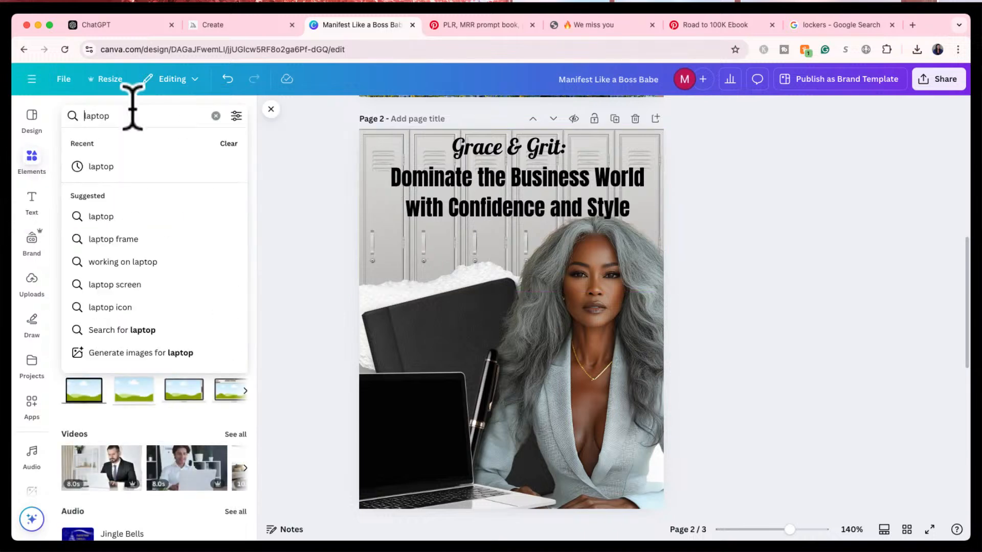
double_click(132, 114)
text(white fade)
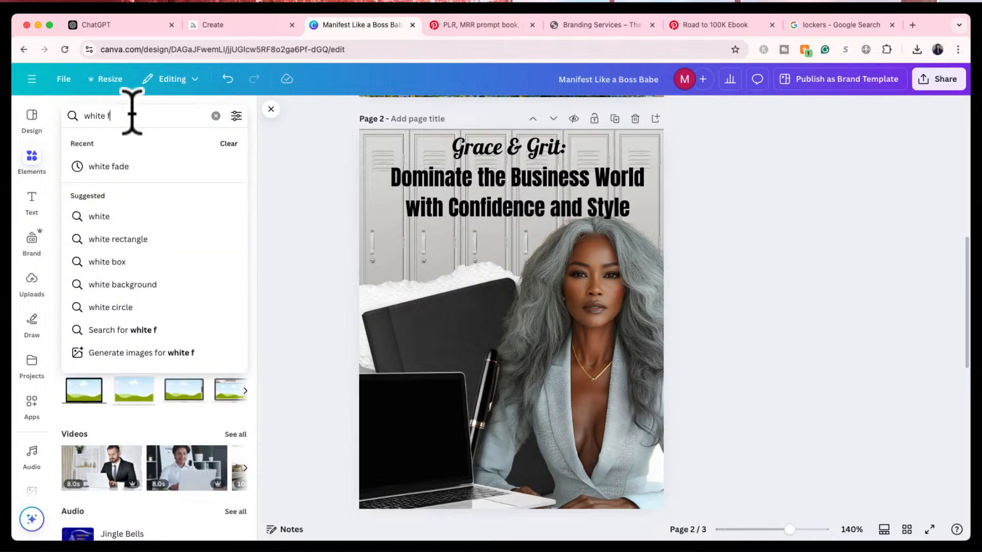
key(Return)
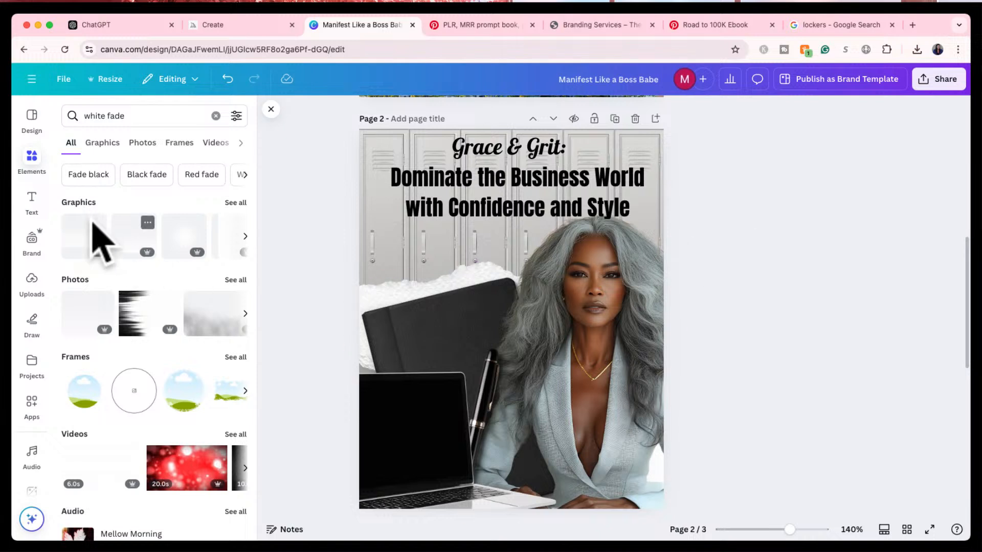
click(82, 237)
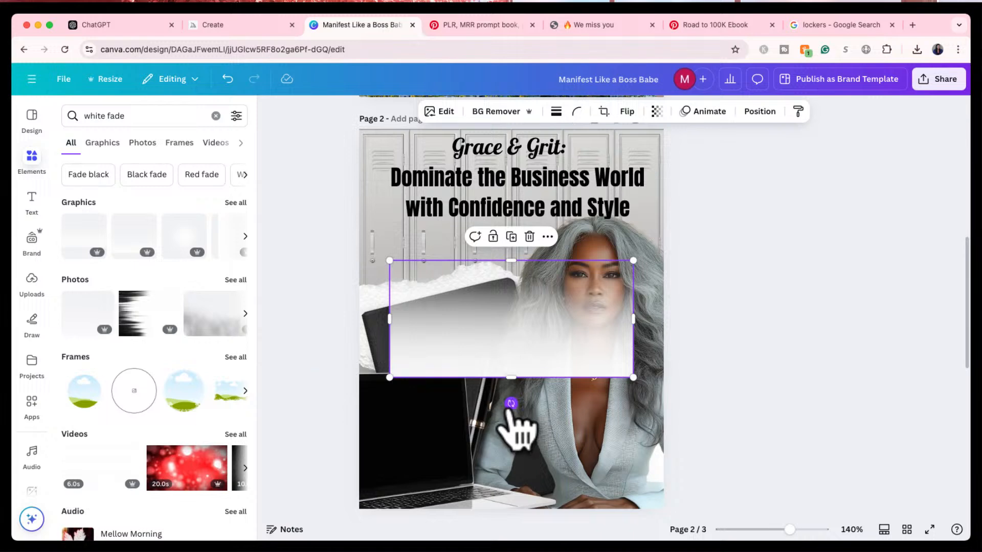
- Turn the white fade upside down, move it to the top of the cover and stretch it across the full page width
drag(510, 403, 515, 264)
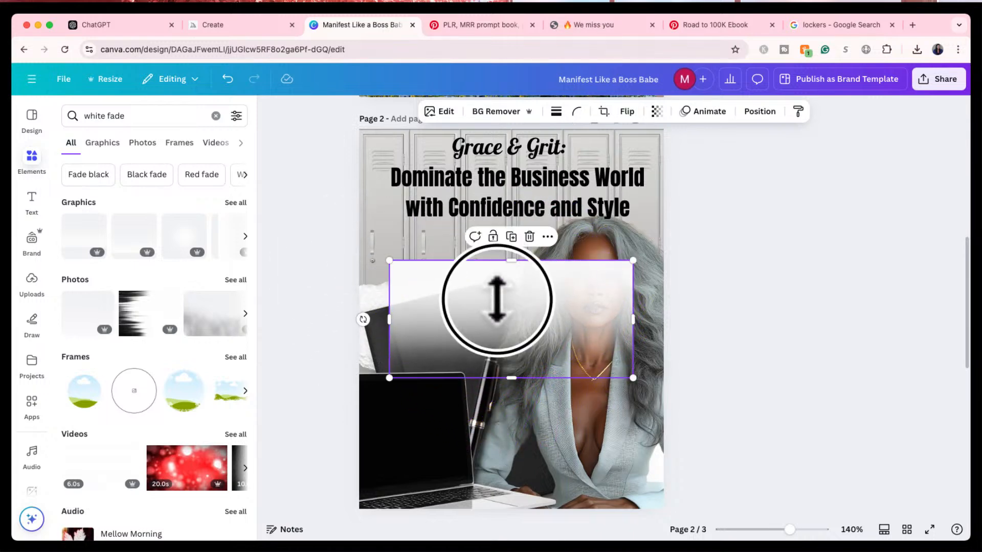
drag(497, 298, 467, 165)
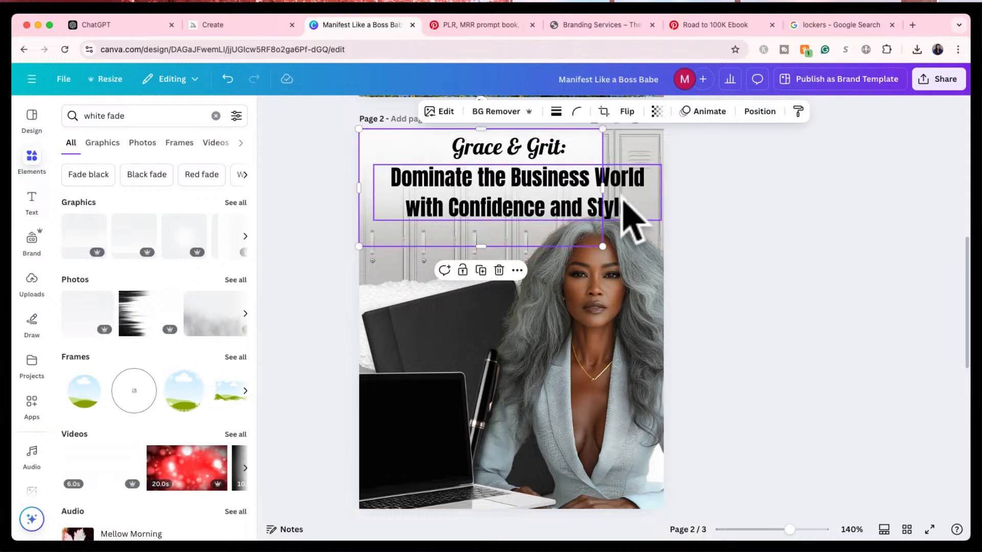
drag(606, 188, 664, 184)
click(740, 168)
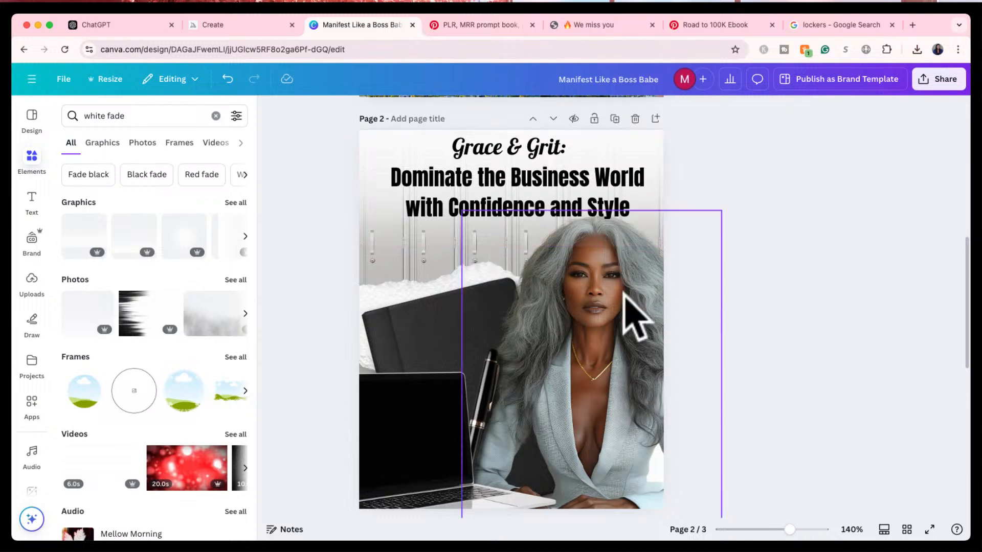
- Stretch the white fade overlay on page 2 further down over the lockers behind the title
click(625, 319)
click(475, 241)
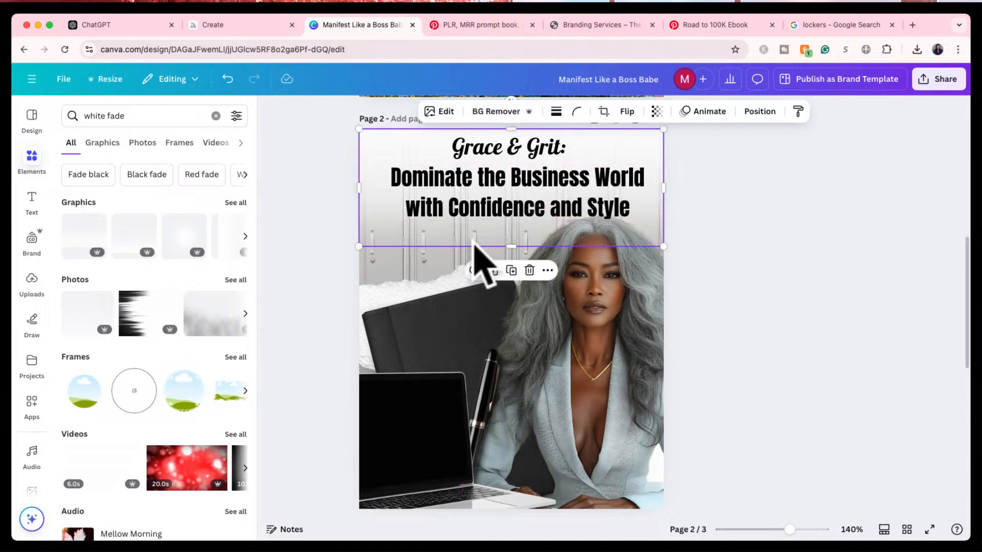
drag(511, 249, 508, 279)
- Reorder page 2's layers so the woman sits above the white fade and the pen sits above the woman
click(621, 399)
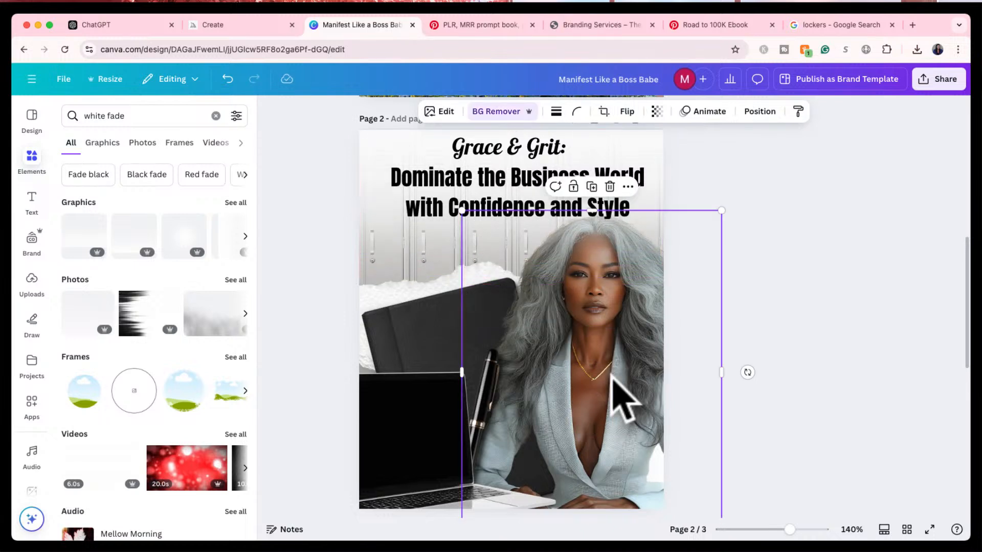
click(759, 111)
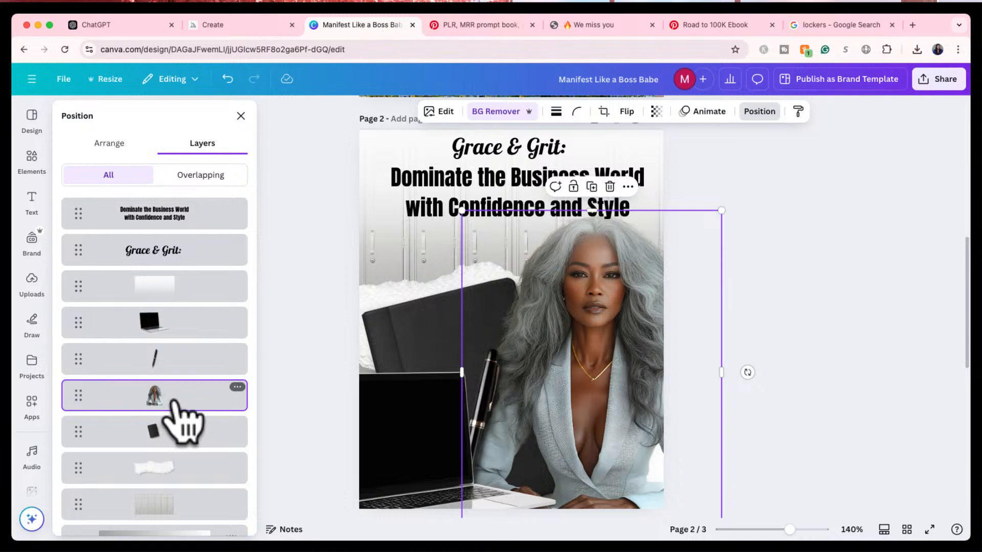
drag(180, 412, 180, 276)
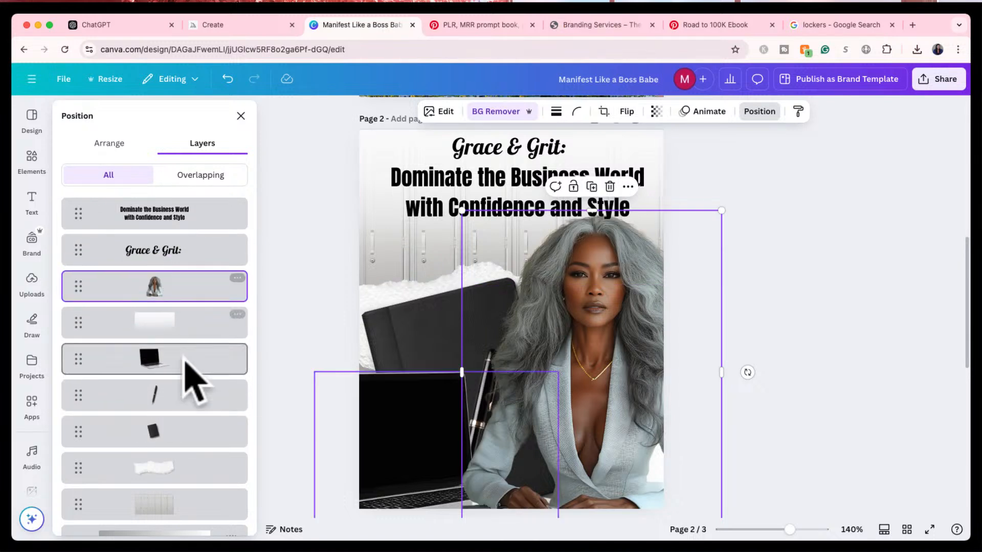
drag(166, 394, 154, 282)
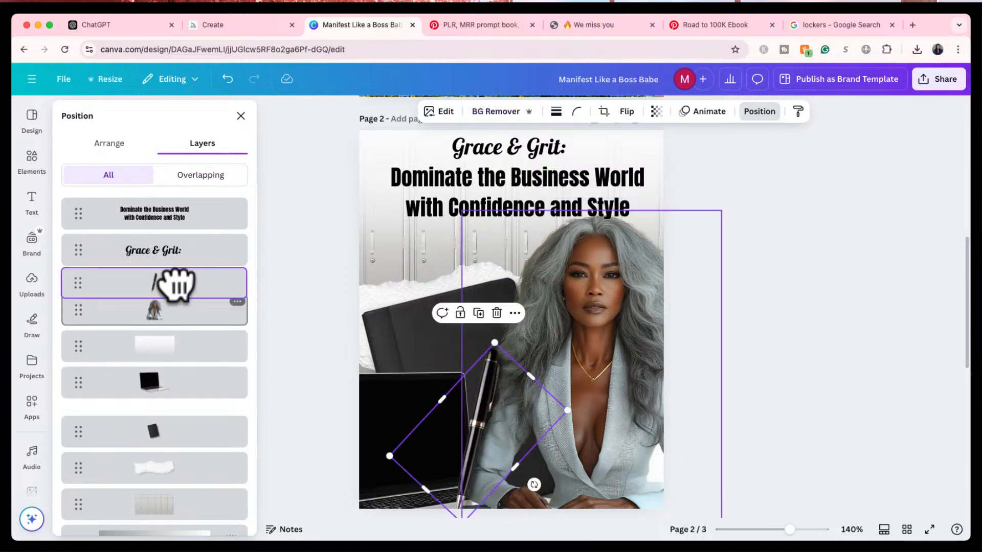
click(817, 302)
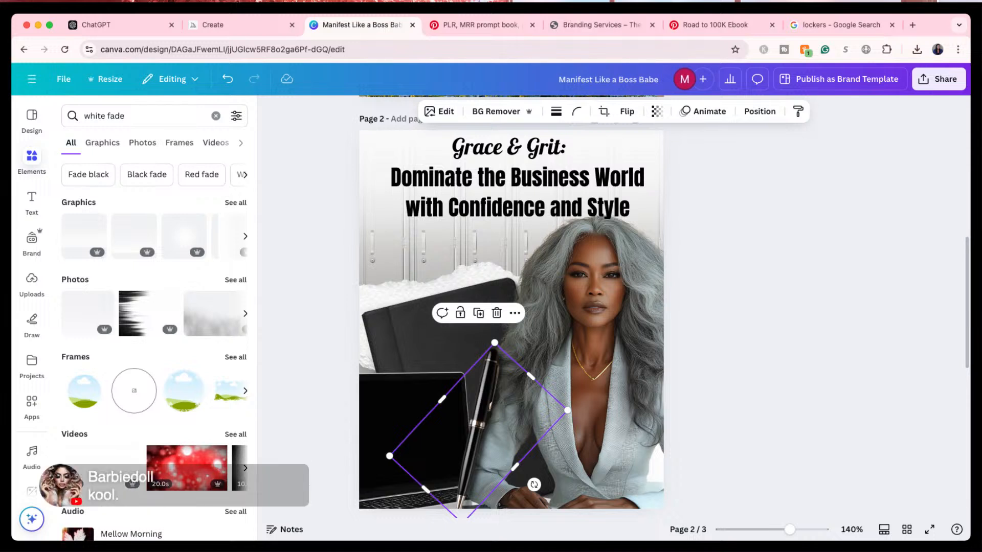
click(719, 324)
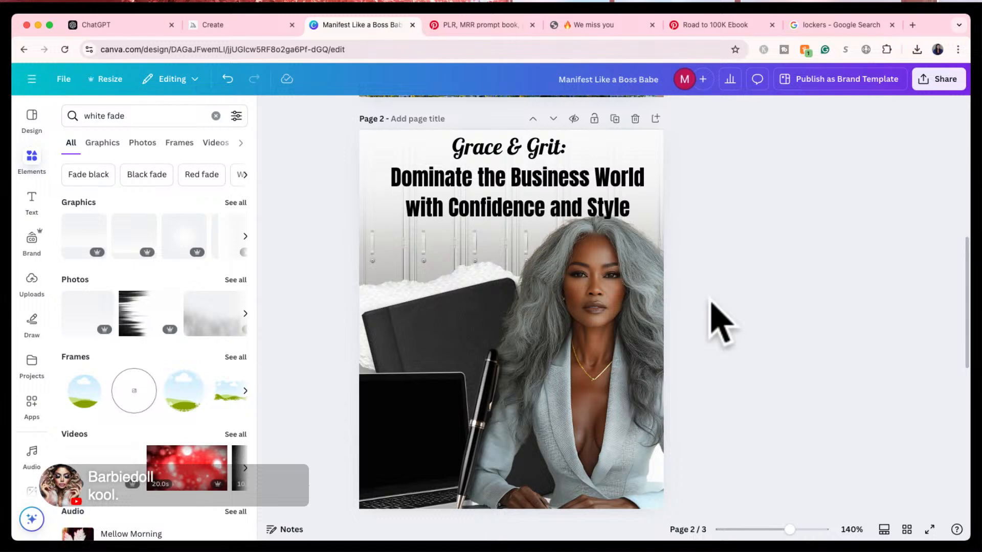
- Look over the page 1 cover, the blank page 3 and the laptop and pen on the page 2 cover
scroll(720, 323, up, 10)
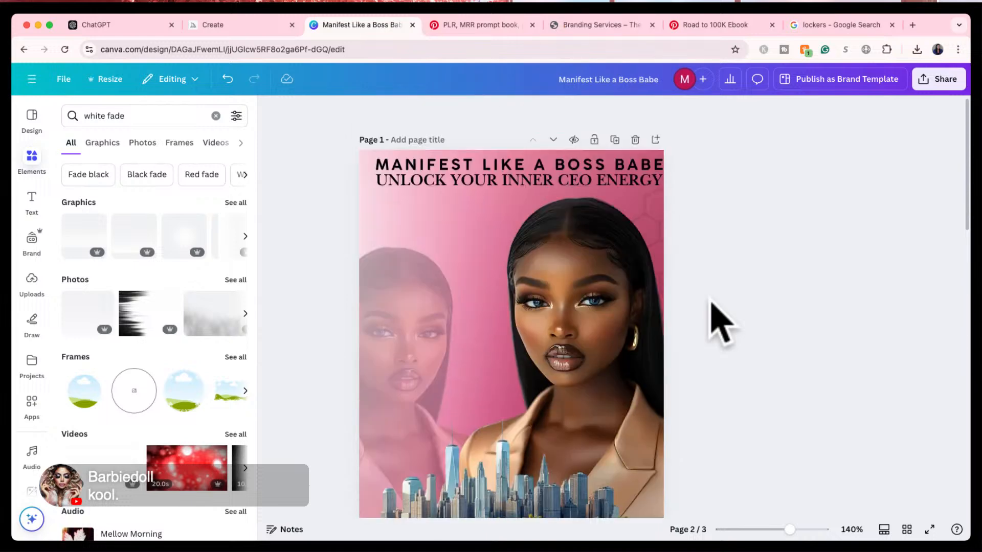
scroll(720, 323, down, 2)
scroll(720, 323, down, 10)
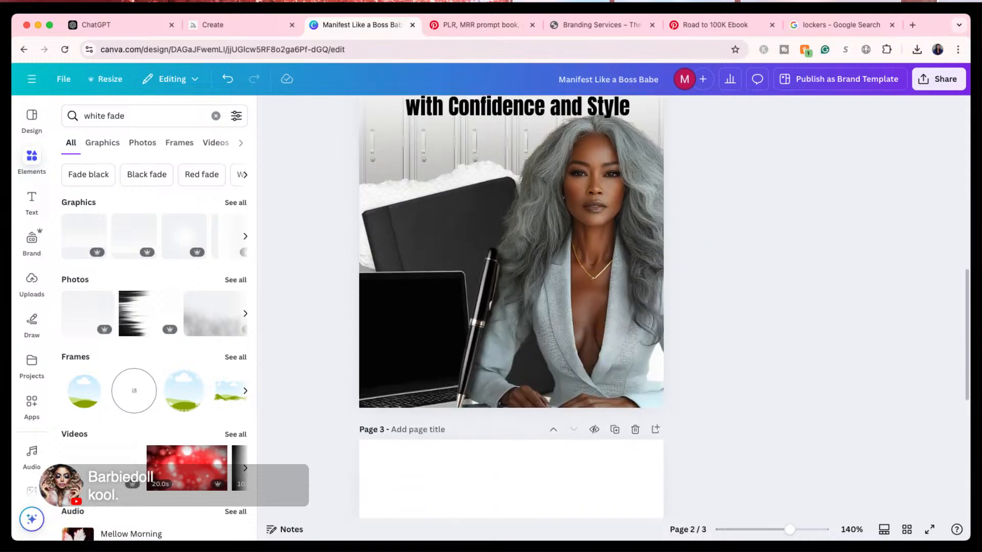
scroll(712, 394, down, 3)
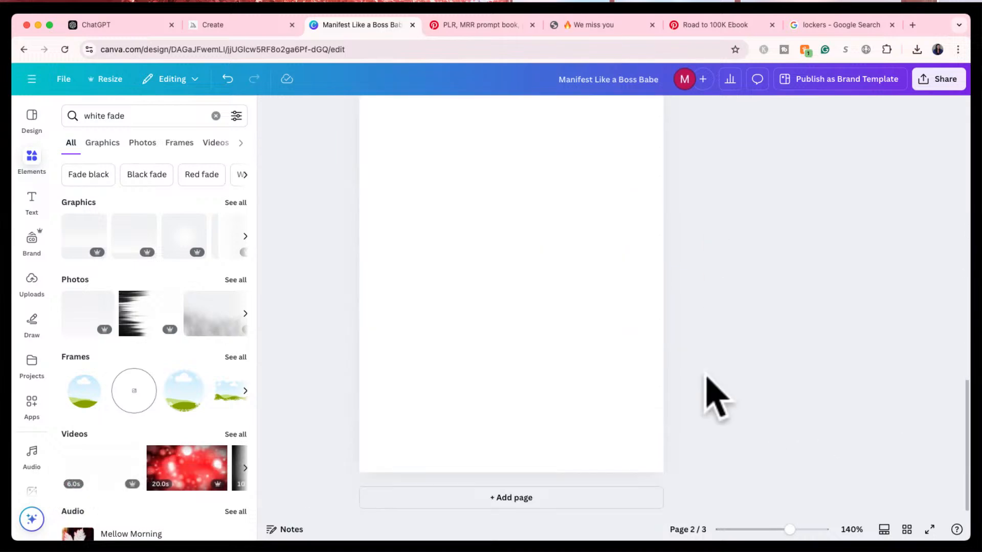
scroll(708, 378, up, 4)
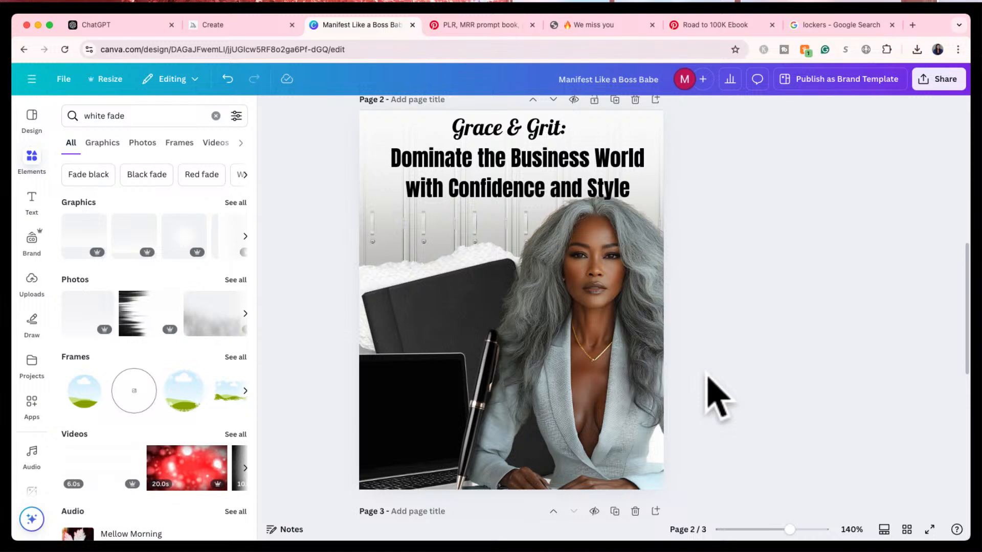
click(418, 397)
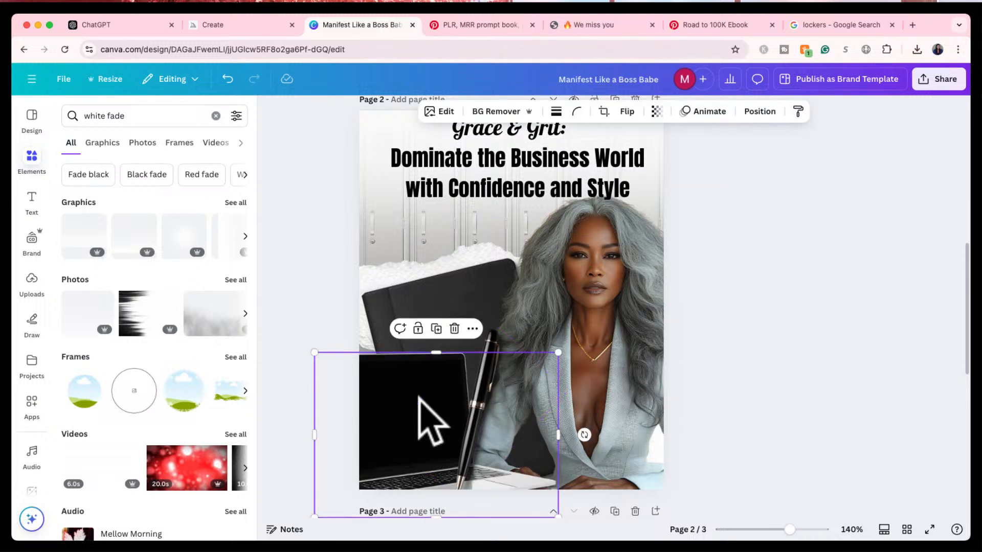
click(492, 335)
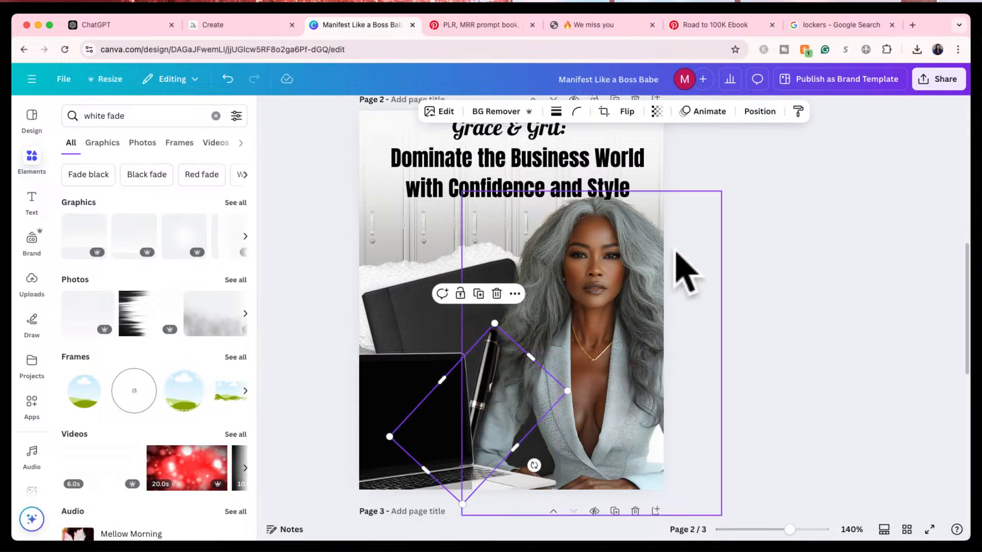
click(750, 250)
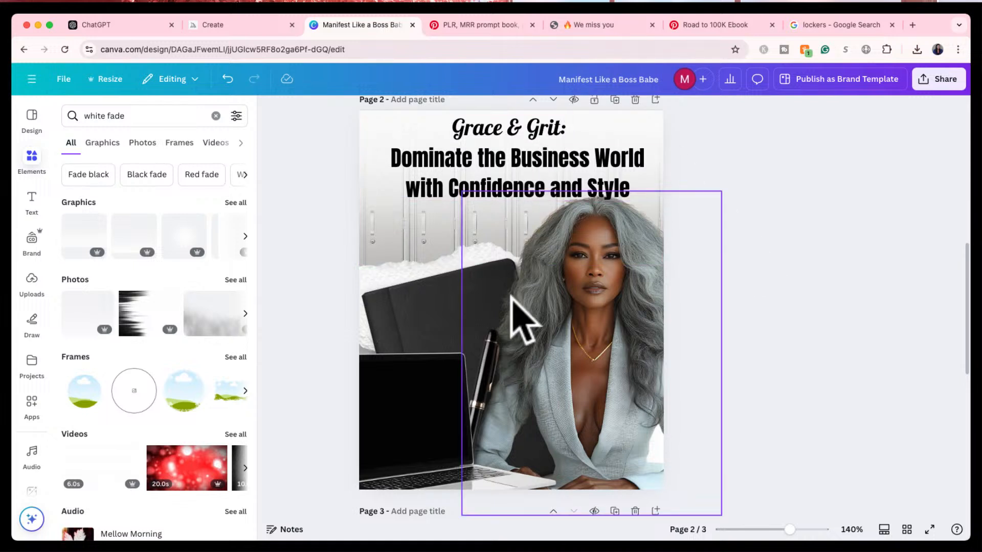
scroll(513, 301, up, 2)
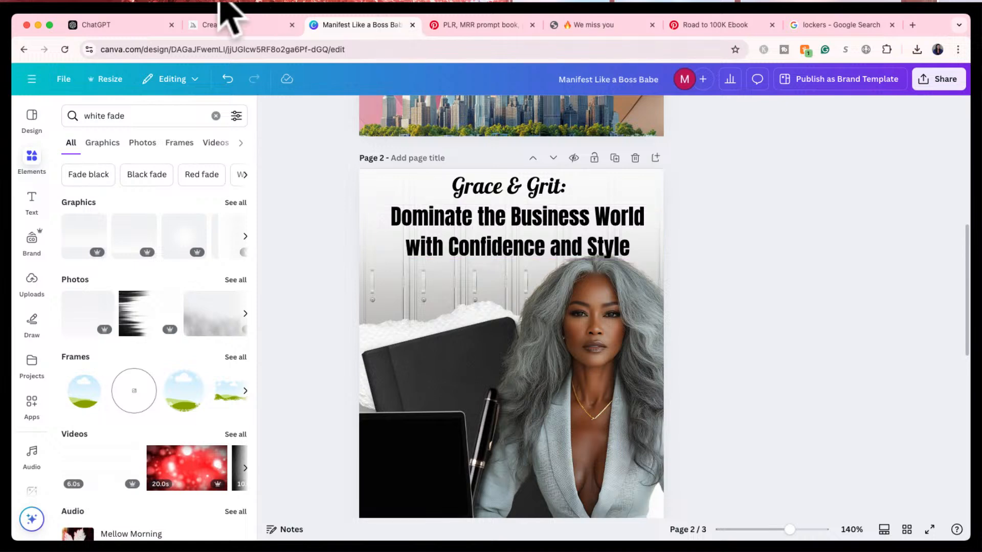
- Switch to ChatGPT and copy the generated "Grace & Grit: How Mature Women Dominate the Business World with Confidence and Style" title into a new message
click(225, 26)
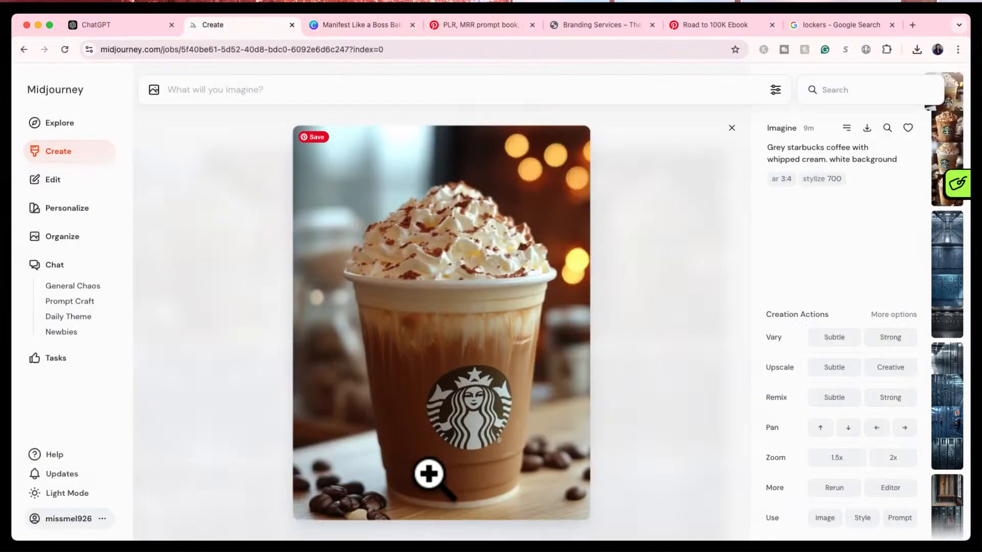
click(108, 26)
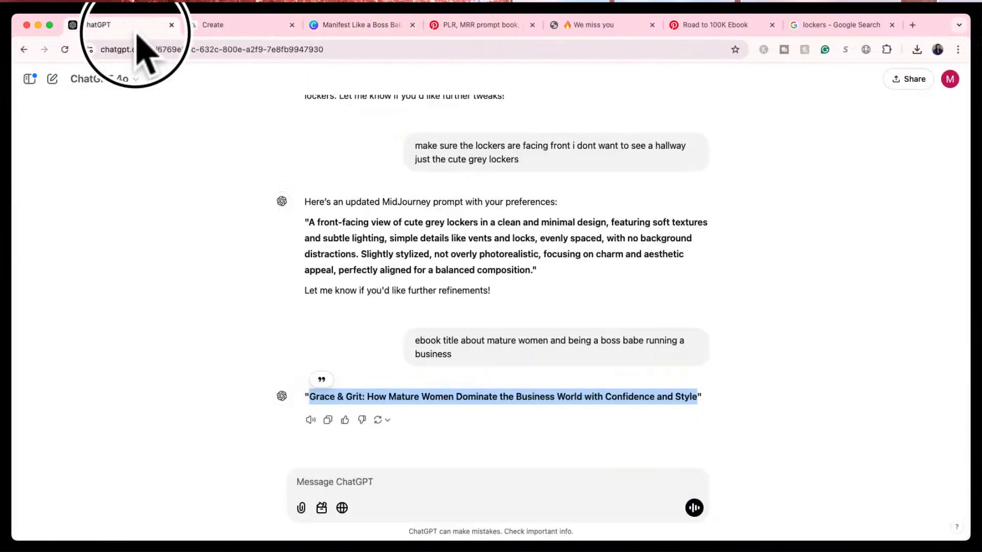
click(379, 478)
triple_click(410, 397)
key(cmd+c)
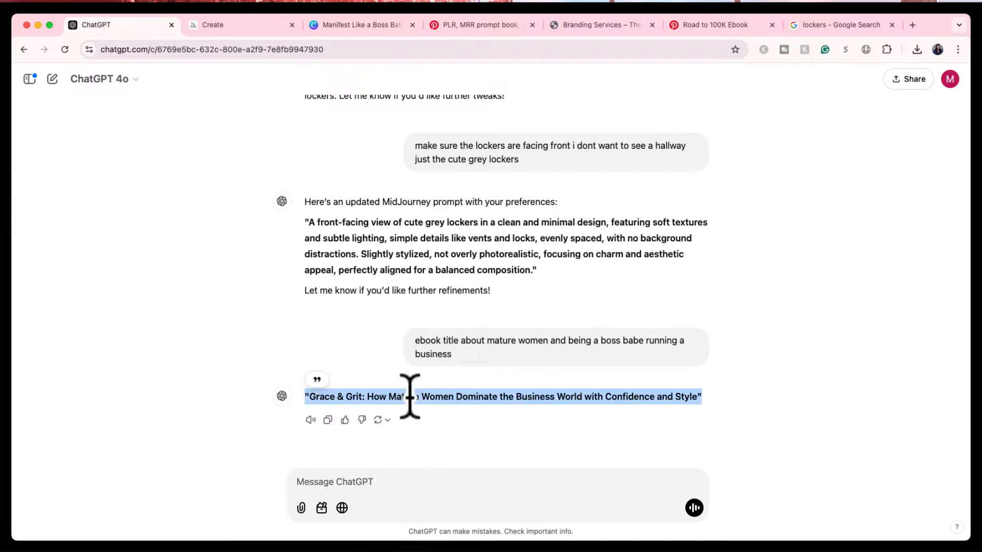
click(416, 488)
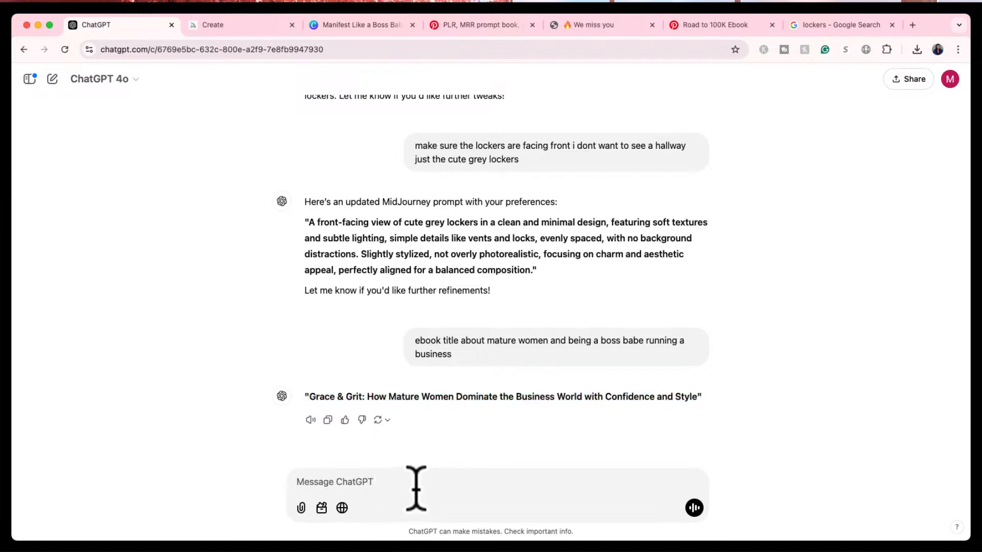
key(cmd+v)
- Remove the quotation marks and the words "How Mature Women" from the title in the message draft
drag(305, 404, 290, 404)
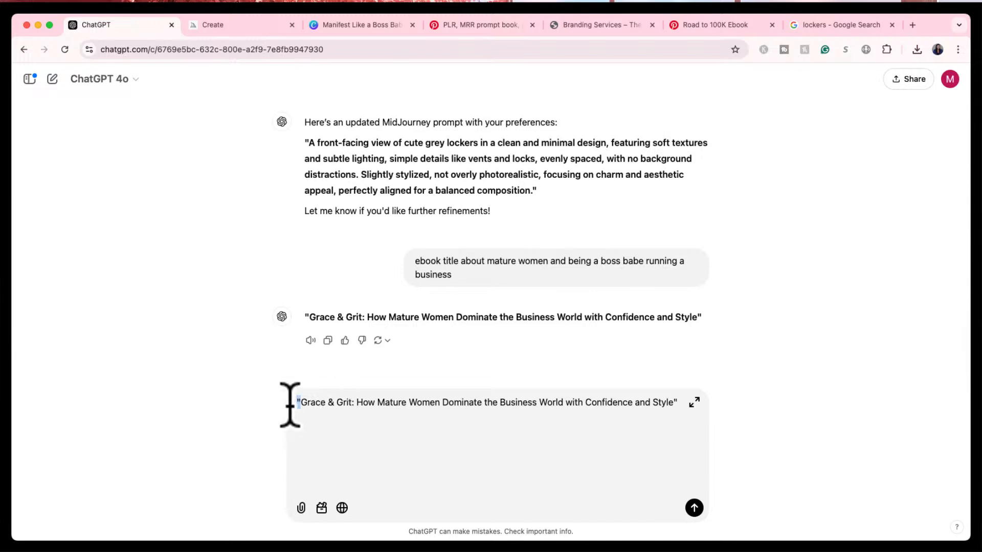
key(BackSpace)
drag(352, 402, 442, 407)
key(BackSpace)
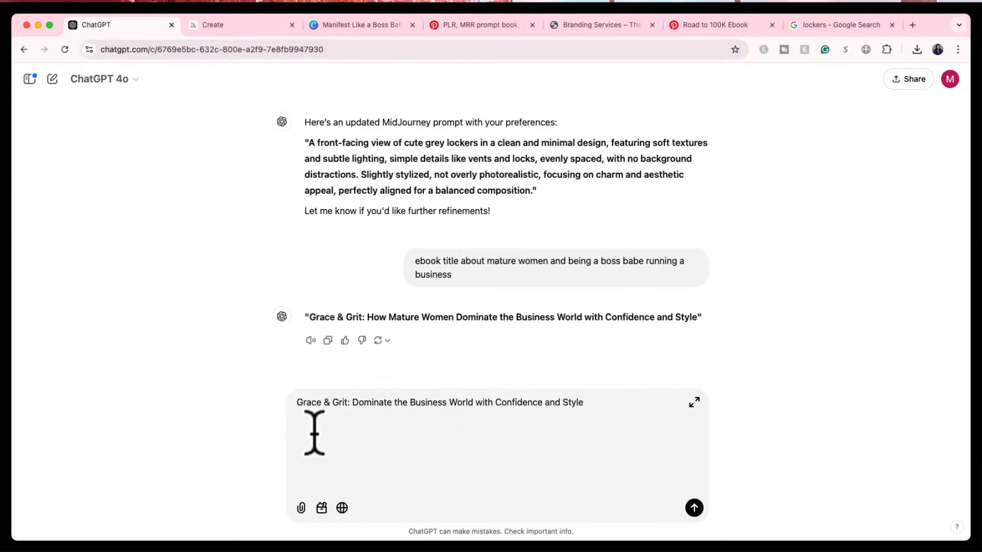
- Put "write the intro for the ebook" before the title in the draft and send the request
text(write the intro )
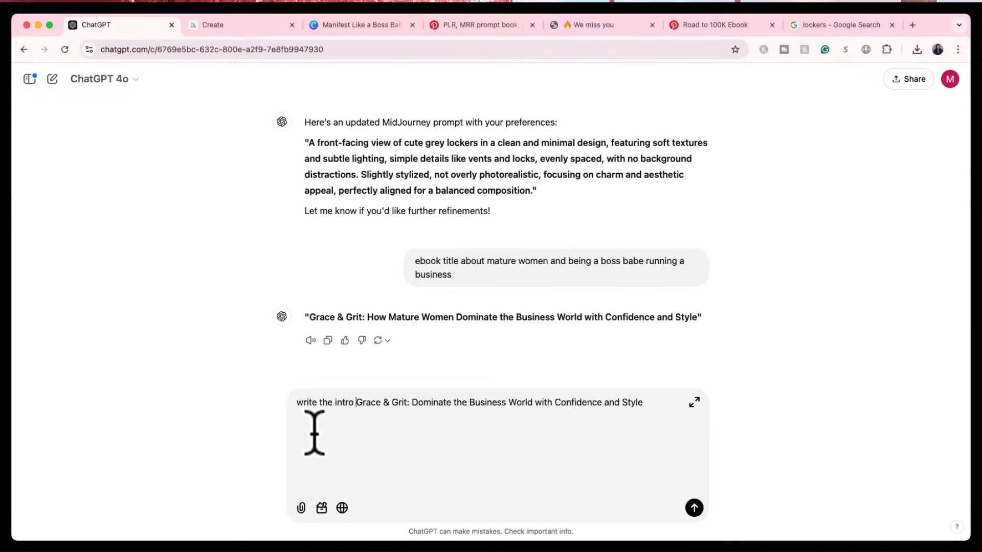
text(for the ebook)
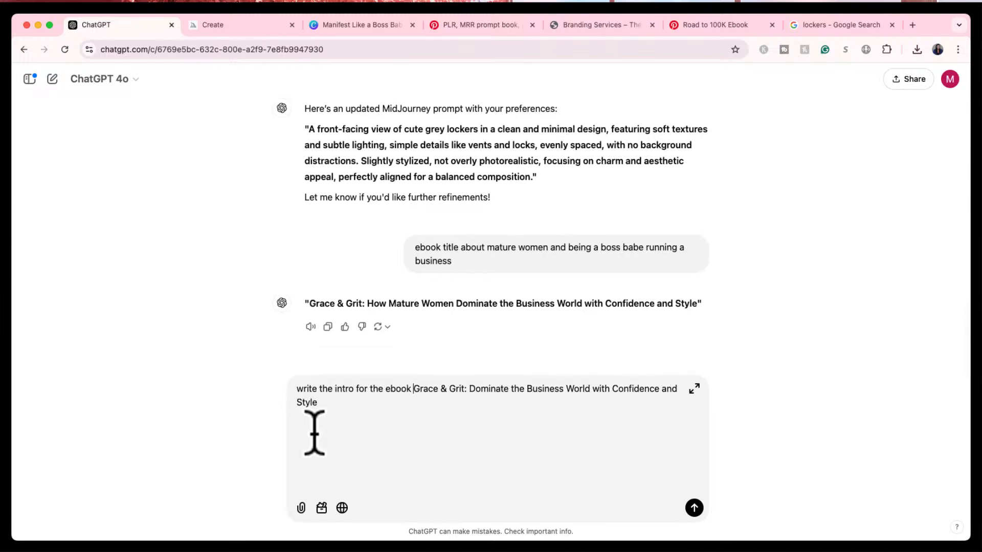
key(Return)
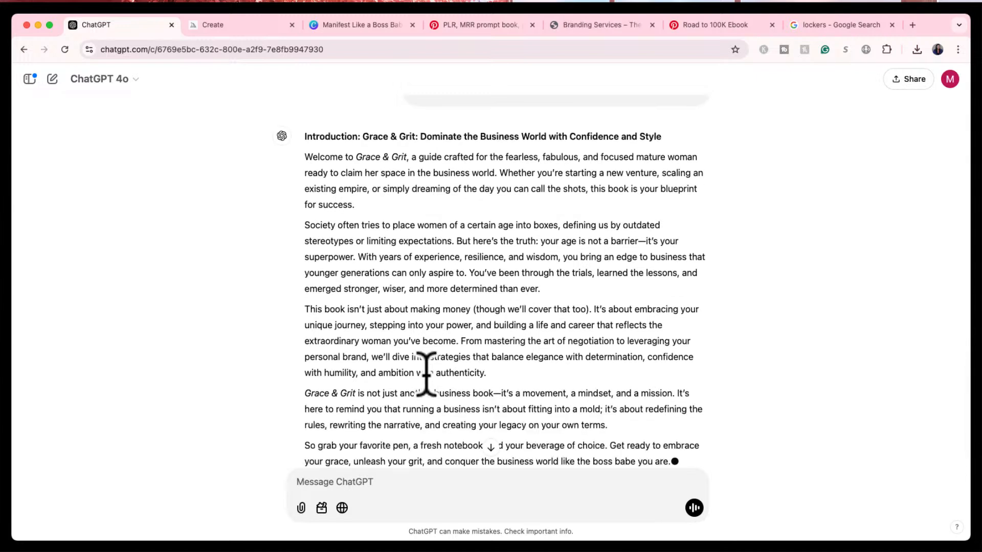
- Read the generated introduction and copy all of it, from the heading through "Let's get started!"
scroll(432, 278, up, 1)
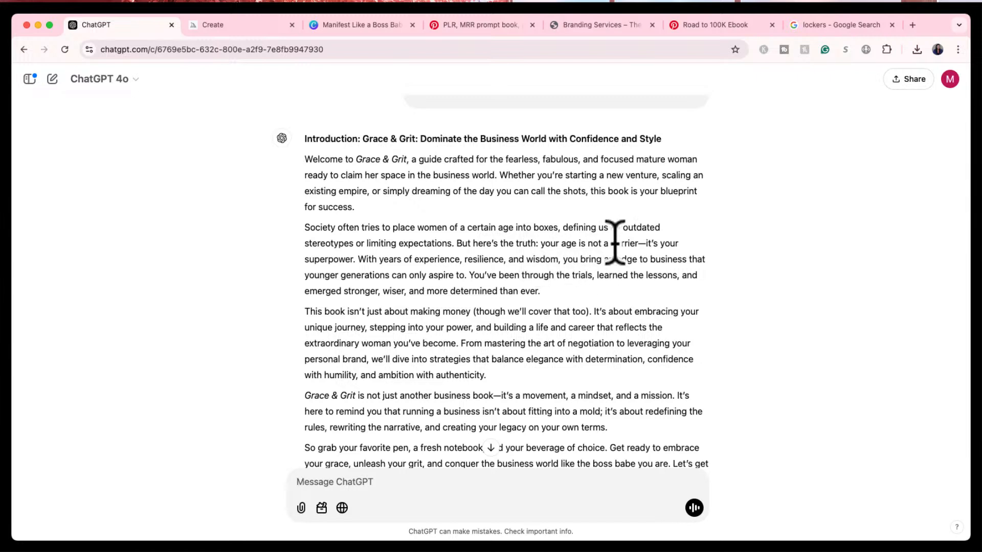
scroll(391, 240, down, 2)
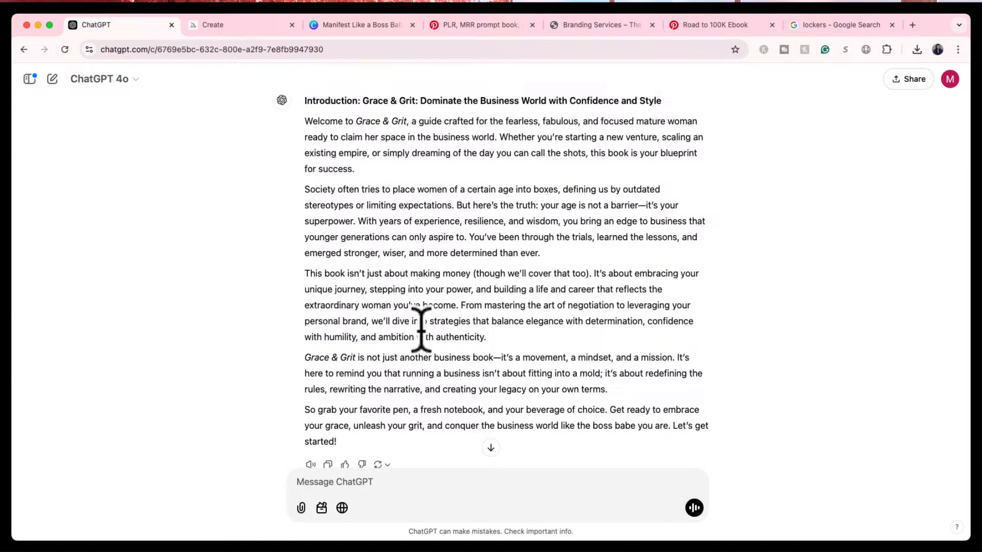
scroll(421, 335, down, 2)
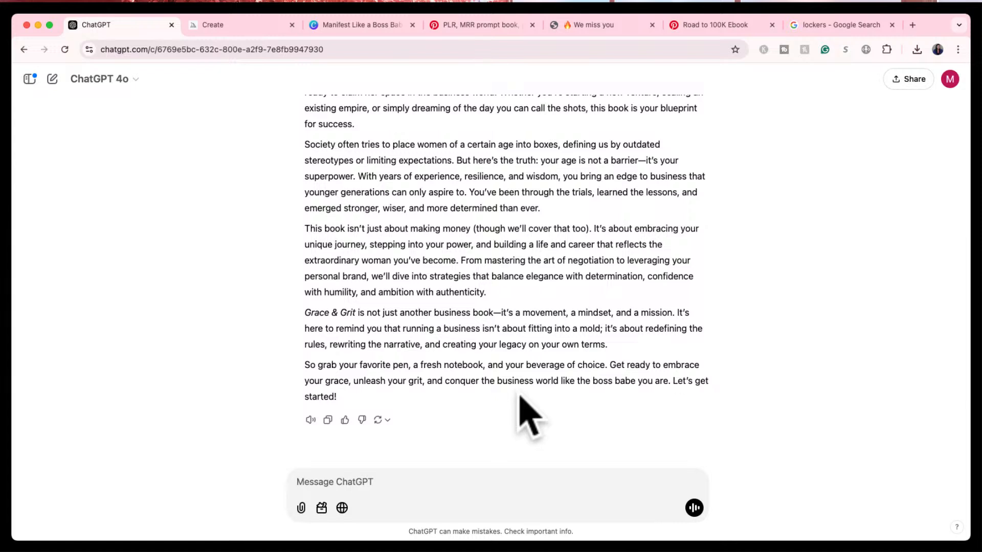
scroll(521, 404, up, 3)
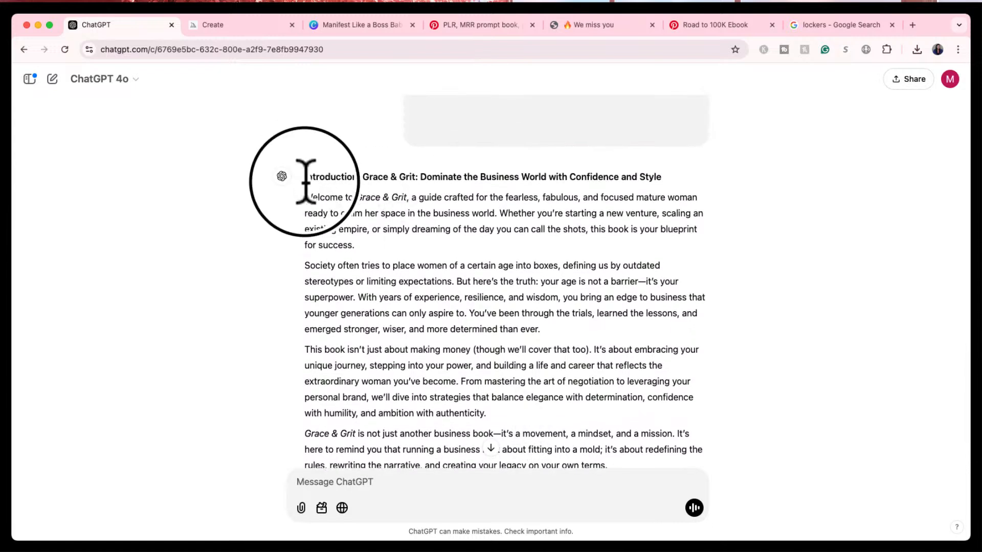
drag(301, 176, 351, 393)
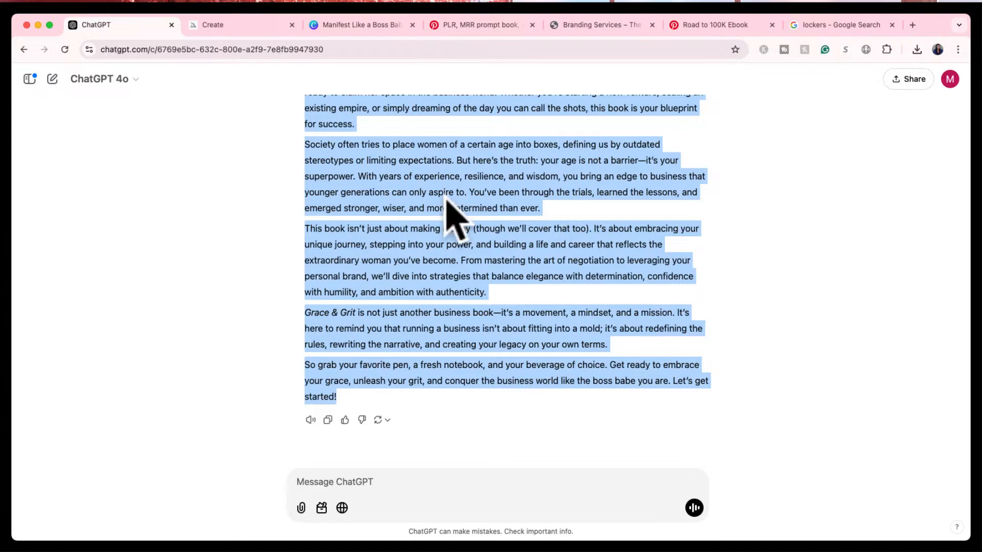
- Switch to the Canva design and add a text box on blank page 3 containing the copied introduction
click(348, 26)
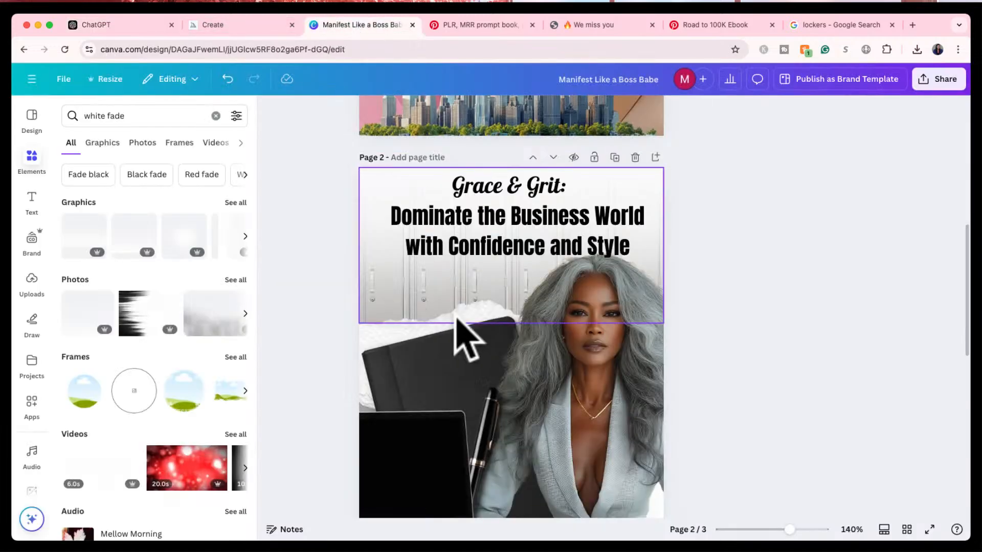
scroll(462, 332, down, 5)
scroll(463, 332, down, 5)
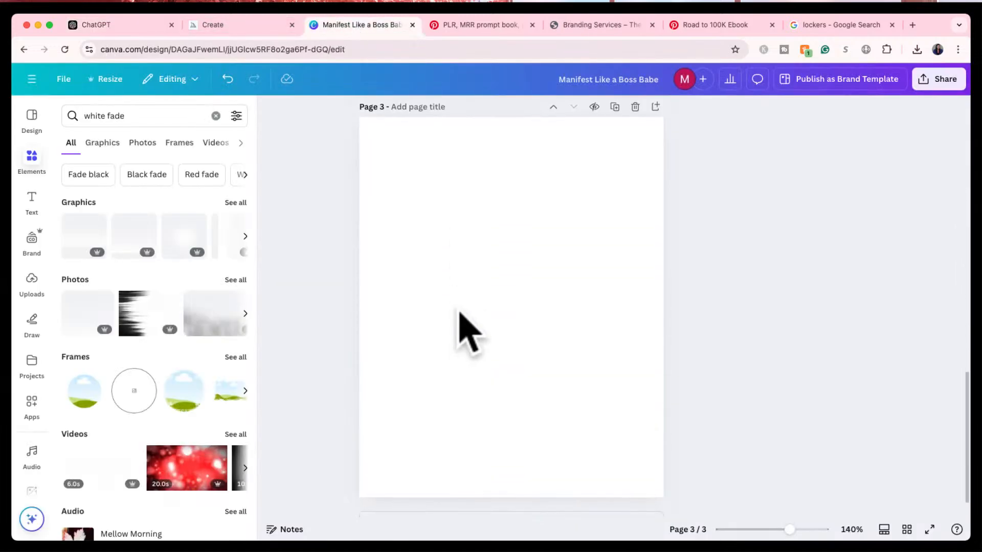
click(459, 329)
click(30, 203)
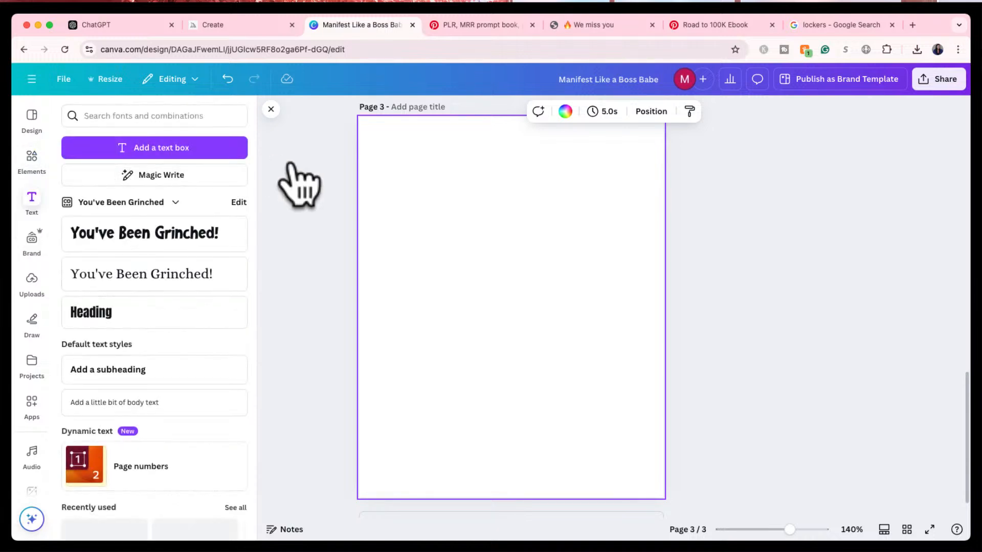
click(176, 148)
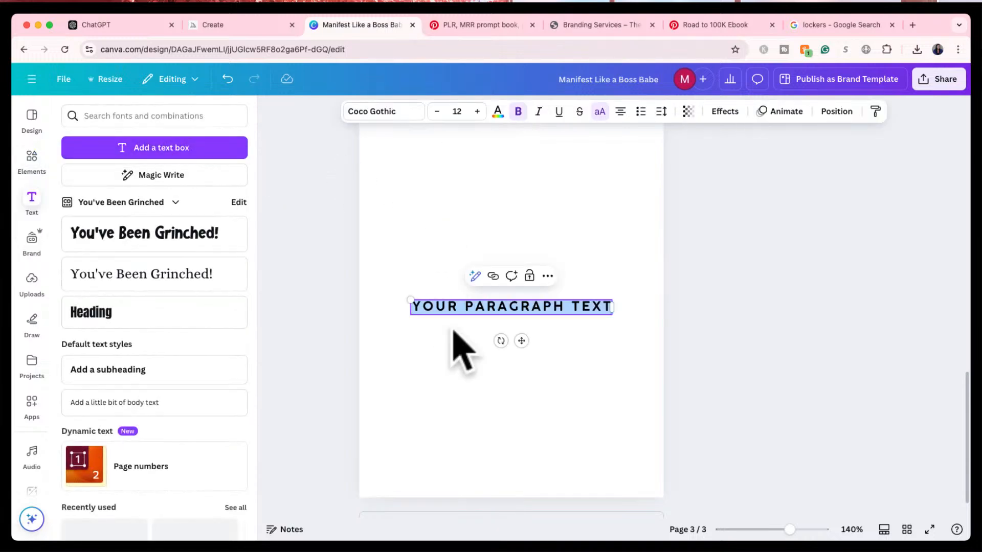
key(cmd+v)
click(719, 315)
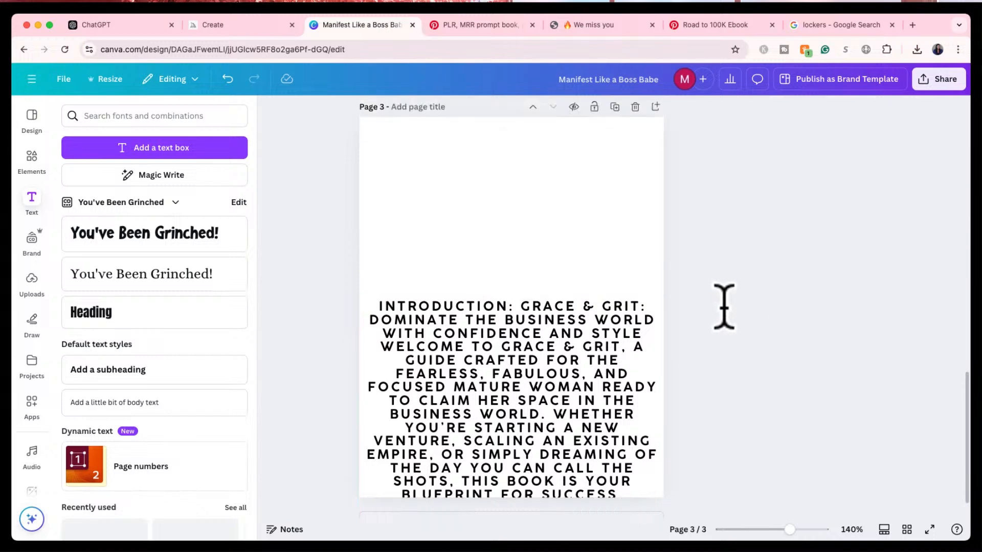
- Move the introduction text box up to the top of page 3 and set its font size to 7
drag(493, 358, 484, 210)
key(cmd+a)
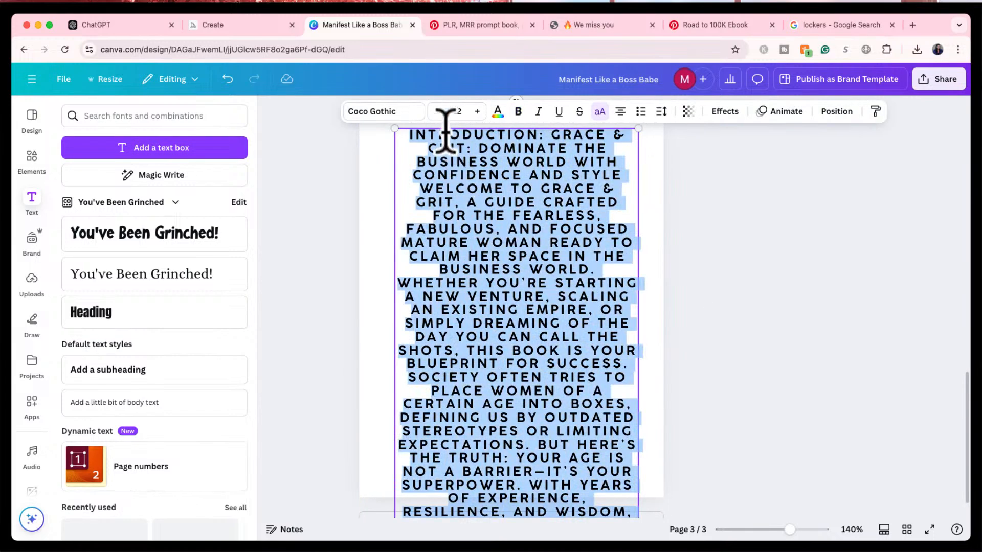
click(435, 111)
click(435, 110)
click(435, 111)
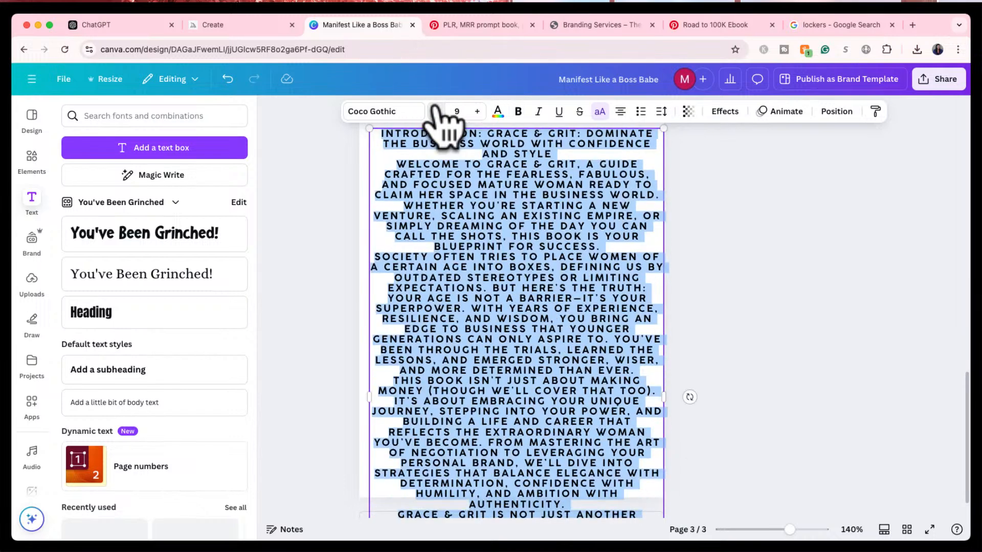
click(435, 111)
click(435, 111)
click(436, 111)
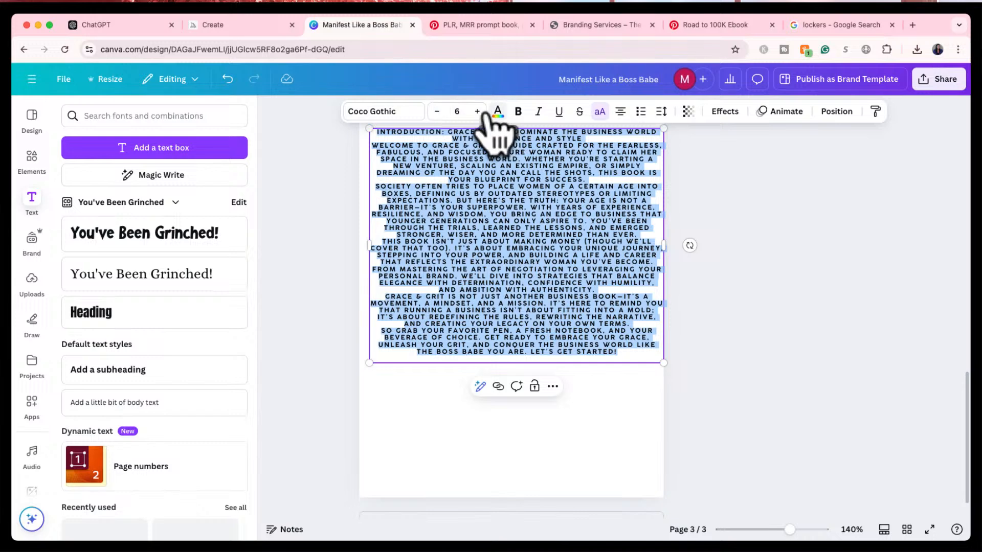
click(476, 111)
click(751, 226)
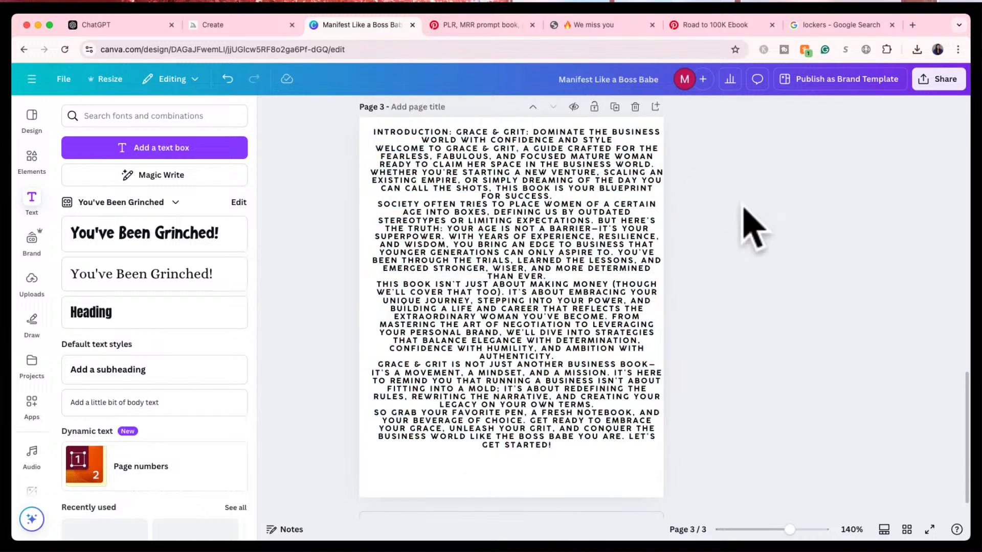
- Insert blank lines after the introduction's heading and after each of its first three paragraphs
click(547, 262)
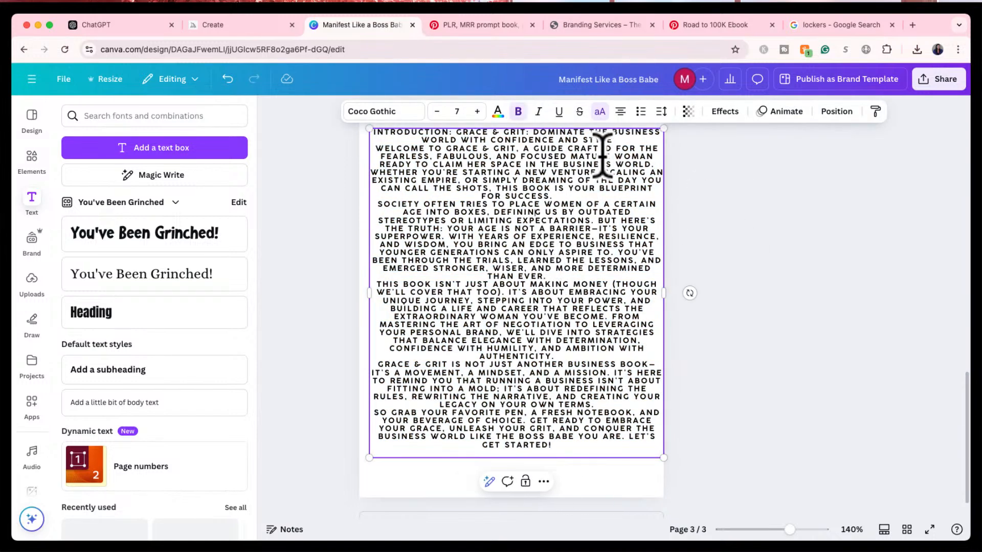
click(622, 139)
key(Return)
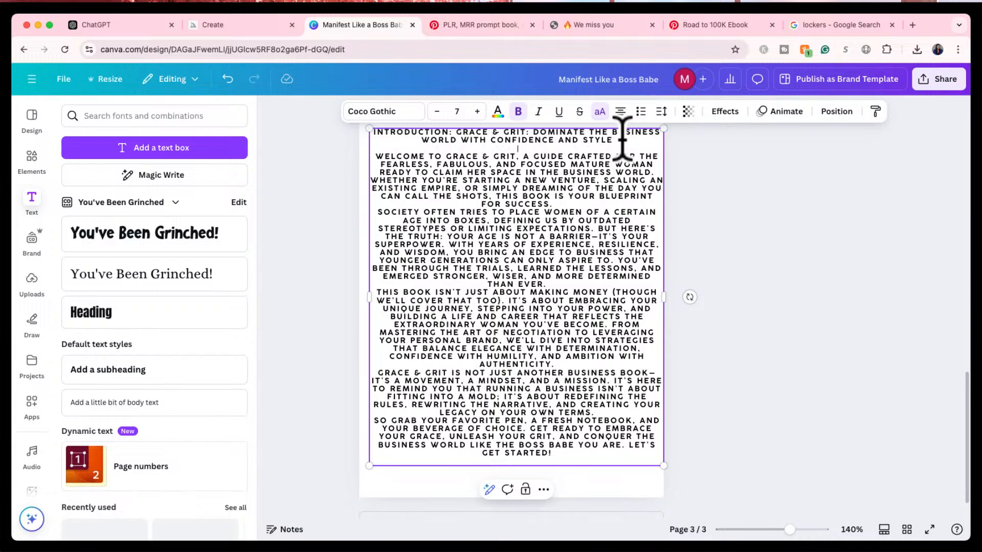
click(561, 204)
key(Return)
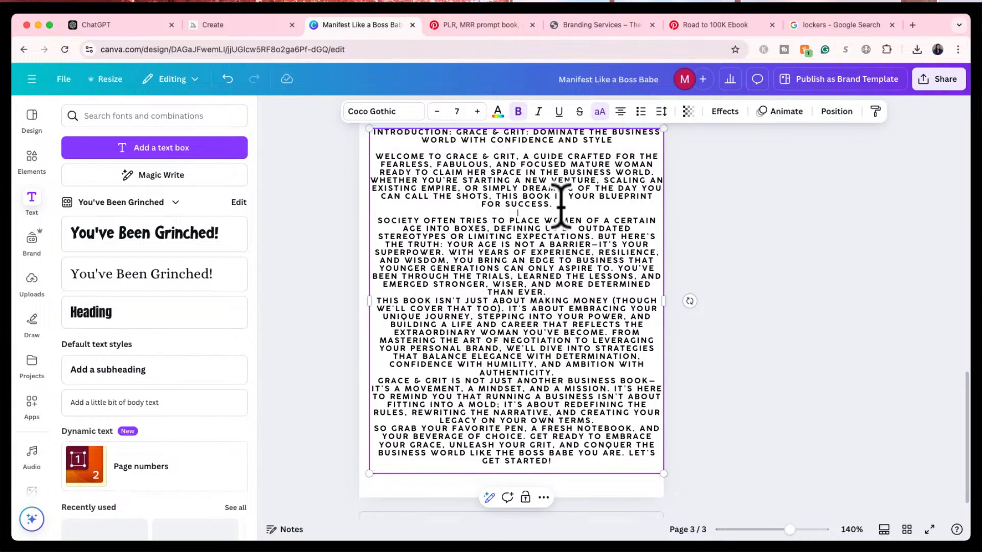
click(557, 292)
key(Return)
click(557, 381)
key(Return)
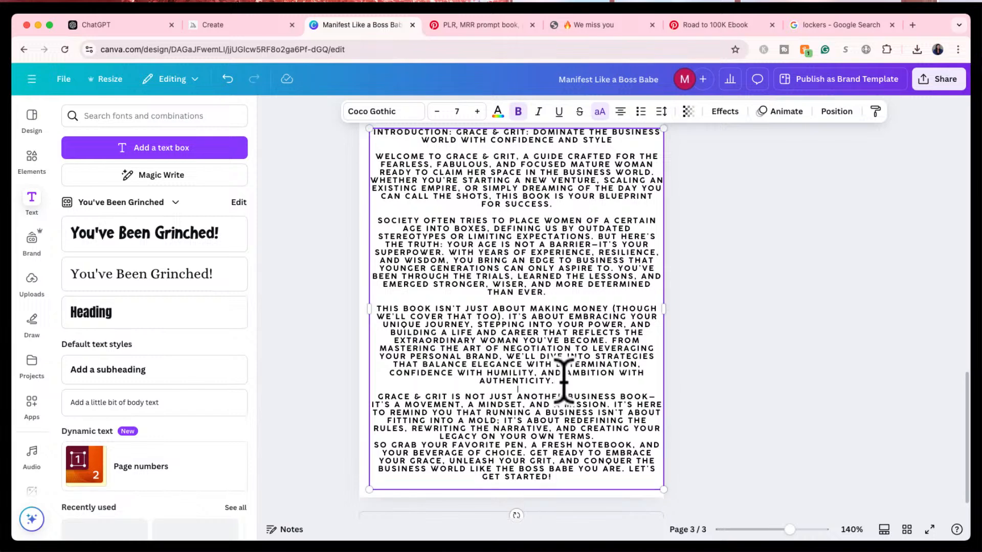
click(756, 337)
- Justify the introduction text and scale its box down to font size 5.8, positioned within the page margins
drag(559, 326, 555, 328)
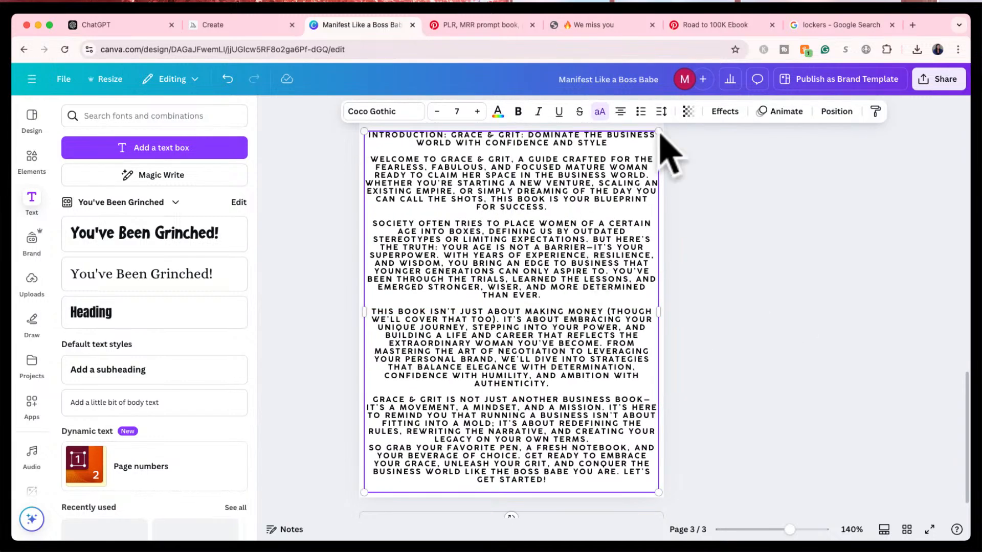
click(620, 112)
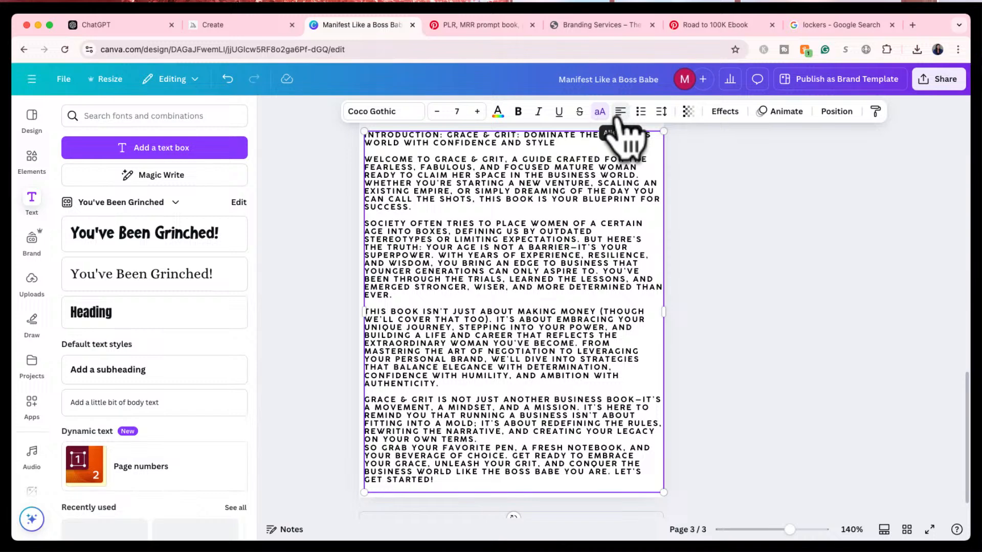
click(620, 112)
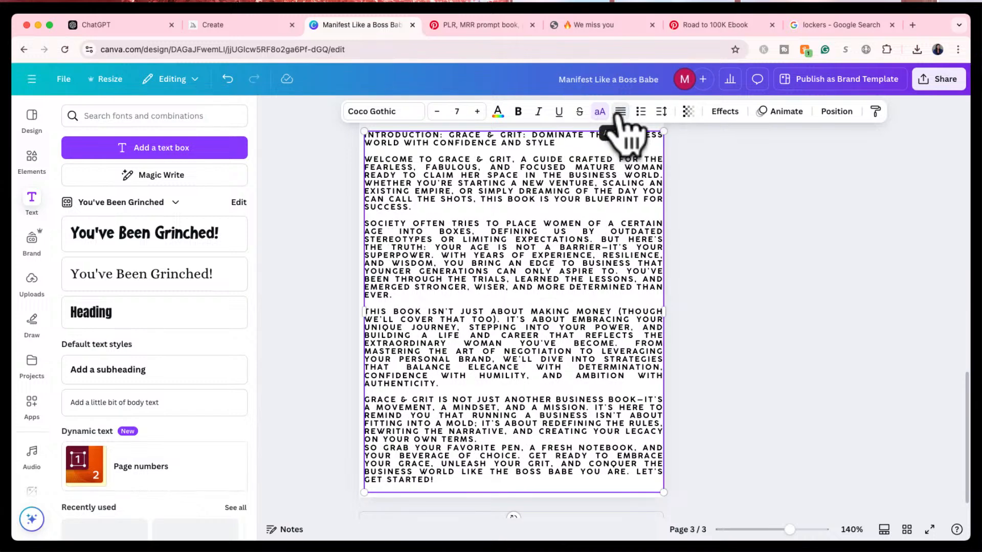
drag(663, 132, 616, 186)
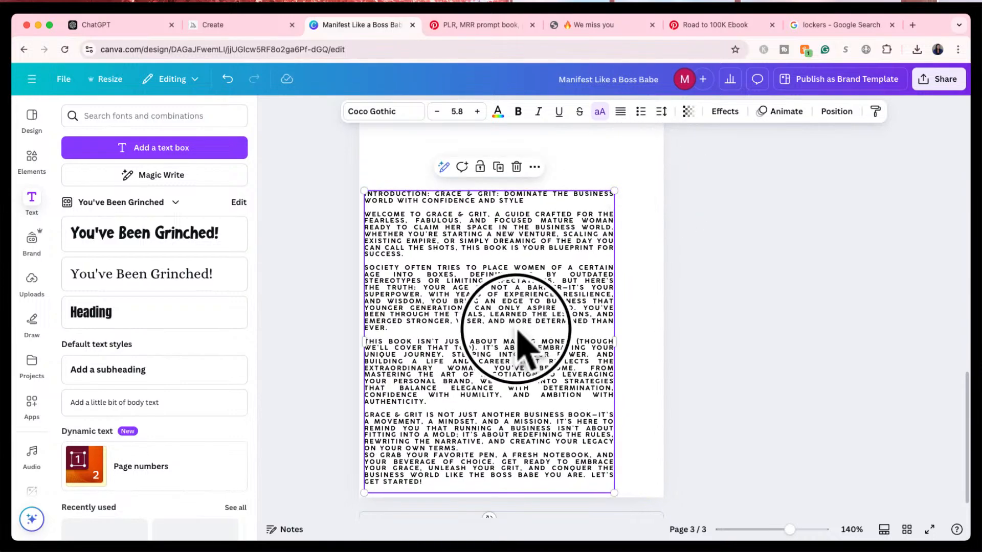
drag(527, 347, 537, 304)
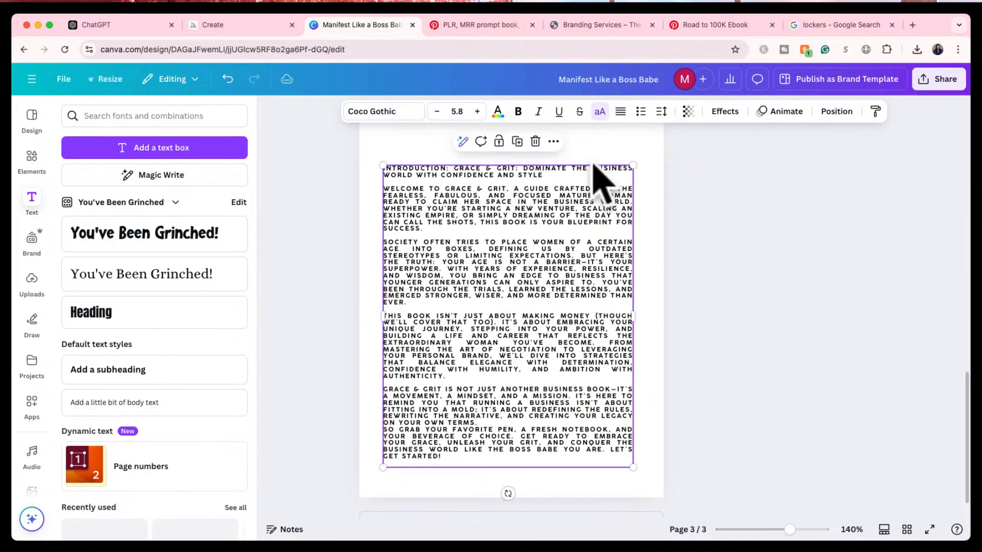
- Left-align the introduction text, then shrink its box further and centre it horizontally on page 3
click(620, 113)
click(620, 112)
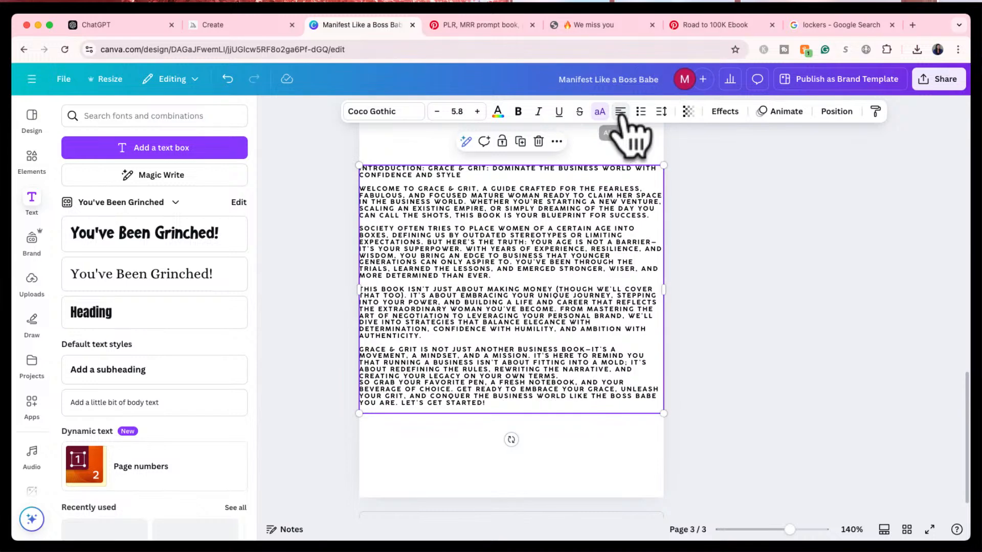
drag(663, 166, 612, 208)
drag(541, 361, 566, 344)
click(761, 277)
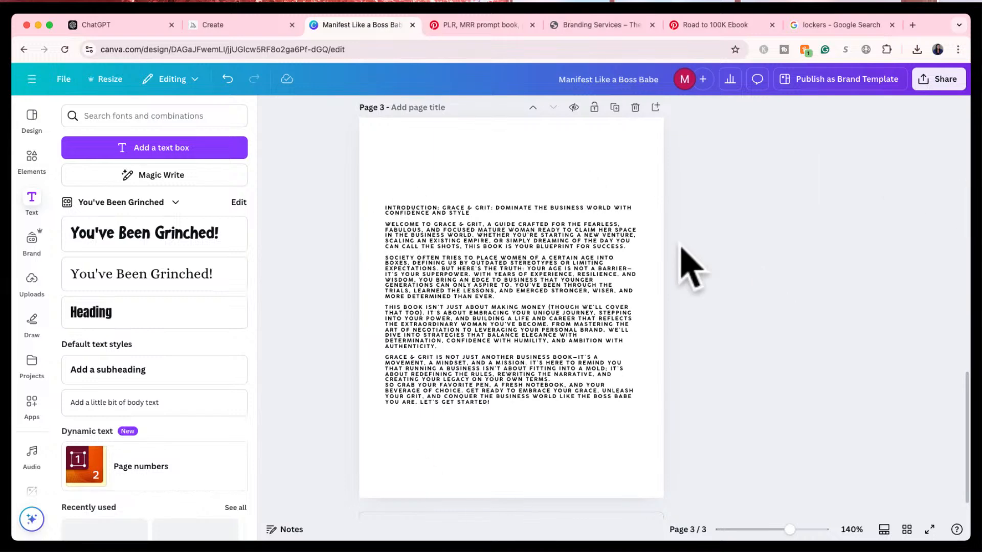
- Select the lockers image in the layer list of page 2 and copy it
scroll(684, 258, up, 5)
scroll(682, 249, up, 2)
scroll(683, 249, down, 8)
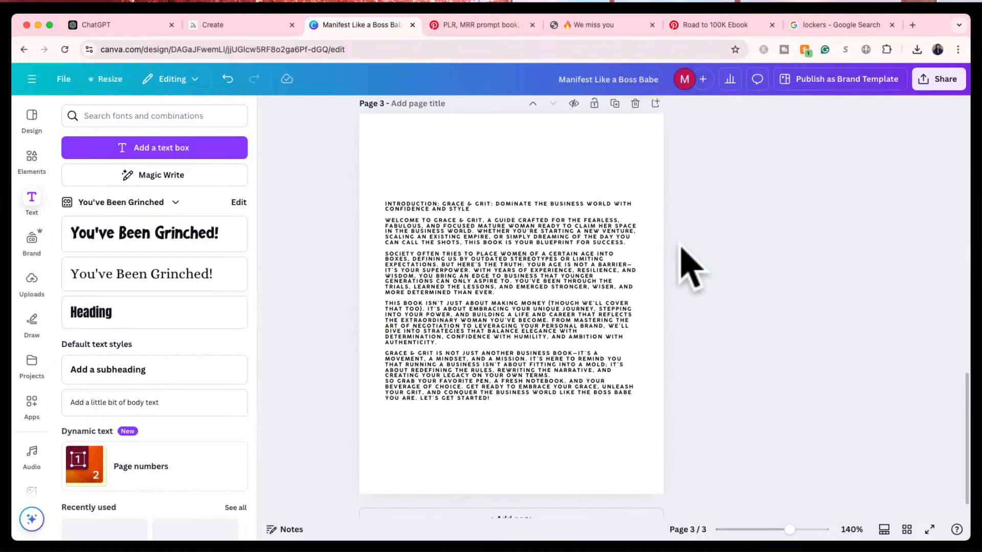
click(593, 156)
scroll(593, 156, up, 5)
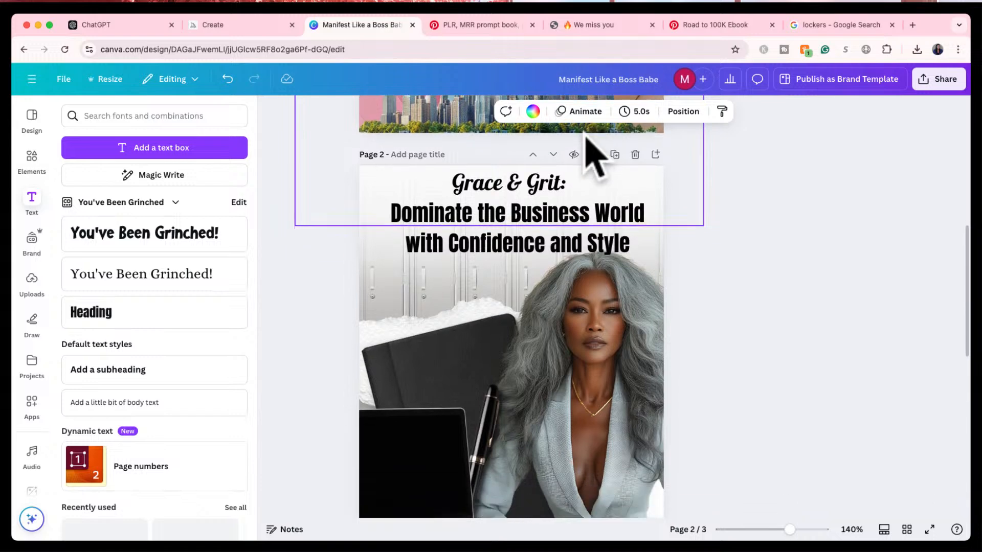
scroll(587, 411, down, 3)
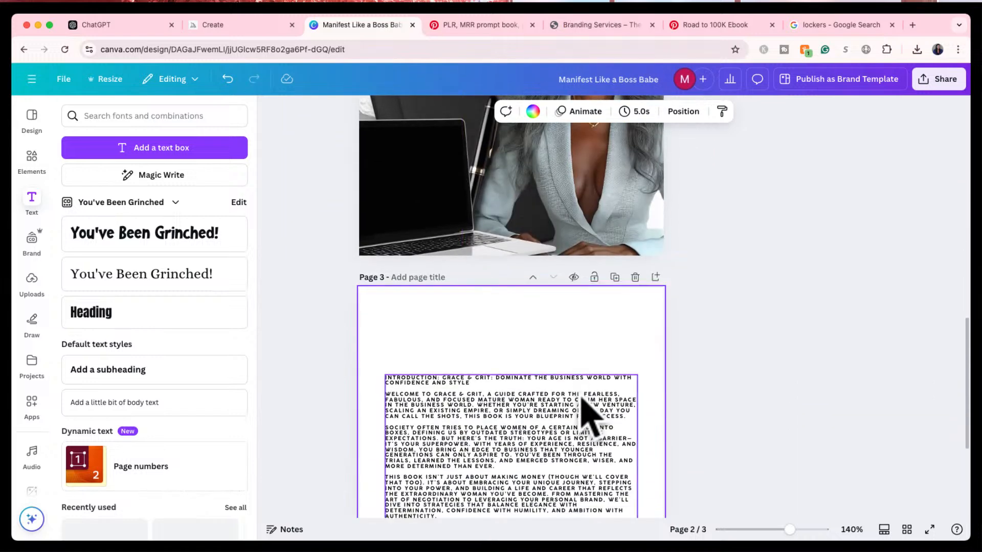
scroll(598, 343, up, 5)
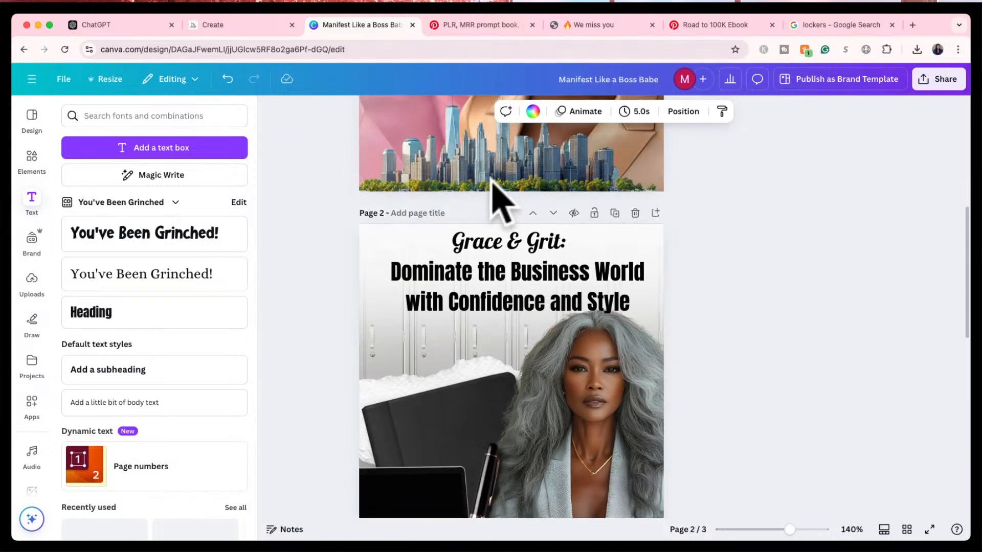
click(683, 111)
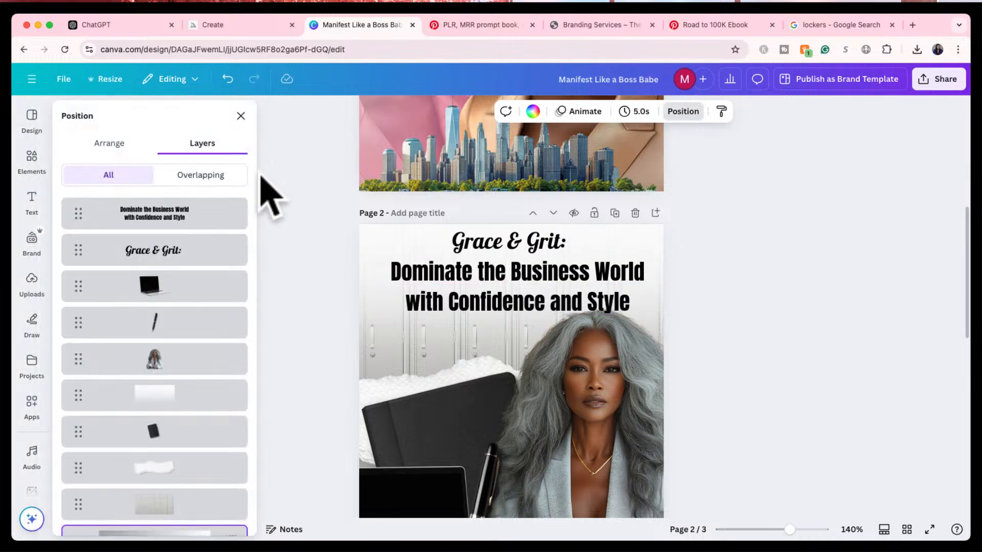
scroll(176, 476, down, 2)
click(184, 478)
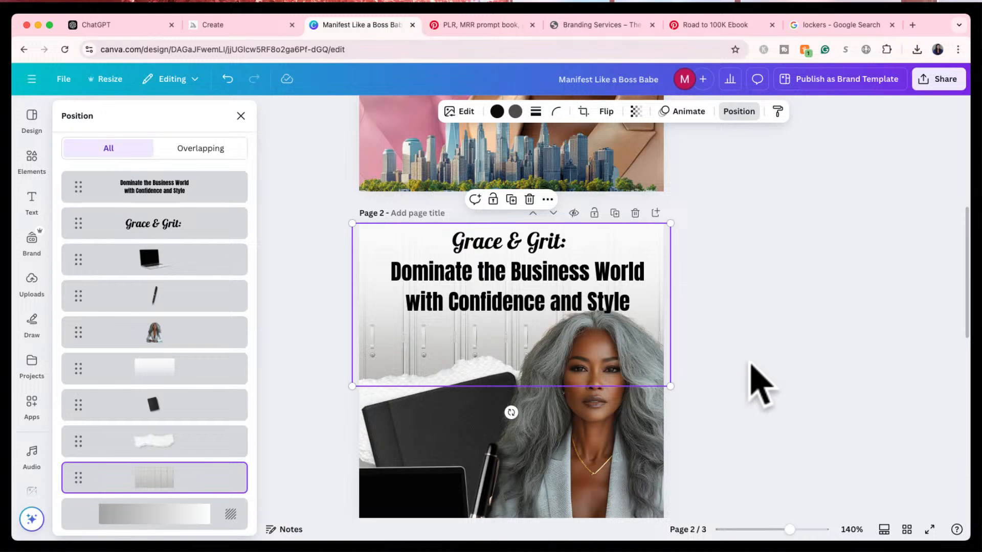
- Paste the lockers image onto the upper part of page 3 and send it behind the introduction text
scroll(754, 385, down, 8)
click(550, 232)
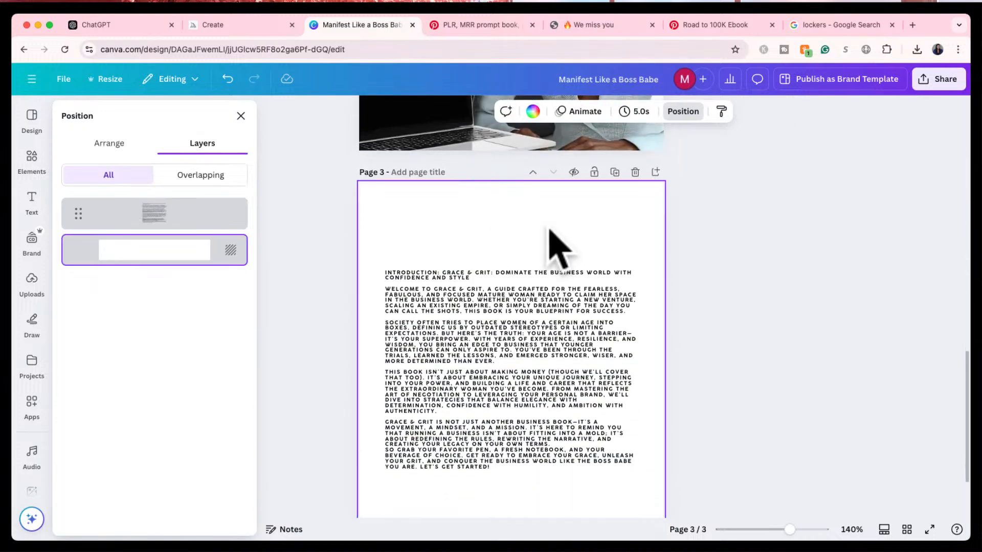
key(ctrl+v)
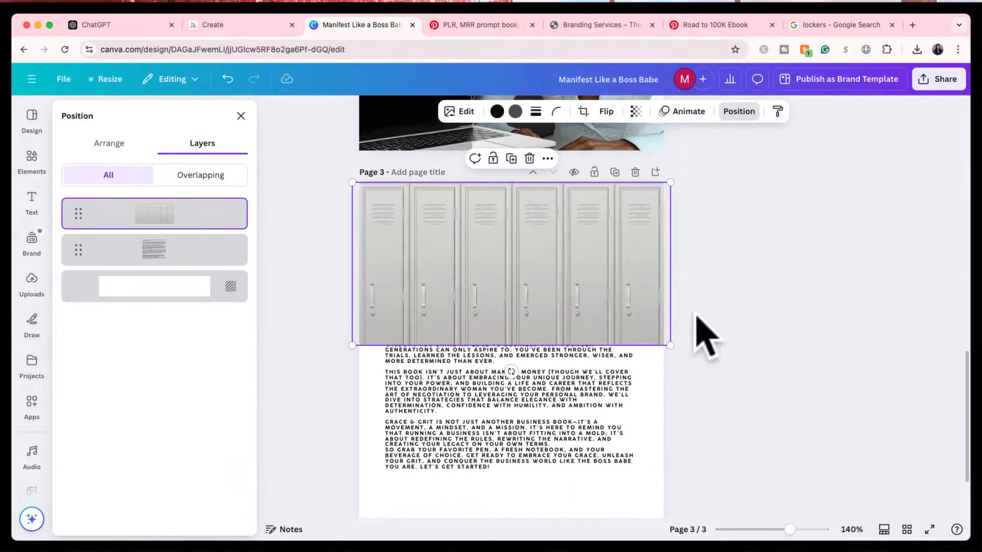
key(super+bracketleft)
- Set the transparency of the lockers image on page 3 to 20 and compare the page with the cover
click(635, 112)
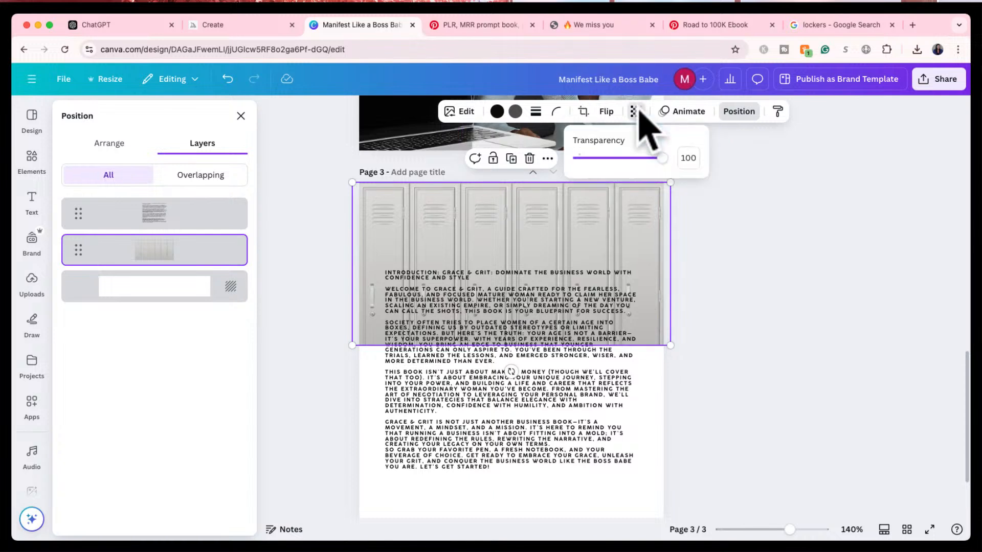
drag(661, 158, 592, 158)
drag(594, 158, 595, 158)
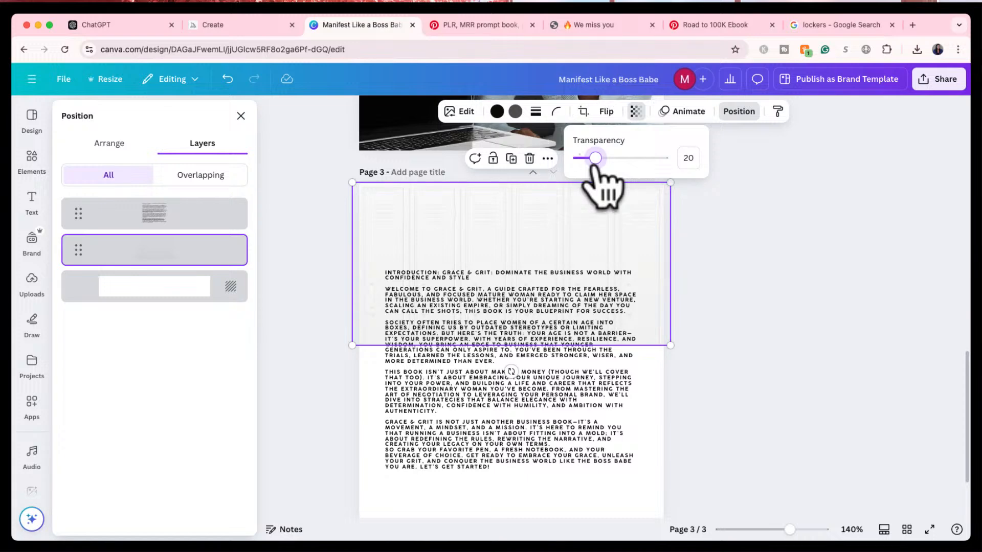
click(708, 227)
scroll(728, 310, down, 1)
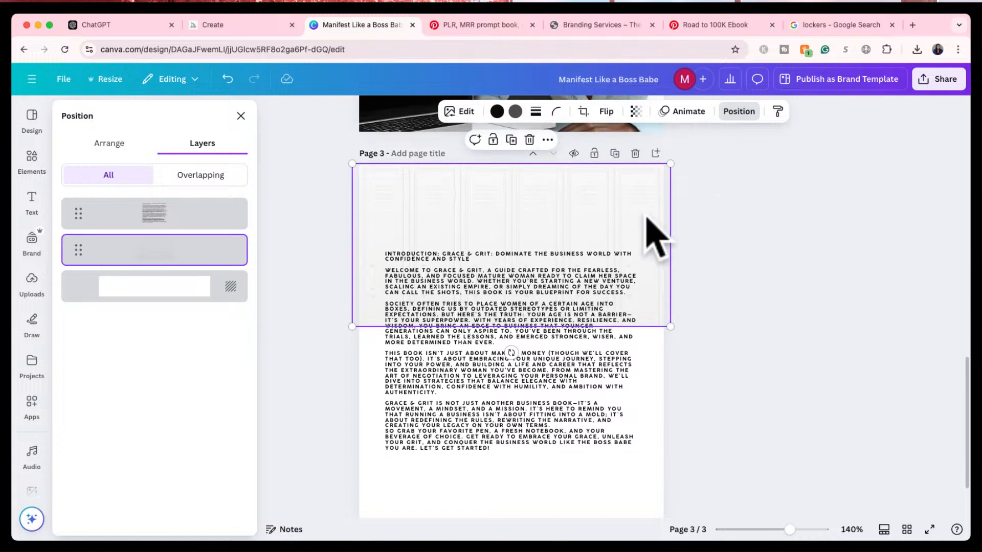
scroll(676, 300, up, 5)
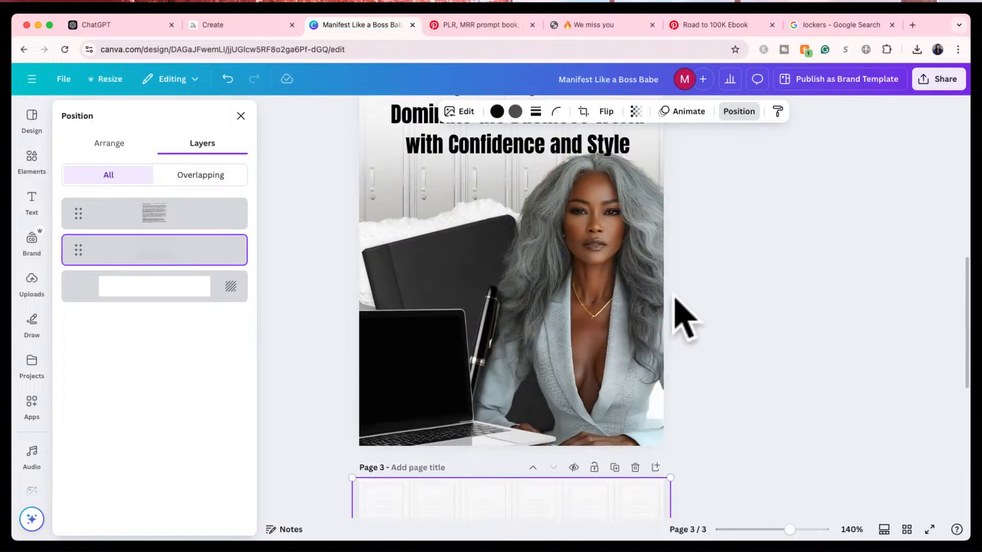
scroll(684, 314, down, 5)
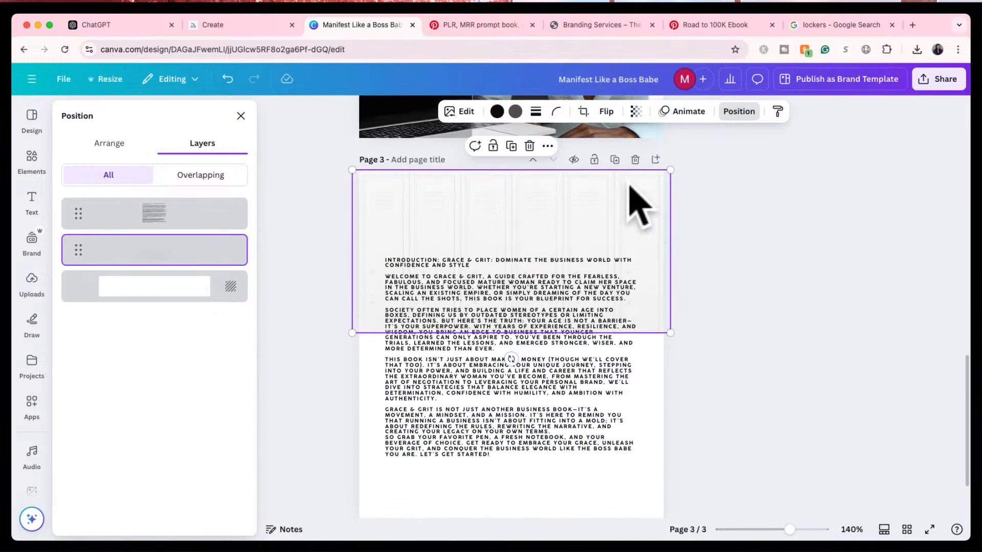
- Duplicate the faded lockers image and place the copy directly below the first one on page 3
click(513, 146)
drag(574, 211, 563, 369)
click(762, 293)
scroll(722, 372, down, 2)
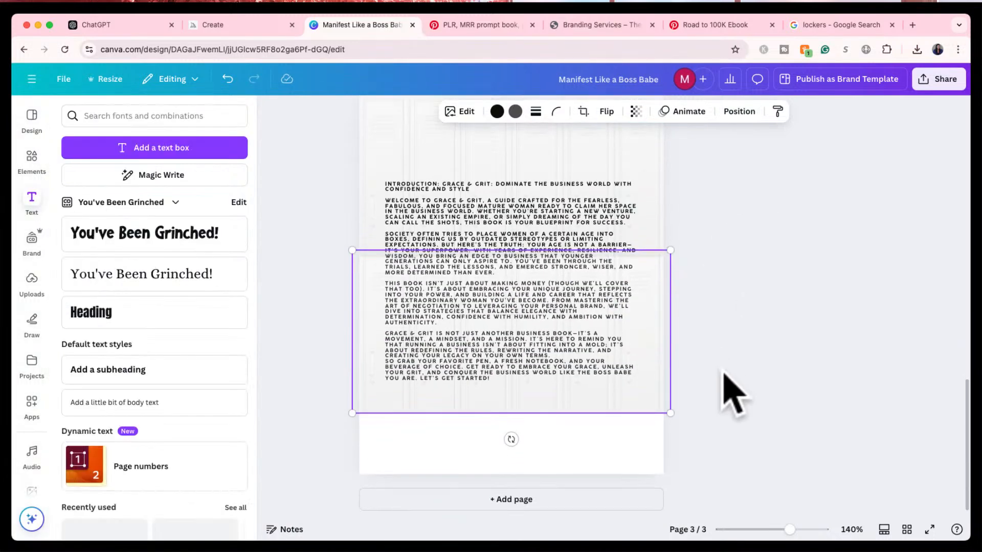
- Flip the second lockers image vertically and align it with the lower edge of the first one
click(605, 112)
click(611, 164)
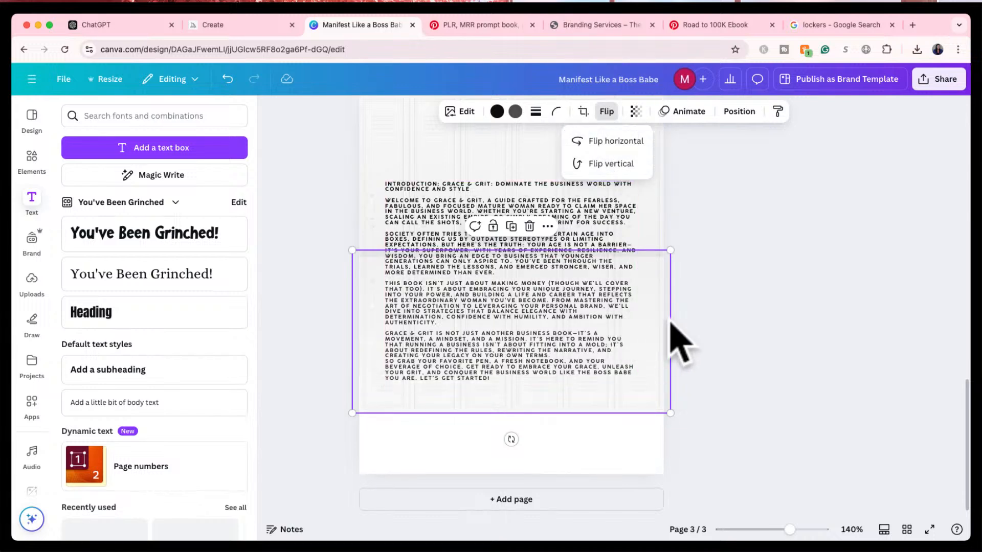
mouse_move(660, 327)
mouse_down()
mouse_move(653, 352)
mouse_move(651, 341)
mouse_up()
click(767, 307)
scroll(769, 309, up, 2)
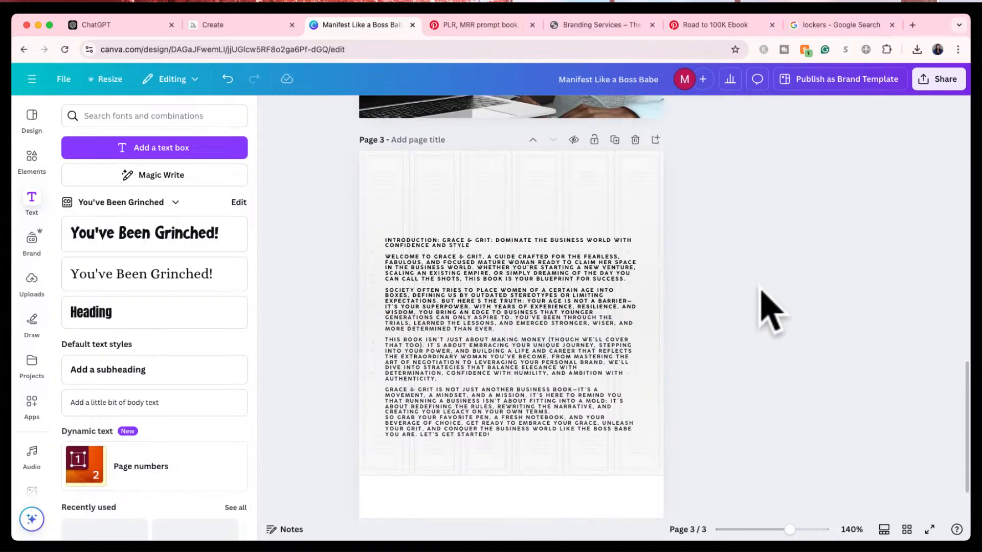
- Duplicate the second lockers image on page 3 and place the copy over the empty strip at the page's lower edge
scroll(765, 307, down, 2)
click(653, 401)
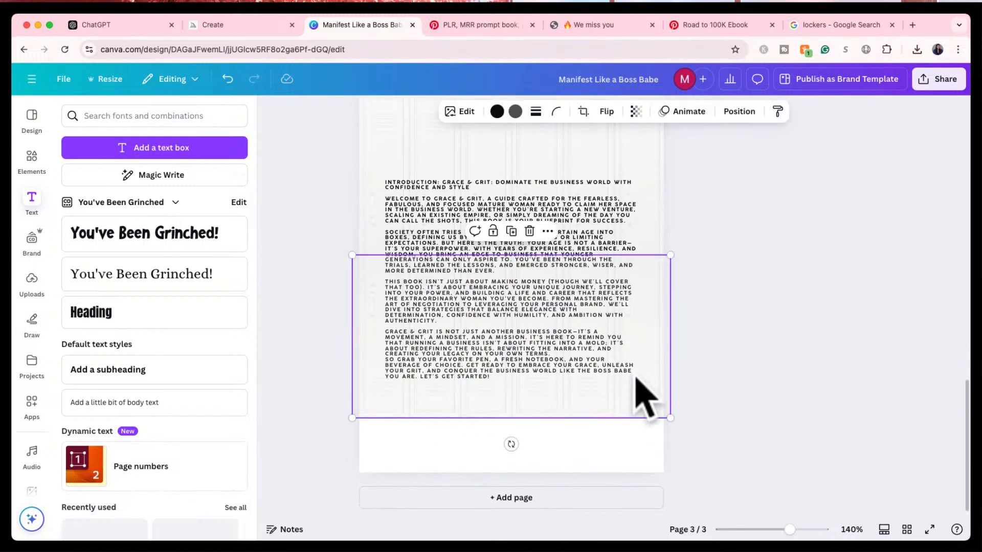
click(510, 231)
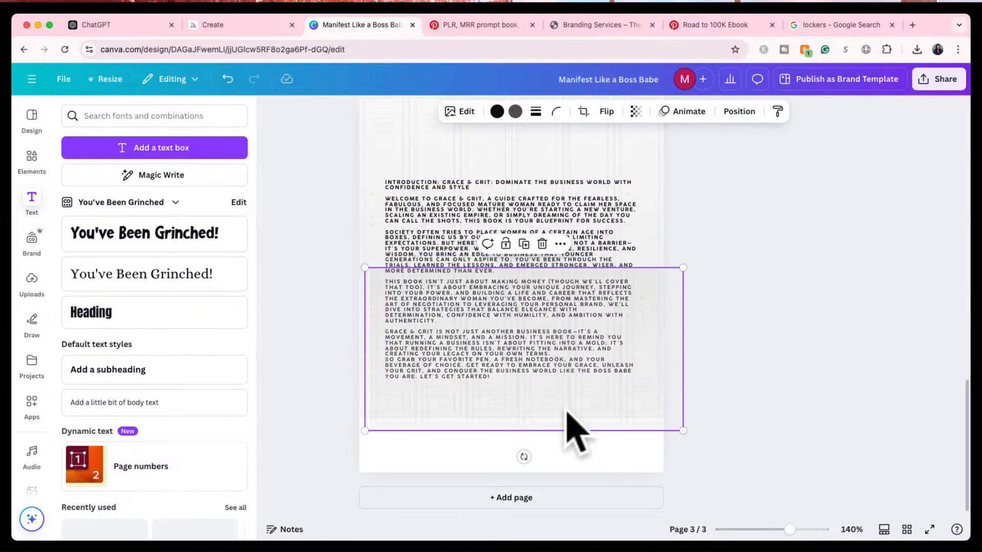
drag(566, 411, 564, 467)
- Flip the third lockers image vertically and align it with the lower edge of the second one
click(606, 111)
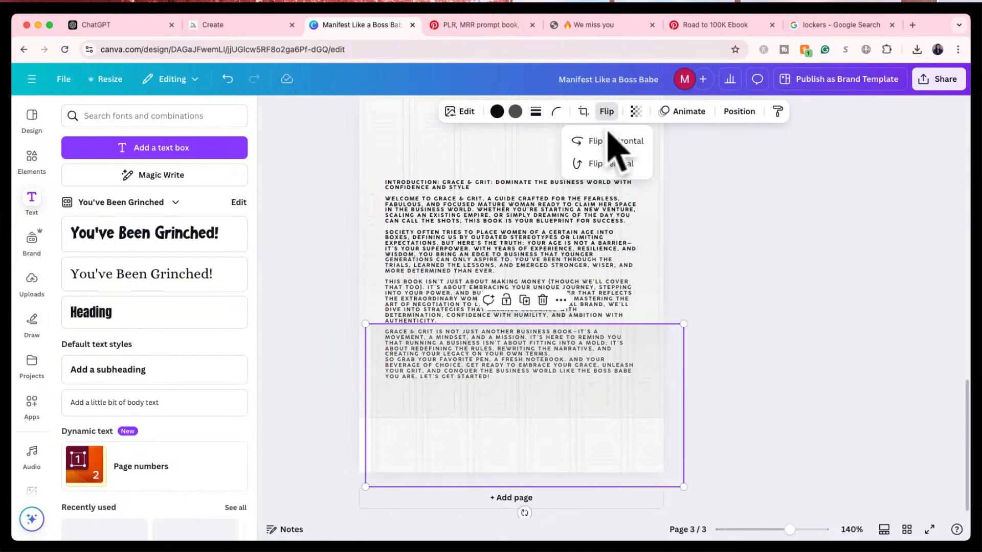
scroll(721, 381, down, 1)
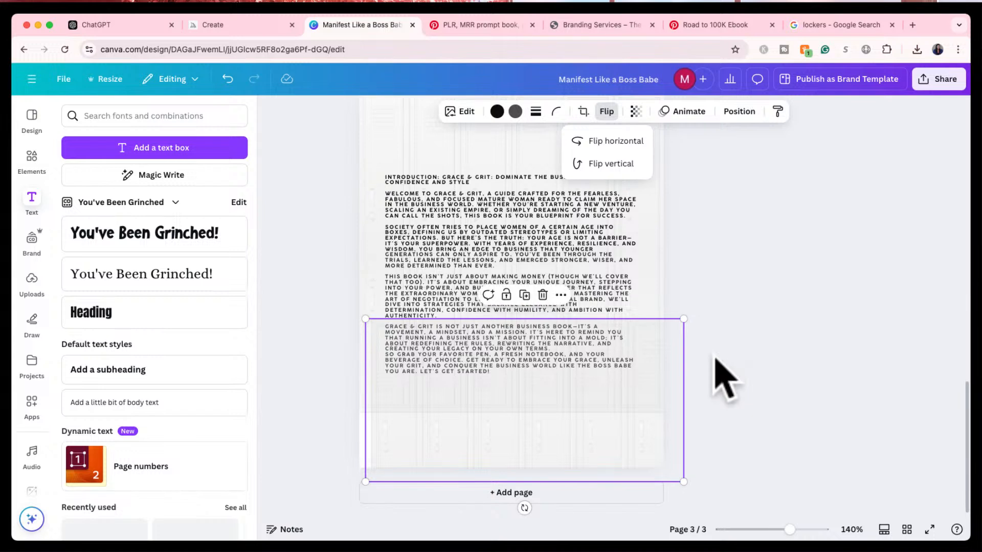
drag(588, 430, 571, 522)
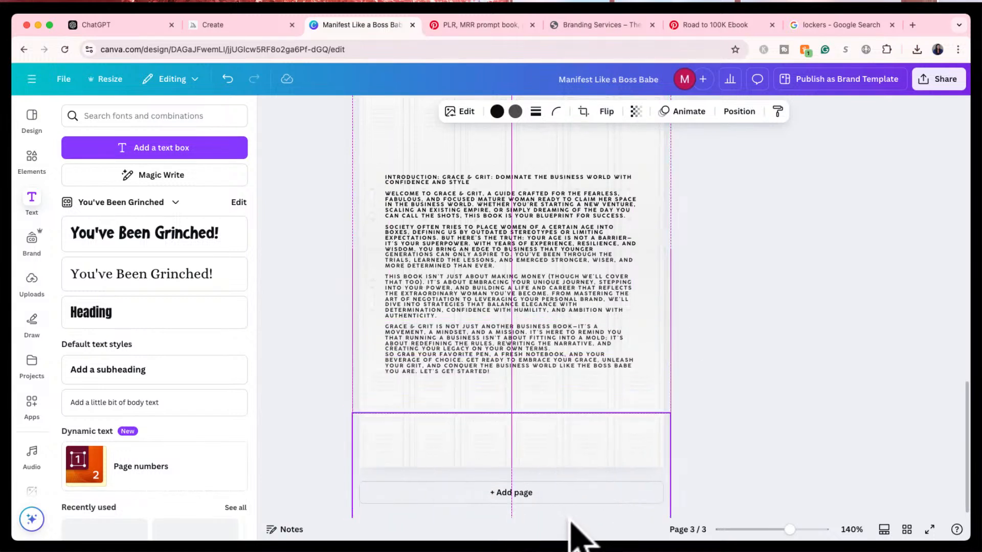
click(710, 366)
scroll(710, 365, up, 1)
scroll(731, 320, down, 1)
click(645, 440)
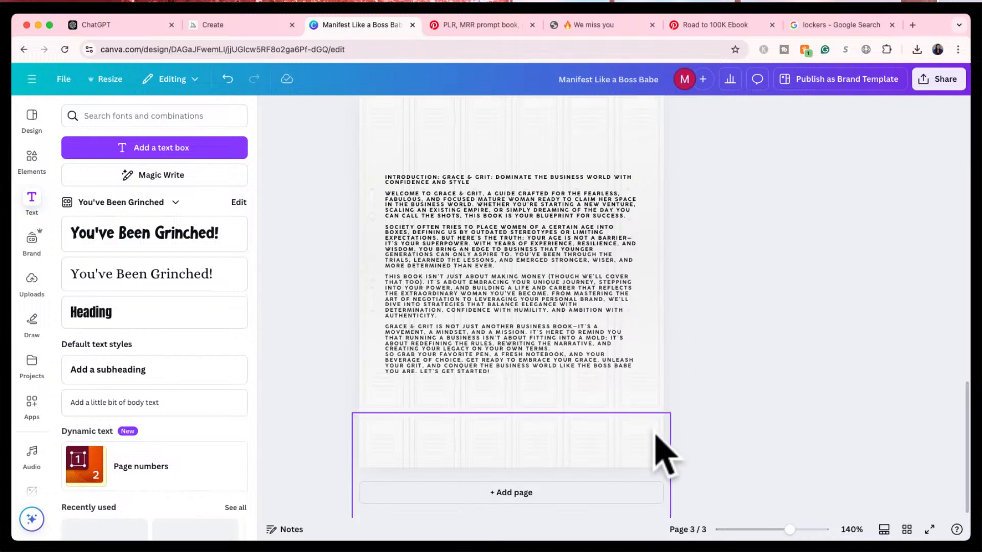
drag(637, 440, 640, 443)
scroll(724, 375, up, 1)
click(724, 375)
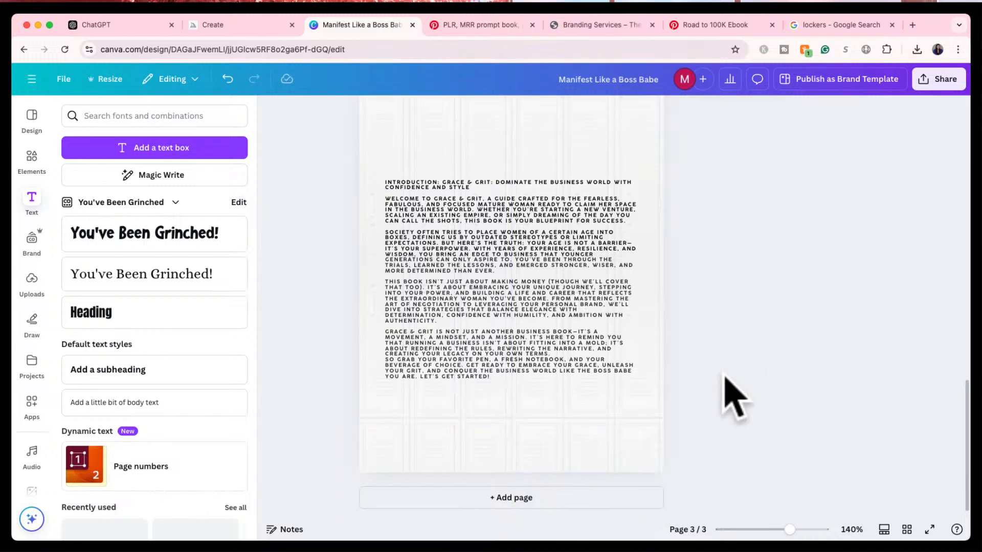
scroll(724, 375, up, 2)
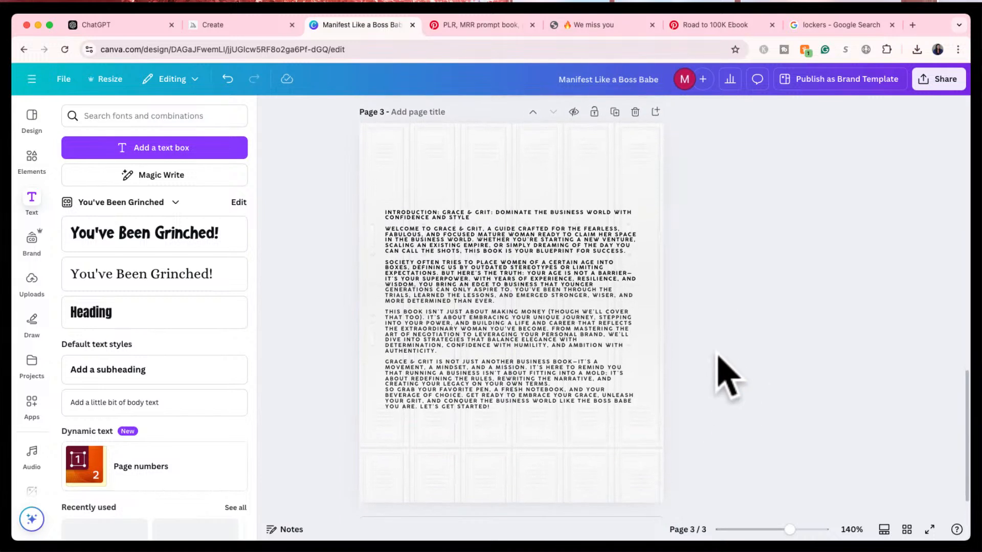
scroll(723, 375, up, 1)
- Try nudging the third lockers image slightly upward over the second one, and return it to the shared edge
click(623, 501)
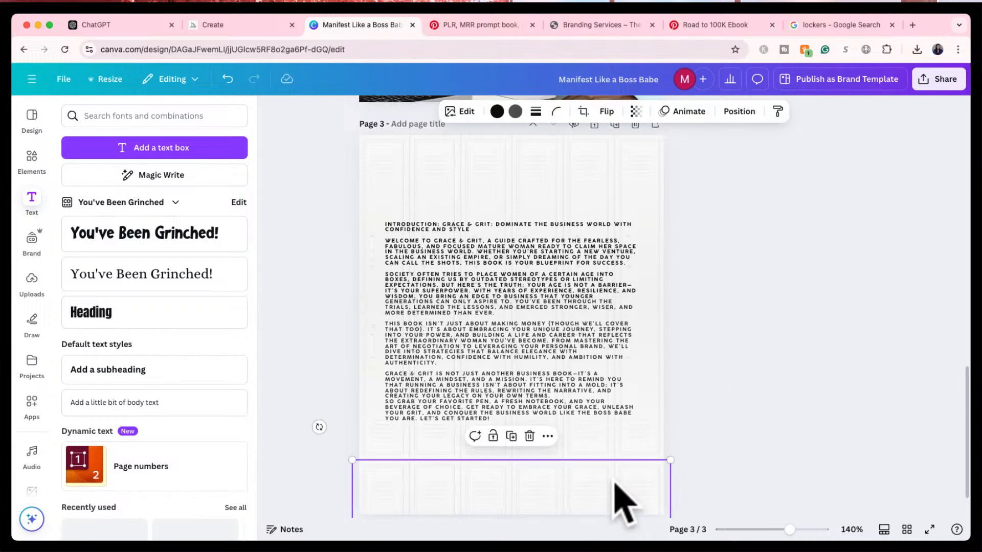
key(Delete)
click(659, 508)
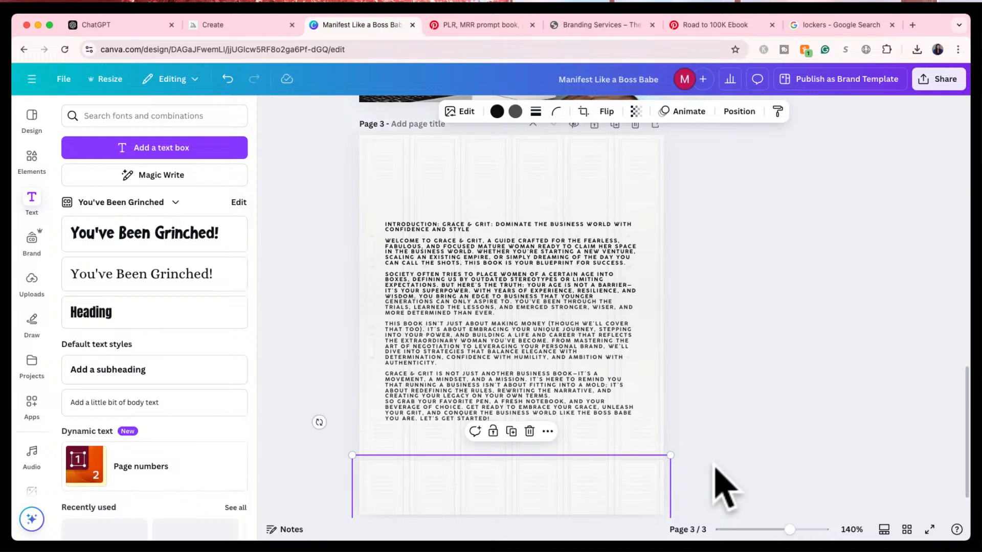
key(Delete)
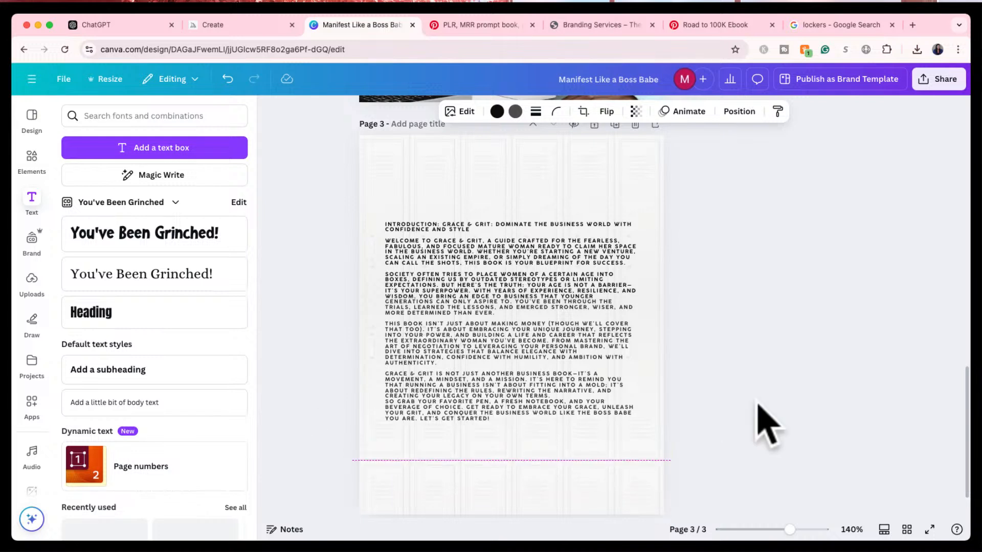
click(787, 399)
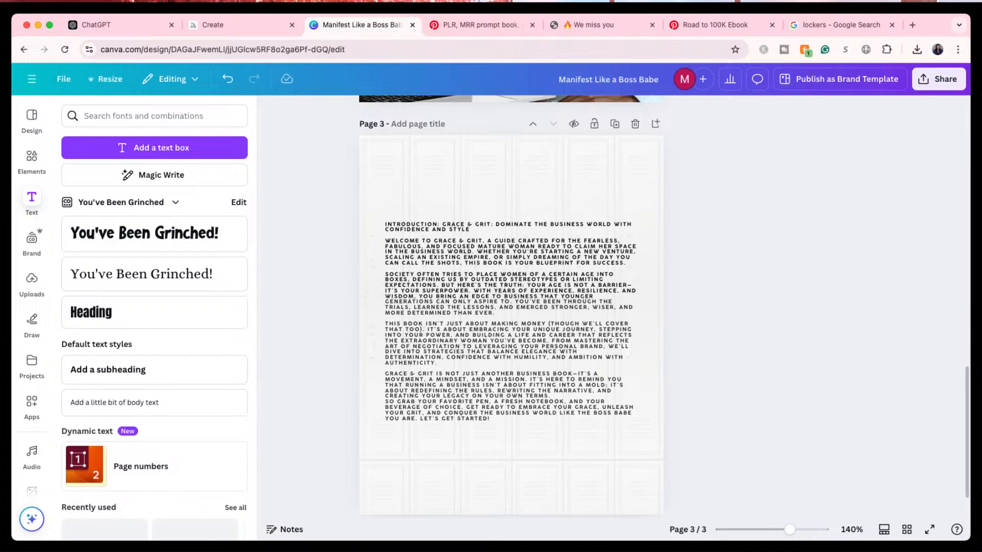
- Move the introduction text on page 3 to the front of the layer order, above all the lockers images
scroll(699, 326, up, 2)
scroll(699, 326, down, 3)
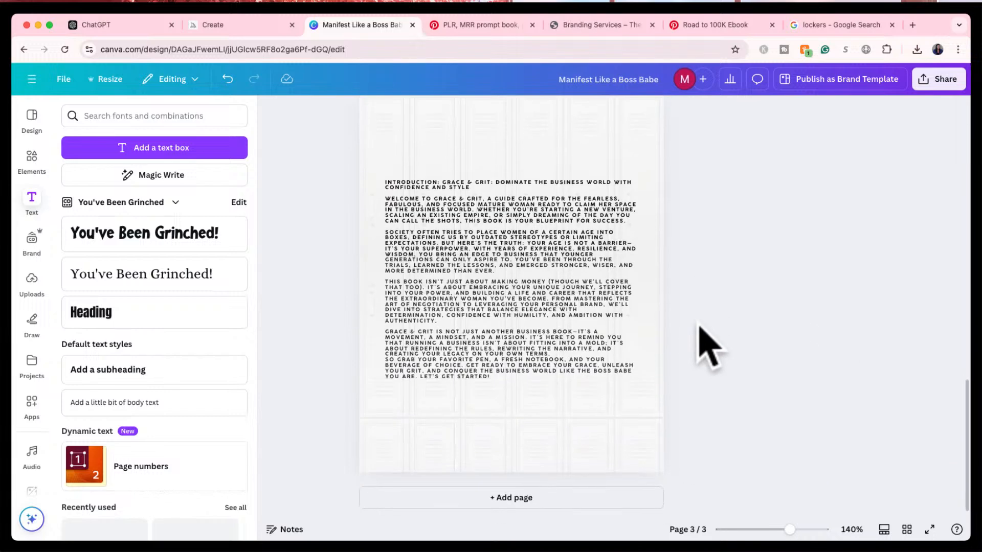
click(540, 227)
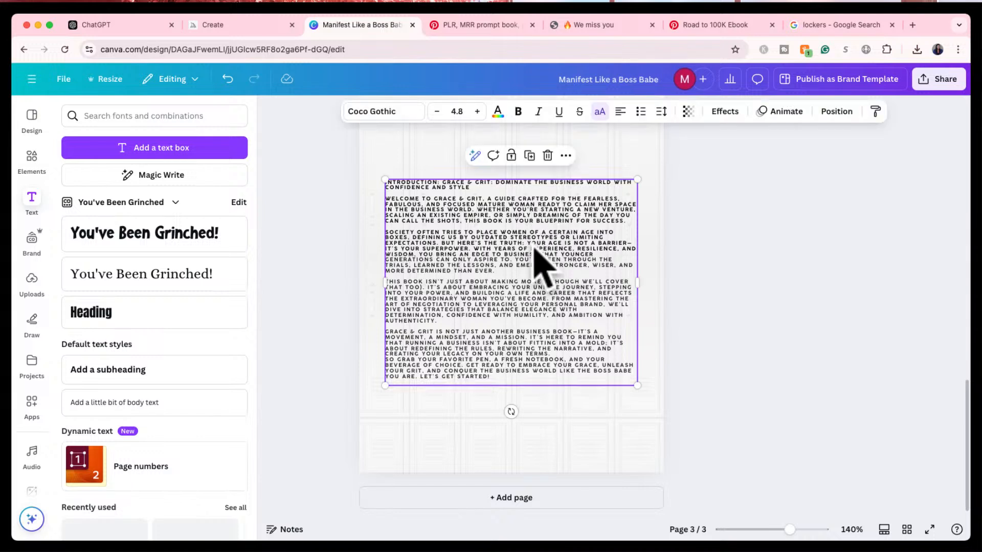
scroll(777, 225, up, 1)
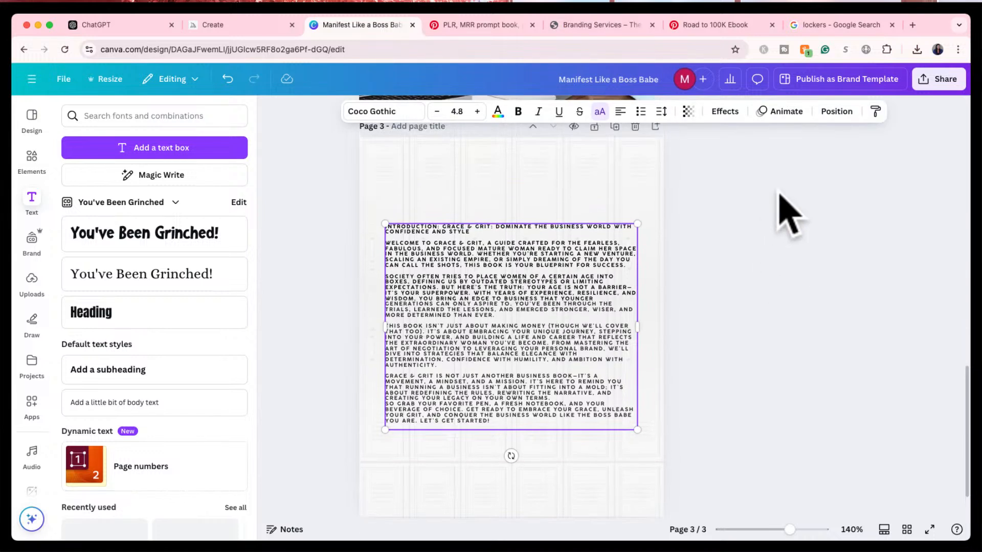
click(836, 111)
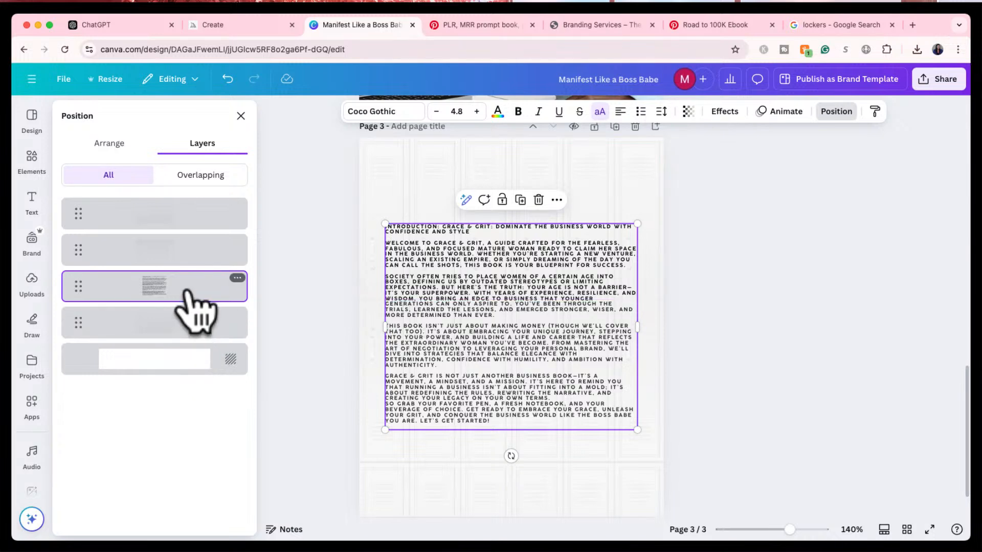
drag(187, 294, 193, 199)
- Select the three lockers image layers on page 3 and group them
click(191, 253)
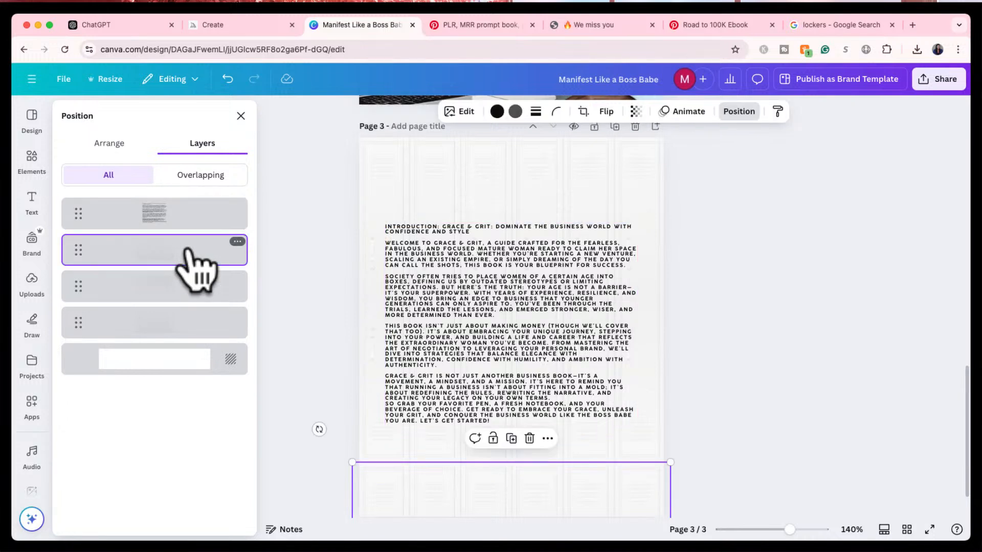
shift+click(193, 285)
shift+click(193, 327)
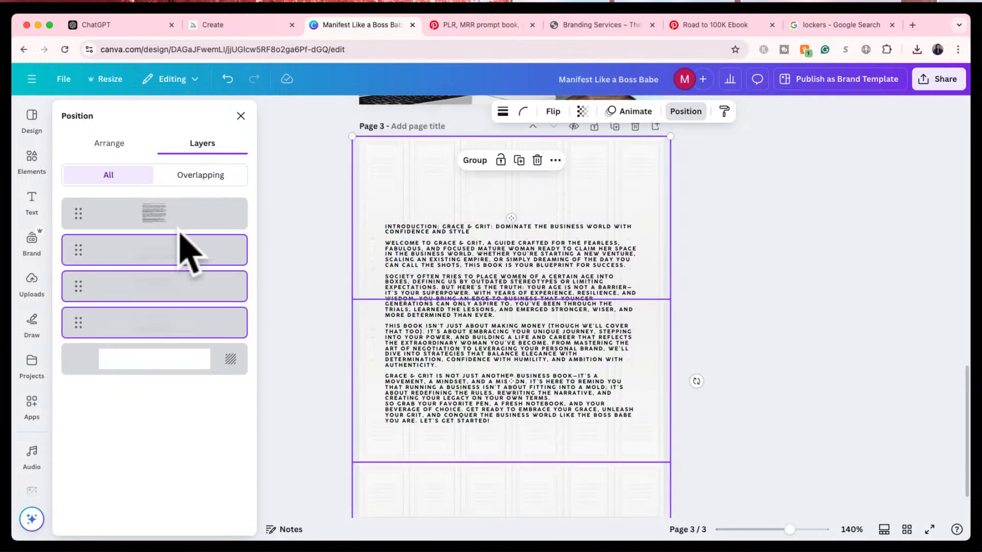
click(475, 160)
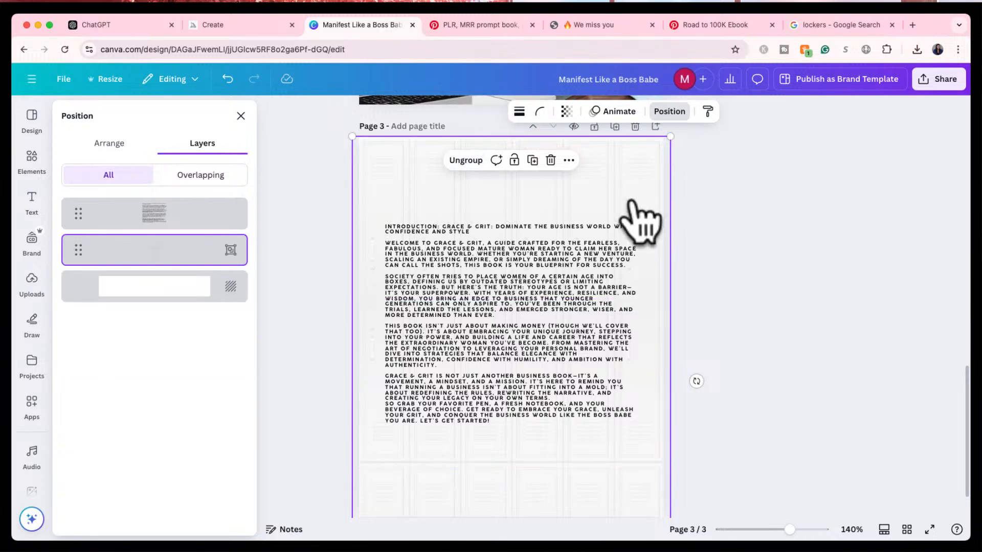
- Shift the grouped lockers background slightly upward on page 3 and check it behind the introduction text
mouse_move(632, 188)
mouse_down()
mouse_move(629, 169)
mouse_move(620, 179)
mouse_move(649, 169)
mouse_move(634, 166)
mouse_move(635, 128)
mouse_move(632, 175)
mouse_up()
click(748, 196)
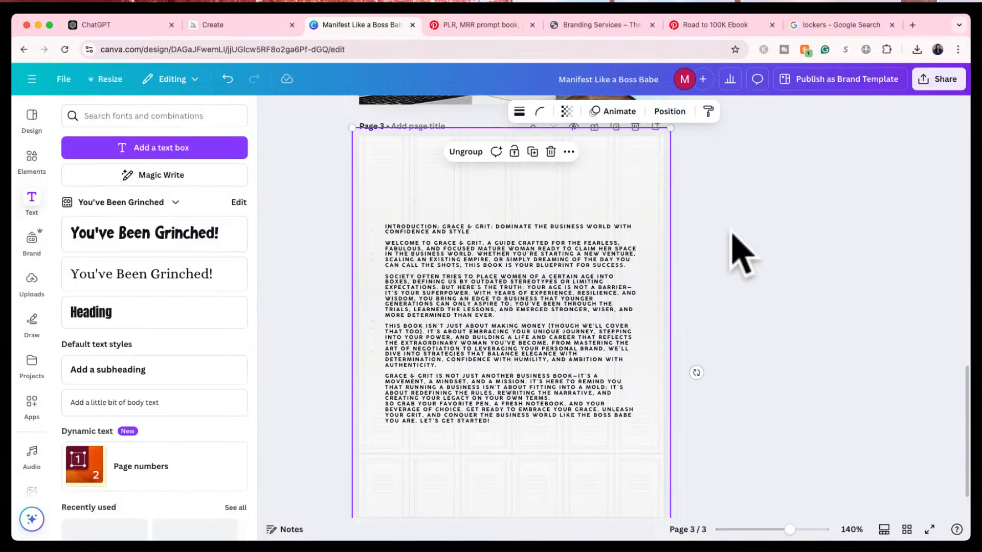
scroll(732, 230, down, 2)
scroll(732, 230, up, 1)
click(718, 228)
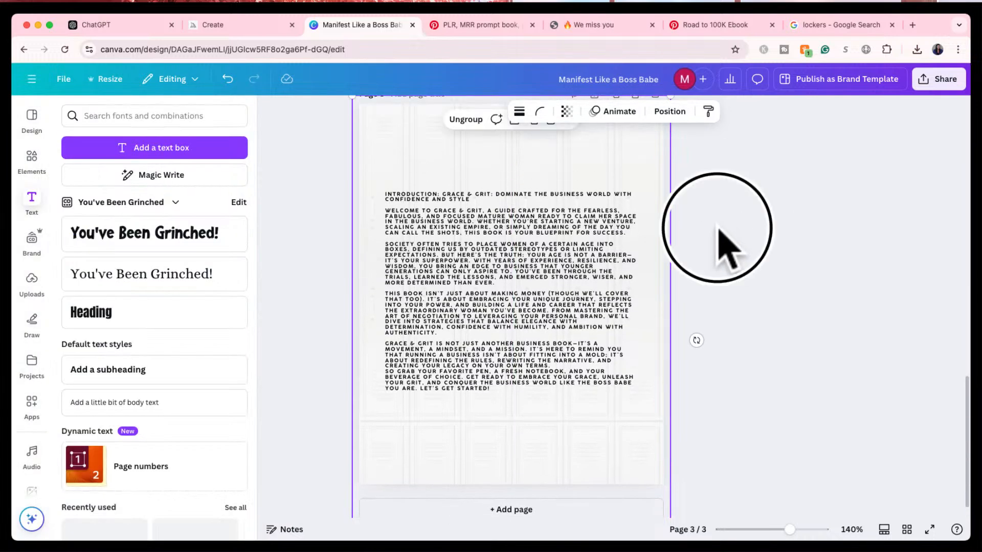
click(566, 302)
scroll(692, 237, up, 1)
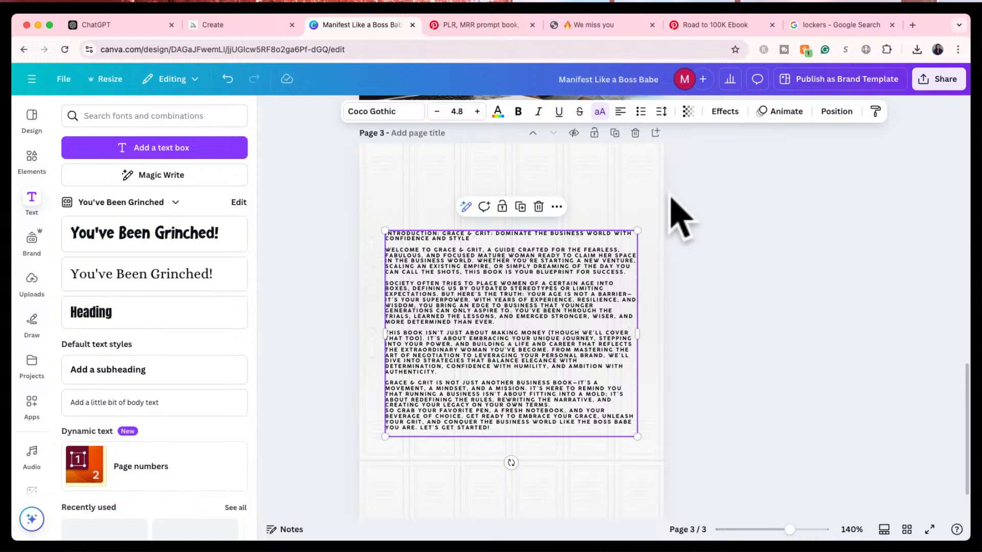
click(721, 189)
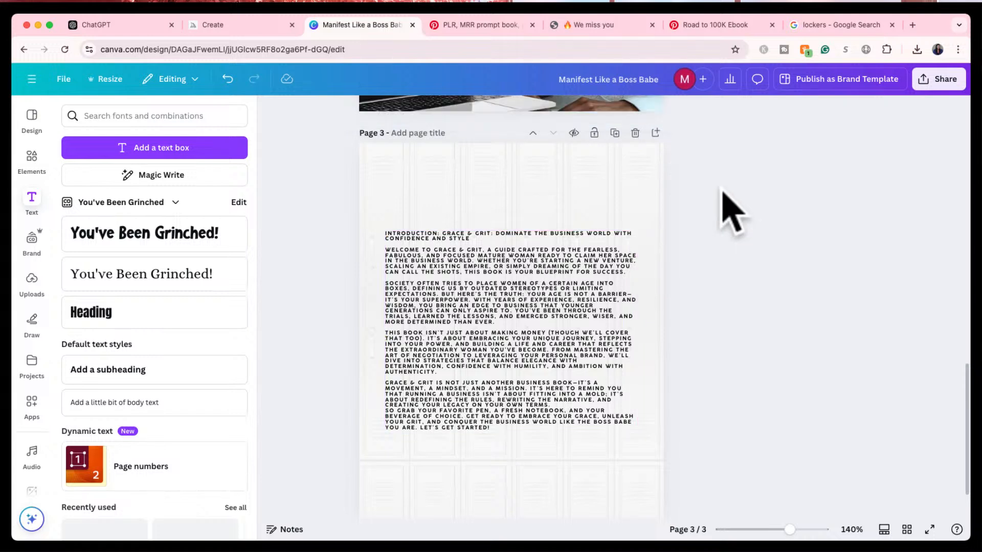
- Search the elements library for "white shape"
click(31, 157)
click(140, 116)
key(BackSpace)
key(BackSpace)
key(BackSpace)
key(BackSpace)
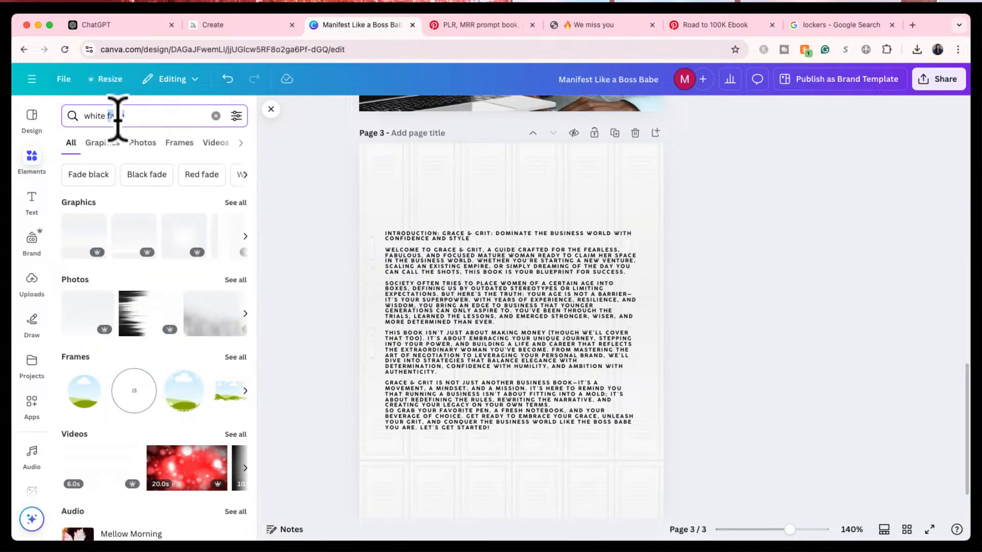
text(shape)
key(Return)
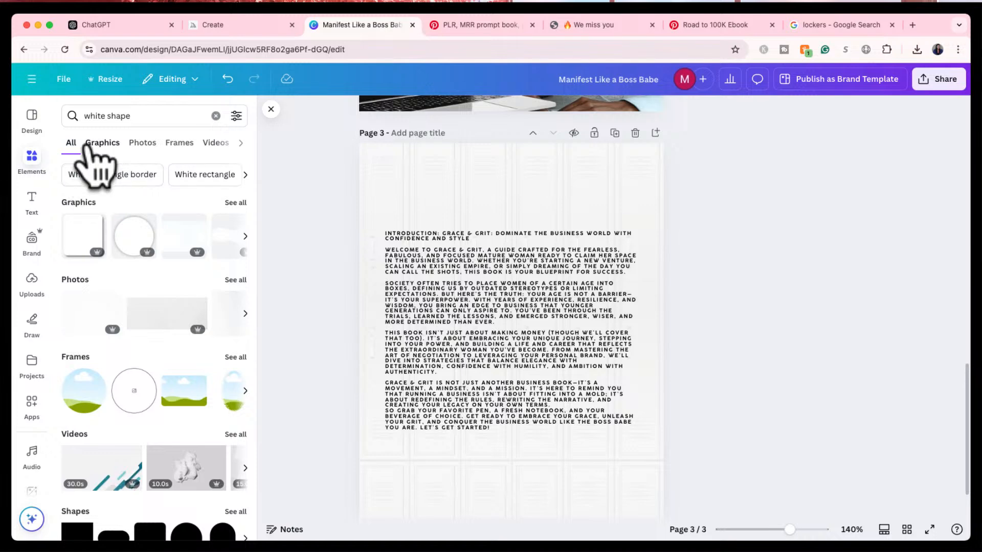
triple_click(89, 124)
text(=)
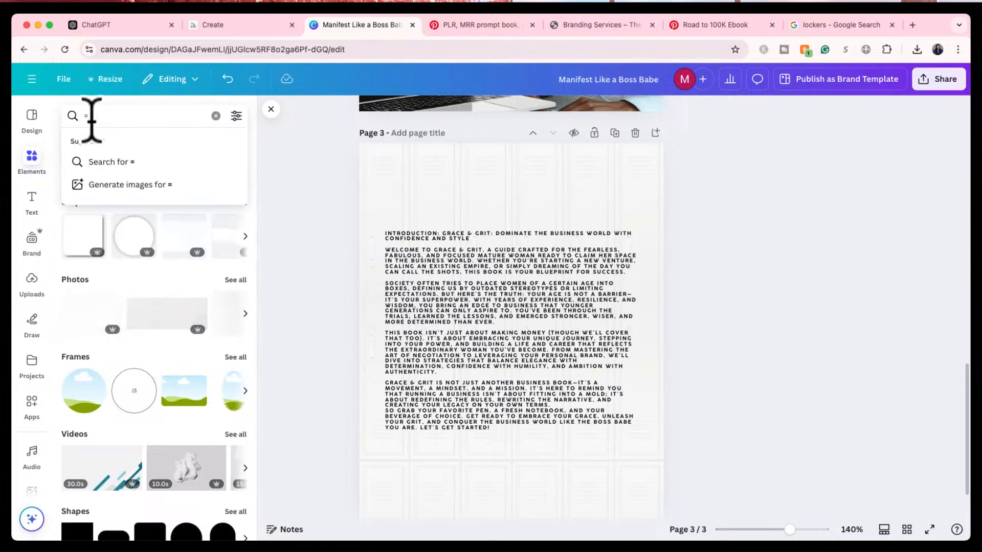
key(BackSpace)
text(whitw)
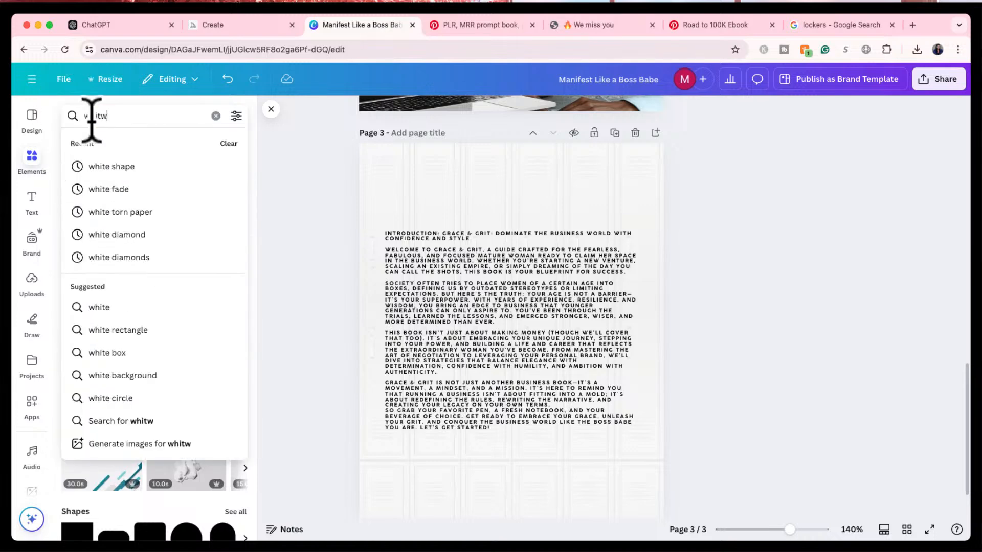
key(Return)
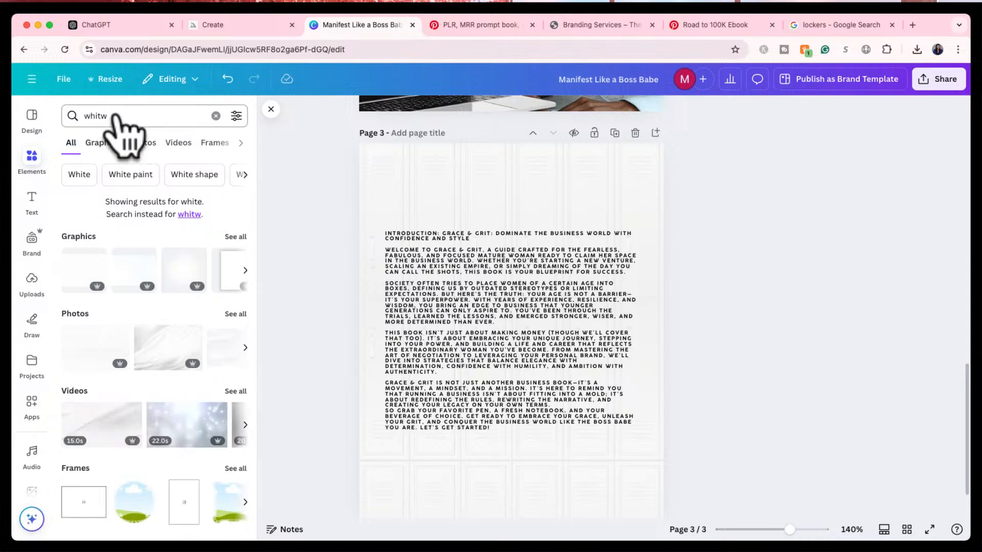
- Search the elements library for "shape", and add the plain square to page 3 with a white fill
triple_click(118, 115)
text(shape)
key(Return)
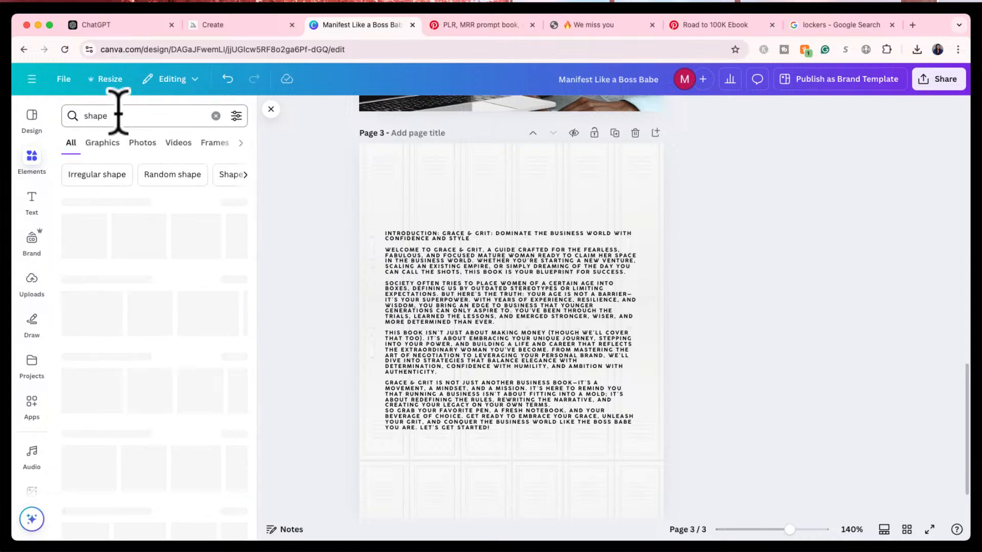
click(75, 232)
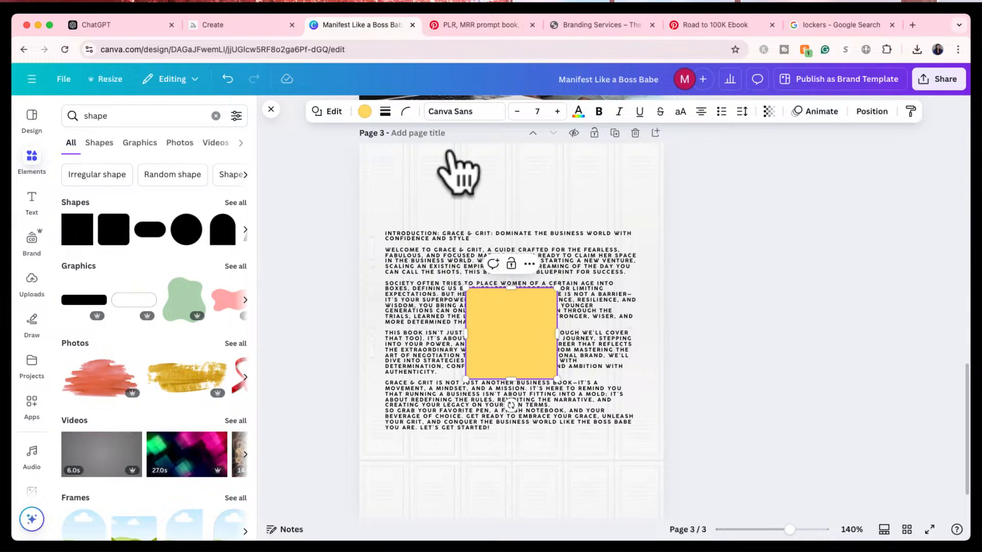
click(364, 111)
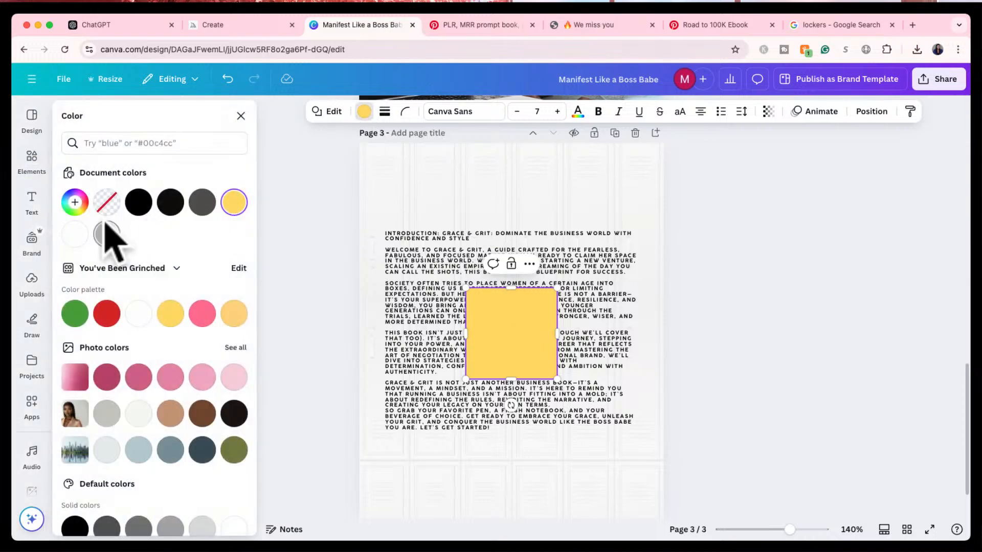
click(76, 236)
- Enlarge the white square to frame the whole introduction on page 3 and send it behind the text
drag(522, 339, 429, 262)
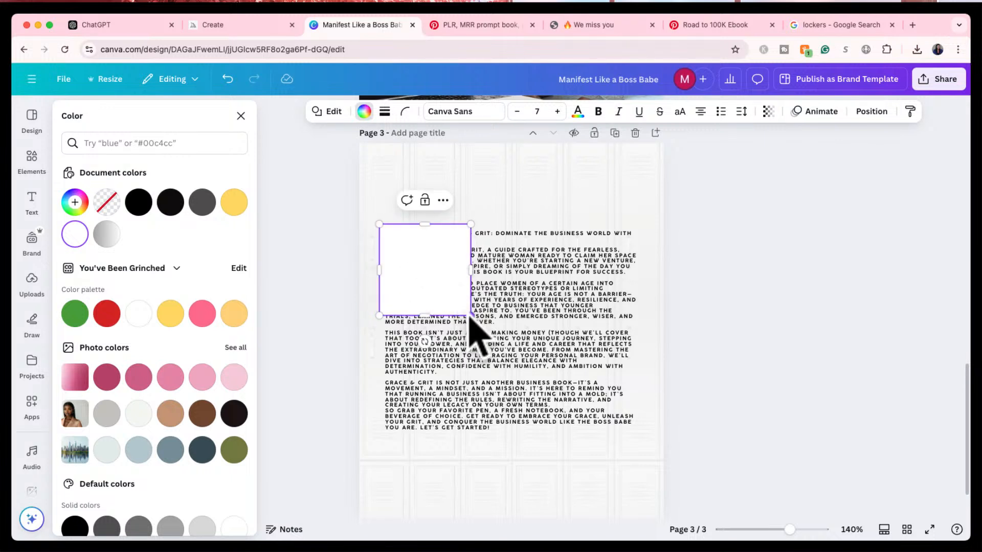
drag(470, 316, 649, 441)
key(super+bracketleft)
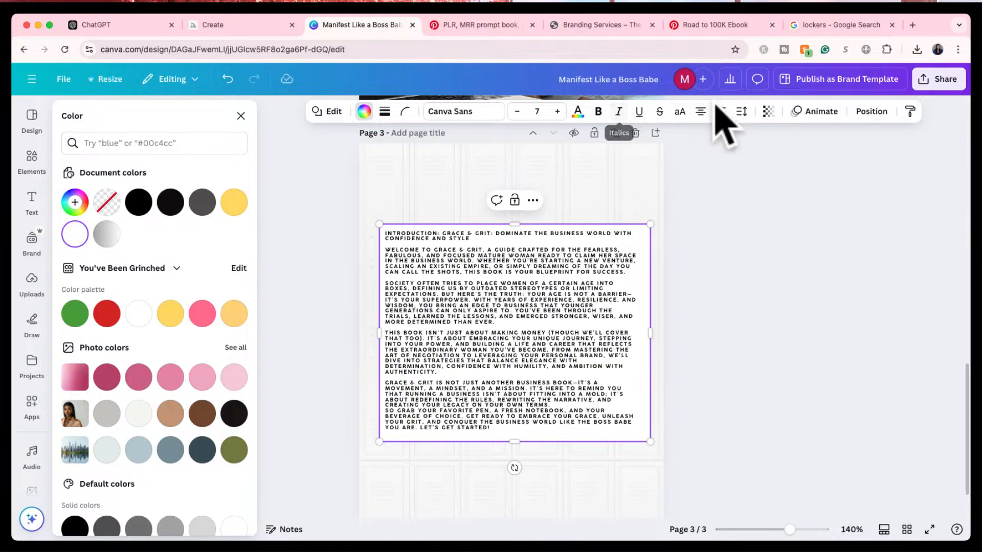
- Make the white box behind the introduction slightly transparent and deselect it
click(767, 112)
drag(796, 158, 774, 158)
key(Escape)
key(Escape)
key(Escape)
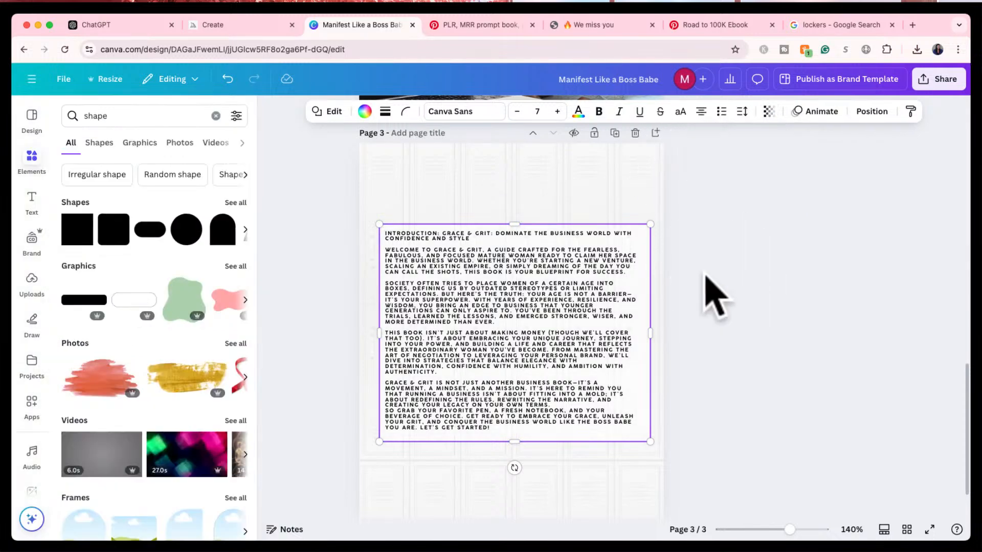
scroll(687, 278, up, 1)
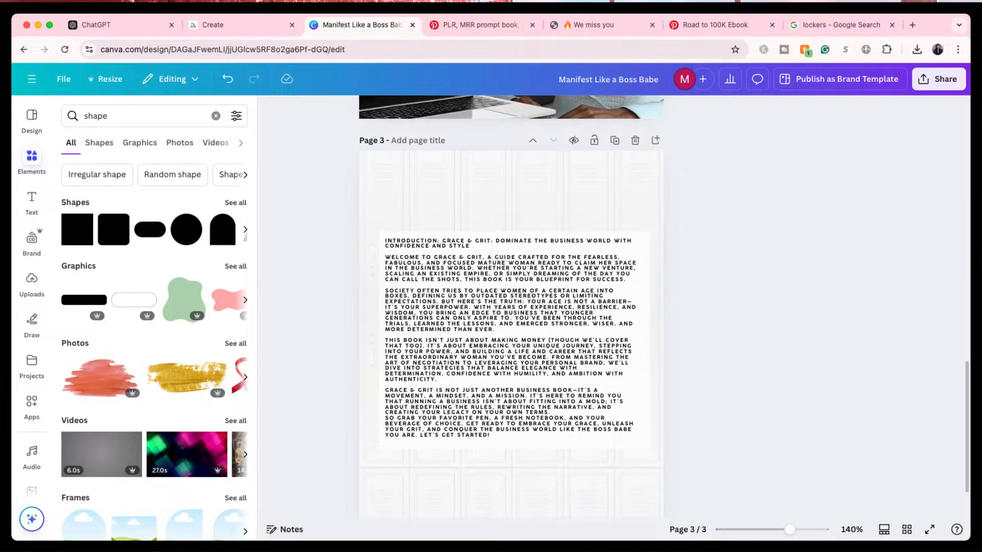
- Compare the cover design on page 2 with the introduction layout on page 3
scroll(760, 423, down, 3)
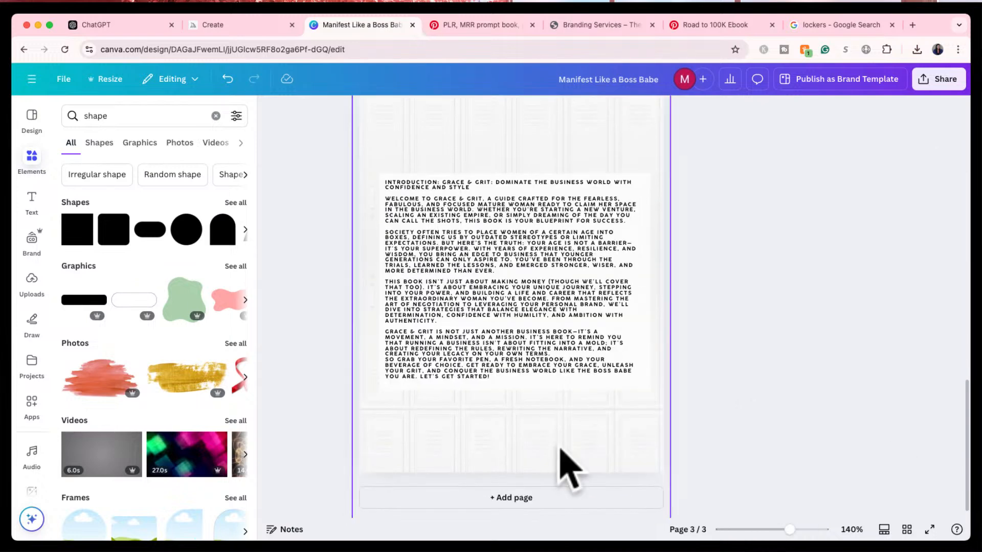
scroll(723, 328, up, 15)
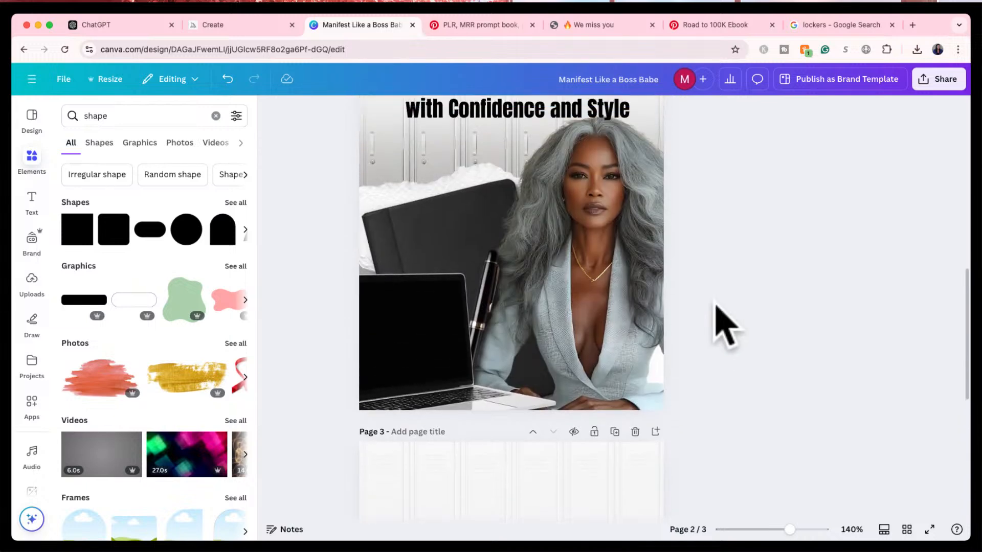
scroll(725, 327, down, 2)
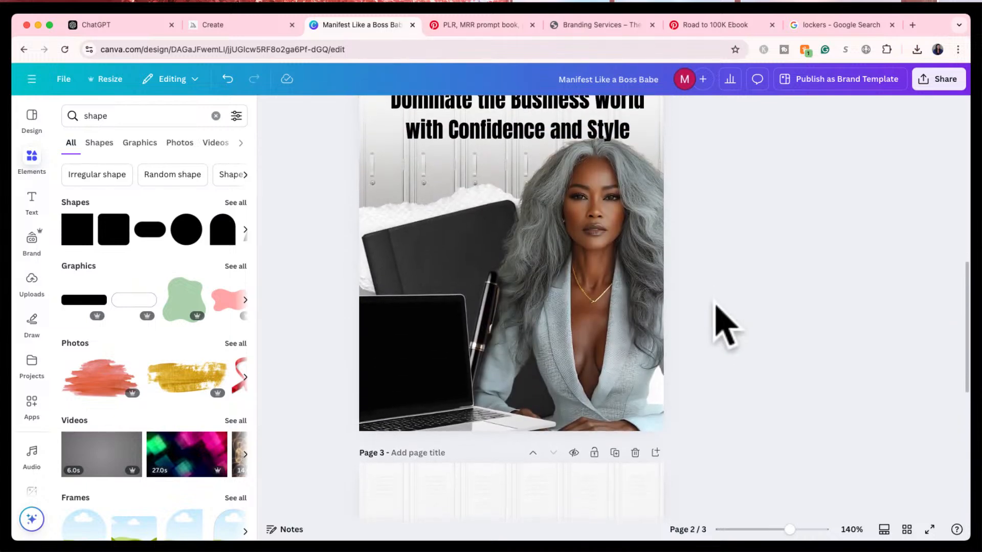
scroll(725, 327, down, 12)
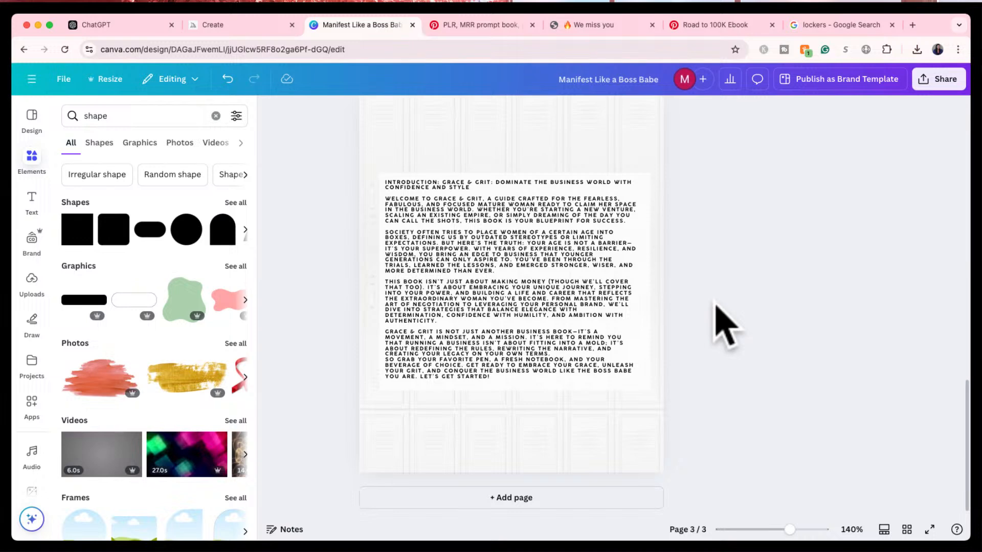
scroll(725, 327, up, 12)
scroll(725, 327, down, 12)
- Search the elements library for "office" and show all of the graphics results
click(86, 117)
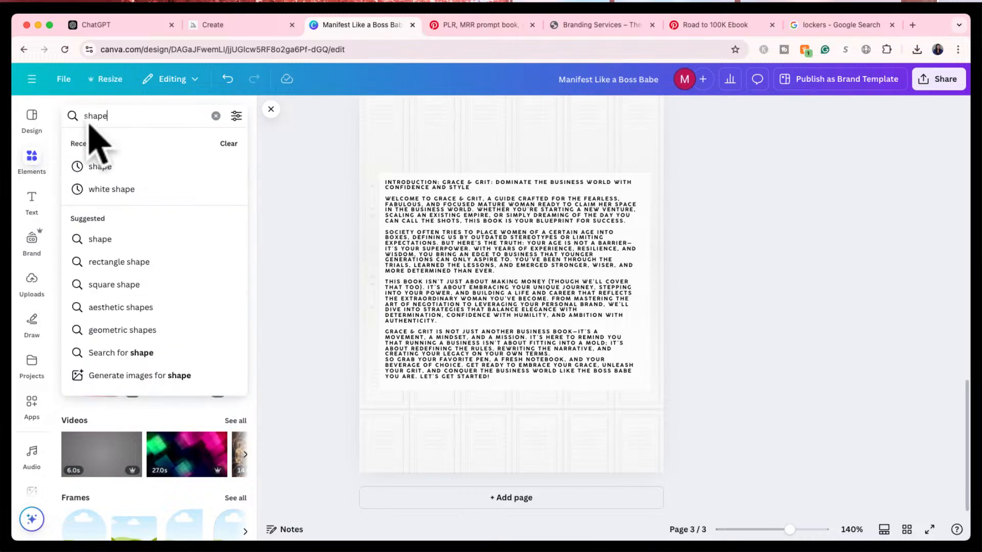
double_click(88, 115)
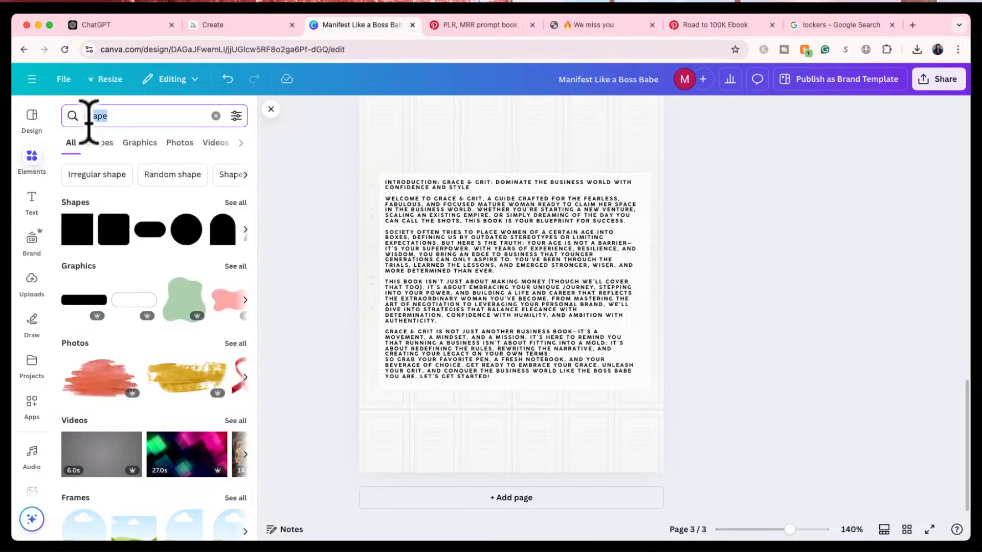
key(BackSpace)
text(office)
key(Return)
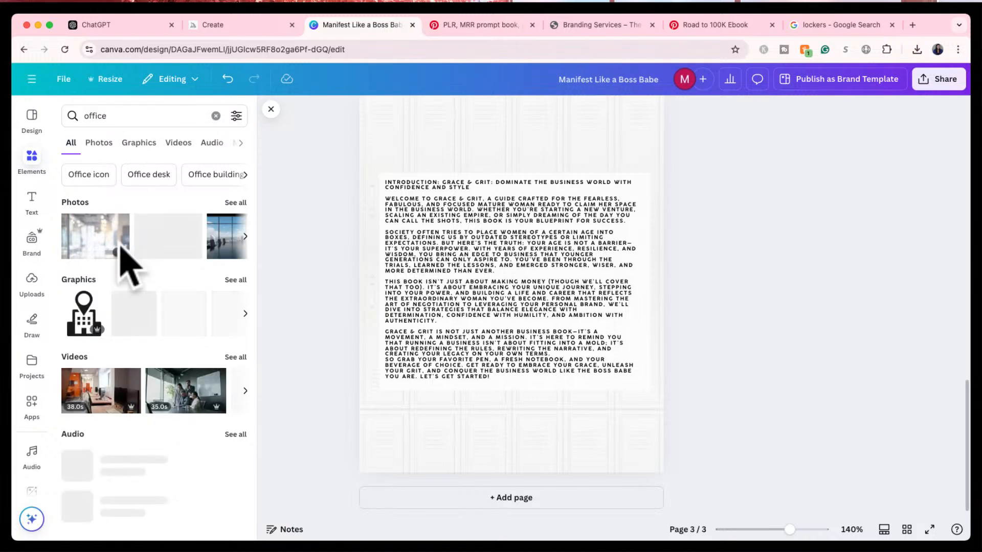
click(237, 281)
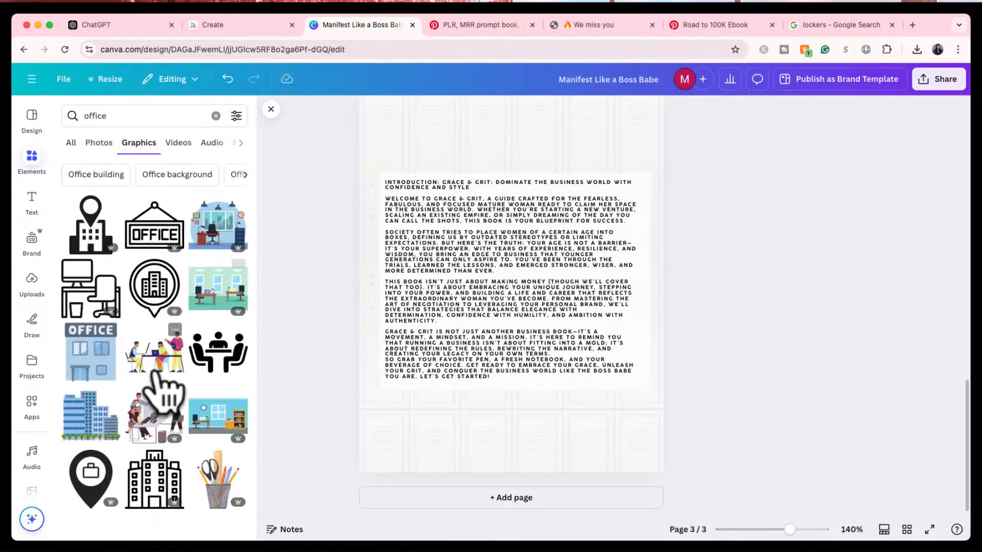
- Search the graphics for "office supplies" and look through the results for a suitable decoration
click(153, 116)
text(su)
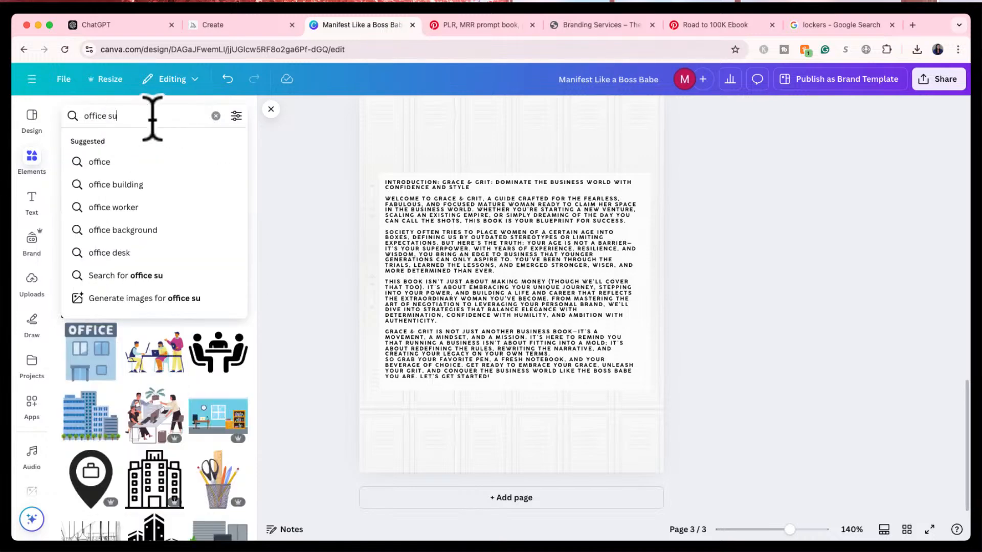
text(pplies)
key(Return)
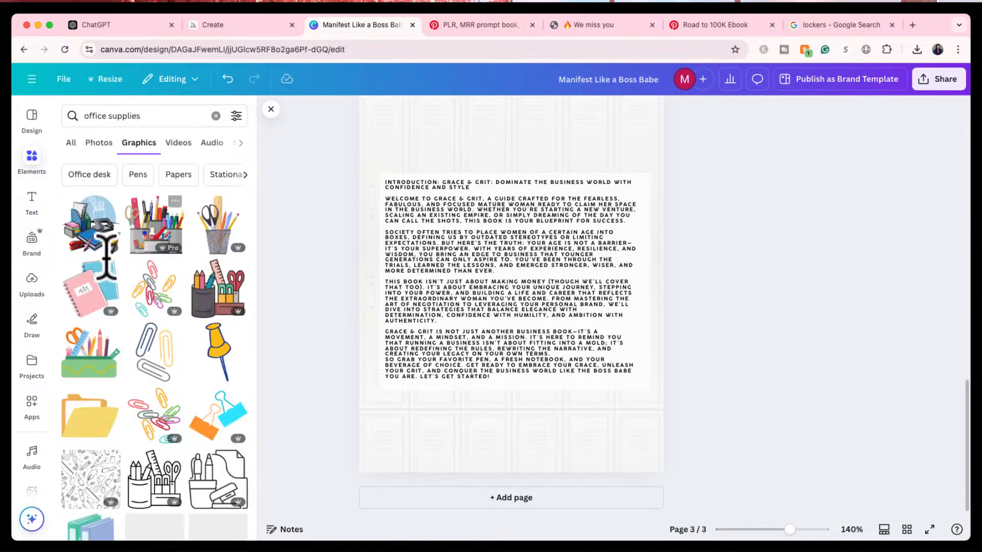
scroll(159, 486, down, 3)
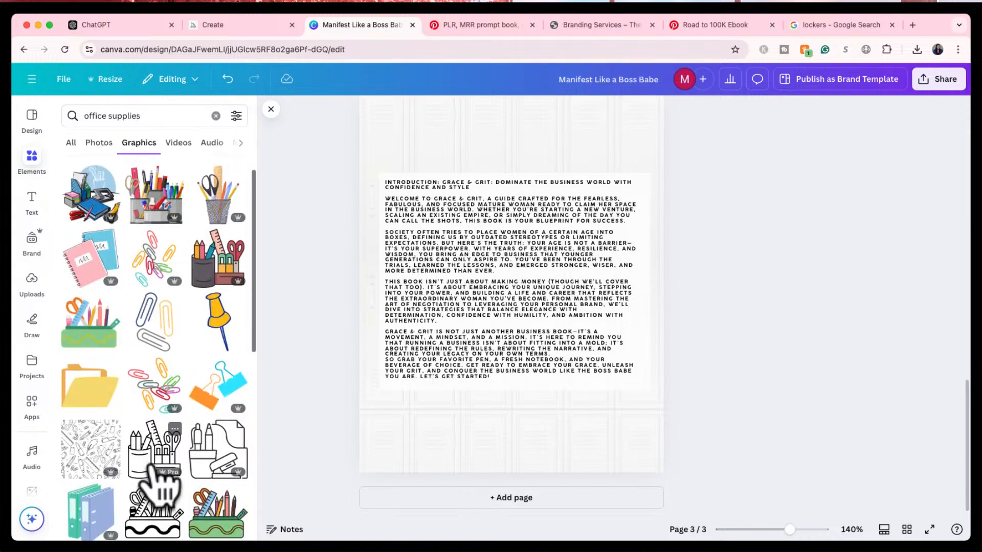
scroll(158, 481, down, 4)
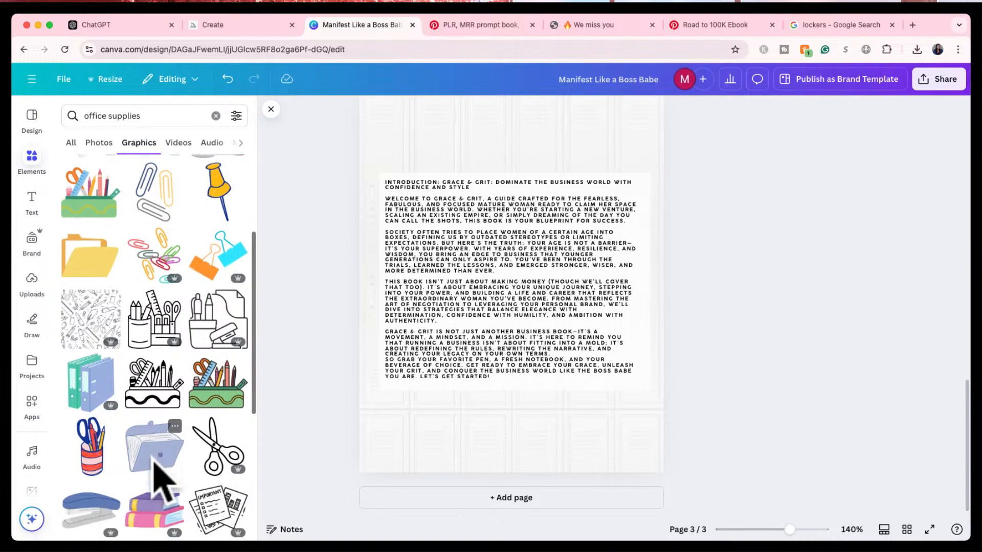
scroll(159, 478, down, 5)
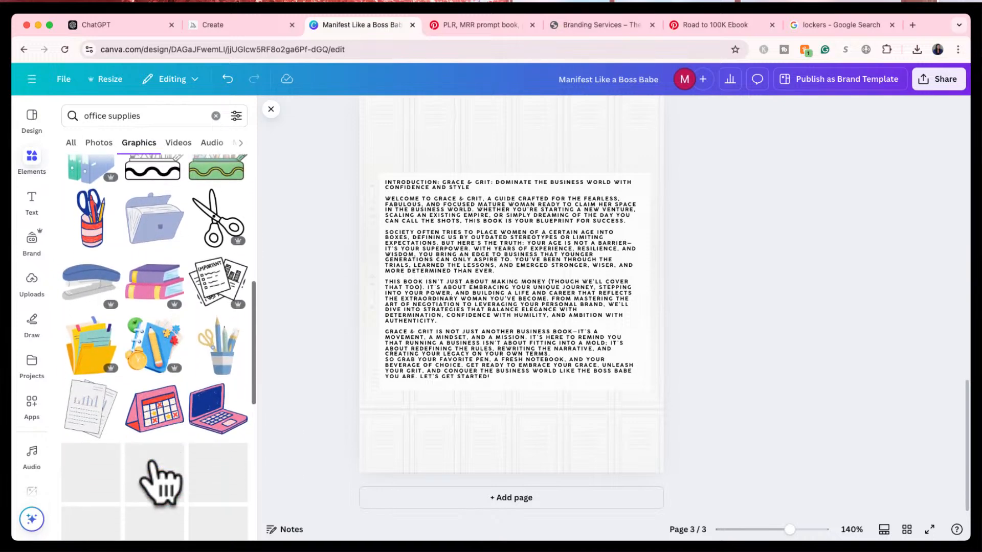
scroll(158, 478, up, 10)
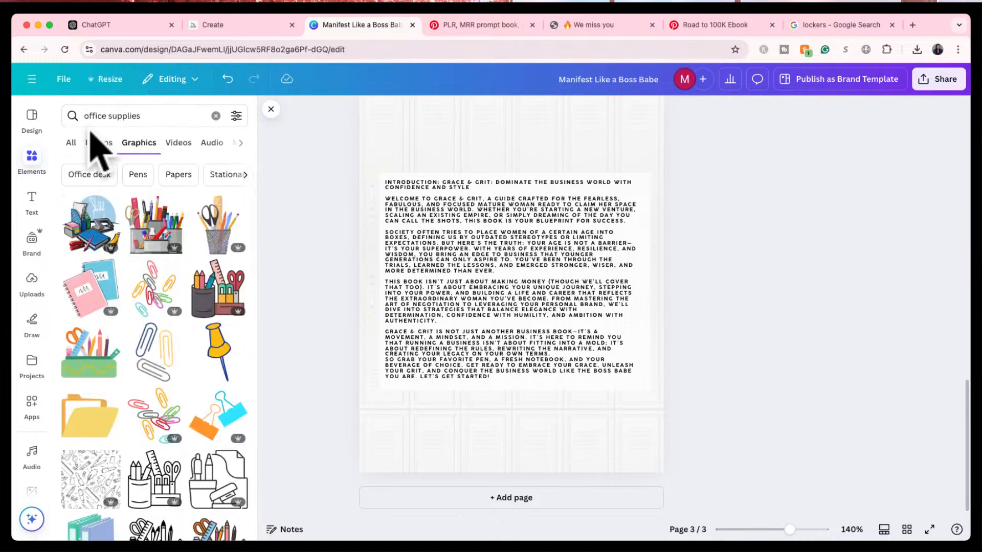
- Search all element types in the library for "folder"
click(72, 144)
click(125, 116)
triple_click(126, 116)
text(f)
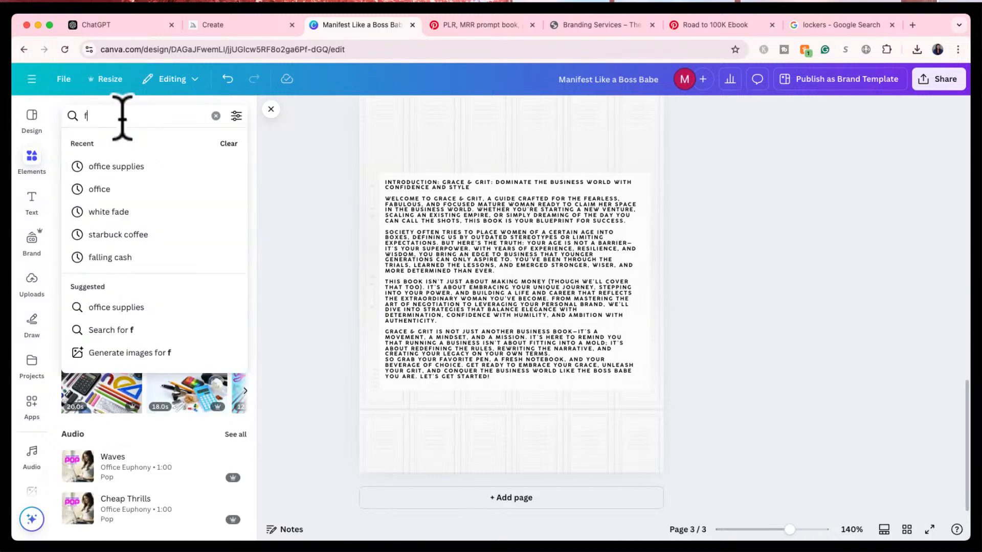
text(older)
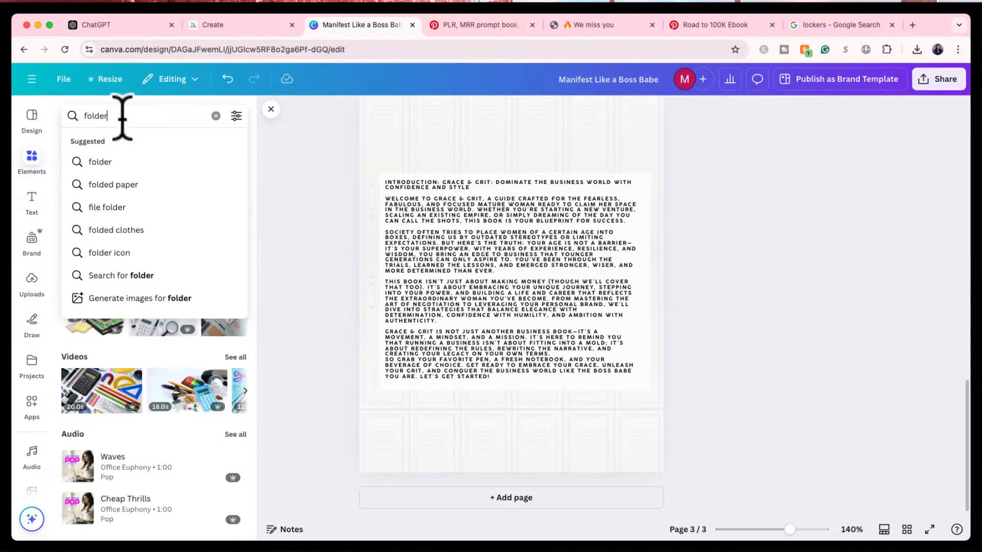
key(Return)
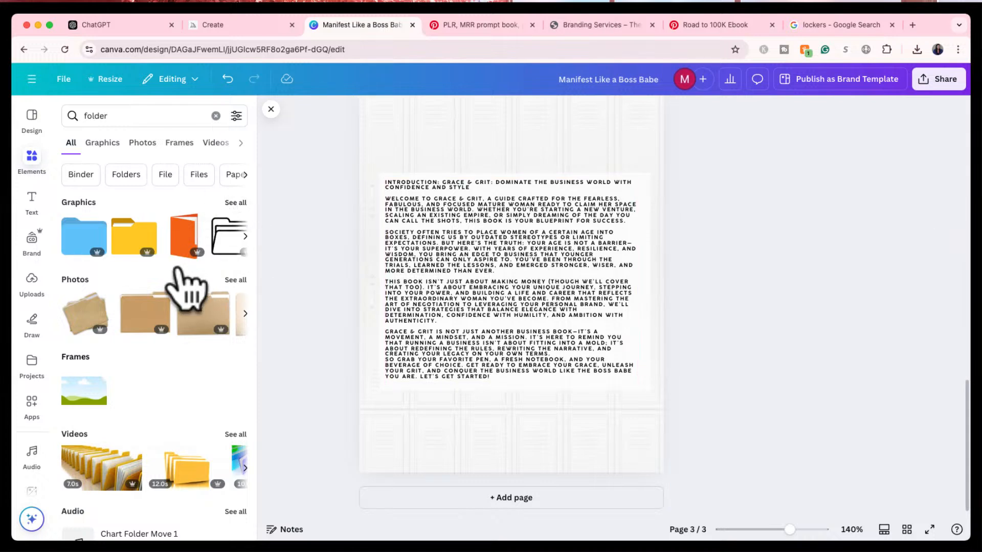
- Add the stacked manila folders photo to page 3, shrink it and place it in the page's lower left corner
click(92, 313)
drag(536, 275, 458, 419)
drag(561, 327, 452, 427)
drag(502, 361, 474, 409)
drag(431, 471, 445, 450)
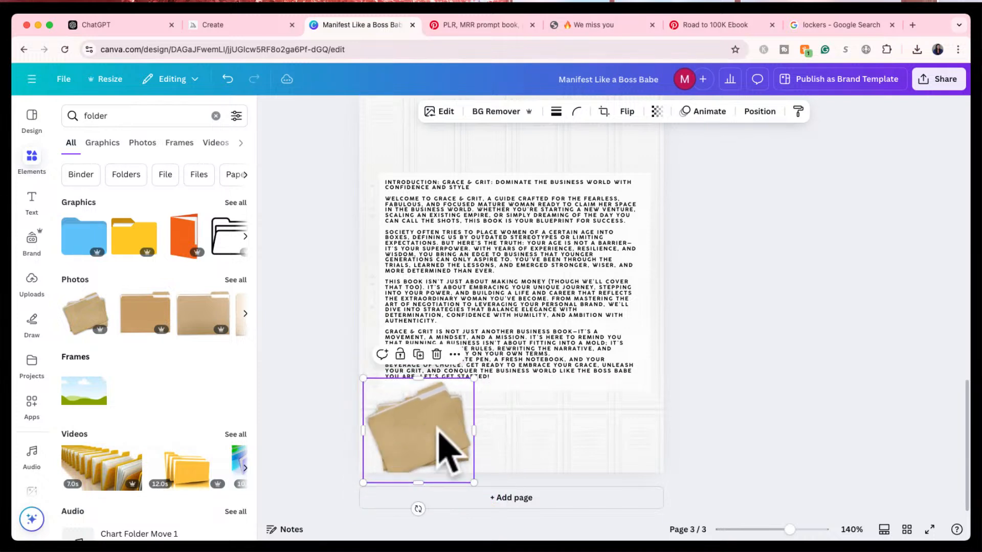
- Try a transparency of 71 on the folders photo, and set it back to 100
click(656, 112)
drag(687, 158, 658, 158)
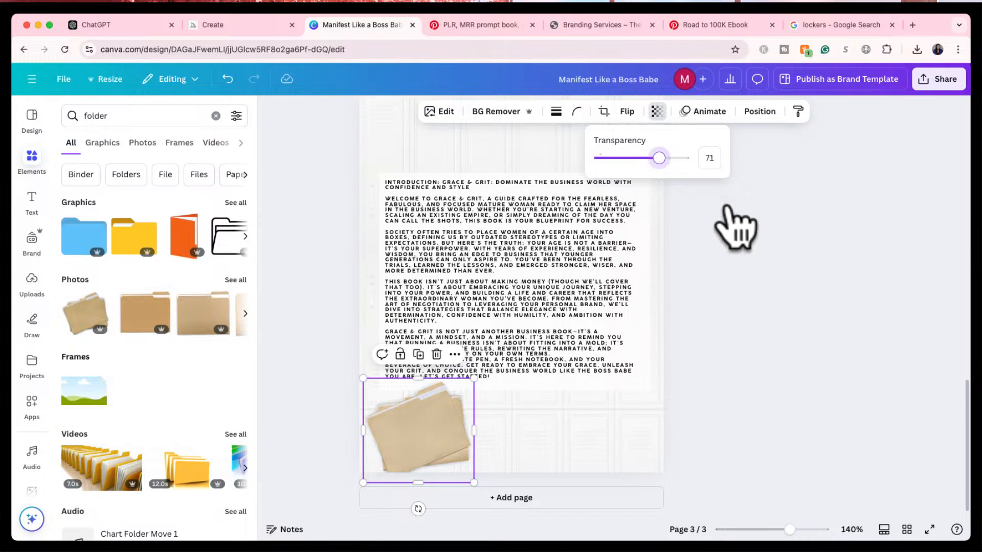
click(690, 193)
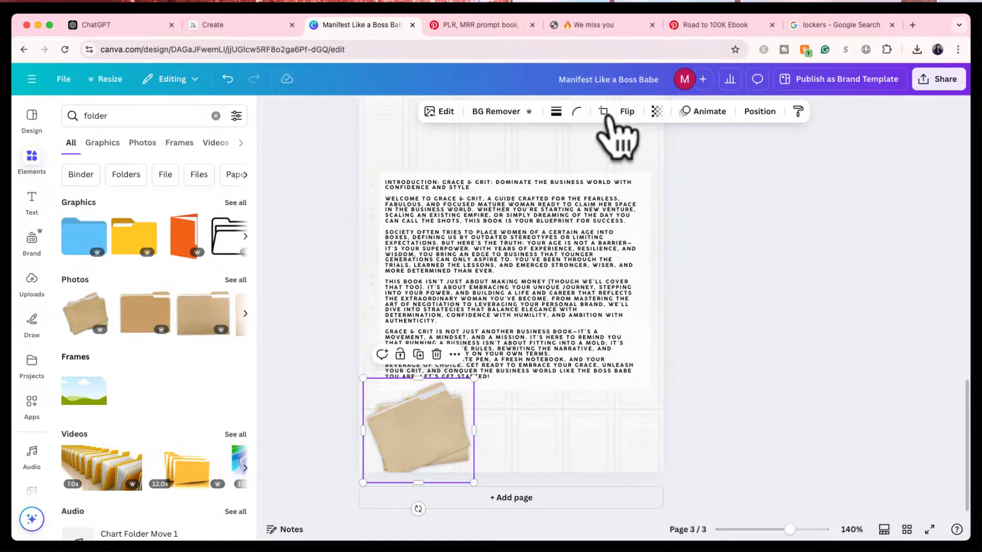
click(656, 112)
drag(665, 157, 690, 164)
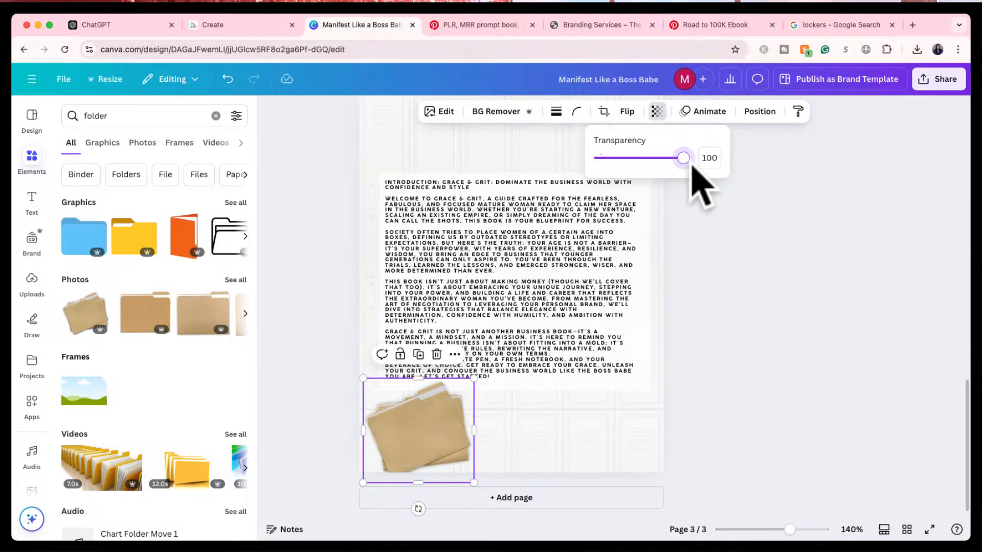
click(734, 225)
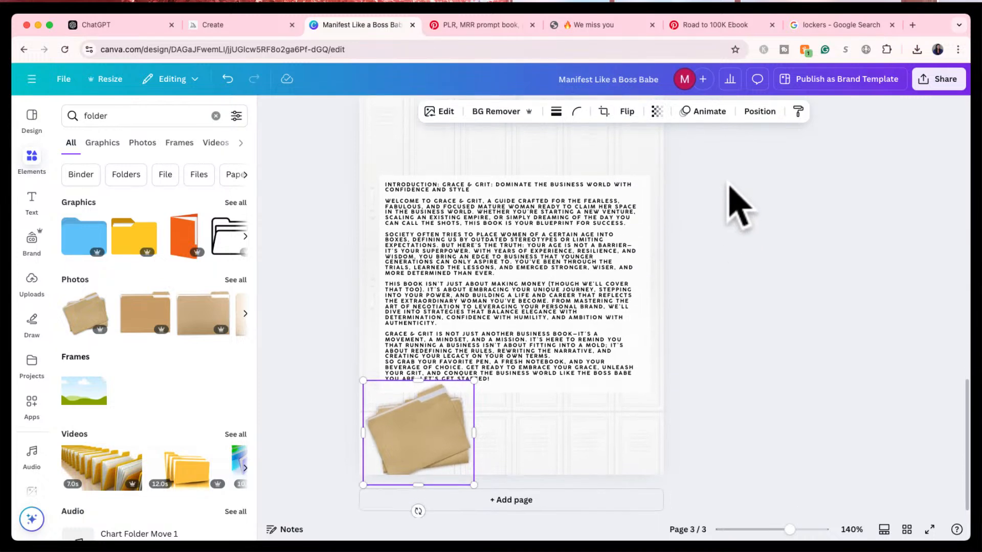
- Search the elements library for "gold star"
click(150, 116)
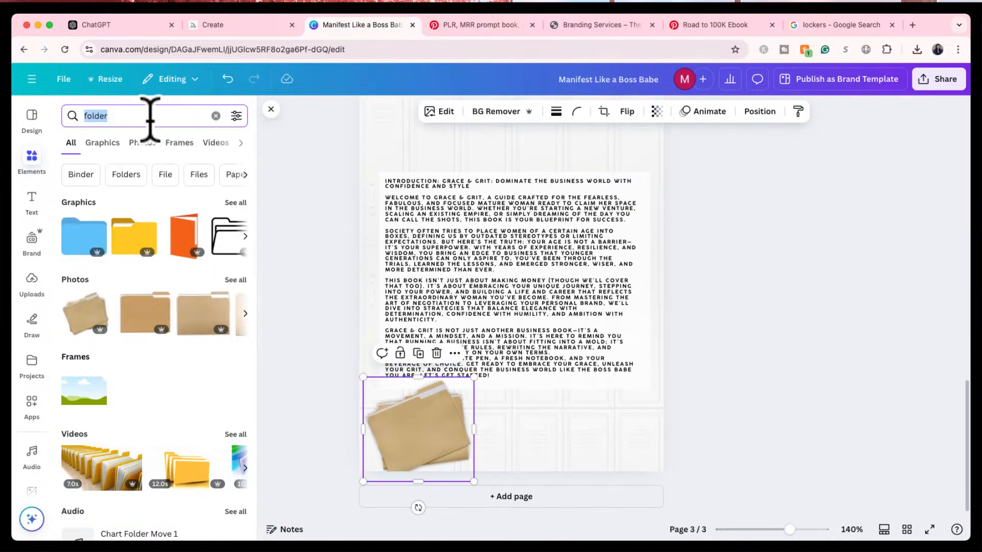
text(gold s)
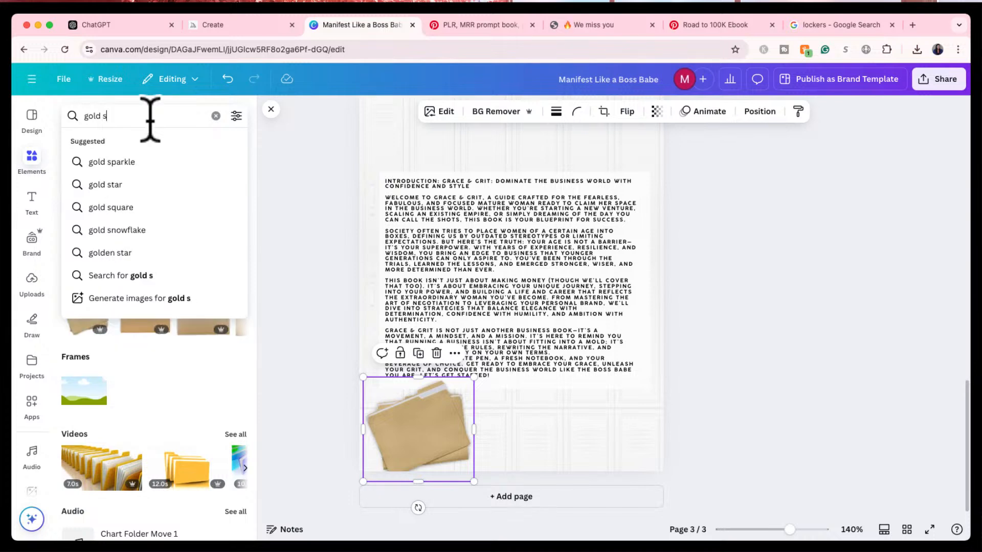
text(aar)
key(Return)
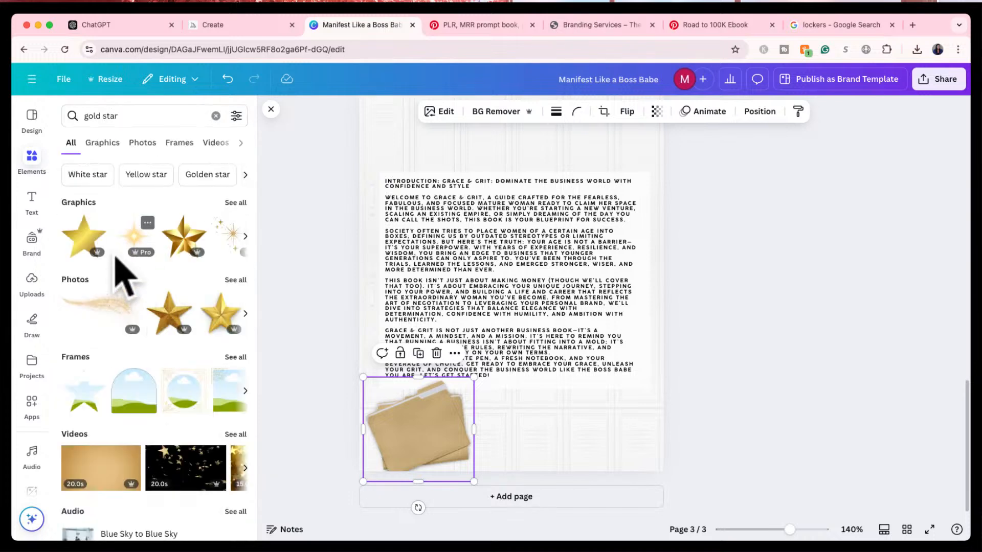
- Add the faceted gold star graphic to page 3, shrink it and centre it above the introduction box
click(174, 248)
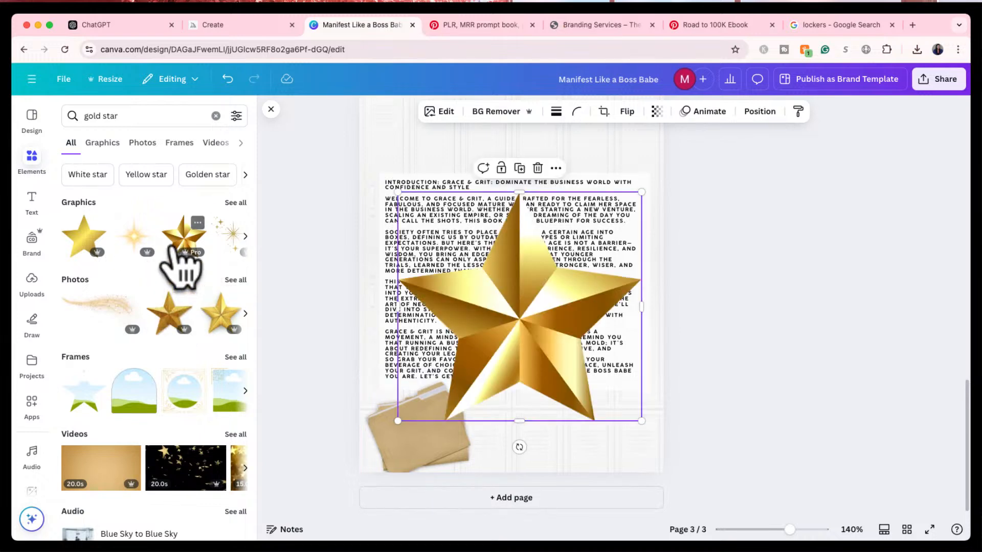
drag(639, 193, 453, 371)
drag(427, 405, 567, 146)
scroll(552, 286, up, 3)
drag(563, 232, 511, 235)
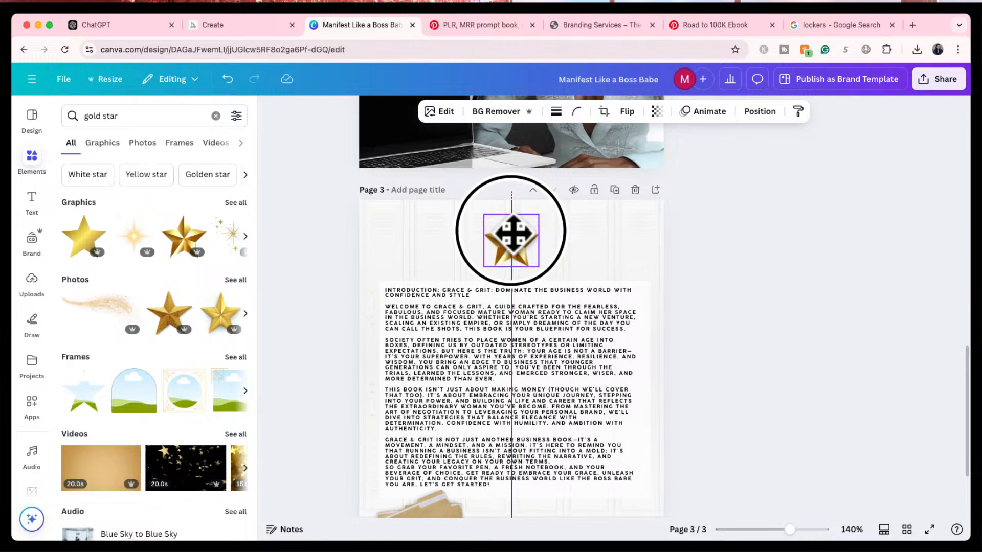
- Delete the folders photo from the lower left corner of page 3
click(482, 466)
click(443, 506)
key(Delete)
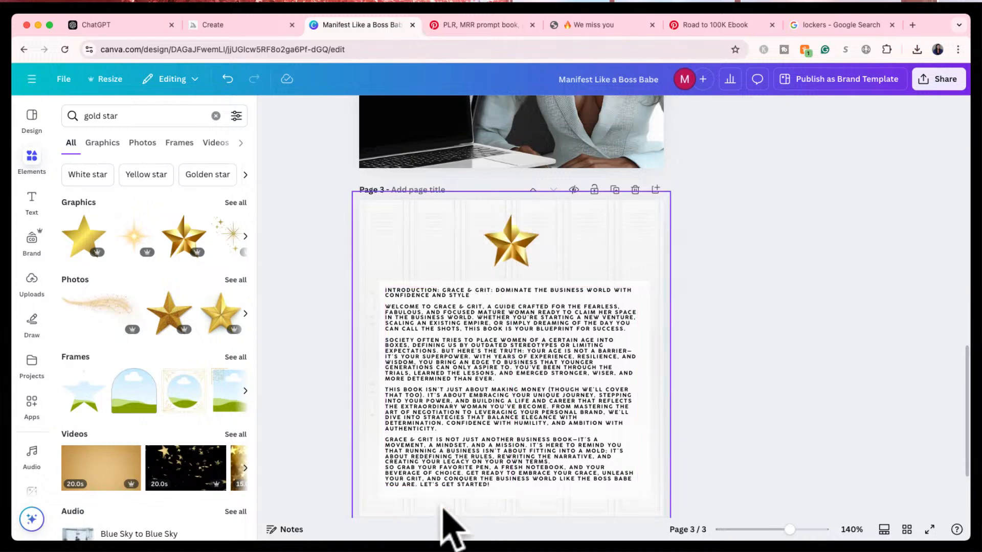
- Select the introduction text together with its white box on page 3 and group them
scroll(475, 457, down, 5)
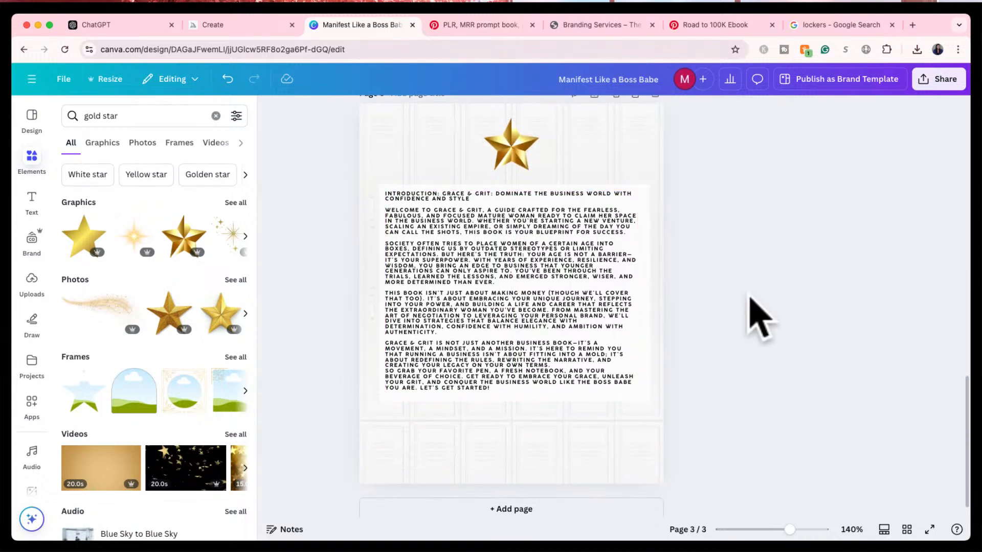
click(390, 189)
drag(390, 190, 377, 175)
click(487, 282)
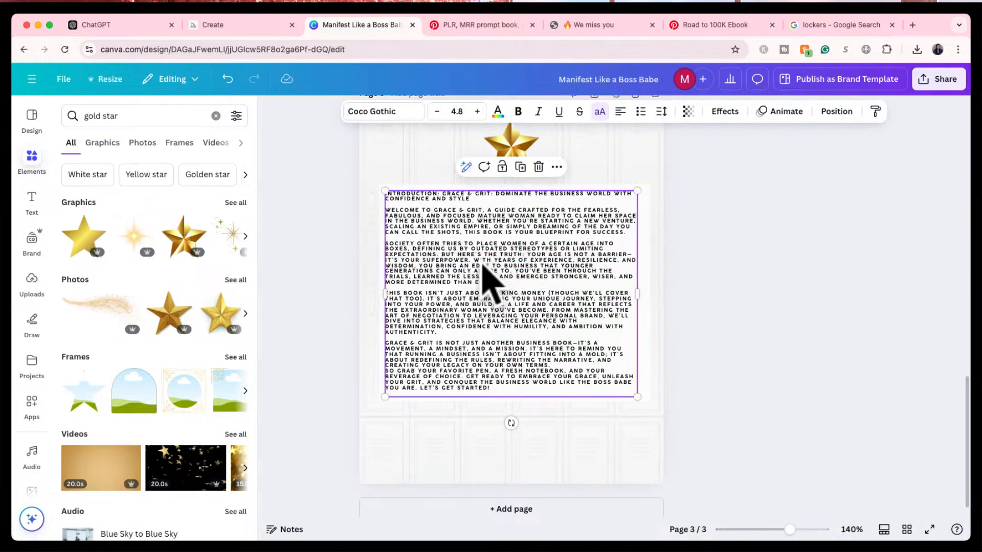
click(650, 214)
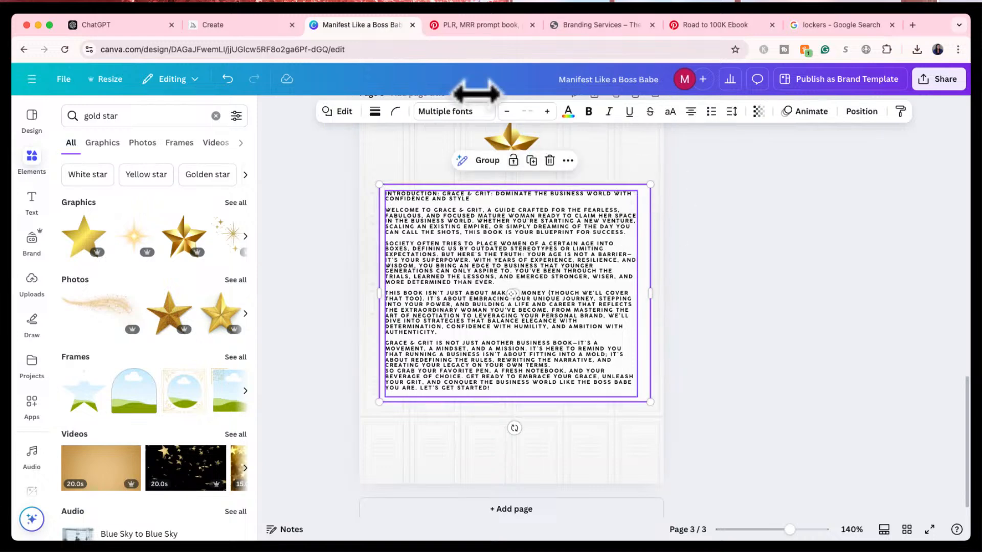
click(478, 159)
- Move the grouped introduction lower and centre it horizontally on page 3, and shift the gold star down above it
click(494, 276)
drag(493, 276, 488, 306)
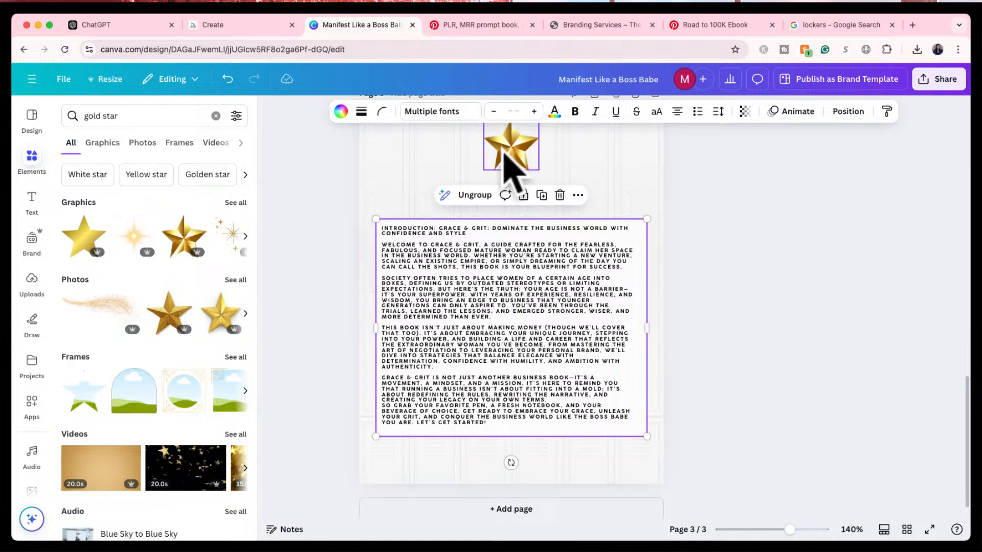
drag(506, 153, 509, 179)
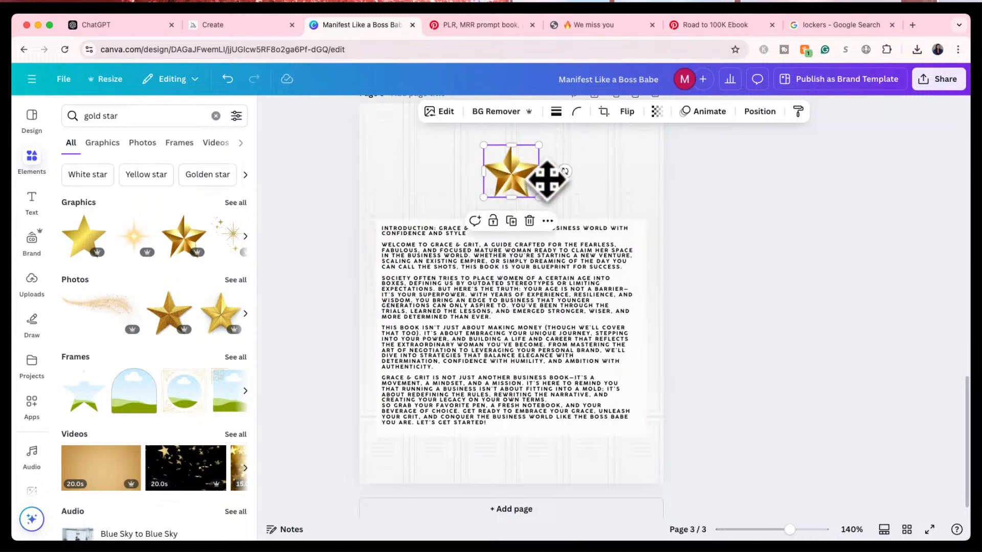
scroll(708, 235, down, 2)
click(713, 262)
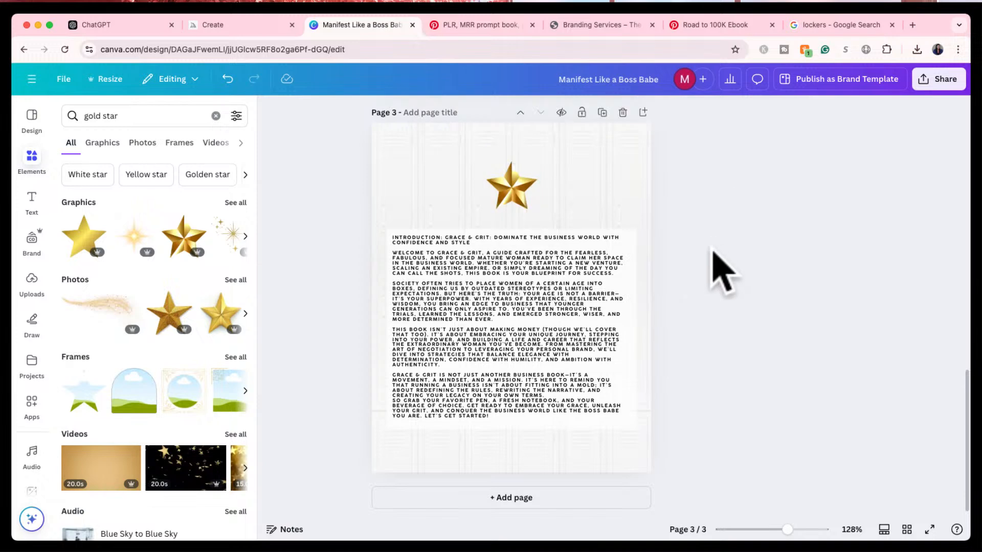
scroll(705, 270, up, 2)
scroll(704, 254, up, 5)
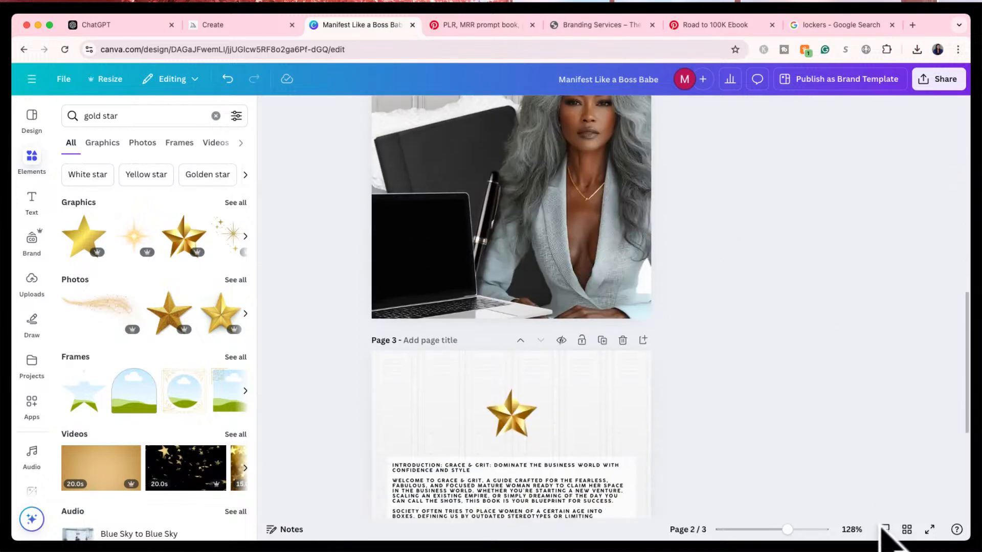
- Show an overview of all the ebook's pages, then switch to ChatGPT and ask it to "create chapter 1"
click(907, 530)
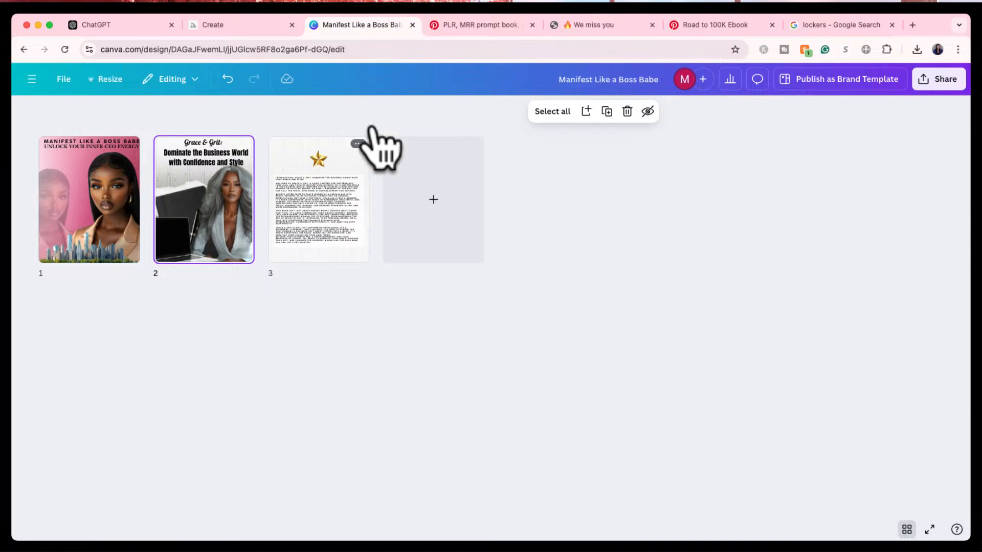
click(242, 25)
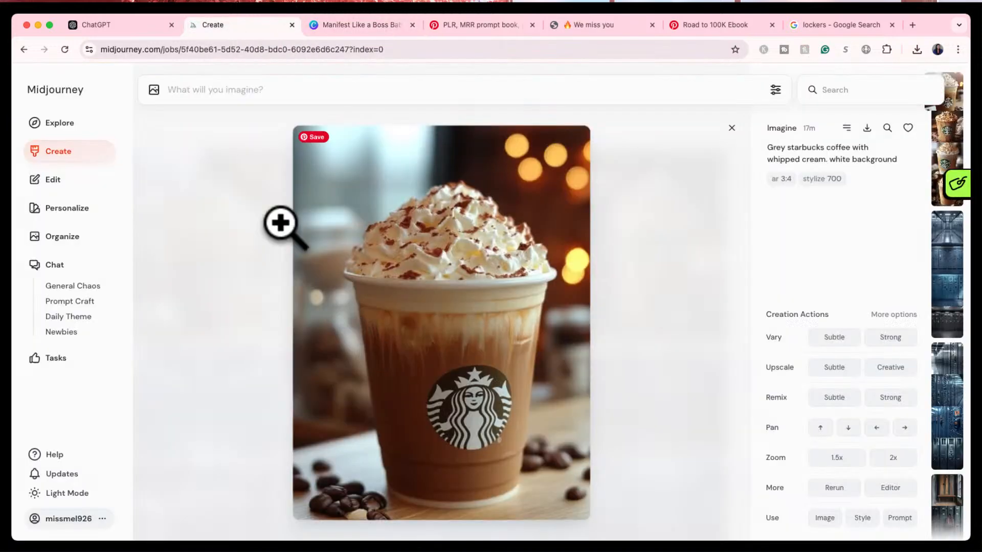
click(128, 27)
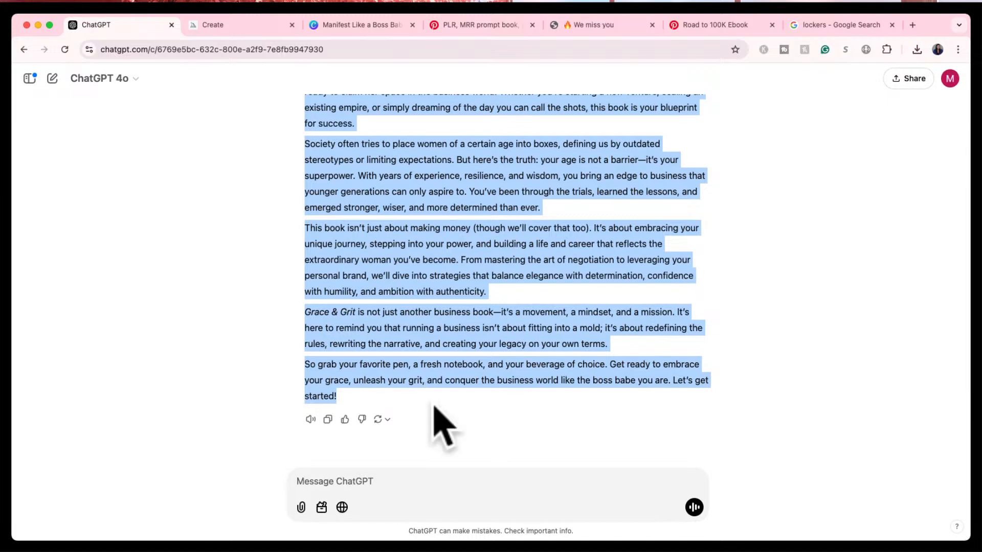
click(410, 473)
text(c)
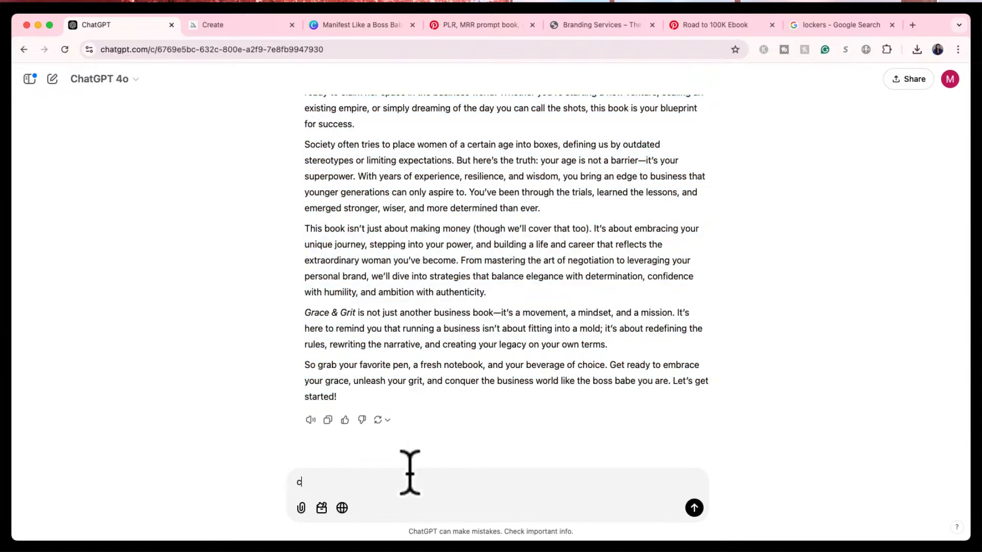
text(reate chapter 1)
key(Return)
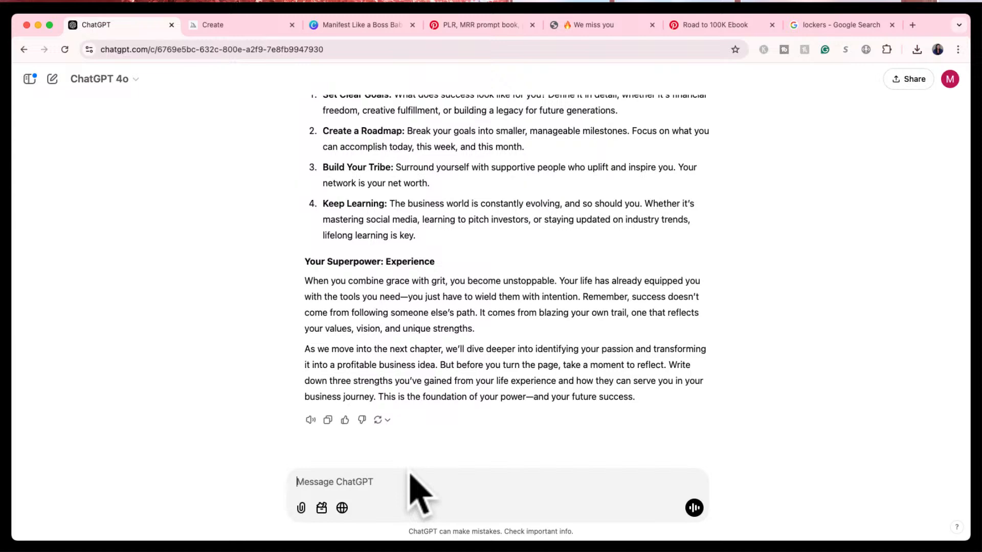
- Read through the generated Chapter 1 text from its heading to the closing section on experience
scroll(424, 358, up, 10)
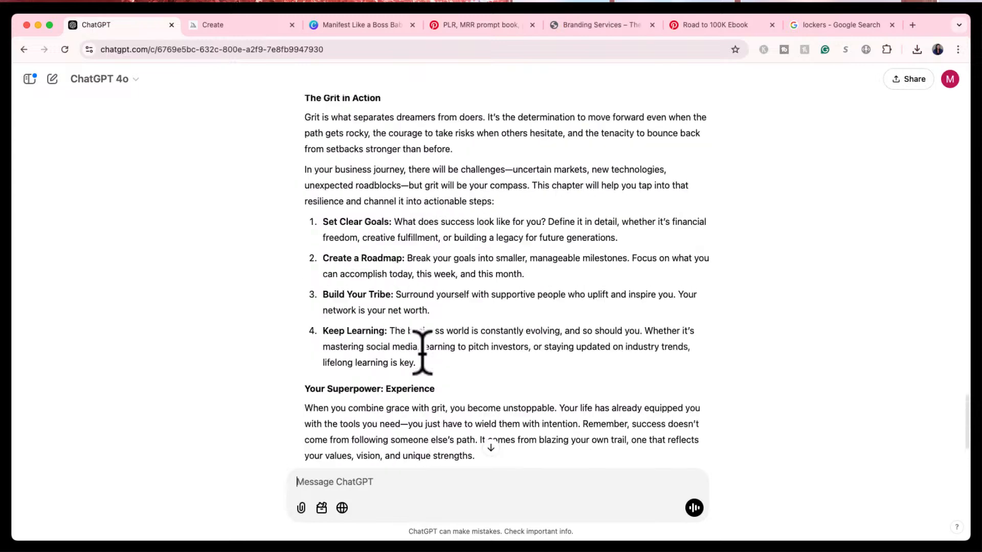
scroll(423, 389, down, 5)
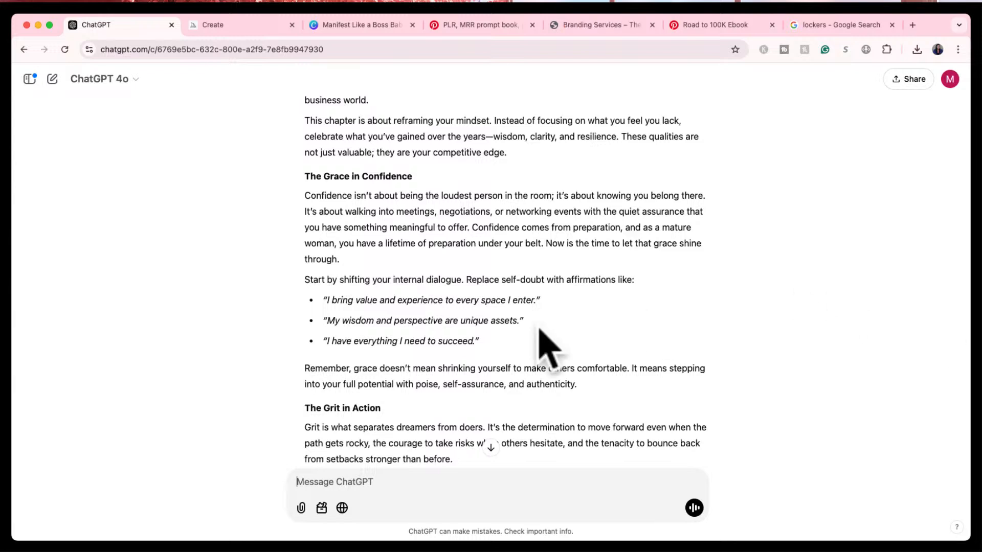
scroll(531, 338, up, 6)
scroll(521, 330, up, 4)
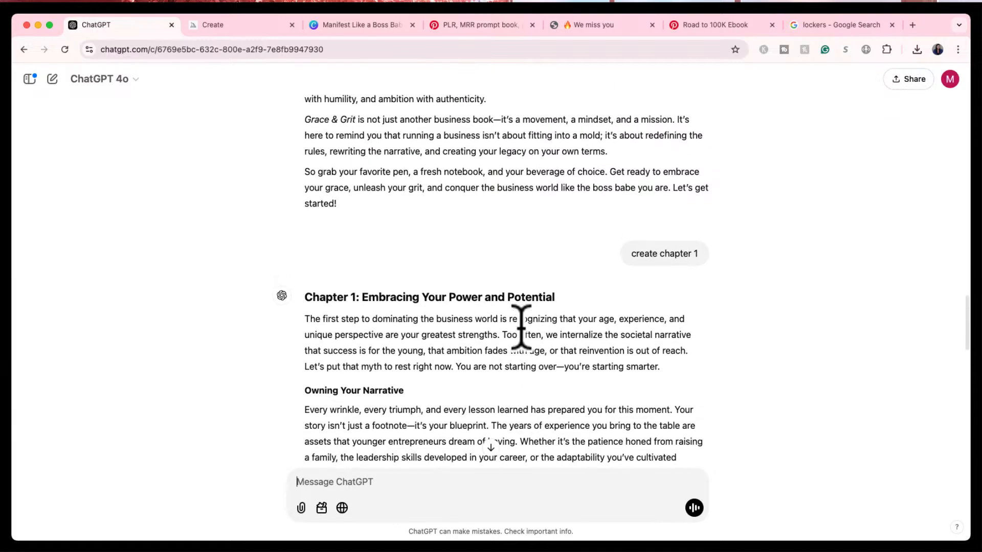
scroll(524, 340, down, 4)
scroll(529, 346, down, 12)
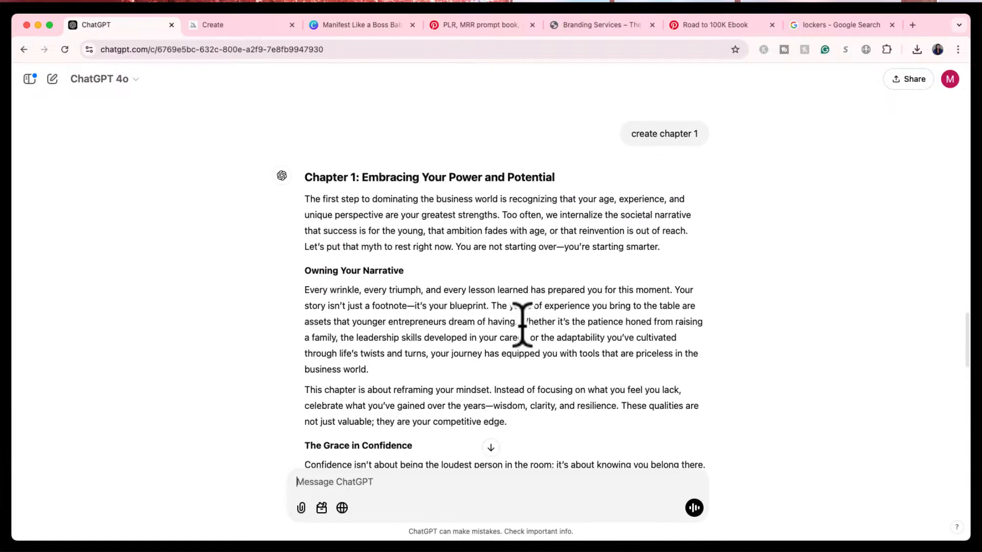
scroll(524, 337, down, 4)
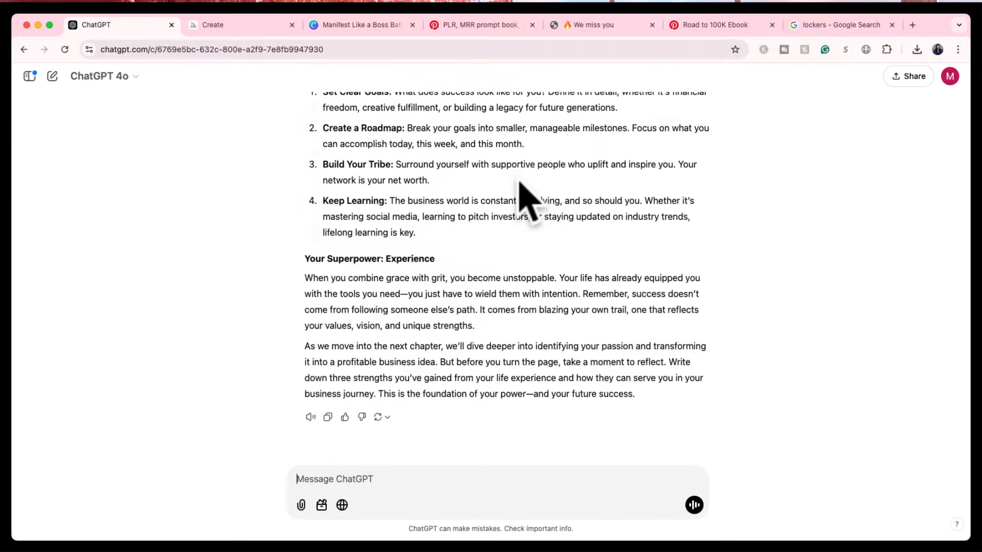
scroll(520, 189, up, 1)
scroll(519, 189, up, 15)
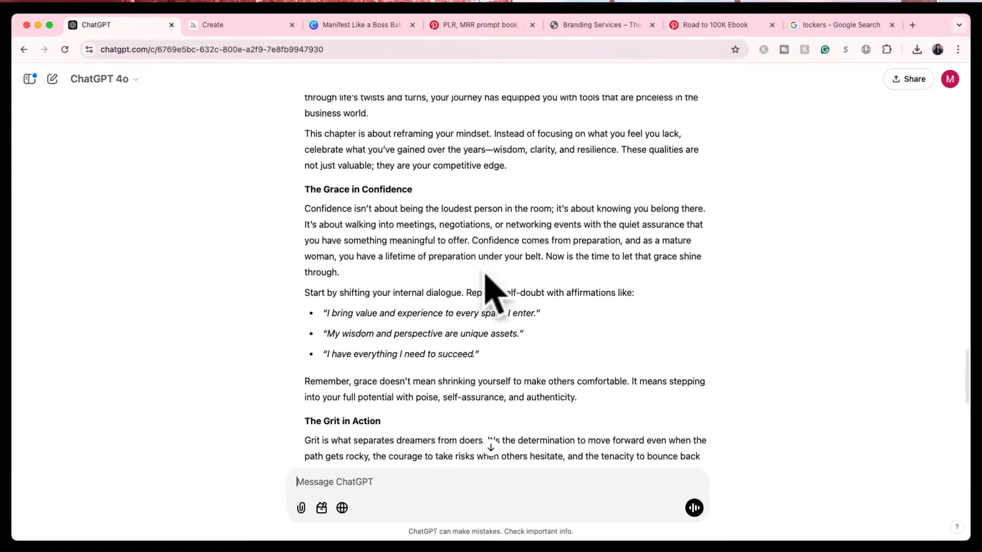
scroll(485, 271, up, 3)
scroll(484, 271, down, 15)
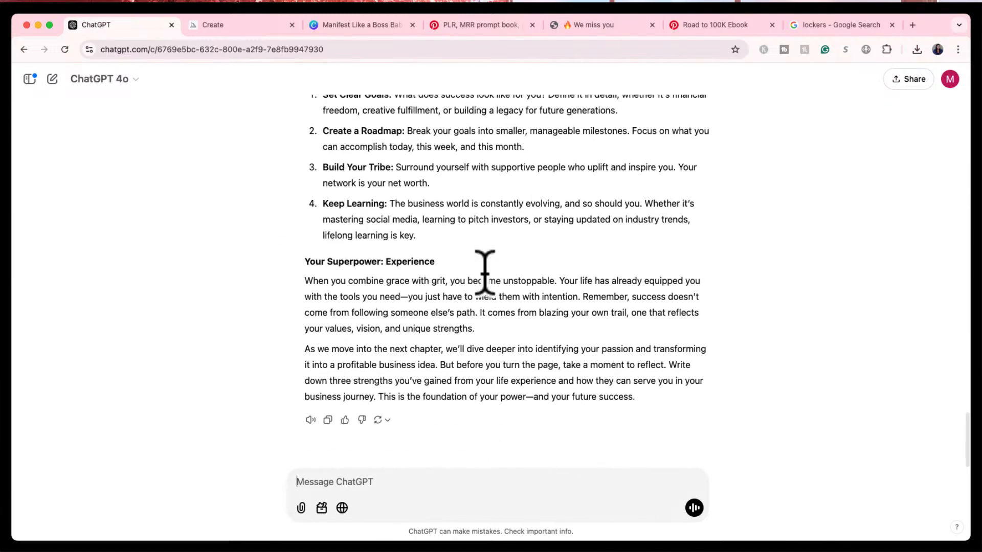
- Switch to Midjourney, close the enlarged coffee image to show the gallery of creations, and return to the ChatGPT chapter
click(246, 26)
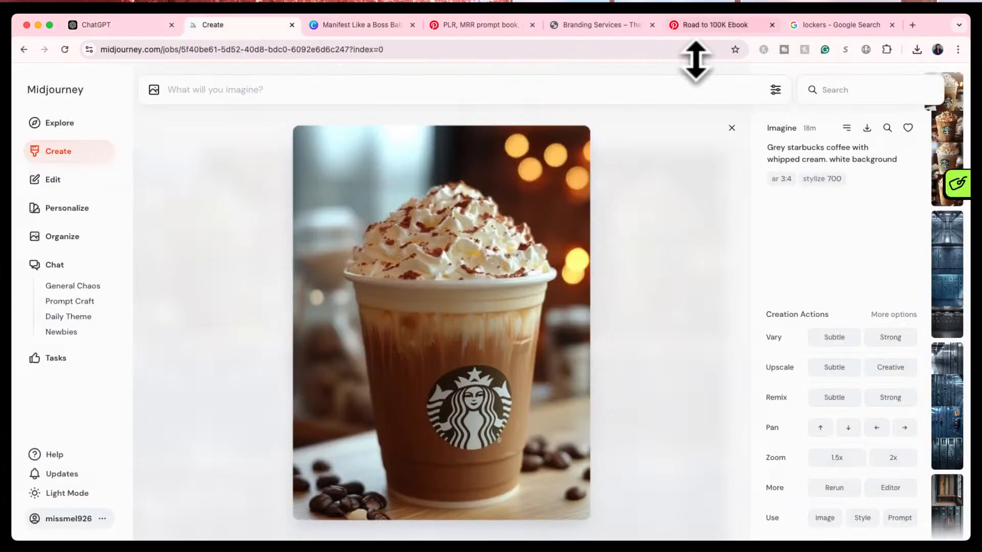
click(728, 122)
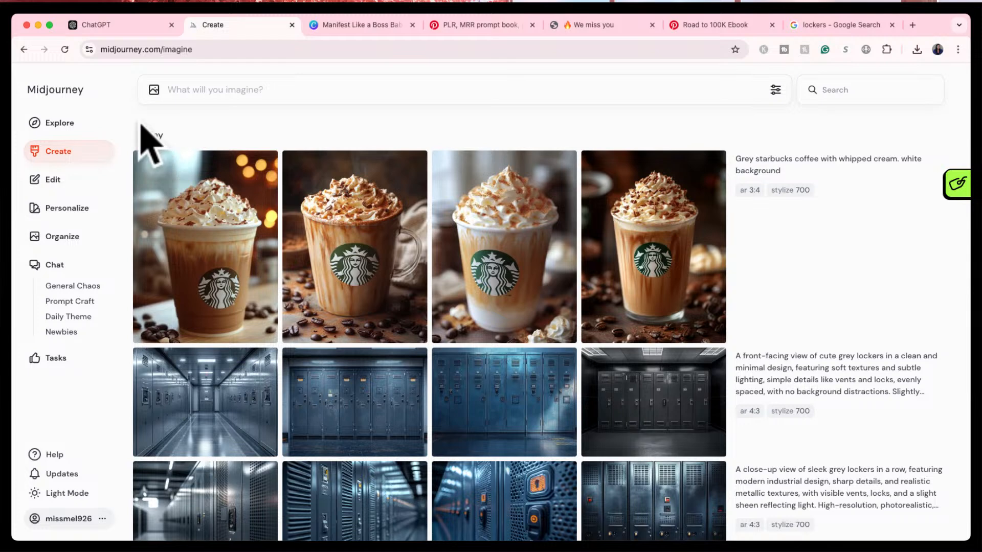
click(153, 26)
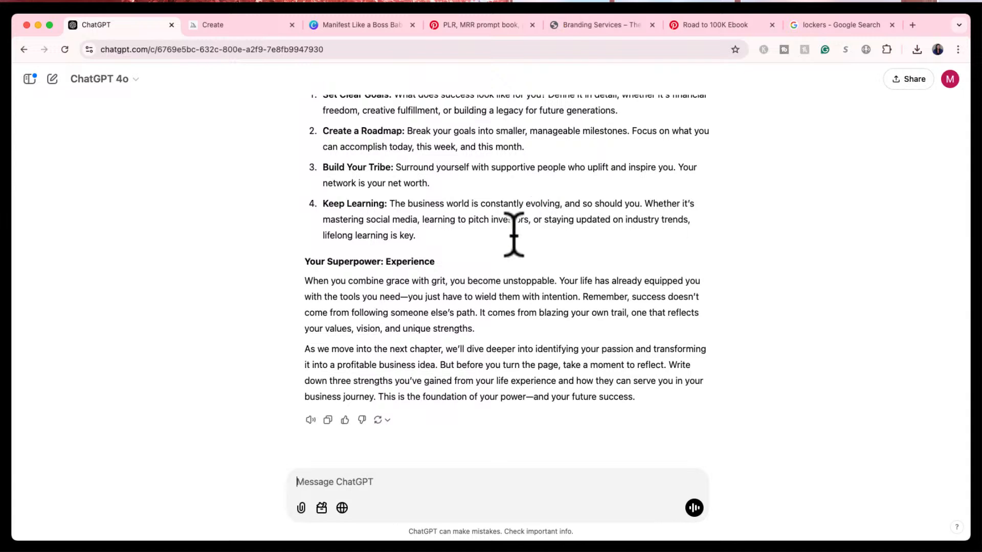
scroll(511, 240, down, 1)
- Switch to The Jeune Creation website and open the MidJourney Mastery: 1:1 Personalized AI Class from the branding services
click(595, 26)
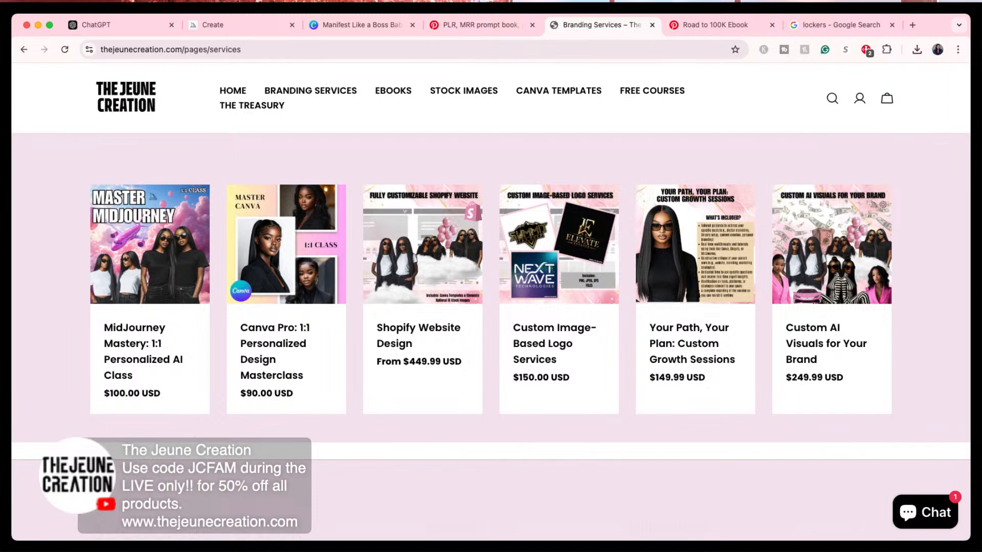
scroll(491, 263, down, 1)
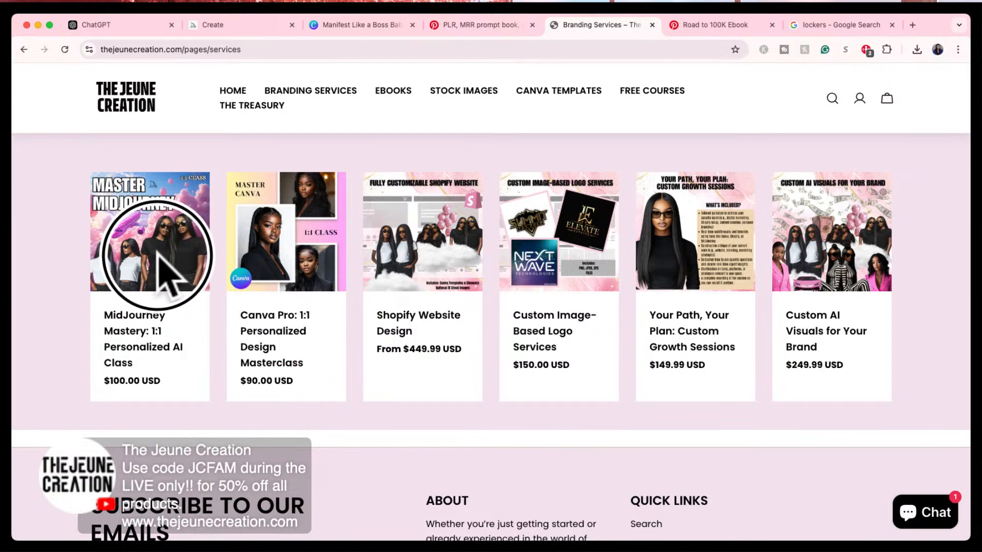
mouse_move(259, 276)
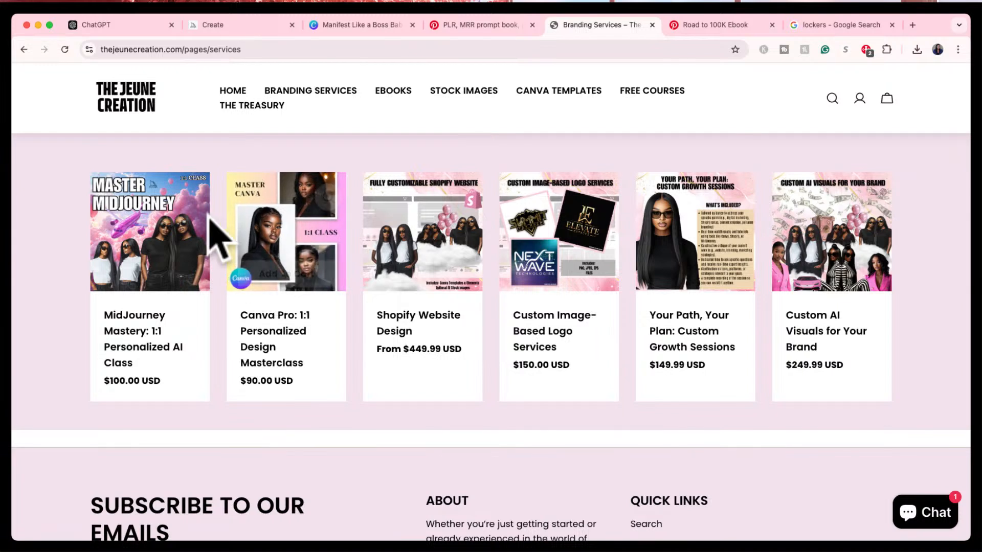
scroll(86, 314, down, 1)
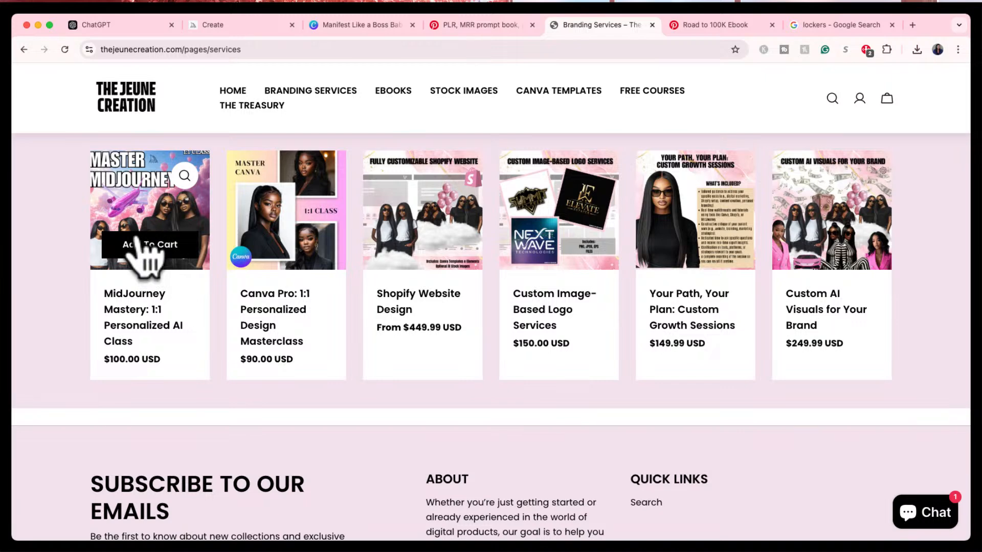
click(136, 212)
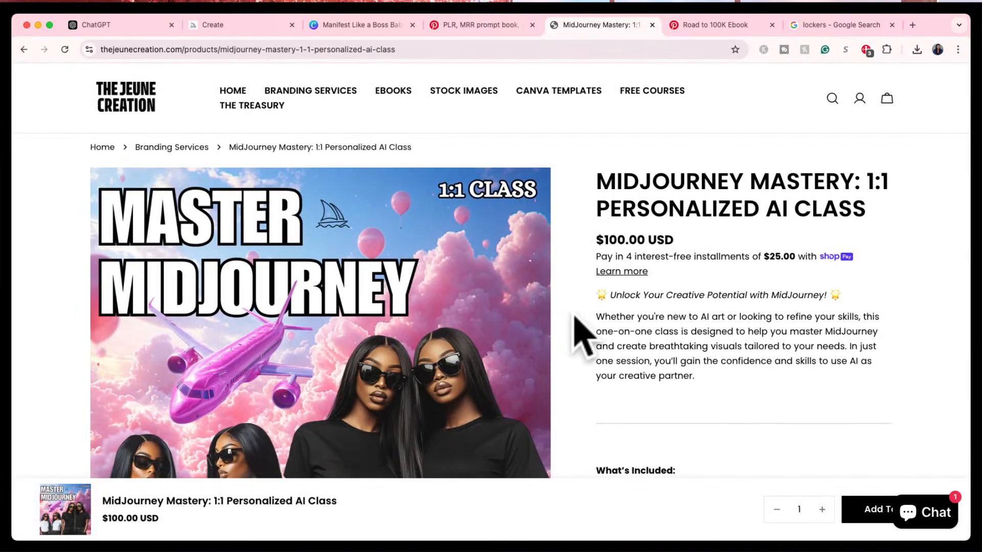
- Examine the MidJourney class description, covering what is included, why it is useful, how it works and its pricing
scroll(573, 312, down, 1)
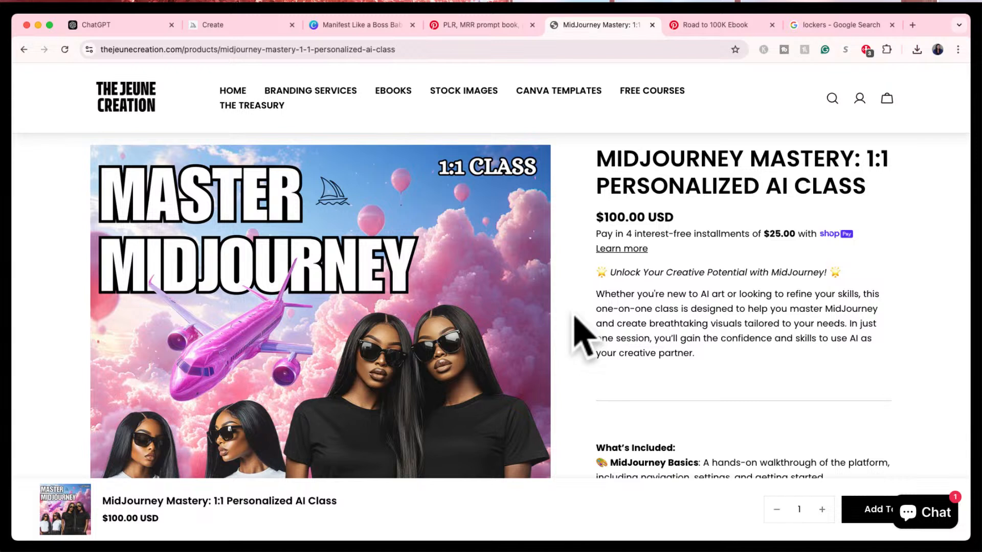
scroll(574, 314, down, 2)
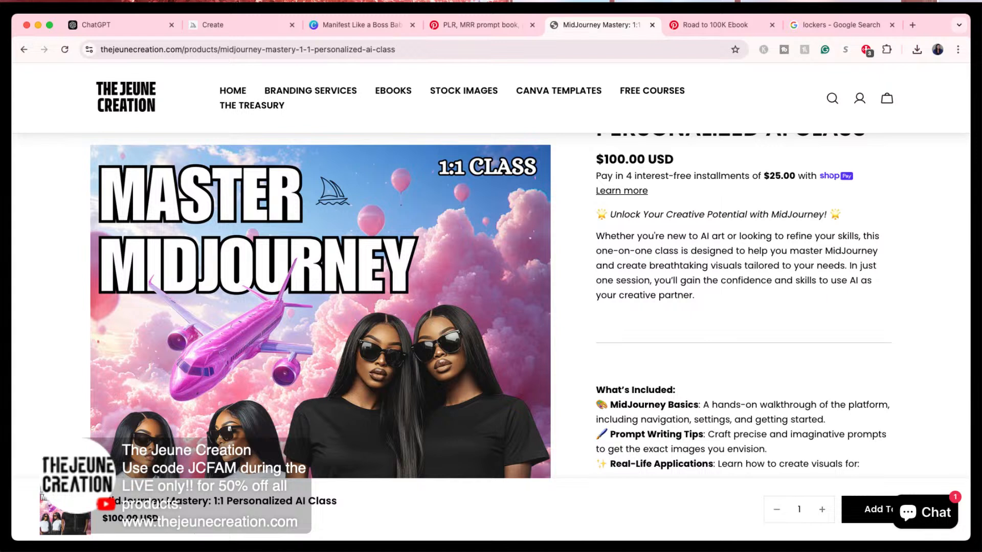
scroll(741, 306, down, 3)
scroll(742, 307, down, 3)
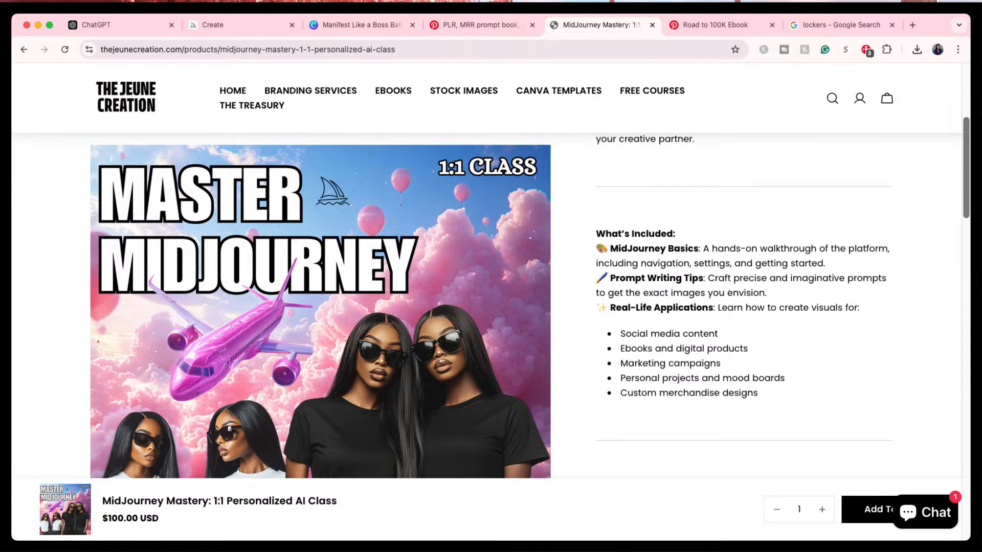
scroll(744, 307, down, 5)
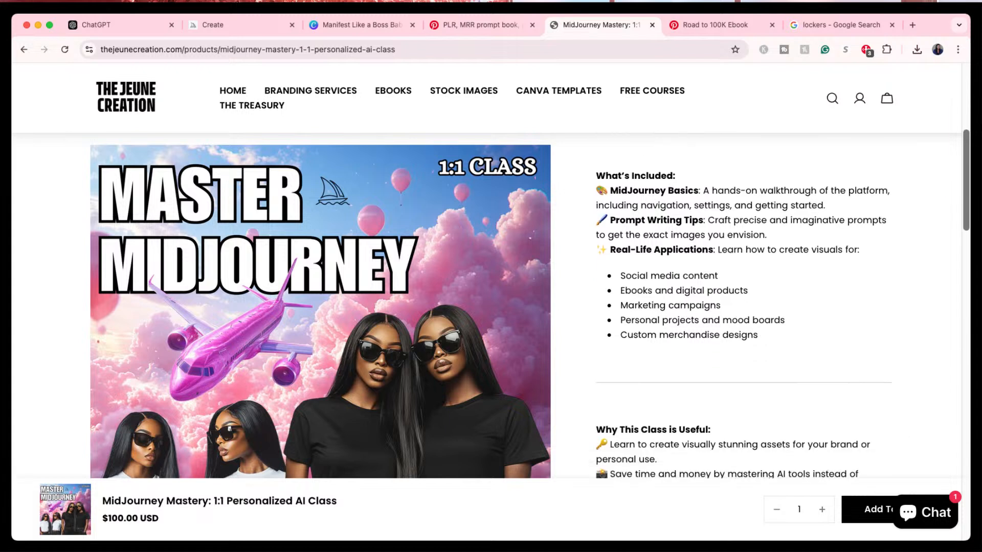
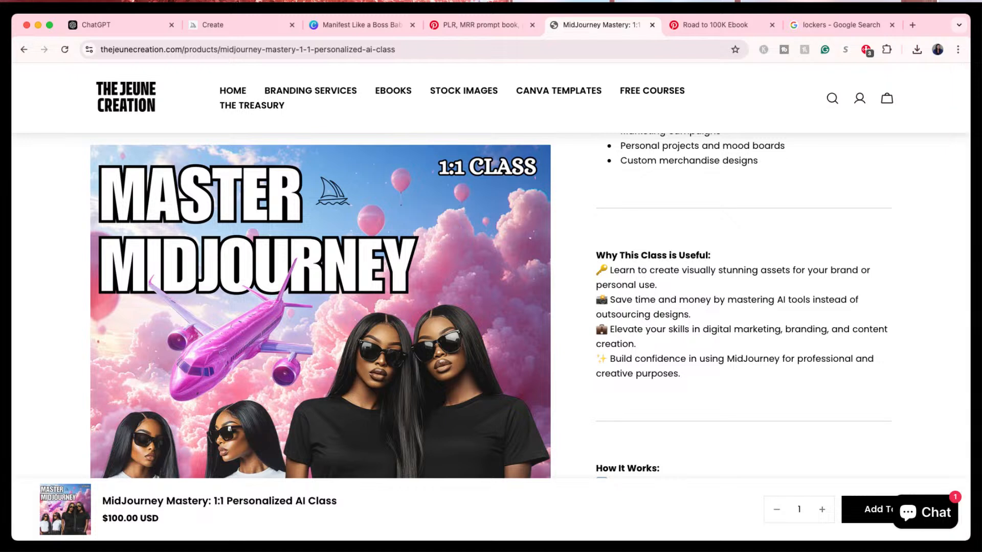
scroll(741, 306, down, 5)
scroll(741, 307, up, 1)
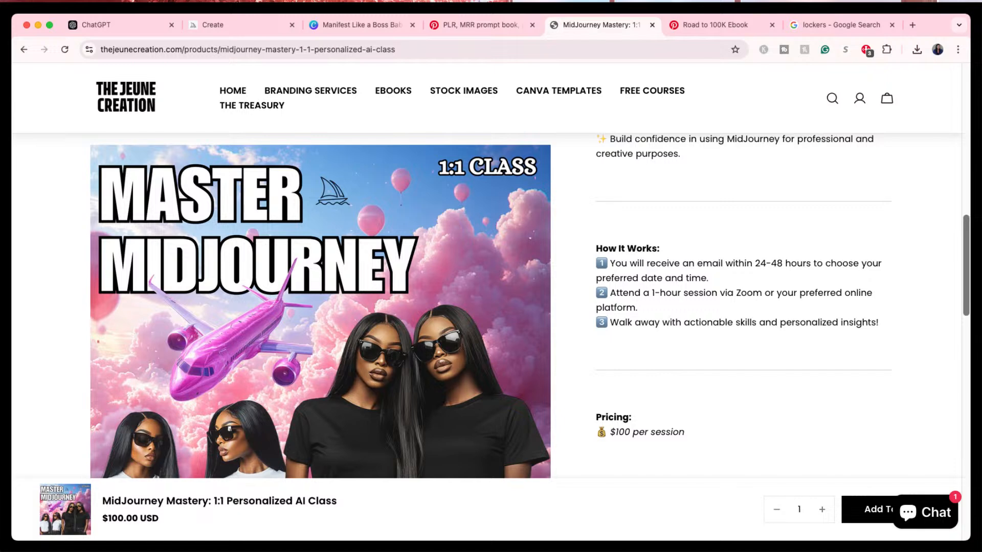
scroll(491, 306, down, 5)
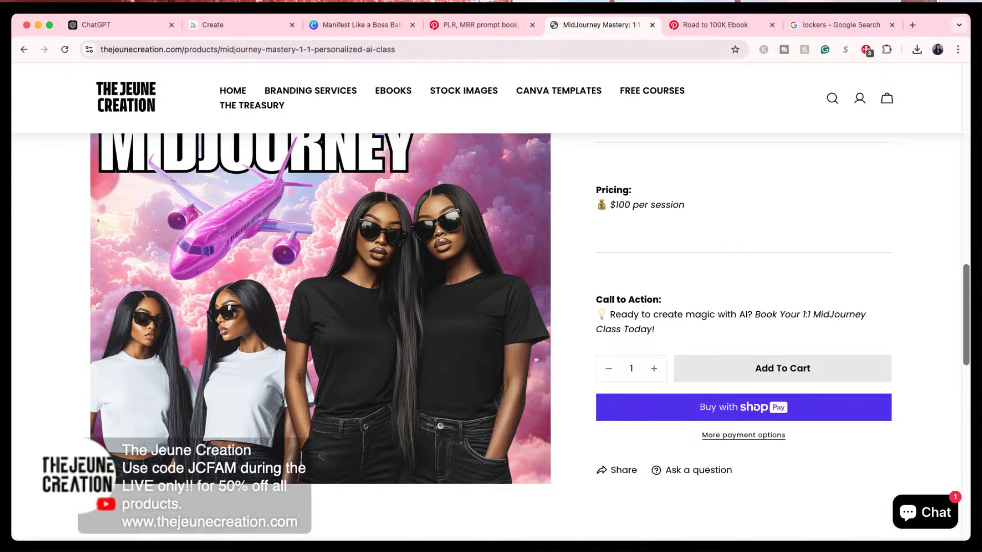
scroll(491, 307, up, 10)
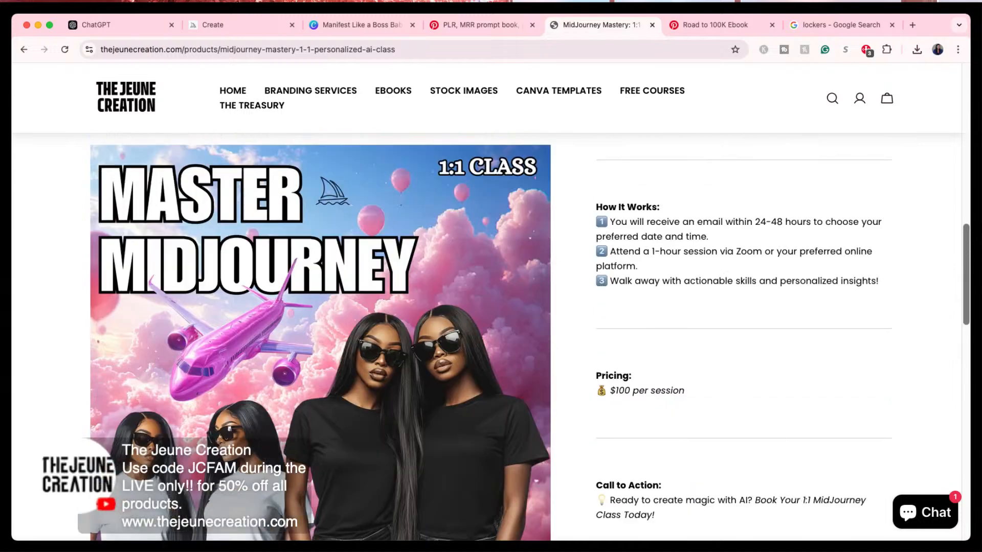
- Open the Canva Pro: 1:1 Personalized Design Masterclass from the branding services and examine its price and included topics
click(322, 94)
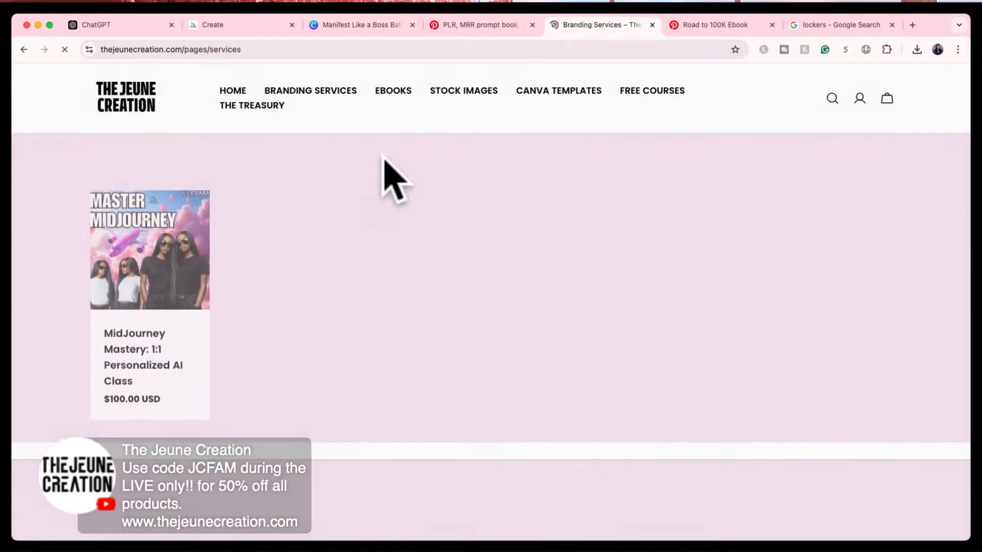
click(290, 353)
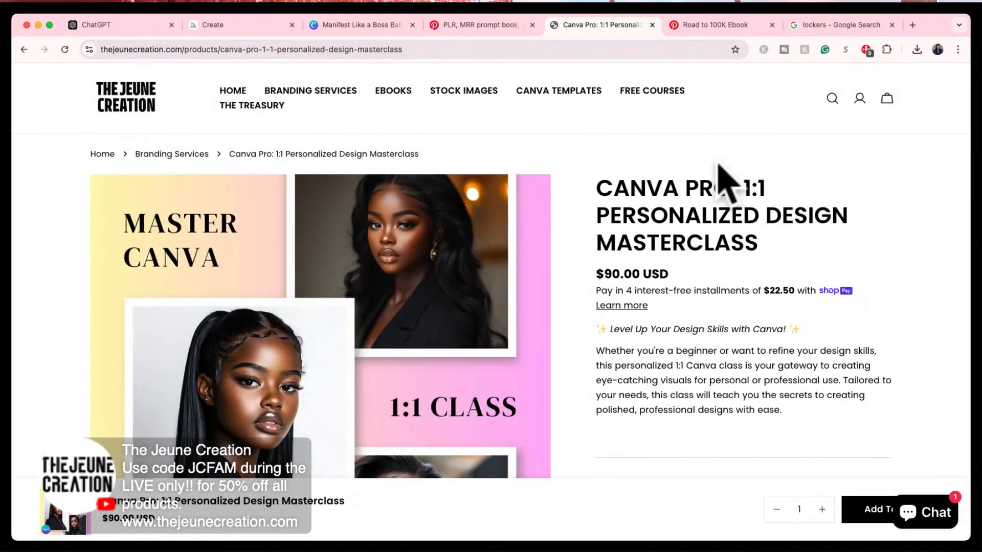
drag(599, 276, 683, 274)
click(683, 274)
scroll(491, 306, down, 2)
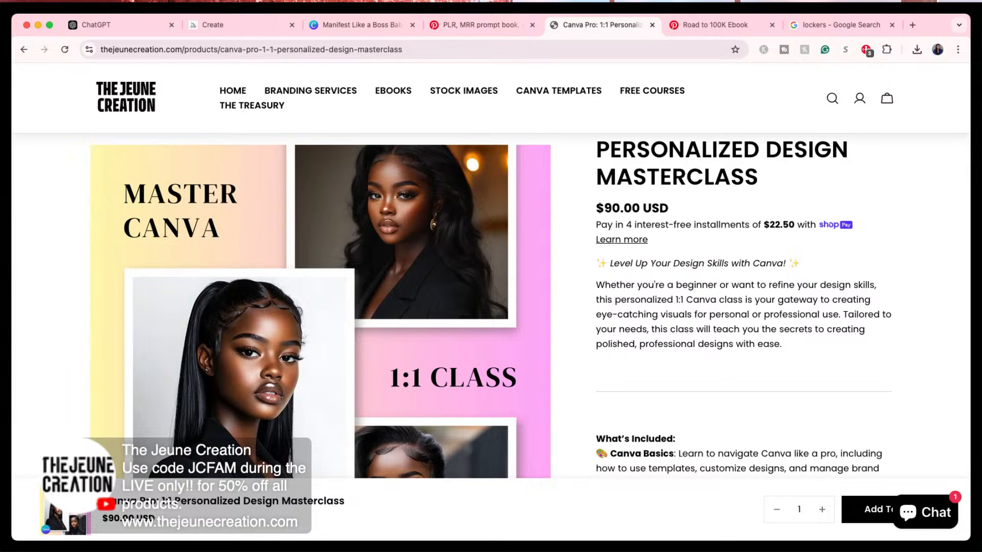
scroll(744, 306, down, 1)
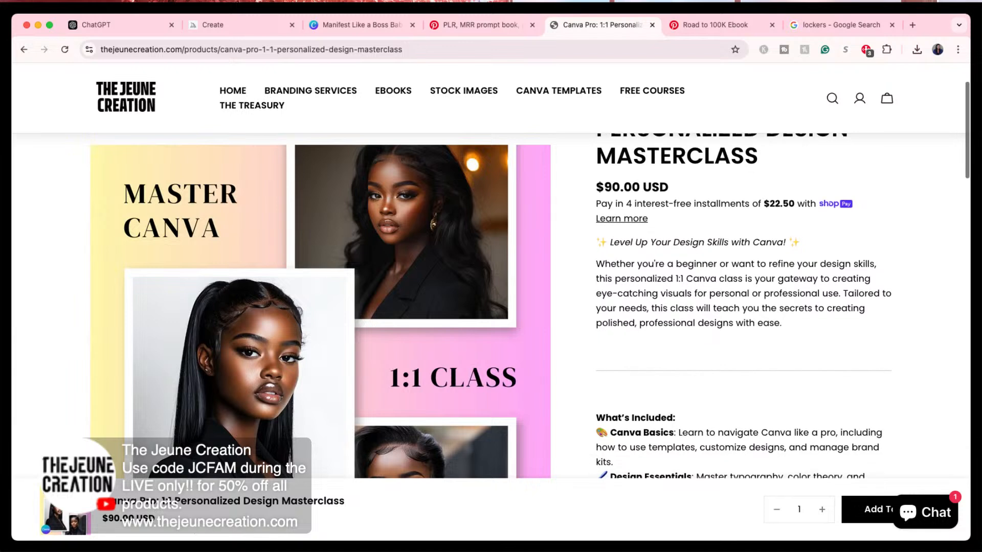
scroll(743, 307, down, 4)
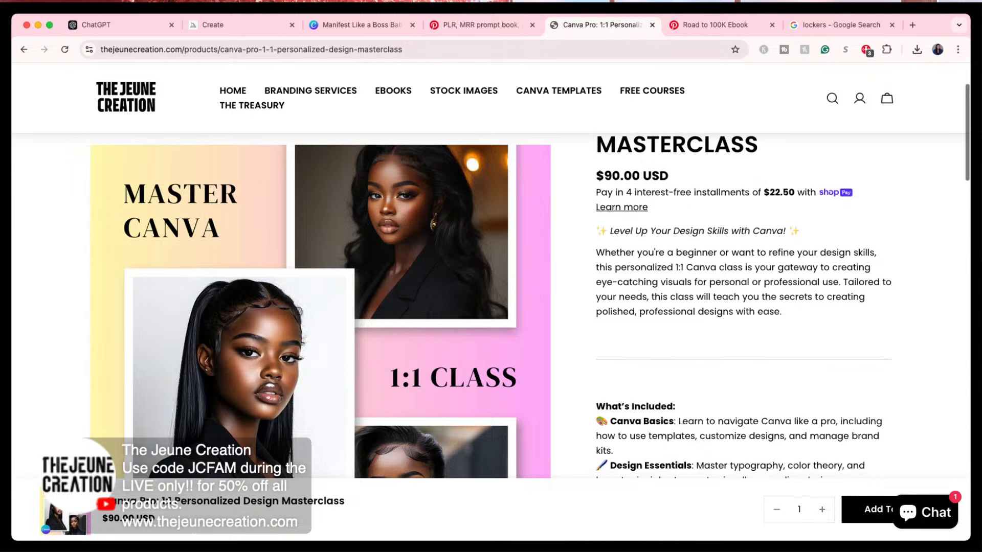
scroll(744, 307, down, 1)
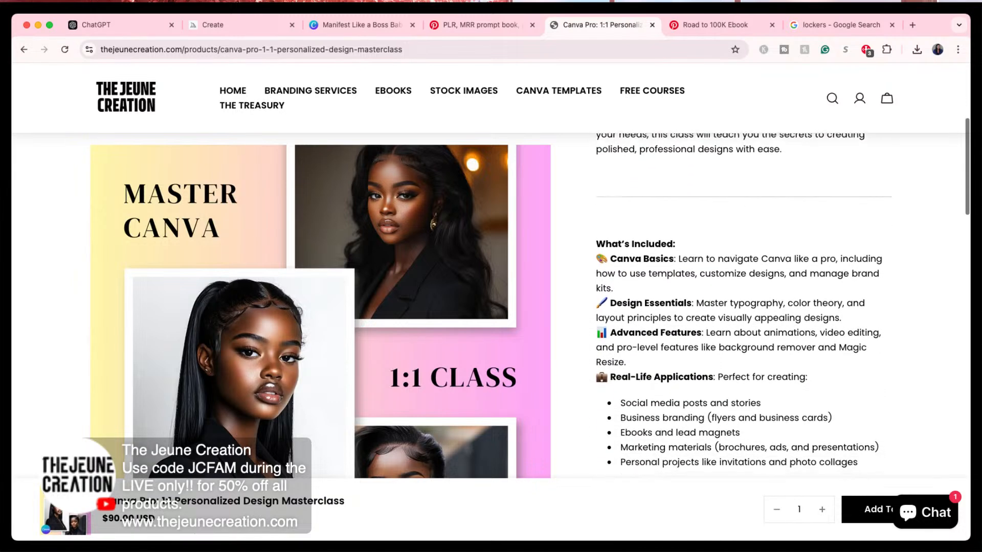
scroll(744, 307, down, 1)
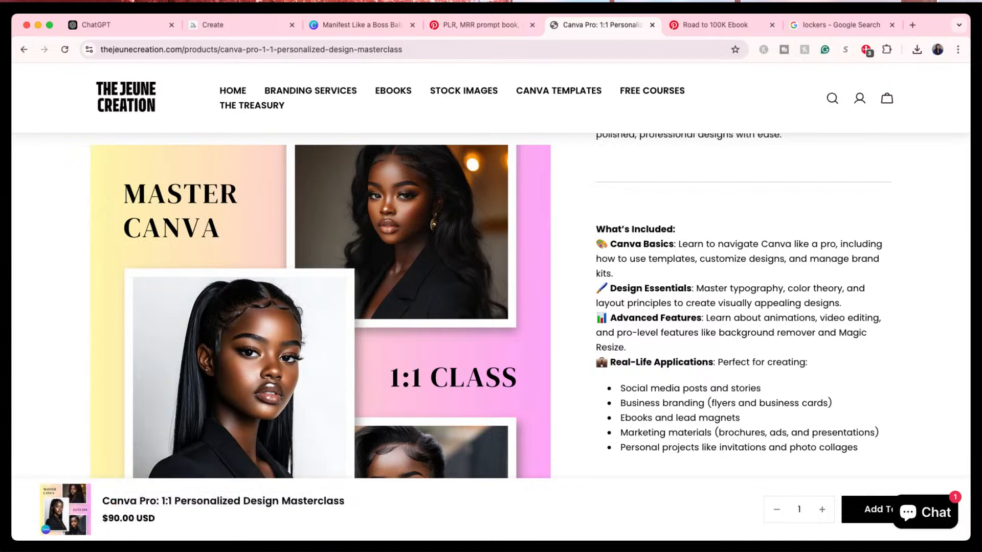
- Examine the Canva masterclass description, covering what is included, why it is useful, how it works and its pricing
scroll(743, 307, down, 1)
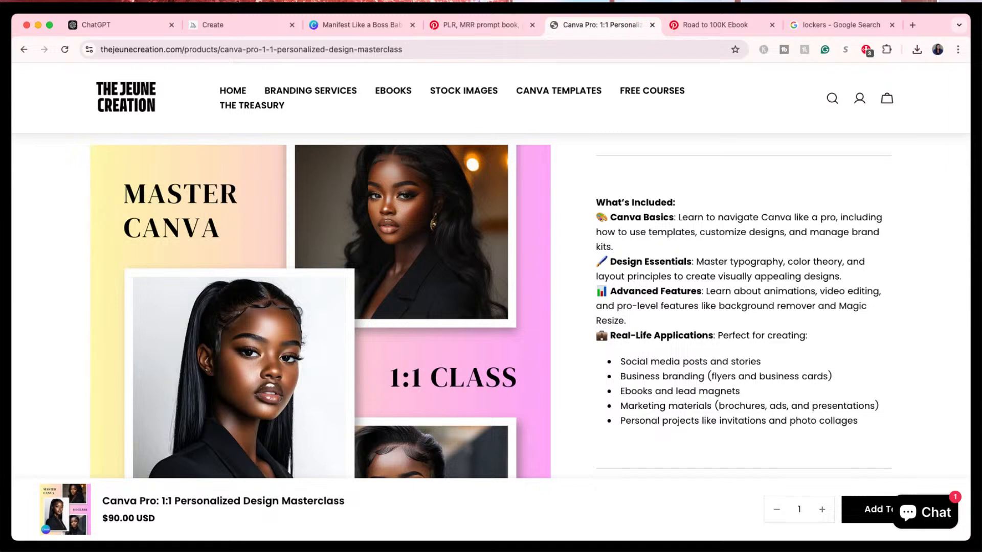
scroll(744, 301, down, 1)
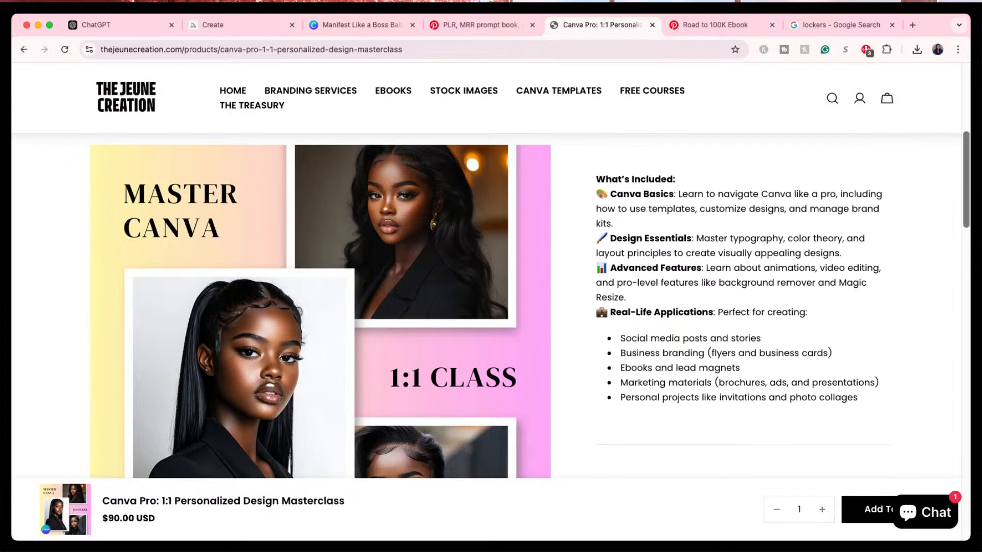
scroll(743, 306, down, 1)
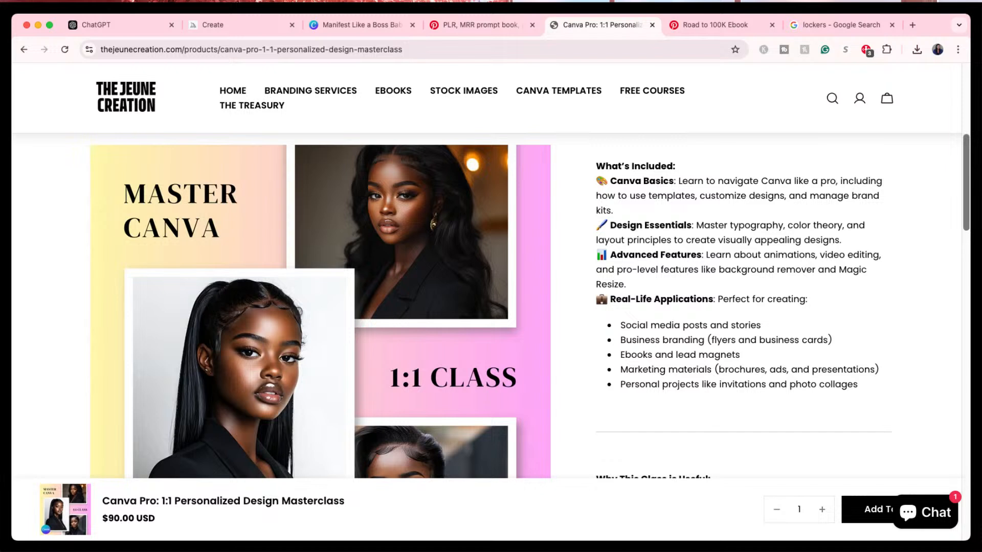
scroll(741, 307, down, 3)
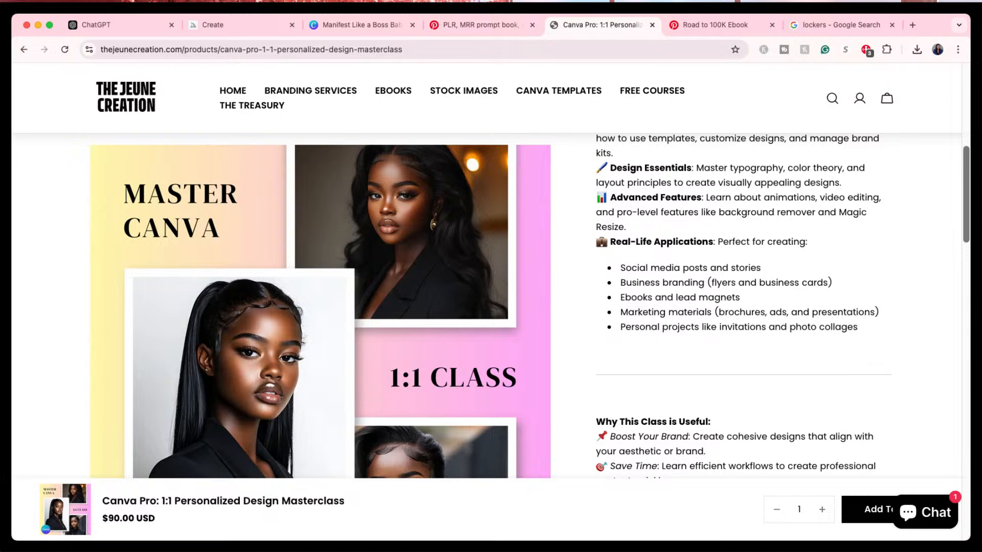
scroll(782, 305, down, 3)
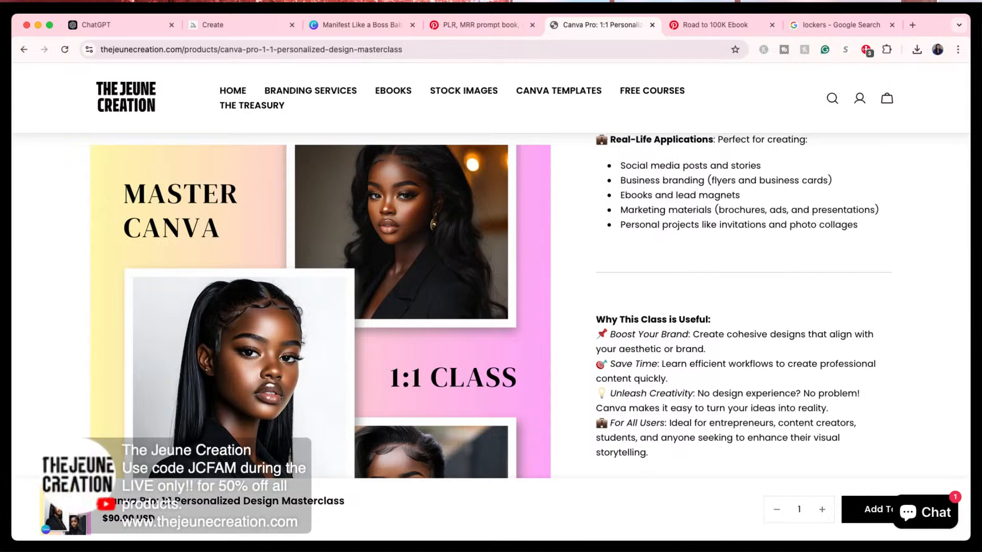
scroll(742, 296, down, 6)
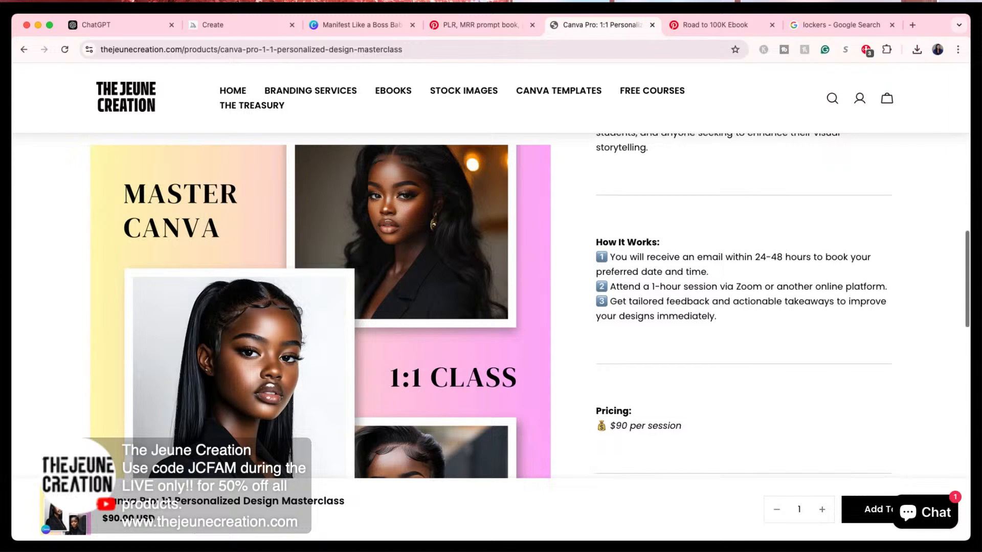
scroll(741, 301, down, 1)
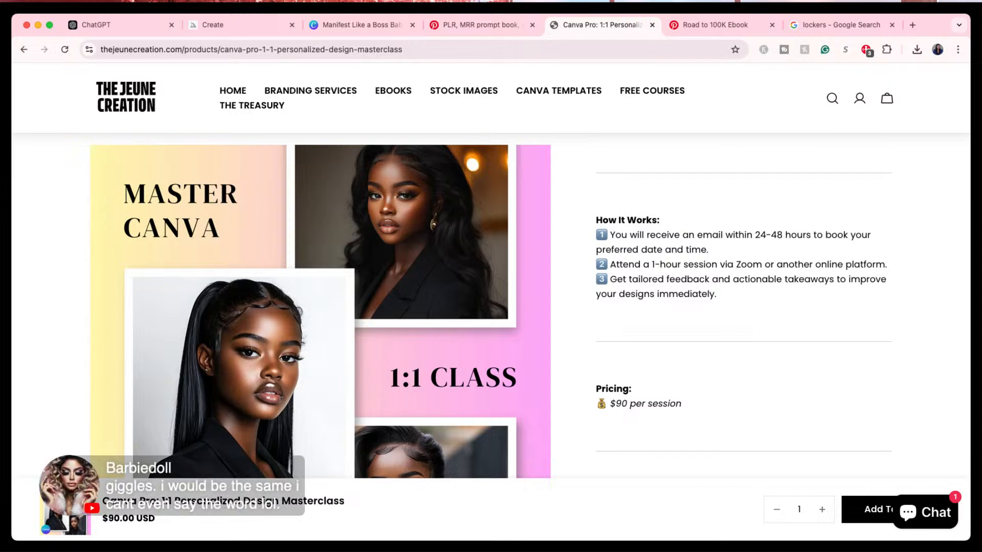
scroll(742, 307, up, 5)
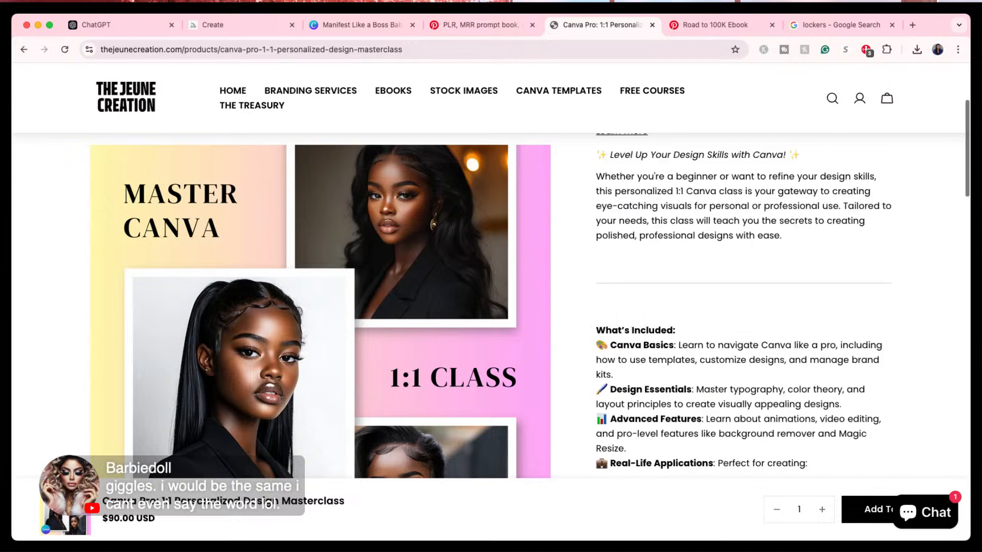
- Return to the branding services, browse the stock images collection down to the Boss Babe ebook covers, and go back to the store's home page
click(312, 91)
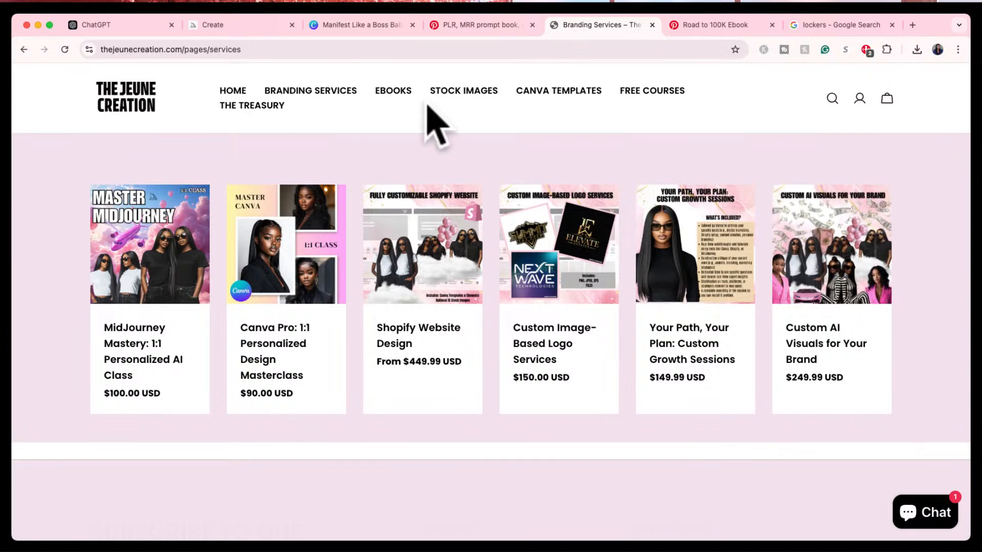
click(466, 91)
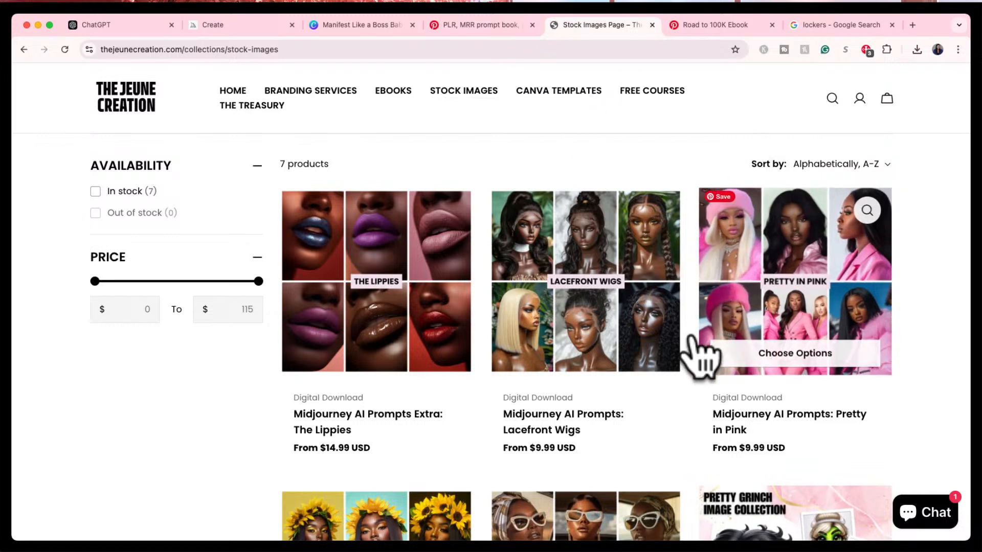
scroll(701, 352, down, 2)
scroll(700, 351, down, 3)
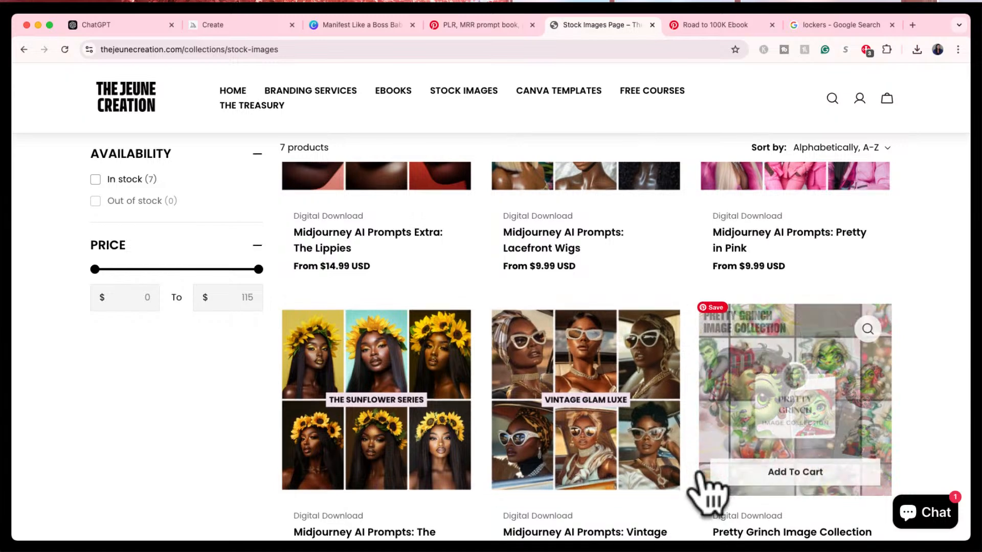
scroll(705, 493, down, 3)
scroll(707, 494, down, 1)
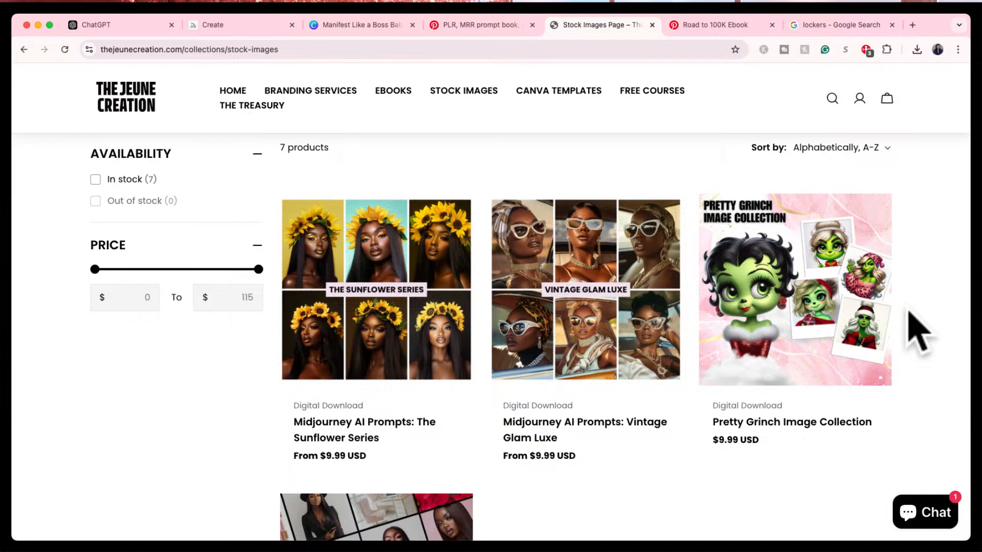
scroll(917, 332, down, 1)
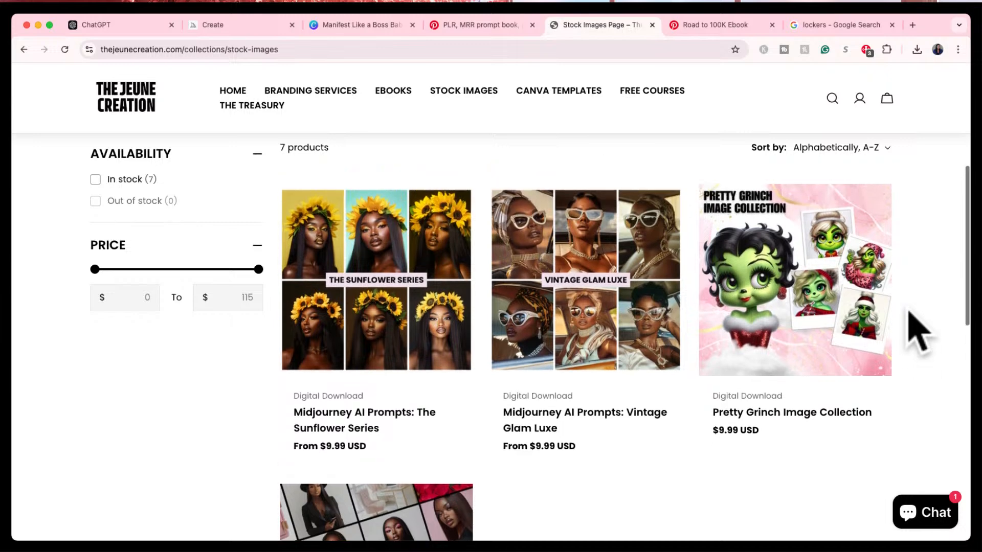
scroll(833, 424, down, 1)
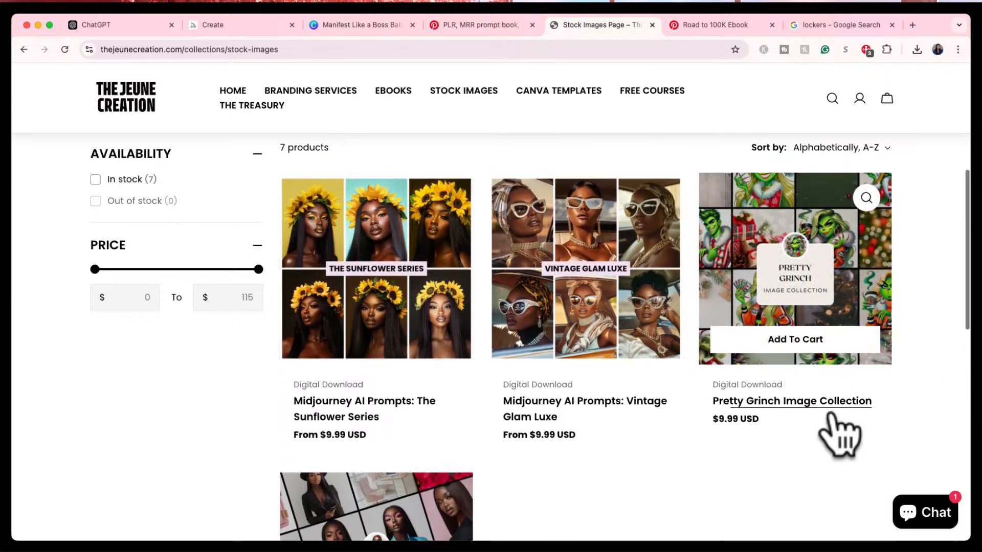
scroll(839, 423, down, 5)
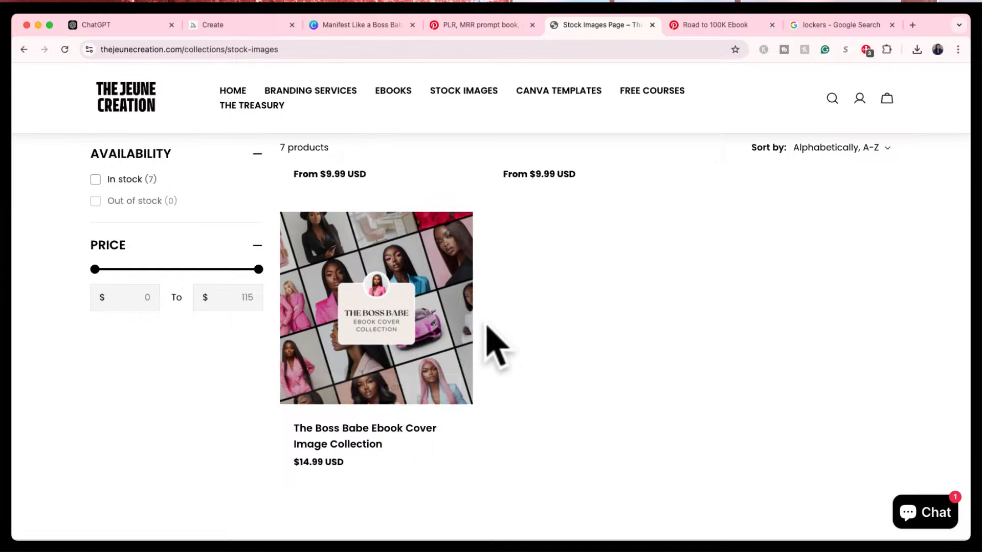
mouse_move(463, 329)
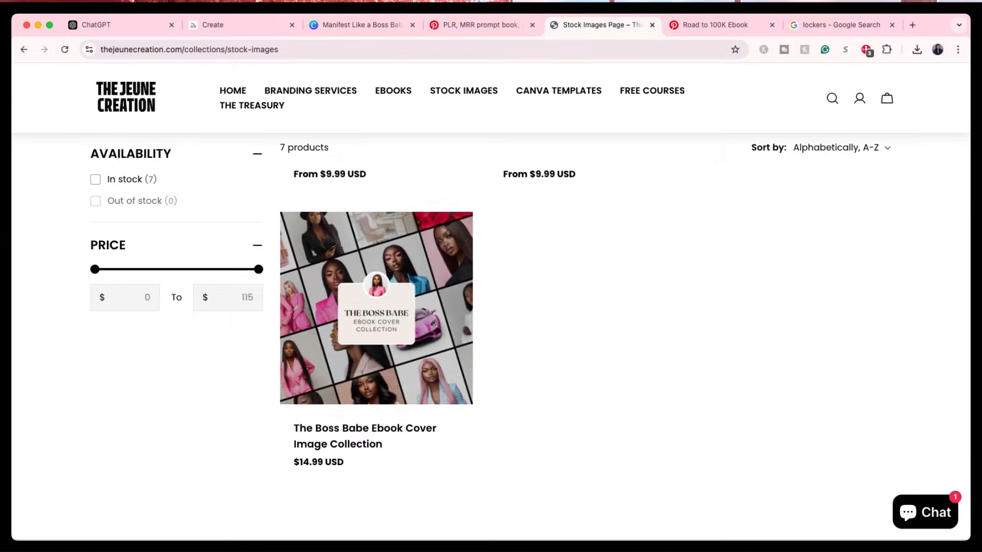
mouse_move(466, 432)
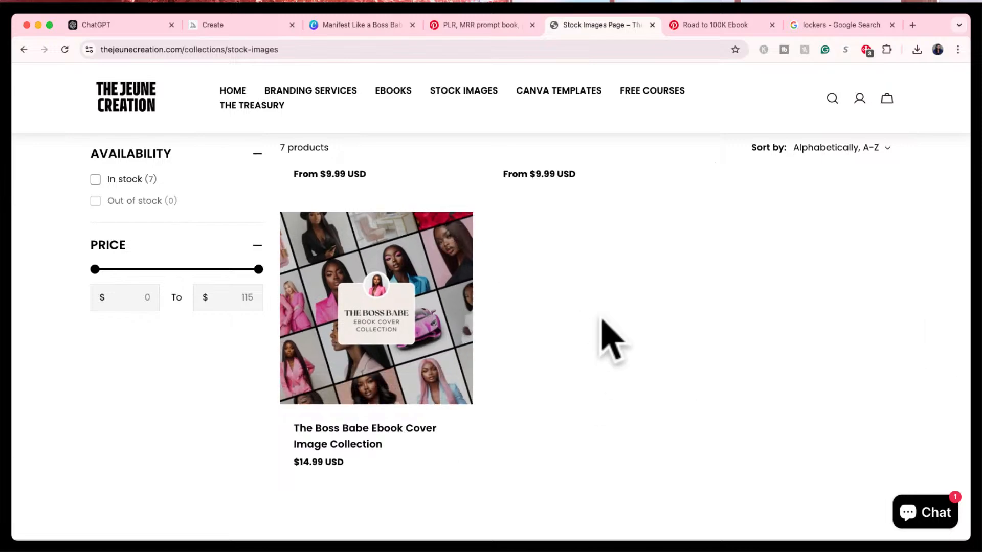
scroll(609, 339, up, 10)
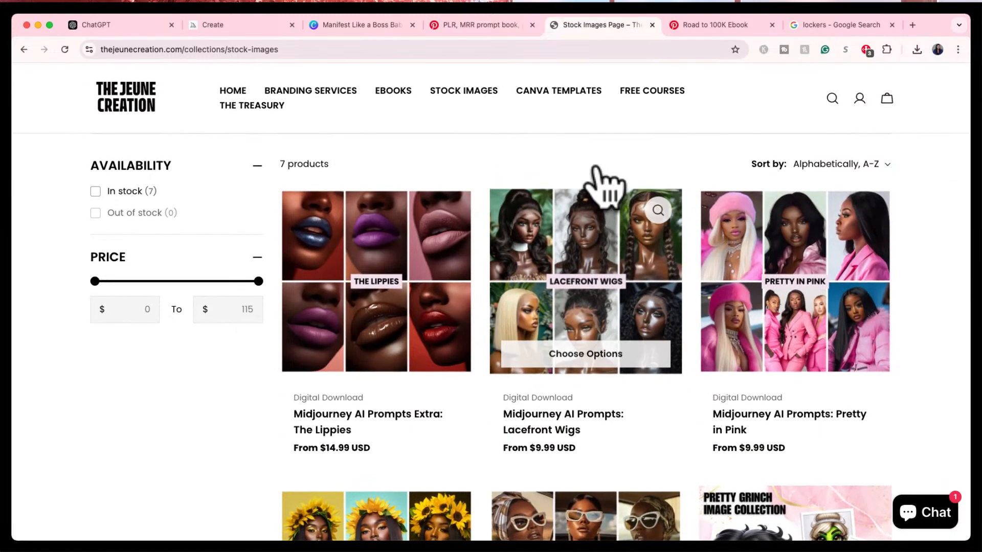
click(233, 90)
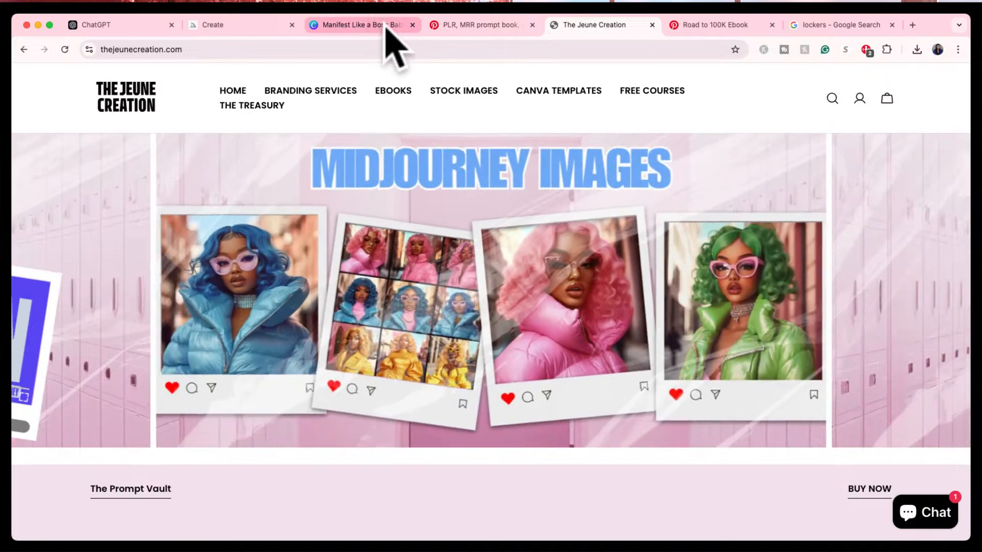
- Switch to Canva and leave the Manifest Like a Boss Babe design for the Canva home page
click(386, 30)
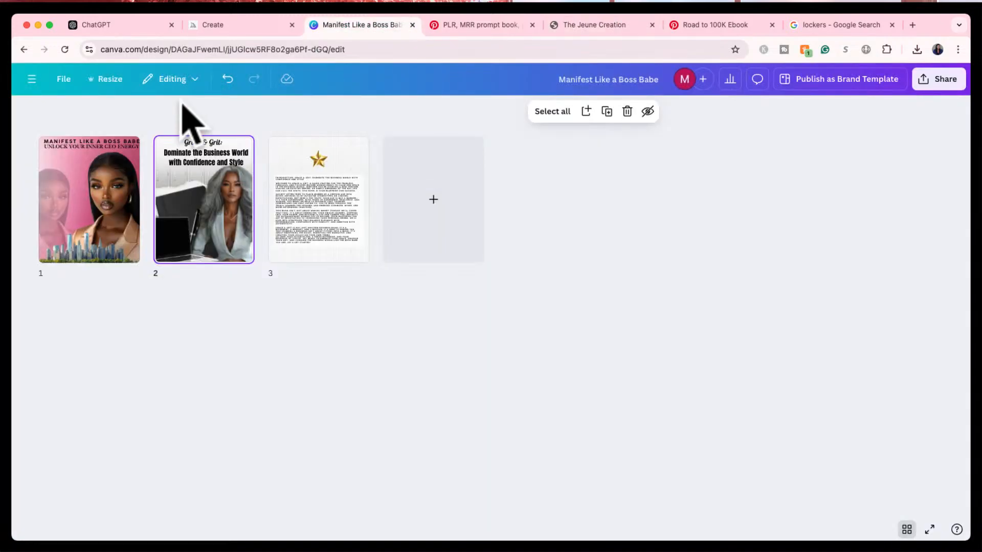
click(32, 79)
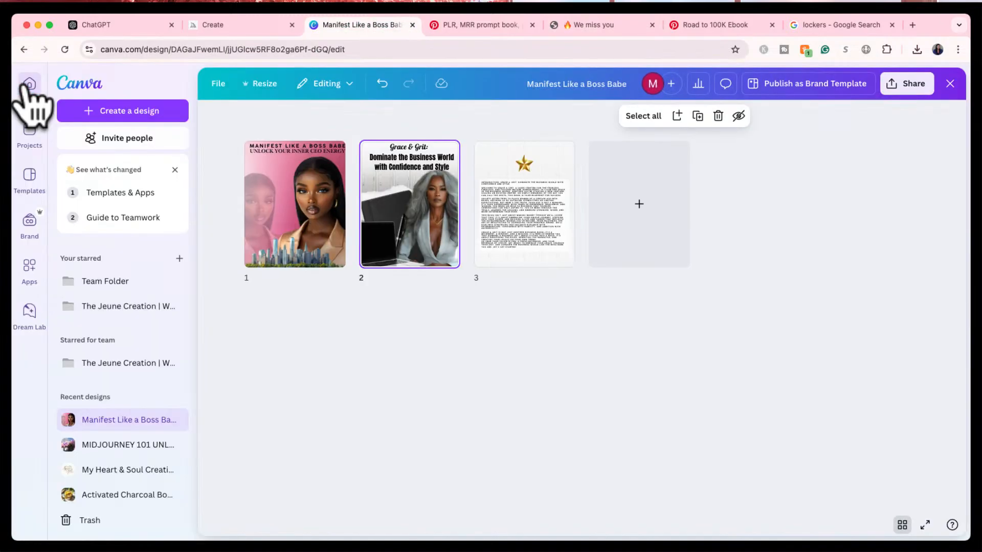
click(84, 85)
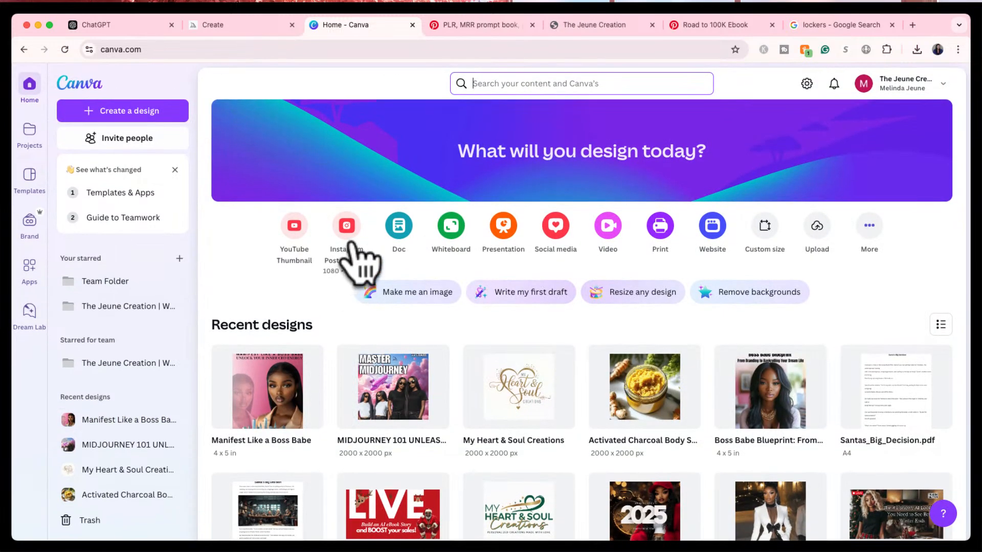
click(211, 26)
click(361, 26)
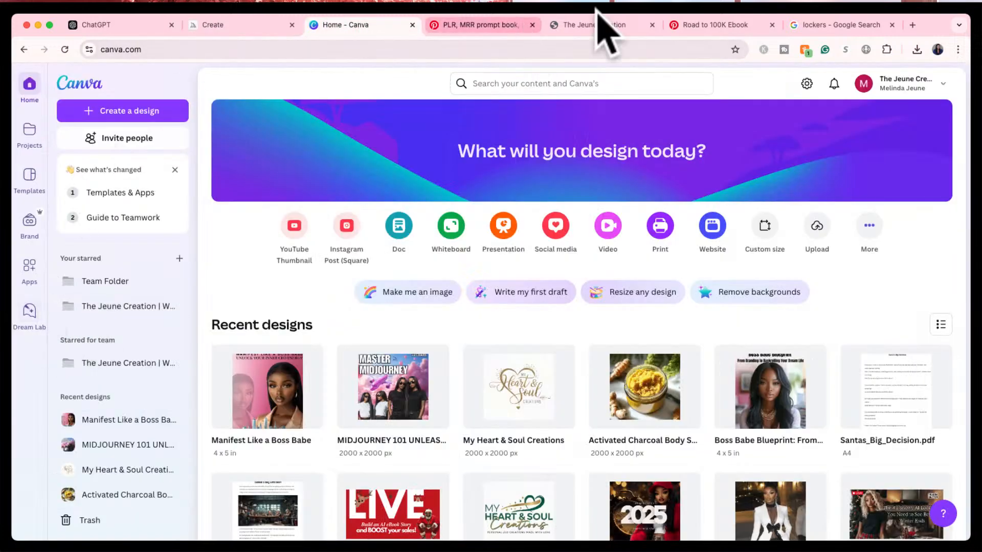
- Open Canva's plans and pricing page from the account options and show the plan prices per month
click(935, 93)
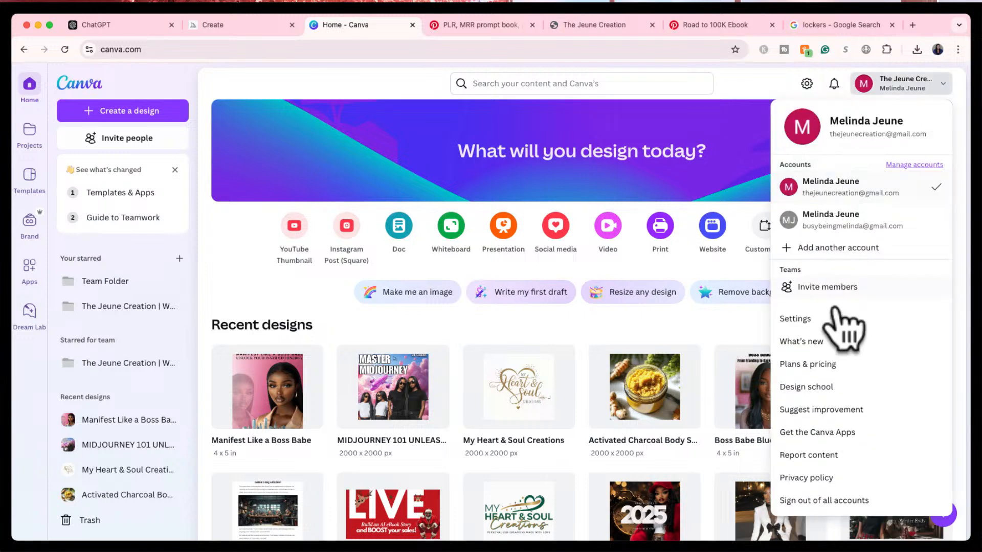
scroll(818, 441, down, 1)
scroll(817, 440, down, 1)
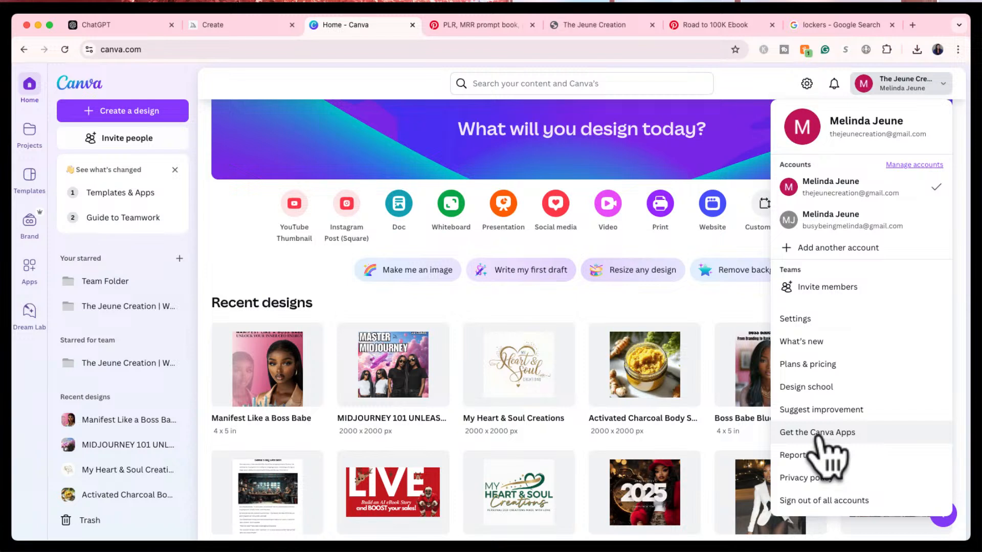
scroll(820, 442, up, 1)
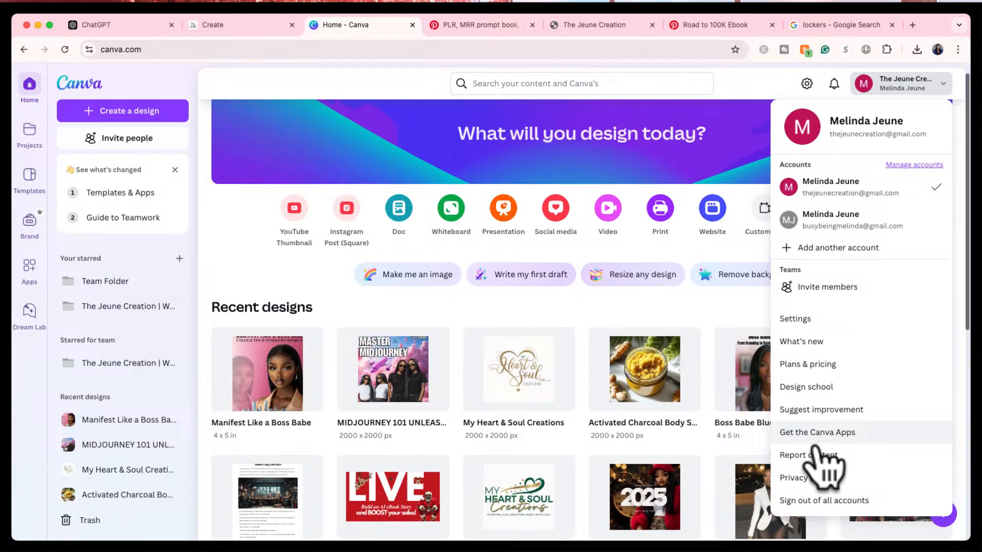
click(817, 364)
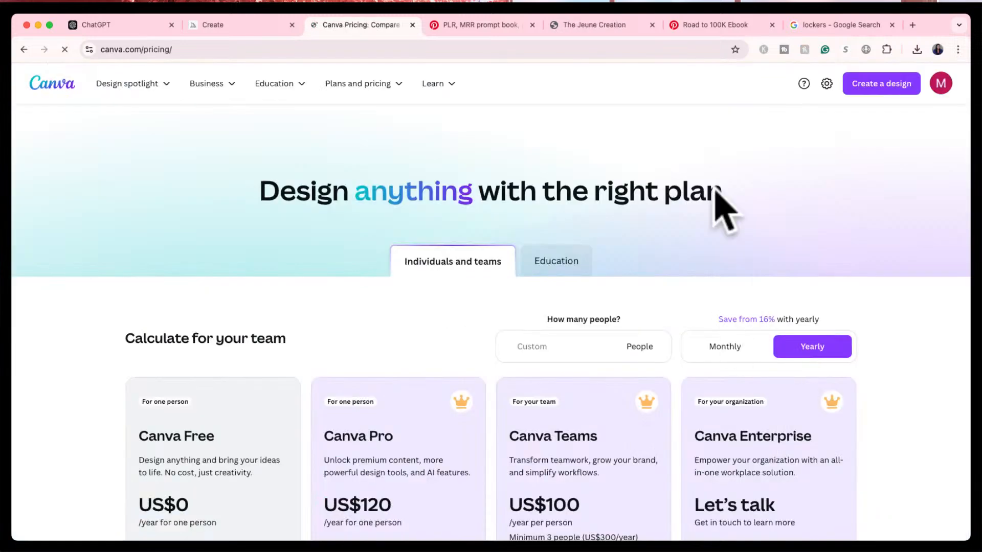
scroll(585, 244, down, 4)
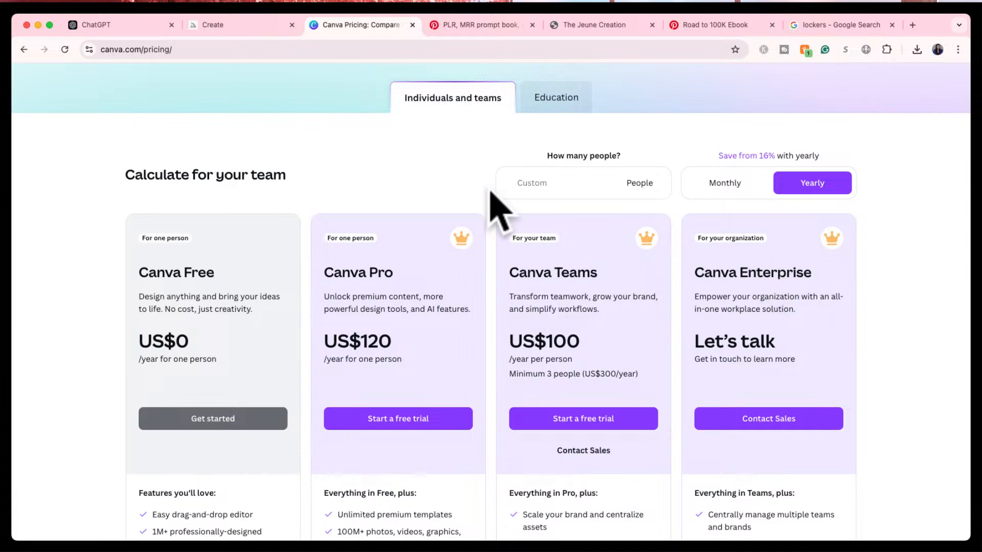
click(730, 184)
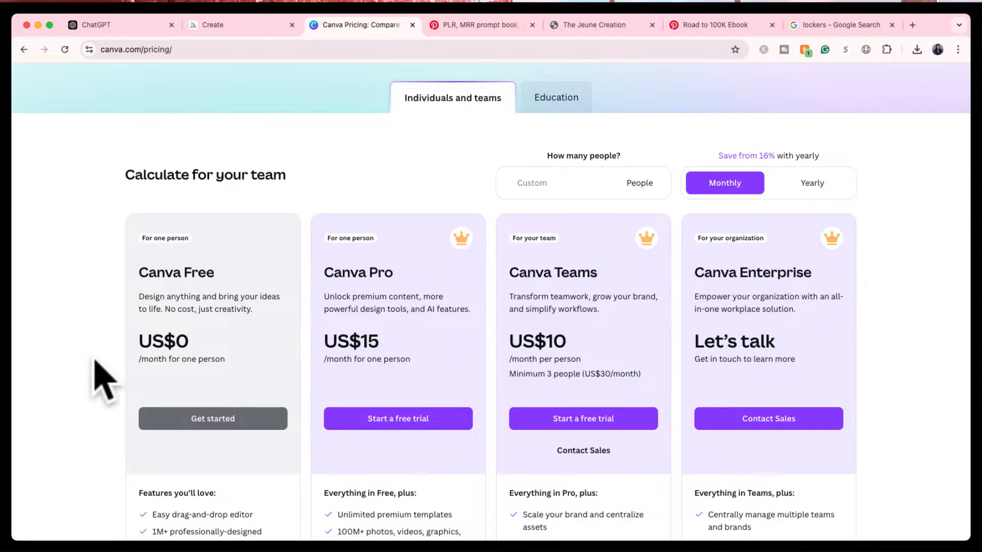
- Examine the prices and included features of the Canva Free, Pro, Teams and Enterprise plans, down to the feature comparison
scroll(103, 379, down, 5)
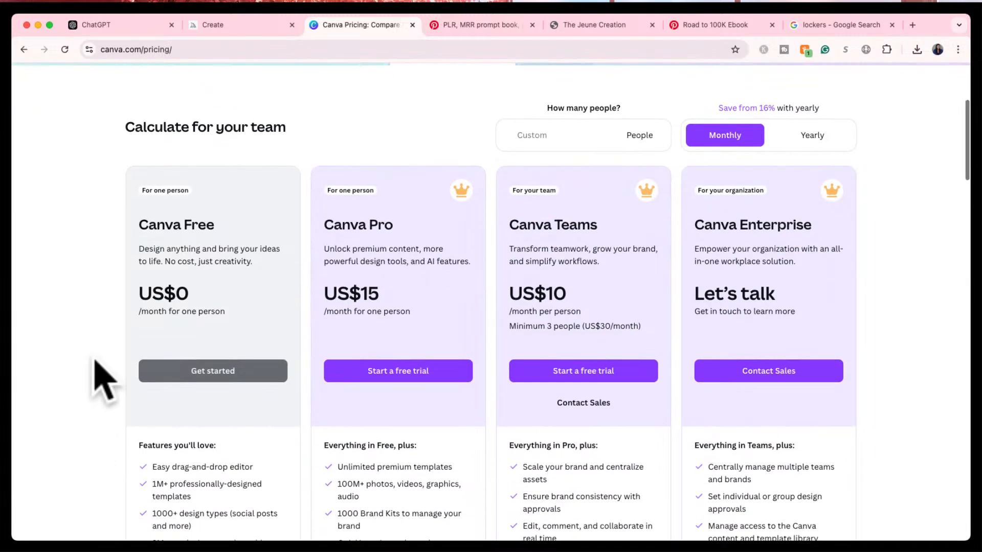
scroll(104, 381, down, 1)
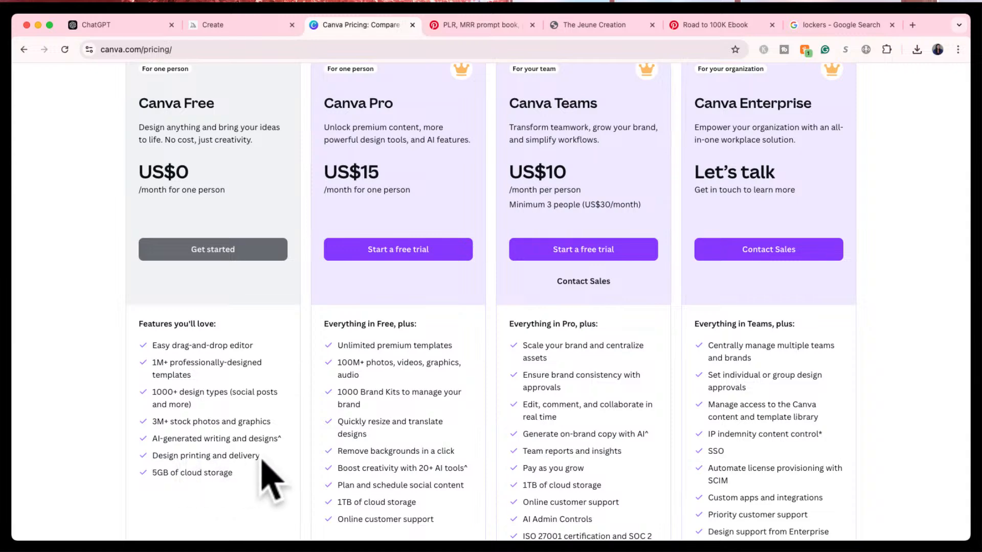
scroll(243, 481, down, 2)
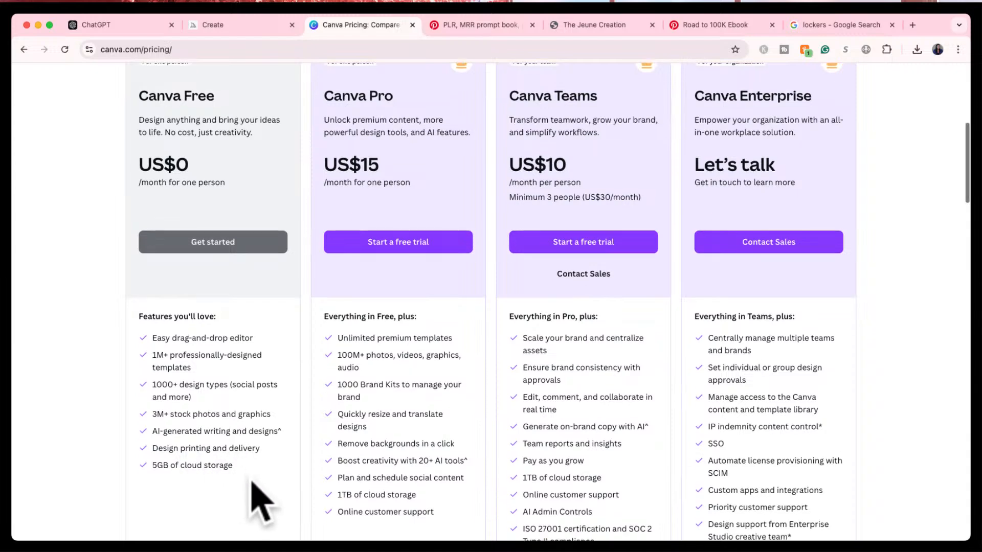
scroll(251, 482, up, 1)
scroll(149, 339, up, 3)
scroll(227, 386, down, 2)
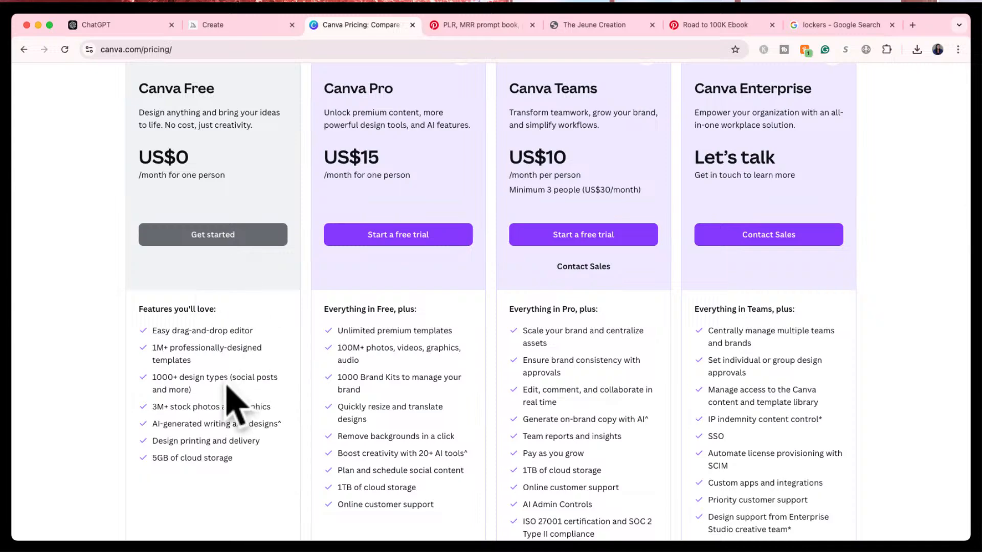
scroll(228, 394, up, 2)
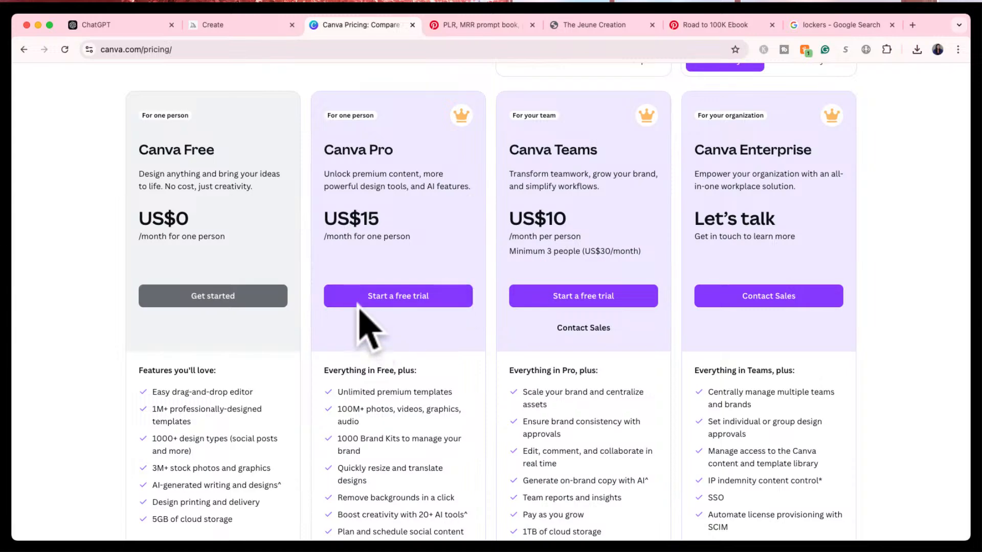
scroll(439, 353, down, 9)
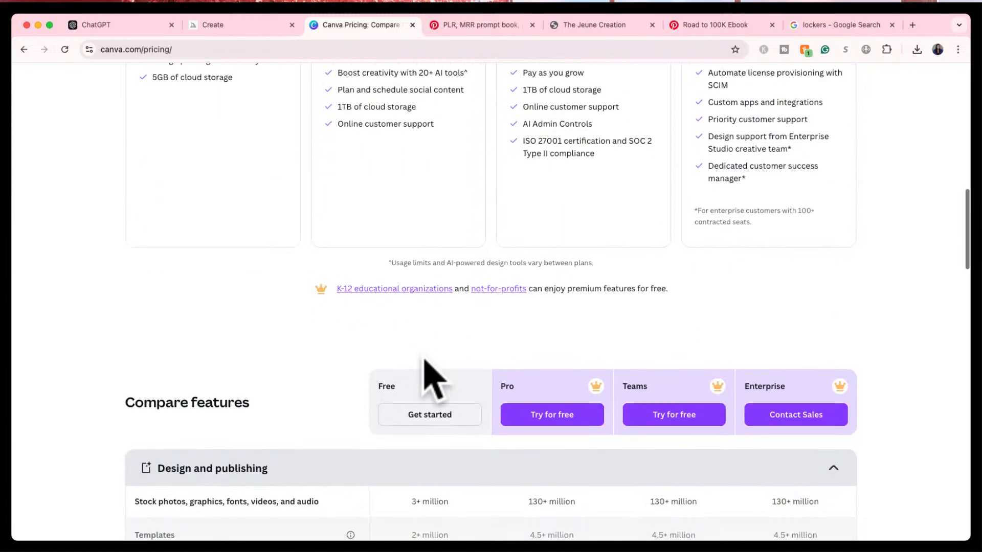
- Review the Canva pricing page down to the frequently asked questions, and go back over the plan prices and included features
scroll(424, 359, down, 3)
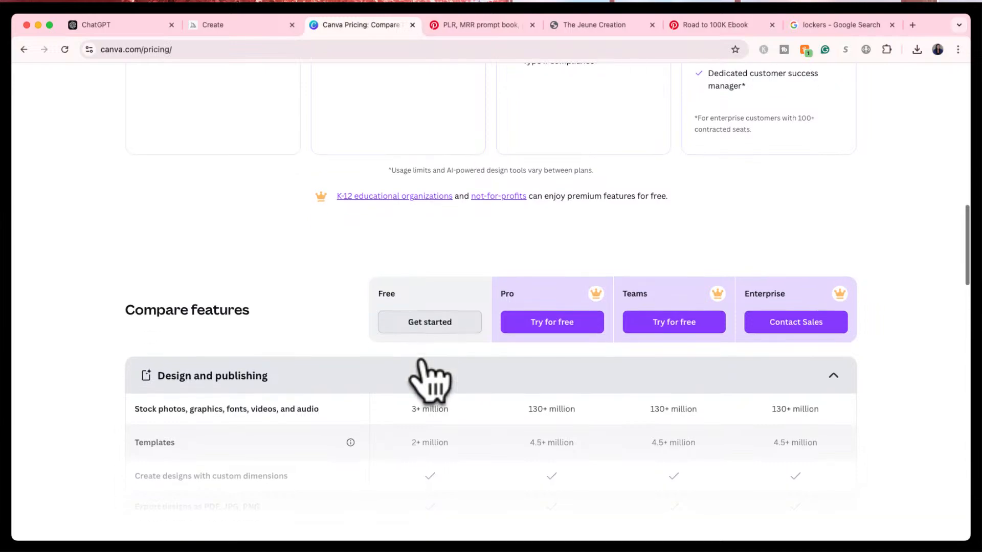
scroll(424, 362, down, 12)
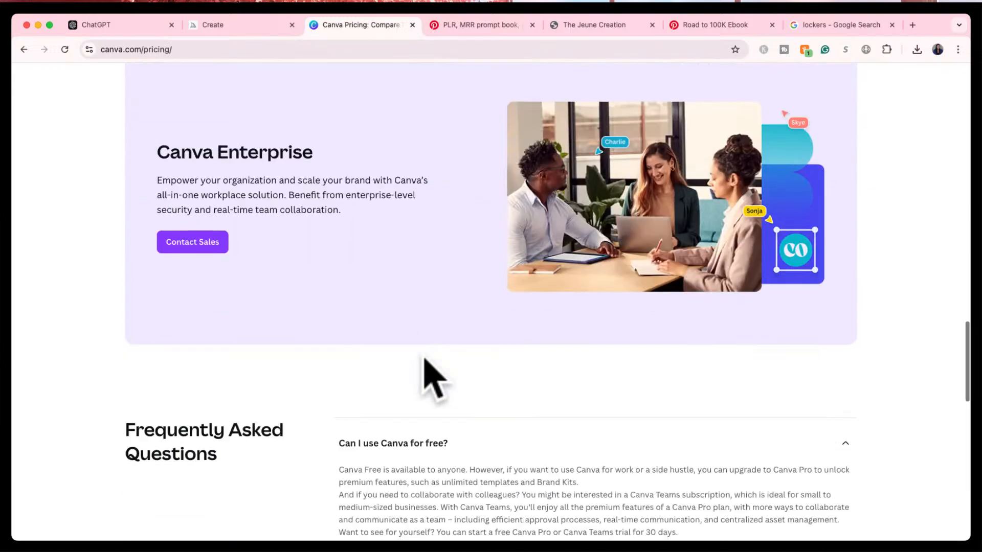
scroll(428, 370, up, 20)
scroll(425, 360, up, 8)
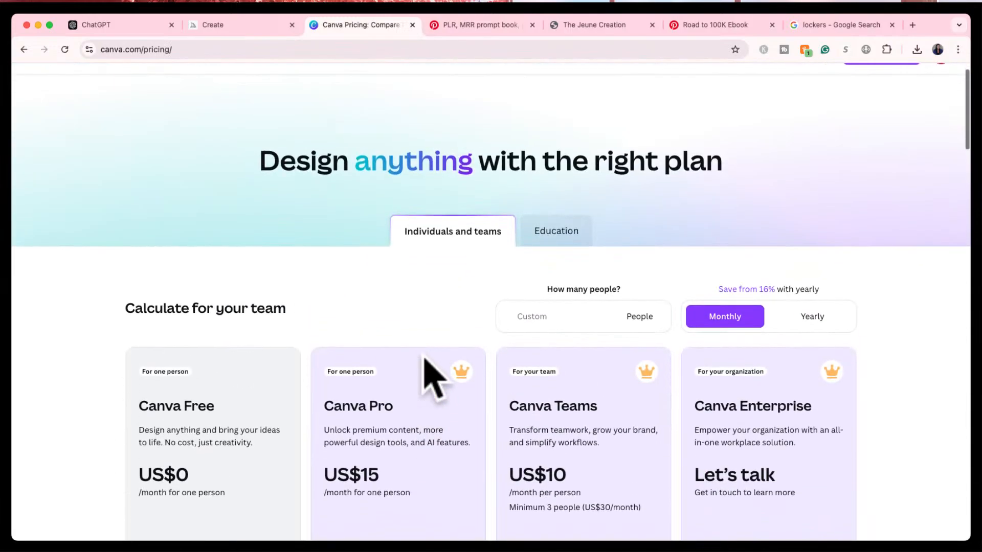
scroll(426, 359, down, 5)
scroll(423, 358, up, 3)
scroll(417, 332, down, 1)
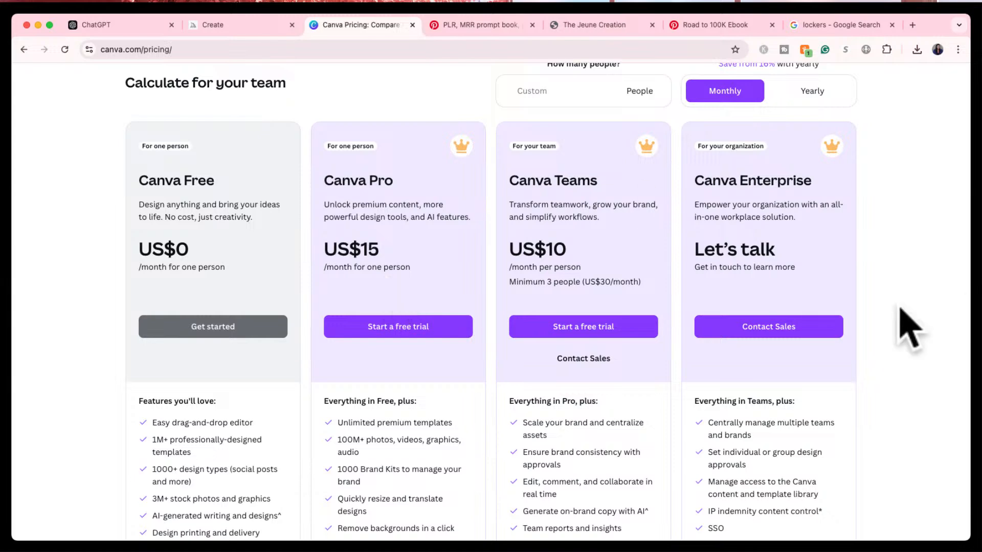
scroll(394, 405, down, 2)
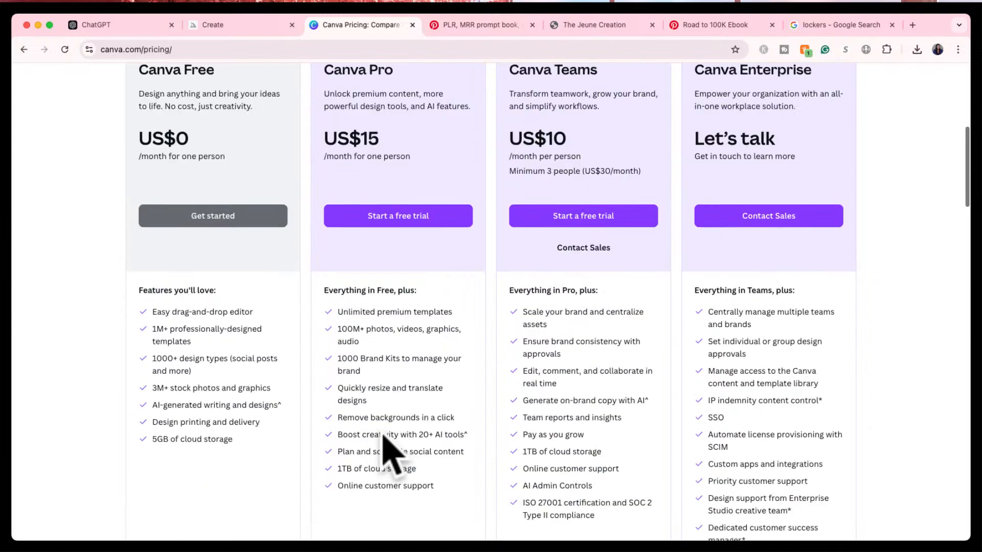
scroll(390, 449, up, 7)
- Leave the pricing page for the Canva home page, open Dream Lab and browse the earlier image generations
click(52, 86)
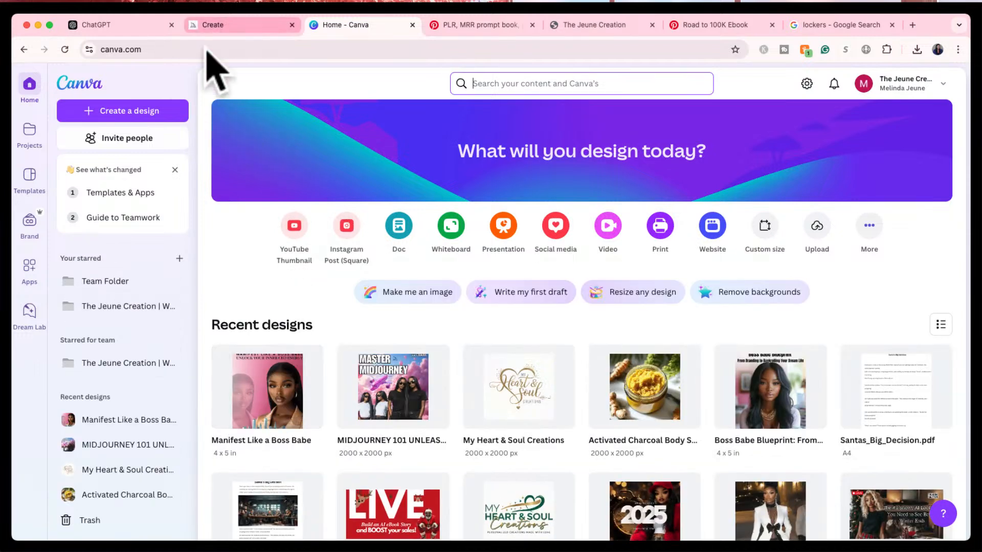
click(25, 320)
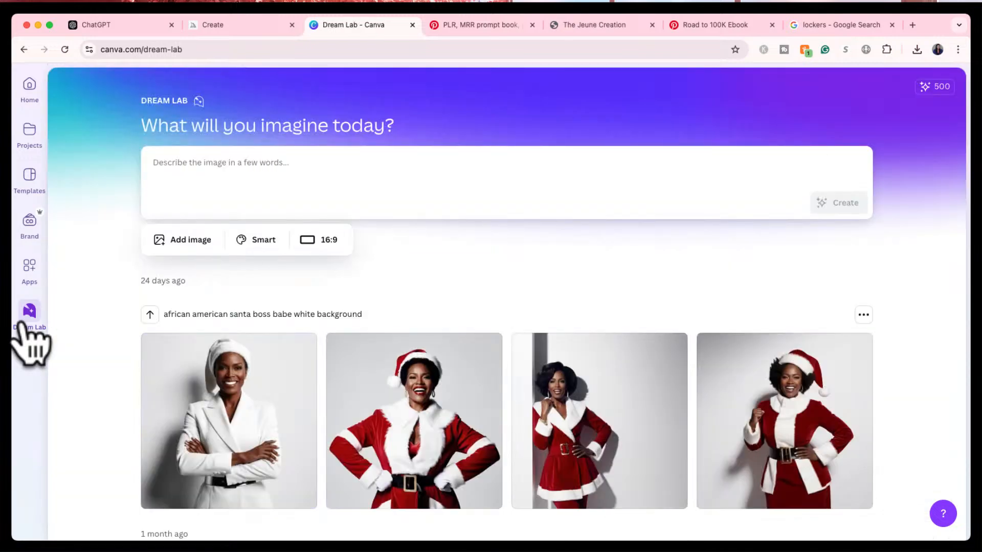
scroll(634, 326, down, 8)
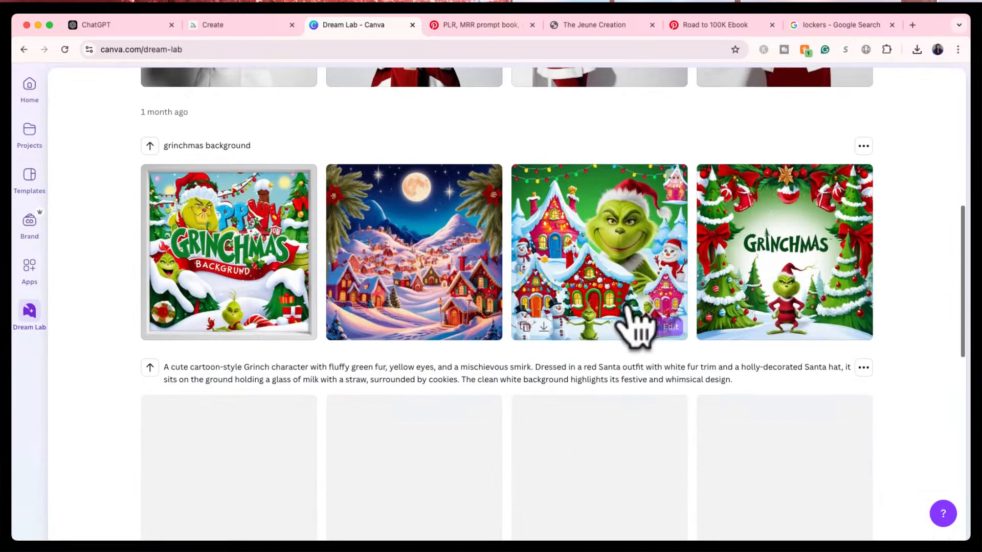
scroll(634, 327, down, 1)
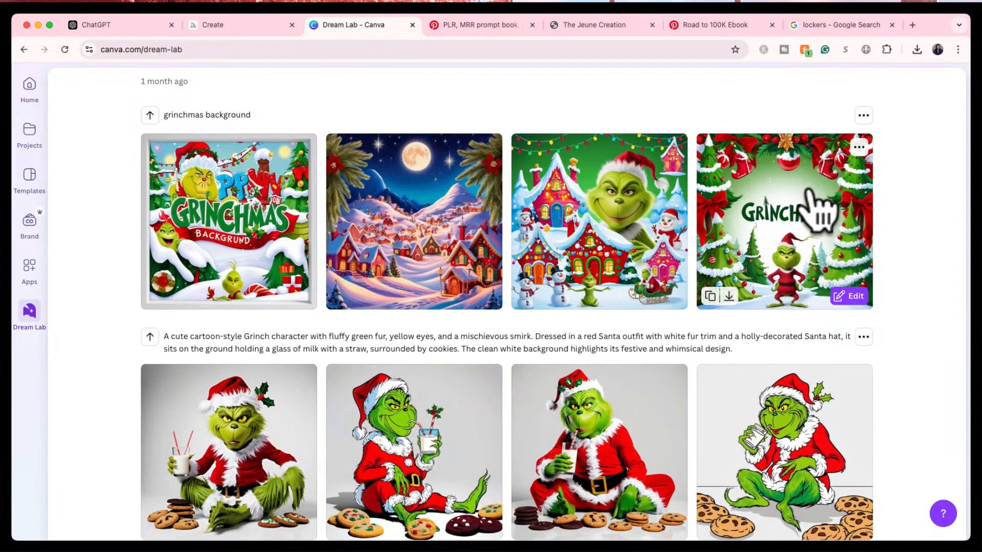
scroll(815, 205, up, 2)
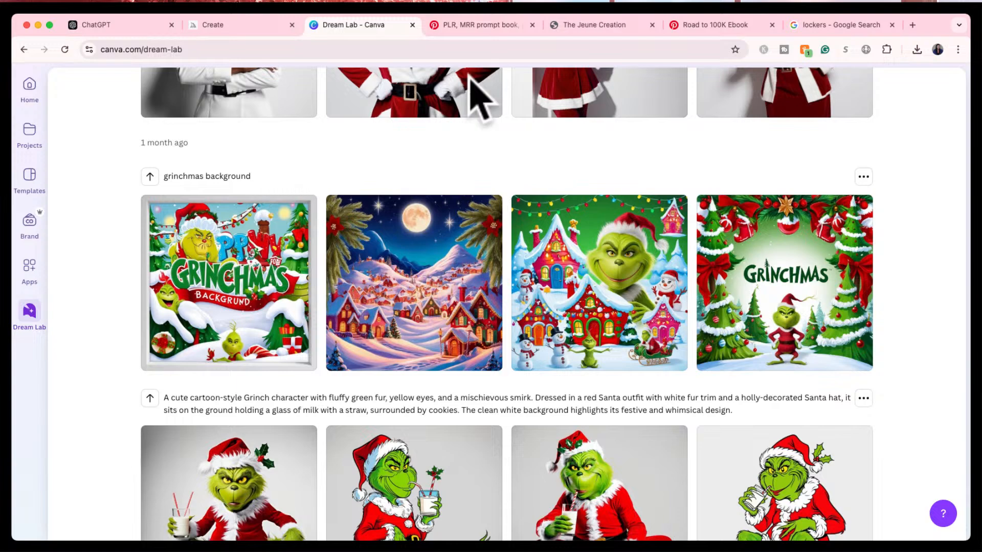
- Inspect the options of the earlier "grinchmas background" generation, and view its Grinch image enlarged and that image's options
click(864, 176)
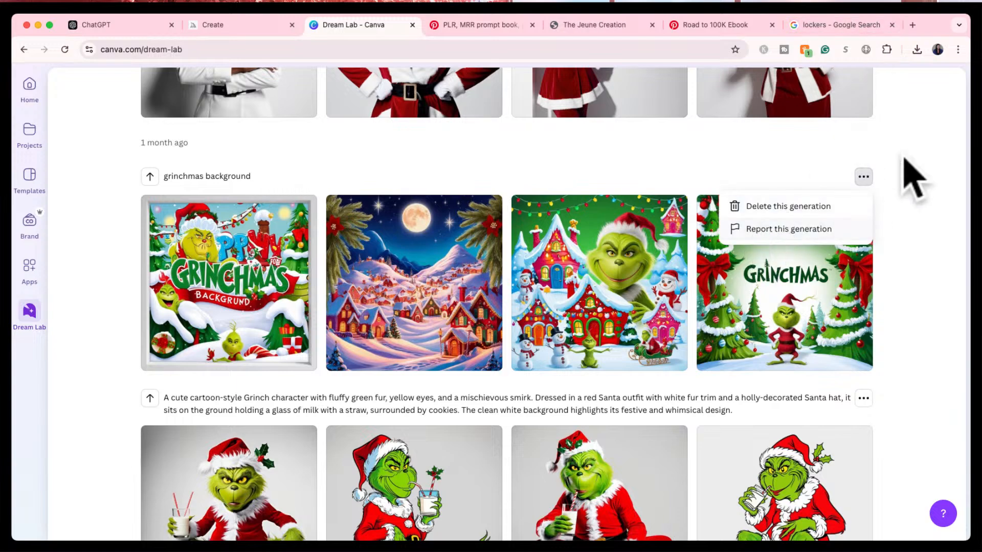
click(863, 176)
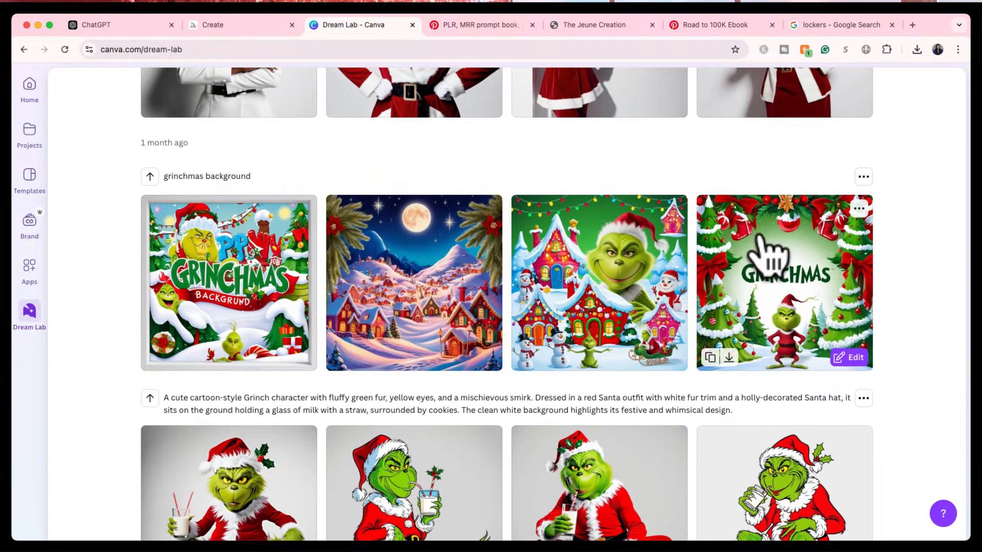
click(764, 262)
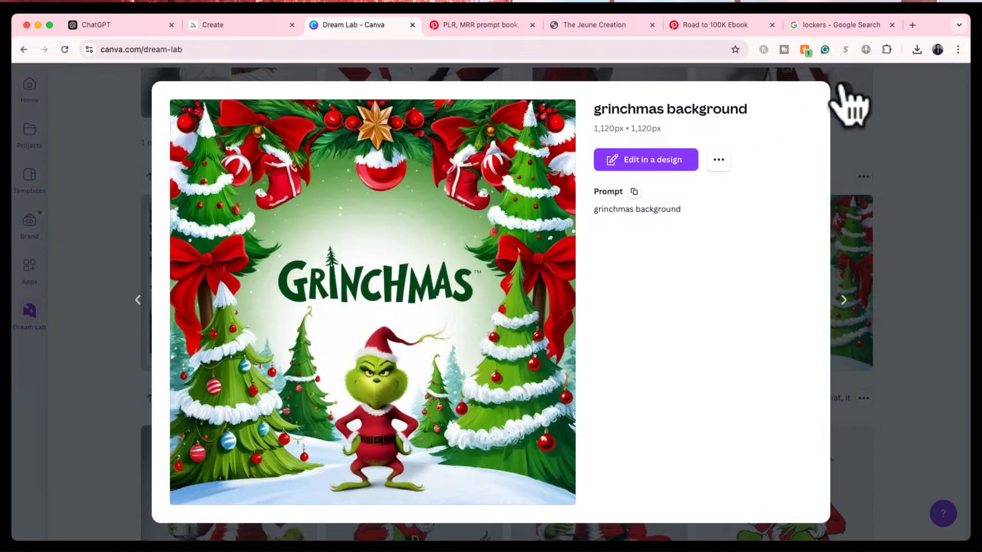
click(843, 90)
click(859, 209)
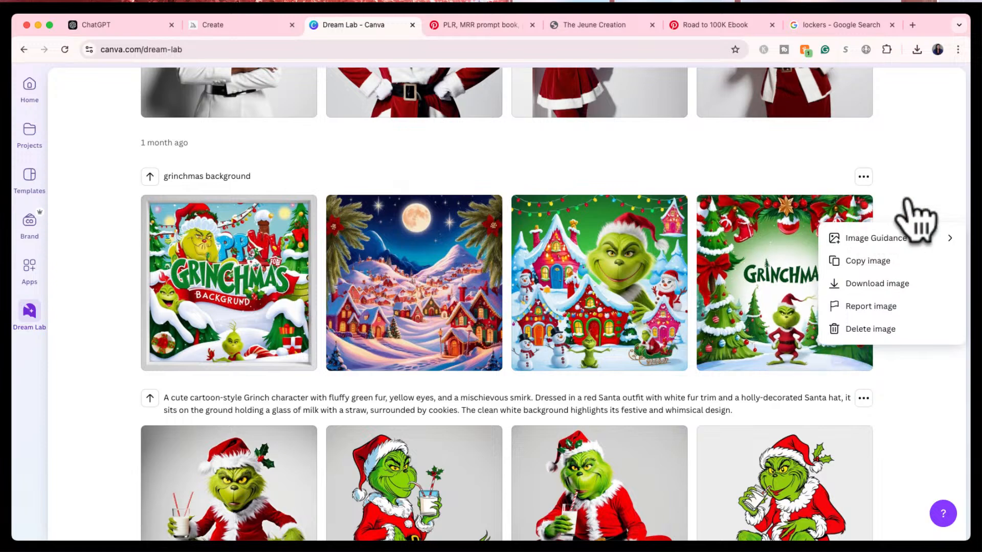
key(Escape)
- Reuse the "grinchmas background" prompt to generate 16:9 images, and enlarge the Christmas-tree house image and the Grinch-in-doorway image
click(154, 176)
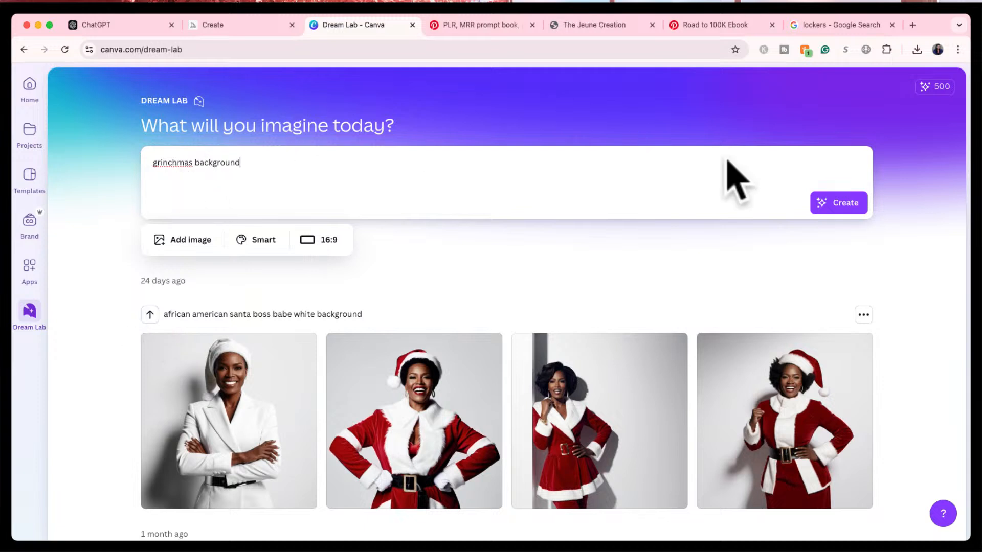
click(850, 202)
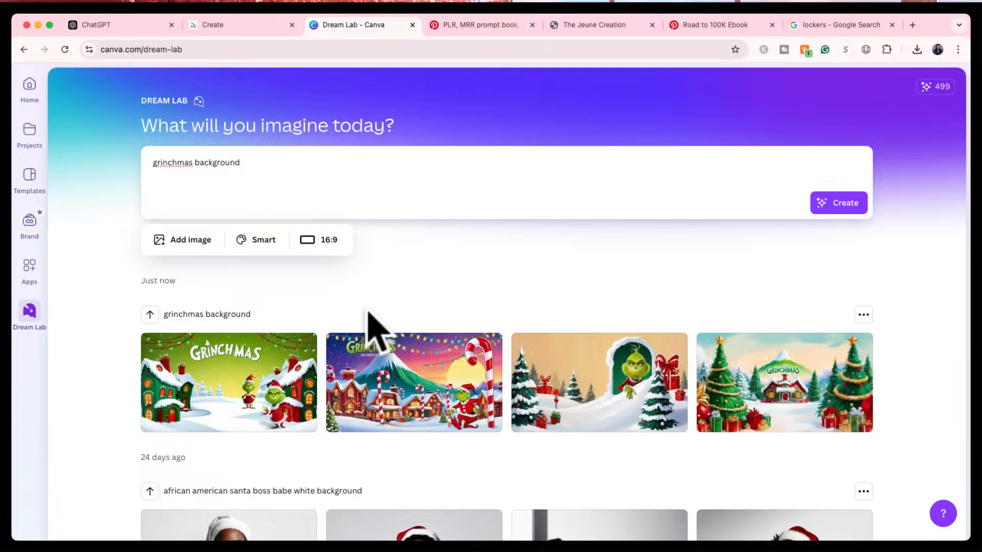
click(796, 391)
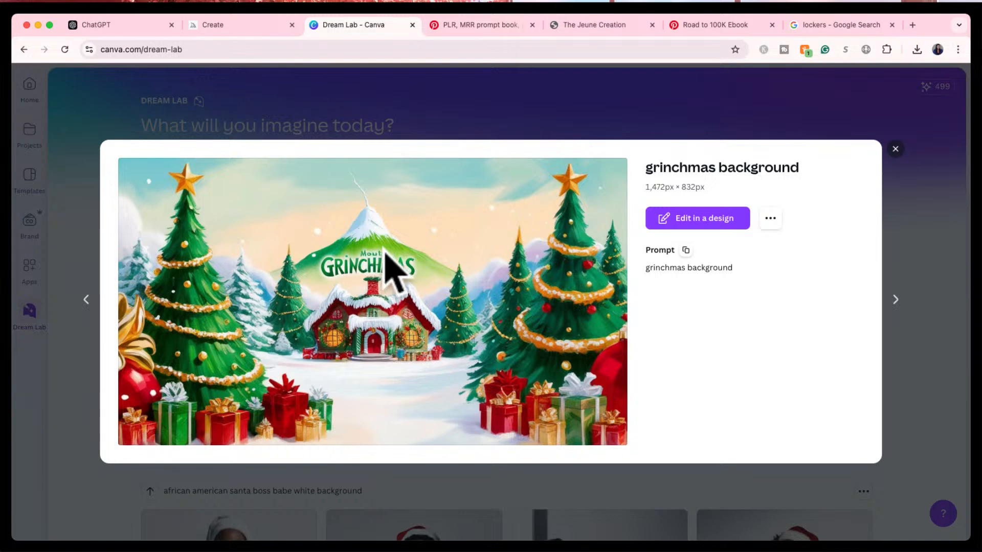
click(895, 148)
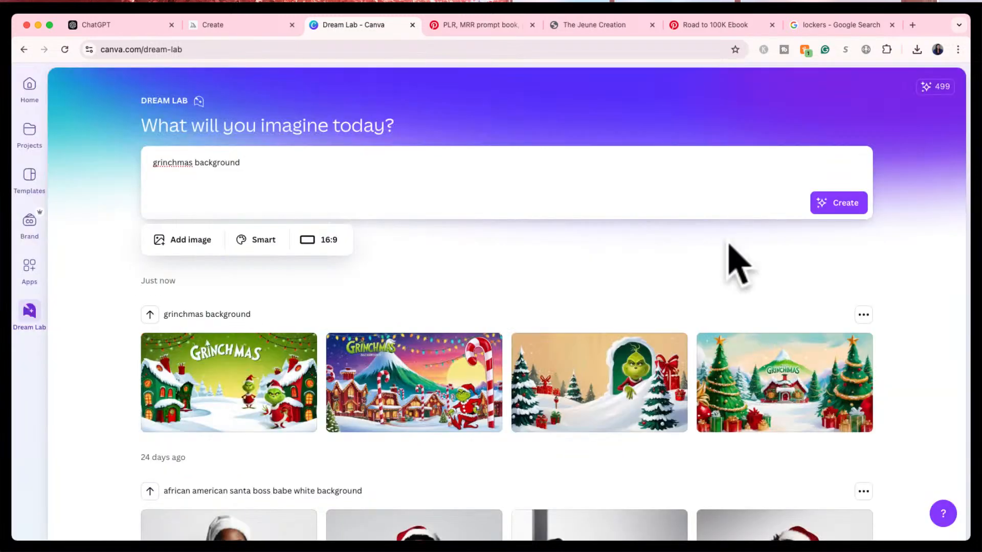
click(587, 398)
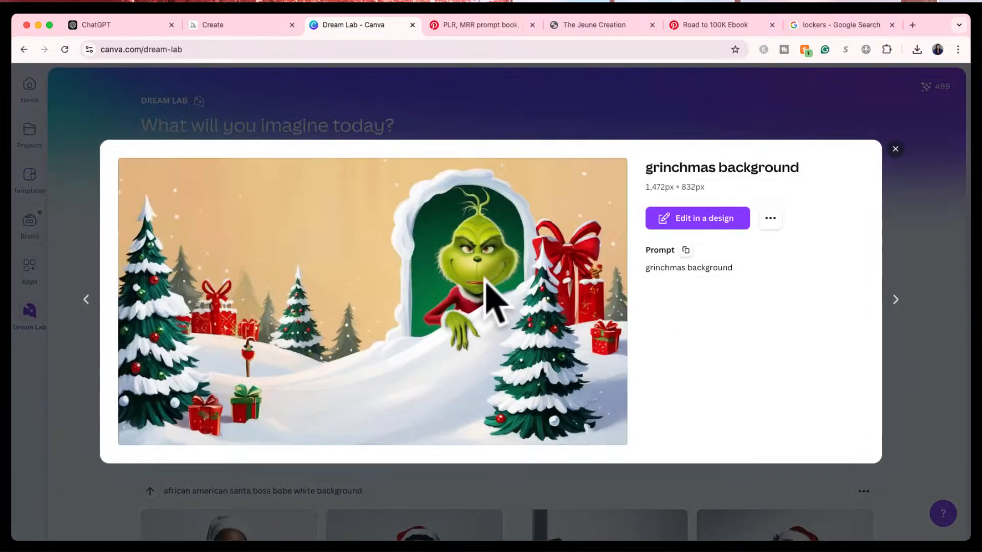
click(894, 149)
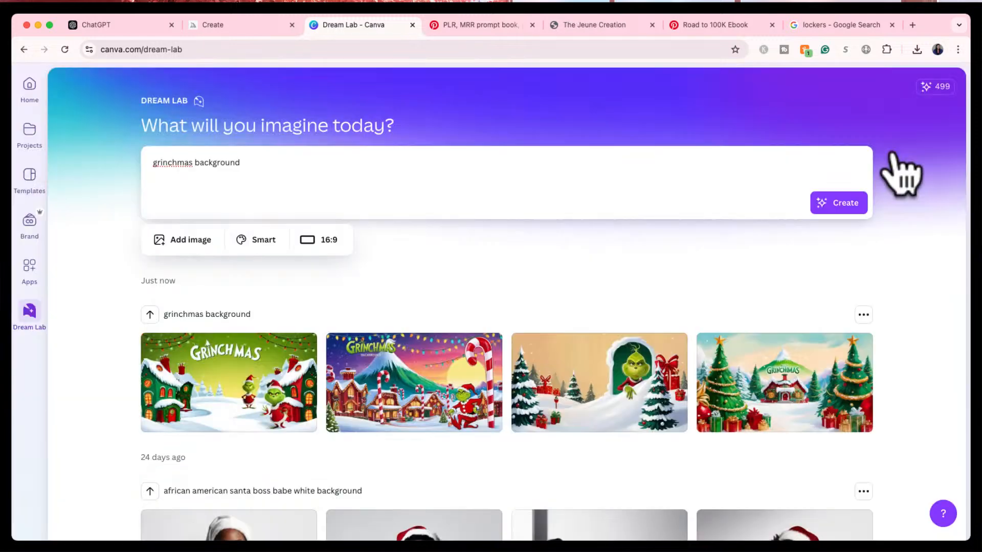
- Generate "grinchmas background" again in 1:1 aspect ratio and open the image of green hills with red houses in a design
click(317, 240)
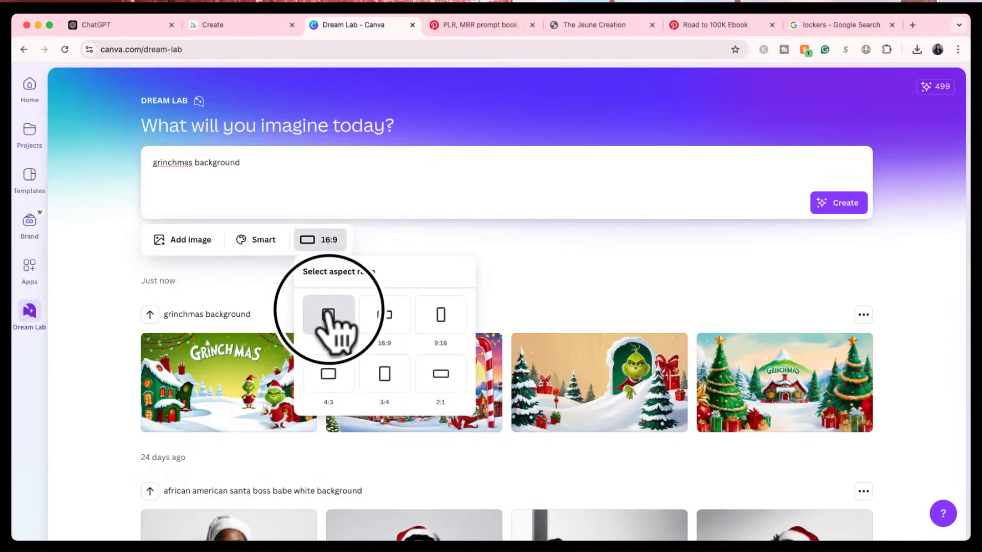
click(332, 321)
click(834, 194)
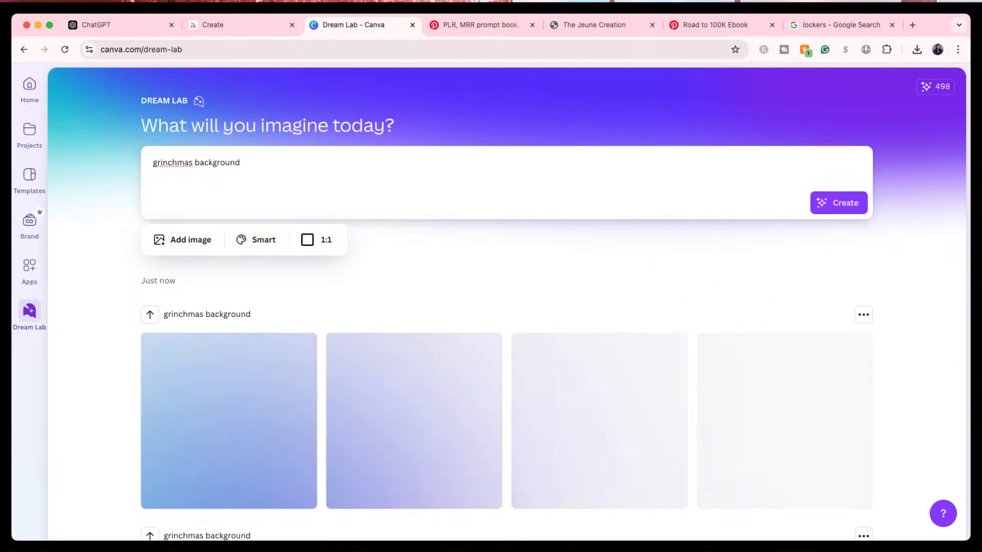
scroll(804, 301, down, 3)
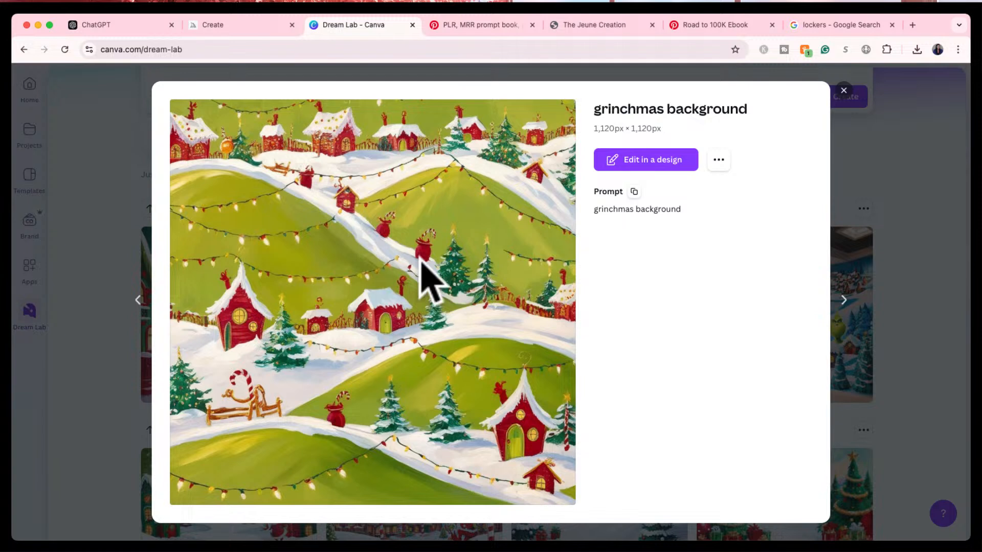
click(643, 161)
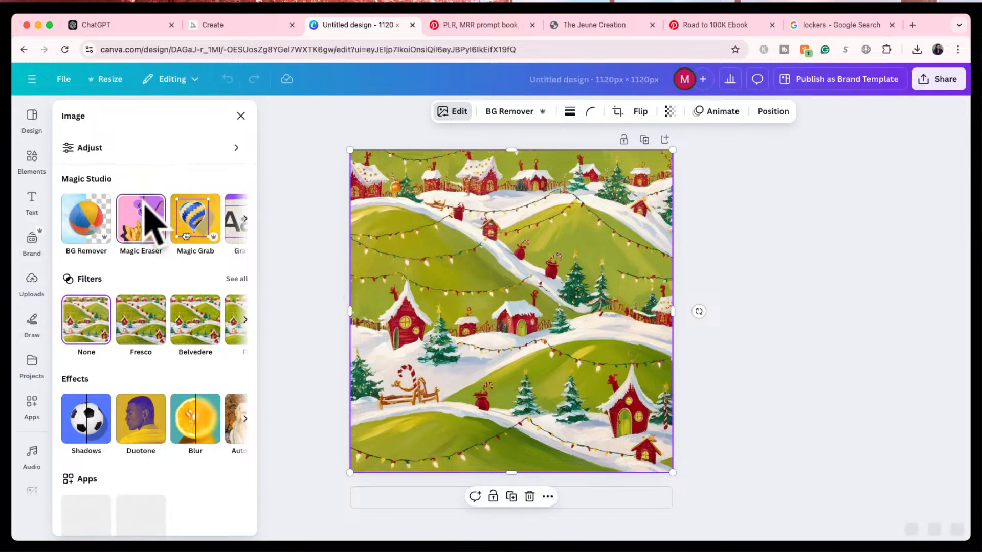
- Try the handwritten Creative Studio logo template on the image page, and undo the replacement
click(22, 128)
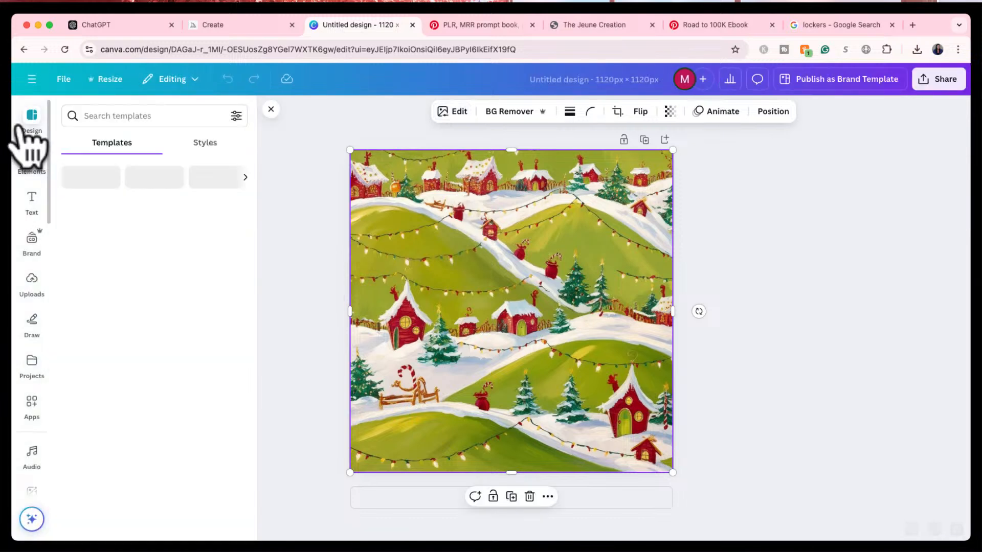
scroll(193, 506, down, 1)
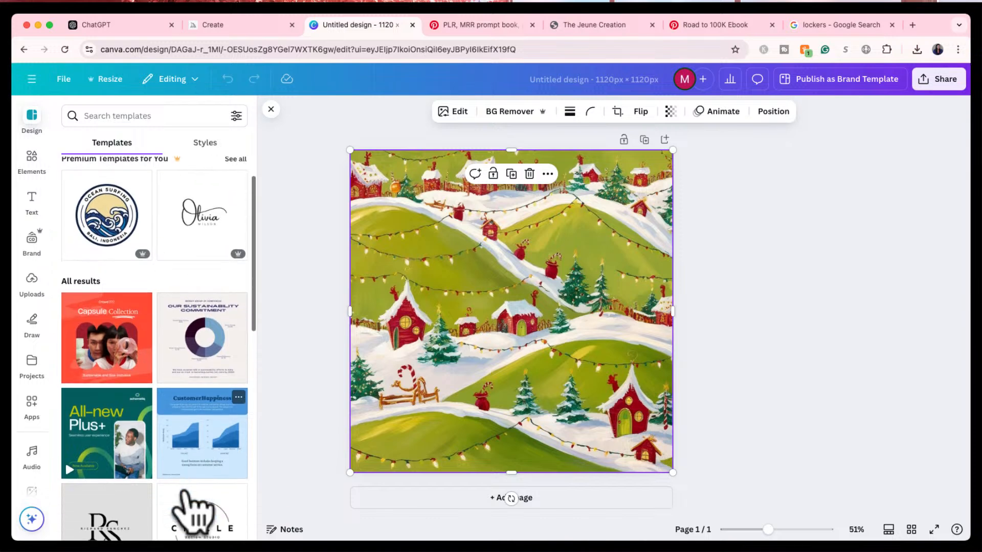
scroll(182, 493, down, 5)
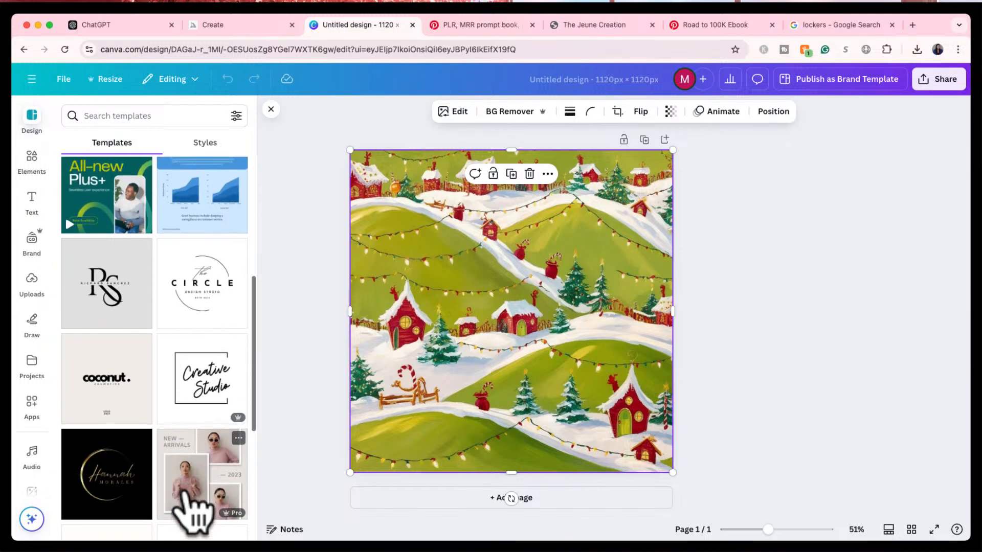
scroll(183, 493, up, 2)
click(209, 478)
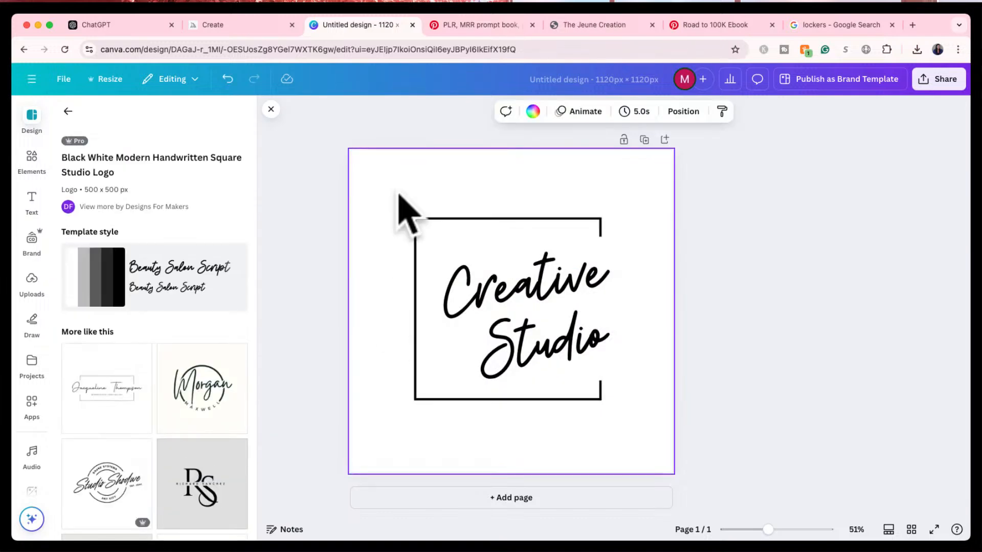
click(271, 108)
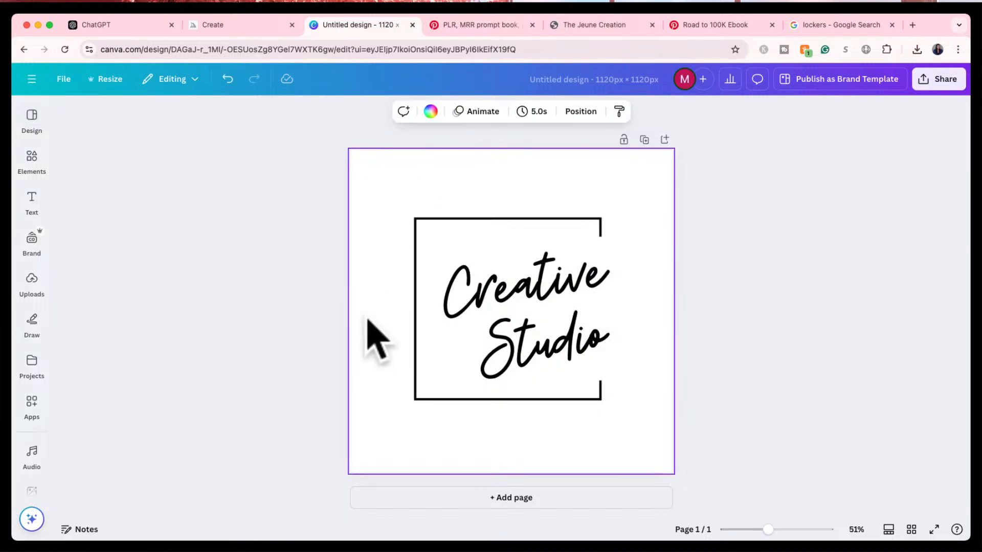
key(ctrl+z)
click(749, 194)
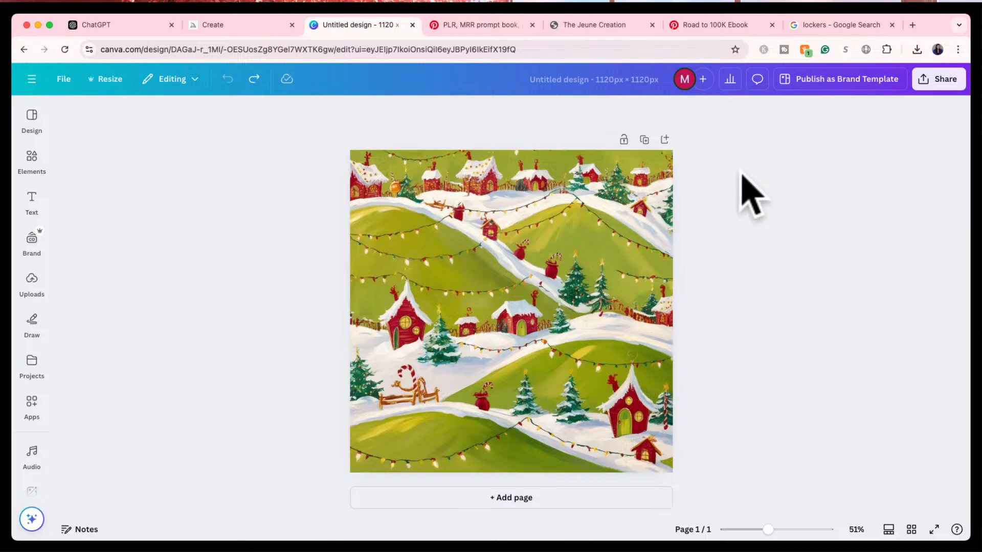
- Add a second page, fill it with the yellow 40% Limited Time Sale template from a "sale" template search, and select its 40% text
click(449, 498)
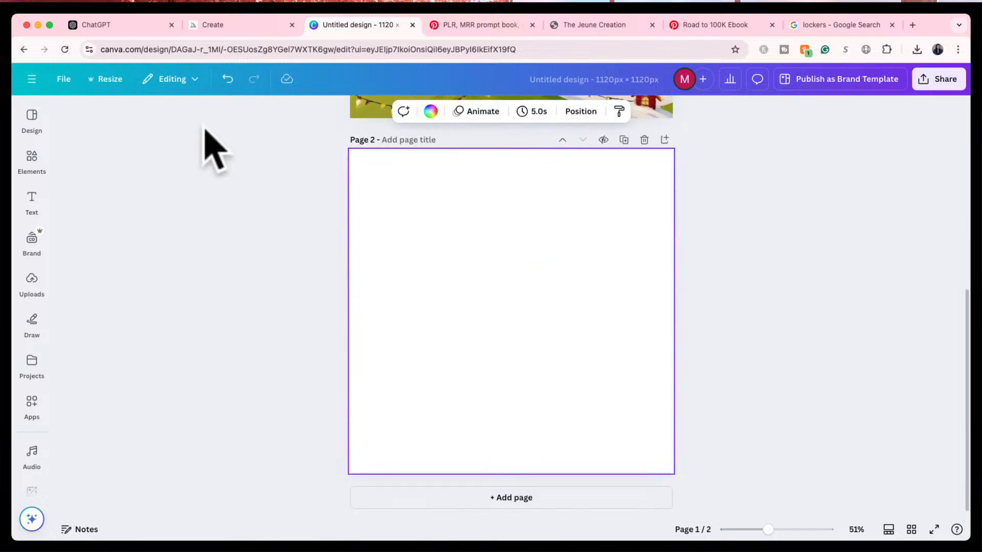
click(31, 129)
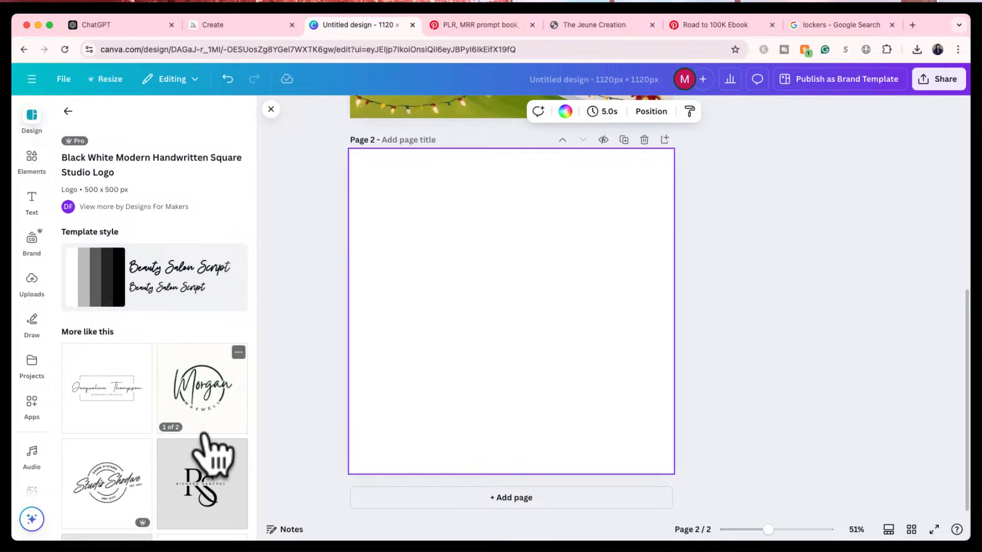
click(68, 111)
click(108, 117)
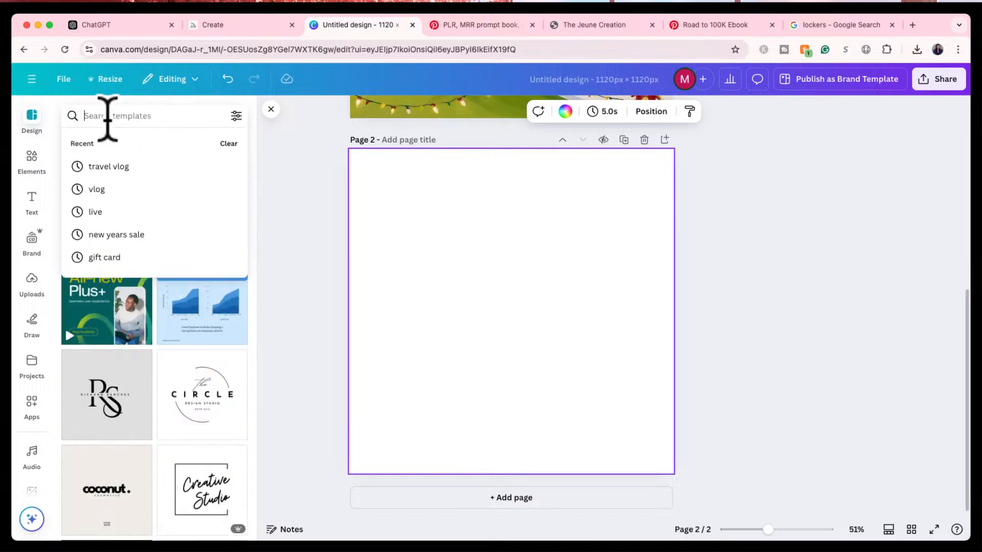
text(sale)
key(Return)
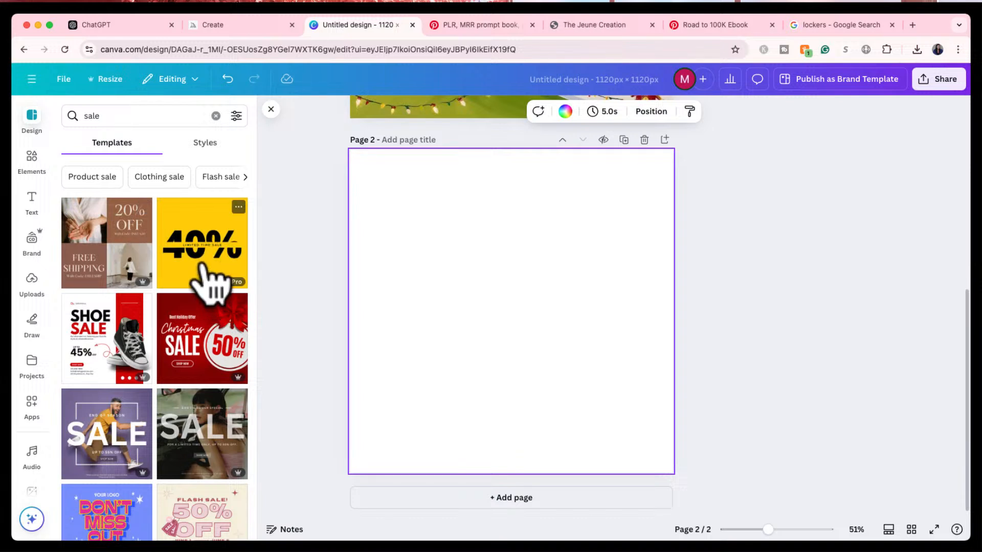
click(203, 266)
click(479, 284)
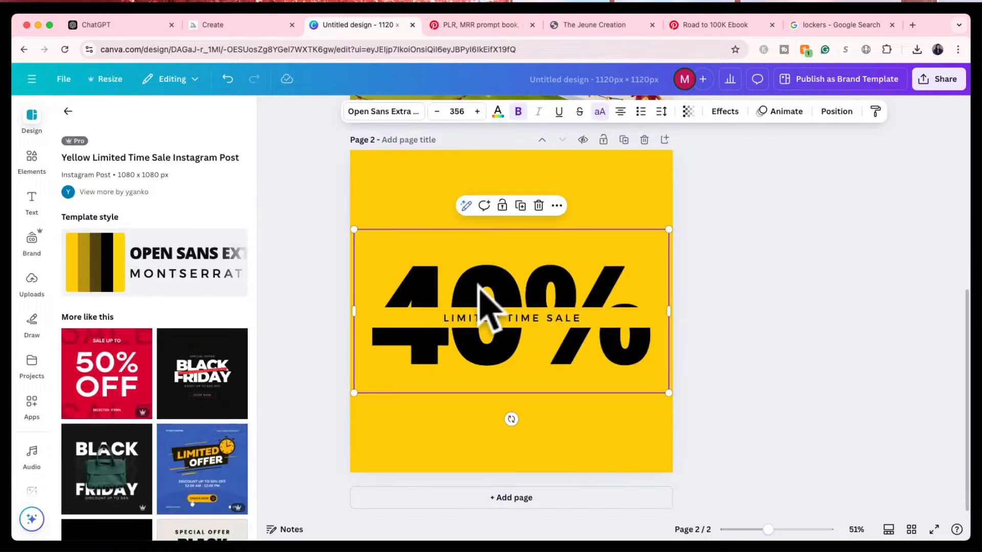
click(485, 321)
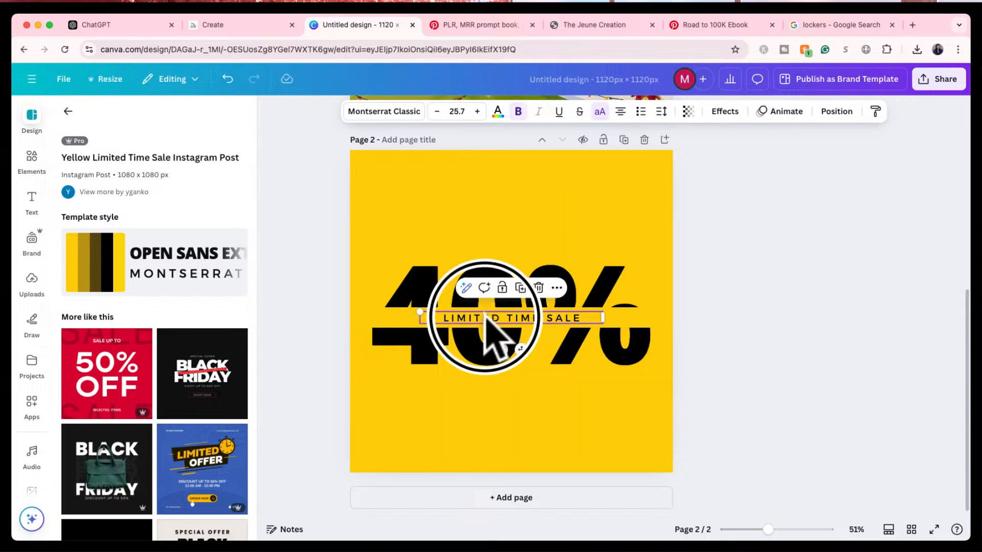
click(851, 112)
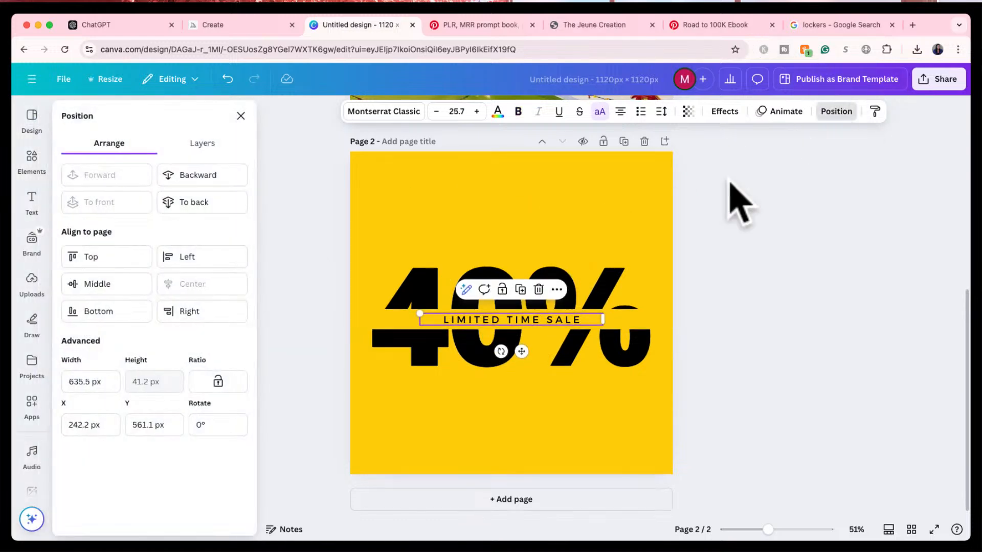
scroll(729, 198, up, 5)
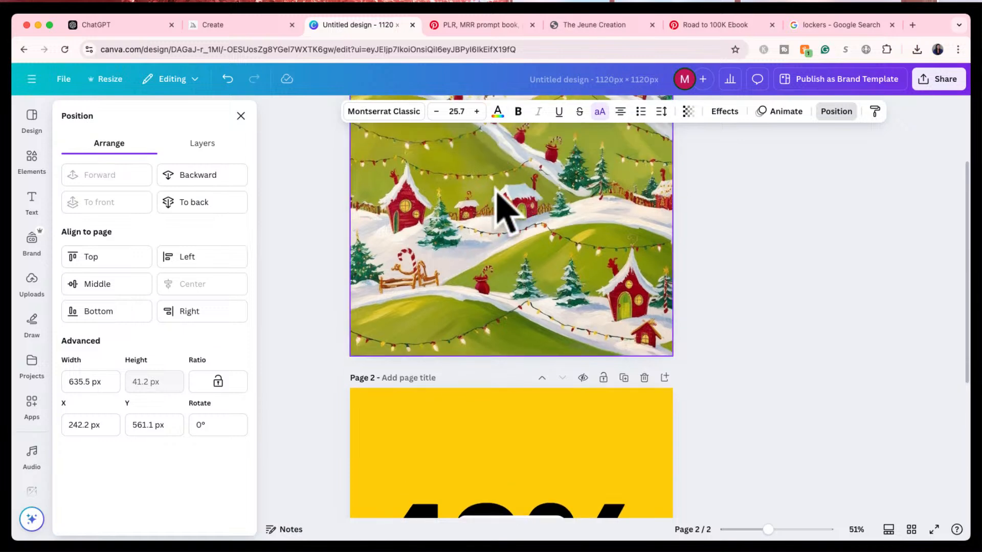
click(240, 115)
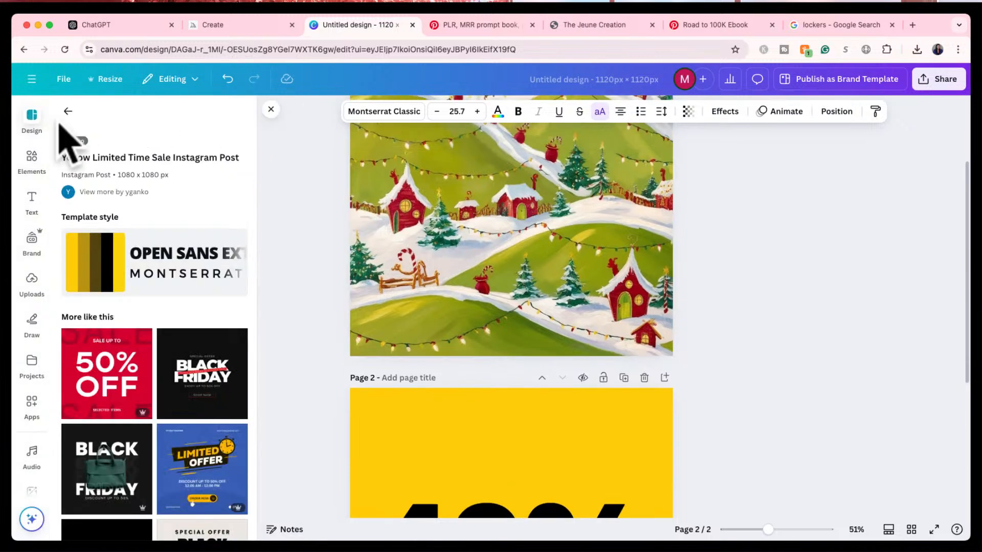
- Replace page 2 with the Black Red Minimalist Black Friday Sale Instagram Post template
scroll(335, 404, down, 2)
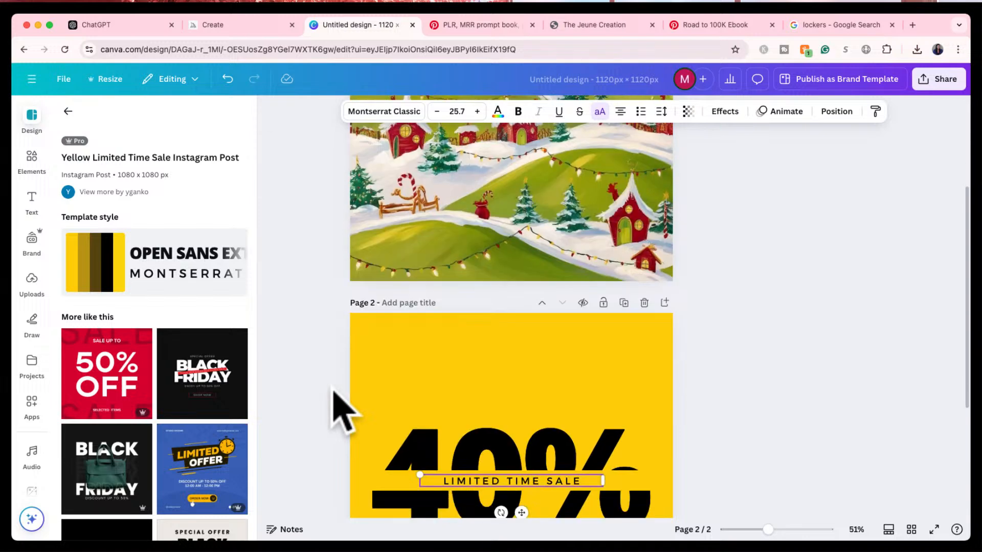
click(210, 391)
- Copy the SPECIAL OFFER, BLACK FRIDAY, SUPER SALE and ENJOY UP TO 50% OFF elements from page 2 onto the Christmas village image on page 1
click(501, 384)
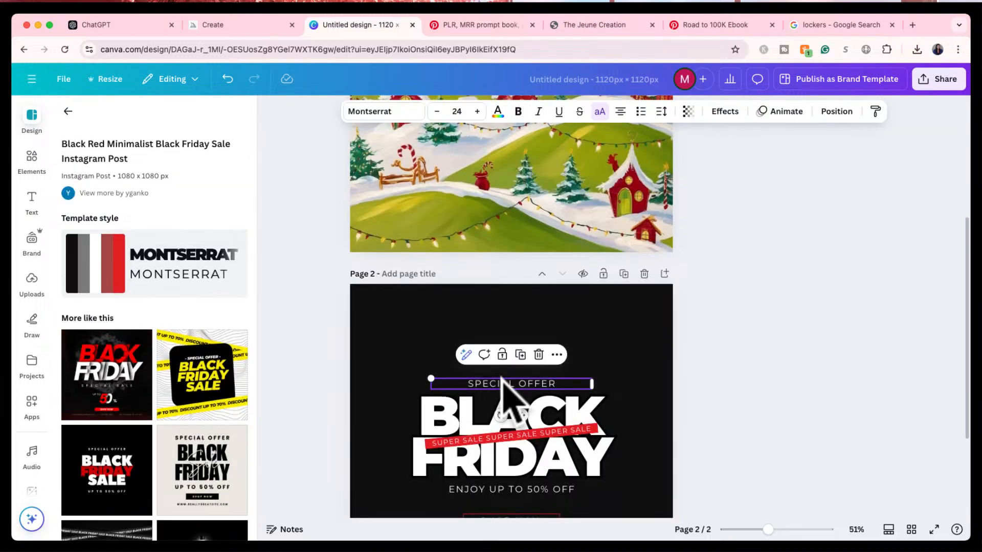
shift+click(503, 403)
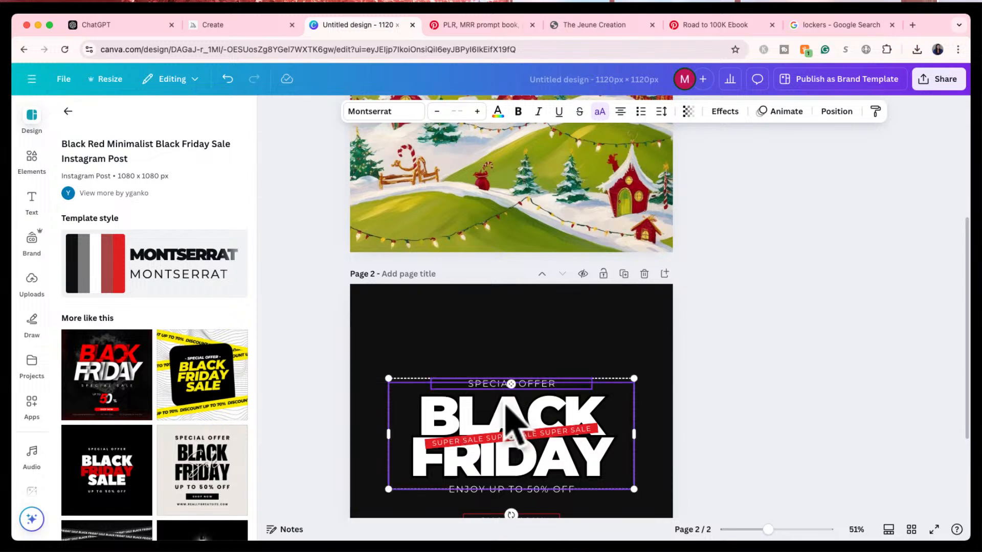
shift+click(529, 434)
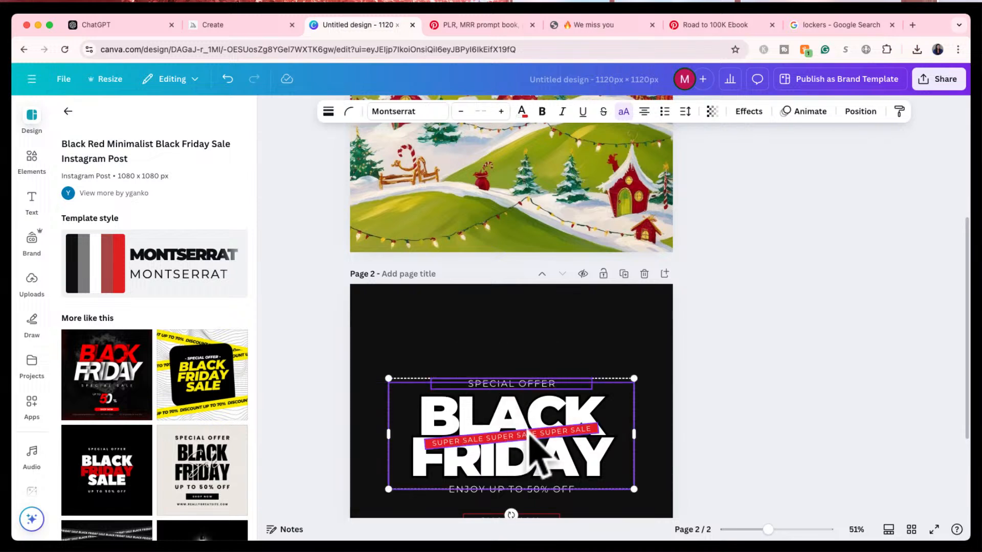
shift+click(532, 485)
scroll(543, 510, up, 5)
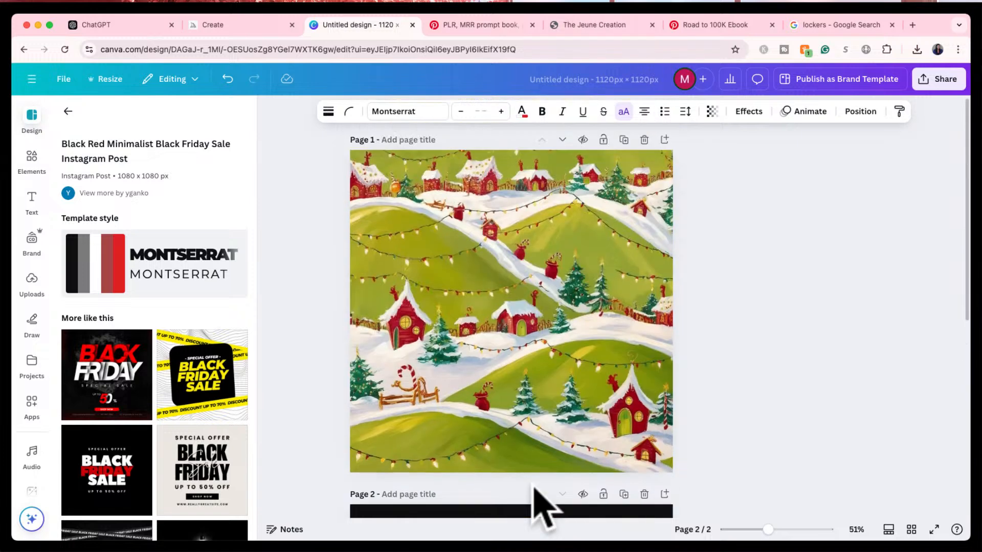
click(530, 467)
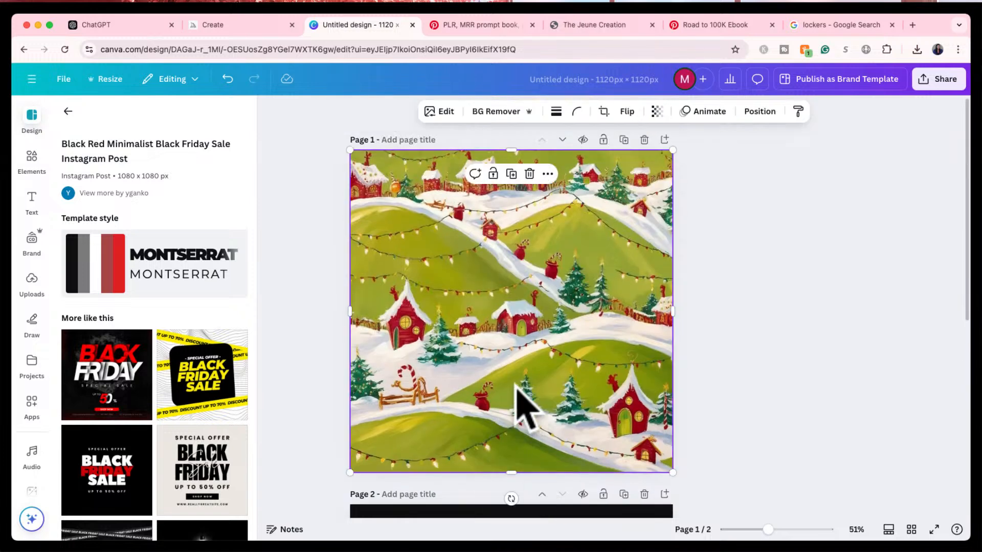
key(cmd+v)
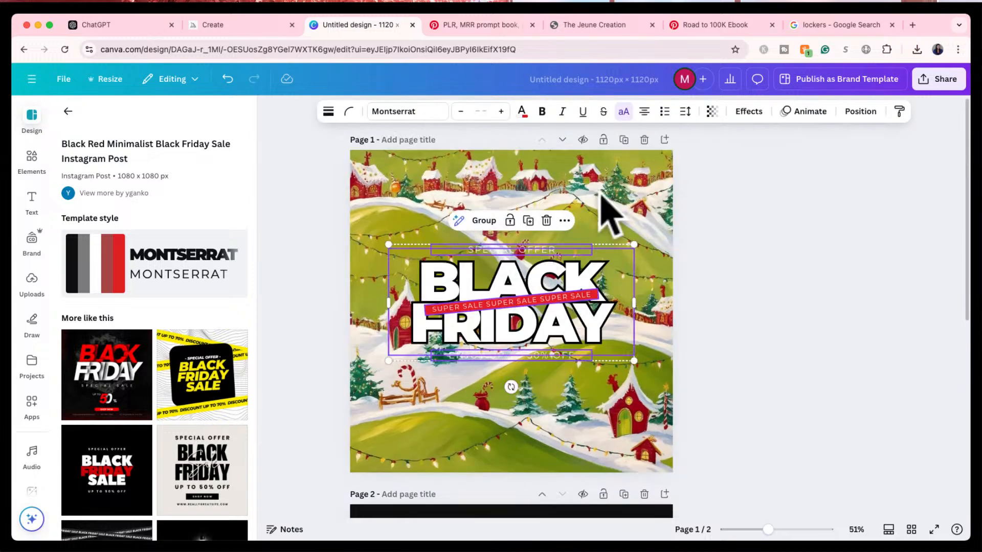
click(751, 218)
click(500, 250)
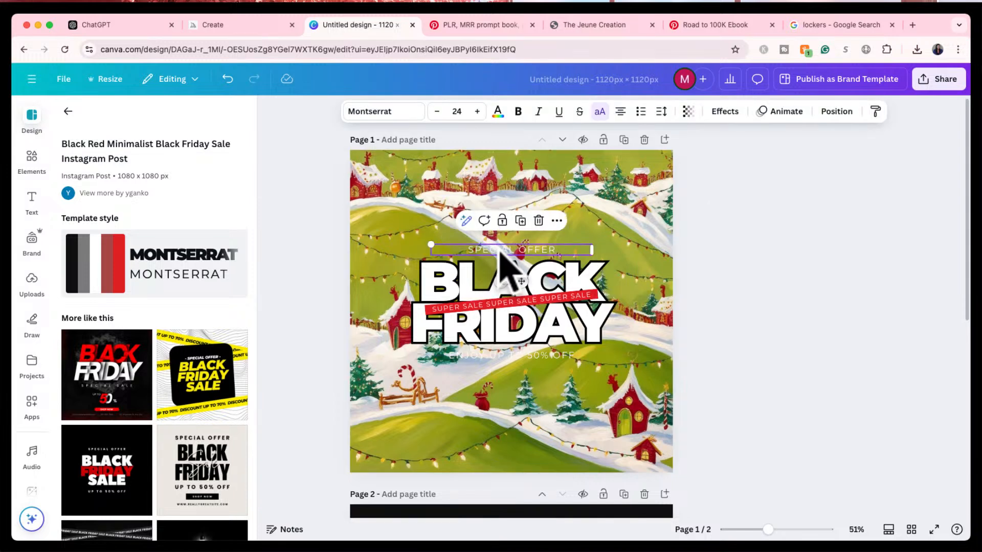
click(701, 258)
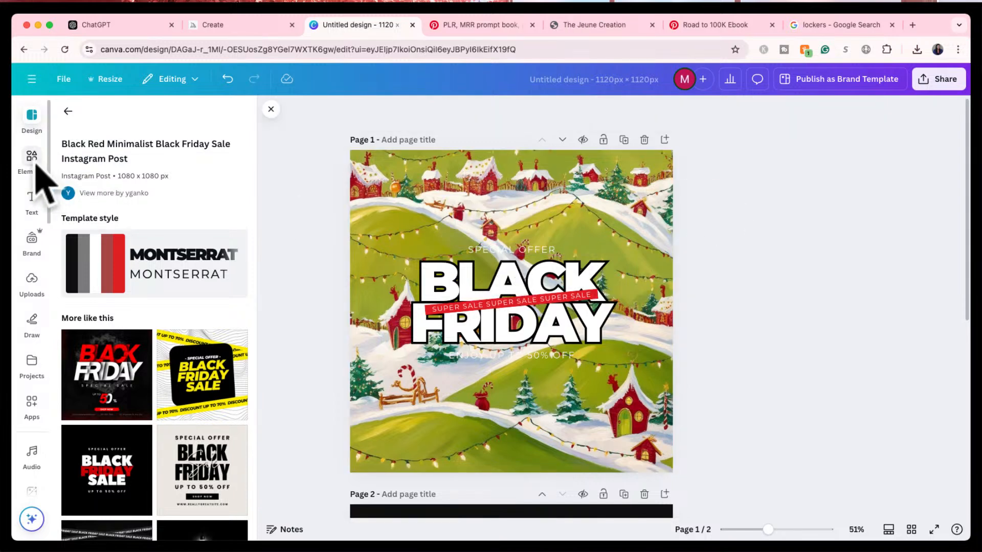
- Open the design elements library, and view the Canva Pro: 1:1 Personalized Design Masterclass among the branding services on The Jeune Creation website
click(34, 157)
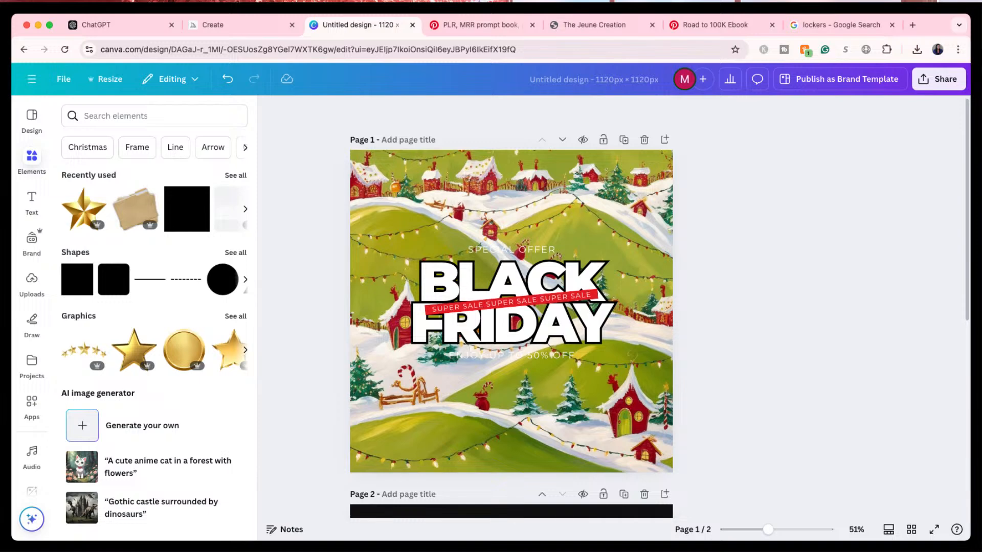
click(599, 28)
click(322, 90)
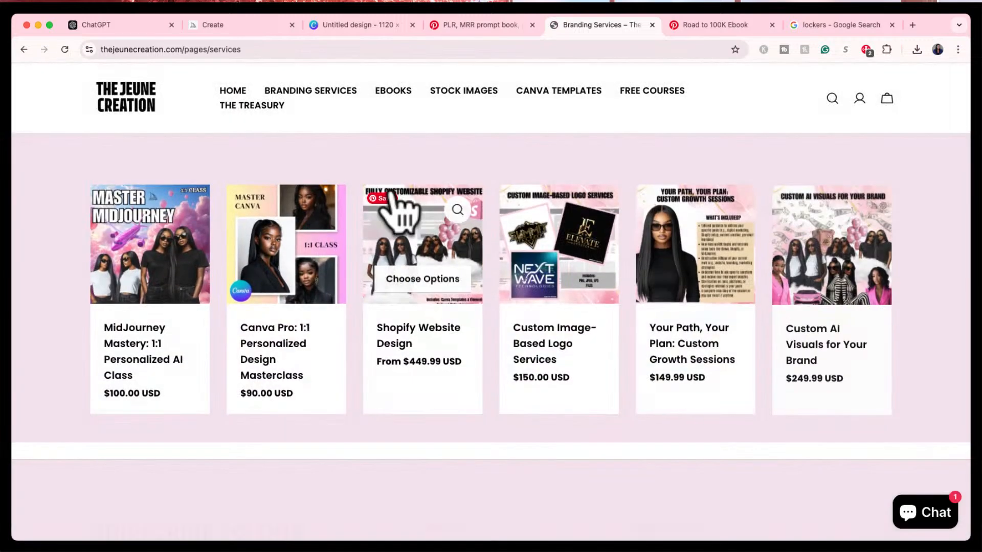
click(286, 335)
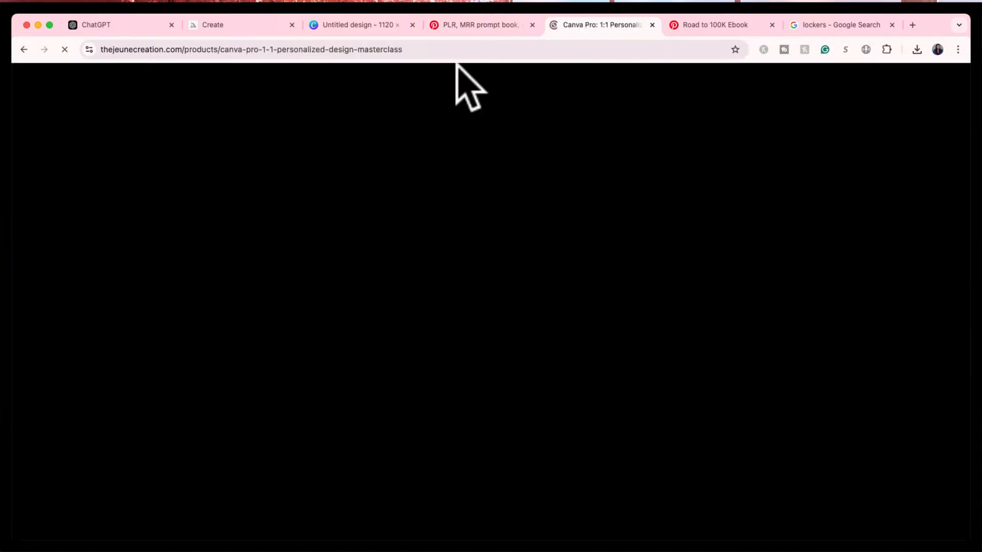
scroll(450, 348, down, 4)
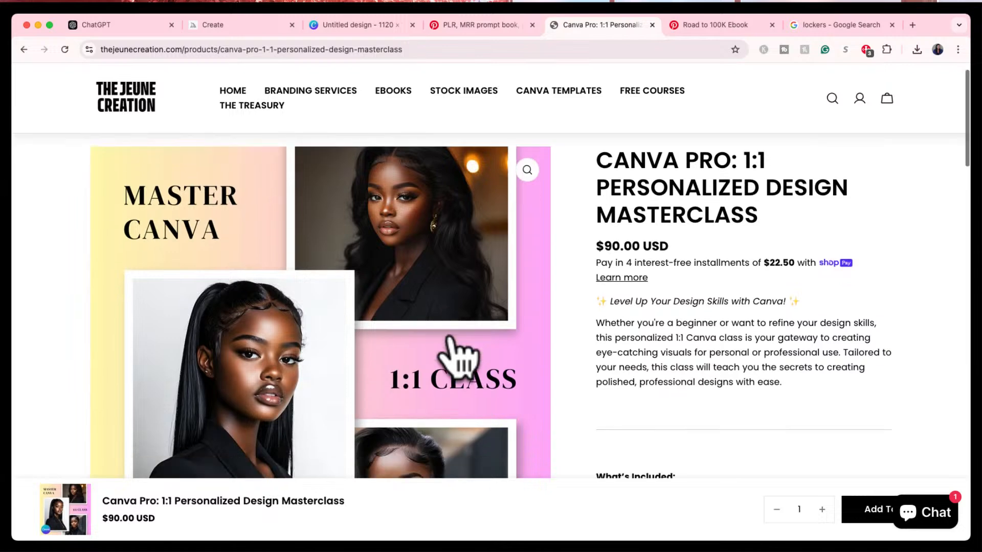
scroll(458, 352, up, 3)
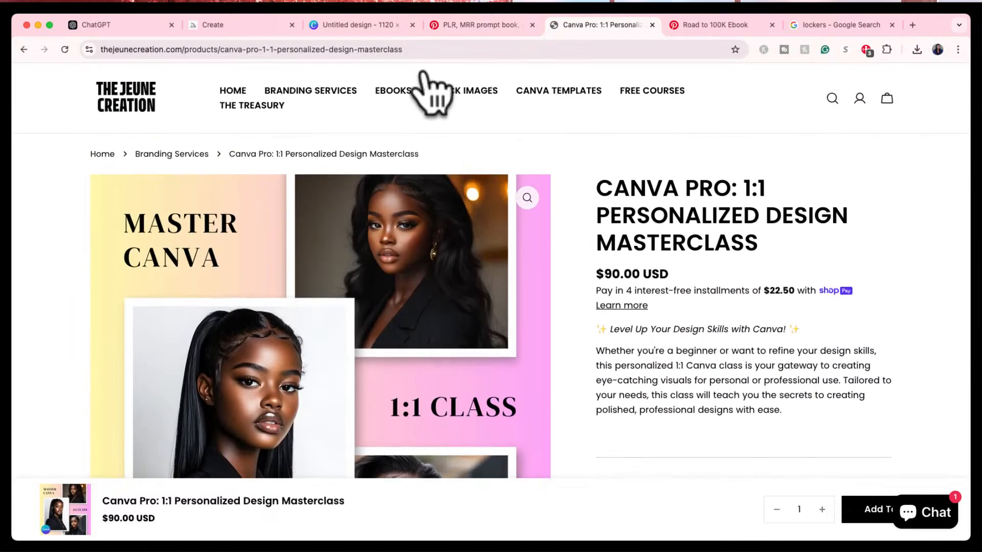
- Switch back to the Canva design, add a green square to page 1 and stretch it to about 776 × 468 px over the BLACK FRIDAY text
click(357, 24)
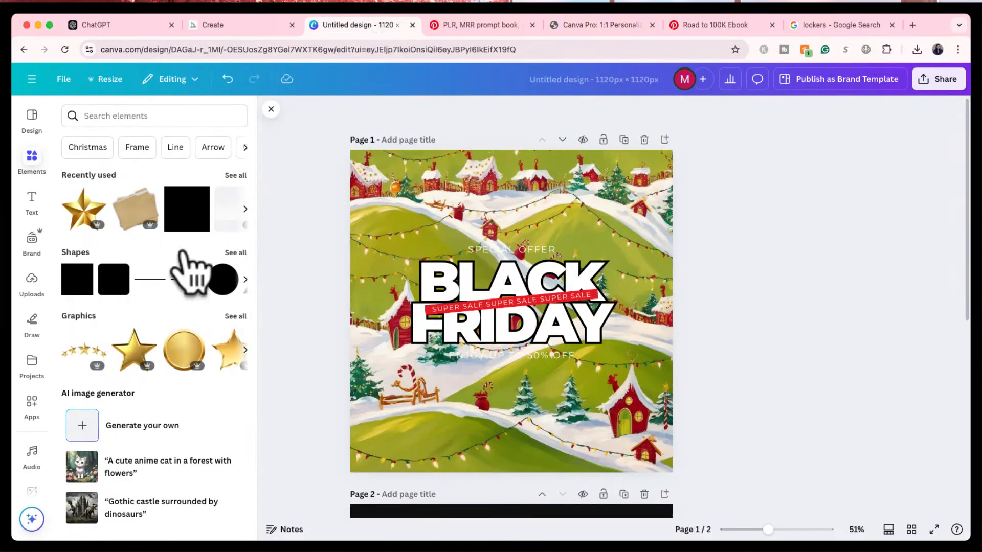
click(76, 286)
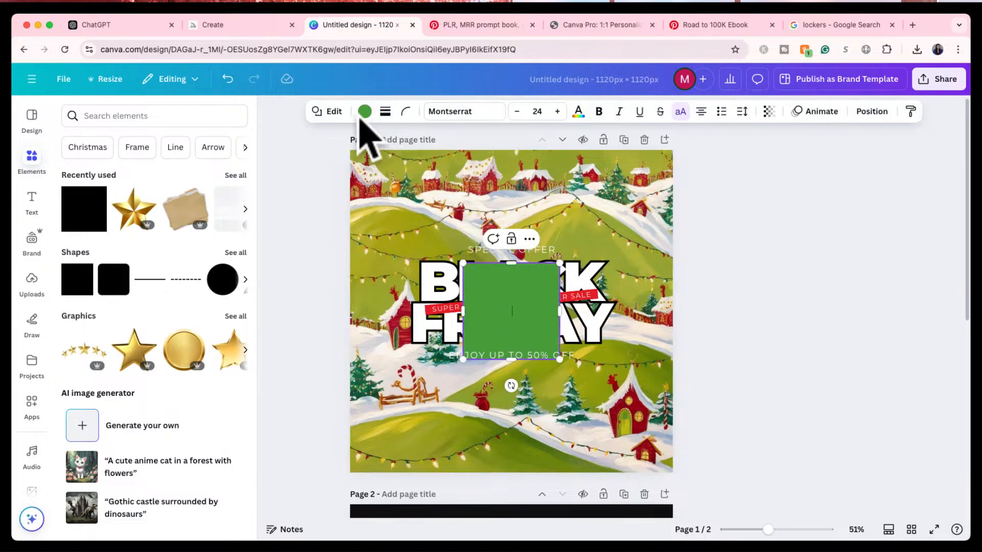
drag(527, 280, 468, 257)
drag(500, 335, 626, 375)
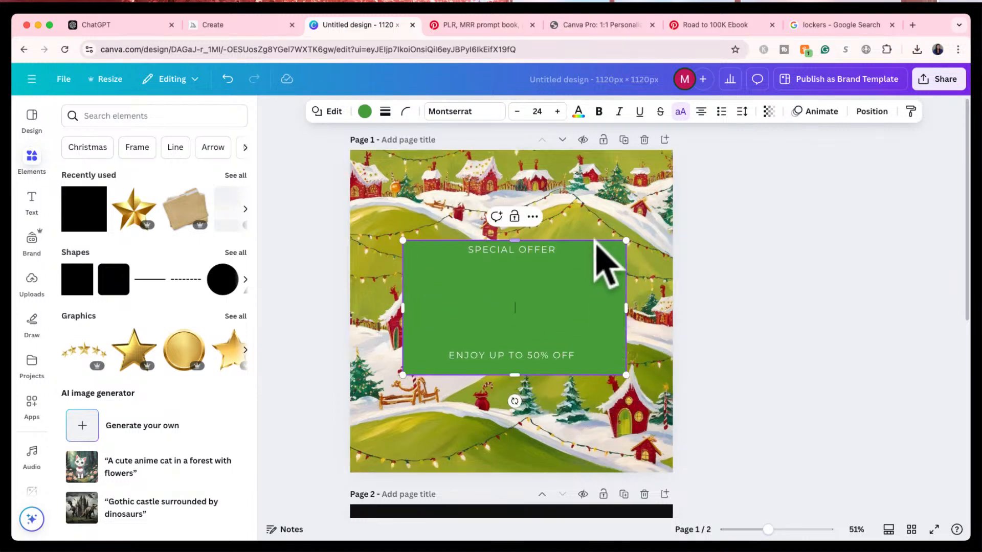
drag(595, 245, 592, 243)
- Try to send the green rectangle backward, and reopen the Untitled Design from the recent designs on Canva's home page
key(super+bracketleft)
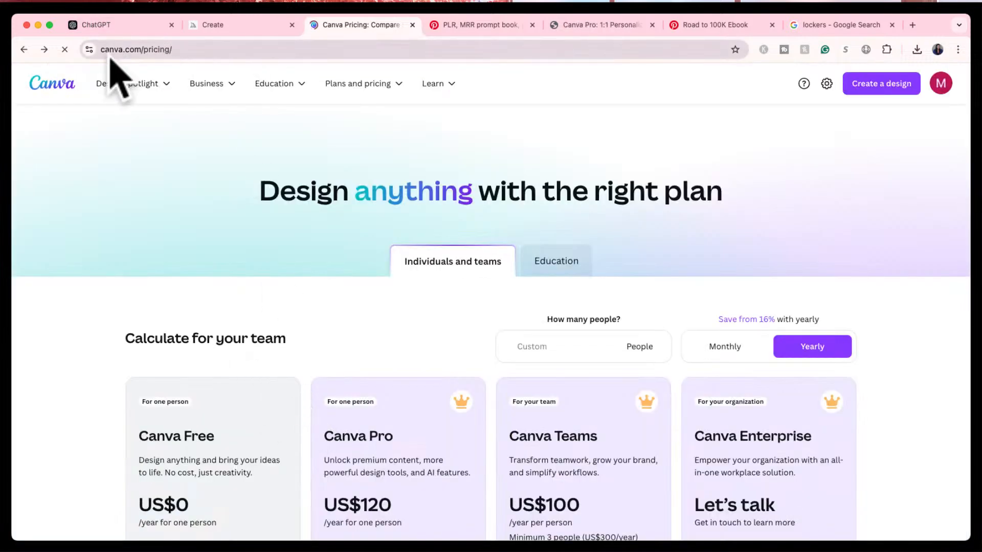
click(56, 86)
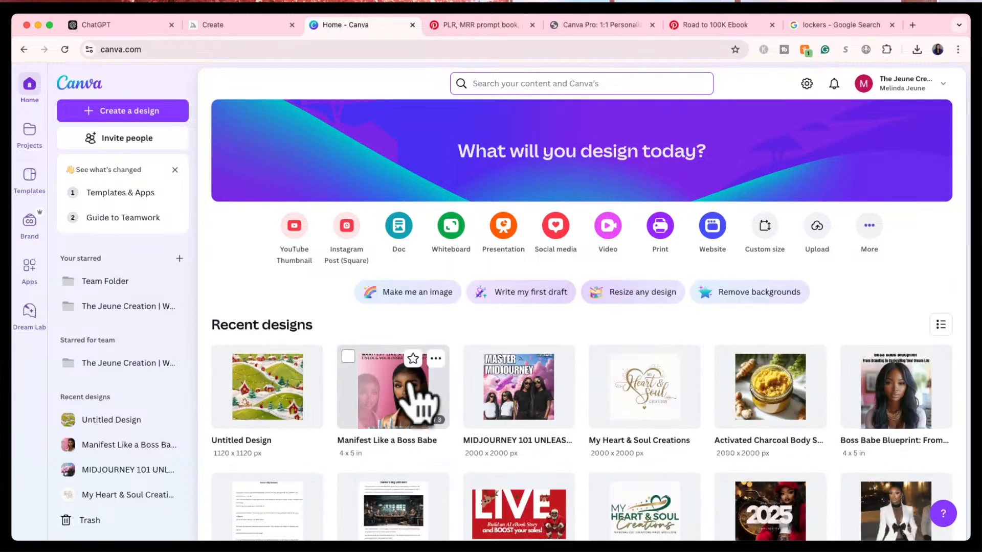
click(265, 401)
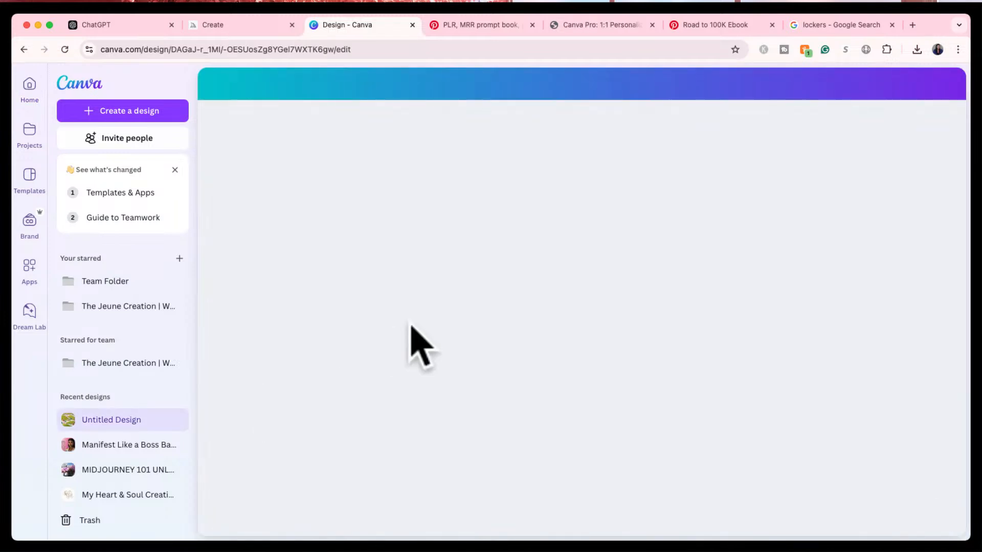
click(366, 329)
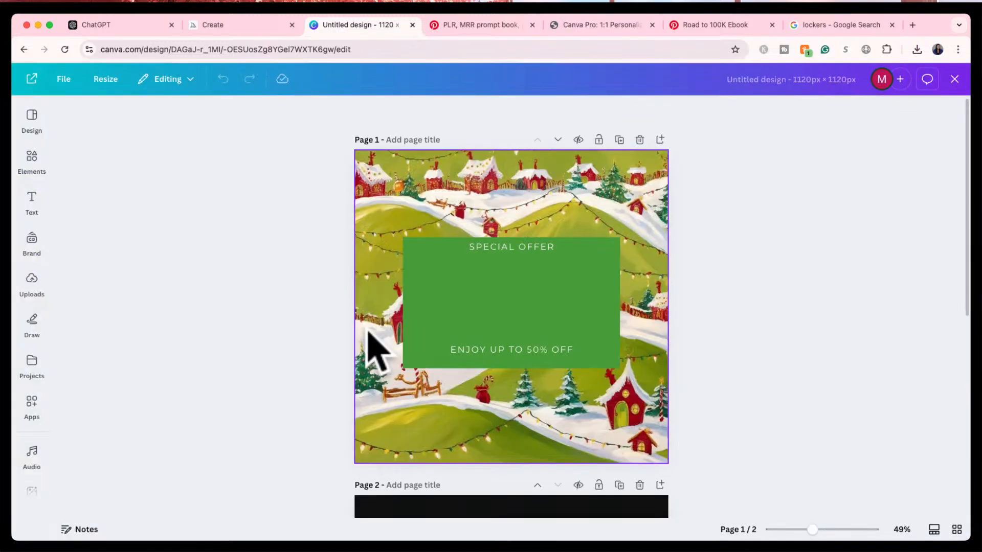
- Move the green rectangle's layer below the SUPER SALE ribbon and BLACK FRIDAY text, directly above the village image
click(412, 239)
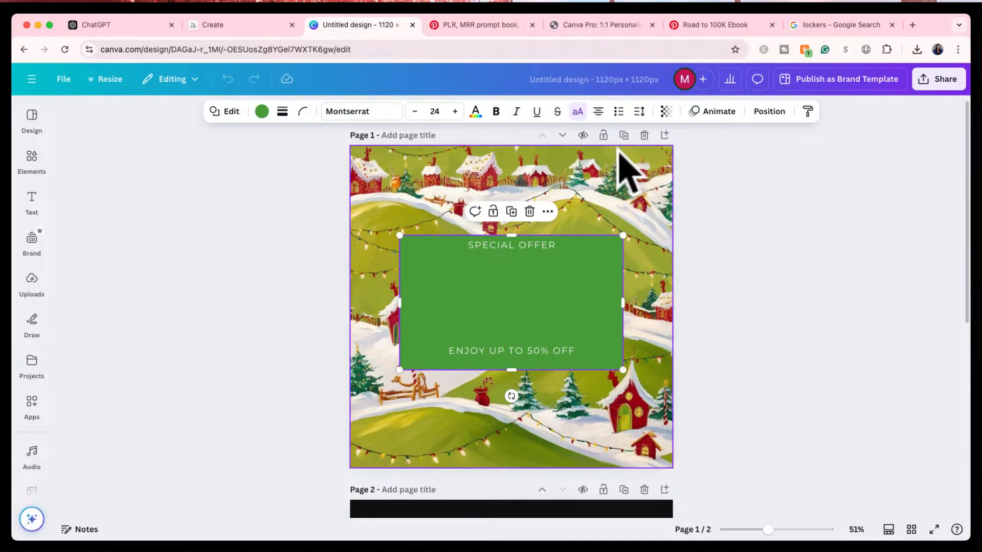
click(768, 111)
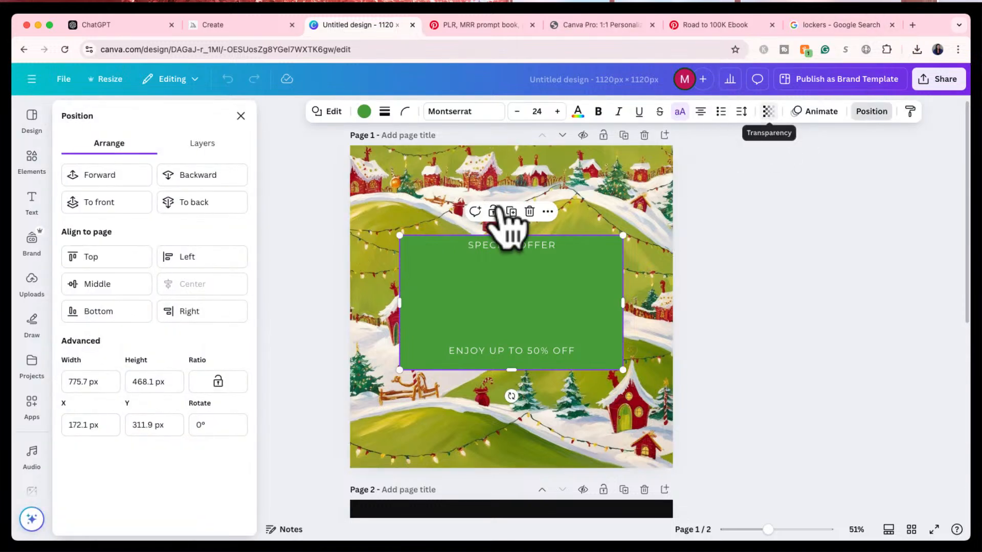
click(202, 144)
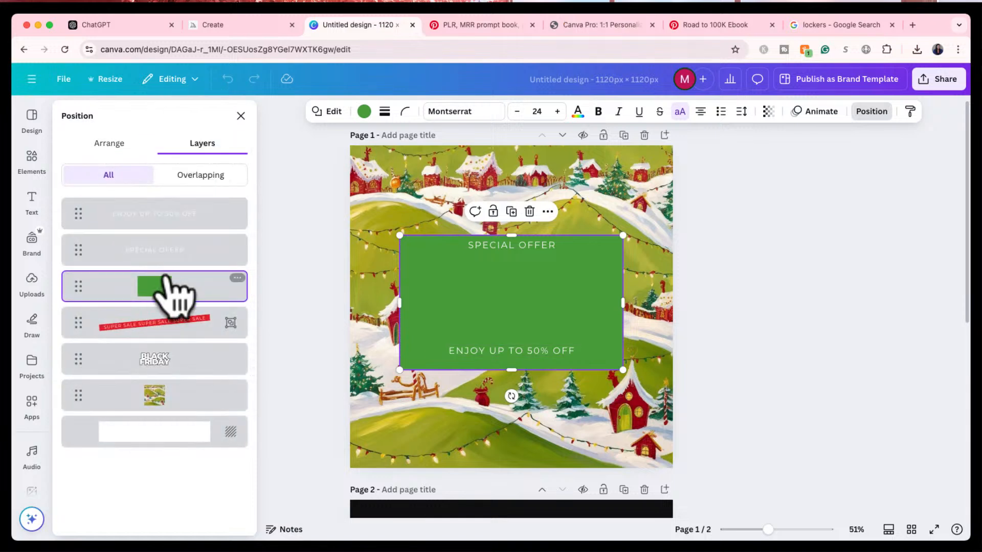
drag(198, 294, 191, 375)
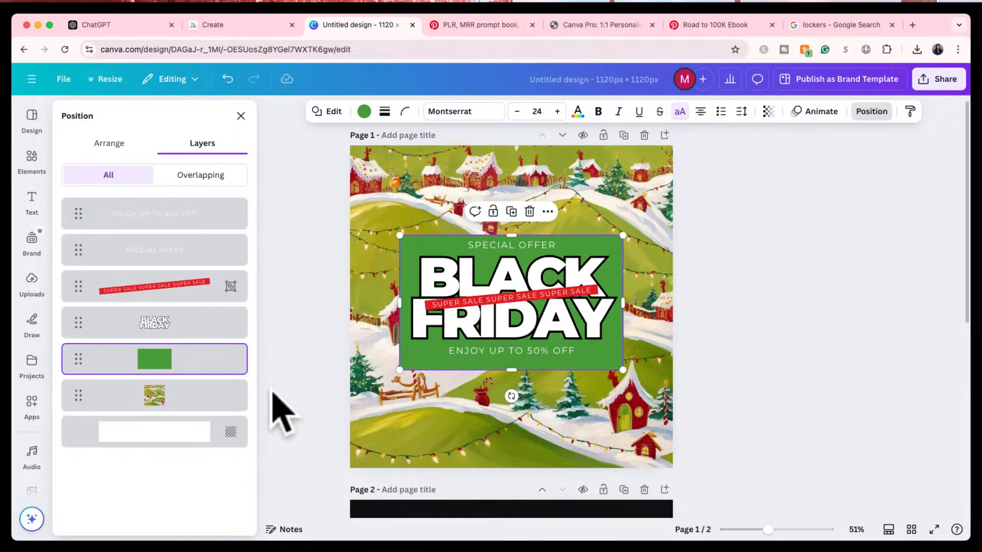
click(296, 350)
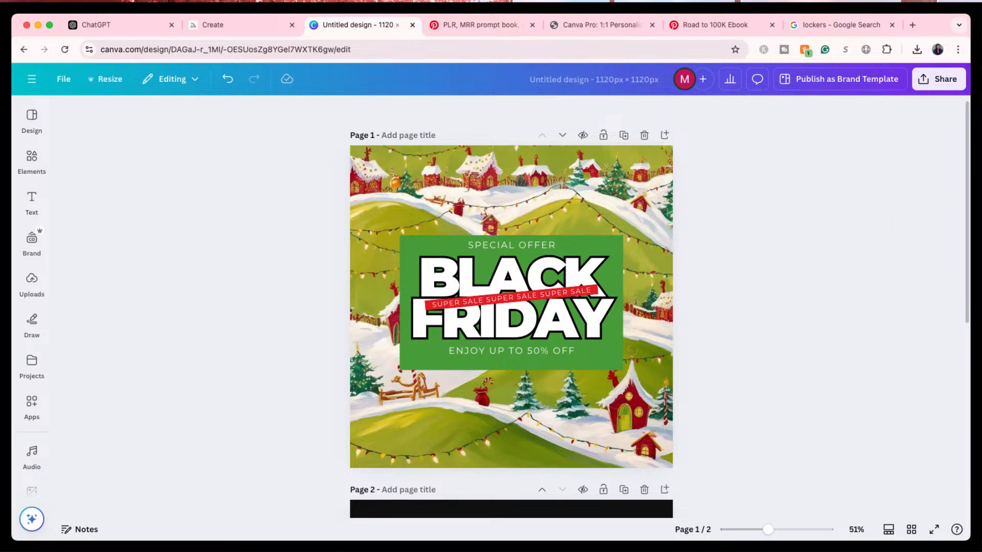
- Replace the BLACK FRIDAY headline on page 1 with MERRY XMAS
double_click(516, 283)
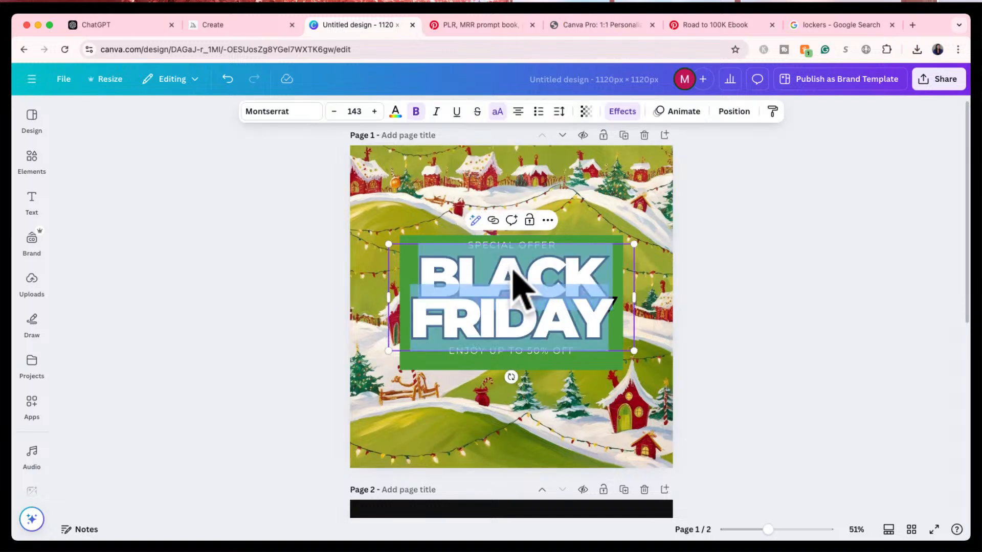
click(487, 265)
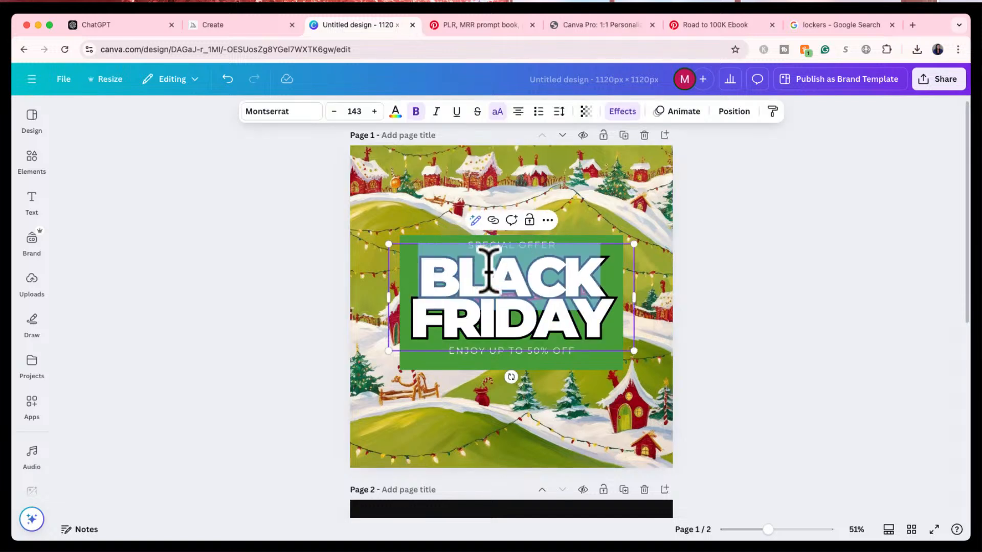
text(MERRY)
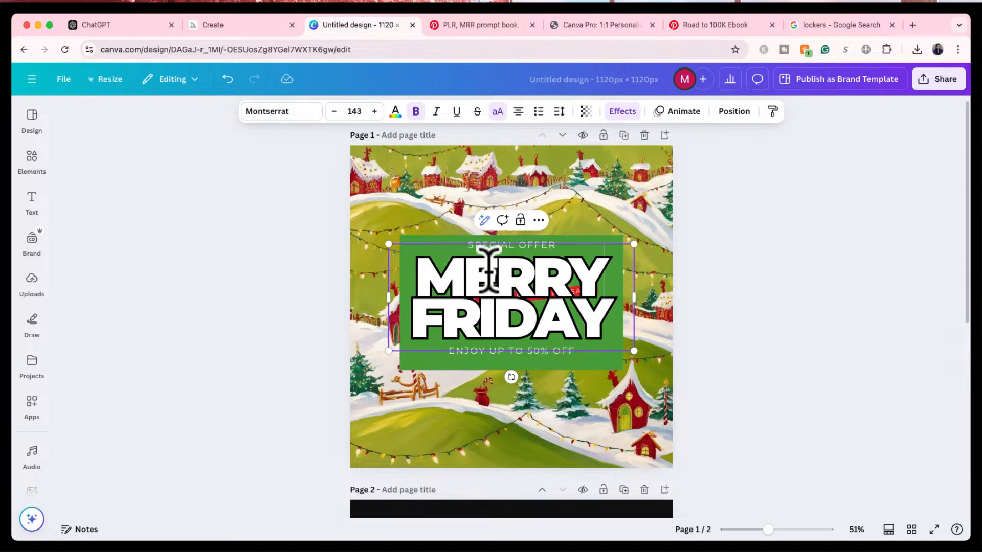
double_click(494, 309)
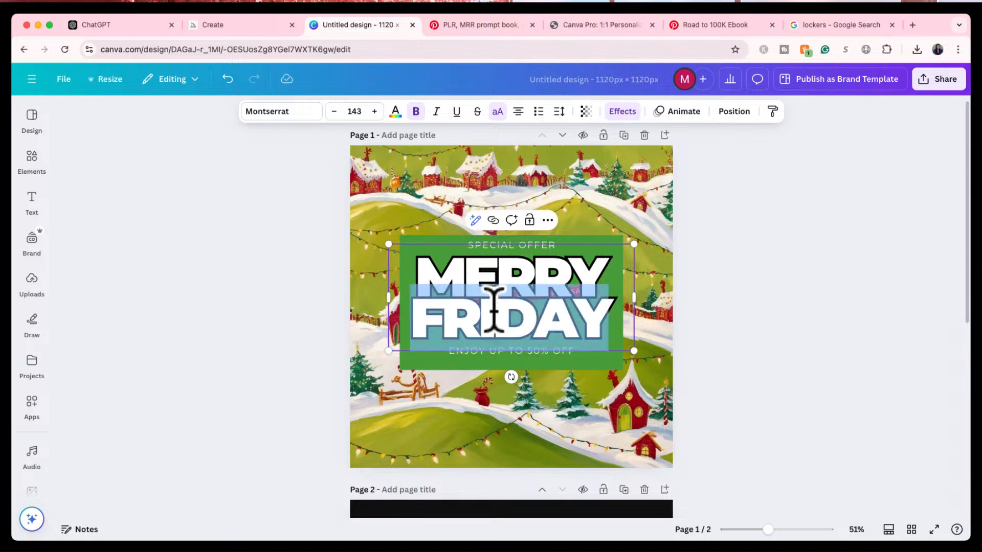
text(XMAS)
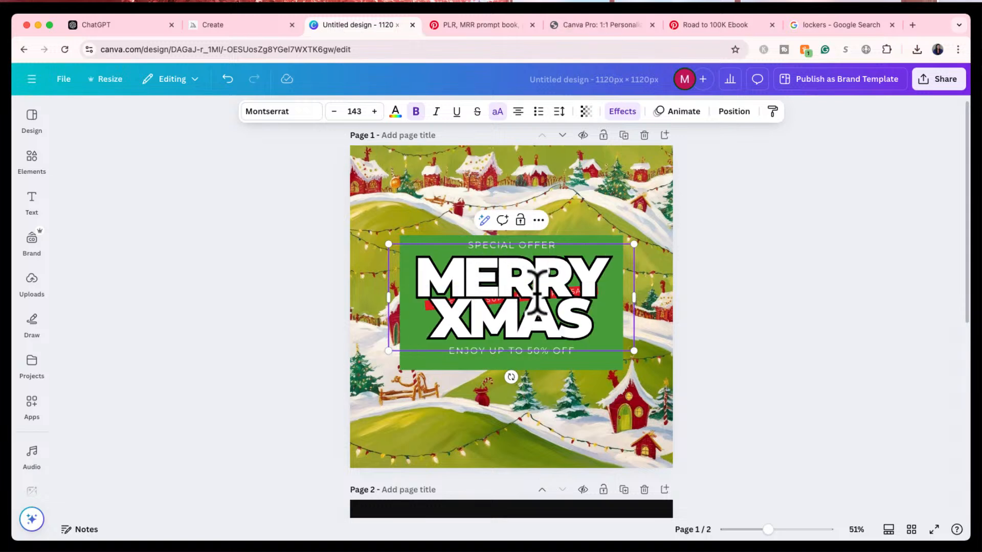
- Recolor the green rectangle behind the MERRY XMAS headline with the olive green from the photo colors
click(762, 273)
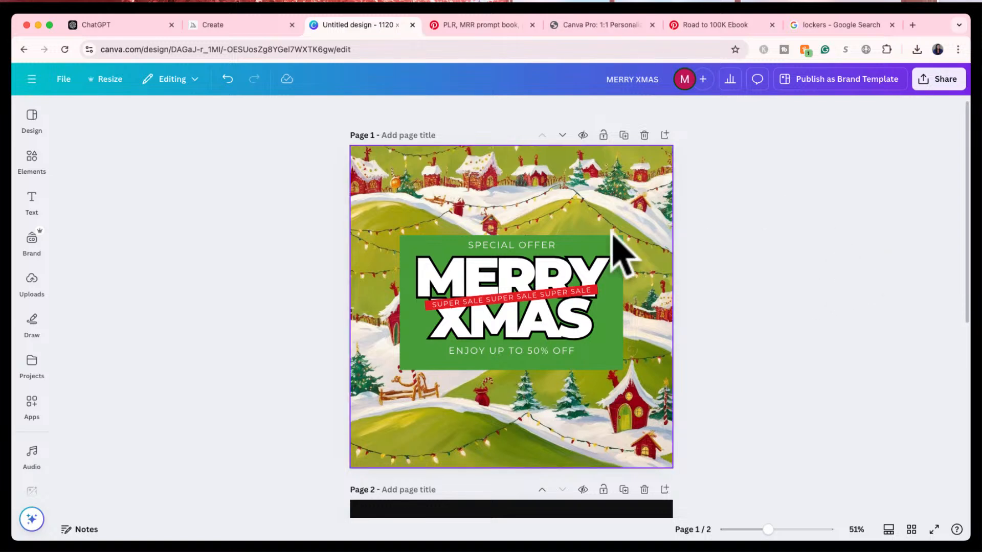
click(586, 238)
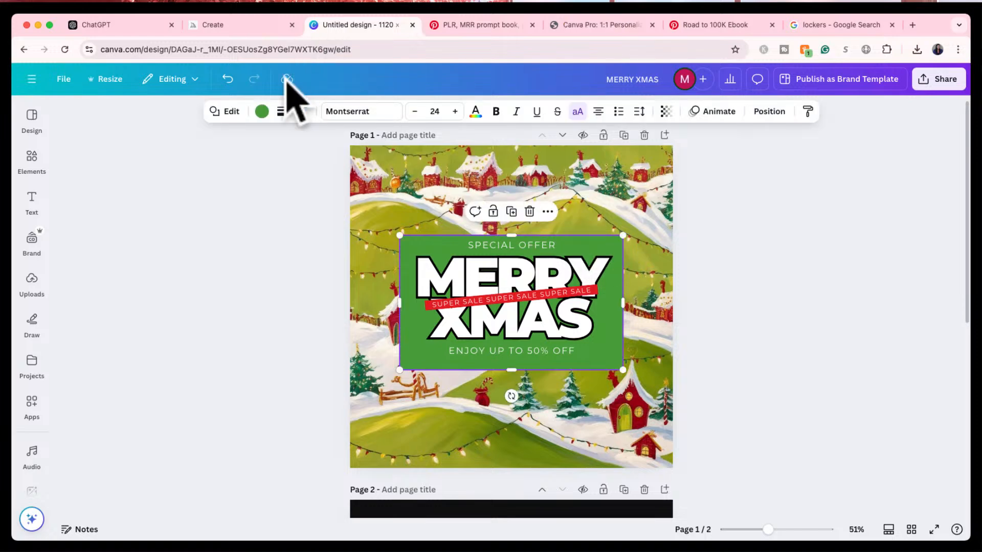
click(262, 111)
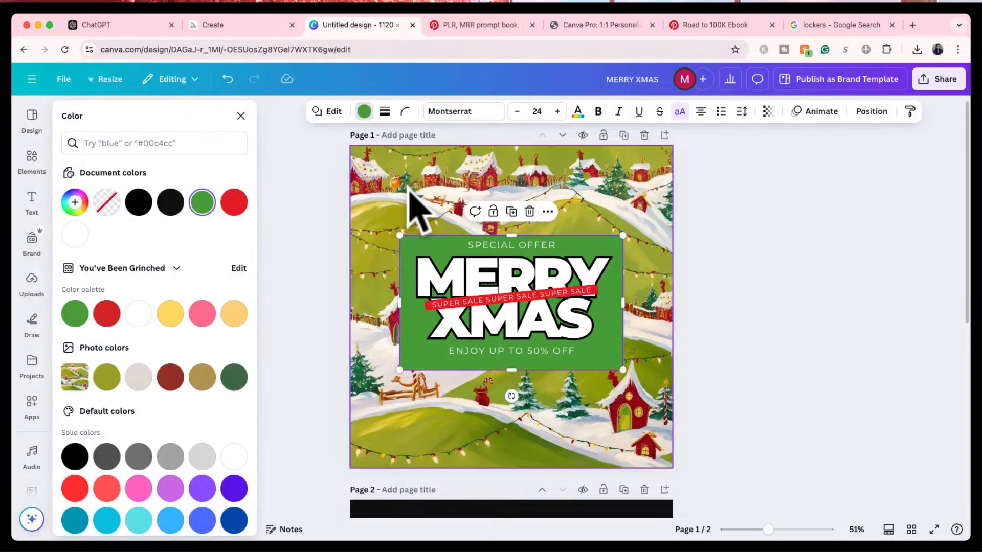
click(107, 379)
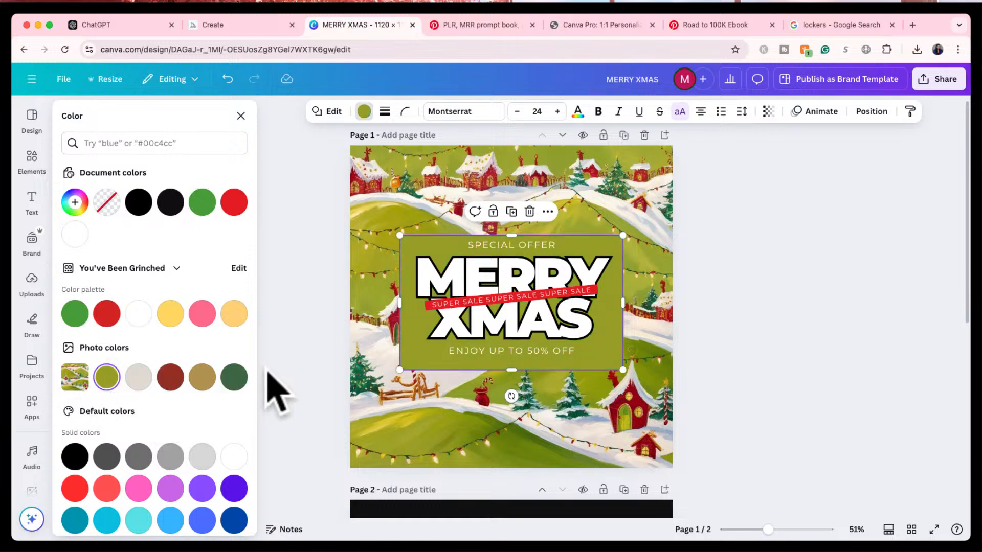
click(301, 361)
click(324, 351)
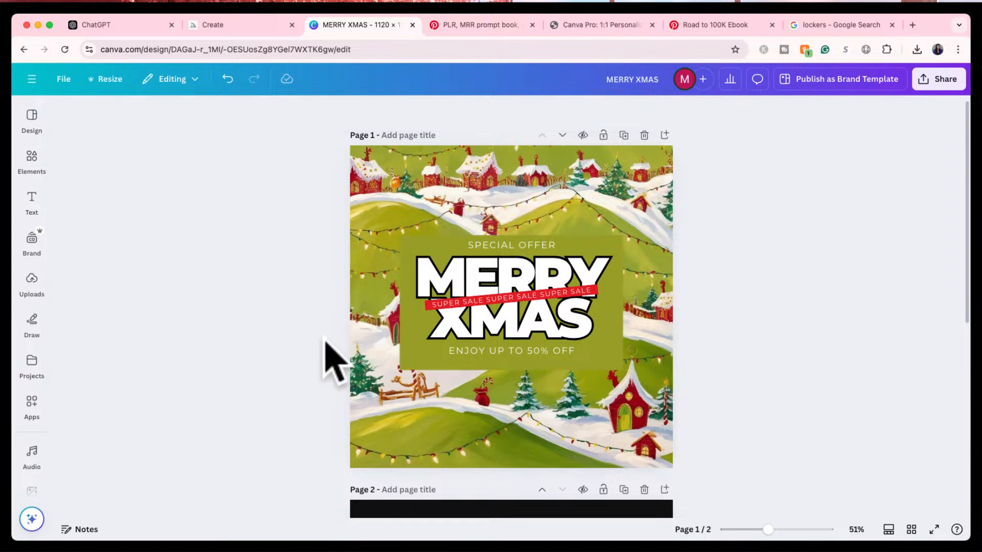
- Try the beige, tan, dark green and dark red photo colors as the fill of the rectangle behind MERRY XMAS
click(423, 252)
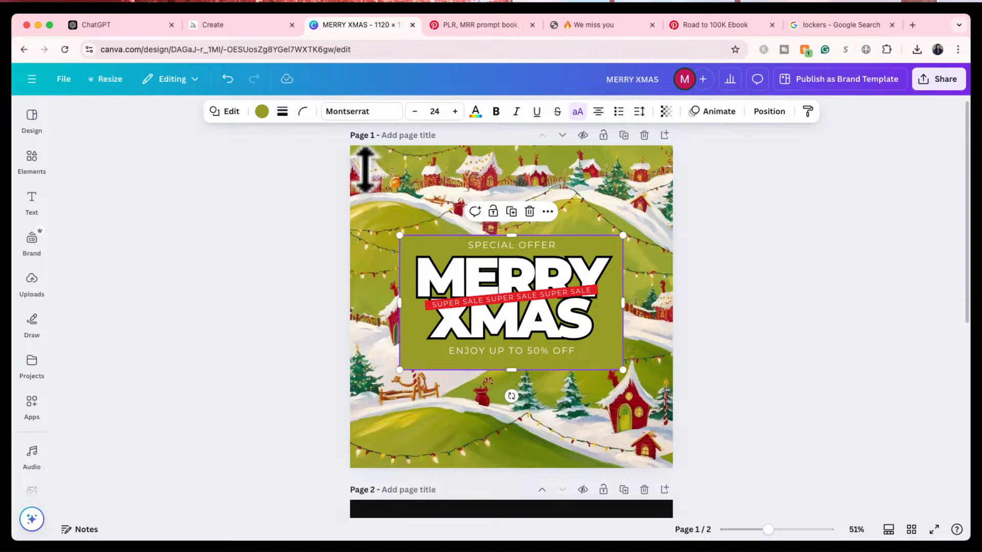
click(261, 111)
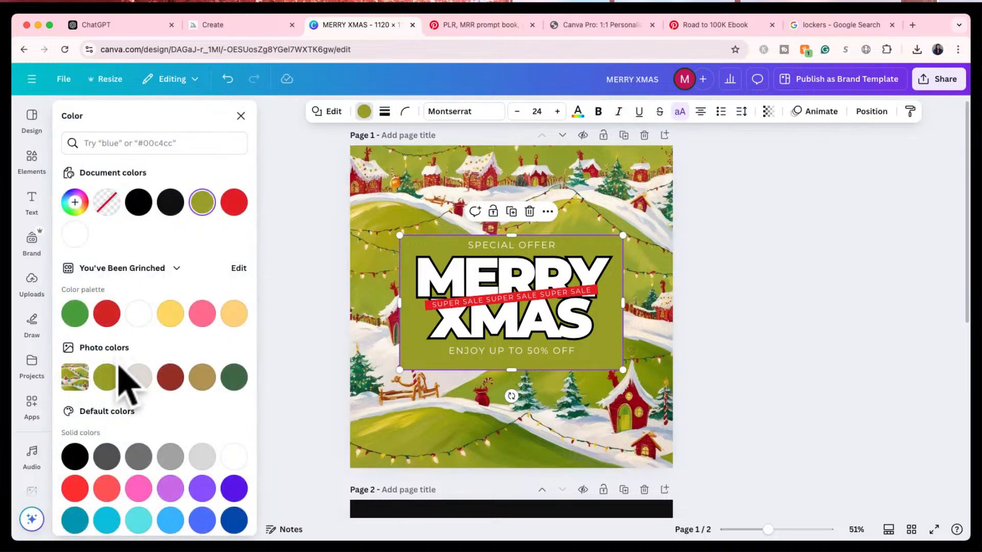
click(138, 376)
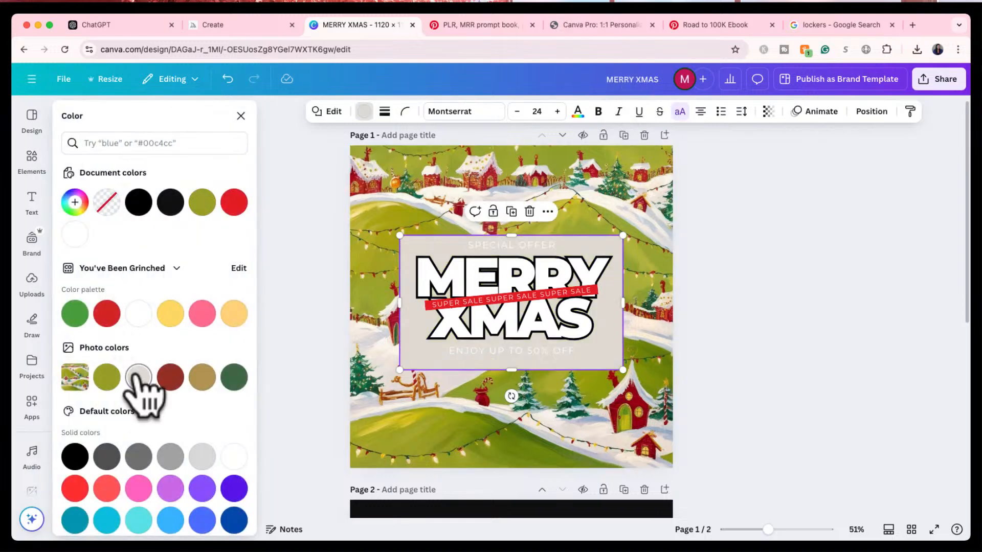
click(169, 377)
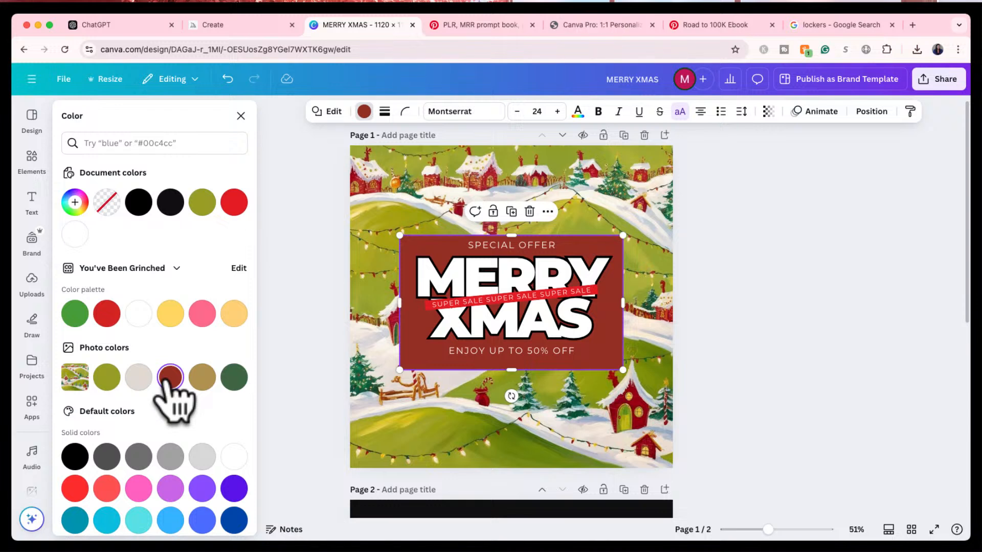
click(201, 378)
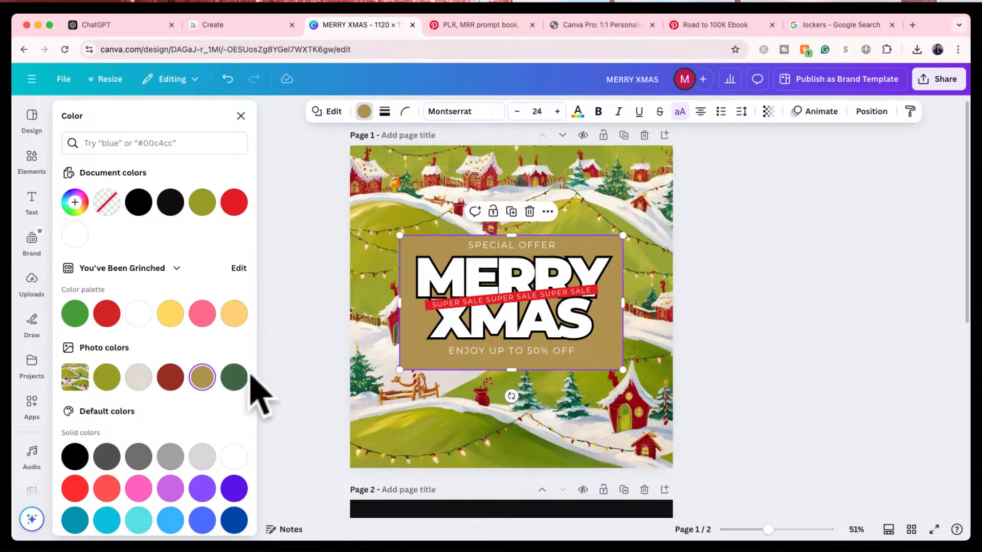
click(233, 378)
click(170, 379)
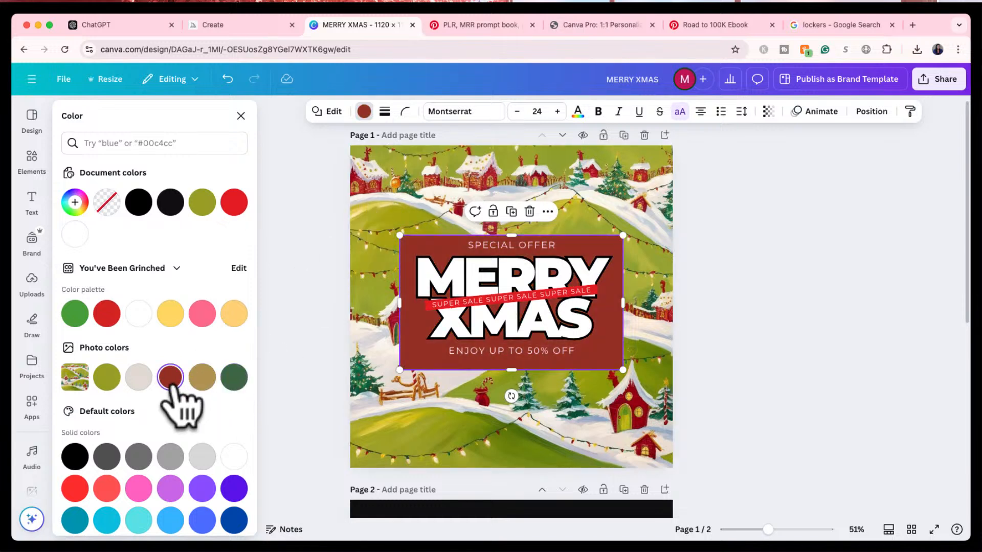
click(293, 294)
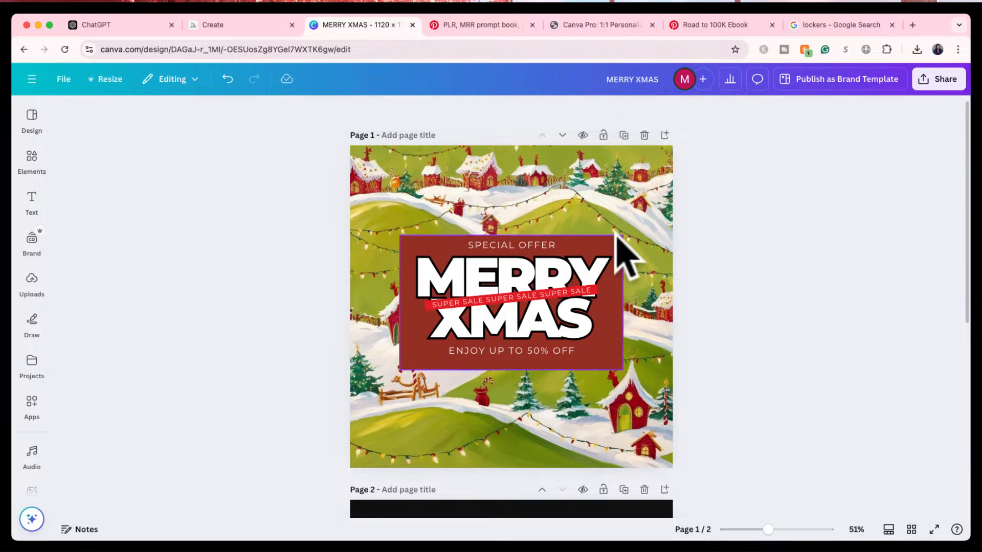
- Compare further photo and You've Been Grinched palette colors on the headline's rectangle, and settle on the olive green photo color
click(420, 238)
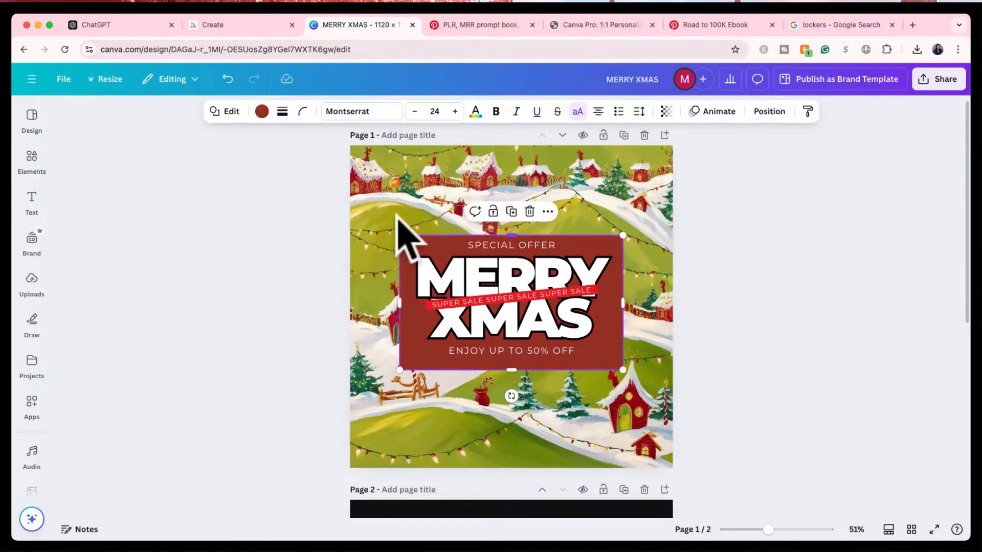
click(259, 116)
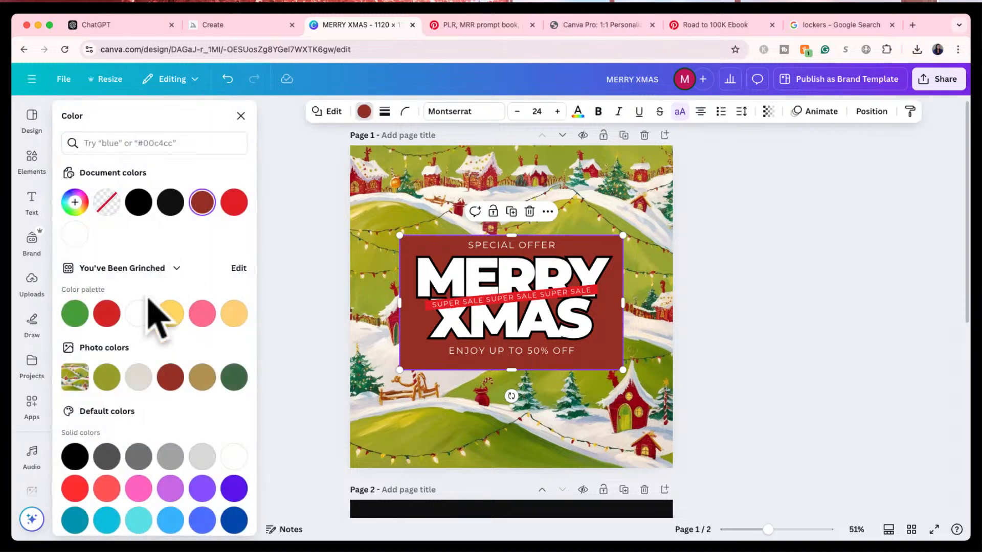
click(140, 379)
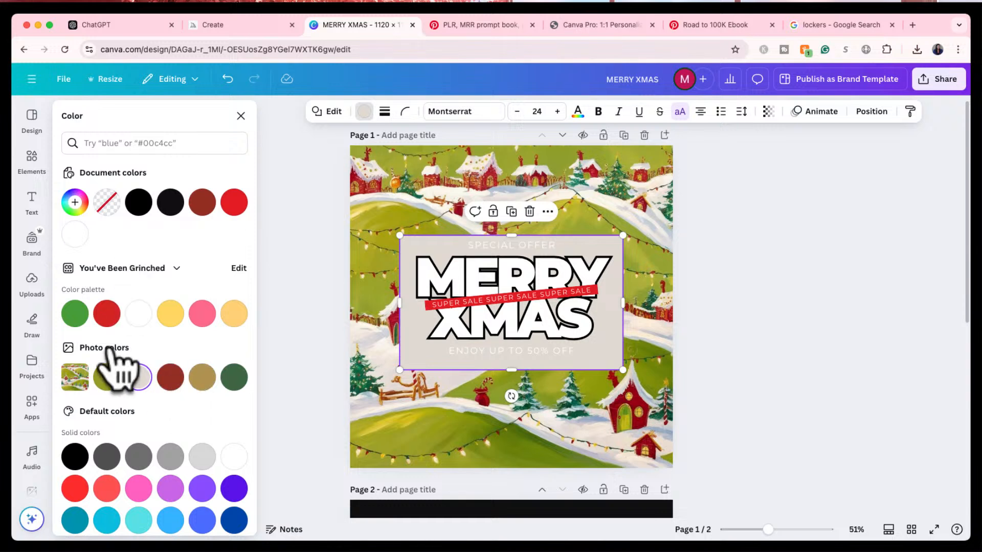
click(76, 314)
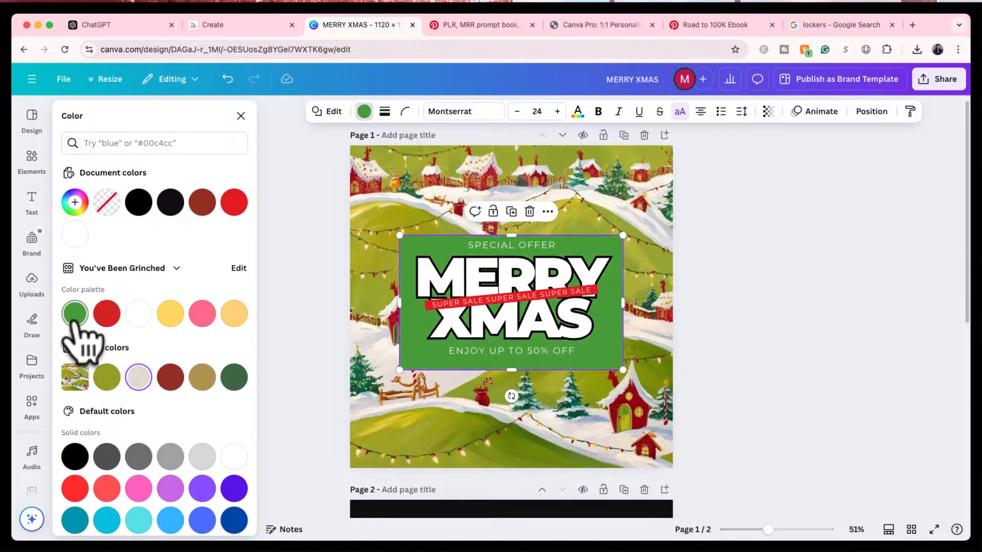
click(106, 314)
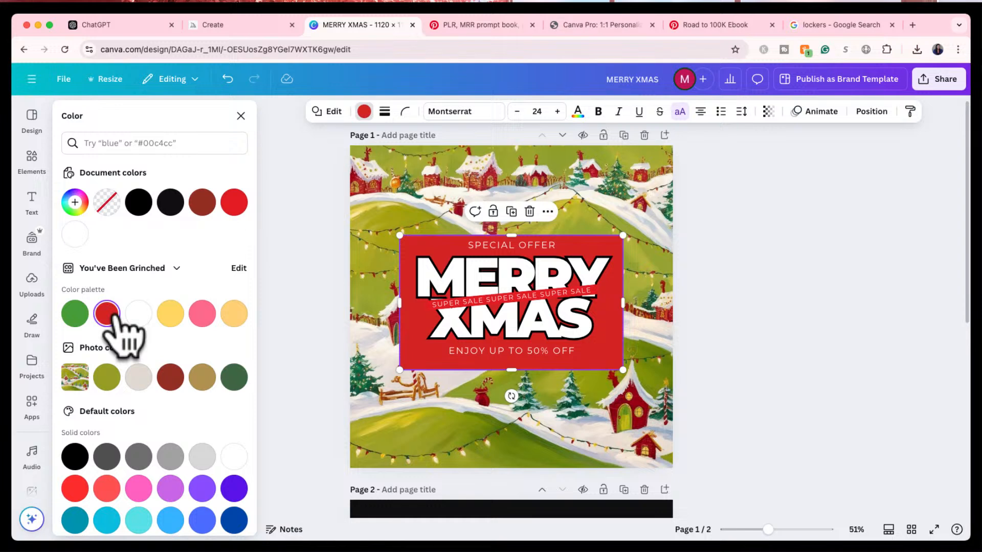
click(137, 315)
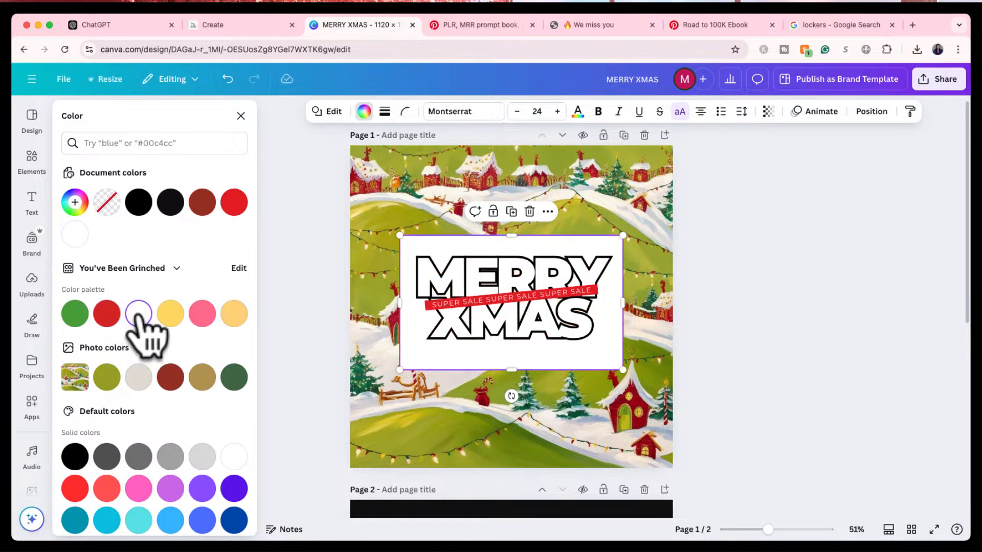
click(171, 315)
click(202, 378)
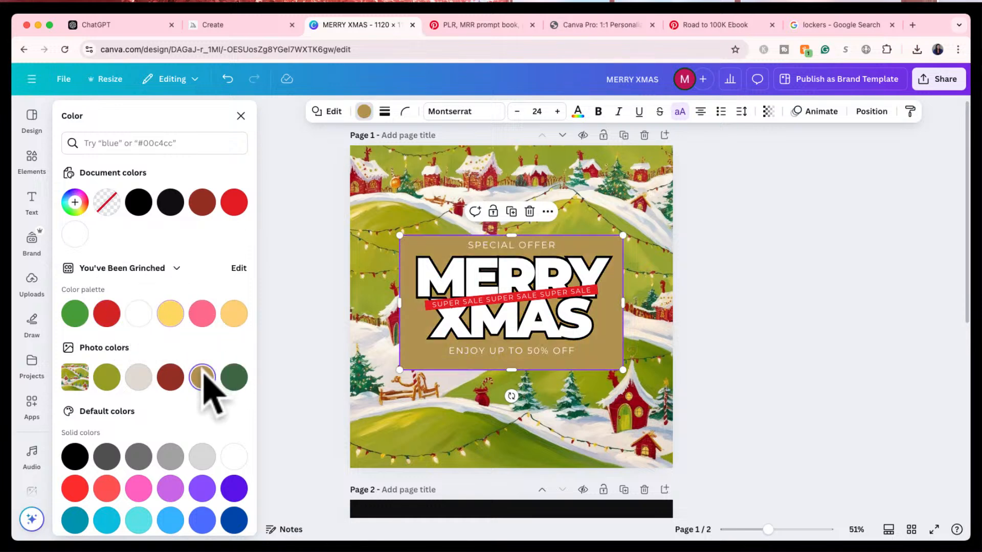
click(171, 378)
click(138, 384)
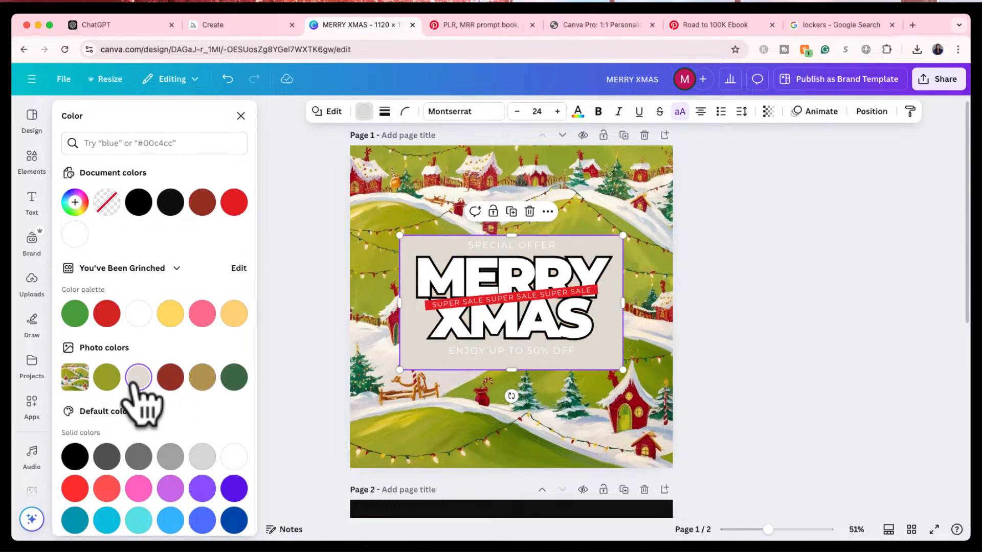
click(106, 381)
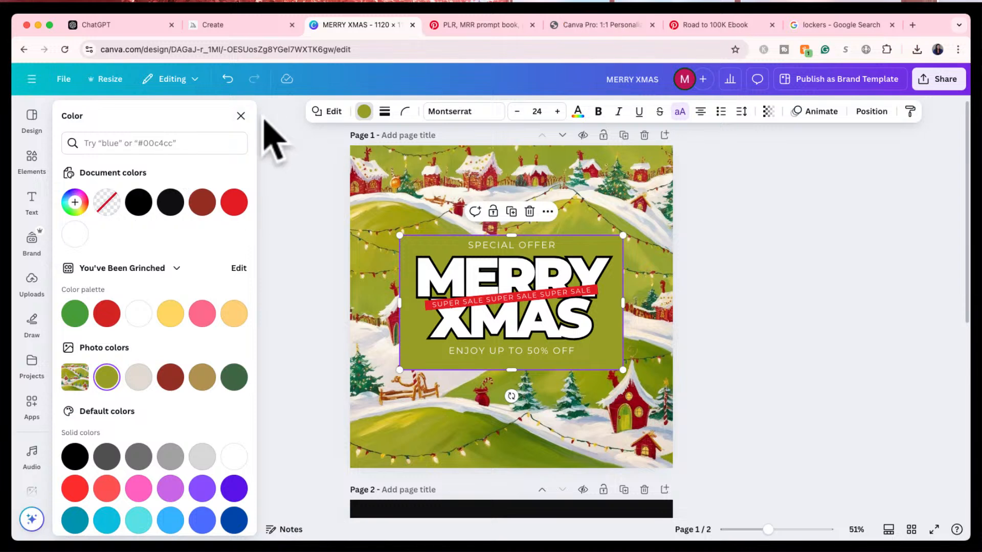
click(241, 116)
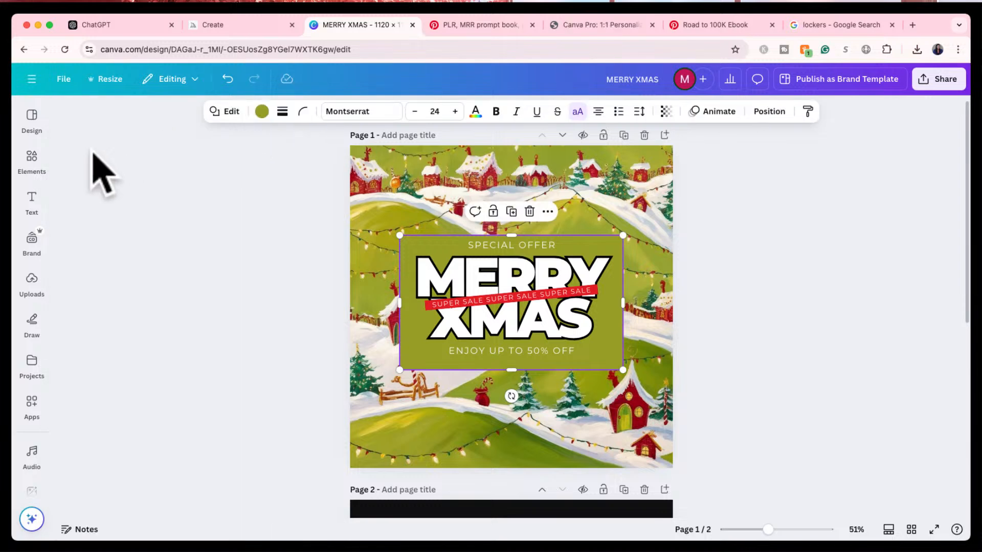
- Add a green square to page 1 and stretch it to about 835 × 468 px over the olive rectangle
click(31, 161)
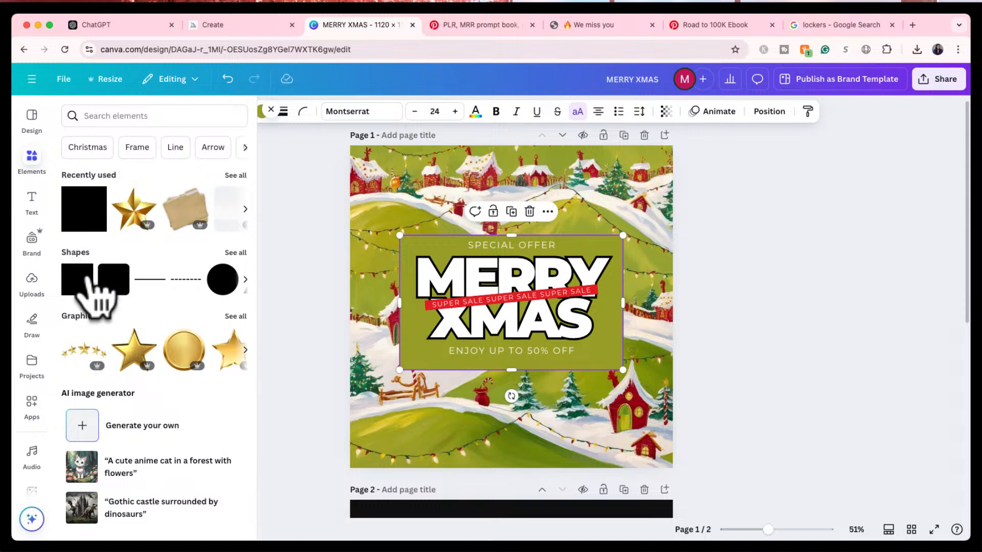
click(82, 286)
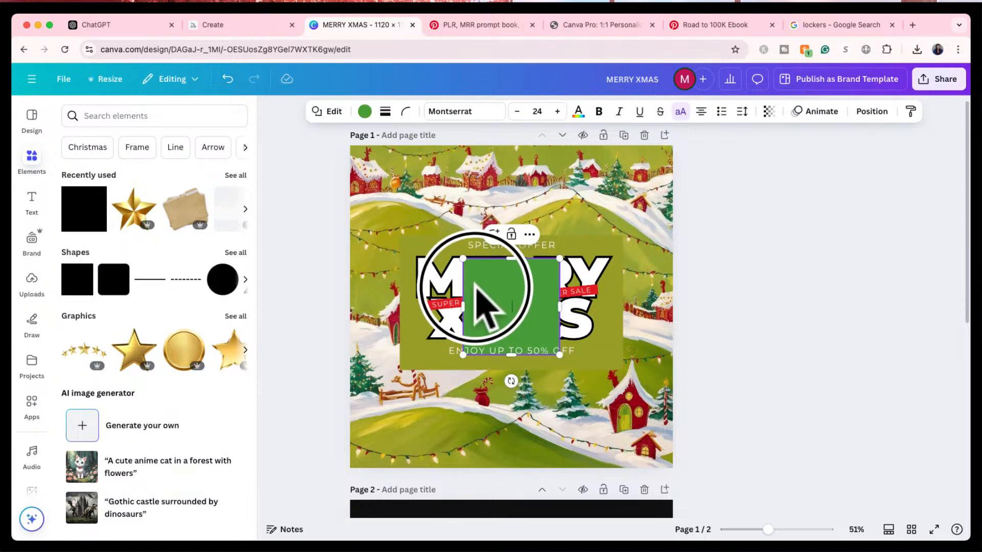
drag(479, 300, 423, 271)
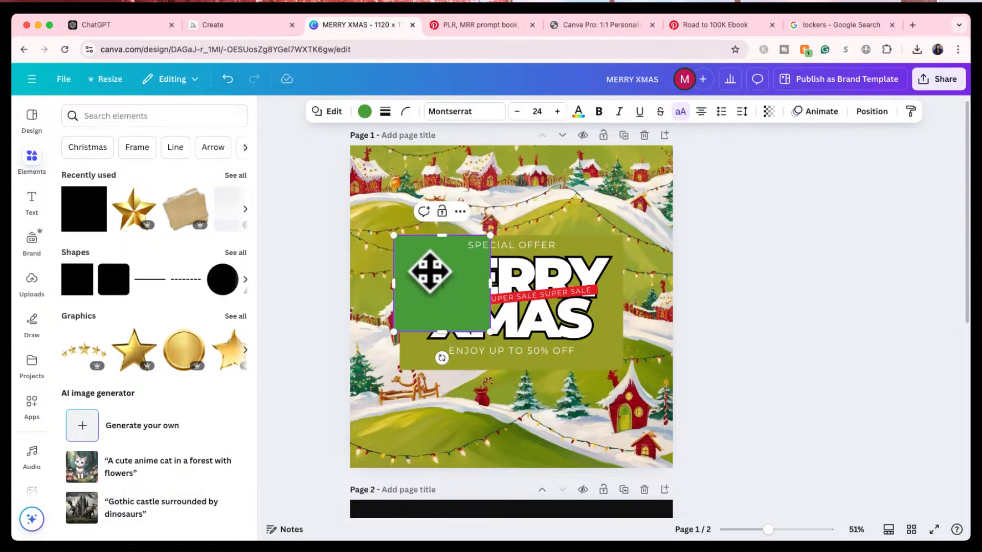
drag(491, 332, 629, 365)
- Reopen the MERRY XMAS design from the recent designs and move the new green rectangle's layer directly below the olive rectangle
key(super+[)
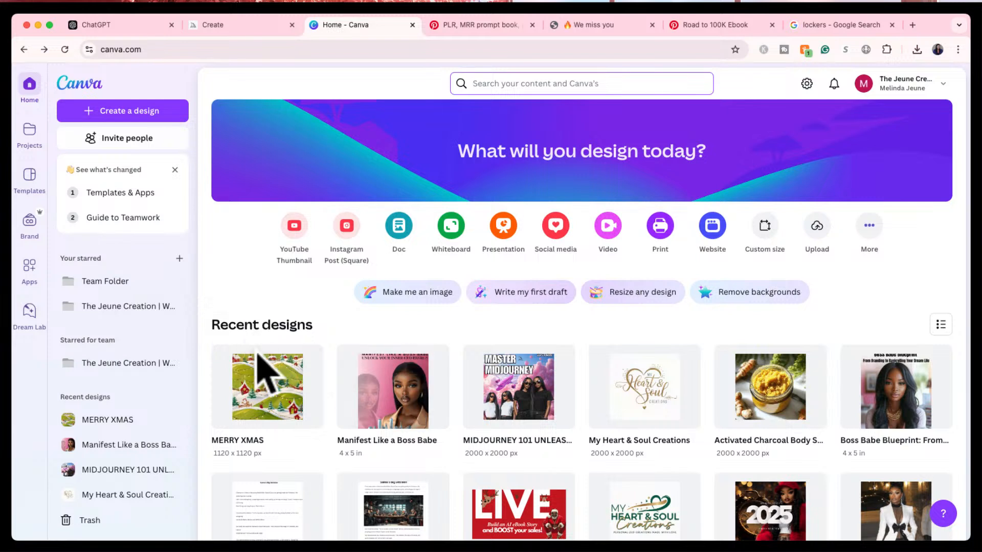
click(261, 380)
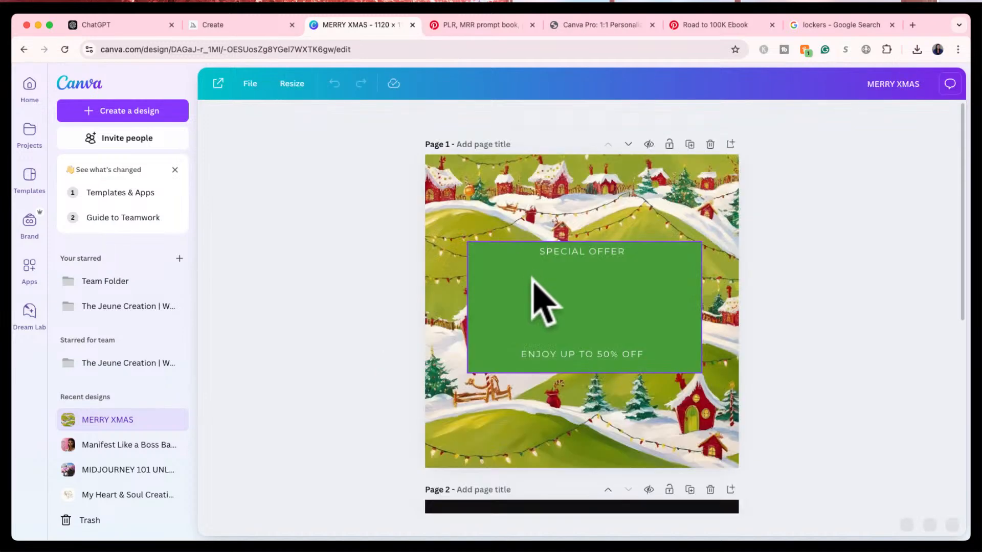
click(489, 260)
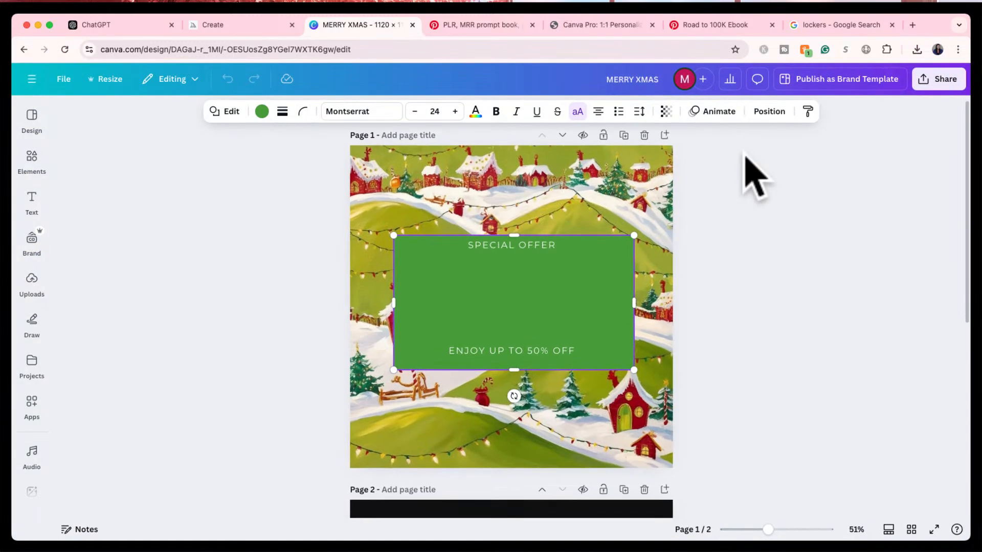
click(769, 111)
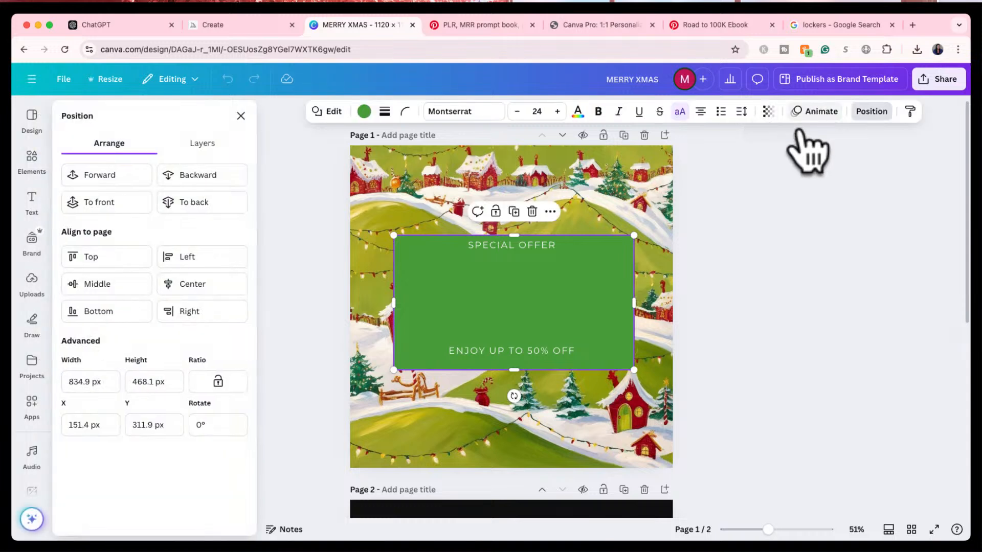
click(202, 143)
drag(191, 302, 193, 404)
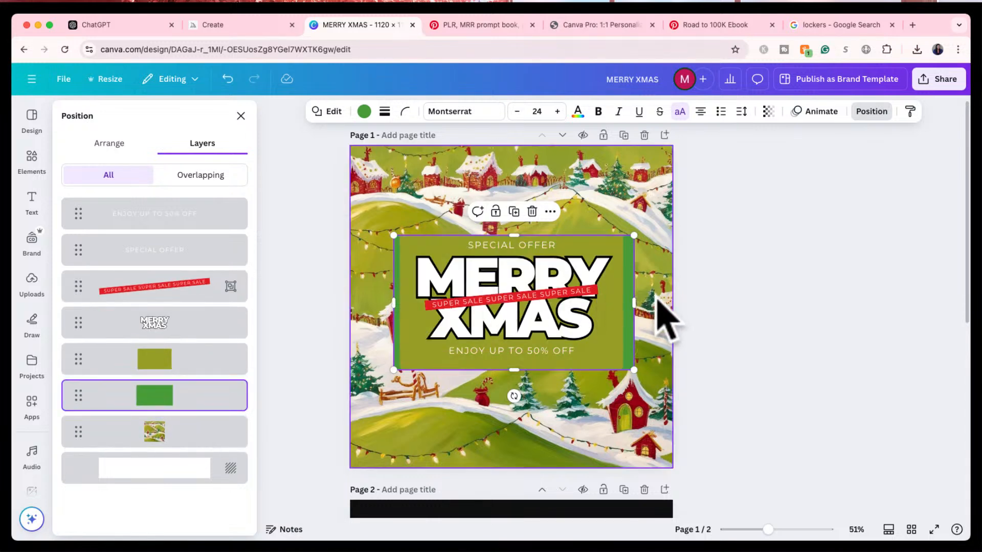
- Adjust all four sides of the green rectangle so it forms a thin, even border around the olive rectangle
drag(633, 304, 626, 304)
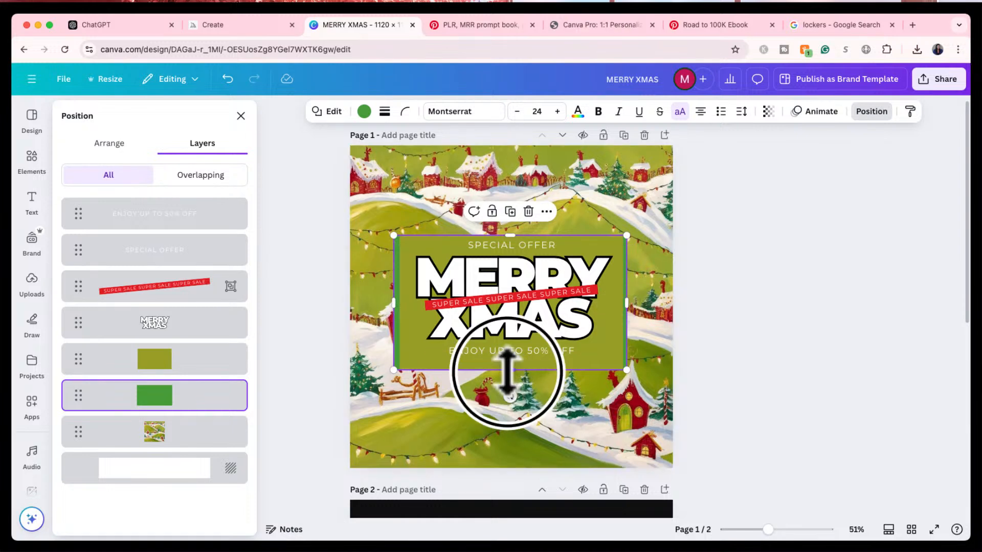
drag(505, 371, 507, 377)
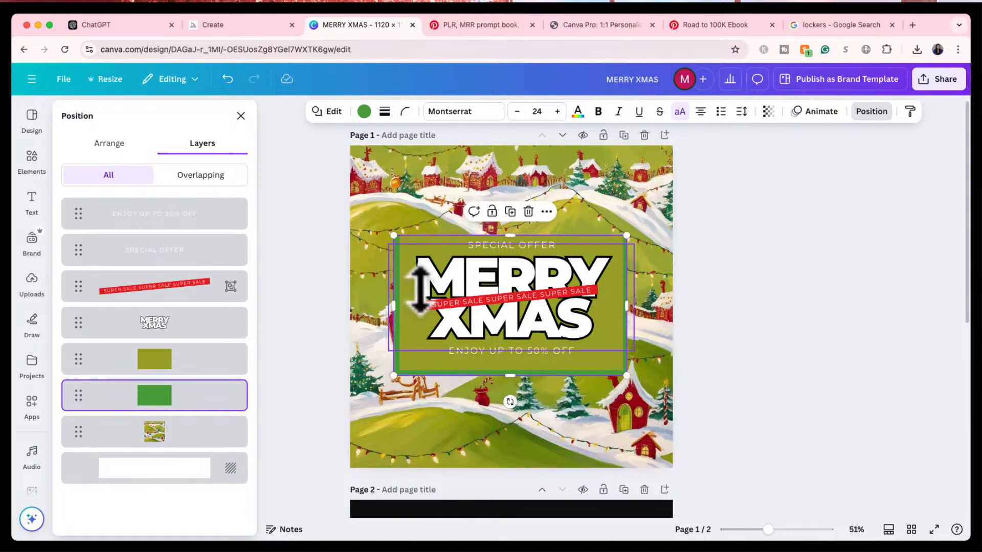
drag(508, 234, 508, 228)
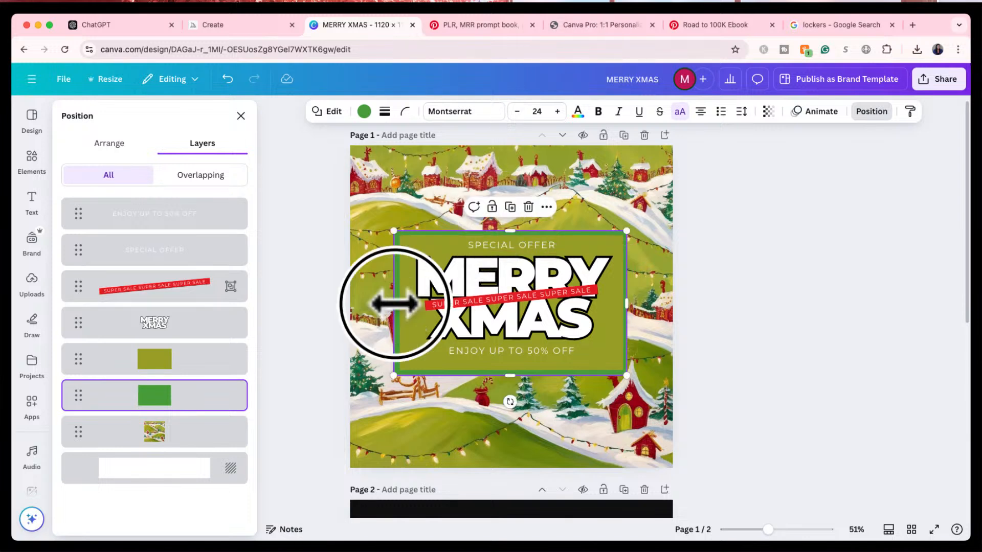
drag(396, 304, 398, 304)
click(723, 206)
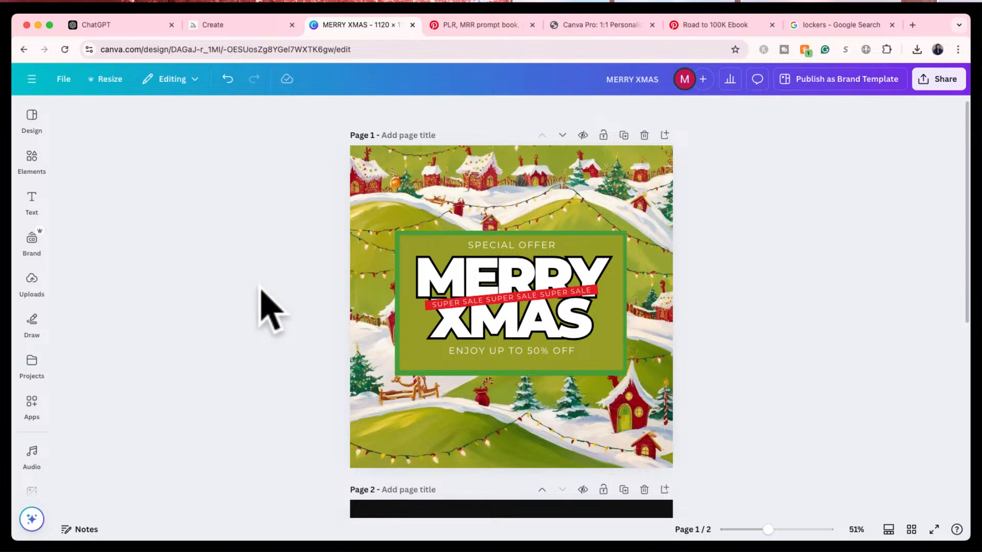
scroll(261, 290, down, 5)
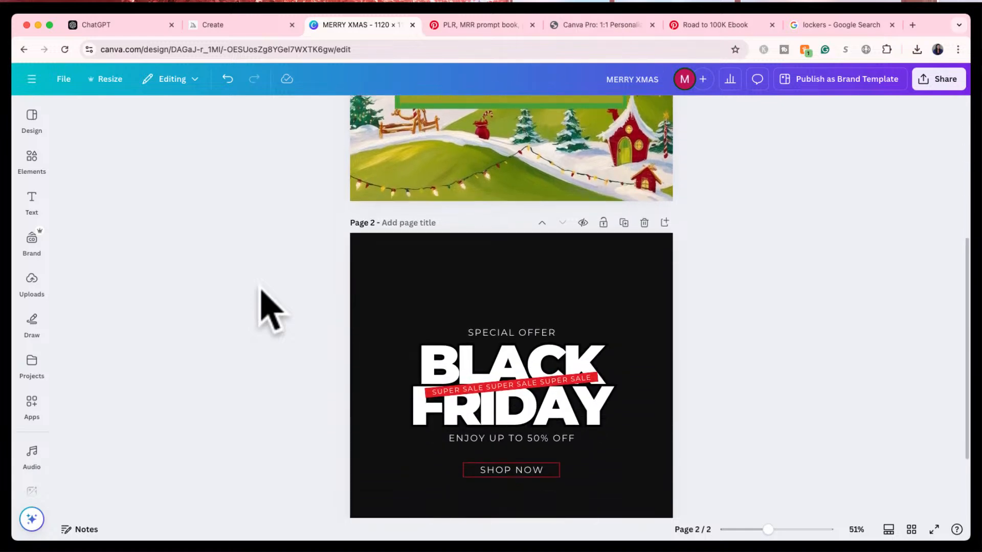
- Compare the MERRY XMAS design on page 1 with the BLACK FRIDAY original on page 2
scroll(259, 290, up, 6)
scroll(301, 297, up, 2)
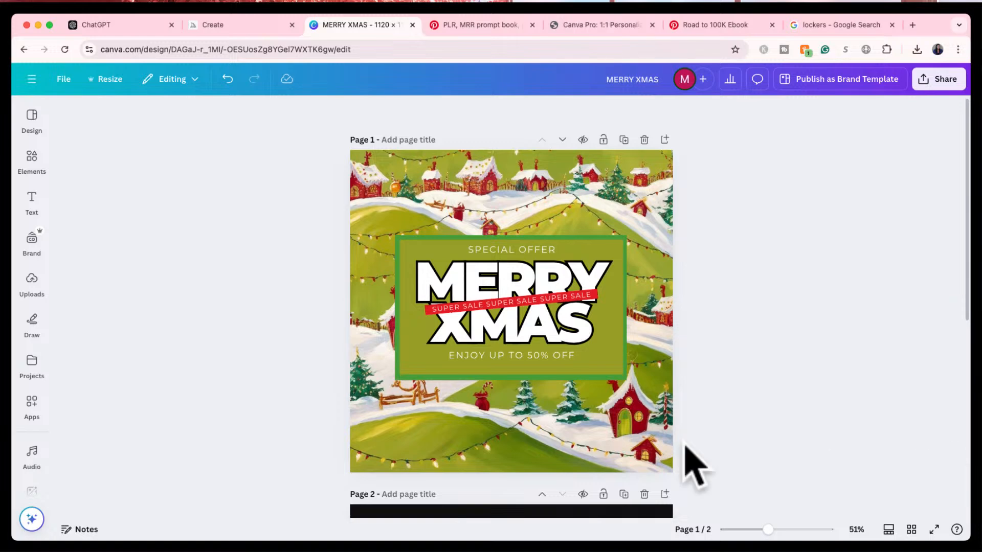
scroll(470, 399, down, 3)
scroll(473, 394, down, 5)
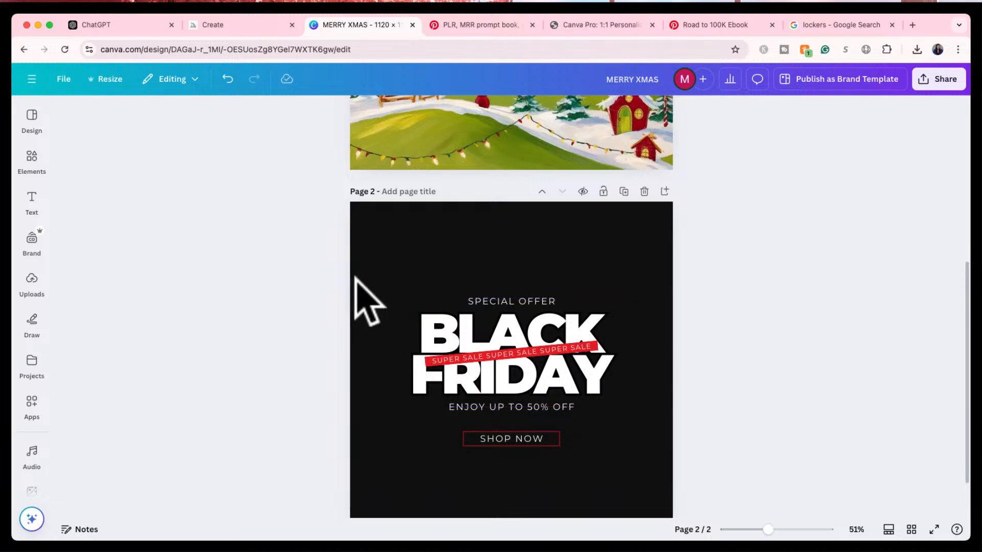
click(396, 243)
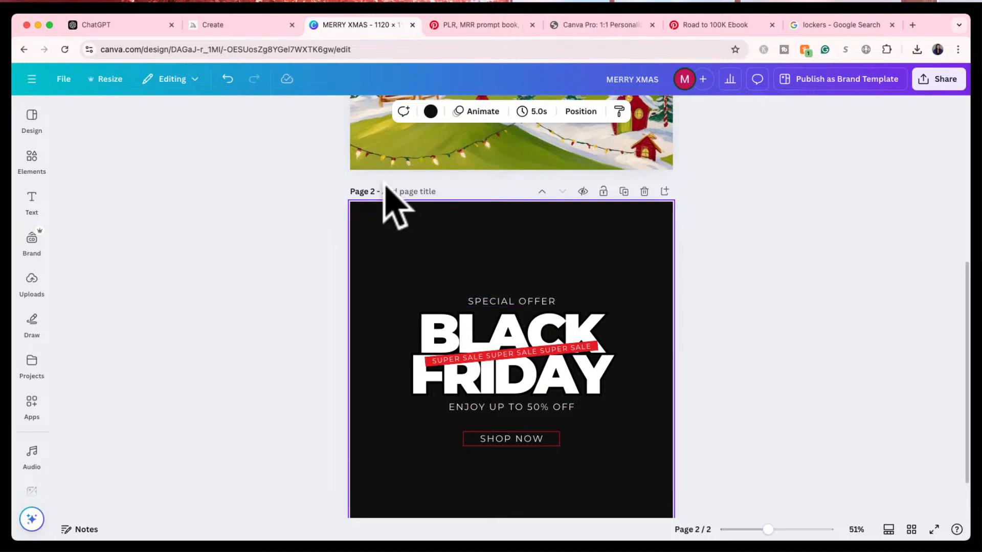
scroll(392, 205, up, 6)
click(708, 280)
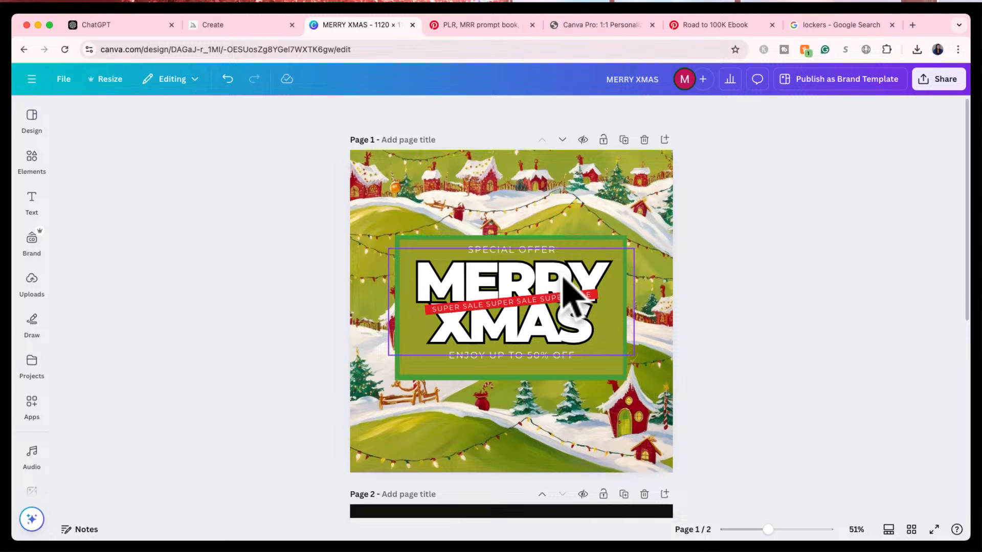
- Search the uploaded images for GRINCH and add the baby Grinch in a red Santa suit to page 1
click(31, 240)
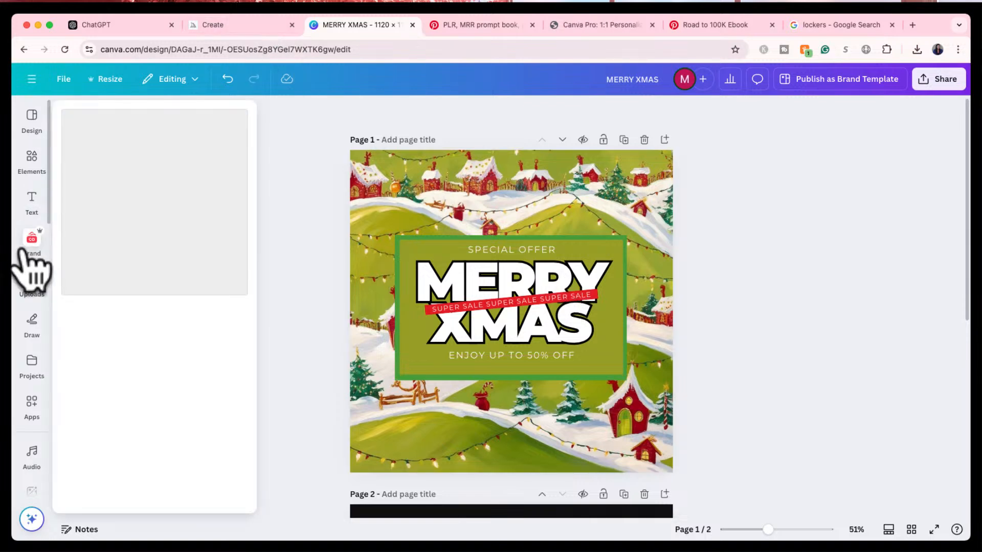
click(36, 286)
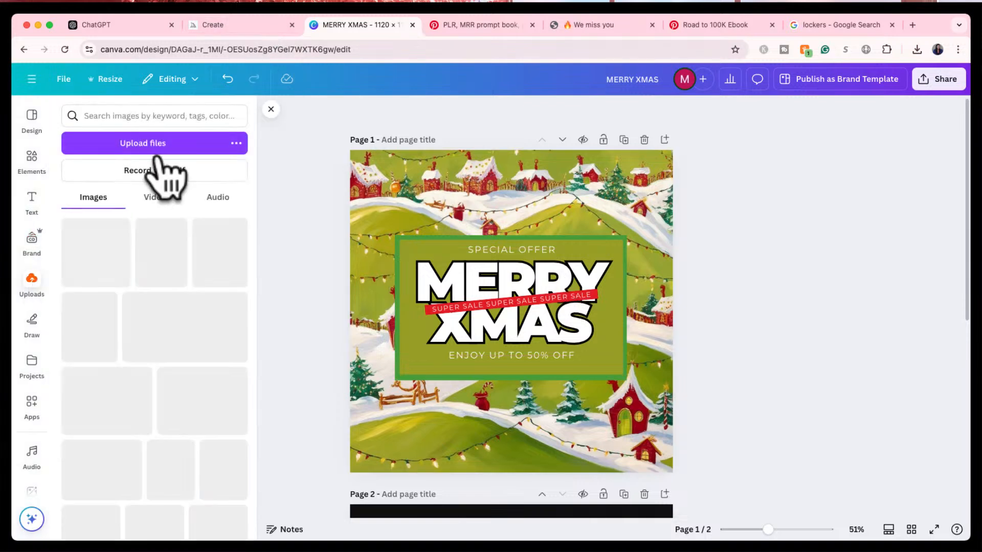
click(149, 117)
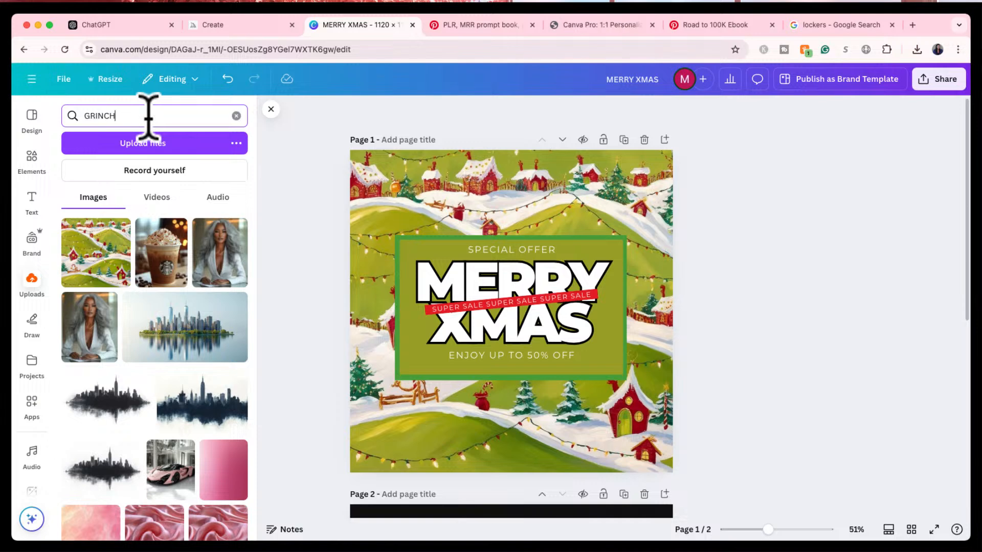
text(GRINCH)
key(Return)
scroll(159, 455, down, 1)
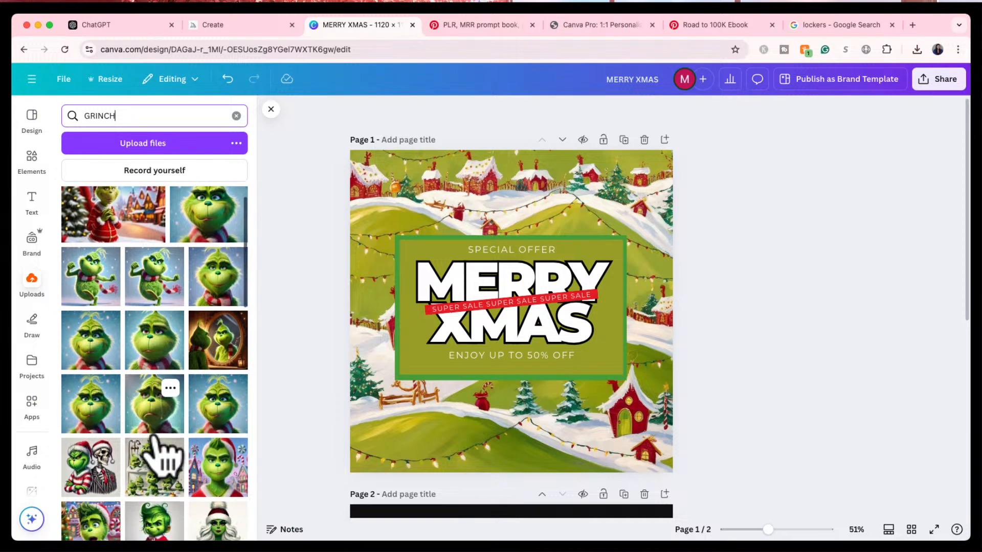
scroll(154, 438, down, 5)
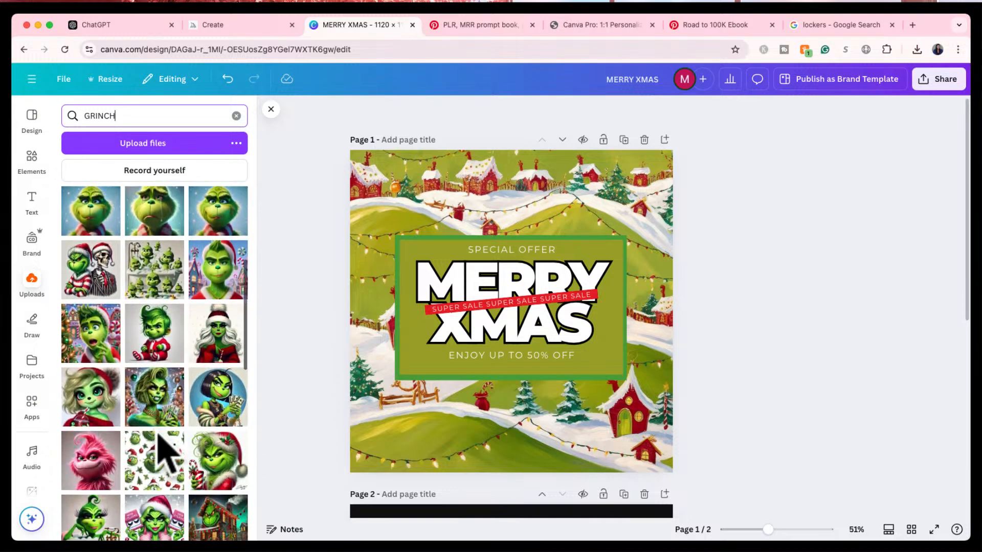
scroll(158, 445, down, 2)
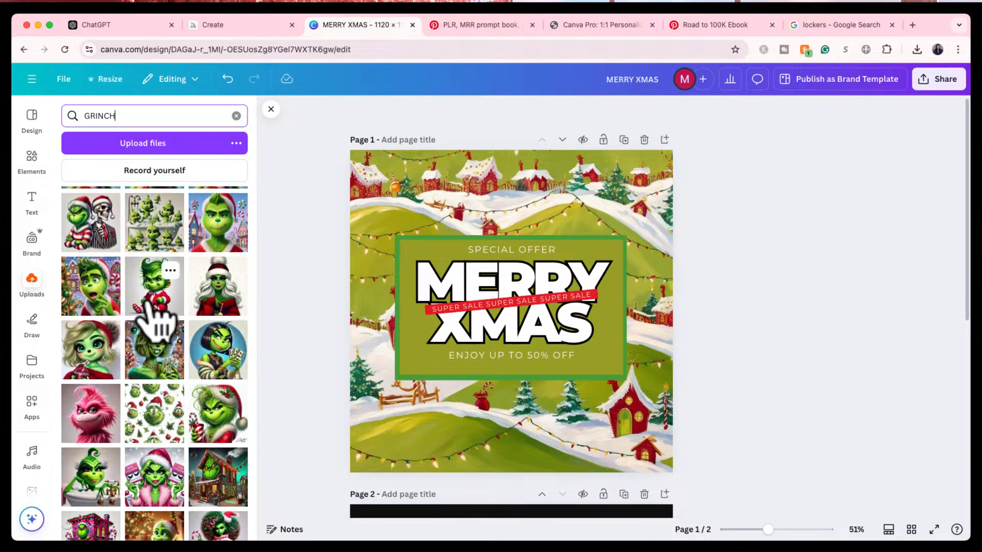
click(147, 303)
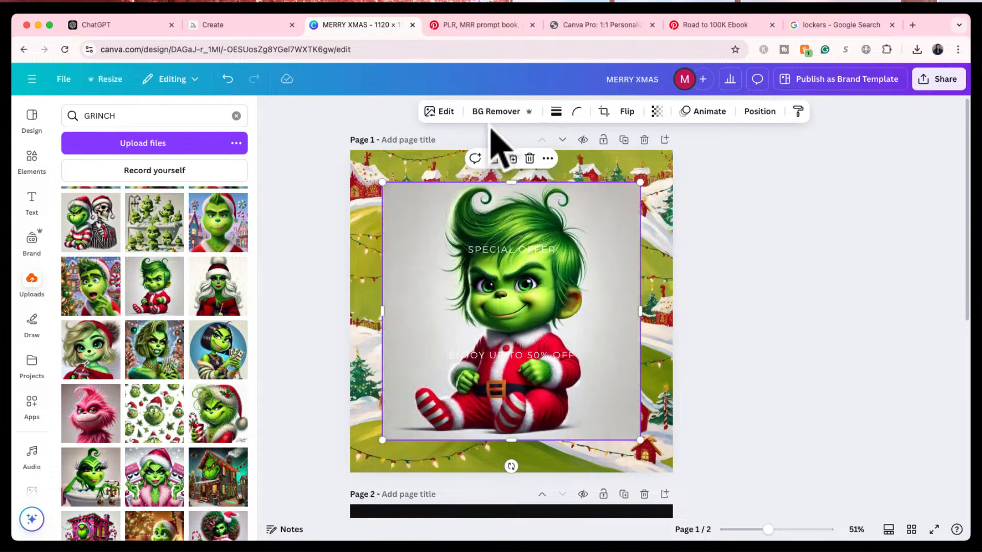
- Remove the baby Grinch image's background, shrink the figure and place it in page 1's lower-right corner
click(499, 111)
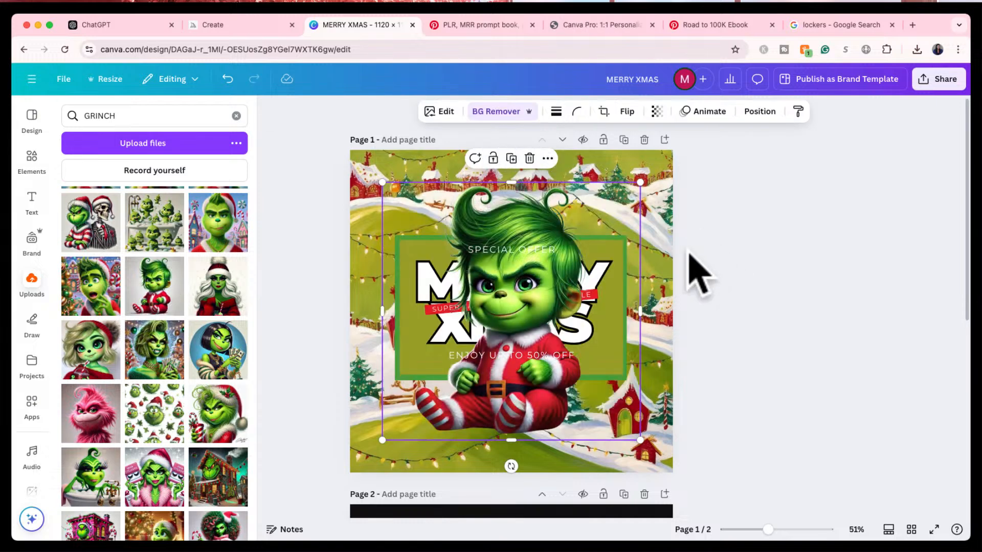
drag(539, 219, 653, 289)
drag(748, 256, 677, 360)
drag(591, 449, 649, 404)
click(782, 333)
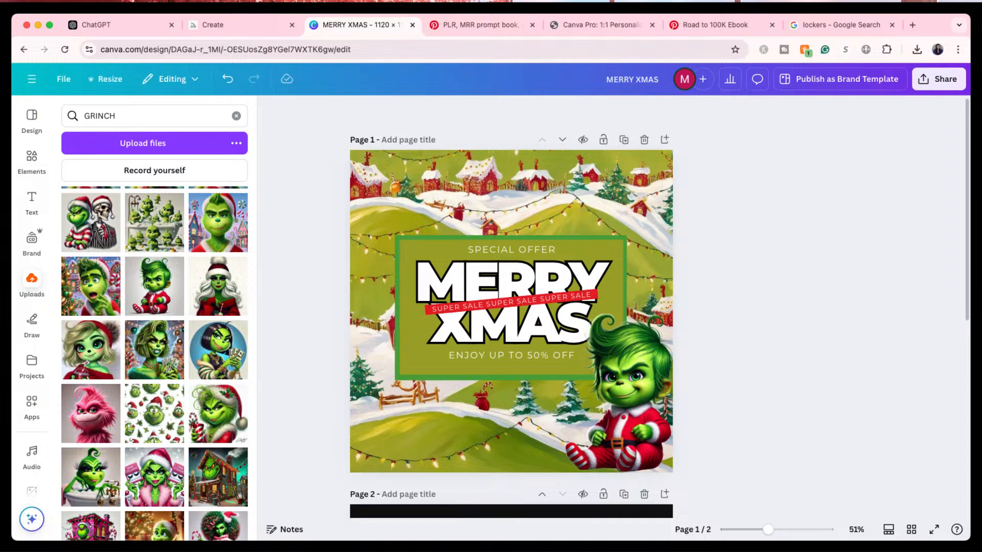
- Scale the baby Grinch down slightly and reposition it at the page's right edge, clear of the XMAS lettering
click(654, 394)
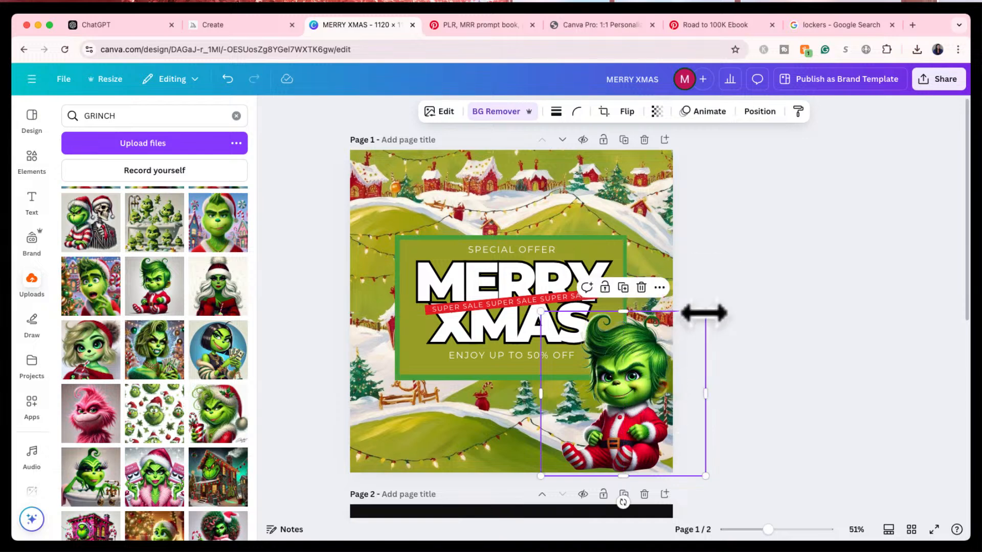
drag(705, 312, 685, 331)
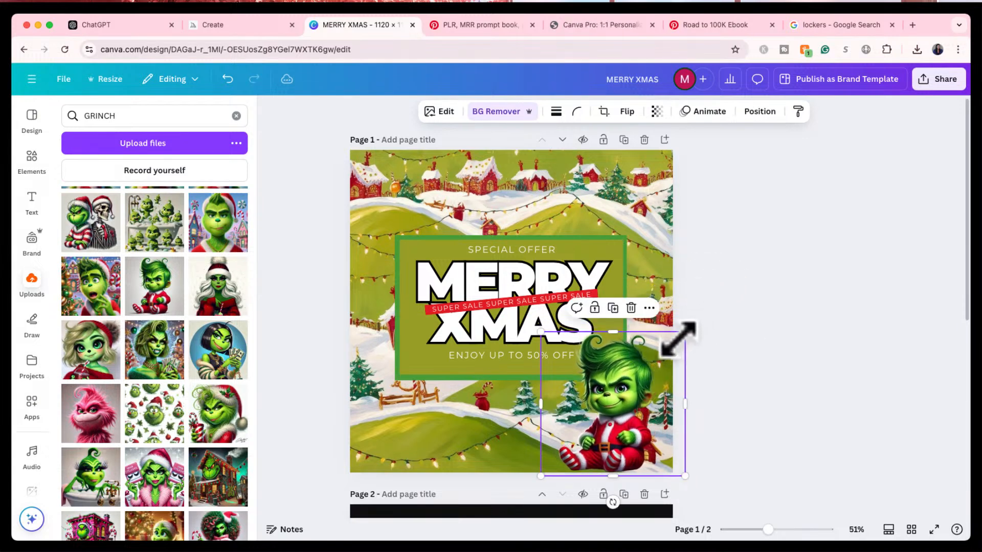
drag(612, 393, 631, 396)
click(772, 327)
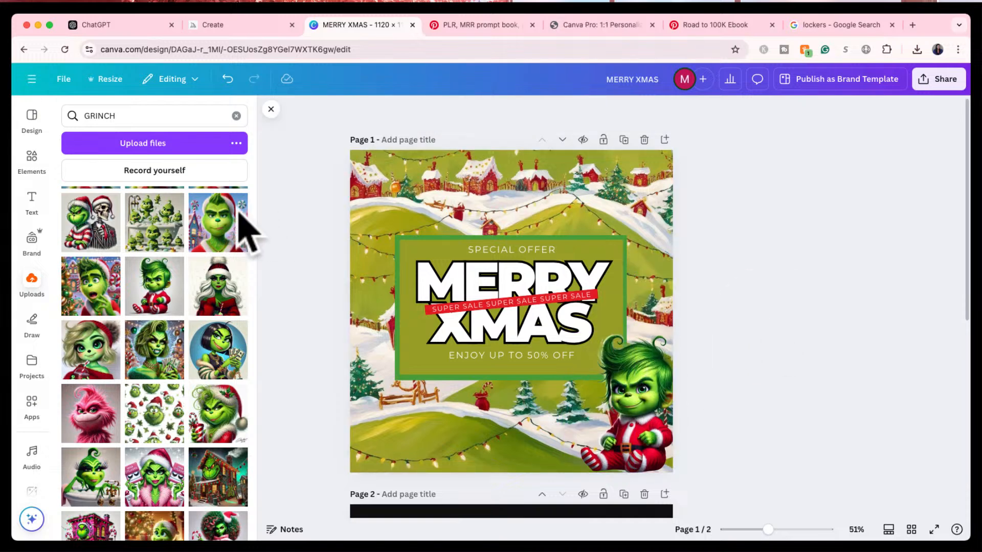
- Search the elements for grinch and add the photo of a Grinch hand holding a red ornament
click(31, 156)
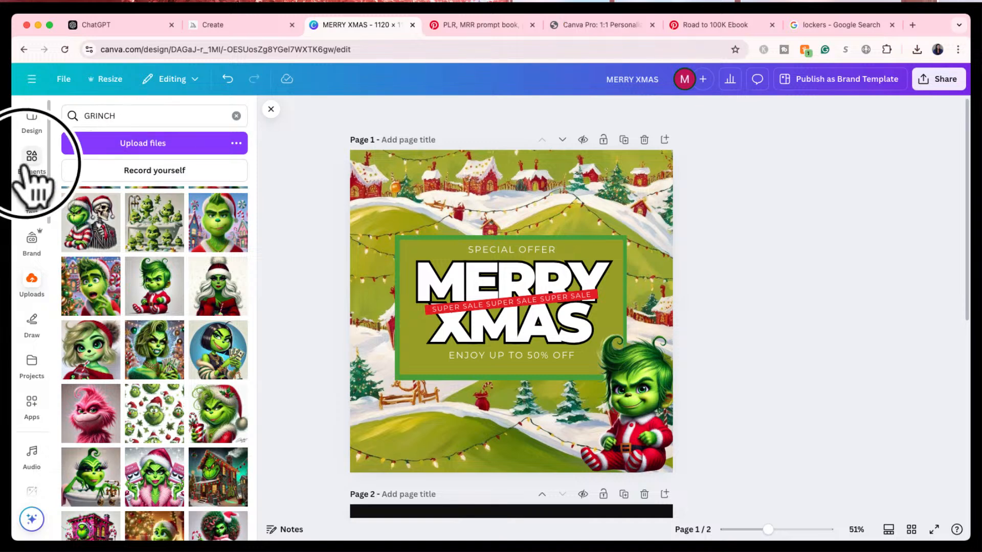
click(121, 116)
text(grinch)
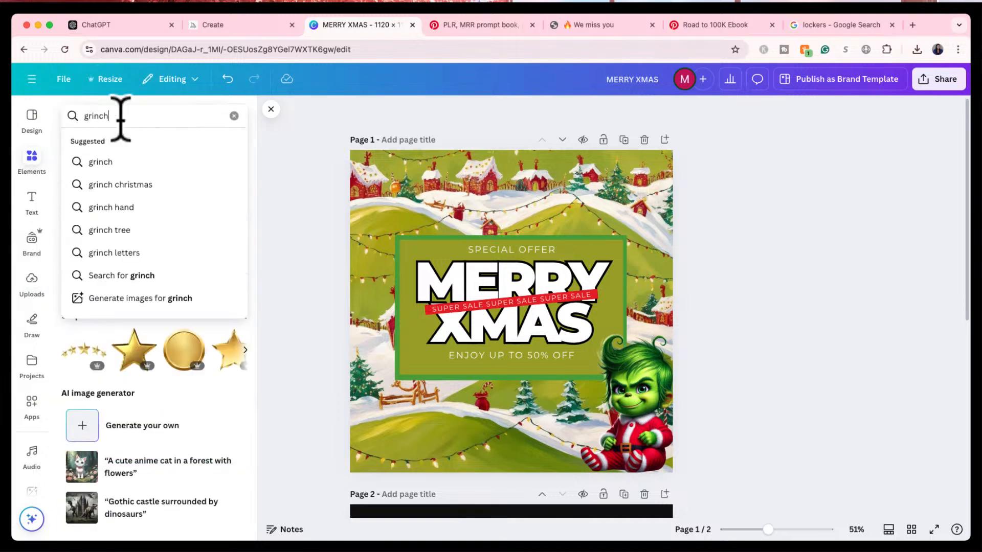
key(Return)
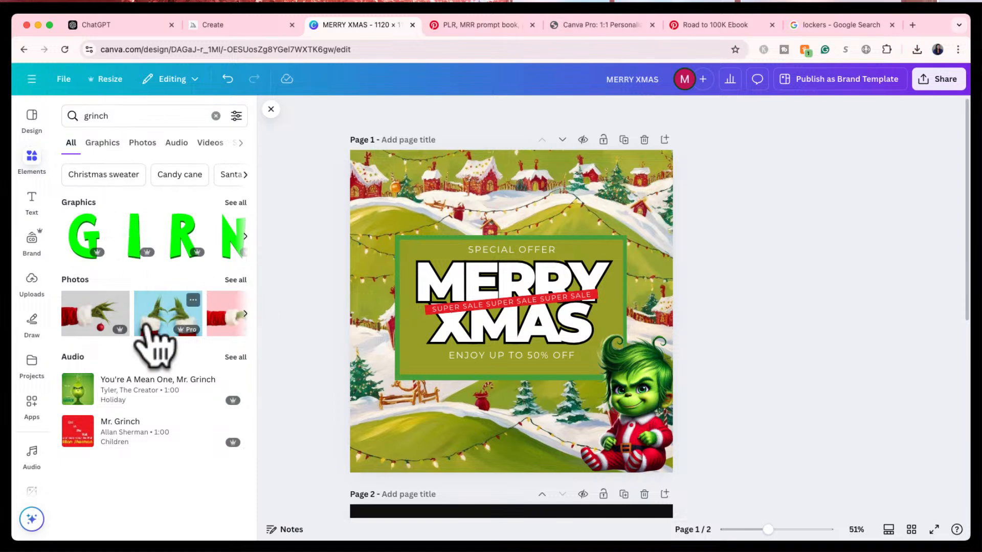
click(78, 313)
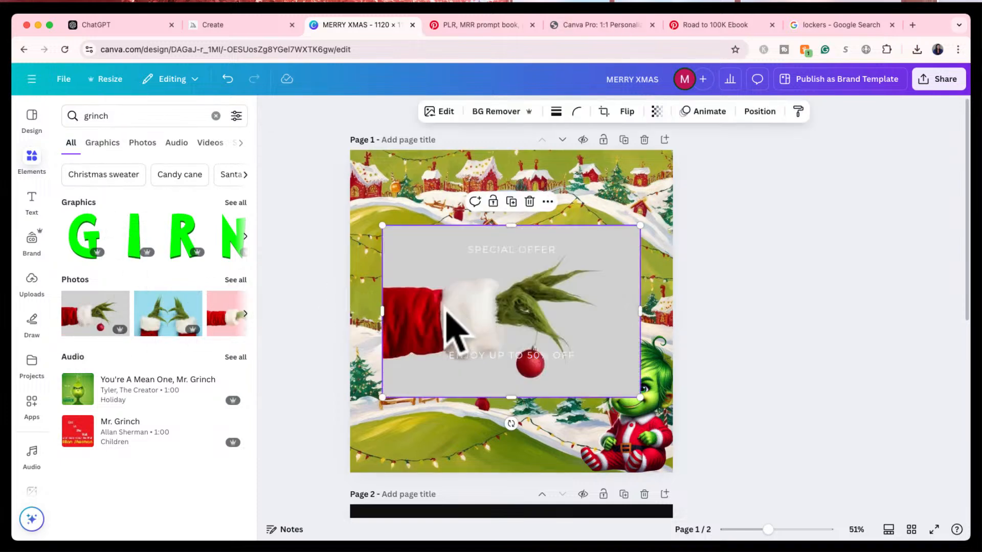
- Remove the Grinch hand photo's background and position the arm reaching in from page 1's upper-left edge
drag(427, 328, 332, 200)
click(506, 112)
drag(528, 281, 454, 235)
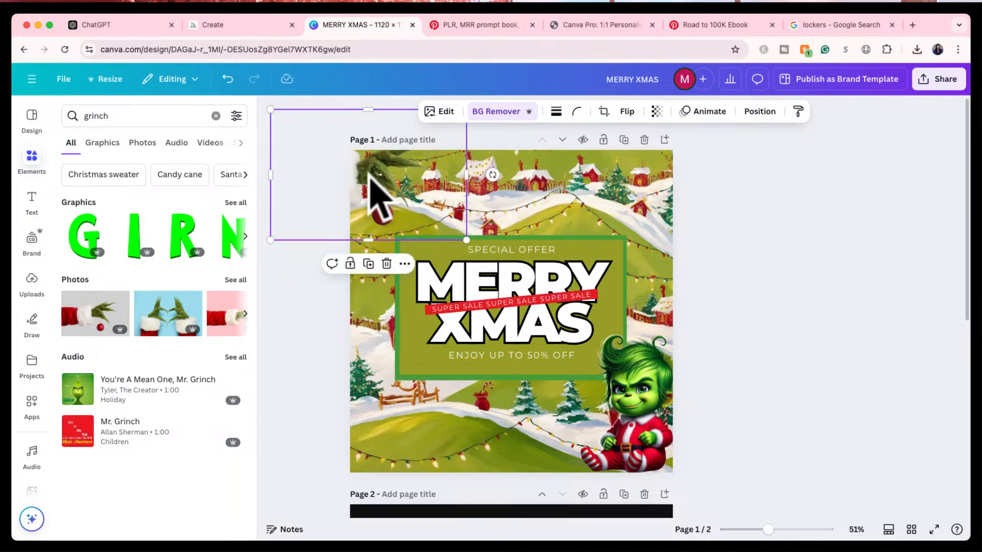
drag(371, 179, 431, 210)
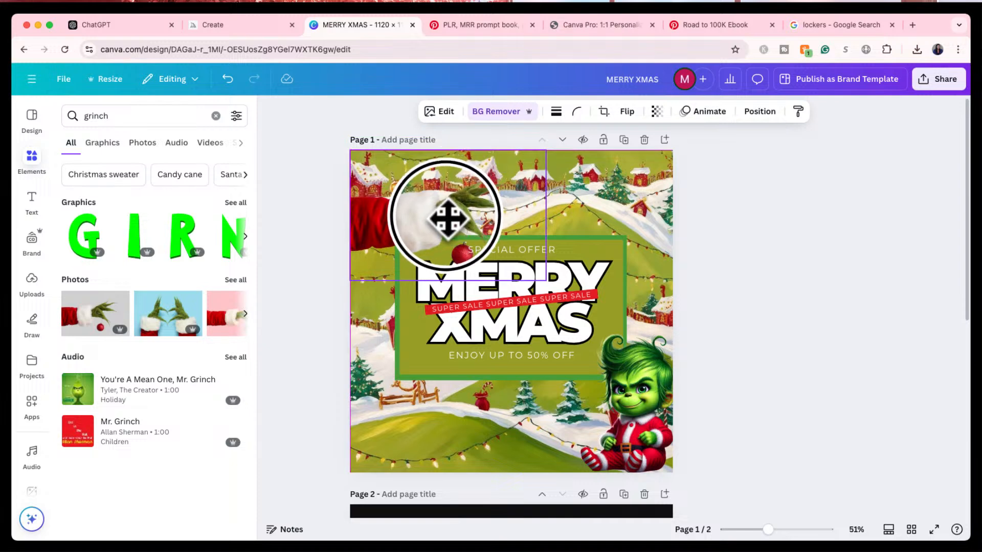
drag(459, 203, 449, 192)
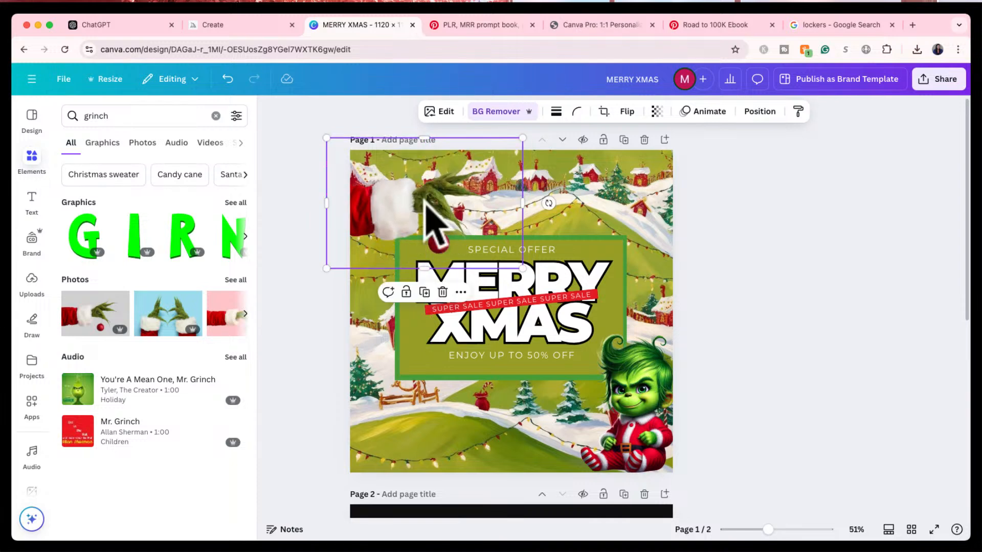
click(738, 258)
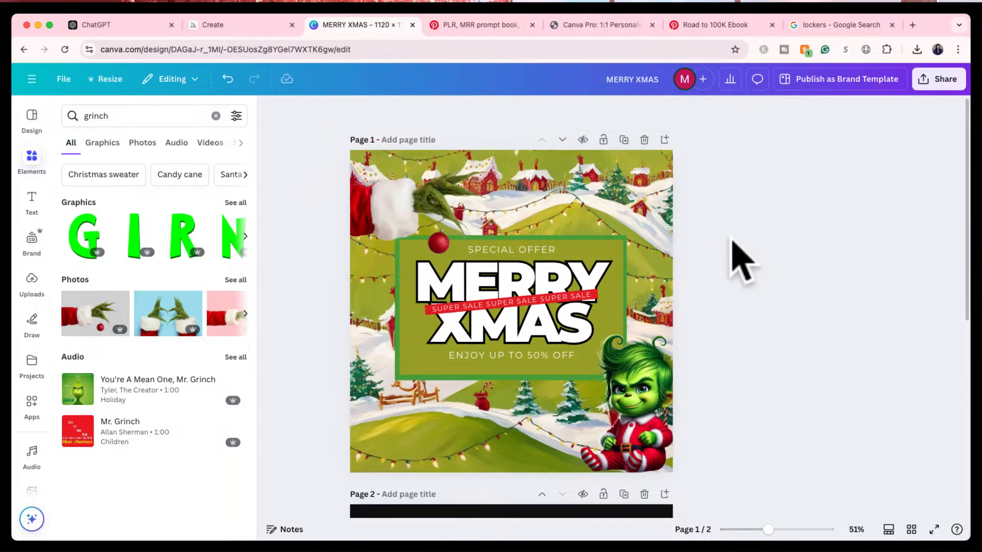
- Try the Grinch arm at a smaller size above the headline box's upper-left corner, and delete it from the page
click(506, 209)
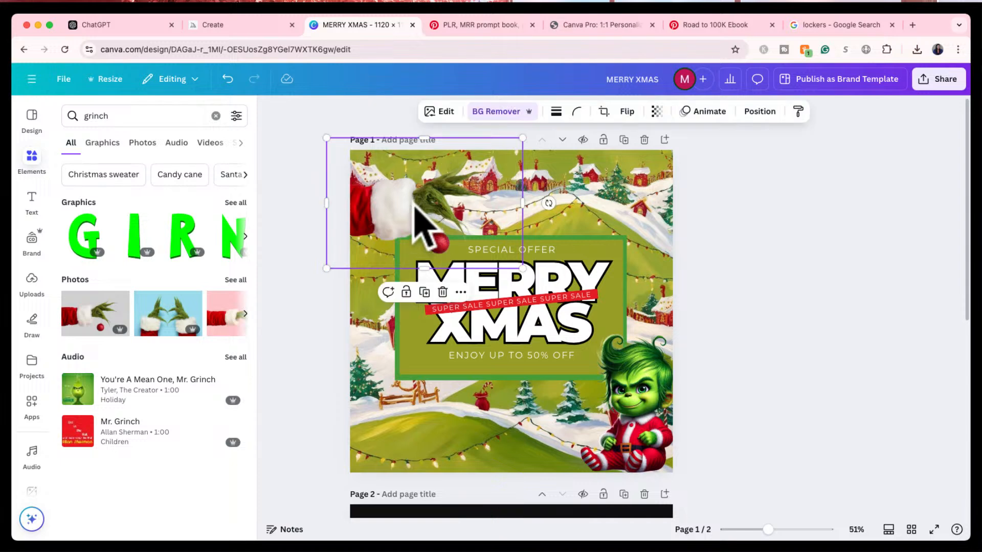
drag(326, 268, 370, 238)
drag(422, 192, 387, 215)
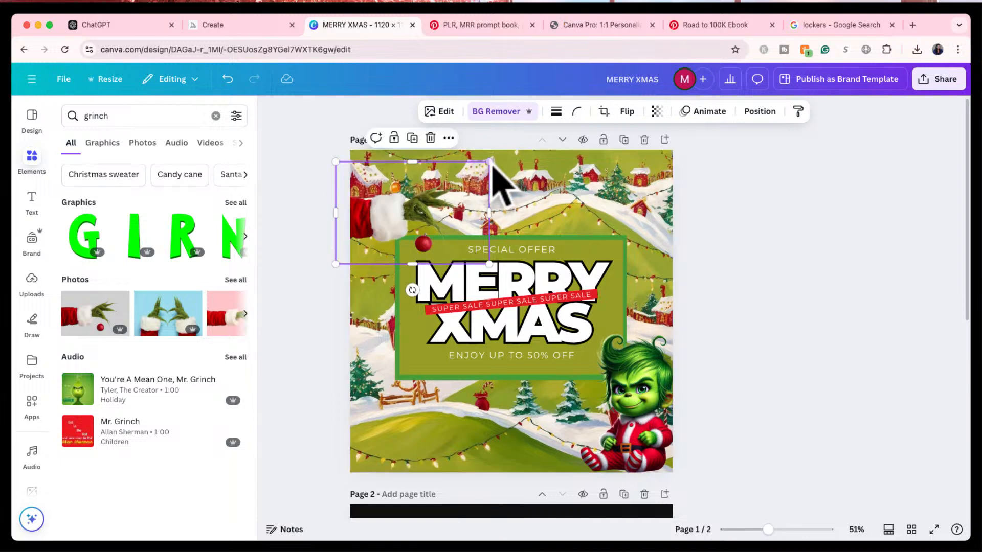
drag(488, 162, 470, 178)
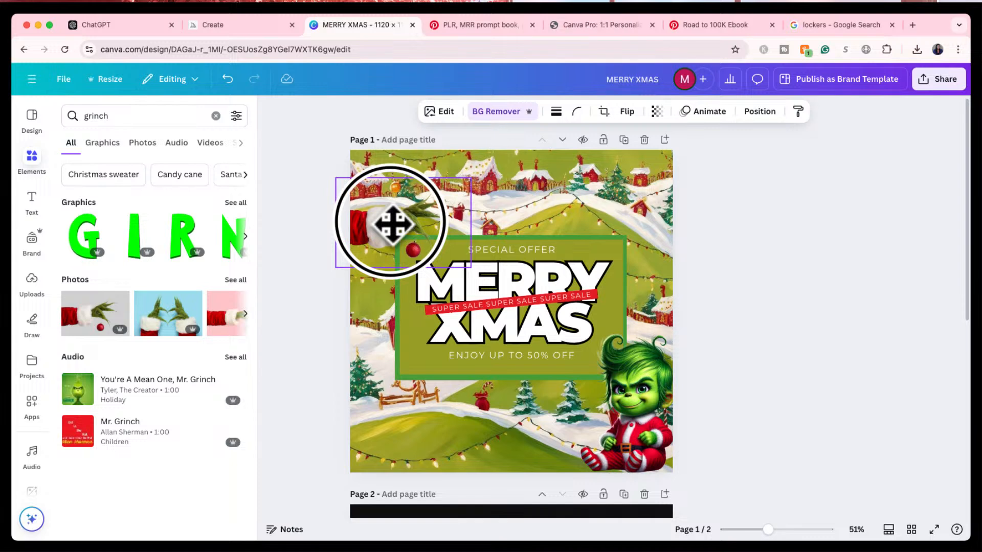
click(708, 205)
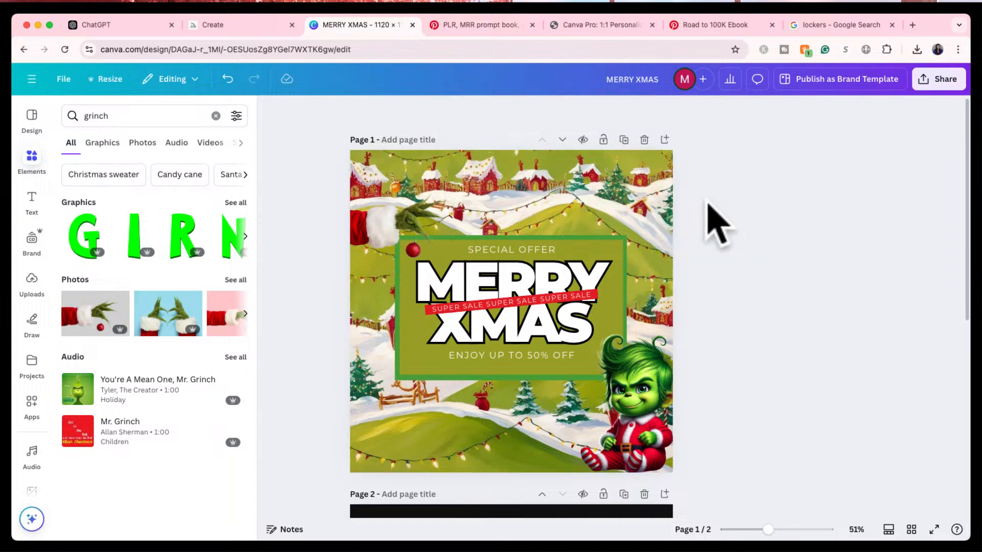
click(375, 221)
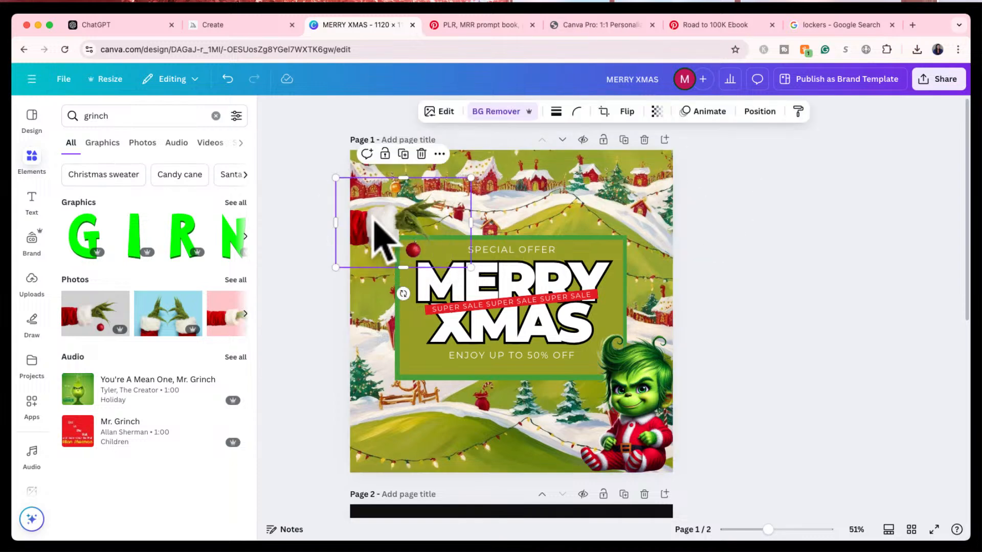
key(Delete)
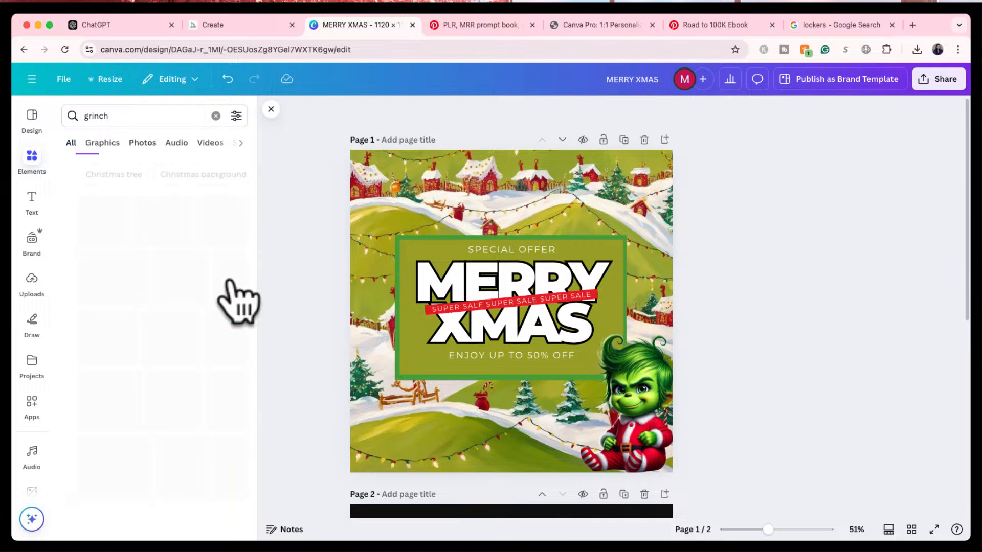
- Try the photo of two Grinch hands, with its background removed, along page 1's lower edge, and delete it
click(195, 345)
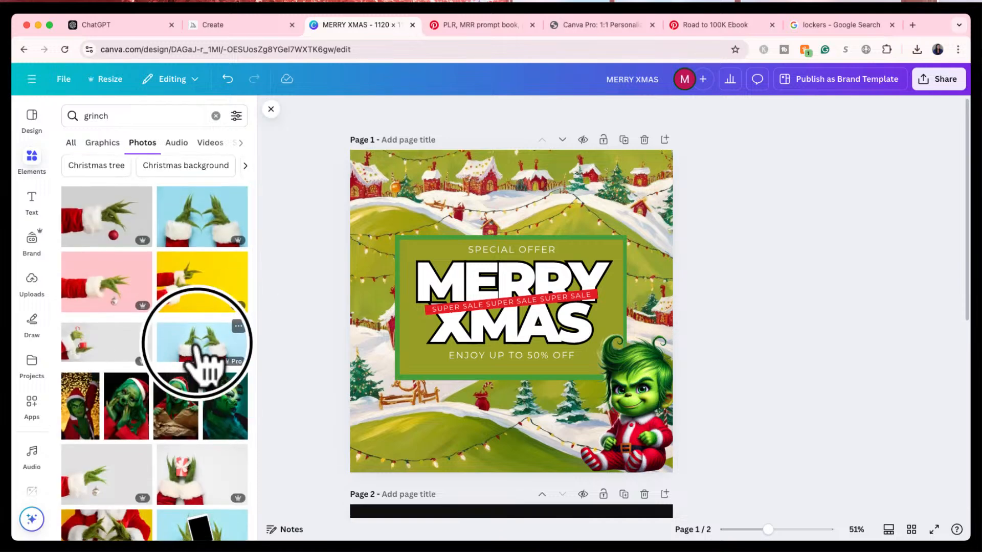
drag(609, 307, 547, 412)
click(497, 112)
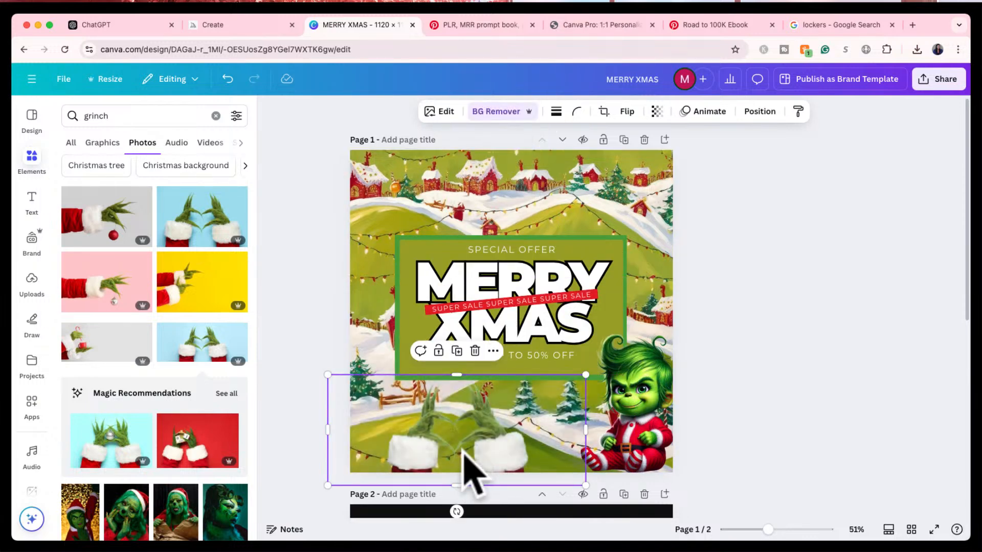
drag(482, 451, 455, 453)
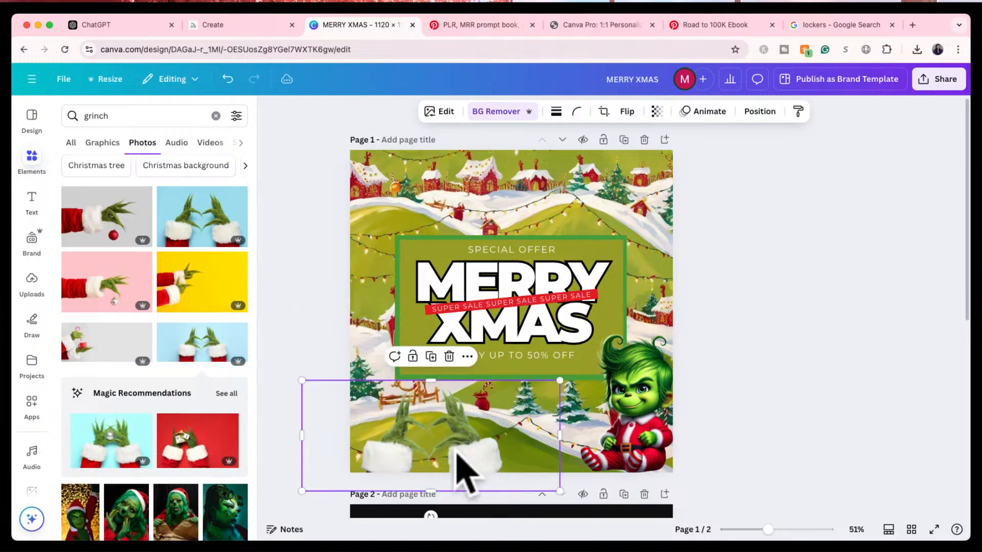
key(Delete)
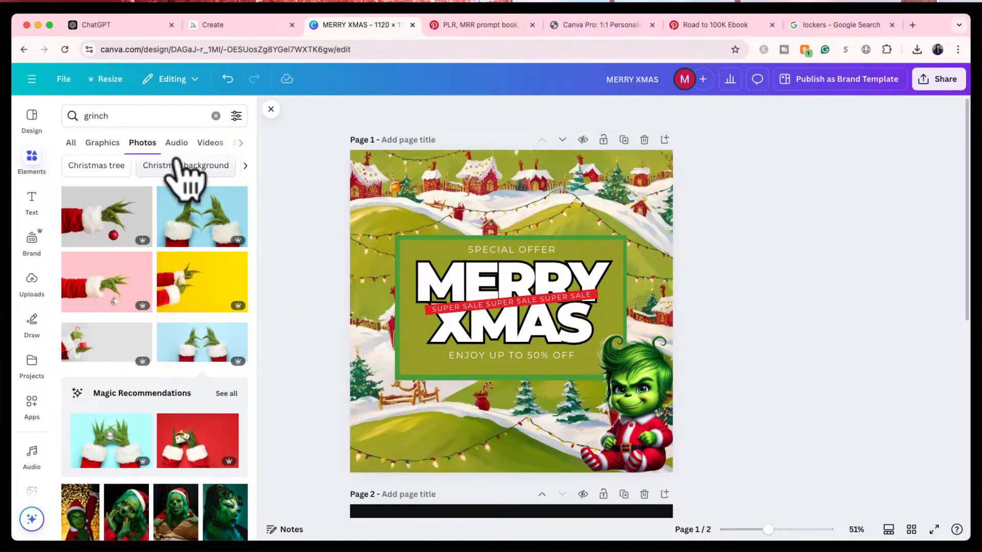
- Search the elements for reindeer and limit the results to graphics
click(137, 109)
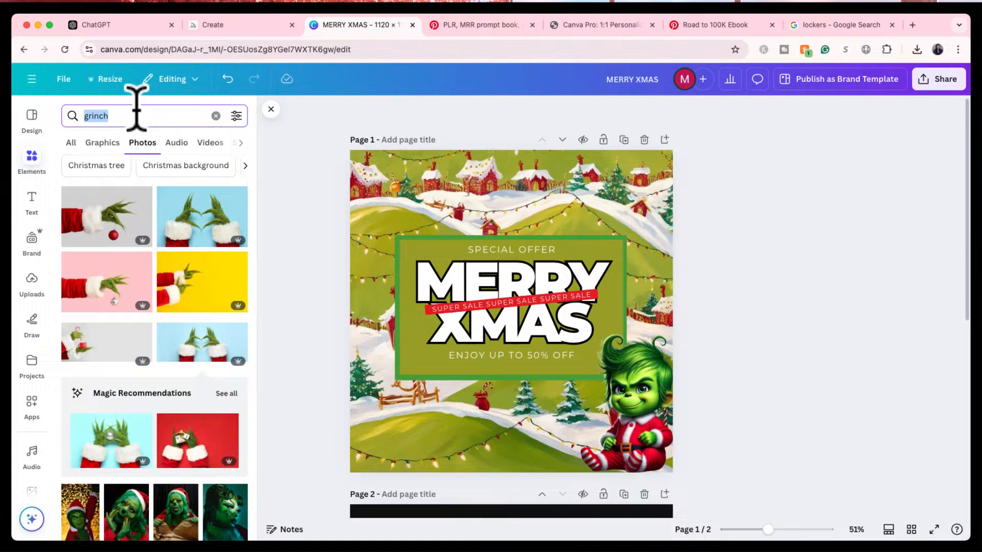
text(reindeer)
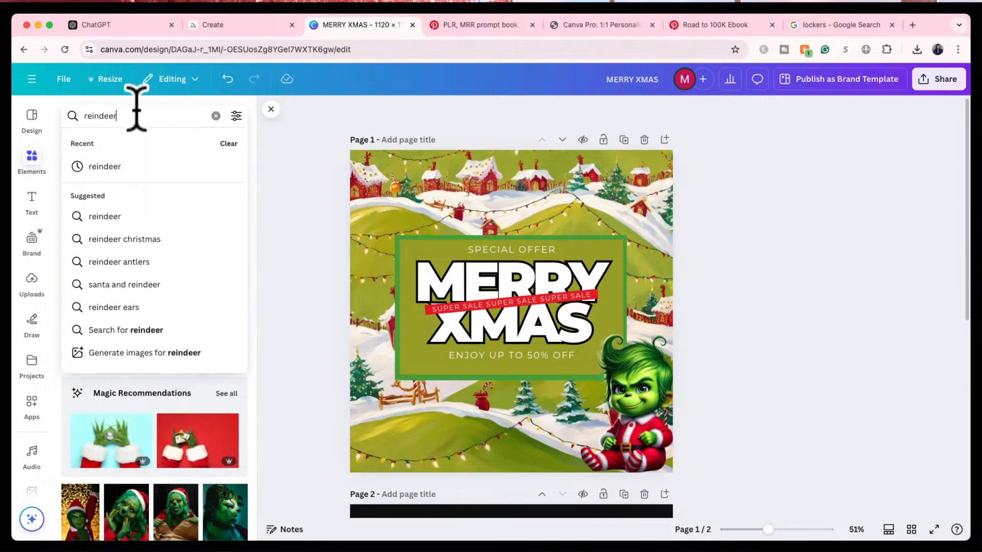
key(Return)
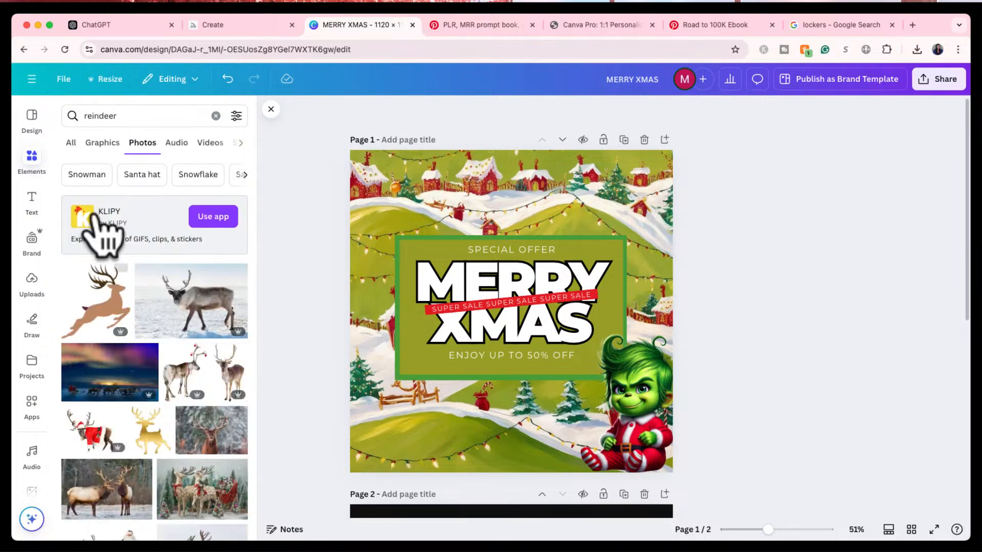
click(101, 144)
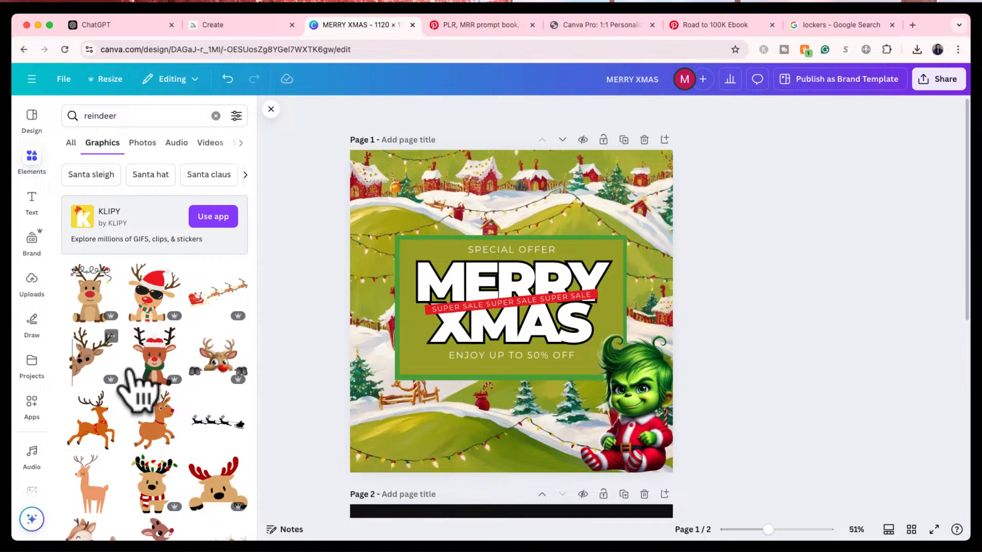
- Try the side-peeking reindeer graphic at a small size inside the headline box's left edge, and delete it
scroll(146, 450, down, 1)
click(84, 346)
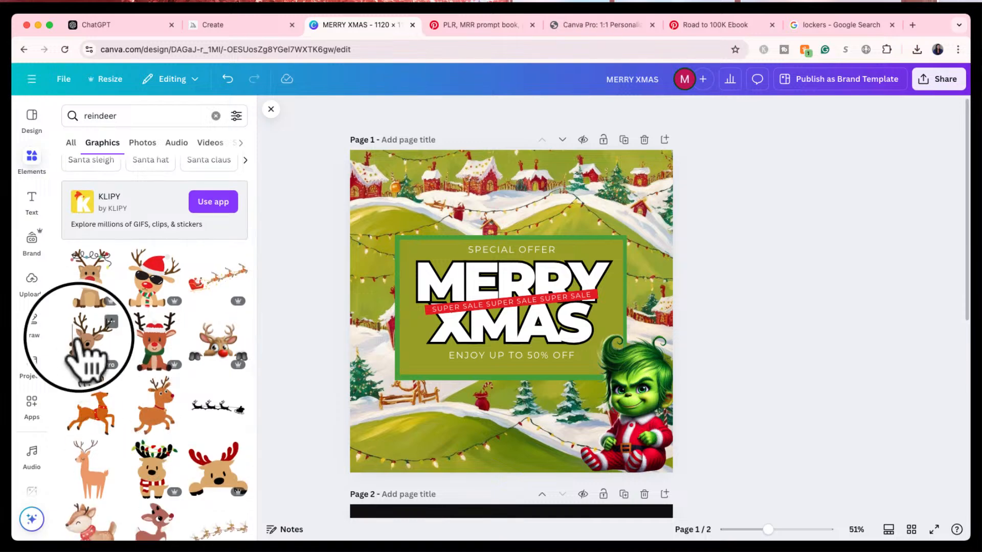
drag(605, 182, 460, 380)
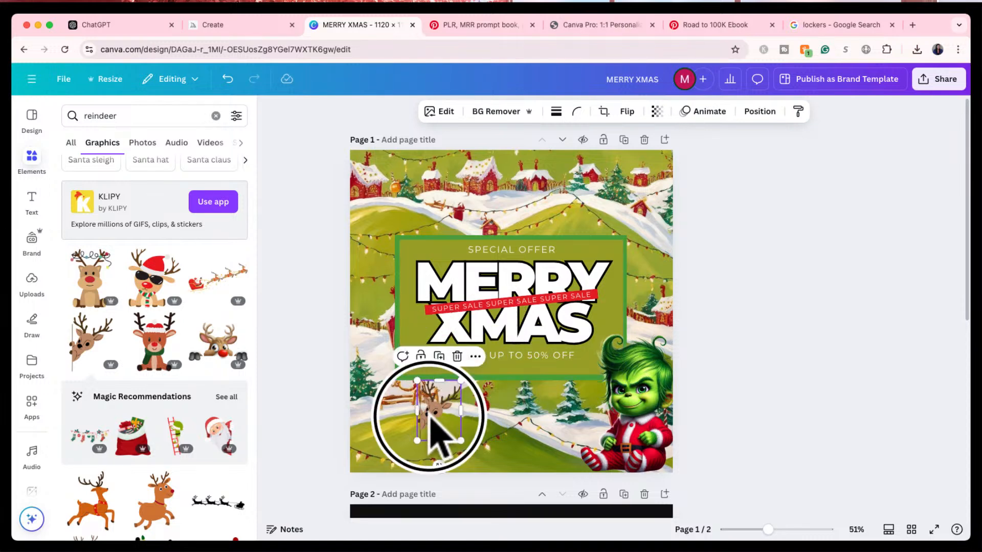
drag(430, 417, 408, 352)
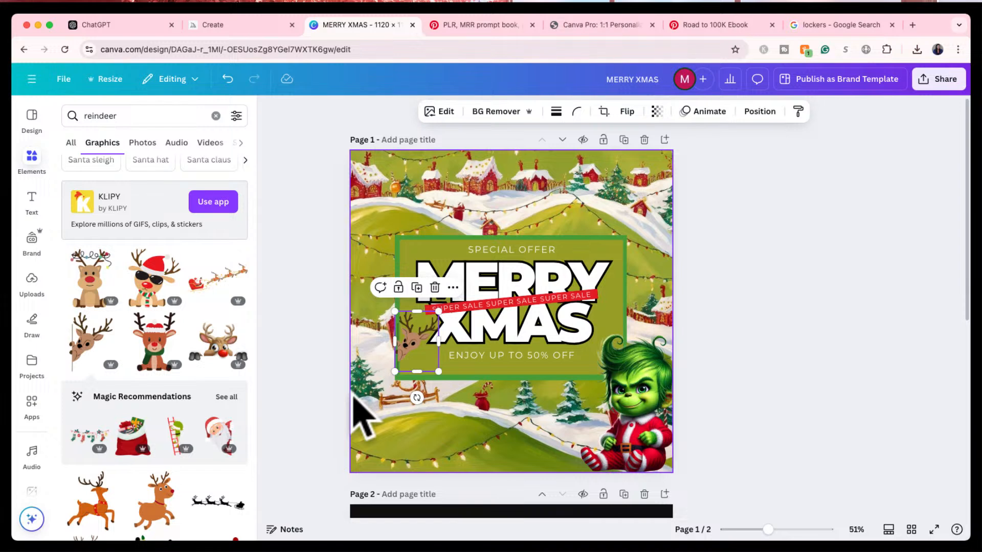
click(354, 399)
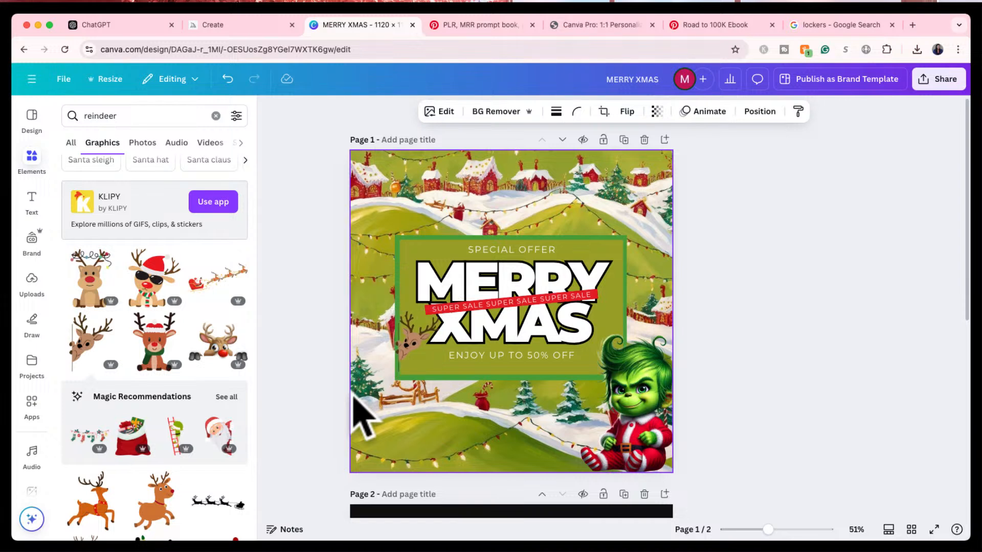
click(294, 372)
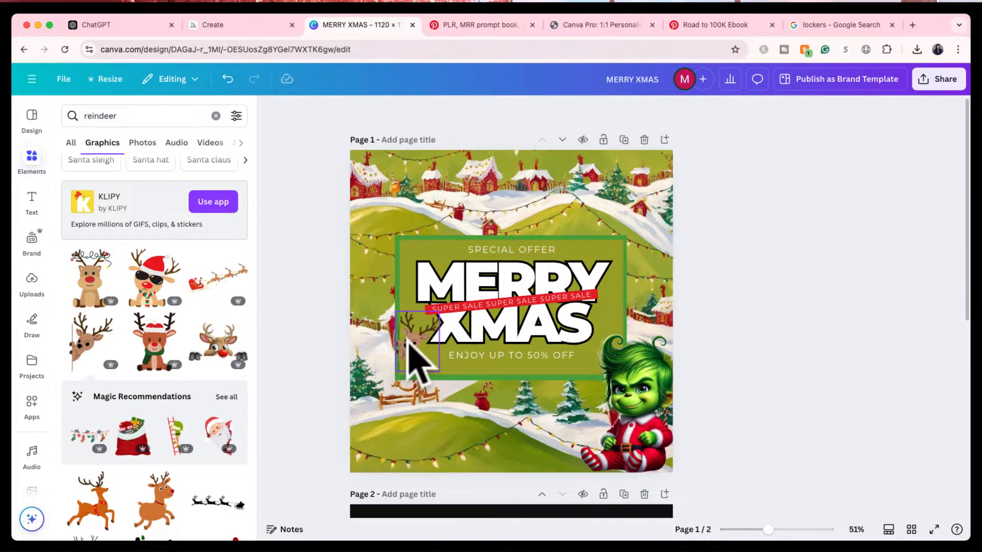
click(415, 358)
key(Delete)
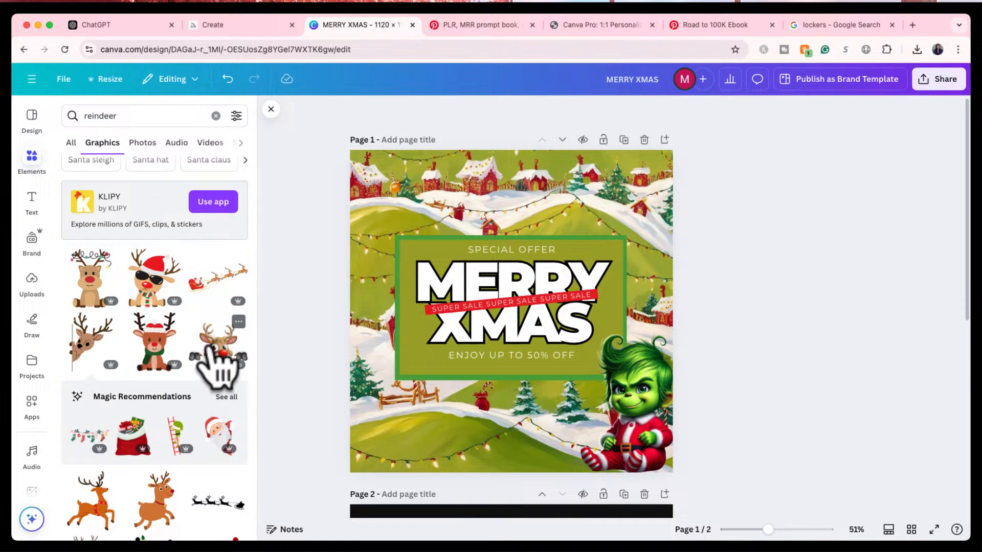
- Try the red-nosed reindeer with gripping hooves, scaled down and centred on the headline box's upper edge, and delete it
click(212, 353)
drag(543, 324, 538, 219)
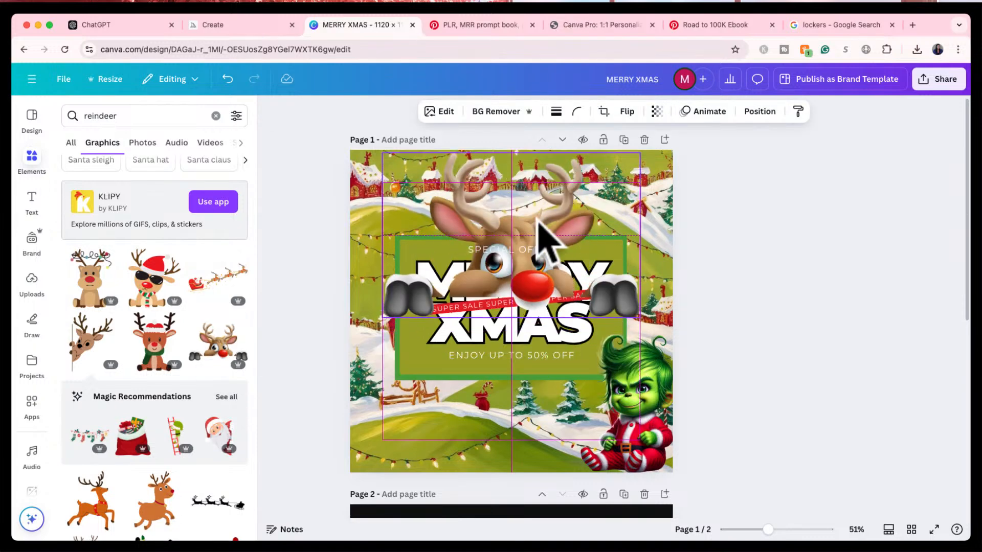
drag(641, 154, 511, 306)
drag(432, 296, 502, 219)
click(741, 264)
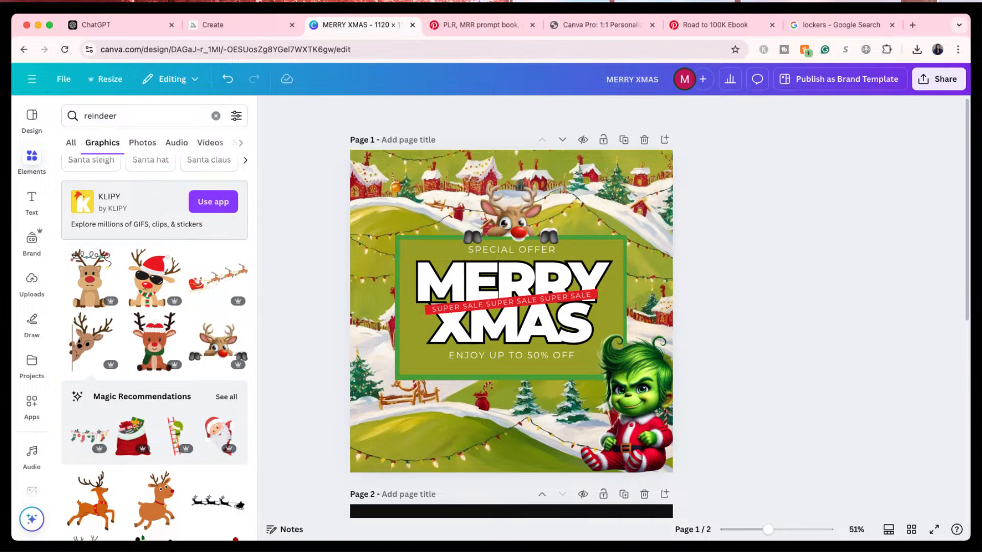
click(530, 213)
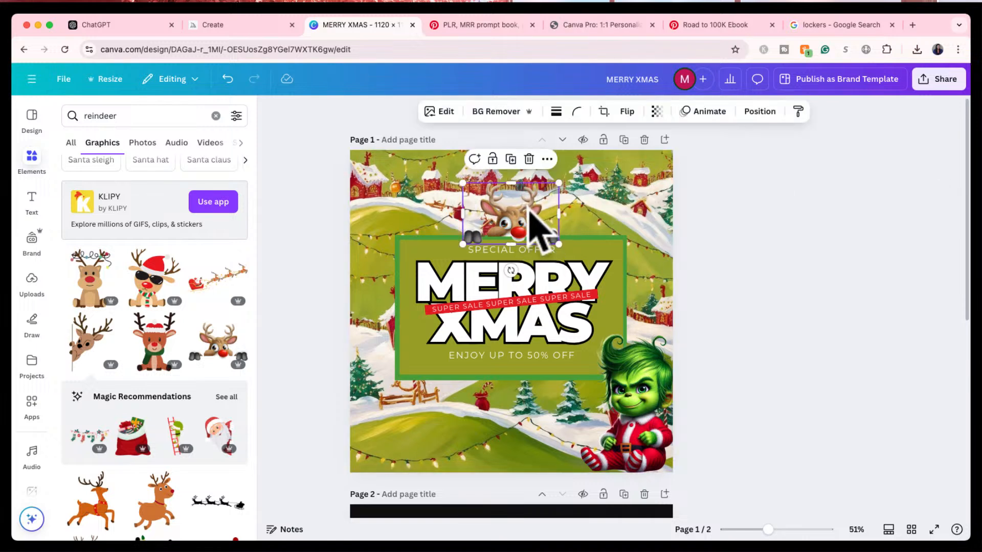
key(Delete)
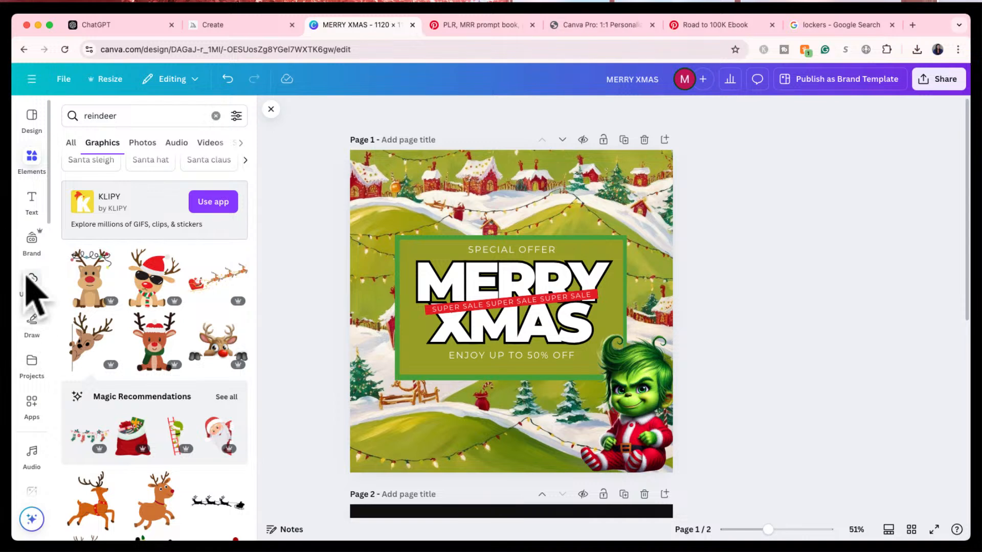
scroll(26, 405, down, 3)
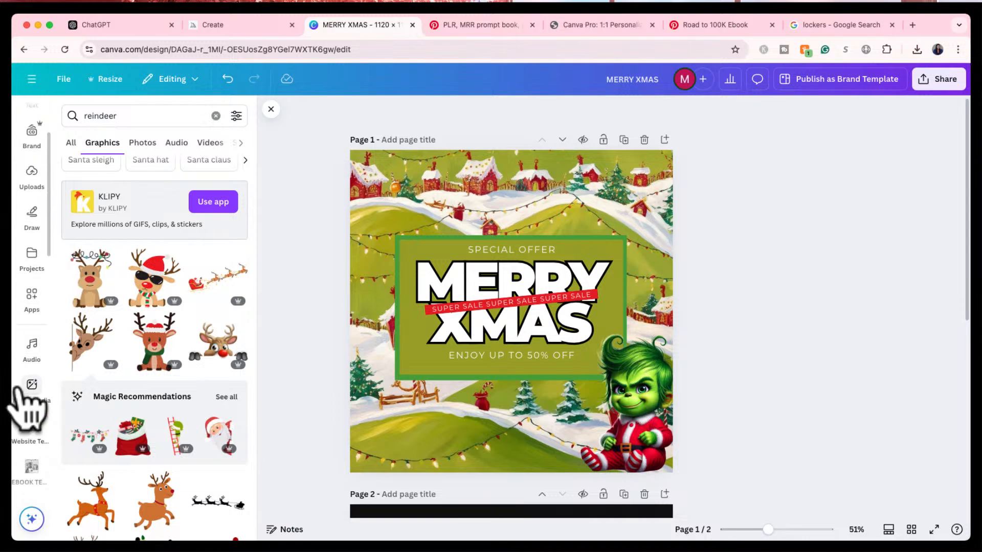
scroll(17, 388, down, 3)
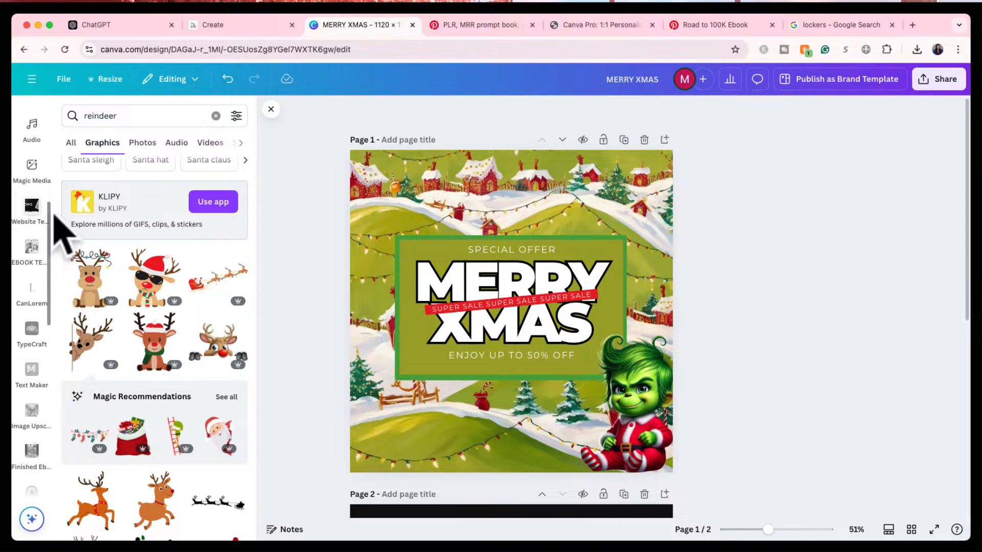
scroll(32, 370, down, 3)
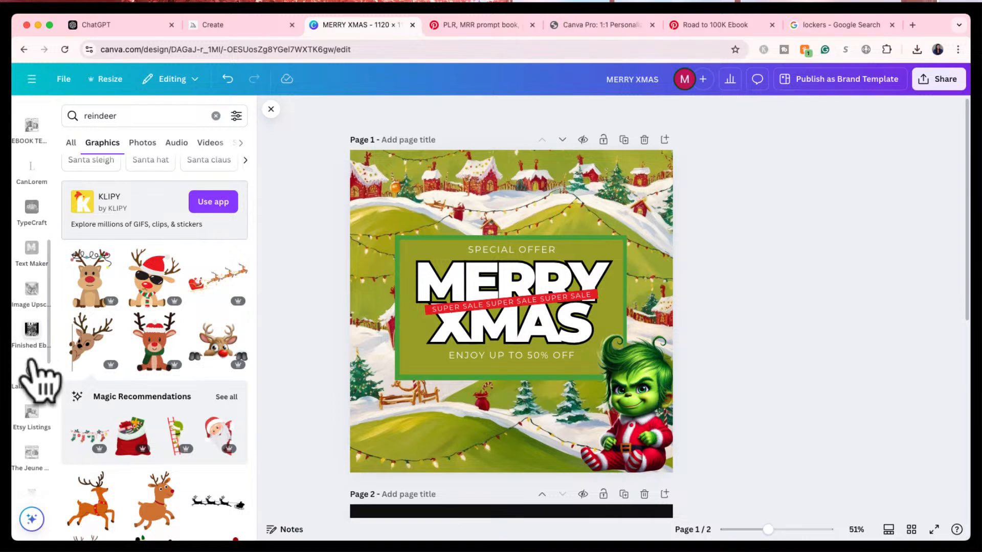
scroll(31, 383, down, 2)
scroll(35, 412, down, 5)
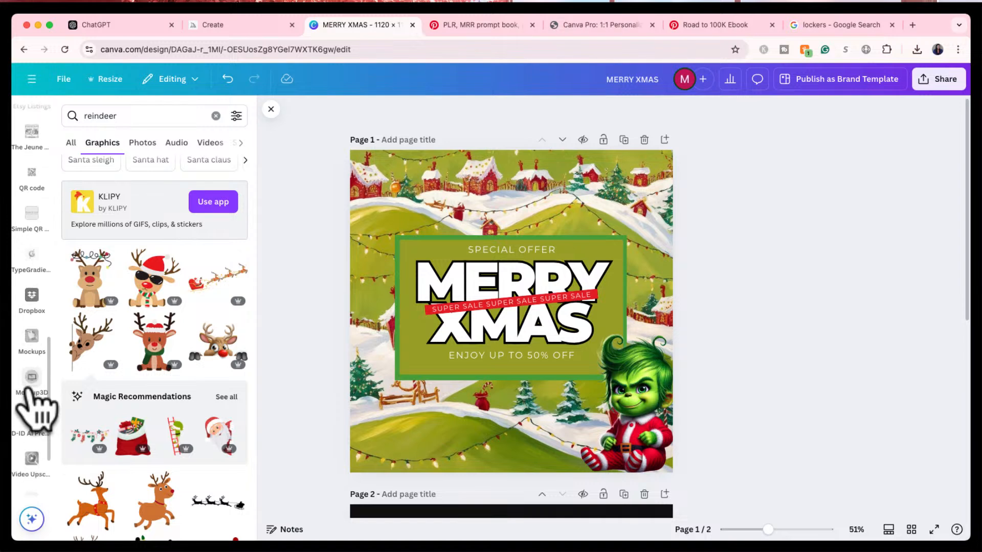
scroll(35, 407, up, 10)
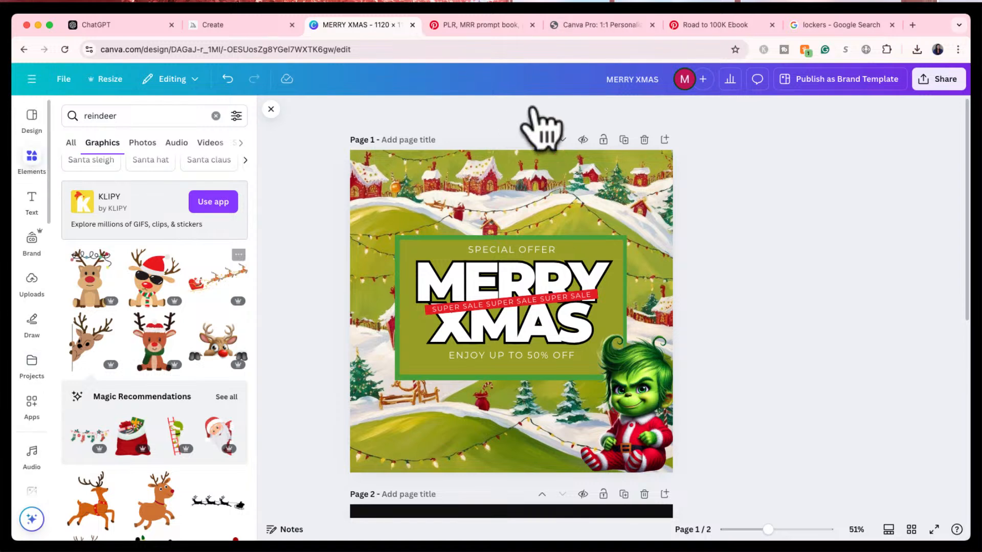